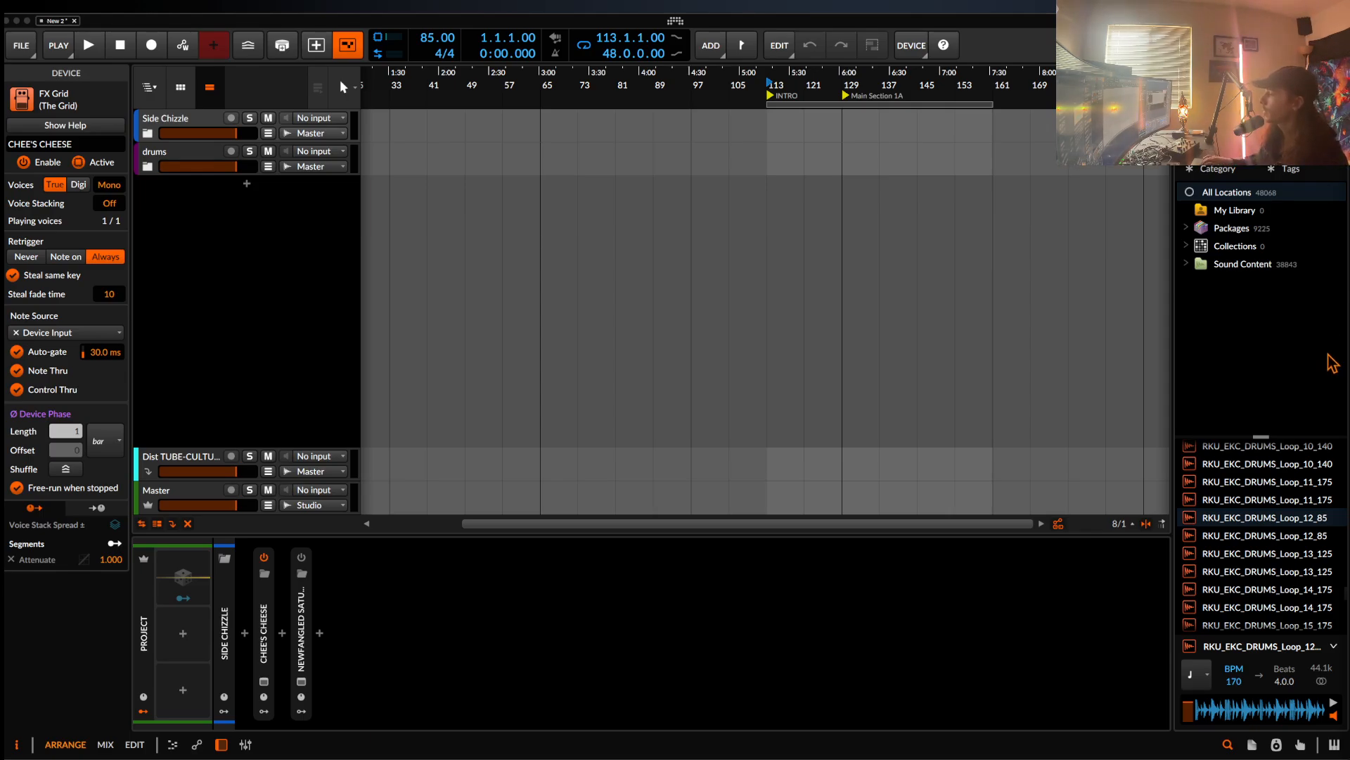
- Add a new instrument track below the drums track and load it with the MIDNIGHT instrument preset
scroll(1285, 508, up, 10)
scroll(1282, 507, up, 3)
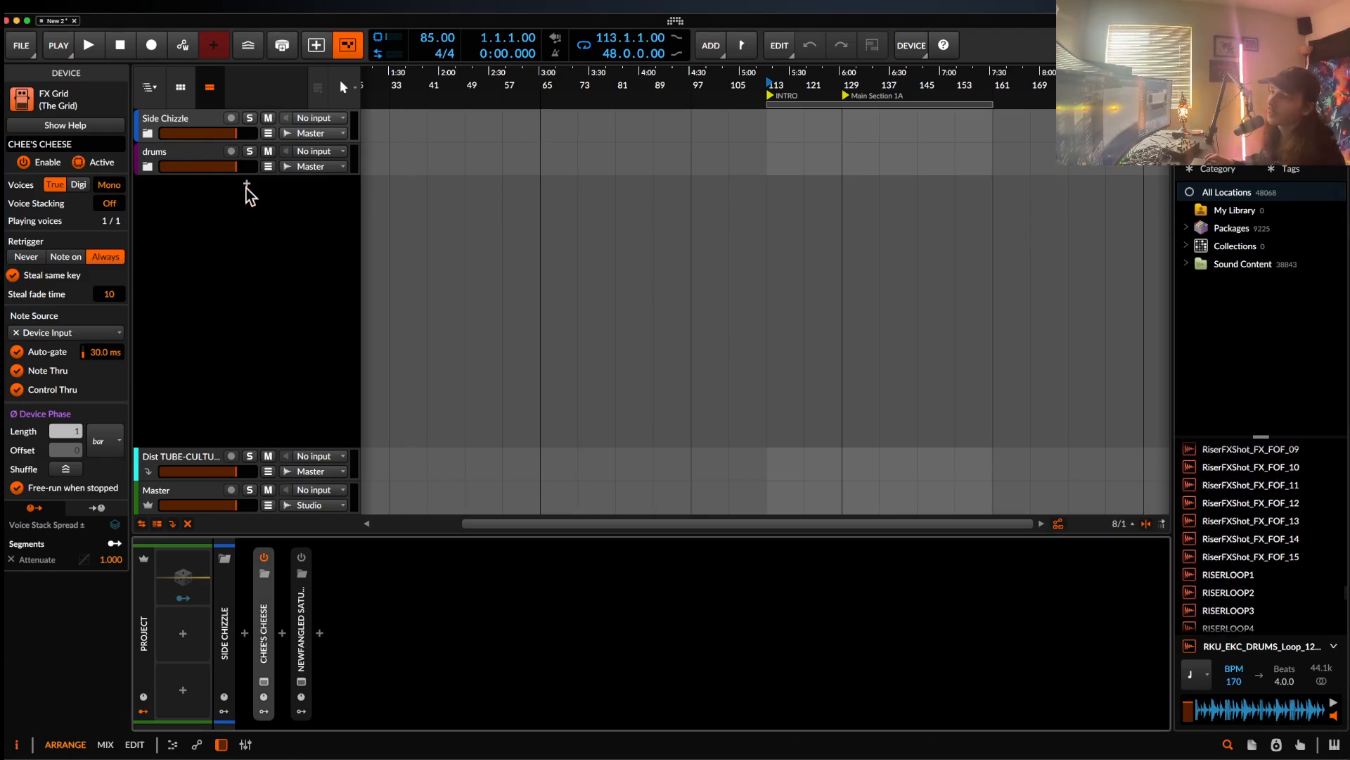
click(246, 185)
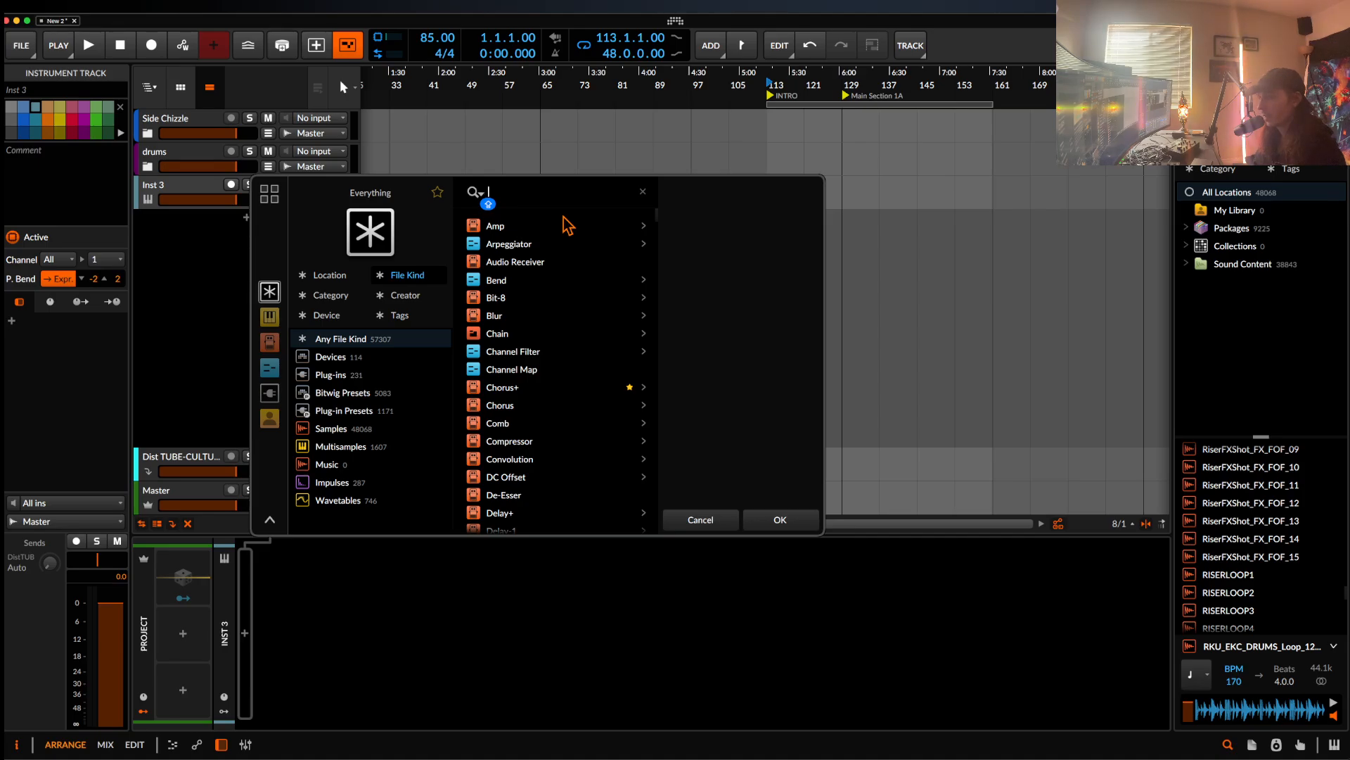
text(MIDNIGHT)
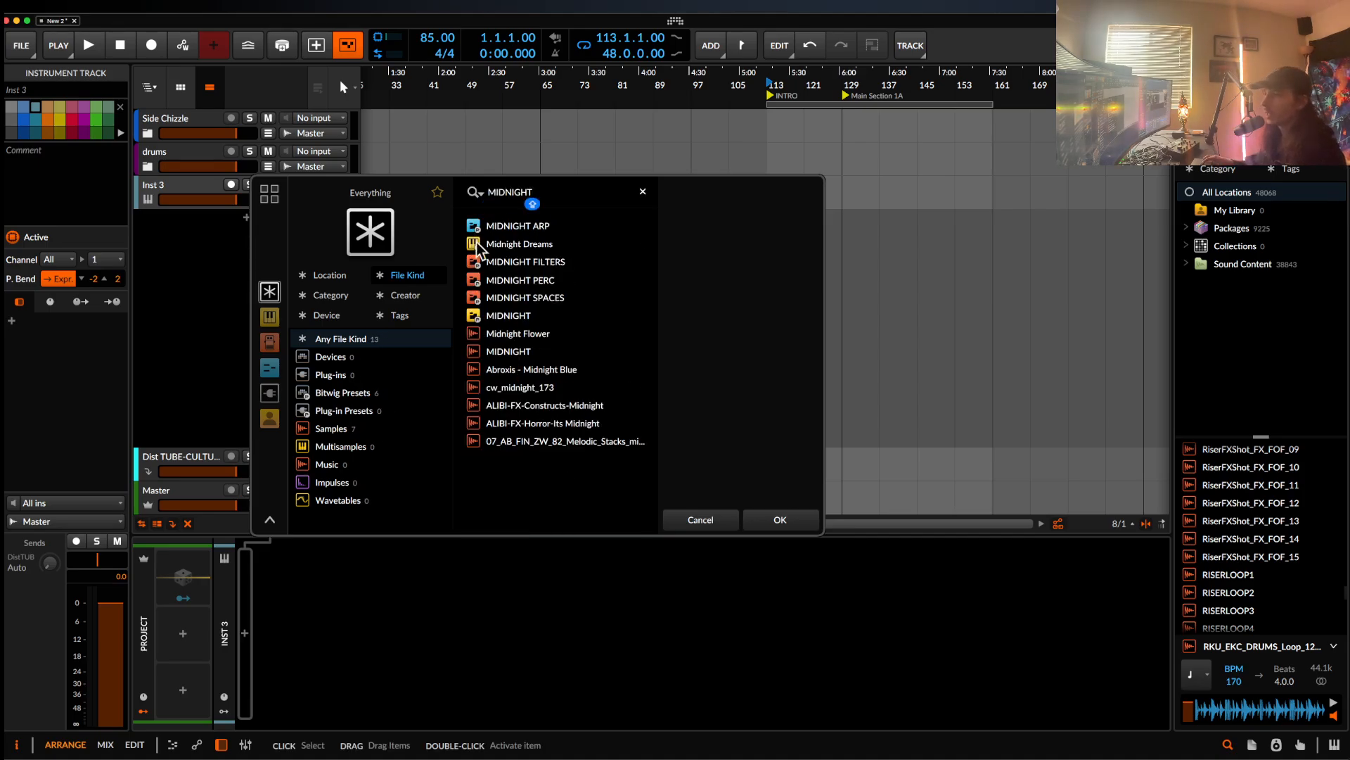
click(520, 315)
click(791, 522)
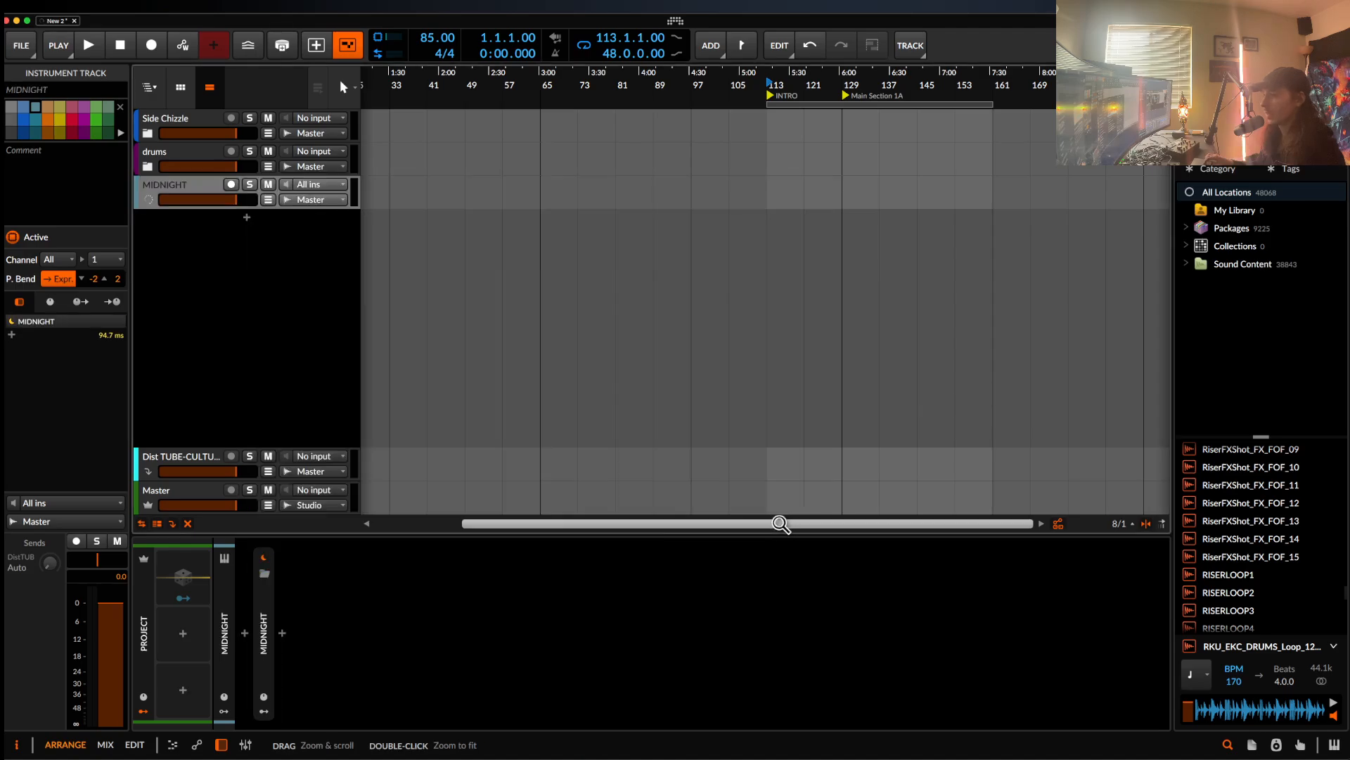
- Expand the MIDNIGHT device with its macro knobs shown and arm its track for recording
click(272, 597)
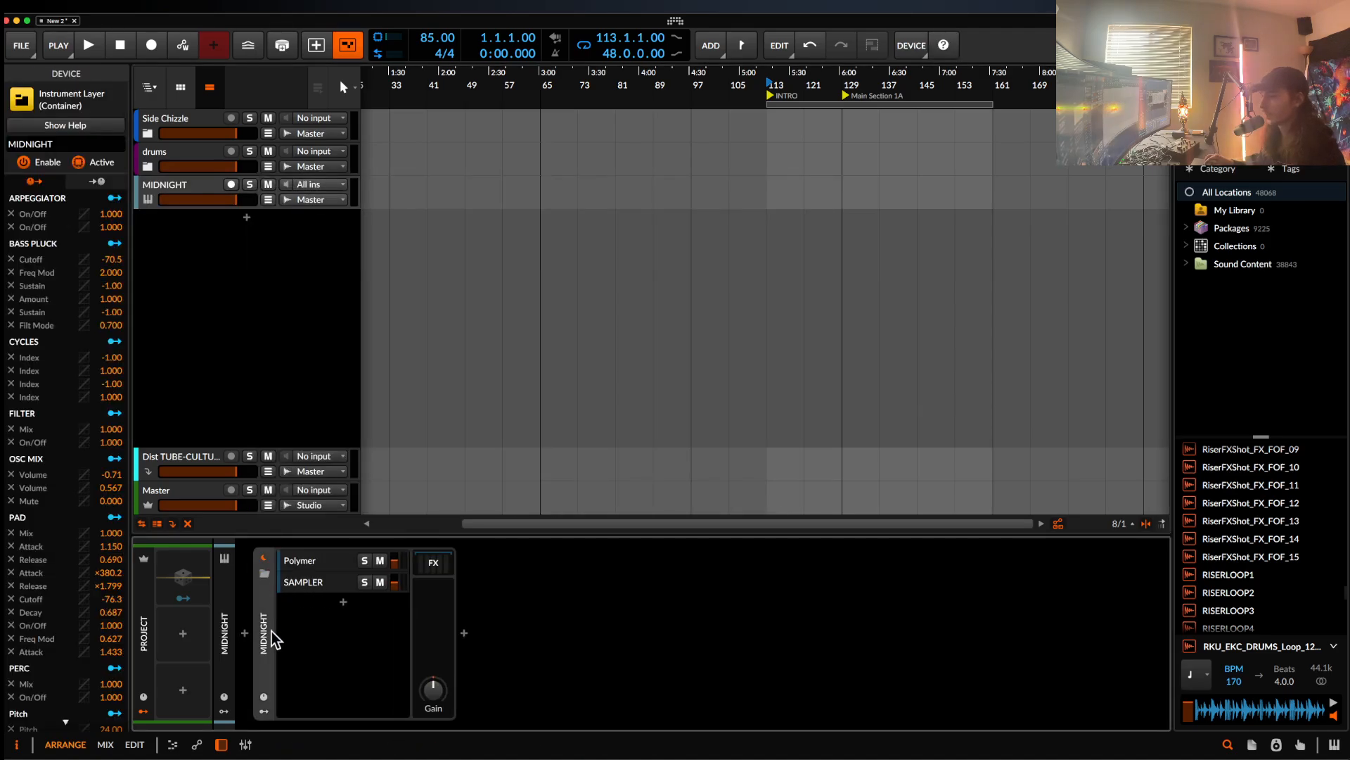
click(264, 711)
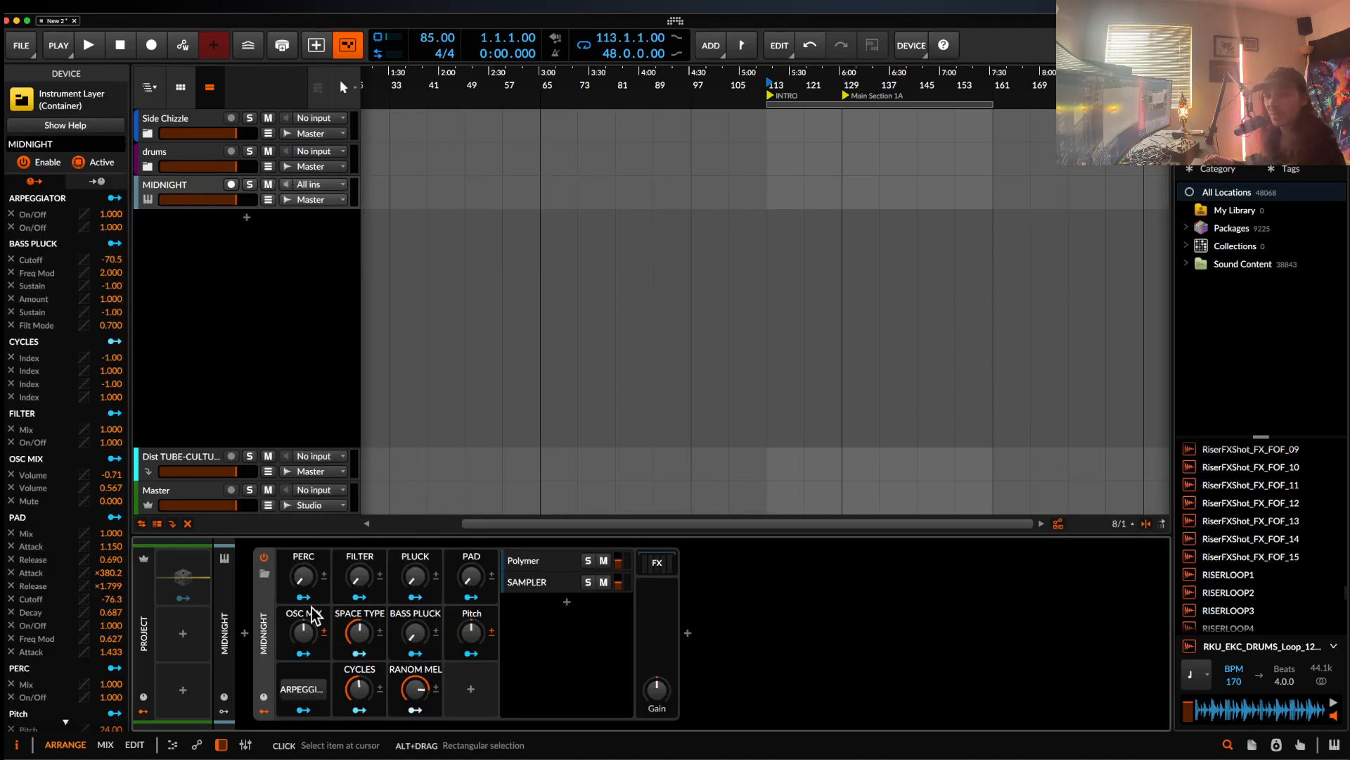
click(231, 184)
- Insert the Fuse Compressor plug-in after the MIDNIGHT device on its track
click(184, 497)
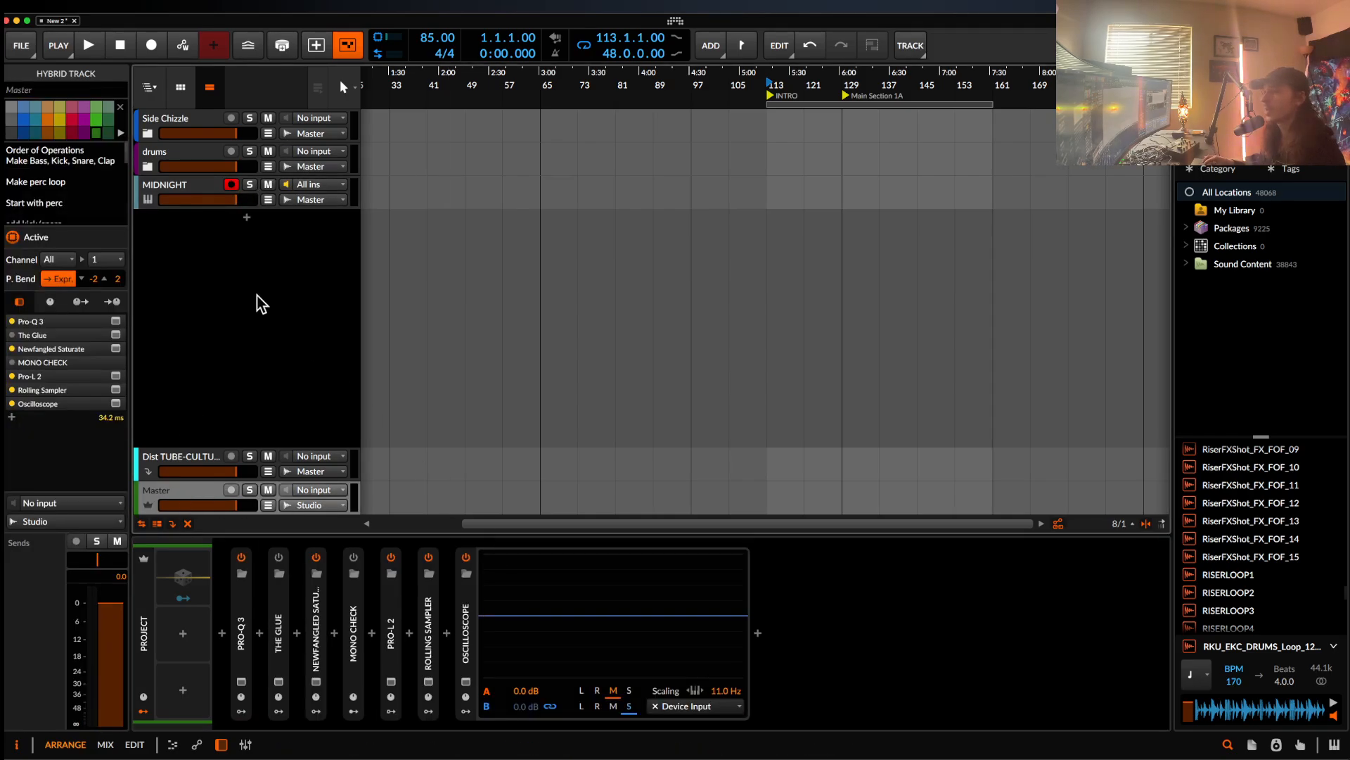
click(205, 187)
click(688, 633)
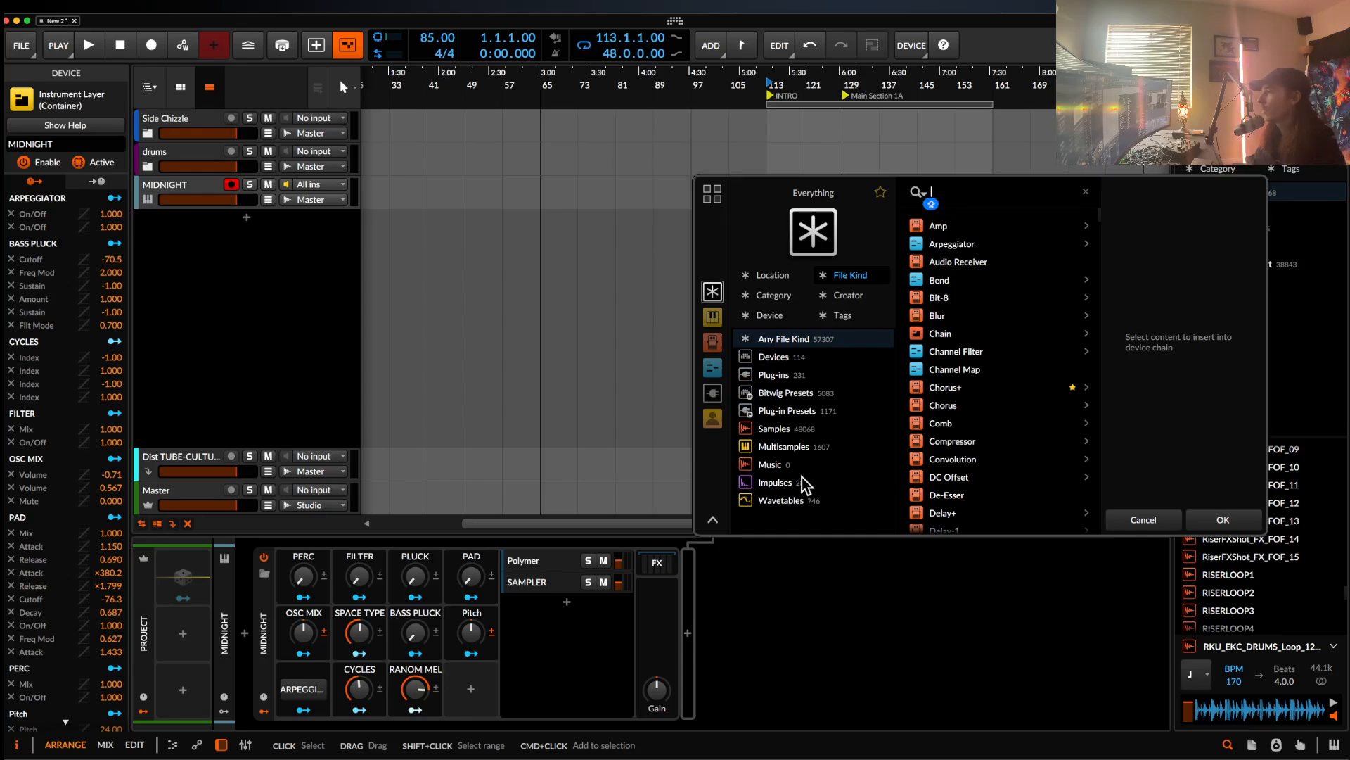
text(FUSE)
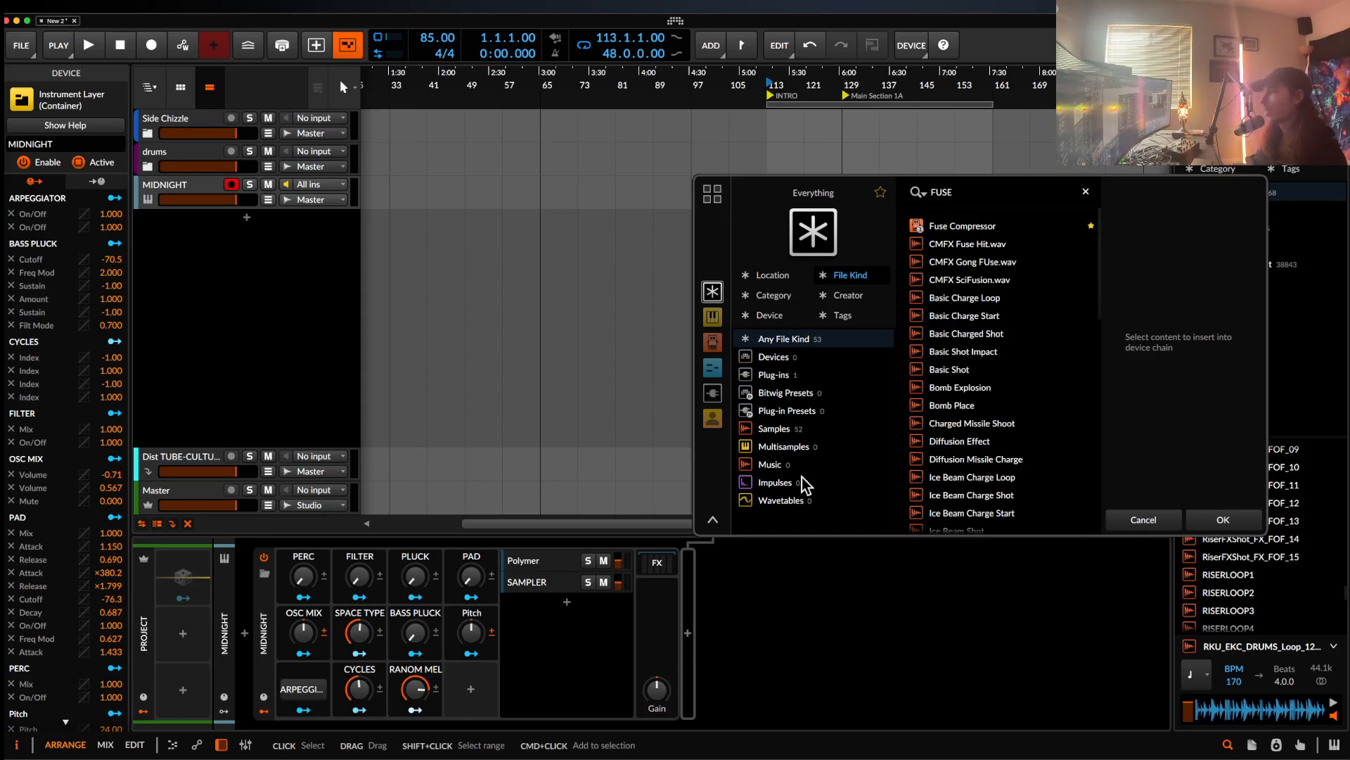
double_click(962, 226)
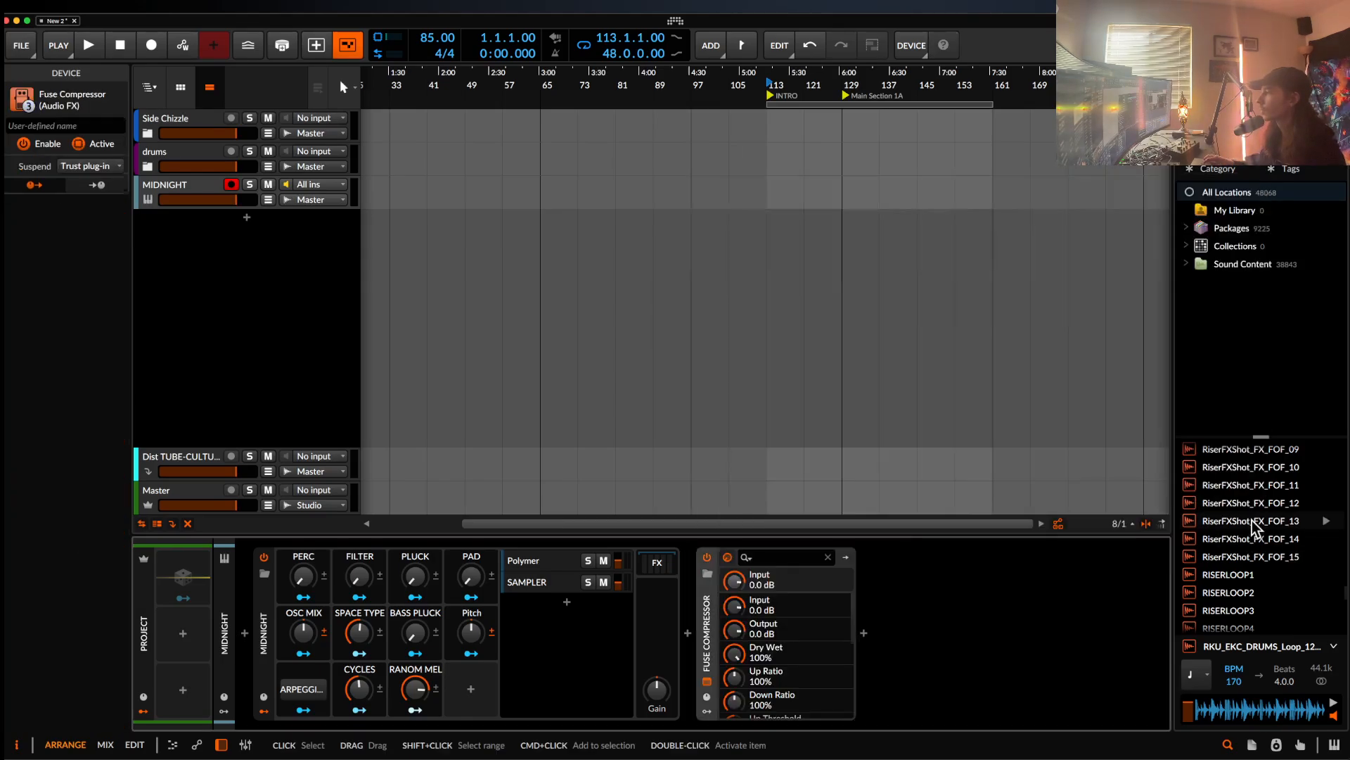
- Adjust the Fuse Compressor thresholds and set its downward ratio to 130% and its upward ratio to 177%
click(929, 281)
click(911, 234)
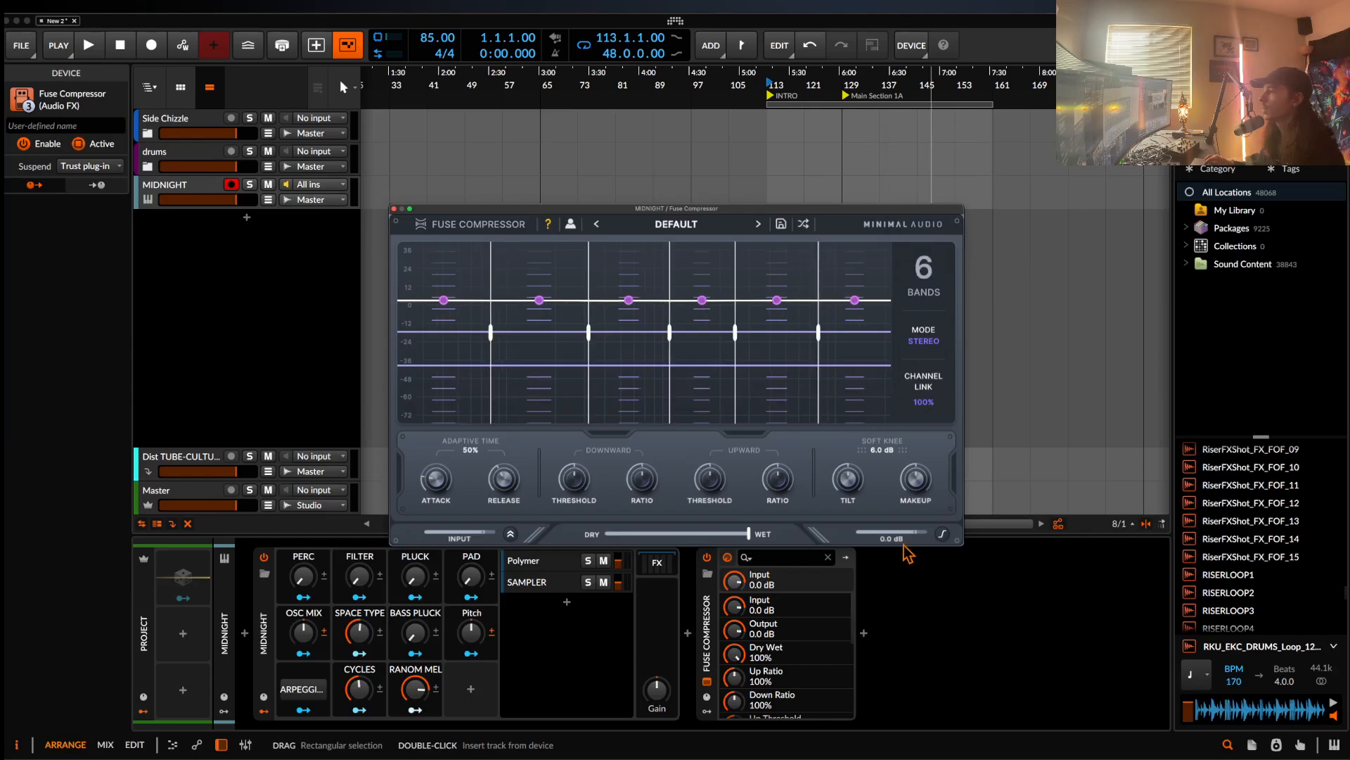
drag(574, 481, 573, 454)
drag(648, 487, 776, 450)
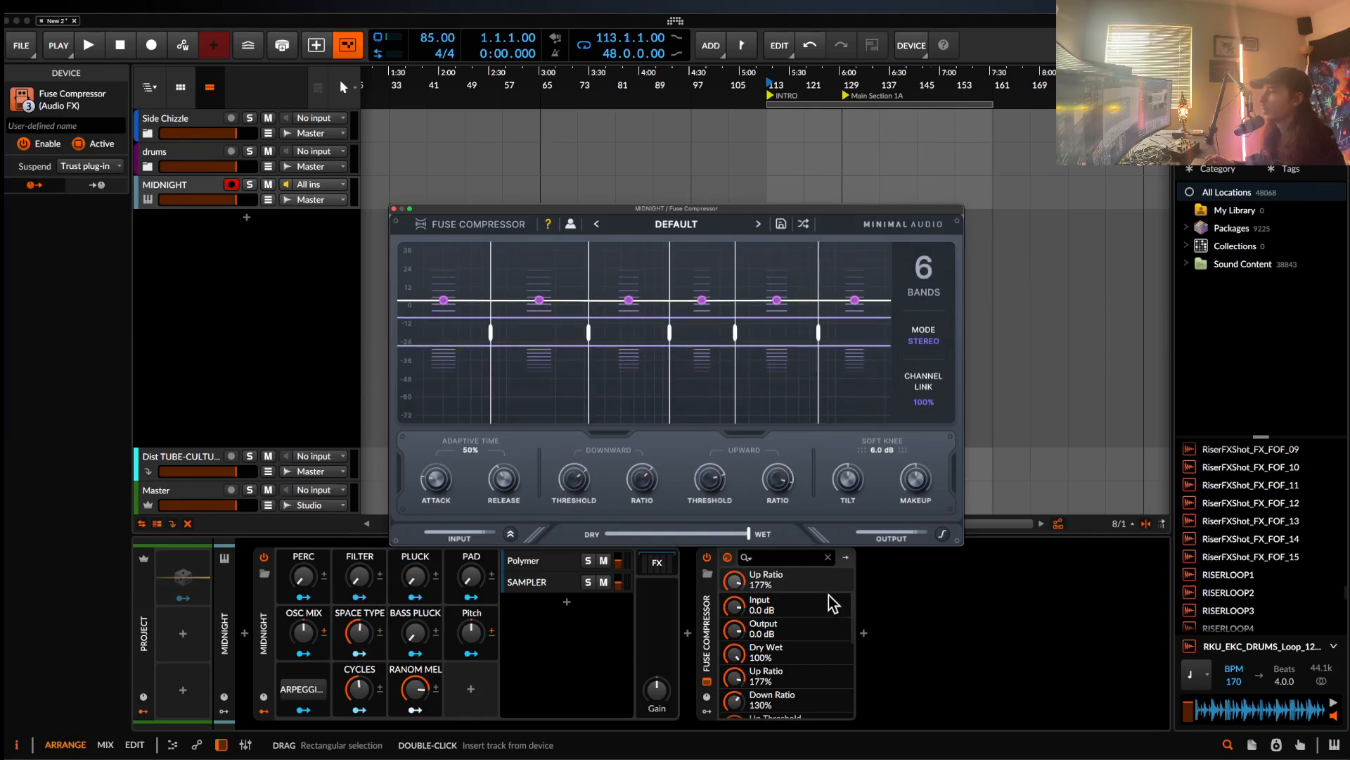
- Insert Newfangled Saturate after the Fuse Compressor and set its clipper shape to 100
click(863, 633)
text(sat)
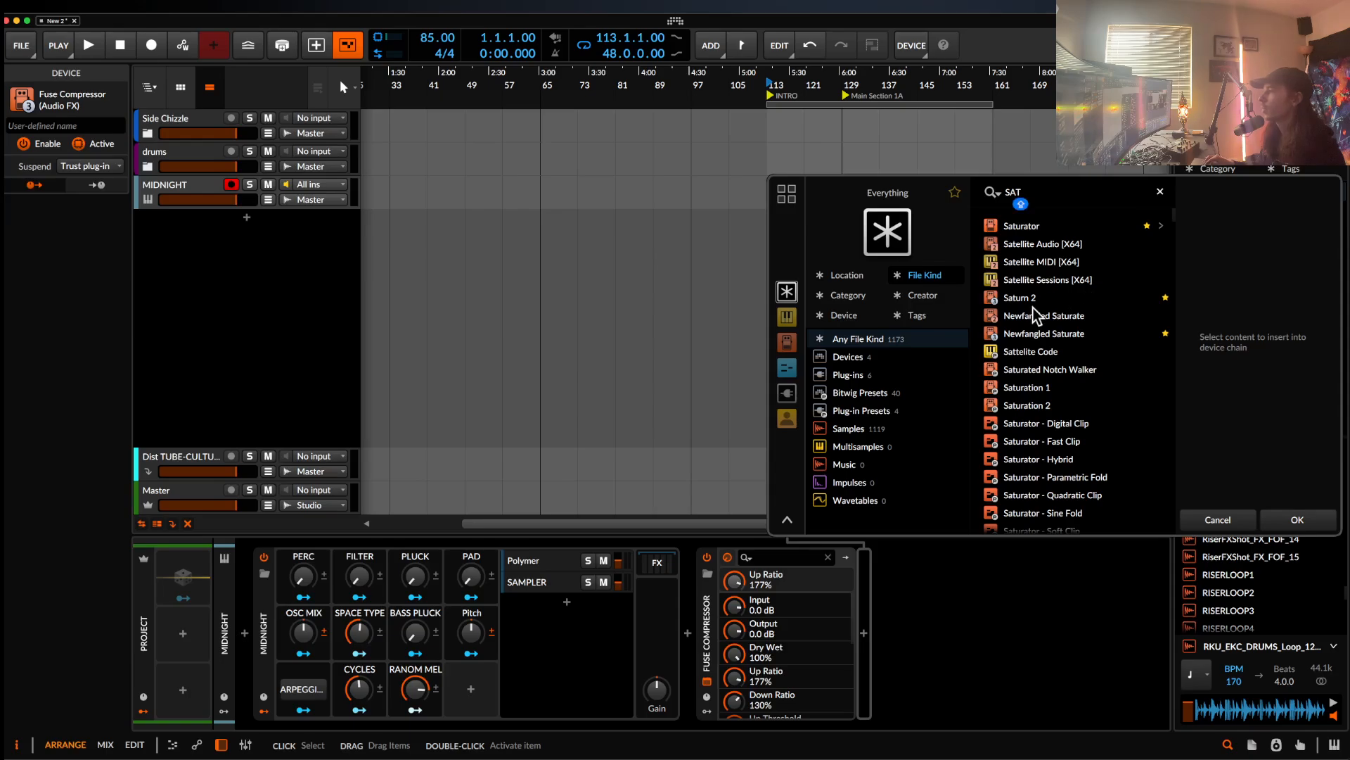
click(1042, 332)
click(1298, 518)
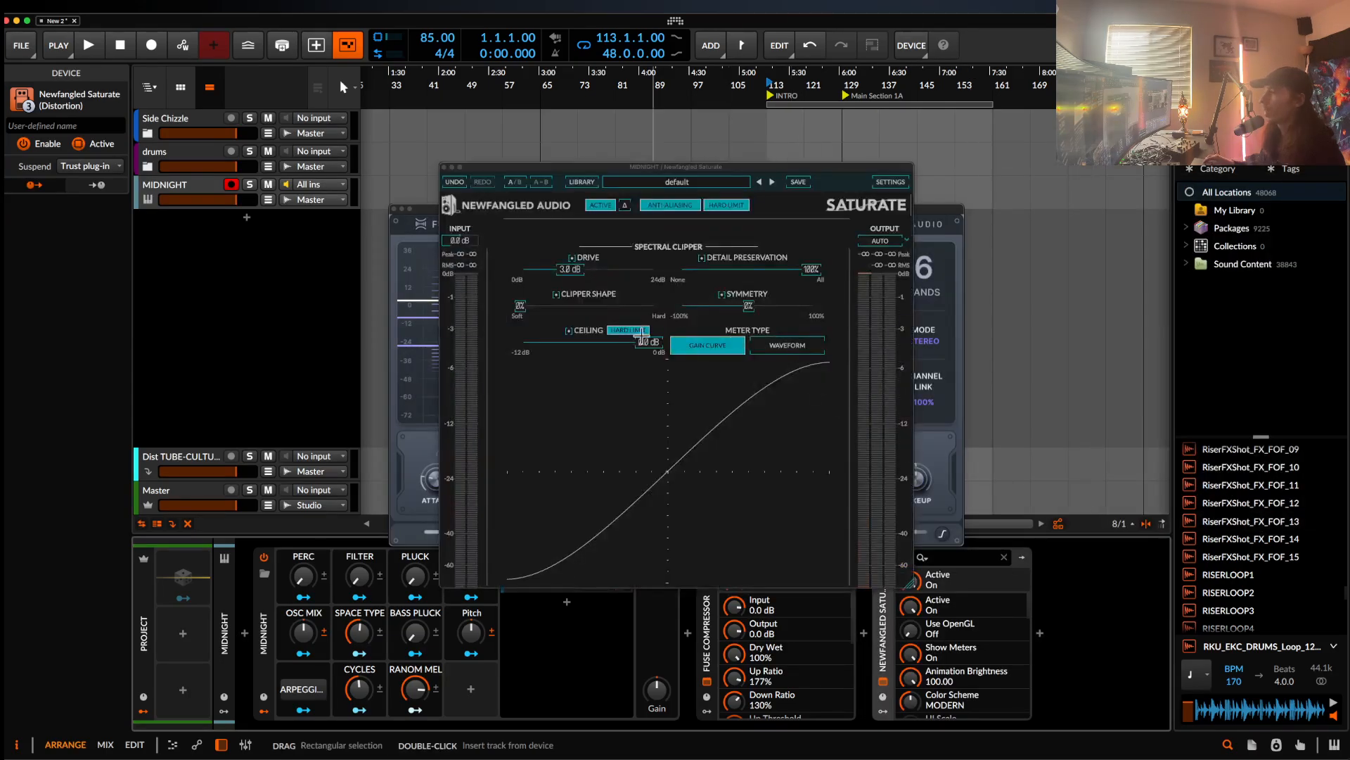
- Toggle the clipping option at the Fuse Compressor's output and close both plug-in windows
click(443, 168)
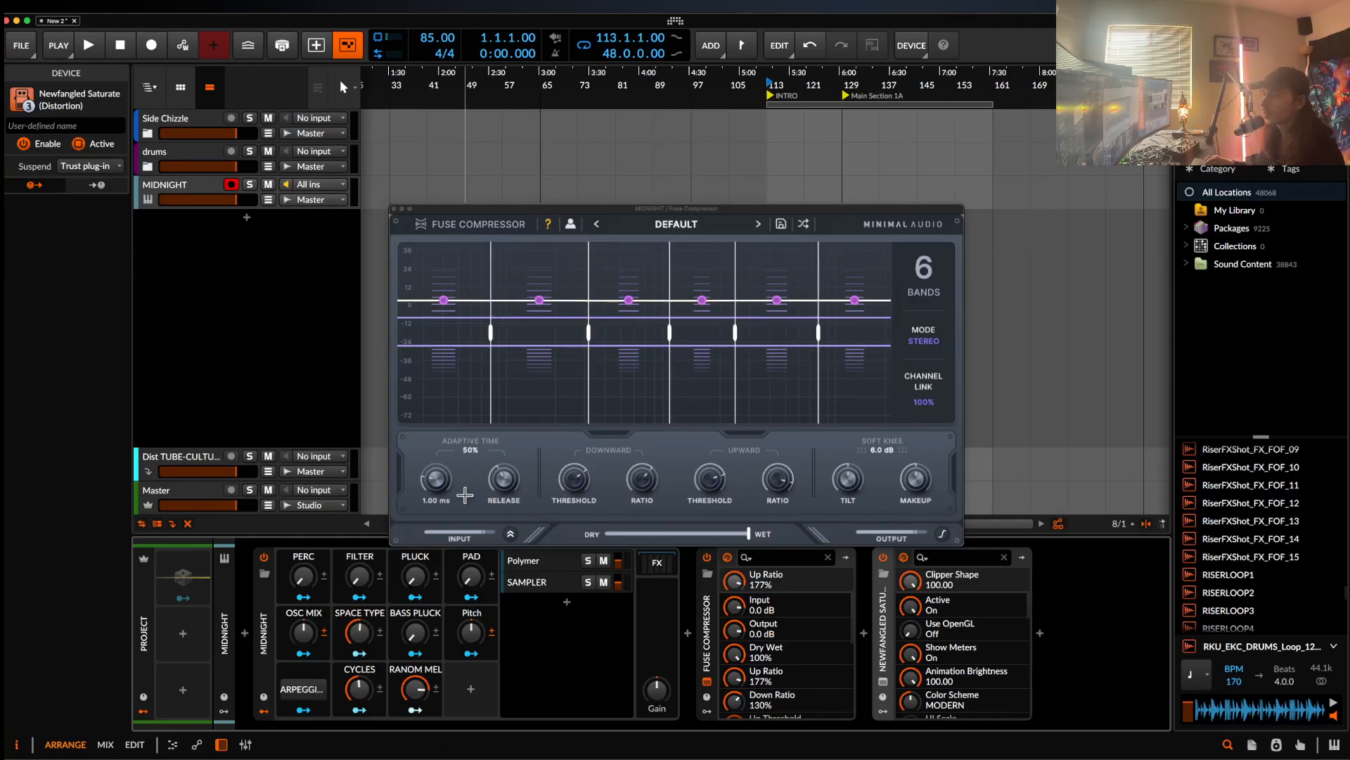
click(941, 534)
click(394, 209)
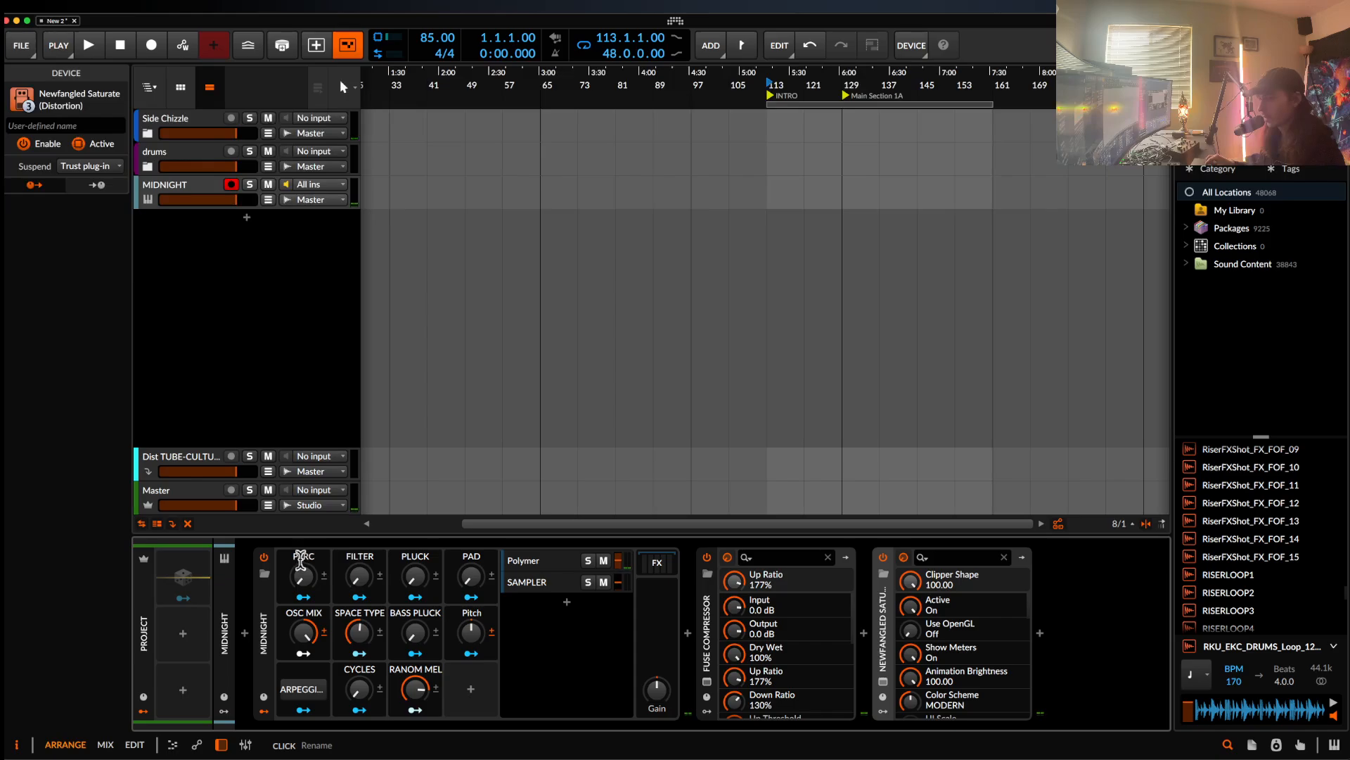
- Turn MIDNIGHT's PERC macro fully up, its FILTER macro fully down and its PLUCK macro to 100%
drag(305, 579, 306, 506)
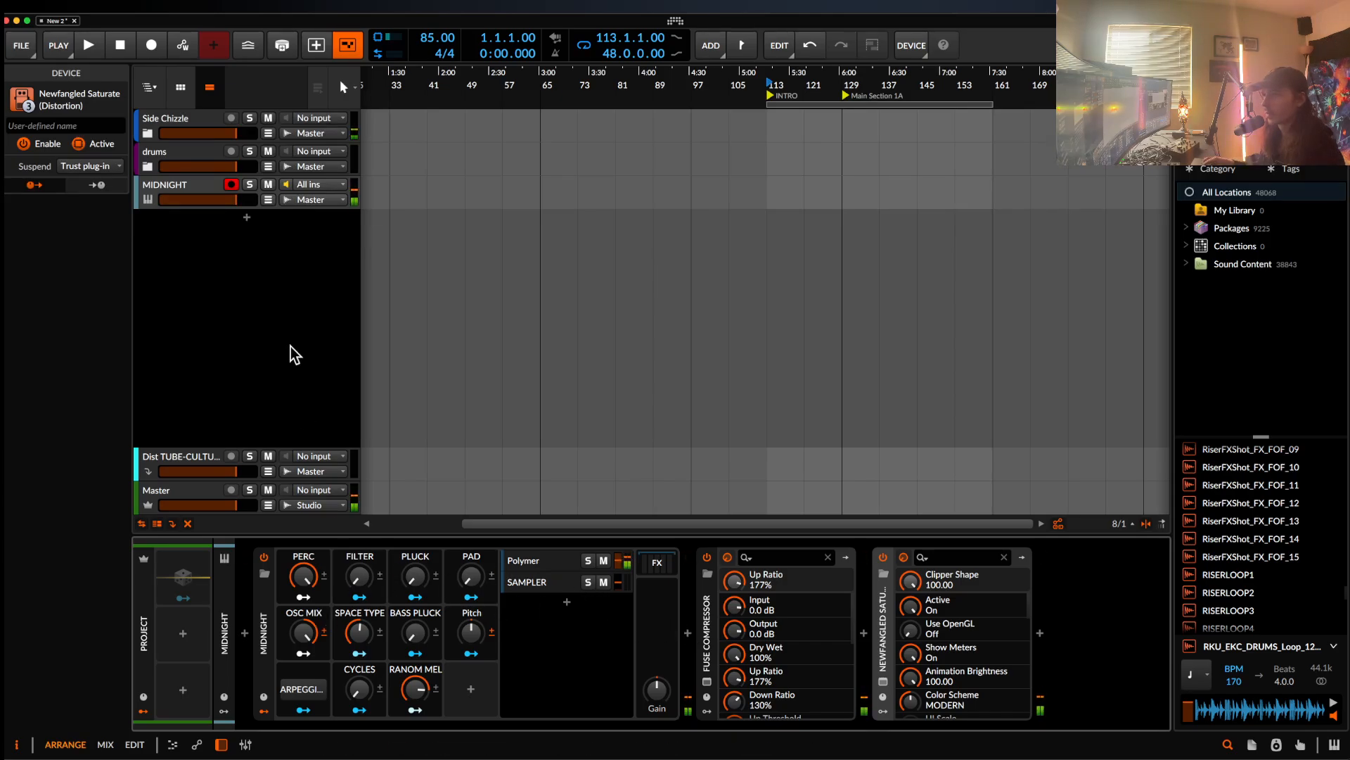
click(147, 133)
click(147, 133)
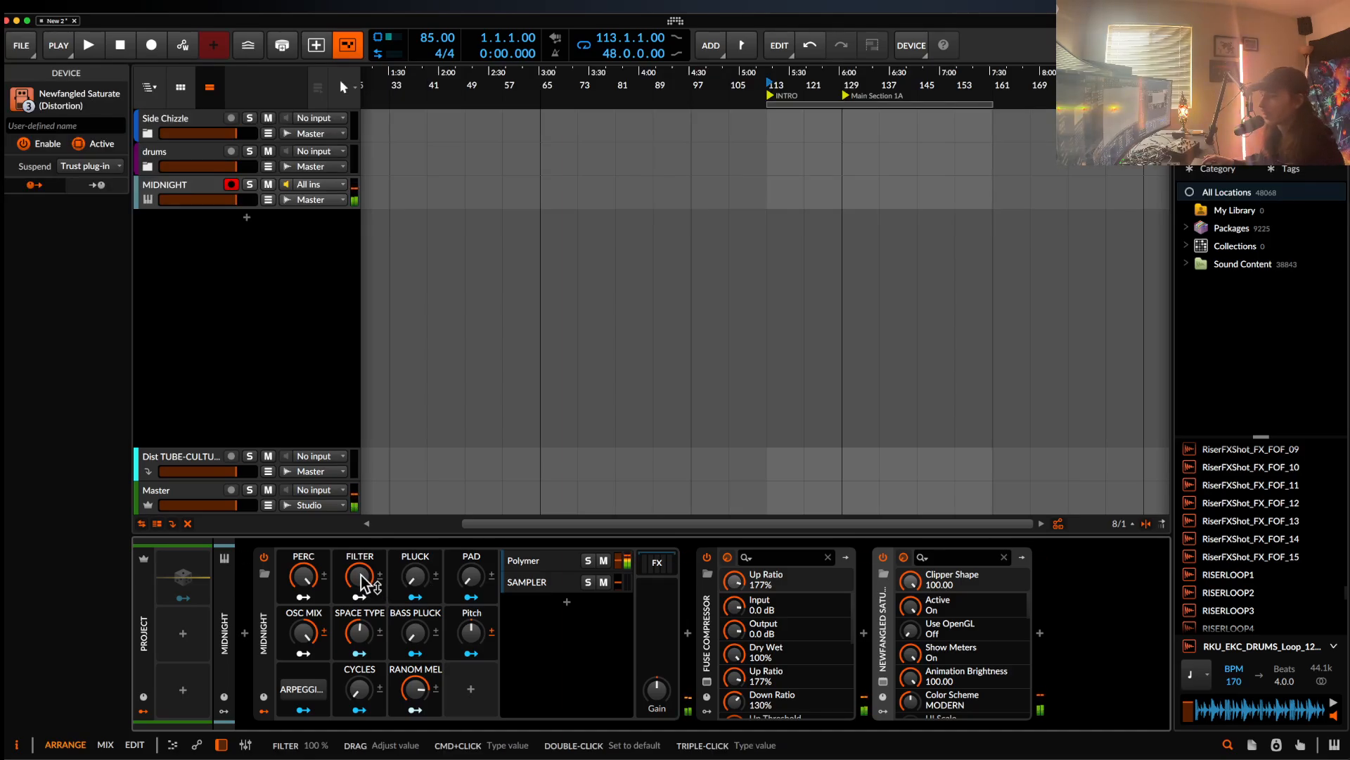
drag(362, 576, 362, 689)
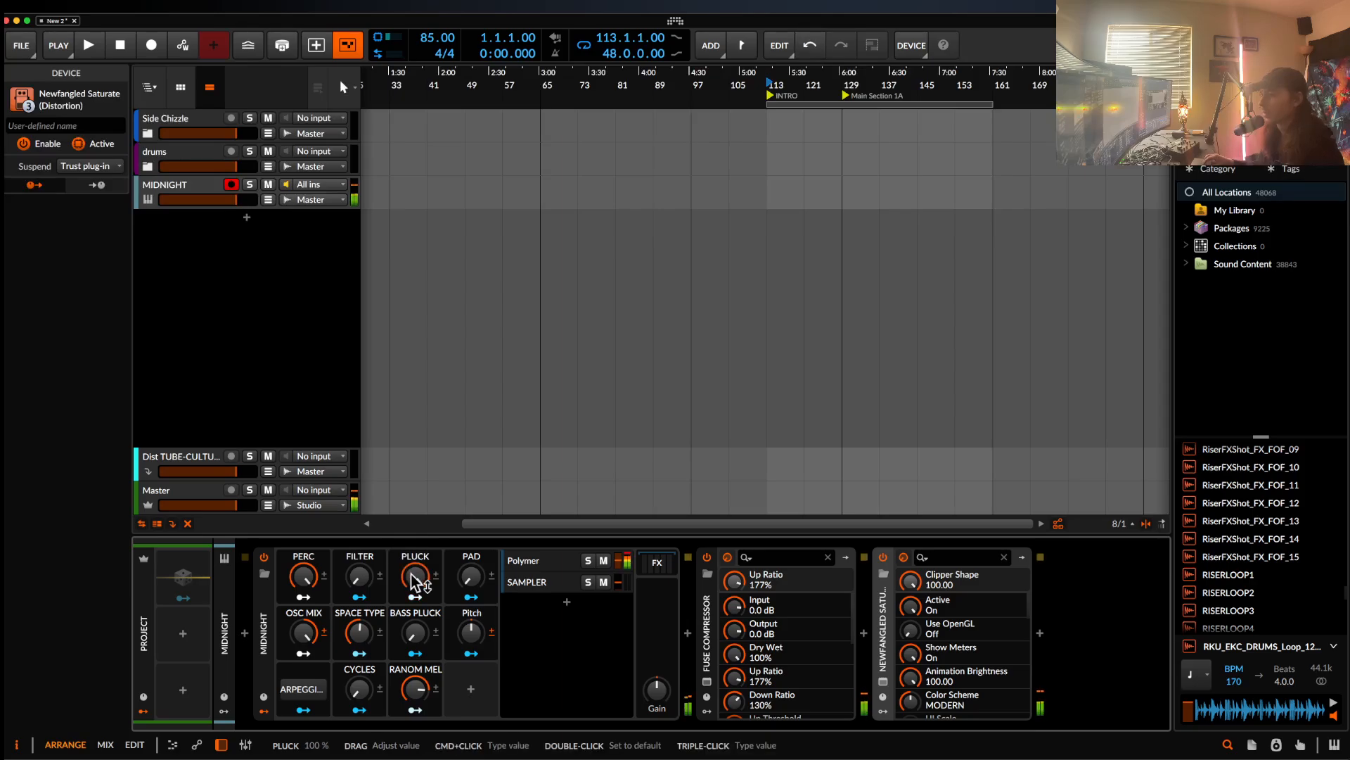
drag(409, 583, 408, 479)
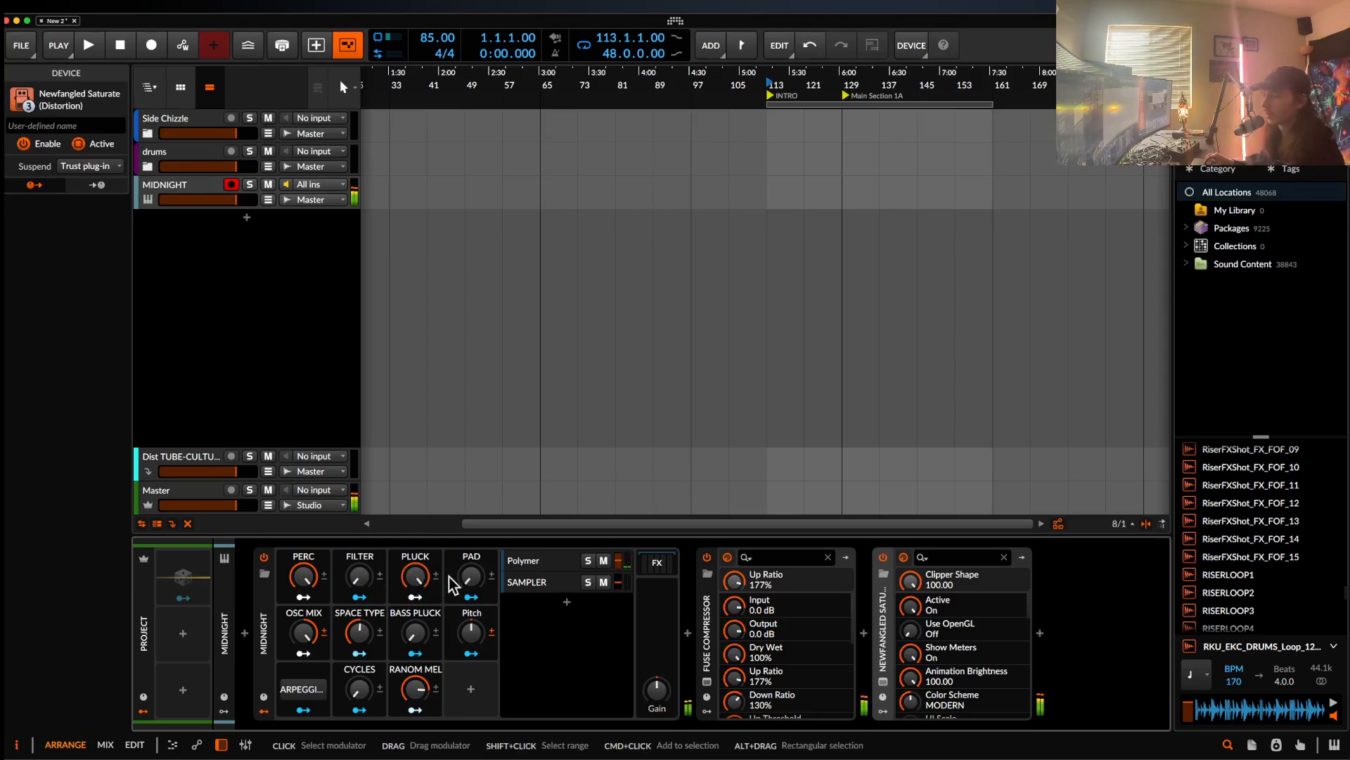
- Sweep MIDNIGHT's SPACE TYPE macro from 0% to its maximum and set the BASS PLUCK macro to 100%
drag(358, 630, 363, 638)
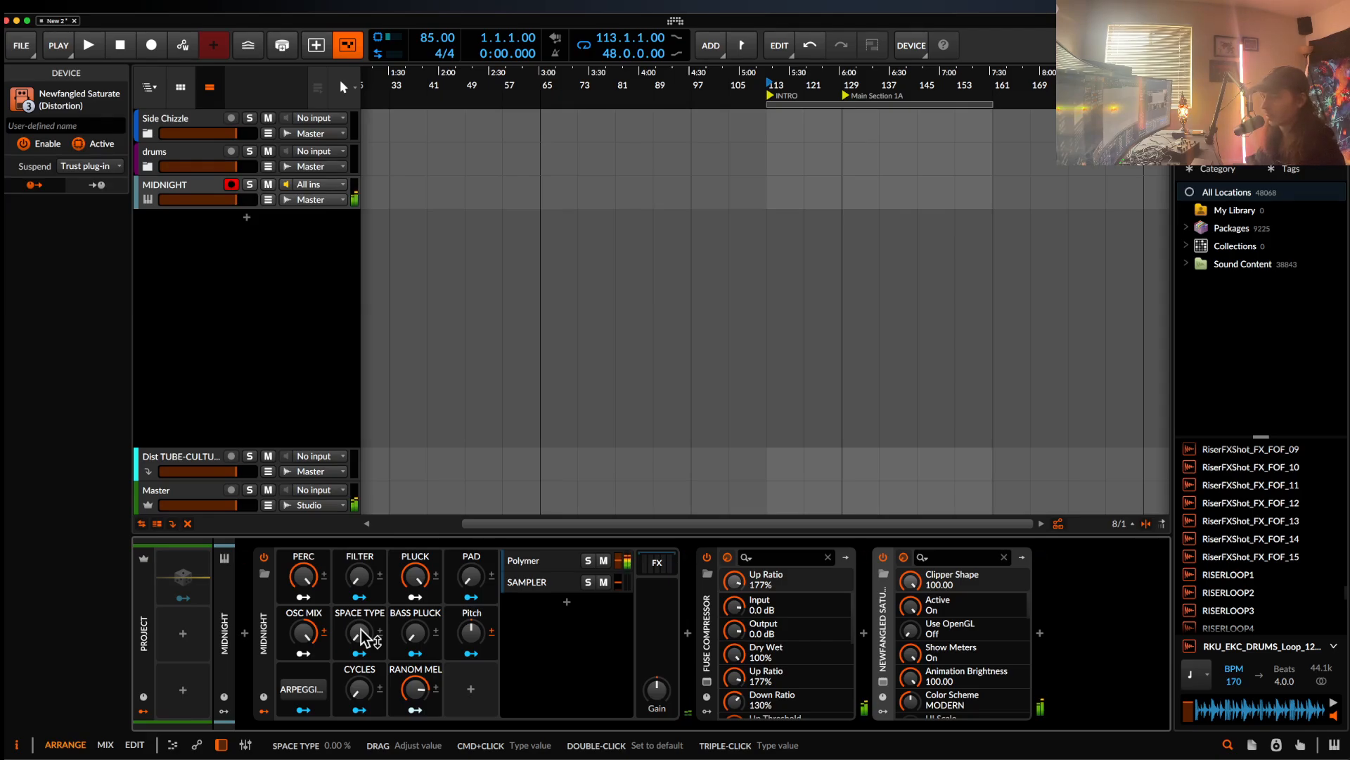
click(363, 638)
drag(363, 638, 363, 636)
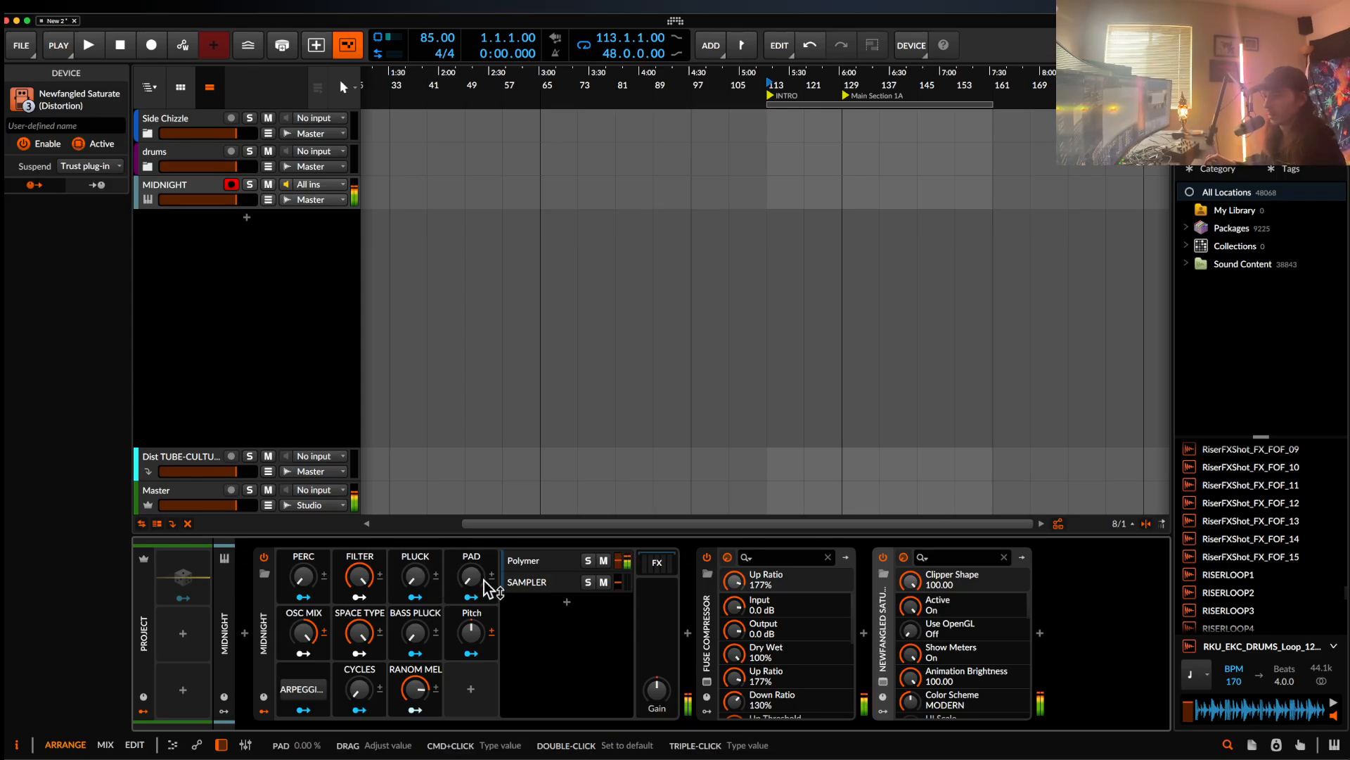
drag(422, 641, 421, 637)
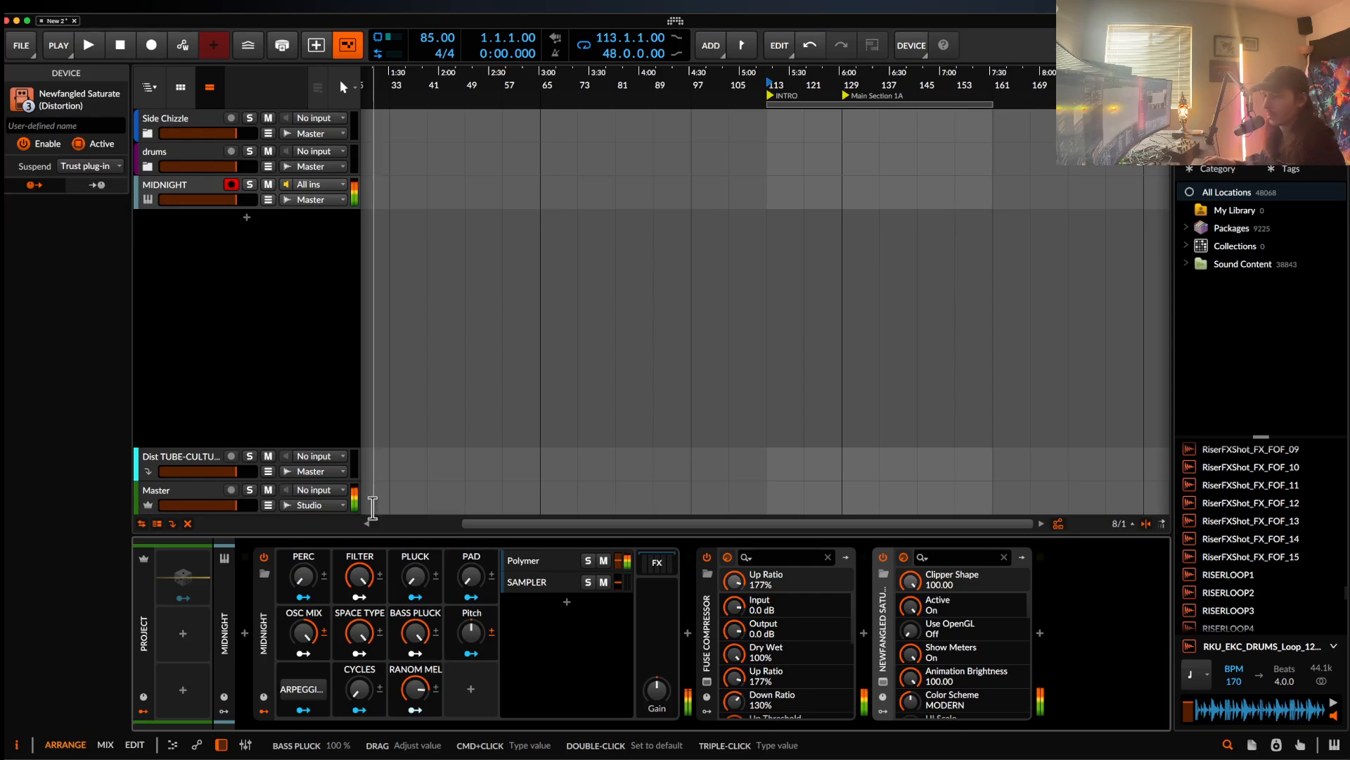
- Open Rolling Sampler on the Master track and place its captured audio on a new track at bar 33
click(195, 495)
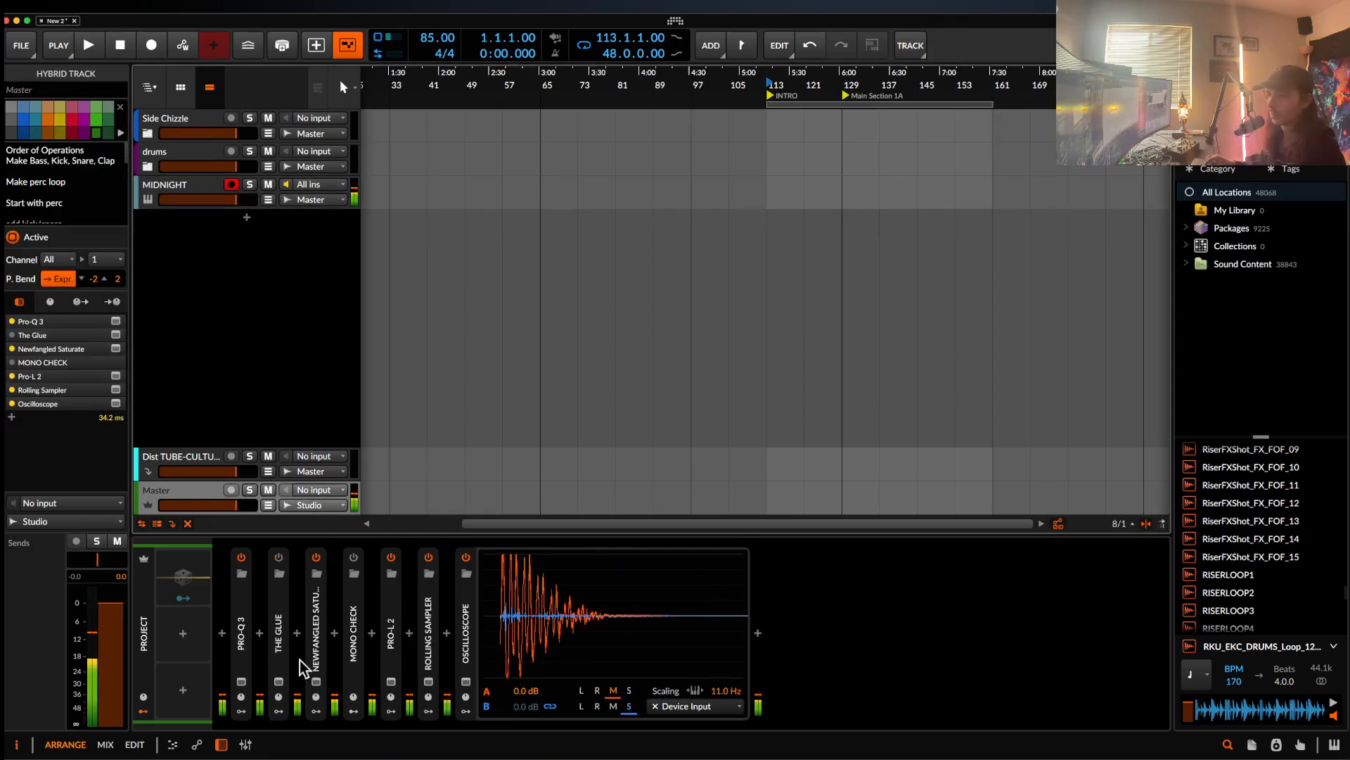
click(428, 681)
drag(784, 48, 1055, 47)
drag(817, 54, 391, 229)
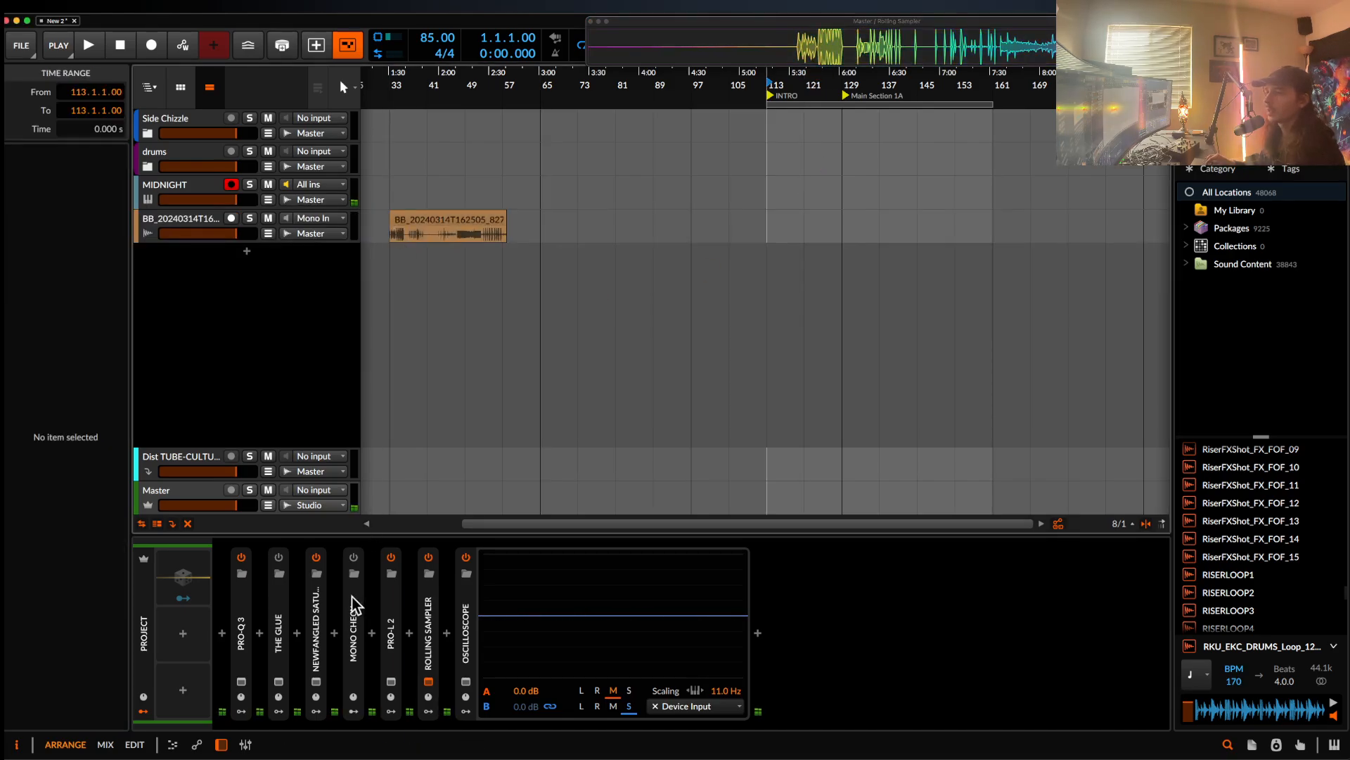
- Set MIDNIGHT's SPACE TYPE macro to 41% and PLUCK fully up, and place the new Rolling Sampler capture on another track at bar 33
click(169, 207)
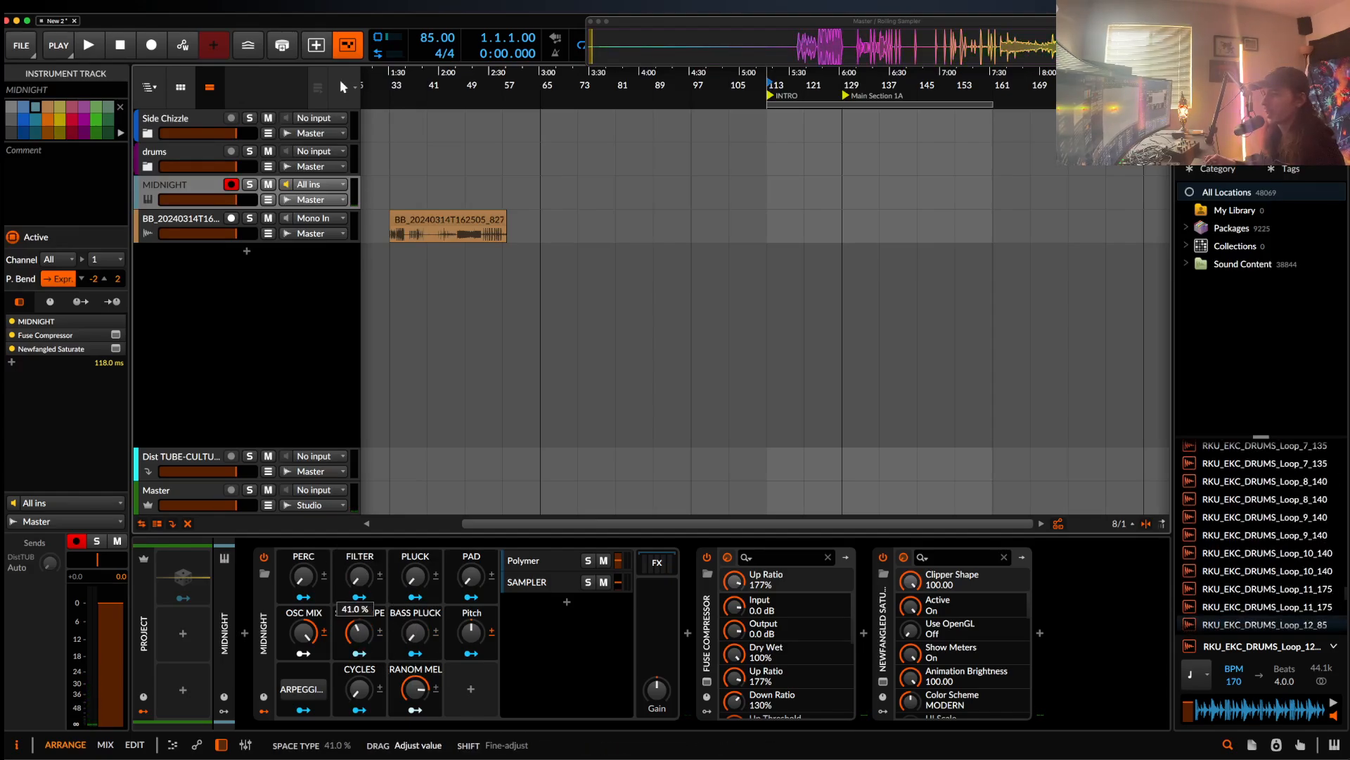
click(416, 593)
drag(424, 615, 417, 592)
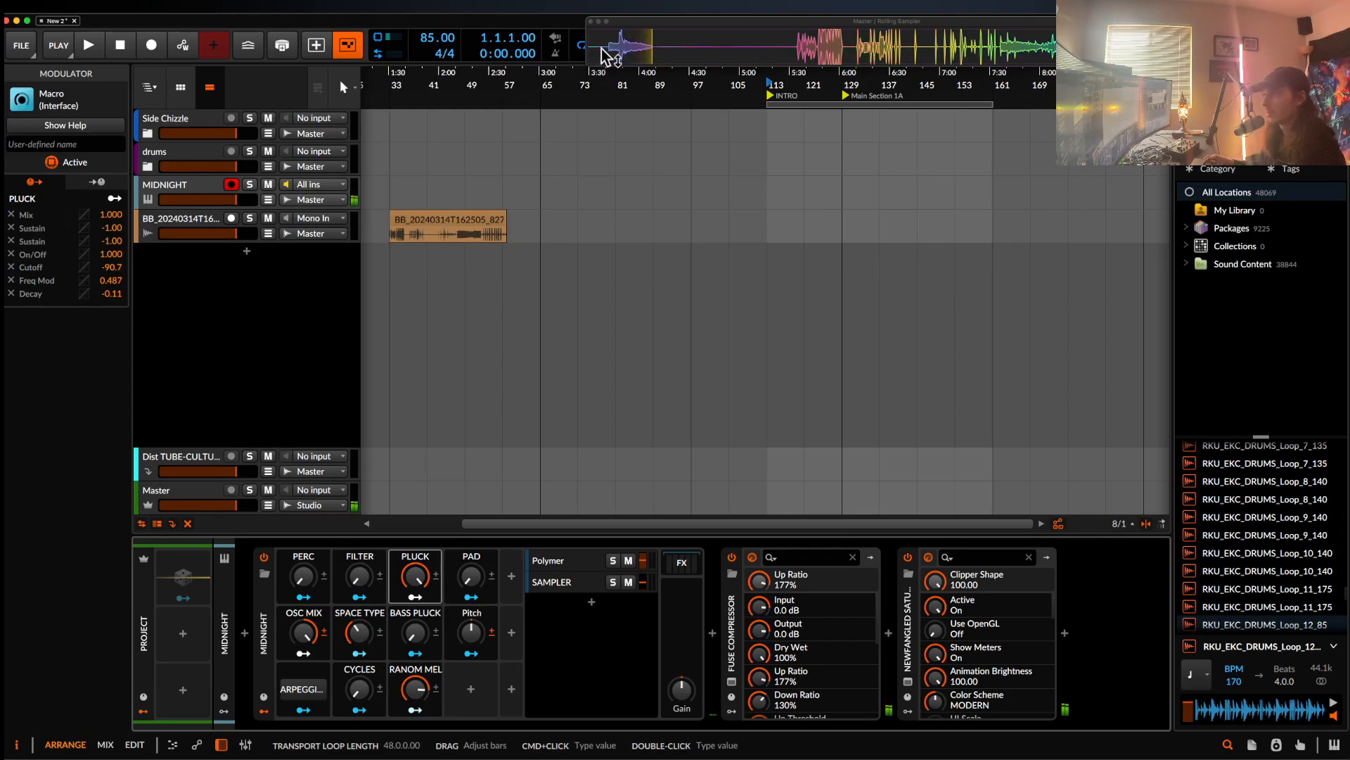
drag(600, 49, 401, 265)
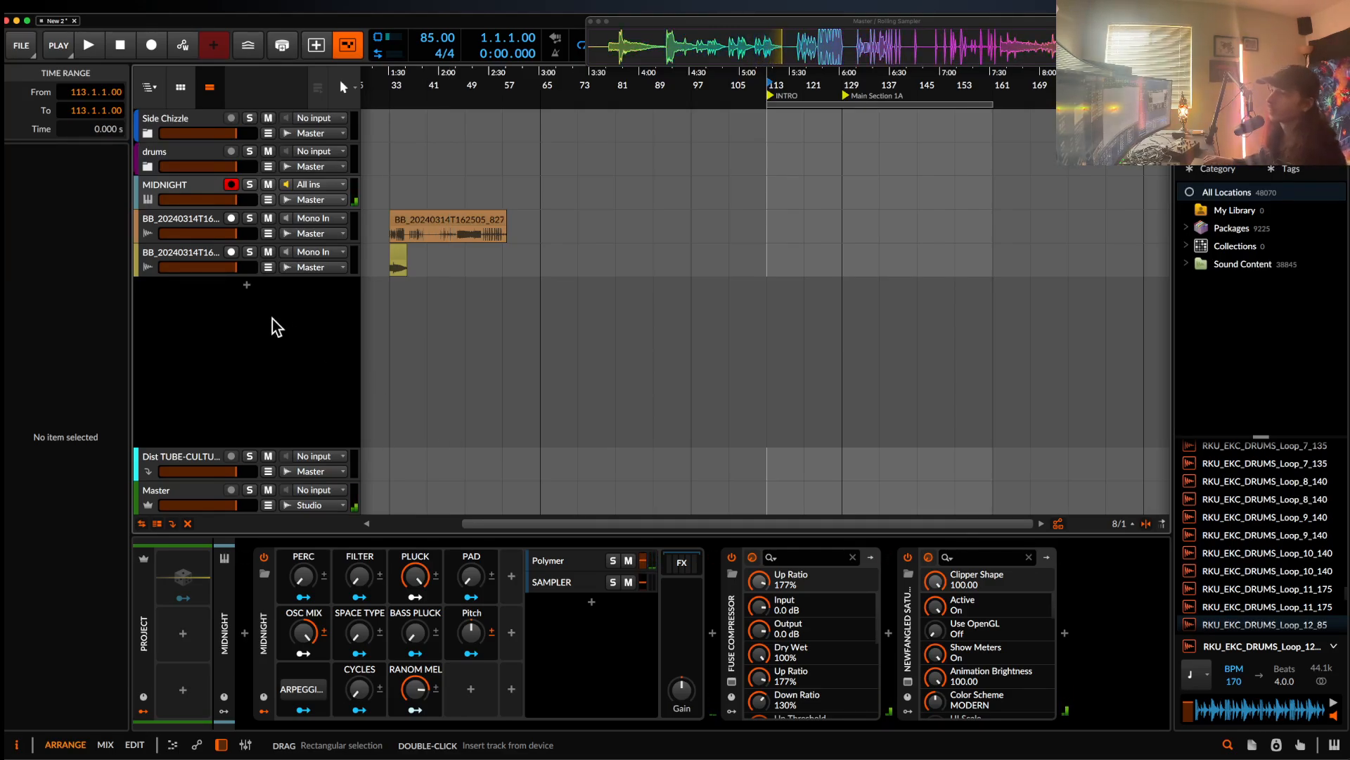
- Create an empty two-bar note clip on the MIDNIGHT track starting at bar 1
scroll(615, 204, down, 3)
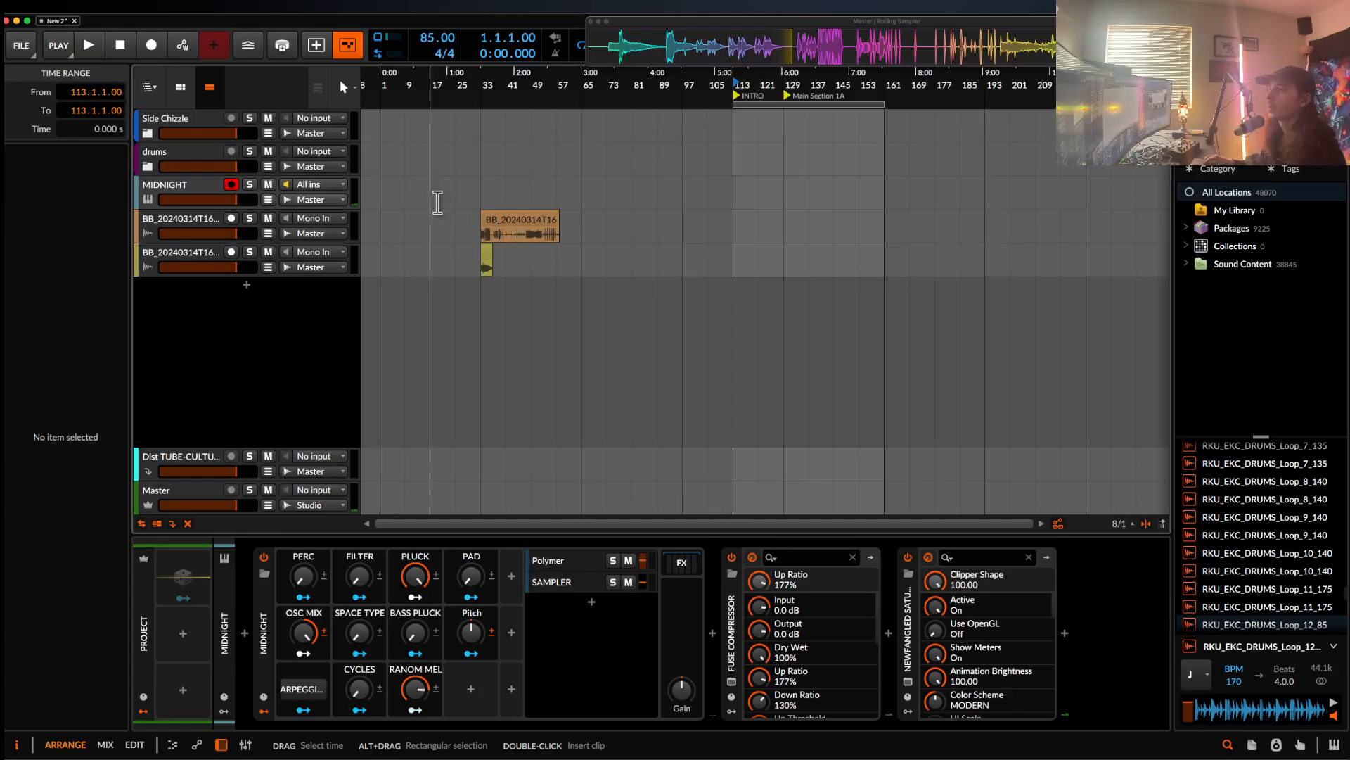
double_click(386, 192)
scroll(388, 194, up, 3)
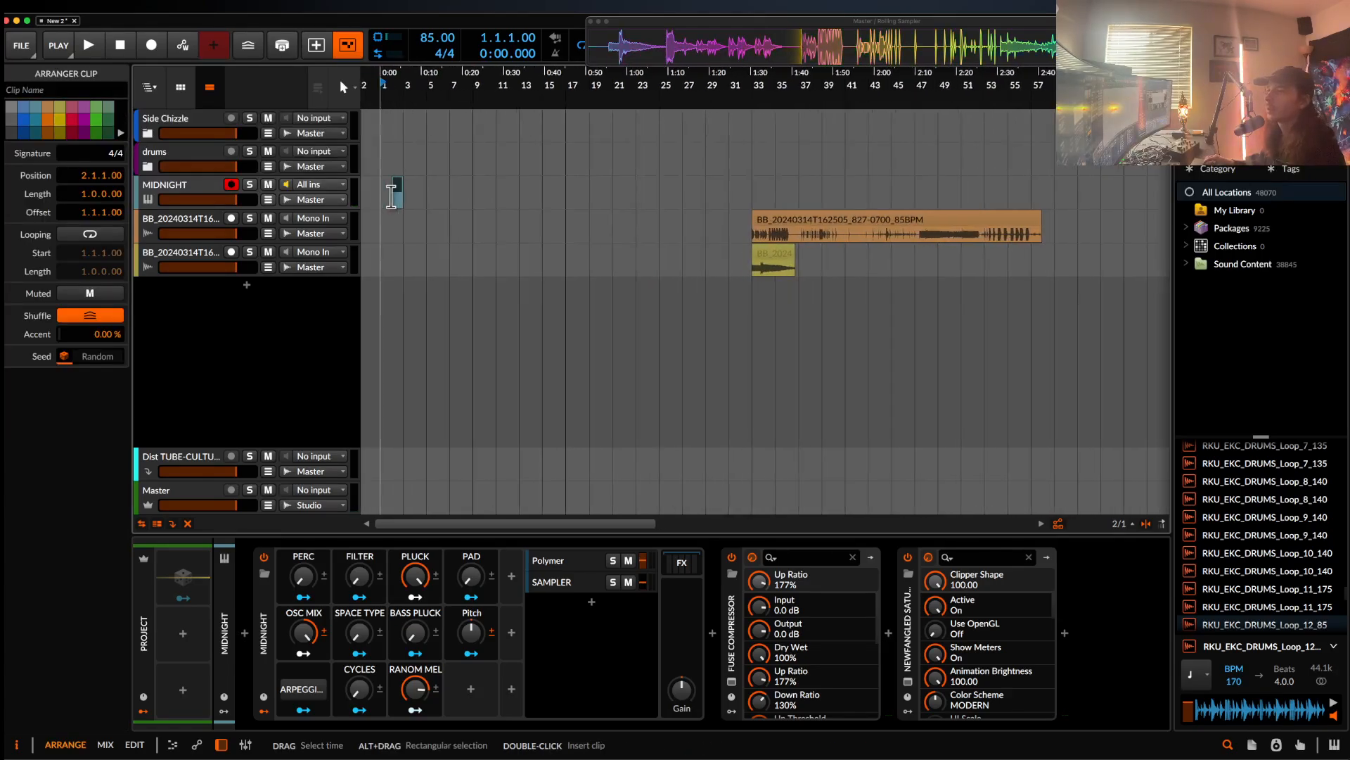
mouse_move(397, 191)
mouse_down()
mouse_move(369, 191)
mouse_move(403, 191)
mouse_up()
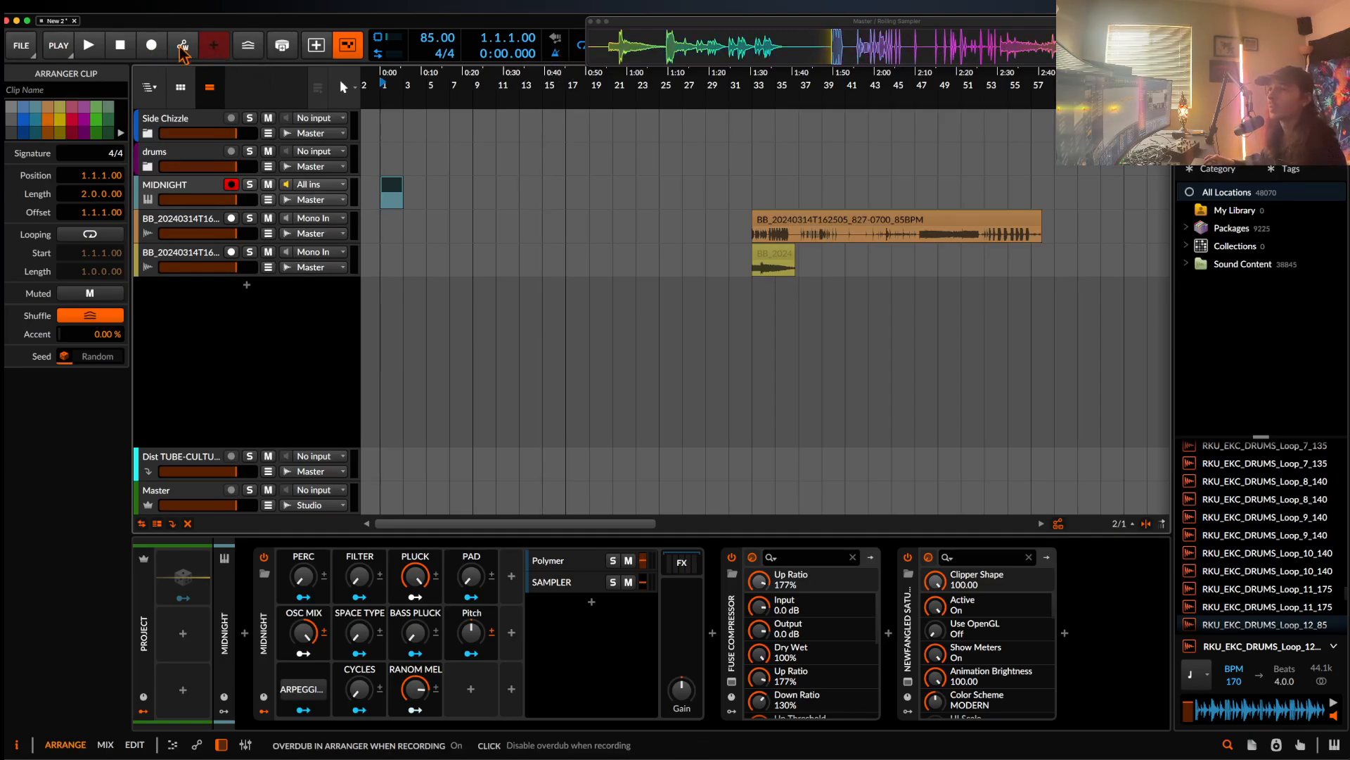
- Record a note performance about four bars long on the MIDNIGHT track from bar 1
click(149, 47)
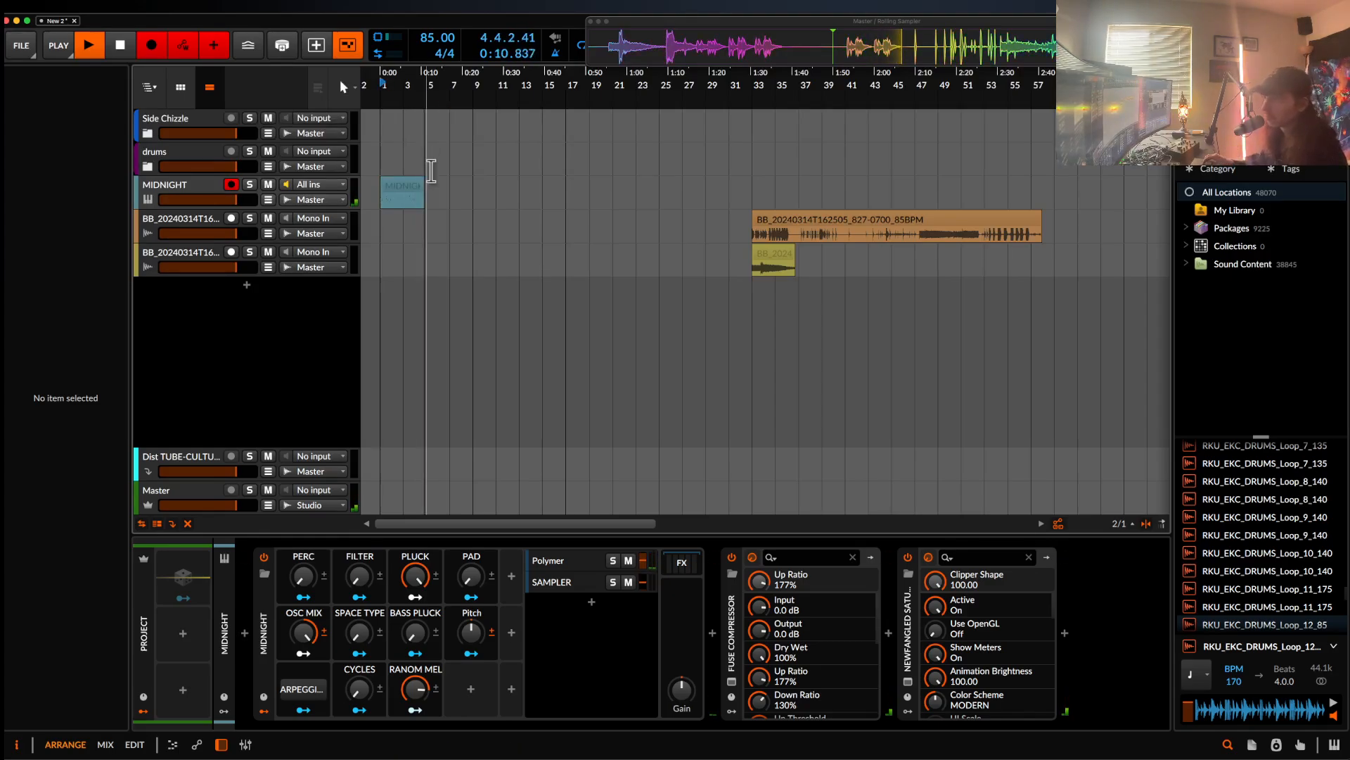
key(space)
- Open the MIDNIGHT clip's notes, then move the first C4 note to 1.1.4.22 and the C#4 note to 1.3.1.33
double_click(407, 197)
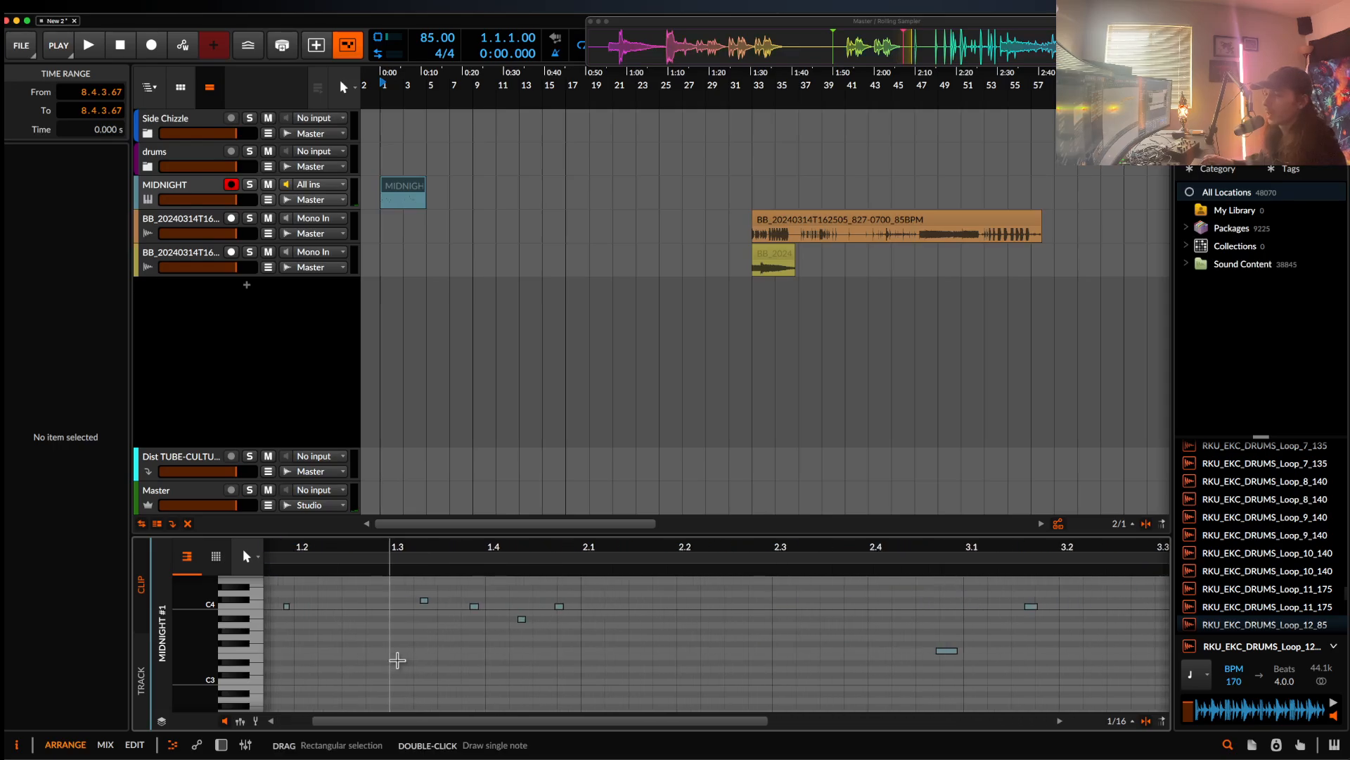
scroll(476, 648, up, 3)
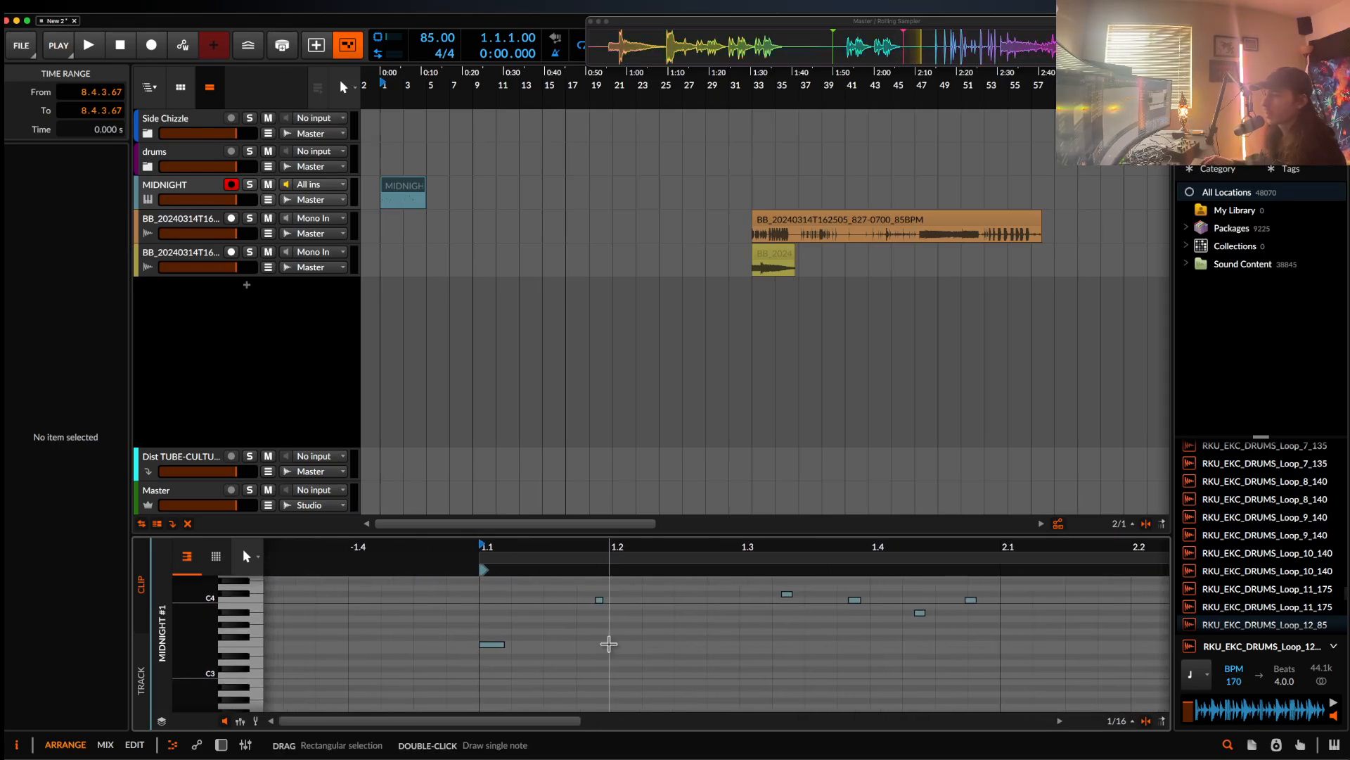
click(598, 602)
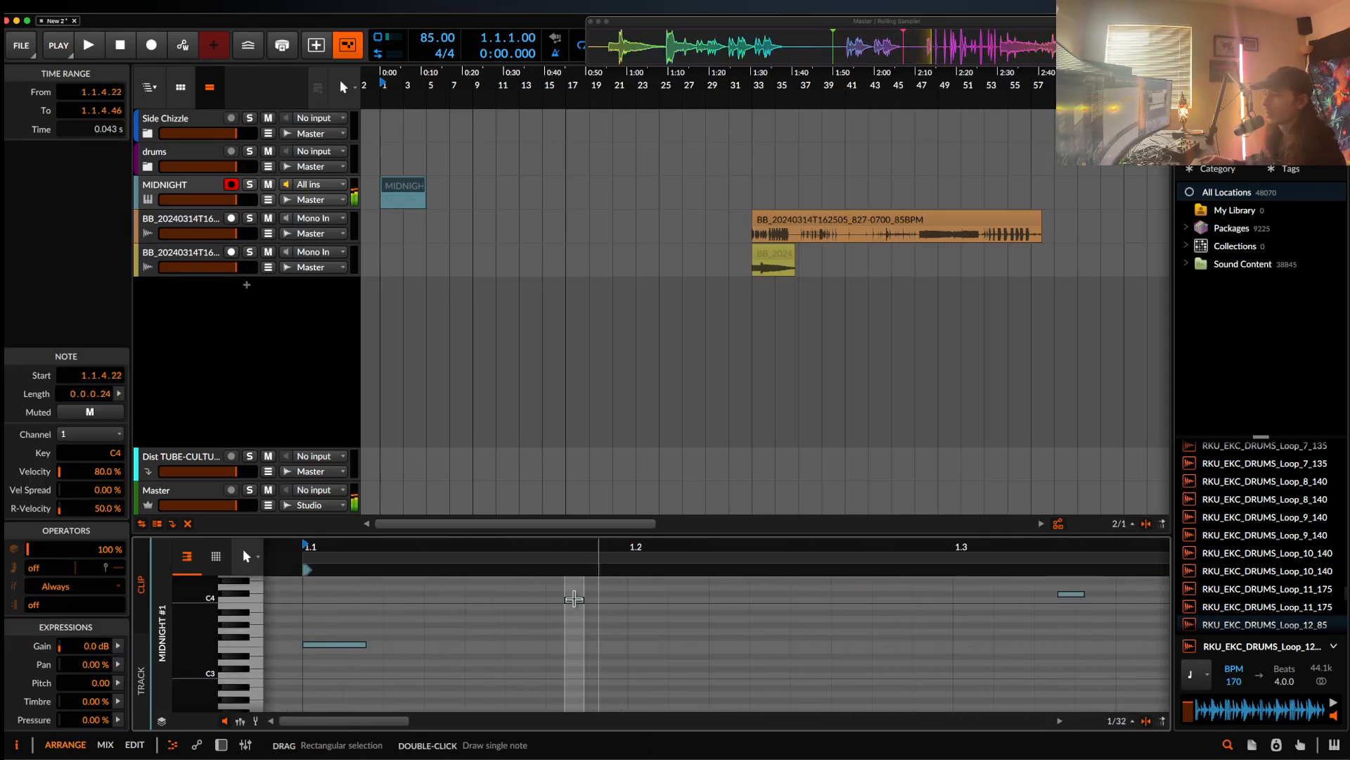
scroll(574, 598, down, 1)
scroll(581, 597, right, 3)
scroll(582, 597, up, 2)
scroll(583, 598, up, 1)
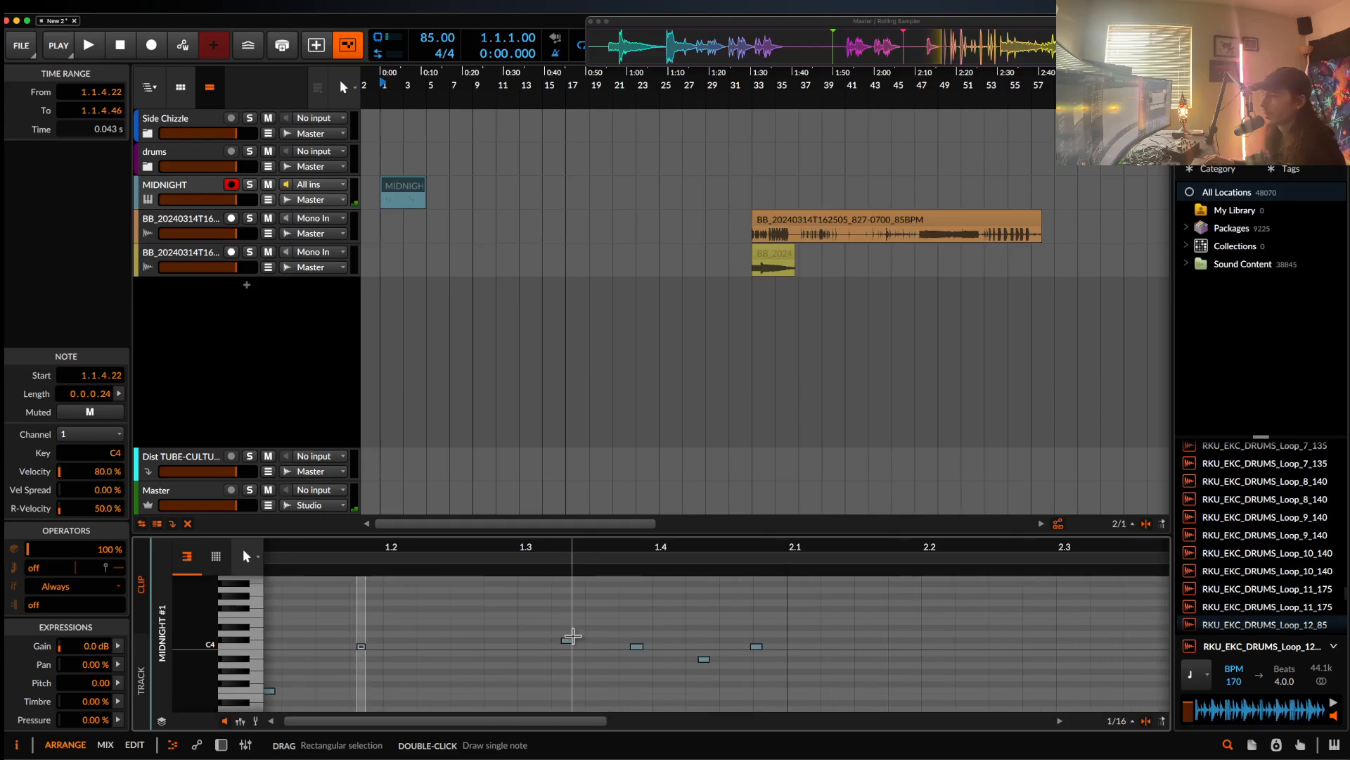
drag(567, 641, 524, 644)
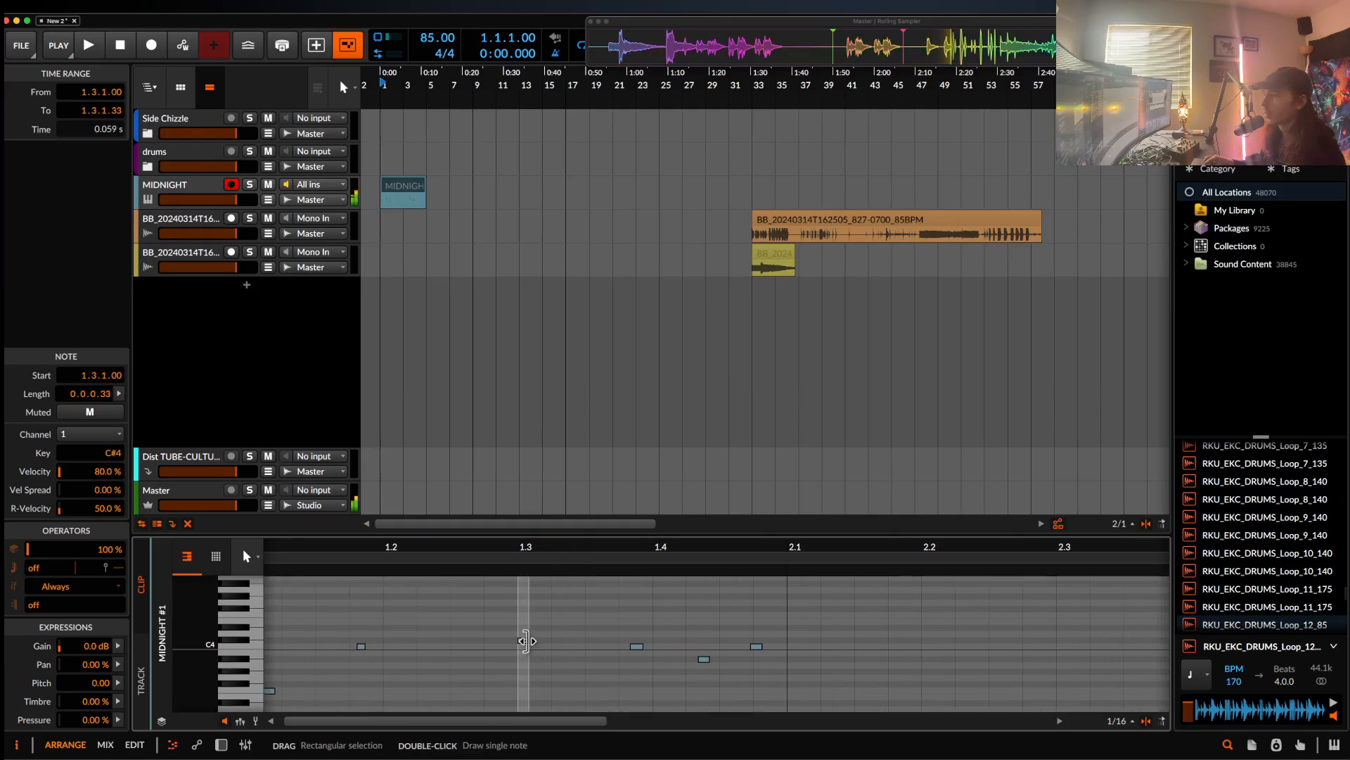
scroll(526, 647, up, 2)
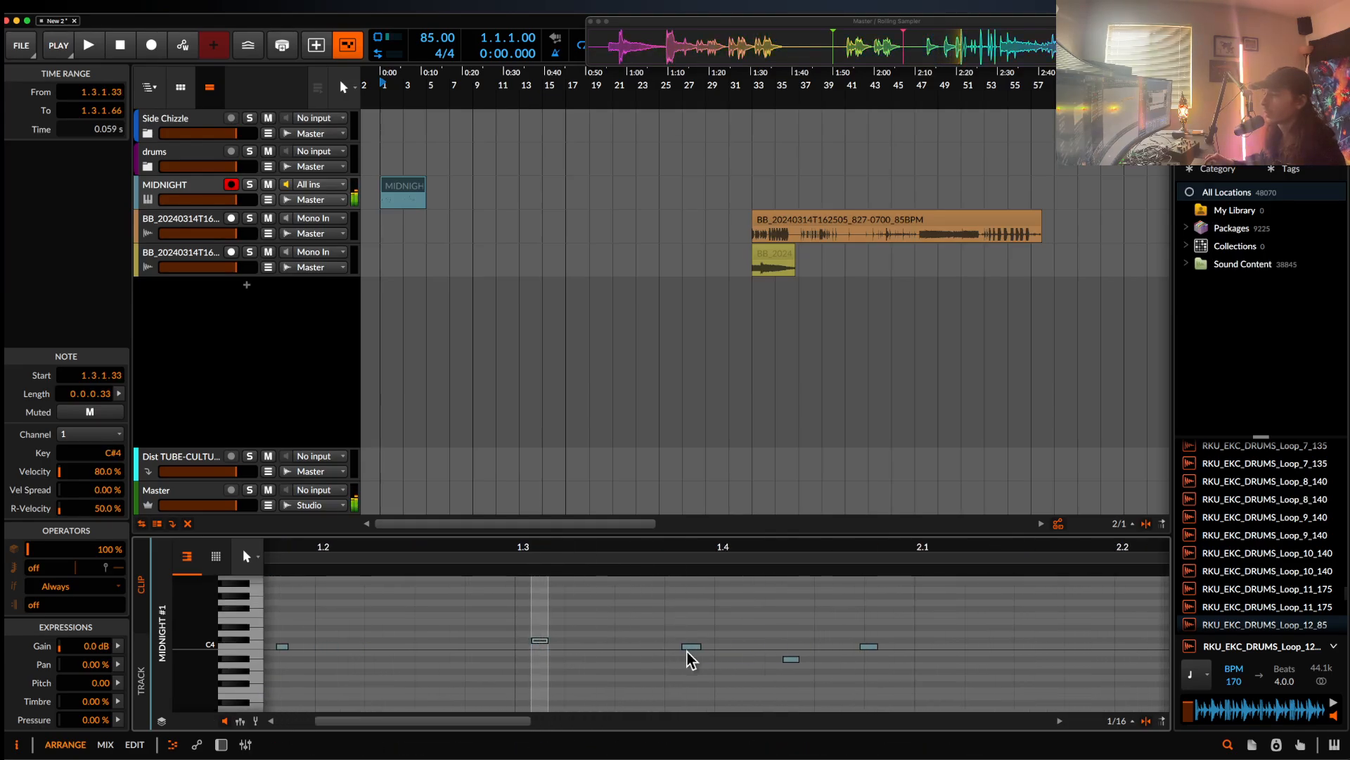
- Move the C4 note after the C#4 to 1.3.3.00 and the C4 note just before bar 2 to 2.1.1.36
drag(689, 647, 625, 645)
scroll(625, 645, right, 3)
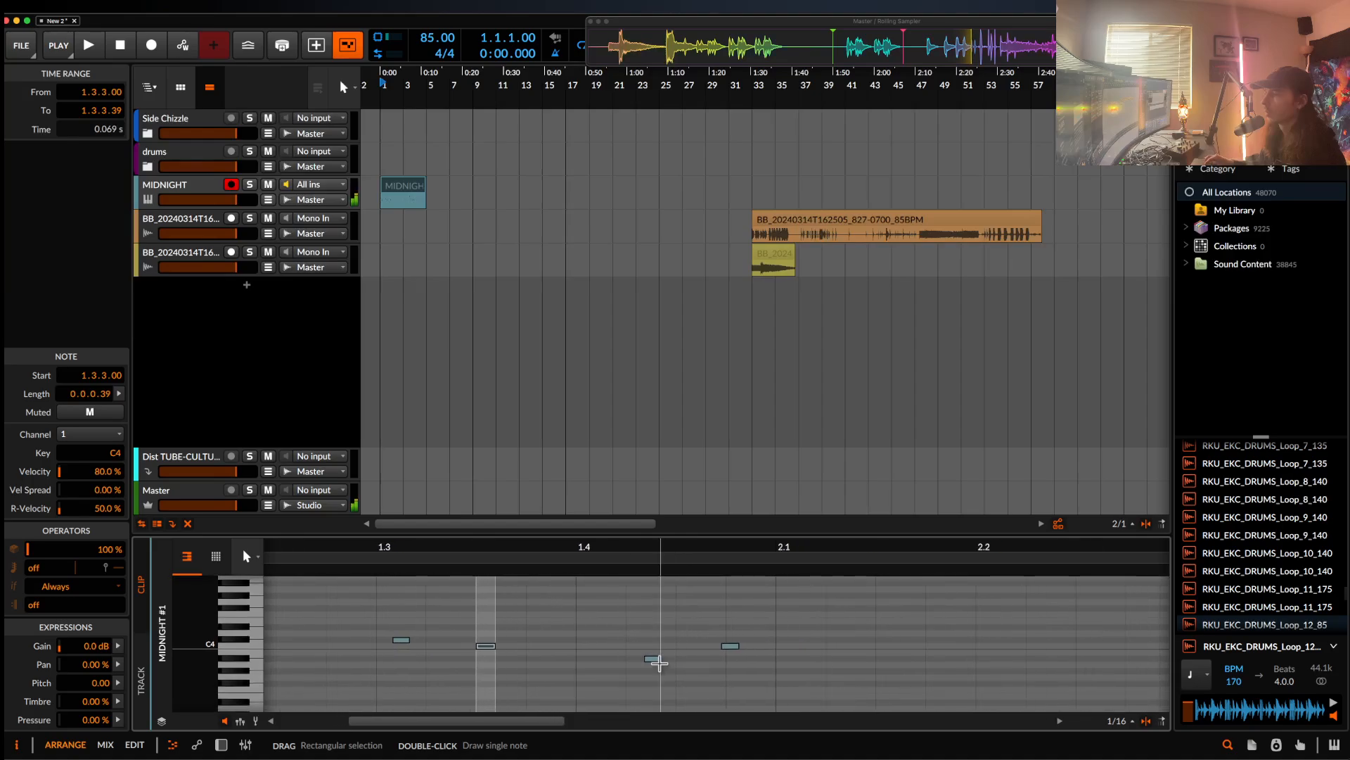
click(654, 659)
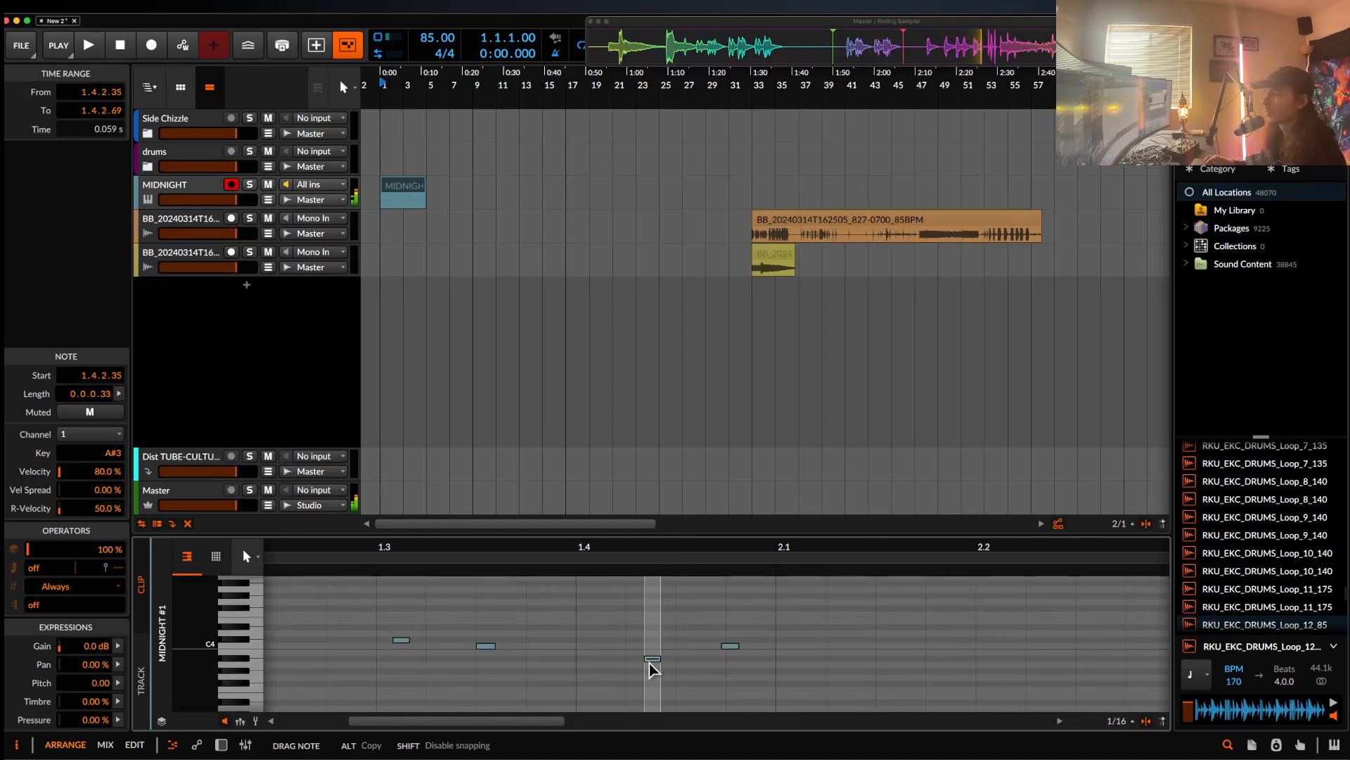
click(732, 647)
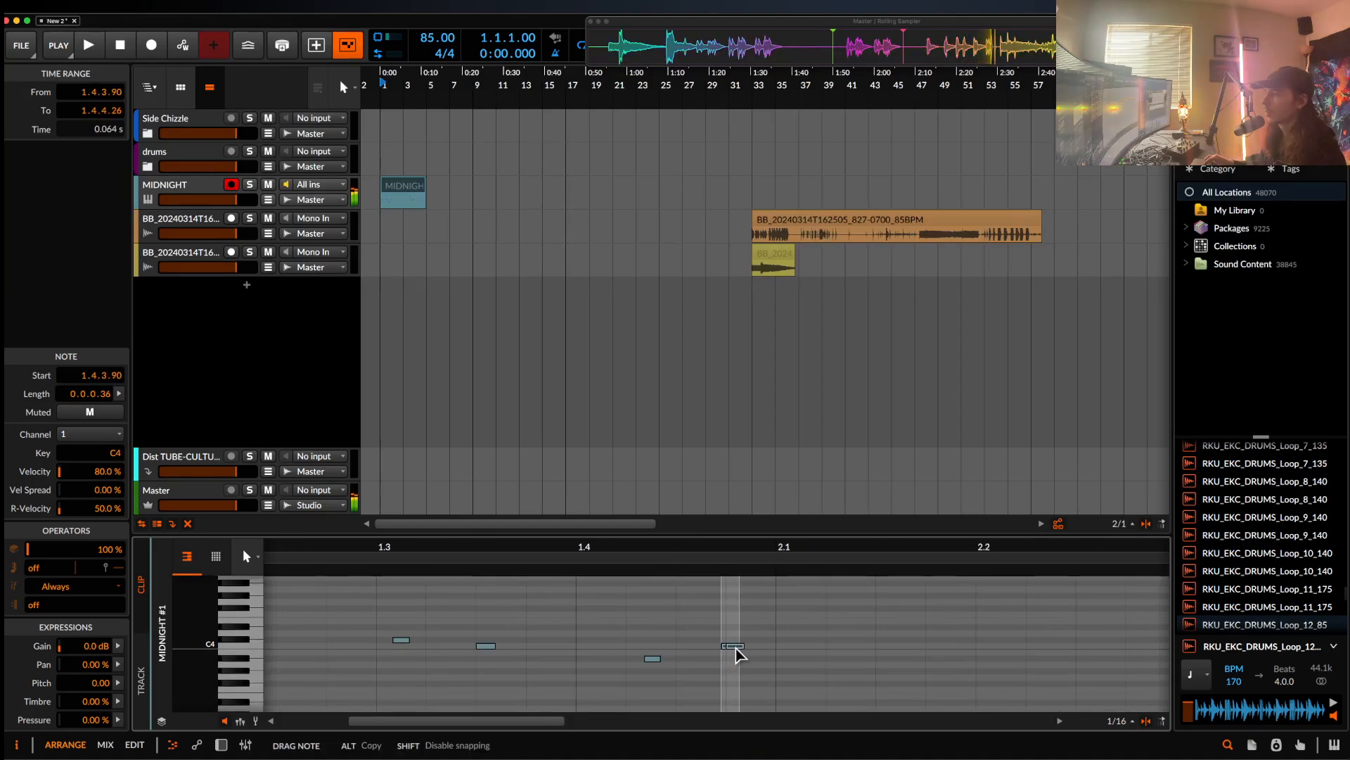
drag(790, 648, 799, 645)
- Shift the F3 and C4 note pair around bar 3, placing the F3 at 3.1.1.00 and the C4 at 3.2.1.26
scroll(775, 663, down, 5)
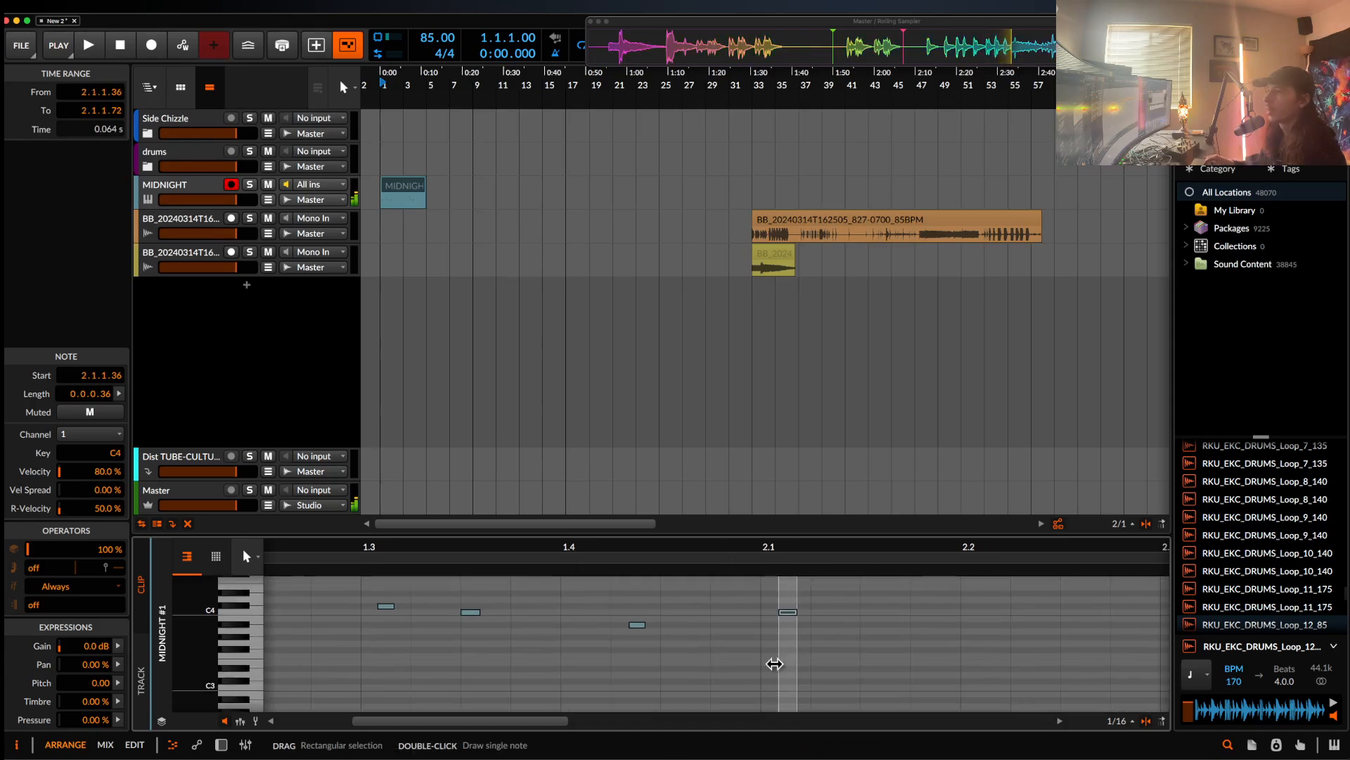
scroll(776, 663, right, 6)
scroll(775, 662, up, 6)
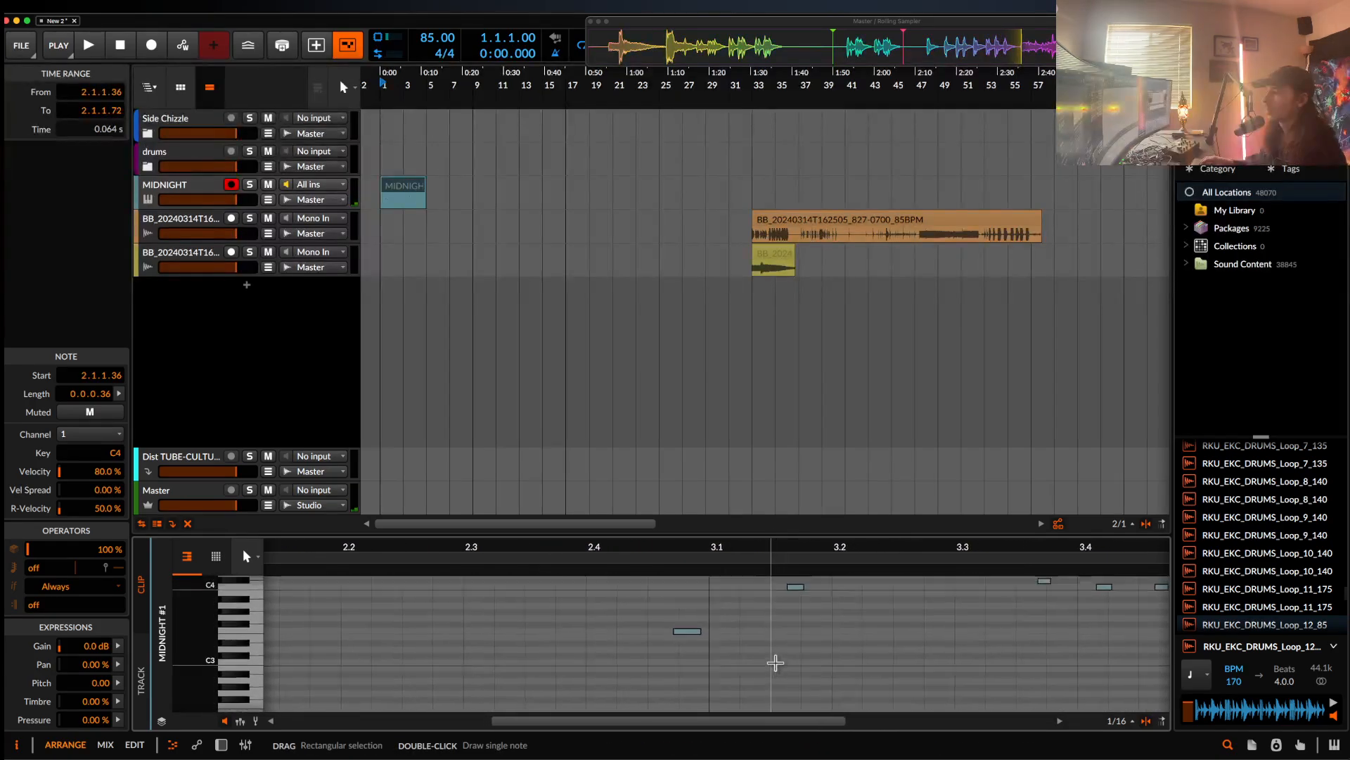
scroll(775, 663, down, 3)
scroll(775, 663, right, 3)
scroll(773, 663, down, 2)
scroll(764, 663, down, 1)
scroll(764, 662, left, 1)
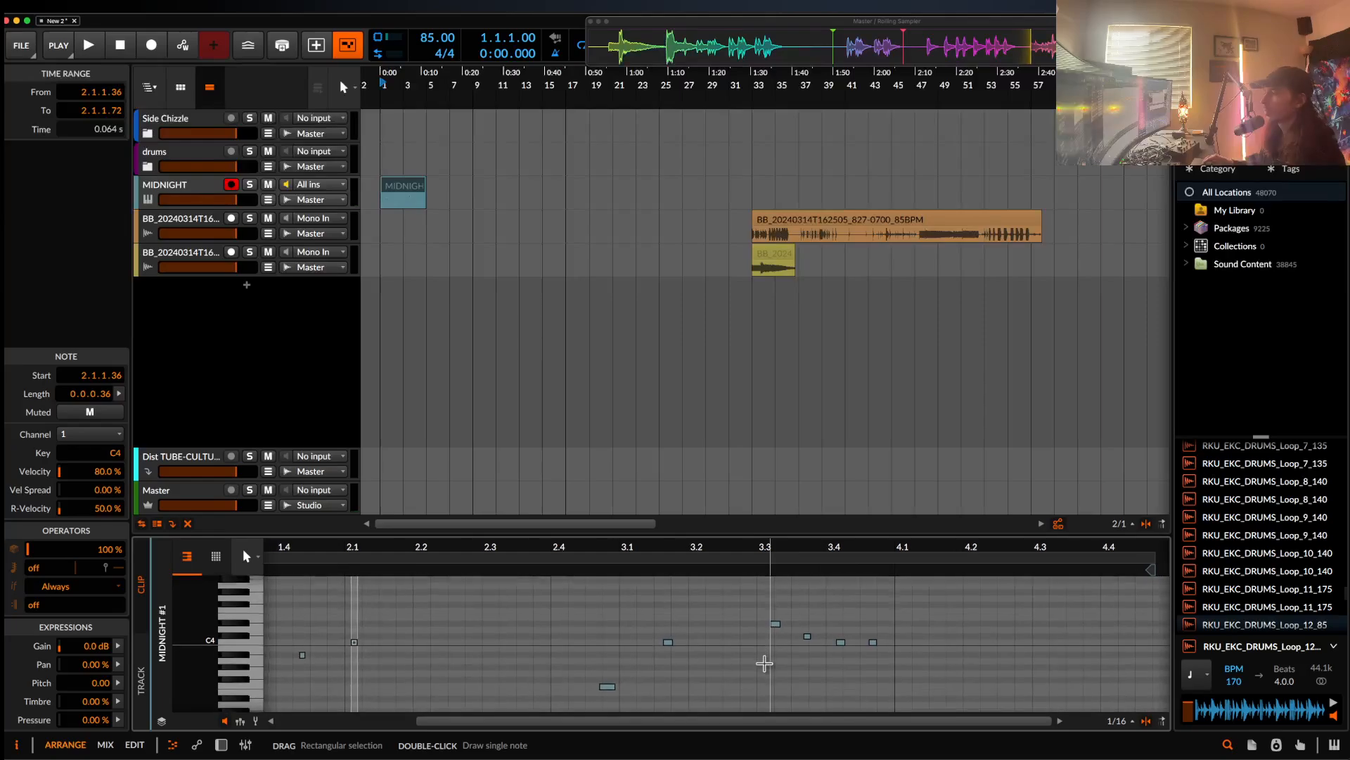
drag(603, 706, 704, 624)
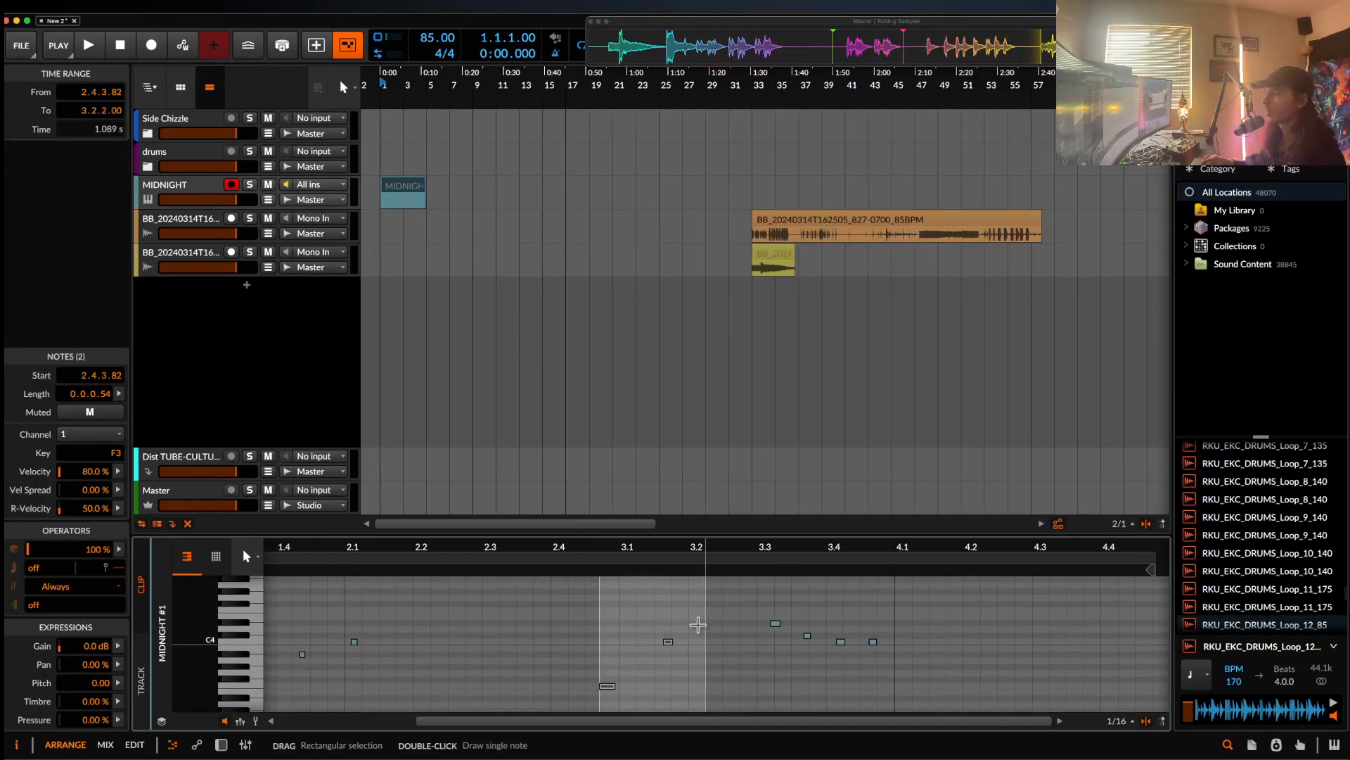
drag(606, 687, 633, 687)
click(688, 642)
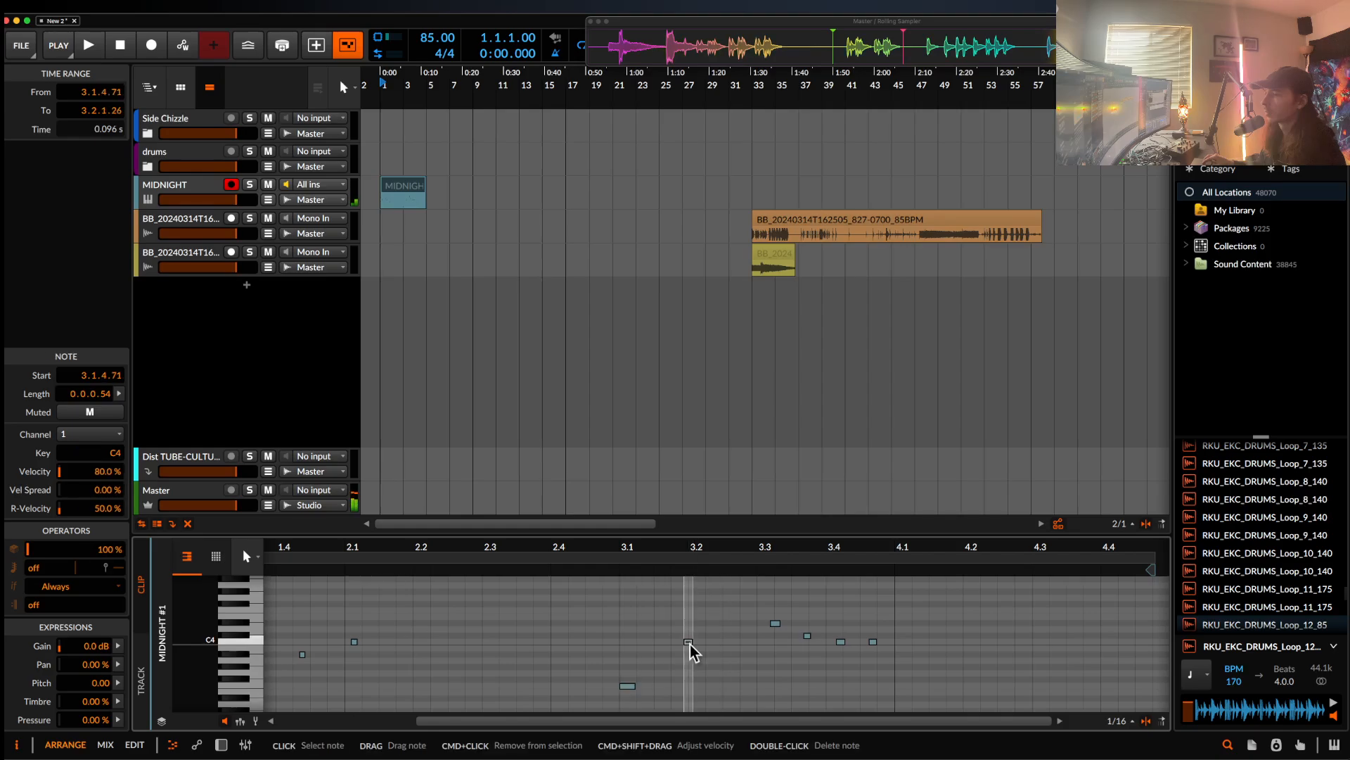
drag(689, 642, 699, 642)
scroll(699, 647, up, 5)
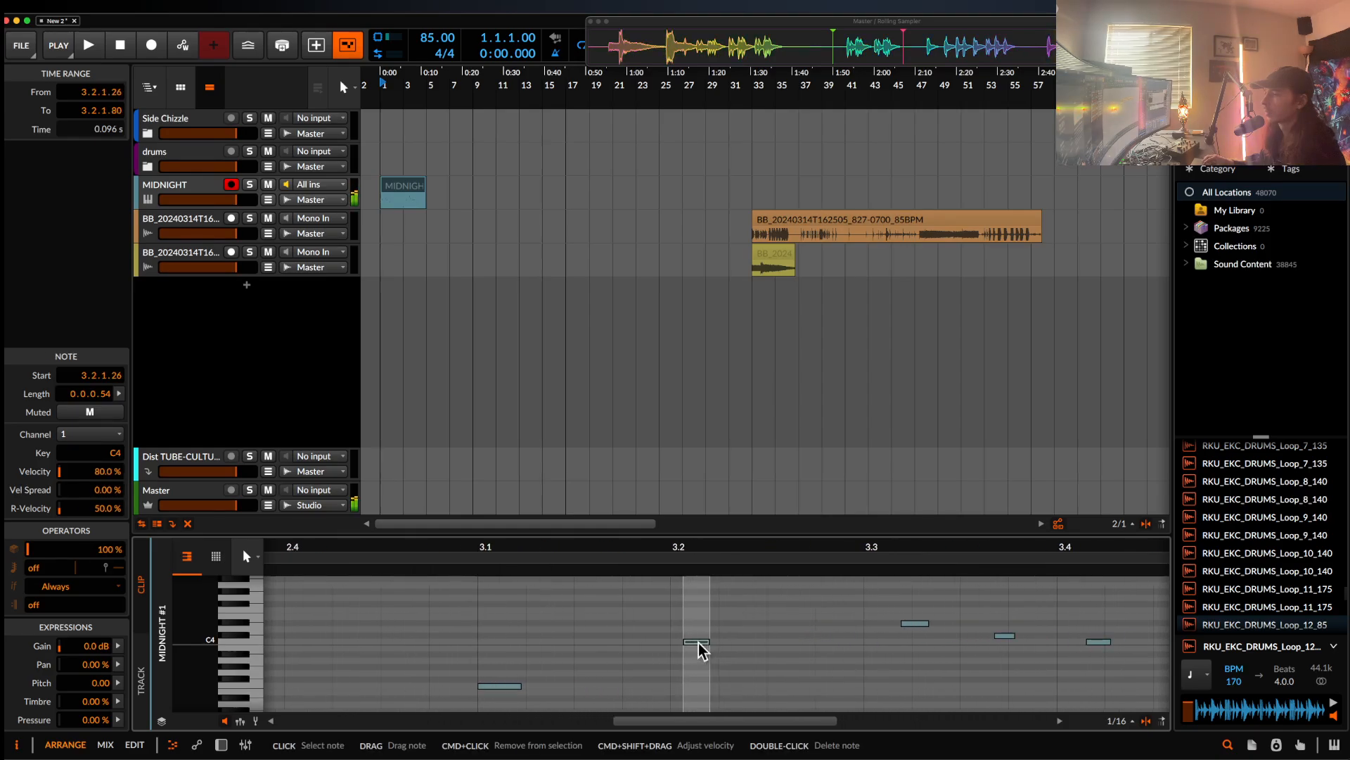
click(499, 686)
scroll(498, 689, down, 1)
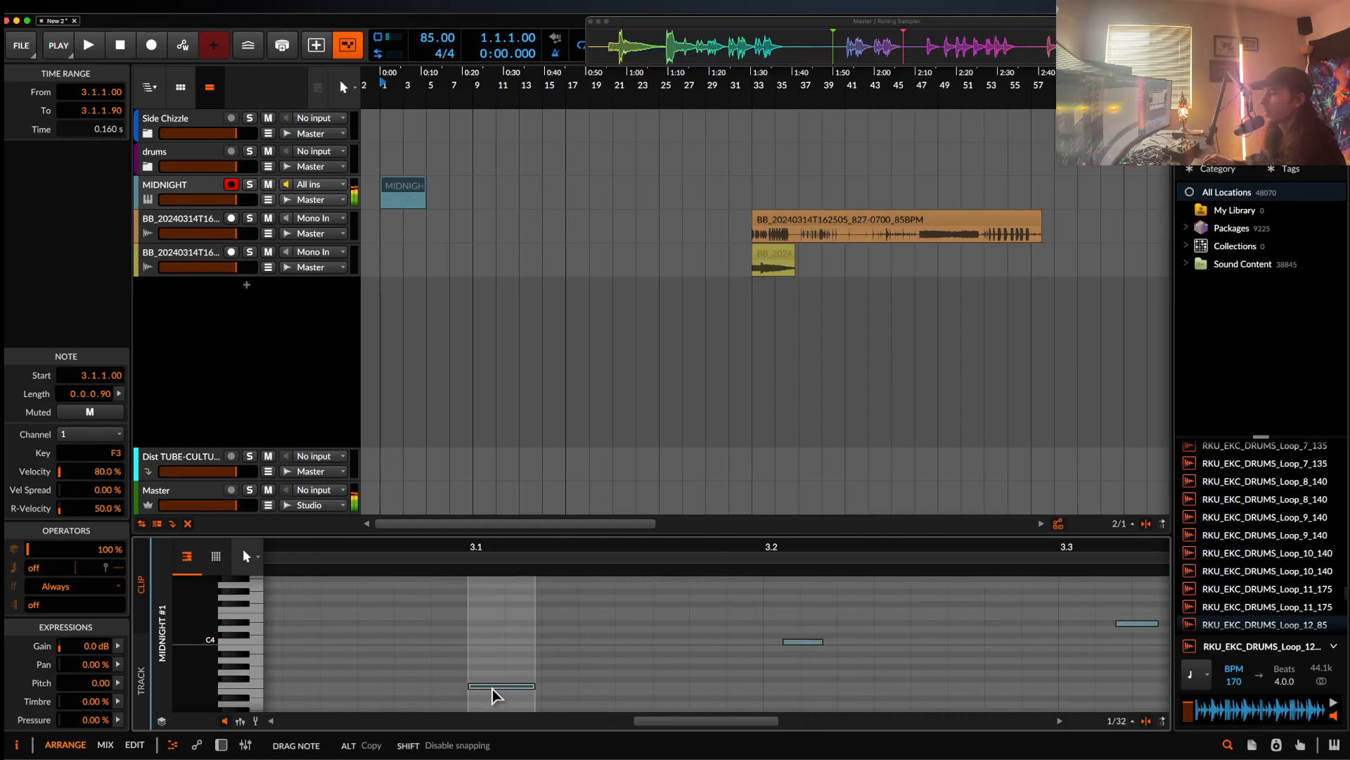
- Audition the phrase from about beat 3.3 and move its last C4 note to 4.1.1.00
scroll(493, 690, down, 2)
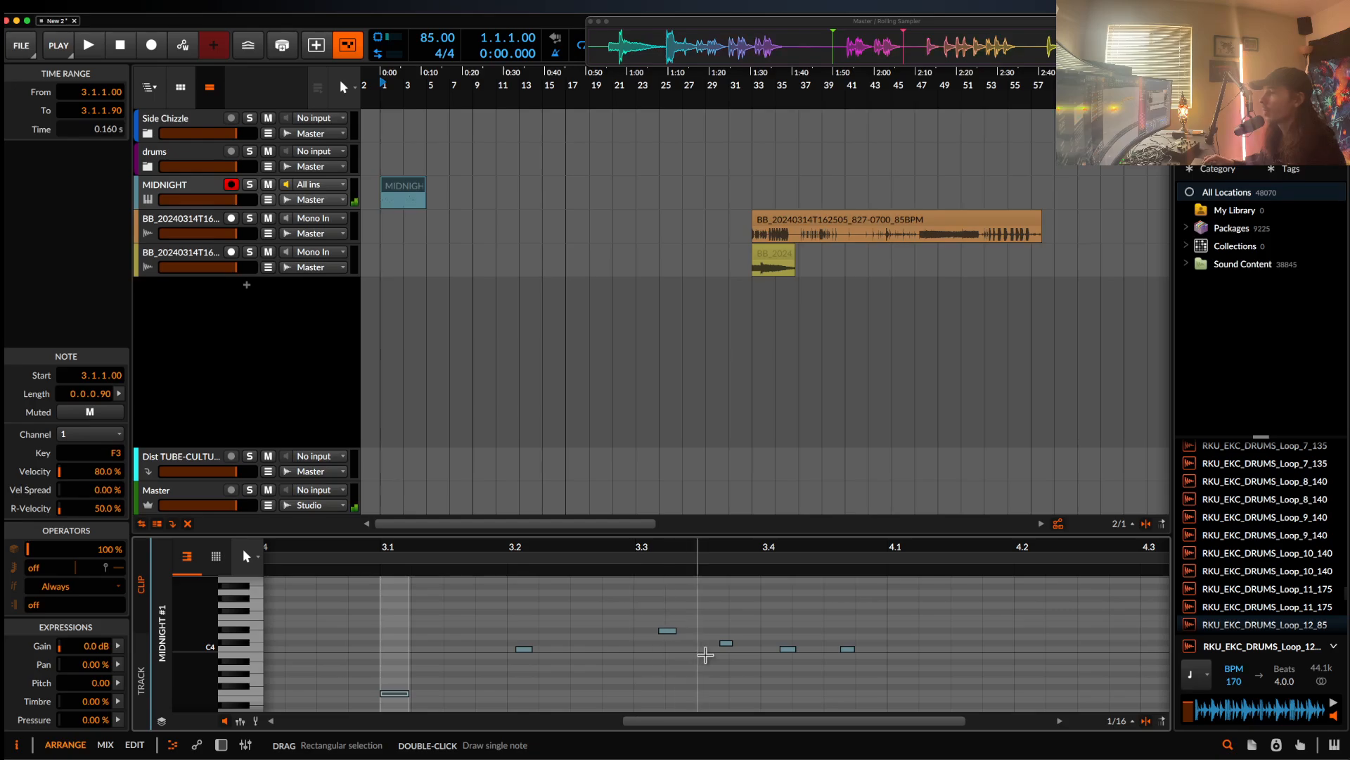
scroll(706, 655, right, 3)
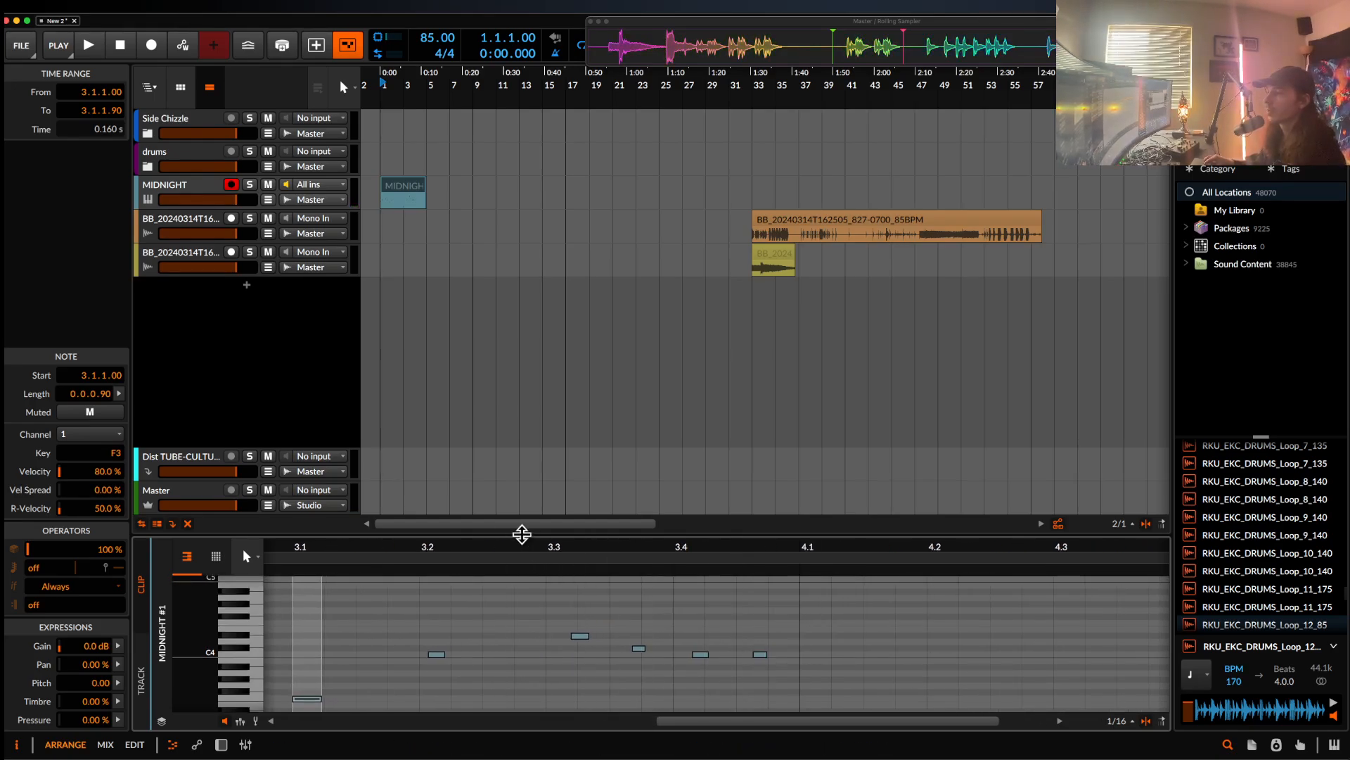
click(548, 549)
key(space)
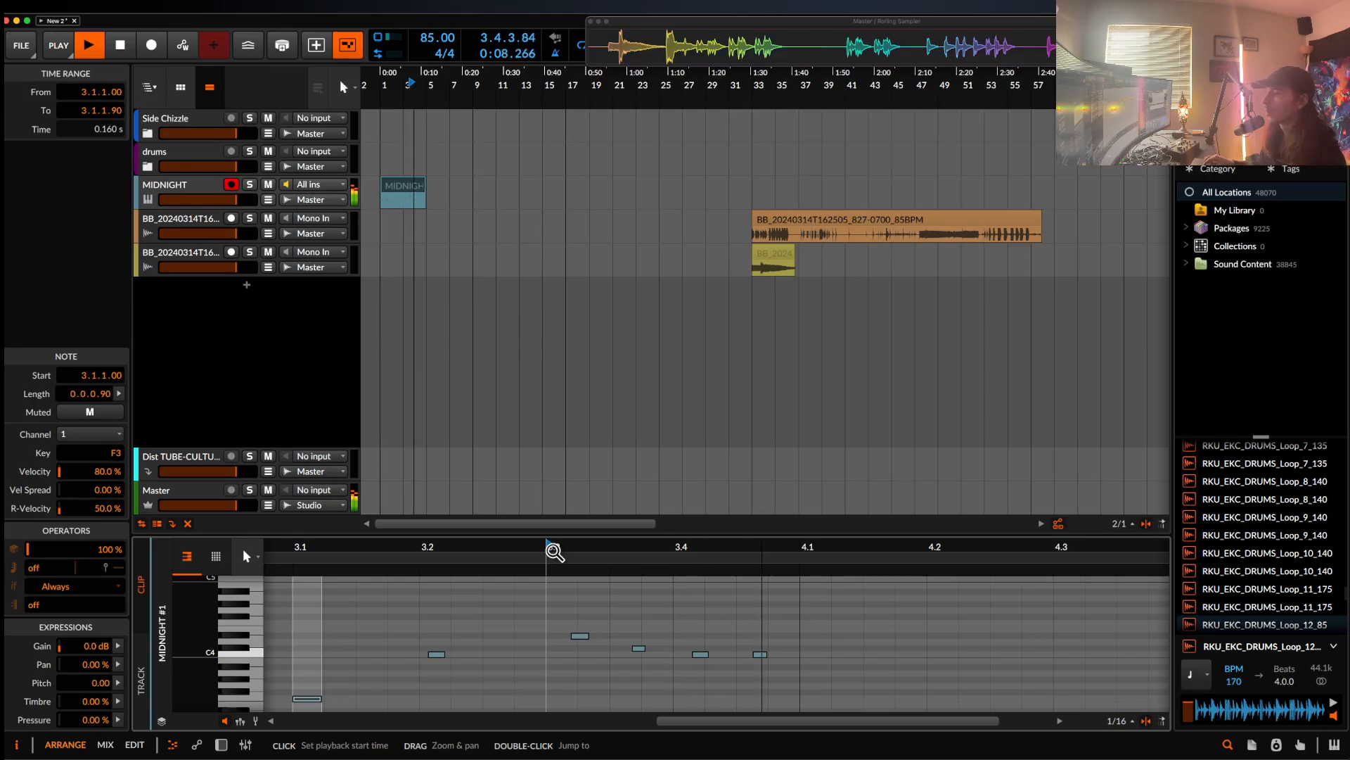
key(space)
key(space)
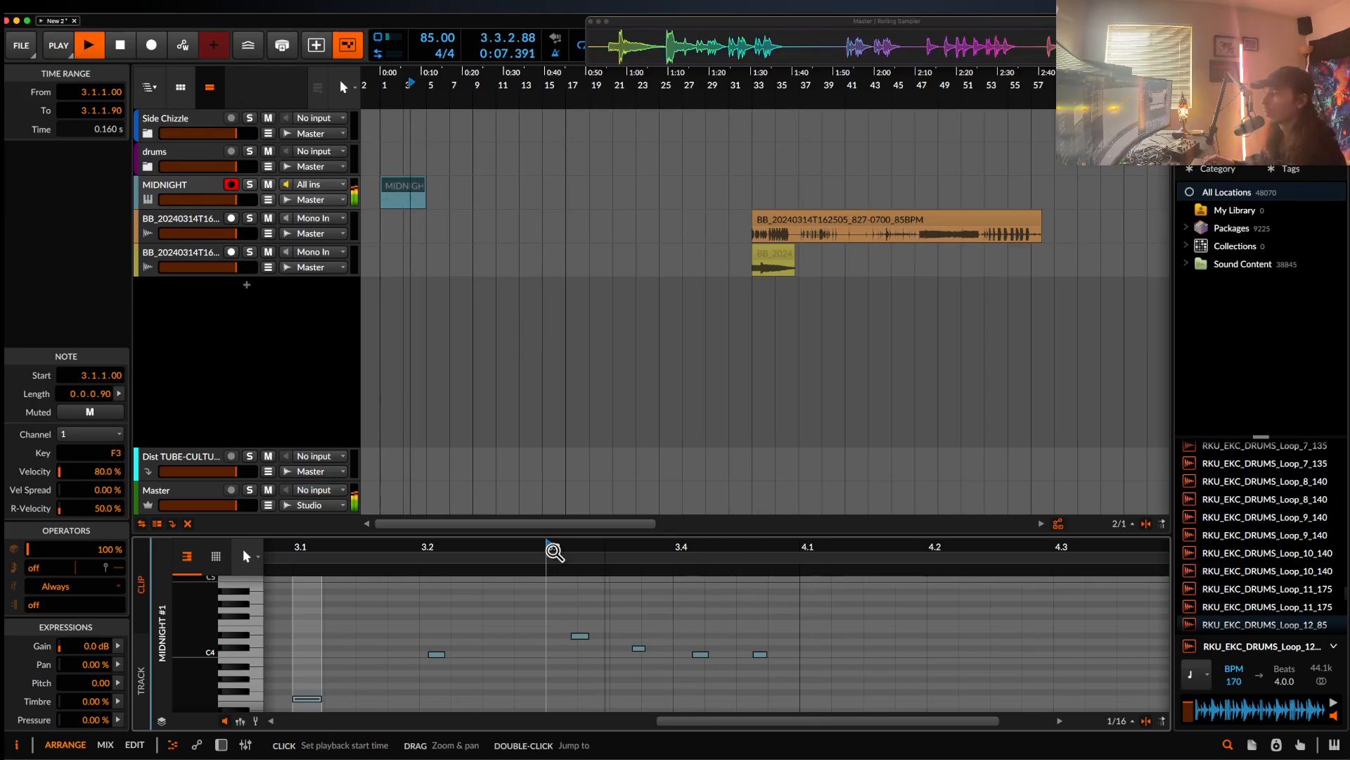
key(space)
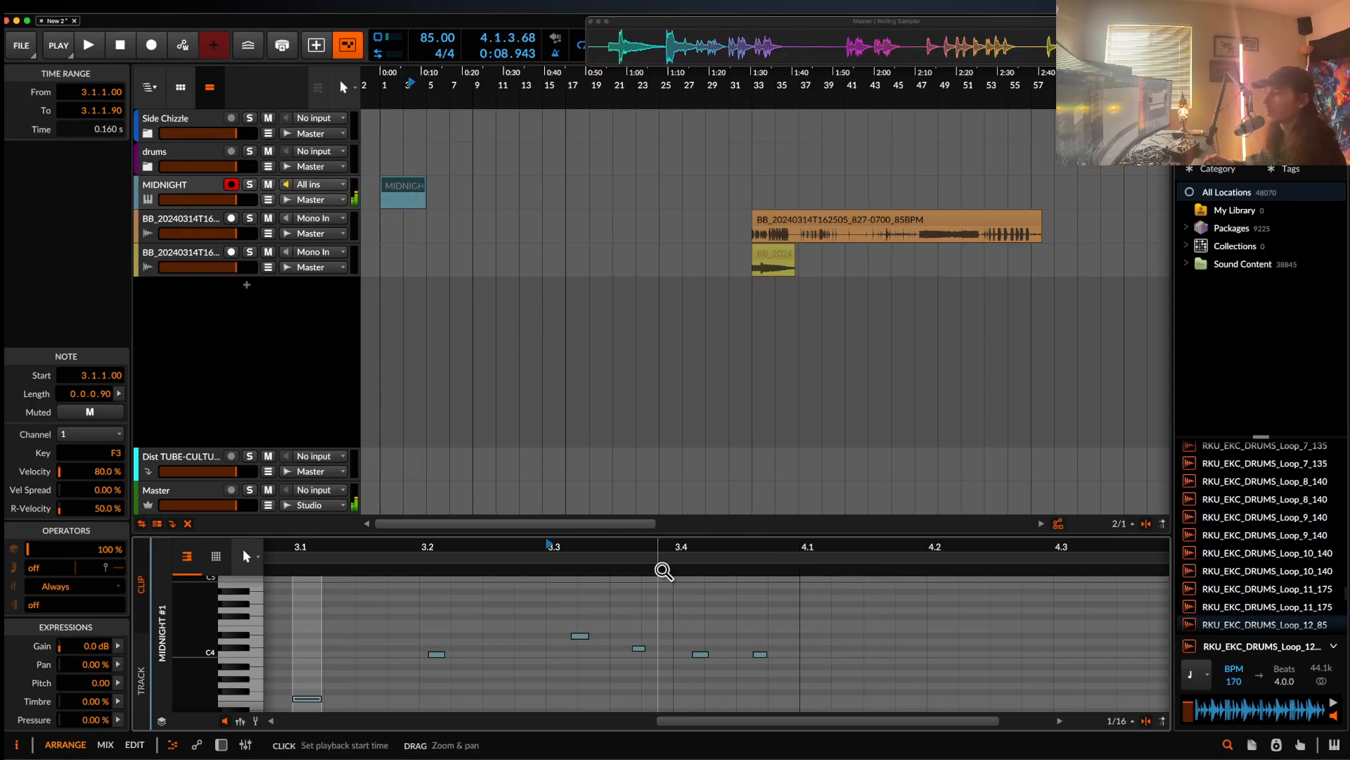
drag(763, 661, 809, 661)
key(space)
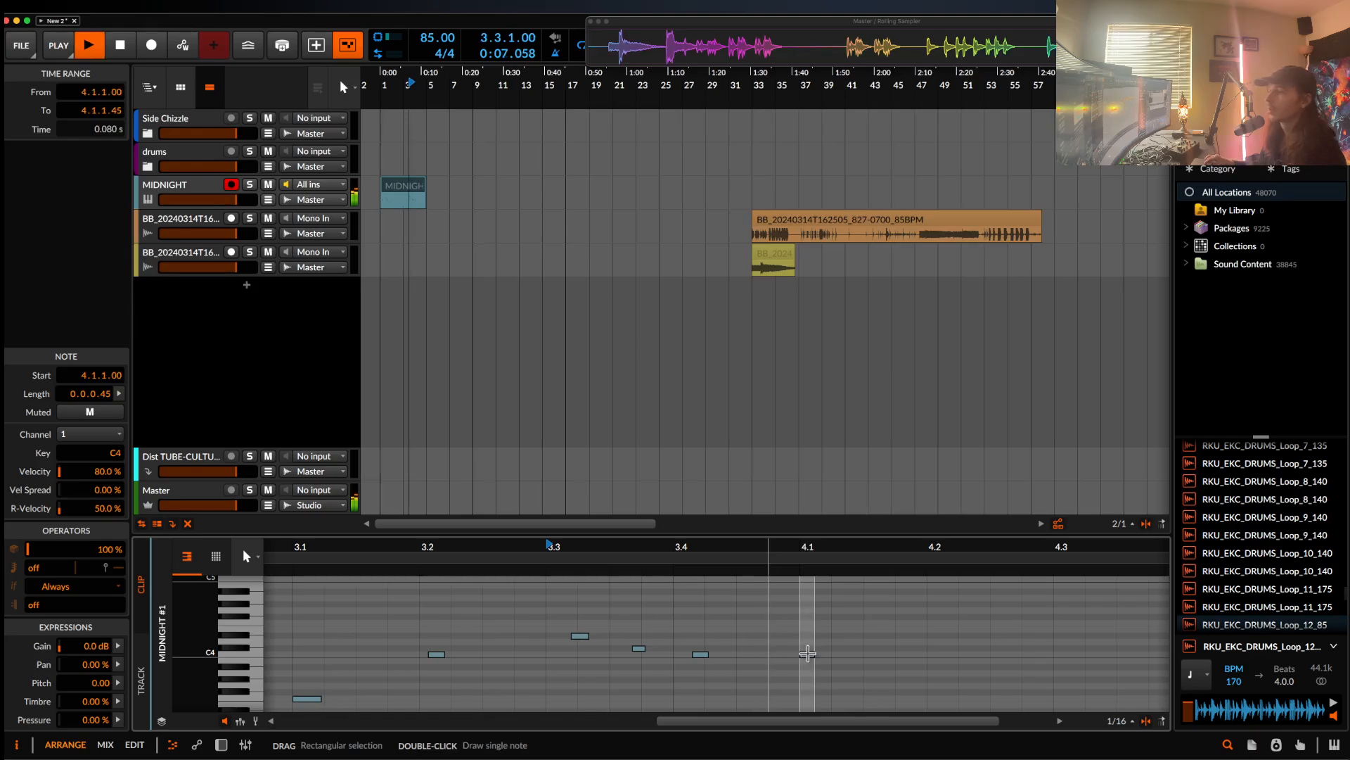
key(space)
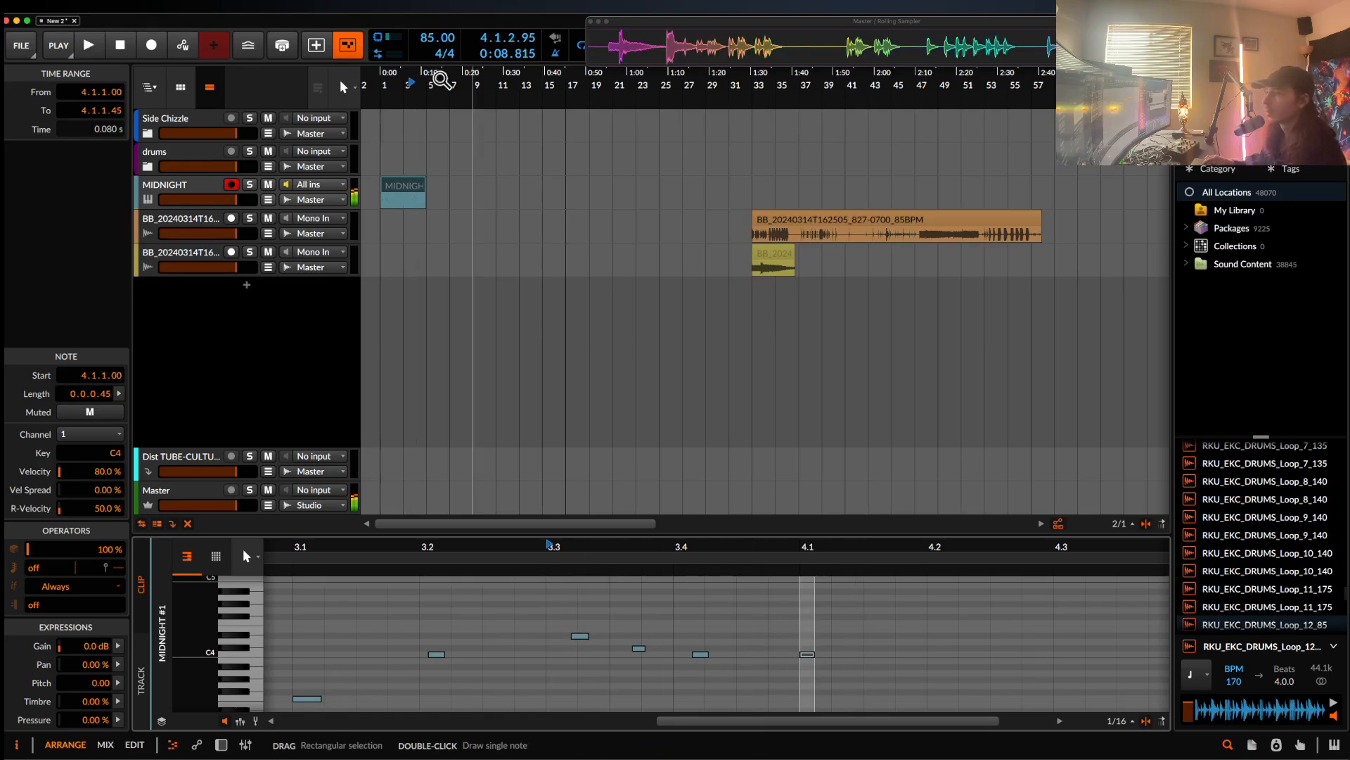
- Set the arranger loop to the MIDNIGHT clip's length and start playback with the track's devices displayed
click(414, 188)
key(super+l)
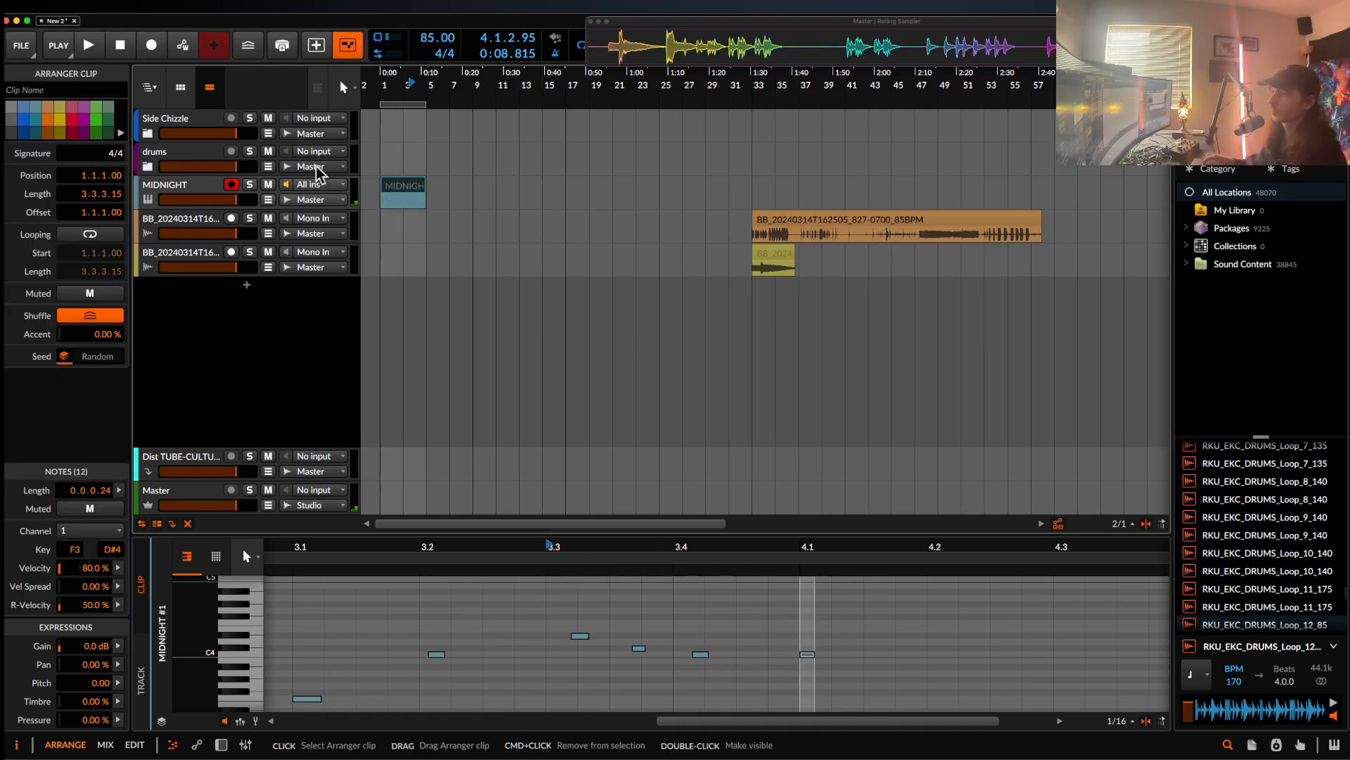
double_click(201, 188)
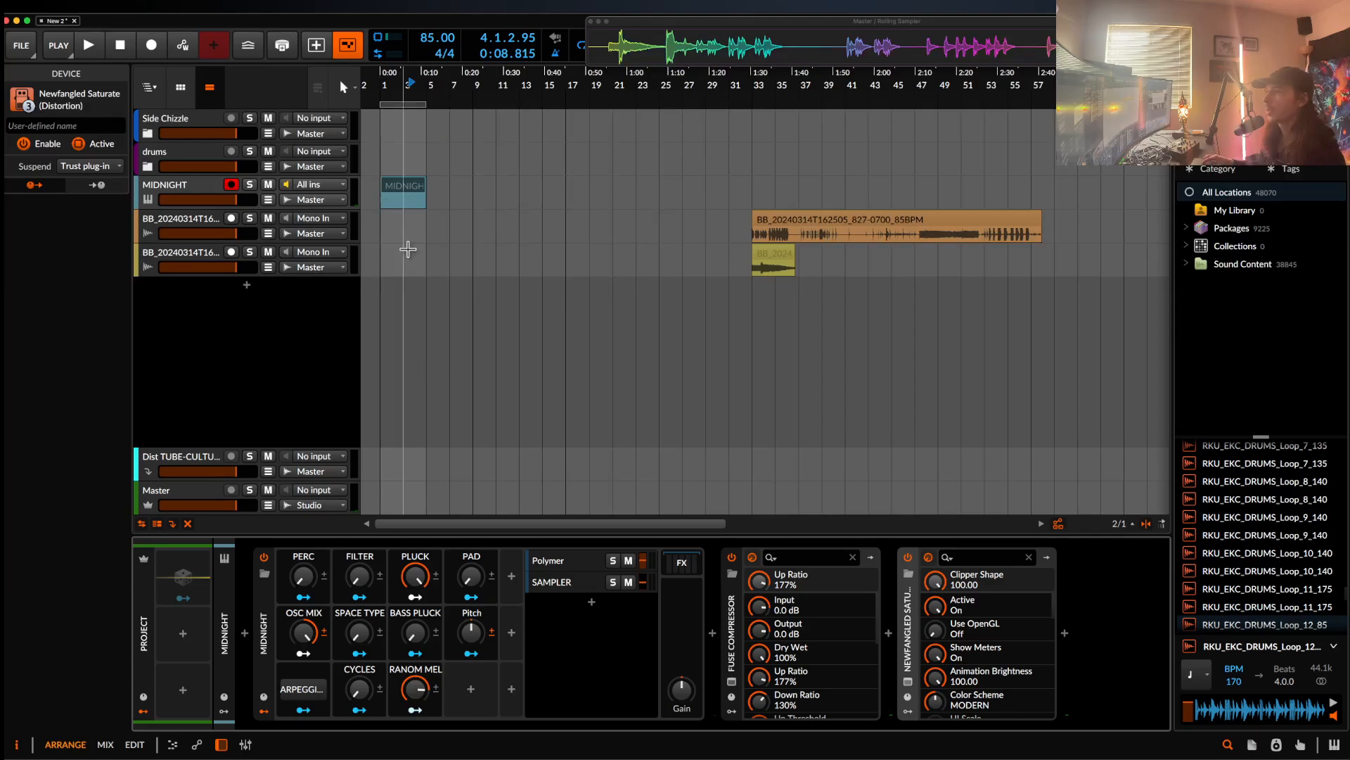
key(space)
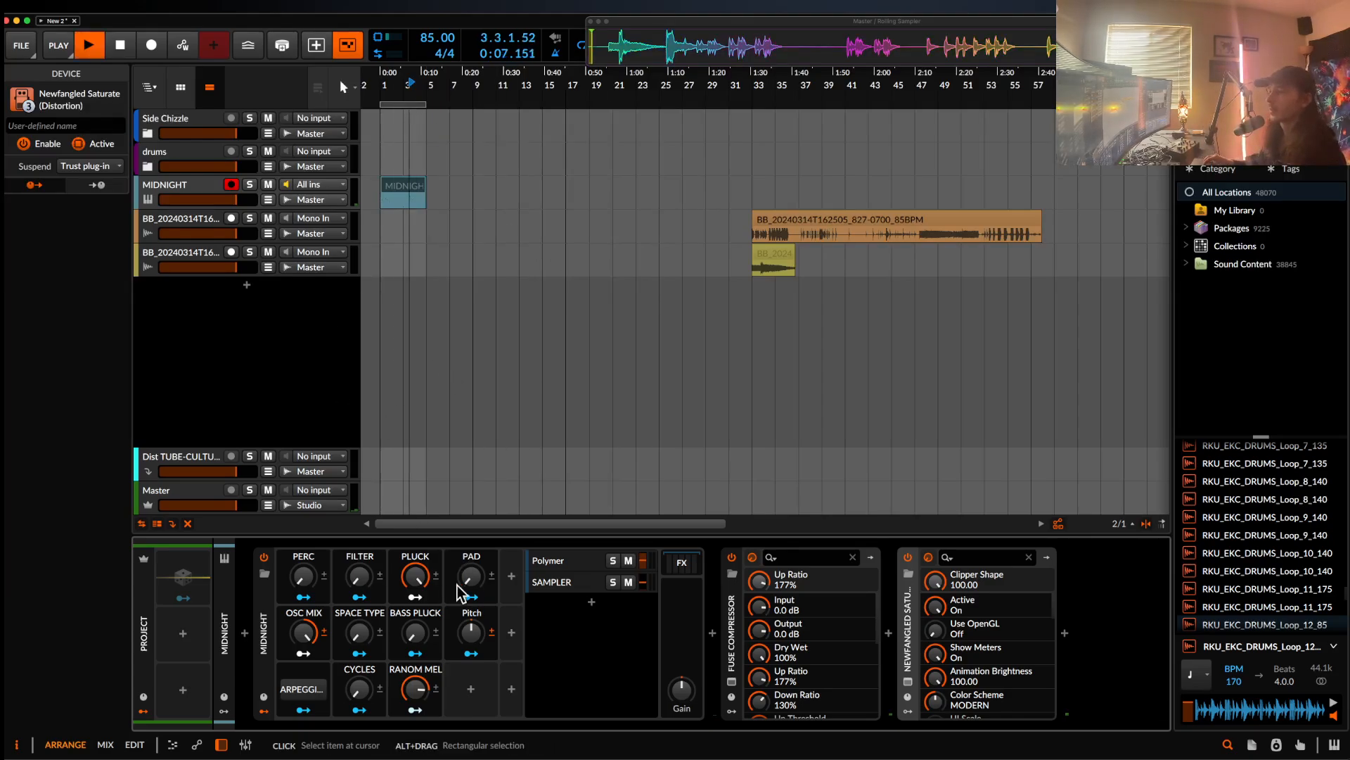
- Set MIDNIGHT's SPACE TYPE macro to 68.7% and lower the Polymer layer's filter cutoff to 726 Hz
drag(358, 642, 360, 640)
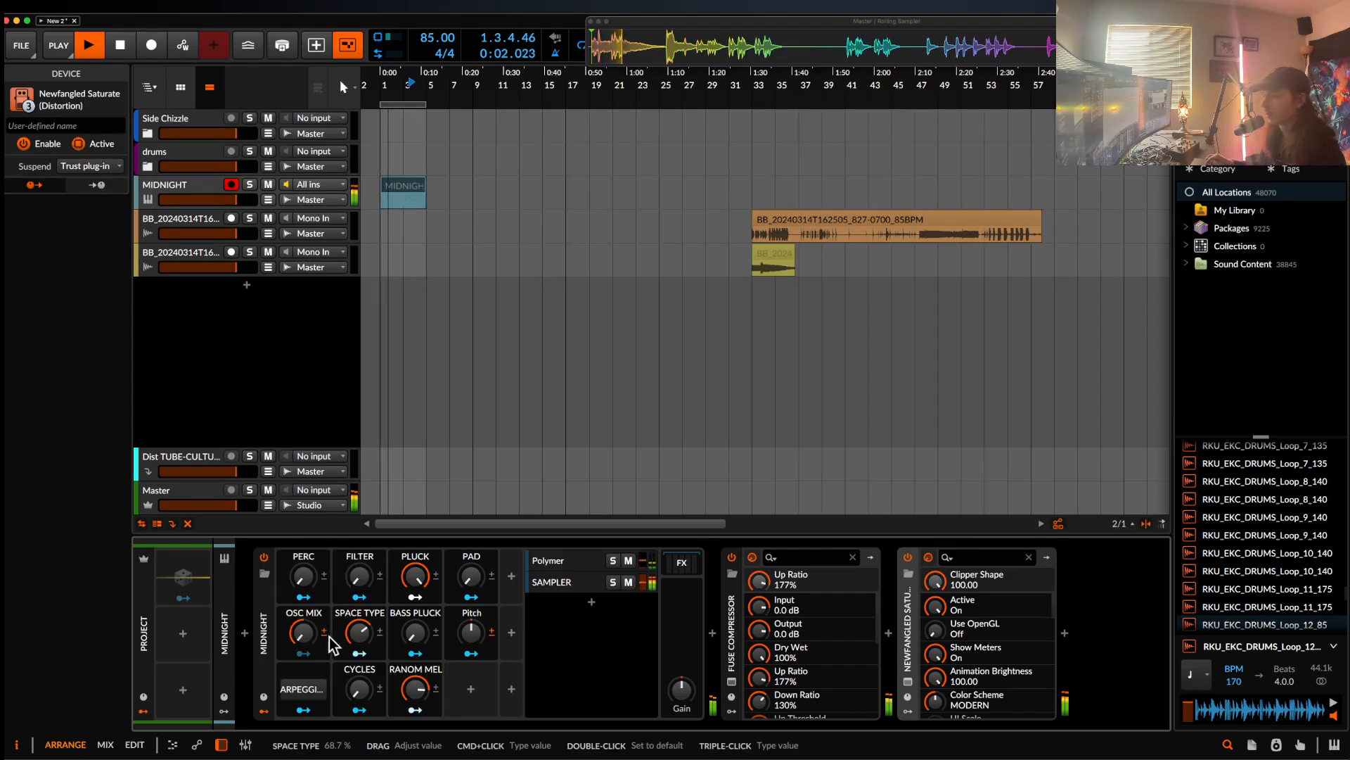
click(577, 566)
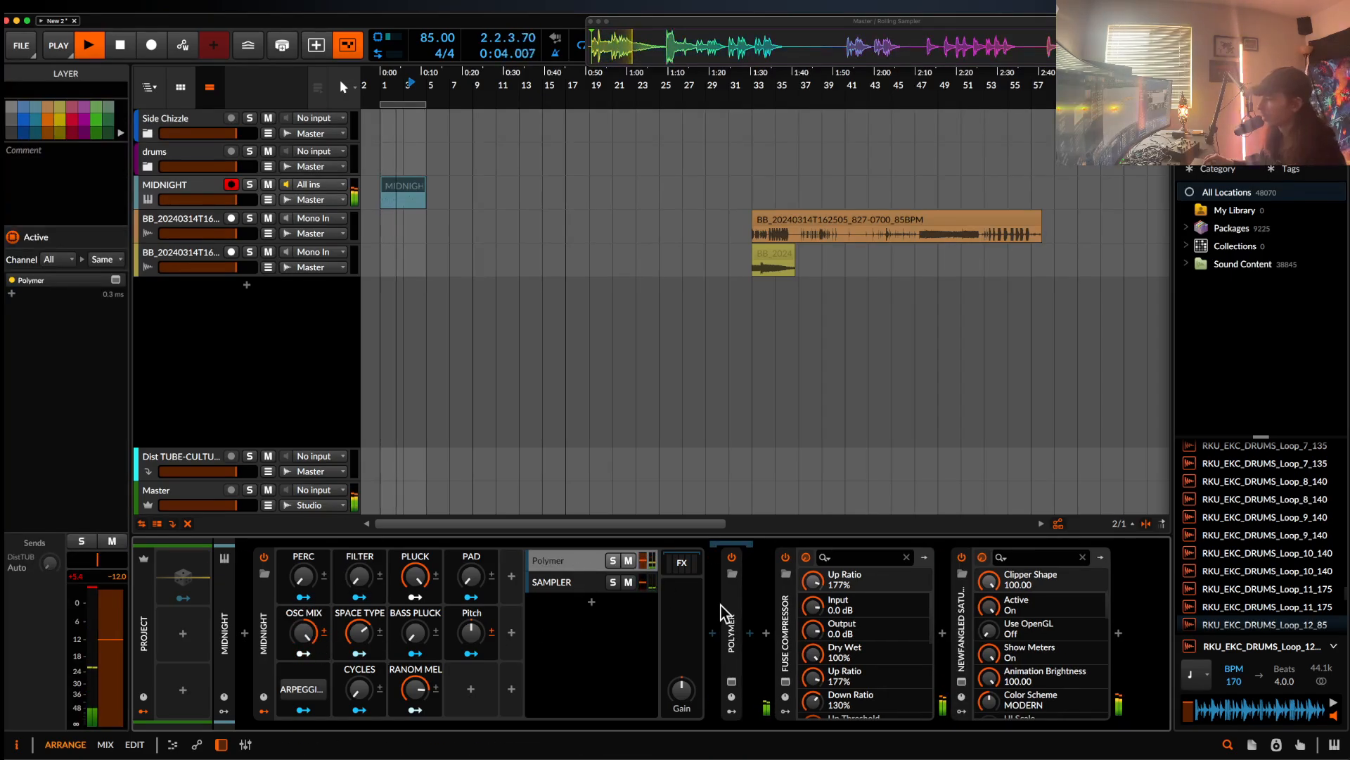
drag(999, 605, 999, 669)
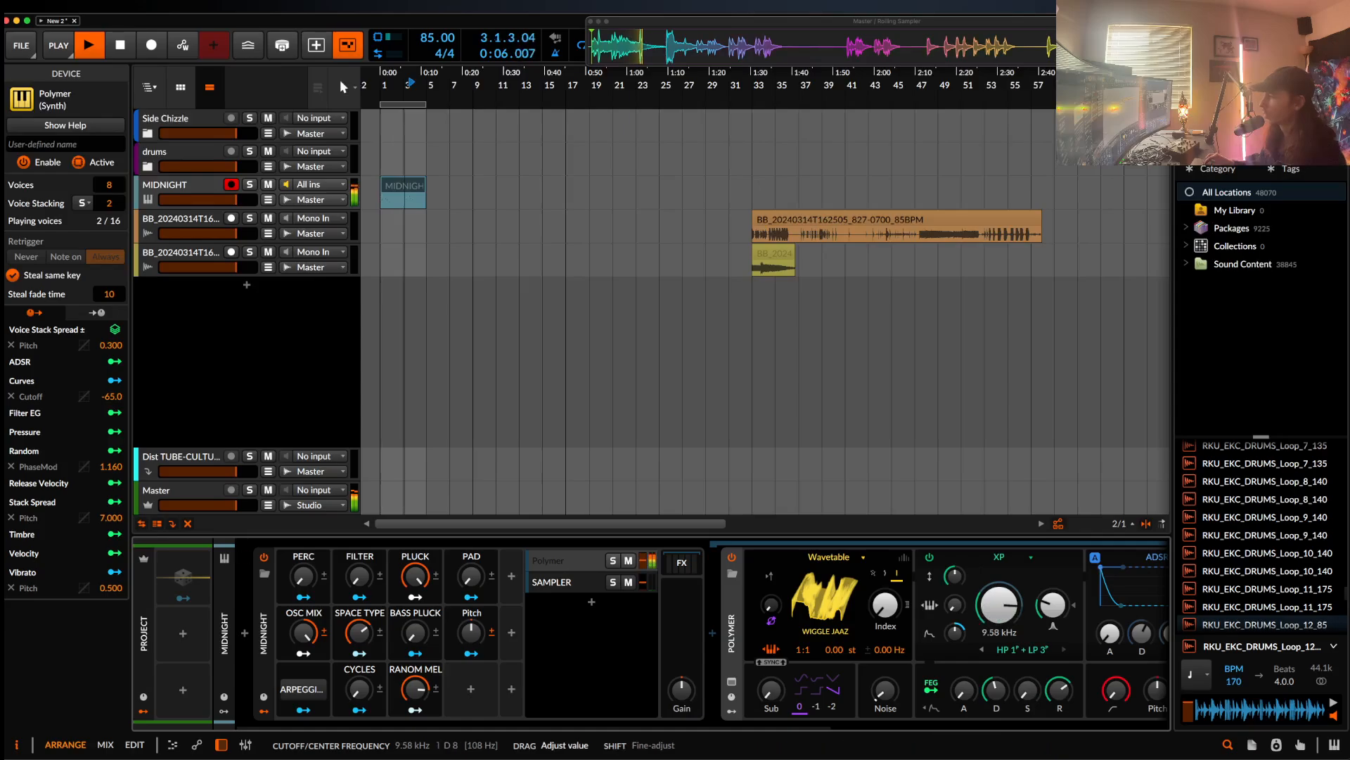
drag(999, 605, 970, 612)
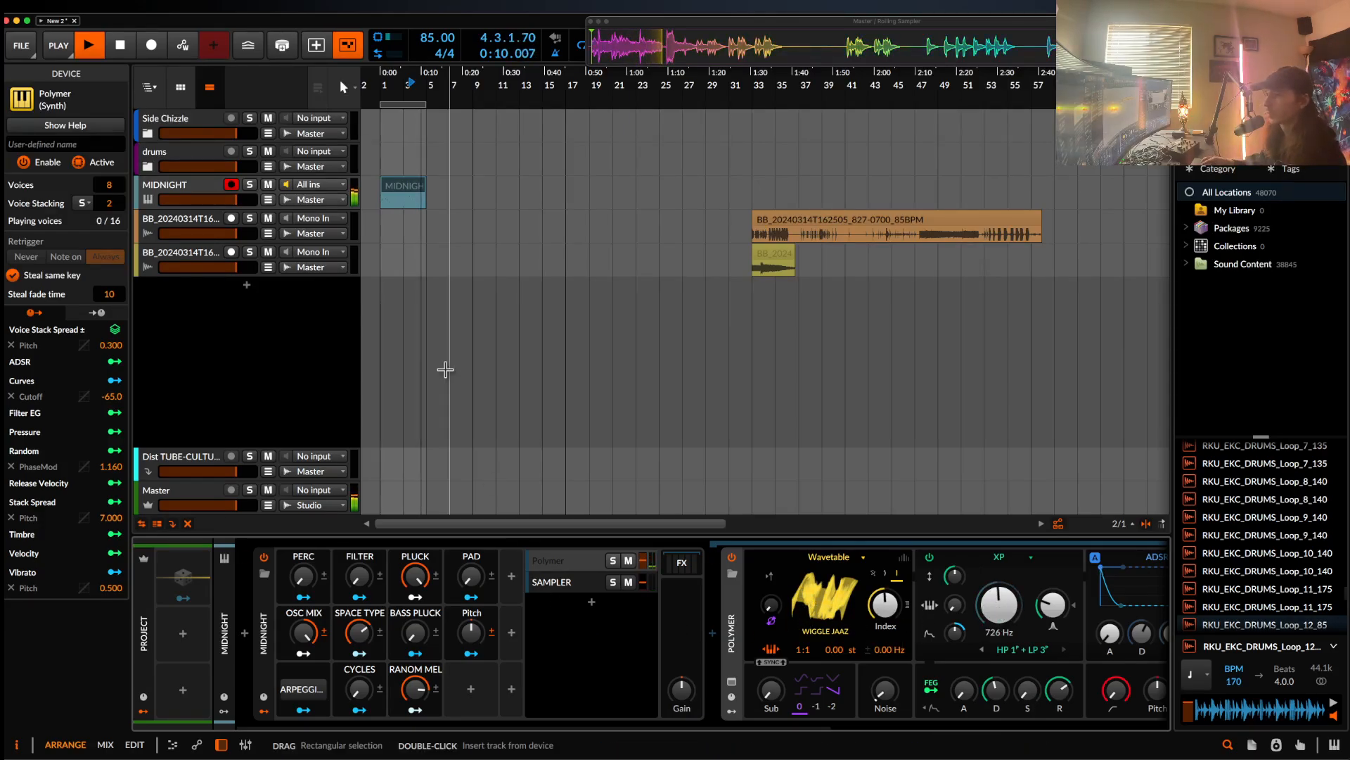
- Transpose all notes in the MIDNIGHT clip down one octave
double_click(402, 193)
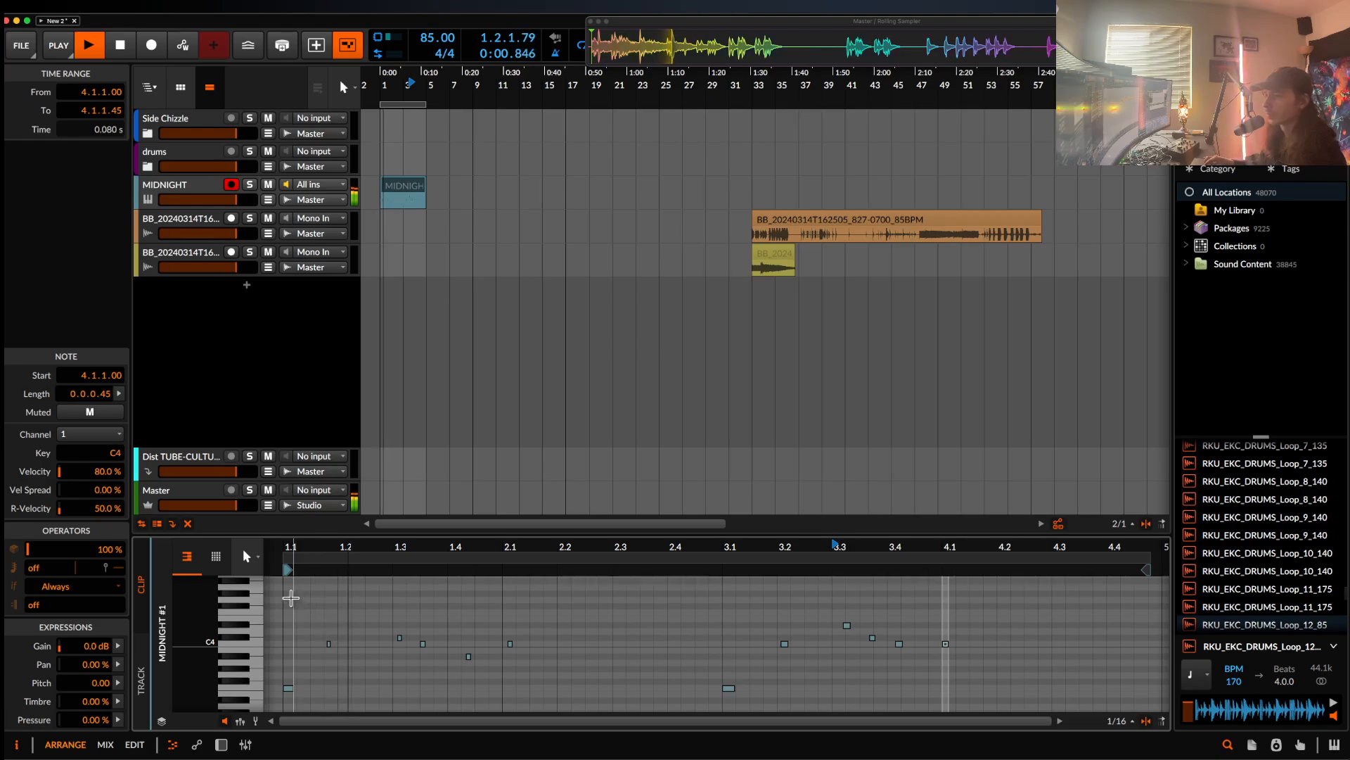
drag(288, 594, 981, 754)
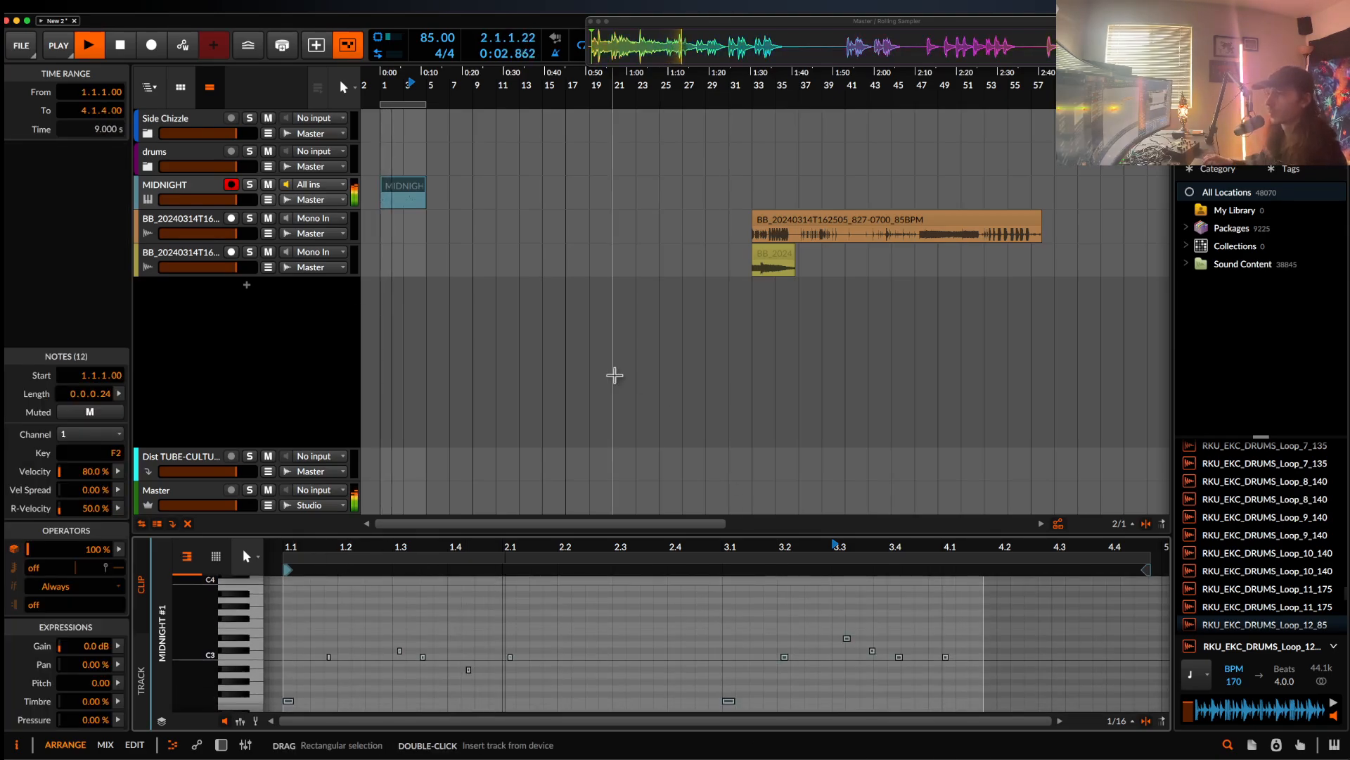
- Collapse Polymer in the MIDNIGHT device chain and insert the Portal [X64] audio effect directly after it
double_click(167, 188)
click(729, 602)
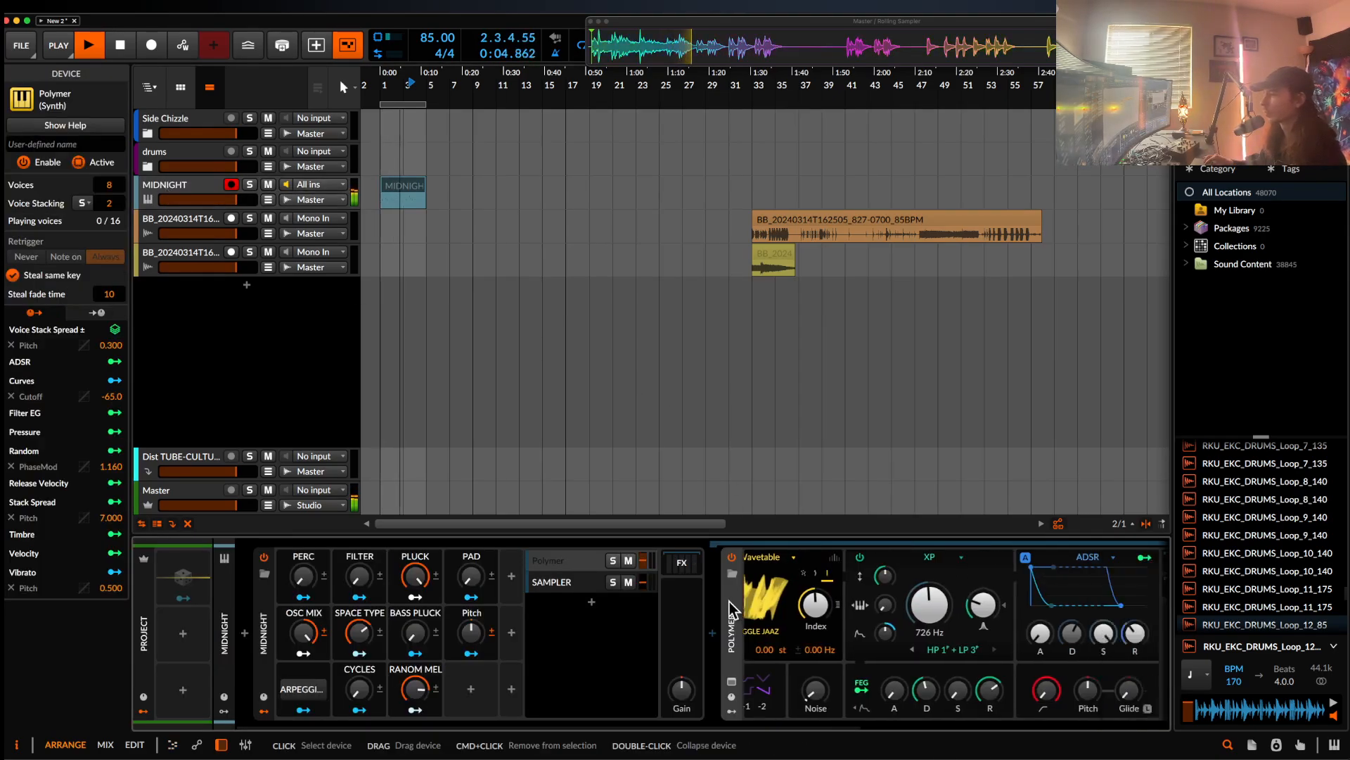
click(767, 641)
text(PORTAL)
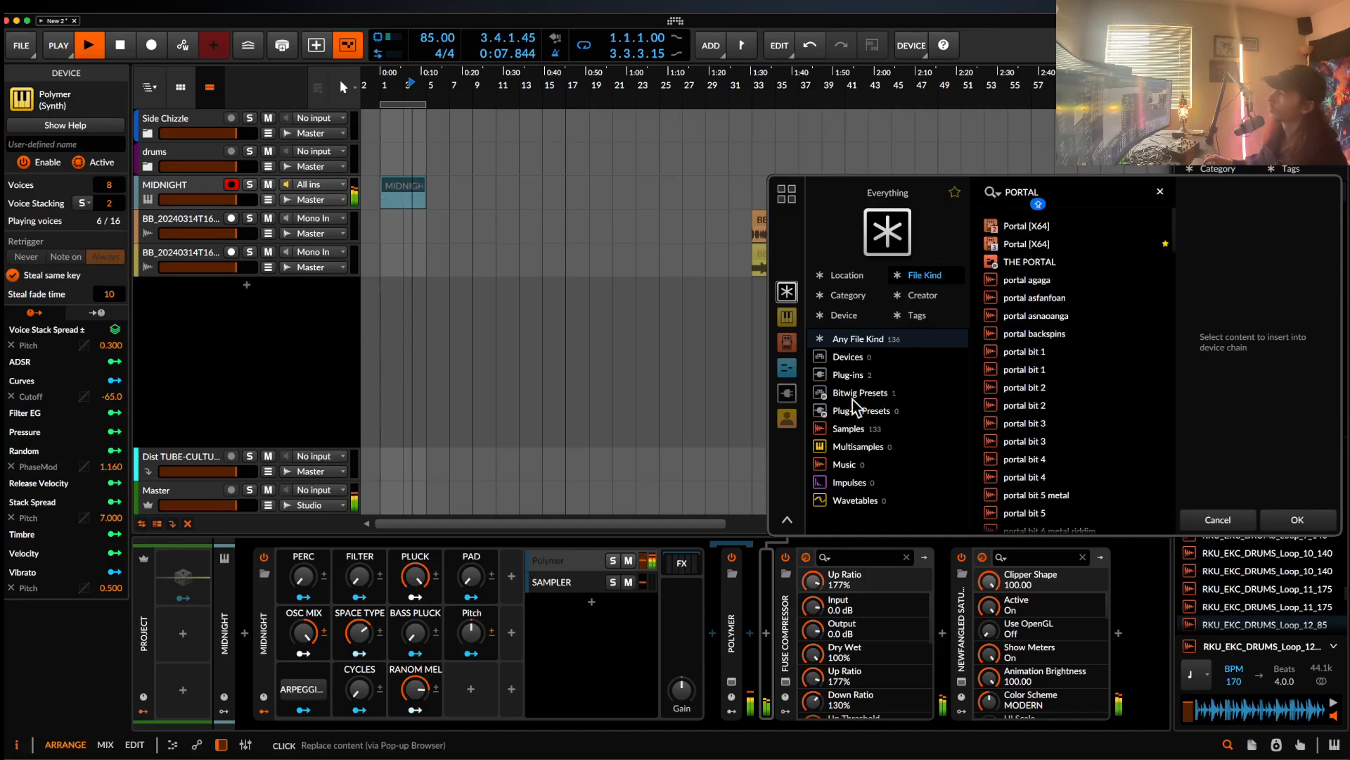
click(1020, 244)
click(1298, 513)
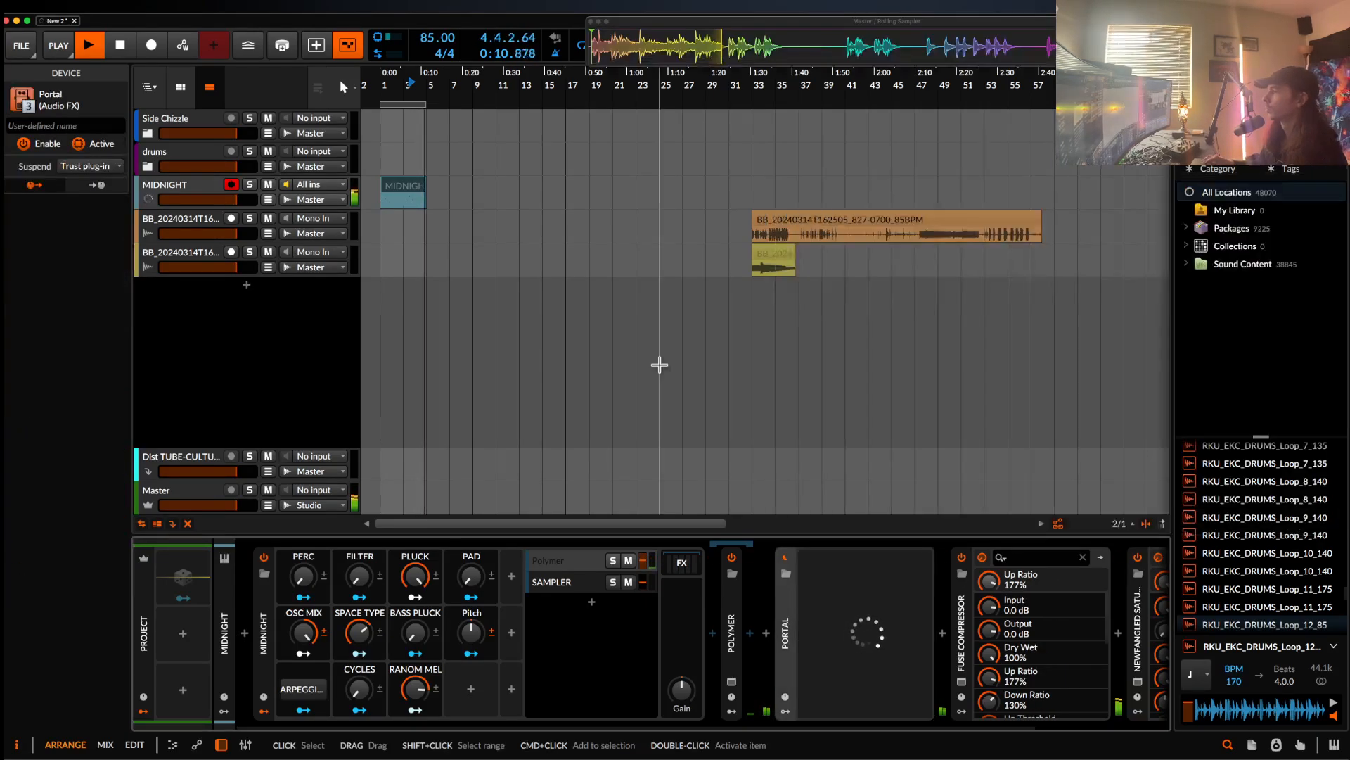
- In Portal, adjust the grain pitch randomisation, set density randomisation to 100%, and close the plug-in window
click(856, 317)
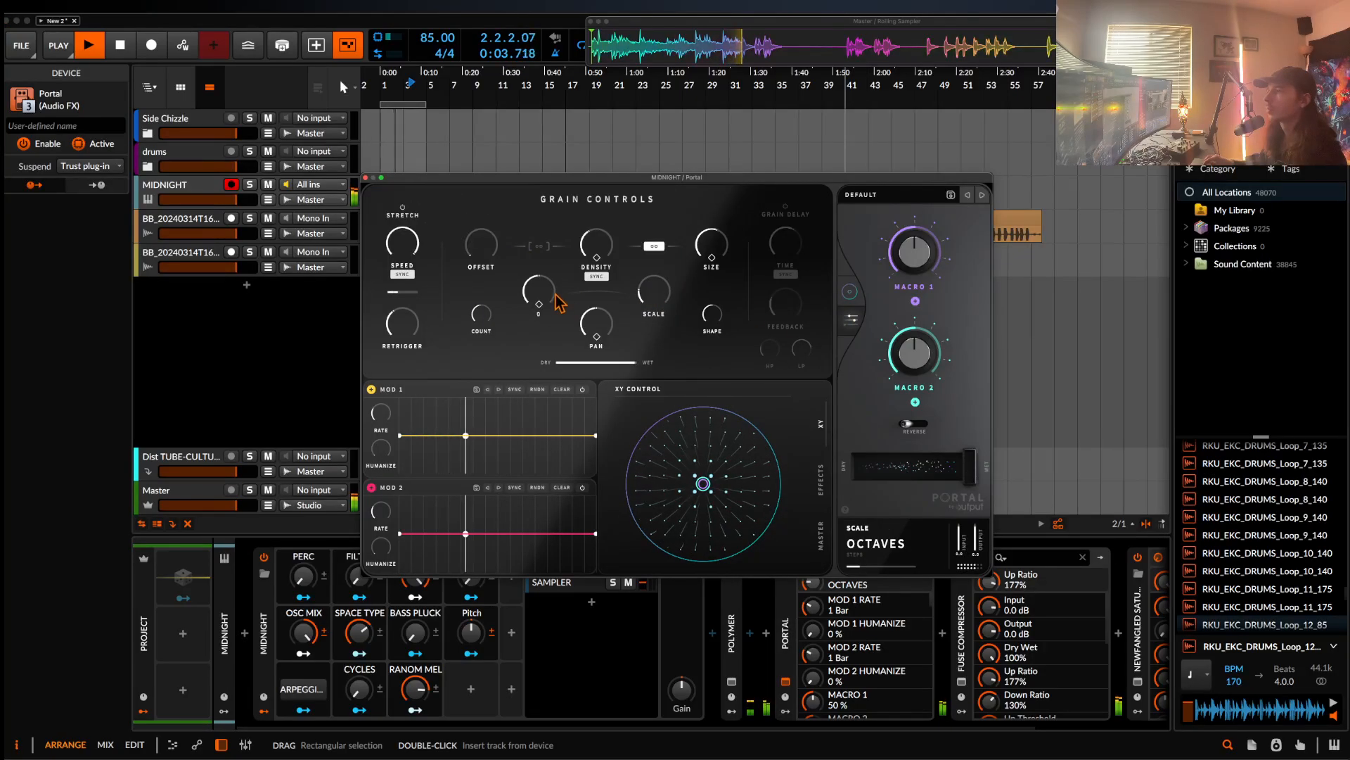
drag(540, 304, 541, 300)
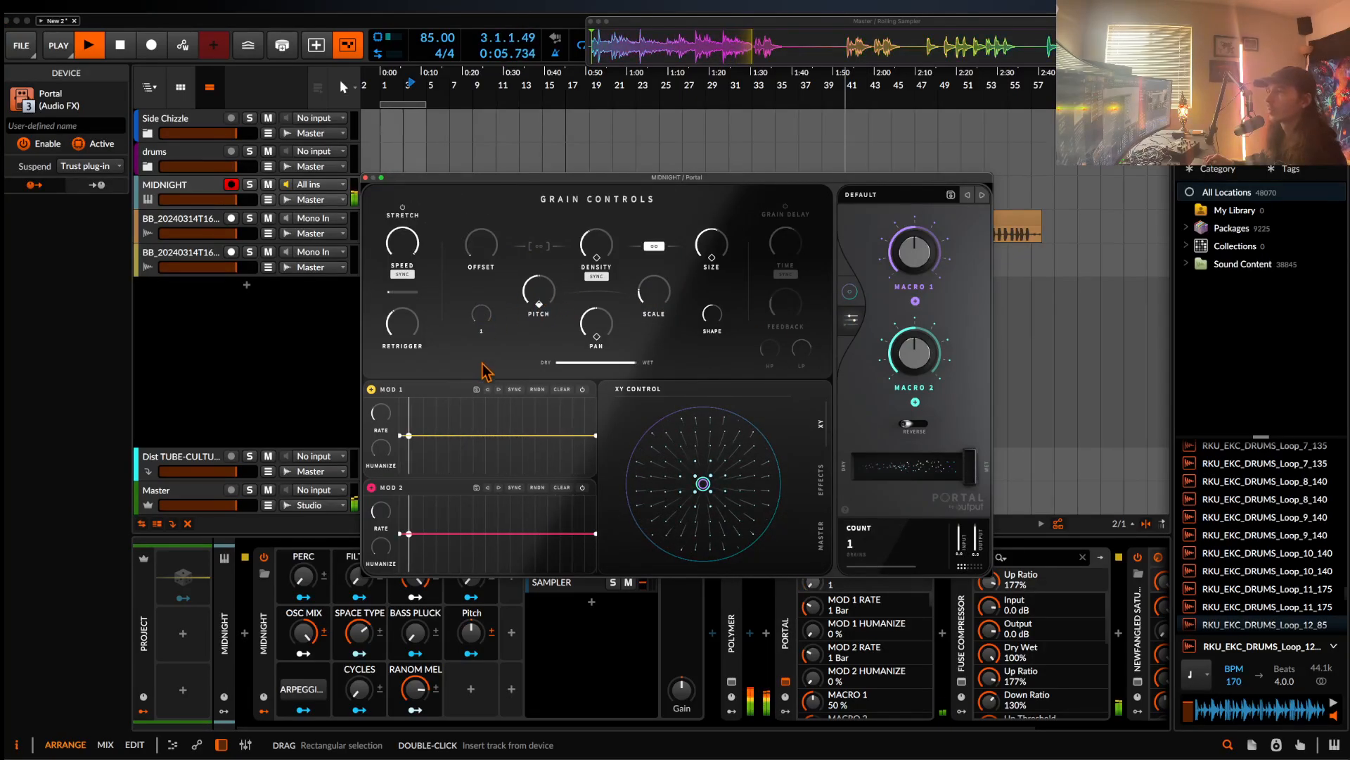
drag(483, 370, 480, 349)
drag(598, 246, 598, 199)
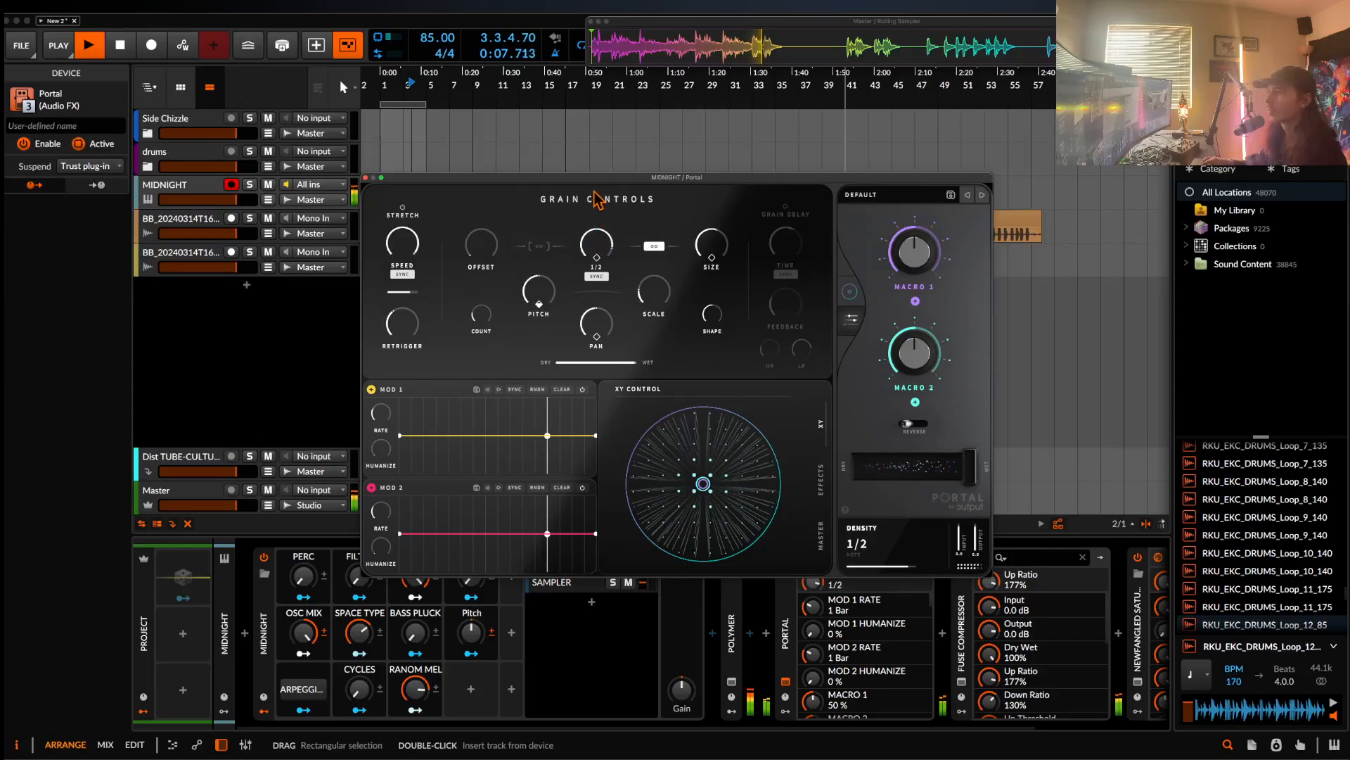
click(365, 178)
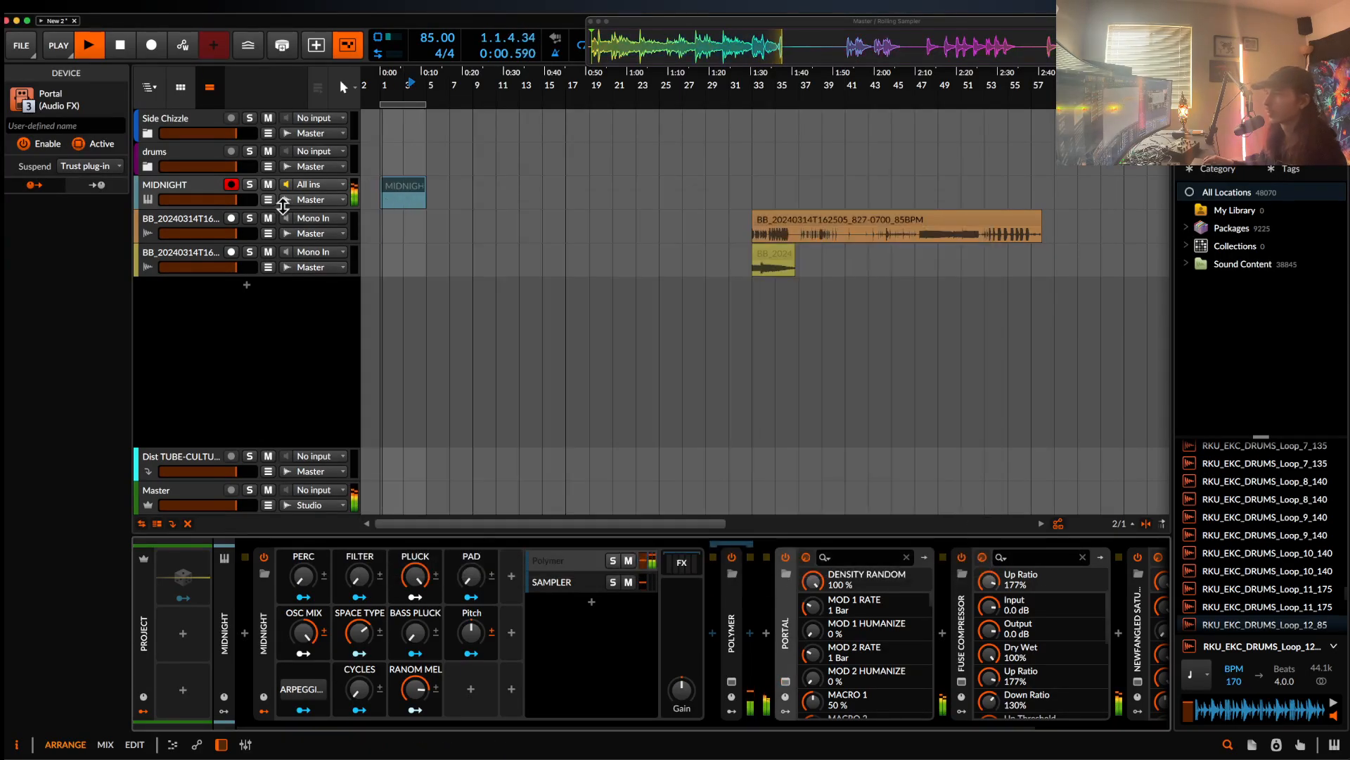
- Place the captured Rolling Sampler audio on the lower BB audio track at about bar 59
click(202, 199)
drag(793, 48, 1058, 272)
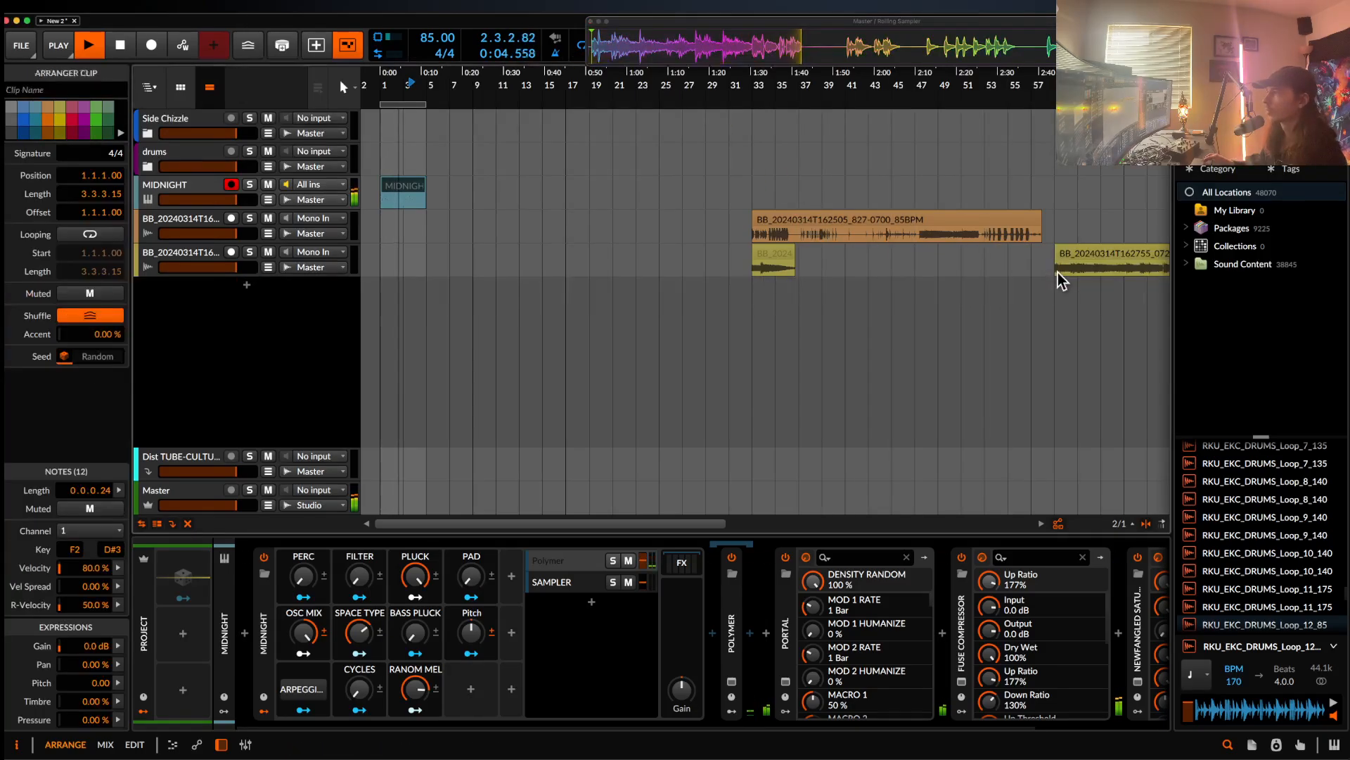
- Collapse Portal in the MIDNIGHT device chain and insert the VST3 version of Infiltrator directly after it
click(785, 633)
click(803, 633)
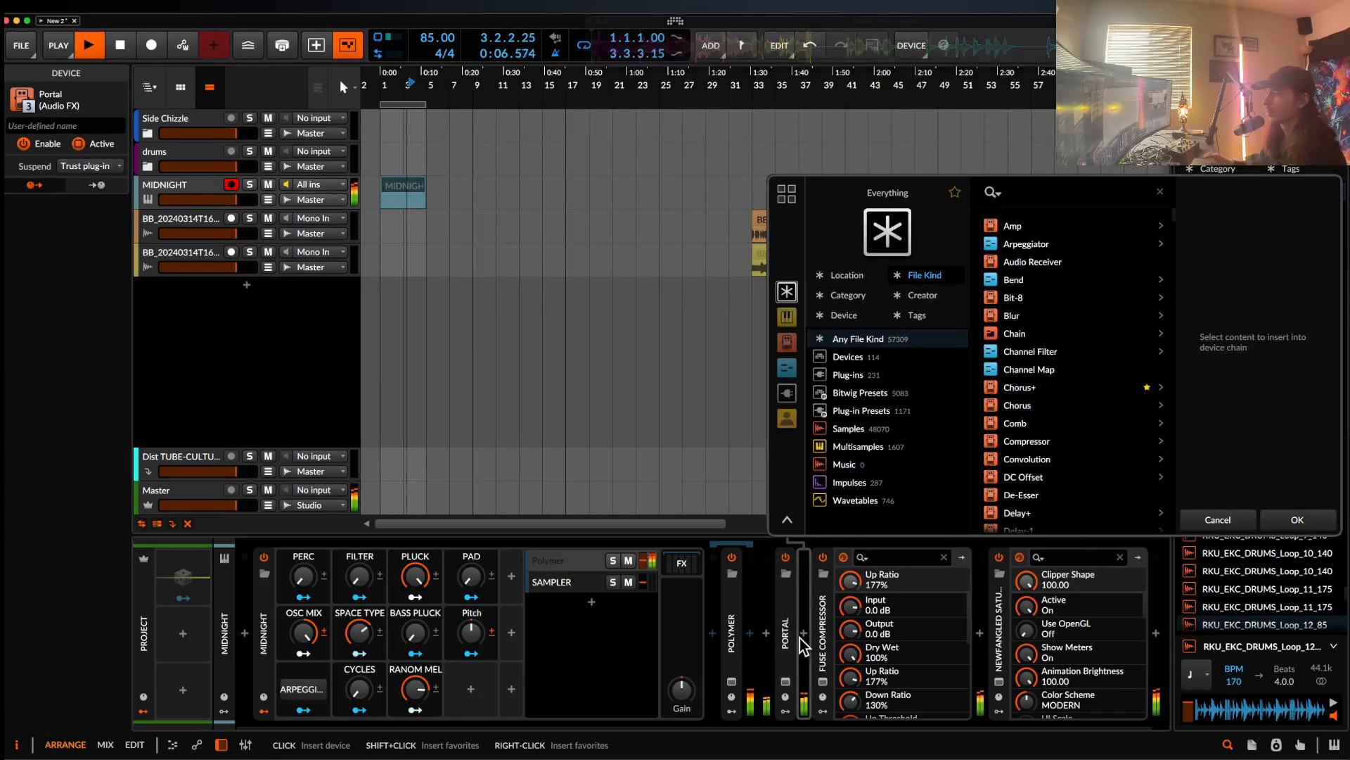
text(INFILTR)
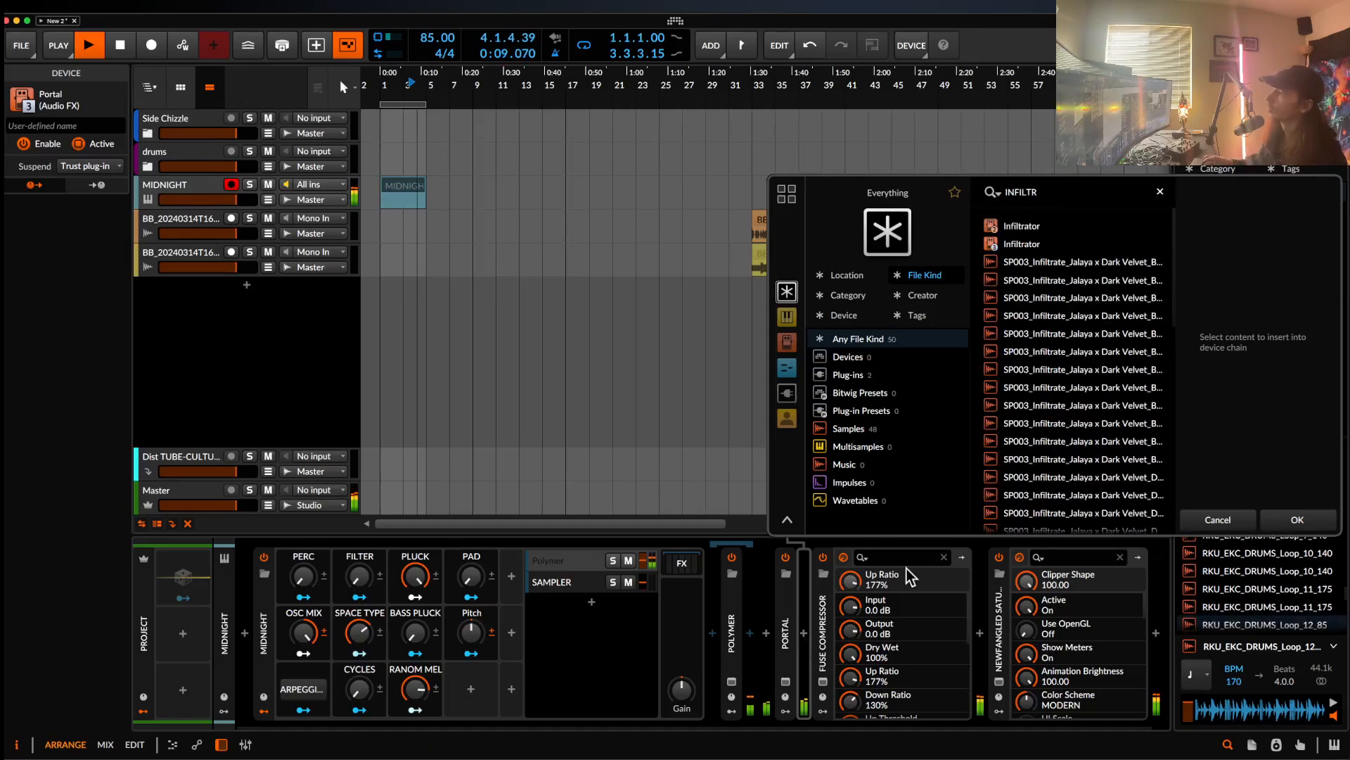
click(1022, 226)
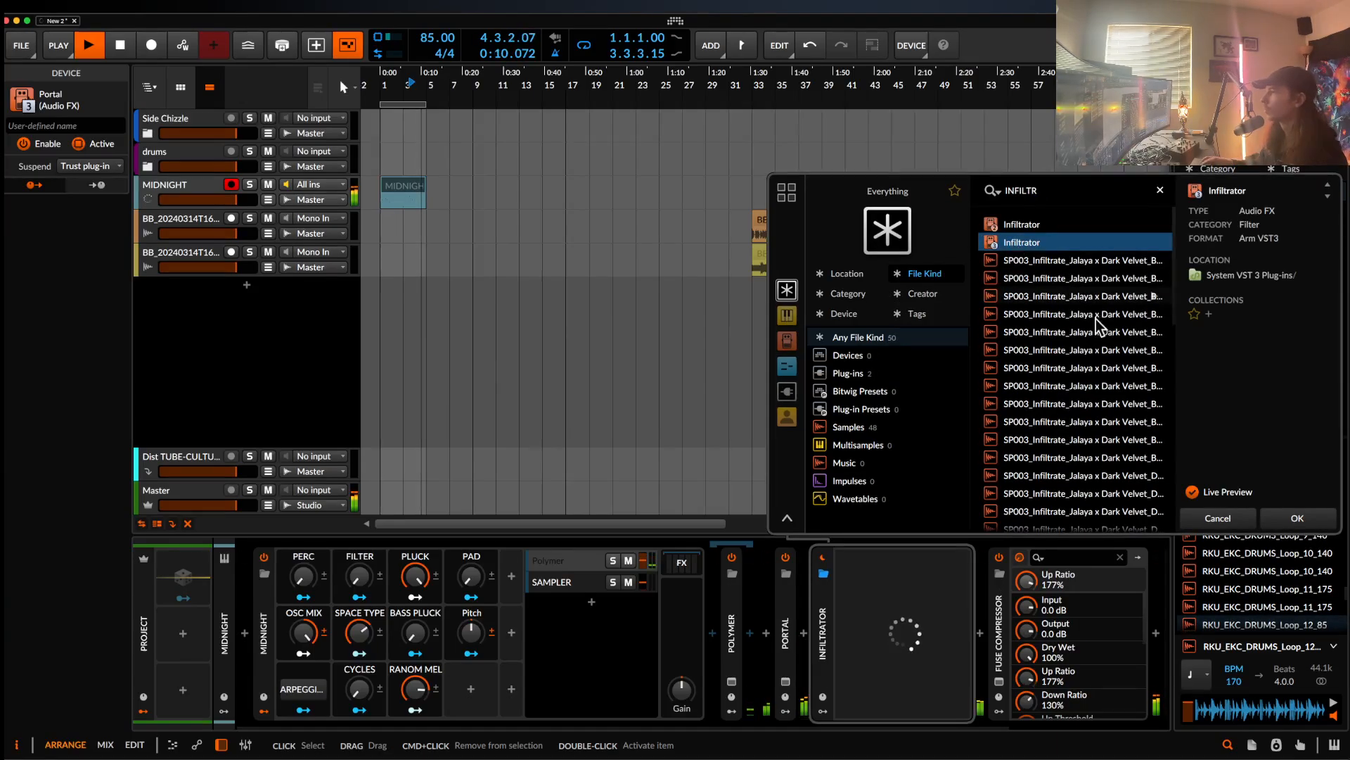
click(1294, 521)
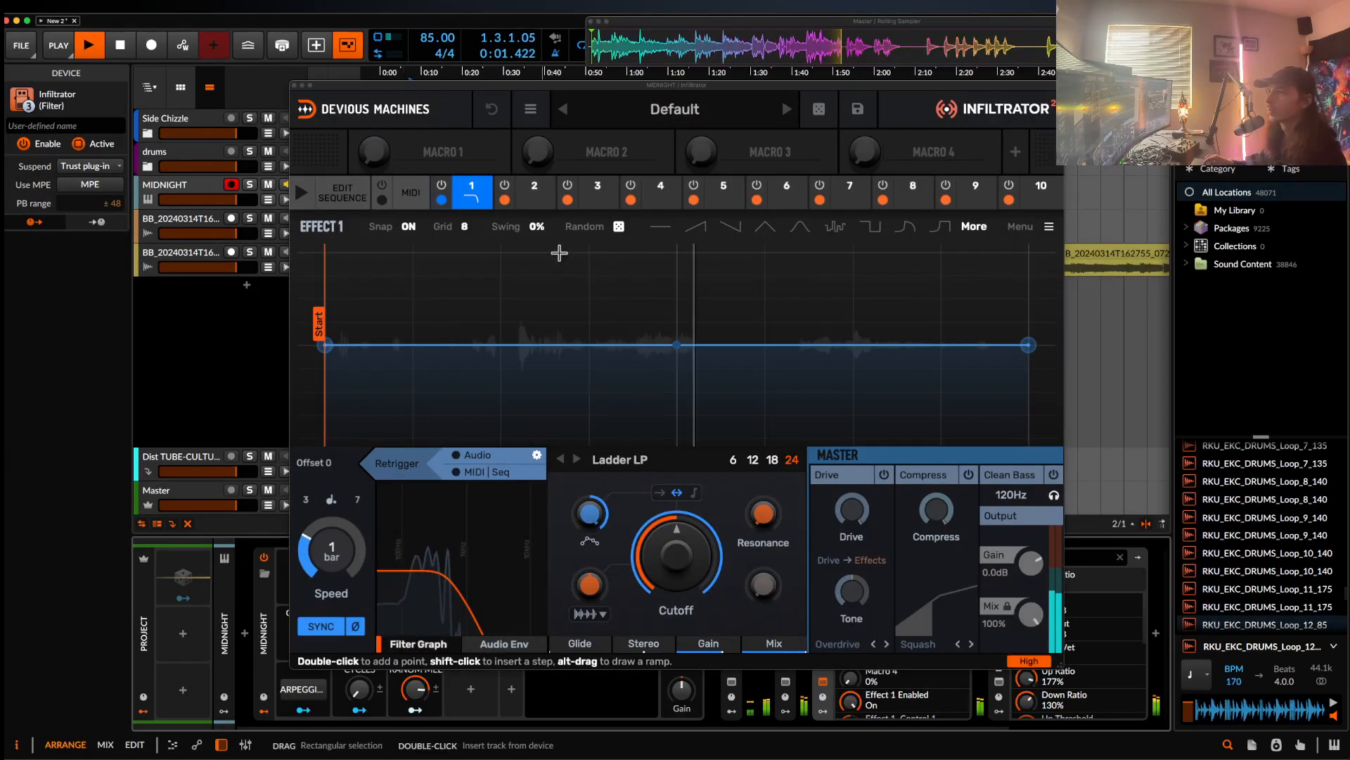
- Give Infiltrator's Effect 1 Ladder LP filter a random stepped envelope and set its speed to 2 bars
mouse_move(618, 228)
click(634, 259)
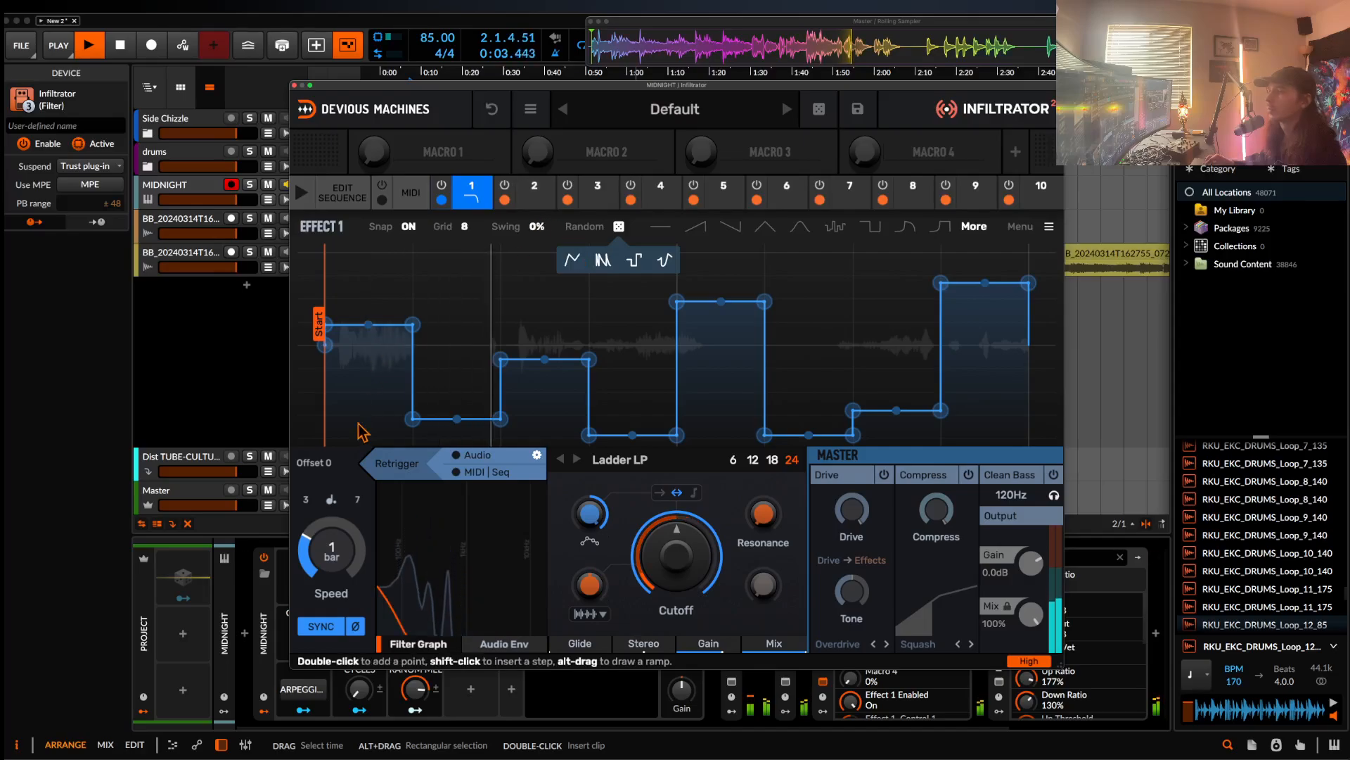
drag(331, 545, 331, 555)
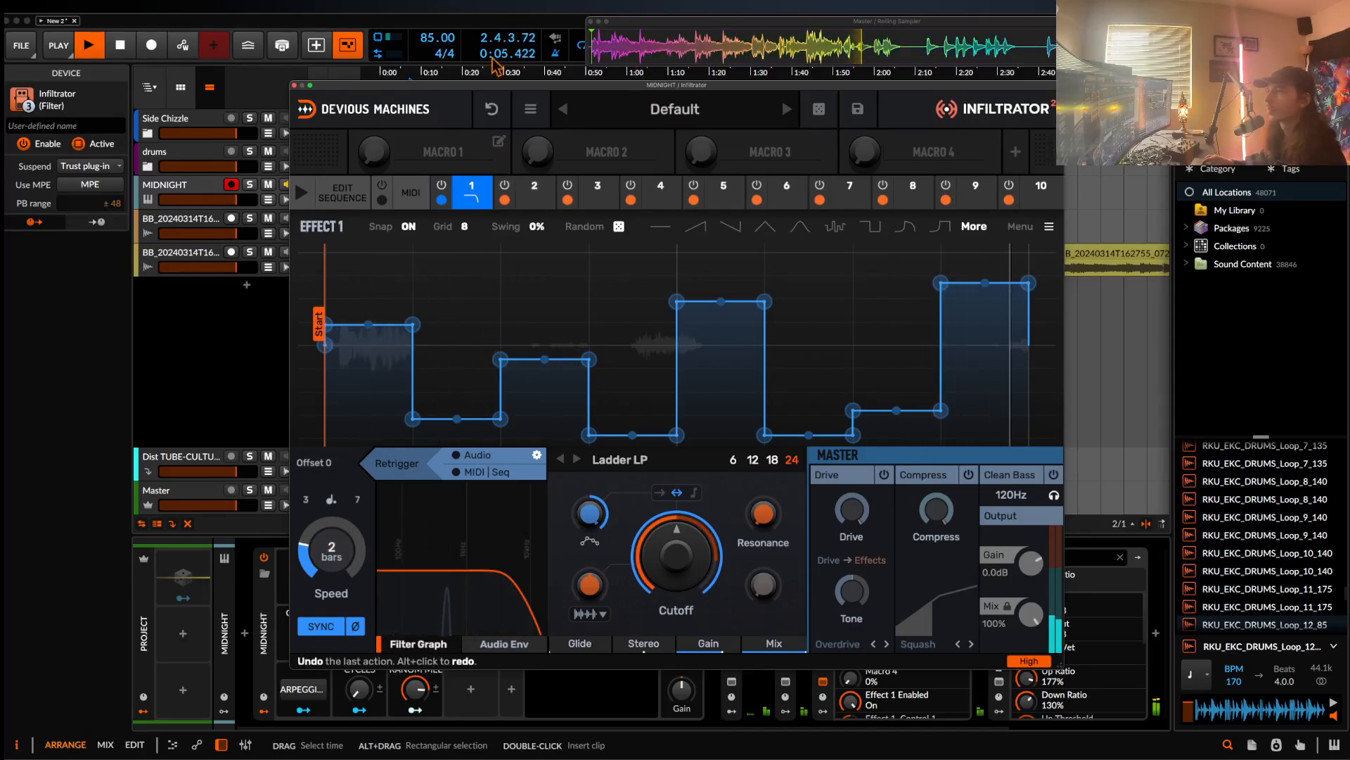
- Load Comb into Infiltrator's effect slot 2 and generate a random stepped envelope for it
click(535, 188)
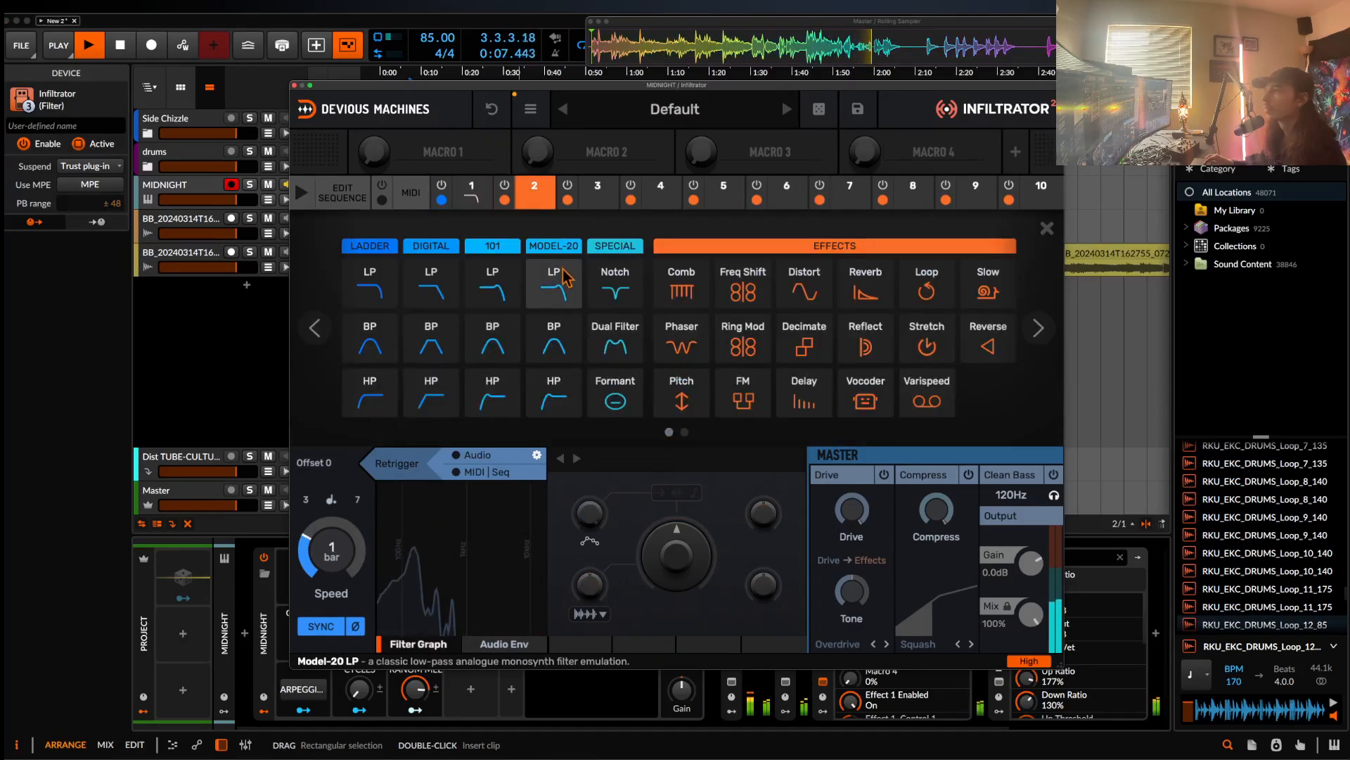
click(682, 285)
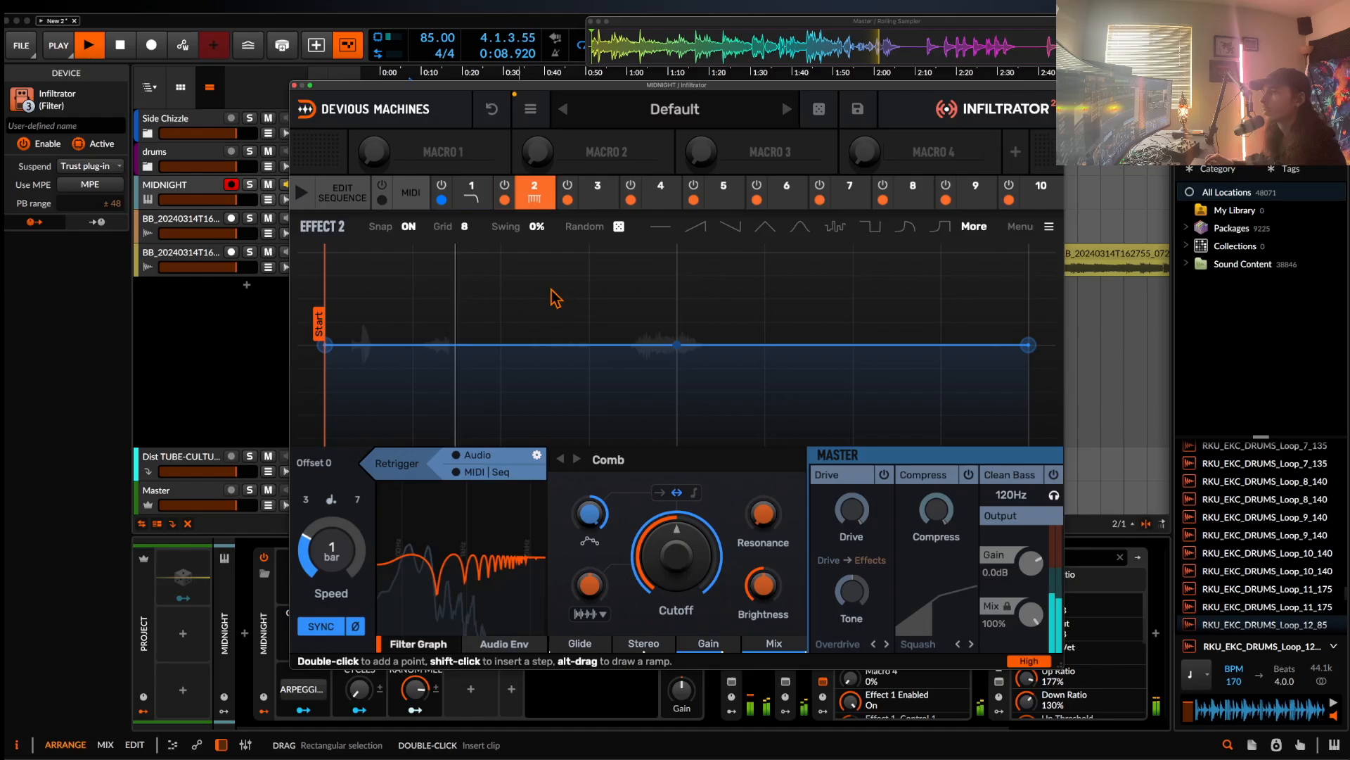
click(618, 227)
click(632, 261)
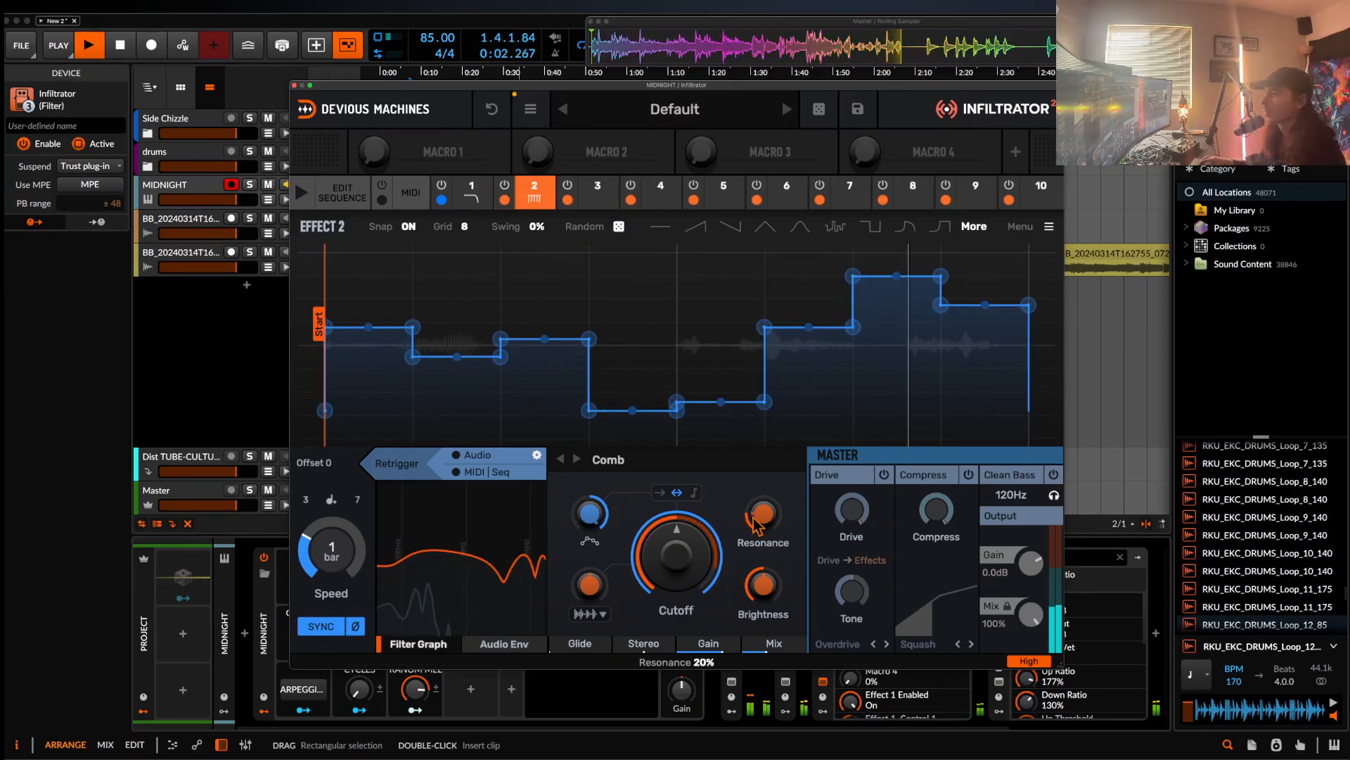
- Load Reverb into Infiltrator's effect slot 3 and generate a random stepped envelope for it
click(598, 188)
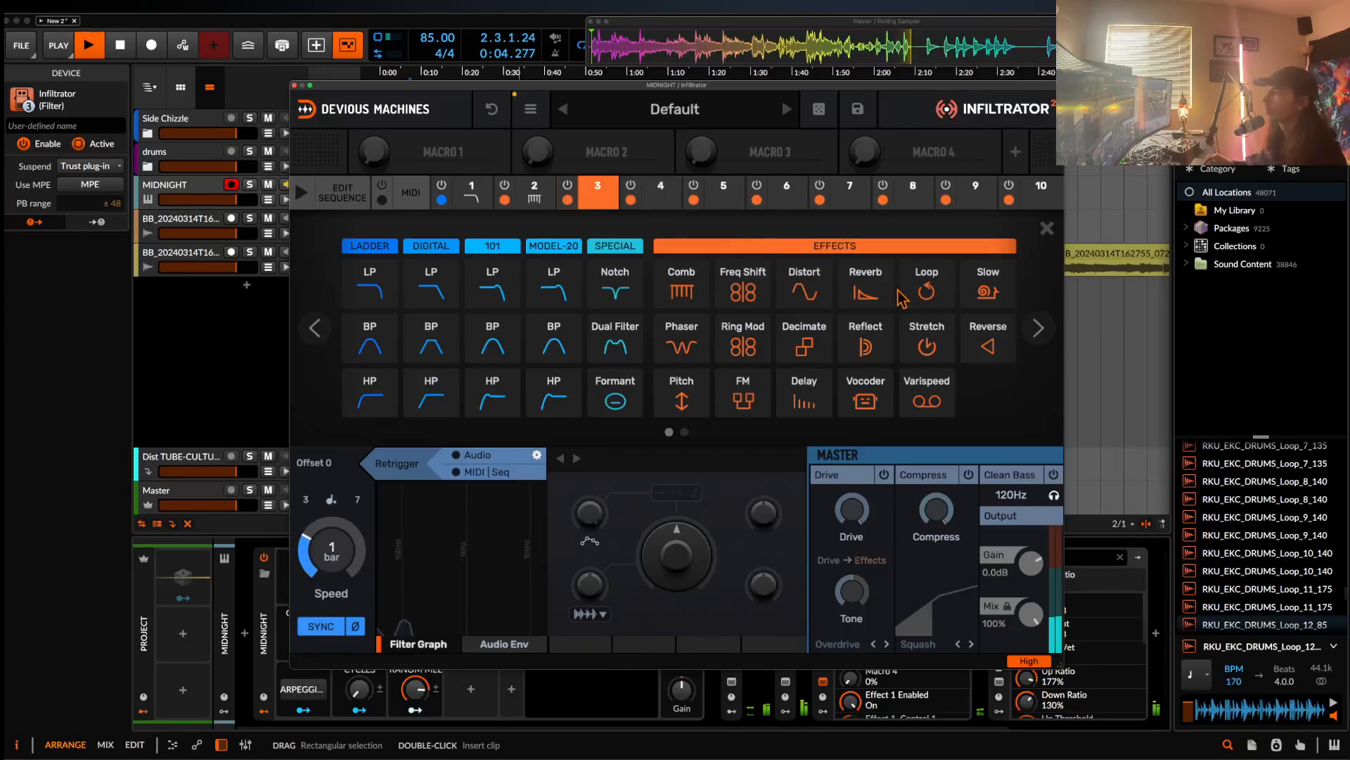
click(878, 297)
click(619, 227)
click(634, 260)
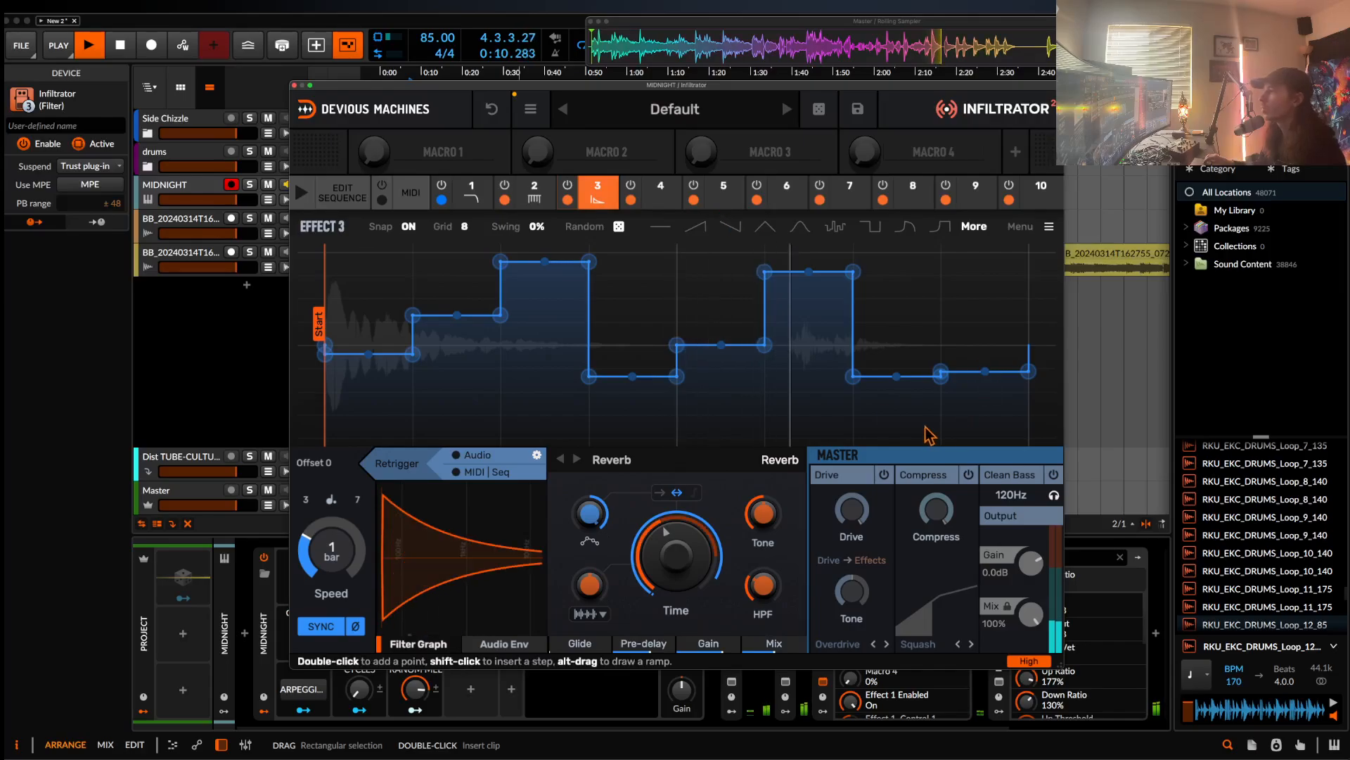
- Load Slow into Infiltrator's effect slot 4 with a random stepped envelope and an envelope speed of 2 bars
click(661, 192)
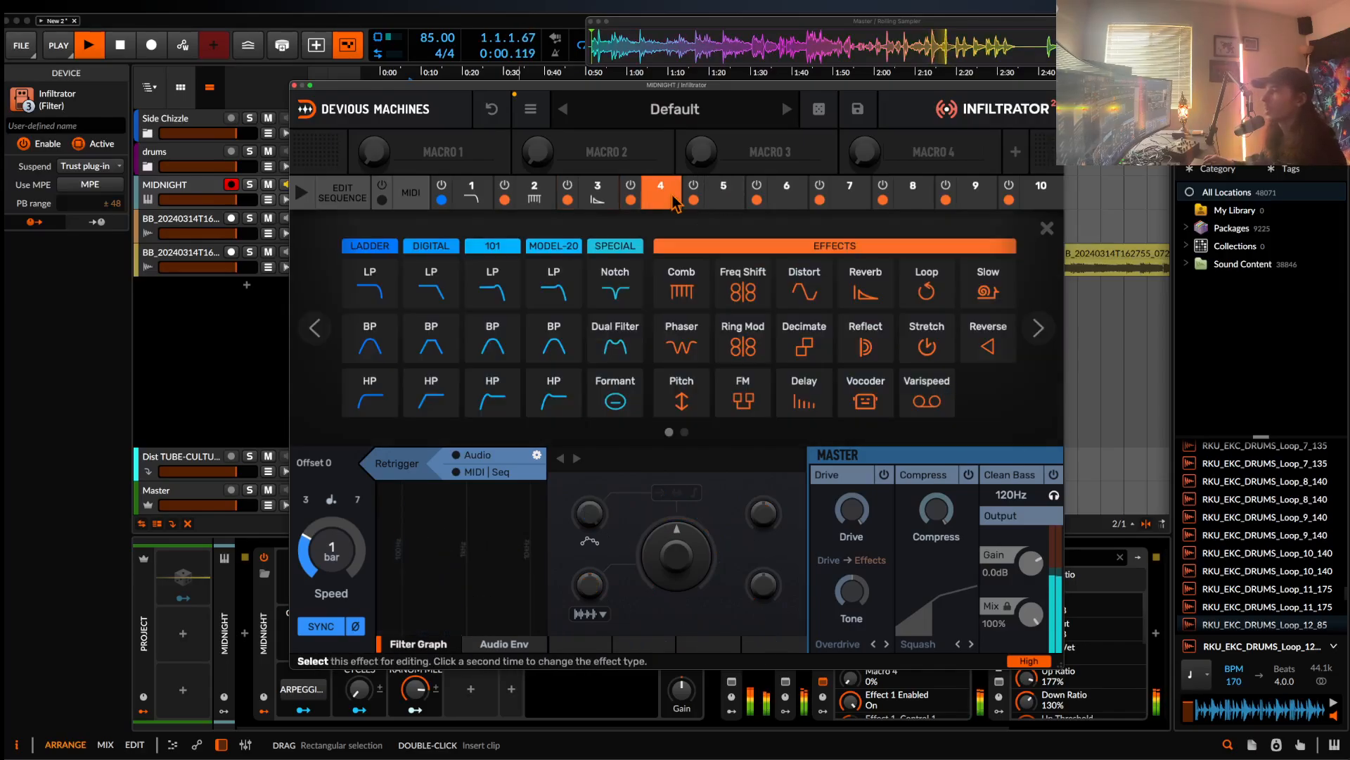
click(965, 292)
mouse_move(620, 228)
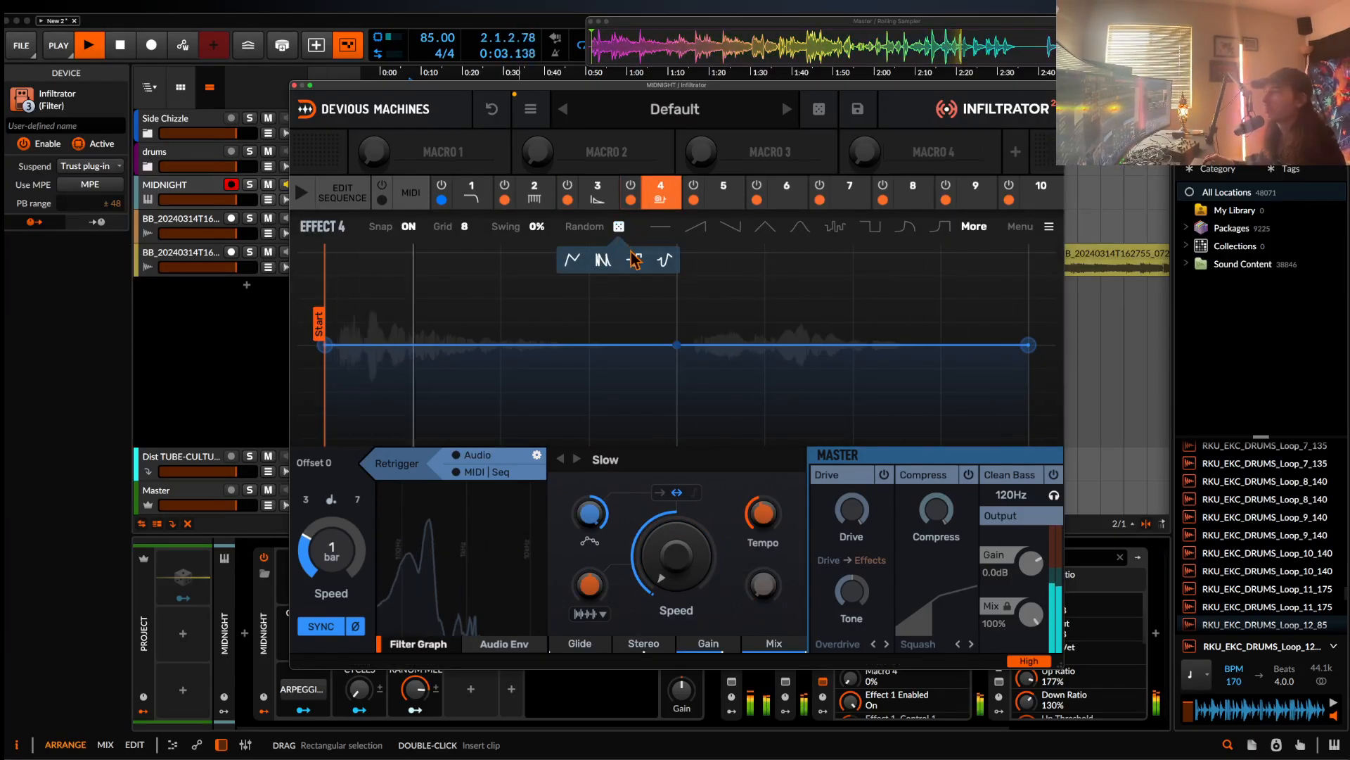
click(635, 260)
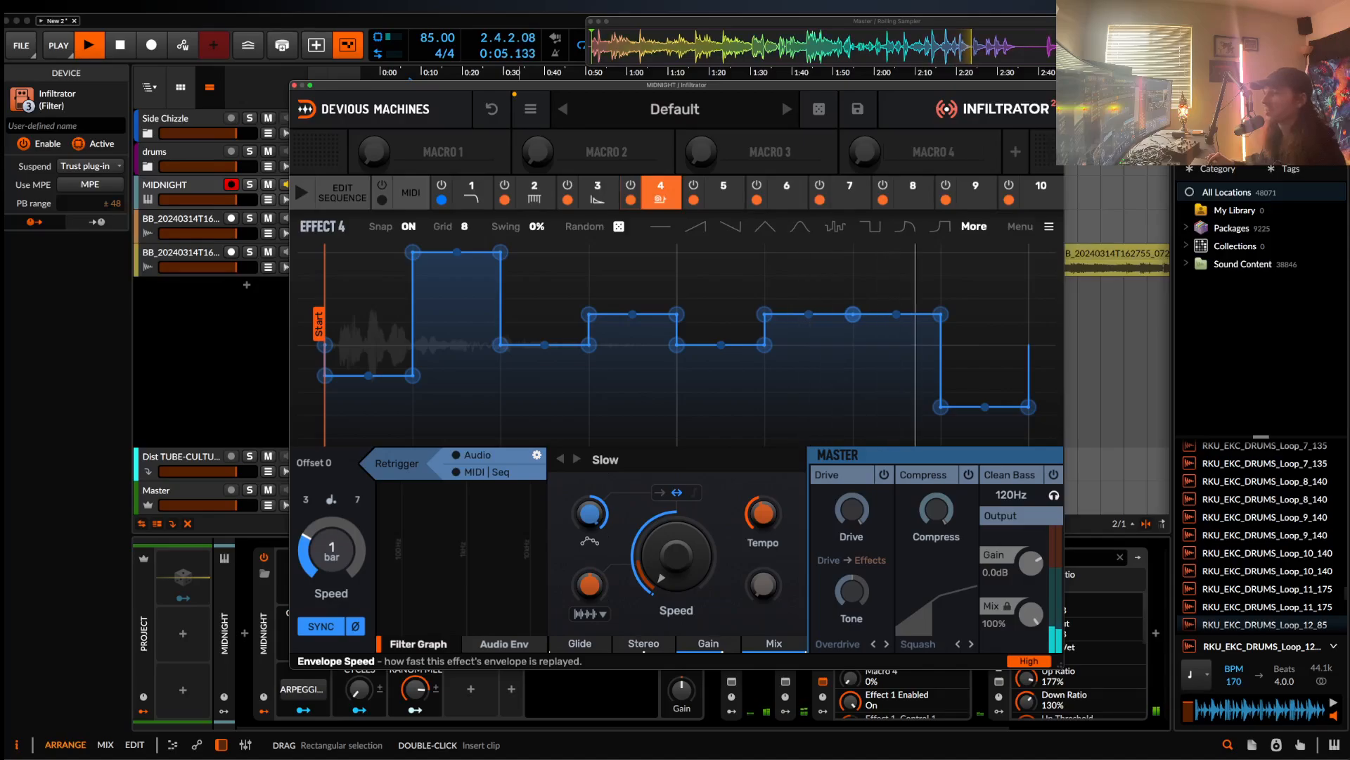
scroll(331, 552, down, 1)
- Turn Effect 4's steps into ramps by deleting four upper envelope points, and raise the final point to the maximum
double_click(500, 252)
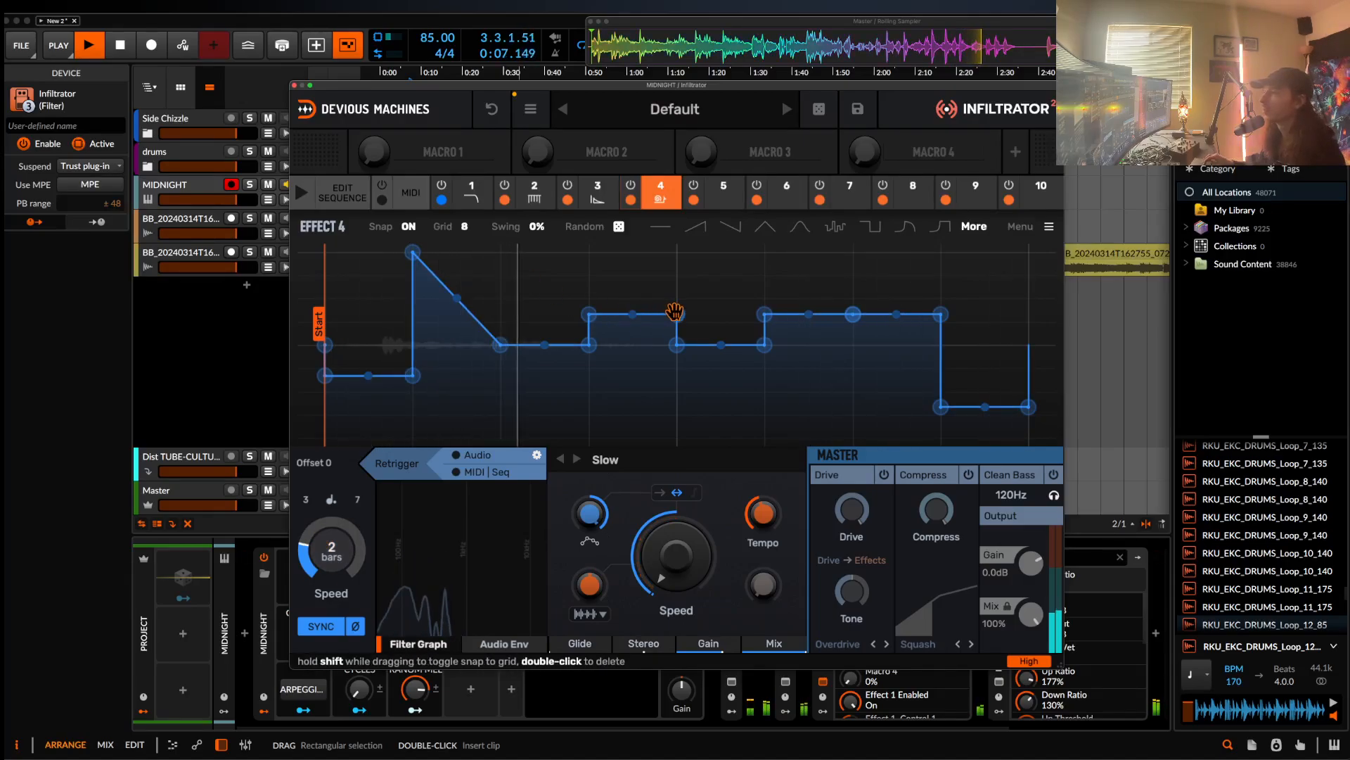
double_click(674, 311)
double_click(767, 317)
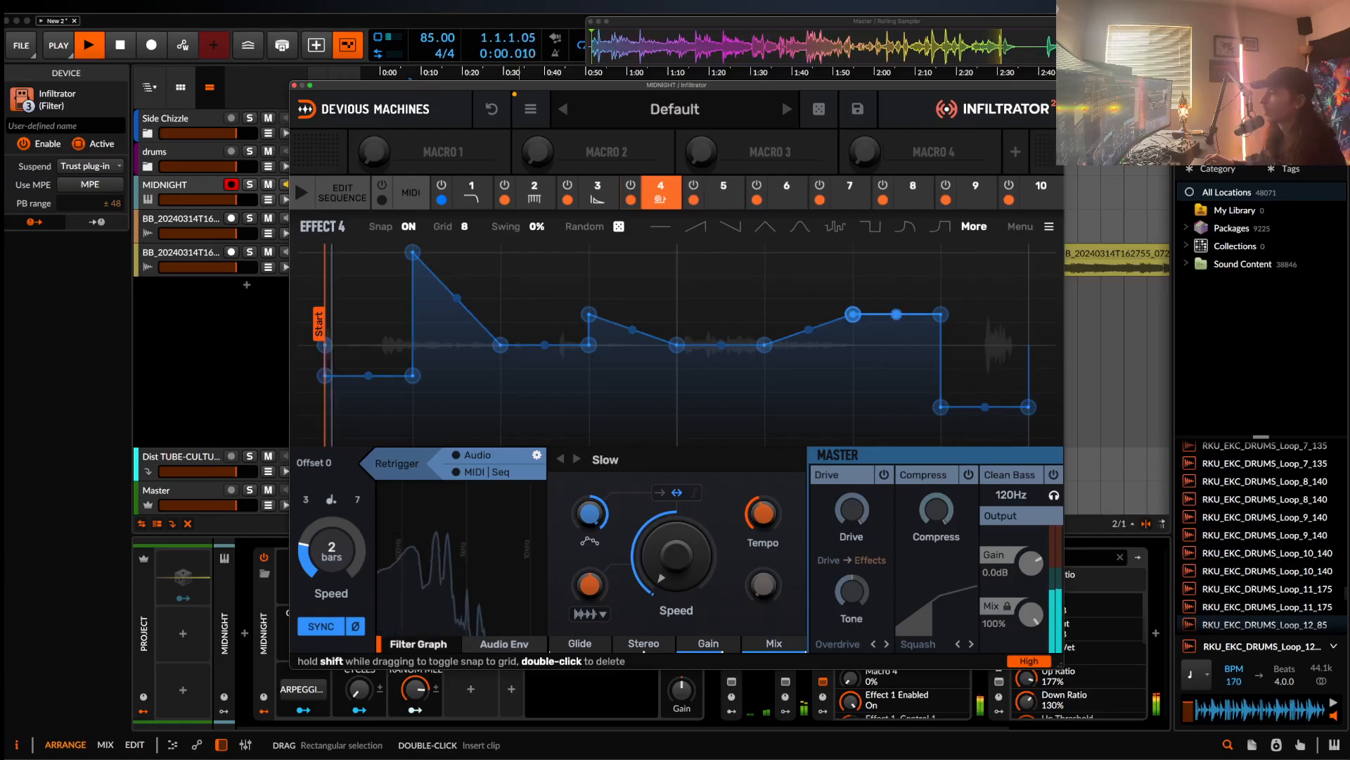
double_click(852, 316)
drag(1028, 406, 1028, 251)
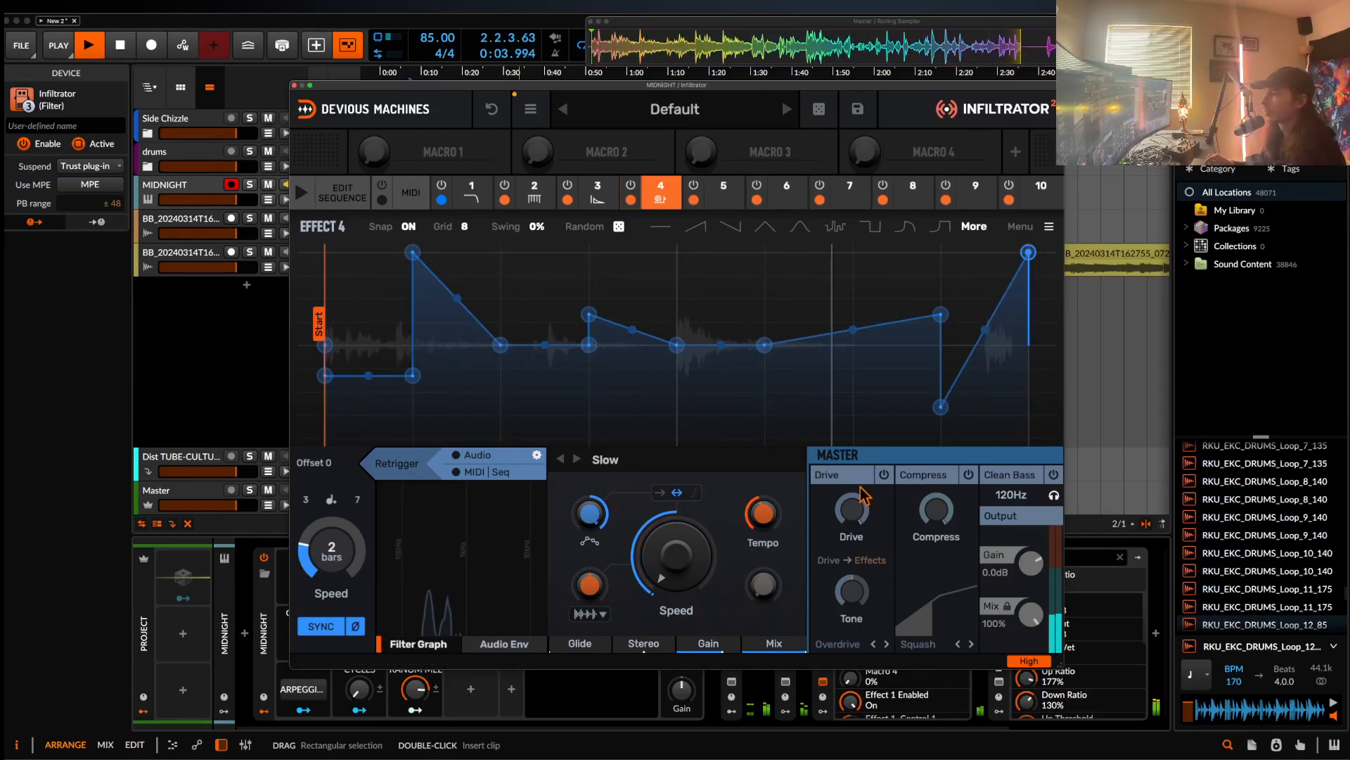
- Enable Drive and Compress in Infiltrator's master section
click(884, 476)
click(969, 474)
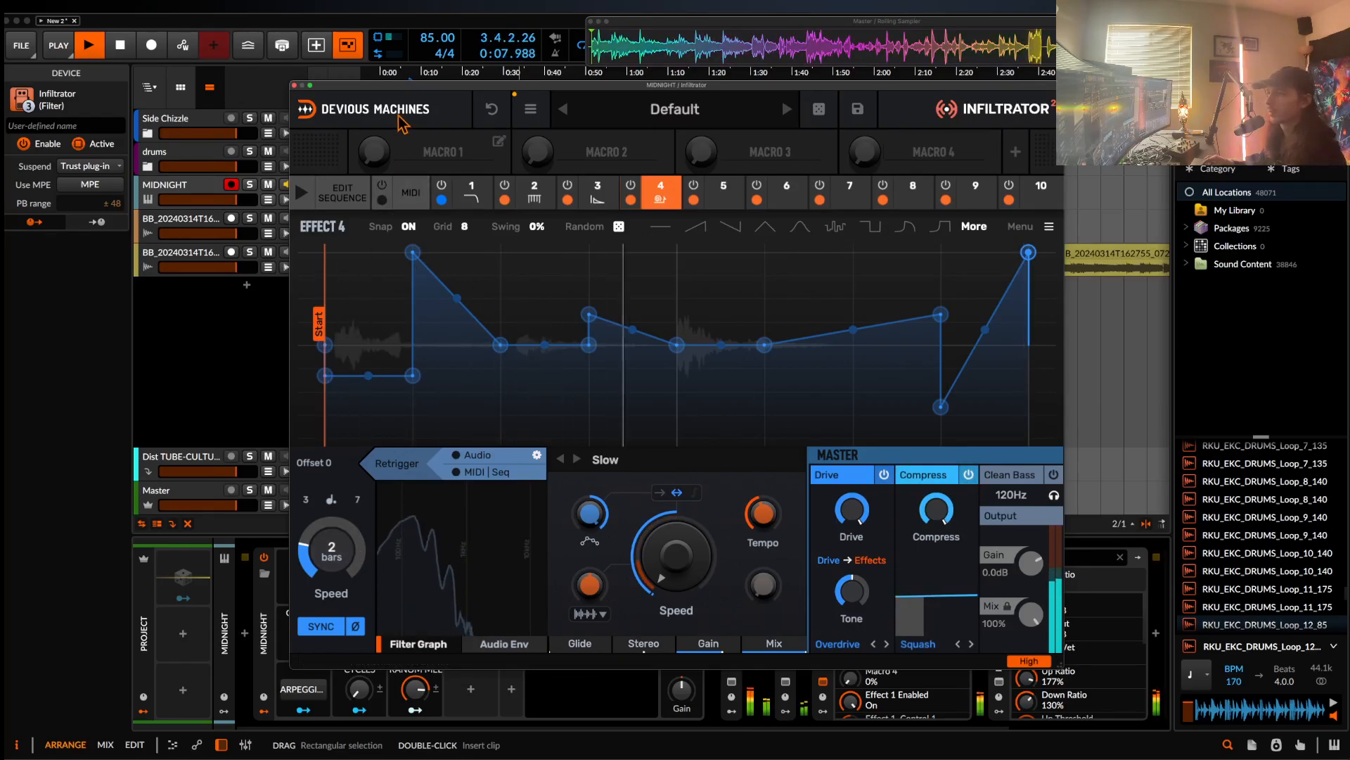
- Load Stretch into Infiltrator's effect slot 5 and generate a random stepped envelope for it
click(725, 196)
click(727, 200)
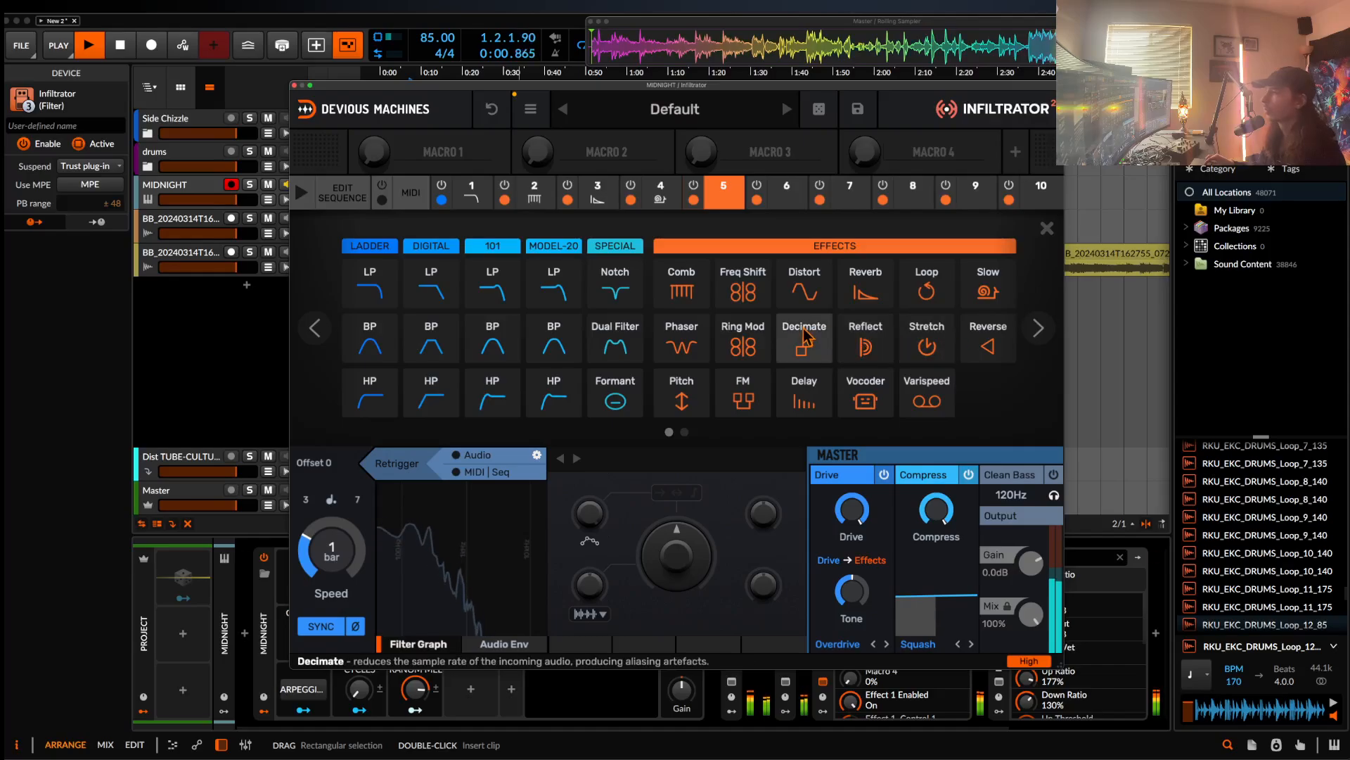
click(929, 343)
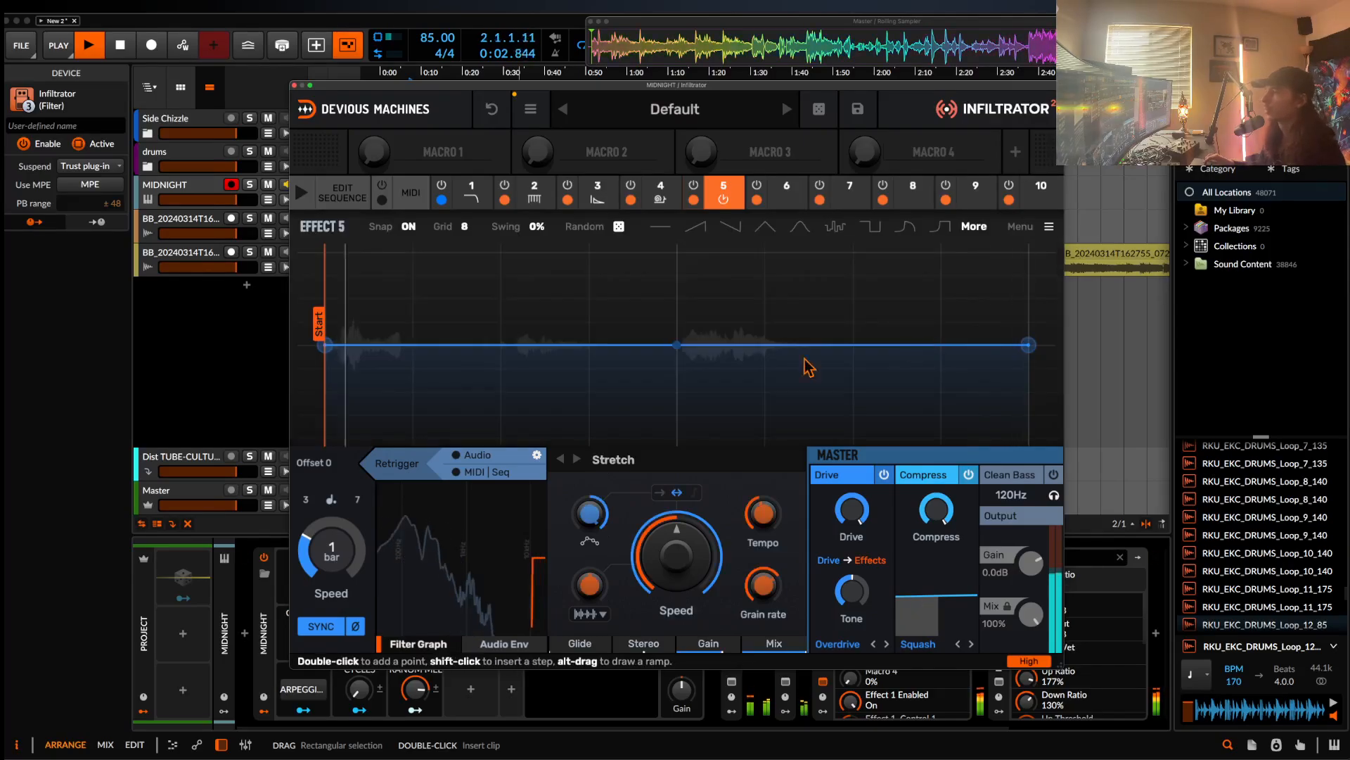
click(619, 228)
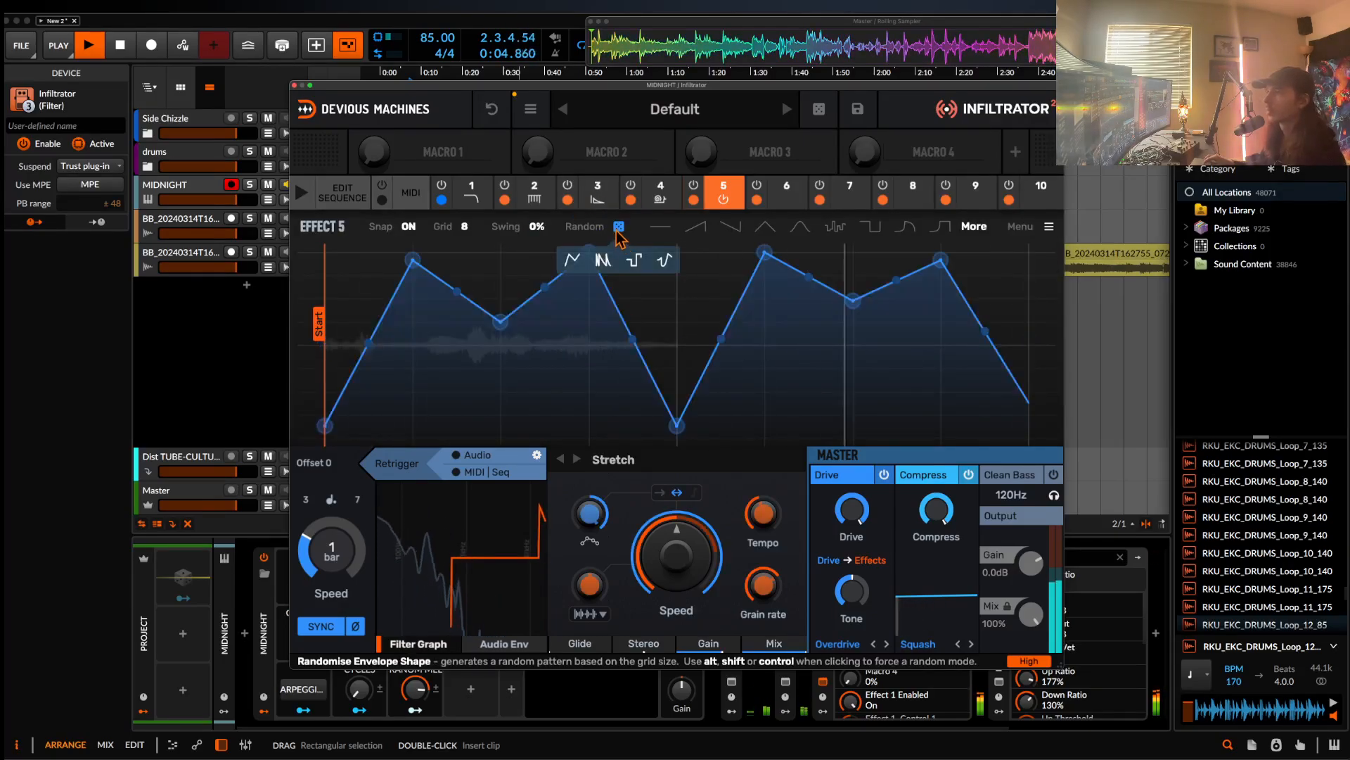
click(634, 259)
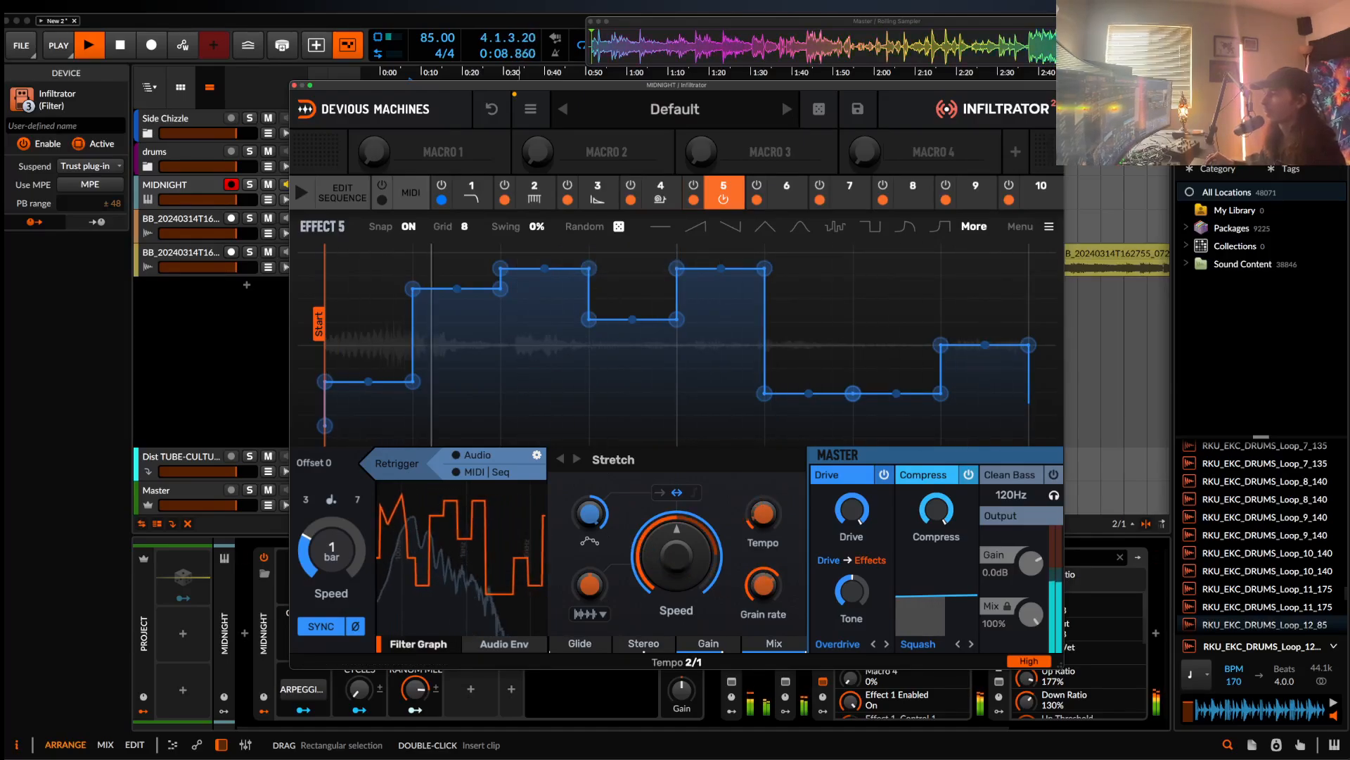
- Set the Stretch effect's tempo to 1/1 and lower its grain rate to the minimum
drag(763, 514, 763, 485)
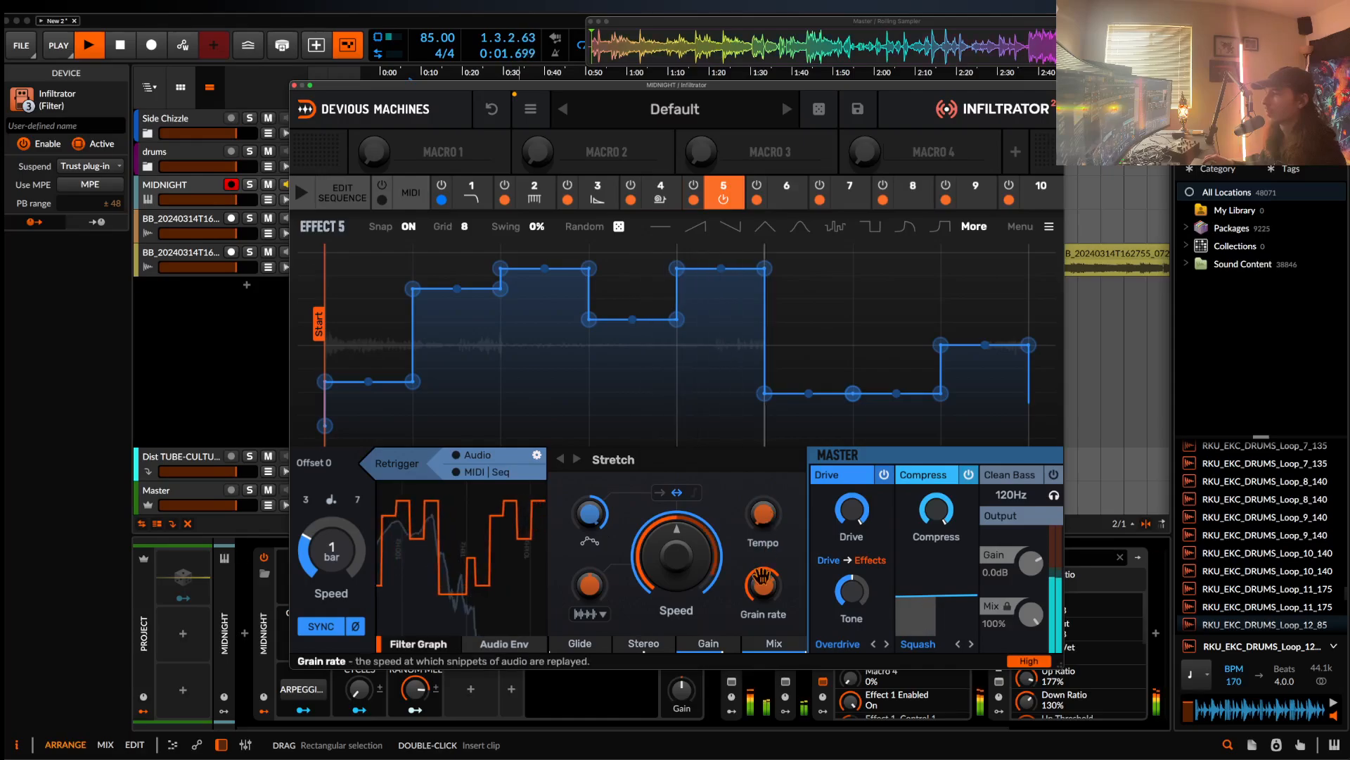
drag(763, 585, 763, 625)
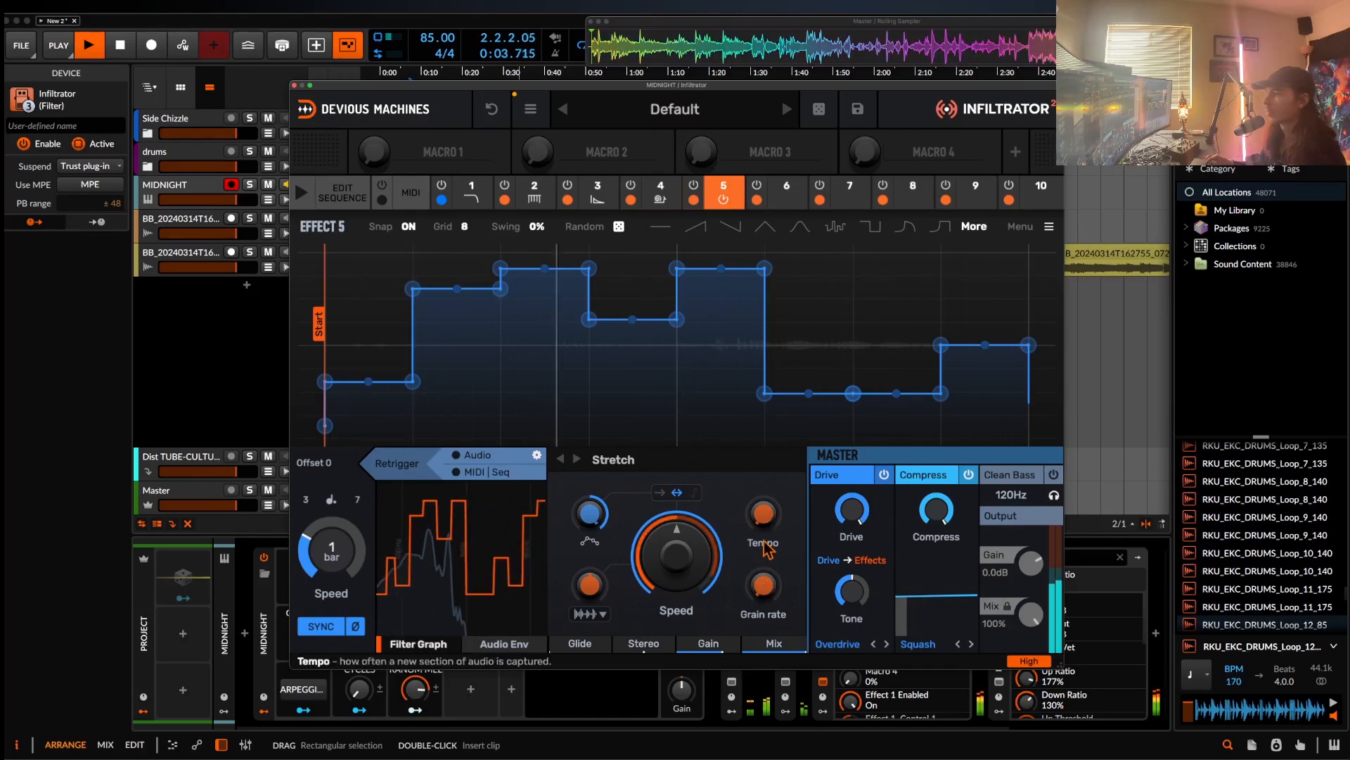
drag(764, 521, 765, 512)
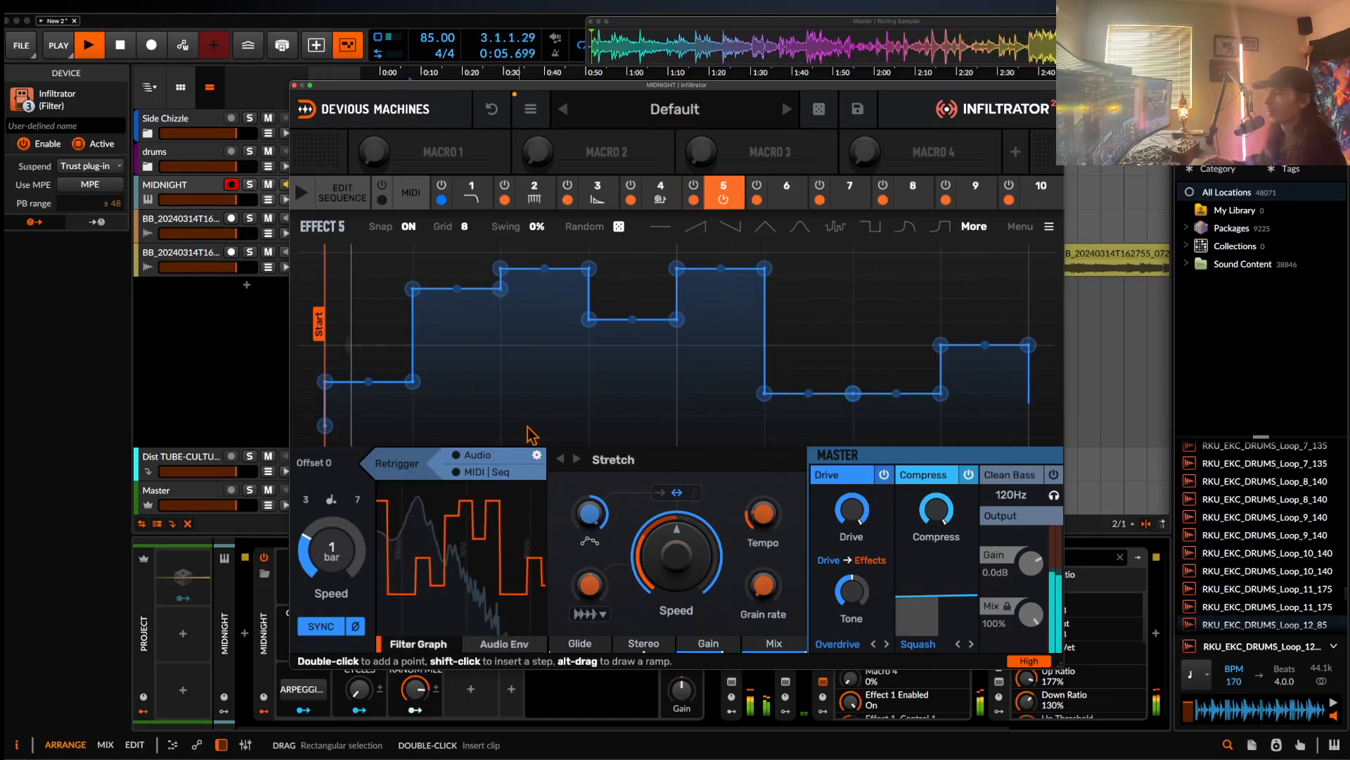
- Look through both pages of effect types for Infiltrator's slot 6, leave the slot empty, and close the plug-in window
click(787, 192)
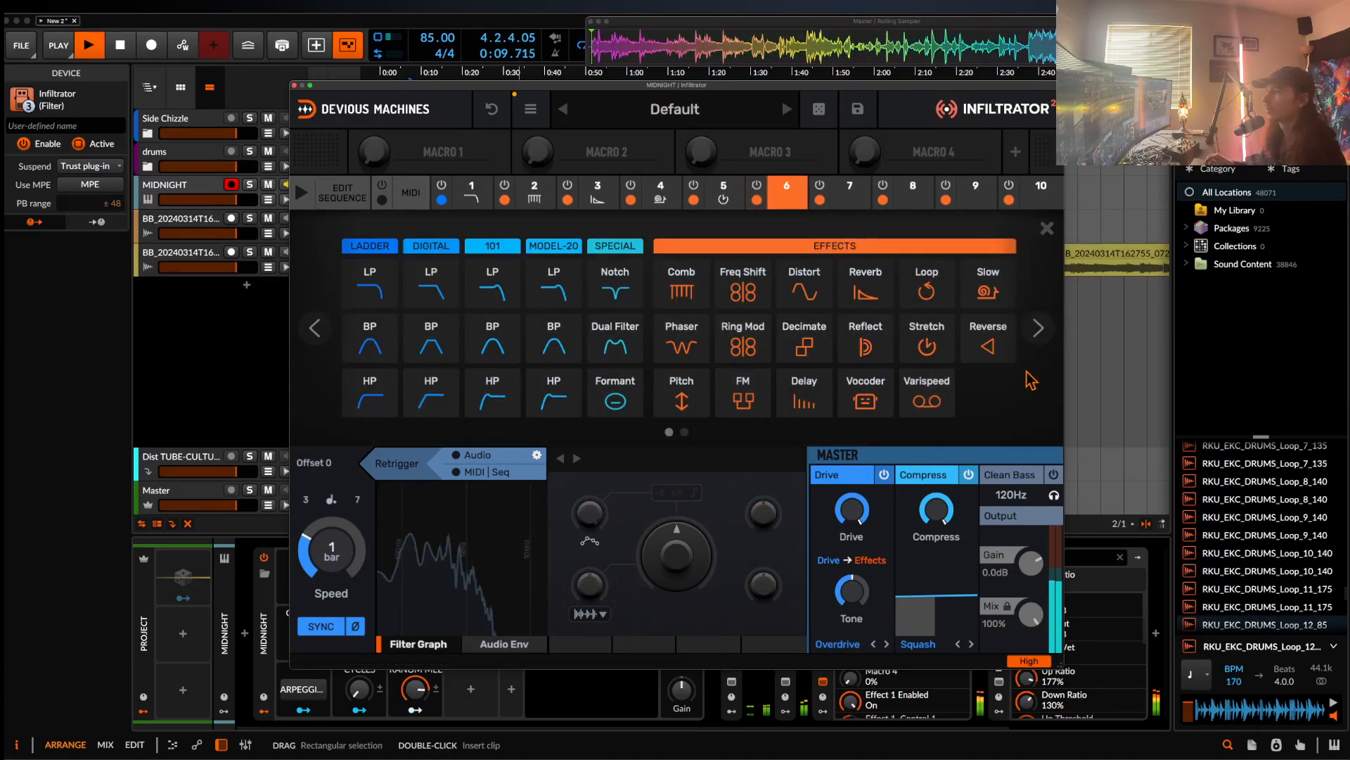
click(1038, 328)
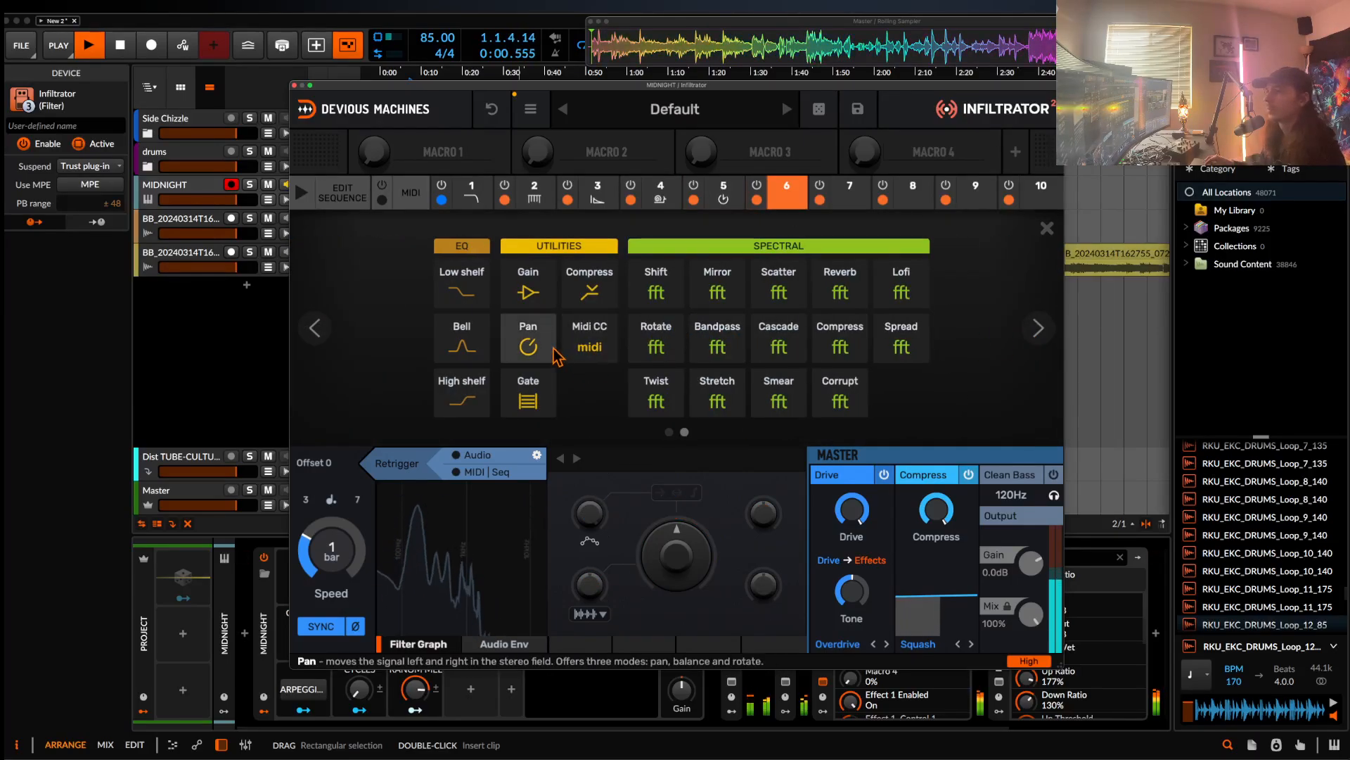
click(295, 85)
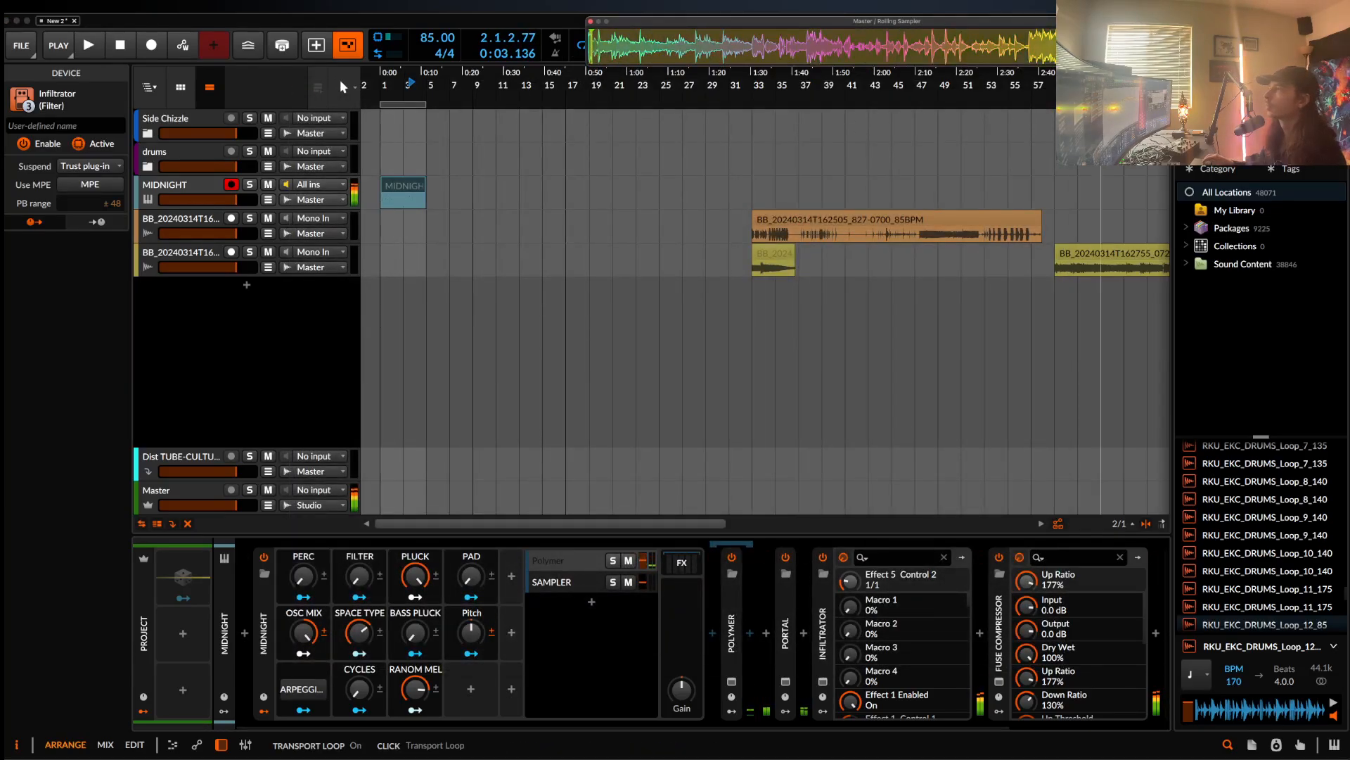
- Place the newly captured Rolling Sampler audio on the lower BB audio track at about bar 77, after the previous capture
scroll(865, 211, right, 5)
drag(636, 56, 939, 259)
- Select the MIDNIGHT note clip at the start of the arrangement
scroll(795, 201, left, 5)
scroll(778, 199, down, 5)
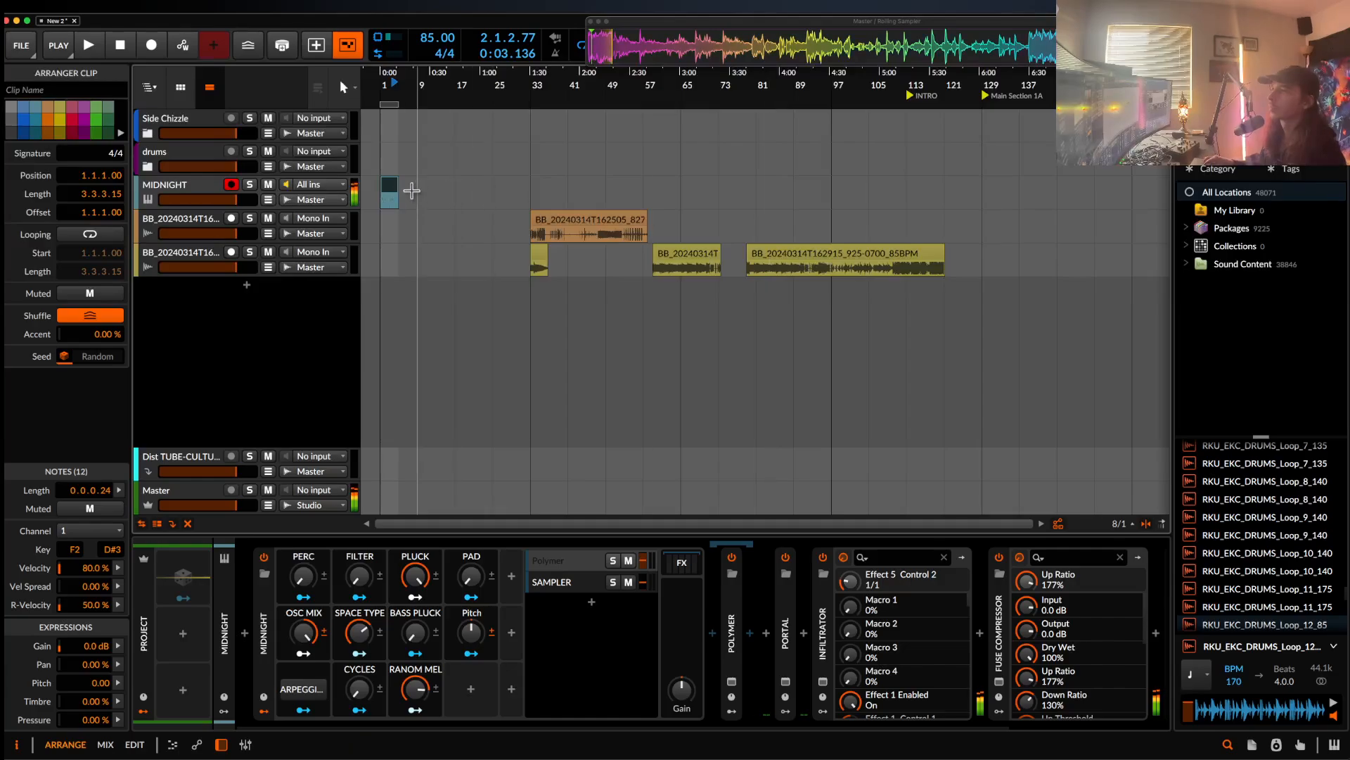
click(389, 190)
scroll(389, 193, up, 4)
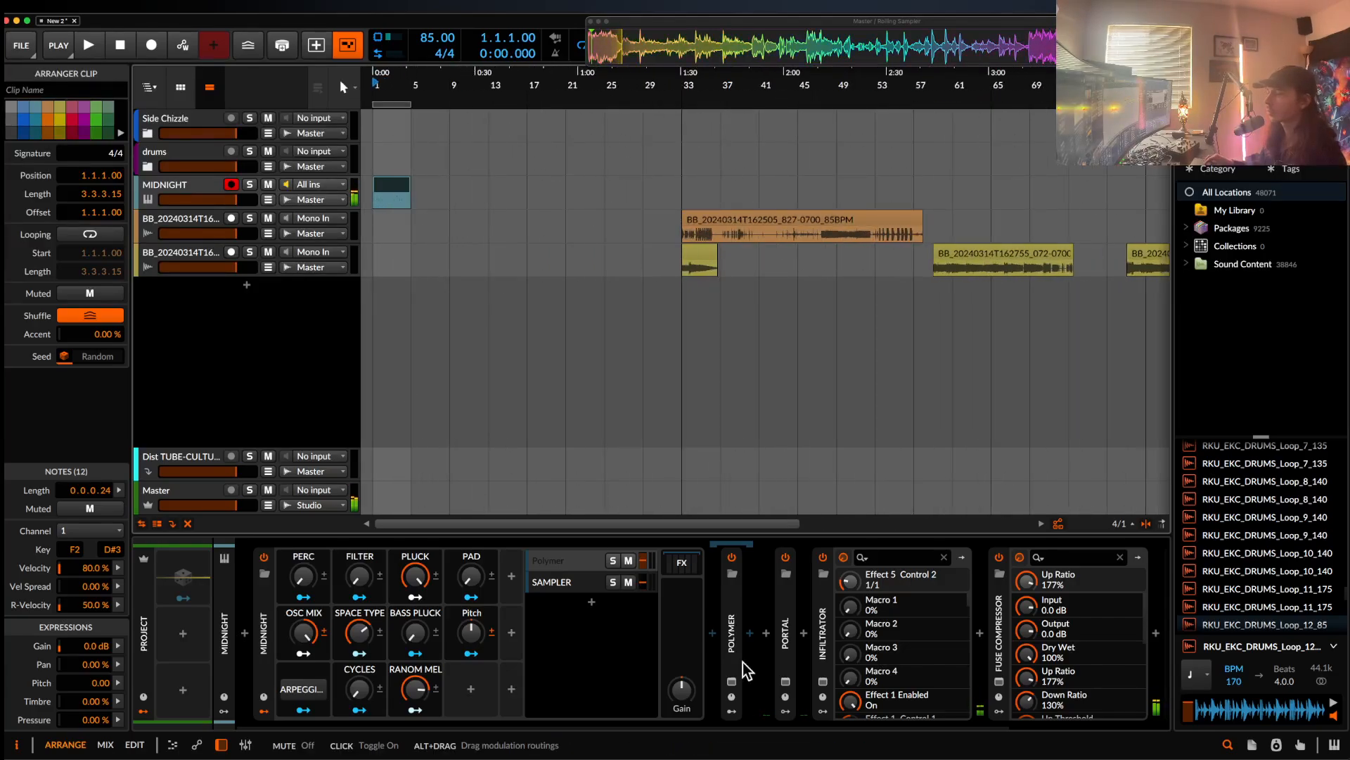
- Set Portal's Retrigger to 1/2 and close the plug-in window
click(787, 681)
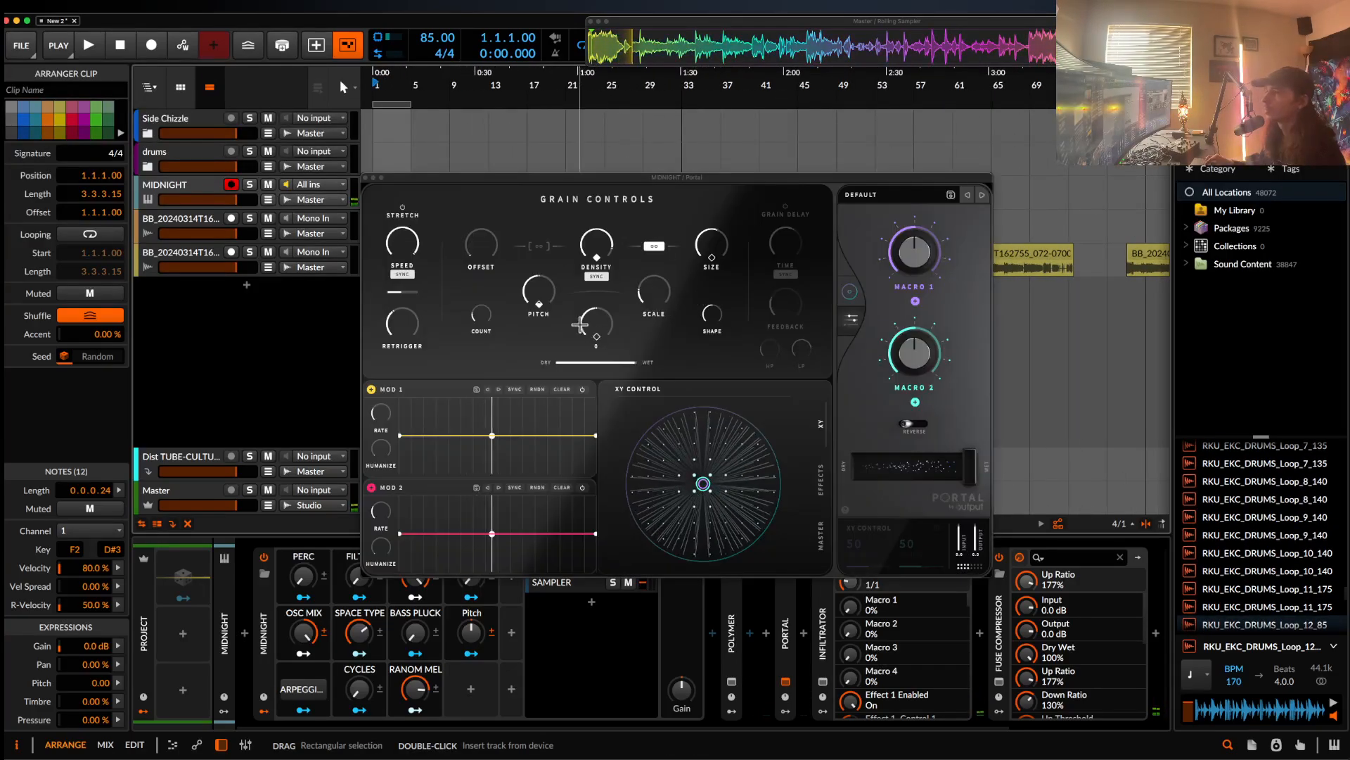
drag(490, 307, 492, 325)
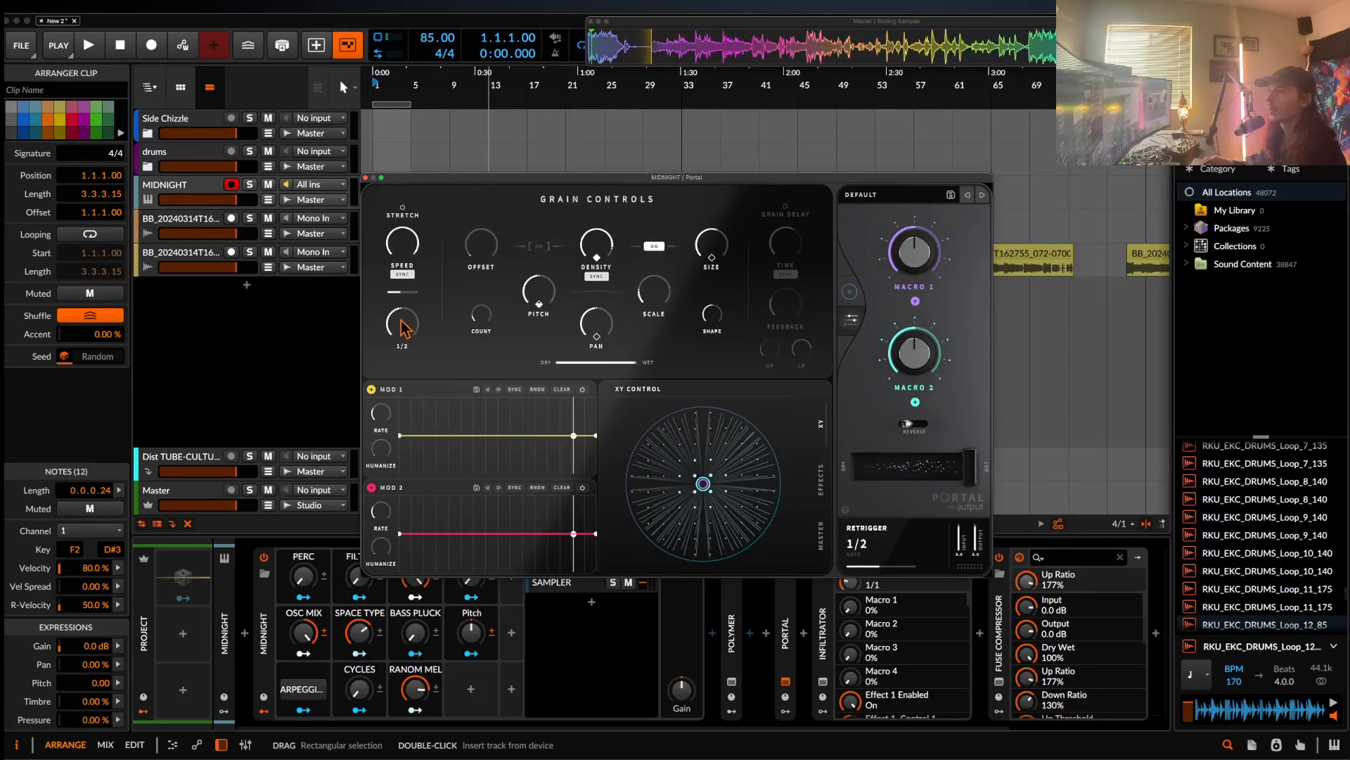
click(366, 178)
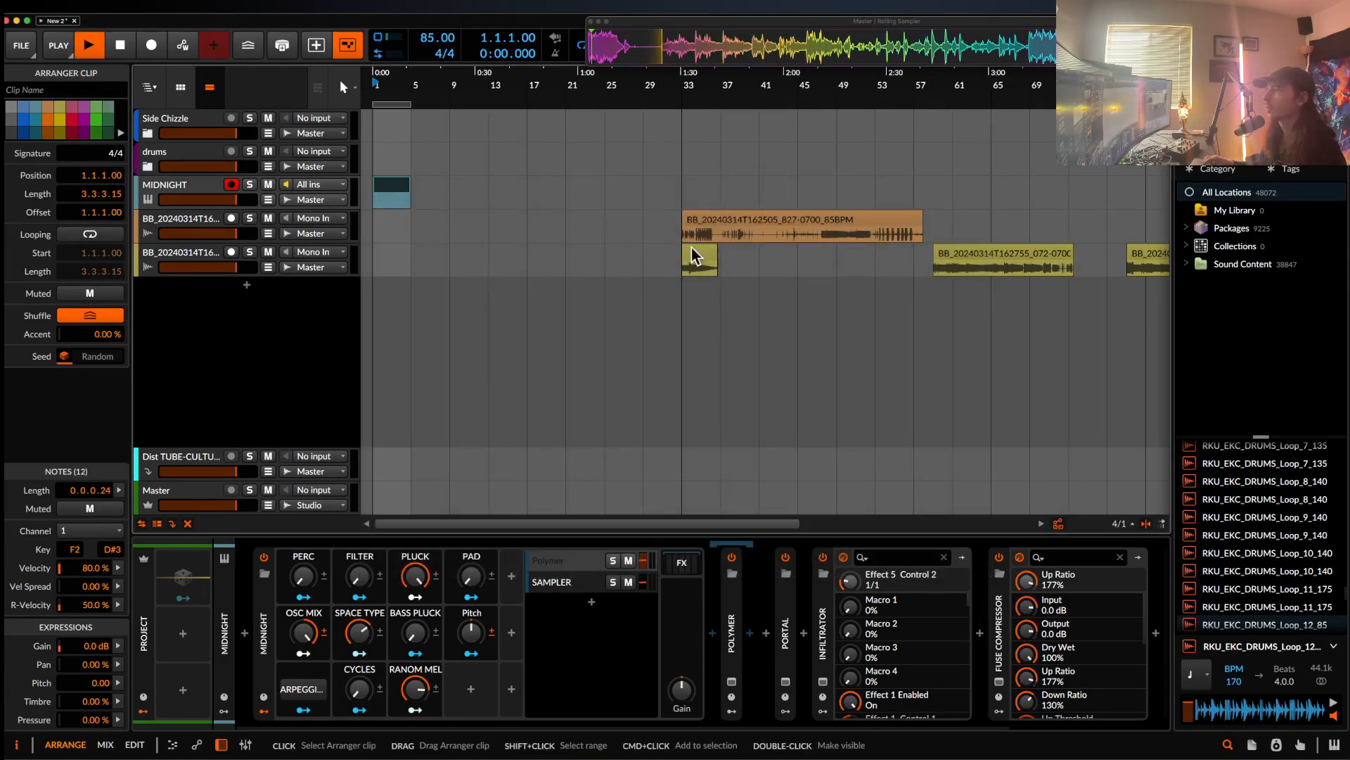
- Start playback, reset the MIDNIGHT instrument's PLUCK macro to its default, and raise PERC to maximum
key(space)
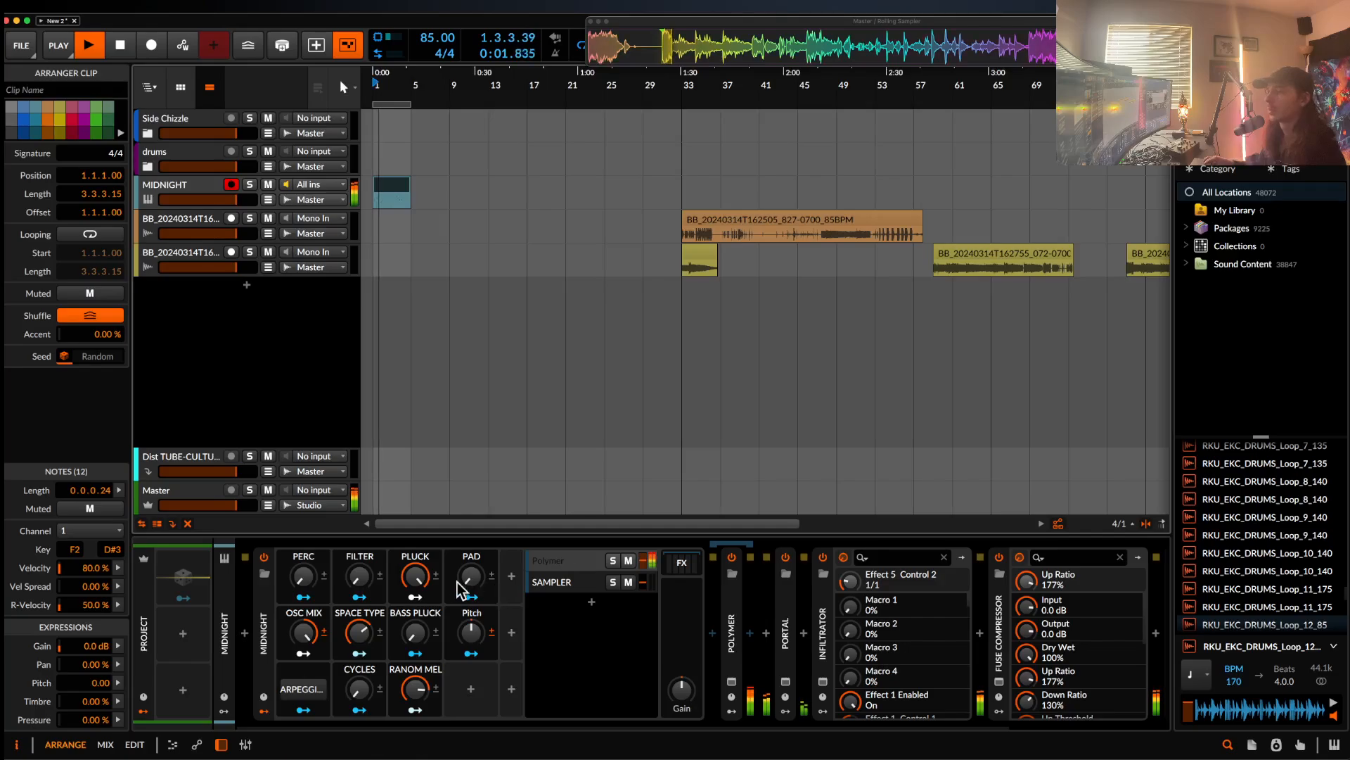
double_click(420, 578)
drag(304, 578, 306, 560)
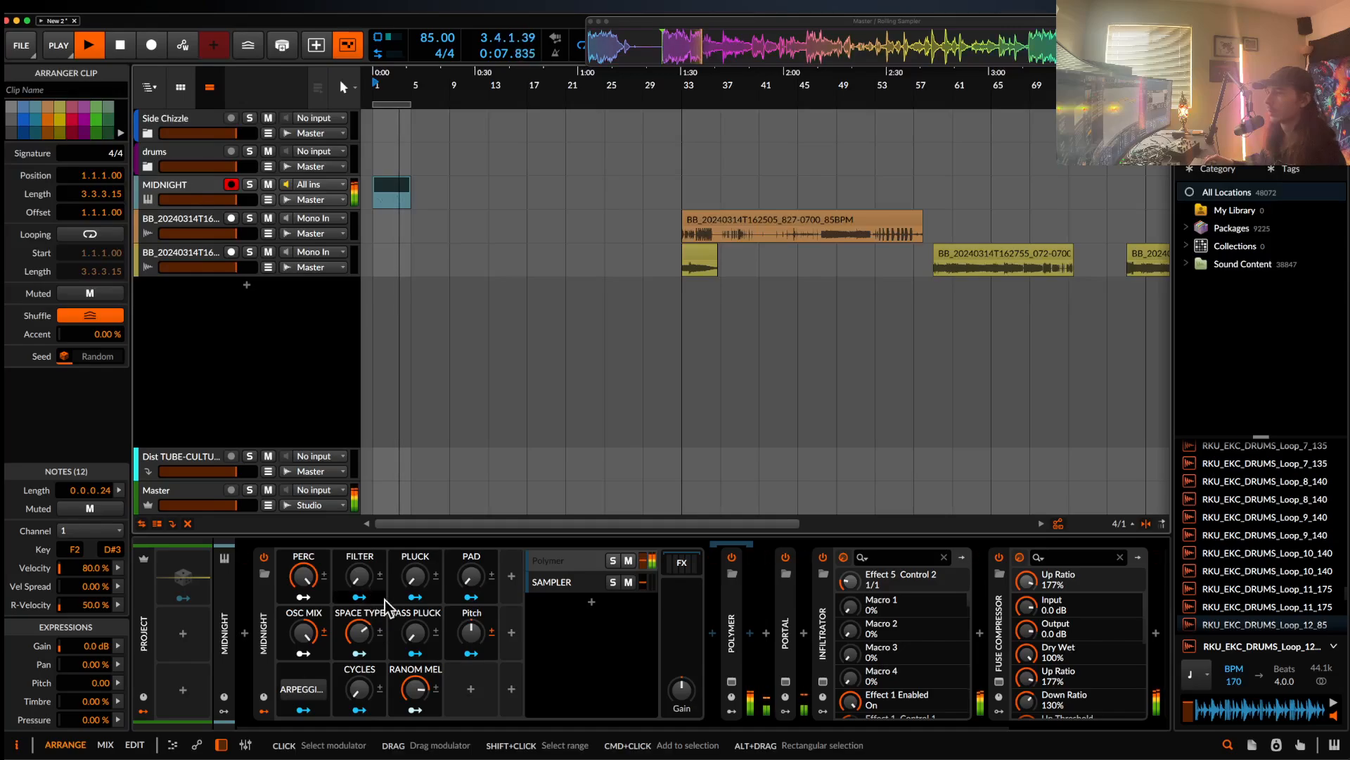
- Move Portal behind Infiltrator in the device chain and insert the Extractor plug-in after the Fuse Compressor
drag(787, 625, 963, 636)
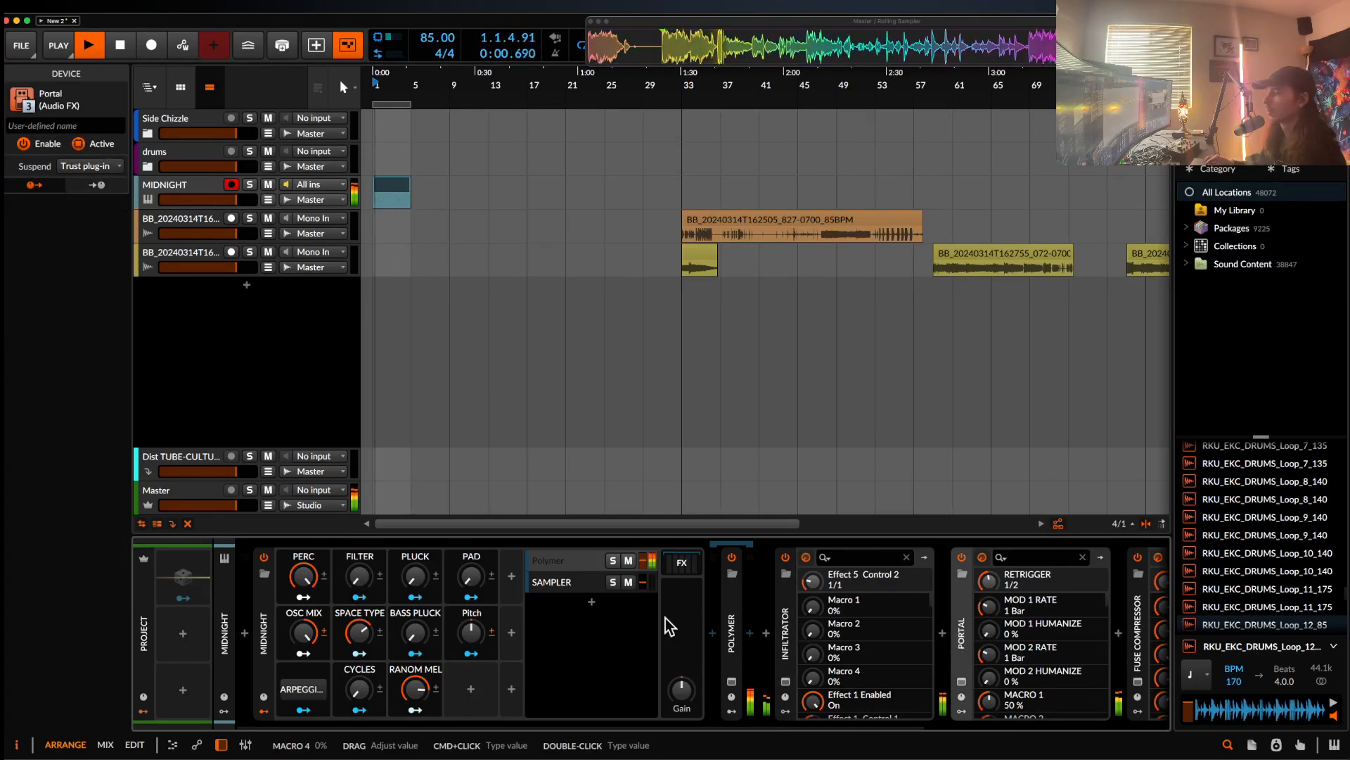
scroll(668, 630, right, 5)
click(961, 635)
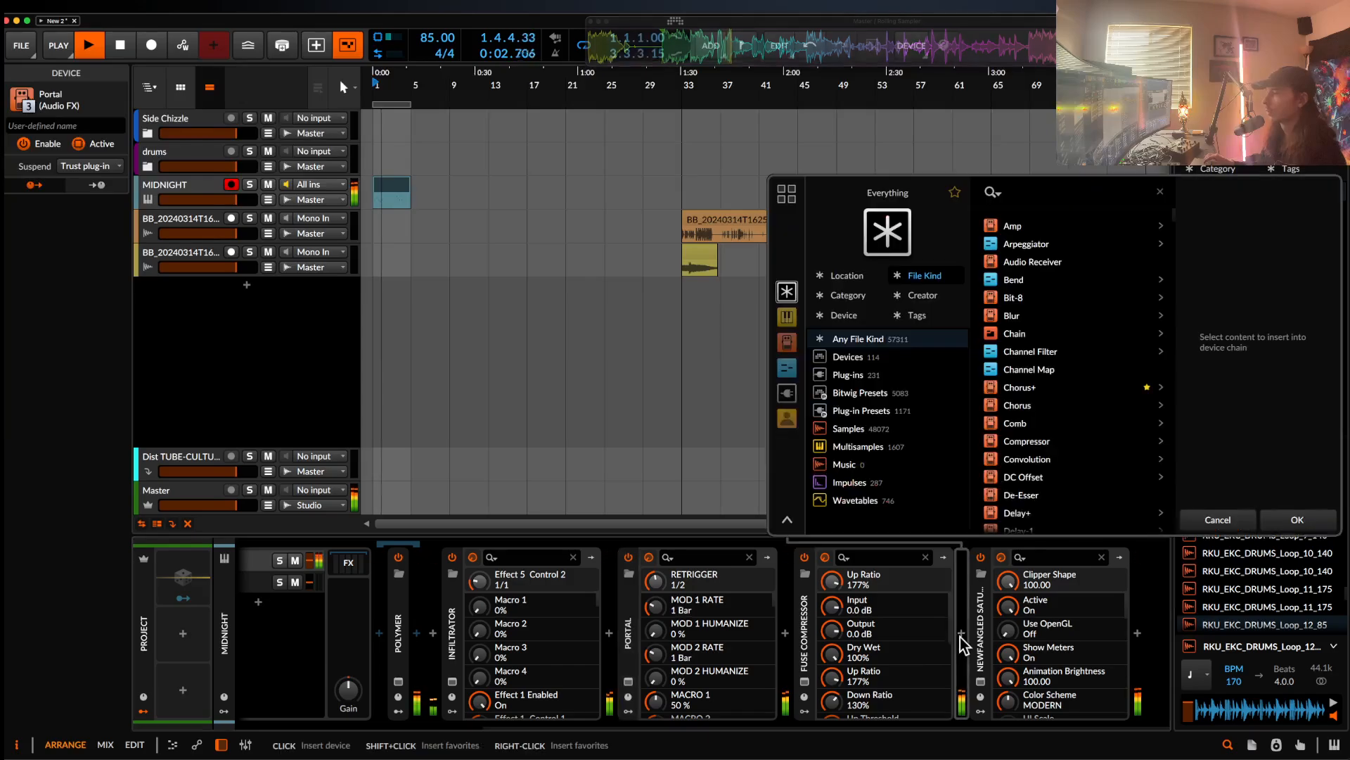
text(EXTRACT)
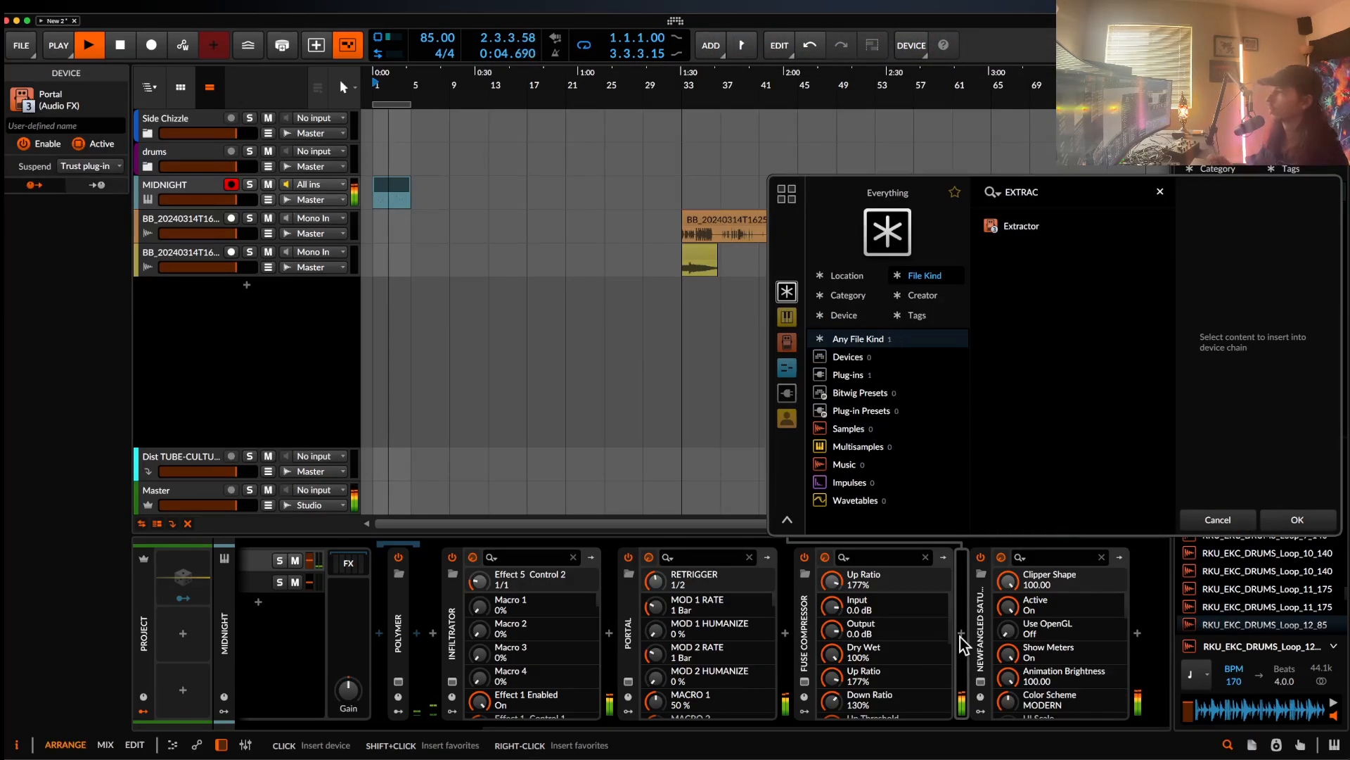
double_click(1020, 229)
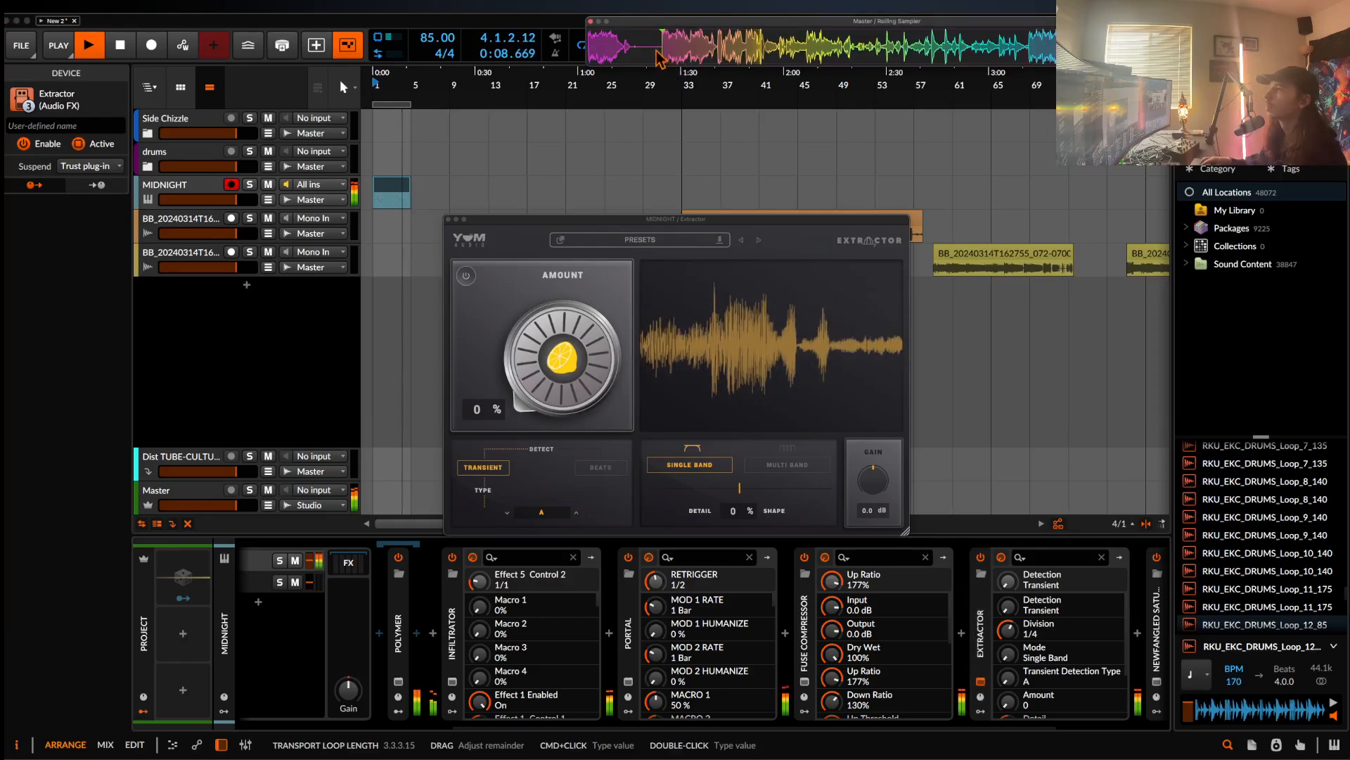
- Place the newly captured Rolling Sampler audio on the lower BB audio track at about bar 125
scroll(1020, 320, right, 5)
scroll(1020, 320, right, 10)
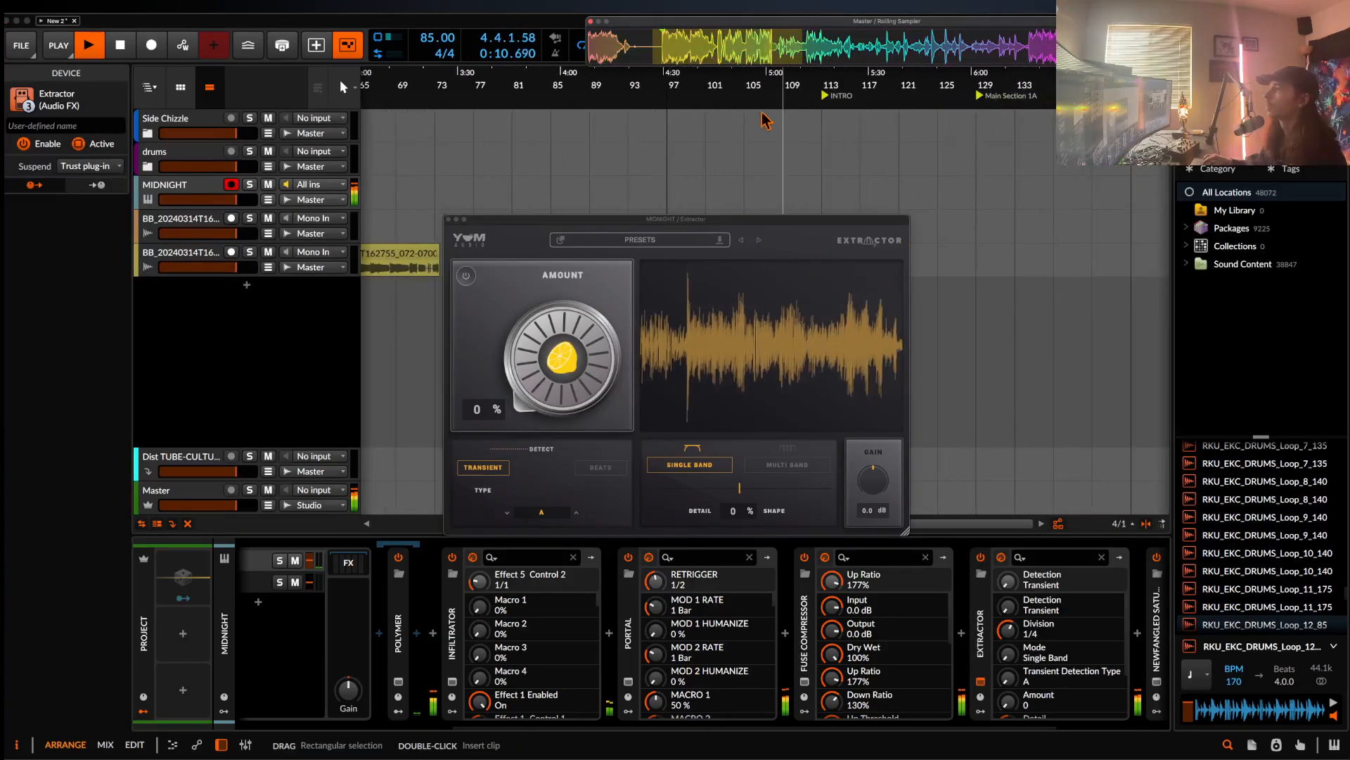
drag(832, 147, 930, 262)
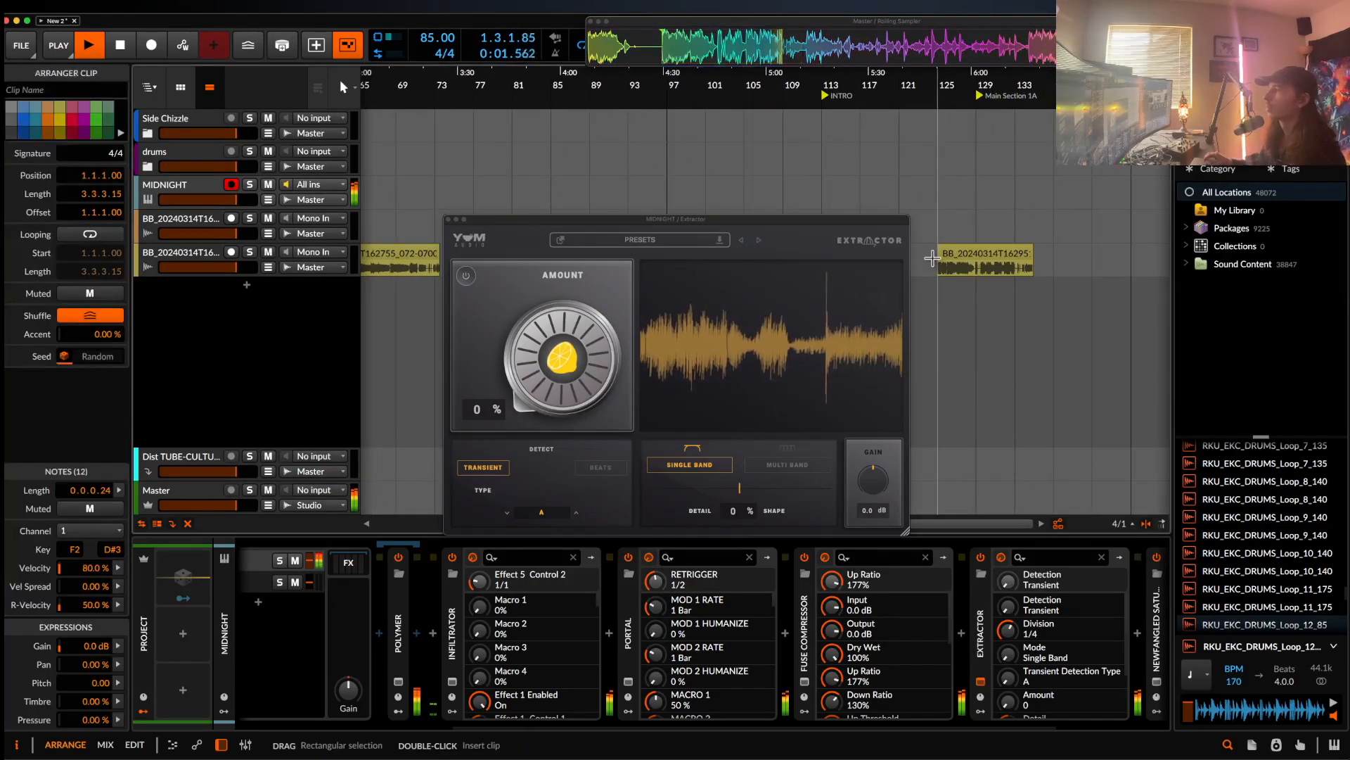
- Restart playback, set Extractor's Amount to 69%, and close its window
key(space)
drag(563, 317, 496, 253)
click(448, 219)
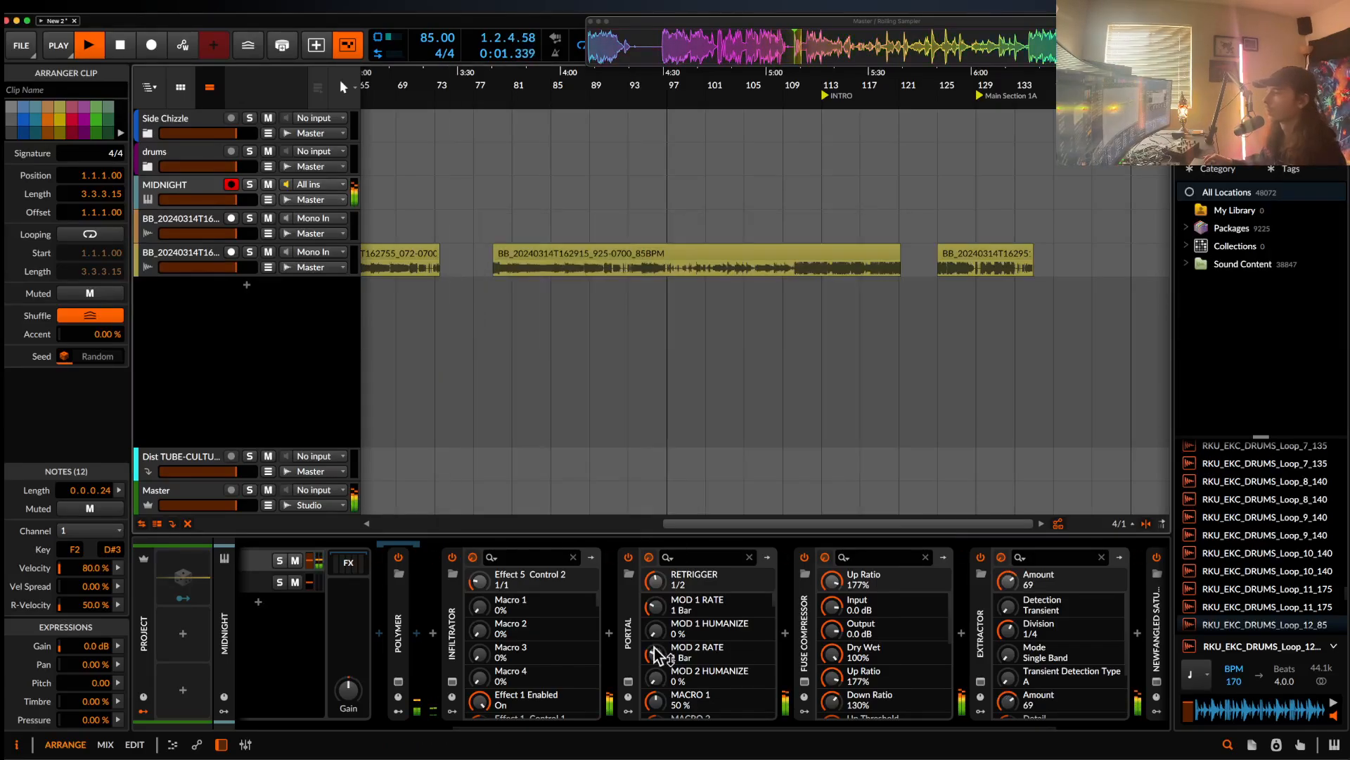
- Collapse Portal, Fuse Compressor and Extractor in the chain, and insert the favourited Dist TUBE-CULTURE after Extractor
double_click(628, 636)
click(804, 658)
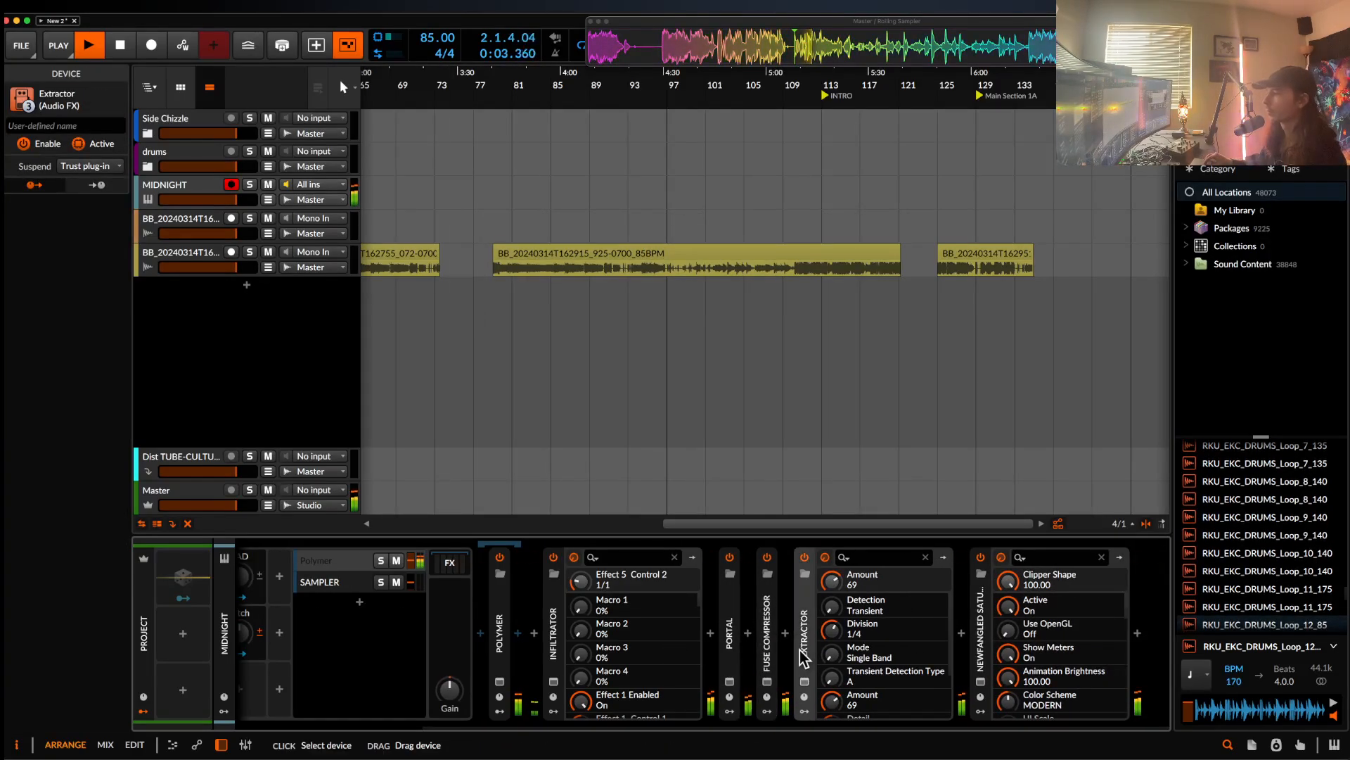
click(966, 639)
text(Di)
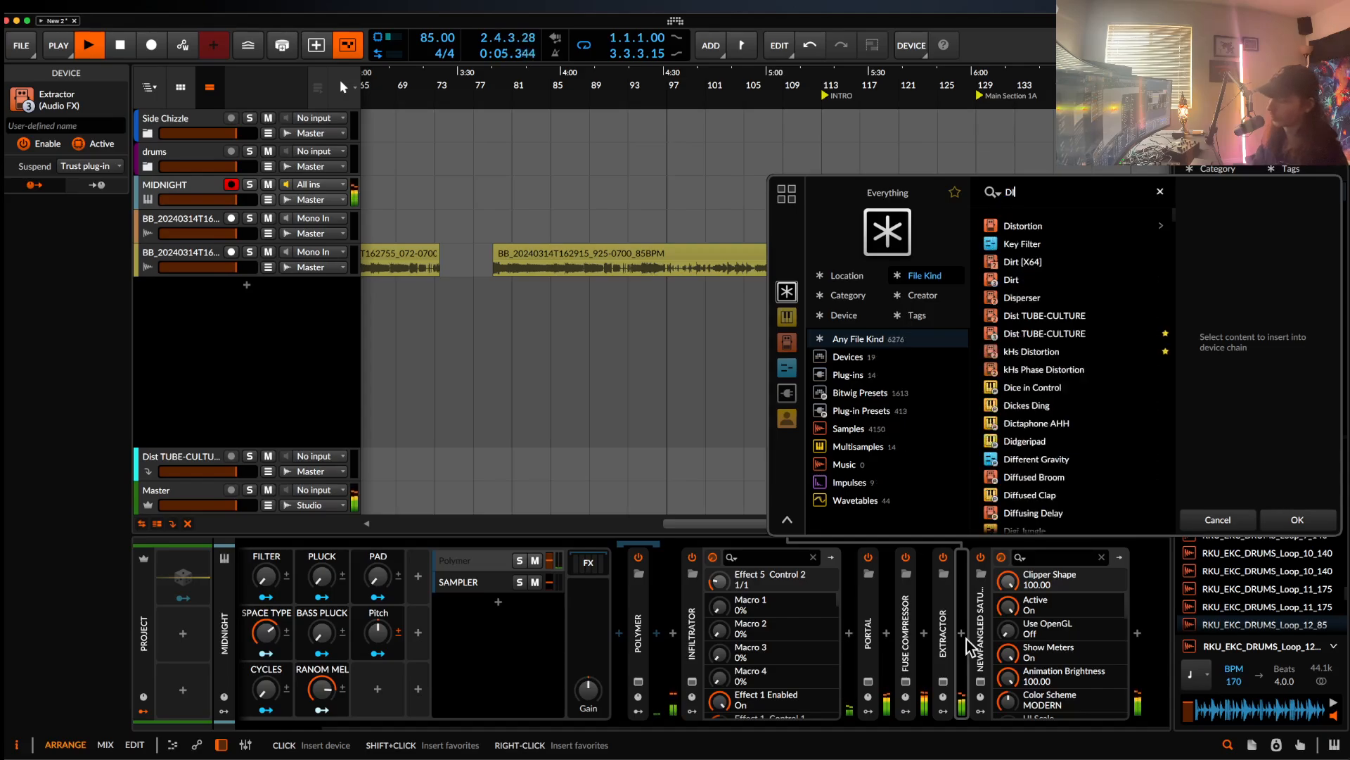
text(ST)
click(1055, 260)
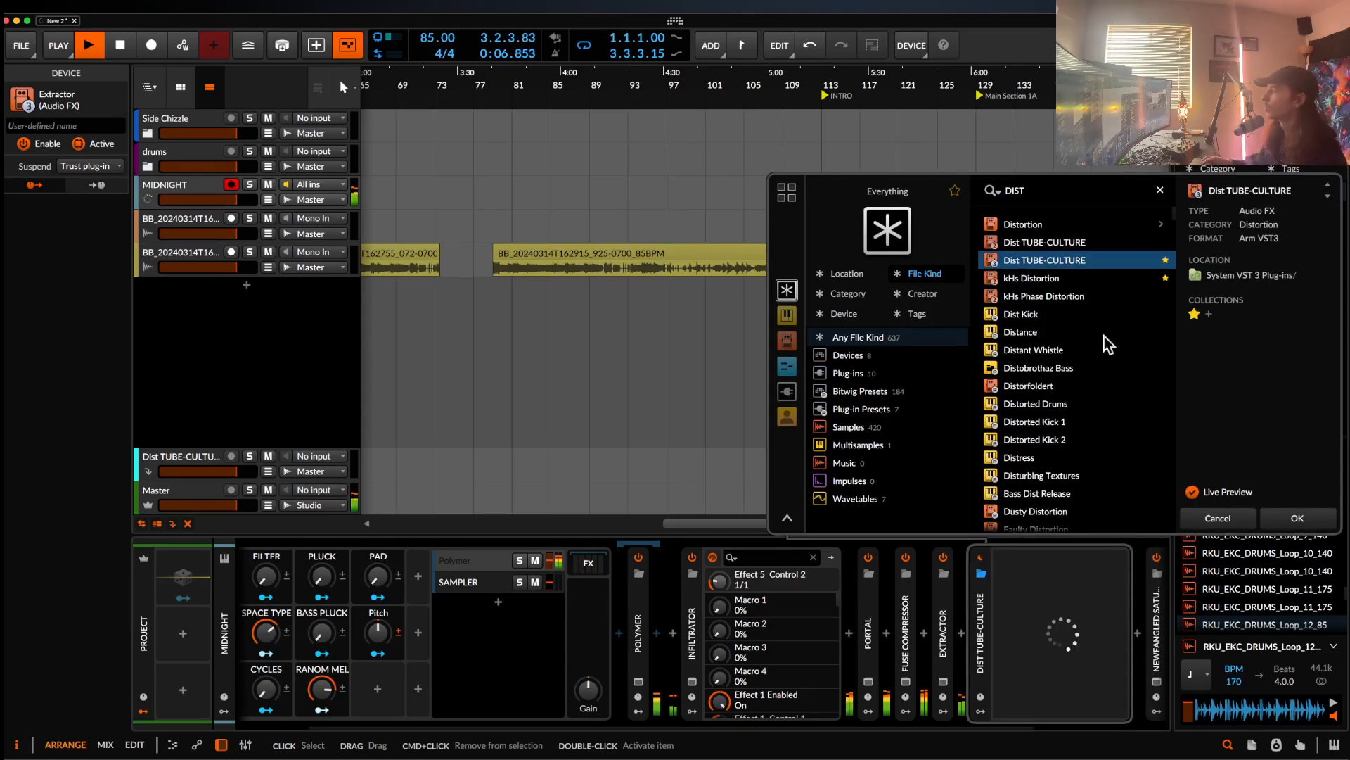
click(1296, 519)
- Set Dist TUBE-CULTURE to Drive 5.73, Function P2, Mix 37.6 and Output Gain 0.608, stopping playback and closing its window
drag(422, 359, 422, 330)
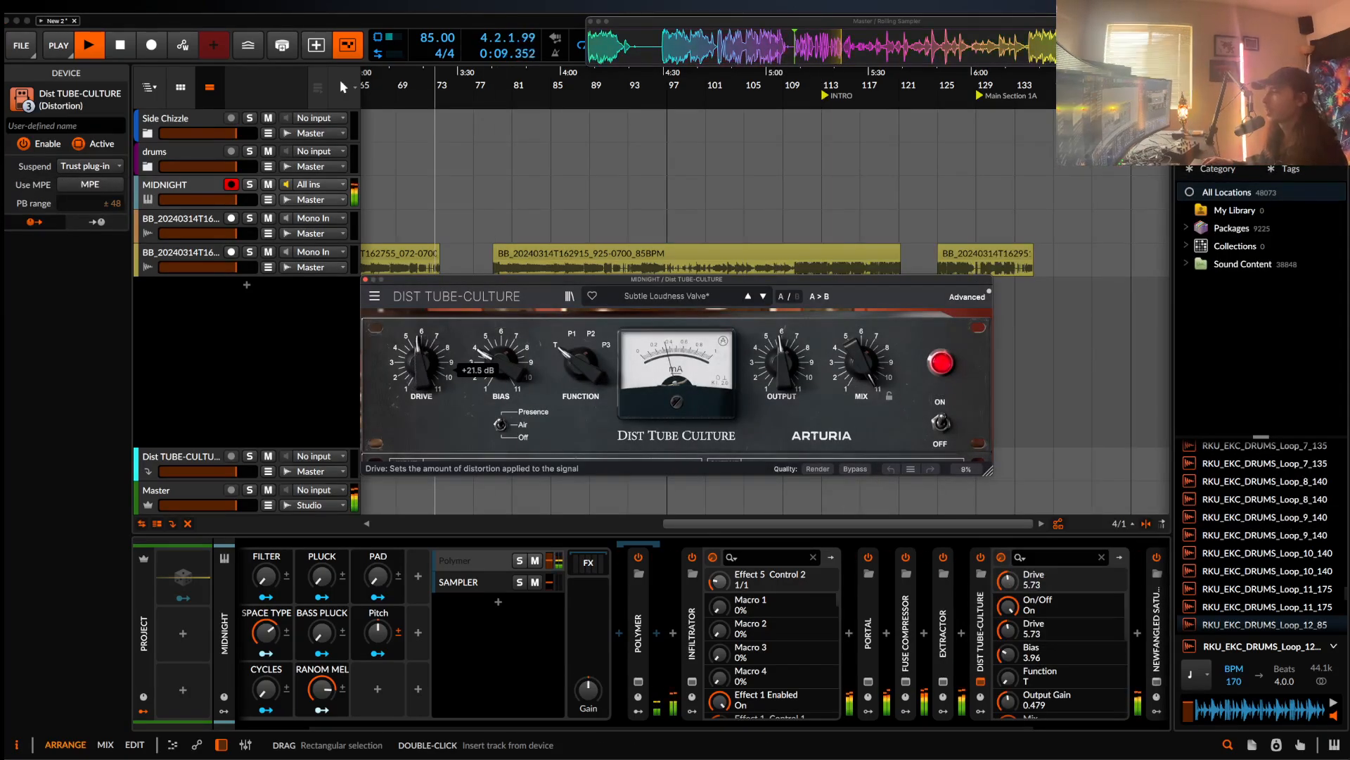
key(space)
drag(581, 363, 581, 352)
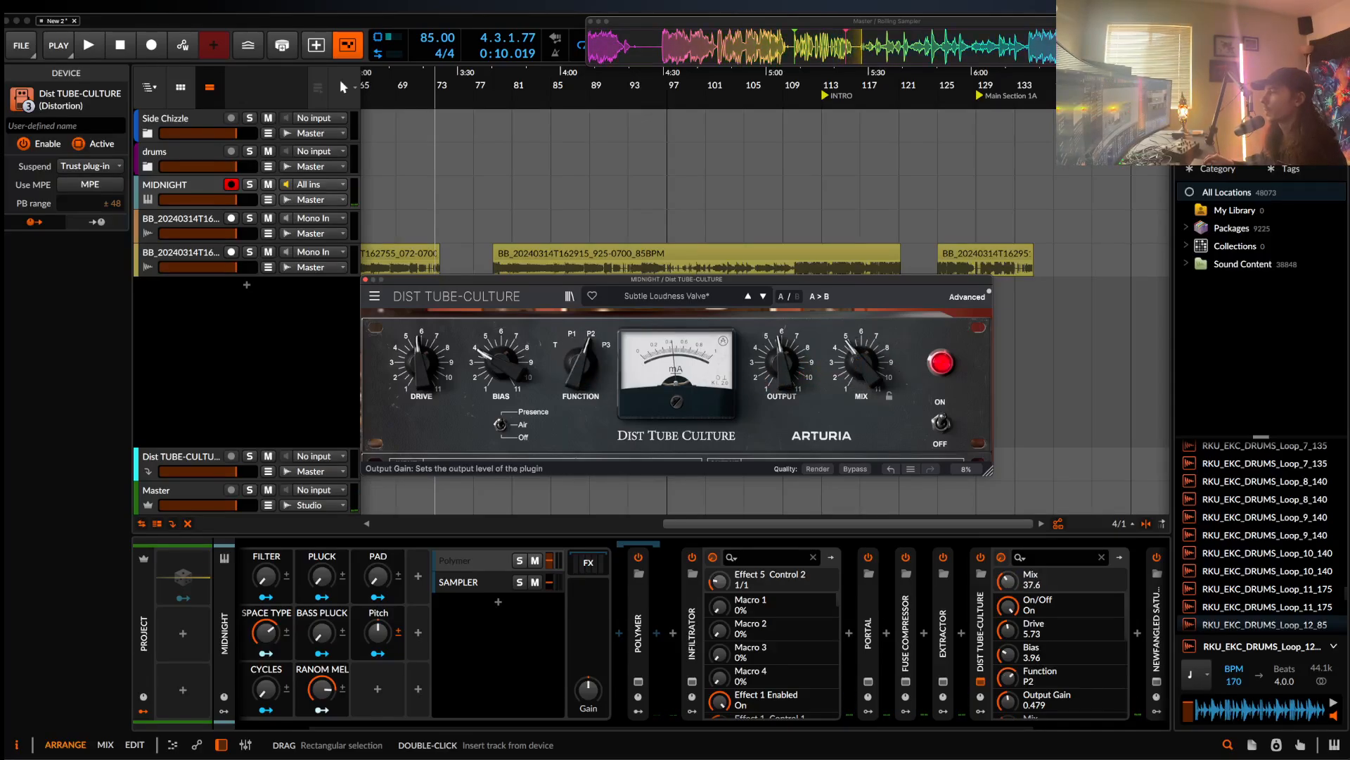
drag(781, 363, 781, 339)
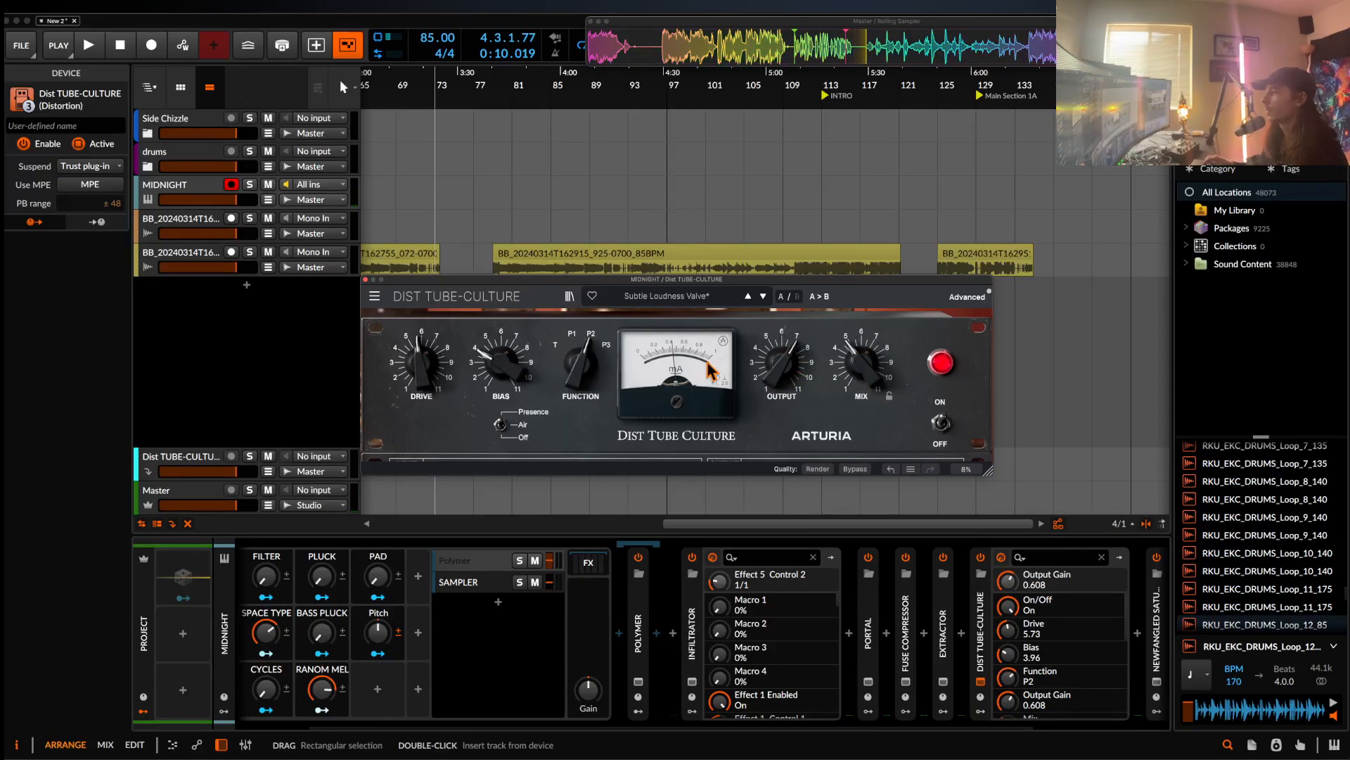
click(365, 281)
- Collapse the Infiltrator device and move Dist TUBE-CULTURE in front of Extractor
click(554, 486)
double_click(692, 619)
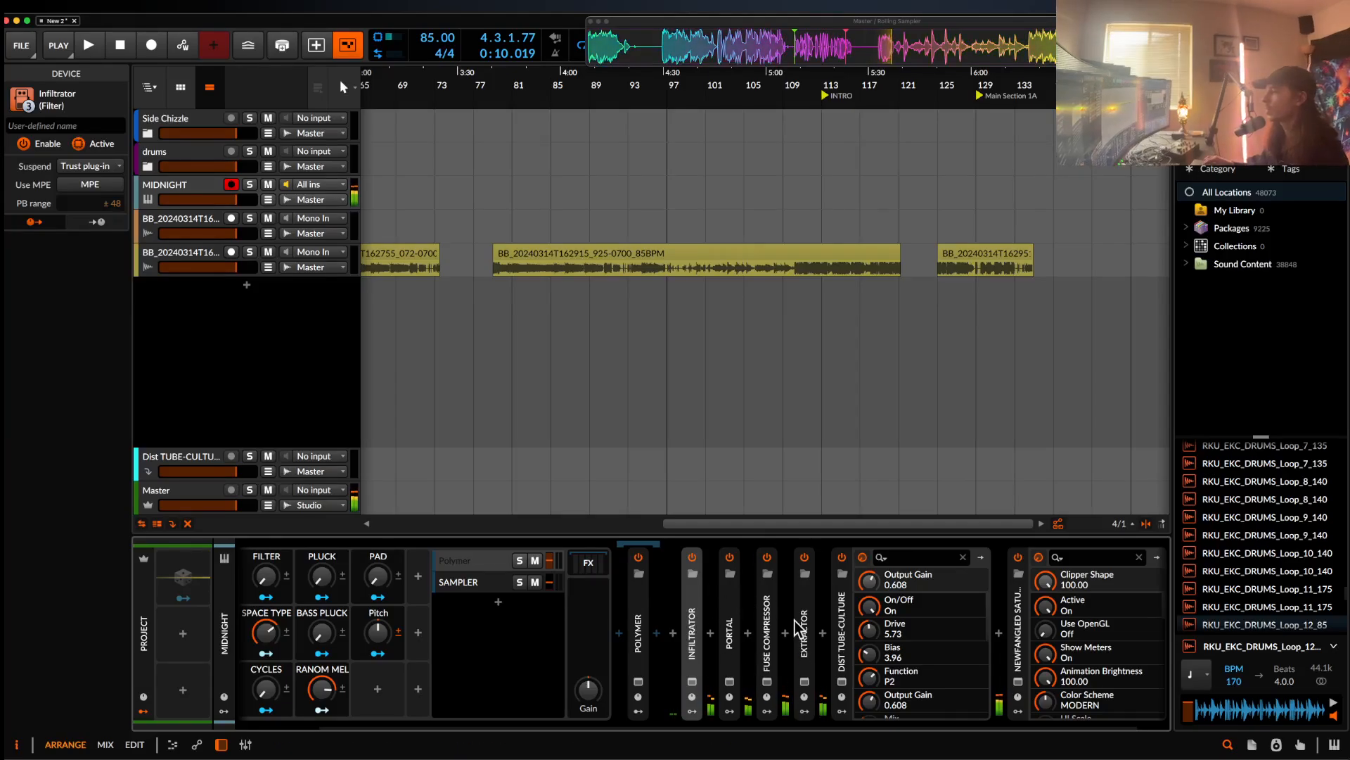
drag(833, 637, 799, 633)
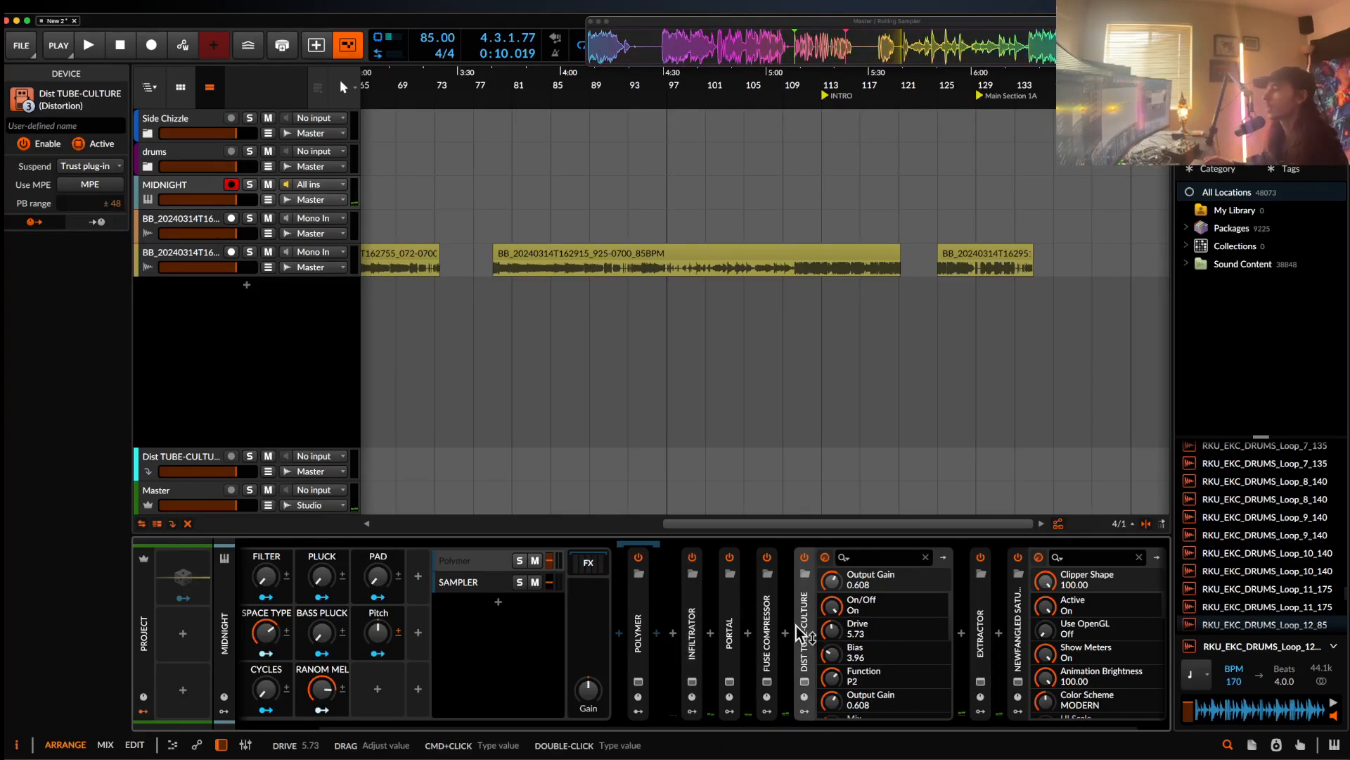
- Insert The Glue compressor after Extractor in the MIDNIGHT device chain
click(999, 633)
text(THE)
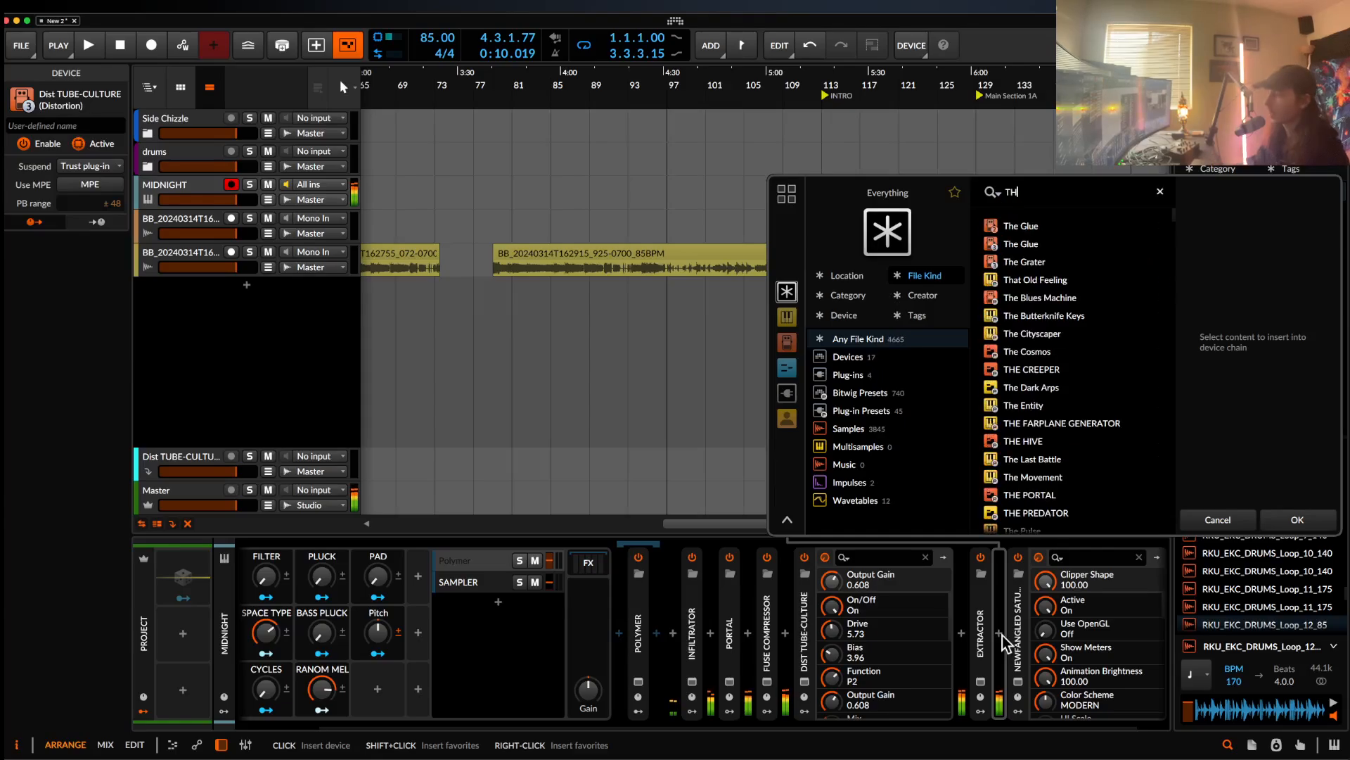
click(1020, 226)
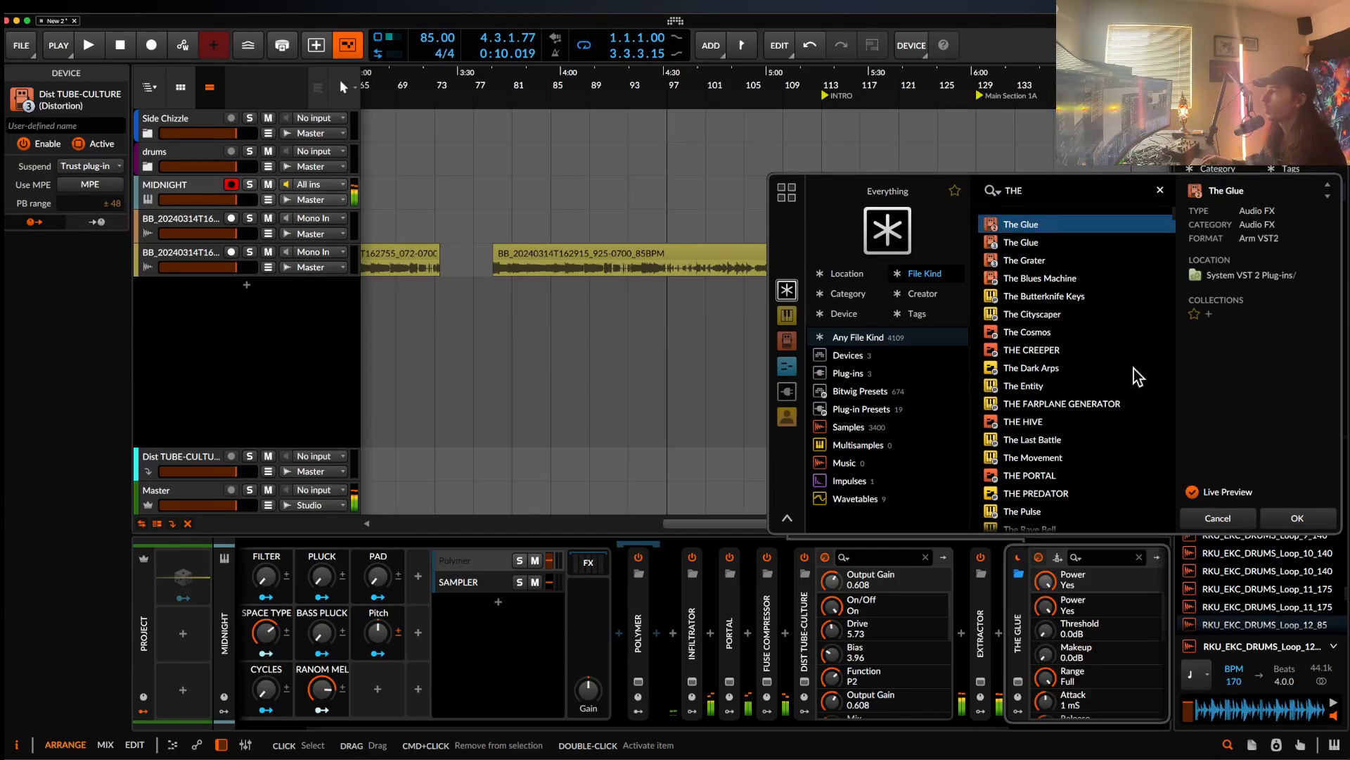
click(1298, 519)
- Set The Glue to threshold -21.3 dB, makeup 10.0 dB, attack 30 ms and wet mix 10%, and close its window
drag(637, 349, 635, 313)
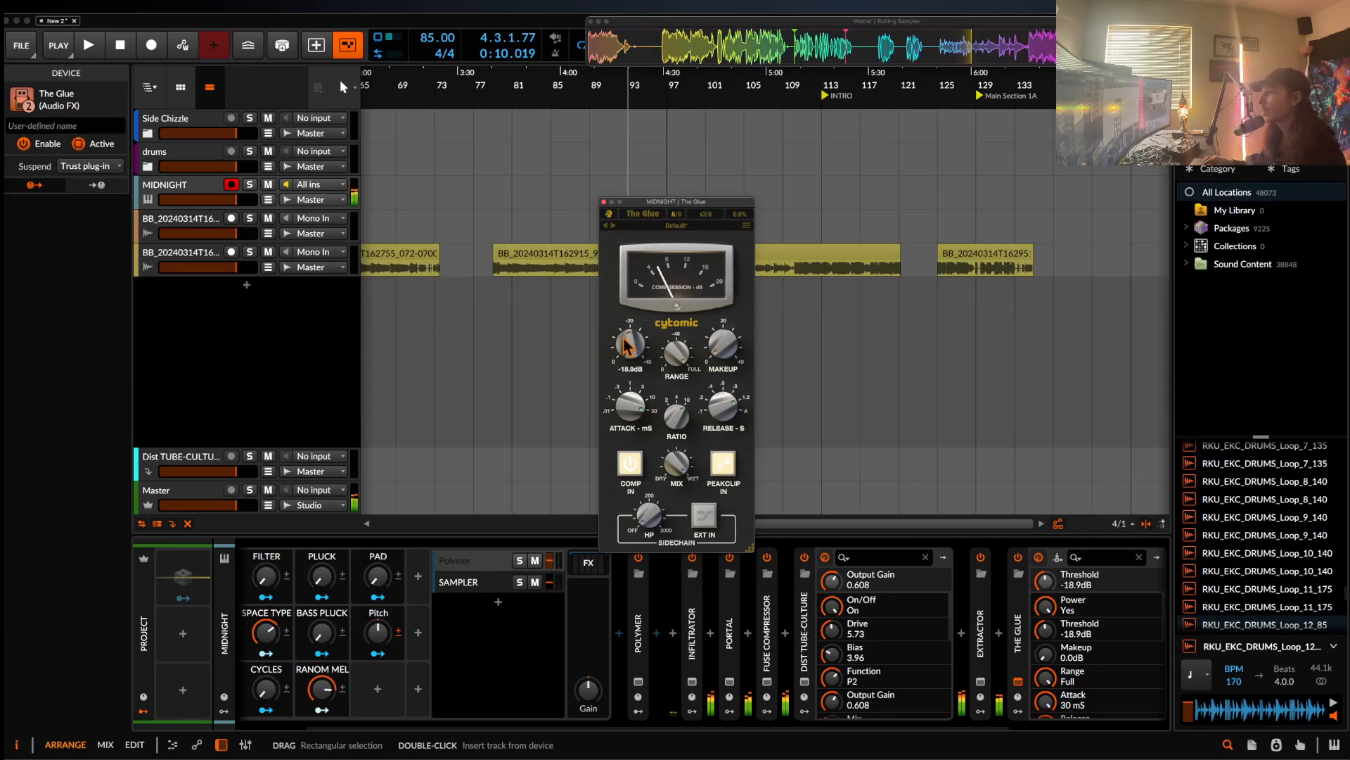
drag(719, 346, 719, 318)
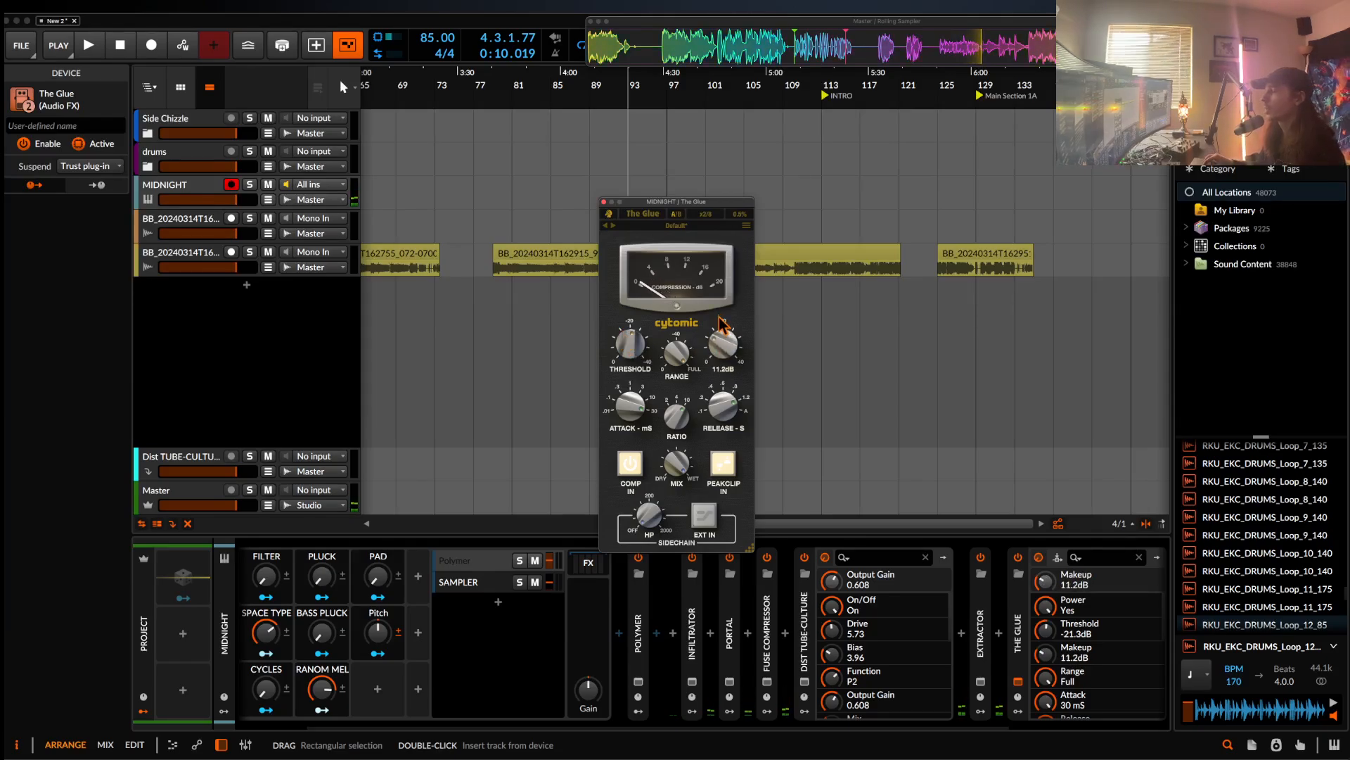
drag(679, 455, 678, 456)
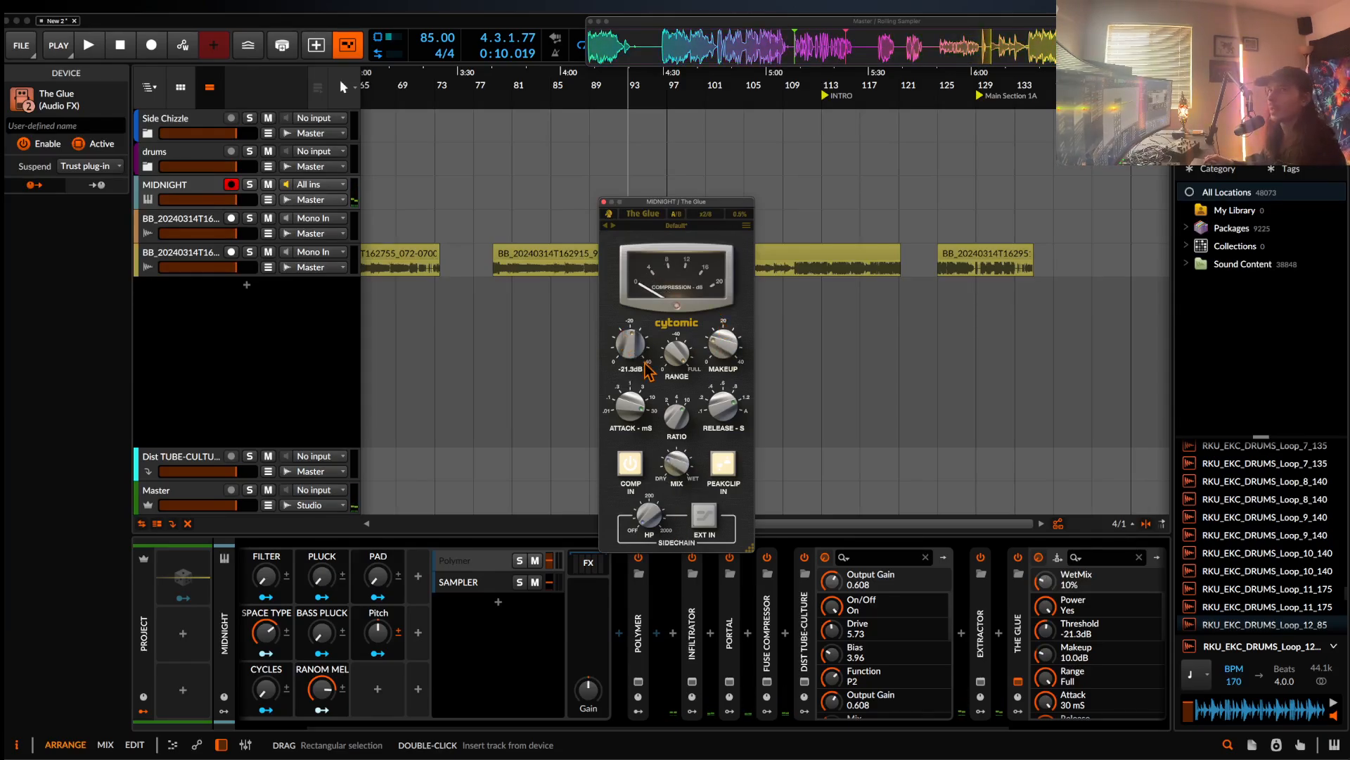
click(604, 202)
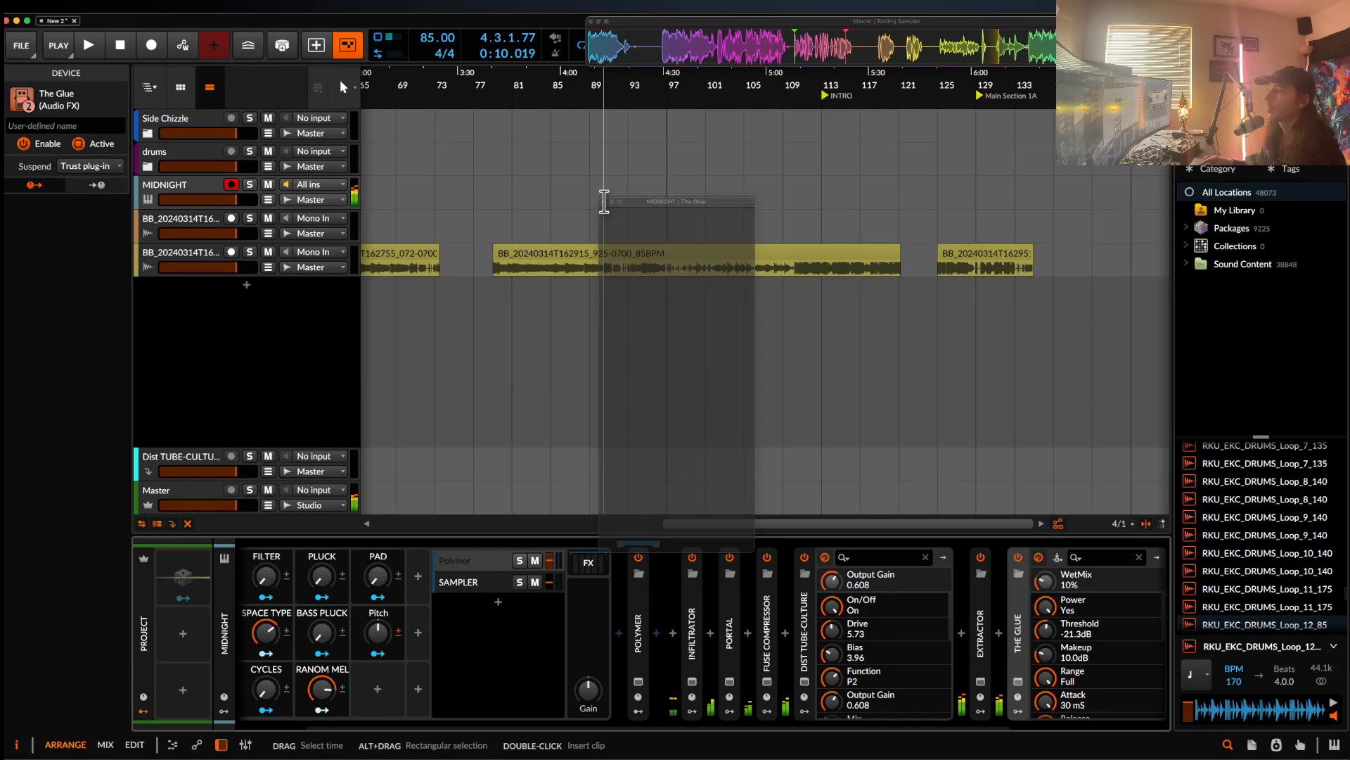
- Collapse the Dist TUBE-CULTURE device and set the MIDNIGHT instrument's SPACE TYPE macro to 0%
click(809, 630)
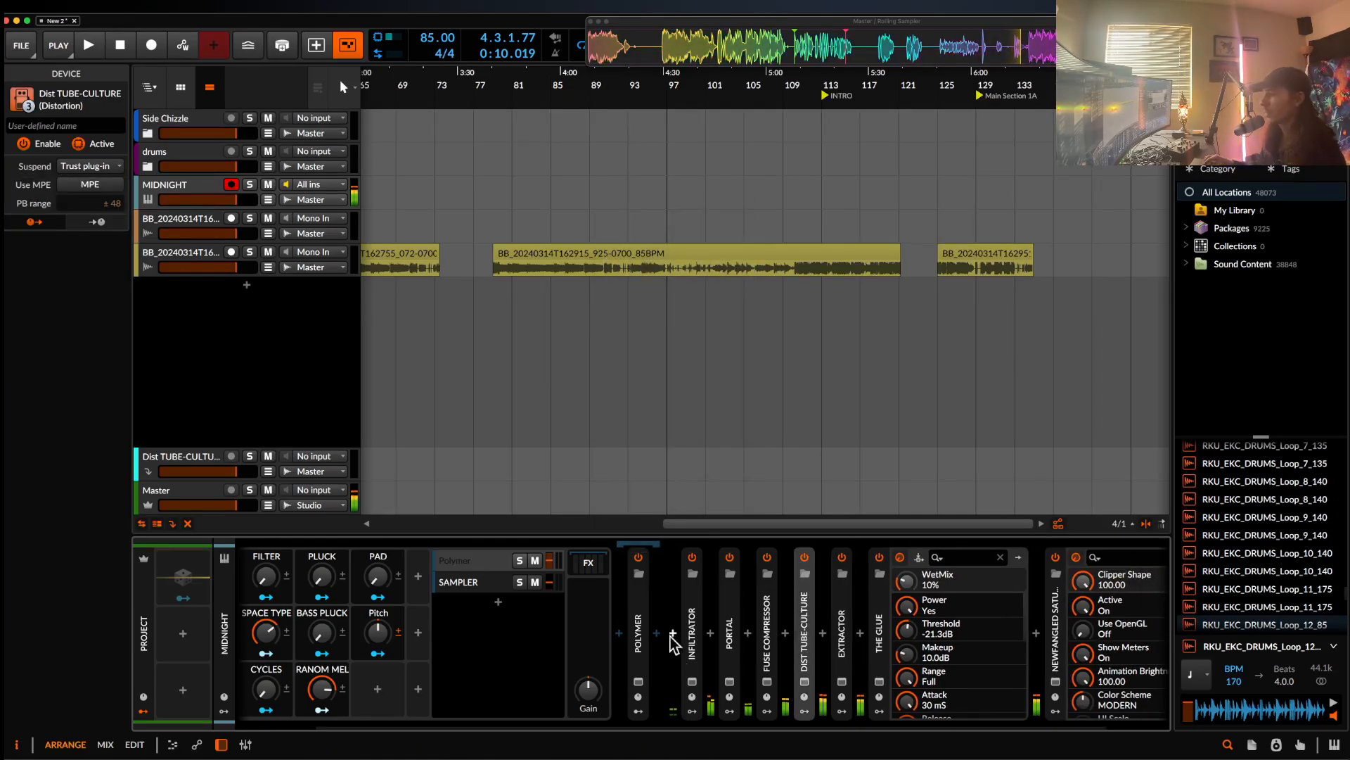
scroll(593, 598, left, 2)
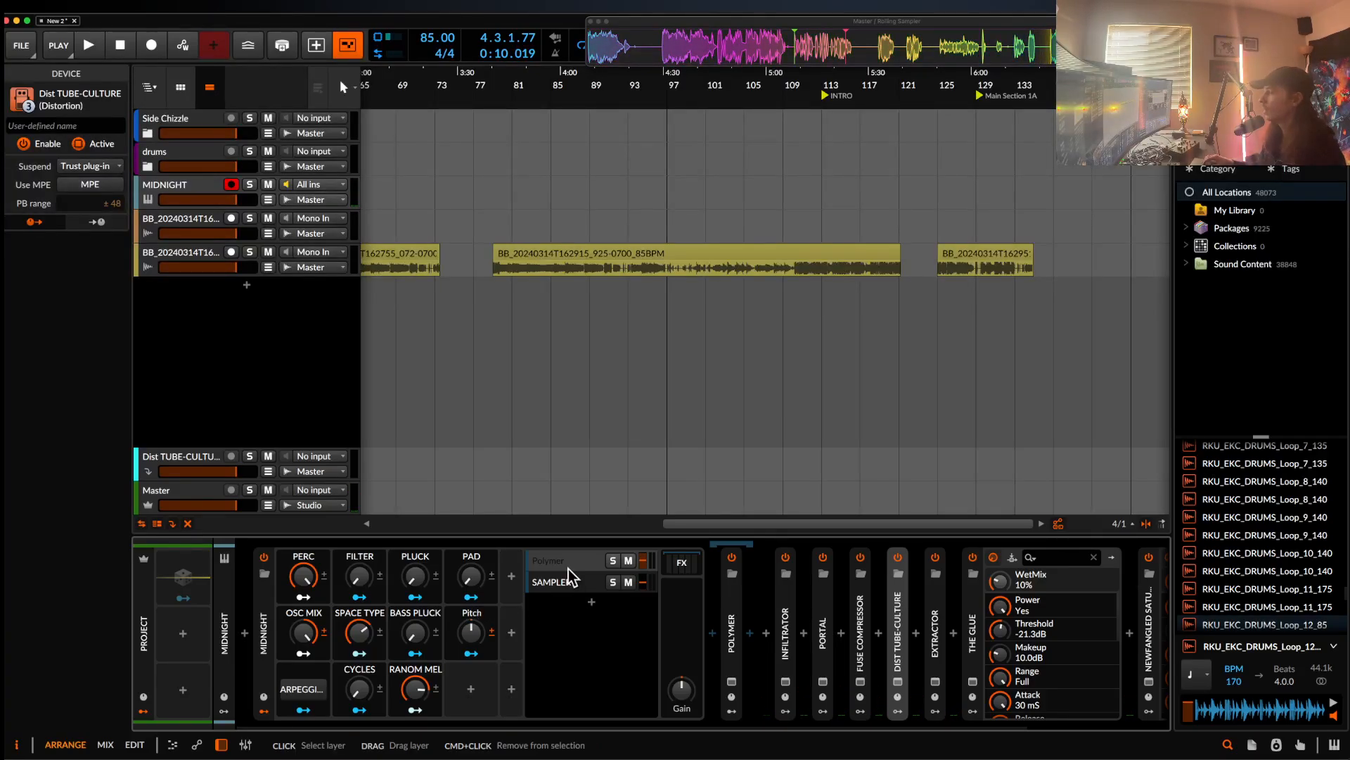
drag(361, 629, 361, 703)
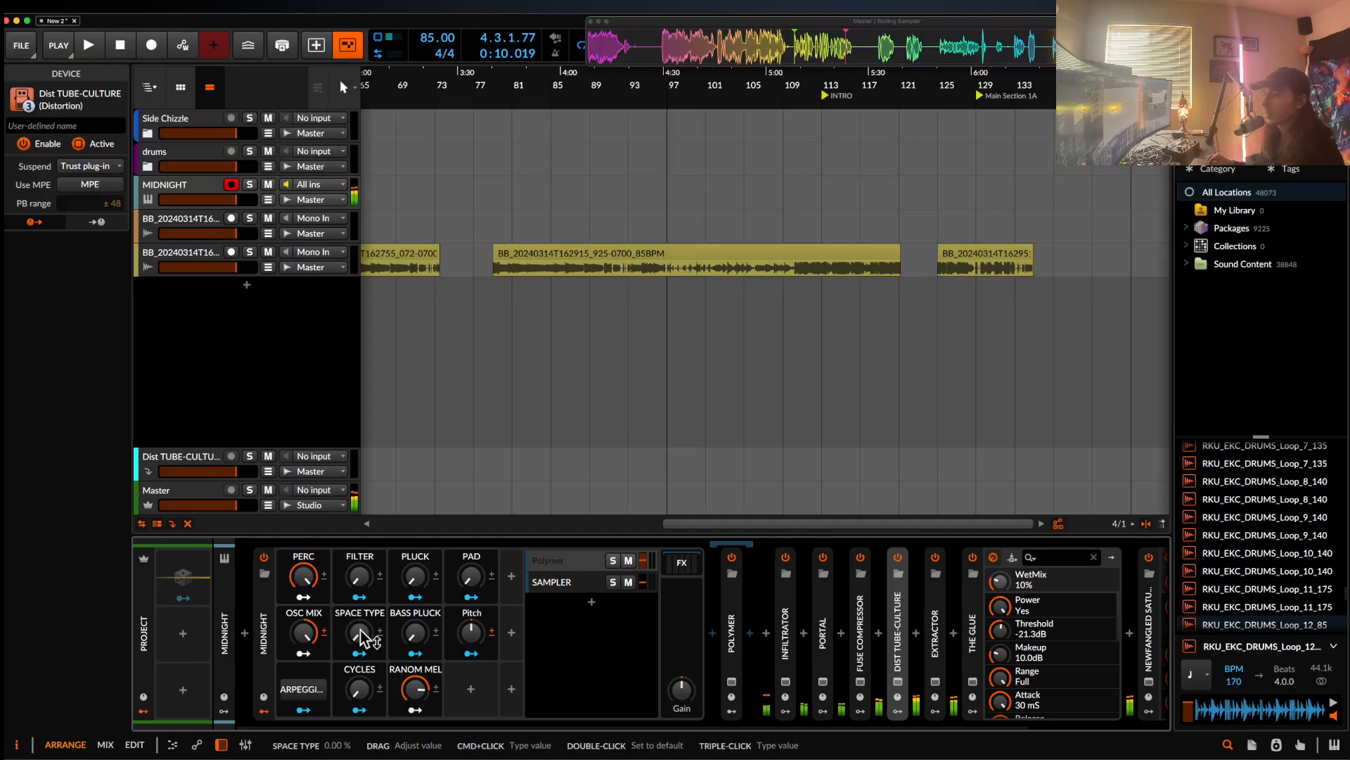
- Try the MIDNIGHT instrument's PERC macro at 0%, start playback, and return the macro to 100%
drag(304, 577, 304, 647)
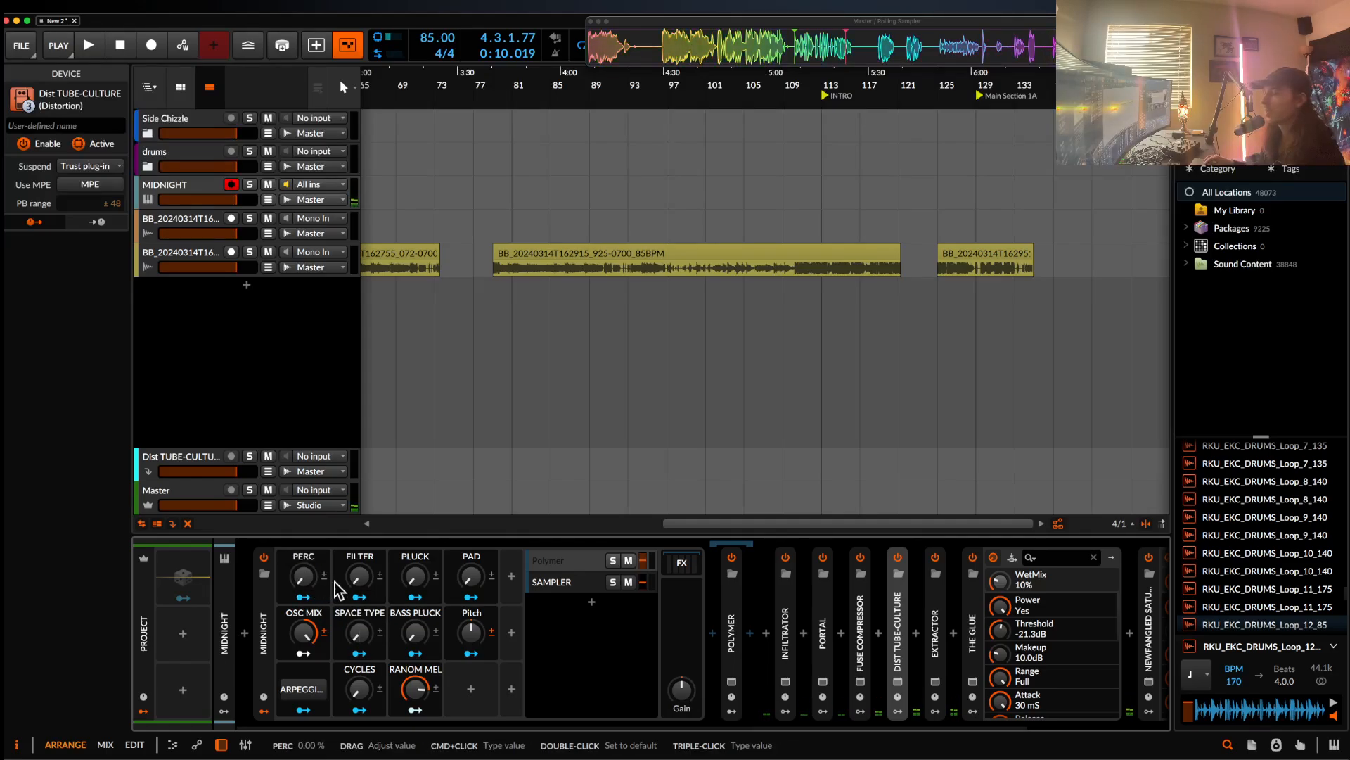
key(space)
drag(304, 577, 304, 507)
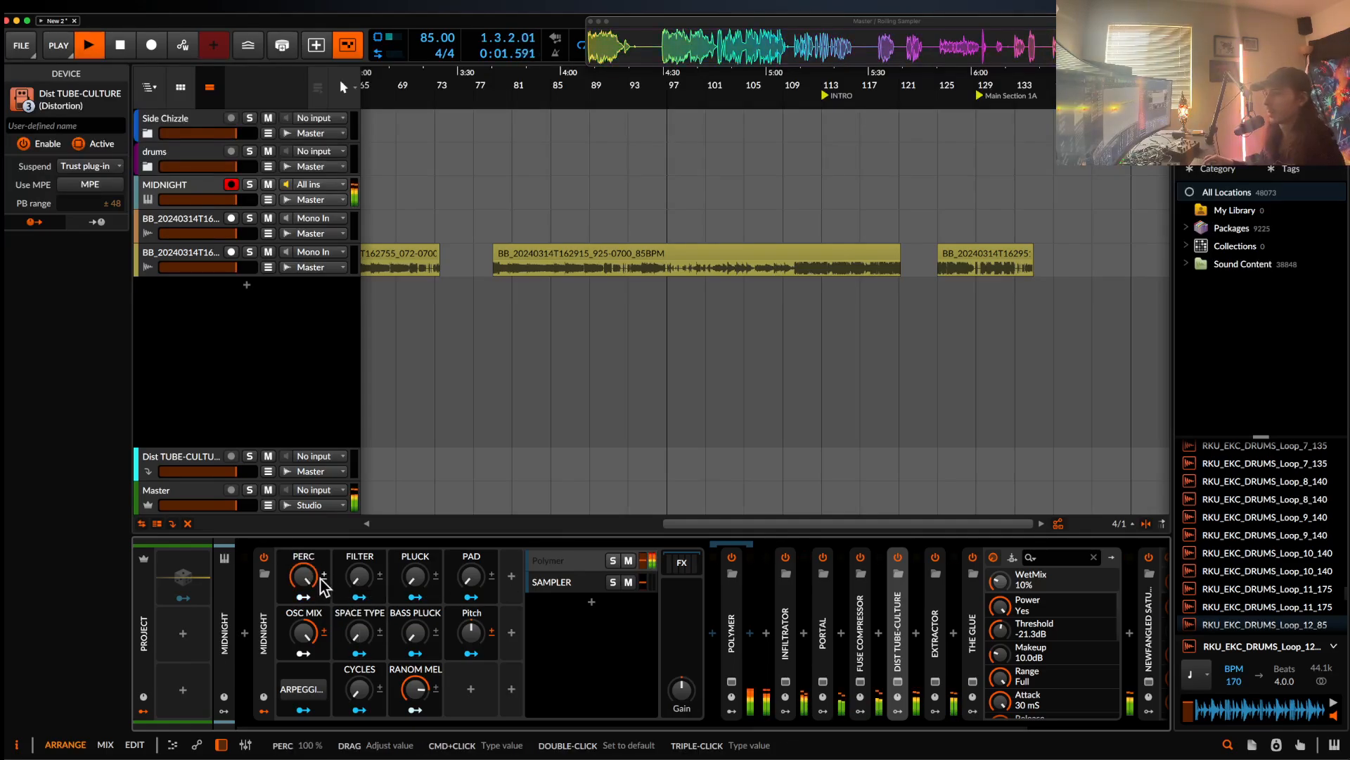
- Move Dist TUBE-CULTURE between Extractor and The Glue, and insert Transient Control after The Glue
scroll(666, 633, right, 4)
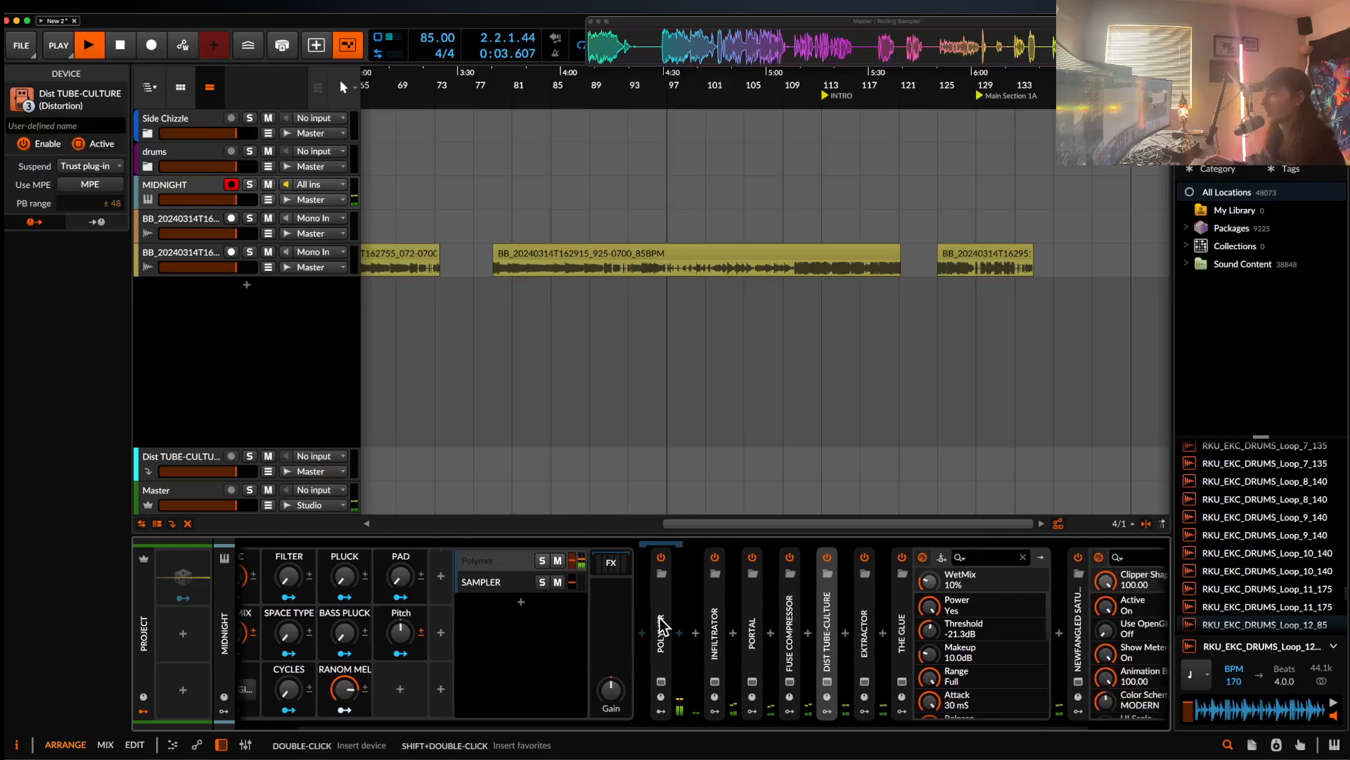
drag(731, 626, 774, 629)
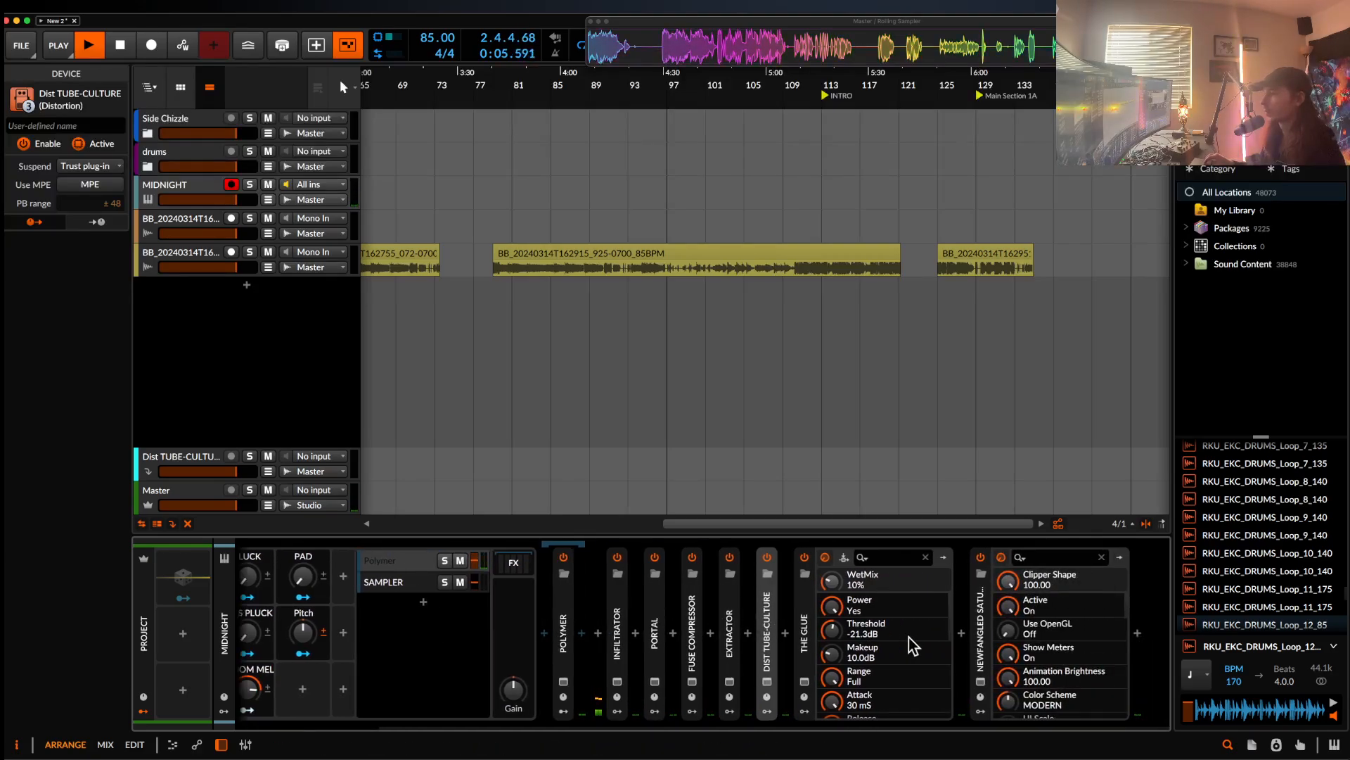
click(961, 633)
text(TRA)
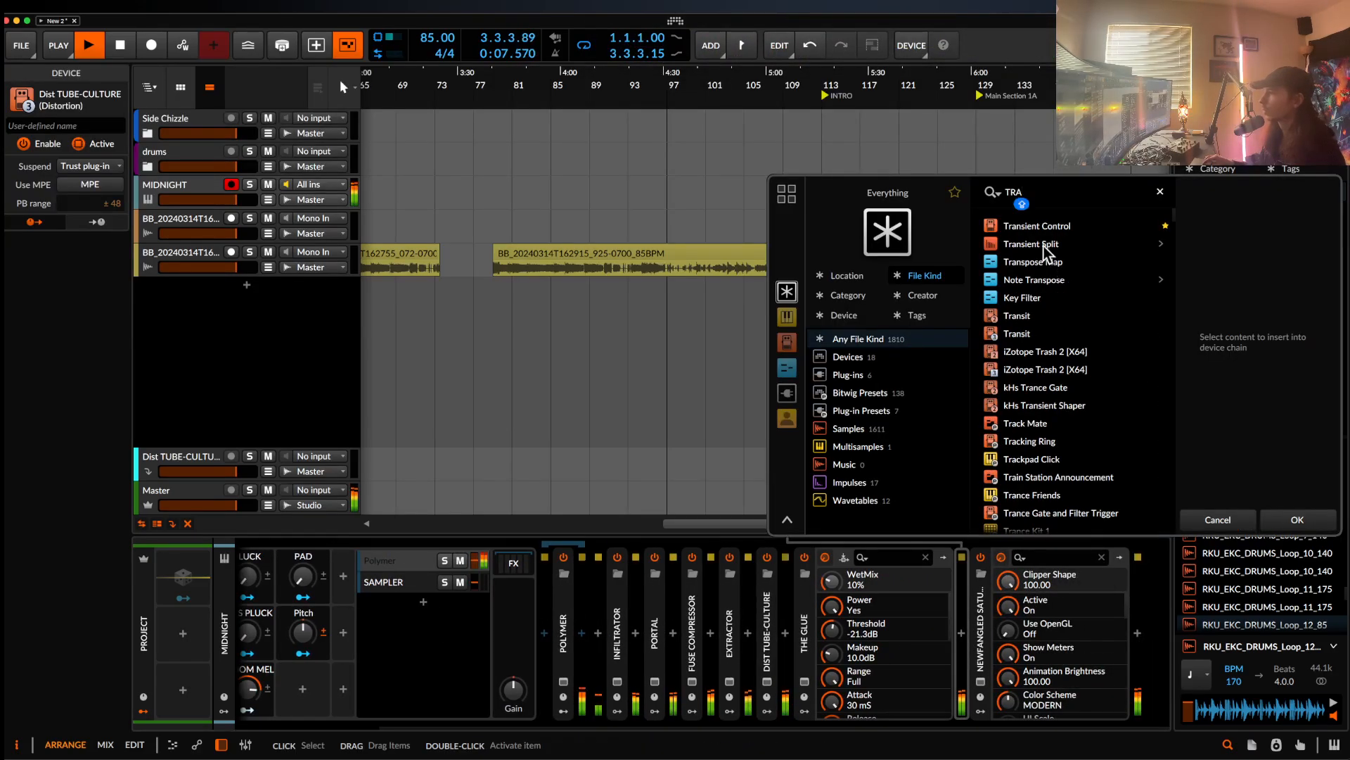
click(1050, 227)
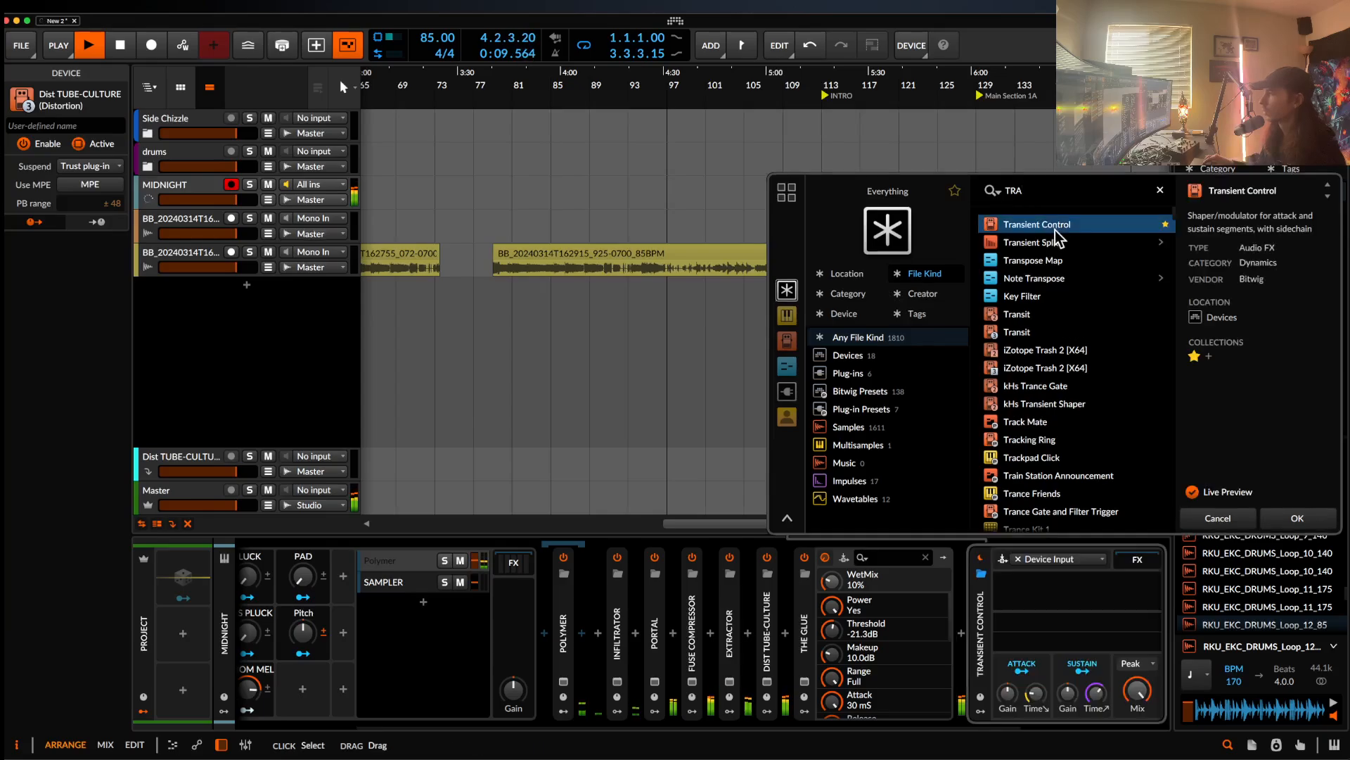
click(1275, 524)
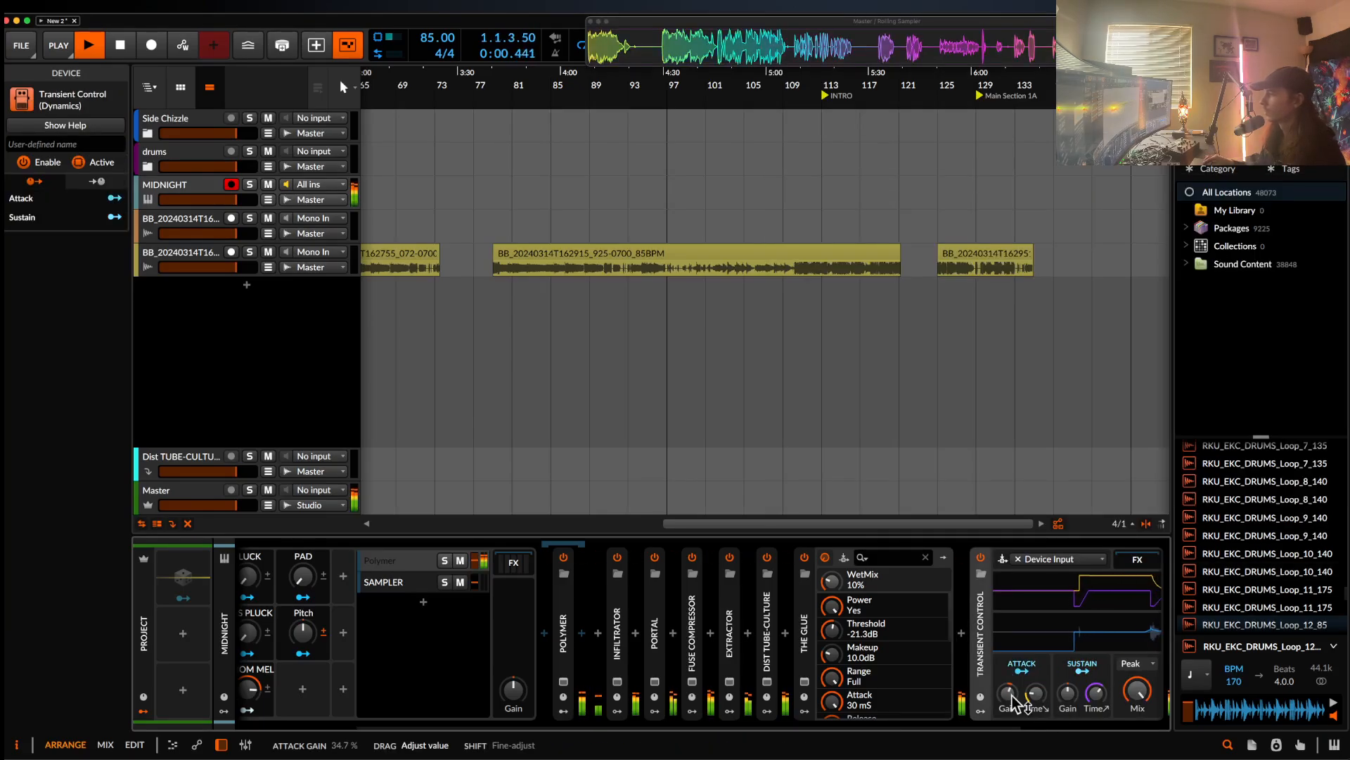
- Collapse Transient Control and move Fuse Compressor directly after it in the MIDNIGHT device chain
double_click(990, 661)
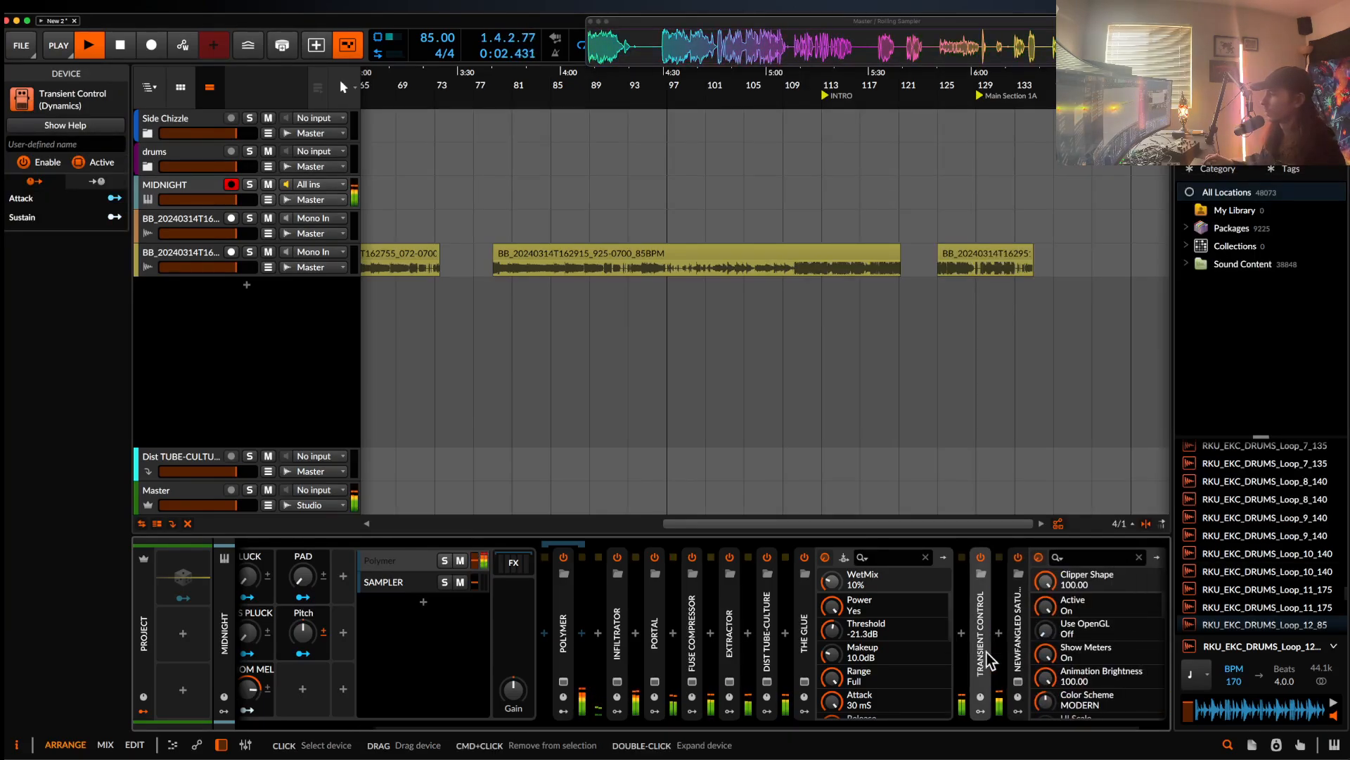
scroll(1012, 654, right, 2)
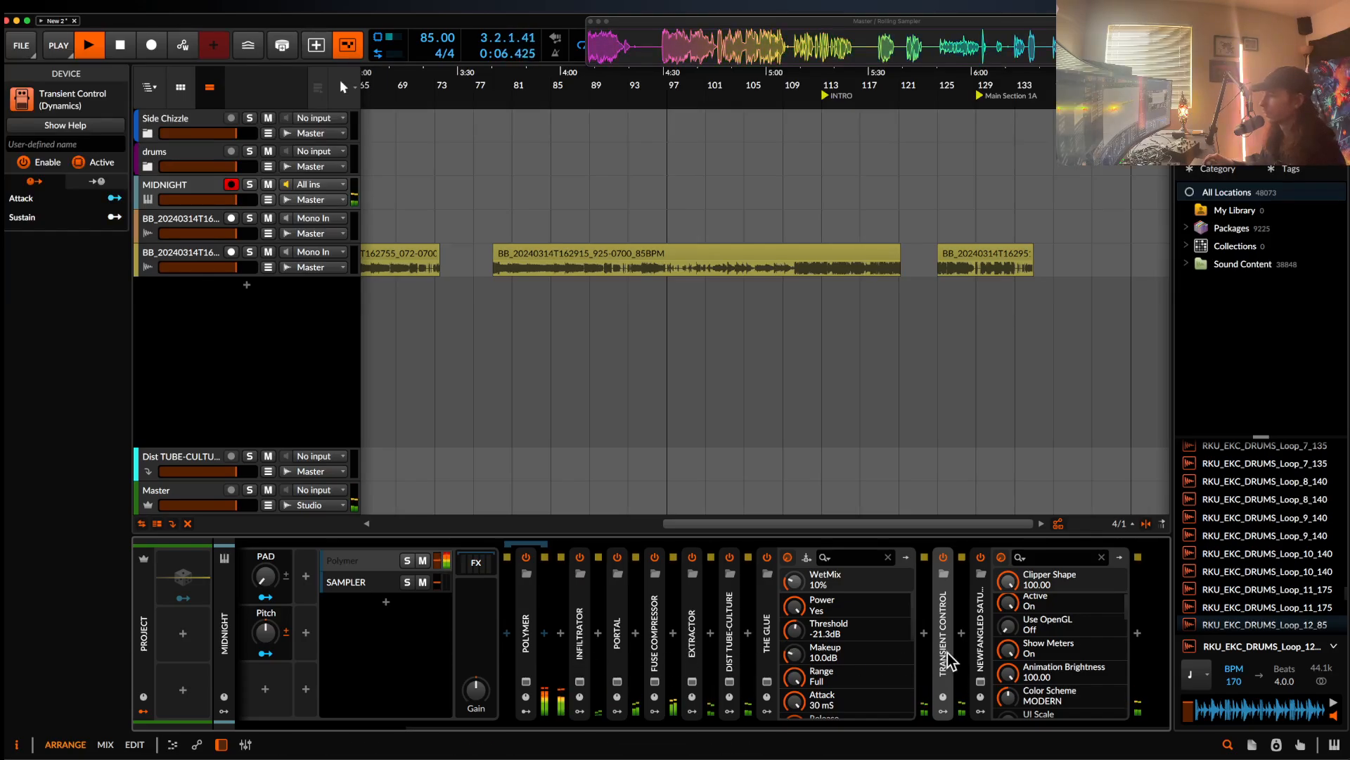
mouse_move(670, 666)
mouse_down()
mouse_move(950, 661)
mouse_move(936, 661)
mouse_up()
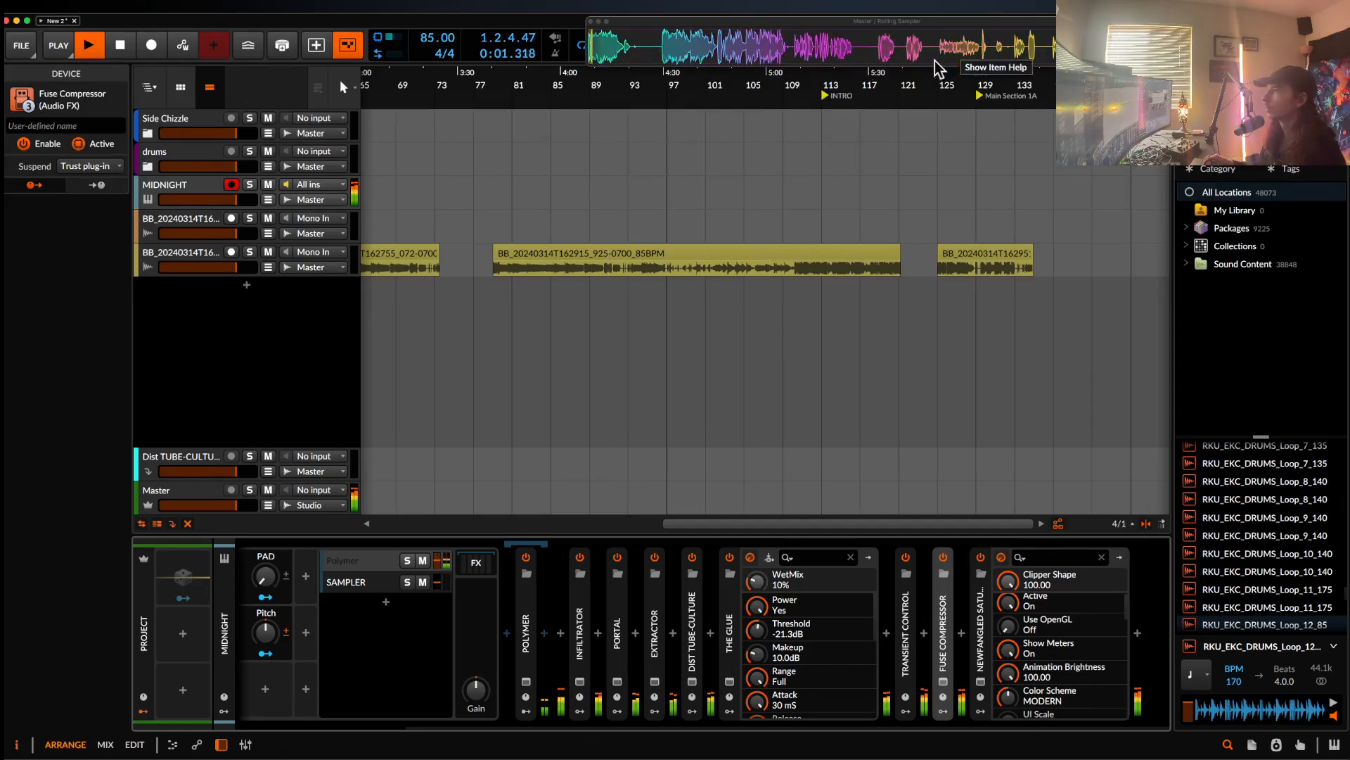
- Capture two Rolling Sampler sections onto the yellow audio track, one at bar 137 and the other directly behind it at bar 153
click(967, 63)
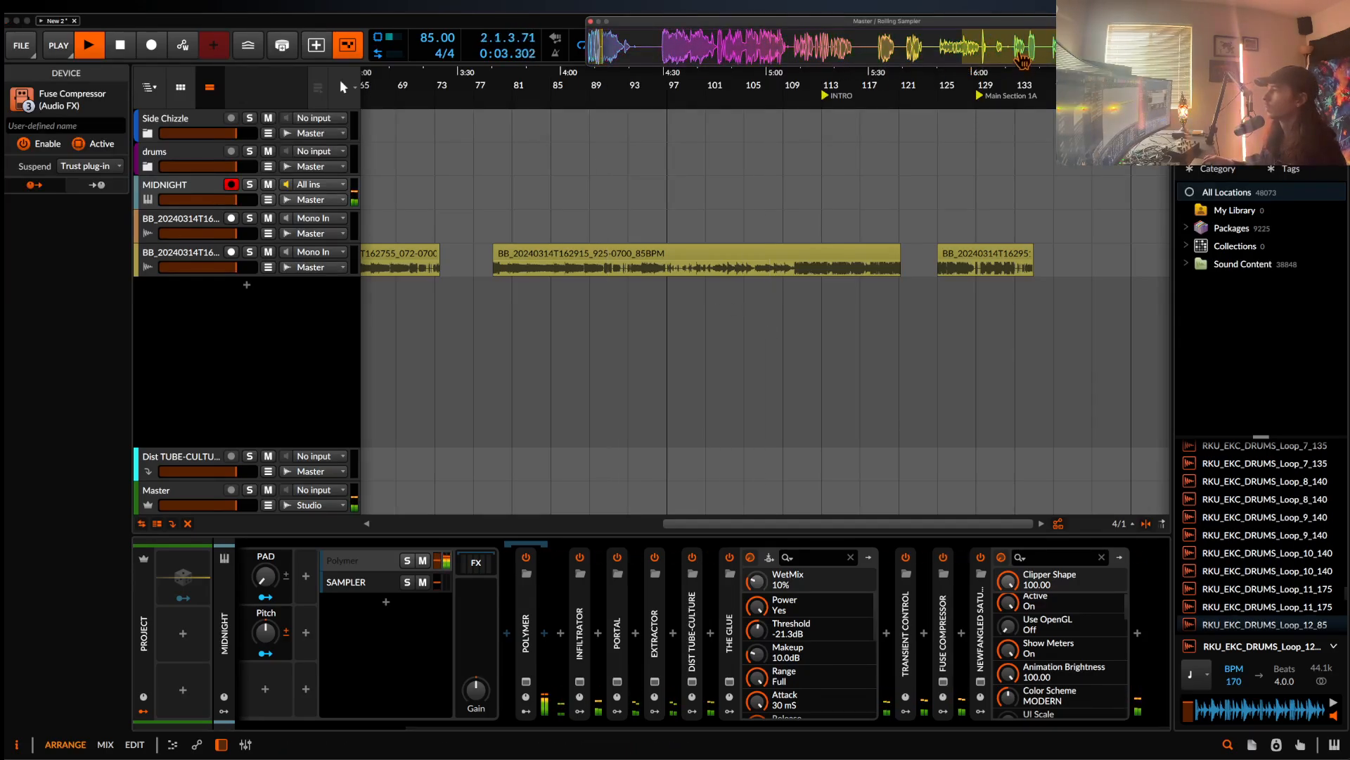
drag(1124, 219, 1062, 262)
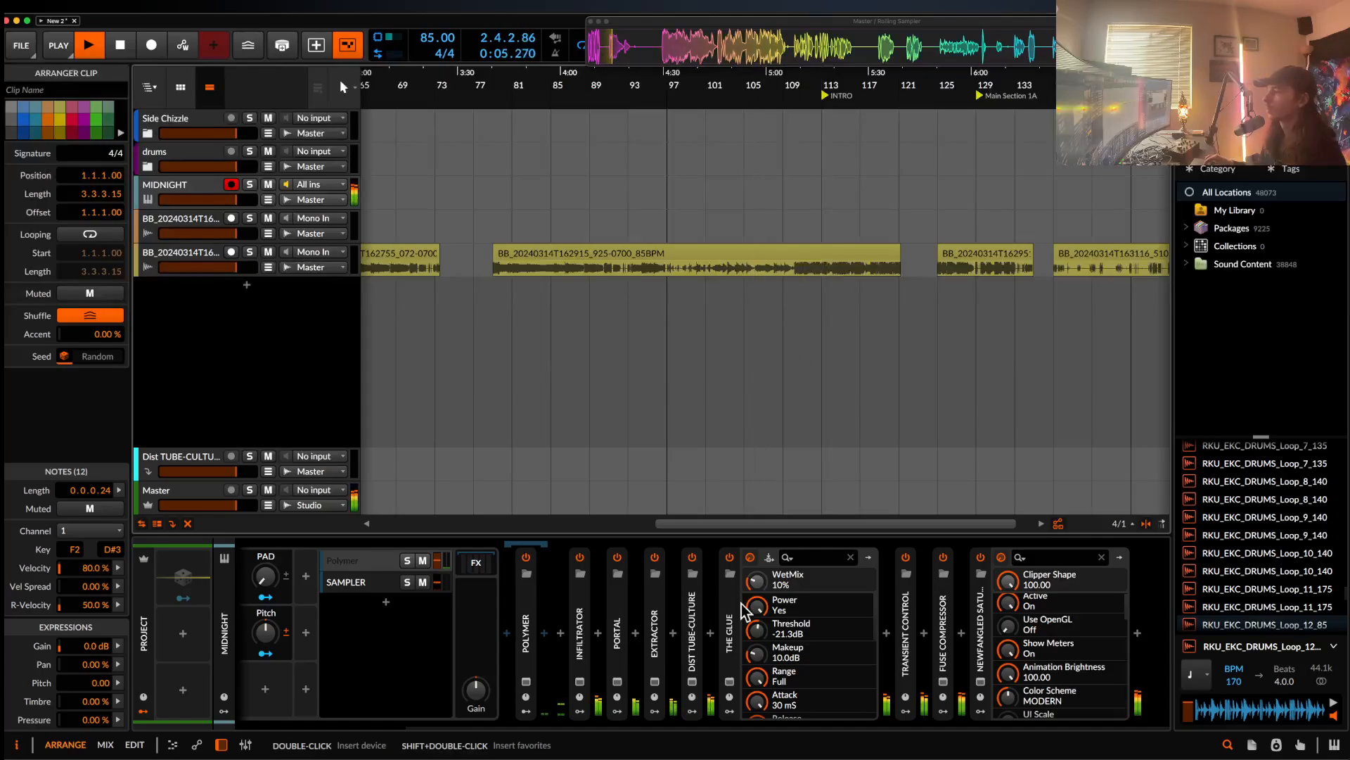
scroll(451, 686, left, 5)
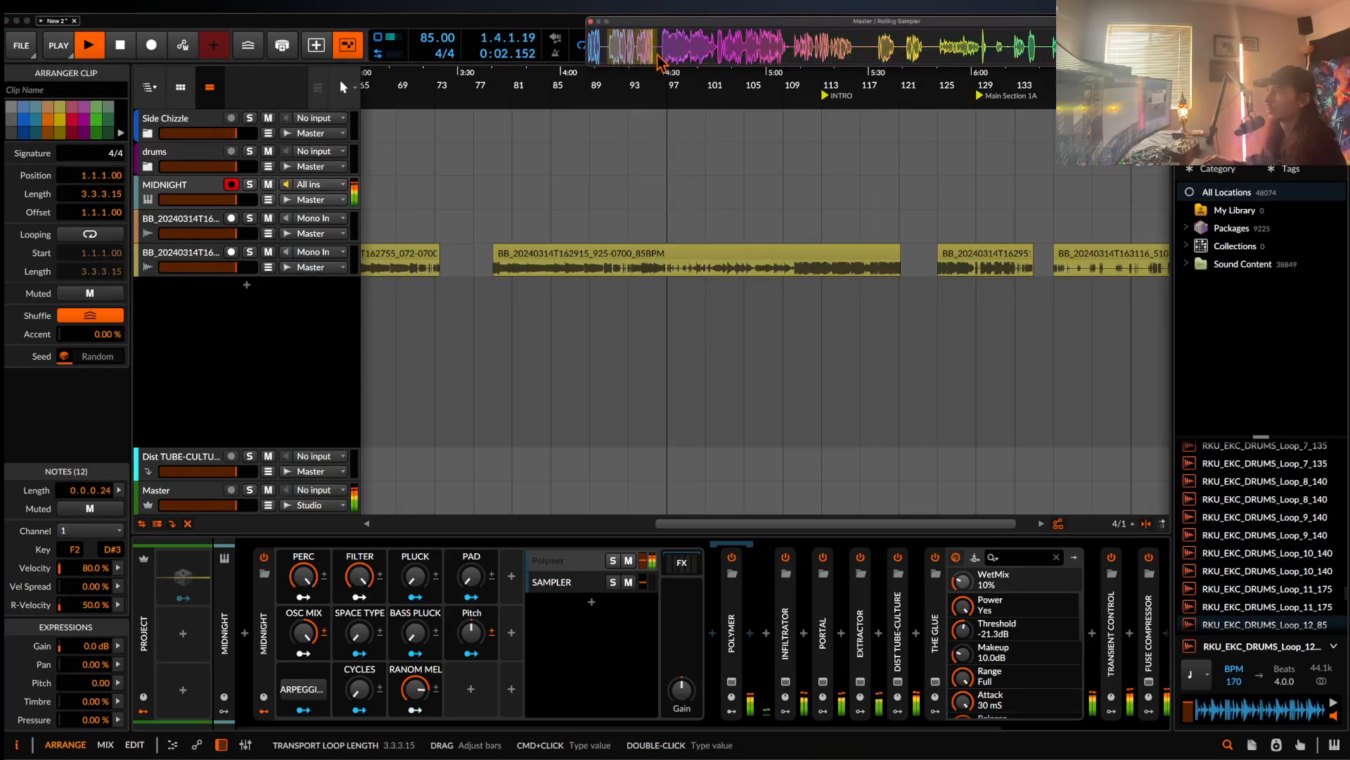
drag(622, 51, 1063, 307)
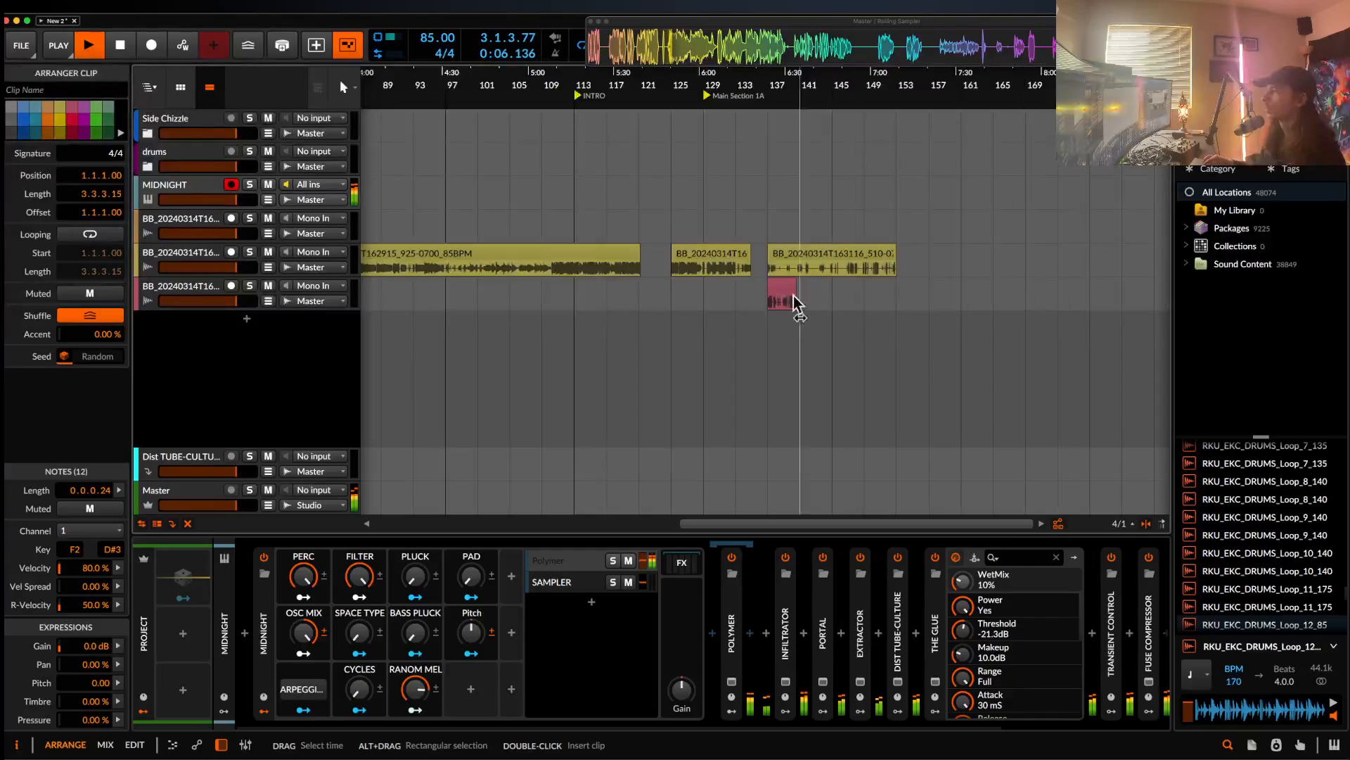
drag(782, 294, 911, 261)
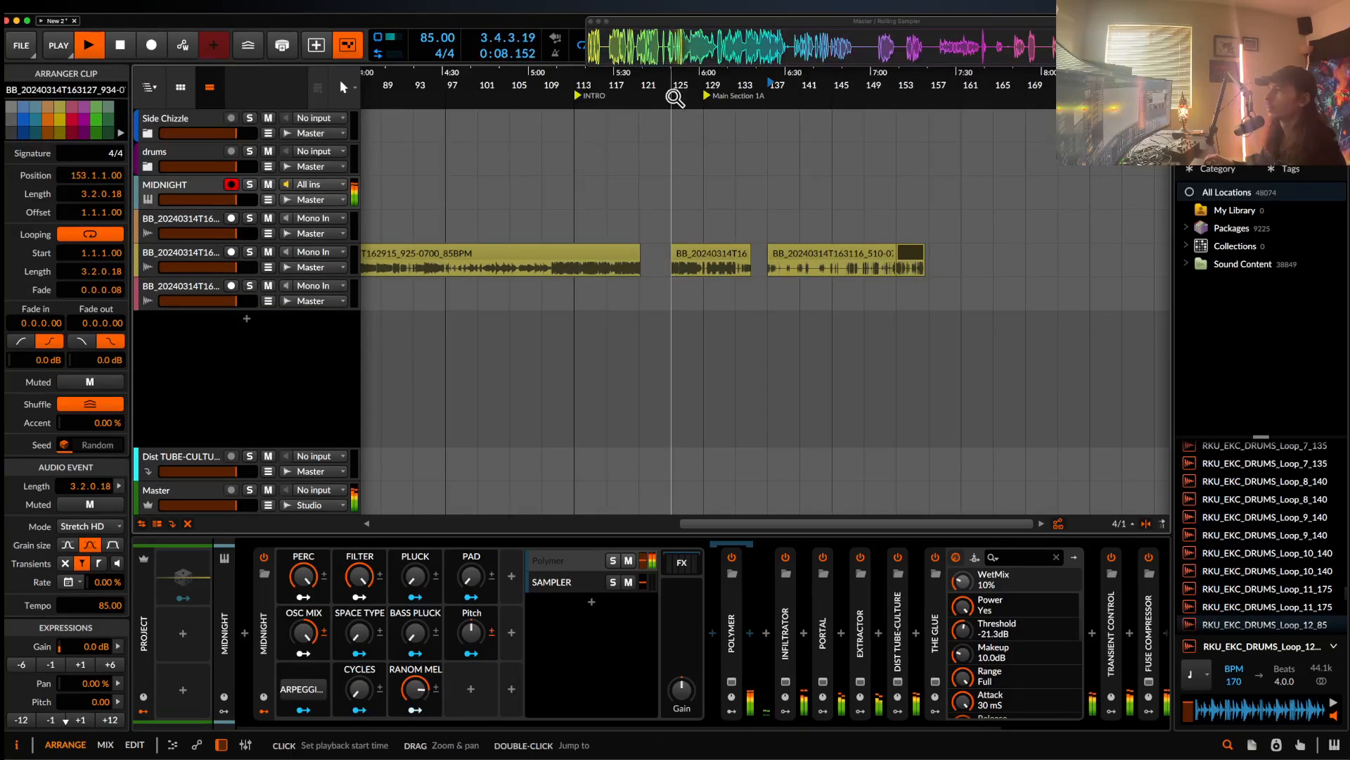
- Disable the MIDNIGHT instrument layer and every effect from Infiltrator through Newfangled Saturate, with playback restarted from bar 137
scroll(703, 317, left, 5)
key(space)
click(266, 600)
click(266, 600)
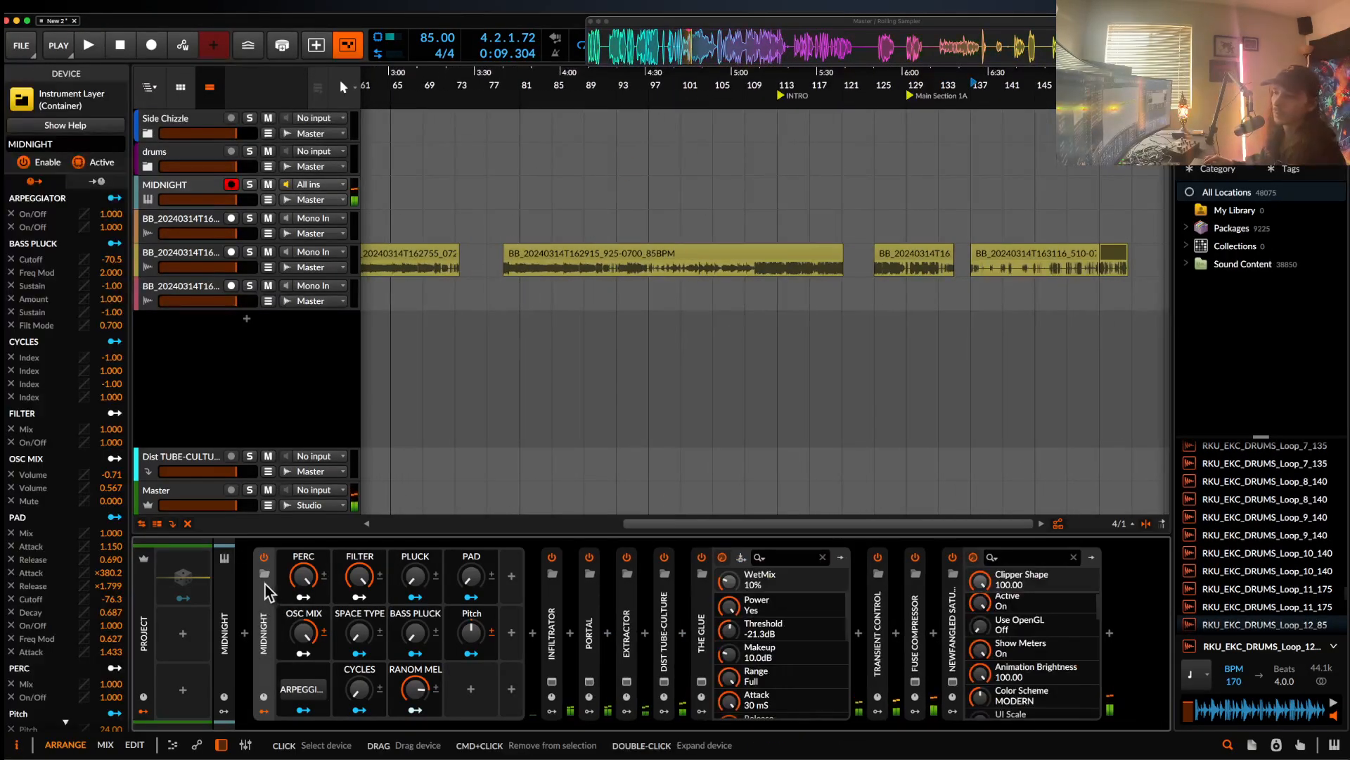
key(space)
click(552, 633)
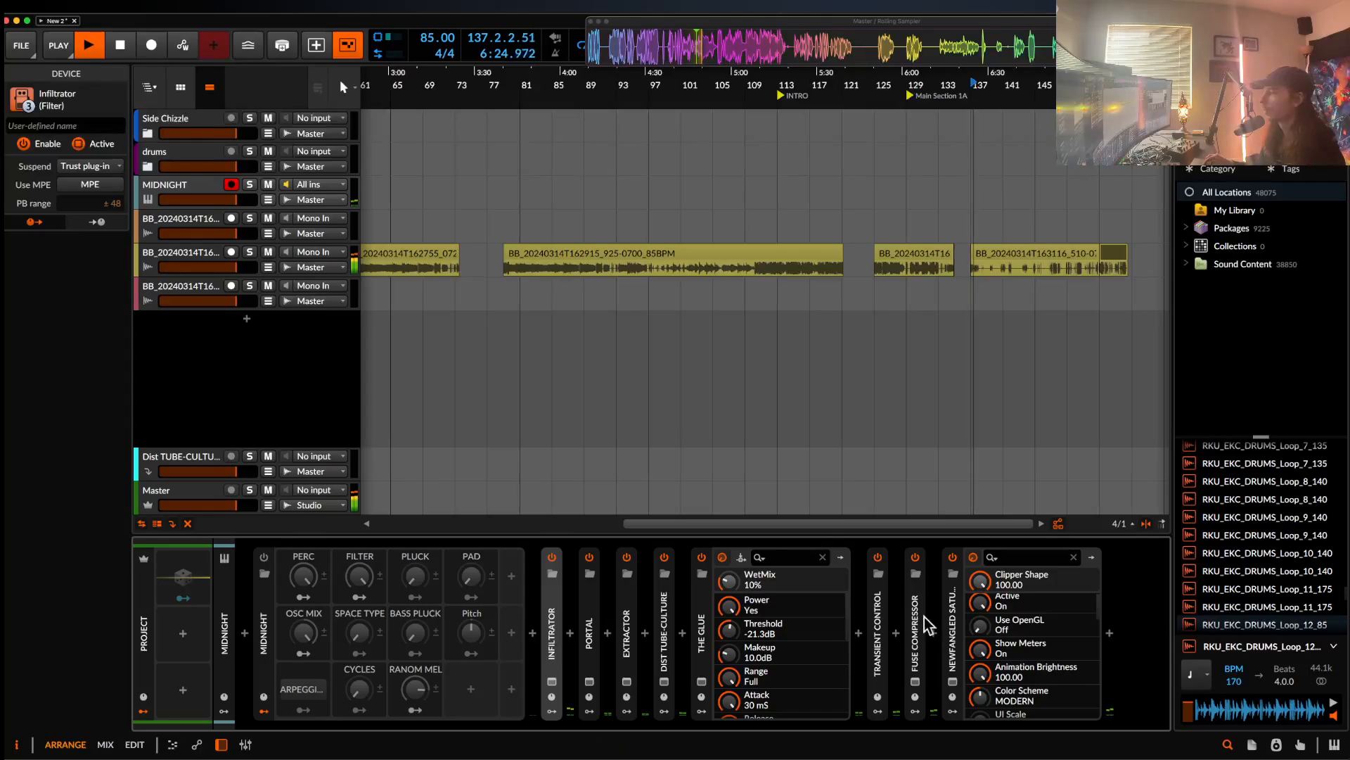
shift+click(954, 629)
key(alt+m)
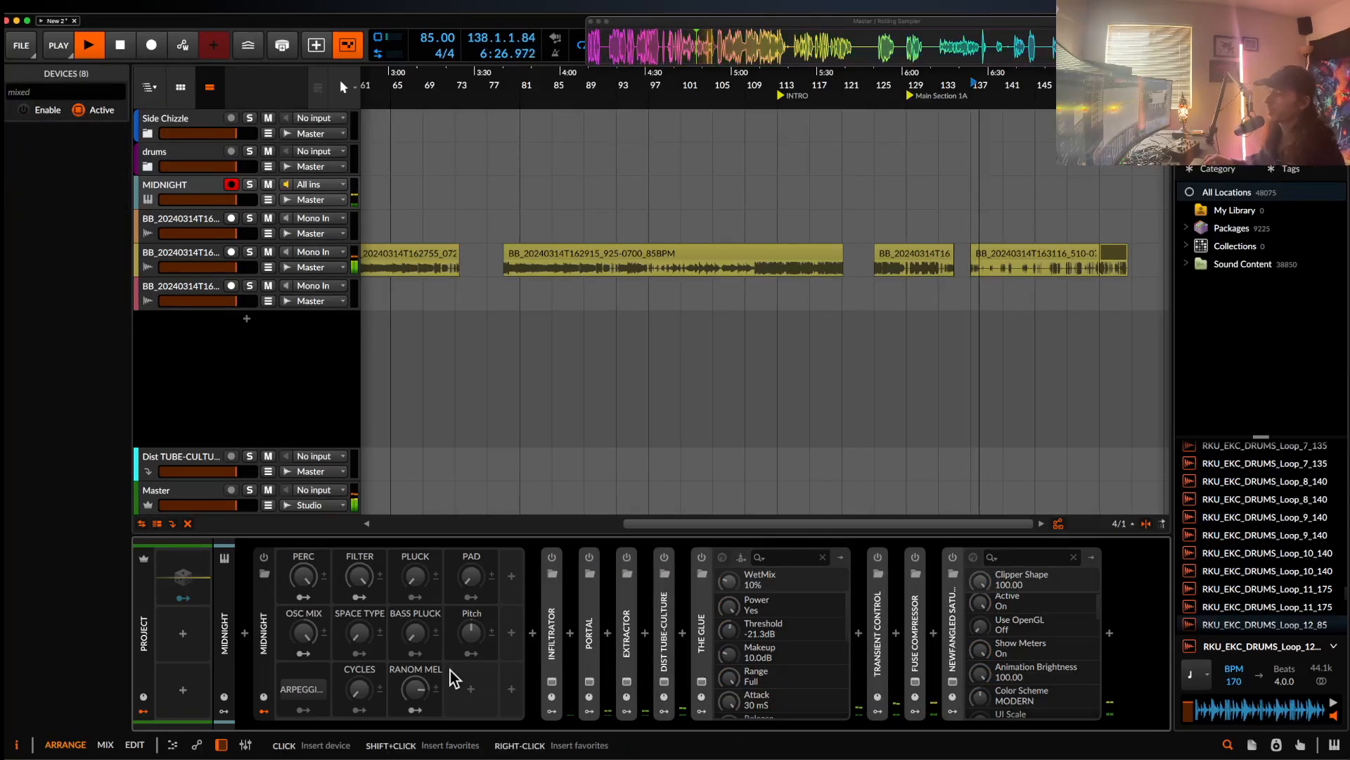
click(264, 637)
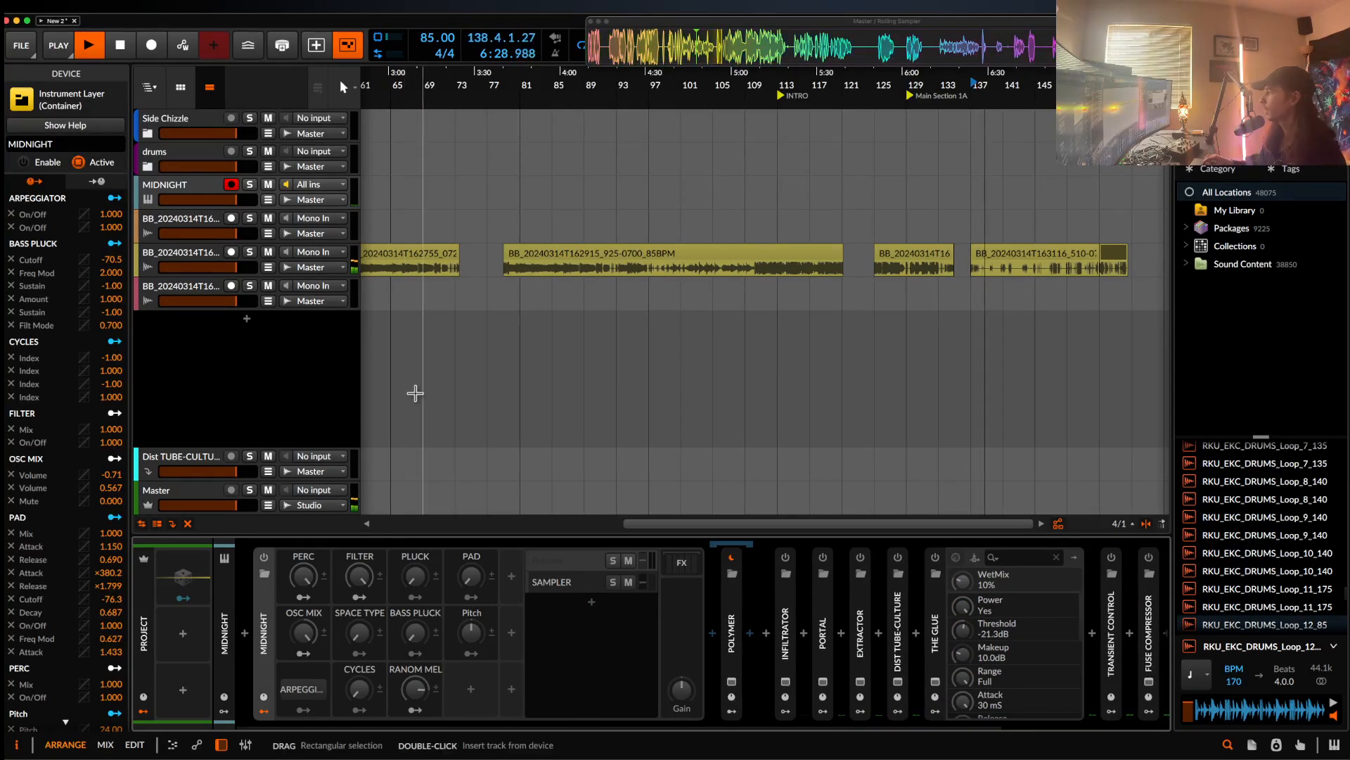
- Place the time cursor at bar 53 in the orange audio clip and examine its waveform
scroll(619, 295, left, 3)
scroll(620, 296, down, 2)
scroll(620, 295, left, 2)
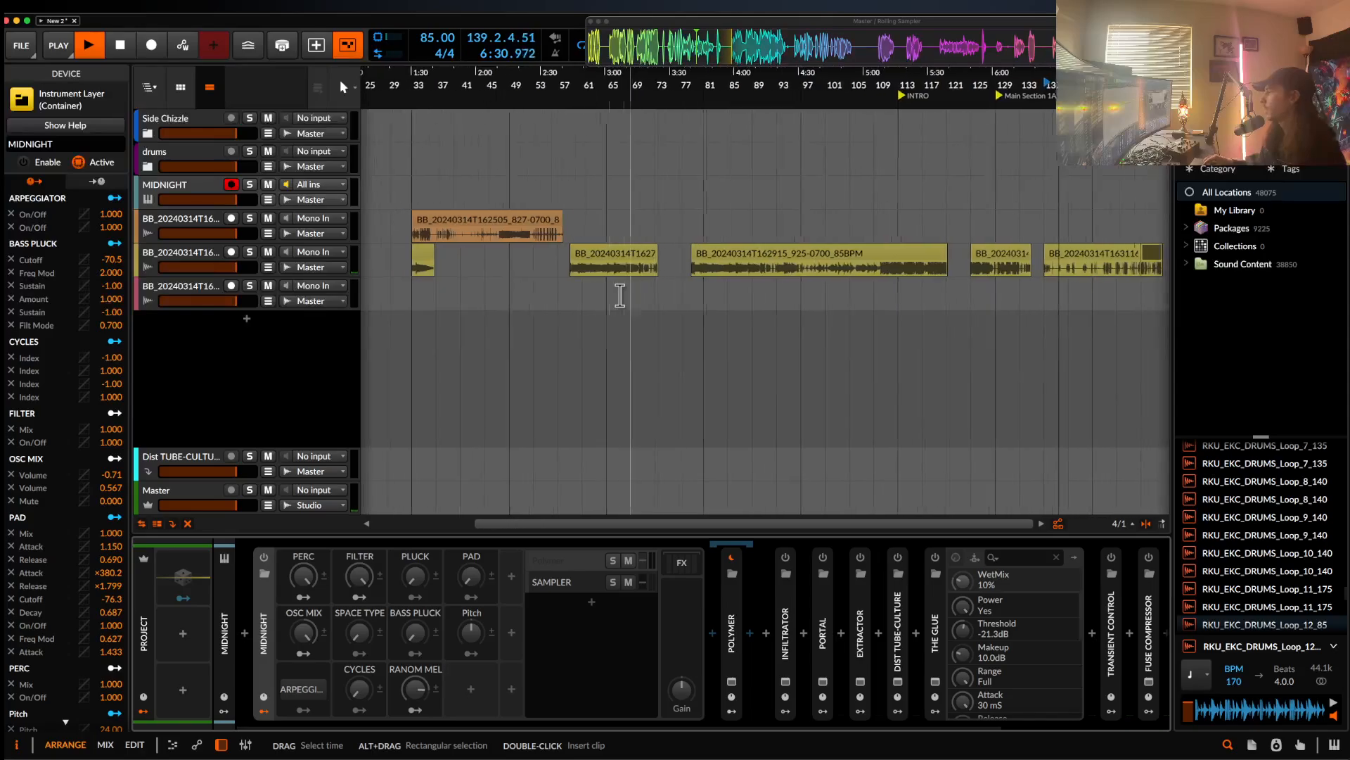
scroll(620, 295, down, 4)
scroll(570, 226, up, 5)
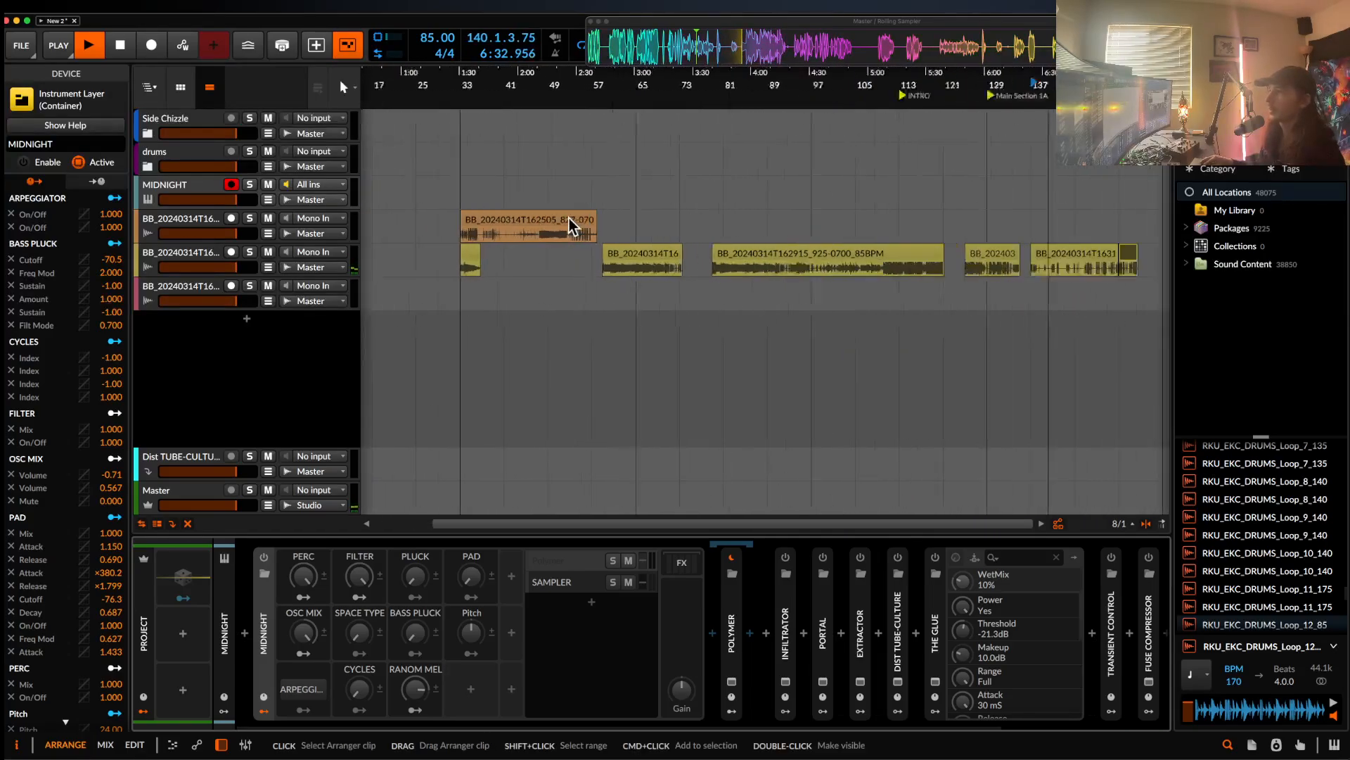
click(573, 240)
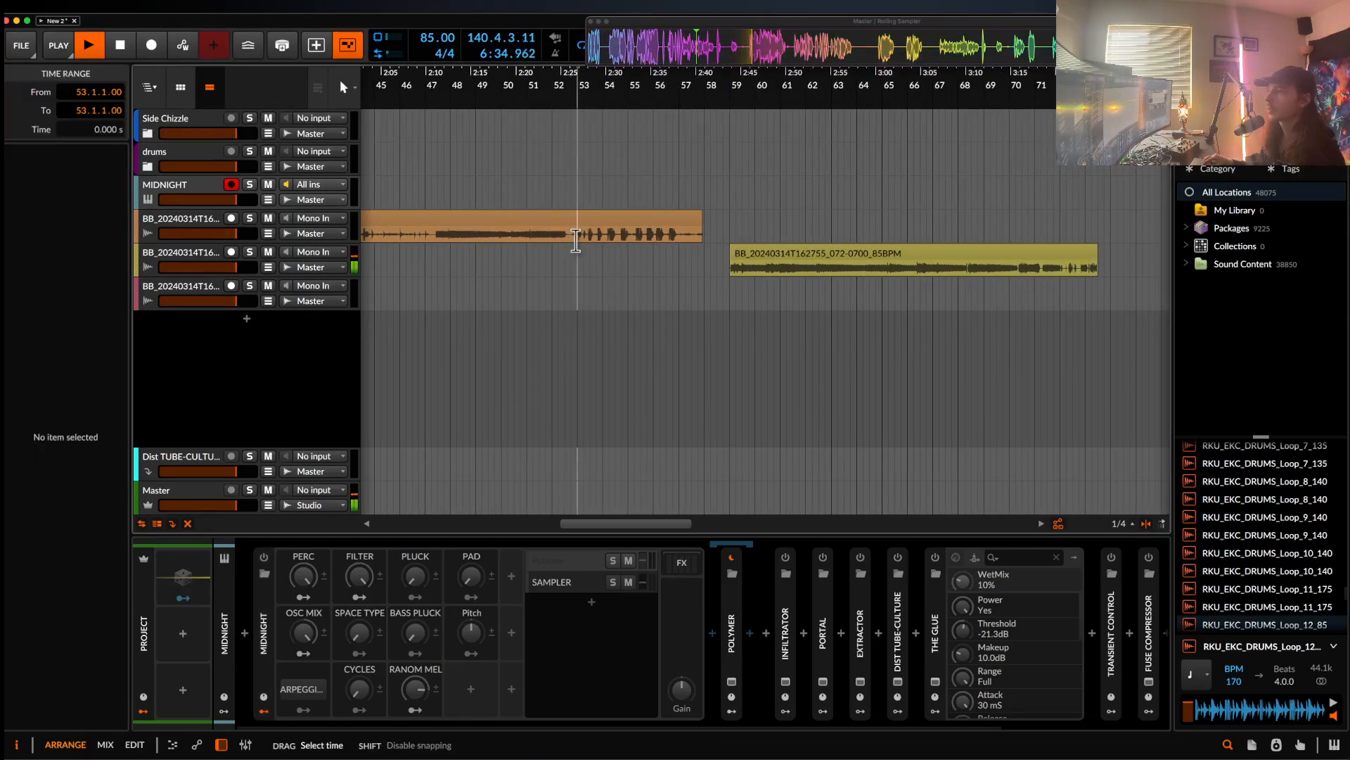
scroll(574, 239, up, 2)
- Set the yellow audio track's input to No input, and collapse the instrument layer on the MIDNIGHT track
click(195, 258)
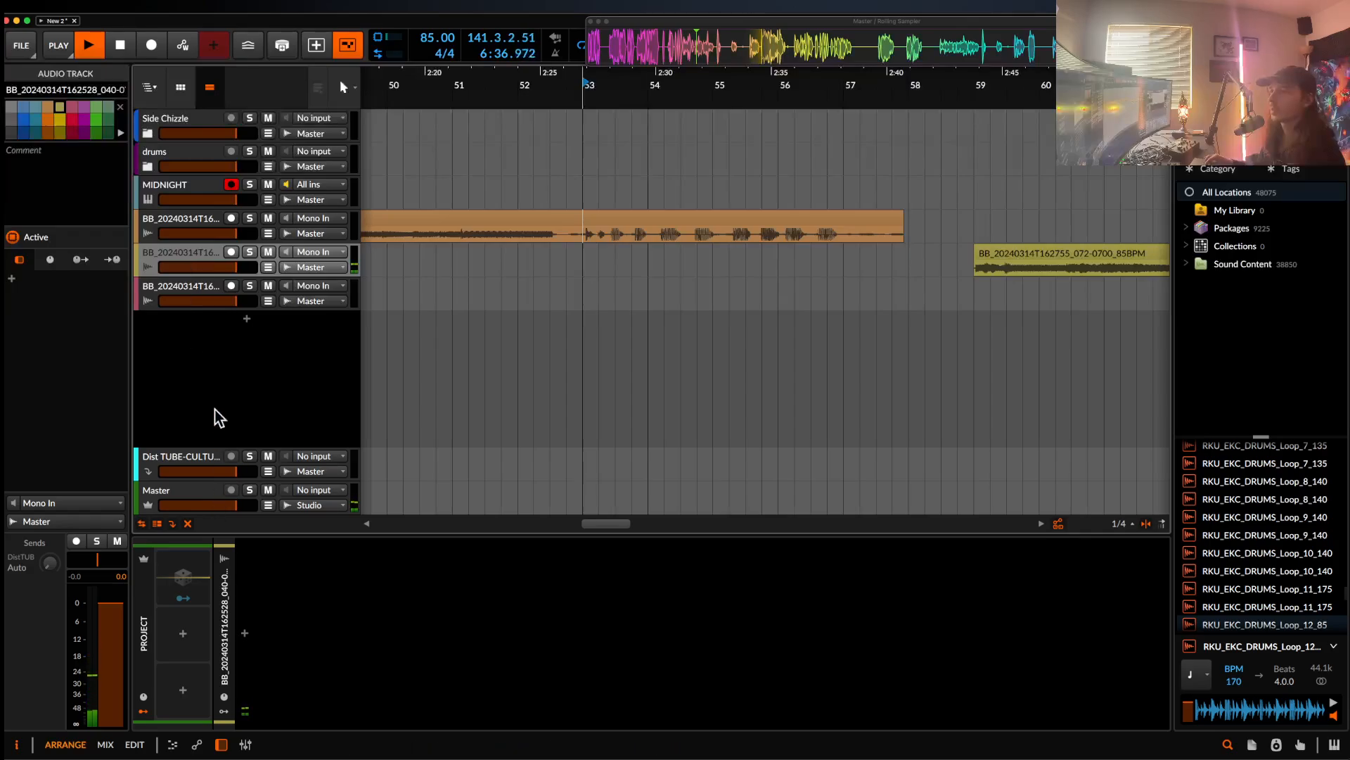
click(301, 255)
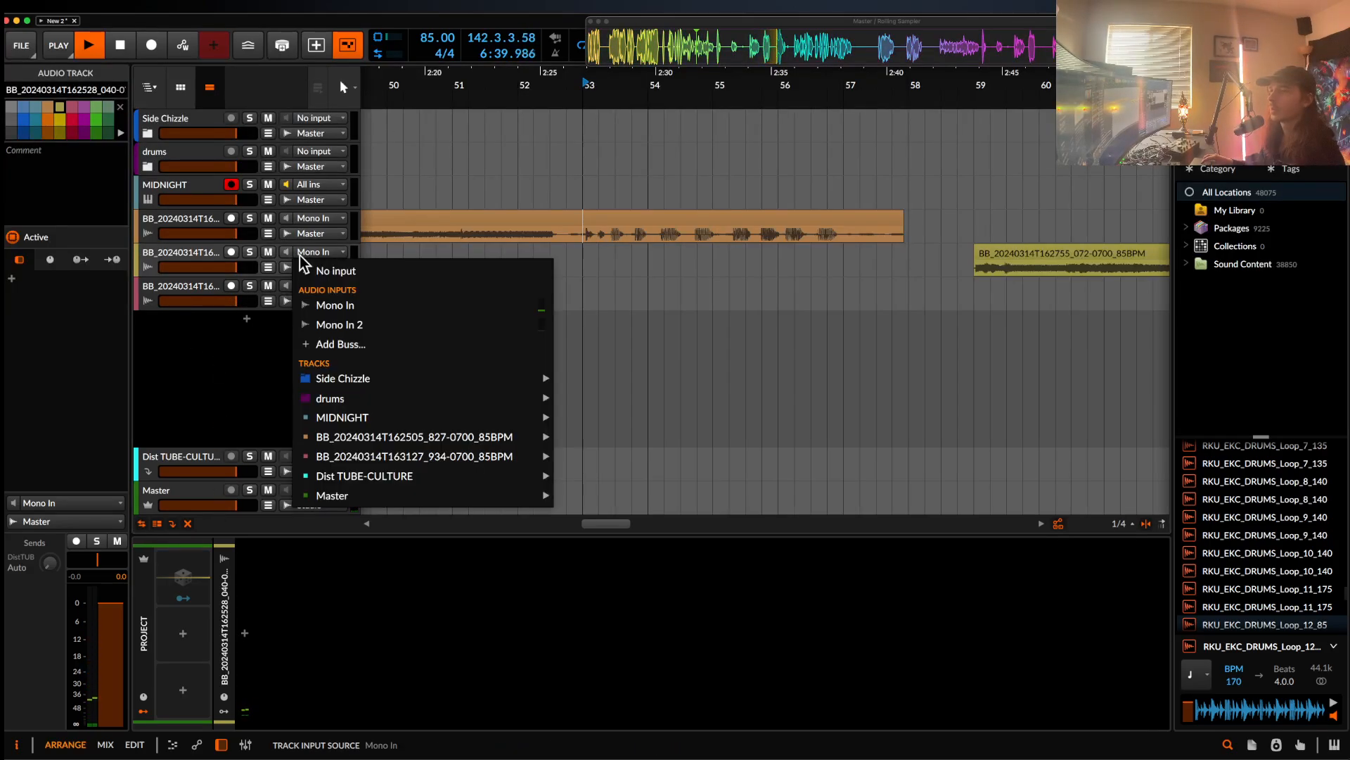
click(344, 271)
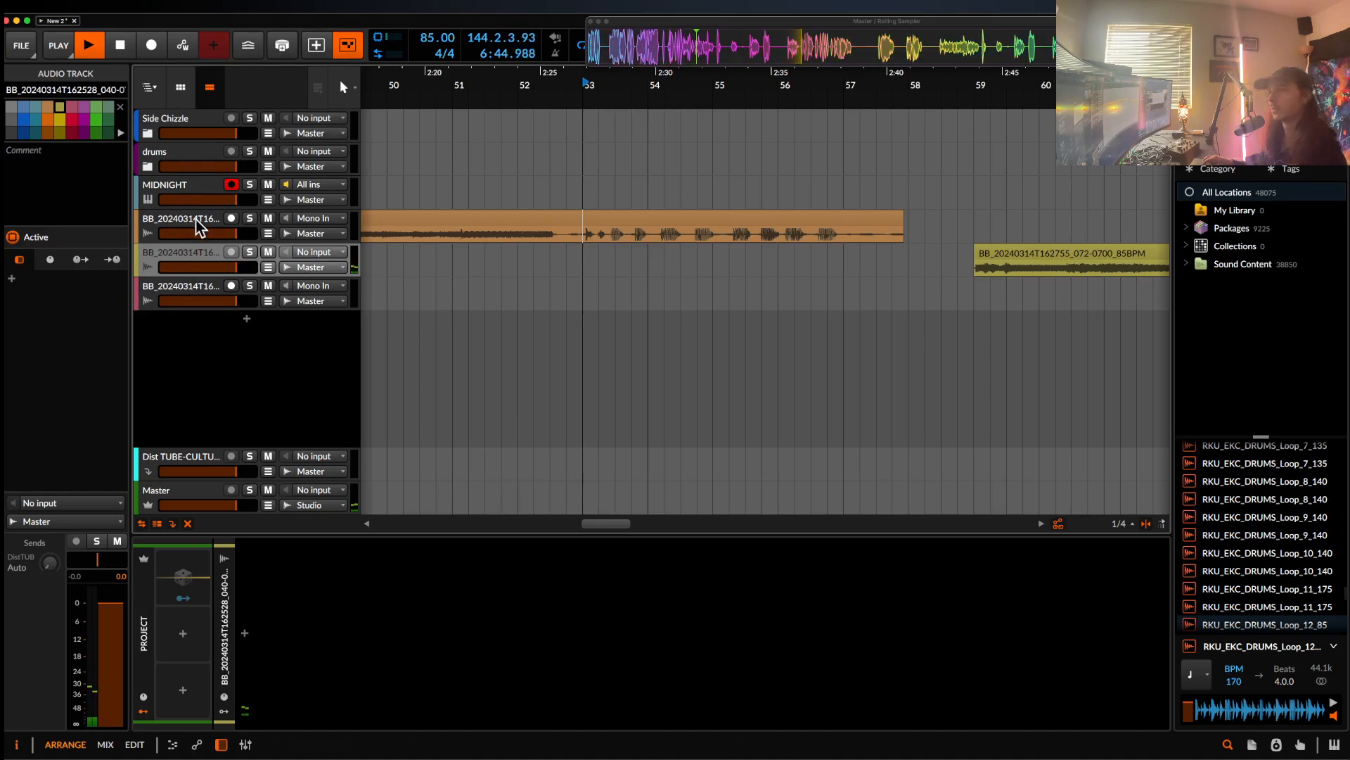
click(181, 187)
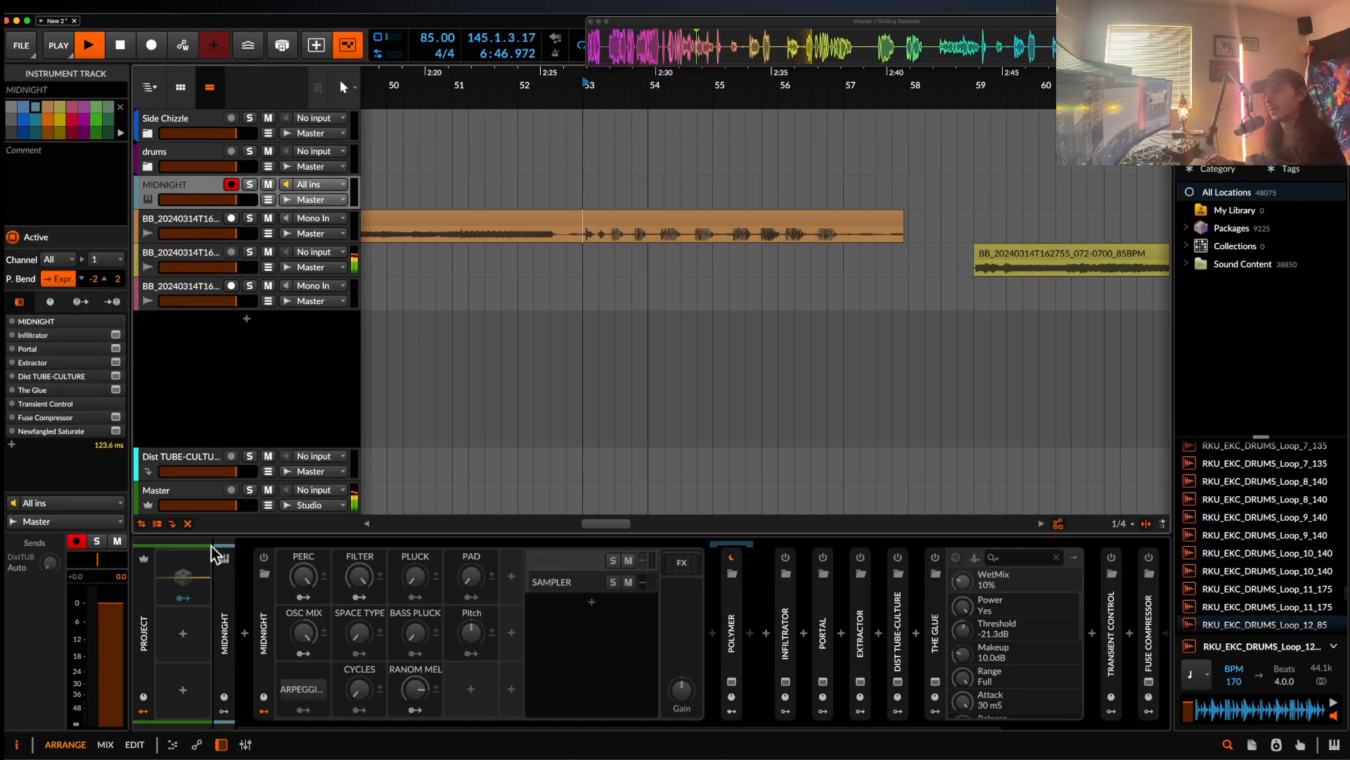
click(260, 599)
- Audition the orange clip from positions 43.4.2, 45.2.2 and 46.2.4, and stop playback
scroll(521, 386, down, 6)
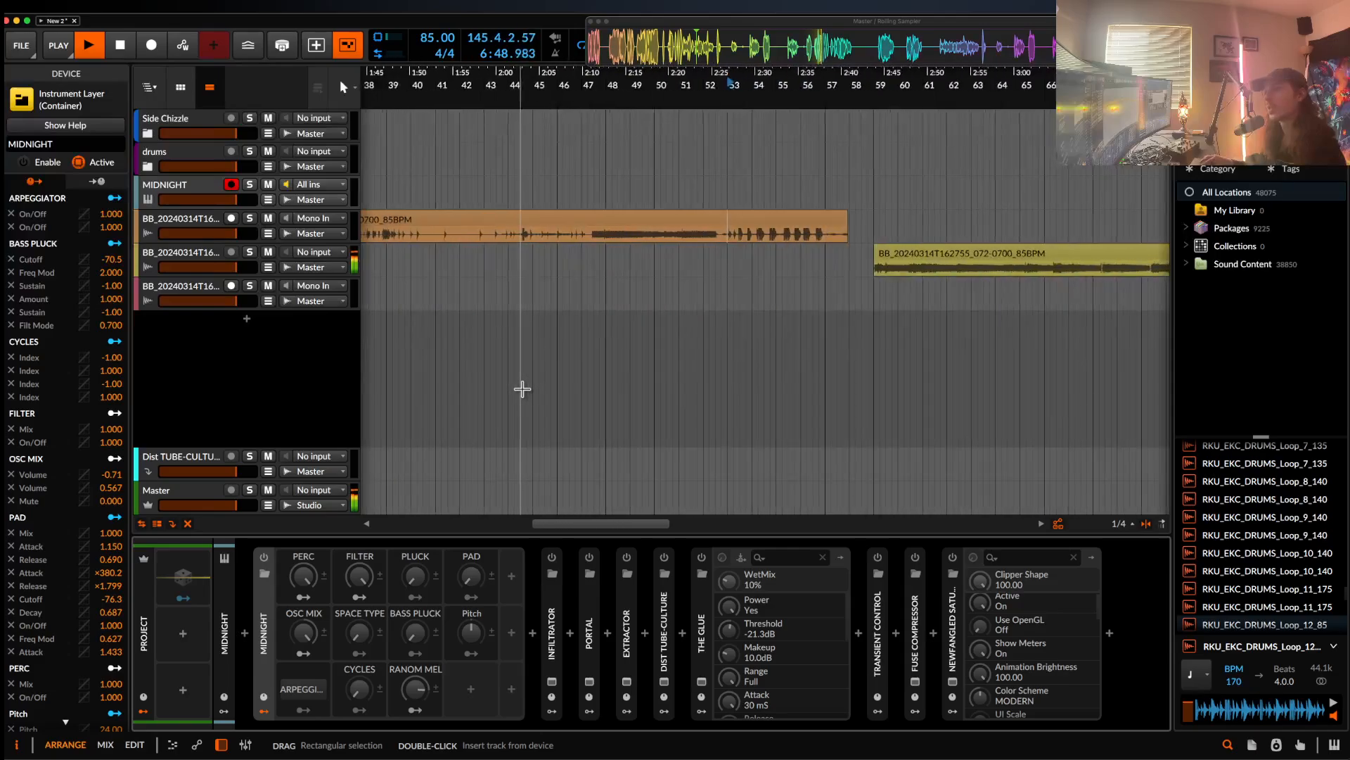
scroll(714, 286, up, 8)
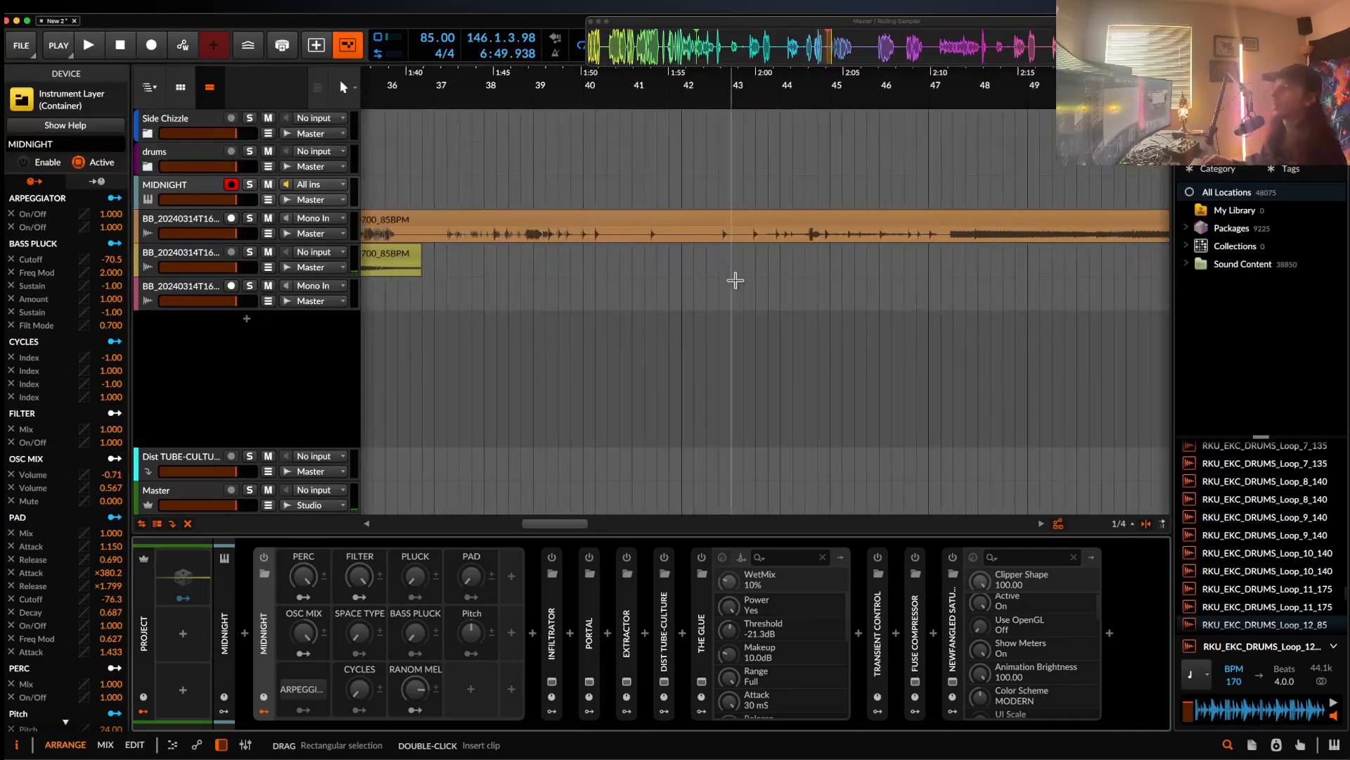
click(793, 236)
key(space)
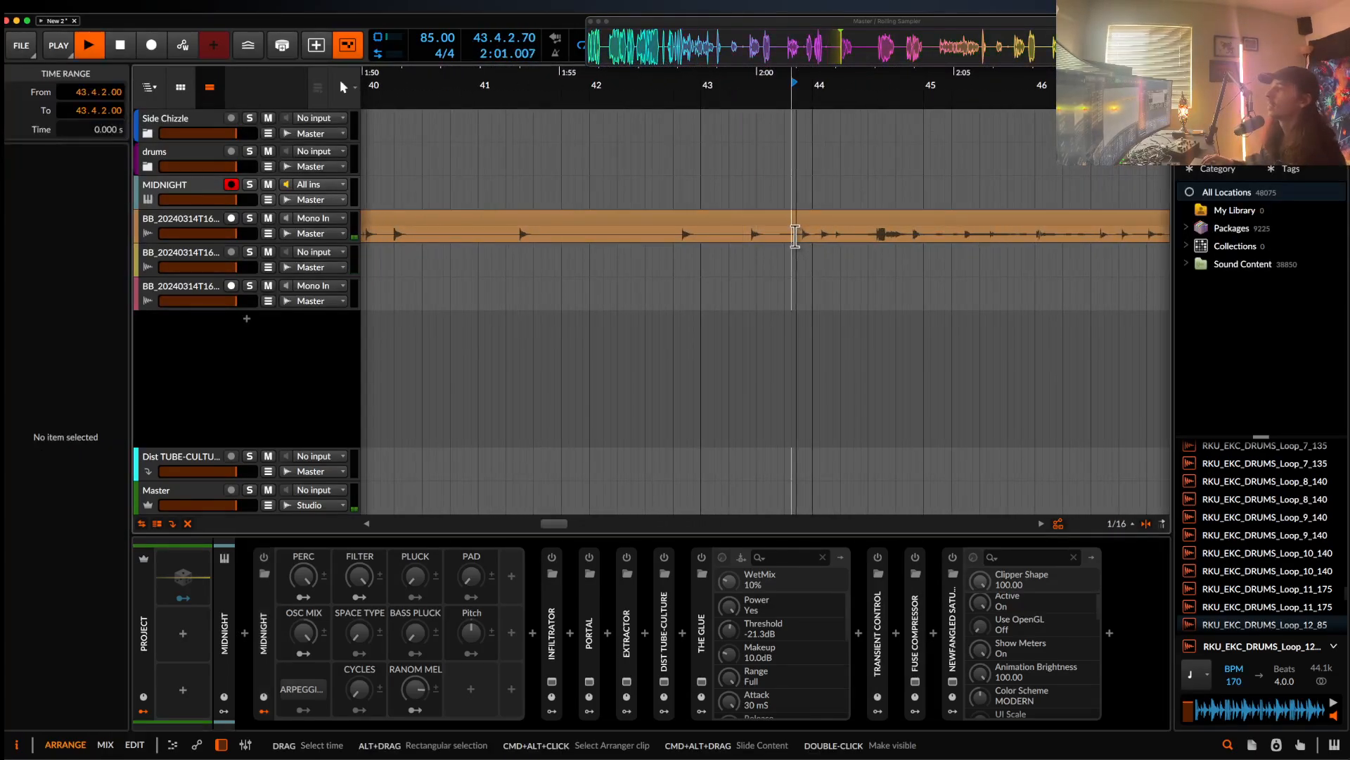
click(875, 234)
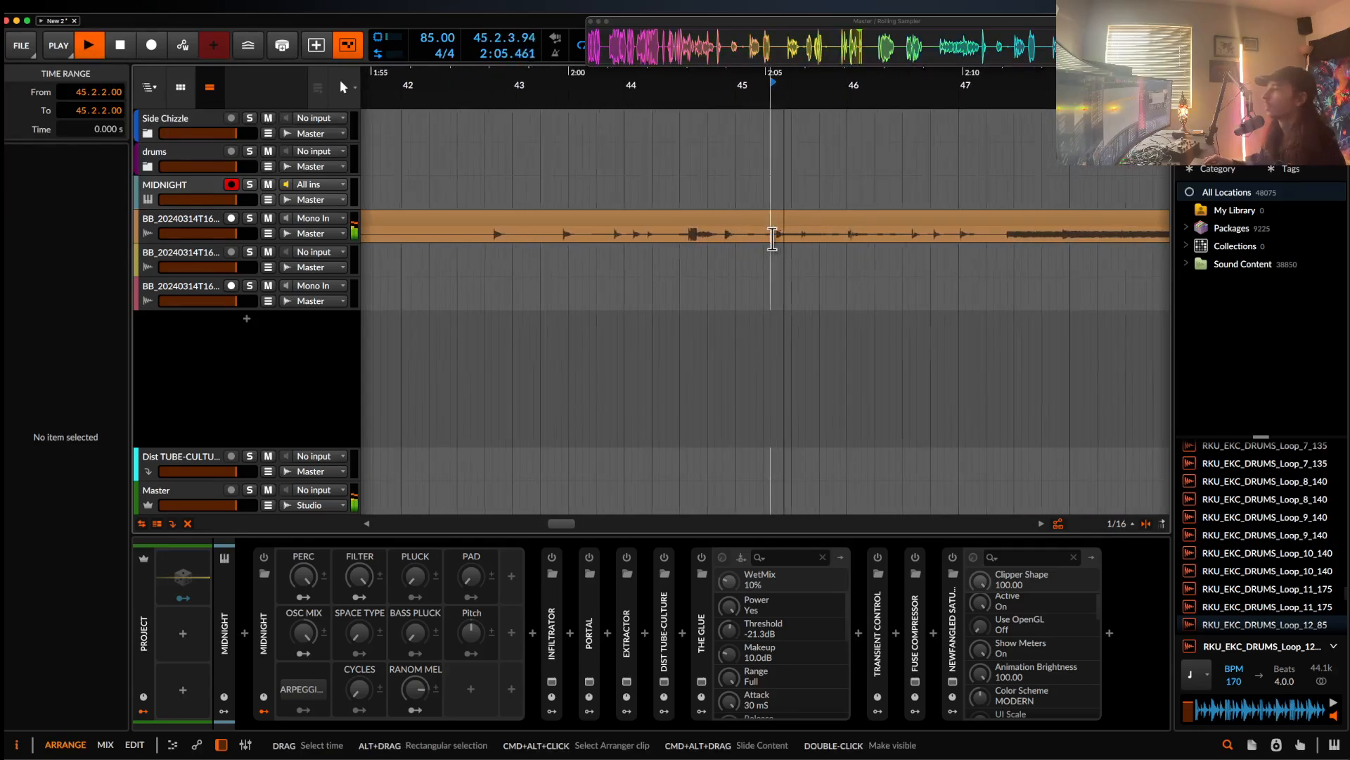
click(690, 236)
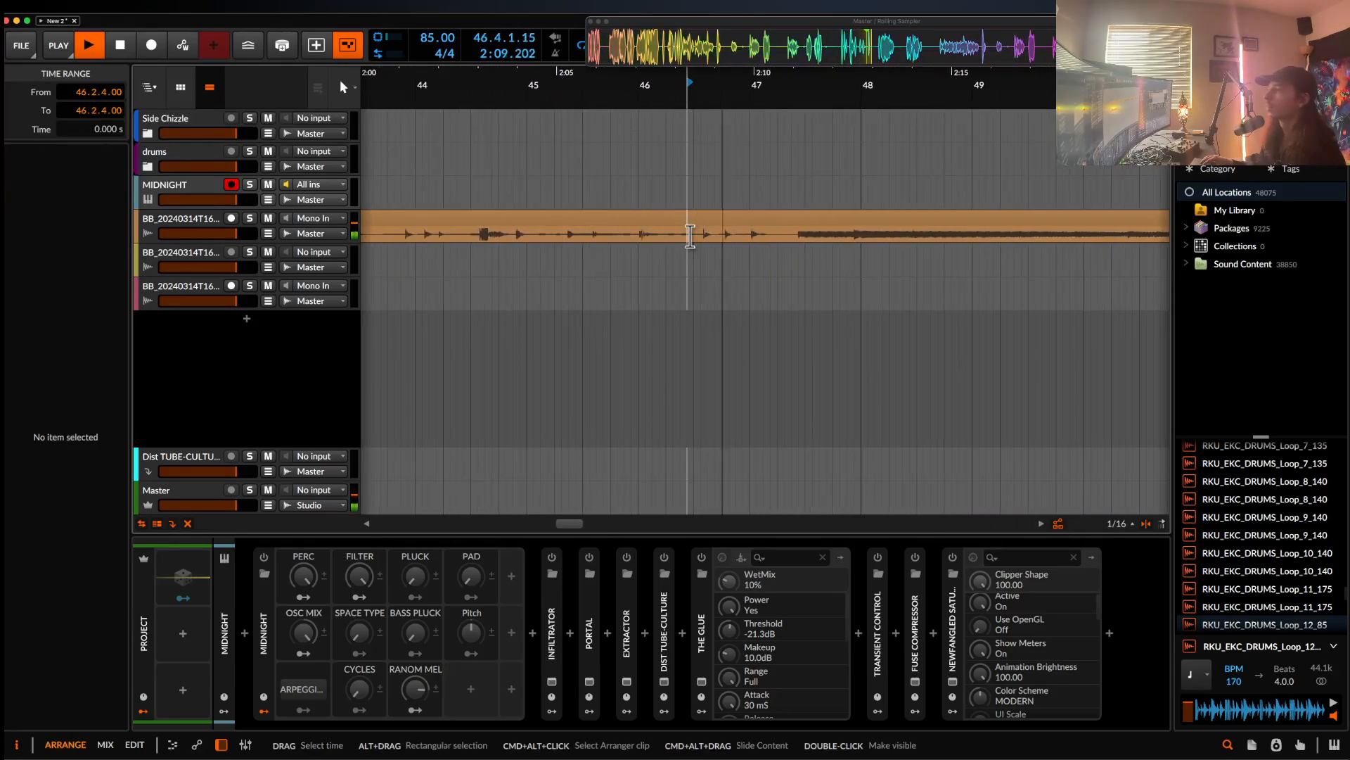
scroll(674, 238, down, 3)
key(space)
- Split the orange clip at 44.3.1 and near 47.2, and time-compress the middle piece so it ends at about 45.2
click(554, 235)
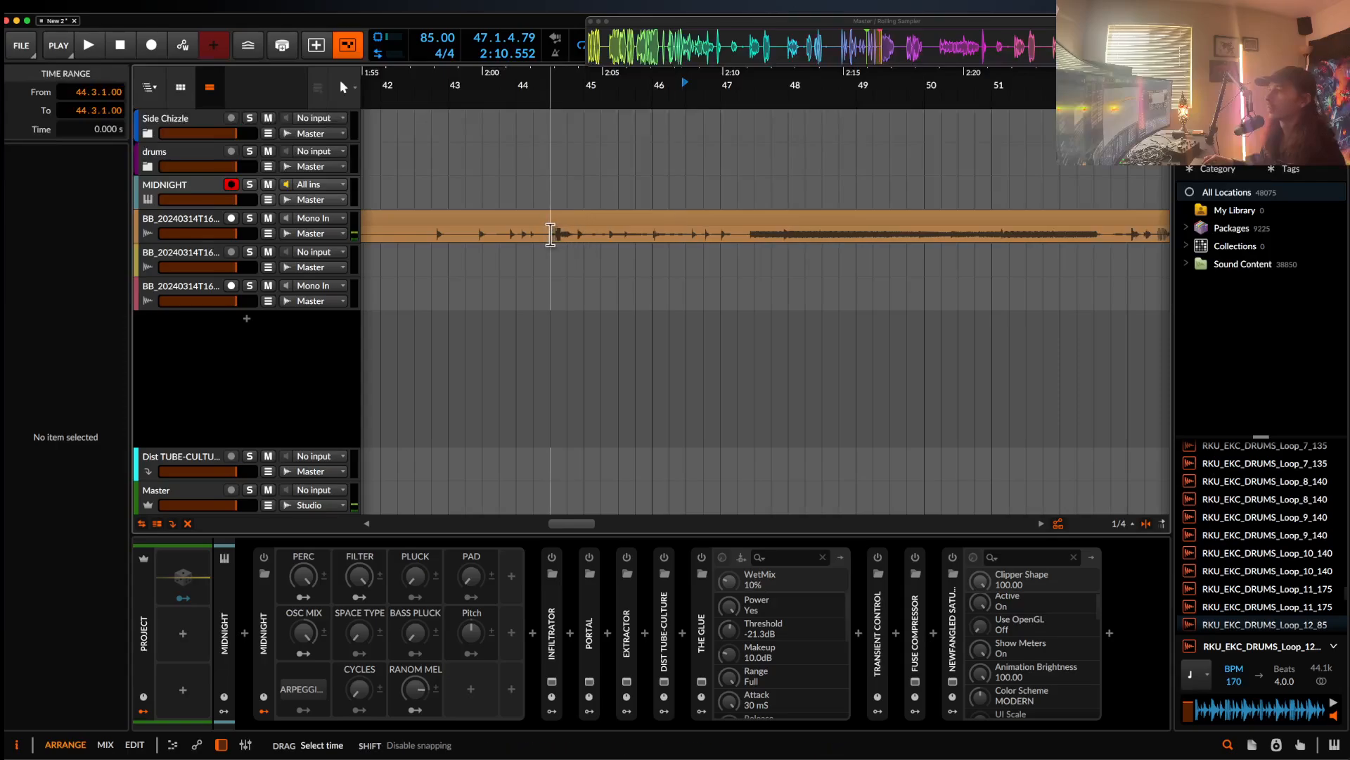
key(super+e)
key(super+e)
click(703, 223)
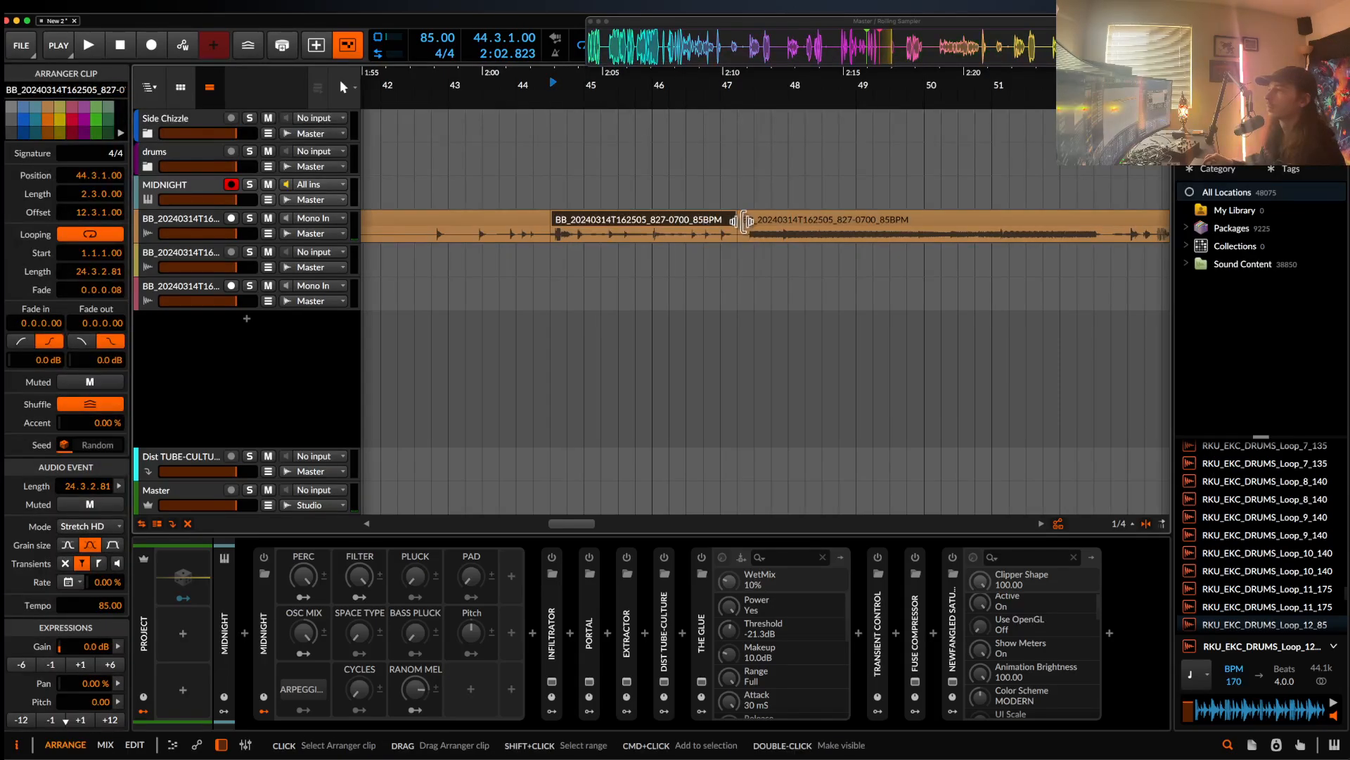
drag(744, 222, 605, 218)
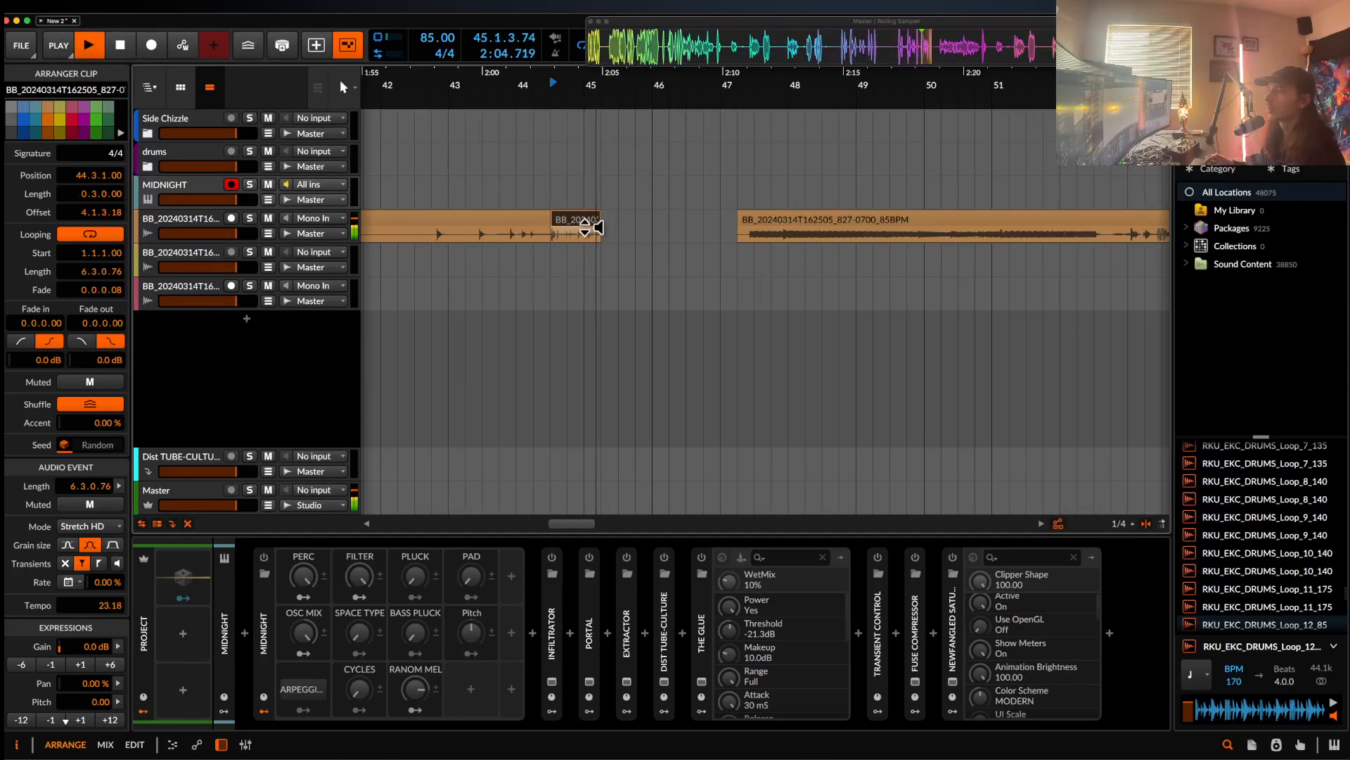
- Audition the compressed piece with playback from 43.2.1, and undo its last stretch
drag(471, 239, 541, 241)
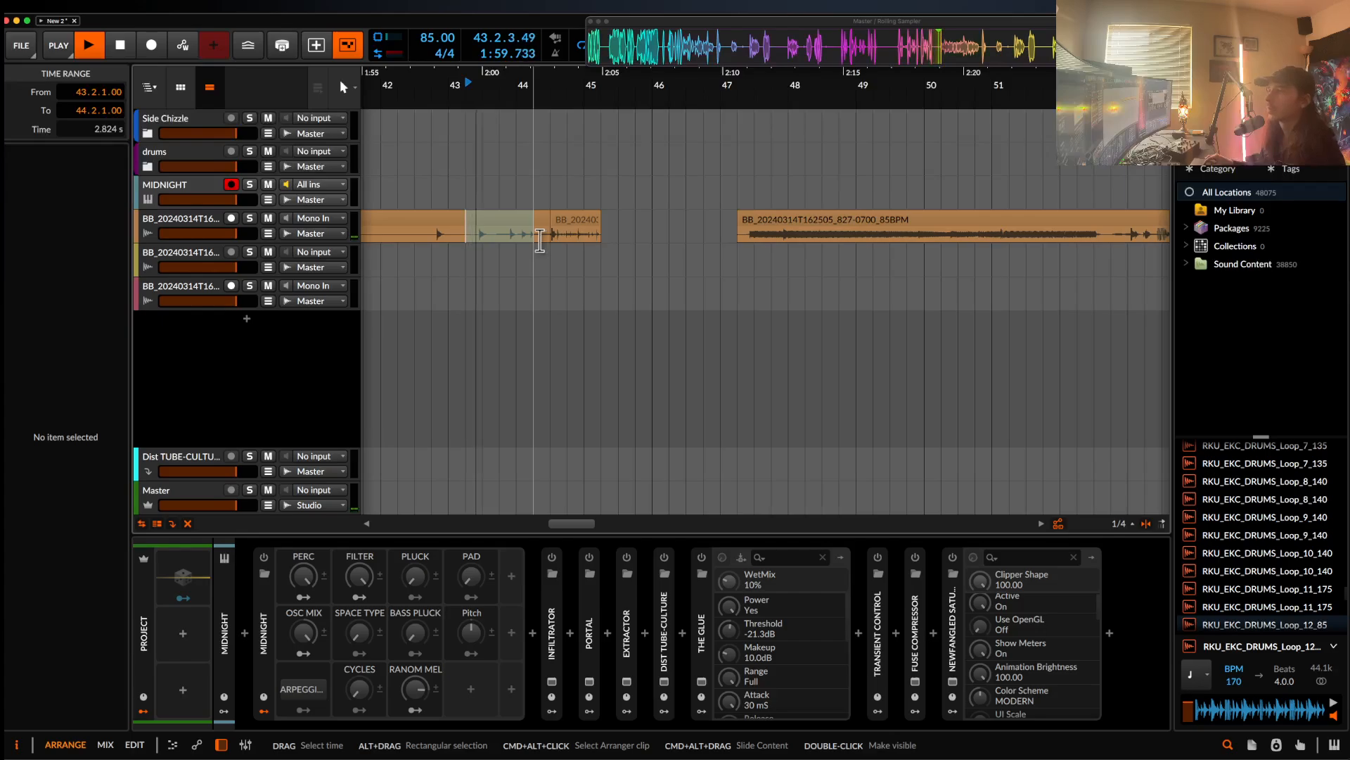
key(space)
click(492, 229)
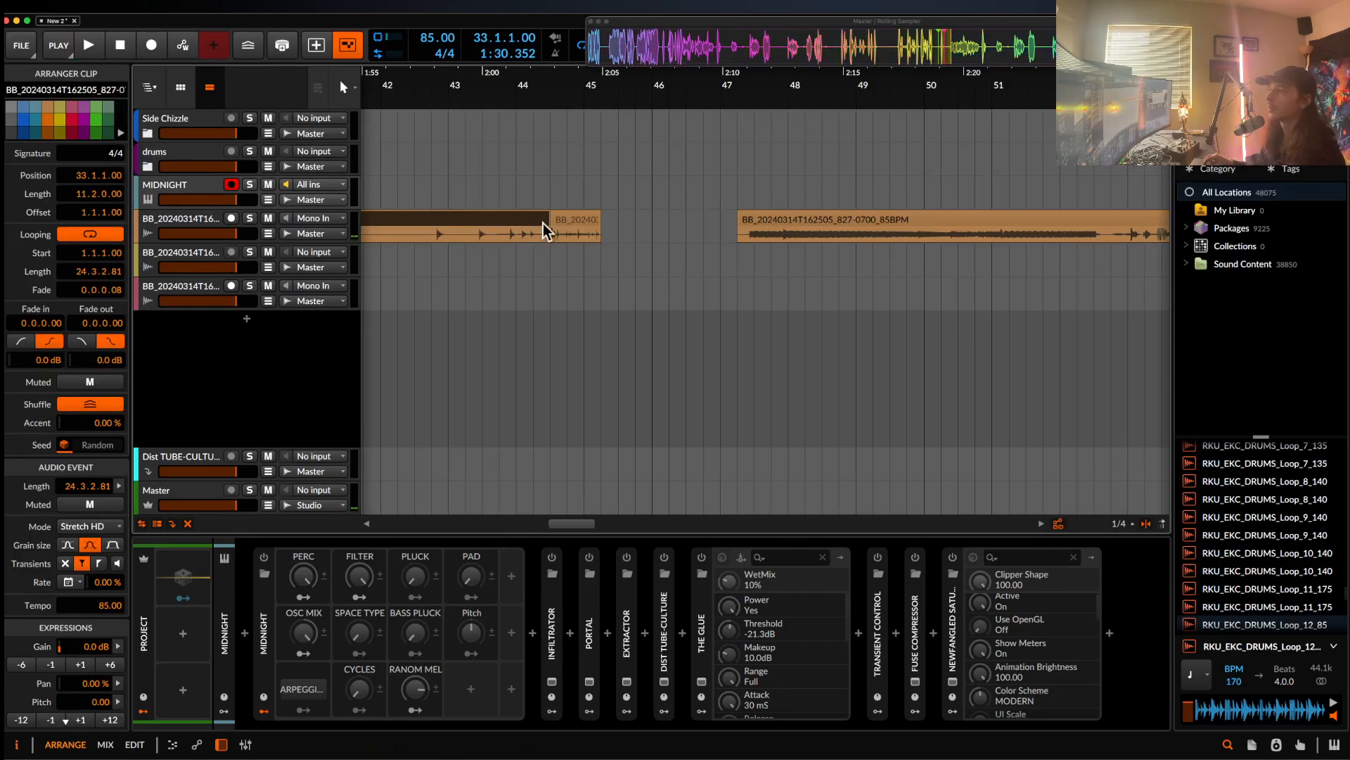
key(super+z)
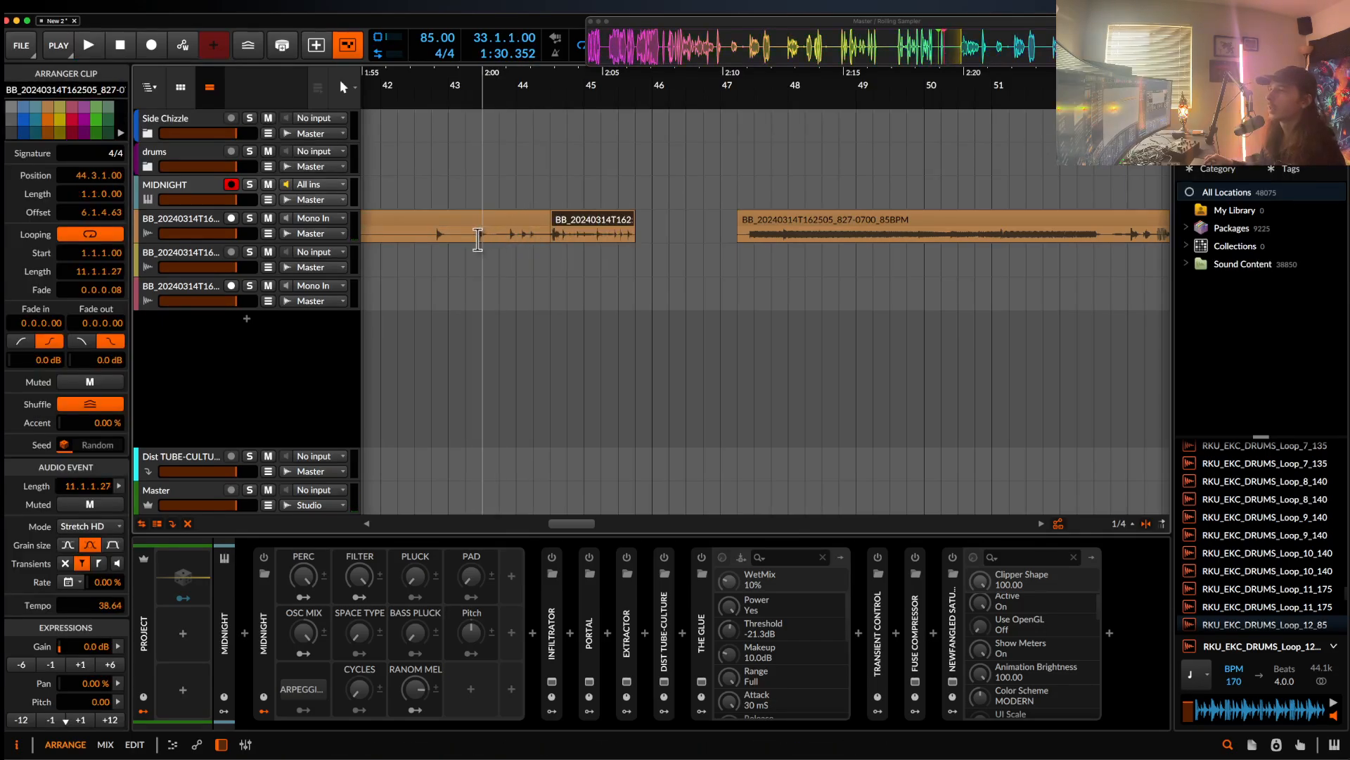
- Split the orange clip at 43.2.1, time-compress the new piece so it ends at 43.4.4, and audition it
drag(478, 239, 548, 223)
key(super+e)
key(space)
scroll(488, 221, up, 5)
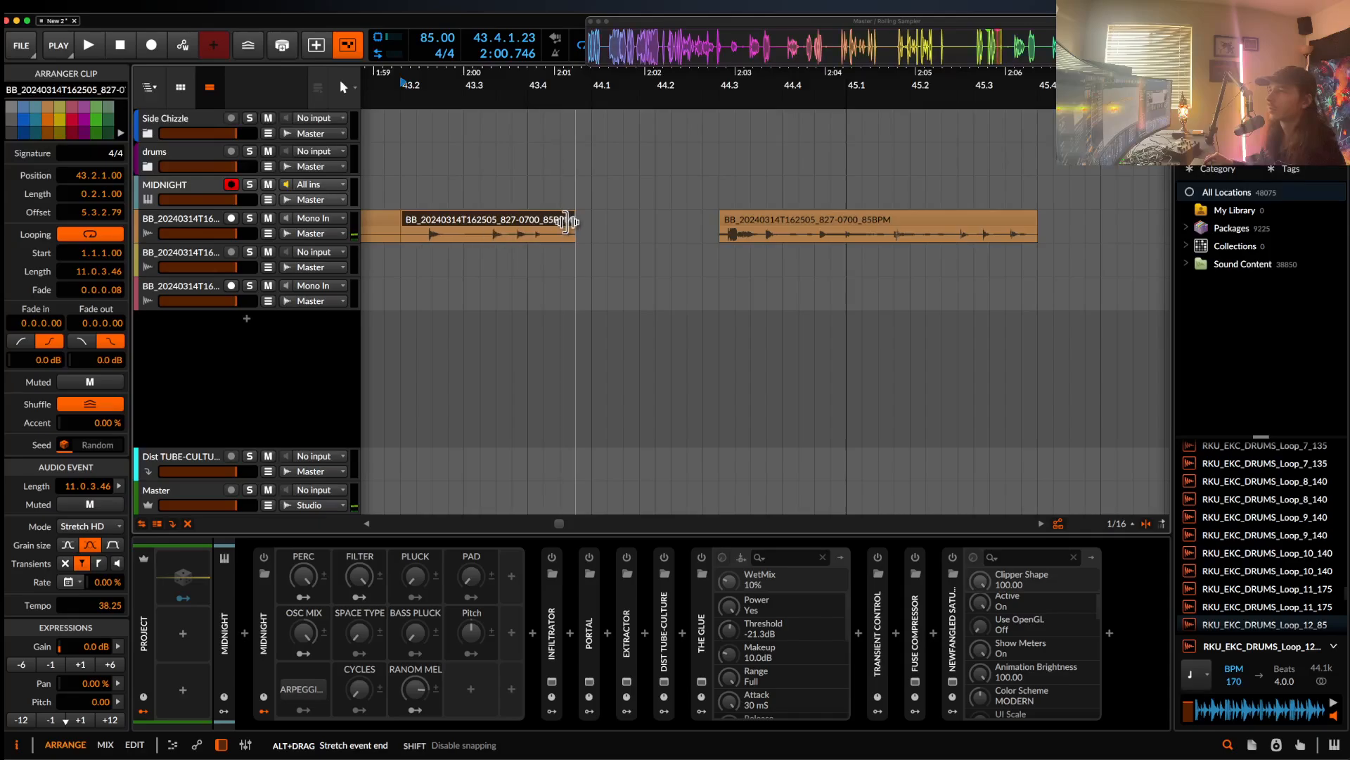
key(space)
- Split the compressed piece at 43.3.2, move the rear part to 43.2.4, and audition from 43.2.1
click(503, 232)
key(super+e)
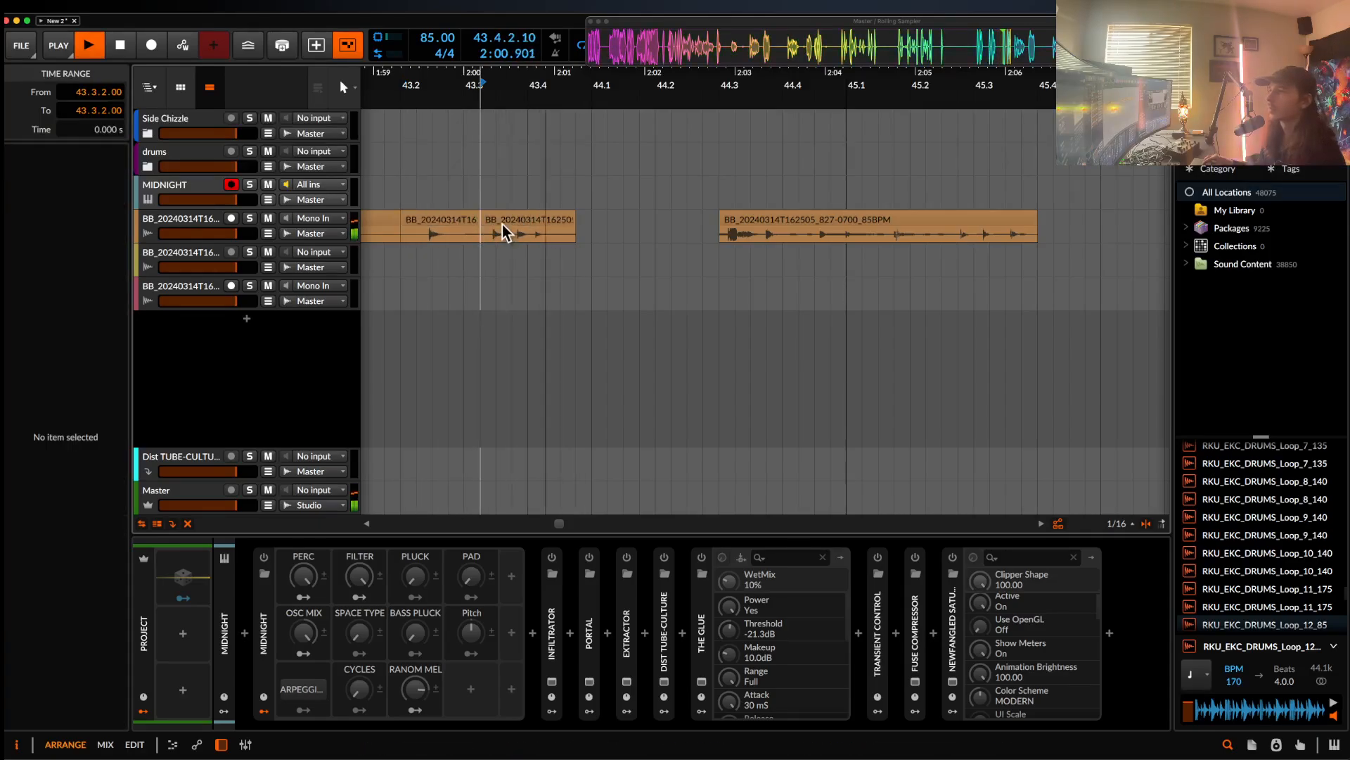
drag(502, 225, 470, 224)
click(422, 216)
key(alt+space)
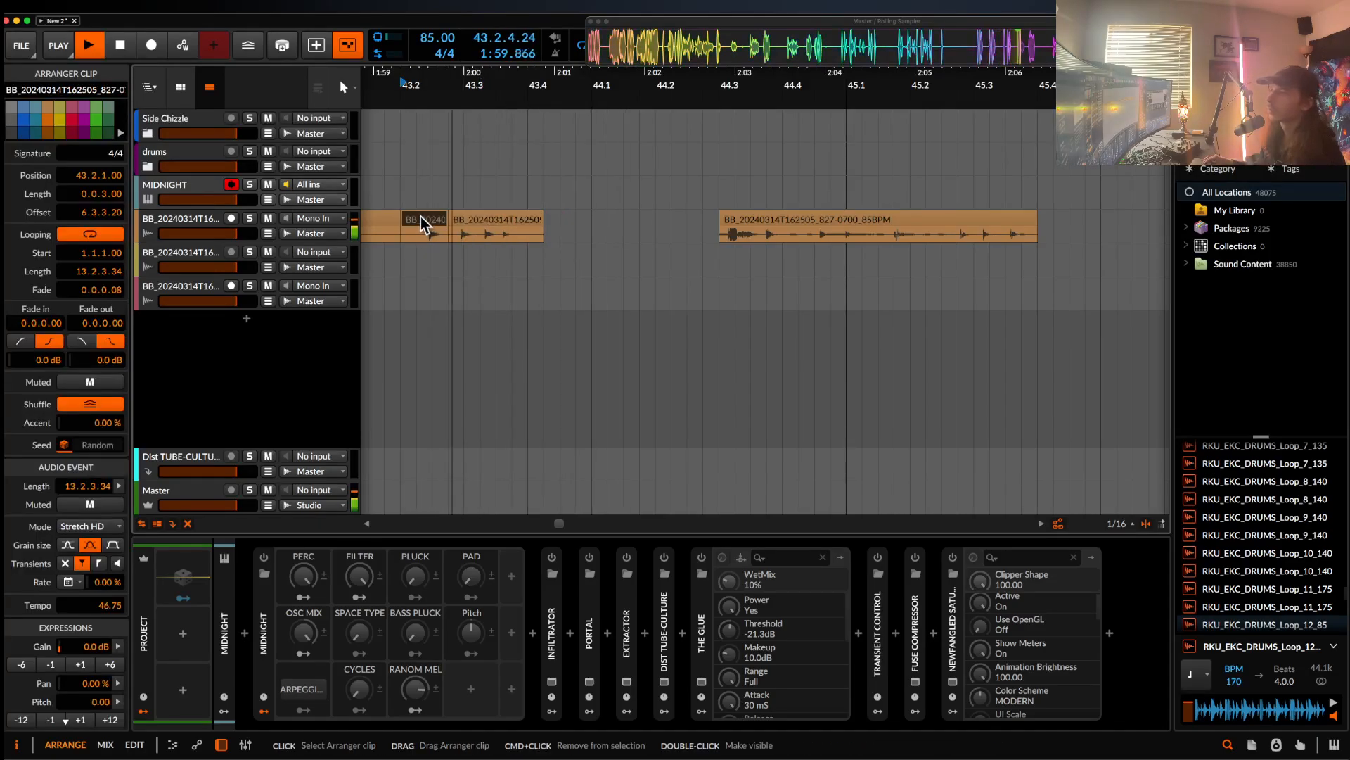
- Time-stretch the piece at 43.2.4 to a length of 0.2.2 and play it back
key(space)
drag(544, 217, 603, 216)
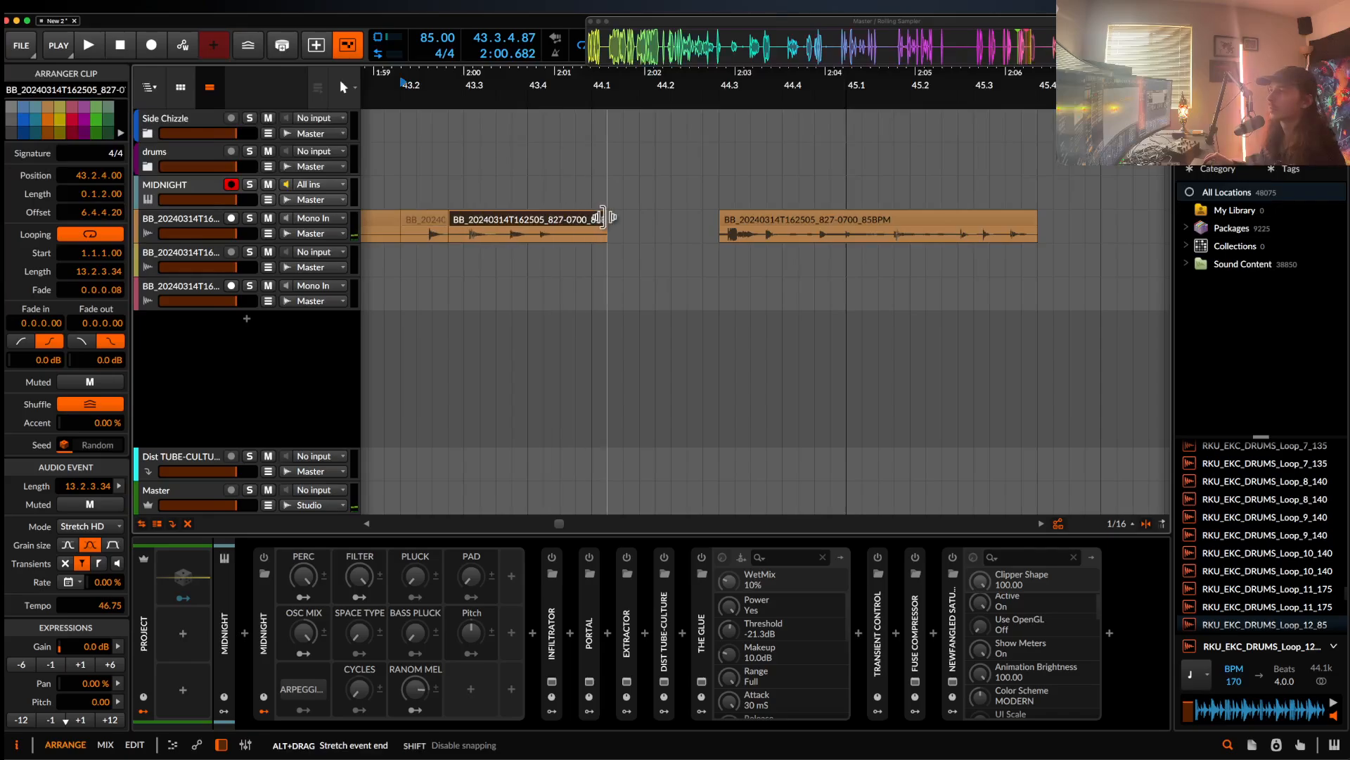
key(space)
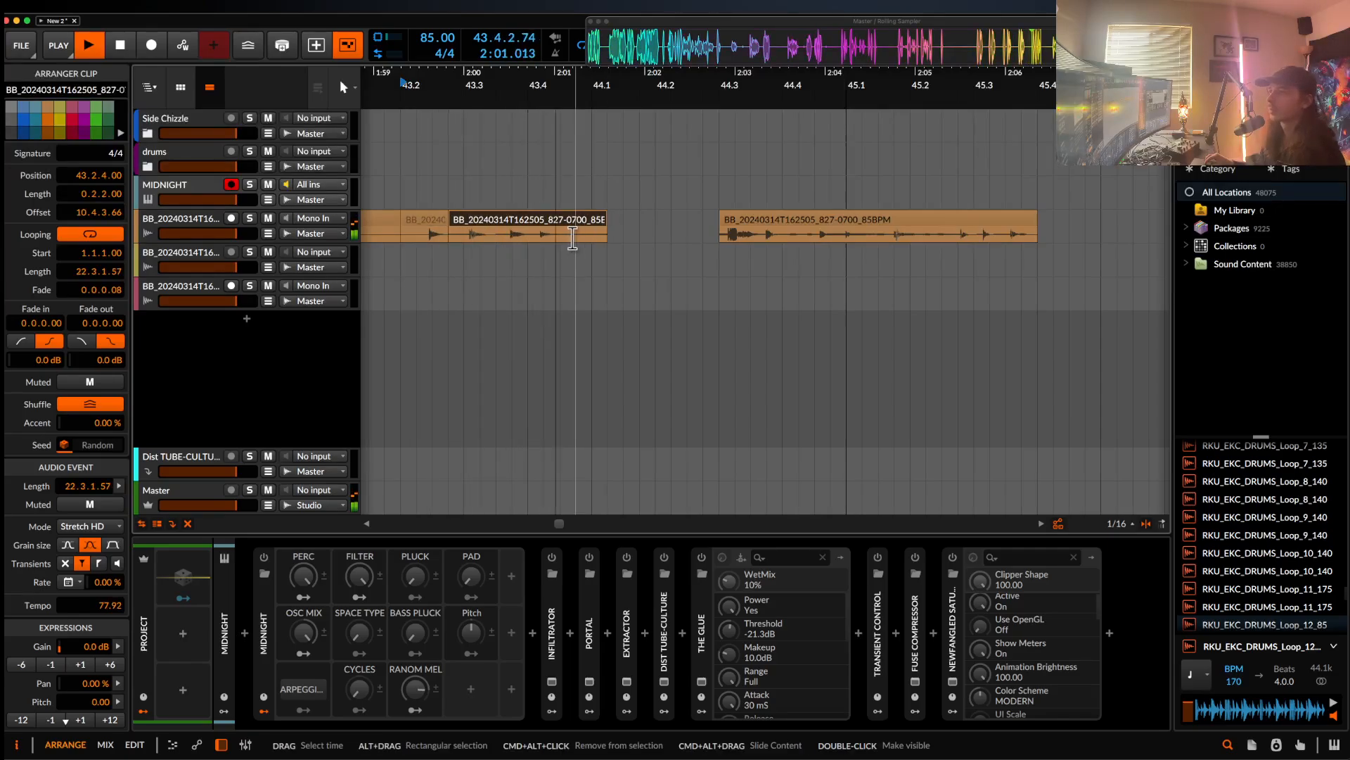
key(space)
- Split the stretched piece at 43.4.1, try its rear part at 43.4.2, and move that part back to 43.4.1
click(530, 240)
key(super+e)
drag(545, 220, 558, 218)
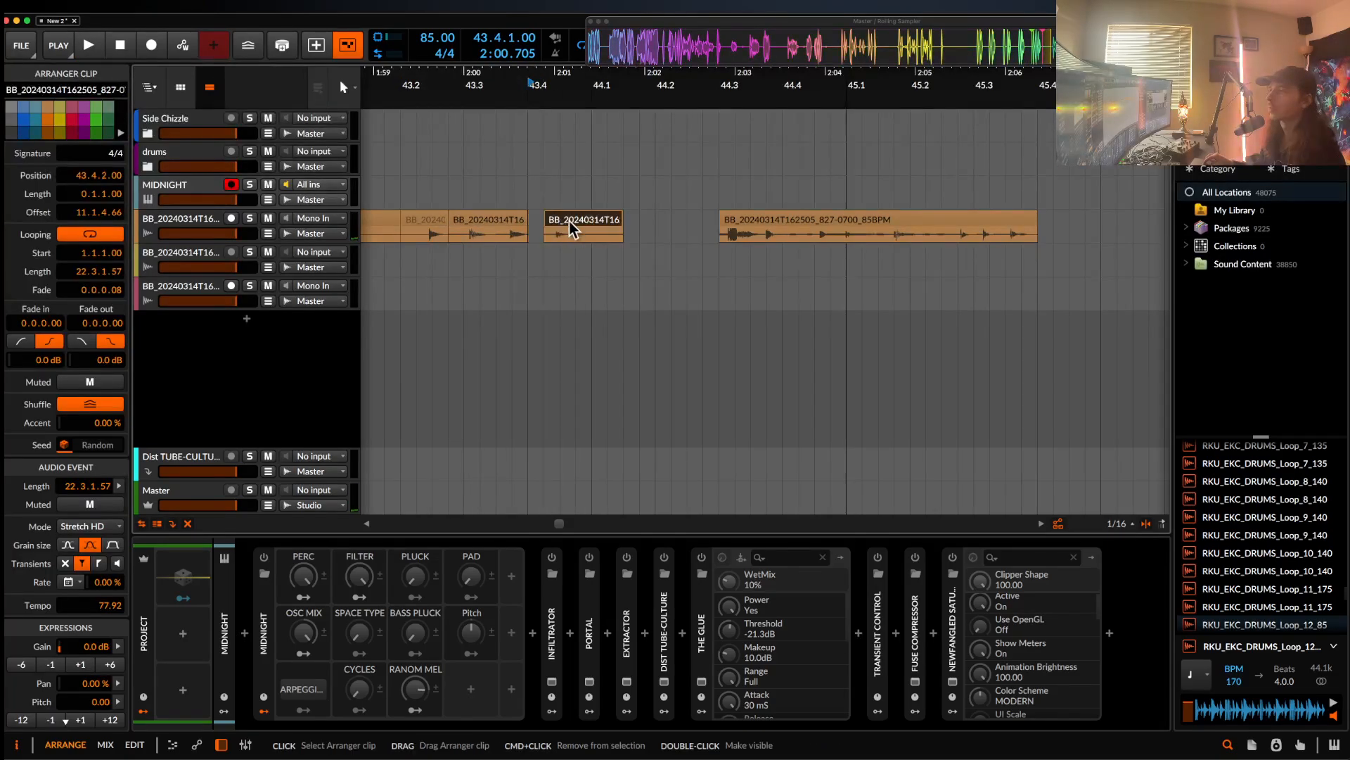
key(space)
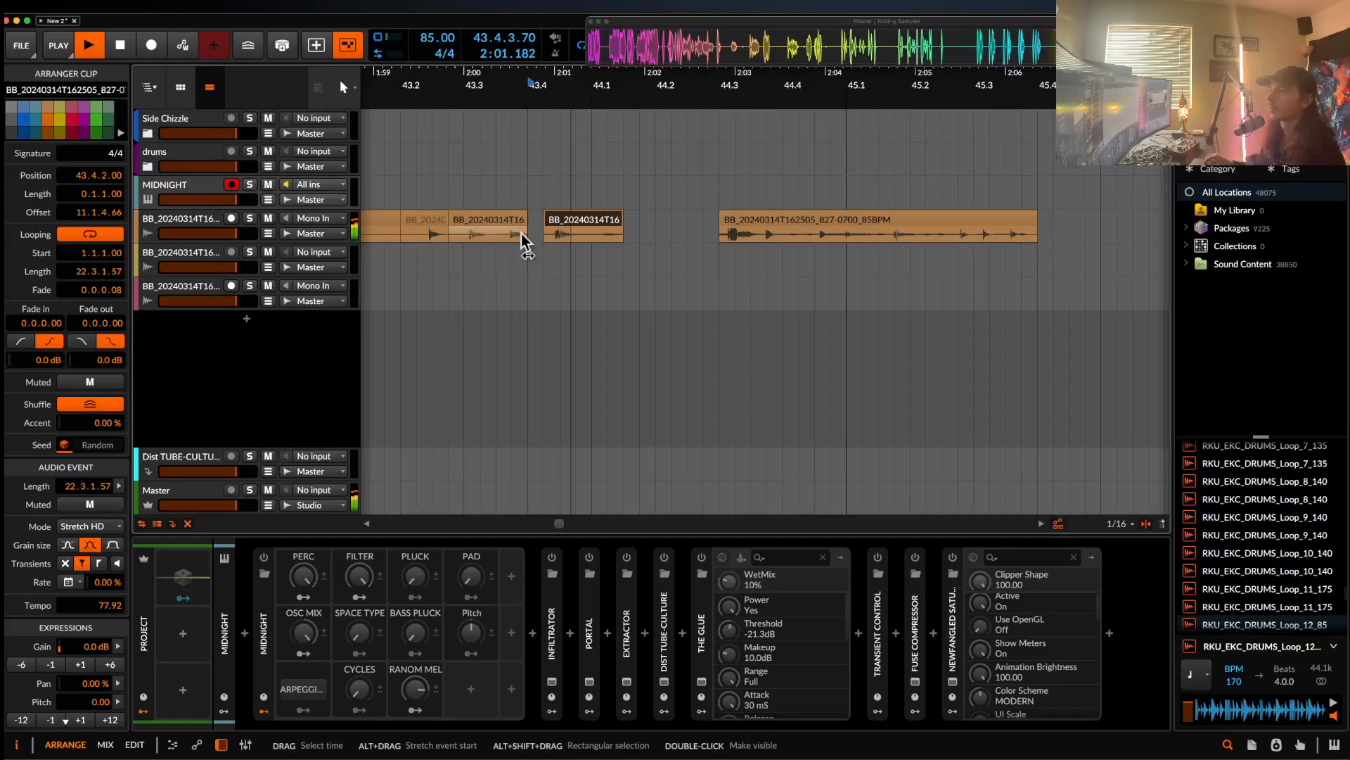
drag(562, 224, 546, 224)
click(427, 226)
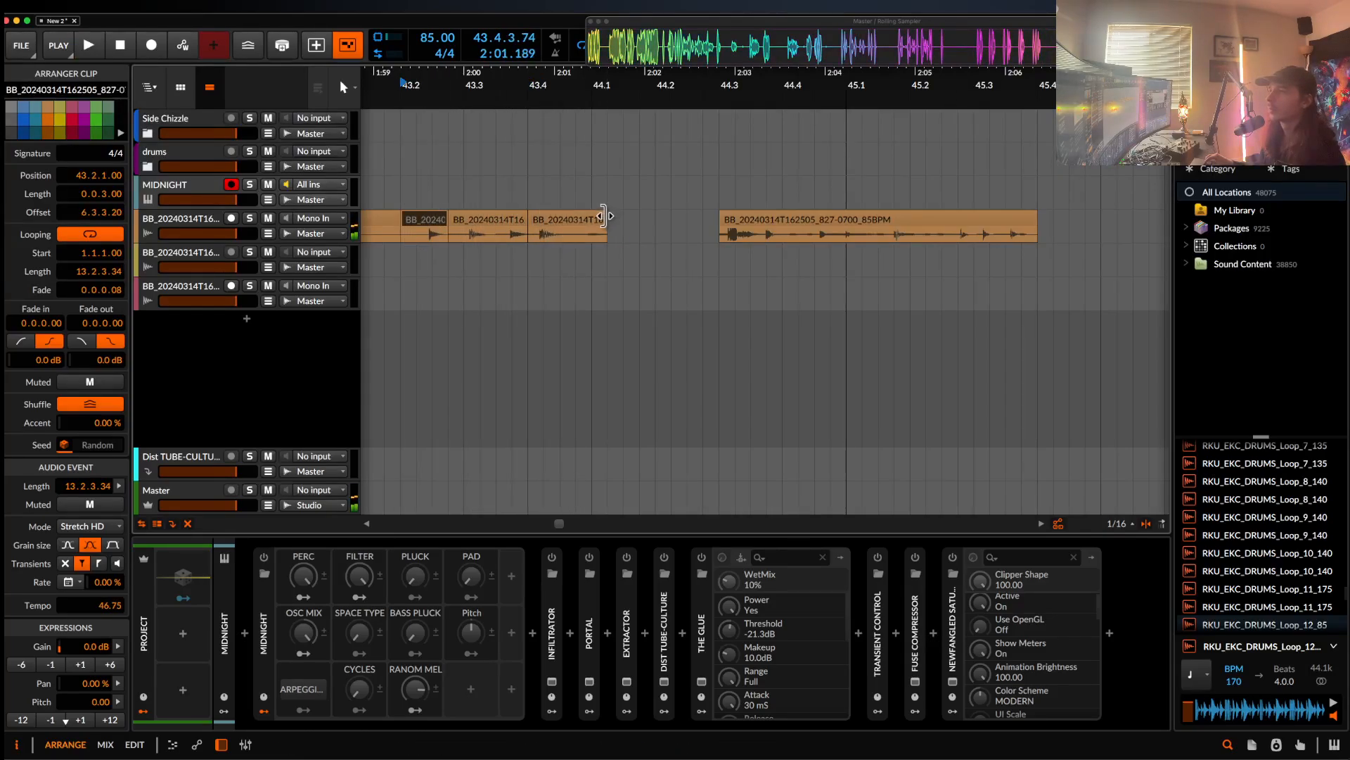
- Shorten the orange slice at 43.4.1 to one beat and audition the slices from 43.2.1
drag(603, 215, 588, 217)
click(426, 220)
scroll(427, 221, left, 3)
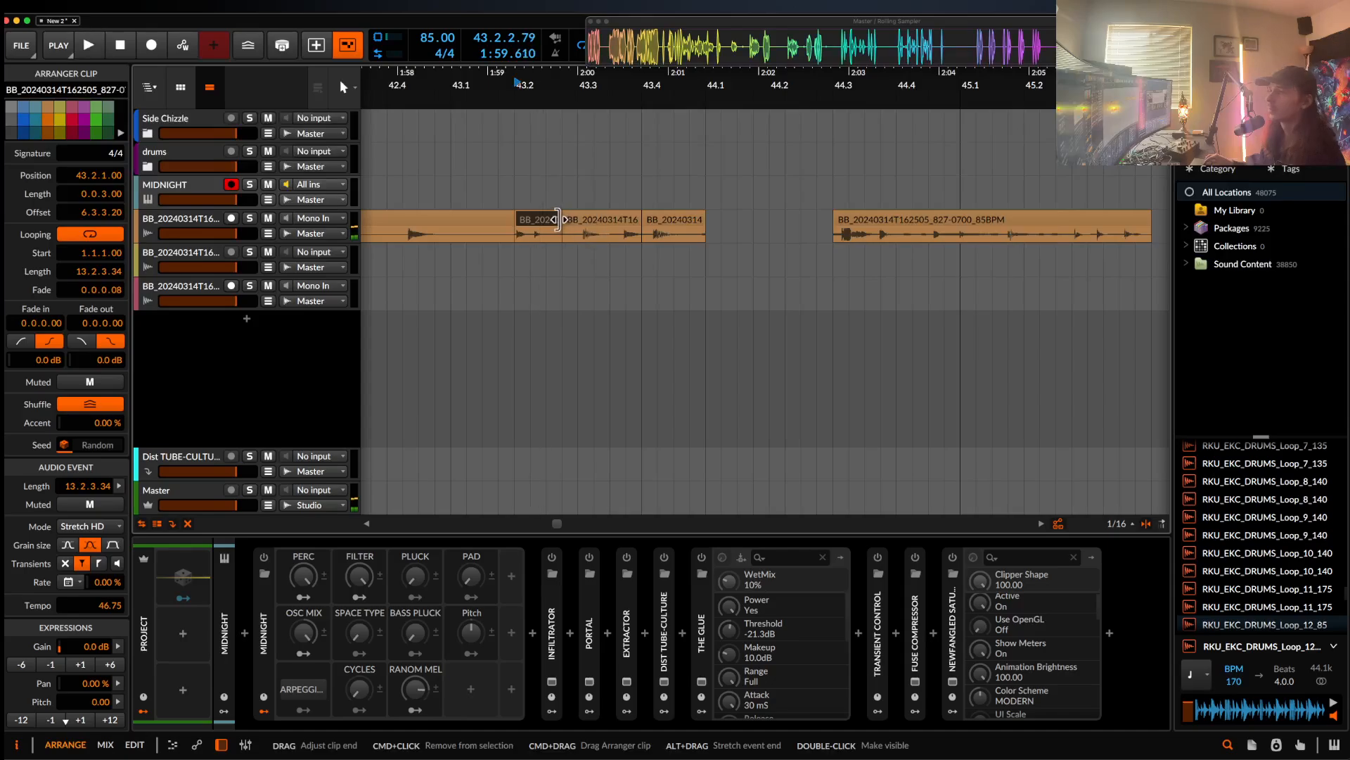
- Move the two orange slices at 43.2.4 and 43.4.1 together onto a new track below the pink track
click(611, 221)
shift+click(688, 219)
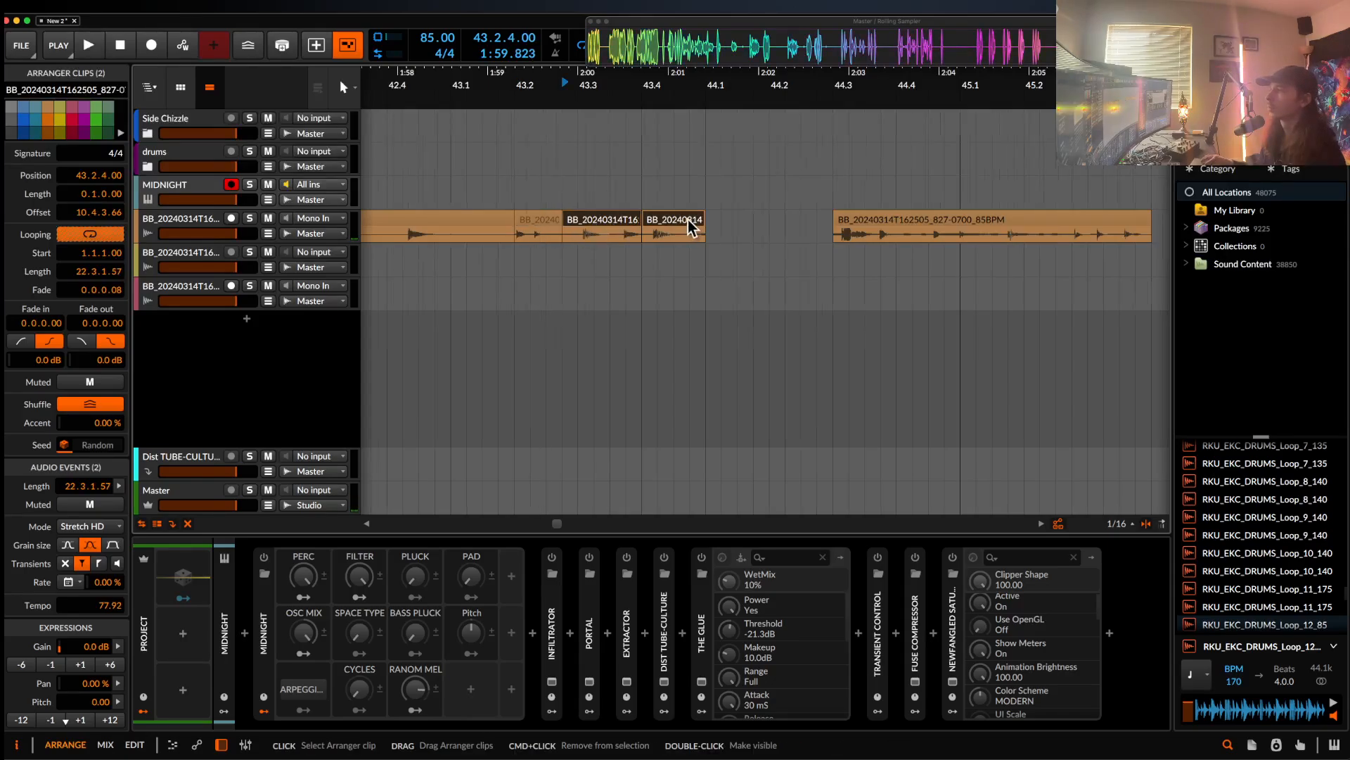
scroll(688, 219, down, 3)
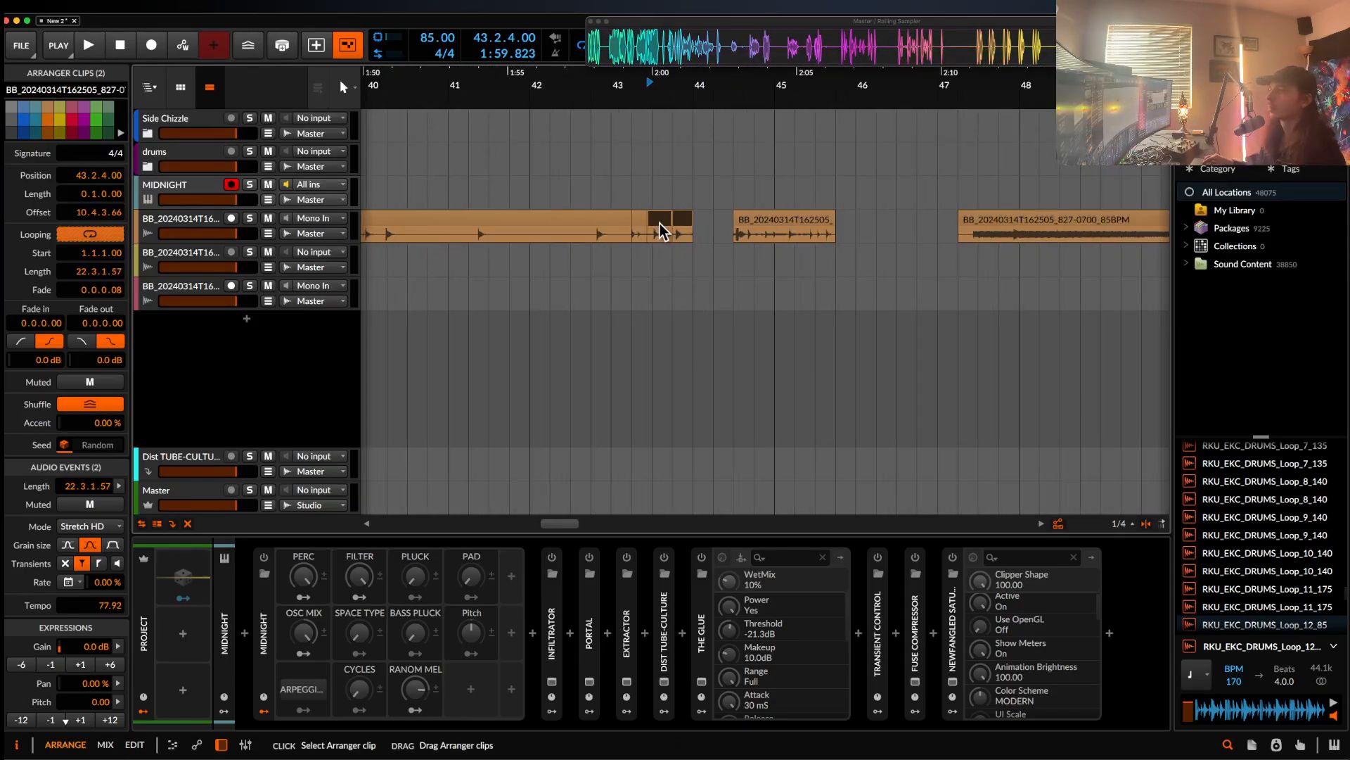
drag(659, 223, 668, 325)
- Put the short slice from 43.2.1 on the pink track, with a copy at 43.3.1
scroll(636, 282, up, 2)
drag(637, 224, 754, 286)
scroll(644, 285, up, 2)
scroll(751, 291, down, 3)
- Solo the pink track, move its second slice against the first at 43.2.4, and audition from 43.2.1
click(251, 286)
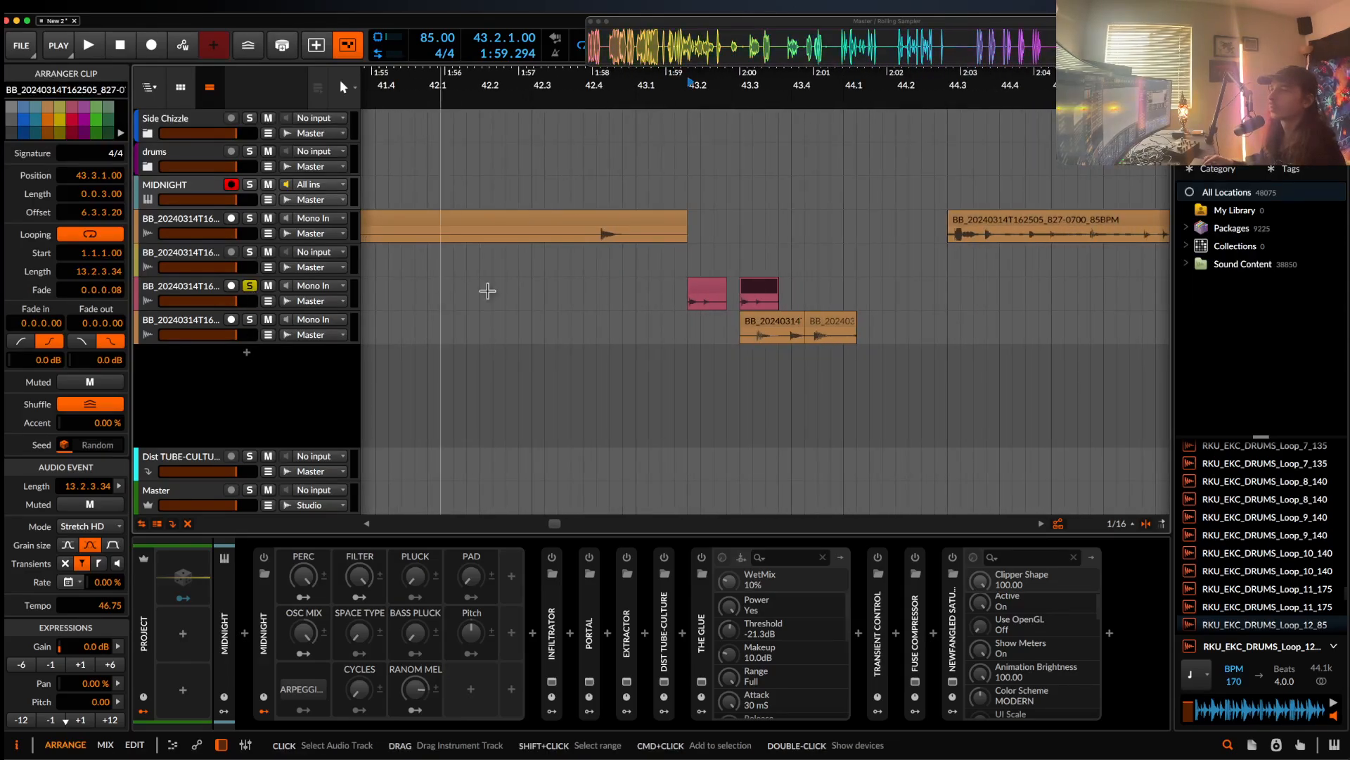
click(687, 294)
key(space)
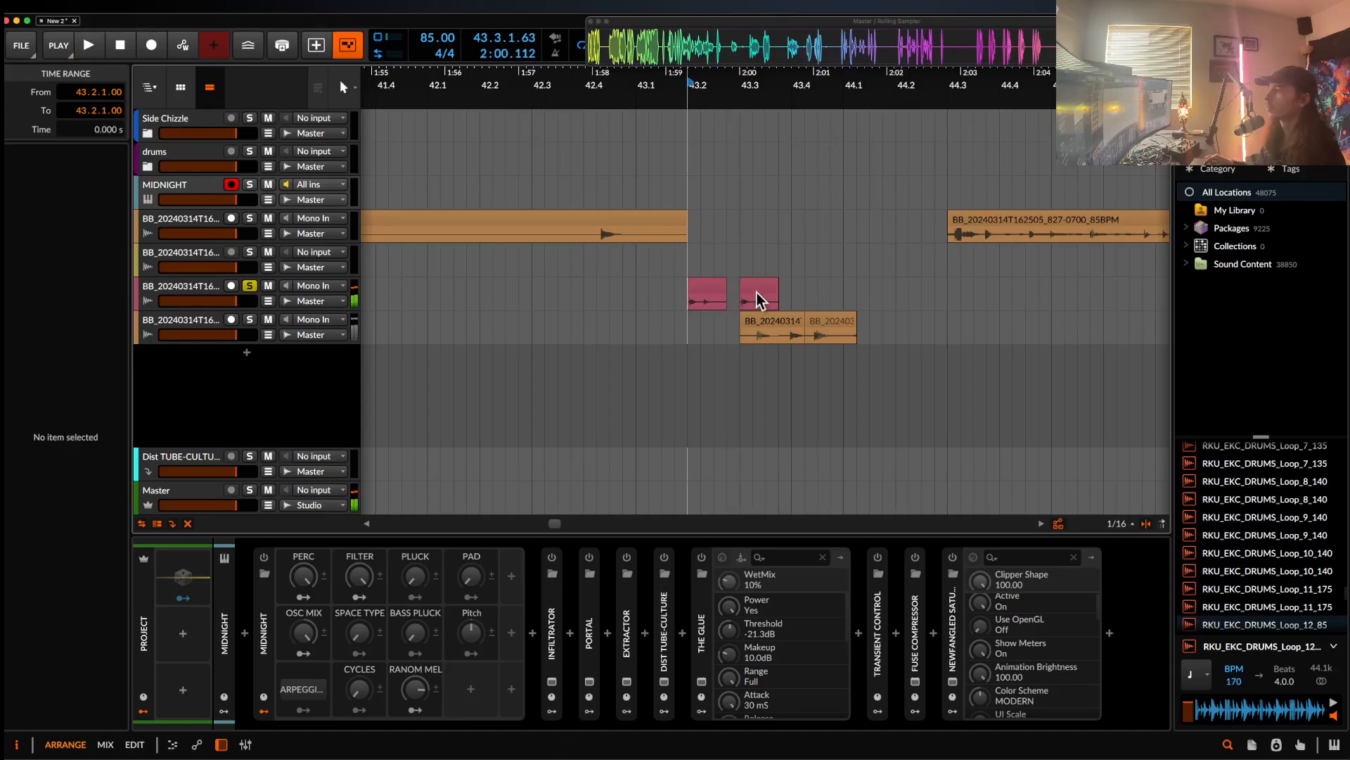
drag(757, 293, 744, 293)
click(687, 302)
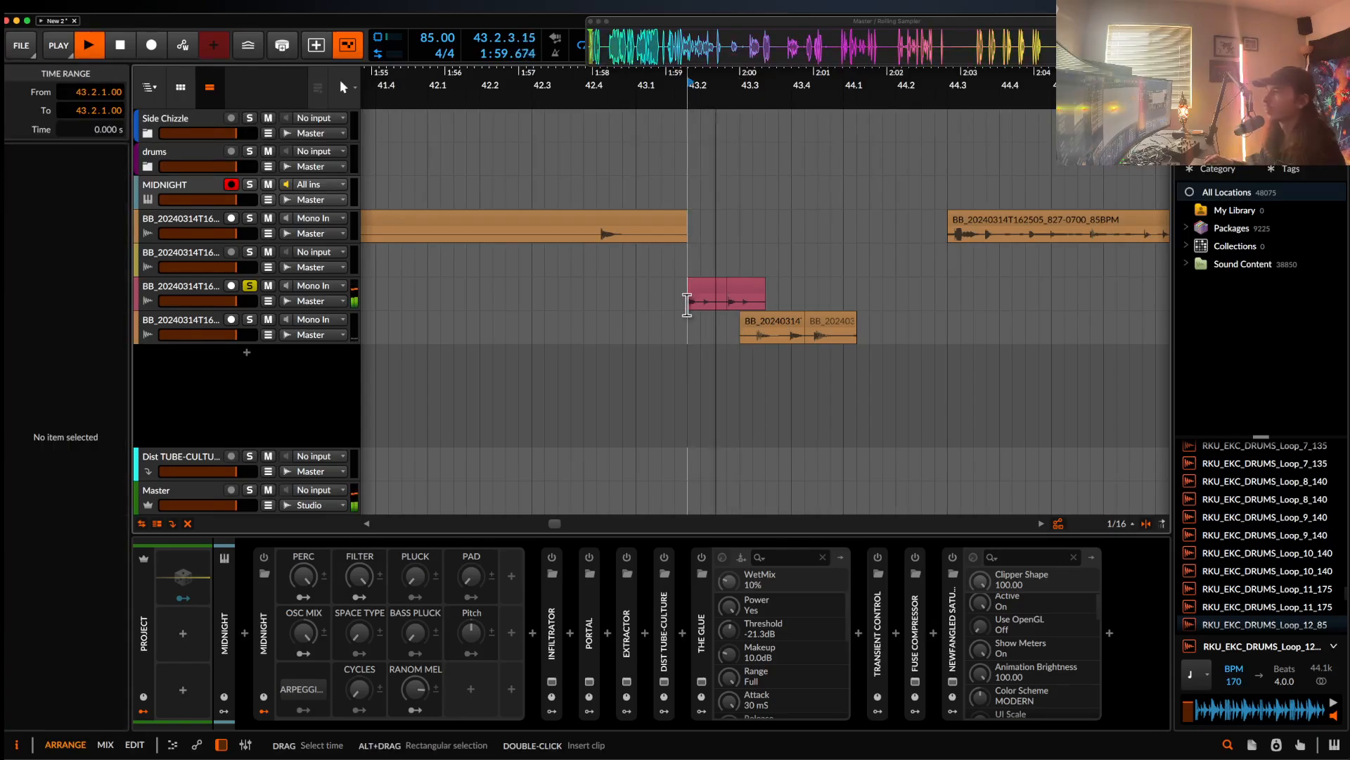
key(space)
key(space)
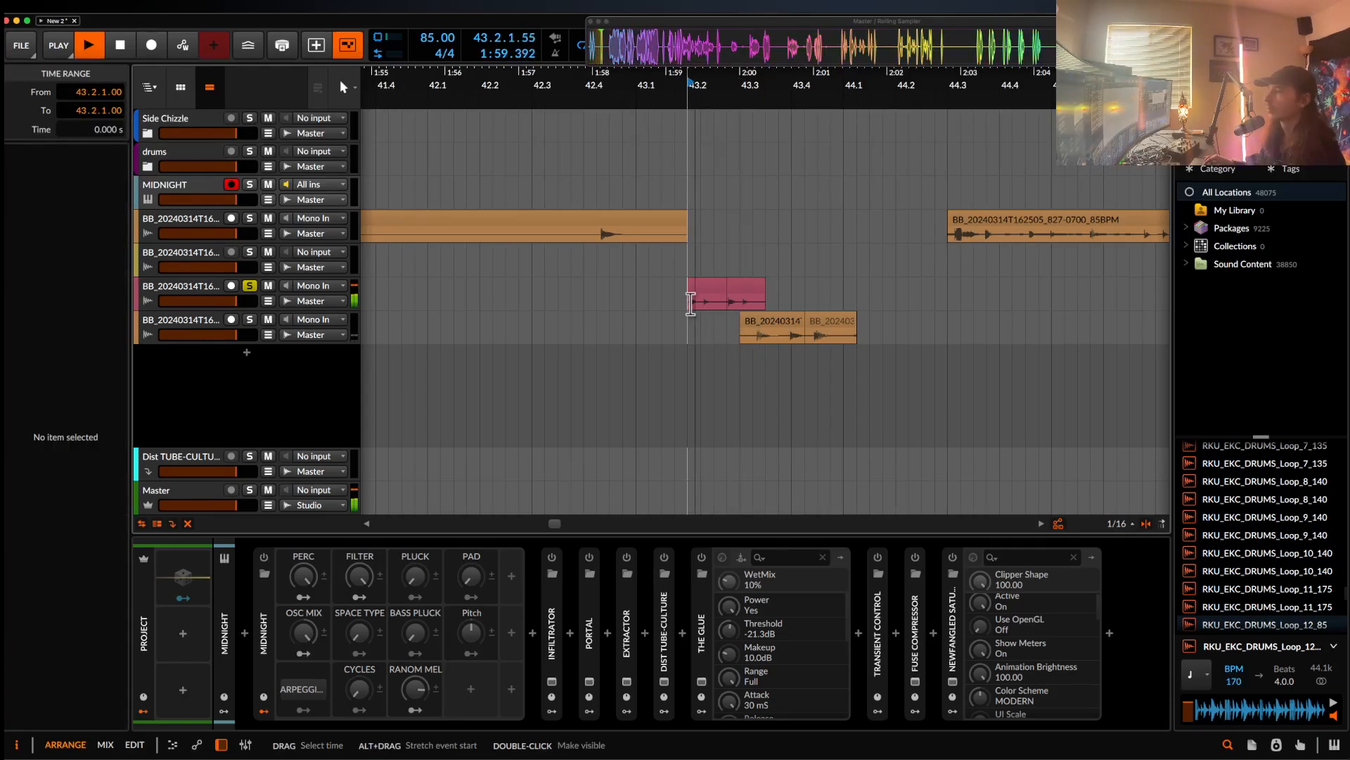
key(space)
- Extend the second pink slice to 43.4.1, duplicate the pair to fill 43.2.1 to 44.2.1, and play the result
click(736, 298)
mouse_move(765, 285)
mouse_down()
mouse_move(803, 285)
mouse_move(790, 285)
mouse_up()
drag(687, 298, 792, 301)
key(super+d)
scroll(790, 304, down, 3)
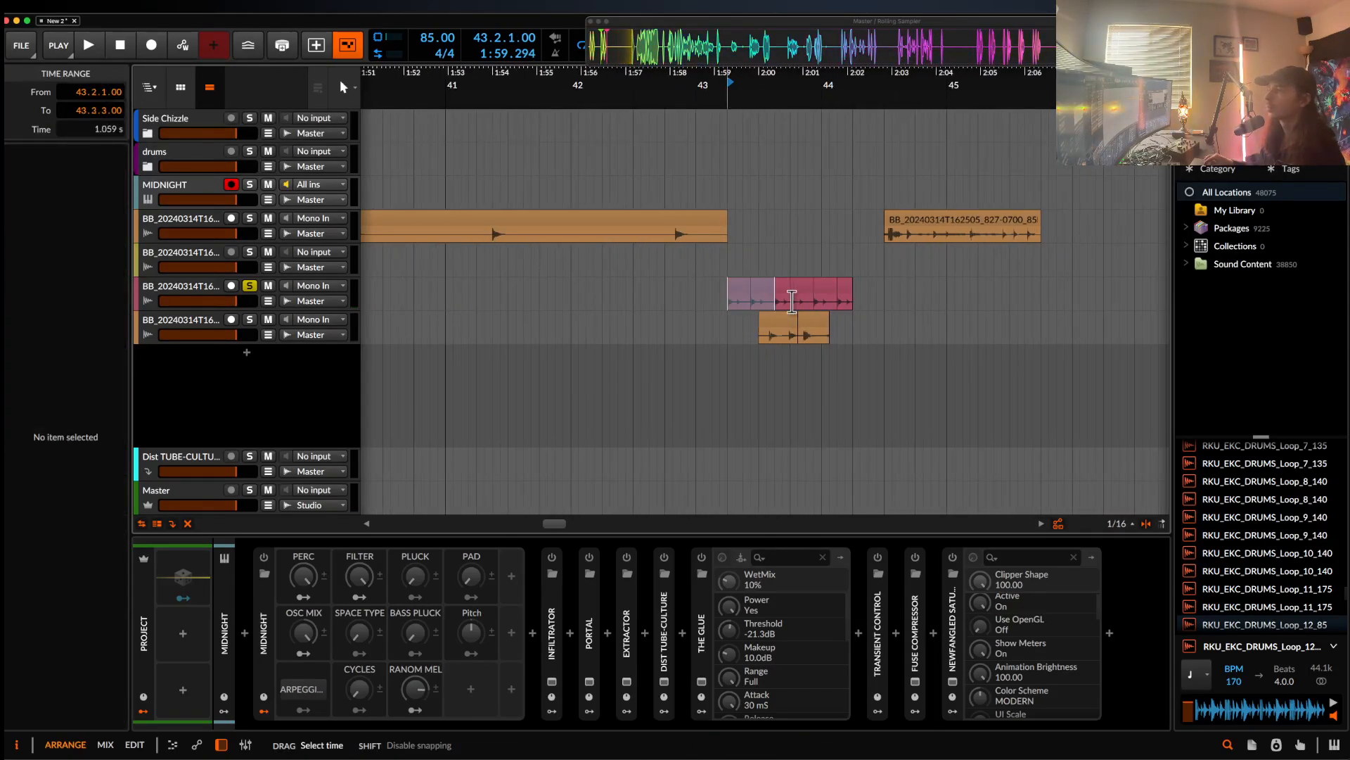
key(space)
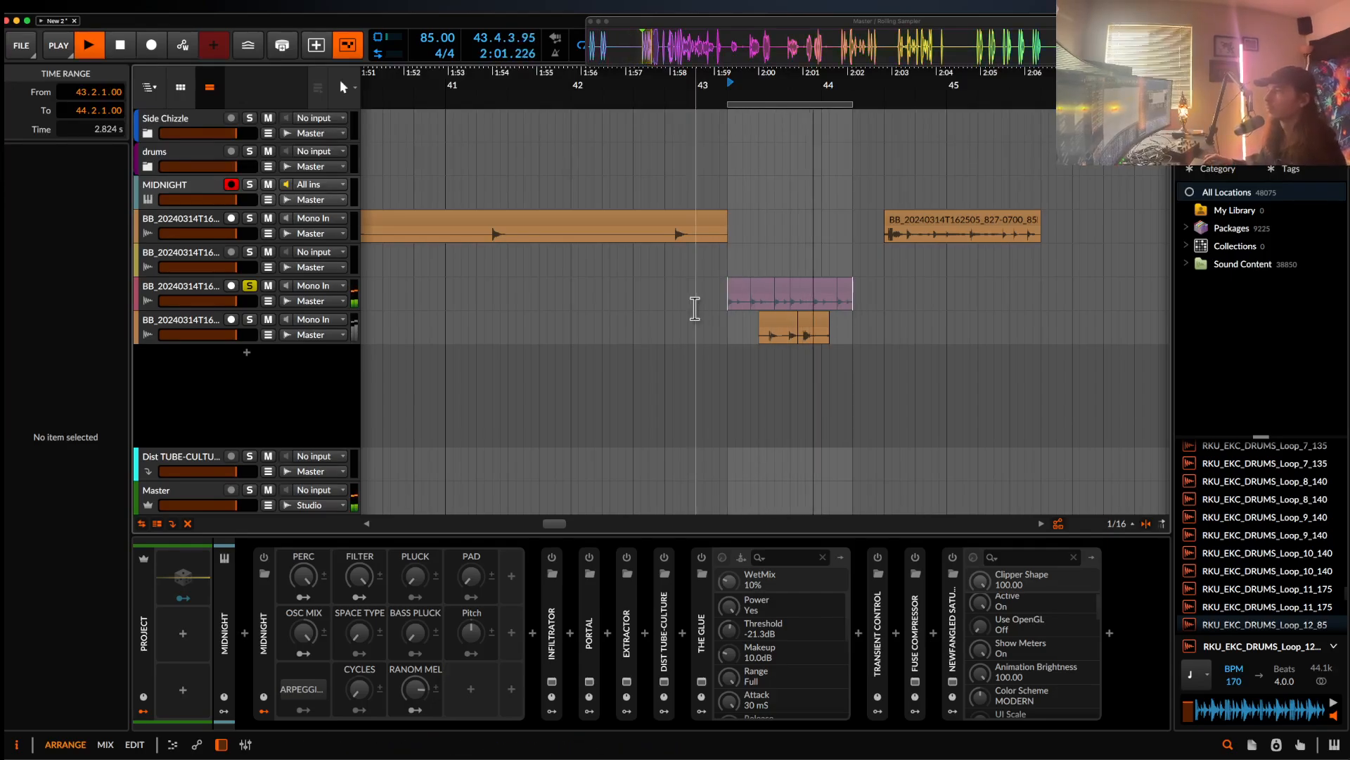
- Turn off solo on the pink track and move the first orange slice on the track below to 43.2.1
click(250, 287)
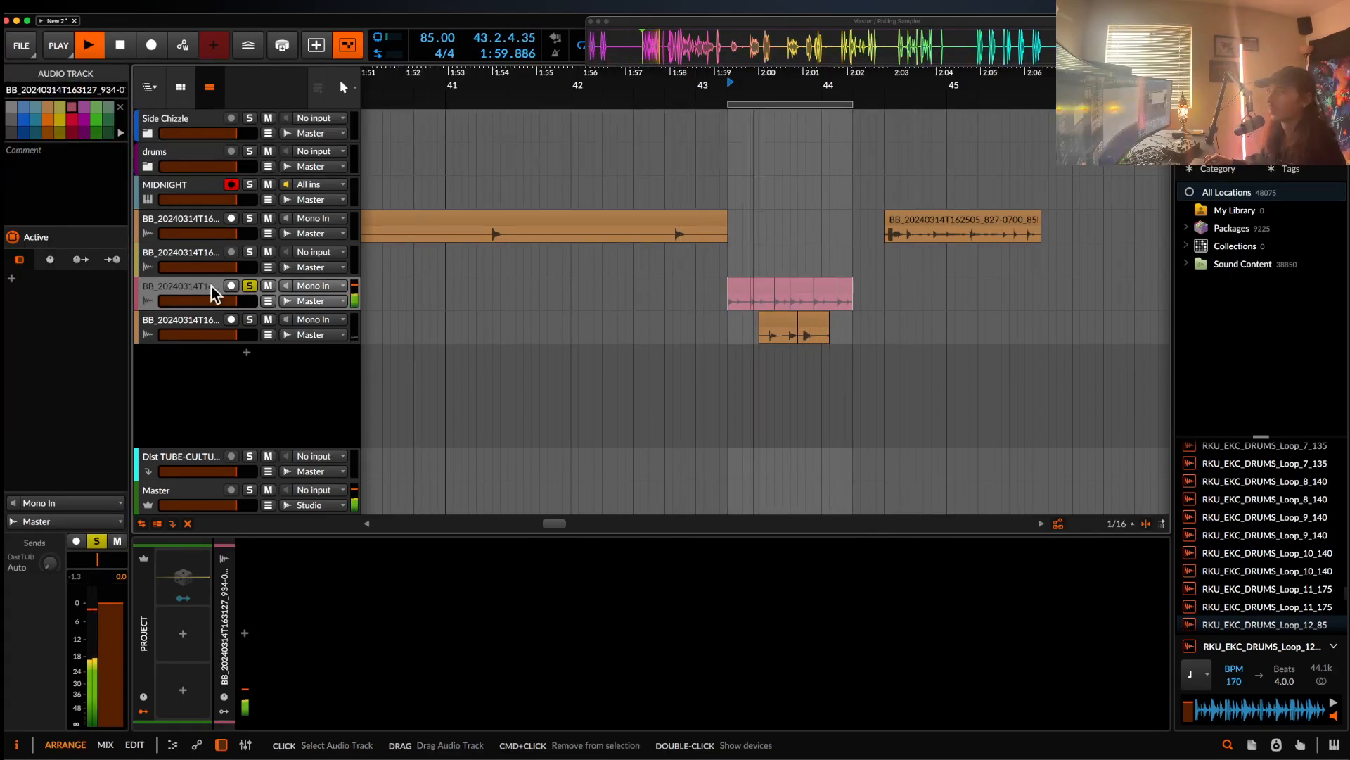
click(250, 285)
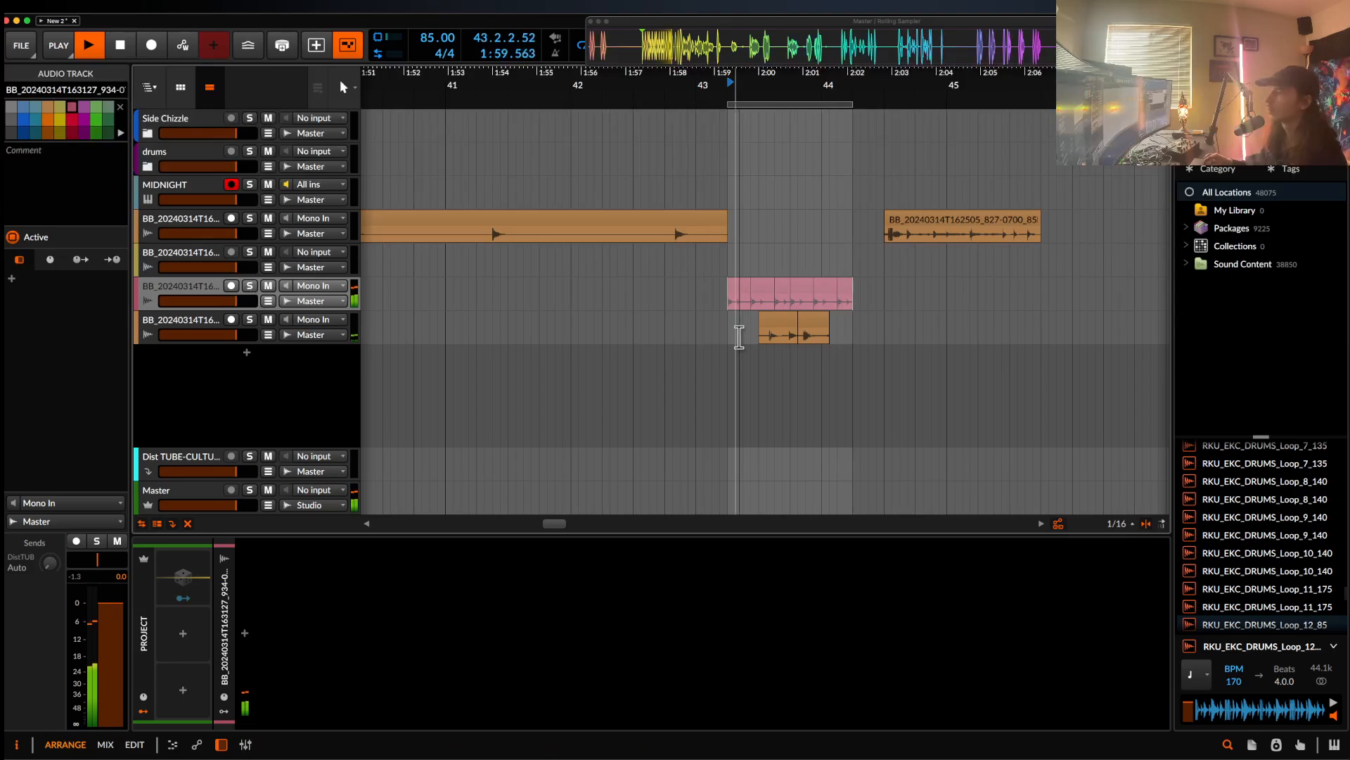
drag(791, 330, 758, 320)
scroll(741, 322, up, 4)
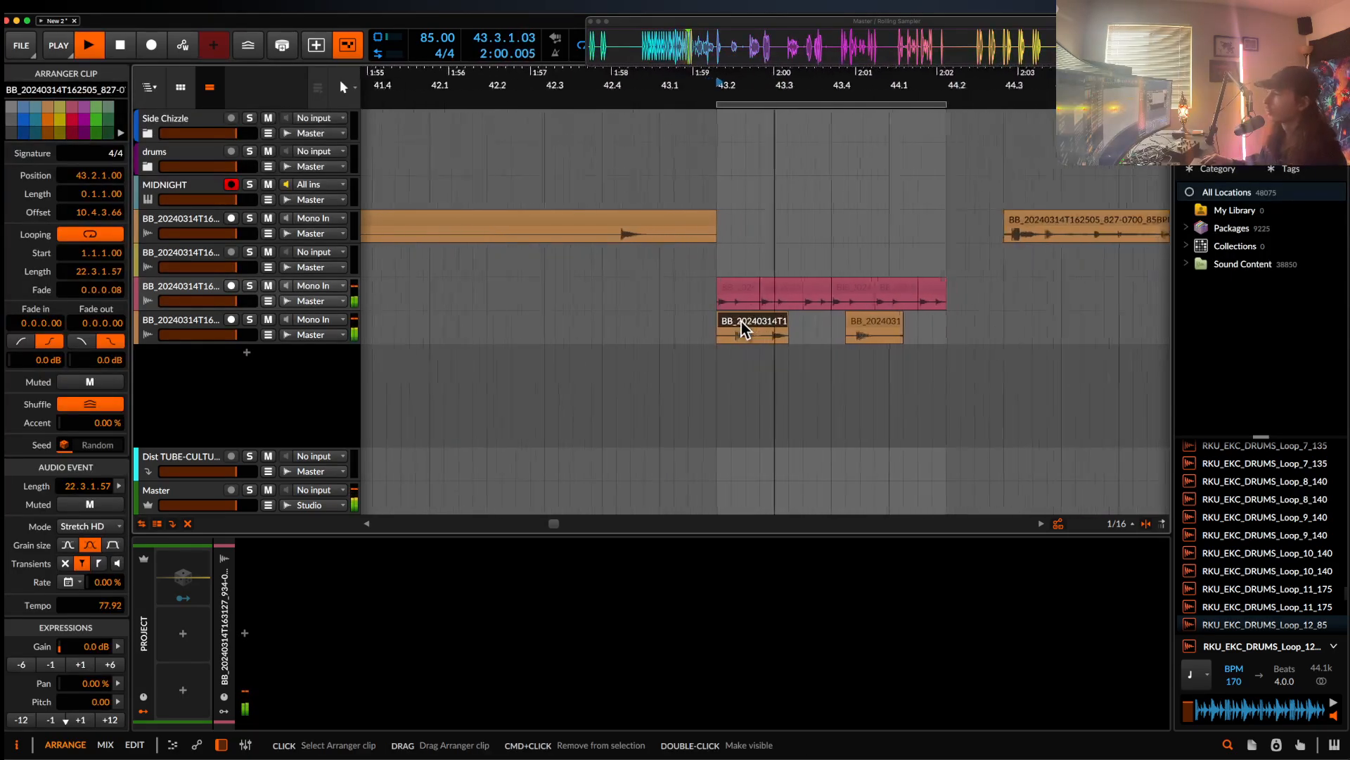
- Slide the audio inside the orange slice at 43.2.1 so its transient falls at the start, and shorten the slice to one beat
key(space)
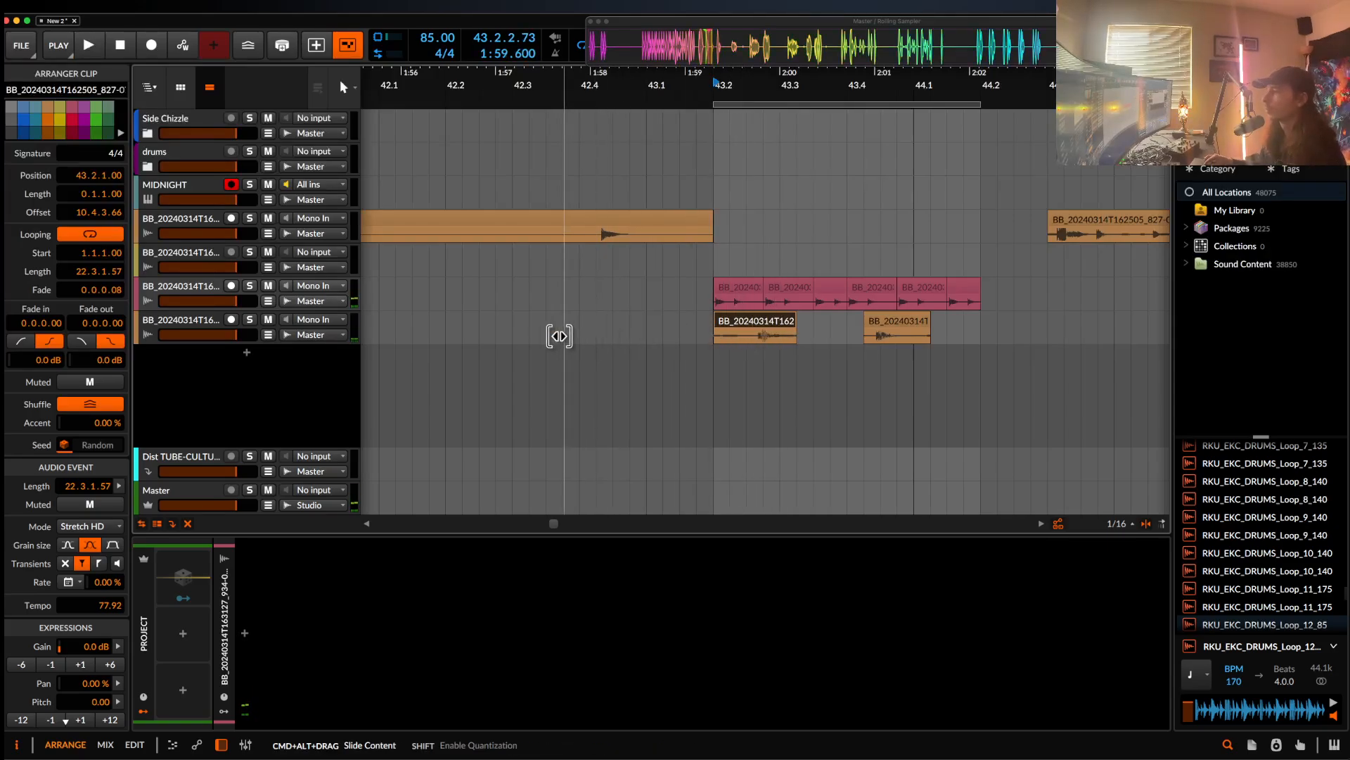
key(space)
key(space)
key(space)
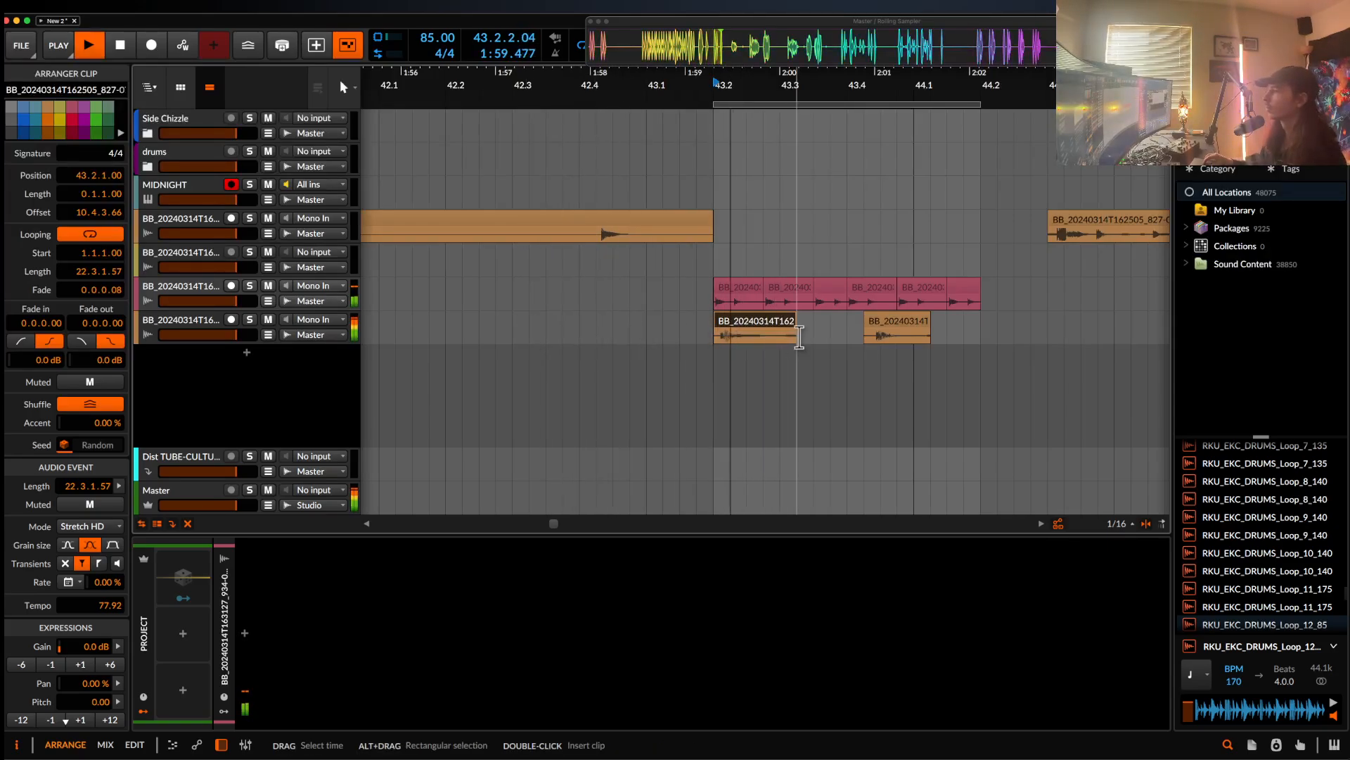
drag(793, 323, 779, 323)
key(space)
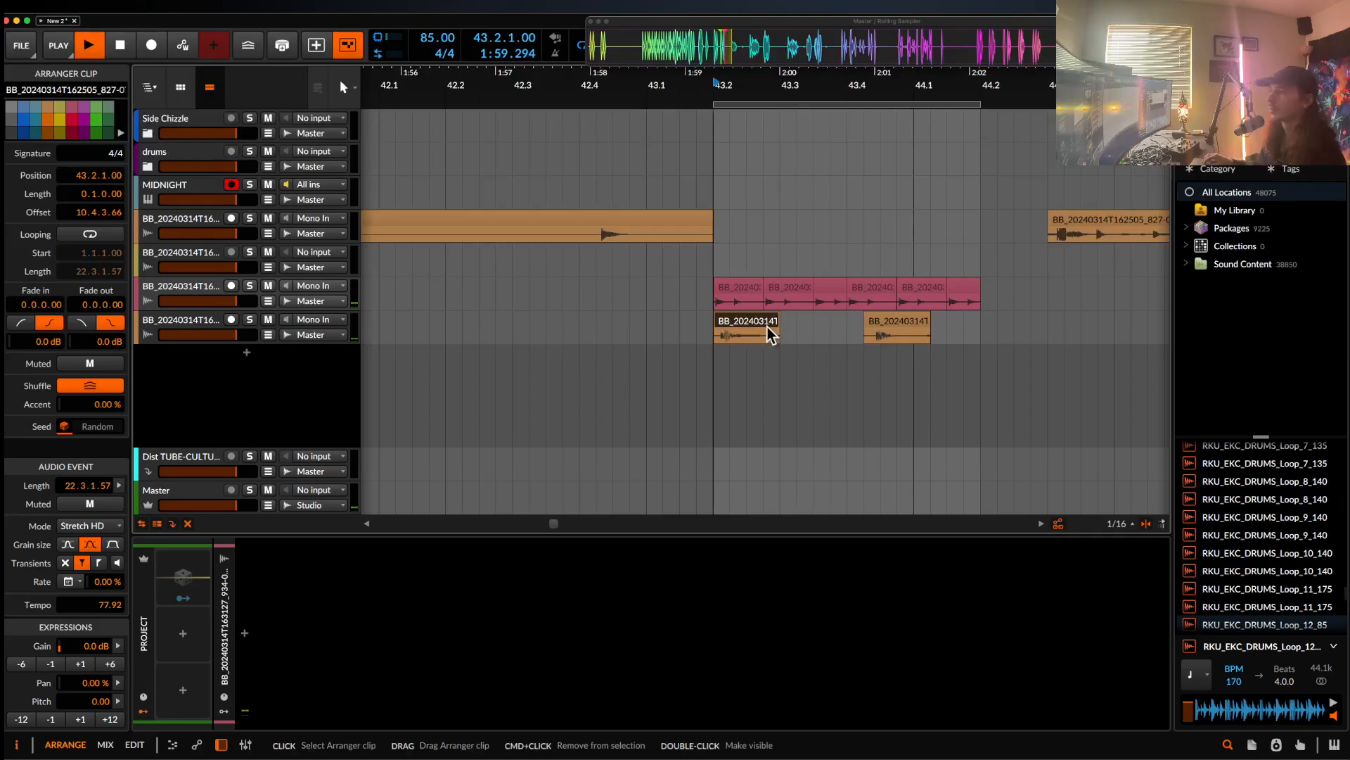
- Move the second orange slice to 43.3.2, slide its content to a fuller section of audio, and audition from 43.2.1
drag(897, 329, 831, 329)
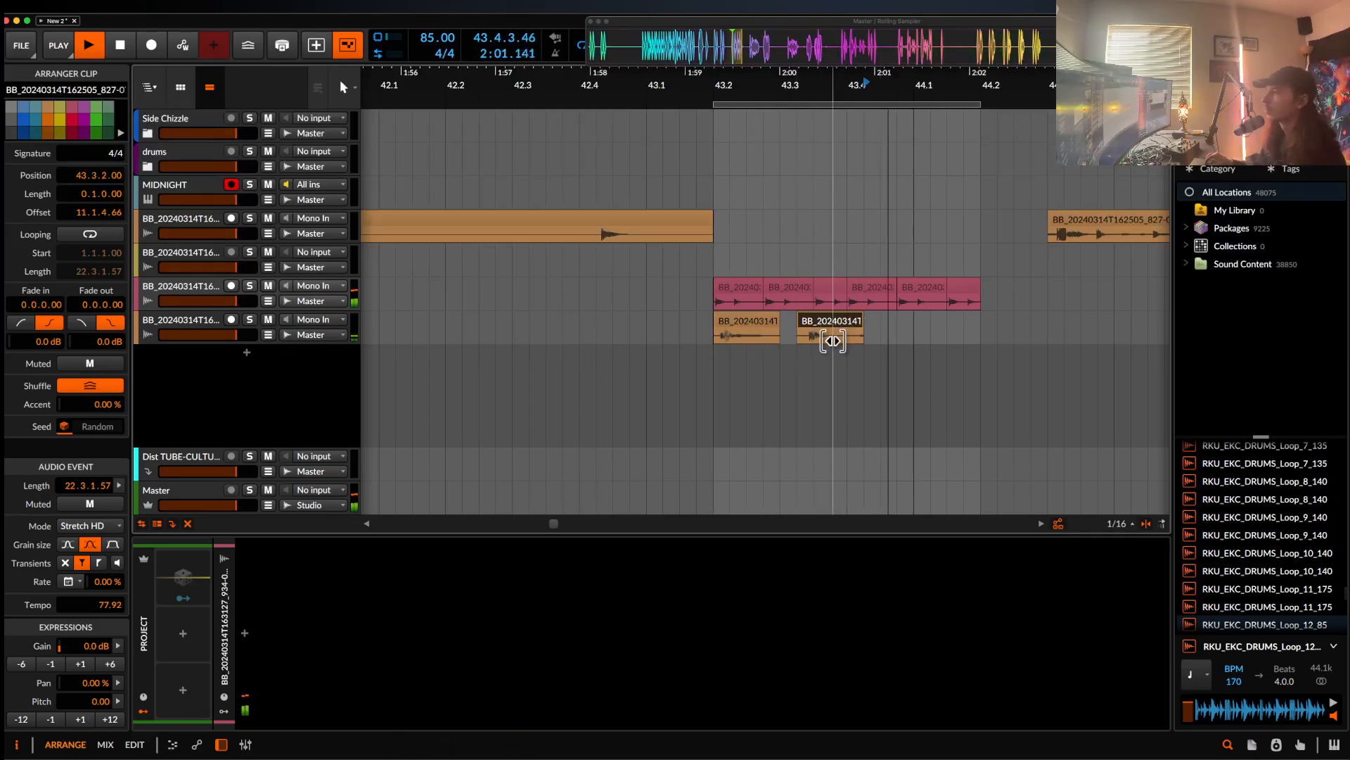
key(space)
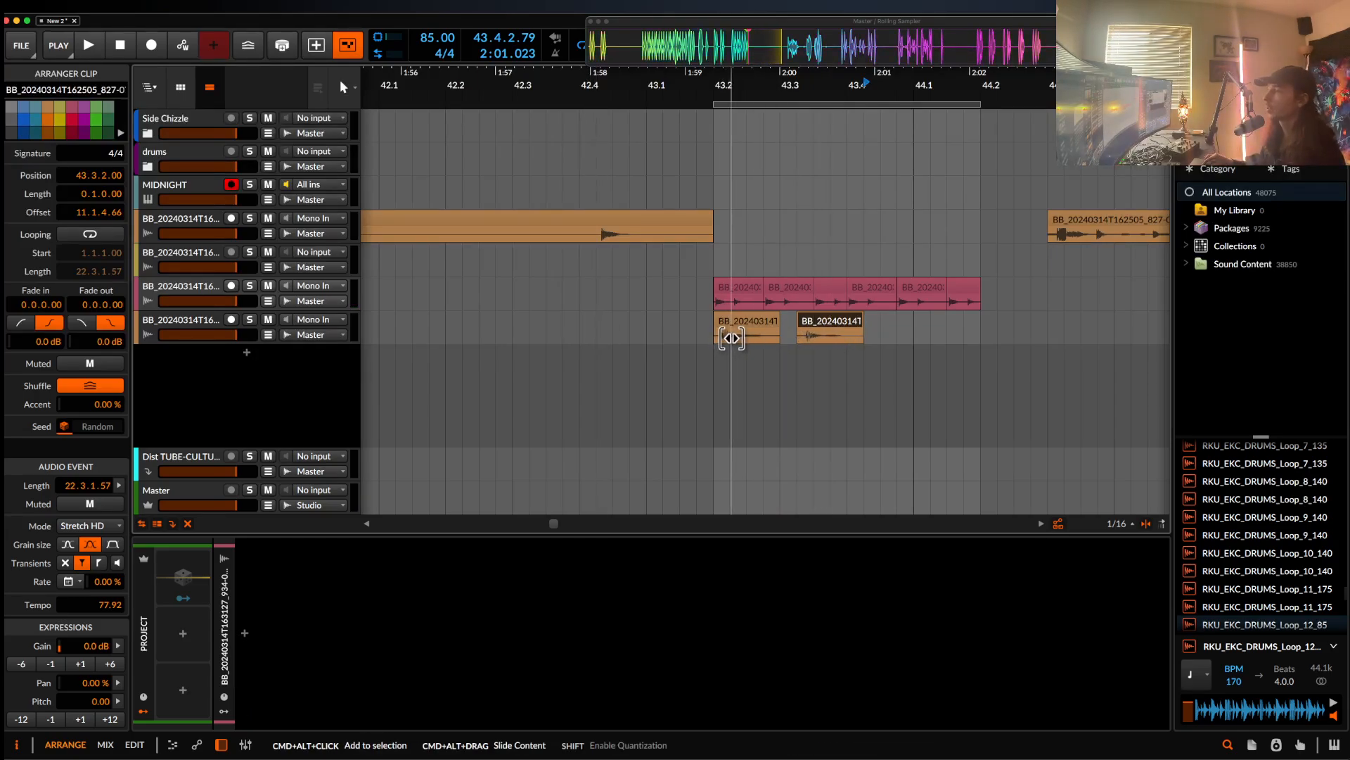
drag(723, 338, 675, 333)
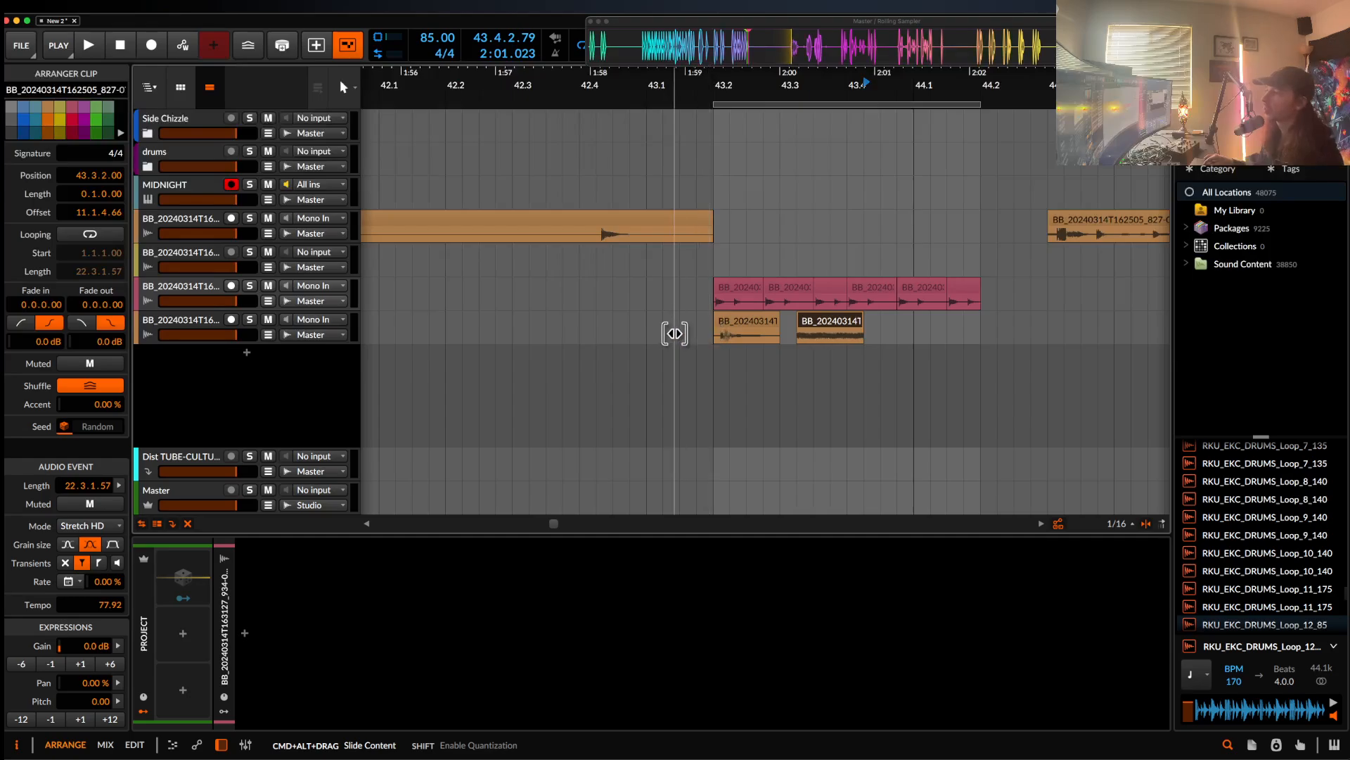
click(729, 325)
key(space)
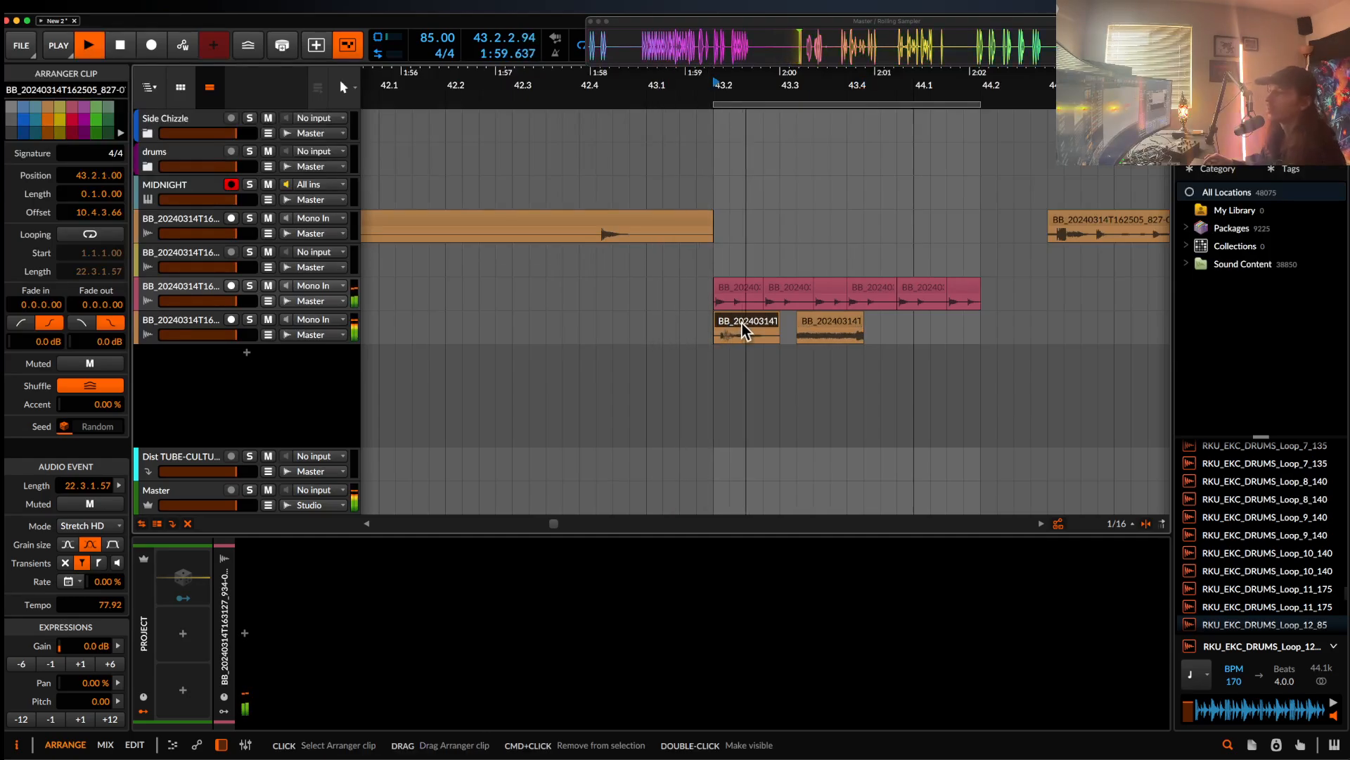
- Slide the second orange slice's content further, place the slice at 43.3.1 against the first, and audition both
drag(828, 324, 708, 338)
click(761, 322)
key(super+space)
click(804, 322)
key(space)
key(space)
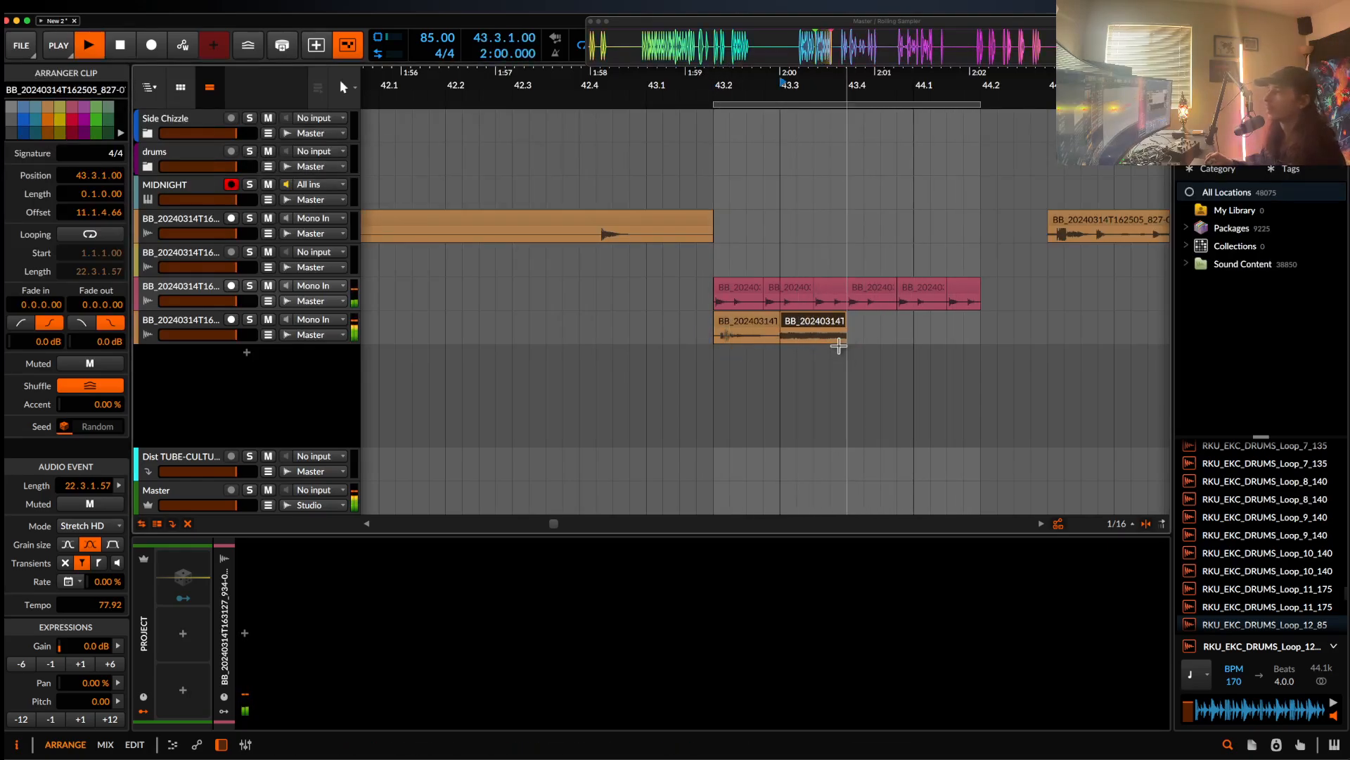
key(space)
key(space)
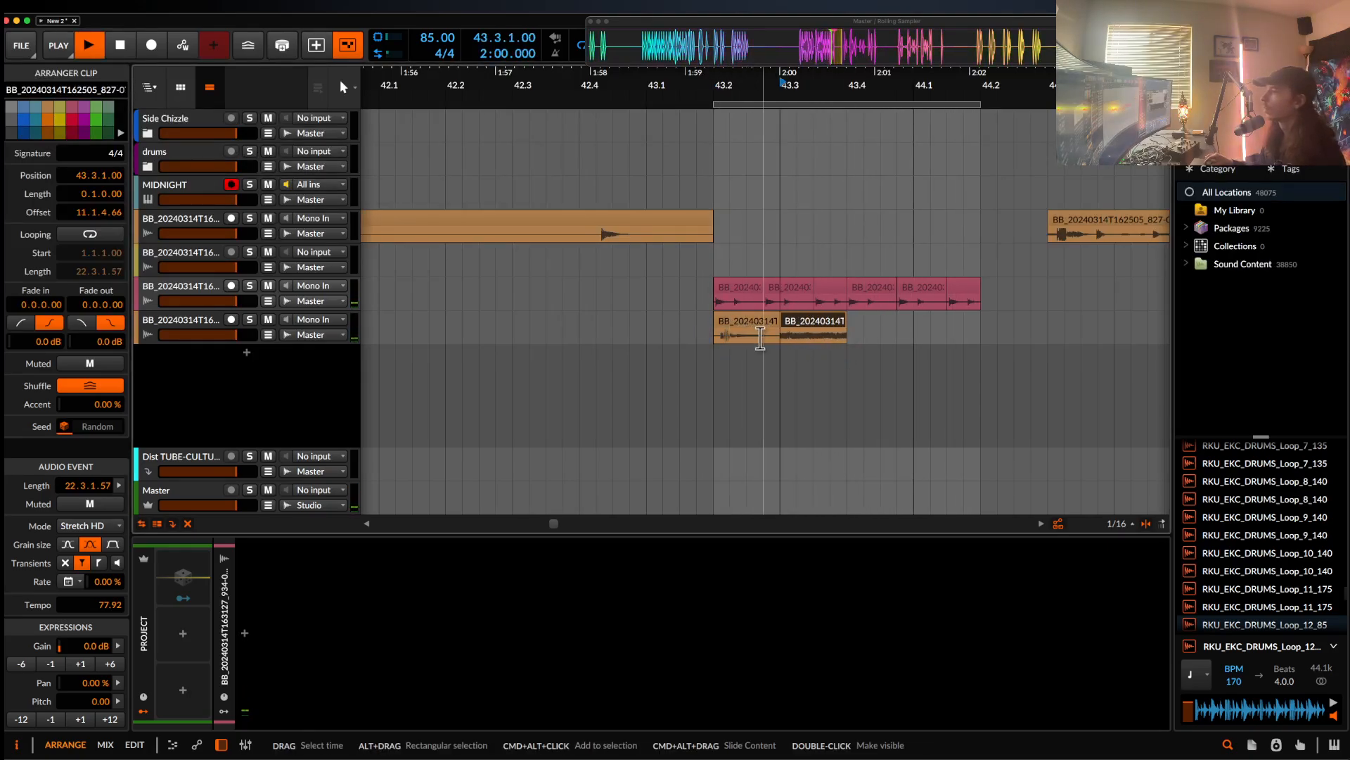
key(space)
- Slide the content of the orange slice at 43.3.1 to a more sustained section, auditioning the pair from 43.2.1 between adjustments
click(773, 336)
key(space)
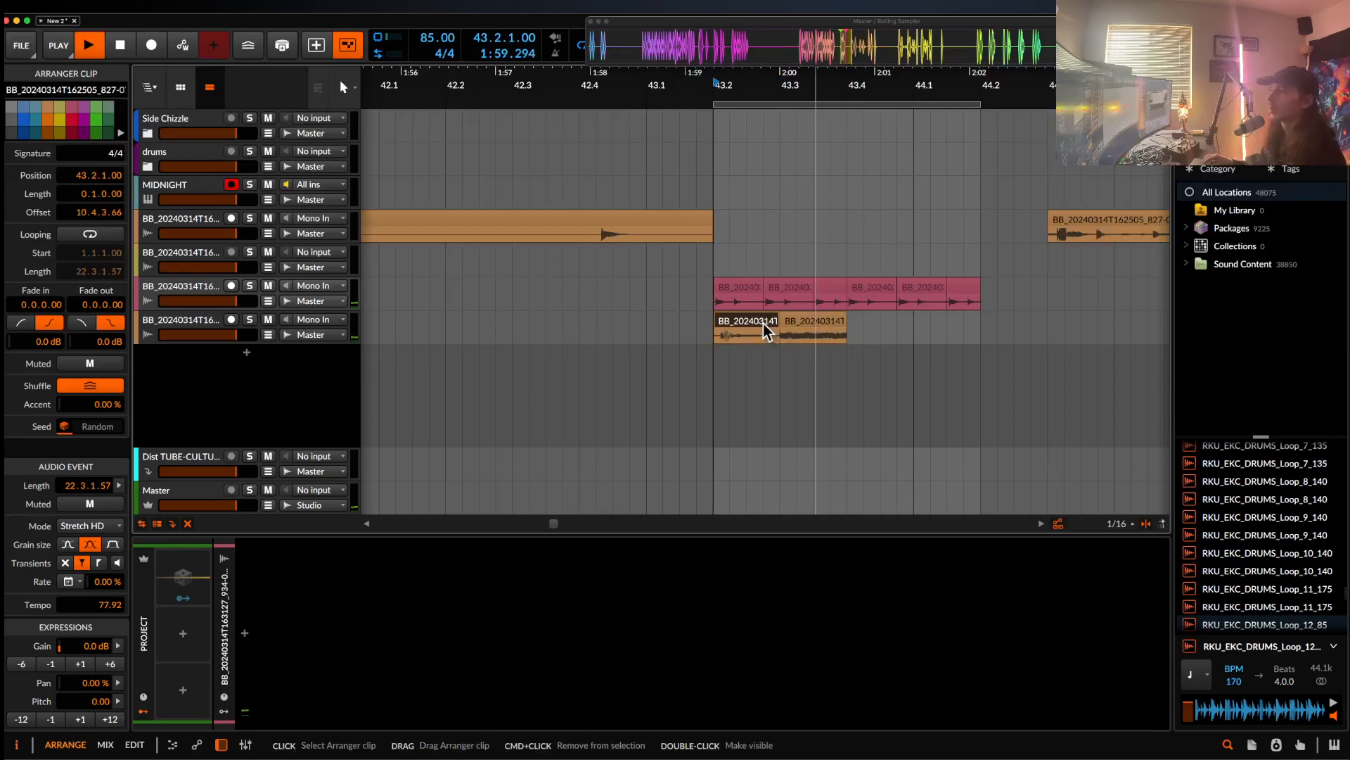
drag(819, 338, 669, 339)
key(space)
key(space)
drag(819, 340, 645, 340)
key(space)
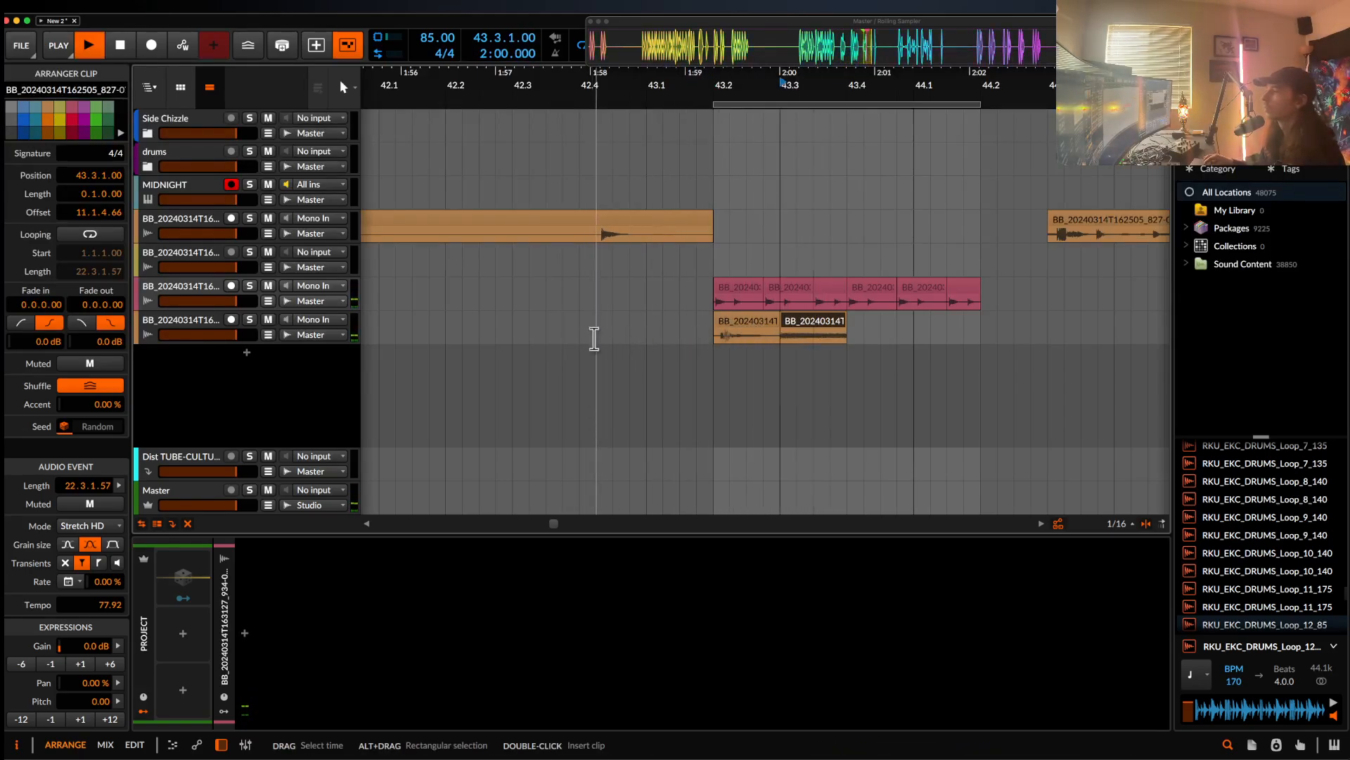
key(space)
click(758, 318)
key(space)
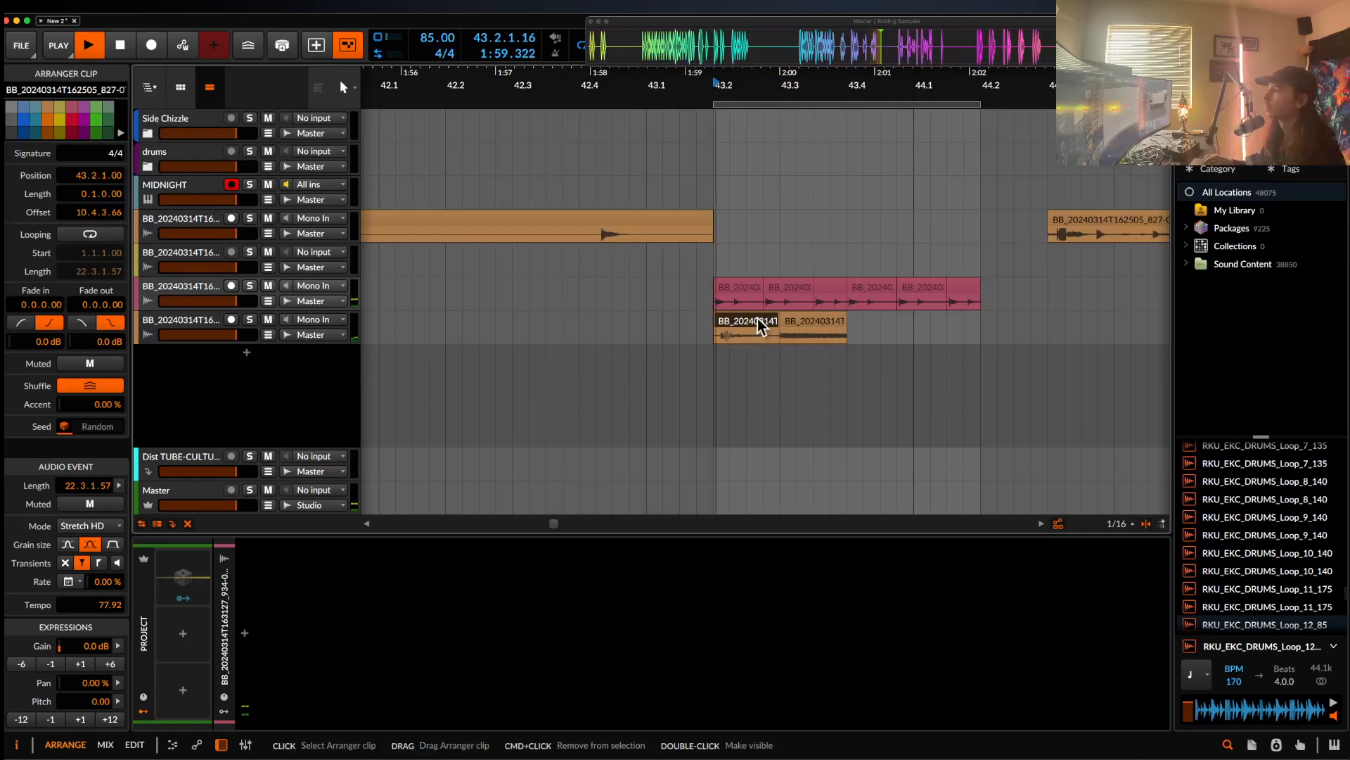
key(space)
- Shorten the orange slice at 43.3.1 to 0.0.3, duplicate it to 43.3.4 and 43.4.3, and trim the last copy to 44.1.1
click(823, 321)
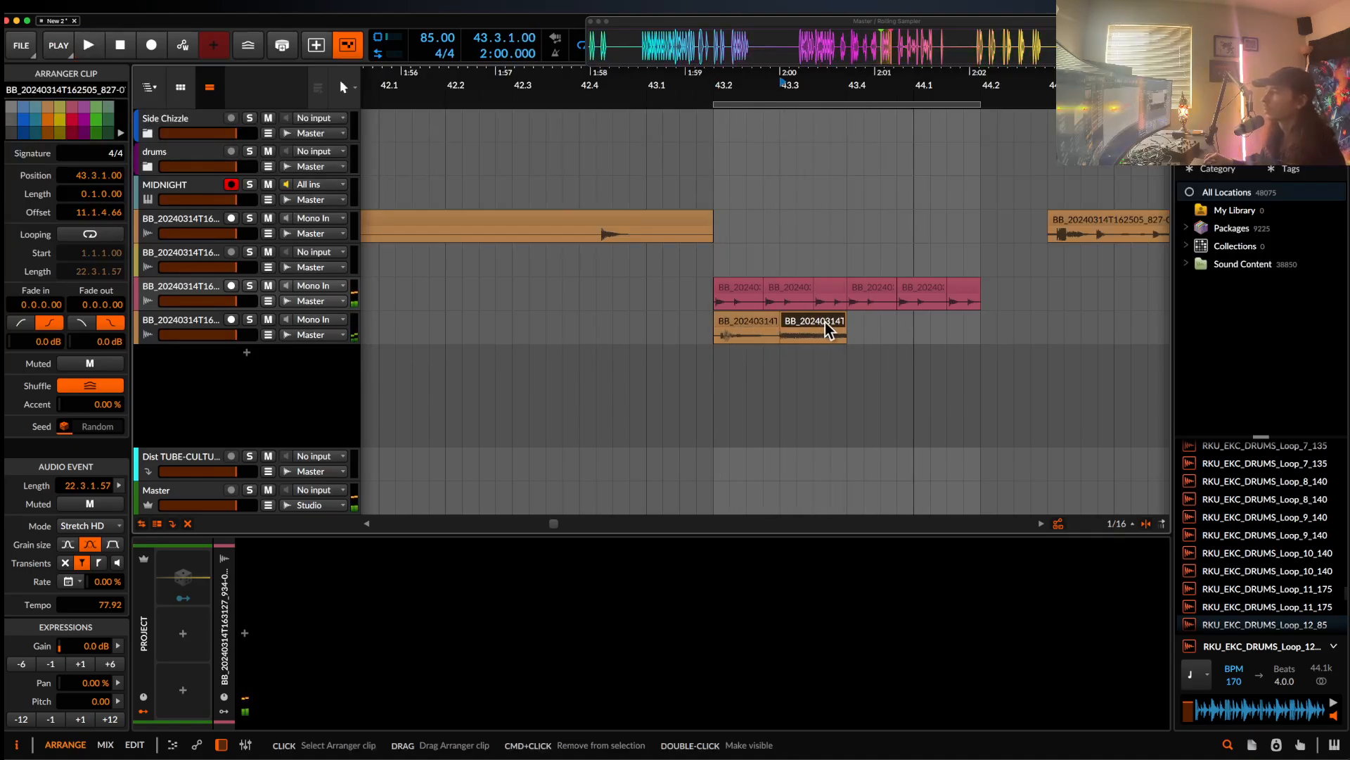
key(super+d)
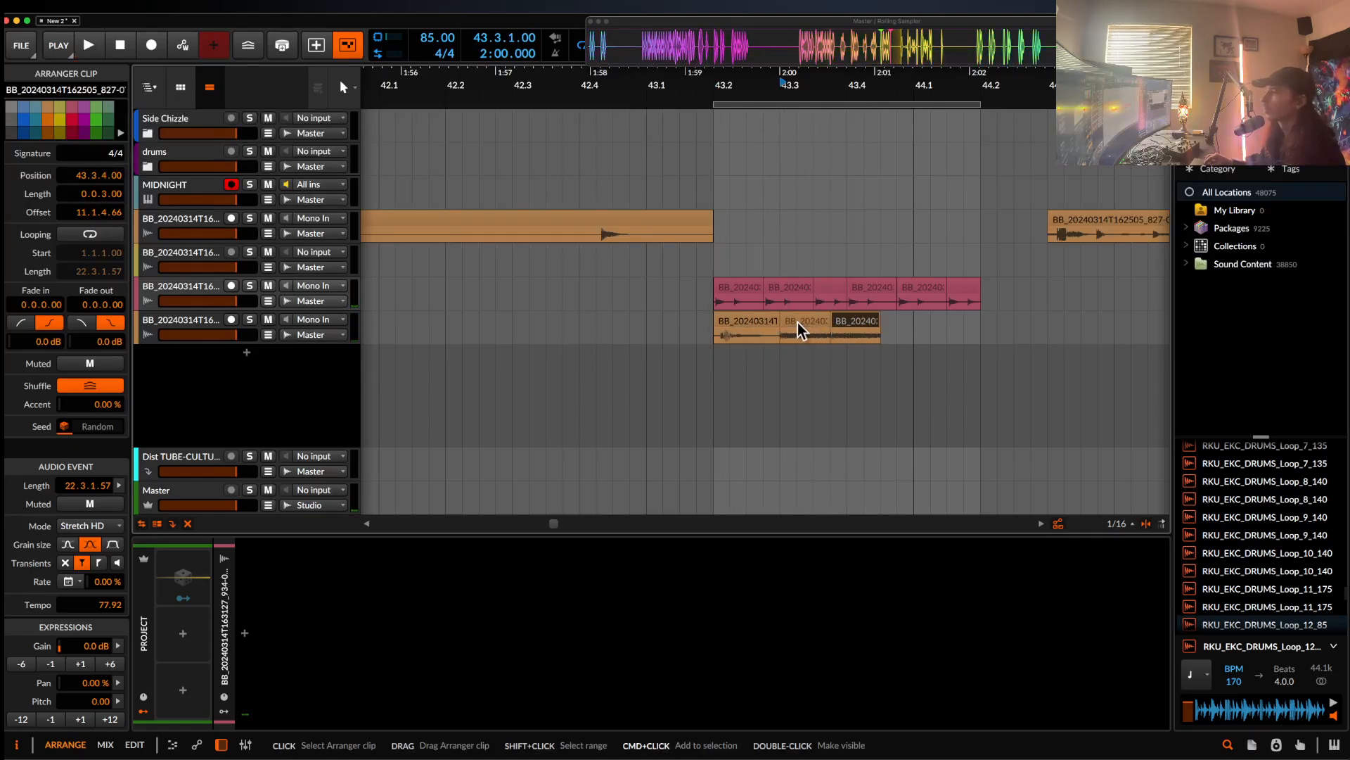
click(757, 329)
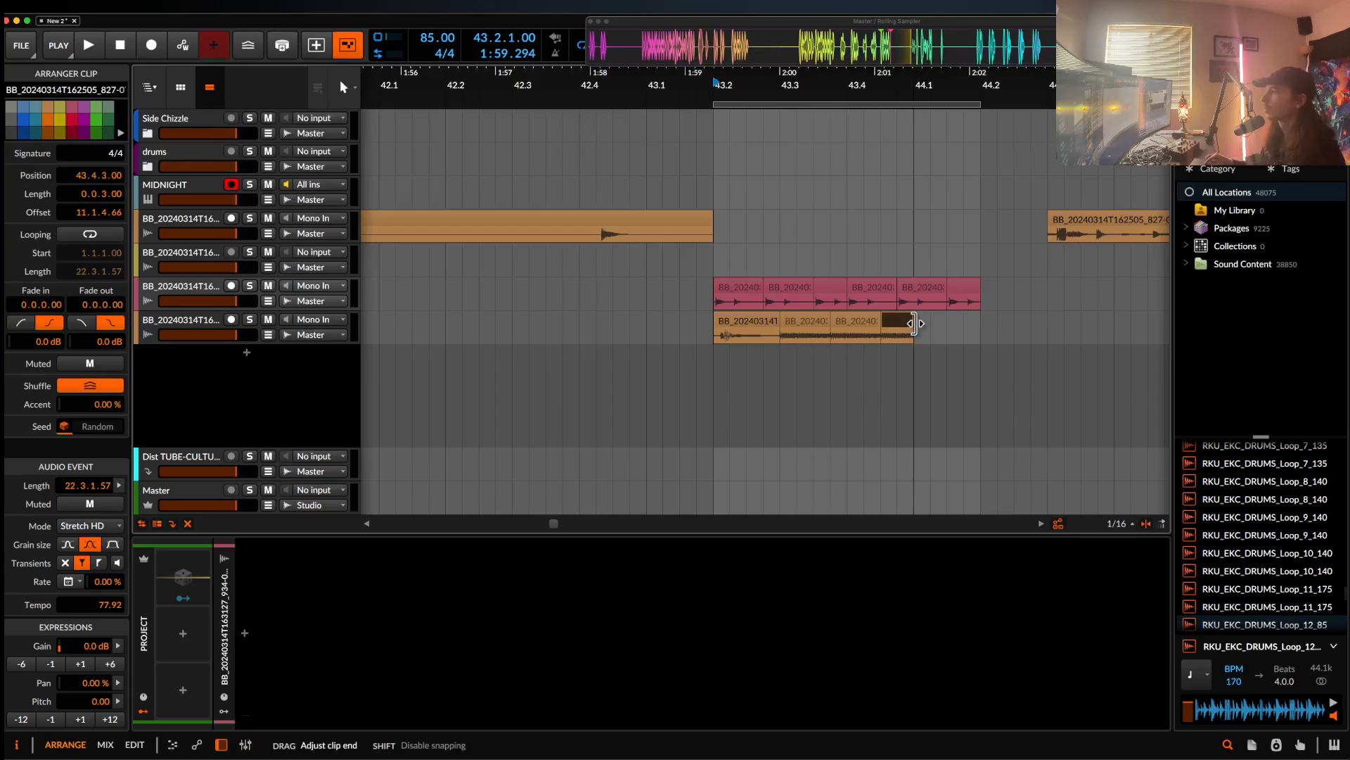
- Audition the orange slices from 43.2.1, and raise the pitch of the three slices starting at 43.3.1 to 12.00
click(741, 323)
key(space)
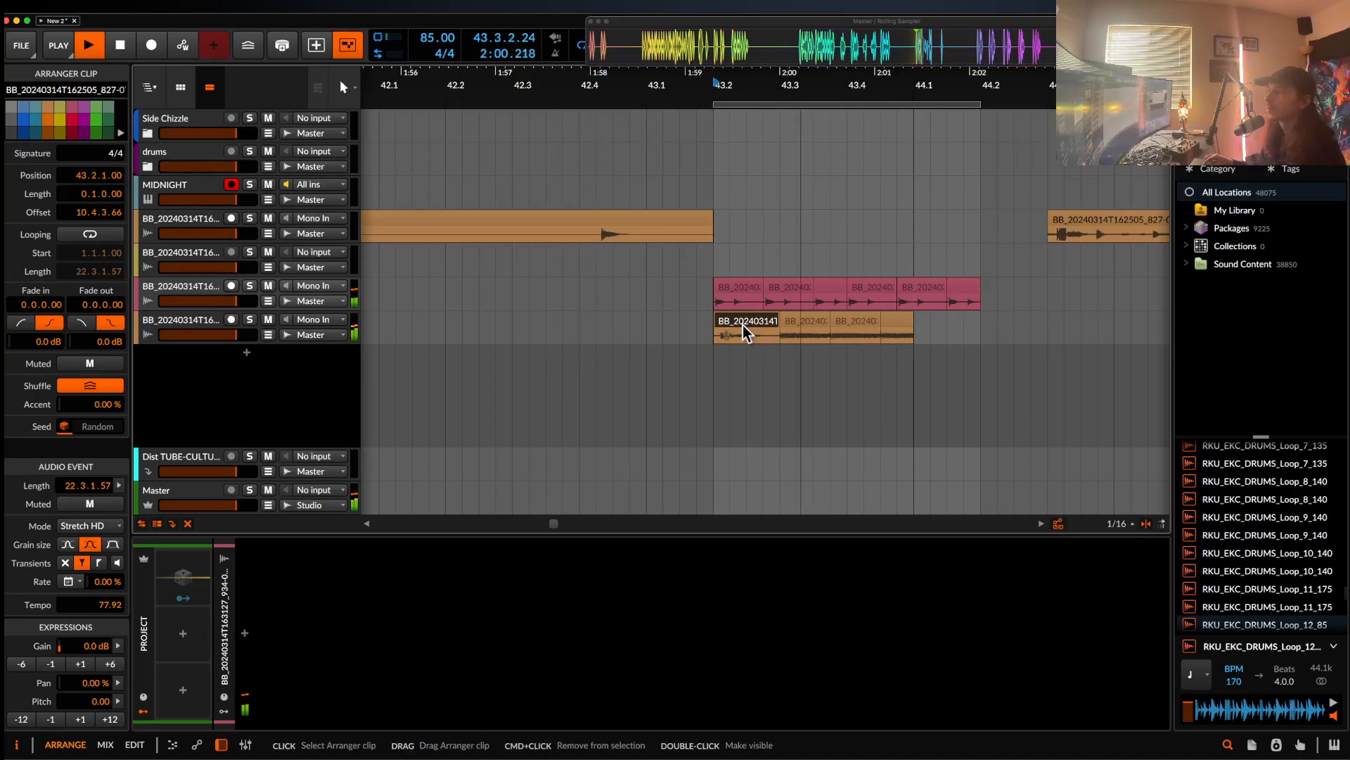
click(808, 325)
key(space)
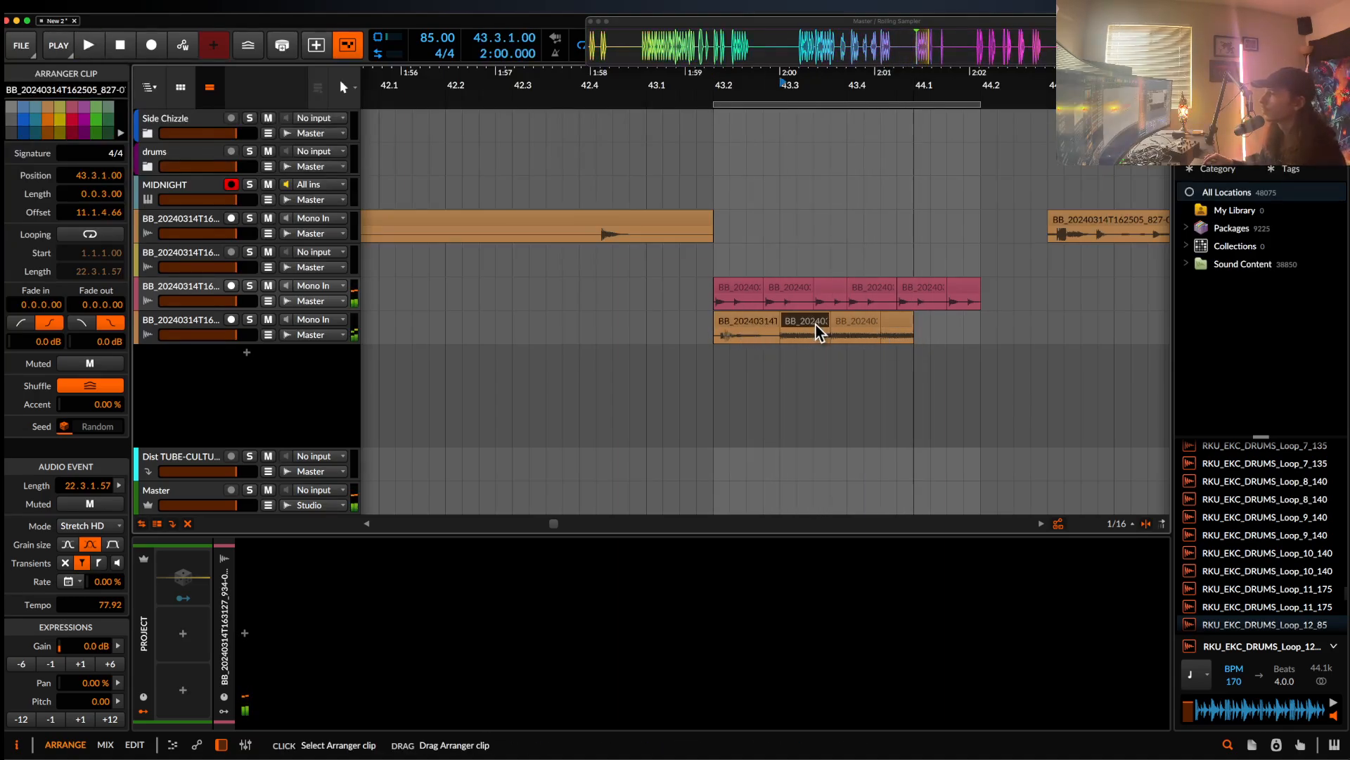
shift+click(888, 323)
click(110, 719)
key(space)
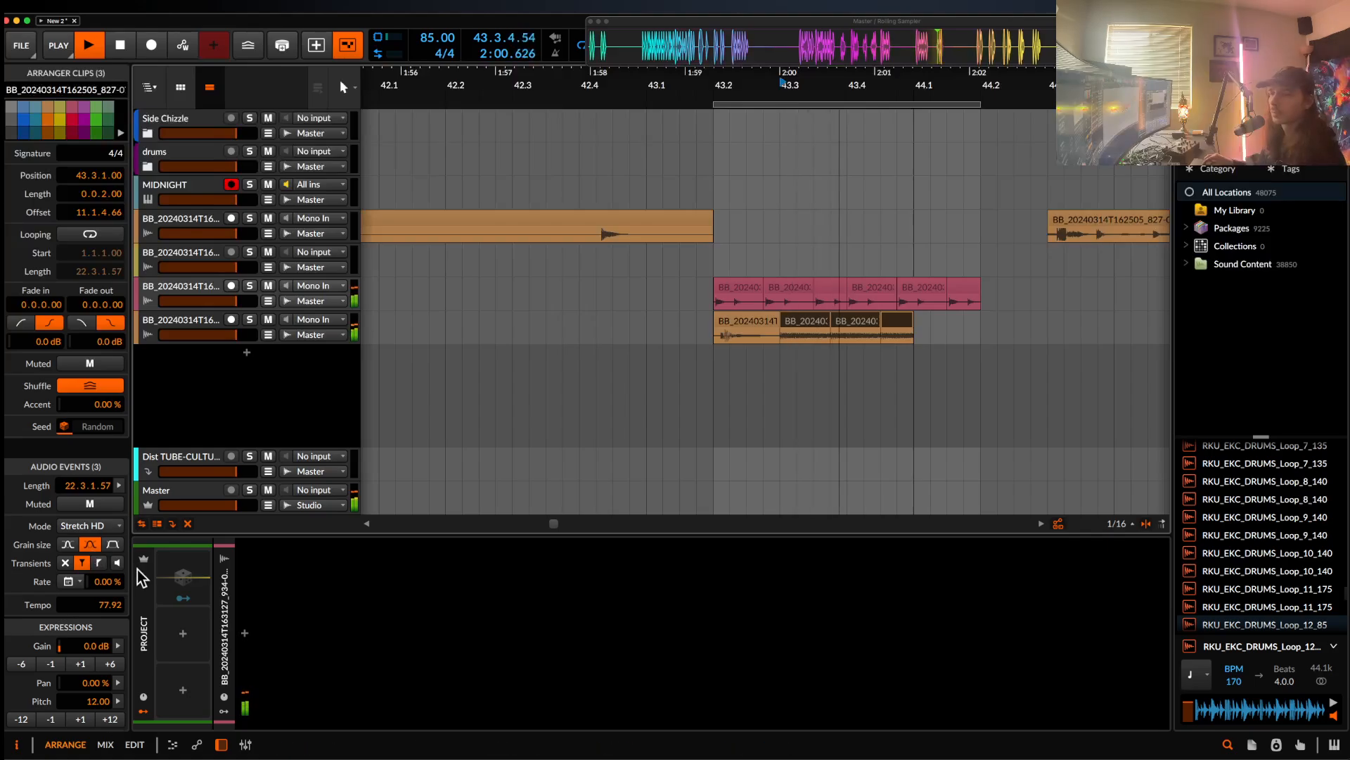
- Set the three slices to Slice mode with tail None and pitch 24.00, and move them onto a new track below
click(91, 525)
click(109, 339)
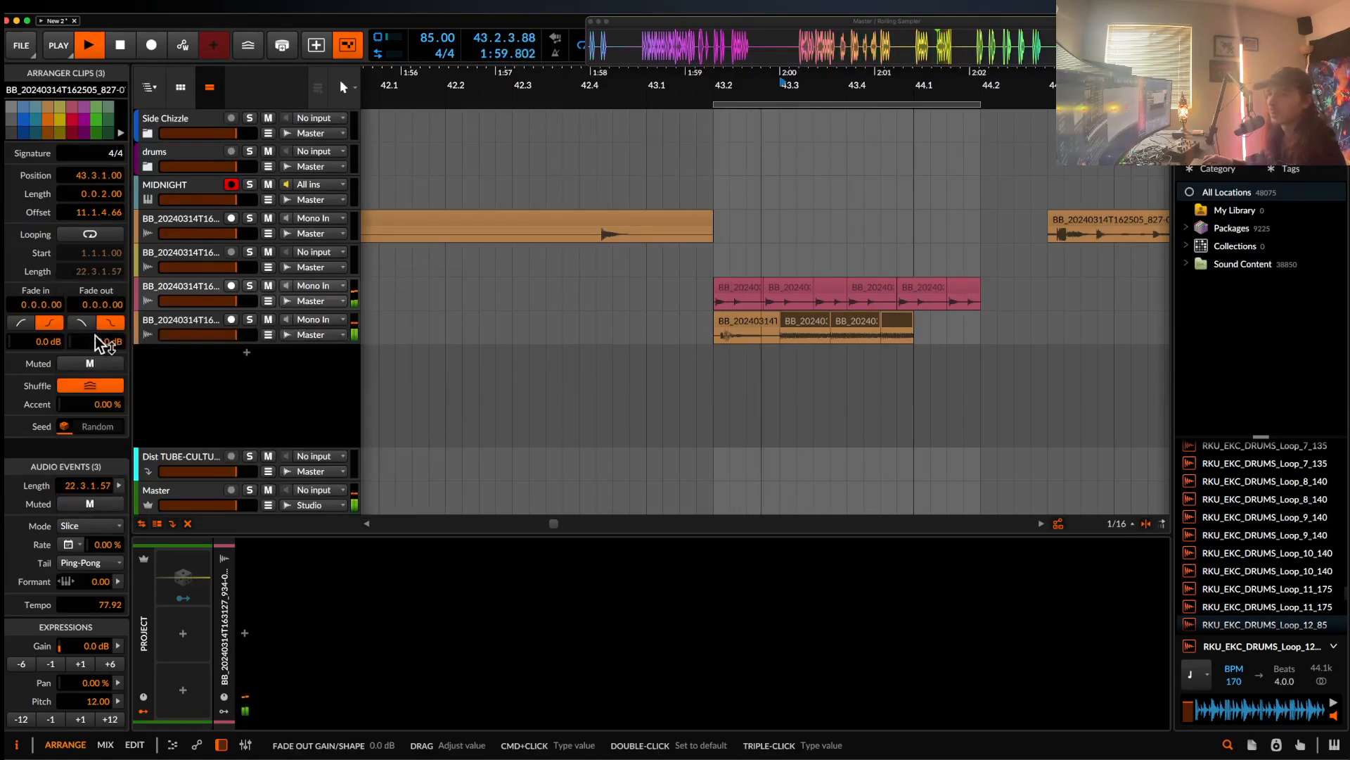
click(88, 562)
click(80, 588)
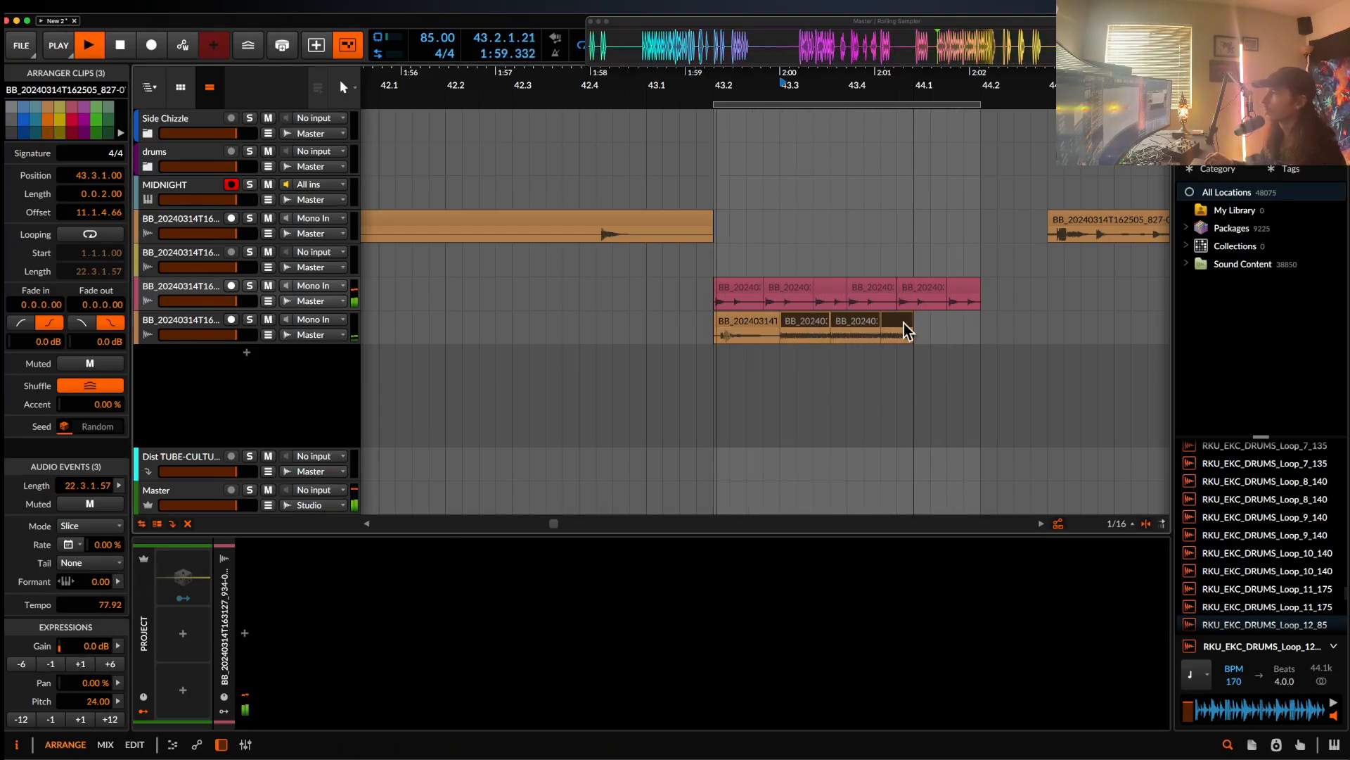
drag(811, 338, 810, 361)
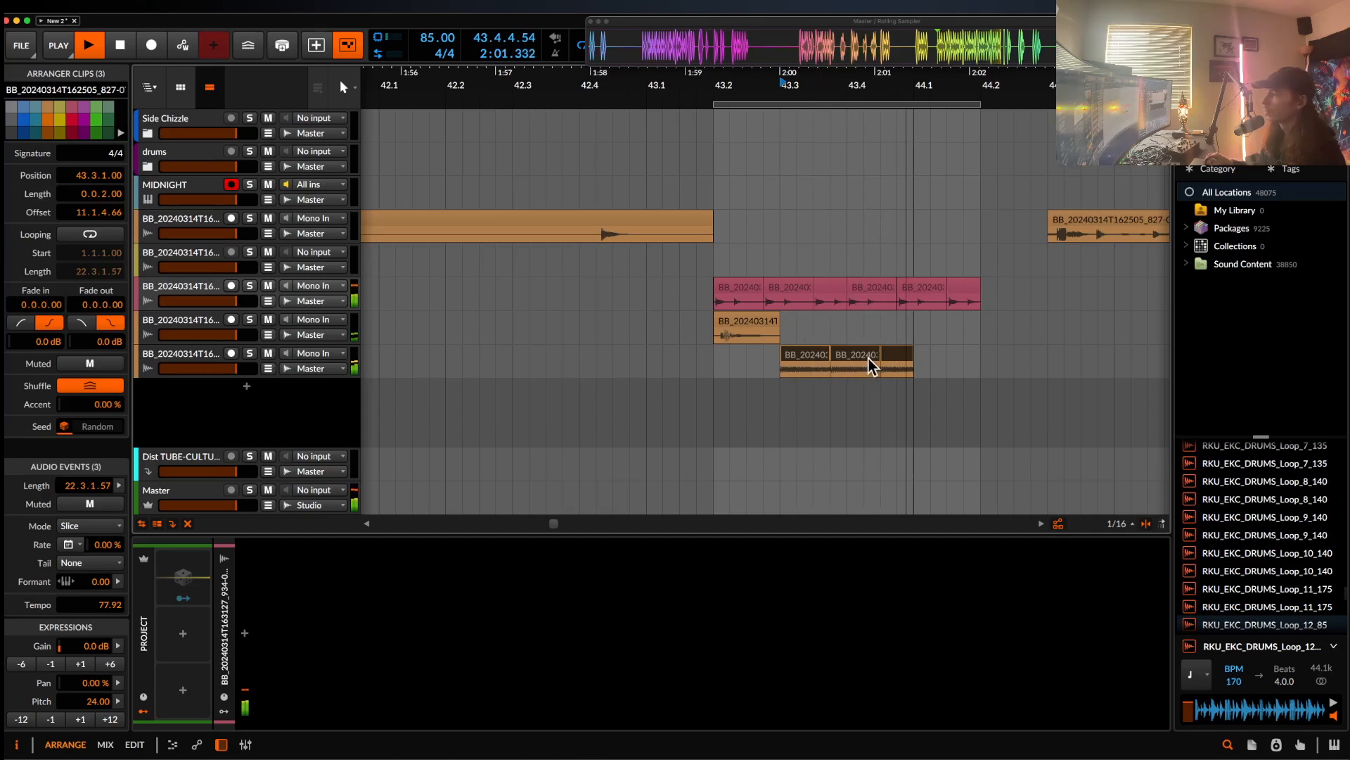
- Rework the slice at 43.3.4 into a 0.0.2 slice followed by a 0.0.1 copy at 43.4.2, undoing the extra duplicates
click(893, 357)
scroll(893, 358, up, 3)
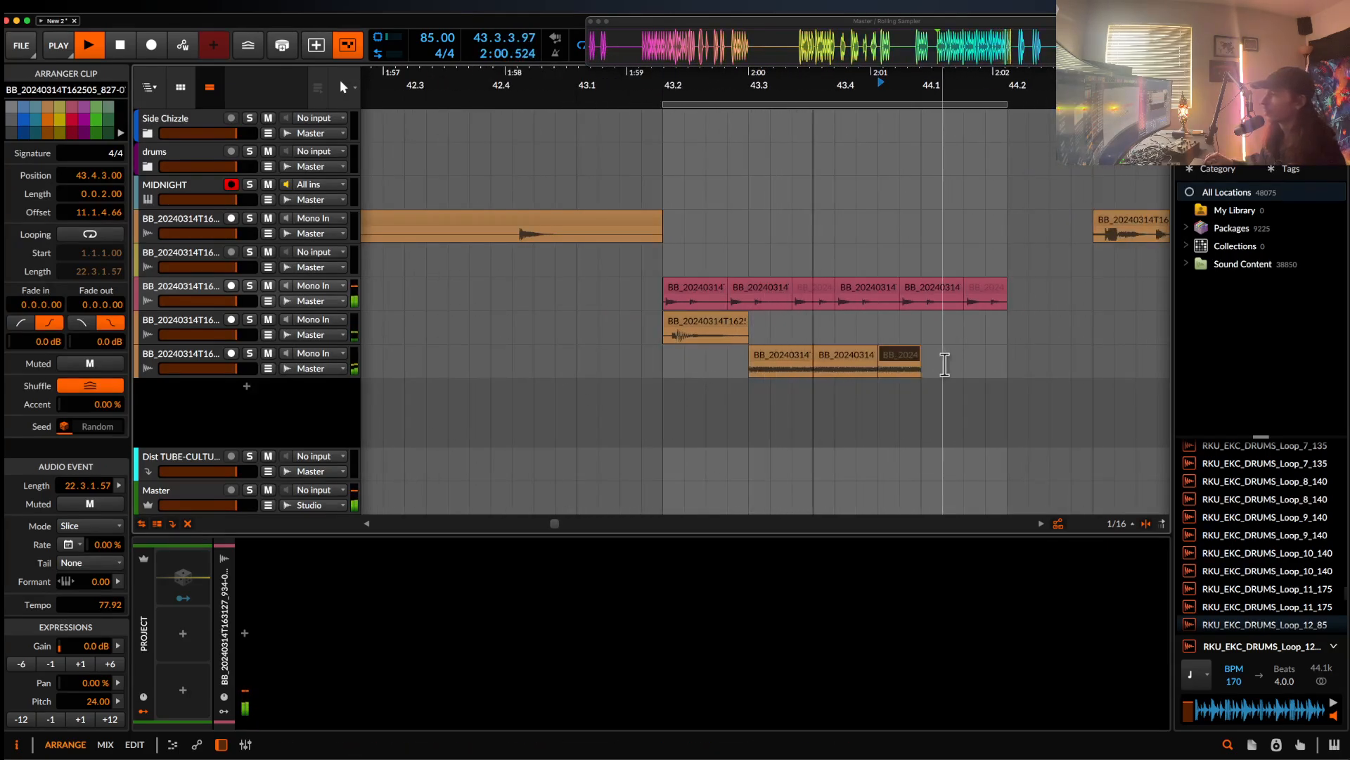
key(space)
drag(854, 358, 874, 357)
key(super+d)
key(super+z)
key(super+z)
key(super+z)
key(super+z)
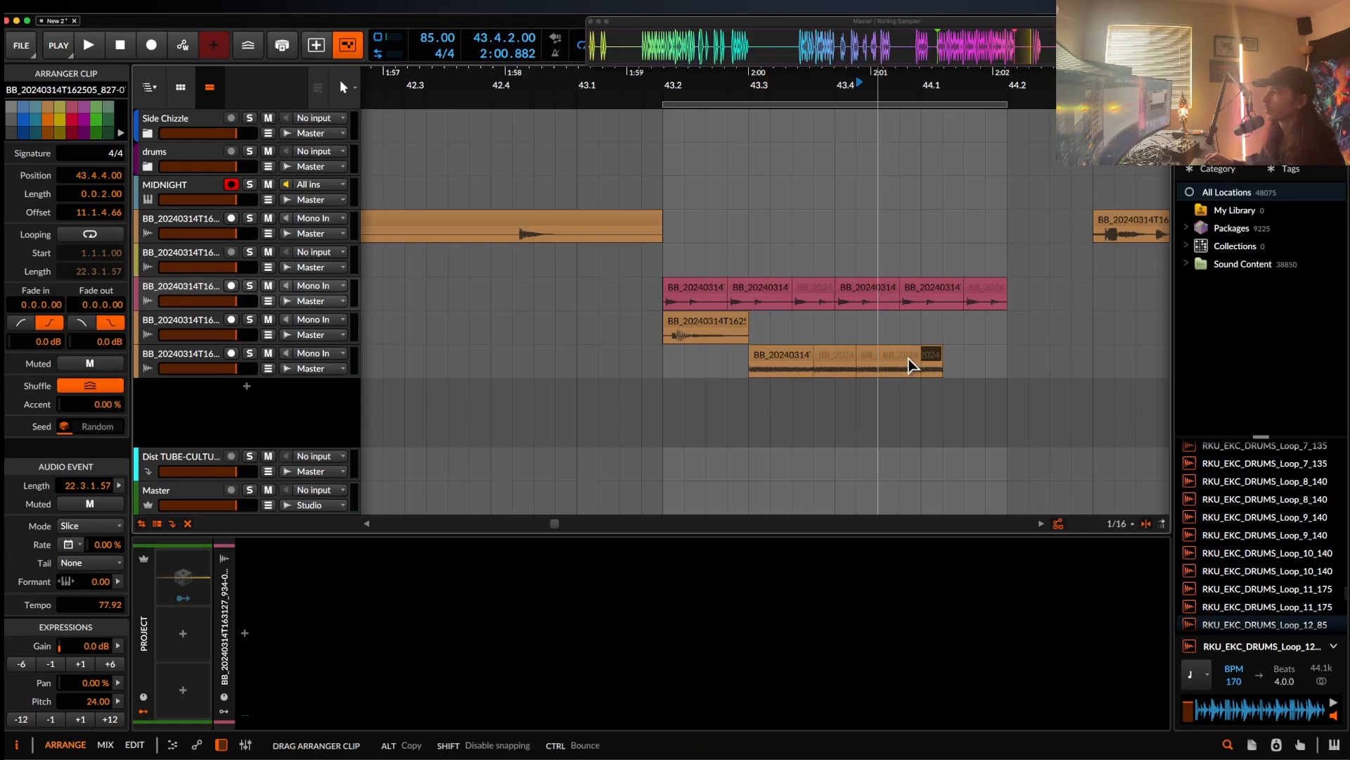
- Add fade-outs of about 0.0.1.95 to all four slices on the new track, auditioning them from 43.3.1
click(791, 356)
key(space)
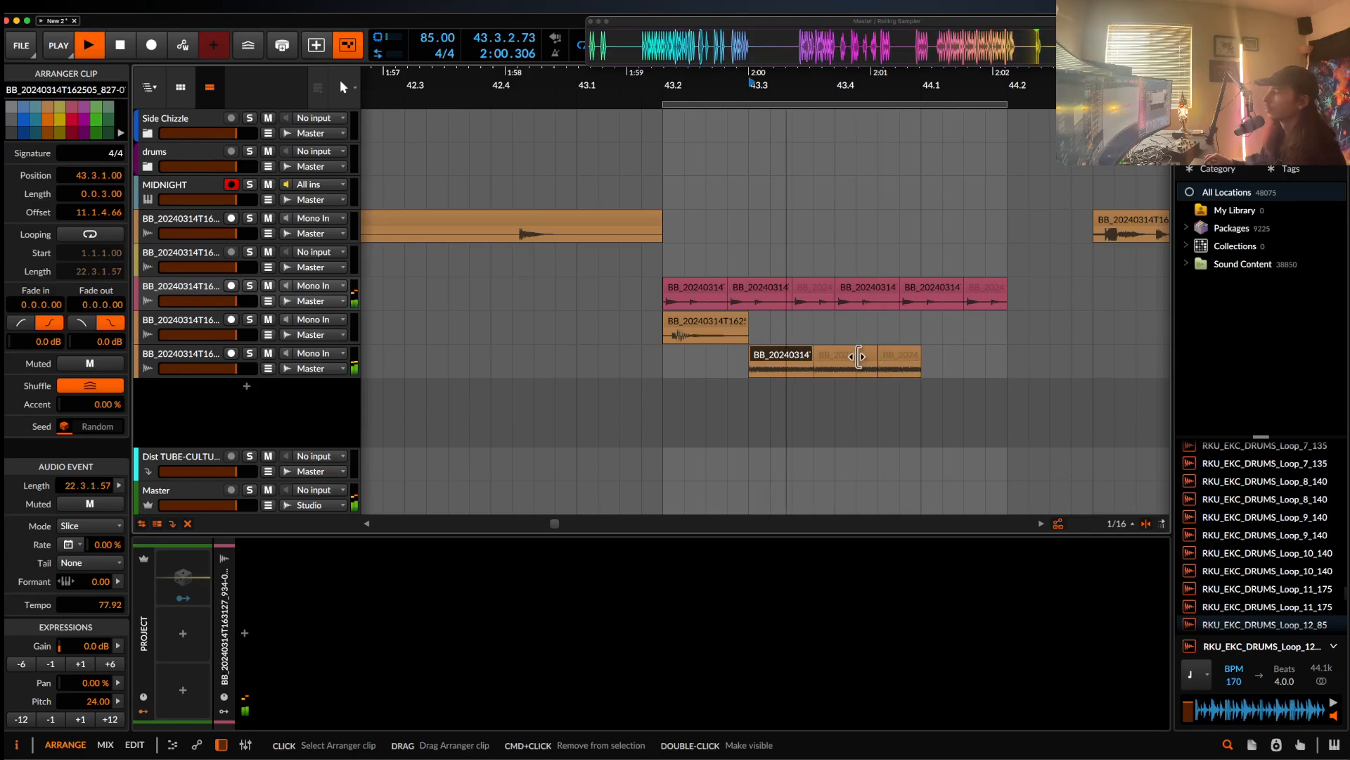
shift+click(905, 357)
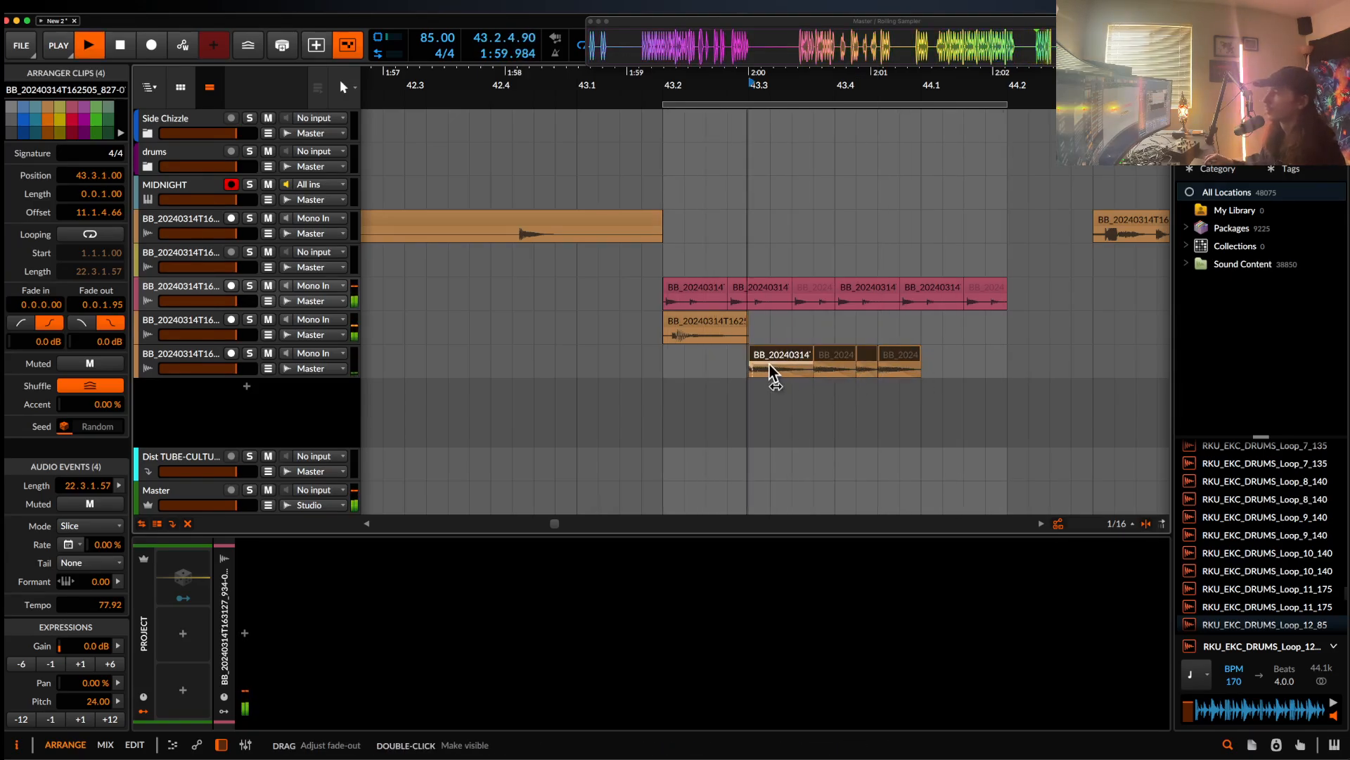
key(space)
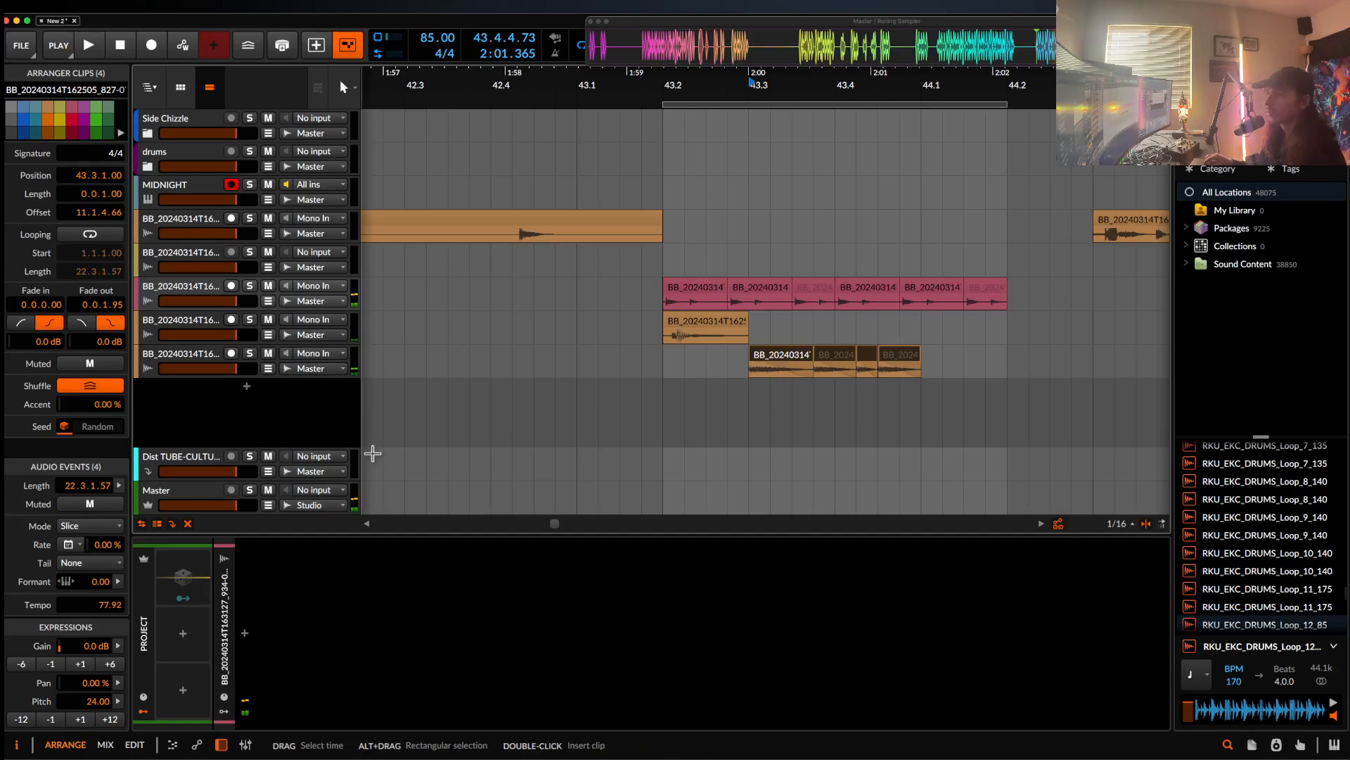
- Insert a Time Shift device on the pink clip track and set its shift to 33.9 ms during playback
key(space)
click(246, 635)
text(t)
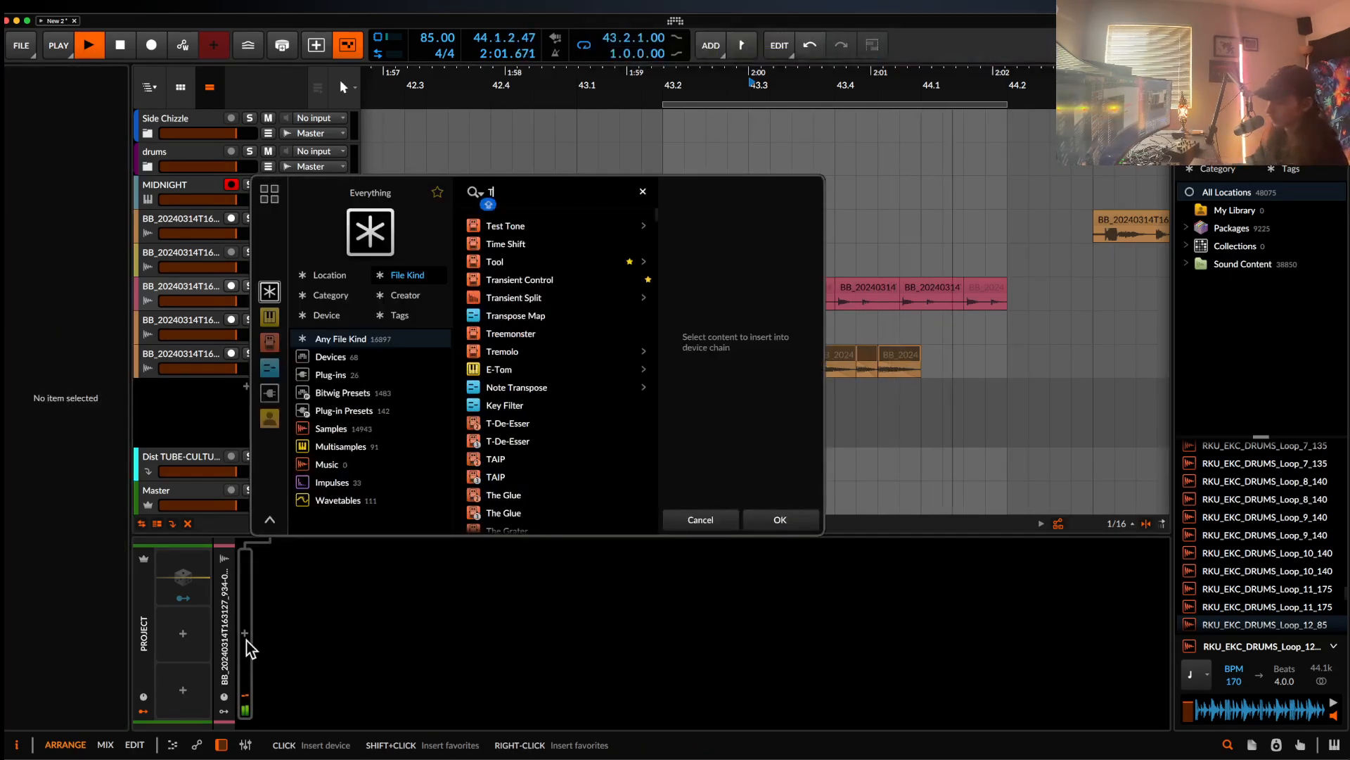
text(ime)
click(511, 230)
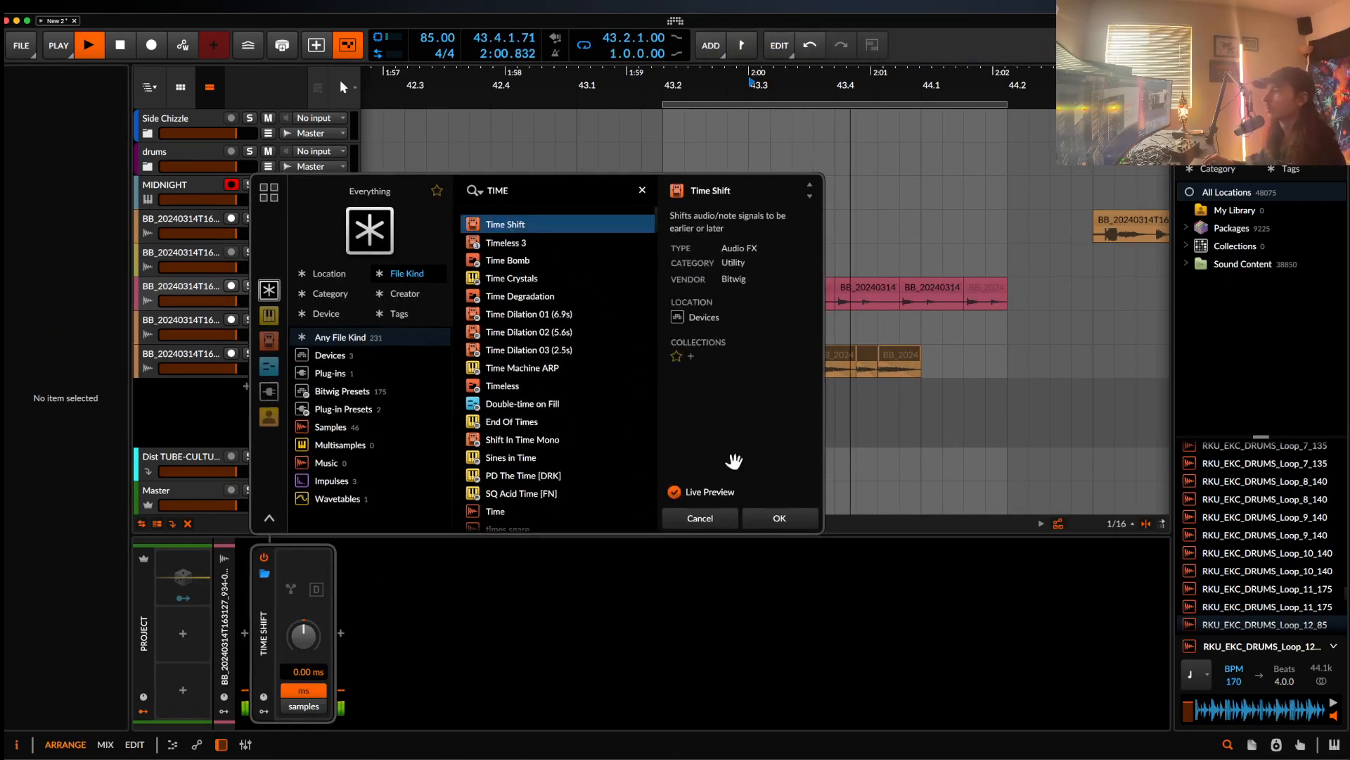
click(774, 521)
drag(303, 635, 312, 643)
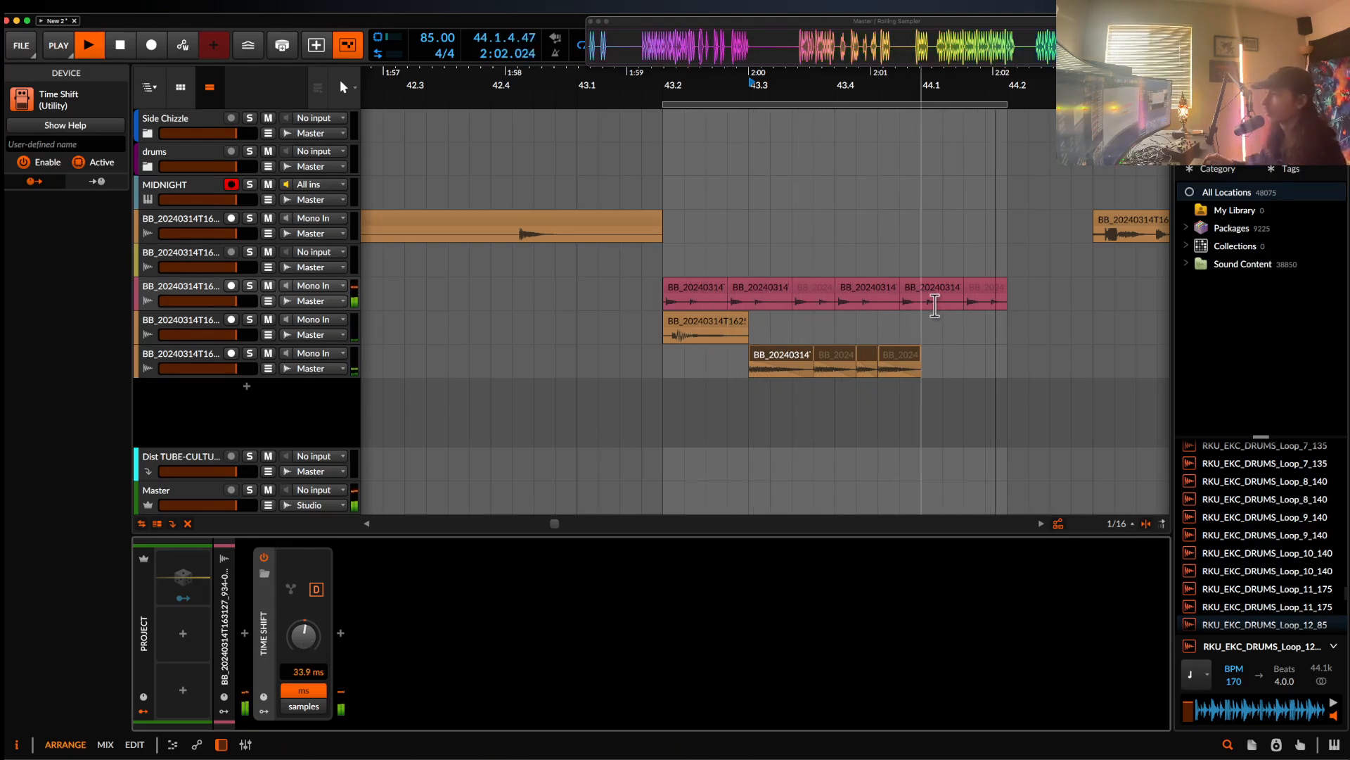
- Remove the pink audio from 44.1.1 to 44.1.3, move the 0.0.1 piece at 43.4.4 to 44.1.1, and audition from 43.4.1
scroll(942, 301, up, 6)
click(824, 302)
drag(823, 303, 1005, 304)
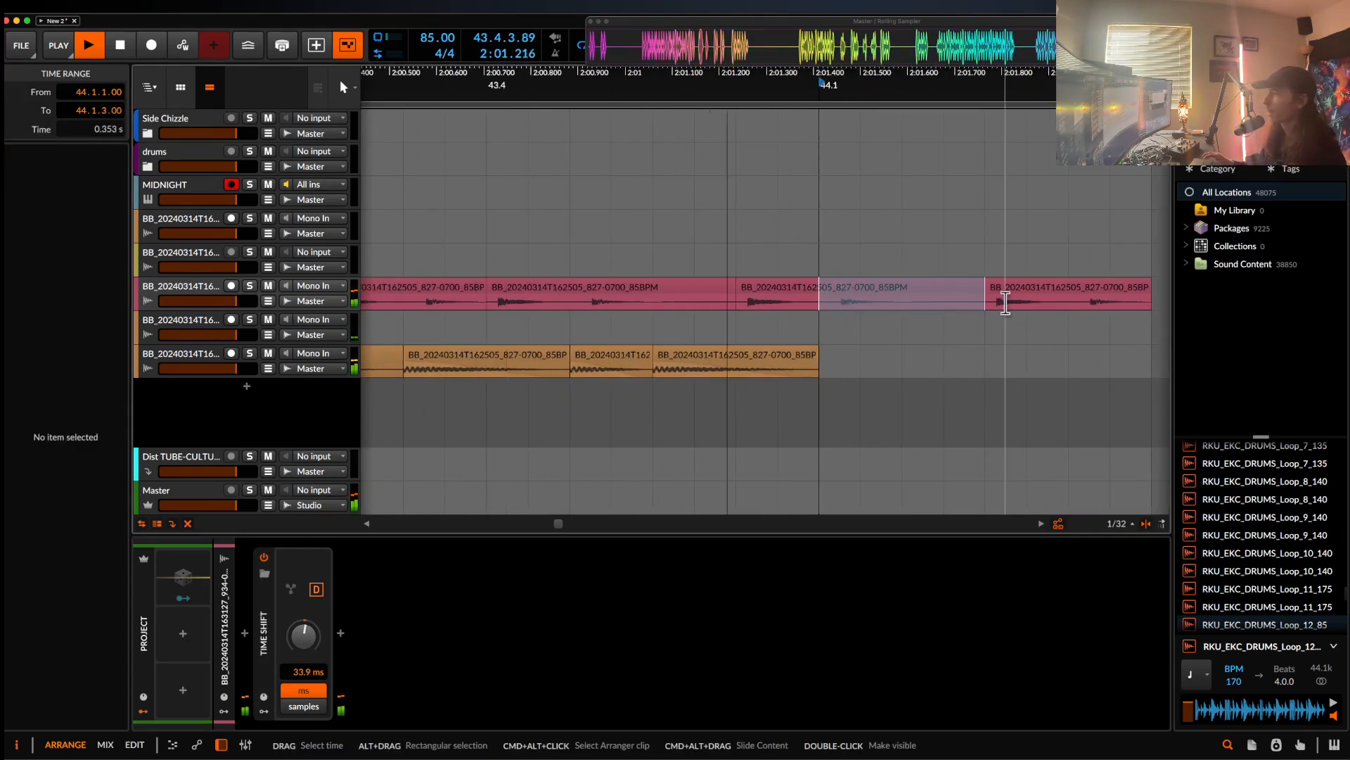
click(752, 290)
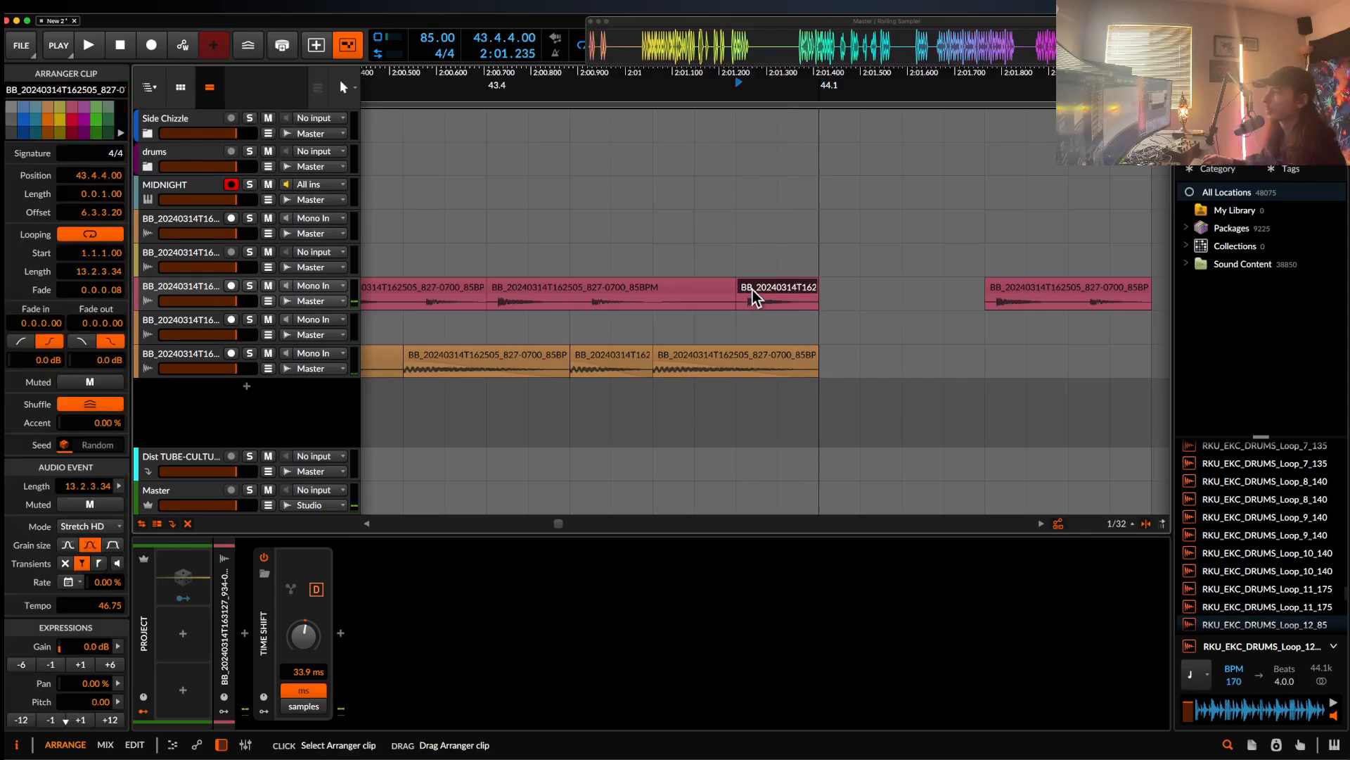
drag(753, 289, 828, 287)
click(669, 293)
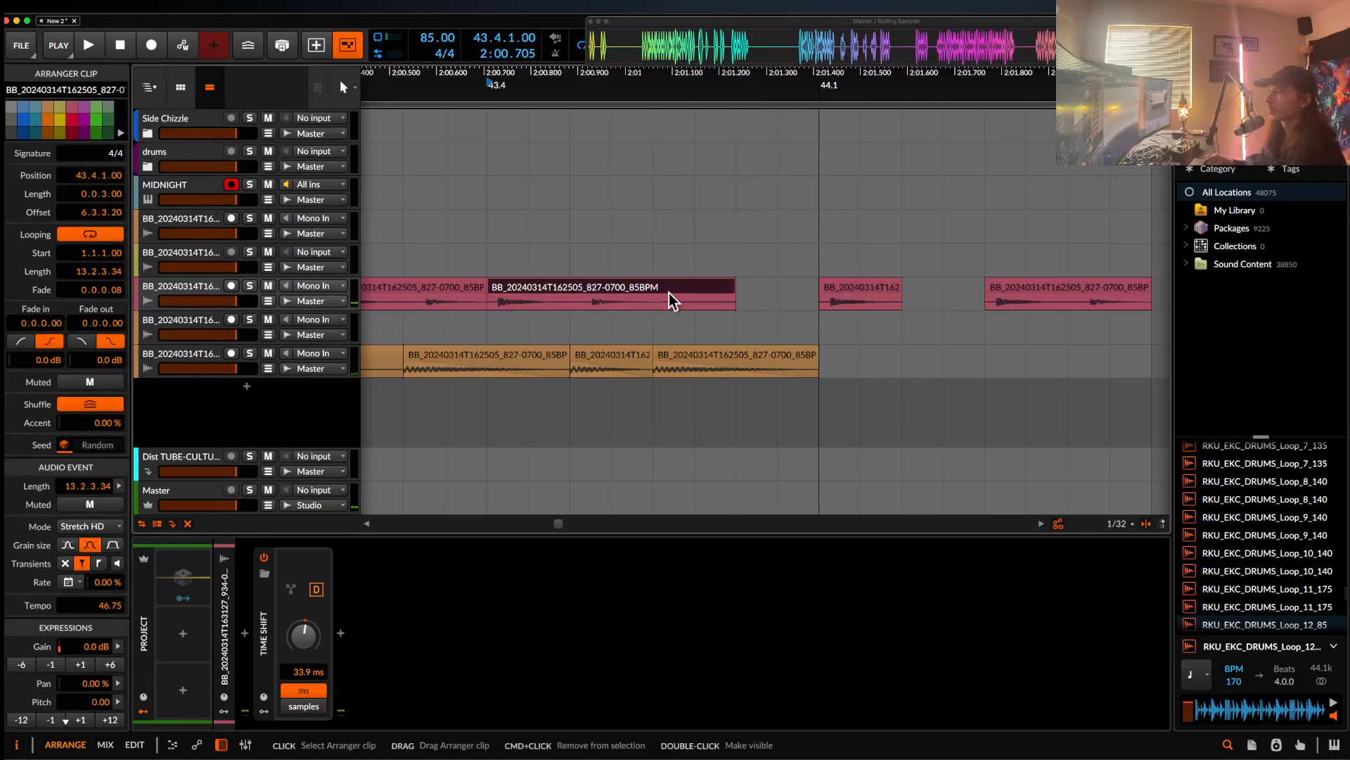
key(space)
scroll(675, 293, down, 2)
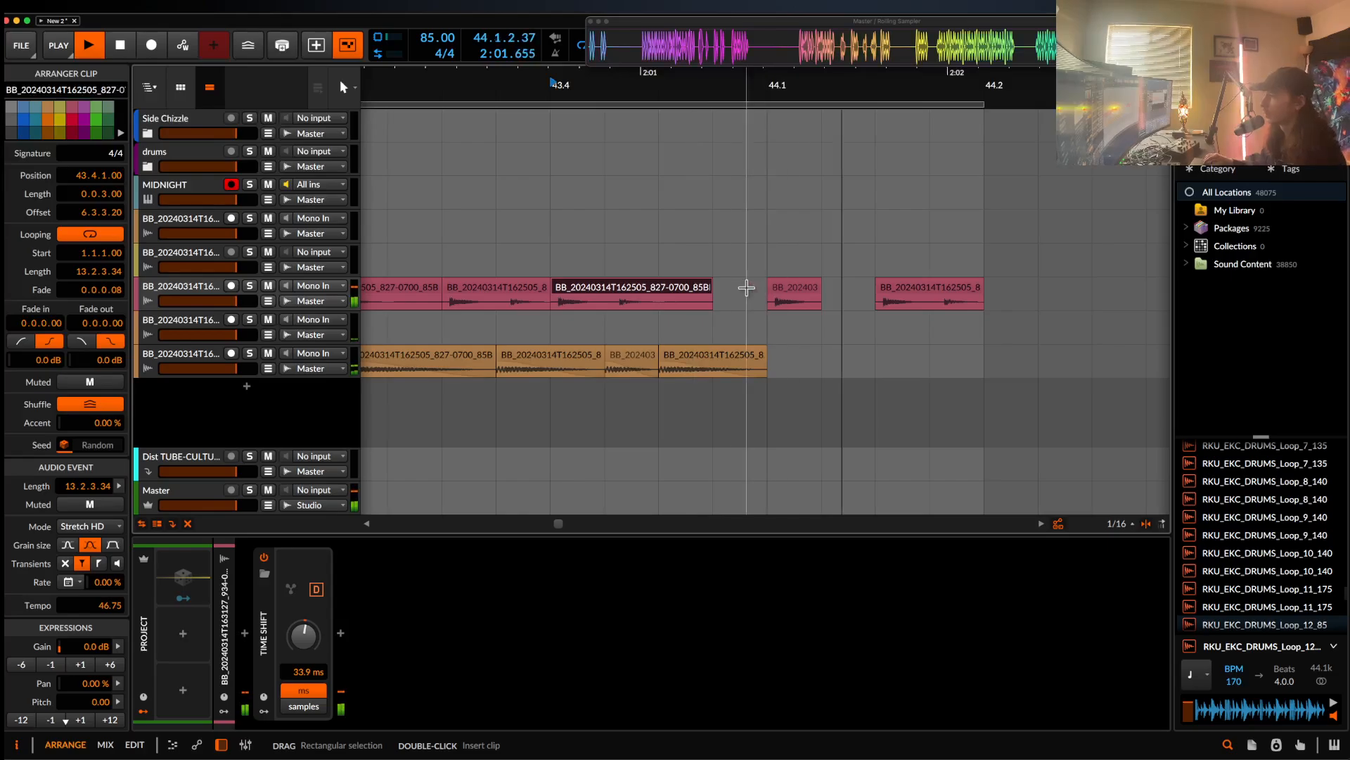
- Try the last orange slice at about 43.4.3.54, auditioning from 43.4.1
key(space)
drag(675, 360, 702, 355)
click(642, 293)
key(space)
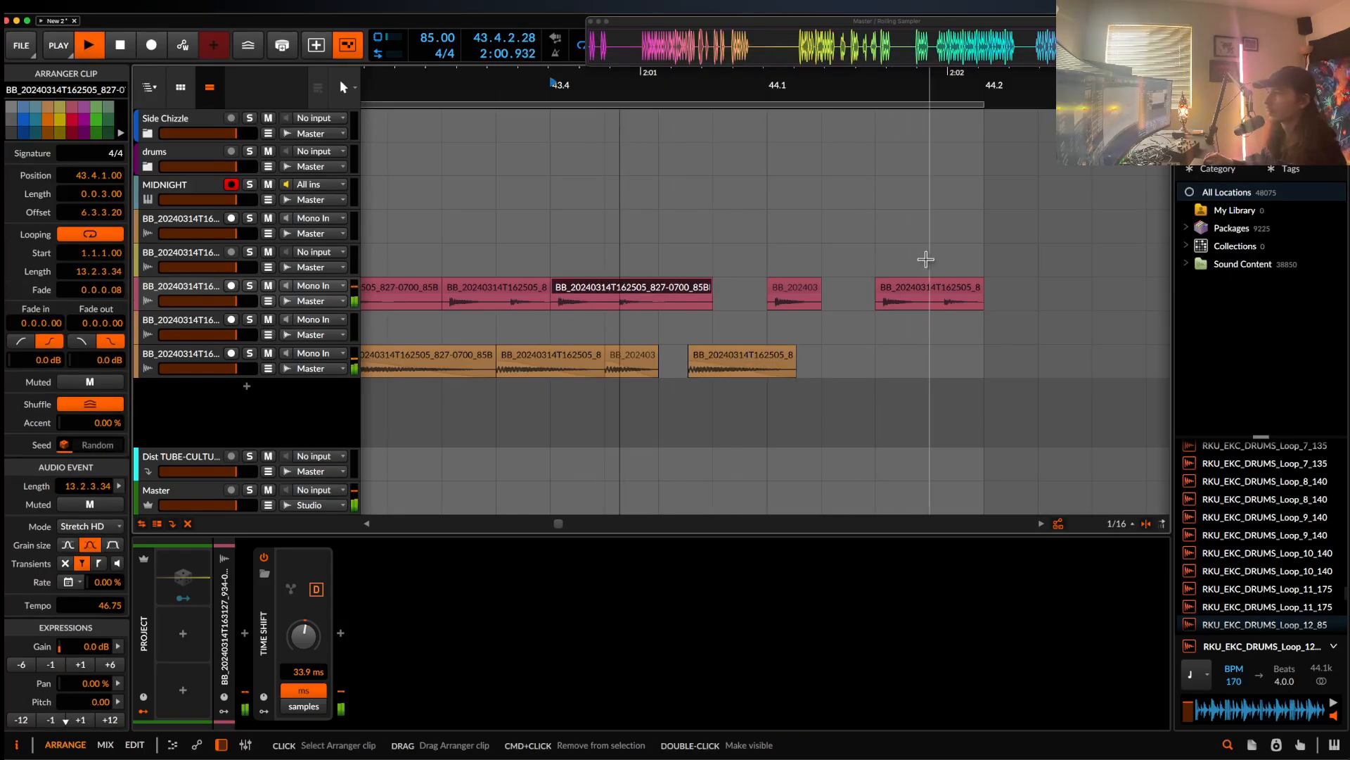
- Trim the shifted last orange slice to end at 44.1.1, delete it, and audition the pattern from 43.4.1
click(790, 360)
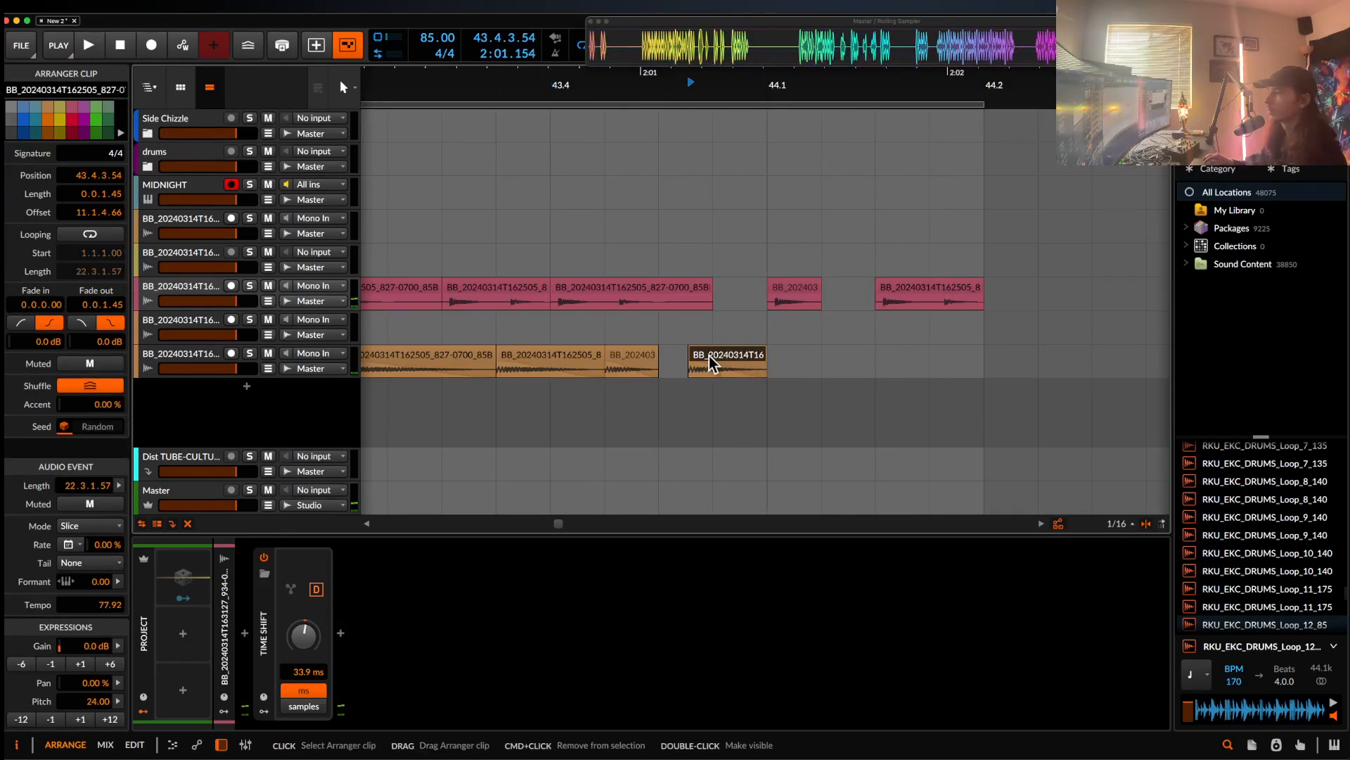
key(Delete)
click(594, 294)
key(space)
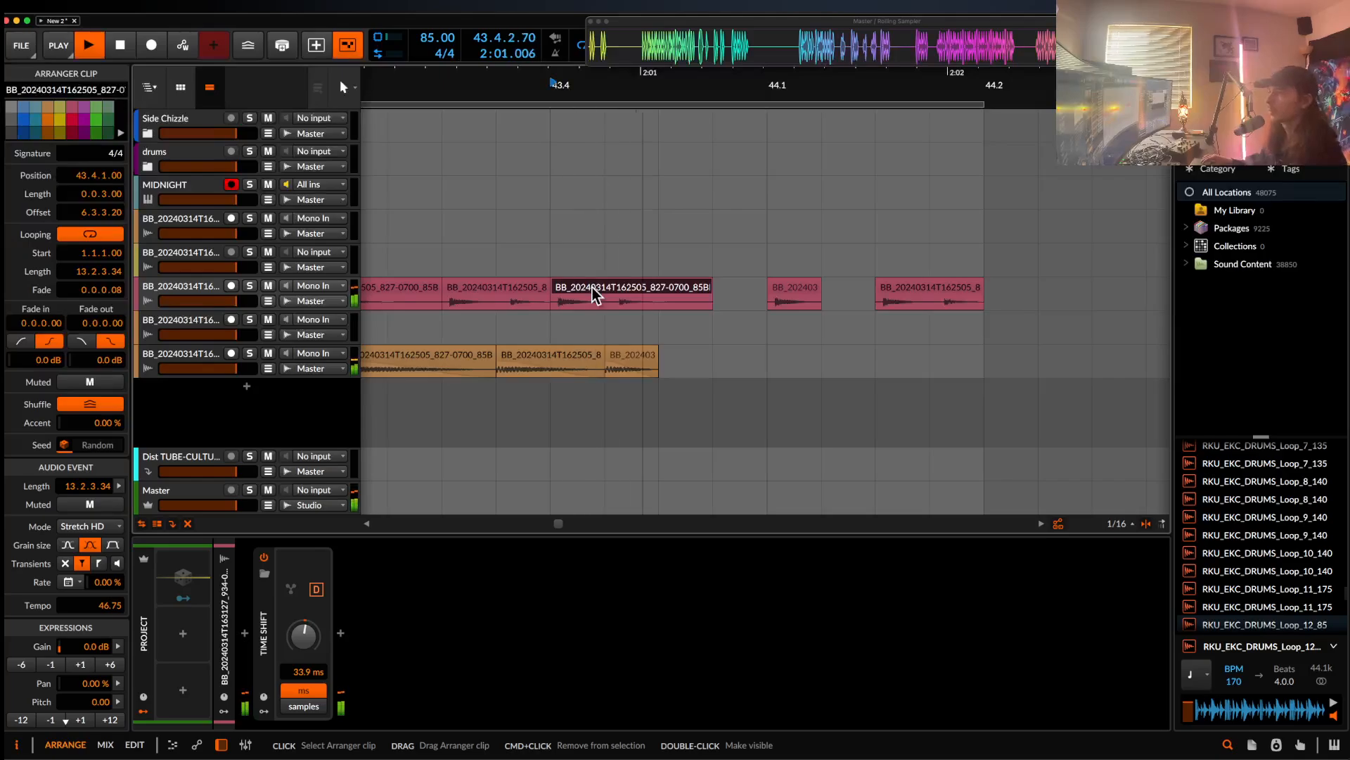
key(super+z)
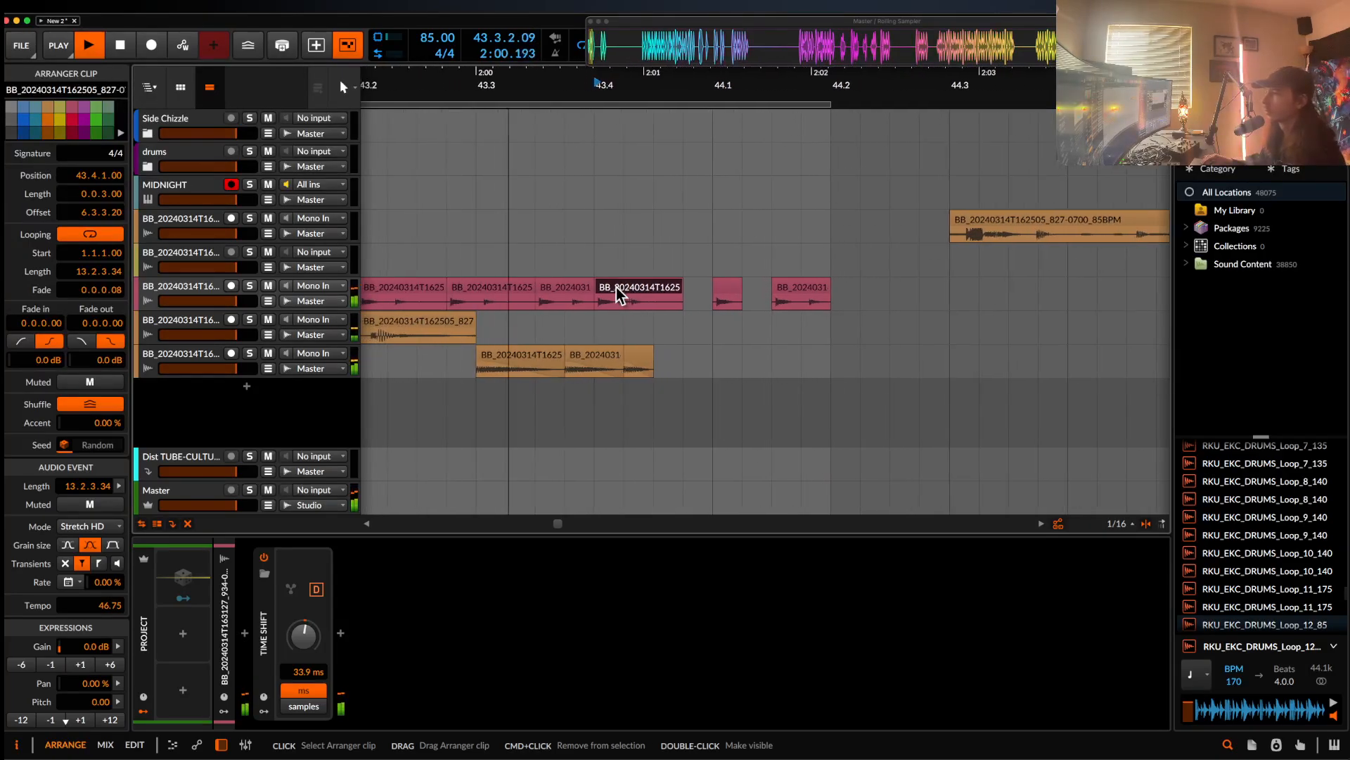
- Nudge the three pitched orange slices later so the second starts at 43.3.4.25, and audition the pattern from 43.2.1
click(523, 354)
key(space)
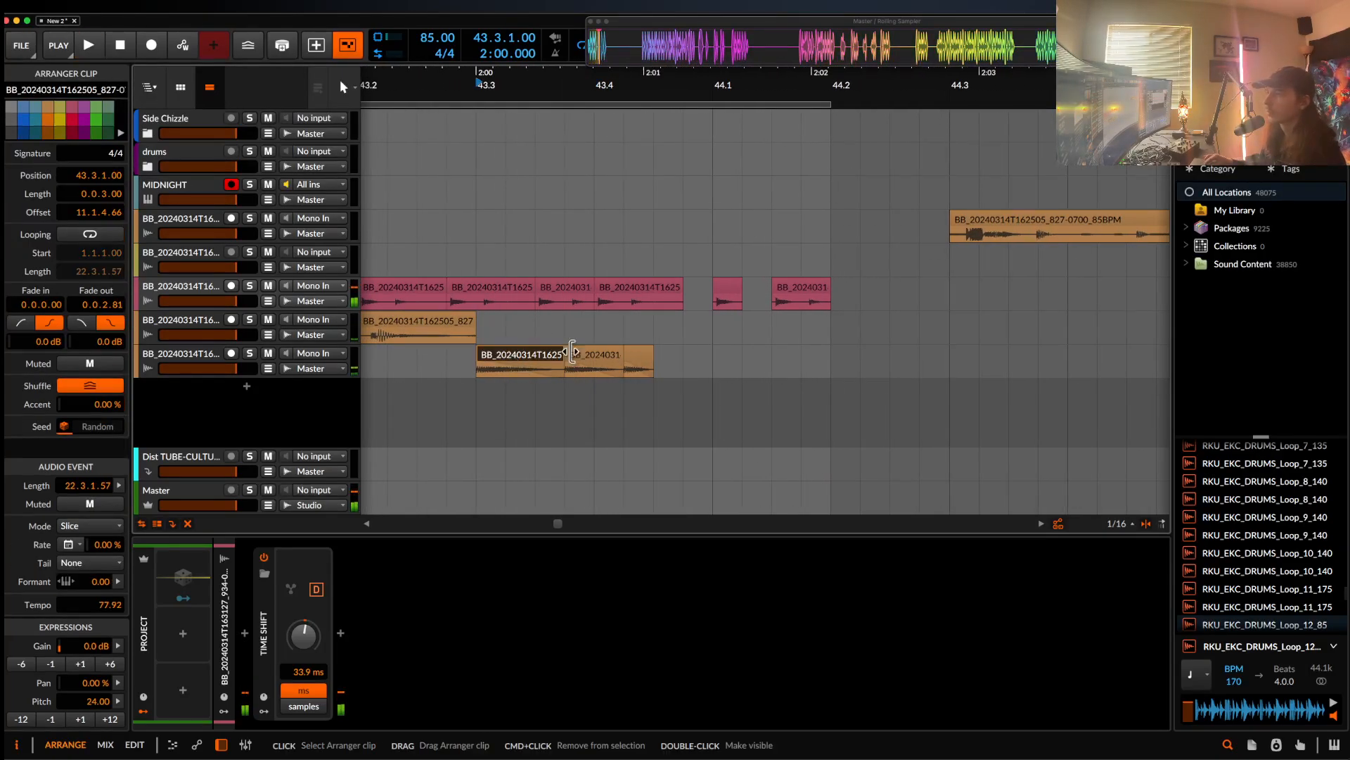
shift+click(633, 363)
key(z)
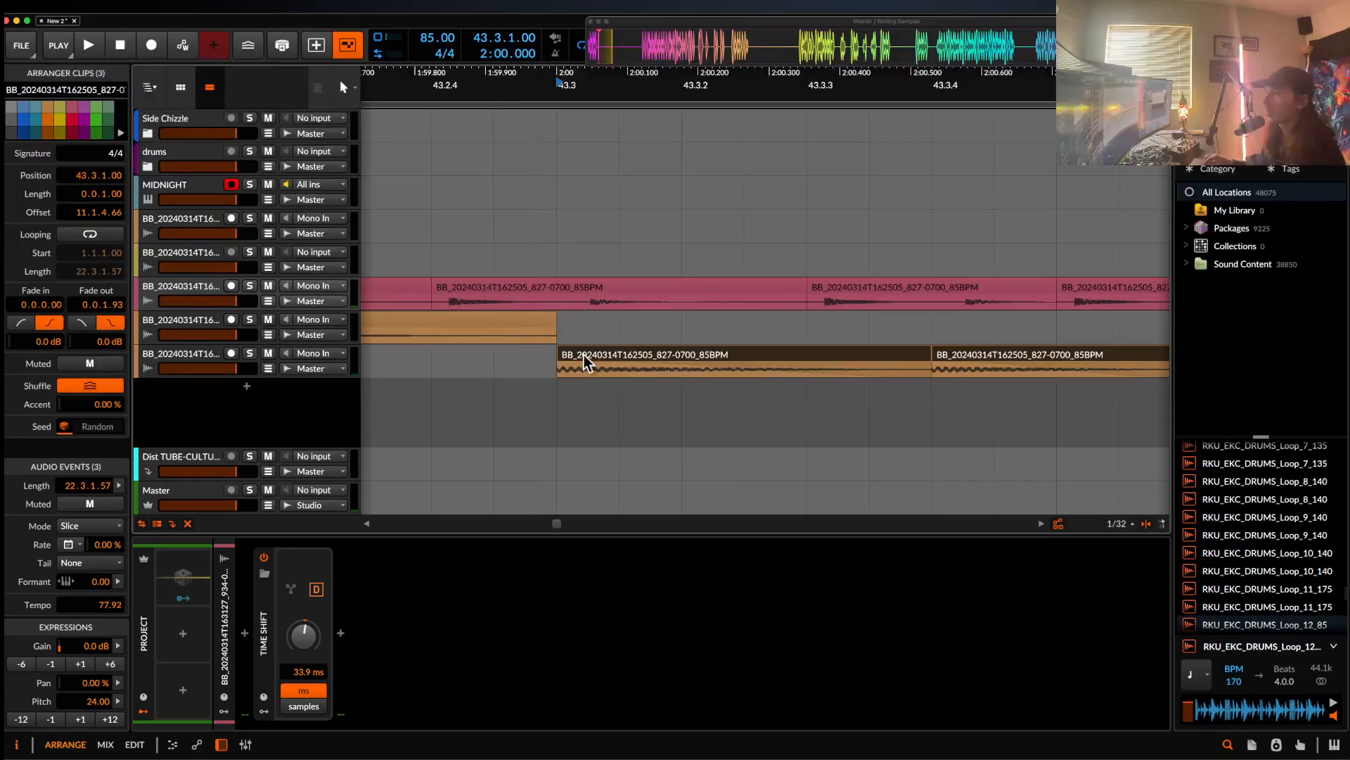
key(super+z)
key(super+z)
key(super+z)
click(516, 327)
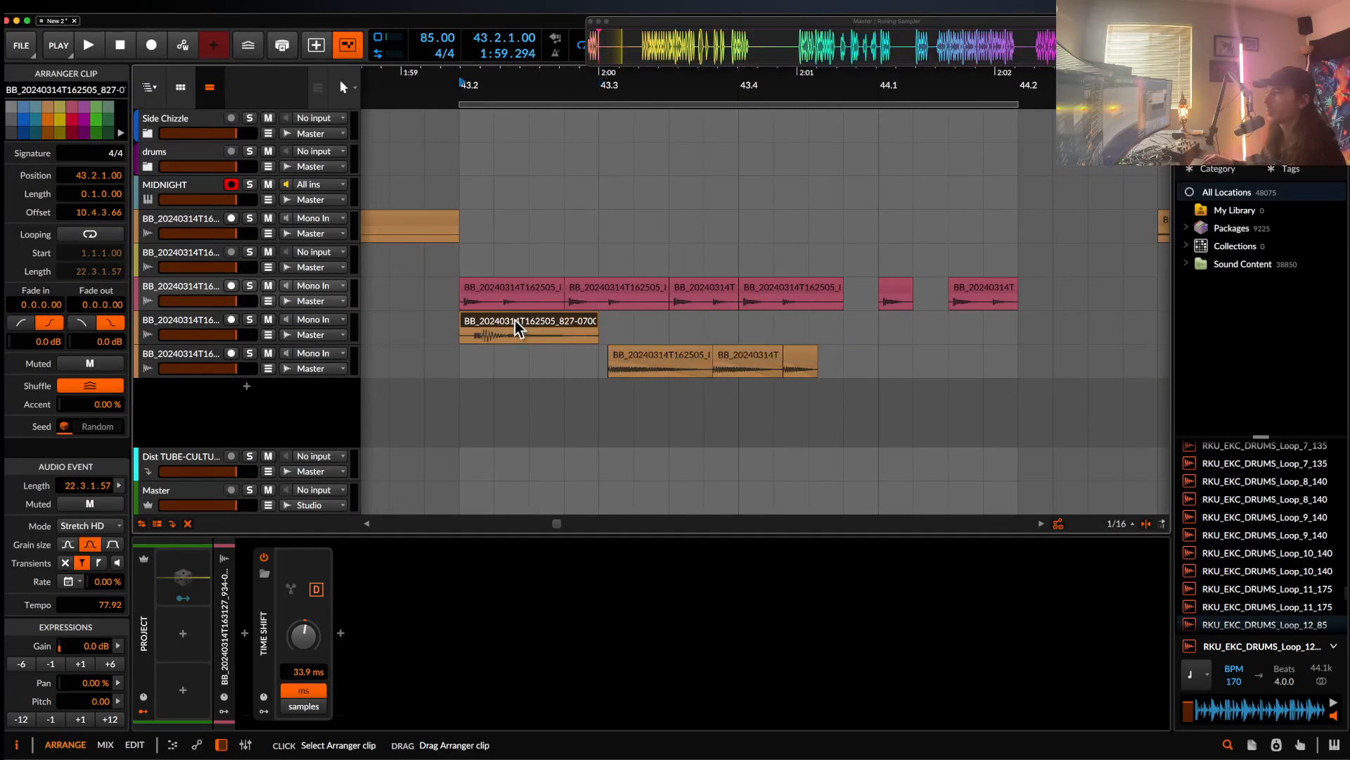
click(732, 362)
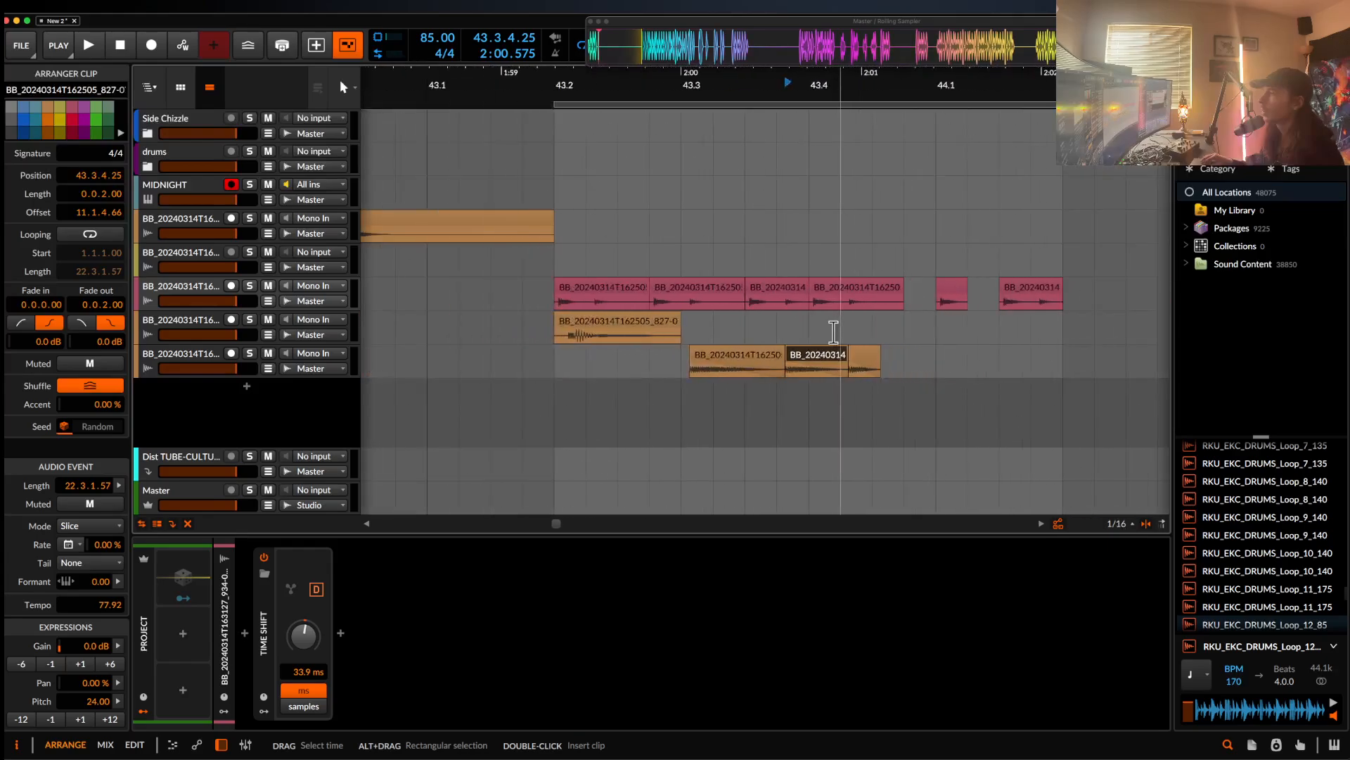
scroll(834, 332, left, 3)
click(704, 322)
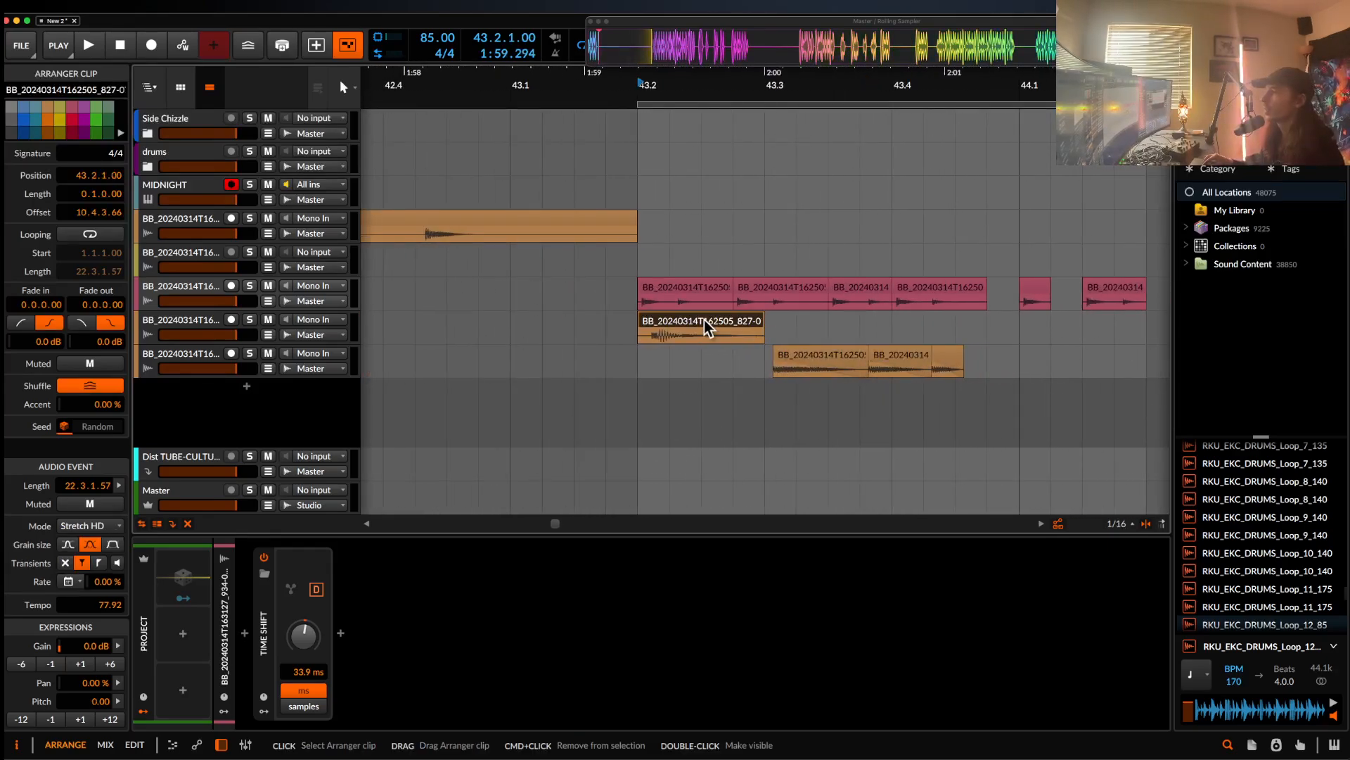
key(space)
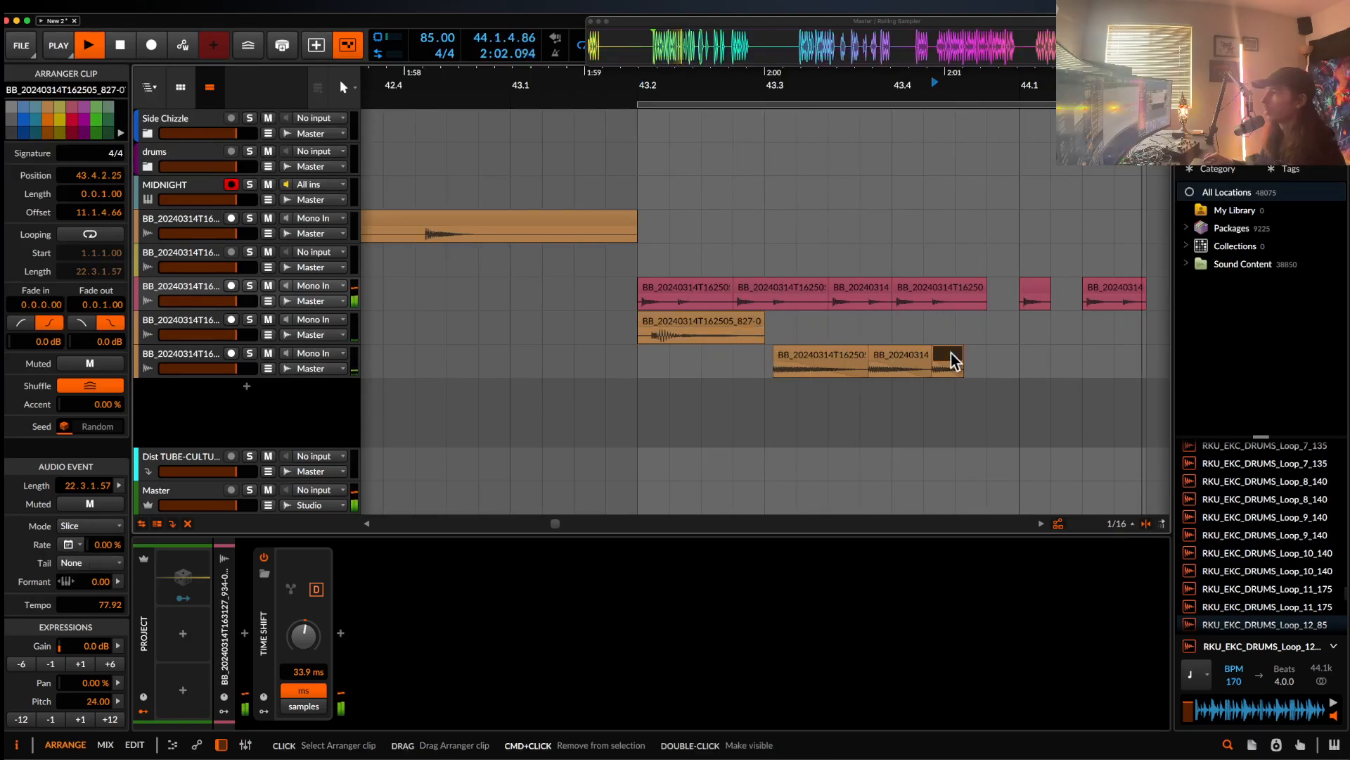
- Copy the short orange slice to 43.4.3.50, extend it to 0.0.1.50 with a fade-out of 0.0.0.44, and audition it
drag(951, 353, 998, 359)
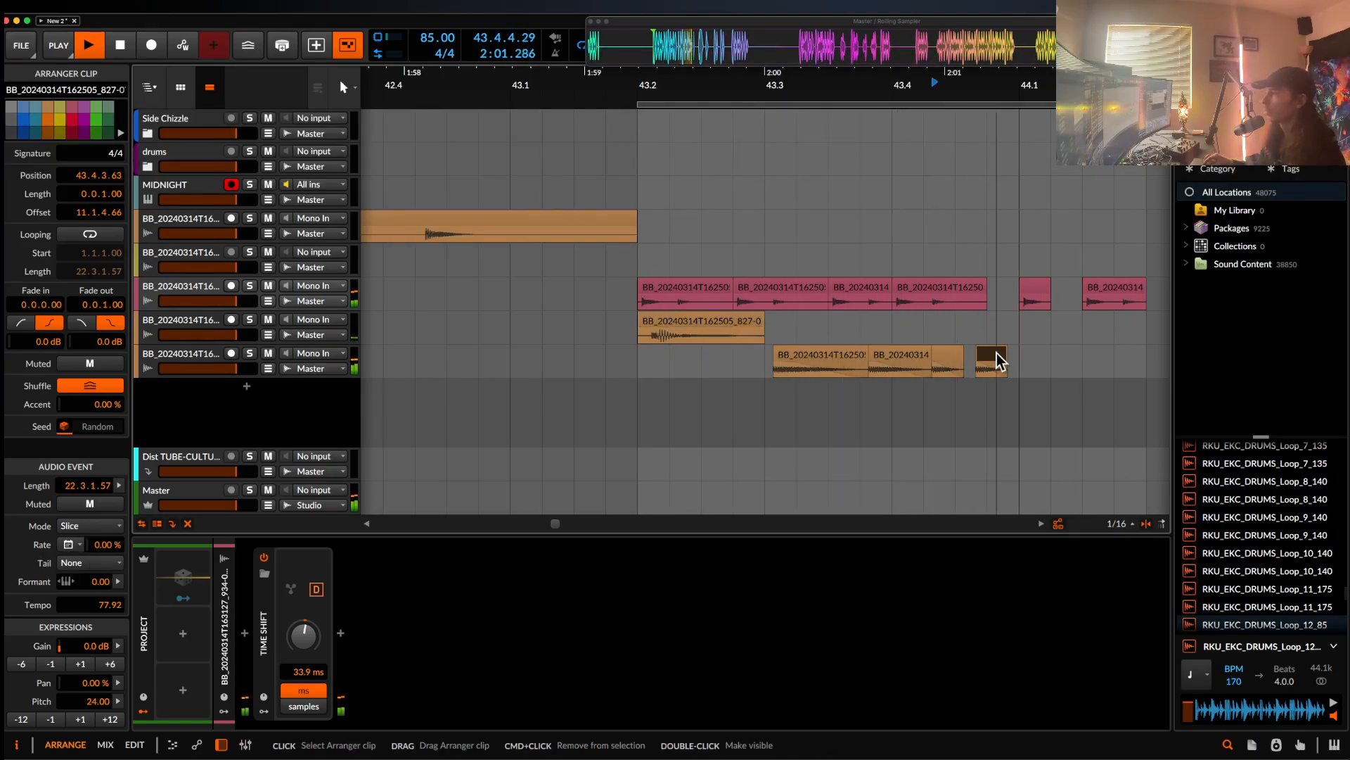
scroll(991, 357, up, 5)
drag(991, 357, 983, 358)
drag(1065, 354, 1071, 378)
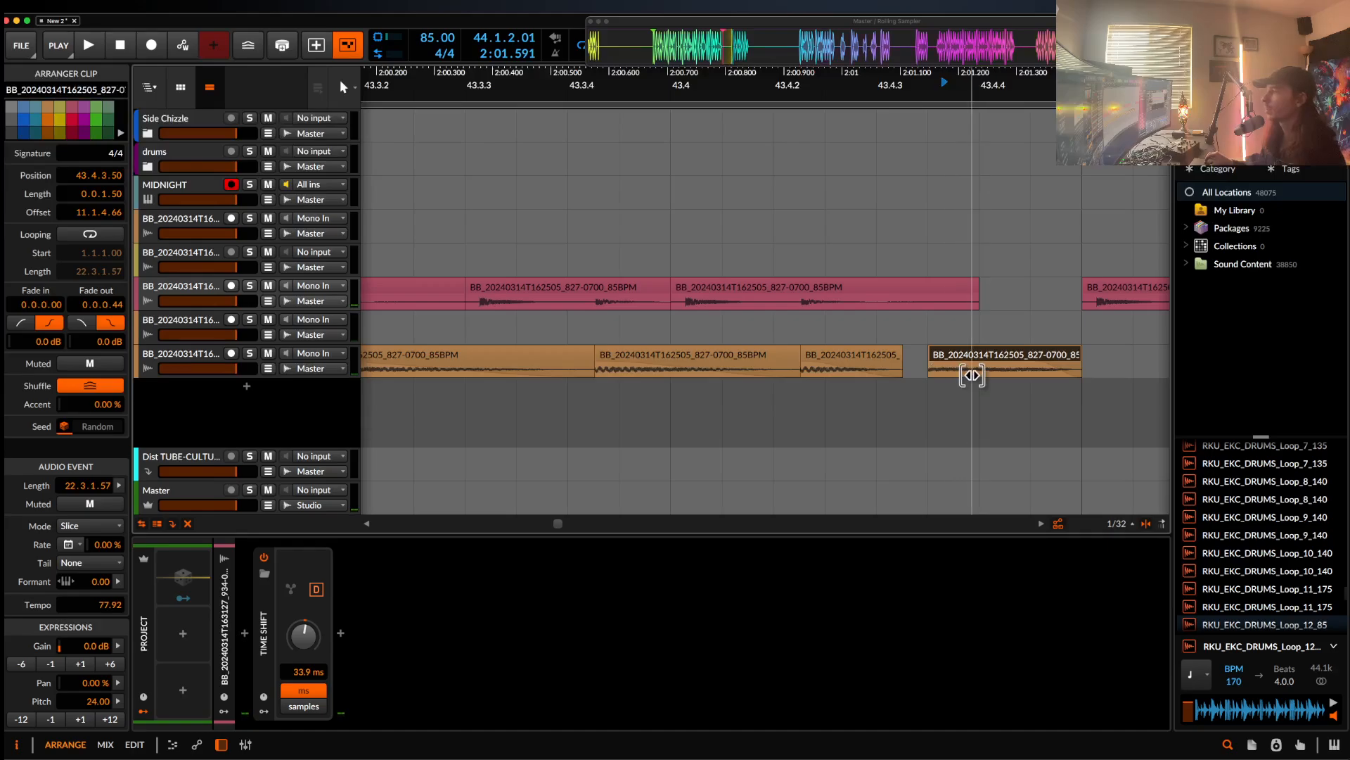
key(space)
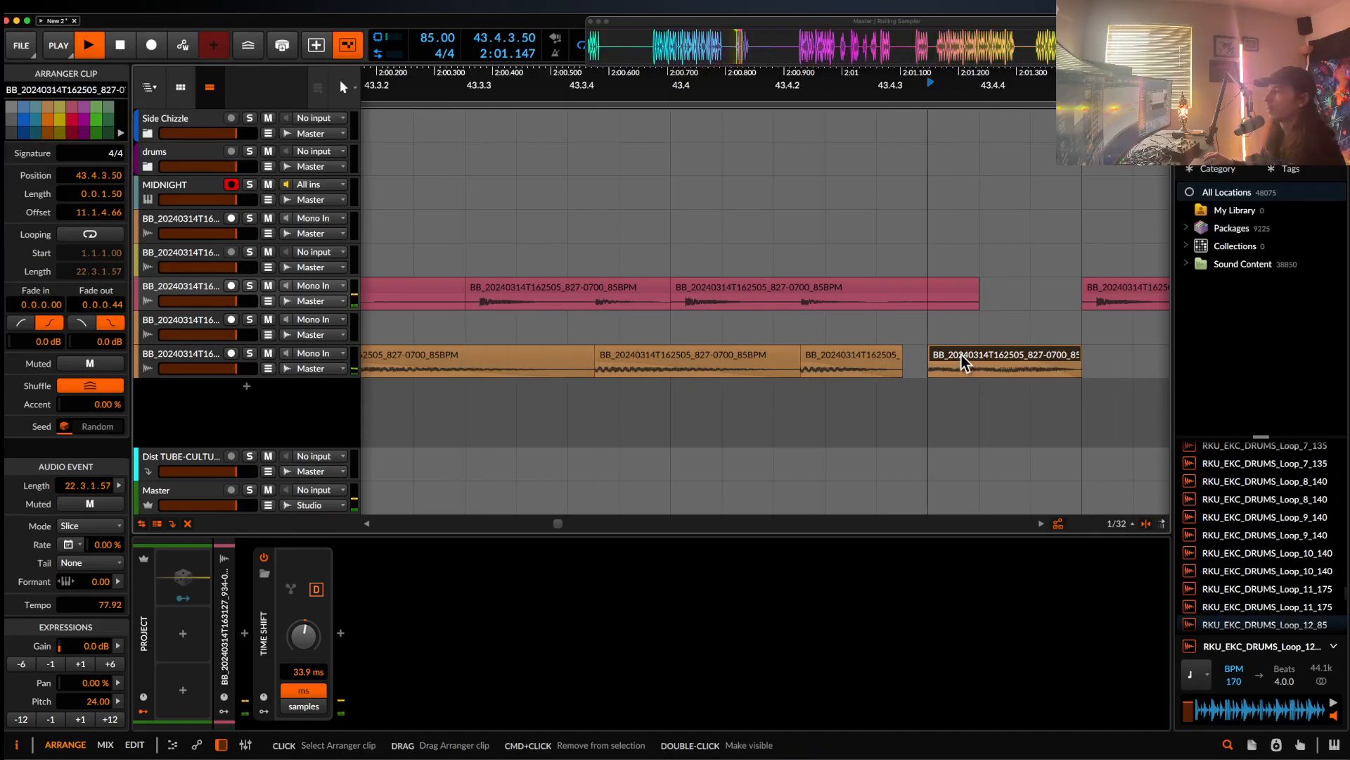
- Audition the neighbouring orange slices and lower the pitch of the slice at 43.4.3.50 to 0.00
click(876, 355)
scroll(869, 355, down, 2)
click(821, 359)
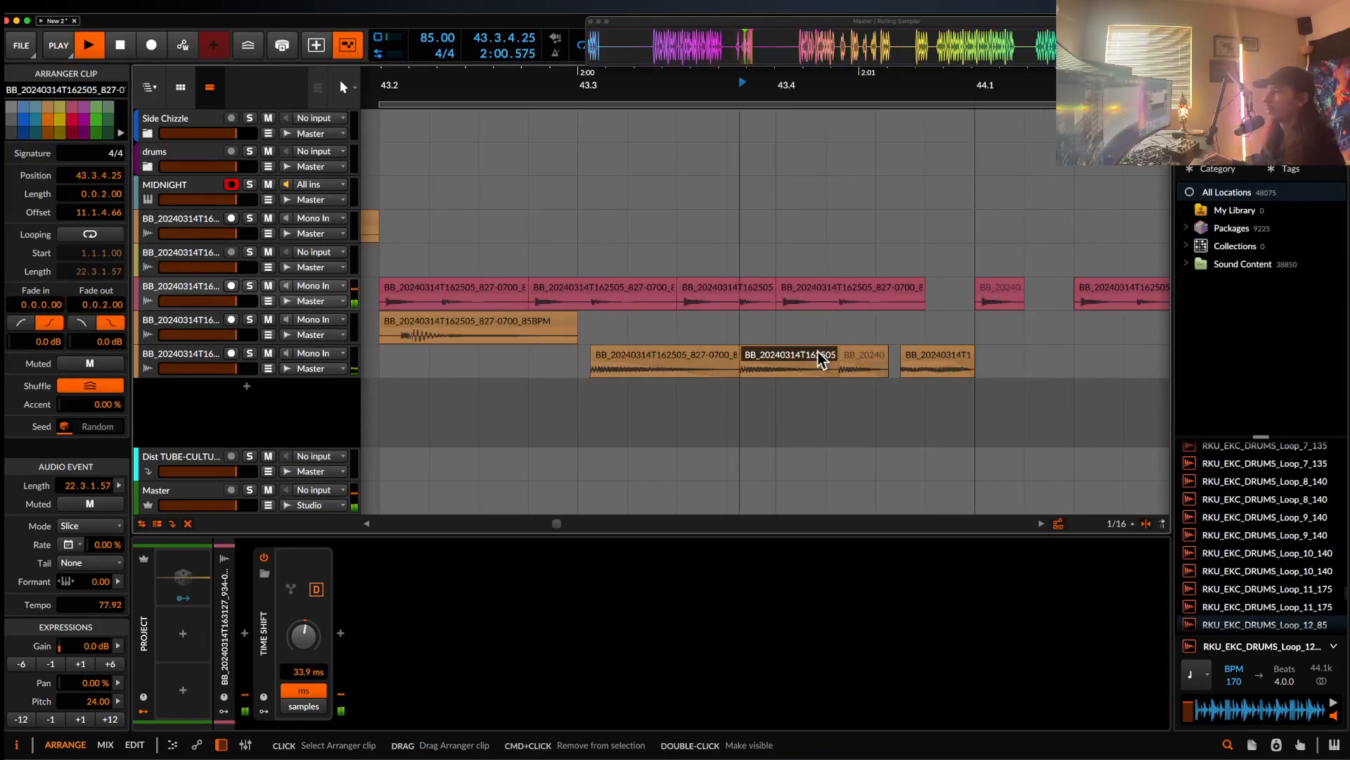
click(969, 364)
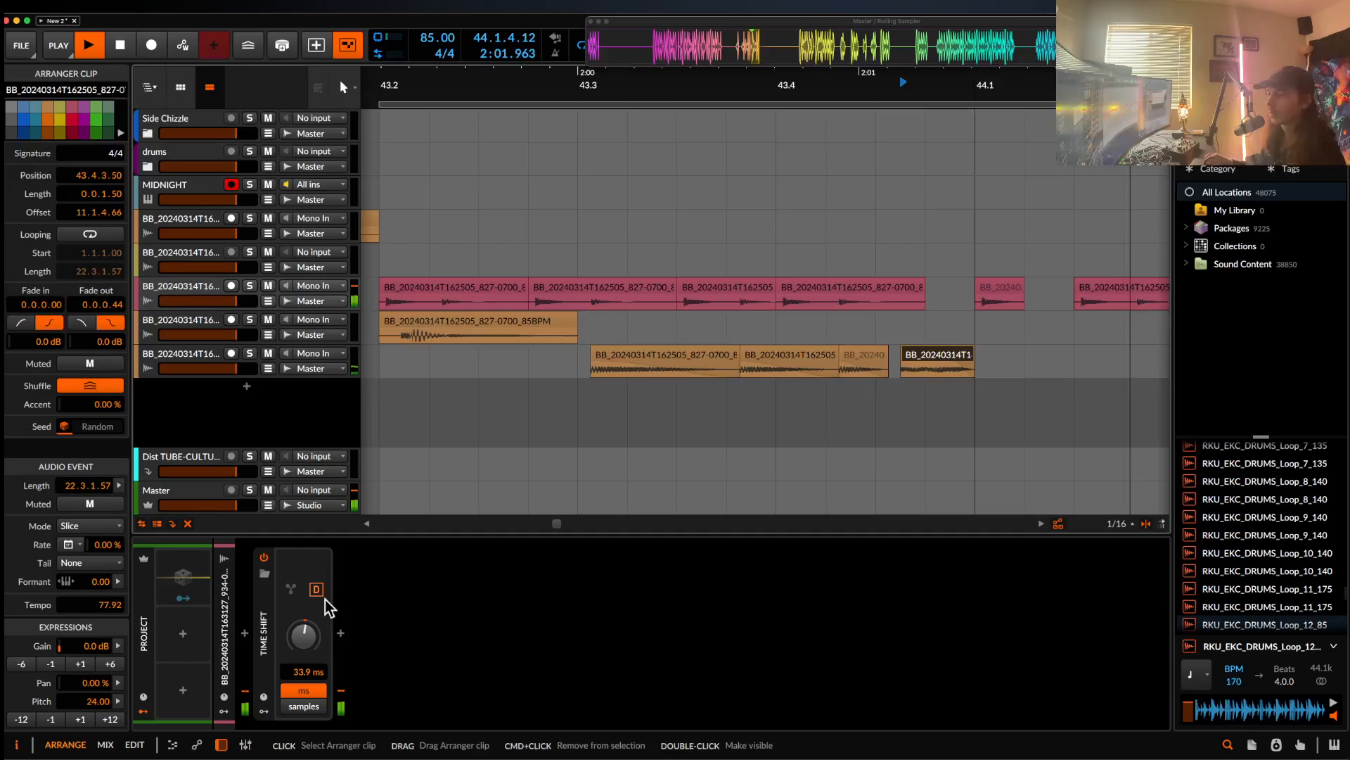
click(23, 719)
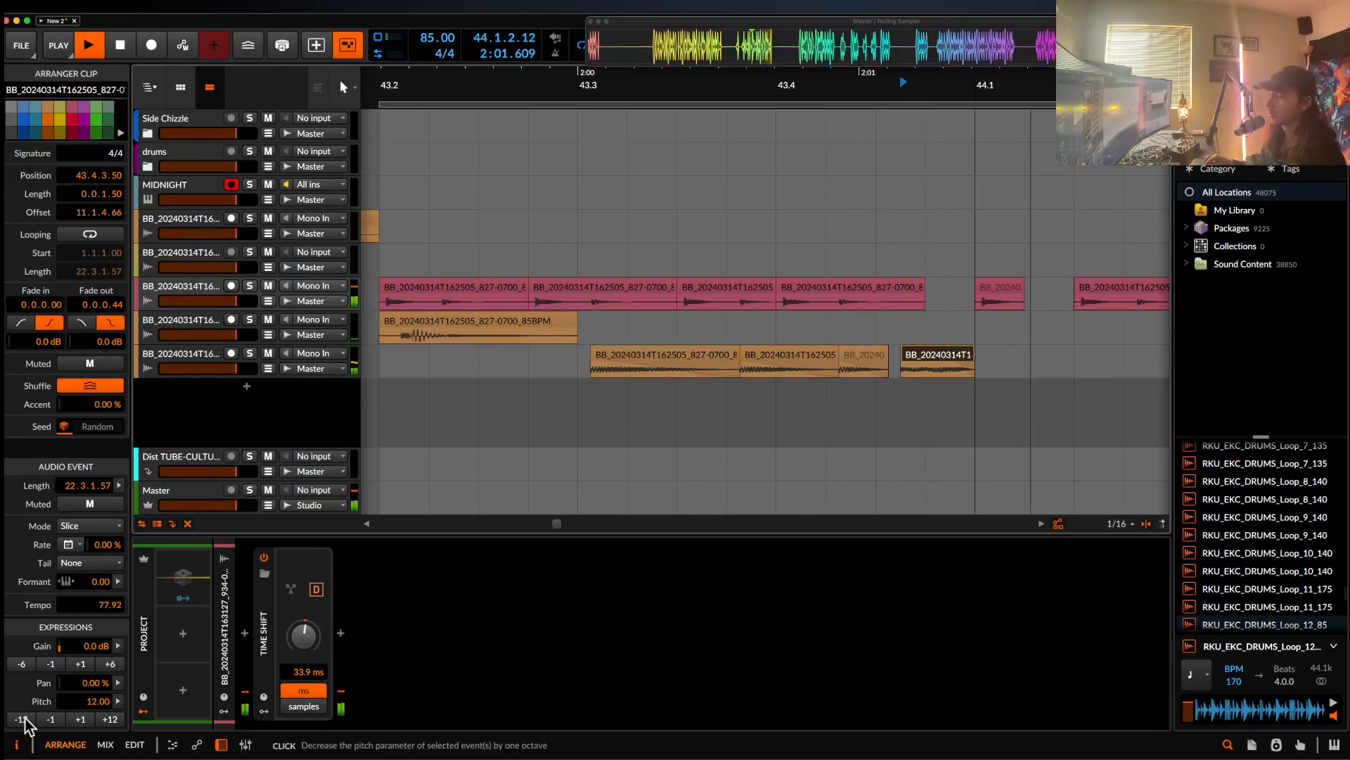
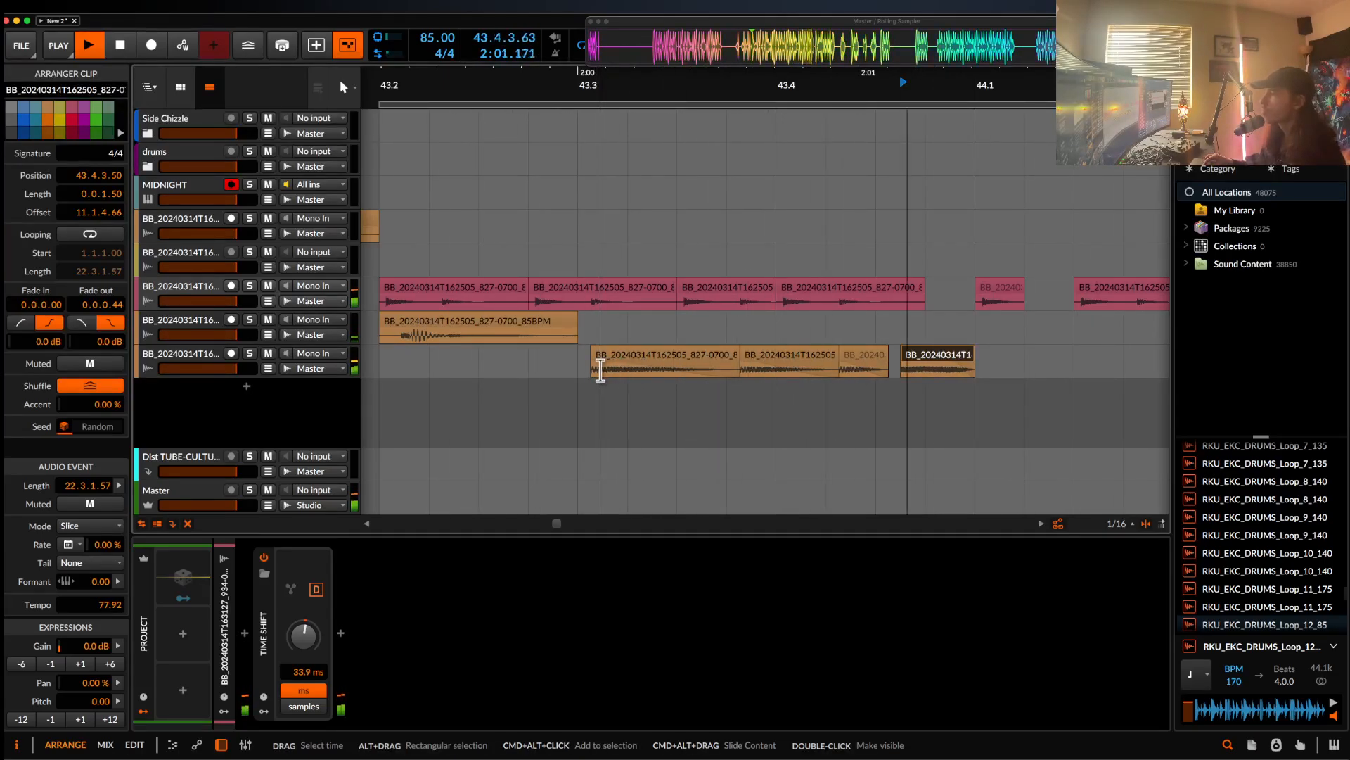
- Extend the orange slice at 43.4.3.50 to a length of 0.1.3.50 and split it at 44.1.1
scroll(816, 378, left, 1)
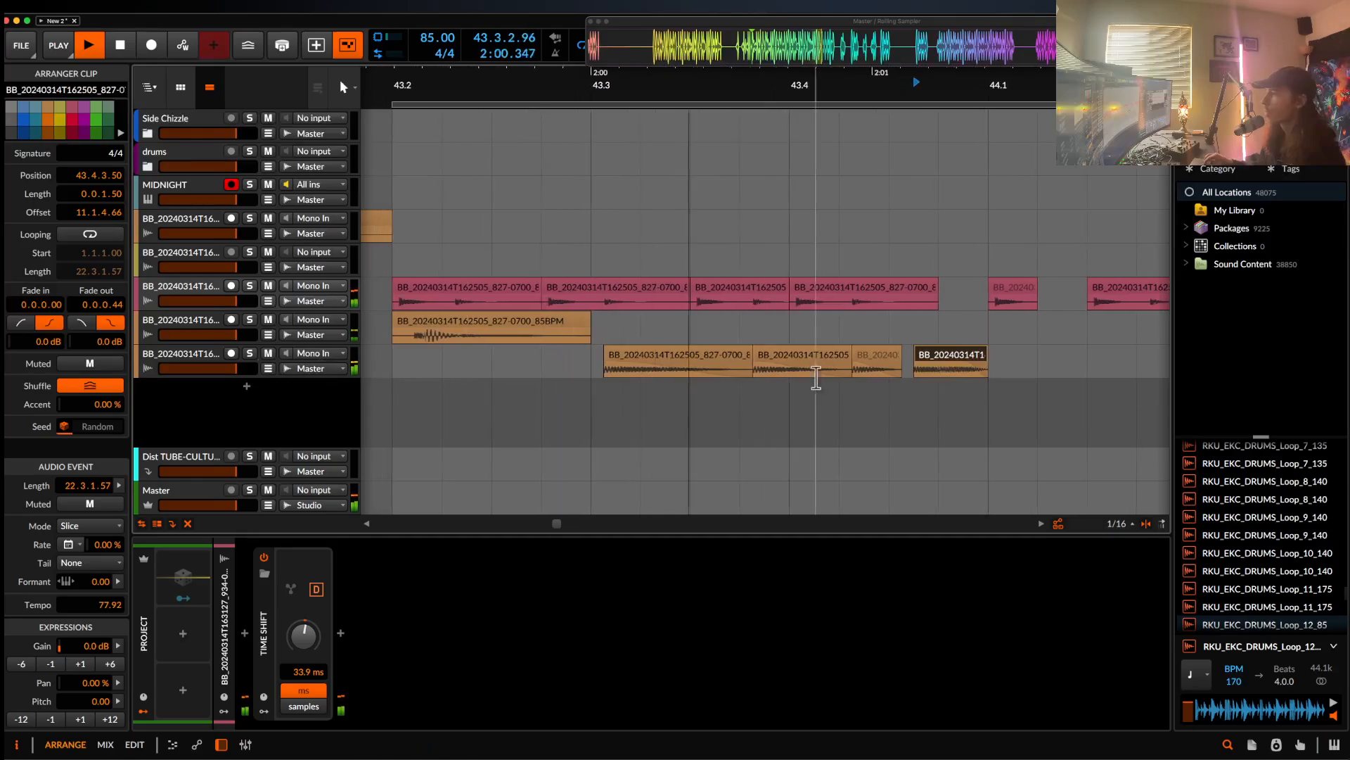
scroll(962, 355, down, 2)
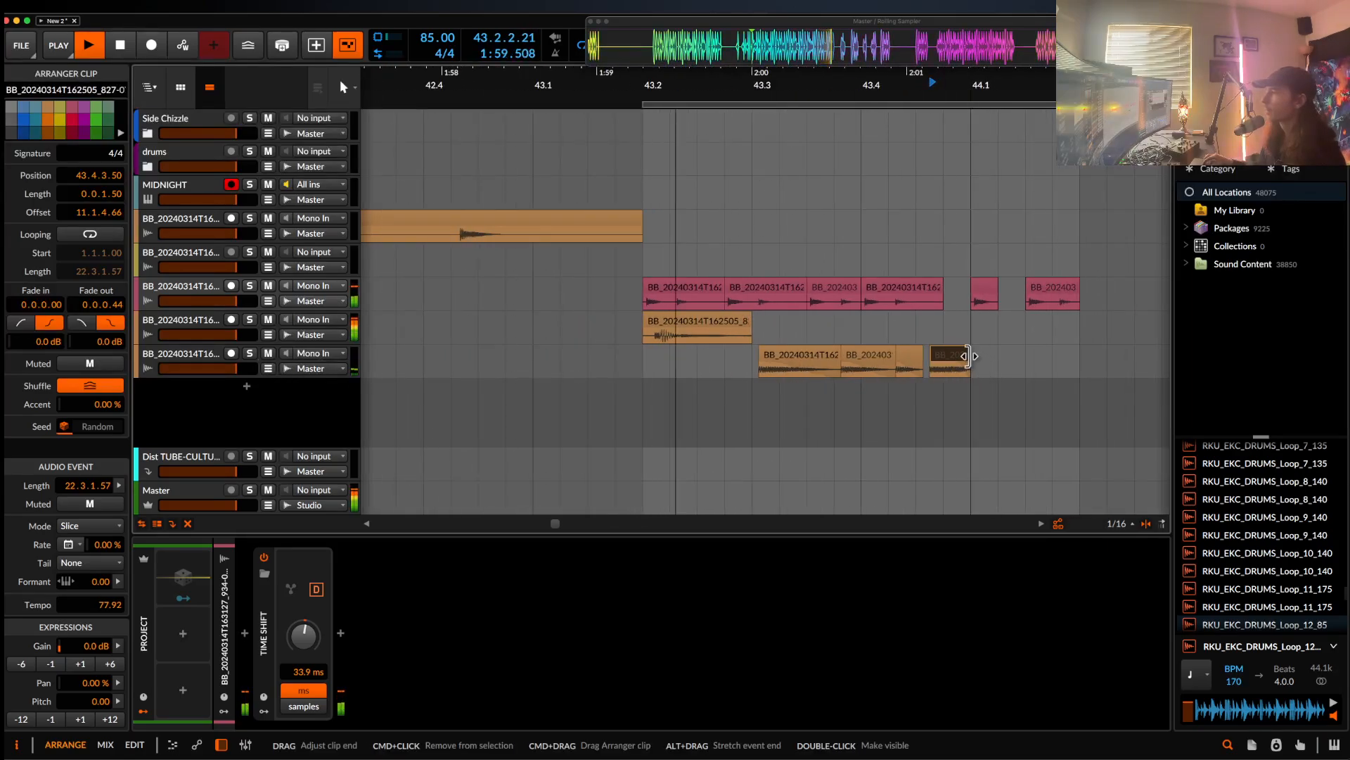
drag(969, 356, 1134, 355)
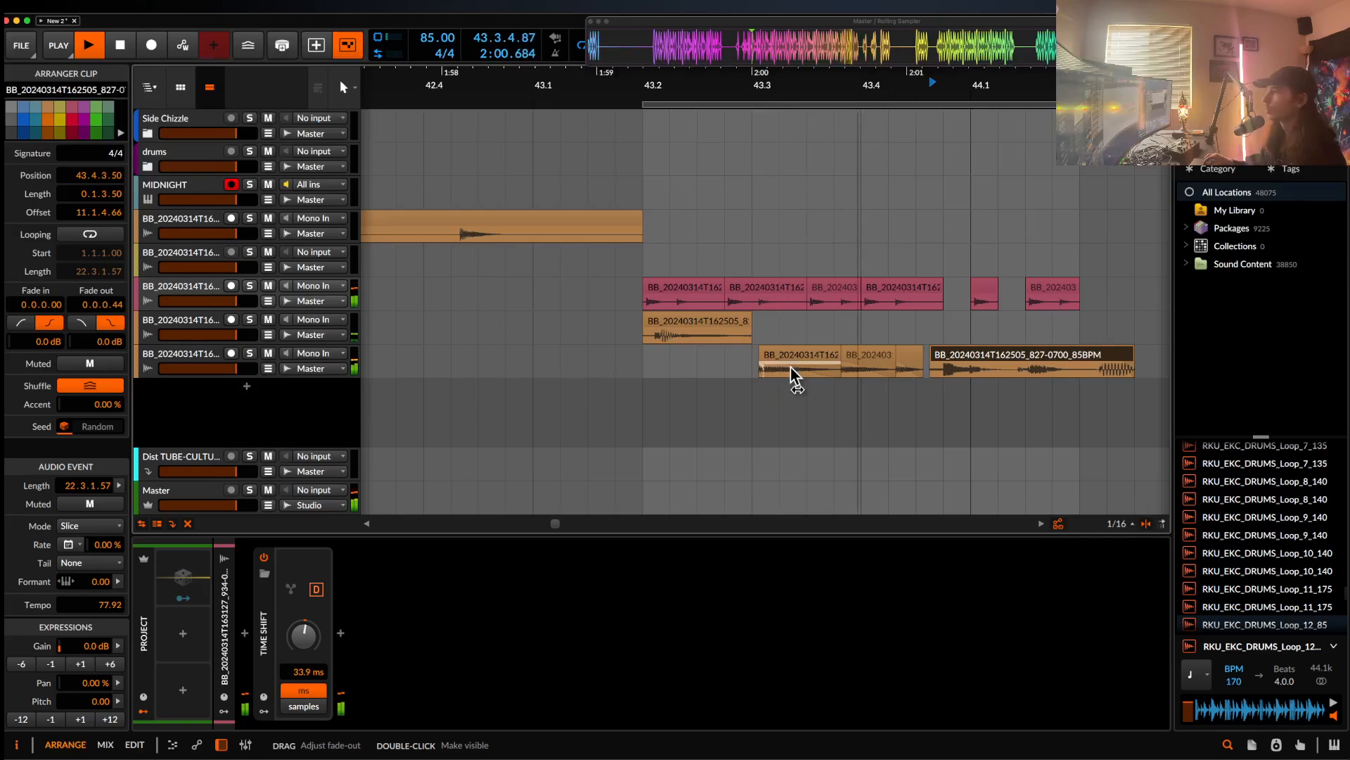
click(972, 374)
key(super+e)
- Move the short first part of the split orange slice onto a new track at 43.2.4.00 and audition the pattern
drag(957, 355, 757, 408)
scroll(758, 408, up, 3)
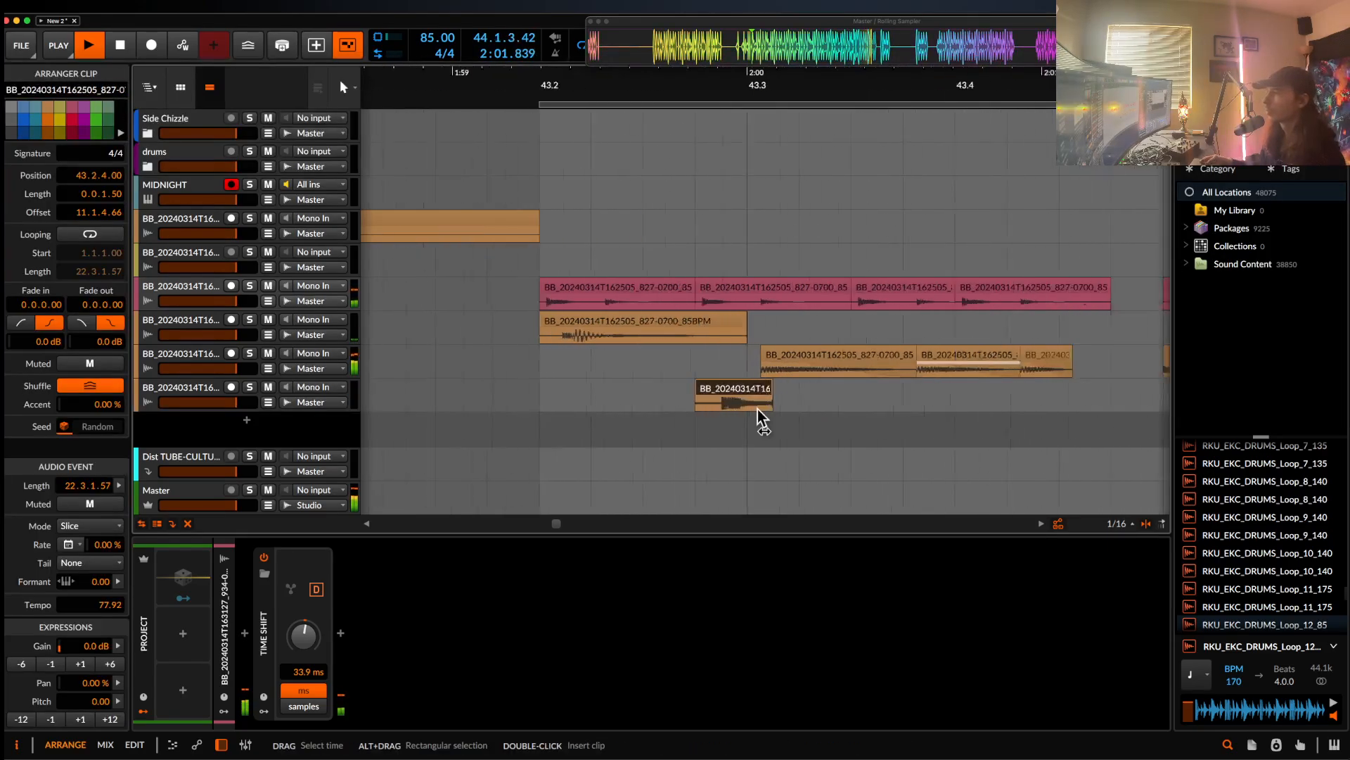
scroll(757, 408, up, 1)
scroll(752, 407, down, 4)
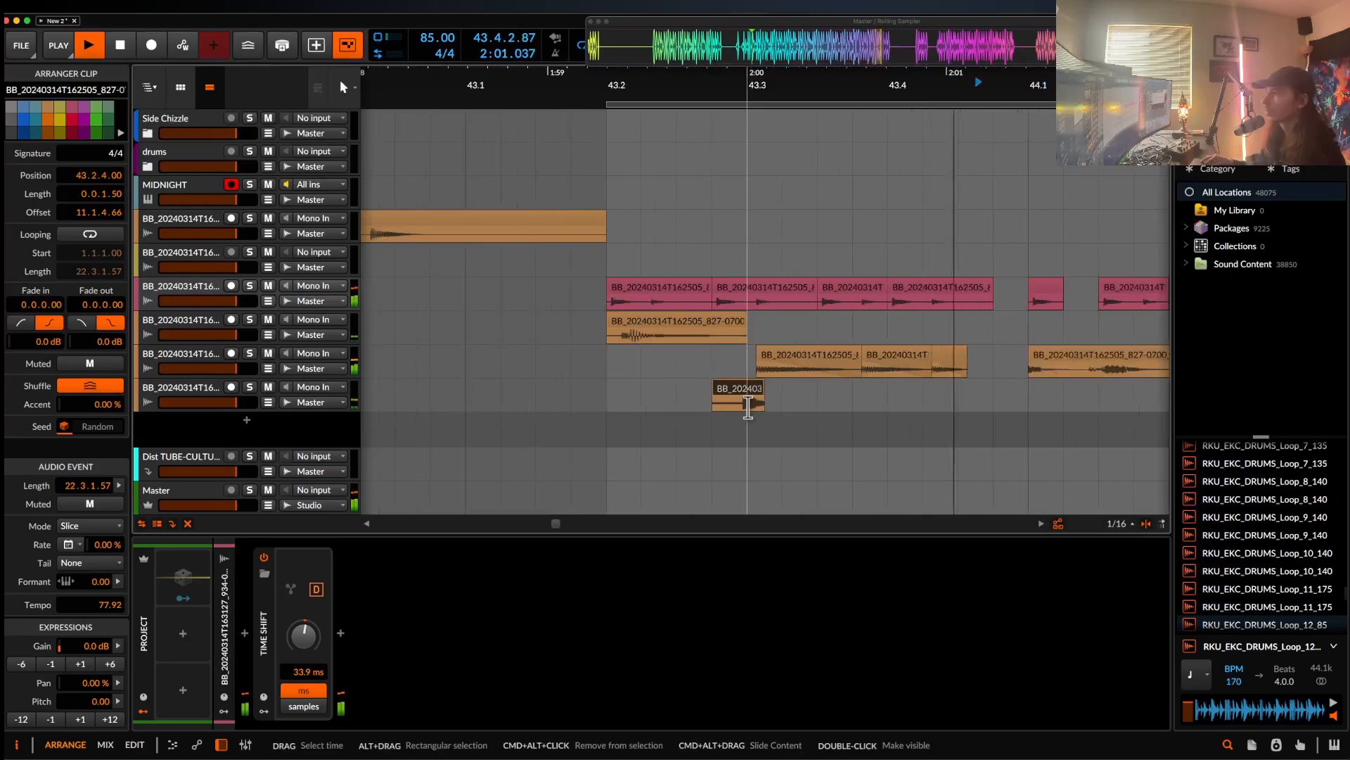
scroll(746, 396, up, 2)
scroll(747, 397, up, 3)
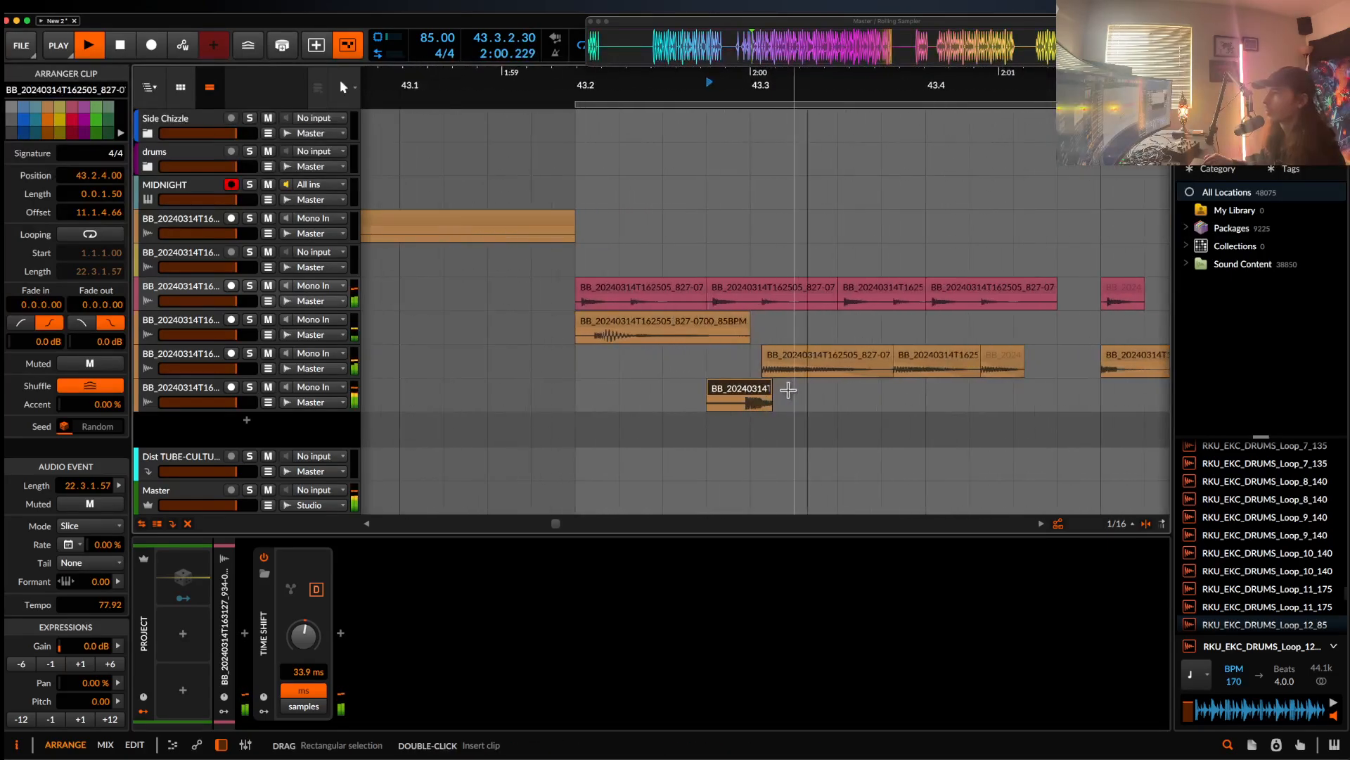
scroll(737, 391, down, 4)
key(space)
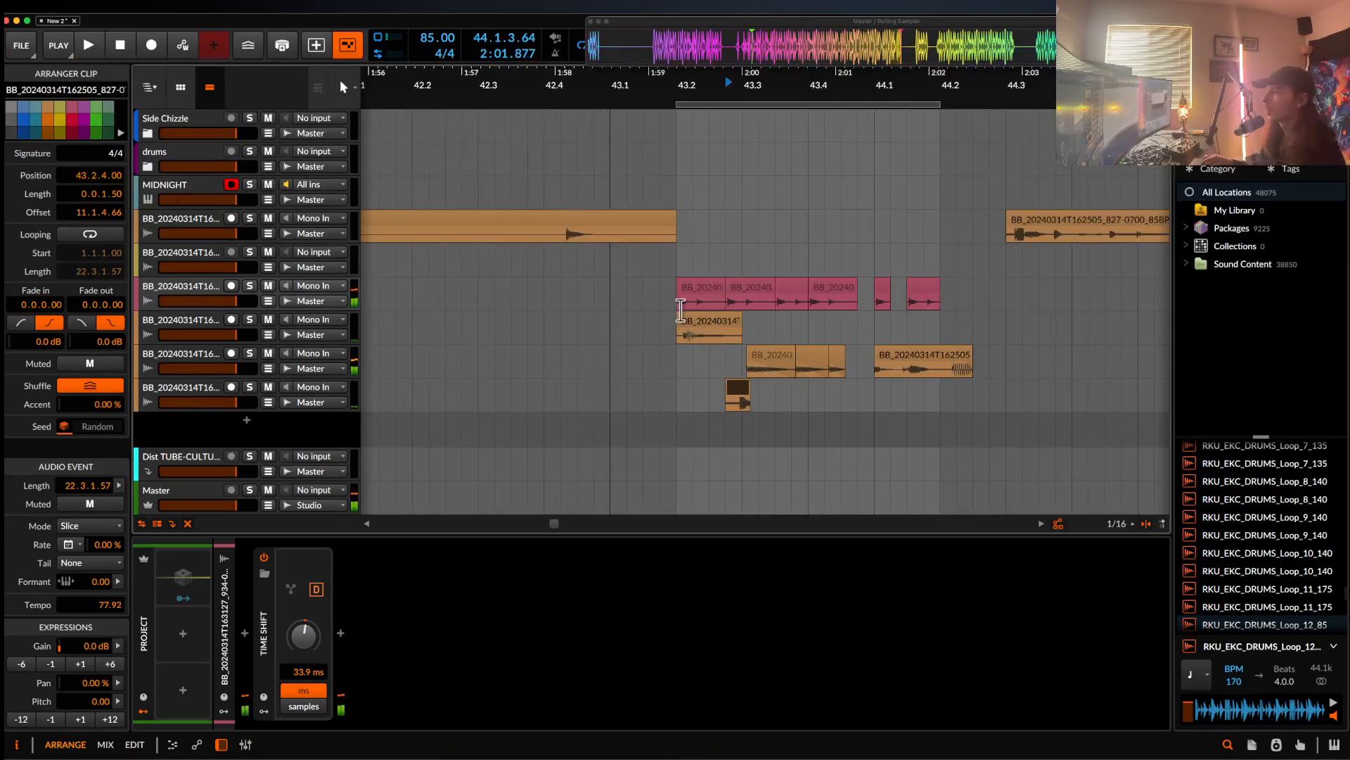
- Shift the whole layered pattern between 43.2.1.00 and 44.2.3.00 one beat earlier to start at 43.1.1.00
drag(678, 282, 973, 407)
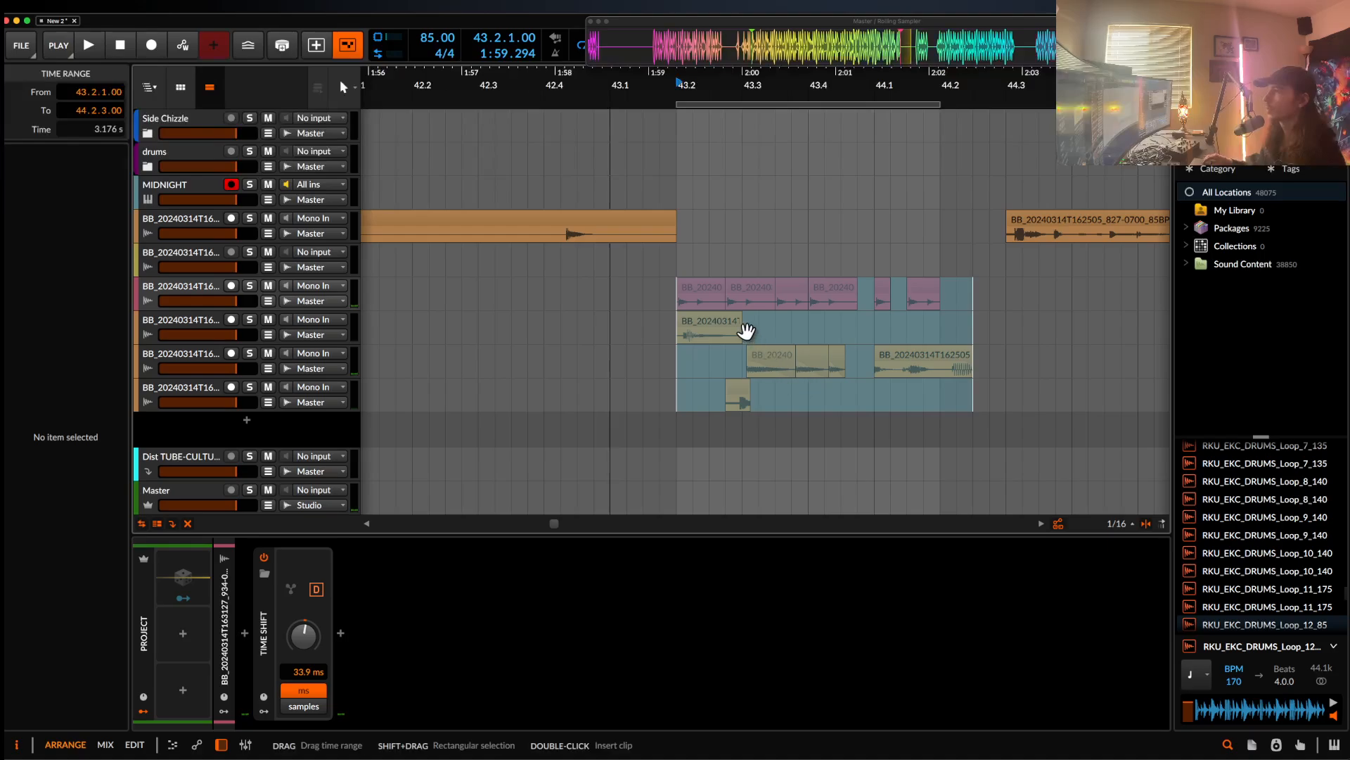
scroll(746, 331, right, 1)
drag(686, 301, 618, 293)
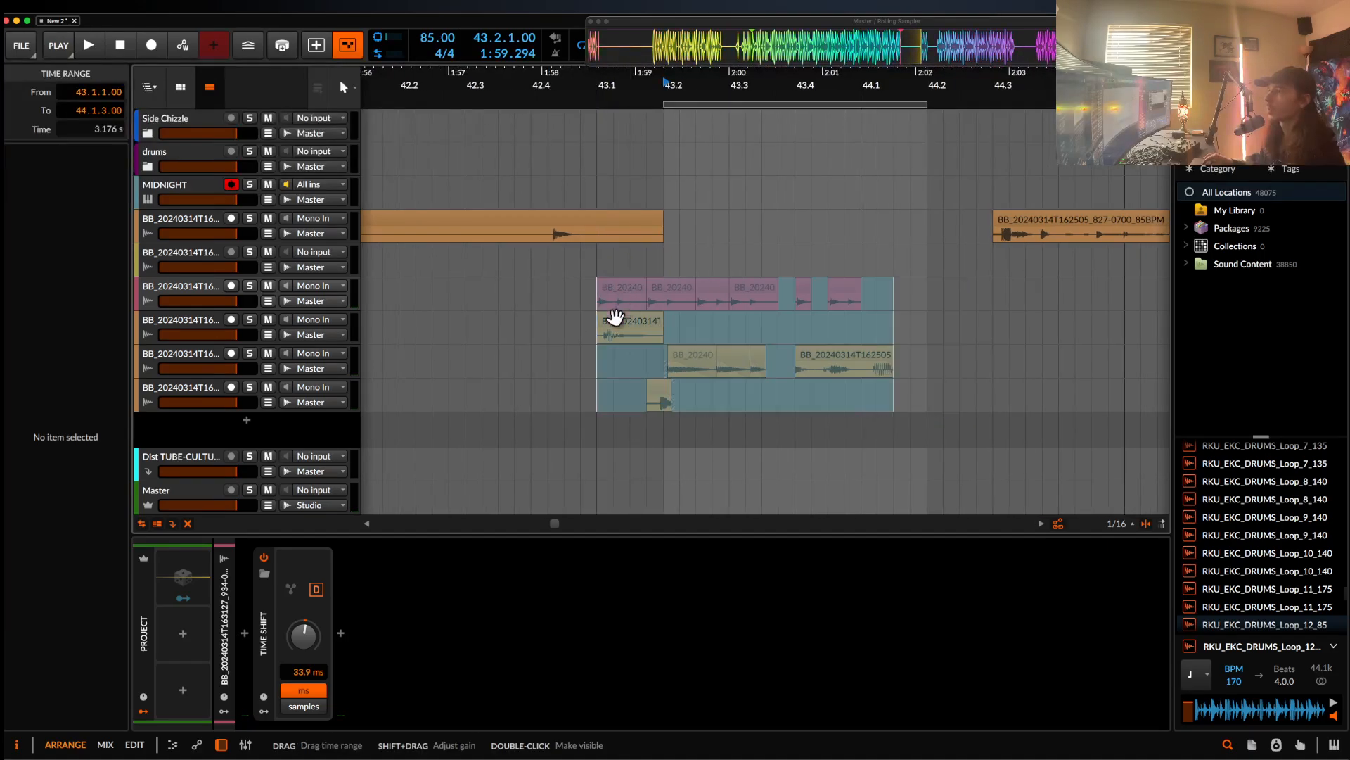
click(571, 339)
- Give the short orange slice at 43.1.4.00 a fade-out of 0.0.0.29 and duplicate it two beats later
scroll(654, 394, up, 3)
scroll(654, 393, up, 2)
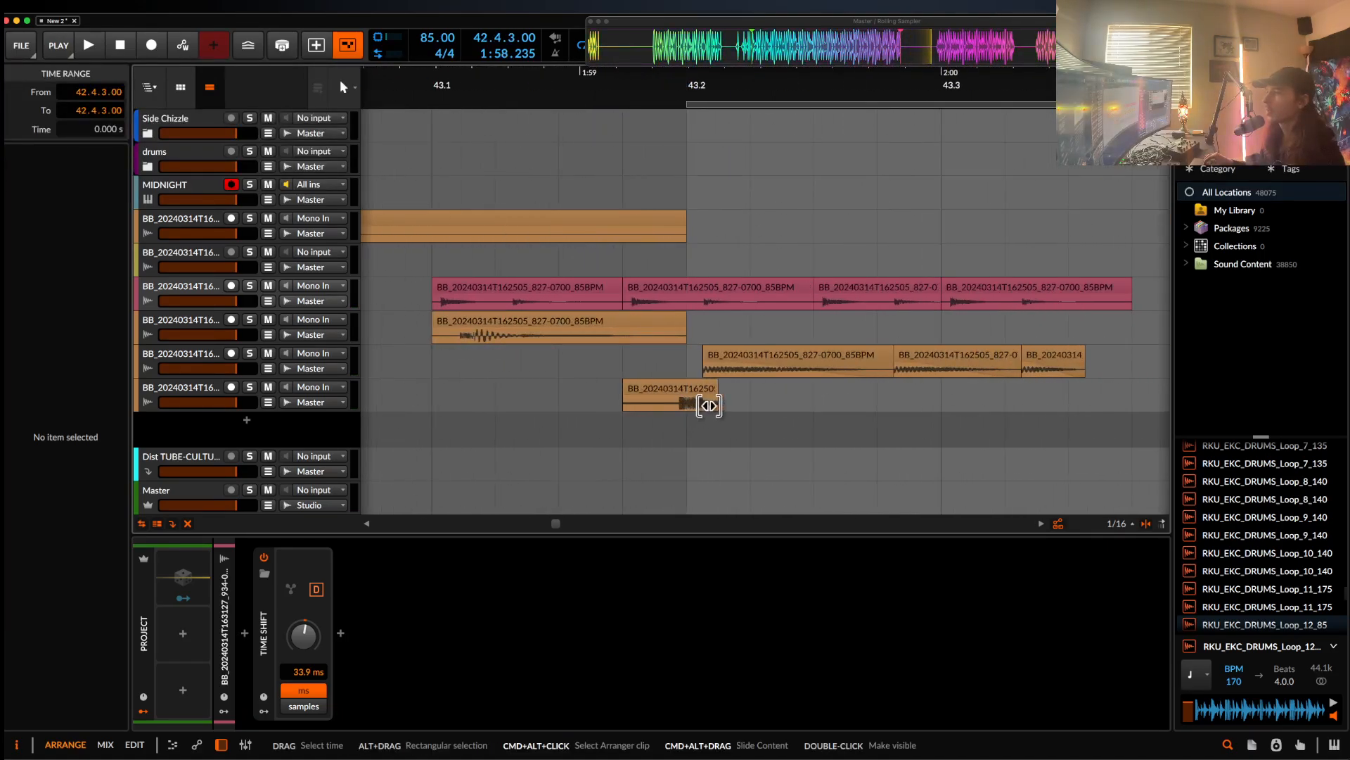
drag(677, 387, 689, 391)
scroll(689, 391, down, 3)
drag(579, 401, 781, 404)
key(super+d)
click(677, 393)
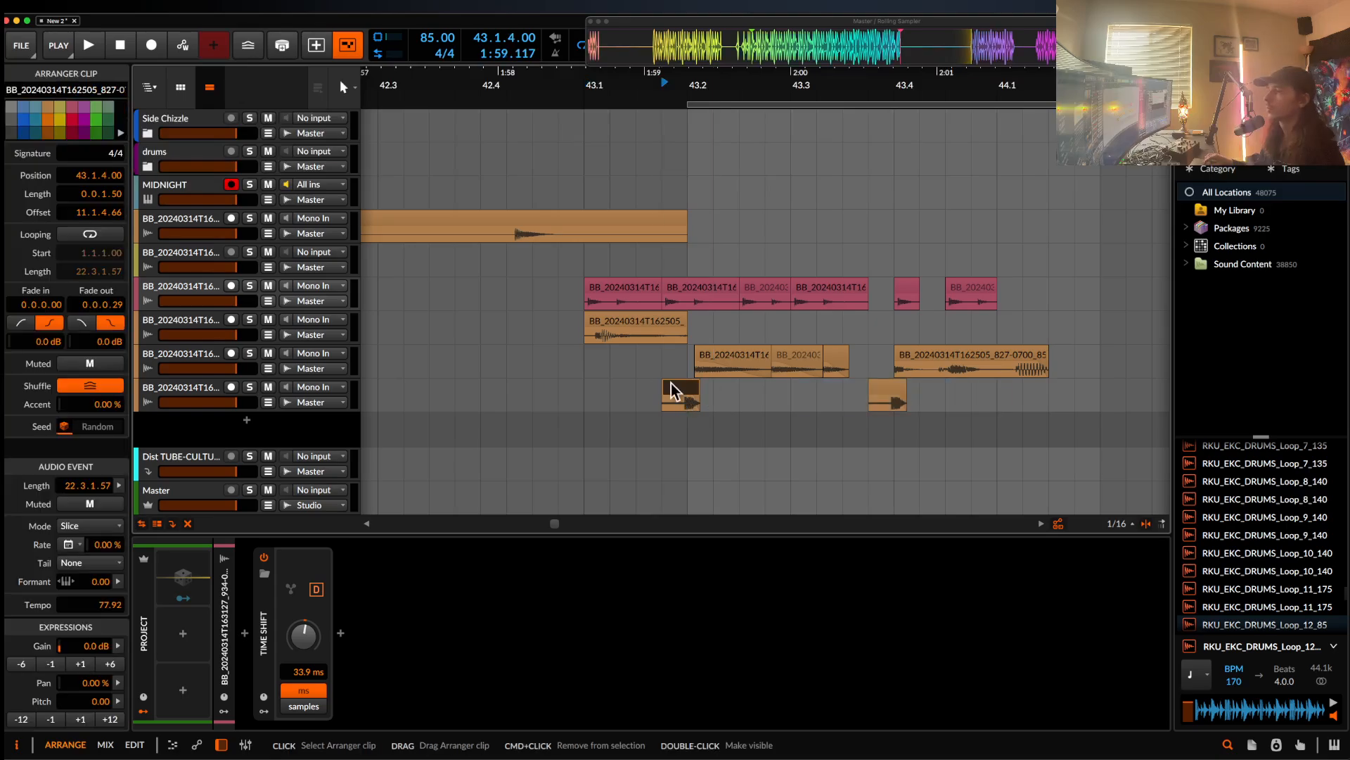
- Move the loop region to 43.1.1.00 and, while auditioning, trim the orange slice at 43.4.1.00 to a length of 0.1.2.00
click(617, 331)
drag(715, 114, 612, 111)
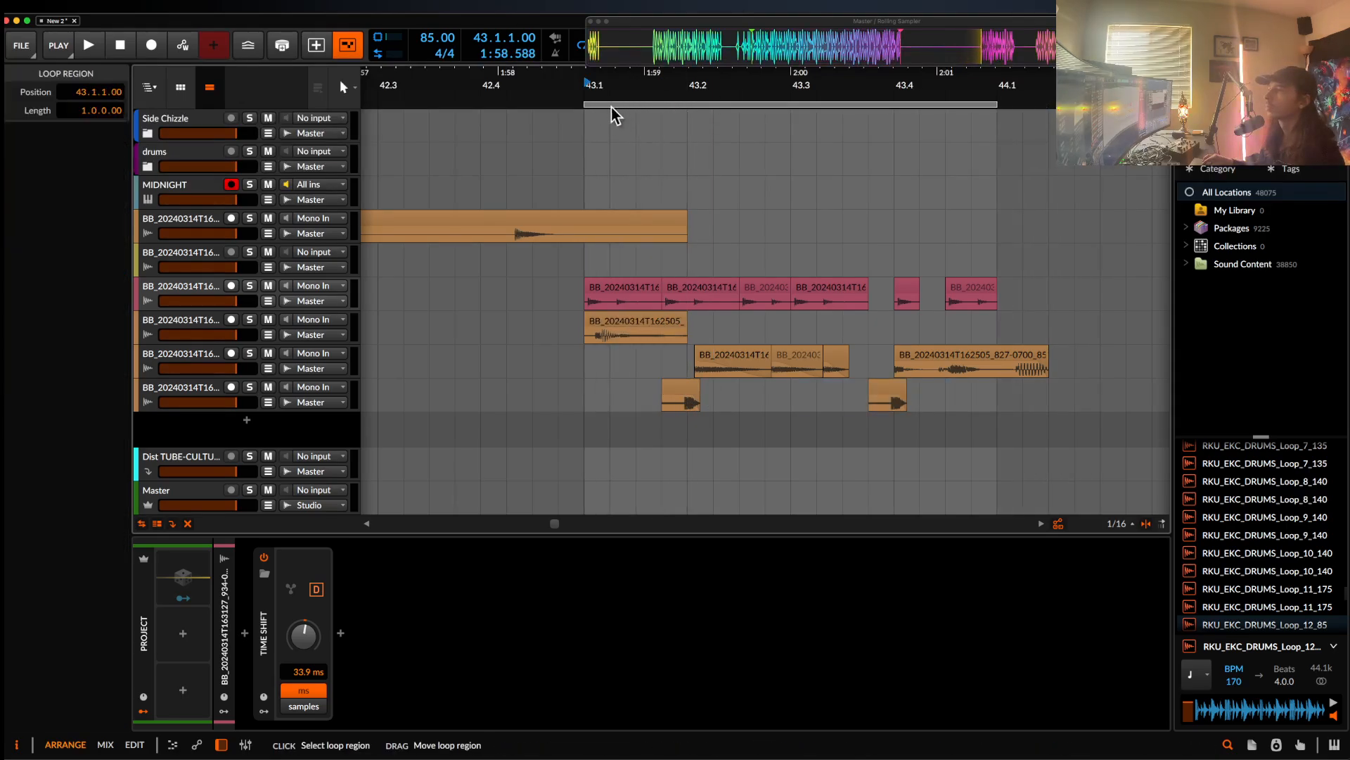
click(602, 327)
key(space)
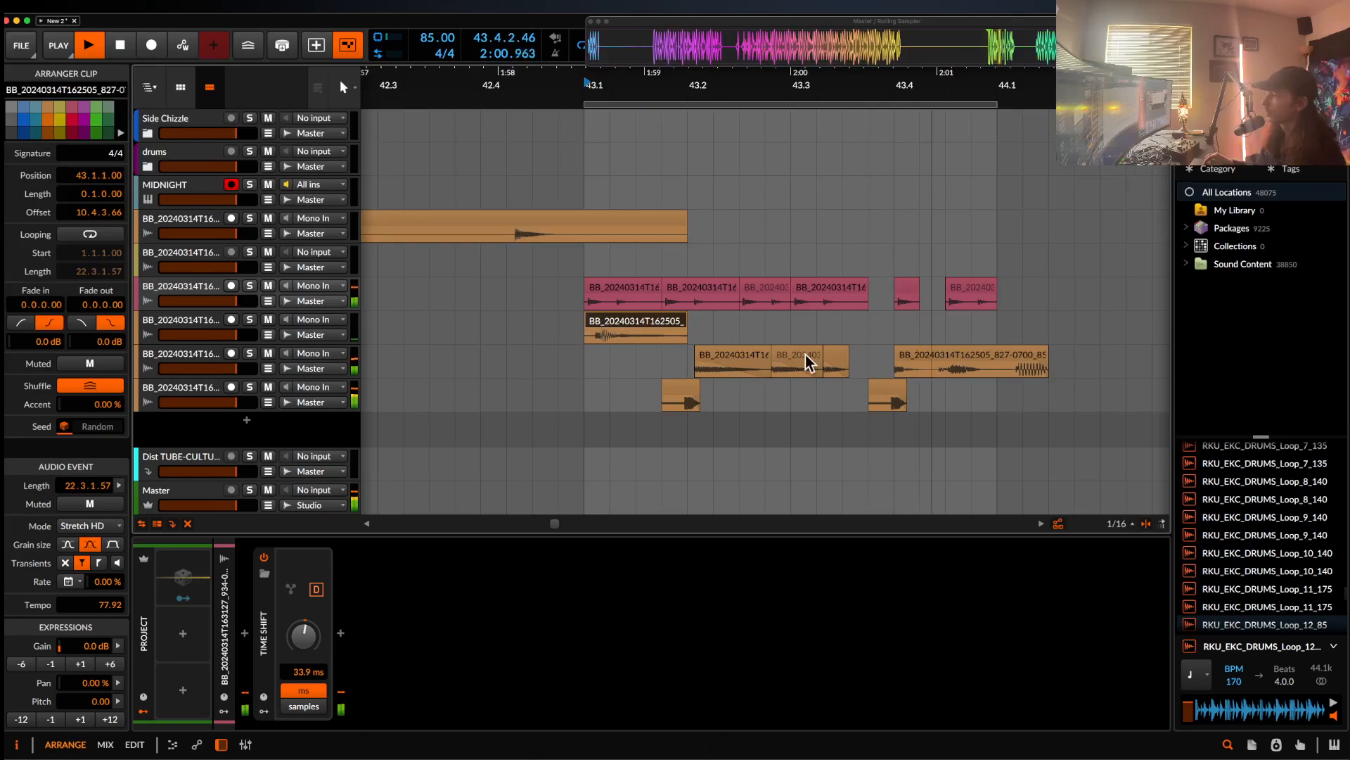
drag(1044, 357, 997, 359)
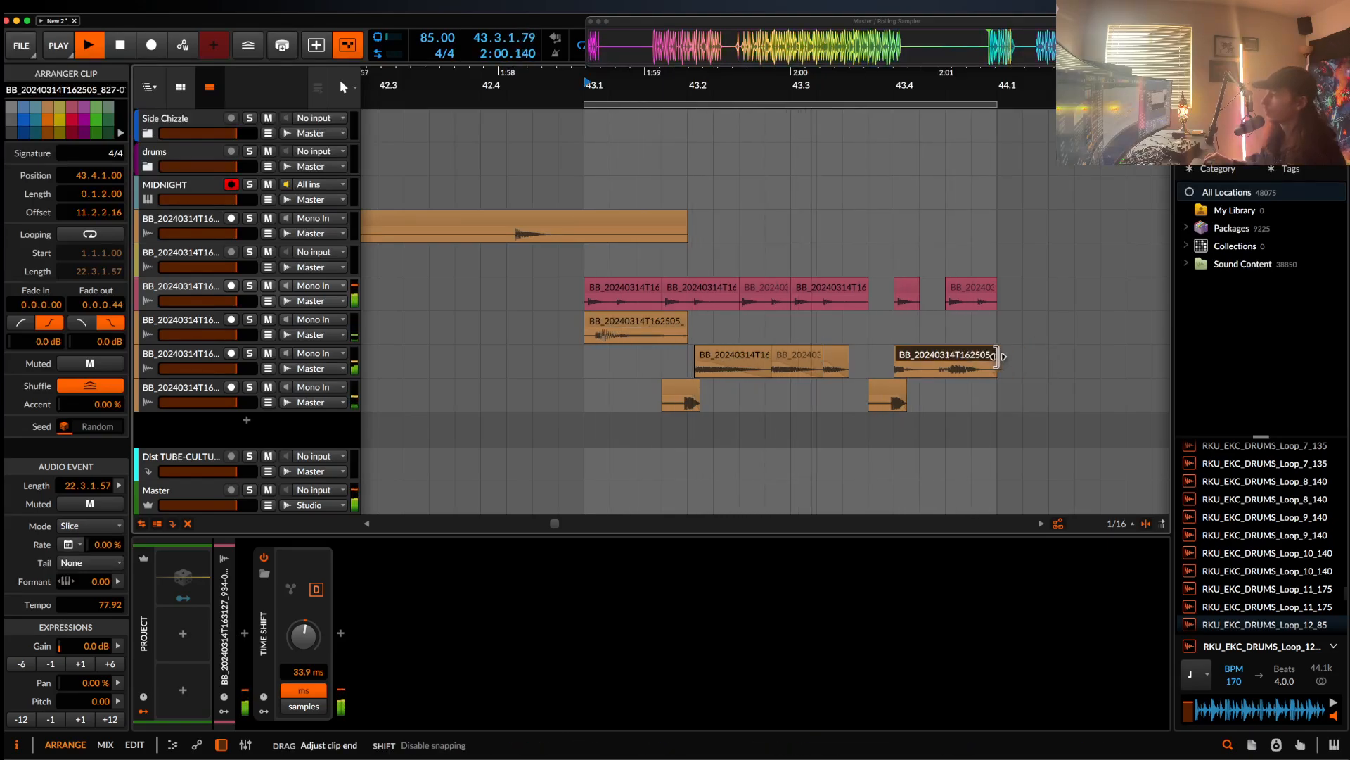
click(625, 294)
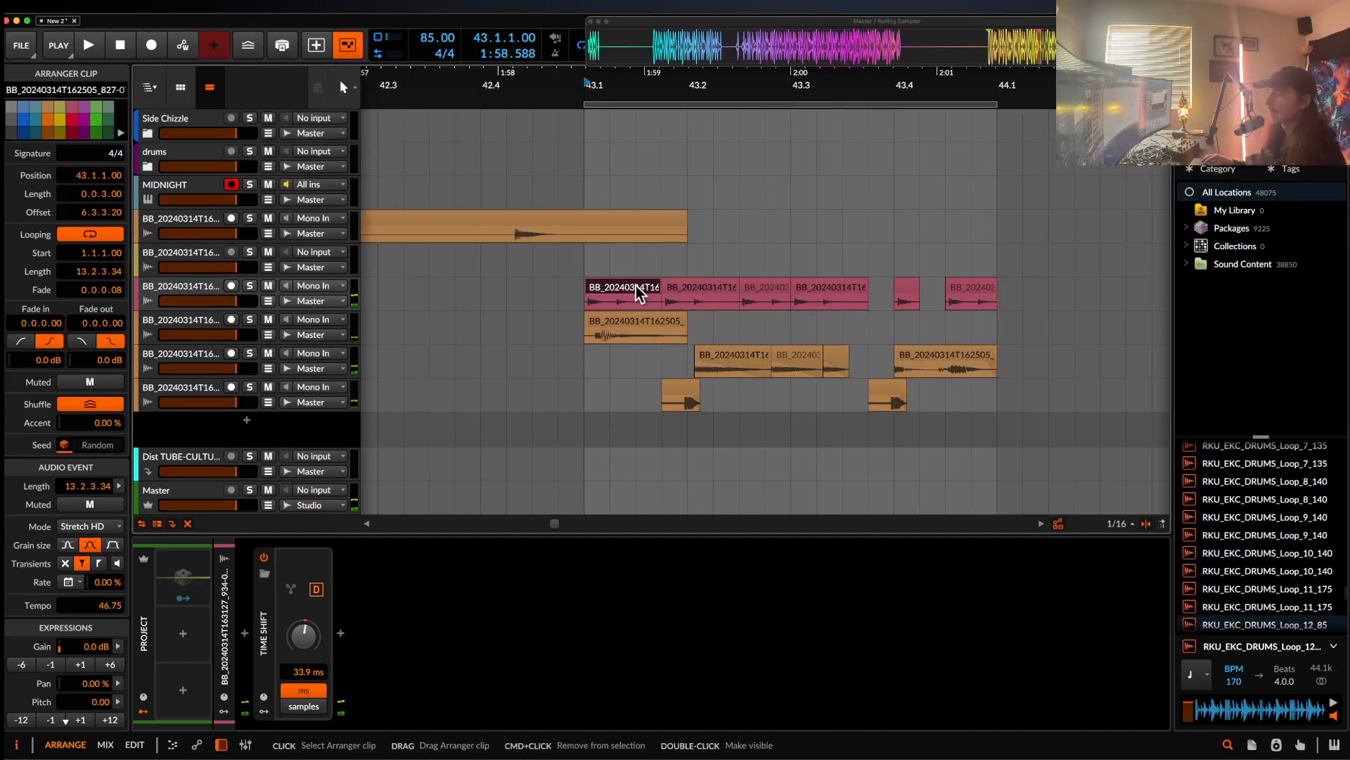
- Nudge the short orange slice just before 43.2 slightly later and audition the pattern from 43.1.1.00
scroll(637, 294, up, 5)
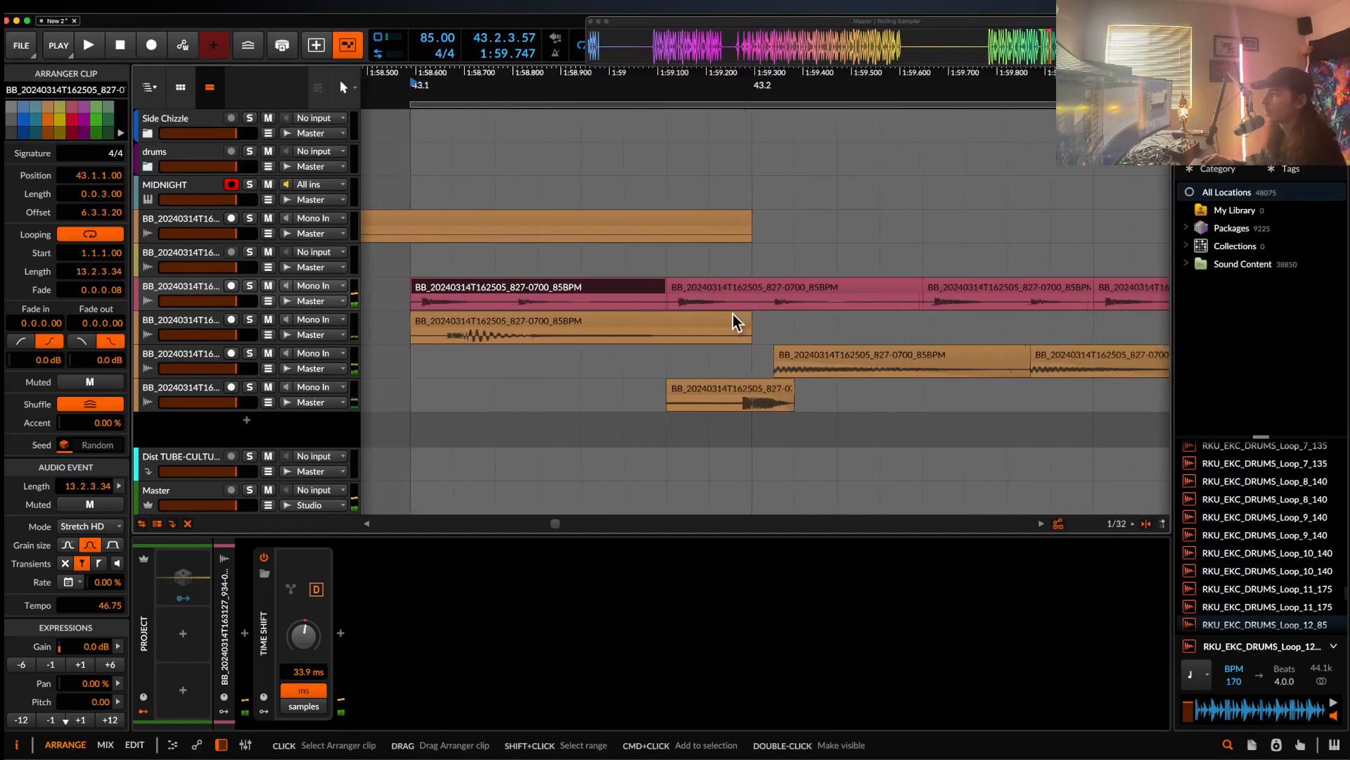
drag(768, 400, 783, 396)
click(572, 289)
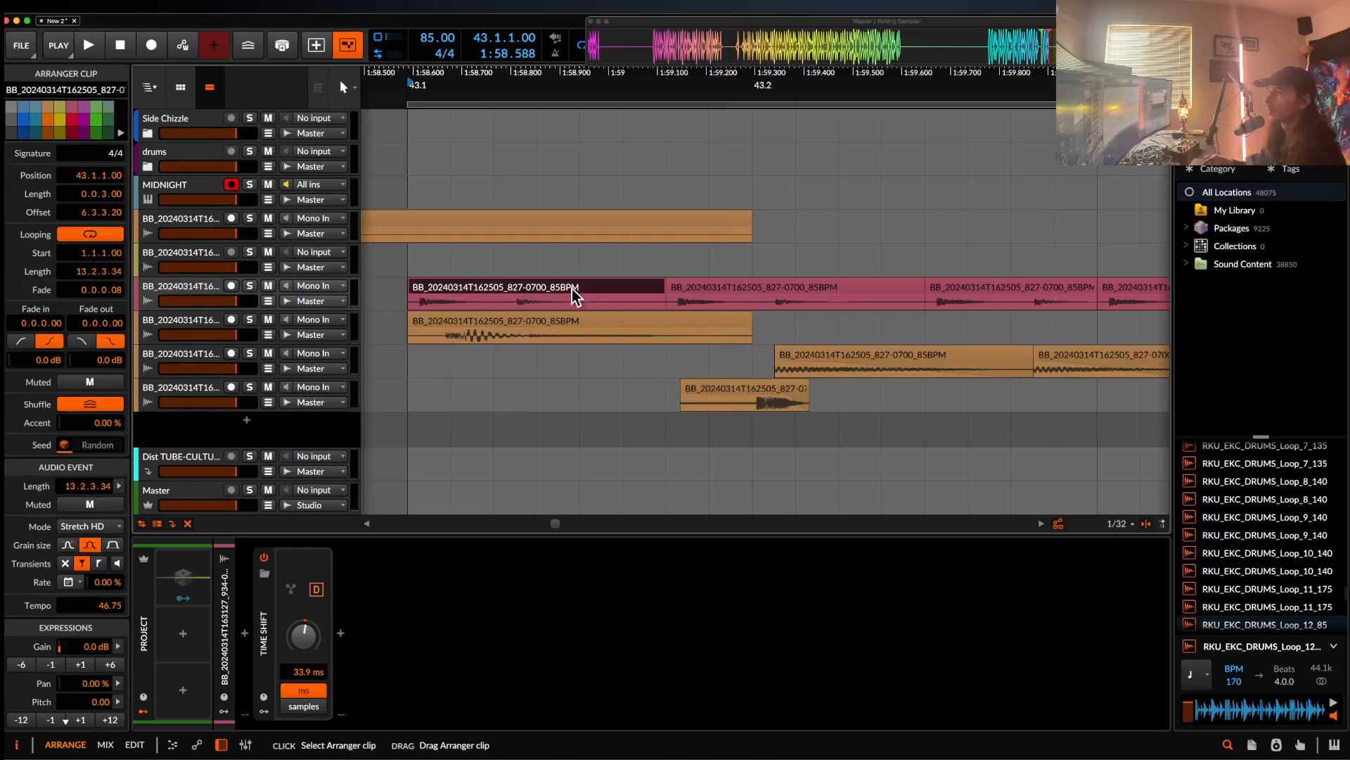
key(space)
scroll(902, 368, down, 3)
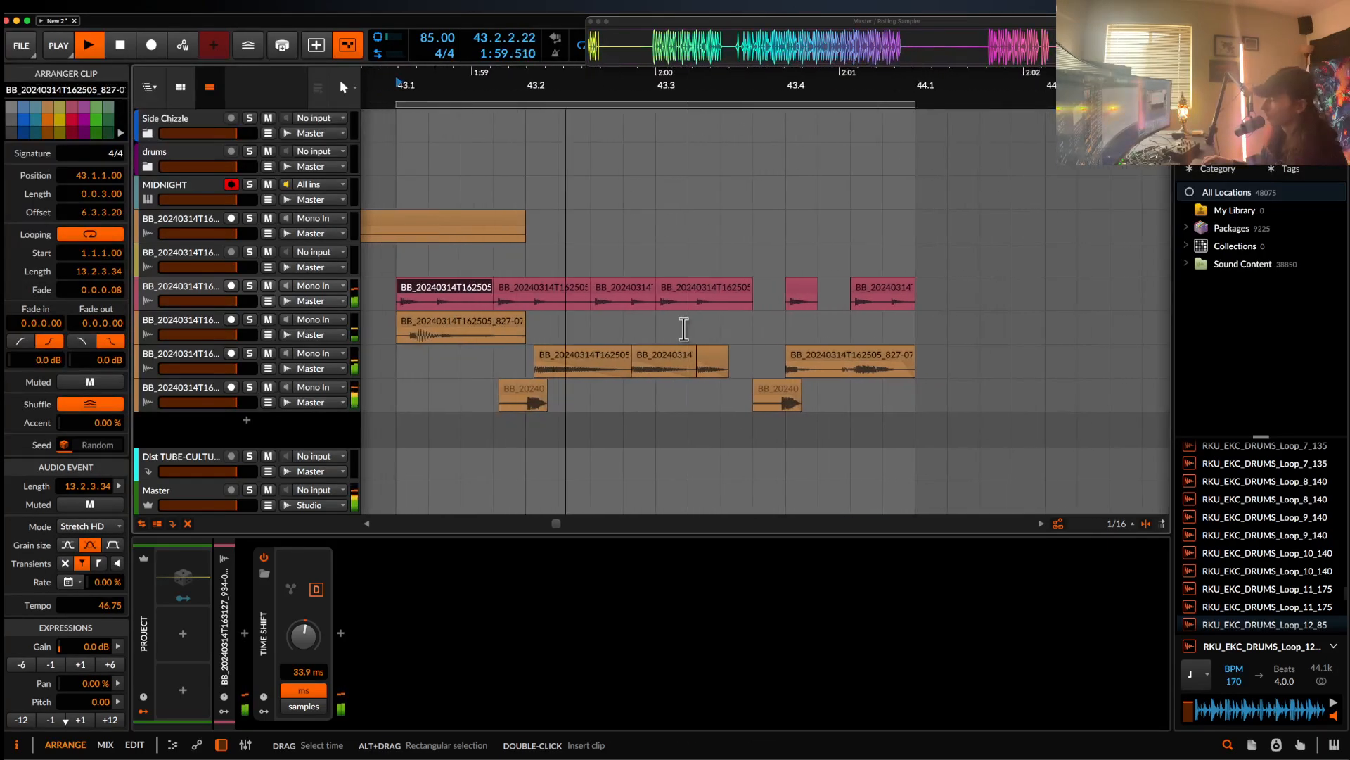
scroll(687, 316, up, 2)
key(space)
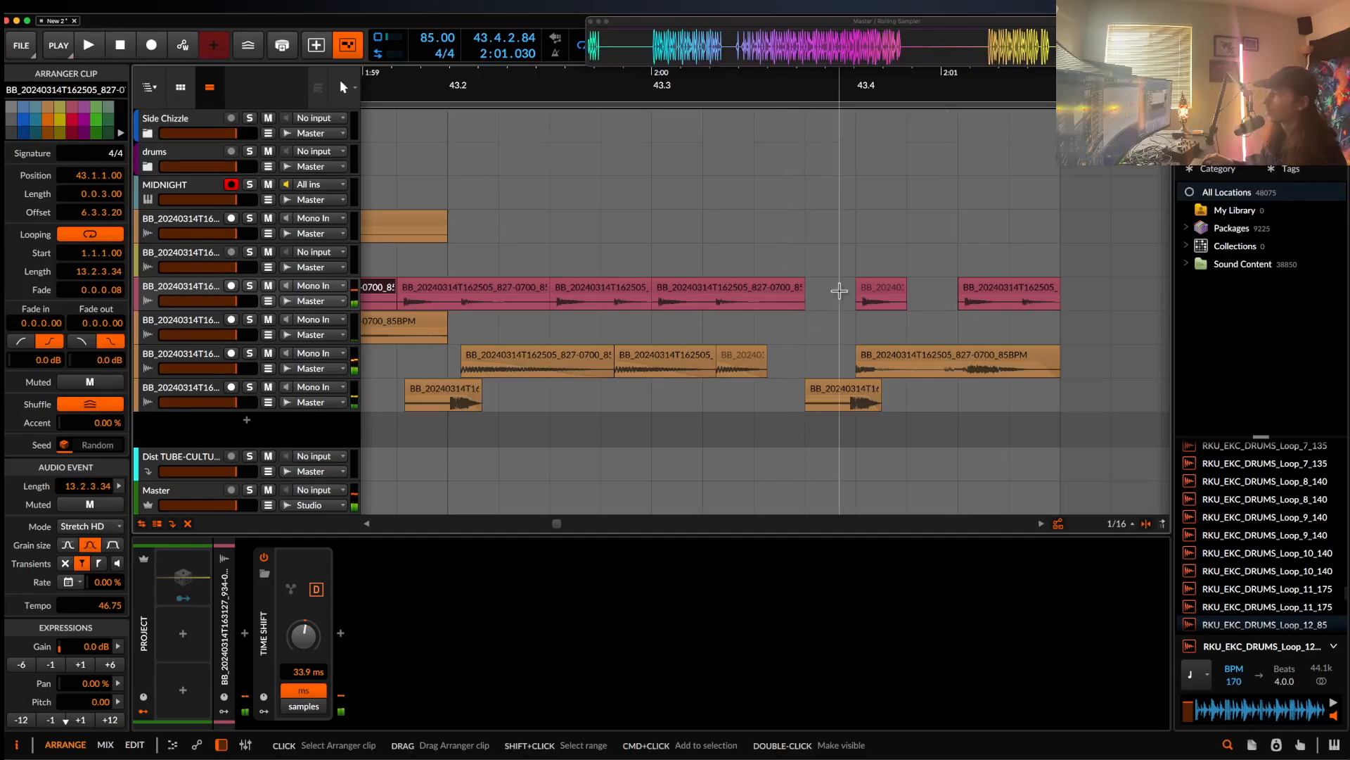
- Copy the short pink slice at 43.4.1.00 to 43.3.4.00 and audition from the pink slice at 43.3.1.00
drag(871, 293, 825, 303)
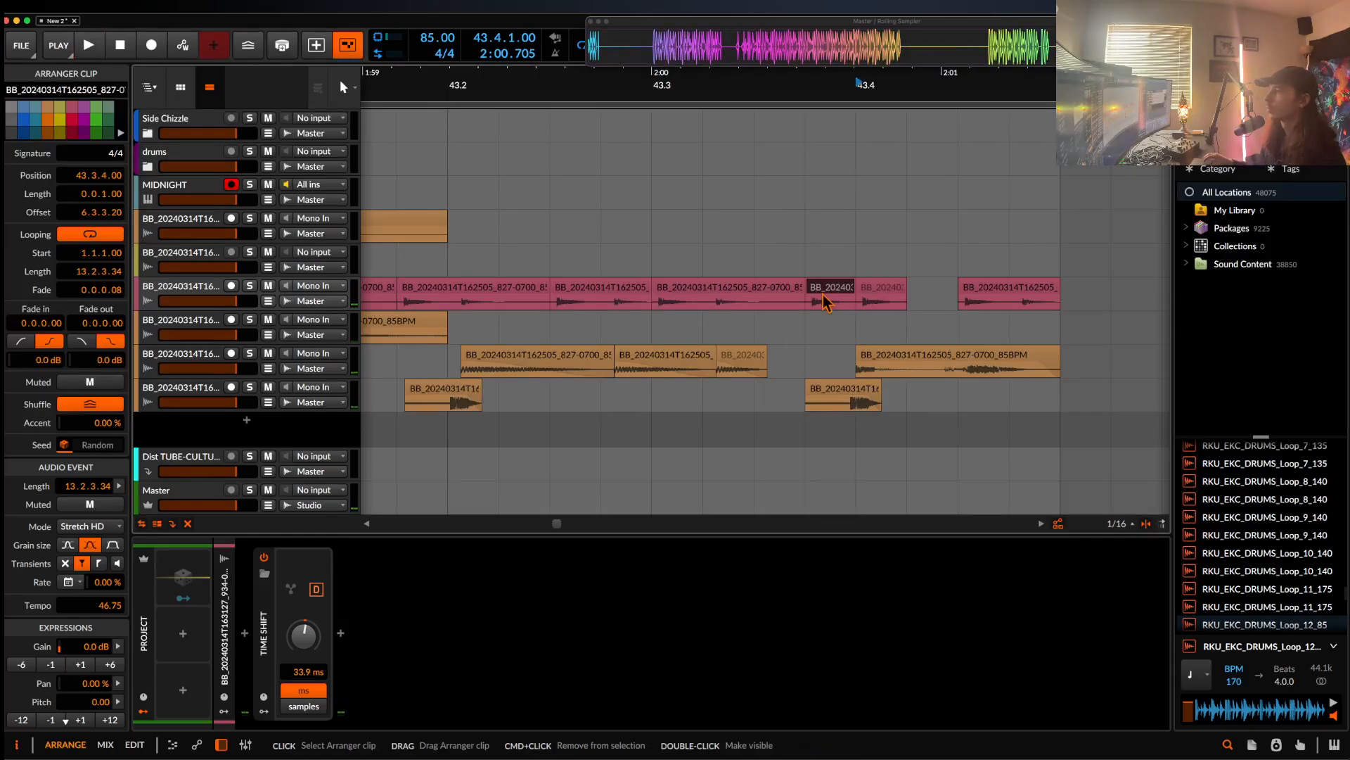
click(756, 291)
key(space)
- Shorten the pink slice at 43.3.4.00 to 0.0.0.50 with a fade-out of 0.0.0.42, and trim the end of the pink slice before it
scroll(749, 289, up, 2)
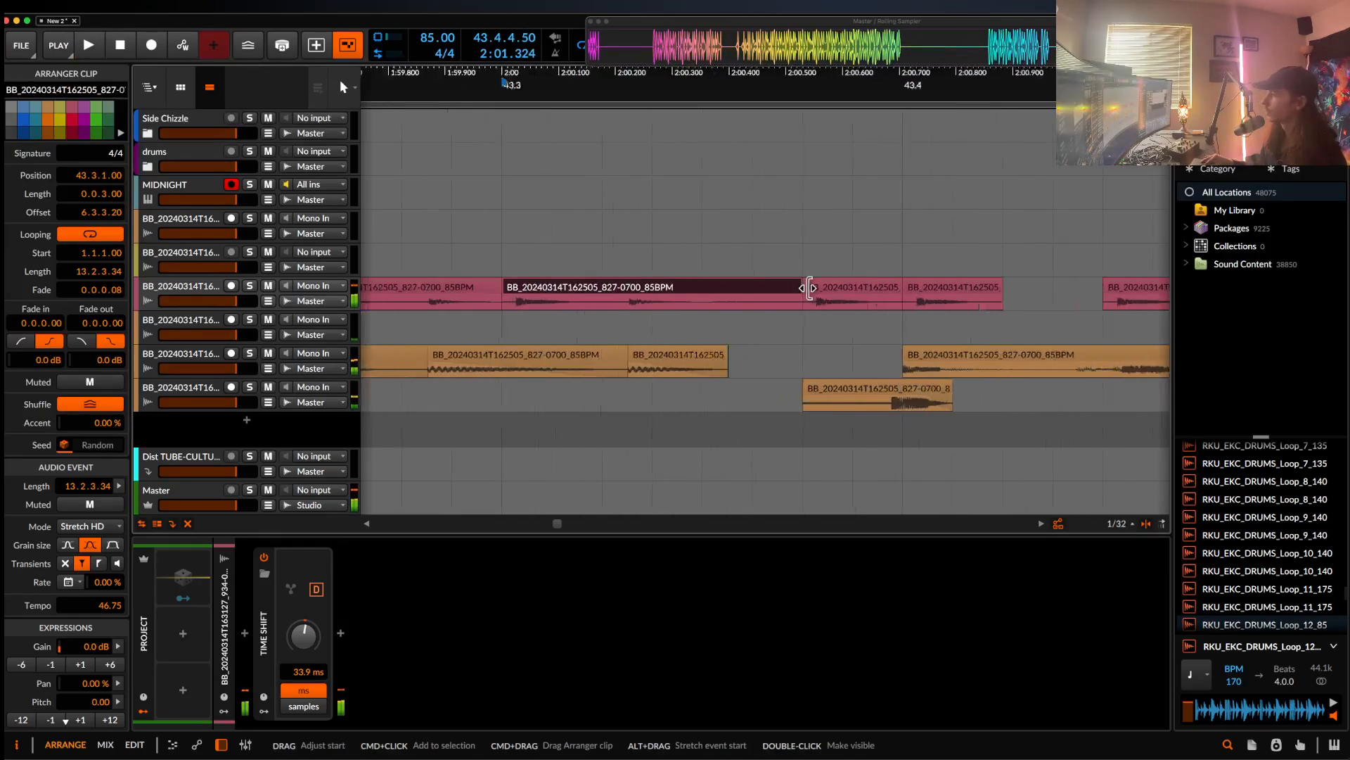
scroll(808, 287, up, 1)
drag(856, 292, 814, 299)
key(space)
scroll(769, 291, down, 2)
key(space)
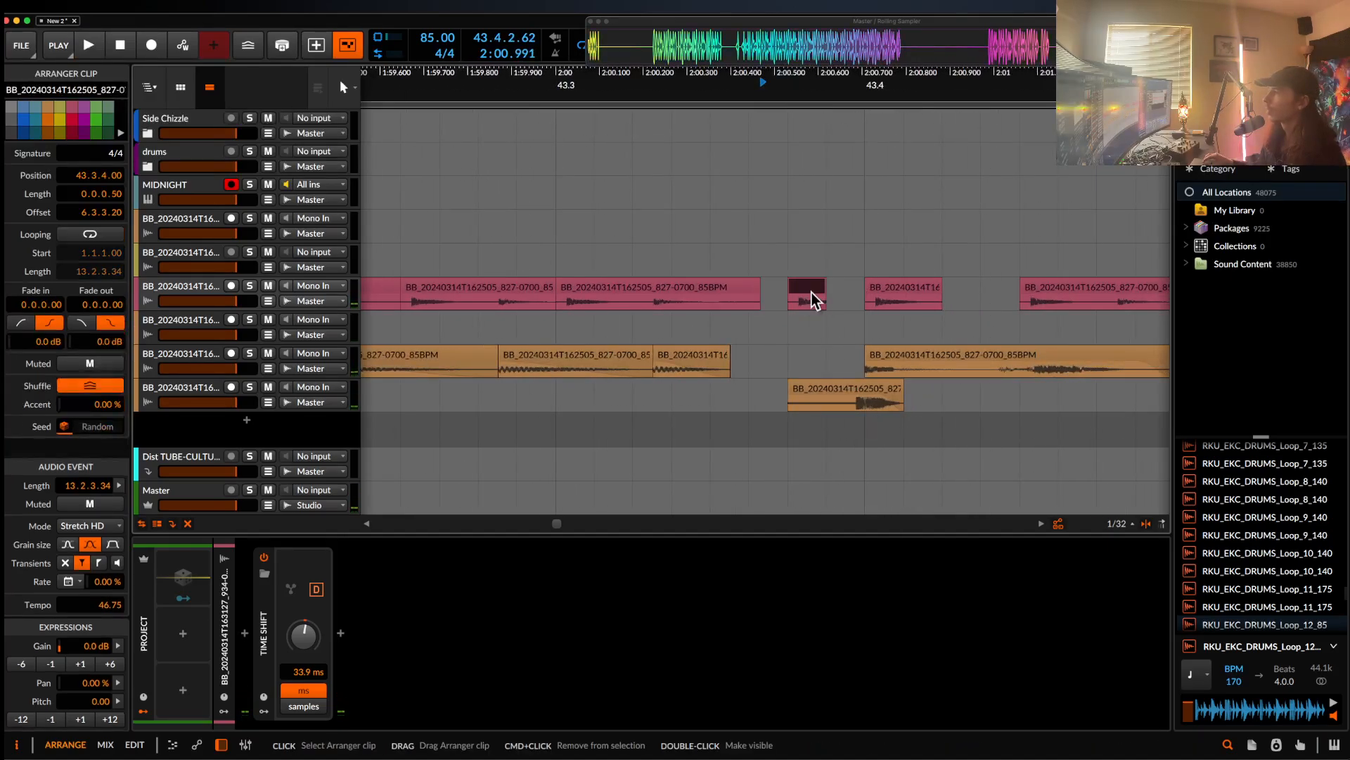
scroll(795, 309, down, 1)
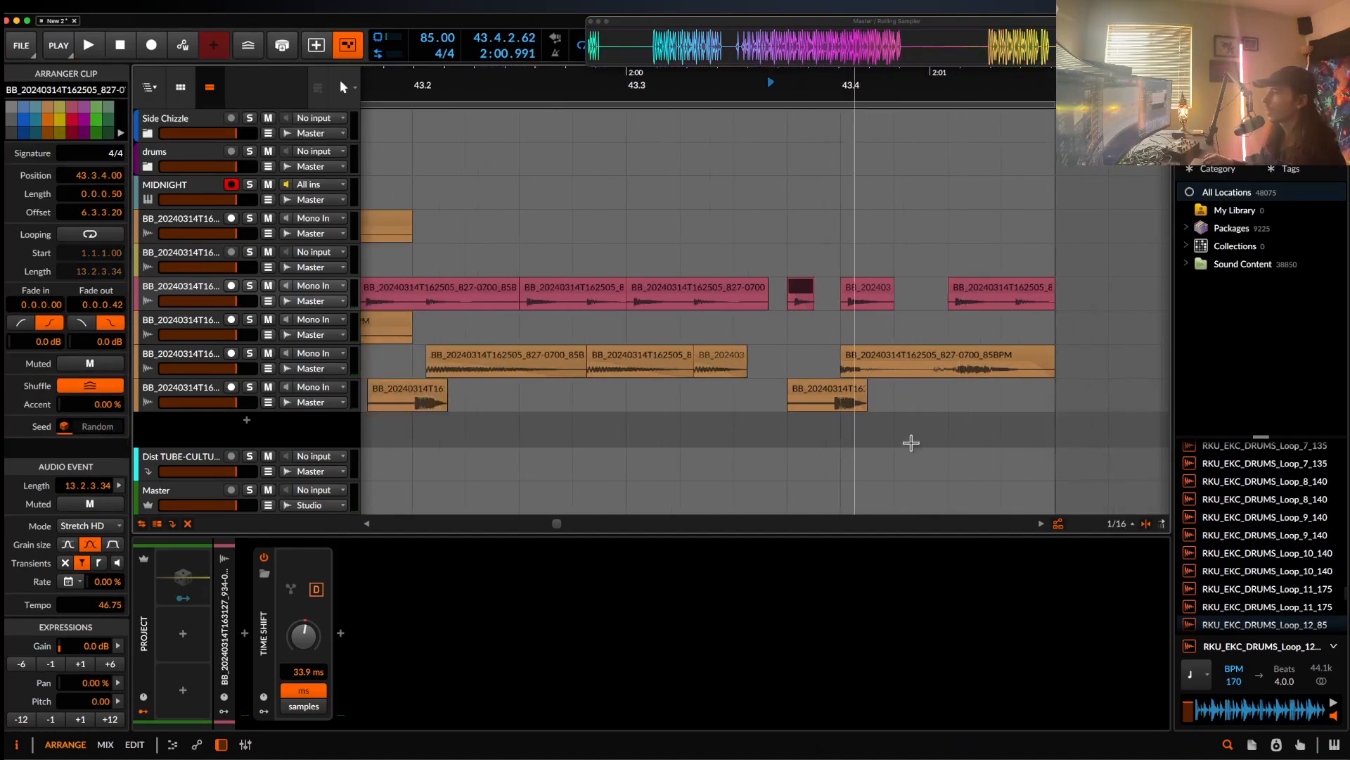
- Trim the start of the first short orange slice to 43.2.1.00, leaving a length of 0.0.0.66
scroll(793, 425, down, 2)
click(673, 296)
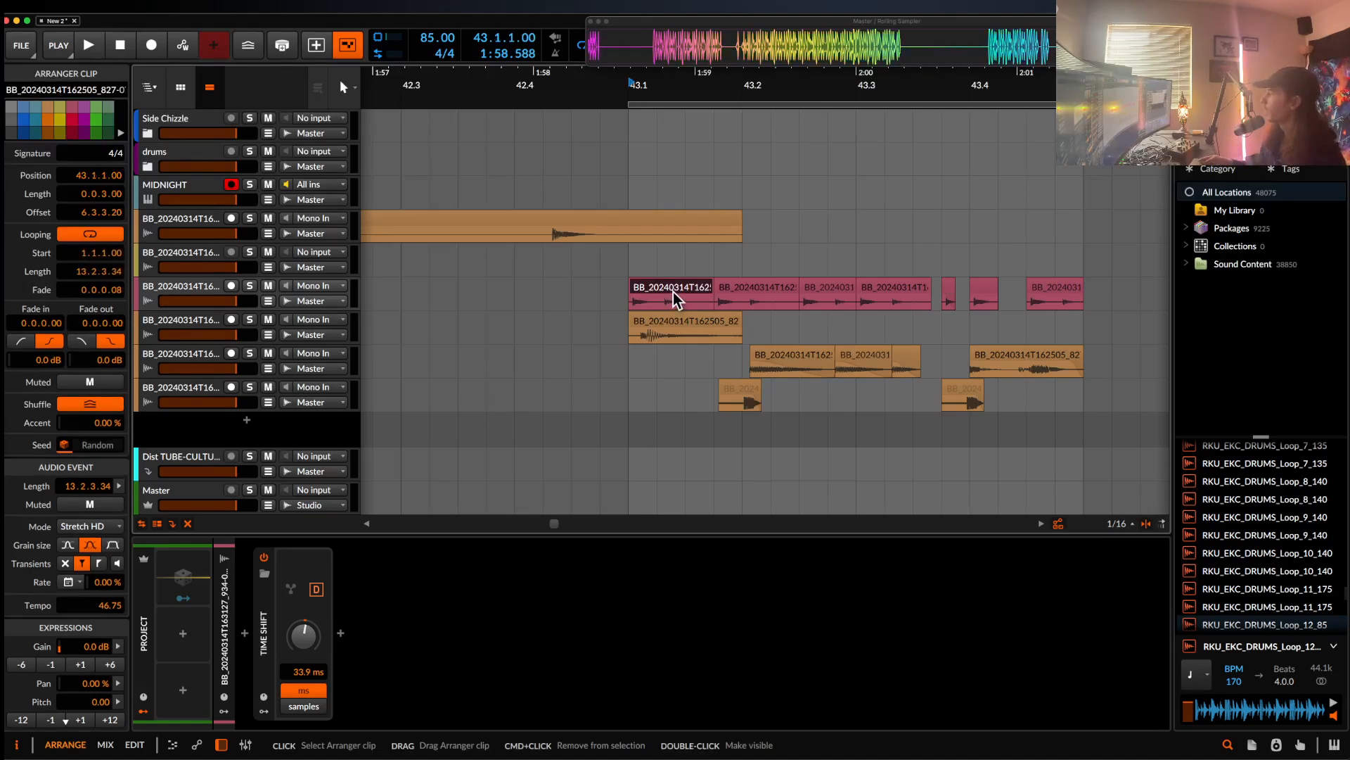
scroll(760, 330, up, 3)
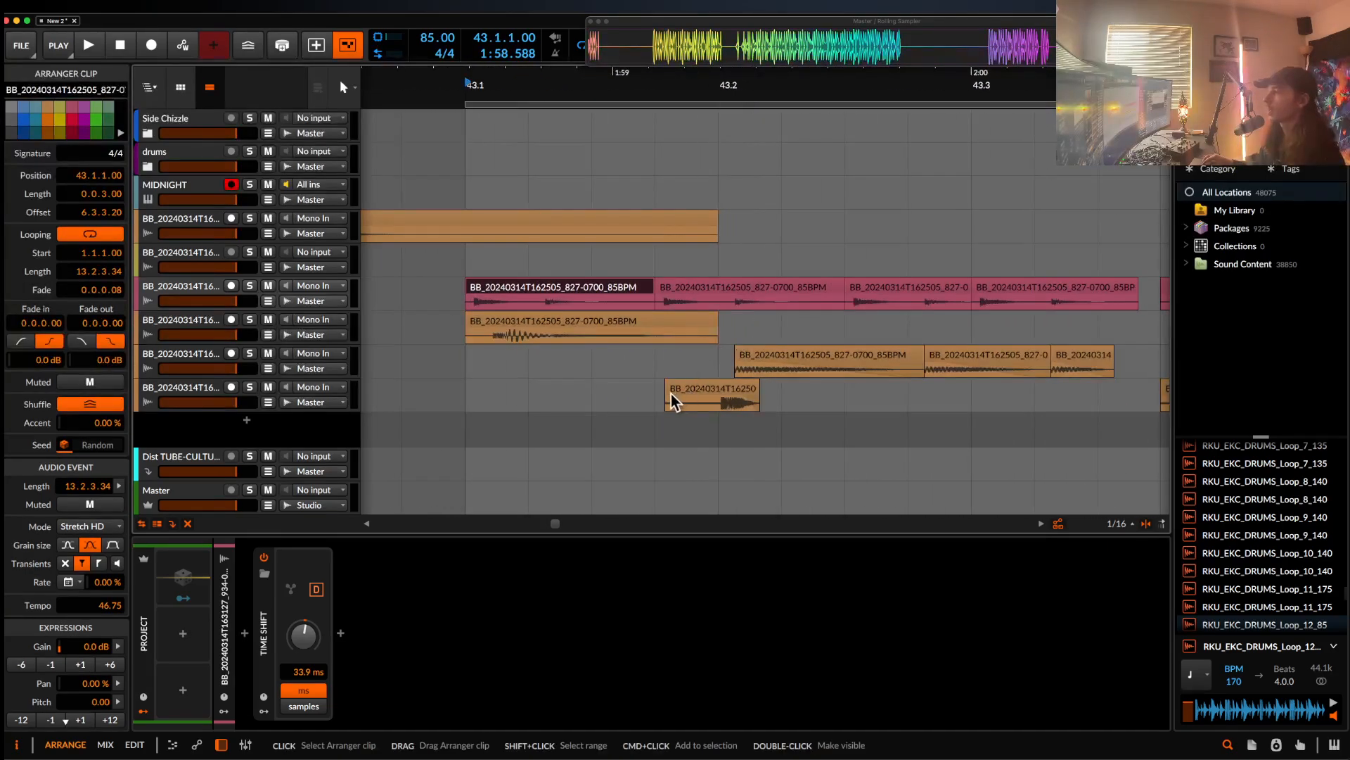
drag(671, 395, 696, 391)
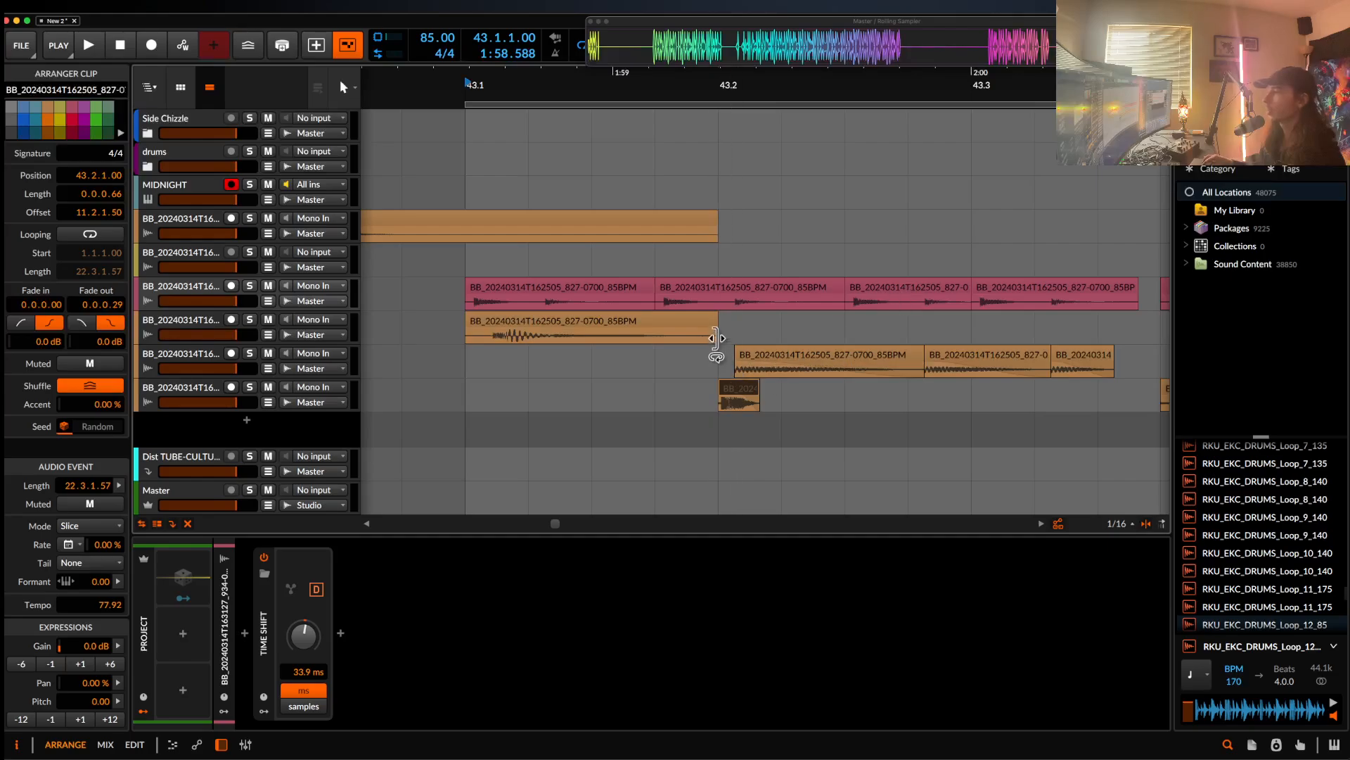
scroll(711, 339, up, 4)
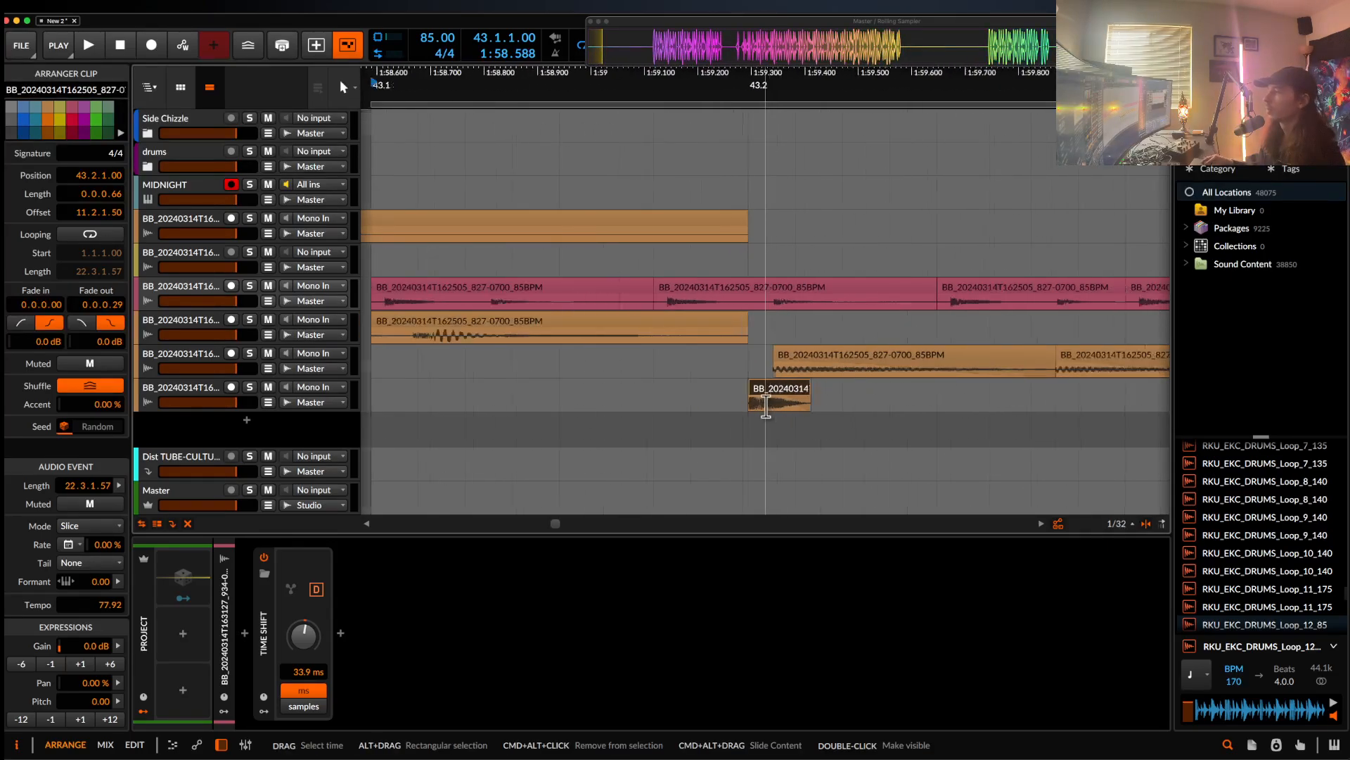
scroll(538, 312, down, 3)
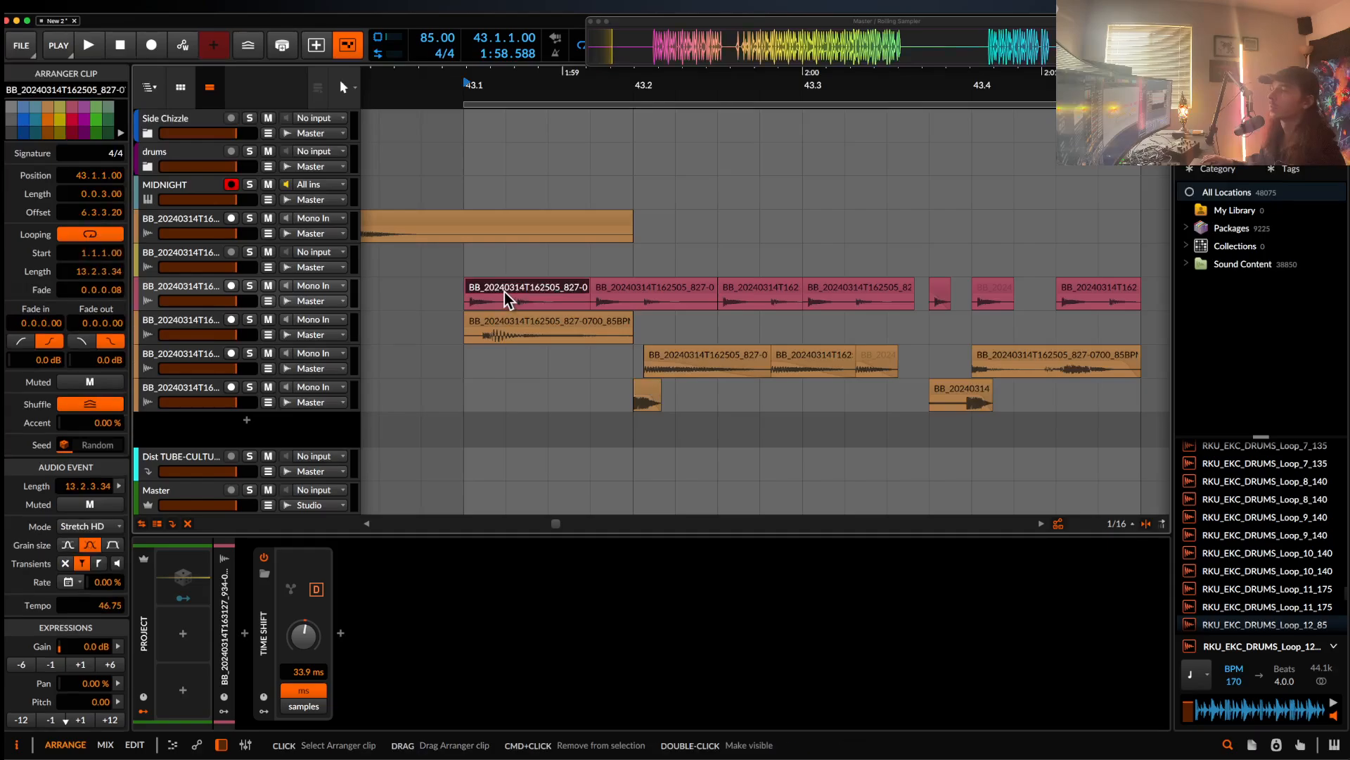
- Play the pattern from 43.1.1.00 and shorten the long orange clip before it to a length of 10.0.0.00
key(space)
drag(631, 219, 467, 217)
scroll(467, 217, right, 3)
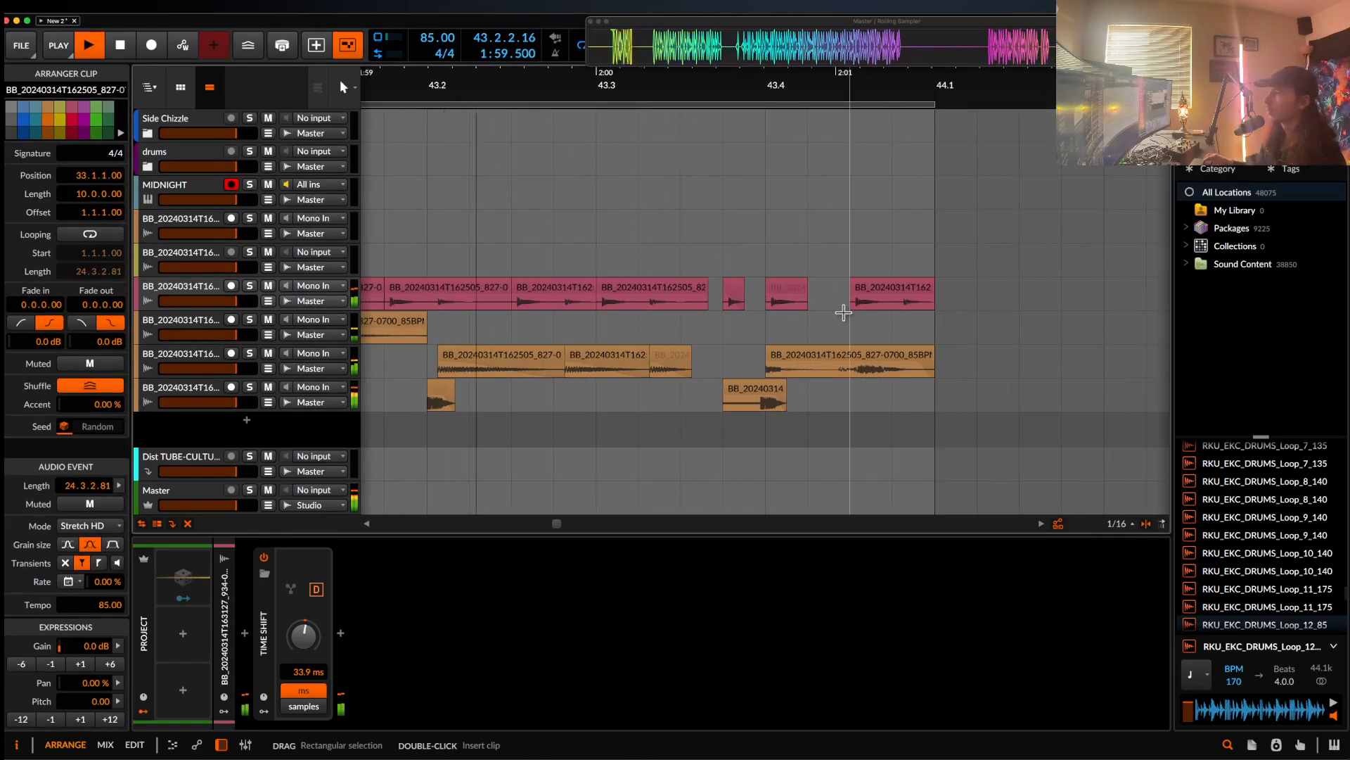
- Split the last orange slice at 43.4.3.00 and select its second part
click(847, 374)
key(super+e)
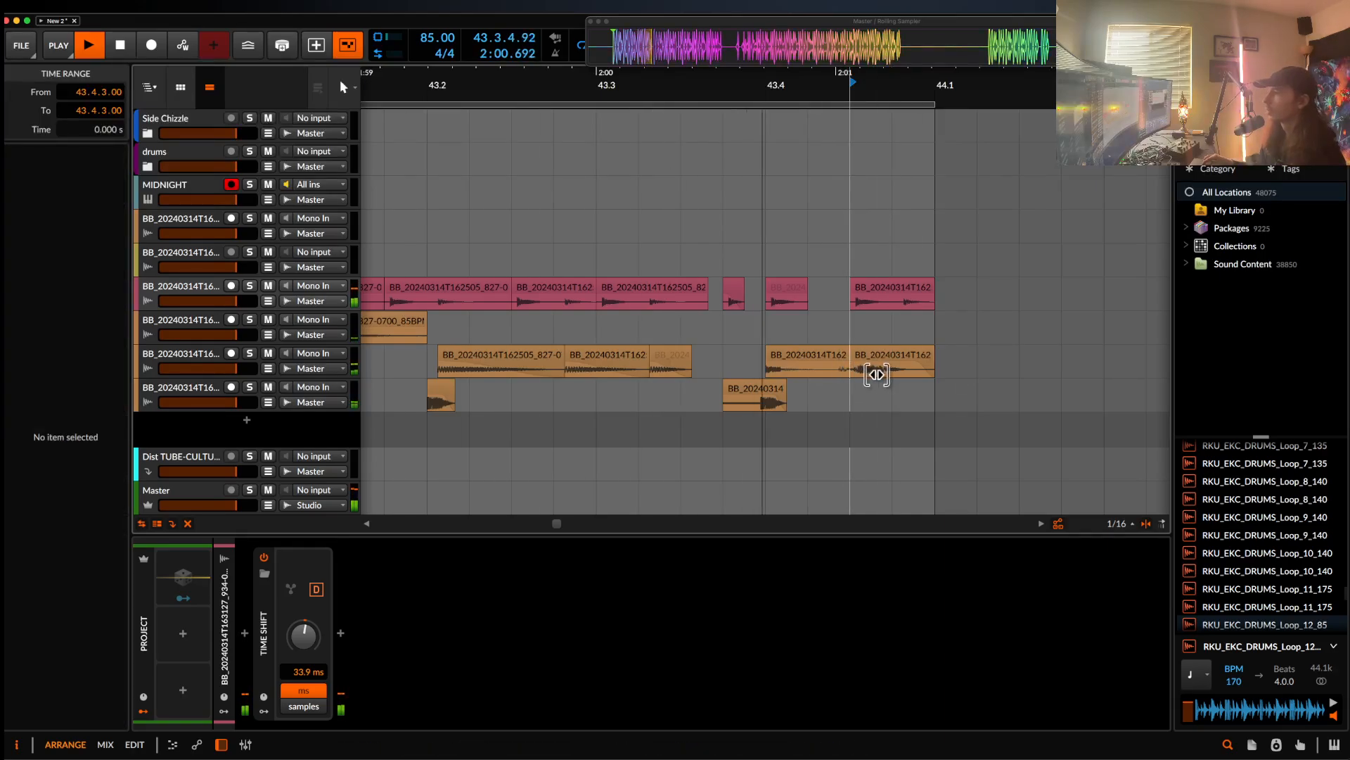
click(876, 374)
drag(903, 372, 906, 374)
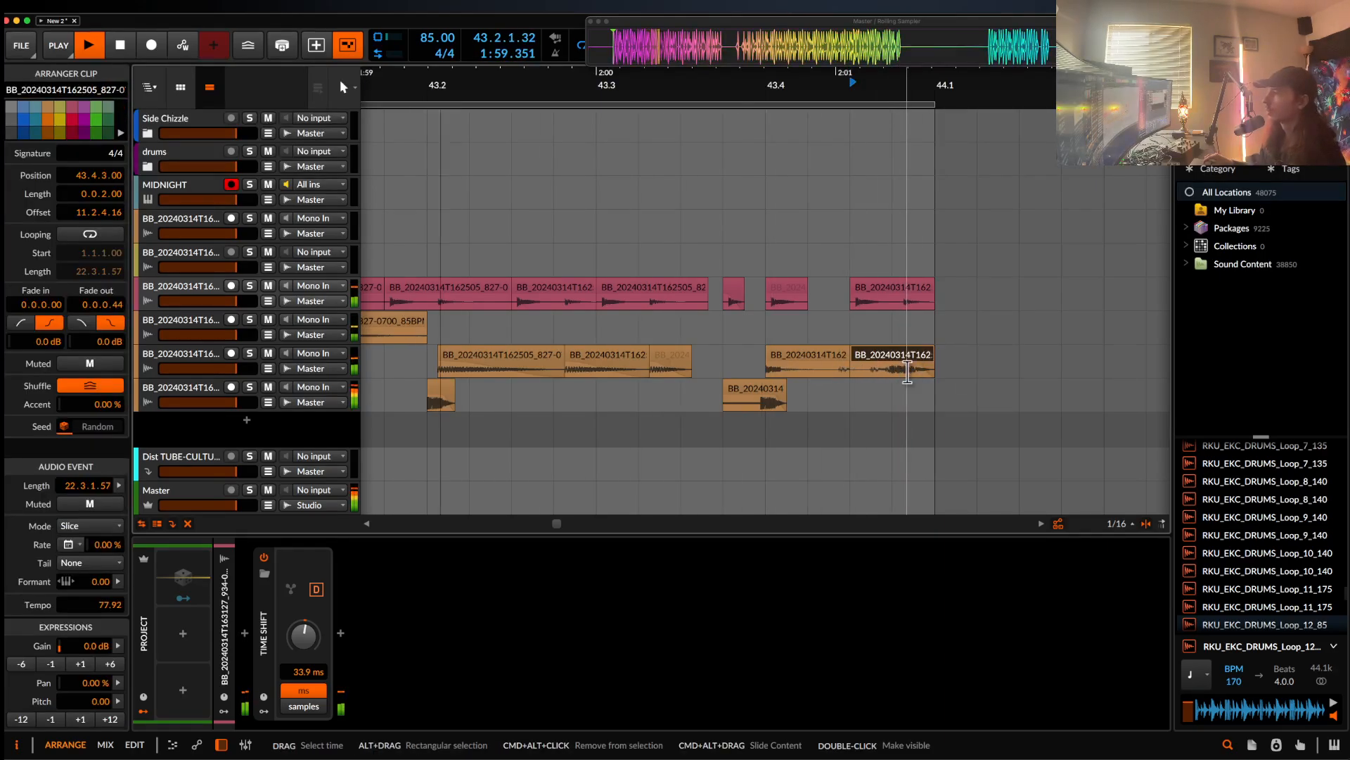
- Split the last pink slice at 43.4.4.00 and delete its second half
click(893, 309)
key(super+e)
drag(912, 307, 925, 306)
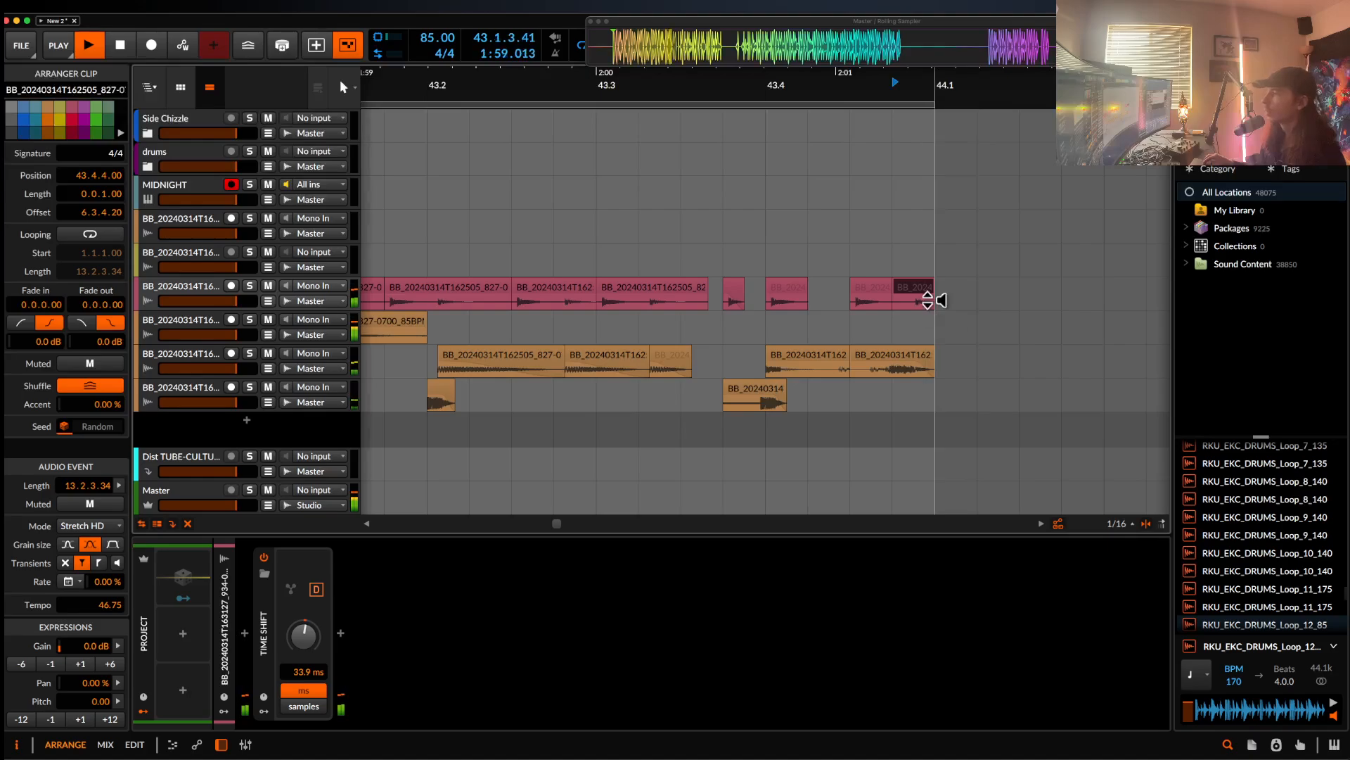
key(Delete)
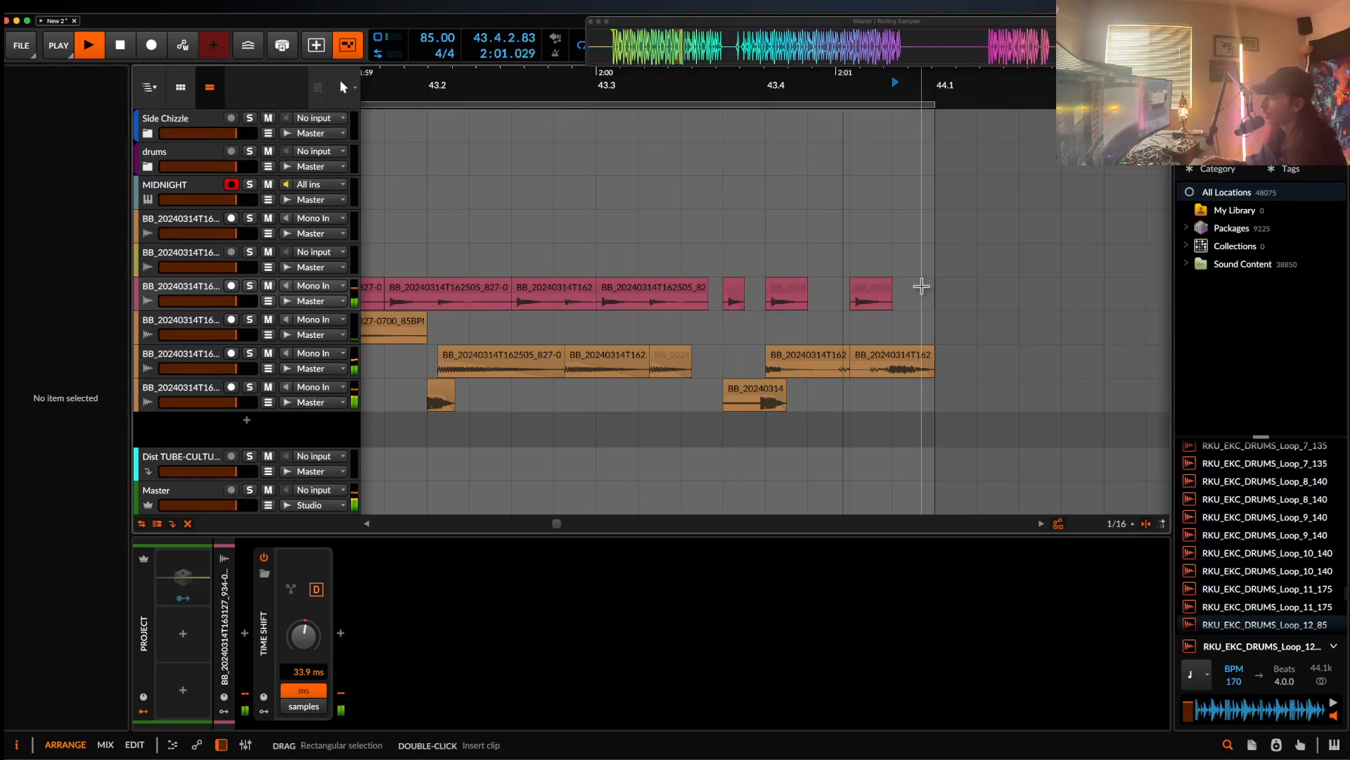
- Delete the orange slice at 43.4.3.00 and move the last pink slice to 43.4.4.00
click(902, 356)
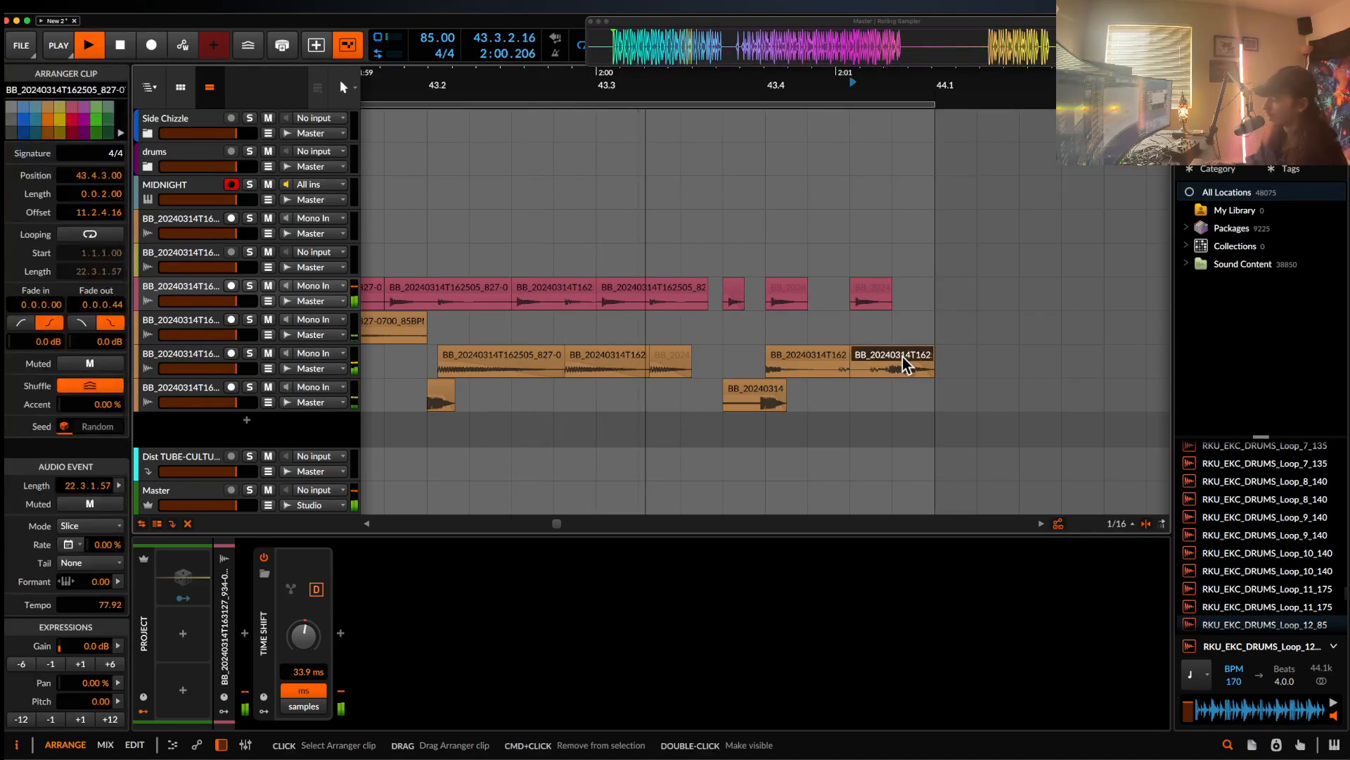
key(Delete)
click(875, 296)
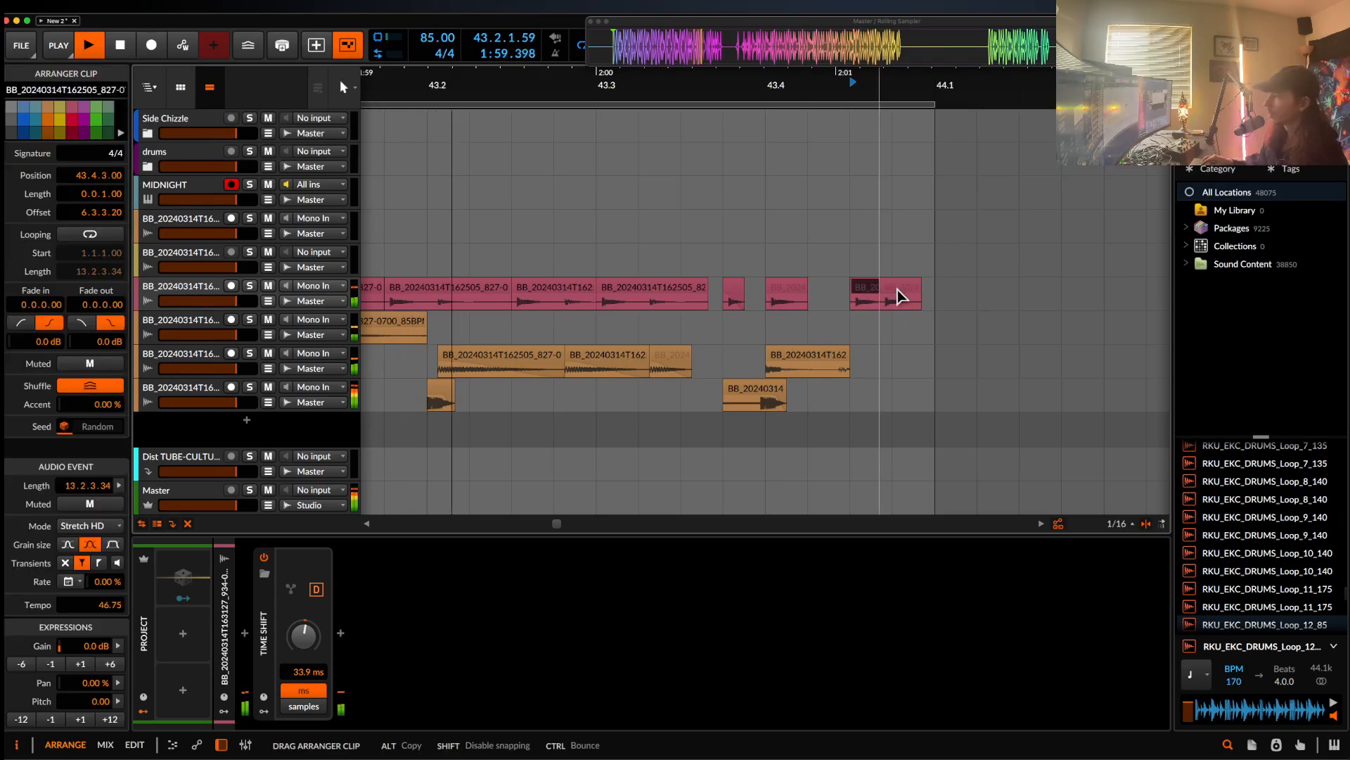
scroll(879, 296, up, 5)
scroll(902, 289, up, 3)
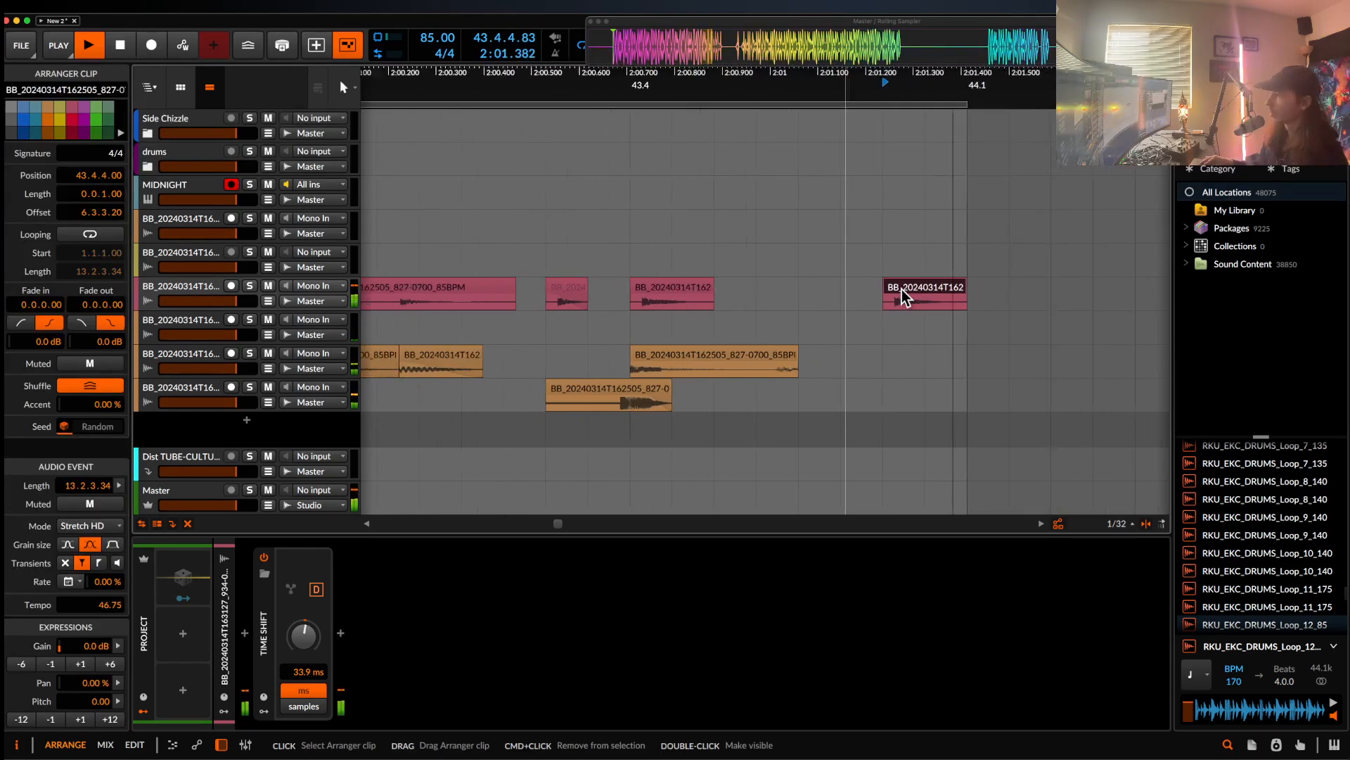
scroll(939, 307, down, 5)
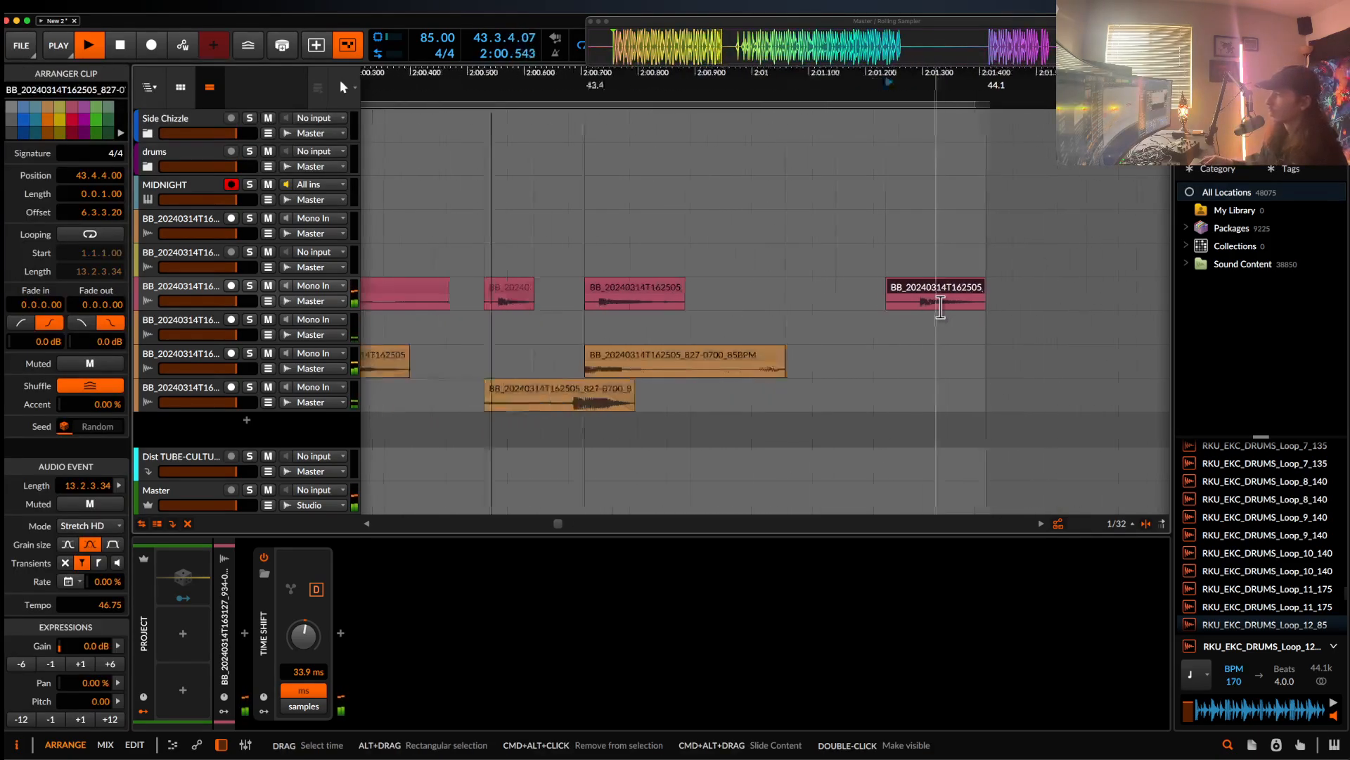
- Slide the audio inside the last pink slice, then reposition and trim it to start at 43.4.4.54 with a length of 0.0.0.41
scroll(961, 314, up, 8)
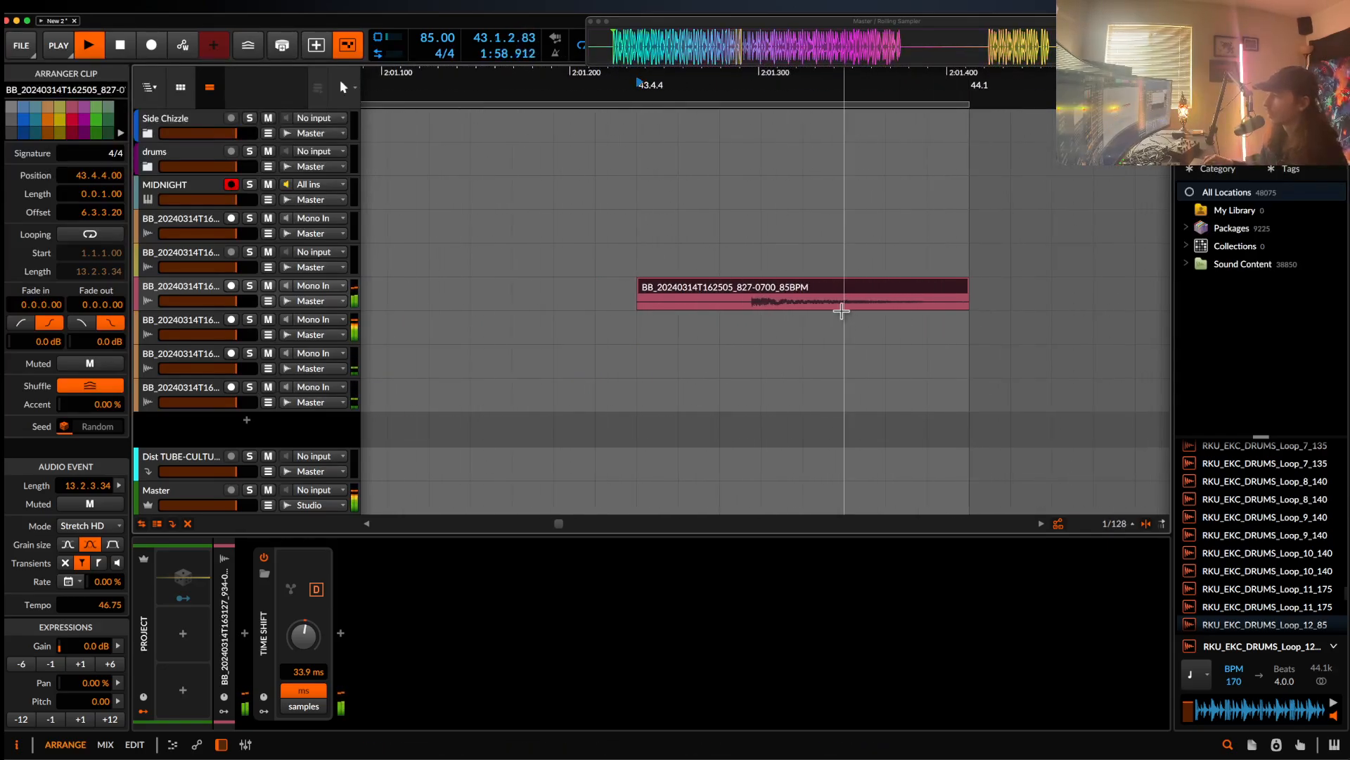
alt+super+drag(838, 305, 945, 303)
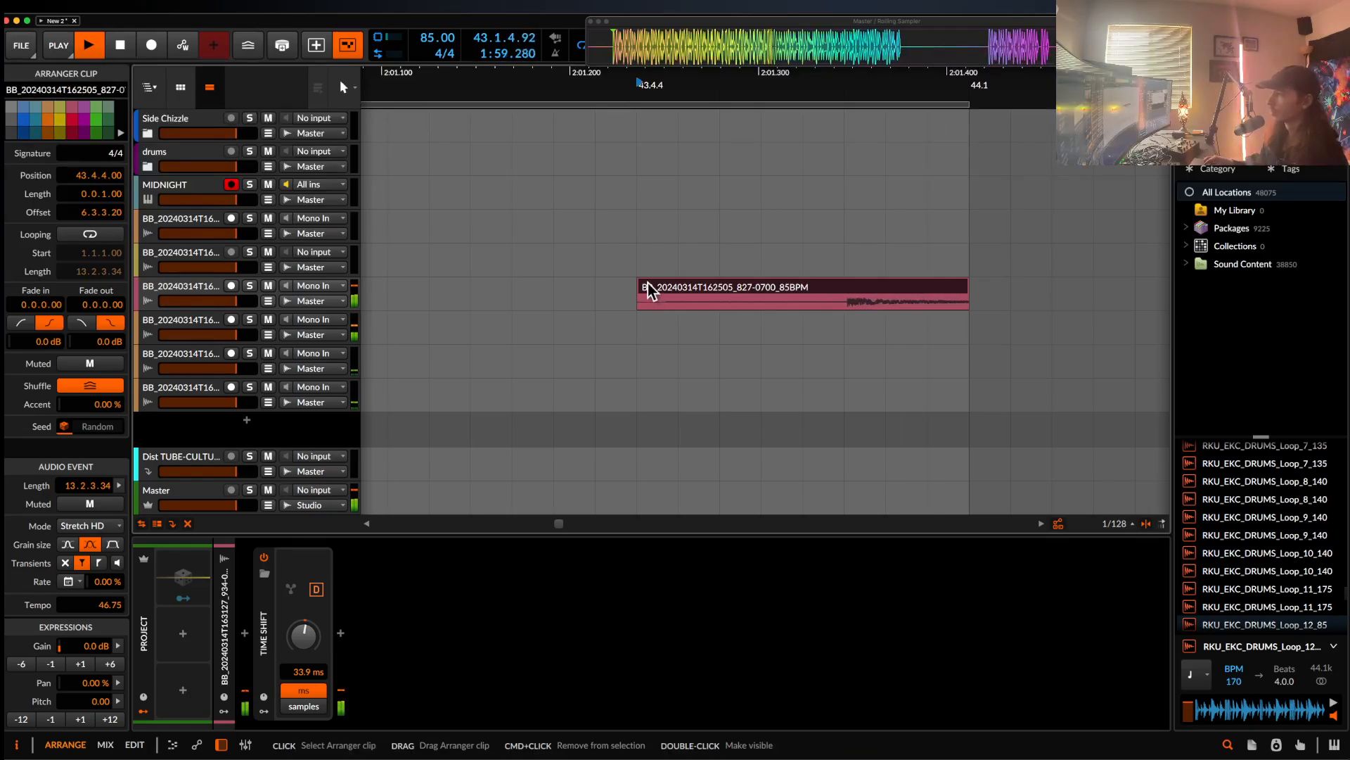
drag(648, 290, 861, 293)
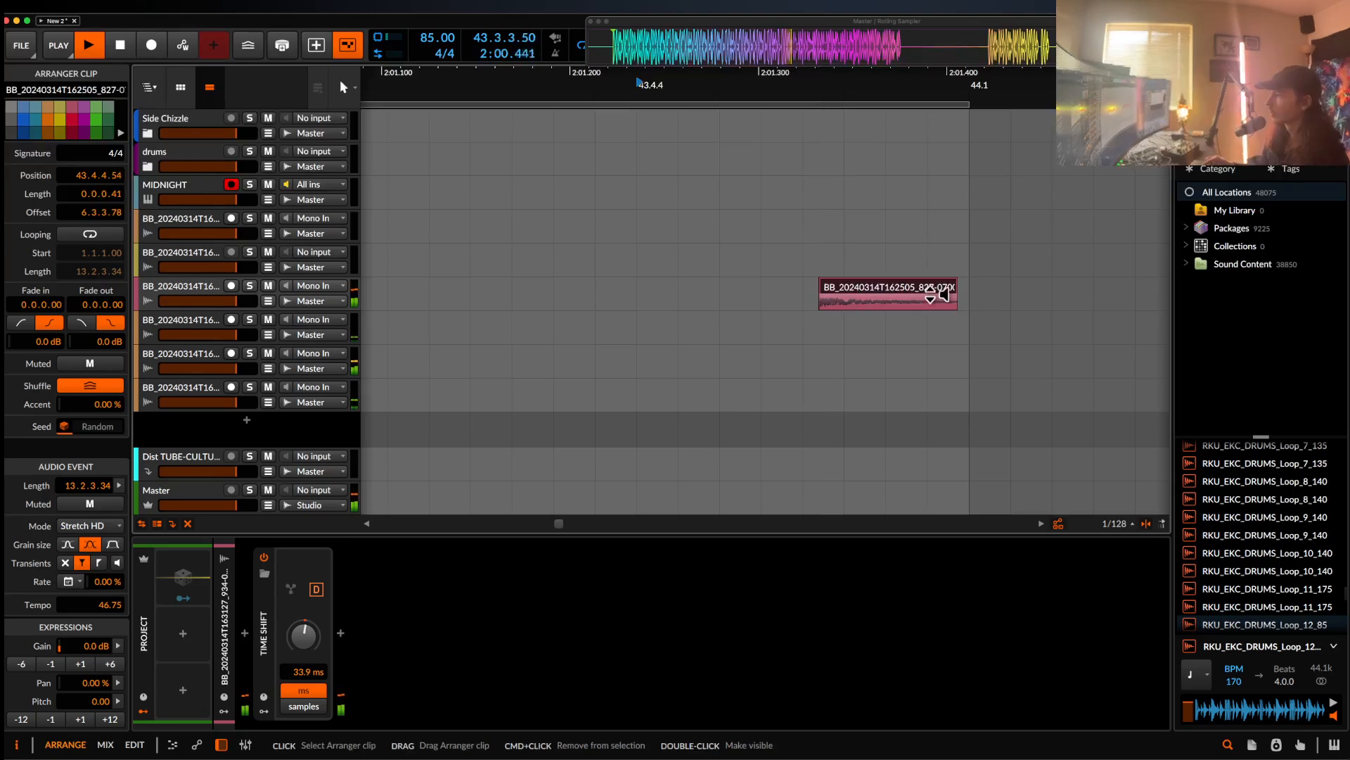
drag(952, 301, 897, 295)
scroll(897, 296, down, 5)
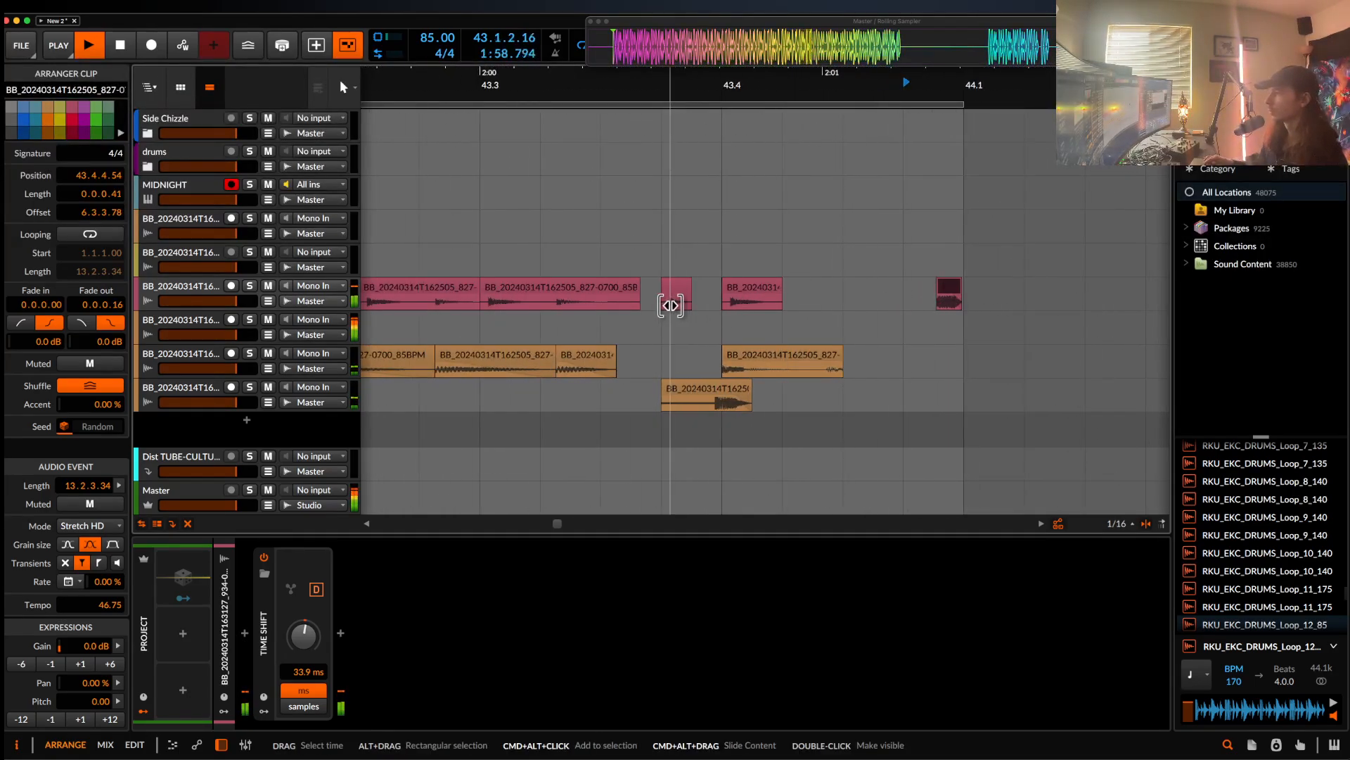
- Shift the last pink slice's audio while auditioning, extend its fade-out to 0.0.0.41 and set its pitch to 12.00
key(space)
key(space)
drag(944, 304, 837, 304)
key(space)
key(space)
drag(946, 304, 1027, 309)
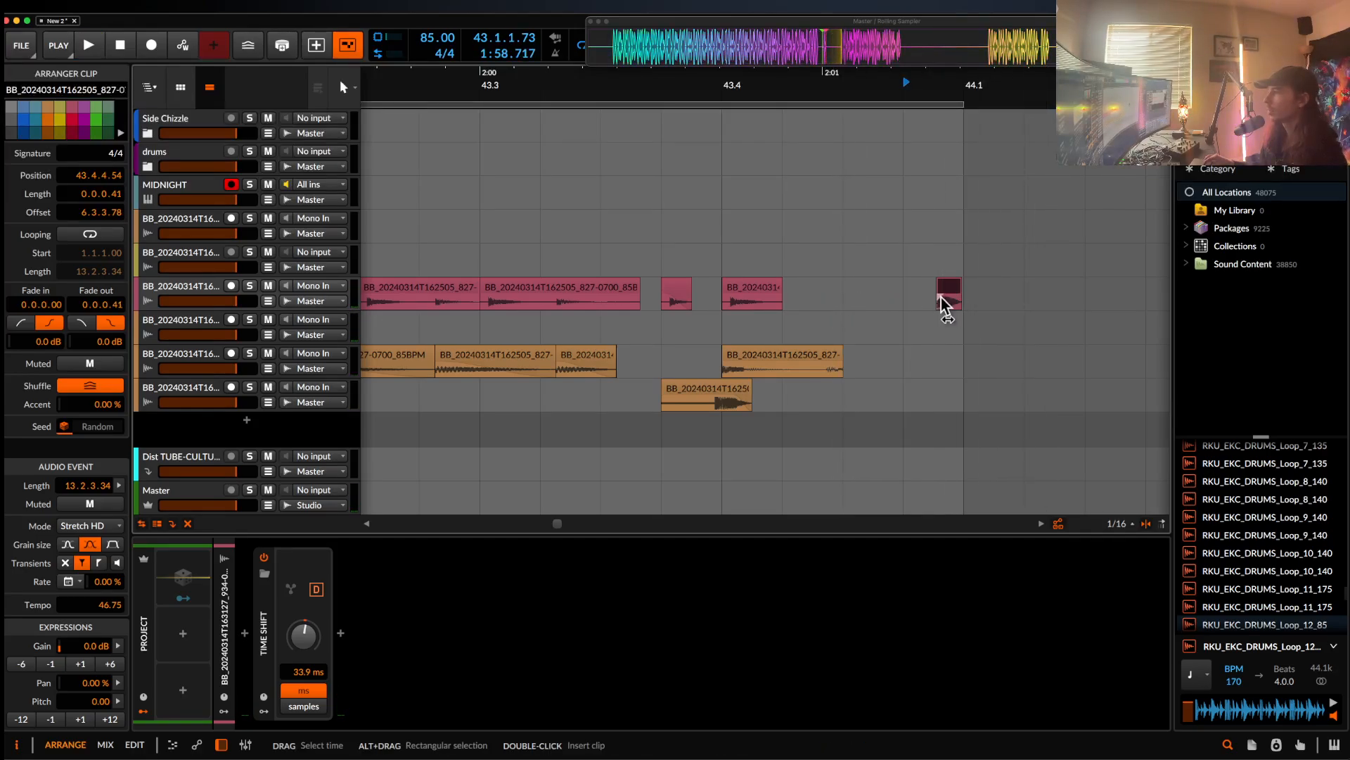
click(943, 294)
key(space)
key(space)
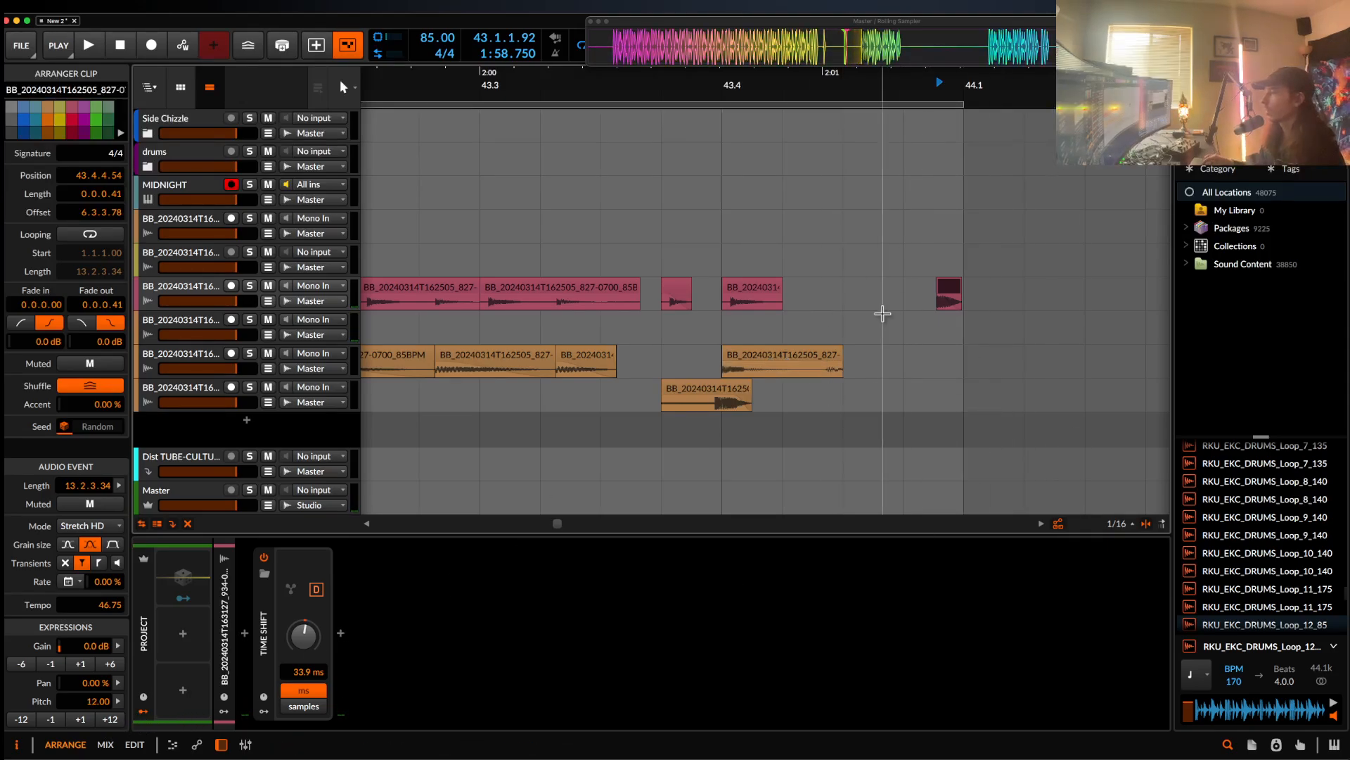
- Lower the last pink slice's gain to -6.0 dB and play the pattern from 43.1.1.00
scroll(842, 345, down, 3)
scroll(696, 331, left, 2)
scroll(774, 317, down, 2)
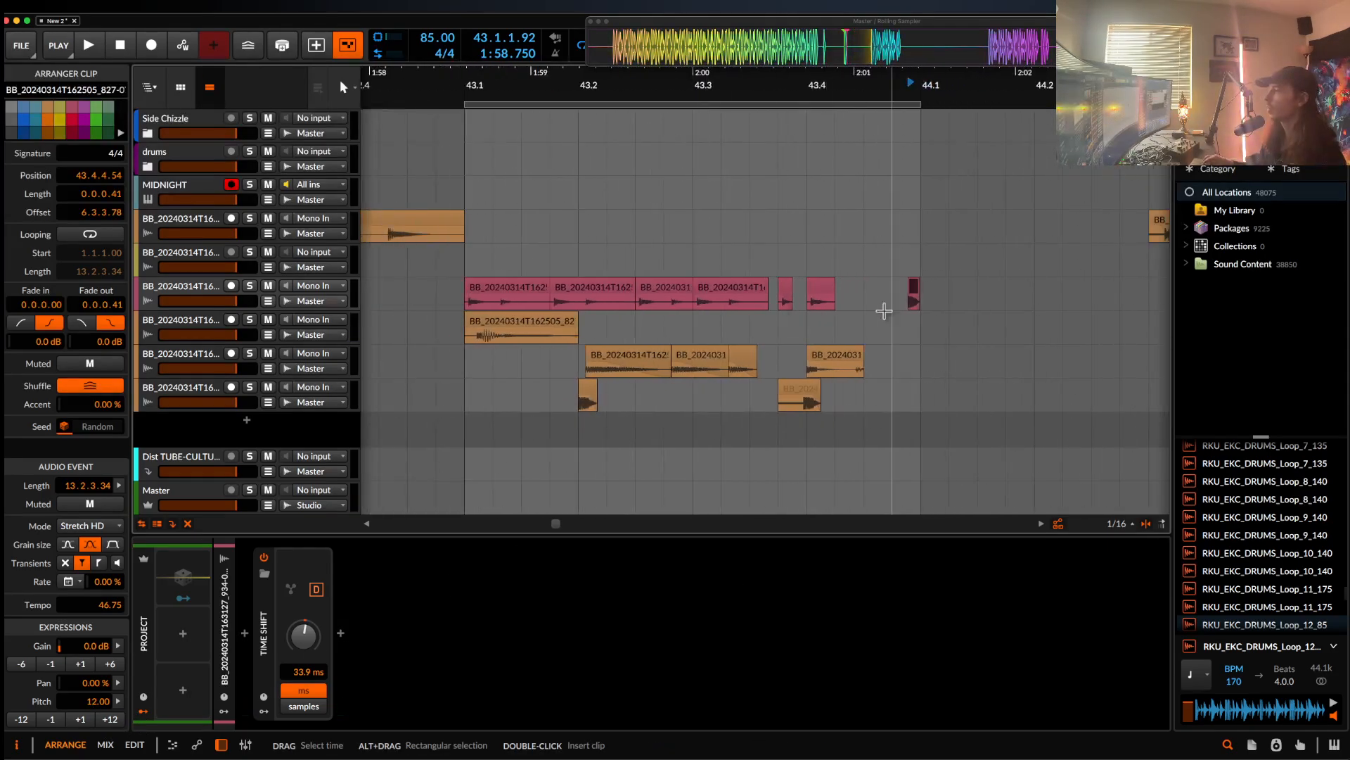
key(space)
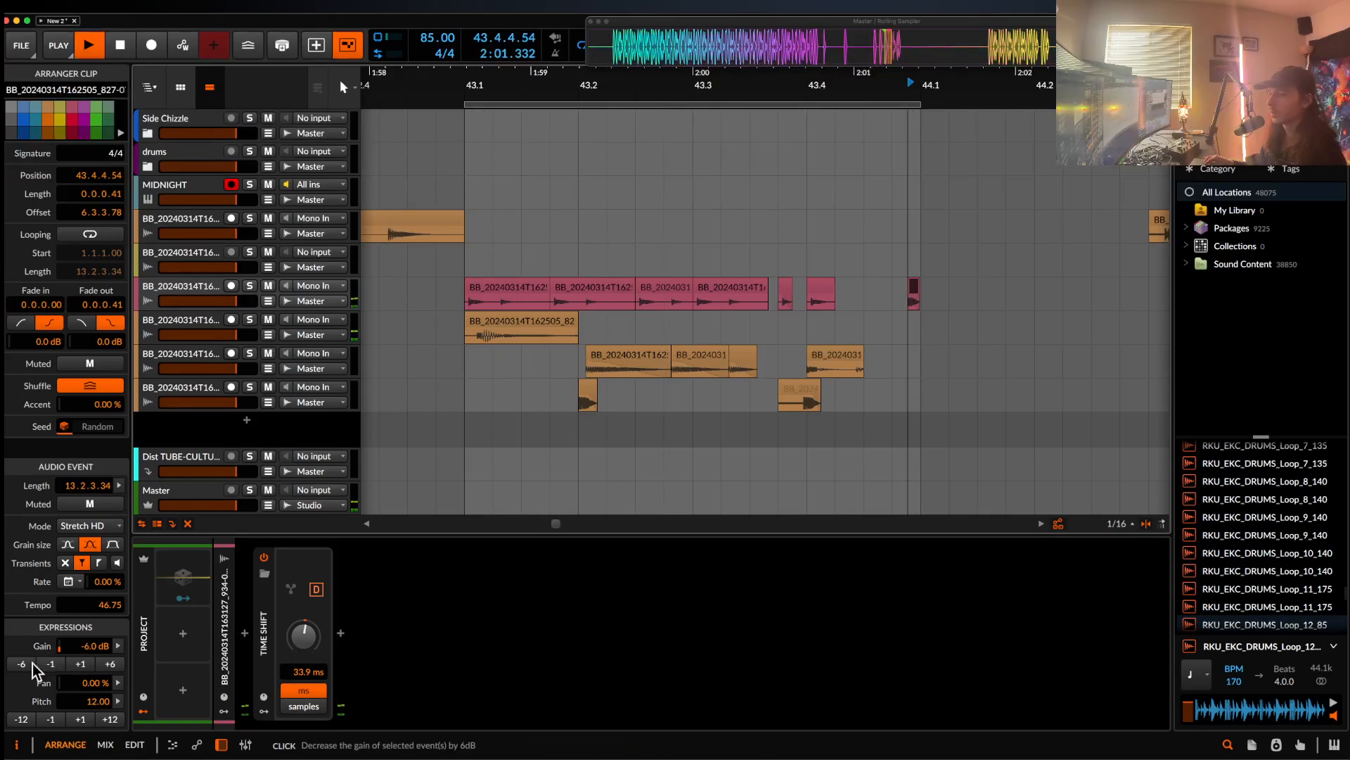
click(460, 308)
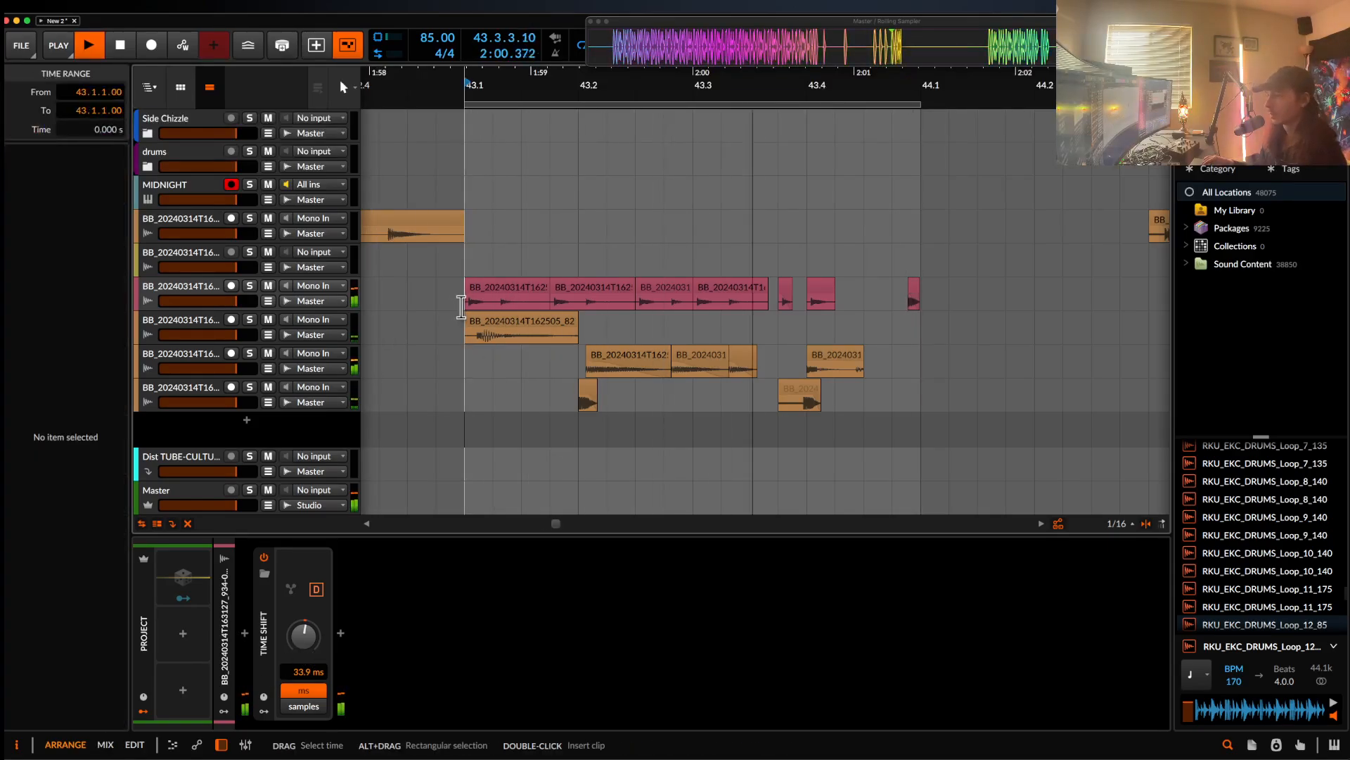
scroll(490, 313, up, 3)
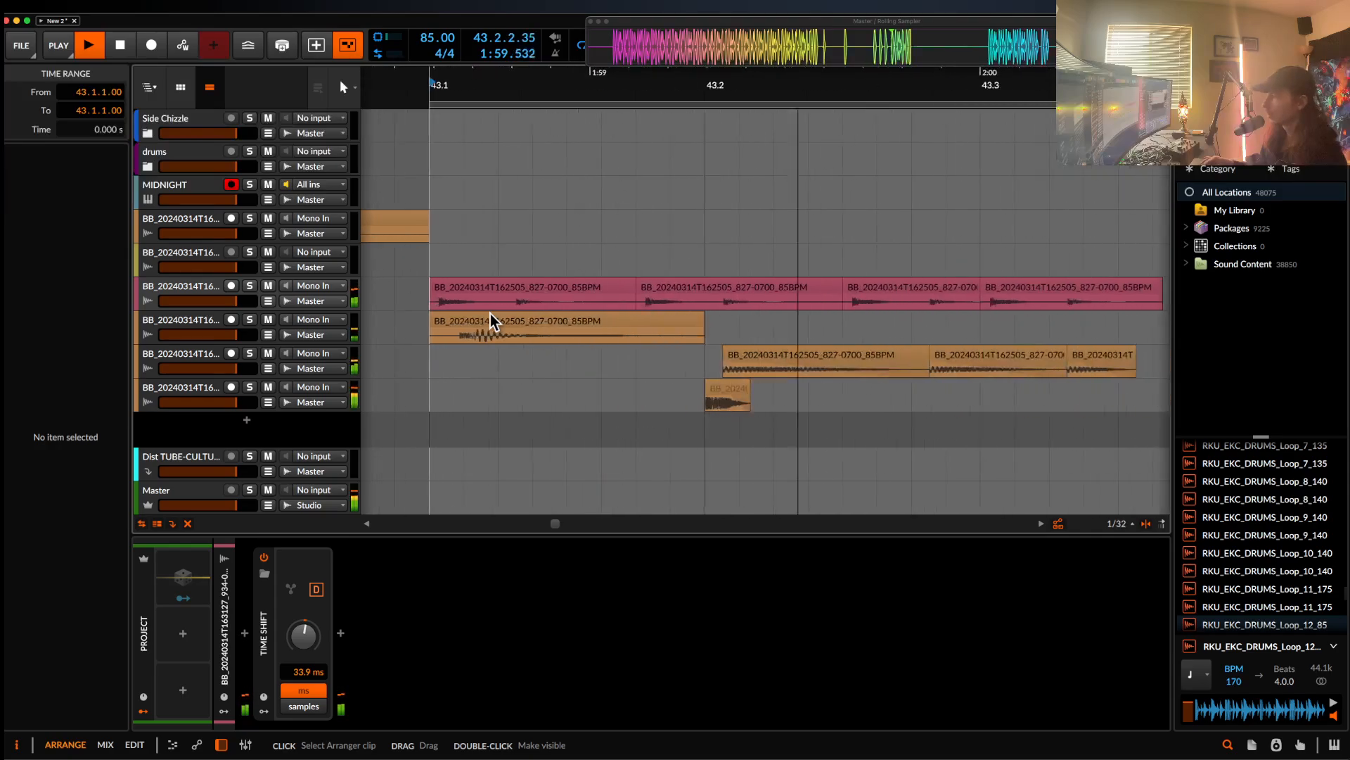
key(space)
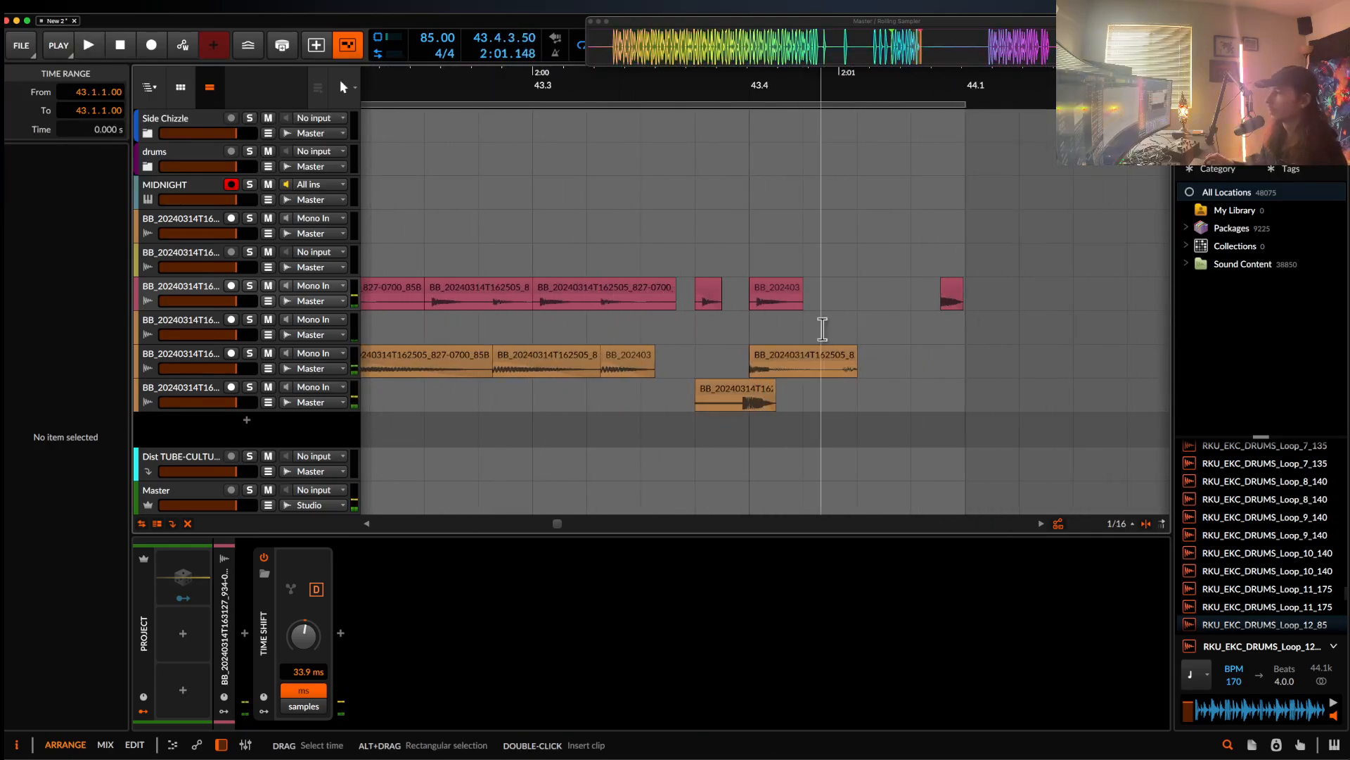
- Shorten the orange slice at 43.4.1.00 to 0.0.1.00 and place a duplicate with shifted audio content at 43.4.3.00
click(854, 362)
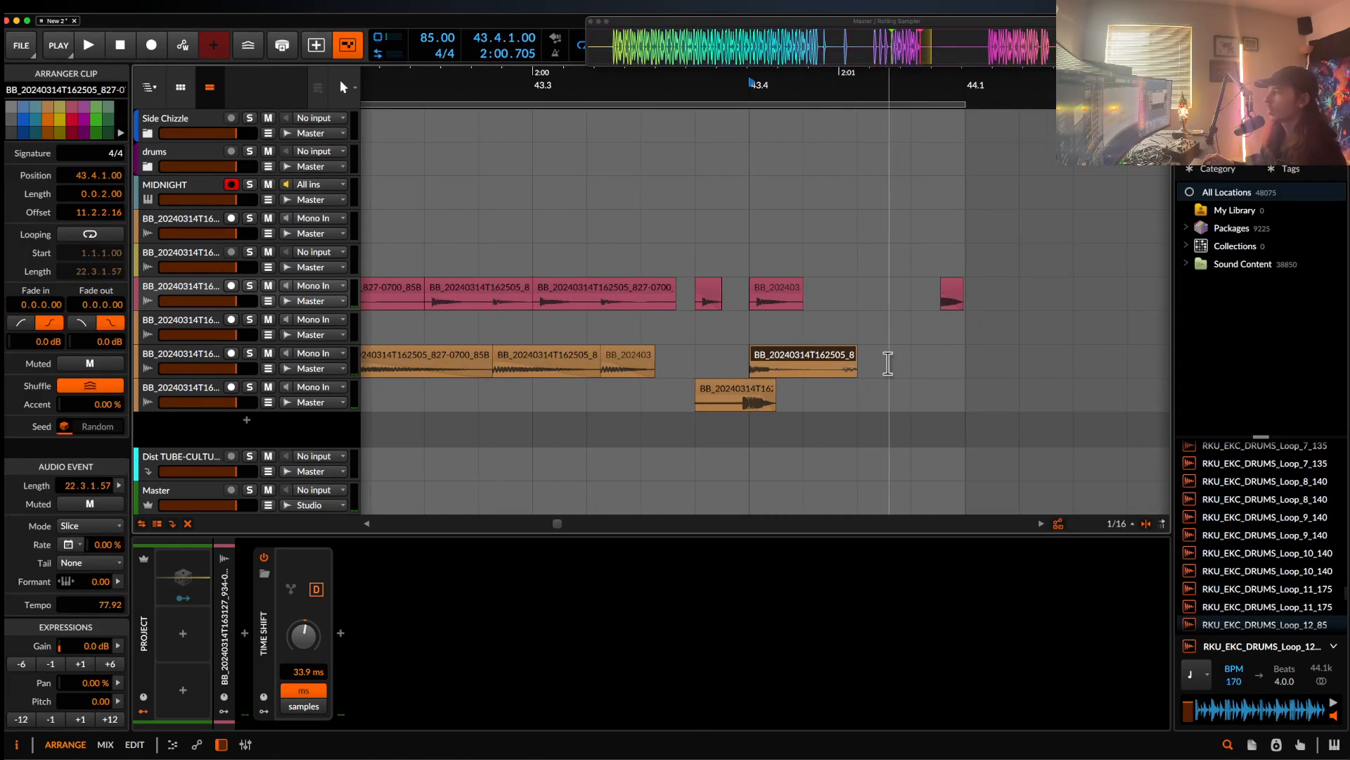
key(super+d)
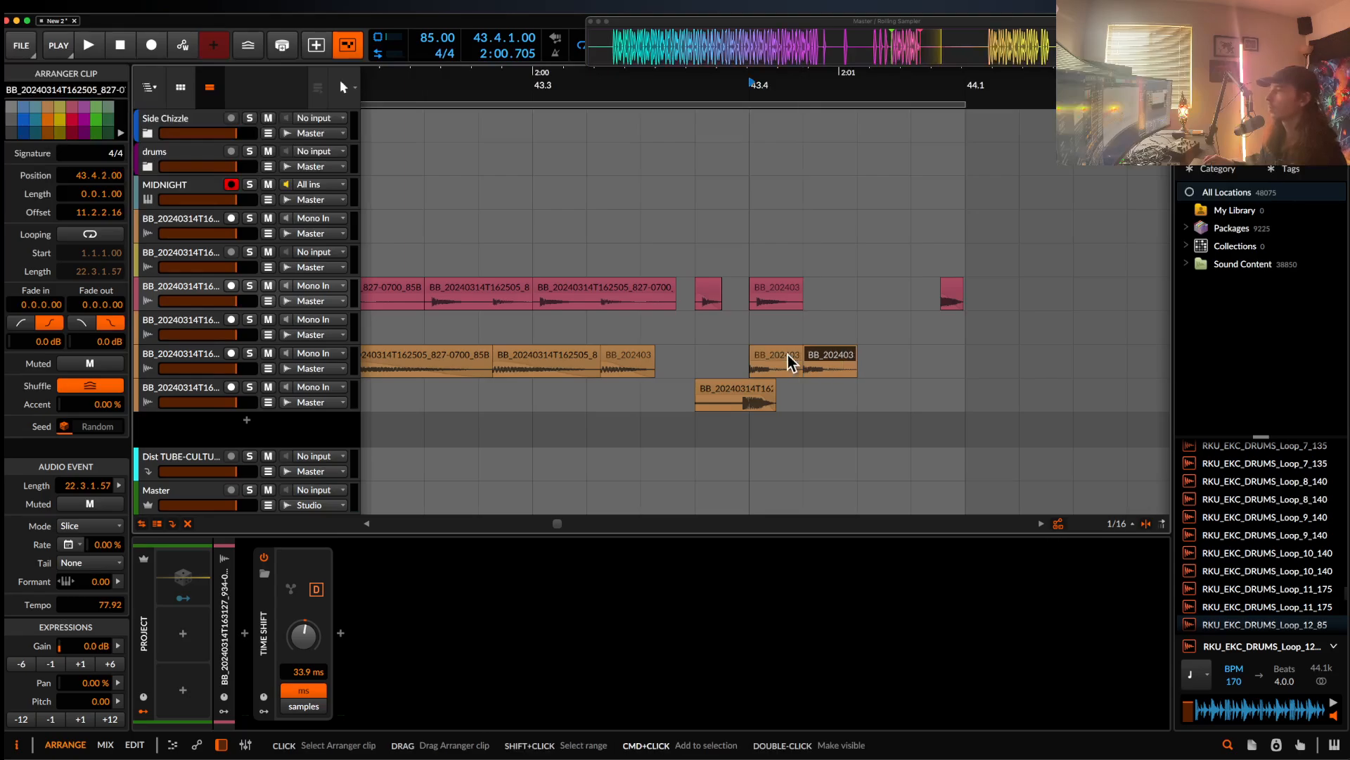
drag(864, 360, 772, 373)
drag(874, 373, 646, 372)
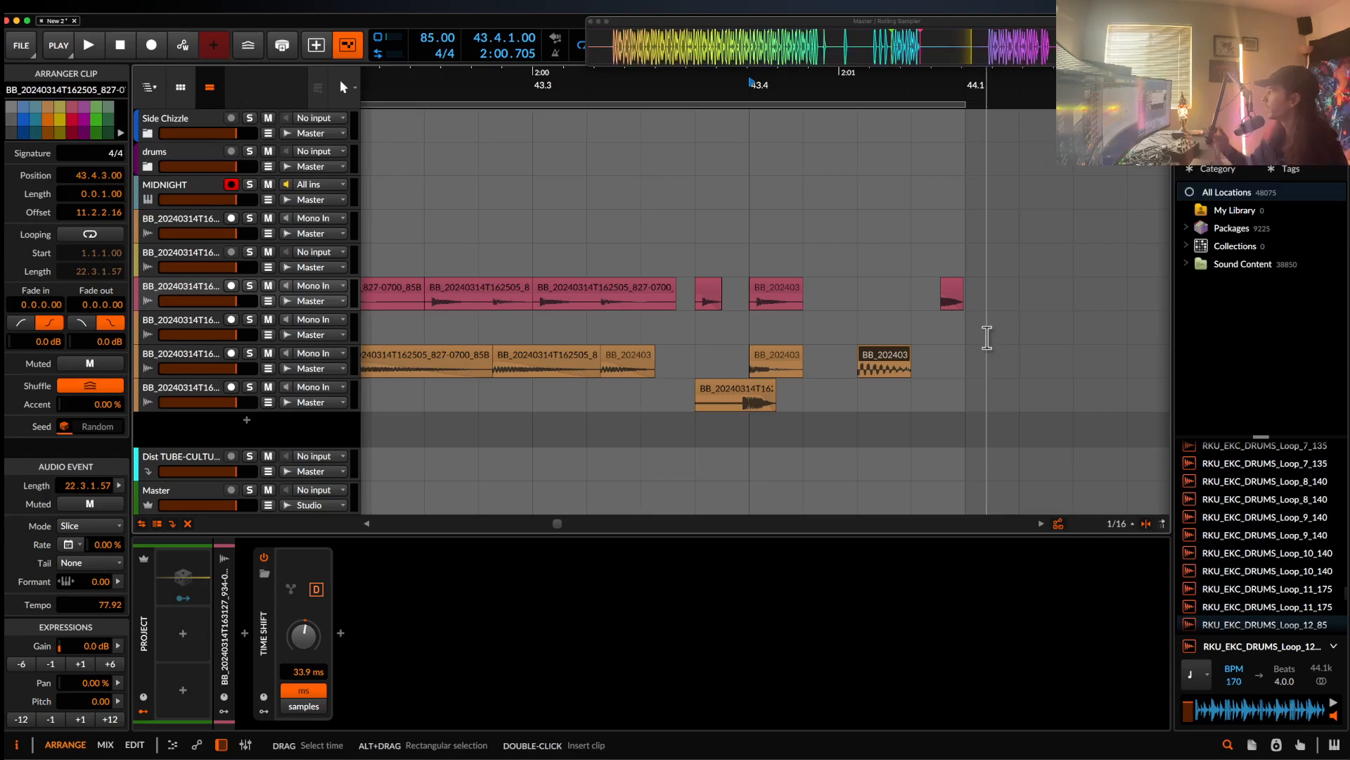
- Audition the last beat and add a fade-out to the orange slice at 43.4.3.00
key(space)
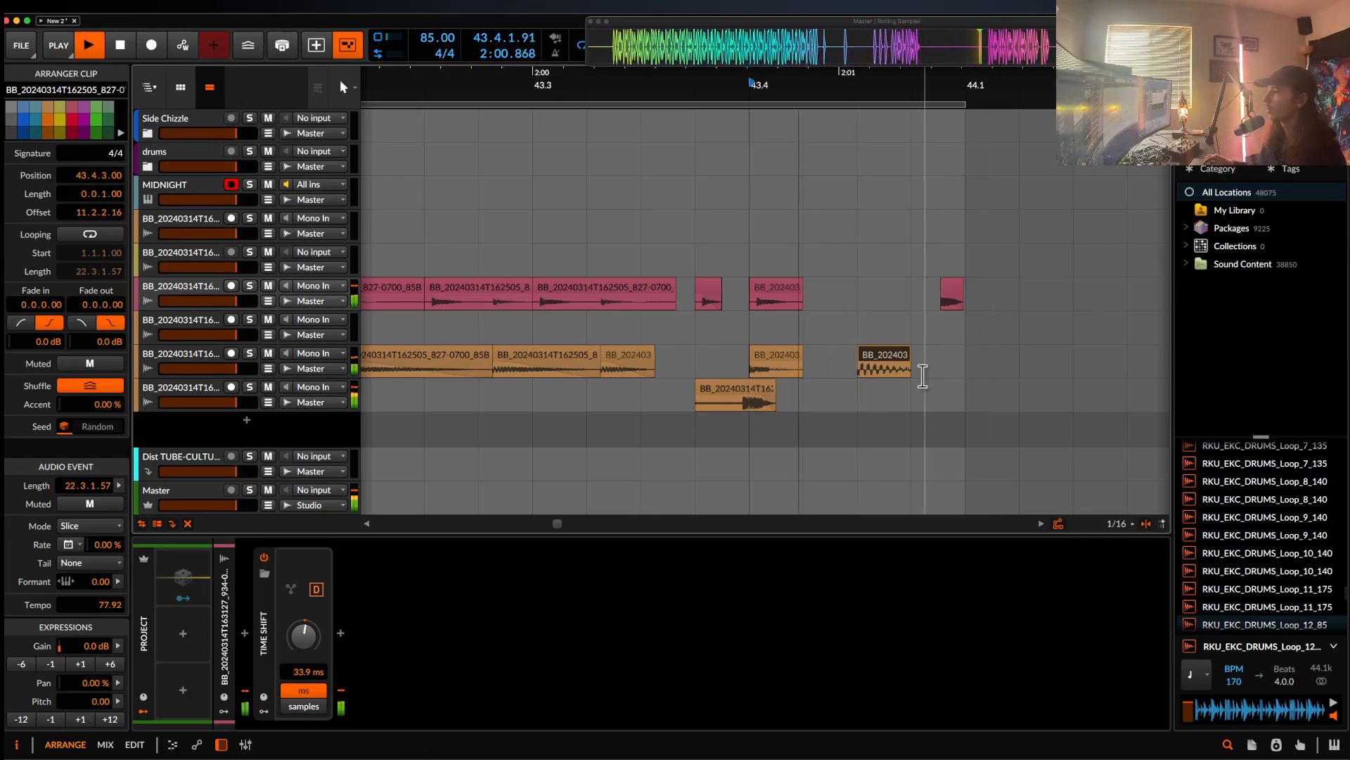
key(space)
click(903, 357)
key(space)
key(space)
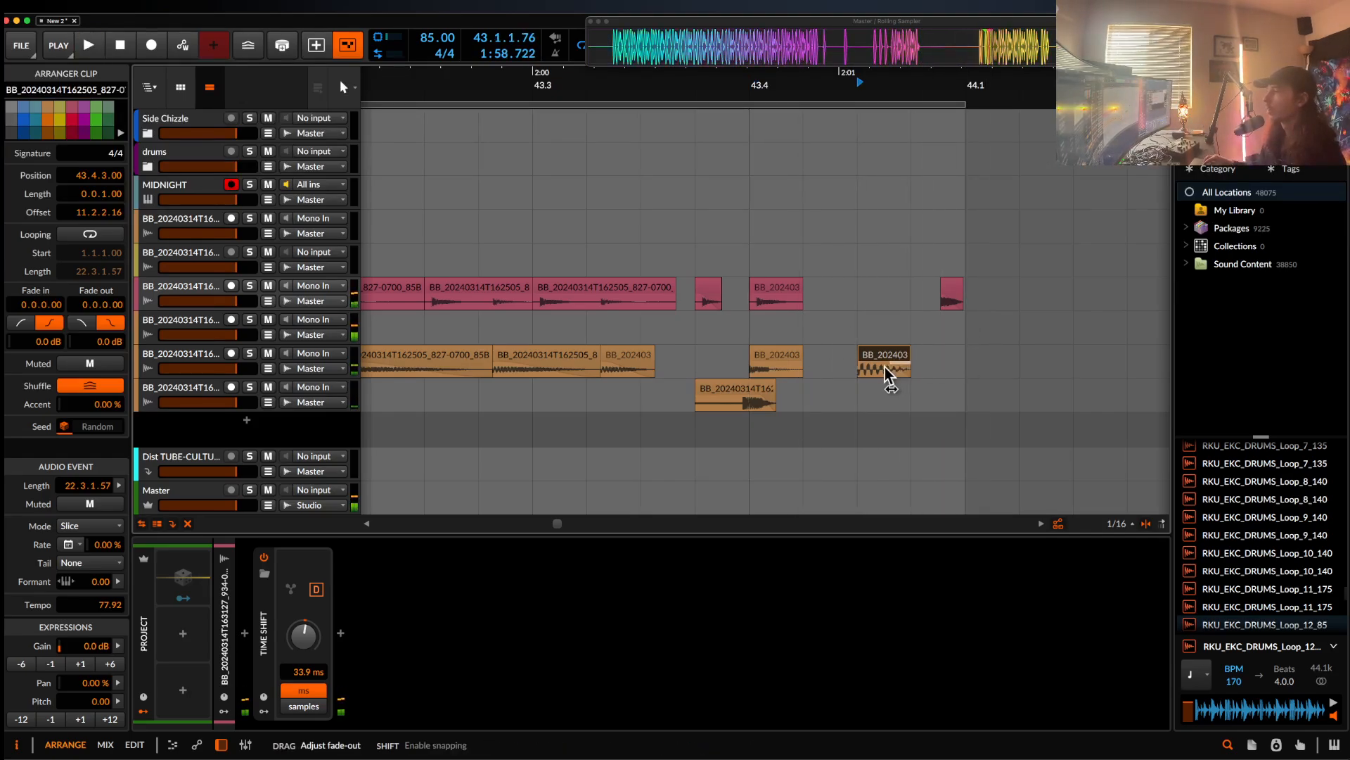
click(777, 358)
key(space)
key(space)
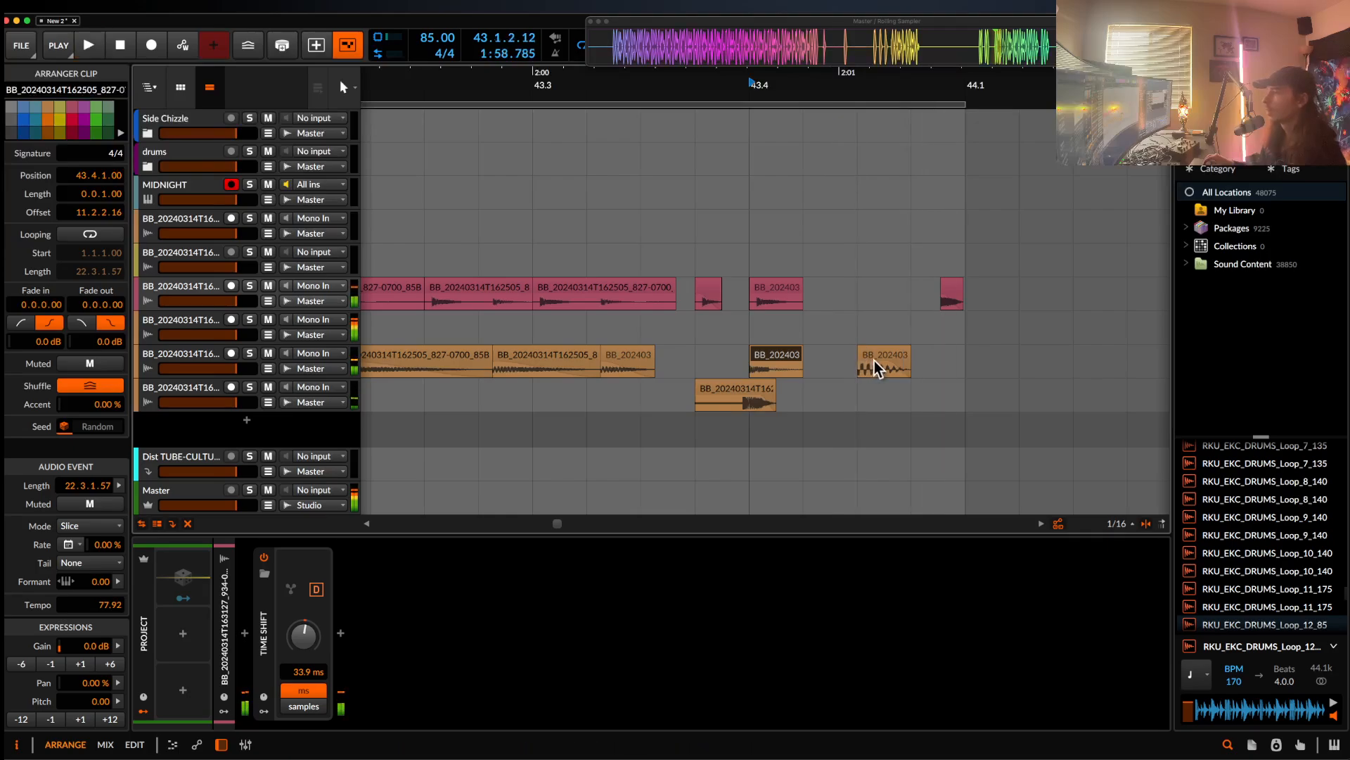
- Move the last orange slice earlier to about 43.4.2.37 and play from 43.3.4.00
drag(875, 360, 840, 360)
click(724, 399)
key(space)
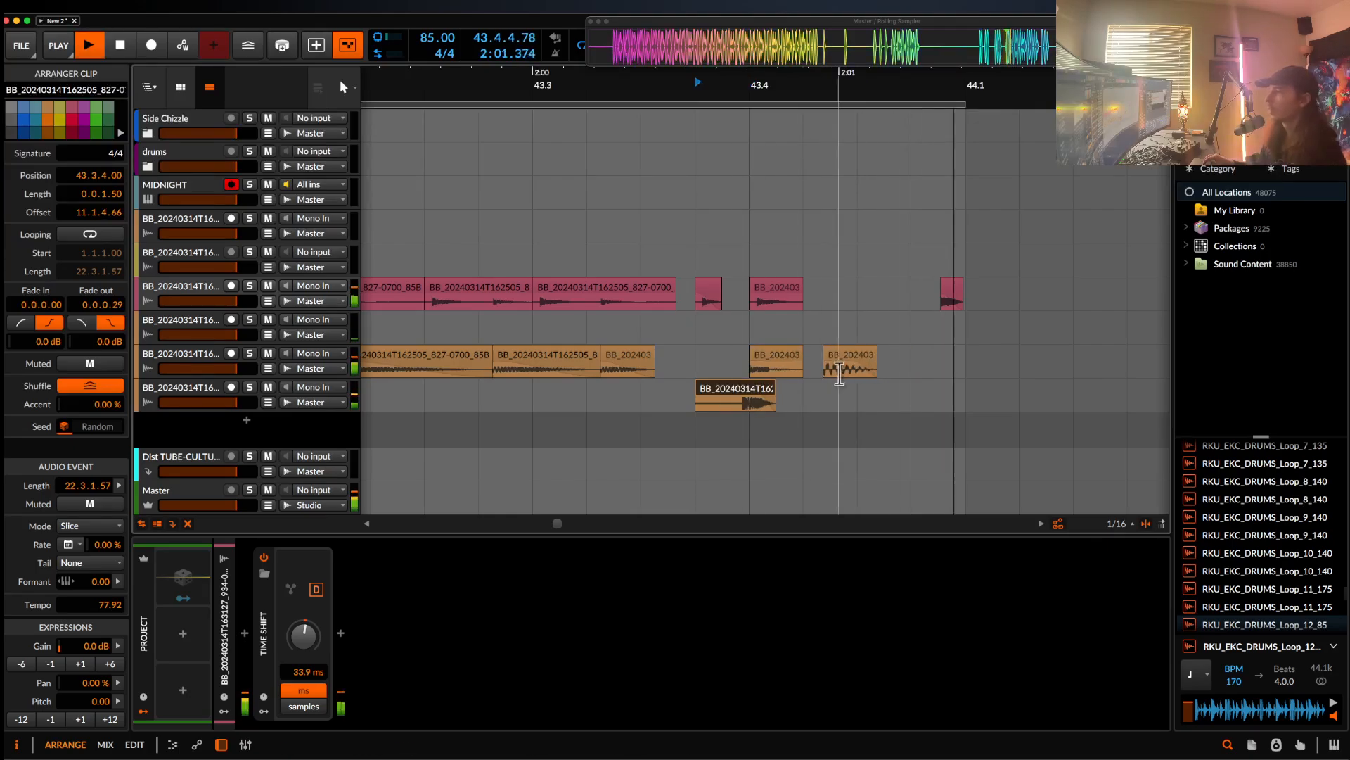
key(space)
- Stretch the orange slice at 43.4.2.37 to a length of 0.0.1.62 and replay the ending from 43.3.4.00
drag(874, 357, 911, 357)
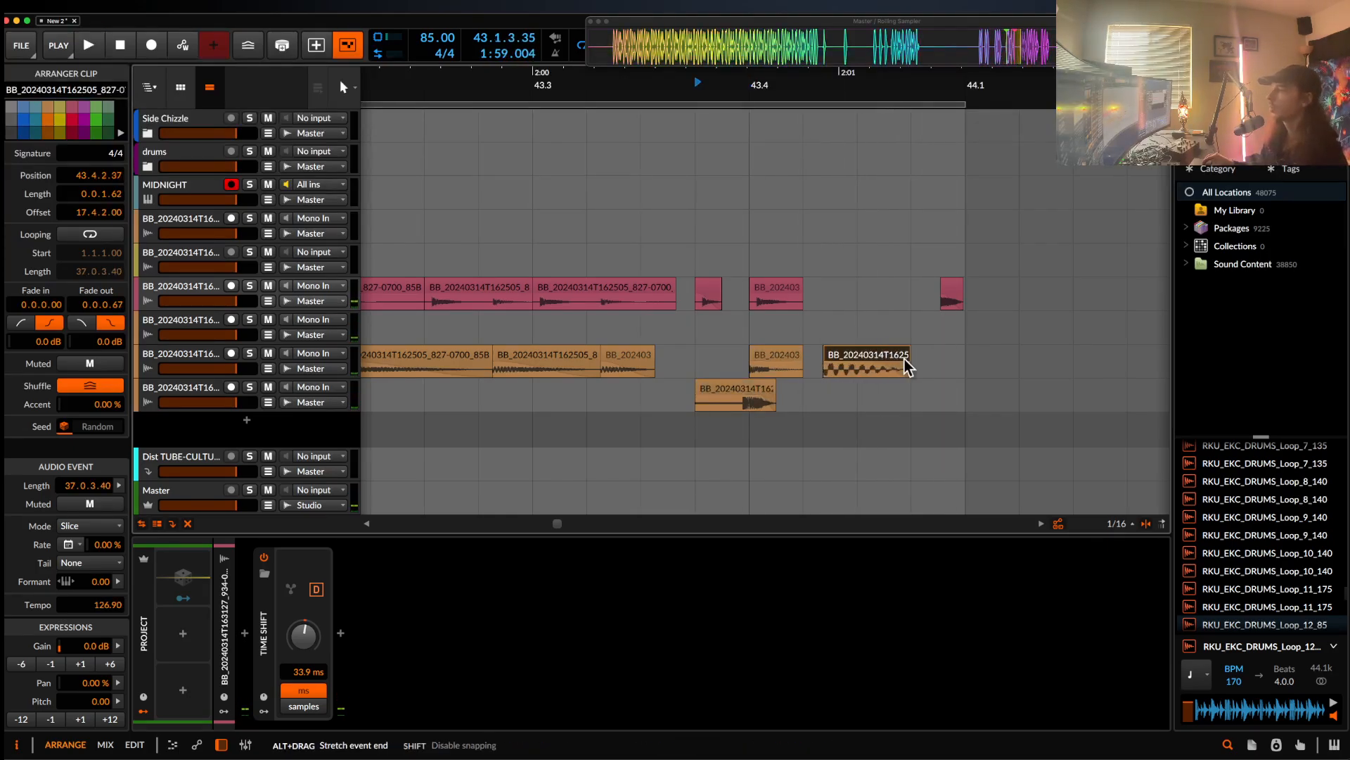
click(735, 394)
key(space)
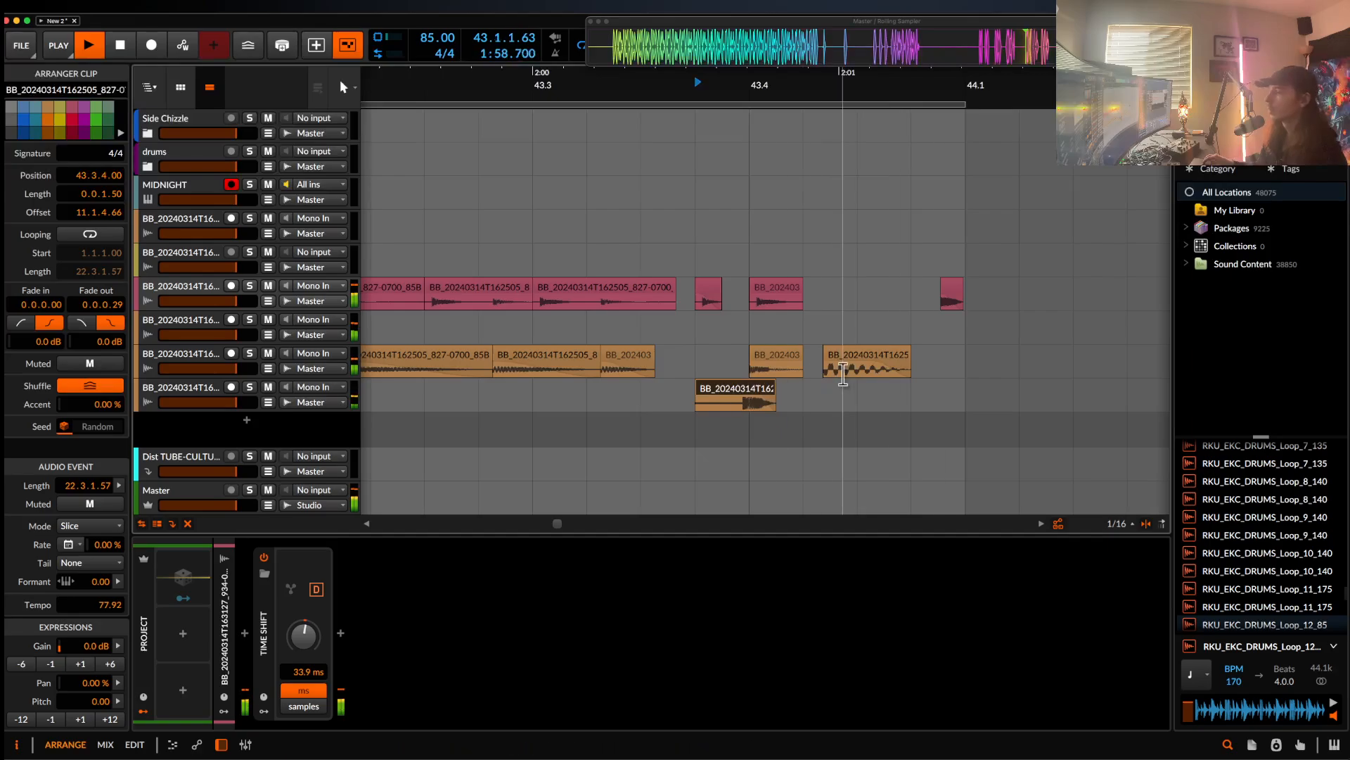
click(834, 362)
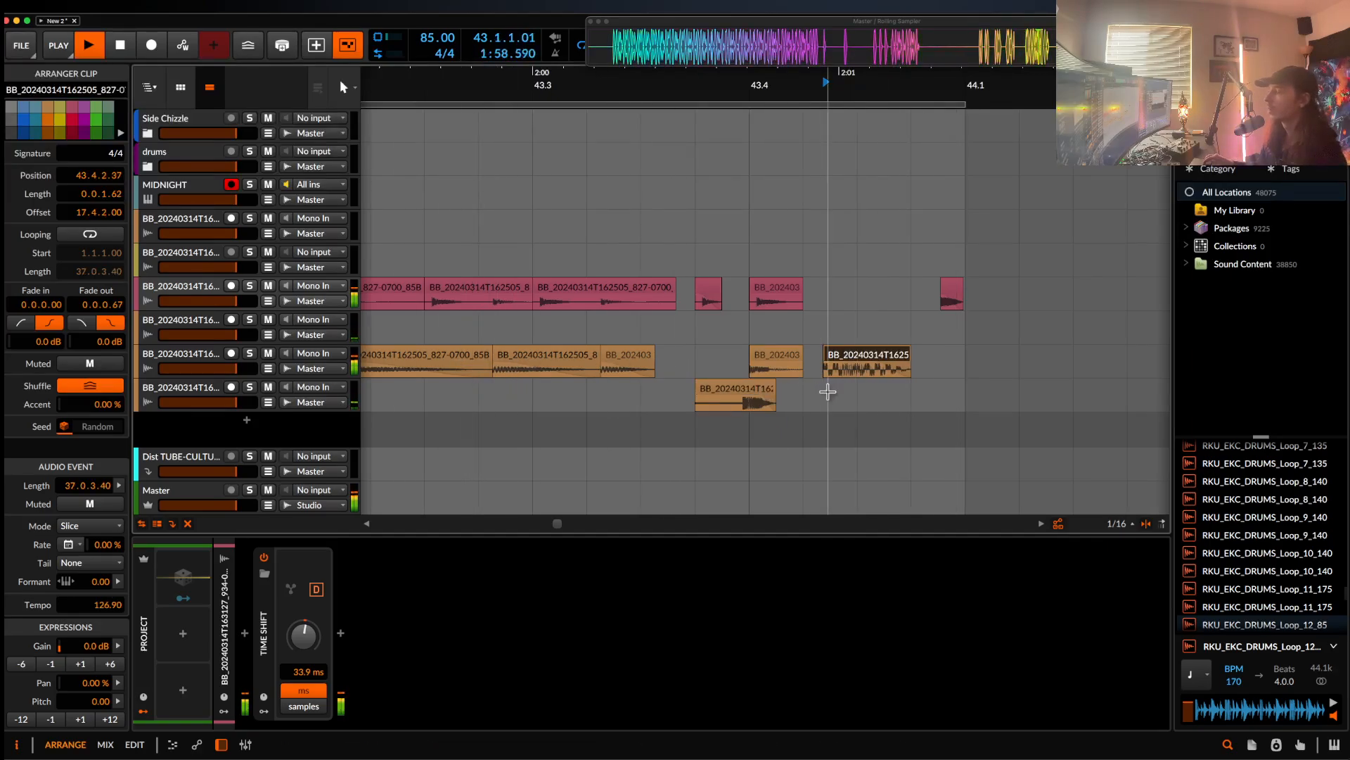
click(712, 395)
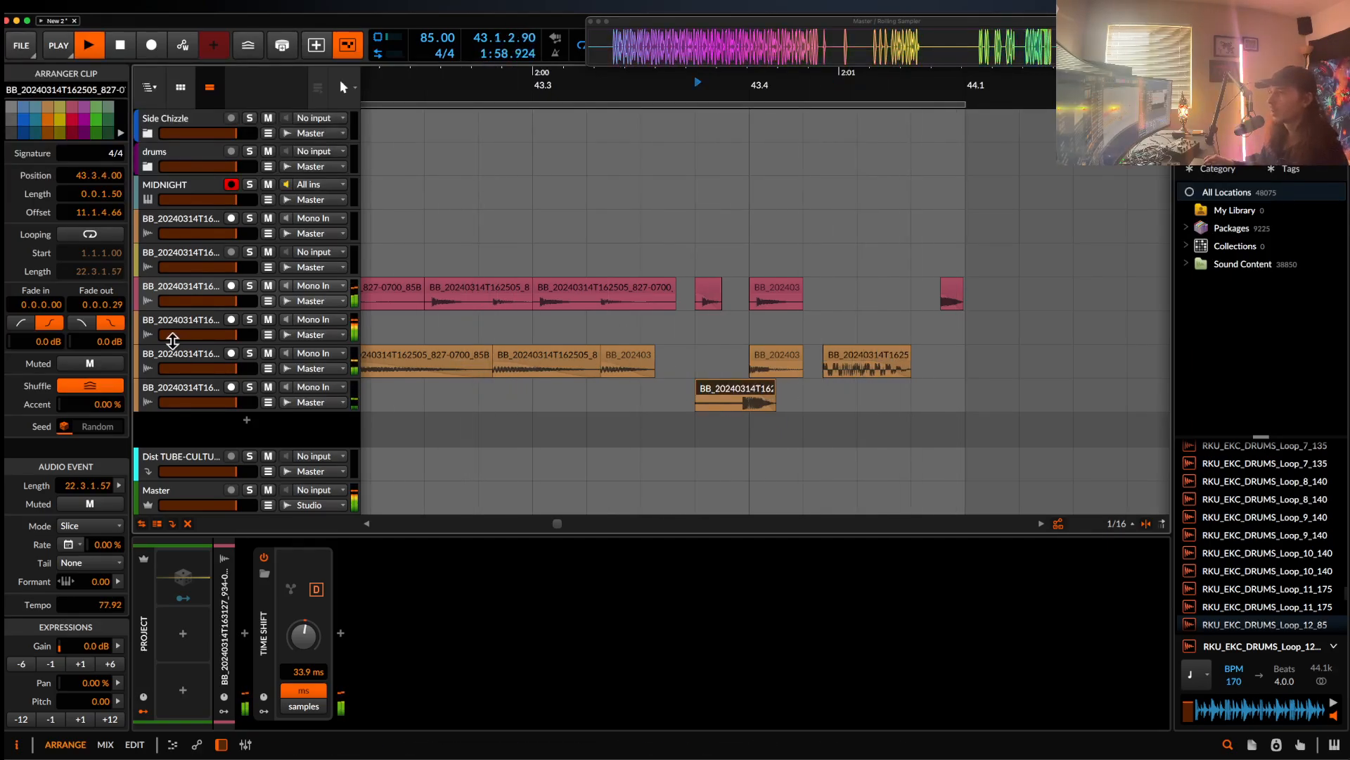
key(space)
- Add a new audio track below the stretched slice's track and move that slice onto it
click(176, 359)
key(super+t)
click(851, 360)
drag(851, 361, 851, 393)
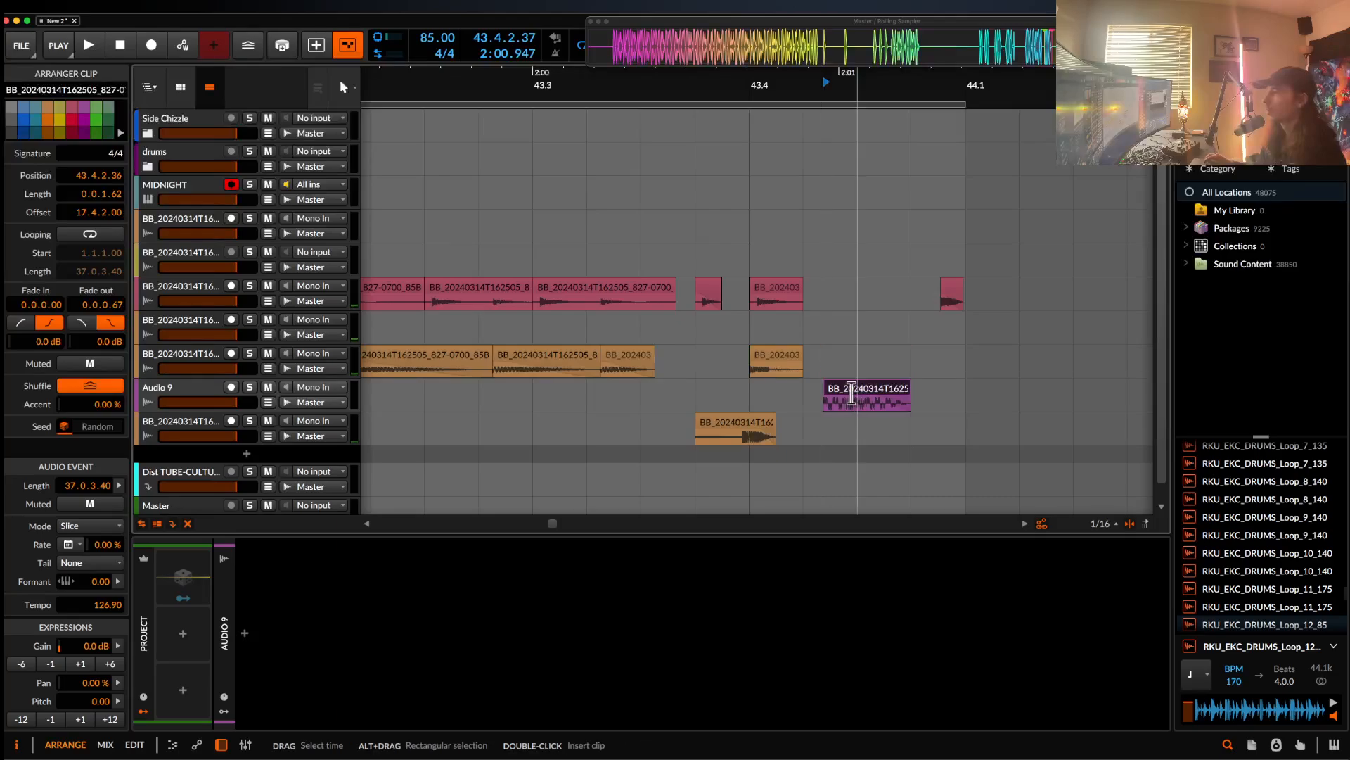
- Insert Filter+ on the Audio 9 track and set its Low-pass MG cutoff to 565 Hz
click(250, 631)
text(filter)
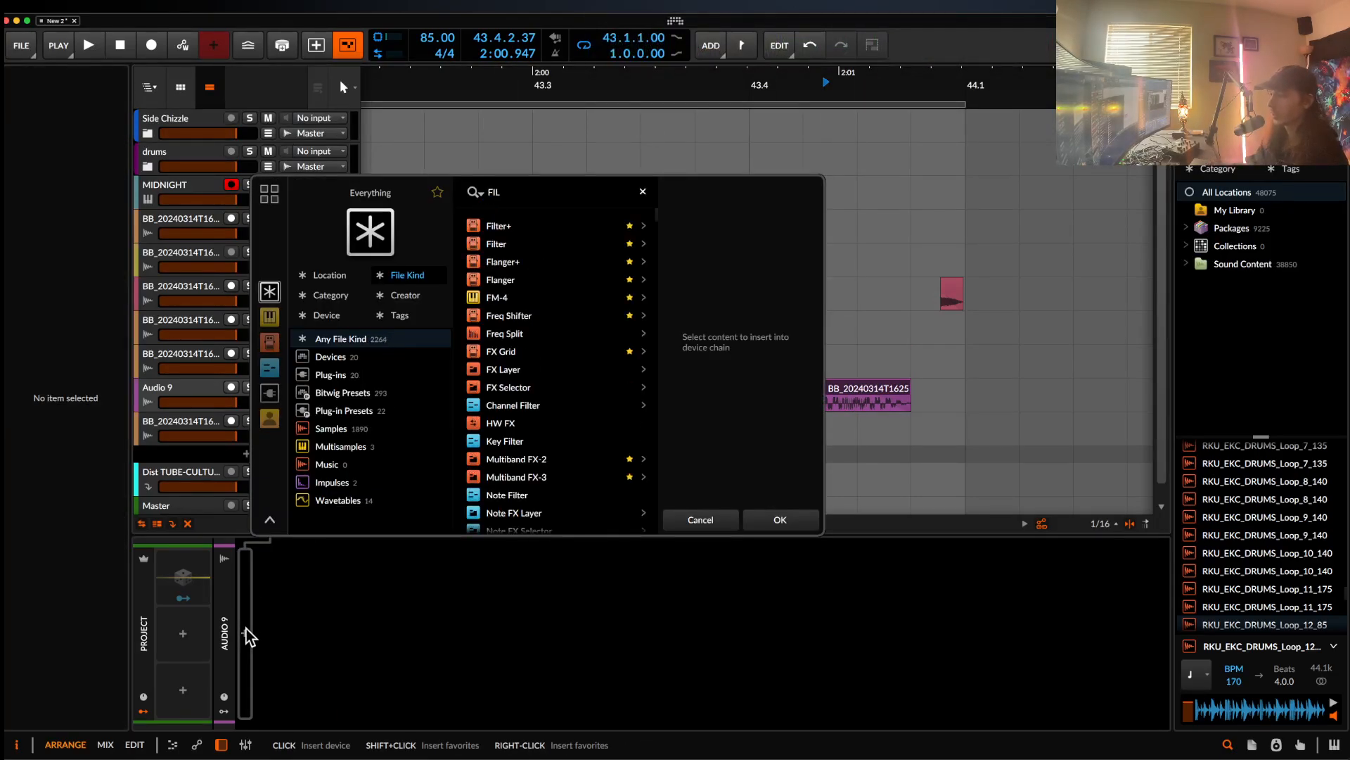
click(774, 520)
key(space)
click(348, 557)
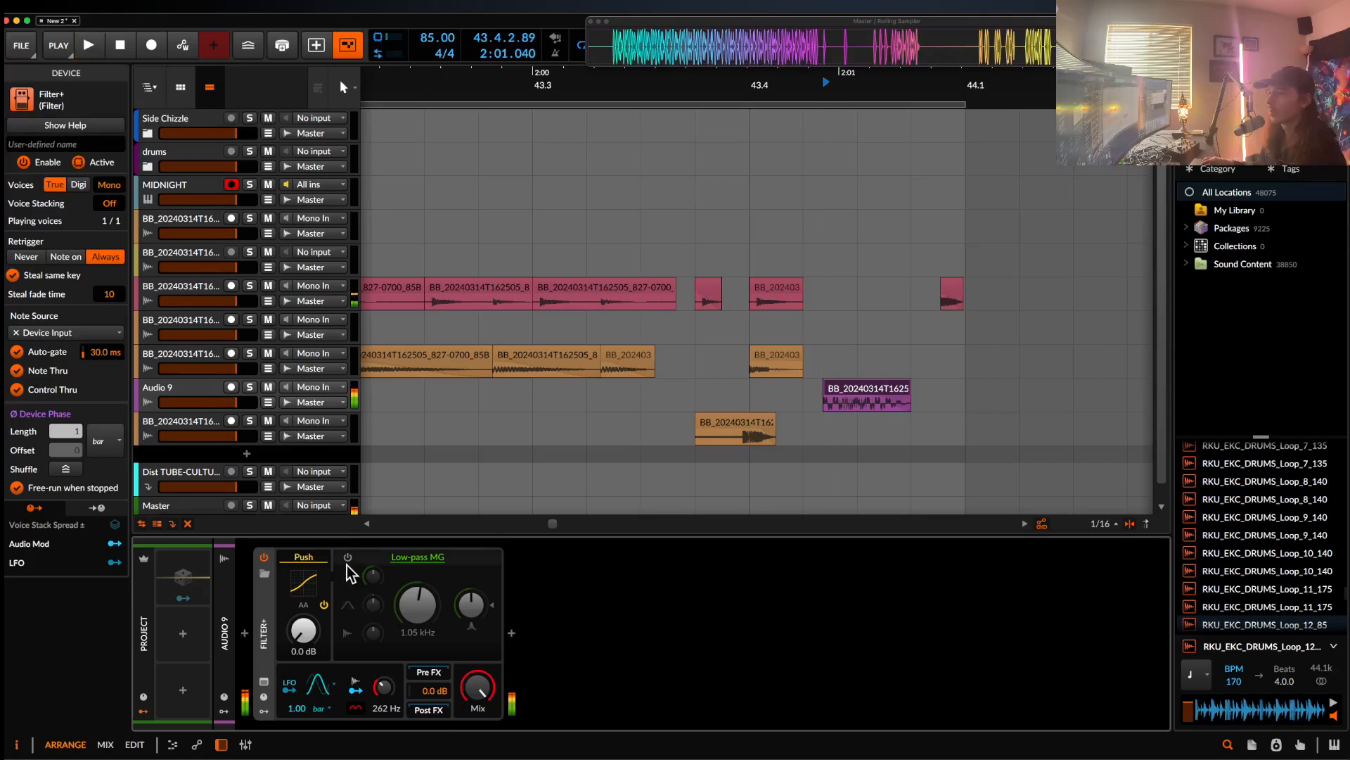
mouse_move(418, 603)
mouse_down()
mouse_move(417, 636)
mouse_move(417, 589)
mouse_up()
- Stretch the purple slice longer, adjust its end to a length of 0.0.1.88 and audition it
key(space)
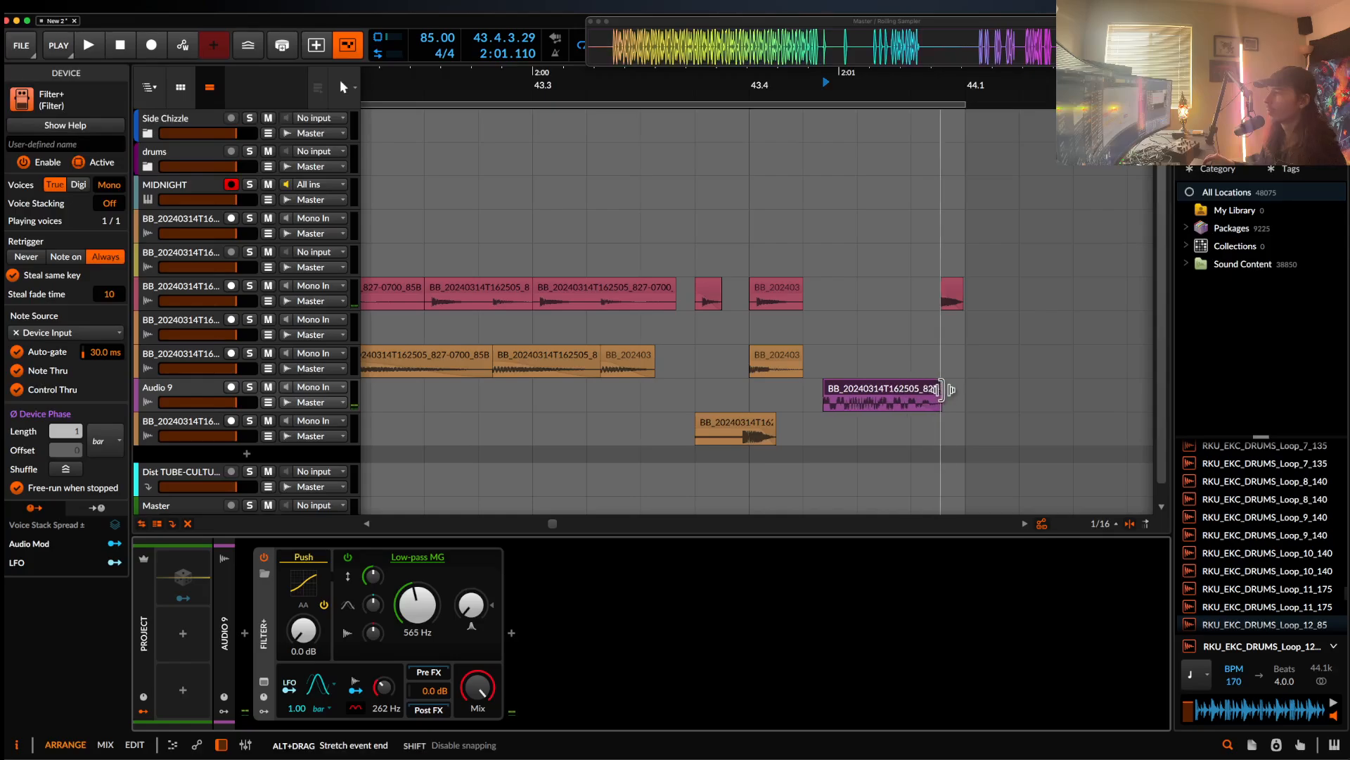
drag(940, 389, 919, 389)
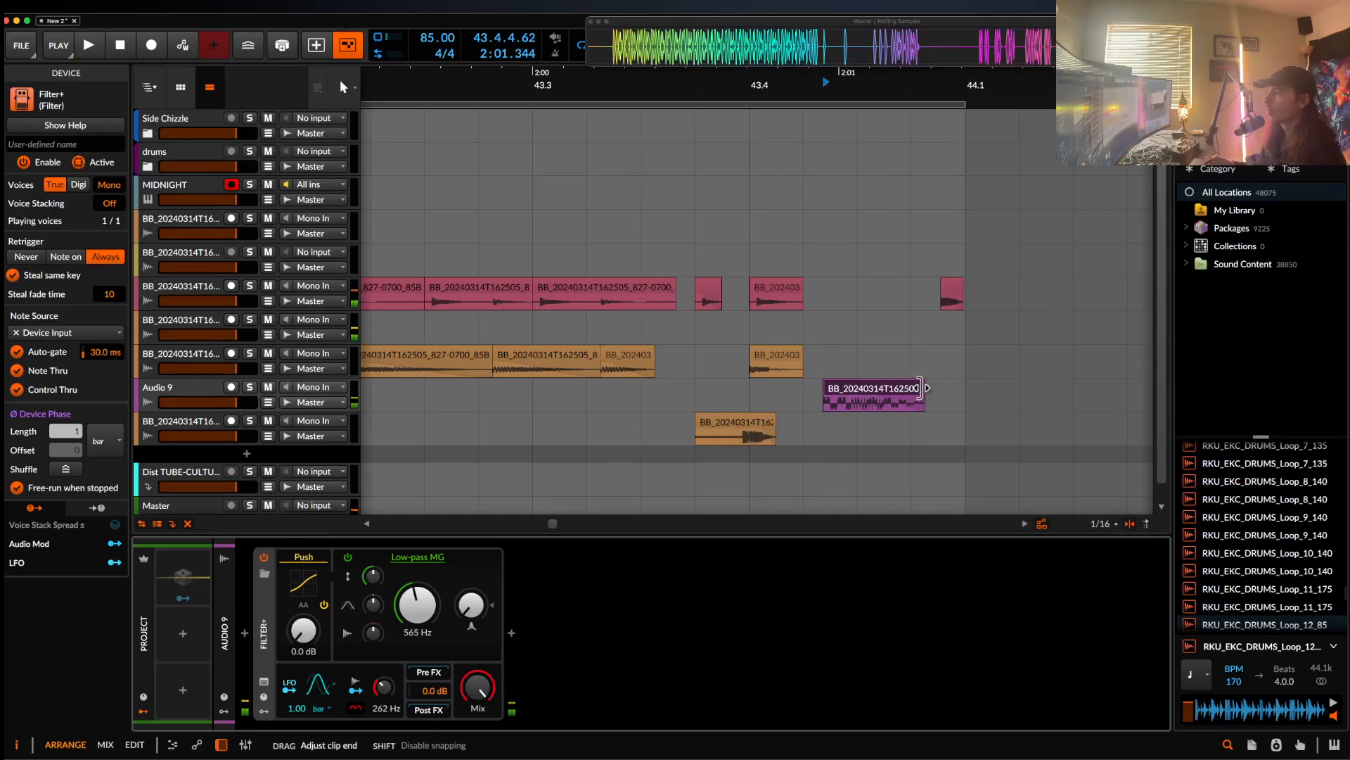
click(873, 406)
key(space)
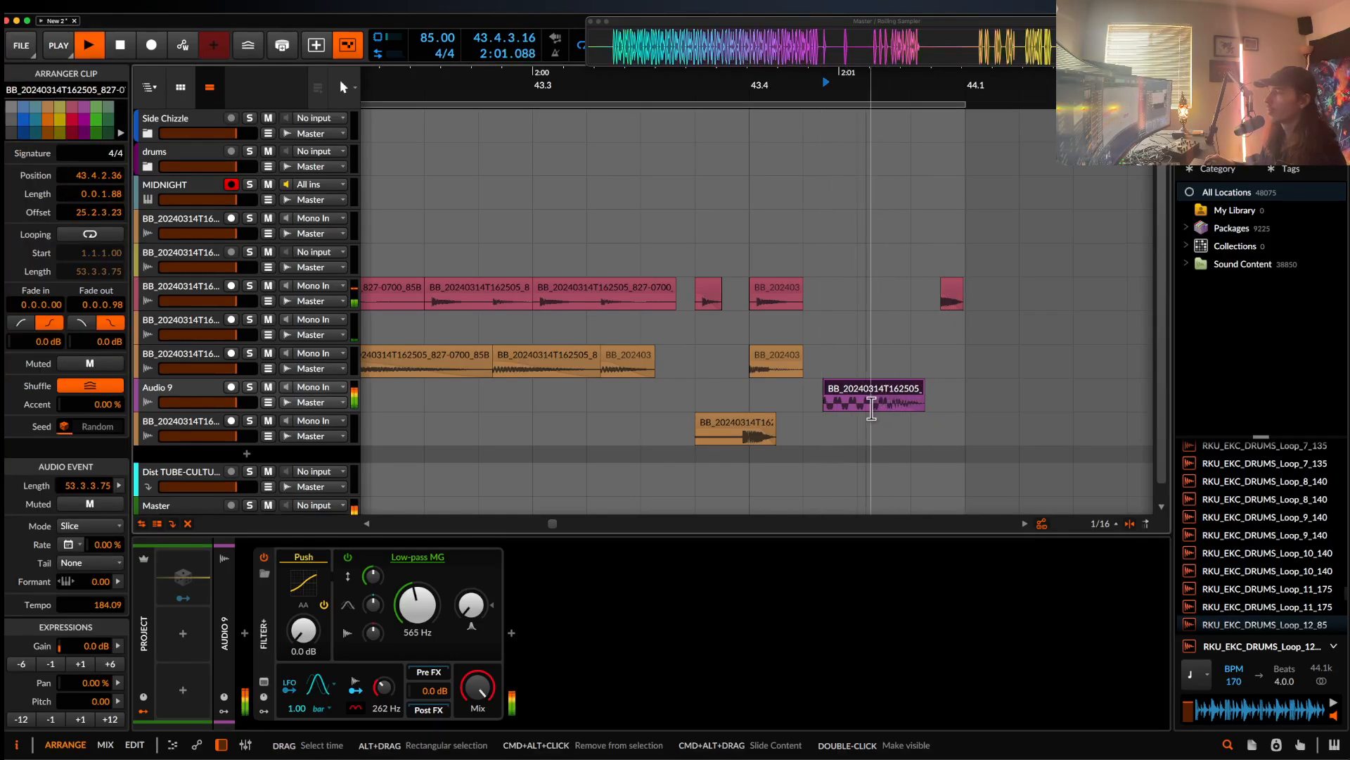
key(space)
- Slide the audio content repeatedly inside the purple slice and audition each position through the filter
drag(871, 406, 719, 405)
key(space)
key(space)
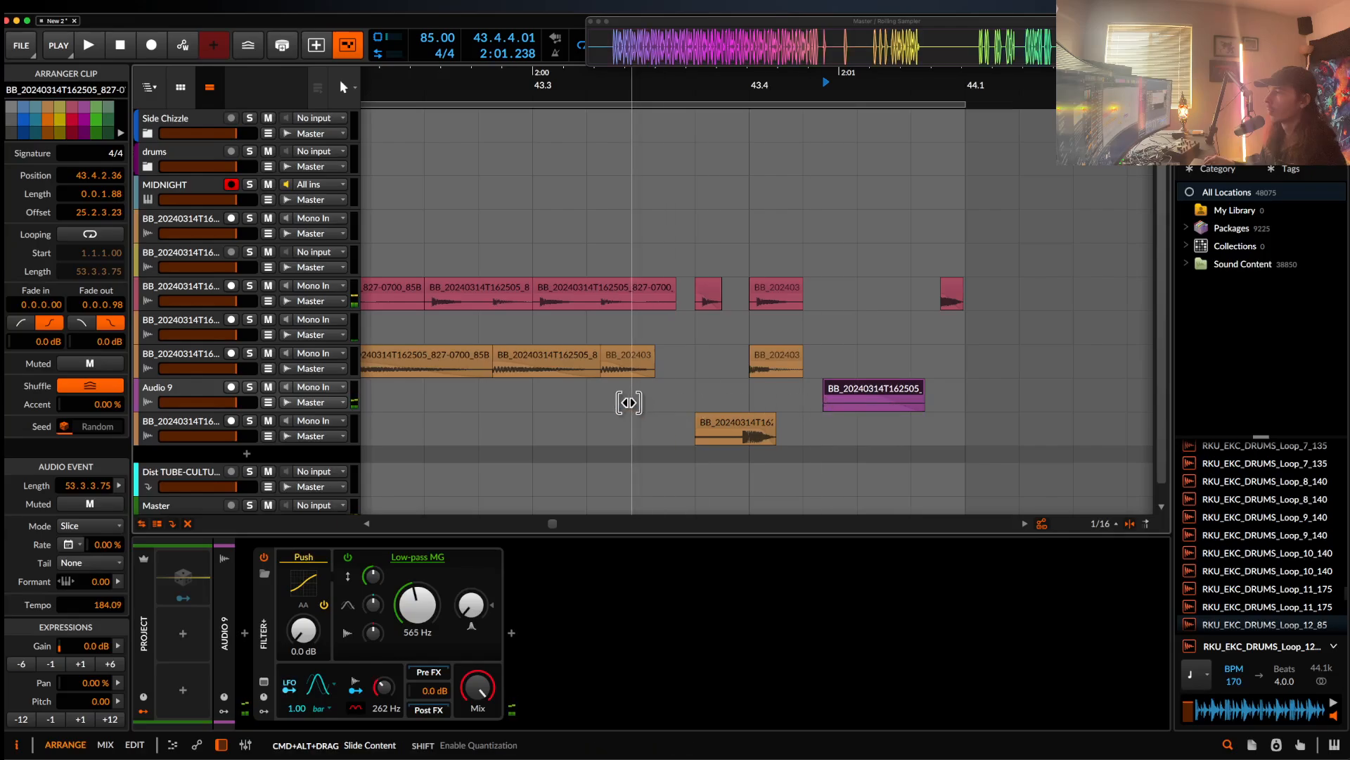
drag(389, 407, 308, 409)
key(space)
key(space)
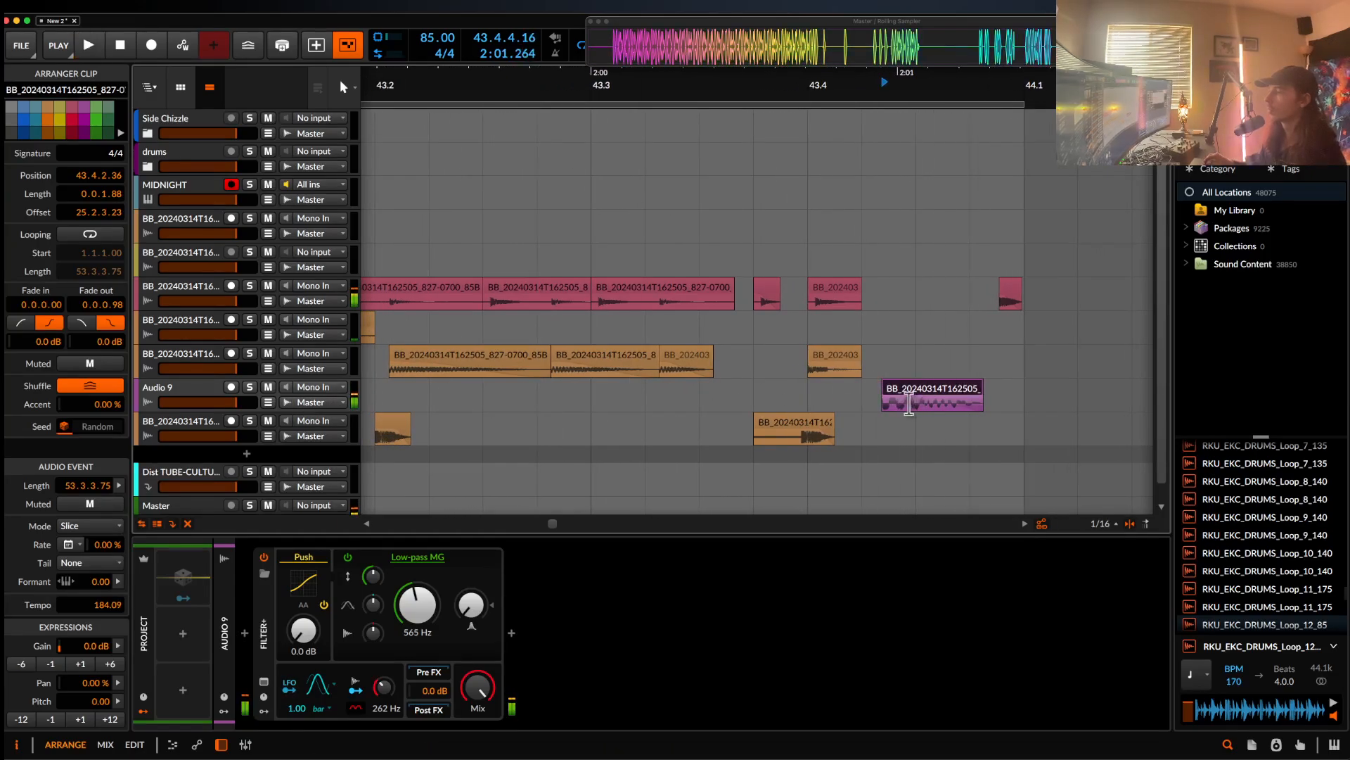
drag(920, 405, 645, 406)
key(space)
key(space)
key(space)
key(space)
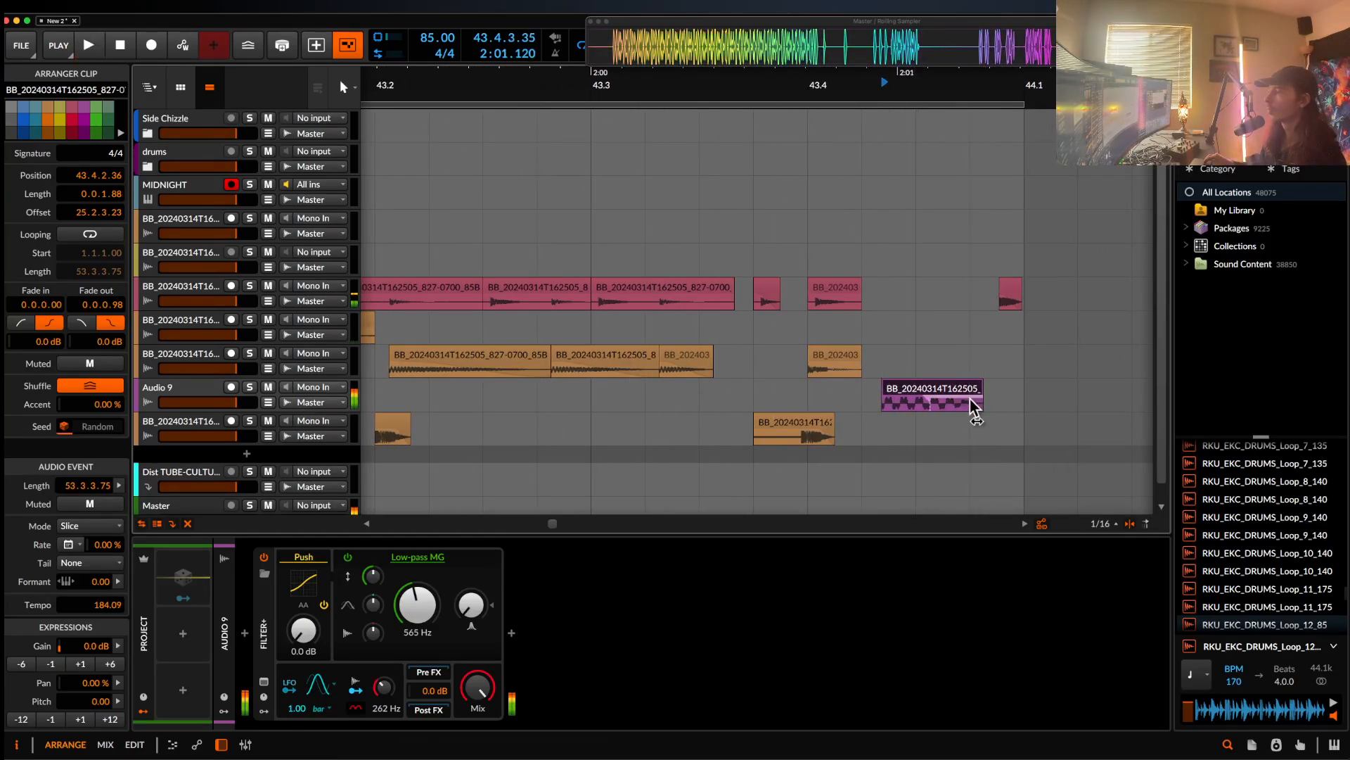
- Transpose the purple slice up one octave and audition it with Filter+ on and bypassed
key(space)
key(space)
key(space)
key(space)
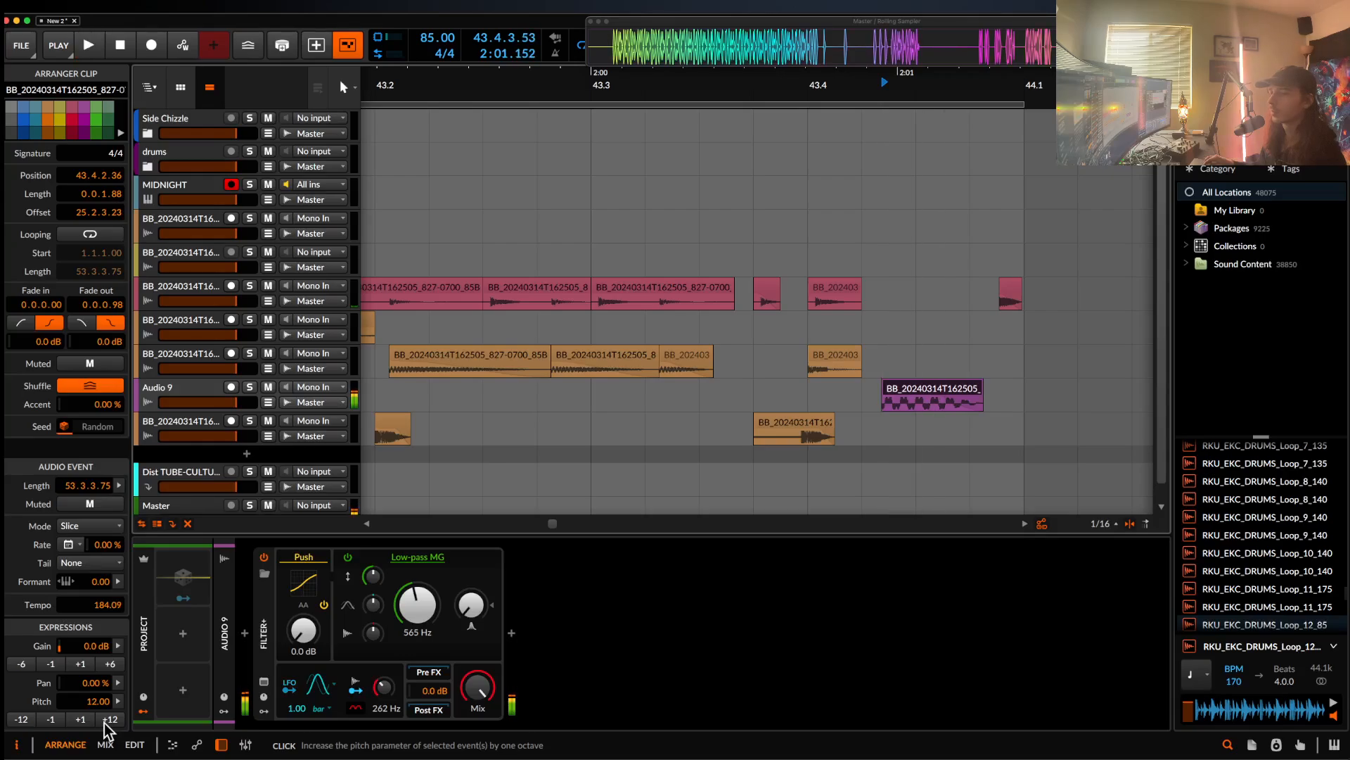
key(space)
key(space)
key(space)
key(space)
key(space)
key(space)
click(395, 562)
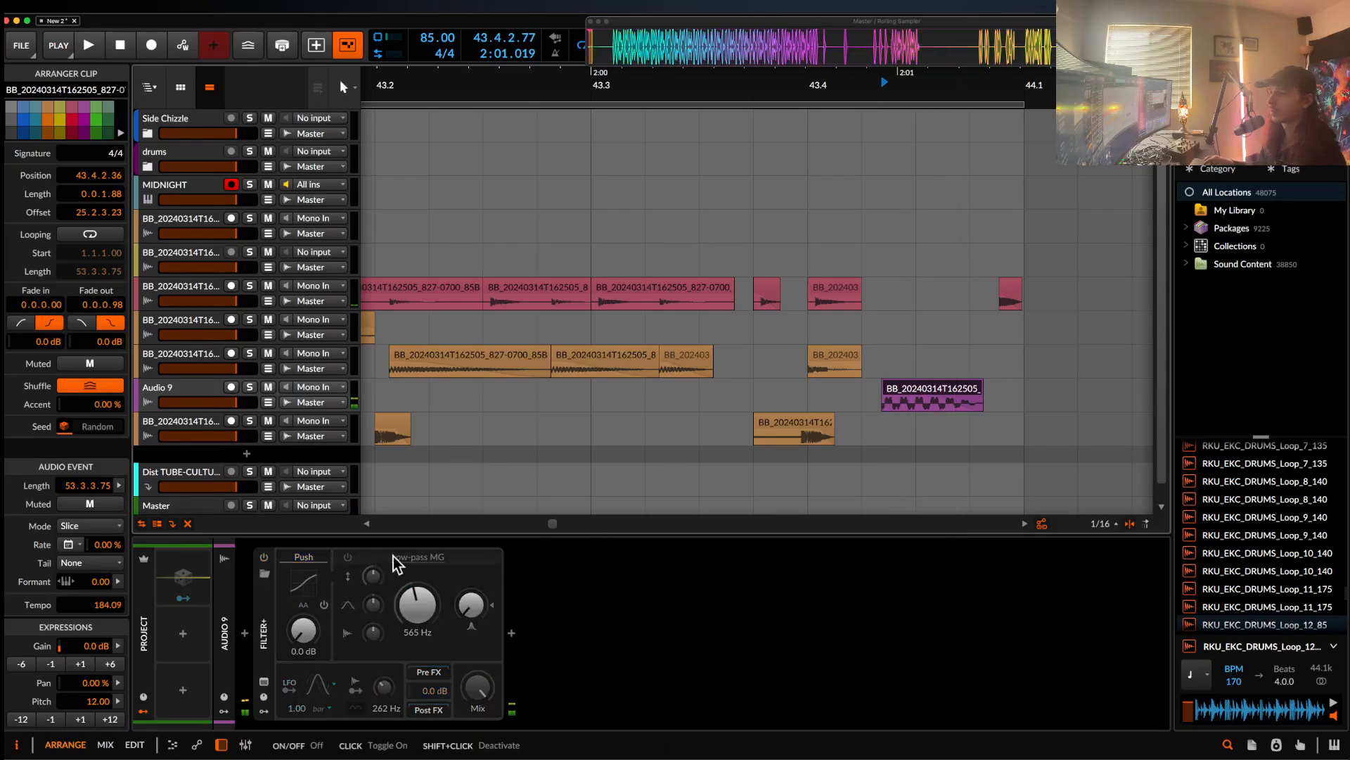
key(space)
key(space)
key(space)
key(space)
- Slide the audio content inside the purple slice to another part of the recording and audition it
drag(916, 406, 630, 407)
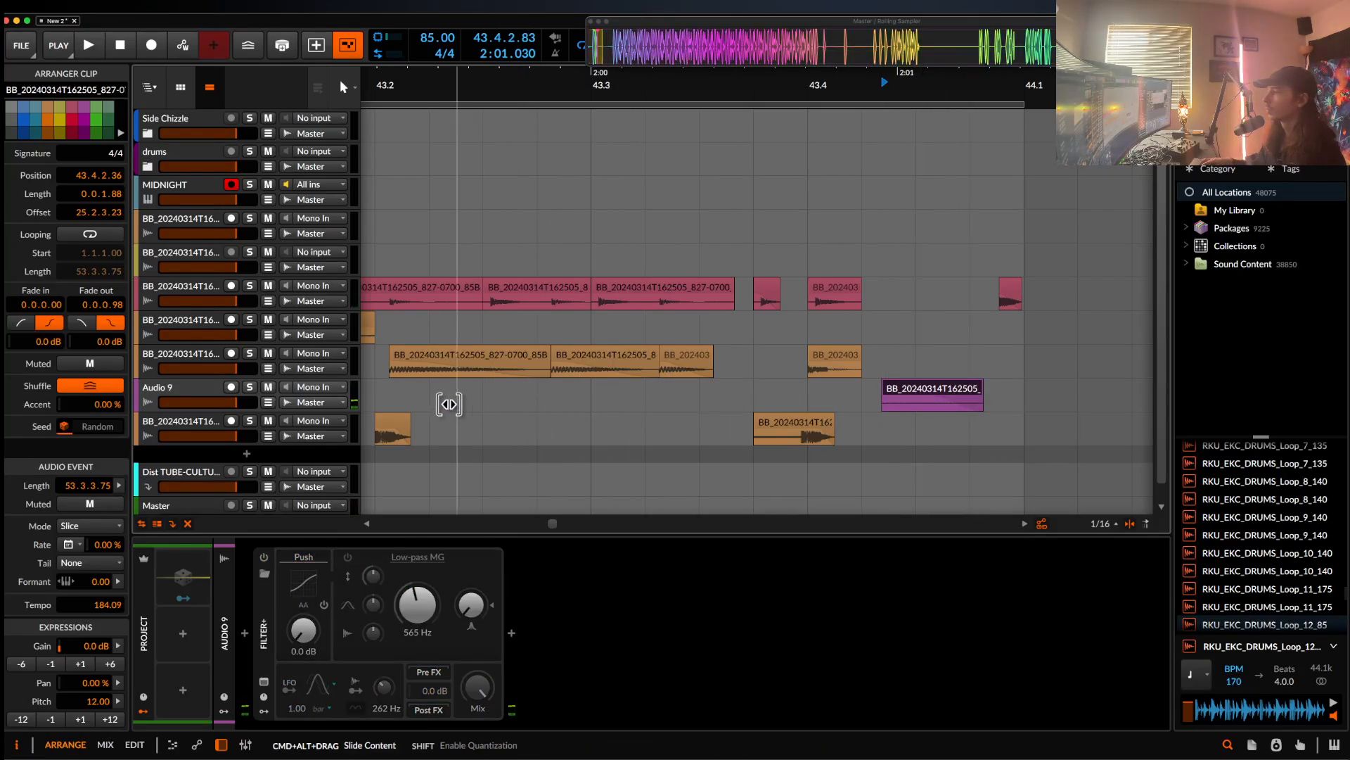
drag(448, 403, 546, 488)
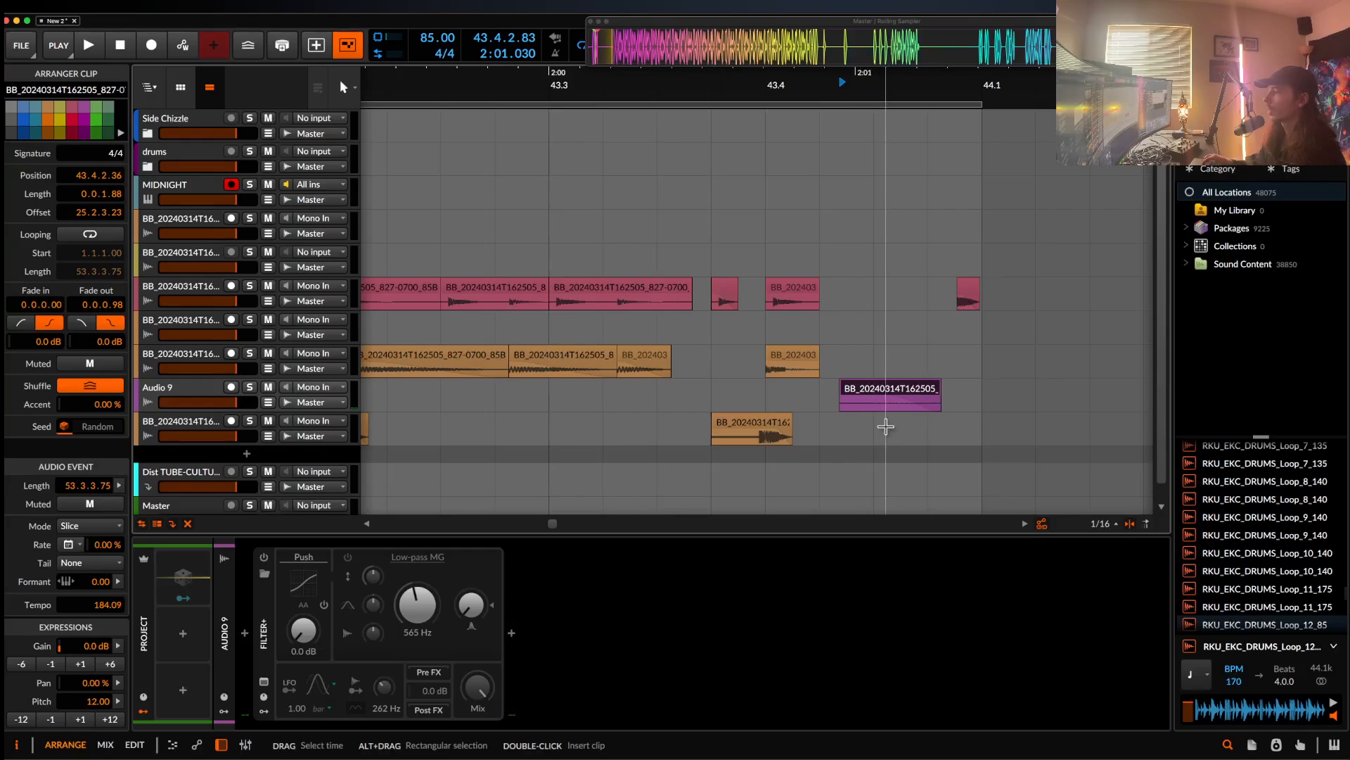
drag(879, 405, 406, 402)
key(space)
key(space)
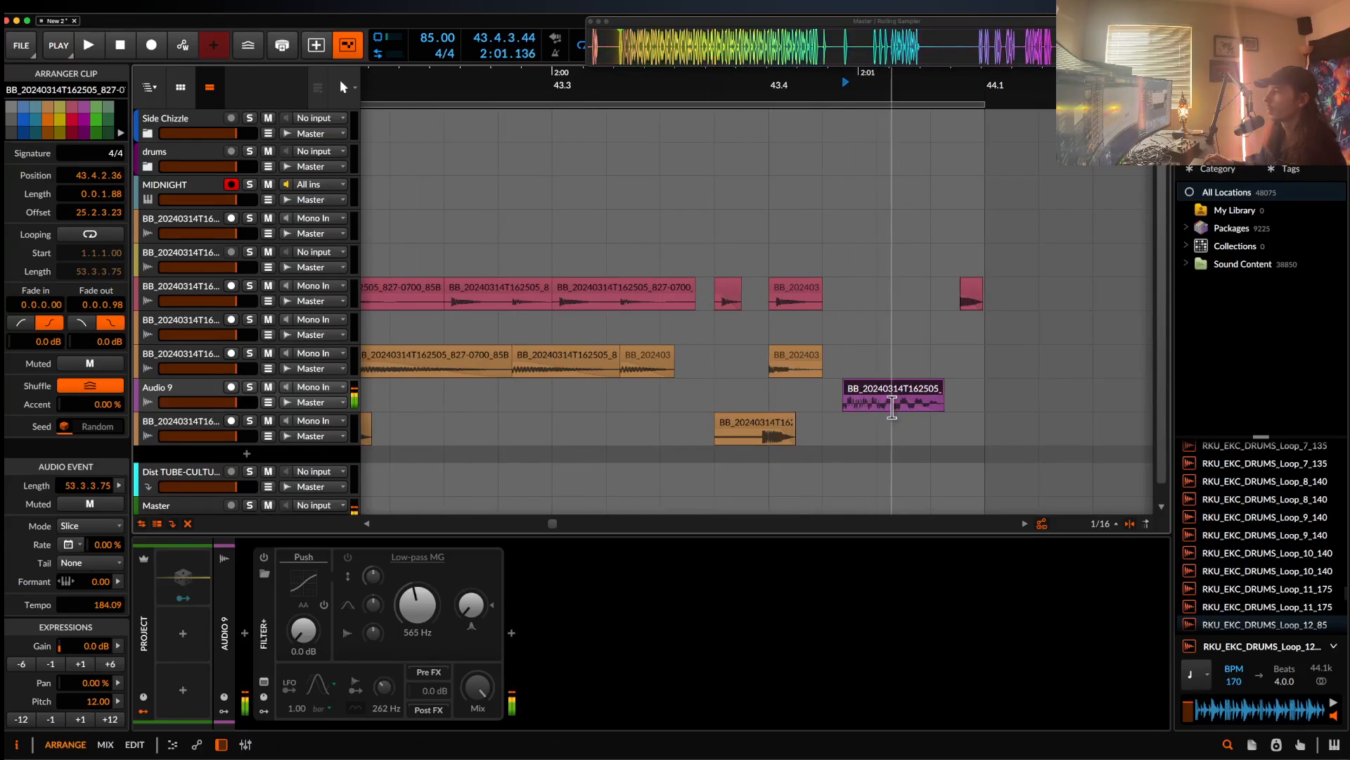
mouse_move(892, 408)
mouse_down()
mouse_move(648, 404)
mouse_move(892, 410)
mouse_up()
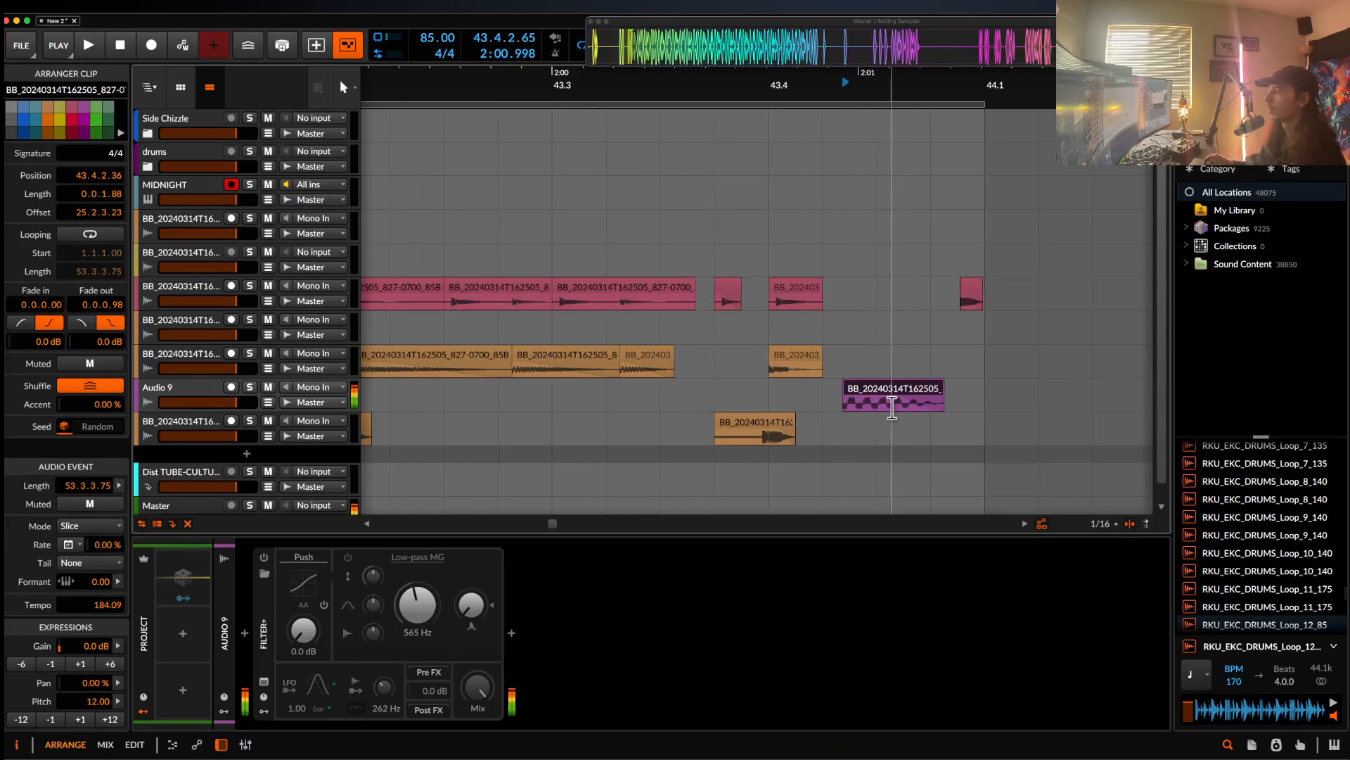
- Lower the purple slice's pitch by one octave to 0.00 and audition it
key(space)
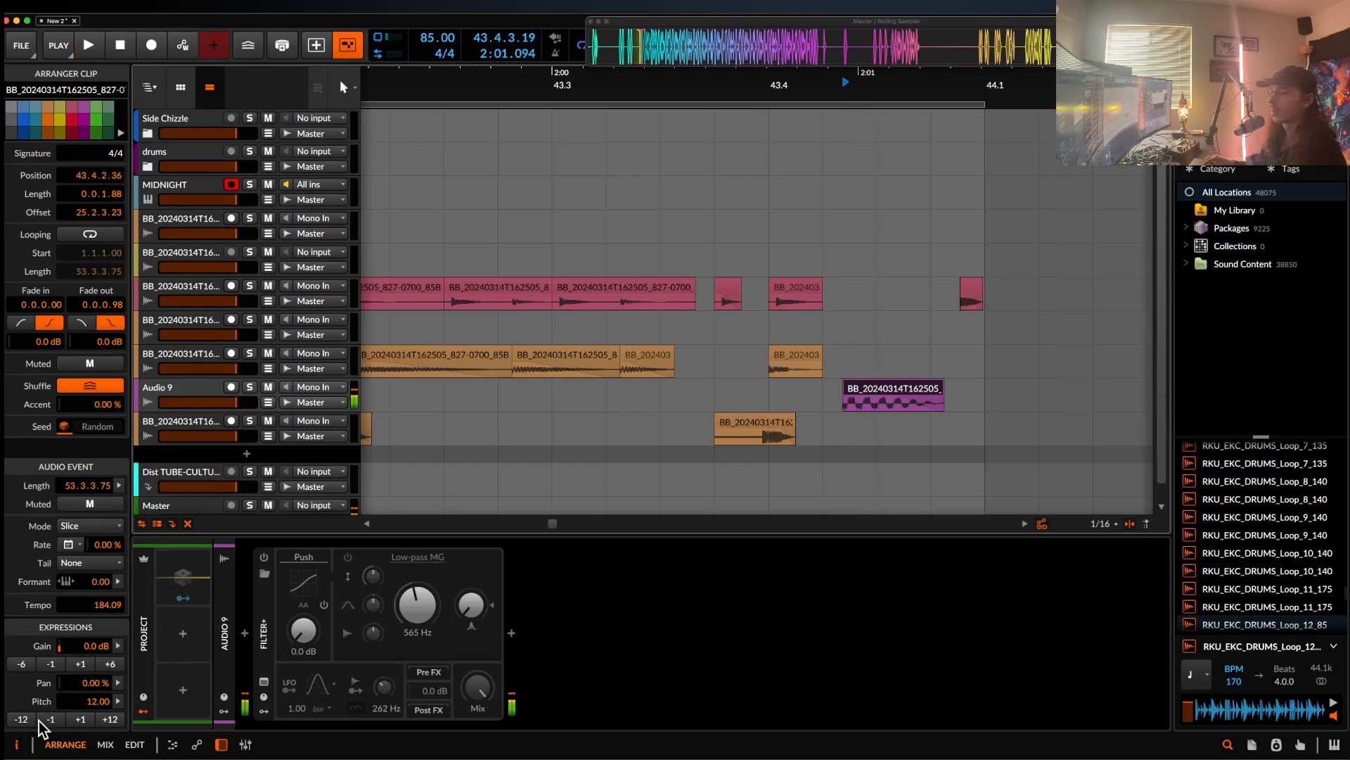
click(82, 720)
key(space)
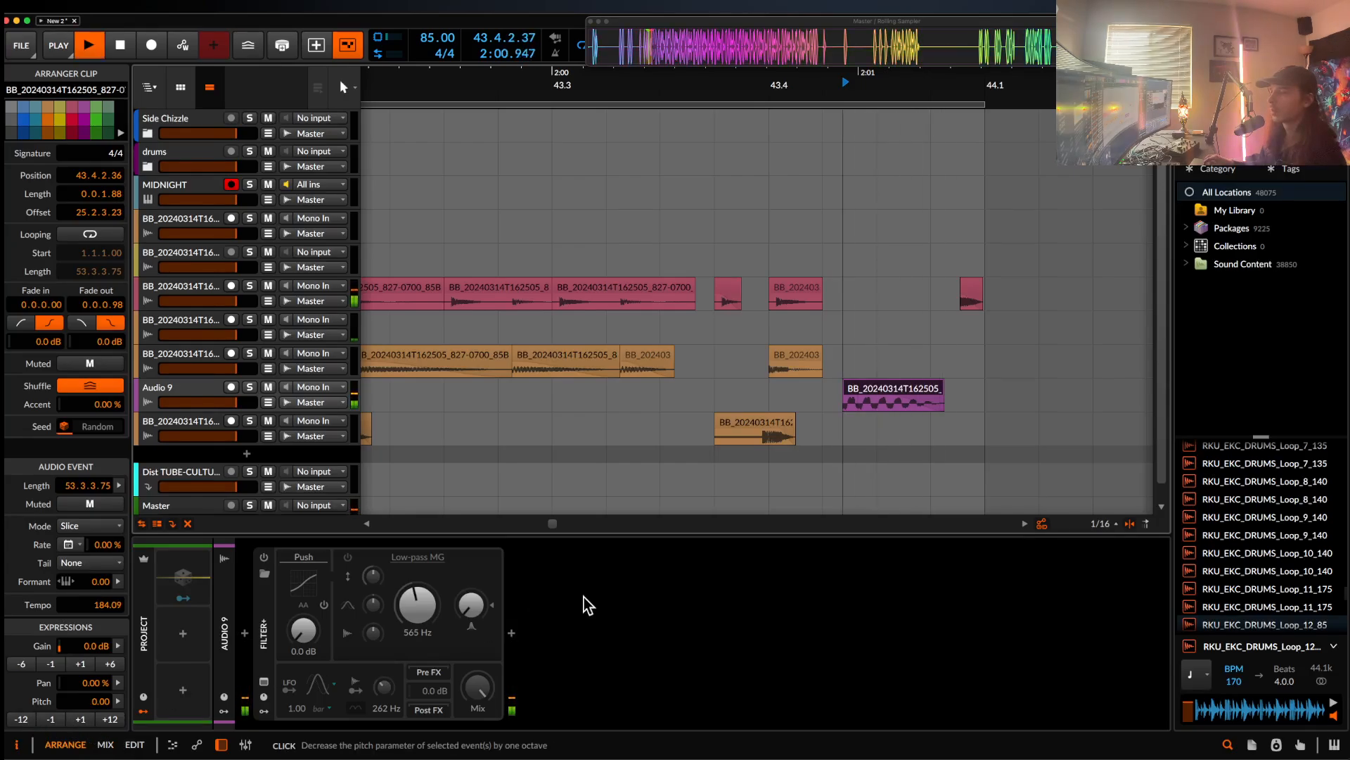
key(space)
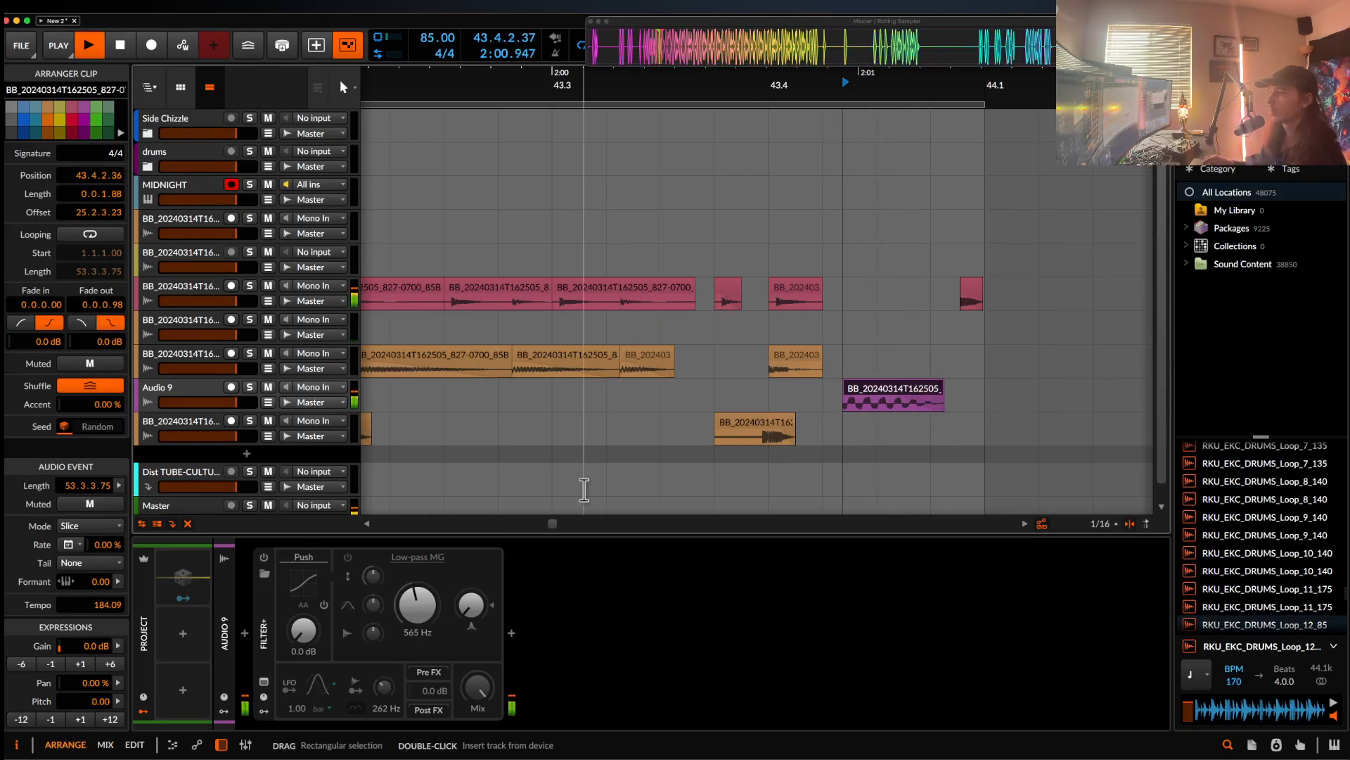
- Add a 0.0.0.60 fade-in to the purple slice and audition it
key(space)
drag(848, 398, 881, 398)
key(space)
key(space)
key(space)
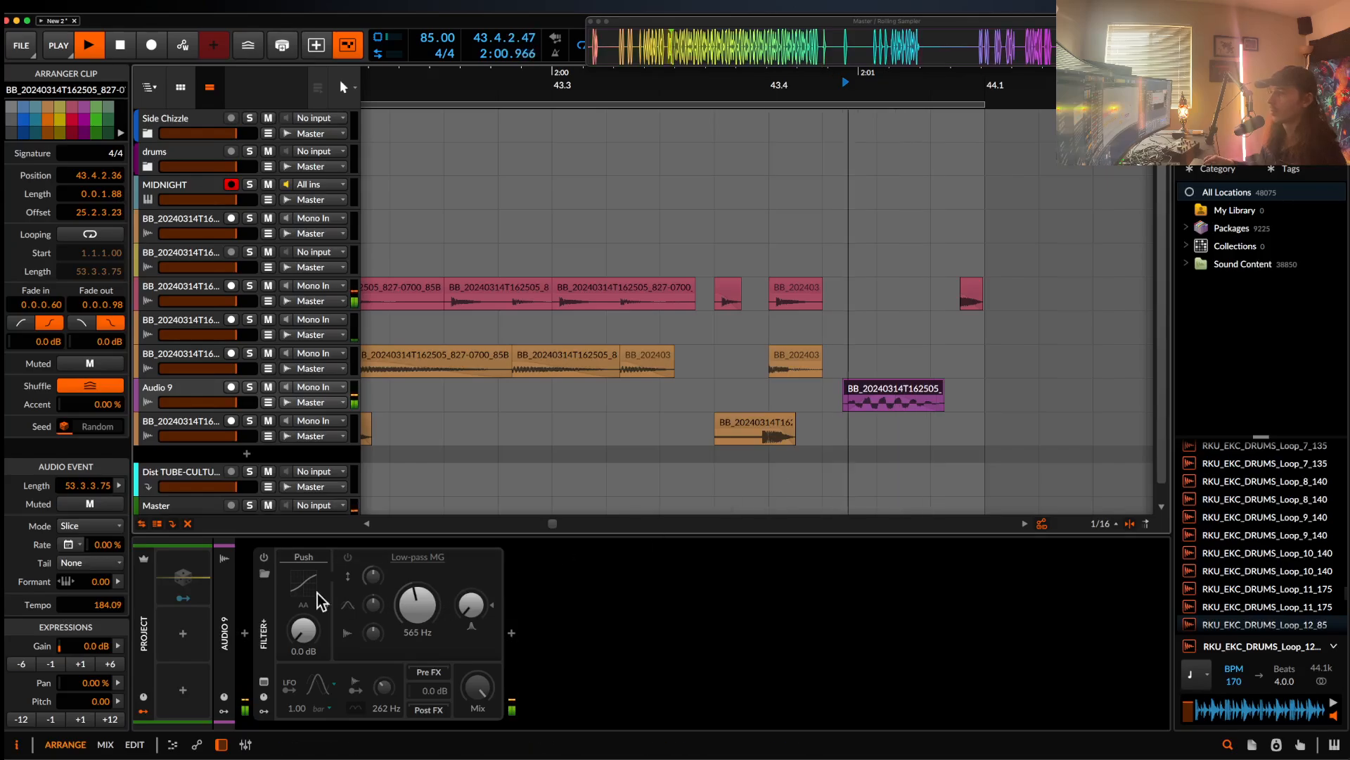
- Re-enable Filter+ on the Audio 9 track and audition the slice through it
key(space)
click(264, 557)
key(space)
key(space)
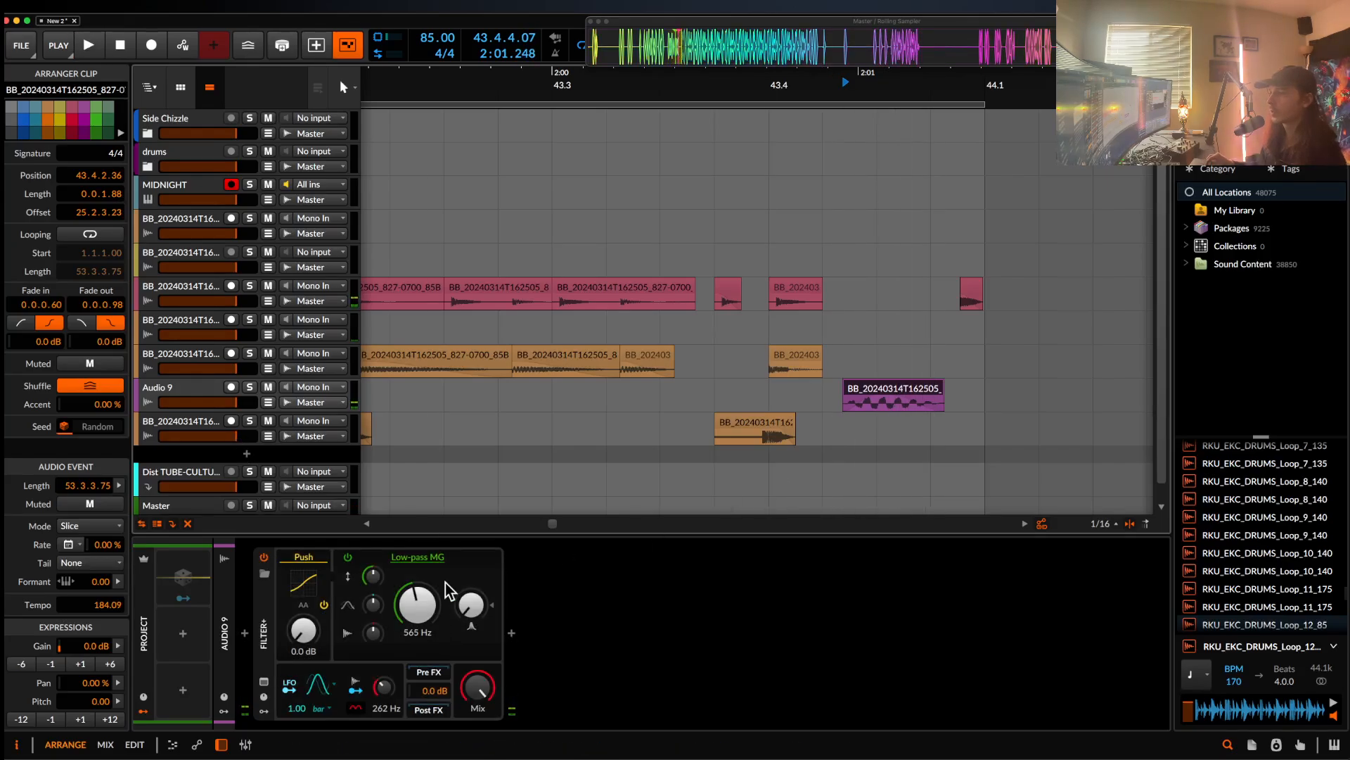
- Show the Low-pass MG cutoff automation for Audio 9 and draw a rising and falling envelope under the purple slice
click(424, 624)
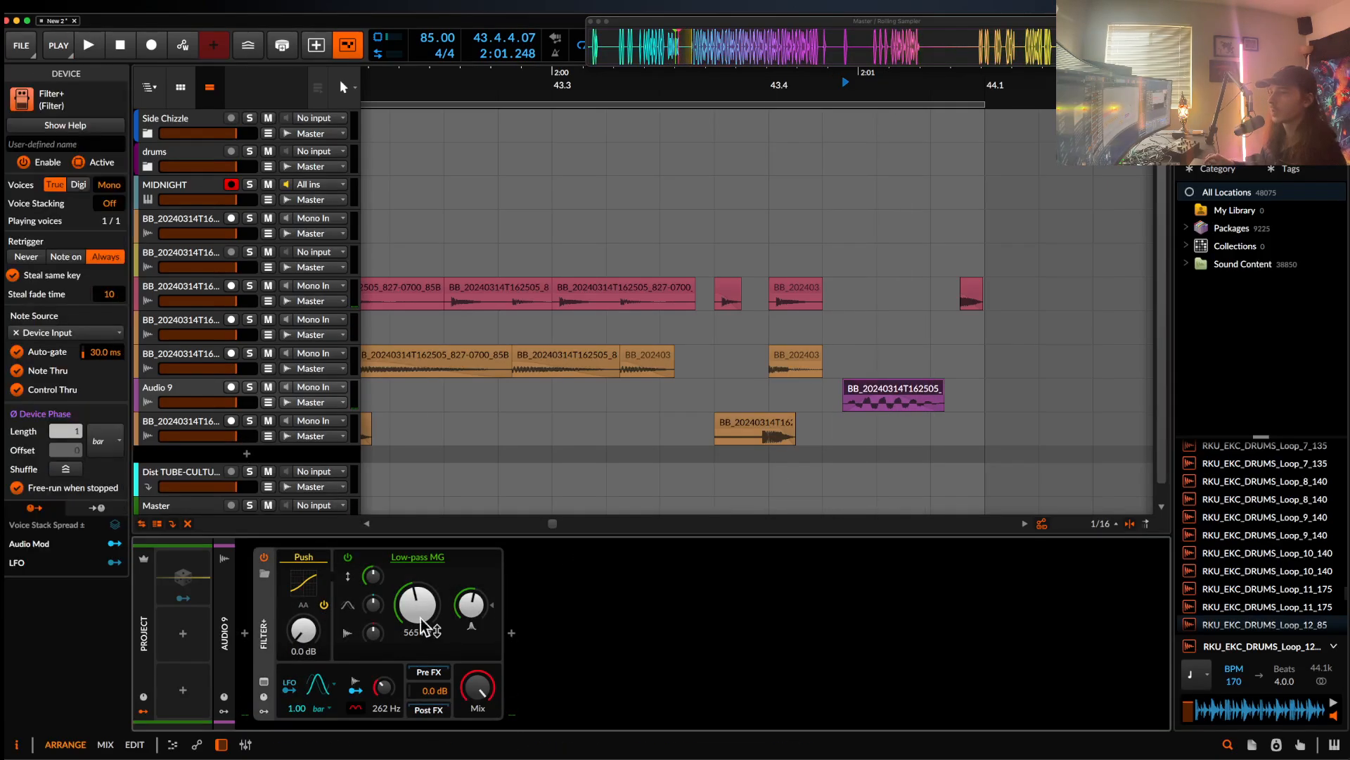
click(268, 401)
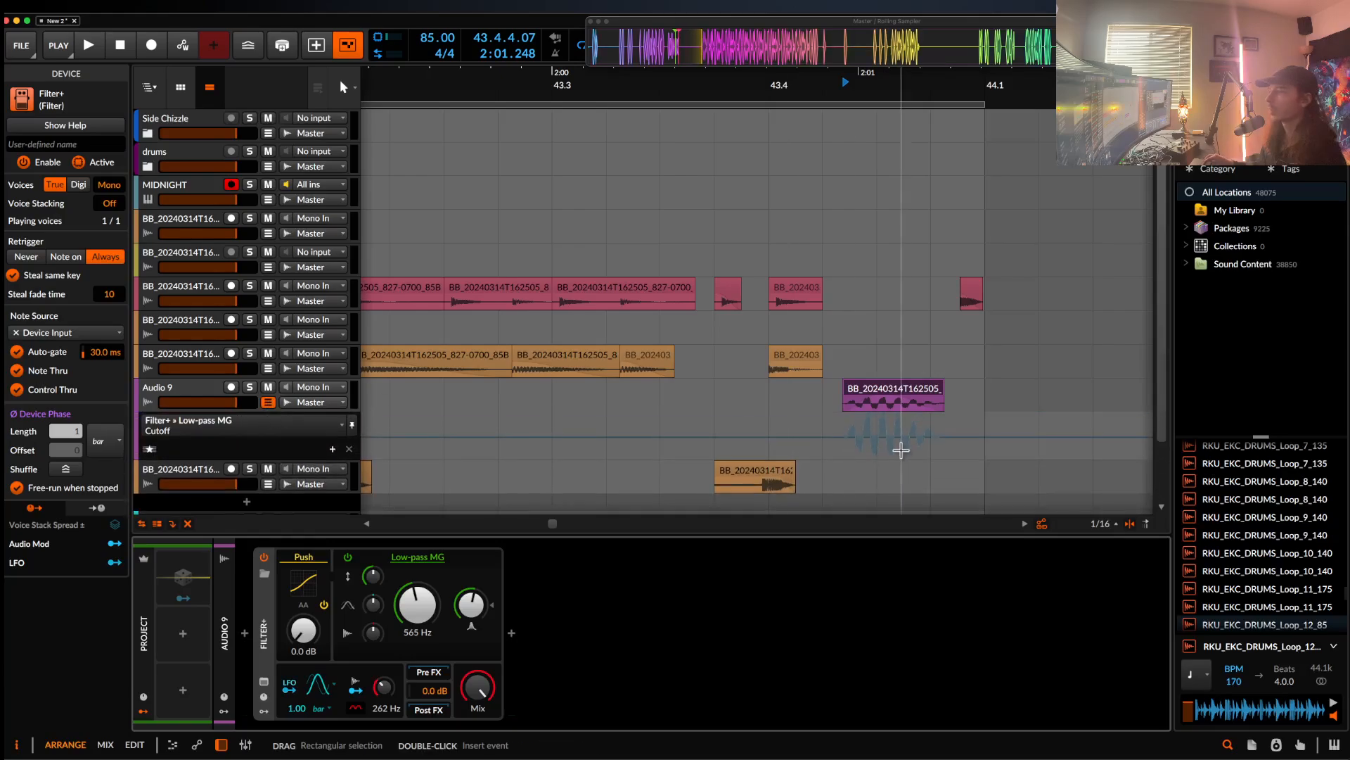
click(847, 437)
drag(897, 437, 944, 453)
click(893, 391)
key(space)
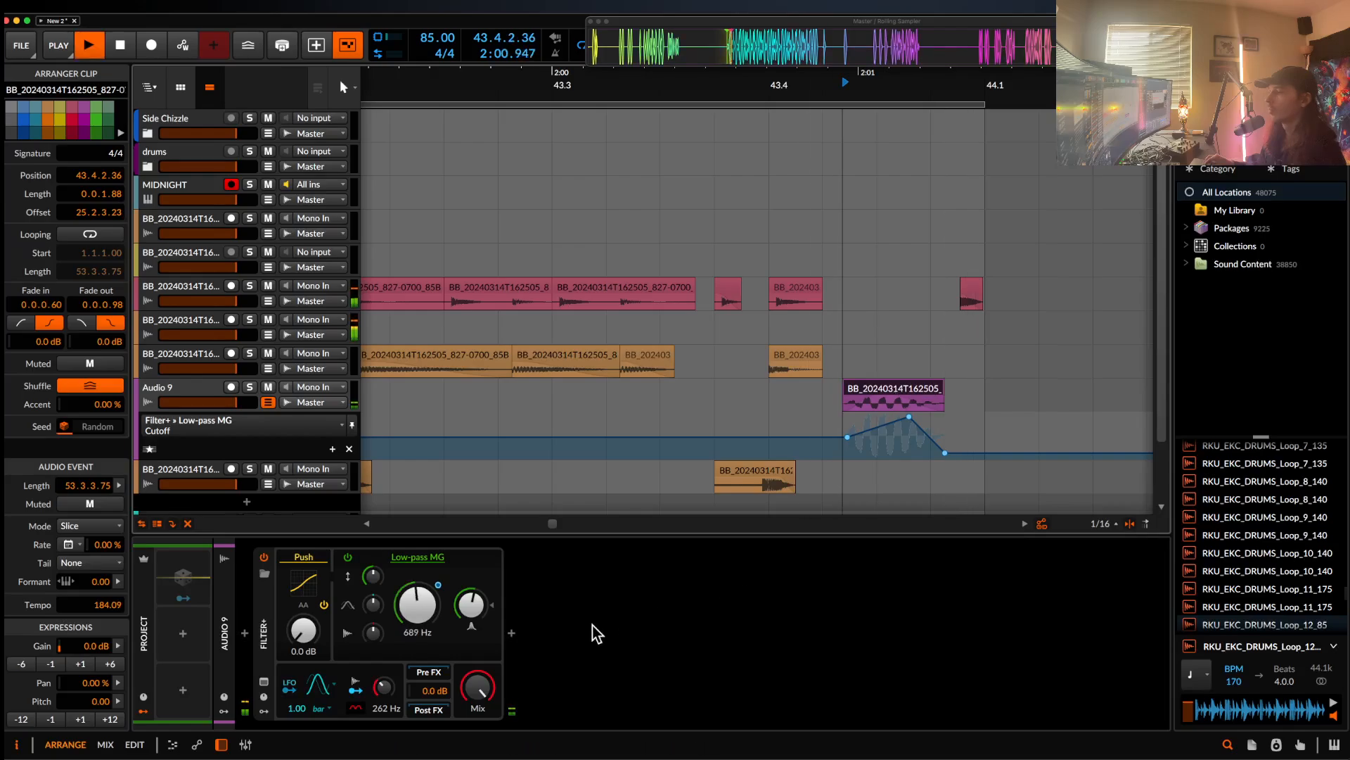
- Set the Filter+ Push drive to +32.8 dB and adjust the Low-pass MG resonance while auditioning
click(473, 619)
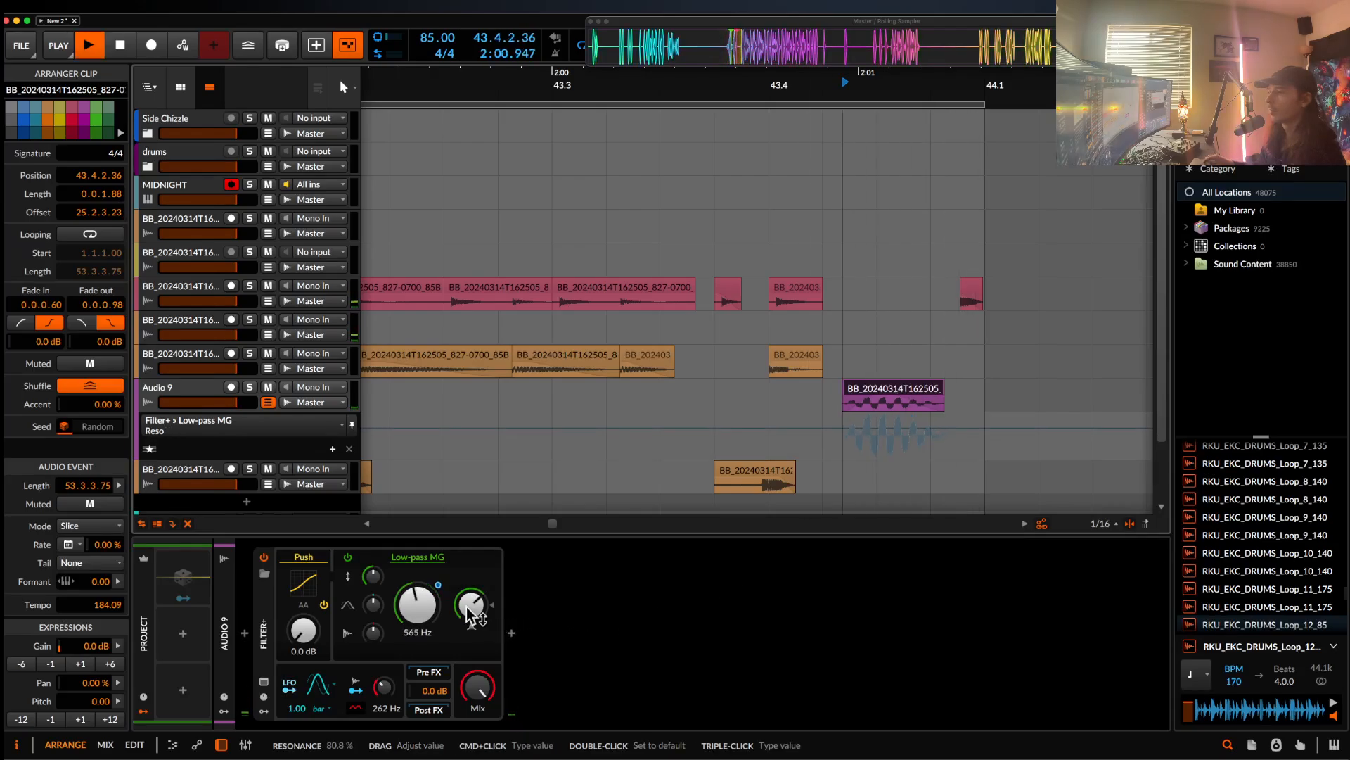
mouse_move(304, 636)
mouse_down()
mouse_move(309, 650)
mouse_move(310, 636)
mouse_up()
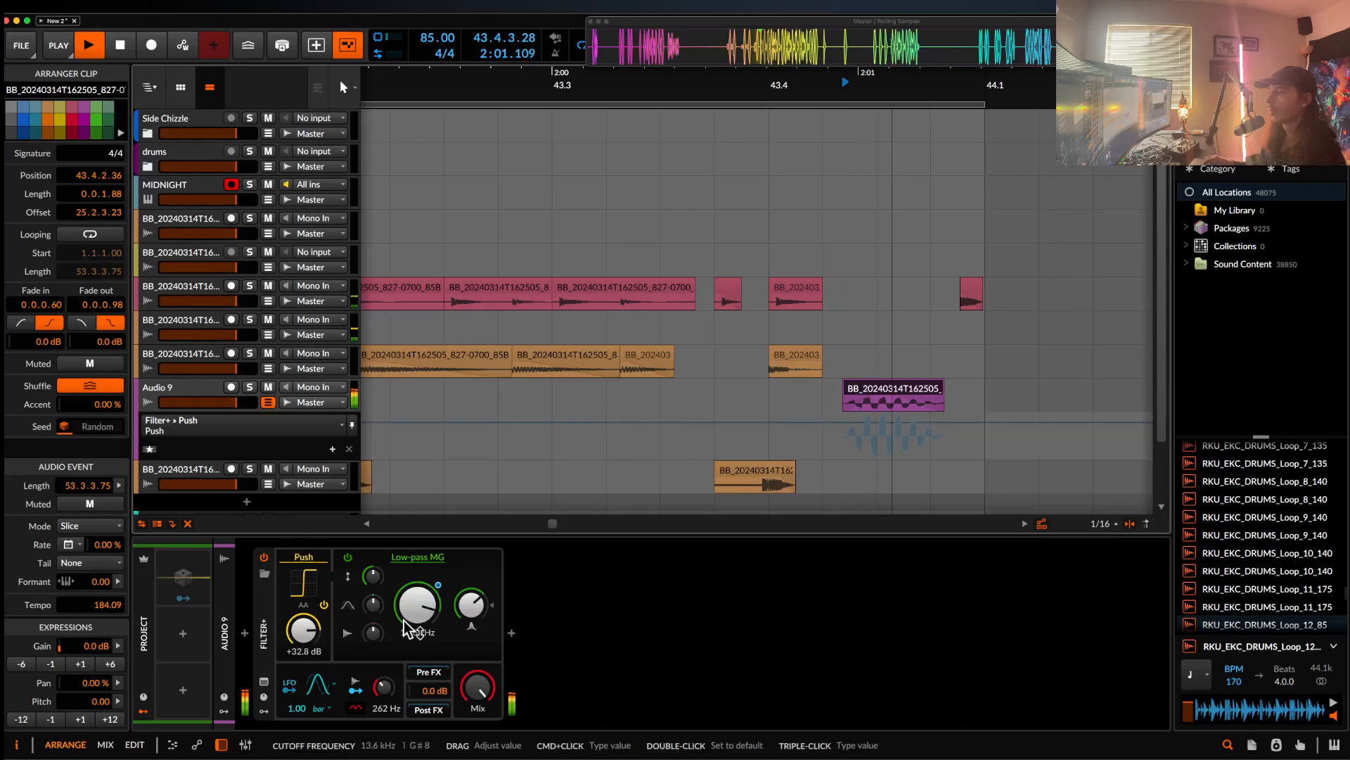
click(469, 609)
drag(470, 609, 470, 636)
- Lower the cutoff envelope's start point, move its peak to 43.4.3.24 at 5.03 kHz and audition the sweep
click(430, 607)
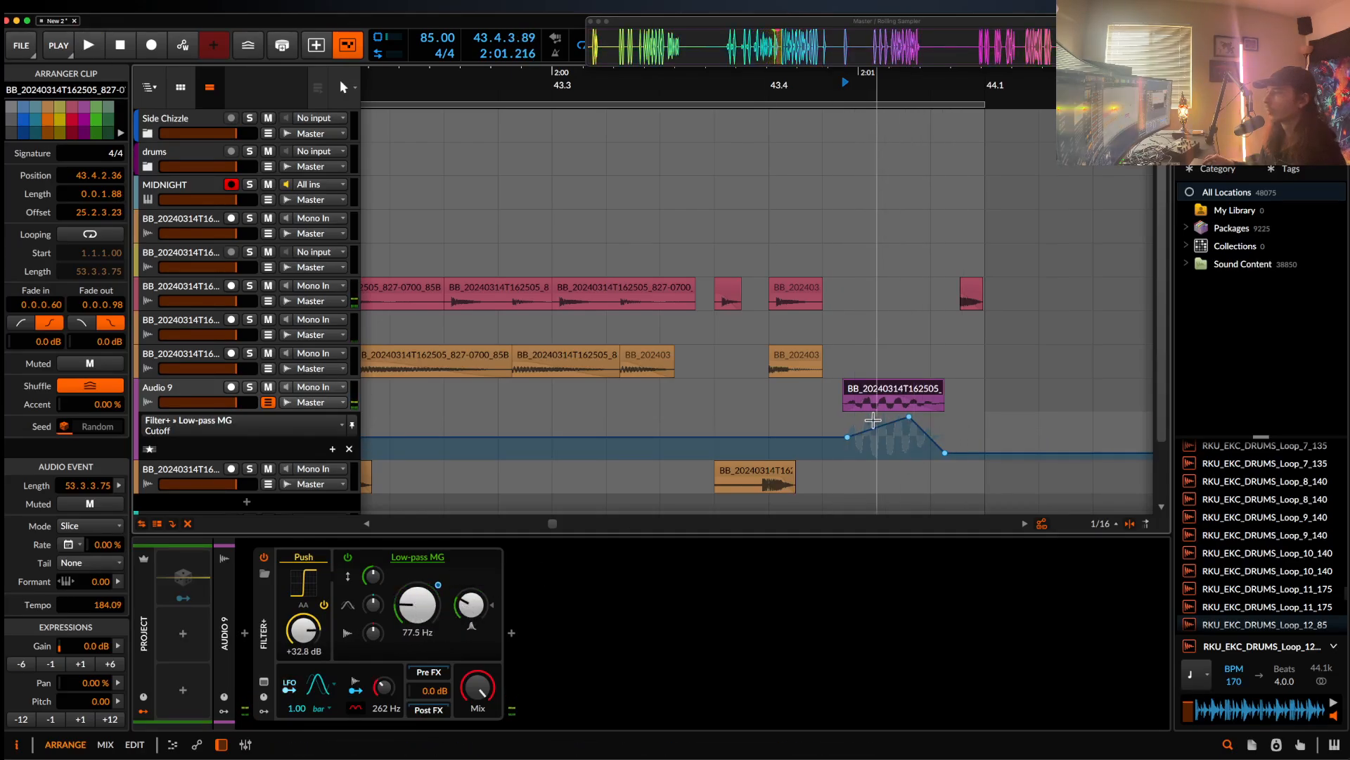
click(848, 450)
key(space)
key(space)
drag(909, 417, 890, 425)
key(space)
key(space)
key(space)
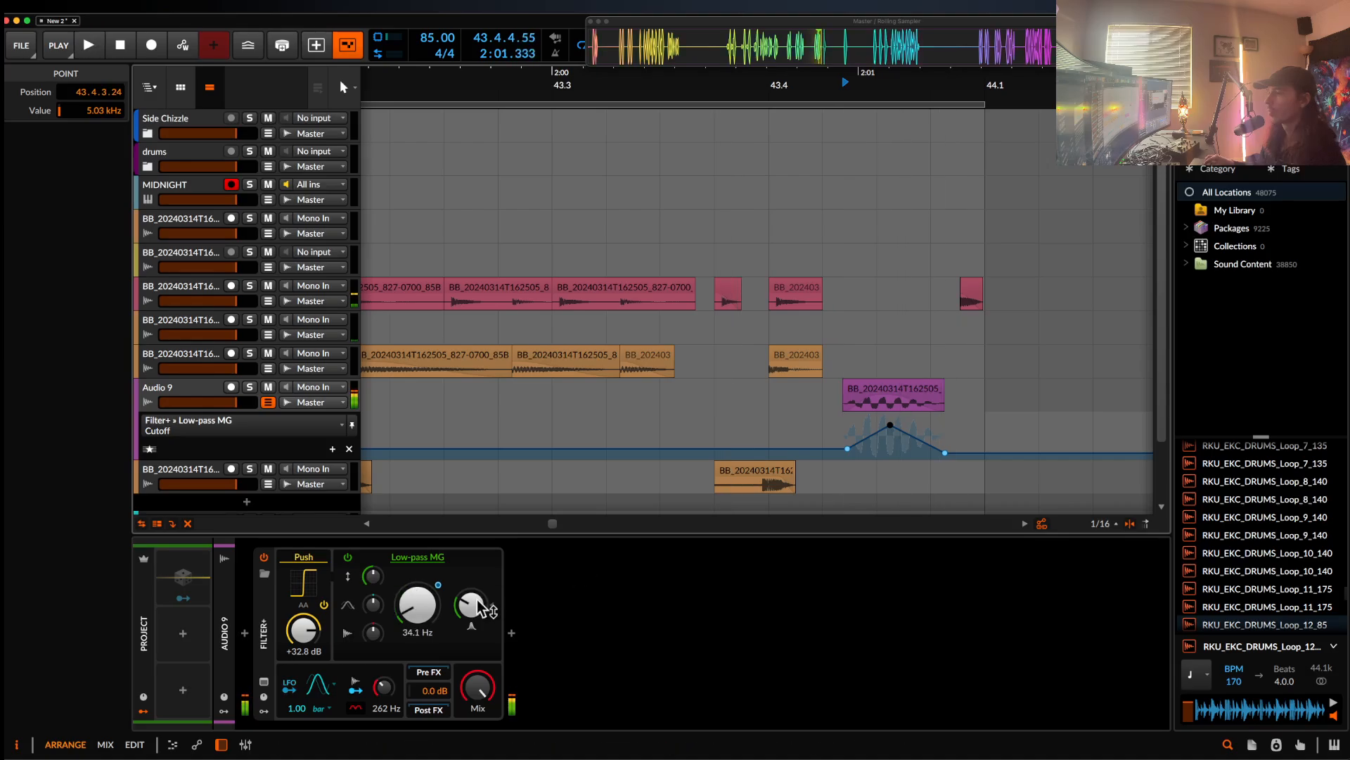
- Reduce the Low-pass MG resonance to 8.80 % and audition the slice
click(471, 607)
key(space)
drag(471, 608, 471, 630)
key(space)
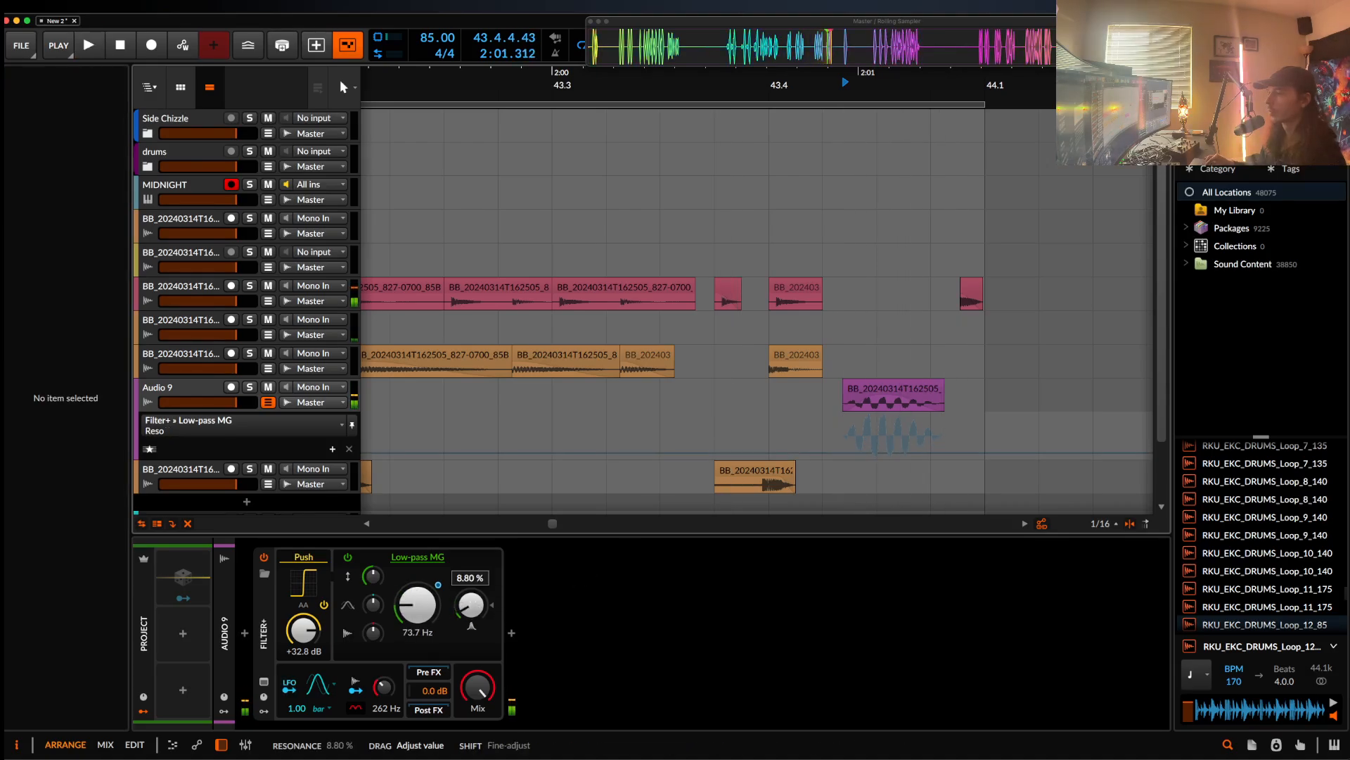
key(space)
- Swap the Filter+ filter to Sallen-Key in BP 2 band-pass mode and audition it
click(417, 557)
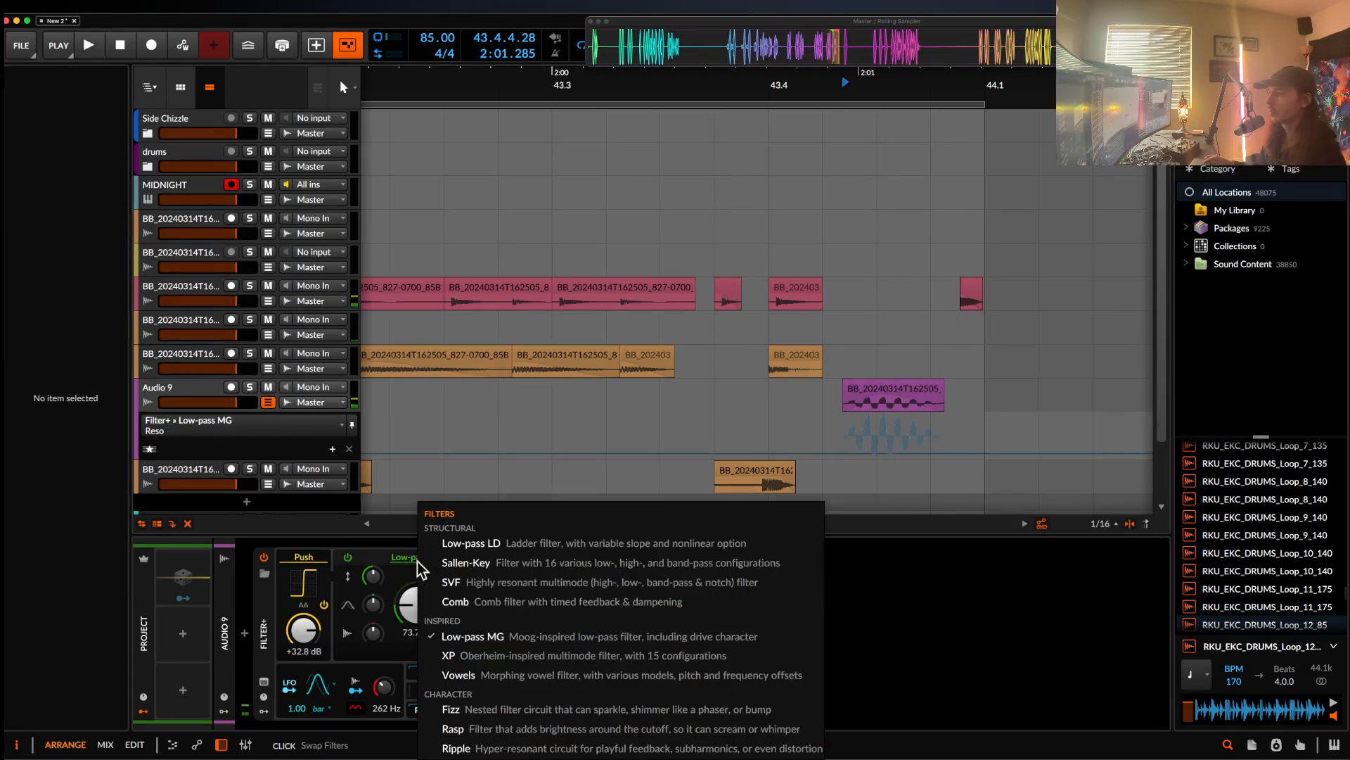
click(464, 585)
click(422, 650)
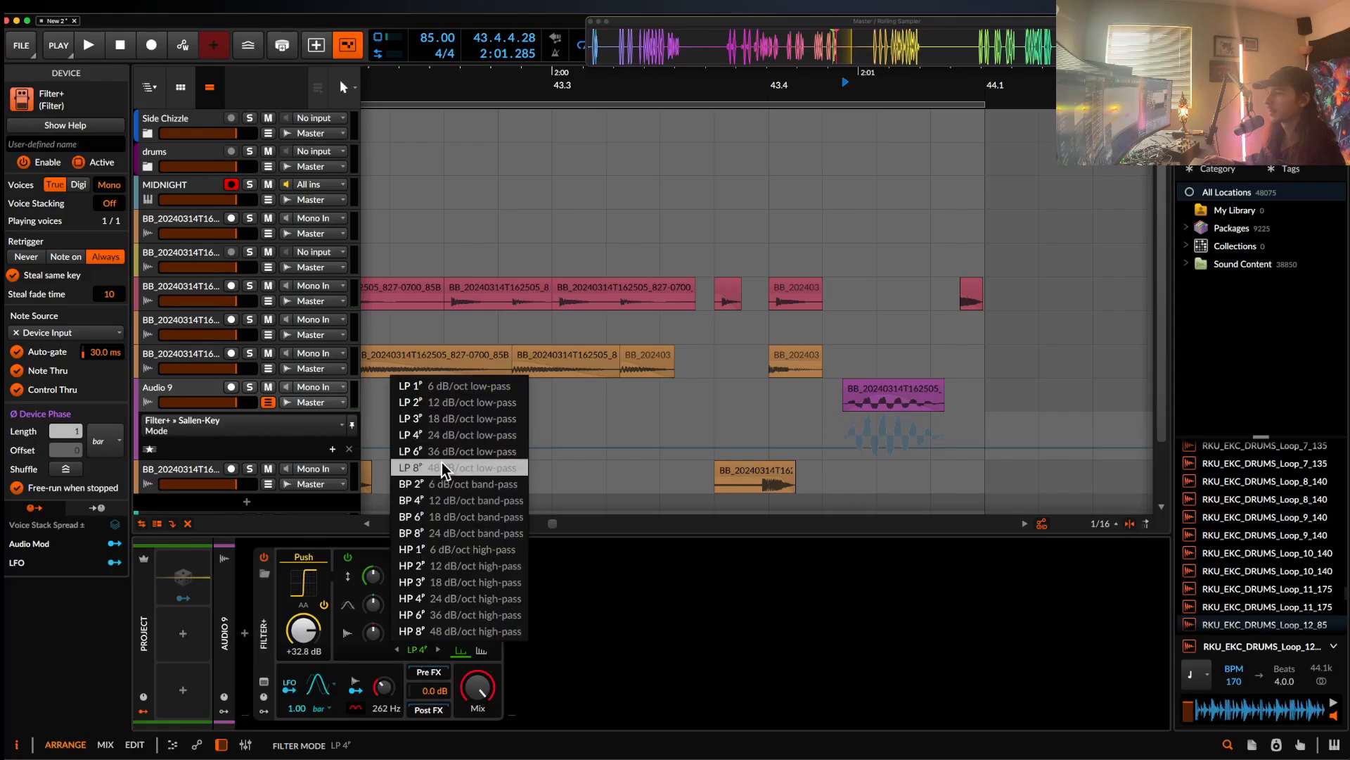
click(439, 487)
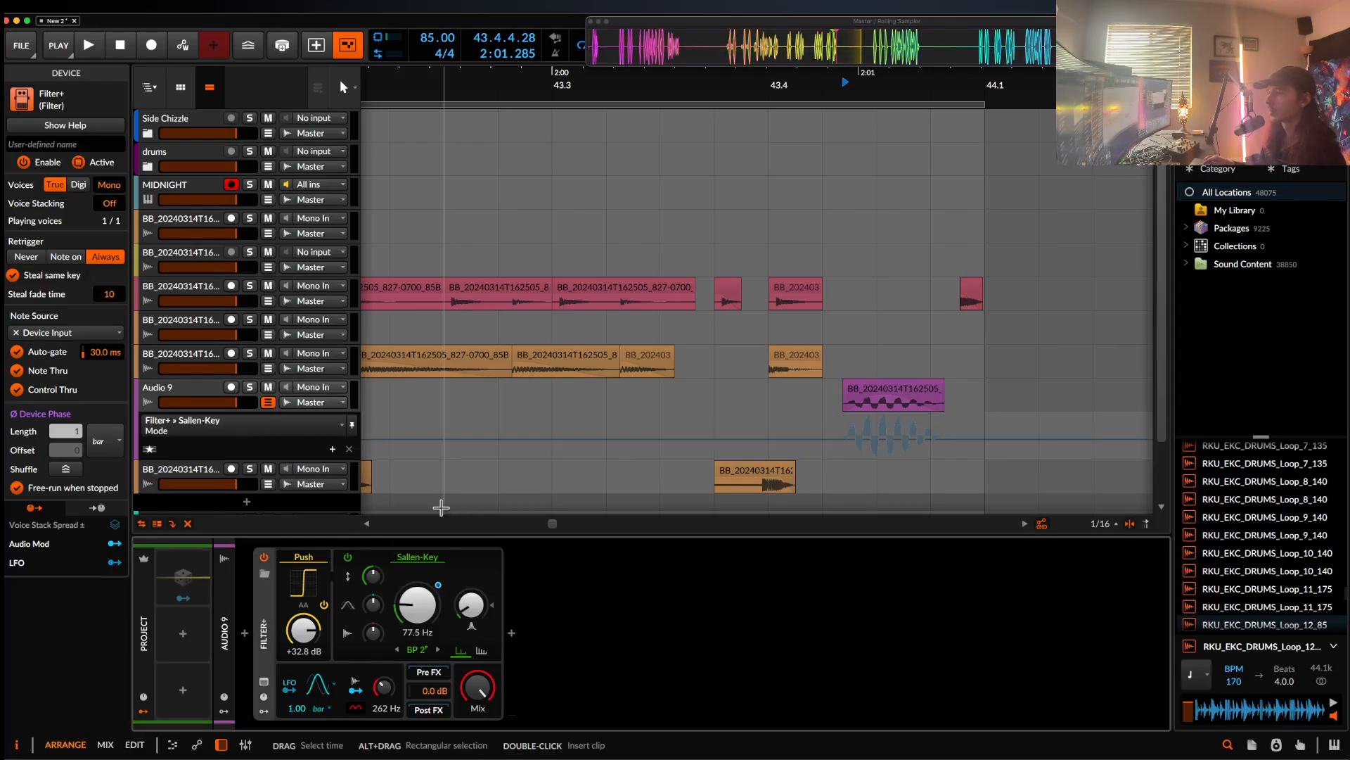
key(space)
key(space)
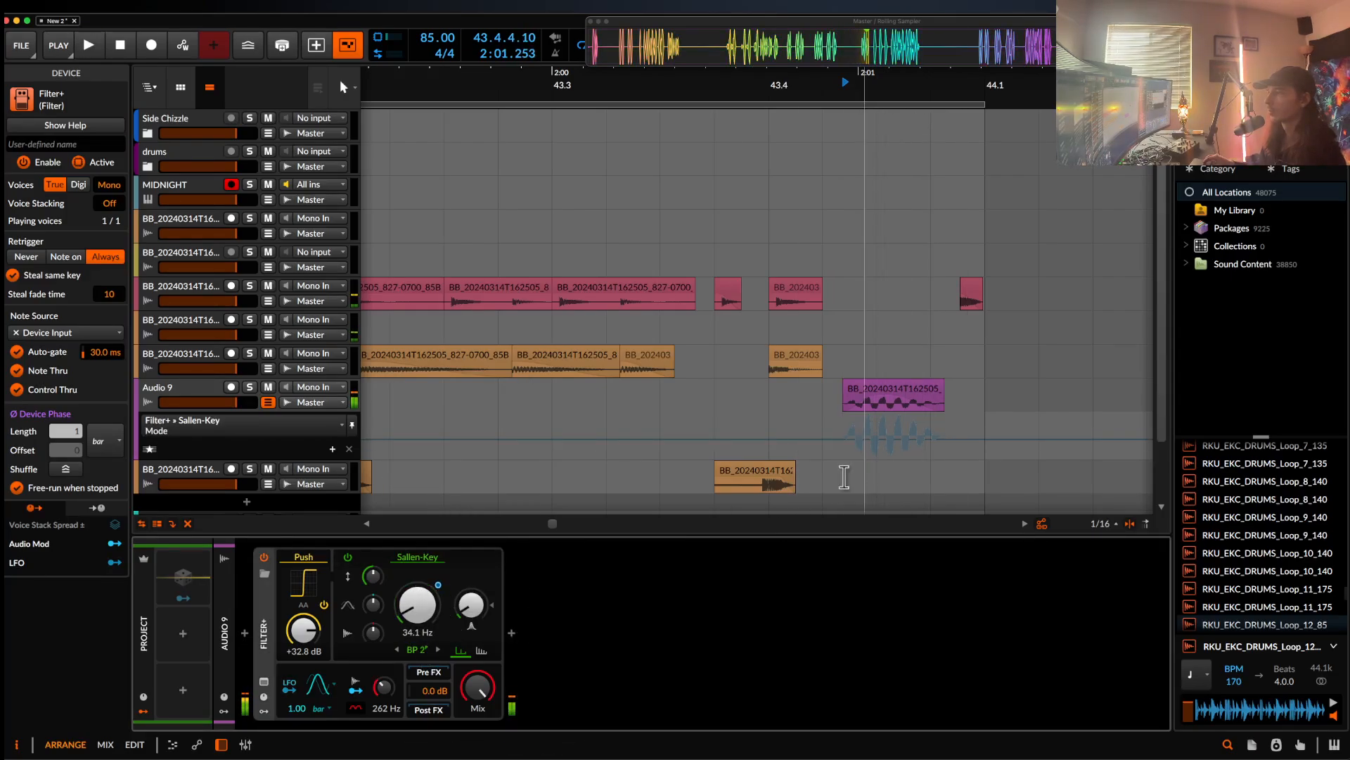
- Lower the cutoff envelope's peak to 2.45 kHz, its start to 28.0 Hz and its end to 19.4 Hz
click(471, 578)
click(890, 428)
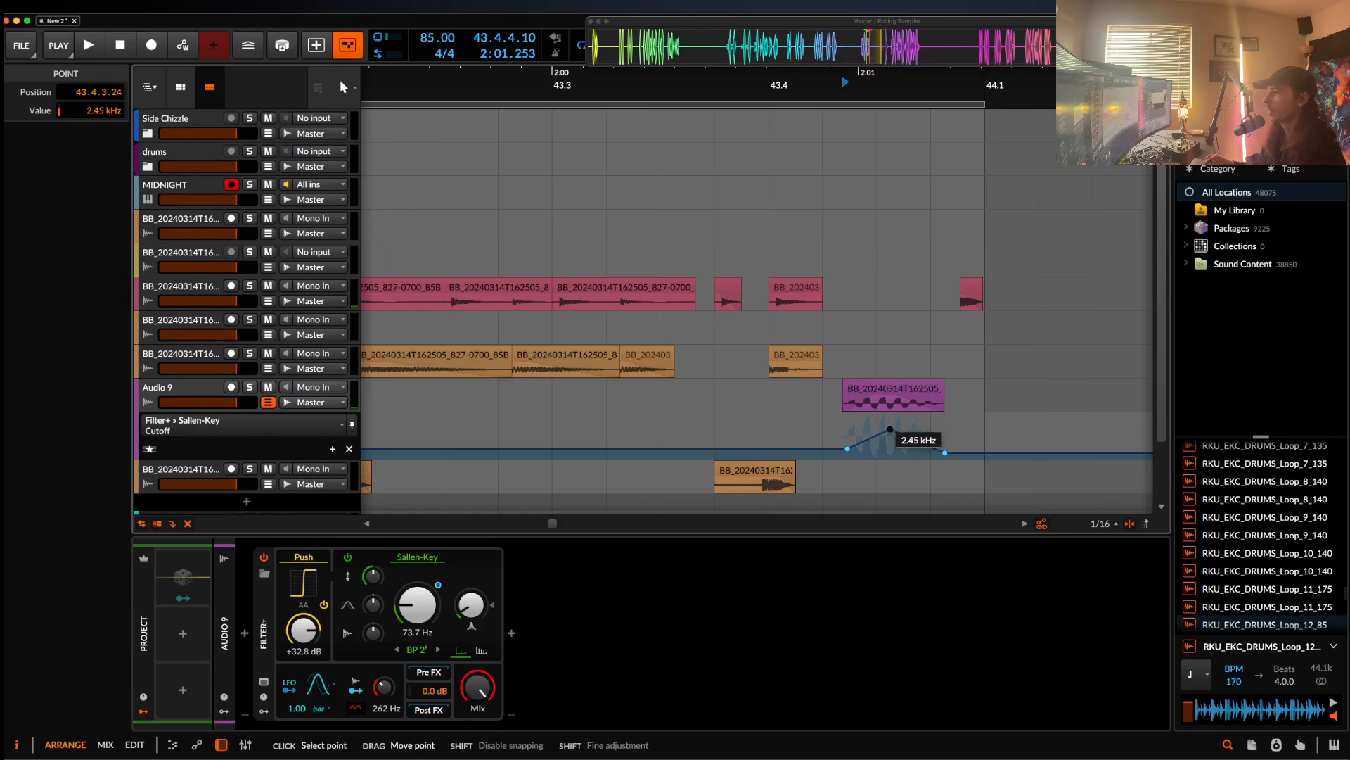
drag(847, 448, 849, 454)
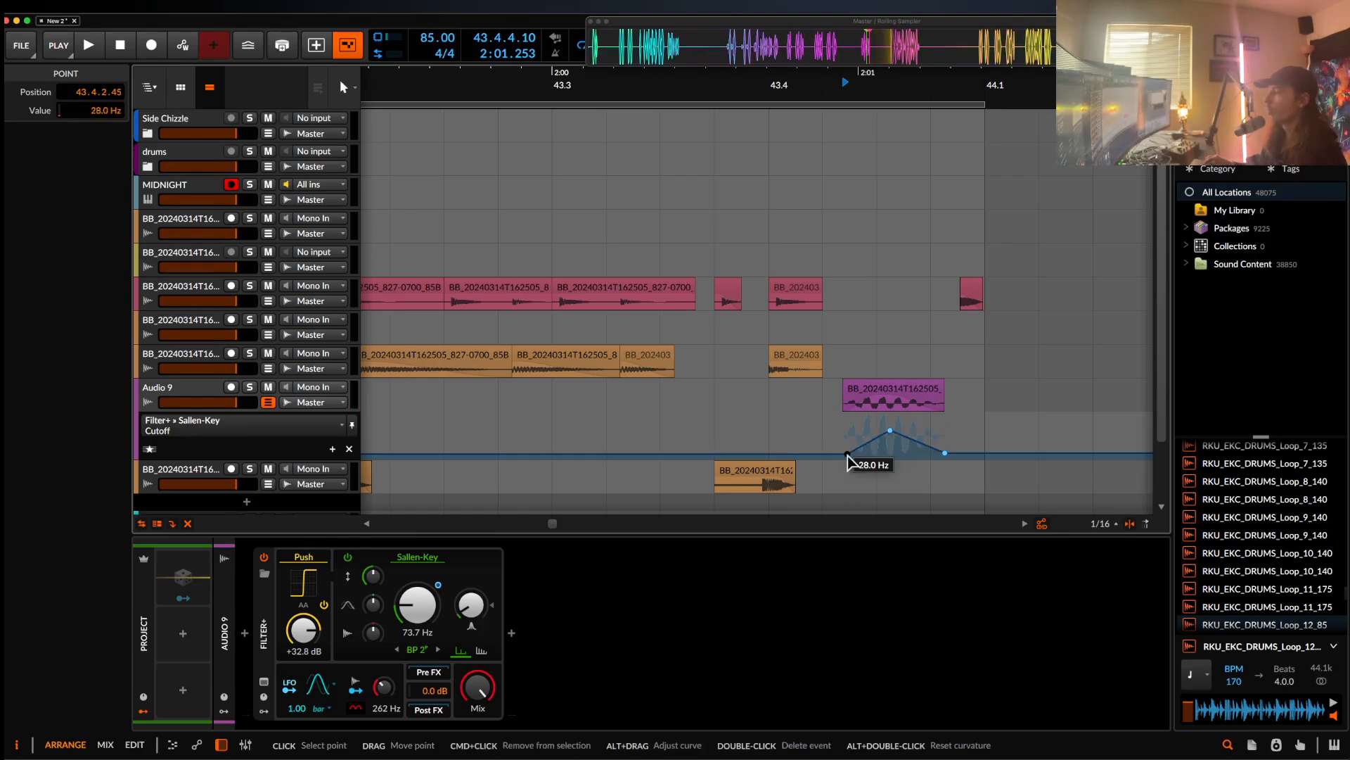
key(space)
key(space)
key(space)
drag(945, 453, 946, 457)
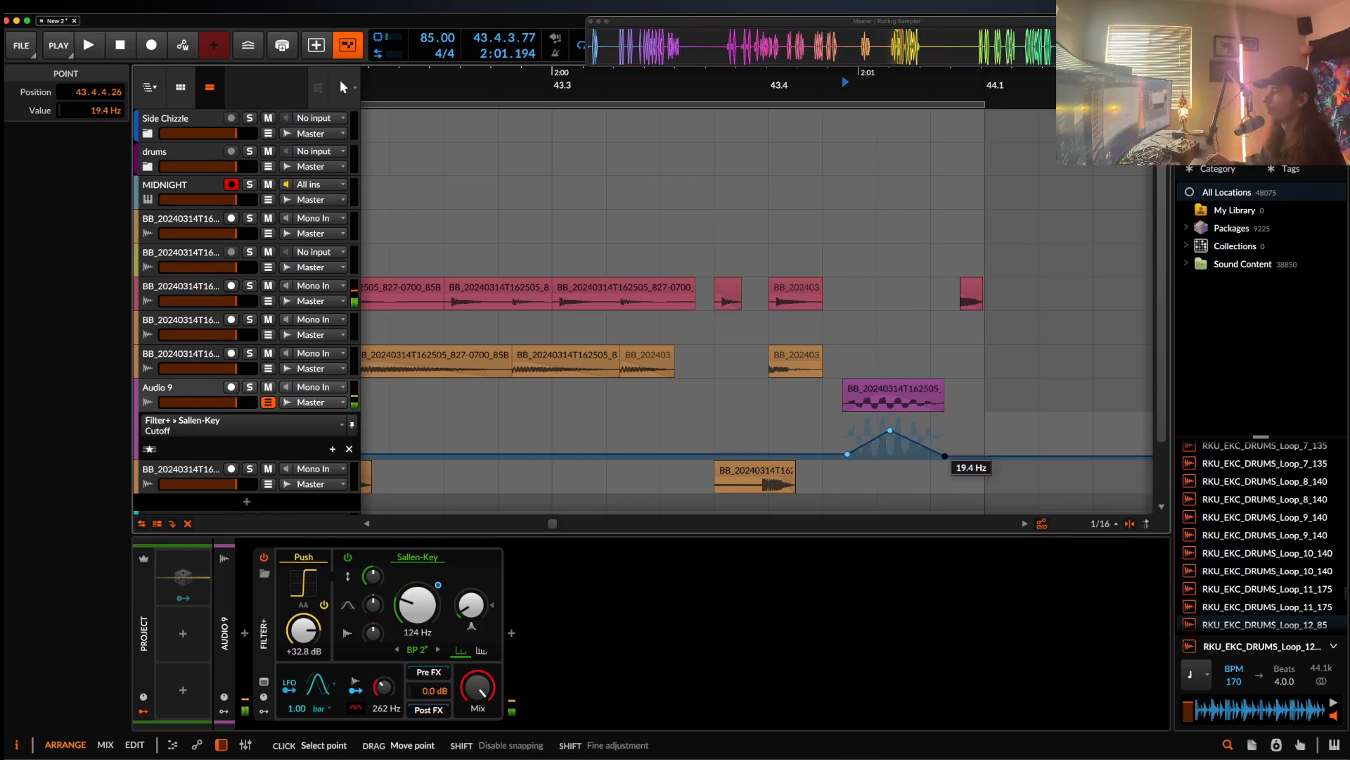
- Move the cutoff peak earlier to 43.4.2.78 at 906 Hz and curve the falling segment inward
key(space)
key(space)
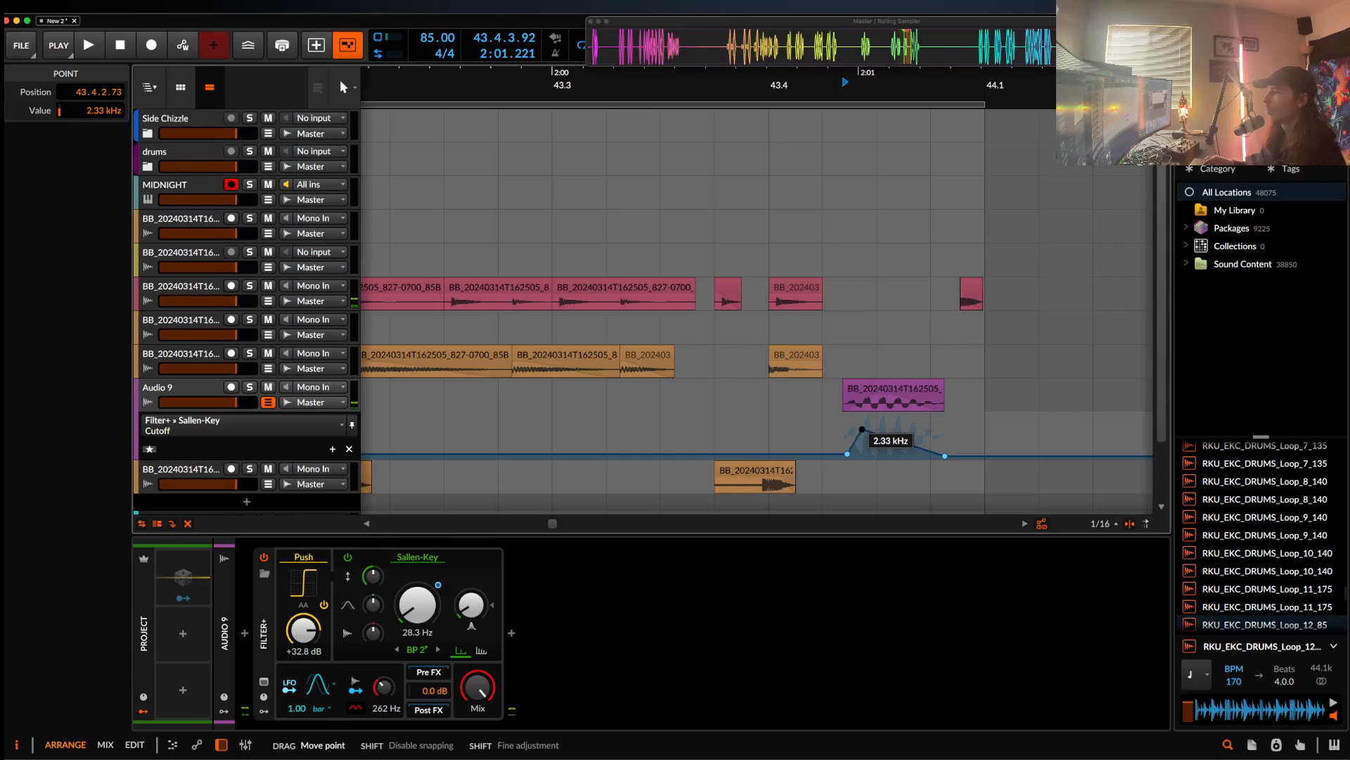
key(space)
key(space)
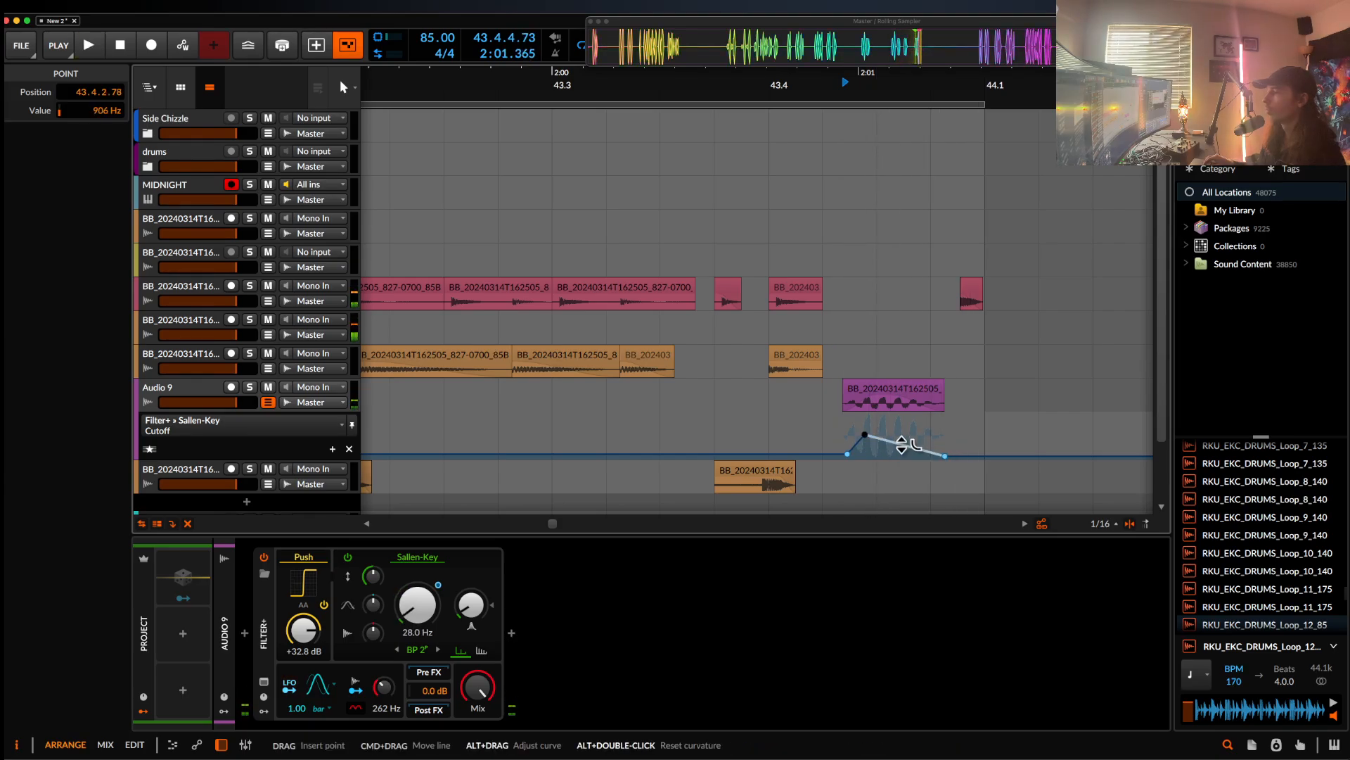
key(space)
key(space)
- Extend the purple slice's end to the bar line for a length of 0.0.2.63 and audition it
drag(943, 391, 990, 391)
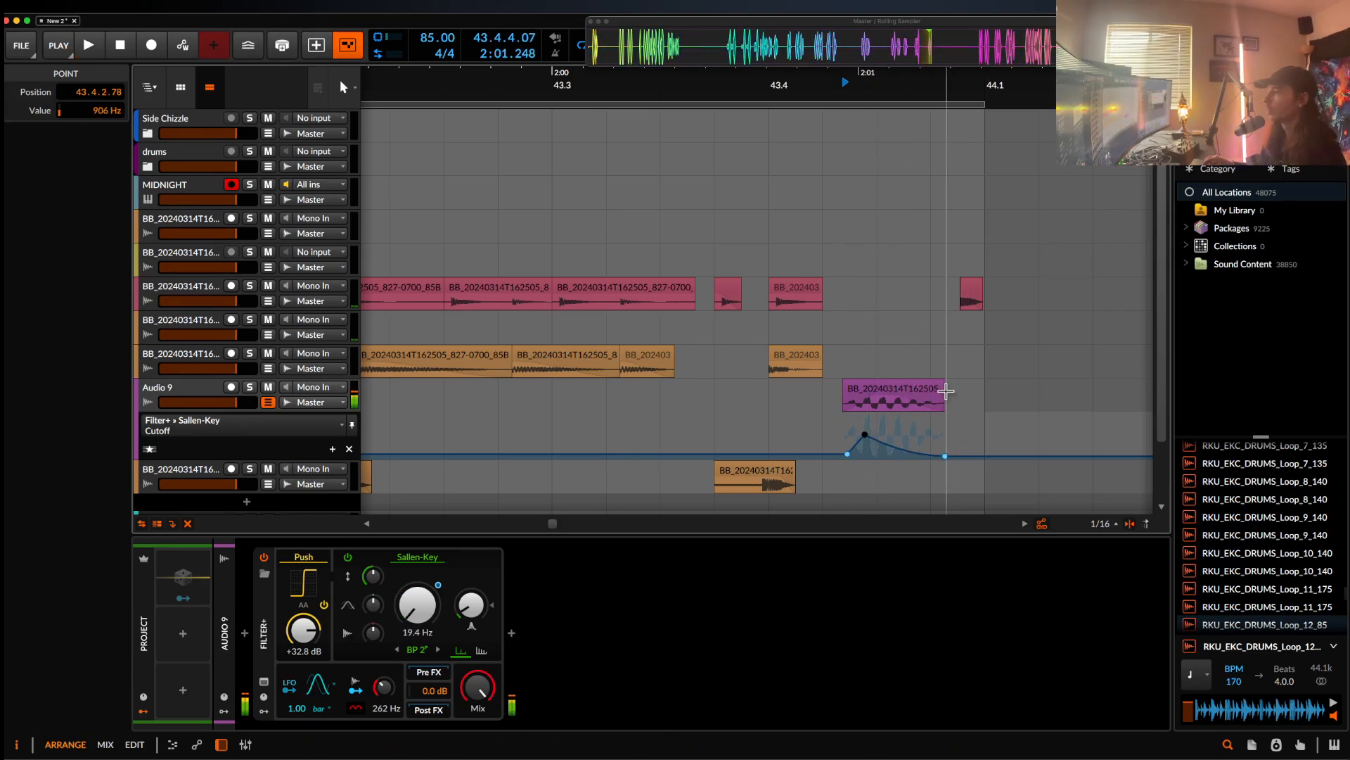
key(space)
key(space)
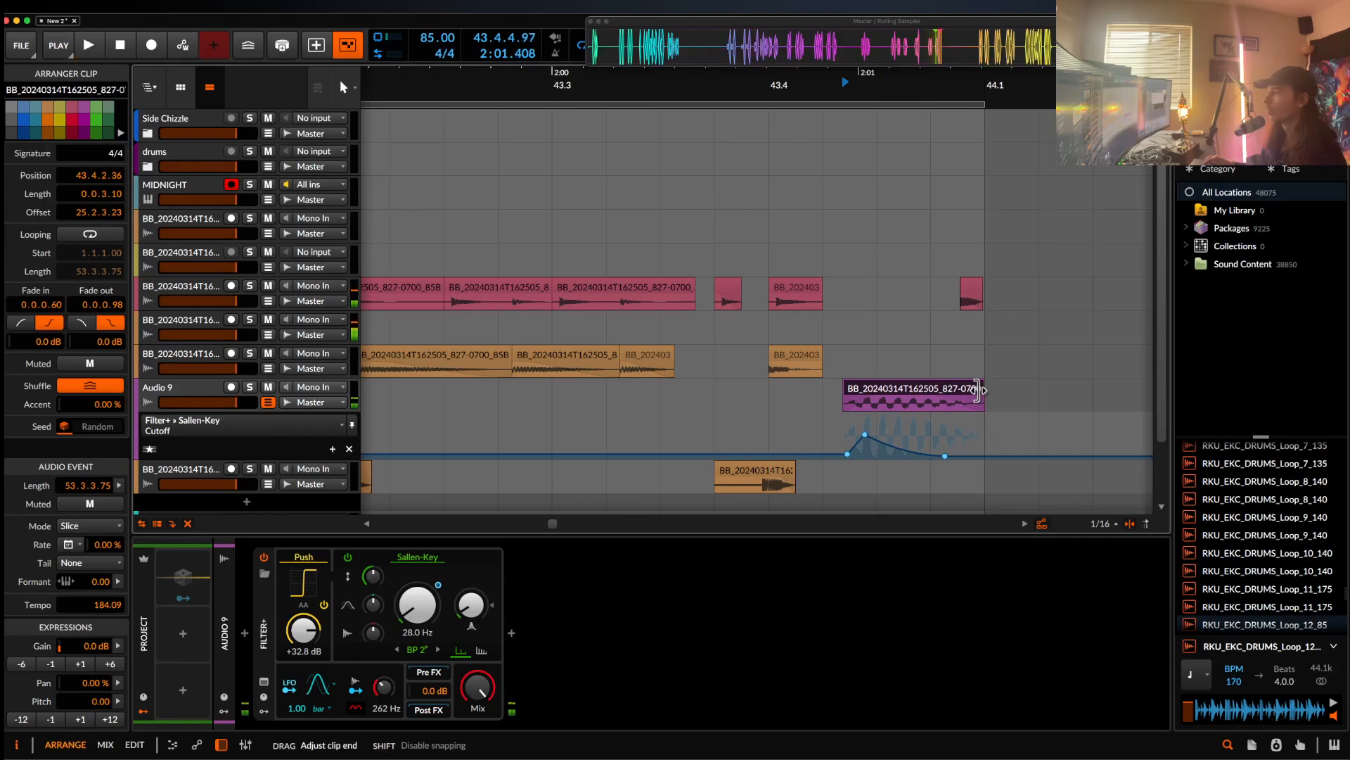
- Change the purple slice's stretch mode to Stretch HD and play the loop
click(92, 525)
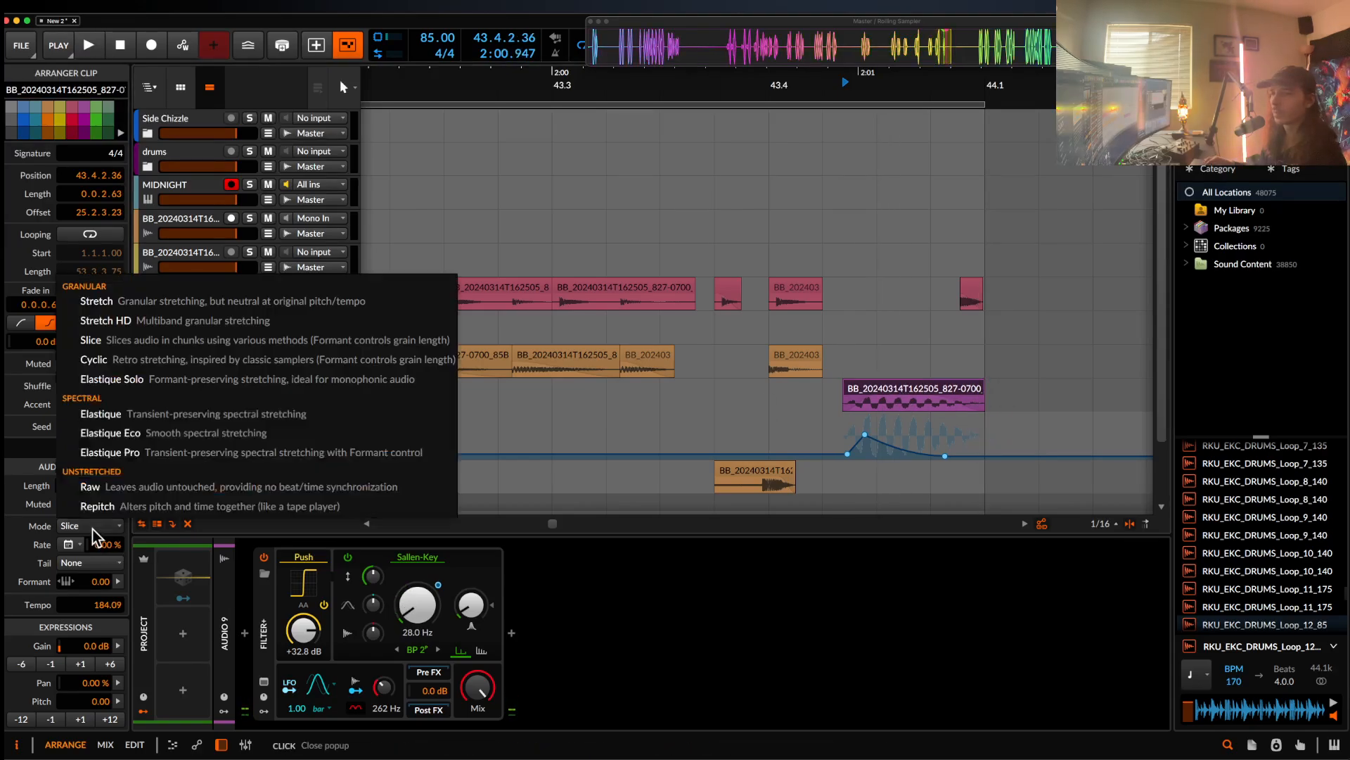
click(139, 323)
key(space)
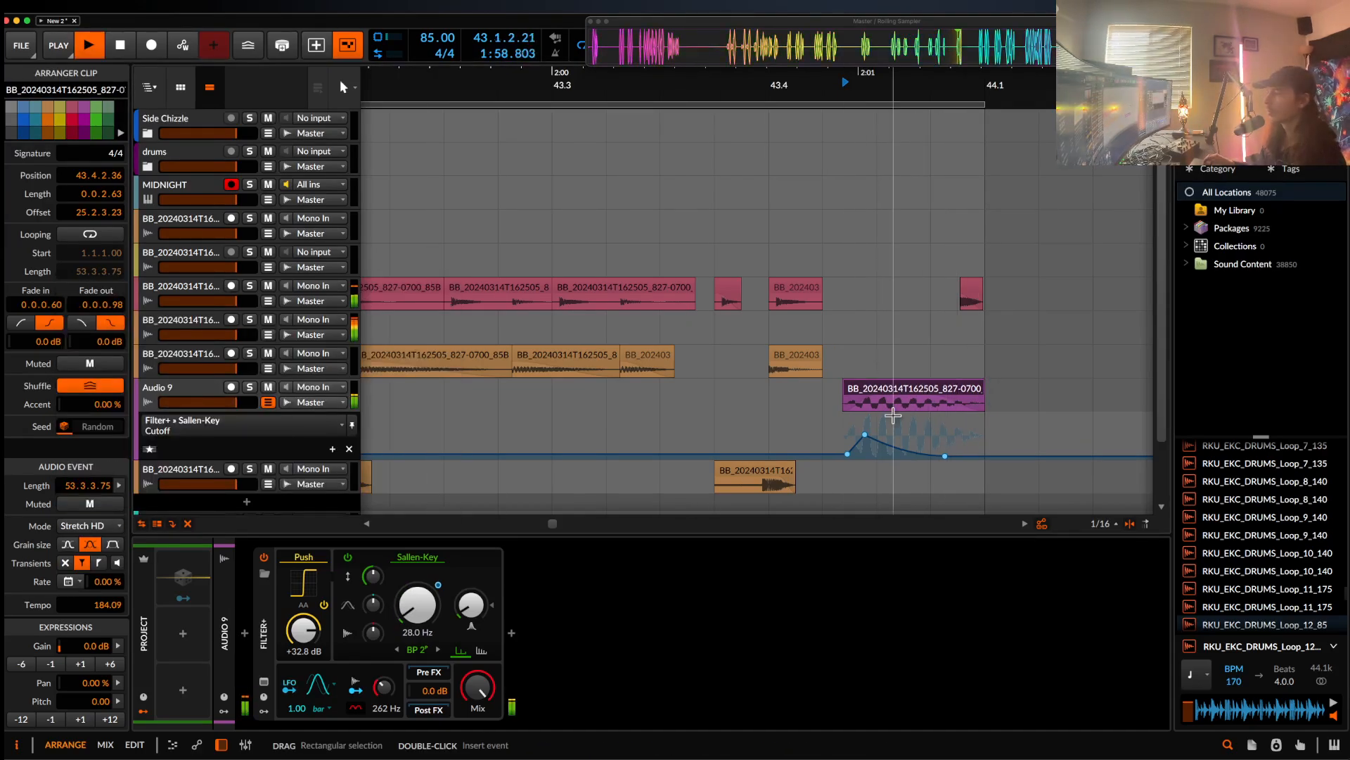
- Shorten the purple slice to a length of 0.0.2.21 and collapse the Filter+ device
drag(984, 391, 960, 391)
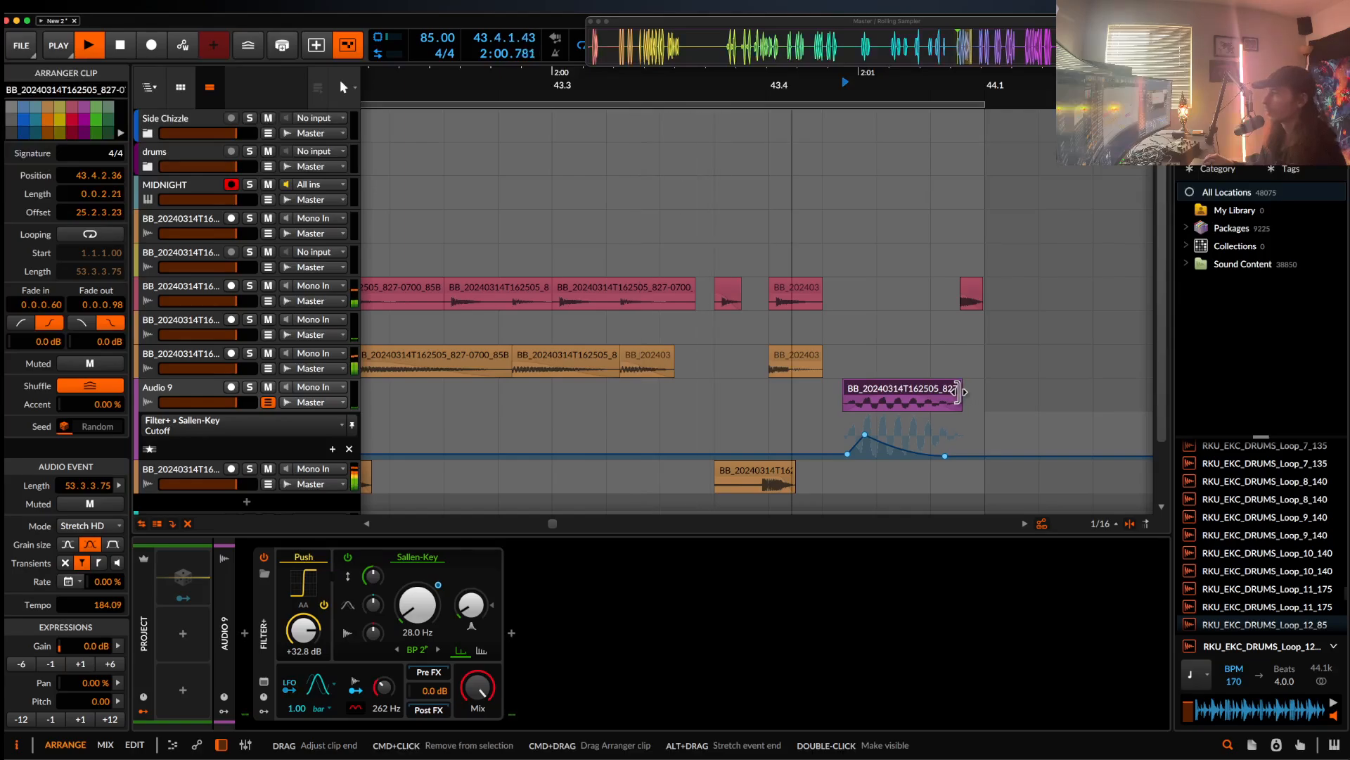
scroll(902, 387, up, 2)
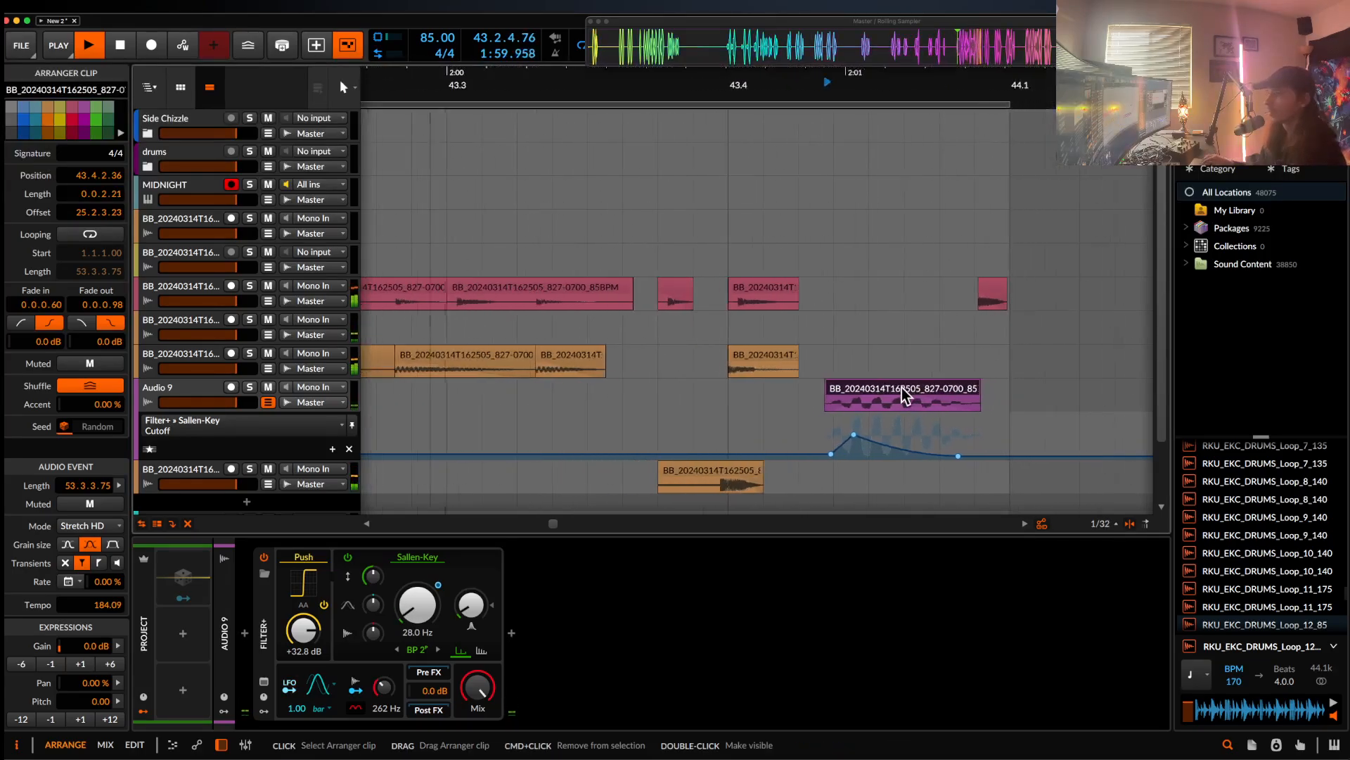
double_click(270, 624)
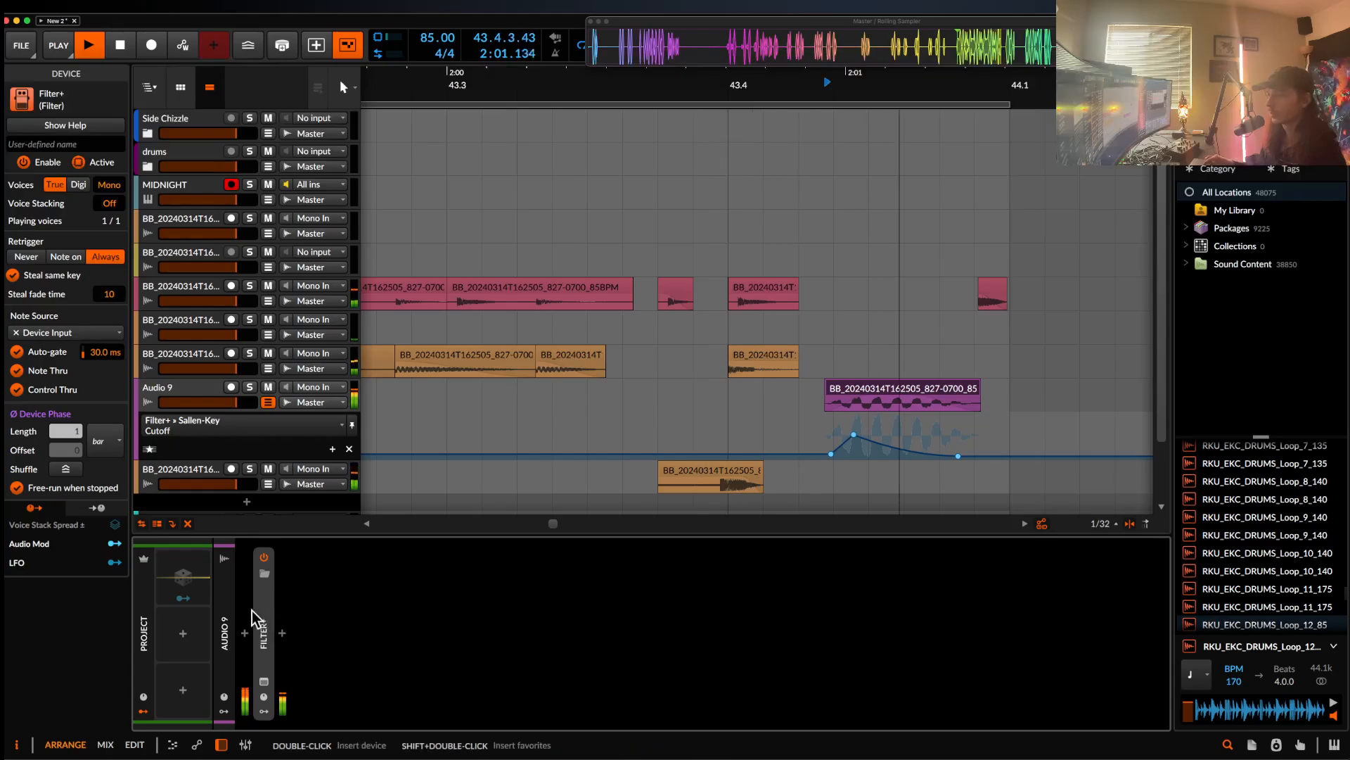
- Expand the Filter+ device, set its Push amount to +26.9 dB, and raise the Sallen-Key drive to +16.0 dB
double_click(270, 623)
click(302, 630)
drag(302, 630, 303, 586)
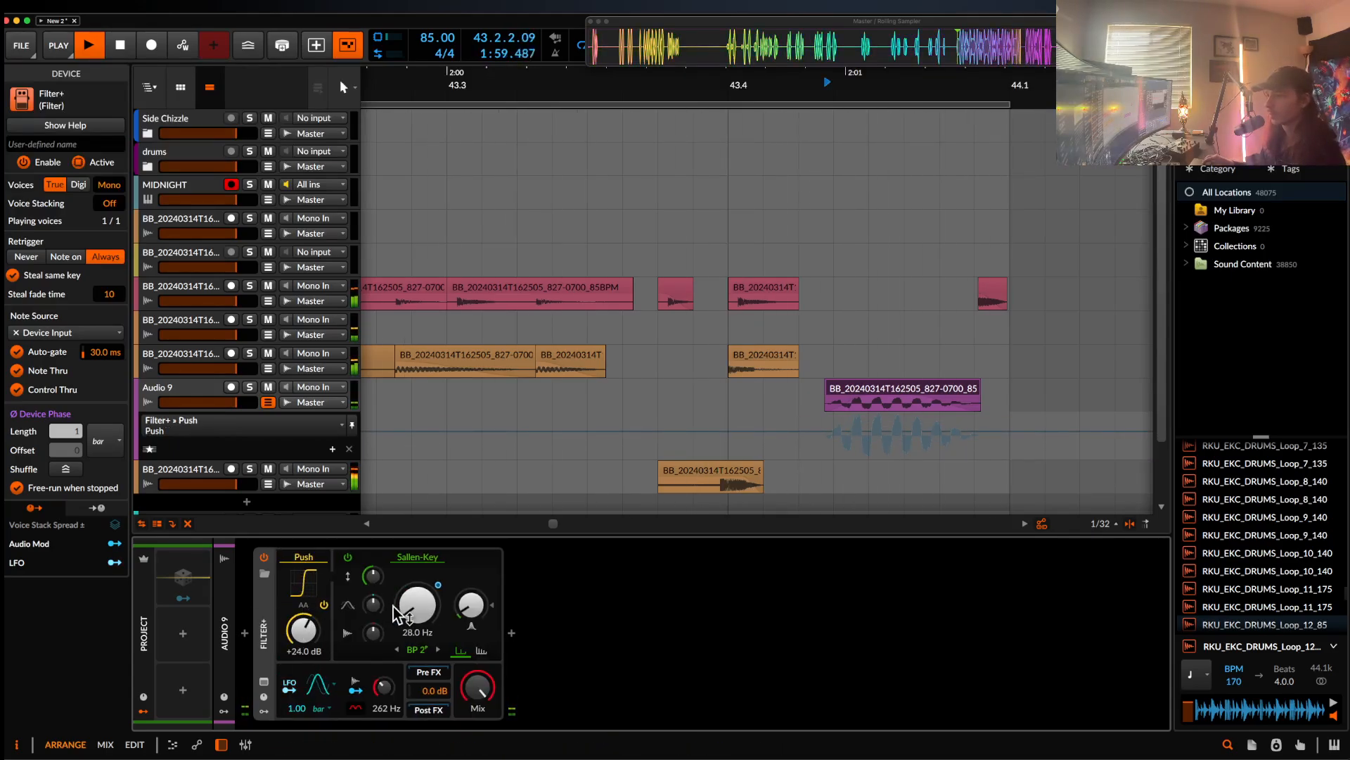
click(372, 575)
drag(372, 575, 372, 563)
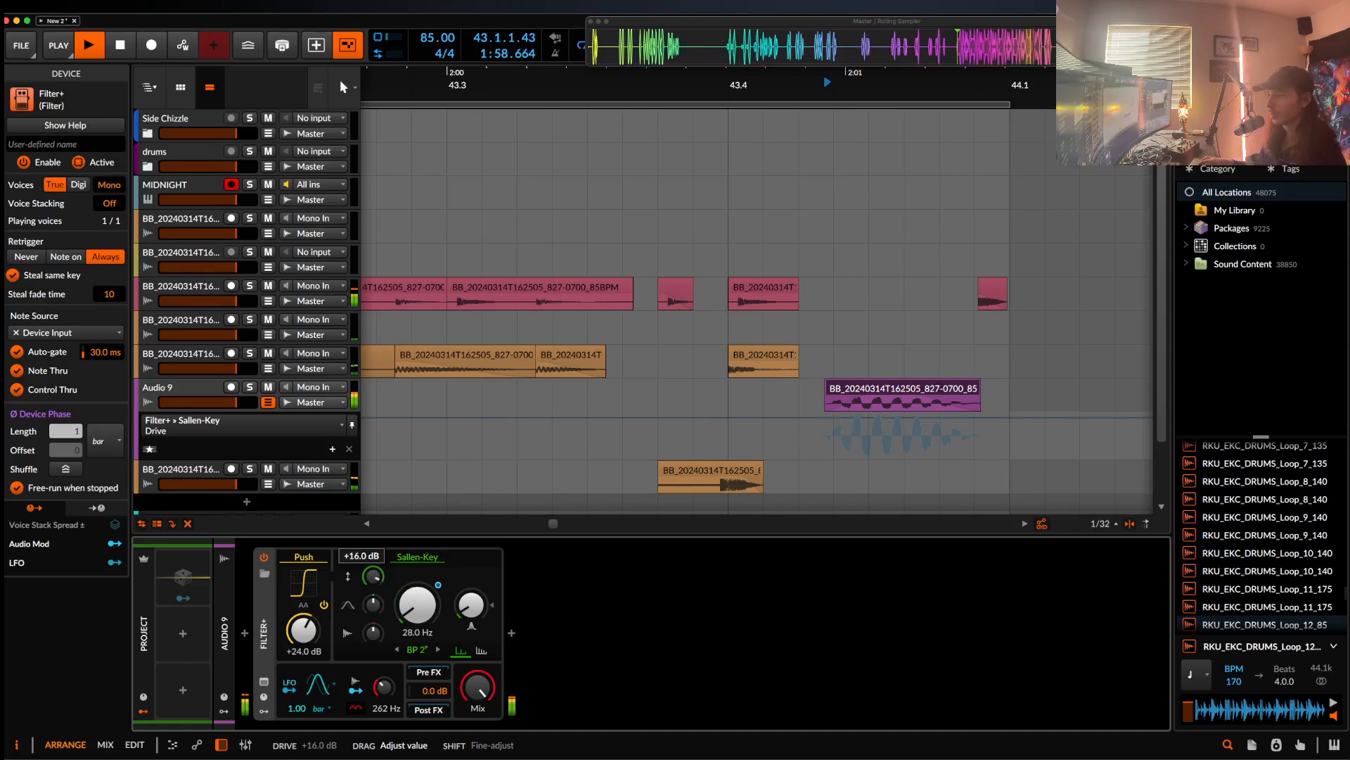
drag(313, 641, 313, 638)
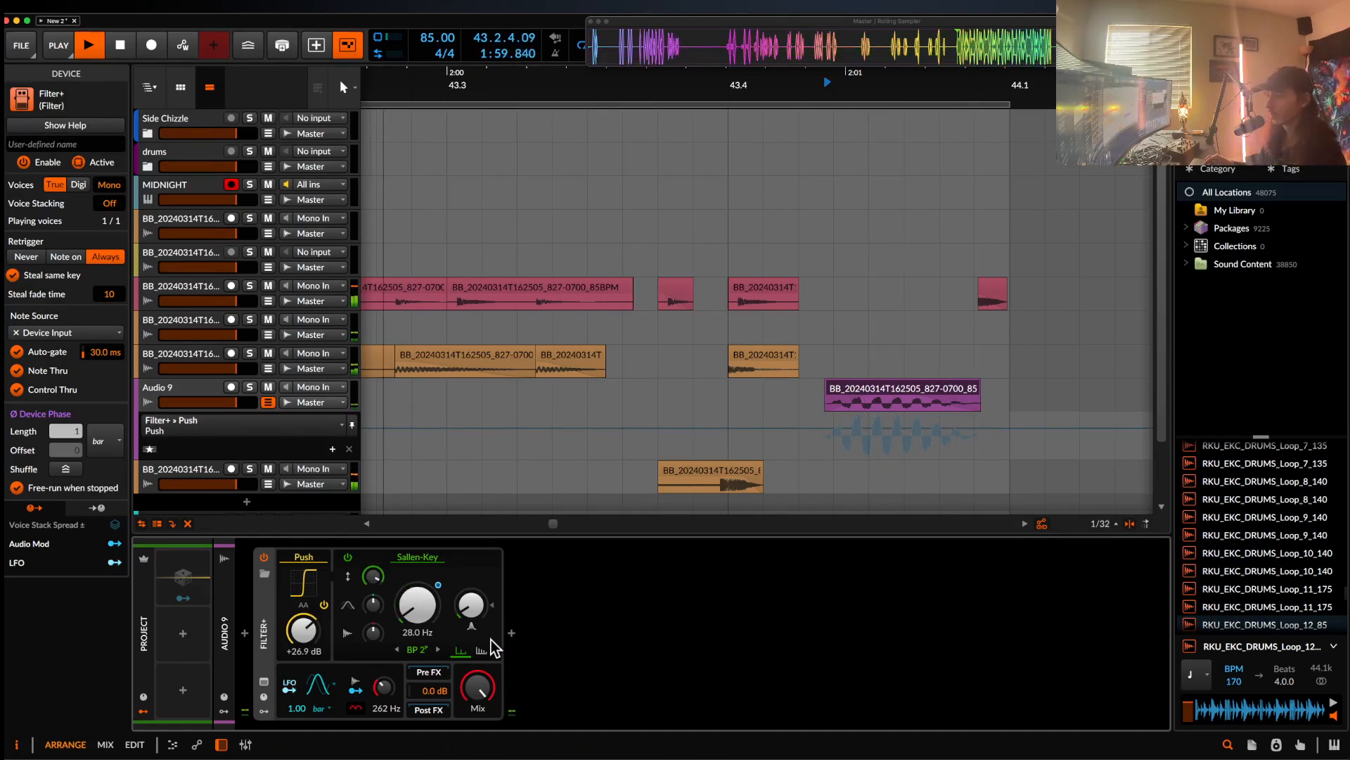
- Insert Fuse Compressor after Filter+ on the Audio 9 track and set it to six bands
click(512, 633)
text(FUSE)
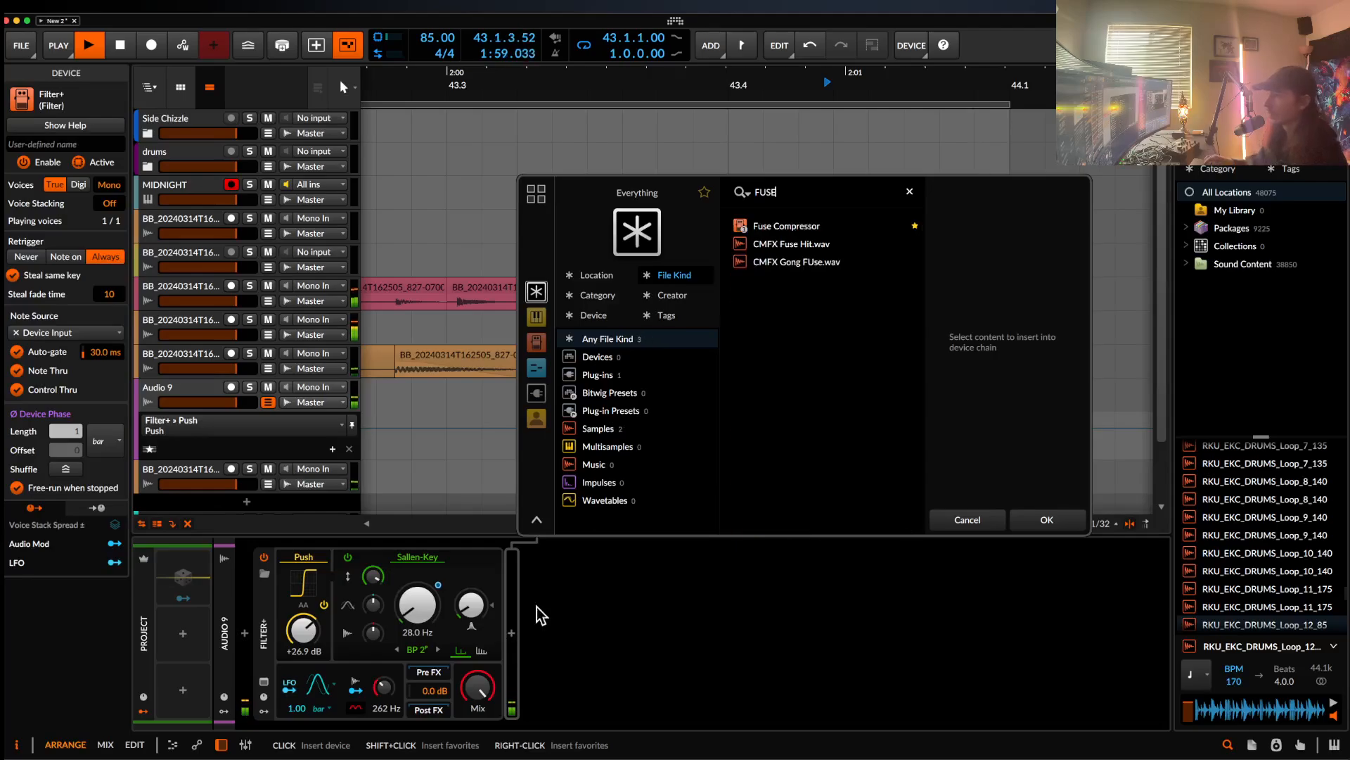
click(785, 226)
click(1047, 519)
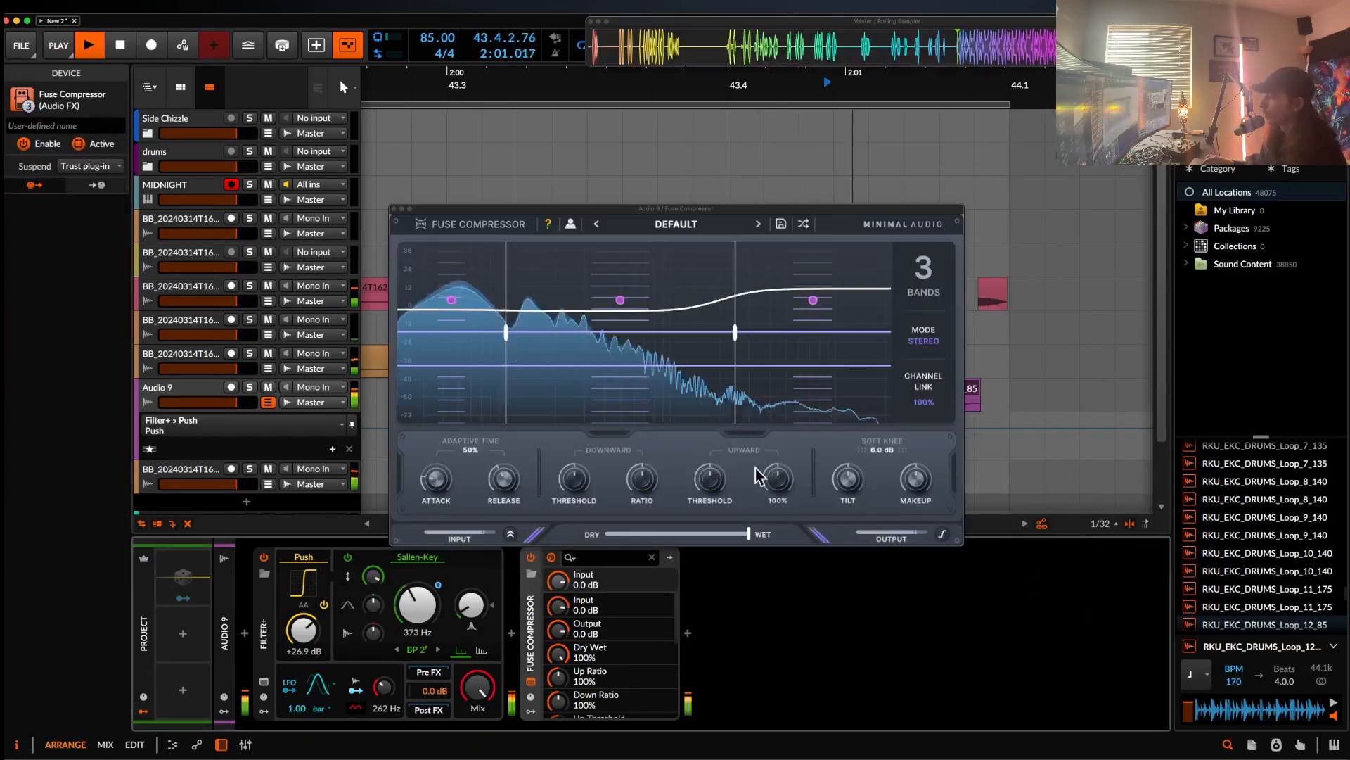
click(923, 270)
click(912, 237)
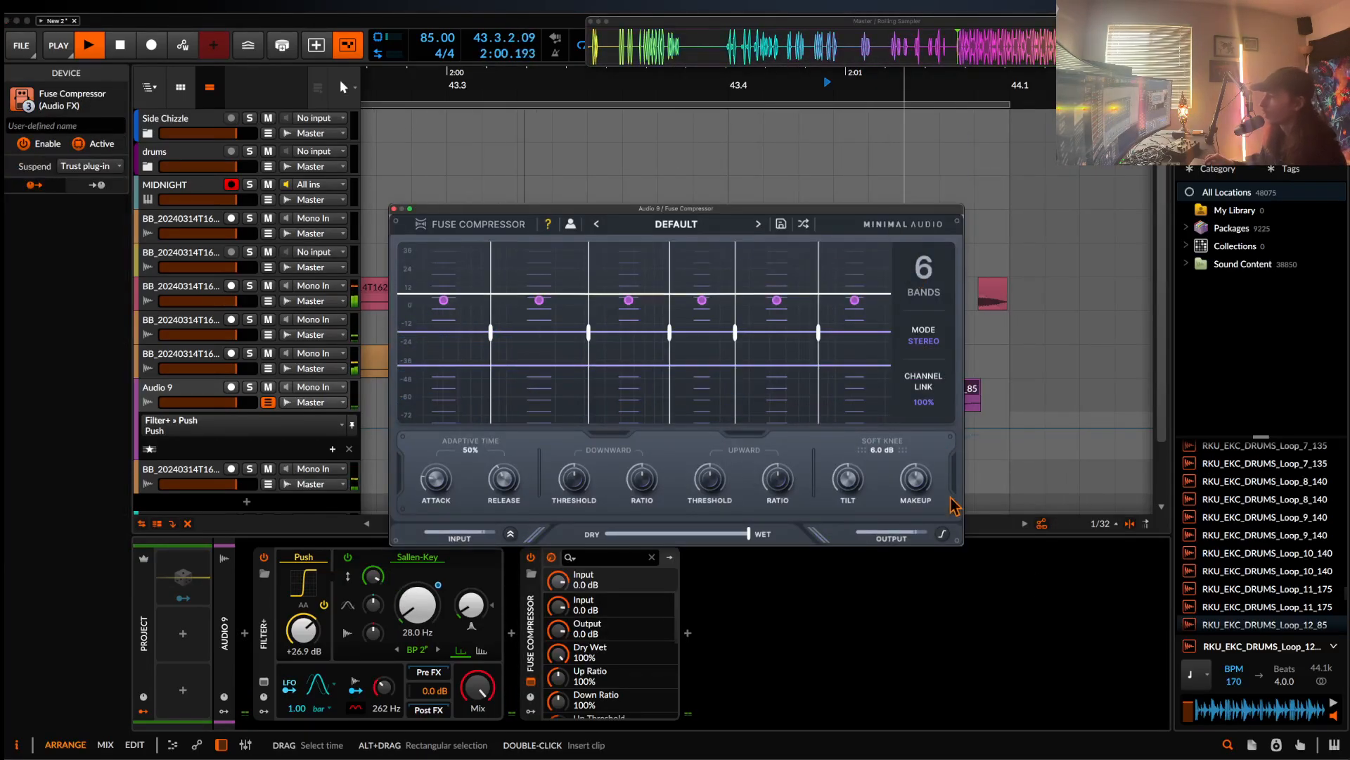
- Enable Fuse Compressor's output clipping, set downward threshold to 45% and ratio to 167%, raise the upward threshold, and set upward ratio to 165%
click(941, 535)
drag(582, 490, 619, 469)
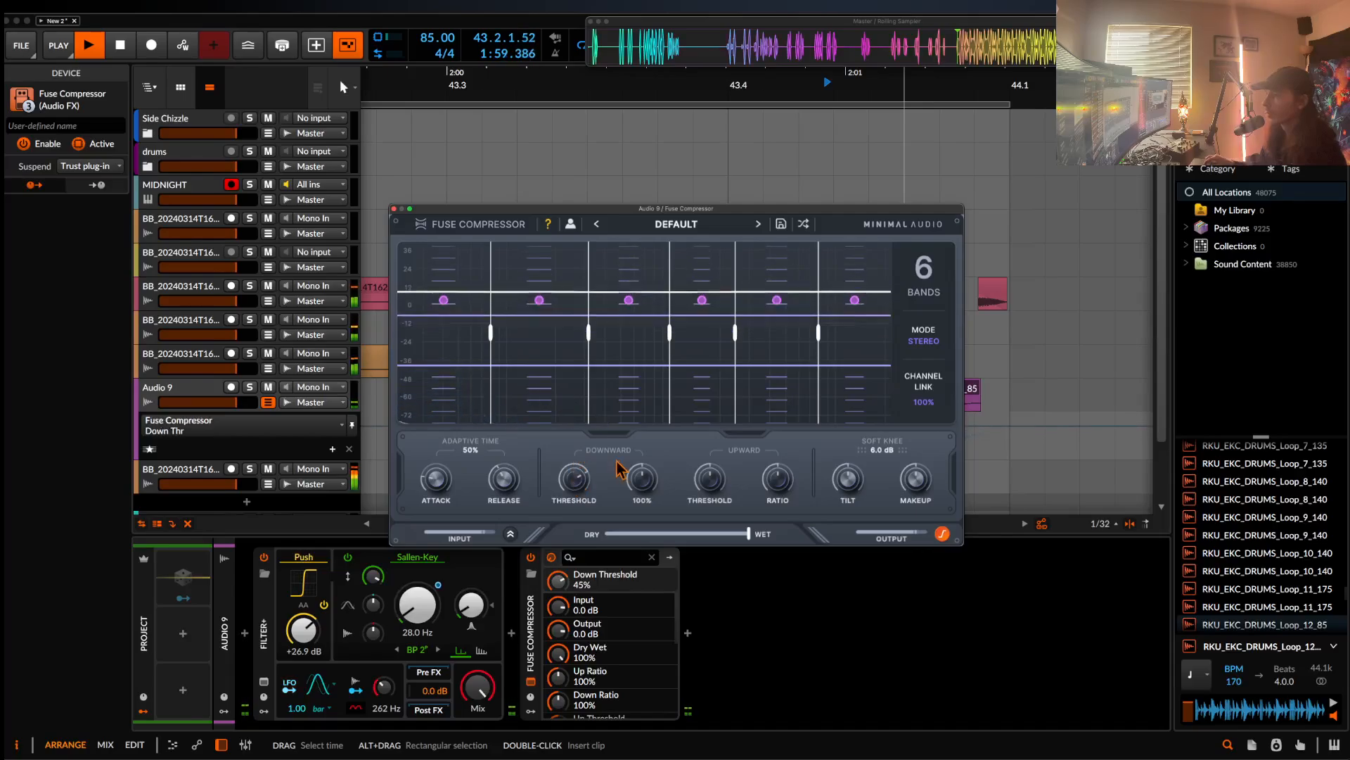
drag(701, 485, 700, 461)
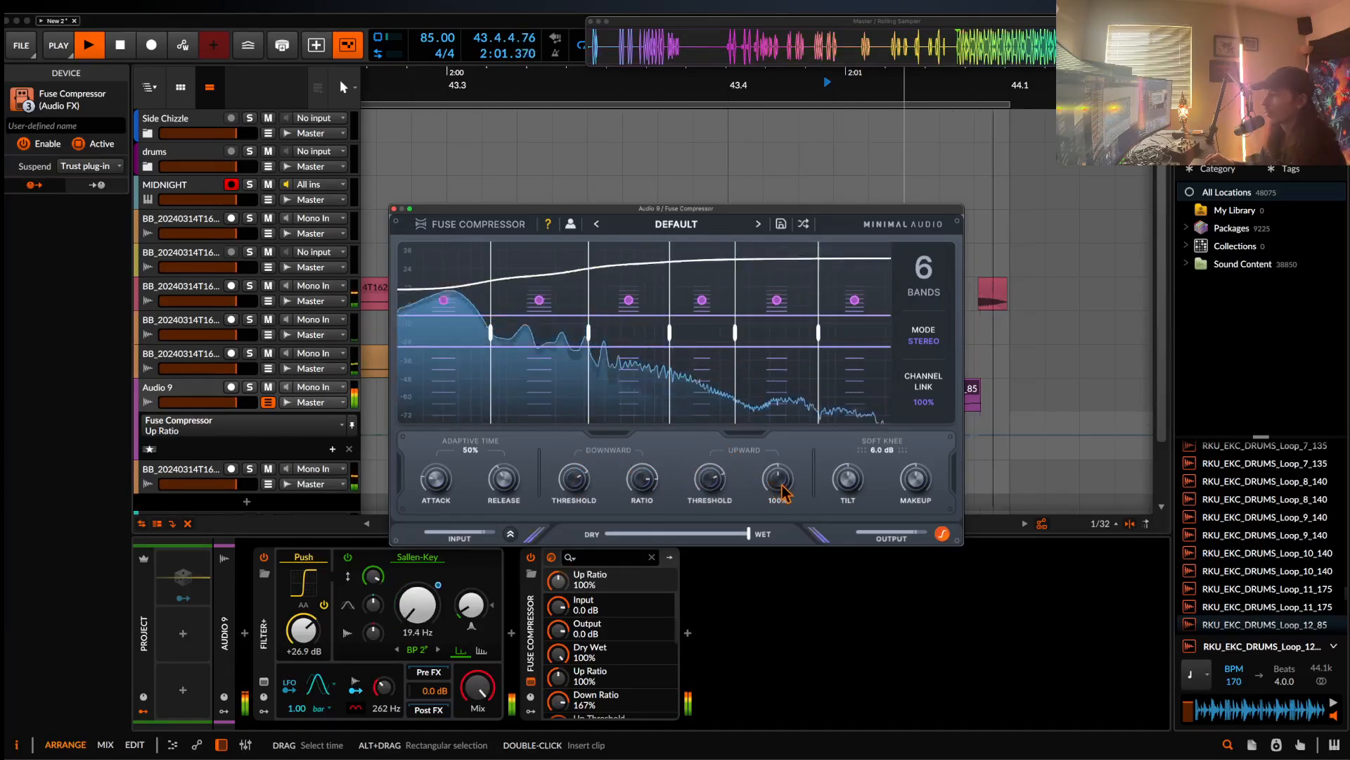
drag(777, 483, 779, 447)
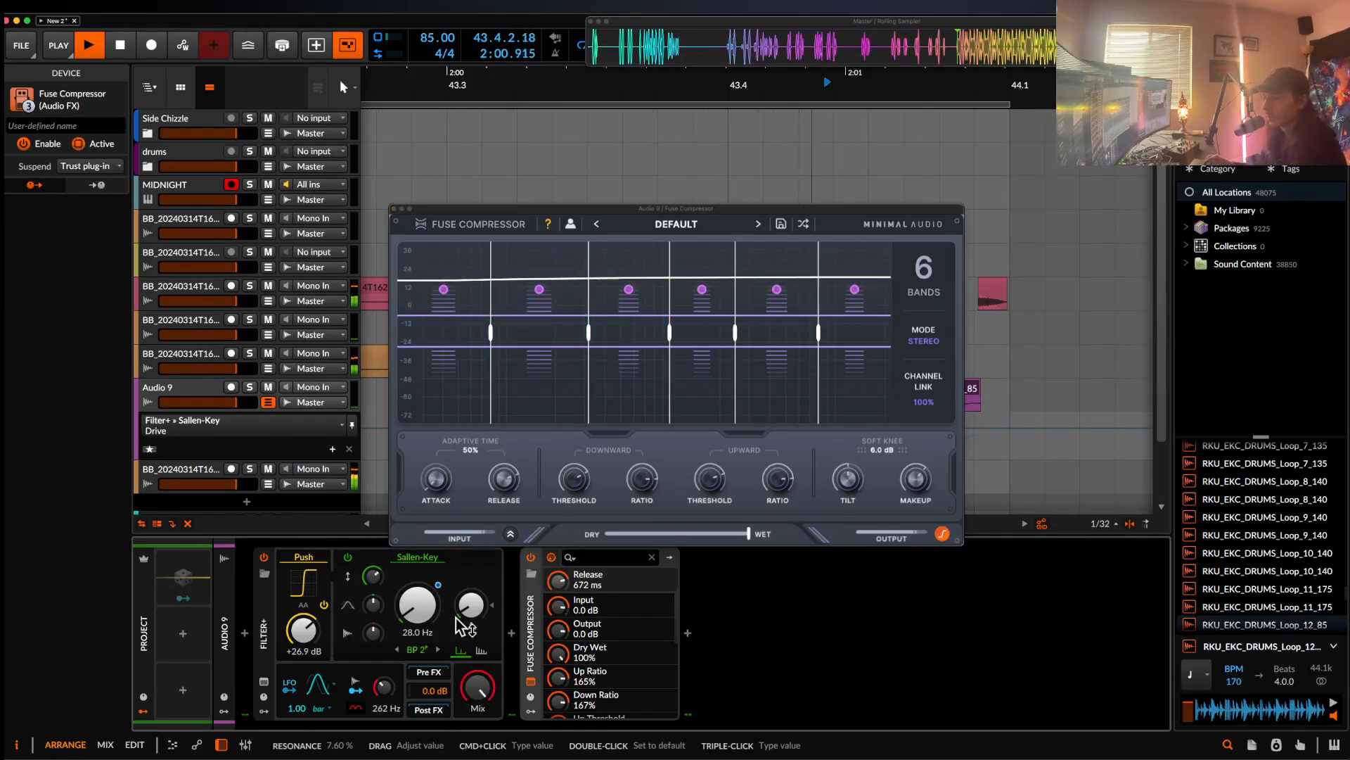
- Restore the cutoff automation and set Filter+ drive to about +7.0 dB, Push to +19.1 dB and resonance to 69.8%
drag(423, 603, 423, 605)
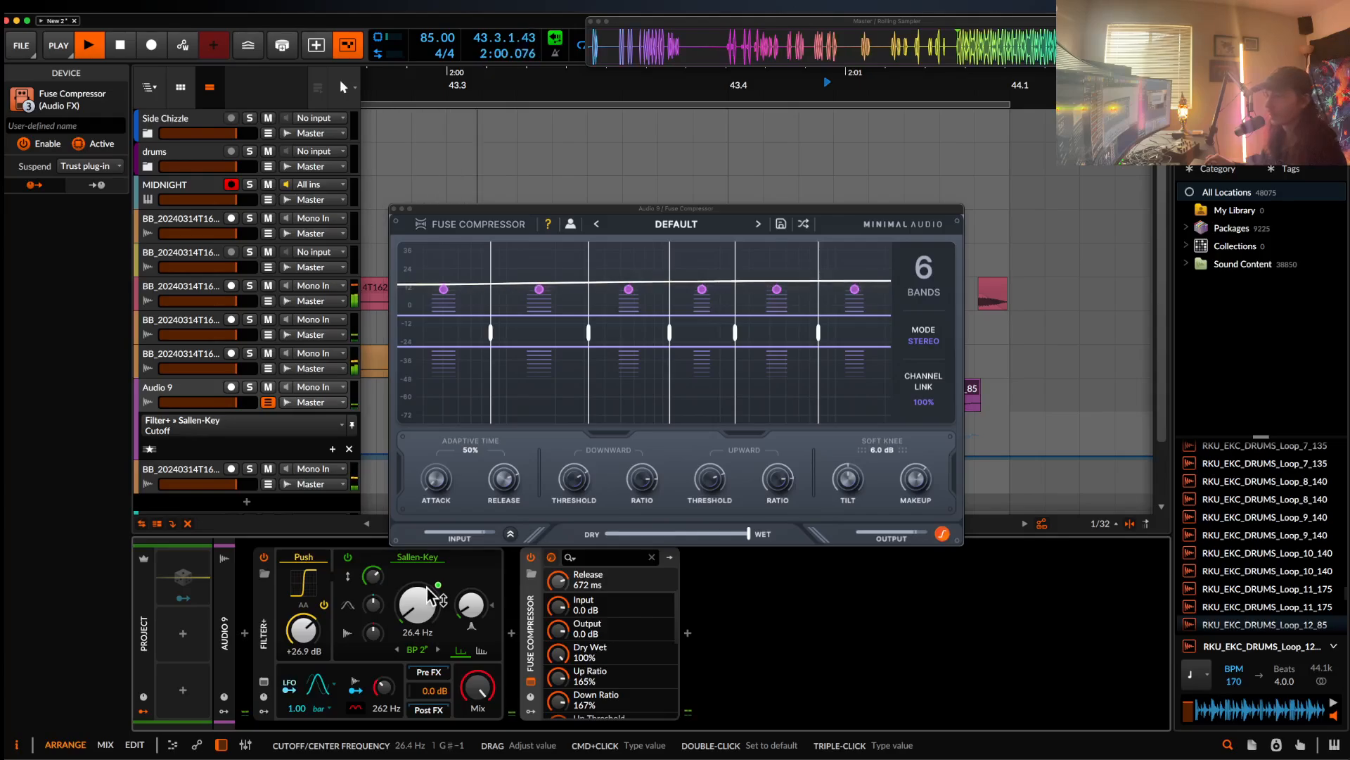
click(557, 39)
drag(373, 582, 372, 585)
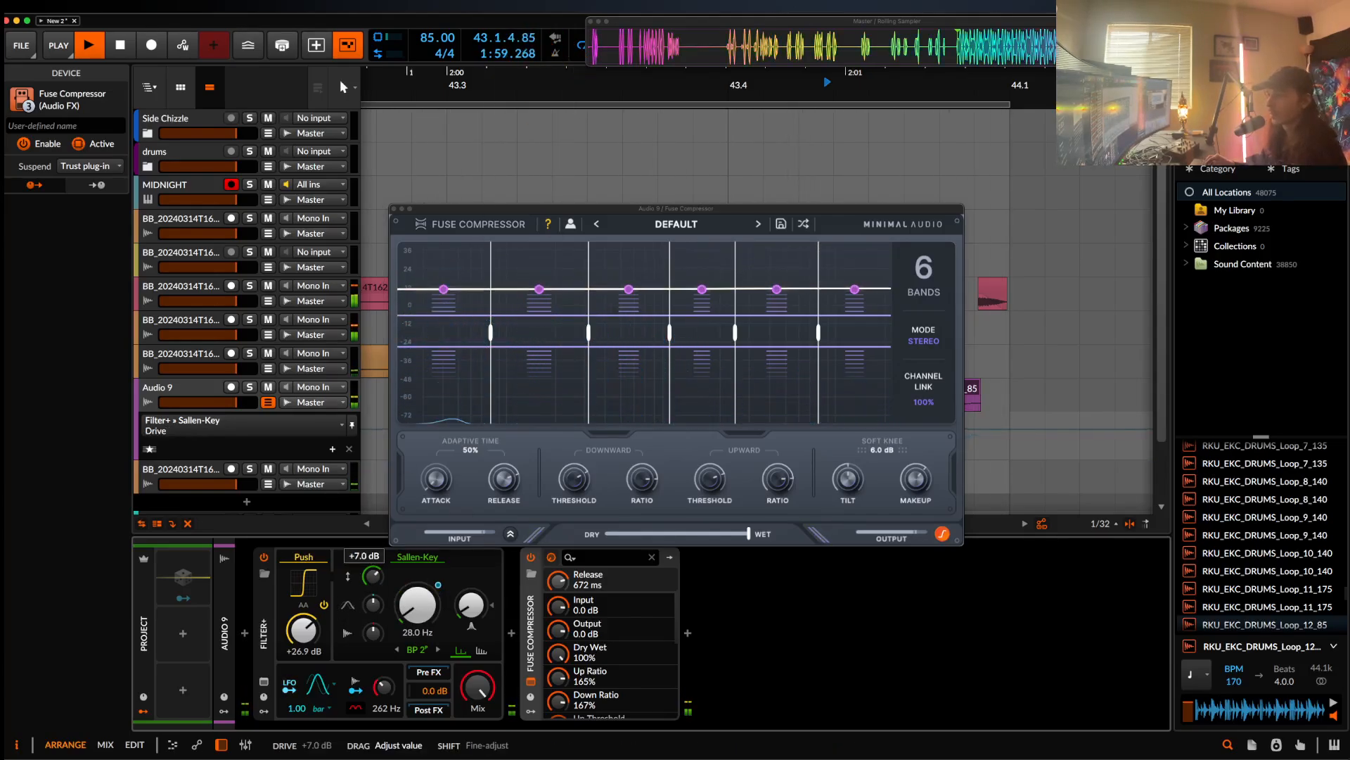
drag(306, 640, 307, 656)
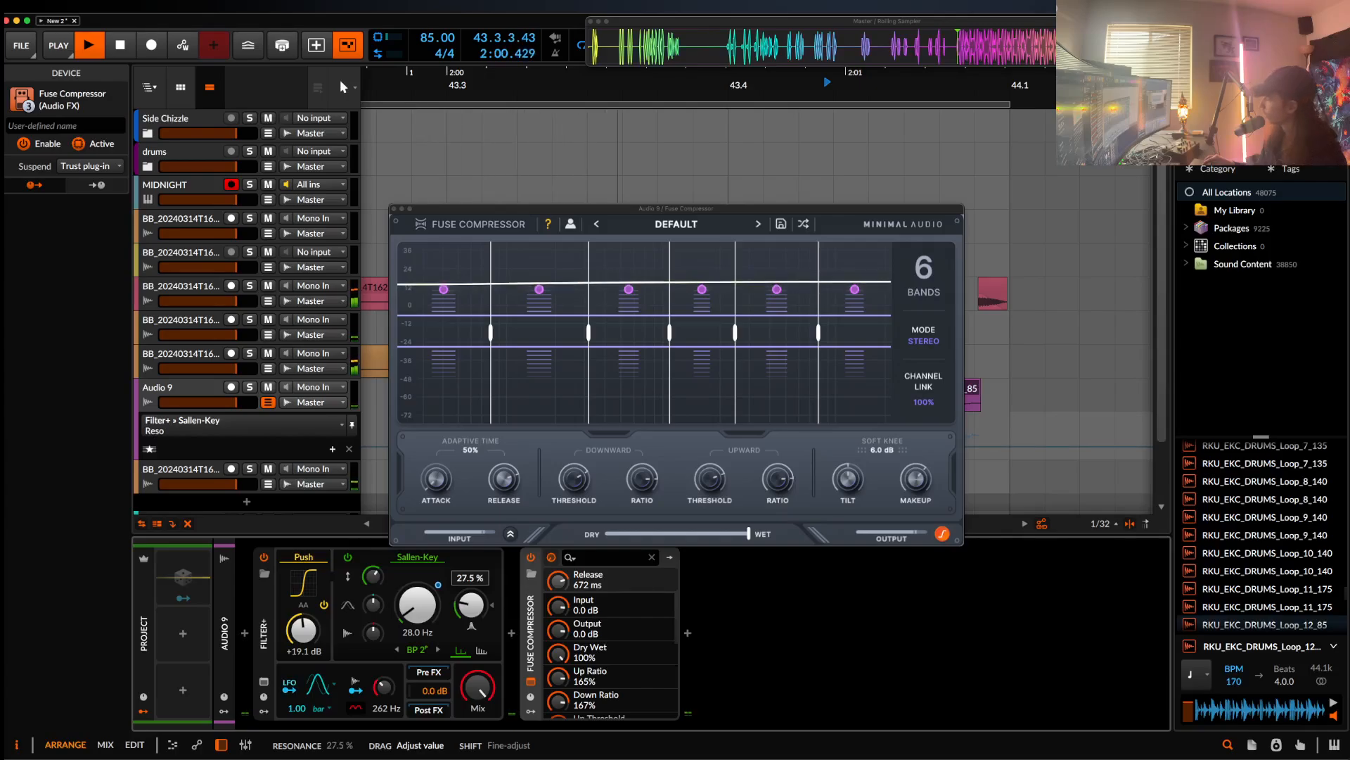
drag(470, 604, 470, 584)
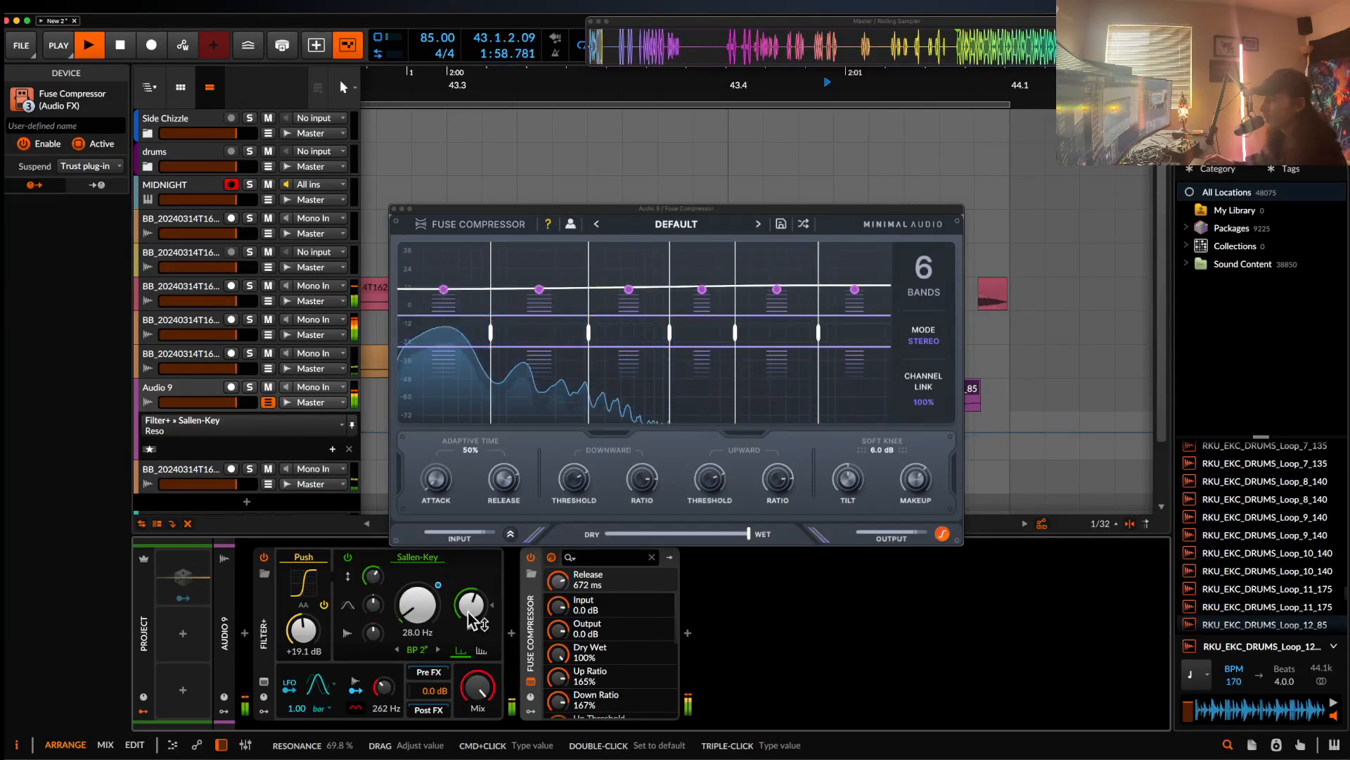
- Set Fuse Compressor's release to 2.00 sec, lower the upward threshold, return the downward threshold to 0%, and close the plug-in window
mouse_move(503, 489)
drag(504, 488, 507, 365)
mouse_move(566, 468)
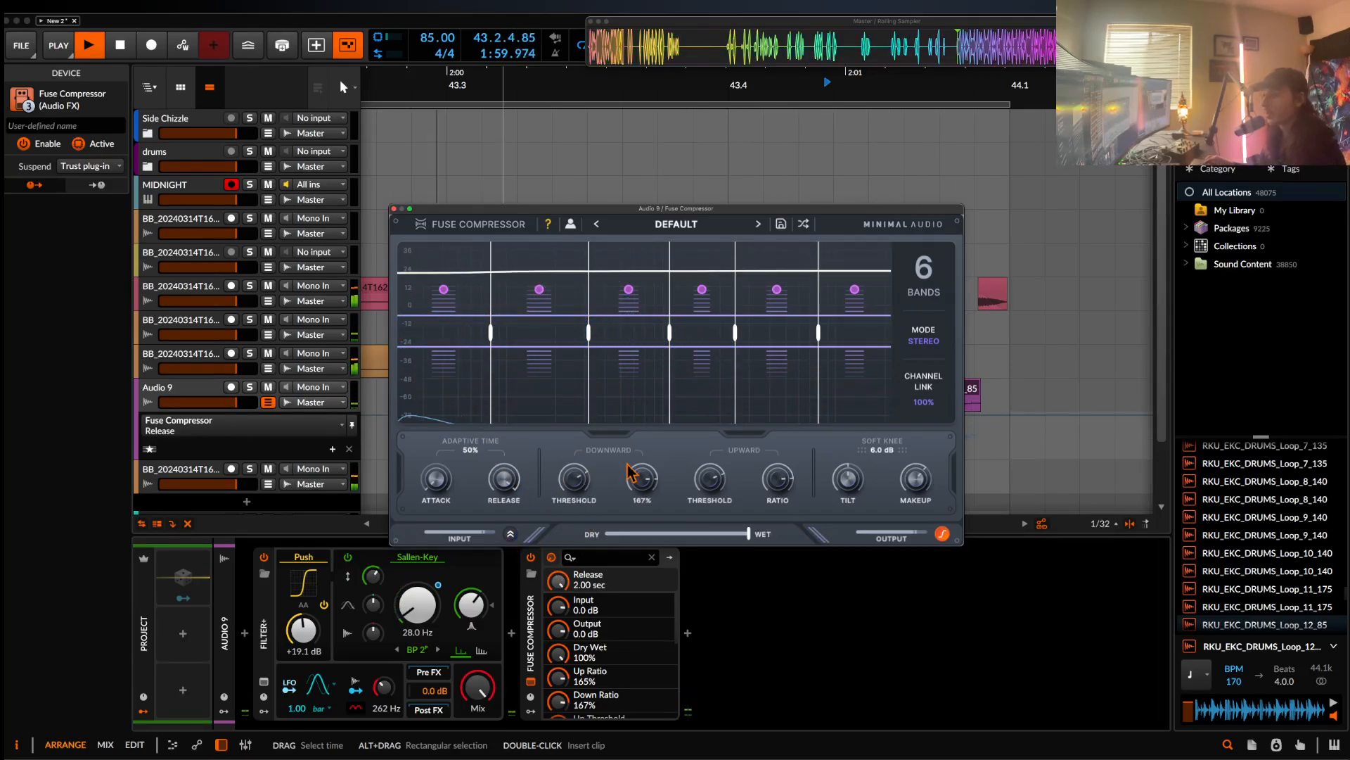
drag(709, 481, 711, 510)
drag(574, 473, 575, 500)
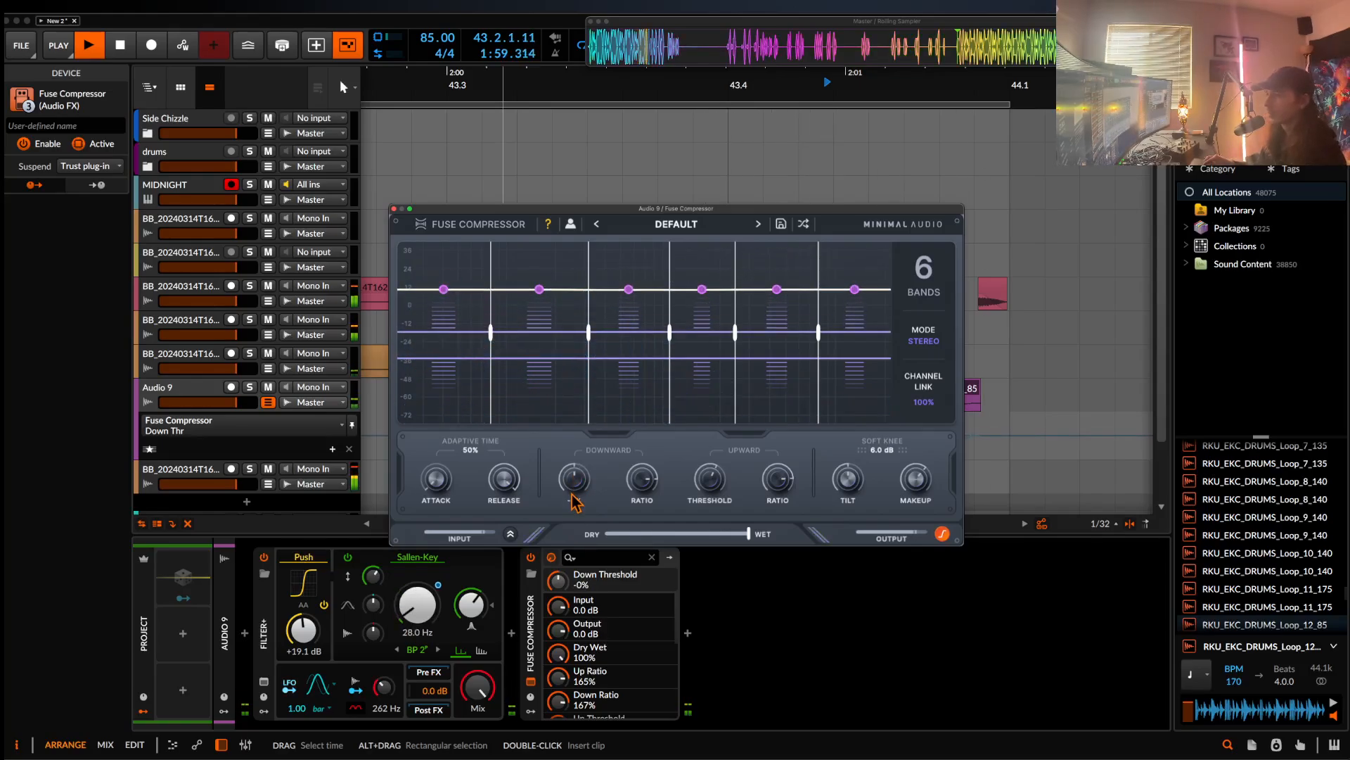
click(394, 210)
- Hide Audio 9's automation lane and collapse the Filter+ device
key(minus)
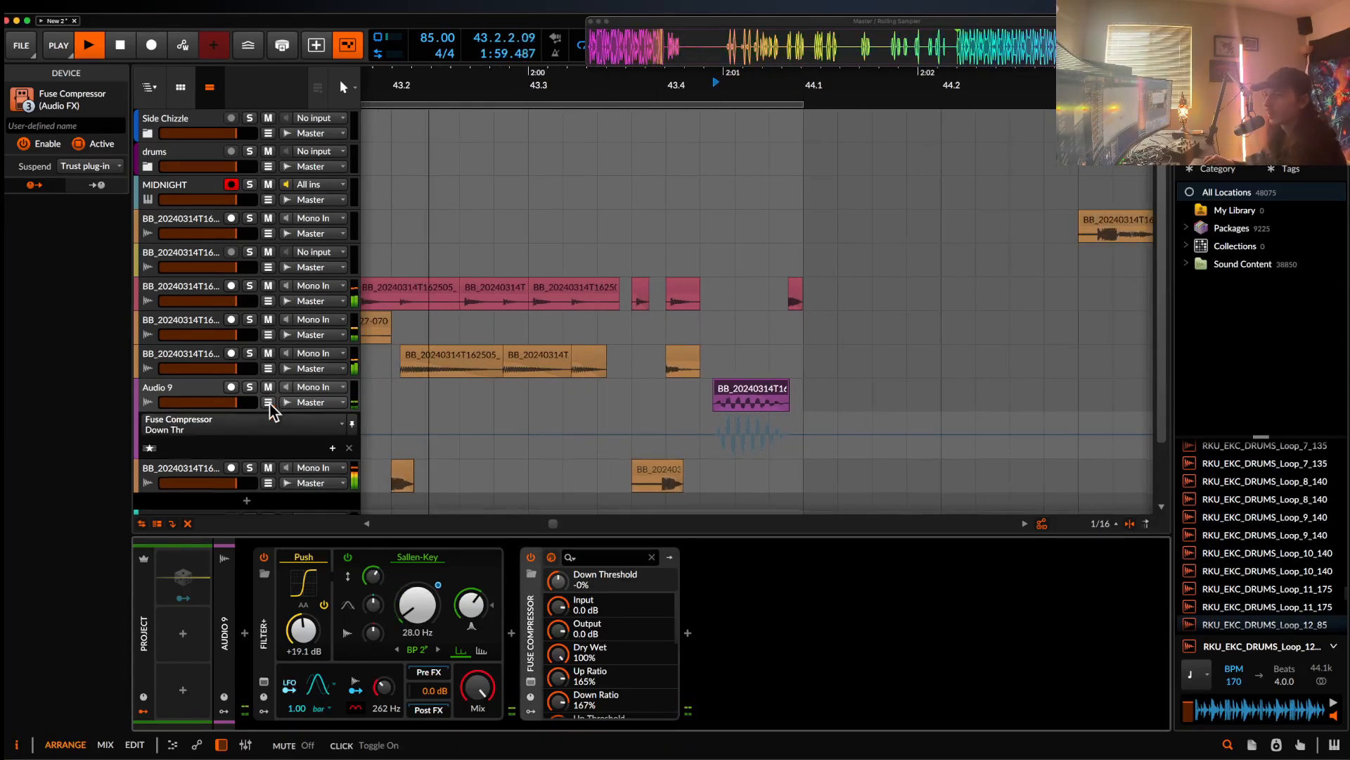
click(268, 402)
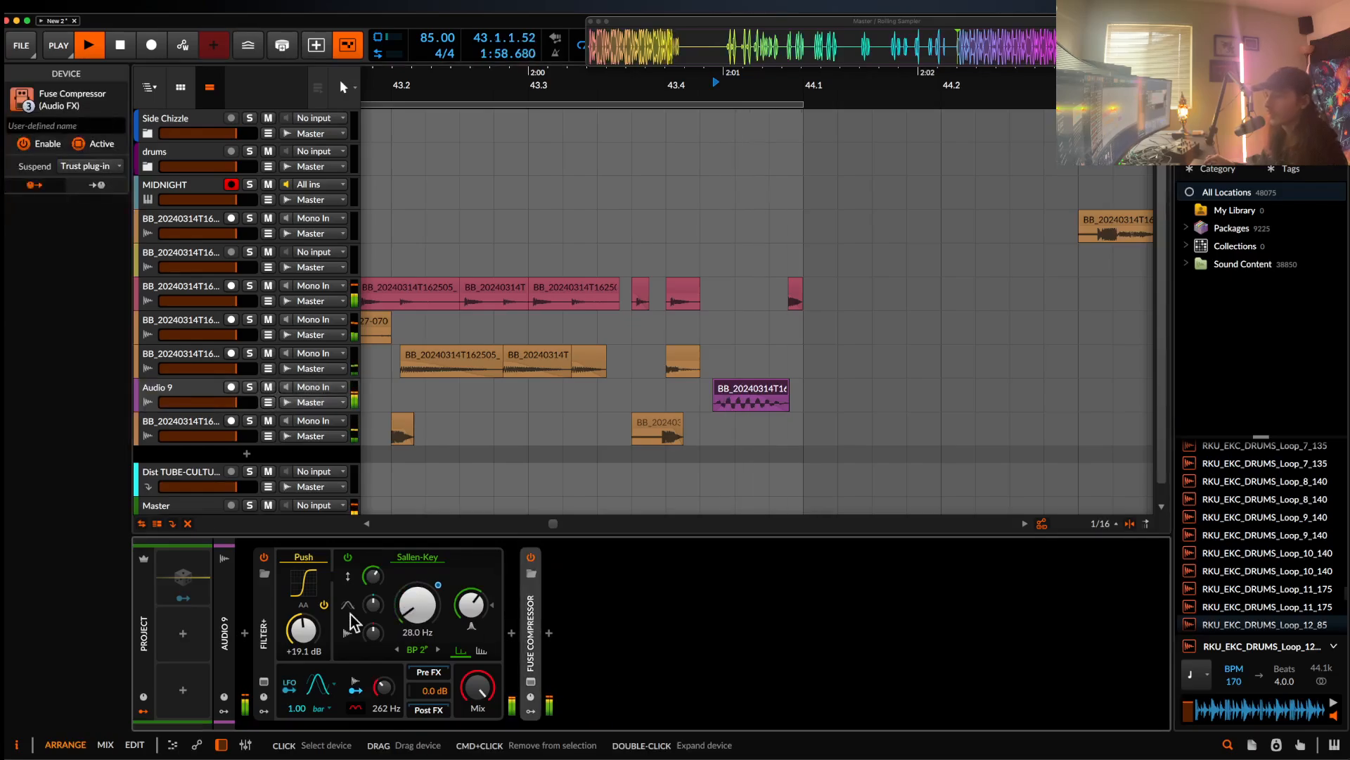
double_click(269, 606)
scroll(507, 420, left, 4)
scroll(506, 422, down, 3)
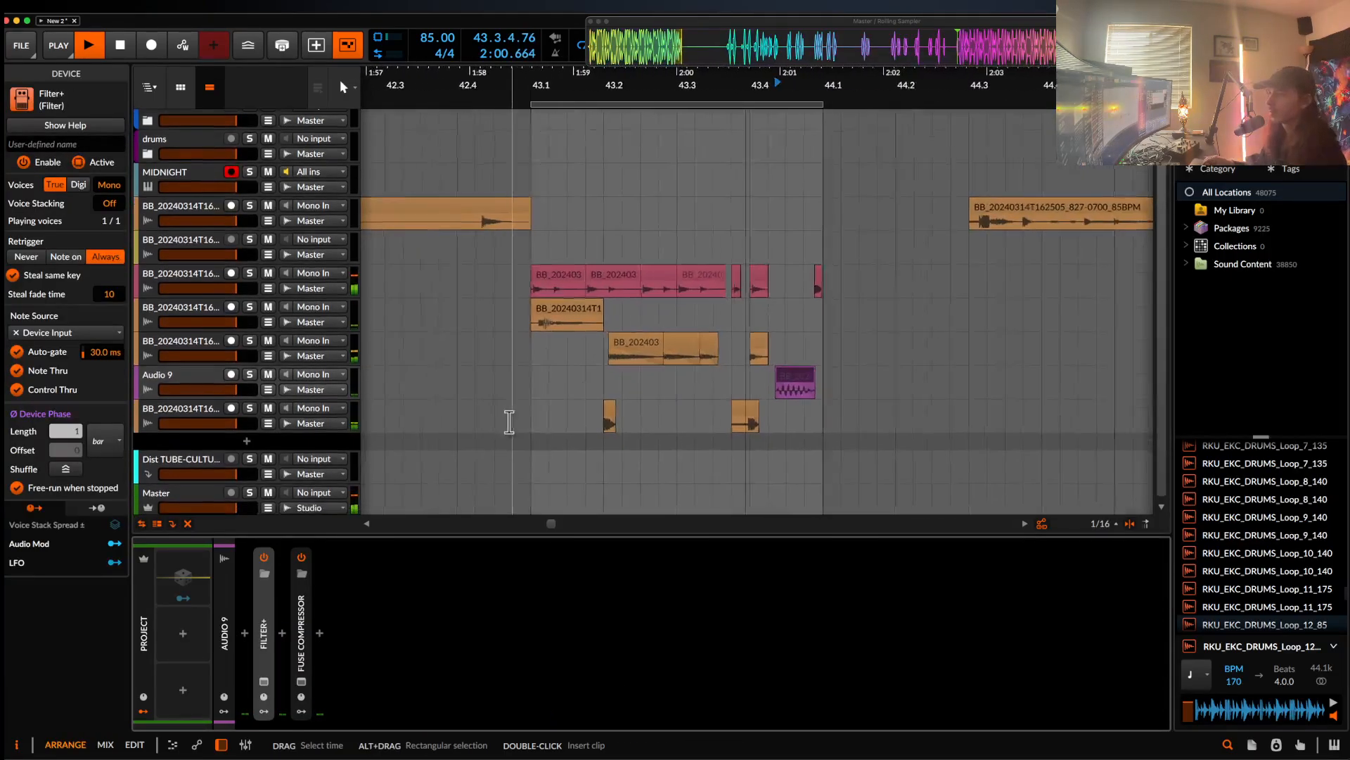
- Stop playback and duplicate the one-bar range of all slice tracks from bar 43 to bar 44
click(564, 391)
key(space)
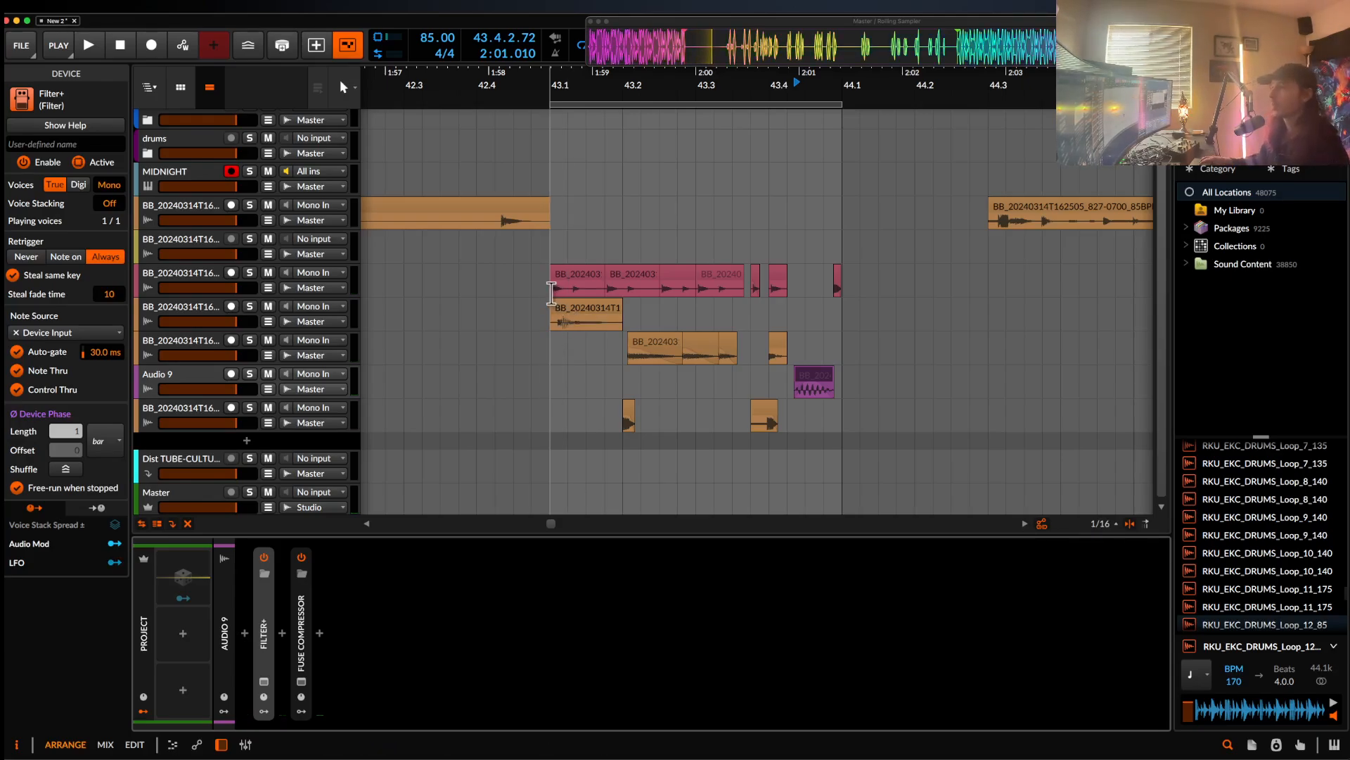
drag(551, 293, 837, 419)
key(super+d)
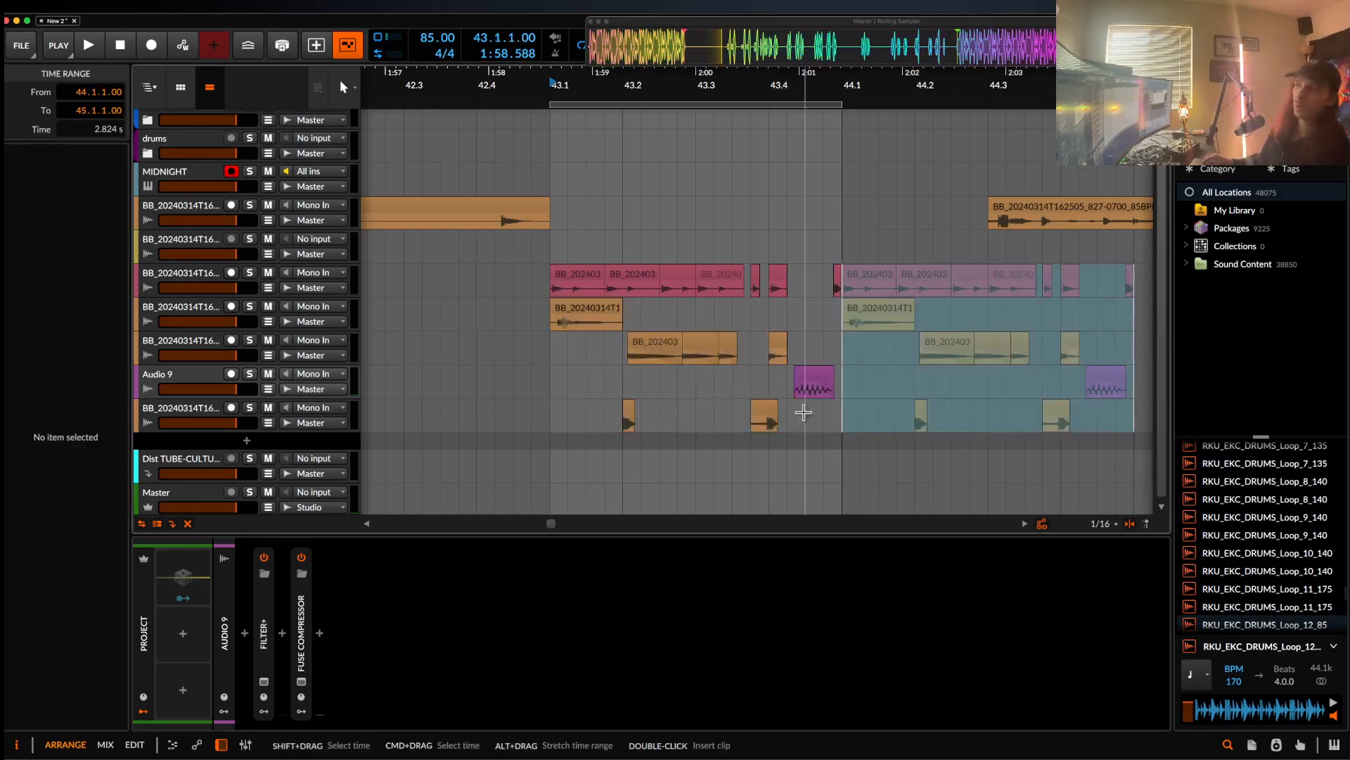
- Move the Audio 9 track into the Side Chizzle group and expand the drums group
click(661, 385)
scroll(351, 374, up, 1)
drag(244, 391, 208, 142)
click(148, 166)
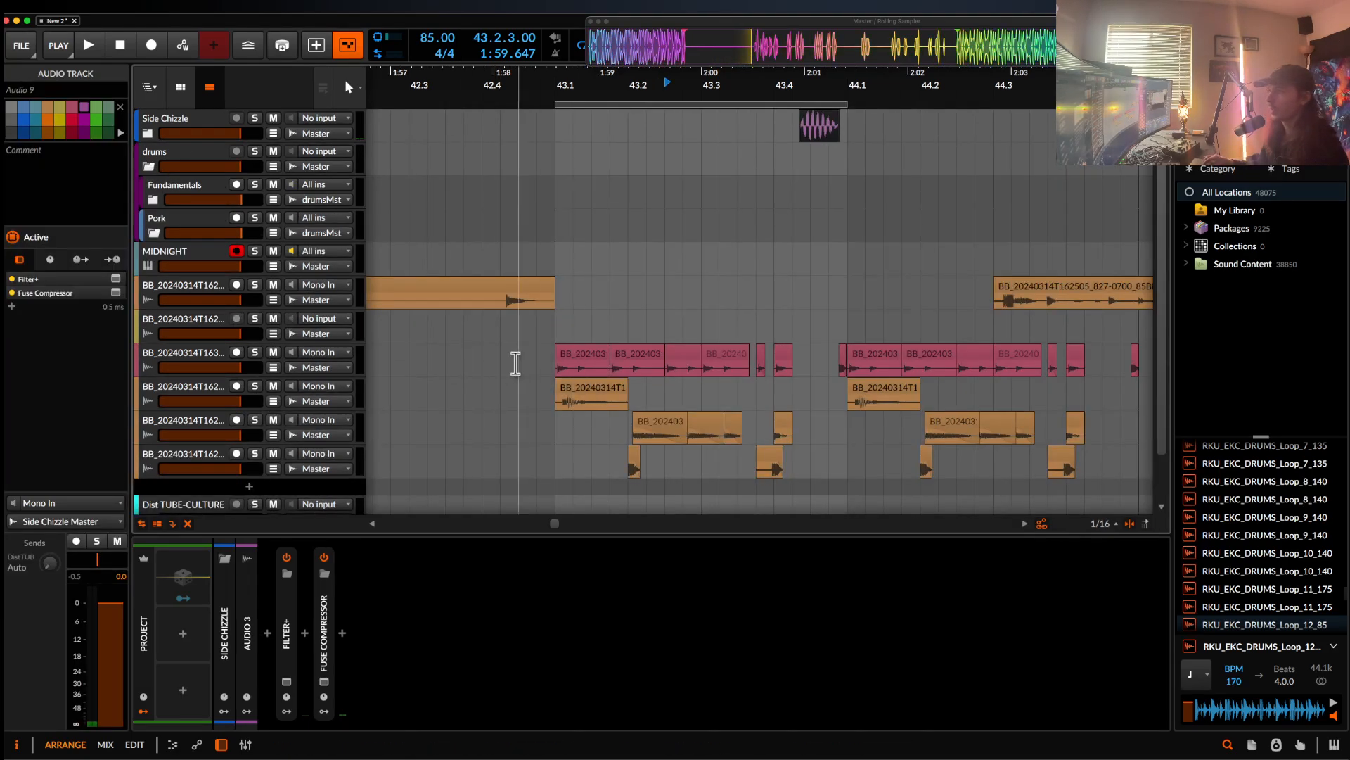
- Move the pink track and the two orange tracks below it into the Pork group, and the last orange slice track into Fundamentals
click(220, 357)
shift+click(207, 423)
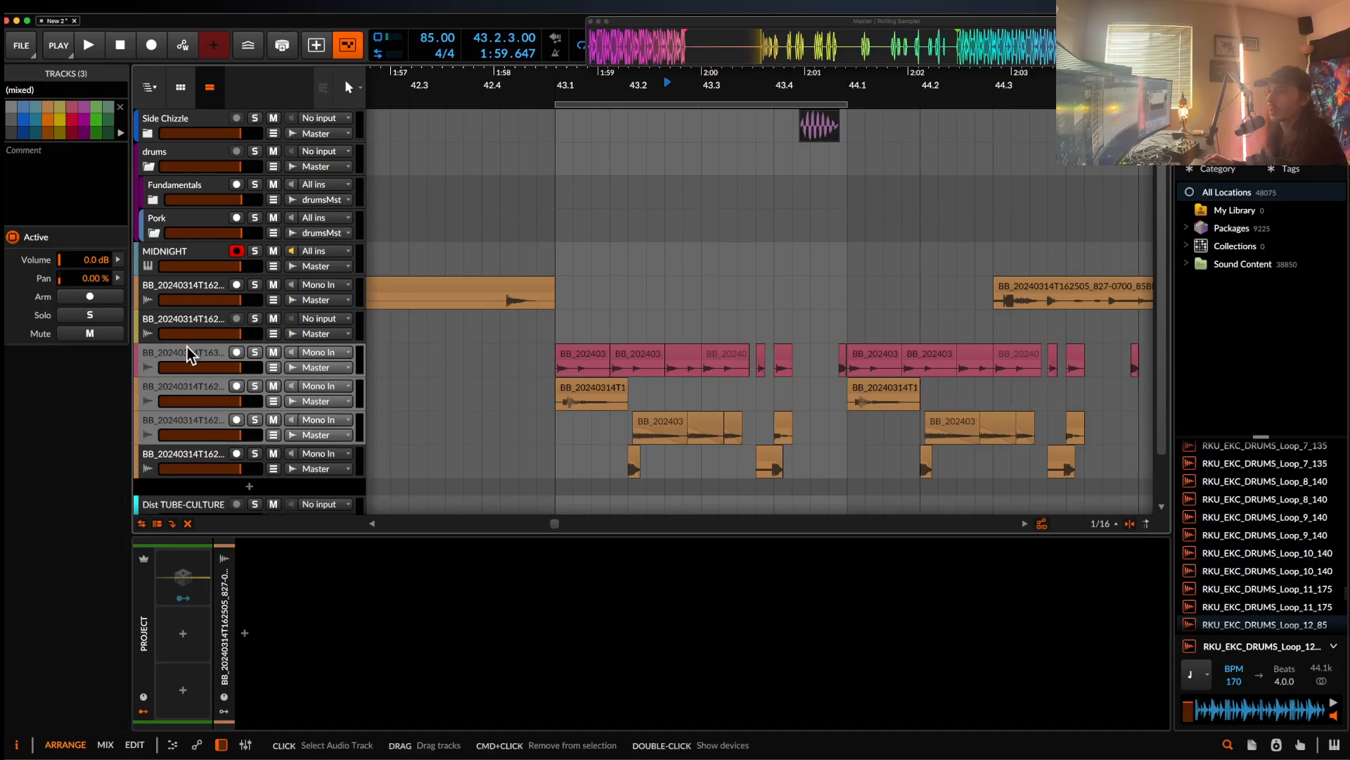
drag(187, 347, 188, 236)
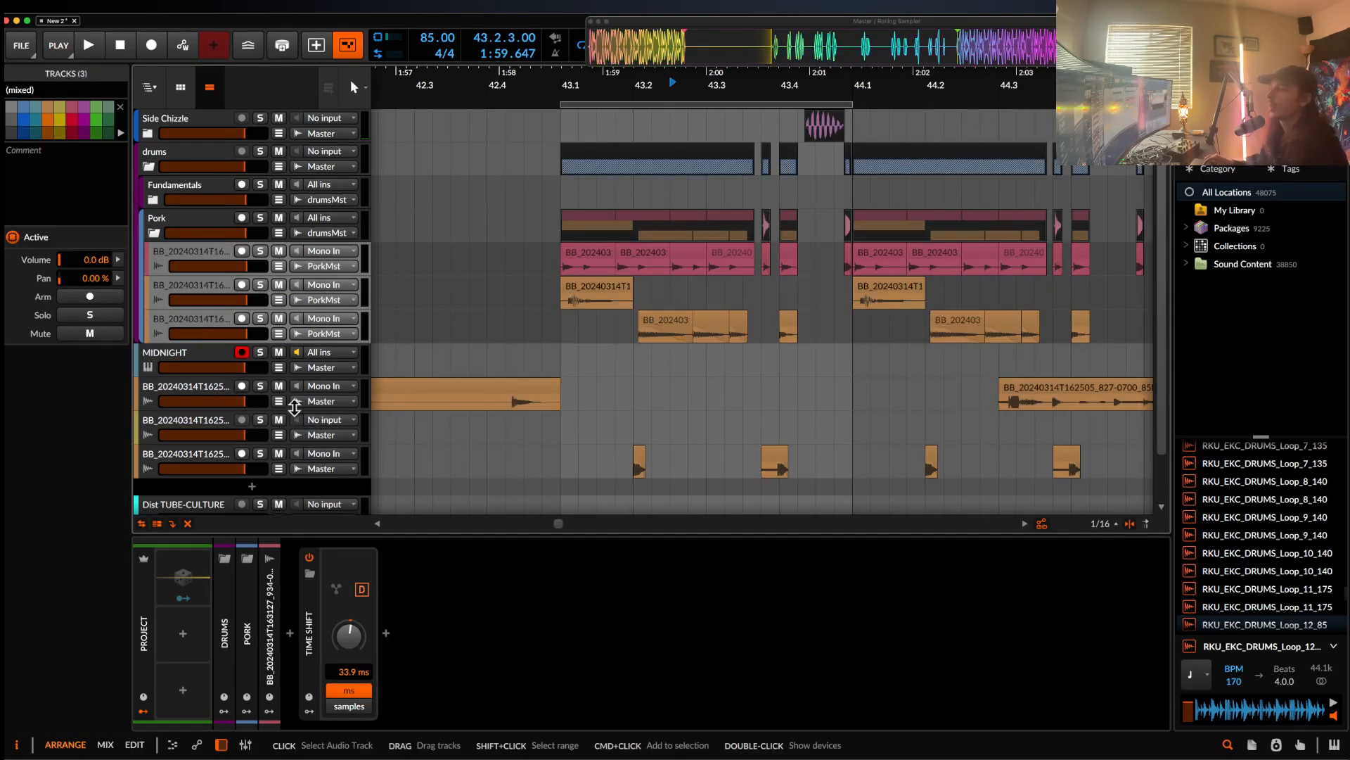
drag(213, 462, 172, 211)
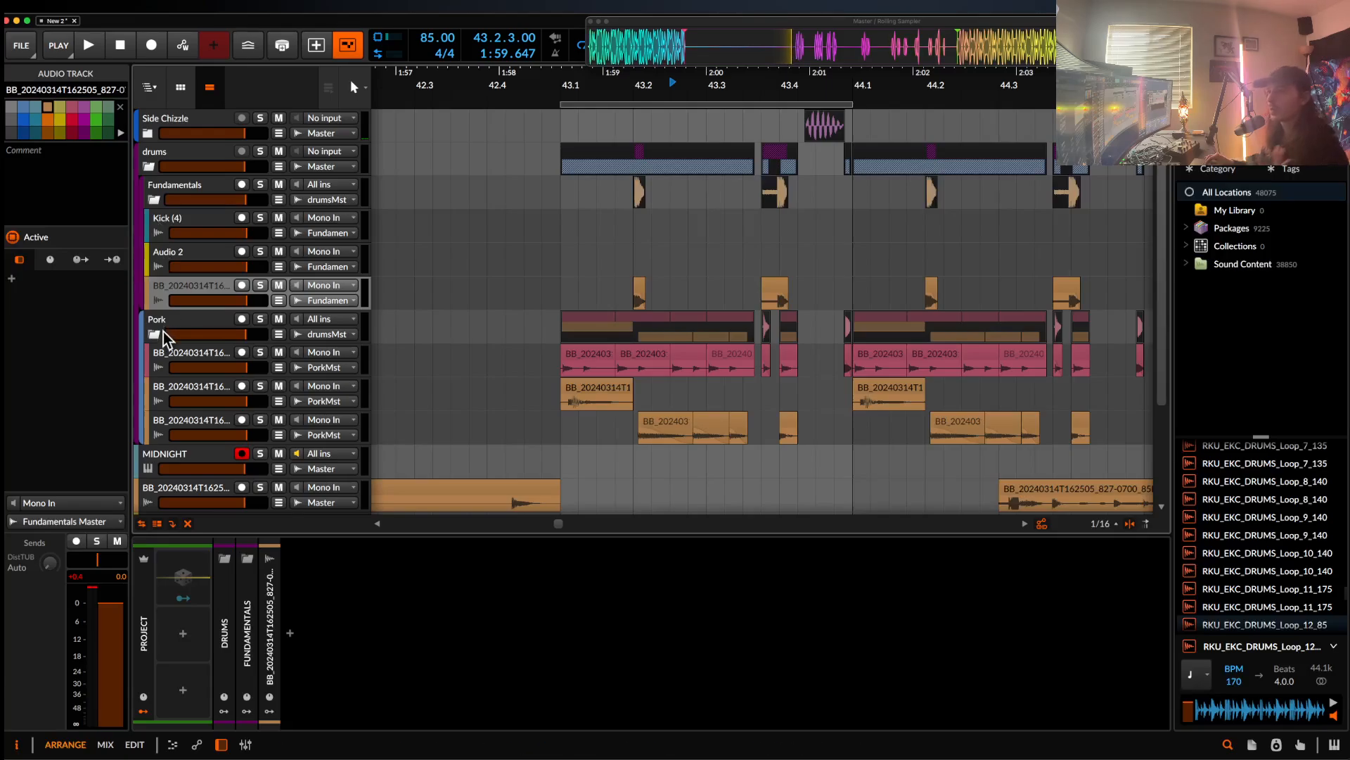
- Move the recorded BB_20240314T162505 clip below MIDNIGHT to start at 43.1.1.00 and solo its track
scroll(574, 352, down, 5)
scroll(574, 344, down, 3)
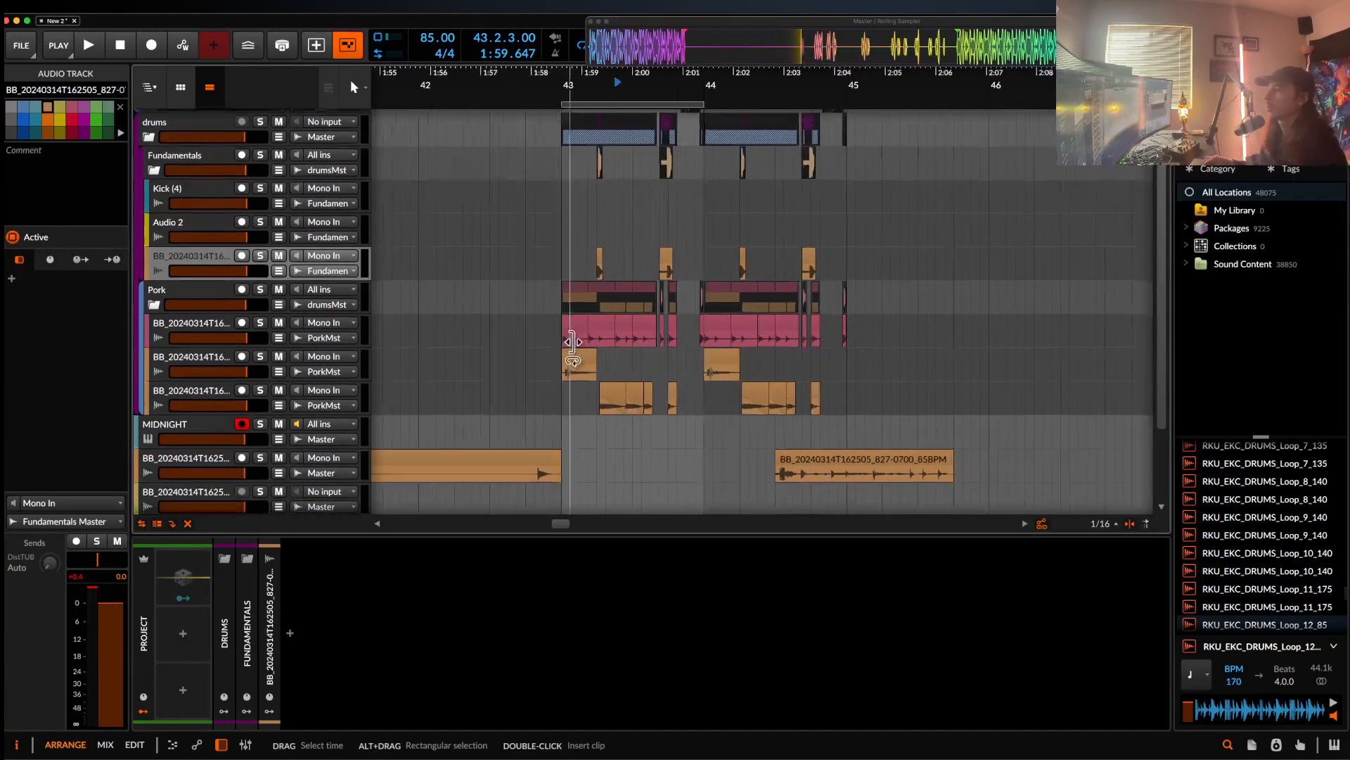
scroll(574, 342, down, 2)
drag(732, 393, 571, 394)
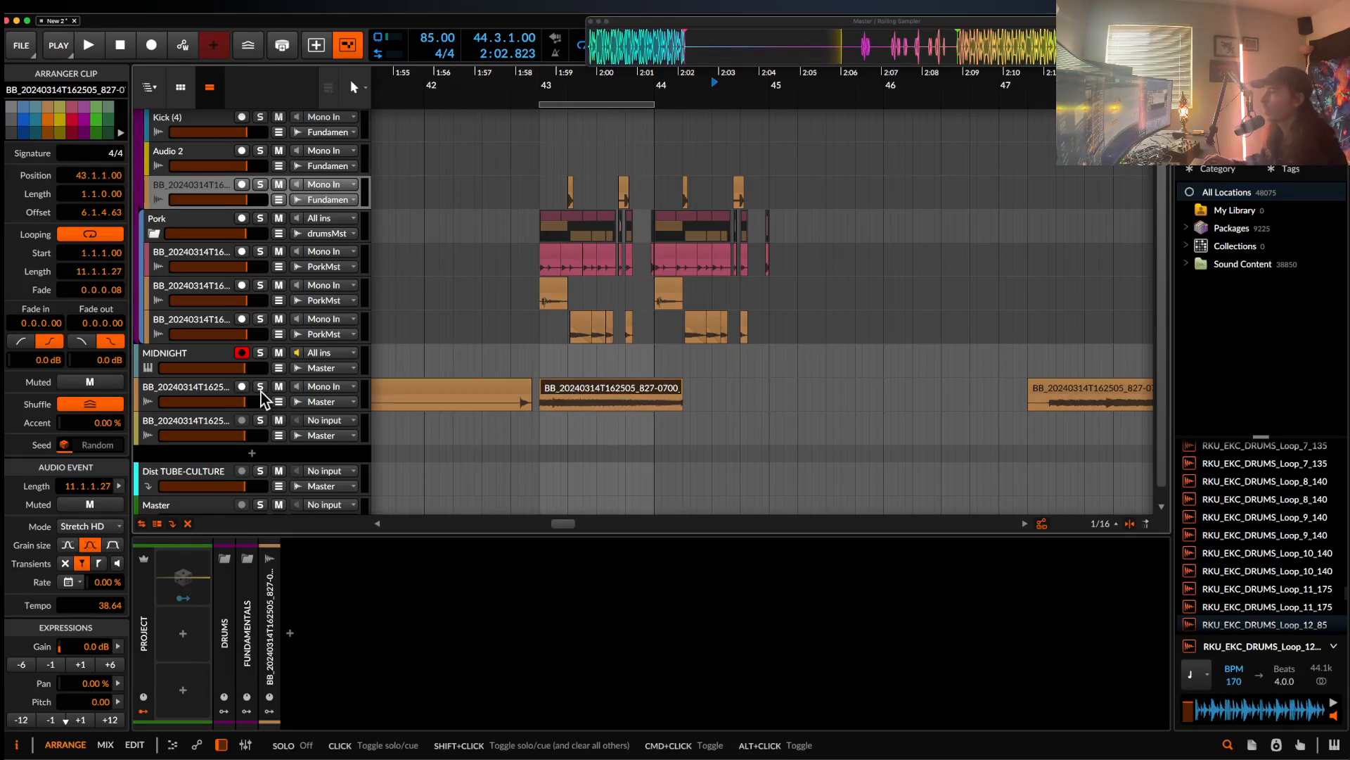
click(218, 394)
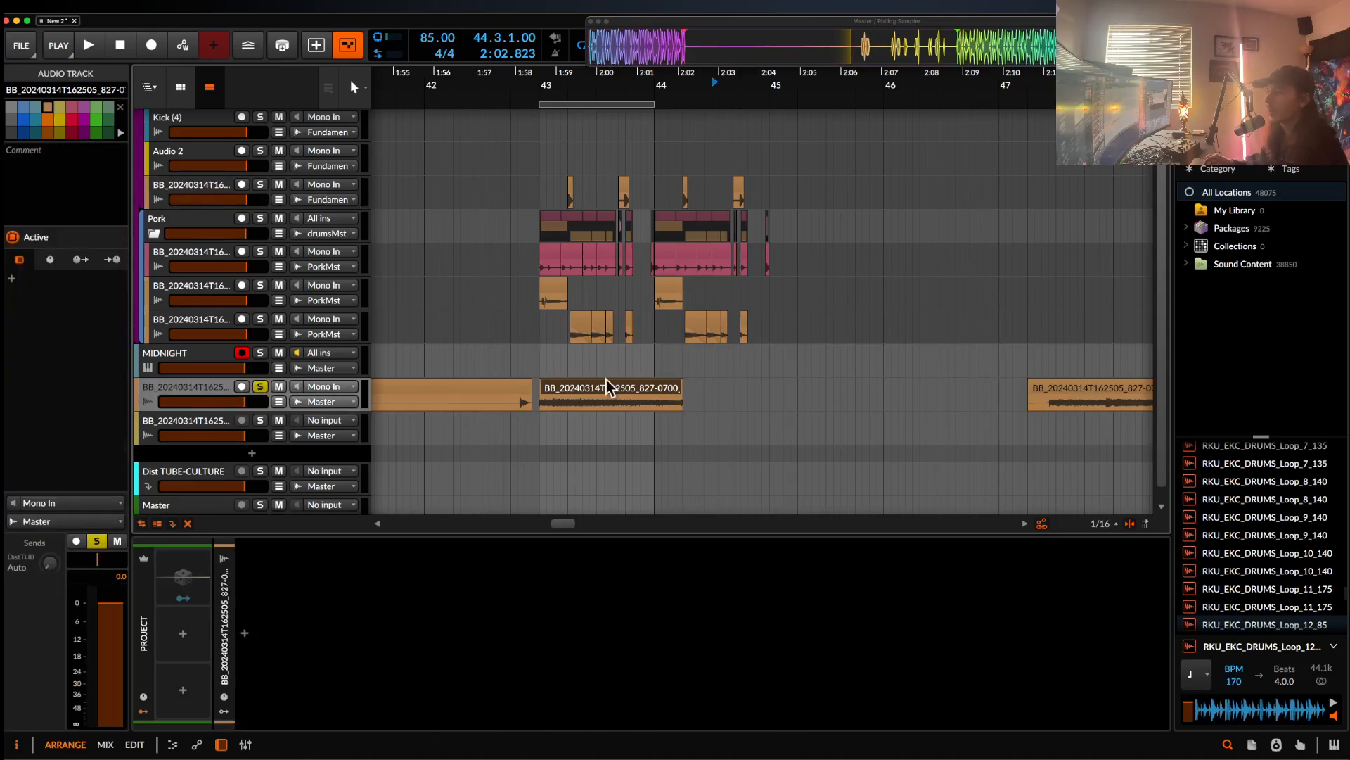
- Play the loop from 43.1.1.00 to audition the repositioned clip on the soloed track
click(602, 394)
scroll(602, 394, up, 5)
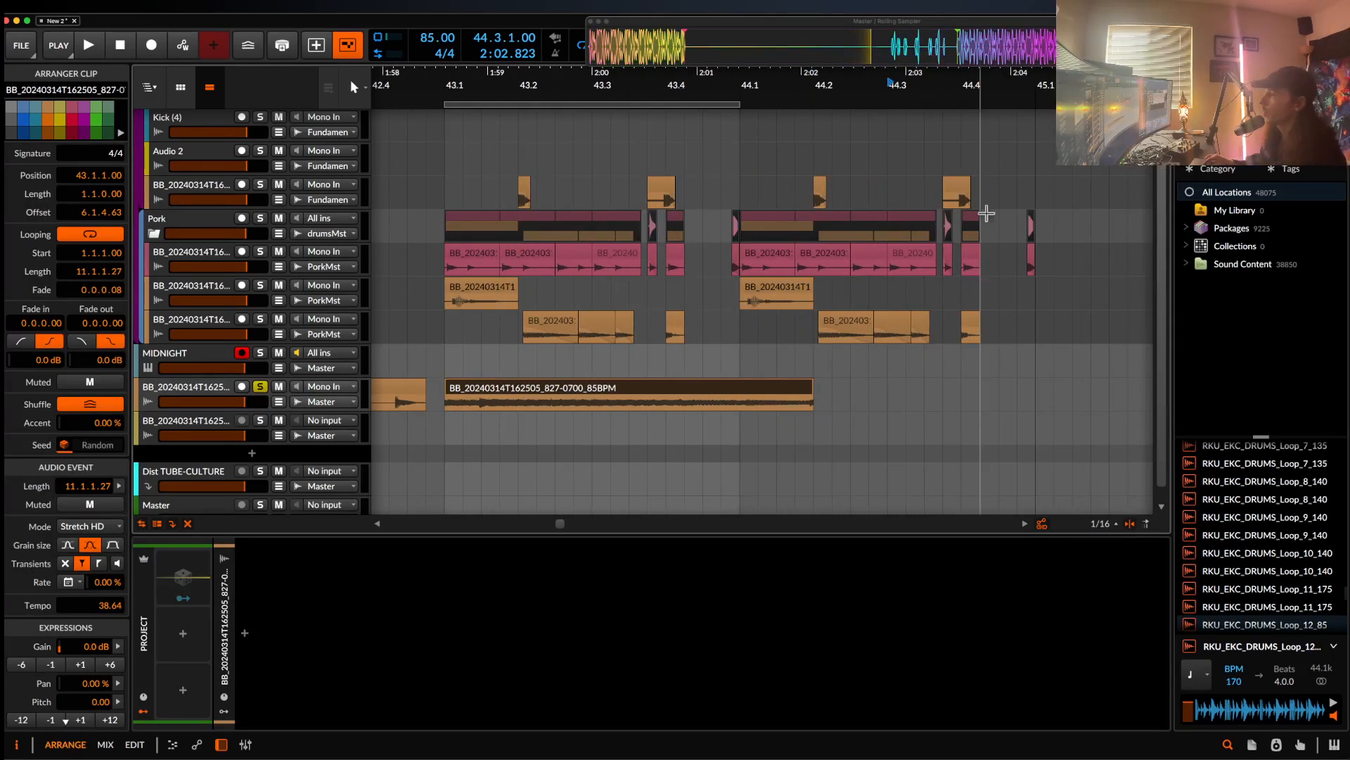
click(542, 394)
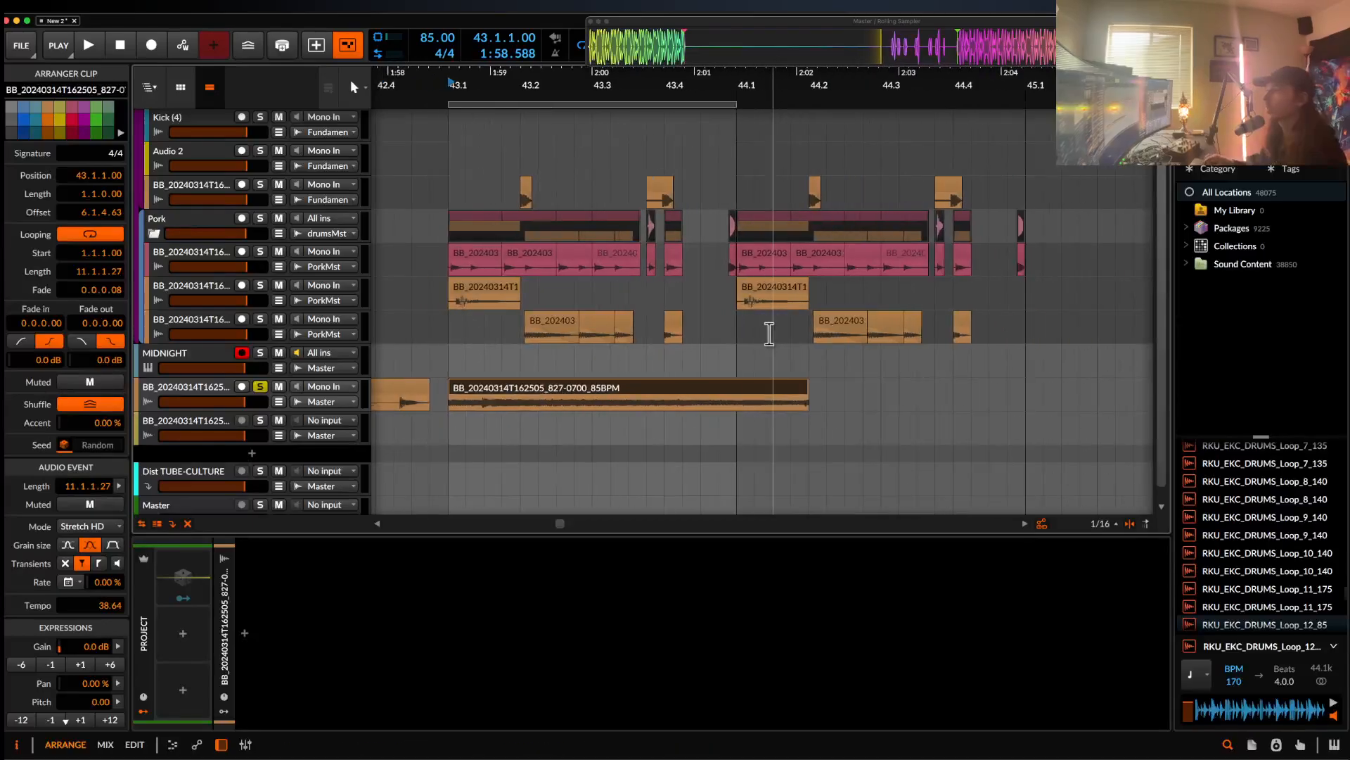
scroll(769, 334, down, 2)
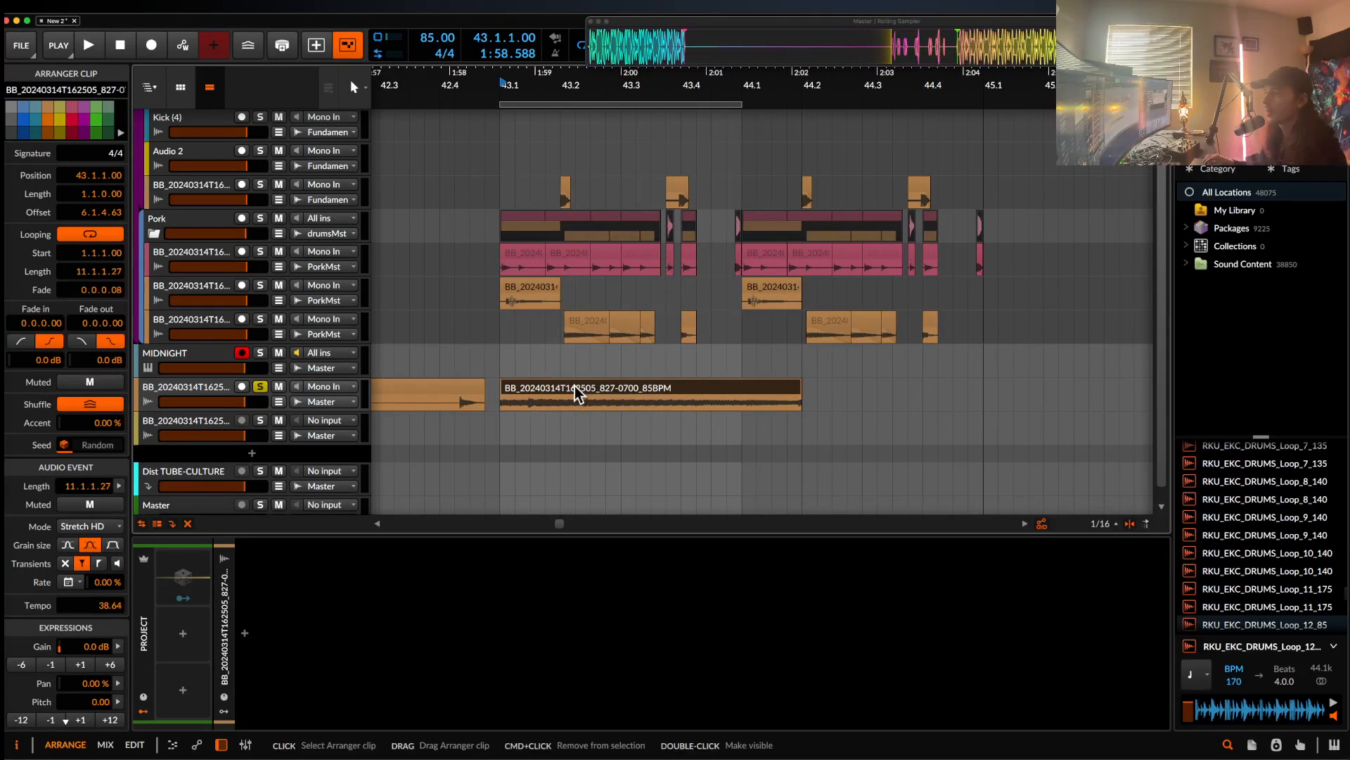
scroll(575, 387, up, 2)
scroll(576, 387, down, 3)
scroll(576, 393, down, 1)
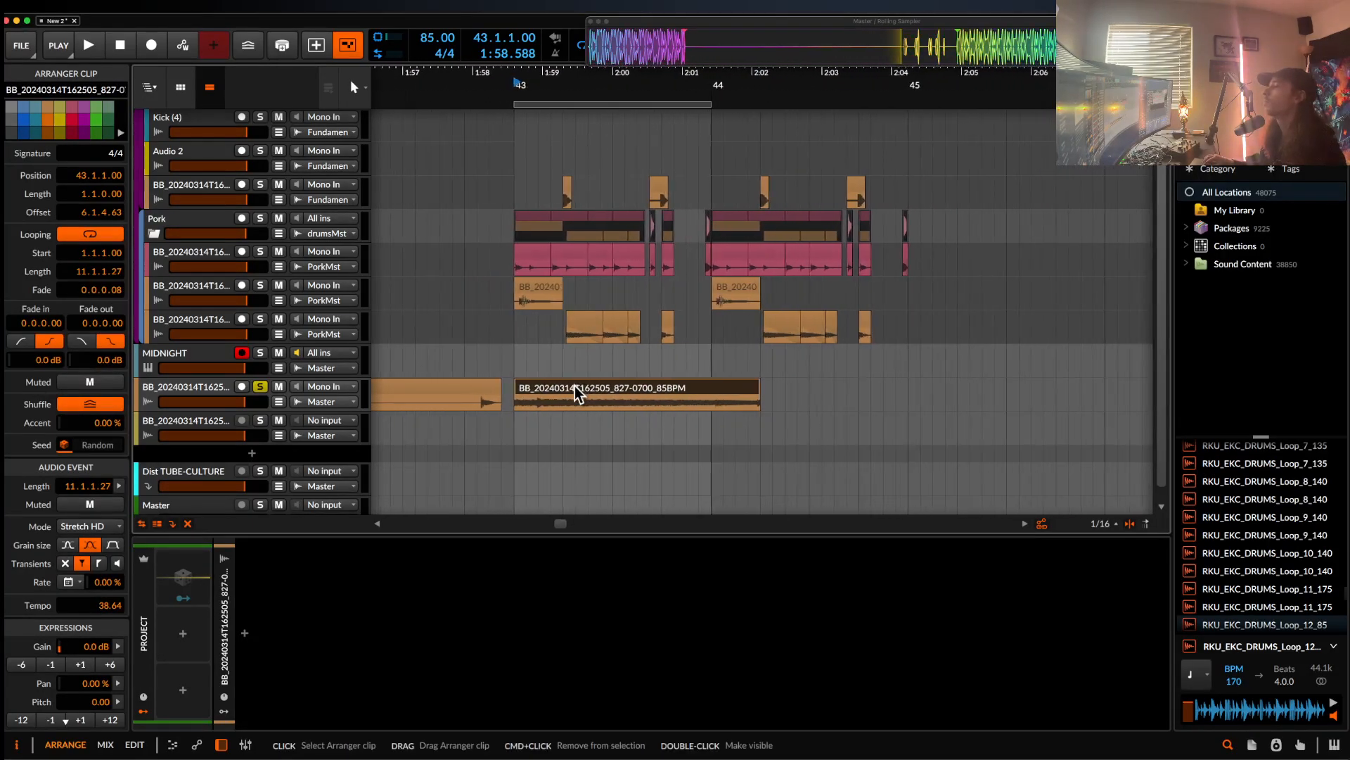
click(647, 405)
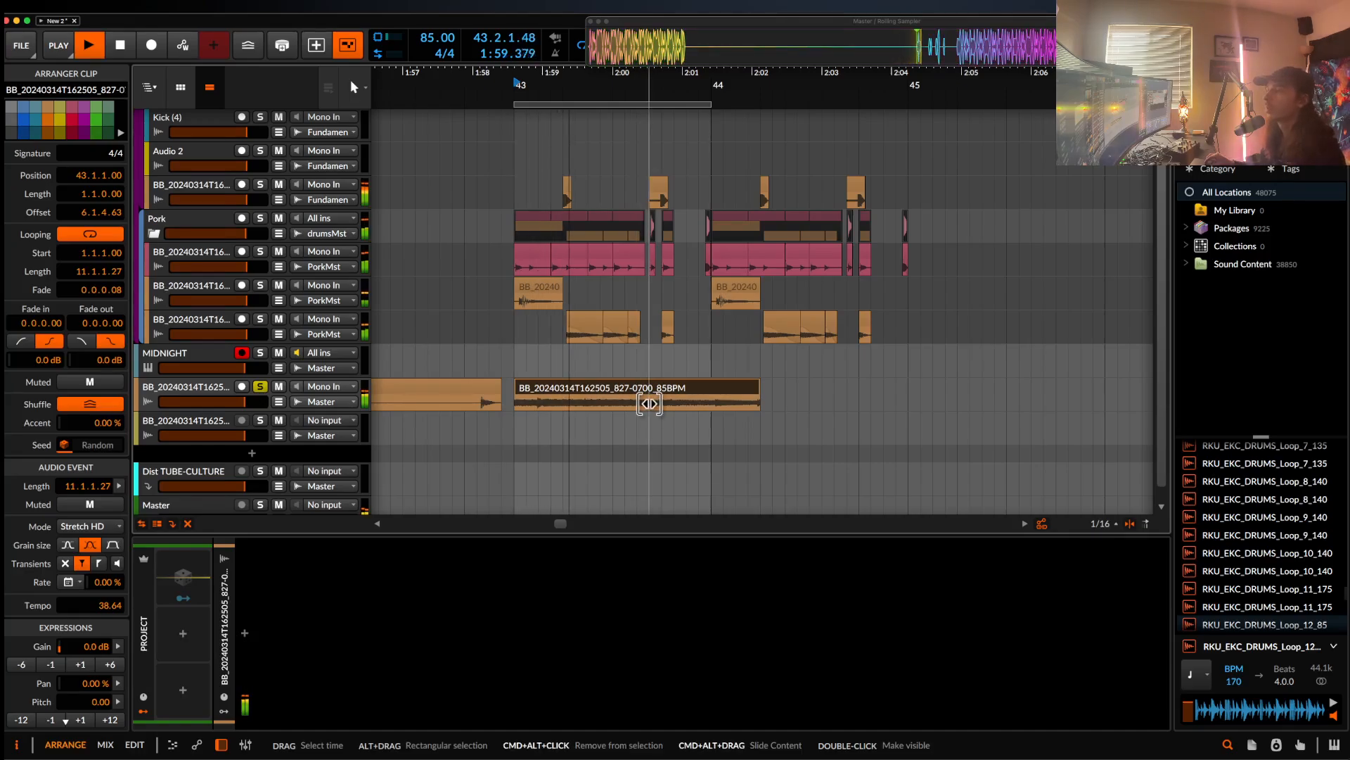
key(super+alt+space)
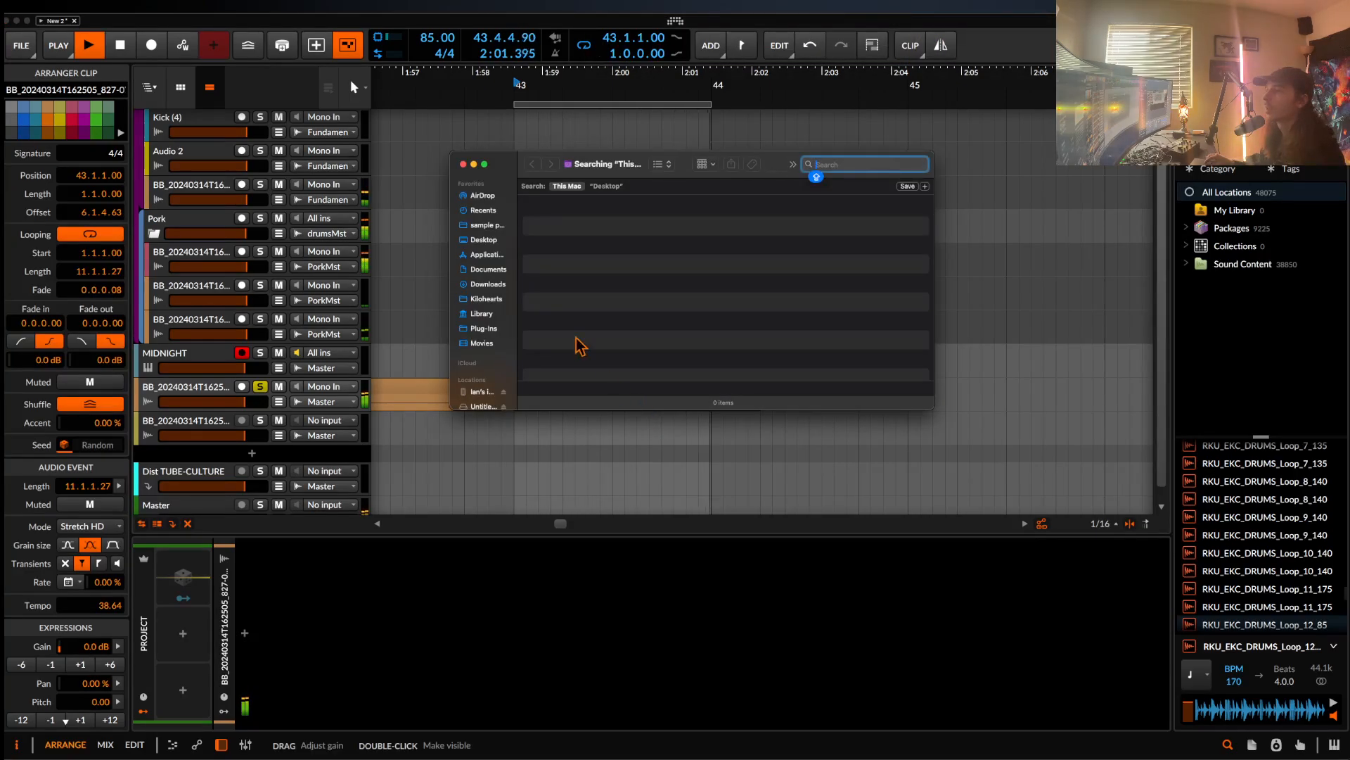
click(462, 164)
key(space)
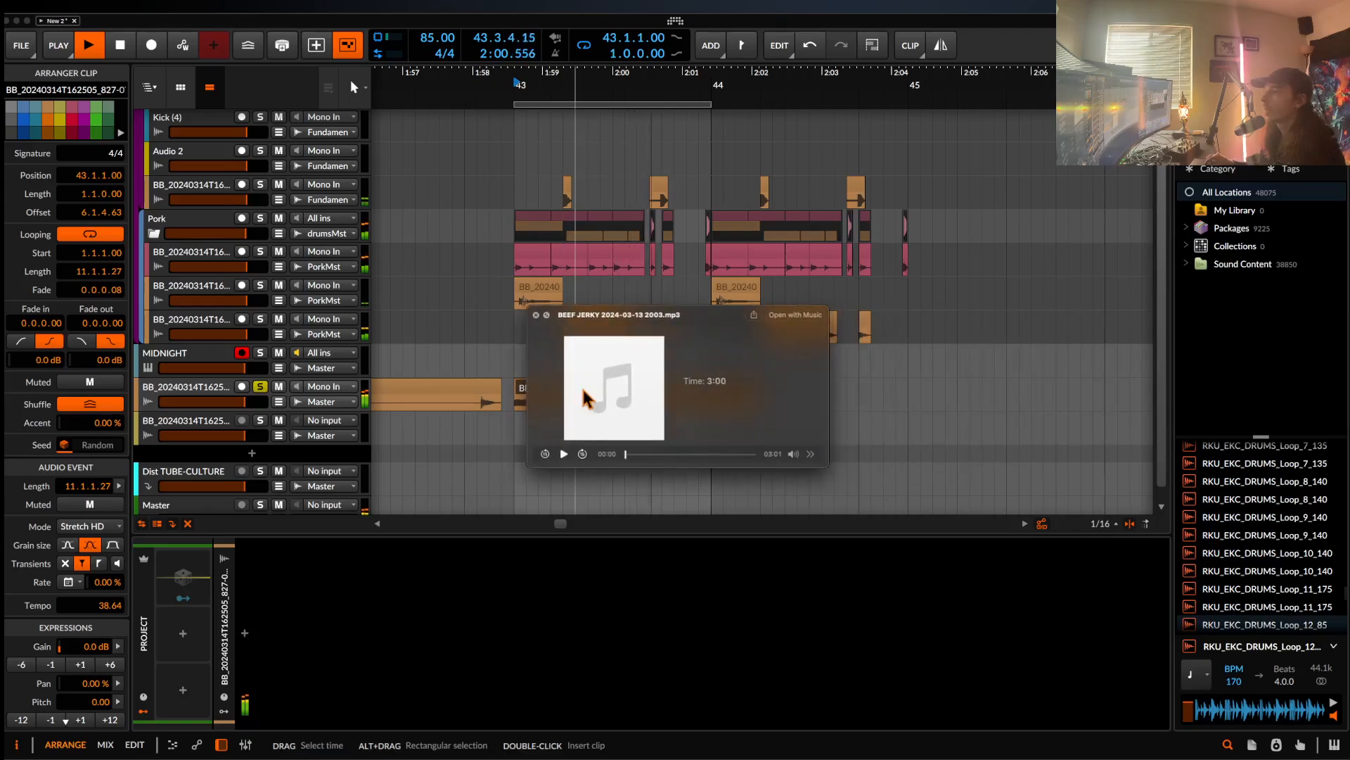
click(534, 315)
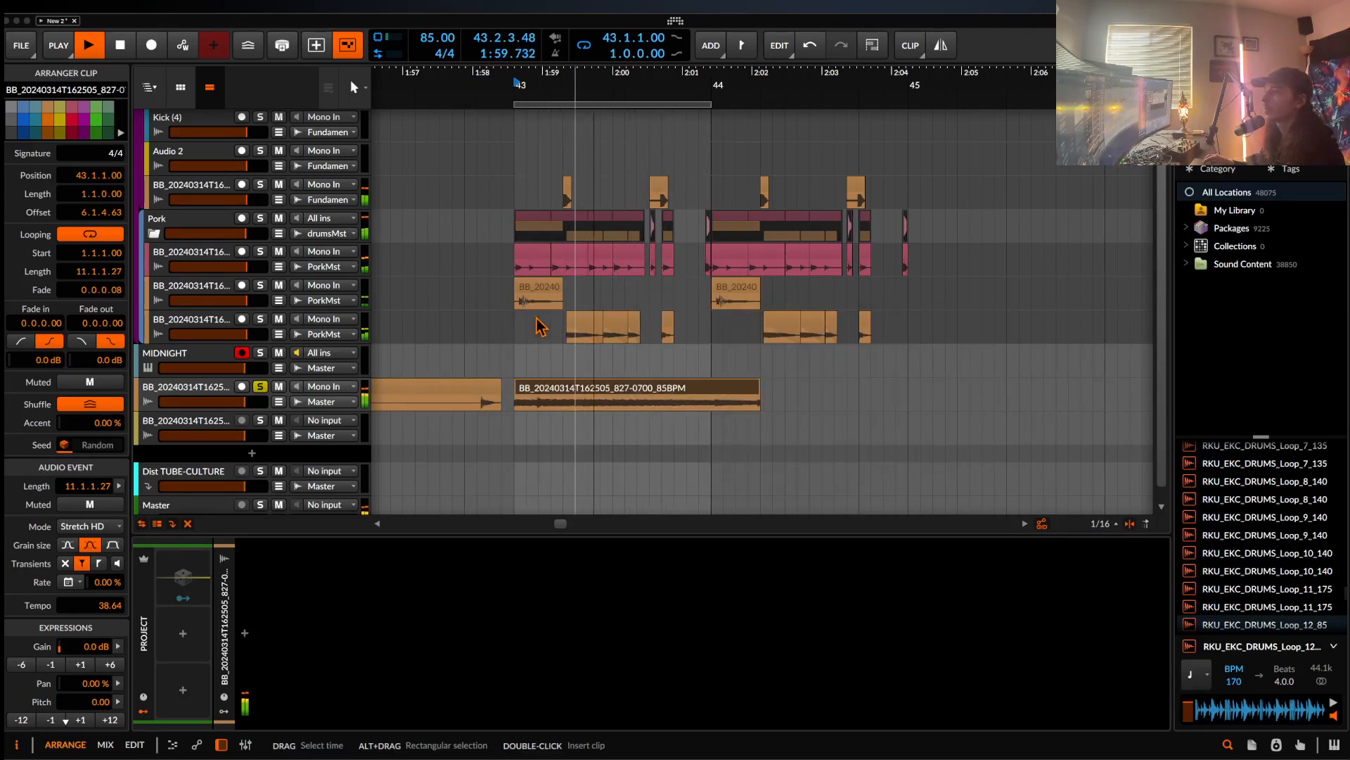
- Split the clip below MIDNIGHT at 43.1.3.00 and move the remainder to just before bar 44, leaving a 0.0.2.00 slice at 43.1.1.00
key(space)
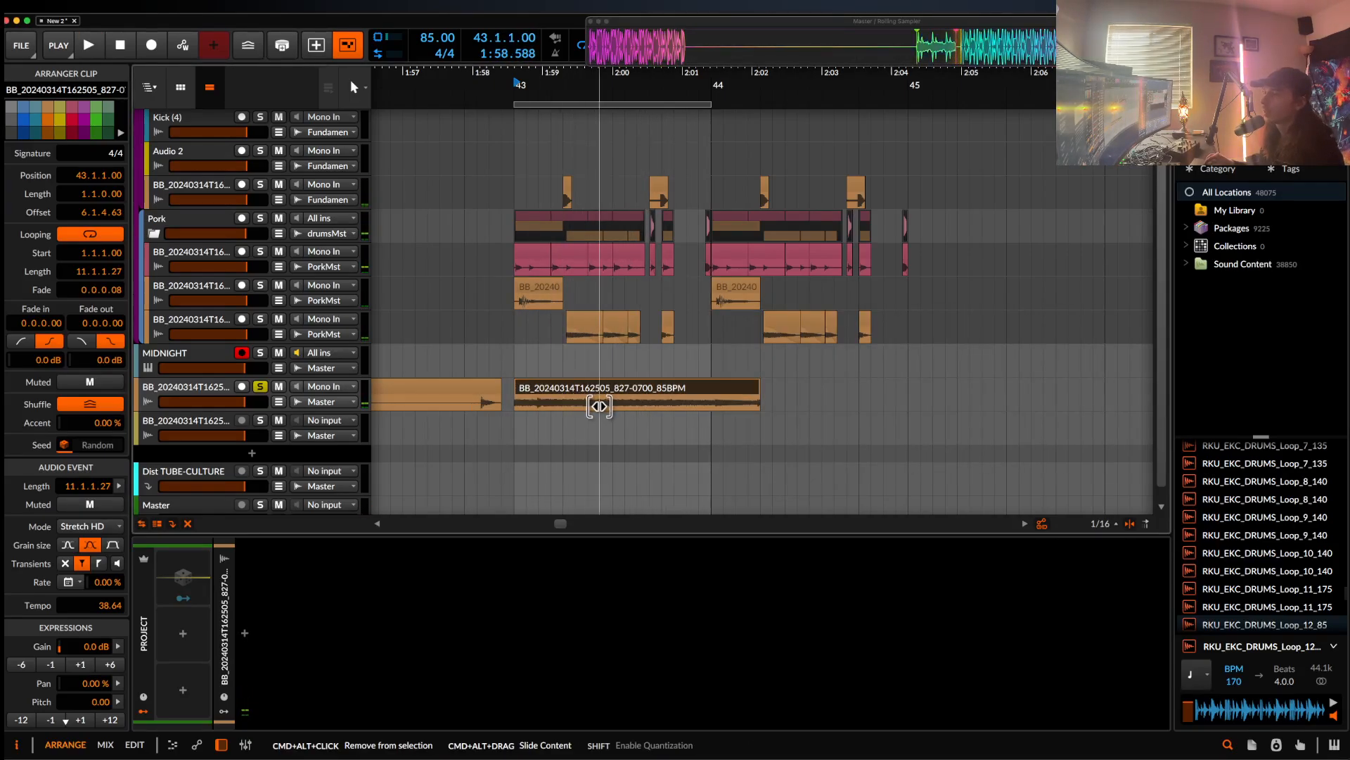
click(539, 404)
drag(560, 390, 715, 390)
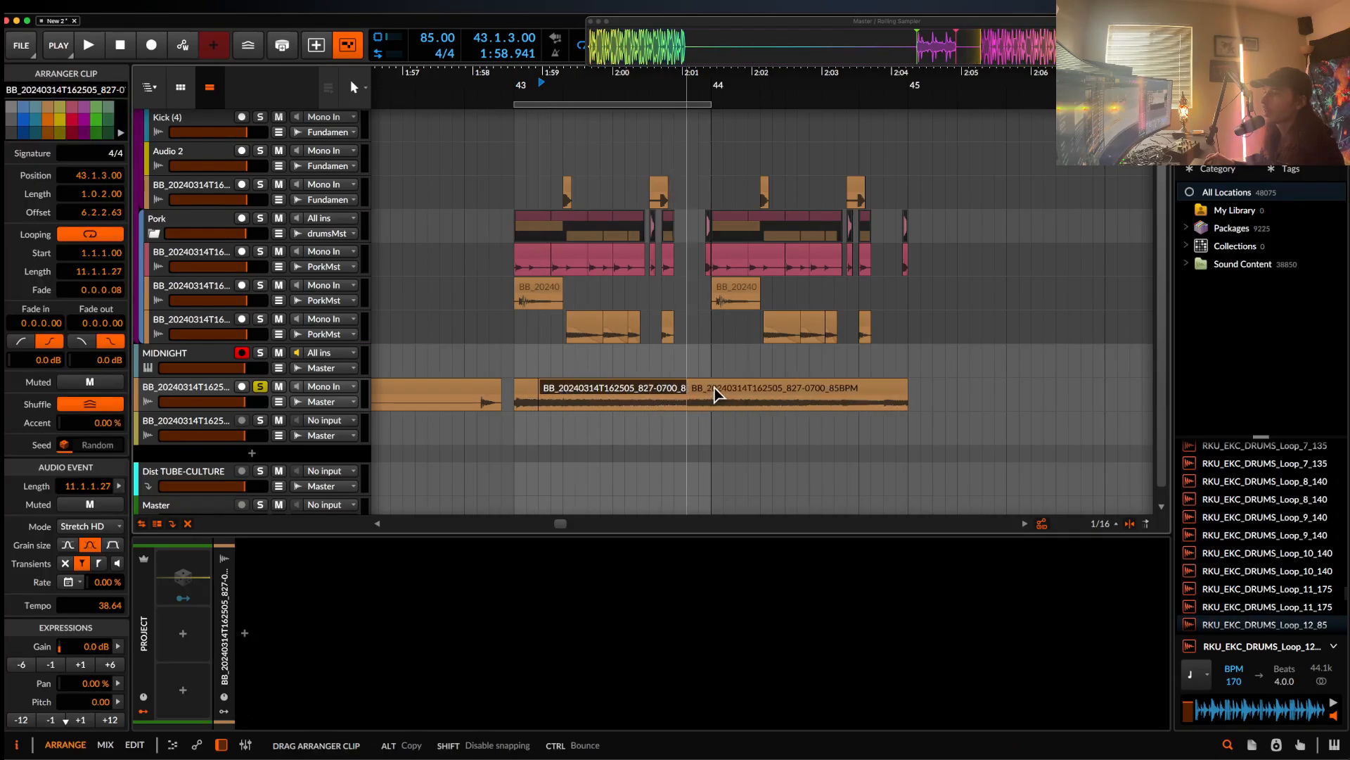
click(520, 398)
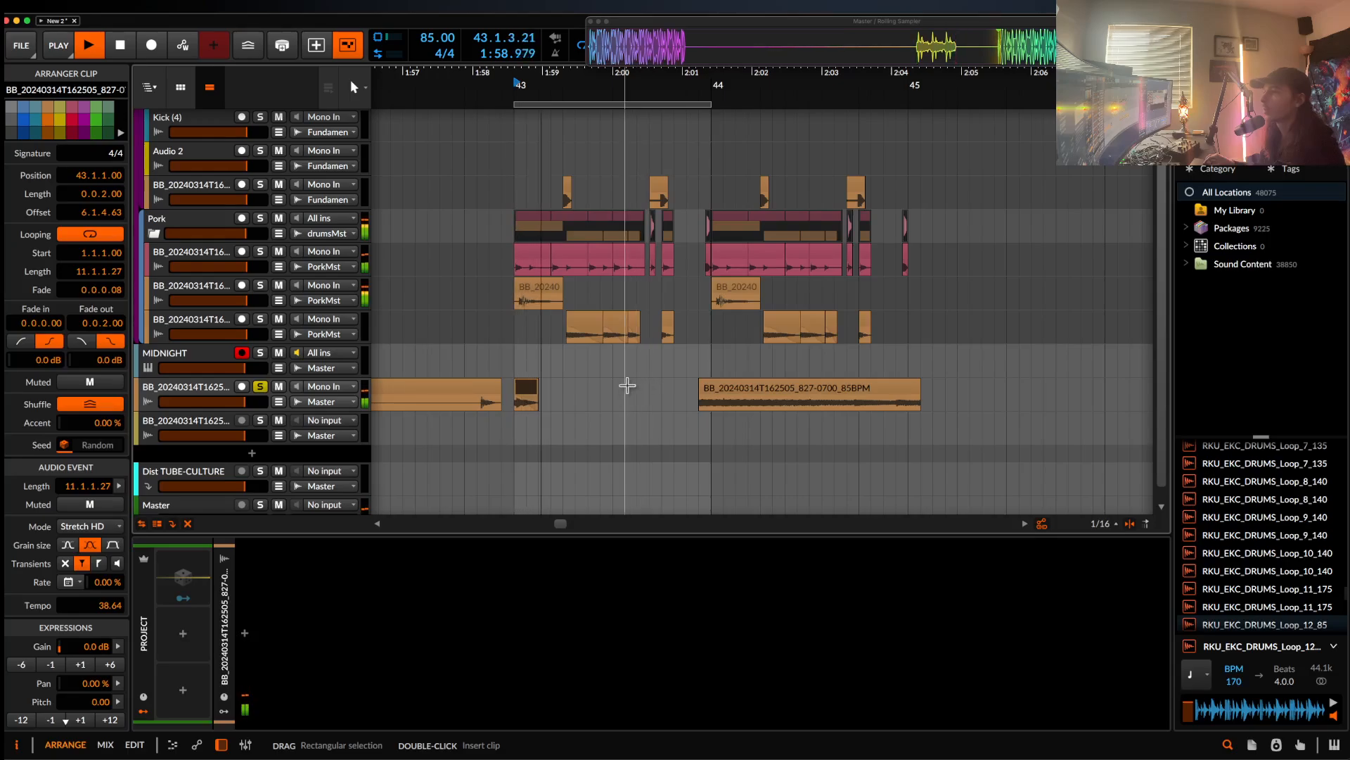
- Raise the short slice's pitch by 12 semitones and play the loop to audition it
scroll(530, 385, up, 5)
key(space)
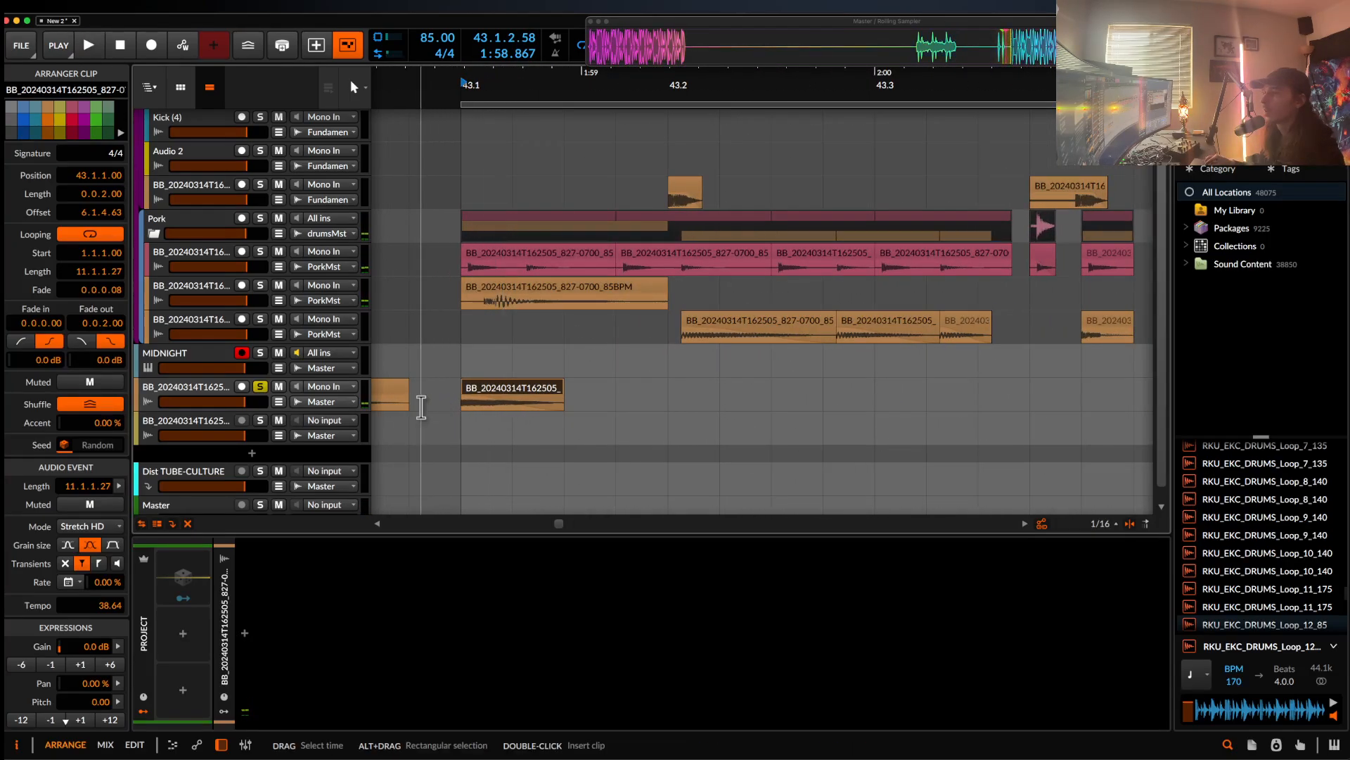
click(109, 719)
key(space)
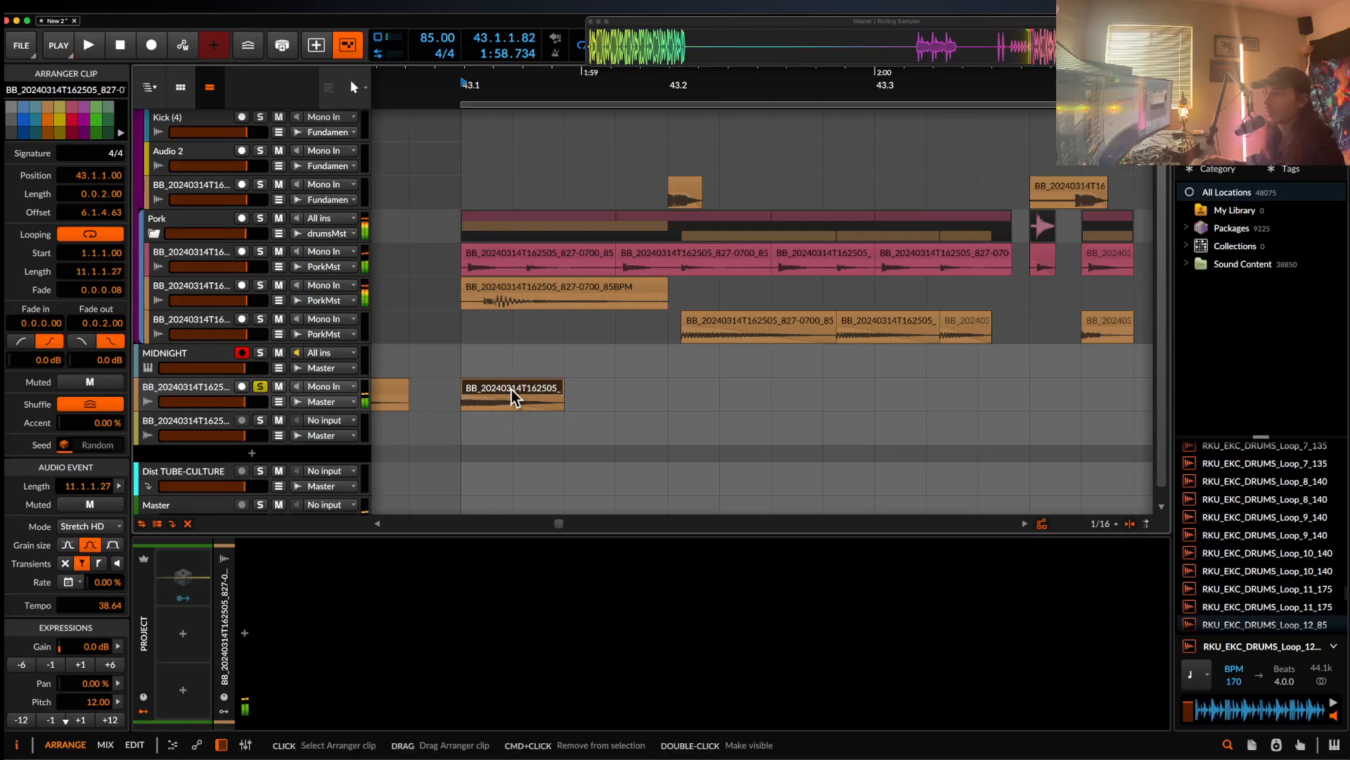
- Duplicate the pitched slice right after itself and shorten the copy to 0.0.1.75, starting at 43.1.3.24
scroll(512, 389, down, 5)
key(super+d)
scroll(551, 388, up, 4)
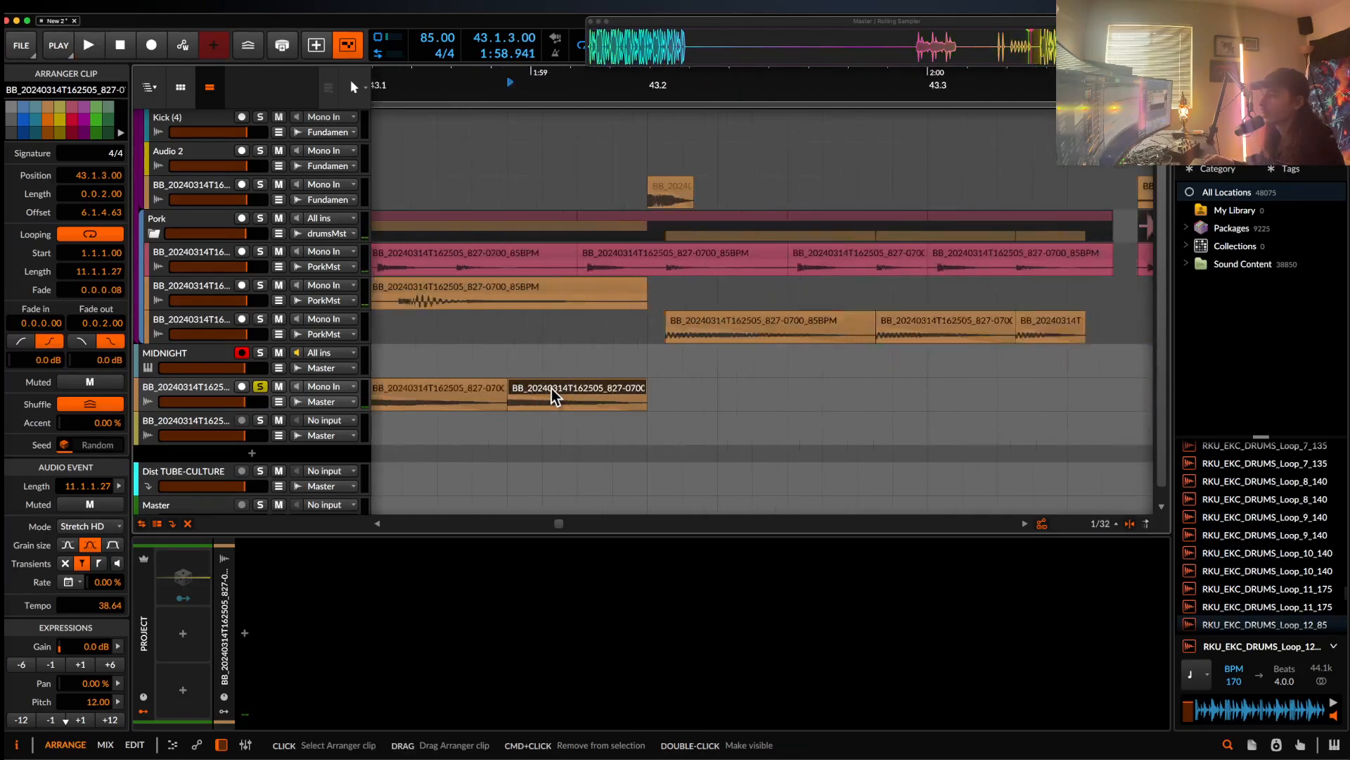
drag(551, 388, 570, 388)
scroll(563, 390, down, 3)
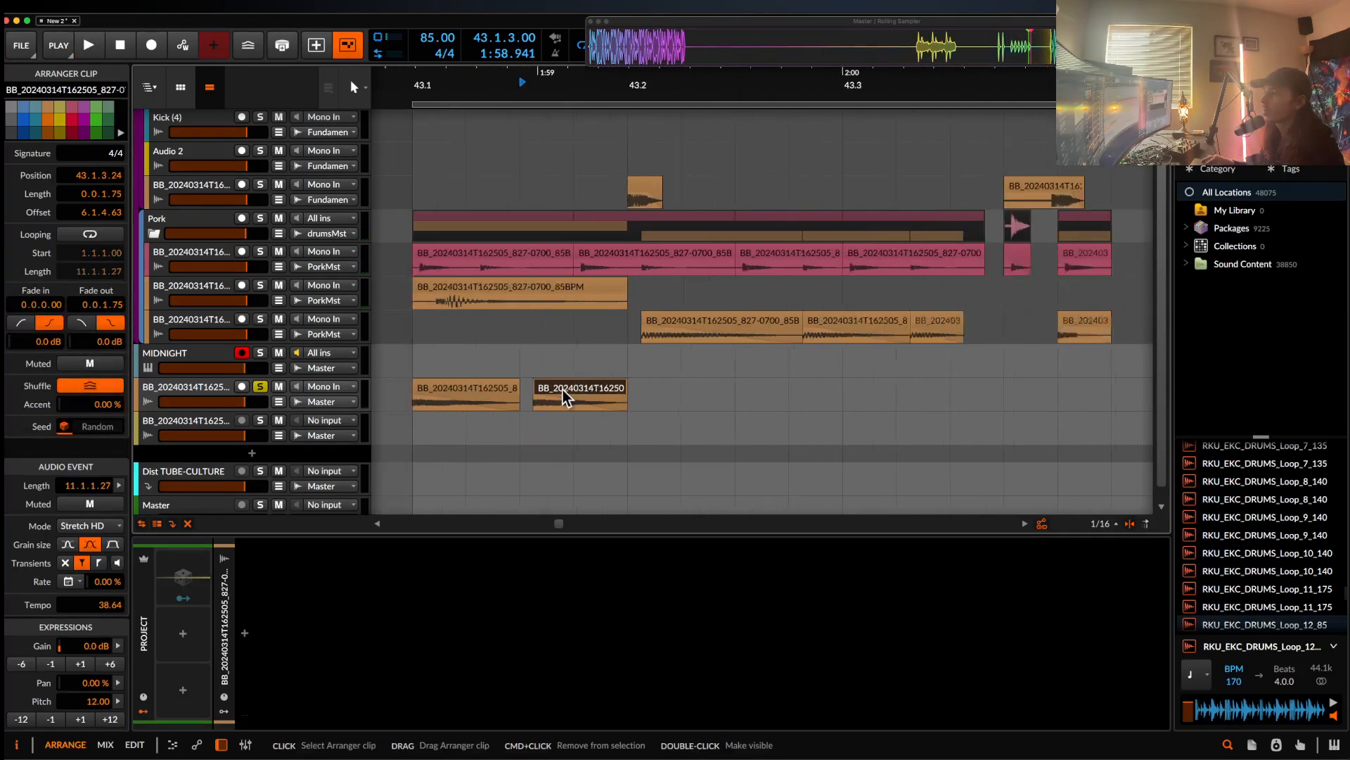
- Duplicate the two orange clips in beat 43.1 three times to fill bar 43 on the track below MIDNIGHT
drag(479, 397, 521, 400)
key(super+d)
key(super+d)
key(super+d)
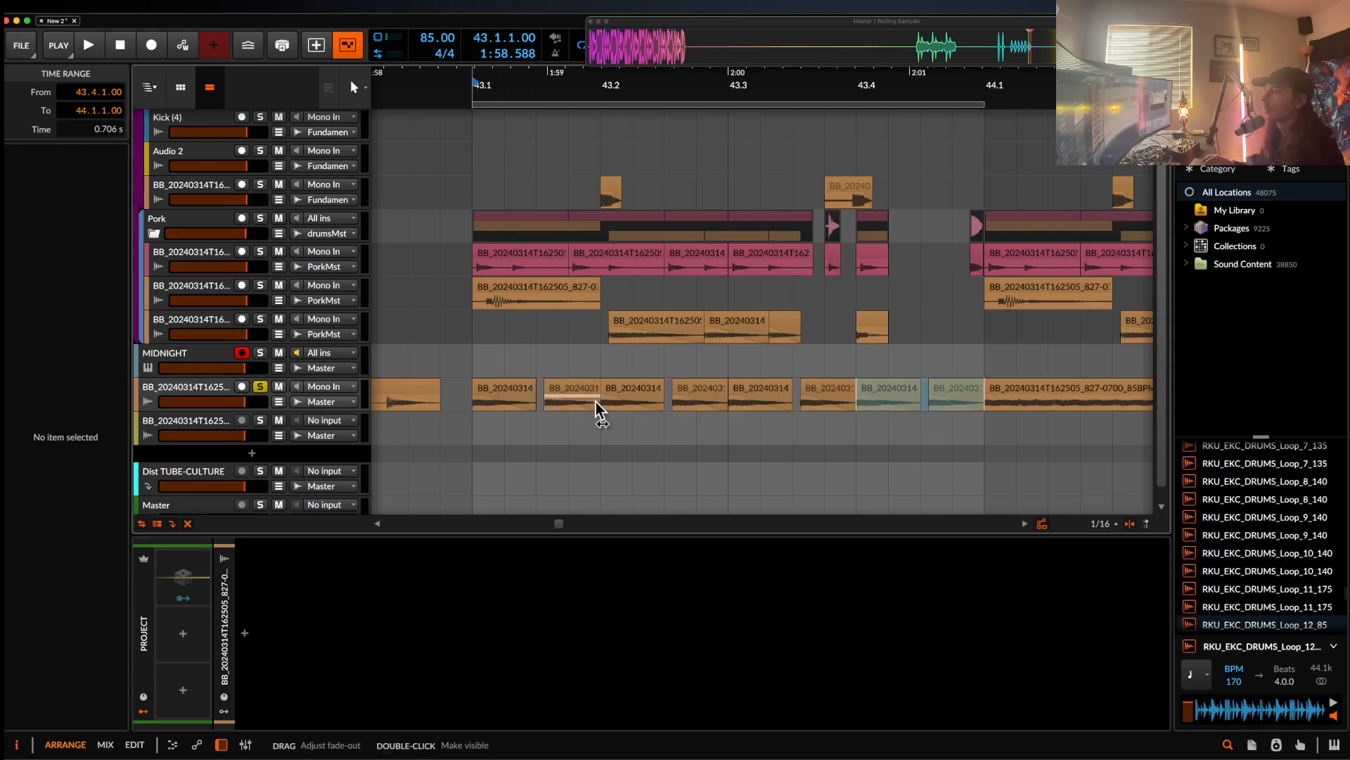
- Add the Pro-Q 3 equalizer to the orange clip track below MIDNIGHT
click(218, 388)
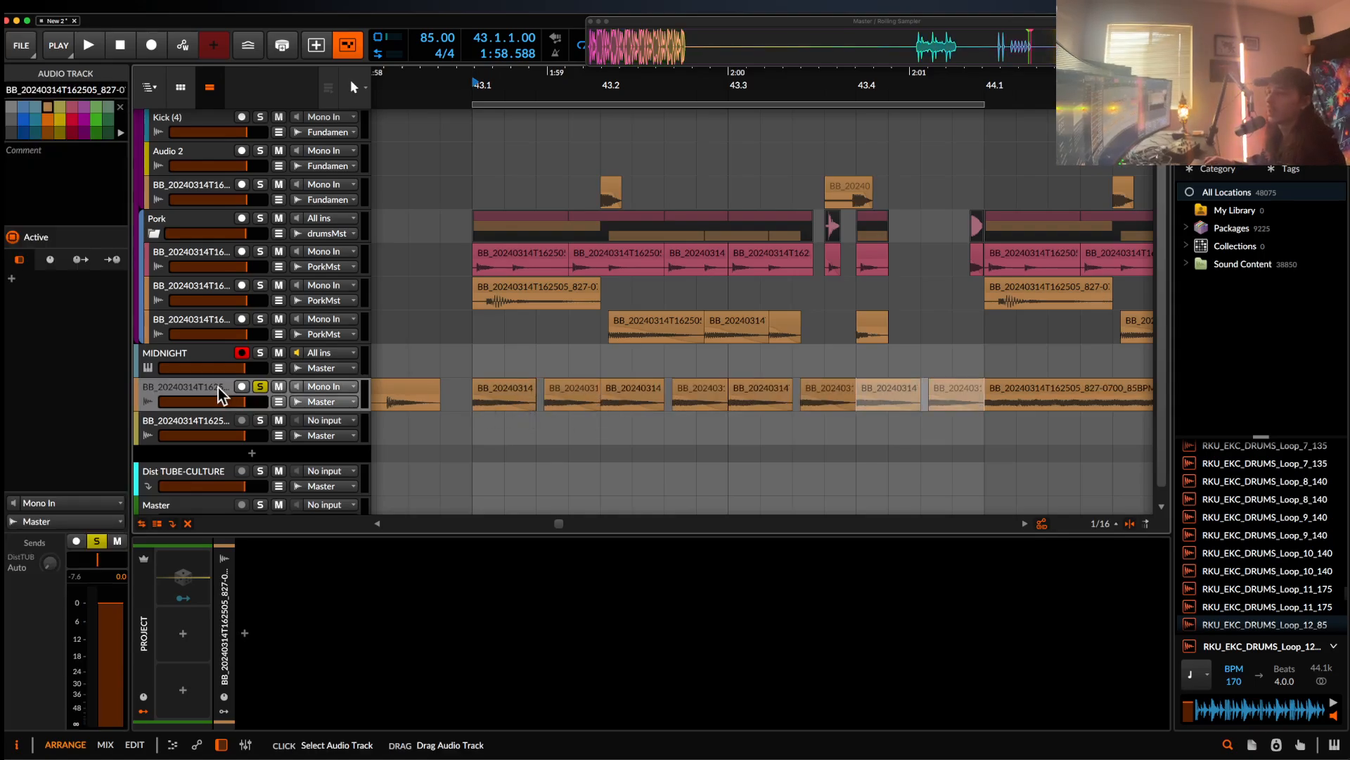
click(244, 639)
text(PRO)
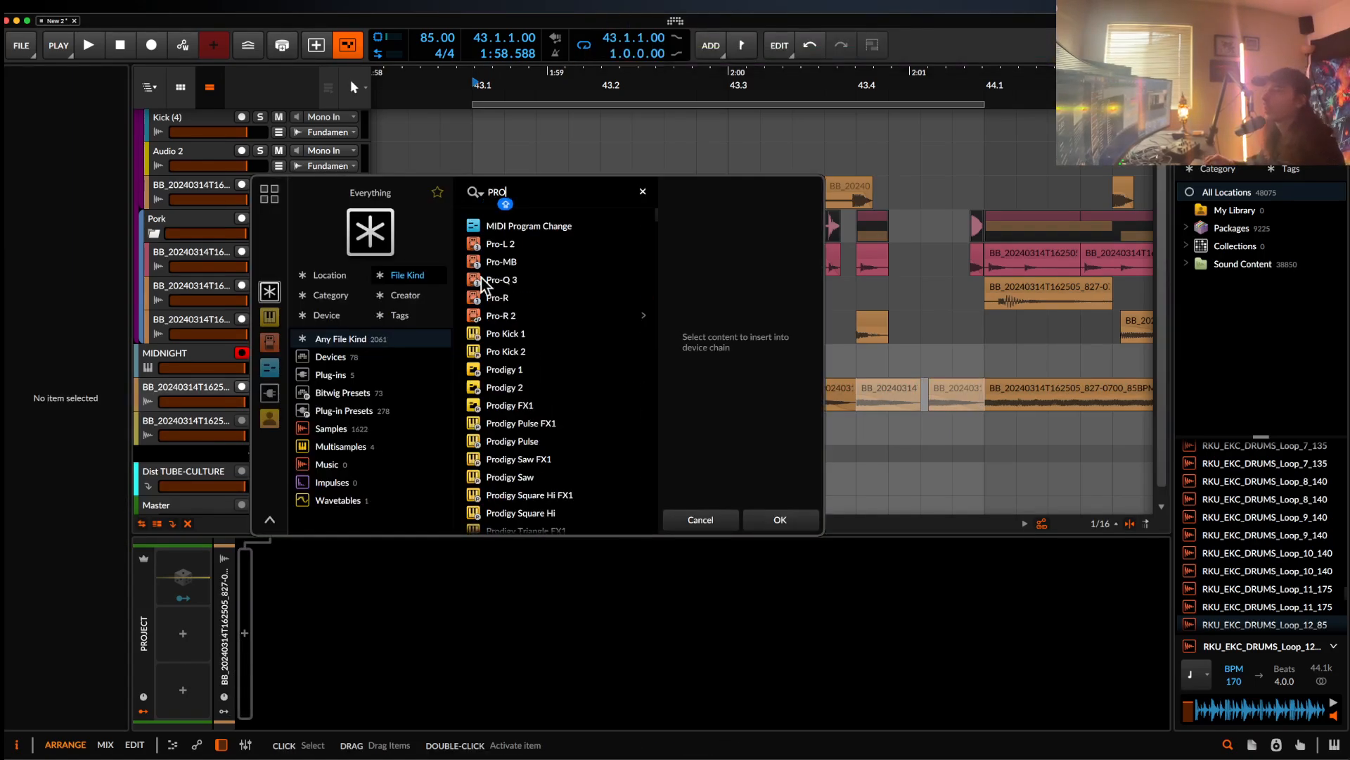
double_click(481, 279)
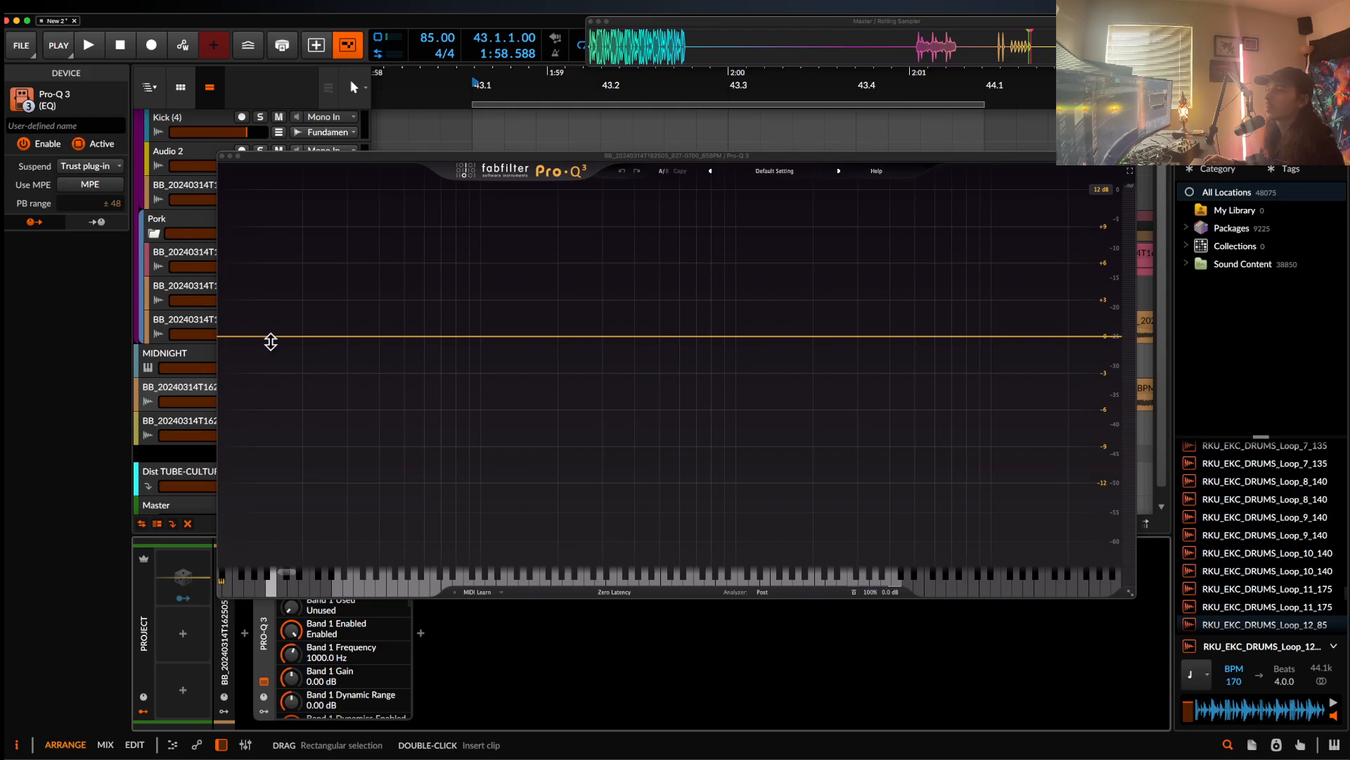
- Create a low-cut band in Pro-Q 3 at about 1435 Hz, audition it, and close the plug-in window
click(267, 336)
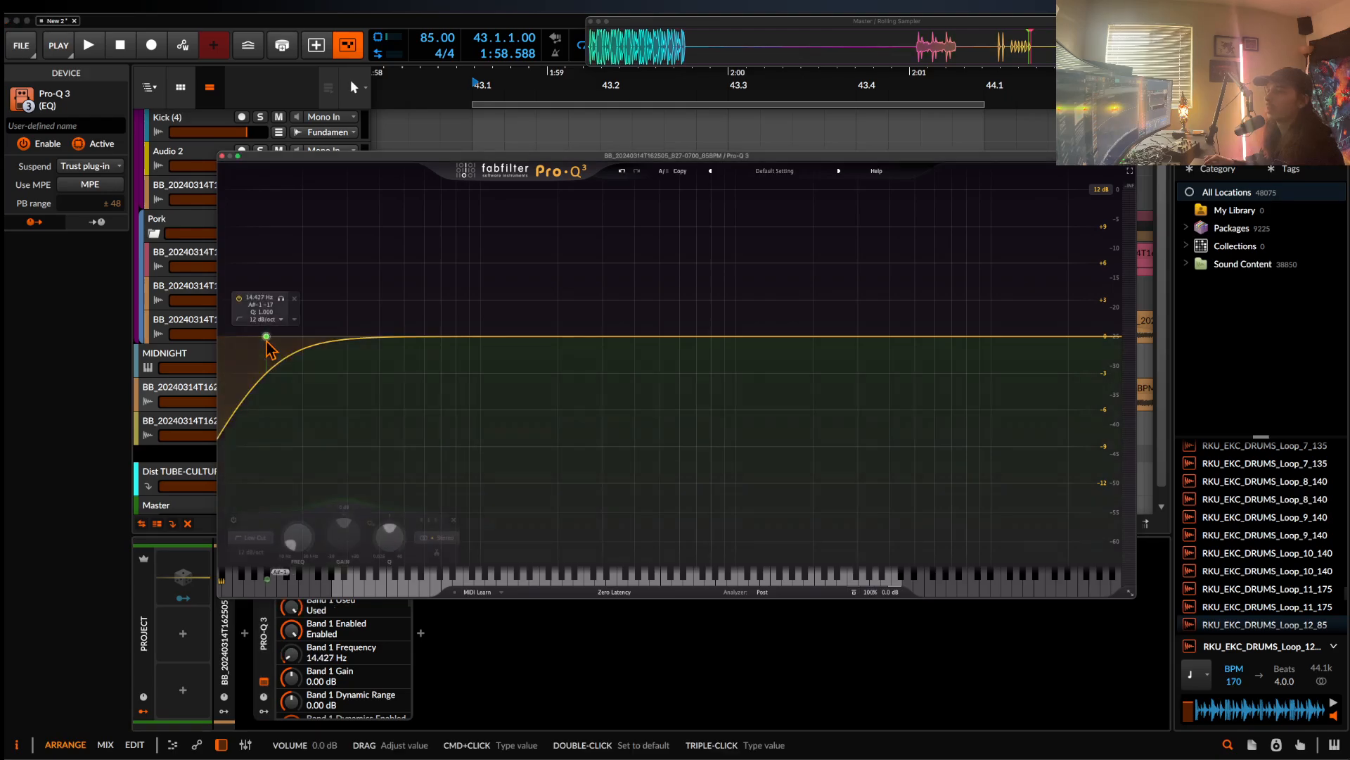
drag(266, 336, 779, 377)
key(space)
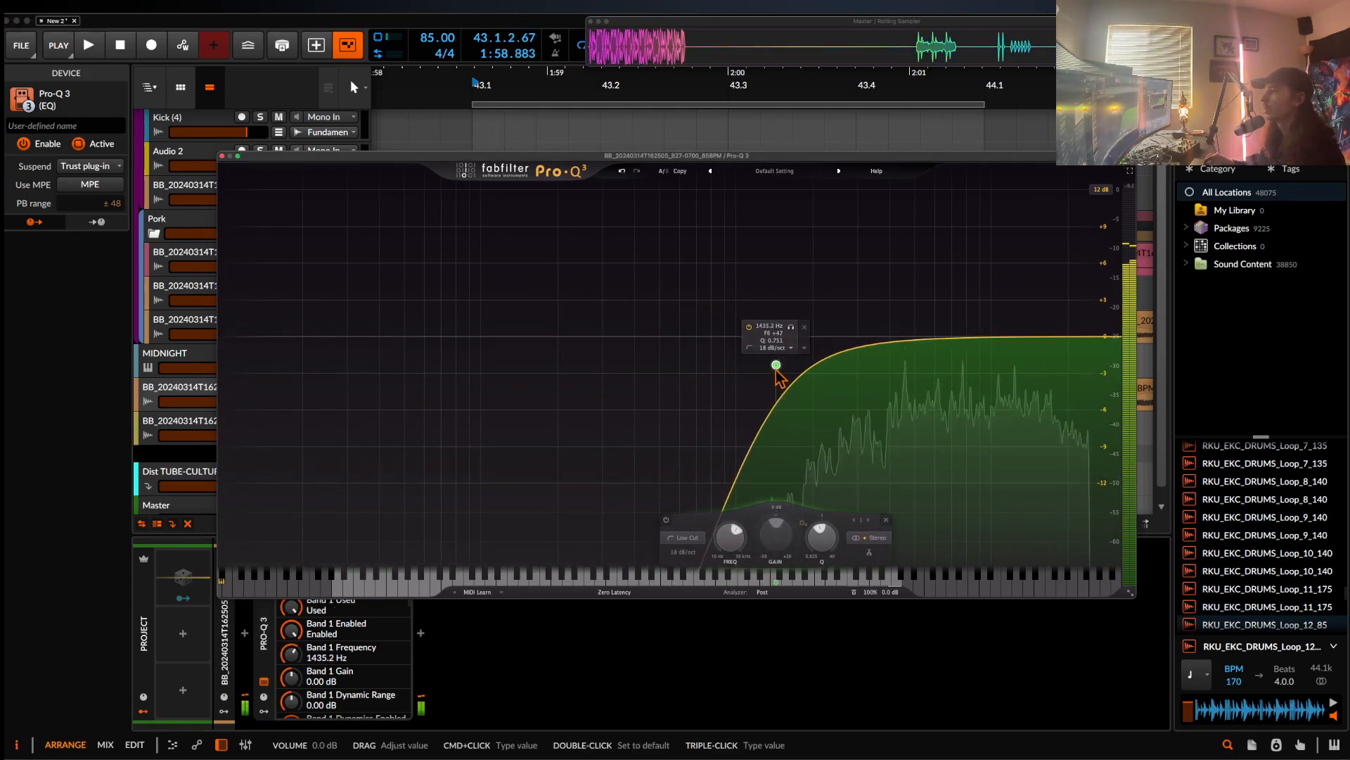
key(space)
click(222, 156)
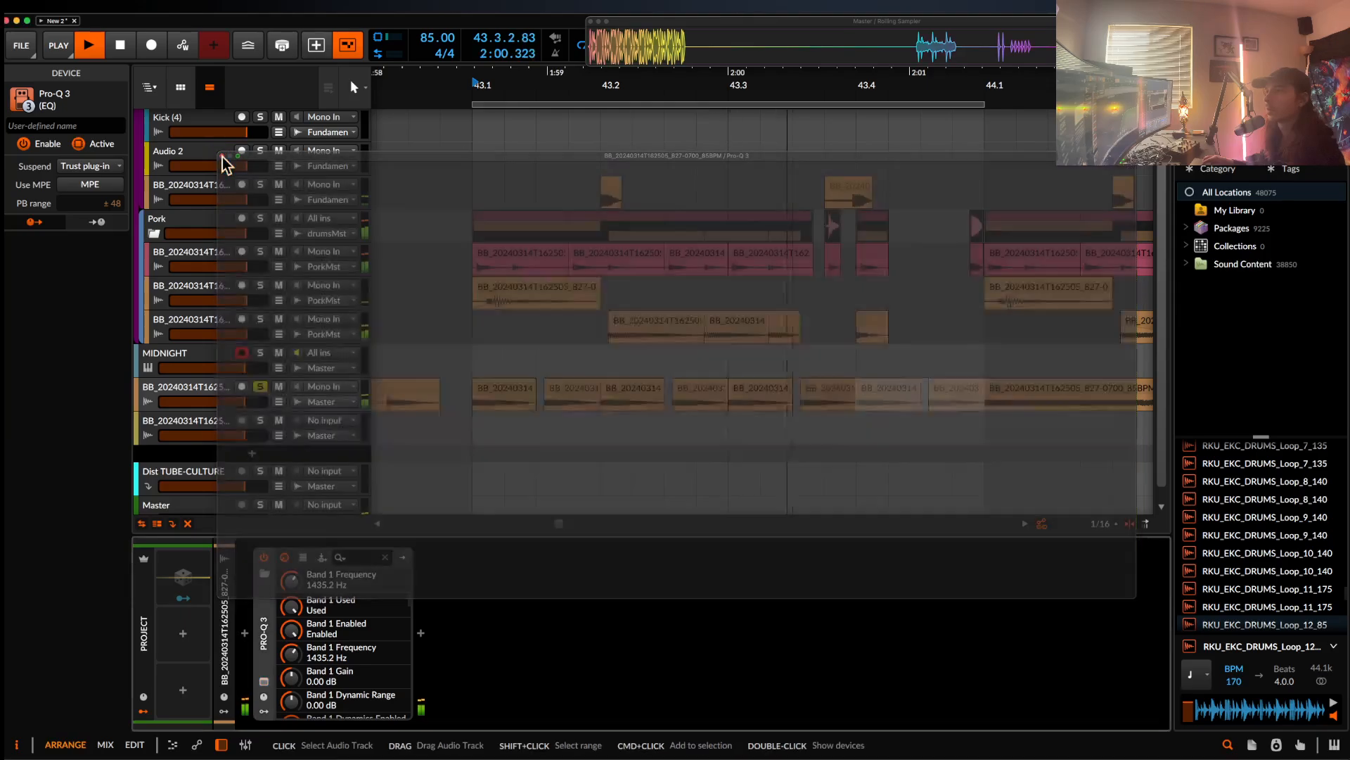
- Turn off solo on the orange clip track and listen to its clips within the full mix
click(498, 390)
scroll(498, 390, down, 3)
scroll(345, 401, up, 1)
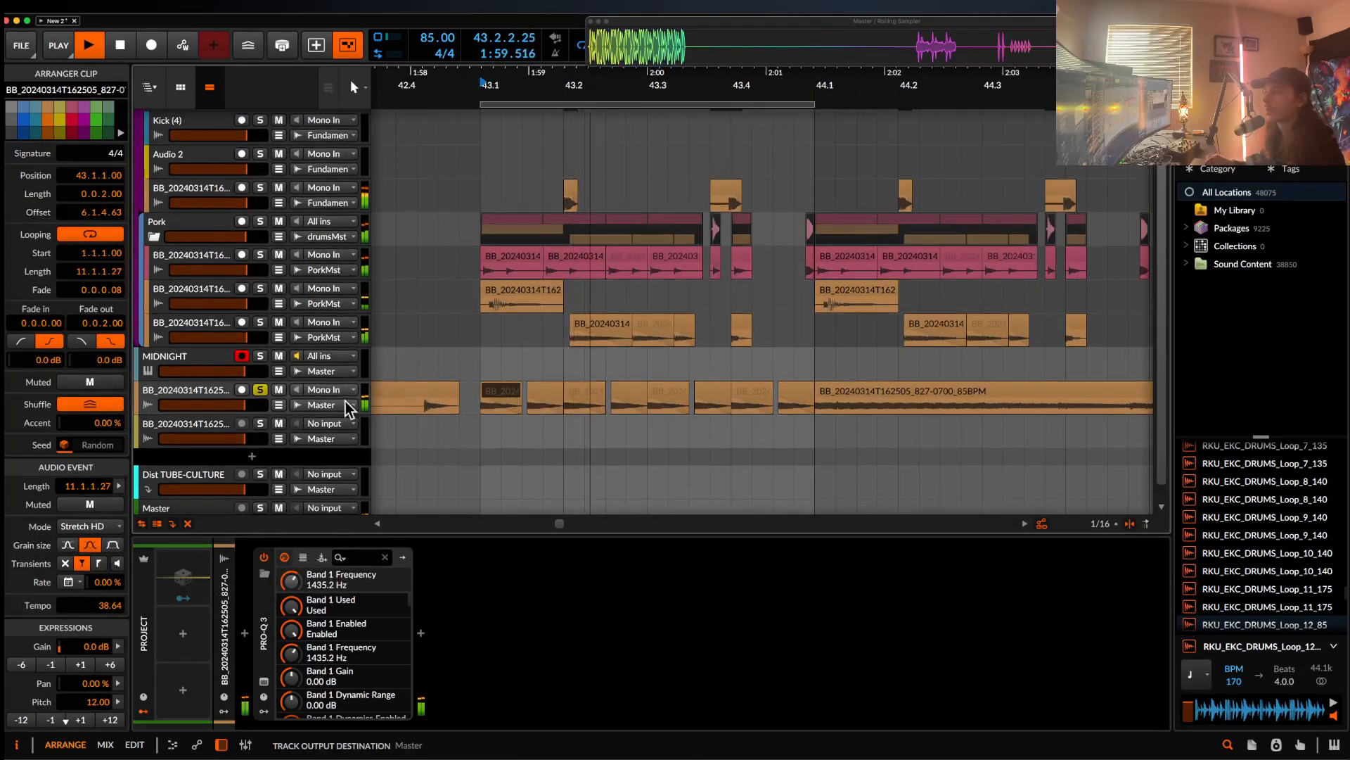
click(260, 390)
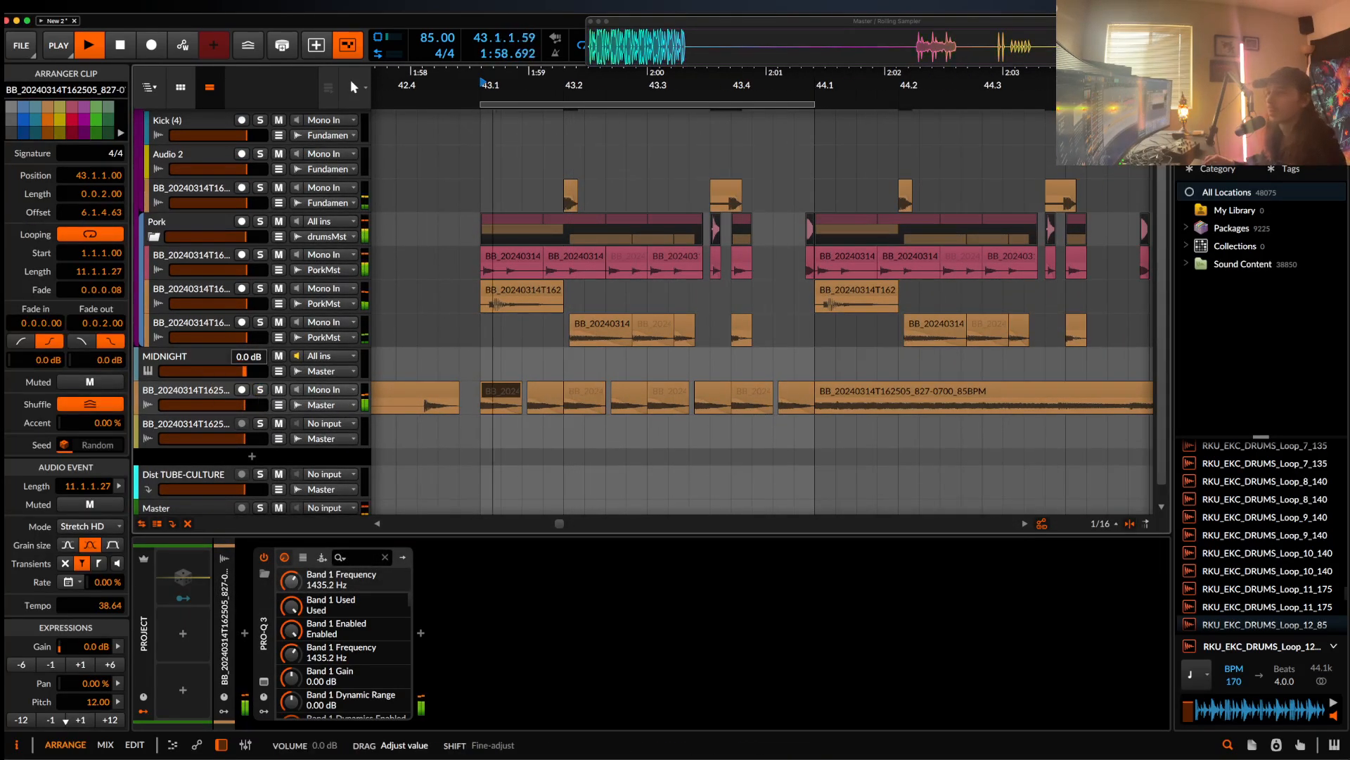
click(220, 391)
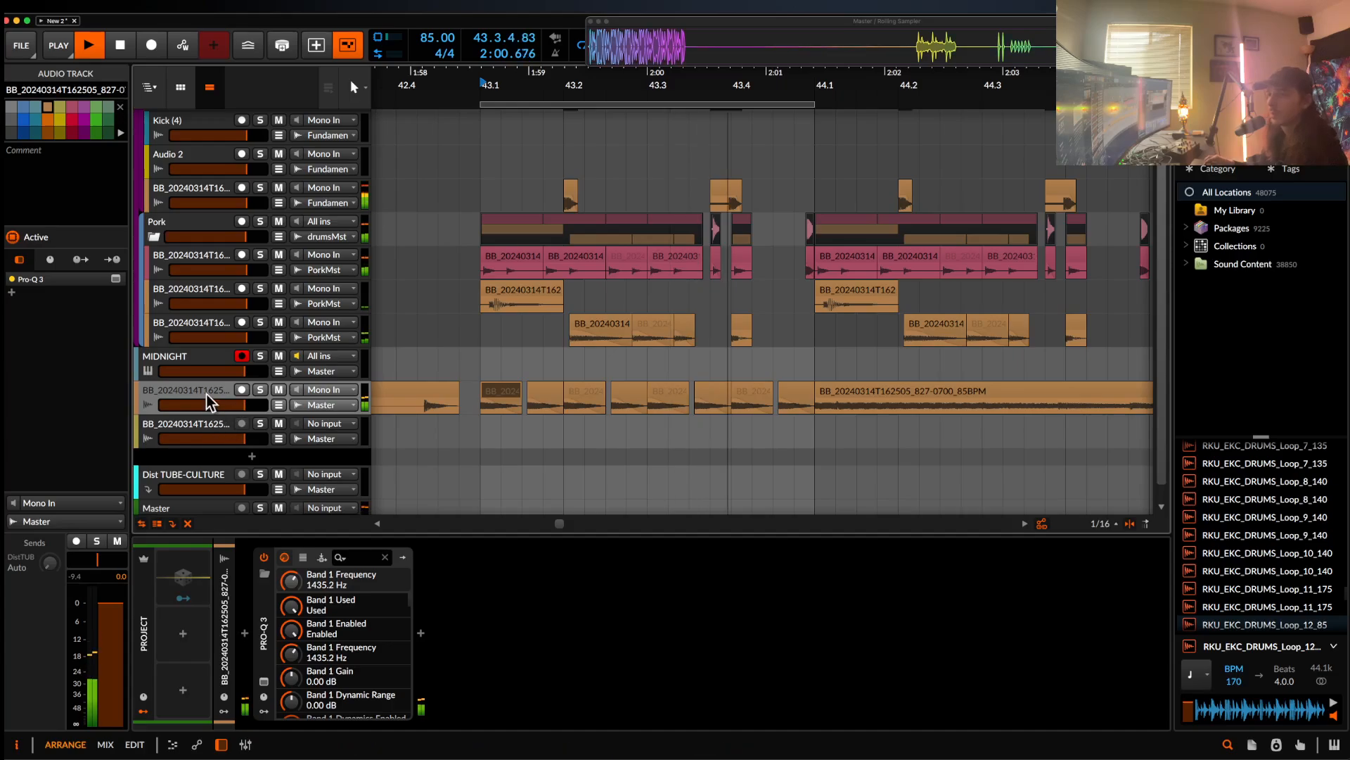
- Delete the last short orange clip just before 44.1 on the track below MIDNIGHT
click(799, 390)
scroll(766, 387, up, 5)
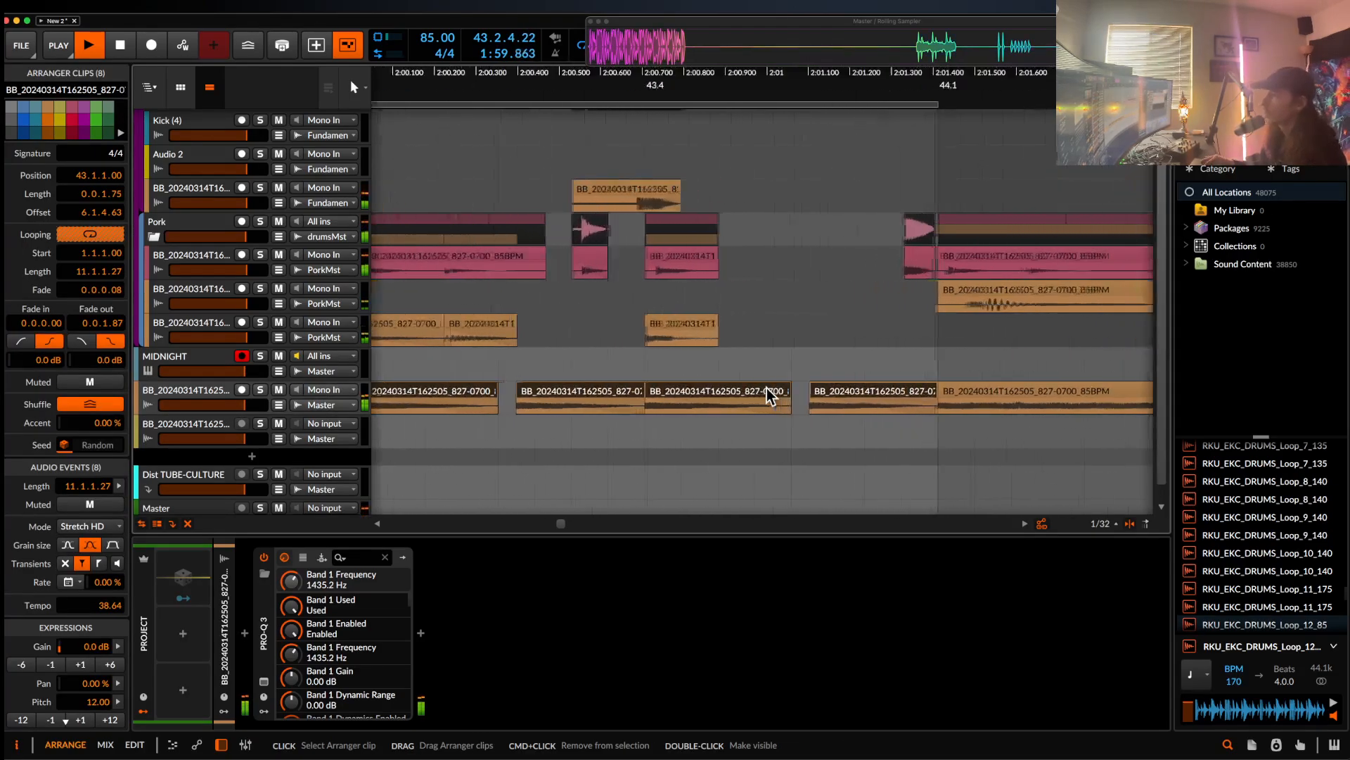
scroll(774, 390, down, 5)
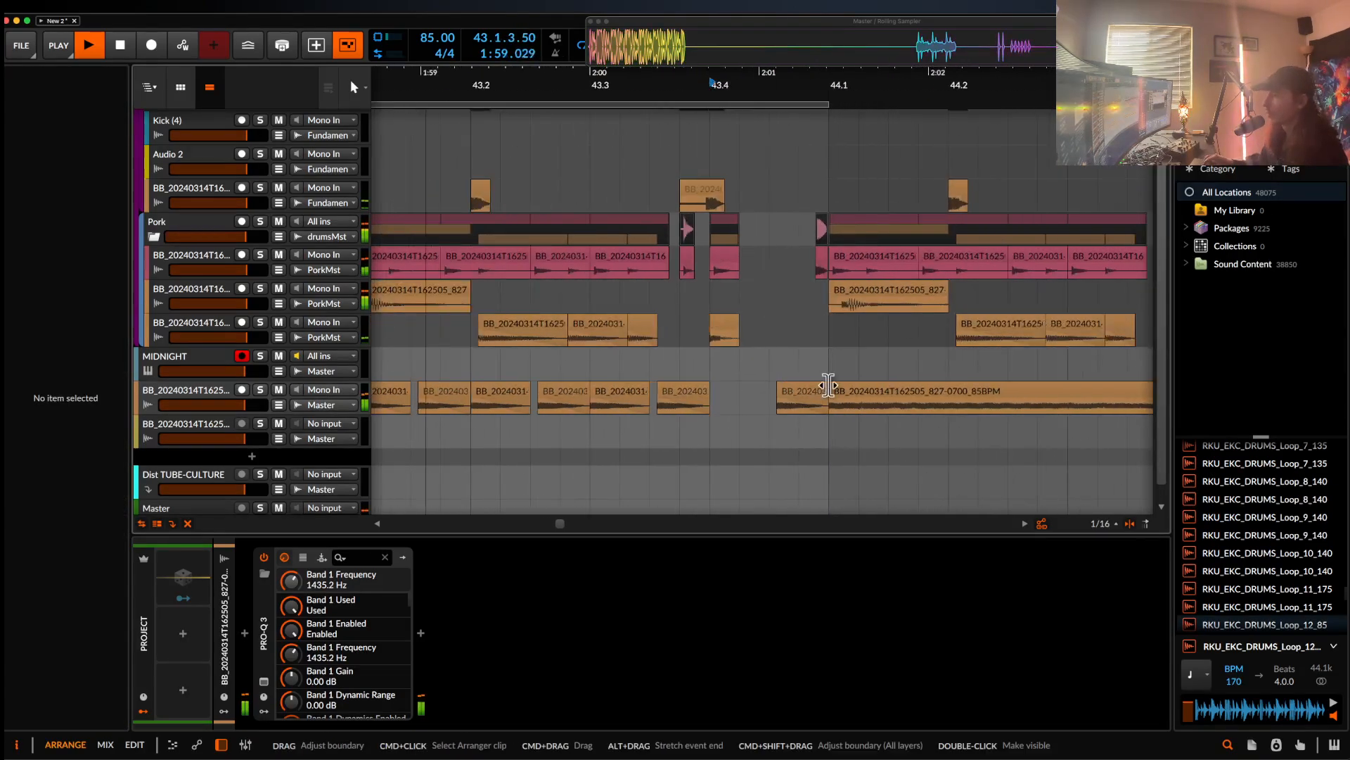
click(799, 390)
scroll(799, 390, up, 3)
key(Delete)
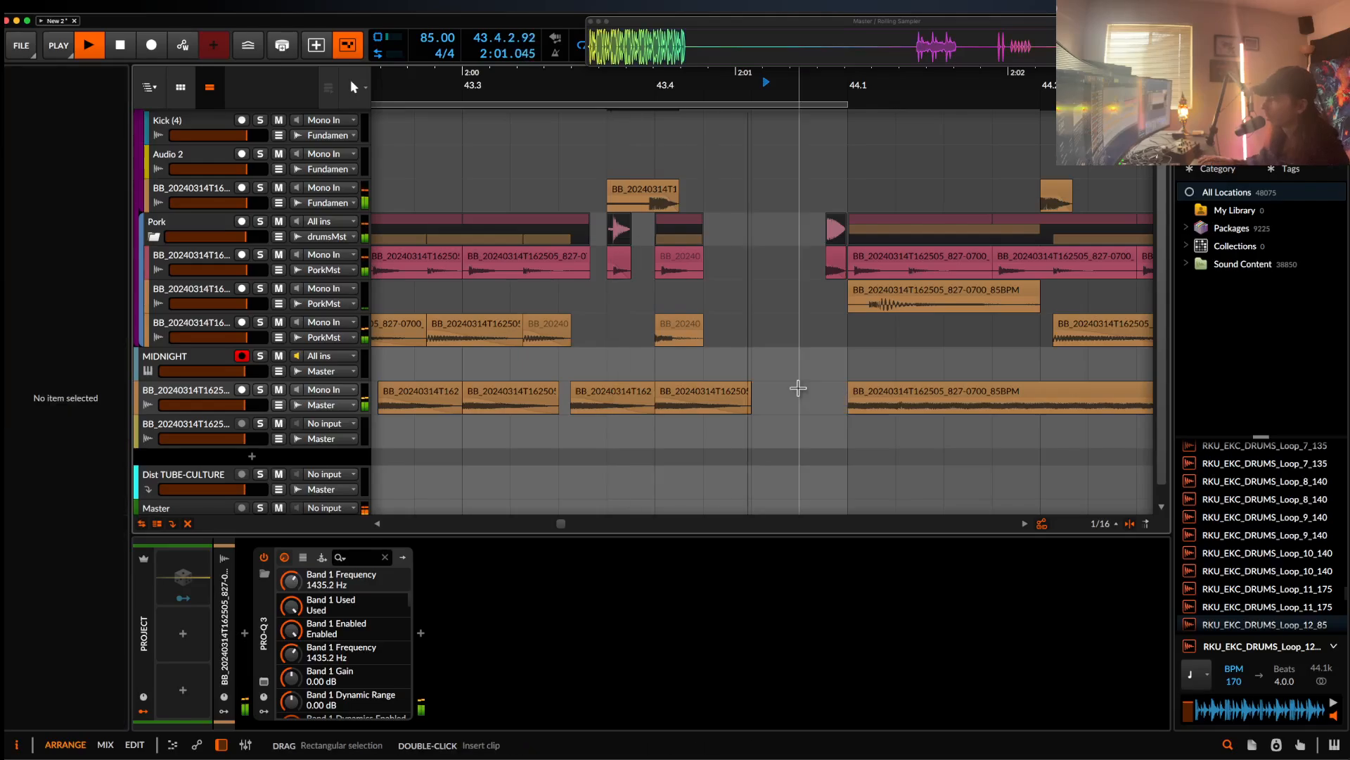
- Expand the Side Chizzle group and move the purple clip on Audio 3 earlier to 43.4.2.00
scroll(798, 387, up, 3)
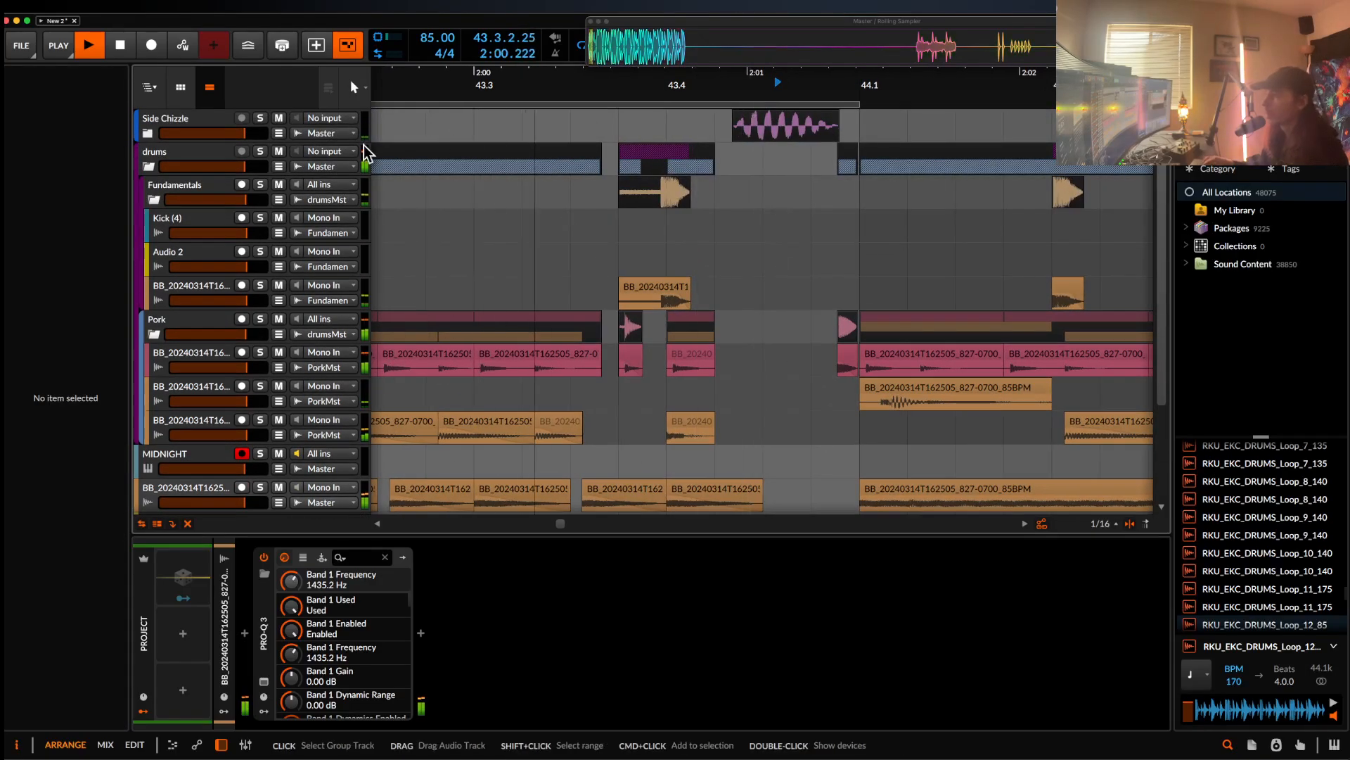
click(148, 135)
drag(807, 226, 782, 235)
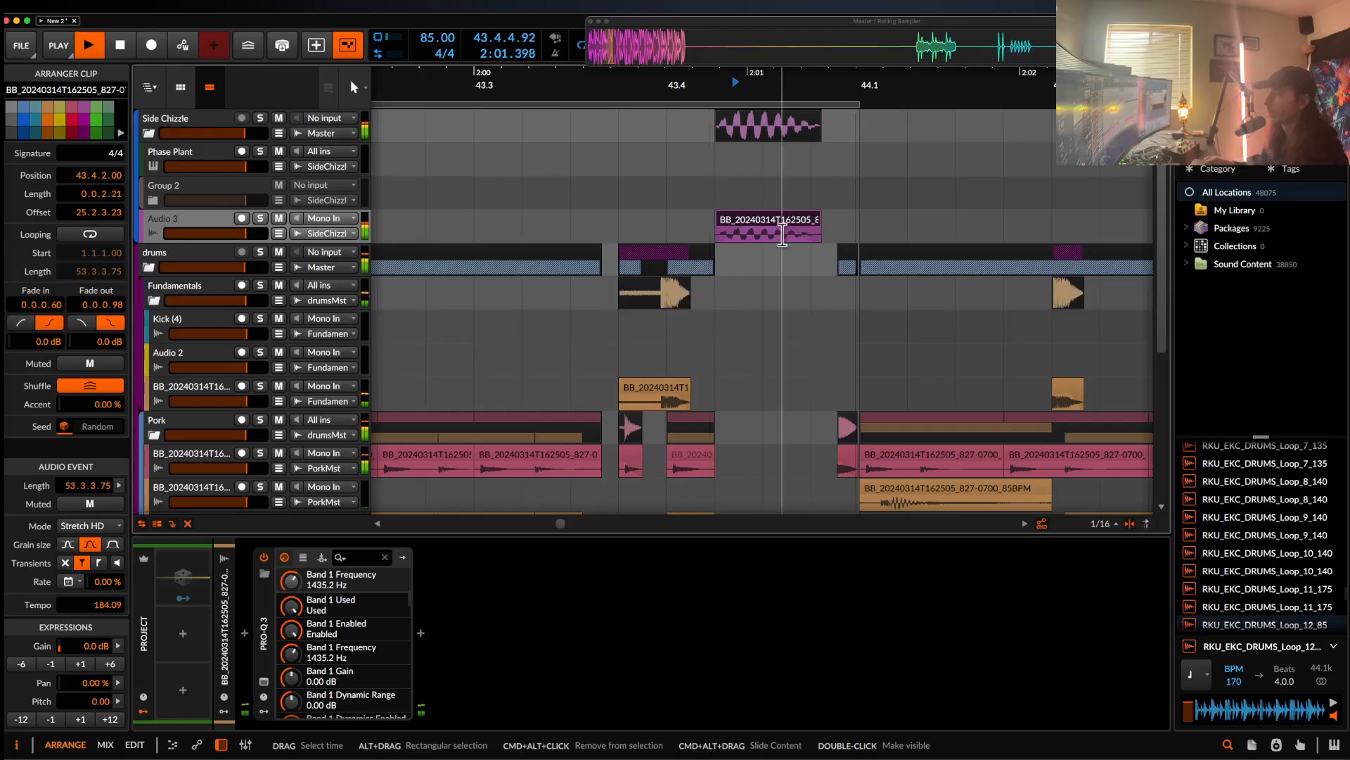
- Lower the orange clip track's volume to -3.2 dB and stop playback
scroll(782, 235, down, 2)
scroll(782, 235, down, 5)
scroll(780, 225, left, 3)
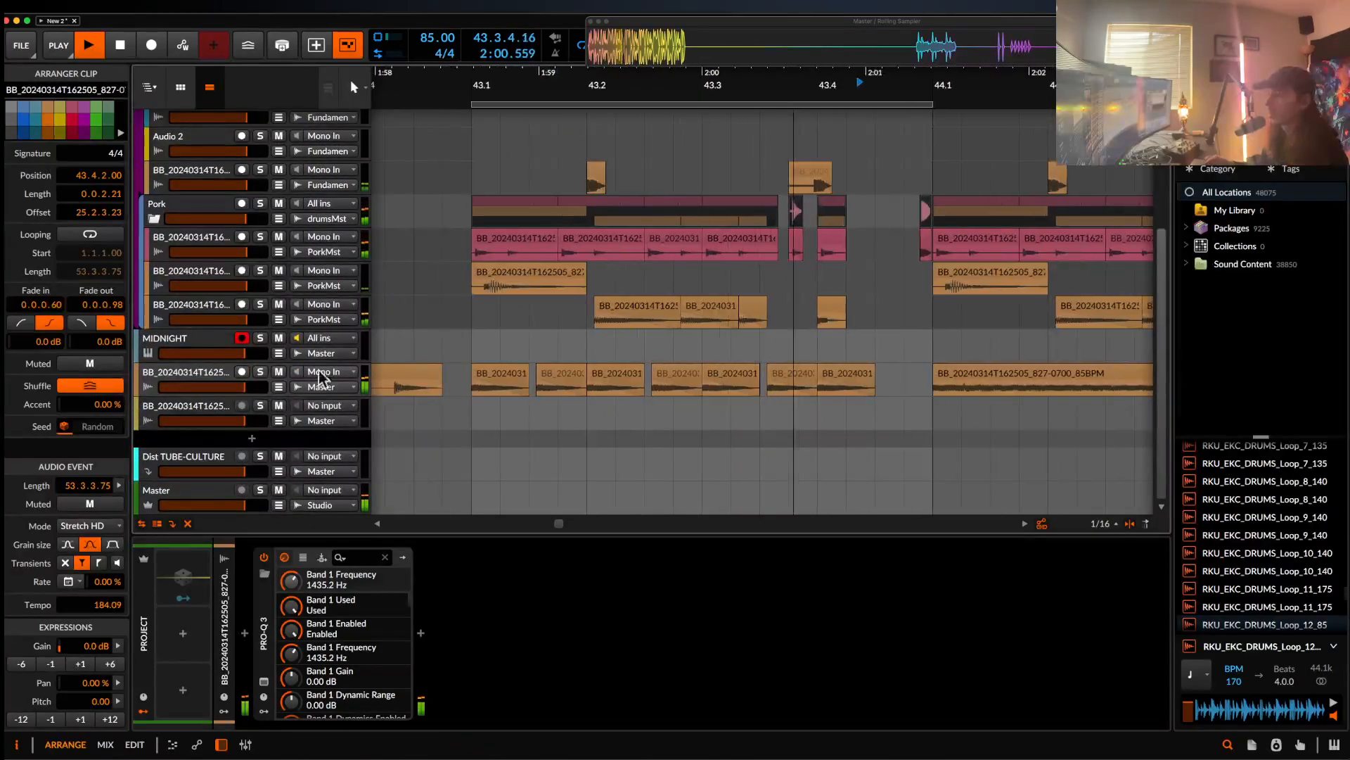
click(216, 384)
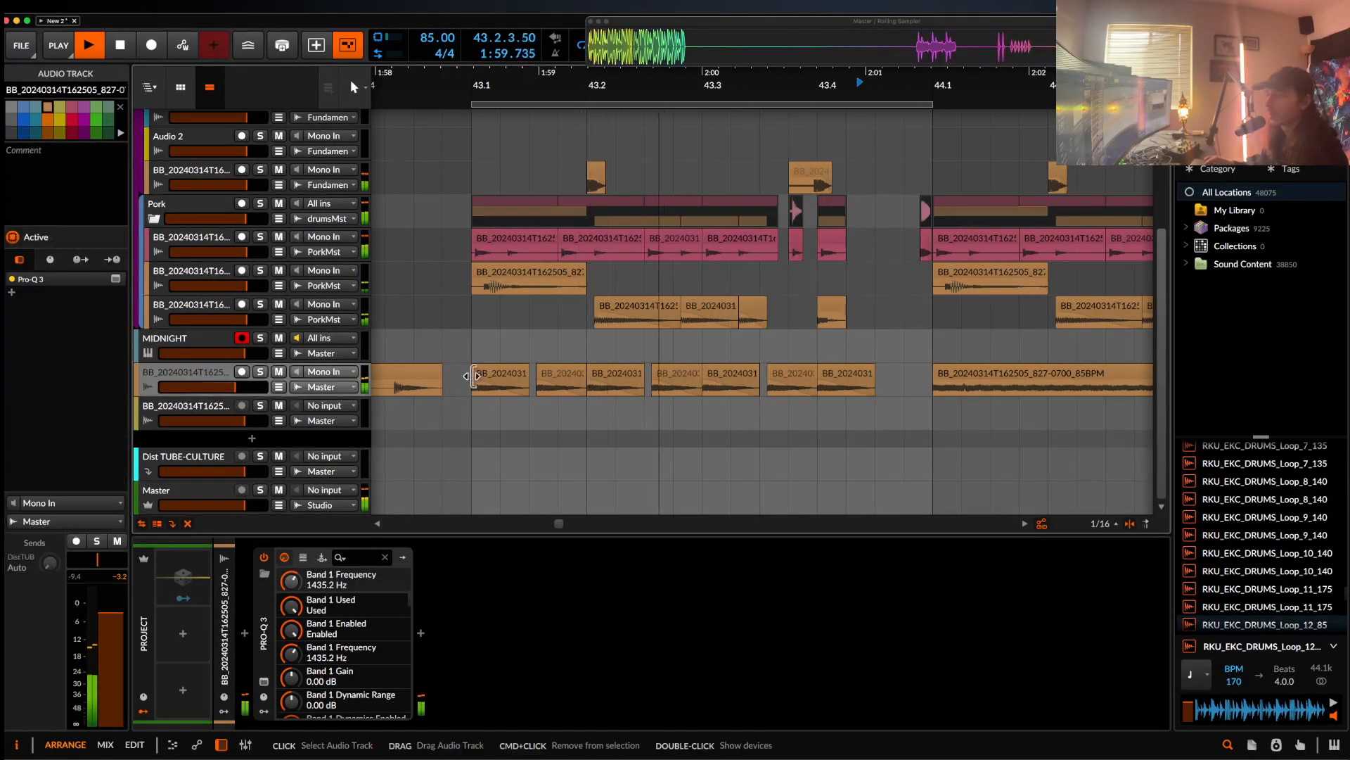
scroll(698, 425, down, 3)
scroll(698, 425, down, 5)
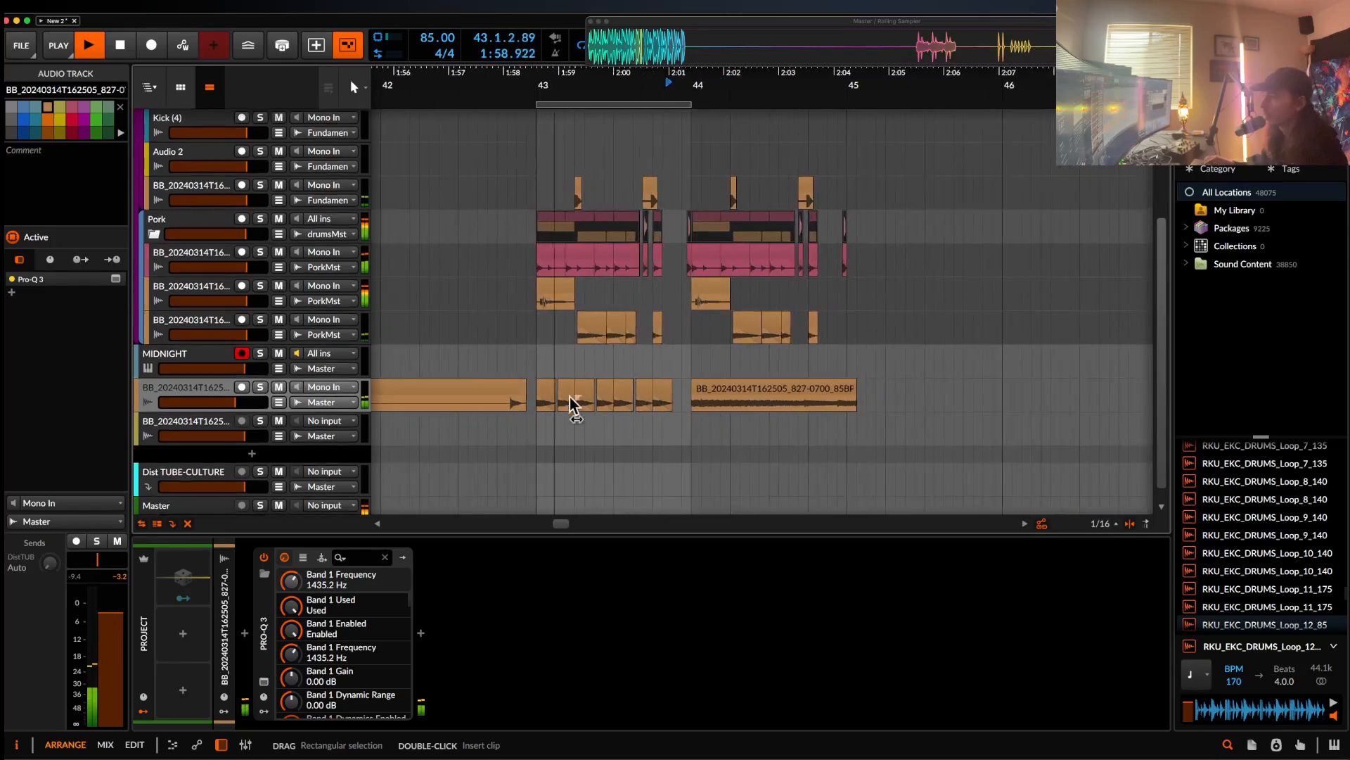
scroll(678, 324, up, 5)
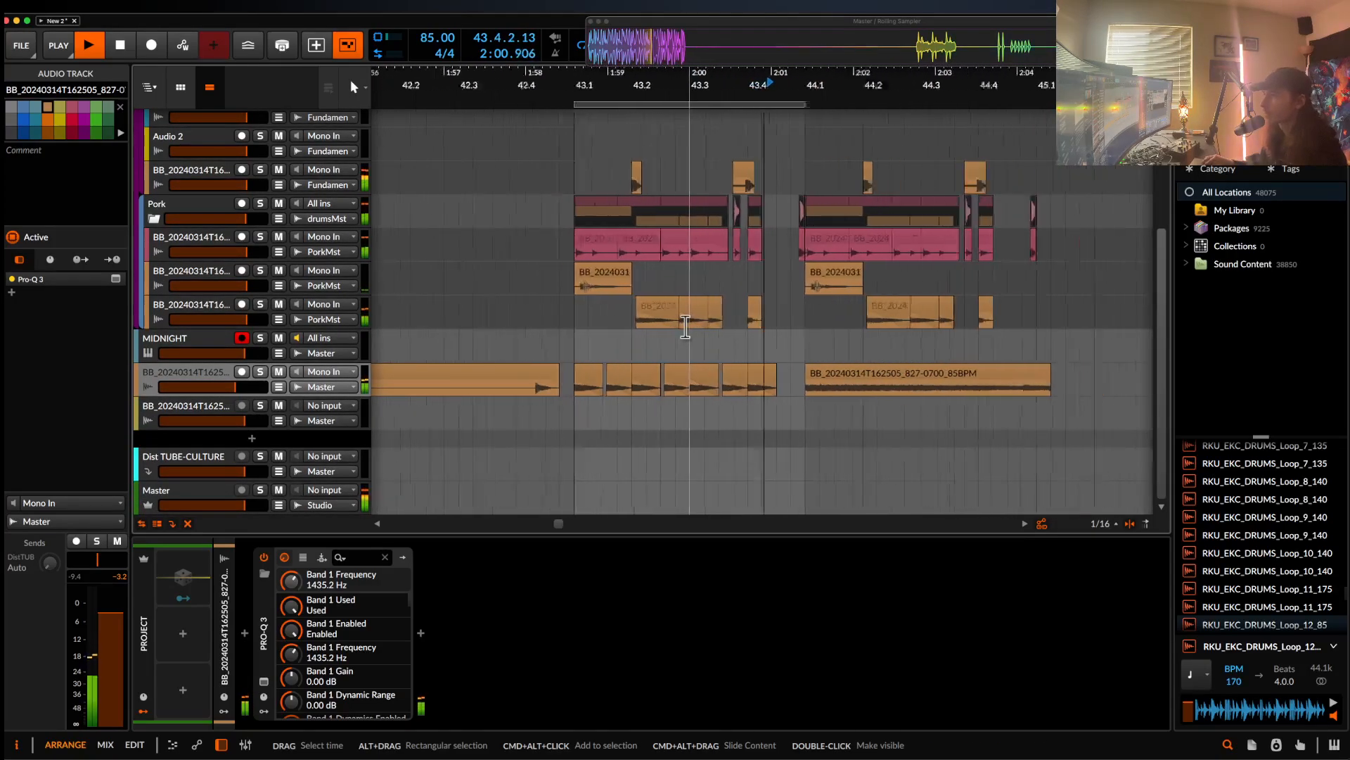
key(space)
- Audition the long yellow recording on the lowest audio track from 66.2.1 and 68.3.1
scroll(647, 222, down, 10)
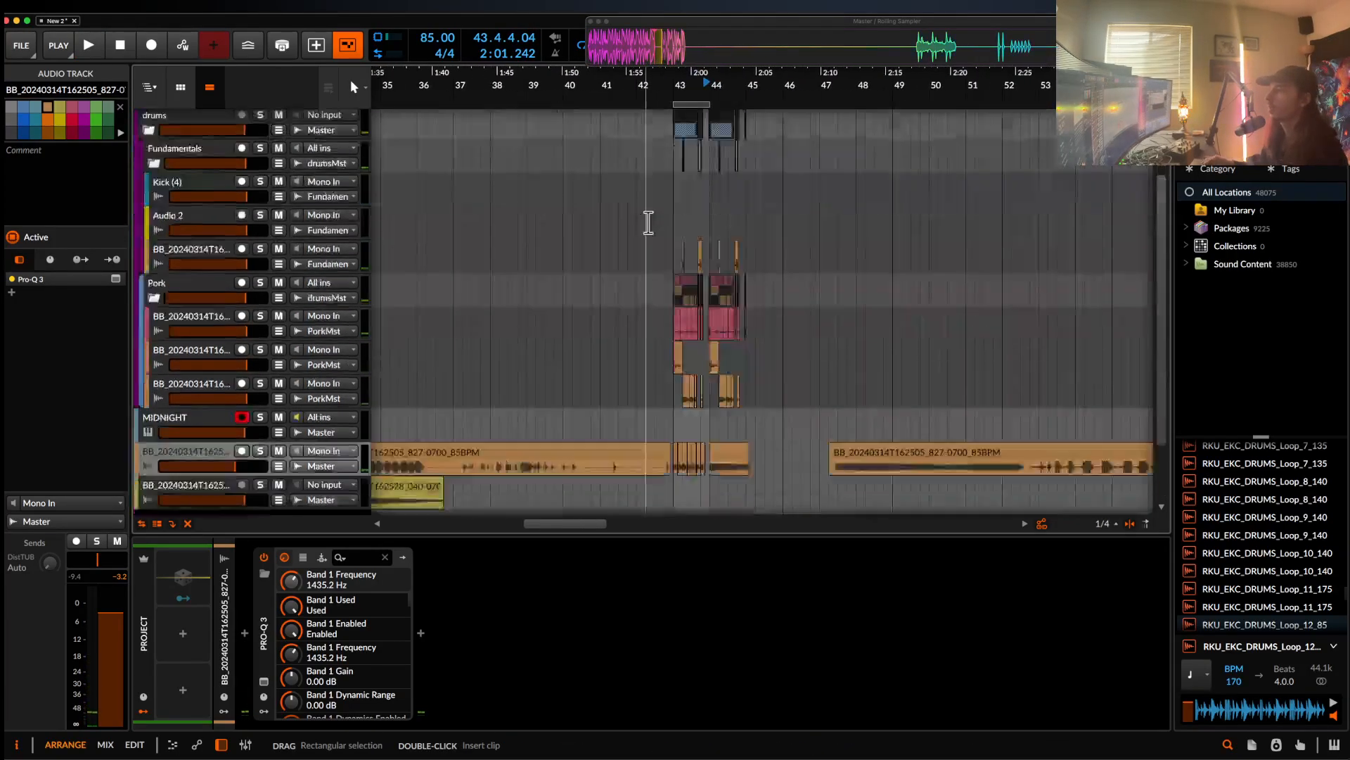
scroll(903, 424, up, 6)
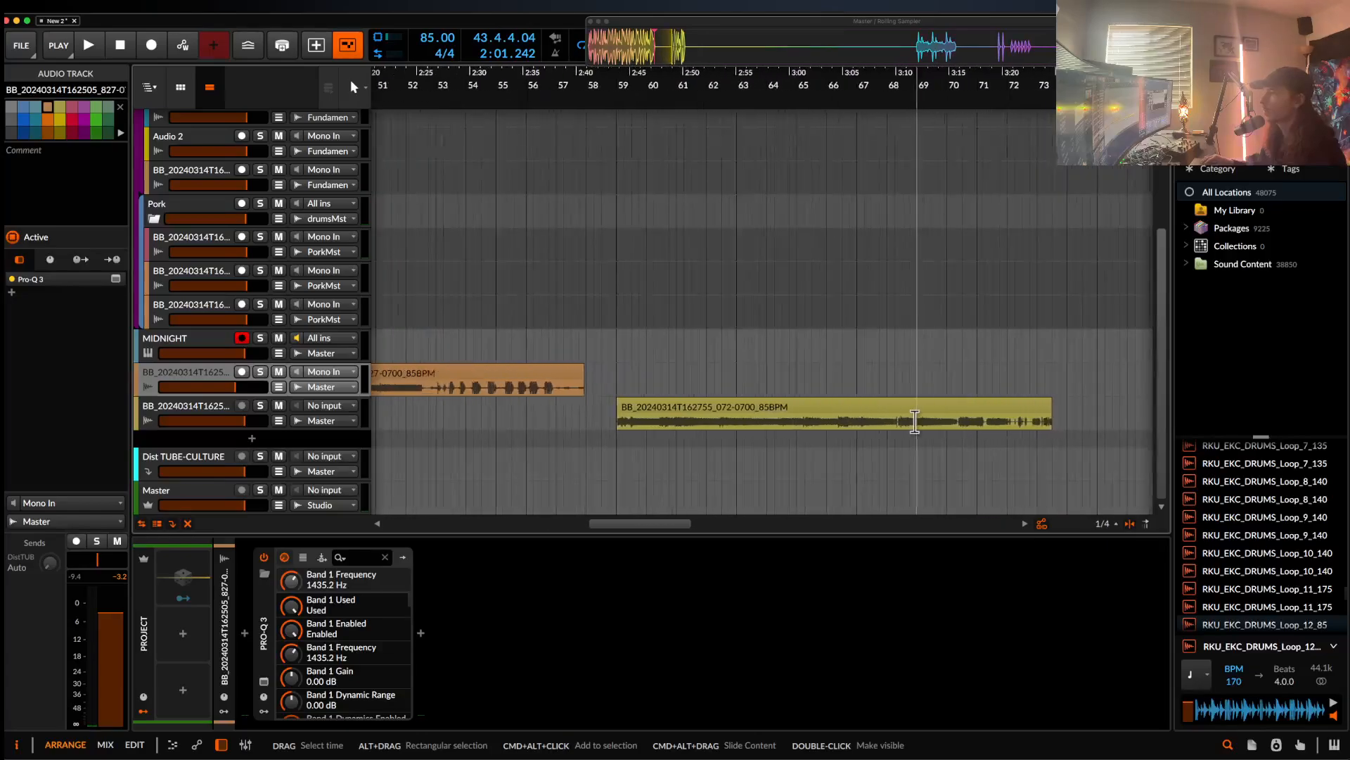
click(836, 424)
scroll(836, 424, right, 2)
key(space)
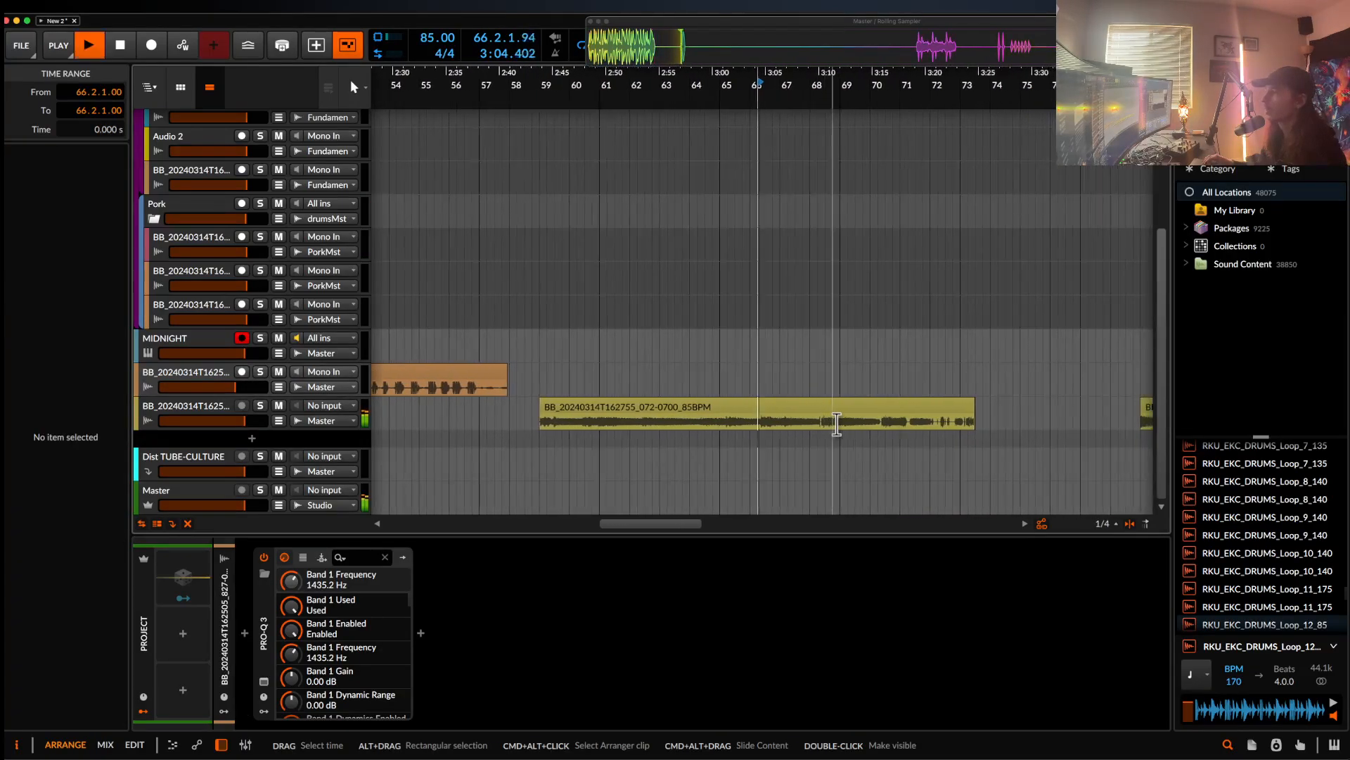
key(space)
scroll(822, 421, up, 3)
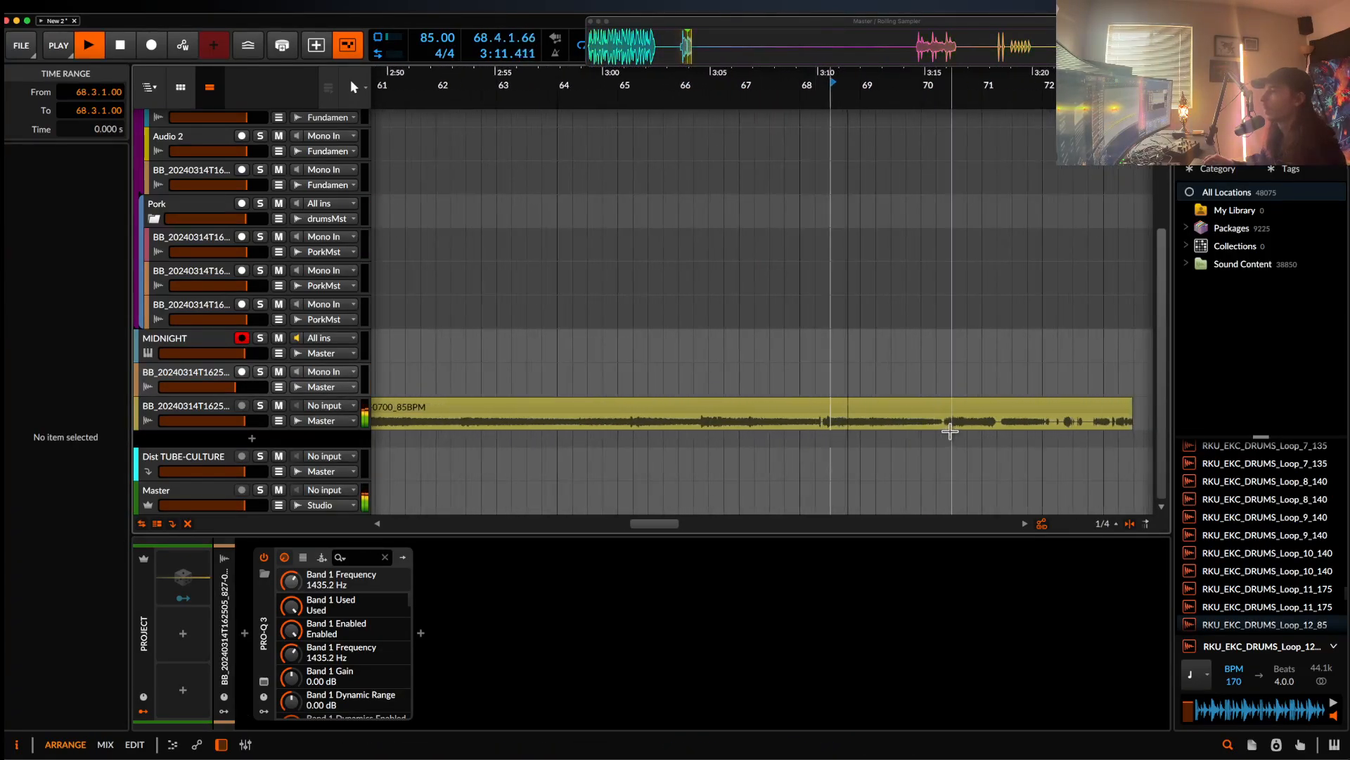
- Audition the yellow recording's section from 70.2.3 to 70.4.1 for a usable slice
scroll(943, 424, up, 3)
click(948, 424)
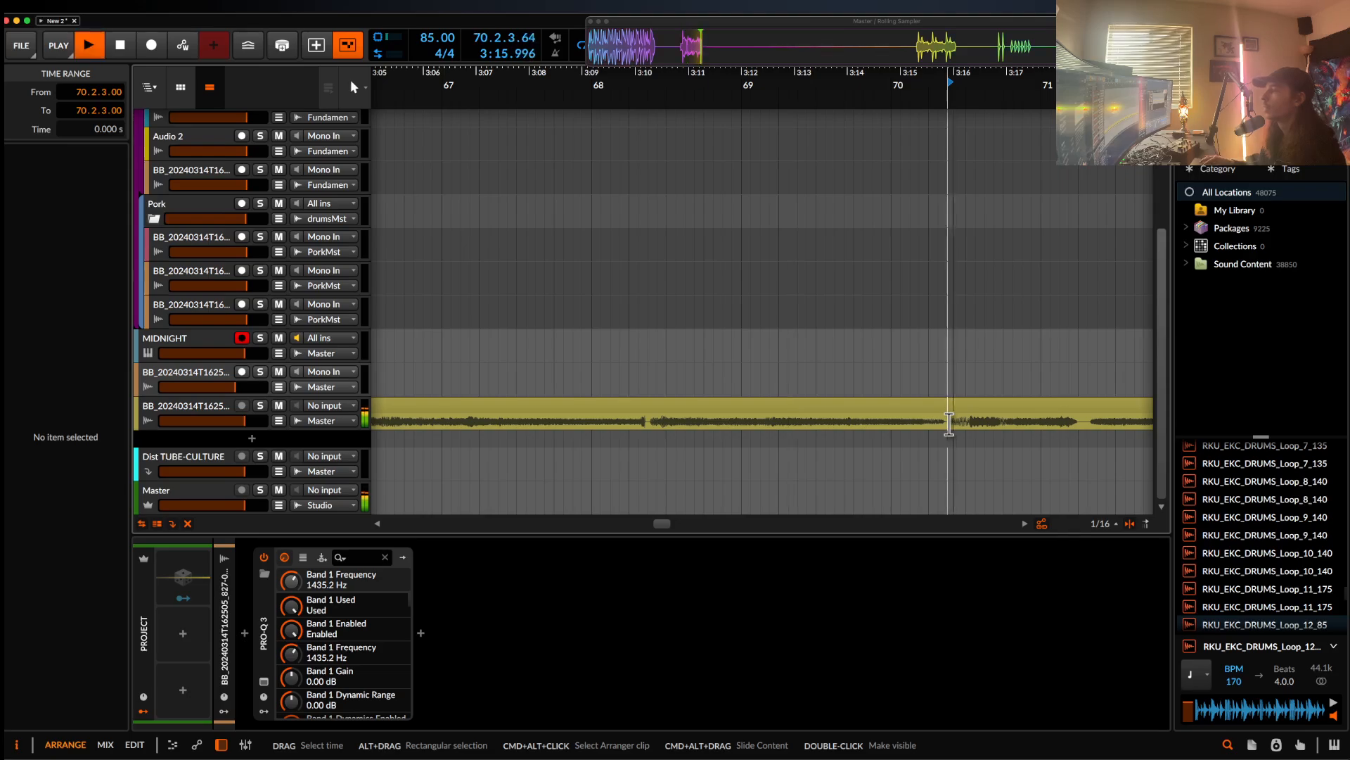
scroll(914, 424, down, 3)
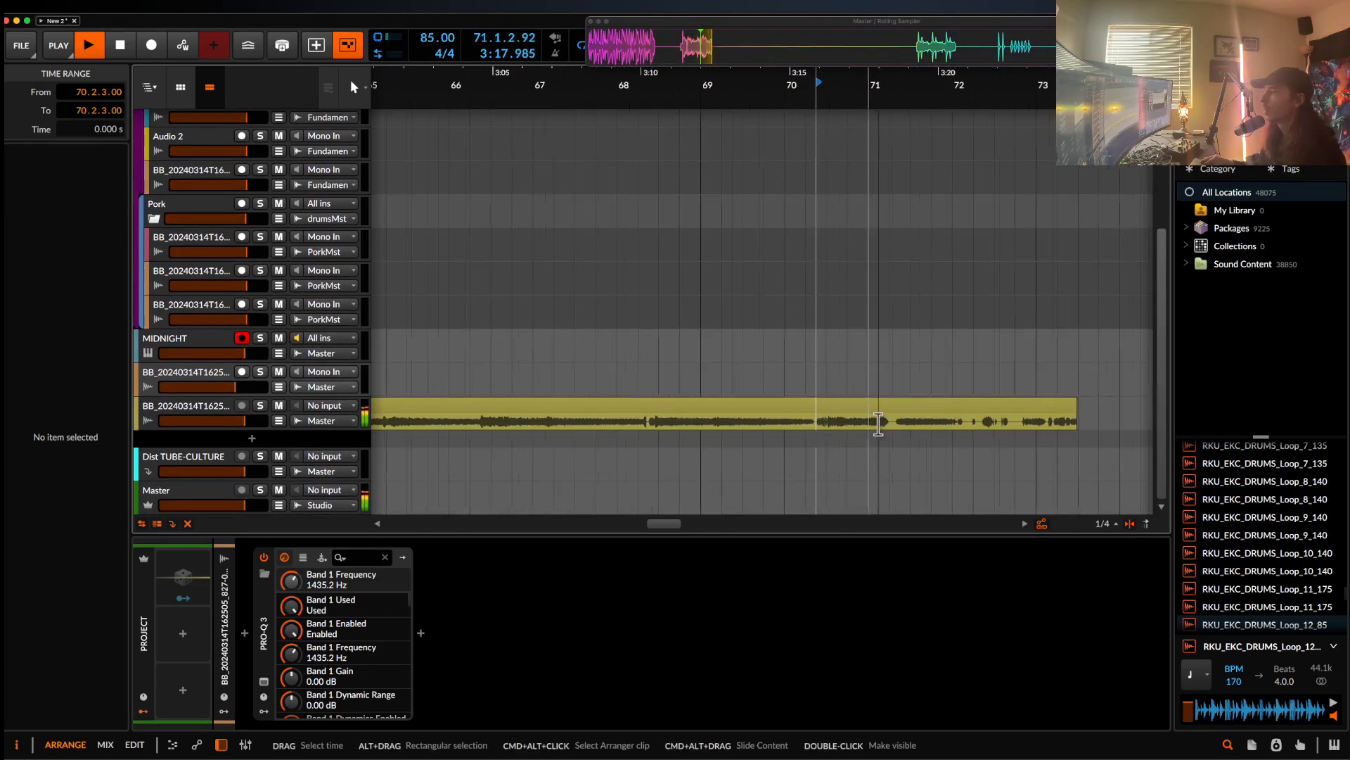
scroll(878, 424, up, 3)
key(space)
right_click(811, 424)
key(space)
click(811, 424)
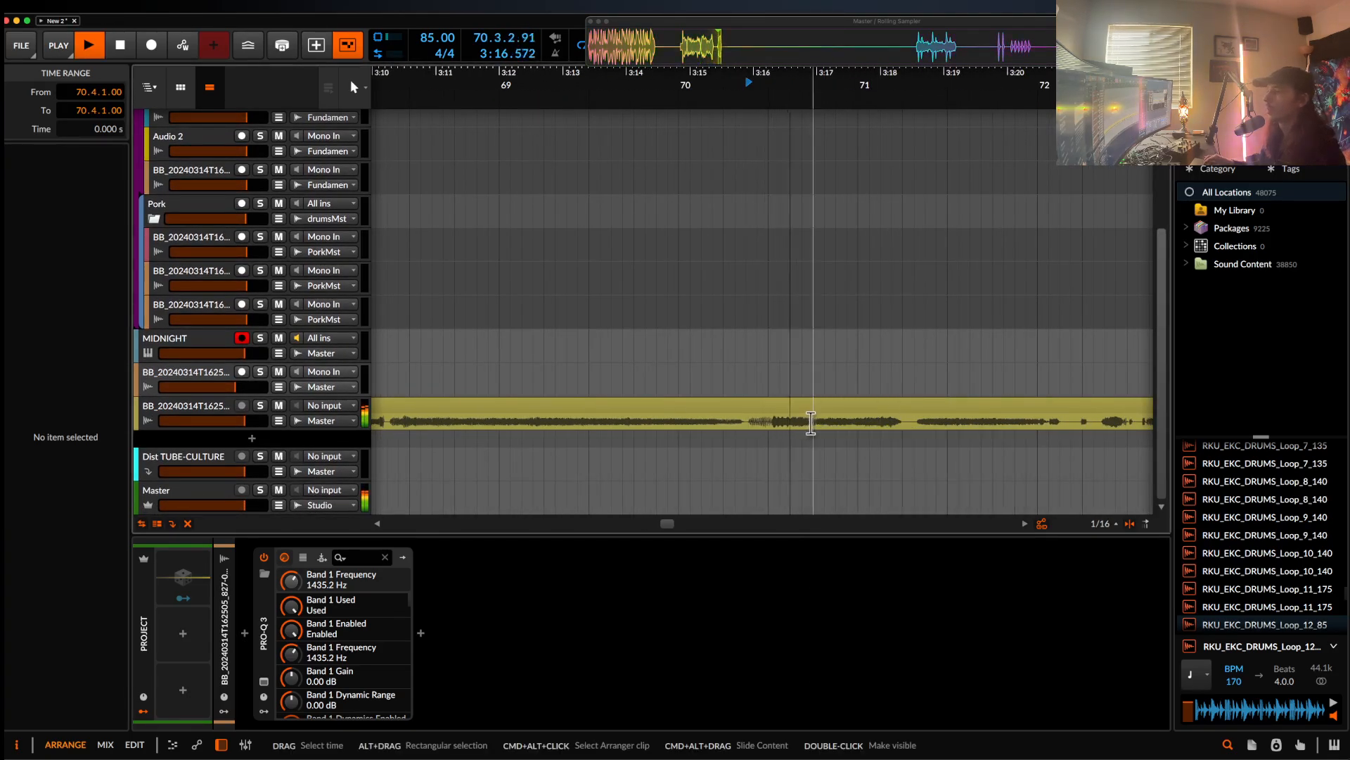
- Copy the yellow recording's one-beat section from 70.4.1 to 71.1.1 and paste it on the same track at 43.1.1
drag(814, 422, 849, 422)
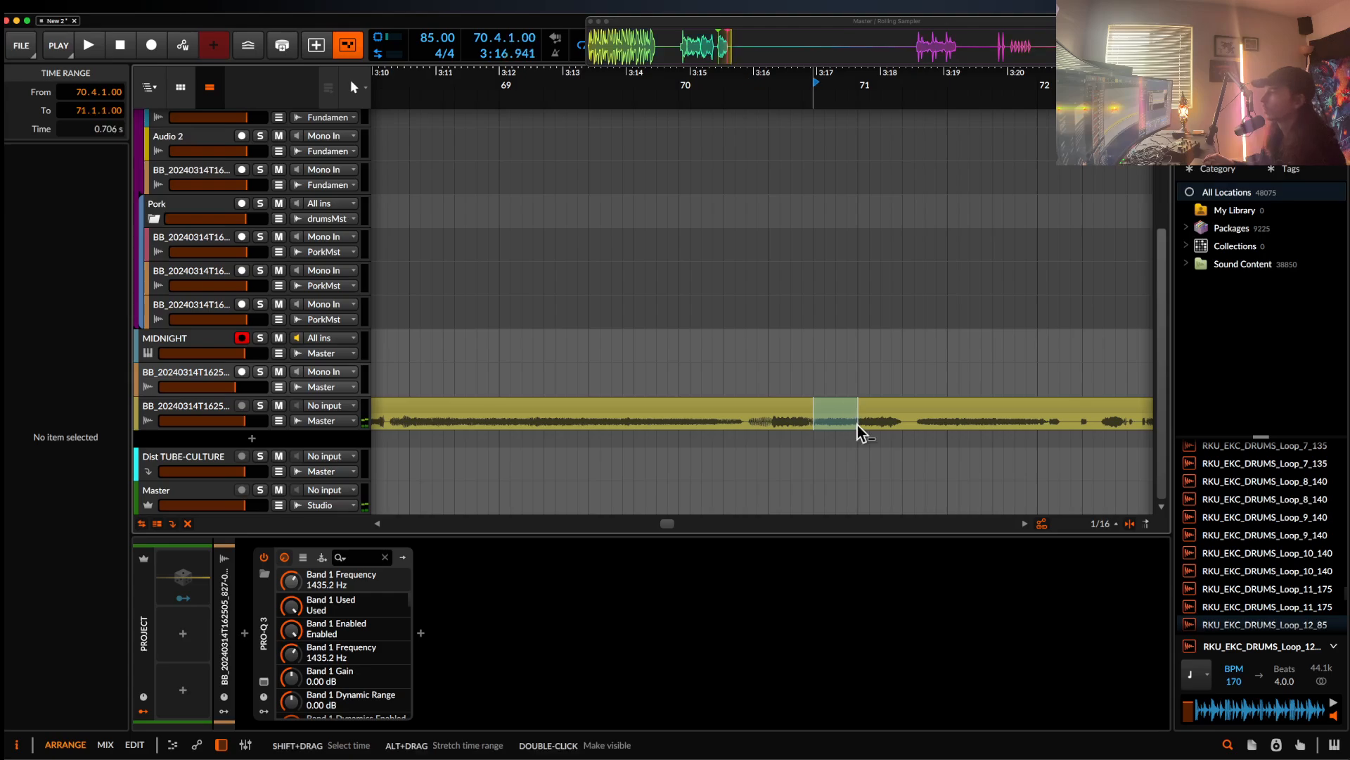
click(847, 412)
key(Delete)
scroll(847, 412, down, 3)
scroll(847, 412, left, 12)
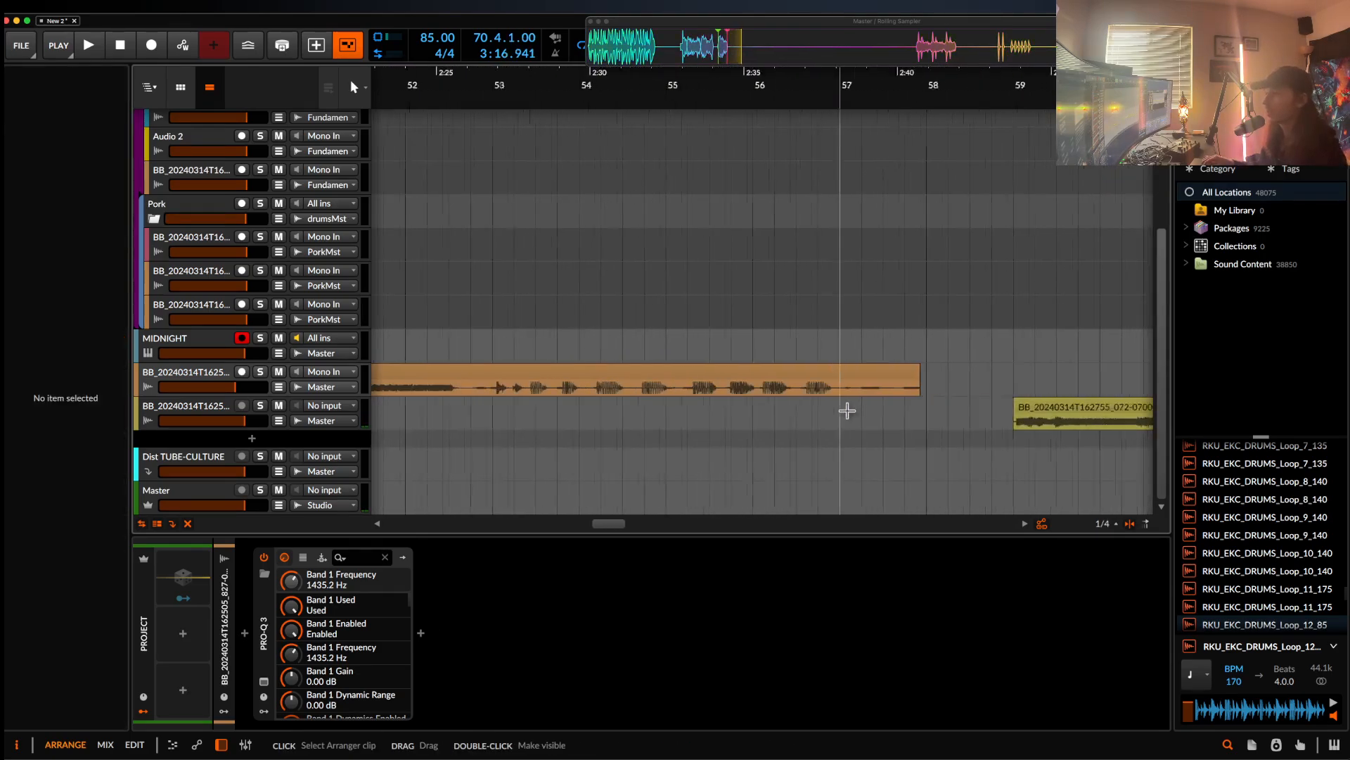
scroll(847, 412, down, 2)
scroll(847, 412, left, 12)
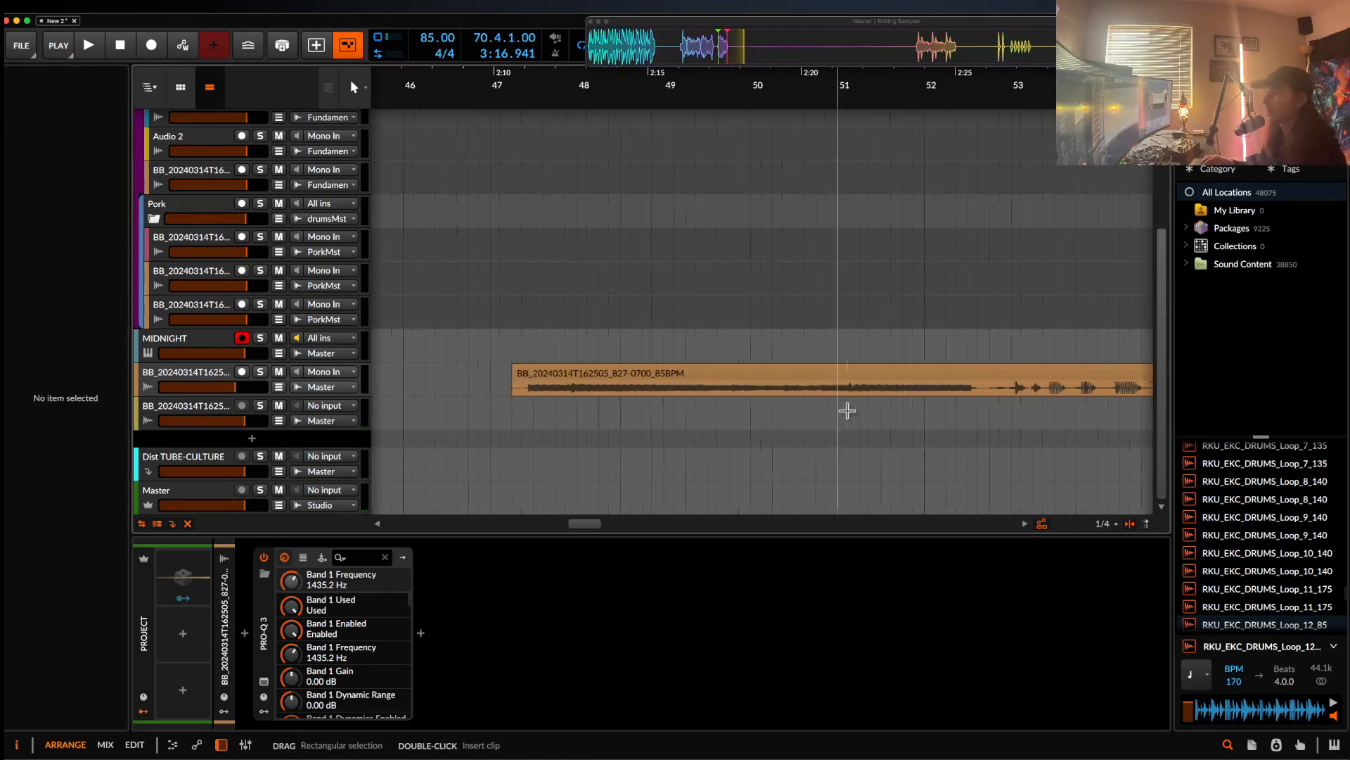
click(673, 422)
key(super+v)
- Duplicate the pasted one-beat yellow clip three times to fill bar 43, and play the loop
scroll(673, 422, up, 5)
key(super+d)
key(super+d)
key(super+d)
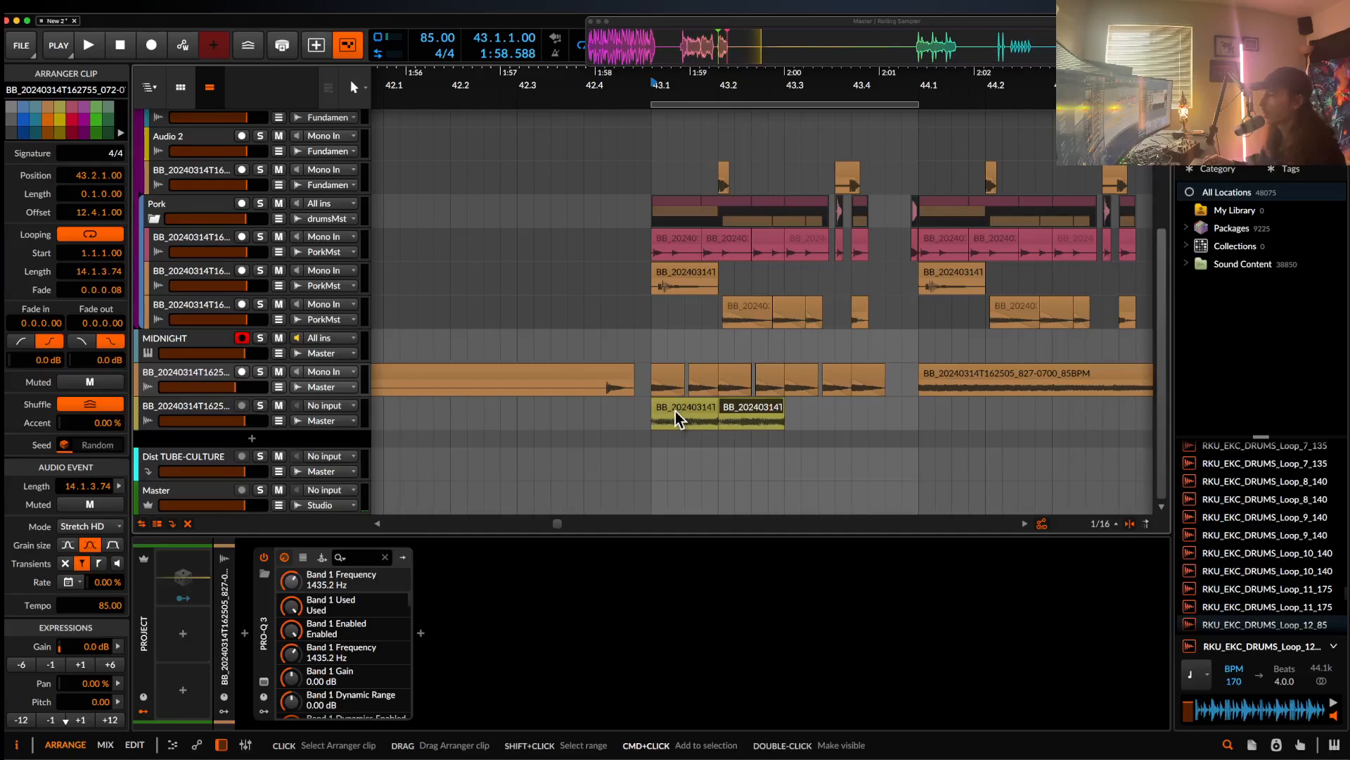
key(space)
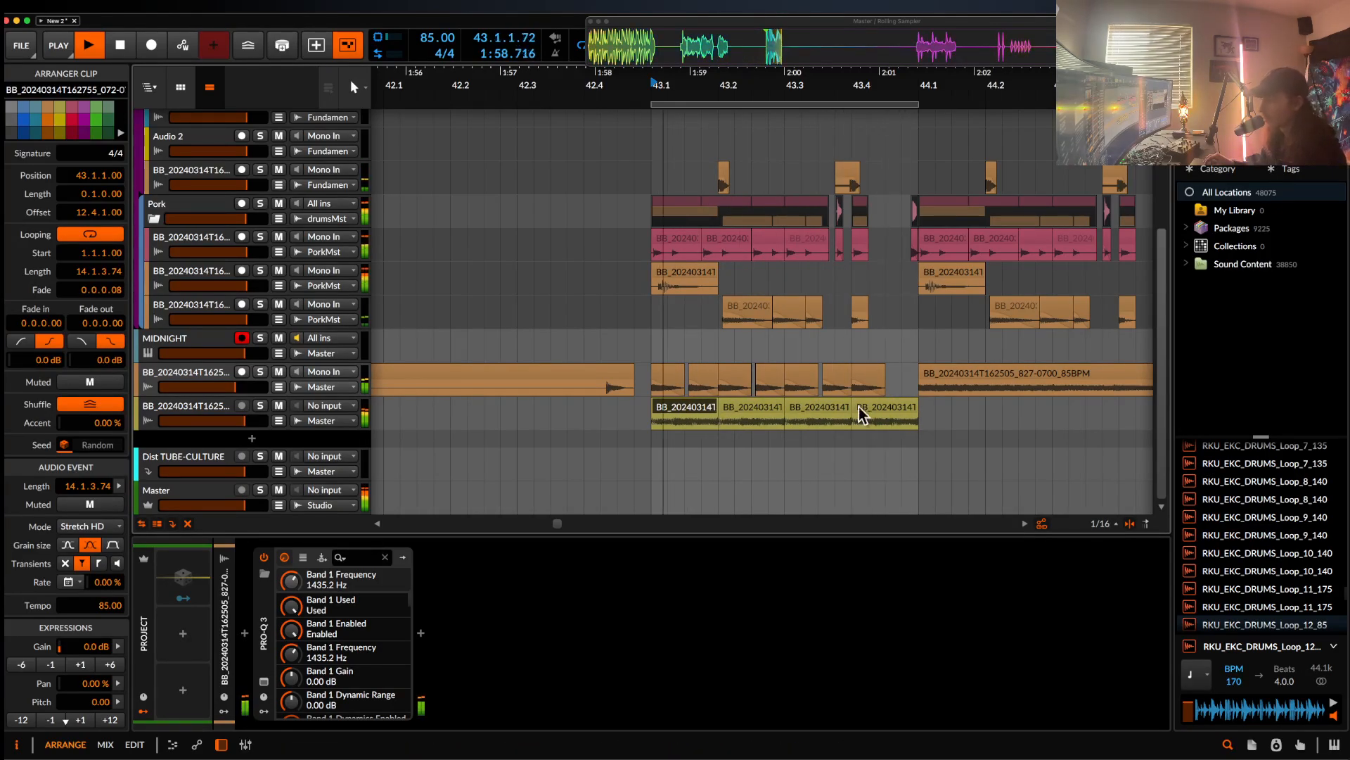
- Extend the first yellow clip at 43.1.1 to a length of two beats and stop playback
shift+click(880, 408)
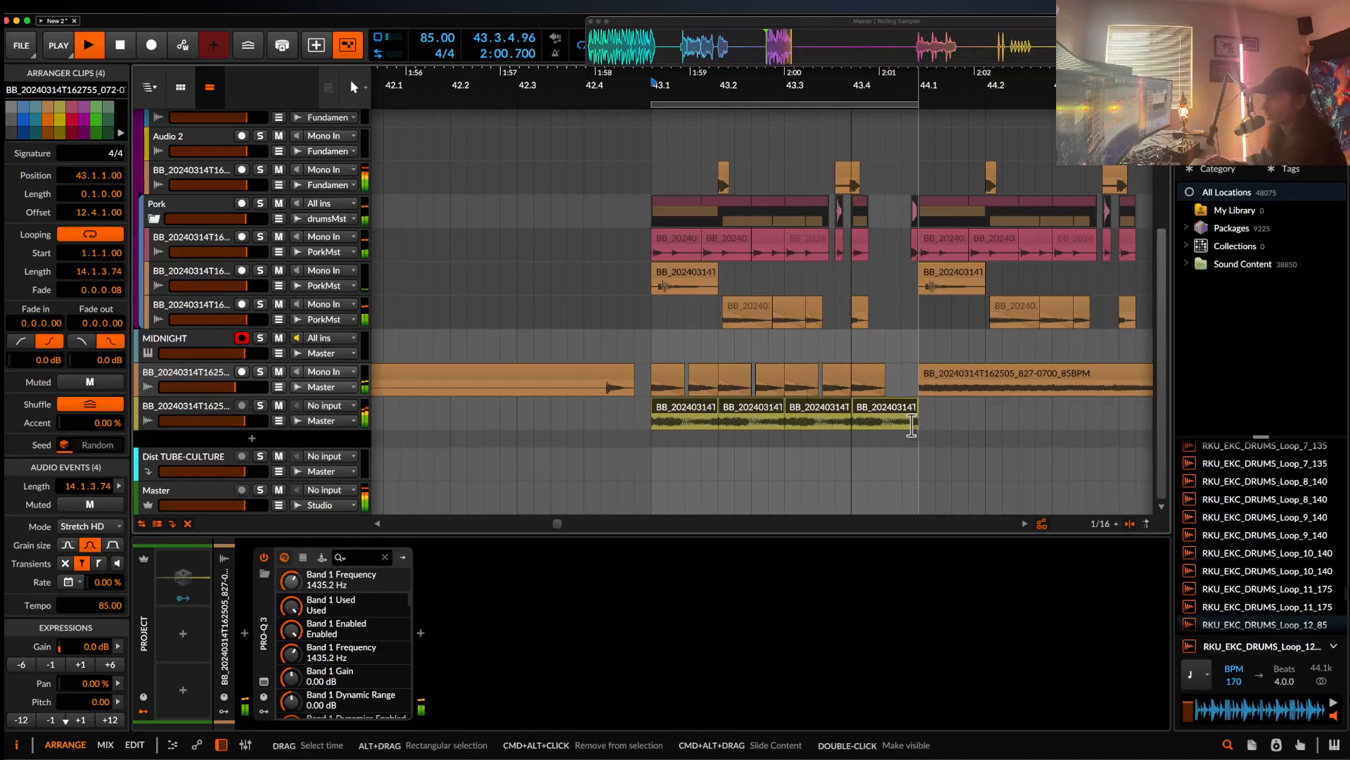
click(709, 410)
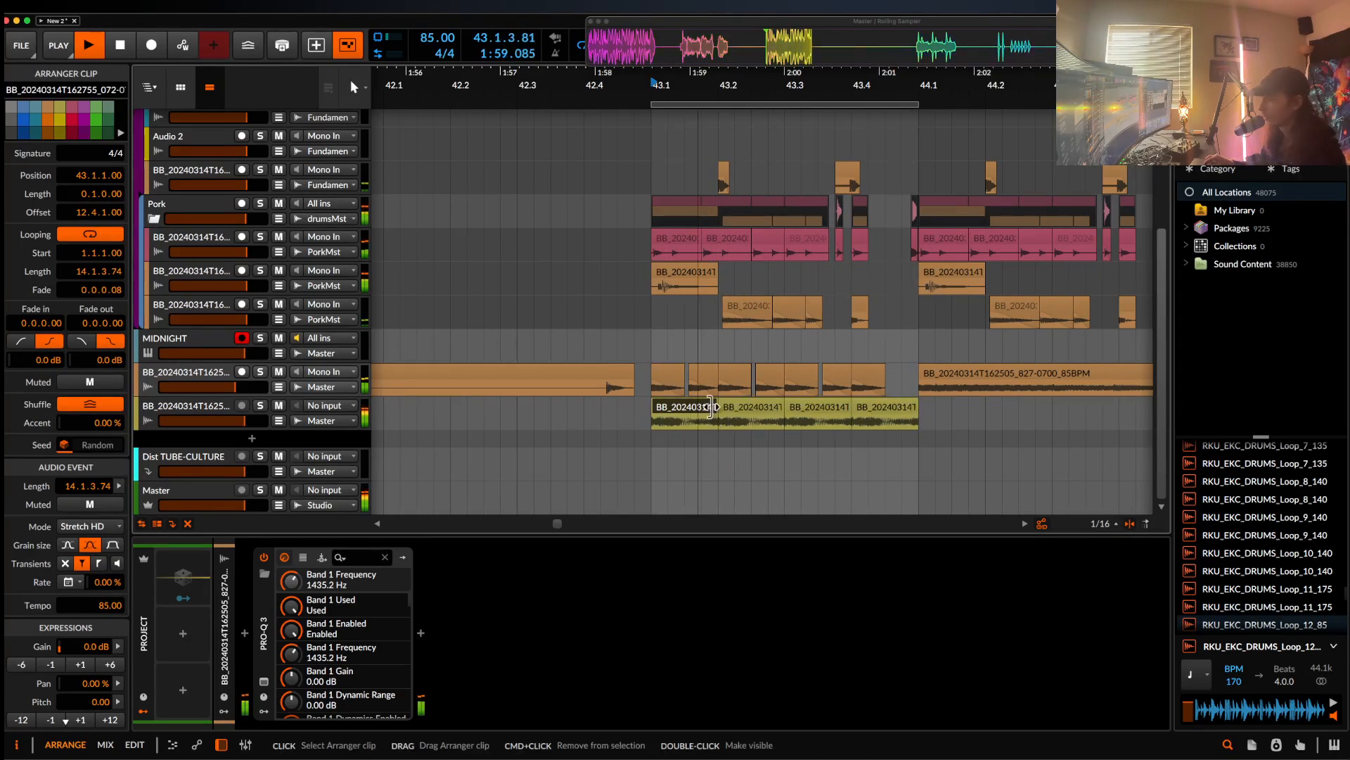
drag(710, 407, 782, 408)
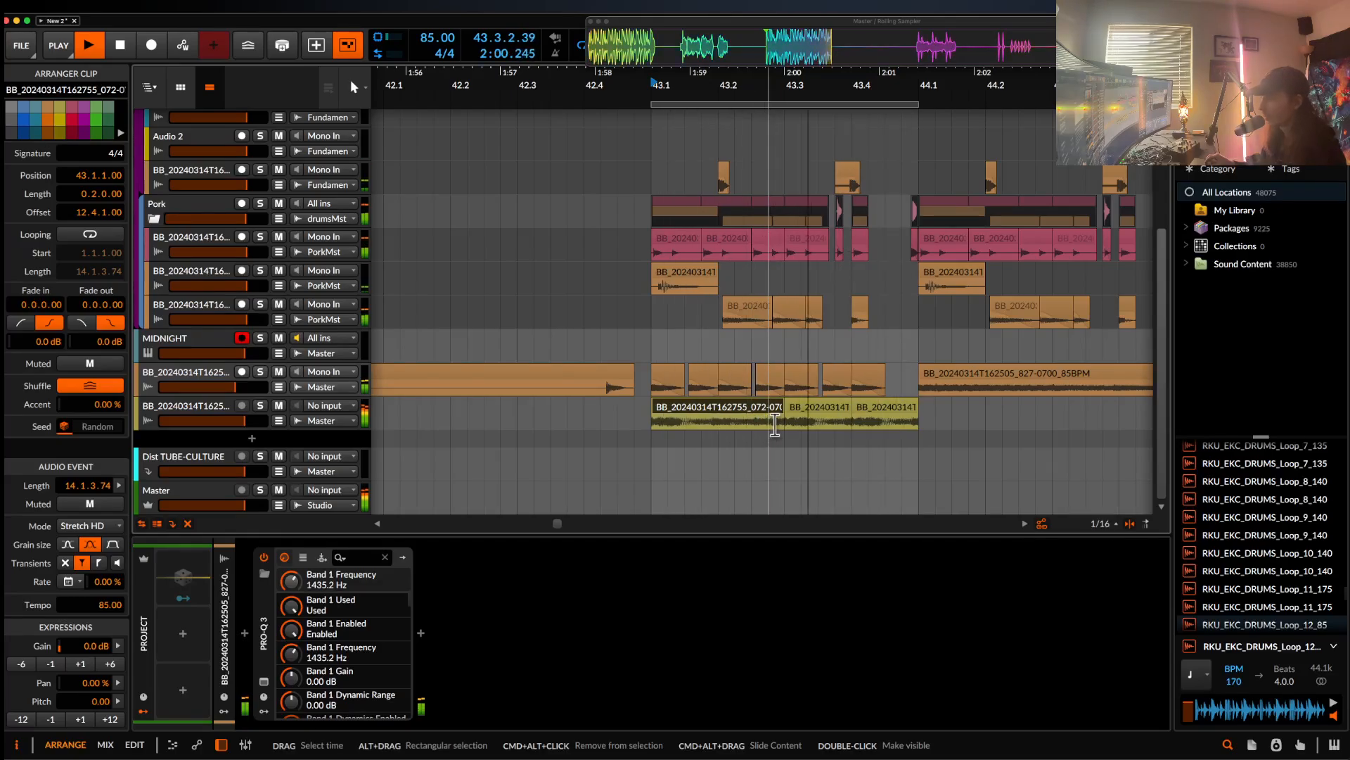
key(space)
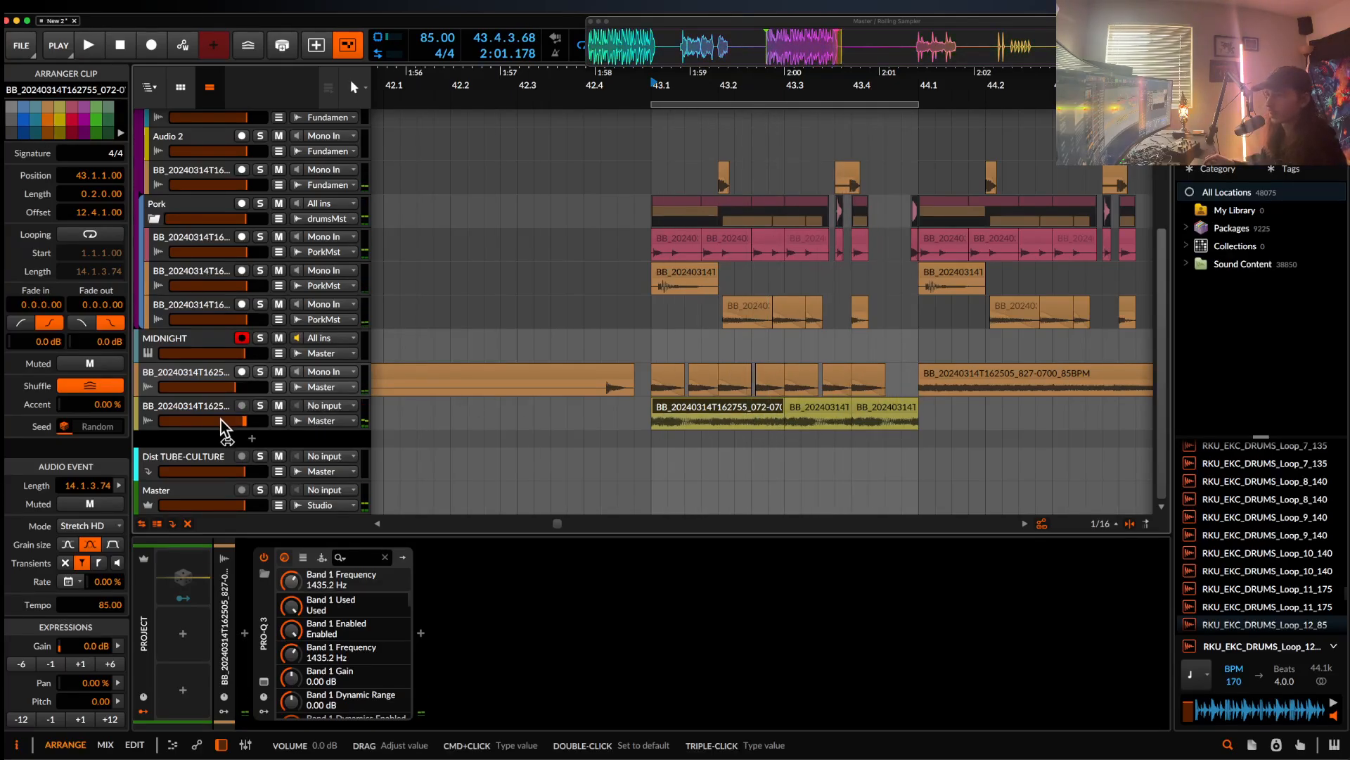
- Extend the yellow clip at 43.3.1 to two beats so it ends at 44.1.1, and play the loop
click(212, 413)
key(space)
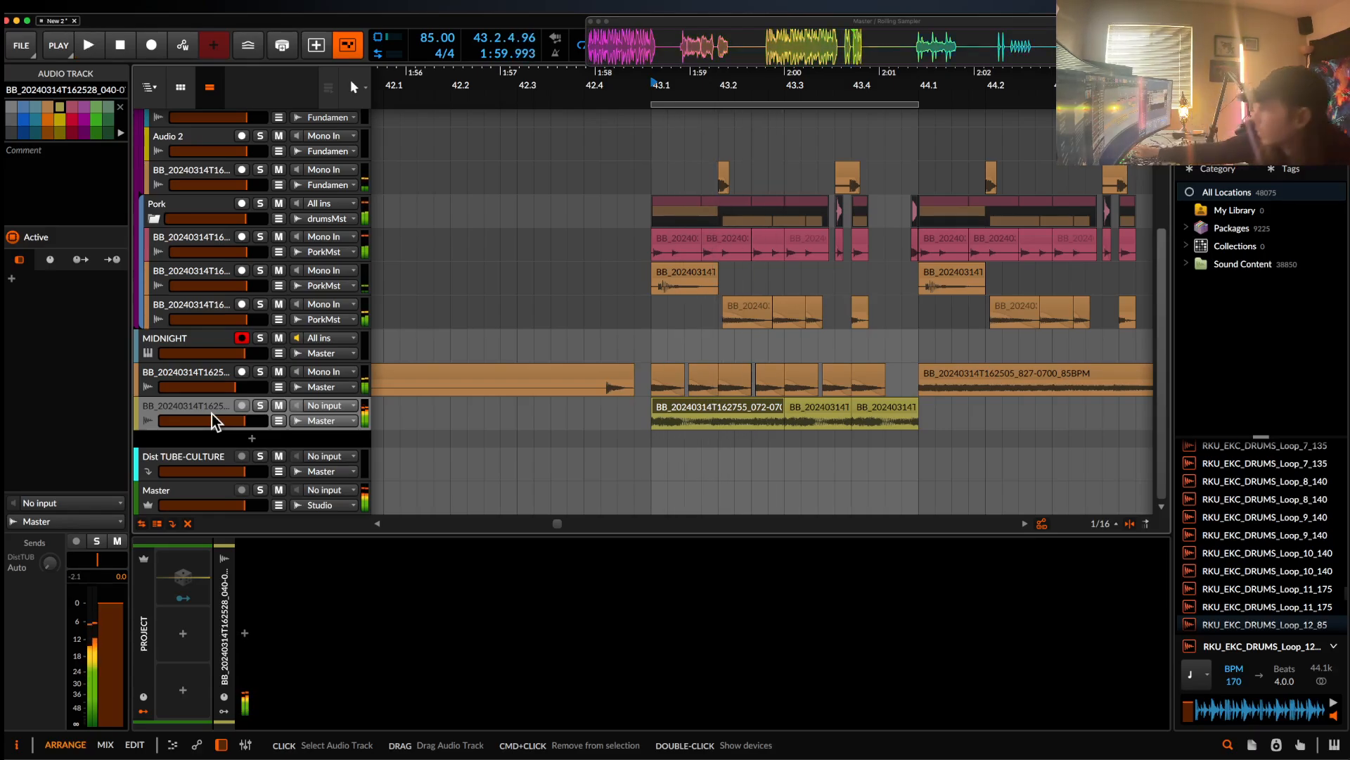
click(808, 411)
drag(850, 421, 919, 421)
click(766, 404)
key(space)
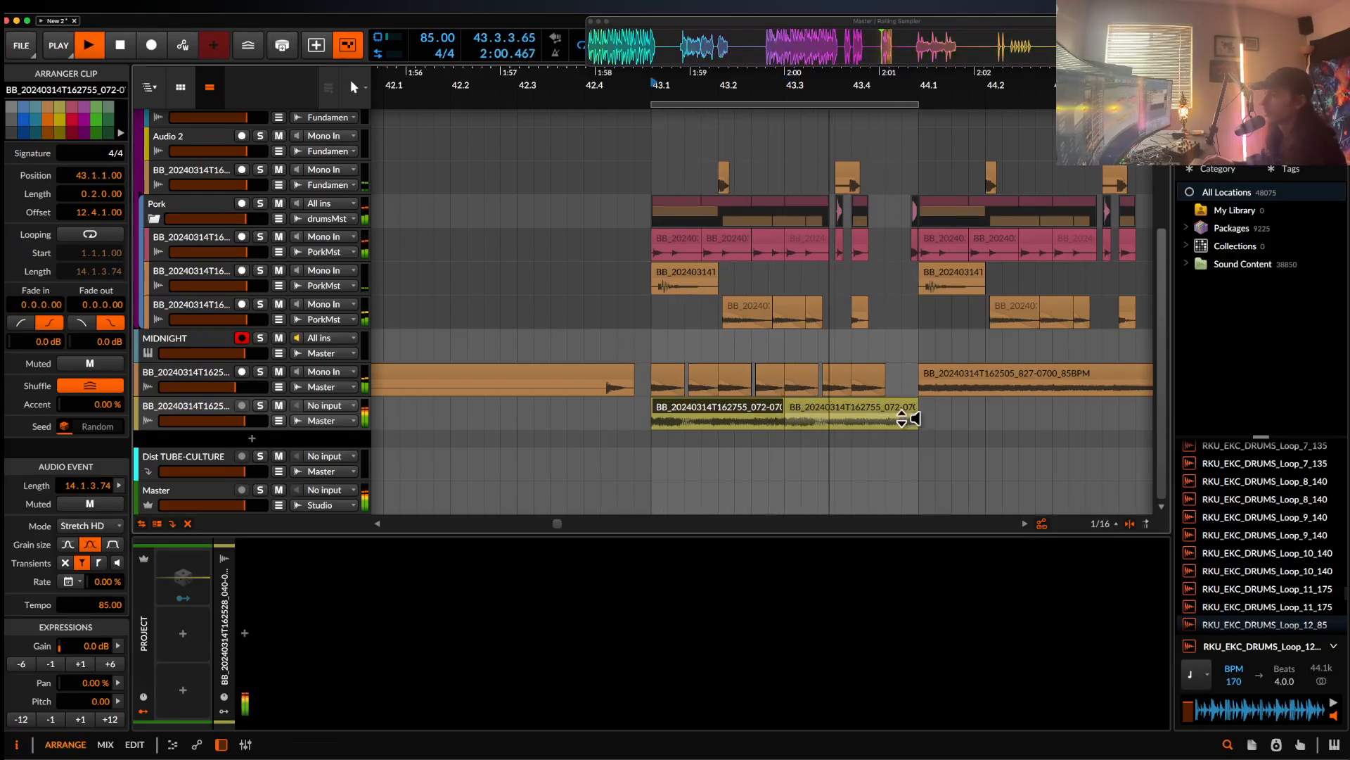
- Shorten the yellow clip at 43.3.1 to a length of 0.1.2.00 while playing the loop, and stop playback
click(845, 424)
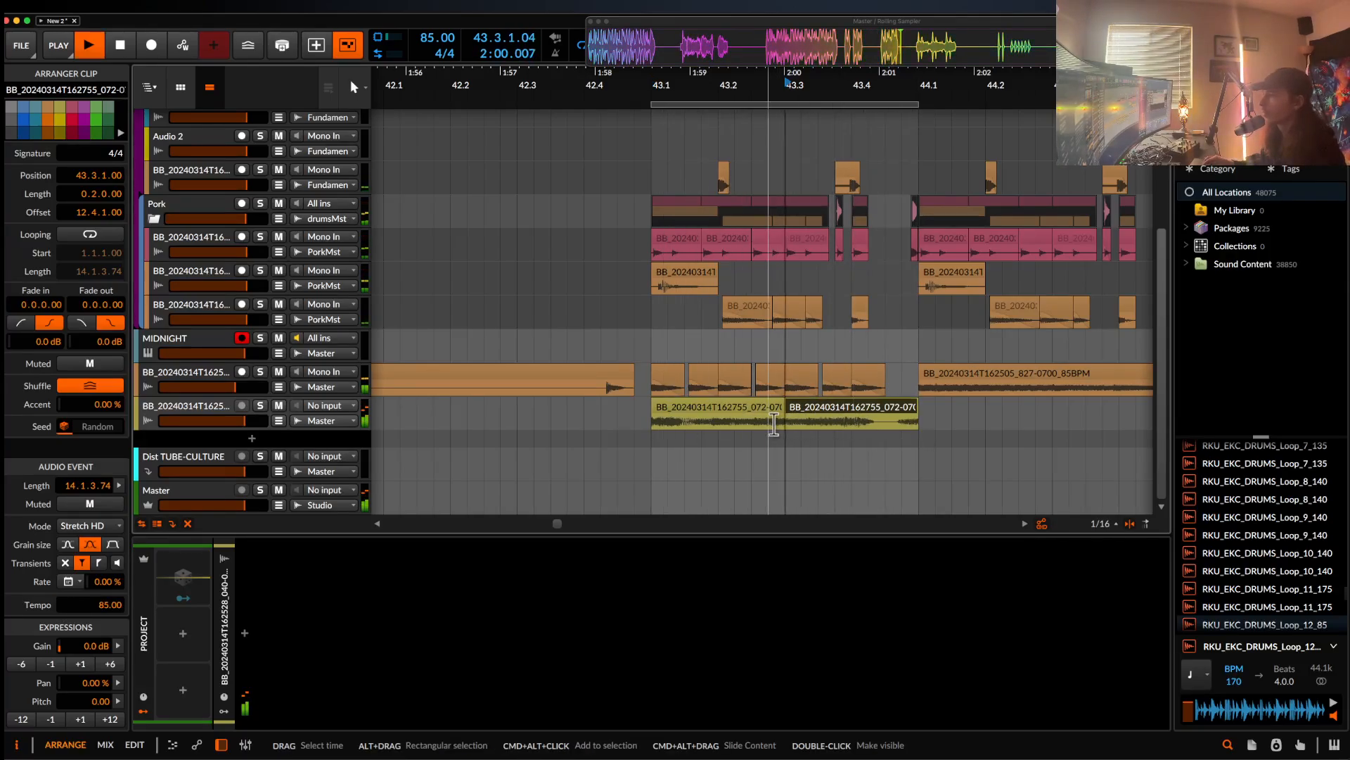
key(space)
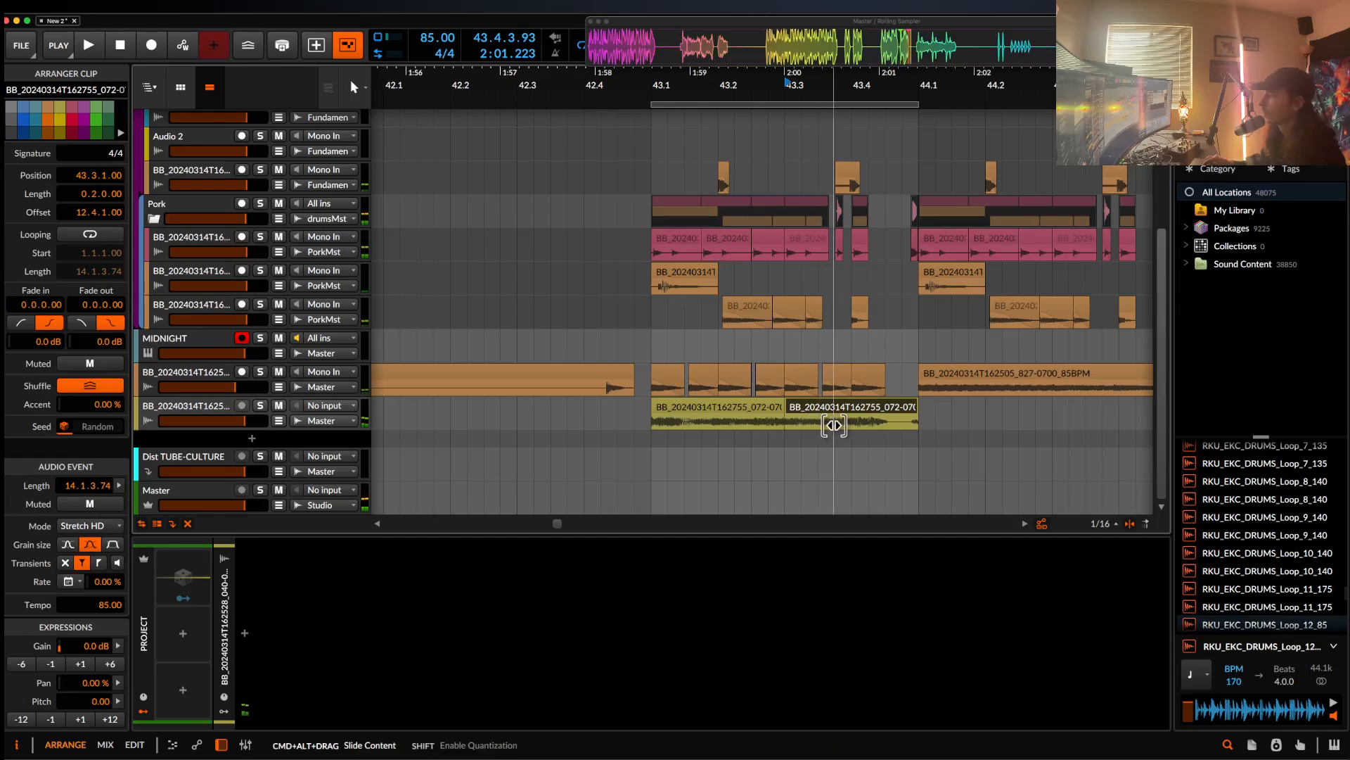
key(space)
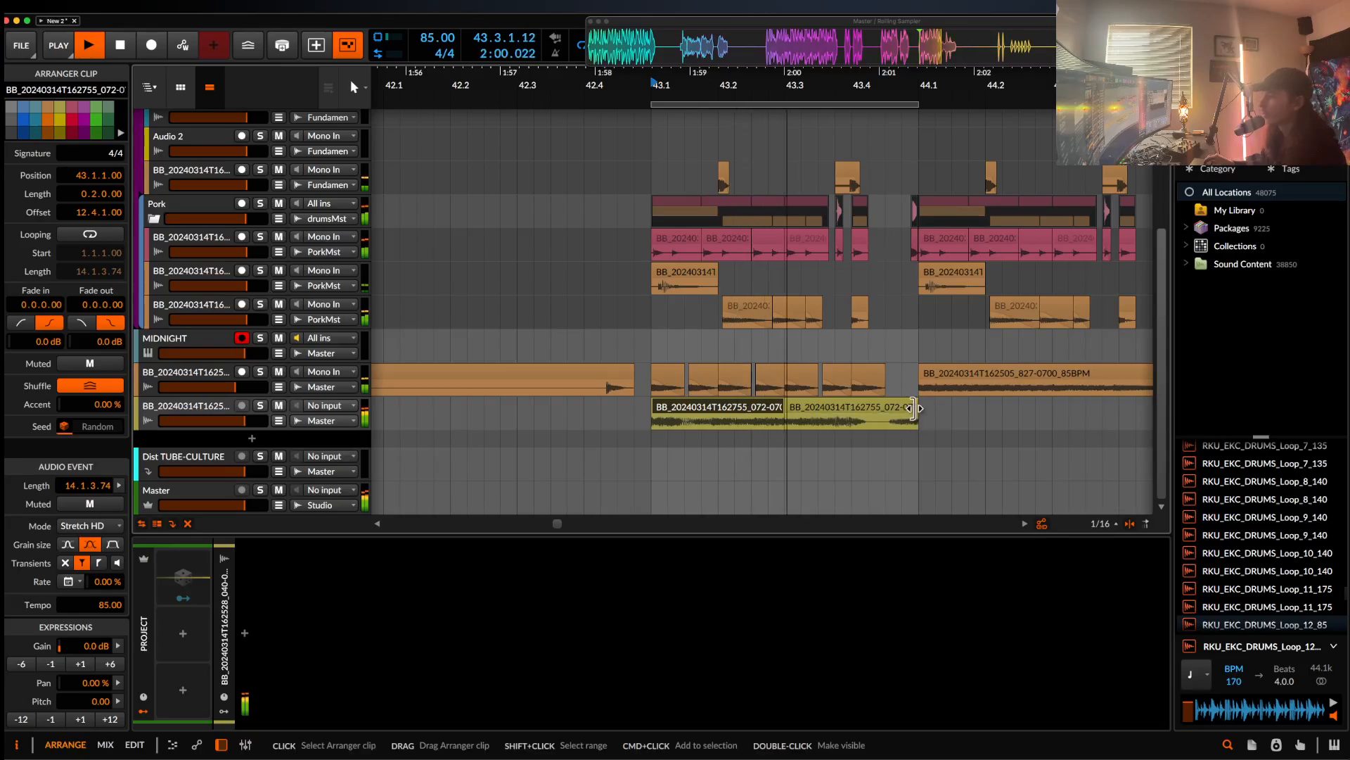
drag(915, 420, 883, 418)
key(space)
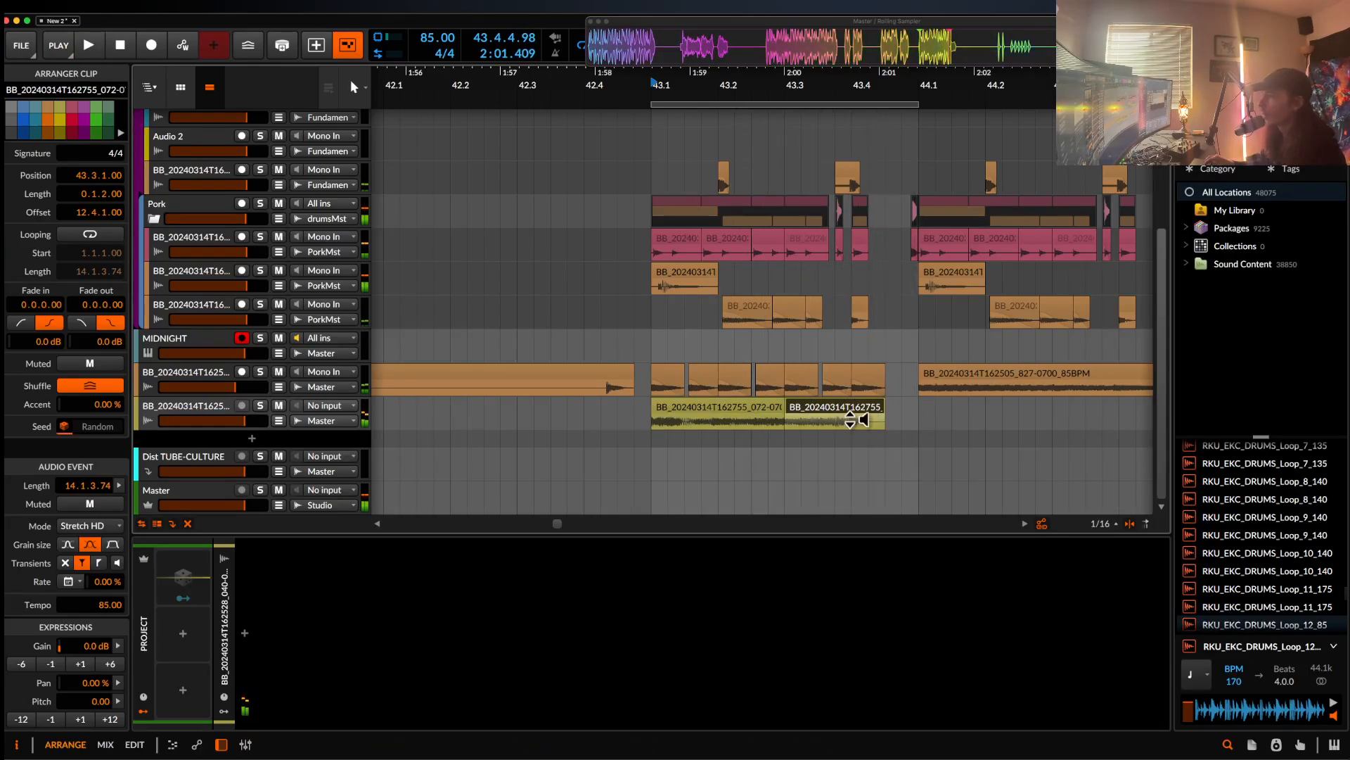
- Copy the first yellow clip's opening sixteenth, 43.1.1 to 43.1.2, to 43.4.4 on the same track during playback
click(748, 409)
key(space)
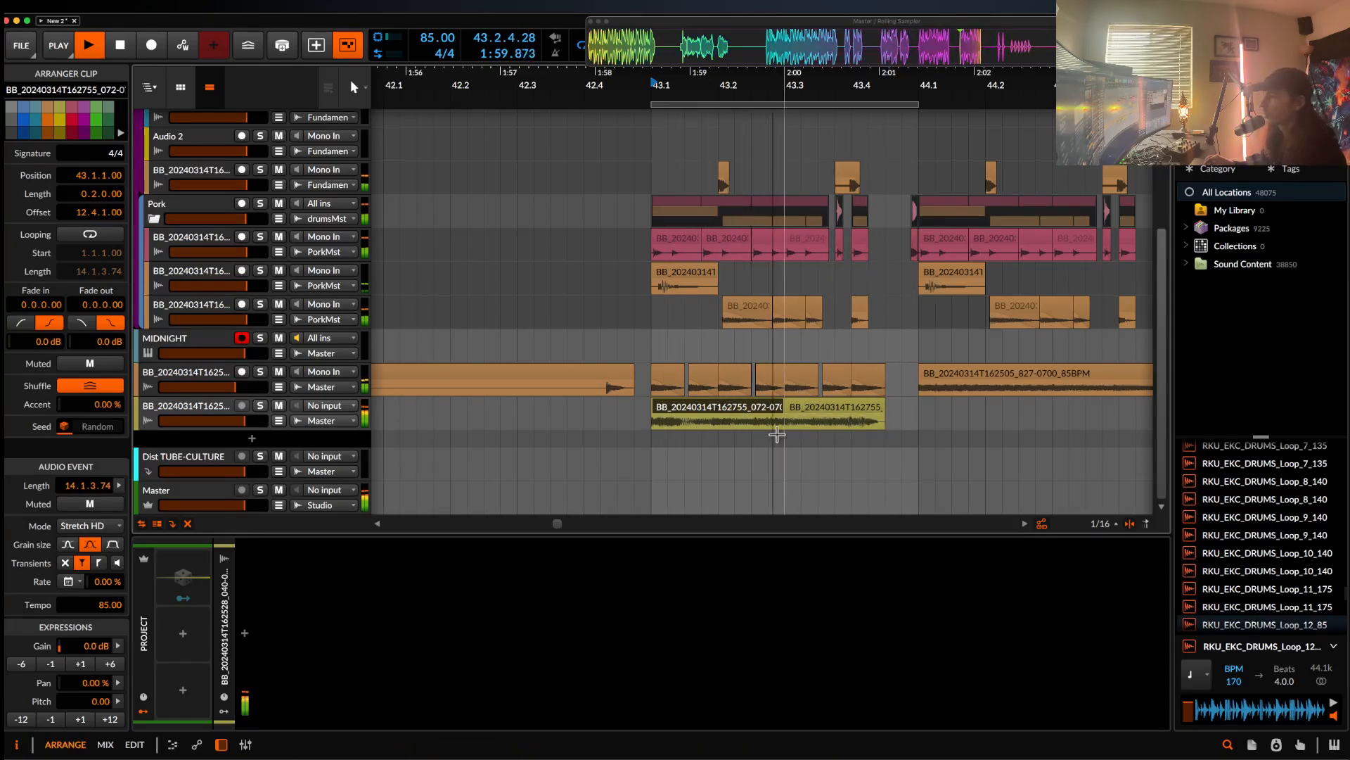
drag(663, 429, 700, 429)
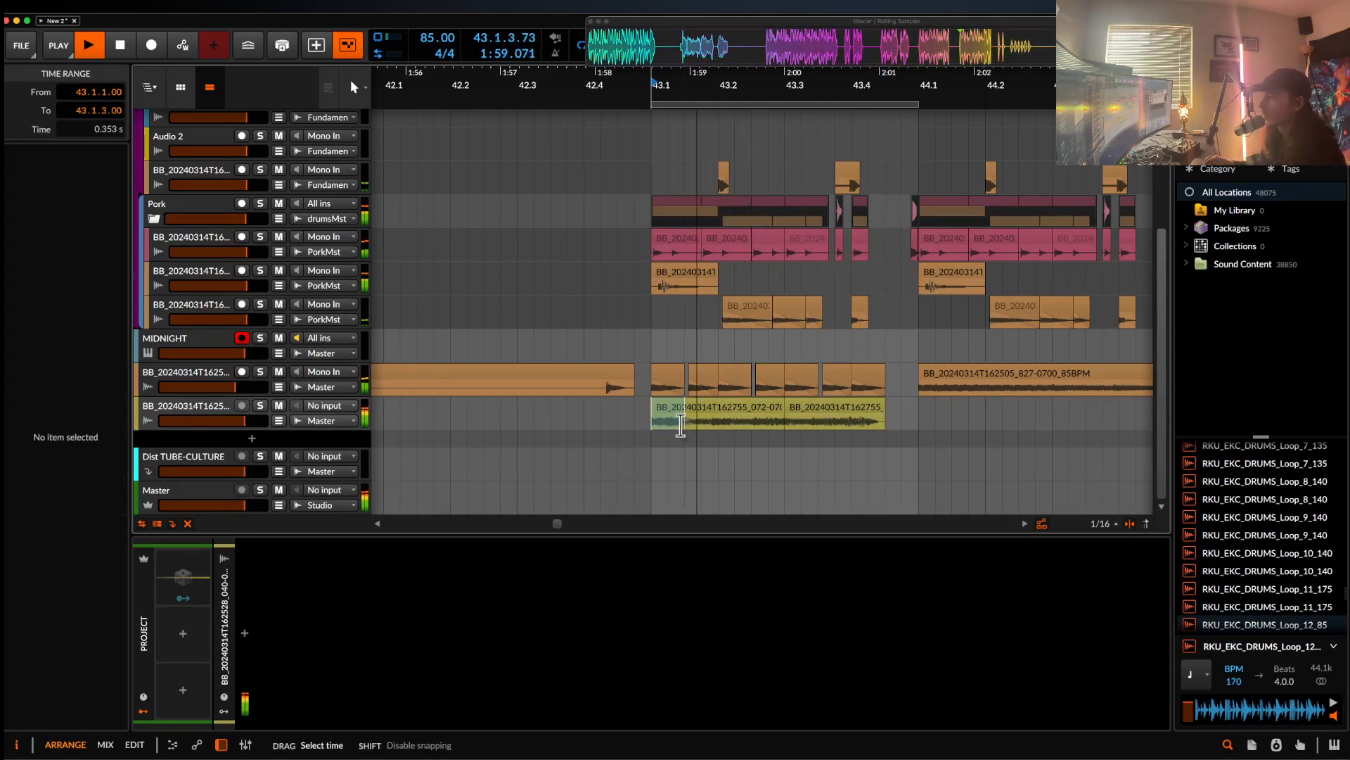
drag(916, 422, 898, 422)
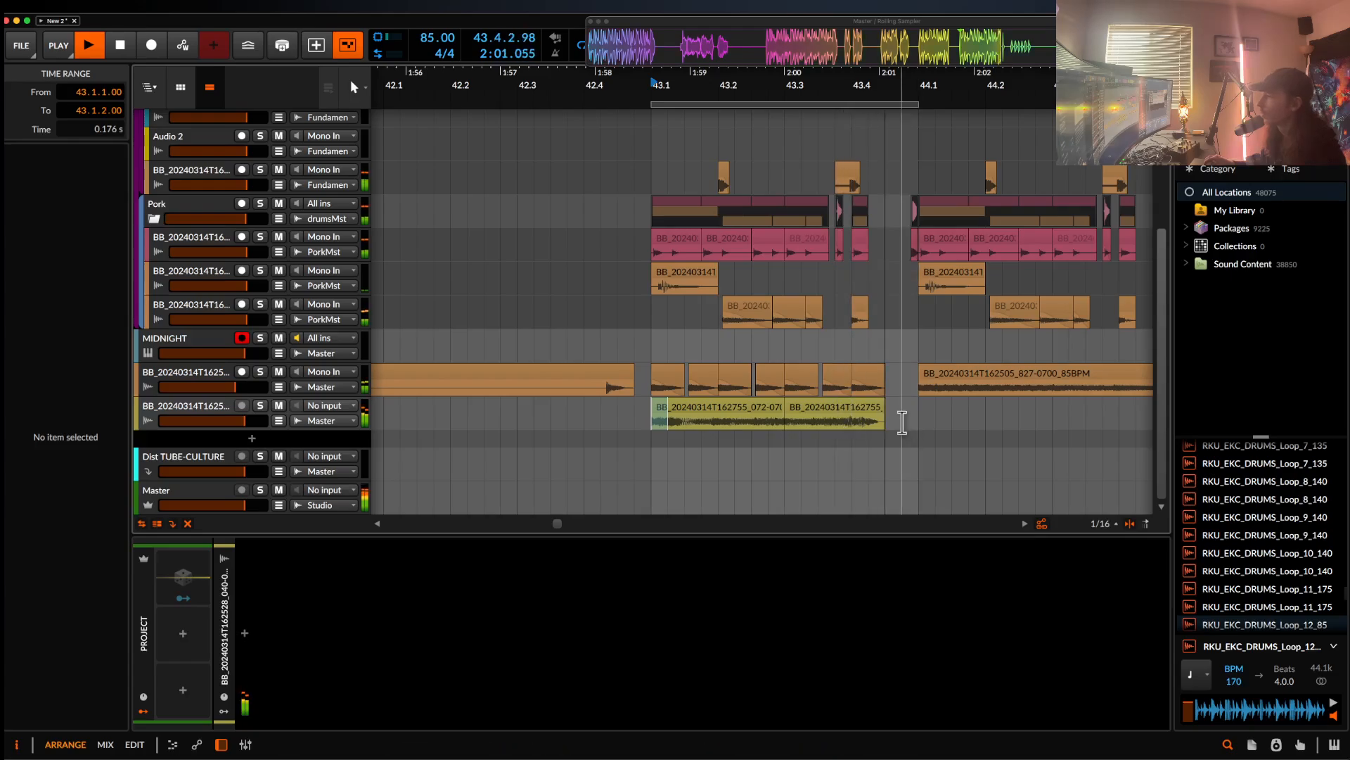
click(913, 412)
scroll(913, 412, up, 3)
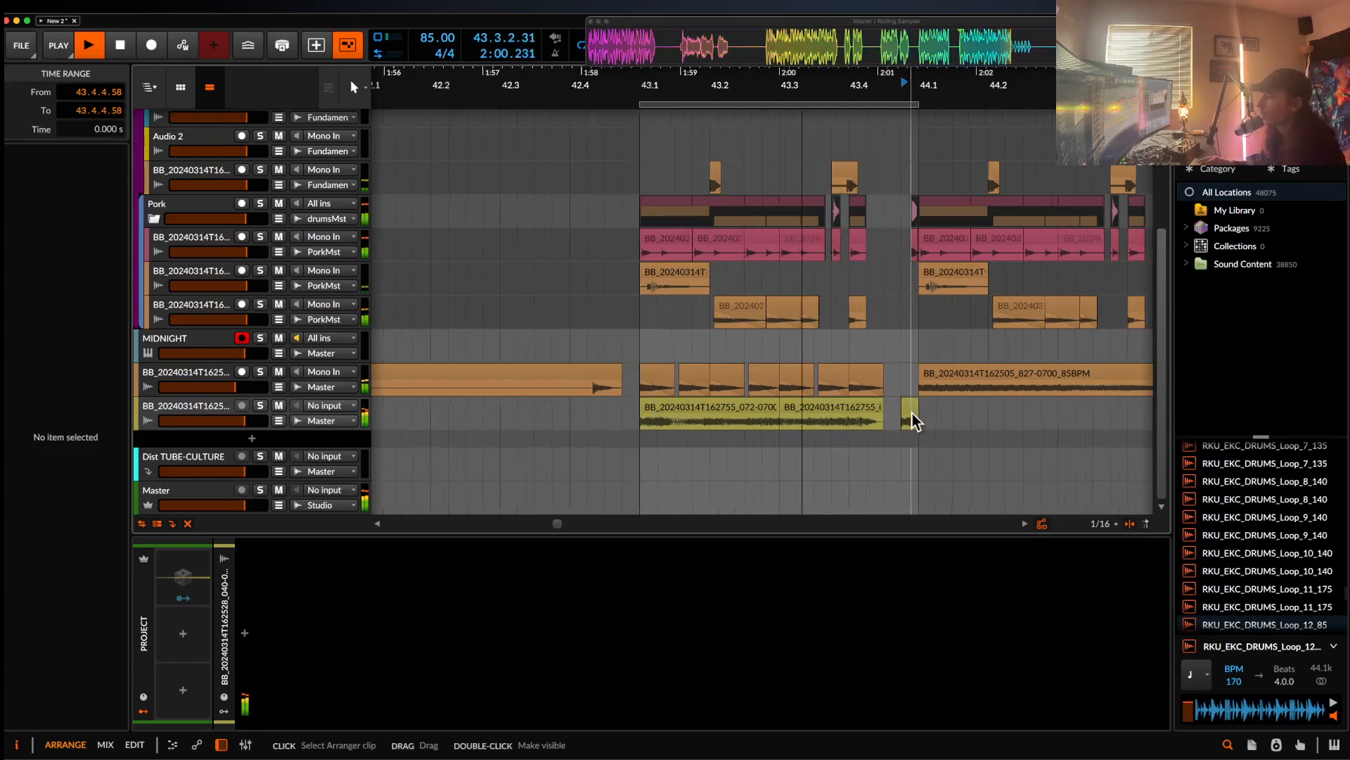
key(space)
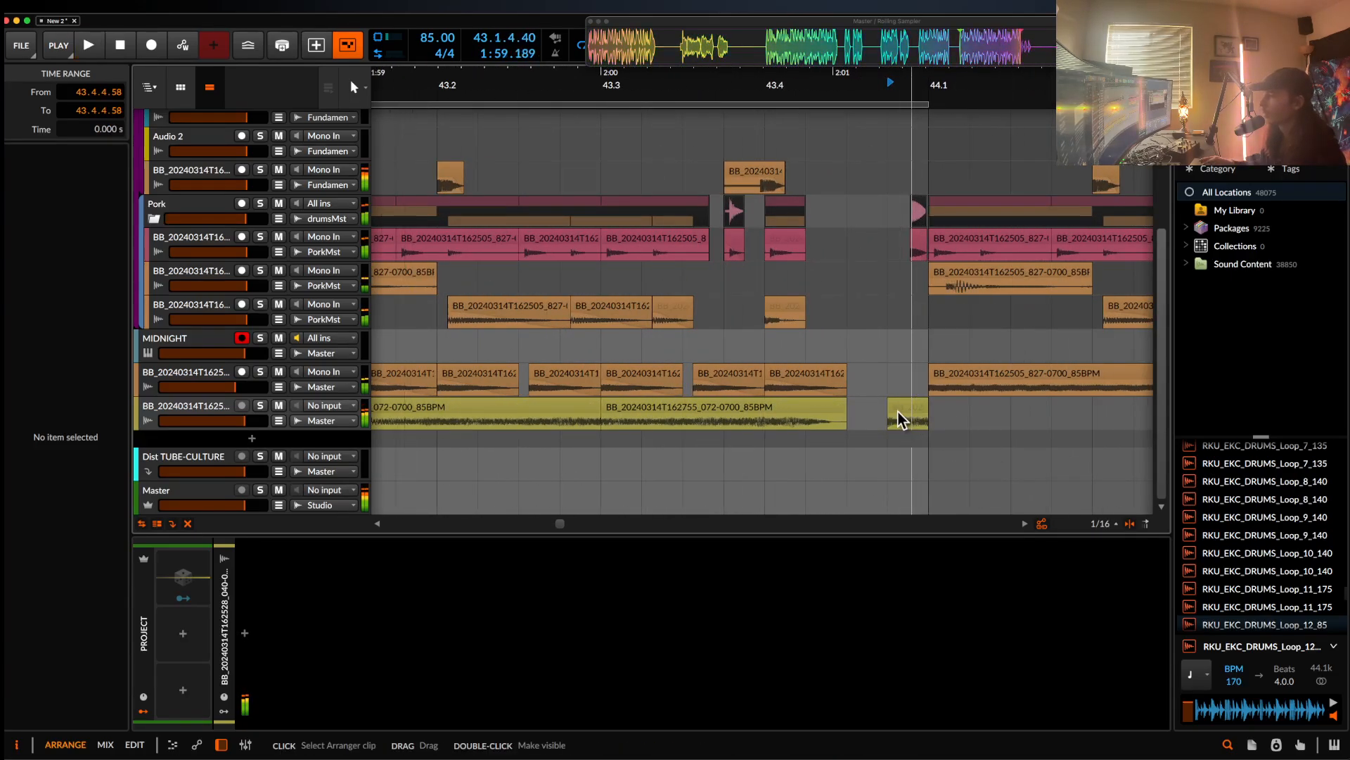
- Place the short yellow clip at 43.4.4.25 with a length of 0.0.0.75 and a fade-out of 0.0.0.27
scroll(898, 412, up, 4)
drag(898, 412, 938, 410)
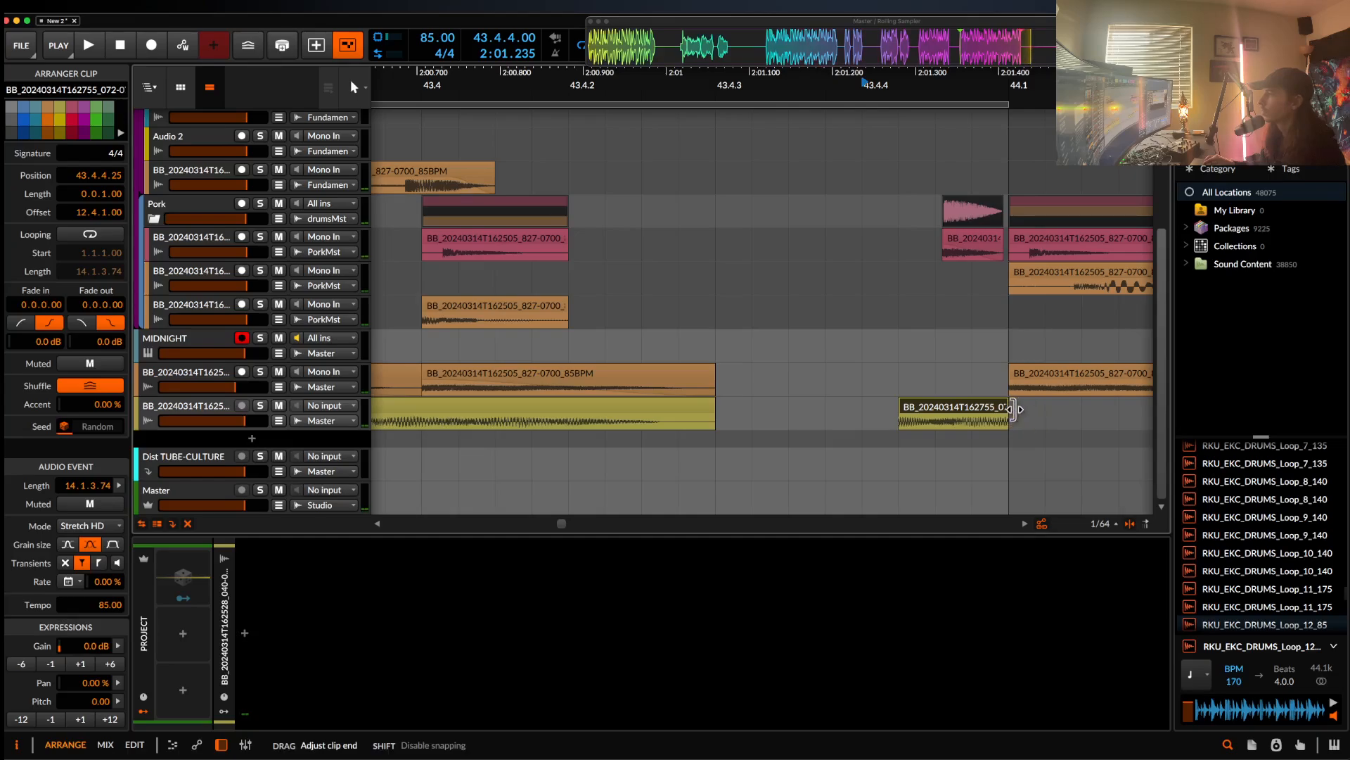
click(990, 411)
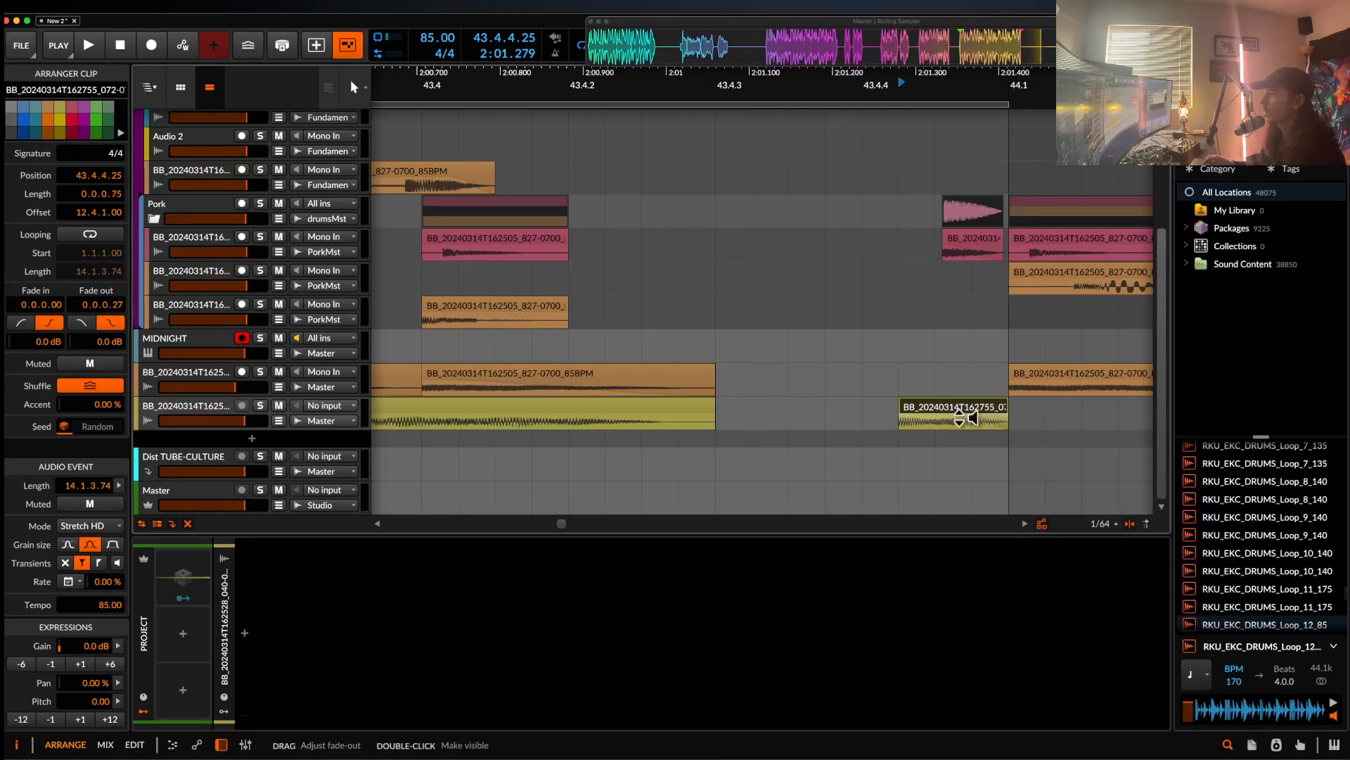
- Select and solo the yellow audio track
scroll(864, 411, down, 5)
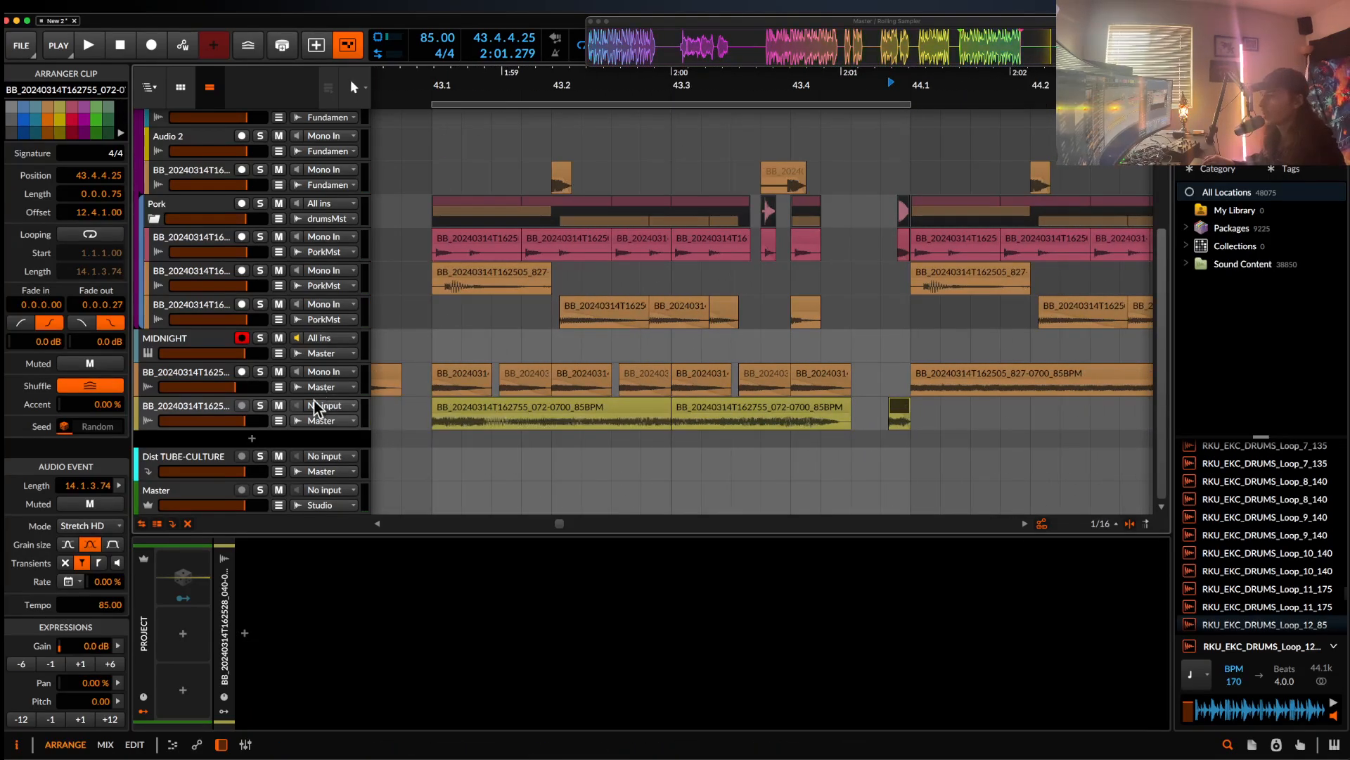
click(204, 415)
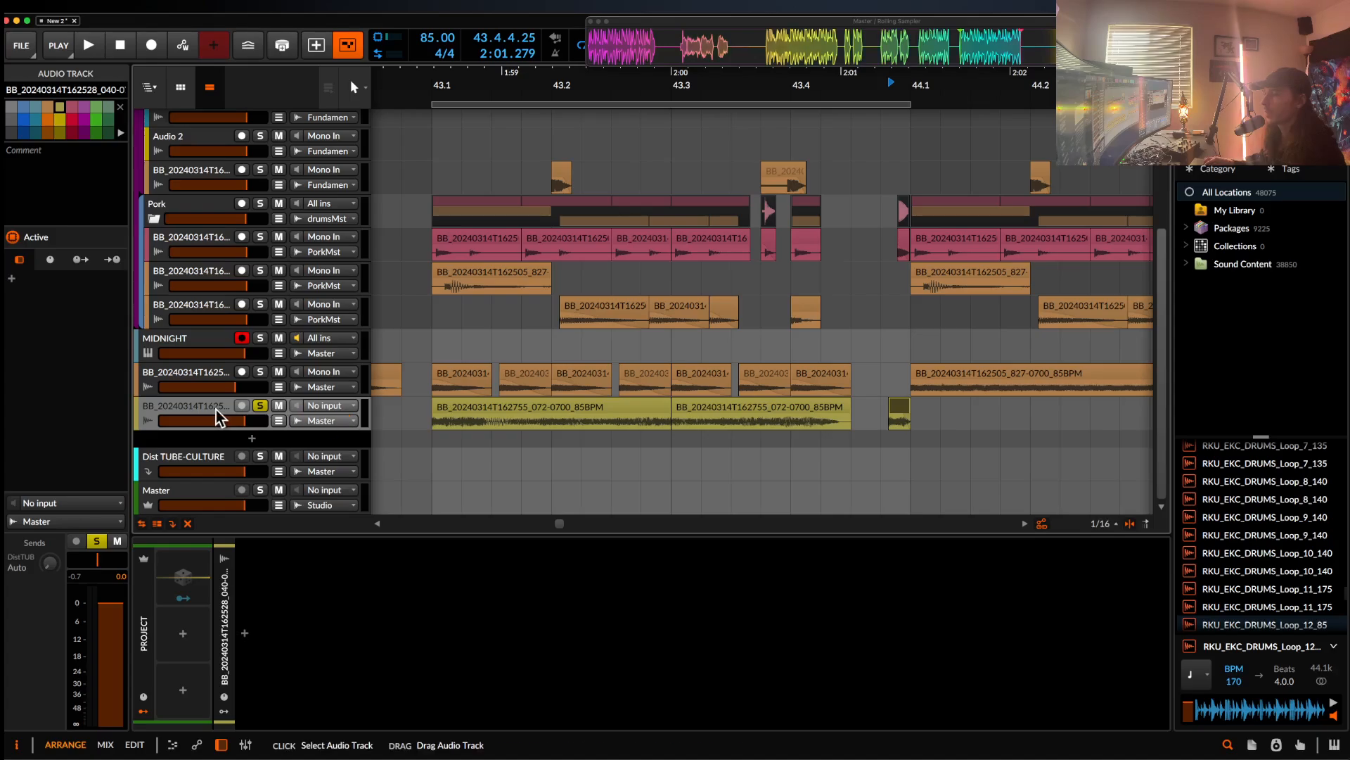
- Insert a Gate device on the yellow track
click(243, 656)
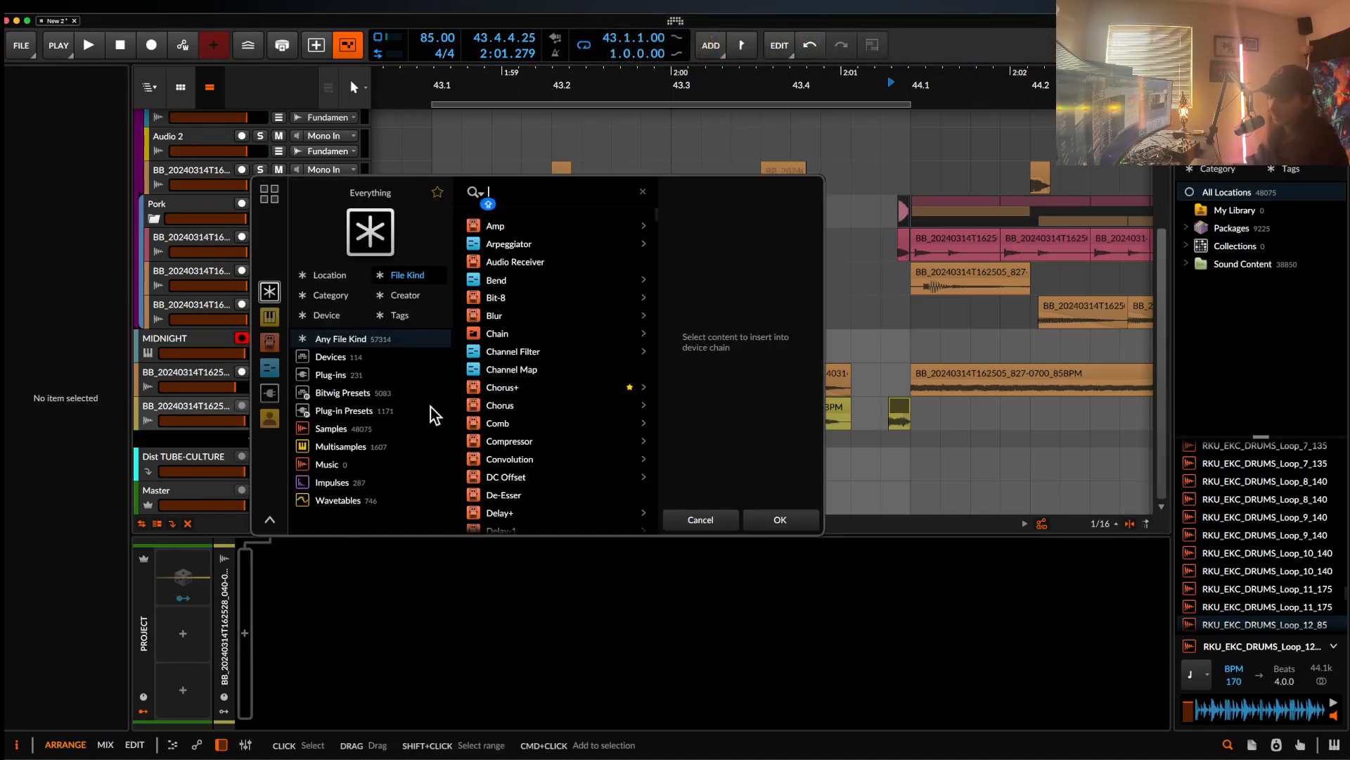
text(GATE)
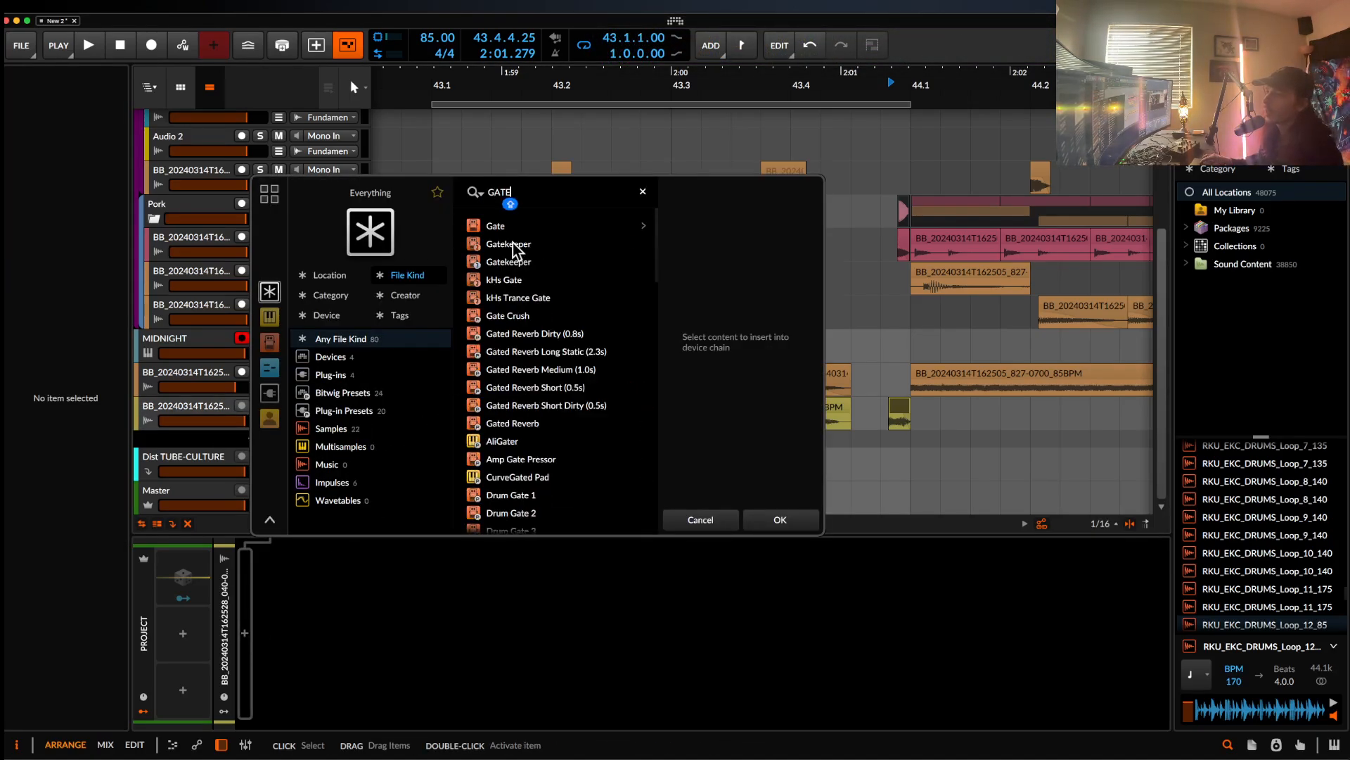
key(Down)
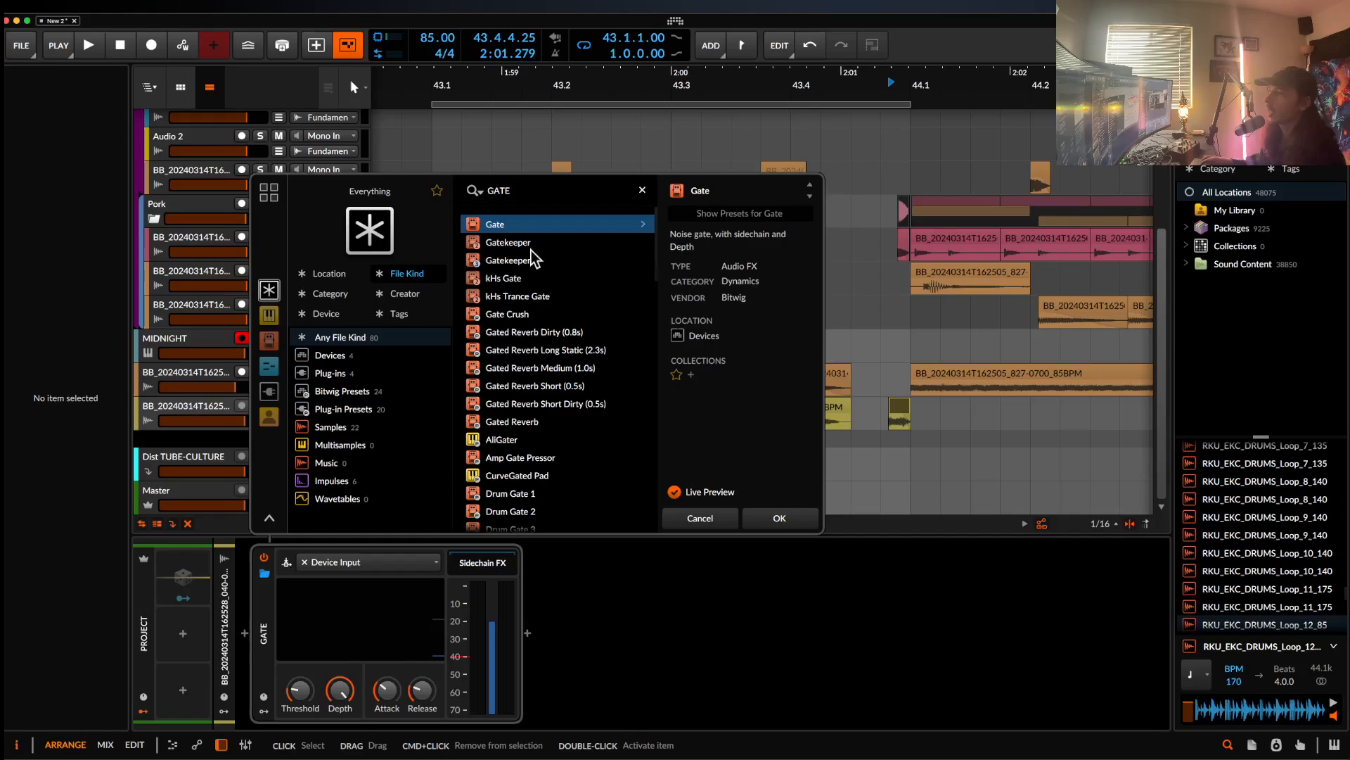
click(773, 519)
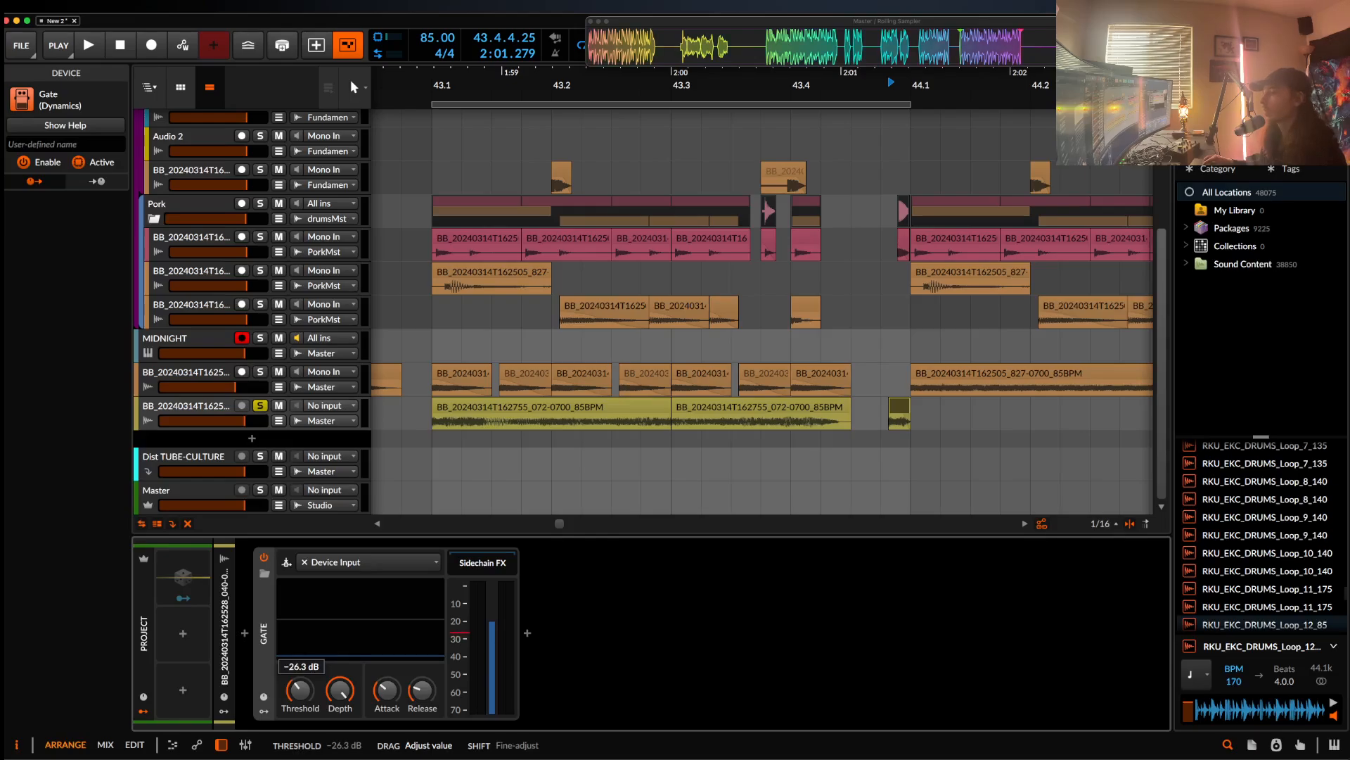
- Try the Gate with a -12.5 dB threshold and a longer release, and deactivate the device
drag(307, 699, 307, 667)
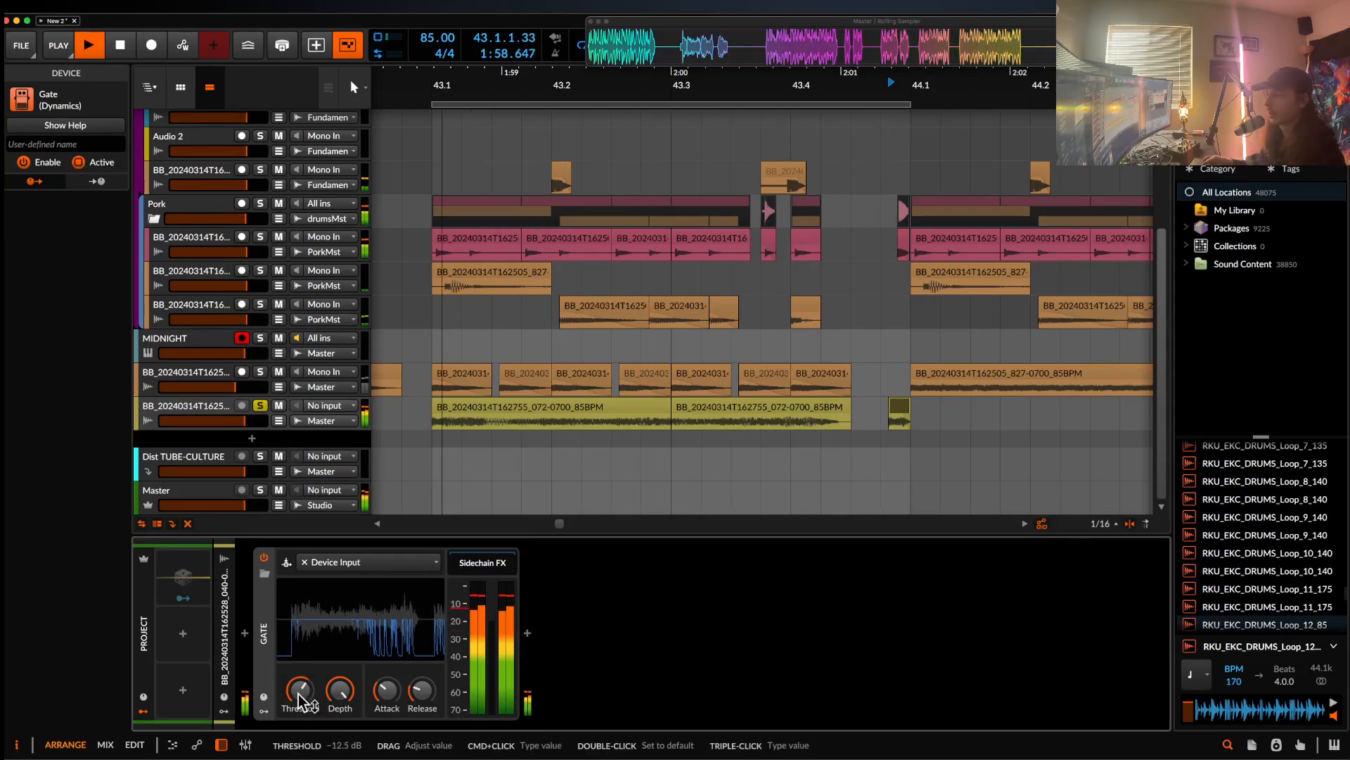
drag(422, 693, 422, 672)
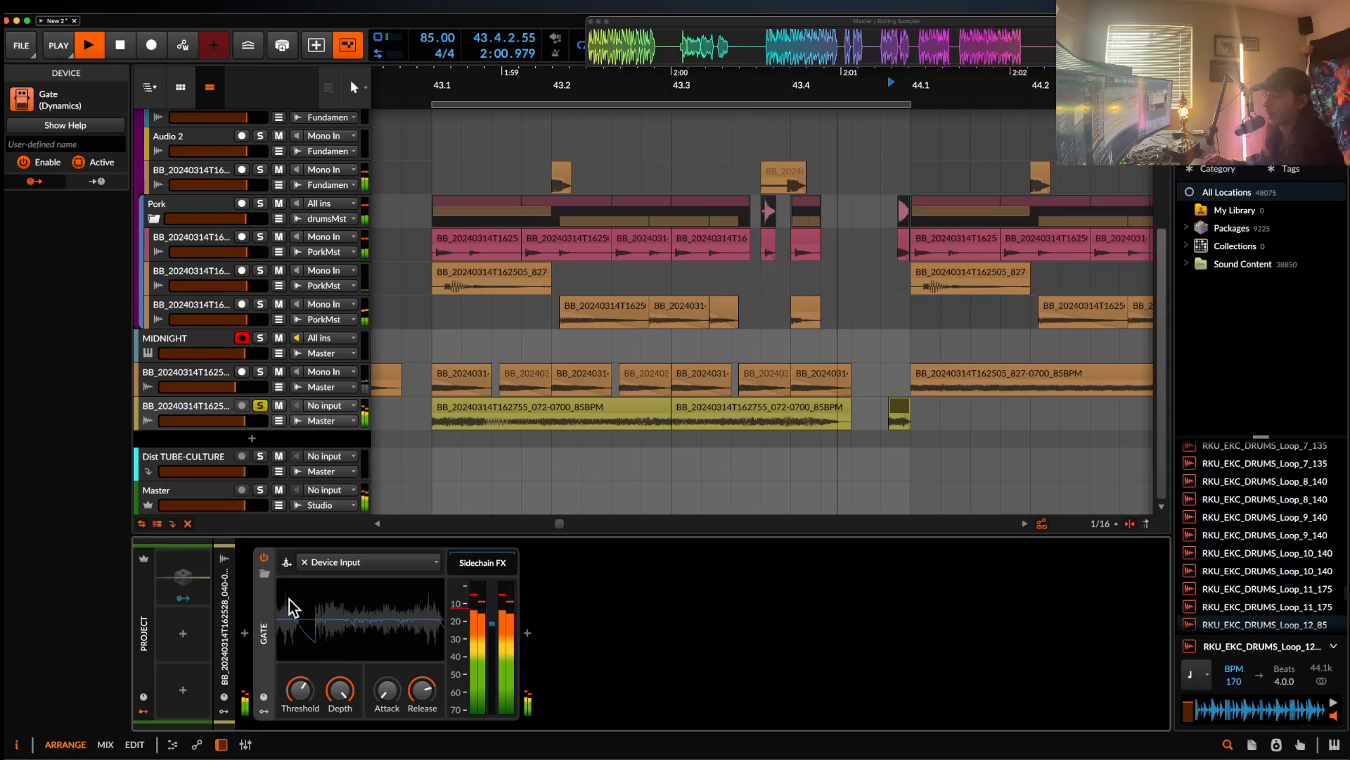
key(space)
key(alt+a)
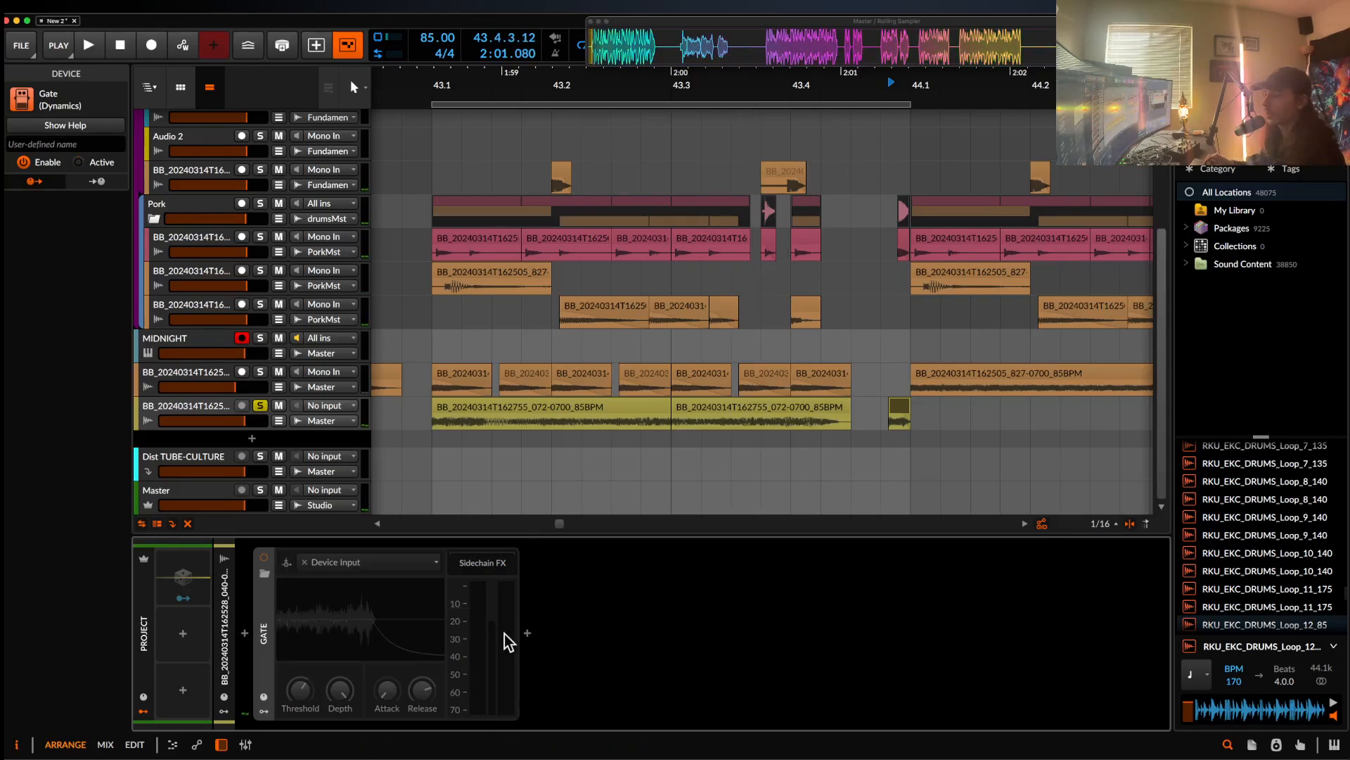
- Insert the Extractor plug-in at the end of the yellow track's device chain and close its window
click(526, 634)
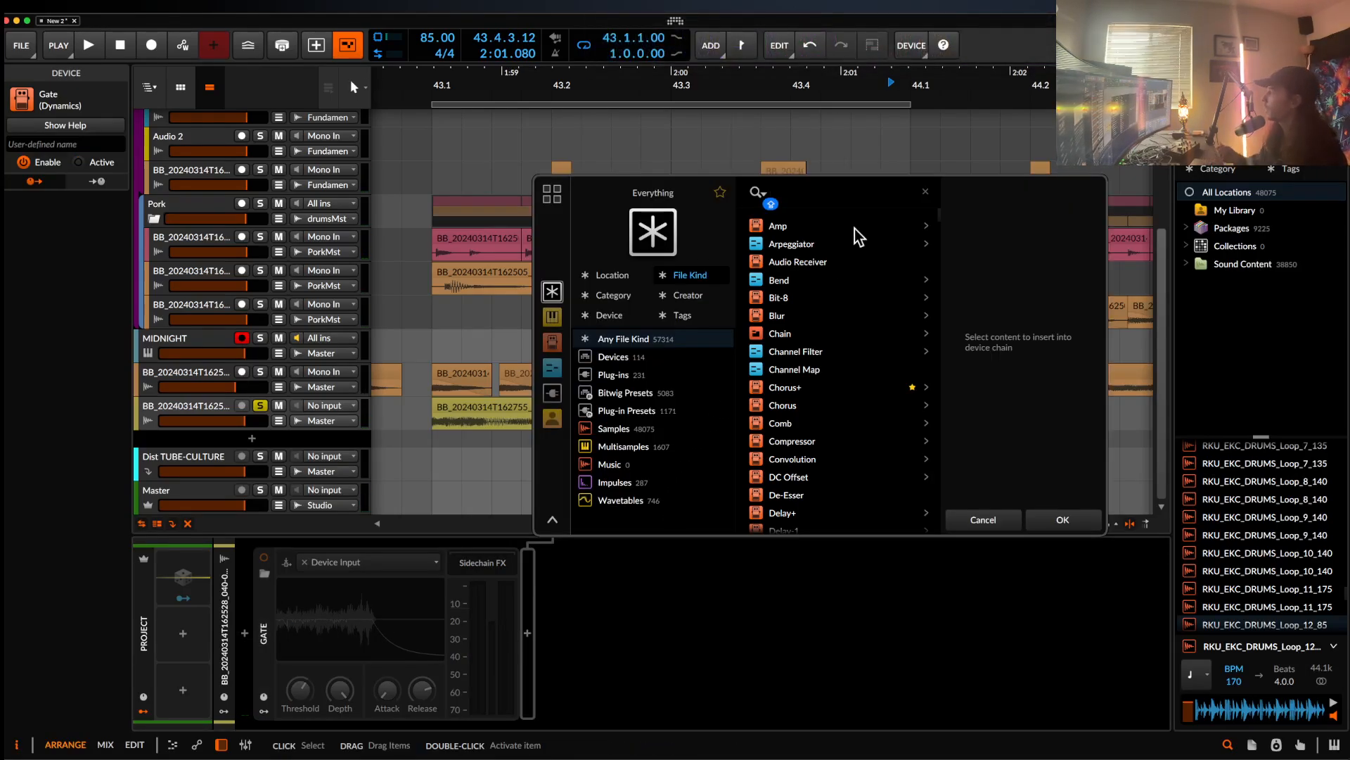
text(EXTERA)
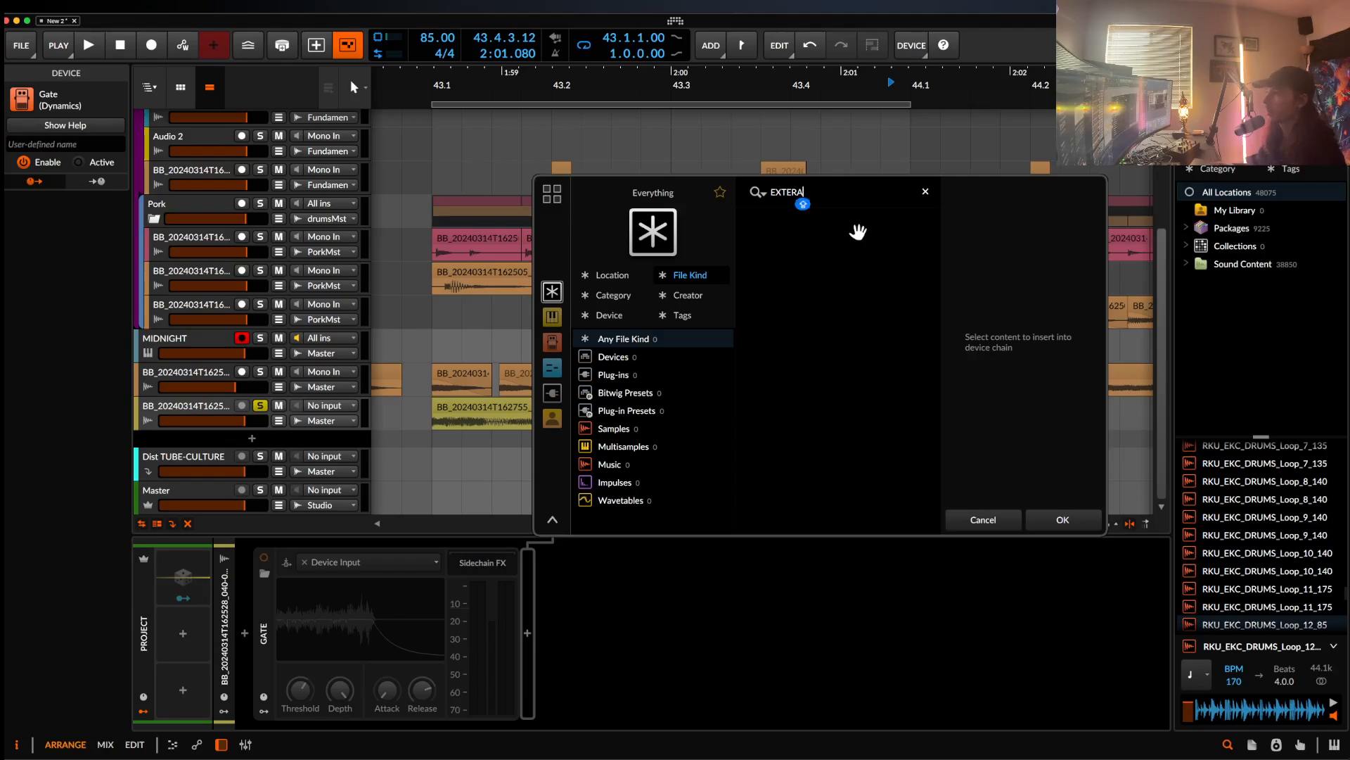
key(BackSpace)
key(BackSpace)
key(BackSpace)
click(816, 224)
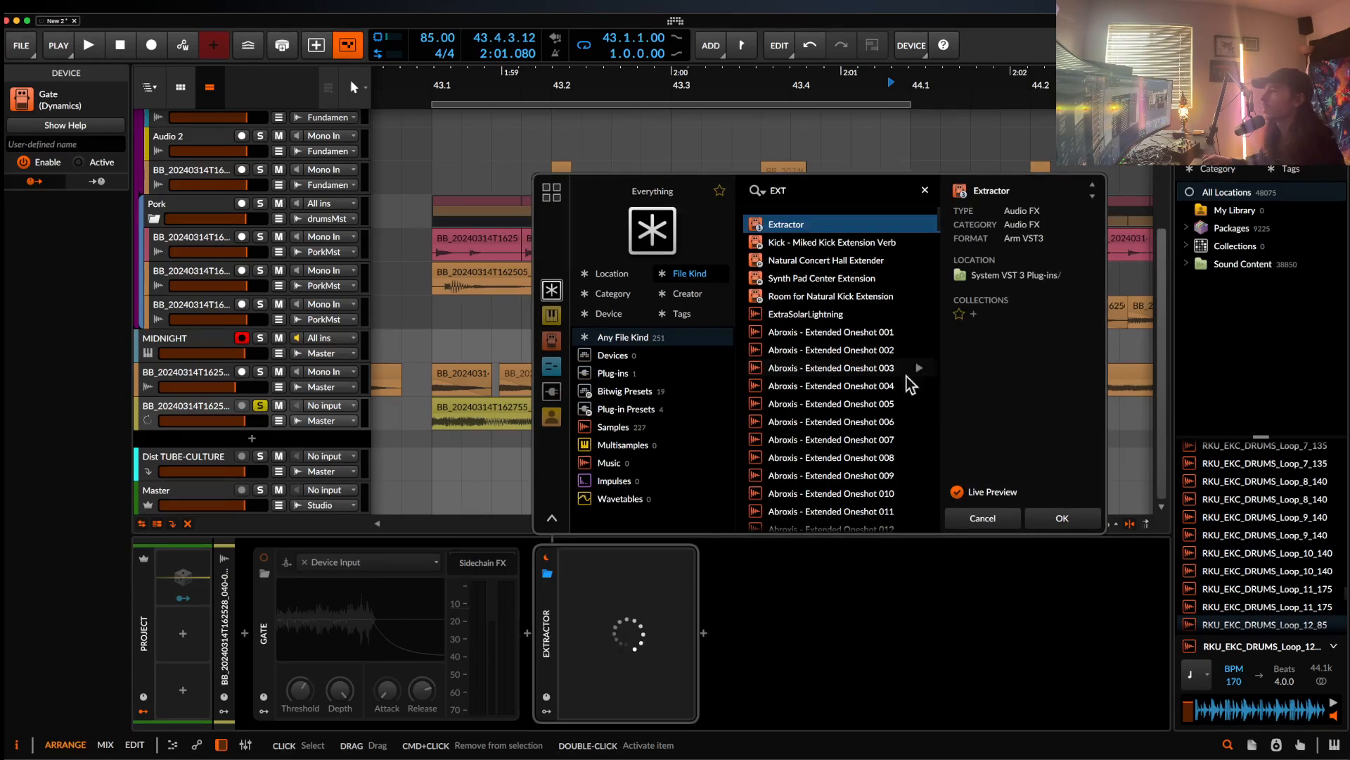
click(1062, 518)
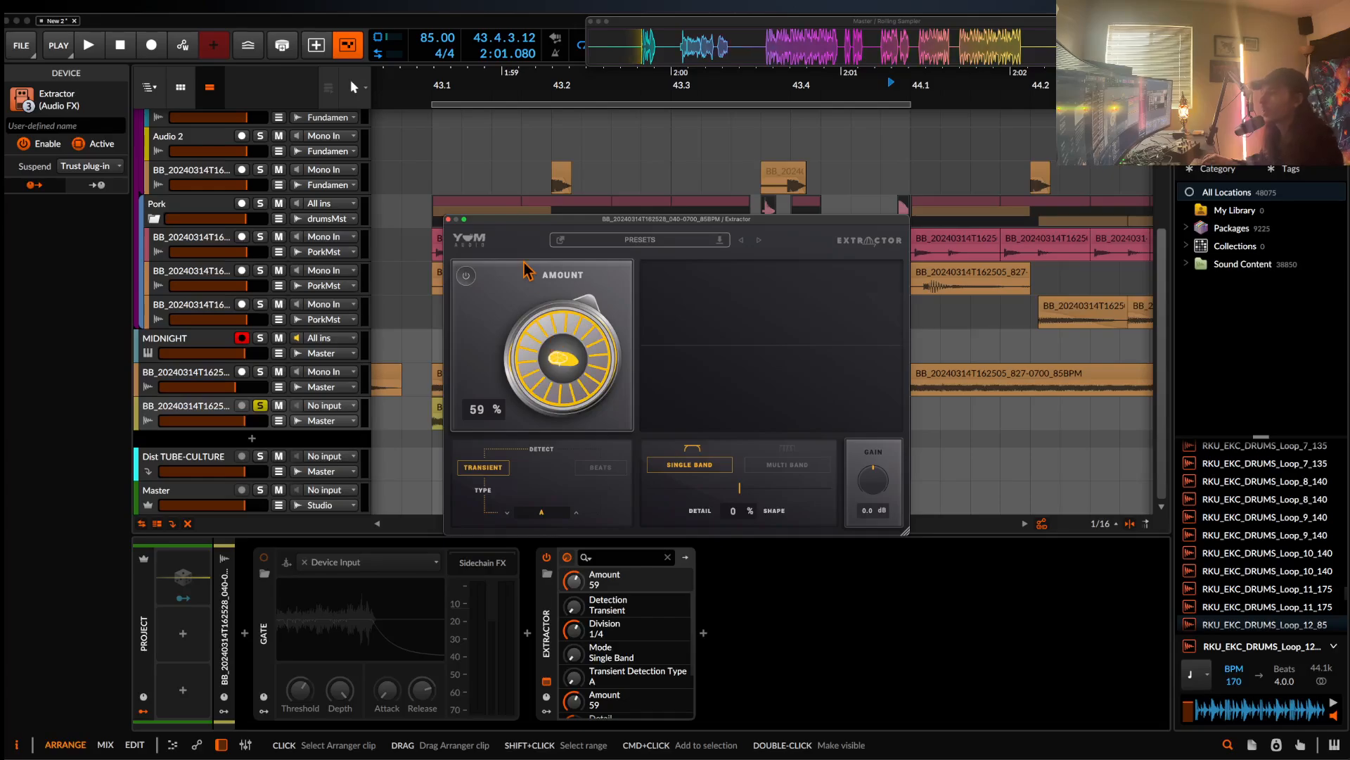
click(448, 219)
- Play the loop and delete the deactivated Gate from the yellow track
key(space)
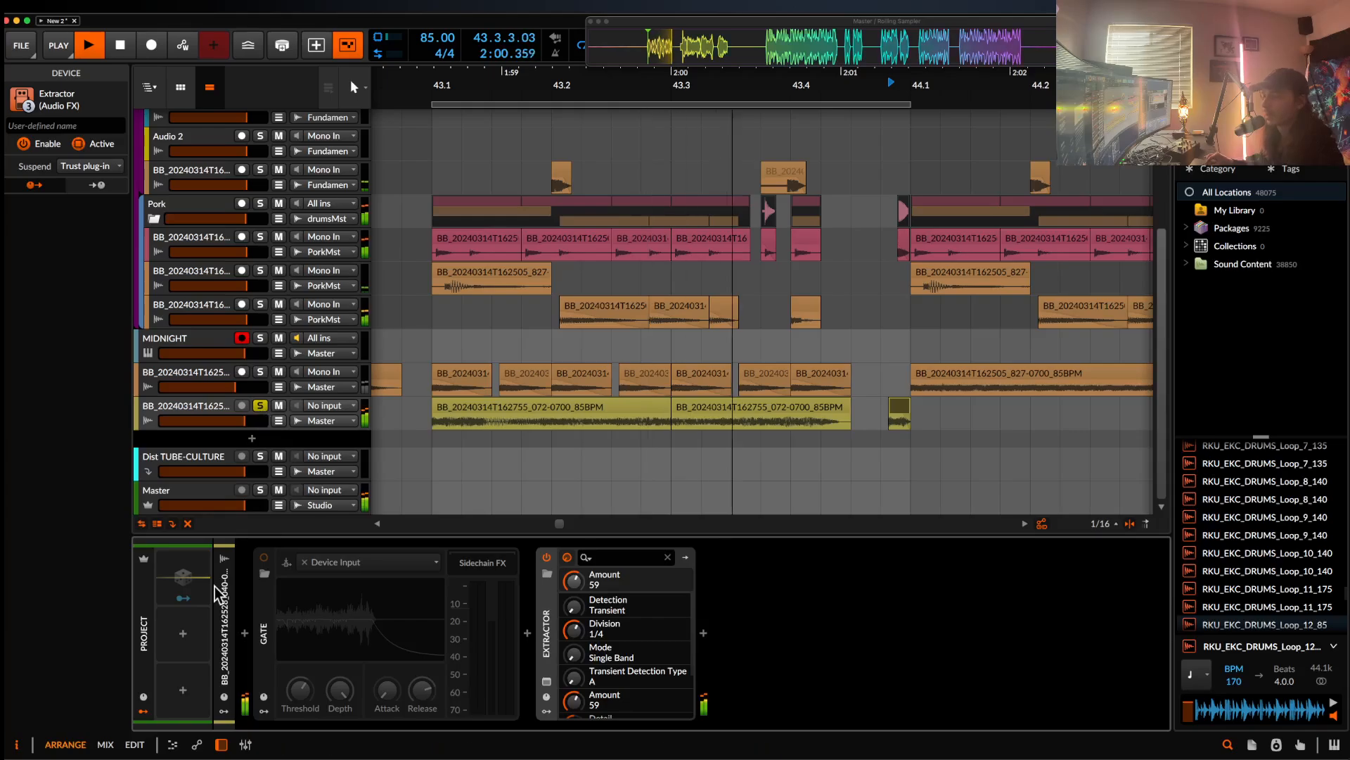
click(265, 615)
key(Delete)
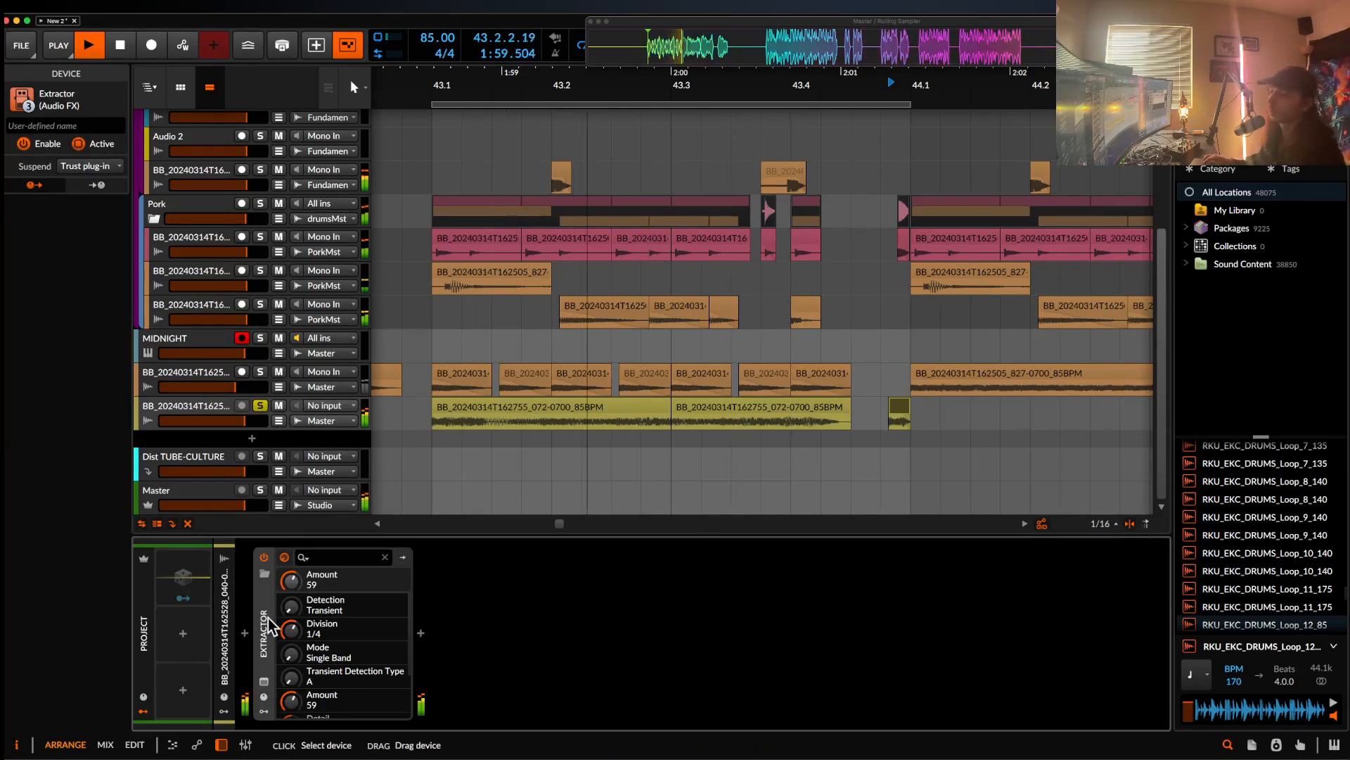
- Insert a Chorus device before the Extractor, with Wide enabled and the mix lowered to about 28%
click(245, 632)
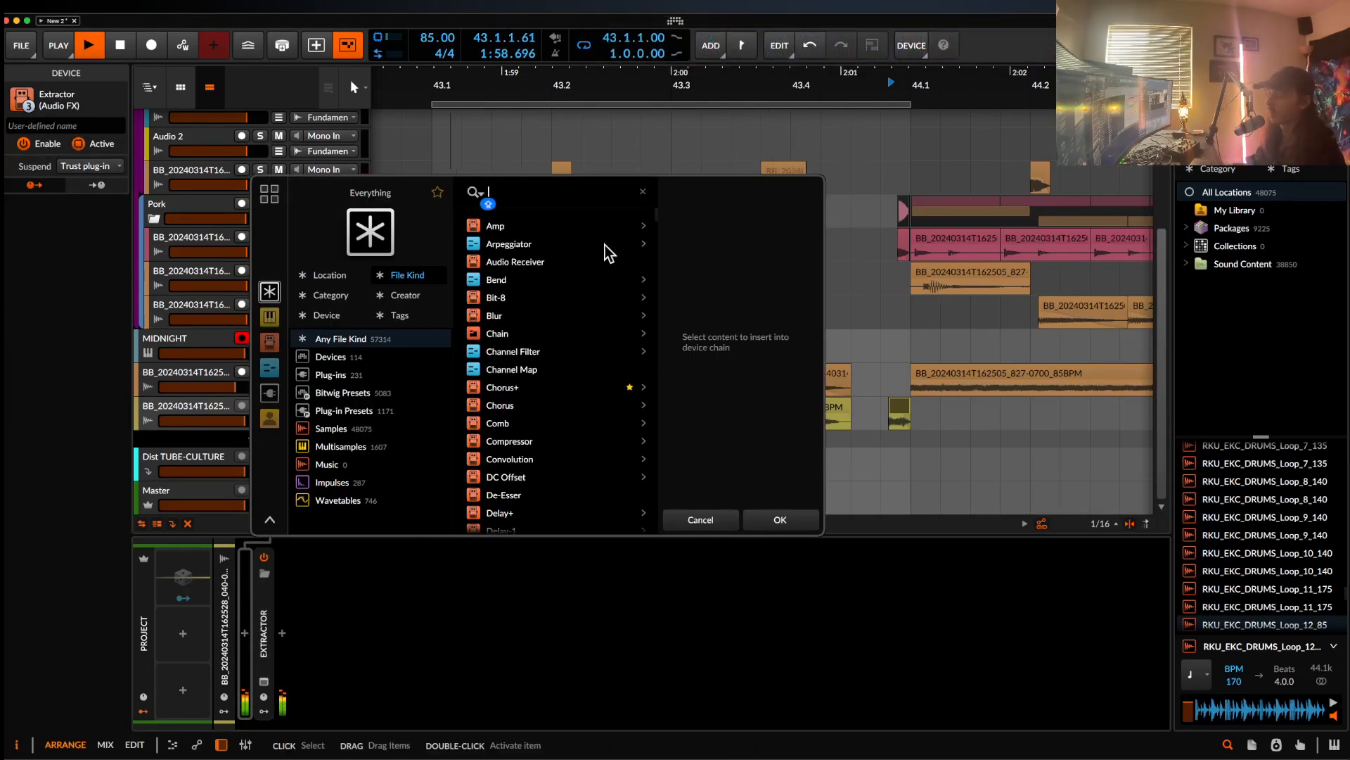
text(CHORU)
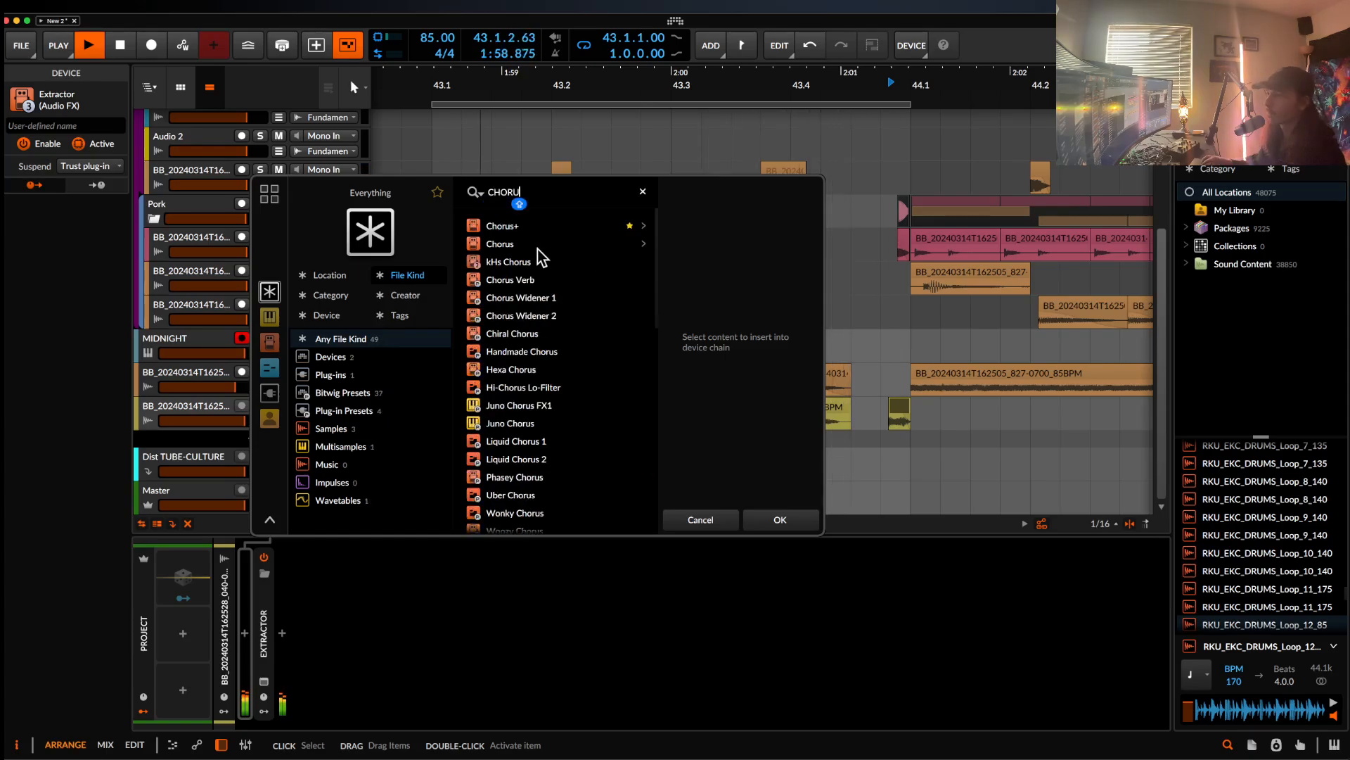
click(537, 249)
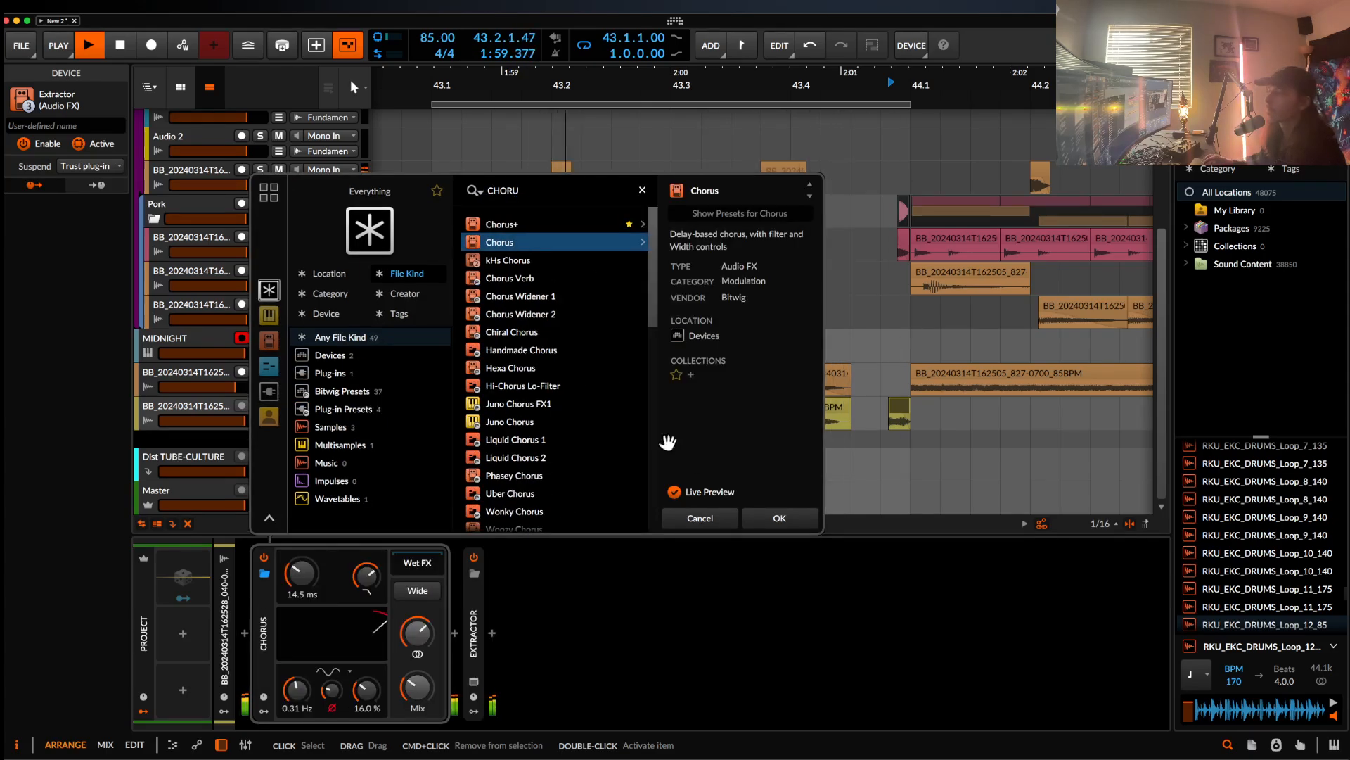
click(767, 525)
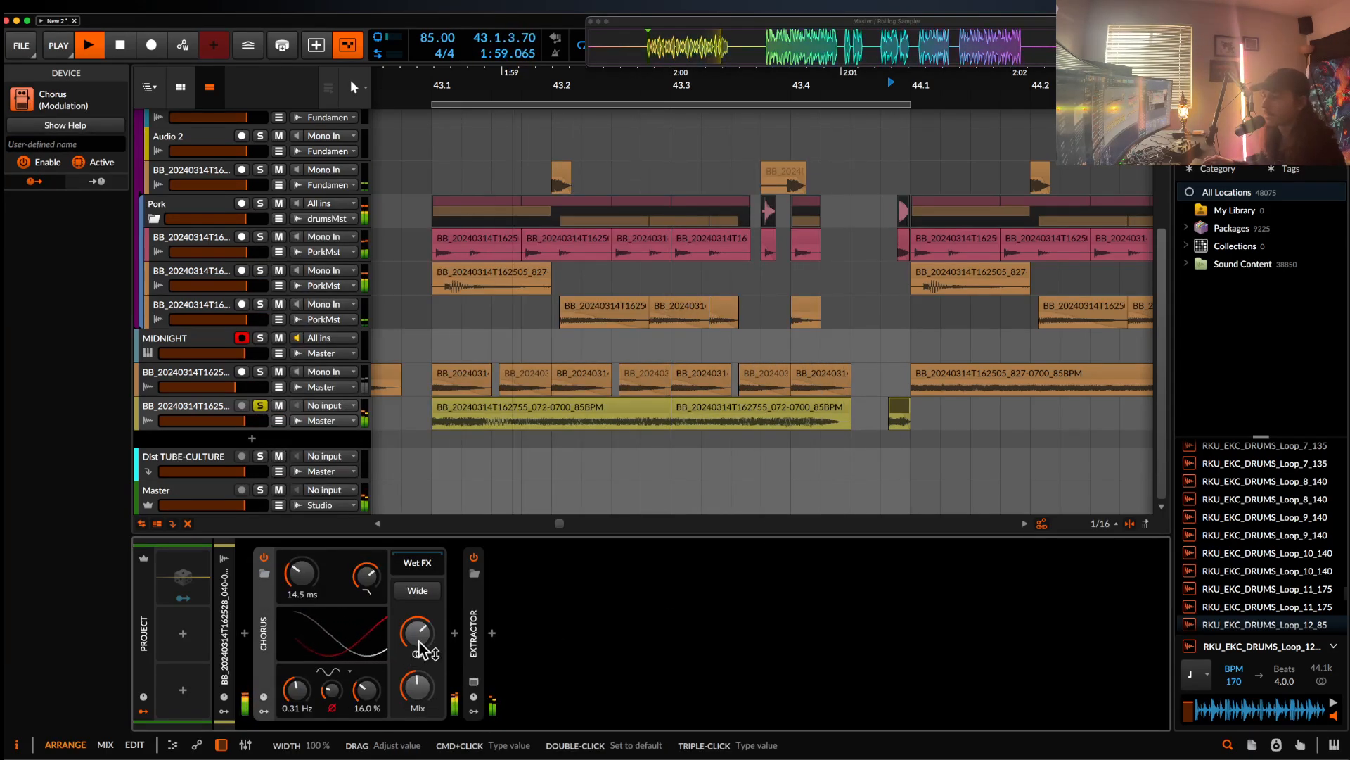
mouse_move(366, 577)
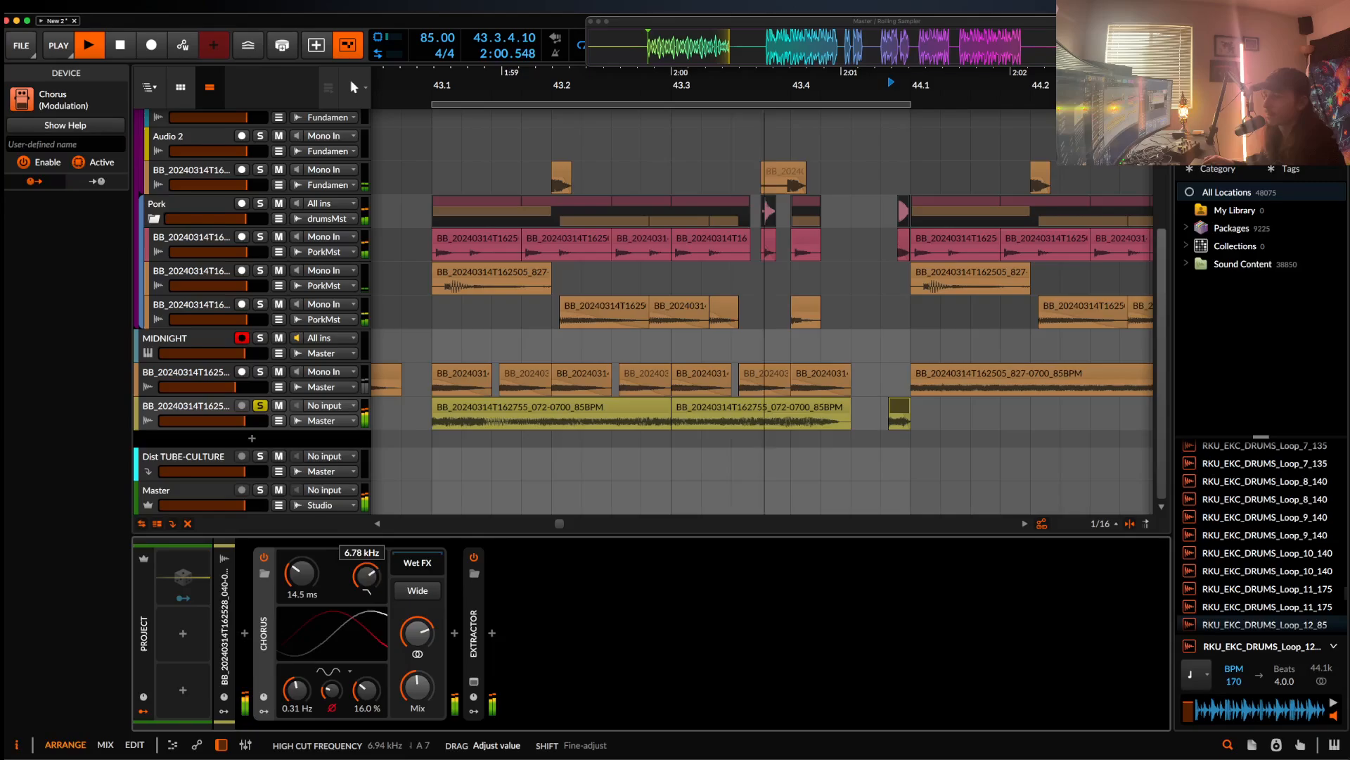
click(417, 590)
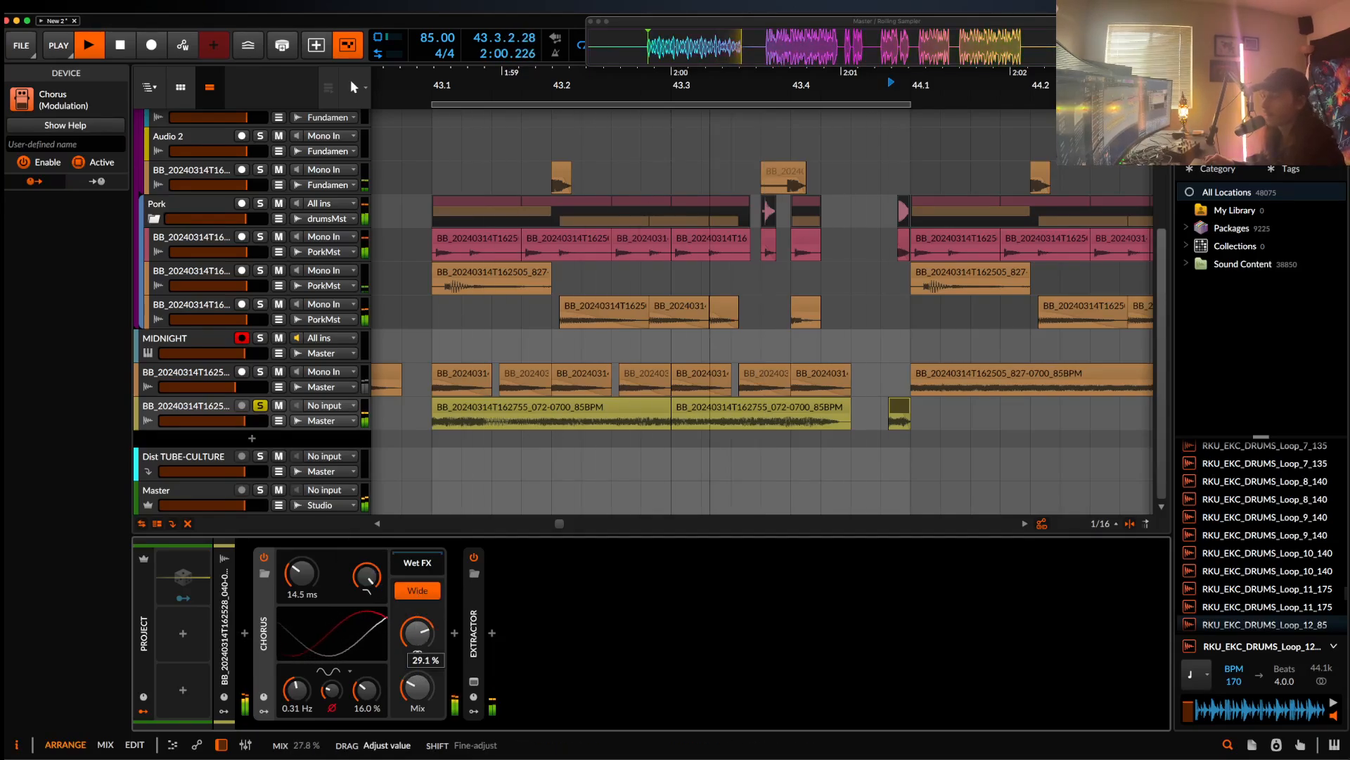
- Insert the Fuse Compressor plug-in after the Extractor on the yellow track and raise it to six bands
click(495, 637)
text(FUSE)
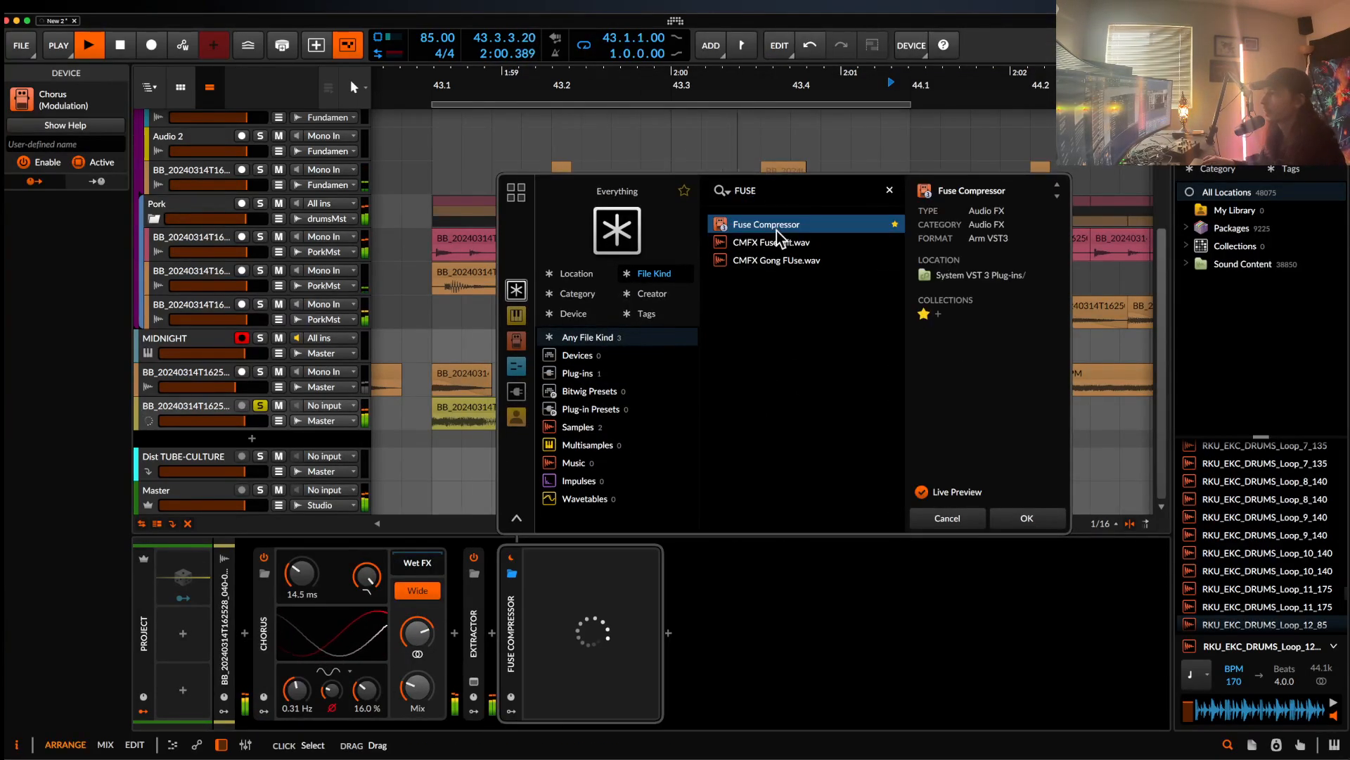
click(1027, 518)
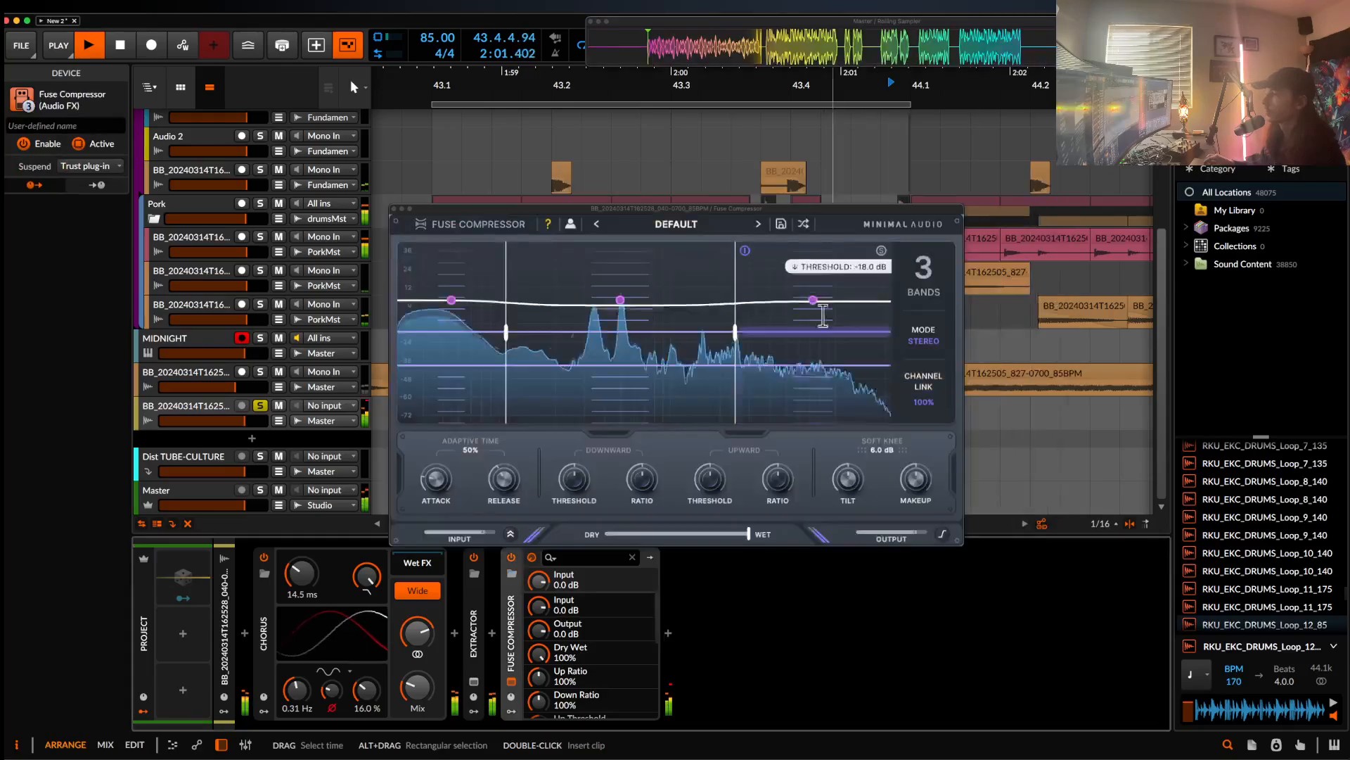
click(924, 273)
click(912, 235)
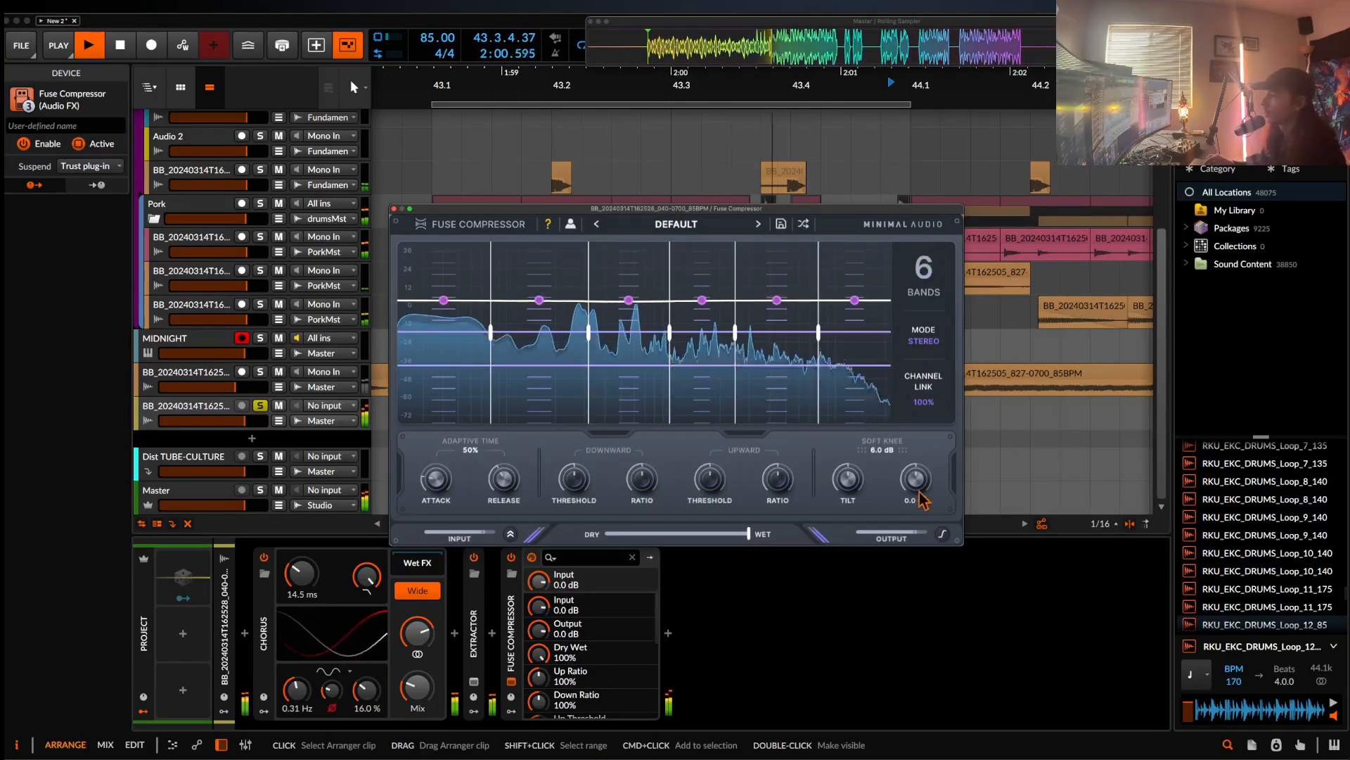
- Set the compressor's release to 874 ms, downward ratio to 131% and upward ratio to 159%, close its window and unsolo the yellow track
click(943, 533)
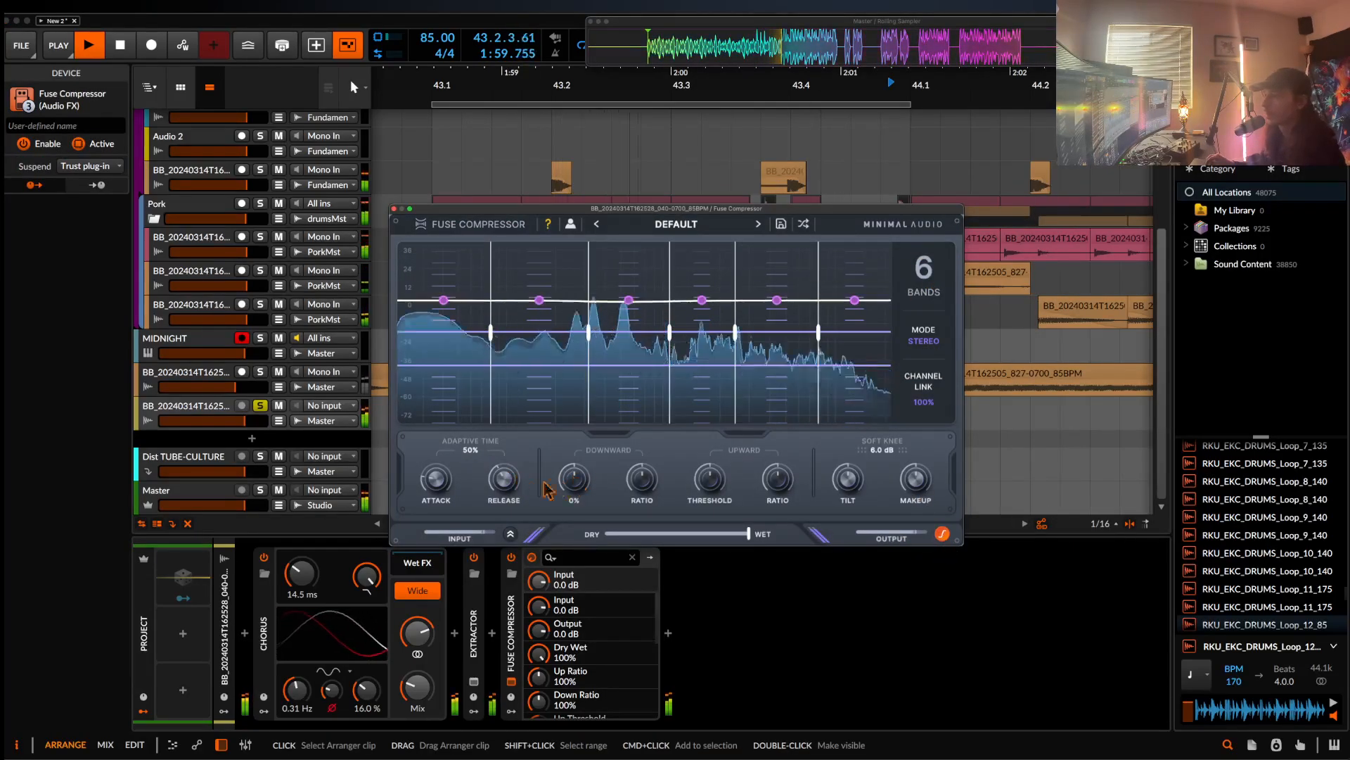
drag(435, 478, 435, 406)
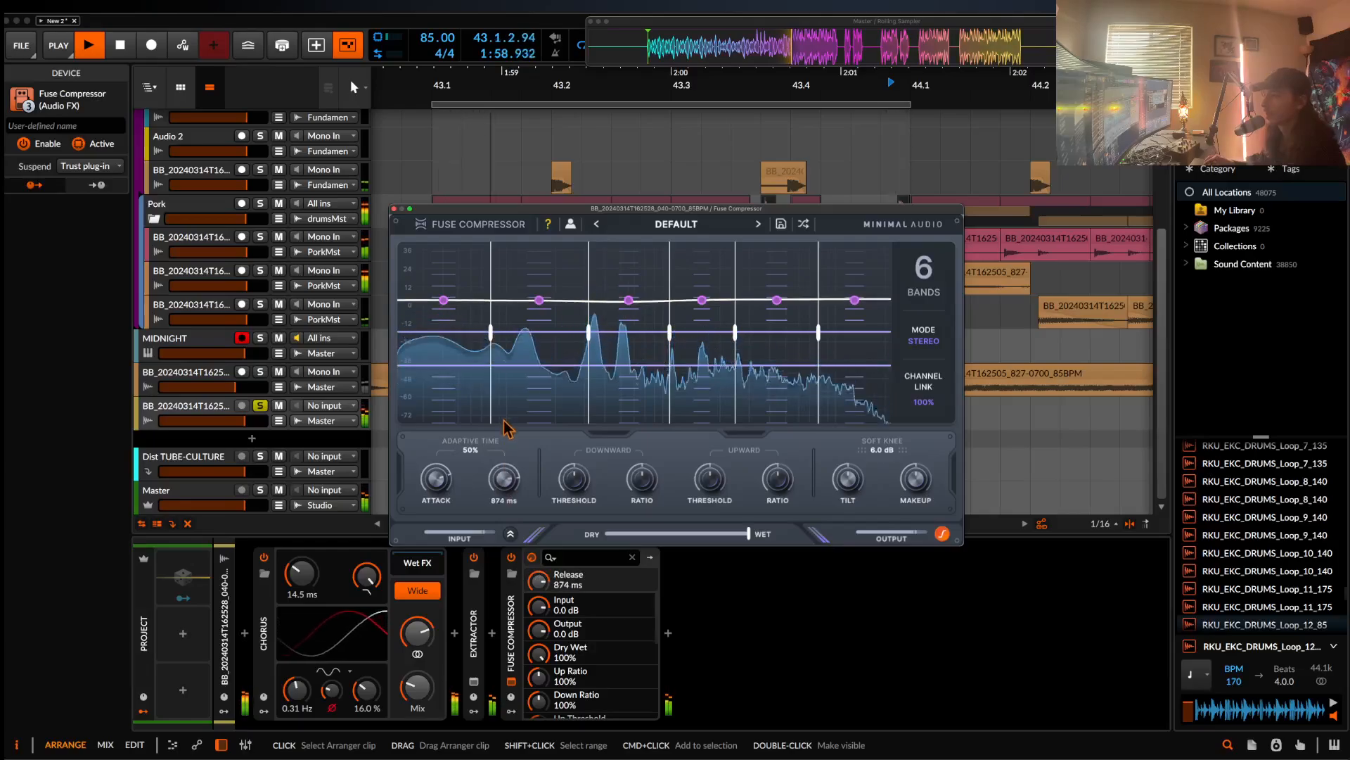
drag(573, 485, 641, 464)
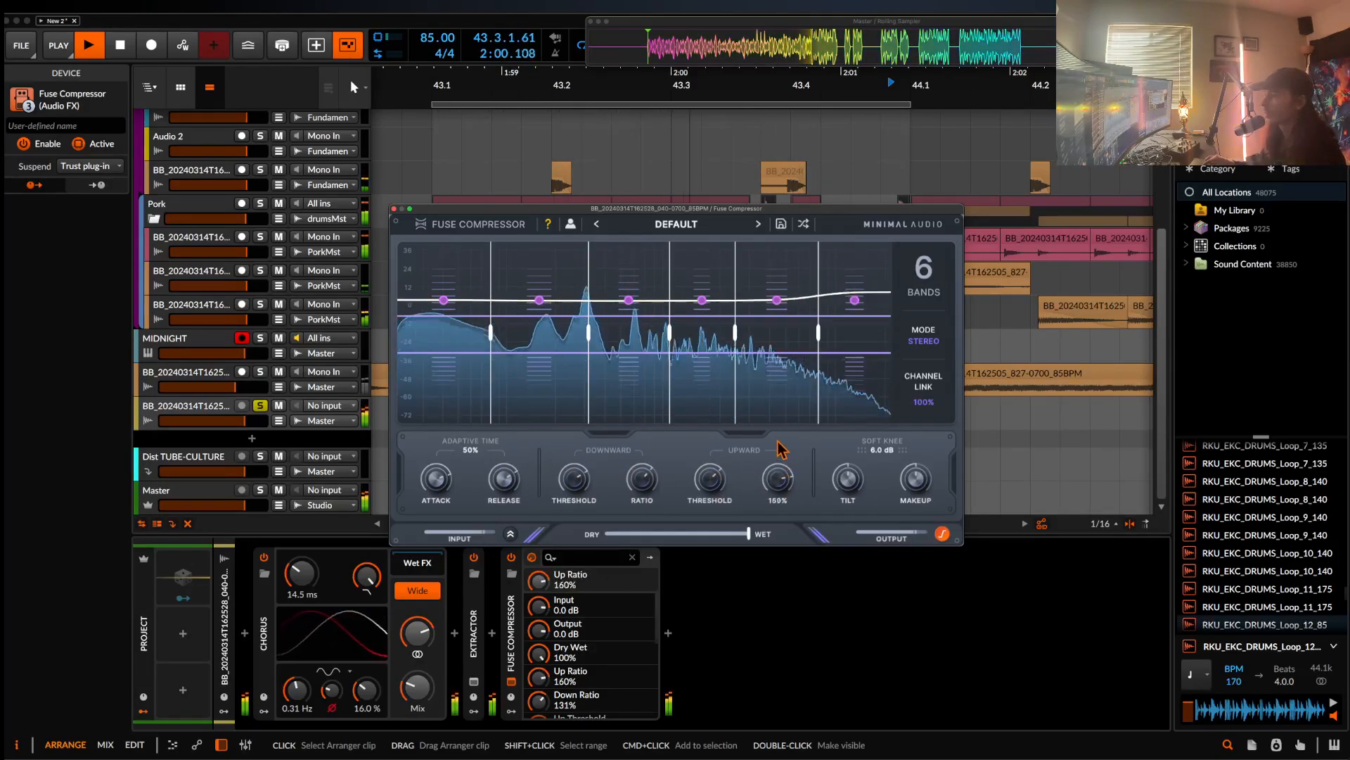
click(393, 208)
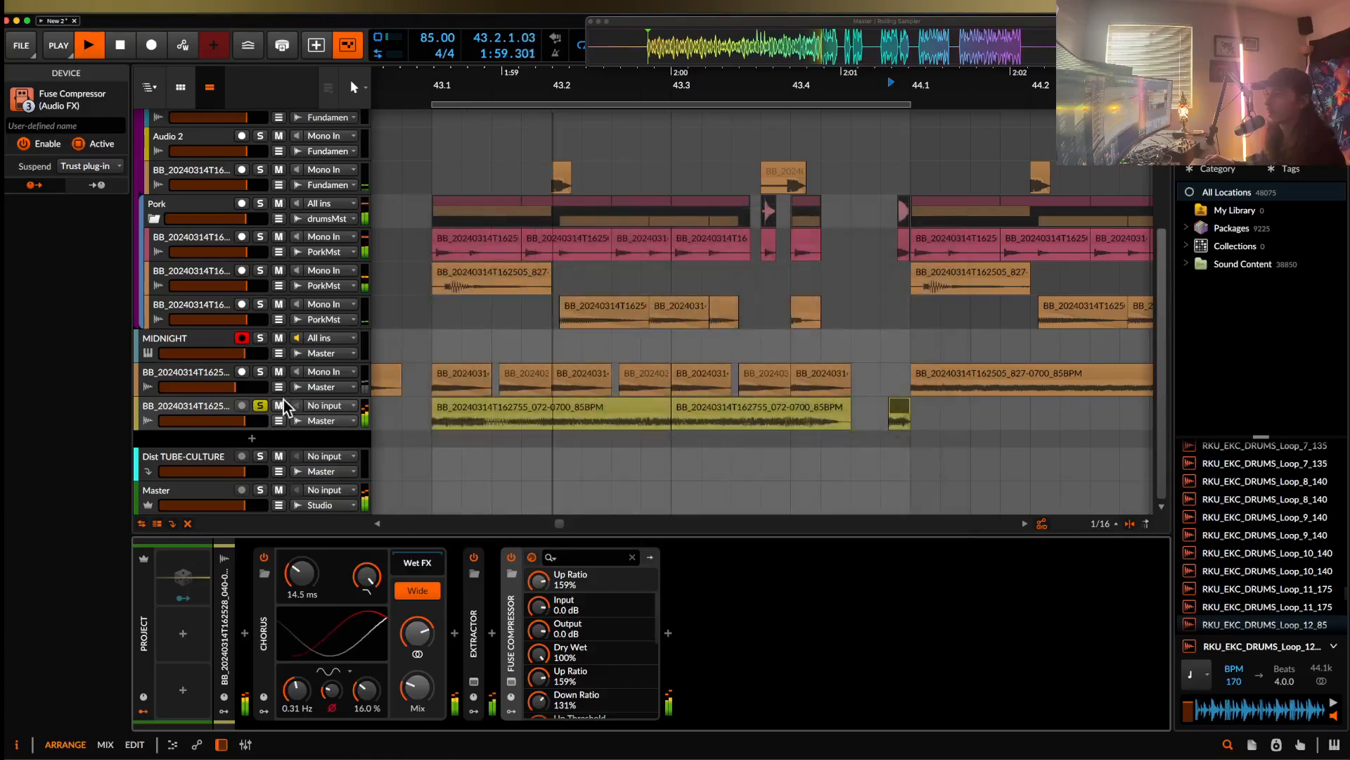
click(260, 405)
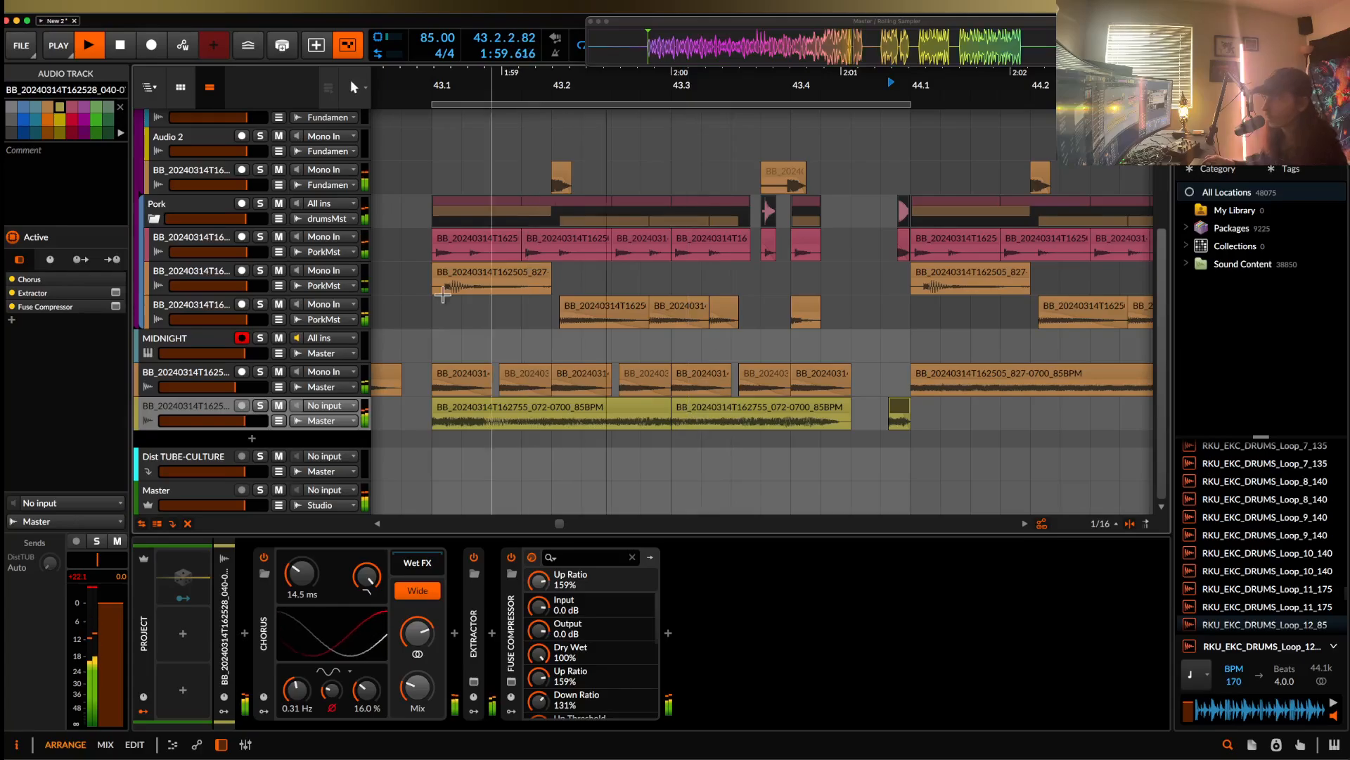
- Move the purple clip on Audio 3 to 43.4.3.00 and trim its end to bar 44
scroll(395, 286, up, 5)
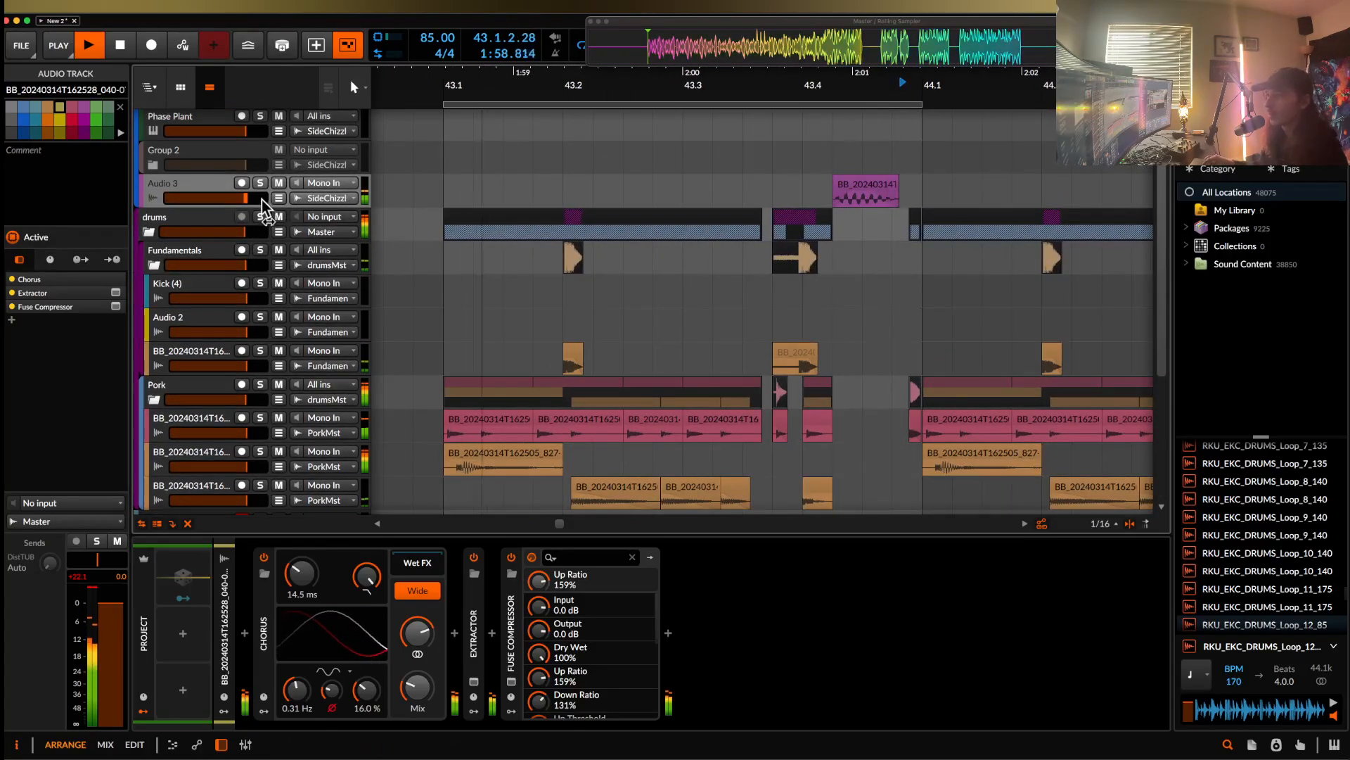
scroll(858, 191, up, 4)
drag(859, 187, 915, 186)
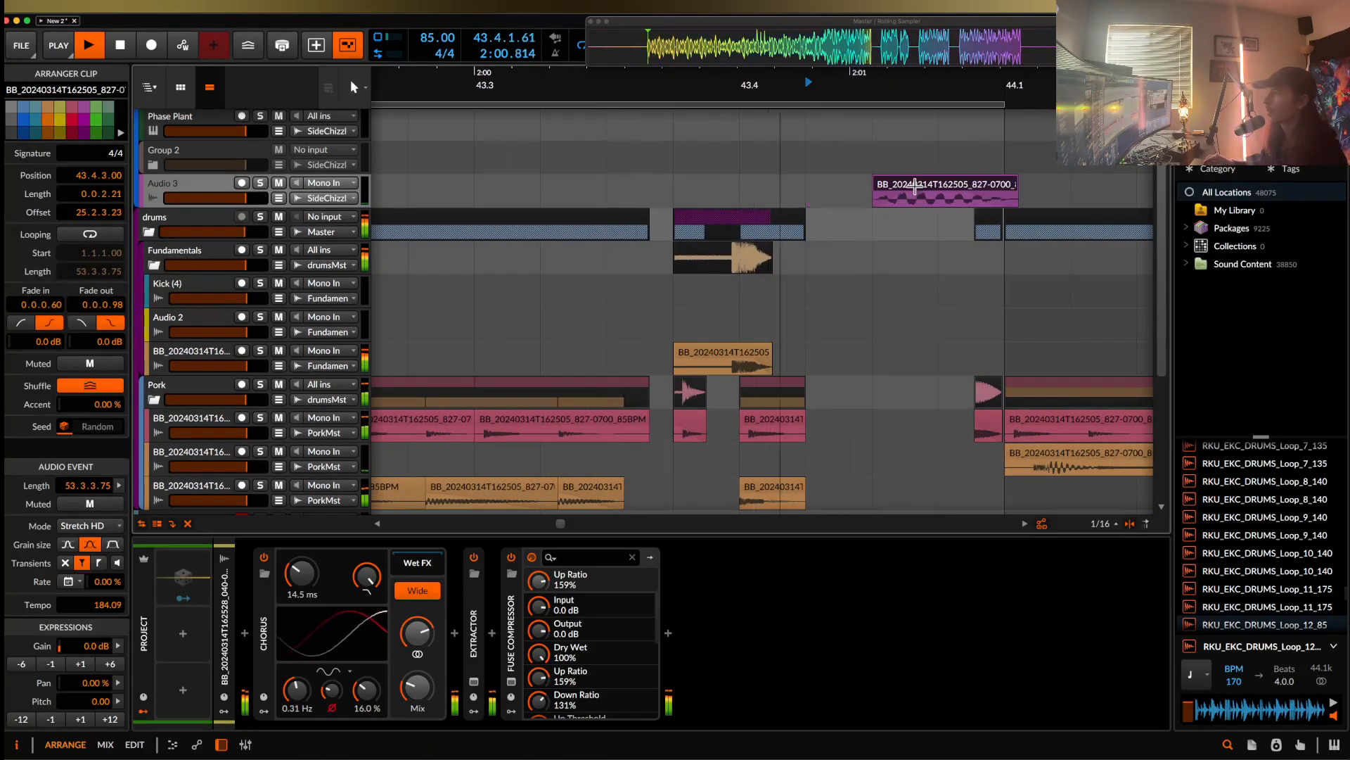
scroll(914, 187, down, 4)
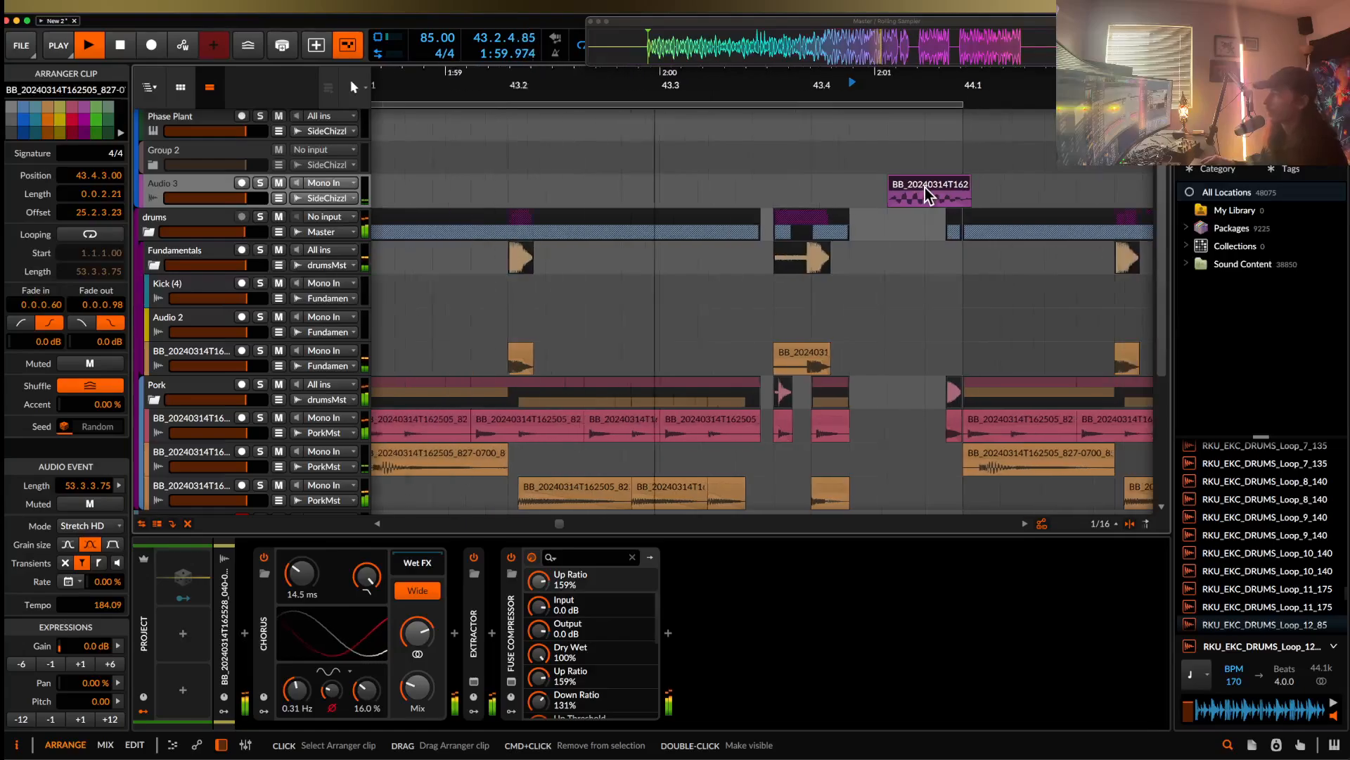
drag(962, 184, 955, 184)
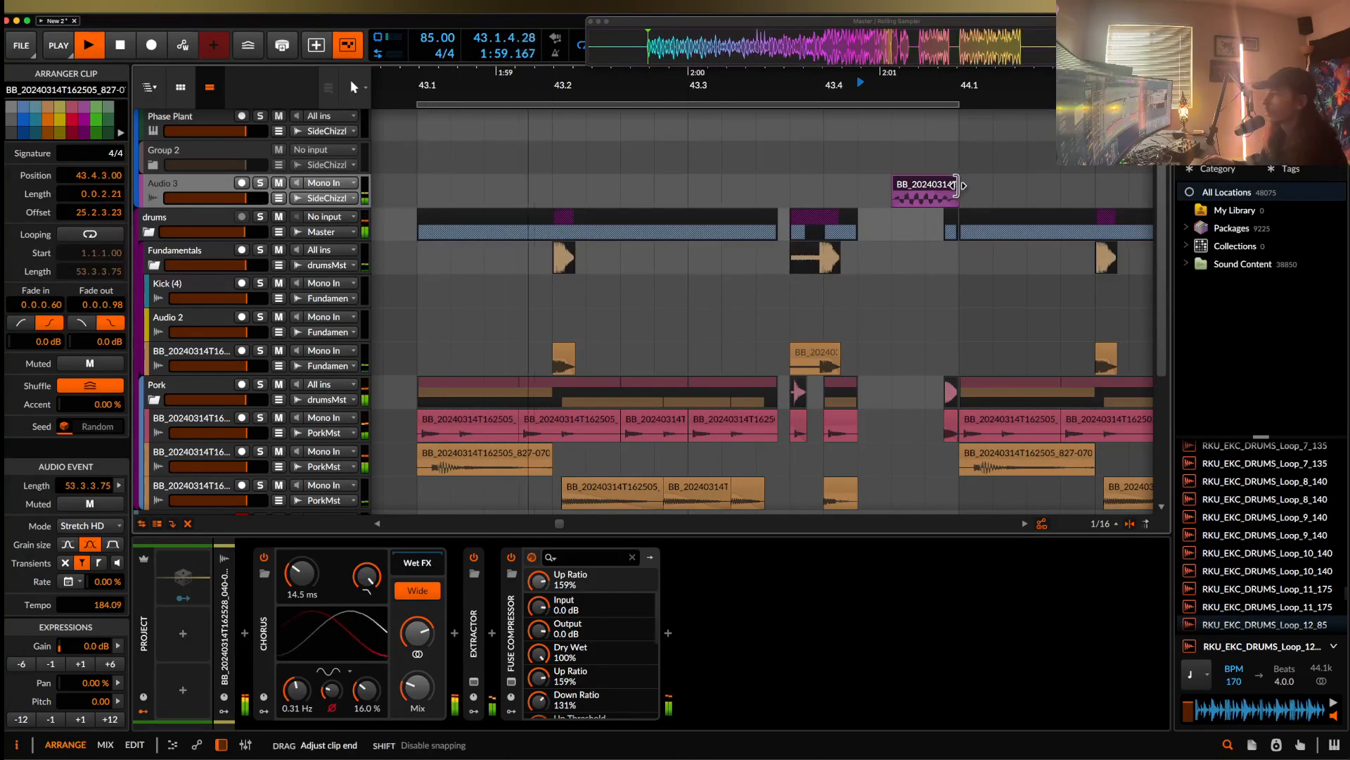
- Move the short pink hit before bar 44 in the Pork group earlier, to 43.4.4.30
scroll(954, 380, down, 5)
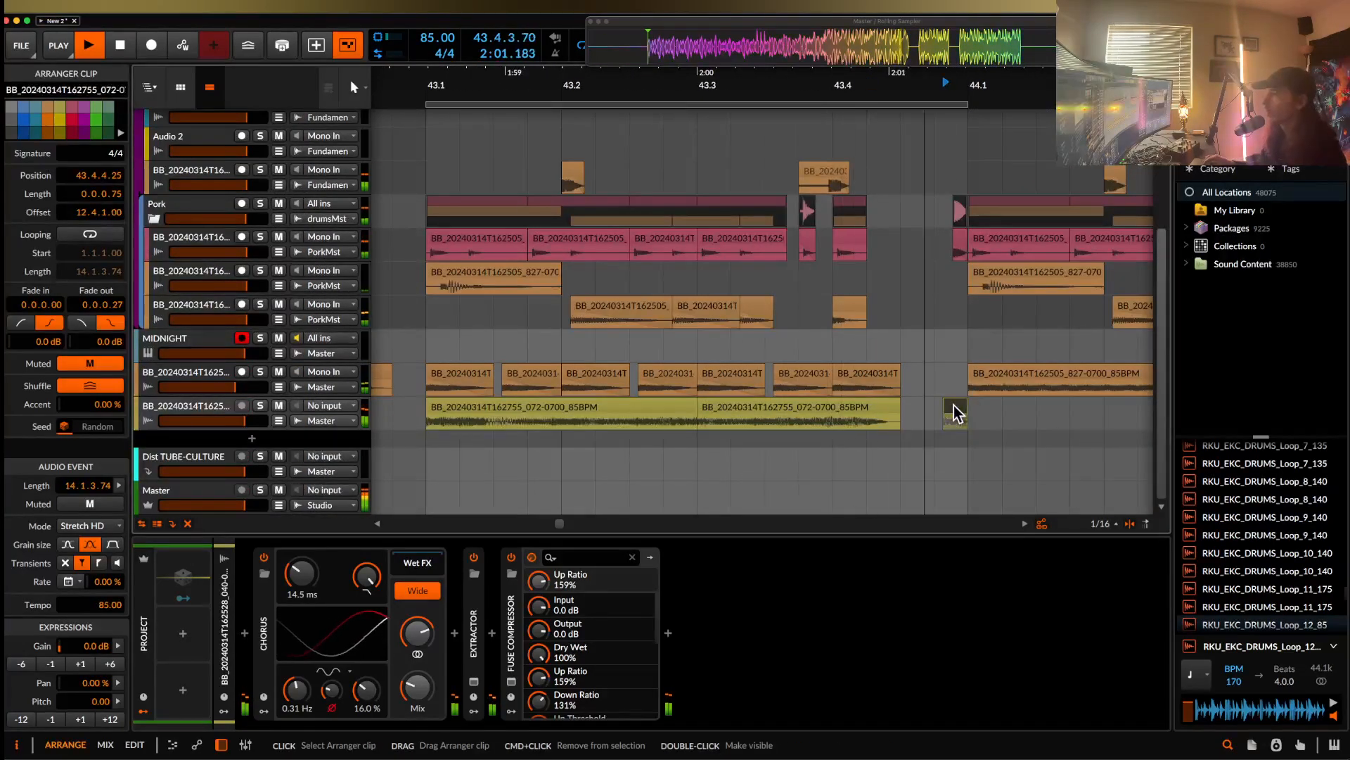
scroll(954, 405, up, 5)
click(956, 455)
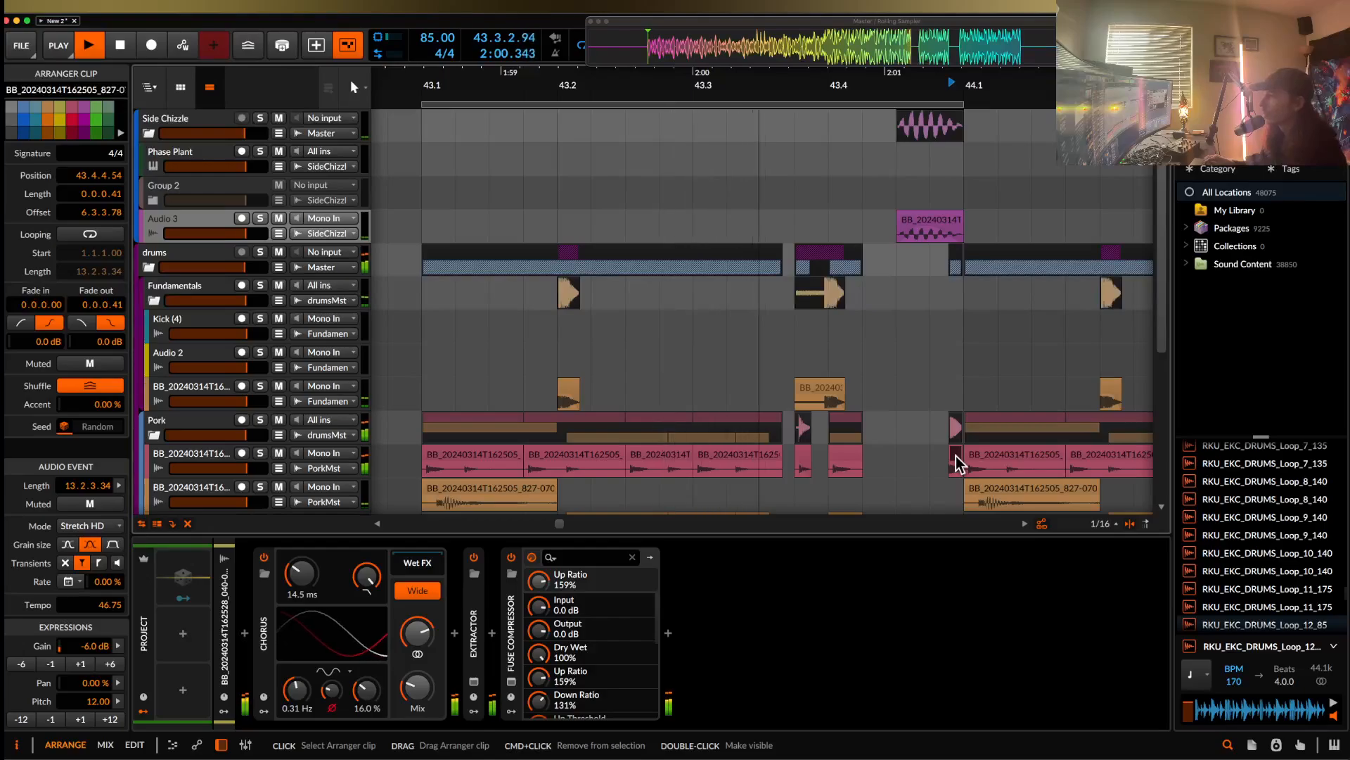
scroll(956, 456, up, 5)
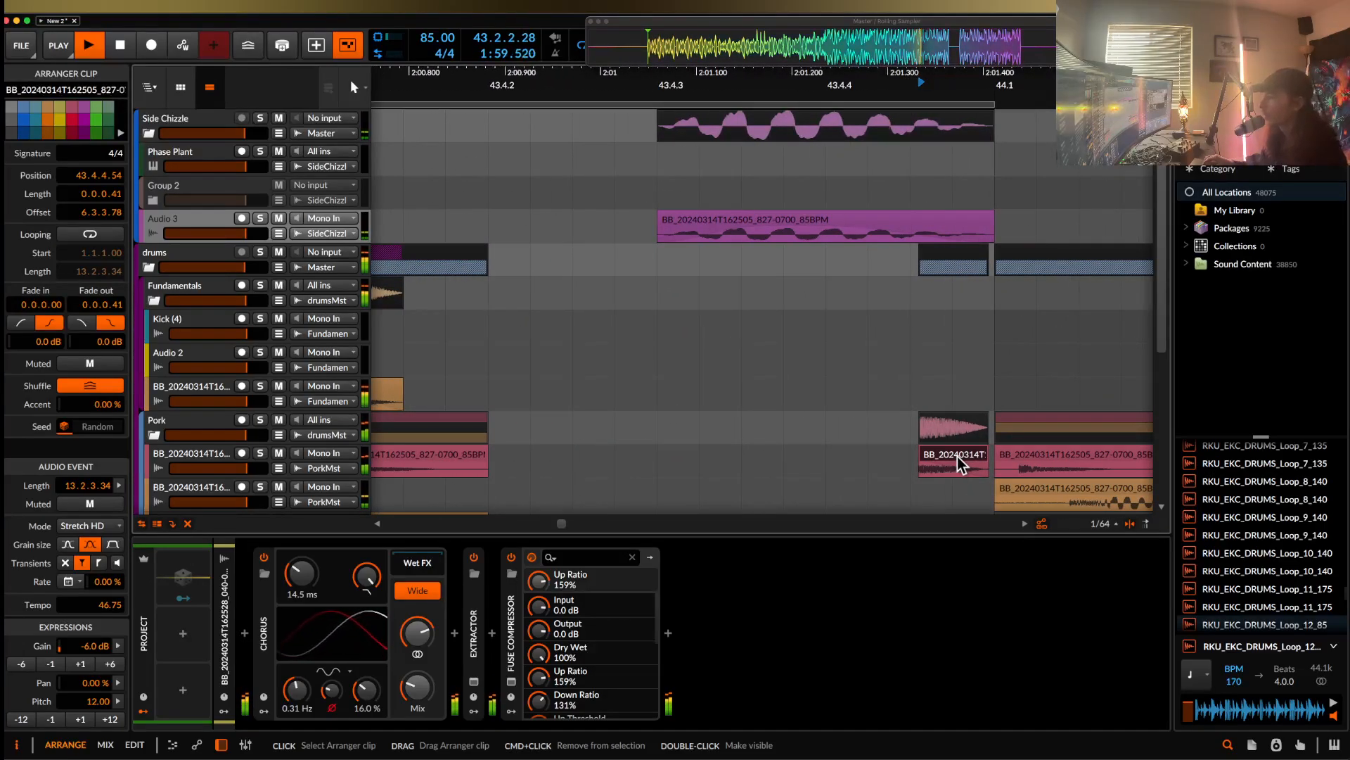
drag(957, 457, 908, 458)
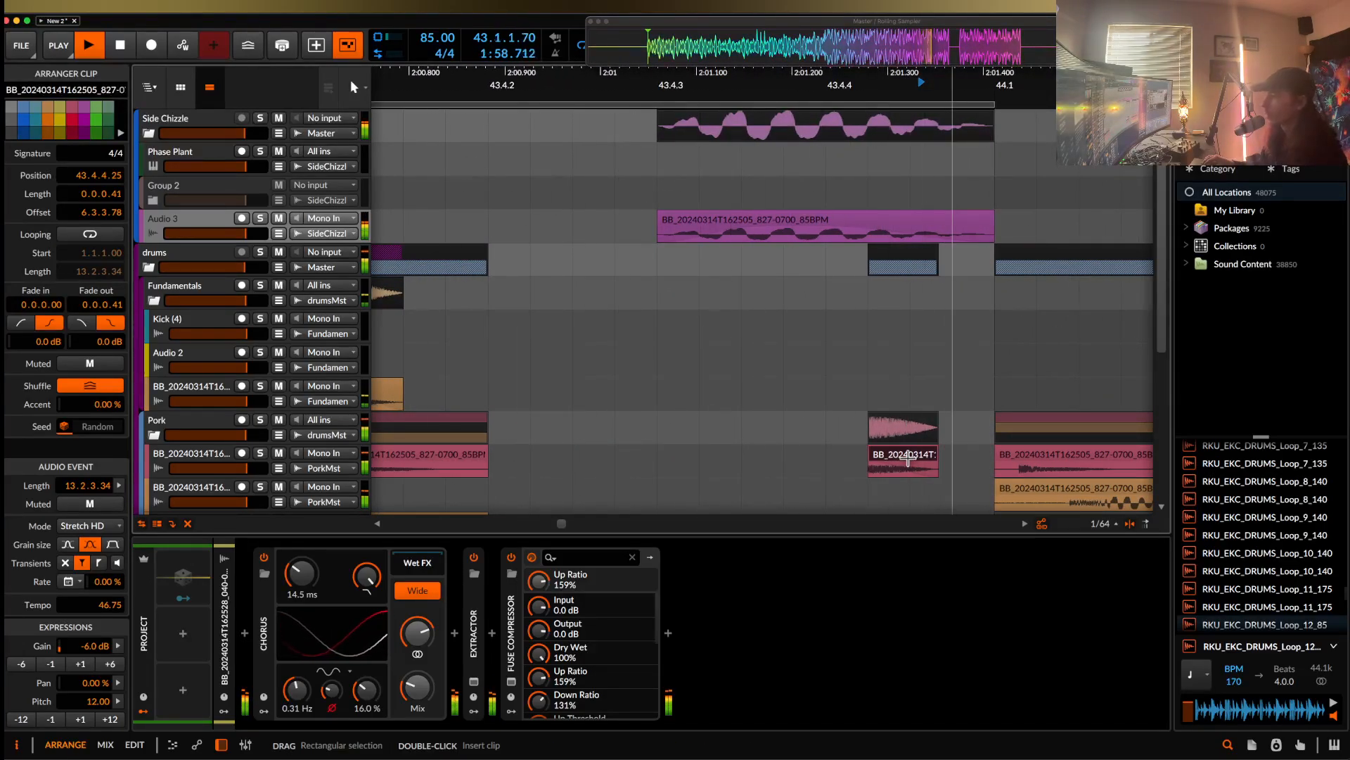
scroll(907, 457, down, 3)
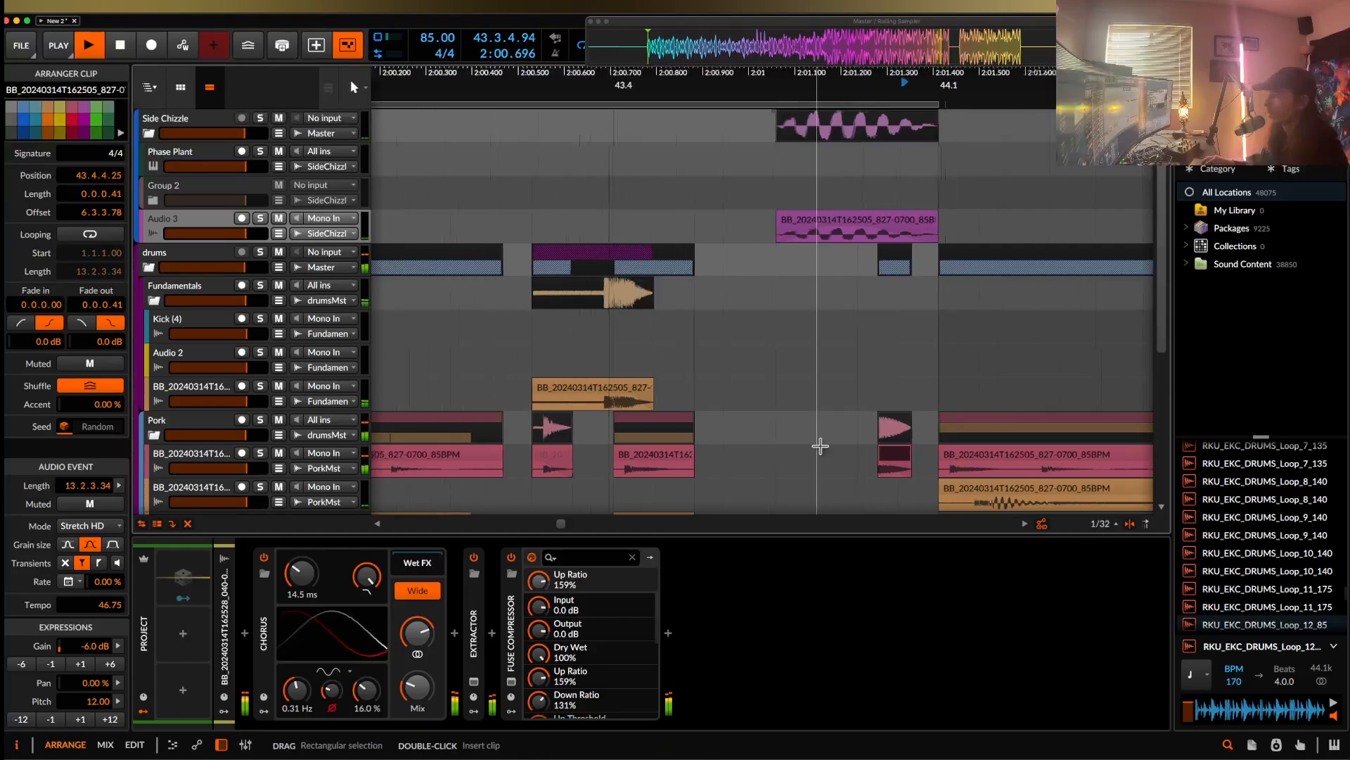
scroll(830, 450, up, 8)
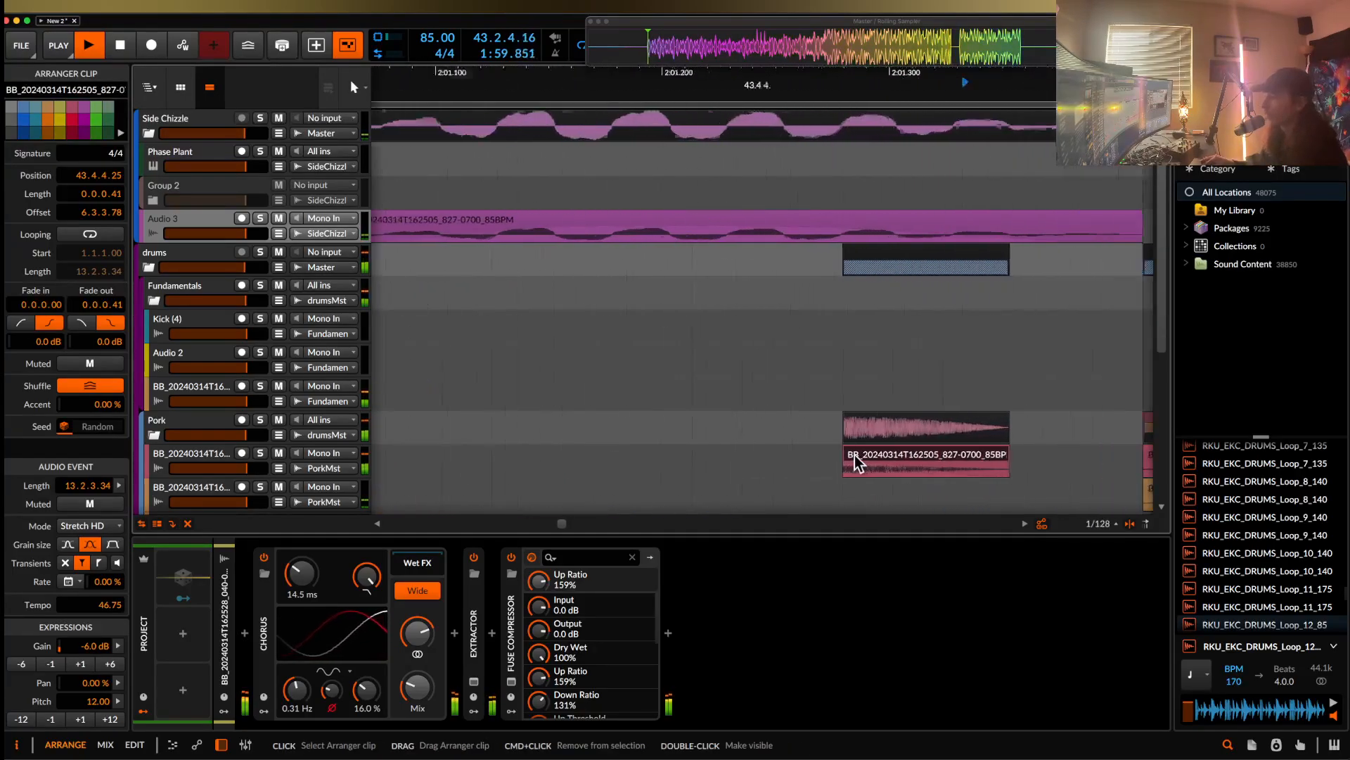
scroll(879, 462, down, 4)
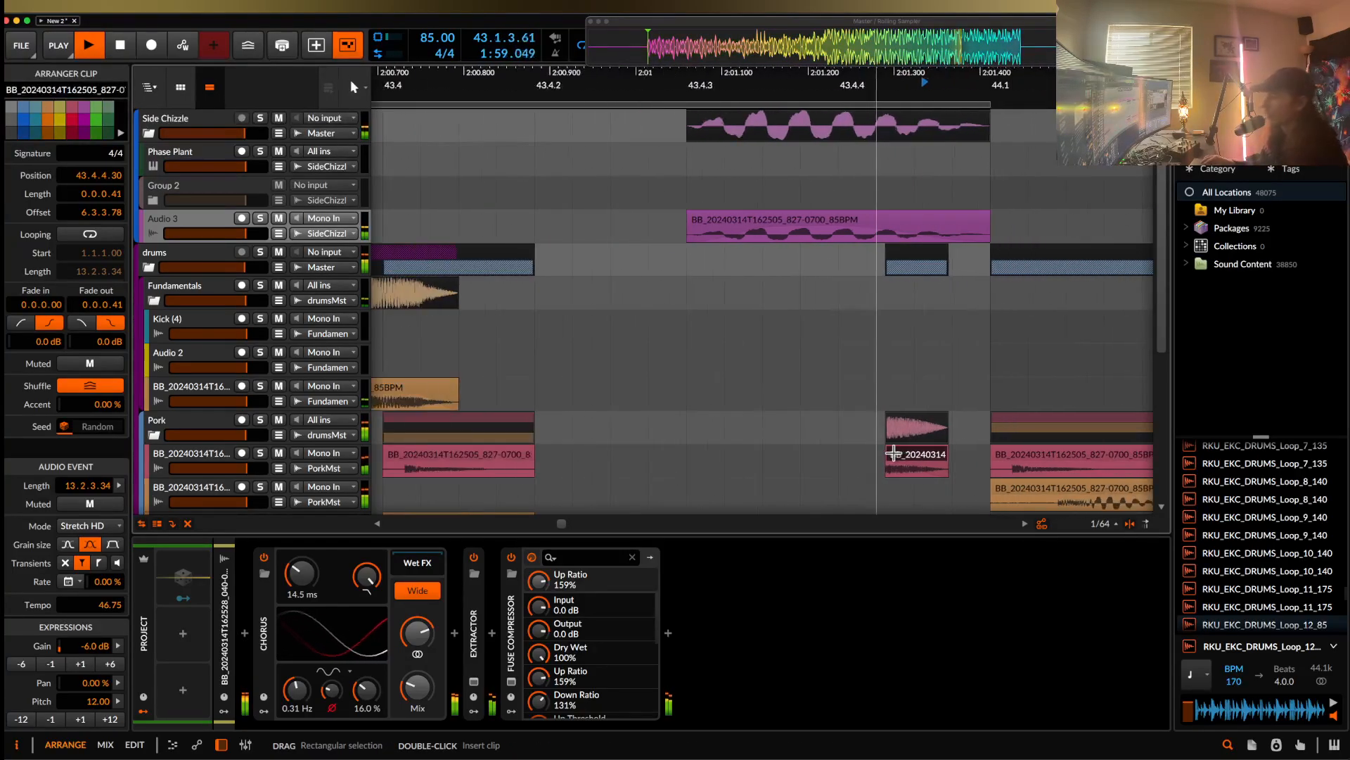
- Try pitching the two main yellow clips at bar 43 down one octave to -12.00
scroll(892, 454, down, 5)
scroll(872, 422, down, 5)
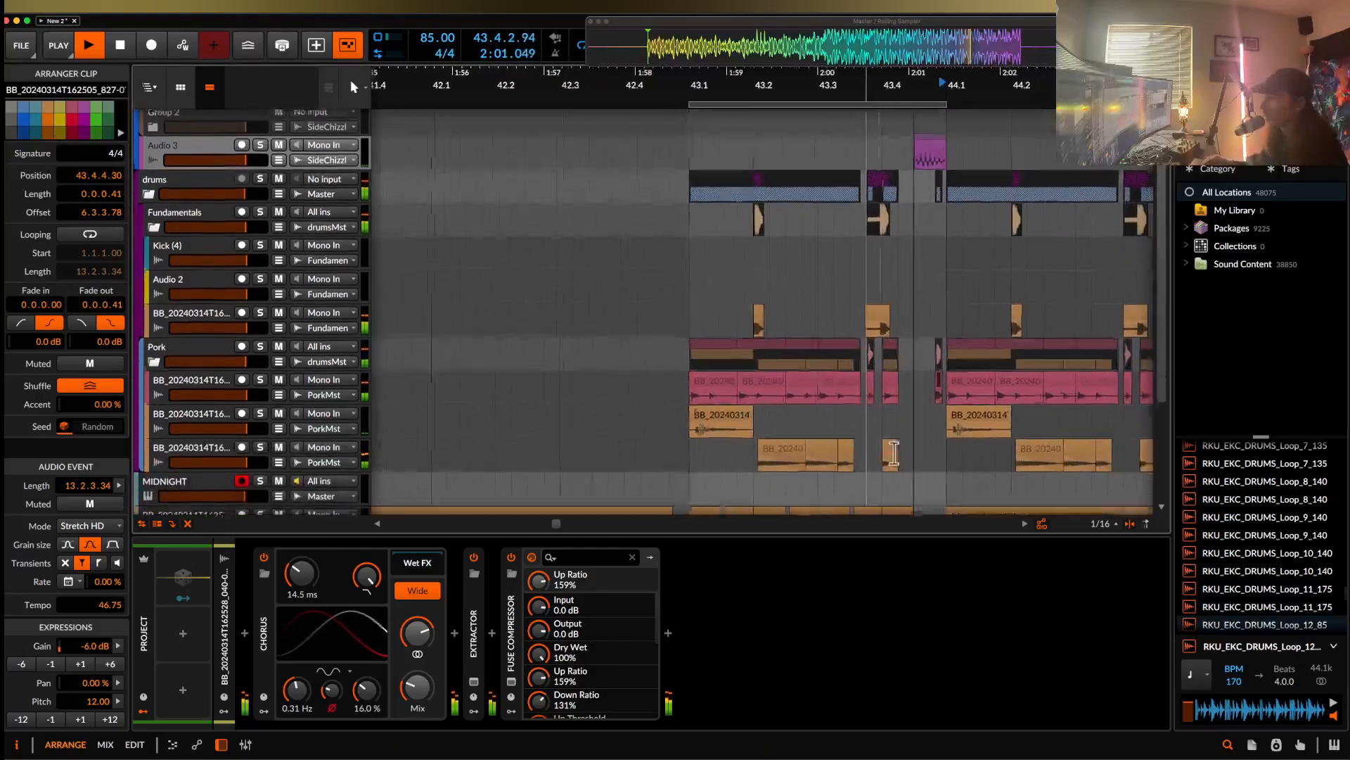
scroll(836, 371, down, 3)
scroll(832, 363, down, 2)
click(725, 407)
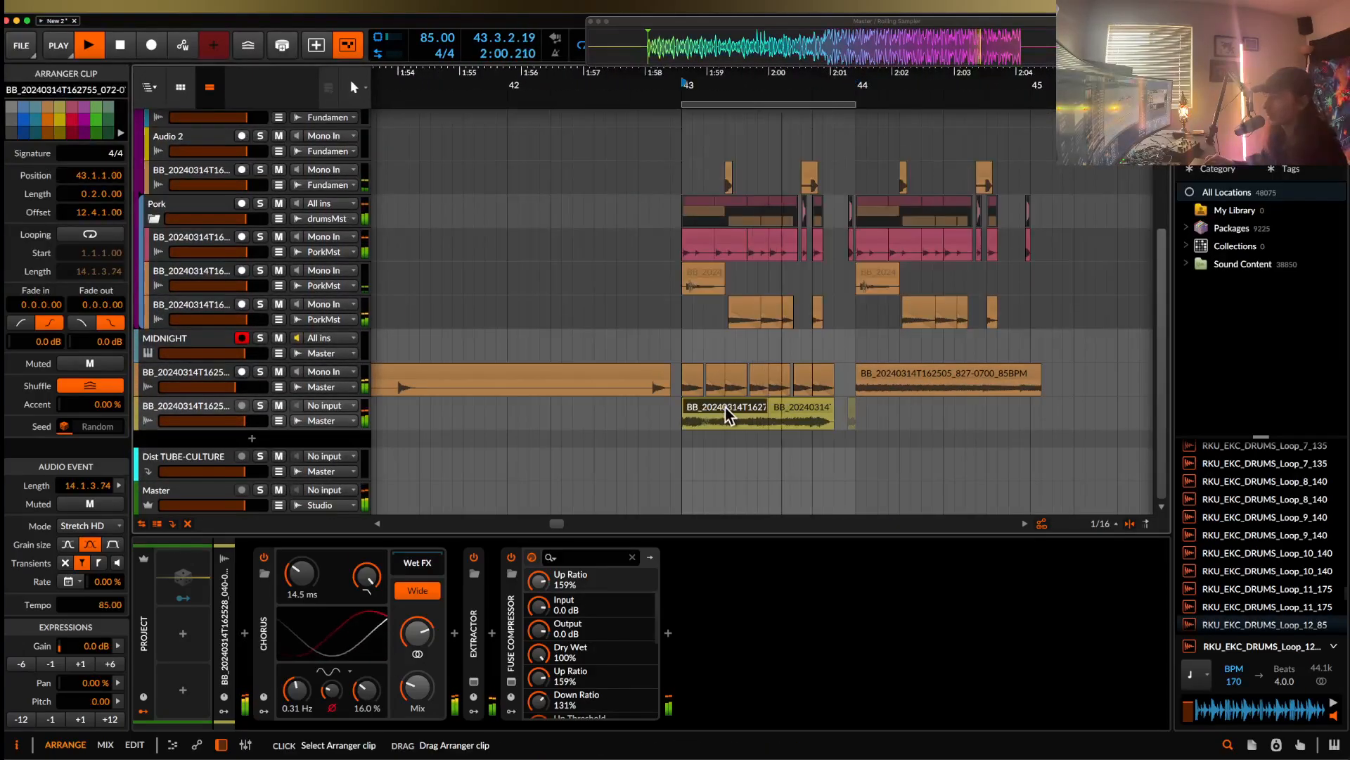
shift+click(793, 418)
key(space)
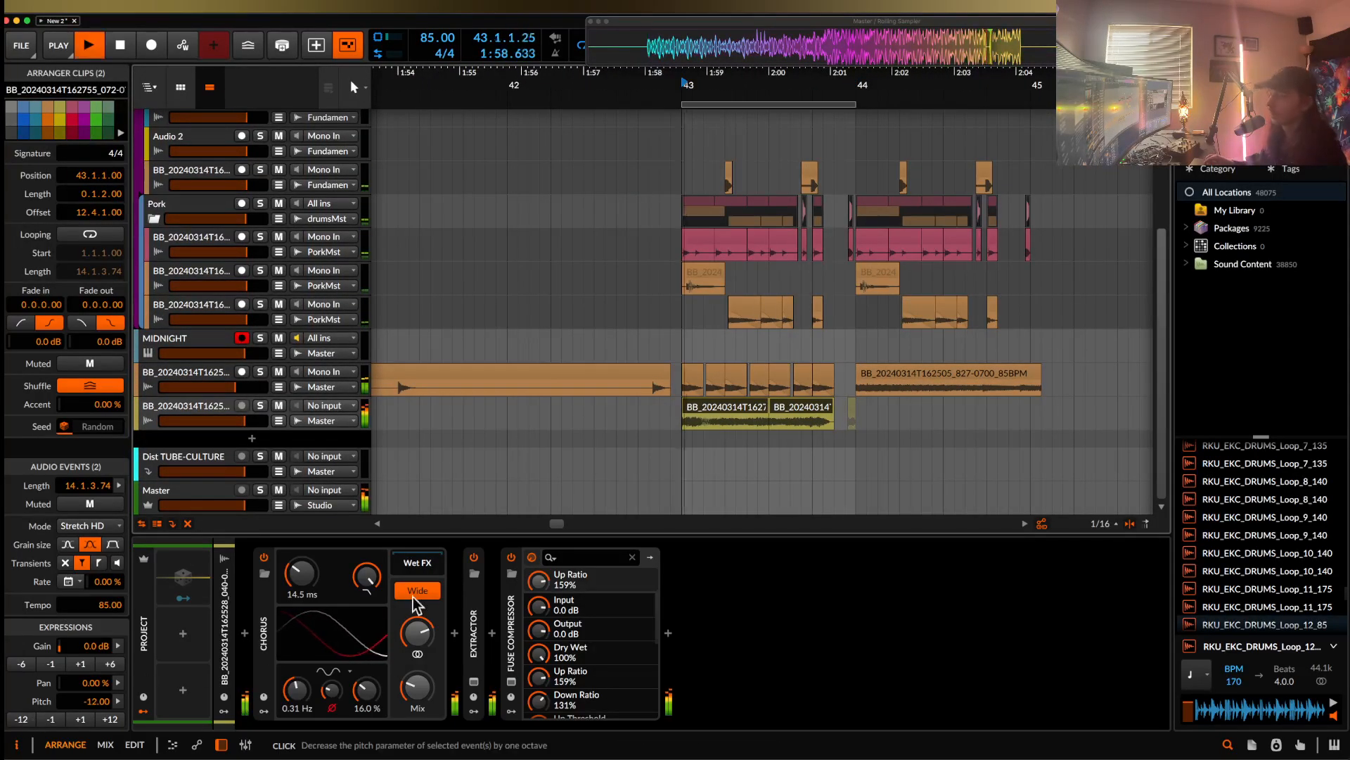
click(232, 411)
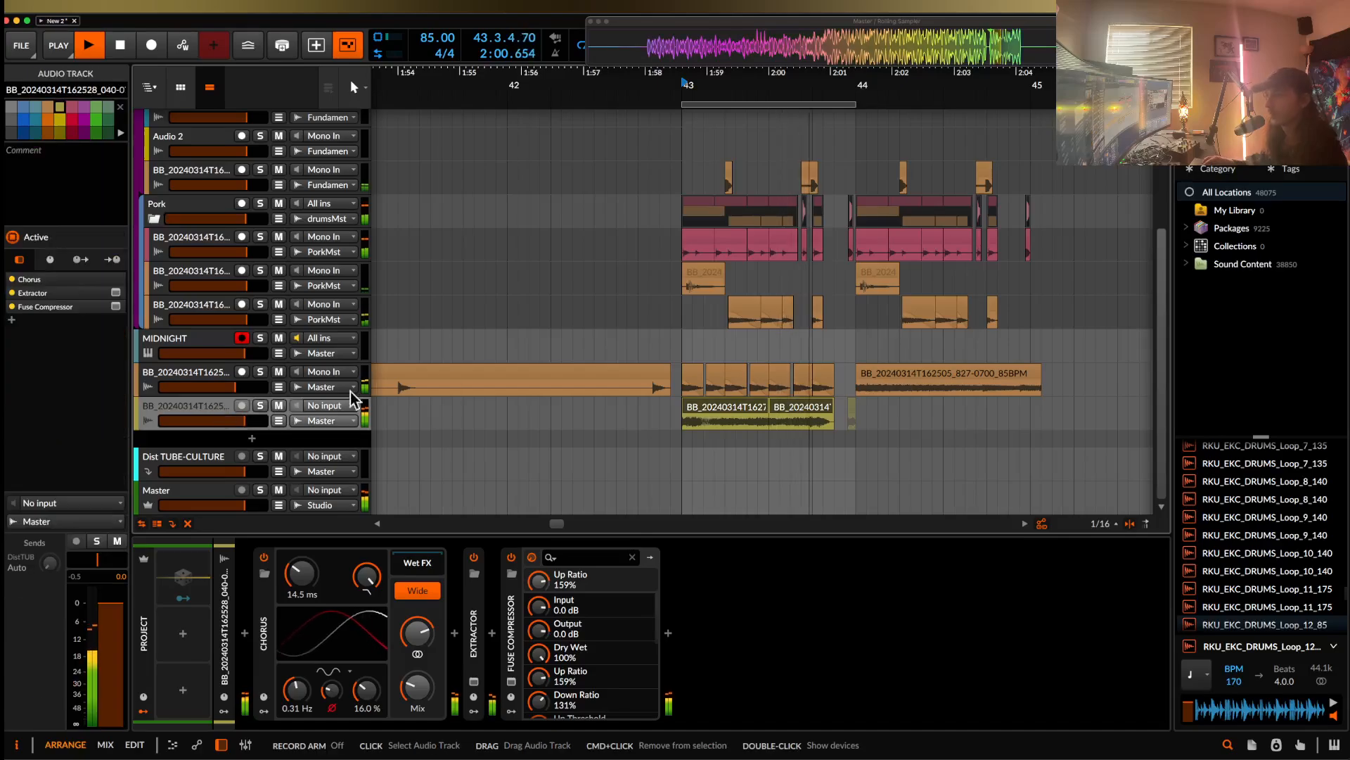
click(732, 411)
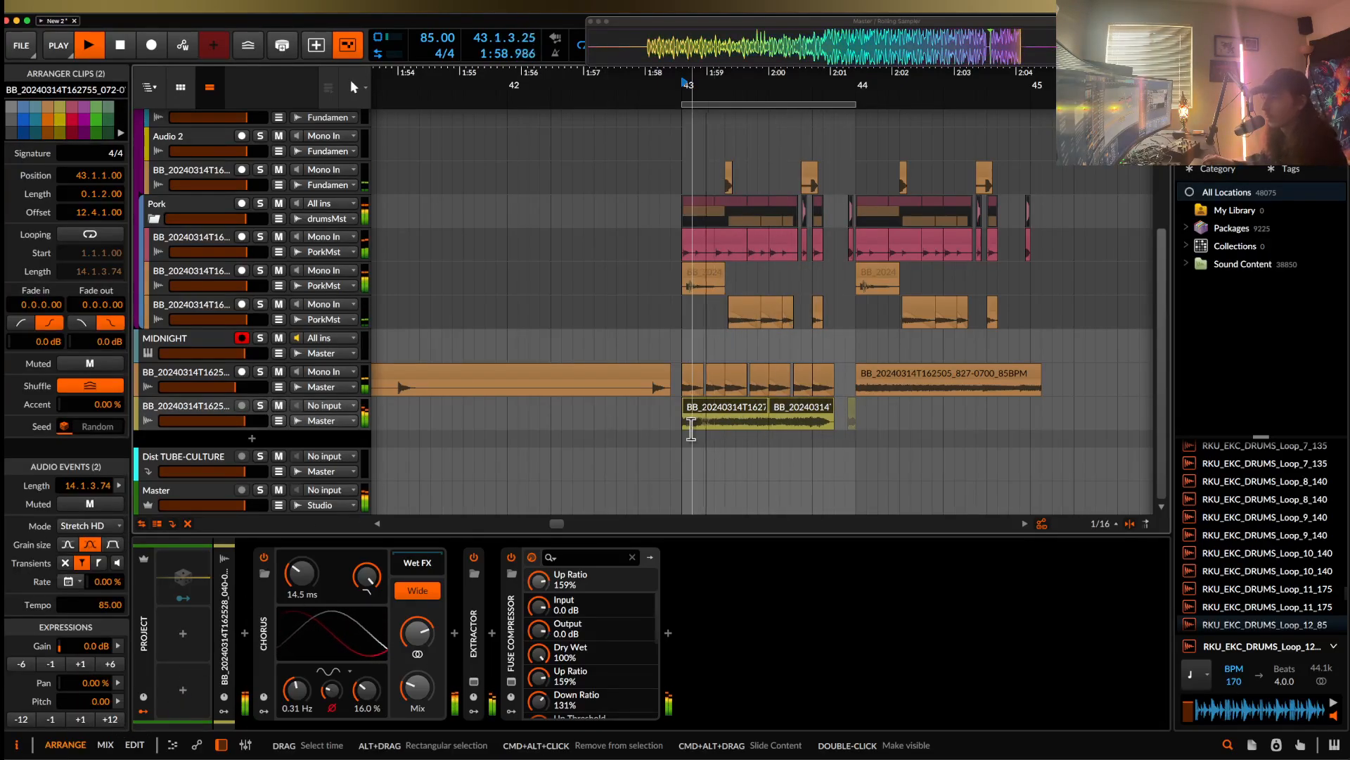
- Show the yellow track's devices, stop playback and collapse the drums group in the arrangement
double_click(216, 413)
scroll(781, 394, right, 3)
scroll(780, 394, down, 5)
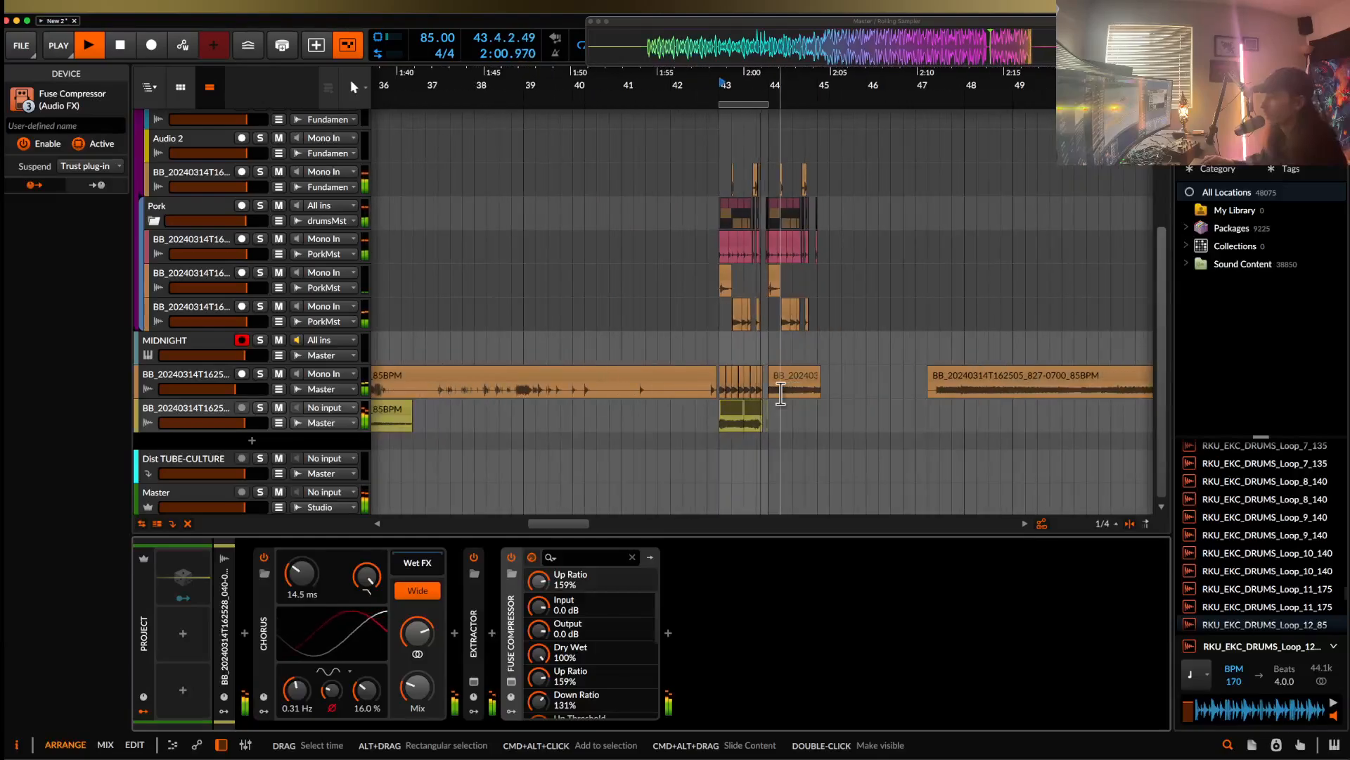
scroll(681, 236, up, 1)
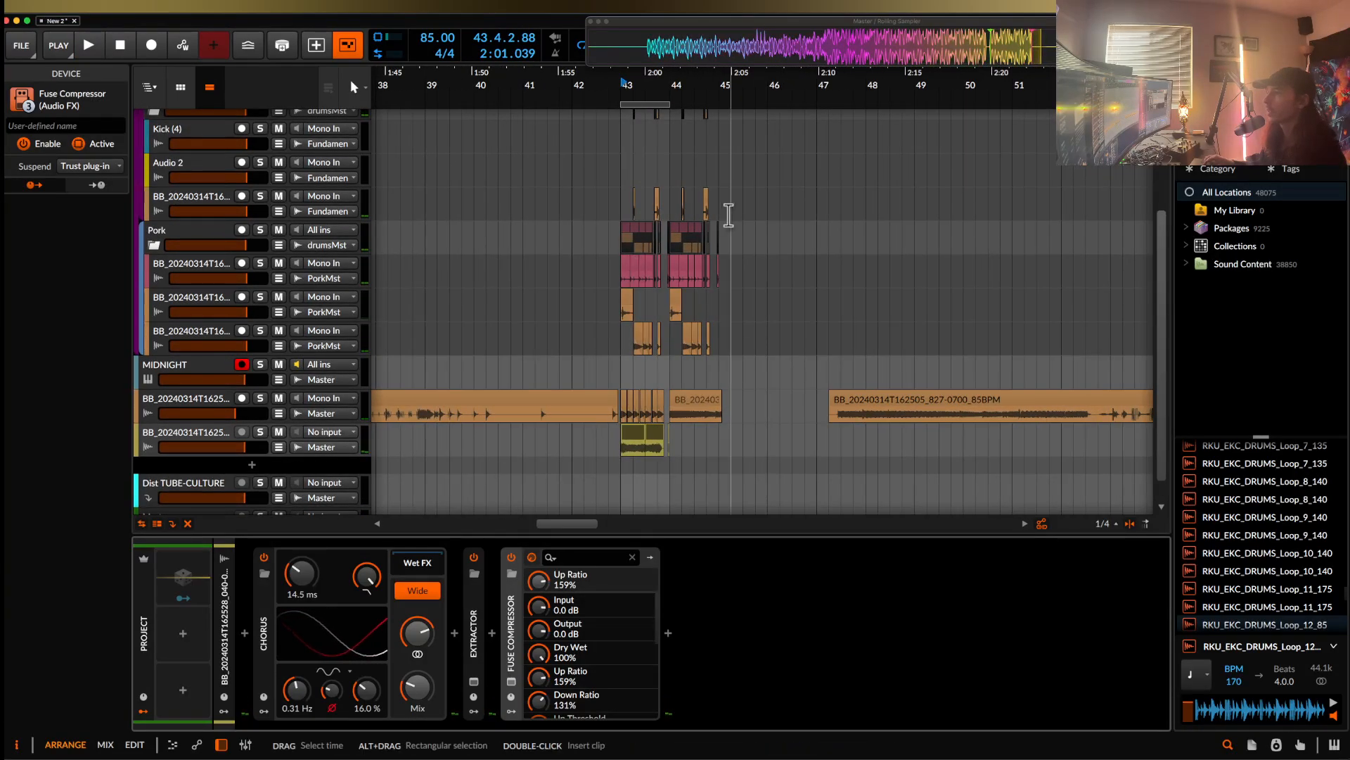
scroll(606, 211, up, 4)
scroll(605, 207, up, 1)
scroll(605, 207, down, 1)
scroll(482, 223, up, 1)
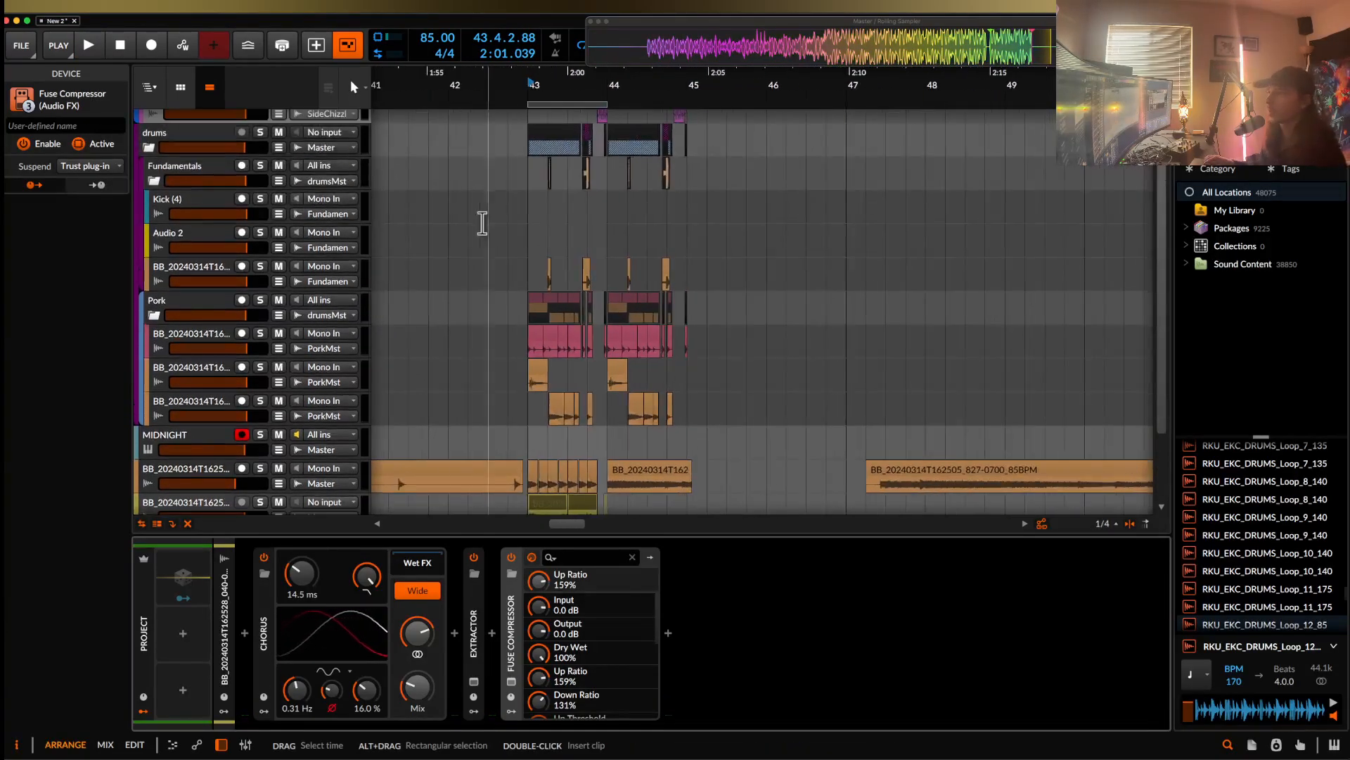
click(148, 148)
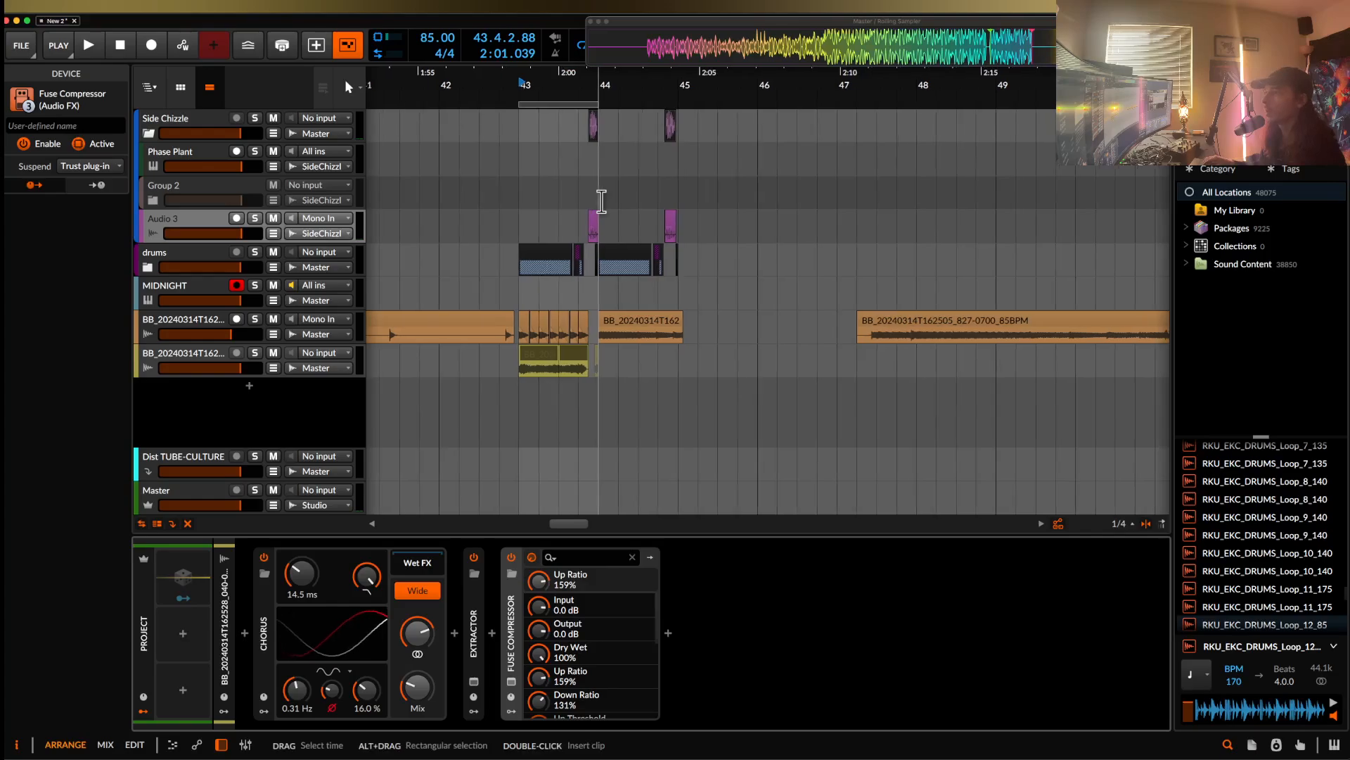
- Delete the clips in the bar 44 range, 44.1.1.00 to 45.1.1.00, from the side-chain group, the drums and the orange track
drag(598, 213, 684, 334)
scroll(684, 334, down, 4)
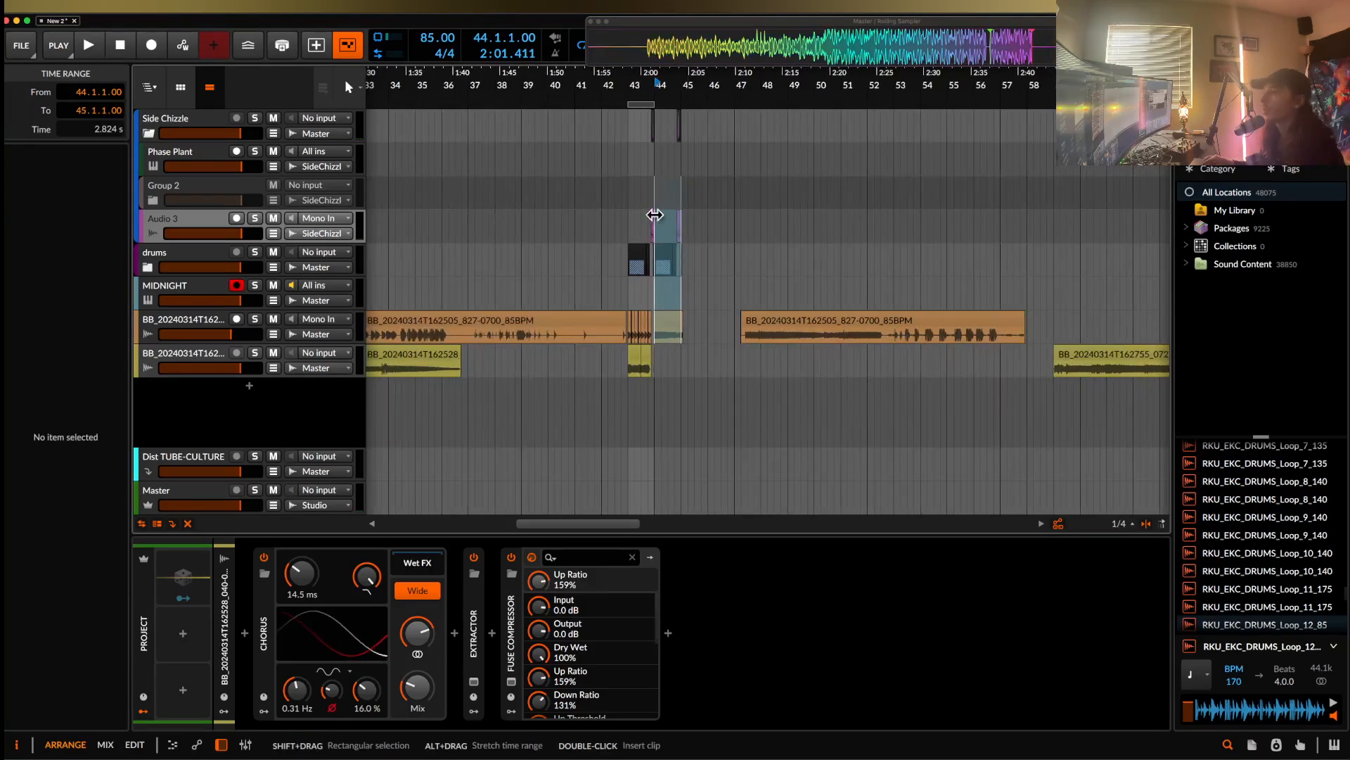
click(643, 206)
drag(653, 204, 1150, 333)
scroll(700, 336, down, 2)
scroll(674, 322, up, 2)
scroll(673, 322, up, 4)
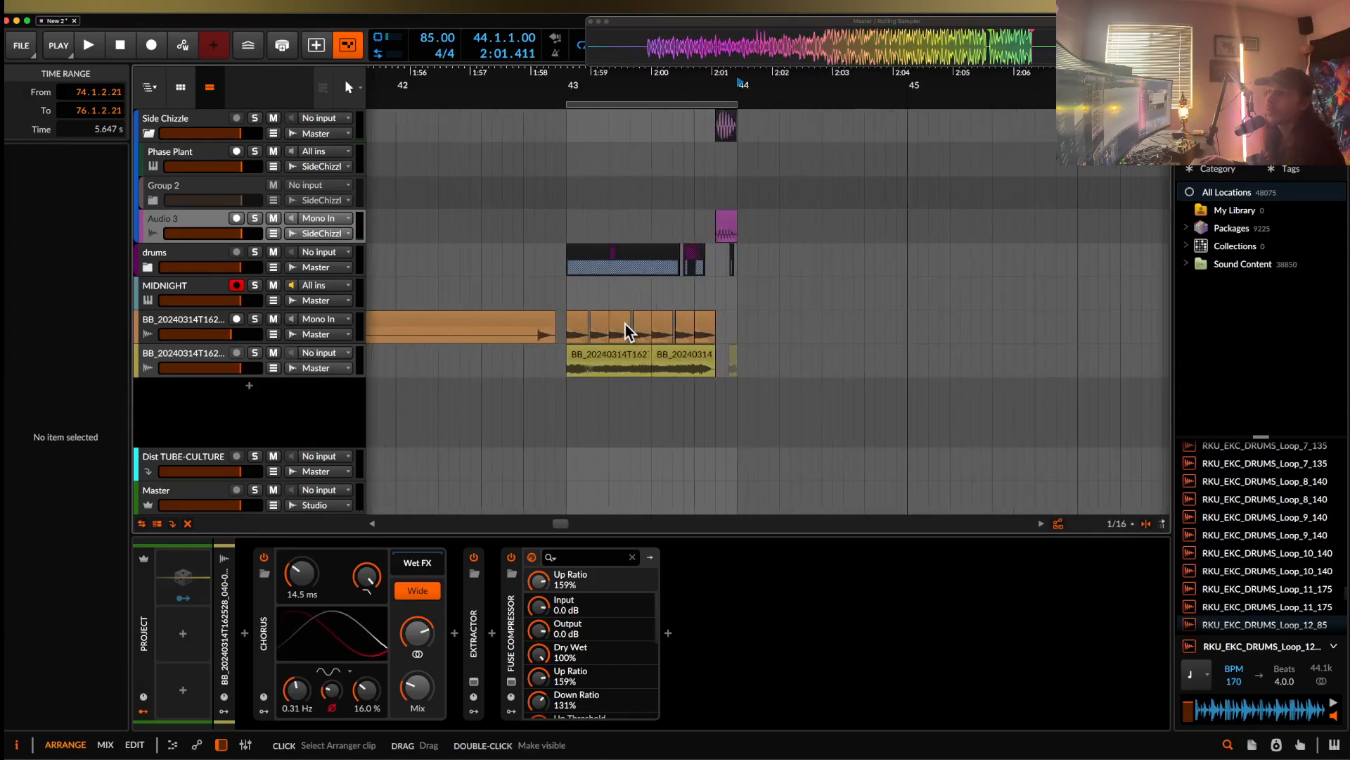
- Move the long orange recording and the yellow recording below it earlier together, so that they start at 23.4.1.00
scroll(626, 329, down, 5)
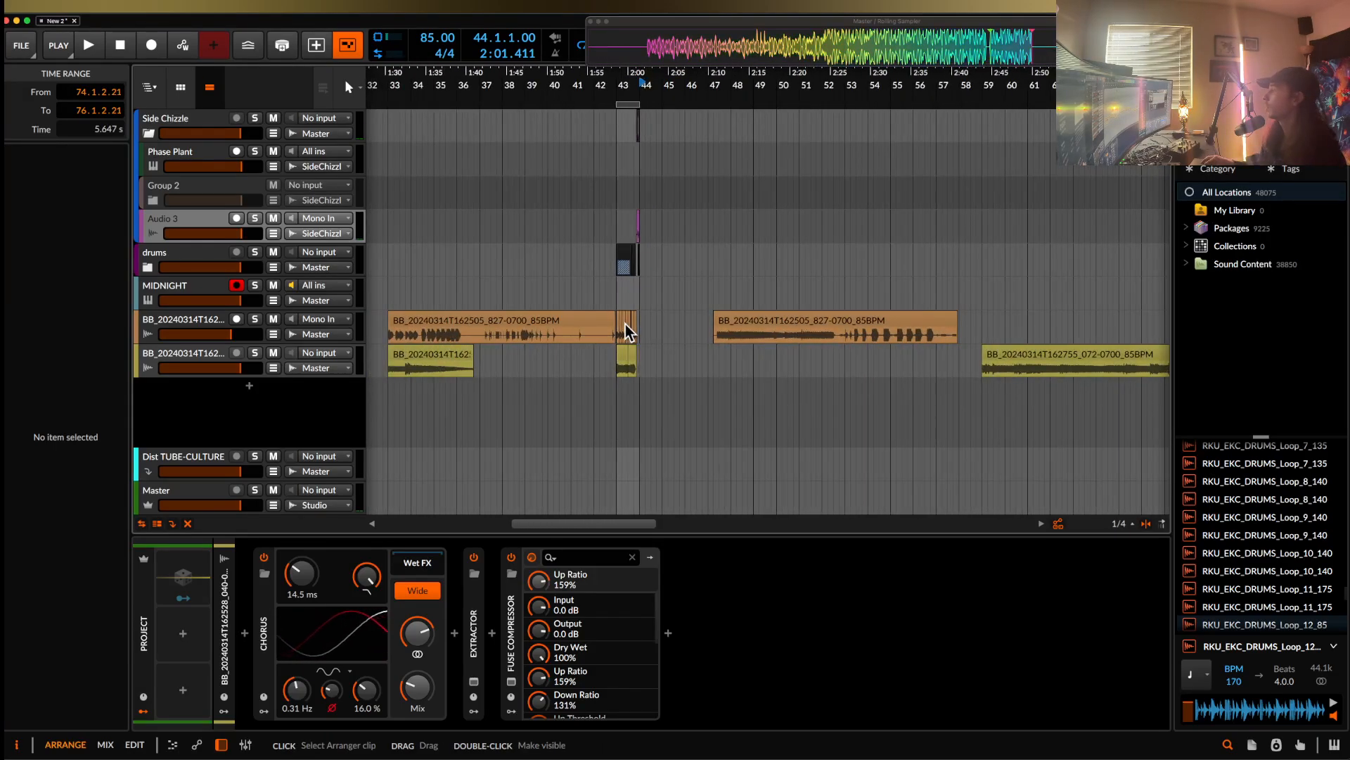
scroll(535, 320, left, 5)
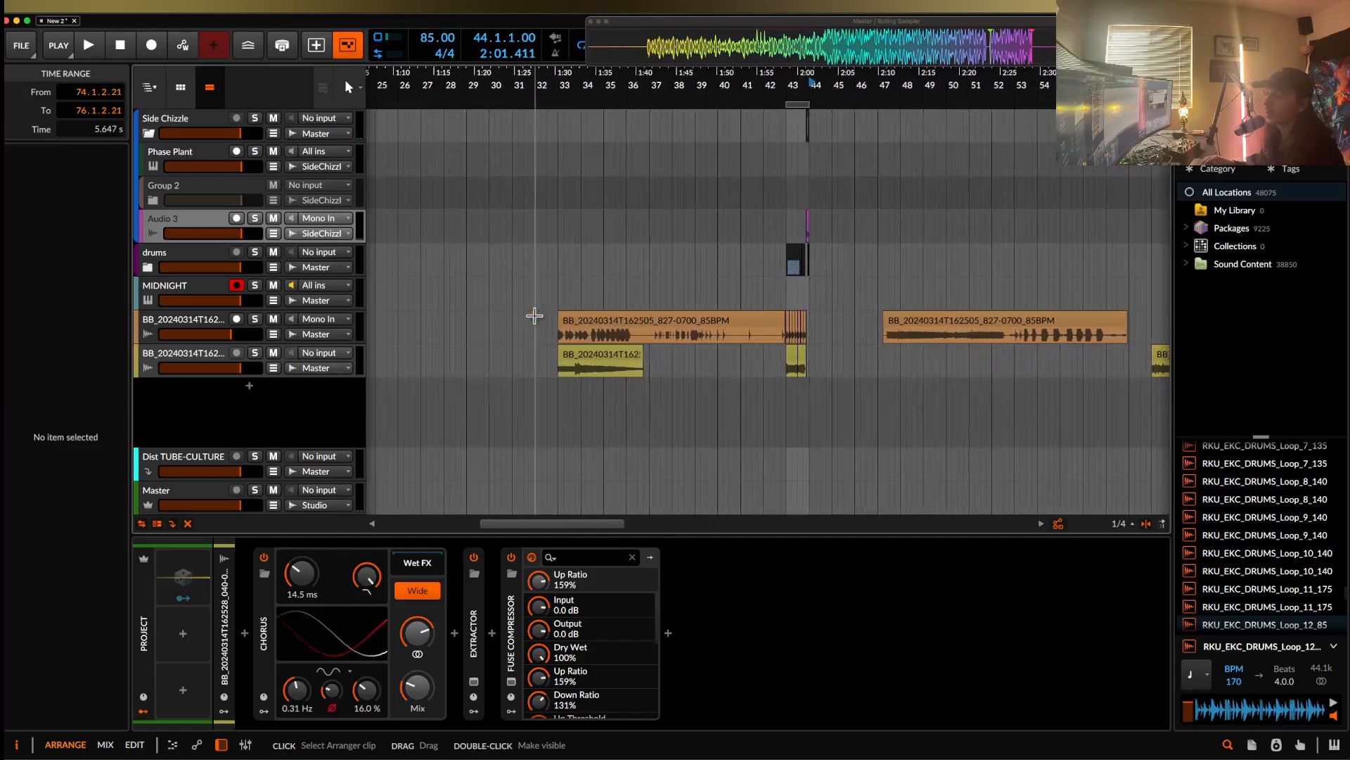
click(633, 329)
shift+click(635, 361)
drag(641, 361, 594, 360)
scroll(436, 364, up, 2)
- Move the yellow recording on its own to just before bar 36 and place the playback start inside it at 36.3.1.00
scroll(413, 358, down, 3)
click(420, 359)
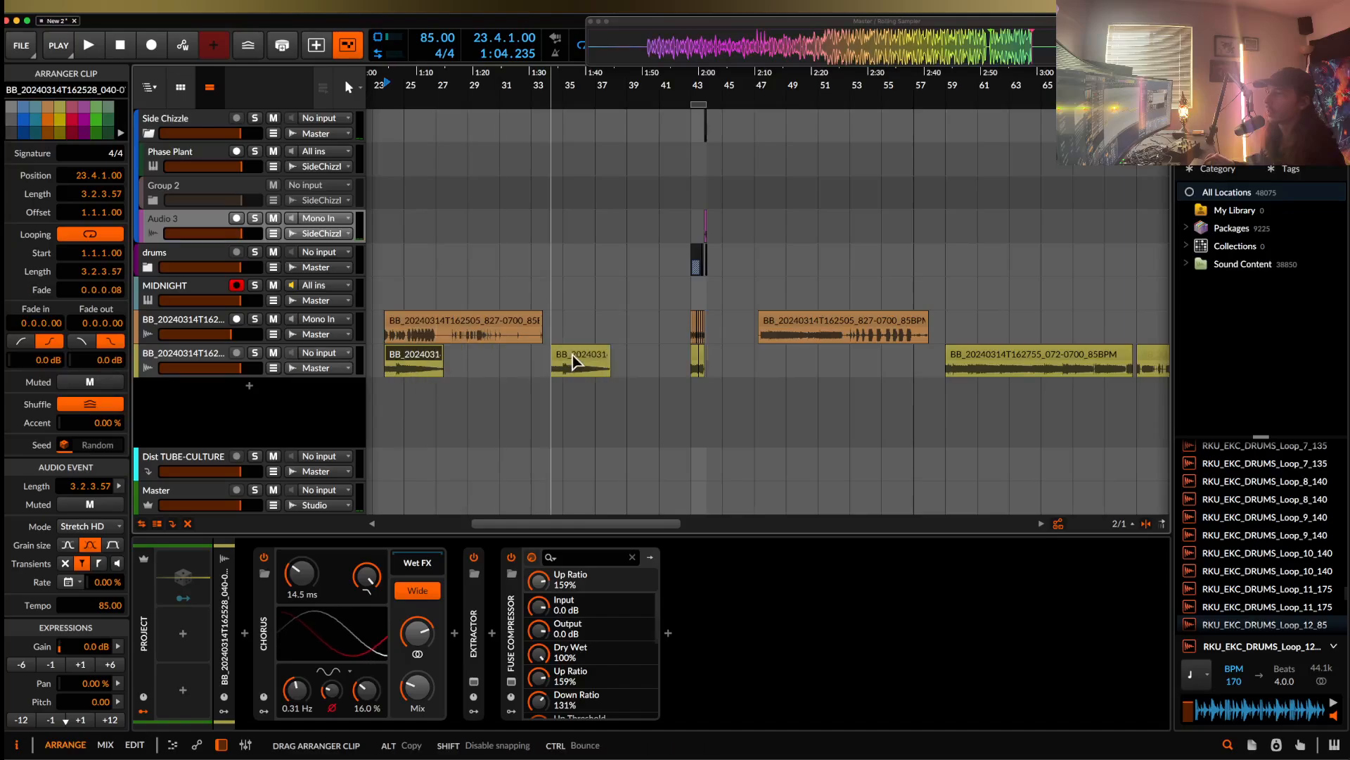
scroll(578, 373, up, 3)
click(578, 373)
scroll(574, 374, up, 2)
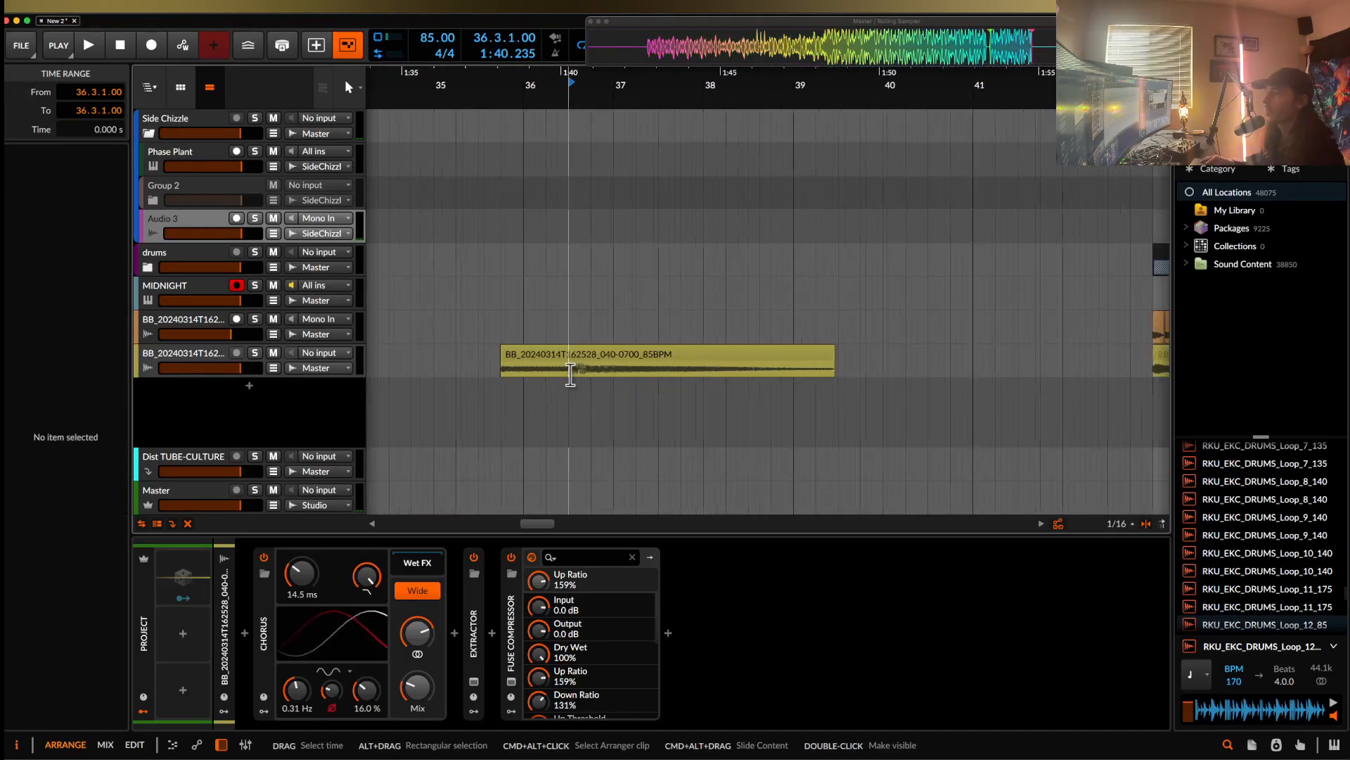
scroll(572, 374, down, 1)
scroll(576, 373, up, 2)
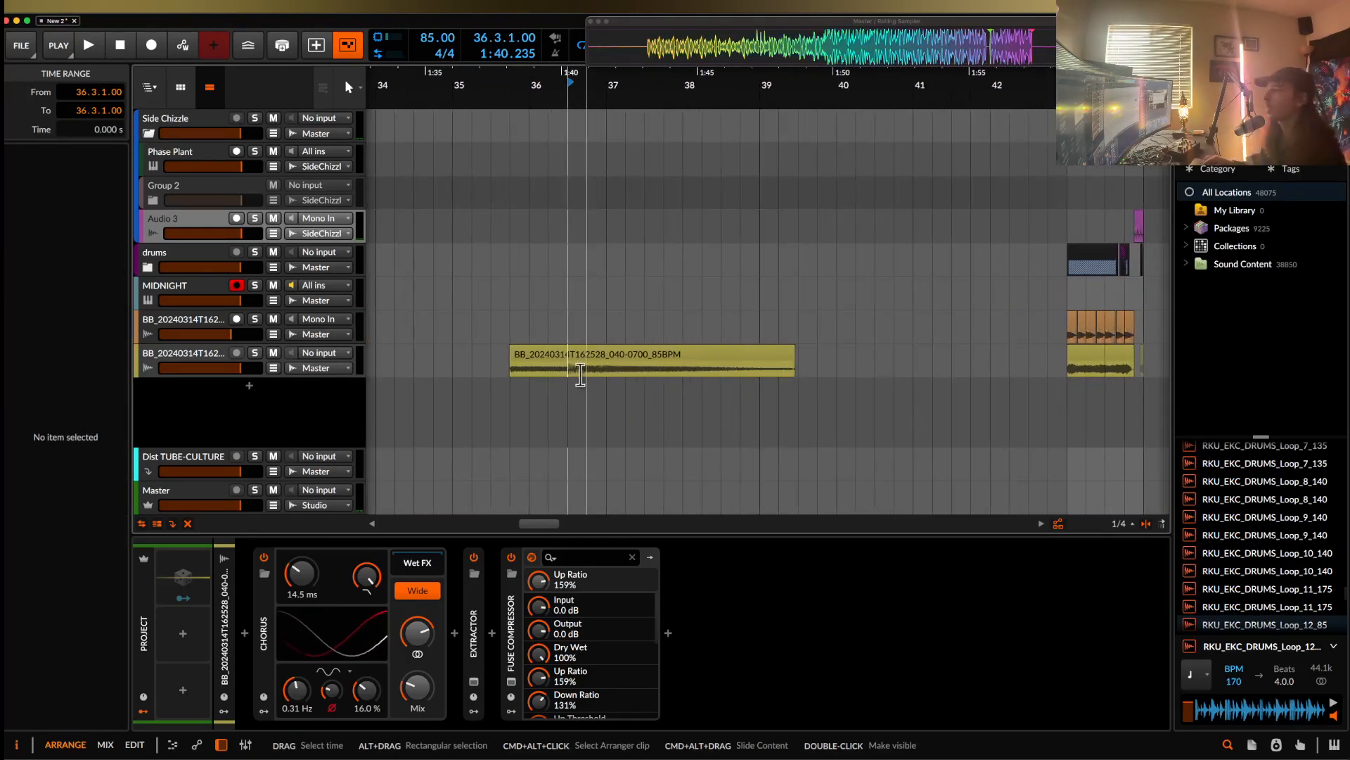
- Move the yellow recording before bar 36 onto a new audio track below it, starting at 35.4.1.00
scroll(1043, 318, right, 3)
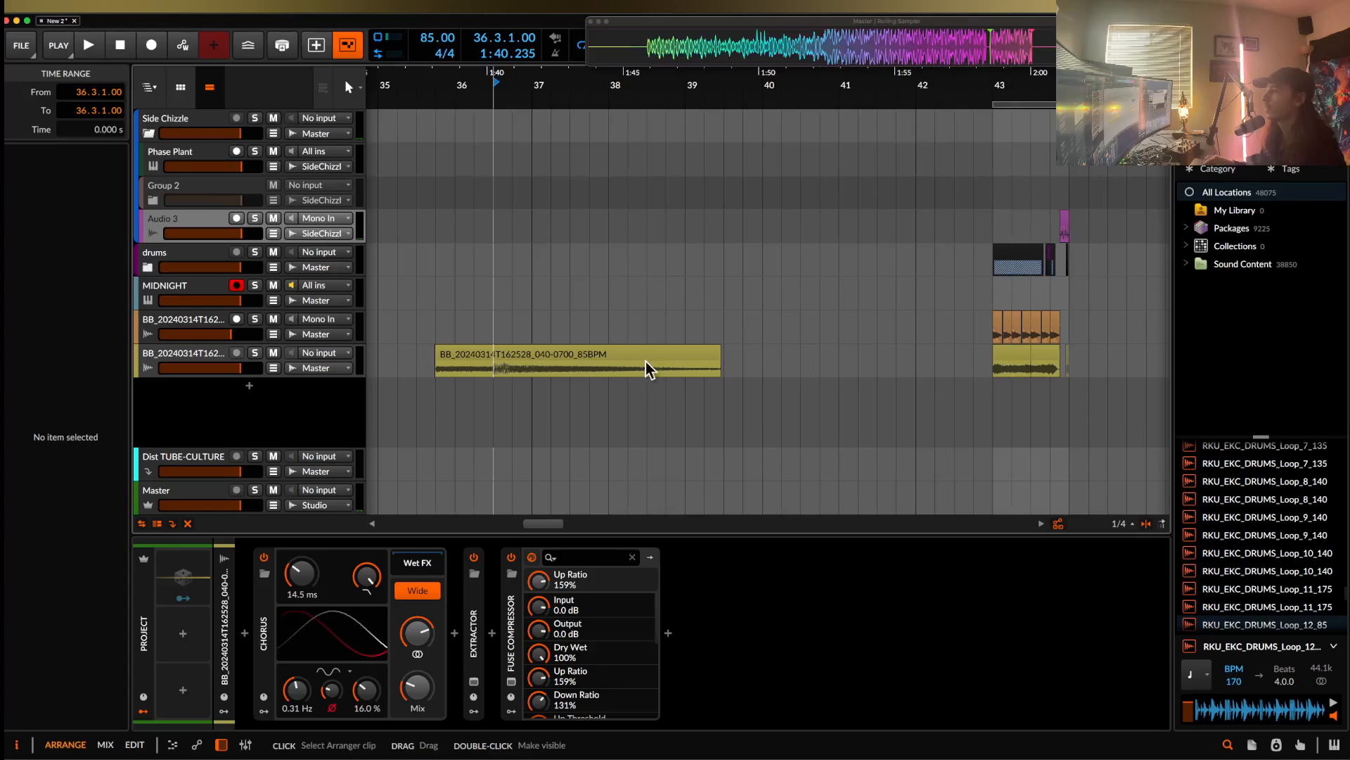
scroll(466, 385, up, 2)
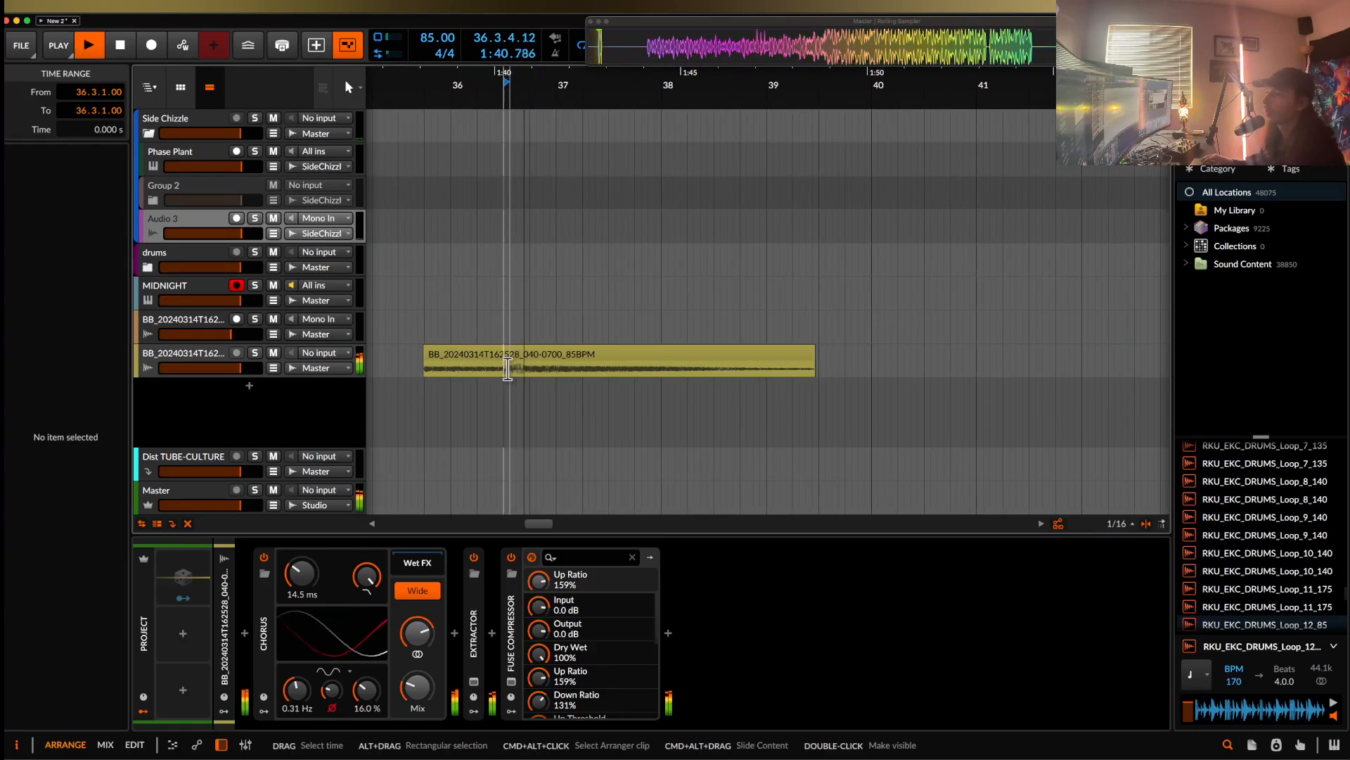
scroll(508, 371, up, 2)
click(408, 359)
key(space)
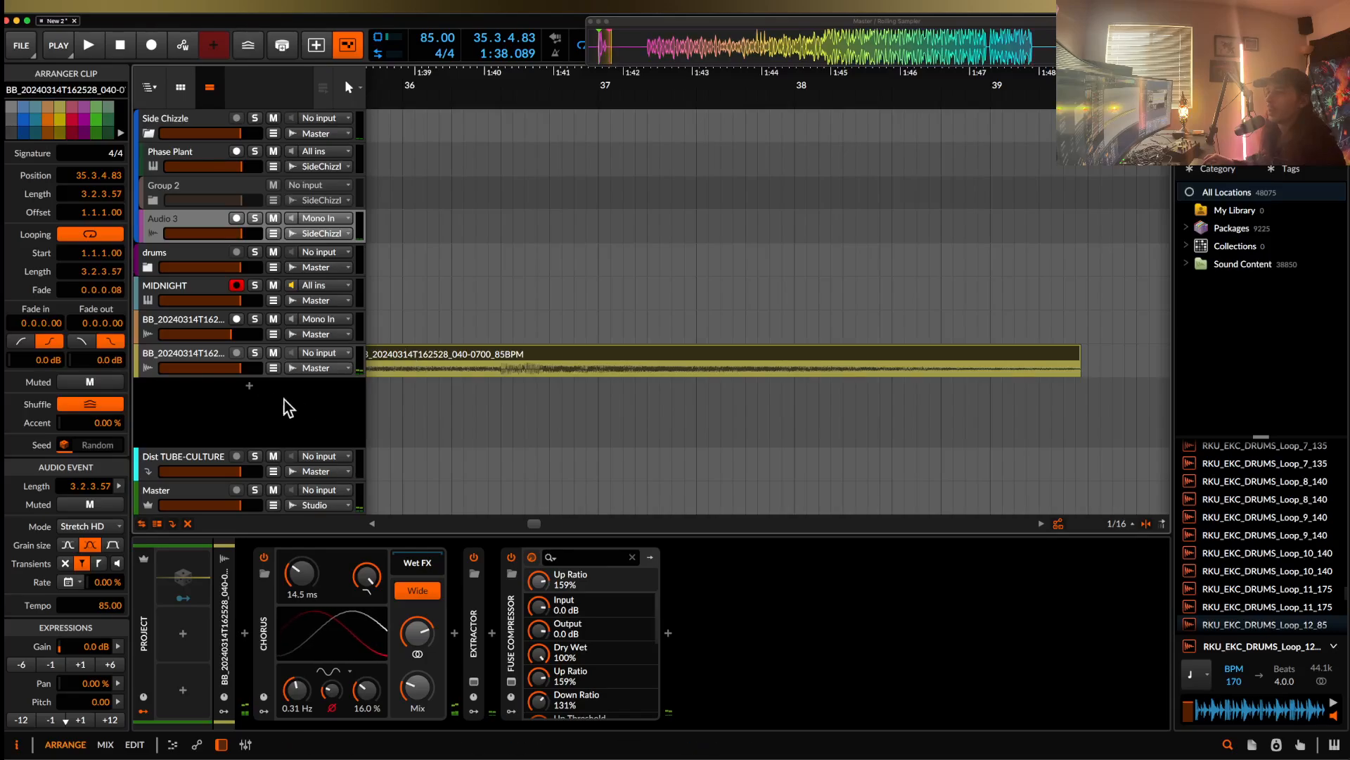
drag(398, 381, 408, 391)
- Listen to the moved recording from 36.3.1.00 and from 37.3.1.00
key(space)
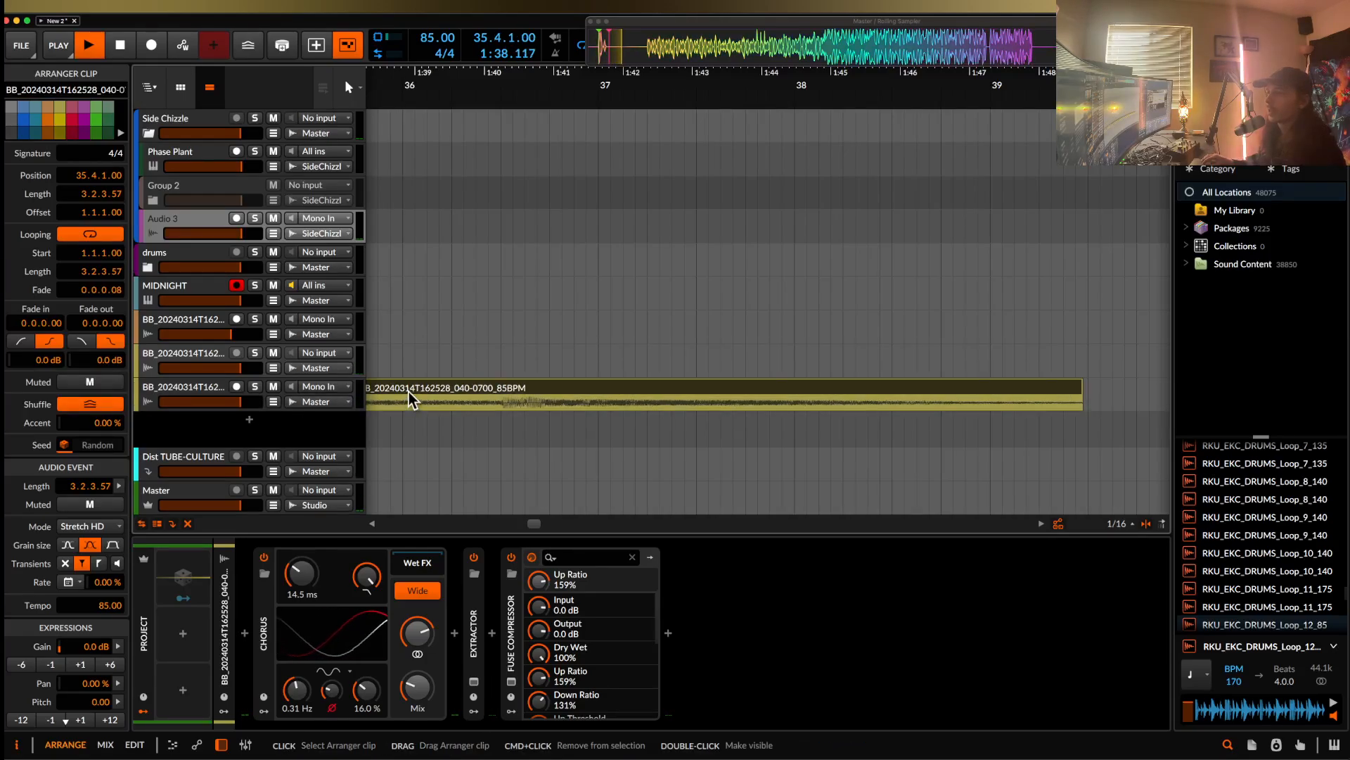
click(583, 408)
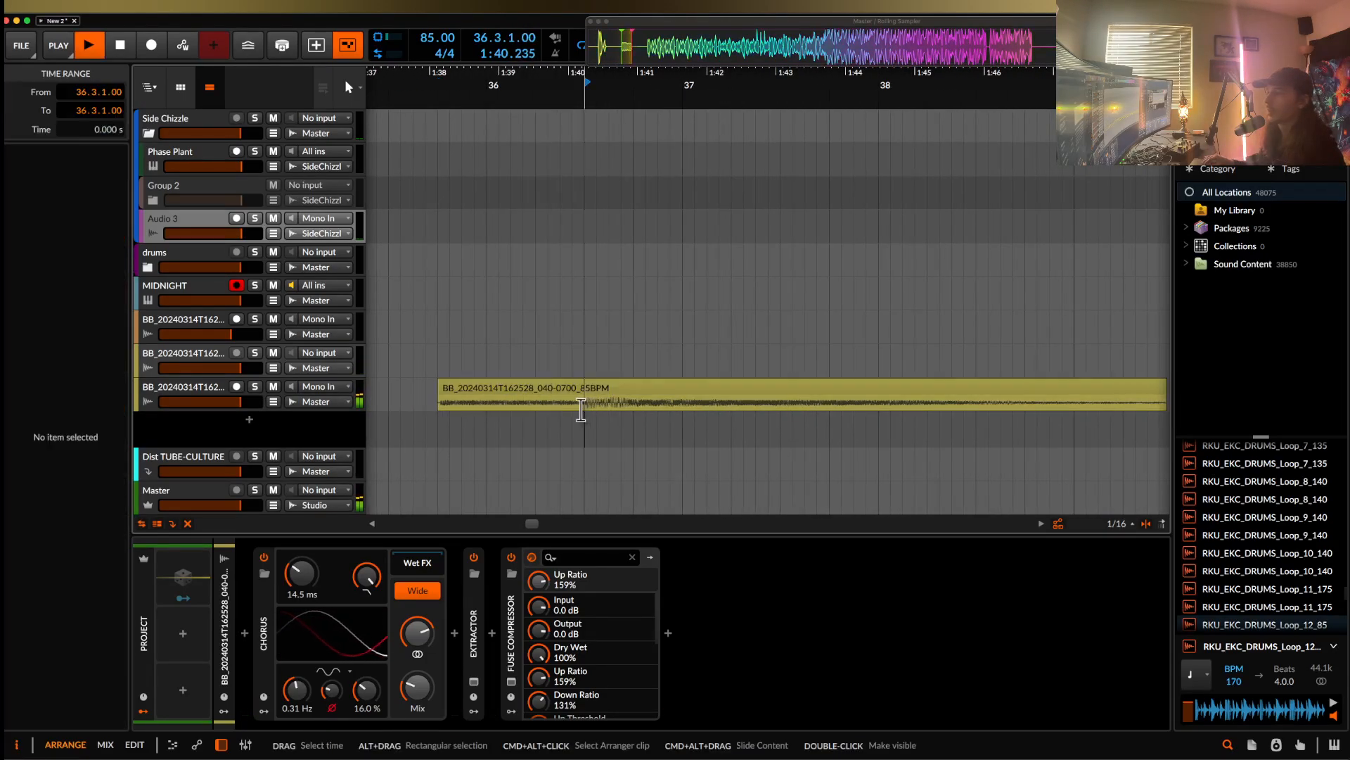
click(587, 408)
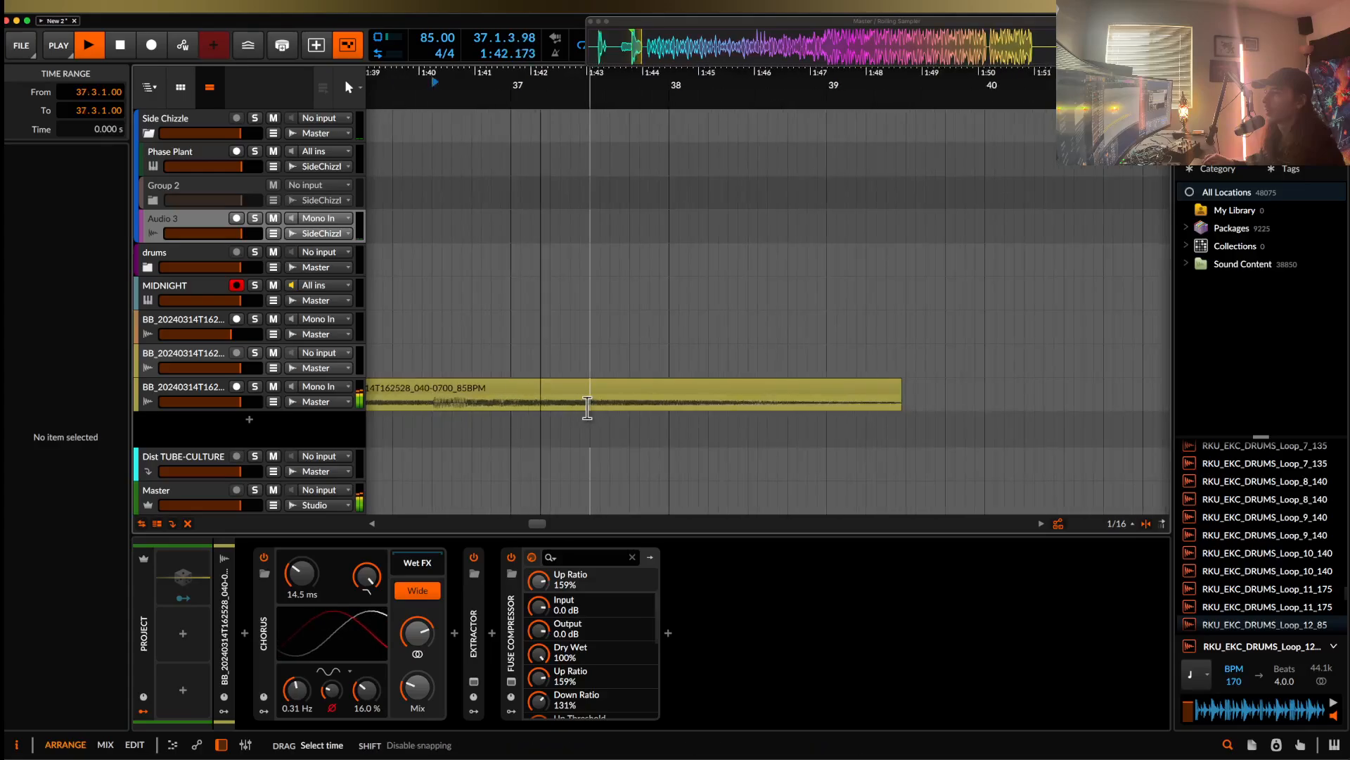
scroll(587, 407, down, 5)
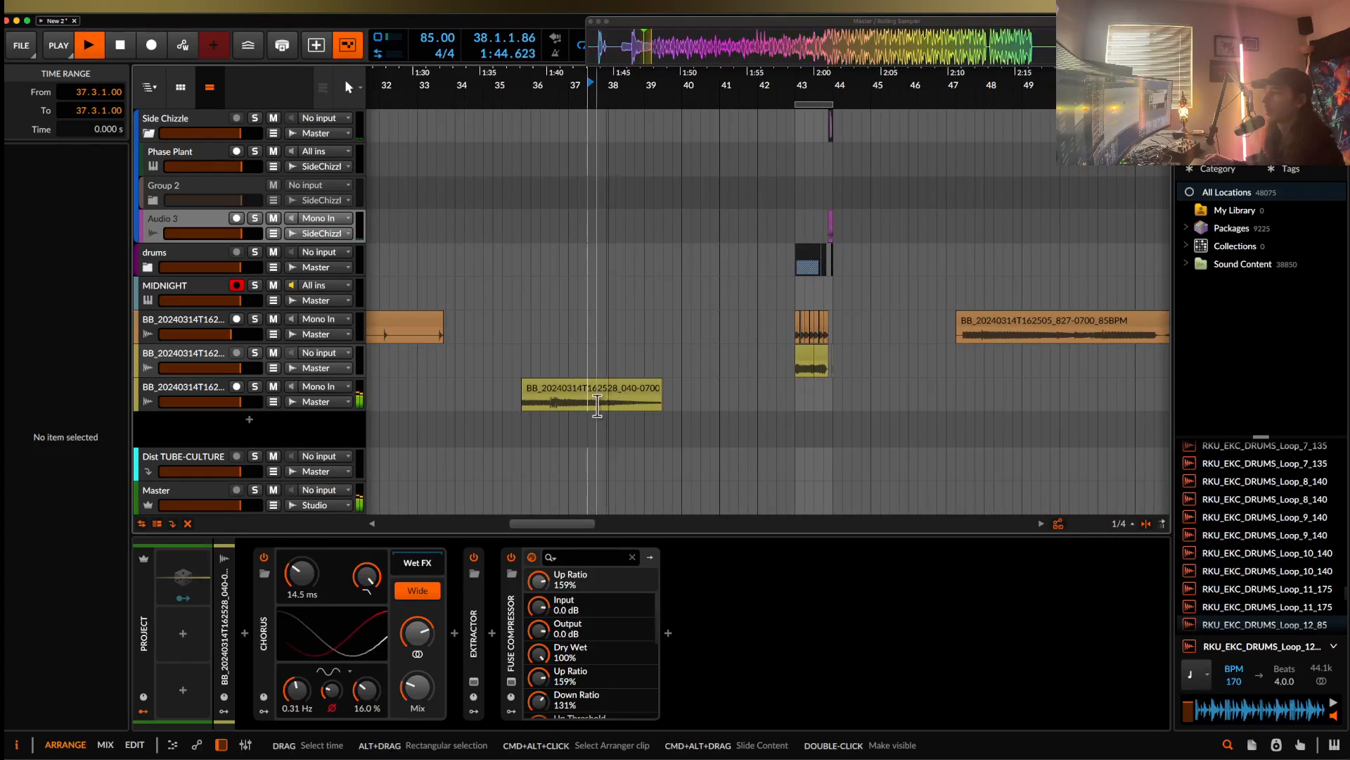
- Split the recording at 37.1.1.00 and reverse its second part
key(super+e)
click(594, 391)
key(space)
key(r)
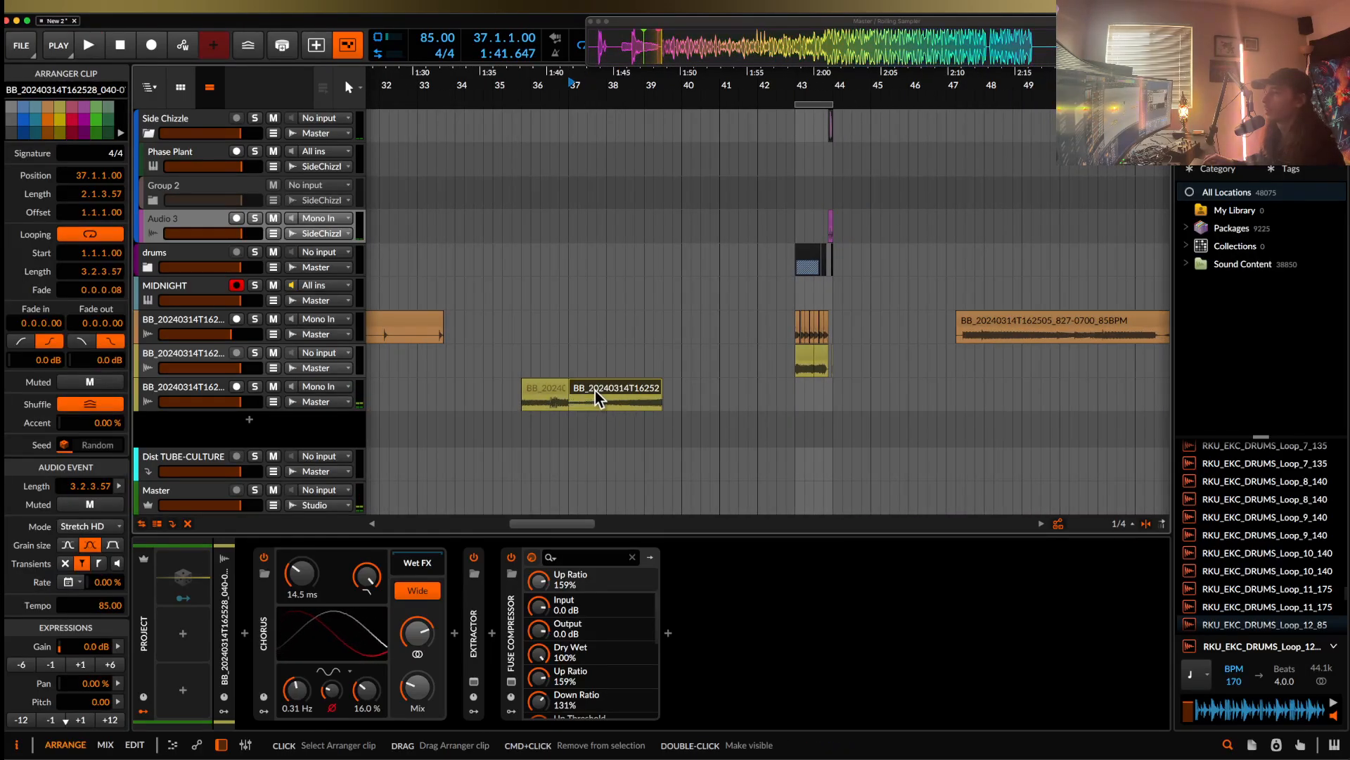
- Move the reversed part to 40.3.1.00 so that it leads into the beat at bar 43
drag(595, 391, 726, 389)
scroll(745, 389, right, 5)
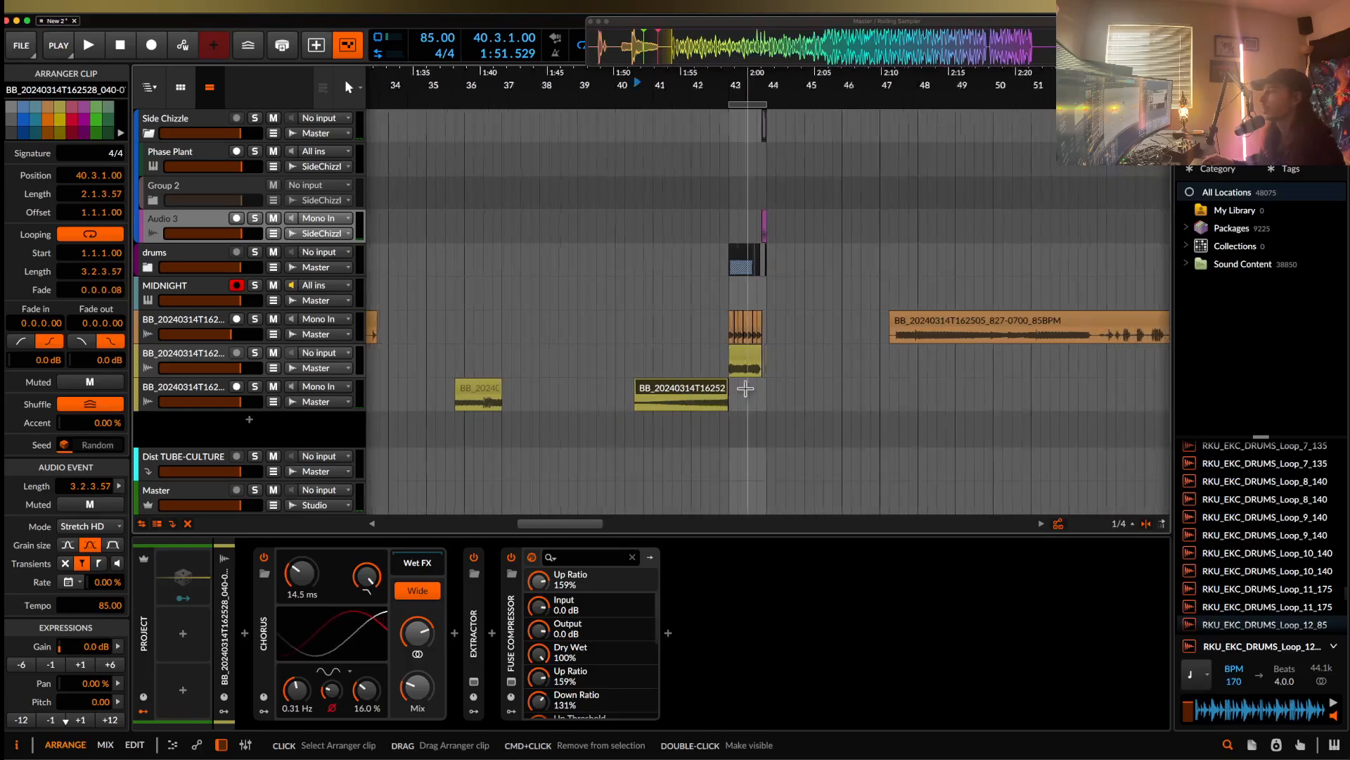
scroll(745, 389, left, 3)
- Add a pitch curve to the reversed clip, rising from 0 at its start to 12 at 3.2.4.65
double_click(563, 391)
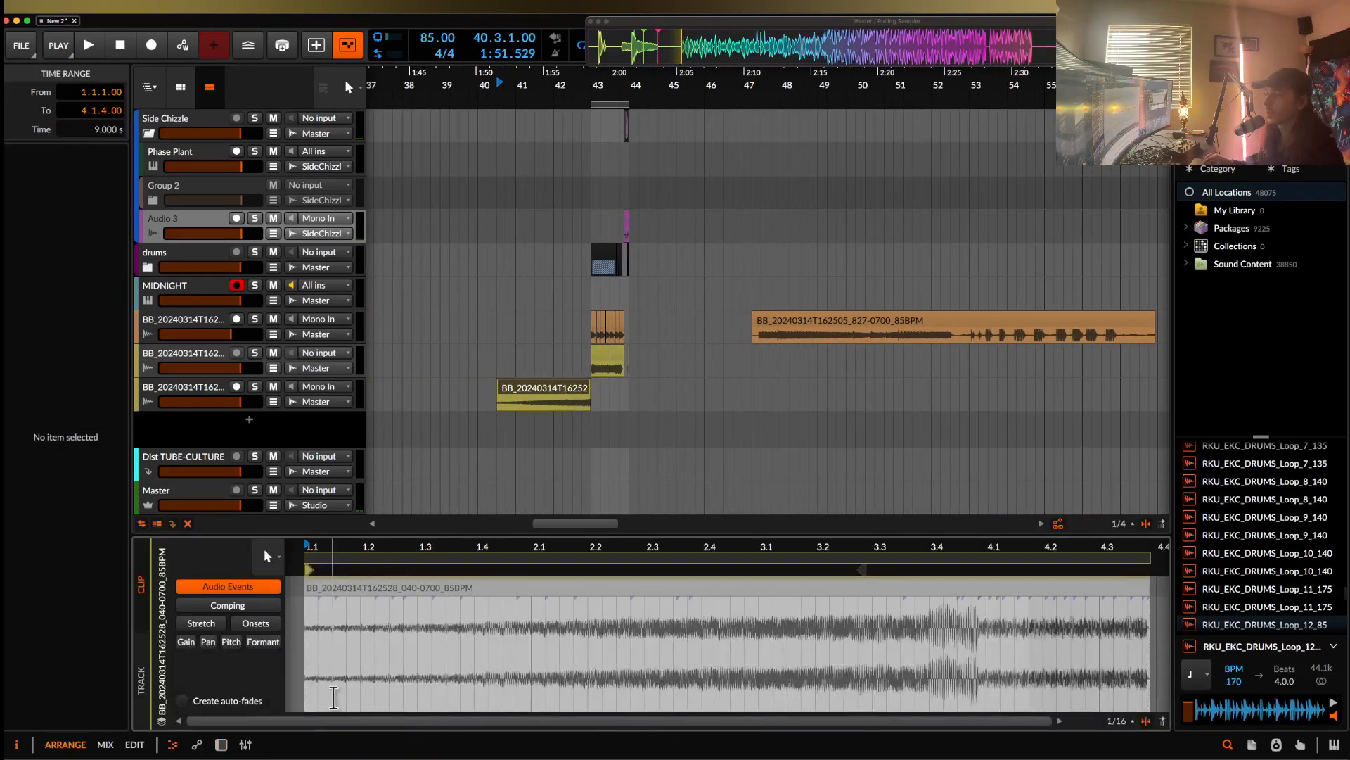
scroll(474, 638, up, 3)
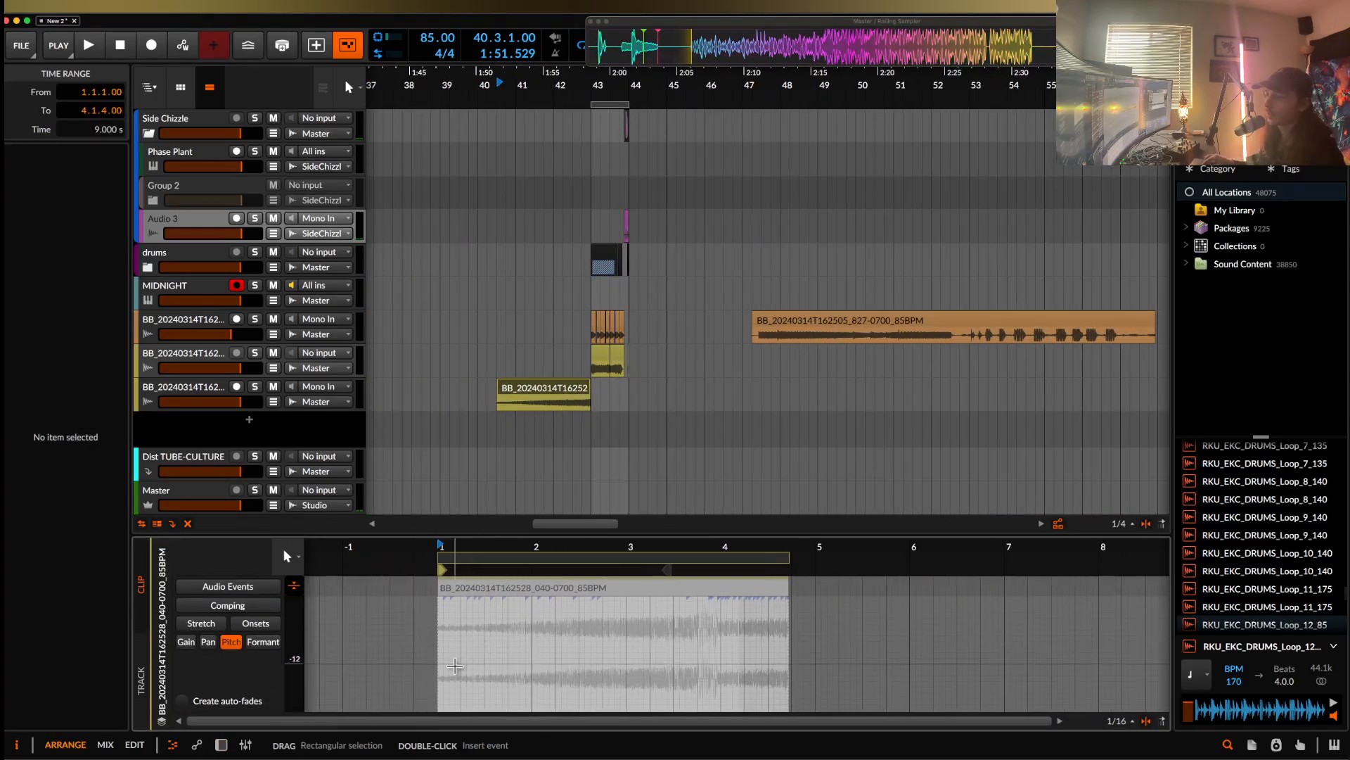
scroll(455, 665, left, 1)
double_click(454, 660)
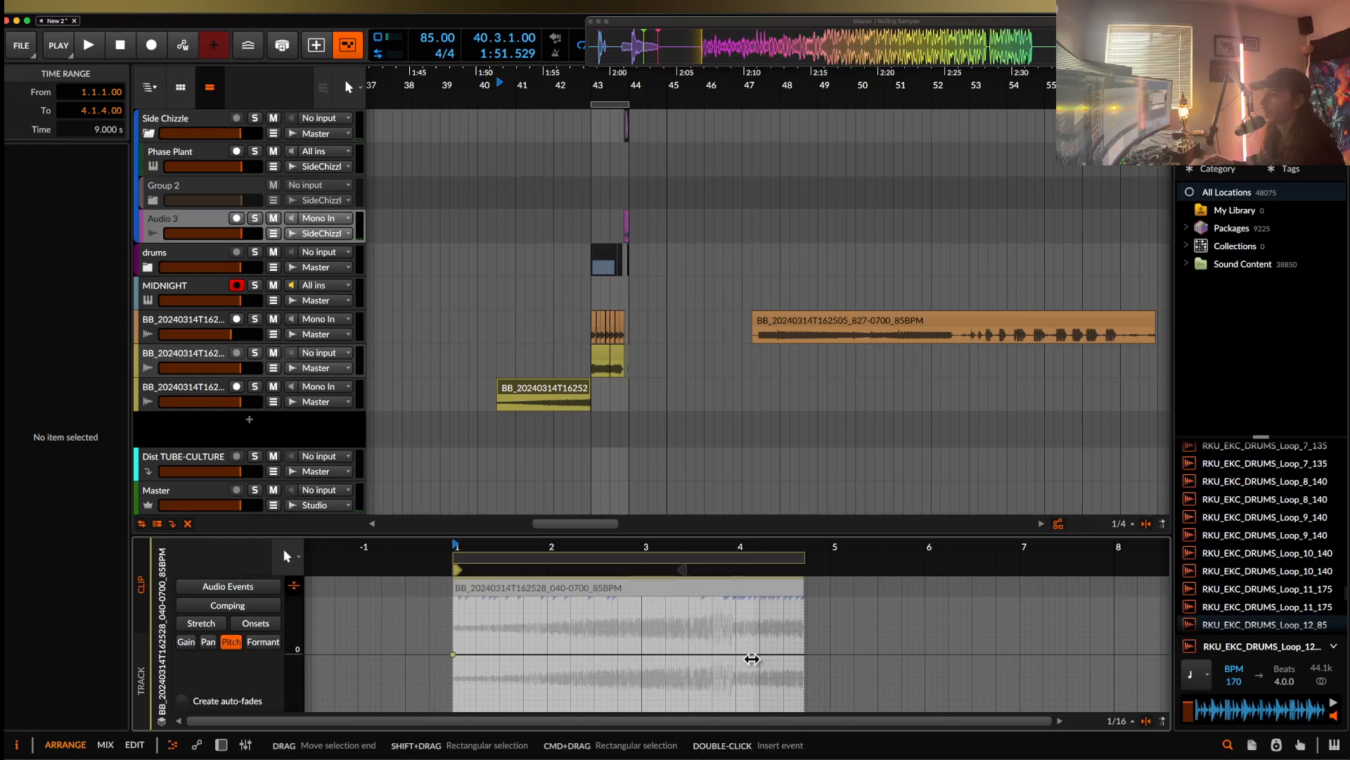
drag(687, 654, 687, 590)
scroll(687, 605, up, 3)
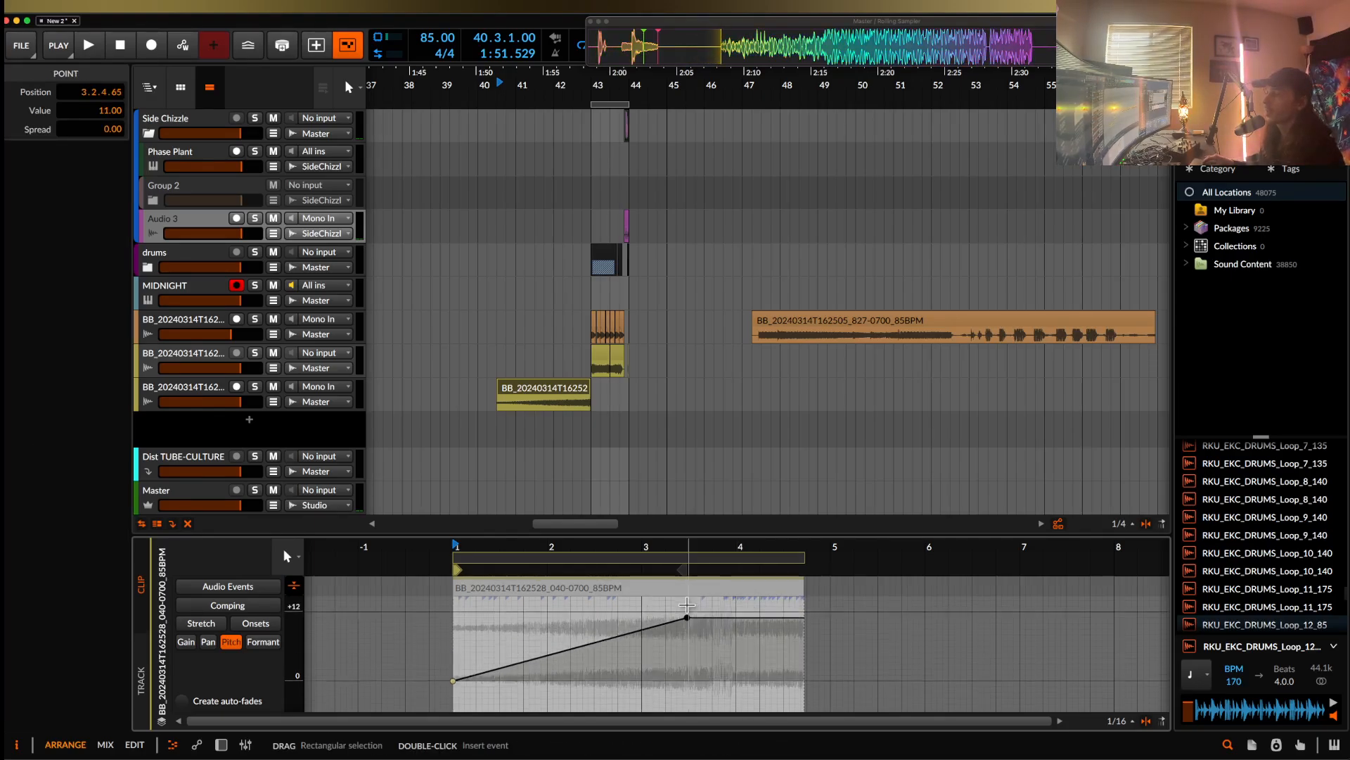
drag(687, 628, 687, 621)
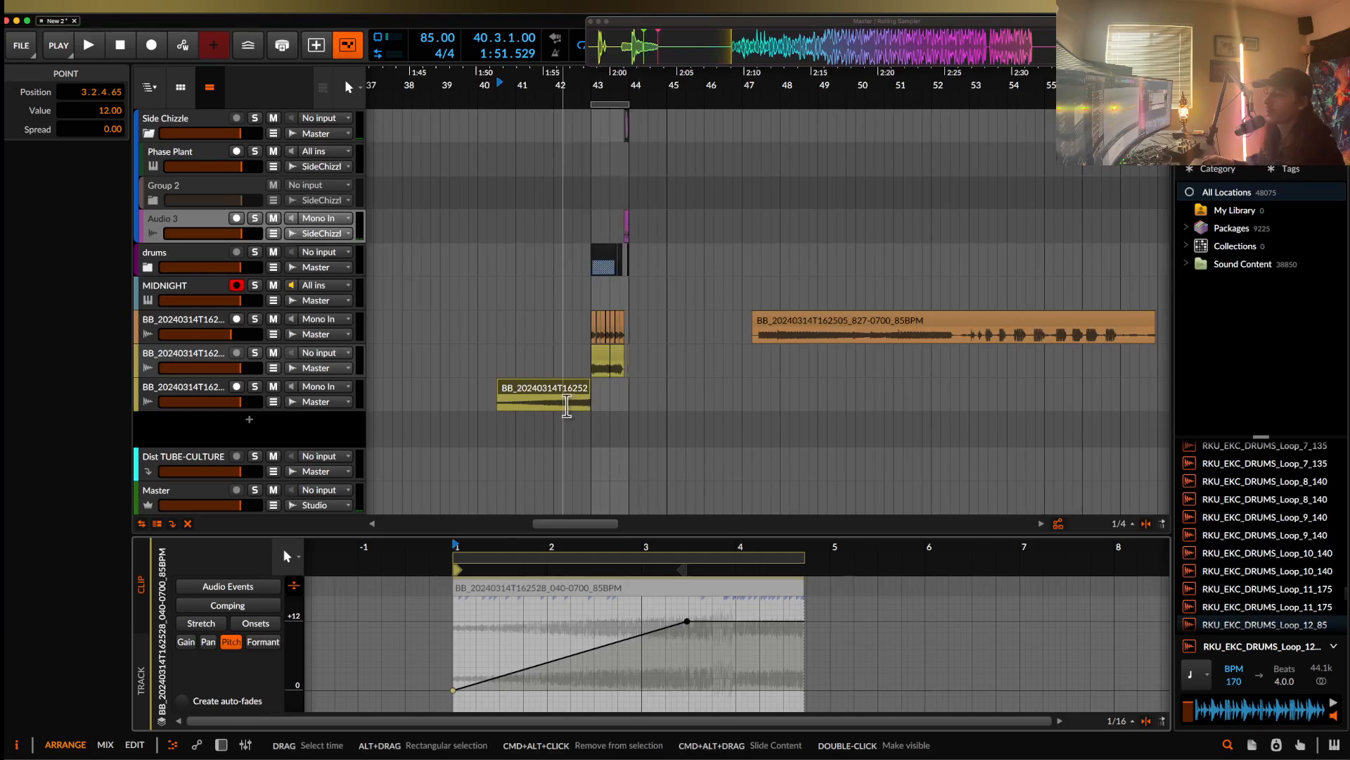
- Trim the reversed clip's start to 41.1.1.00 and move the first pitch point to 1.3.1.00, bending the rise into a curve
click(561, 390)
scroll(560, 390, up, 3)
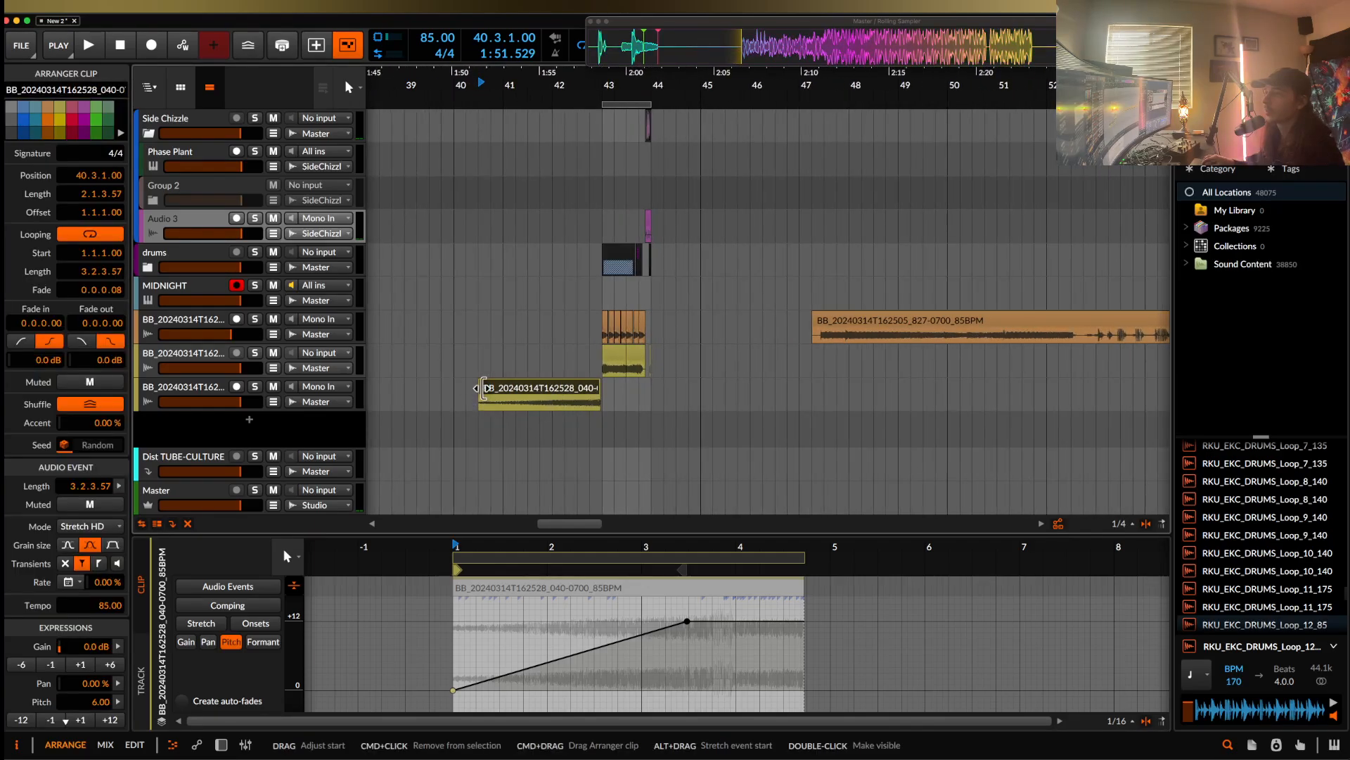
drag(473, 389, 503, 389)
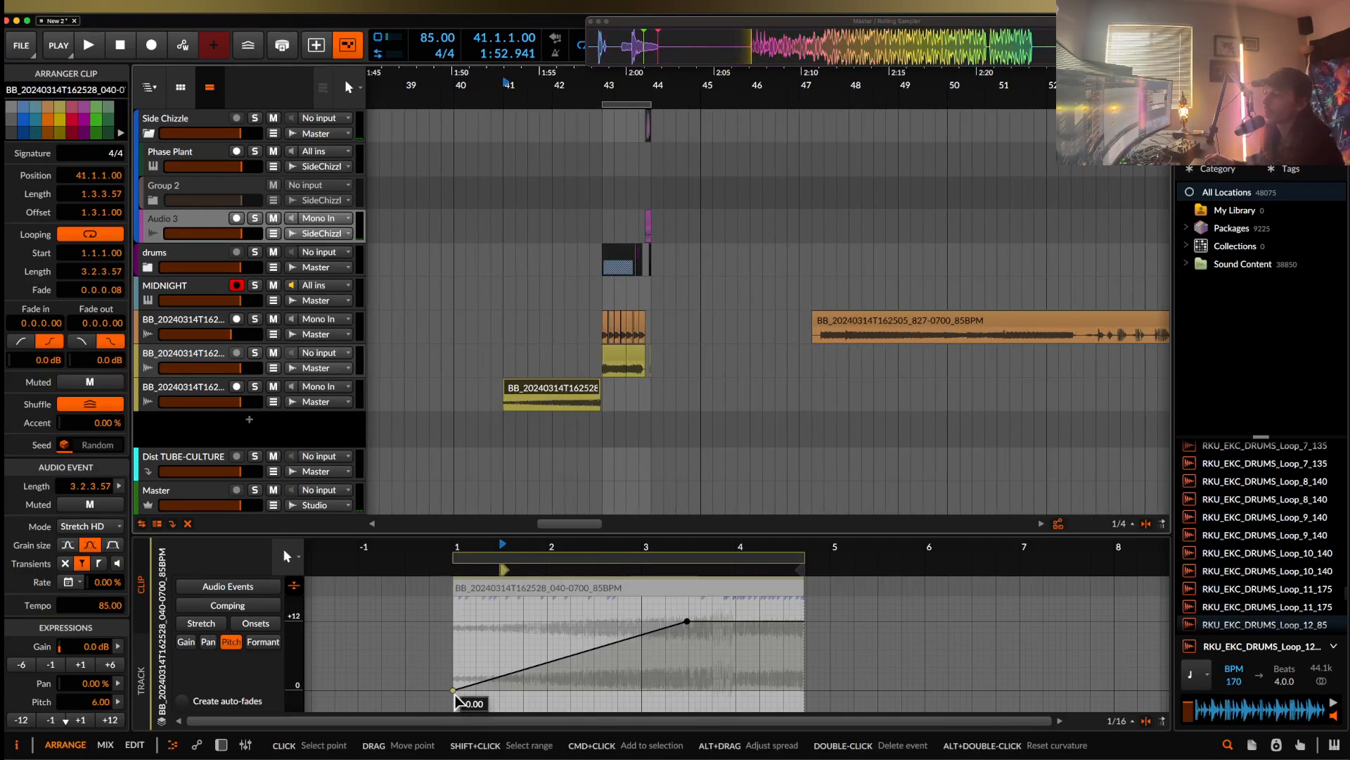
drag(454, 690, 500, 690)
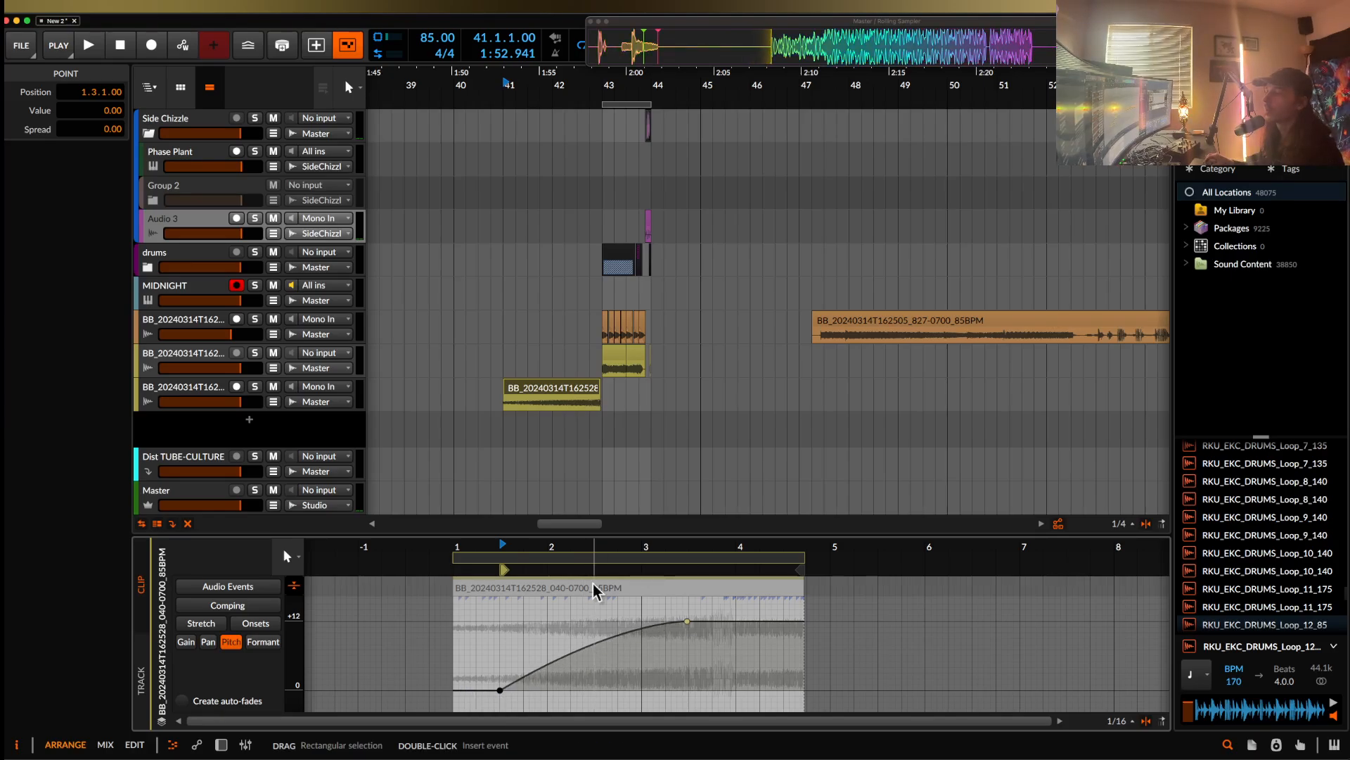
- Trim the end of the reversed clip to leave a small gap before bar 43, with a length of 1.3.3.50
click(560, 394)
scroll(561, 396, up, 5)
scroll(561, 394, up, 5)
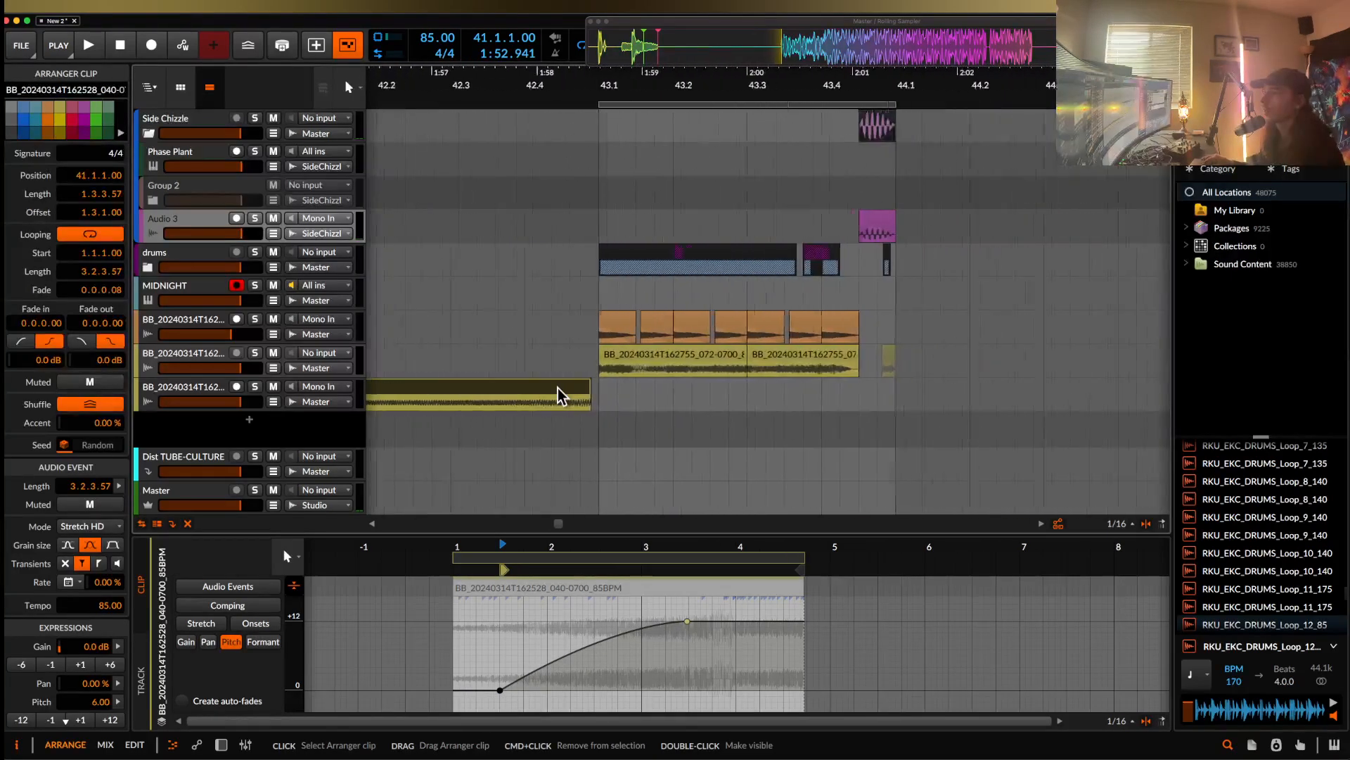
mouse_move(737, 390)
mouse_down()
mouse_move(691, 392)
mouse_move(728, 391)
mouse_up()
scroll(761, 387, down, 5)
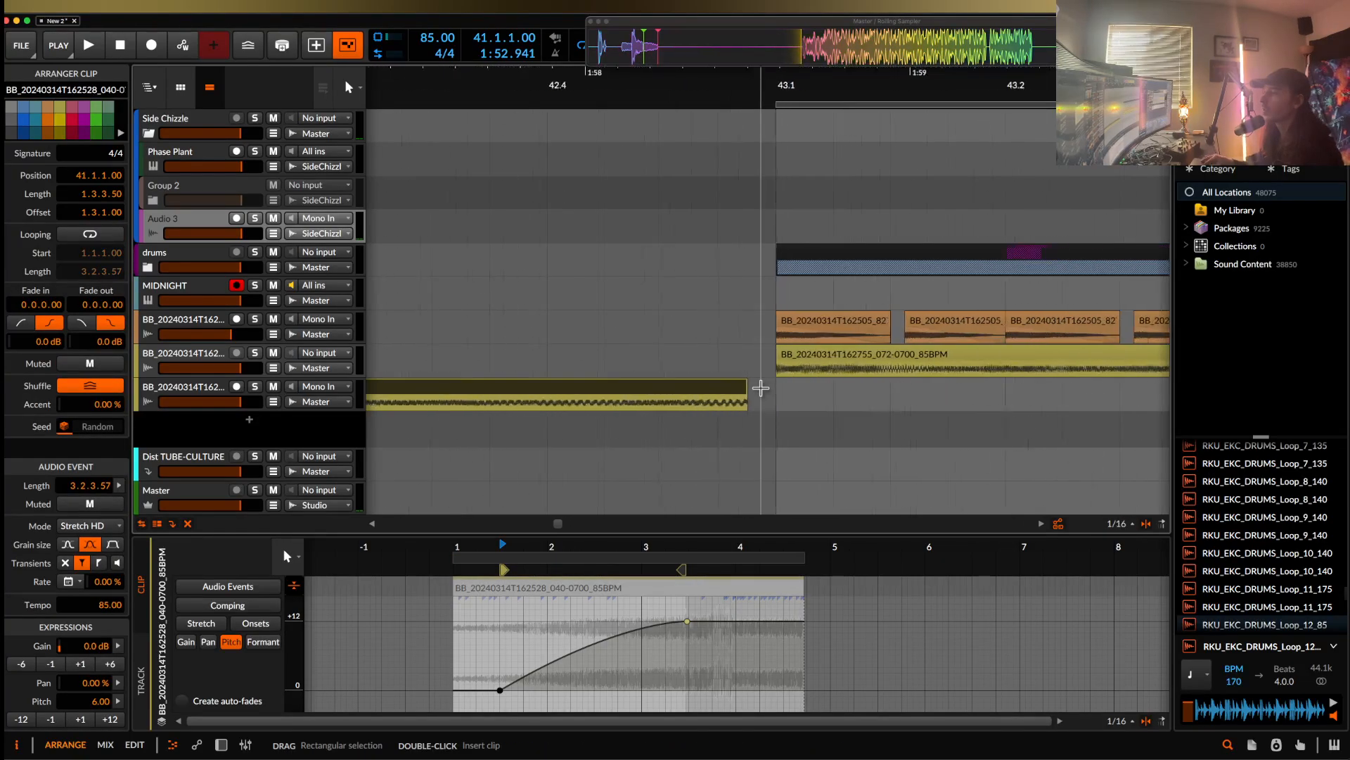
- Fade the reversed clip in over its full length, 1.3.3.50, and play it through into the beat at bar 43
scroll(717, 398, down, 3)
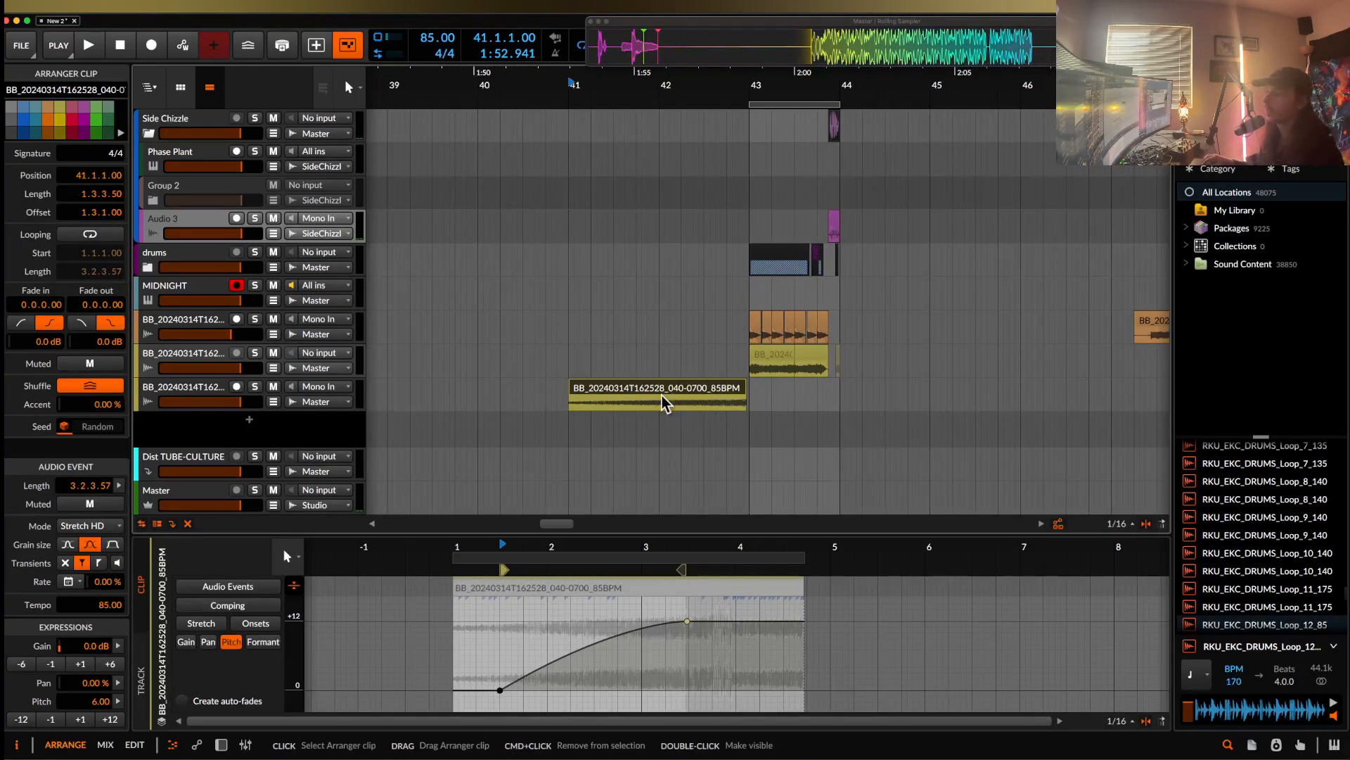
drag(579, 403, 753, 415)
key(space)
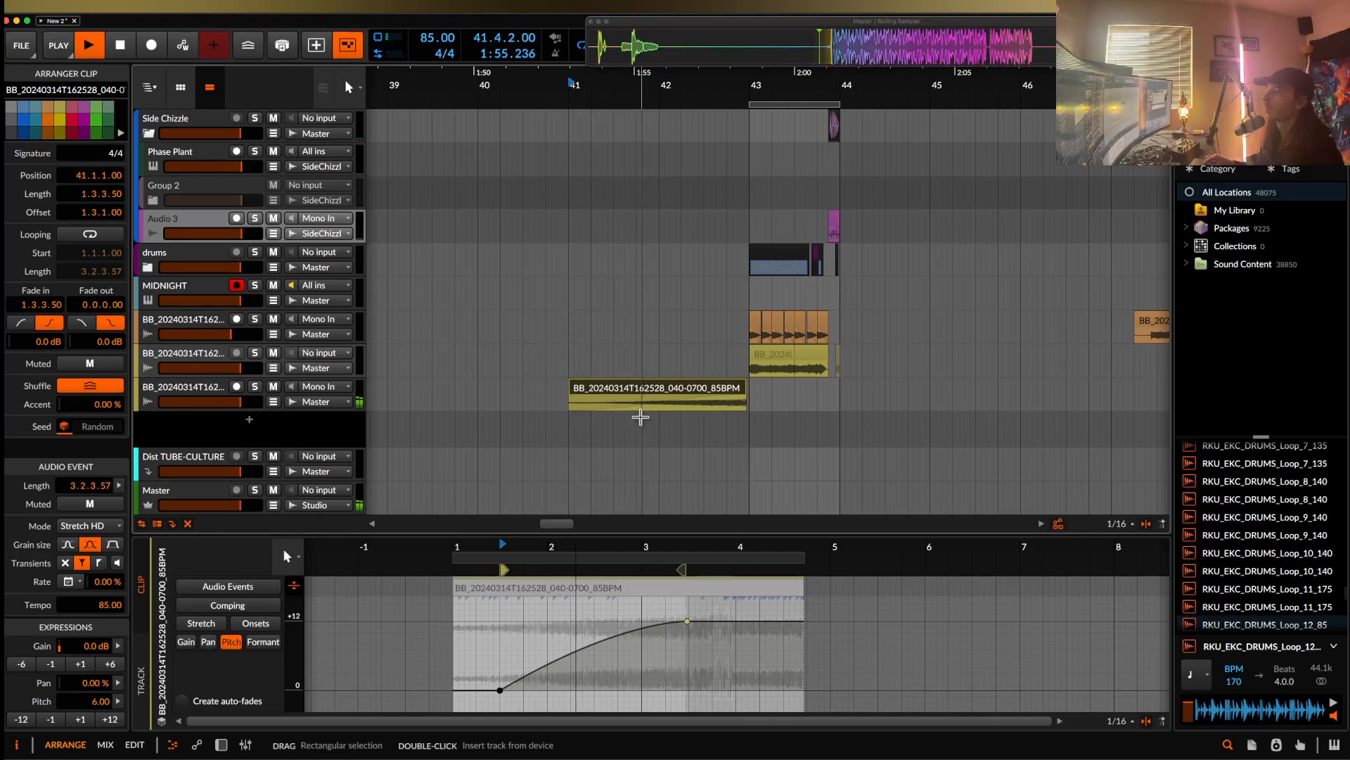
scroll(809, 335, right, 1)
scroll(808, 336, down, 3)
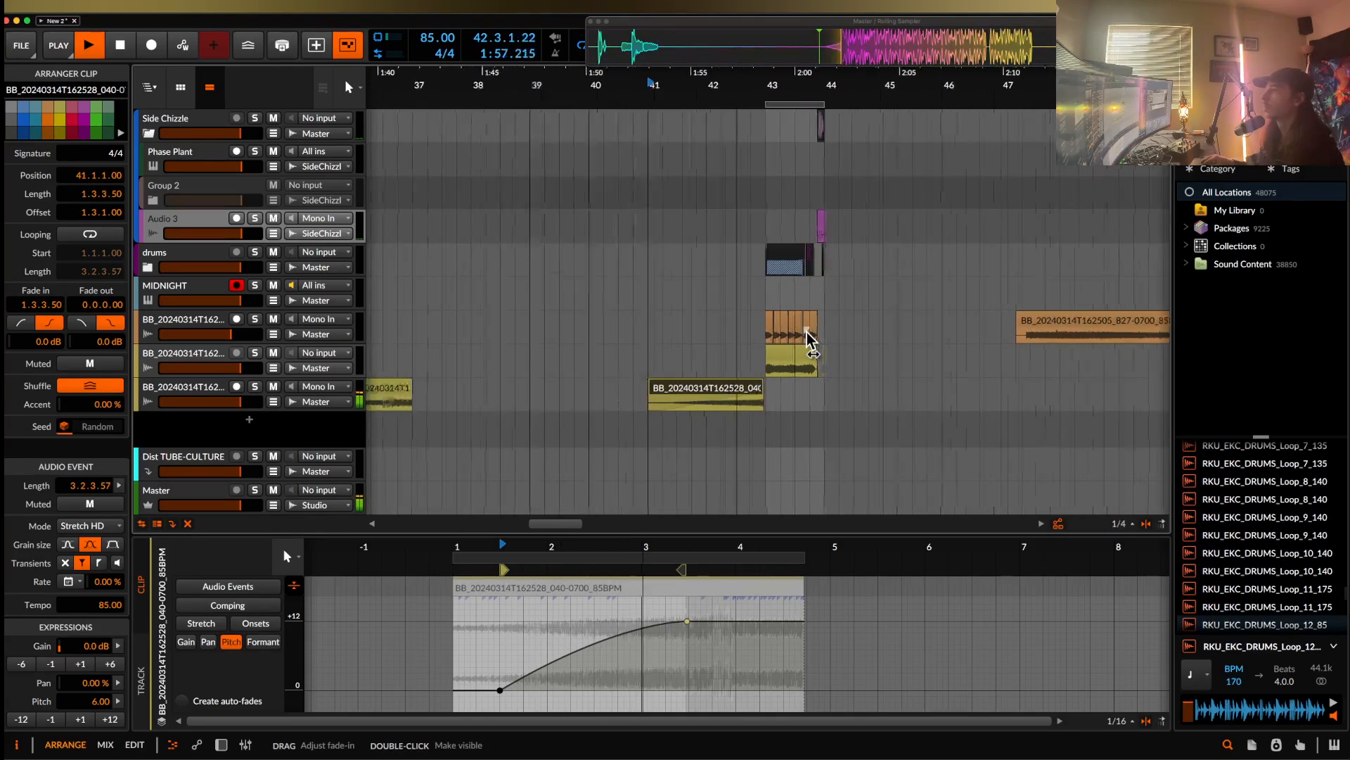
scroll(808, 339, up, 3)
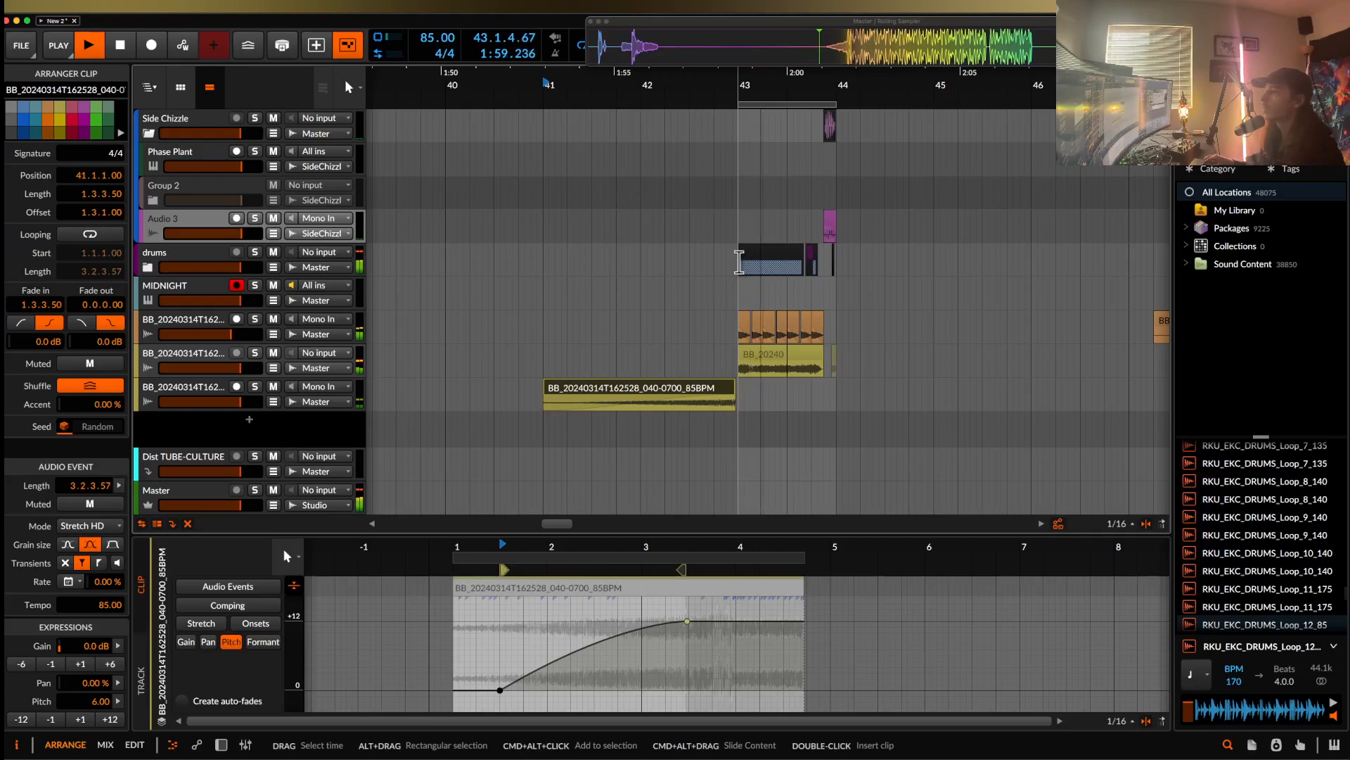
scroll(737, 271, up, 5)
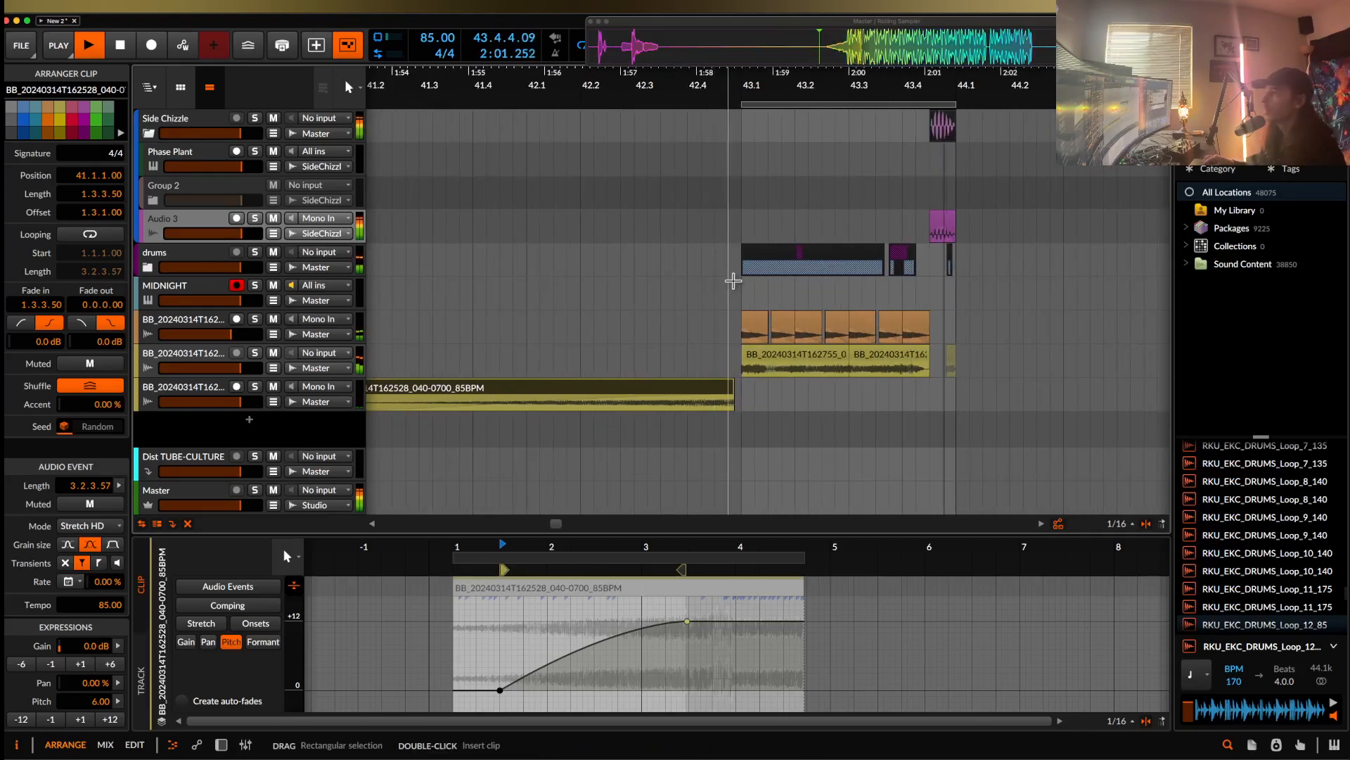
- Duplicate the range 43.1.1.00 to 44.1.1.00 on Audio 3 and the tracks below into bar 44, and extend the loop to two bars
drag(740, 232, 954, 411)
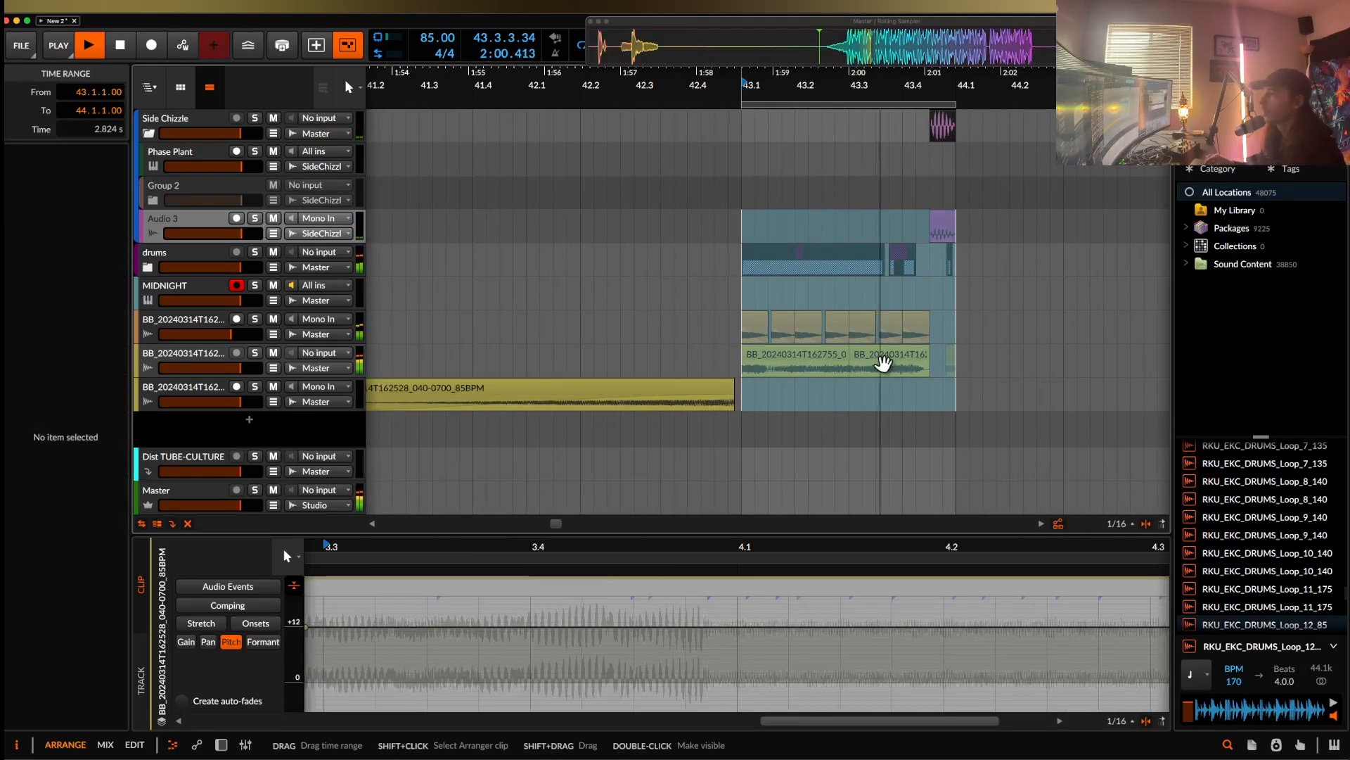
scroll(884, 362, left, 1)
scroll(883, 363, right, 1)
scroll(732, 241, right, 5)
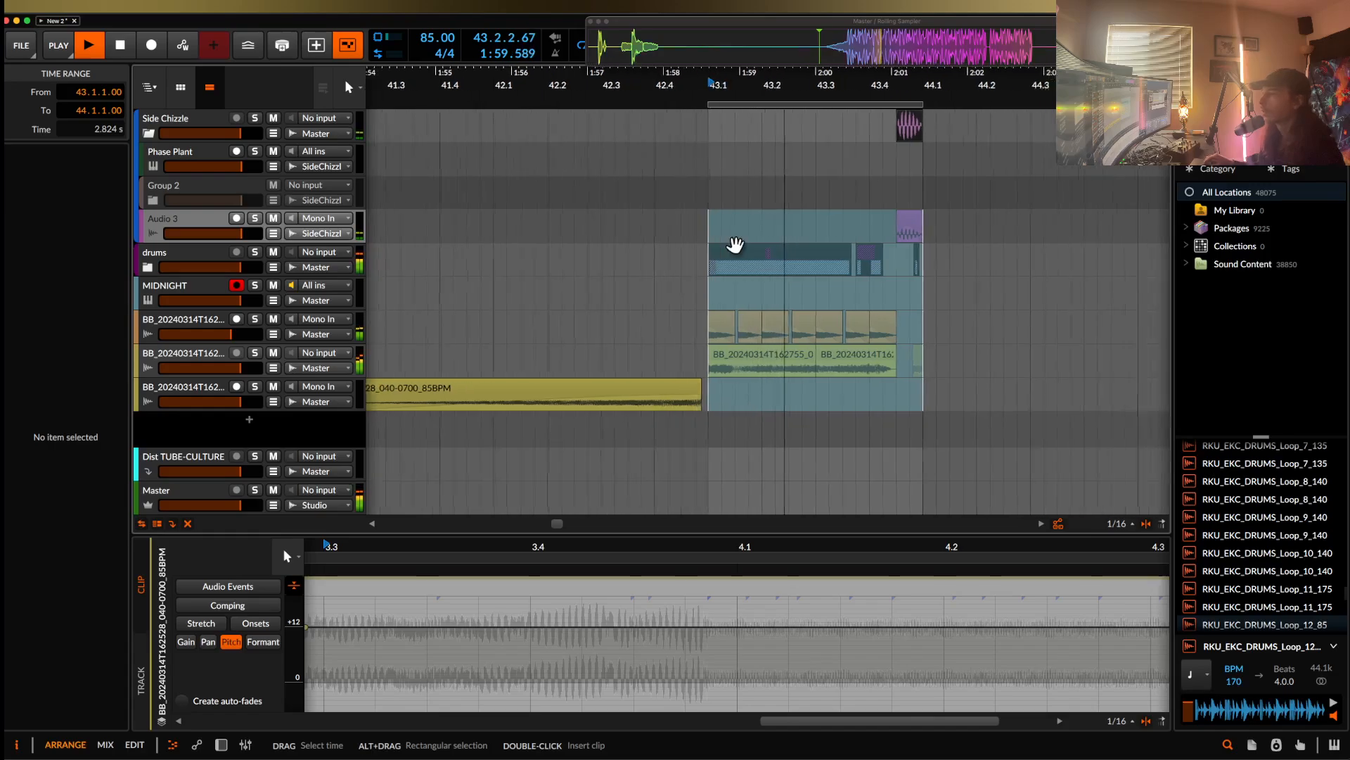
key(ctrl+d)
click(606, 114)
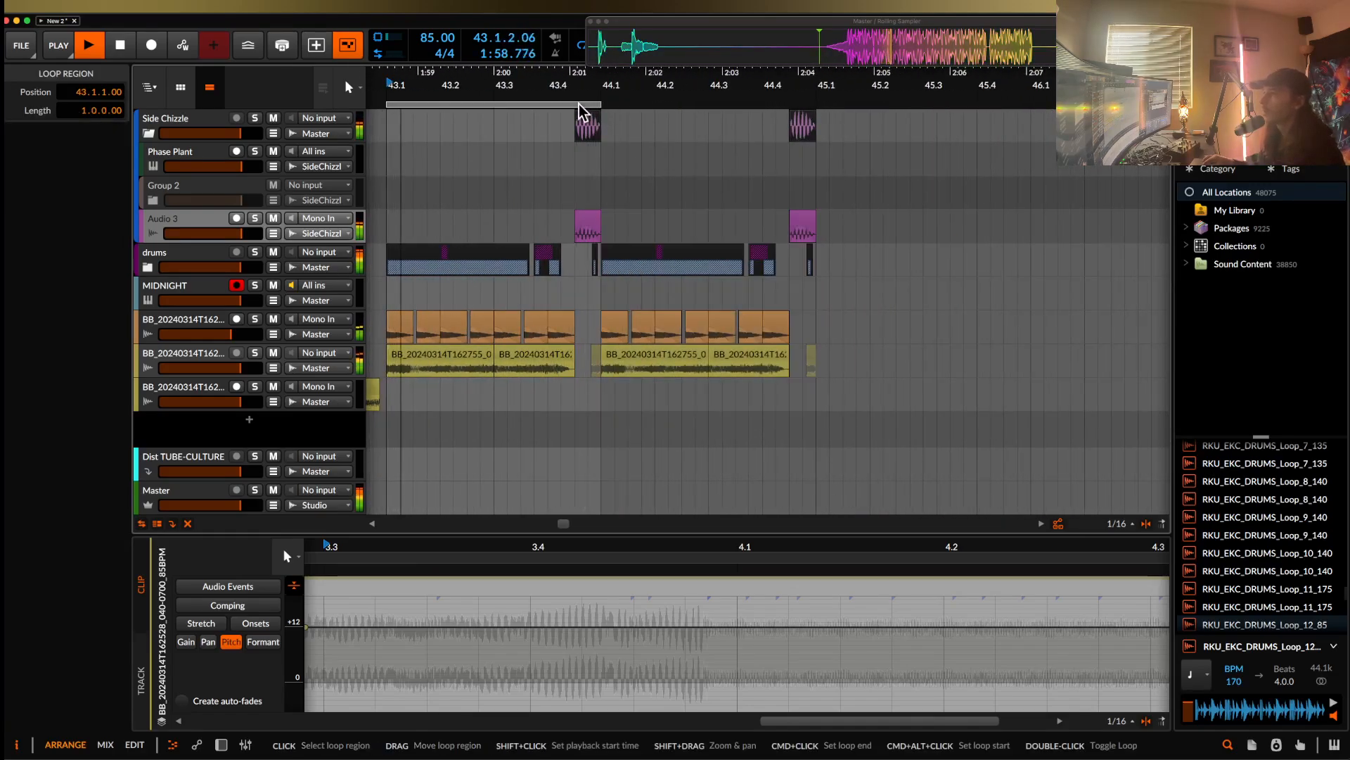
drag(606, 114, 814, 114)
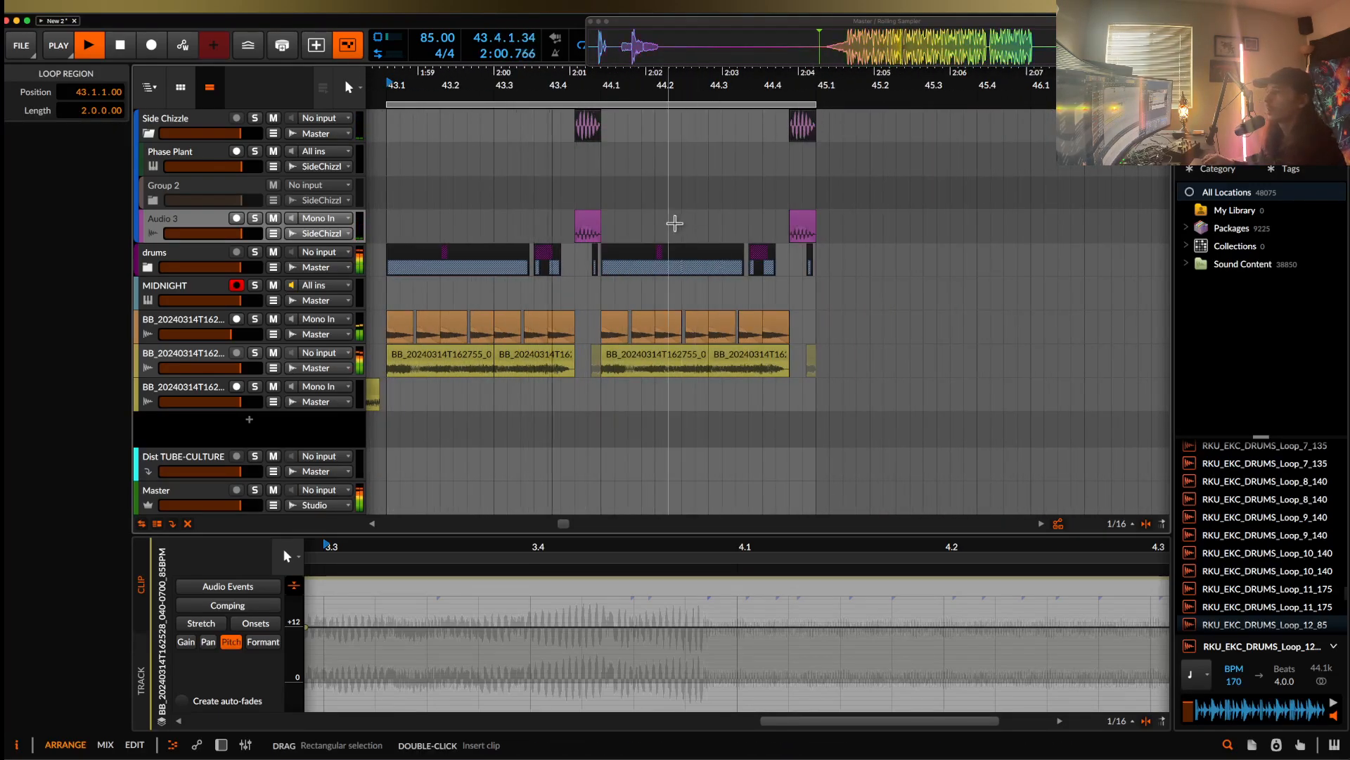
- Stop playback and move all clips from bar 47 onwards later together, so that the long orange recording starts around bar 76
scroll(675, 223, down, 3)
key(space)
scroll(588, 265, left, 2)
scroll(589, 264, down, 1)
scroll(588, 264, down, 8)
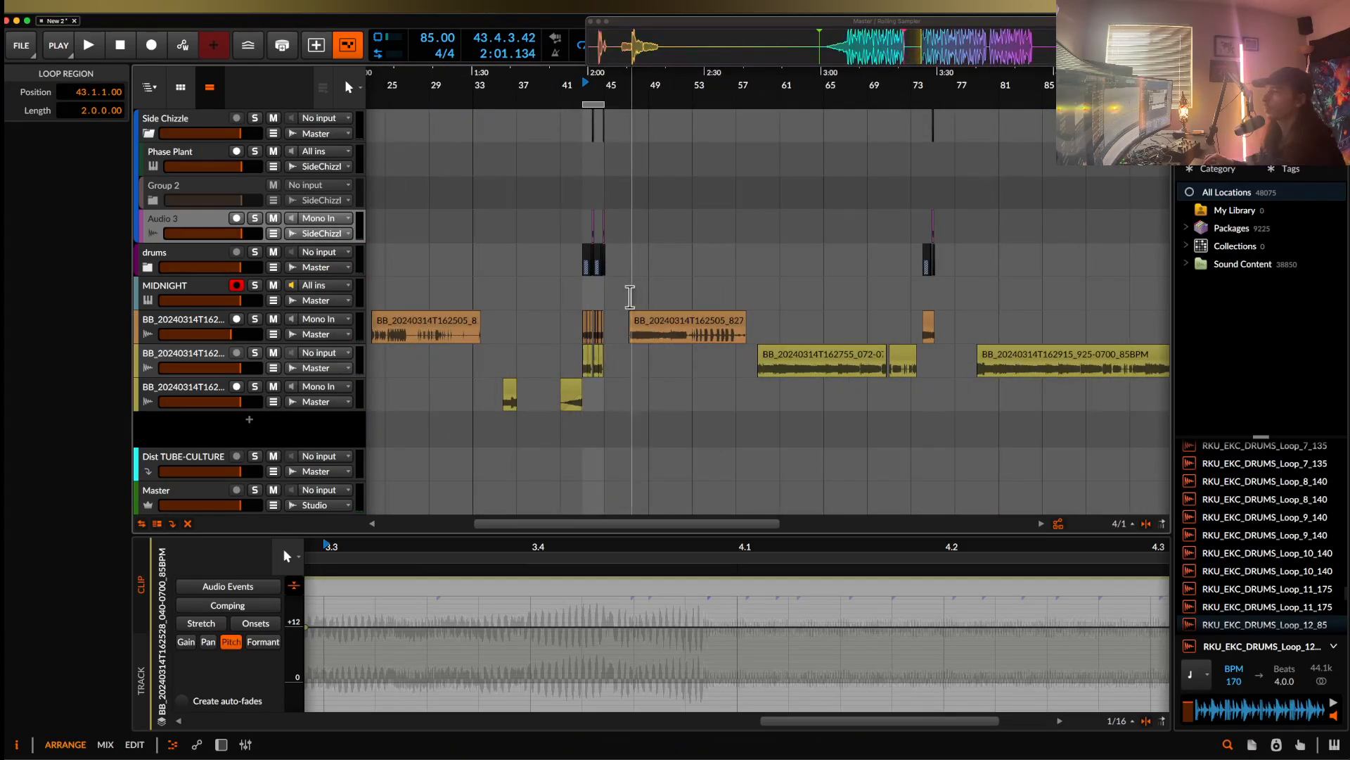
scroll(623, 292, up, 5)
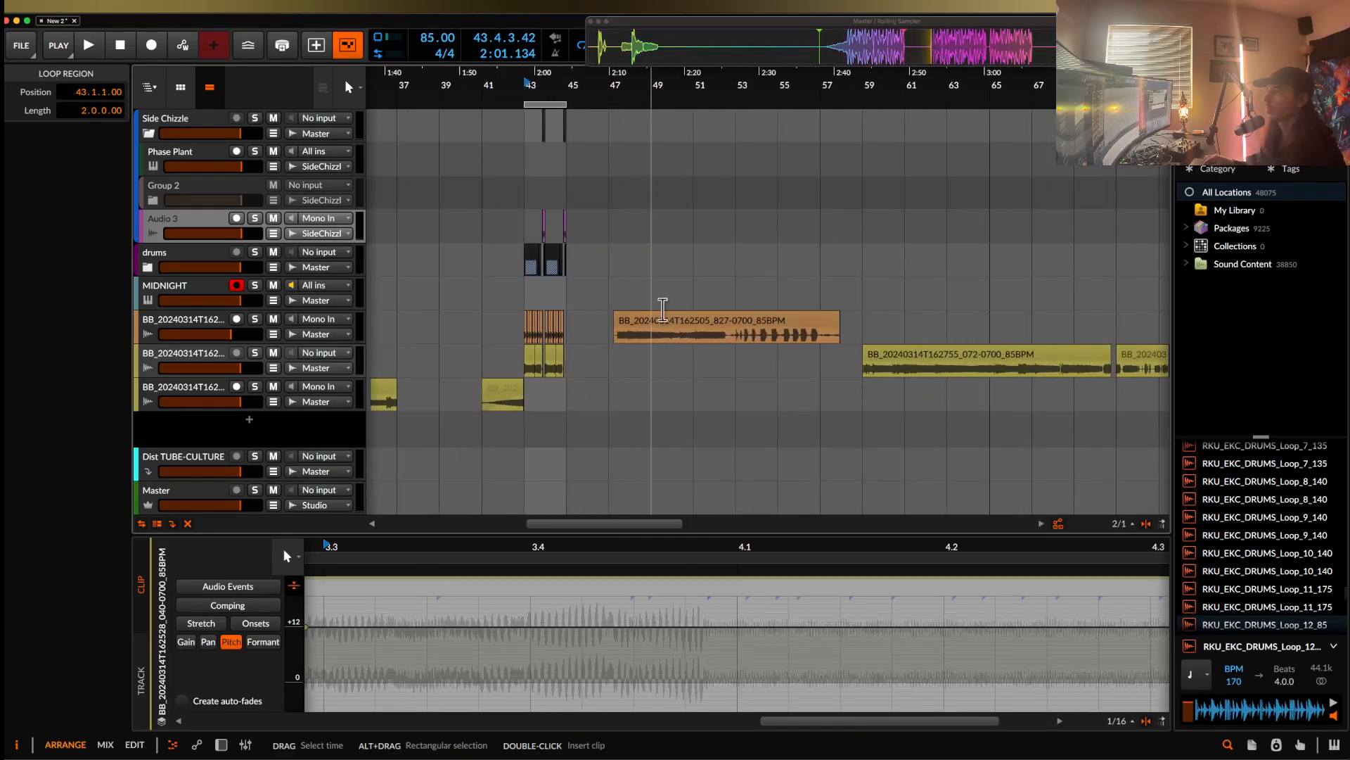
click(660, 309)
scroll(654, 312, down, 8)
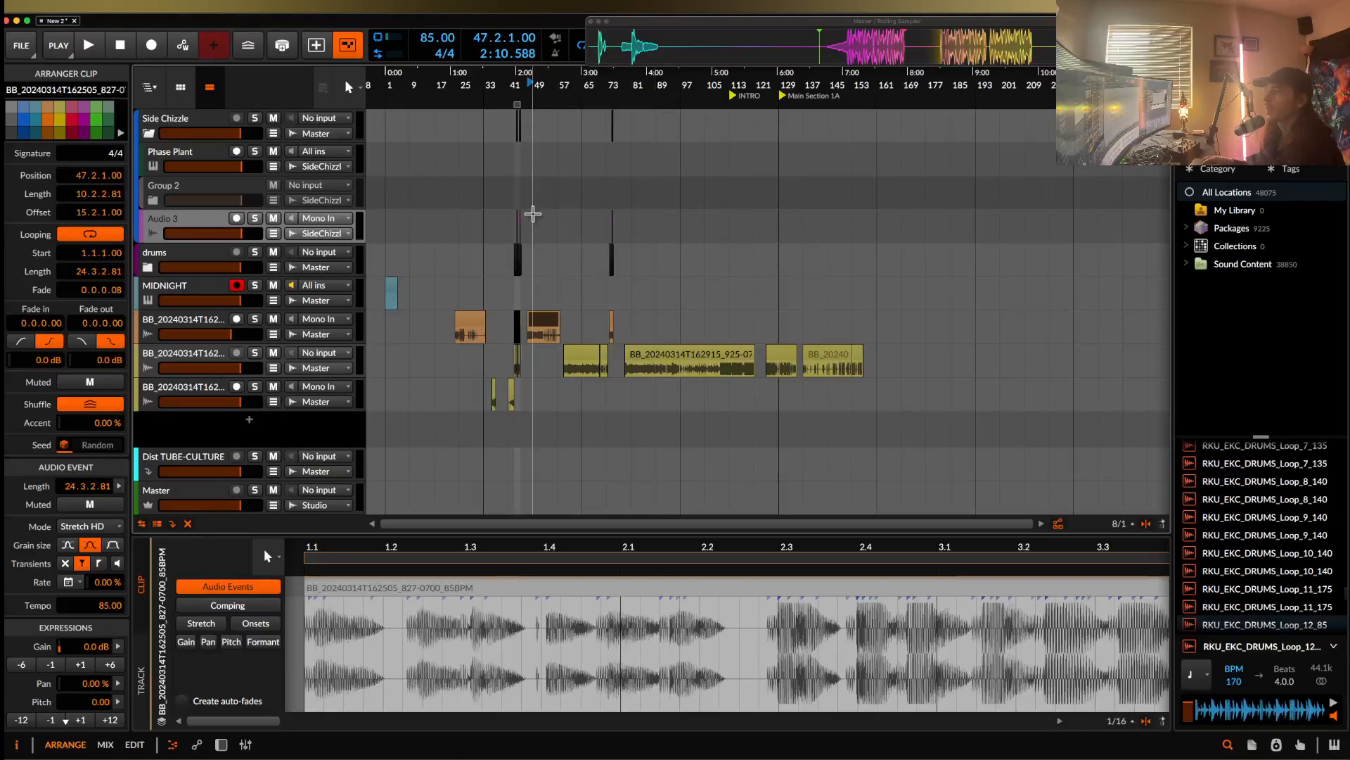
click(531, 207)
scroll(533, 202, up, 3)
scroll(500, 187, up, 3)
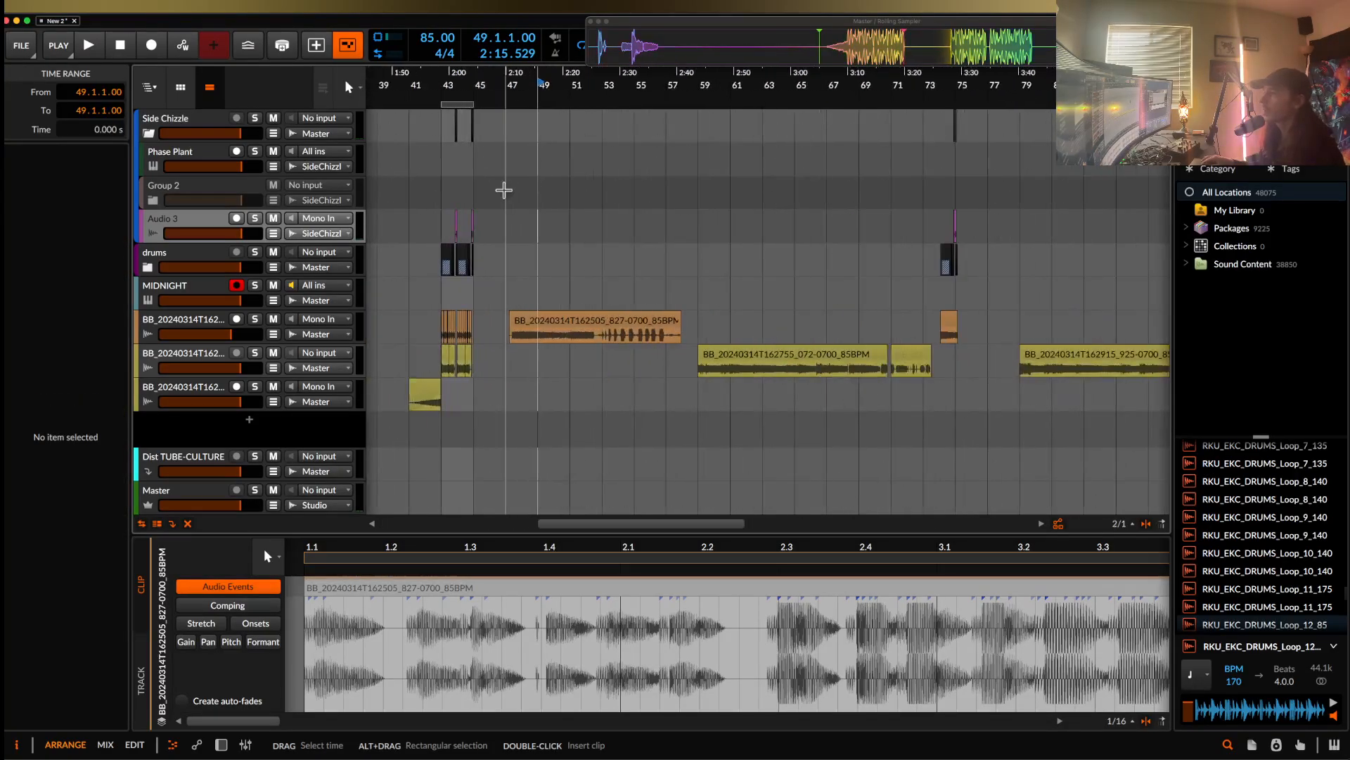
drag(497, 190, 1196, 436)
scroll(827, 325, down, 6)
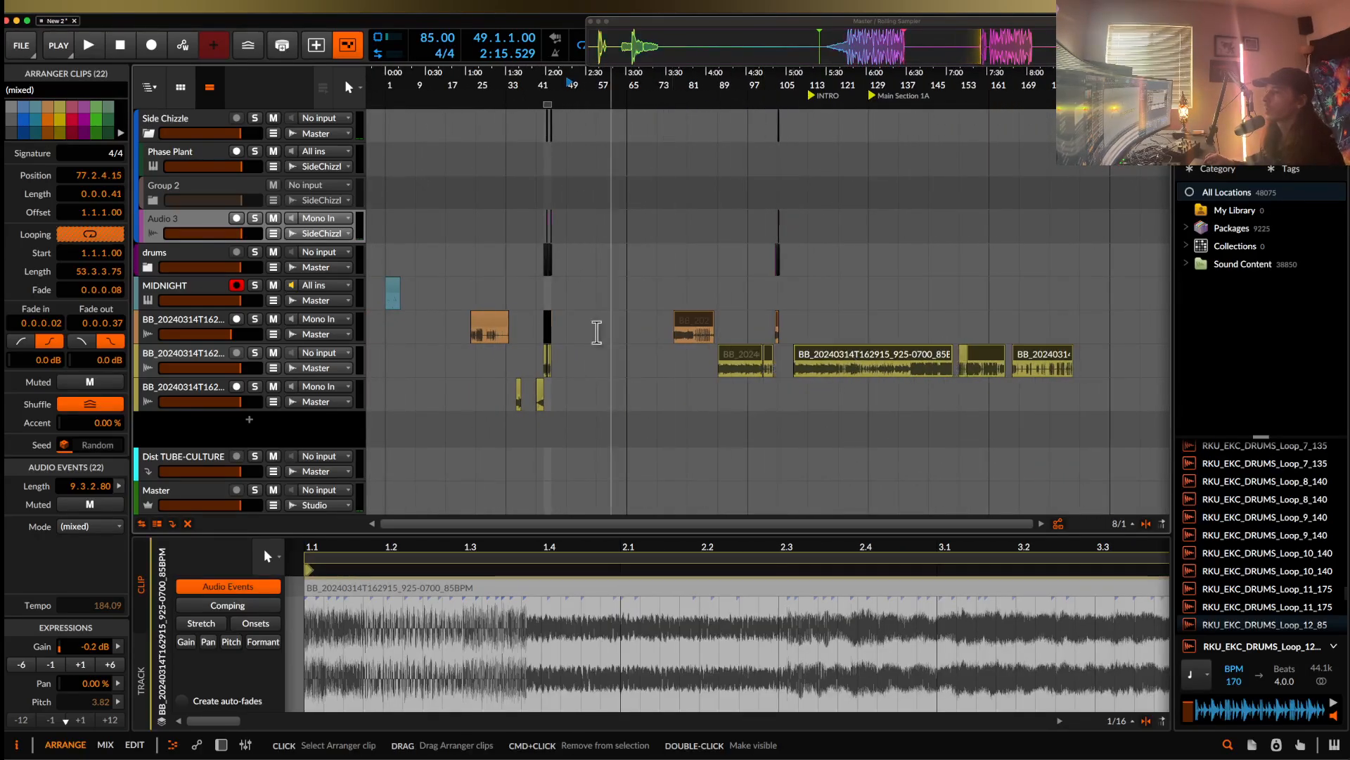
- Mute the two short Audio 3 clips at the ends of bars 43 and 44
scroll(531, 225, up, 6)
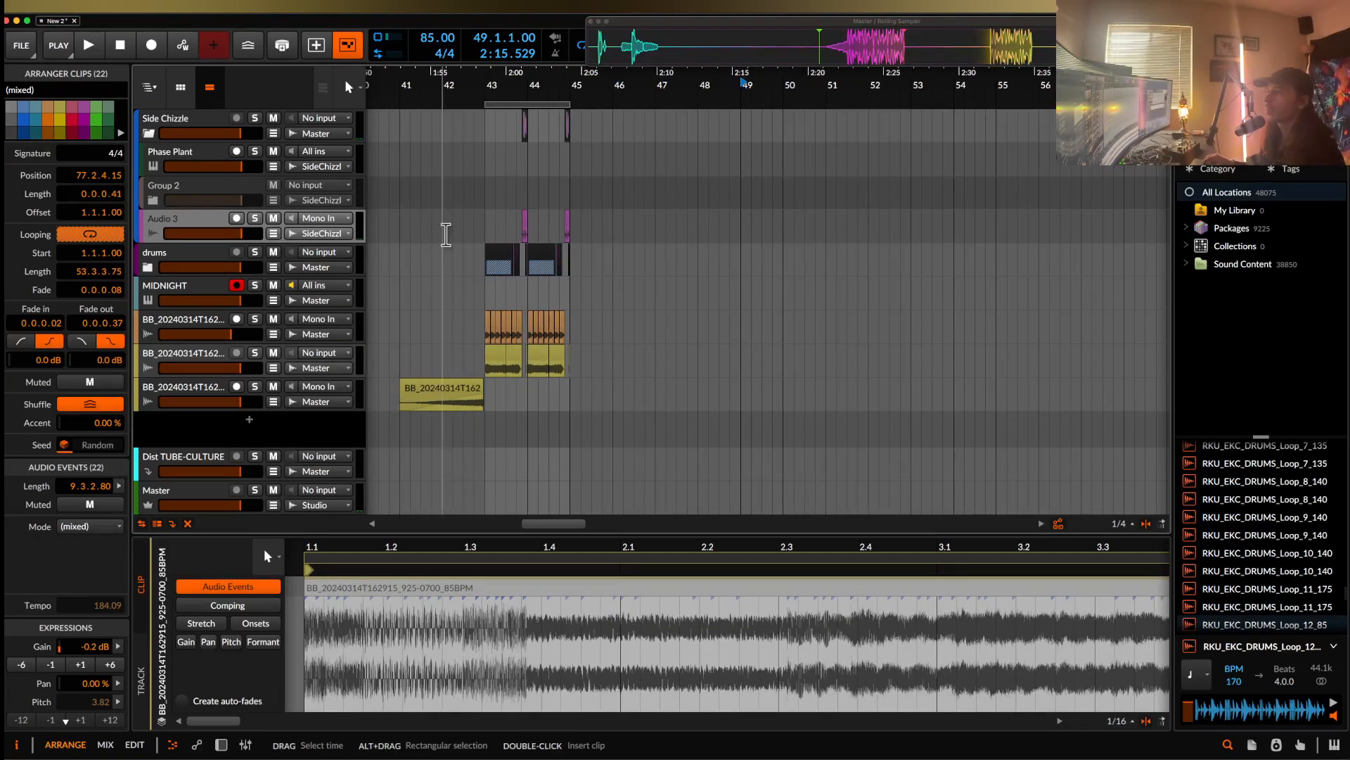
click(525, 223)
click(569, 227)
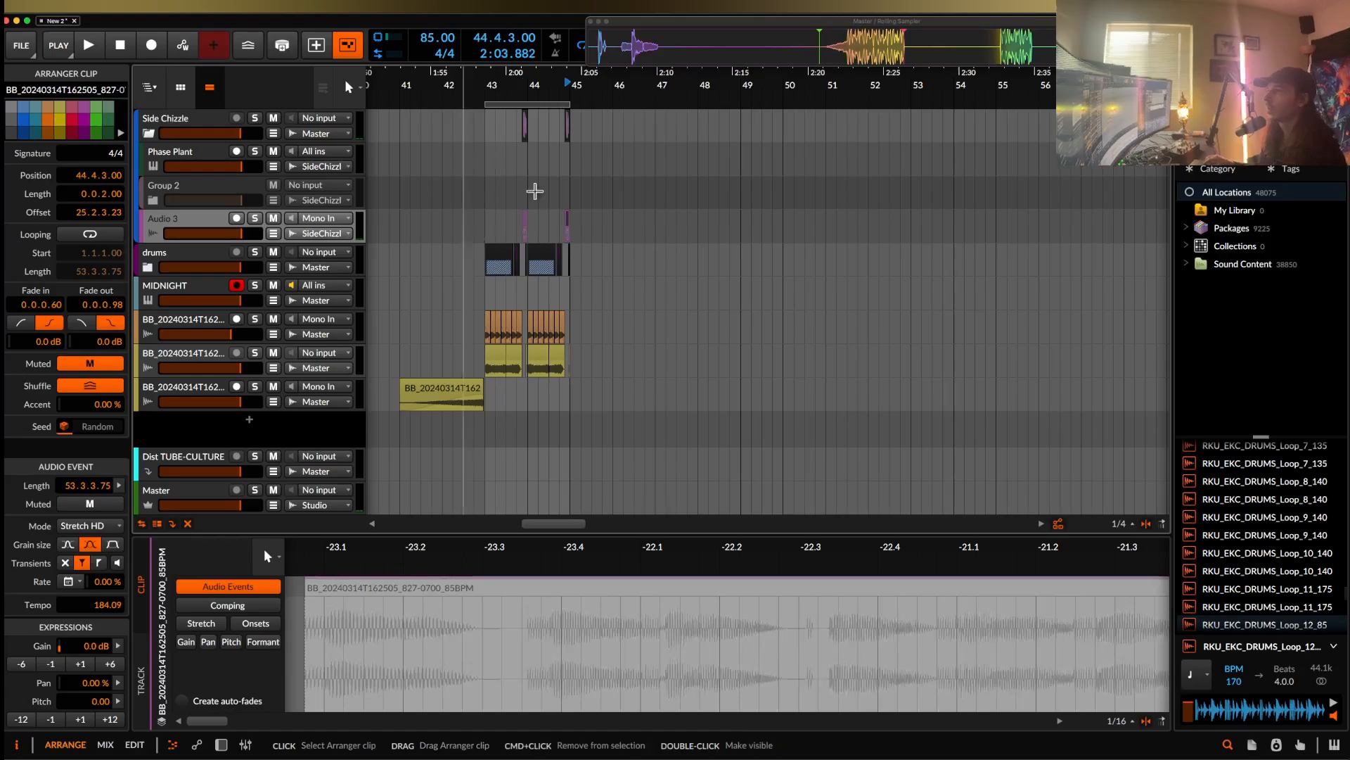
- Duplicate bars 43 and 44 on all tracks into bars 45 and 46, play it, and extend the loop to four bars
scroll(464, 169, left, 1)
drag(490, 143, 576, 400)
key(super+d)
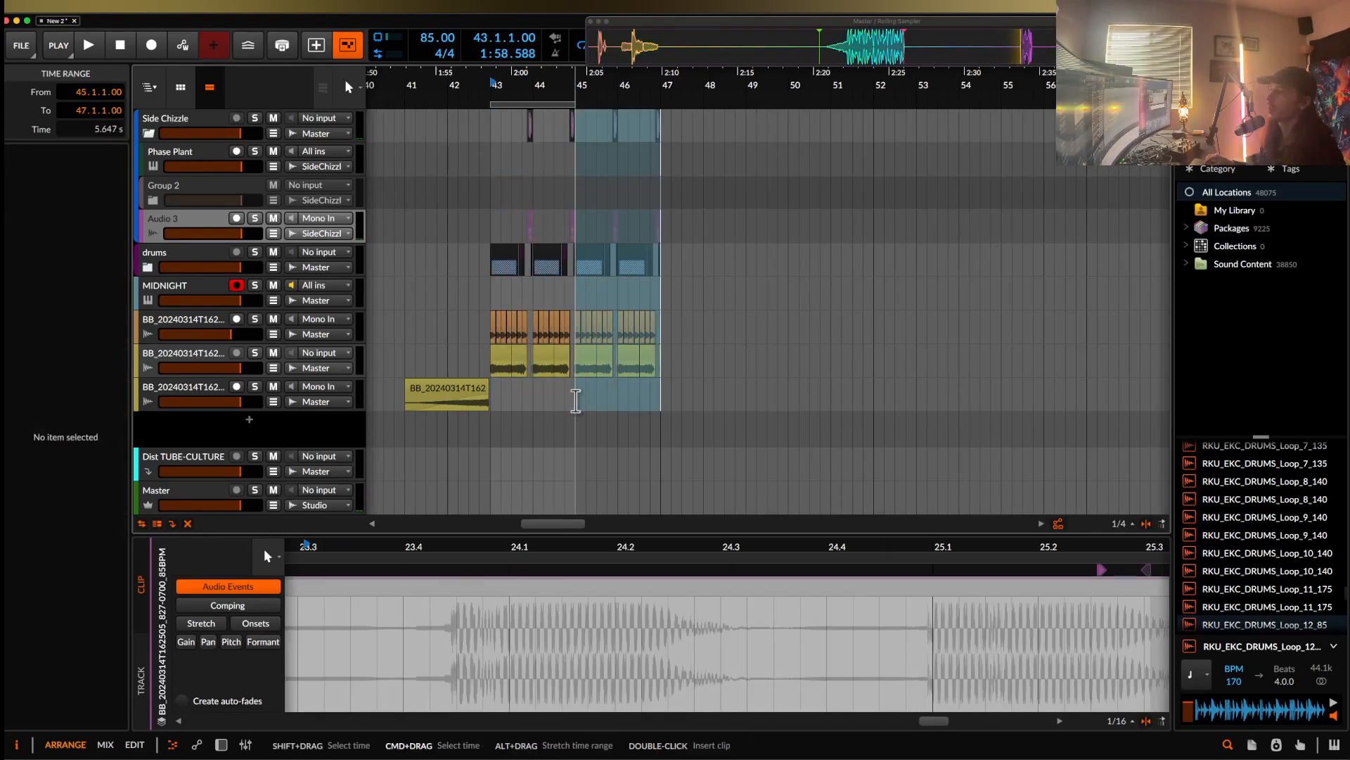
key(space)
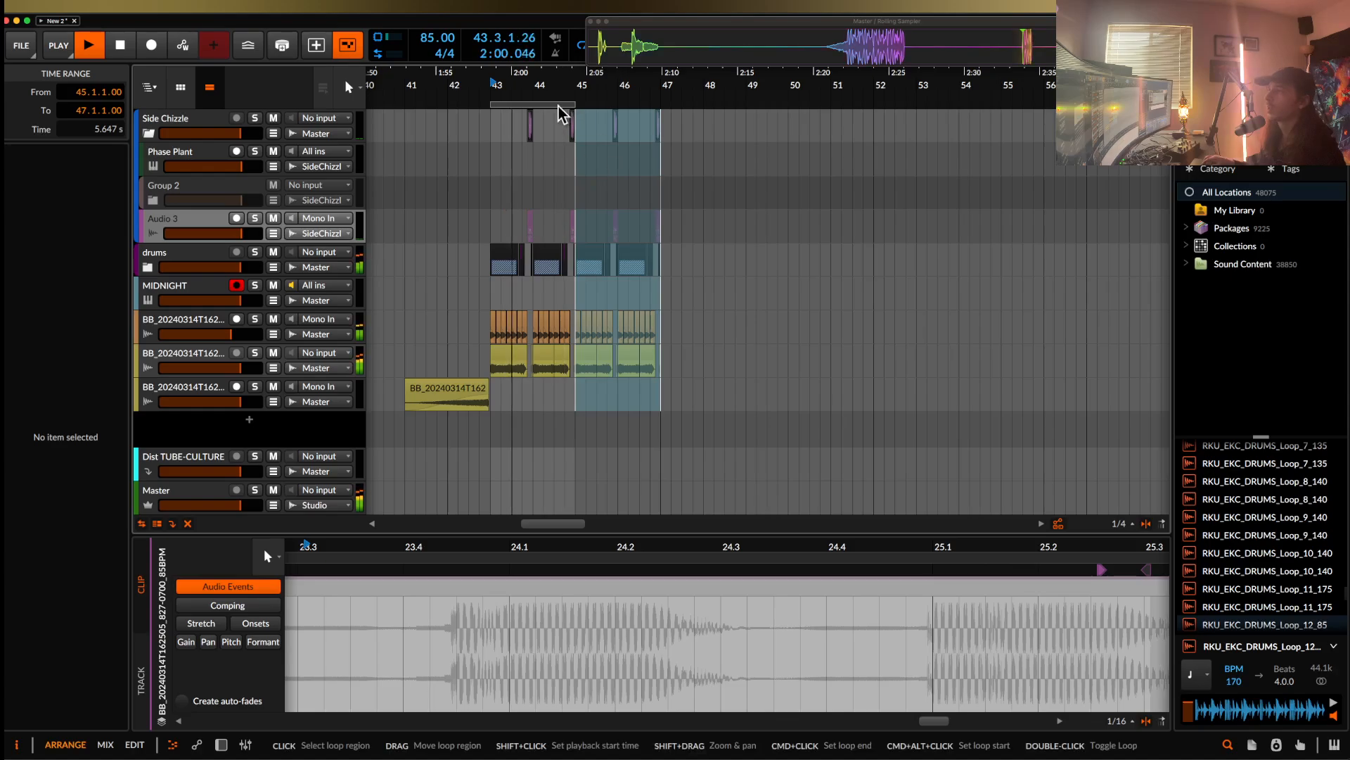
click(562, 114)
drag(575, 105, 658, 114)
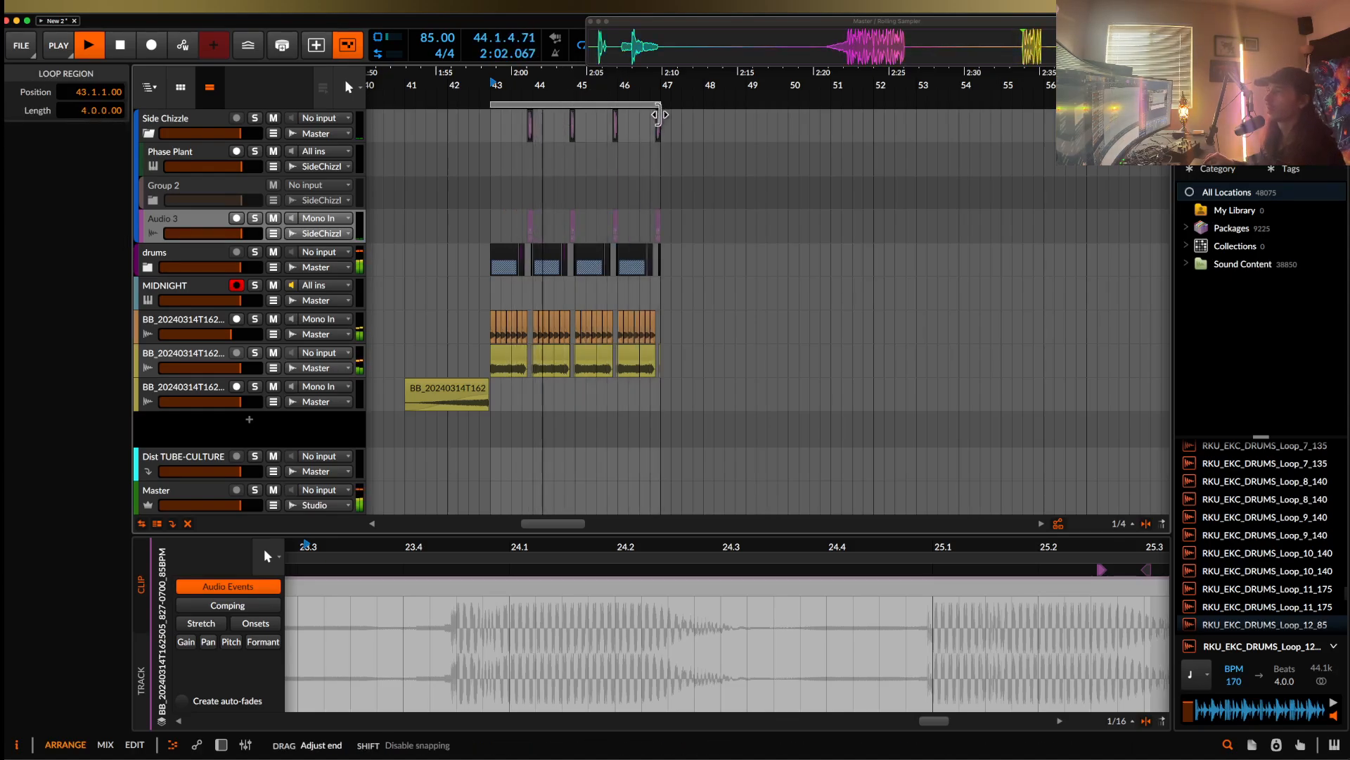
scroll(586, 202, up, 3)
scroll(586, 203, down, 4)
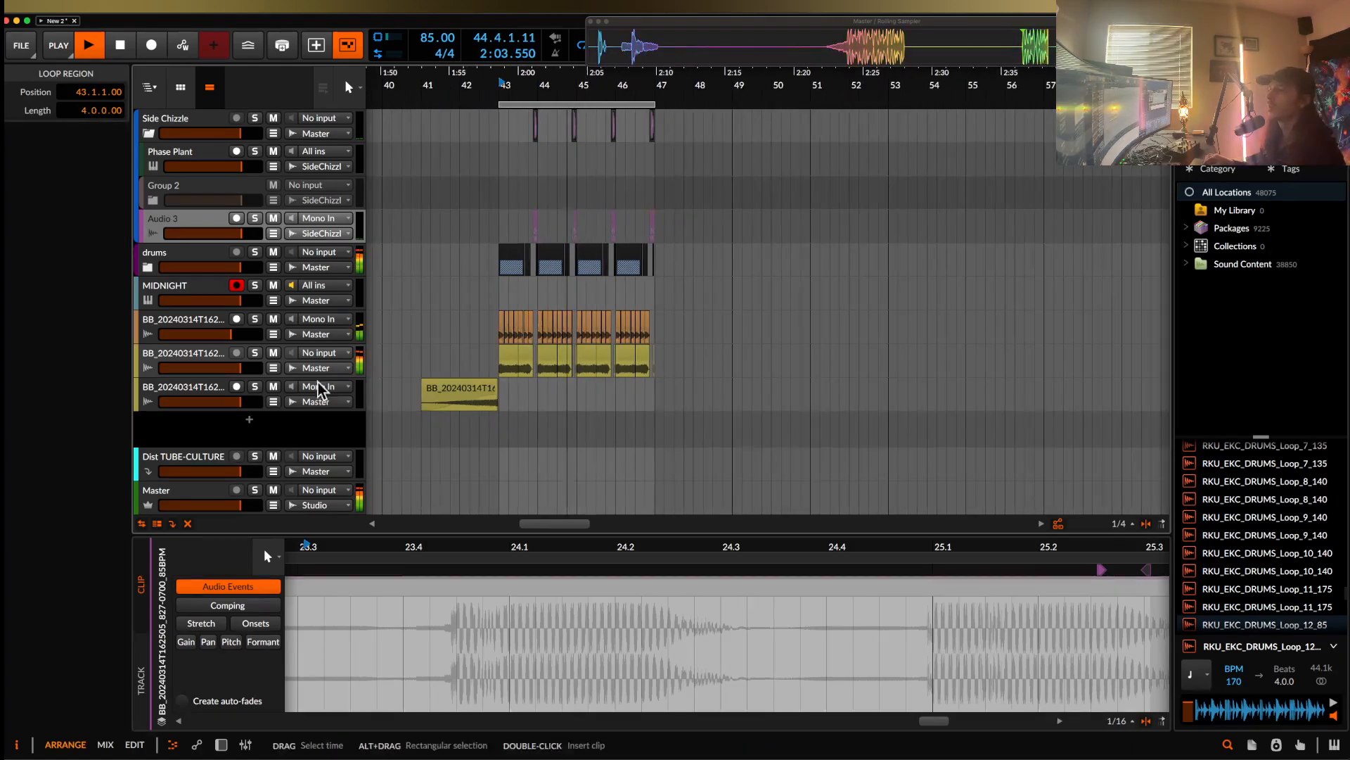
double_click(225, 402)
click(198, 494)
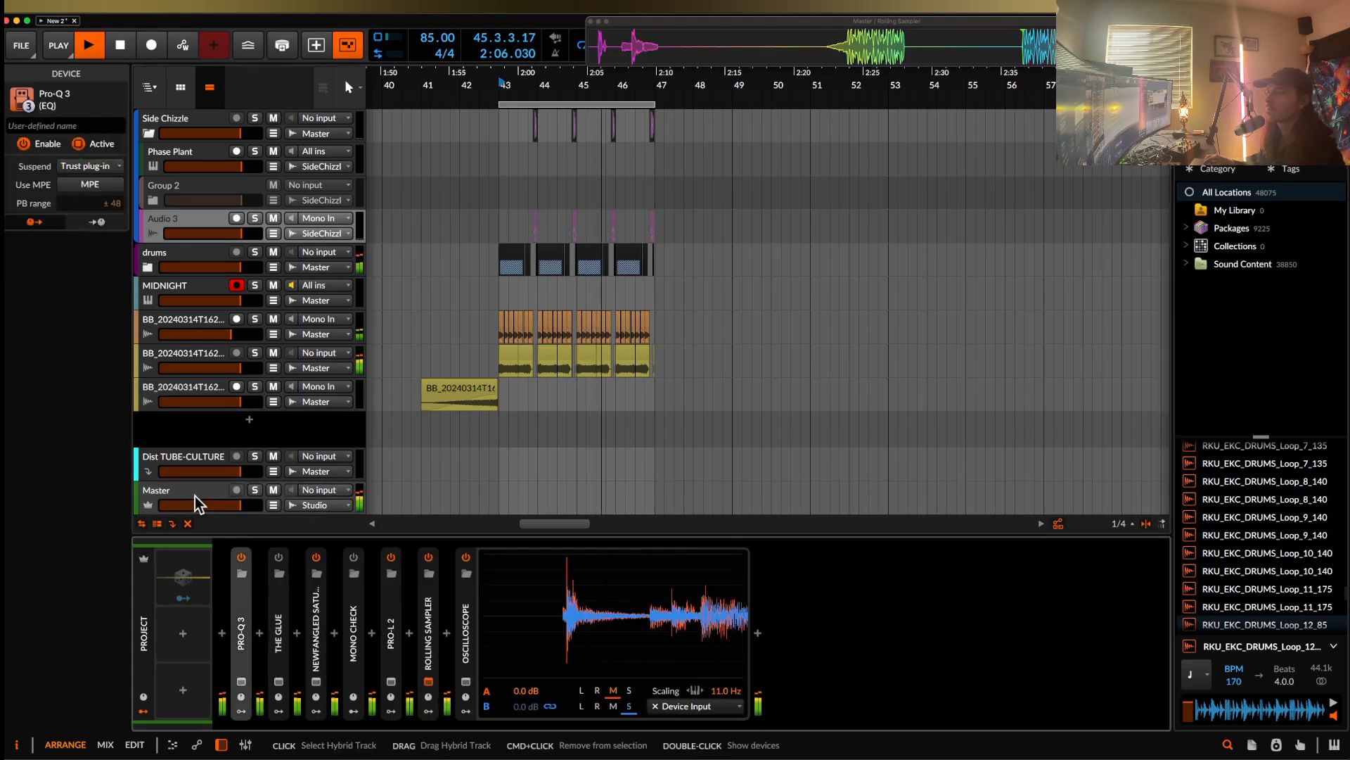
click(222, 633)
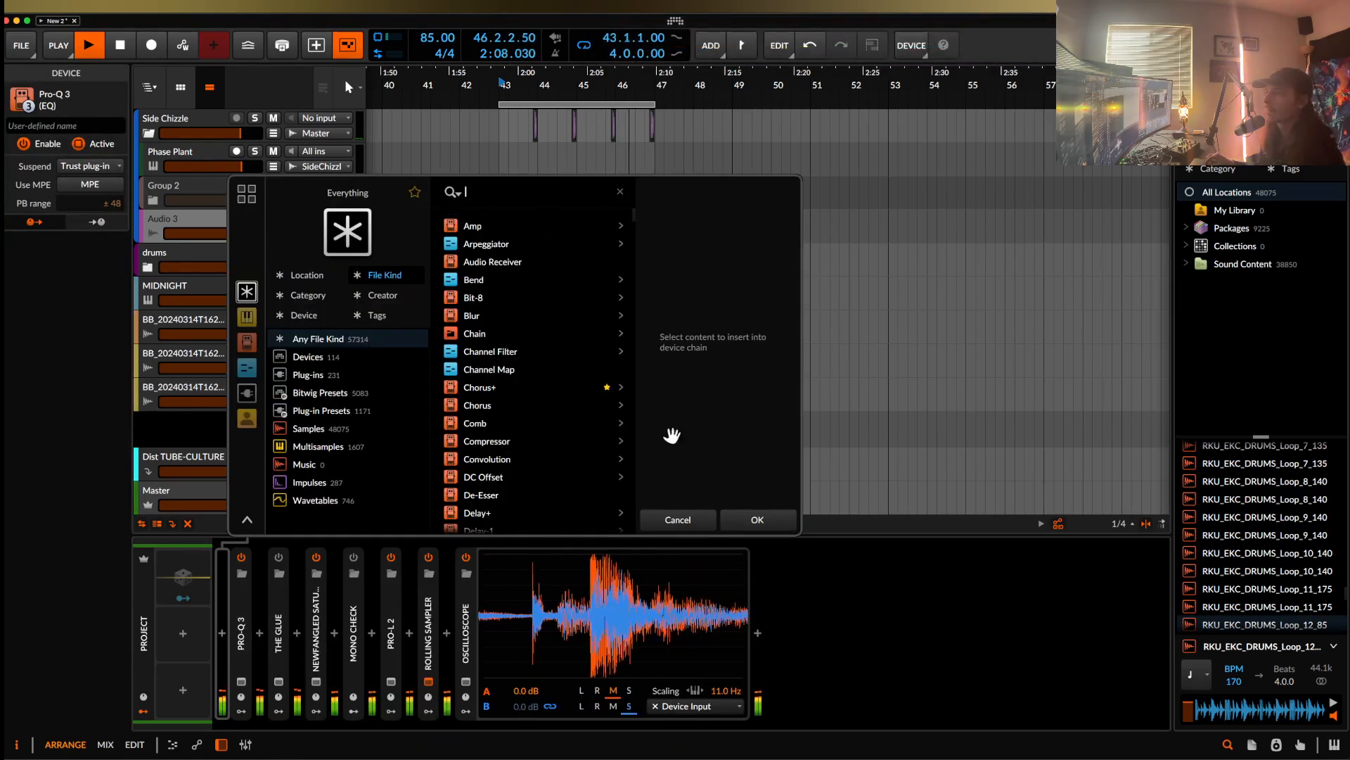
click(748, 519)
key(space)
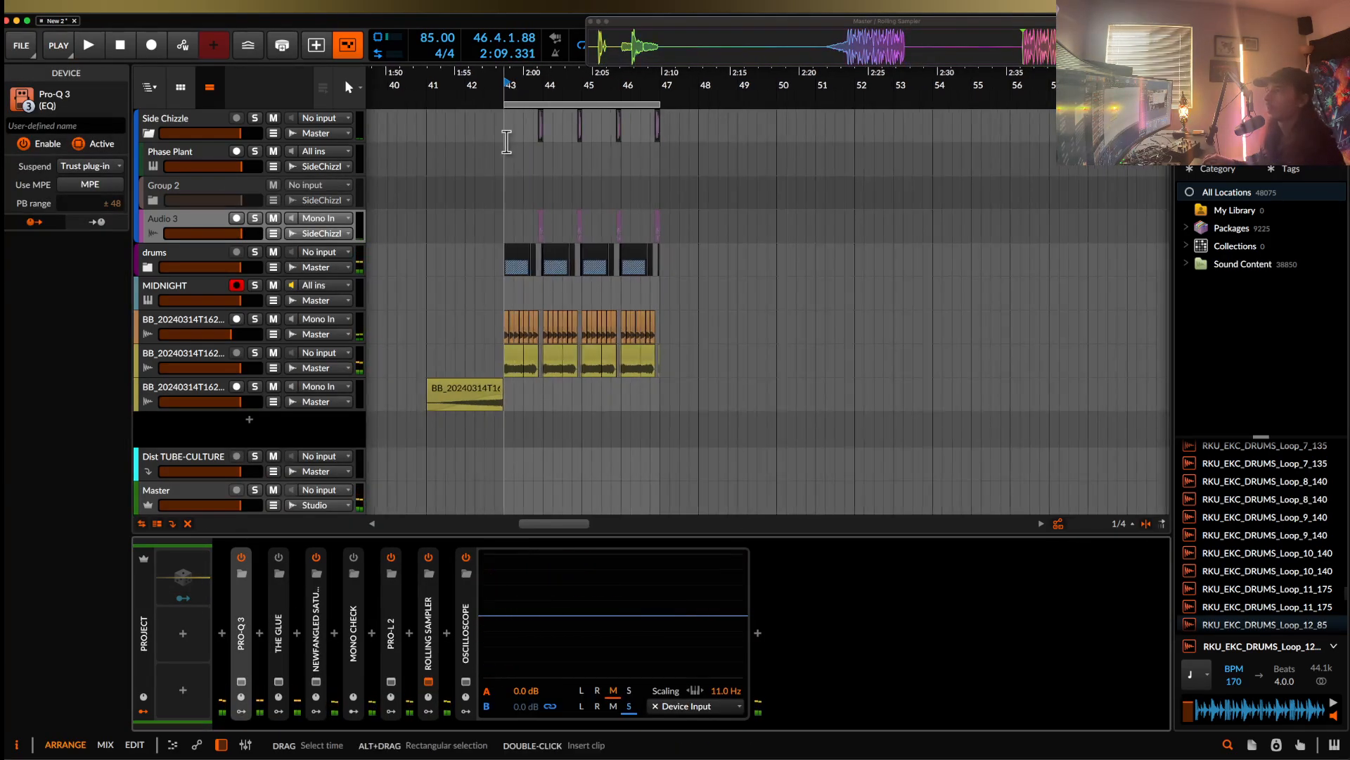
- Duplicate the range 43.1.1.00 to 47.1.1.00, from Side Chizzle through the second BB audio track, into bars 47 to 50
drag(507, 140, 657, 365)
key(super+d)
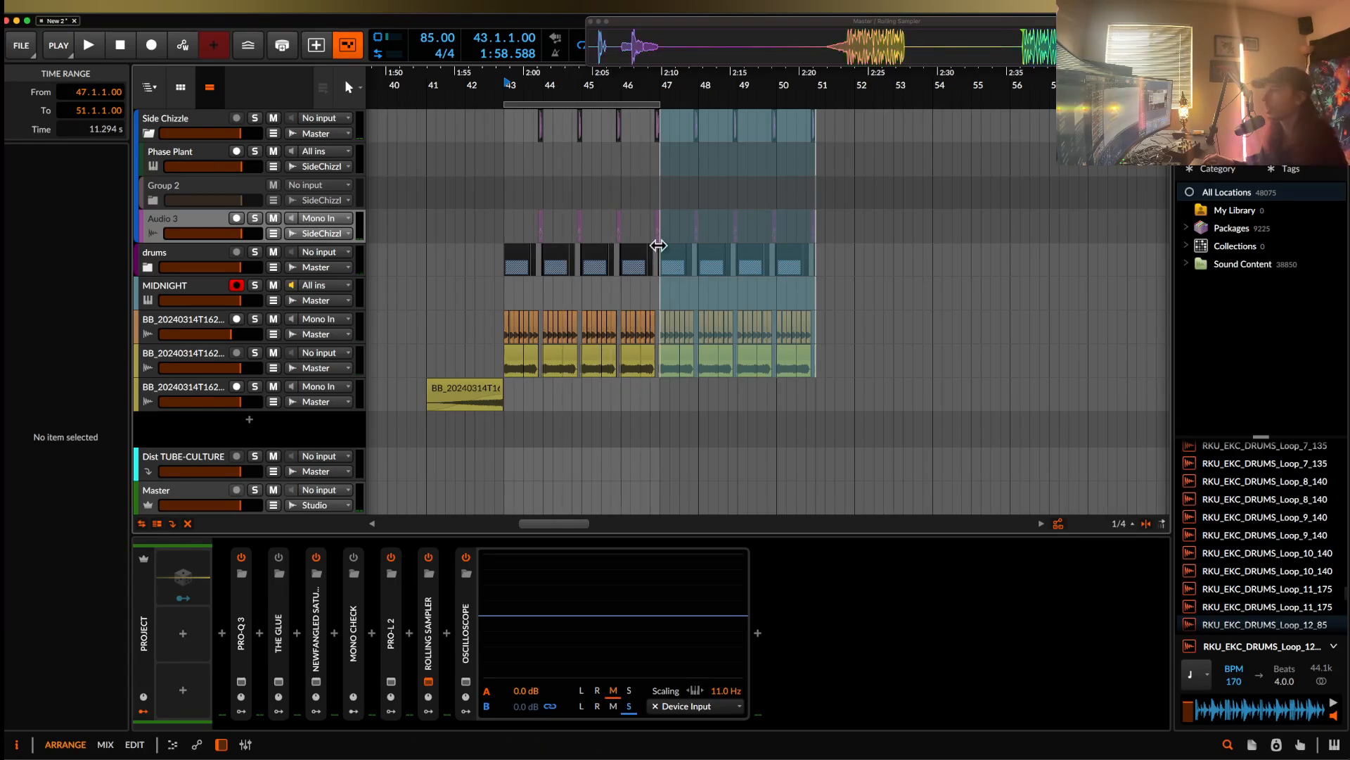
scroll(674, 212, up, 5)
scroll(675, 212, down, 6)
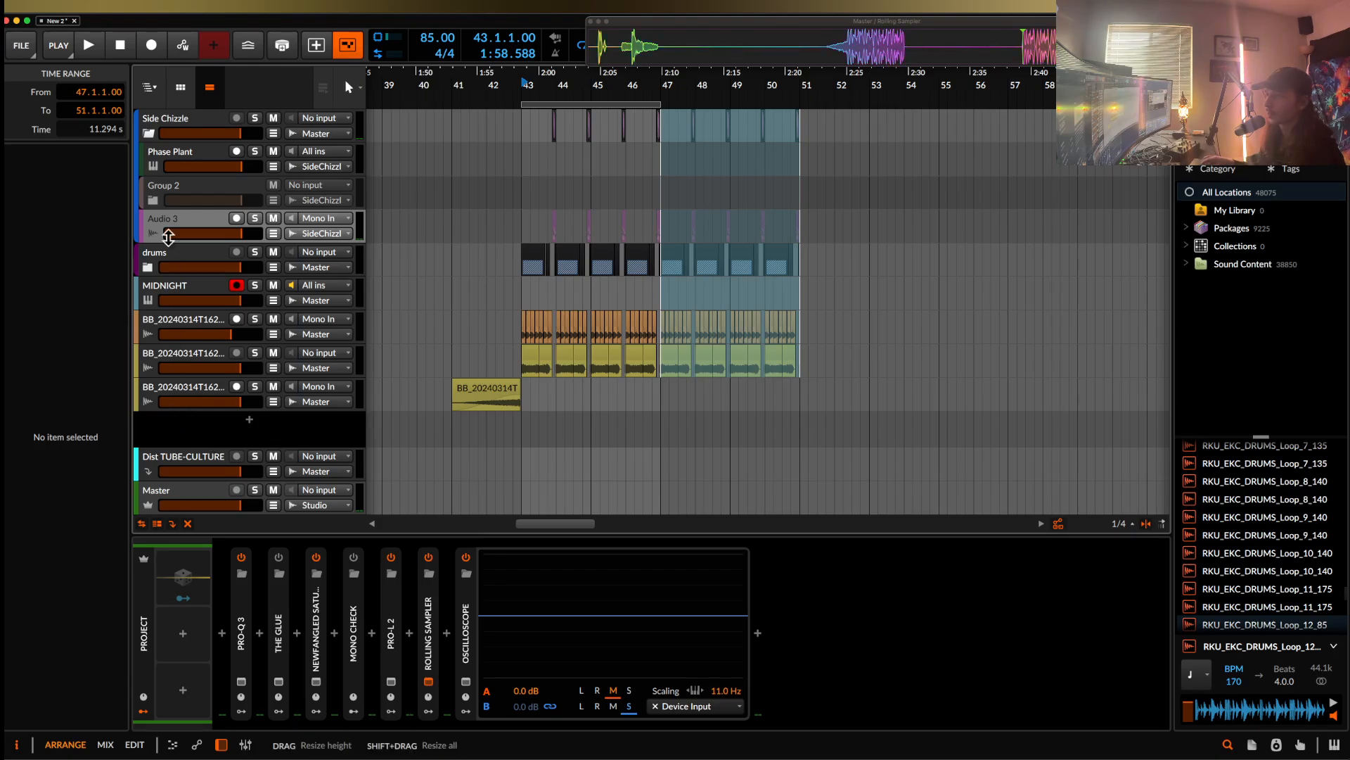
- Move the yellow audio track with the repeated beat clips into the Side Chizzle group, check its child tracks, and collapse the group
click(146, 135)
click(171, 119)
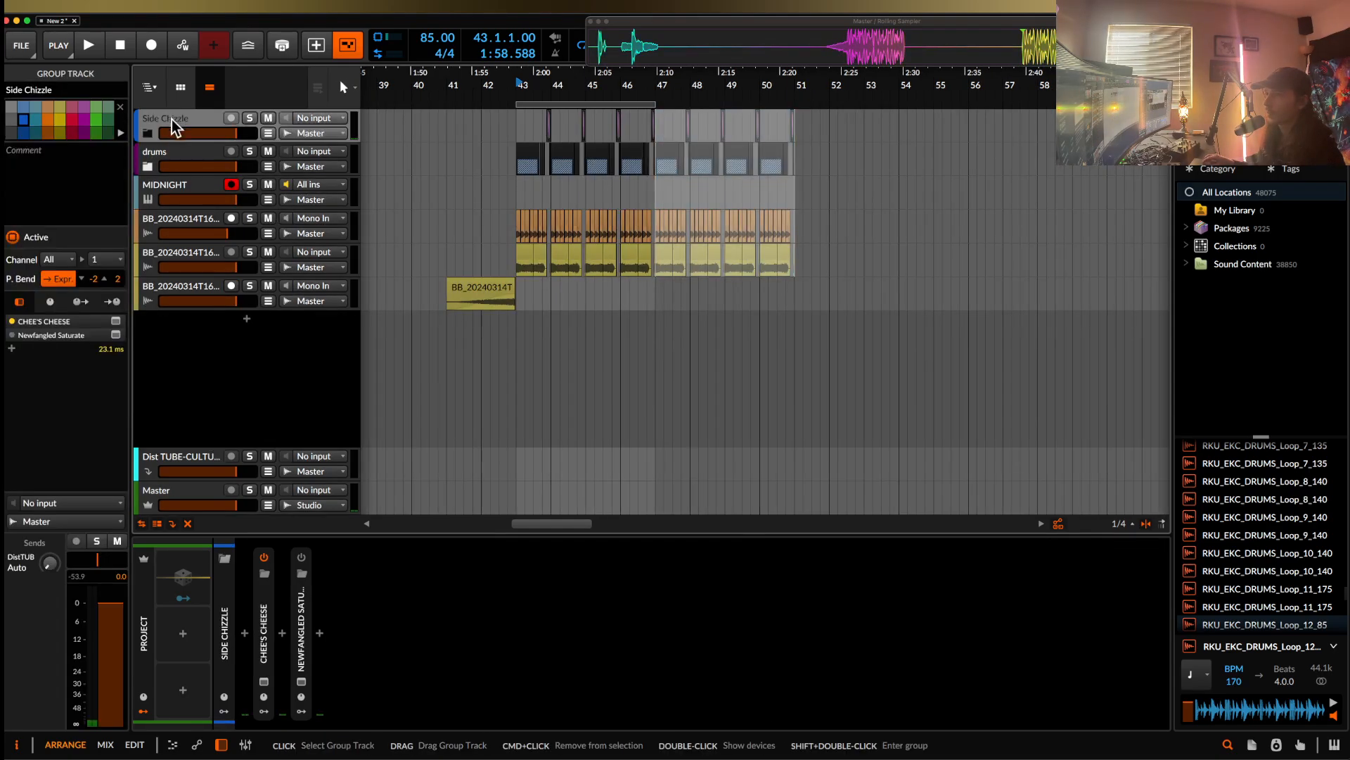
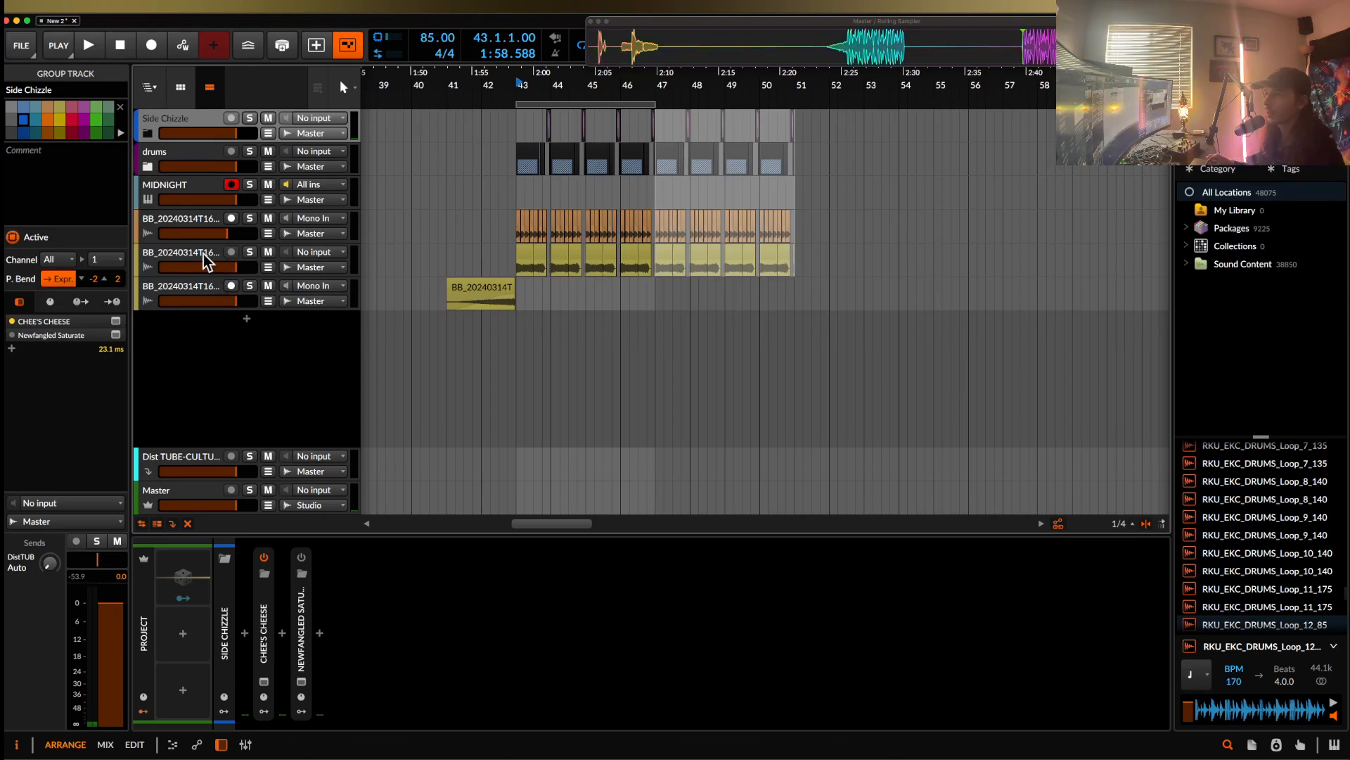
drag(204, 255, 191, 146)
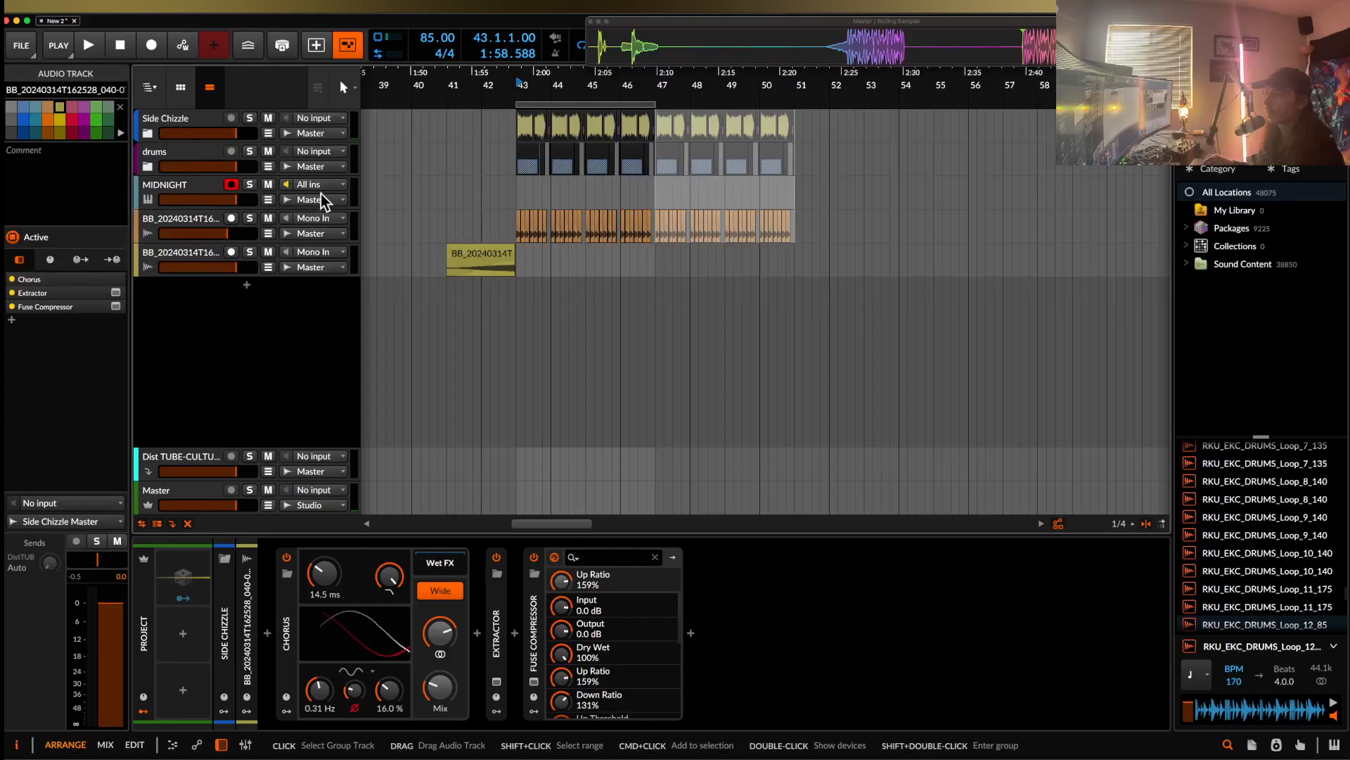
click(151, 134)
click(150, 134)
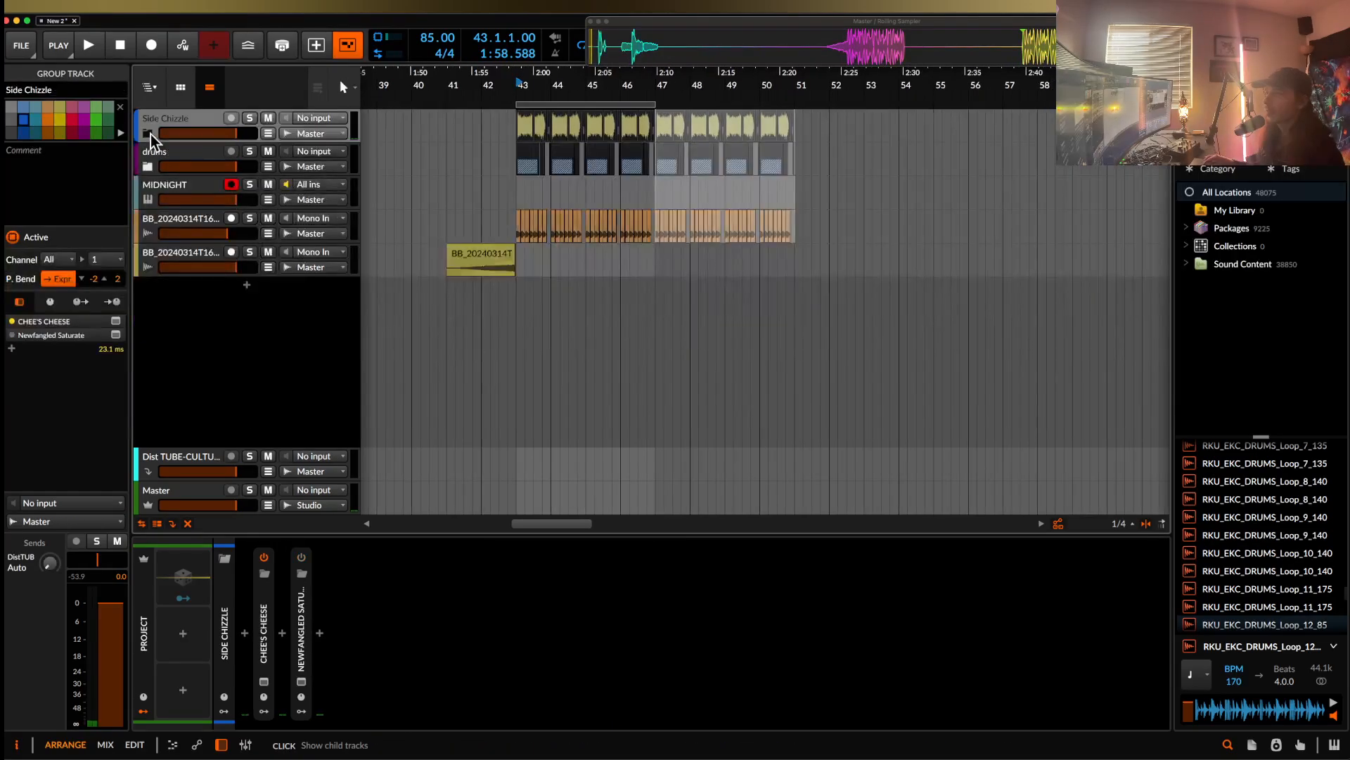
click(150, 134)
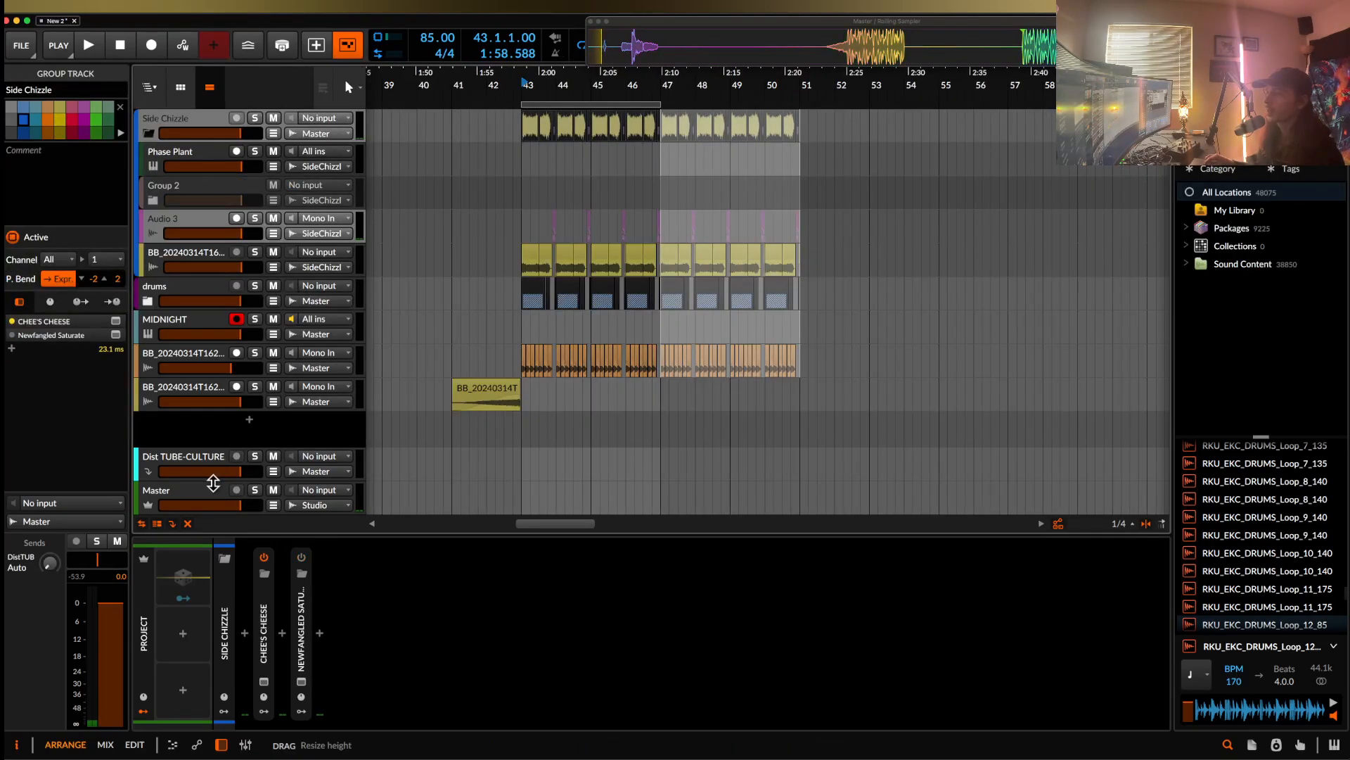
click(148, 134)
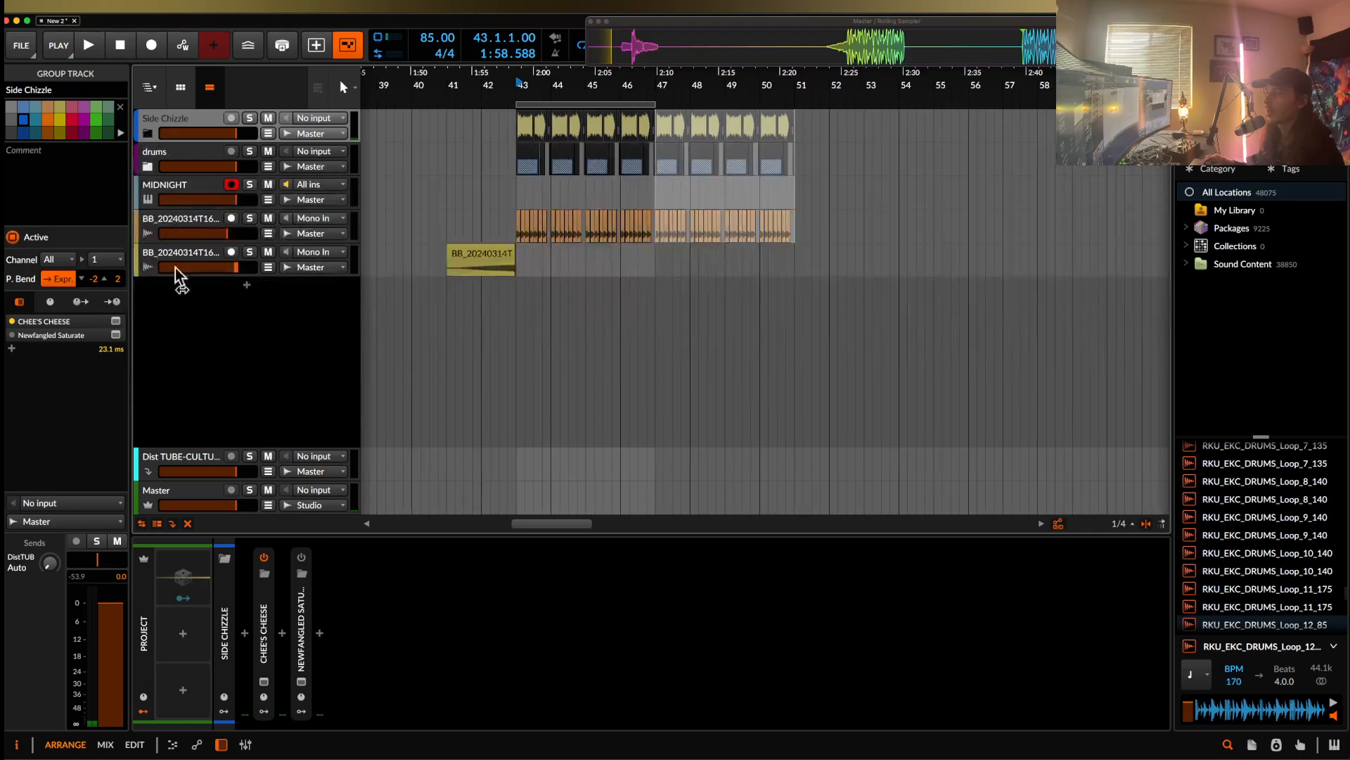
- Insert a Filter+ device at the start of the Master track's device chain, before Pro-Q 3
click(188, 499)
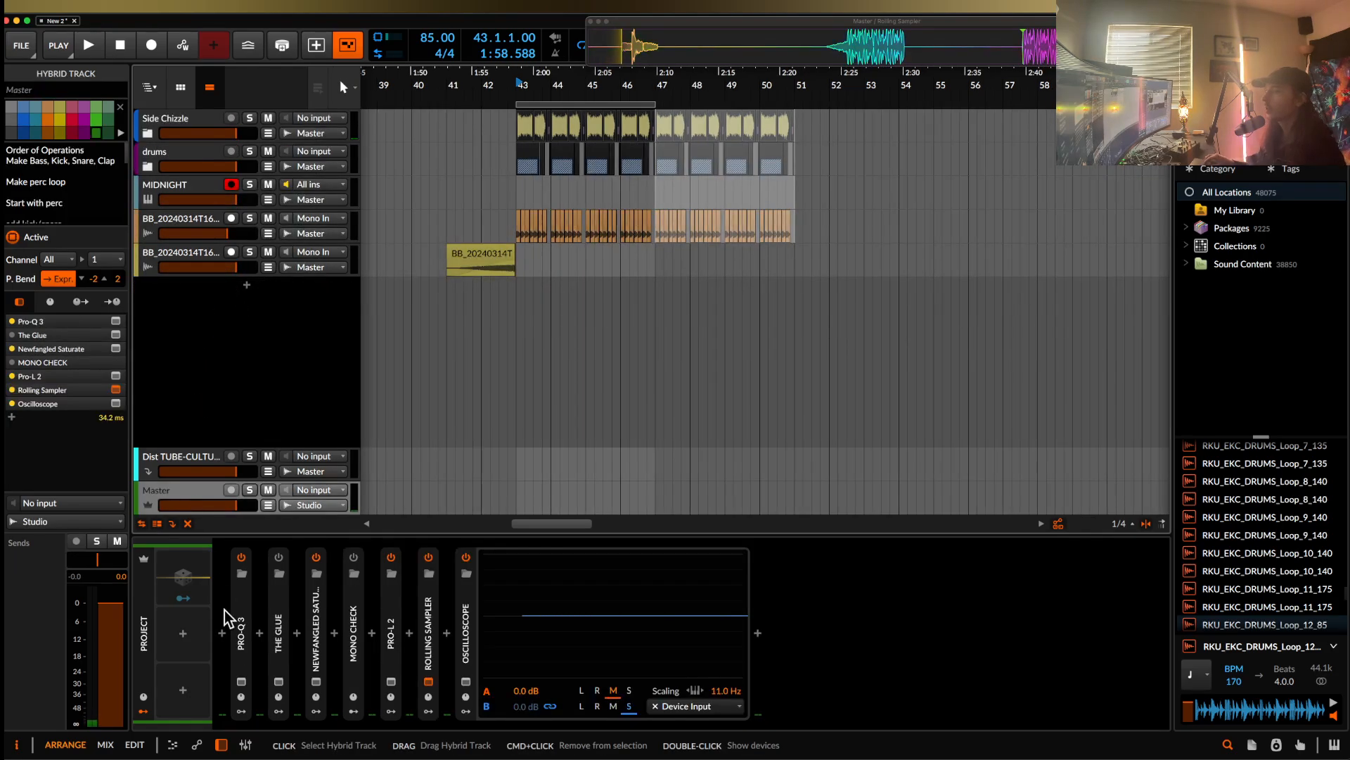
click(223, 631)
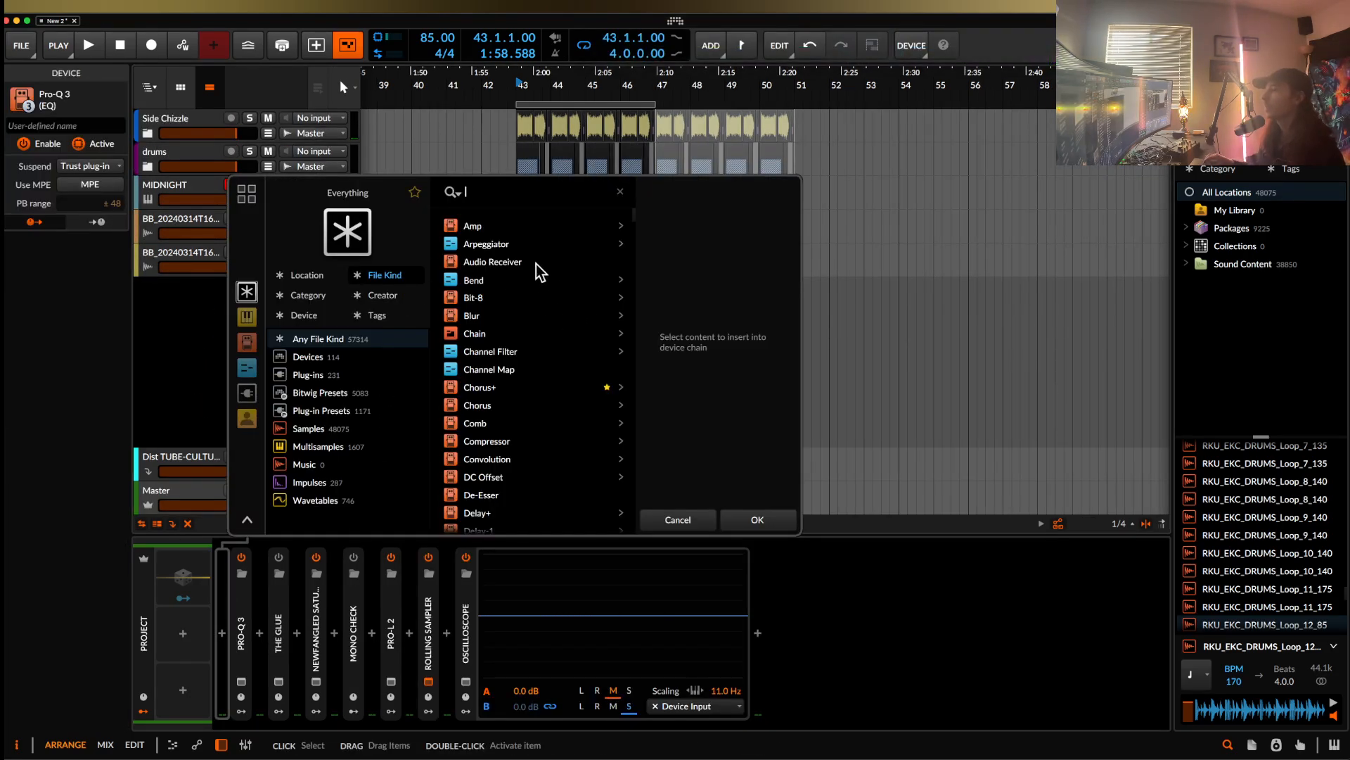
text(filter)
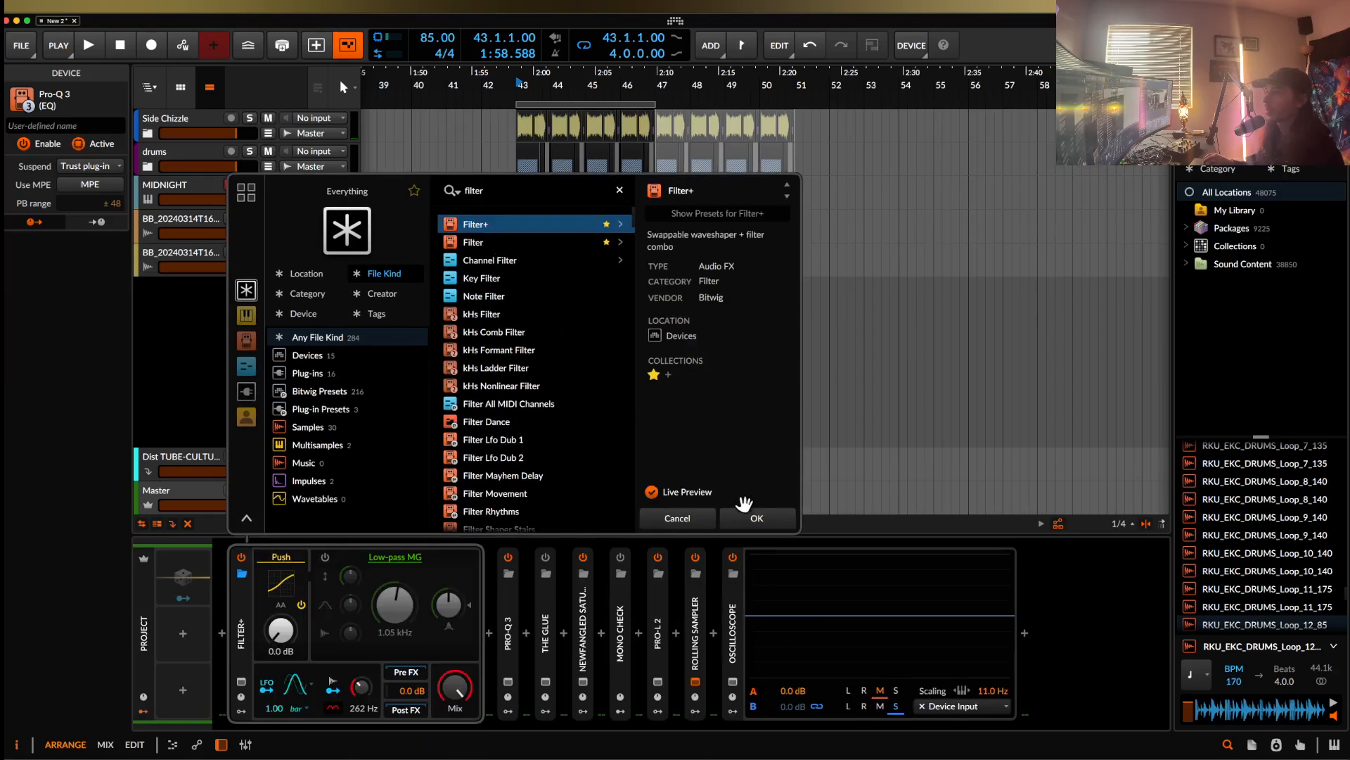
click(755, 519)
- Duplicate the reversed lead-in clip to 43.1.1.00, remove its fade-in, and give it a fade-out of 1.2.2.77
scroll(414, 199, up, 4)
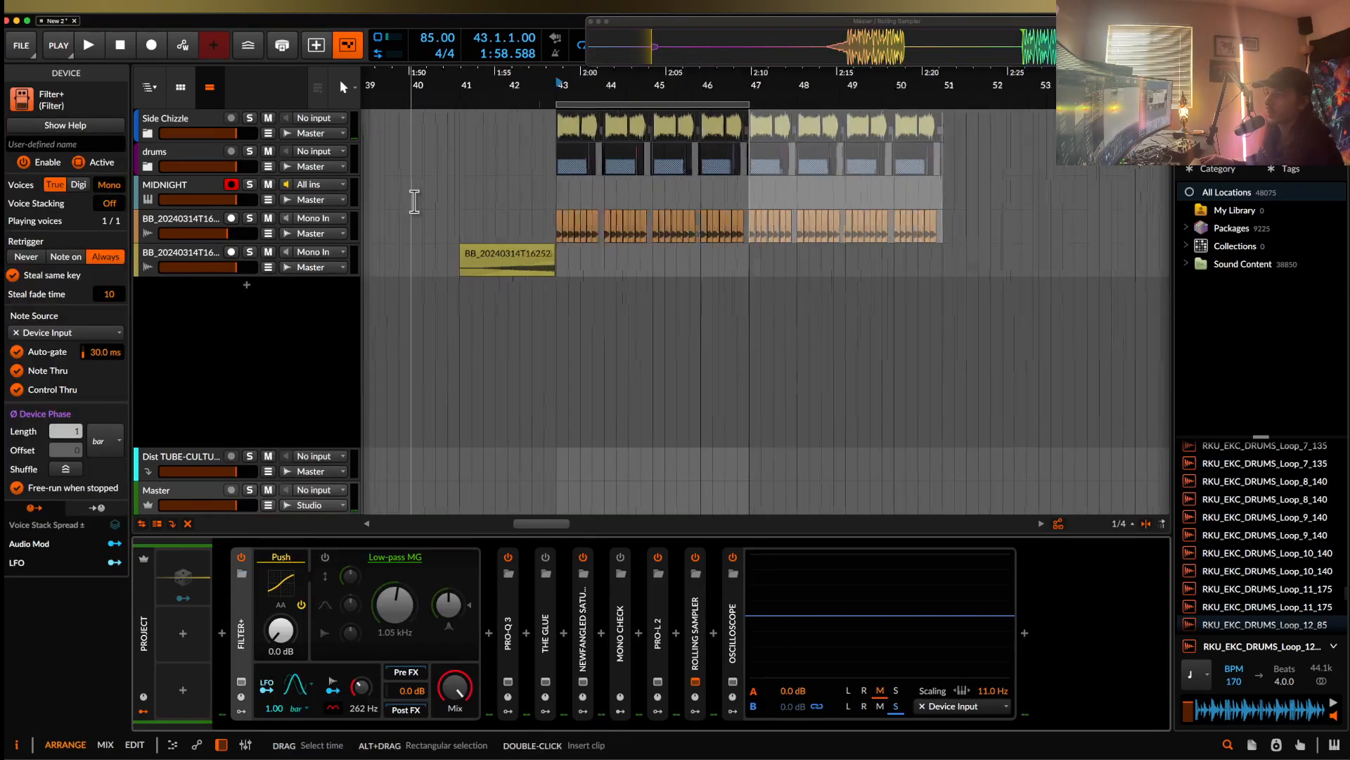
scroll(595, 280, up, 6)
scroll(559, 267, down, 6)
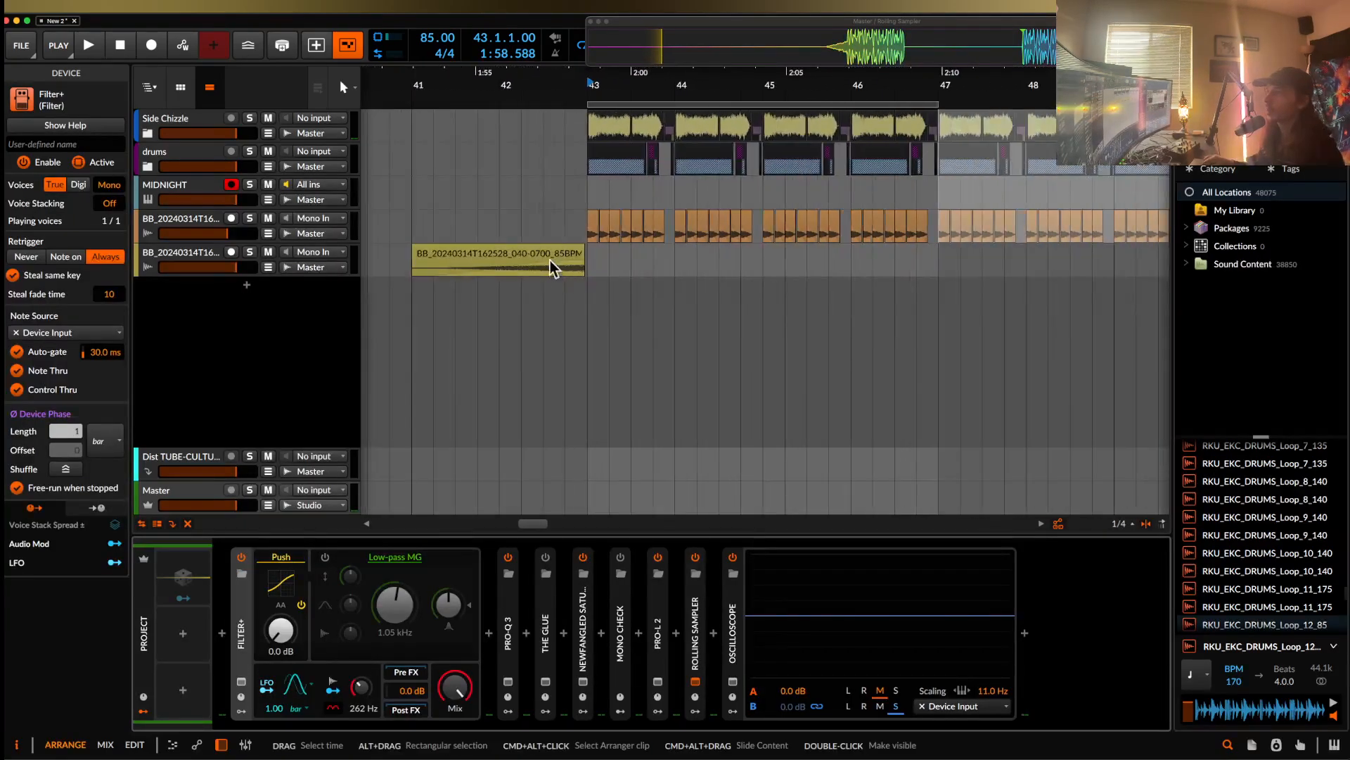
click(550, 258)
key(ctrl+d)
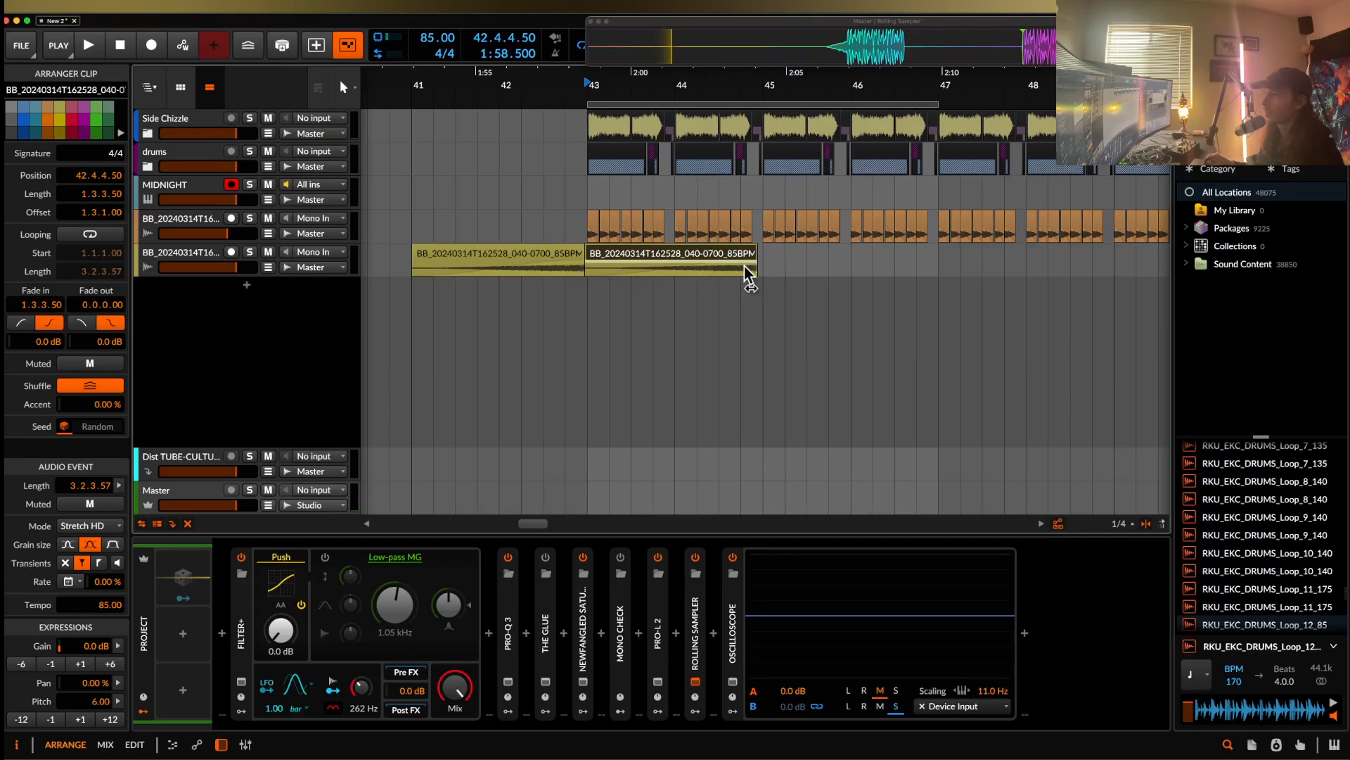
drag(600, 266, 571, 266)
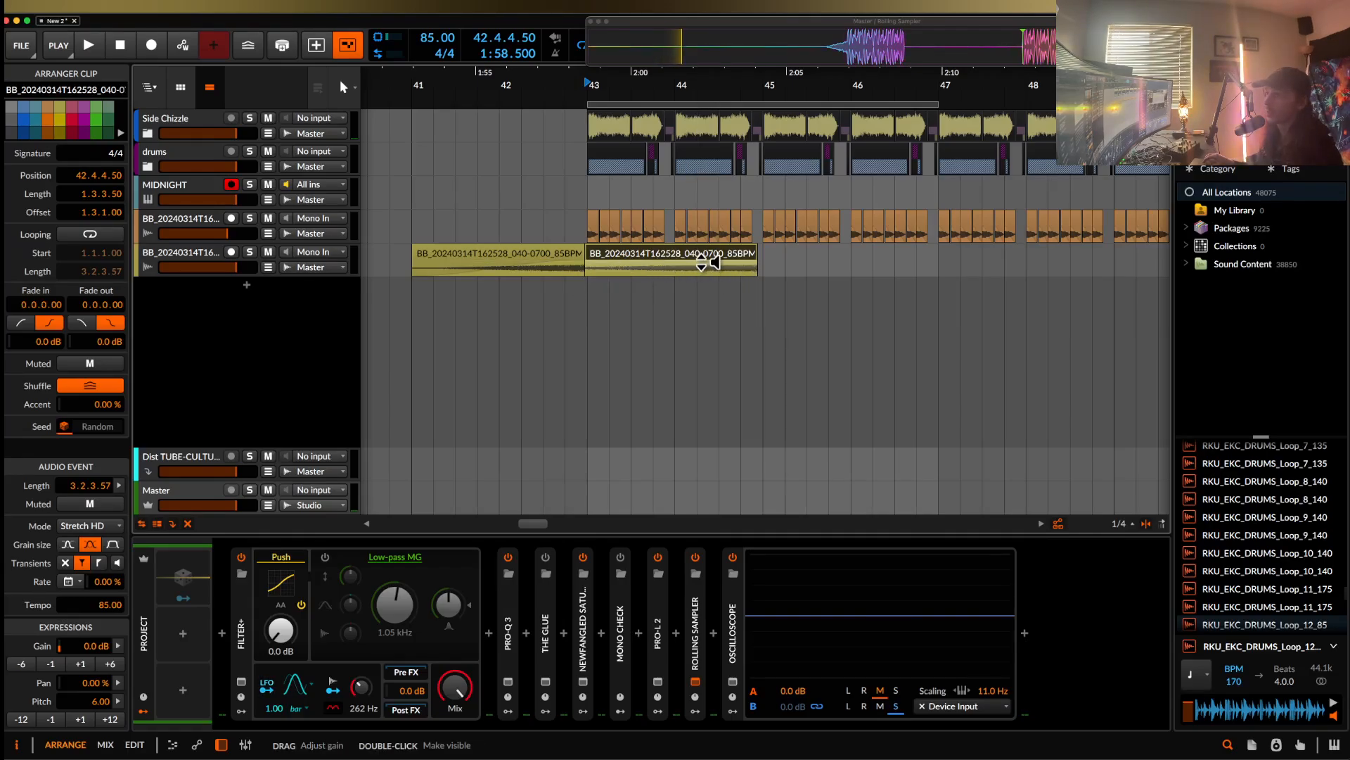
drag(754, 264, 607, 256)
scroll(599, 259, up, 6)
scroll(606, 256, down, 2)
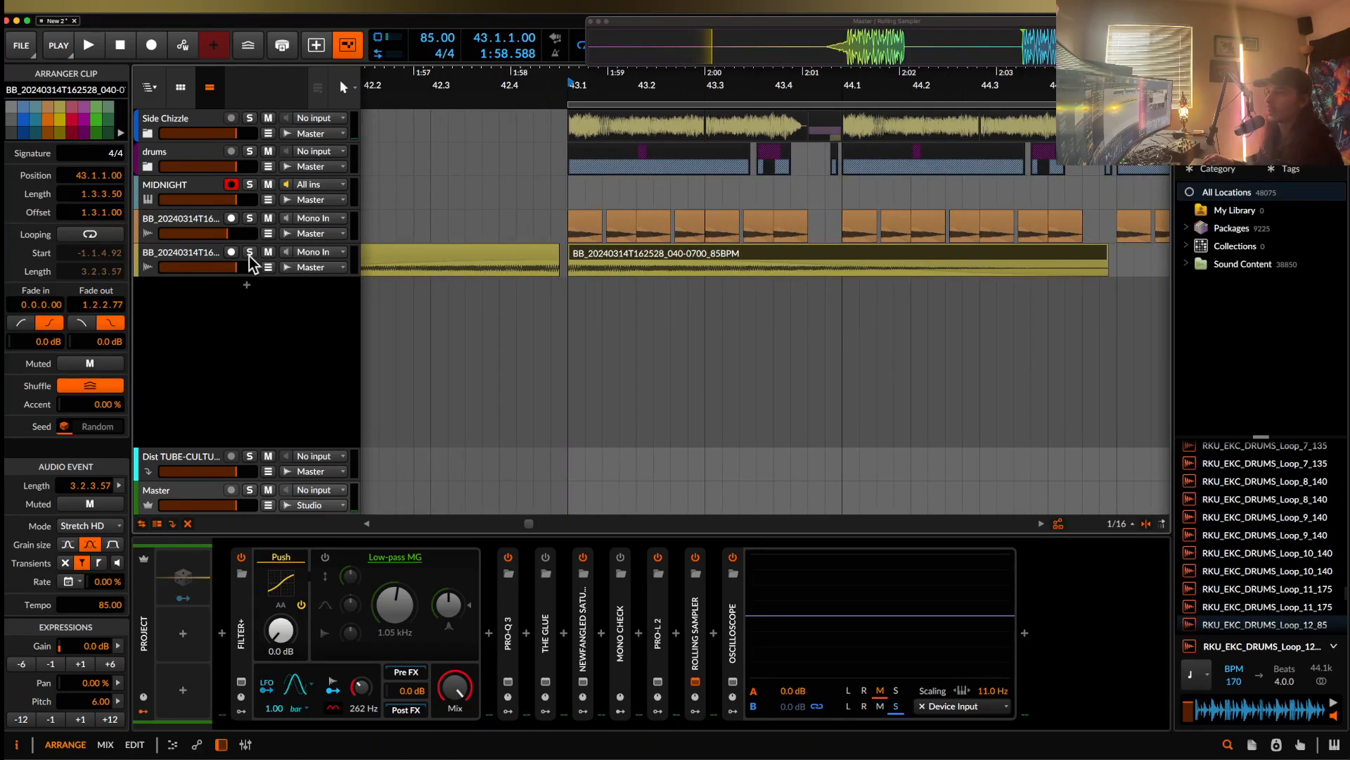
- Open the duplicated clip in the detail editor and remove the existing points from its pitch curve
double_click(633, 260)
scroll(504, 610, up, 3)
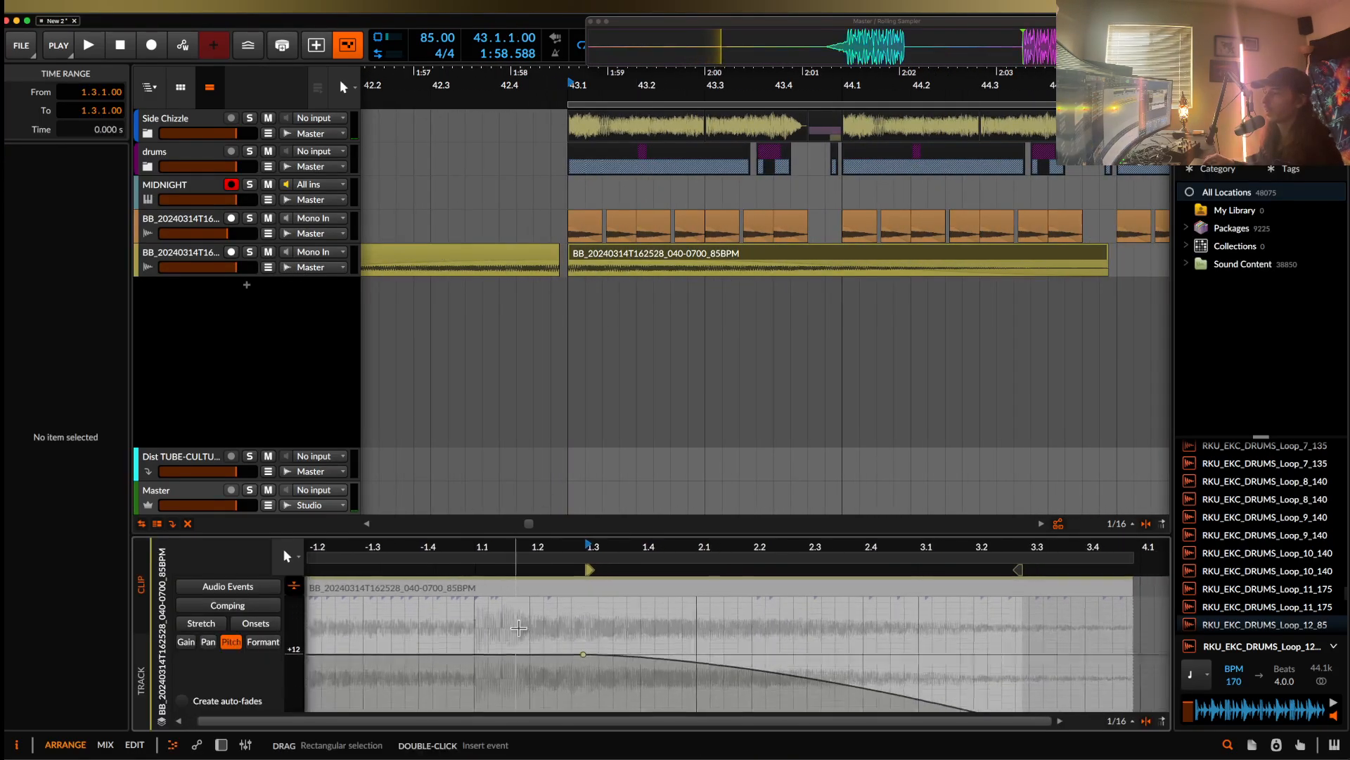
scroll(504, 611, down, 3)
click(567, 651)
double_click(561, 649)
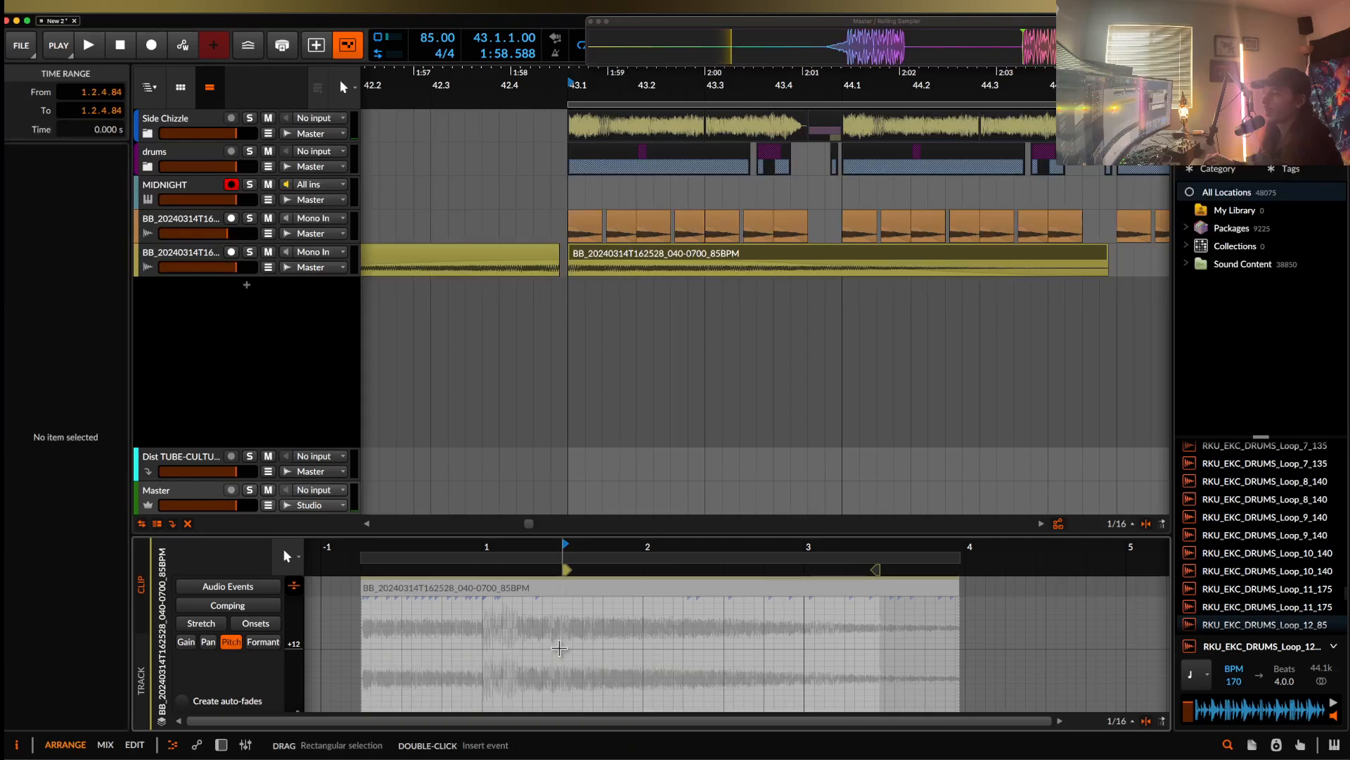
scroll(597, 648, down, 3)
click(885, 607)
key(Escape)
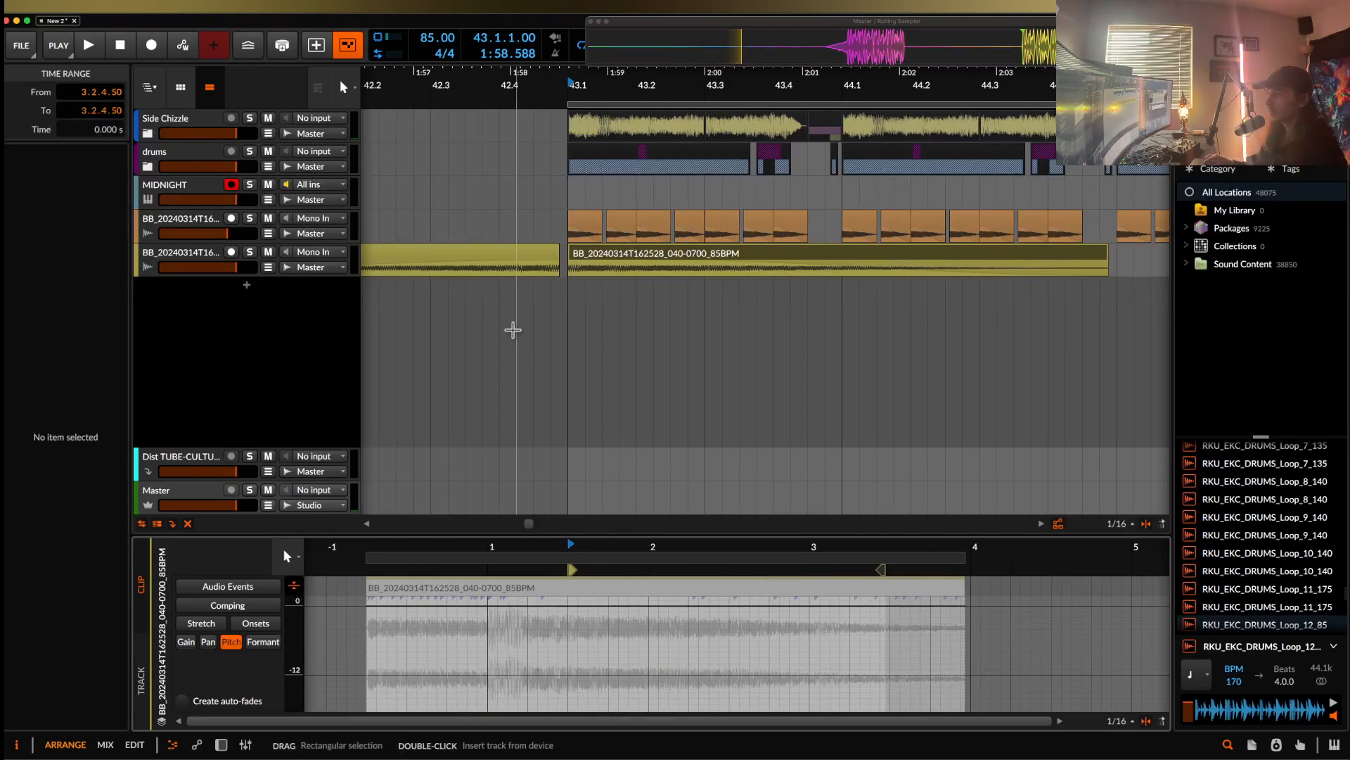
- Add Pro-Q 3 to the lead-in clip's track with a low cut at about 1480 Hz, and audition it briefly
key(d)
click(248, 631)
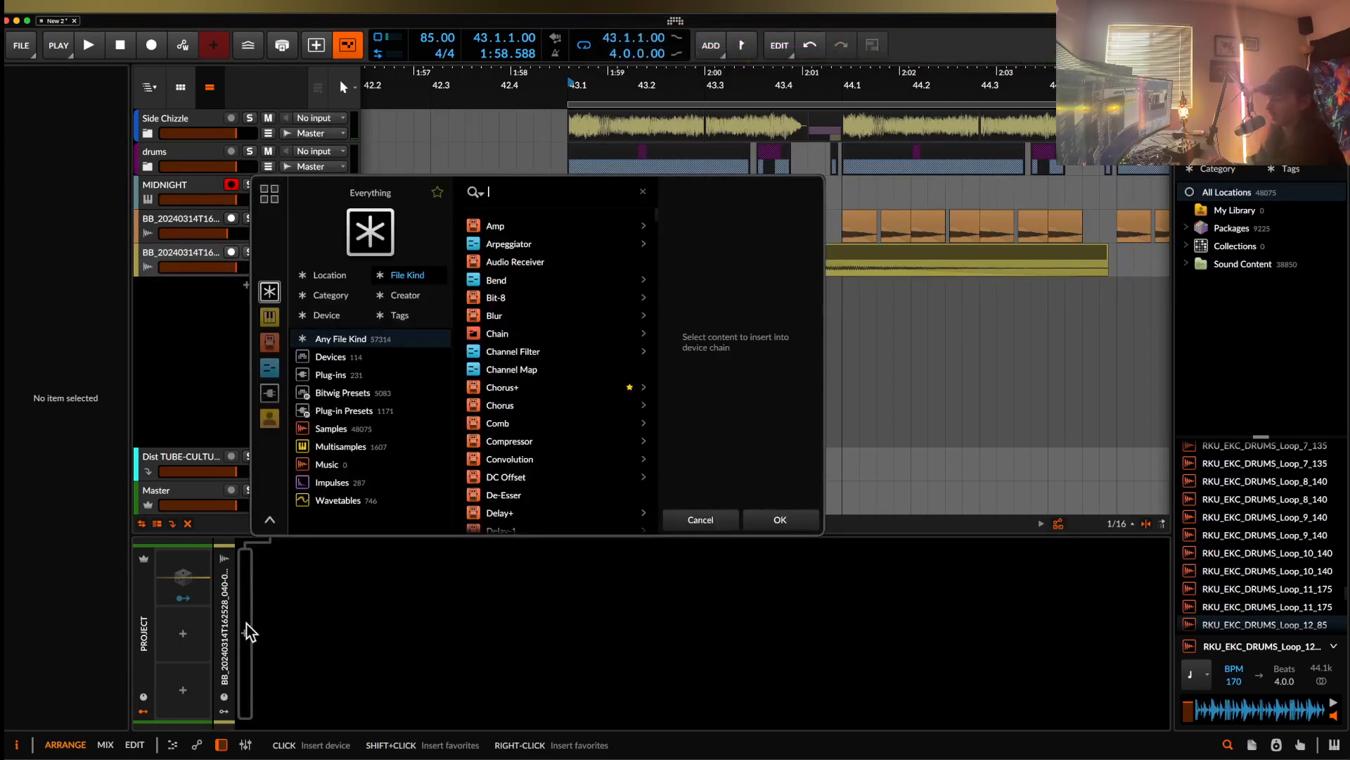
text(pro)
click(513, 280)
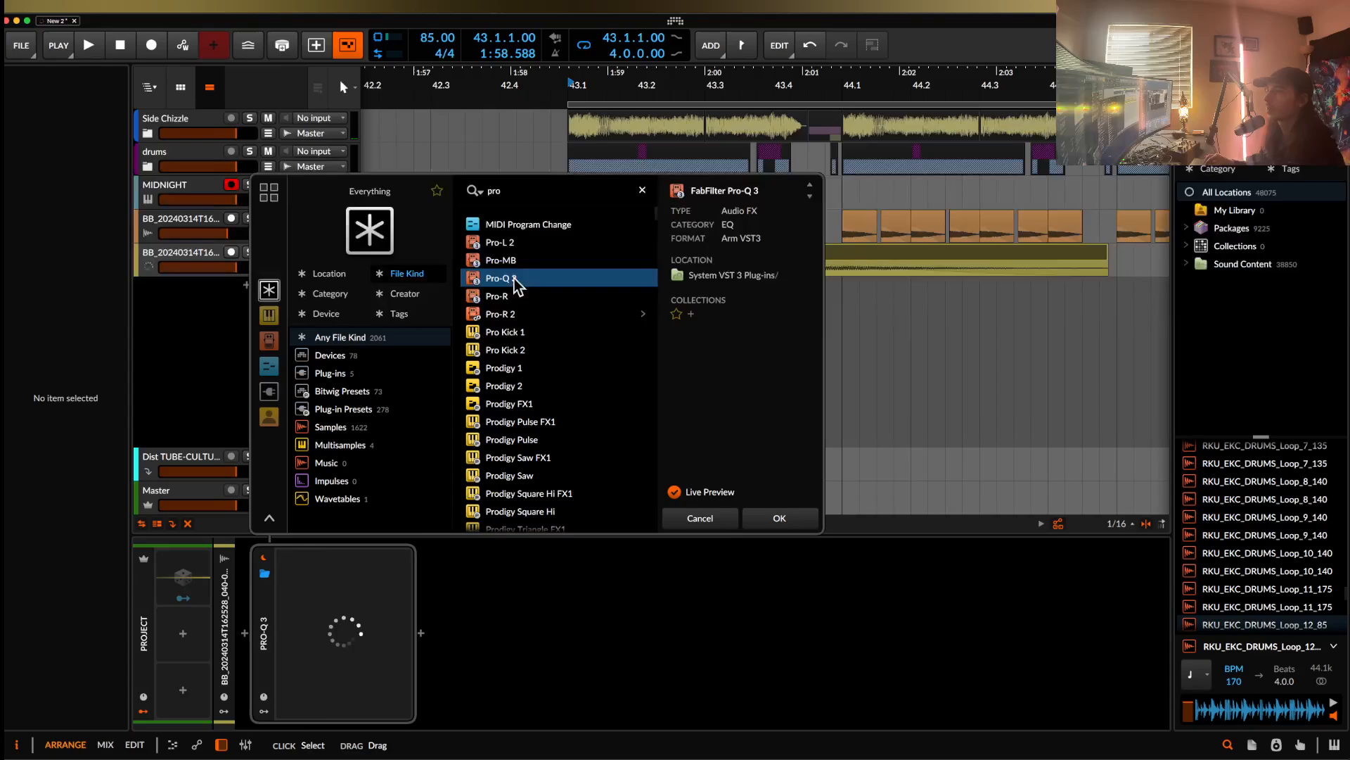
click(761, 516)
drag(280, 338, 780, 354)
key(space)
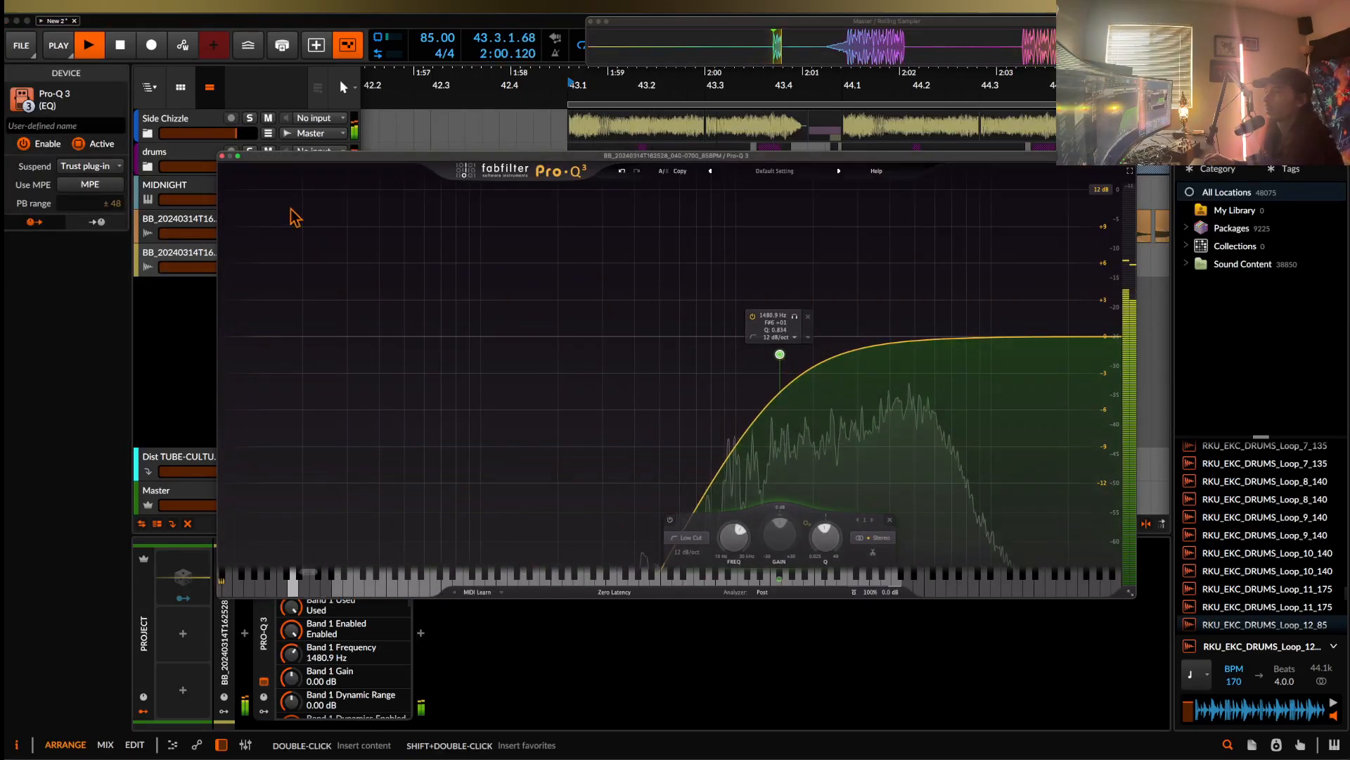
key(space)
click(222, 156)
- Draw the duplicated clip's pitch curve falling from 0 at 1.3.1.00 to -24.00 at 4.1.3.56, and play it back
double_click(651, 257)
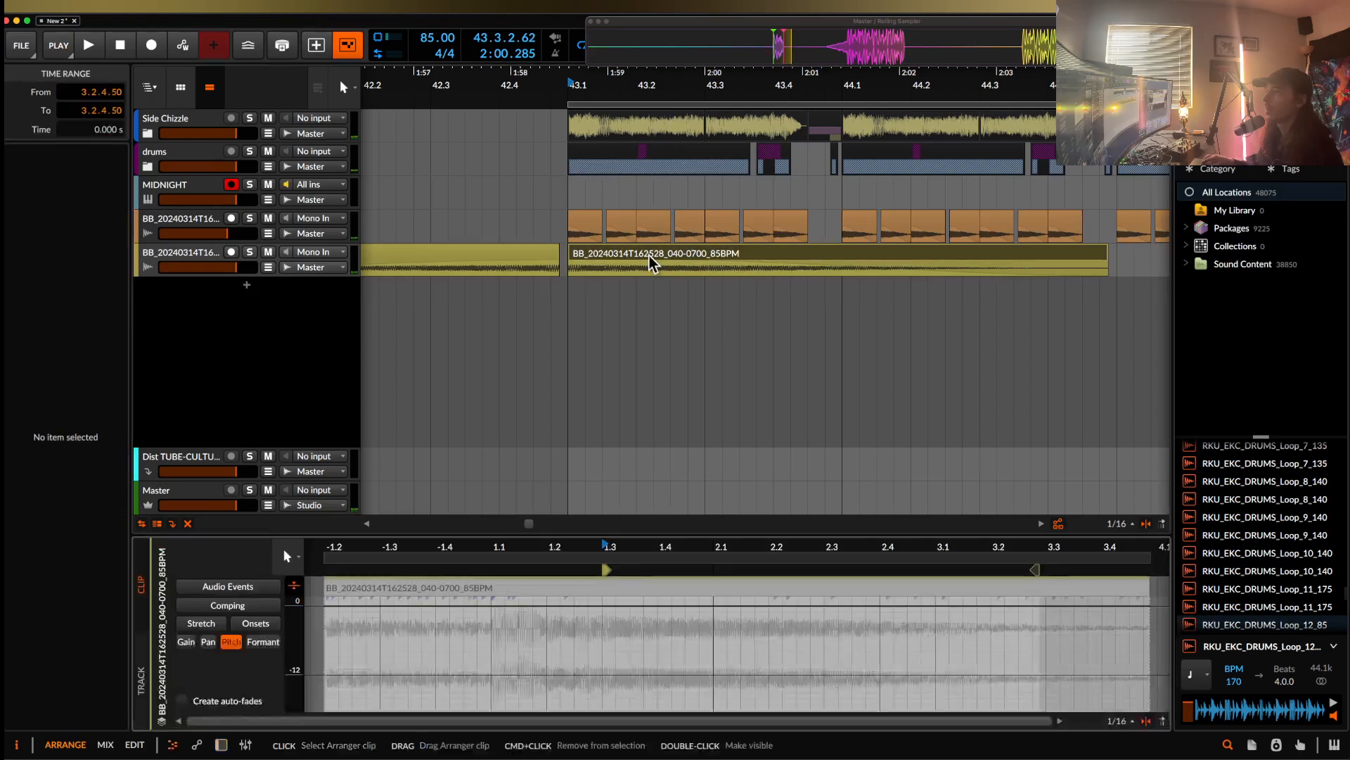
scroll(523, 616, down, 5)
scroll(523, 616, up, 1)
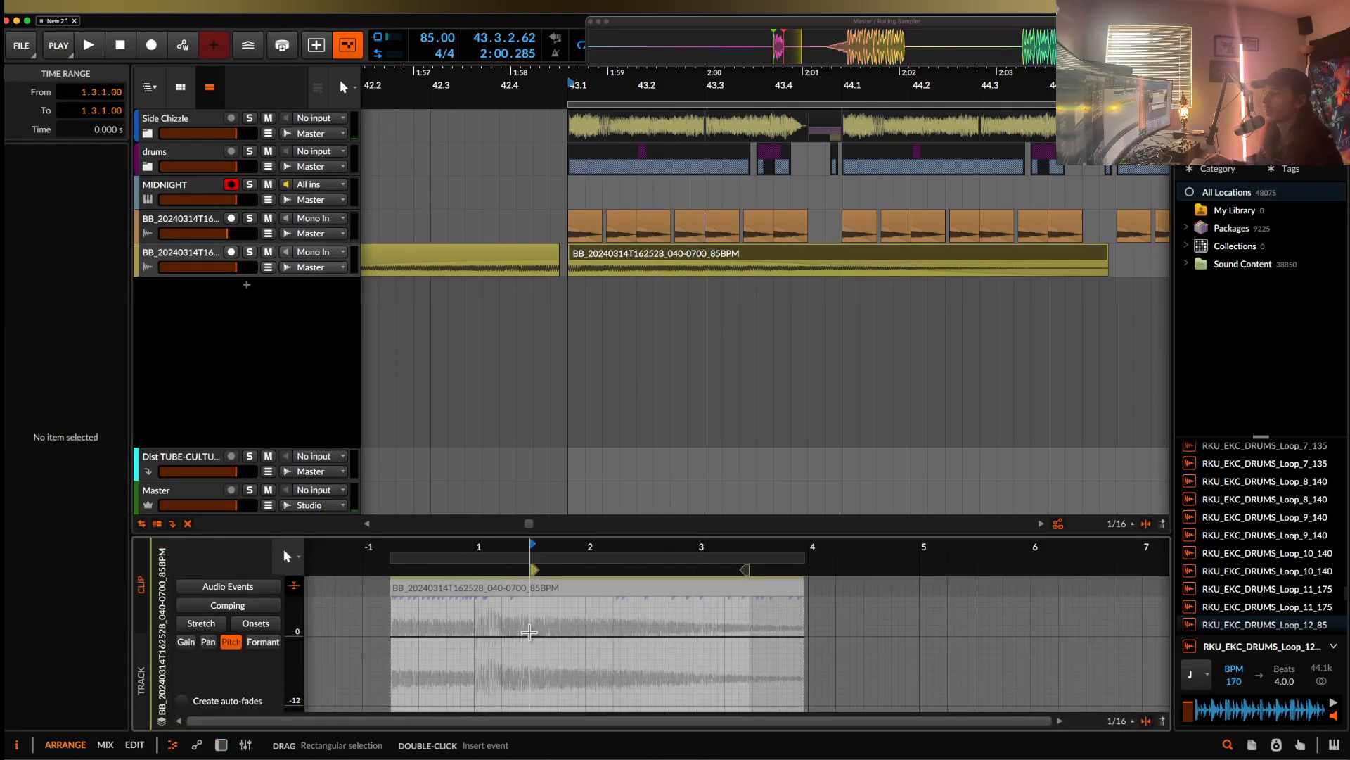
click(530, 637)
drag(745, 637, 742, 758)
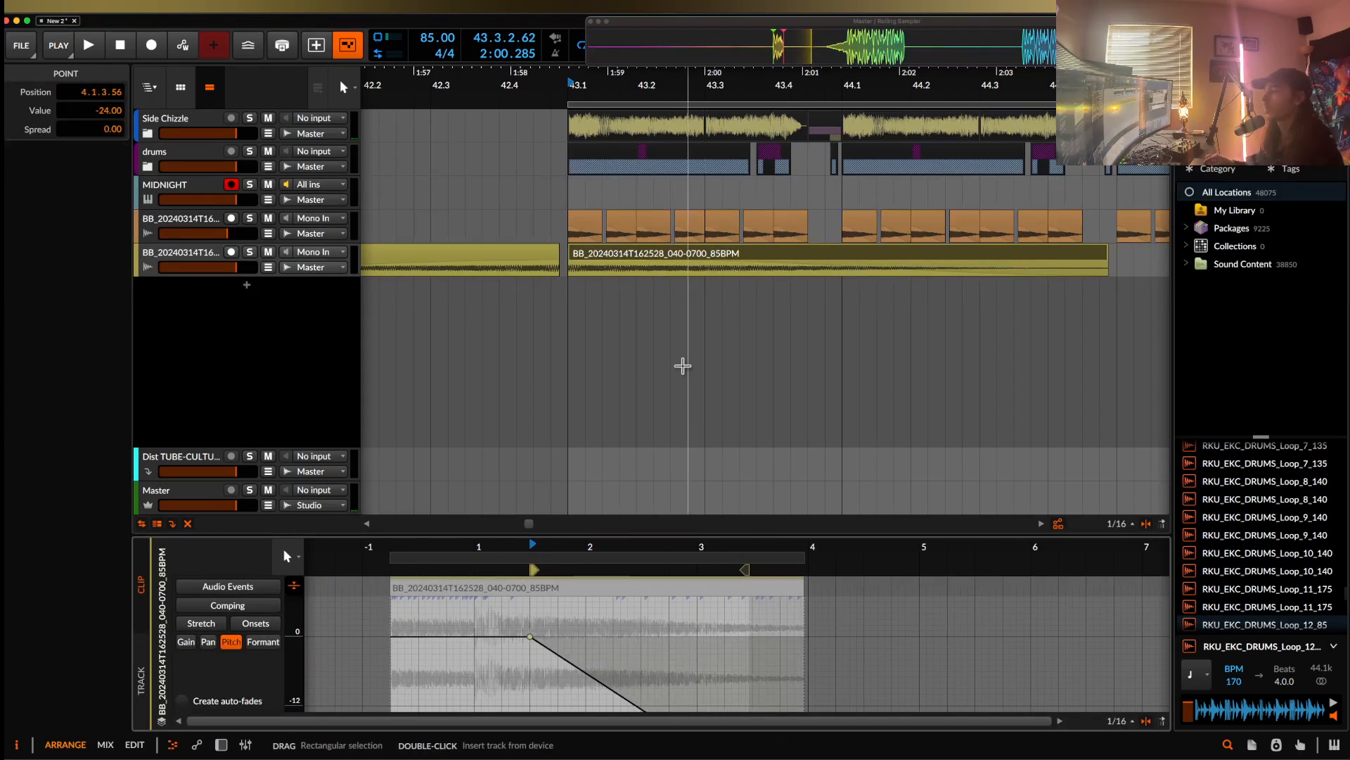
key(space)
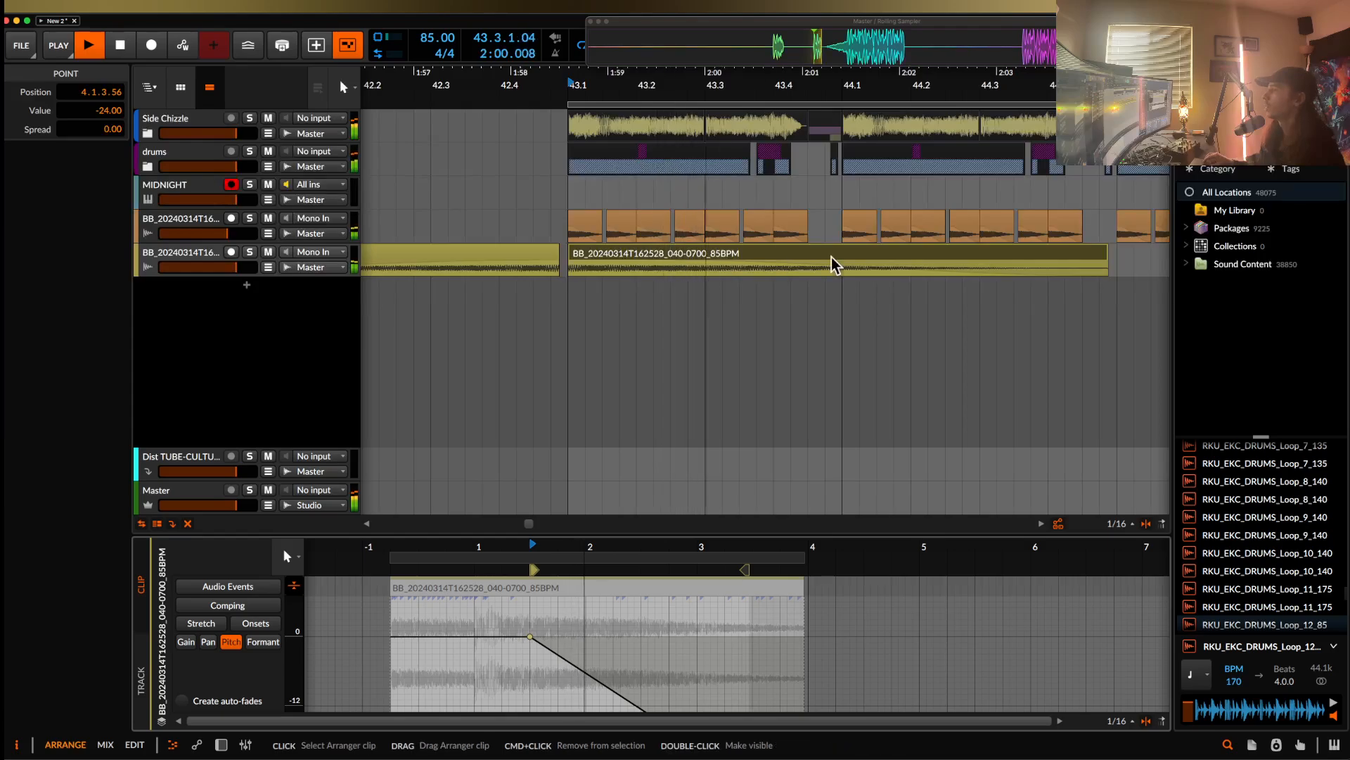
key(space)
- Time-compress the duplicated clip at bar 43 with its content to a length of 0.2.0.00
drag(1102, 257, 705, 245)
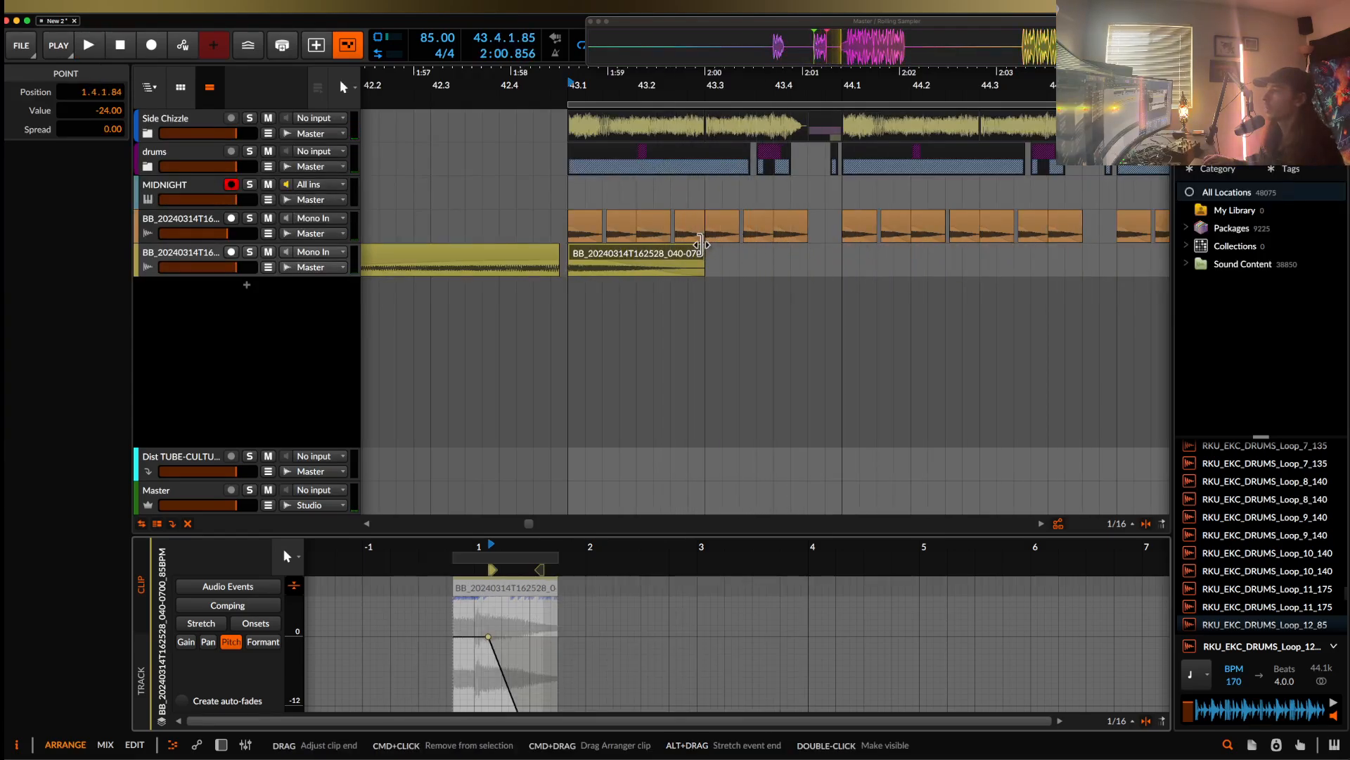
click(640, 260)
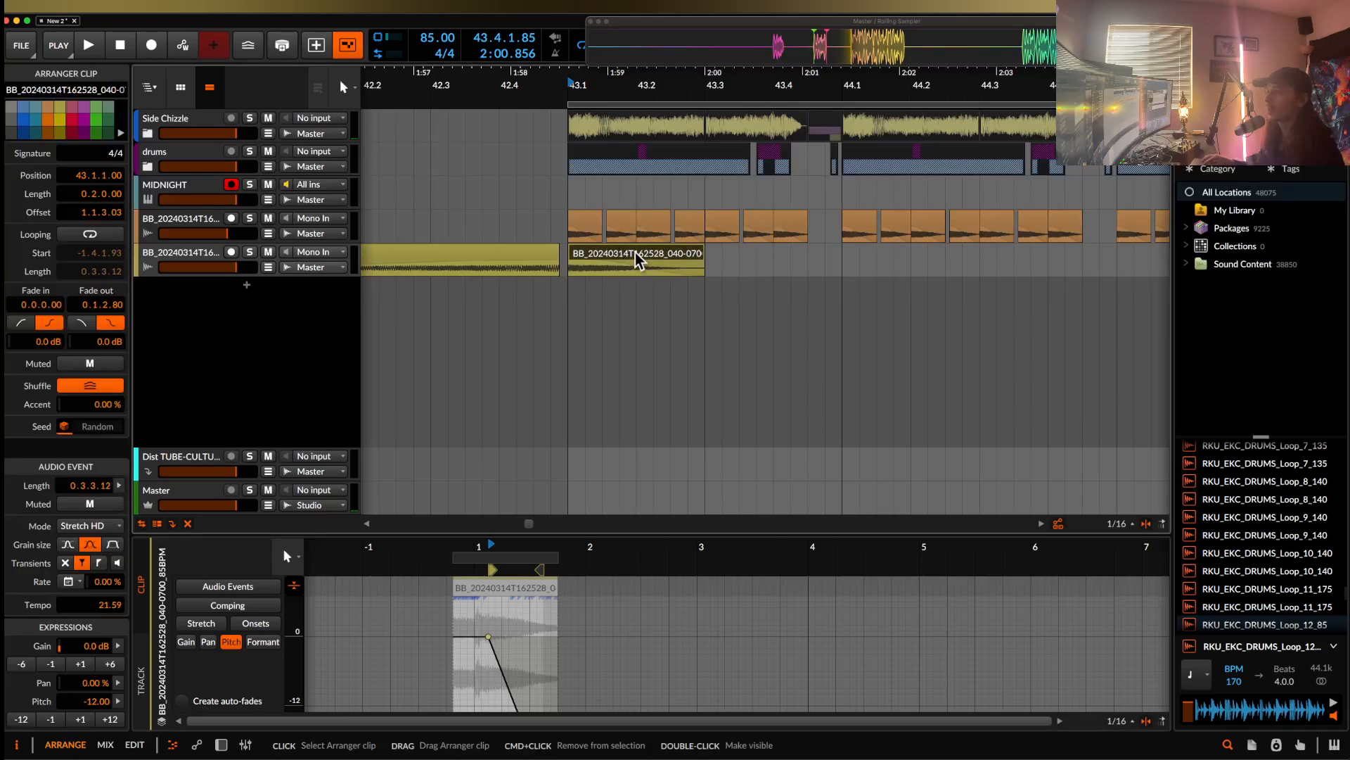
- Stretch the clip at bar 43 with its content to a length of 1.0.0.00 and play it back
scroll(637, 259, down, 1)
key(space)
drag(691, 257, 802, 262)
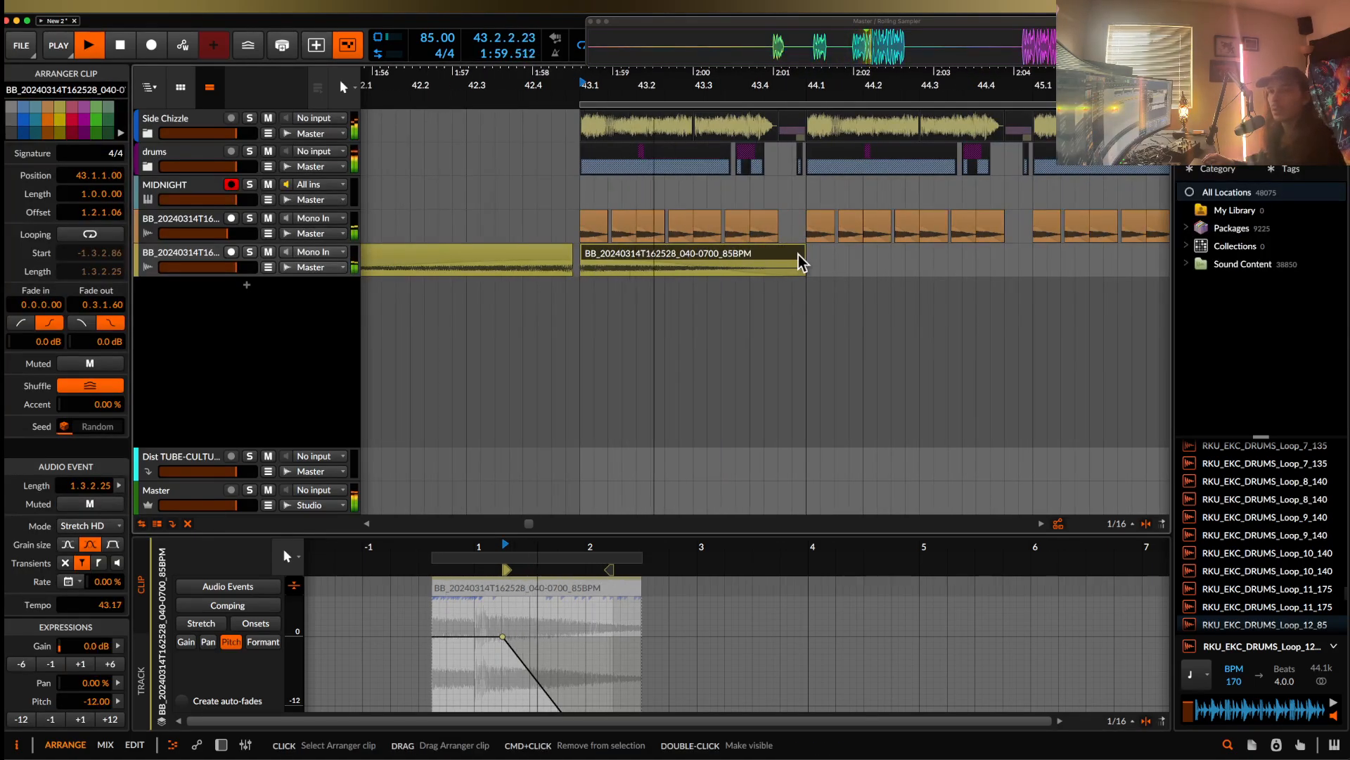
scroll(802, 260, down, 3)
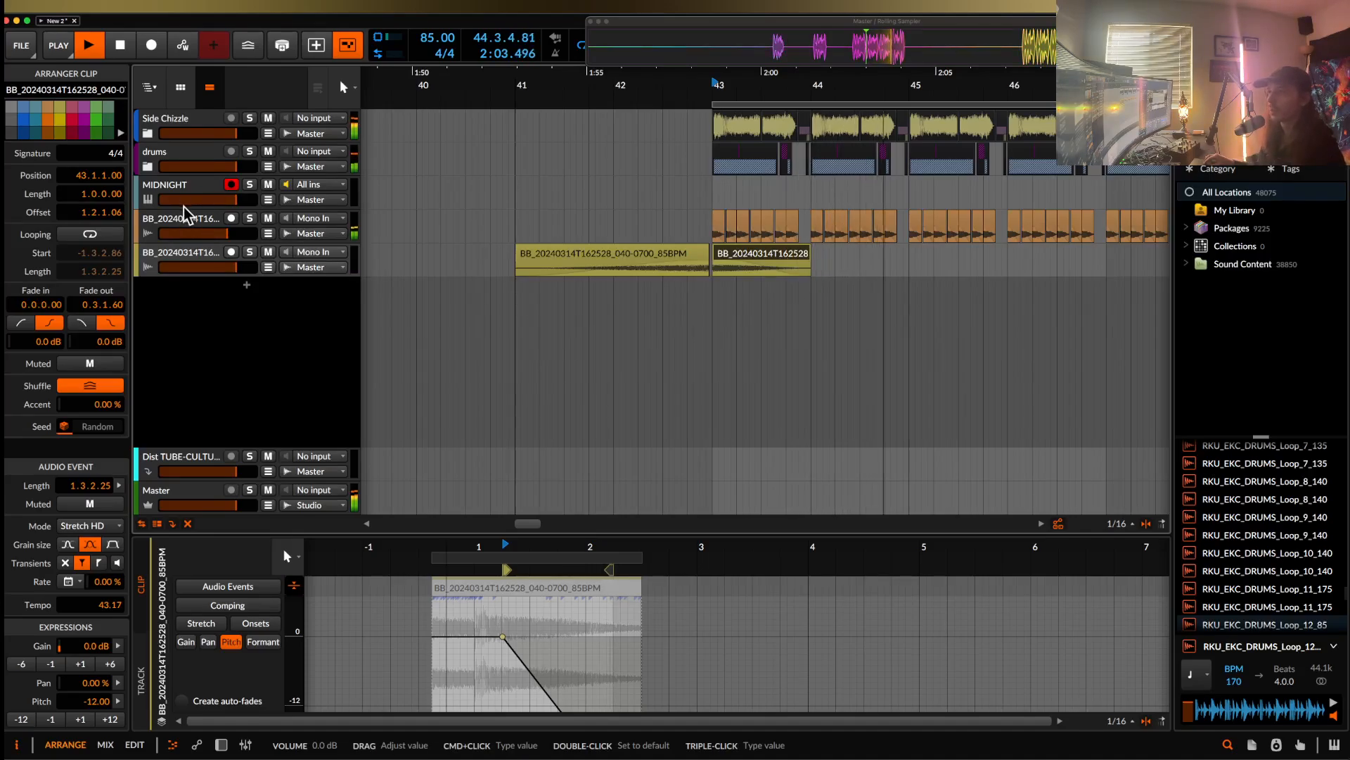
key(space)
- Move the orange audio track into the Side Chizzle group, and group Side Chizzle and drums together
drag(187, 217, 197, 155)
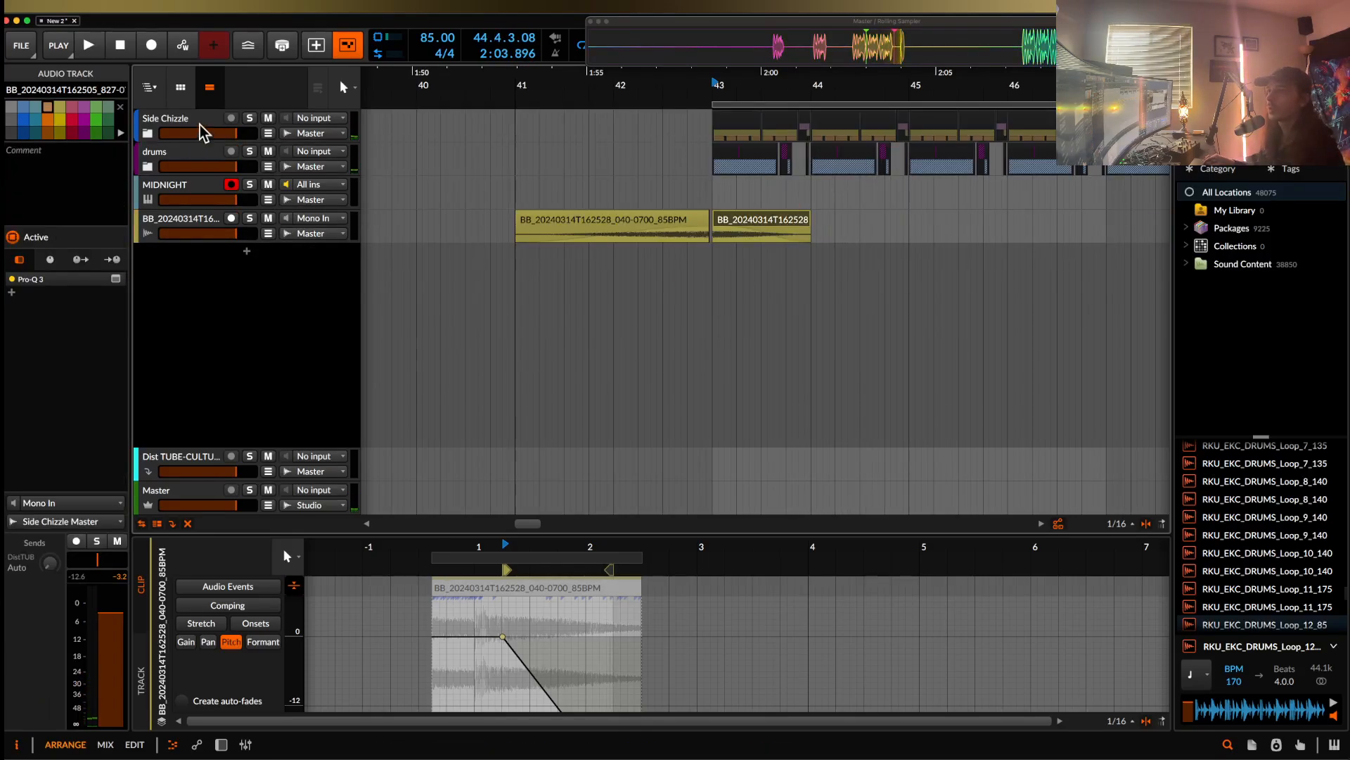
click(204, 151)
key(super+g)
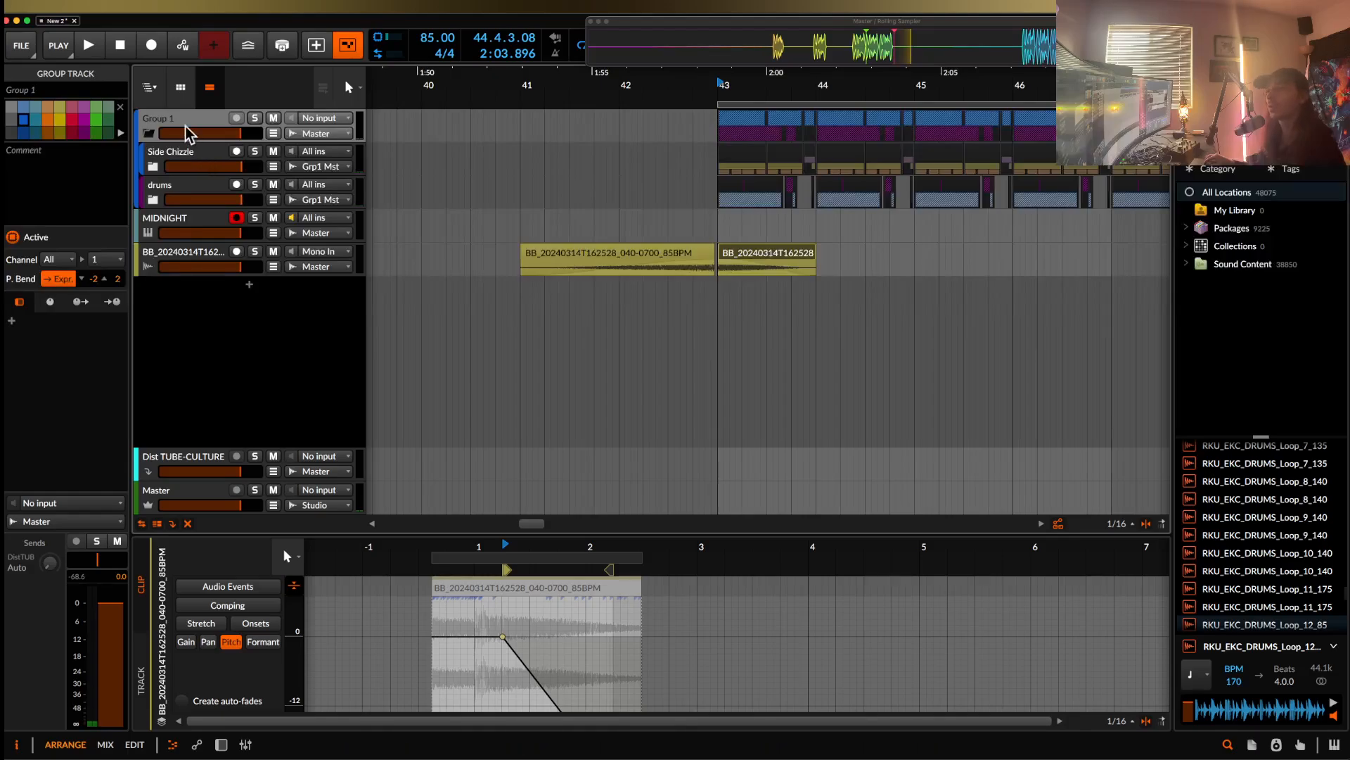
- Move the Filter+ device from the Master track to the new group and rename the group "intro filter"
click(167, 495)
double_click(179, 495)
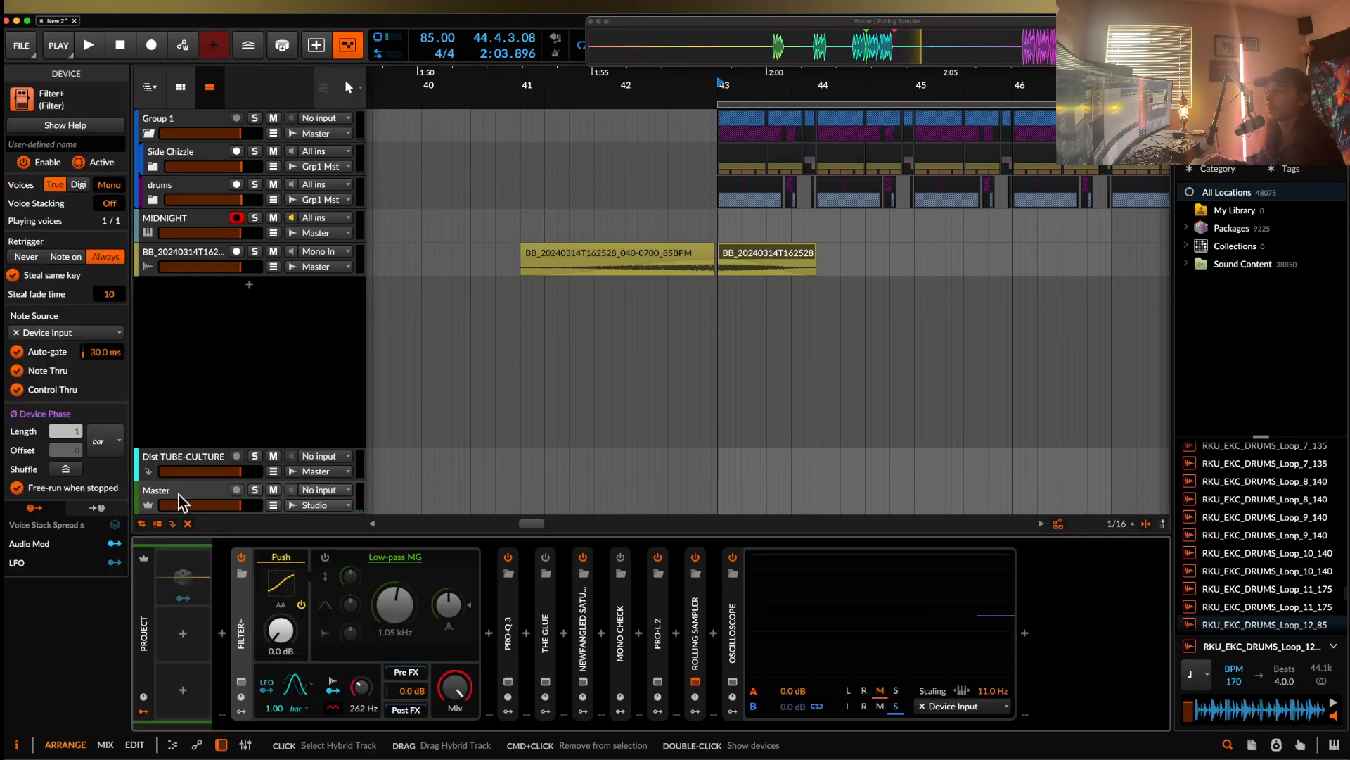
drag(240, 599, 204, 134)
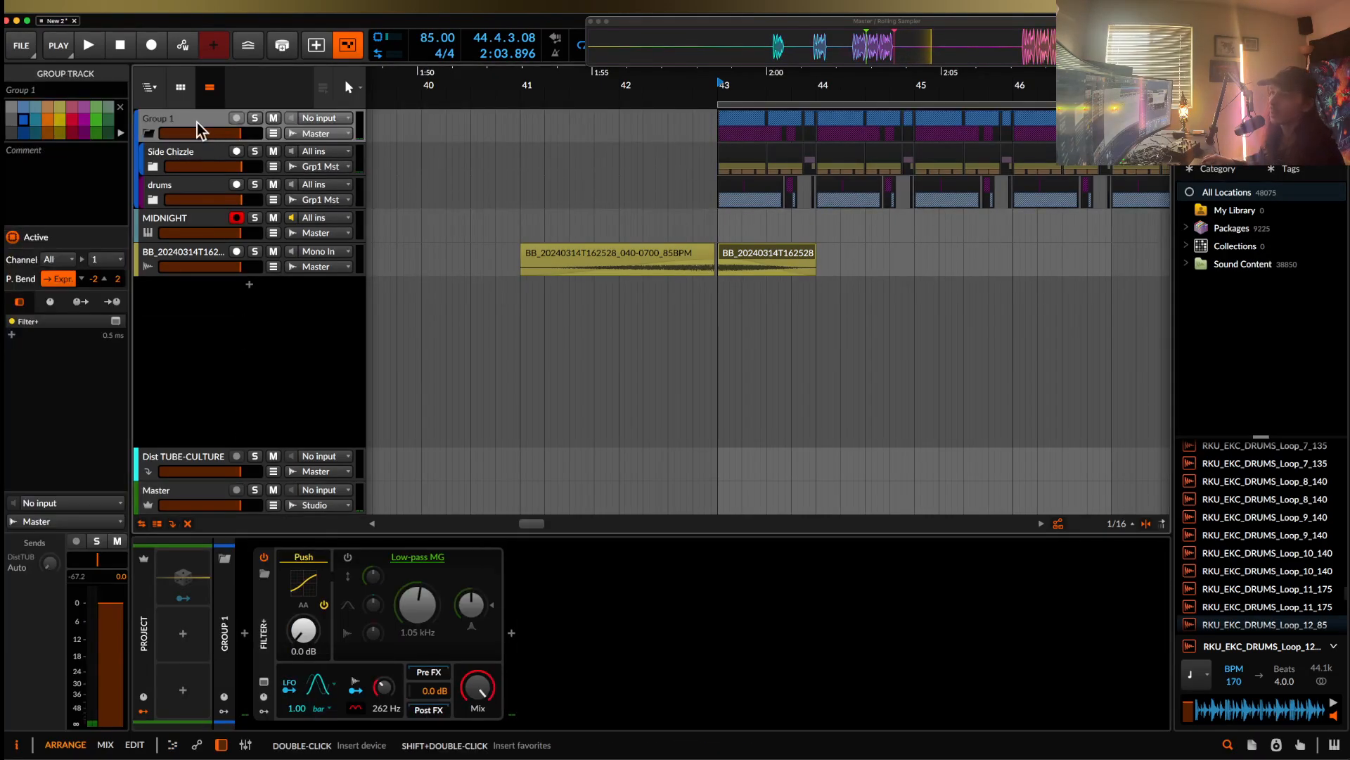
double_click(180, 120)
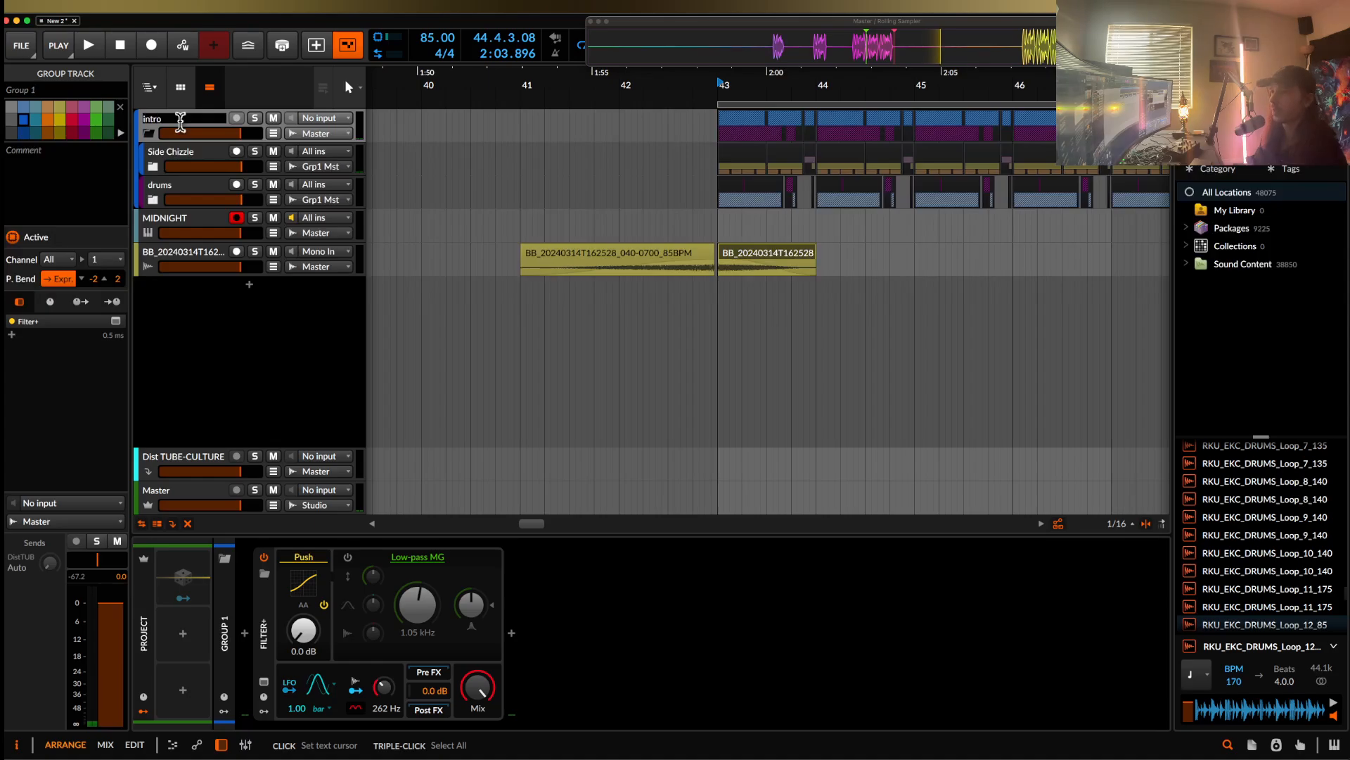
text(intro filter)
key(Return)
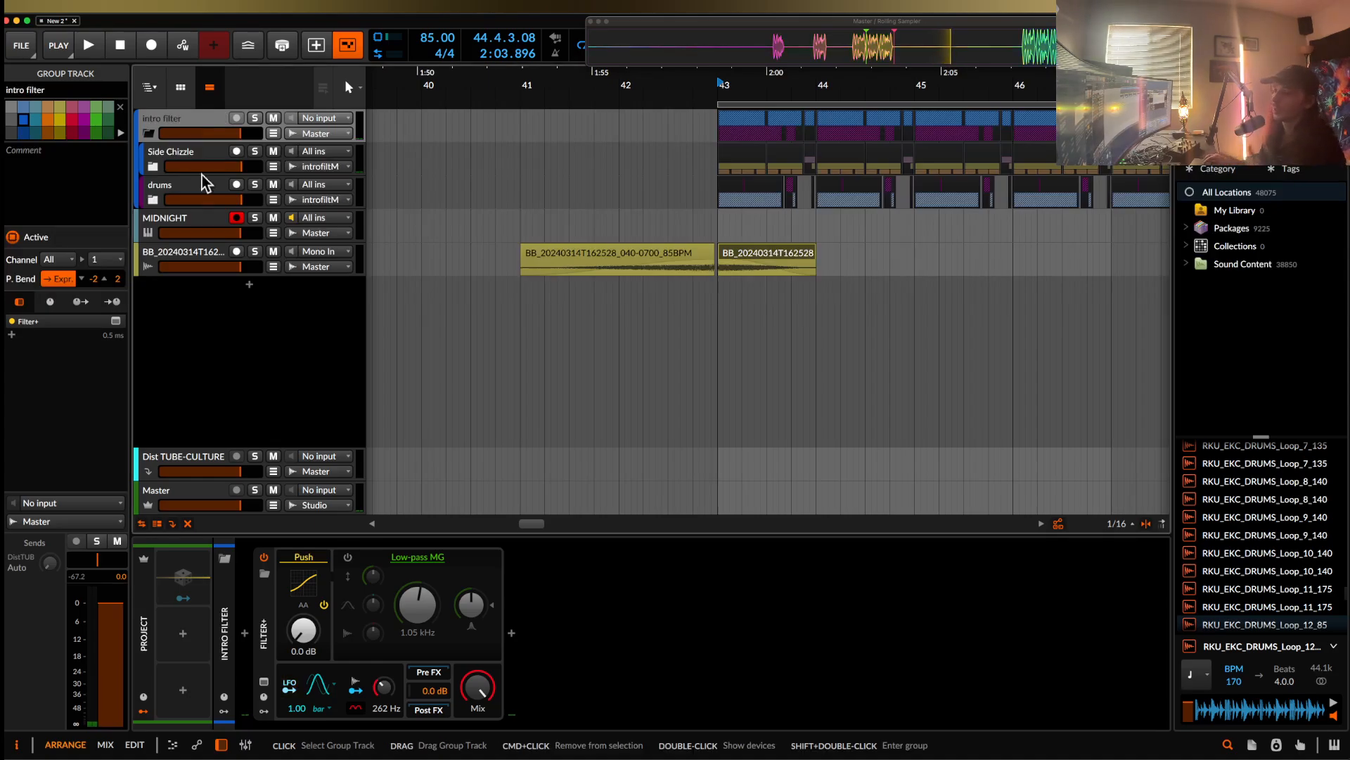
- Switch Filter+ to the SVF filter type with a cutoff of 1.60 kHz
click(418, 556)
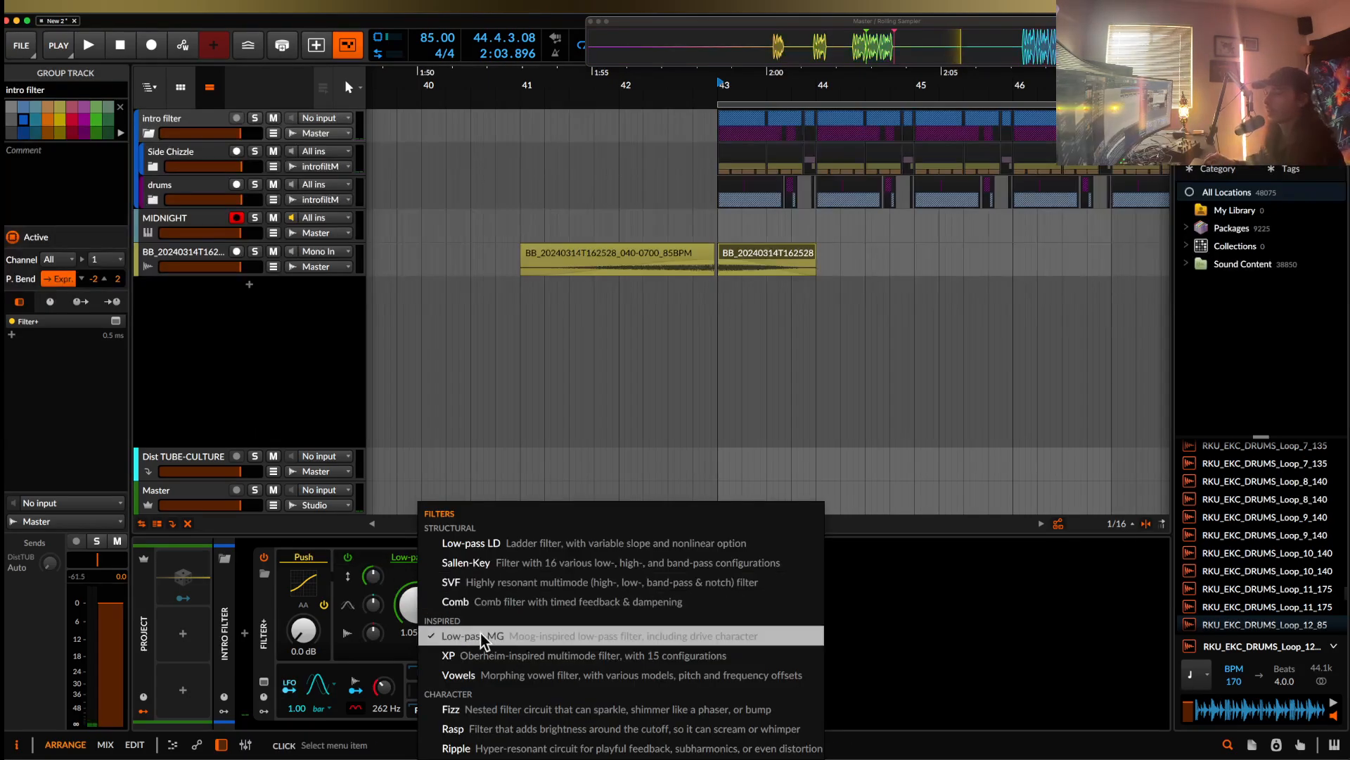
click(491, 586)
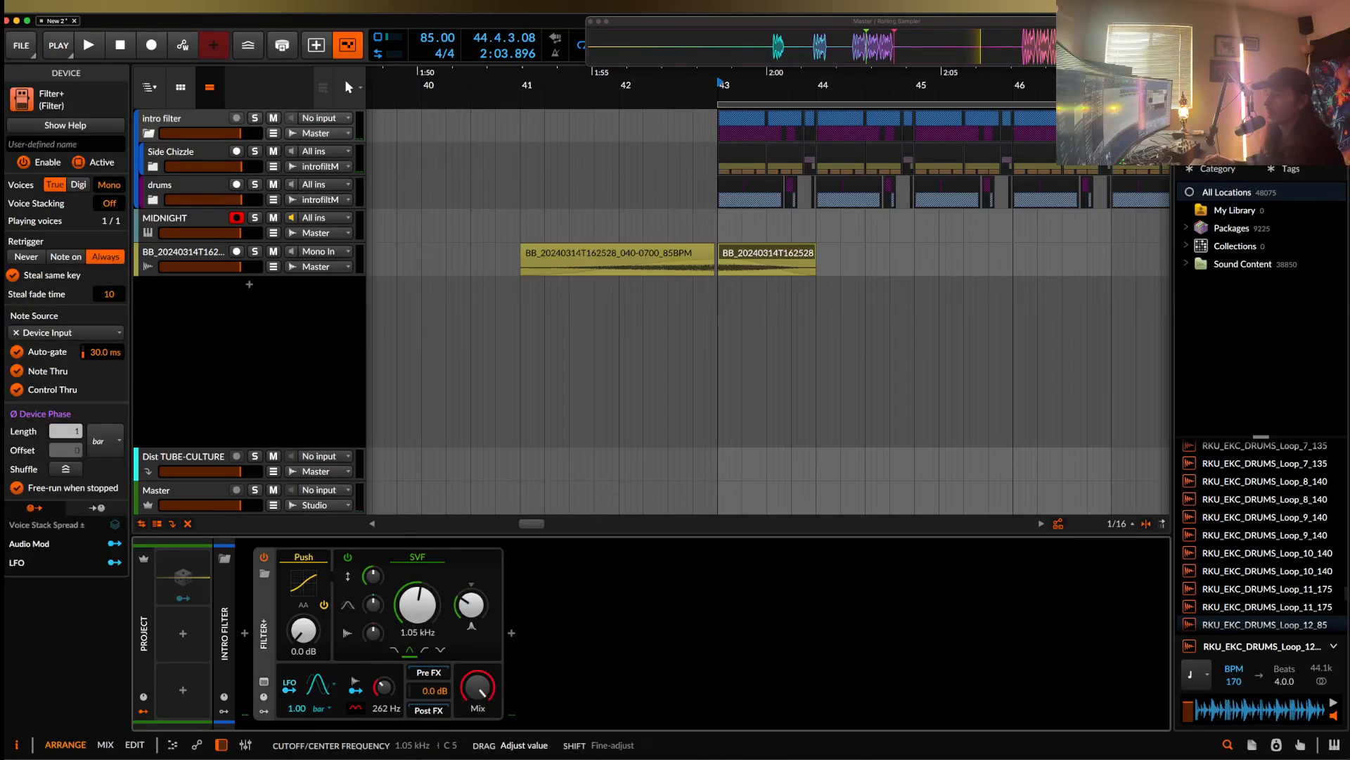
drag(418, 604, 418, 584)
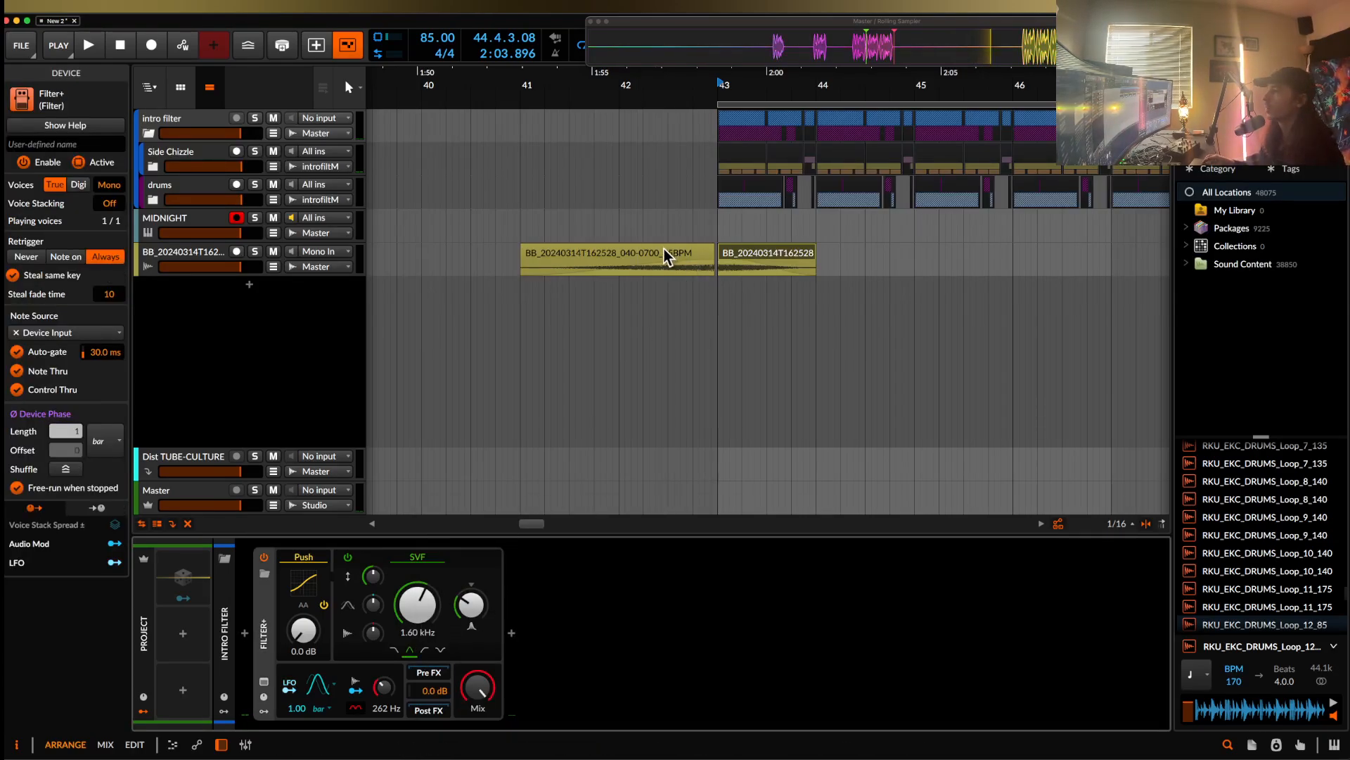
- Disable Filter+ and automate its on/off state on the intro filter group so that it switches on at bar 43
click(265, 558)
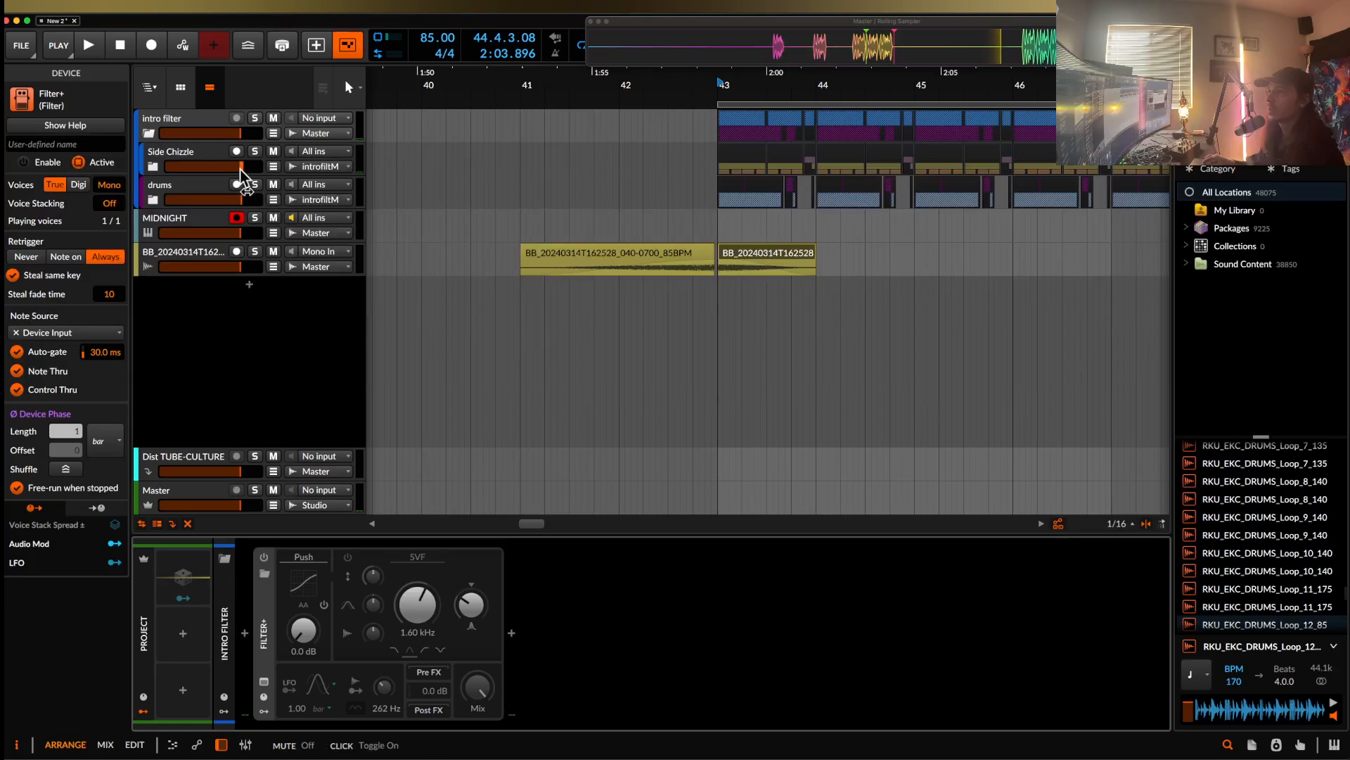
click(264, 134)
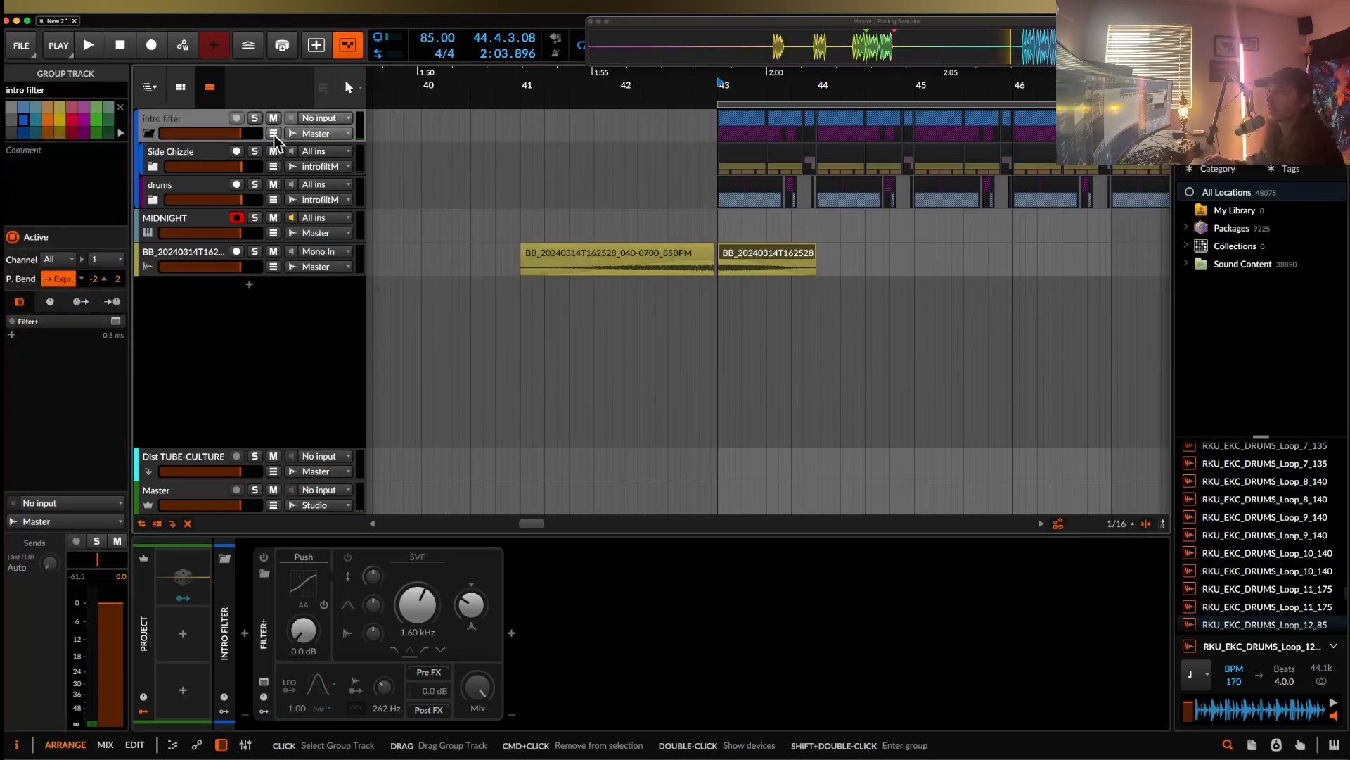
click(273, 134)
click(718, 187)
drag(718, 187, 718, 165)
- Play the arrangement from bar 42 and raise the Filter+ cutoff to 1.83 kHz
click(618, 166)
key(space)
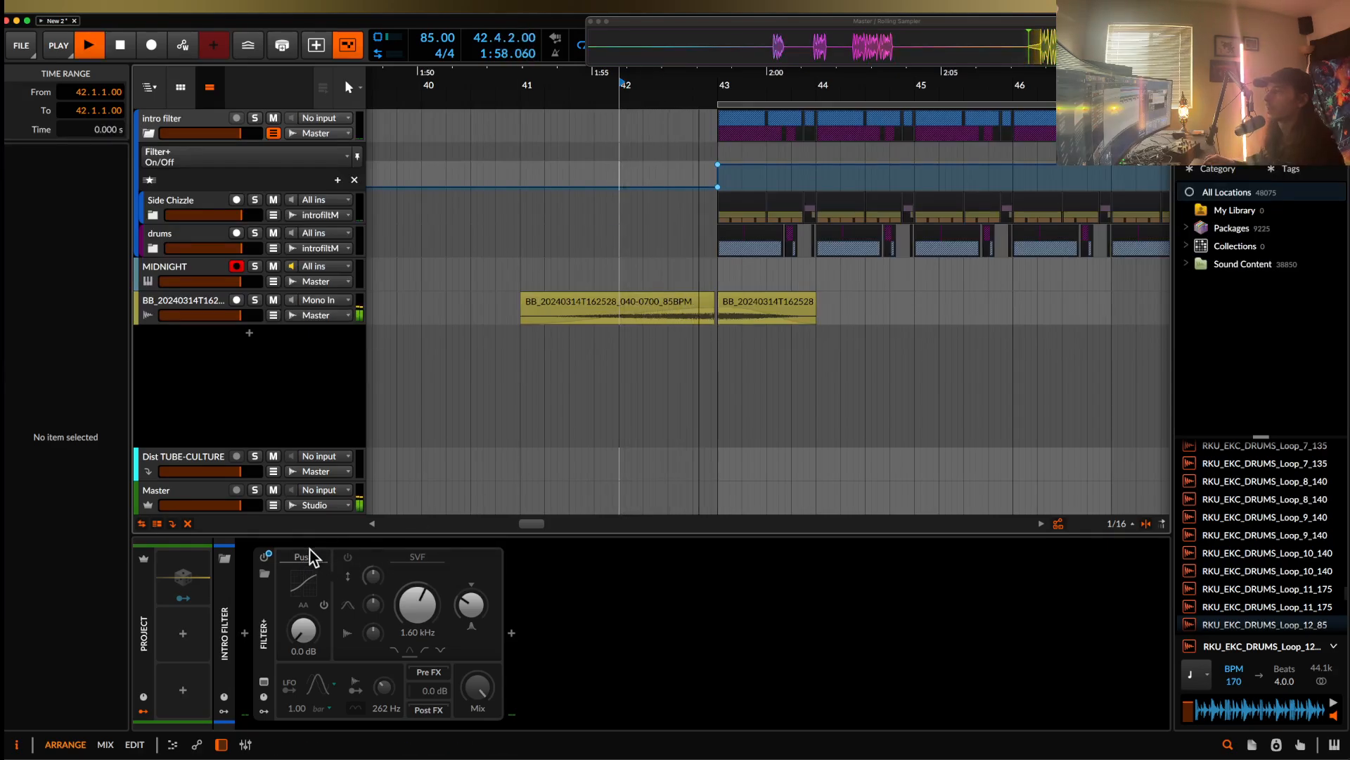
click(417, 606)
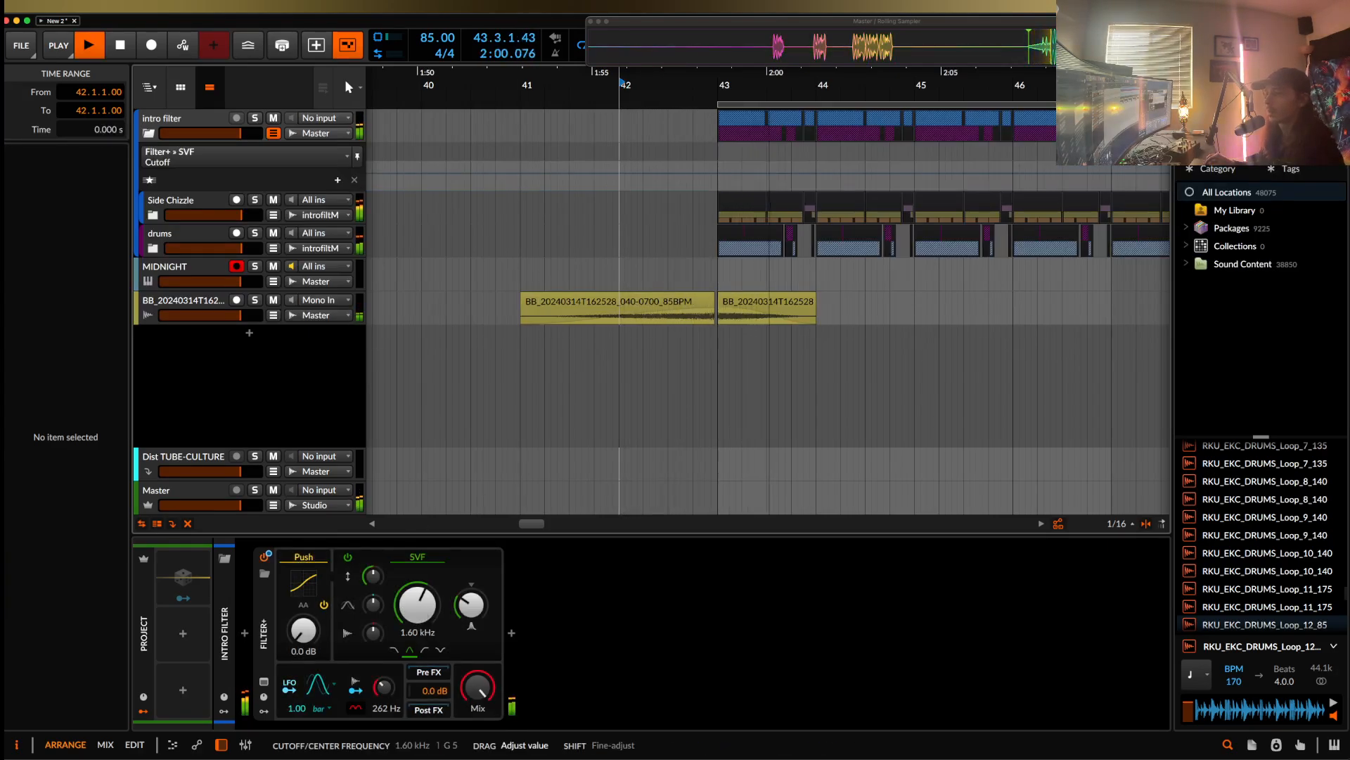
drag(418, 606, 418, 602)
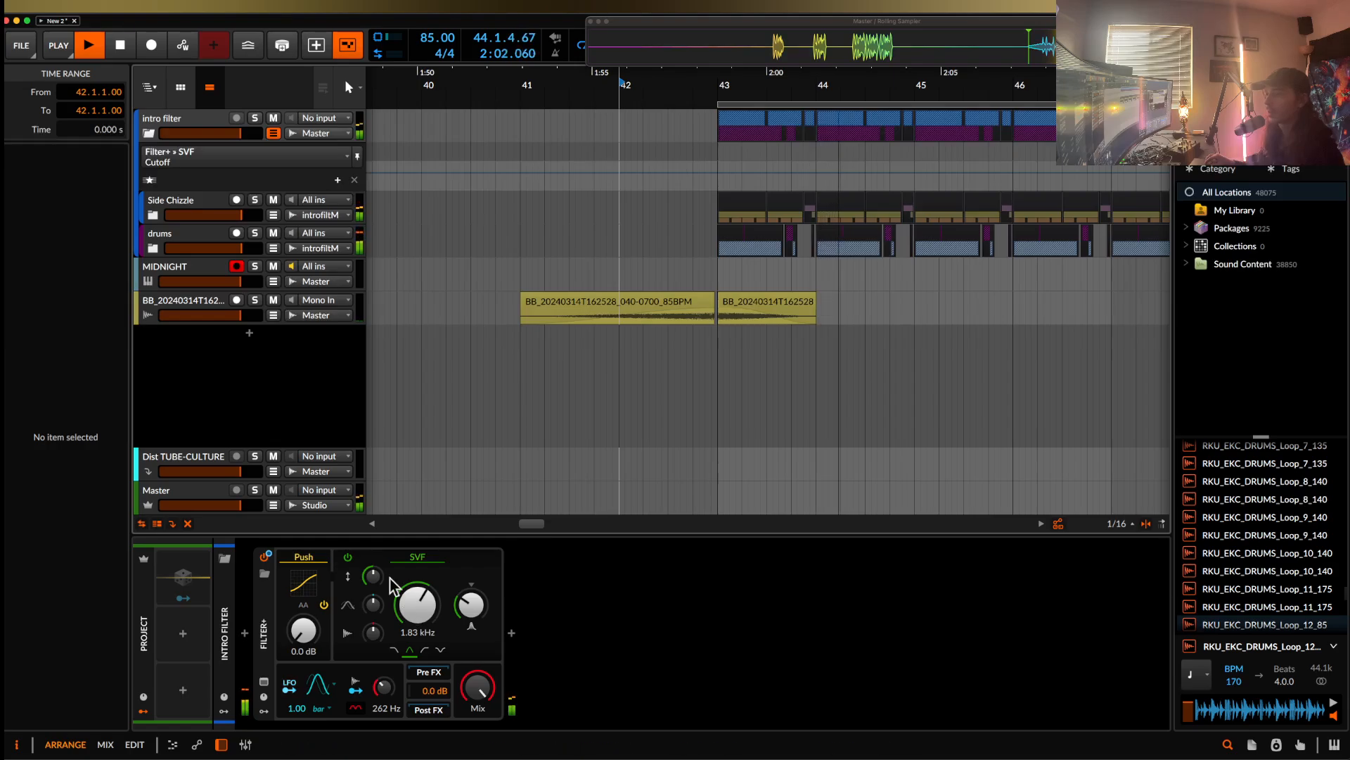
- Insert the Pro-R 2 reverb after Filter+ on the intro filter group
click(511, 634)
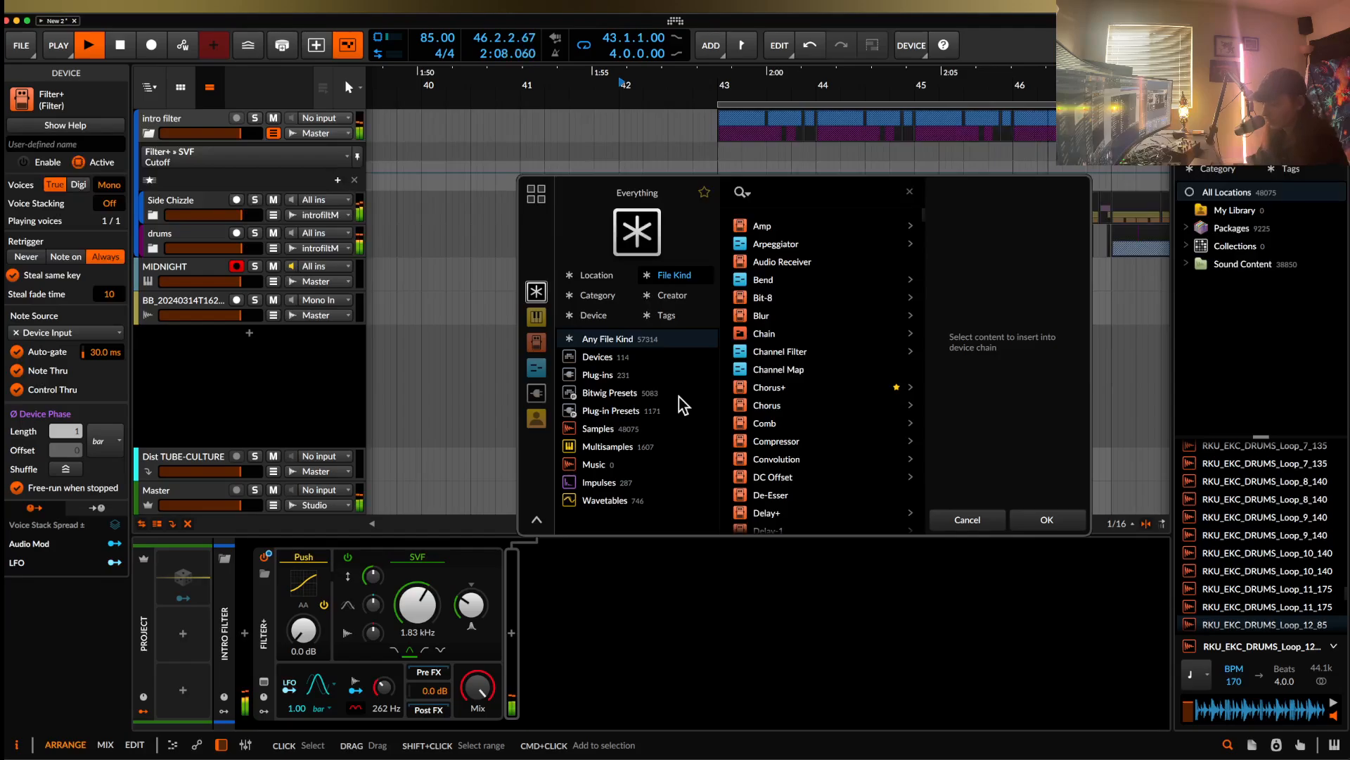
text(pro)
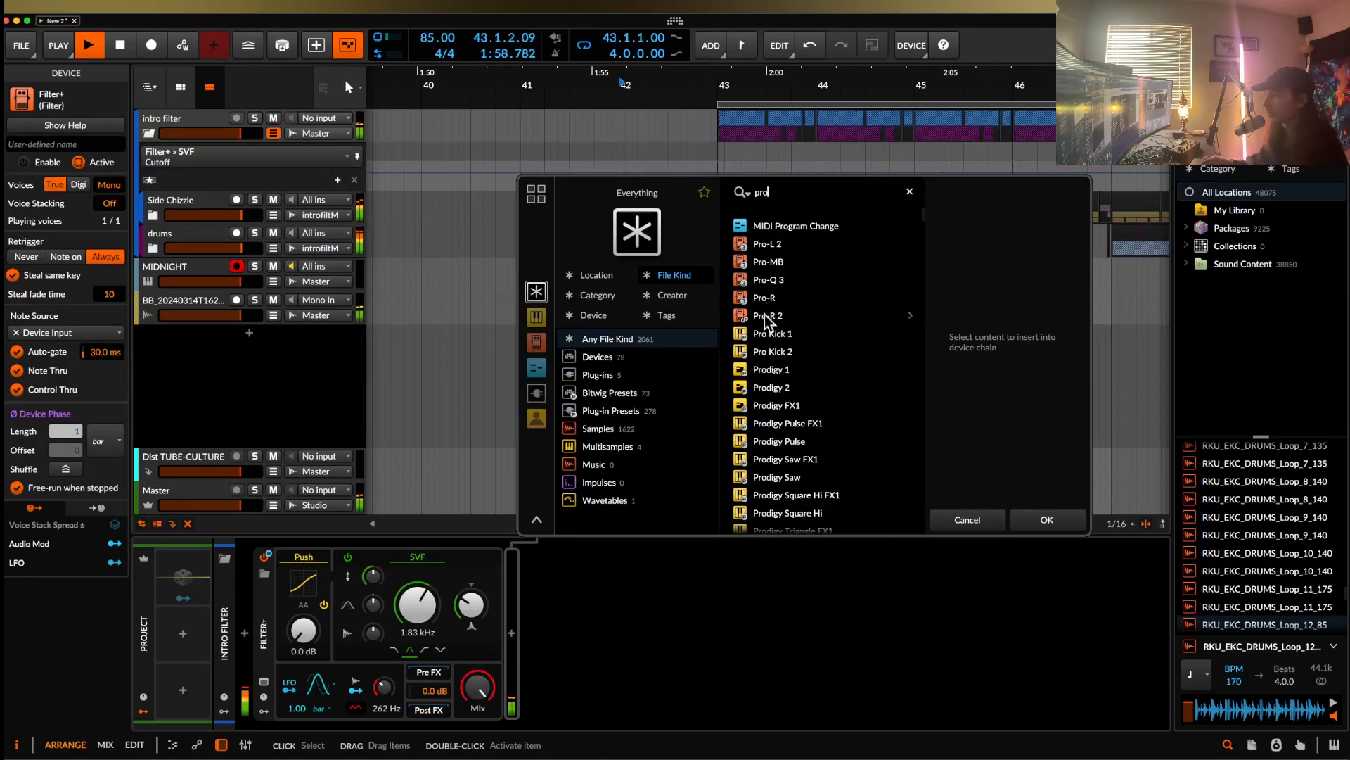
click(766, 315)
click(1026, 518)
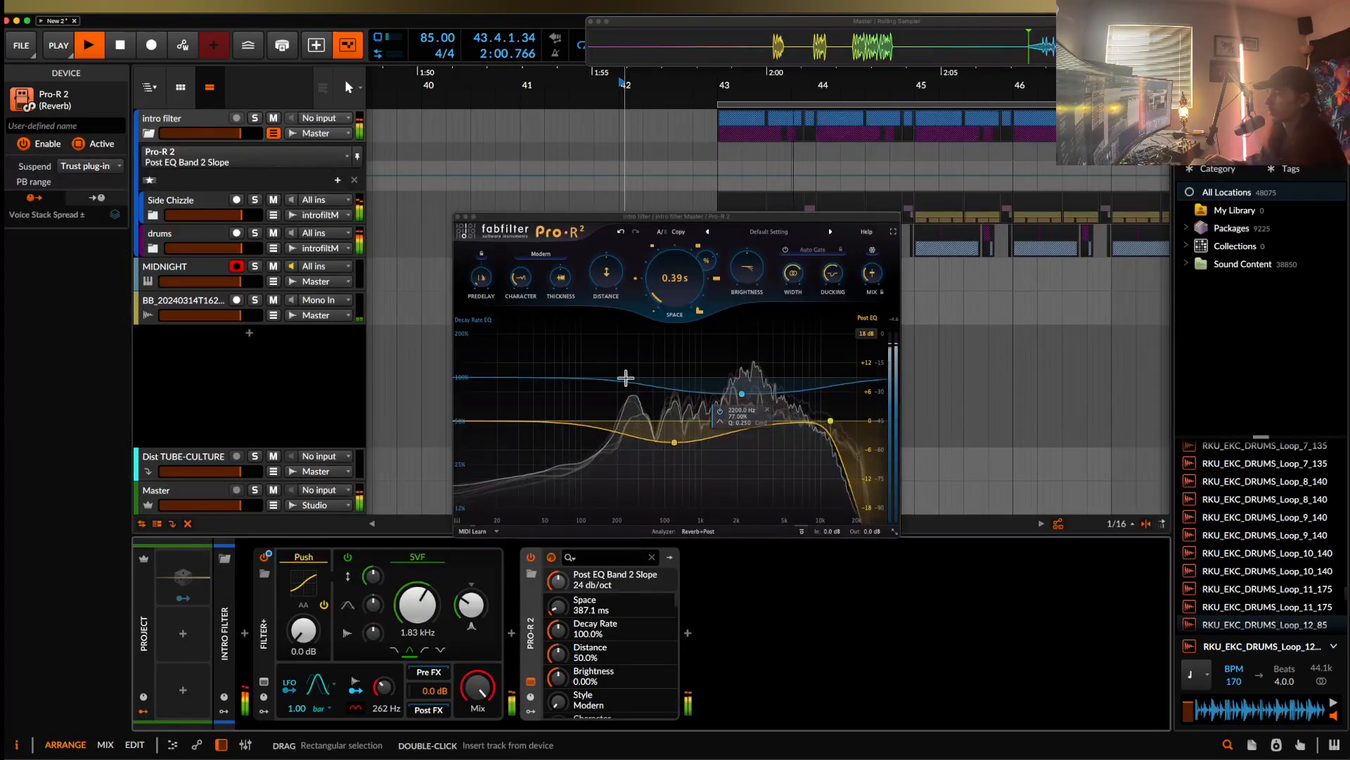
- Set Pro-R 2 to a nearly flat middle post-EQ band, a low cut at about 200 Hz and a space of 2.79 s, and stop playback
click(674, 427)
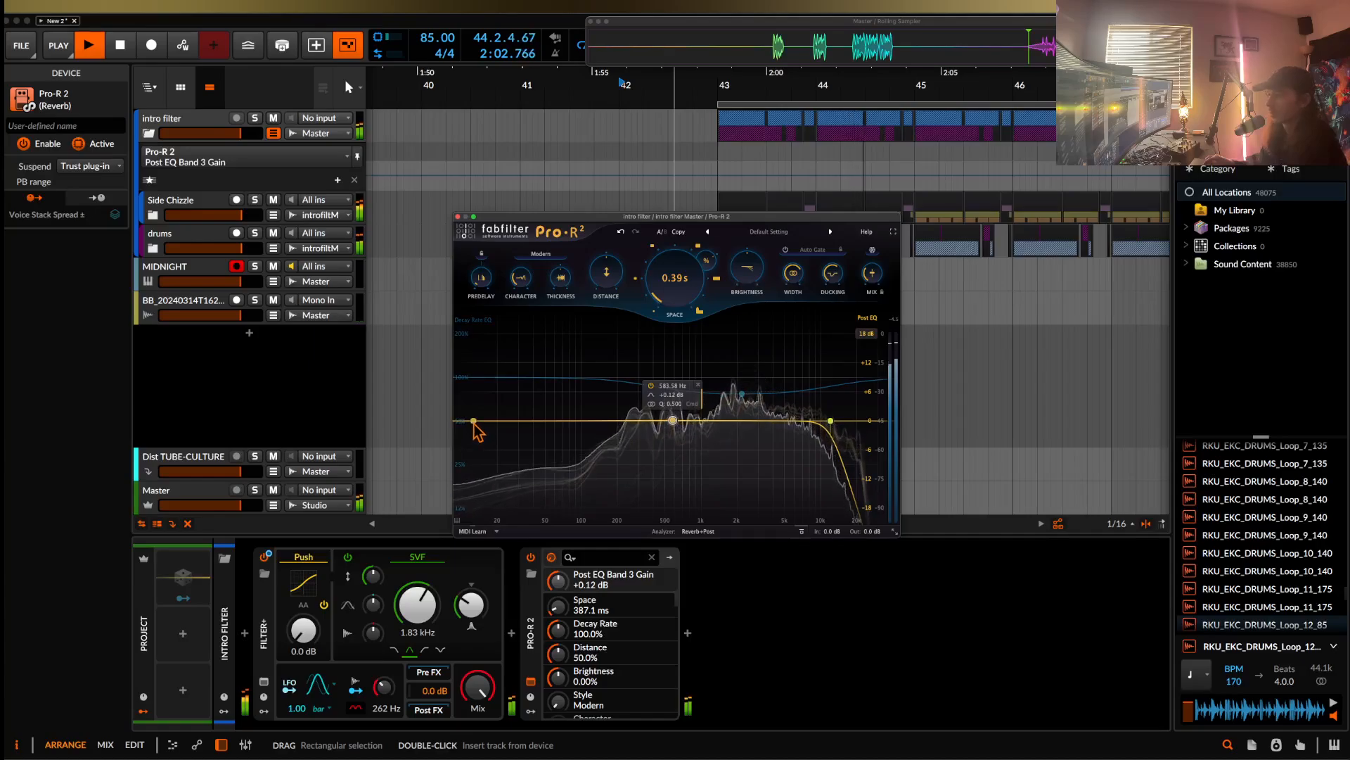
drag(482, 431, 618, 422)
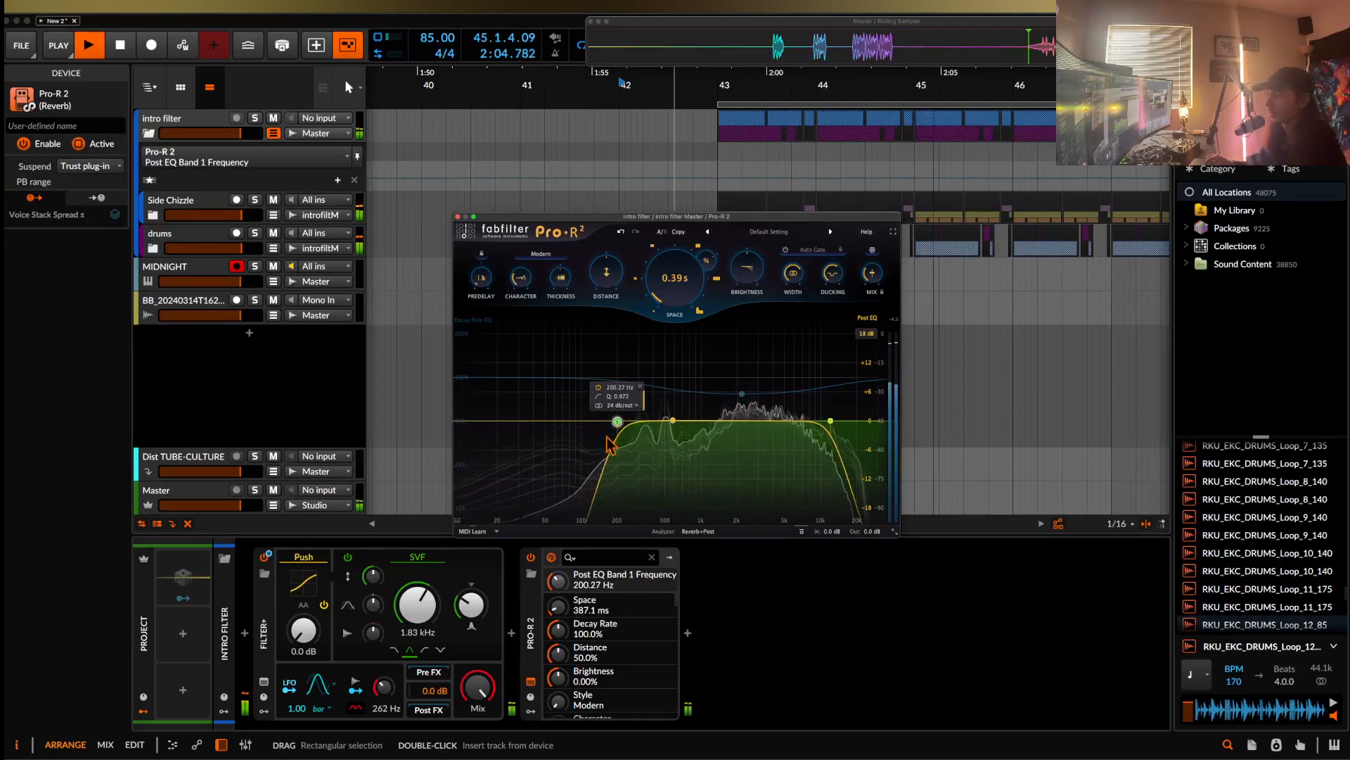
drag(674, 285, 653, 240)
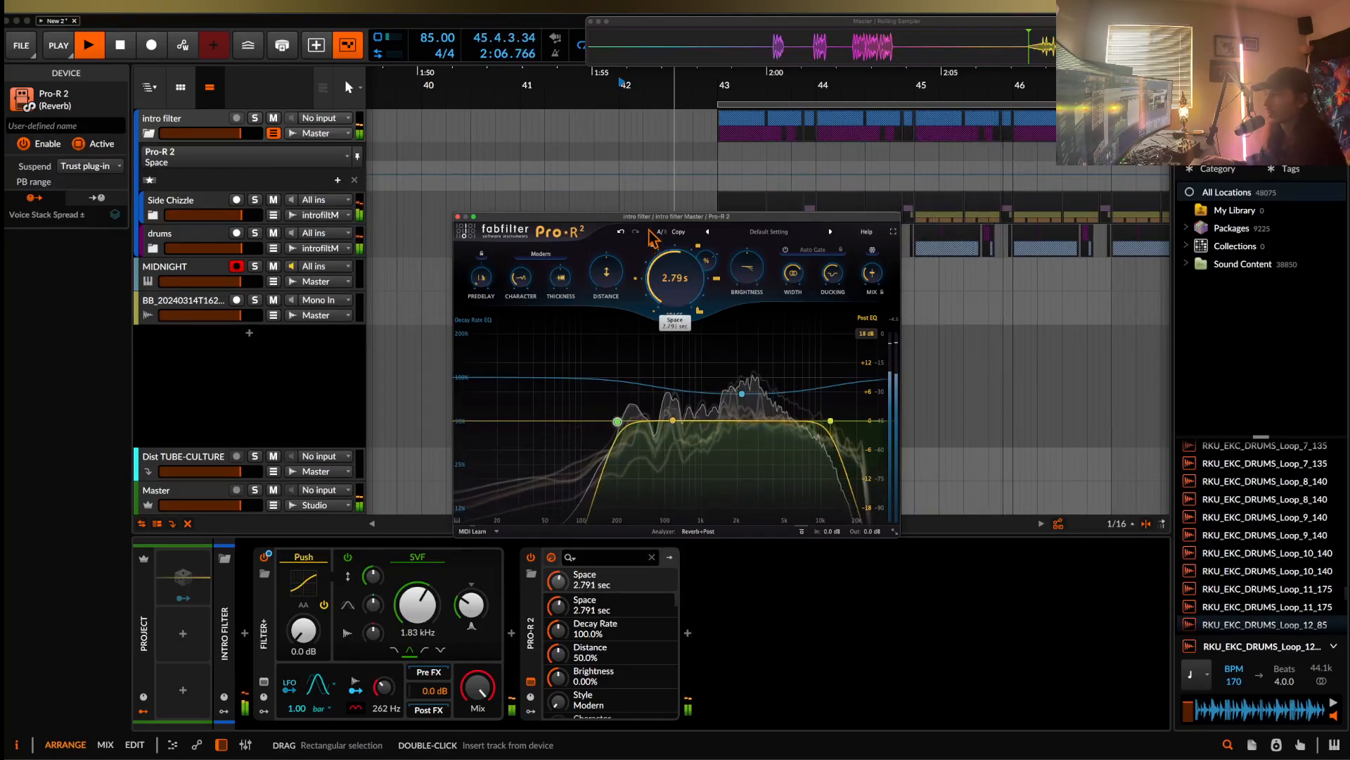
click(458, 217)
scroll(832, 217, down, 5)
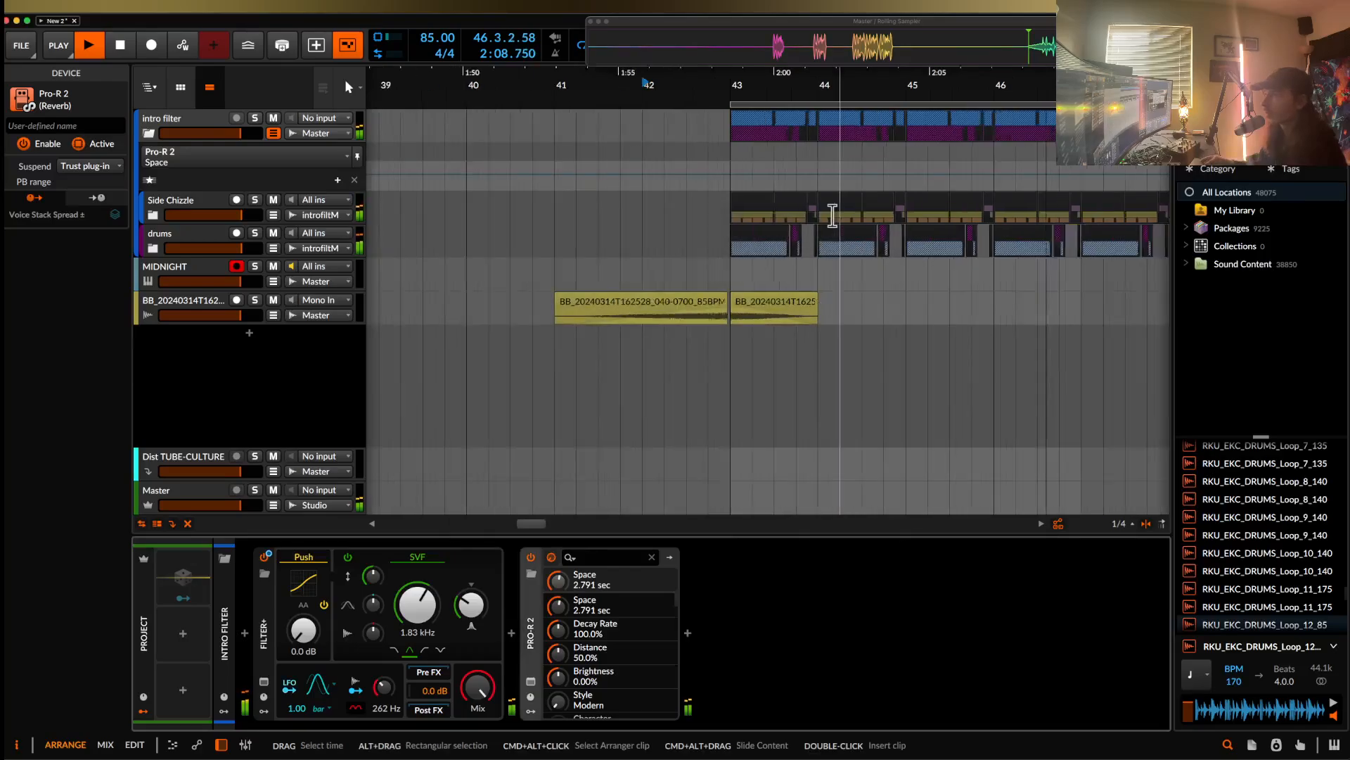
scroll(832, 217, up, 5)
key(space)
- Try a copy of the lead-in clip on a new track at 45.1.1.00, and delete the copy
scroll(669, 309, down, 2)
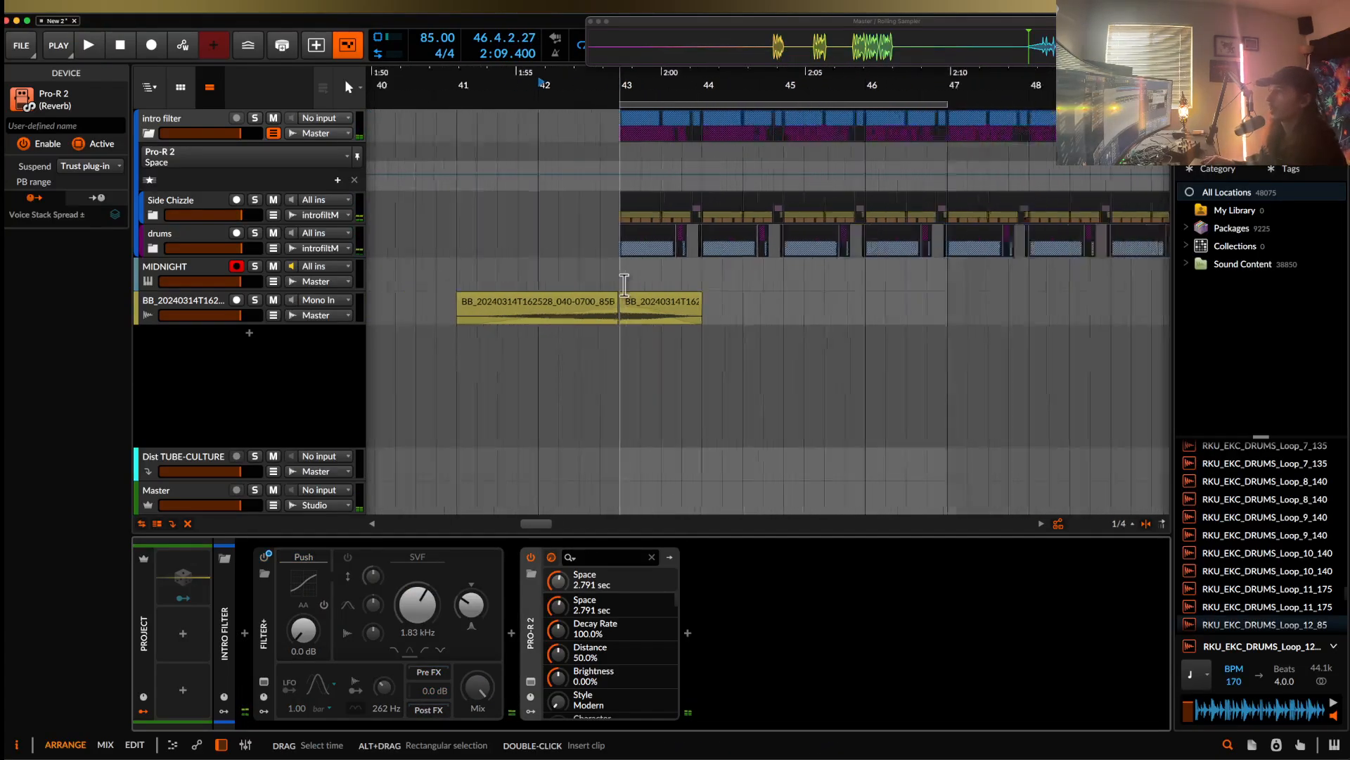
drag(555, 298, 856, 352)
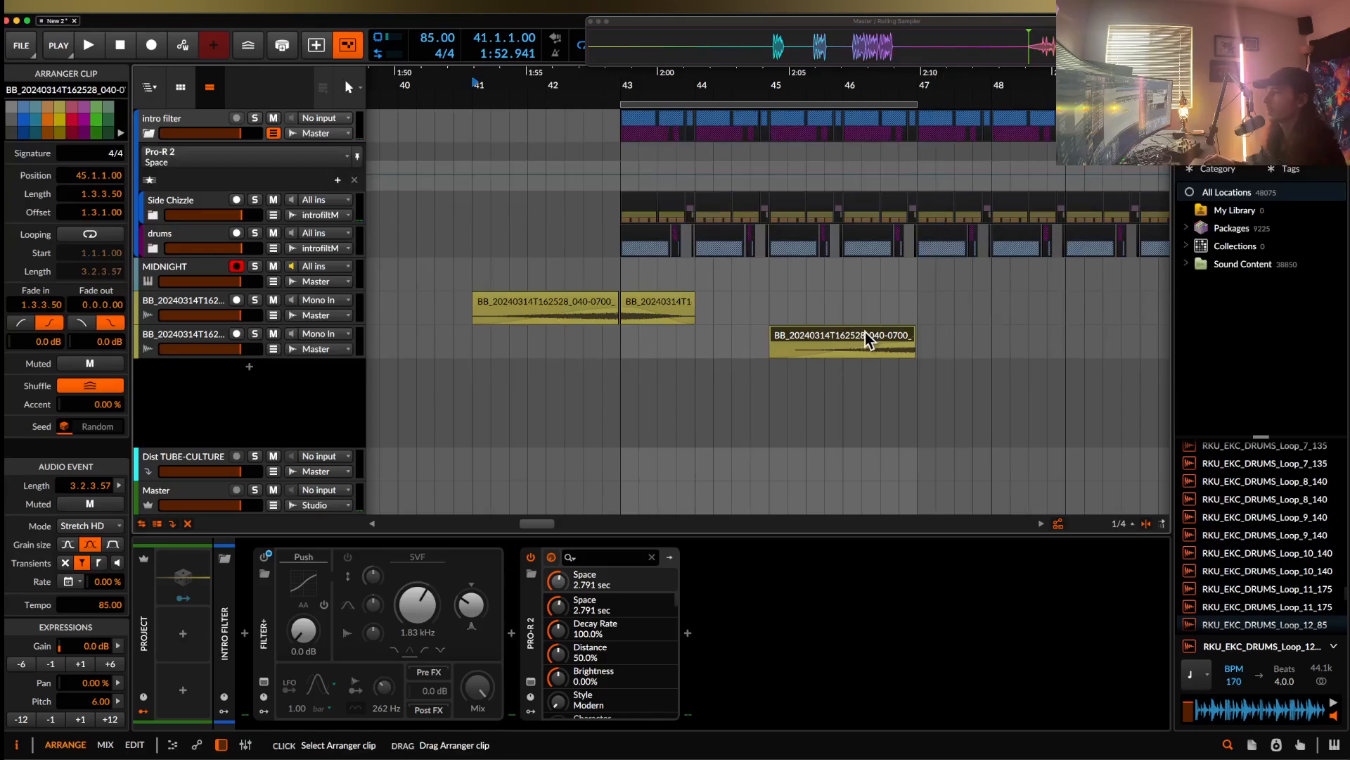
key(Delete)
- Unfold the Side Chizzle group and place the play start position at 98.3.1.00
scroll(862, 326, down, 5)
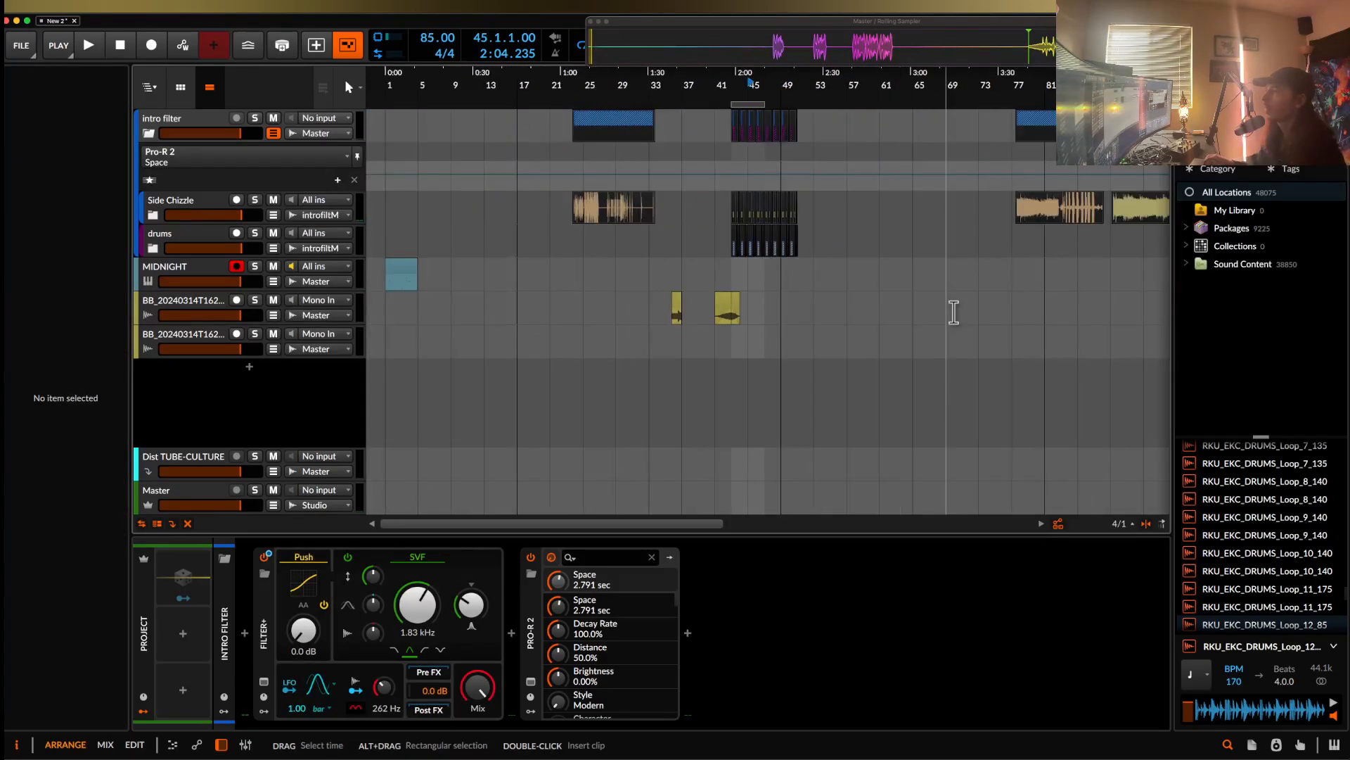
scroll(953, 312, right, 5)
click(153, 215)
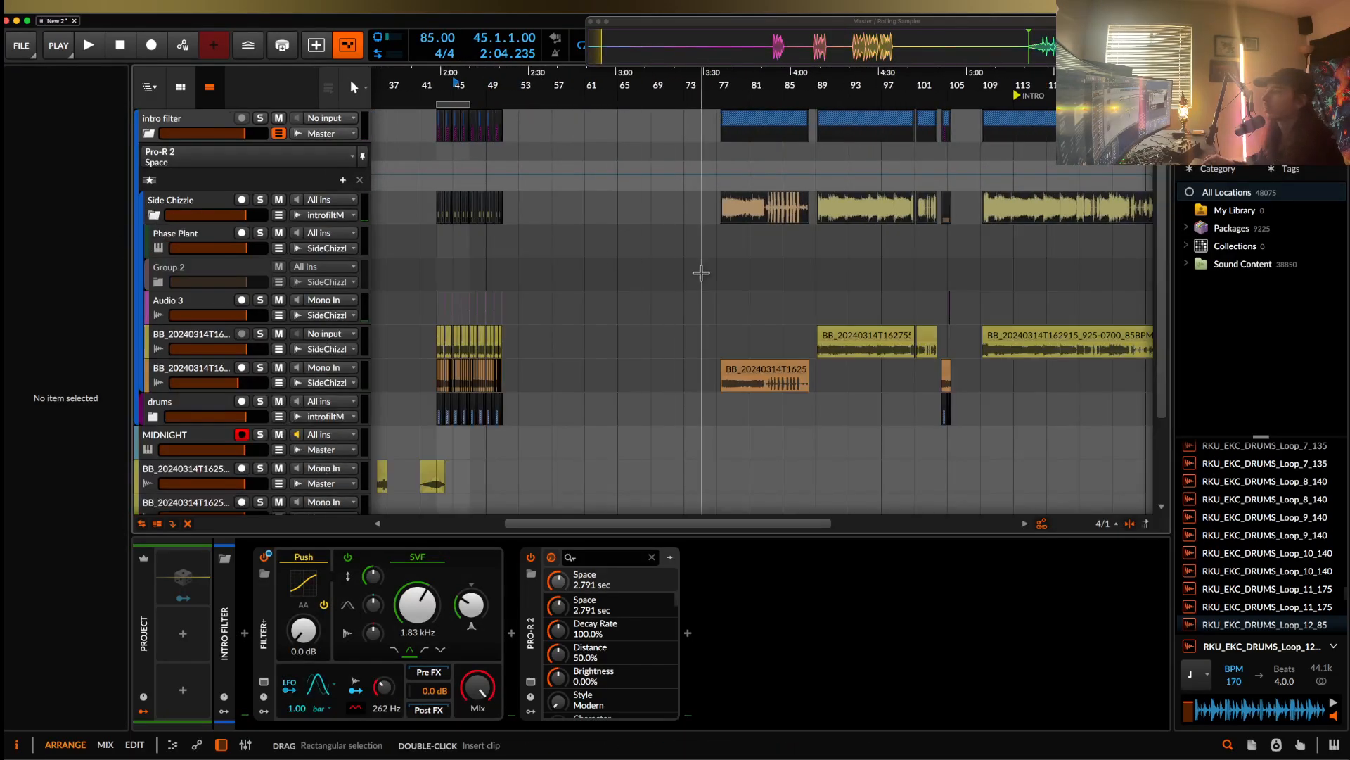
scroll(798, 366, up, 6)
click(703, 356)
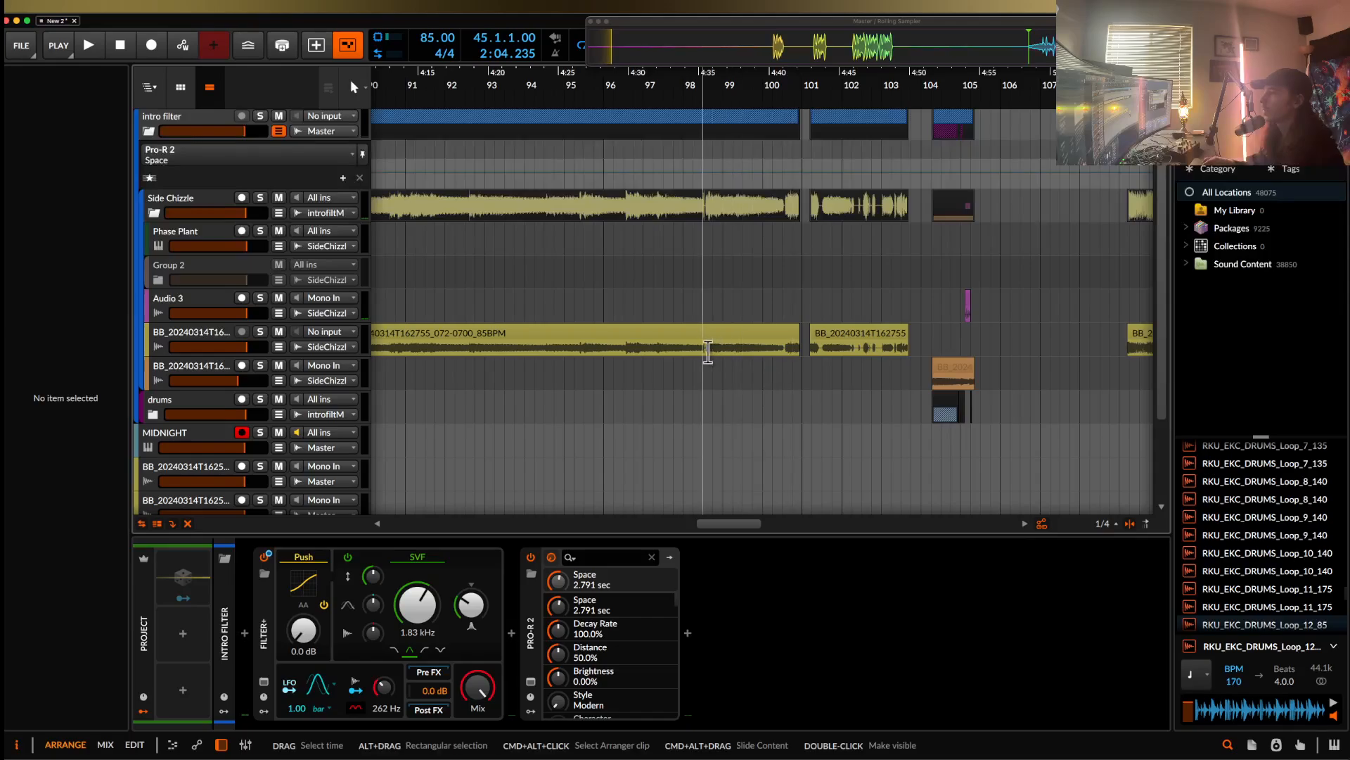
- Disable Pro-R 2 on the intro filter group and automate it on only from bar 43 to 47.1.1.00
click(187, 124)
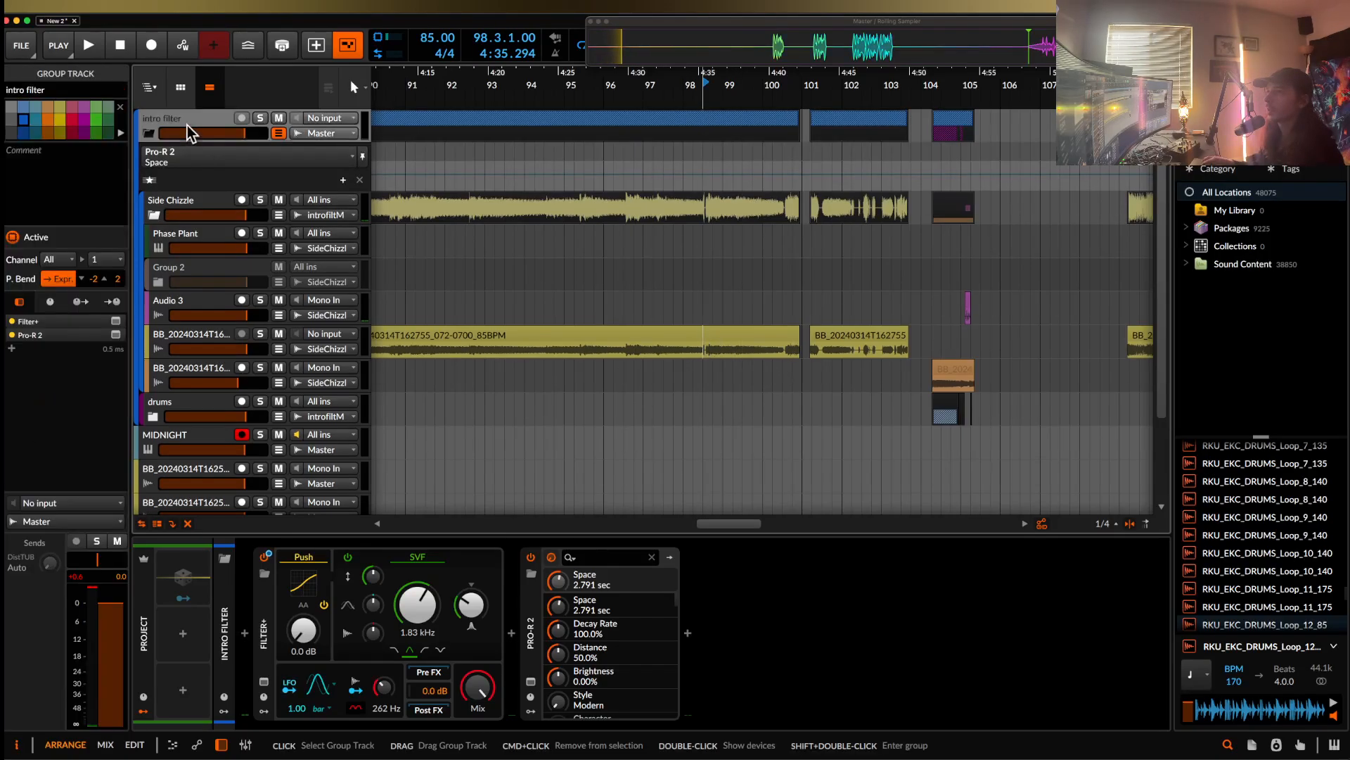
click(531, 558)
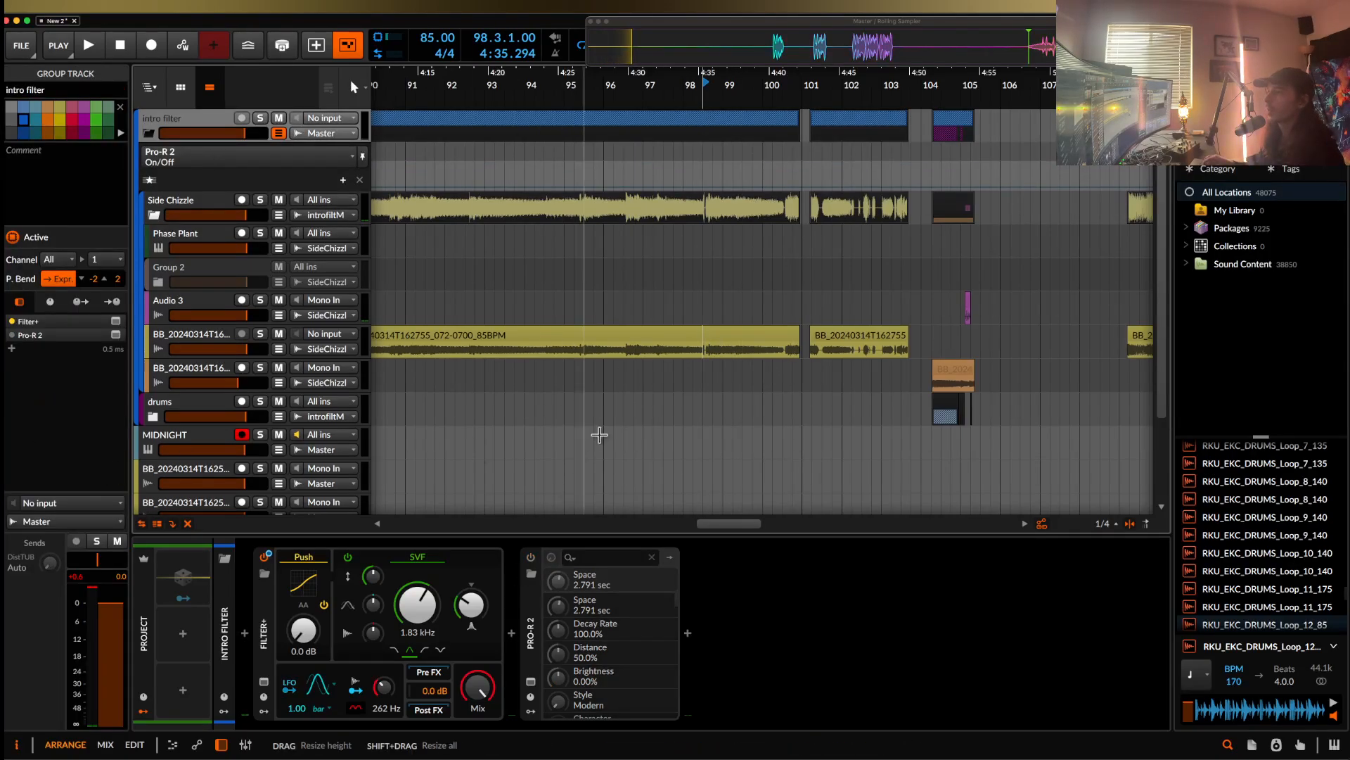
scroll(599, 434, down, 6)
scroll(619, 430, left, 10)
scroll(647, 425, down, 2)
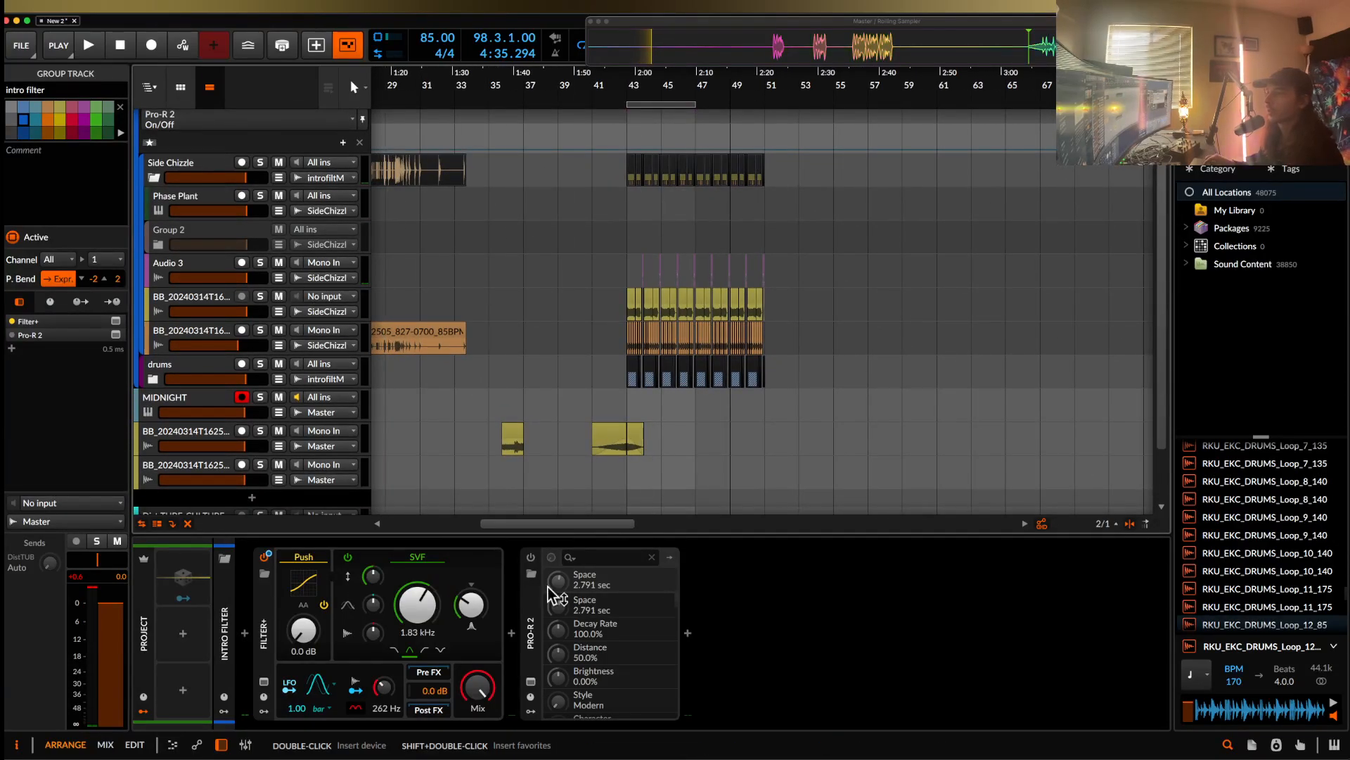
scroll(633, 183, up, 2)
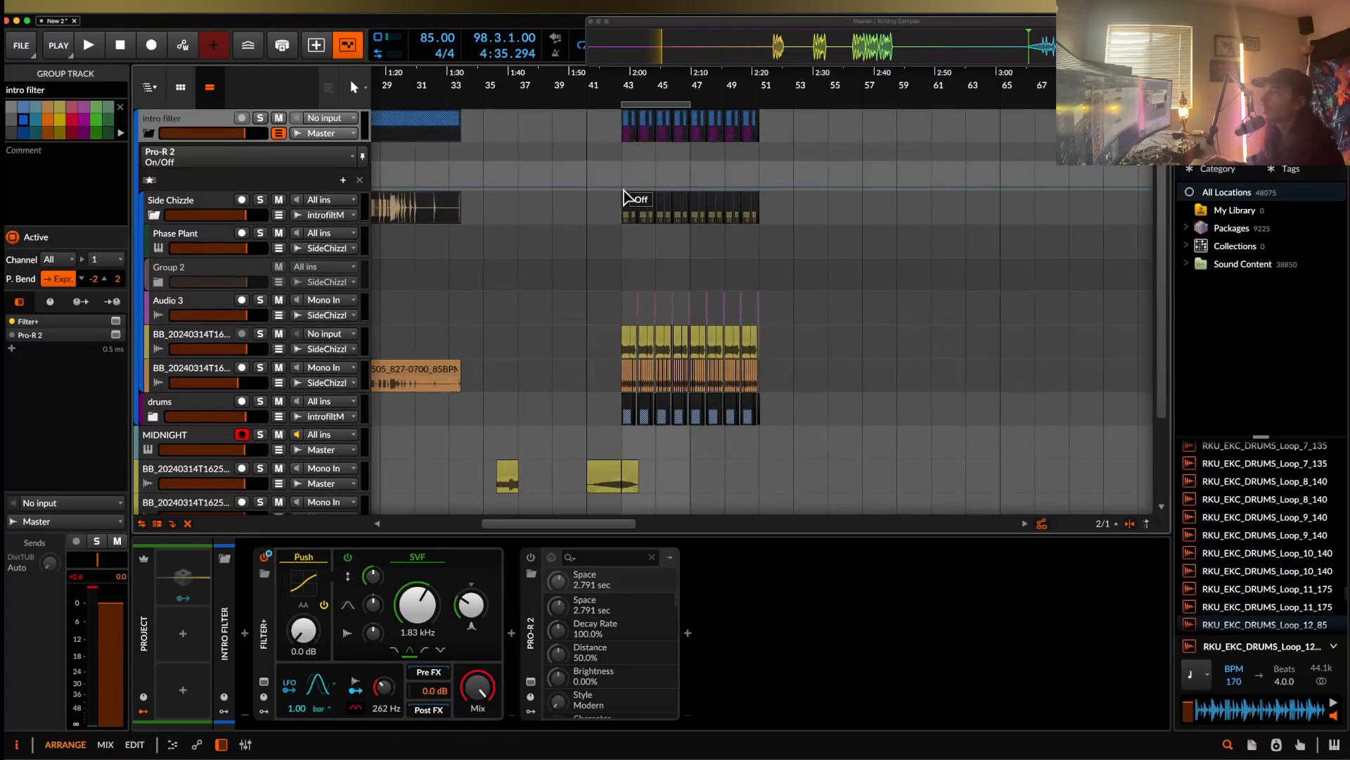
drag(635, 188, 680, 167)
click(717, 166)
scroll(700, 173, up, 10)
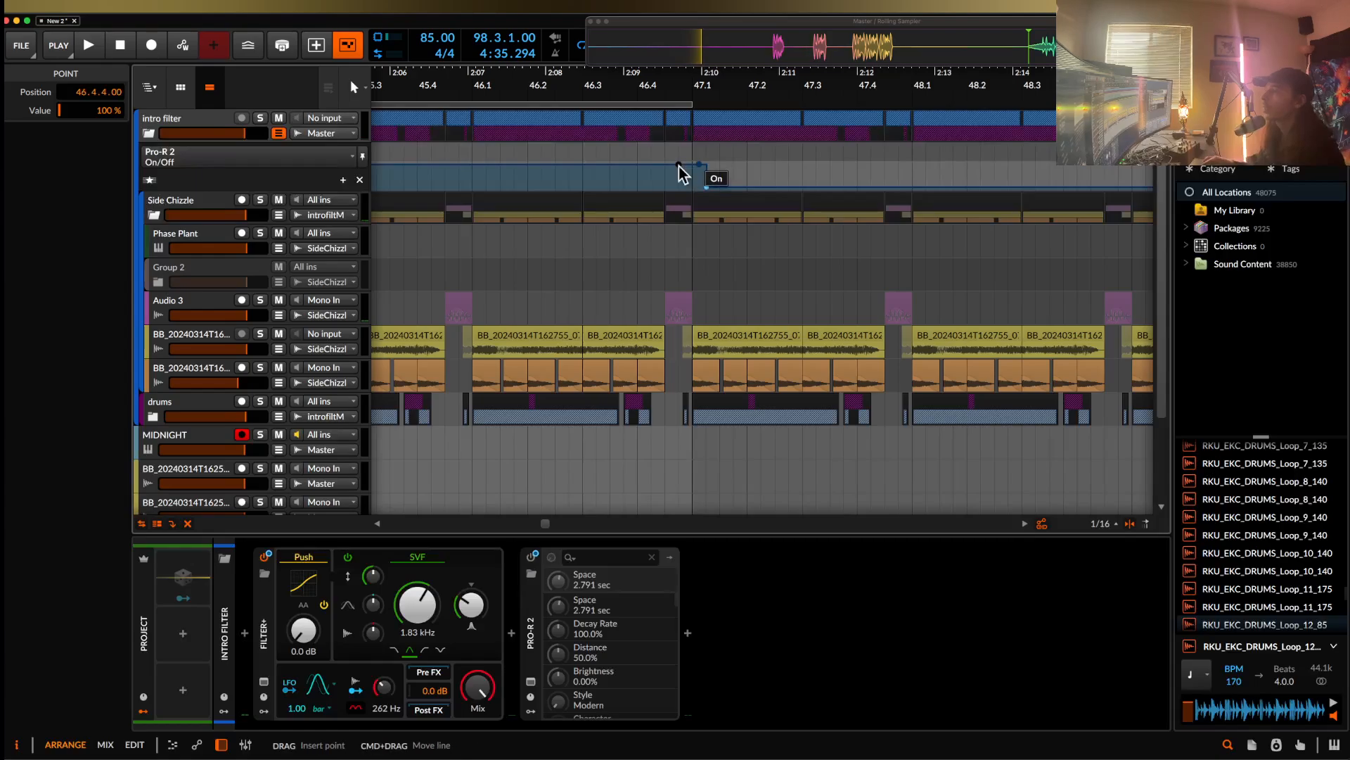
click(707, 188)
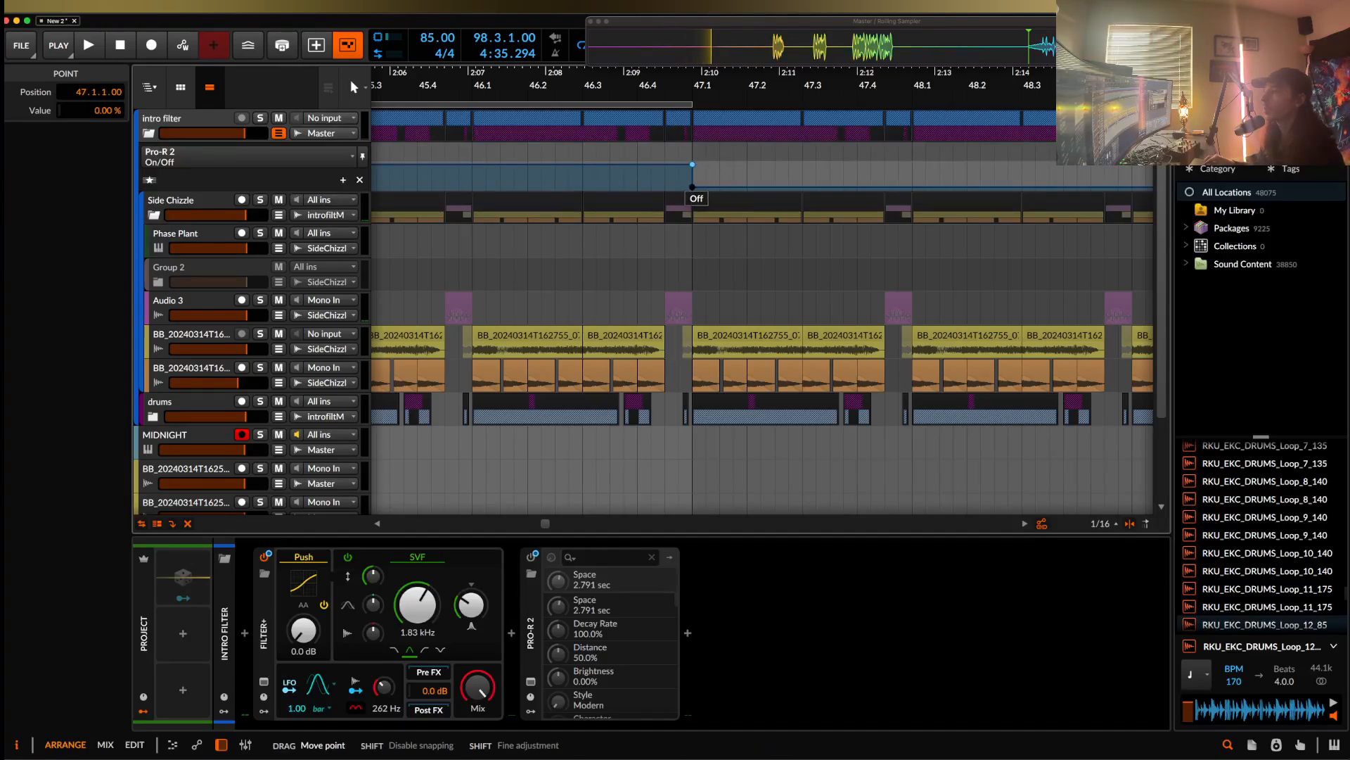
scroll(687, 193, down, 10)
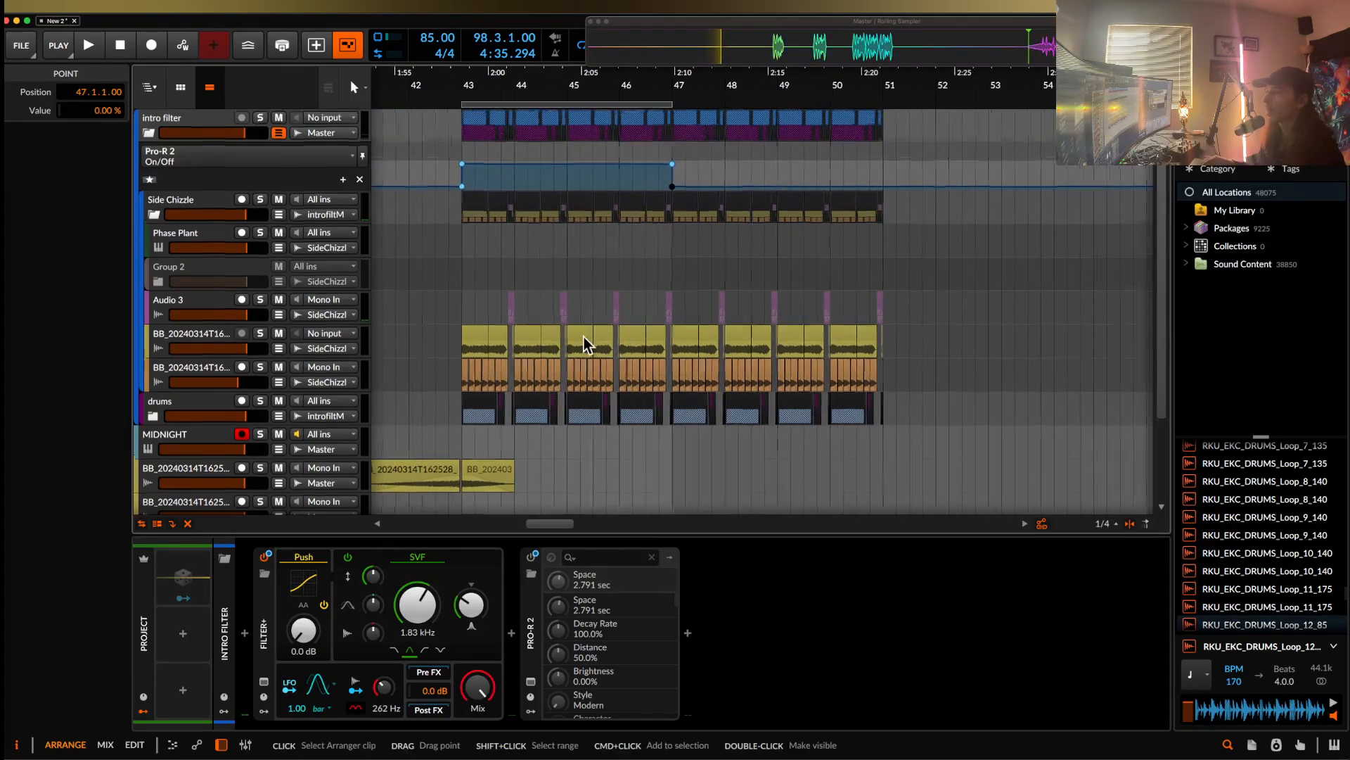
- Automate Filter+ on the intro filter group on only from bar 43 to 47 and move the loop region to 47.1.1.00
scroll(584, 336, down, 2)
scroll(584, 336, left, 2)
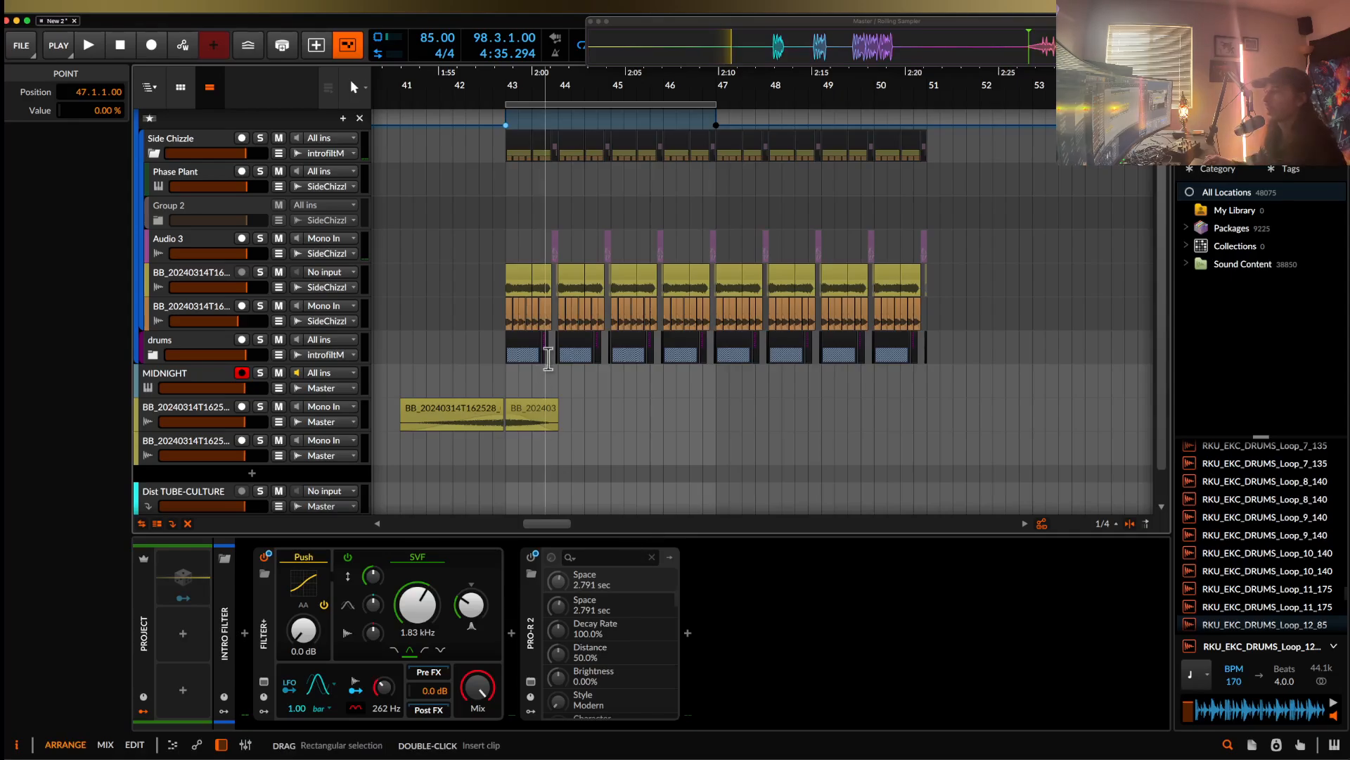
scroll(594, 483, up, 2)
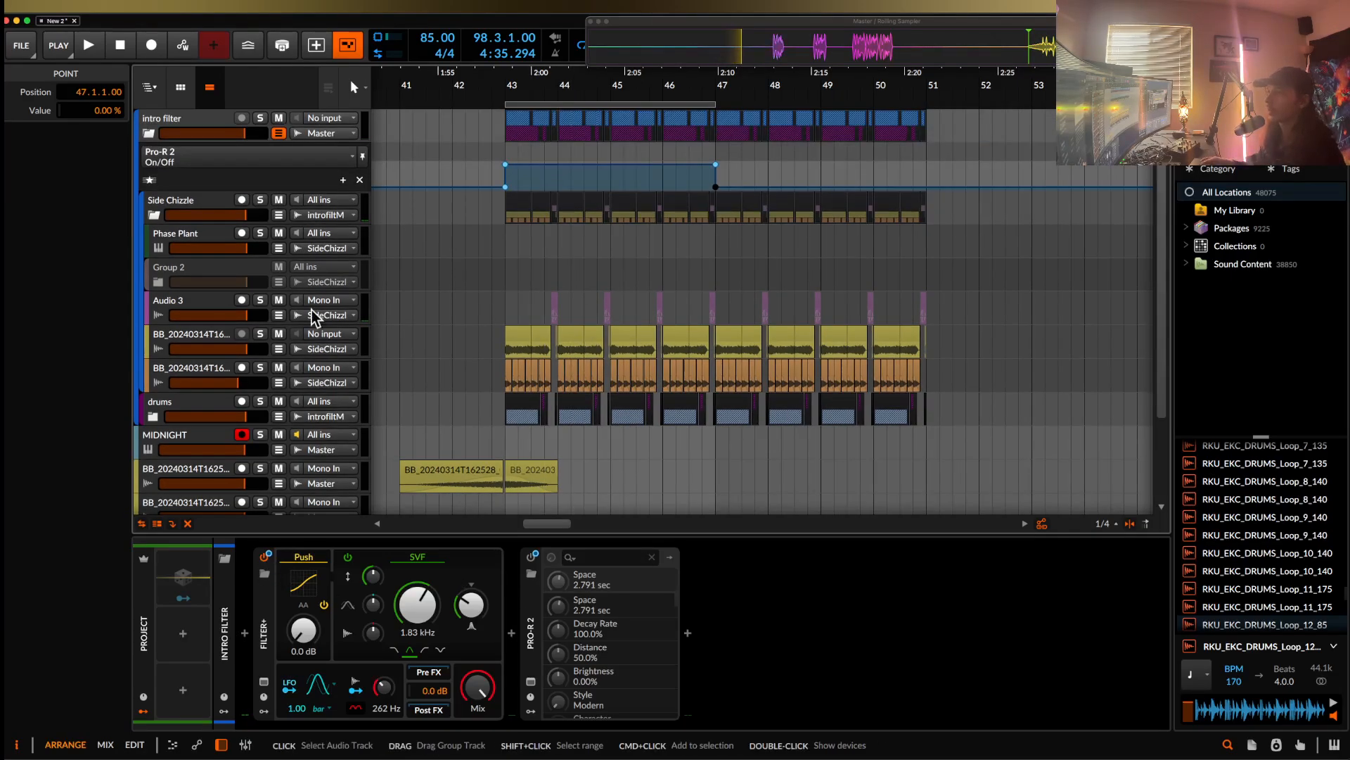
click(264, 560)
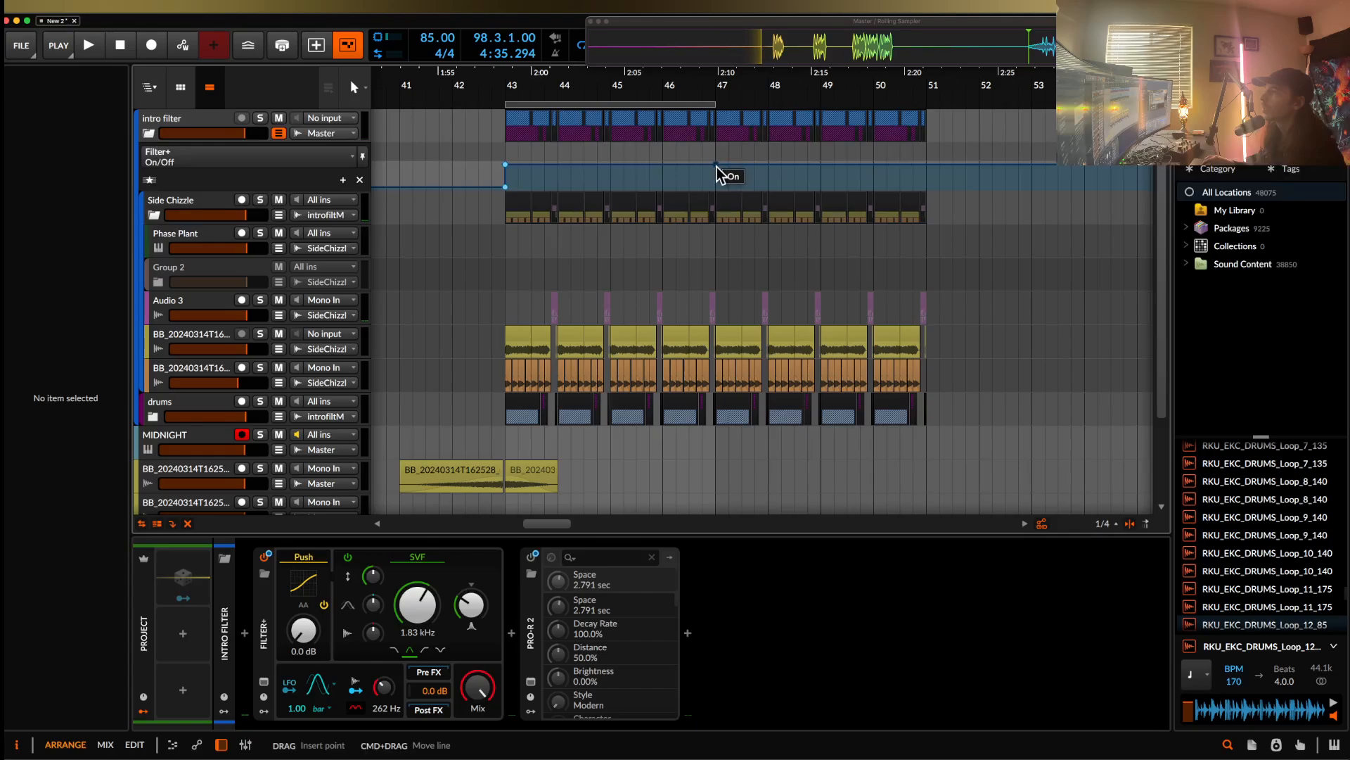
mouse_move(716, 167)
mouse_down()
mouse_move(727, 167)
mouse_move(716, 186)
mouse_up()
drag(599, 100, 701, 107)
- Listen to the orange BB recording from 86.4.1.00
scroll(708, 343, down, 3)
scroll(708, 343, right, 5)
scroll(708, 342, right, 5)
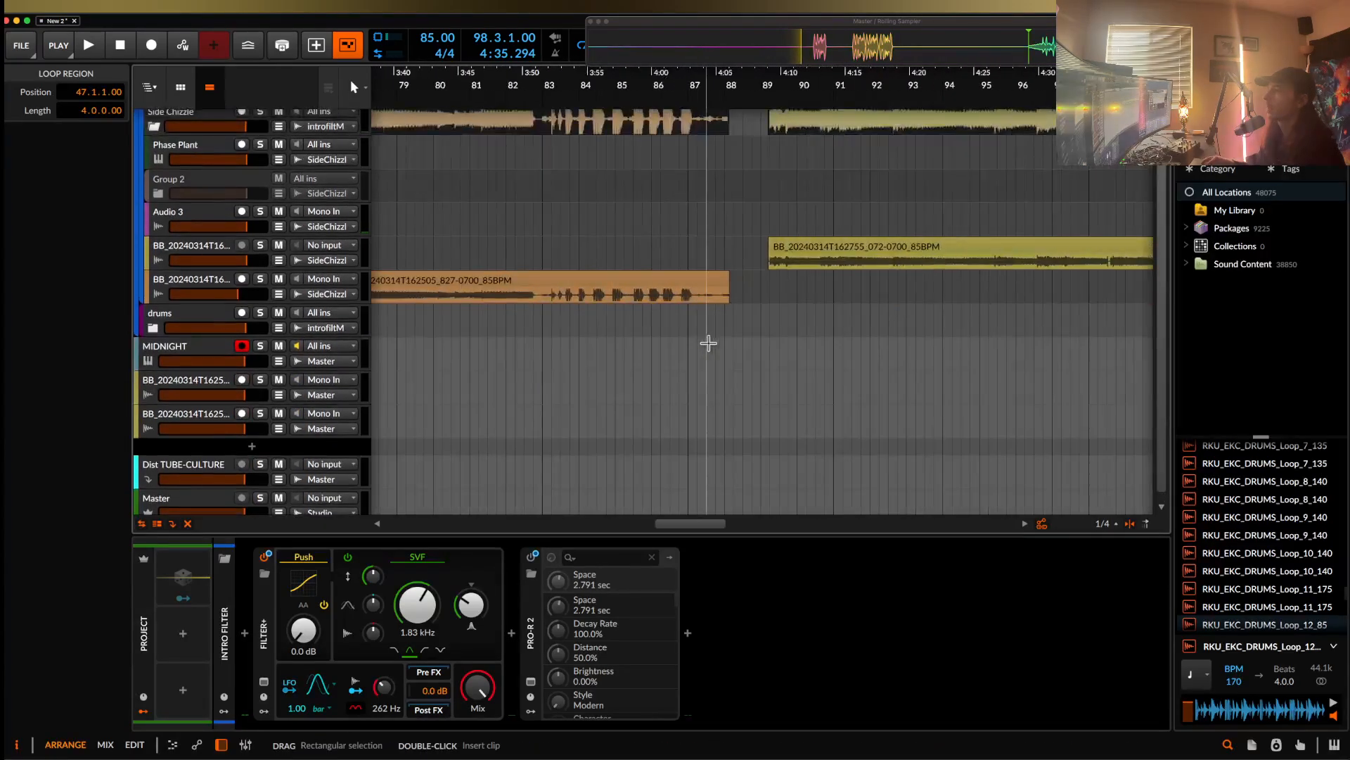
scroll(691, 325, up, 3)
click(654, 301)
key(space)
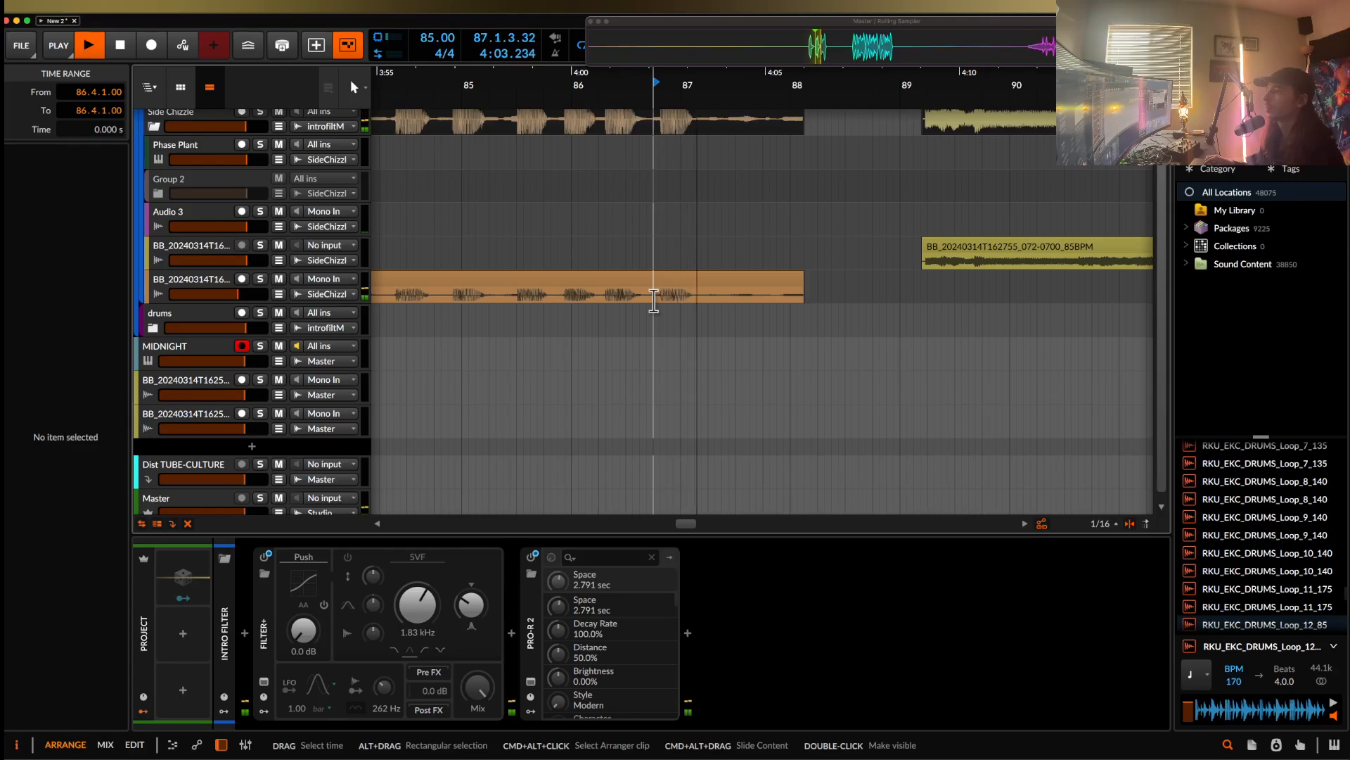
key(space)
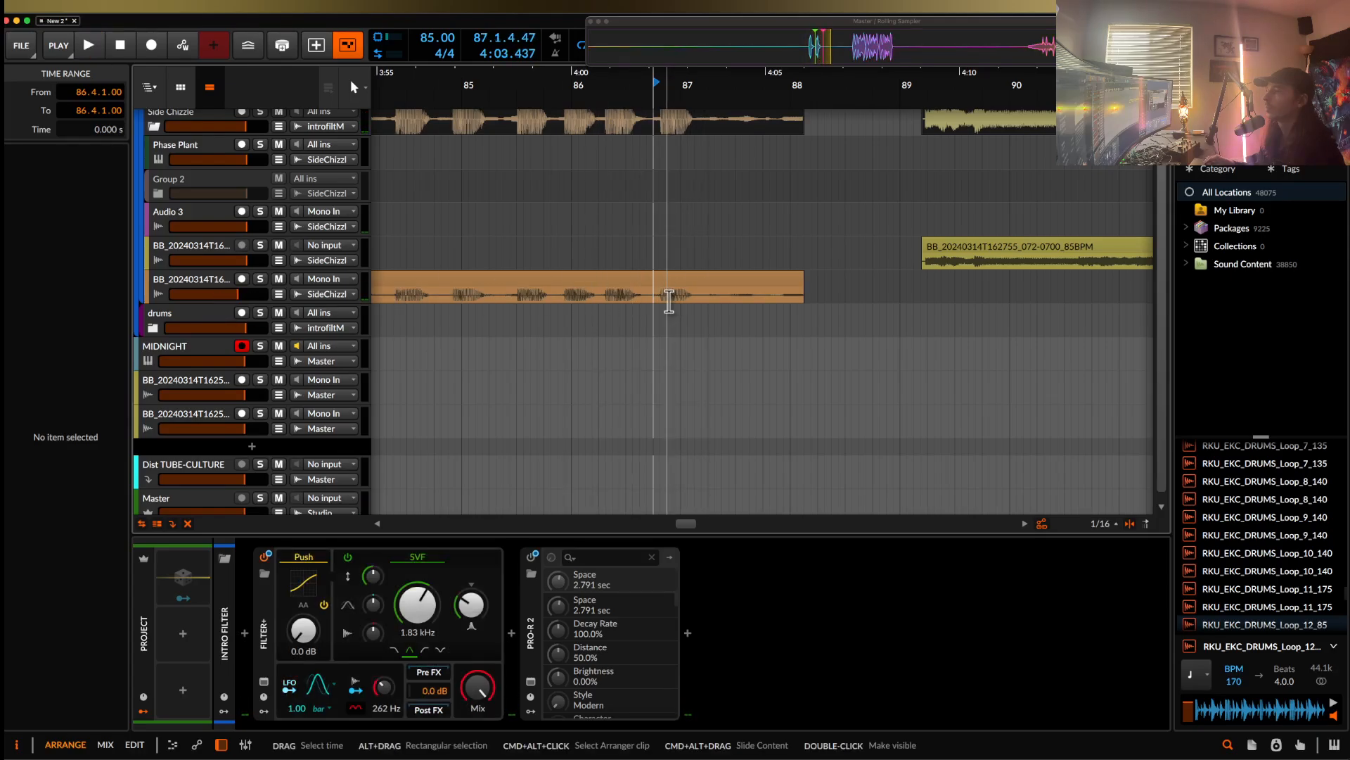
- Listen to the yellow BB recording from 89.3.1.00 and from 96.3.1.00
scroll(704, 296, right, 3)
click(693, 273)
key(space)
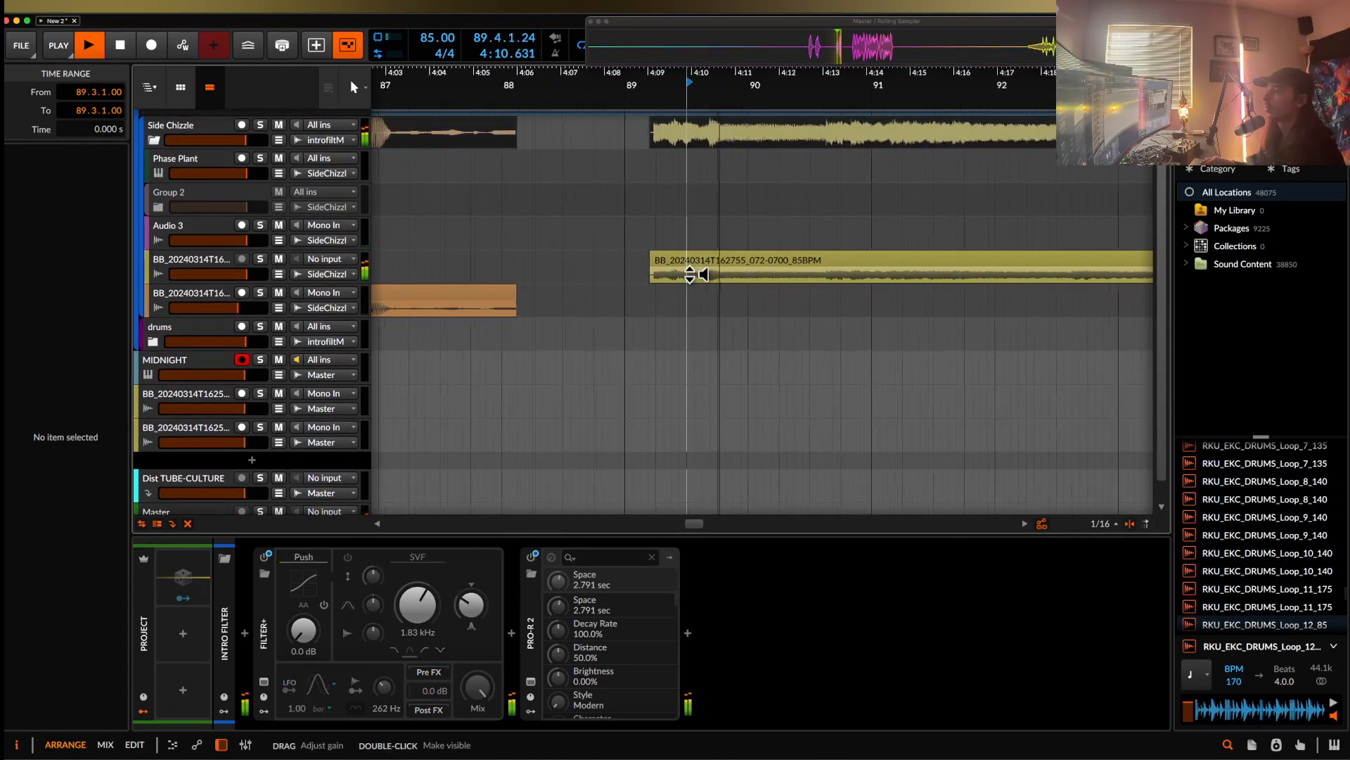
scroll(1125, 266, down, 5)
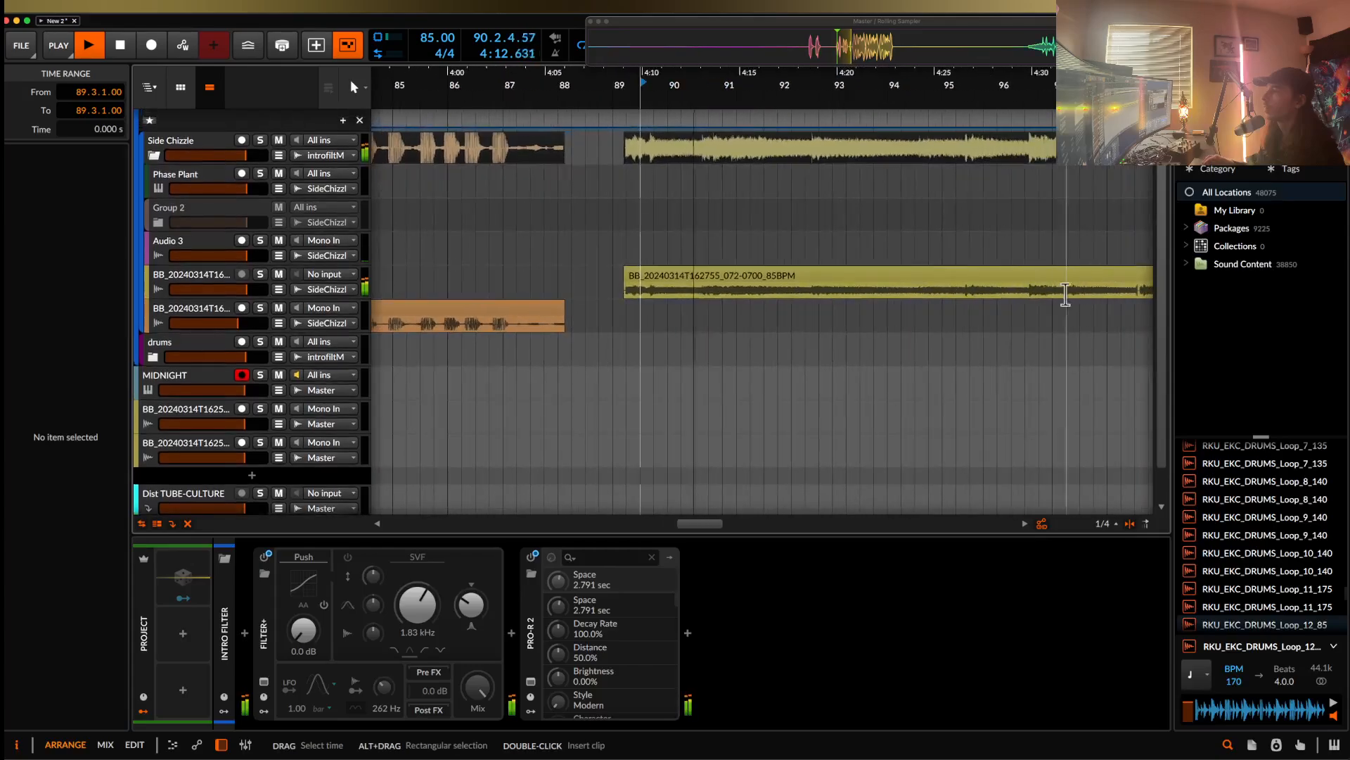
click(1031, 288)
scroll(998, 299, right, 3)
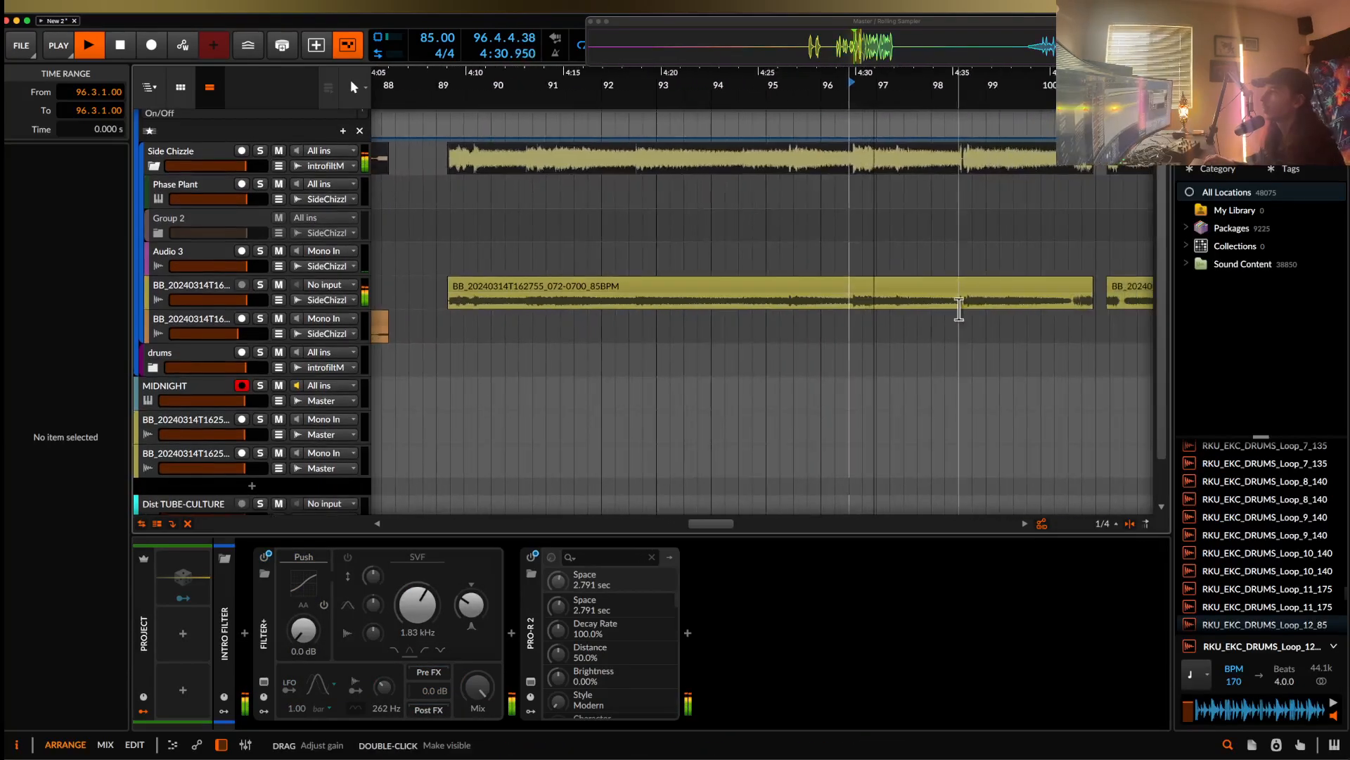
scroll(959, 309, up, 3)
key(space)
- Show the yellow BB track's devices and replay its recording from about bar 96.3
click(209, 291)
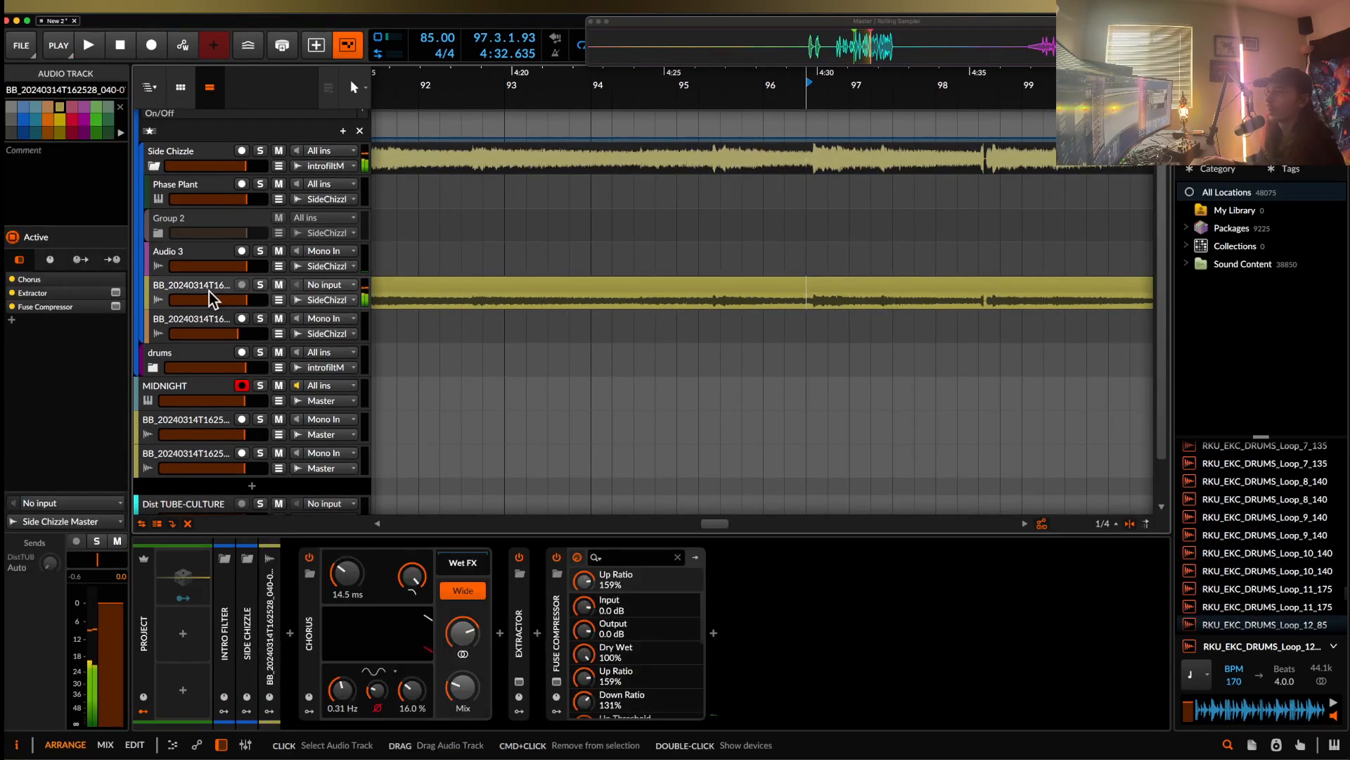
click(806, 304)
key(space)
scroll(806, 304, down, 1)
scroll(806, 303, up, 2)
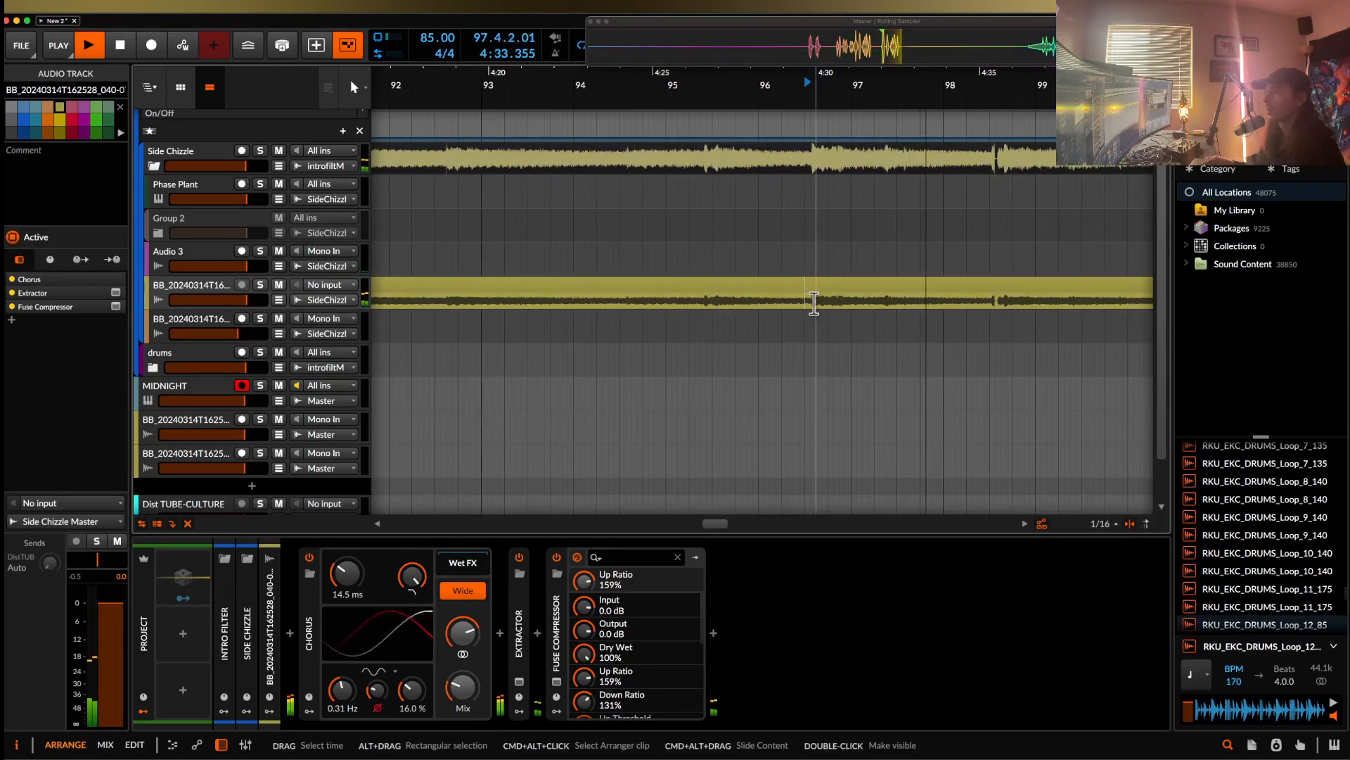
key(space)
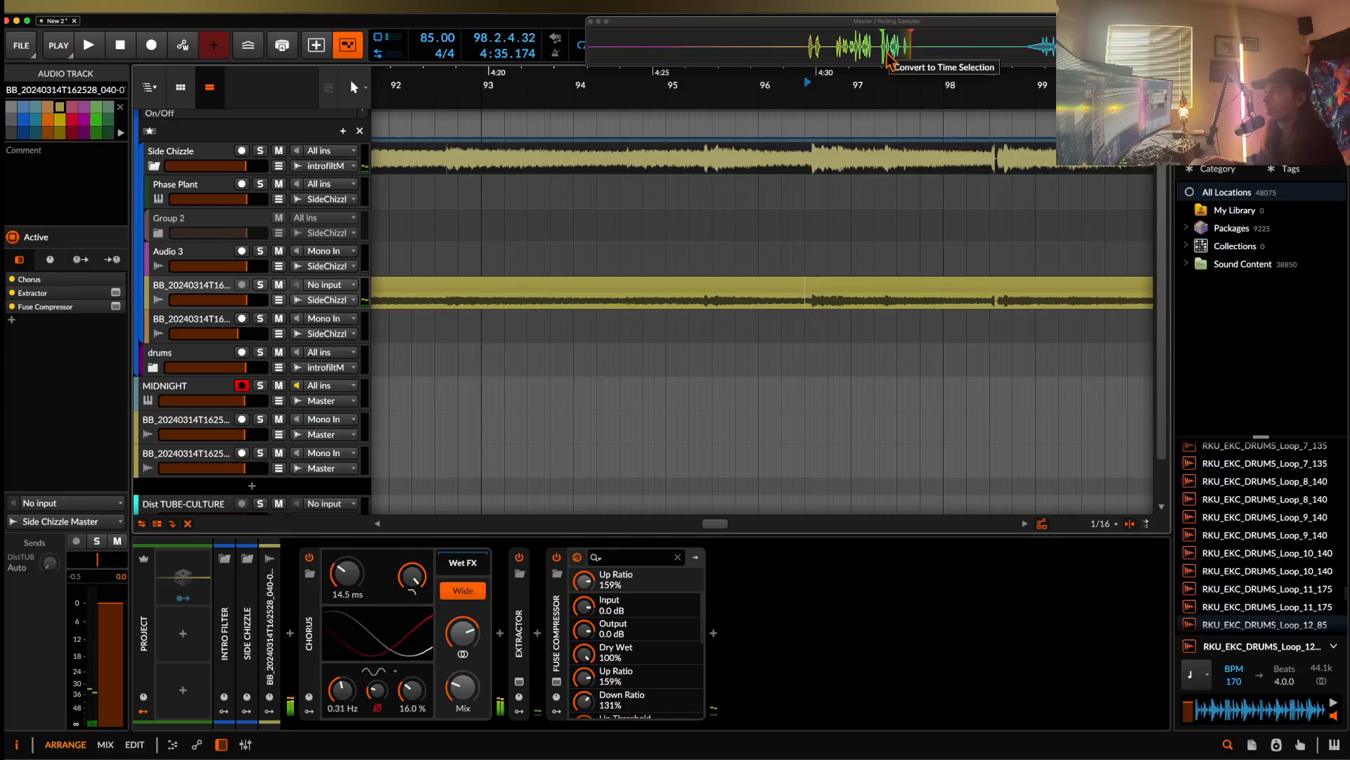
- Bring the audio captured by Rolling Sampler in as a clip on the orange BB track, starting at about bar 94
drag(891, 54, 799, 340)
scroll(799, 341, down, 2)
drag(905, 318, 598, 360)
- Audition the yellow recording from 98.3.1.00 and copy its section from 98.3.4.56 to 99.1.1.00
click(790, 301)
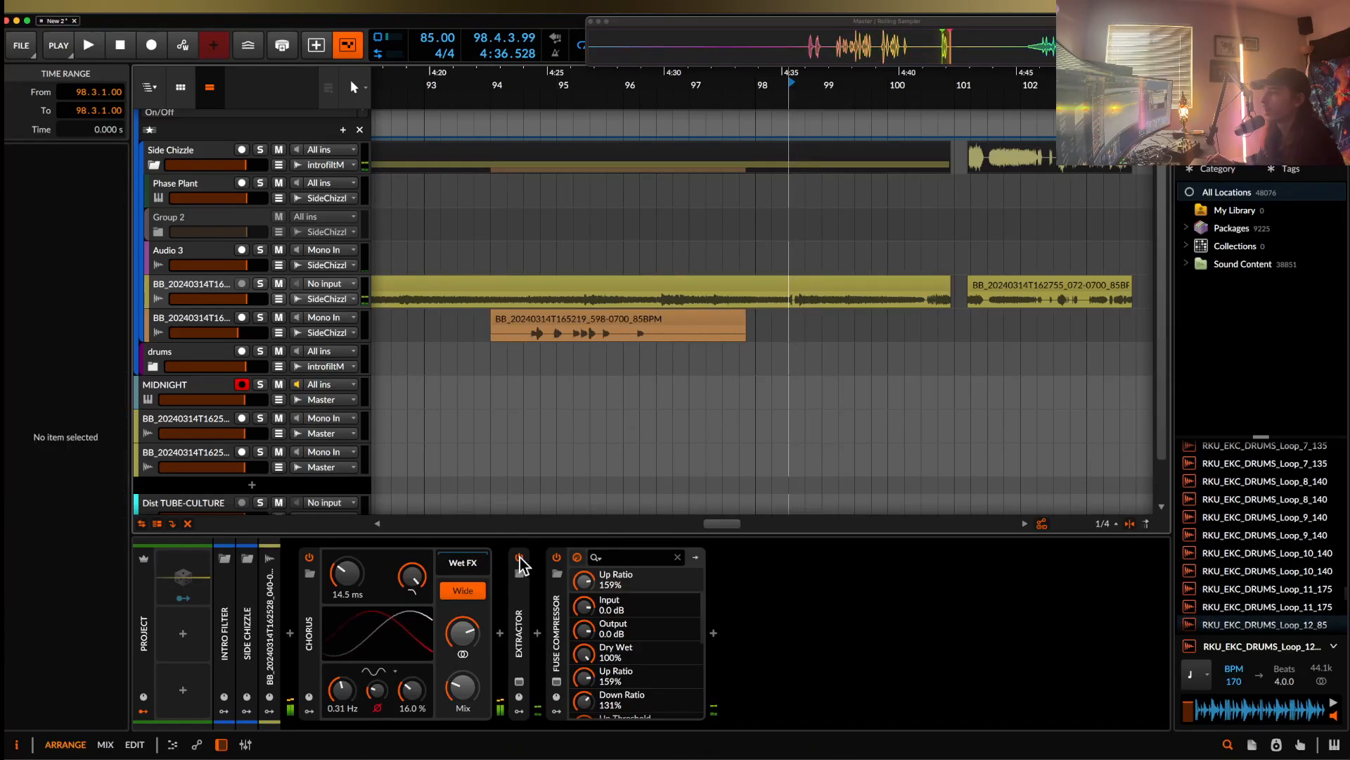
scroll(797, 335, up, 4)
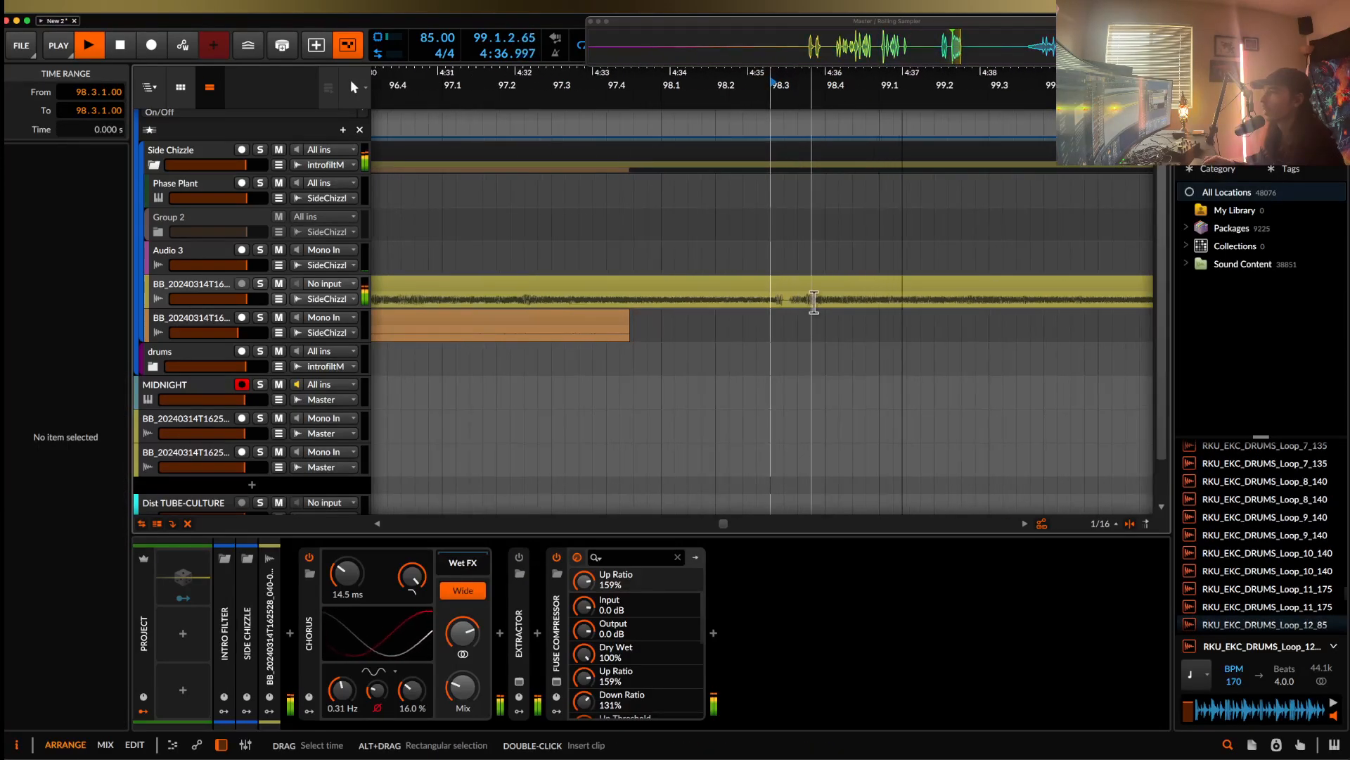
click(807, 303)
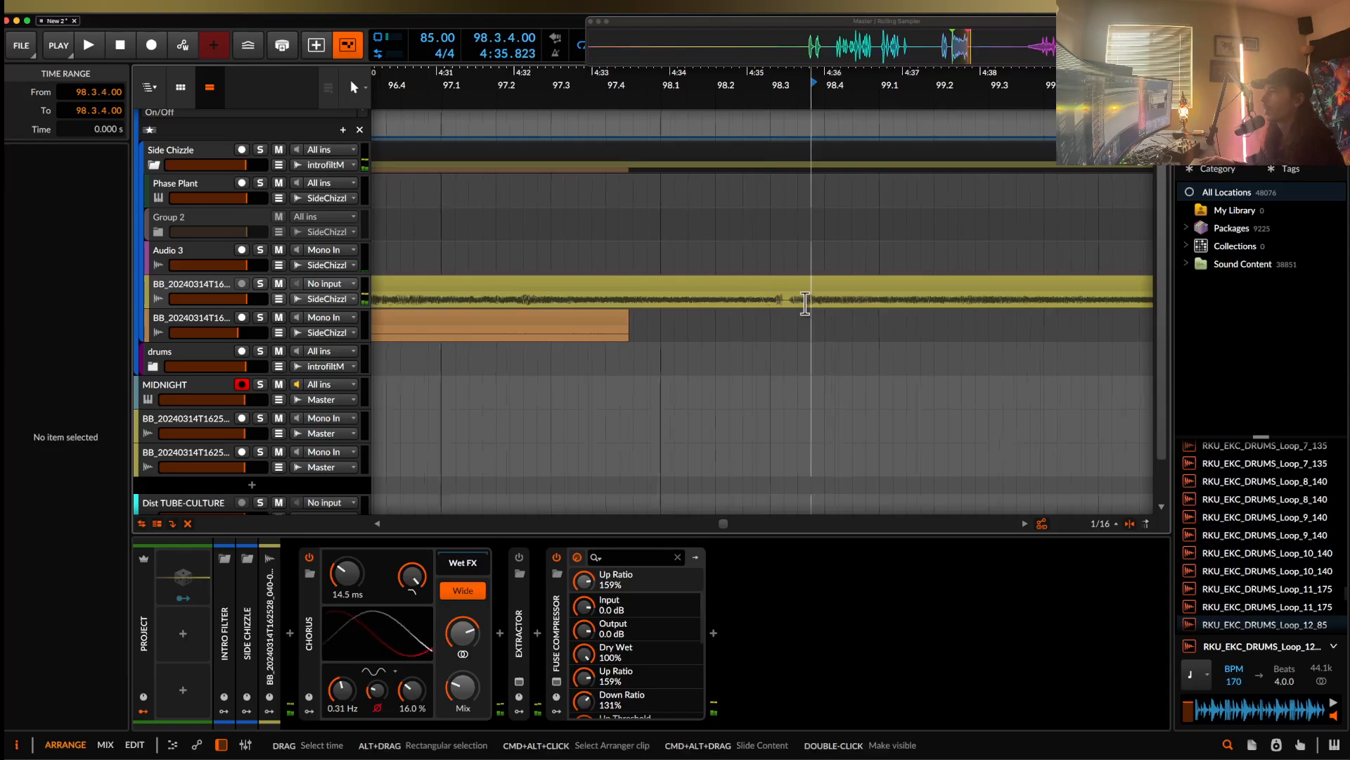
scroll(808, 304, up, 3)
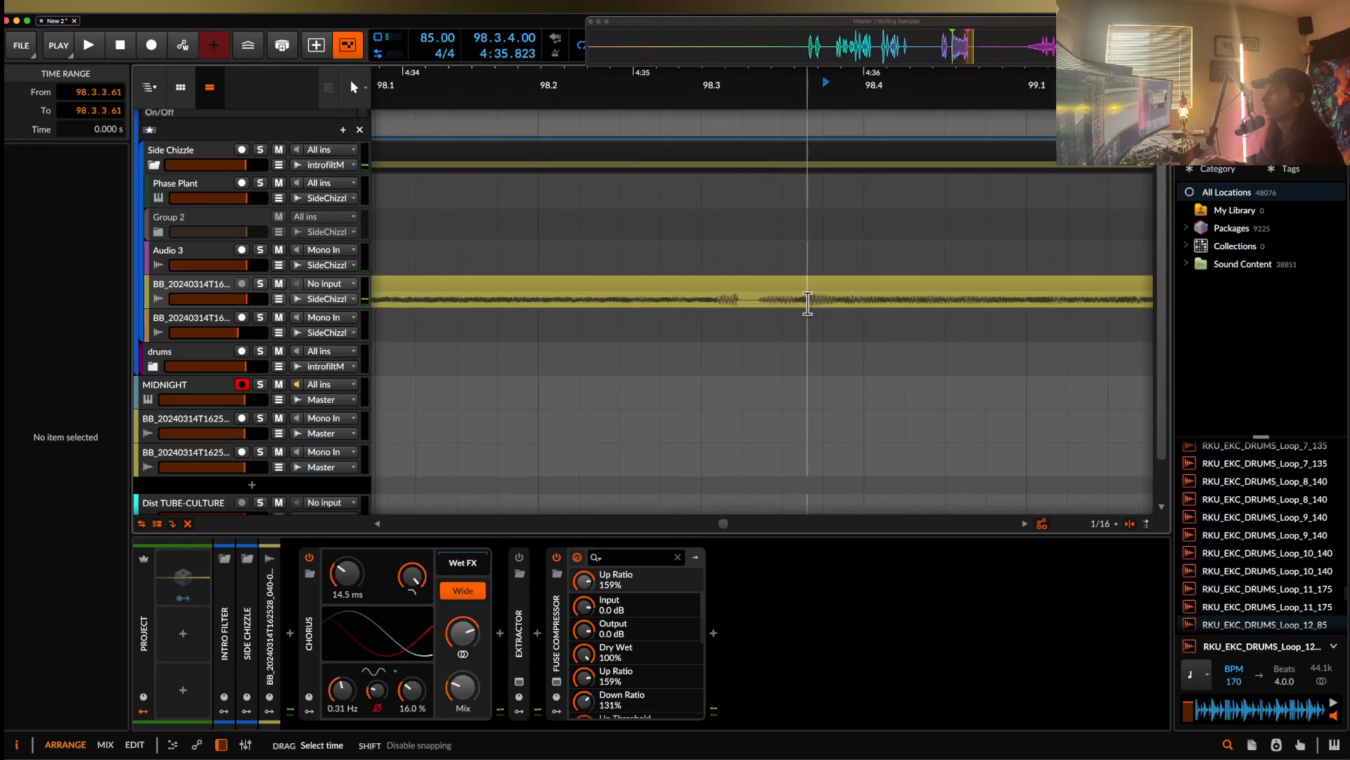
click(846, 301)
drag(846, 301, 954, 301)
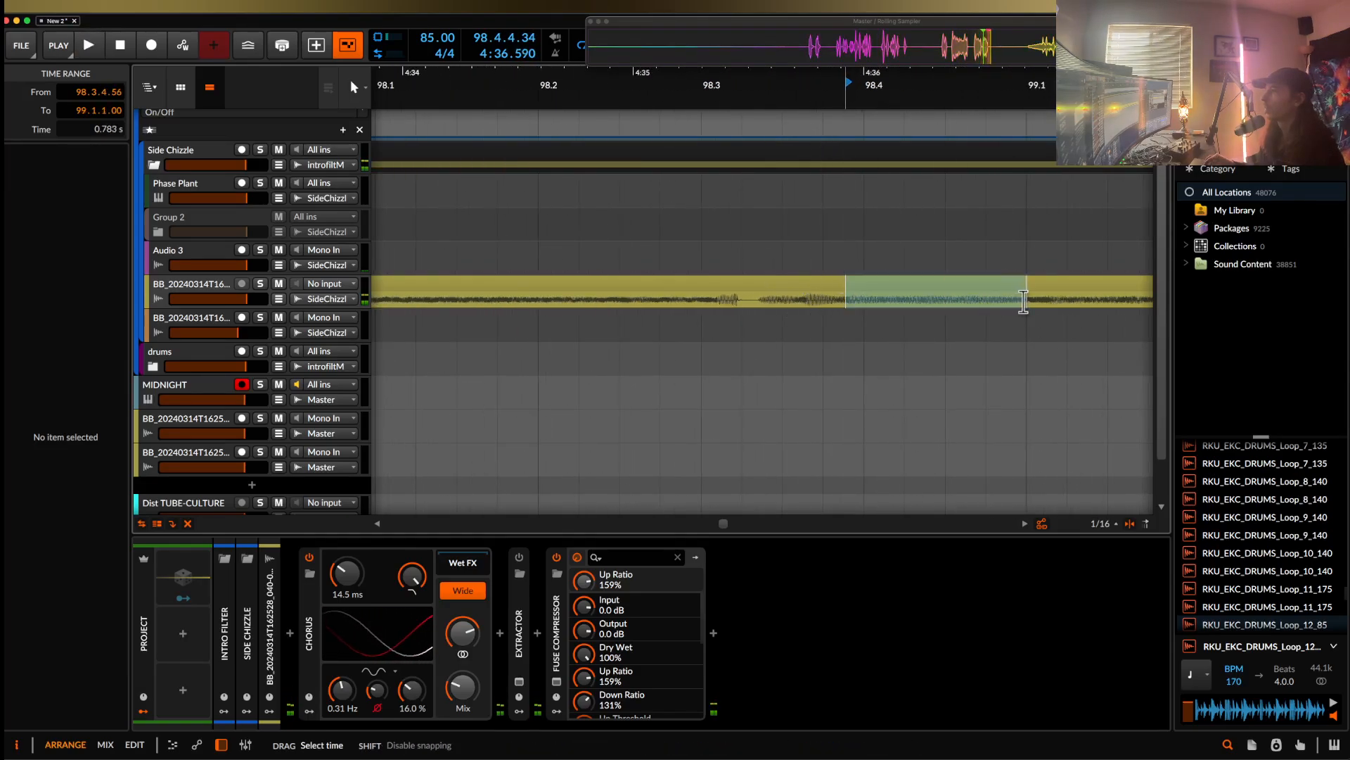
click(973, 284)
key(Delete)
- Try removing the yellow and orange BB clips from bar 50 of the beat section
scroll(973, 284, down, 10)
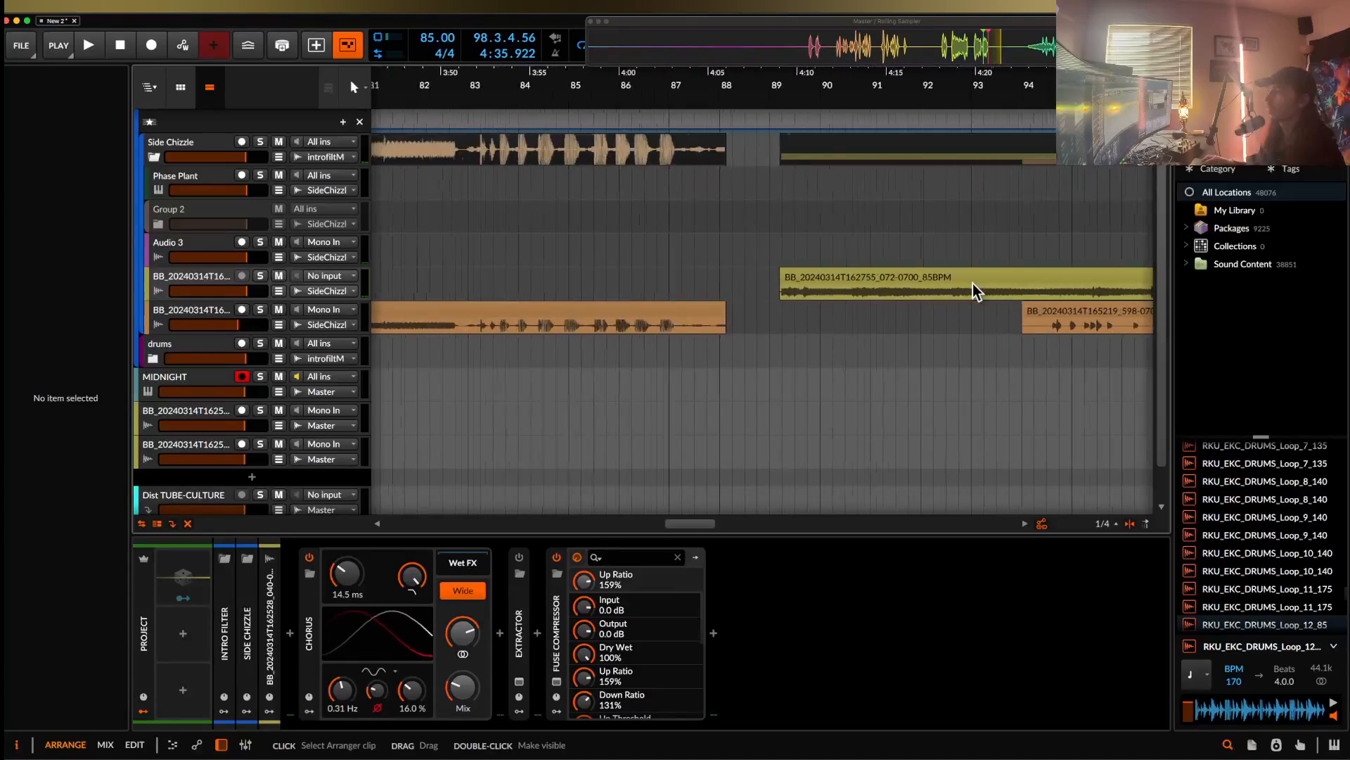
scroll(973, 284, left, 15)
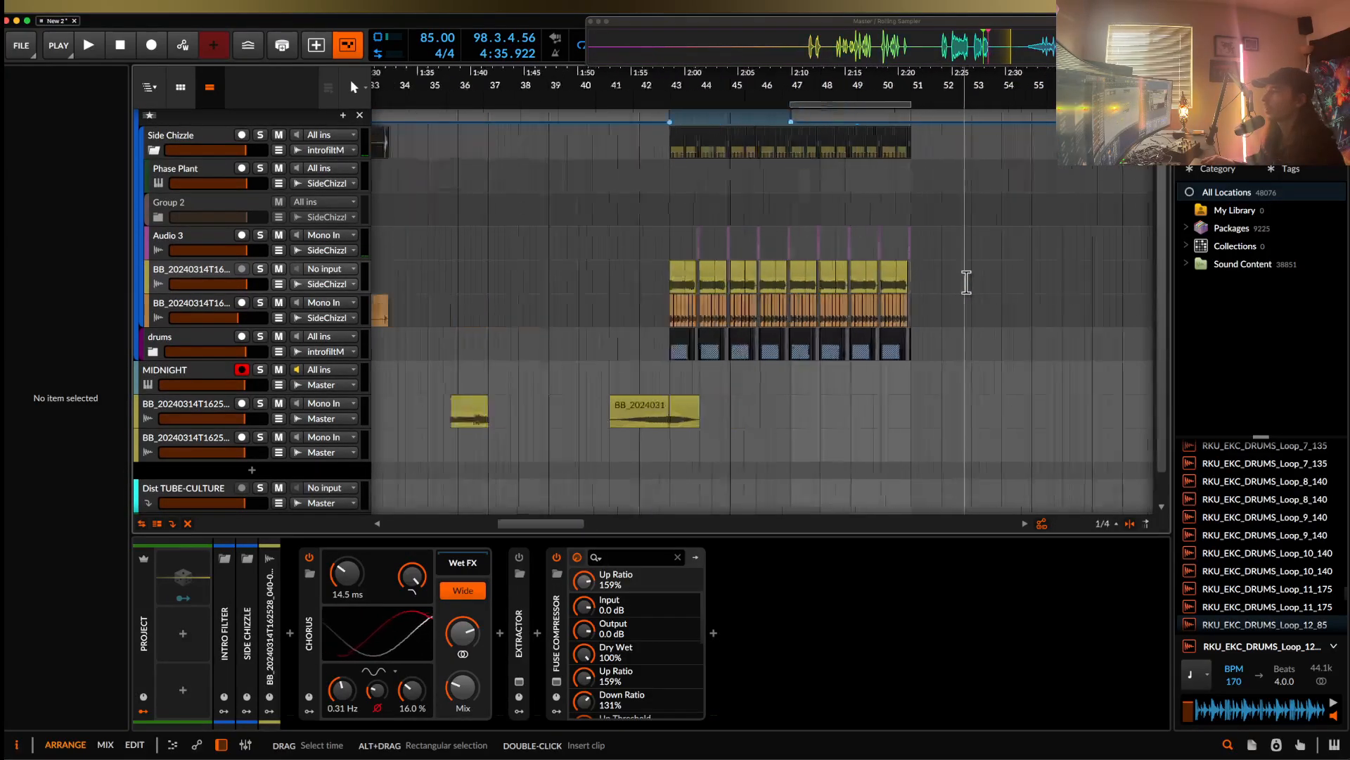
scroll(966, 282, up, 10)
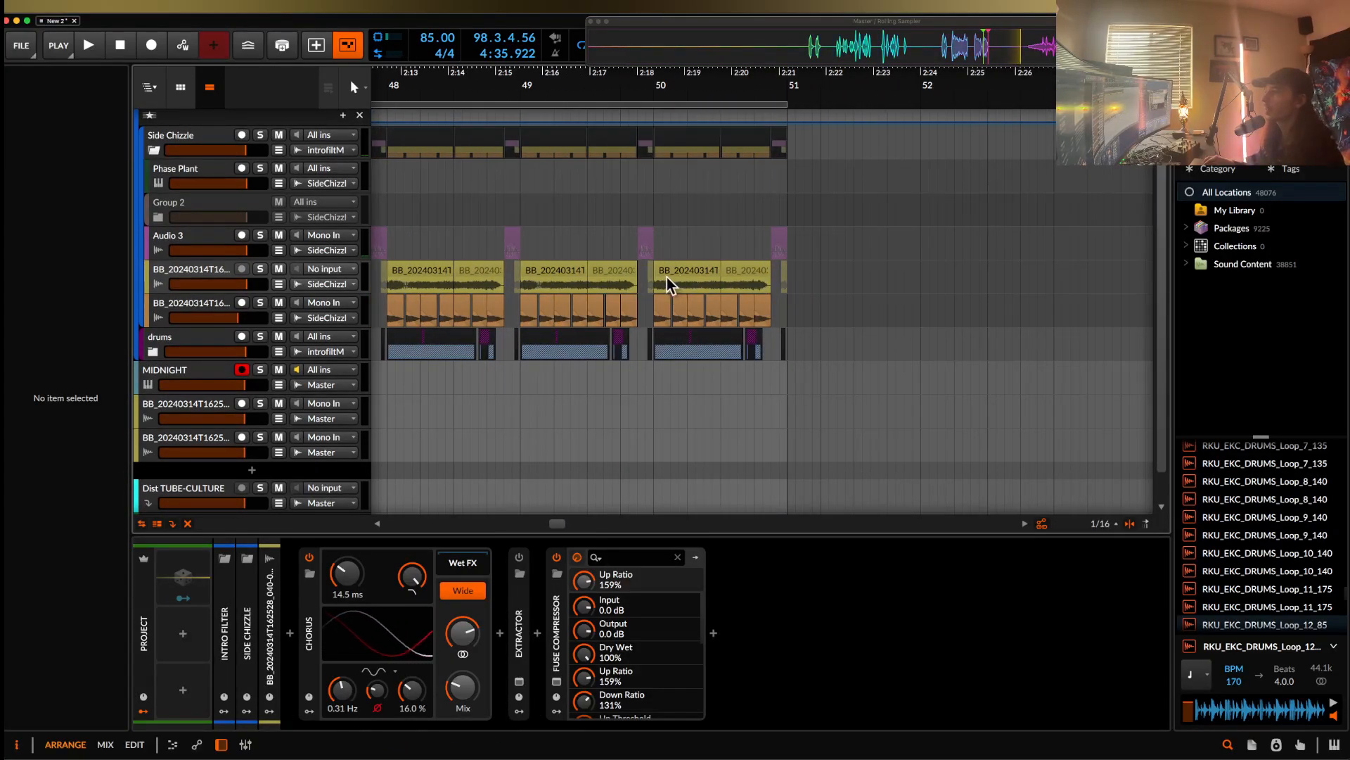
click(666, 278)
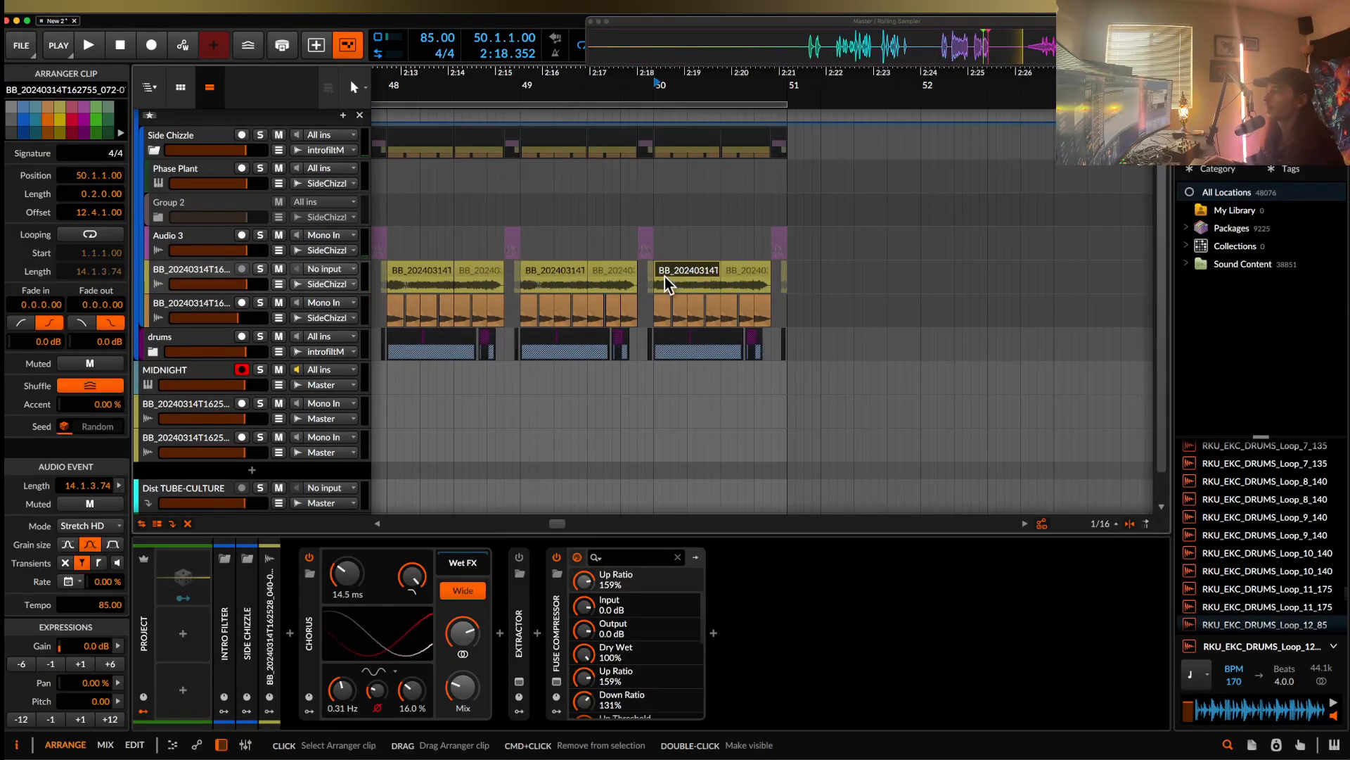
shift+click(761, 307)
key(Delete)
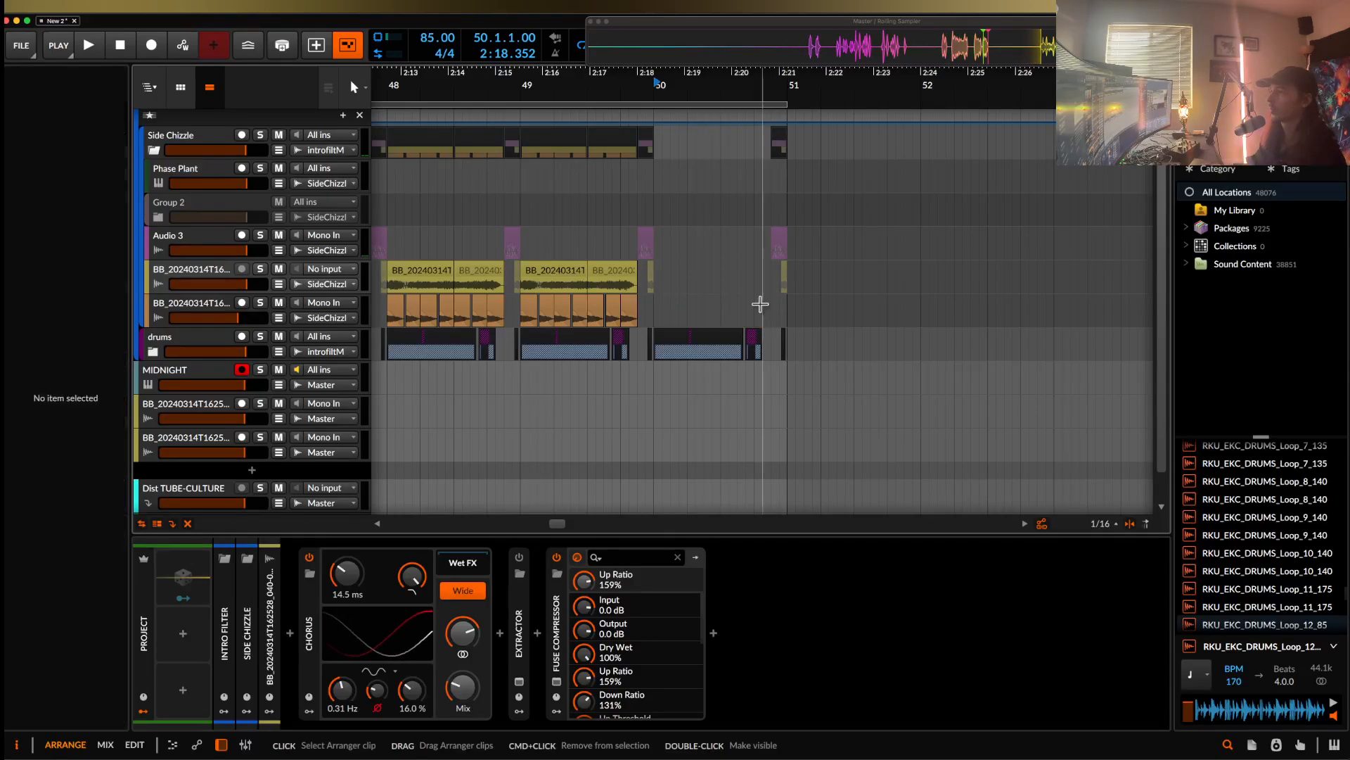
- Try the copied section on a new audio track below the yellow one at 50.1.1.00, stretched to one bar
click(211, 276)
key(super+t)
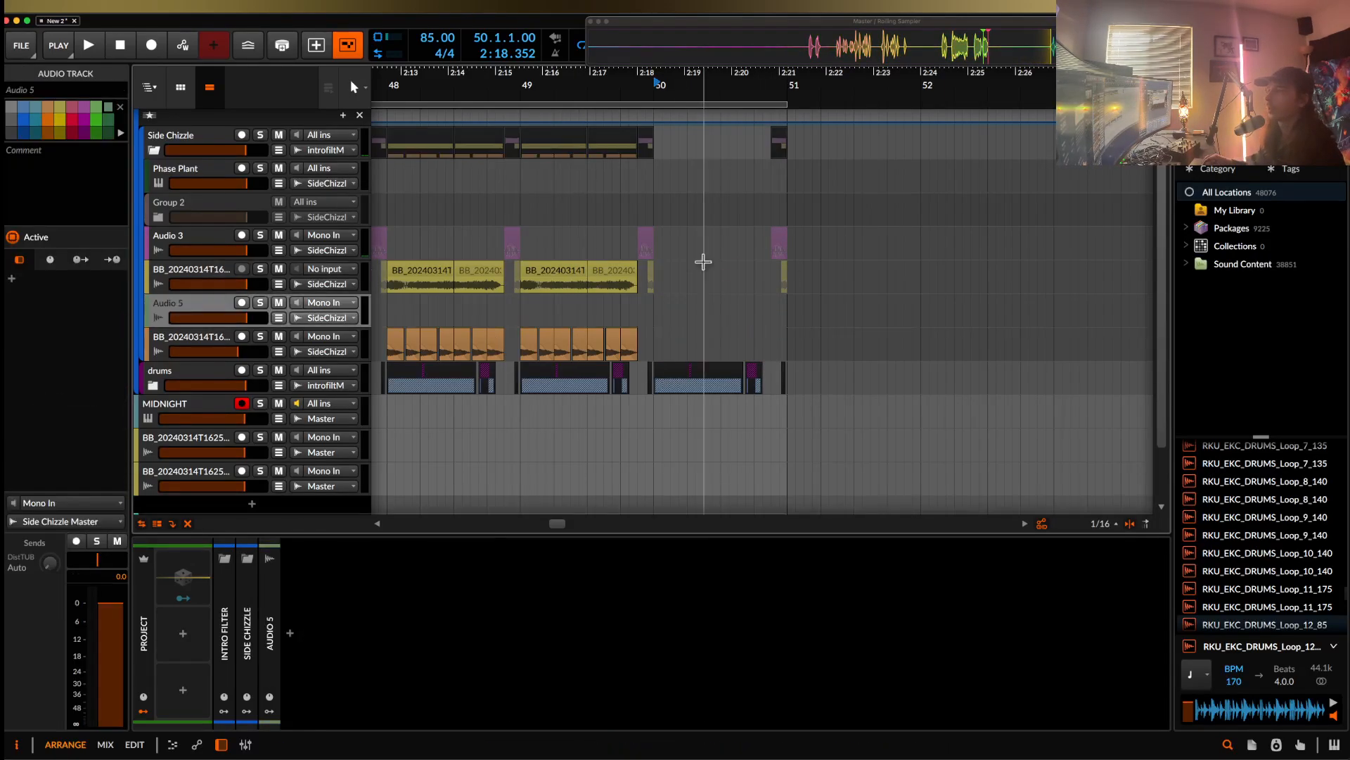
key(super+v)
drag(686, 307, 788, 307)
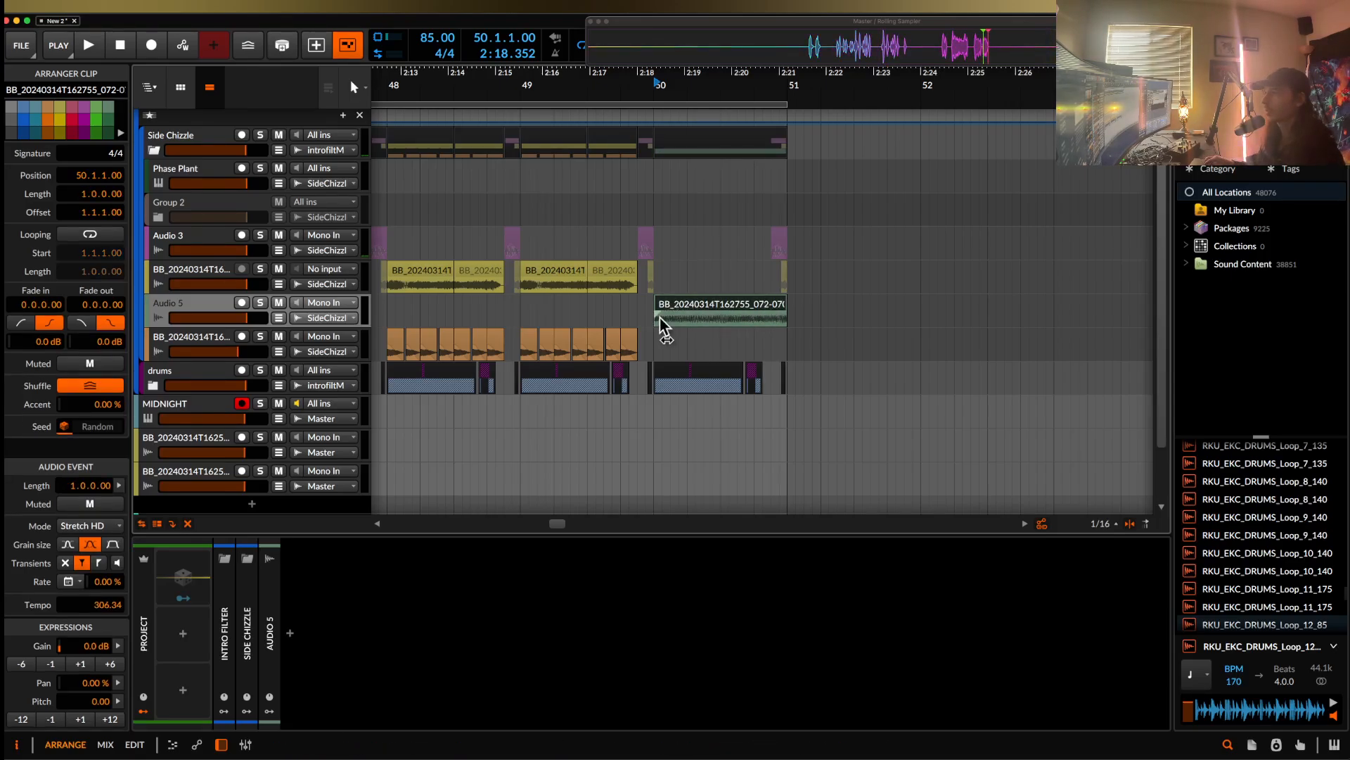
drag(806, 318, 805, 318)
- Try clearing the drums from 50.1.1.00 to 51.1.1.00 and play the transition from 49.3.1.00
key(space)
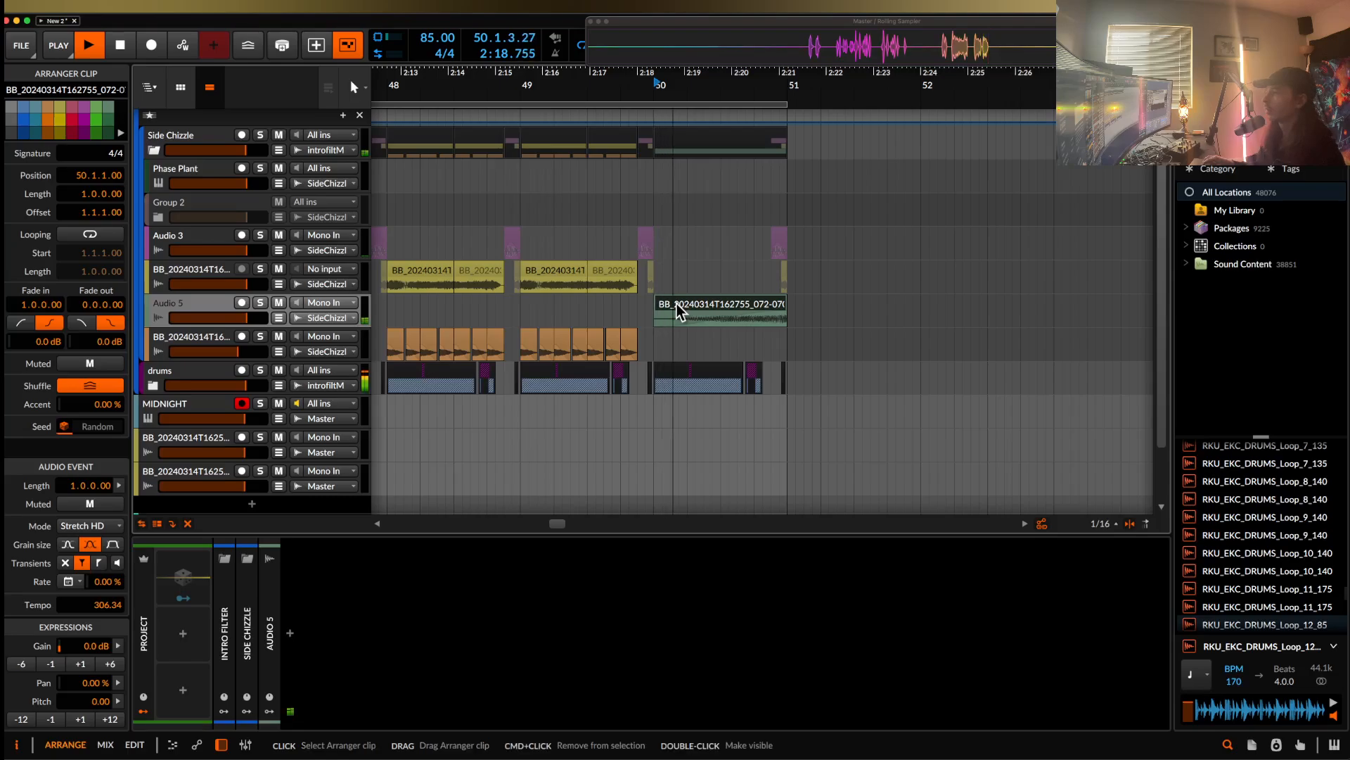
key(space)
drag(657, 381, 781, 389)
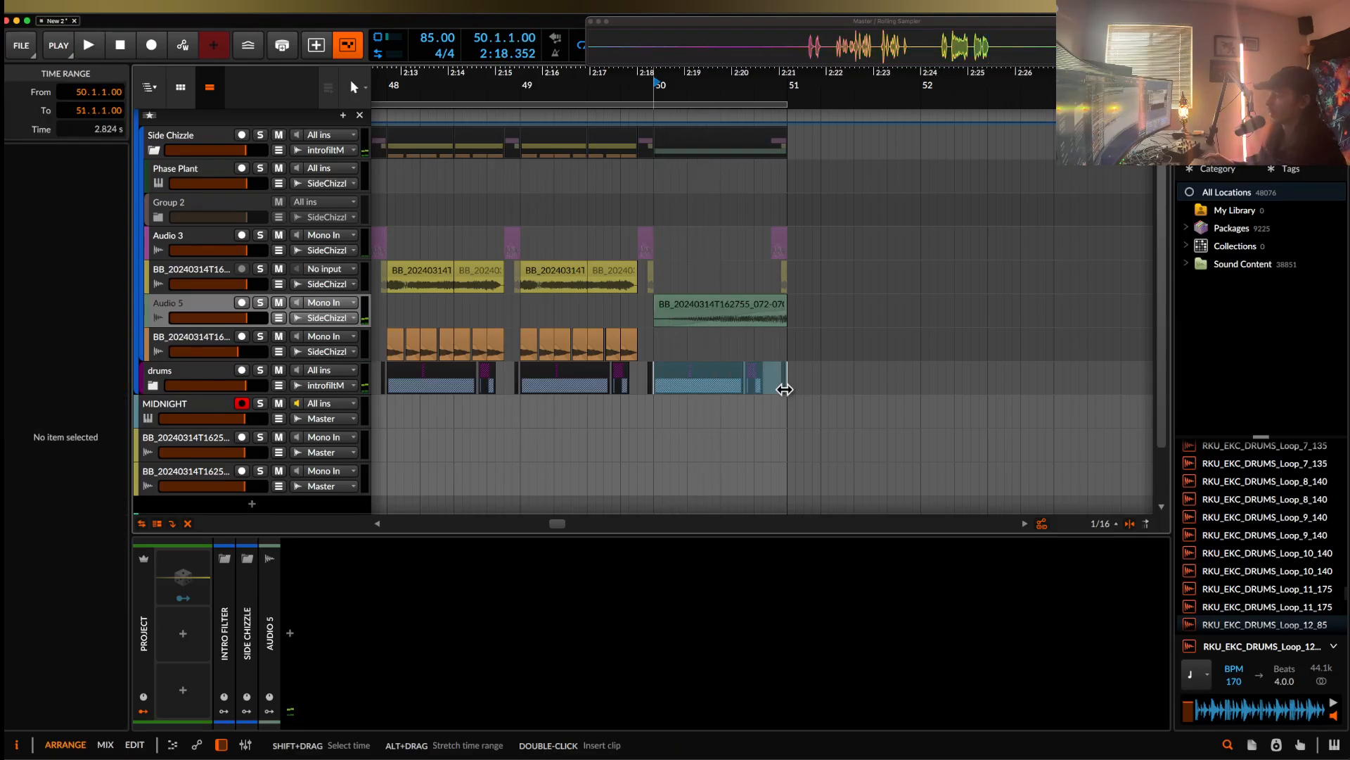
click(588, 236)
key(space)
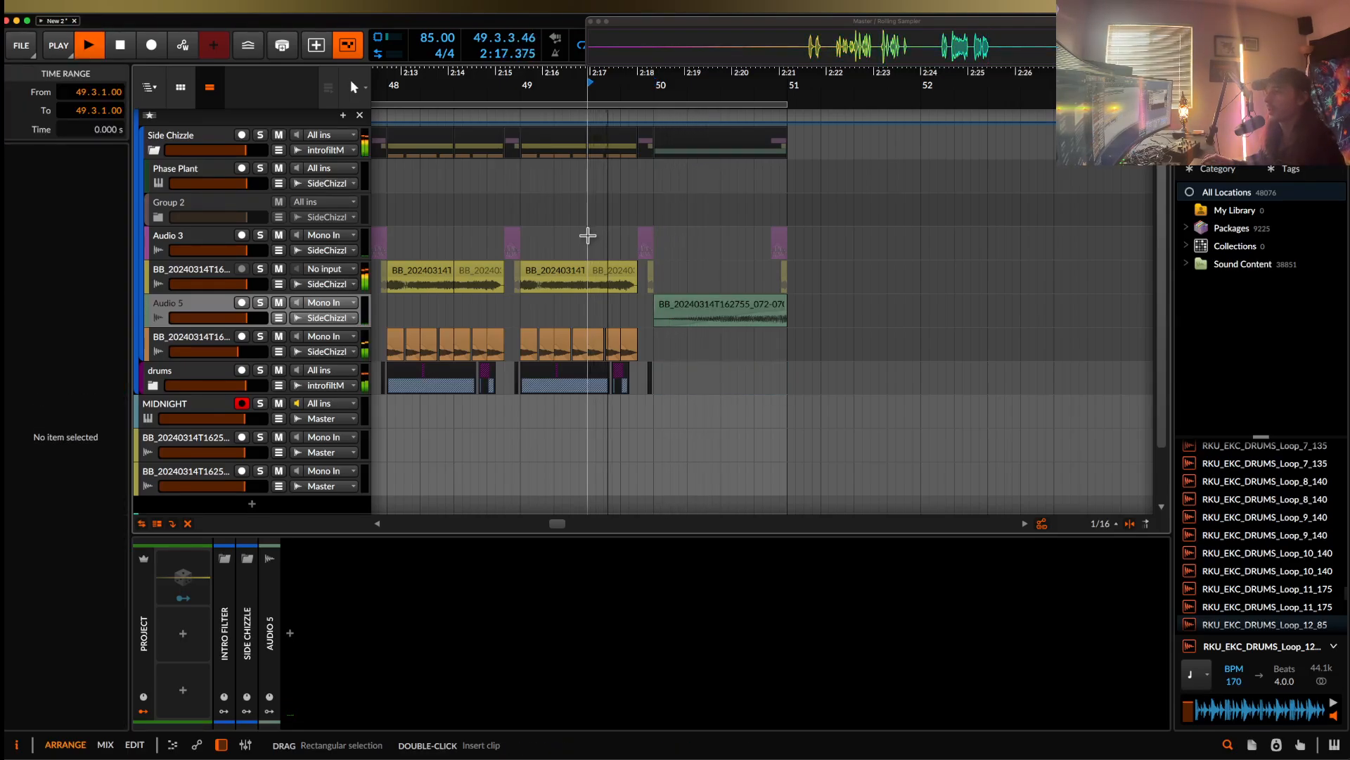
scroll(654, 253, down, 6)
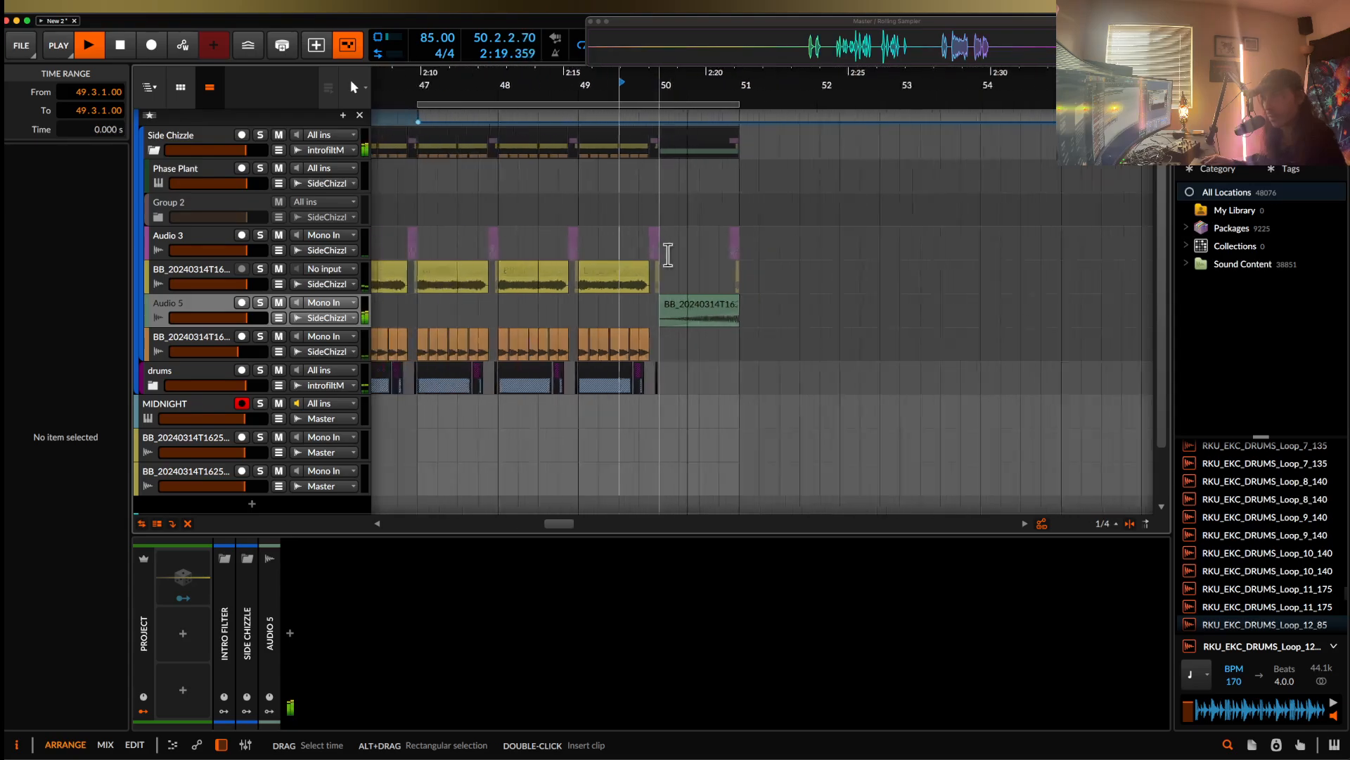
key(space)
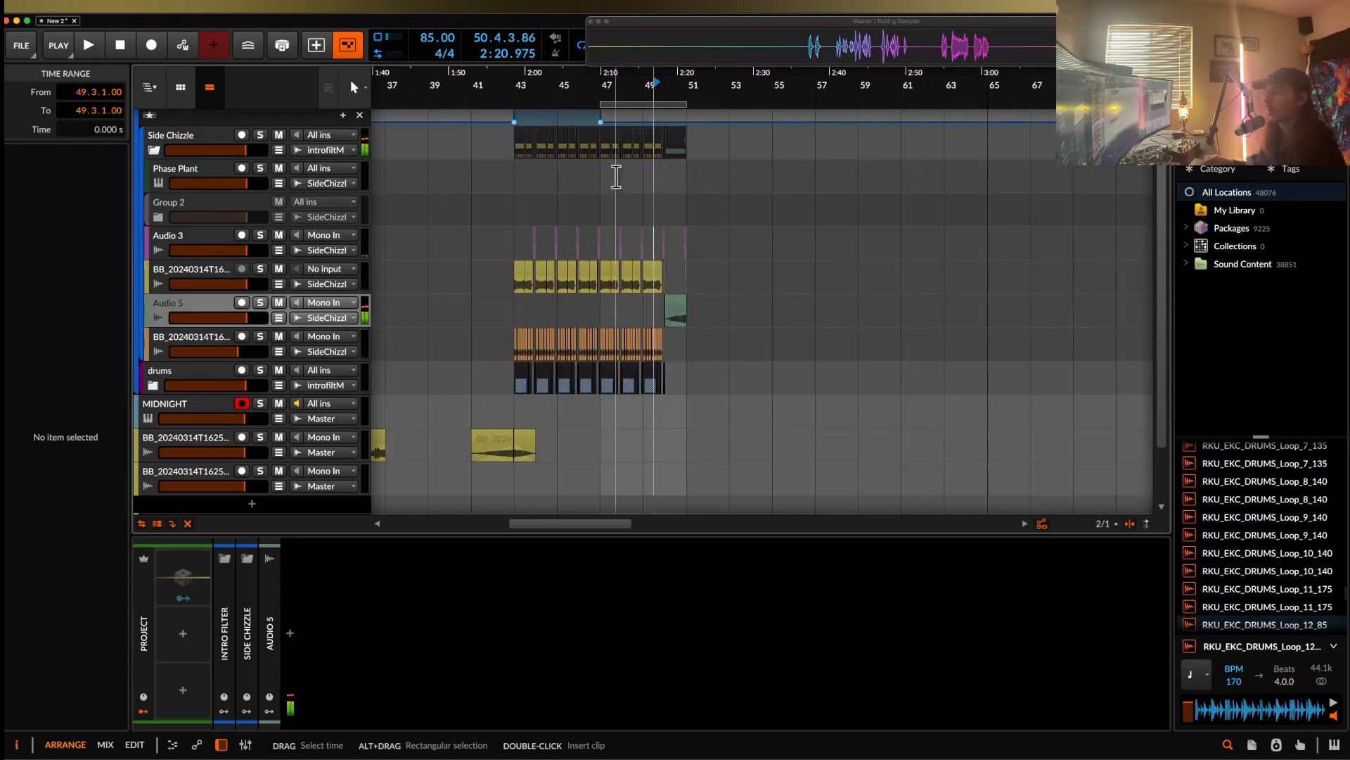
- Undo the bar 50 edits, including the drum removal, the new track and the BB clip deletion
scroll(668, 303, up, 3)
click(669, 304)
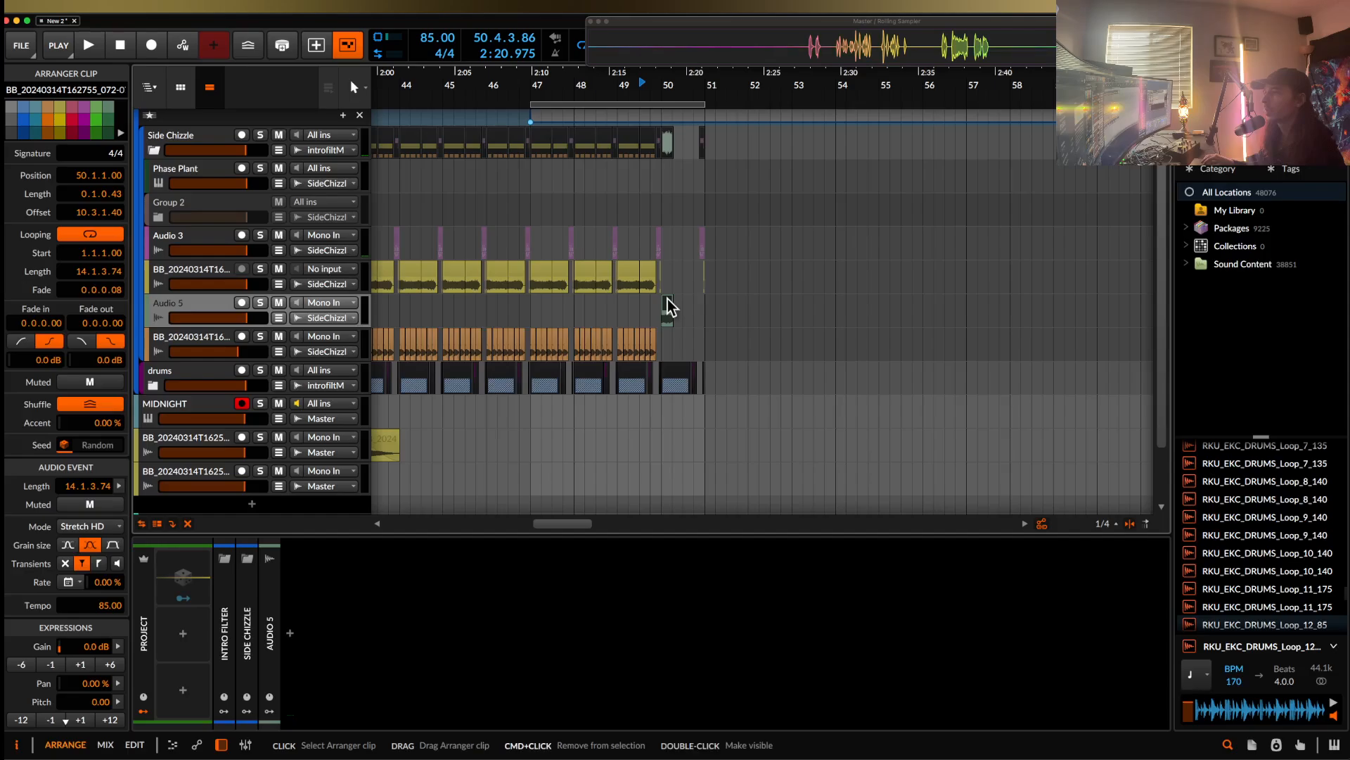
click(666, 299)
key(Delete)
key(ctrl+a)
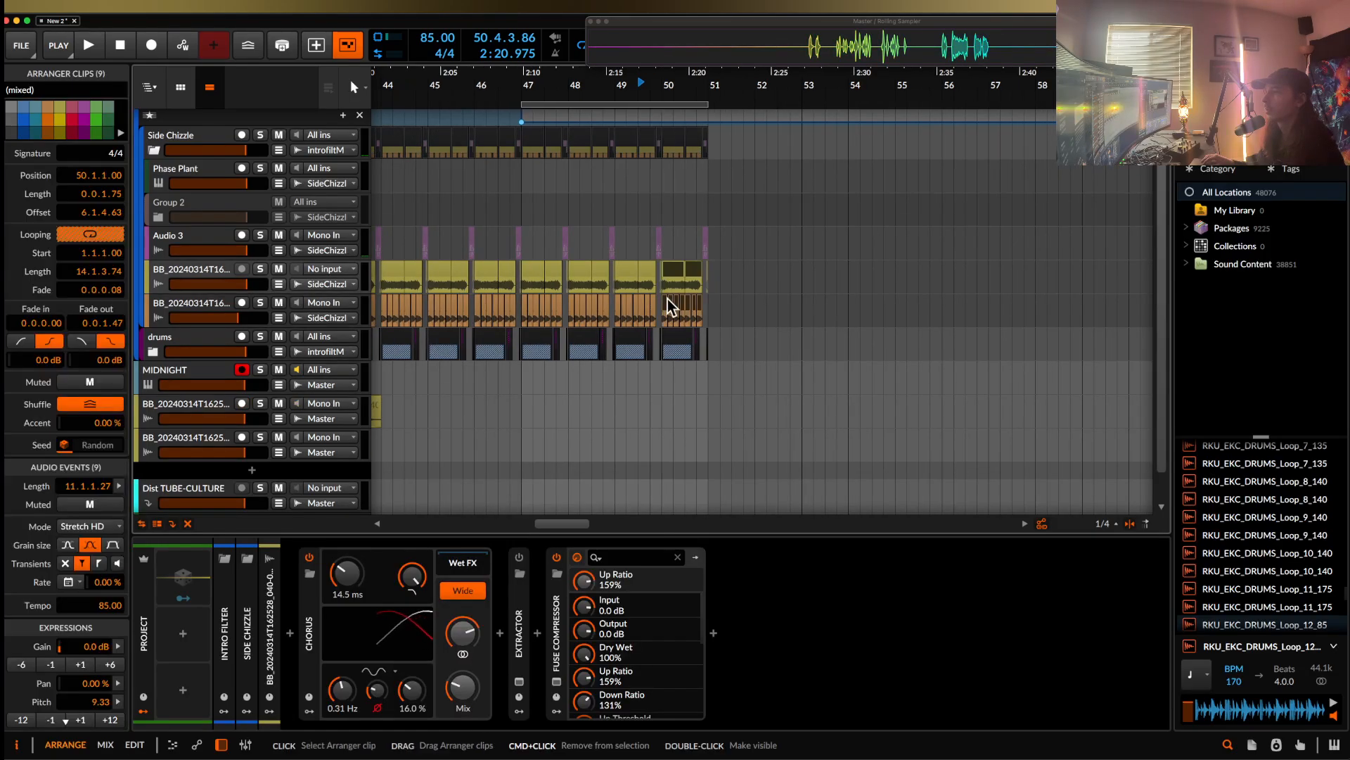
- Delete the yellow, orange and drum clips in bar 46, keeping the short hit just before bar 47
scroll(668, 298, left, 5)
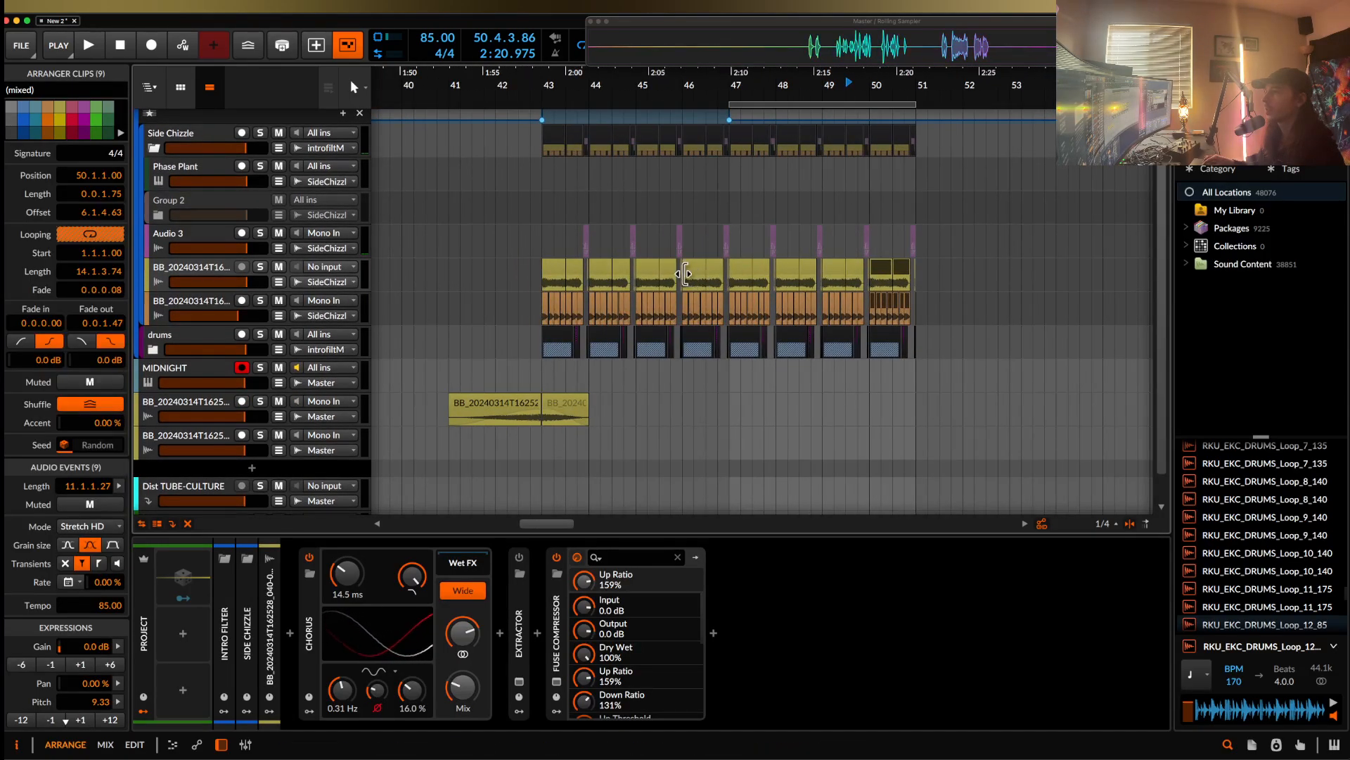
drag(684, 273, 725, 363)
key(Delete)
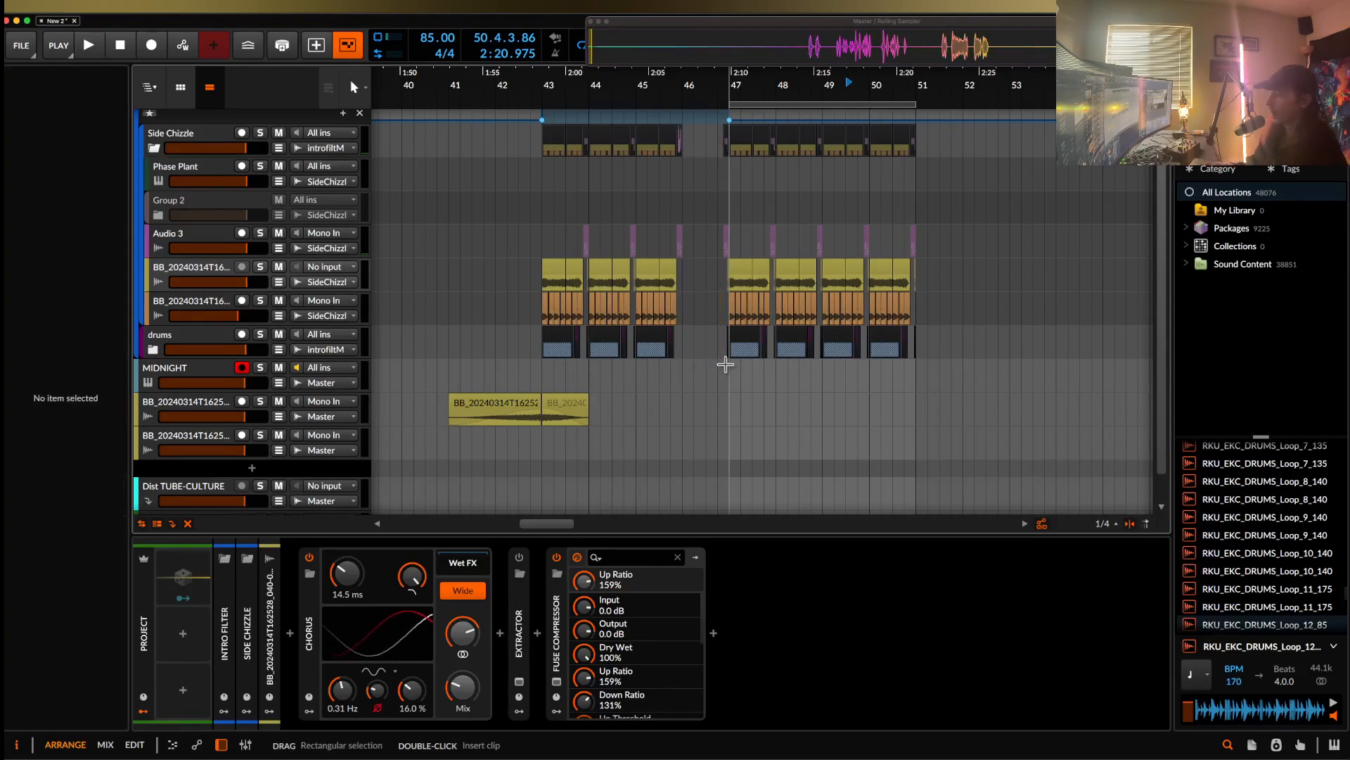
- Add an audio track below the yellow BB track and paste the copied section on it at 46.1.1.00
click(687, 303)
scroll(686, 303, up, 1)
scroll(686, 304, up, 1)
click(209, 273)
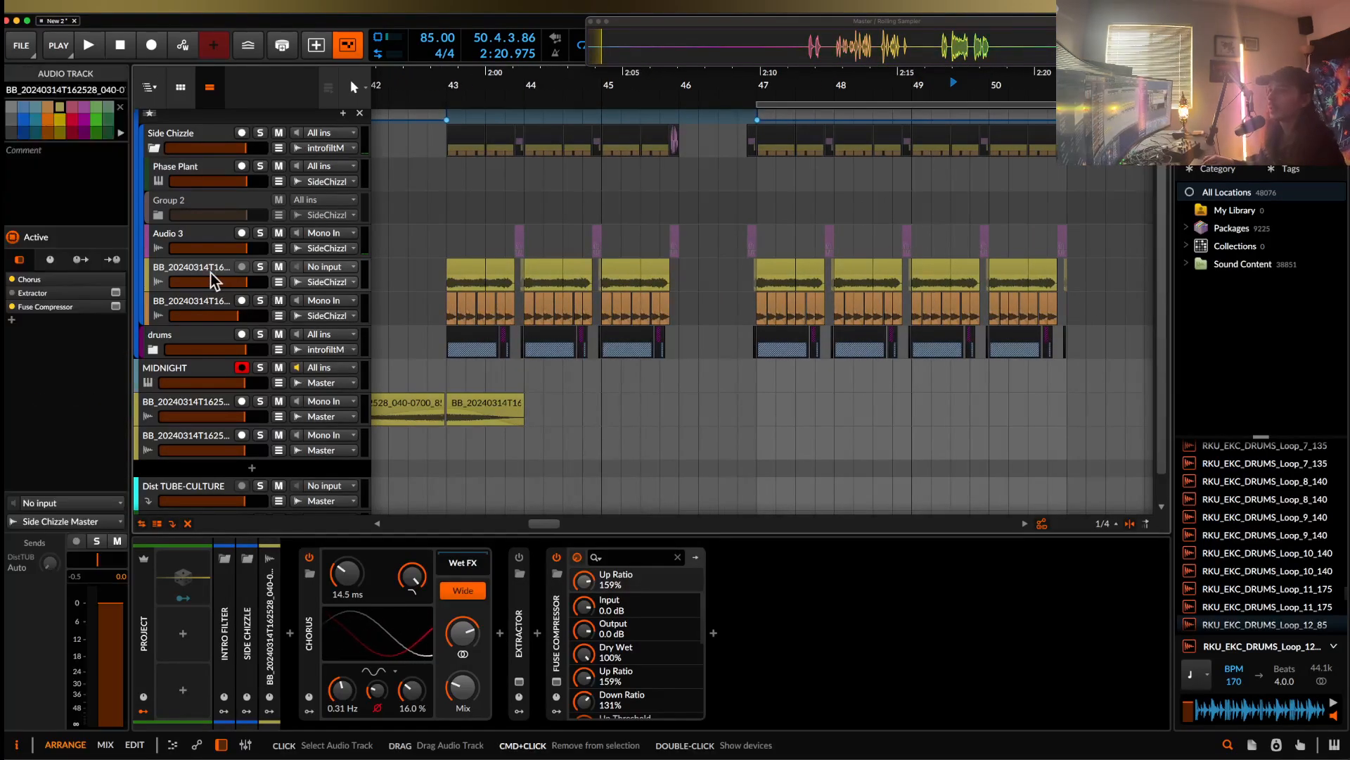
key(ctrl+t)
click(681, 313)
key(super+v)
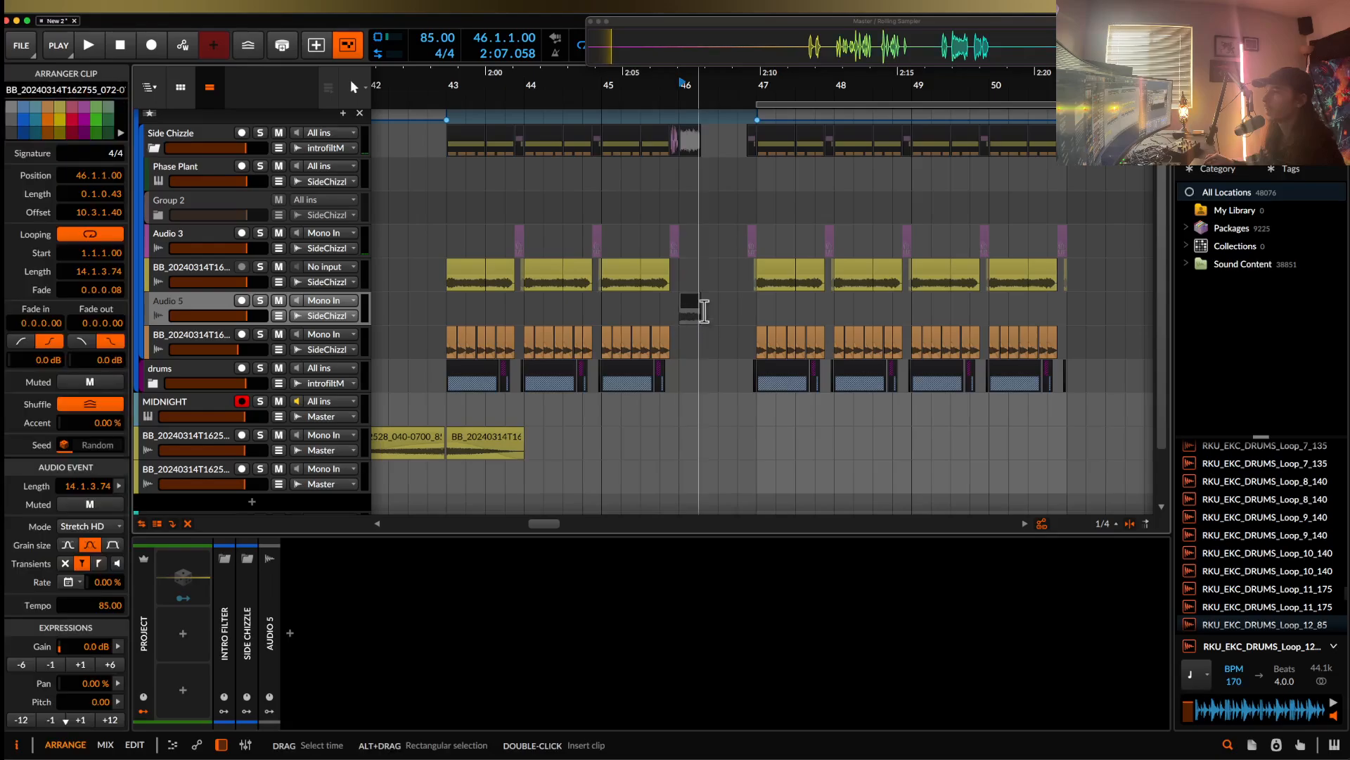
- Time-stretch the Audio 5 clip at 46.1.1.00 to one full bar, fade it in across its length and audition it from bar 45
drag(698, 305, 753, 305)
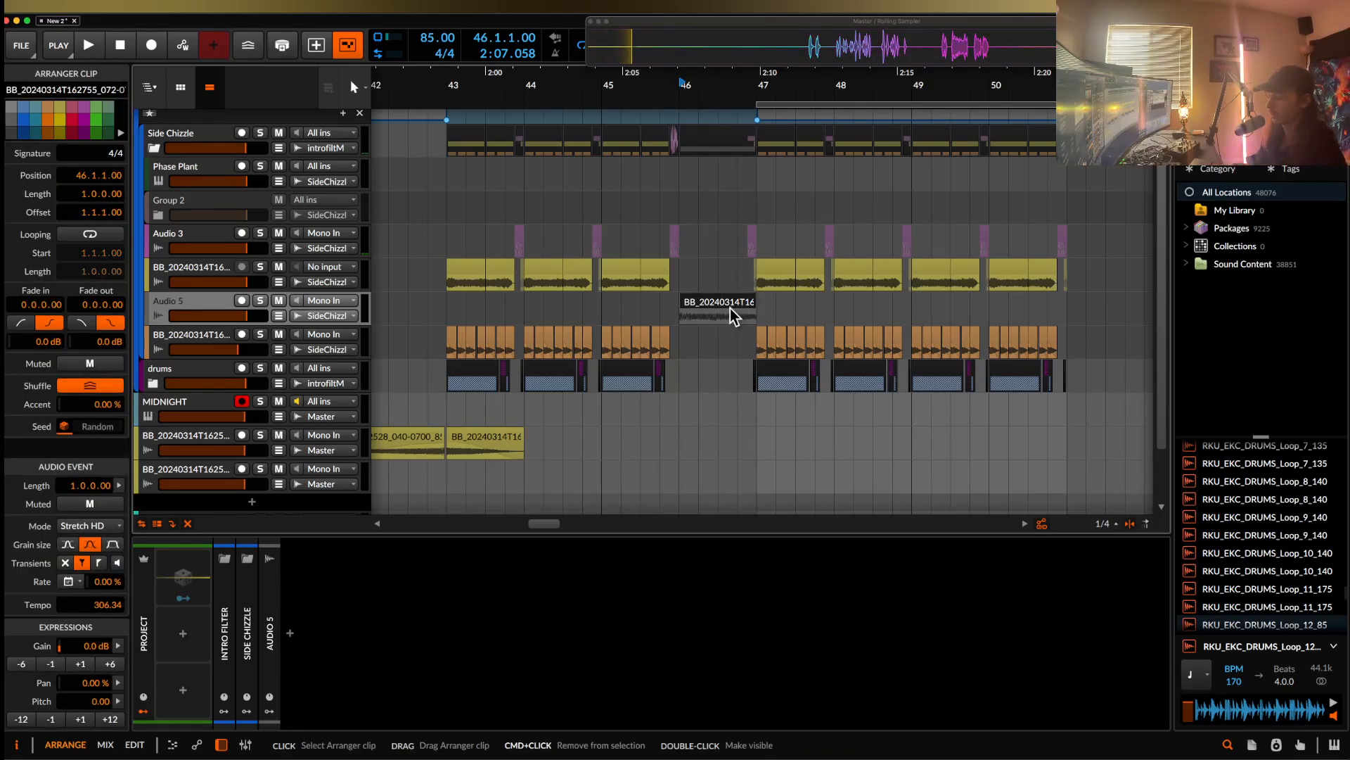
drag(682, 315, 792, 313)
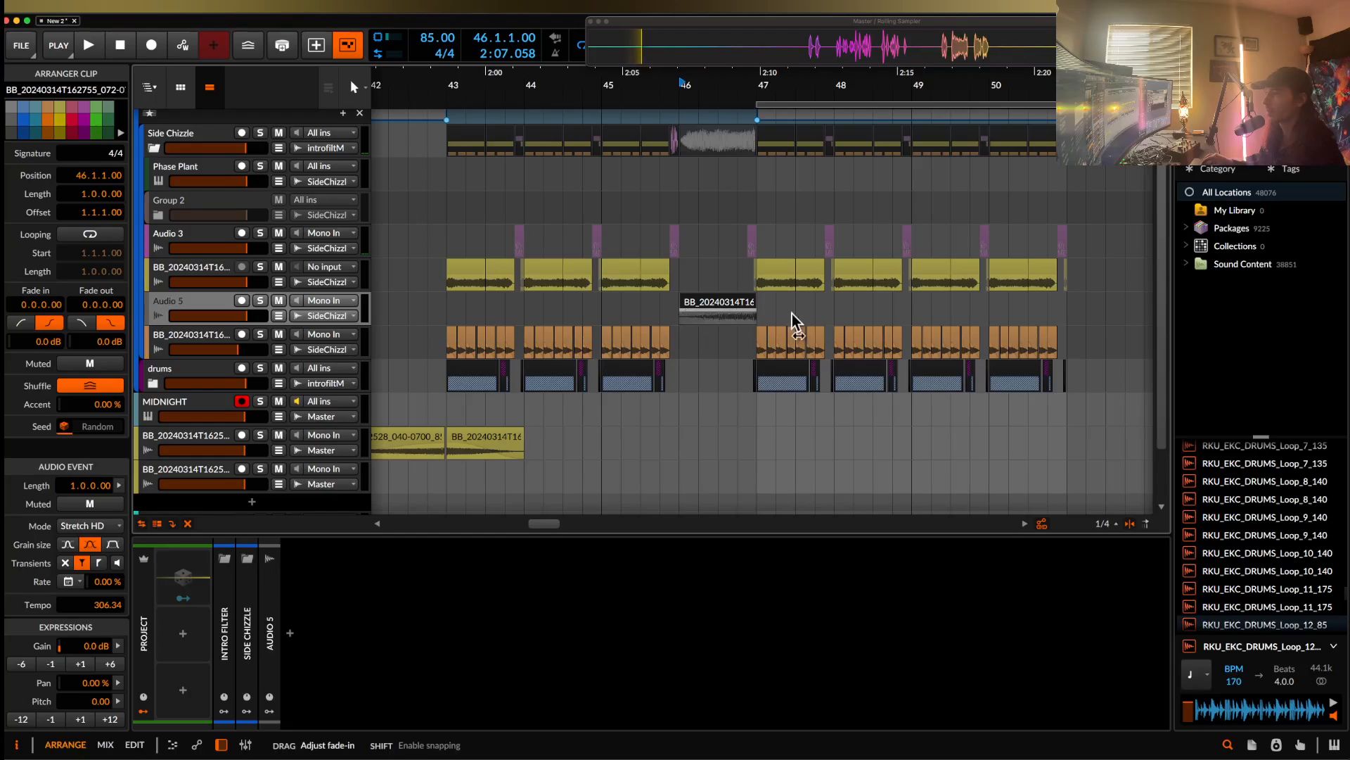
drag(667, 275, 656, 268)
key(space)
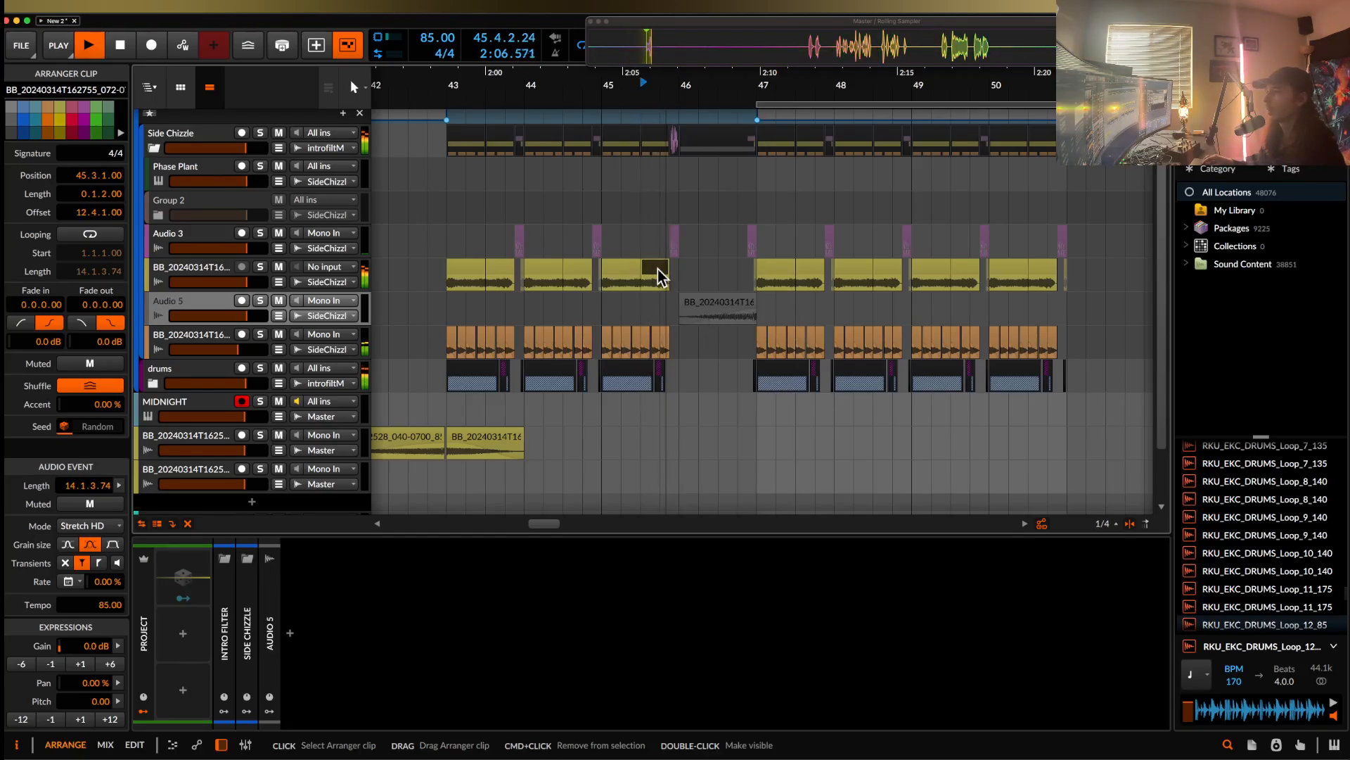
scroll(683, 264, down, 3)
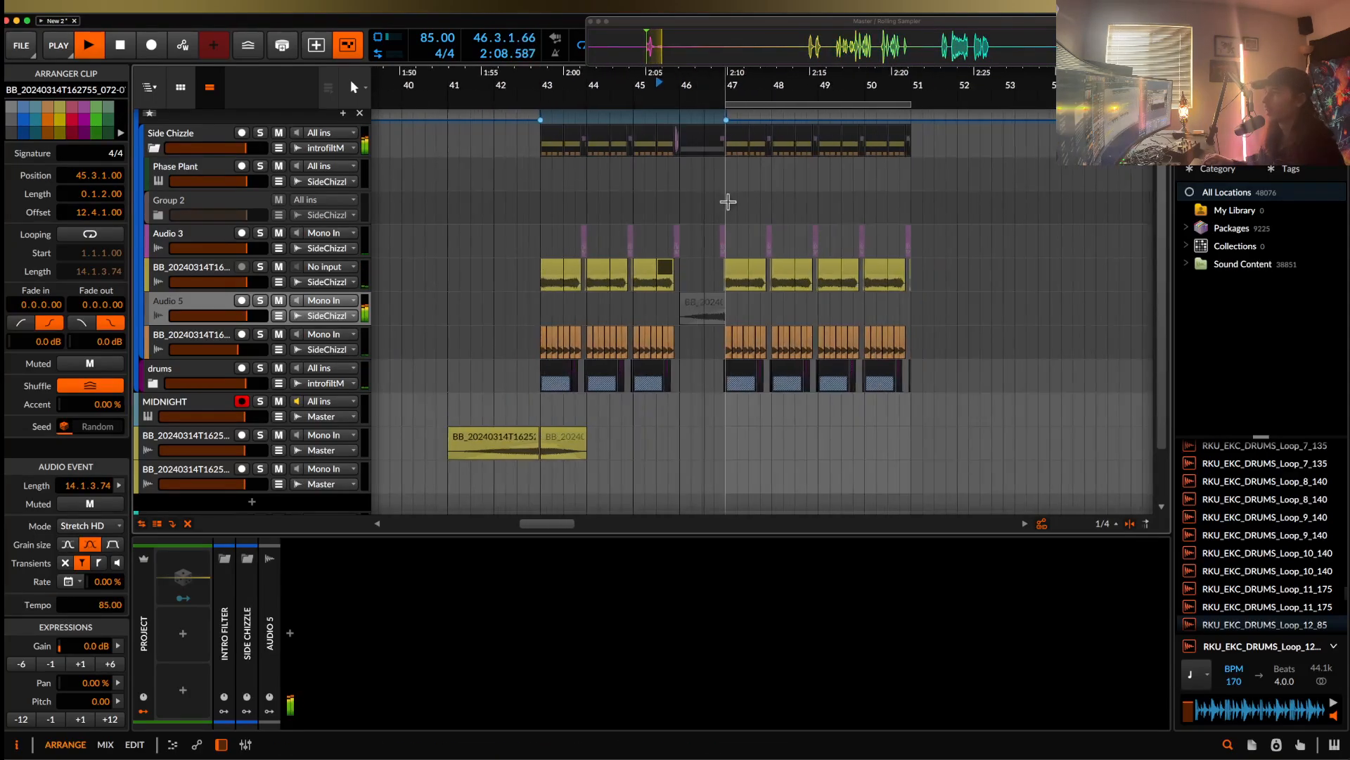
- Move both end points of the Filter+ On/Off automation block to 47.1.1.00
key(a)
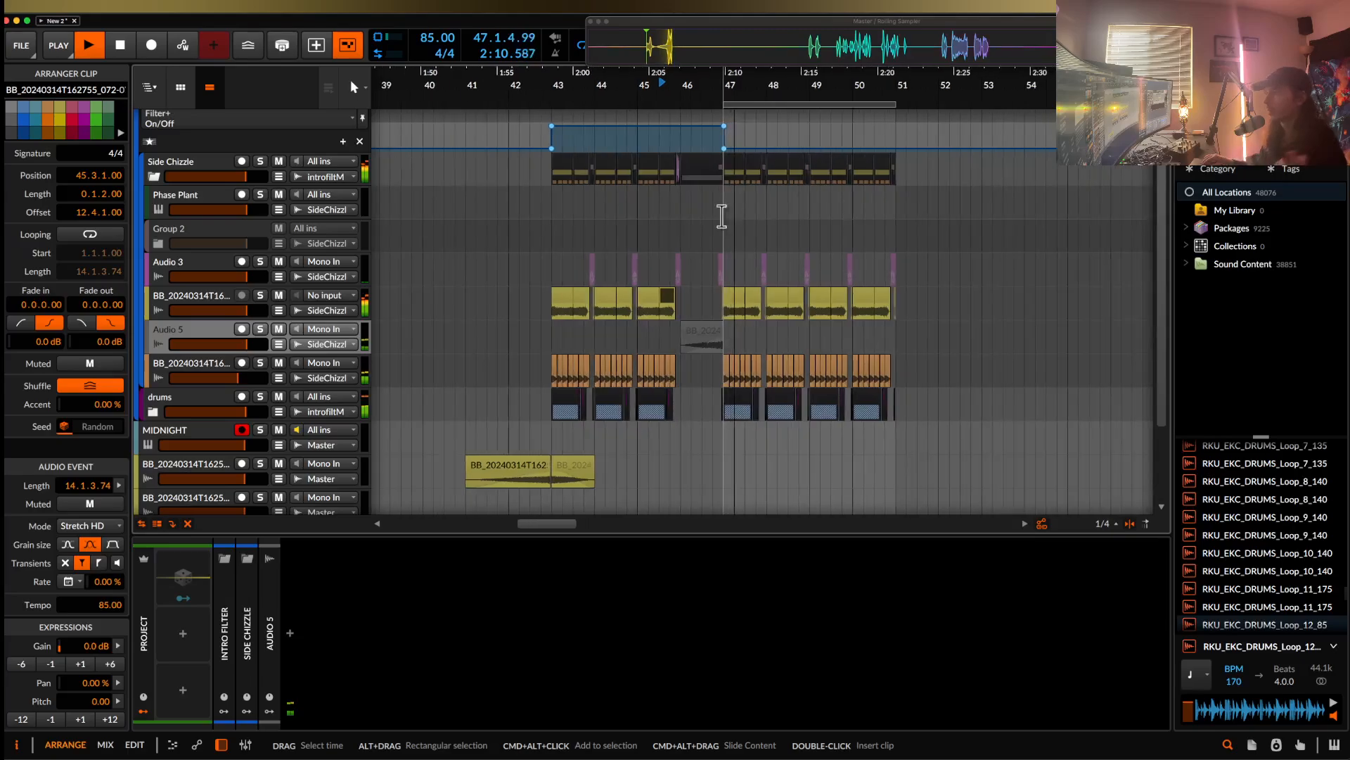
scroll(721, 211, up, 10)
scroll(728, 128, up, 4)
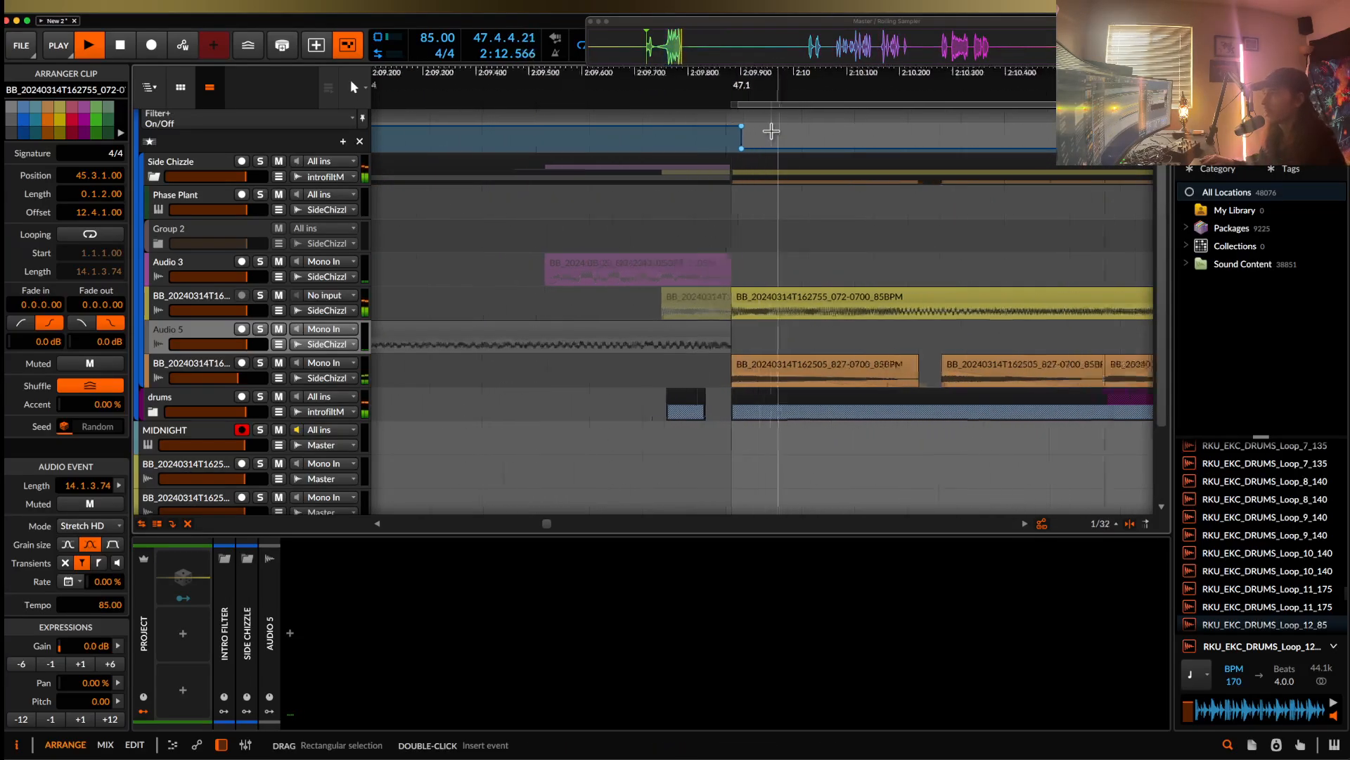
click(714, 130)
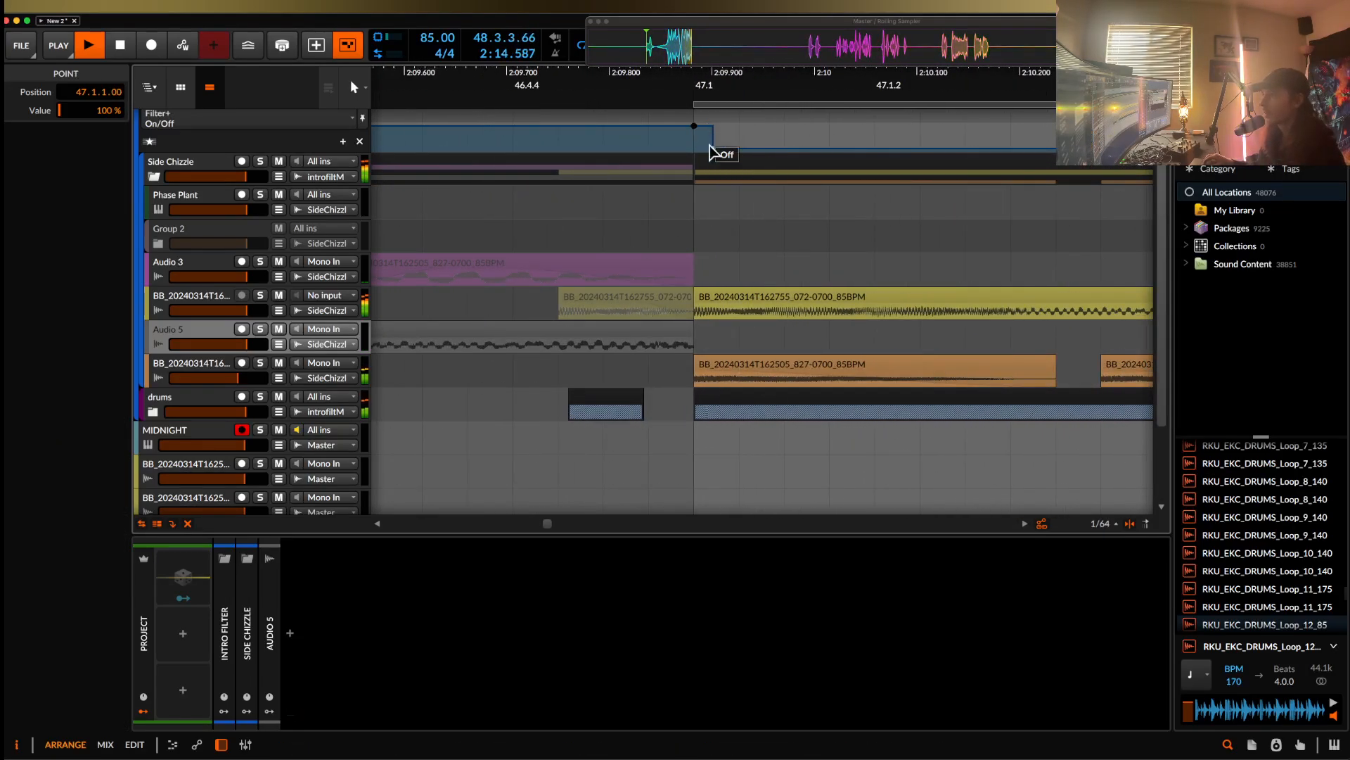
drag(713, 149, 695, 151)
scroll(695, 152, down, 2)
scroll(693, 155, up, 2)
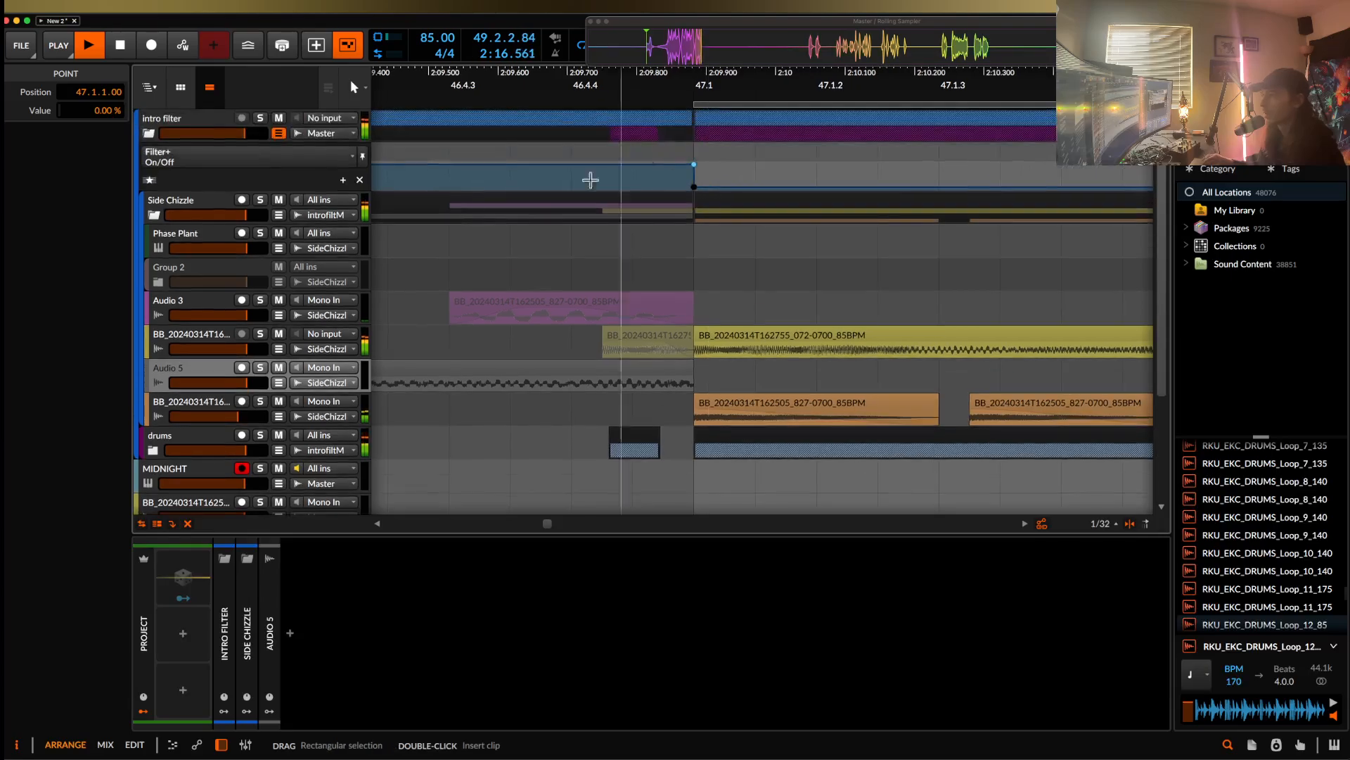
- Inspect the intro filter group's Filter+ and Pro-R 2 on/off automation and play the transition from 46.2.2.00 into bar 47
key(space)
click(209, 127)
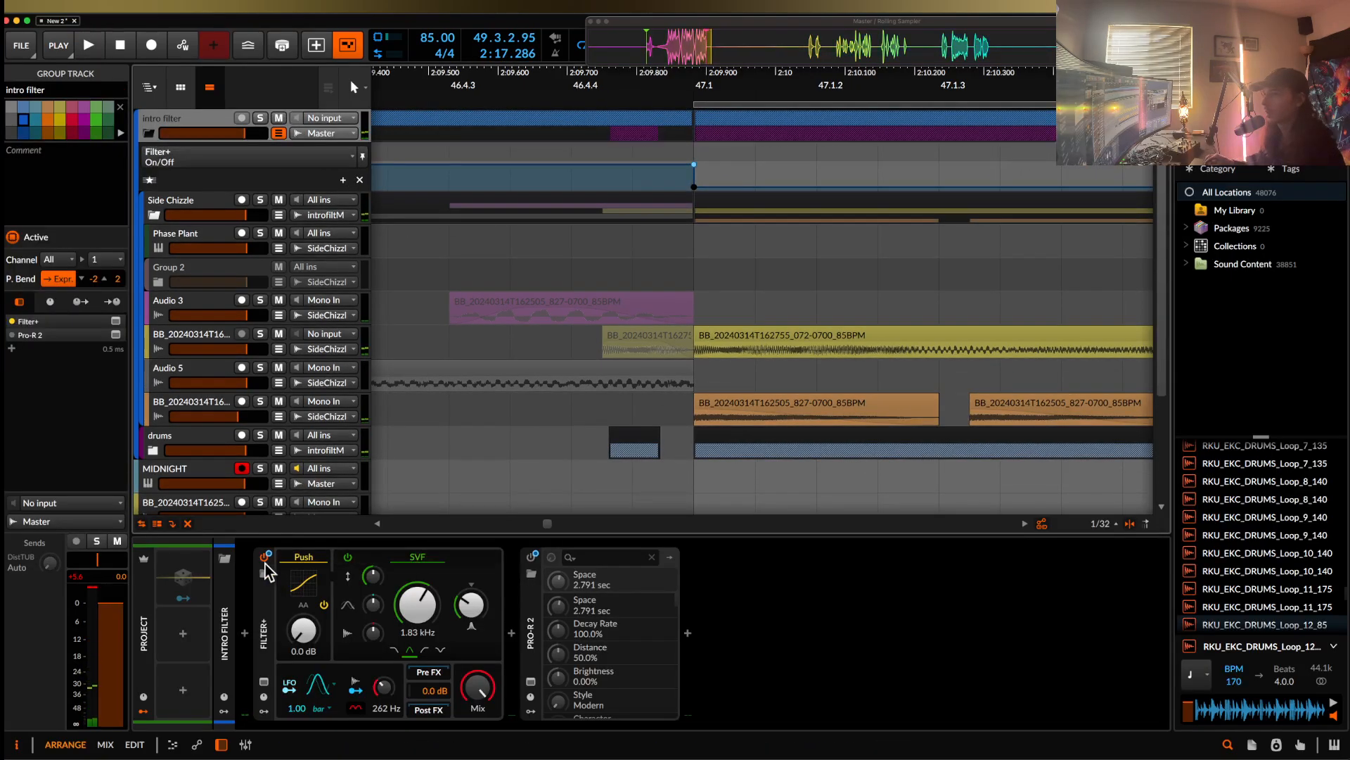
click(266, 560)
click(266, 560)
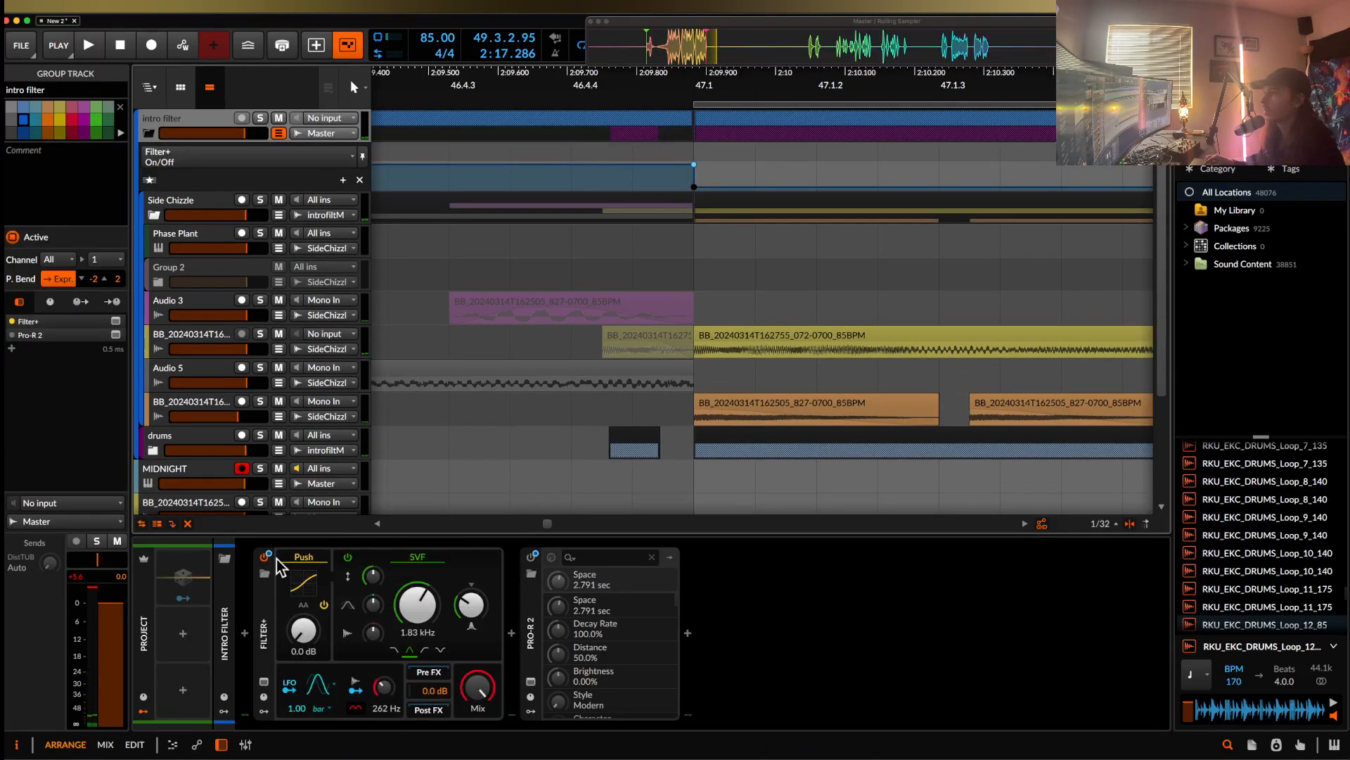
click(531, 557)
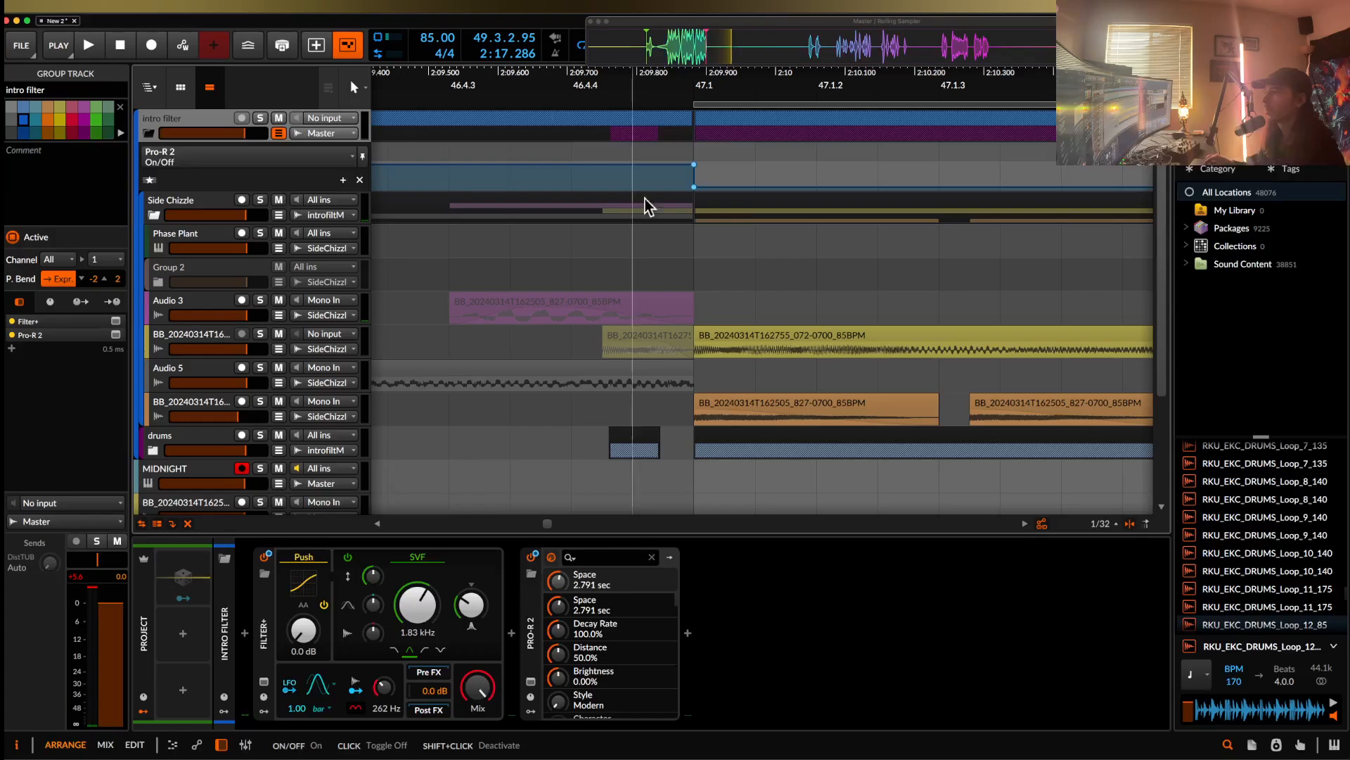
scroll(650, 197, down, 8)
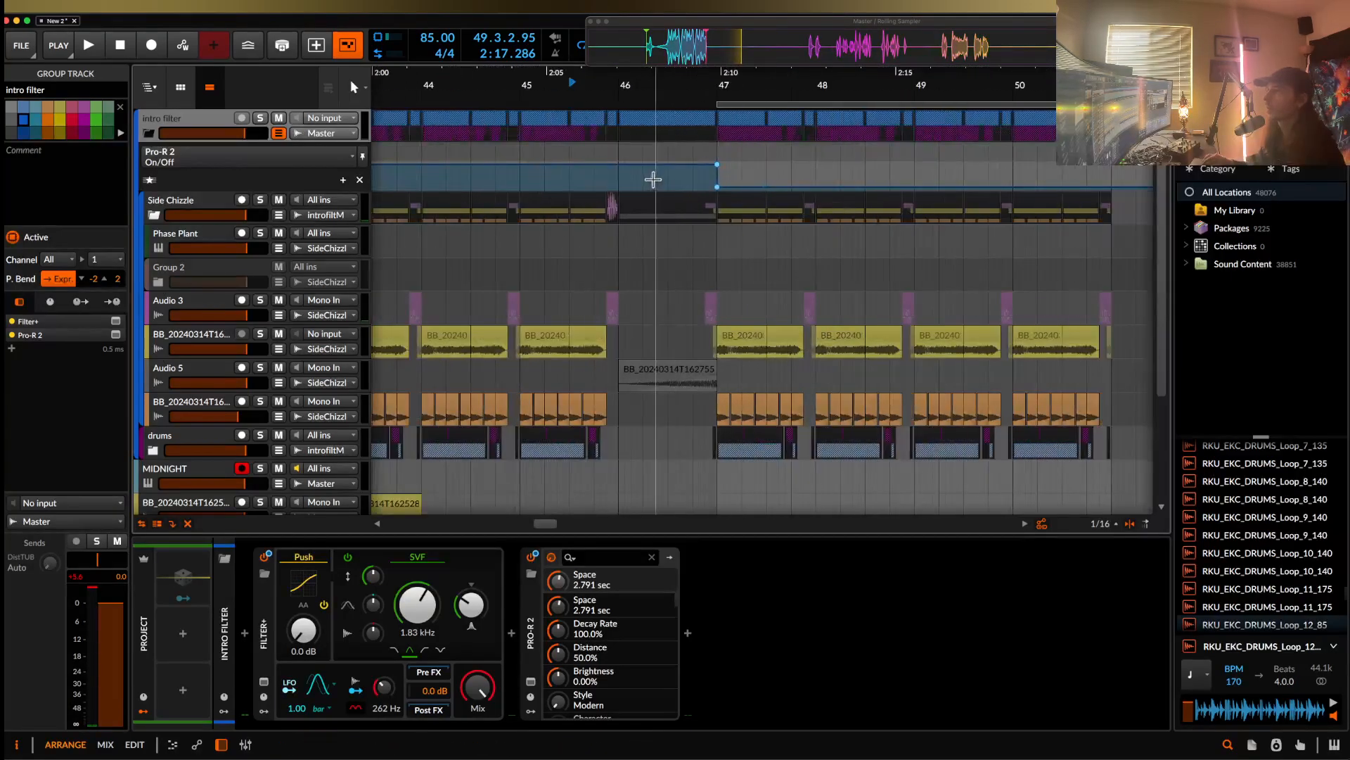
click(653, 181)
key(space)
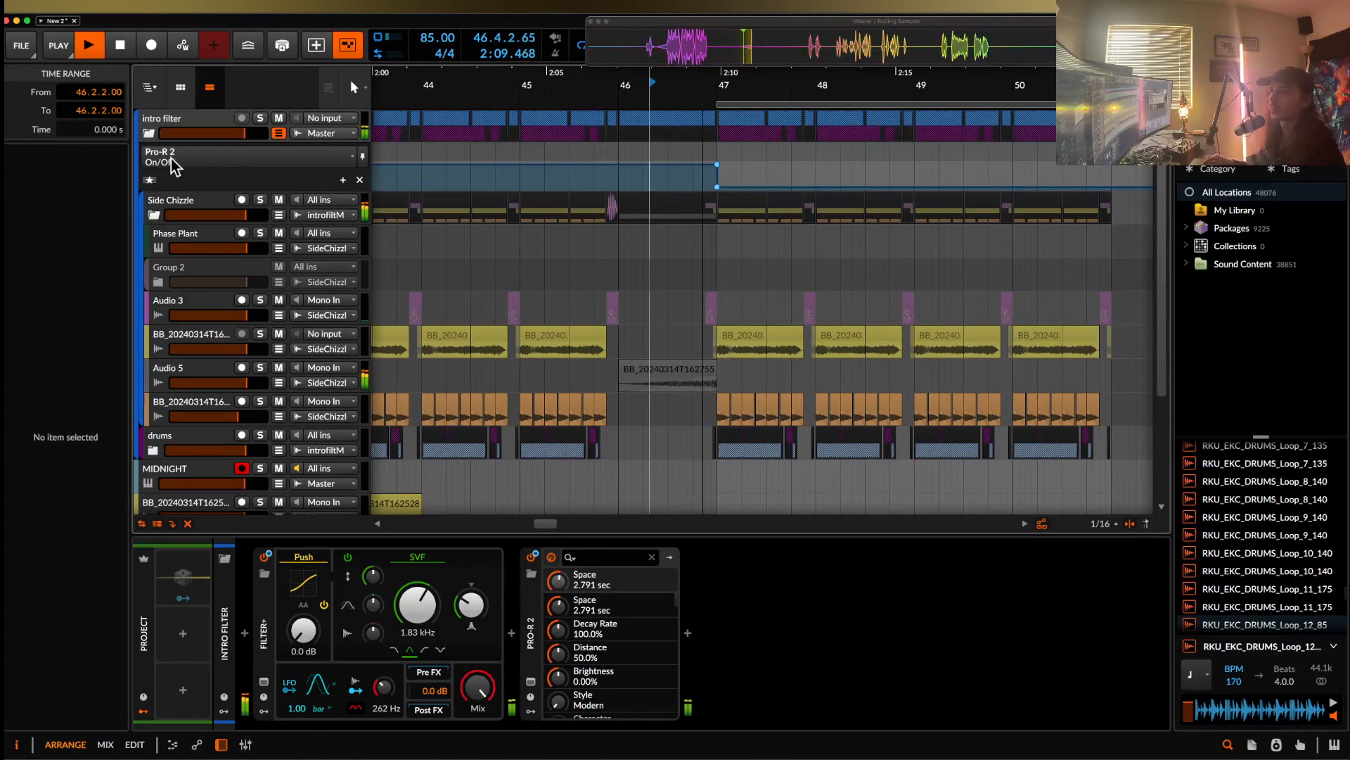
scroll(603, 312, up, 8)
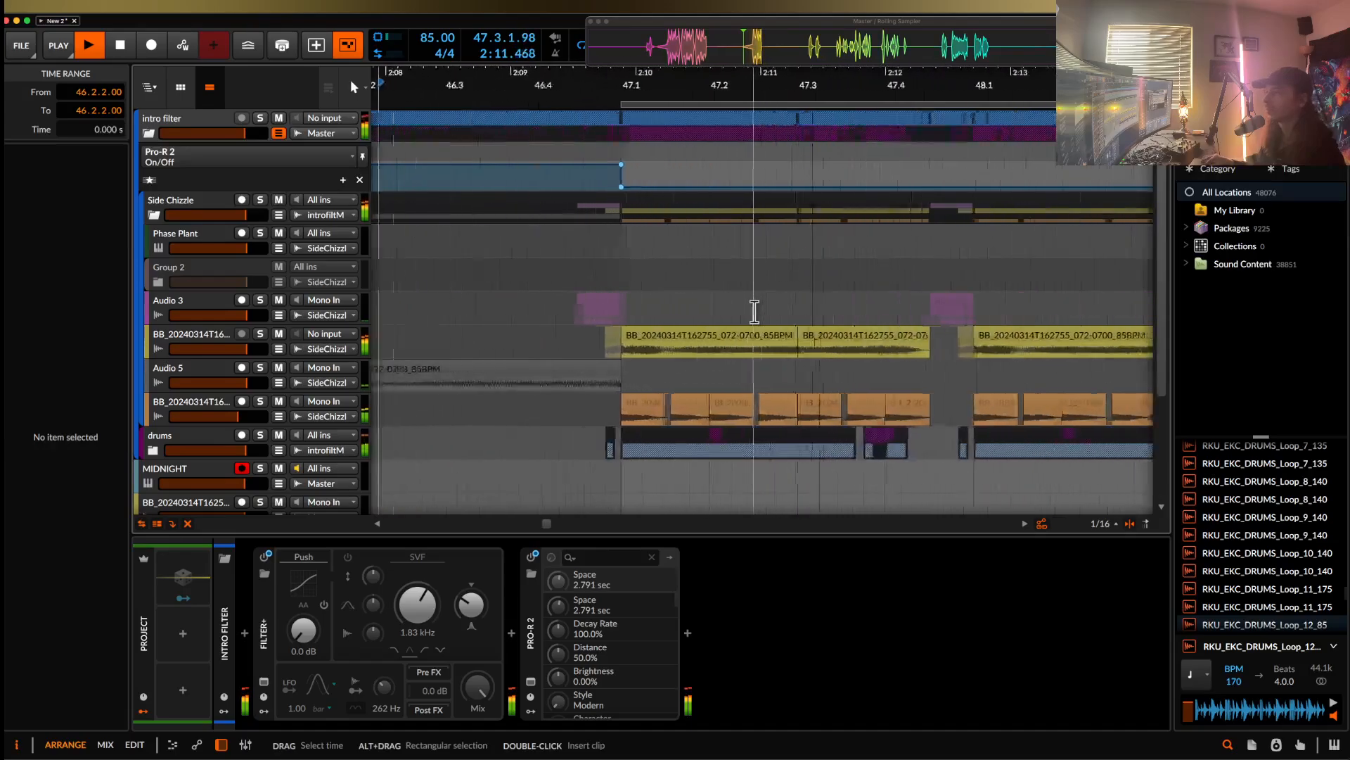
scroll(603, 313, down, 15)
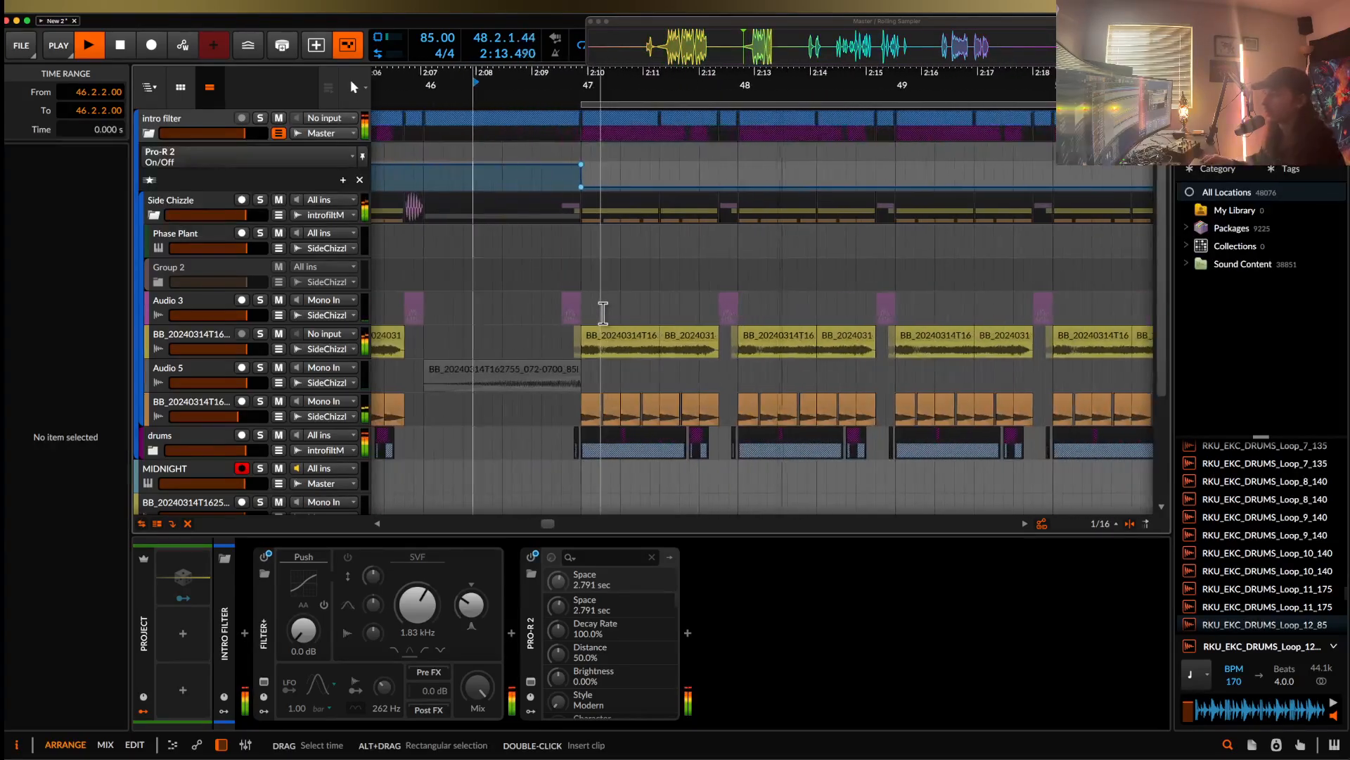
scroll(777, 331, down, 3)
key(space)
- Go to the long yellow BB recording near the Main Section 1A marker and audition it from 127.2.1.00
scroll(787, 327, right, 8)
scroll(788, 327, down, 4)
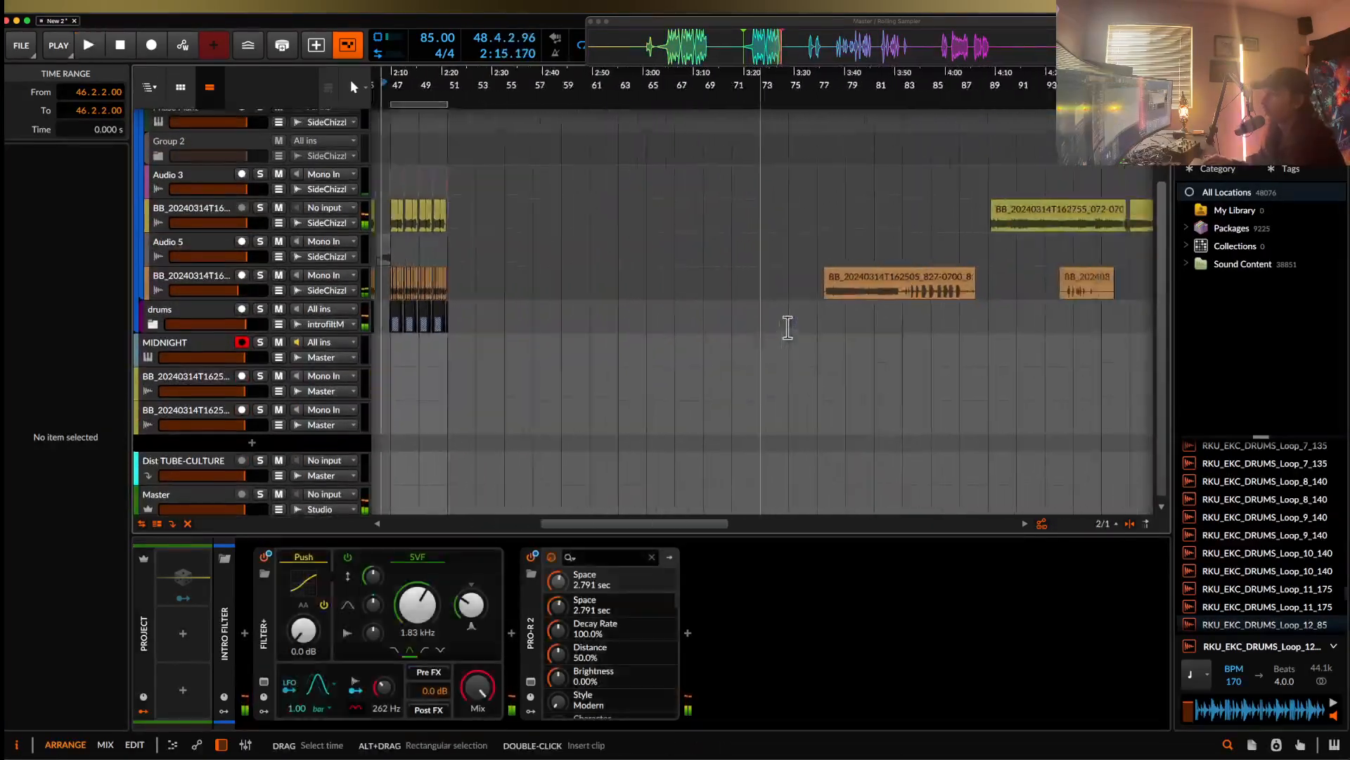
scroll(787, 328, right, 2)
scroll(868, 307, up, 6)
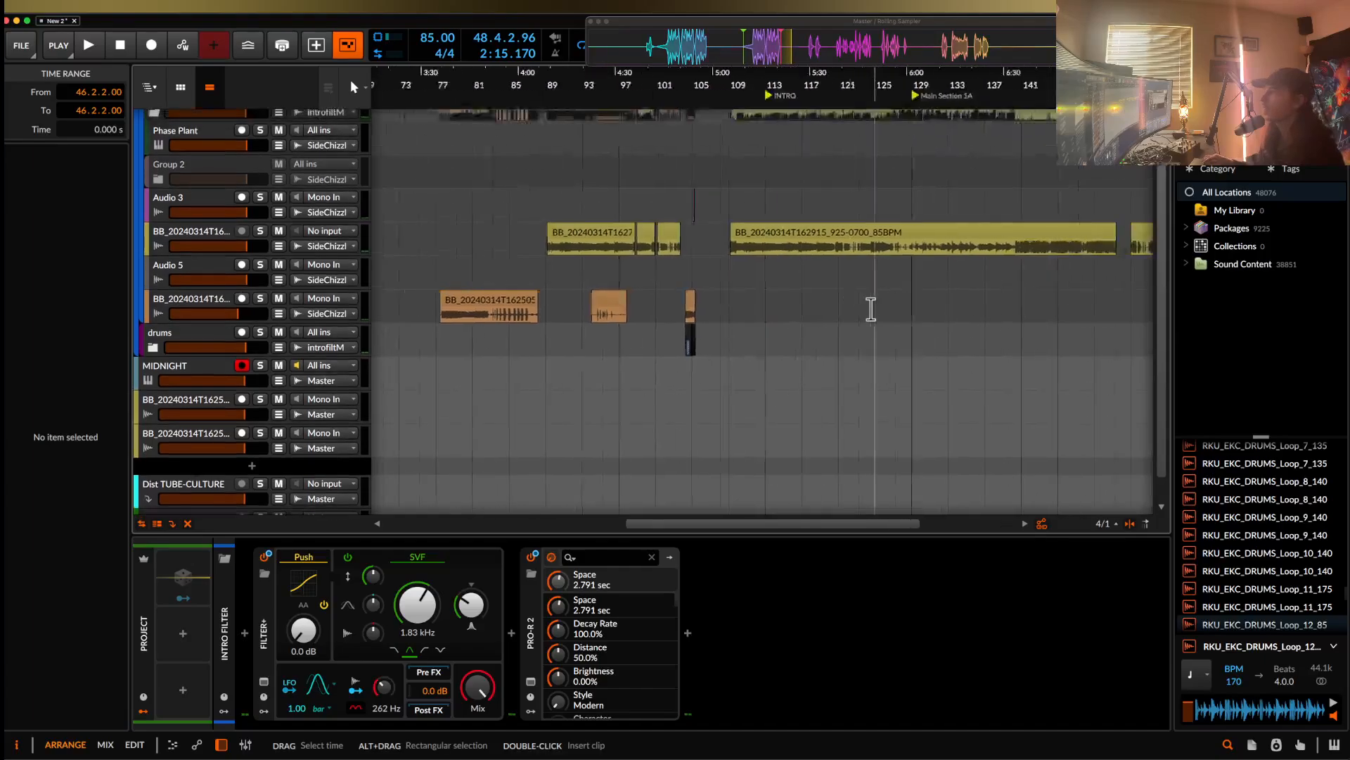
click(754, 247)
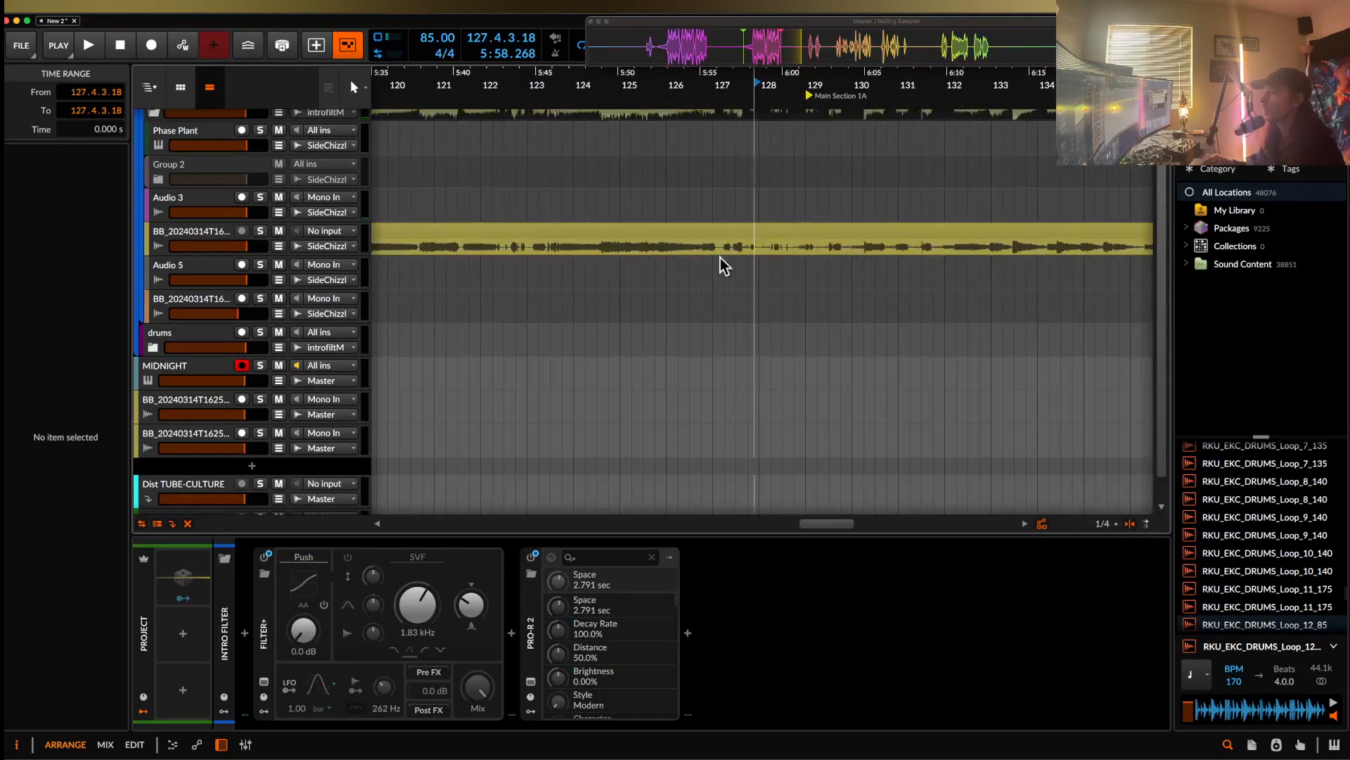
click(741, 248)
scroll(788, 248, up, 4)
key(space)
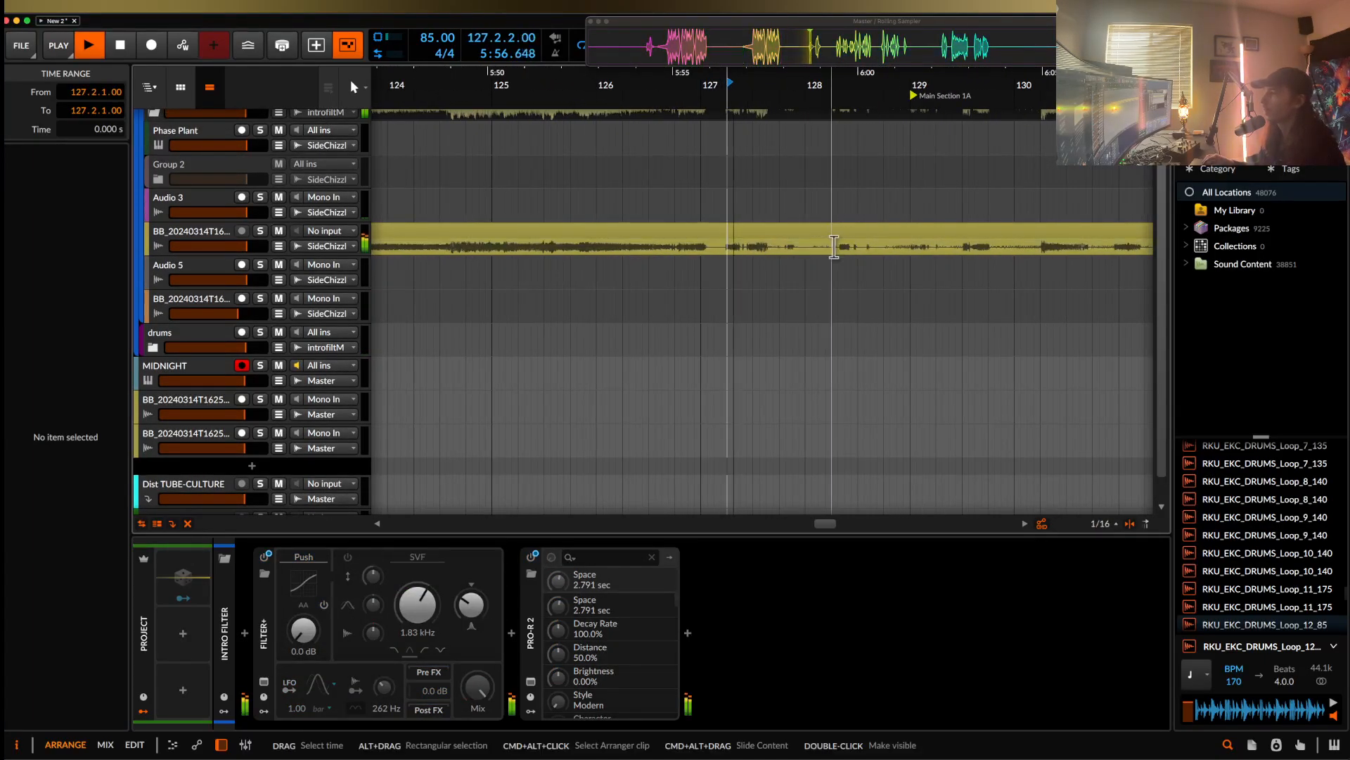
- Disable the Chorus and Extractor devices on the yellow BB track
click(214, 230)
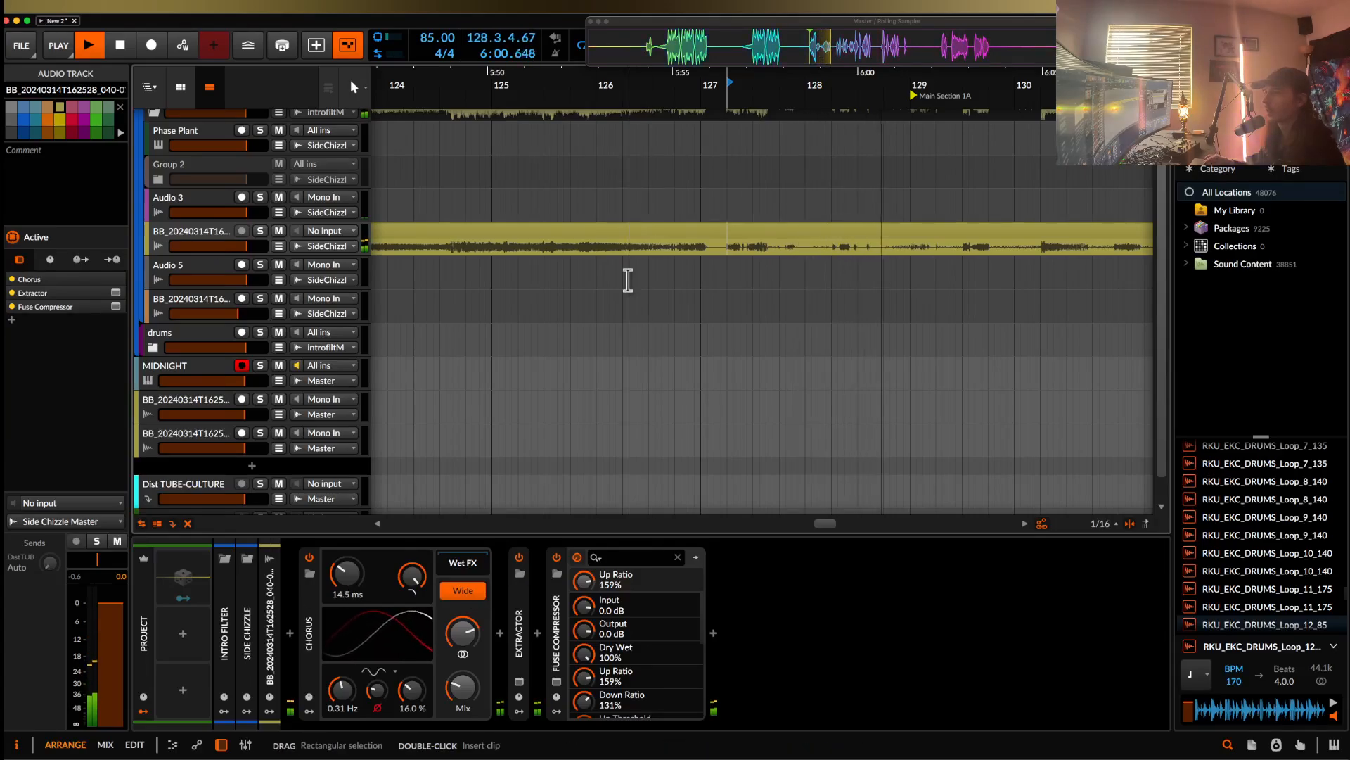
scroll(628, 280, down, 4)
click(315, 625)
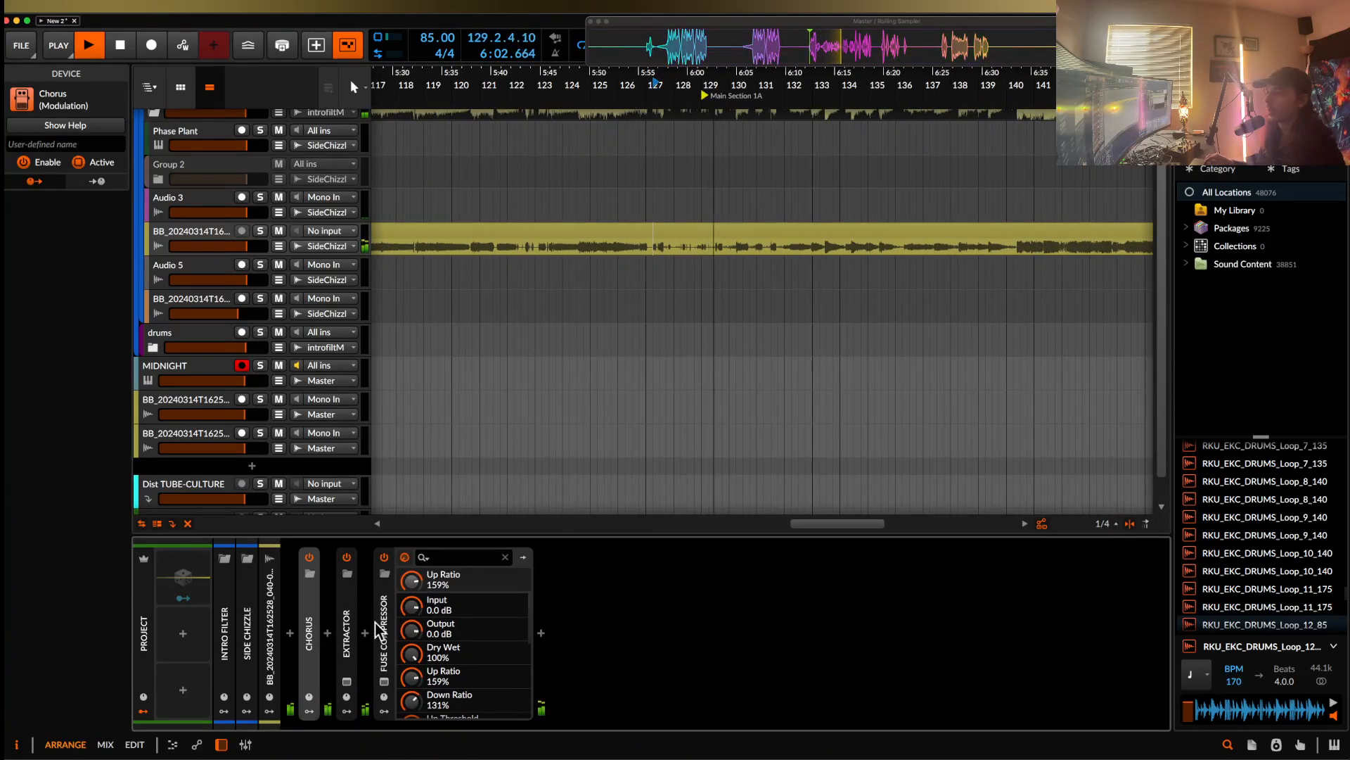
shift+click(345, 612)
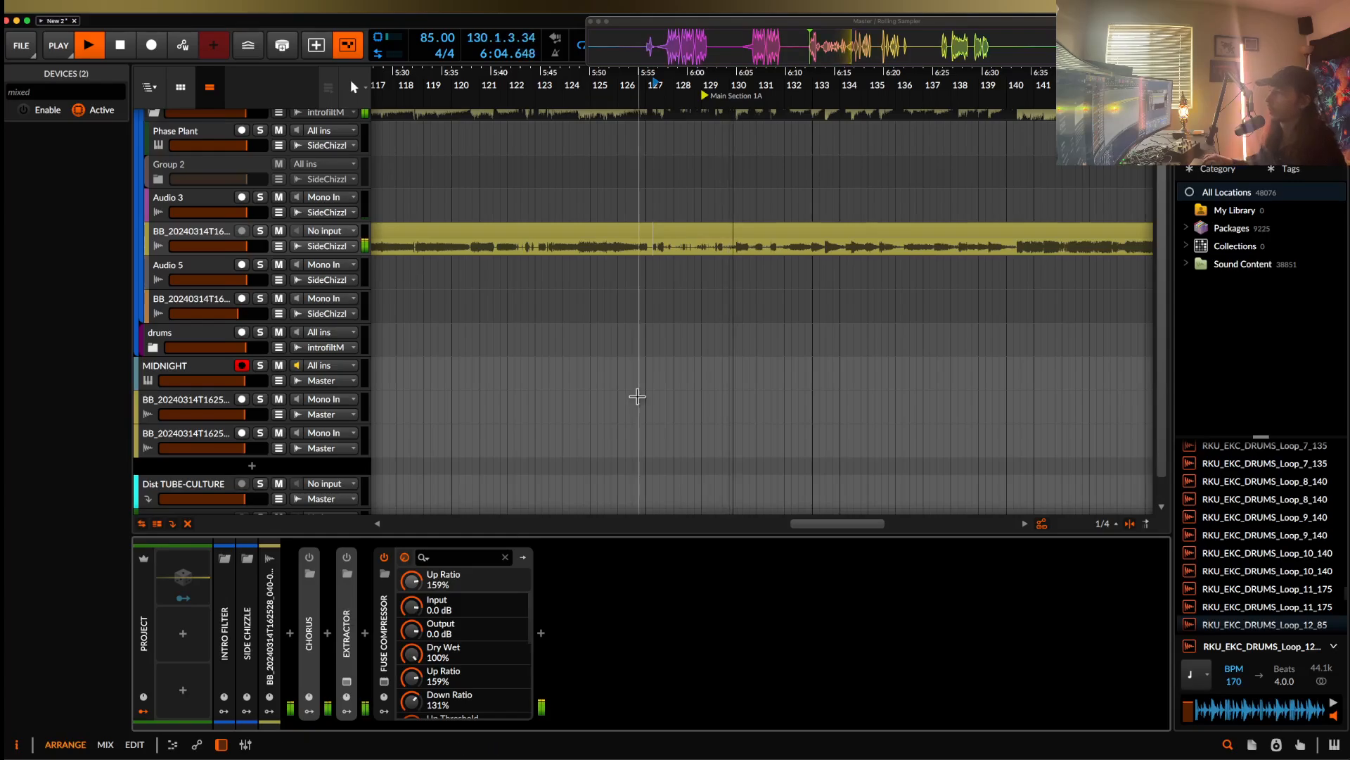
- Audition the yellow recording from 133.3.1.00 and from 136.1.2.00 for usable material
click(818, 255)
scroll(821, 250, up, 4)
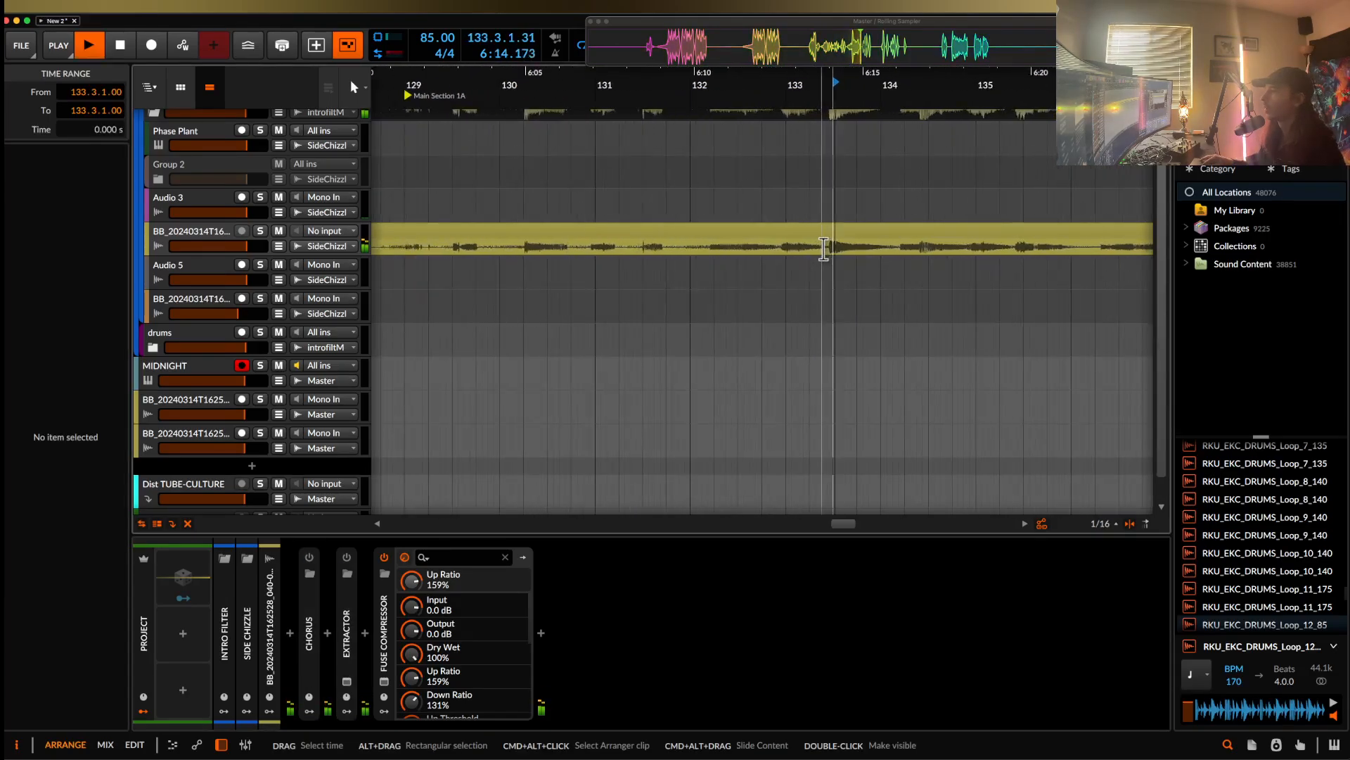
scroll(824, 249, right, 4)
click(821, 250)
key(space)
key(space)
scroll(821, 250, down, 5)
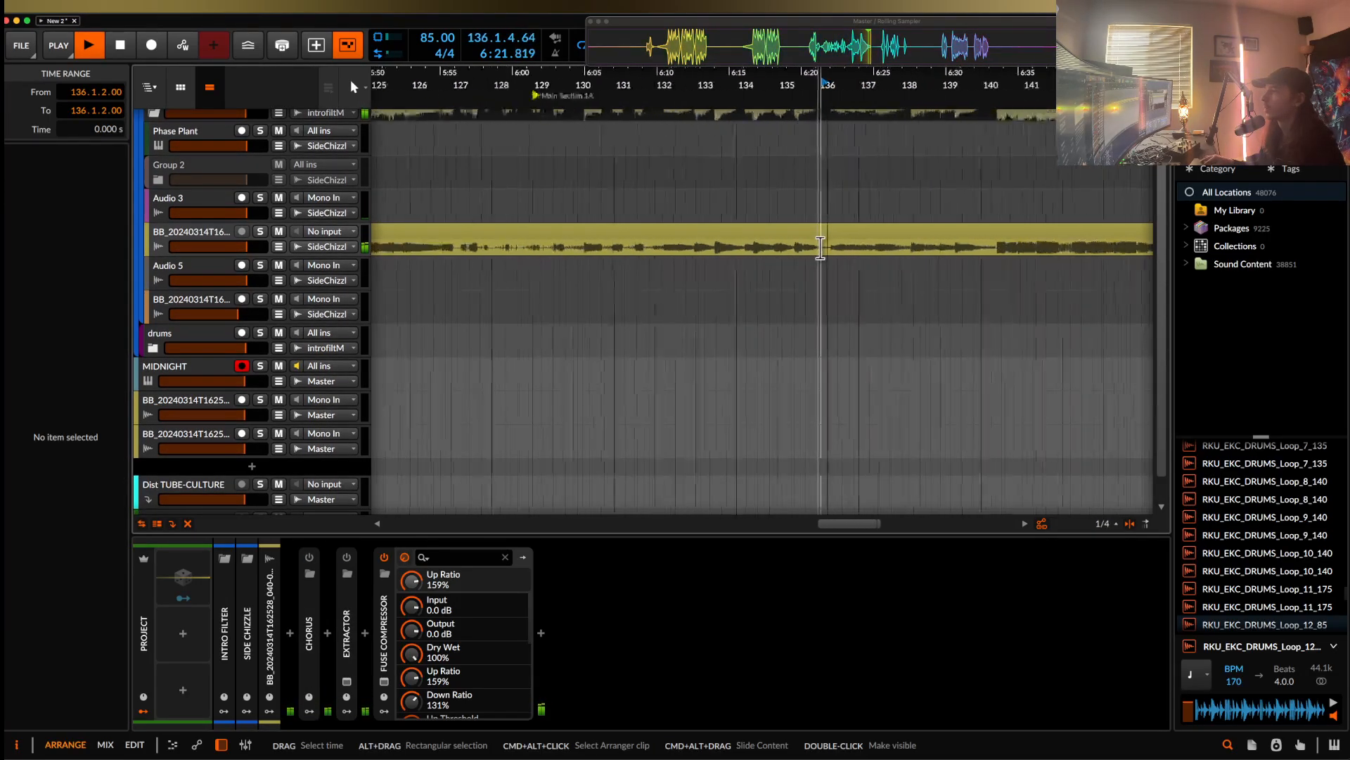
key(space)
scroll(872, 233, up, 3)
- Audition the yellow recording from 139.2.1.00, 140.3.1.00 and 140.4.3.00 to locate a usable phrase
click(689, 278)
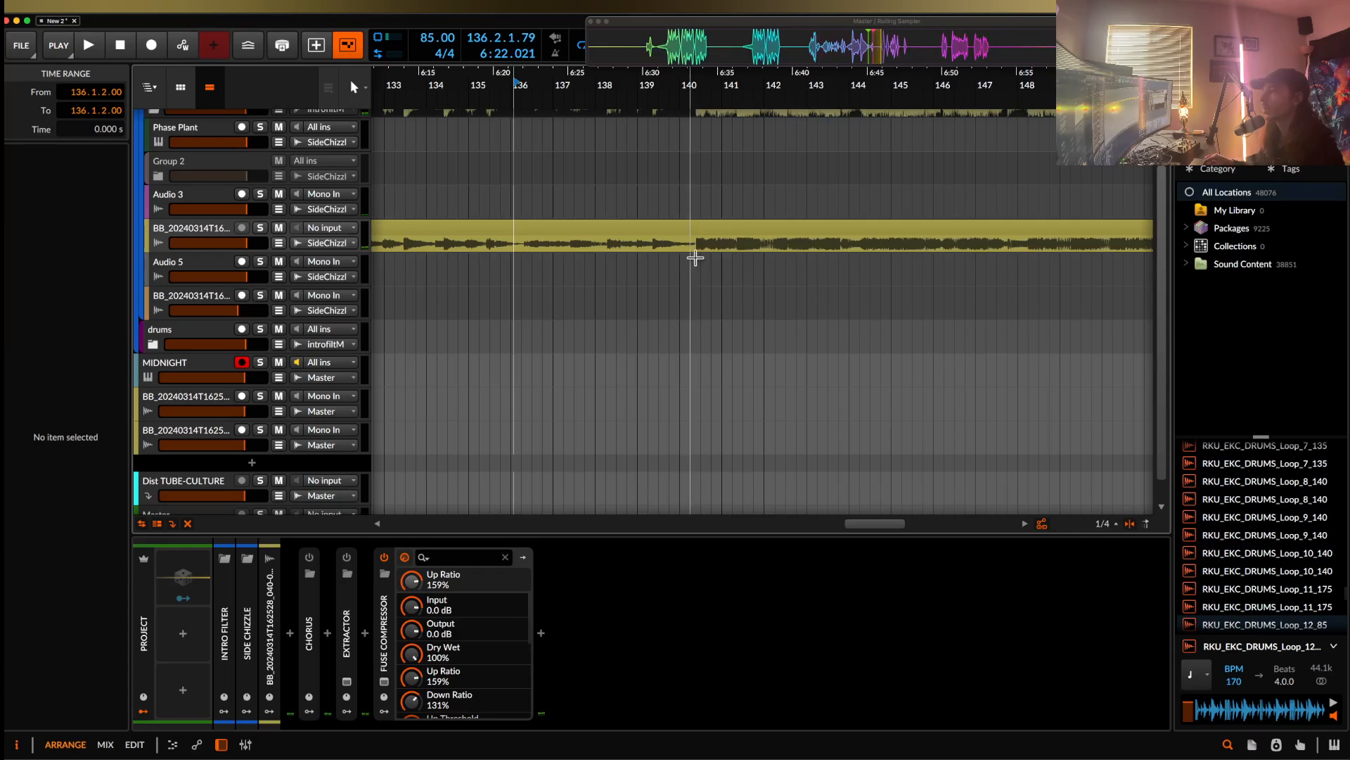
key(space)
click(646, 249)
key(space)
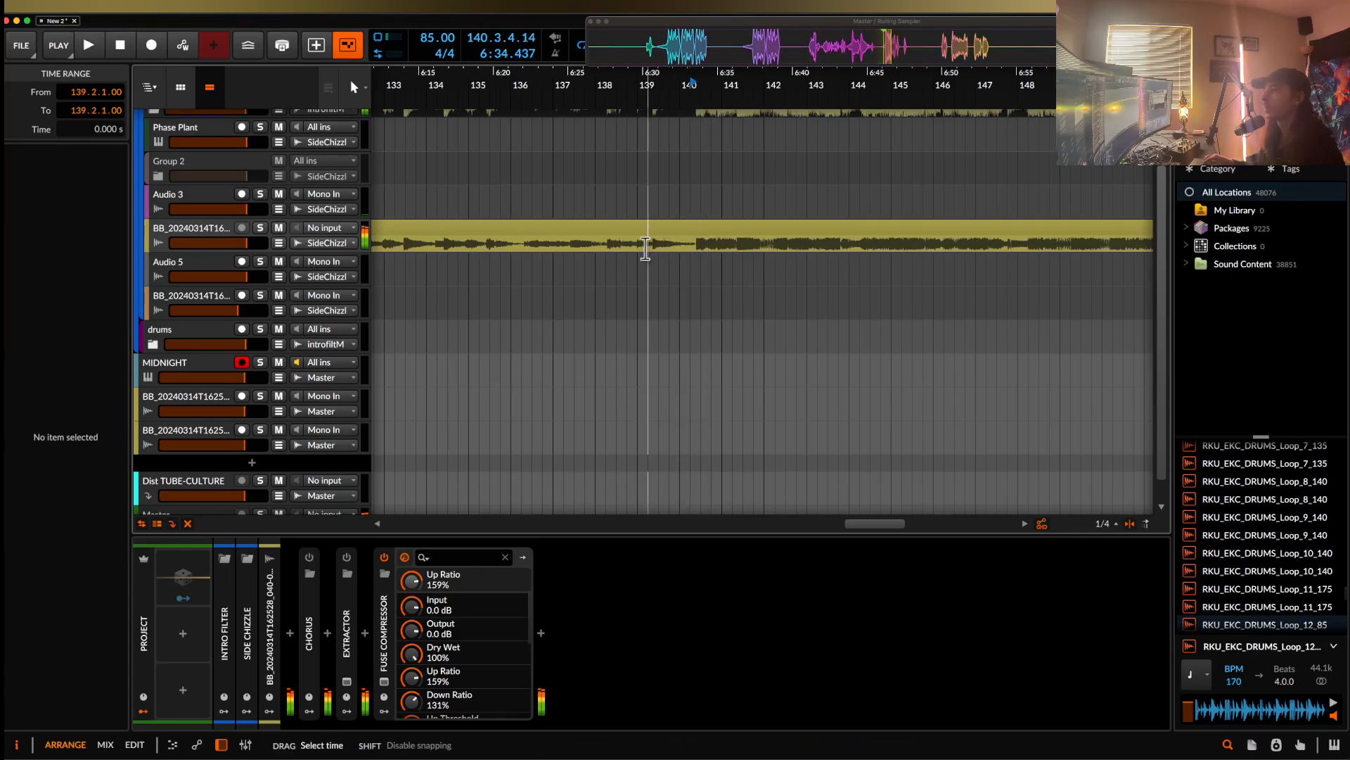
key(space)
scroll(644, 250, up, 4)
key(space)
click(790, 246)
key(space)
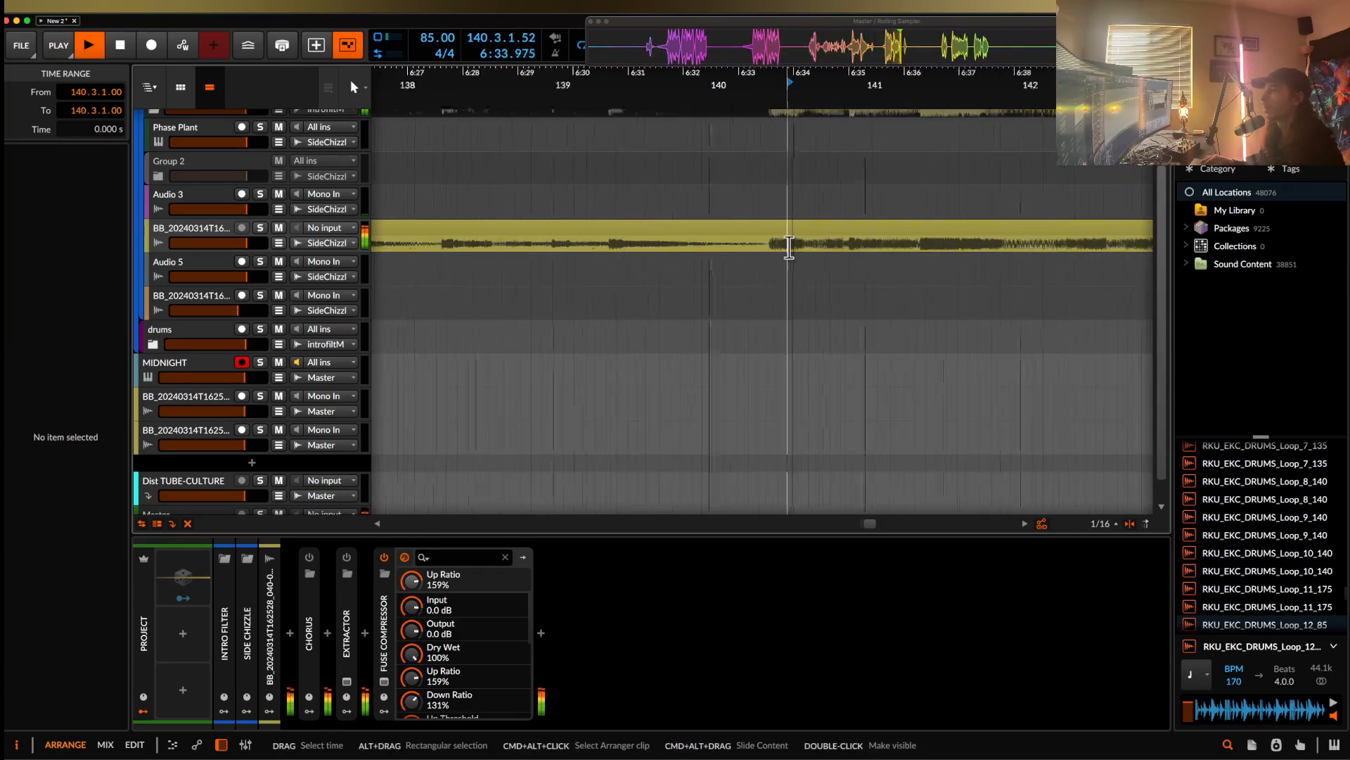
scroll(790, 246, up, 4)
scroll(790, 248, down, 1)
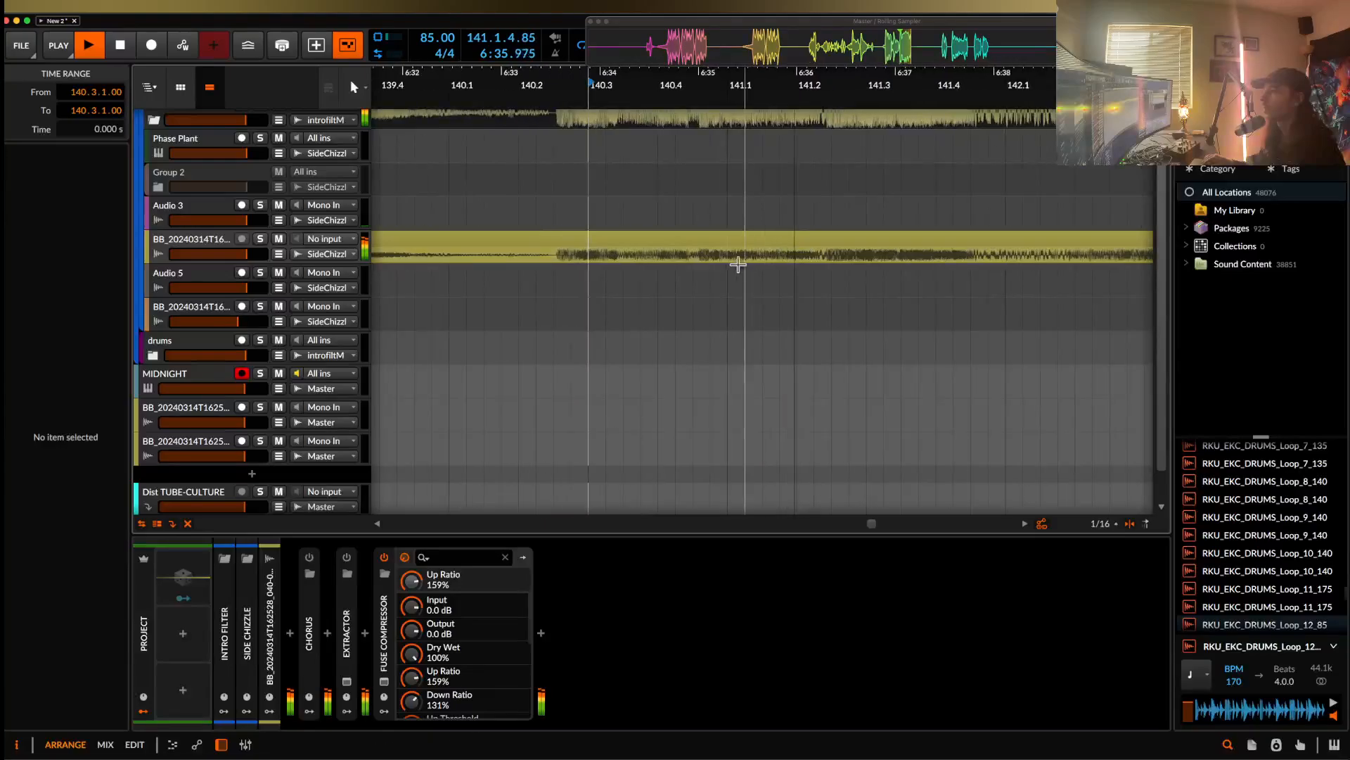
click(699, 262)
key(space)
key(space)
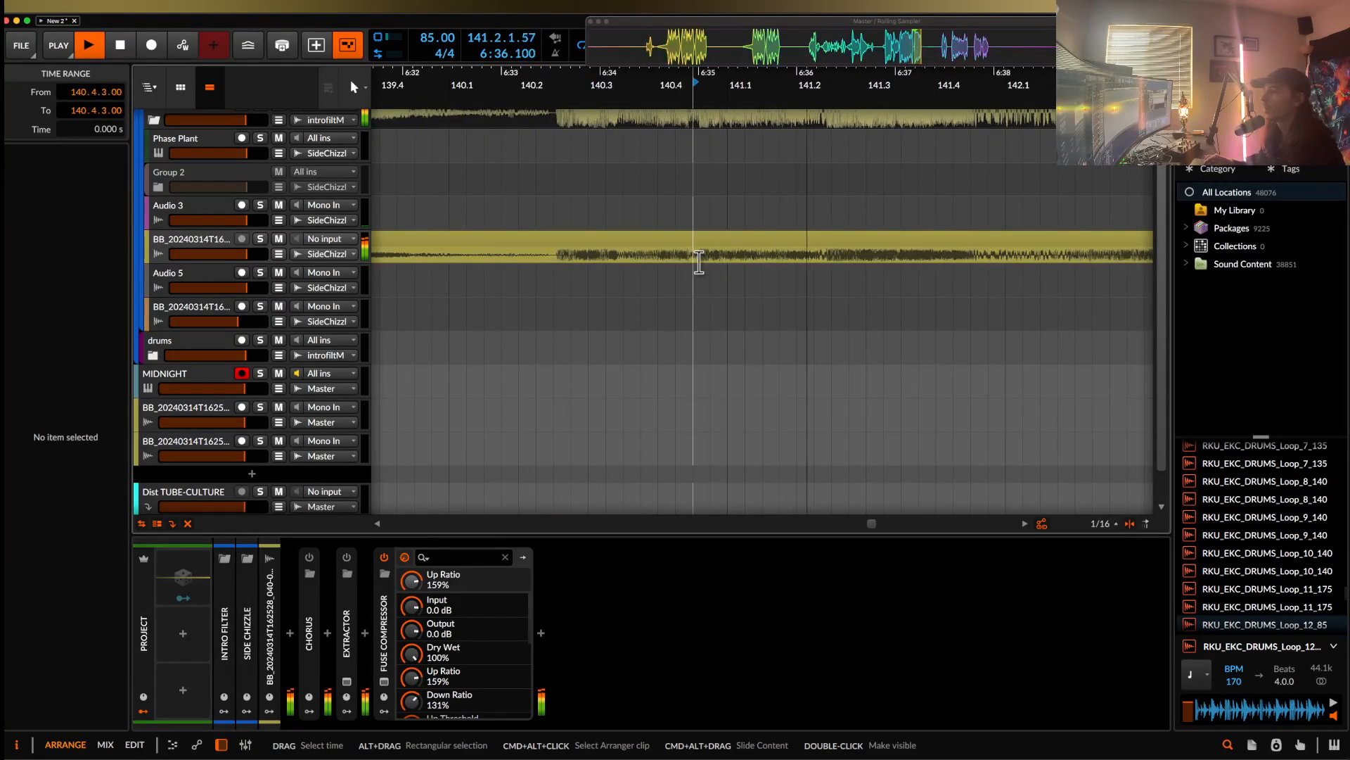
key(space)
- Split off the two-beat section at 140.4.3.00 of the yellow recording as its own clip and colour it purple
drag(823, 260, 828, 260)
click(777, 244)
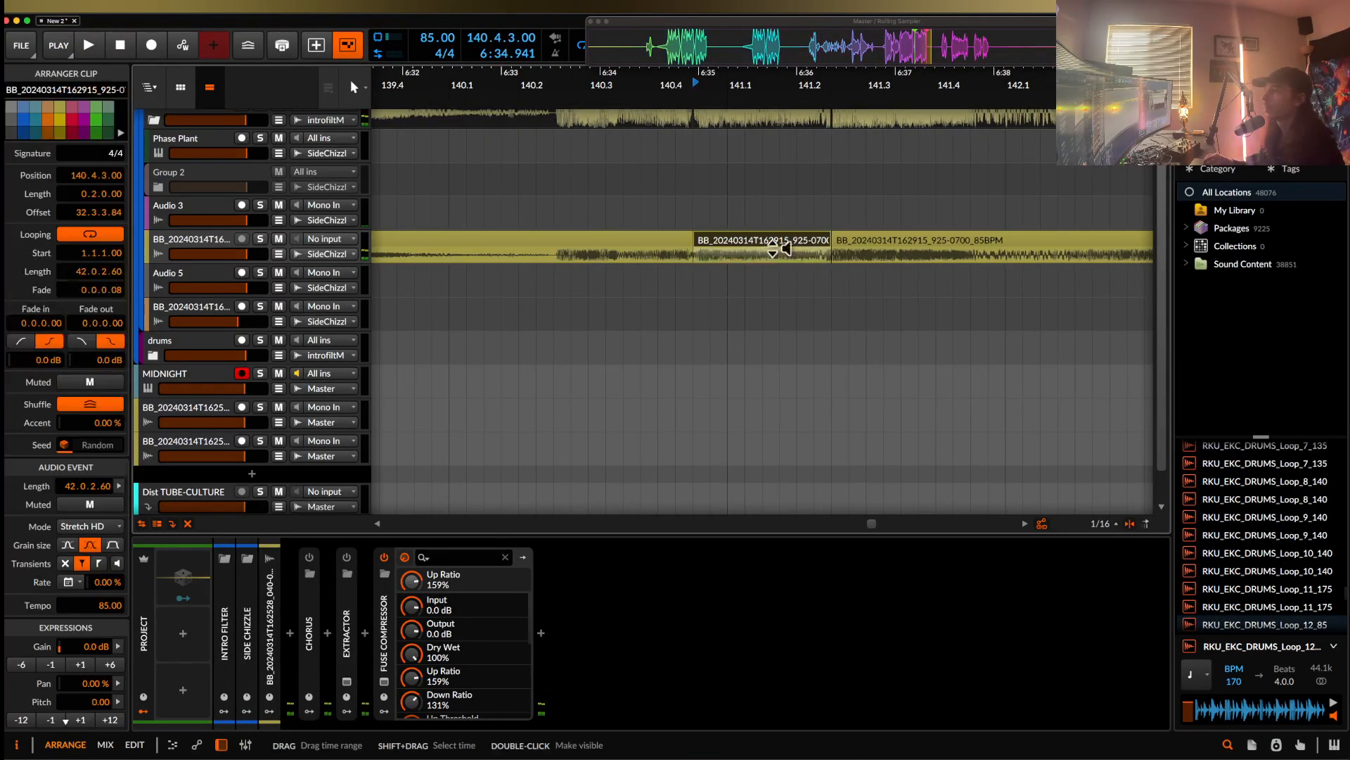
scroll(763, 243, down, 5)
right_click(761, 243)
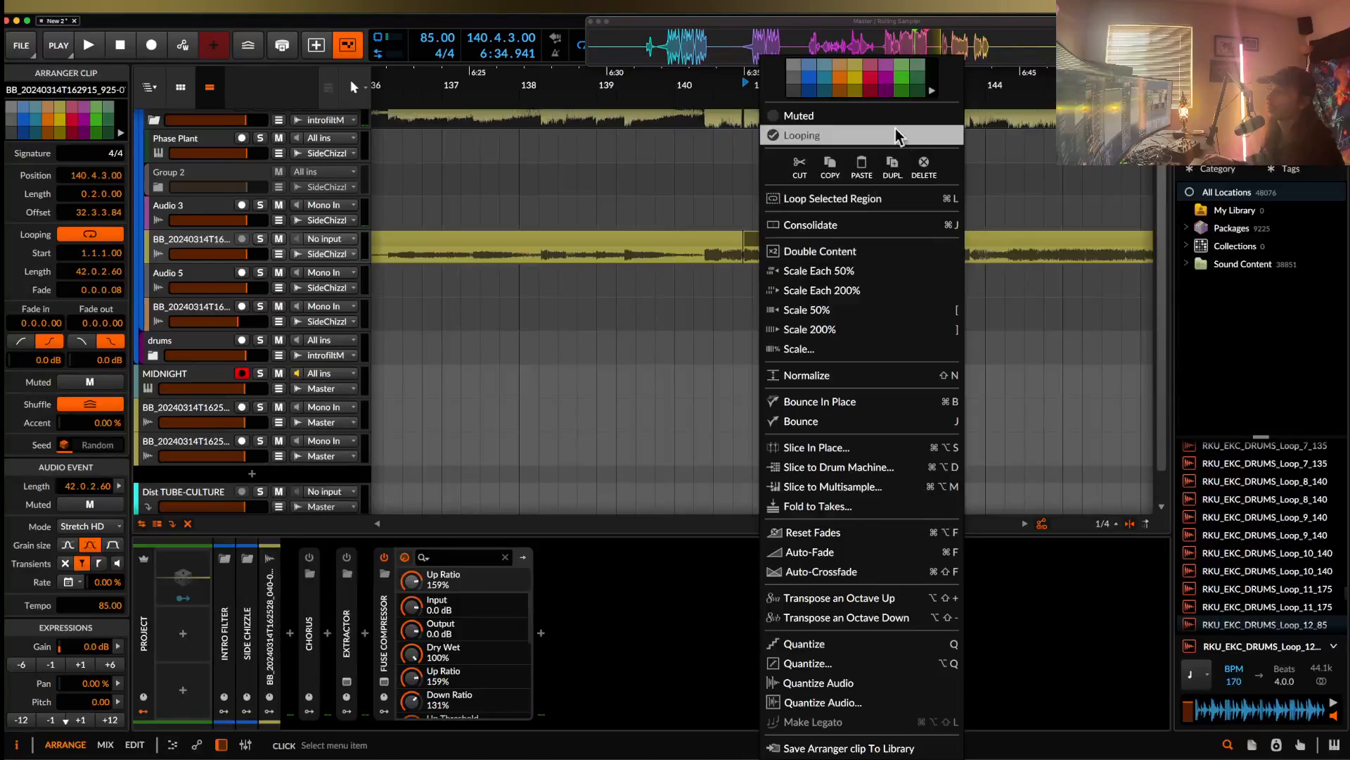
click(888, 91)
click(804, 251)
- Audition the rest of the yellow recording from 147.4.1.00
scroll(804, 251, right, 2)
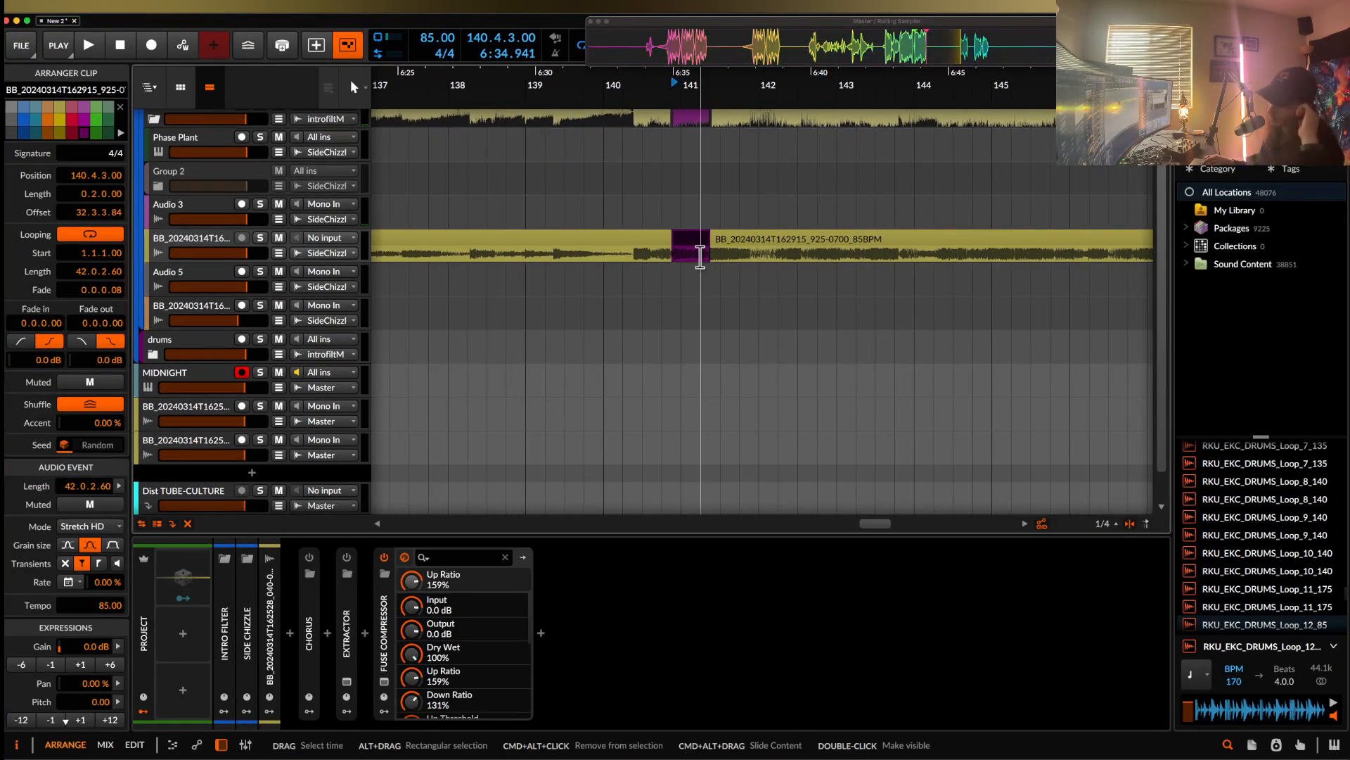
scroll(703, 259, right, 8)
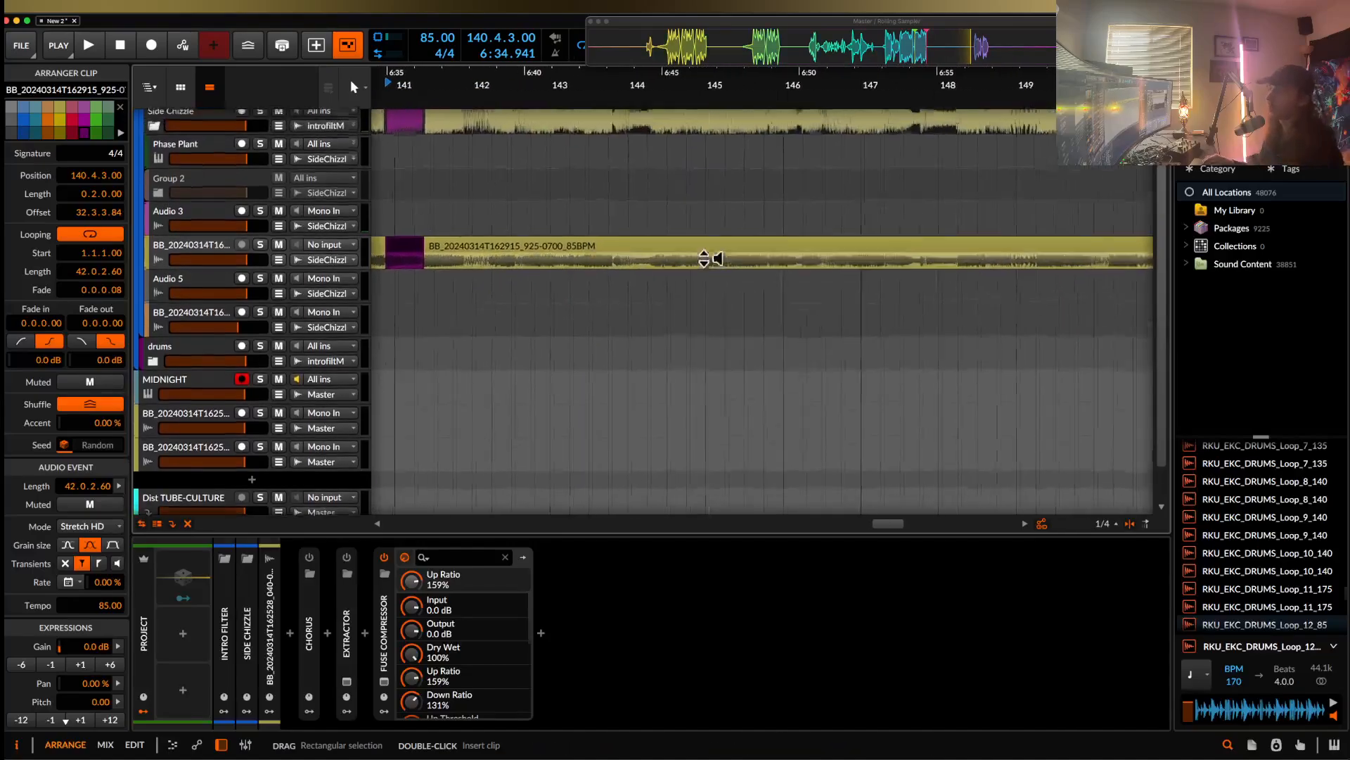
scroll(731, 260, up, 1)
scroll(856, 259, right, 3)
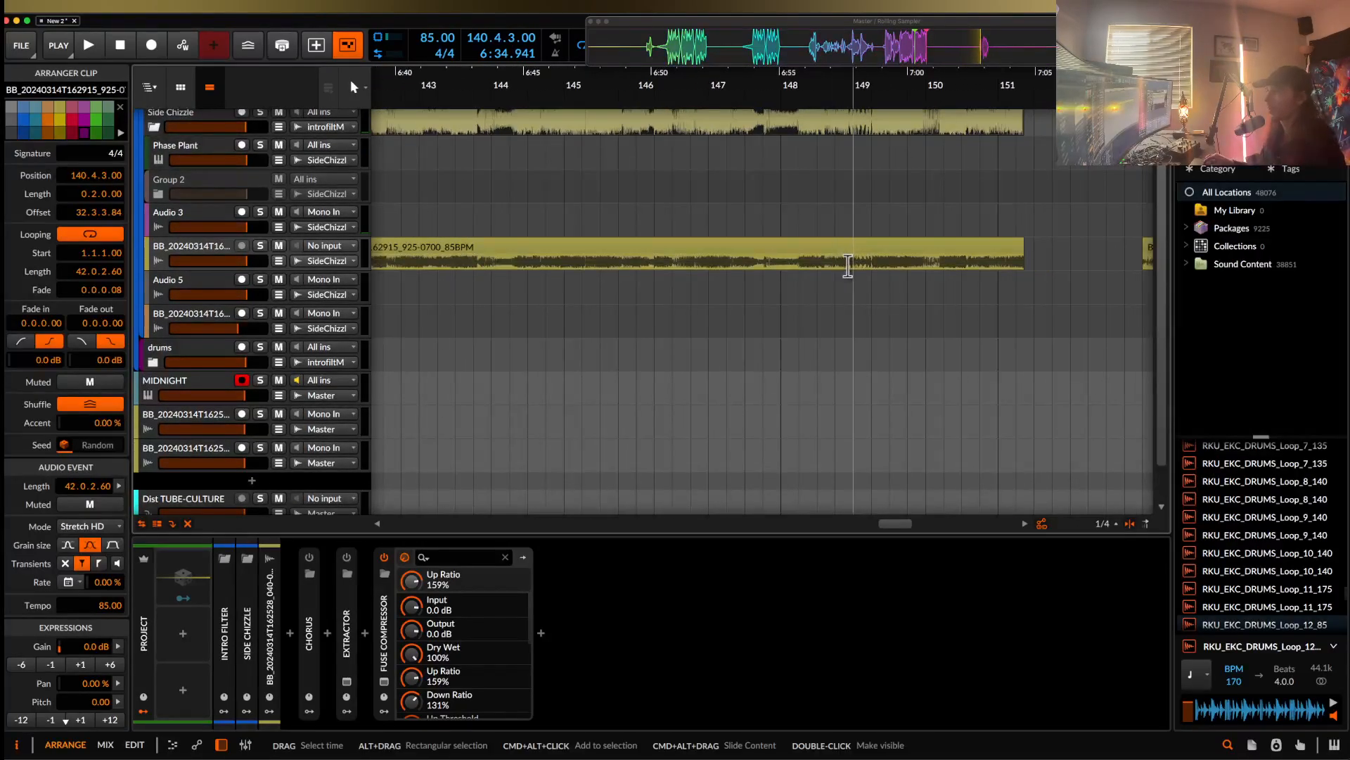
click(760, 263)
scroll(760, 264, up, 3)
key(space)
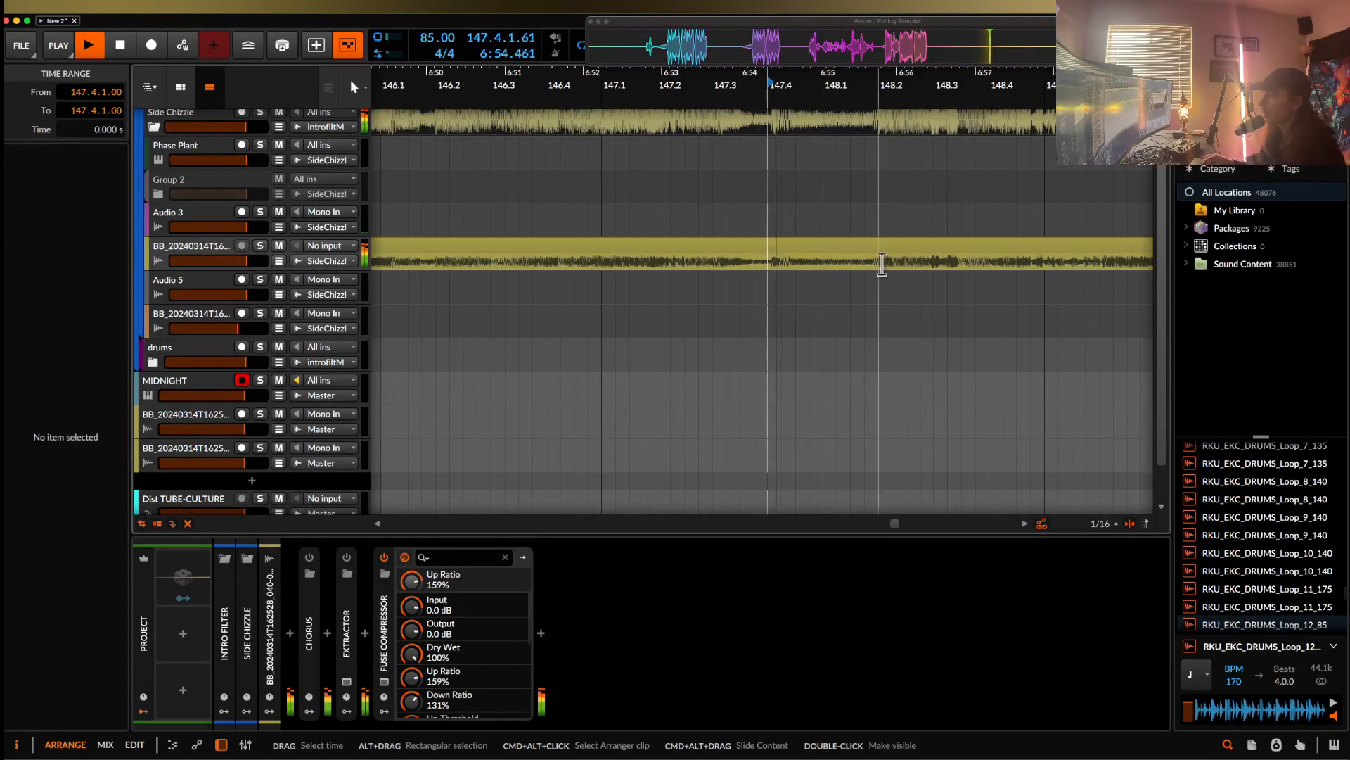
- Audition the yellow recording from 148.2.1.00
click(877, 266)
scroll(876, 266, down, 5)
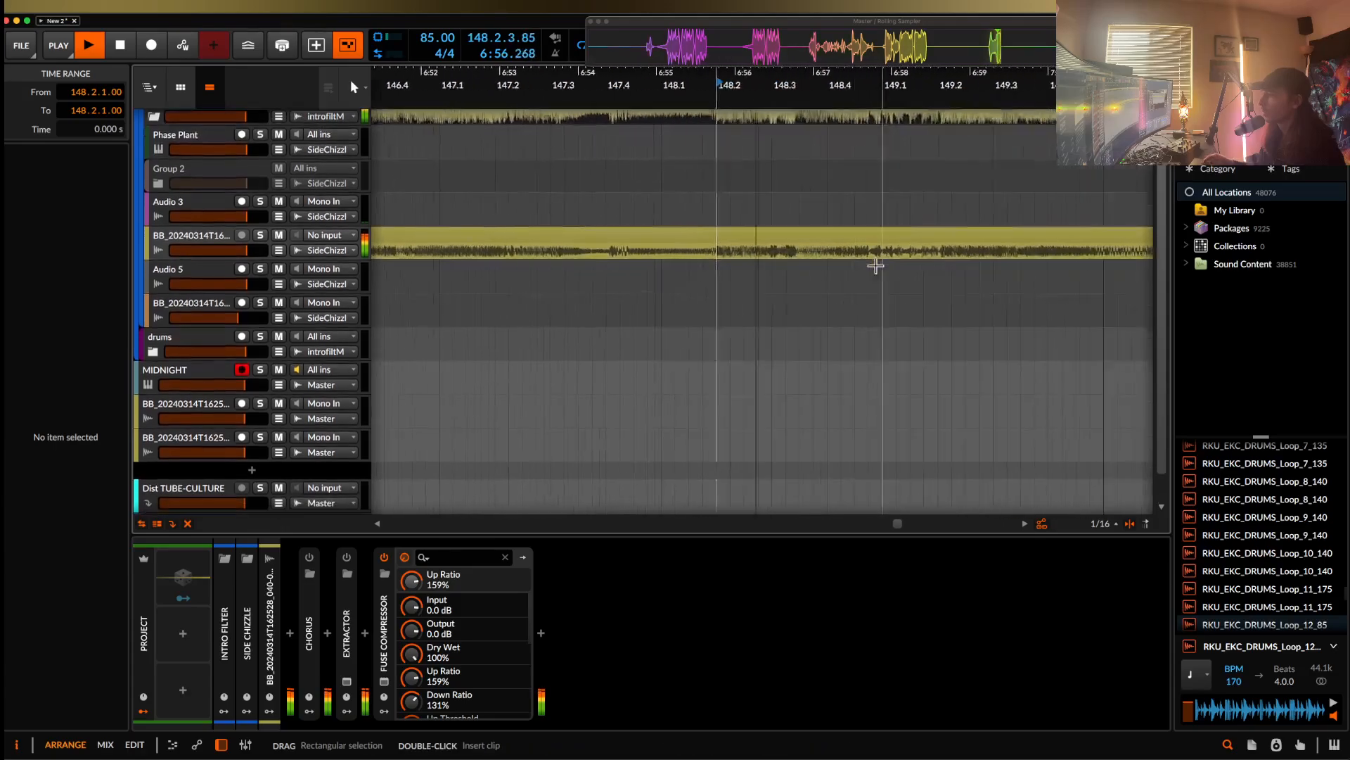
scroll(876, 266, down, 8)
key(space)
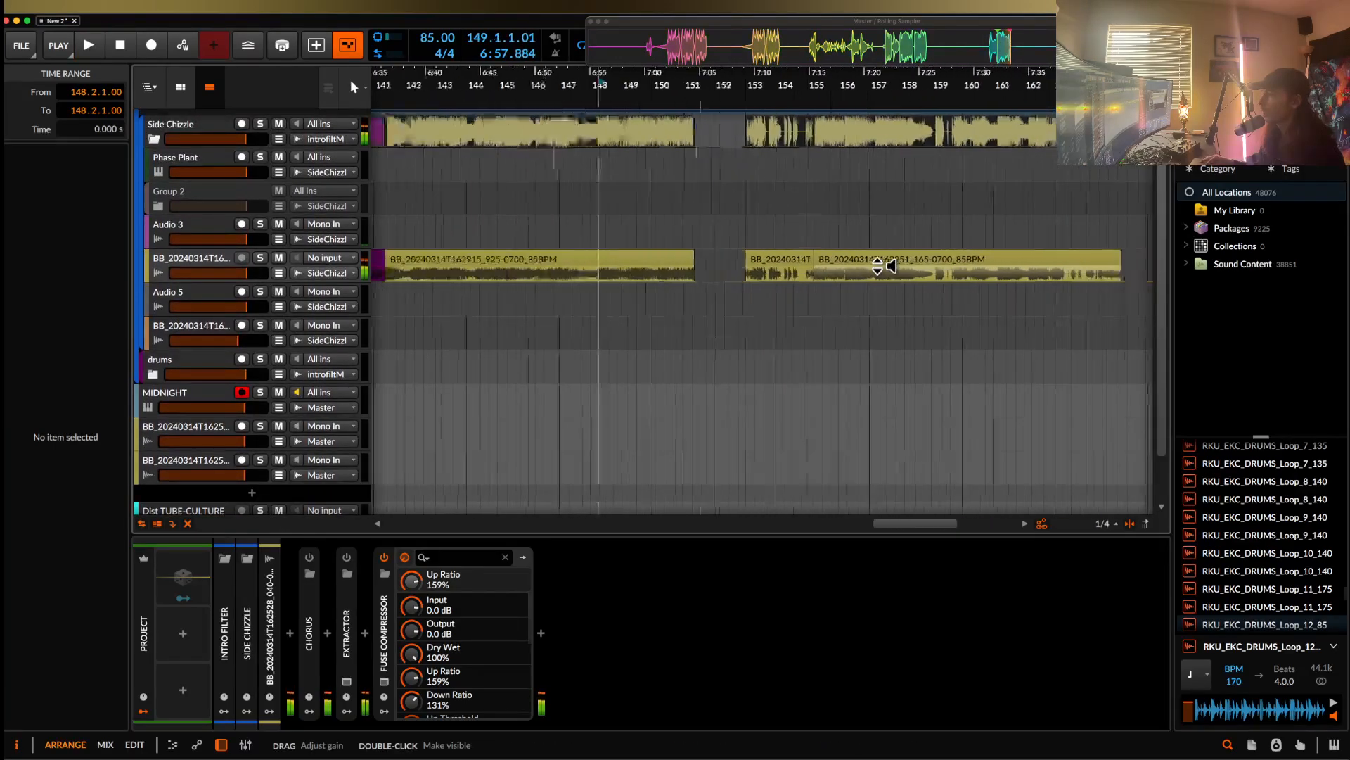
- Audition the orange recording that ends near bar 88 from 86.1.1.00
scroll(878, 266, left, 10)
scroll(878, 266, down, 1)
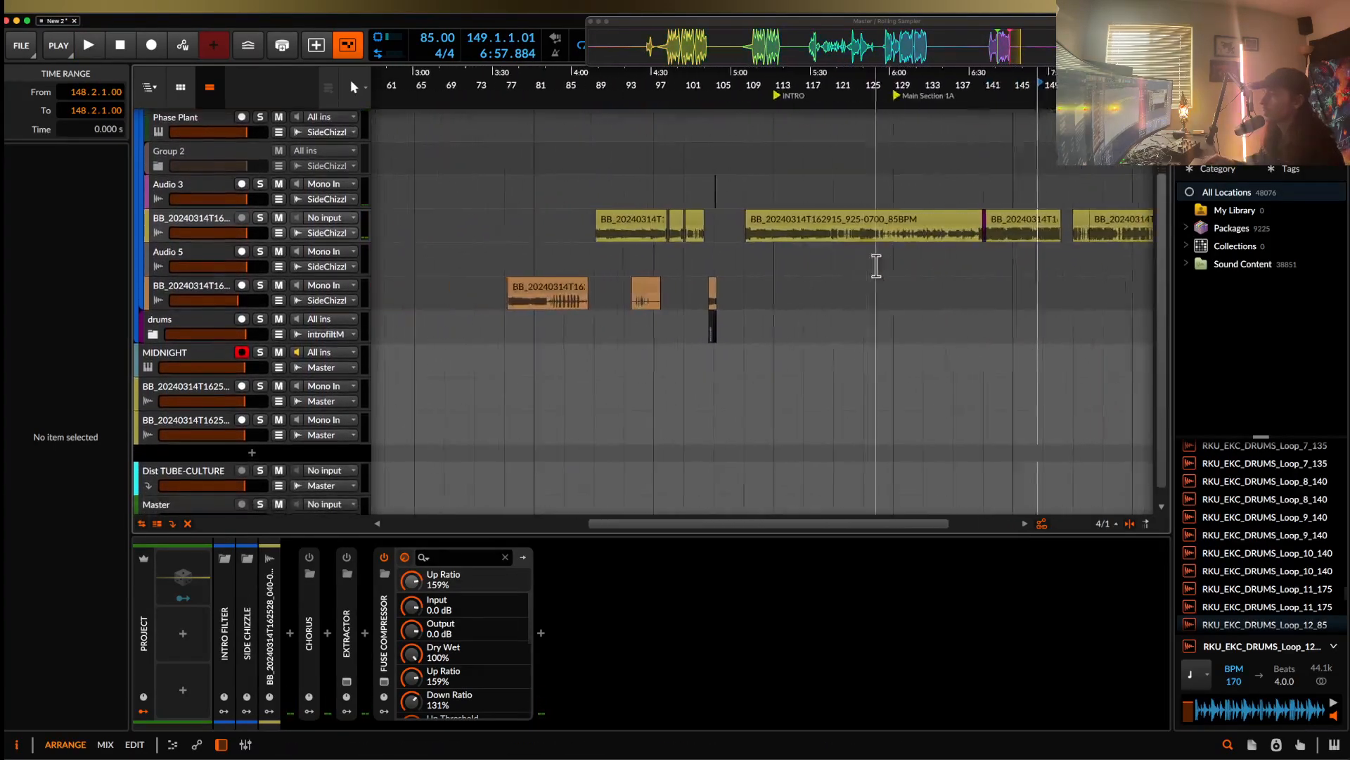
scroll(662, 304, up, 5)
scroll(663, 304, up, 2)
click(626, 296)
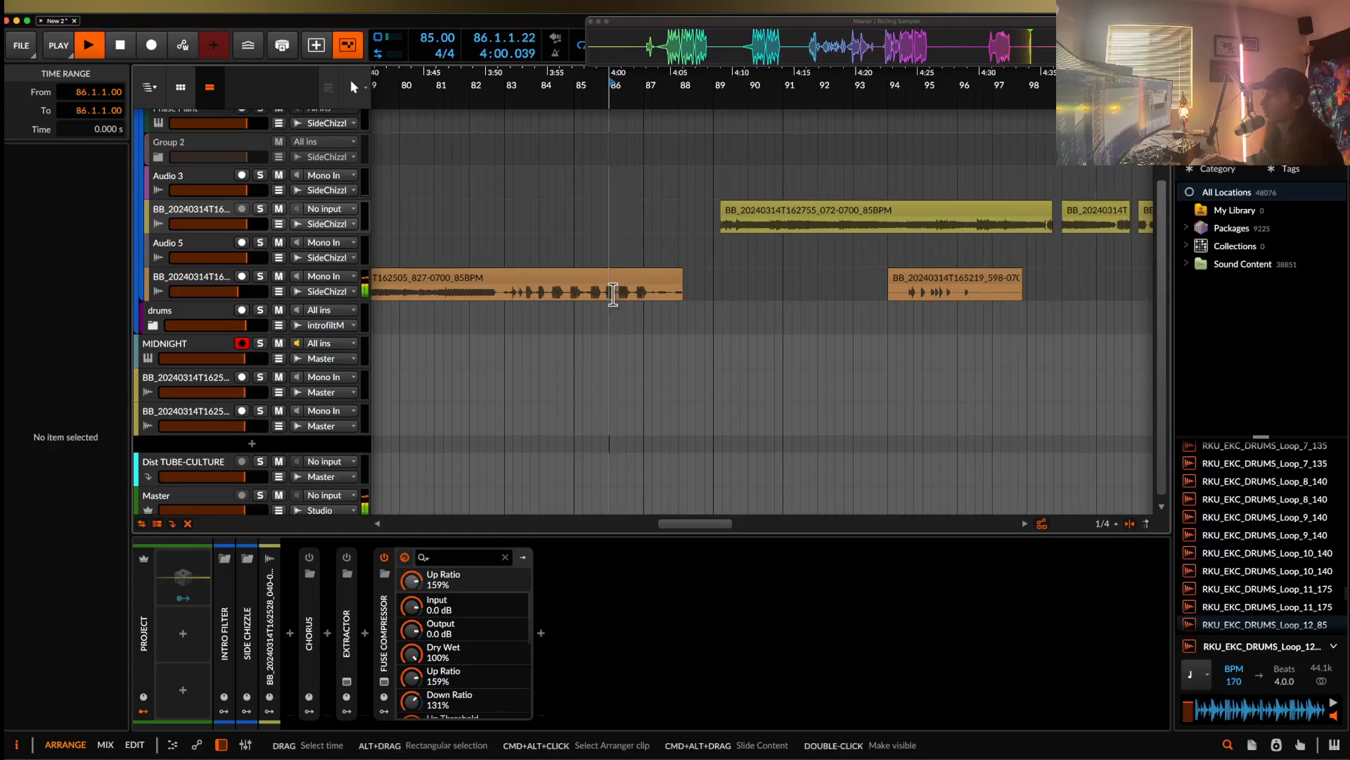
key(space)
key(space)
- Bypass Pro-Q 3 on the orange recording's track and replay the passage from 86.1.1.00
click(209, 281)
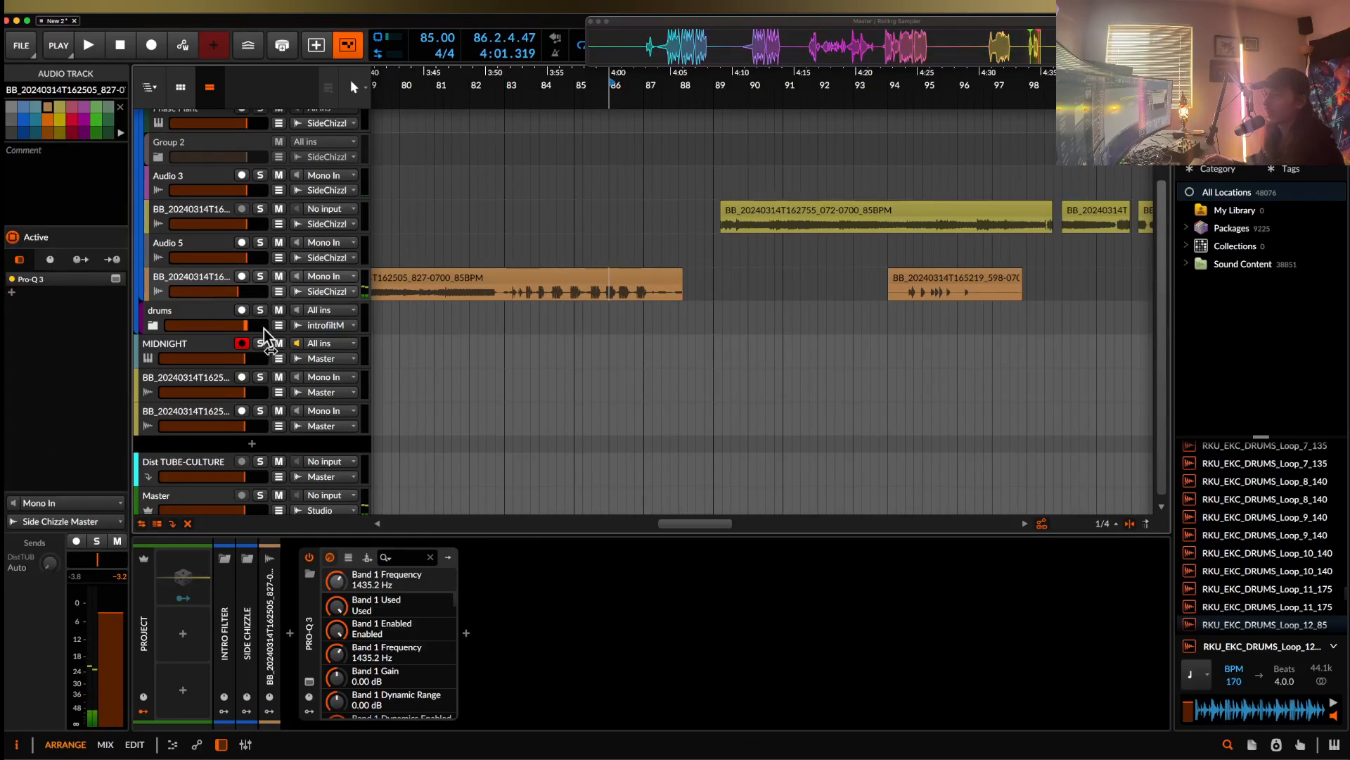
click(307, 558)
key(space)
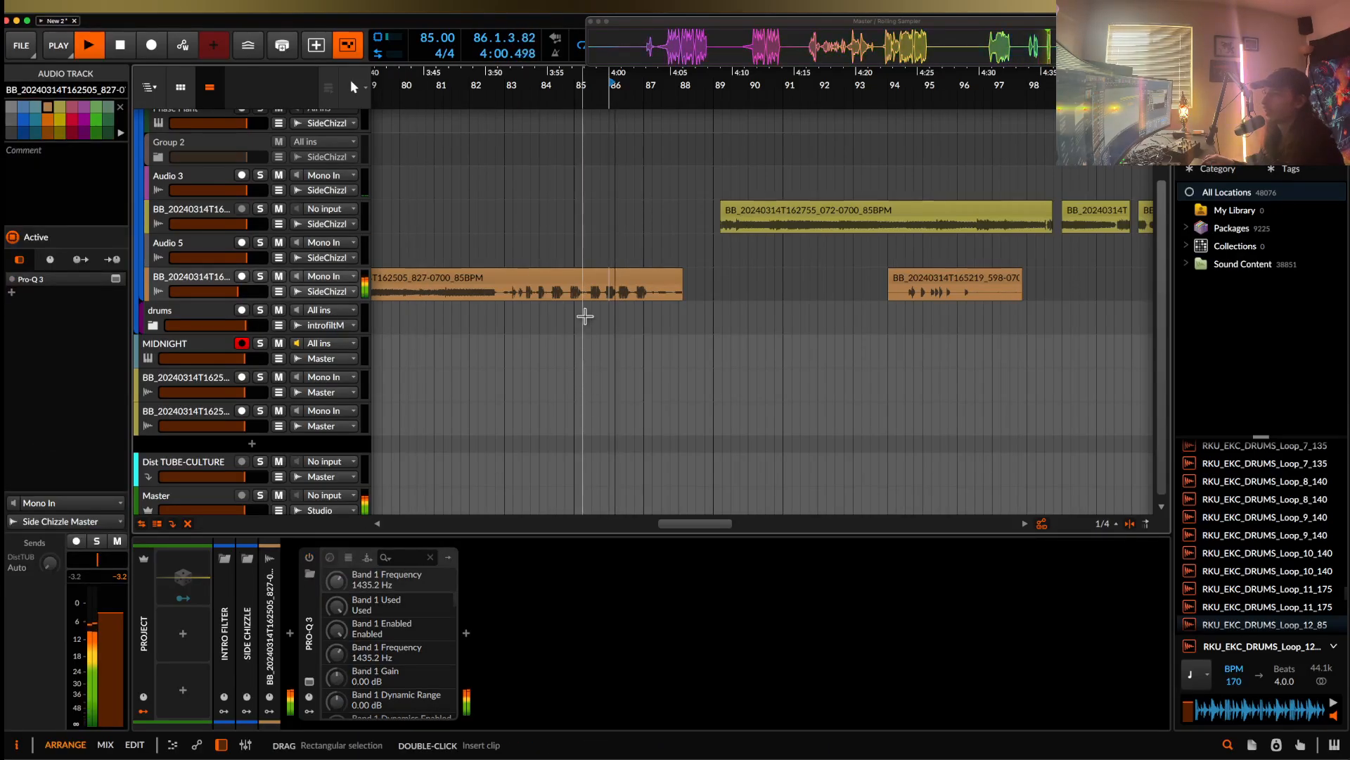
- Audition the orange recording from 84.4.3.00 and 84.2.3.00 to pick out a single hit
click(573, 297)
scroll(573, 296, up, 3)
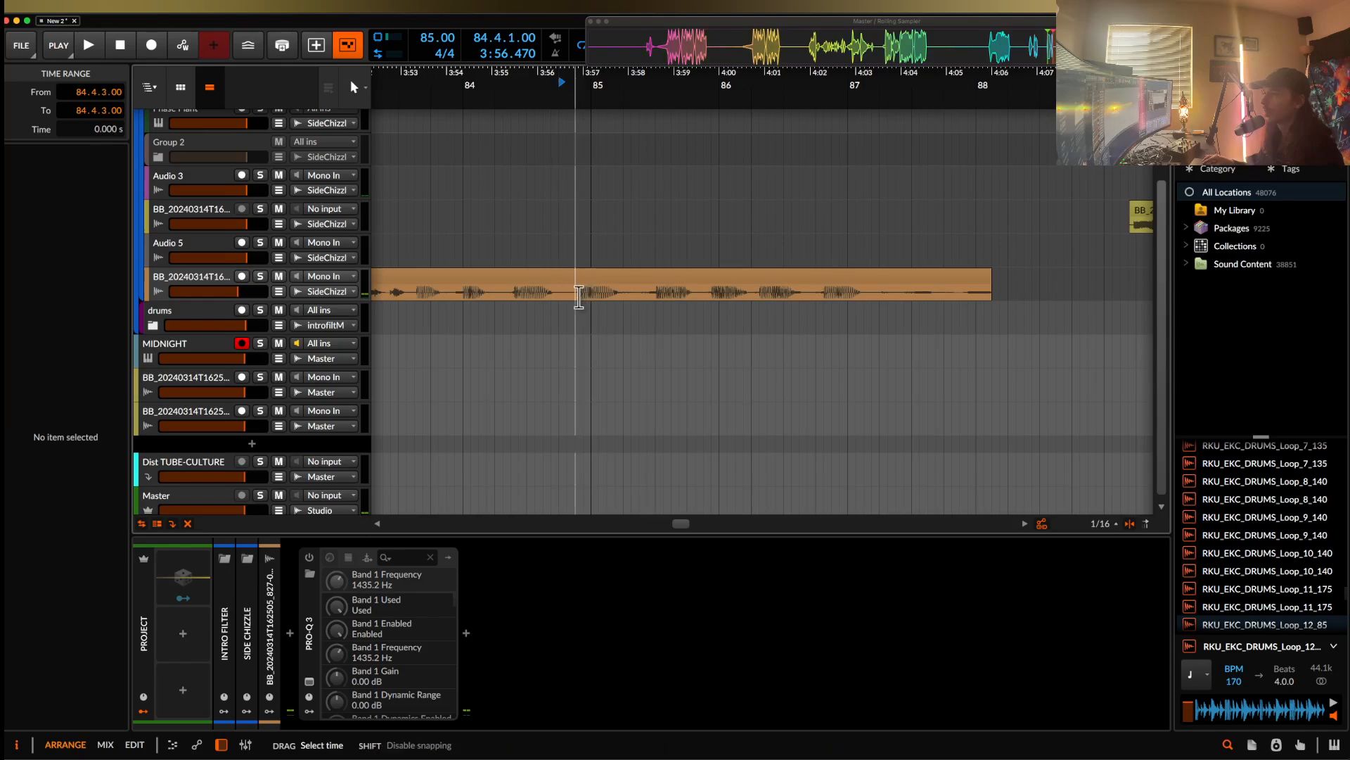
key(space)
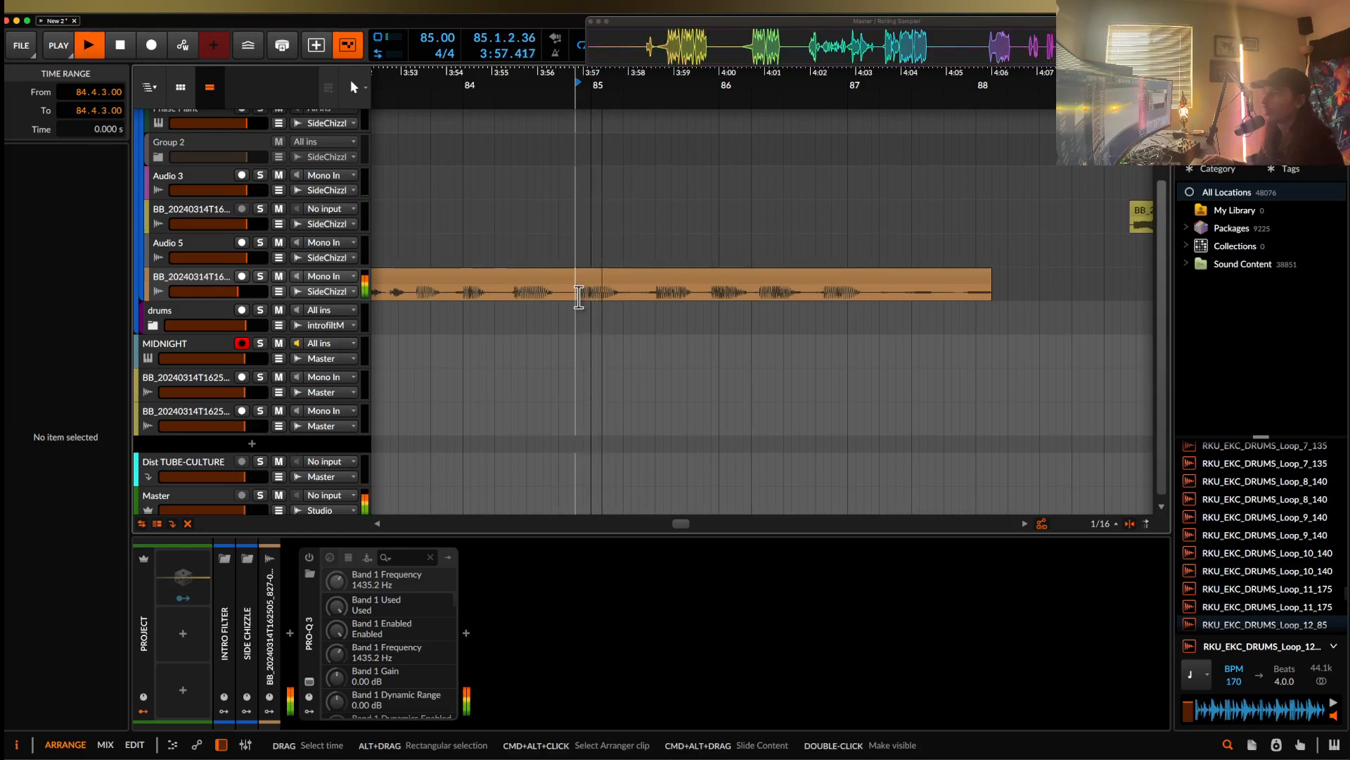
key(space)
click(512, 296)
scroll(521, 295, left, 2)
key(space)
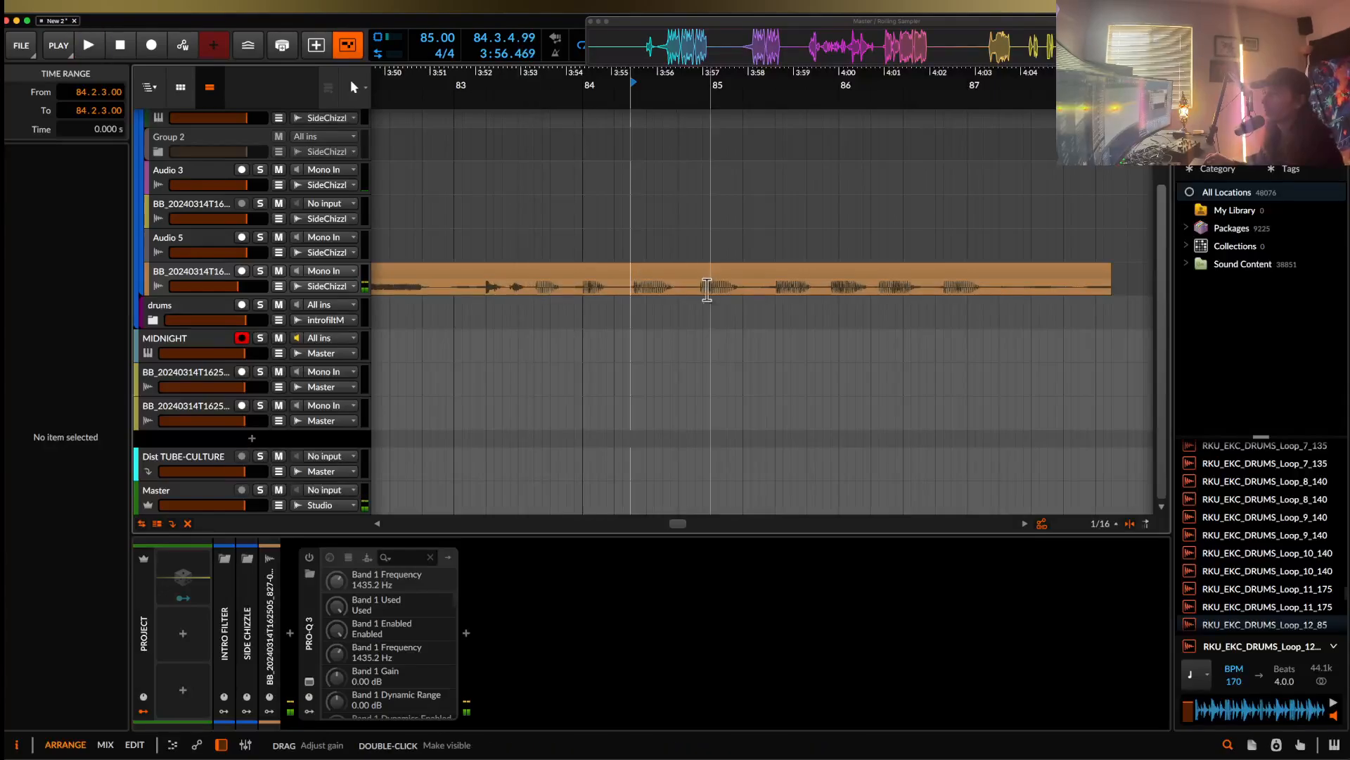
click(696, 287)
key(space)
key(space)
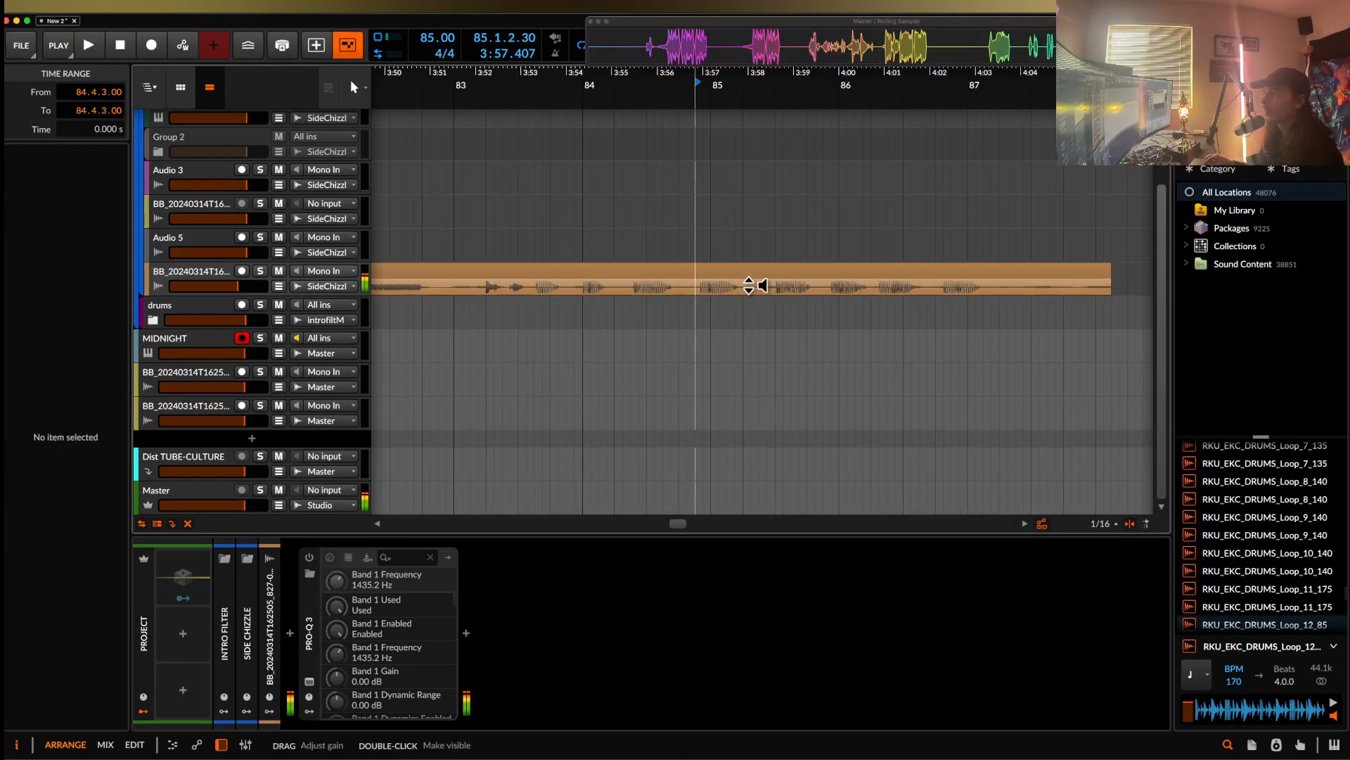
- Split off the hit between 84.4.3.64 and 85.2.1.00 of the orange recording as its own clip
click(749, 287)
click(703, 288)
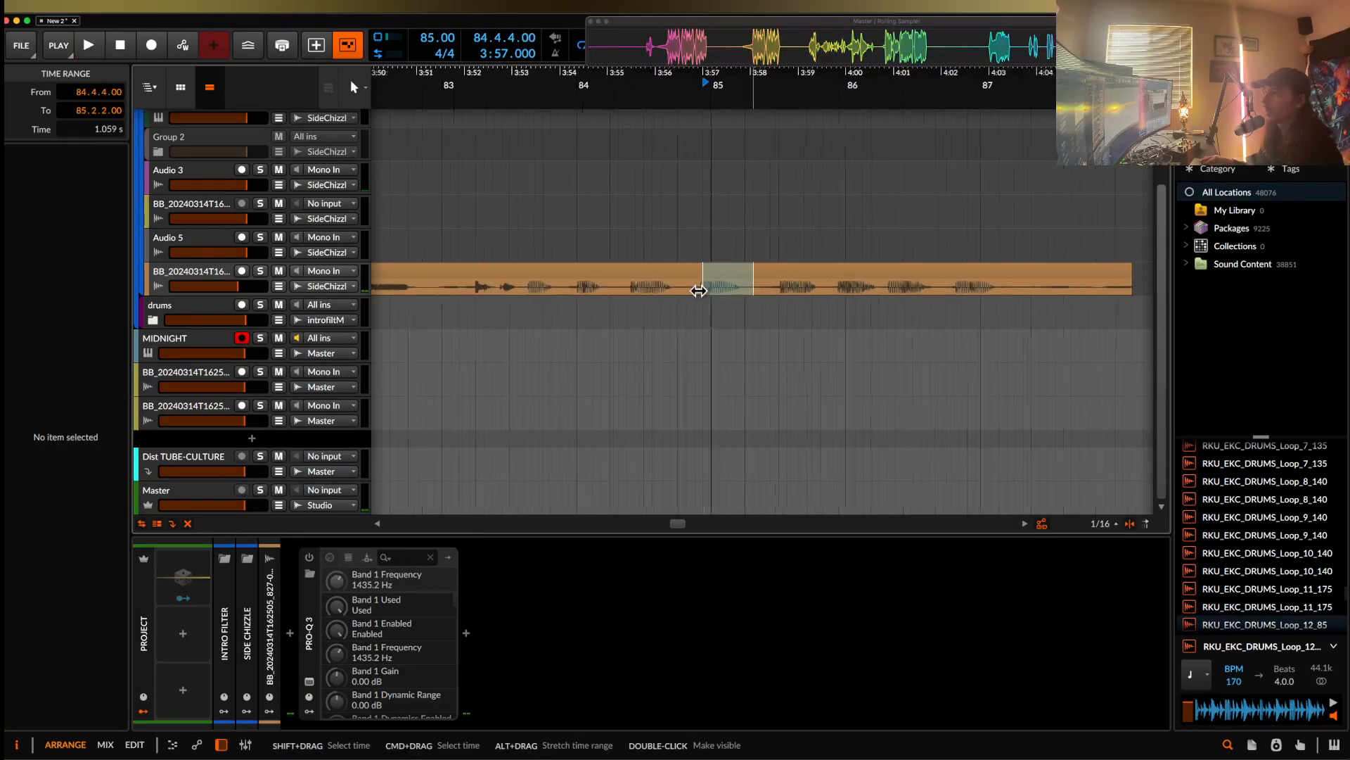
scroll(701, 288, up, 3)
drag(708, 291, 825, 296)
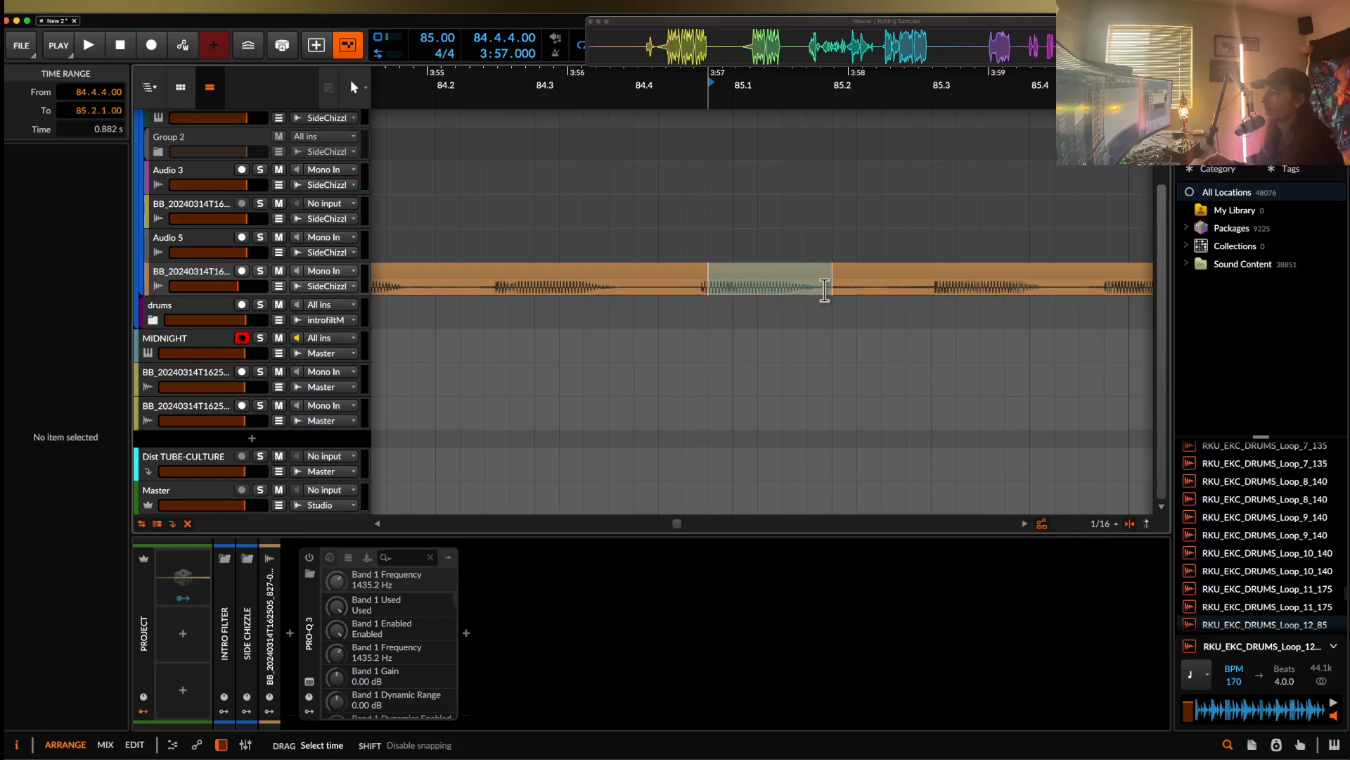
click(793, 277)
click(762, 276)
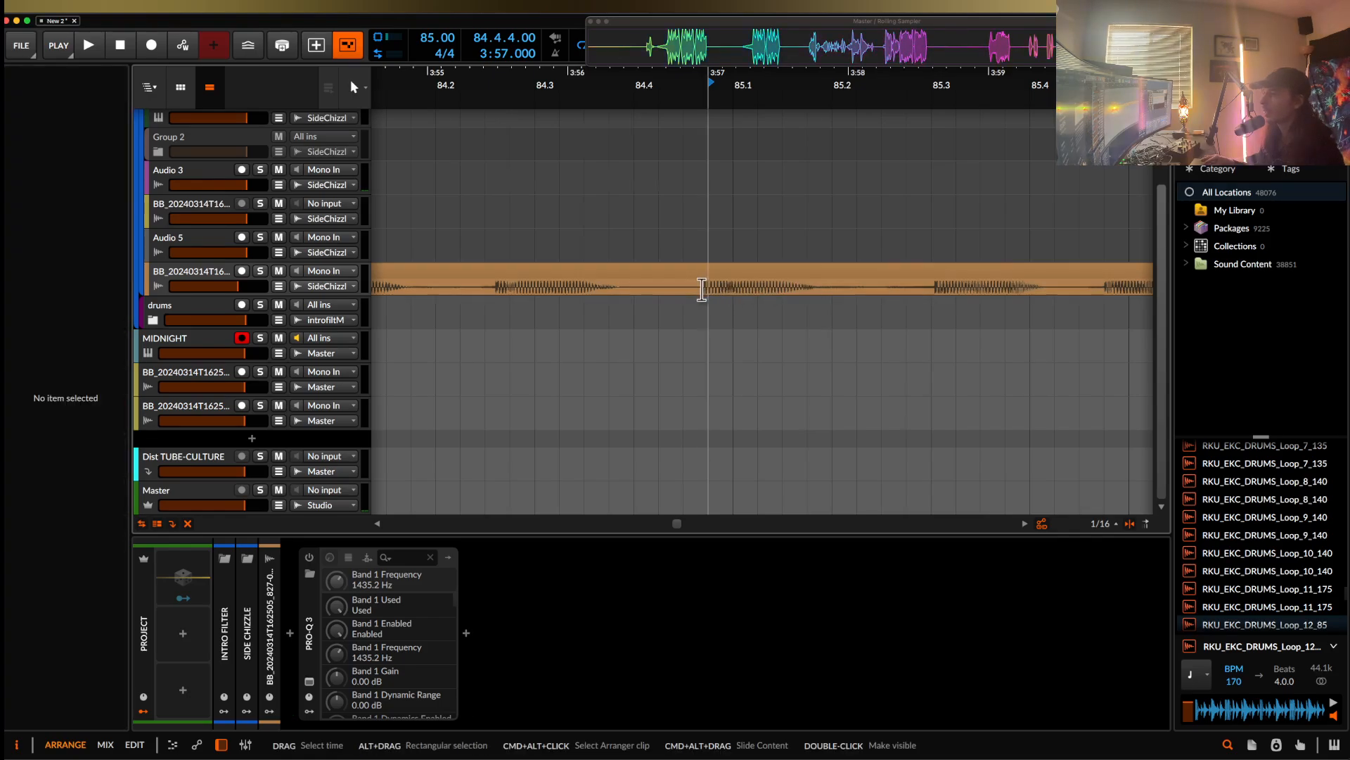
scroll(695, 292, up, 3)
drag(696, 290, 1009, 294)
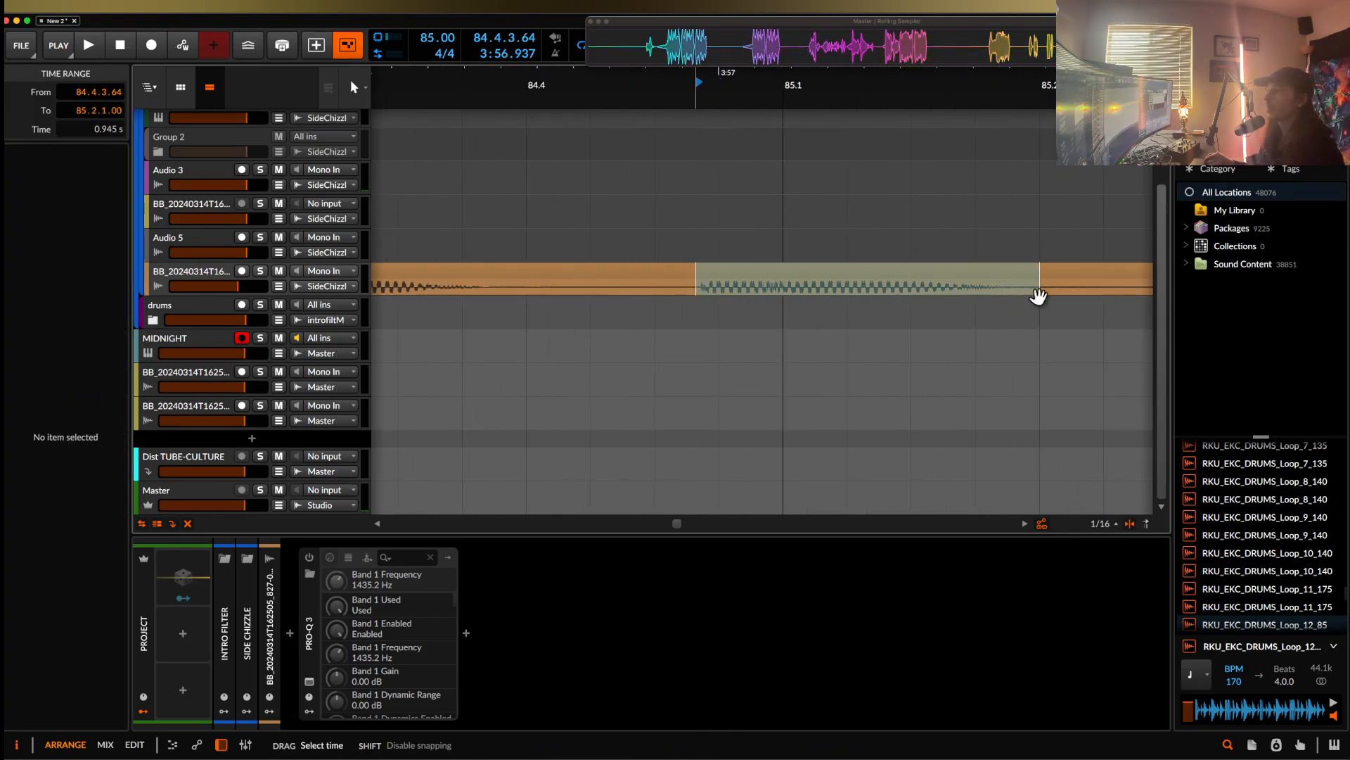
click(935, 270)
- Set the split-off clip's pitch to -1.00 while auditioning it
key(space)
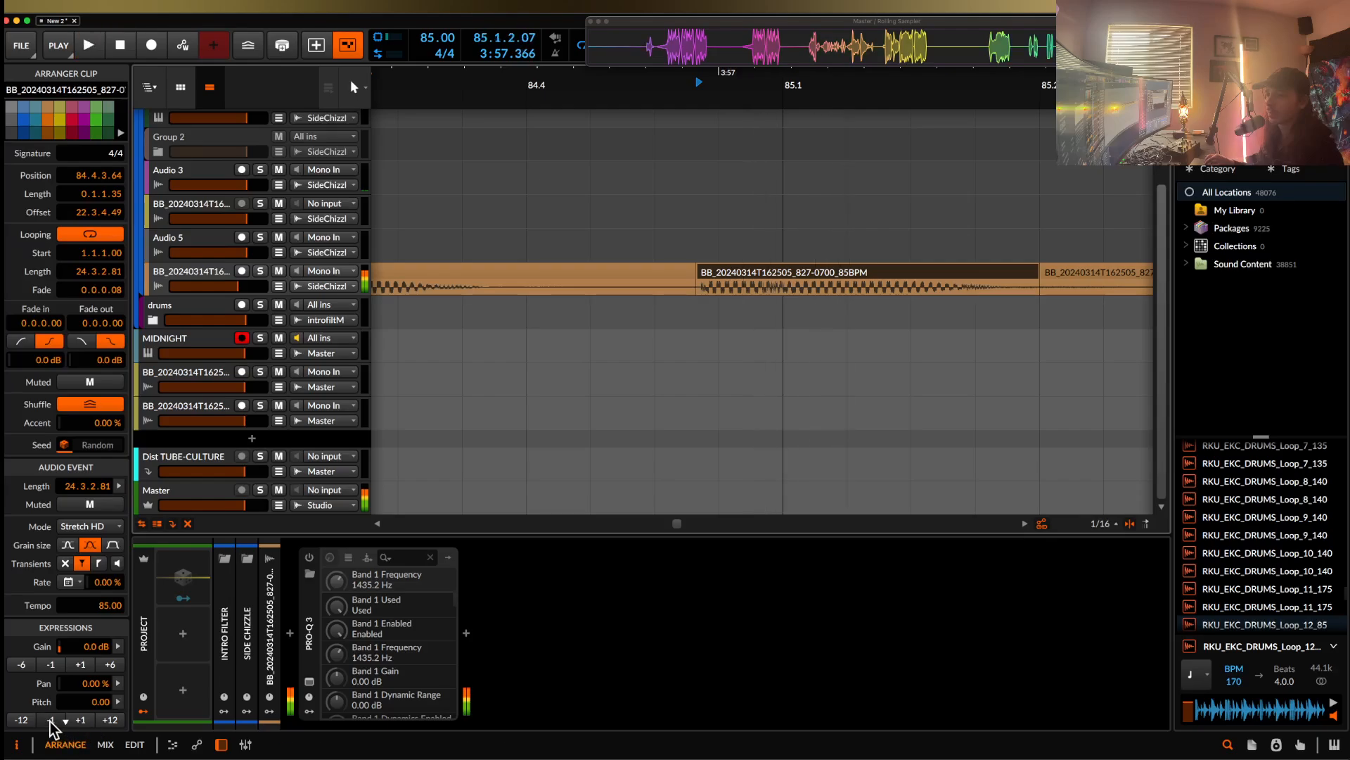
key(space)
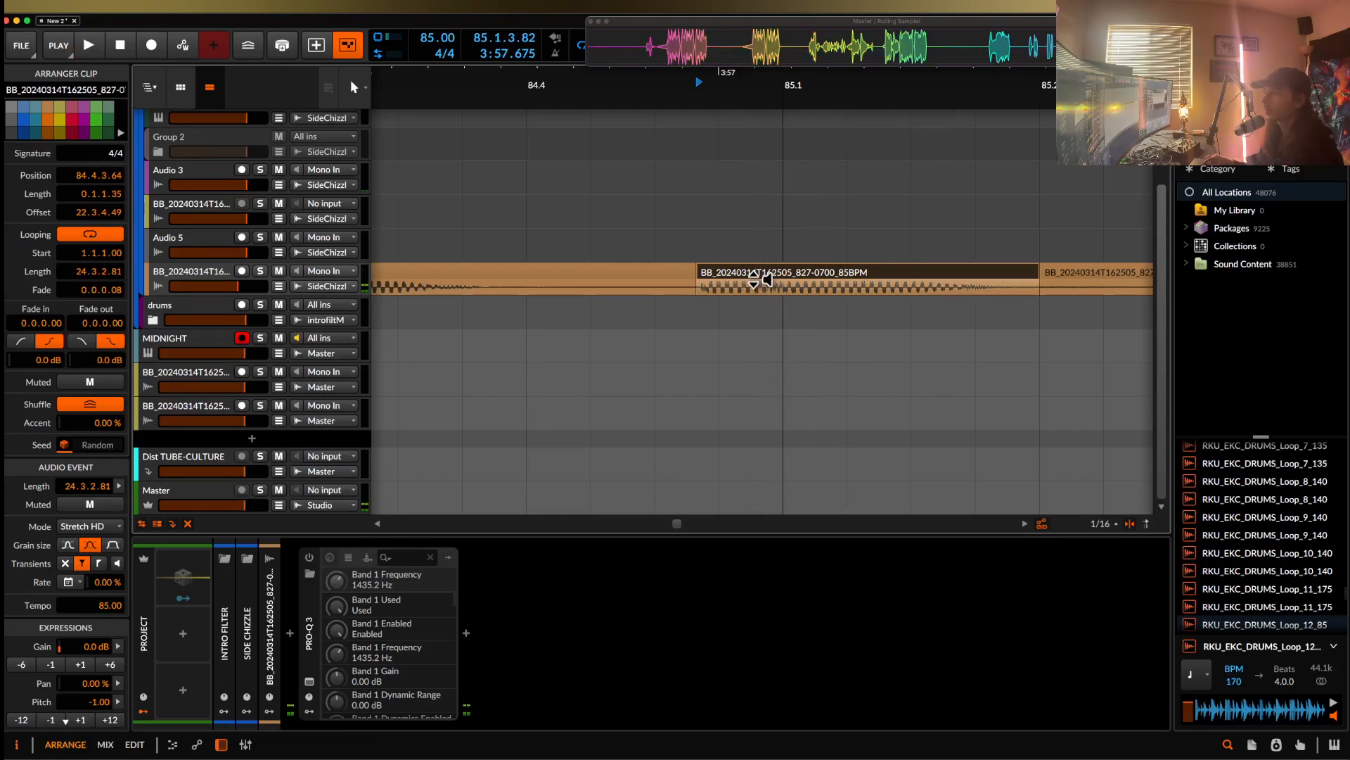
key(Escape)
- Re-enable Pro-Q 3 on the orange recording's track and add a new audio track directly below it
scroll(756, 277, down, 10)
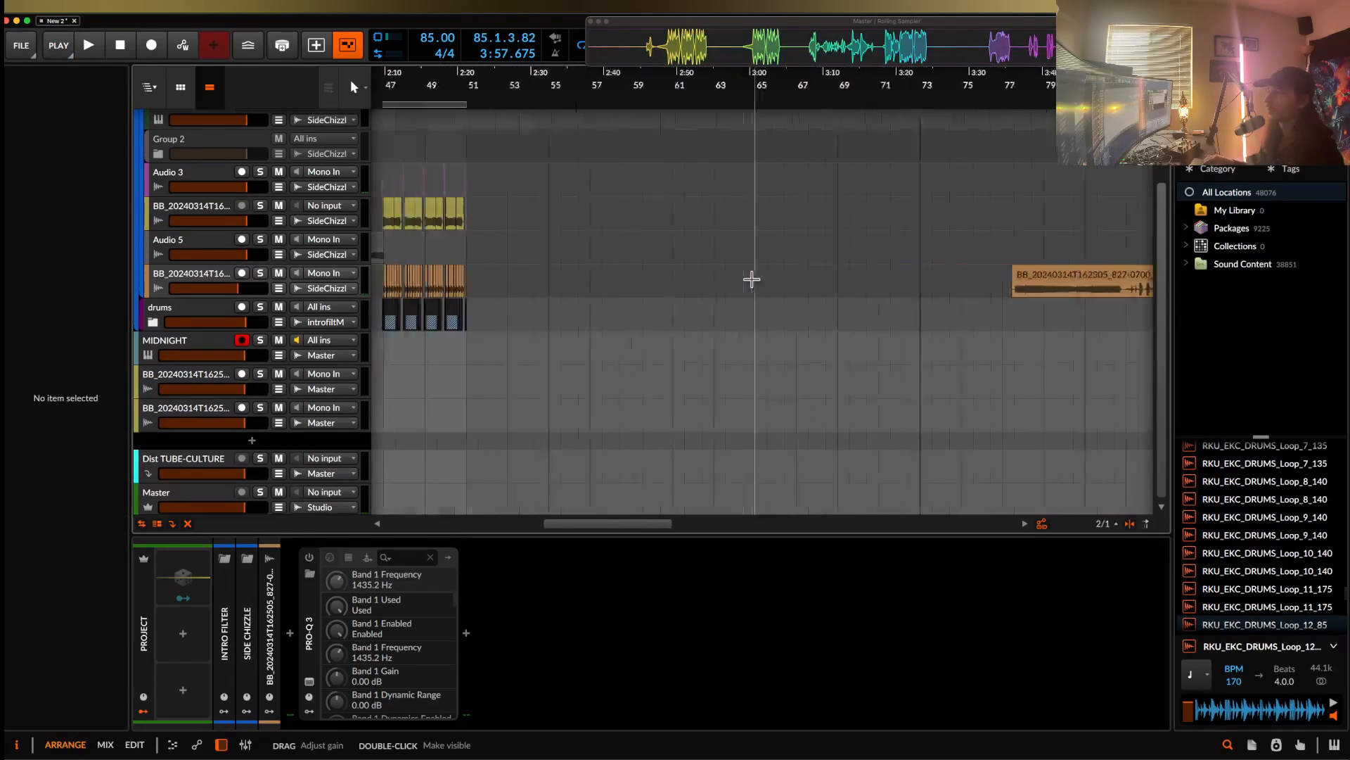
click(210, 283)
click(308, 559)
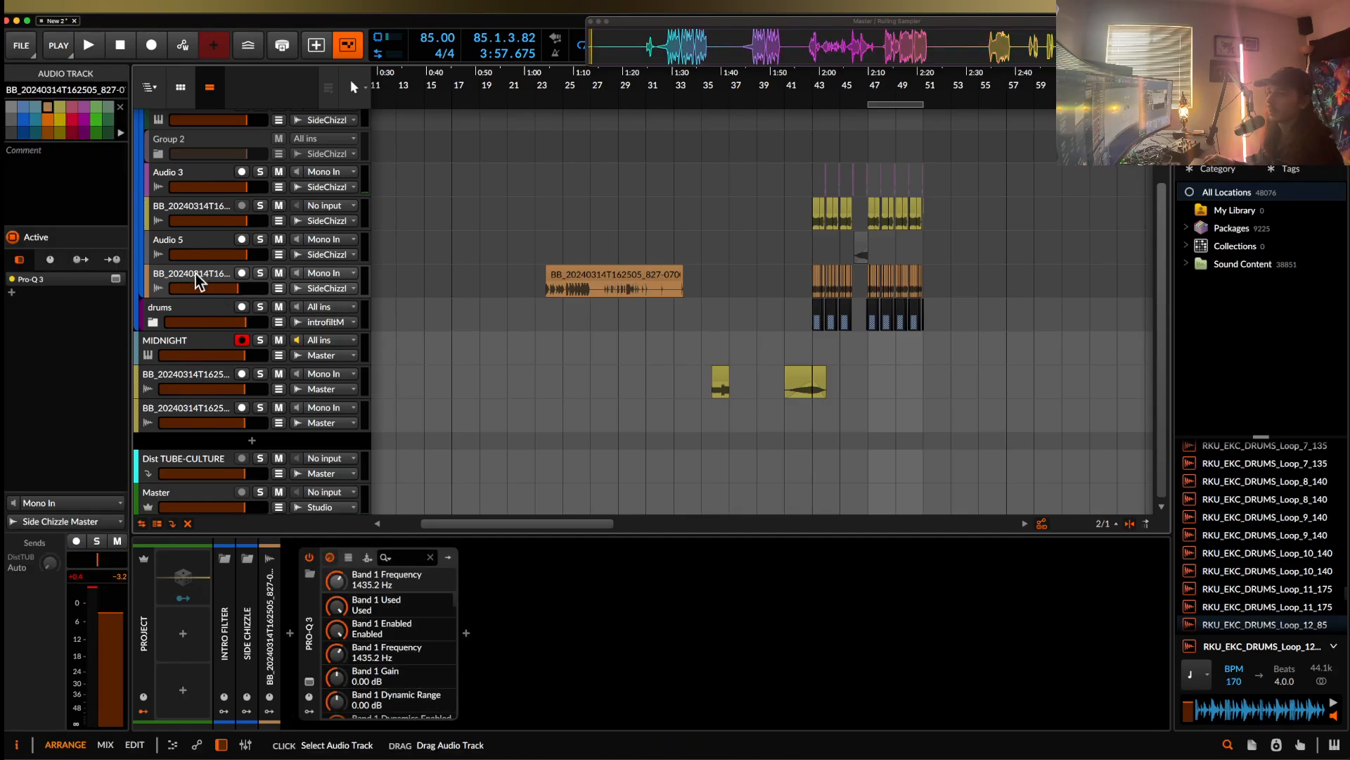
key(super+t)
- Paste the pitched hit on the new audio track at 47.1.1.00 and shorten it to one beat
scroll(844, 317, up, 5)
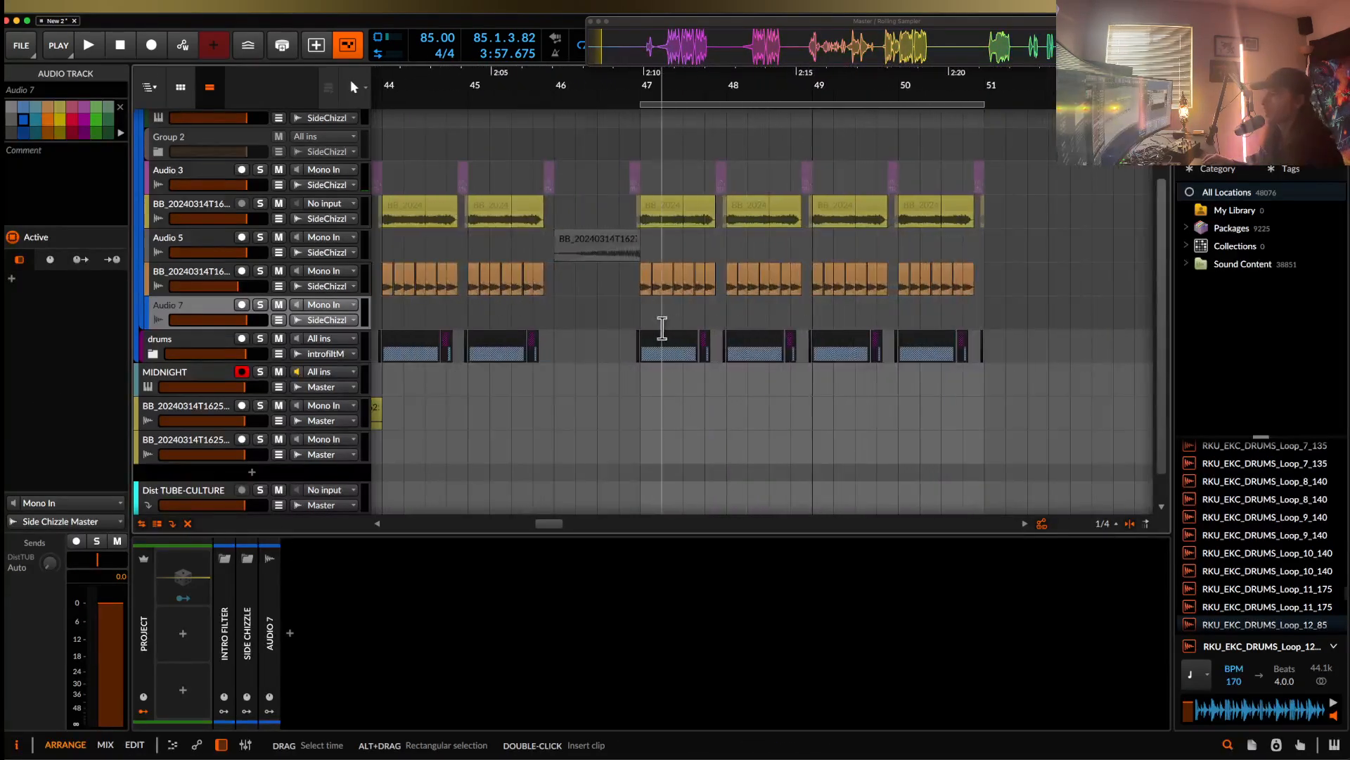
click(661, 325)
key(super+v)
scroll(654, 322, up, 3)
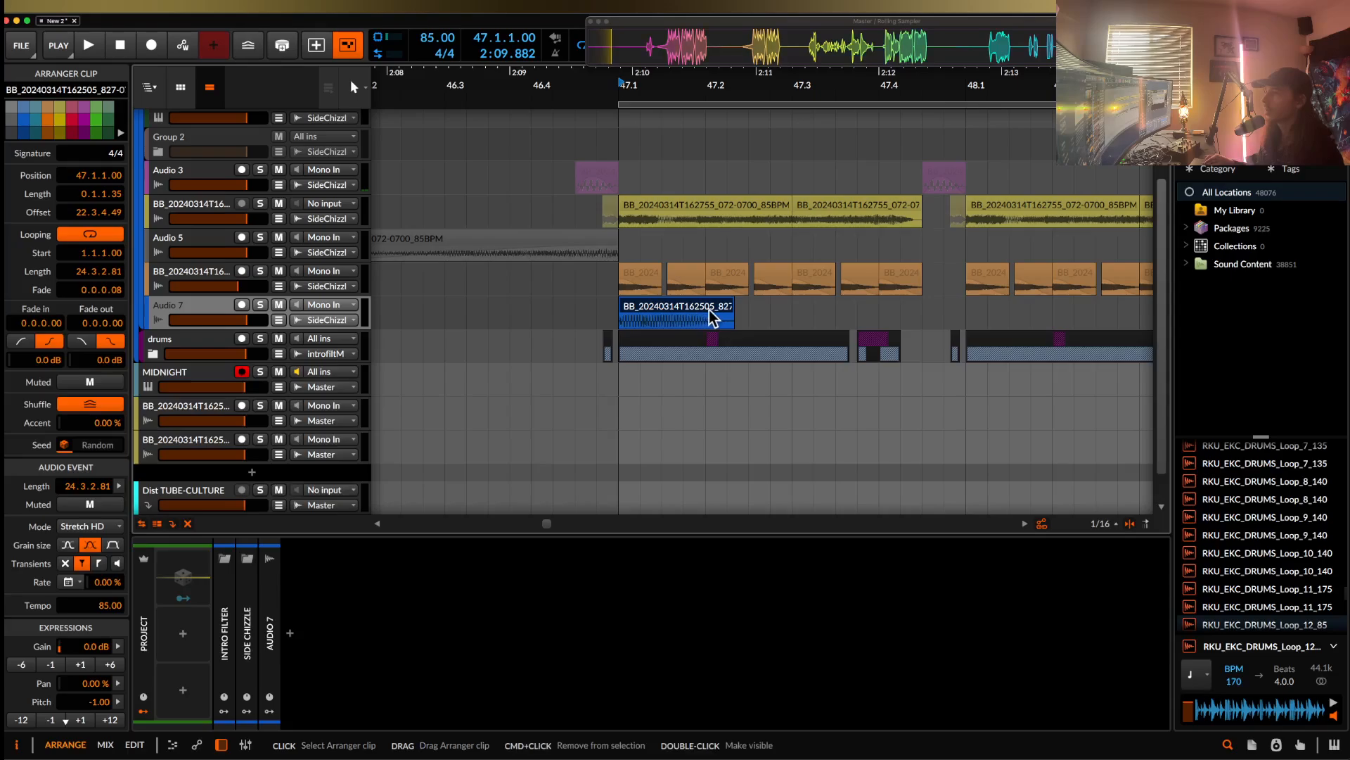
click(707, 308)
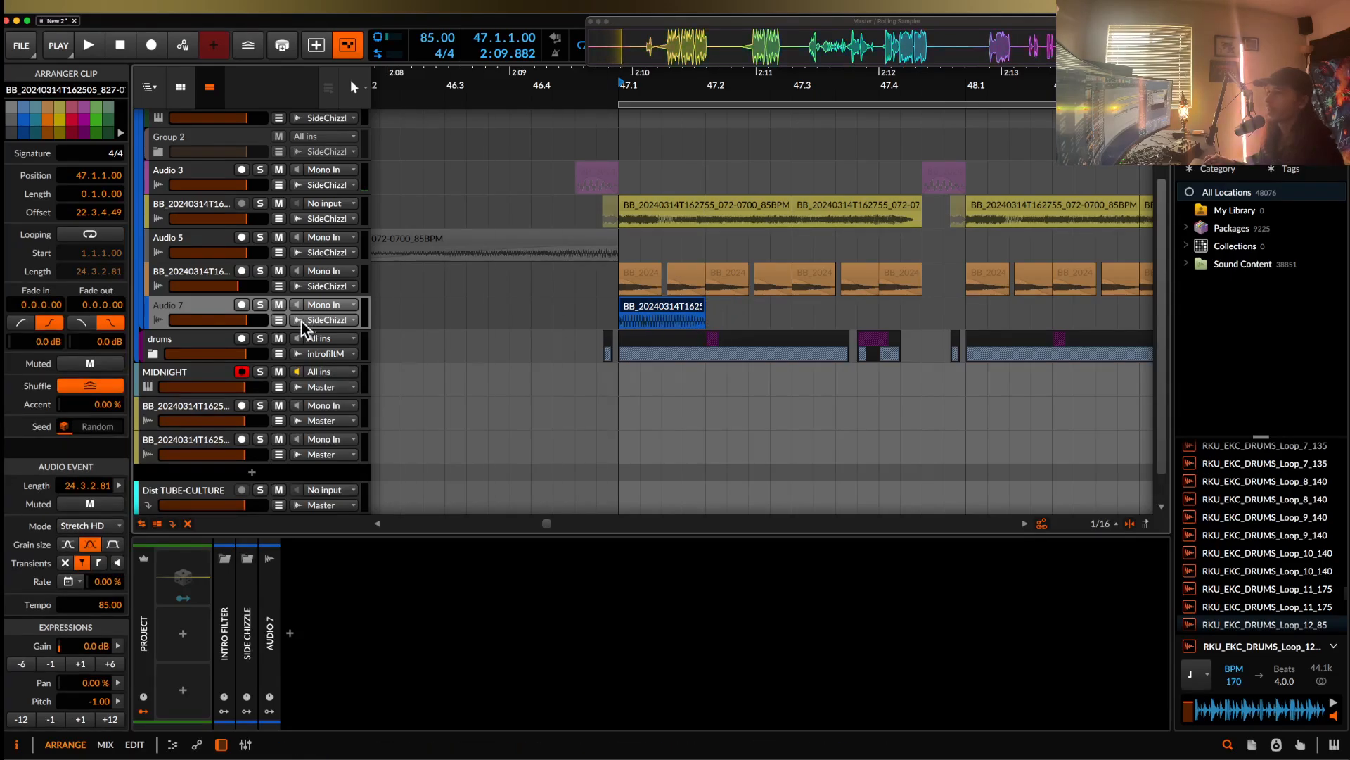
- Solo Audio 7 and insert a Filter+ device on it with the Low-pass MG cutoff at 238 Hz
click(261, 308)
click(188, 307)
click(289, 633)
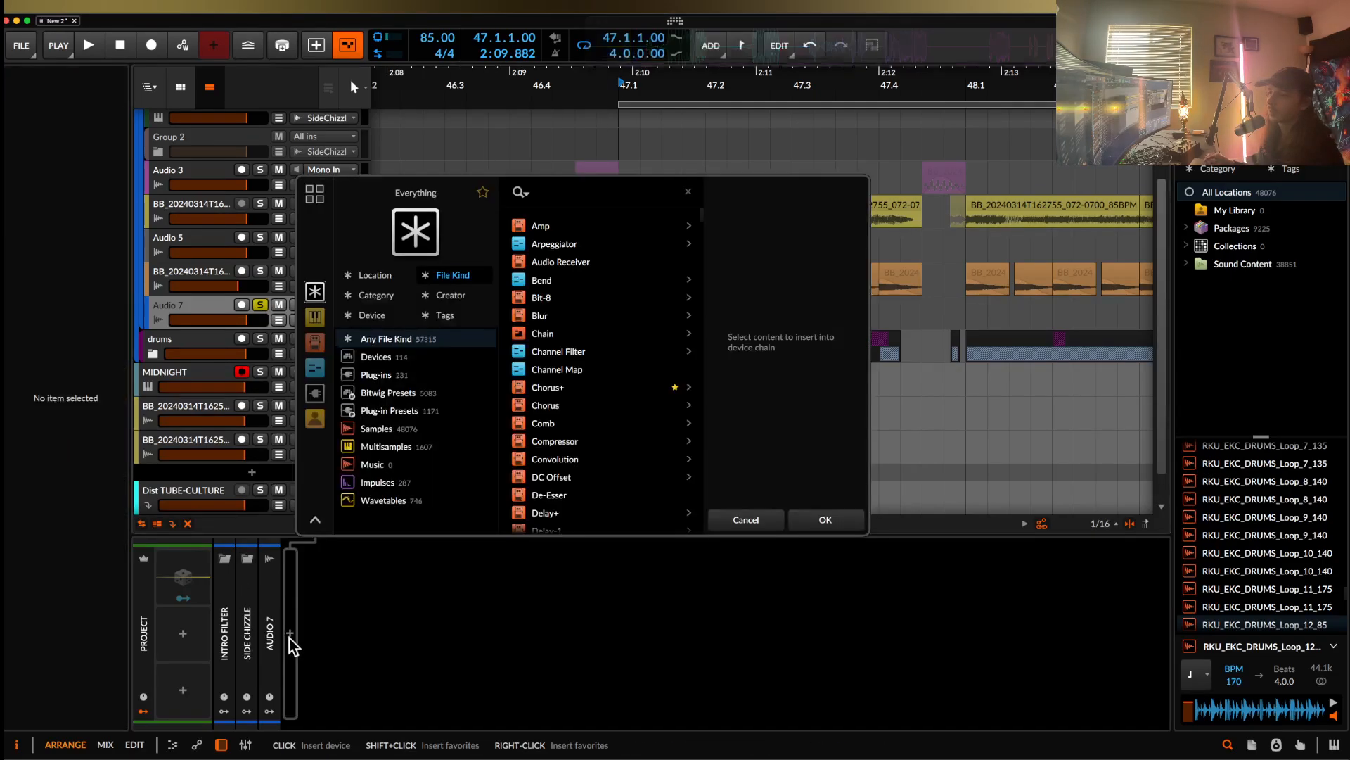
text(filter)
click(521, 225)
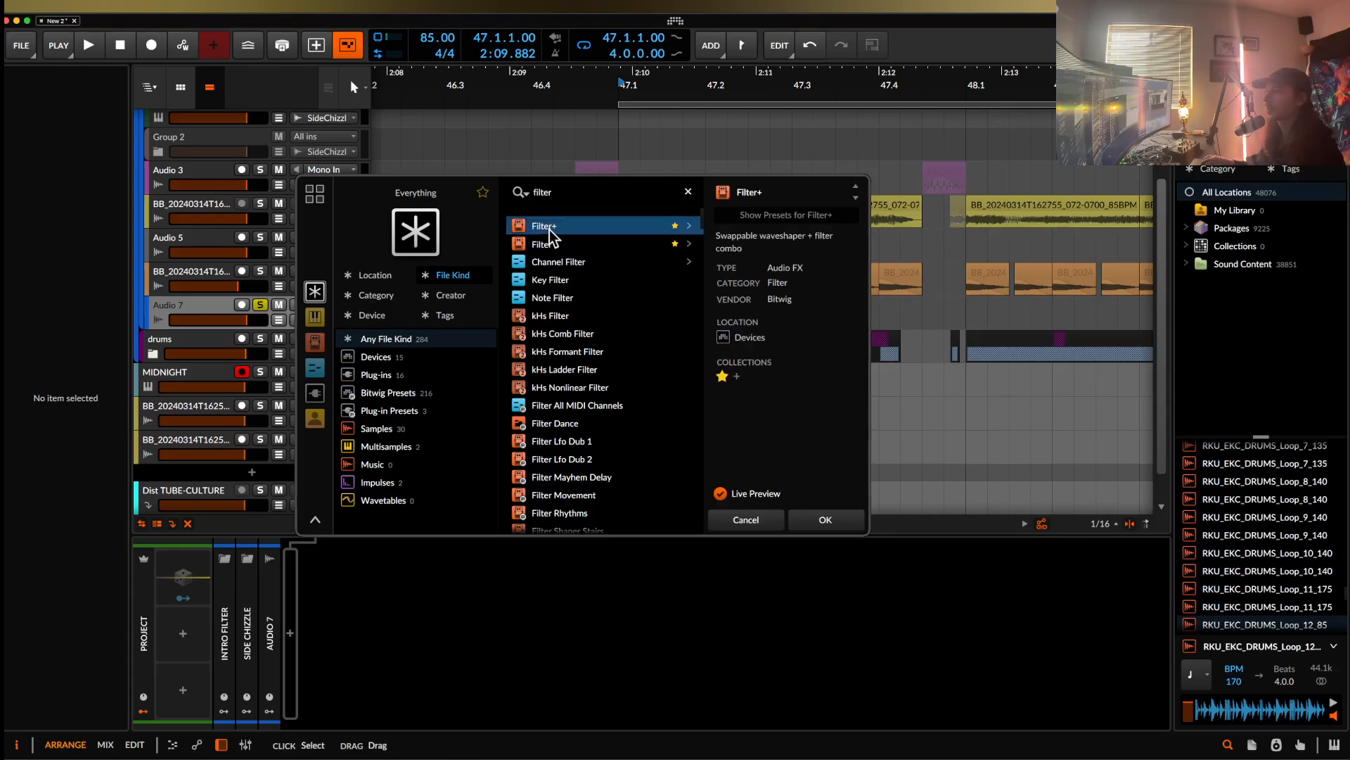
click(686, 488)
click(825, 519)
click(394, 559)
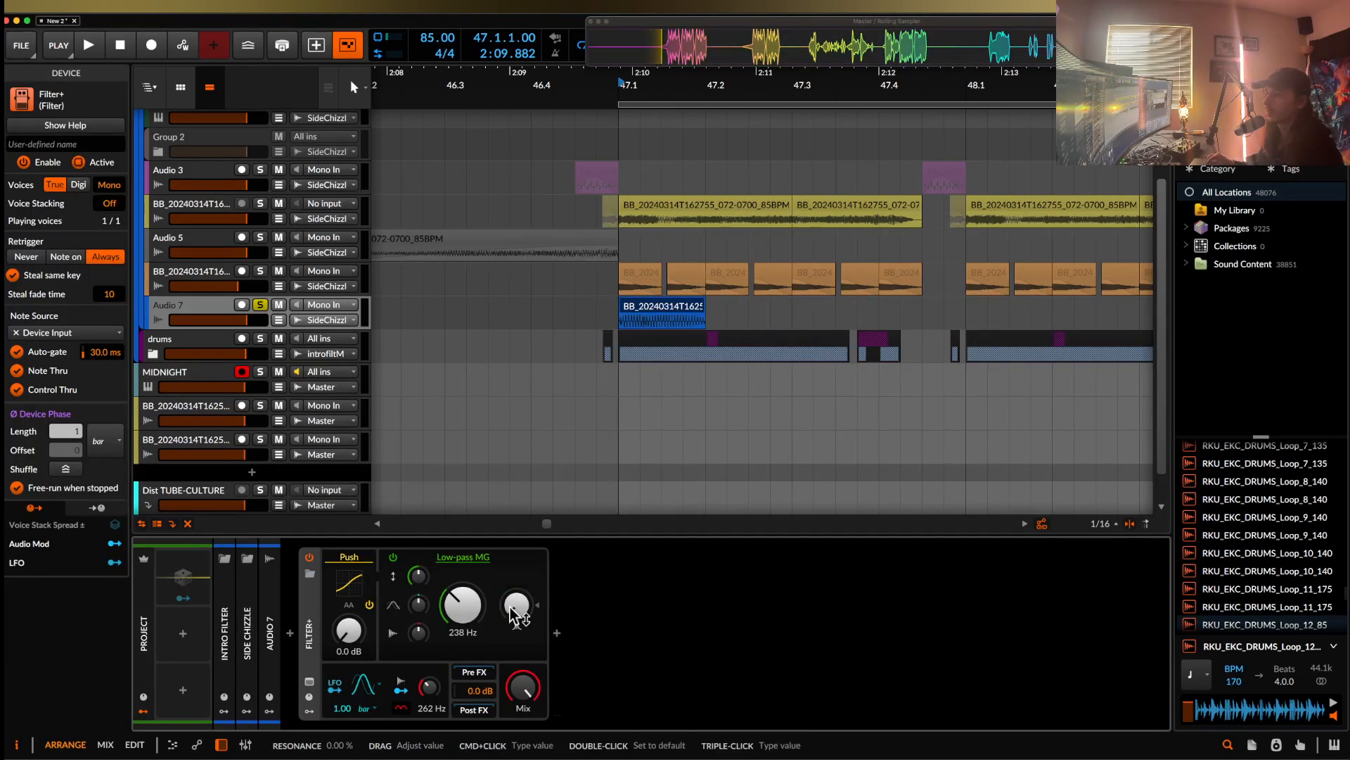
- Trim the end of the Audio 7 clip at bar 47 to a length of 0.0.3.57
scroll(659, 294, up, 2)
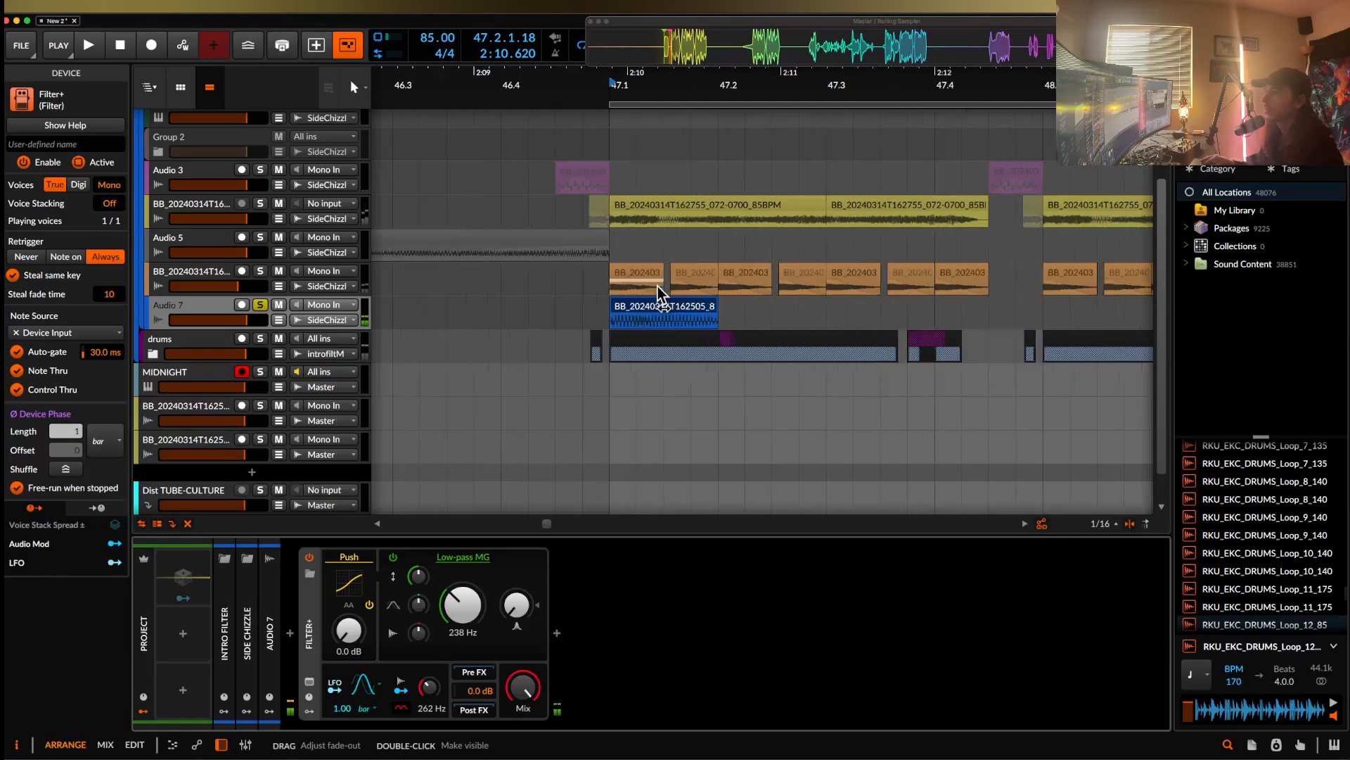
scroll(661, 294, up, 2)
drag(765, 309, 724, 303)
- Unsolo Audio 7 and play the section from 46.4.2.00 to hear the clip in context
scroll(434, 302, down, 3)
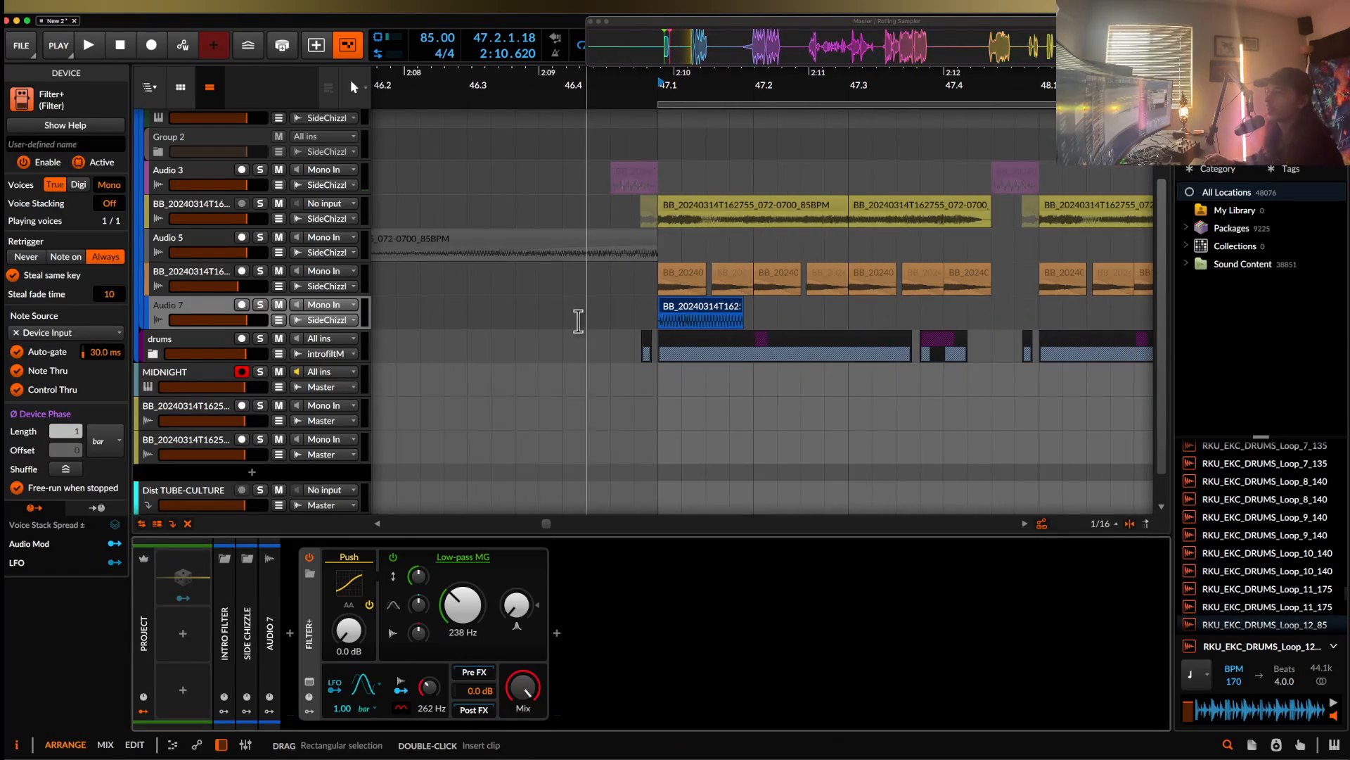
scroll(225, 254, down, 1)
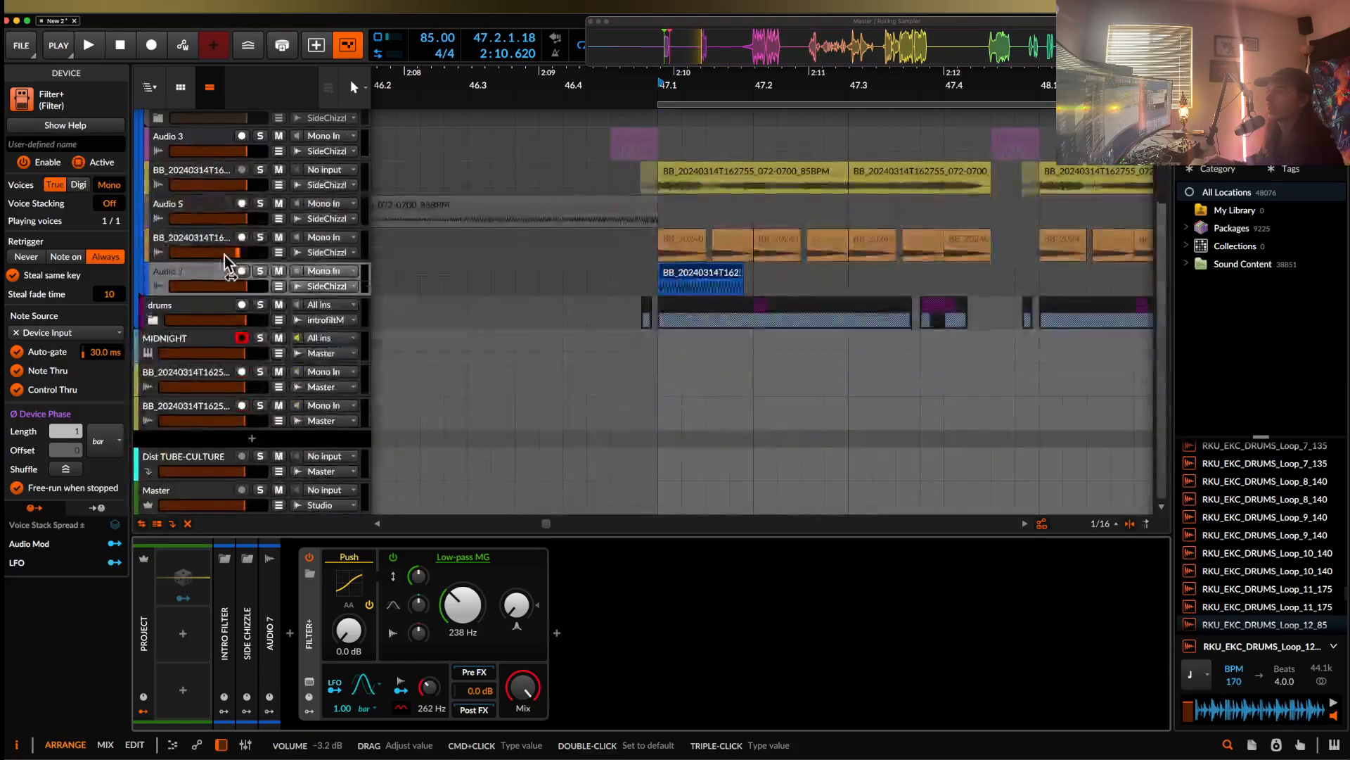
click(588, 254)
key(space)
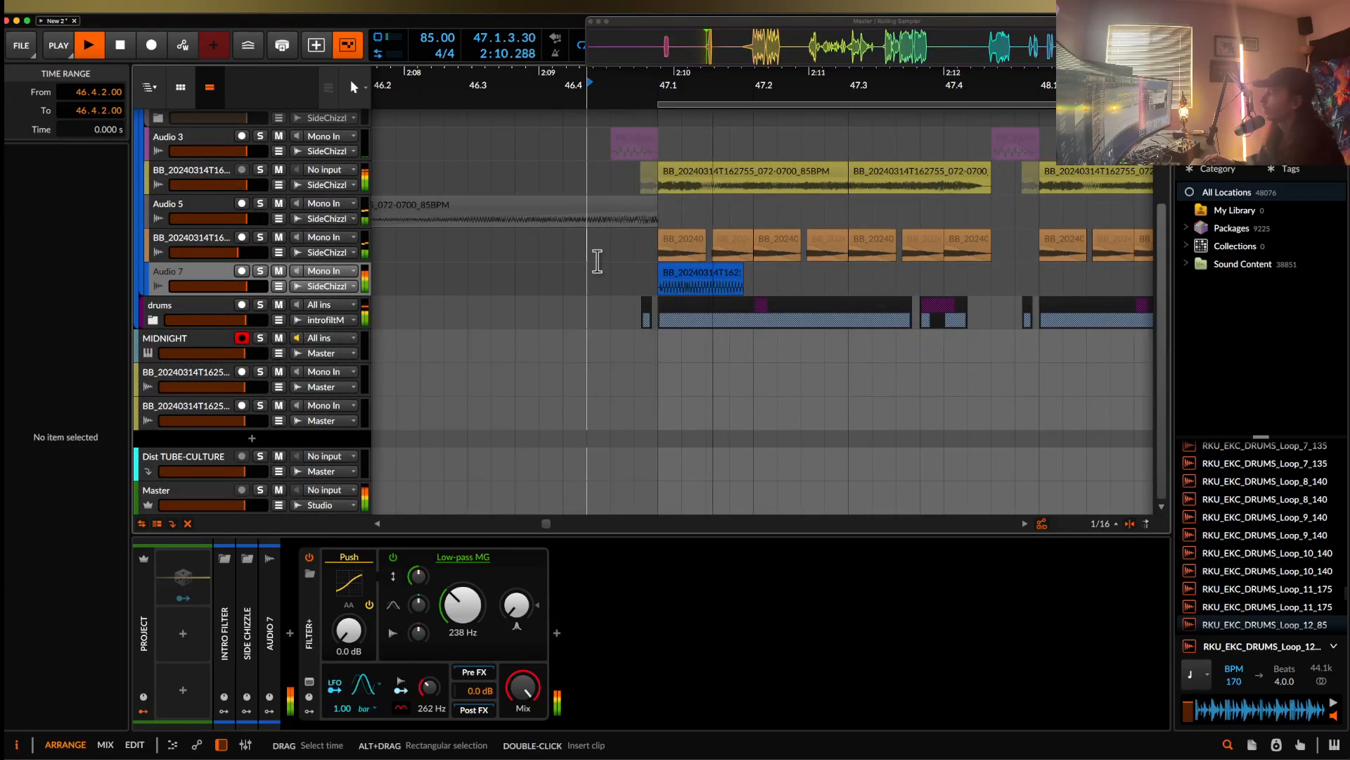
- Copy the Audio 7 clip to 48.1.1.00 and duplicate the range 47.1.1.00 to 49.1.1.00 directly after itself
scroll(633, 257, down, 2)
drag(661, 272, 924, 274)
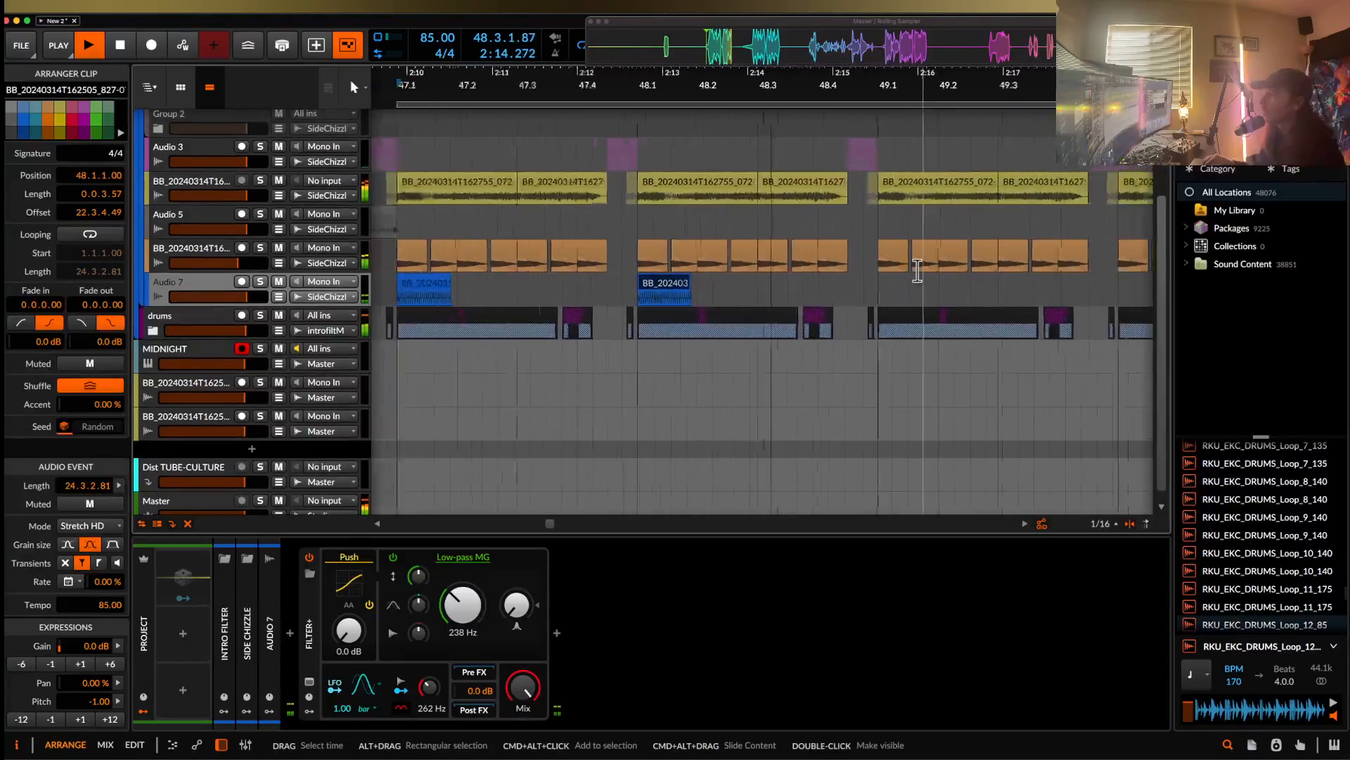
scroll(880, 295, down, 2)
key(space)
drag(618, 296, 863, 299)
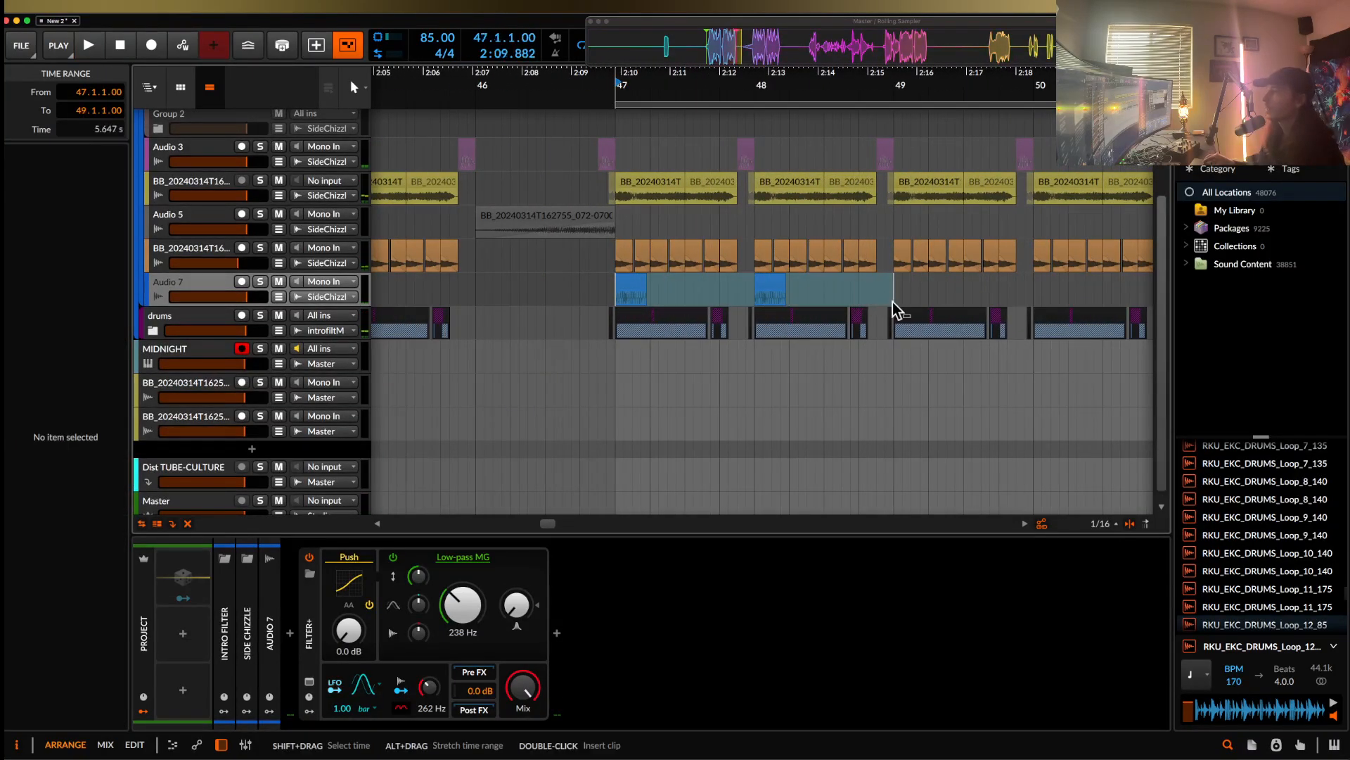
key(ctrl+d)
- Audition the last yellow recording from 174.1.2.00 for further material
scroll(892, 300, down, 5)
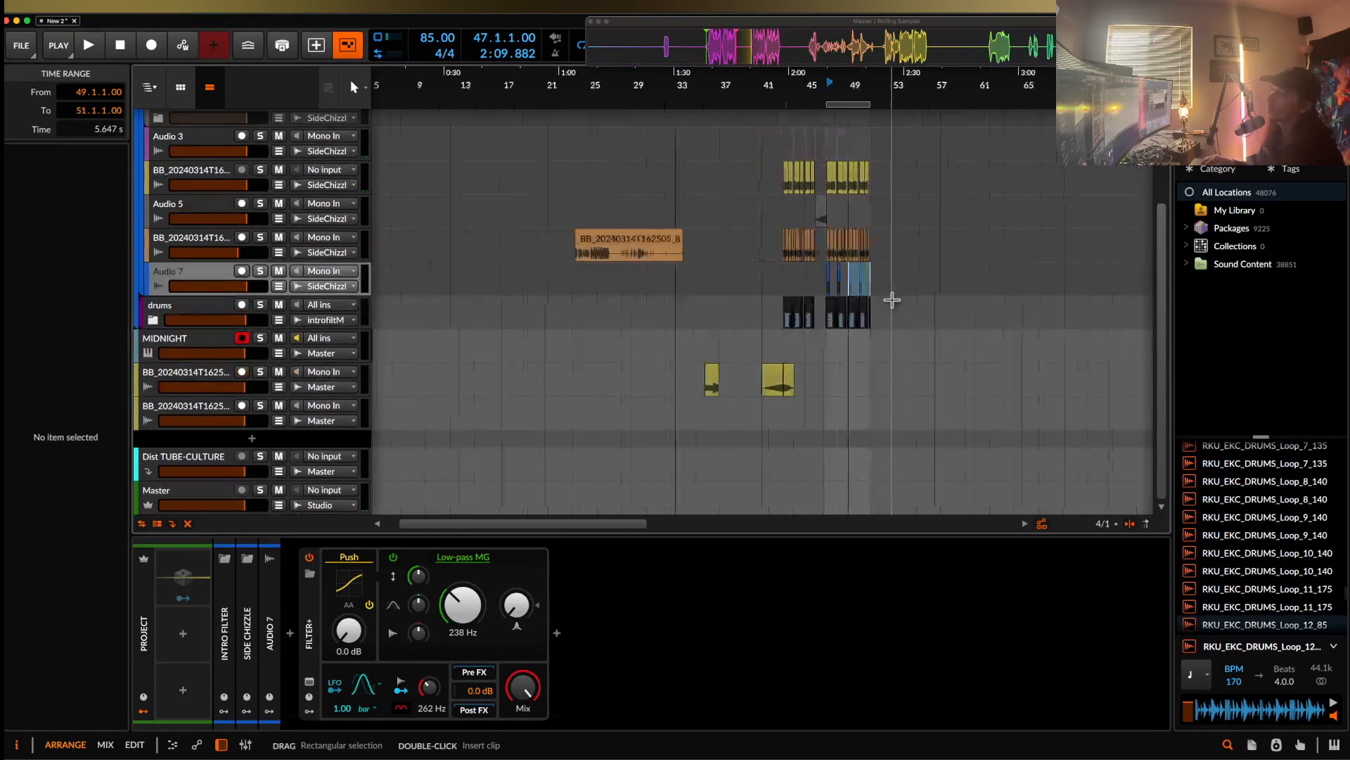
scroll(892, 300, right, 15)
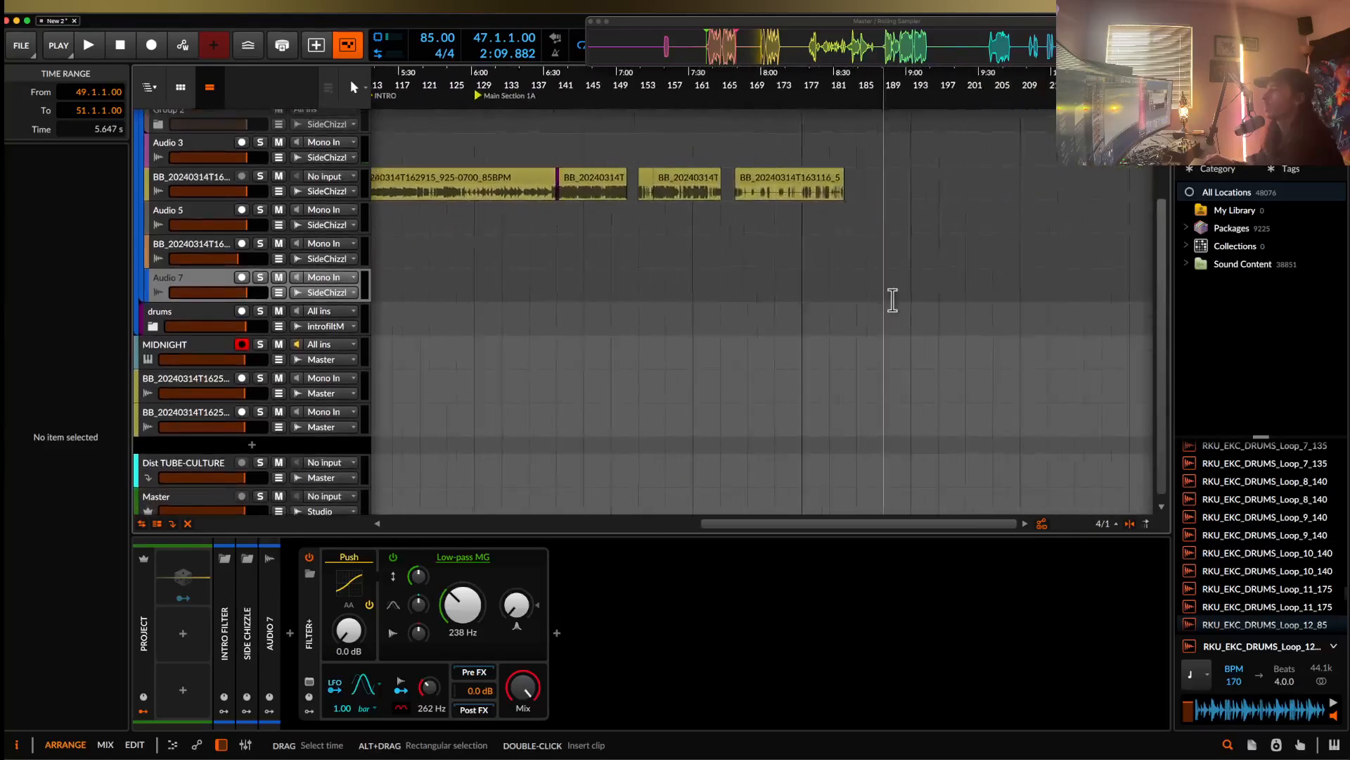
scroll(890, 299, up, 1)
scroll(814, 224, up, 10)
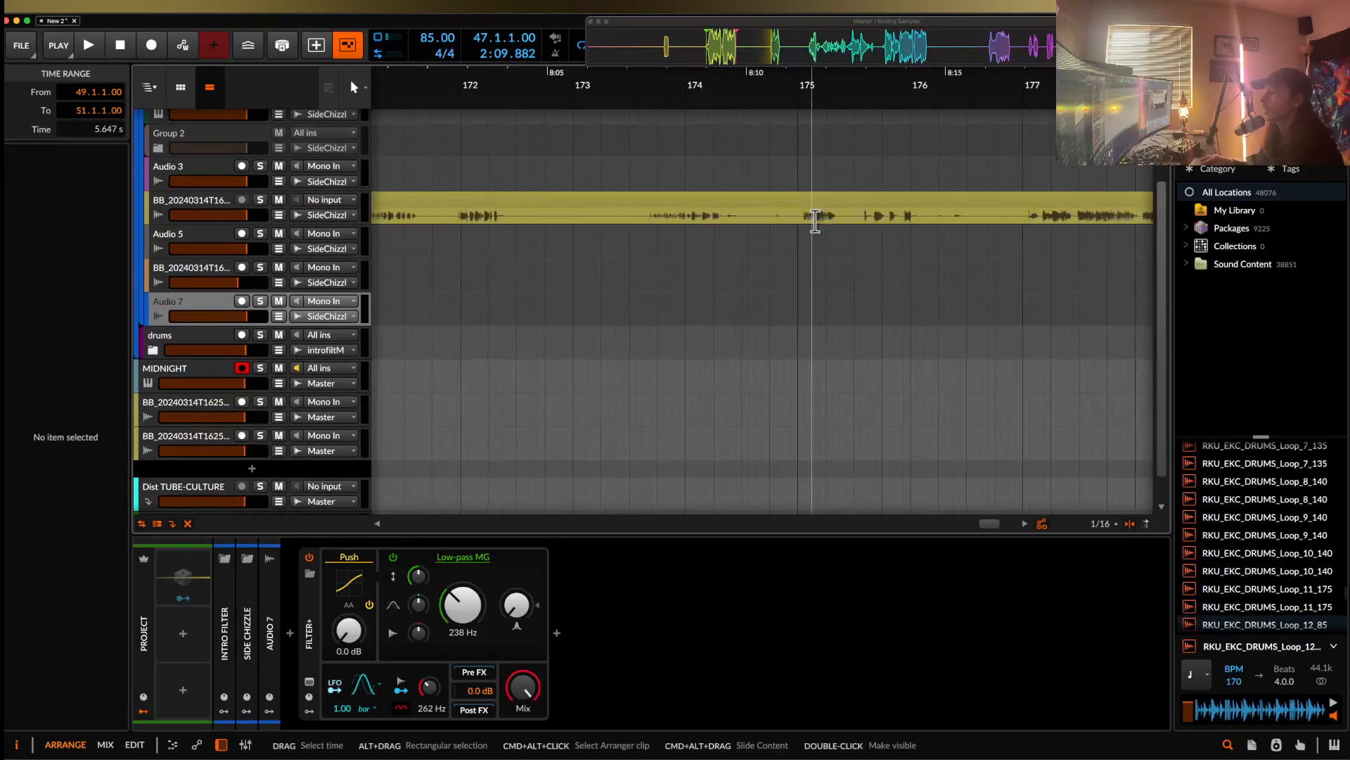
scroll(612, 226, up, 3)
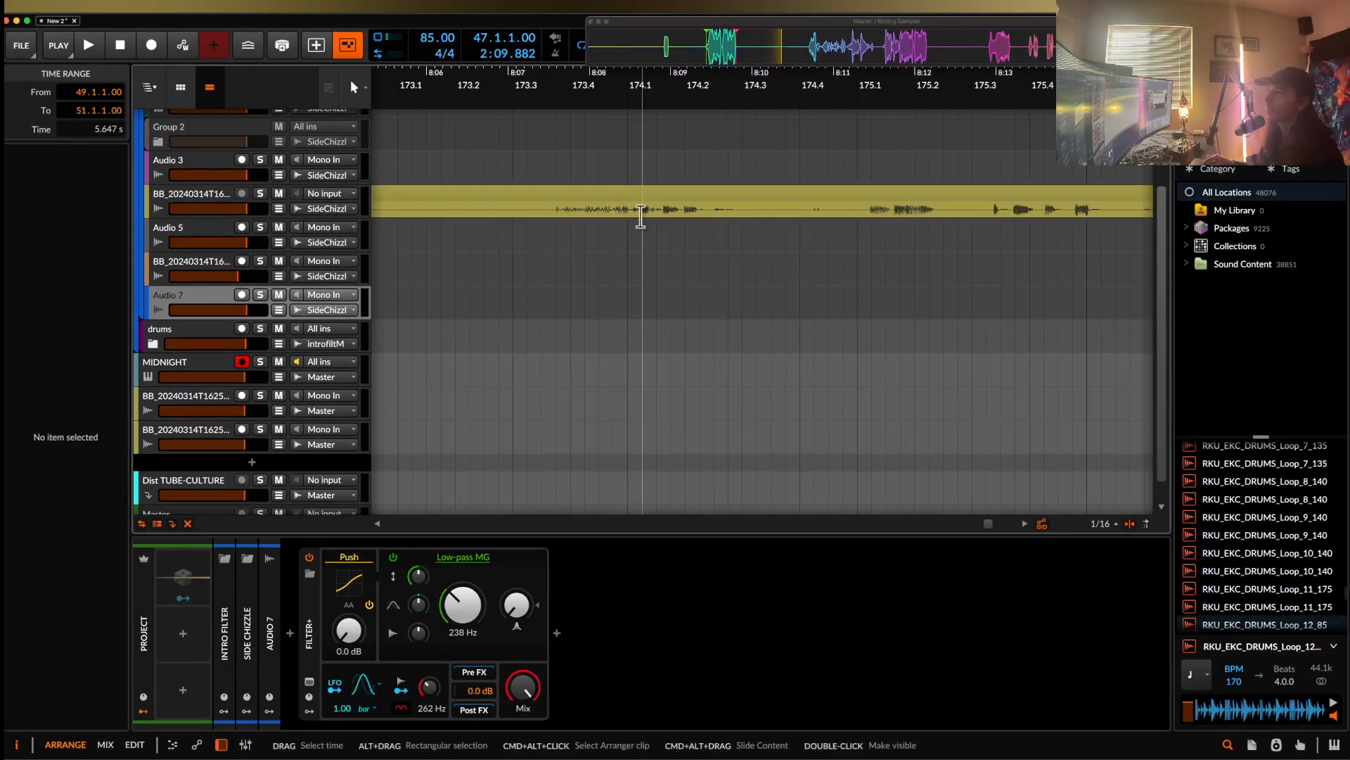
click(640, 216)
scroll(640, 216, up, 2)
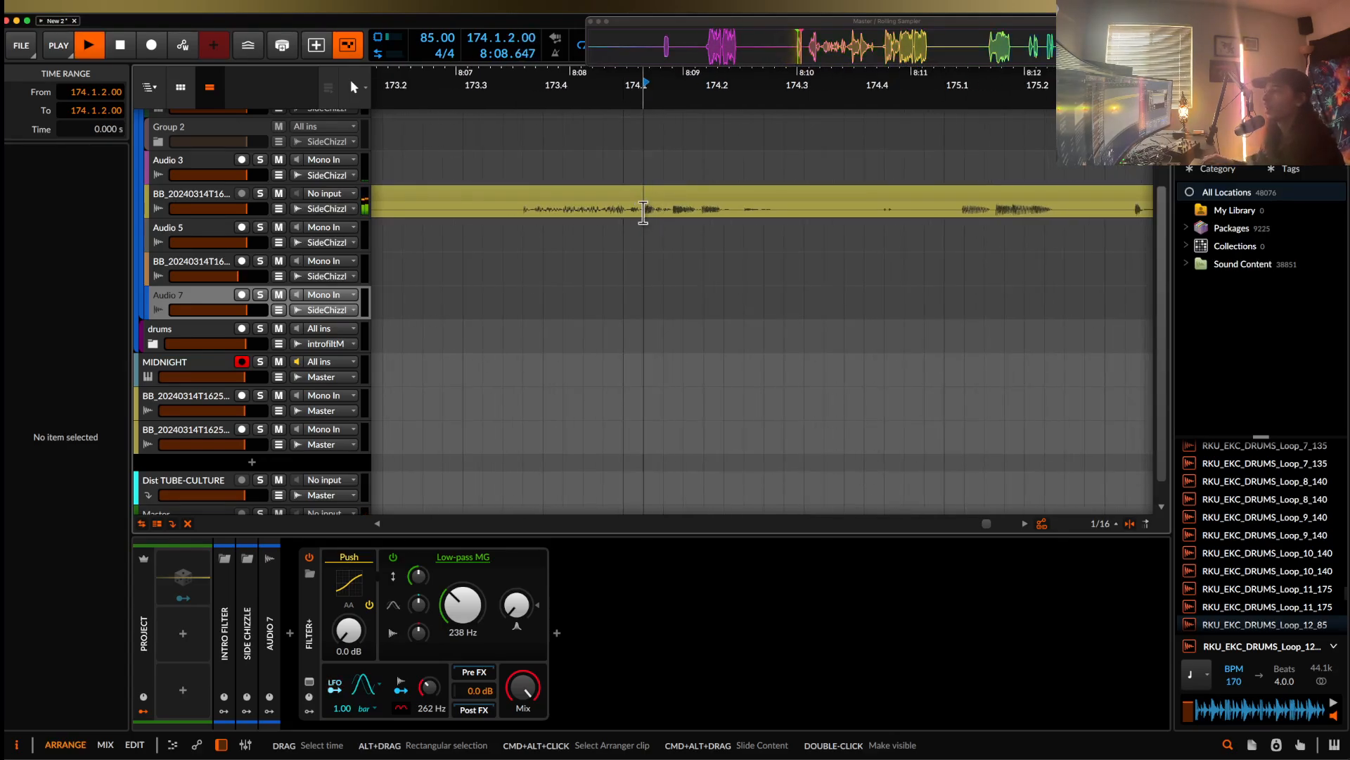
- Stop playback and examine the rest of the last yellow recording's waveform through to its end in bar 183
scroll(643, 212, down, 3)
key(space)
scroll(688, 213, right, 5)
scroll(900, 221, right, 5)
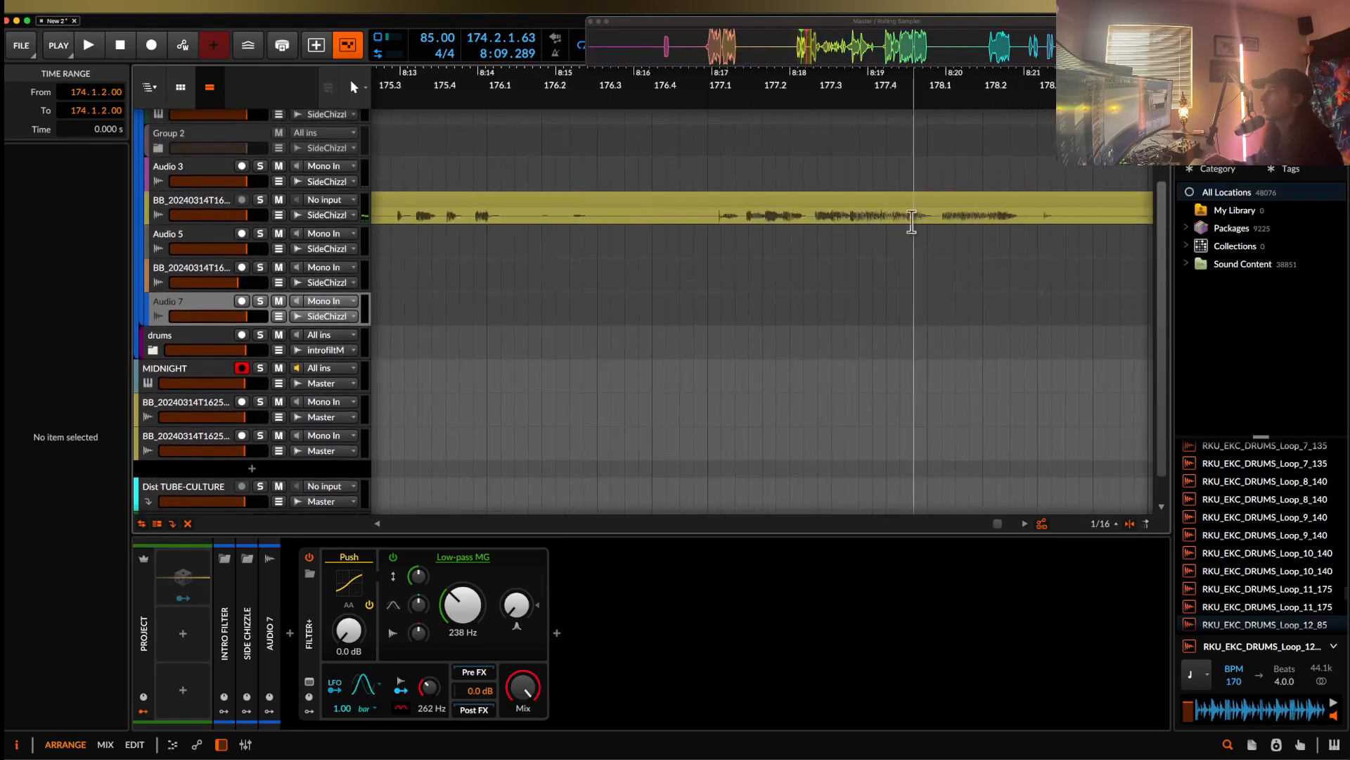
scroll(851, 222, right, 3)
scroll(890, 222, up, 2)
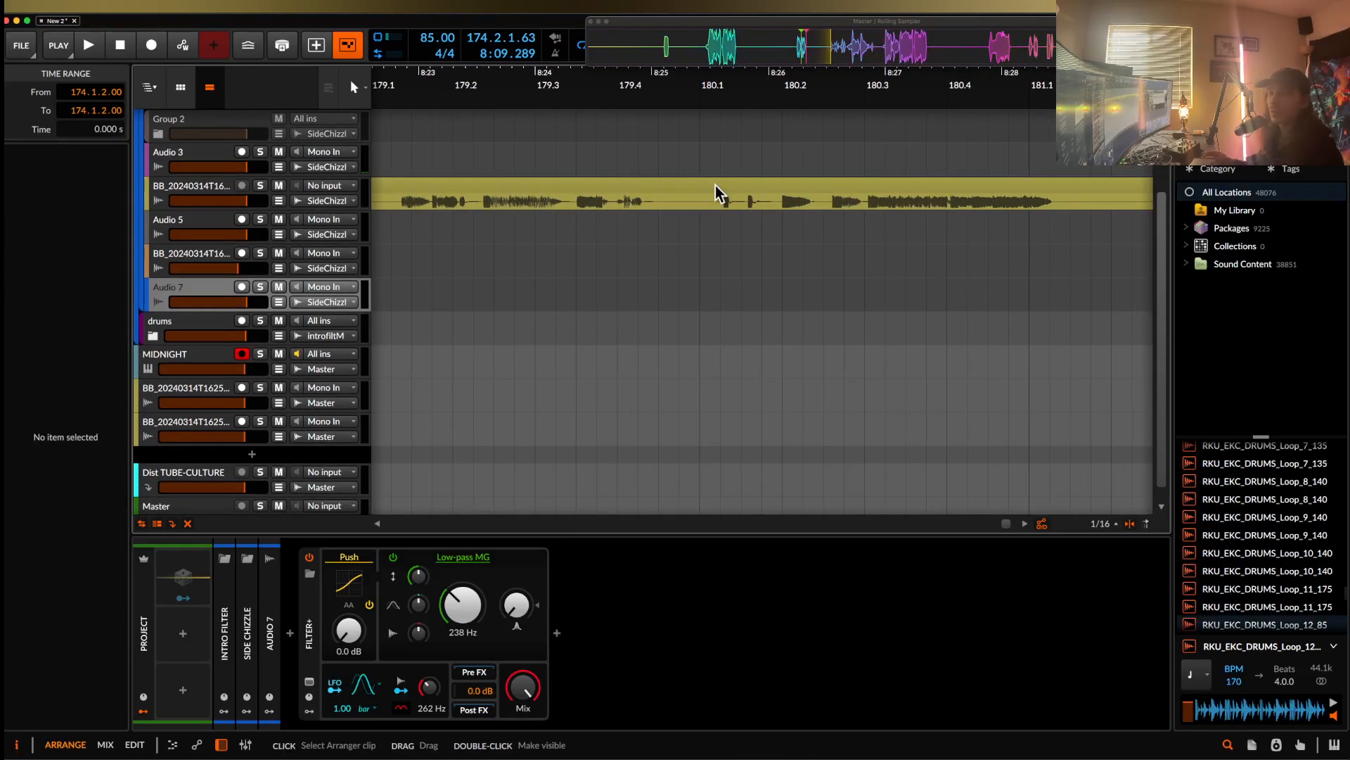
scroll(716, 184, right, 5)
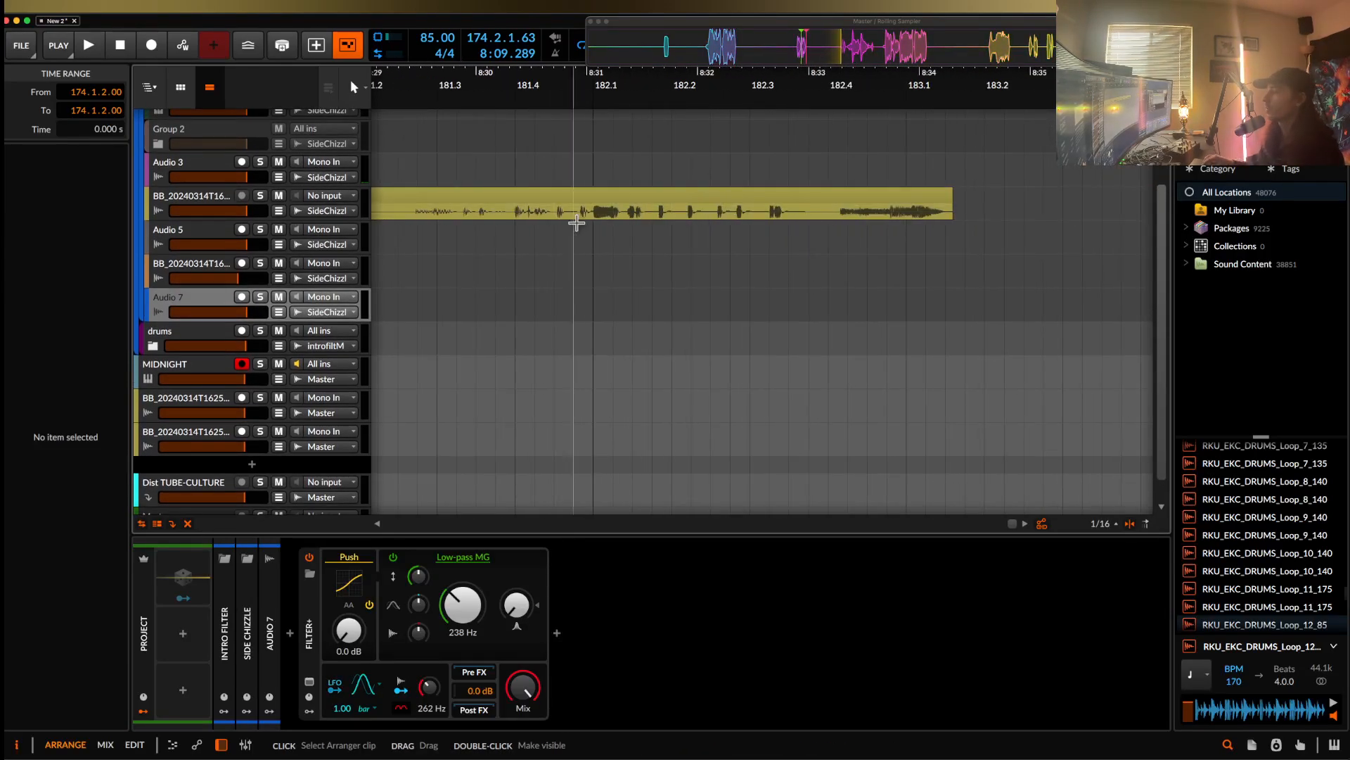
scroll(563, 214, up, 3)
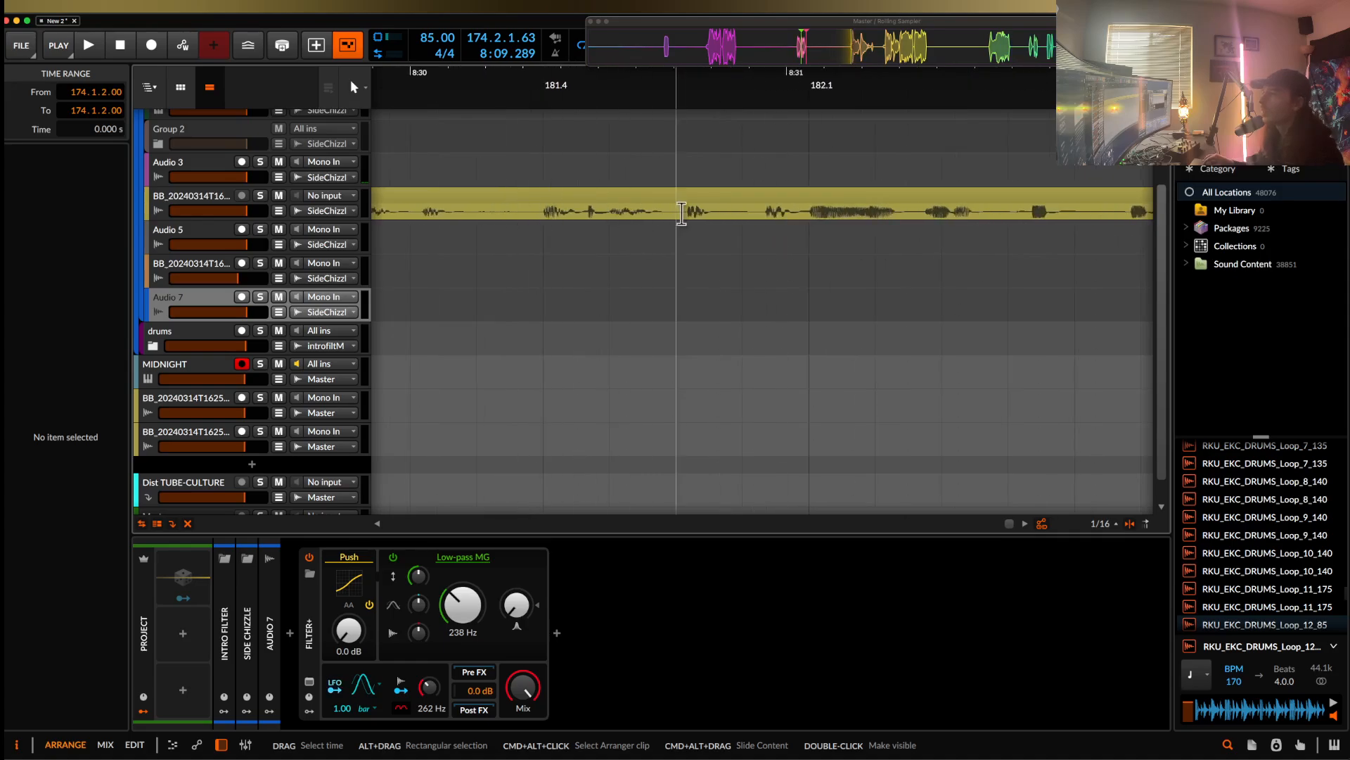
- Switch off the Fuse Compressor on the yellow recordings track and audition the last recording from 181.3.3.00
click(218, 205)
click(384, 559)
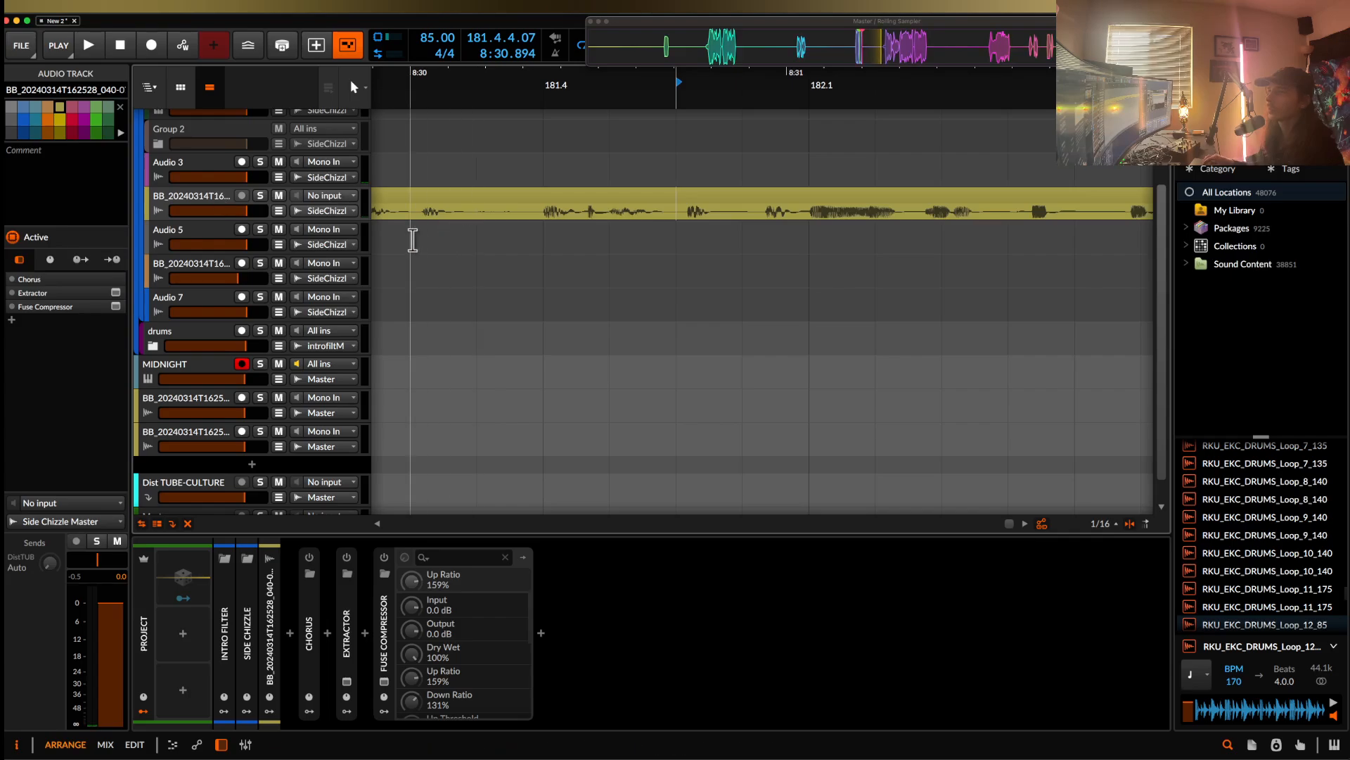
click(410, 215)
key(space)
scroll(405, 218, down, 5)
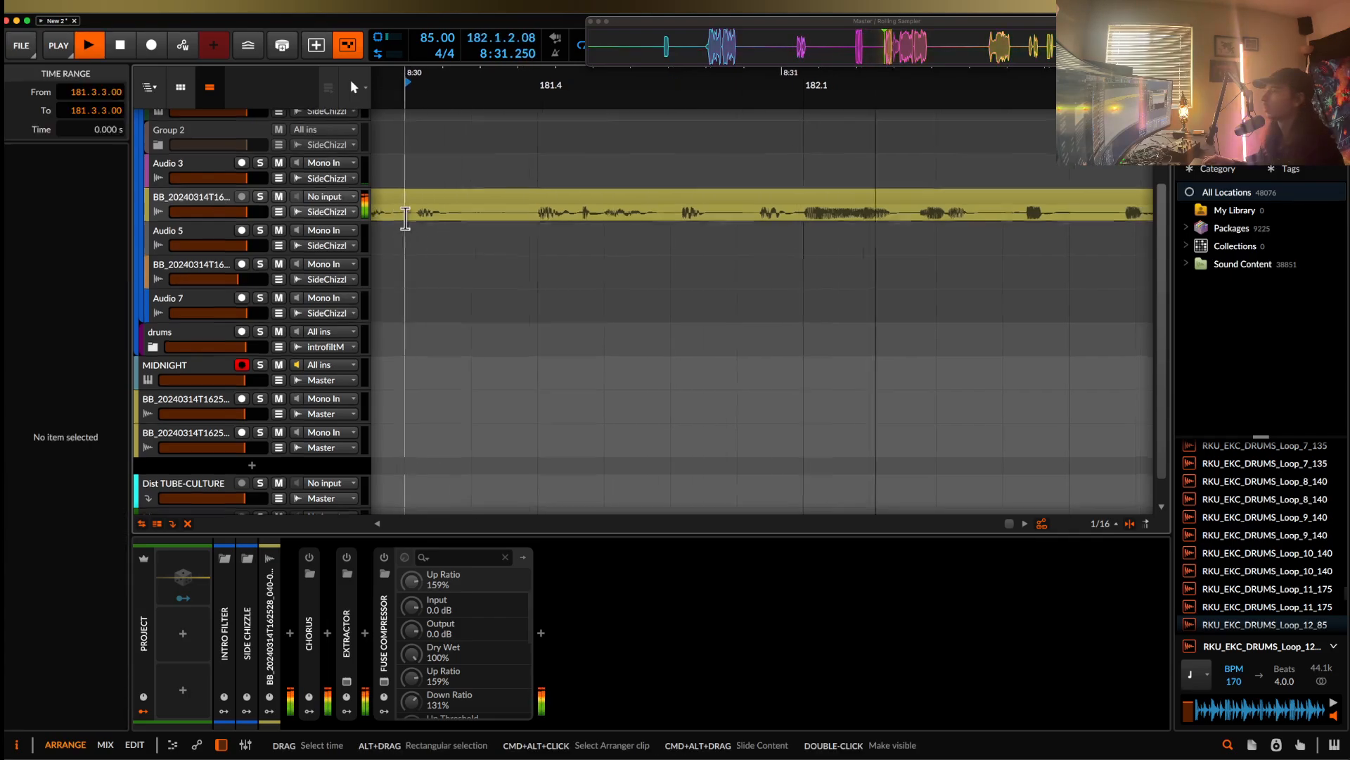
scroll(406, 219, down, 8)
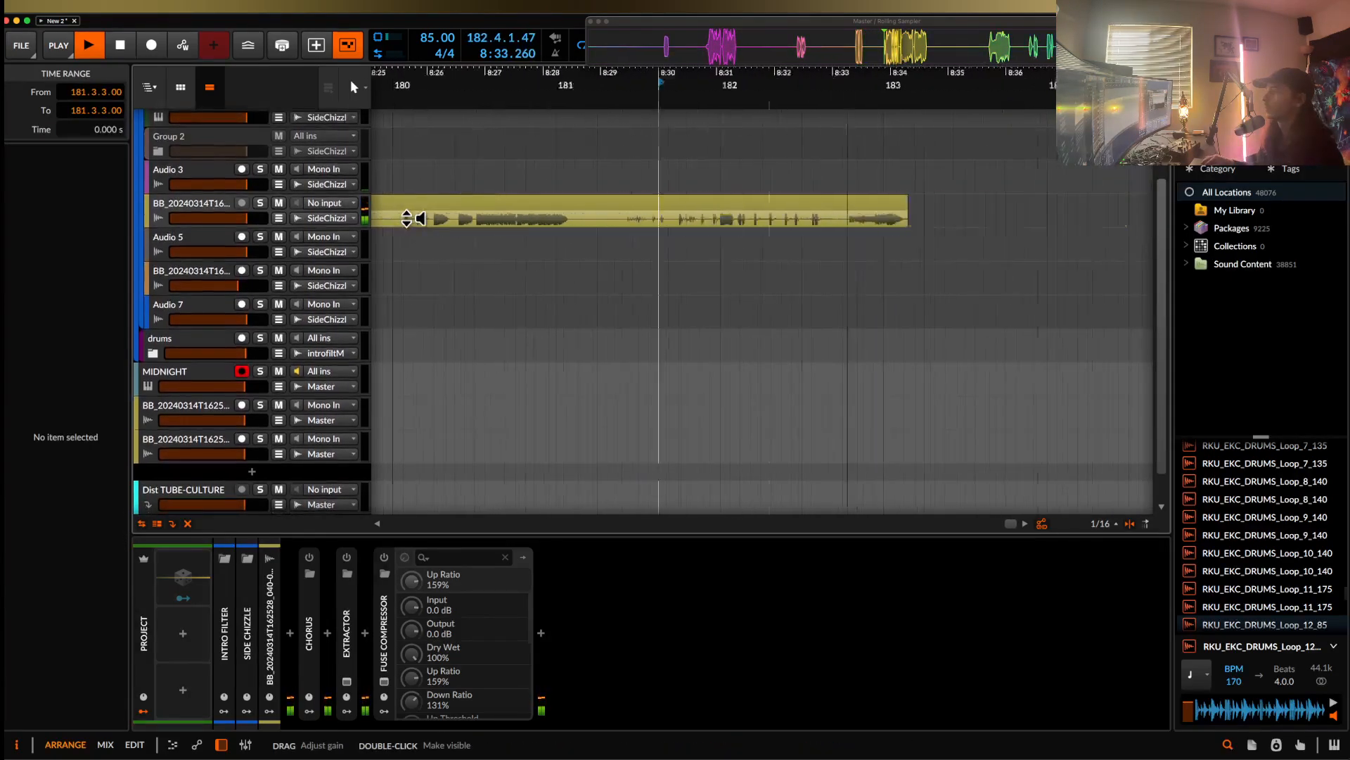
- Go back through the earlier yellow recordings and audition the short clip near bar 102 from 102.3.1.00
scroll(406, 218, left, 10)
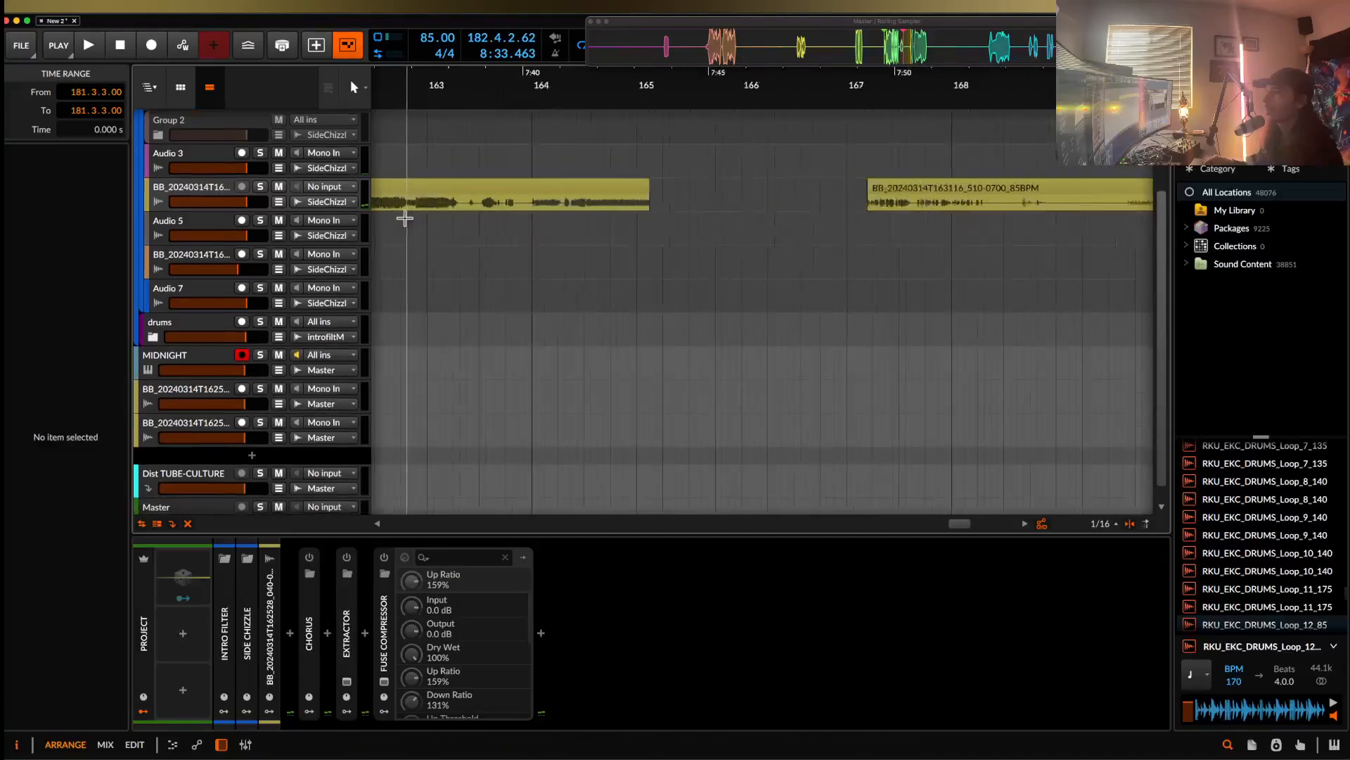
scroll(405, 218, left, 8)
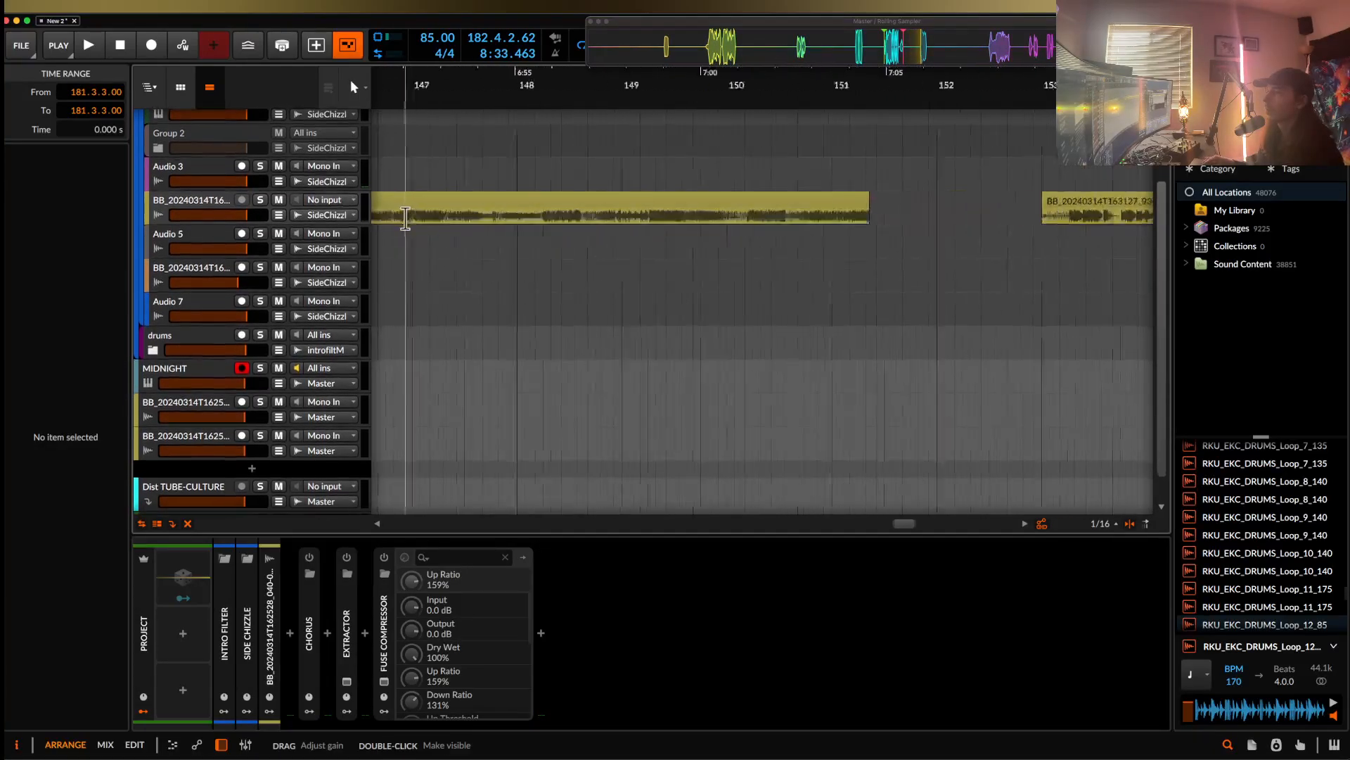
scroll(406, 218, down, 5)
scroll(406, 218, left, 9)
scroll(405, 219, left, 10)
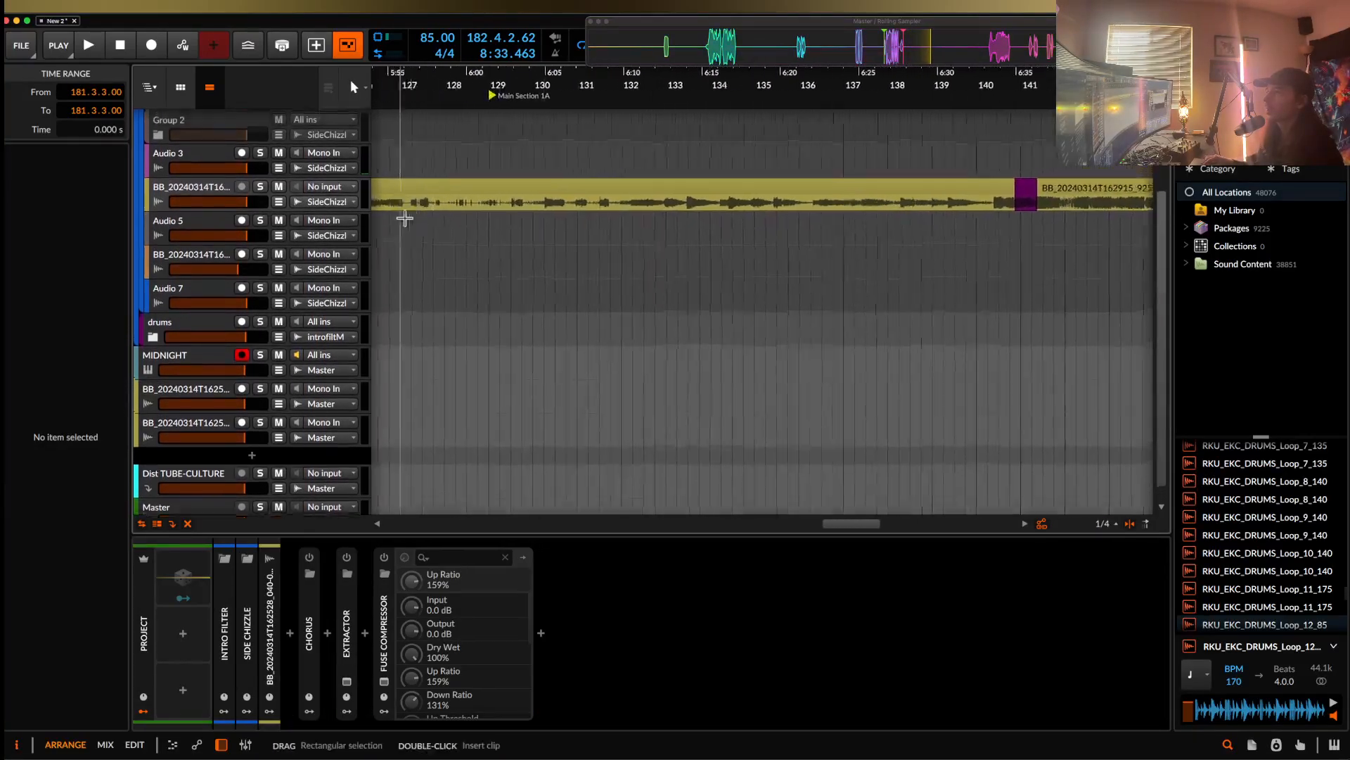
scroll(405, 219, down, 3)
scroll(405, 218, down, 8)
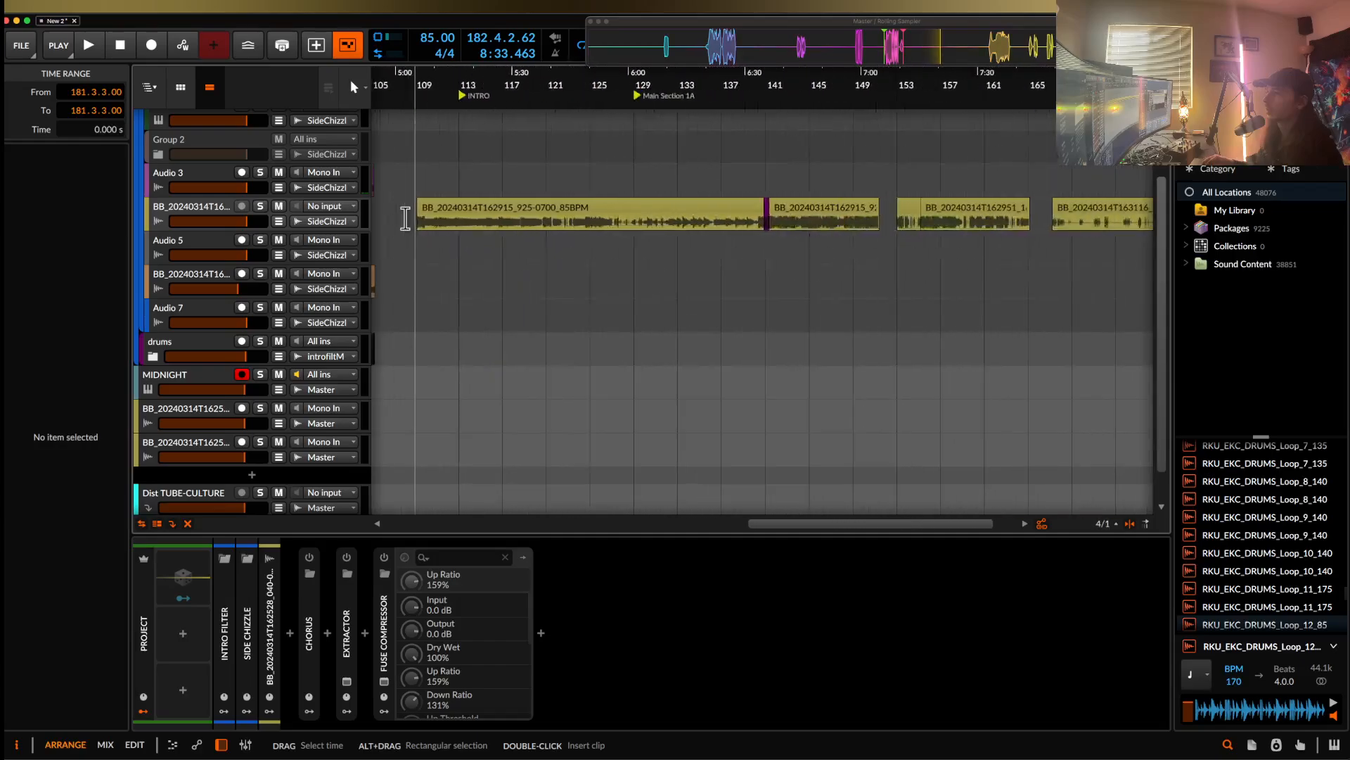
scroll(481, 233, left, 3)
scroll(481, 233, down, 1)
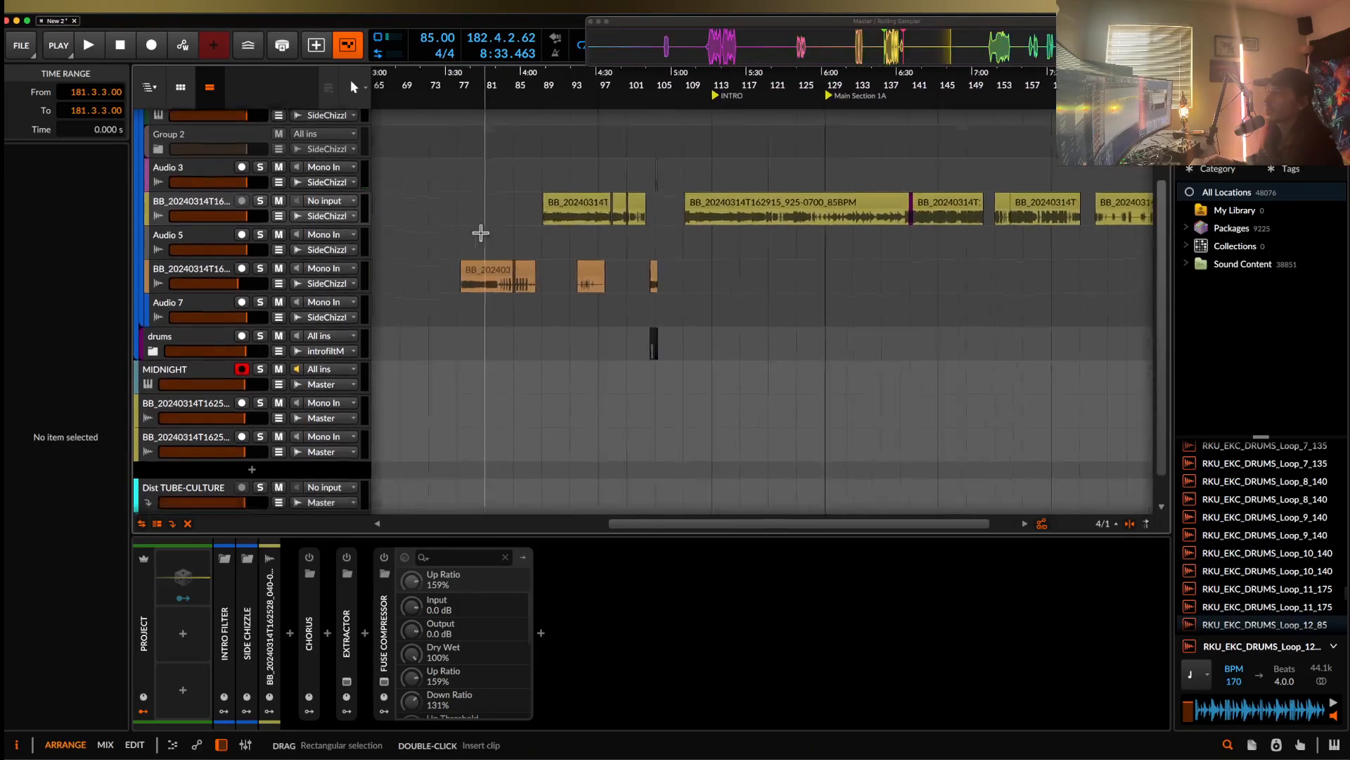
scroll(598, 289, up, 9)
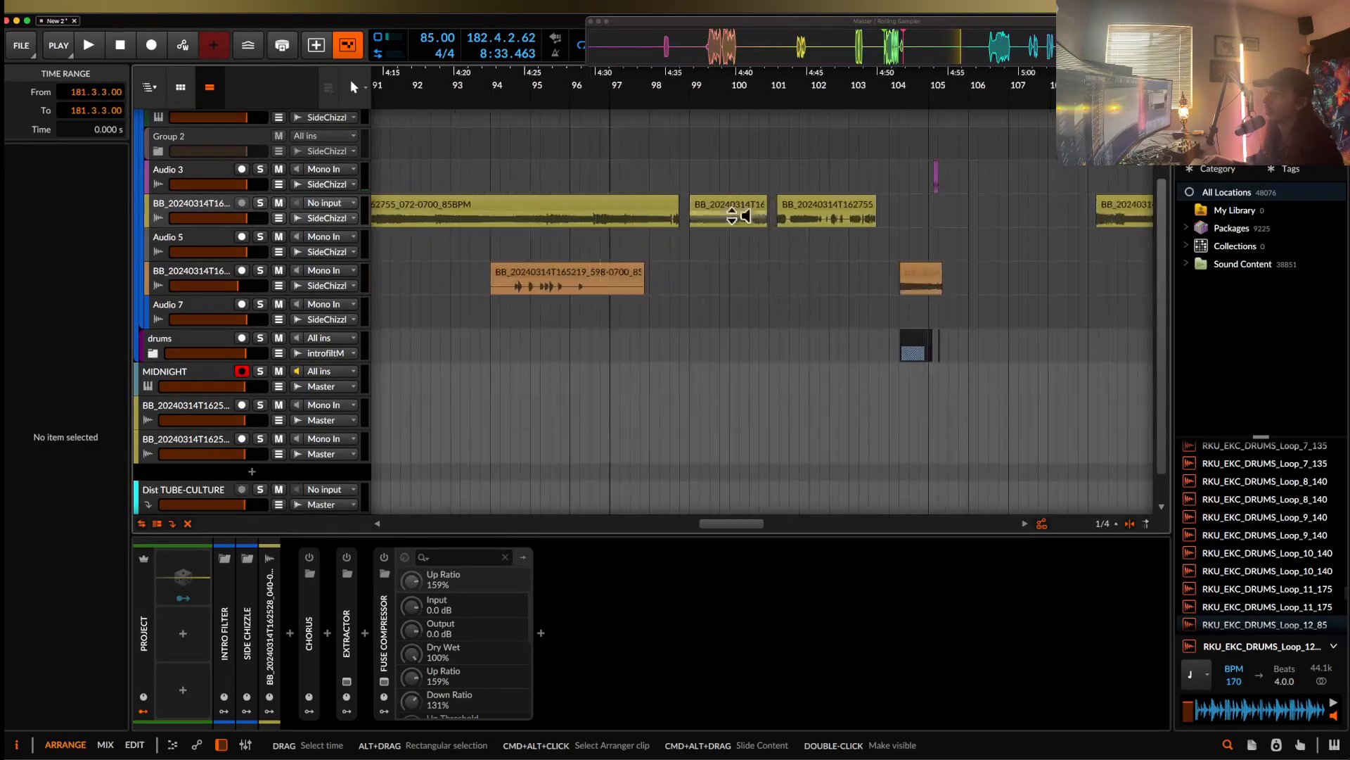
click(809, 209)
key(space)
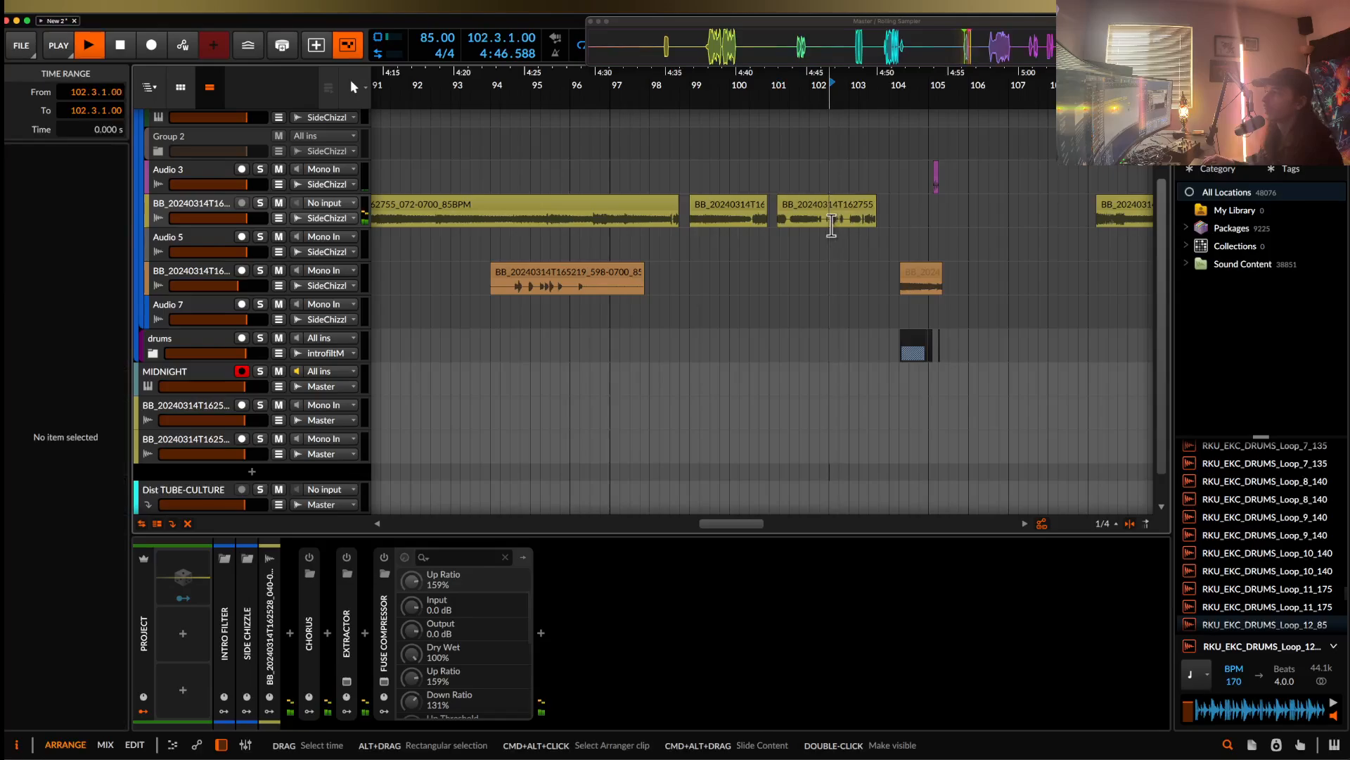
- Audition the long yellow recording from its start at bar 109, from 122.2.1.21 and from 127.1.1.00
scroll(820, 208, right, 5)
click(812, 204)
scroll(812, 204, down, 4)
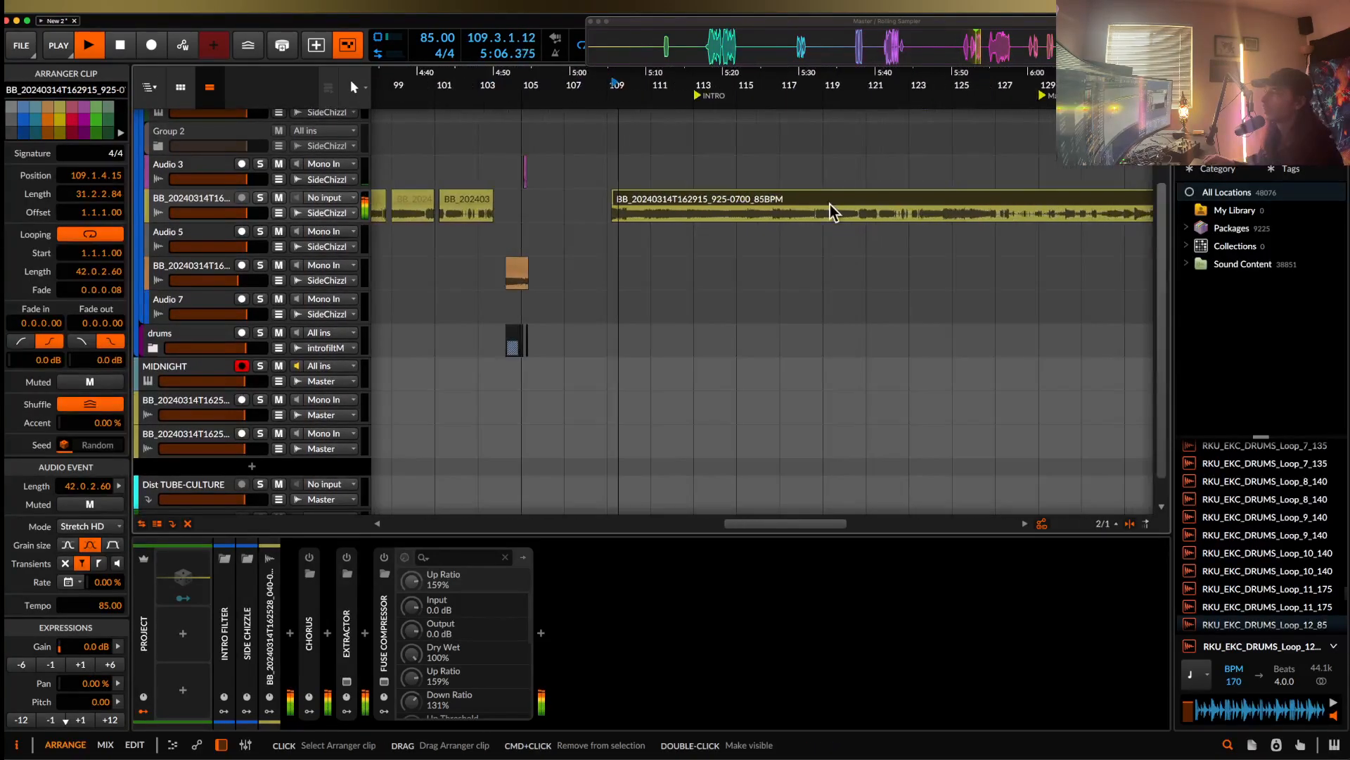
click(894, 224)
scroll(893, 223, up, 4)
scroll(894, 223, down, 4)
scroll(901, 223, right, 3)
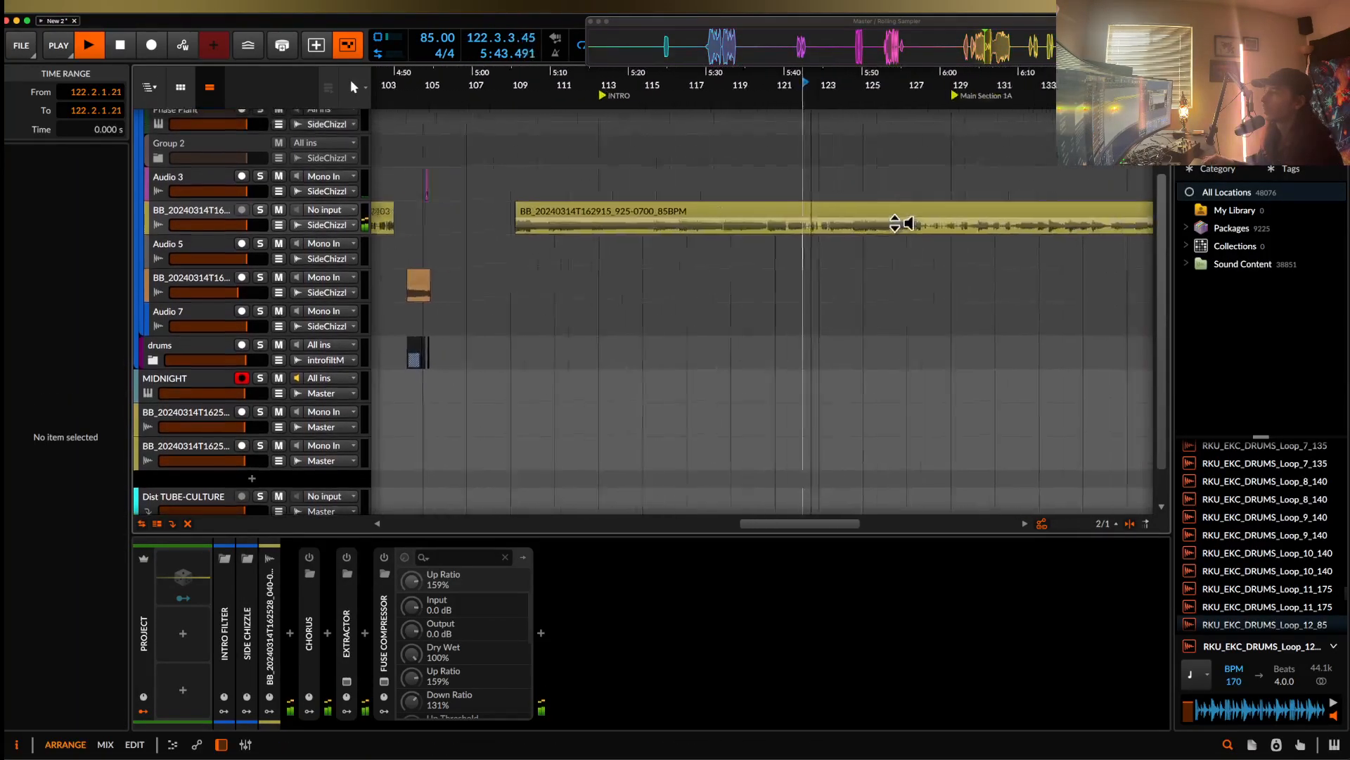
key(space)
click(858, 231)
key(space)
scroll(856, 232, down, 8)
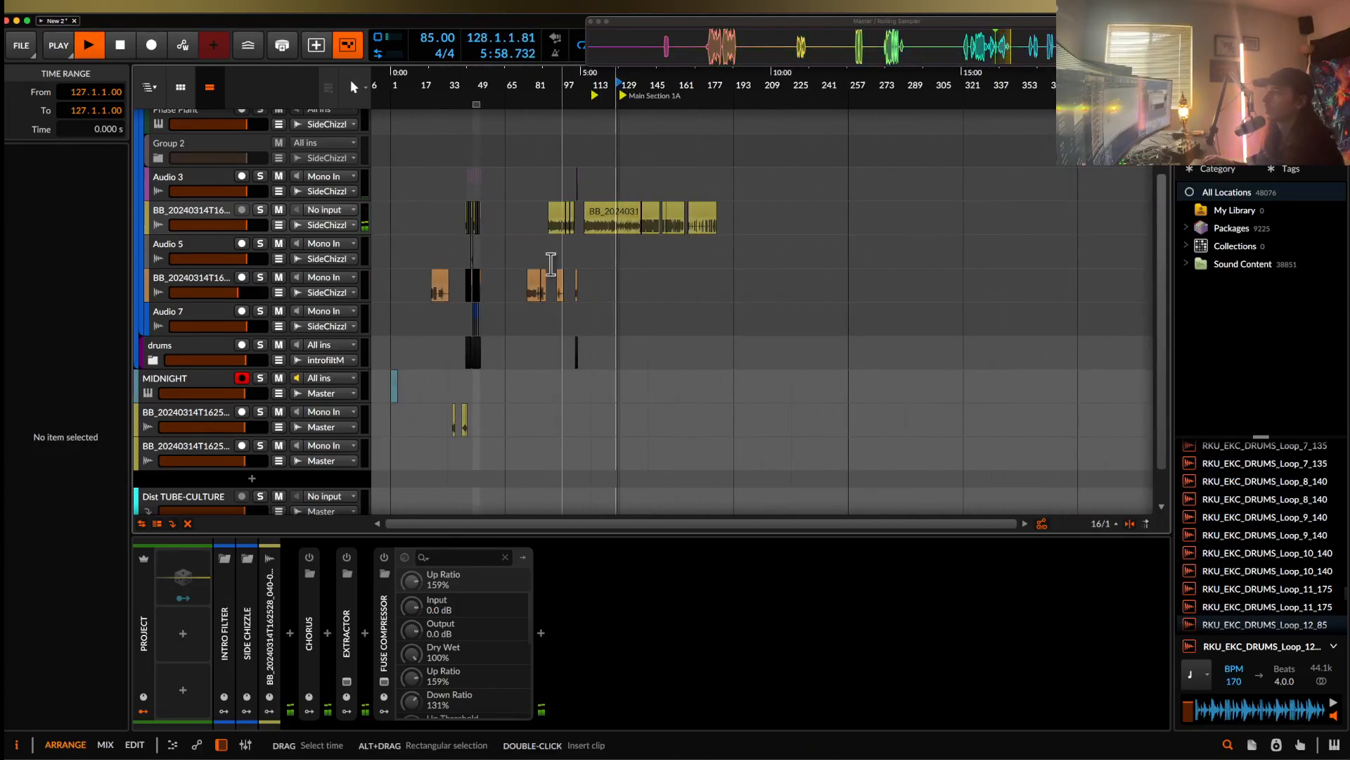
scroll(461, 244, up, 5)
key(space)
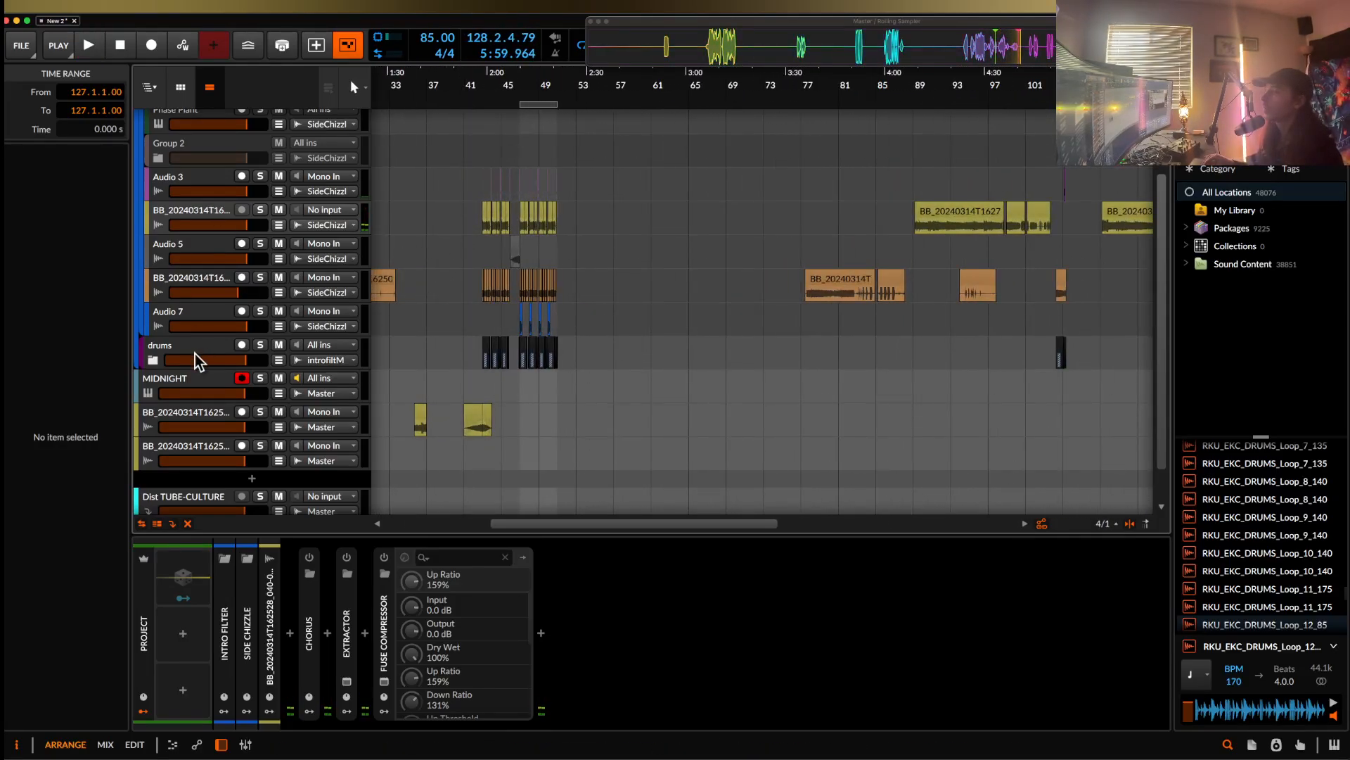
- Select the MIDNIGHT track's Instrument Layer device and place a Rolling Sampler capture on that track at bar 57
click(183, 382)
click(273, 619)
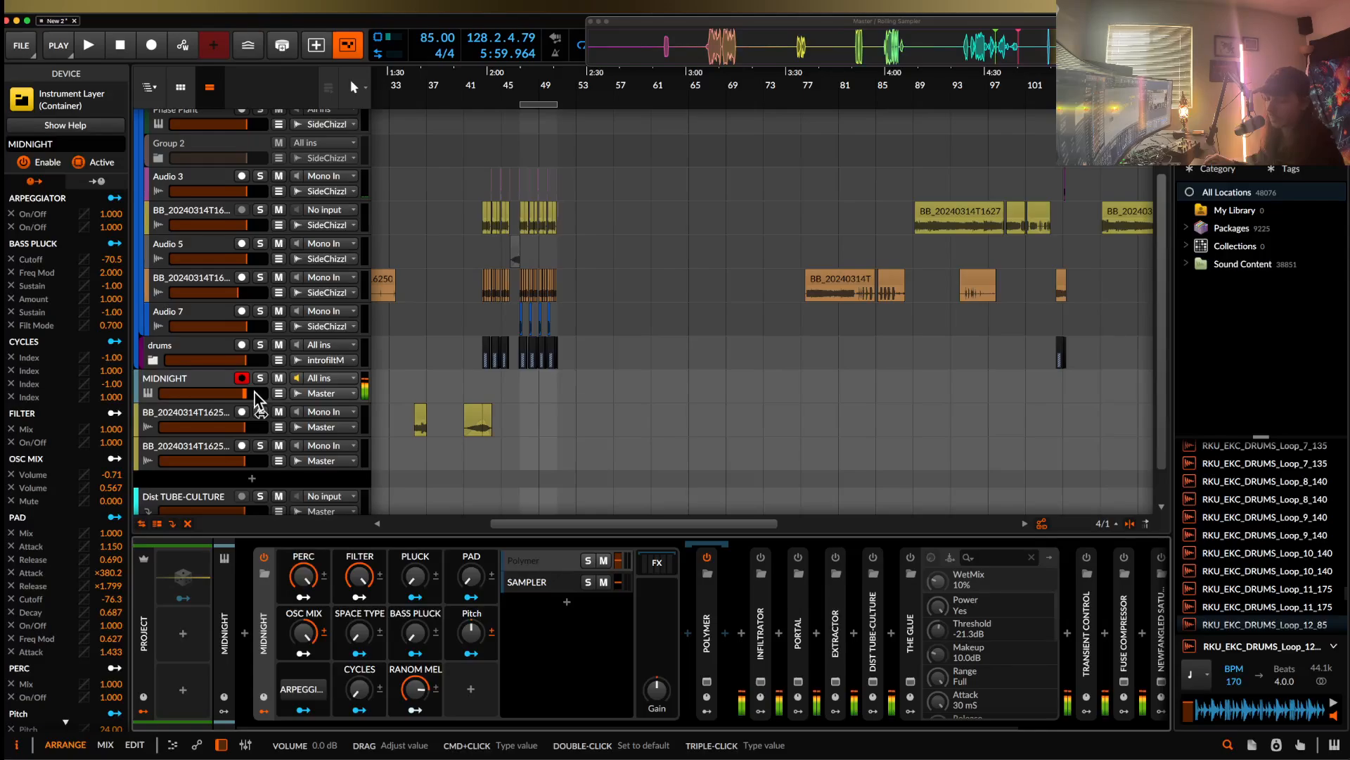
scroll(577, 297, up, 1)
scroll(576, 297, right, 1)
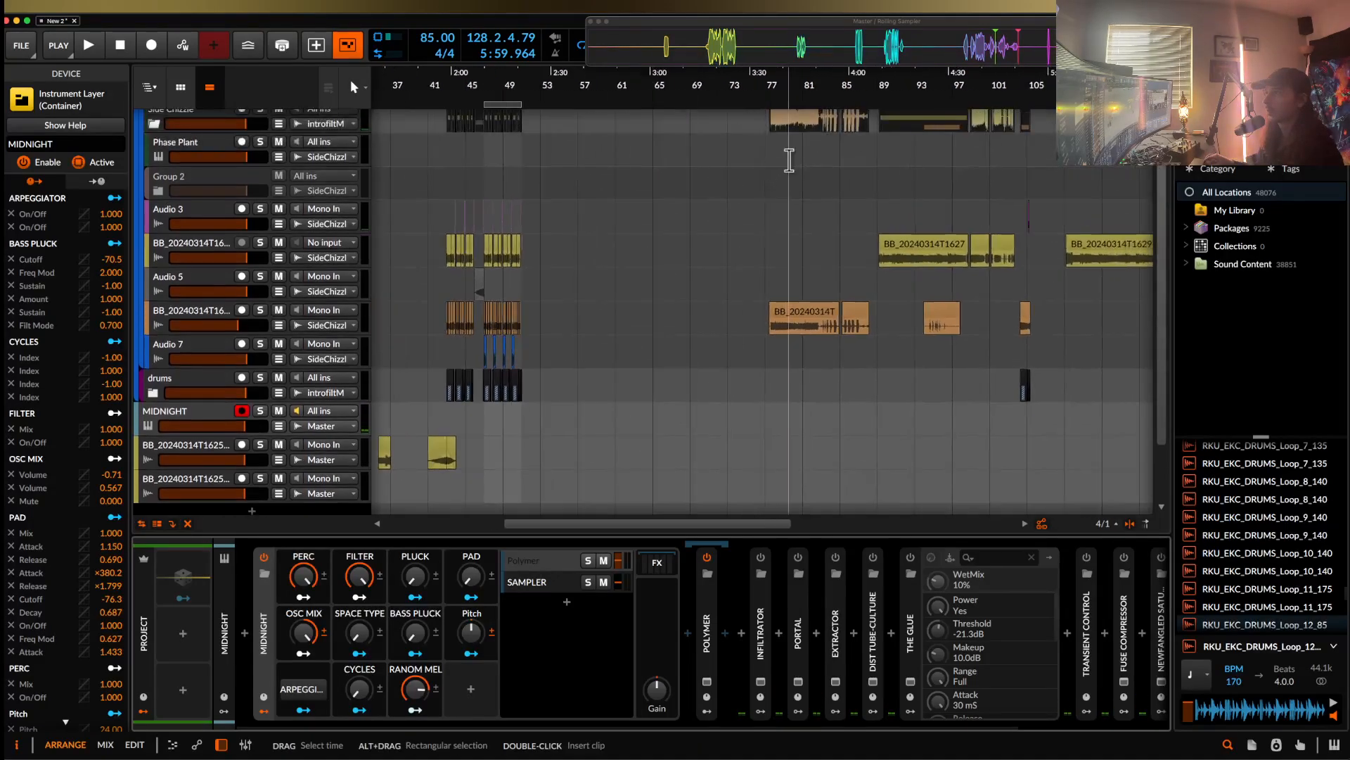
click(1054, 54)
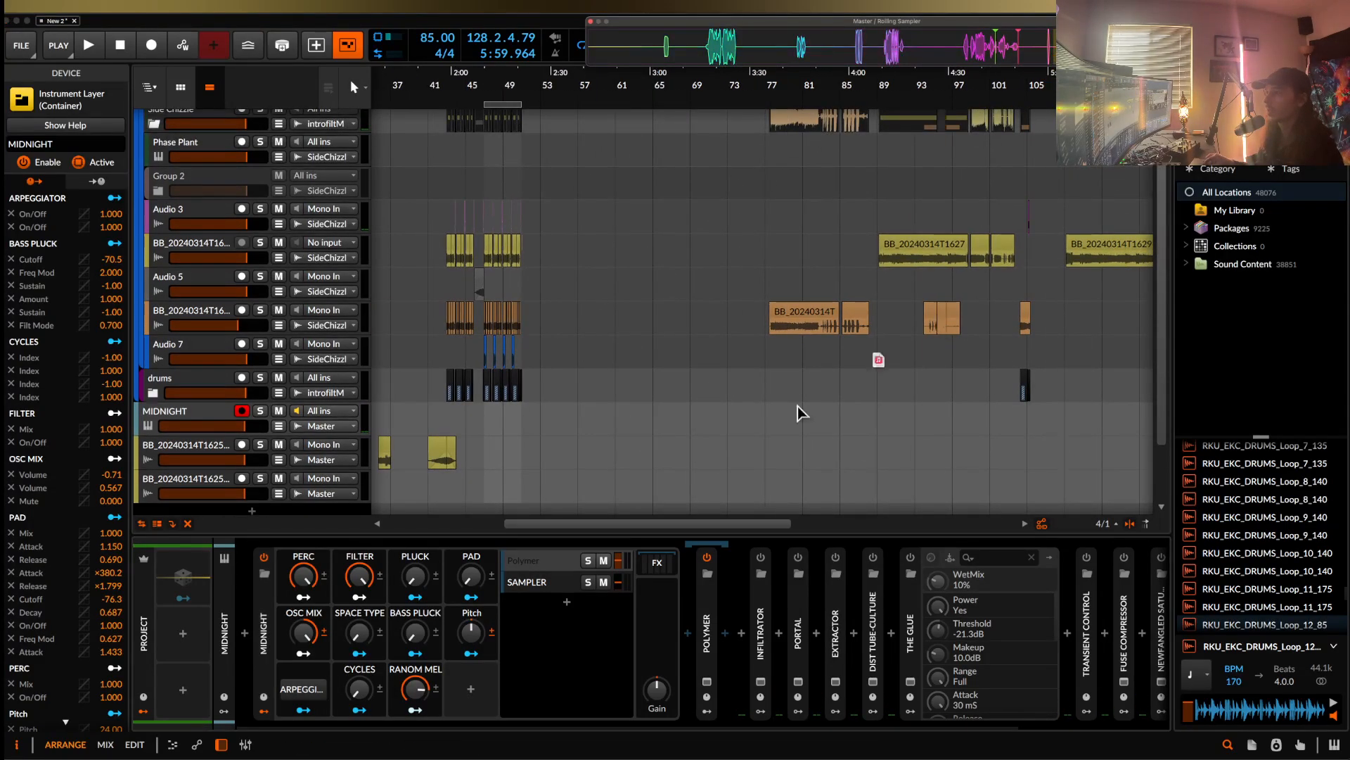
click(546, 431)
scroll(475, 443, left, 6)
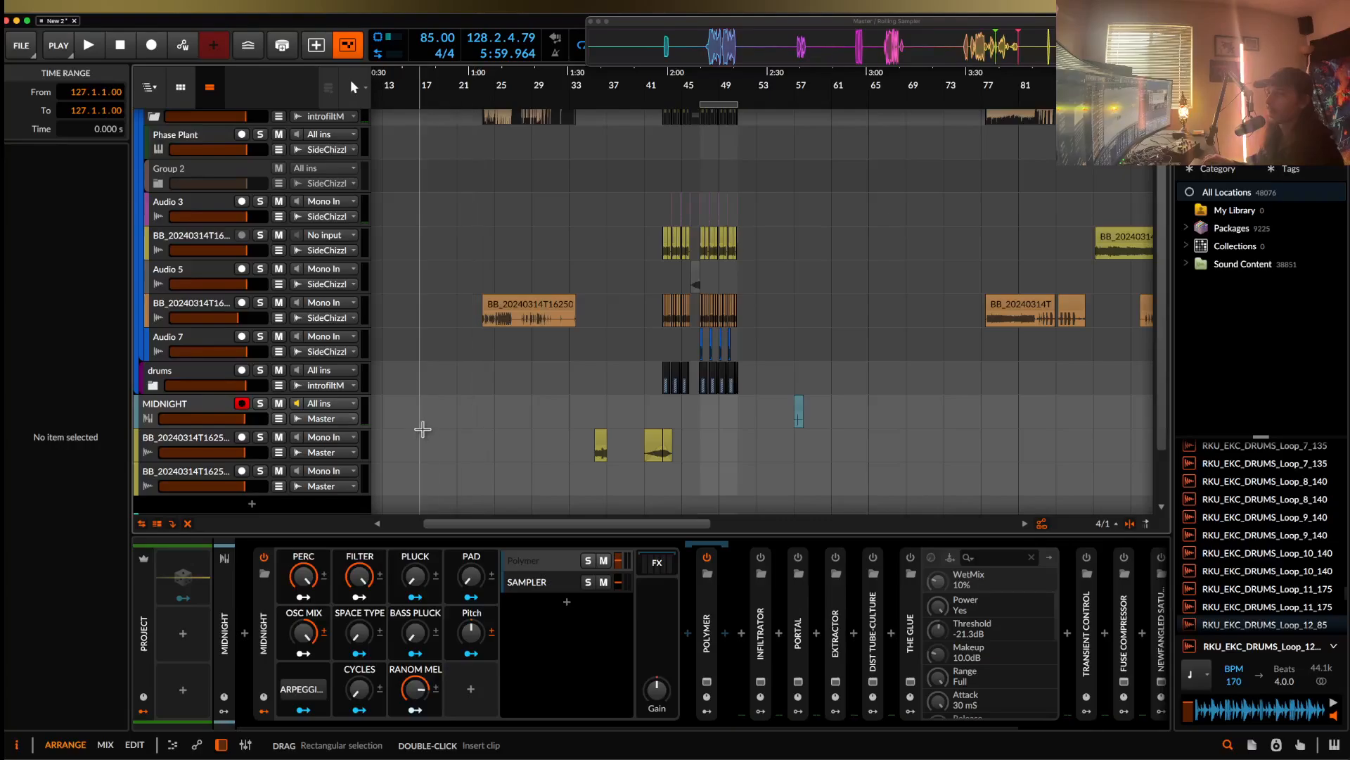
- Select the MIDNIGHT track for playing and place two Rolling Sampler captures on the orange track at bars 73 and 69
click(208, 412)
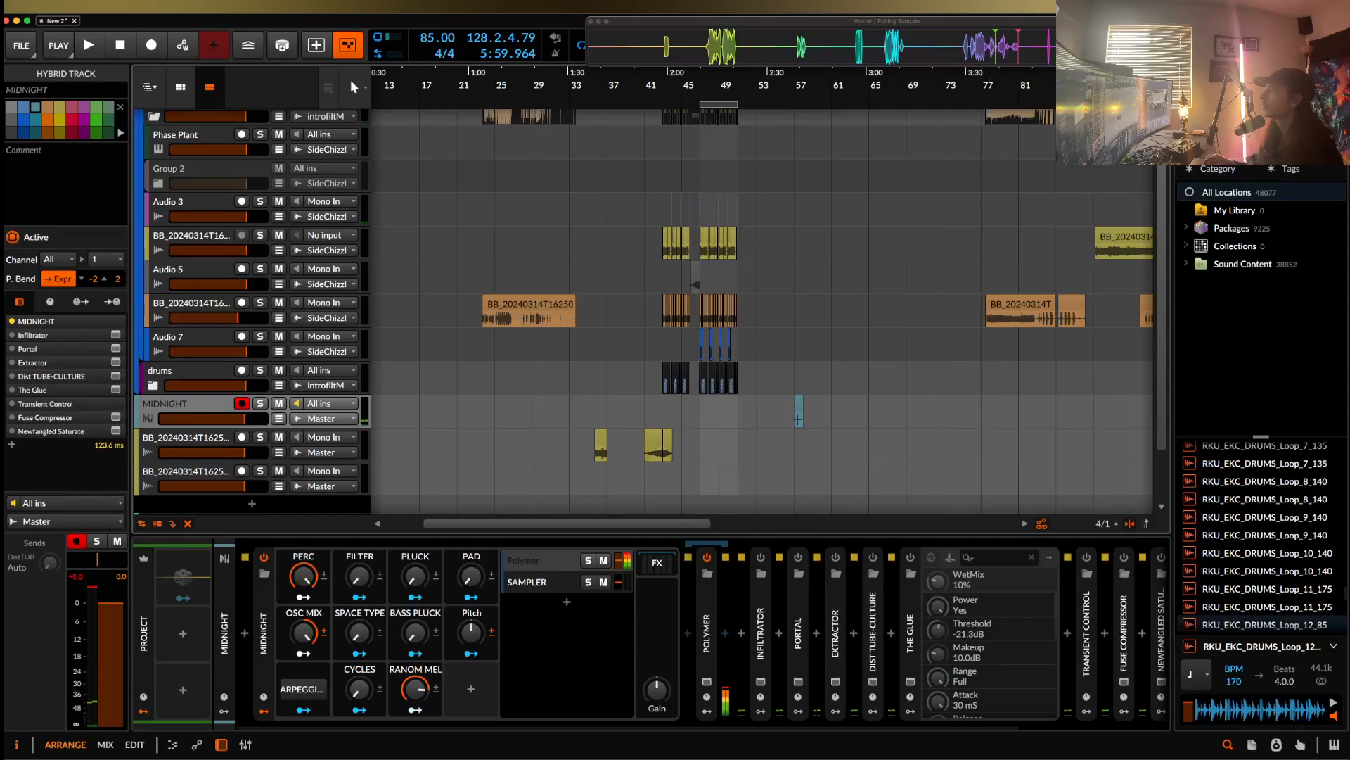
click(1125, 47)
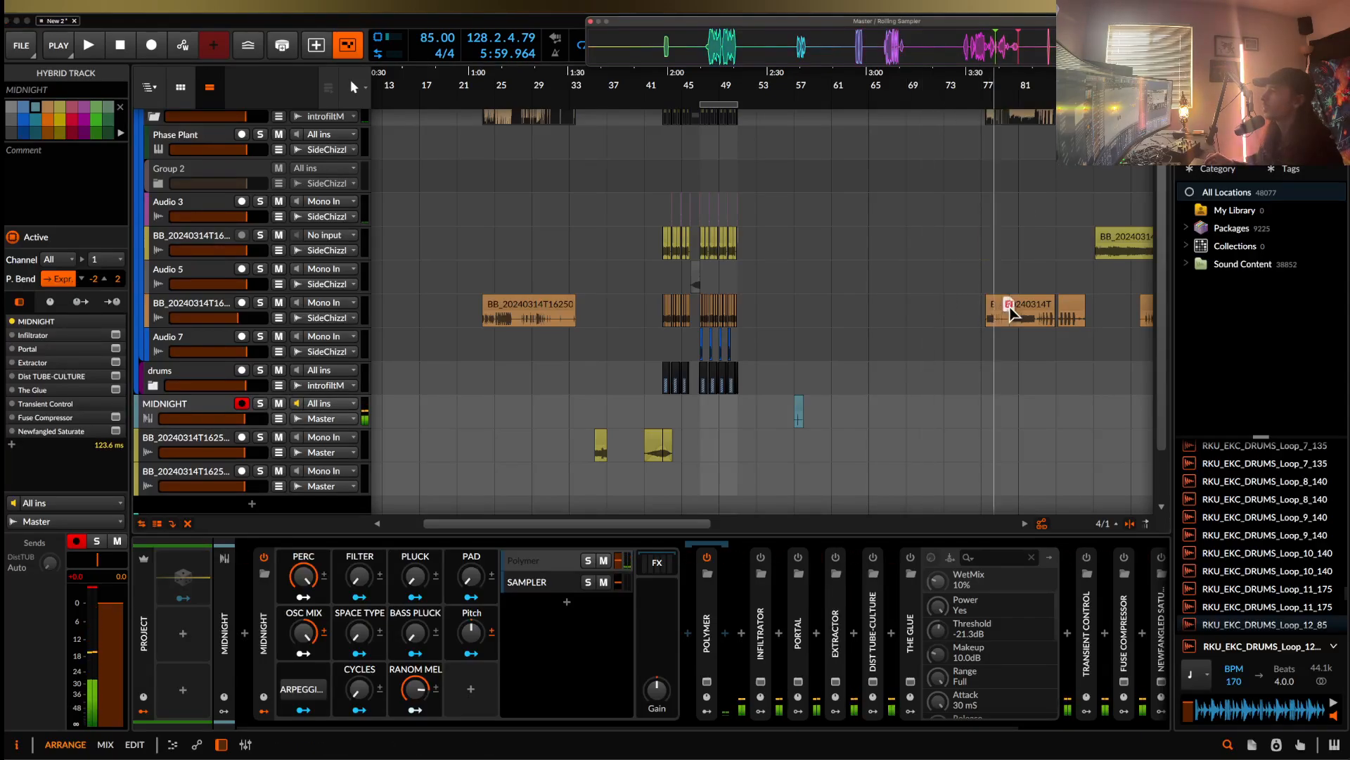
click(929, 268)
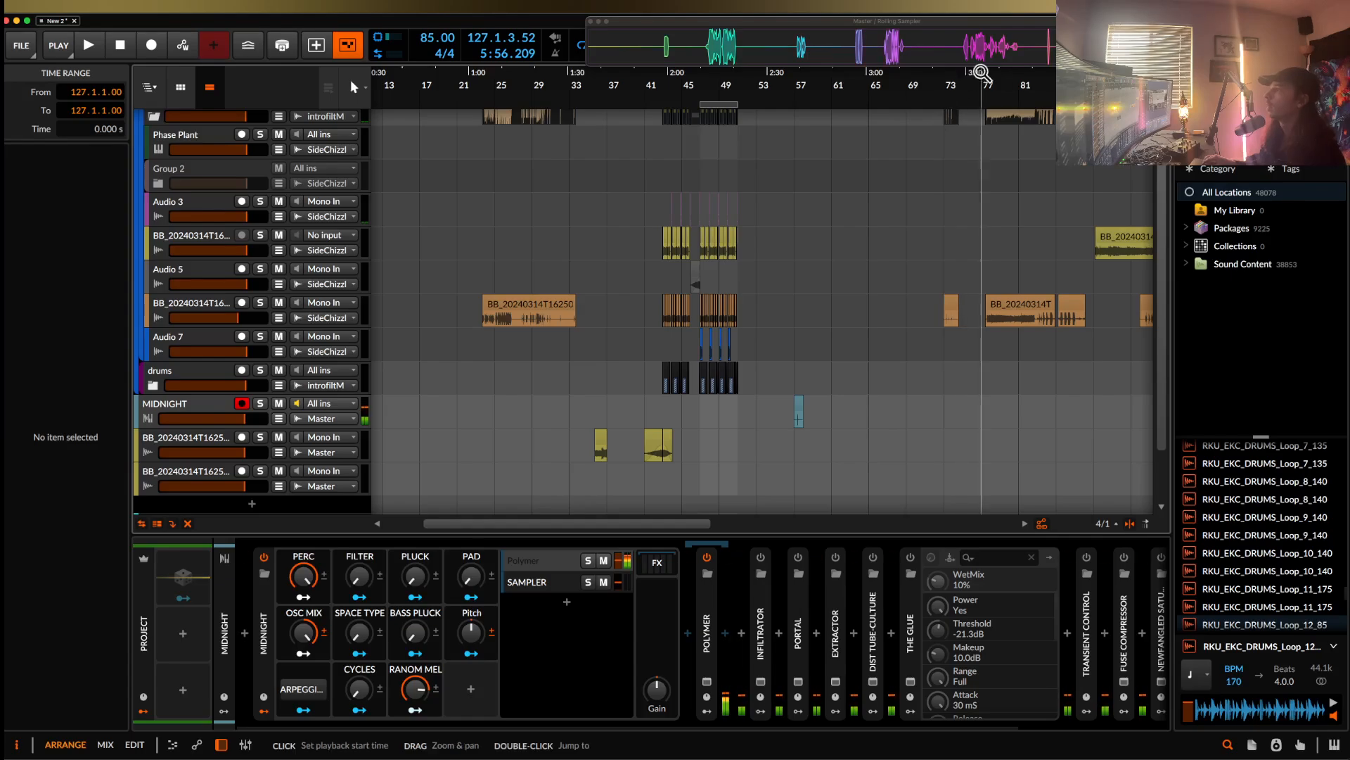
click(822, 46)
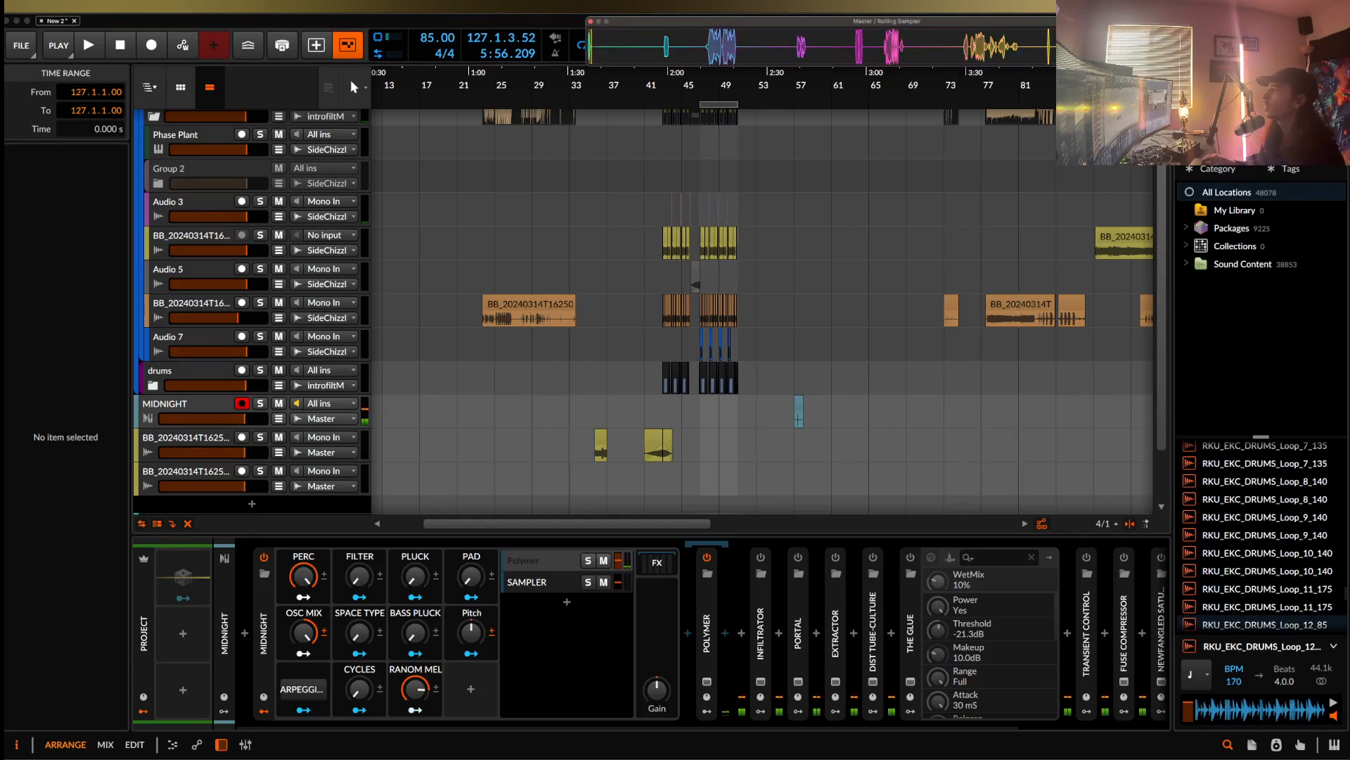
drag(912, 303, 915, 298)
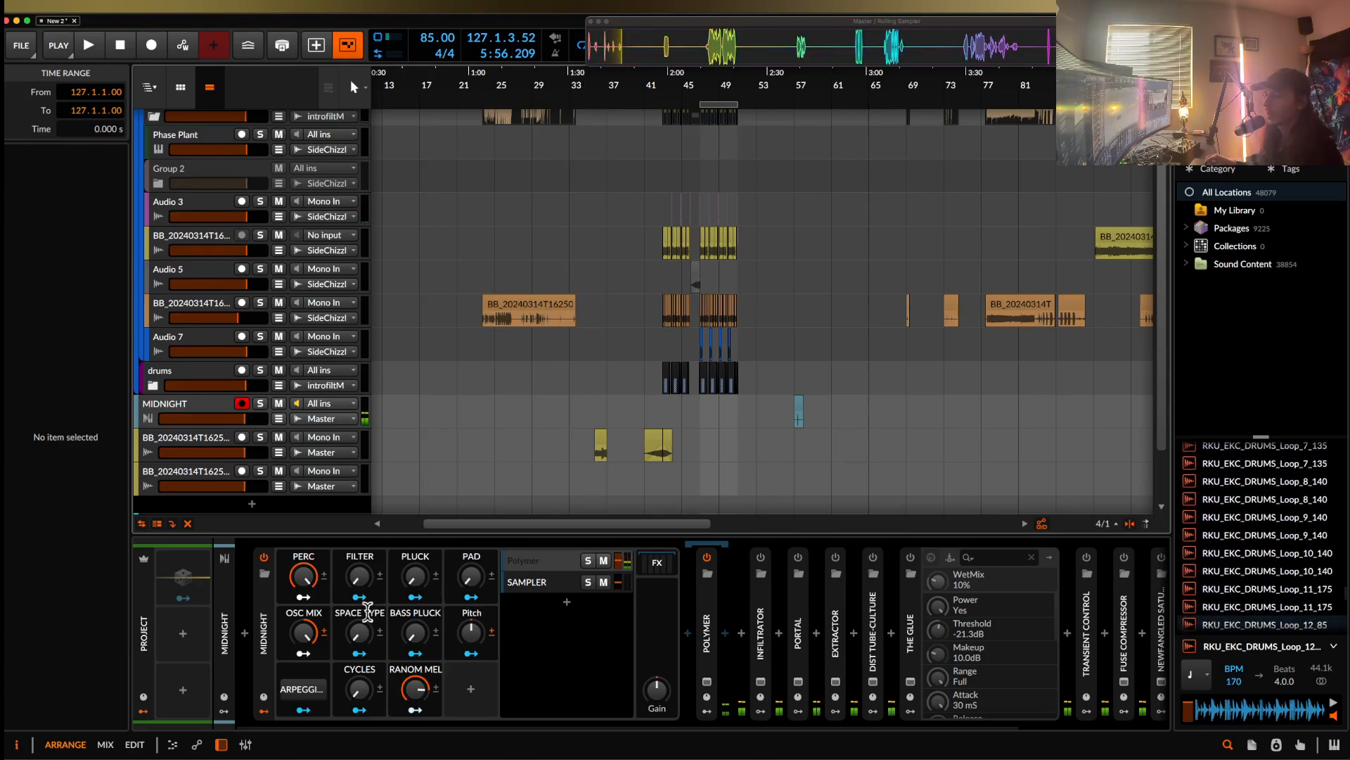
- Raise the MIDNIGHT instrument's PERC macro to full and place a Rolling Sampler capture on the orange track at bar 65
scroll(513, 465, down, 2)
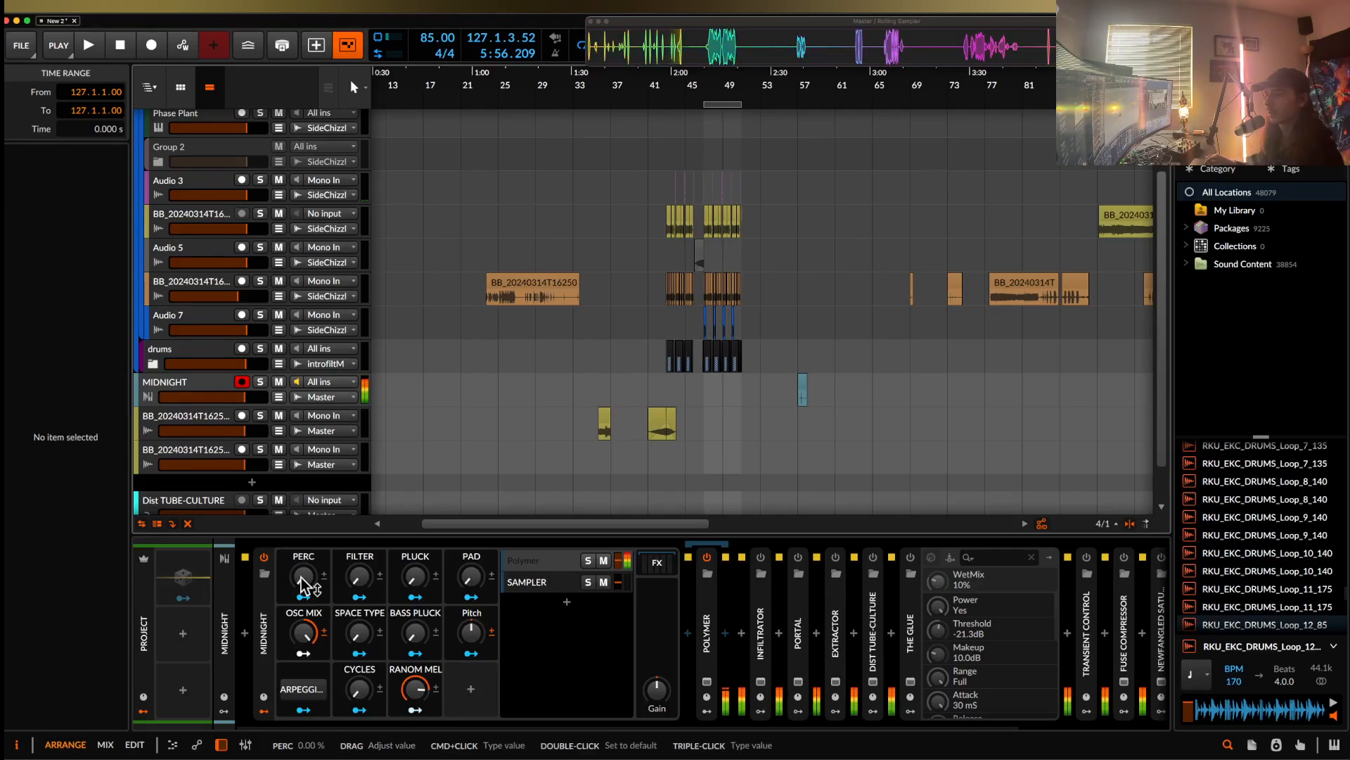
drag(302, 585, 303, 517)
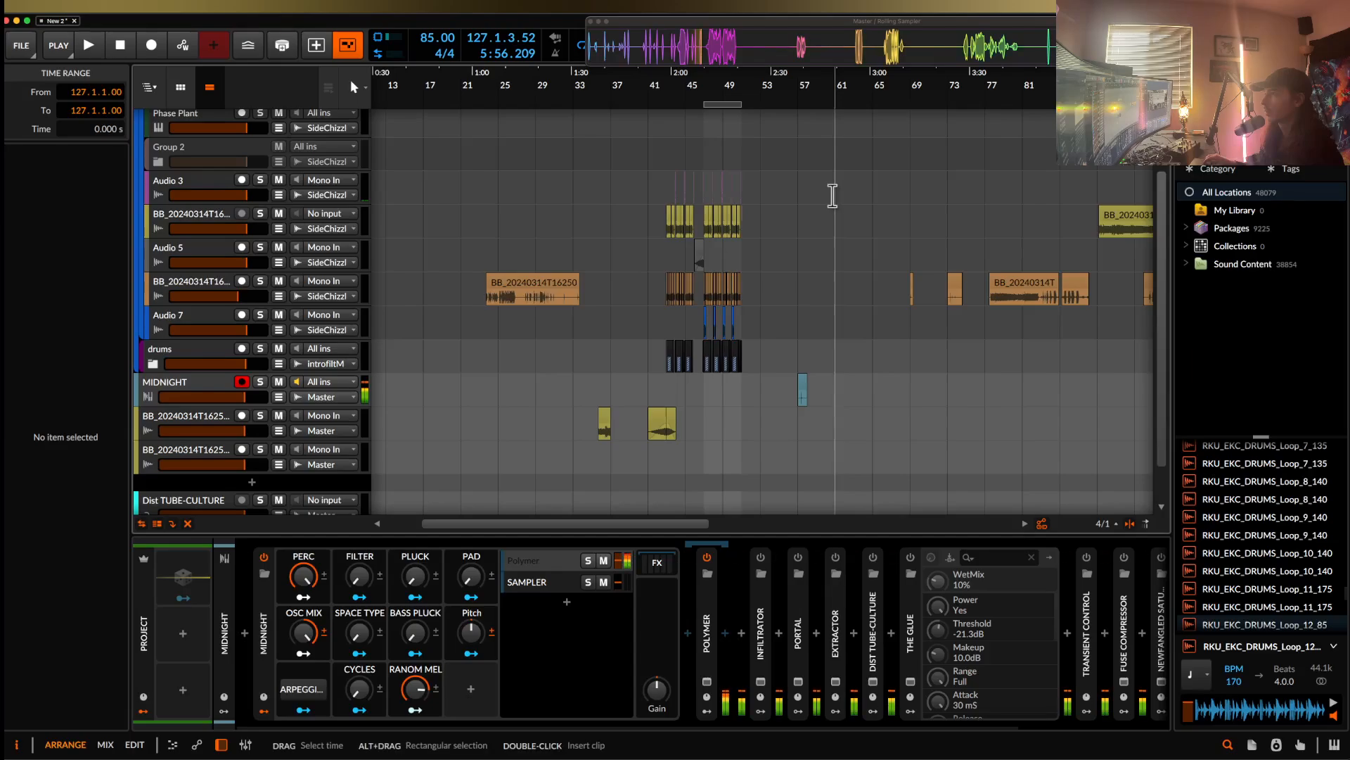
click(725, 135)
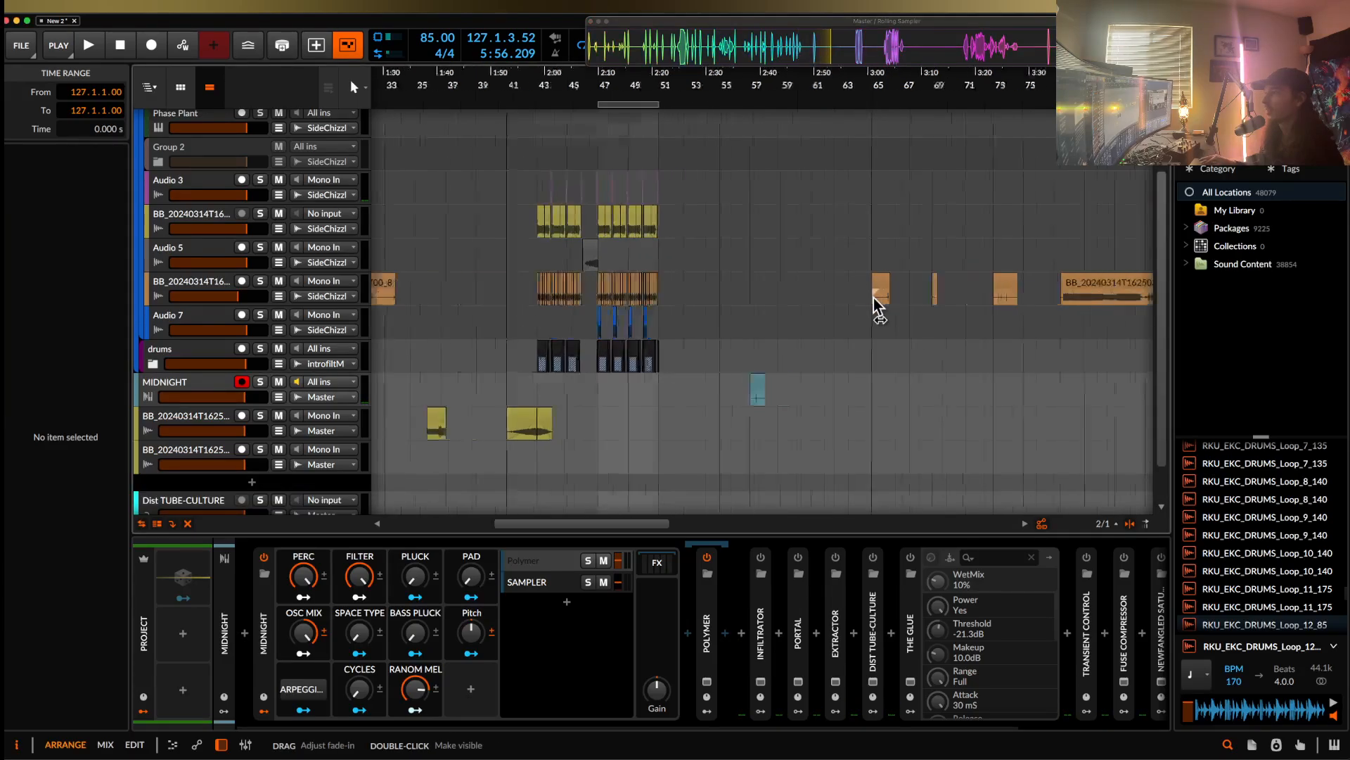
- Audition the new orange clip at bar 65 from 65.1.2.48
scroll(874, 295, up, 10)
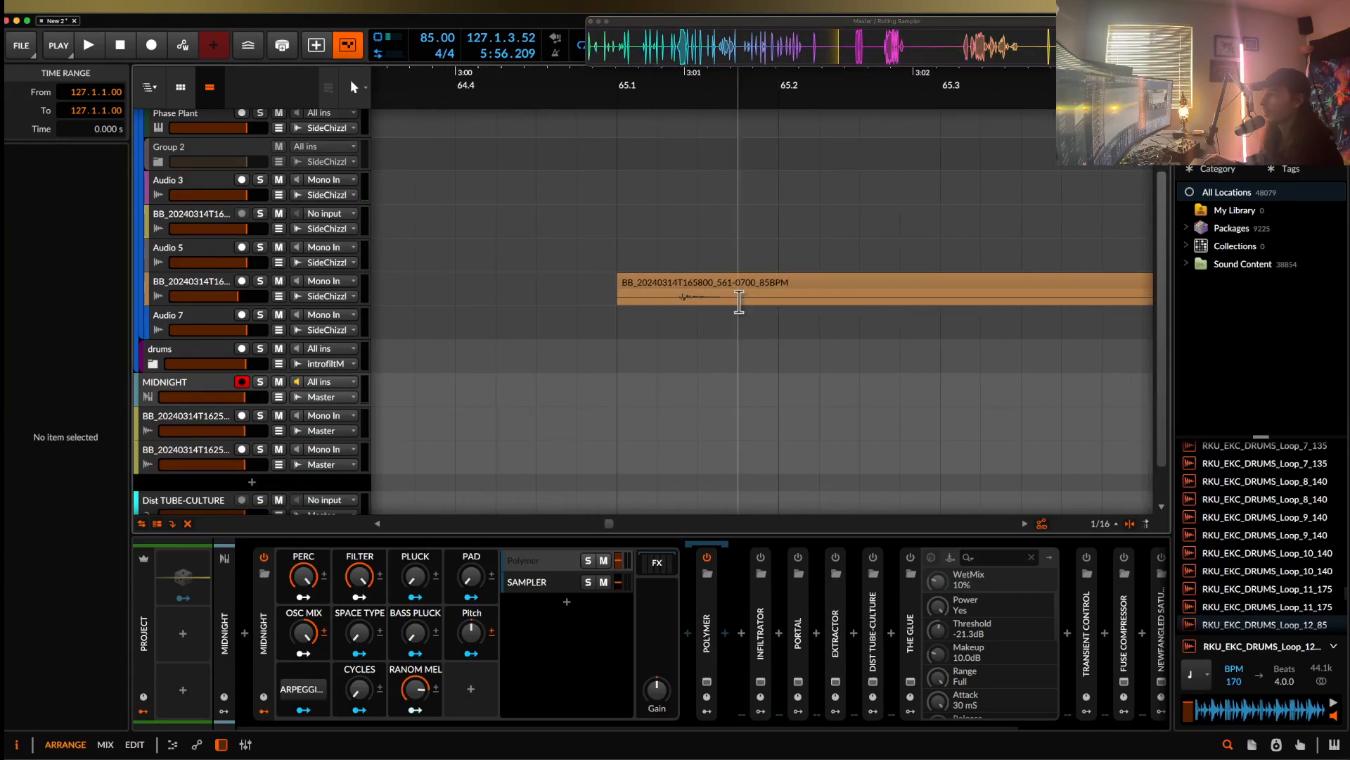
click(677, 307)
key(space)
scroll(761, 307, down, 3)
key(space)
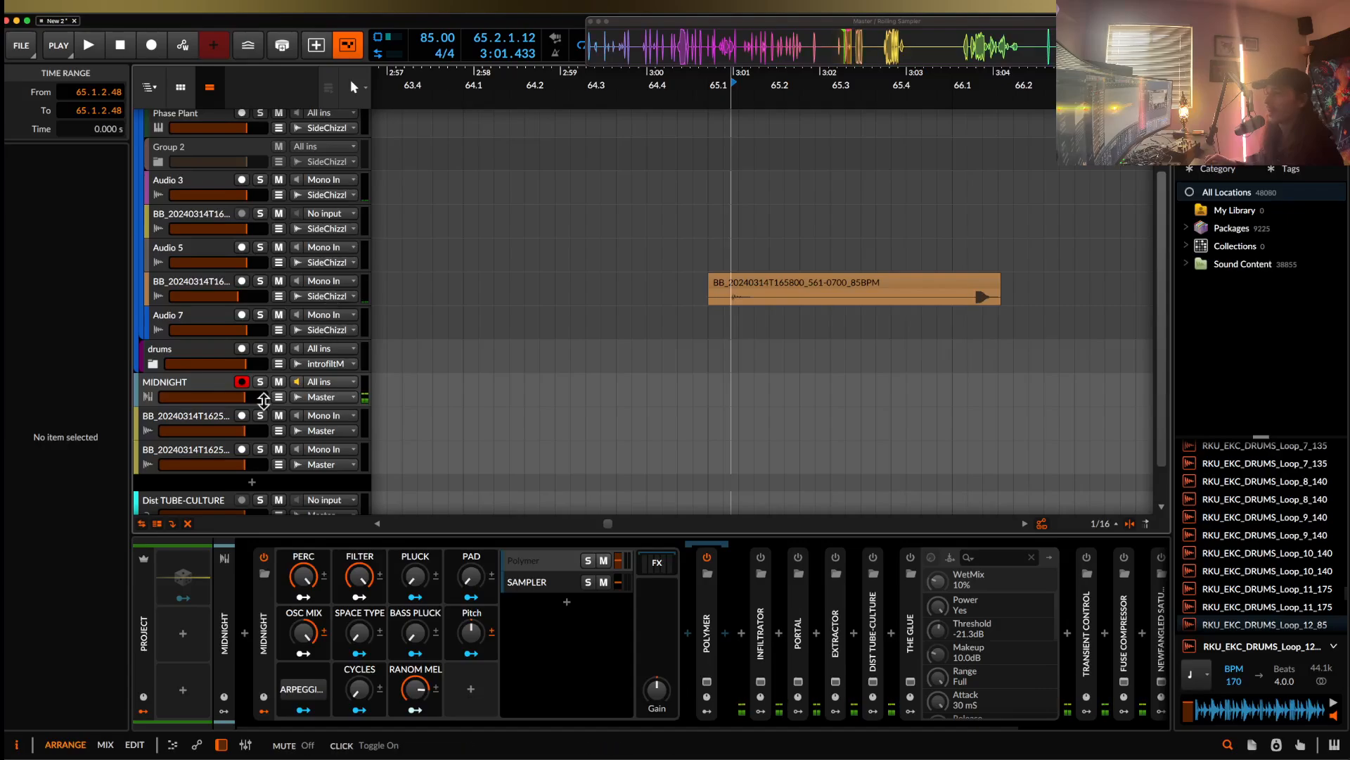
- Switch off the MIDNIGHT instrument device and deactivate the whole MIDNIGHT track
click(264, 557)
click(200, 403)
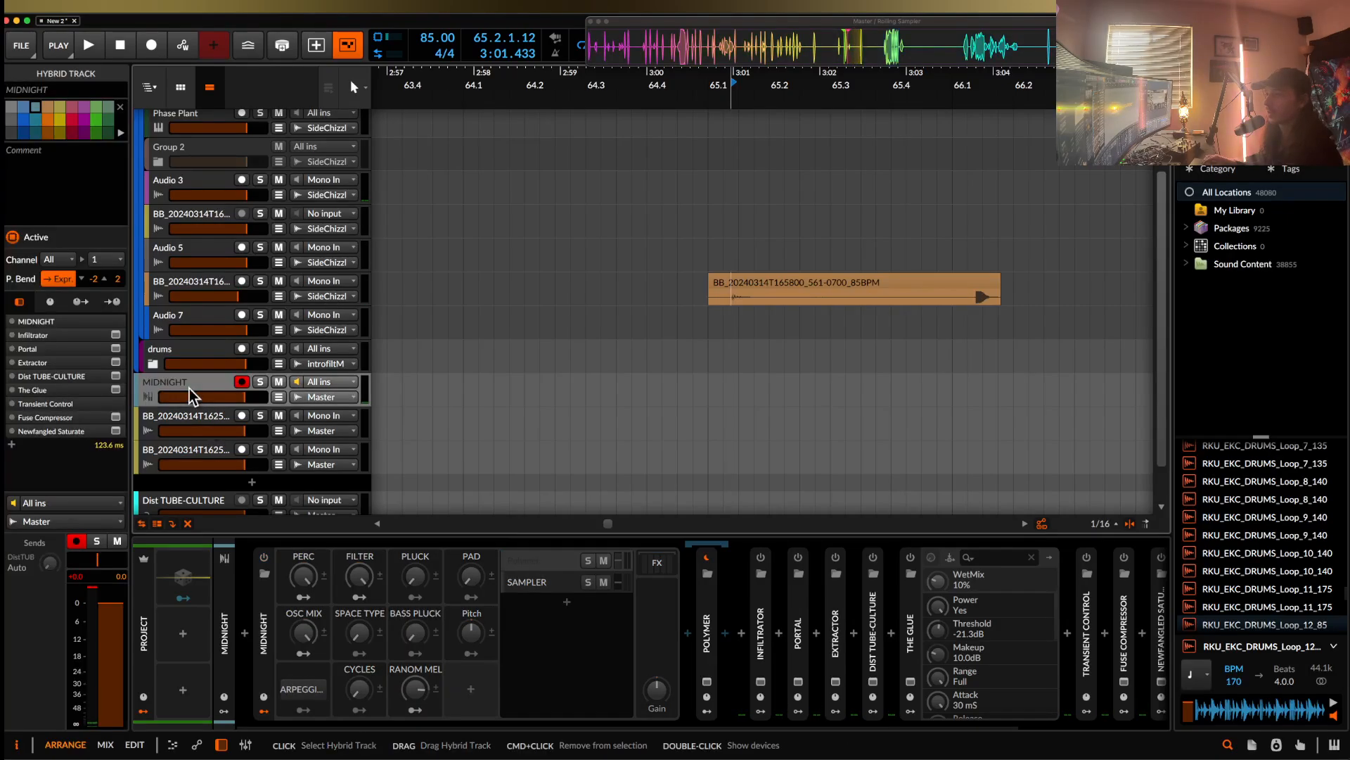
key(alt+a)
- Play the bar 65 clip again from the start of its first sound with the MIDNIGHT track deactivated
scroll(724, 294, up, 3)
scroll(721, 295, up, 2)
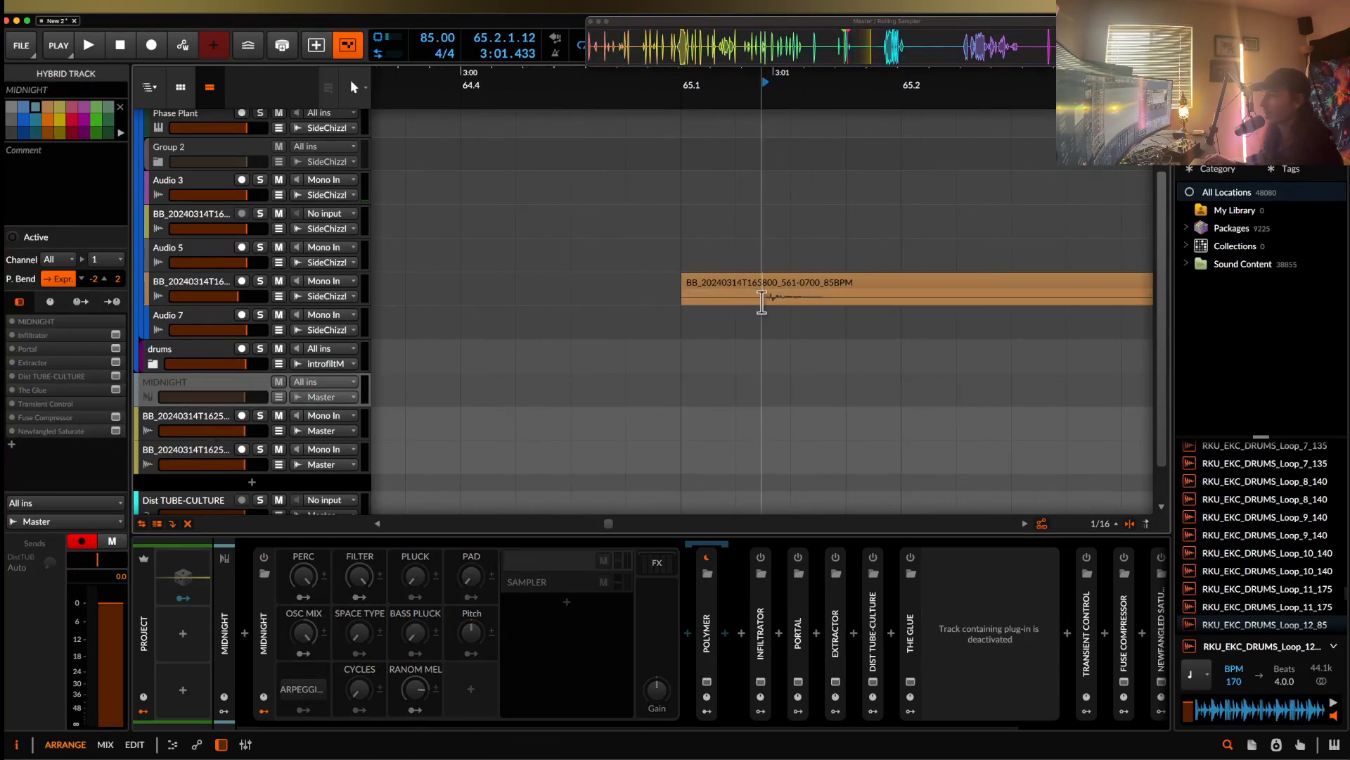
click(764, 302)
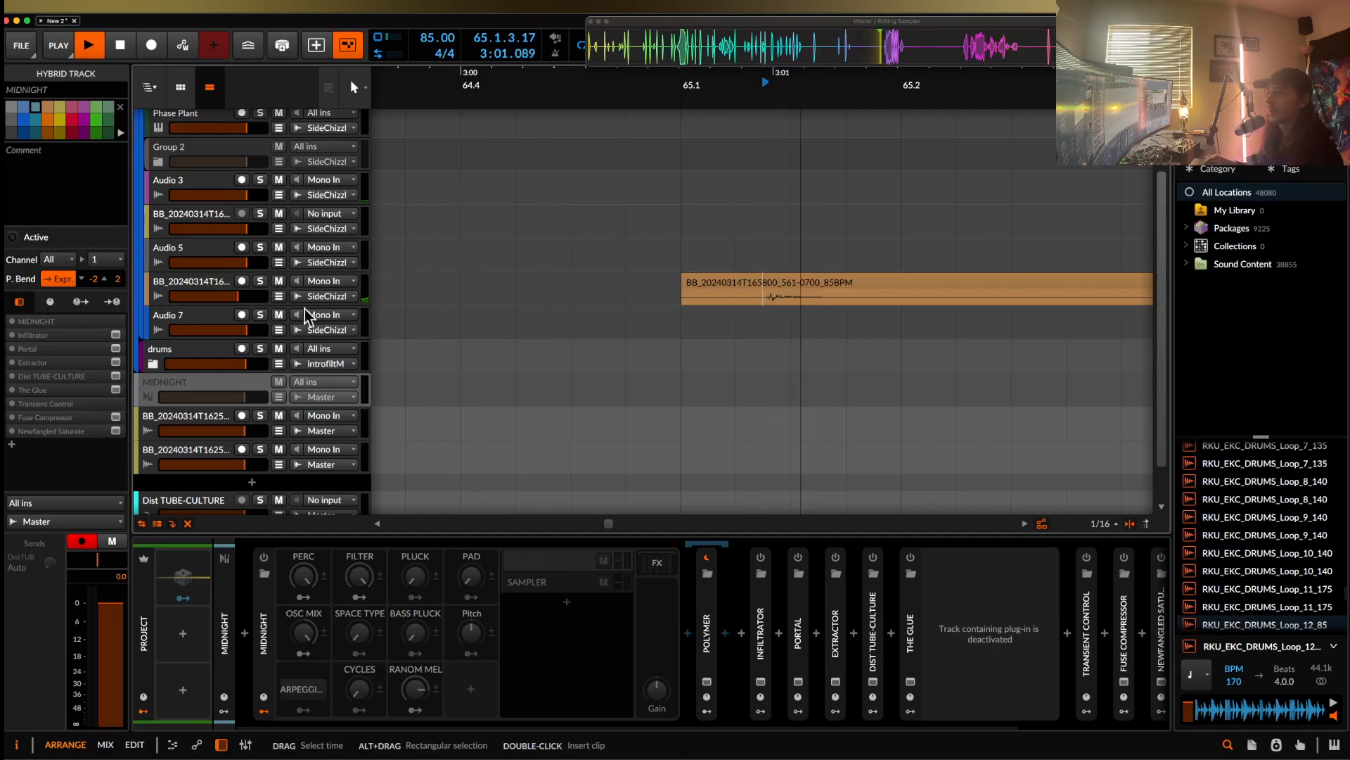
- Split the bar 65 clip to isolate its first hit from 65.1.2.44 to 65.2, and audition it
key(space)
key(space)
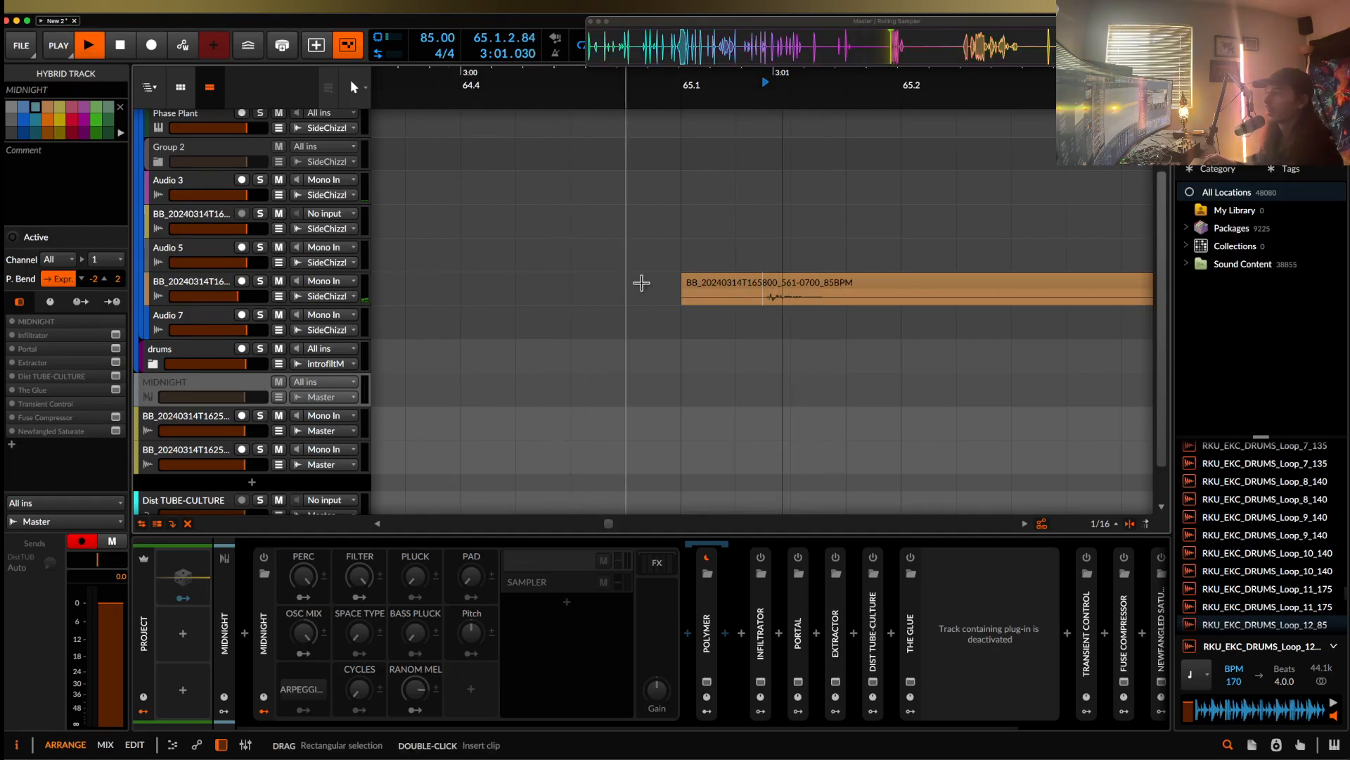
key(space)
click(768, 298)
drag(761, 298, 869, 296)
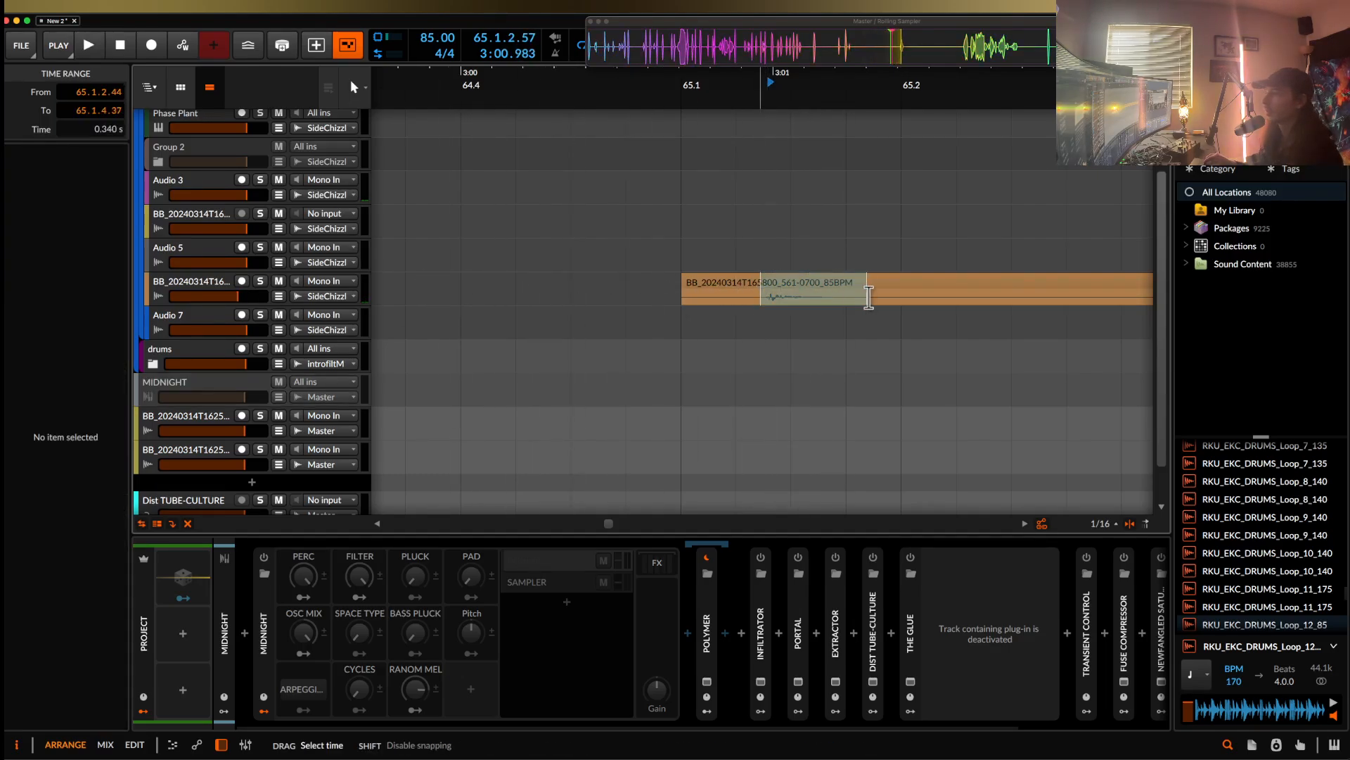
click(812, 288)
key(space)
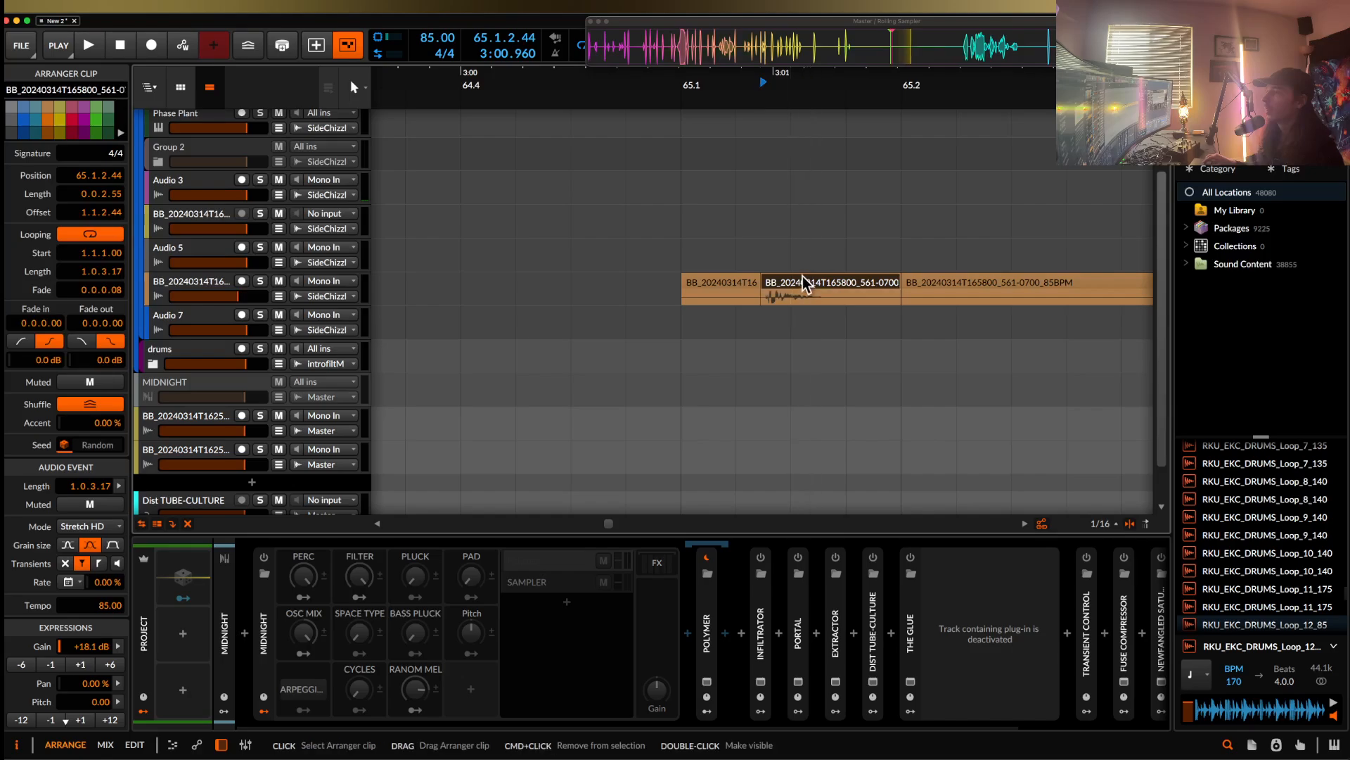
key(space)
- Add a new audio track below the orange track, move the isolated hit clip onto it around 64.4, and play it
click(259, 302)
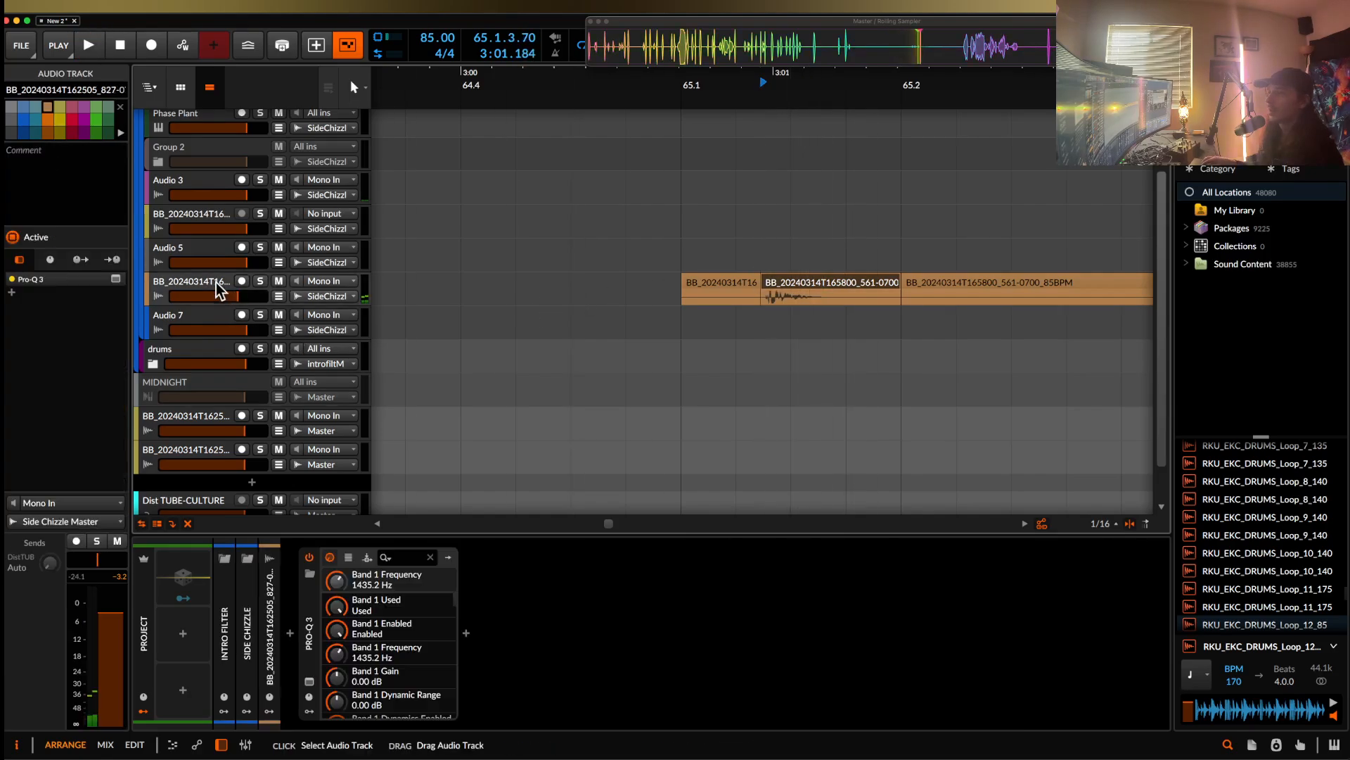
key(ctrl+t)
drag(822, 292, 528, 327)
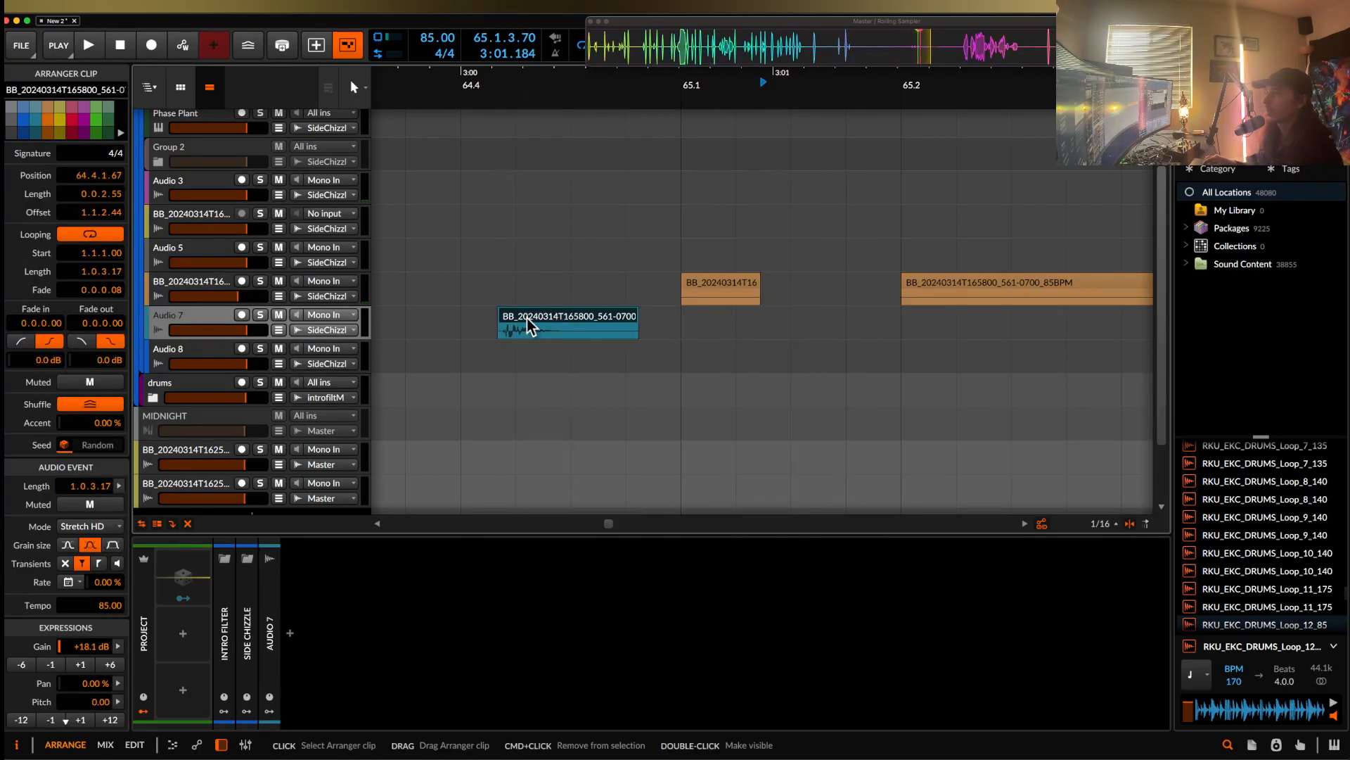
key(space)
- Cut the hit clip from around 64.4 and paste it on the Audio 7 track at 47.1.1.00
scroll(529, 325, down, 5)
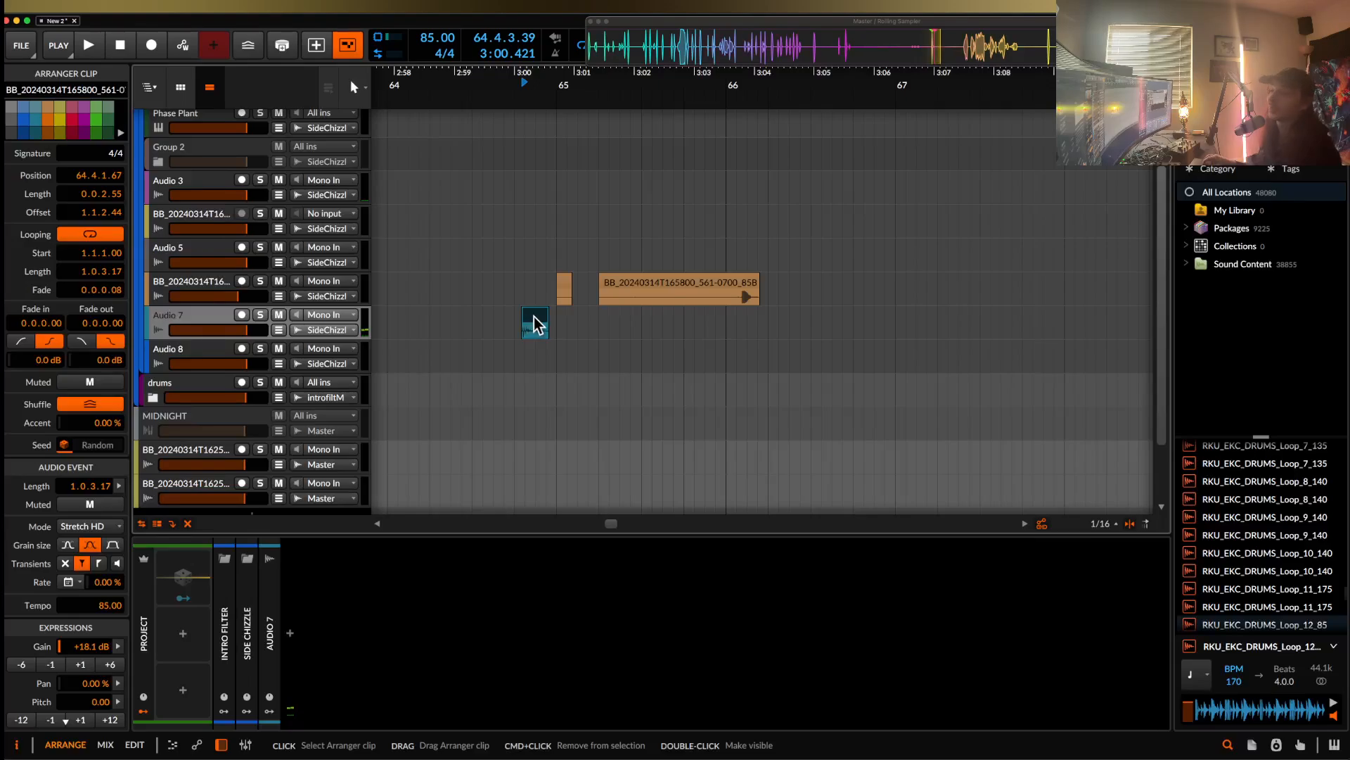
key(Delete)
scroll(534, 313, down, 8)
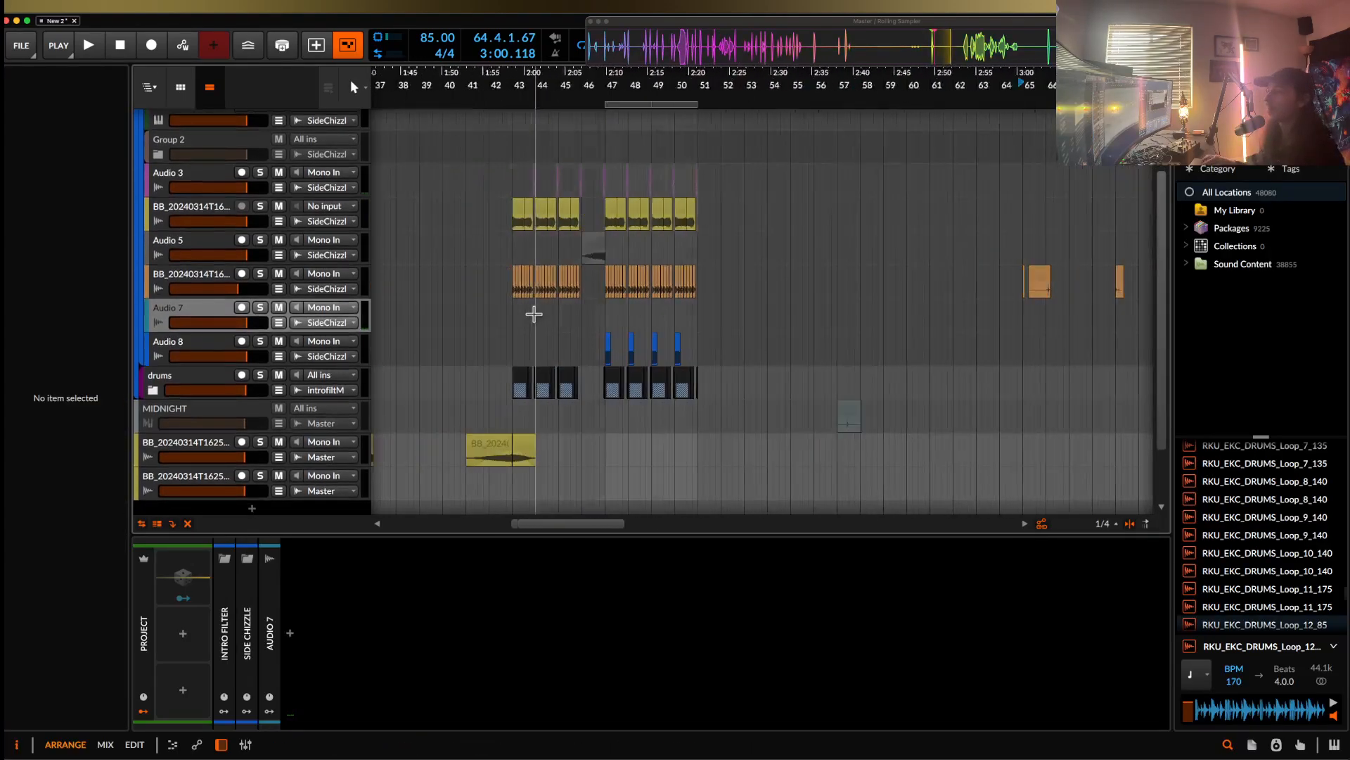
scroll(562, 315, up, 8)
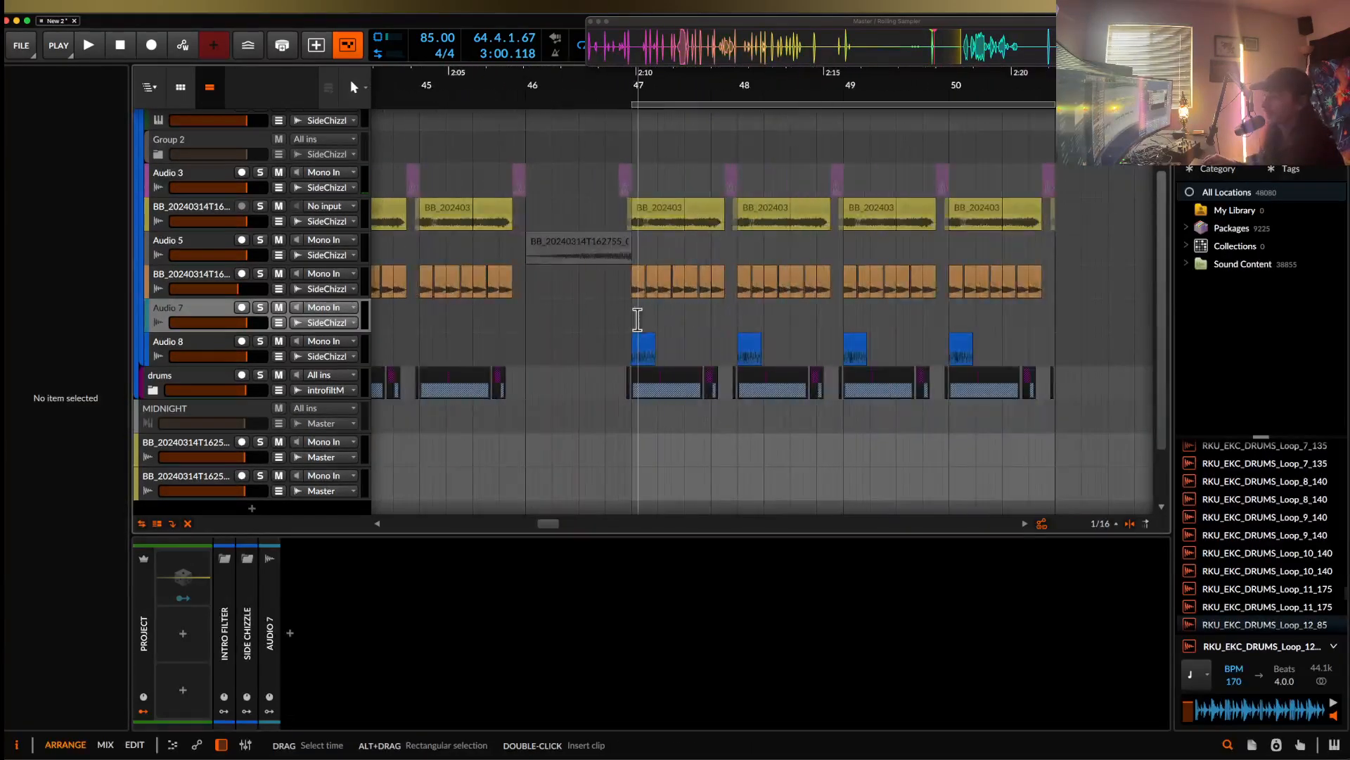
click(633, 320)
scroll(633, 322, up, 3)
key(super+v)
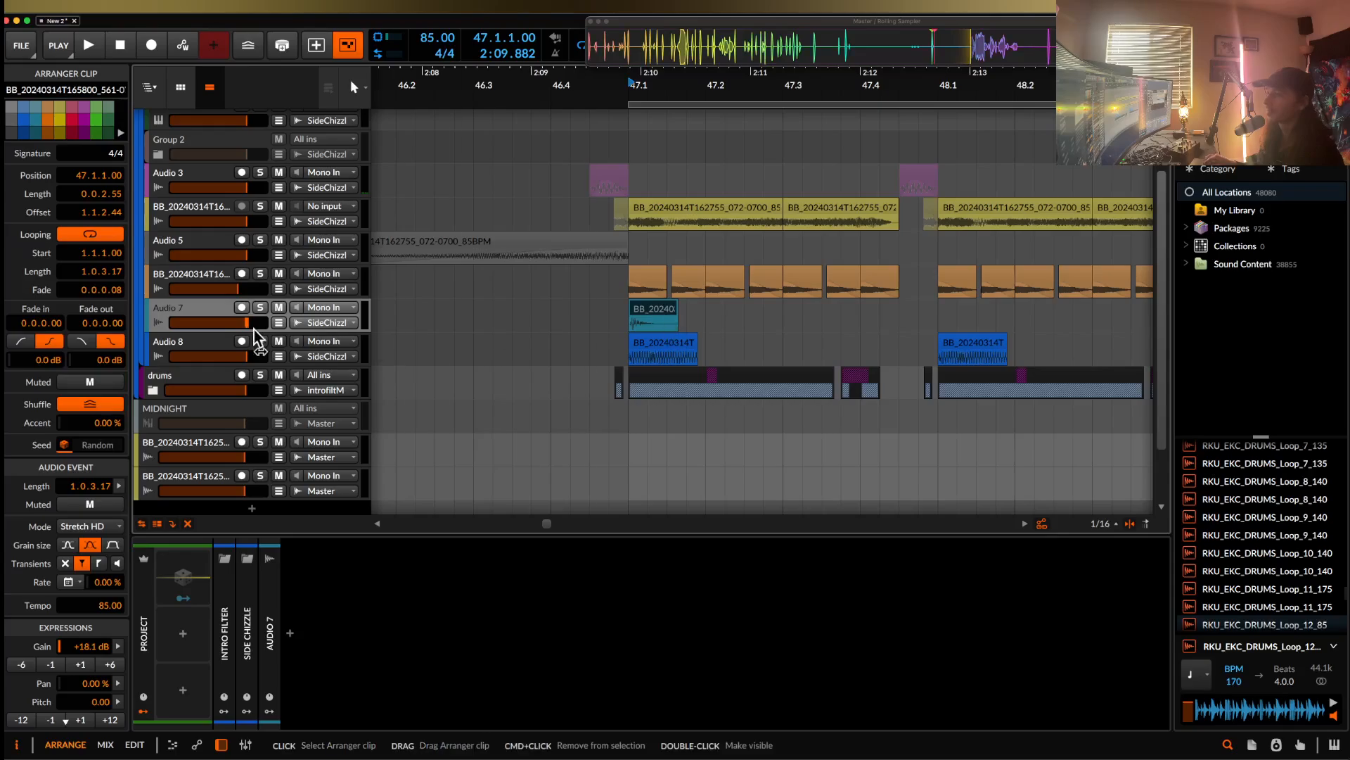
- Solo the Audio 7 track and audition the pasted hit at bar 47
click(256, 308)
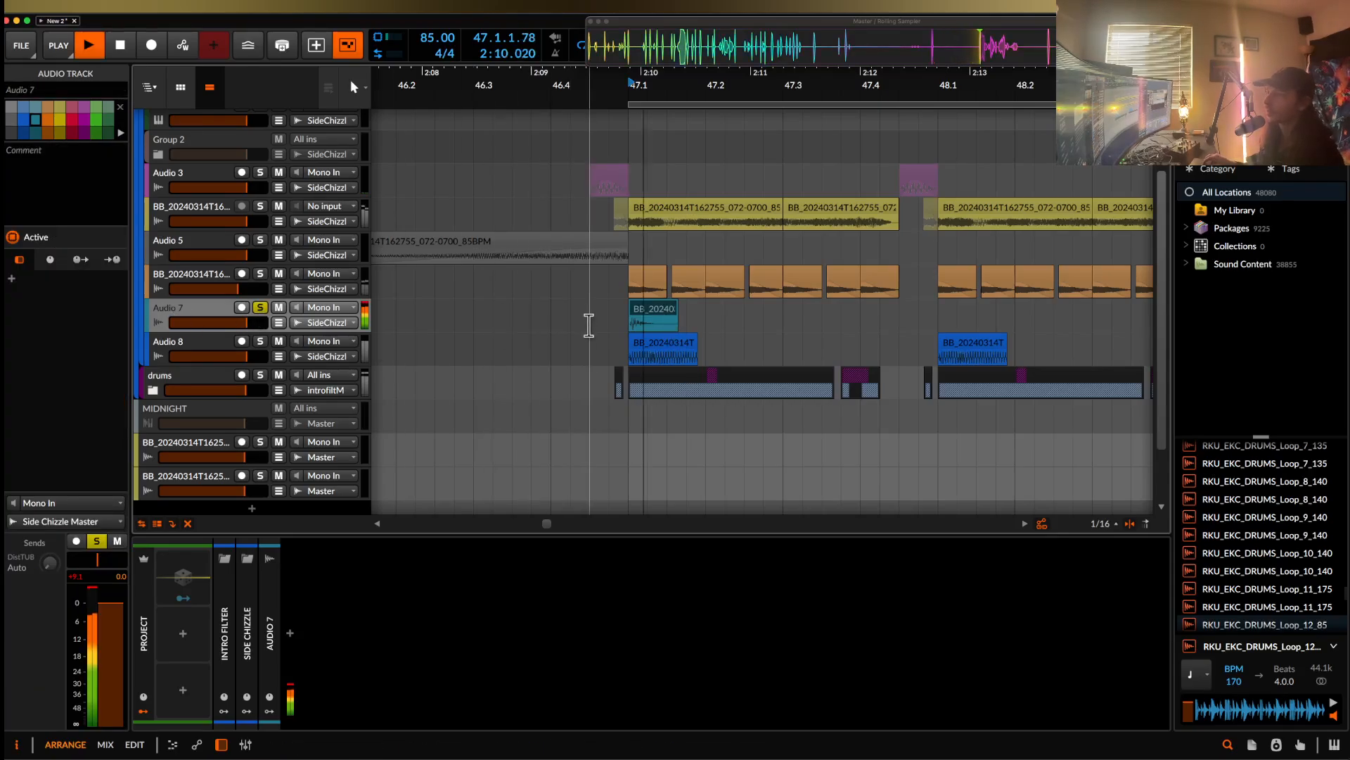
key(space)
key(space)
- Insert the Pro-Q 3 equalizer in the Audio 7 track's device chain
click(289, 633)
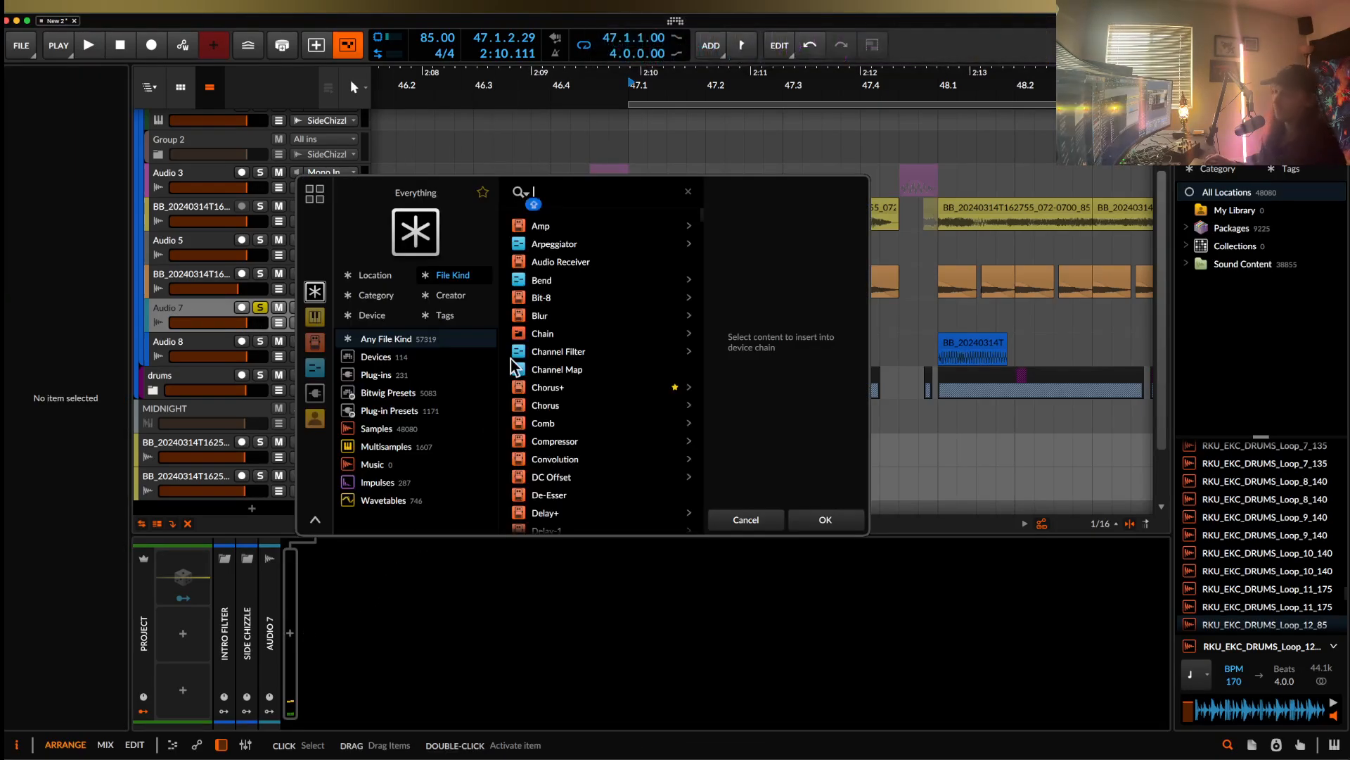
text(PRO)
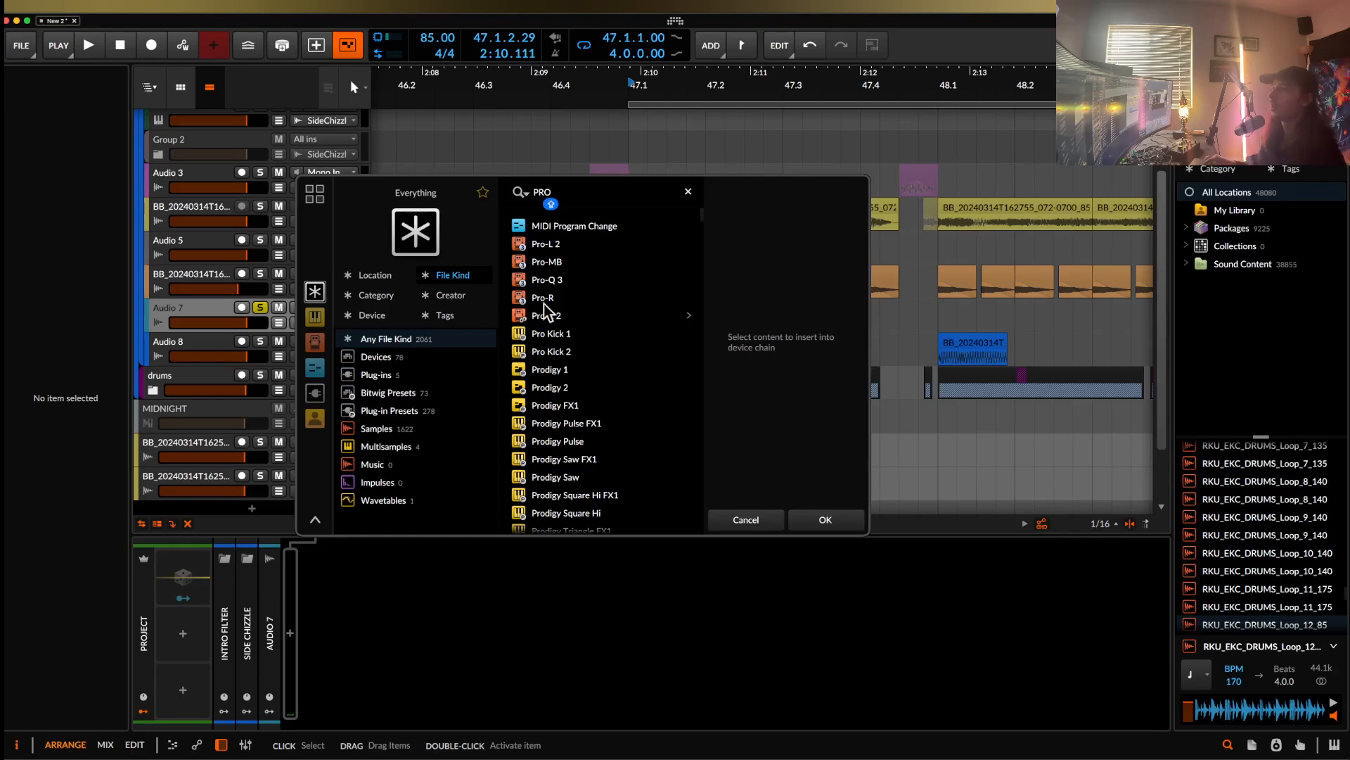
click(546, 279)
click(820, 524)
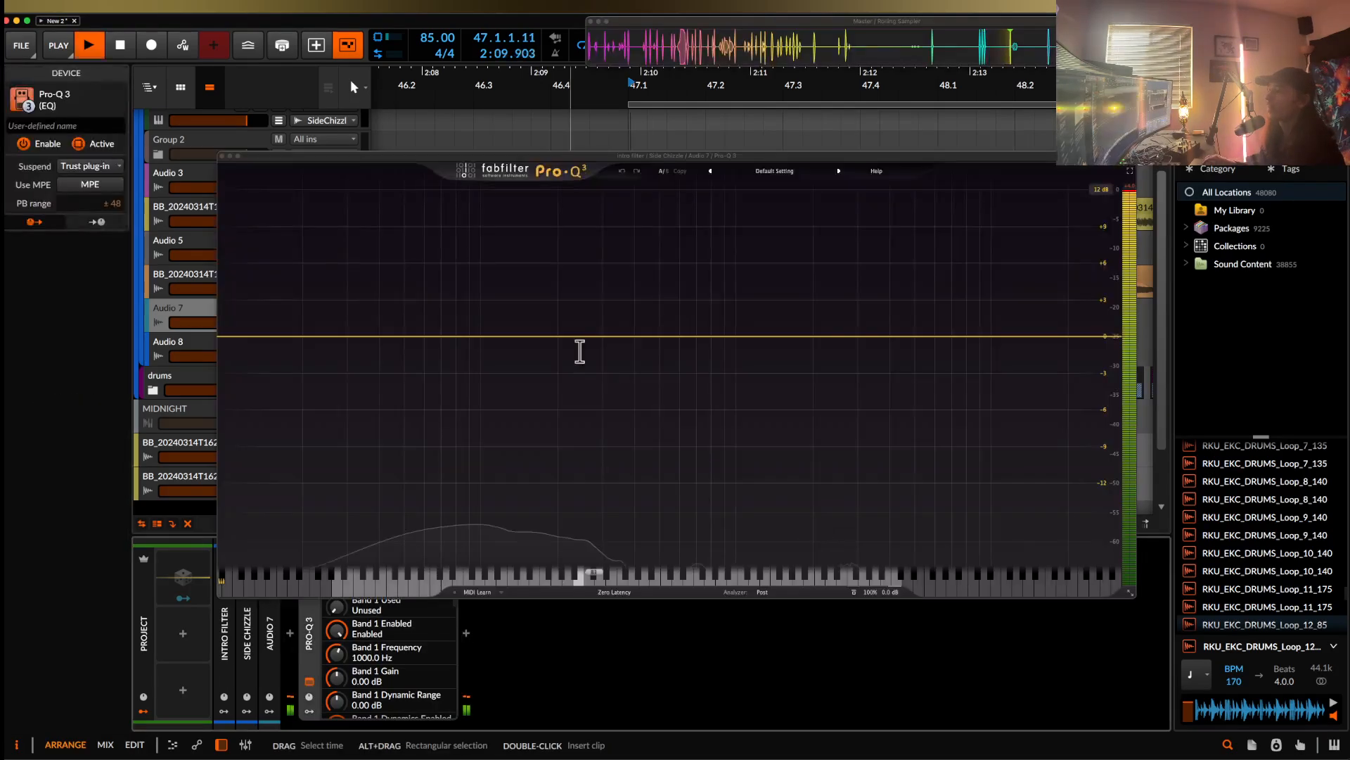
- Add a dynamic bell band in Pro-Q 3 at about 55 Hz with a dynamic range of +7.04 dB
click(457, 336)
click(485, 320)
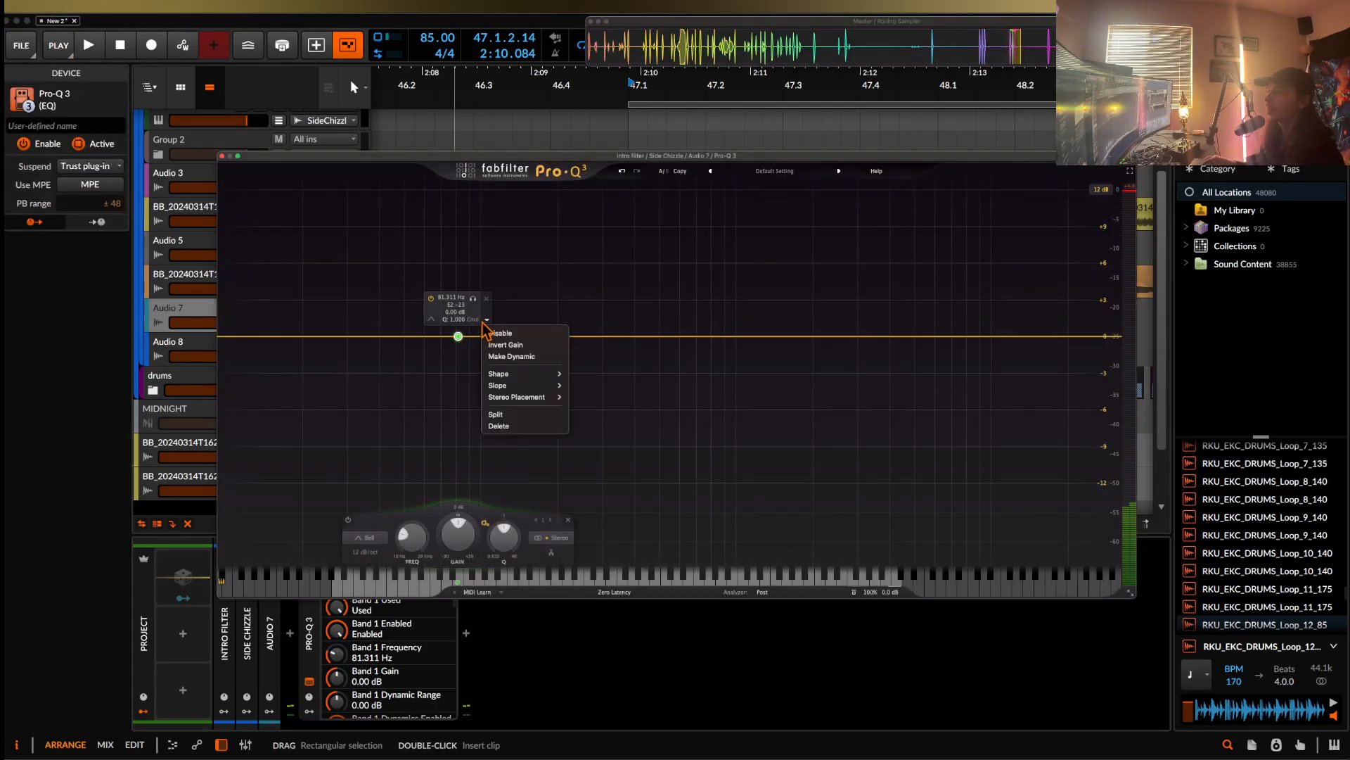
click(546, 357)
drag(458, 355, 446, 260)
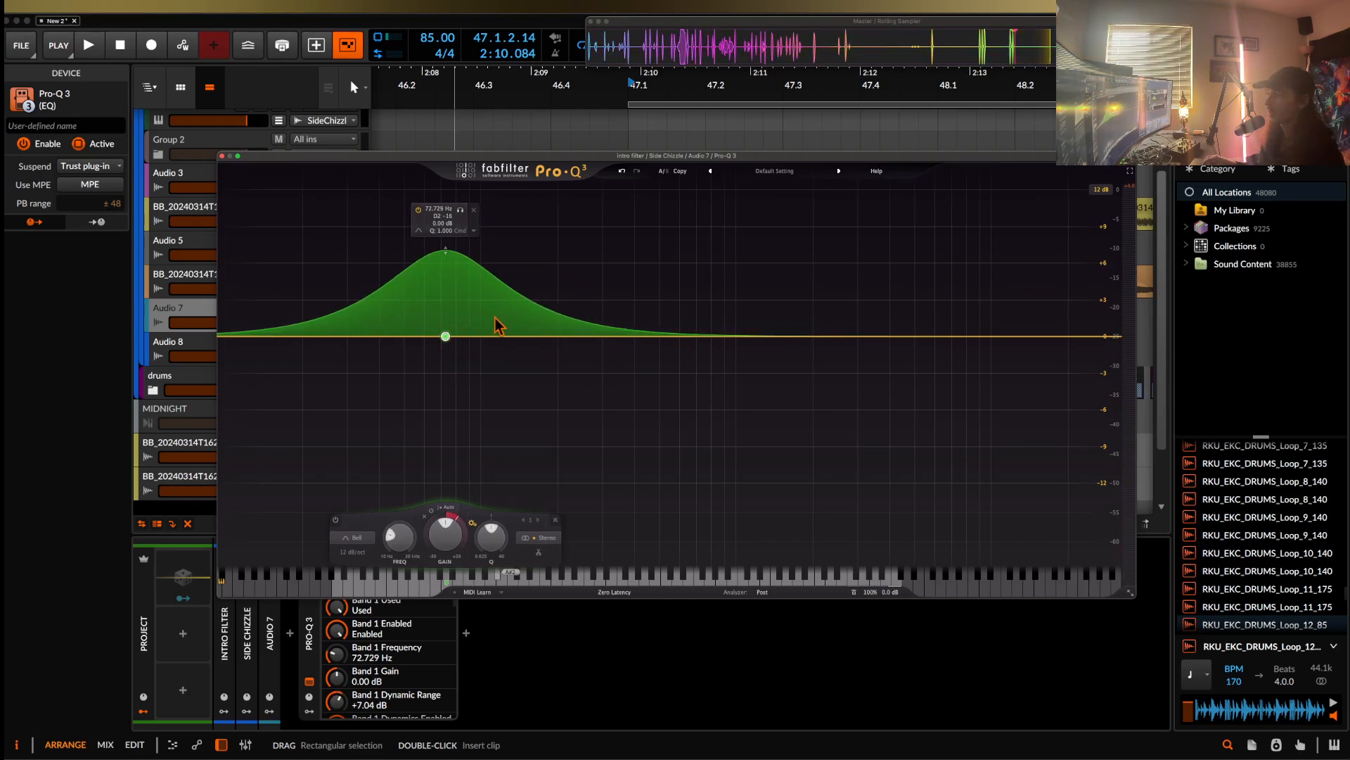
drag(447, 339, 417, 344)
- Move the dynamic band down to about 31 Hz and raise its dynamic range to +19.40 dB, auditioning the hit between changes
key(space)
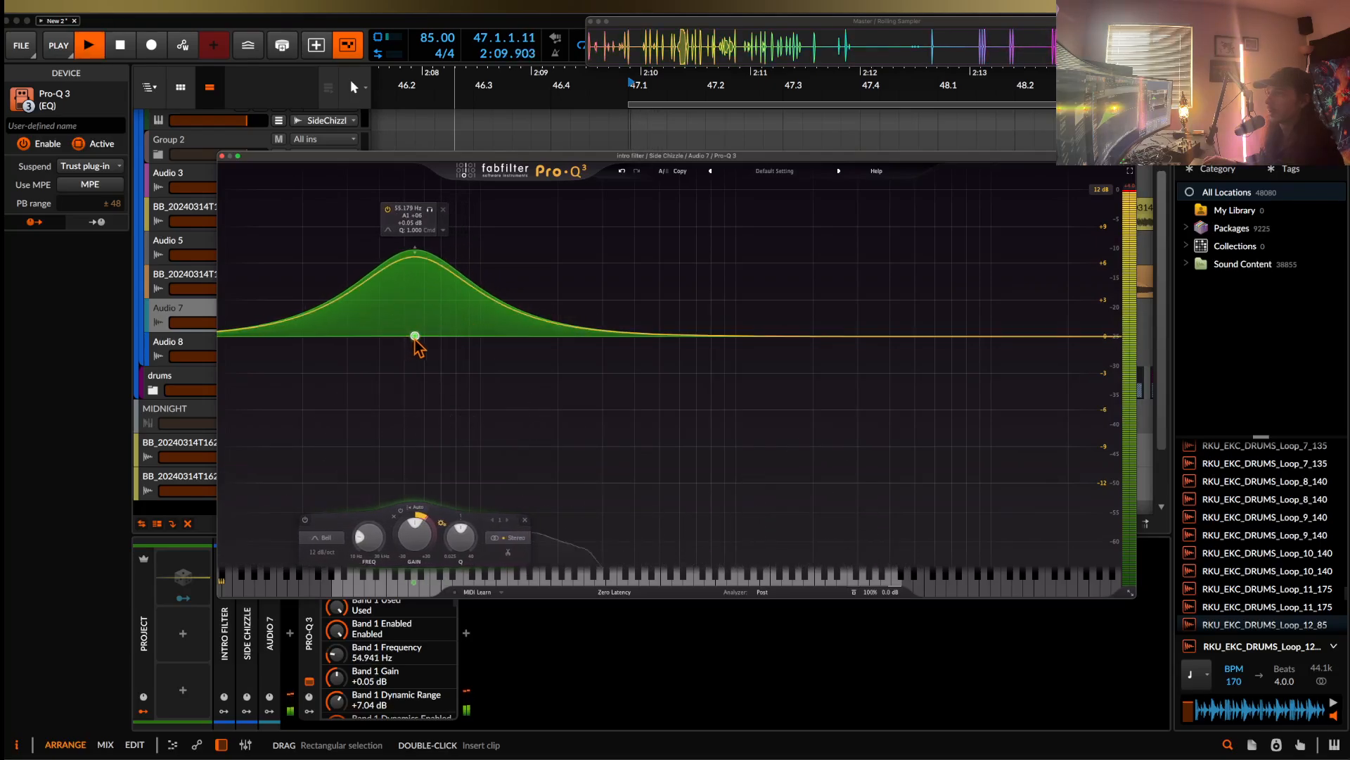
key(space)
drag(416, 252, 421, 184)
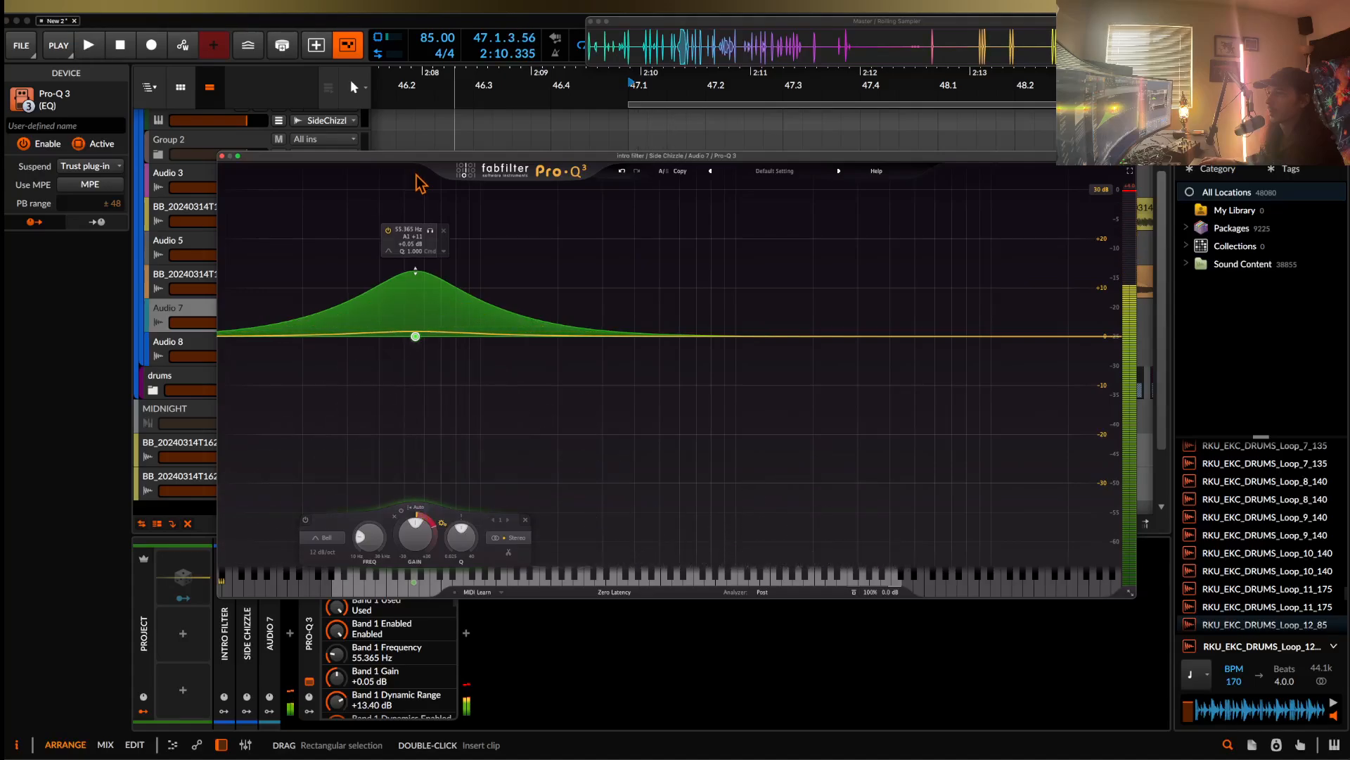
key(space)
drag(416, 336, 352, 338)
key(space)
drag(350, 272, 352, 252)
key(space)
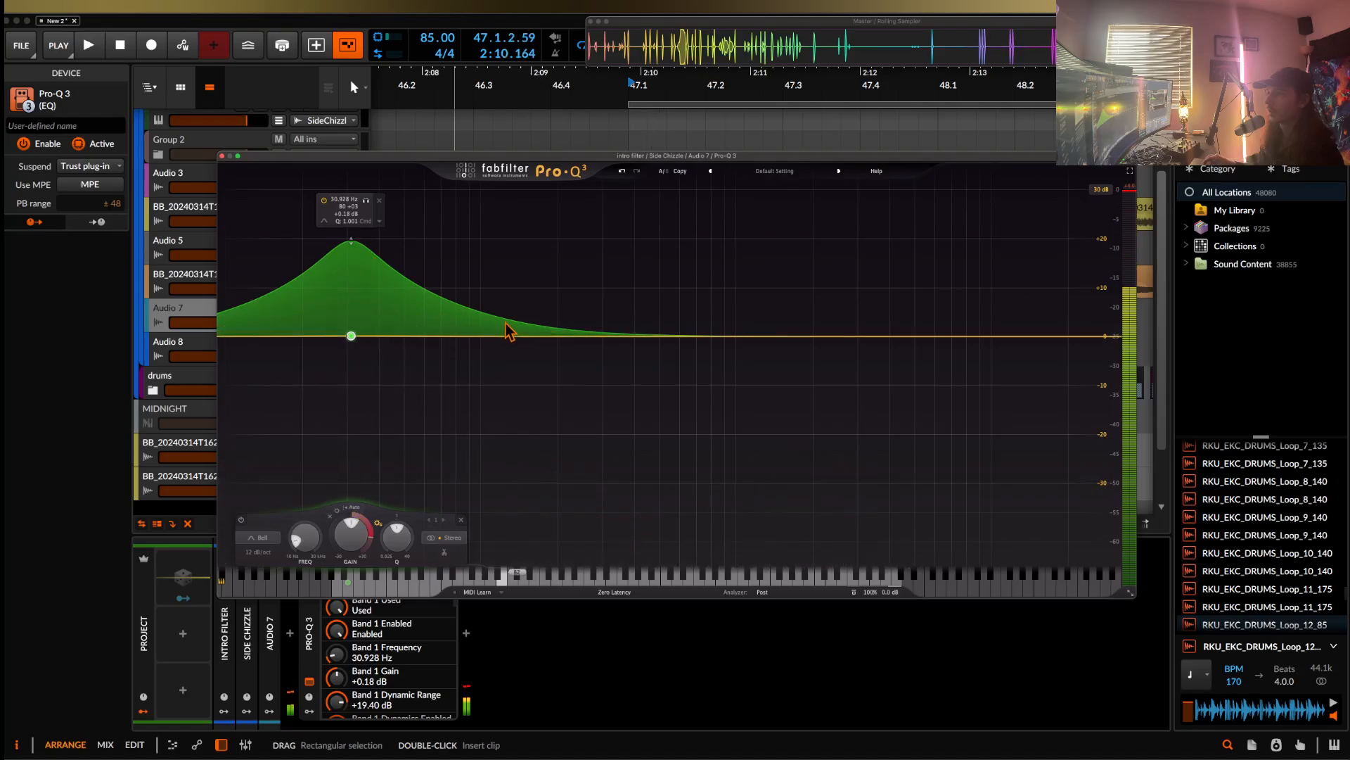
- Add a bell cut of about 10 dB above the dynamic band and a narrower boost of +13.94 dB near 85 Hz
drag(507, 331, 508, 381)
key(space)
scroll(516, 386, up, 2)
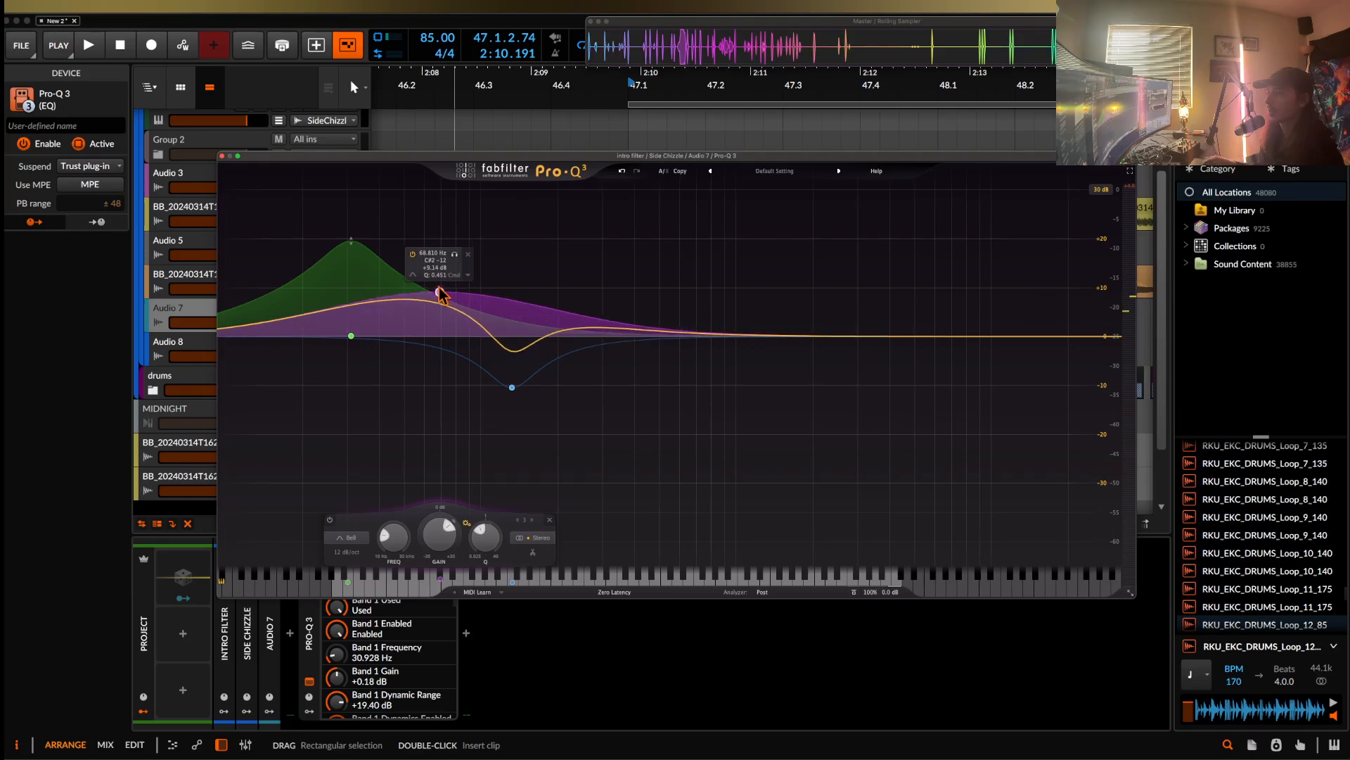
drag(439, 280, 463, 268)
key(space)
key(space)
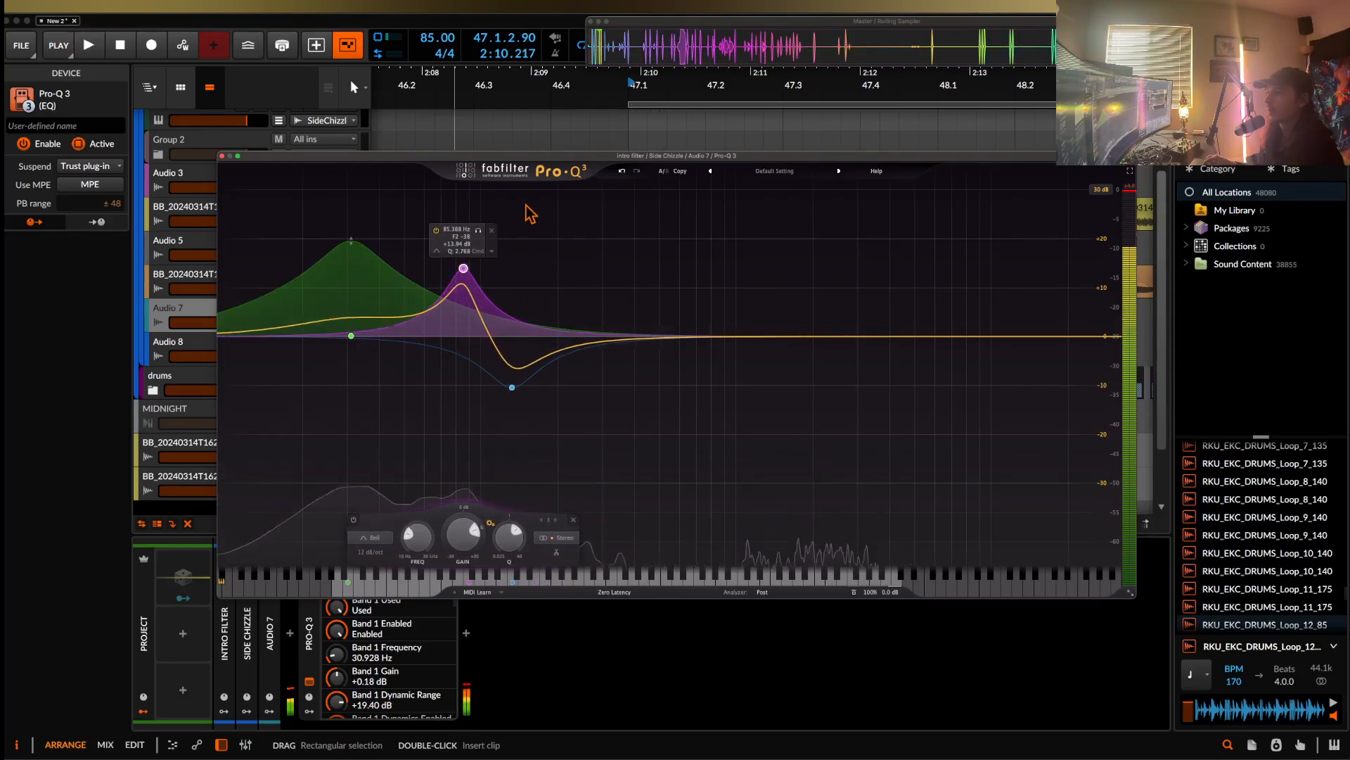
- Listen to the 85 Hz boost in isolation and shift it down to about 73 Hz
key(space)
click(478, 233)
mouse_move(479, 240)
mouse_down()
mouse_move(422, 240)
mouse_move(488, 242)
mouse_move(469, 236)
mouse_up()
key(space)
key(space)
key(space)
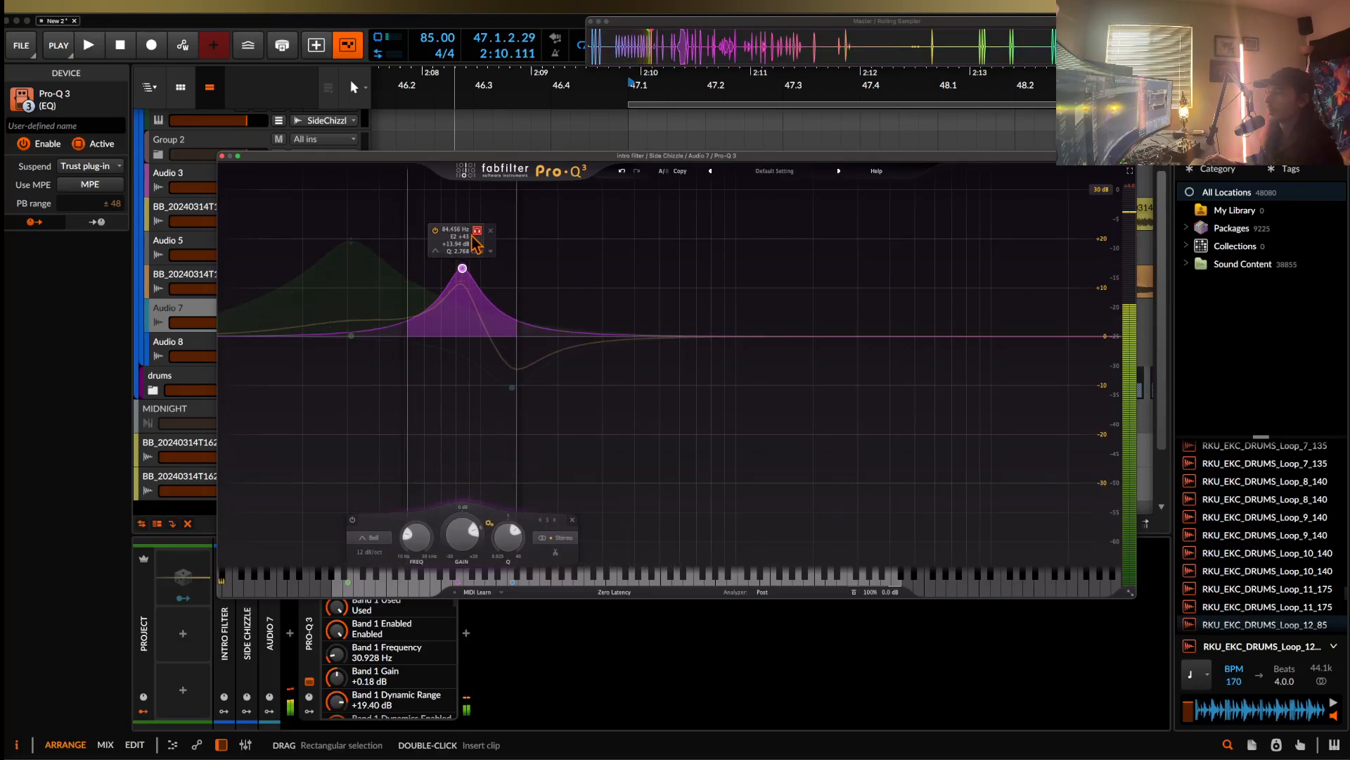
mouse_move(475, 245)
mouse_down()
mouse_move(542, 246)
mouse_move(453, 242)
mouse_up()
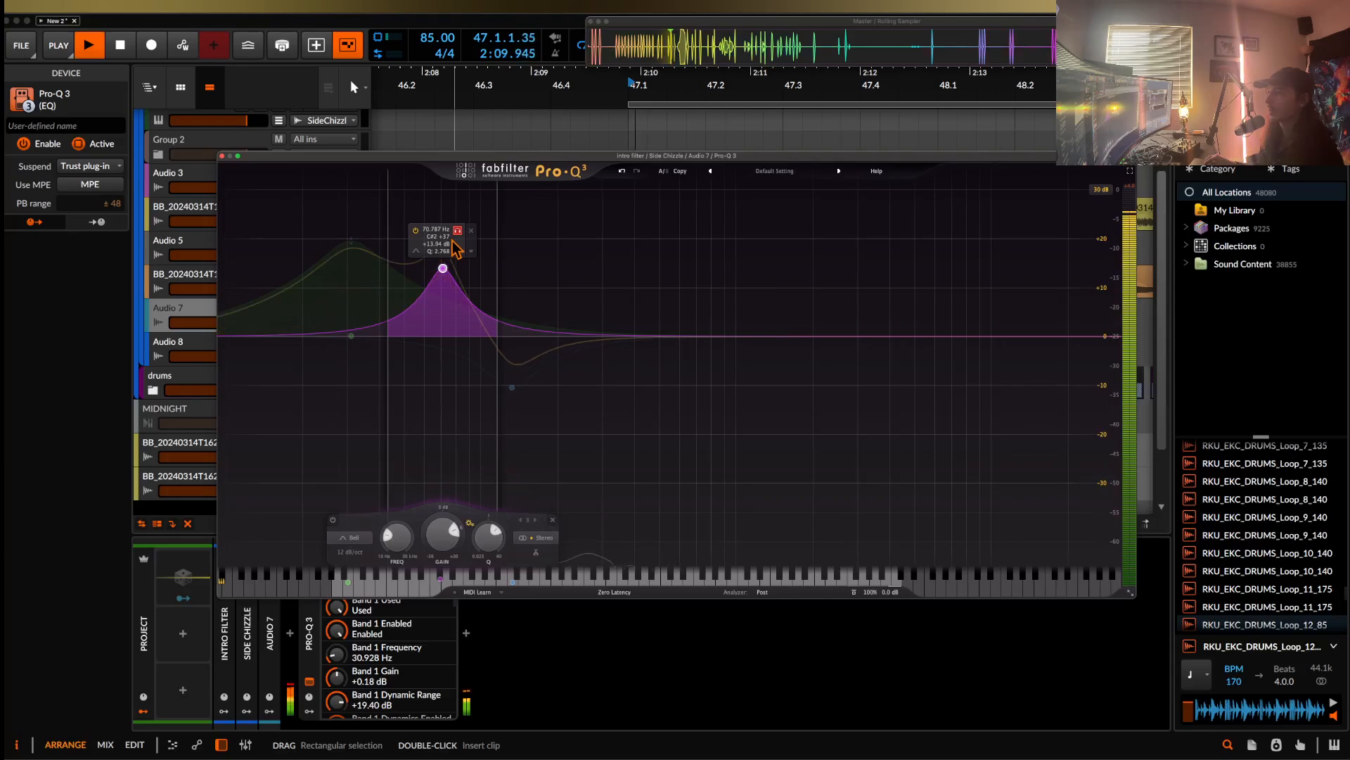
key(space)
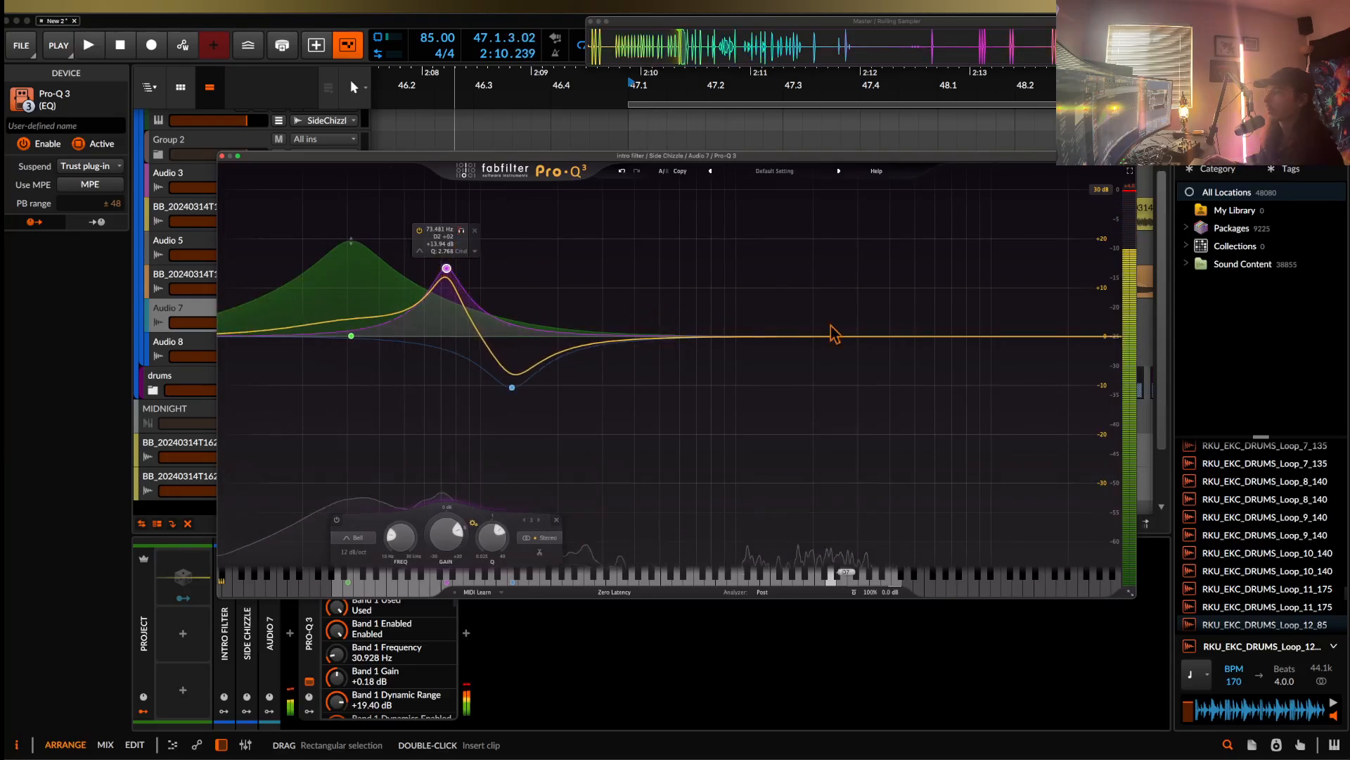
- Add a High Cut band near the upper end of the Pro-Q 3 spectrum and play the hit
click(1110, 336)
mouse_move(1111, 339)
mouse_down()
mouse_move(750, 339)
mouse_move(1092, 337)
mouse_up()
key(space)
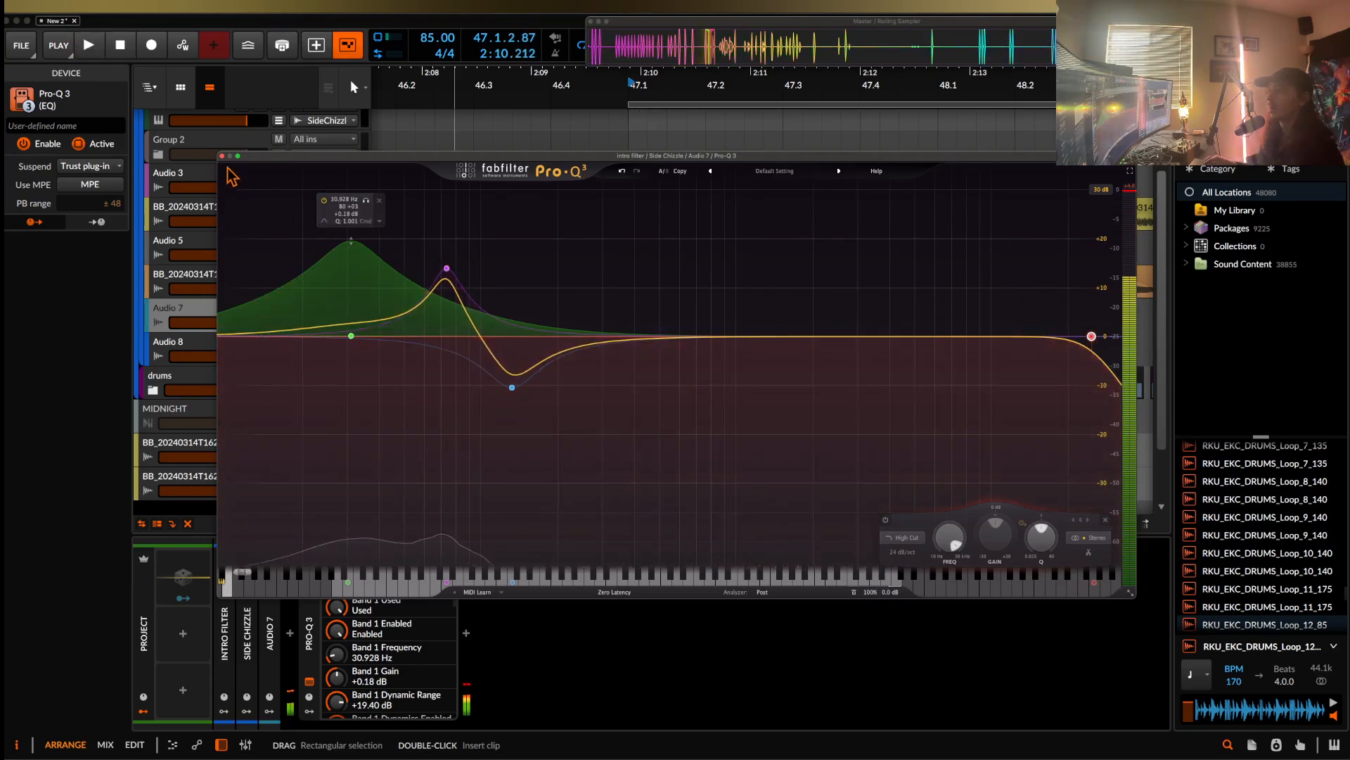
- Lower the 73 Hz boost to about +6 dB and play the hit repeatedly to compare
drag(446, 268, 446, 310)
key(space)
key(space)
key(space)
key(space)
key(space)
key(space)
- Reduce the low dynamic band's range to +14.15 dB, narrow its Q, and audition the hit repeatedly
drag(354, 243, 352, 271)
key(space)
key(space)
key(space)
key(space)
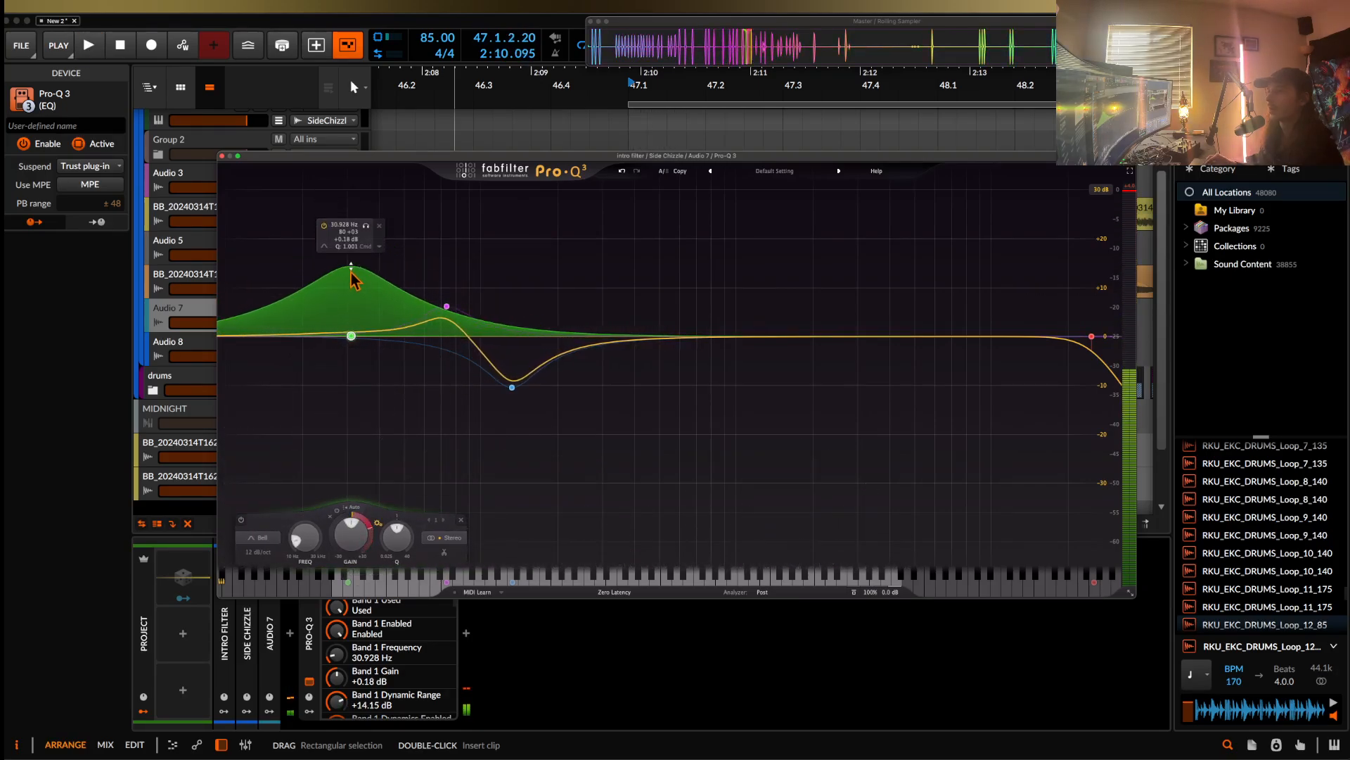
key(space)
key(space)
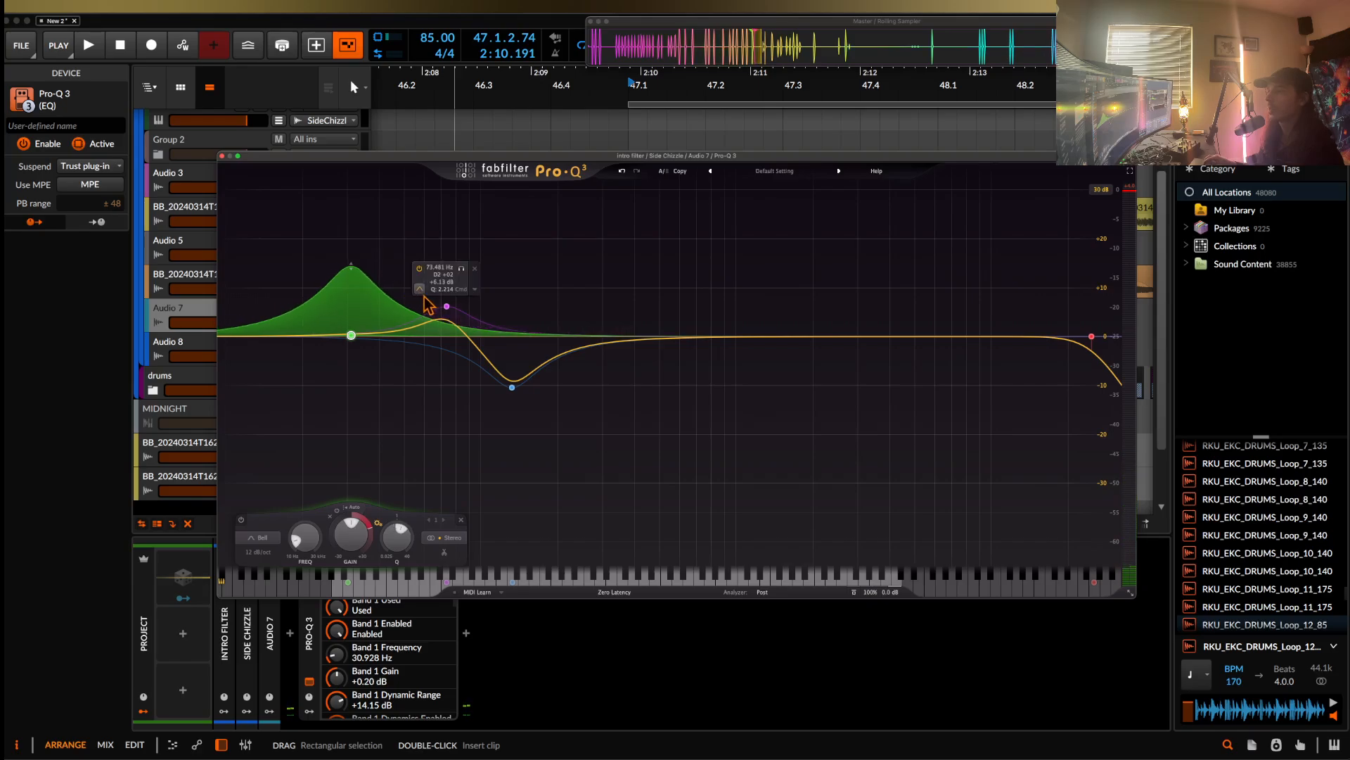
- Raise the 73 Hz boost to +8.07 dB and shift the low dynamic band up to about 39 Hz
drag(442, 310, 445, 305)
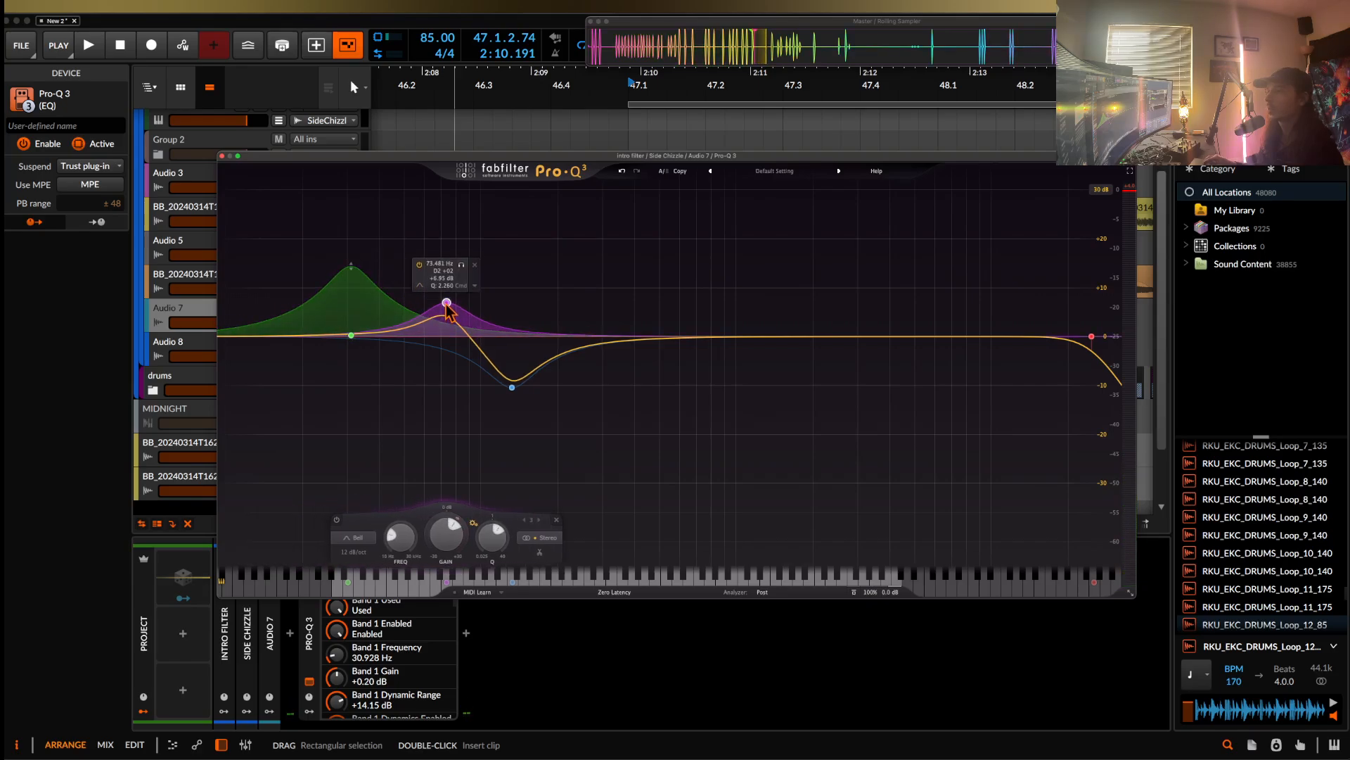
click(352, 271)
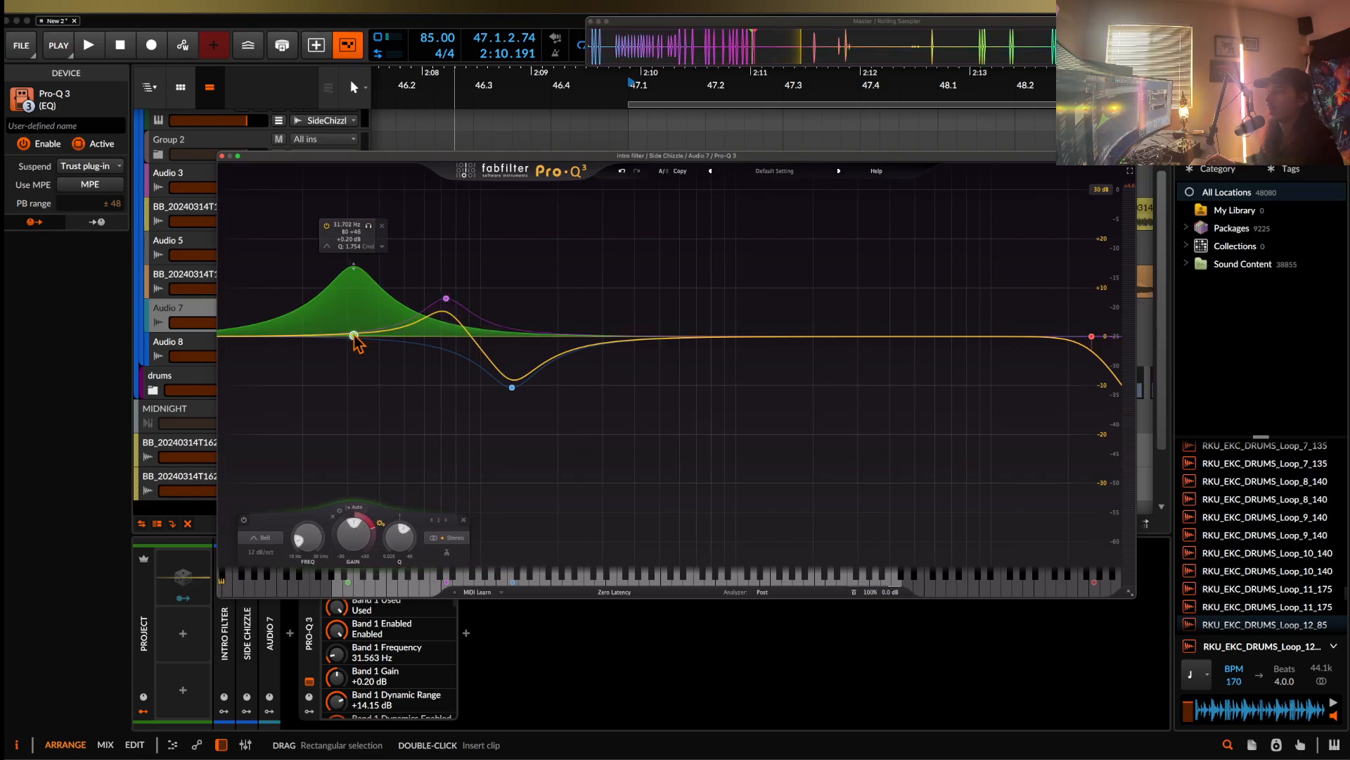
drag(364, 336, 366, 335)
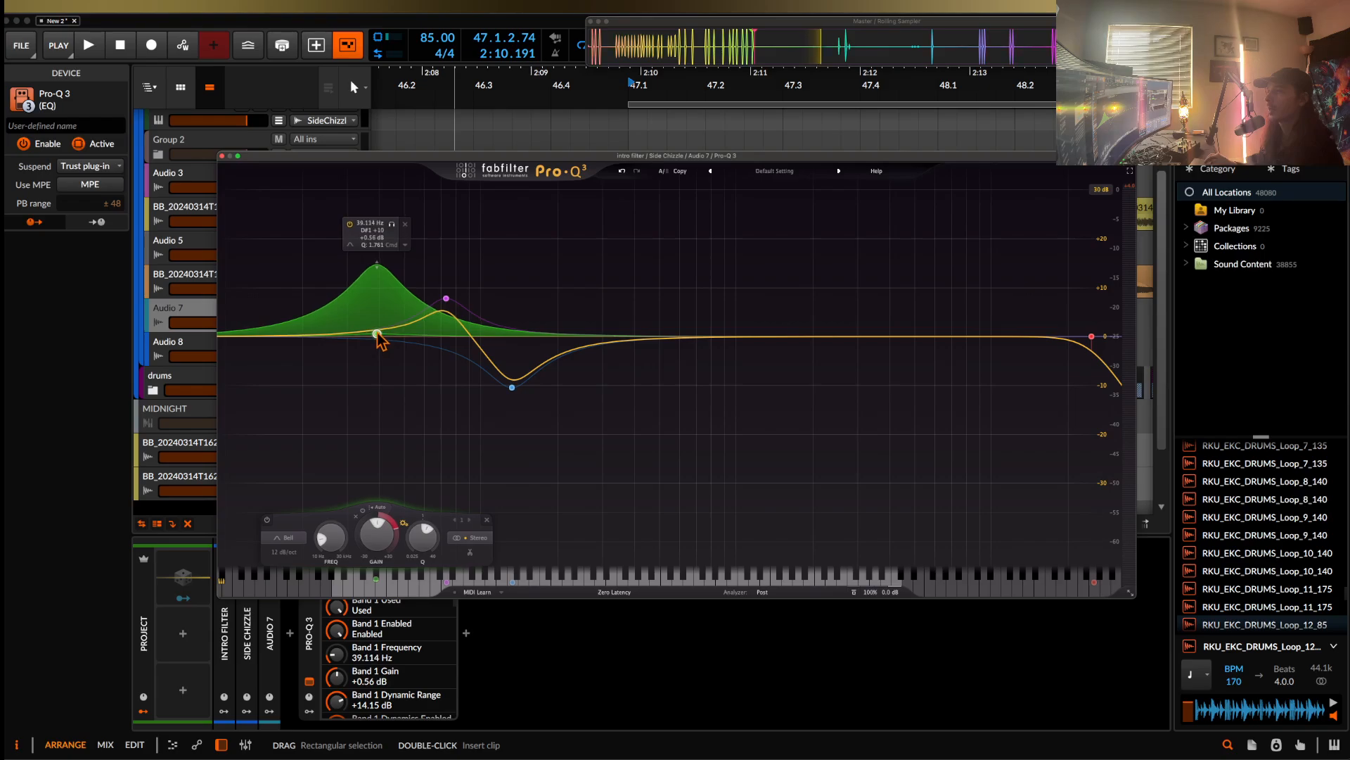
click(446, 299)
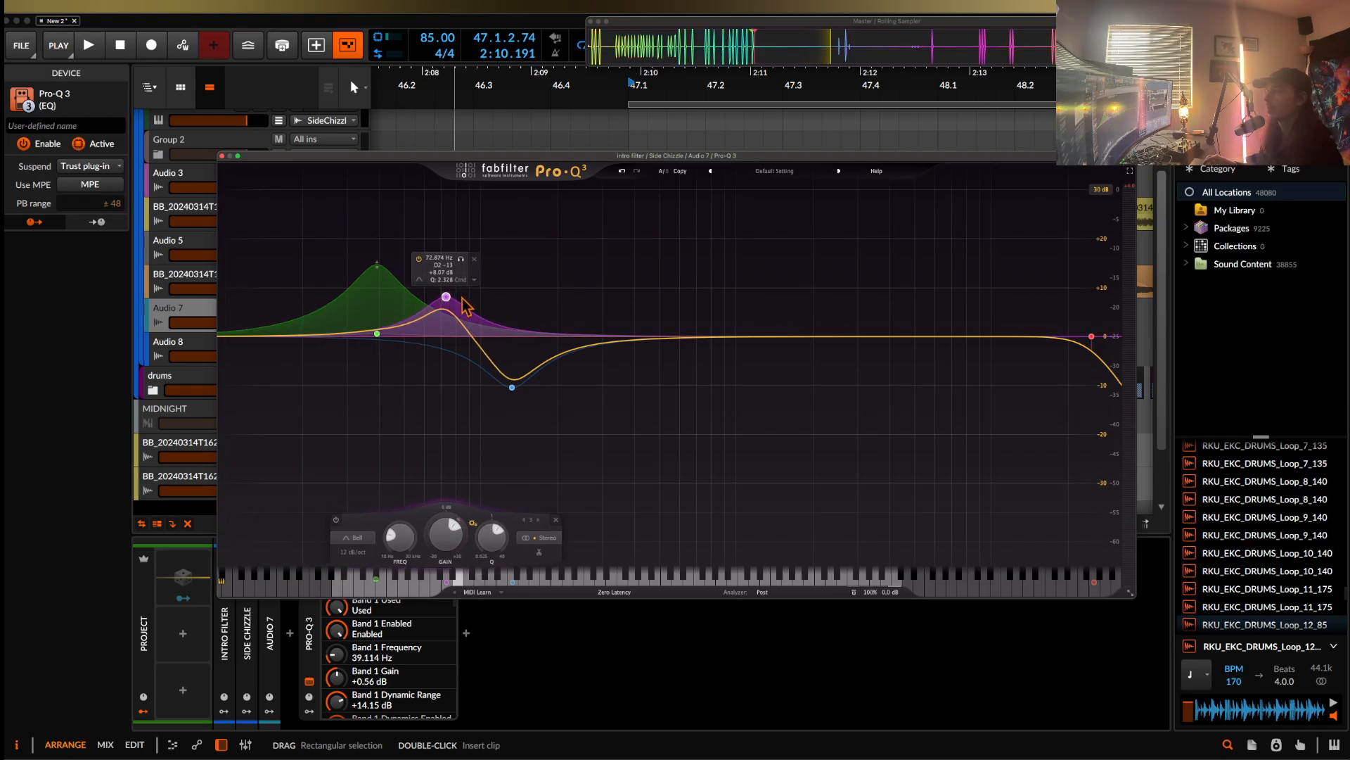
click(378, 273)
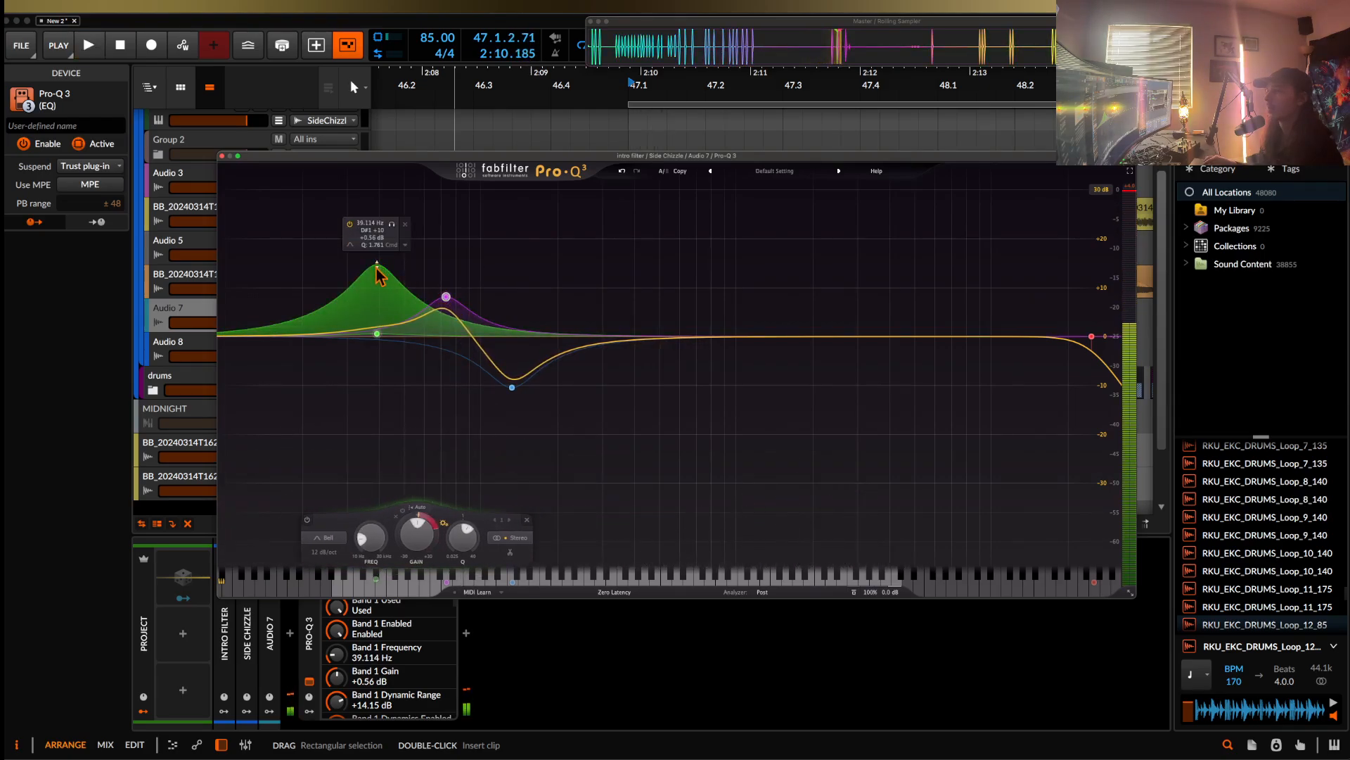
- Move the low dynamic band to about 41 Hz and set its dynamic range to +16.20 dB while auditioning the hit
drag(377, 269, 378, 243)
drag(377, 333, 383, 335)
key(space)
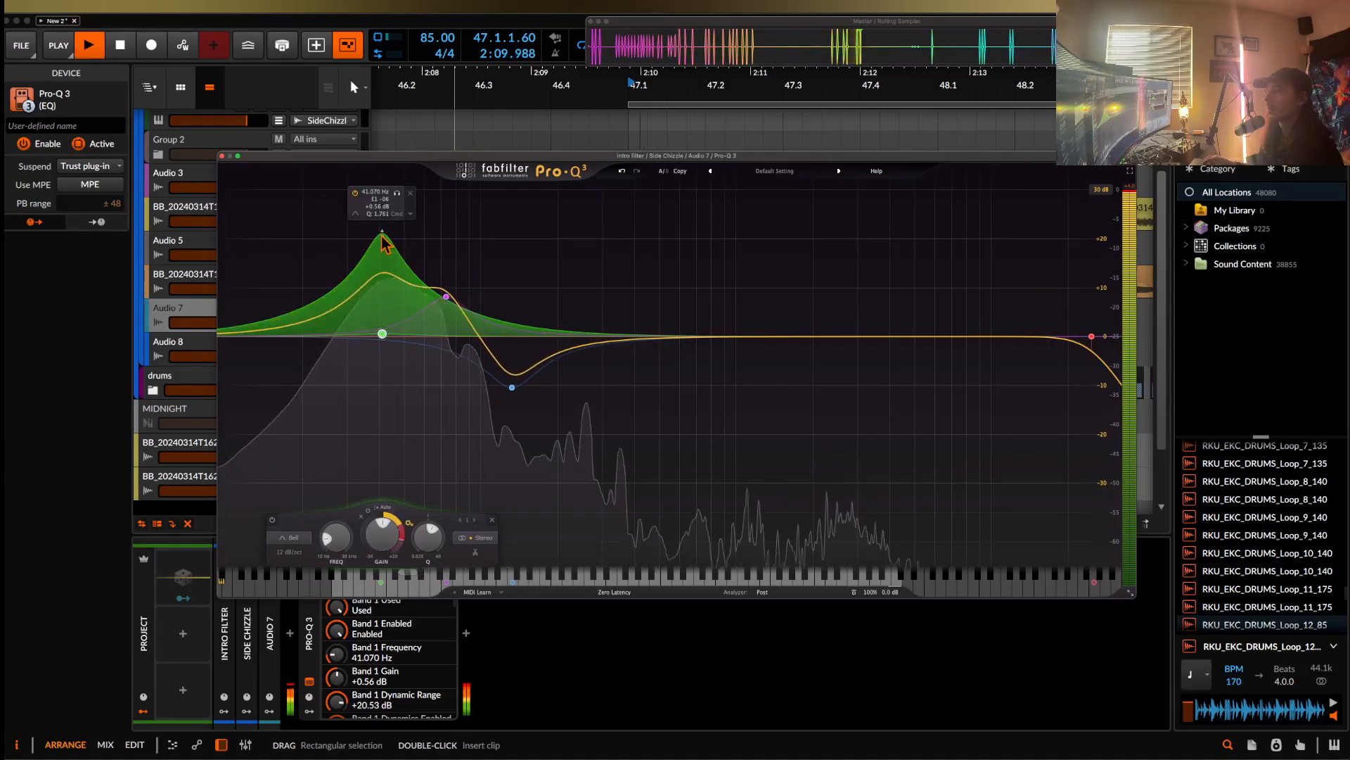
key(space)
drag(384, 243, 386, 261)
key(space)
key(space)
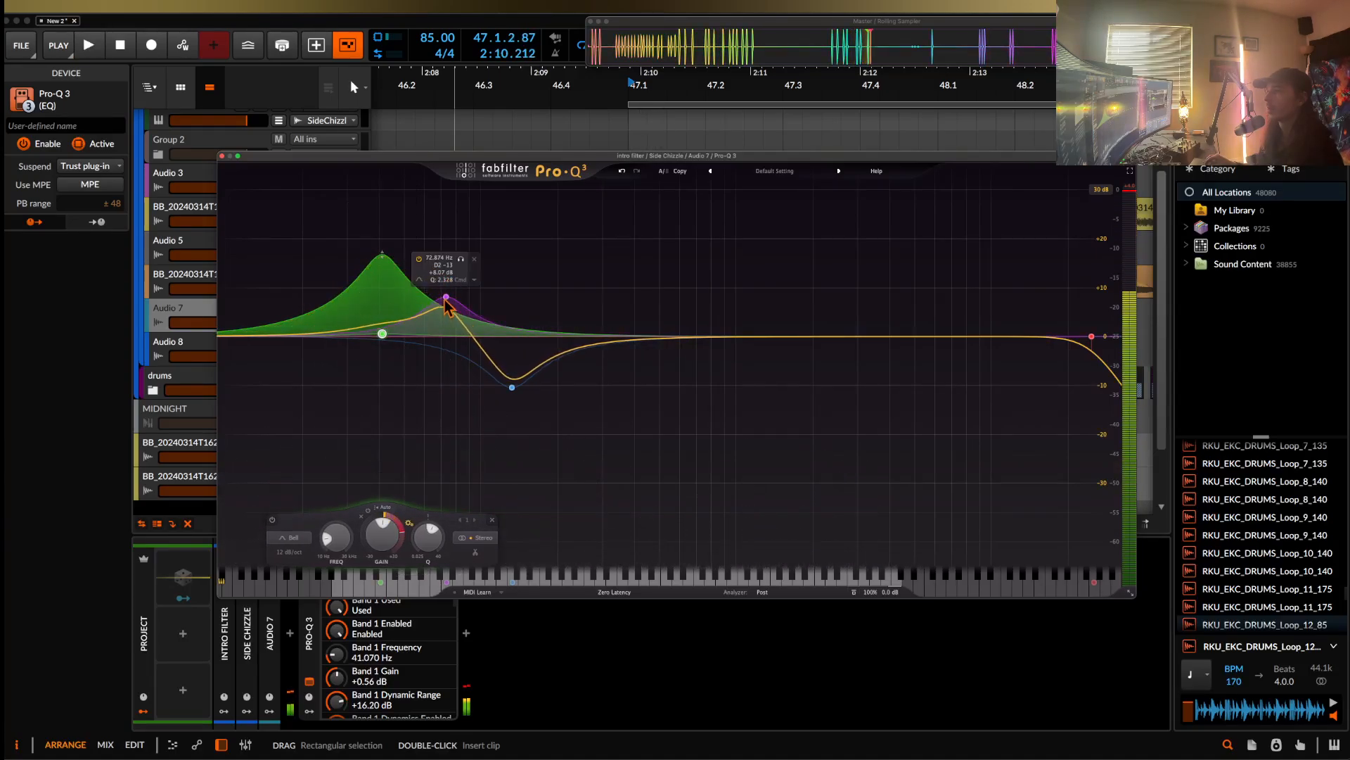
- Move the purple 73 Hz boost to a higher frequency and gain, beside the blue cut, and replay the hit
key(space)
key(space)
drag(447, 298, 471, 280)
key(space)
key(space)
key(space)
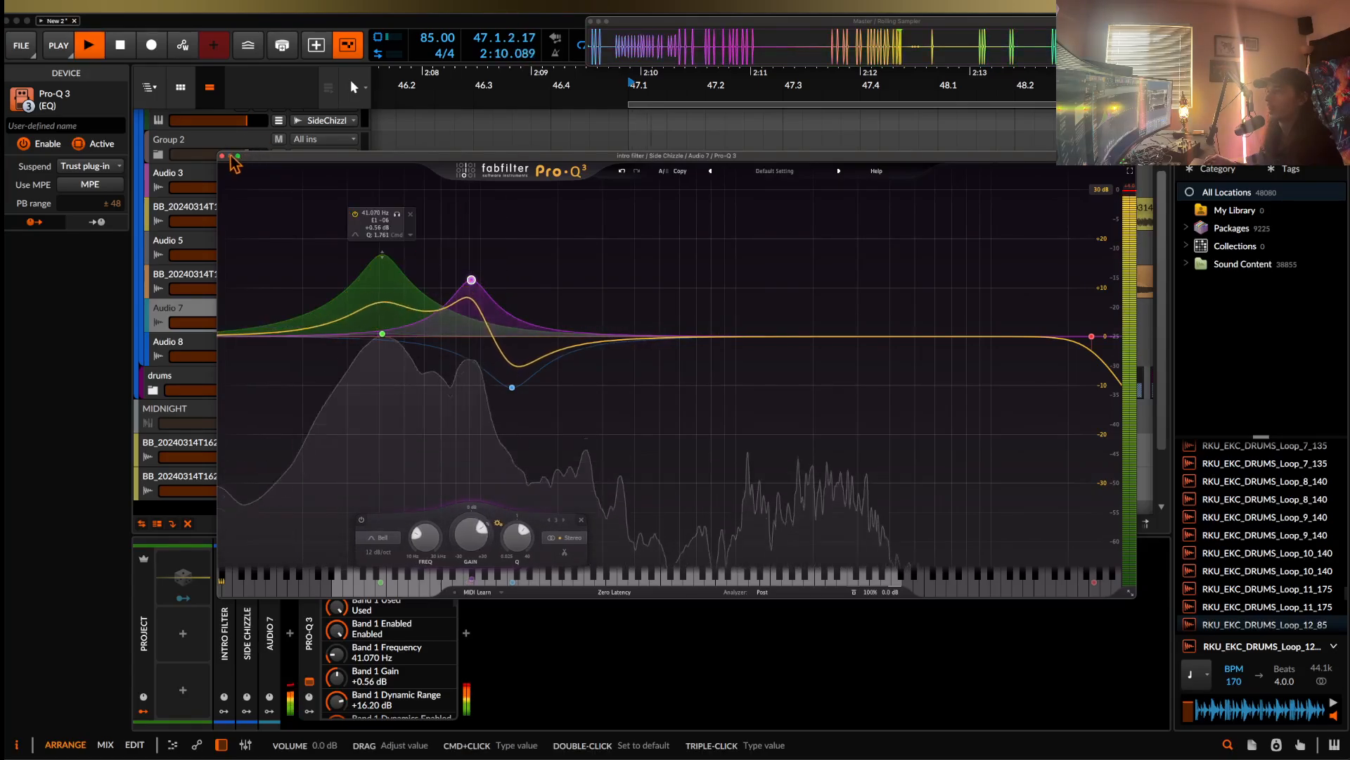
- Open the Oscilloscope from the Master track's device chain in its own floating window
click(450, 601)
key(space)
click(467, 632)
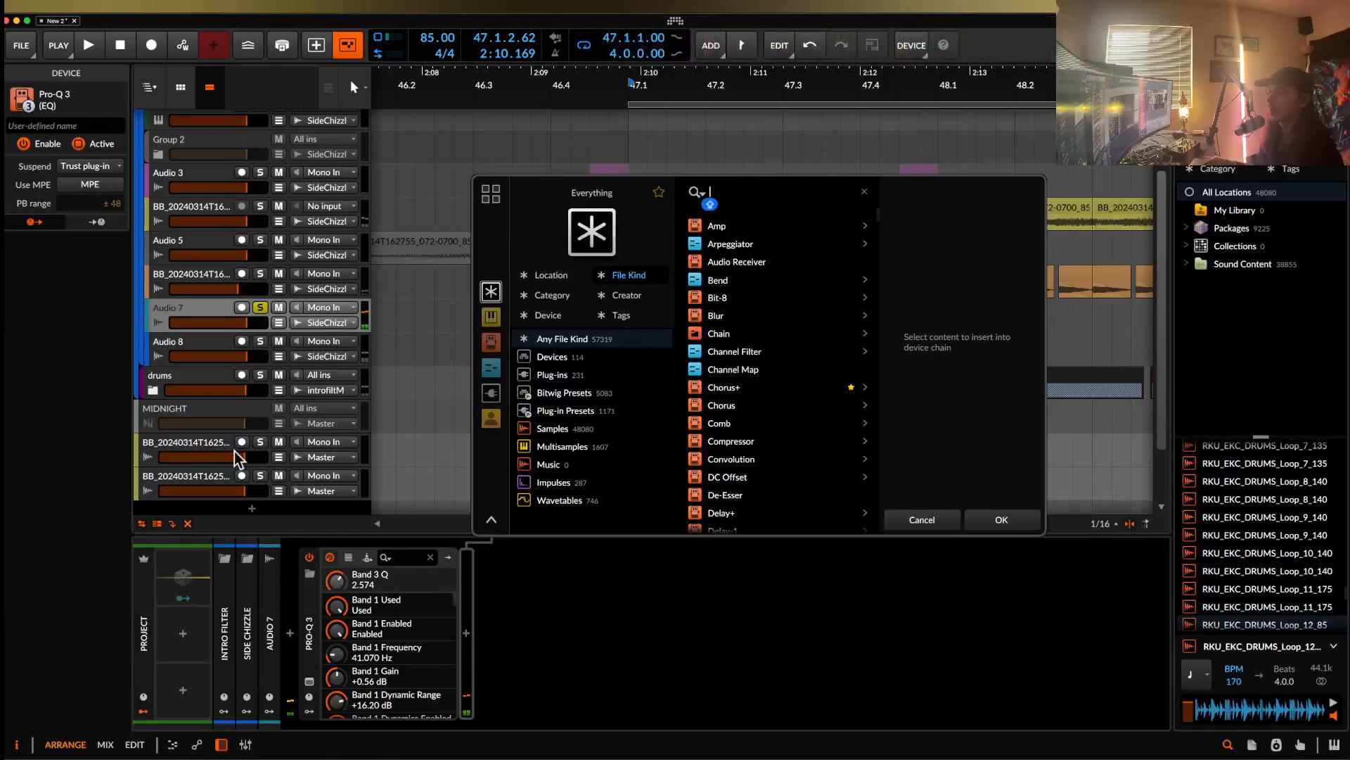
scroll(211, 436, down, 2)
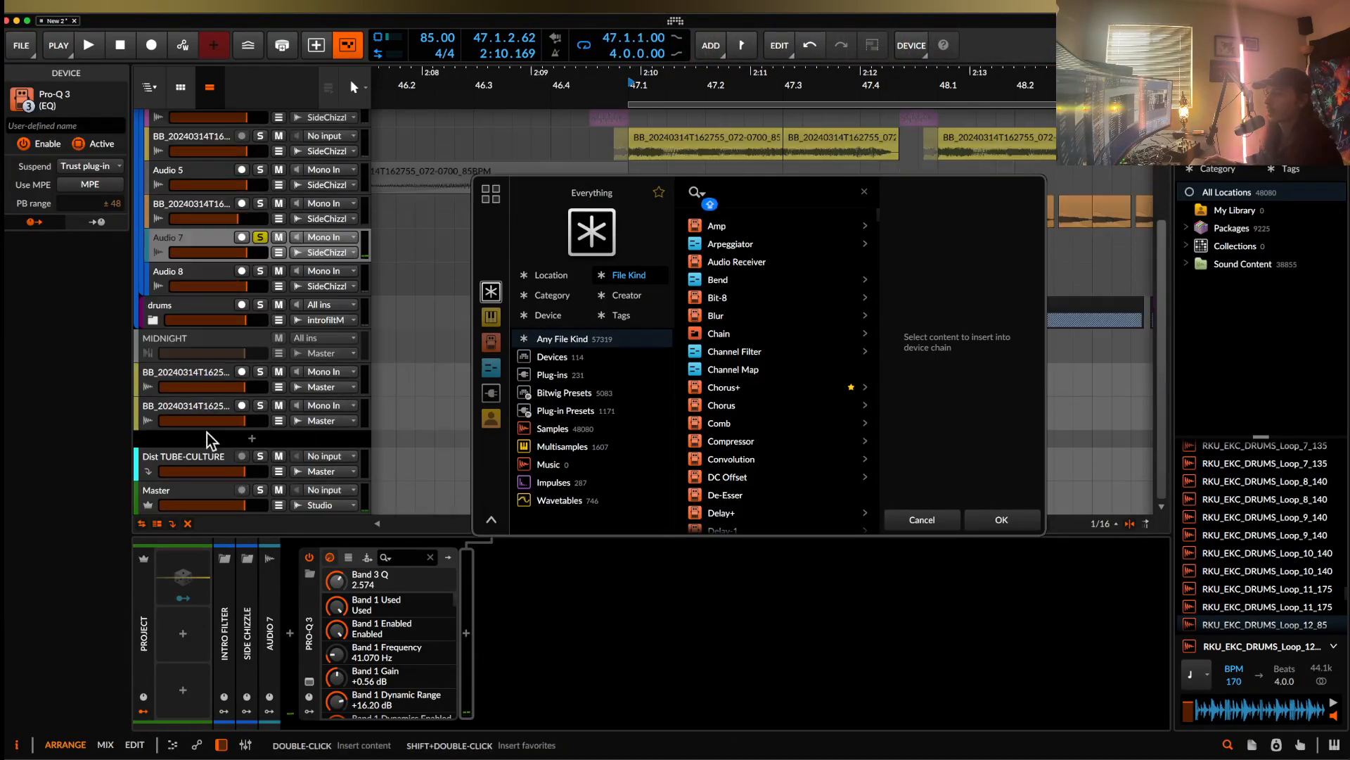
click(196, 494)
click(906, 564)
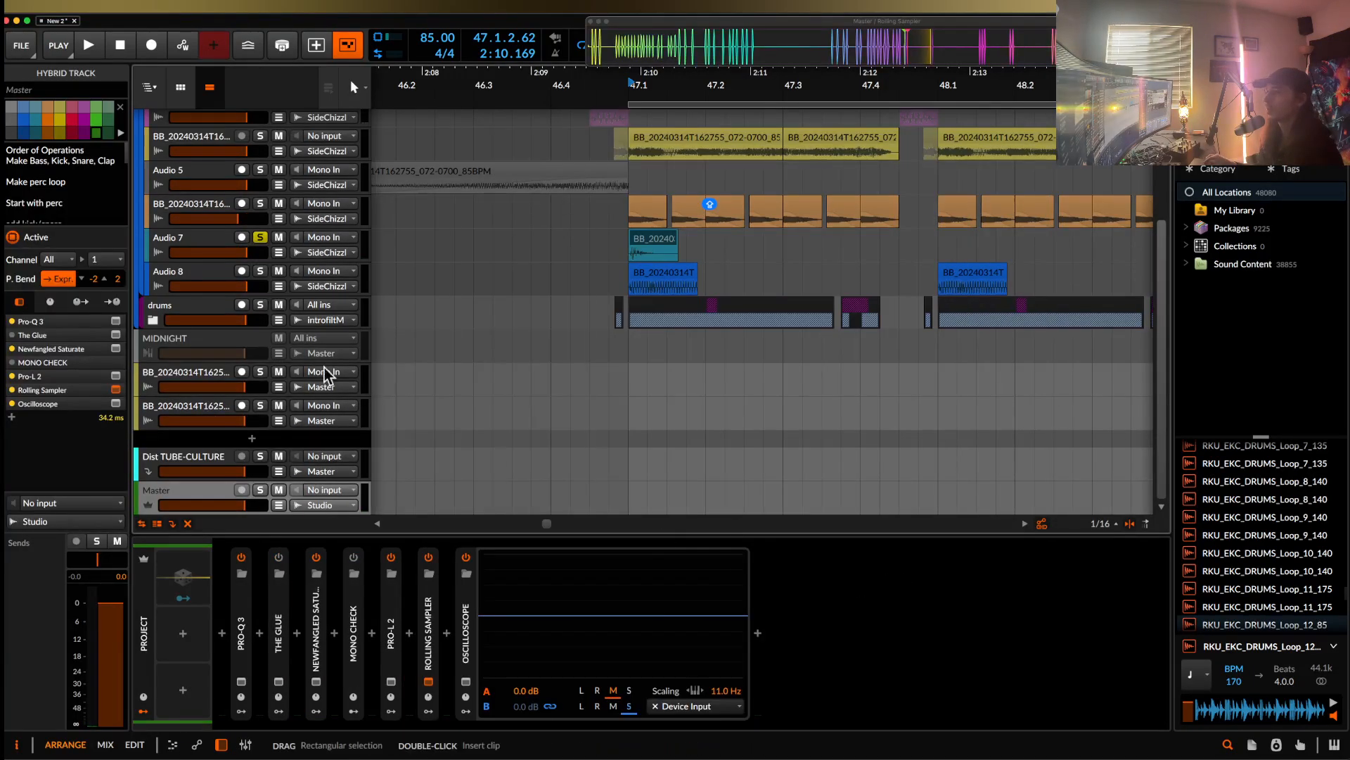
click(466, 681)
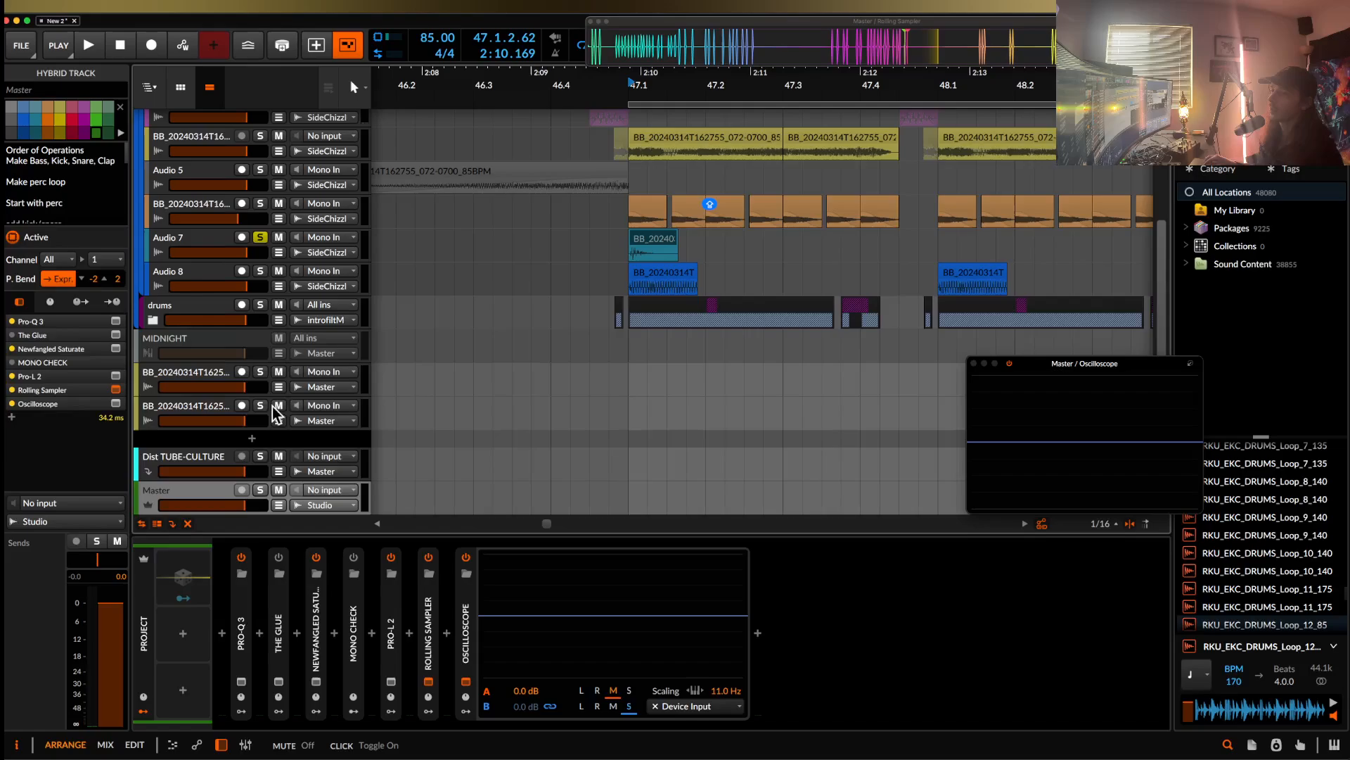
- Return to the Audio 7 track, reposition the Oscilloscope window beside the arrangement and audition the kick's waveform
click(192, 250)
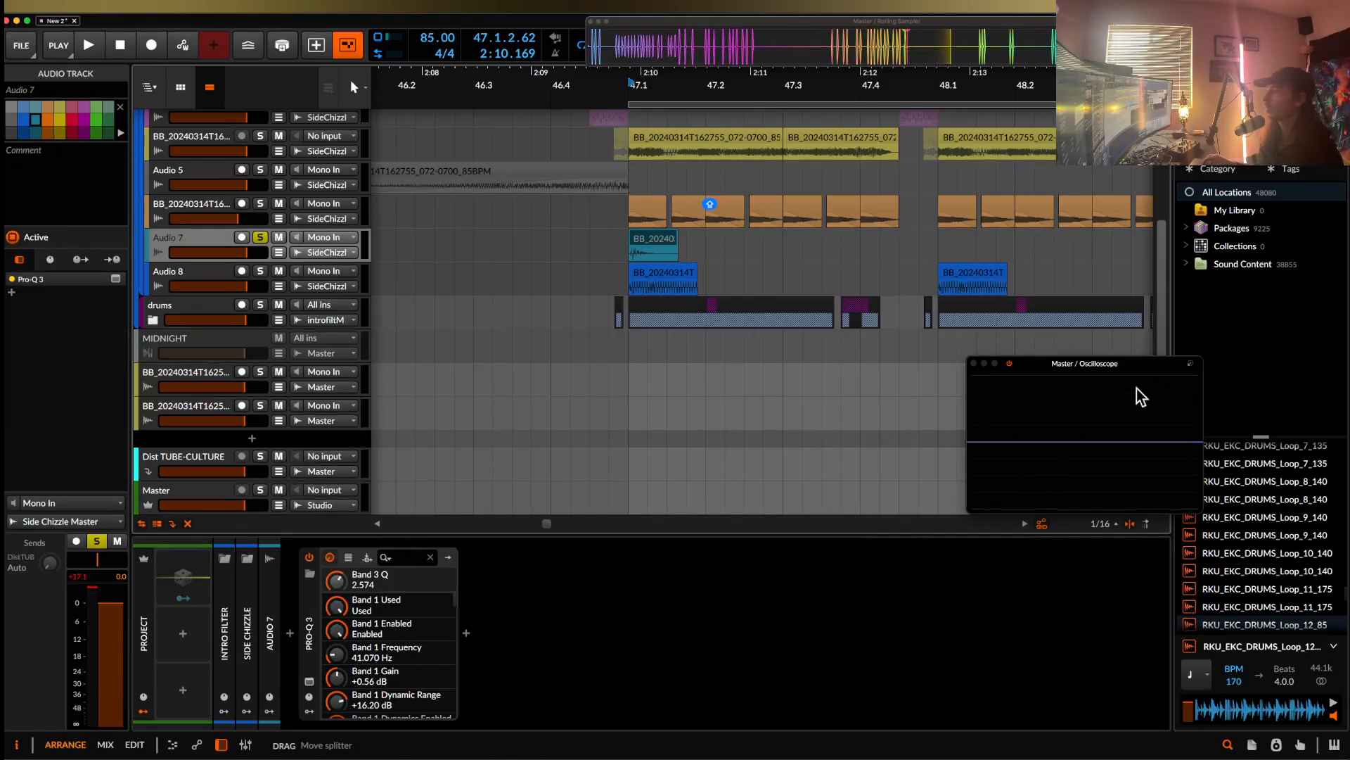
drag(1134, 364, 1088, 363)
key(space)
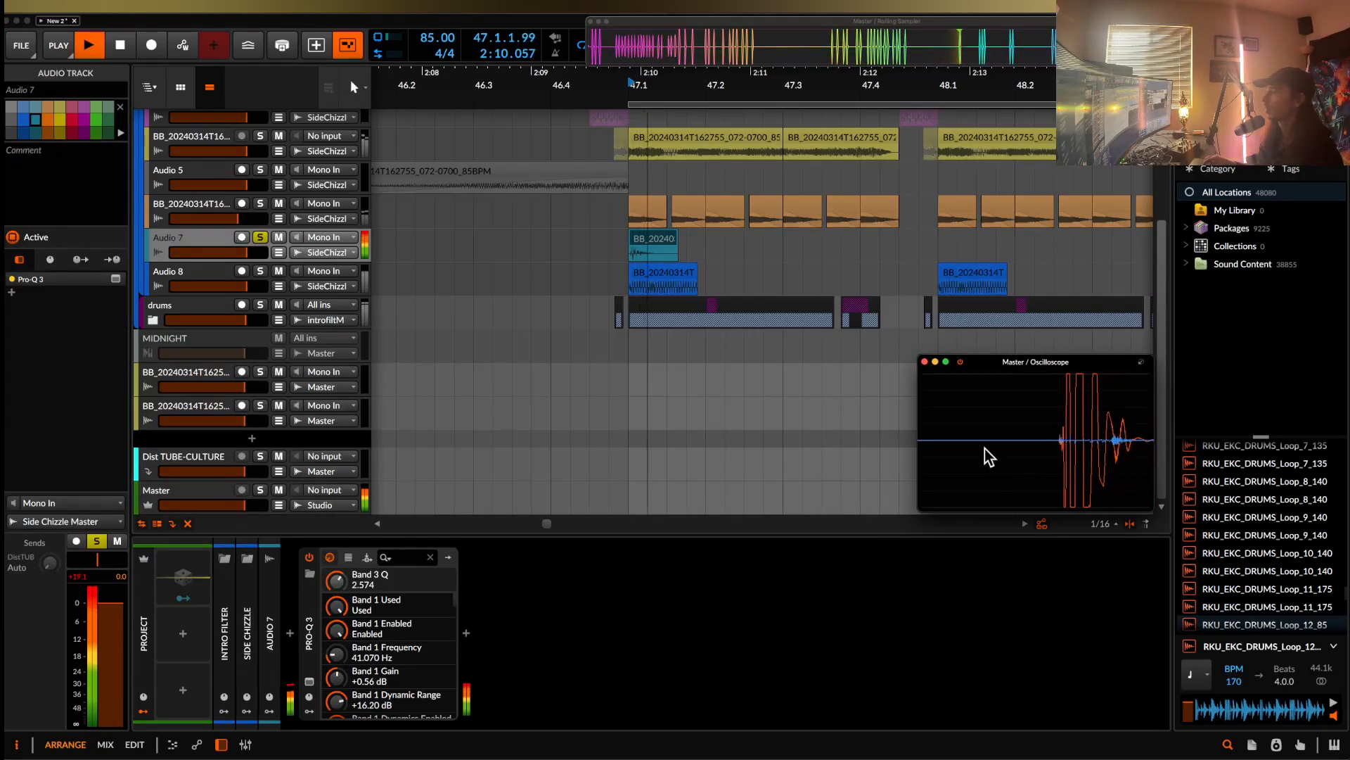
key(space)
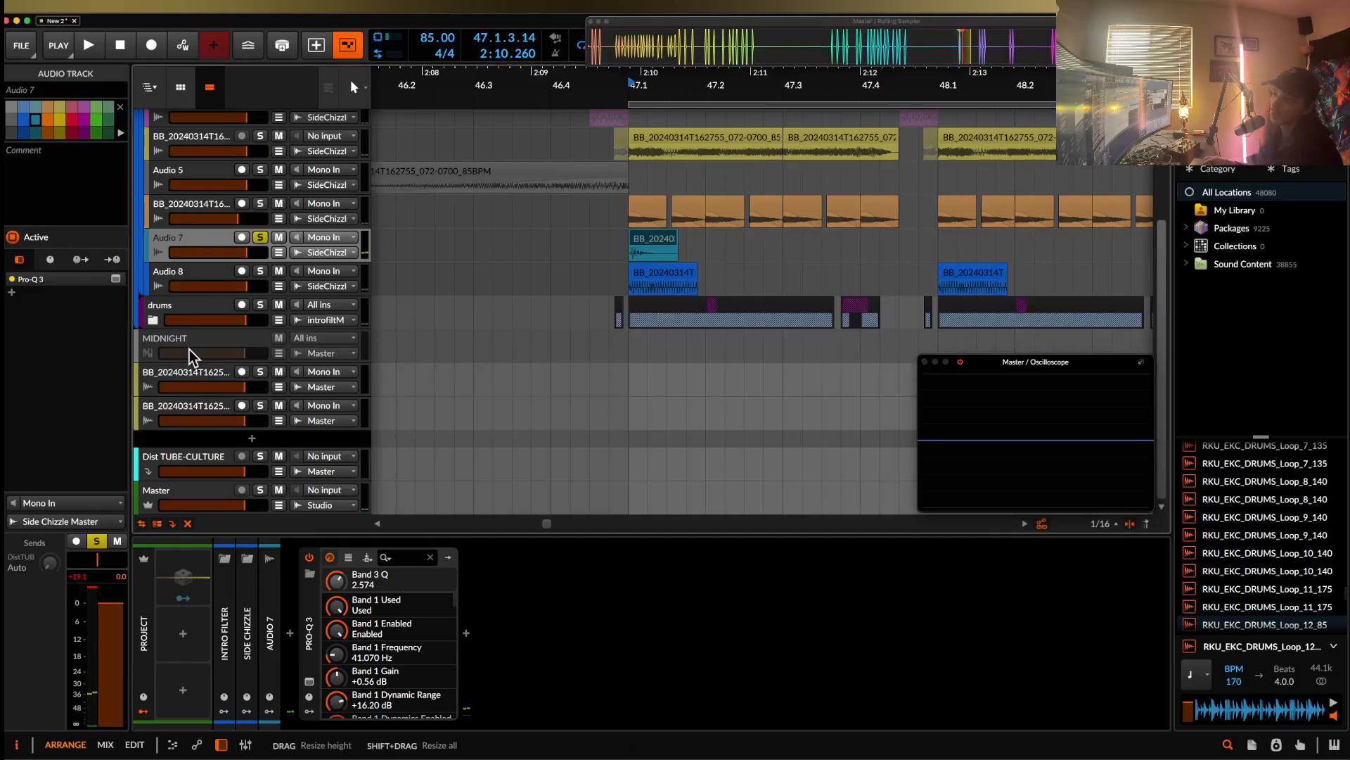
- Add Saturn 2 after Pro-Q 3 on Audio 7 and load its KICK SHAPER preset
click(465, 633)
text(SAT)
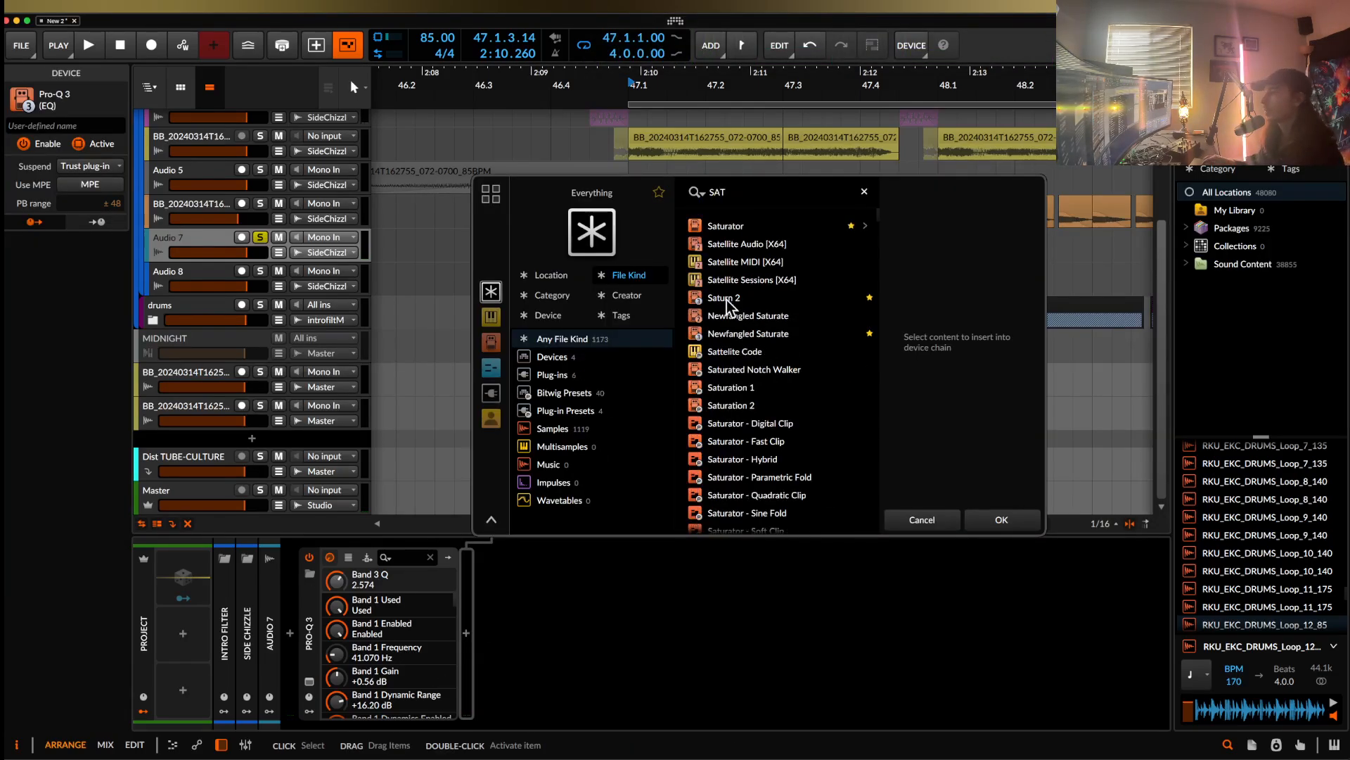
click(724, 298)
click(1002, 520)
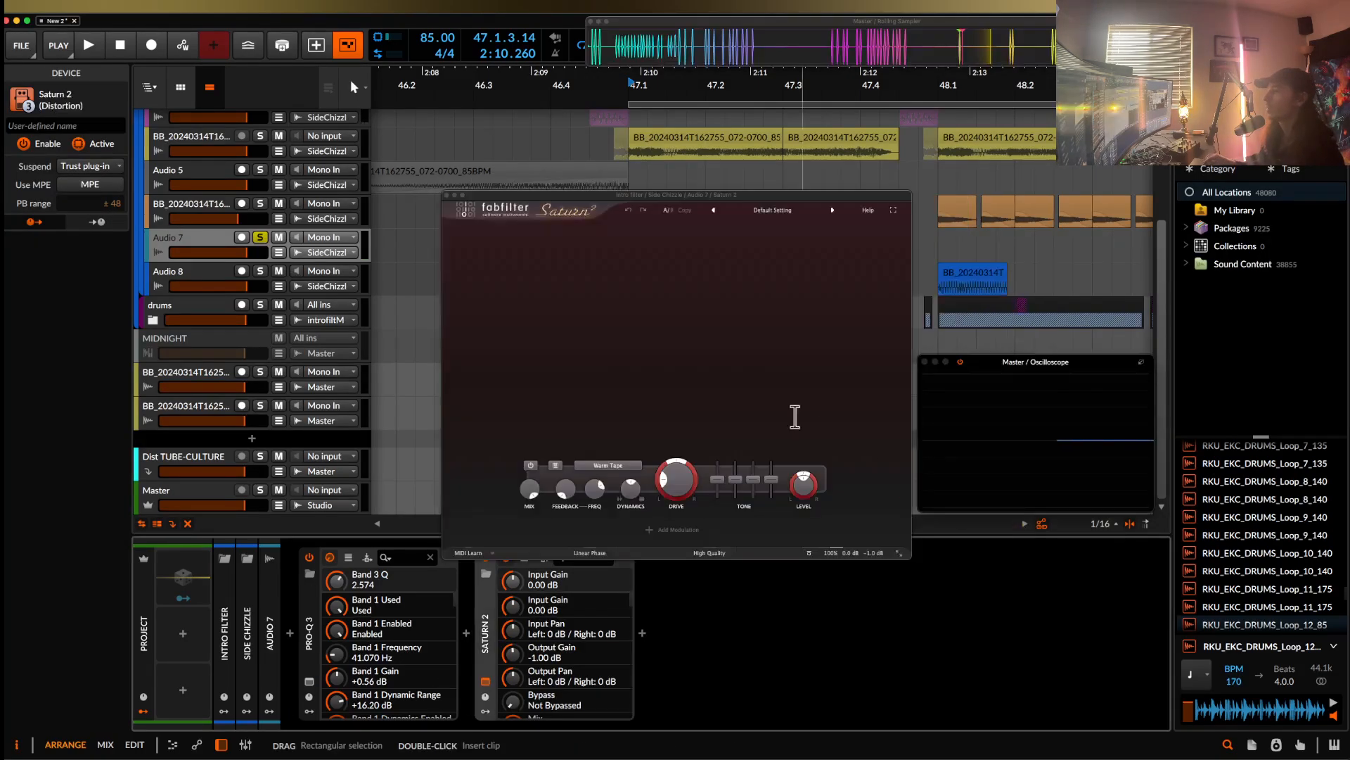
click(774, 212)
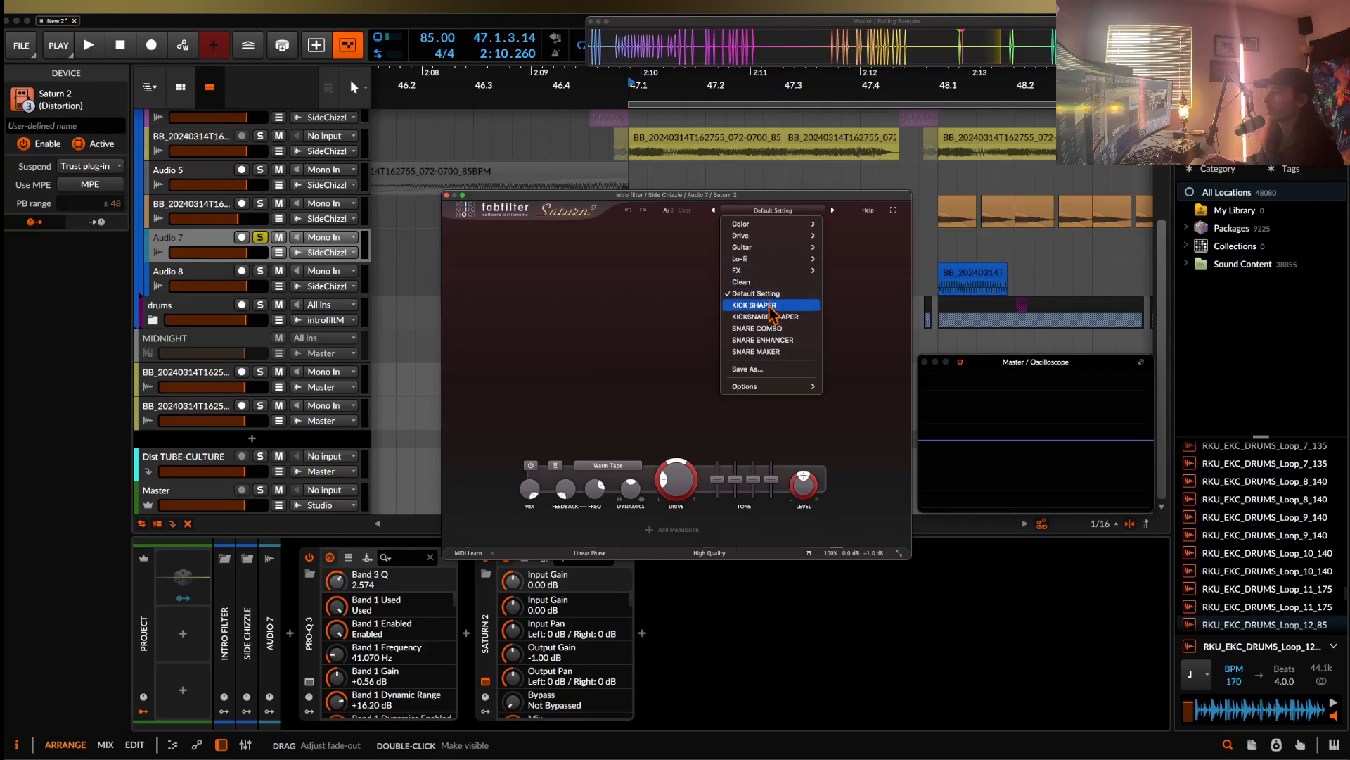
click(754, 305)
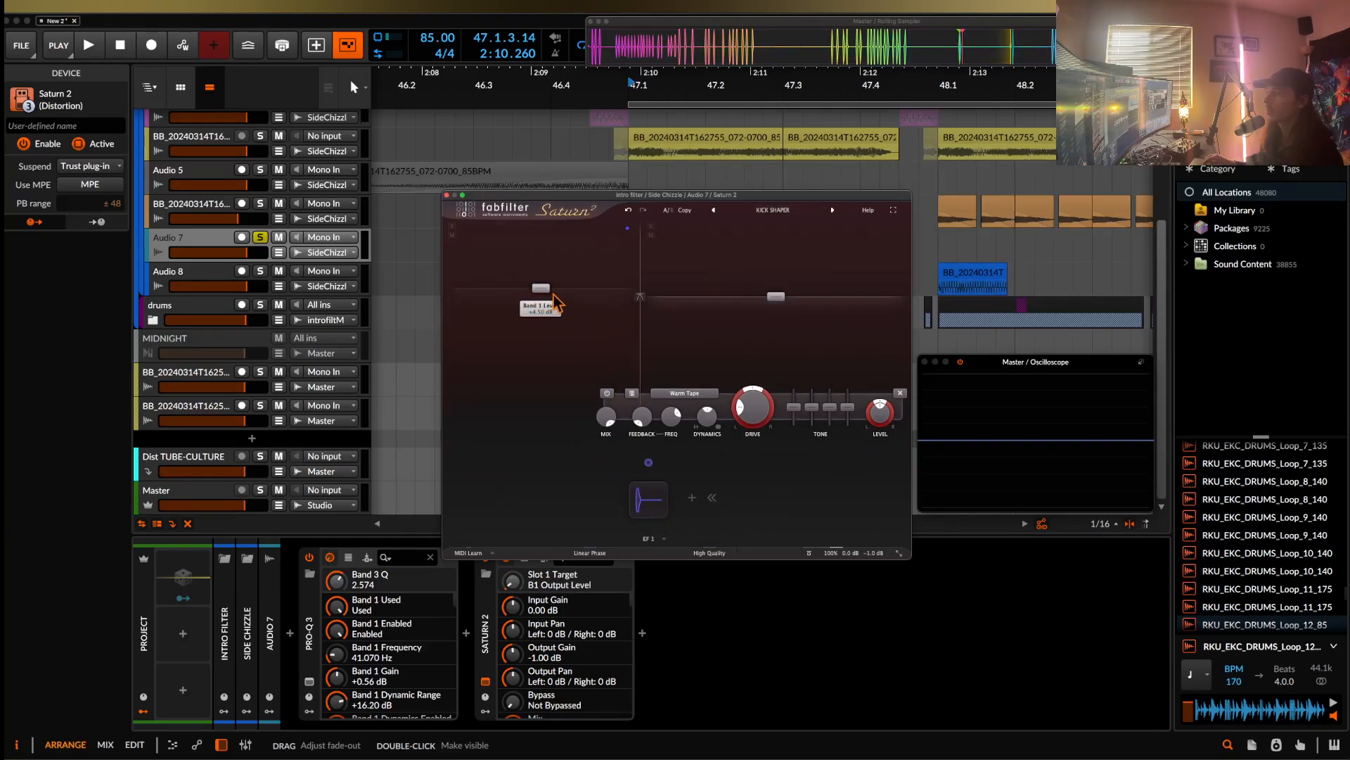
- Try lowering Saturn 2's band 1 level to -8.95 dB and band 2 level to -8.65 dB during playback
key(space)
drag(556, 303, 555, 316)
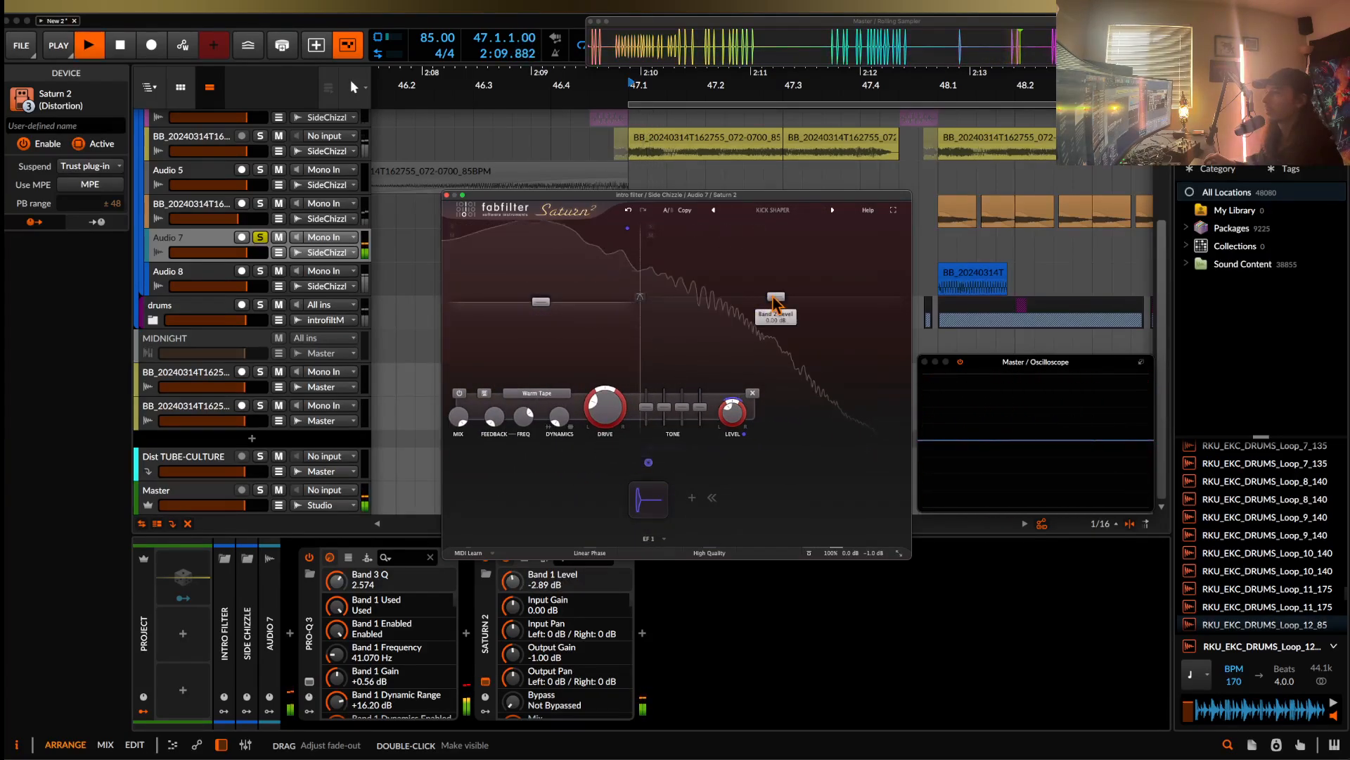
drag(773, 297, 774, 313)
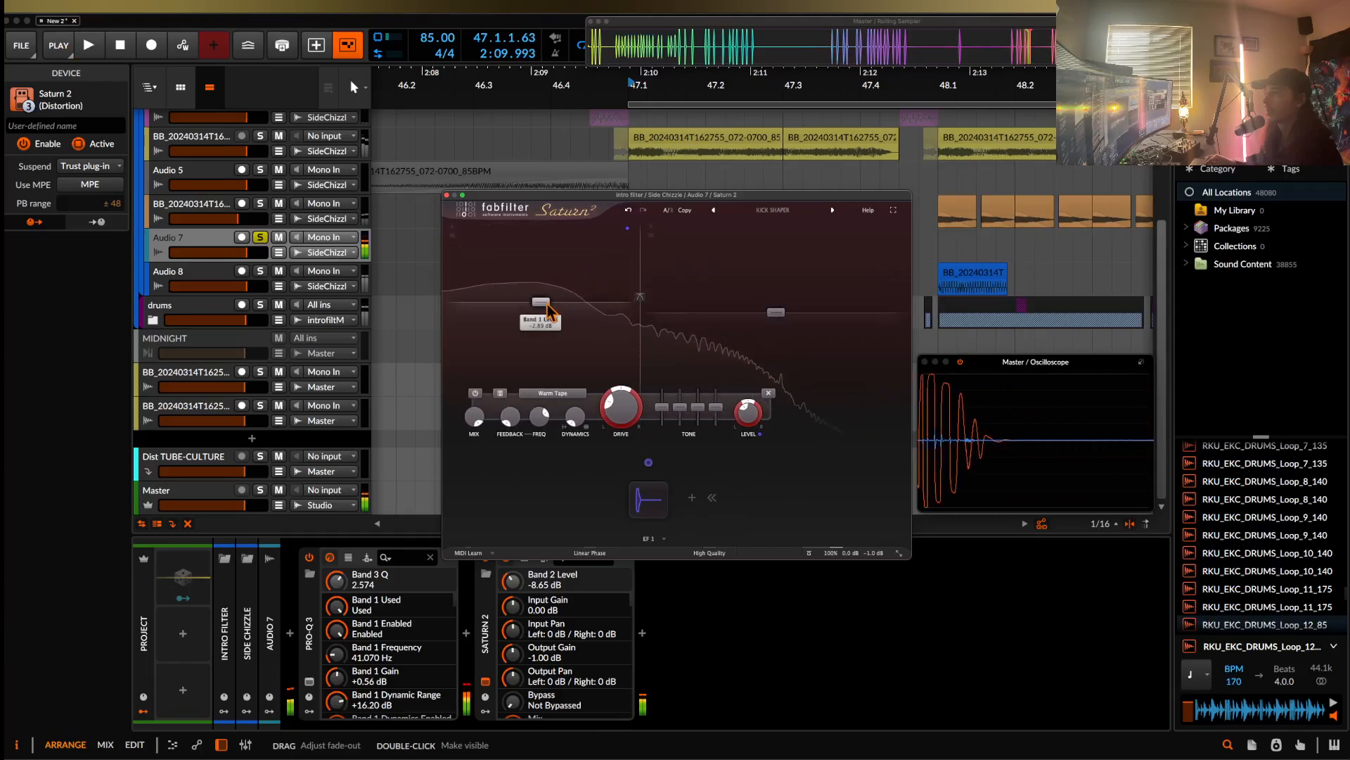
drag(548, 304, 543, 315)
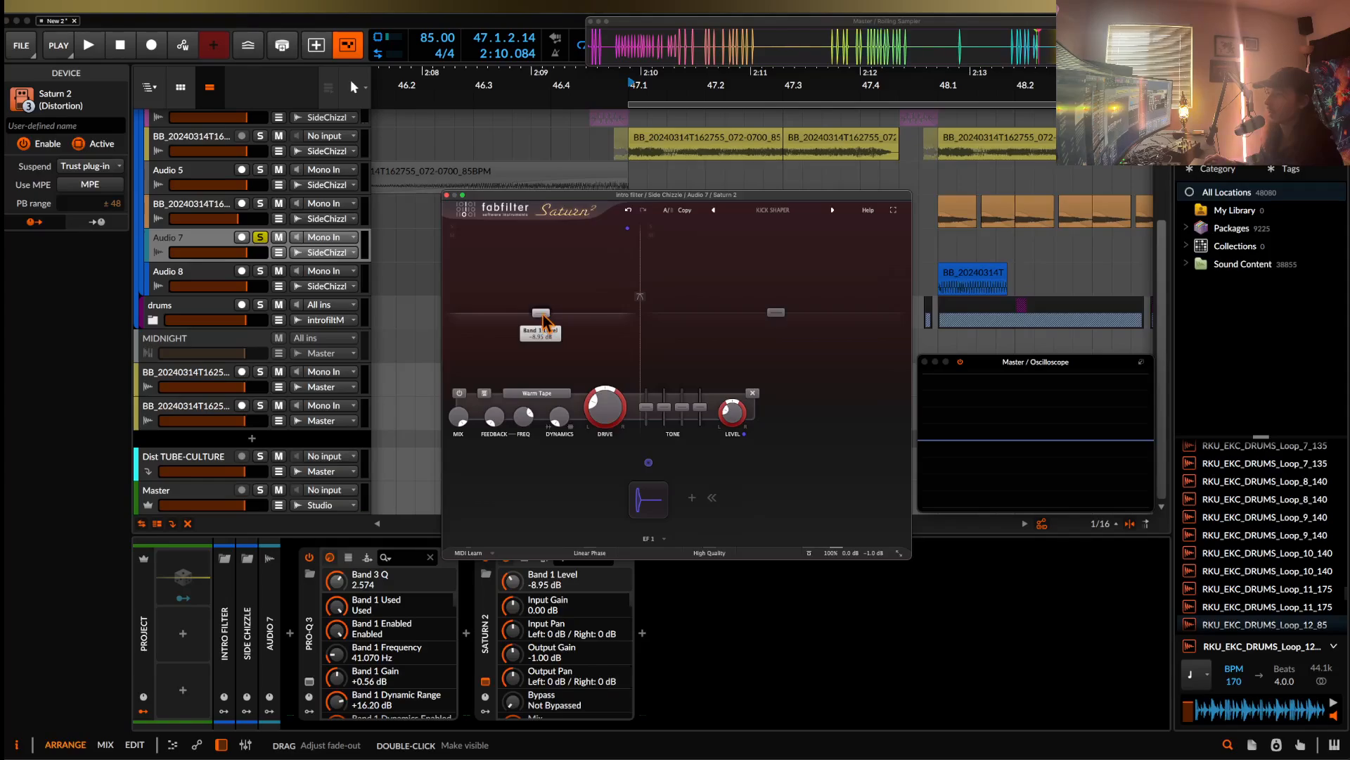
- Reset both Saturn 2 band levels to 0 dB, audition the kick and close the plug-in window
double_click(772, 312)
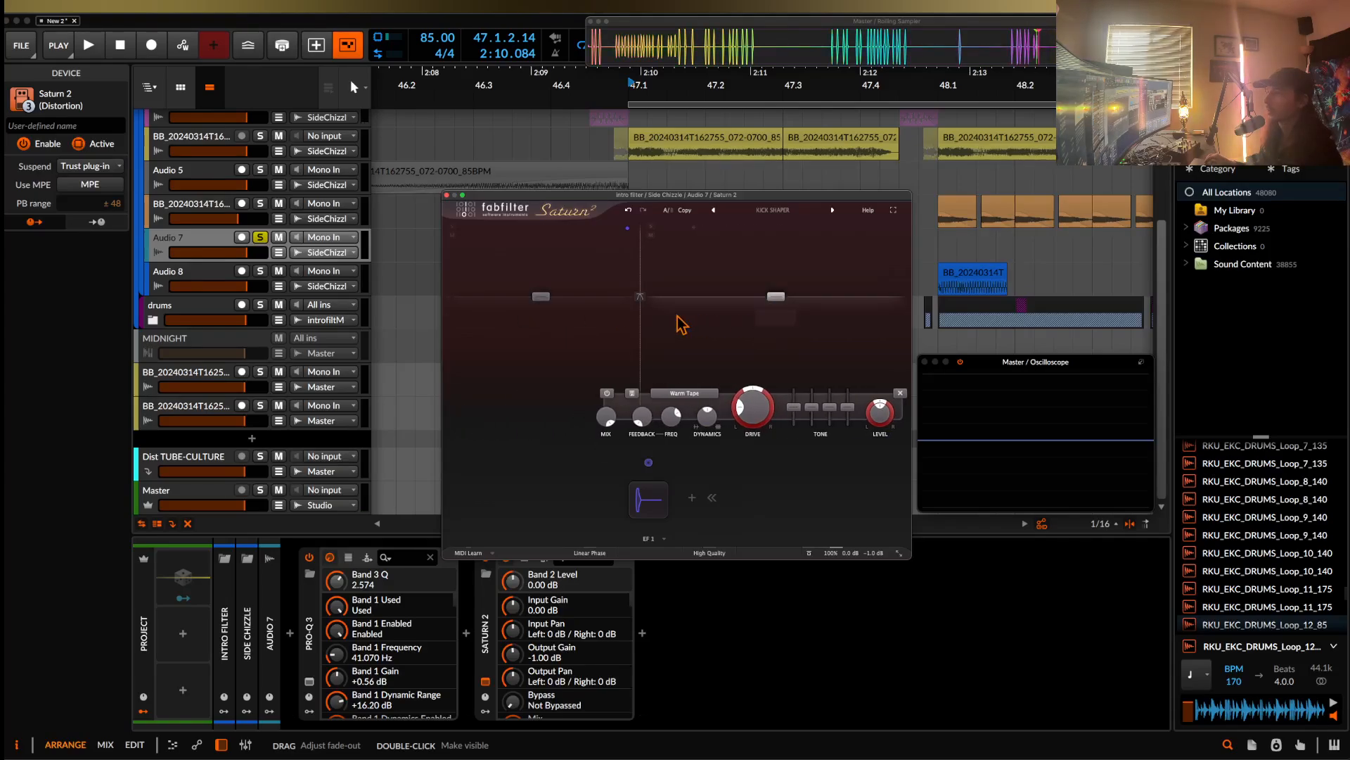
key(space)
key(space)
click(447, 195)
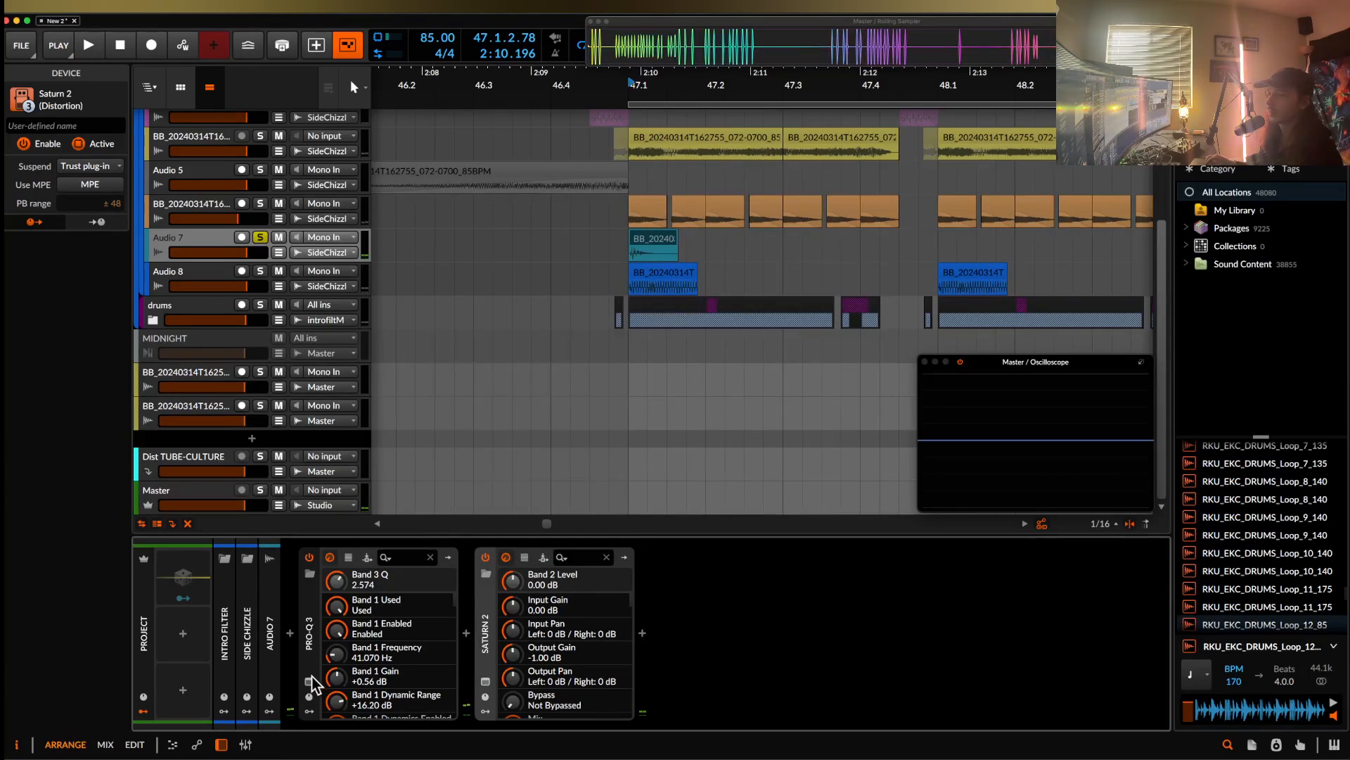
- In Audio 7's Pro-Q 3, set band 1's dynamic range to +10.30 dB and the 91.8 Hz band's gain to +4.32 dB
click(309, 680)
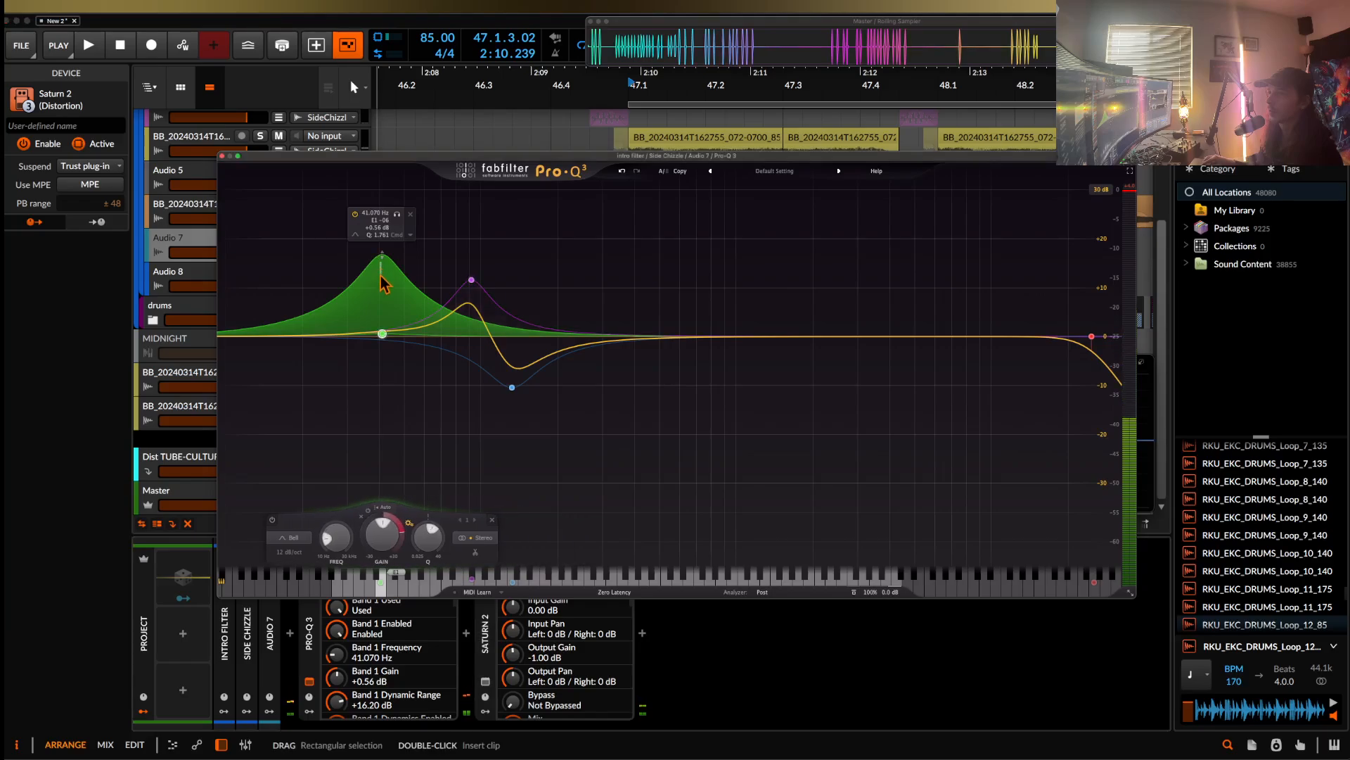
drag(382, 265, 386, 299)
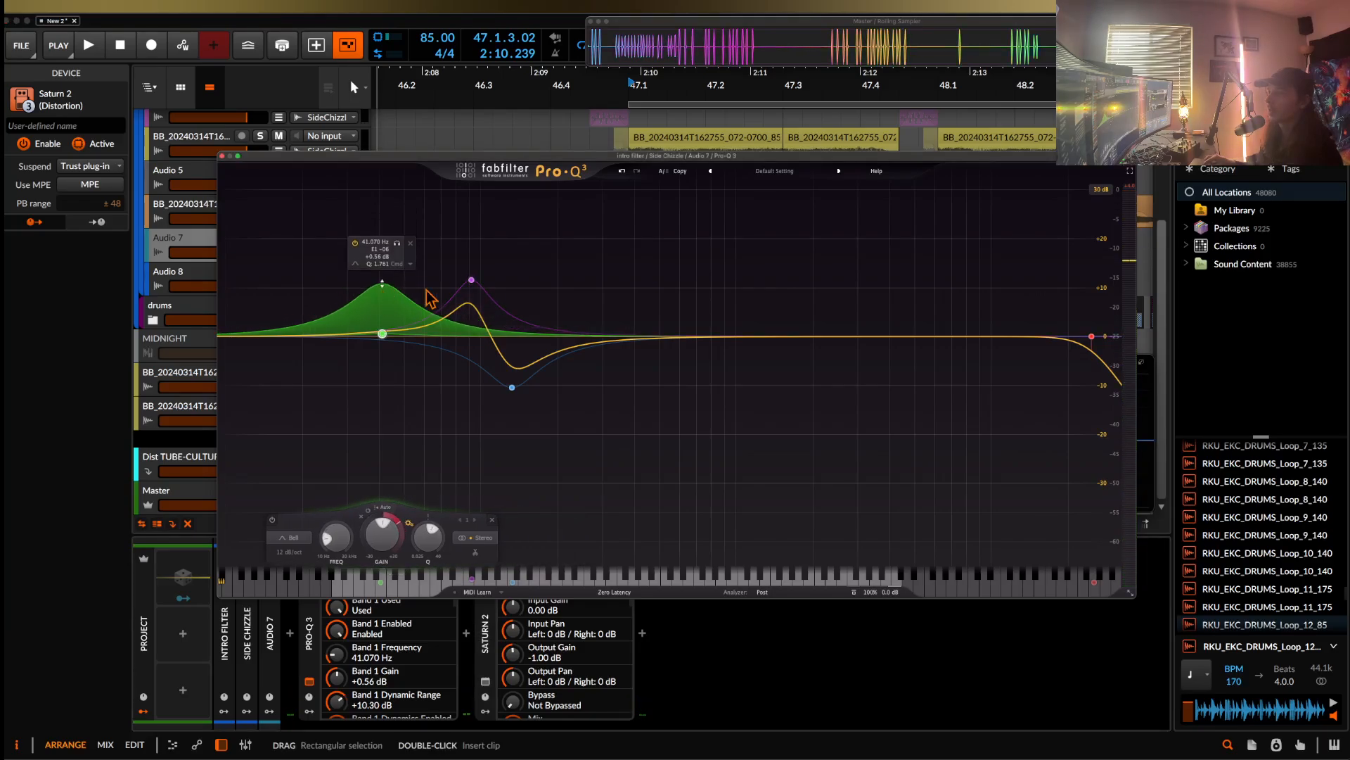
drag(471, 280, 470, 315)
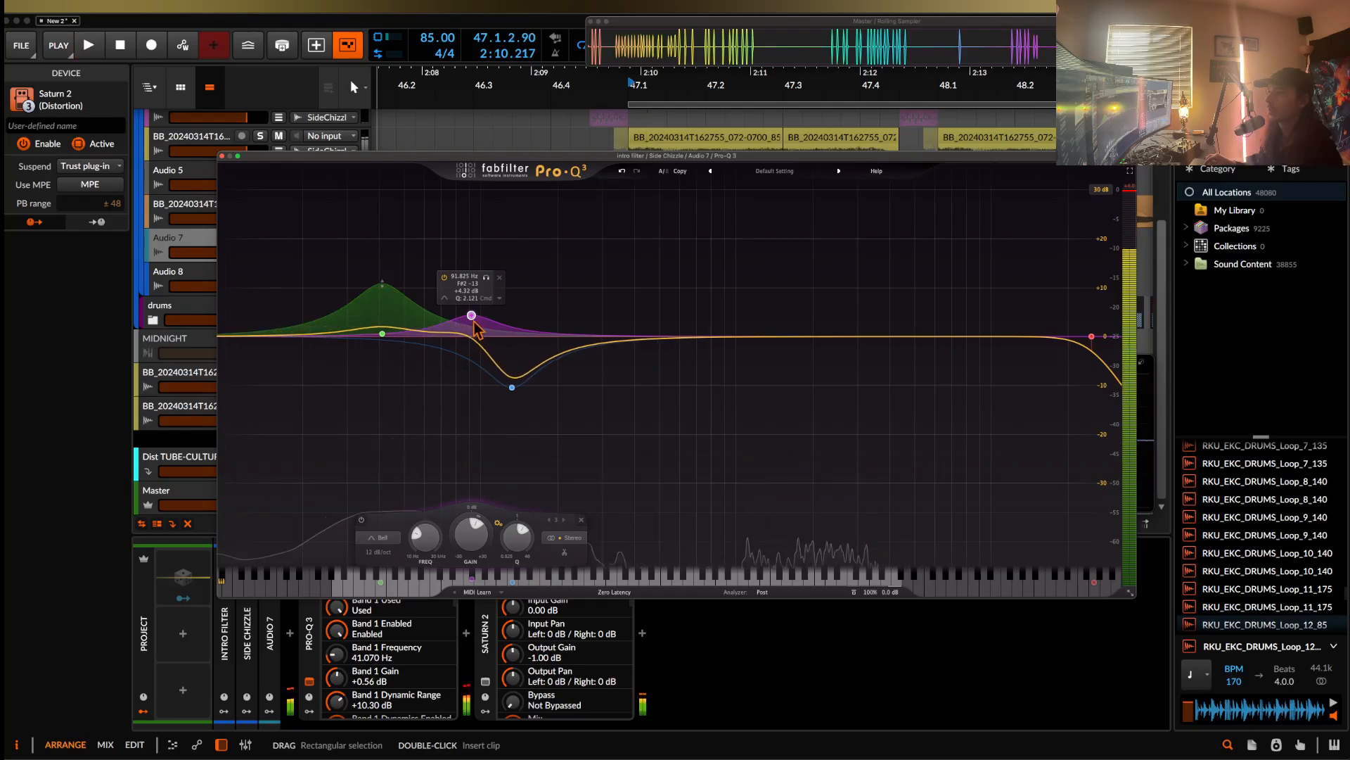
- Make the 91.8 Hz band dynamic with an upward range and audition the kick
click(498, 299)
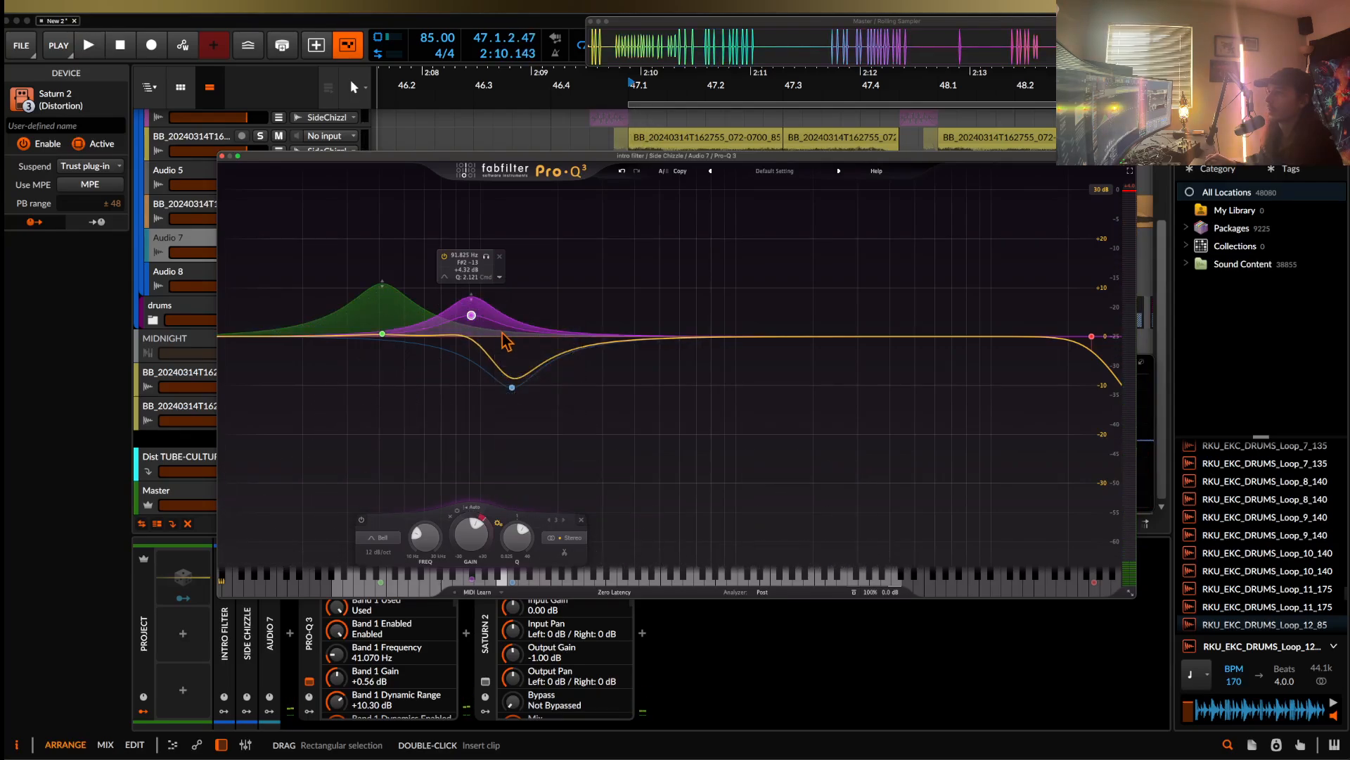
key(space)
key(space)
mouse_move(471, 299)
mouse_down()
mouse_move(470, 188)
mouse_move(472, 299)
mouse_up()
key(space)
key(space)
key(space)
- Set the 41 Hz band's dynamic range to +15.86 dB, close Pro-Q 3 and play the kick
drag(382, 283, 383, 255)
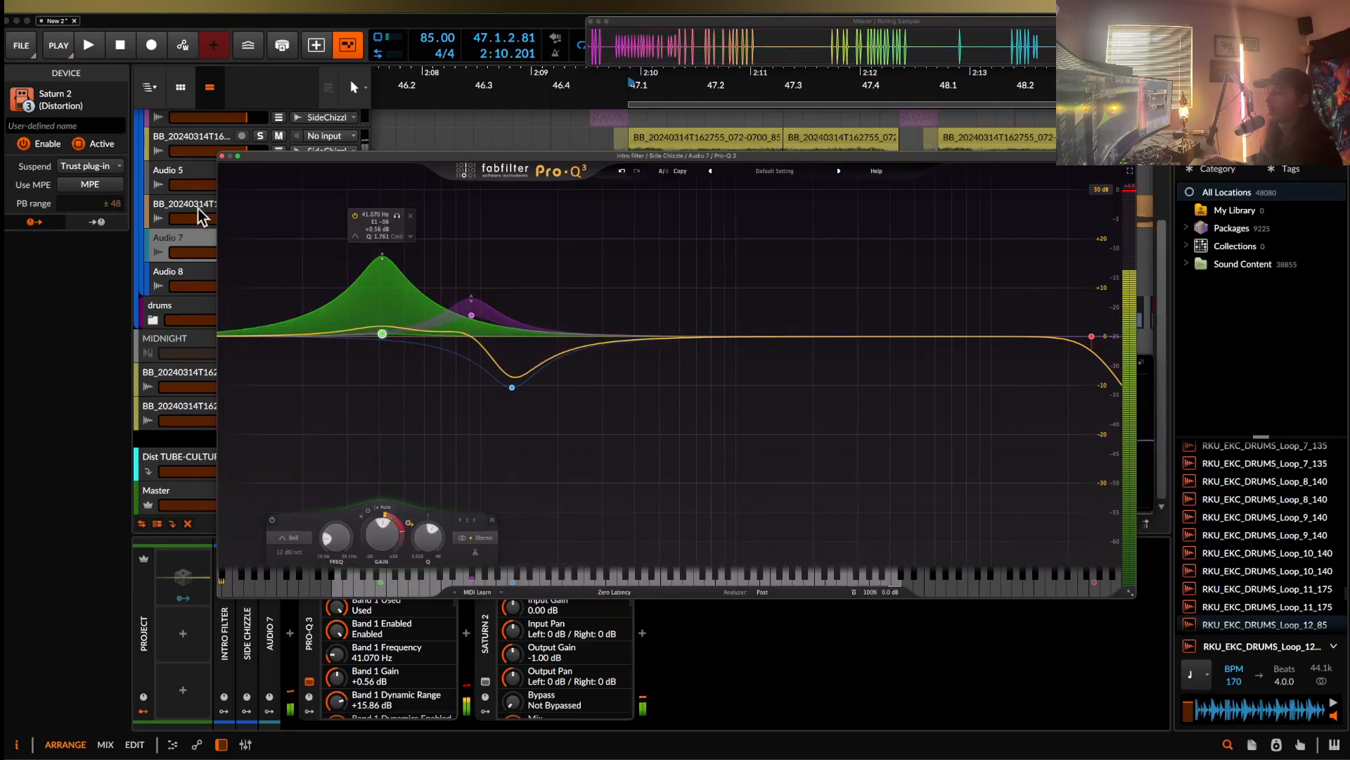
click(222, 156)
key(space)
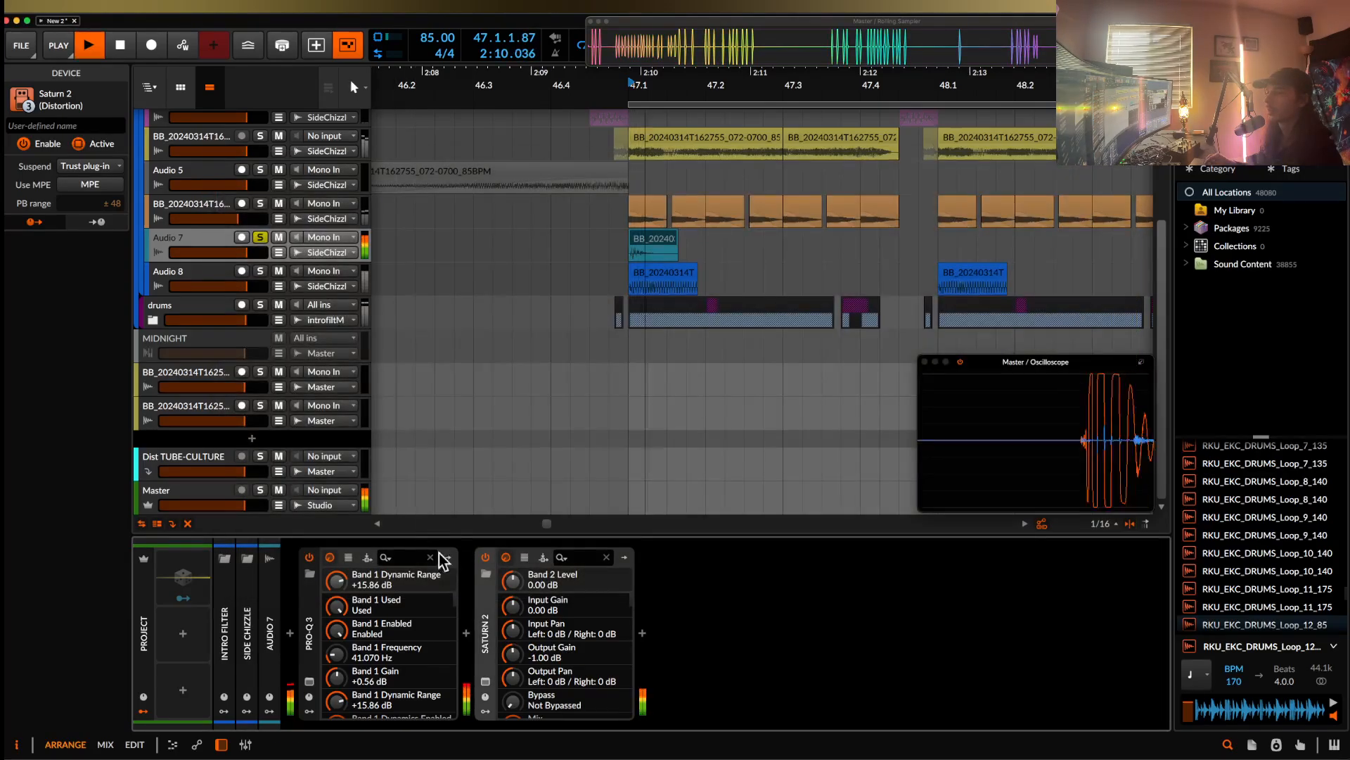
- Collapse the Saturn 2 and Pro-Q 3 devices in Audio 7's device chain
double_click(483, 617)
key(space)
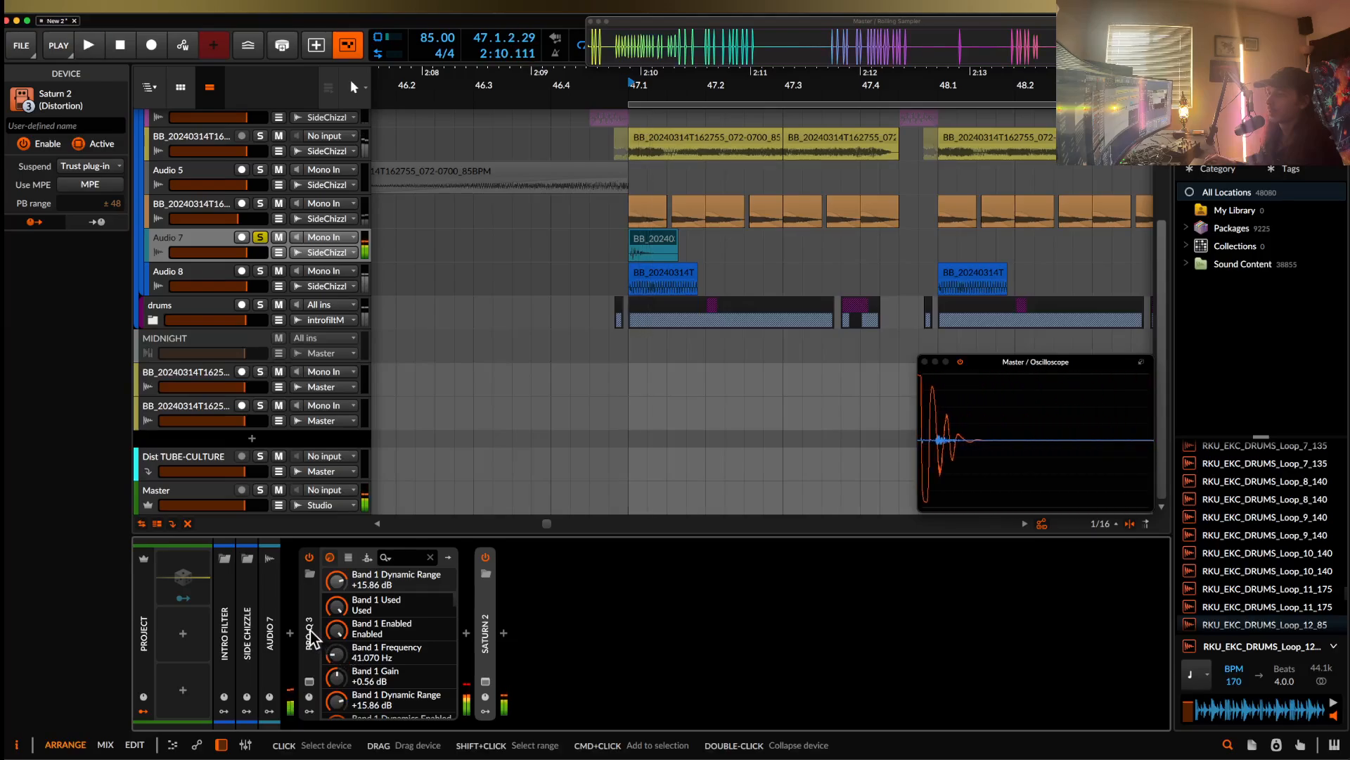
double_click(313, 637)
- Try a kHs Frequency Shifter with a 9.70 Hz shift after Saturn 2 and remove it from the chain
click(365, 634)
text(FRE)
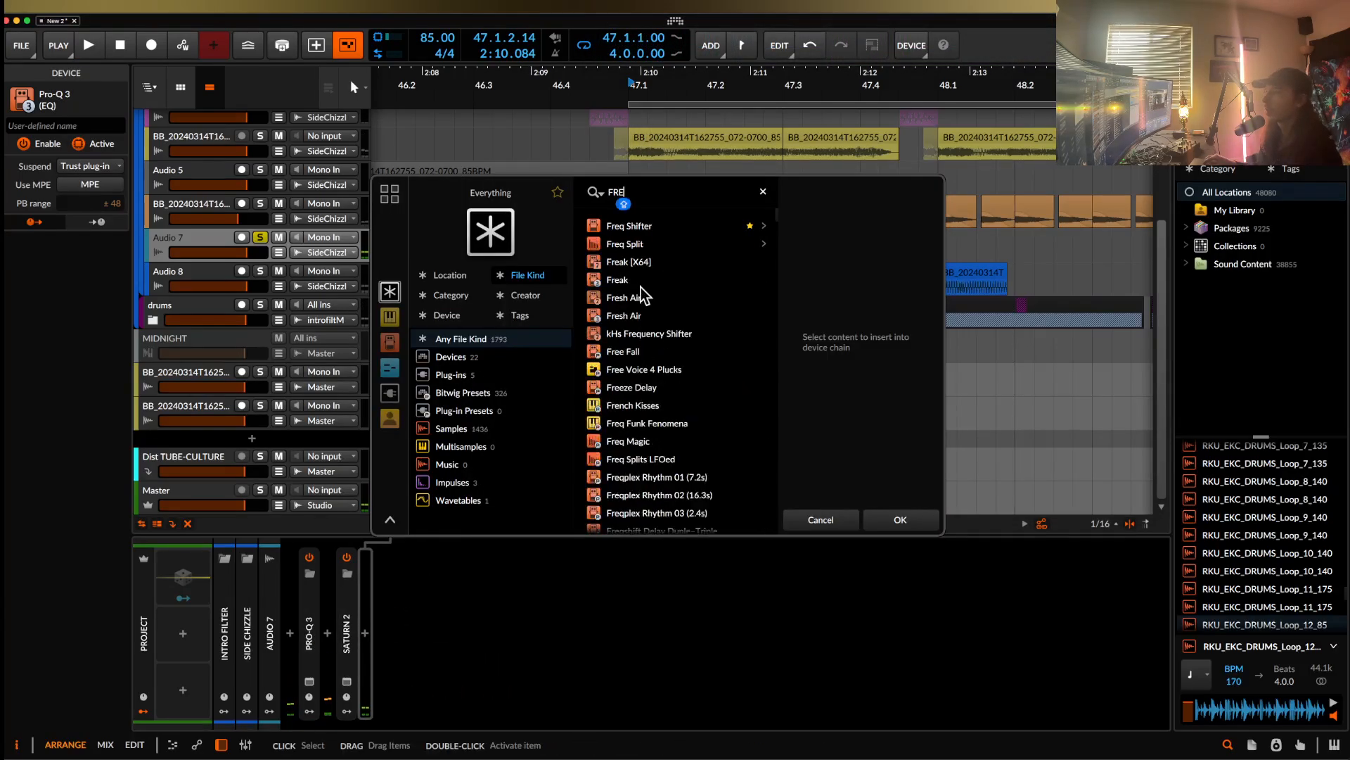
click(646, 333)
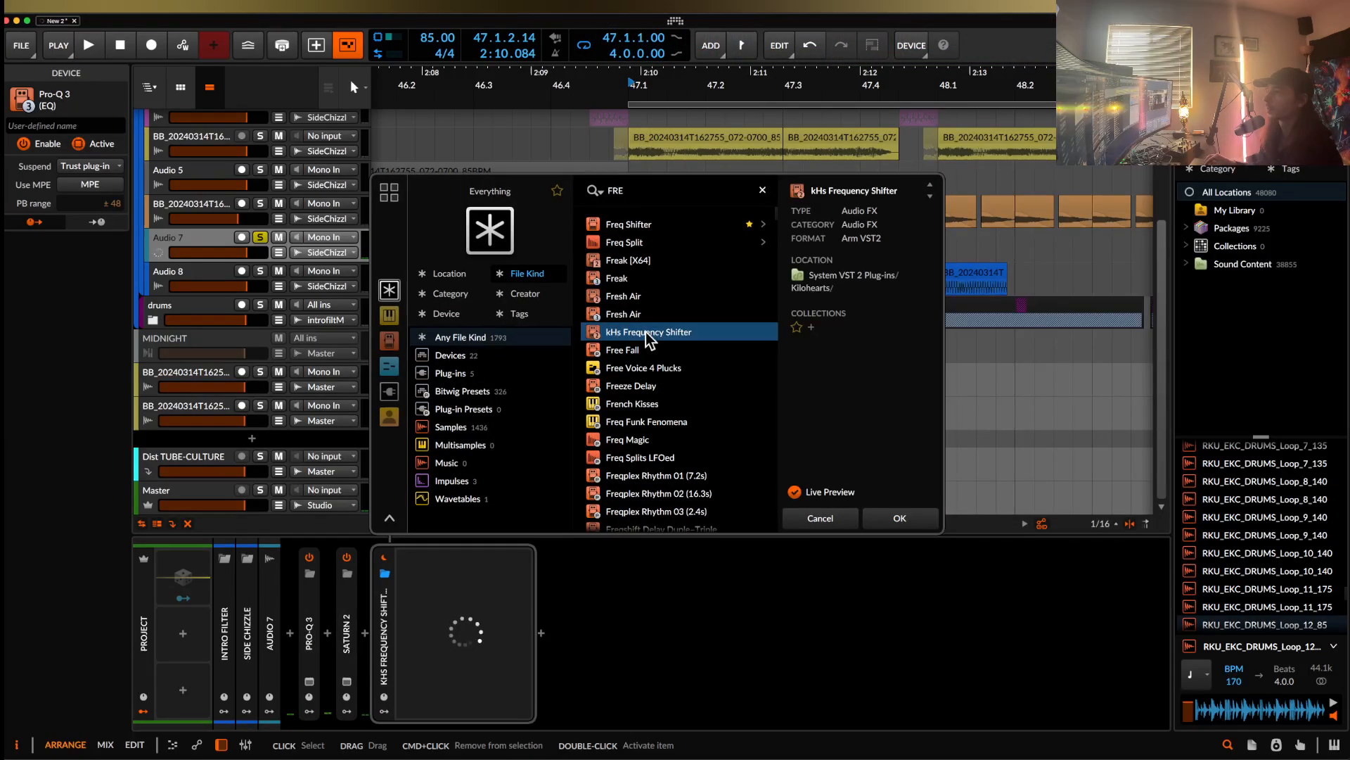
click(889, 524)
mouse_move(660, 385)
mouse_down()
mouse_move(660, 355)
mouse_move(661, 383)
mouse_up()
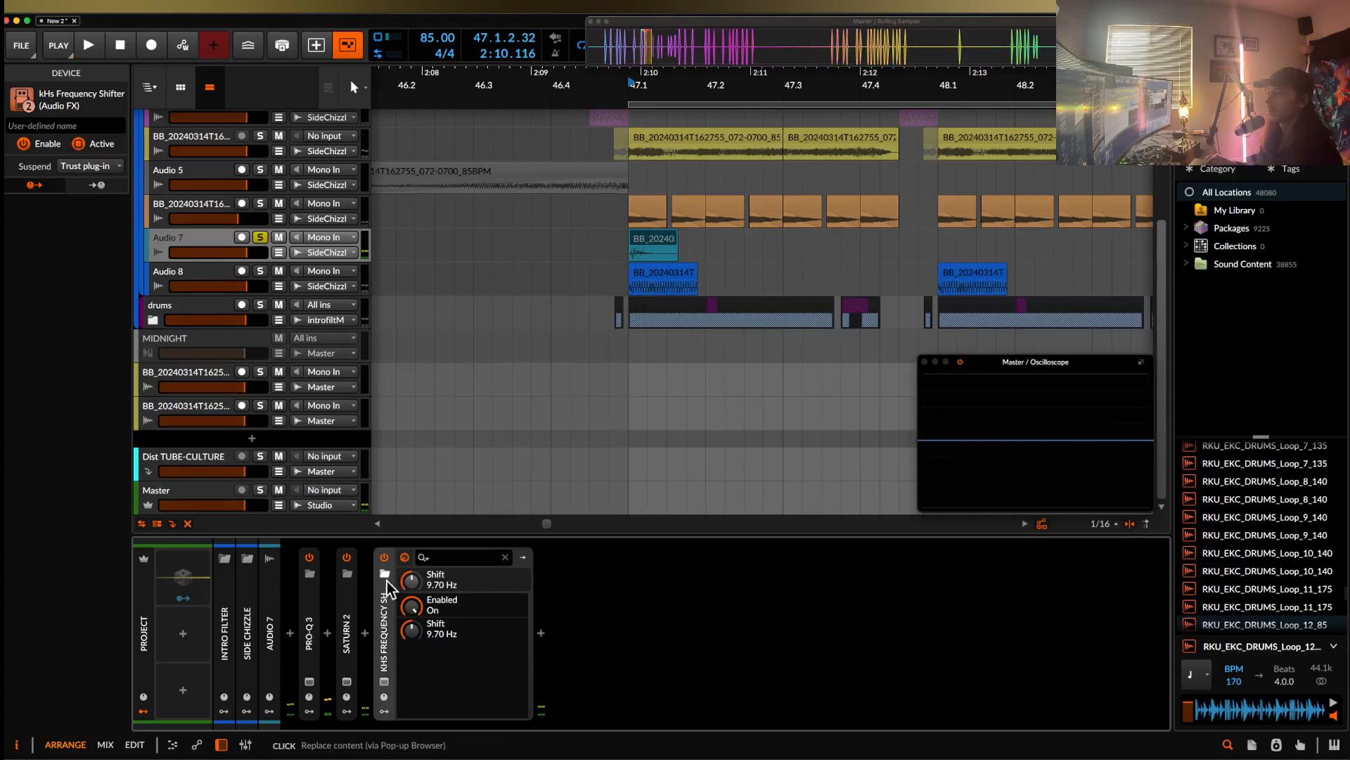
key(Delete)
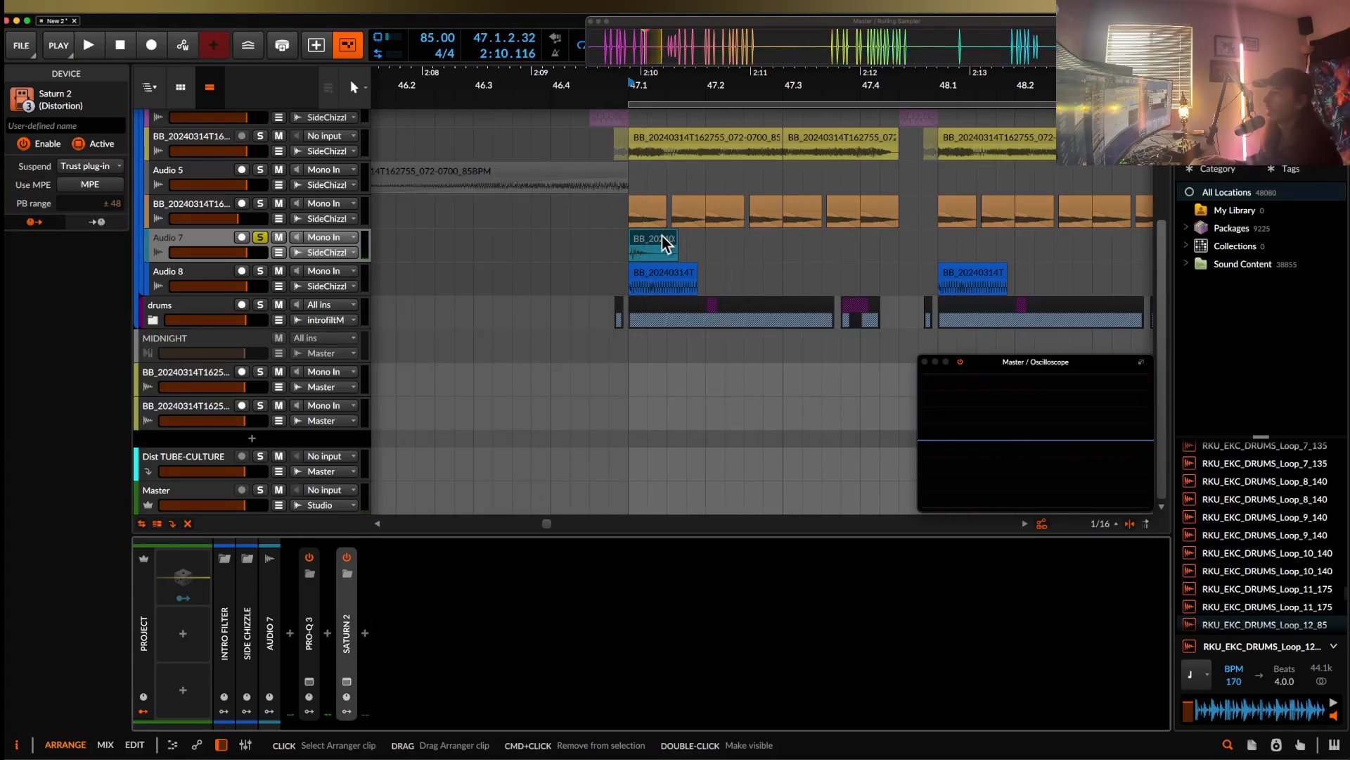
- Shorten the Audio 7 kick clip to a length of 0.0.1.11 with a 0.0.0.61 fade-out and play it
scroll(662, 238, up, 10)
drag(565, 253, 538, 258)
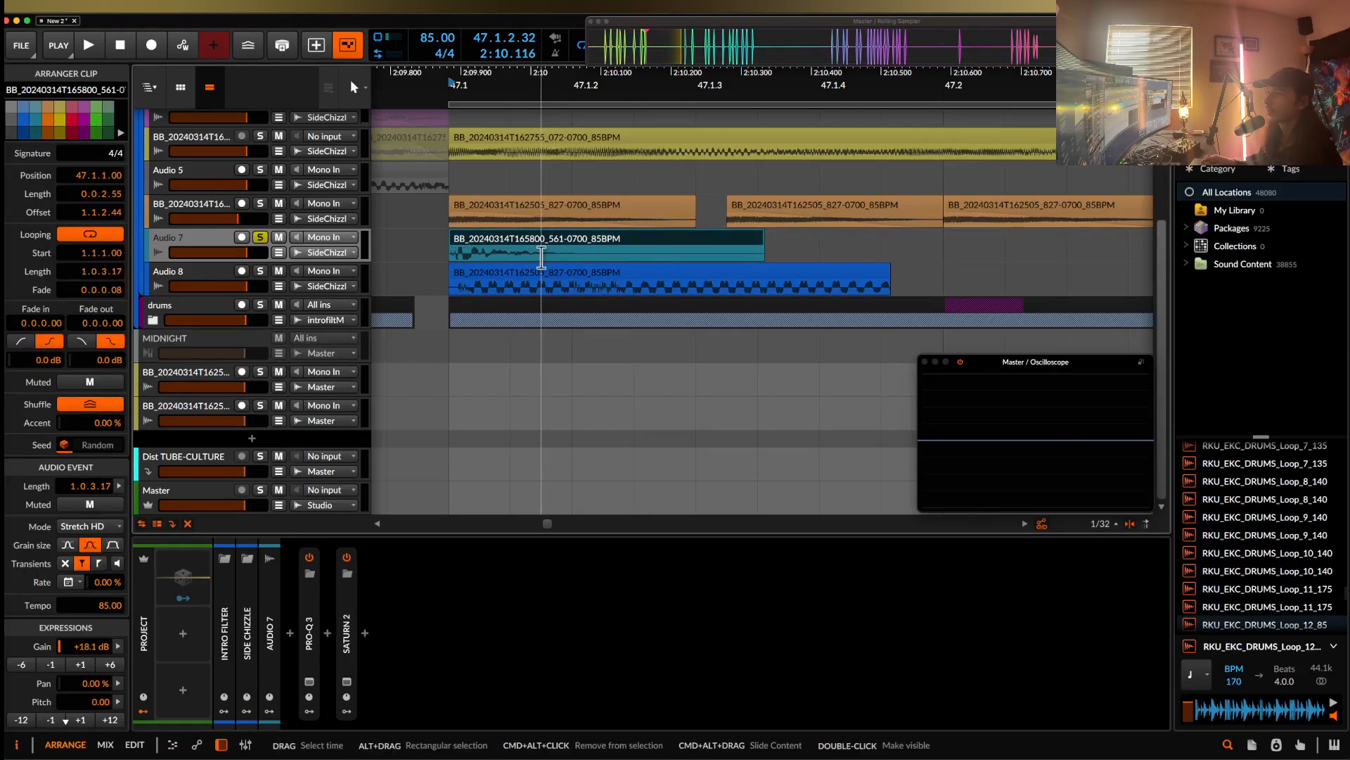
drag(762, 237, 503, 256)
key(space)
scroll(503, 256, down, 5)
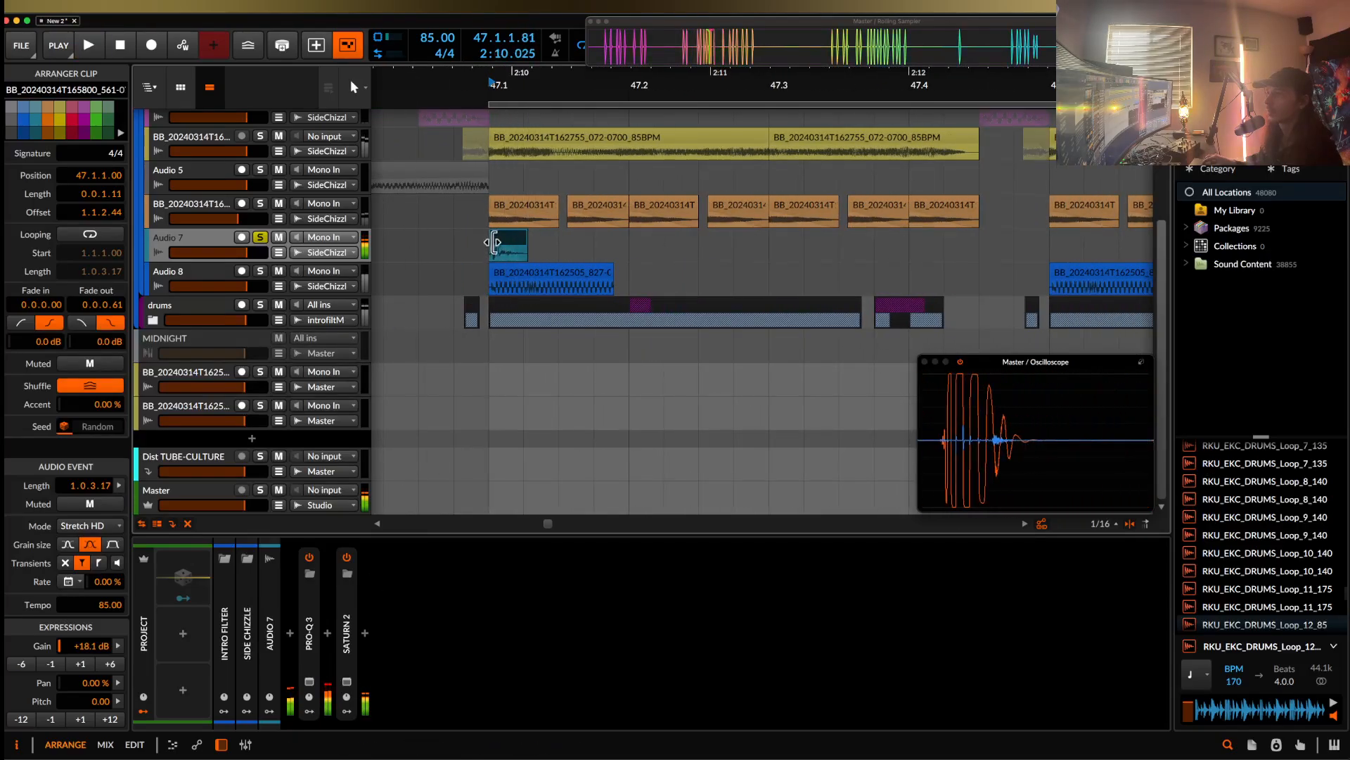
- Audition the Audio 7 clip pitched down one semitone and raise it back by one semitone
key(space)
key(space)
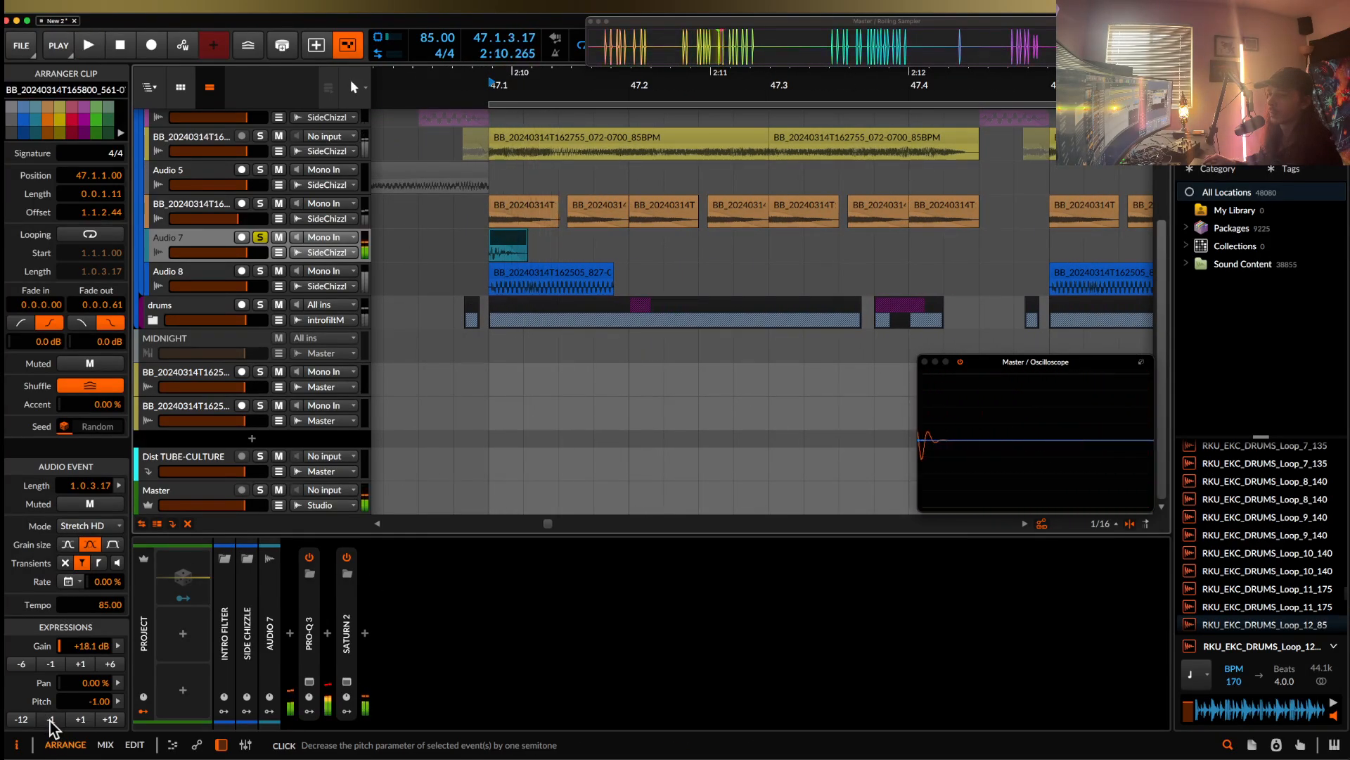
key(space)
click(80, 719)
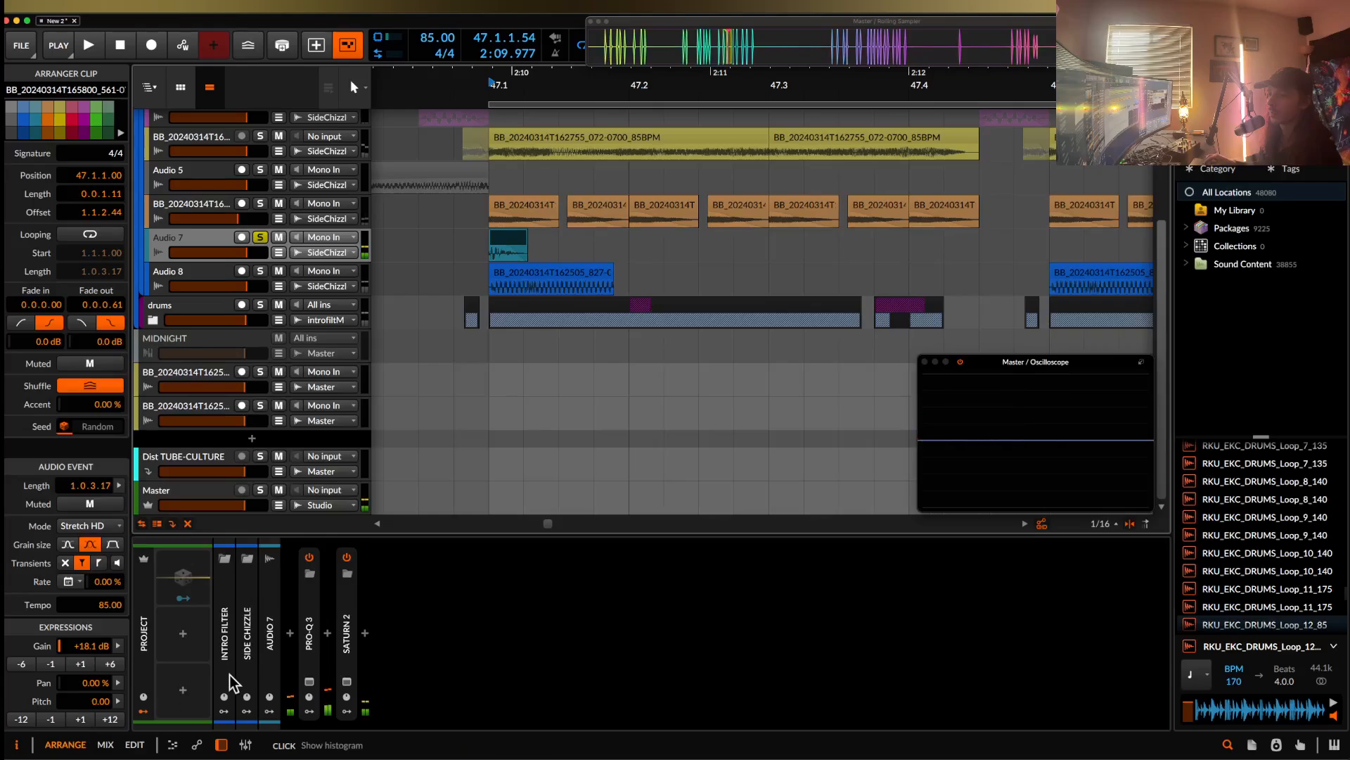
- Add a second Pro-Q 3 after Saturn 2 on Audio 7
click(365, 635)
text(P)
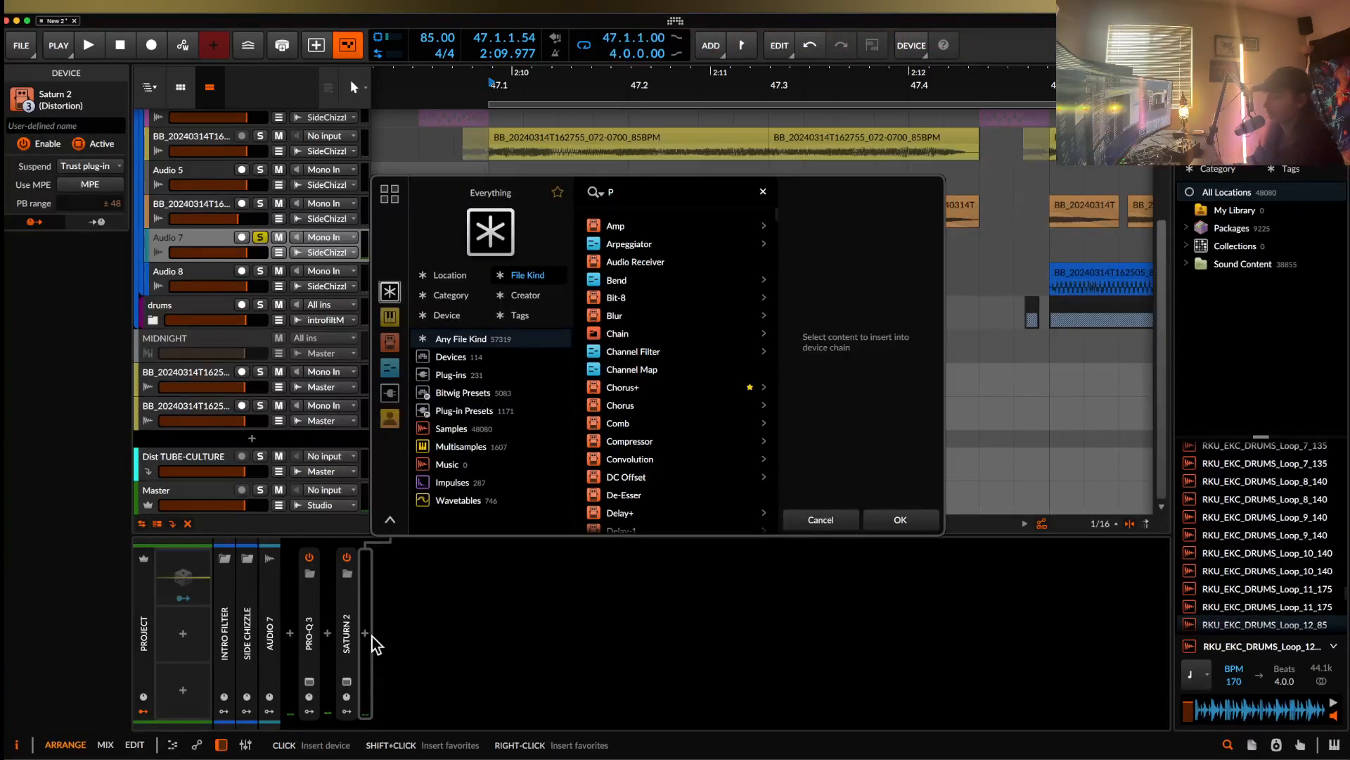
text(RO)
click(622, 280)
click(900, 519)
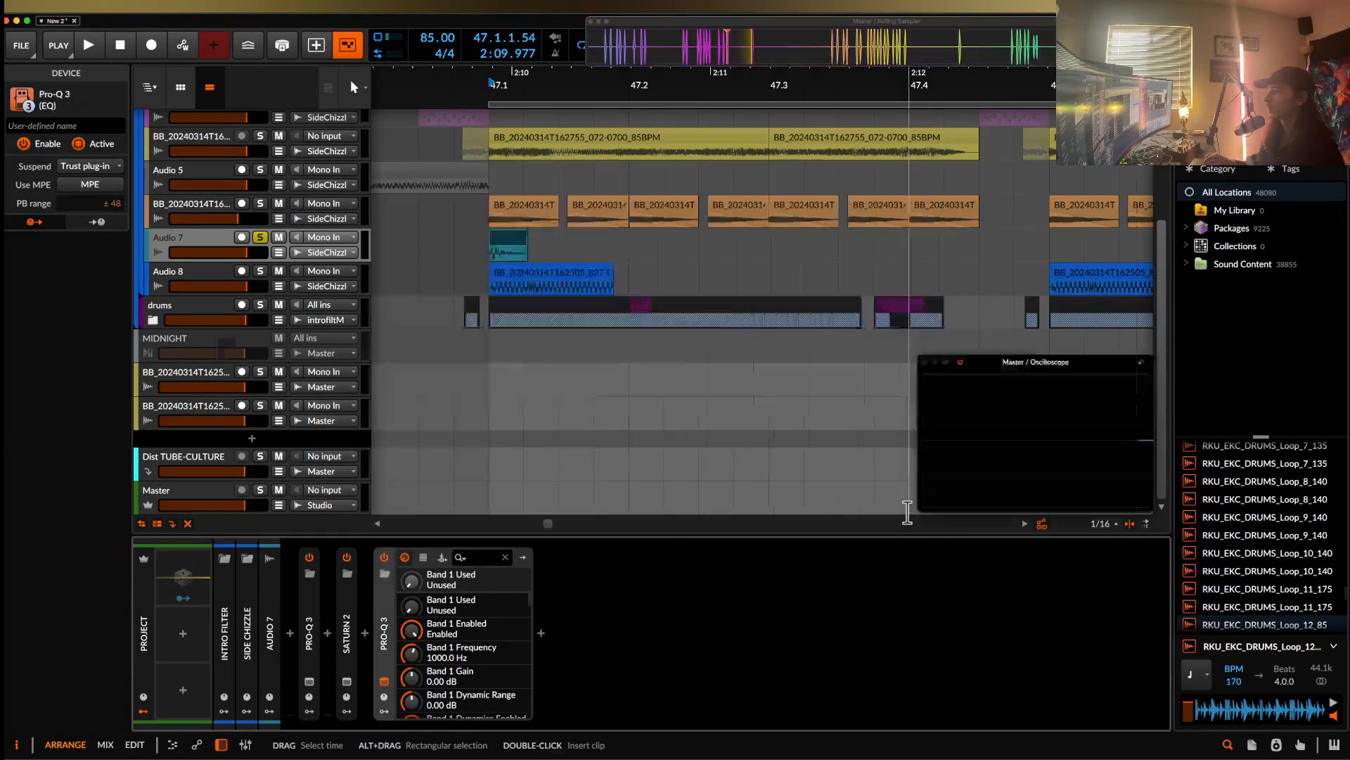
- In the new Pro-Q 3, add a 6 dB/oct high cut at 456.61 Hz and a bell boost of about 2.3 dB near 42.6 Hz
drag(1091, 335, 652, 344)
key(space)
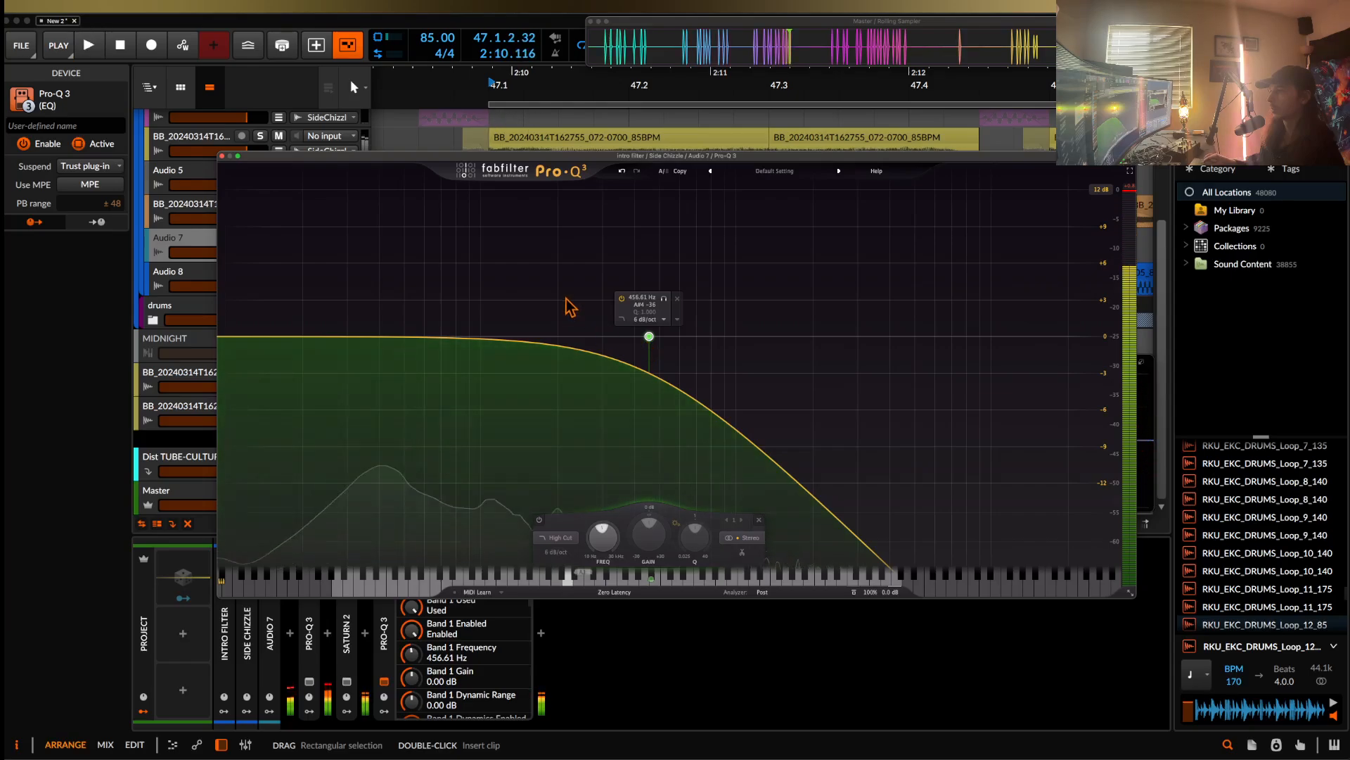
scroll(394, 334, down, 1)
mouse_move(392, 333)
mouse_down()
mouse_move(386, 284)
mouse_move(386, 307)
mouse_up()
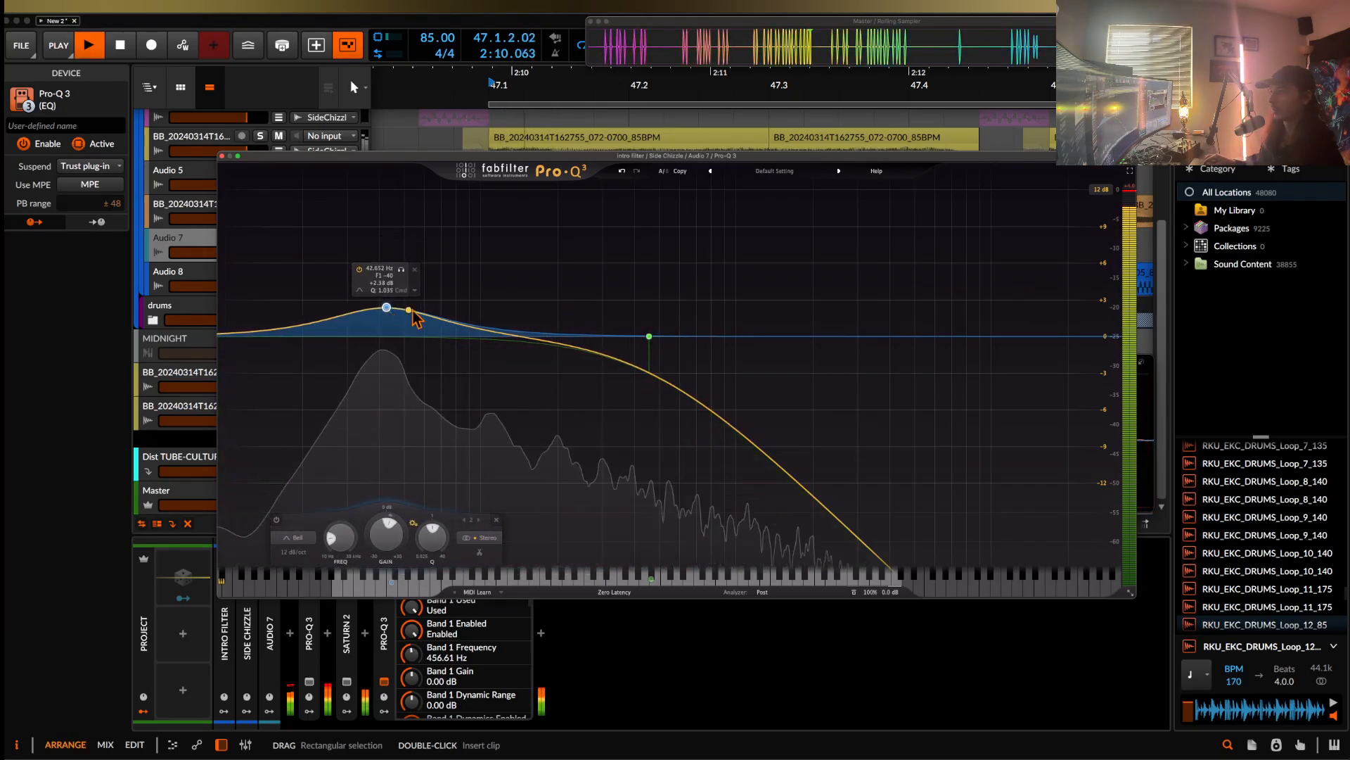
- In the second Pro-Q 3, move the high cut to 1057.9 Hz and add a bell cut of about 6.5 dB near 688 Hz
drag(649, 336, 742, 336)
key(space)
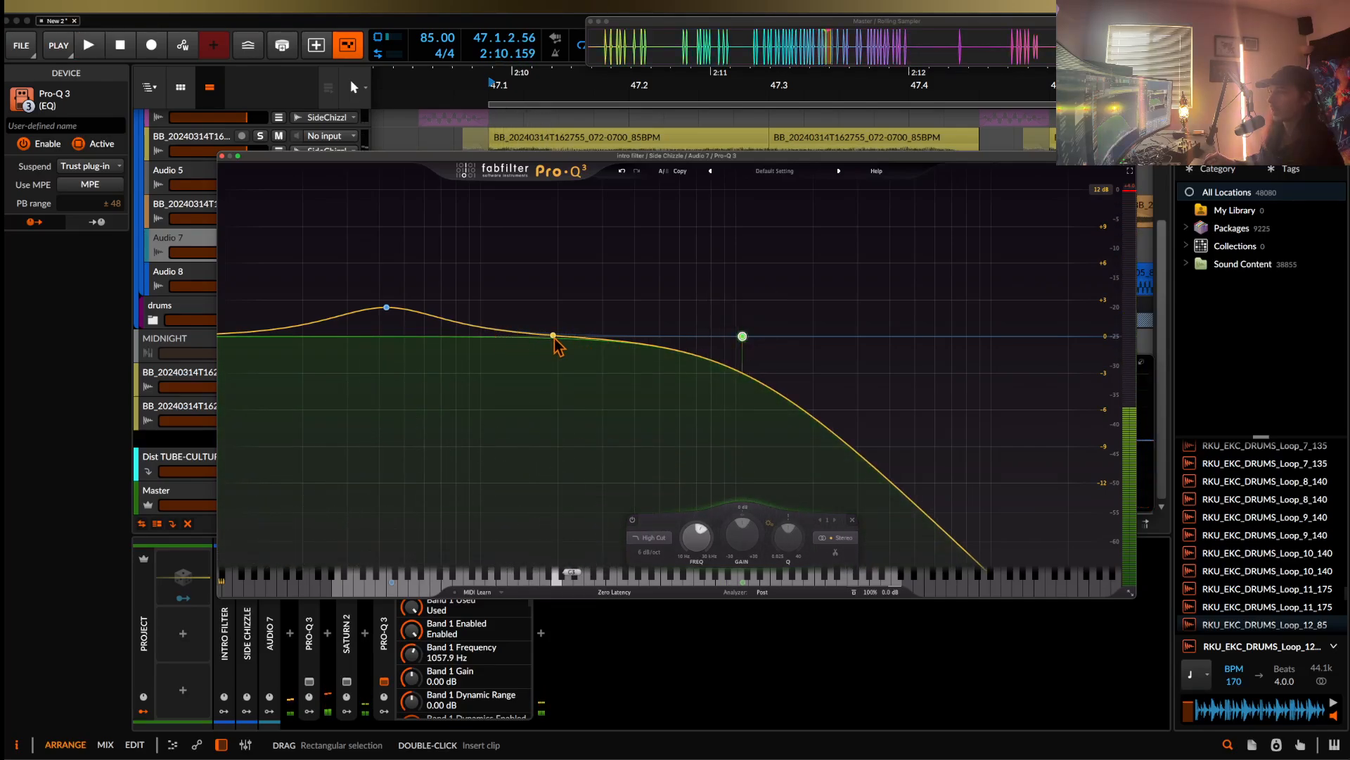
drag(554, 337, 586, 376)
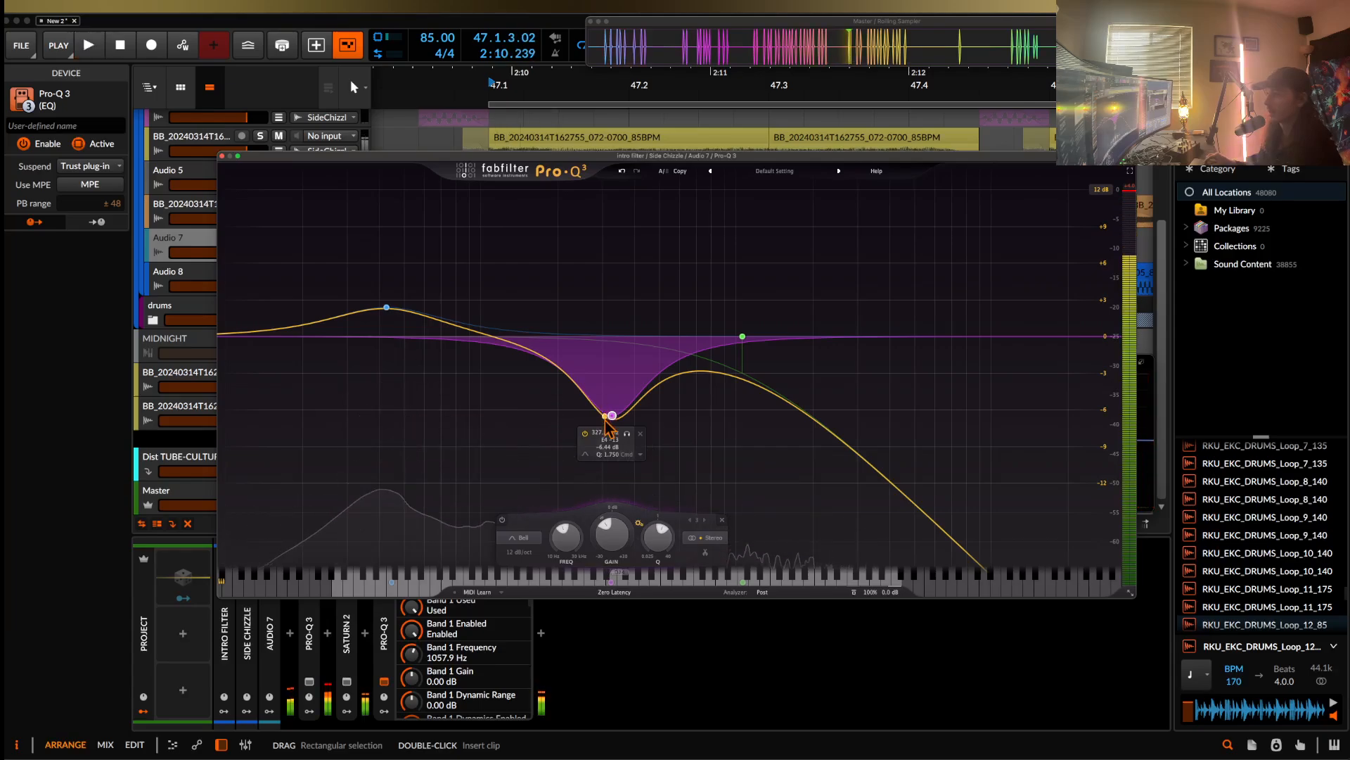
drag(603, 408, 698, 427)
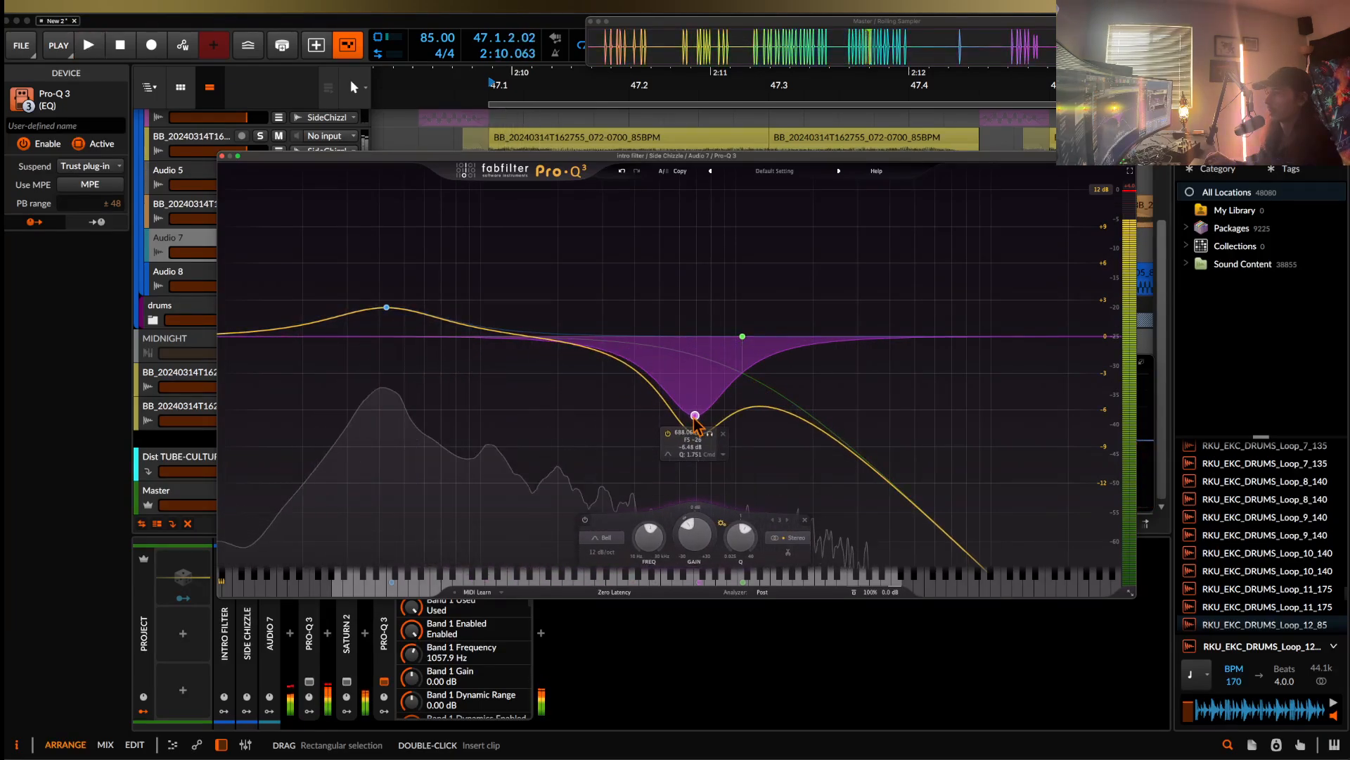
- Try the low bell near 42.6 Hz at about +4.6 dB with a Q of about 1.38
drag(386, 308, 386, 279)
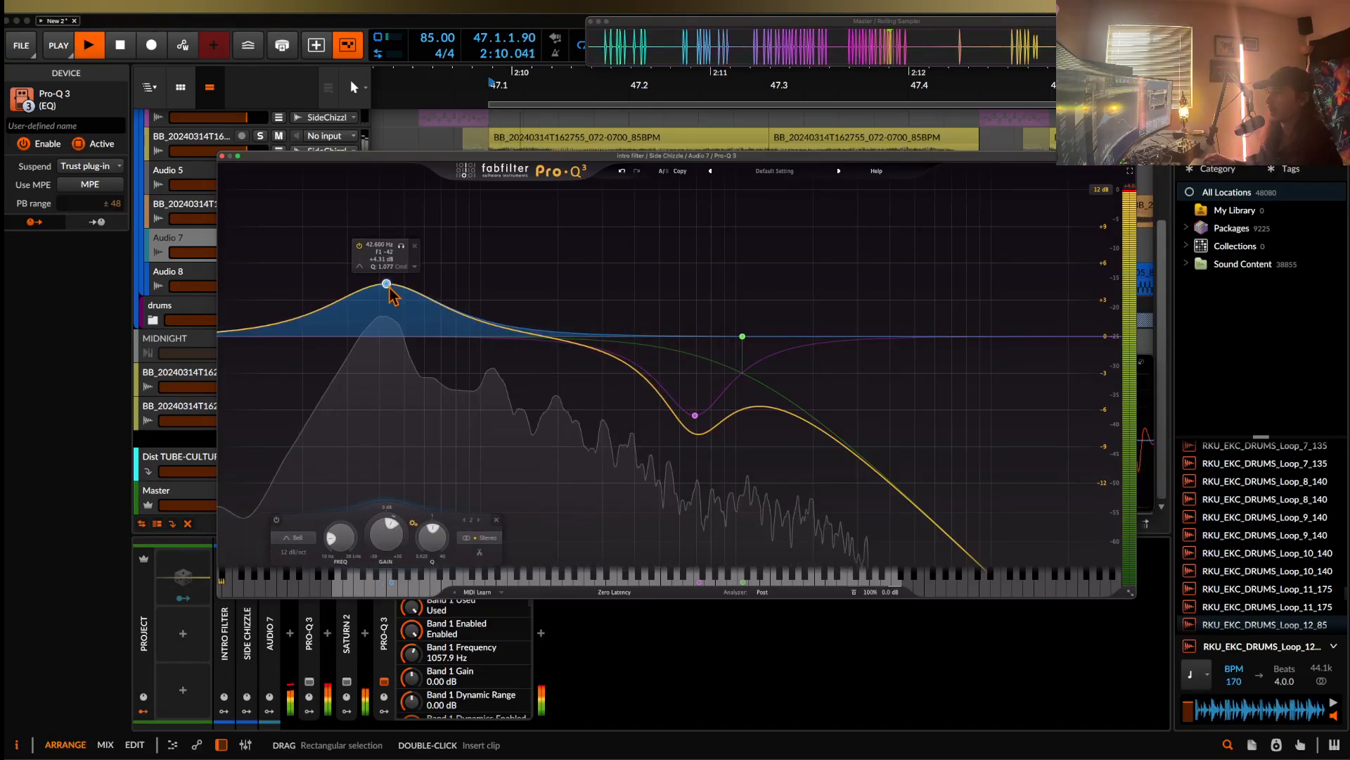
scroll(386, 280, up, 2)
key(space)
- Audition the second Pro-Q 3 ahead of Saturn 2 with its low bell lowered to about 0.3 dB, and move it back after Saturn 2
drag(385, 658, 347, 659)
key(space)
key(space)
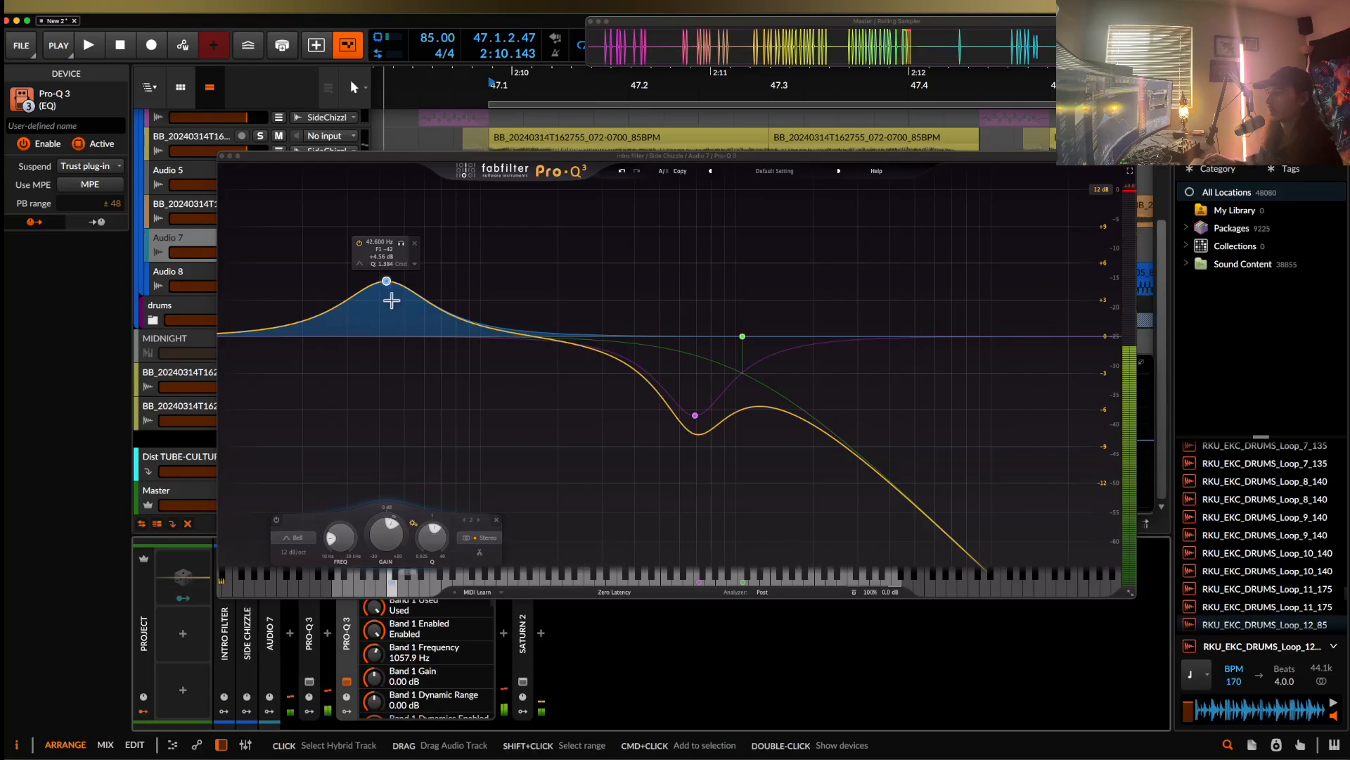
drag(392, 301, 388, 325)
key(space)
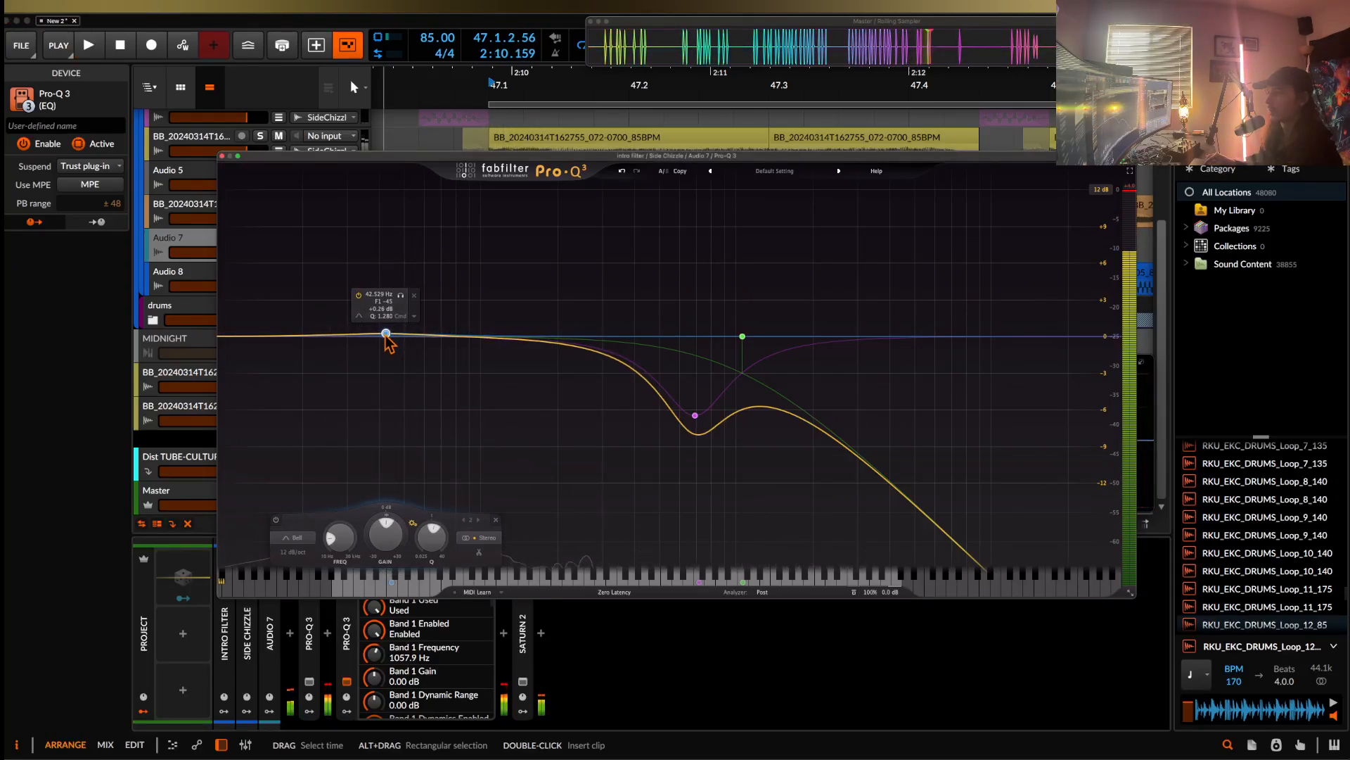
key(space)
drag(347, 633, 586, 648)
key(space)
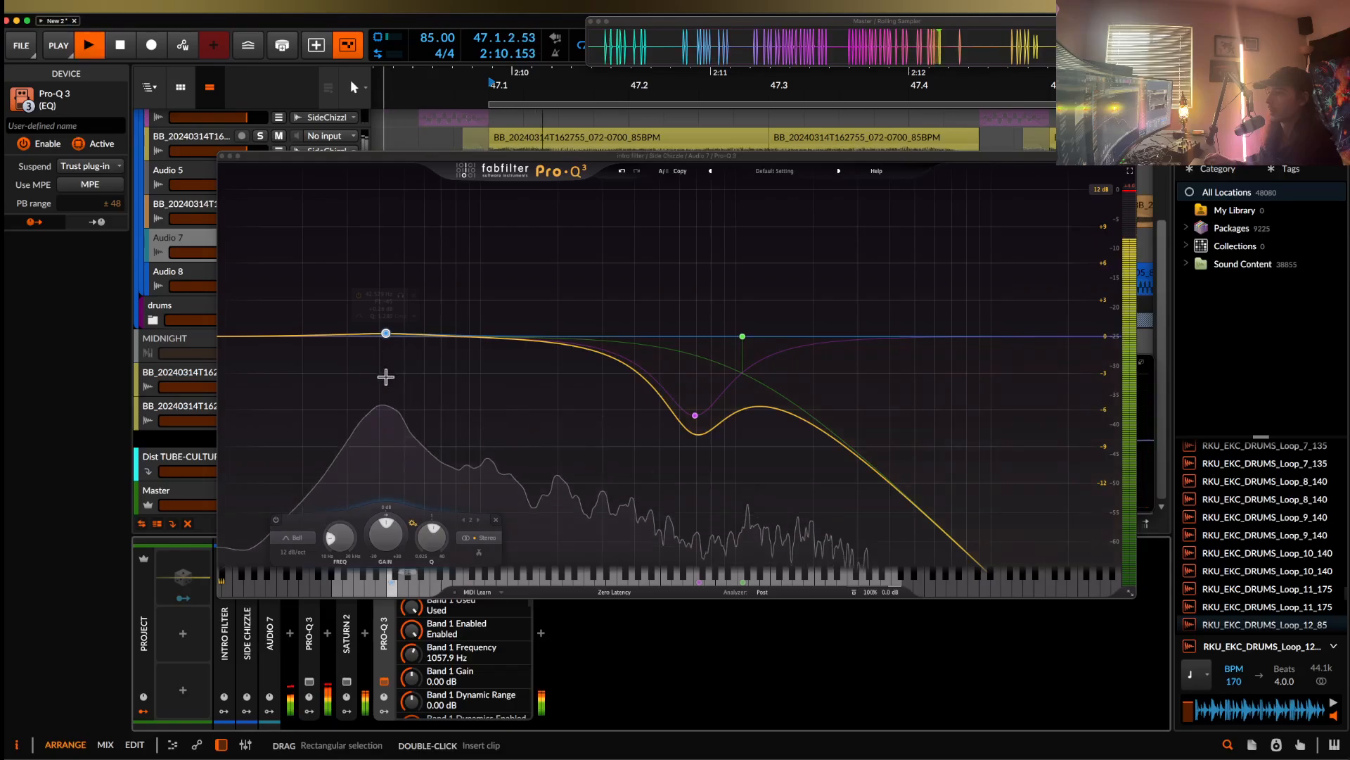
- Set the low bell to about +1.7 dB, and audition a 24 dB/oct low cut near 17.3 Hz before deleting that band
drag(386, 334, 386, 315)
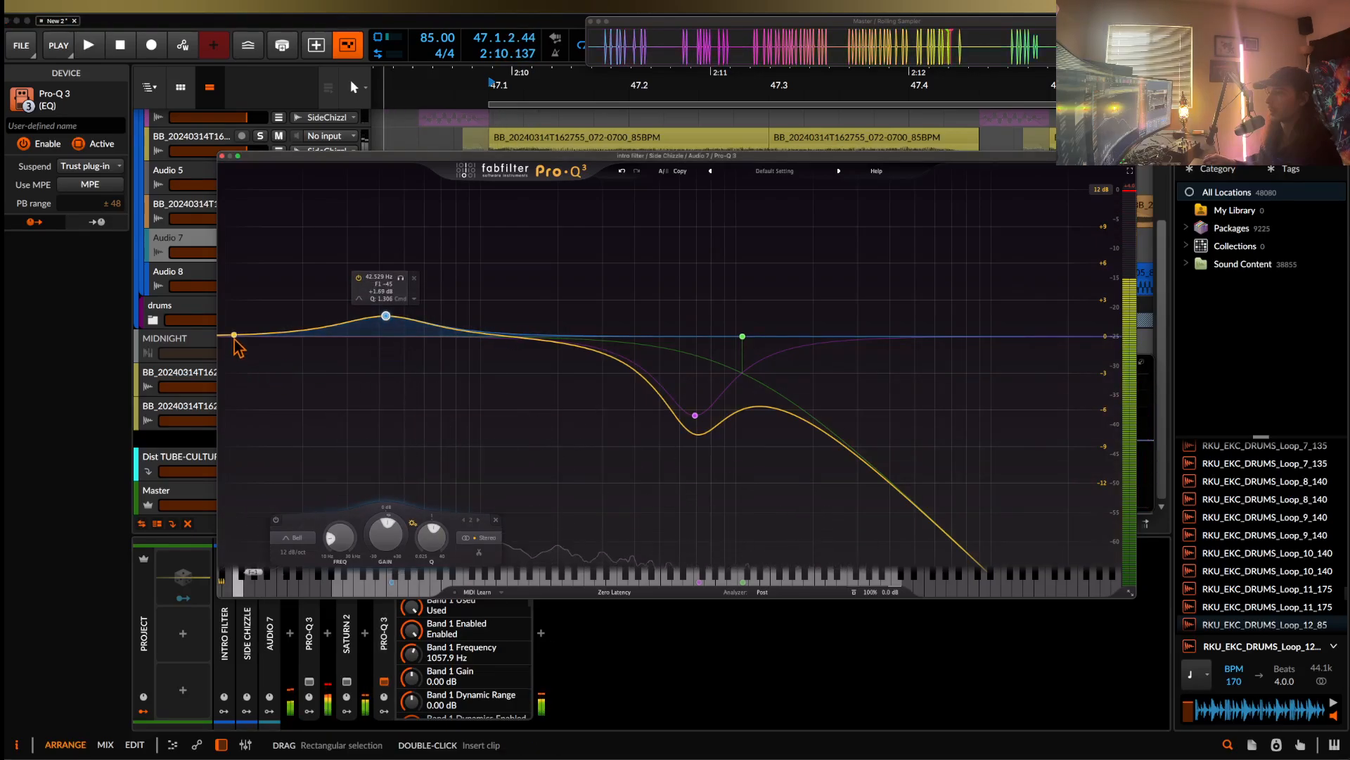
drag(234, 337, 286, 337)
key(space)
key(space)
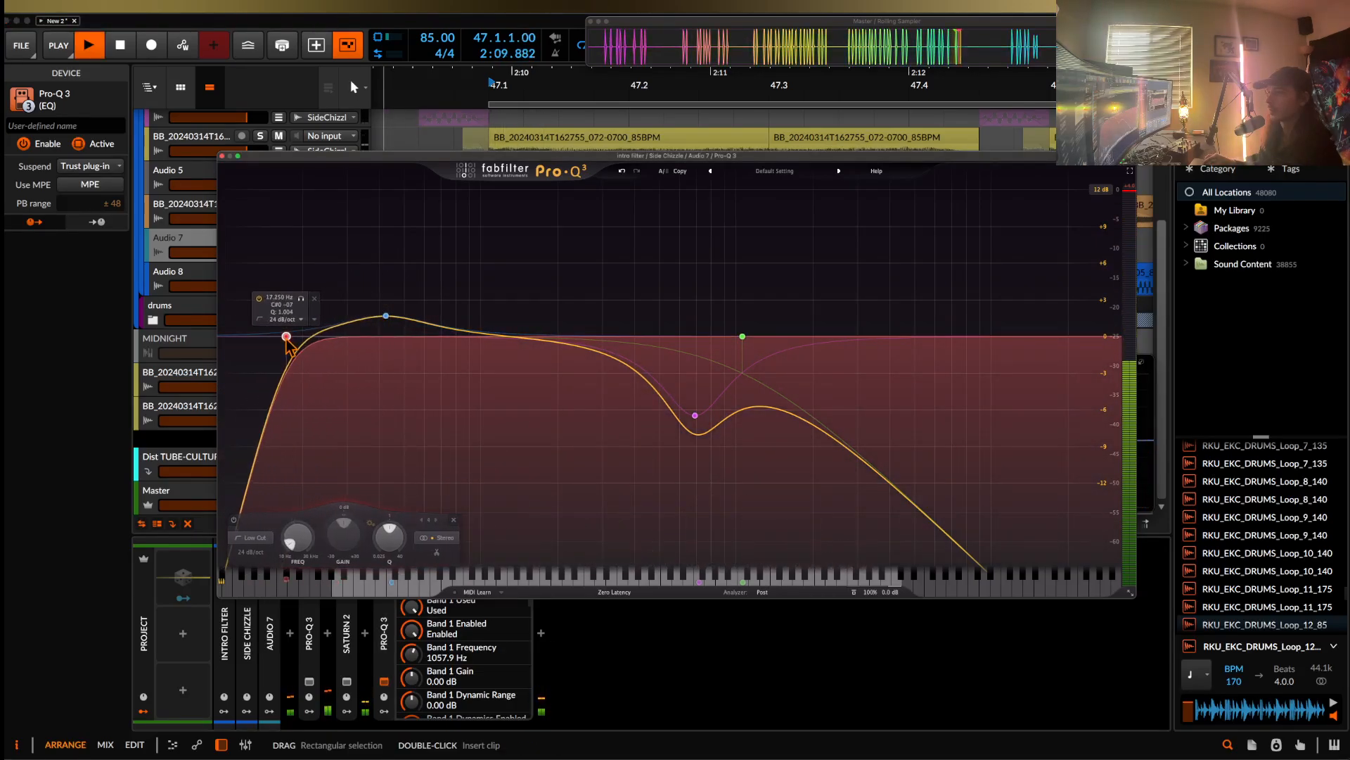
key(space)
click(315, 299)
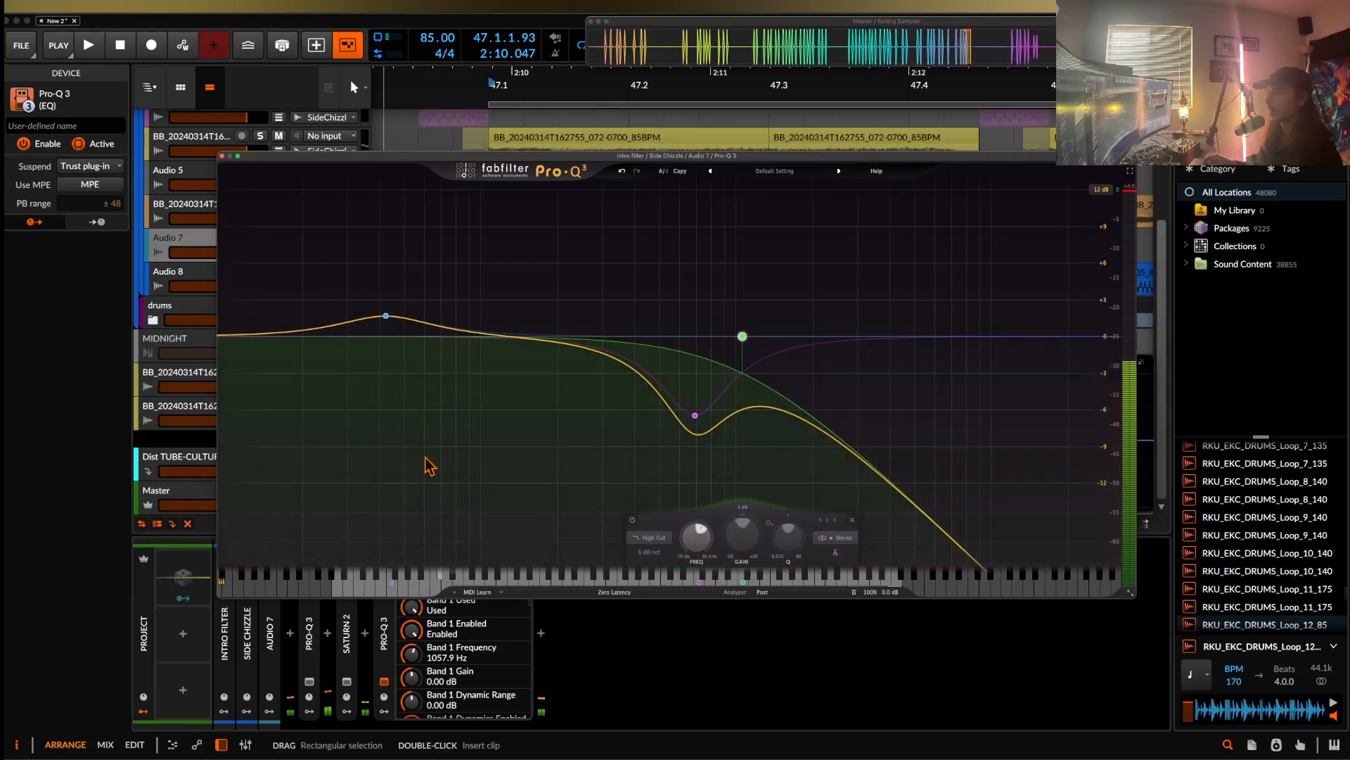
- Close the equalizer window and add Dist TUBE-CULTURE after the second Pro-Q 3 on Audio 7
click(222, 156)
click(390, 650)
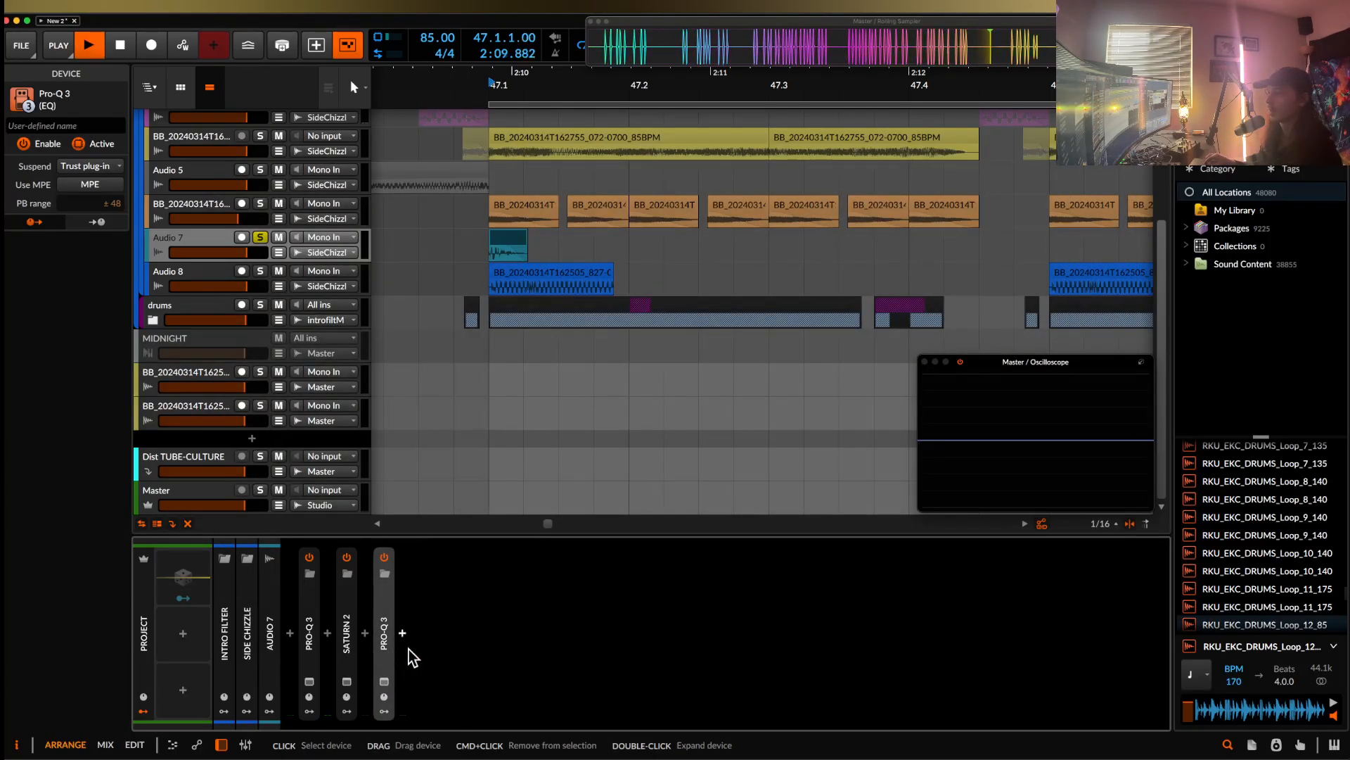
click(403, 639)
text(DIST)
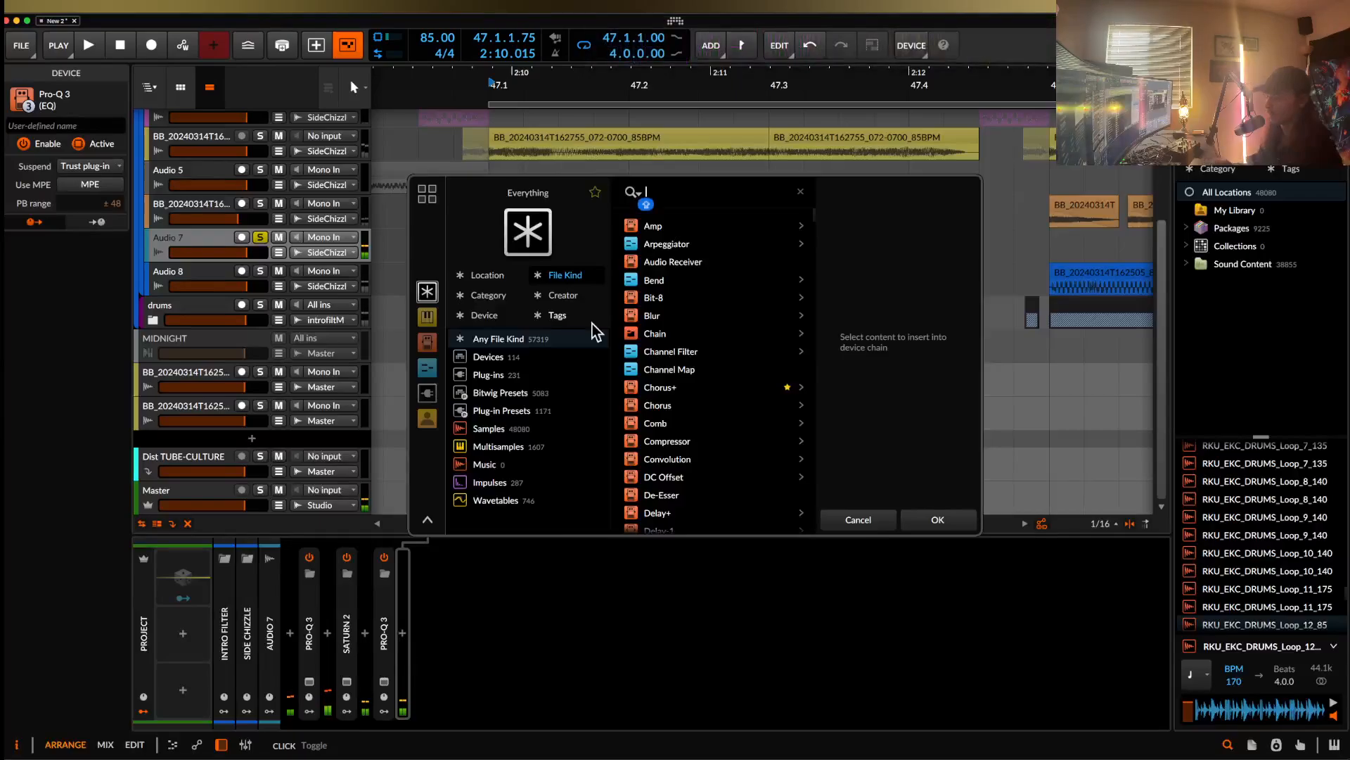
click(707, 260)
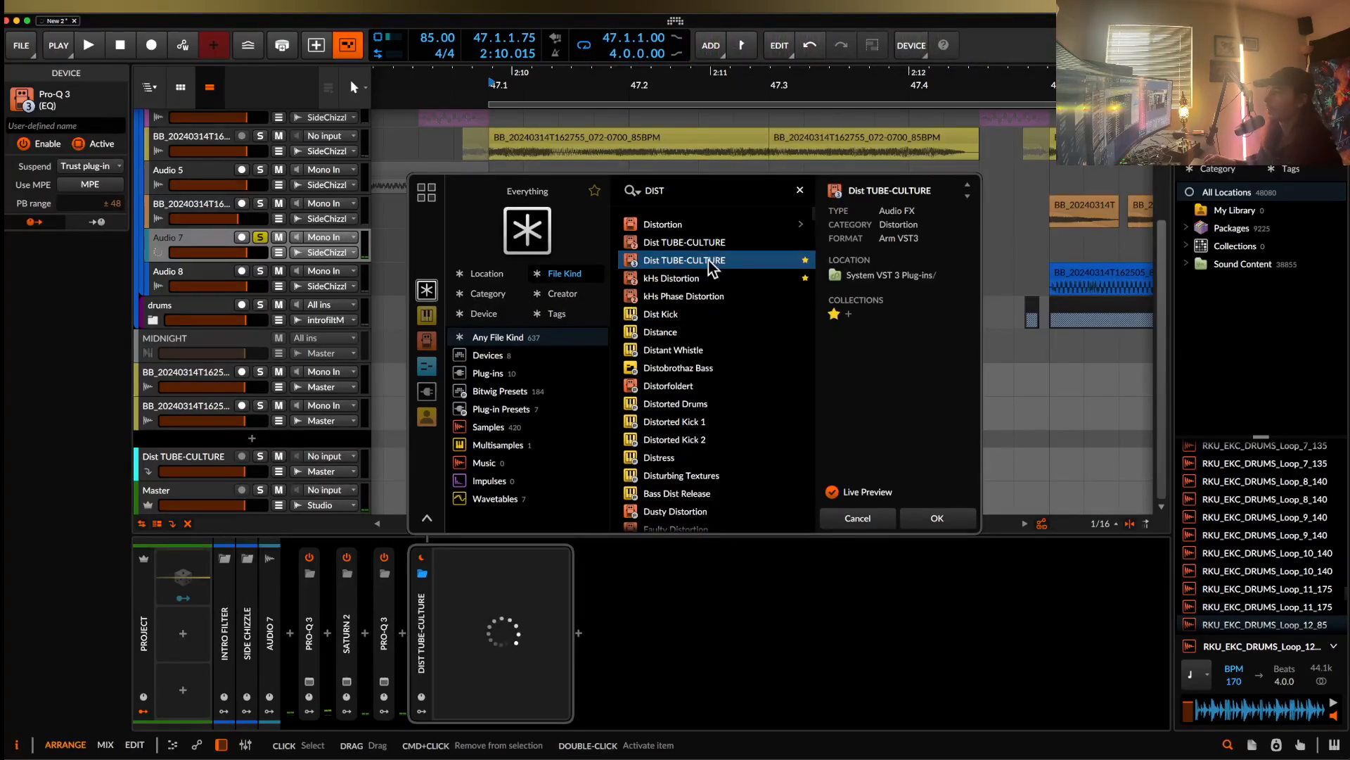
click(922, 519)
- On Dist TUBE-CULTURE, set drive to 3.13, function to P2 and output gain to 0.672 while auditioning the kick
drag(423, 365, 501, 398)
key(space)
drag(581, 365, 445, 393)
key(space)
key(space)
key(space)
key(space)
key(space)
key(space)
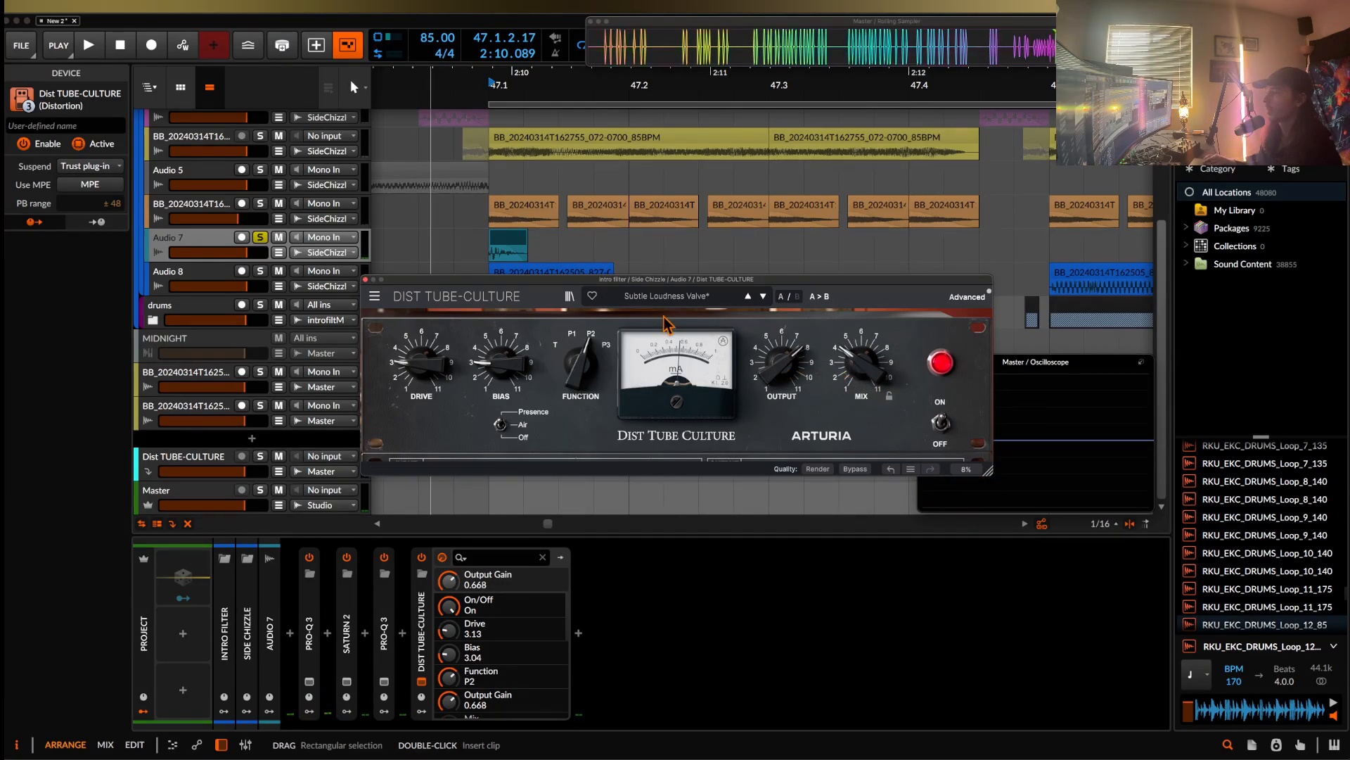
key(space)
key(space)
key(space)
key(space)
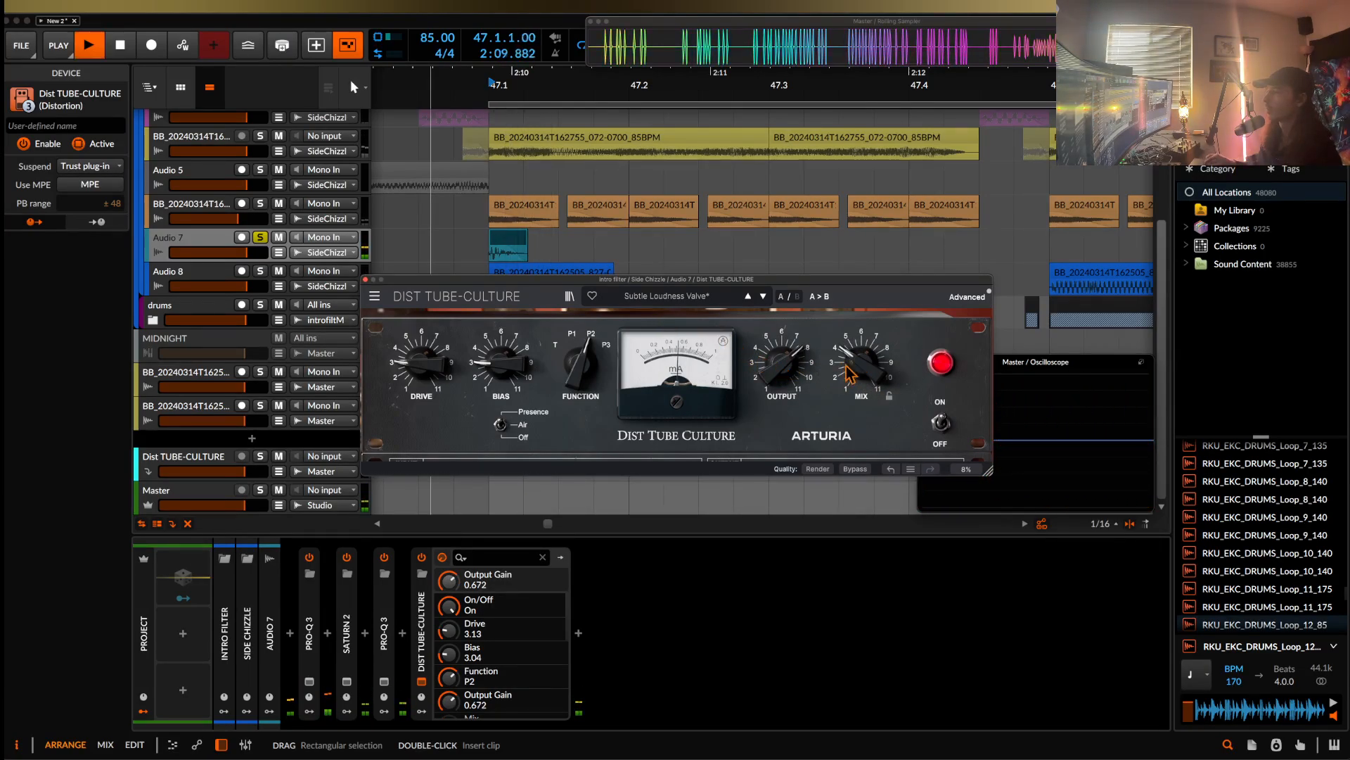
- Set the Dist TUBE-CULTURE mix to 39.6, audition the kick and close the plug-in window
key(space)
drag(850, 374, 849, 356)
key(space)
key(space)
key(space)
key(space)
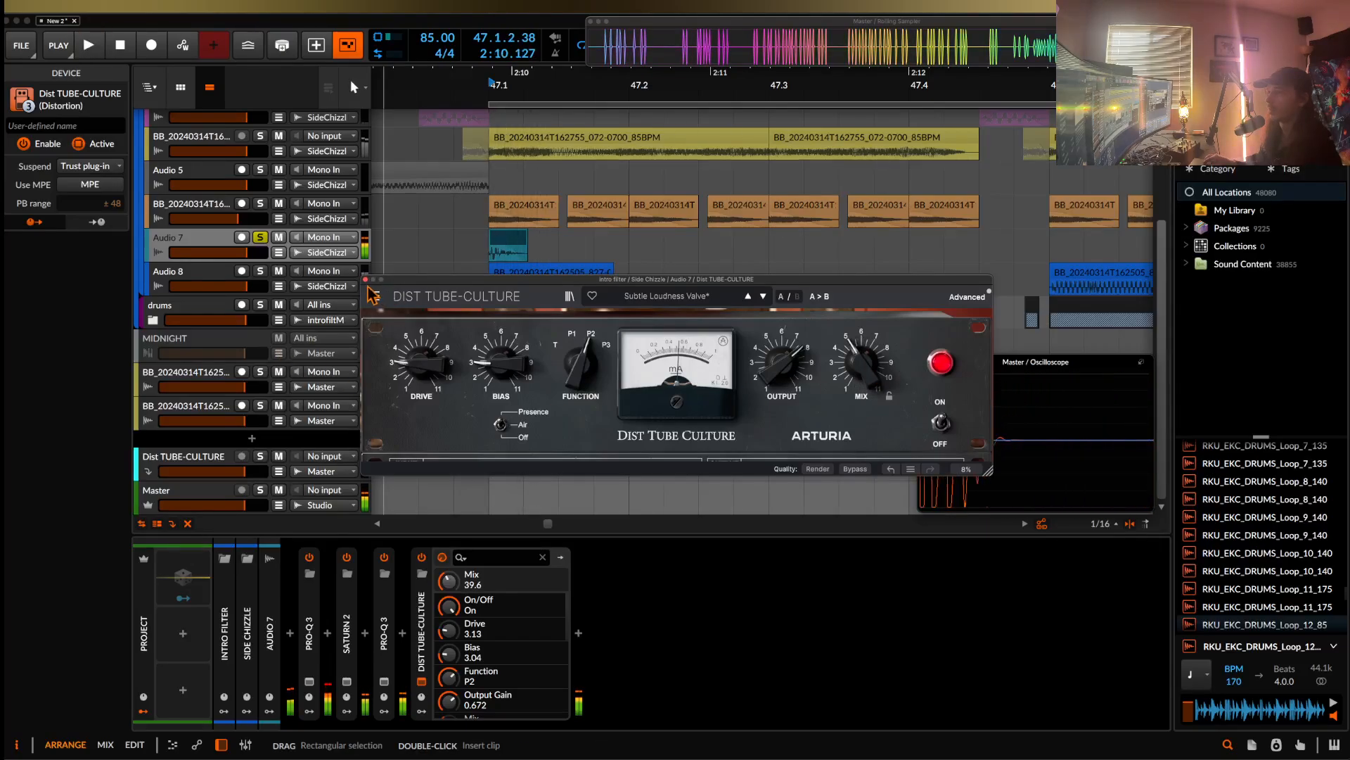
click(366, 279)
key(space)
key(space)
- Add The Glue compressor after Dist TUBE-CULTURE on Audio 7
click(578, 633)
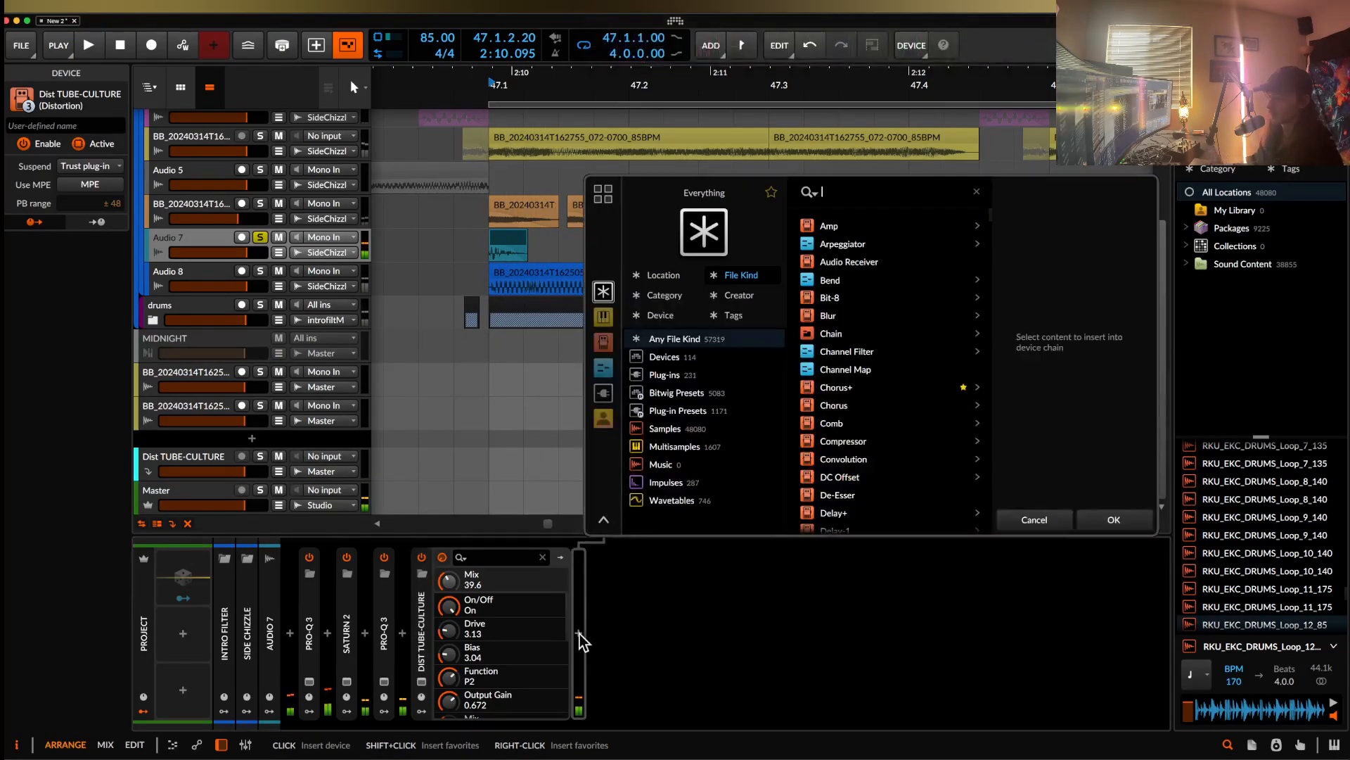
text(THE)
click(821, 246)
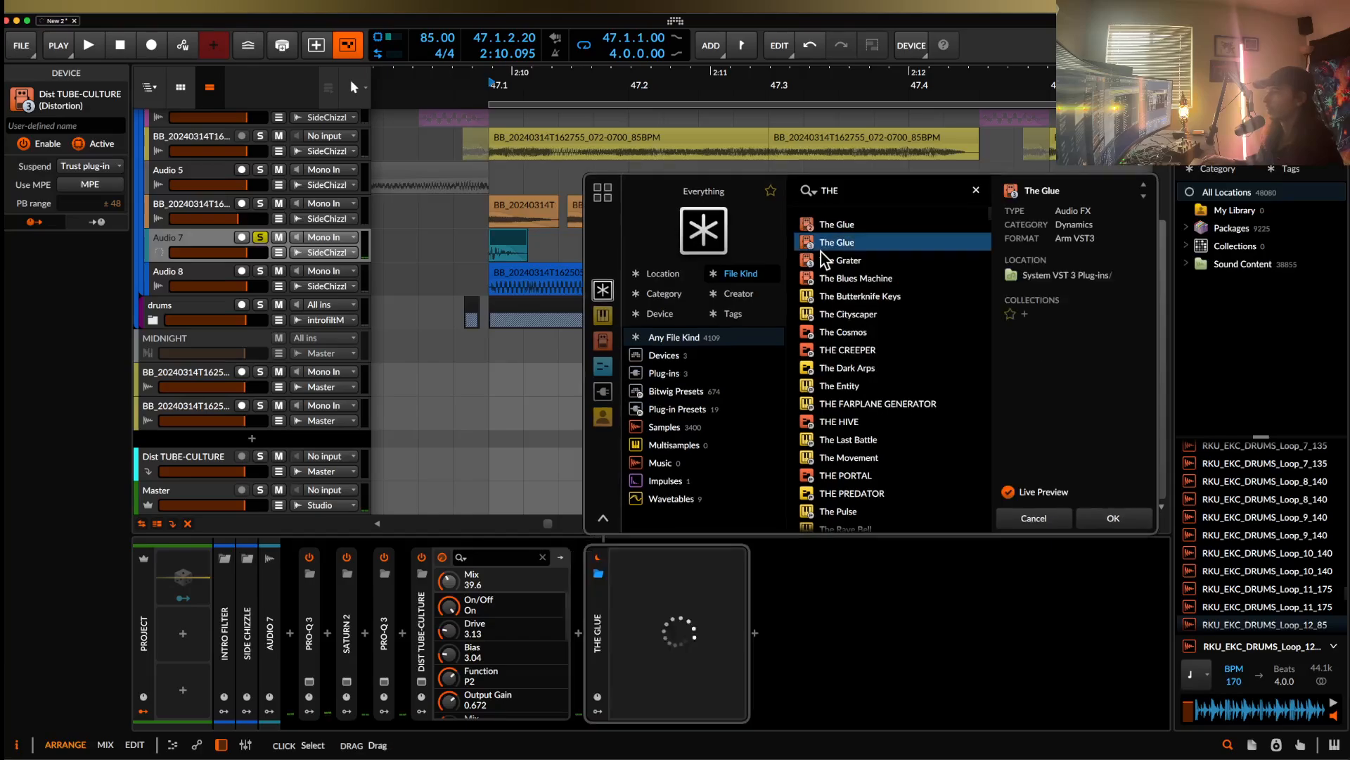
click(1100, 505)
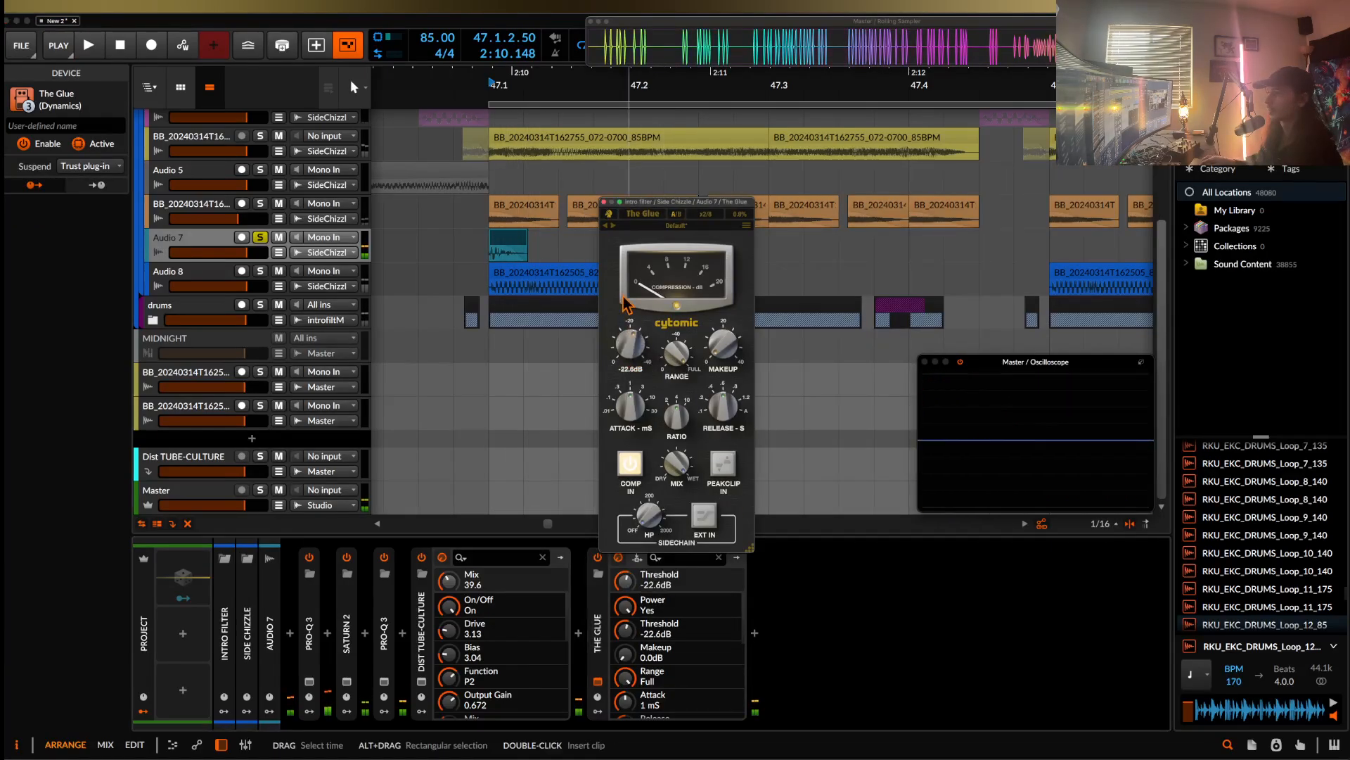
- On The Glue, set threshold to -13.3 dB, attack to 30 ms and ratio to 10, and enable peak clipping
drag(623, 314, 623, 322)
key(space)
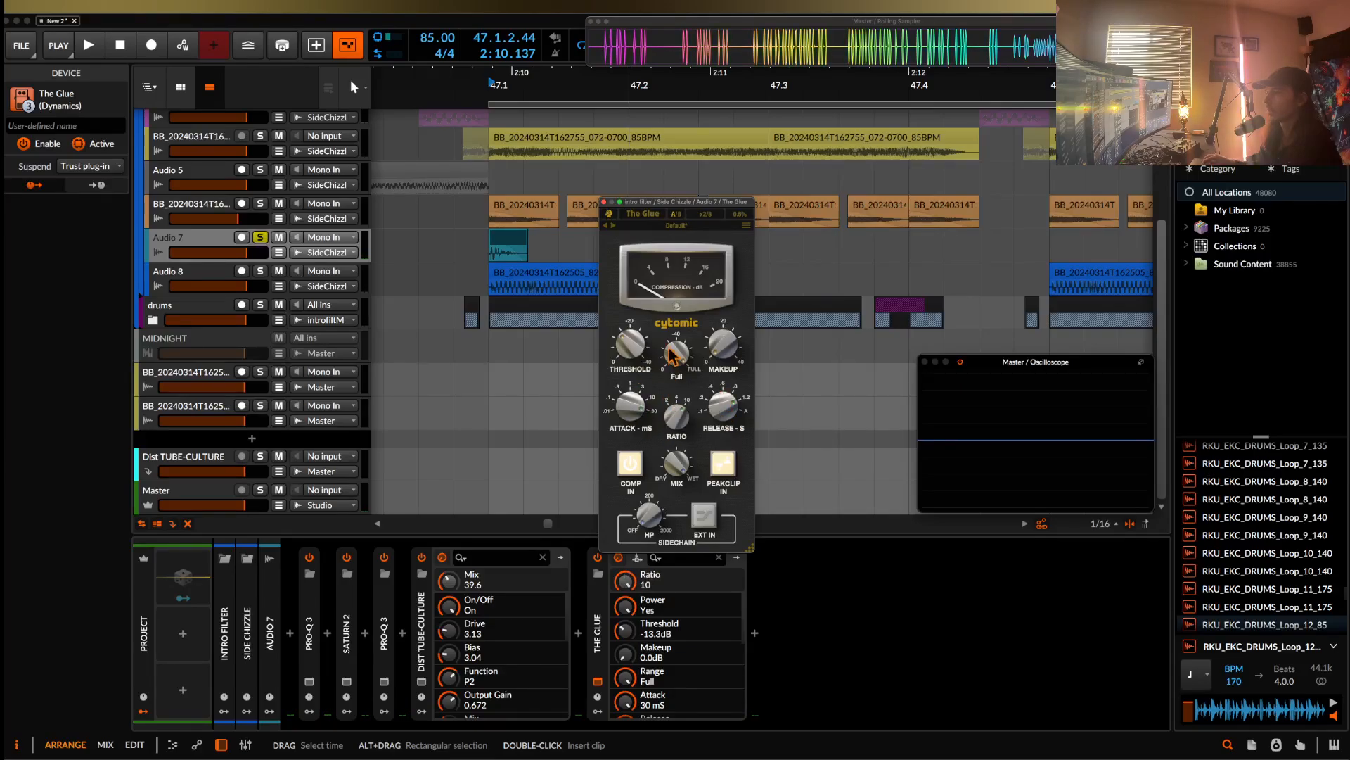
key(space)
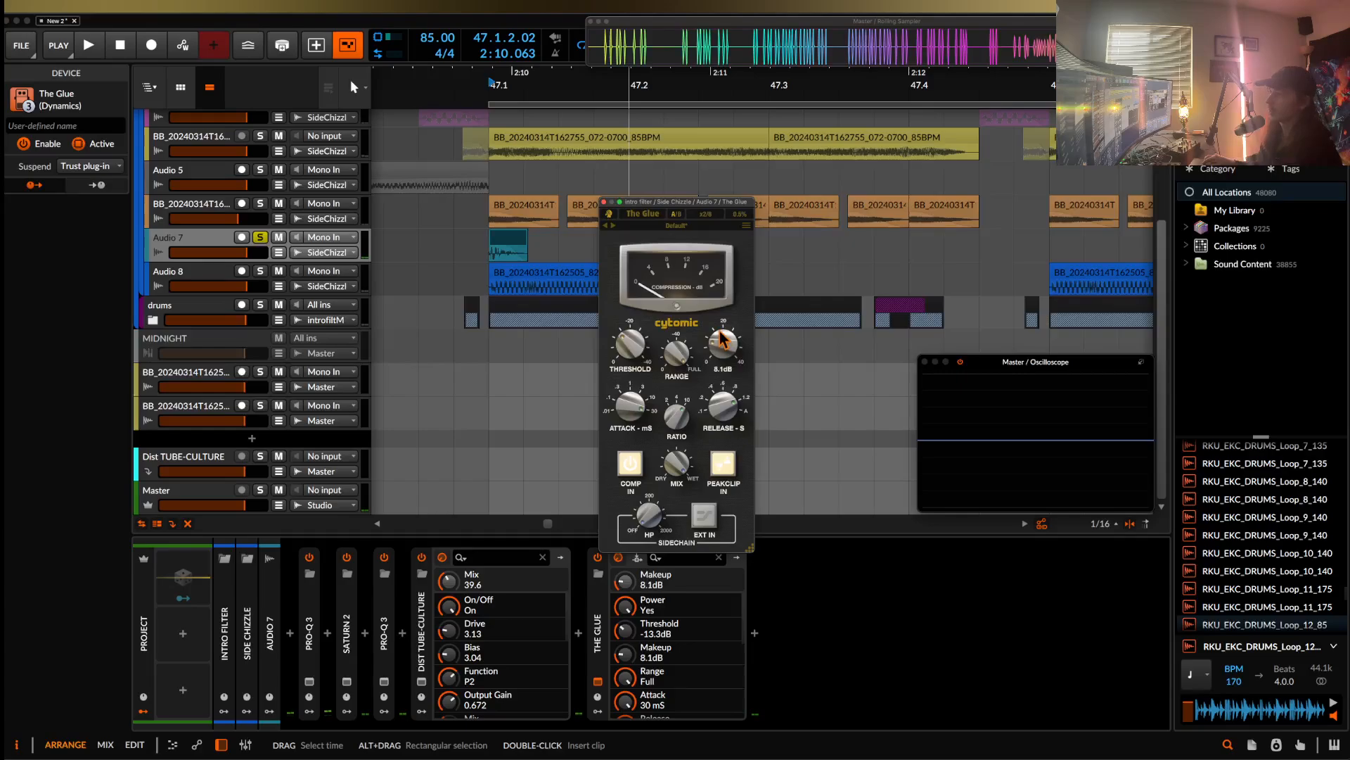
- Set The Glue's makeup gain to 10.4 dB and its wet mix to 10% while playing the kick
key(space)
drag(722, 338, 721, 331)
key(space)
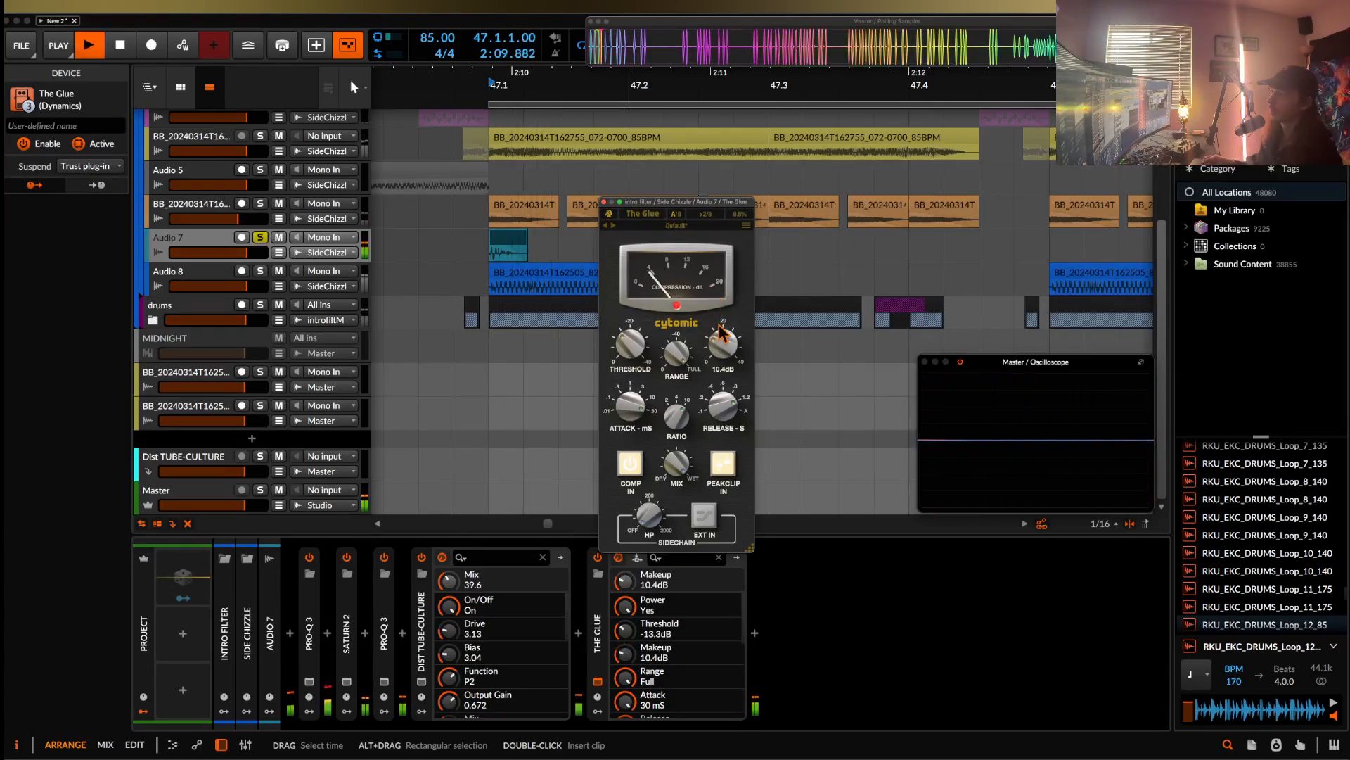
key(space)
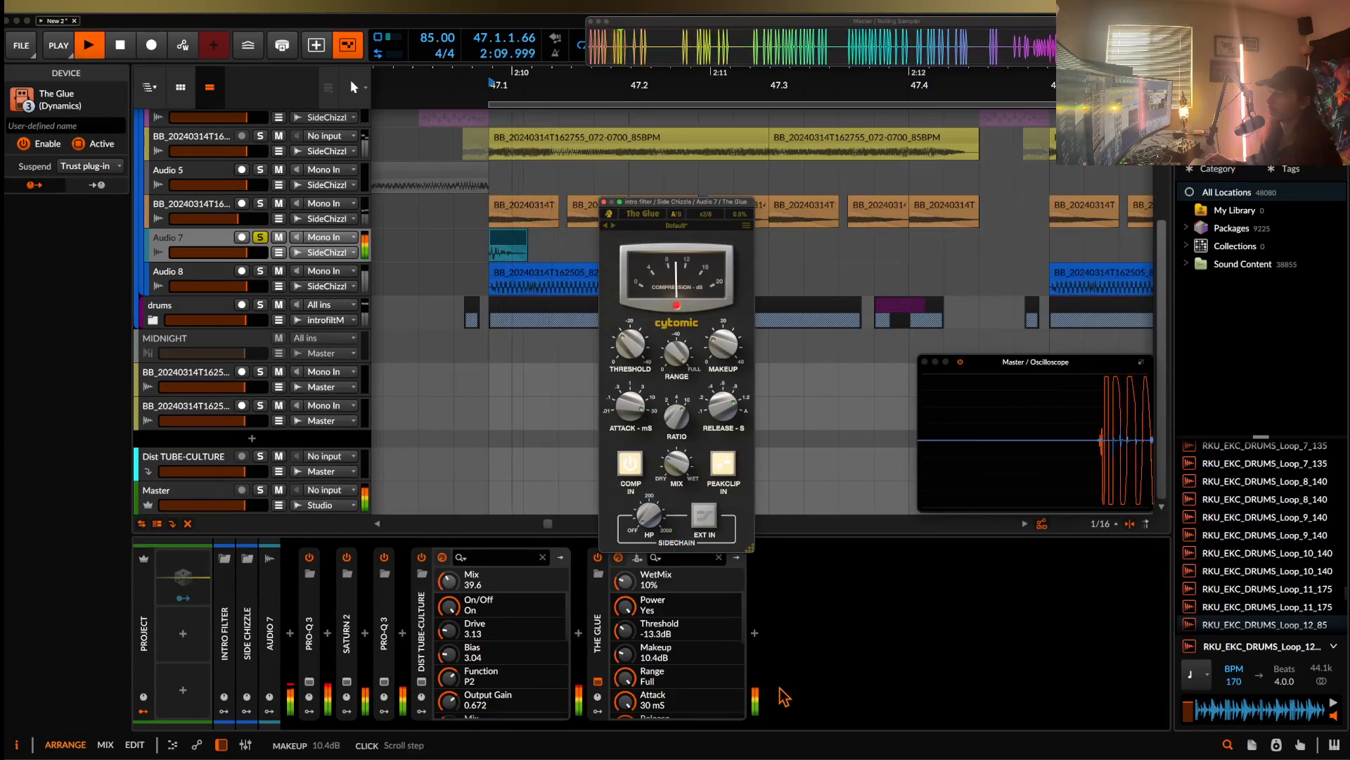
- Add Fuse Compressor after The Glue and set it to 6 bands
double_click(772, 629)
text(fuse)
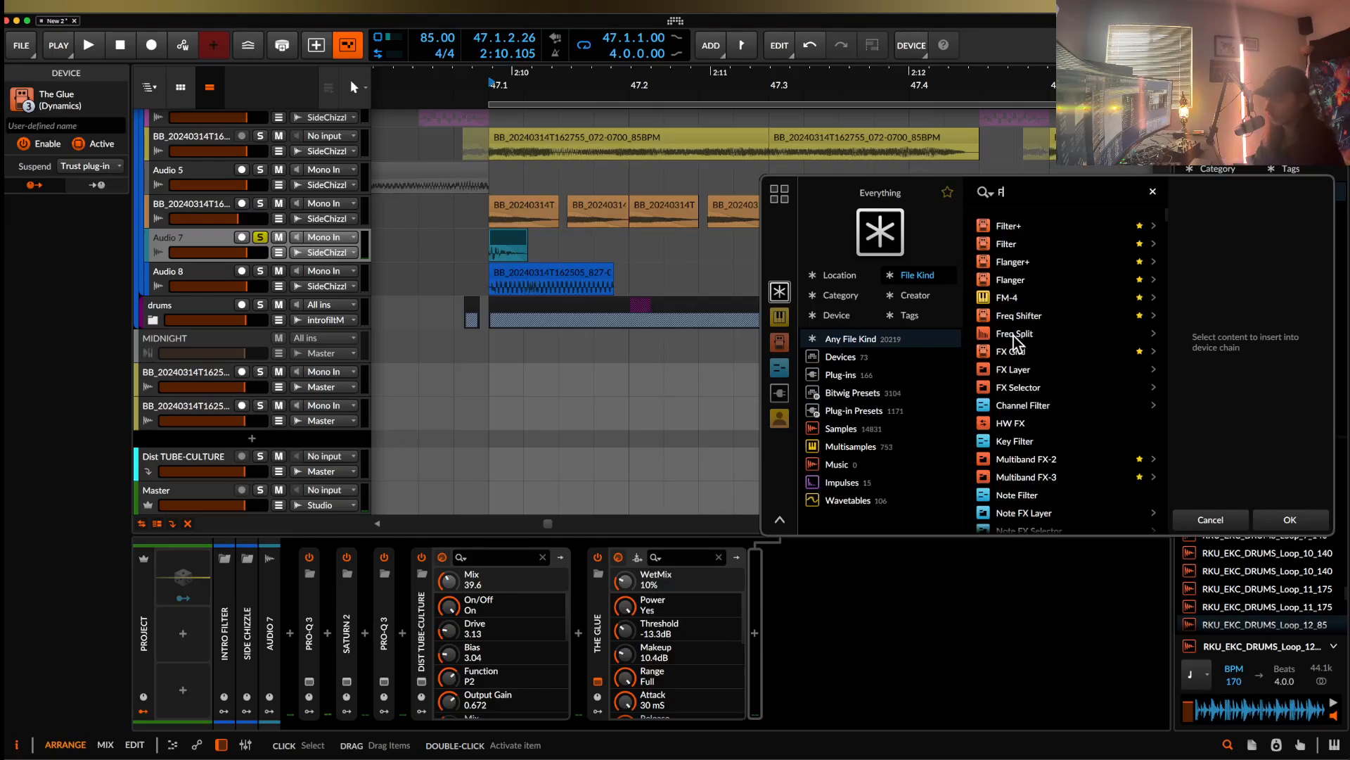
key(Down)
click(1291, 518)
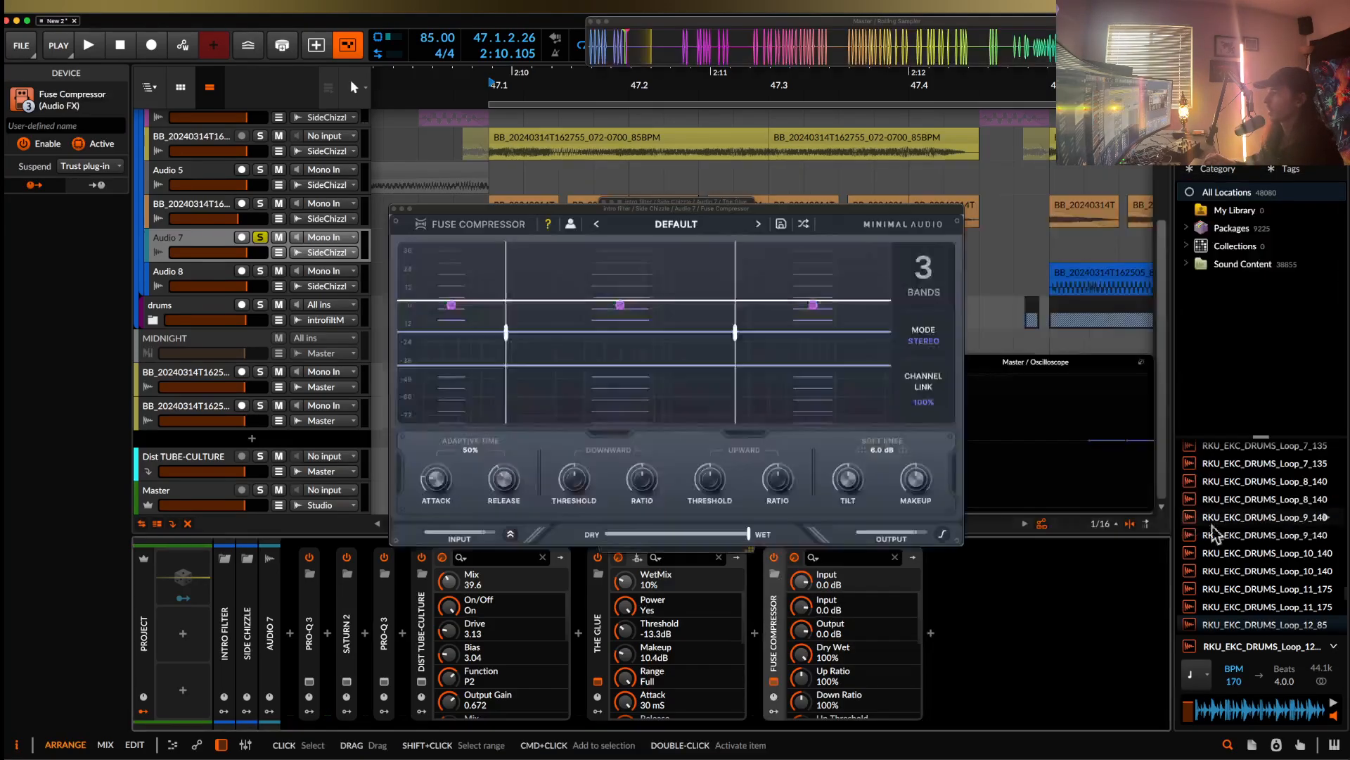
click(925, 264)
click(913, 235)
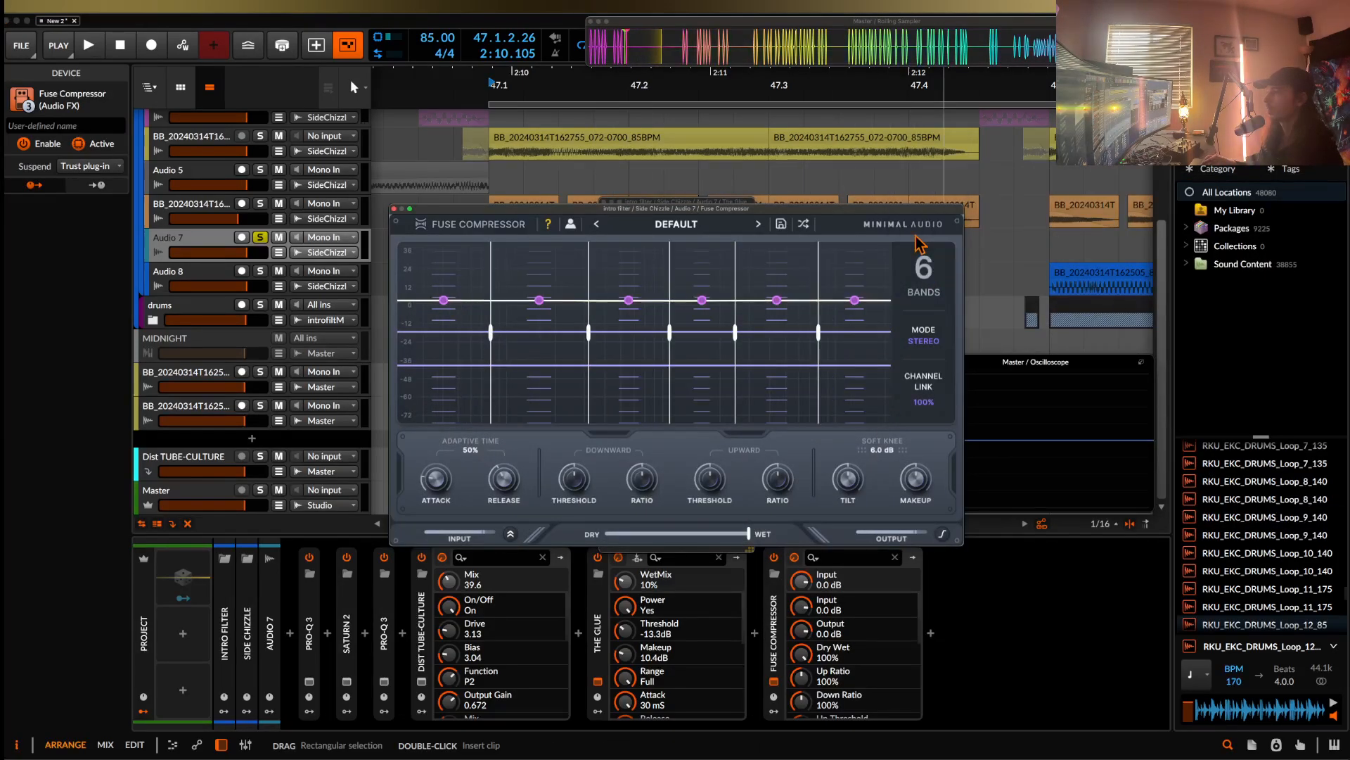
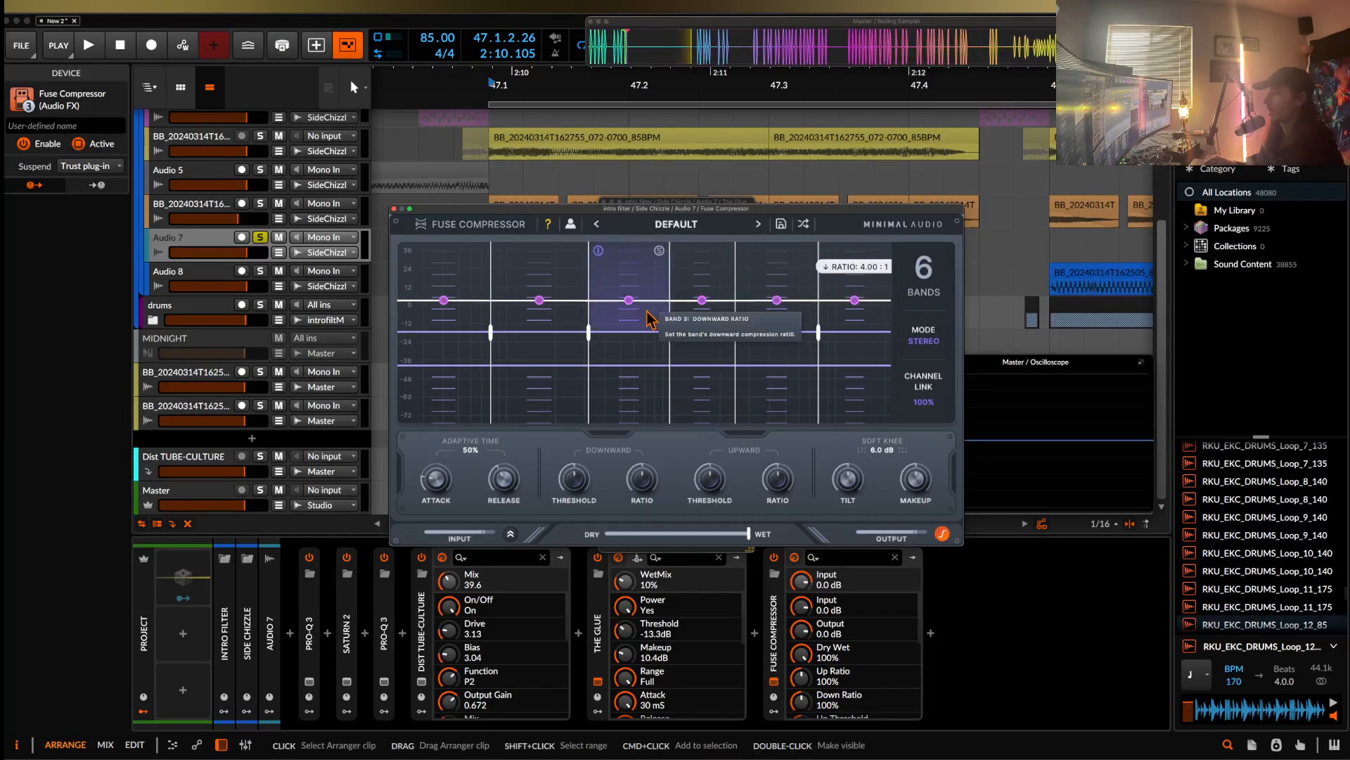
- Set Fuse Compressor's downward threshold to 30% and downward ratio to 138% while auditioning the kick
key(space)
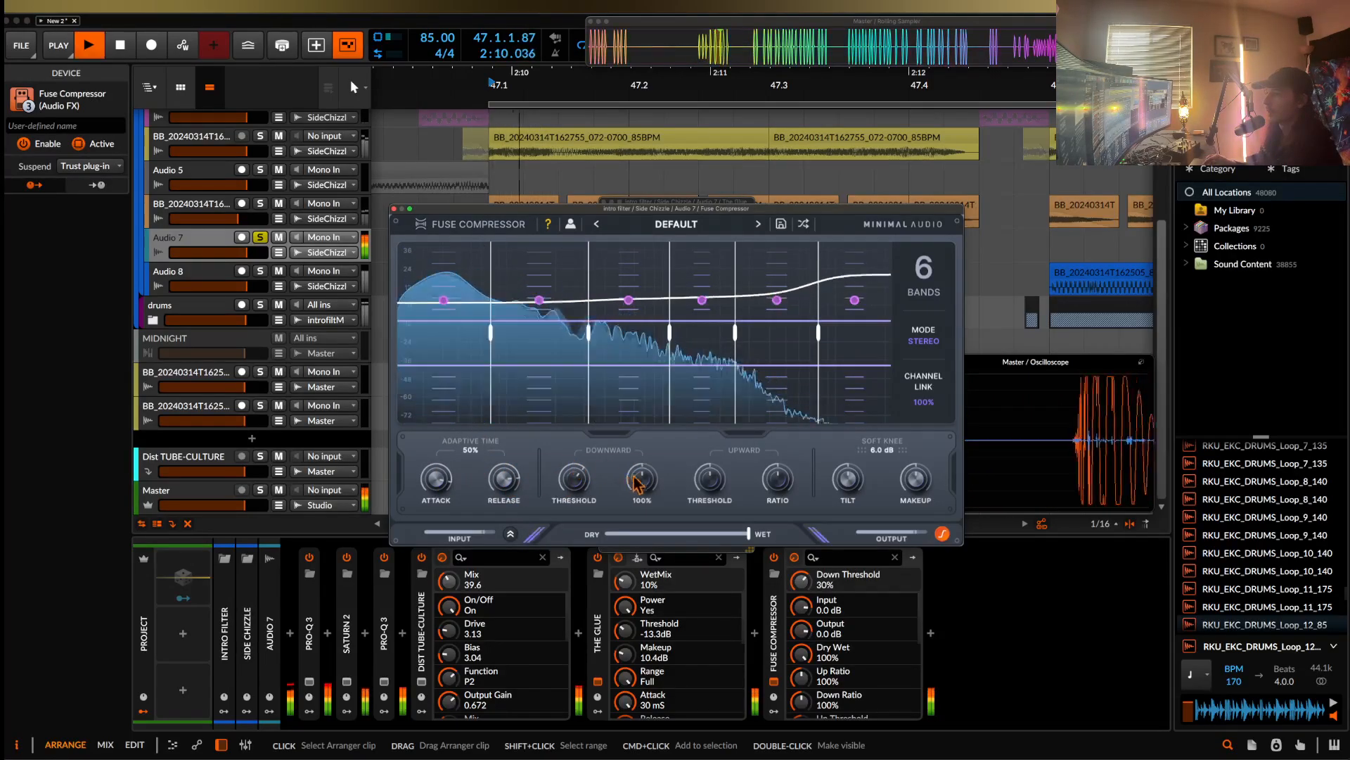
key(space)
key(space)
key(space)
- Set Fuse Compressor's upward threshold to 43% and upward ratio to 153%, and audition the result
drag(708, 480, 709, 453)
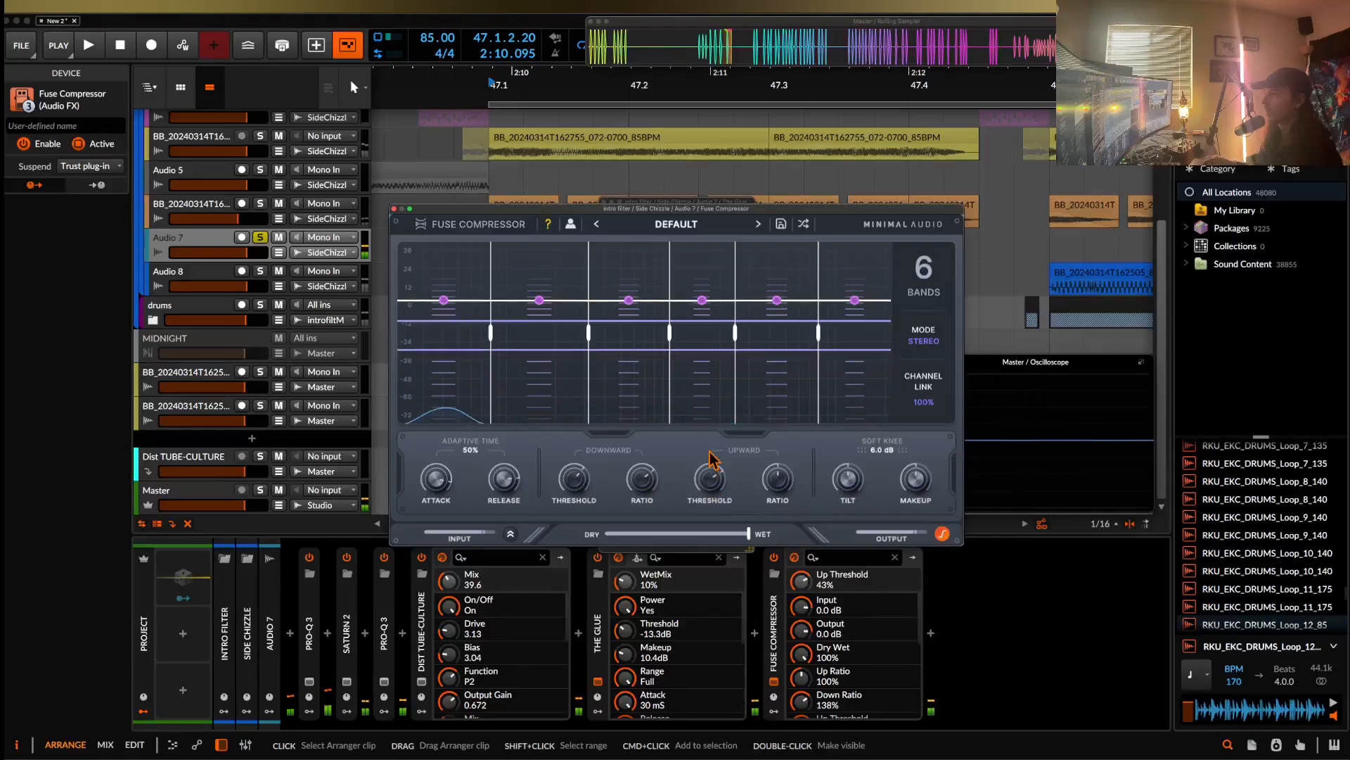
key(space)
key(space)
drag(781, 486, 777, 444)
key(space)
key(space)
key(space)
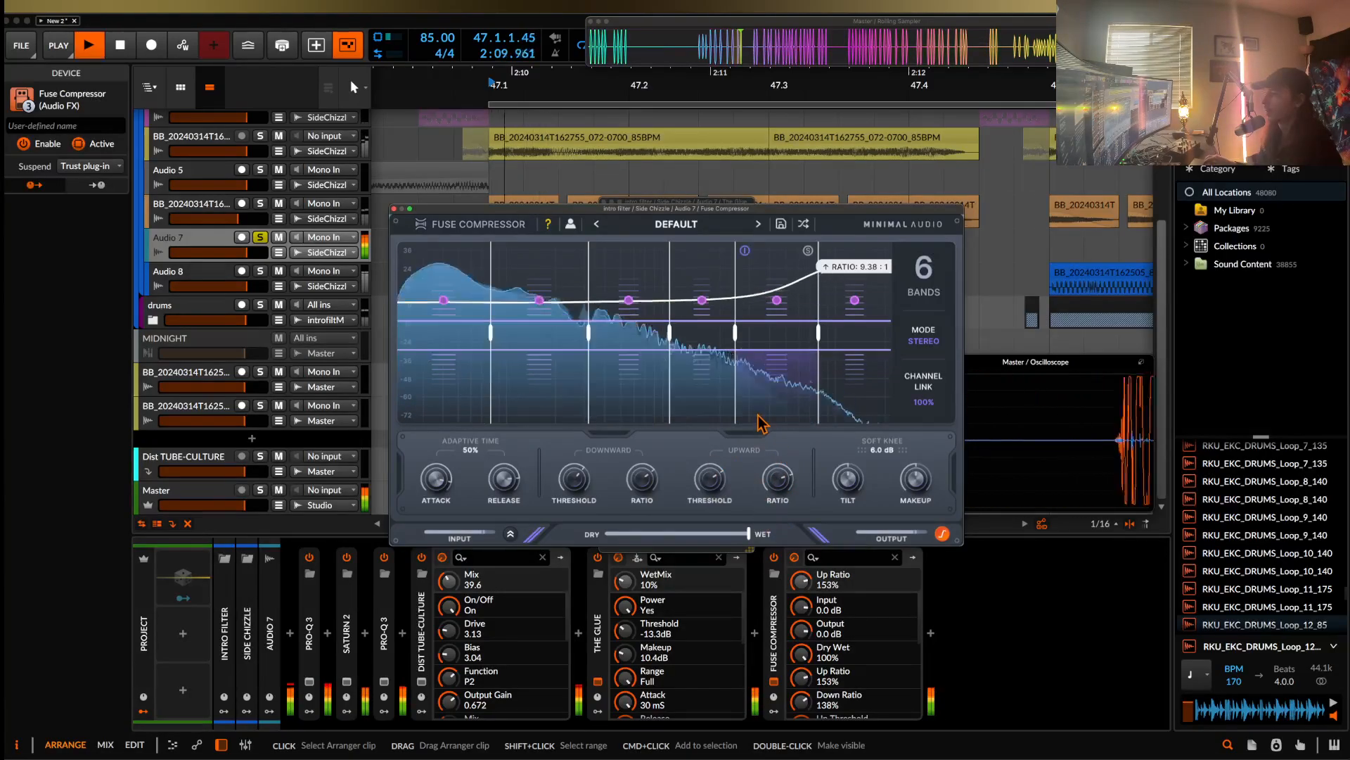
key(space)
key(space)
key(space)
- Add Newfangled Saturate after Fuse Compressor on Audio 7
click(930, 633)
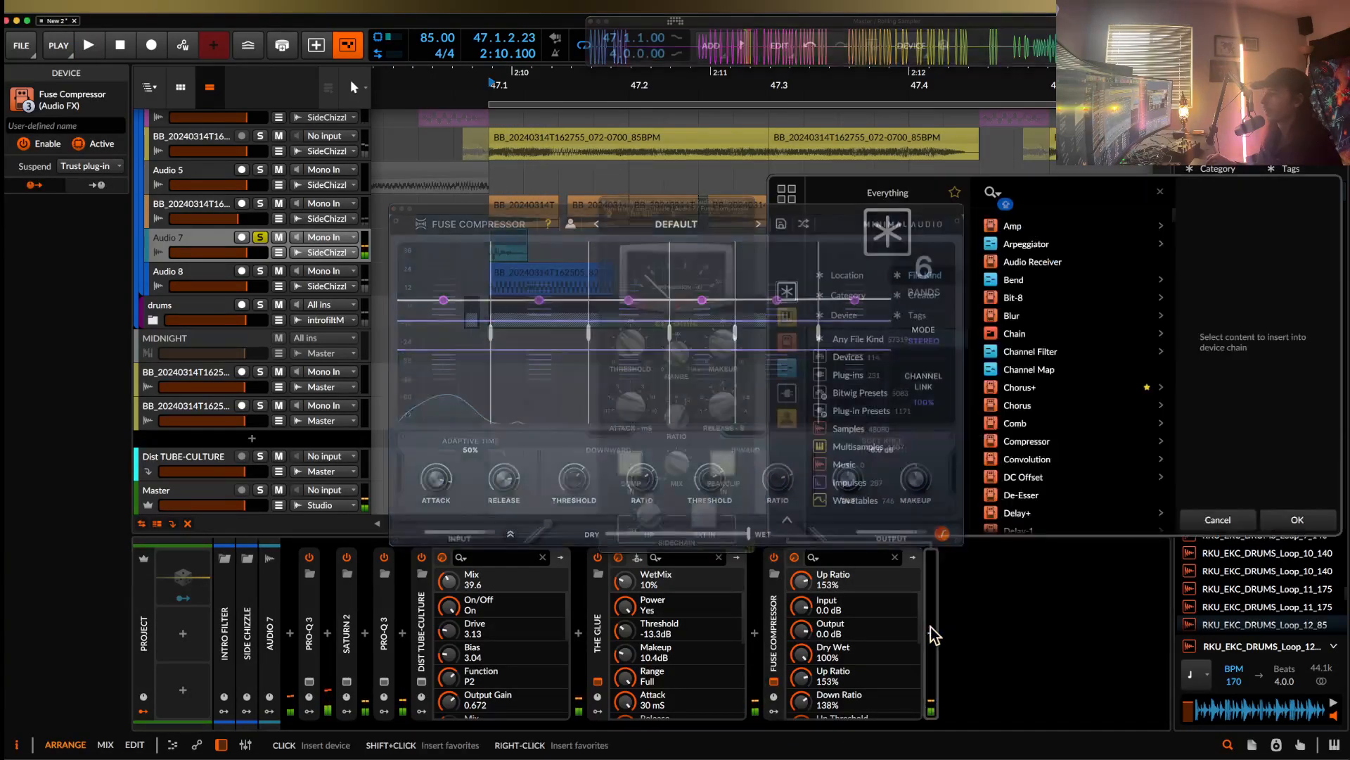
text(SAT)
click(1018, 303)
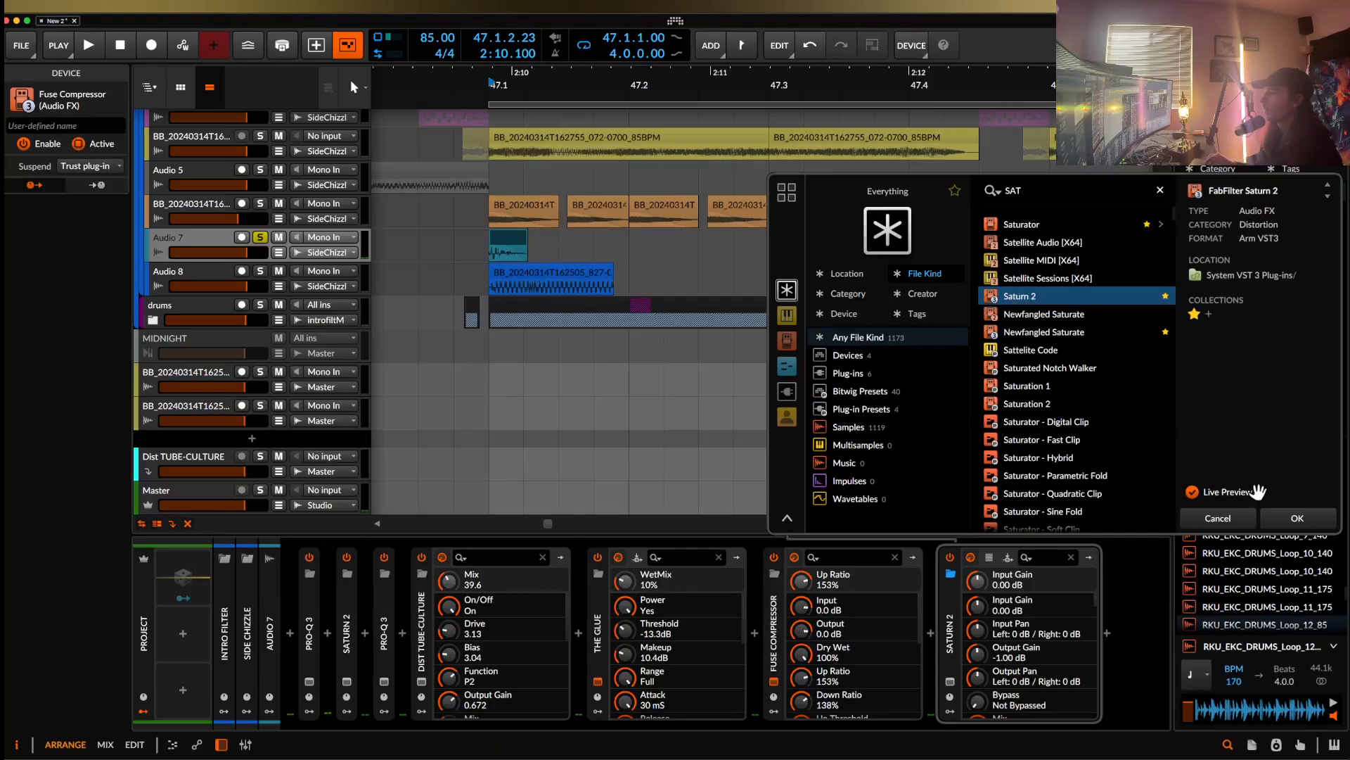
click(1050, 333)
click(1277, 522)
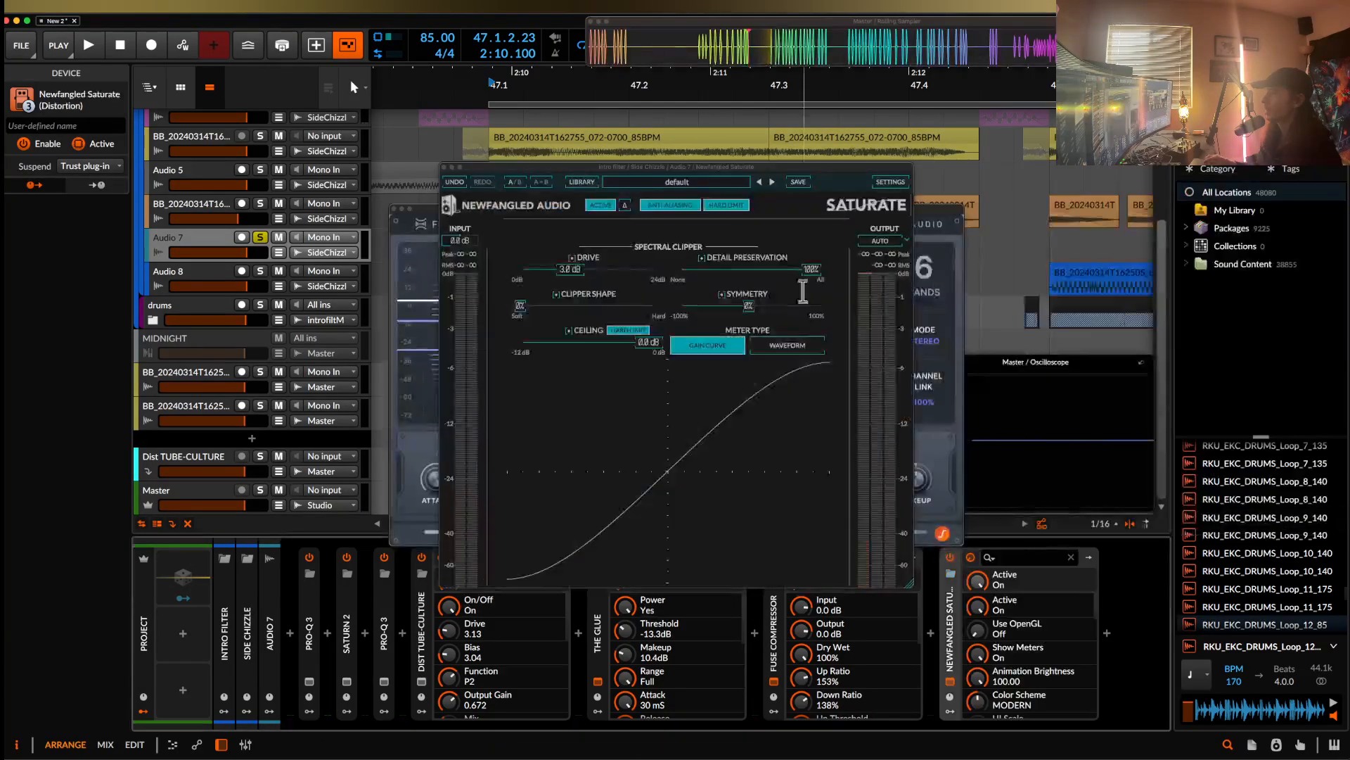
- Set Saturate's clipper shape to 100% hard, audition the kick, and close the Saturate and Fuse Compressor windows
drag(522, 308, 655, 307)
key(space)
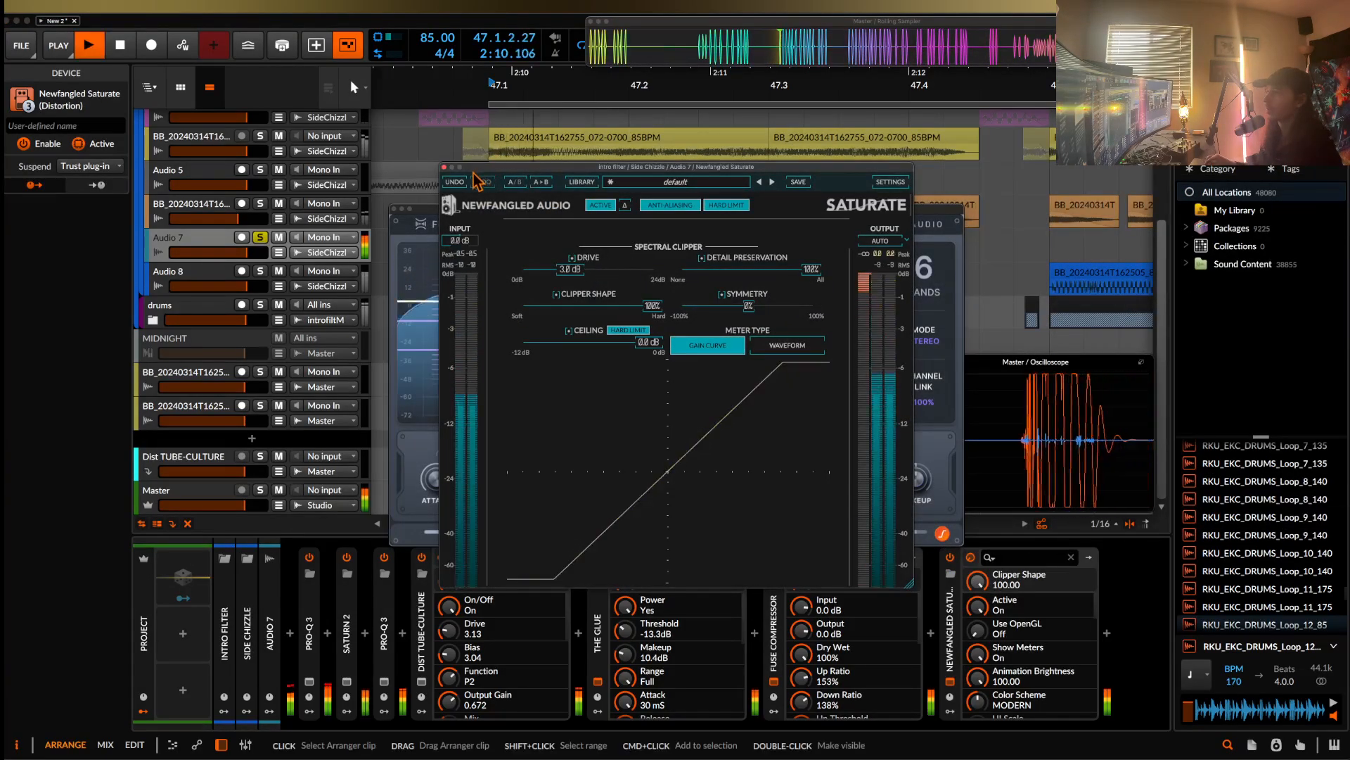
key(space)
key(space)
key(space)
click(445, 167)
click(395, 209)
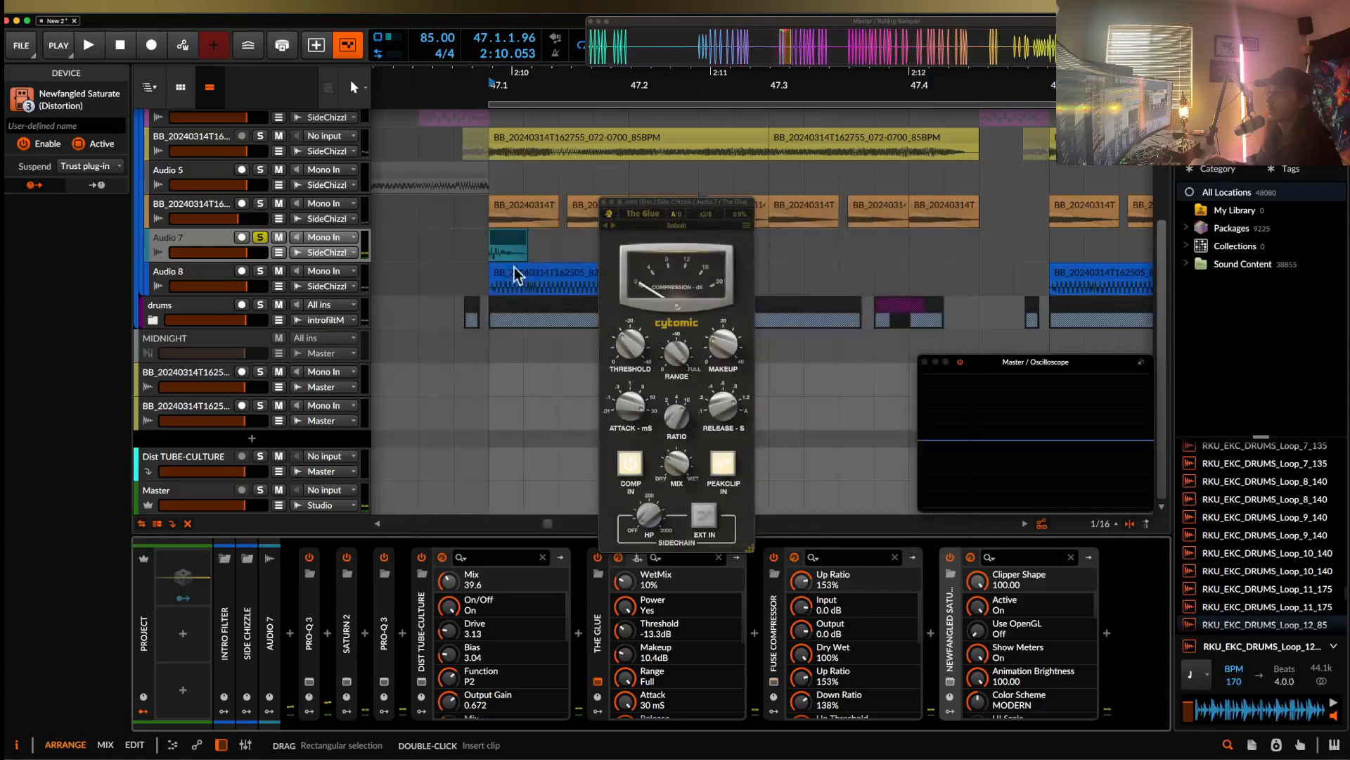
- Close The Glue's window and audition the processed kick
key(space)
click(605, 202)
key(space)
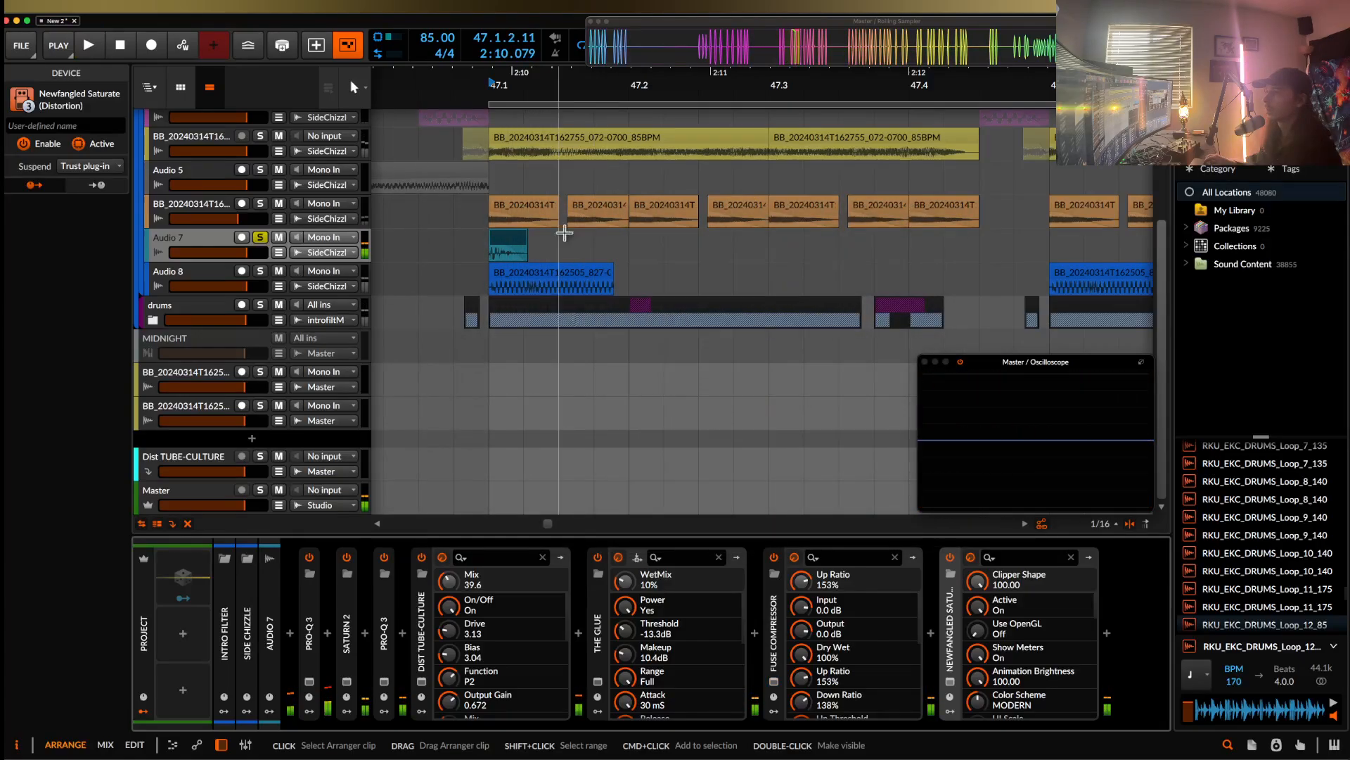
- Open the Audio 7 kick clip in the clip editor and consolidate it into an audio event matching the clip's length
double_click(505, 238)
scroll(361, 605, up, 5)
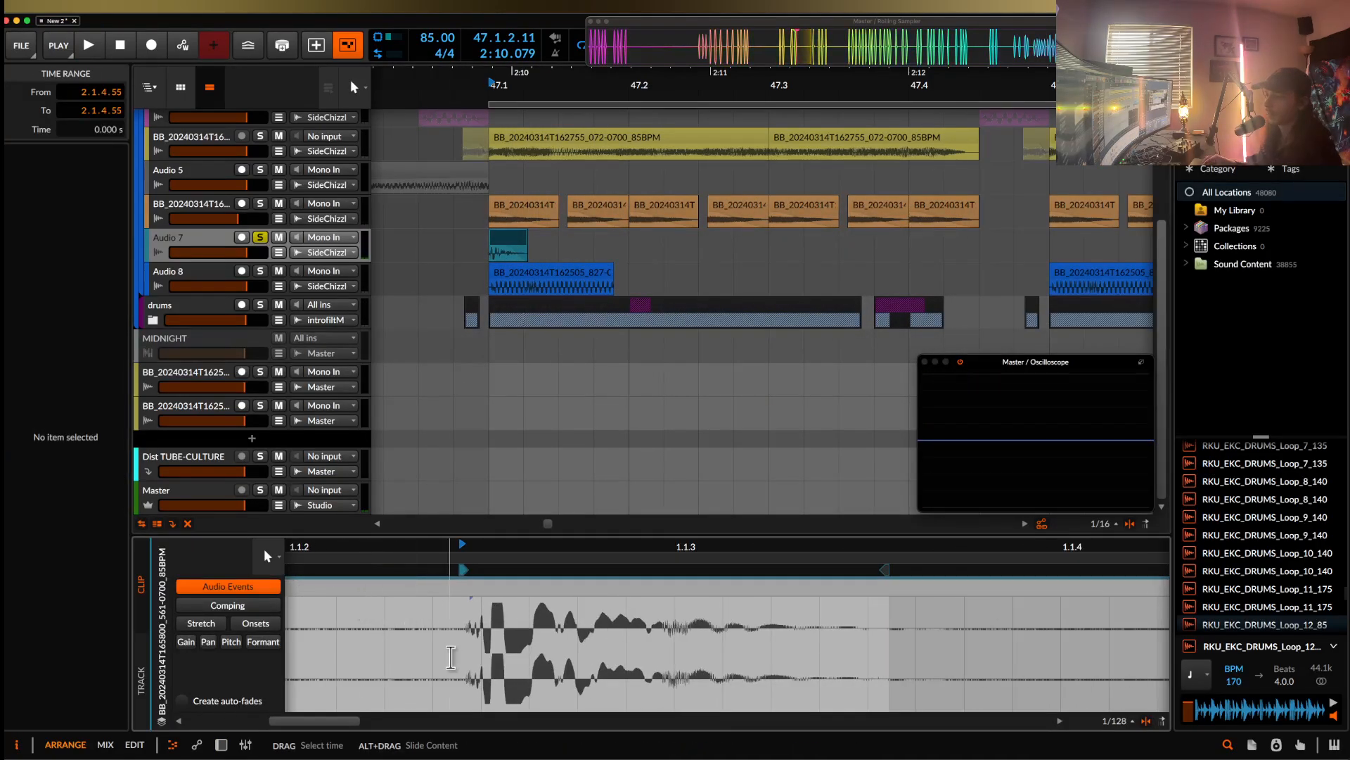
click(495, 237)
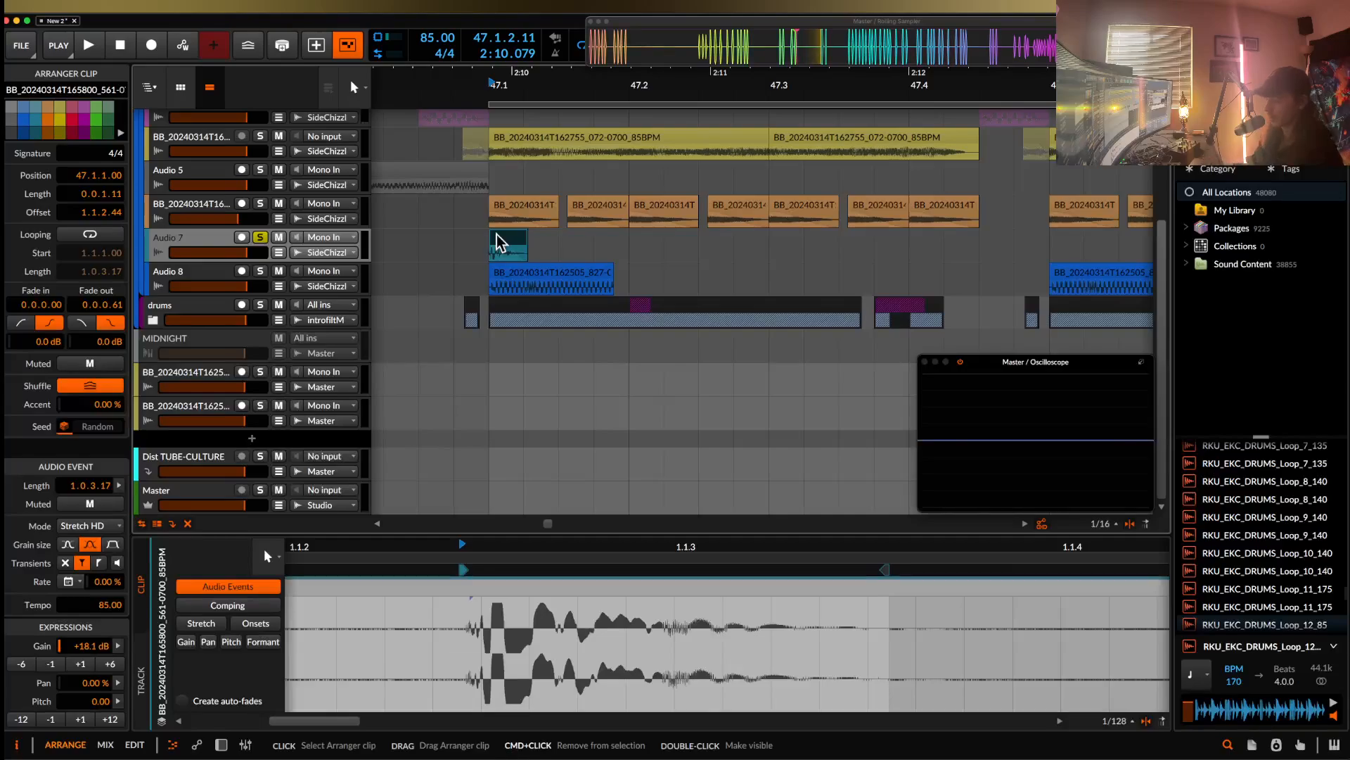
key(super+j)
scroll(316, 651, up, 3)
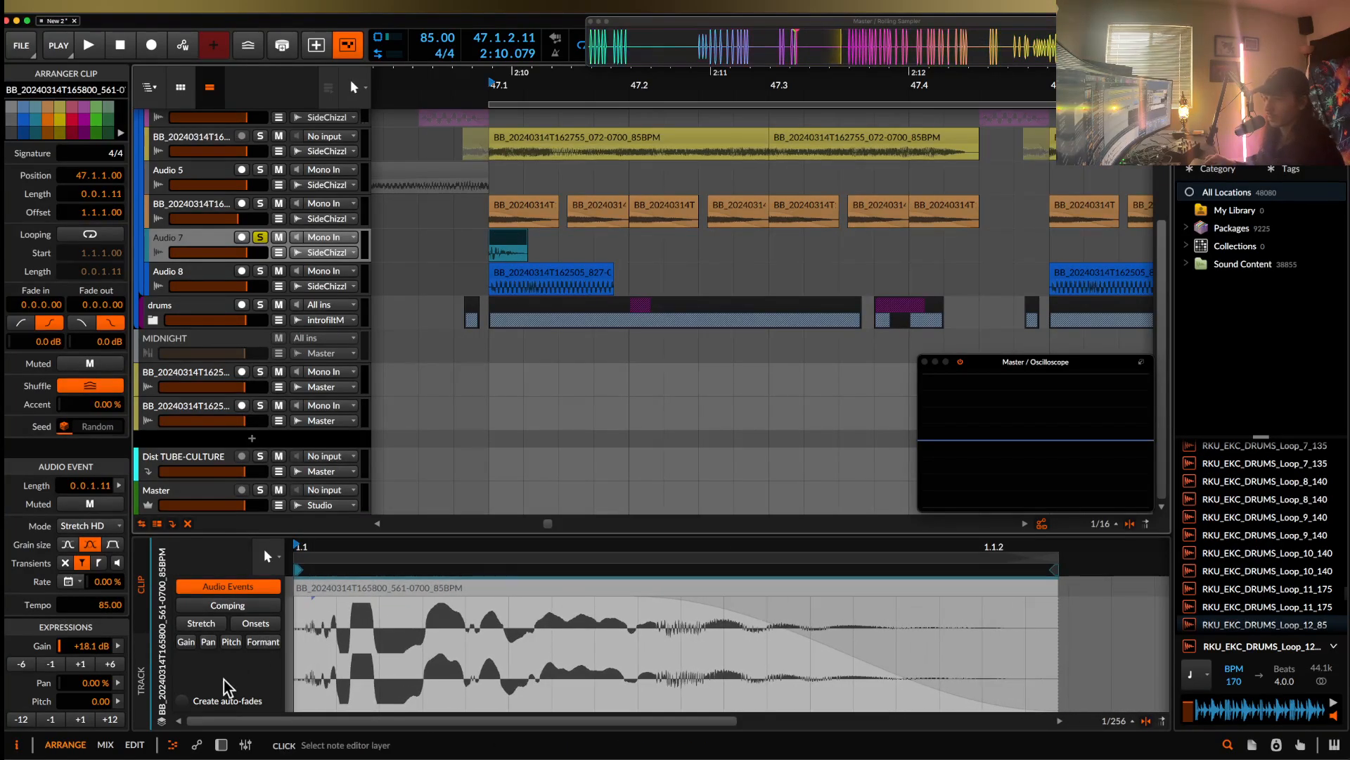
- Draw a pitch envelope on the kick, falling from 14 semitones at the clip start to 0, and bend its line into a concave curve
click(233, 642)
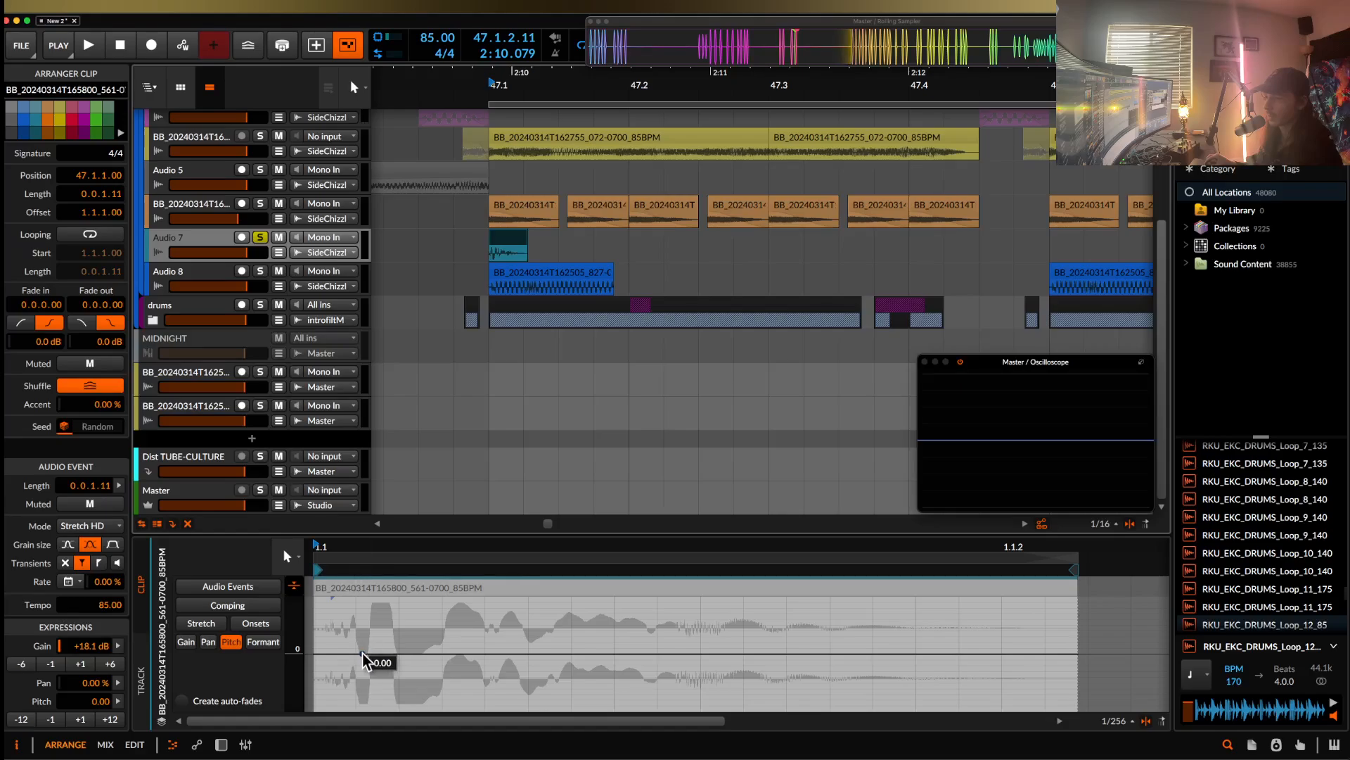
click(443, 653)
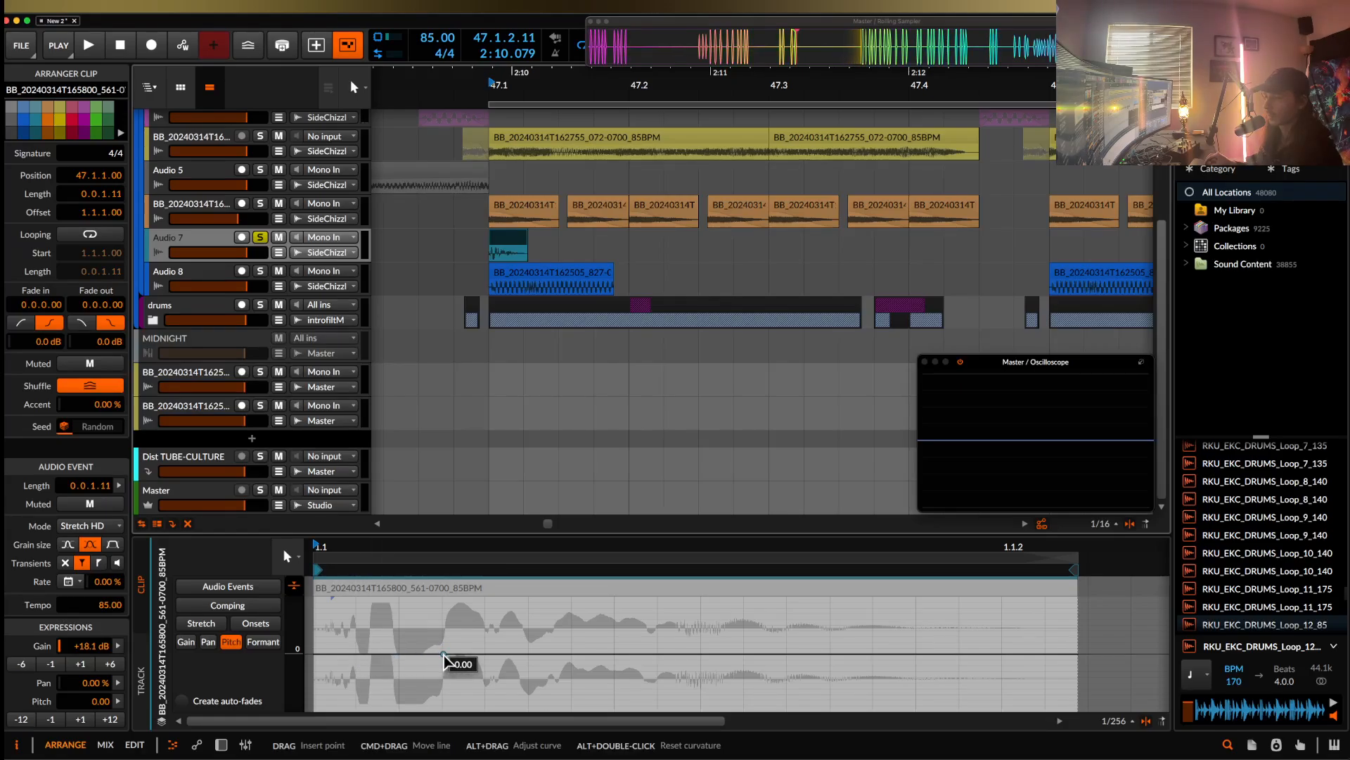
click(315, 654)
drag(315, 653, 334, 527)
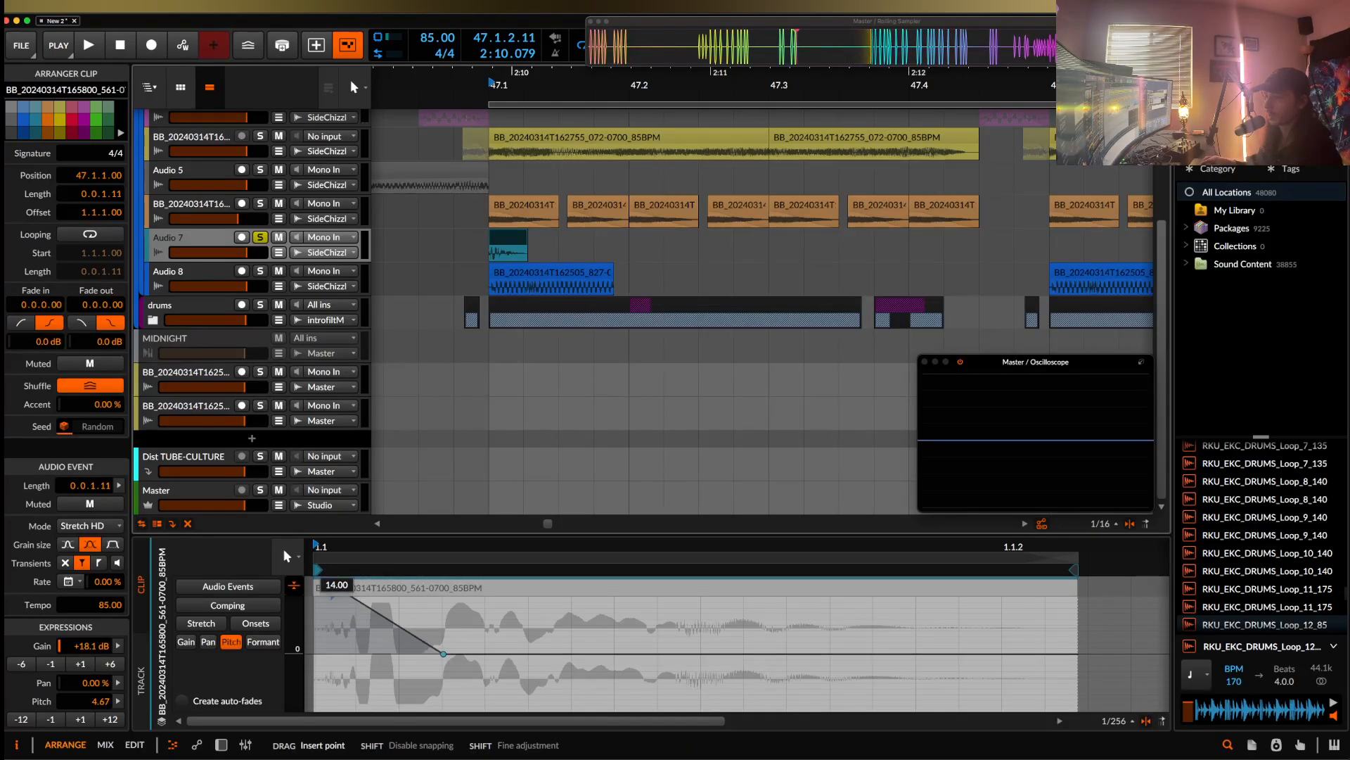
scroll(384, 626, up, 2)
scroll(384, 626, left, 2)
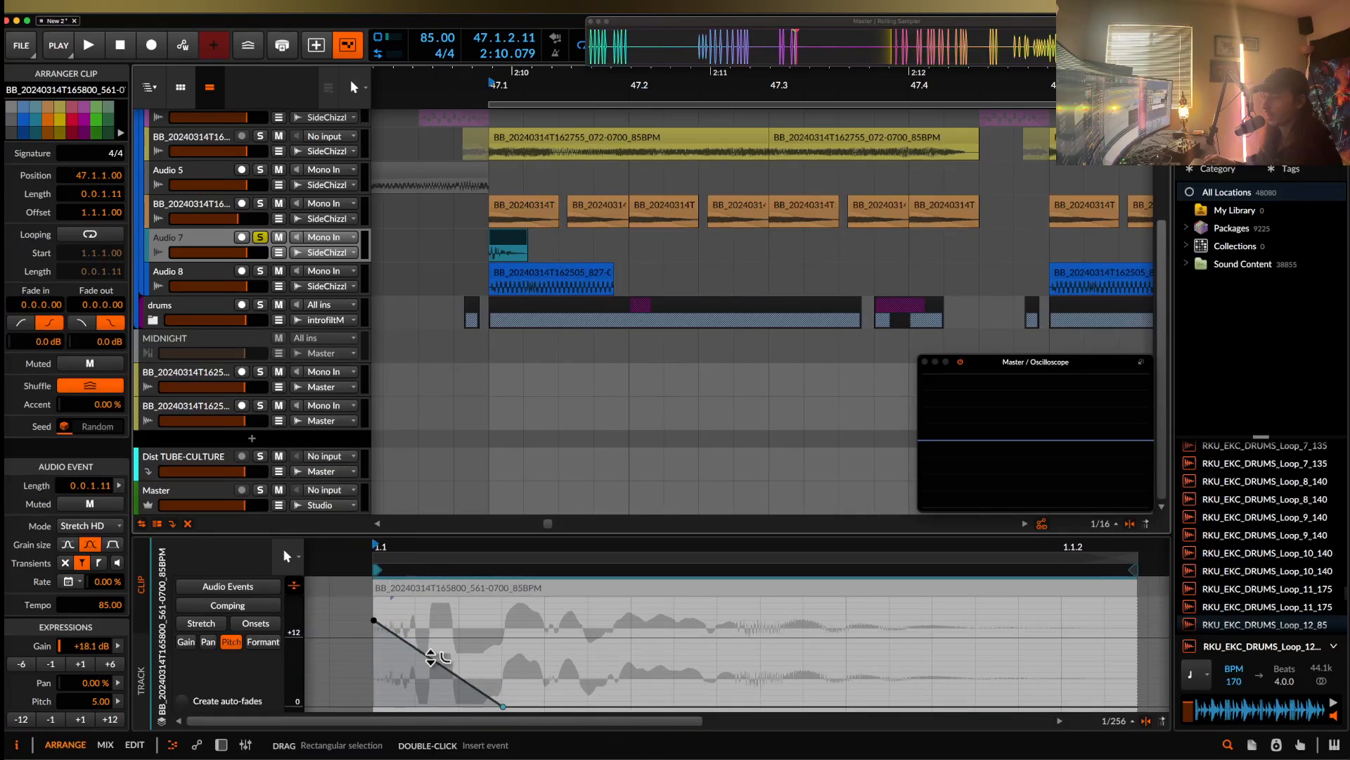
drag(430, 659, 430, 681)
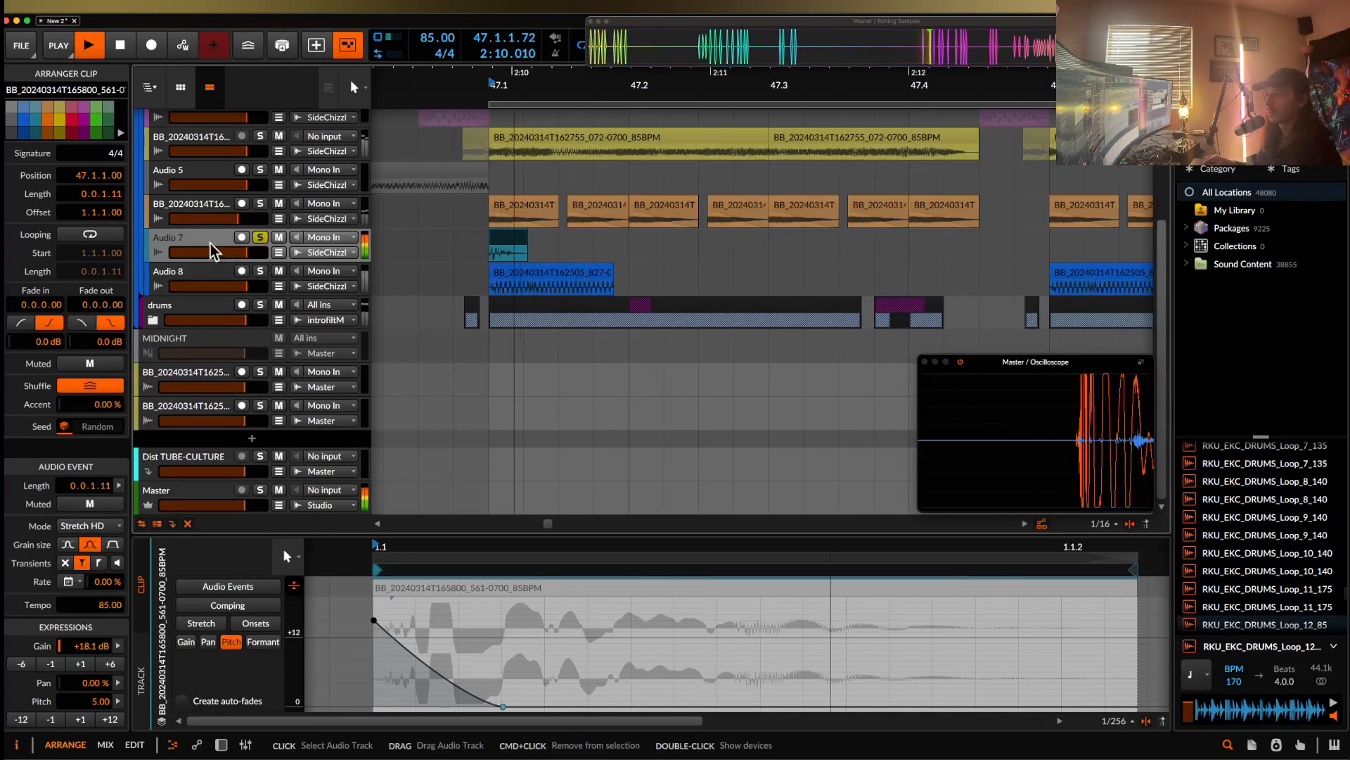
- Shorten the kick's pitch drop by moving its zero-semitone end point earlier, and audition the result
key(d)
click(497, 250)
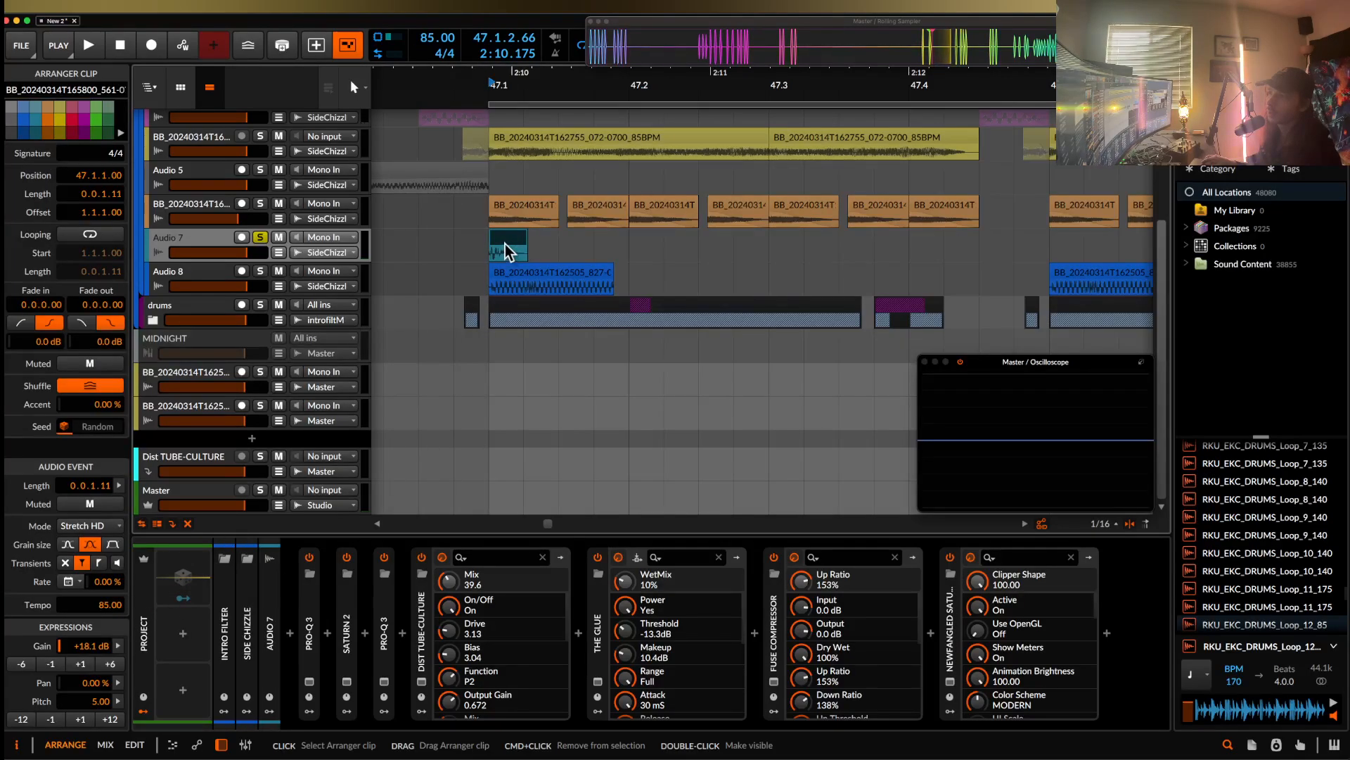
double_click(506, 246)
scroll(476, 696, left, 1)
drag(476, 696, 430, 695)
key(space)
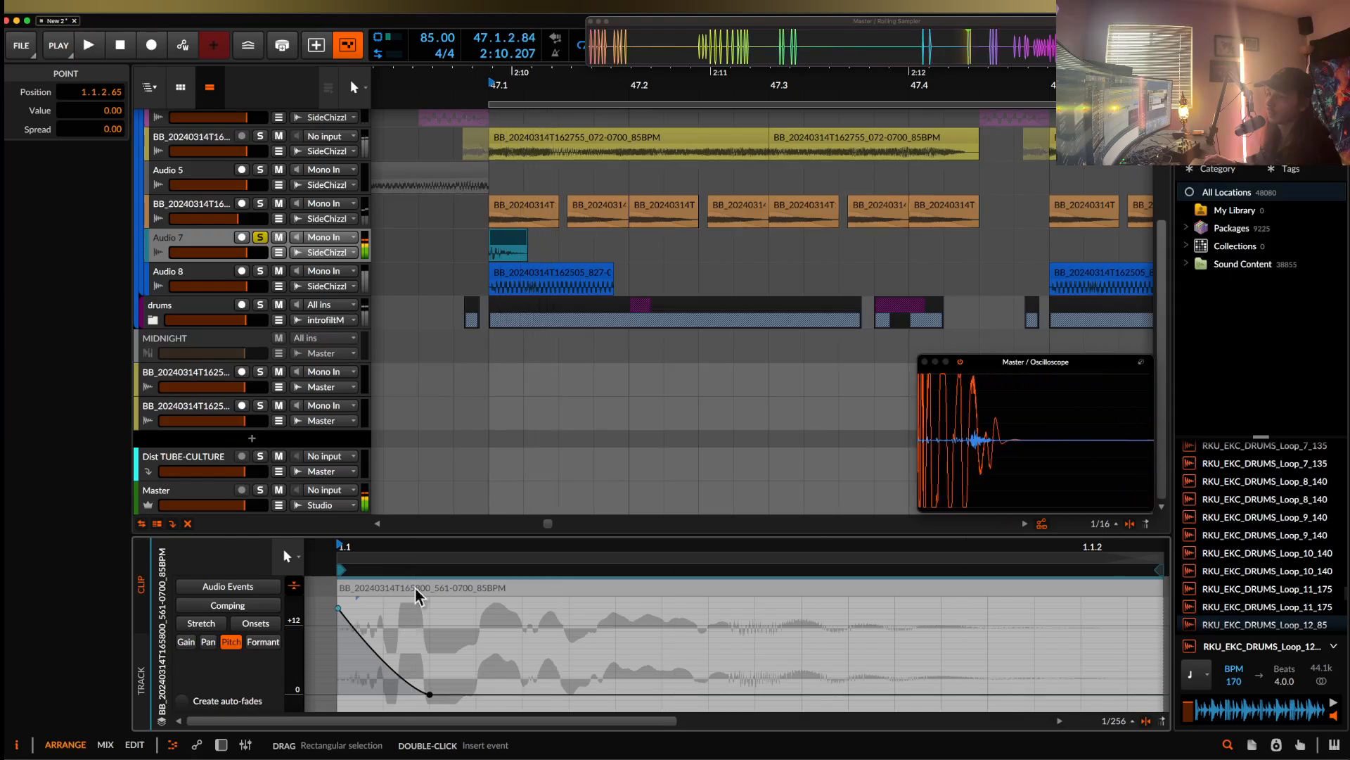
- Set the kick clip's stretch mode to Elastique Pro and audition it
click(507, 246)
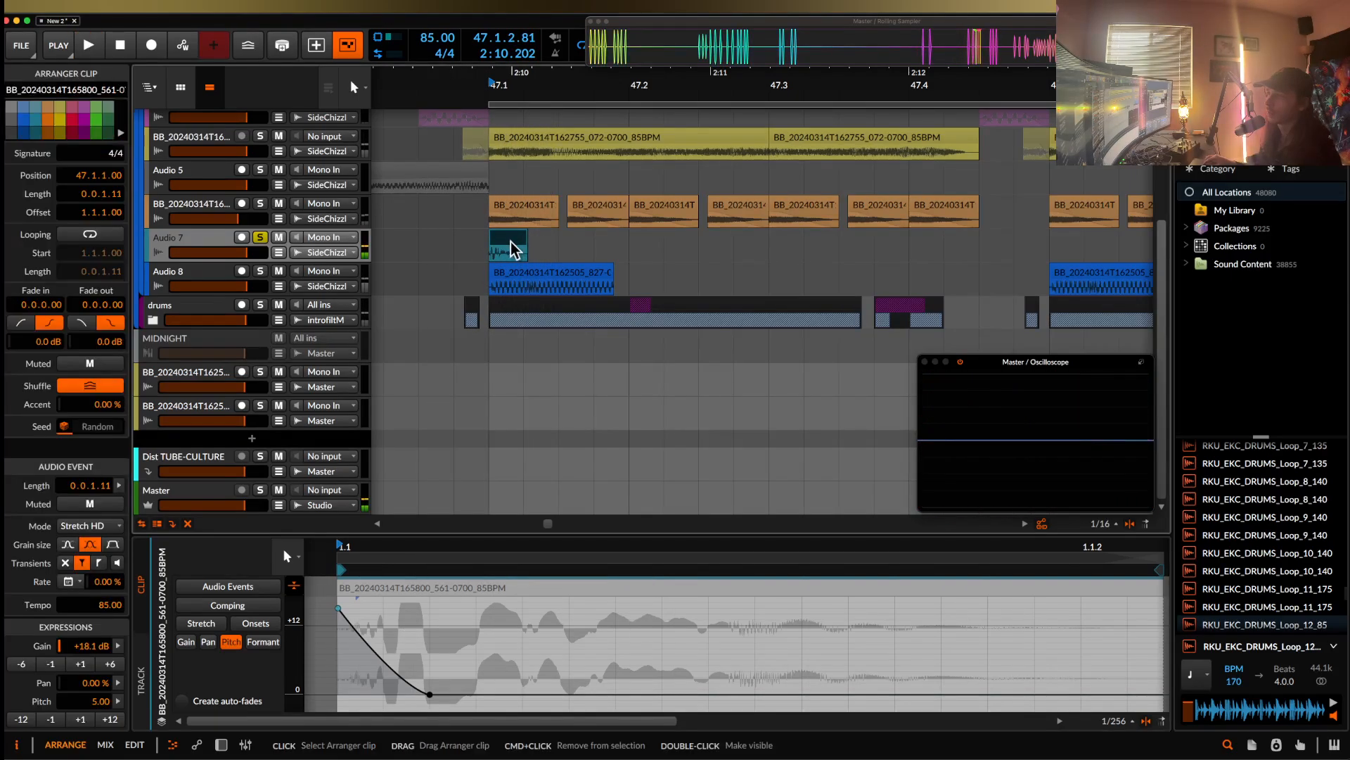
click(341, 254)
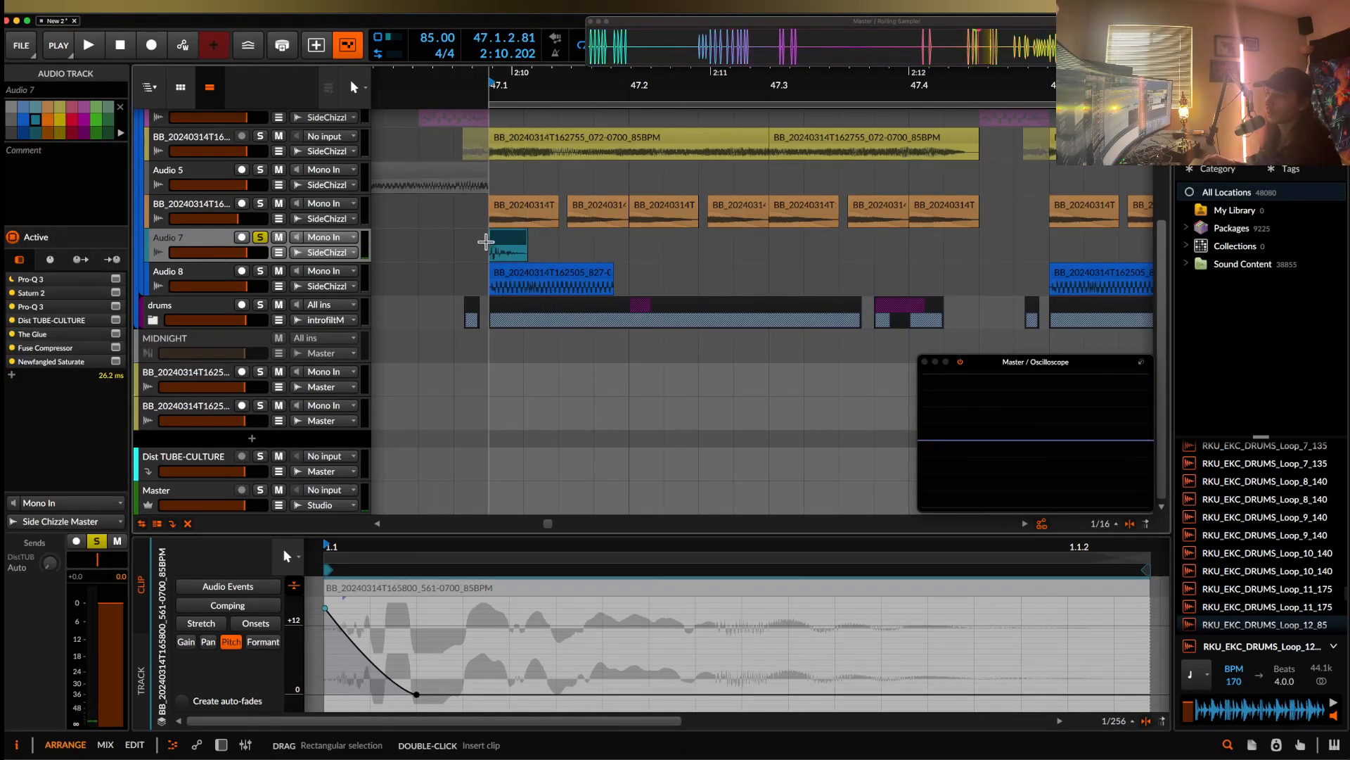
click(501, 247)
click(74, 532)
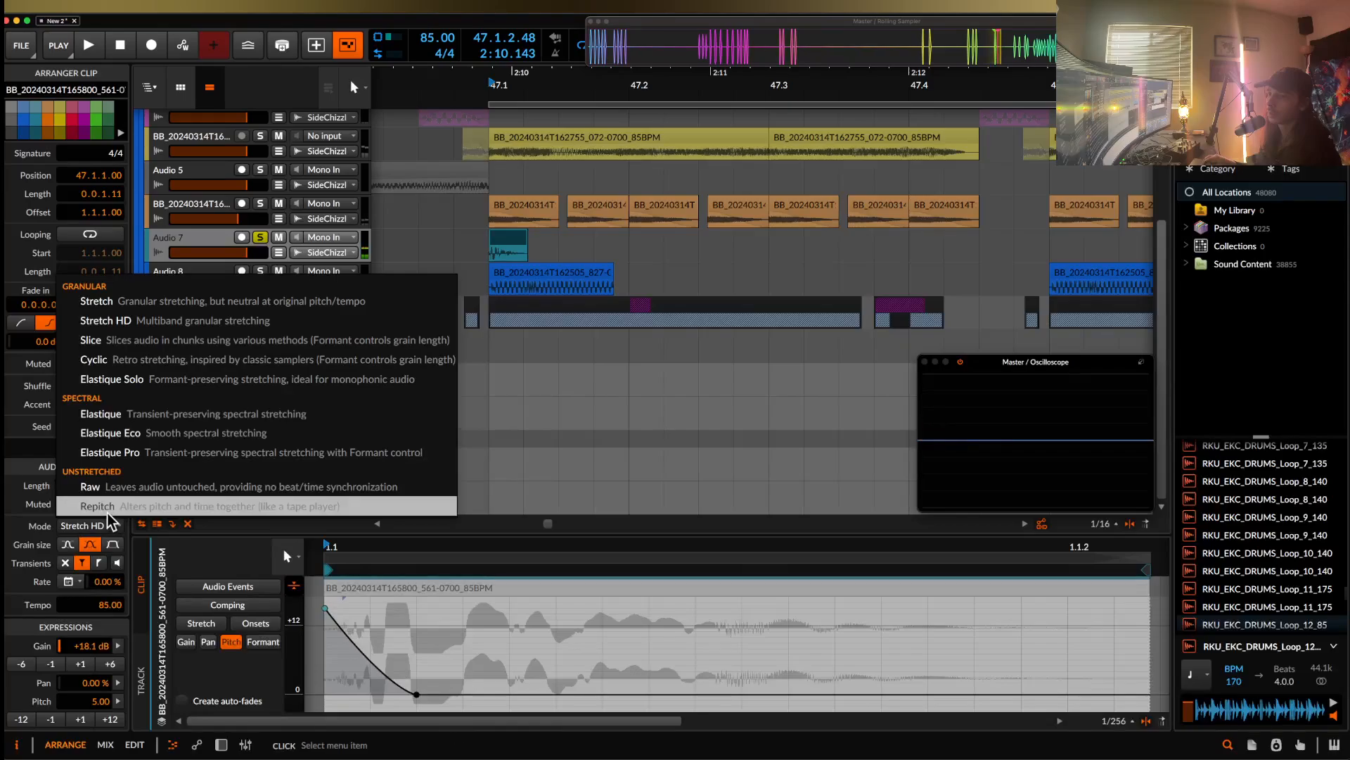
click(107, 456)
key(space)
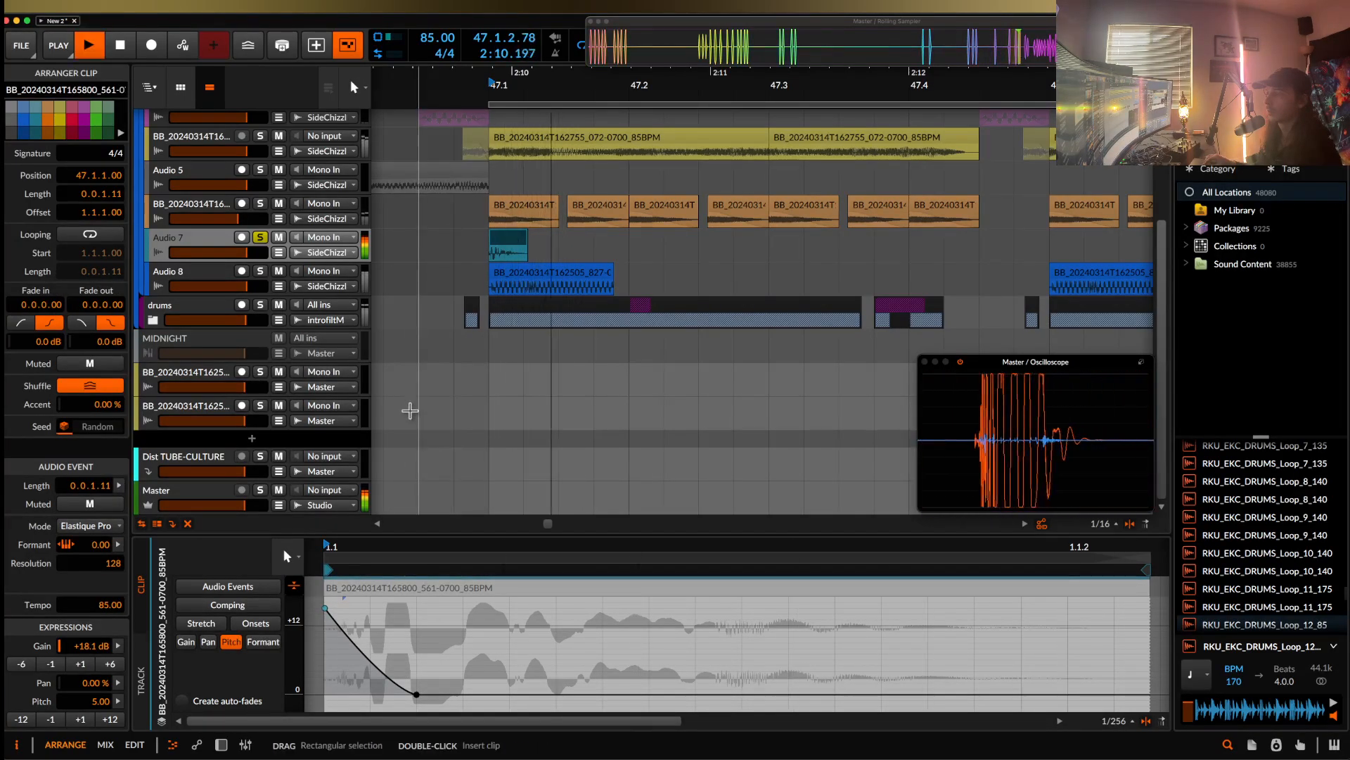
key(space)
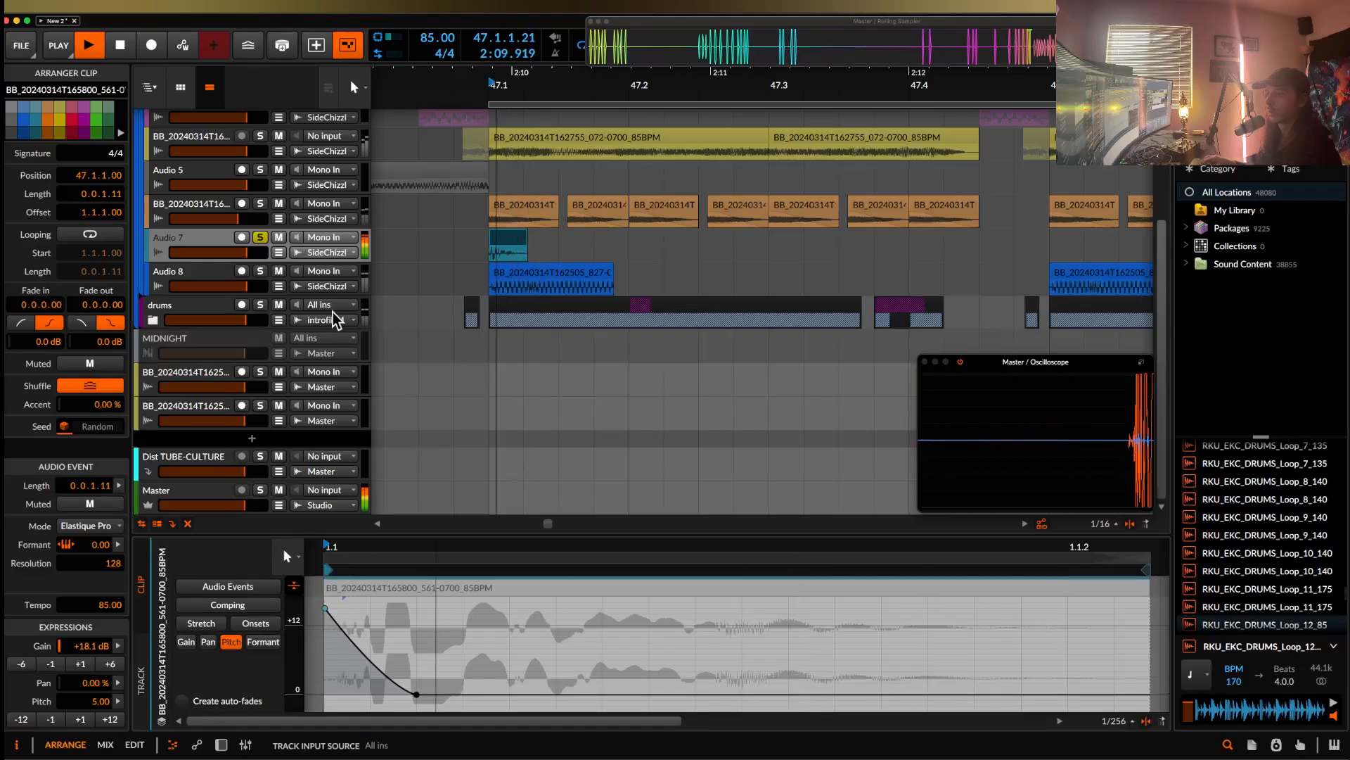
key(space)
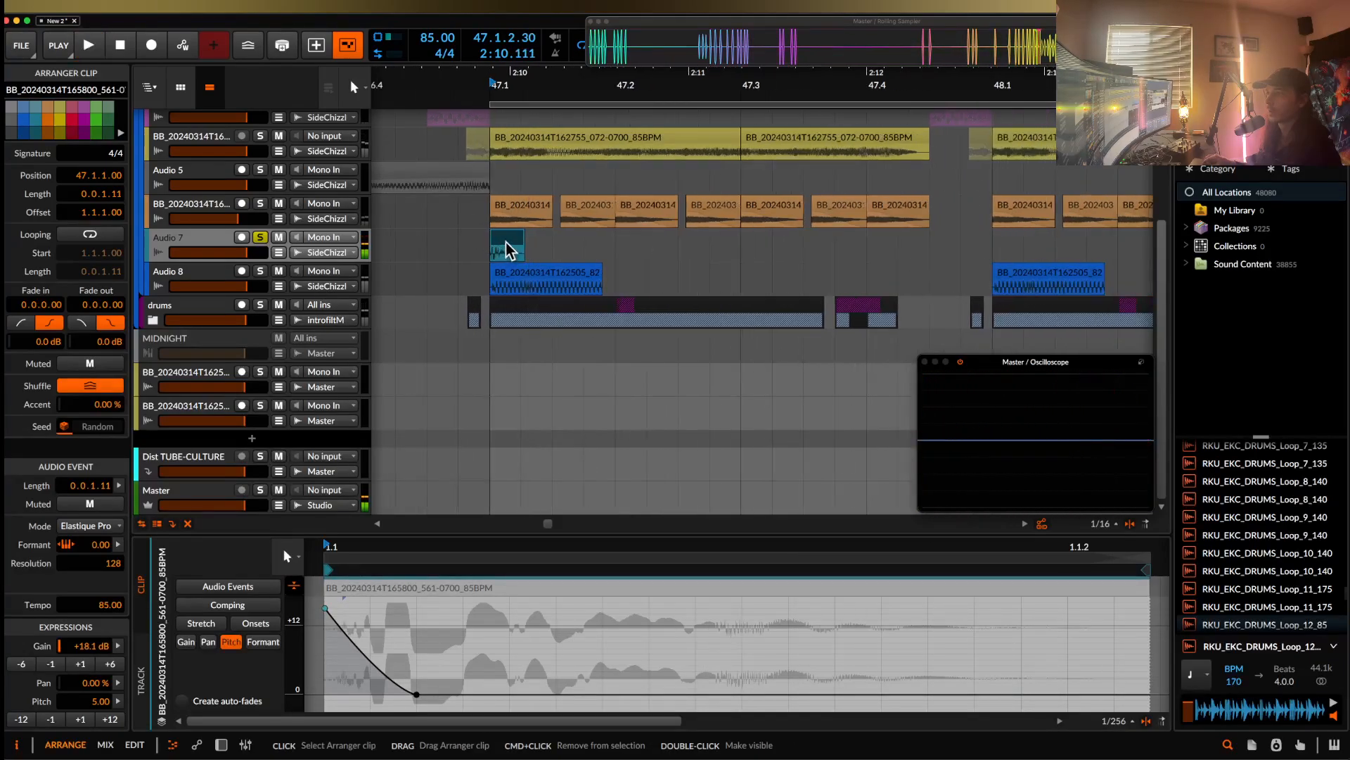
- Duplicate the kick clip to 46.4.2, remove the copy's raised starting pitch point, and audition the copy
drag(499, 252, 418, 250)
click(416, 243)
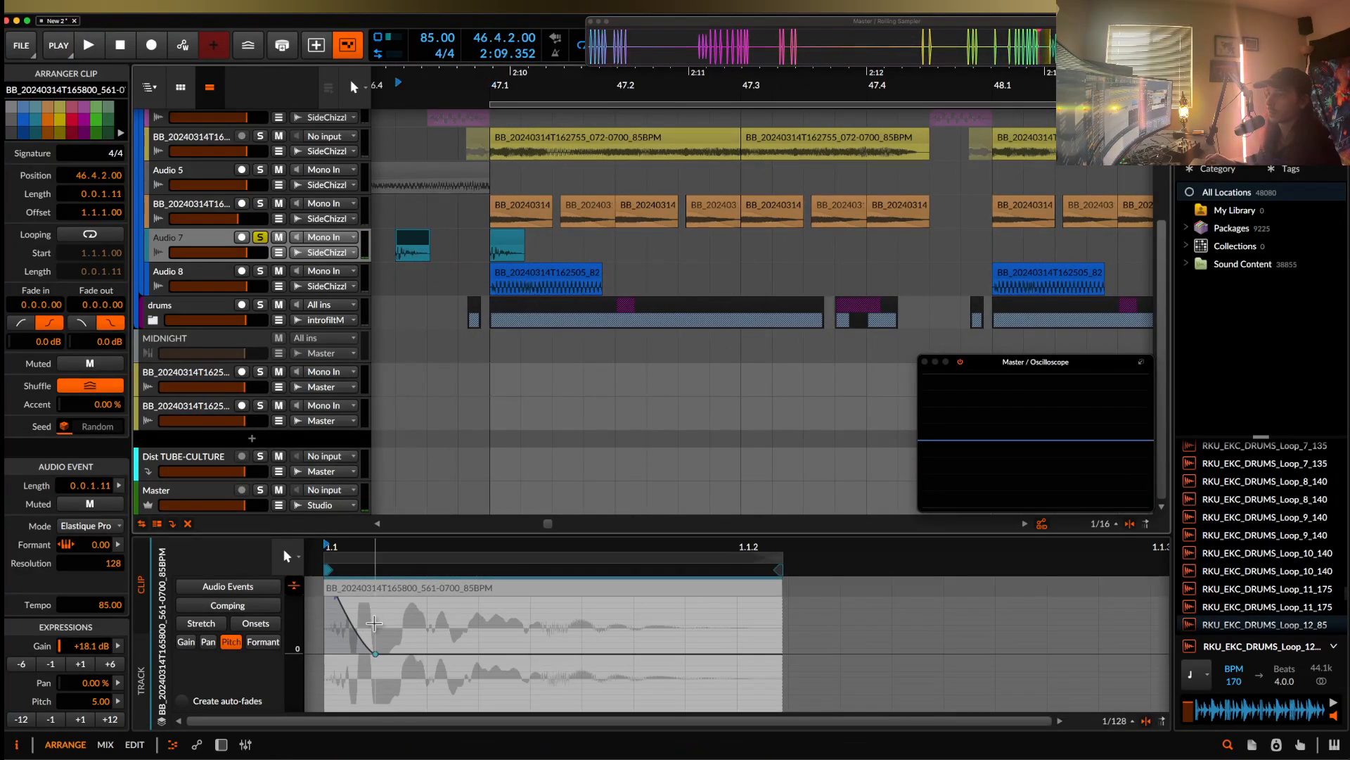
scroll(372, 652, up, 2)
scroll(372, 652, left, 2)
double_click(355, 615)
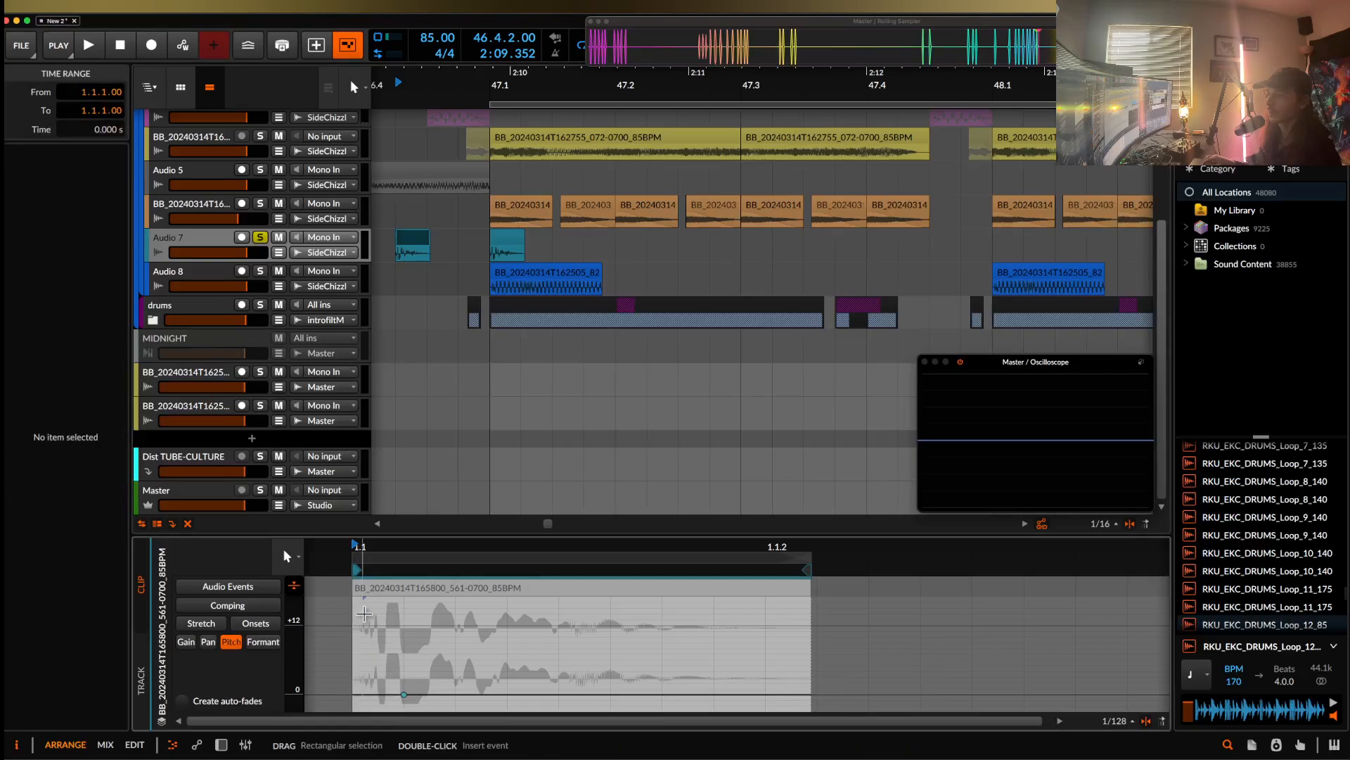
click(420, 242)
key(space)
key(space)
key(space)
key(space)
key(space)
key(space)
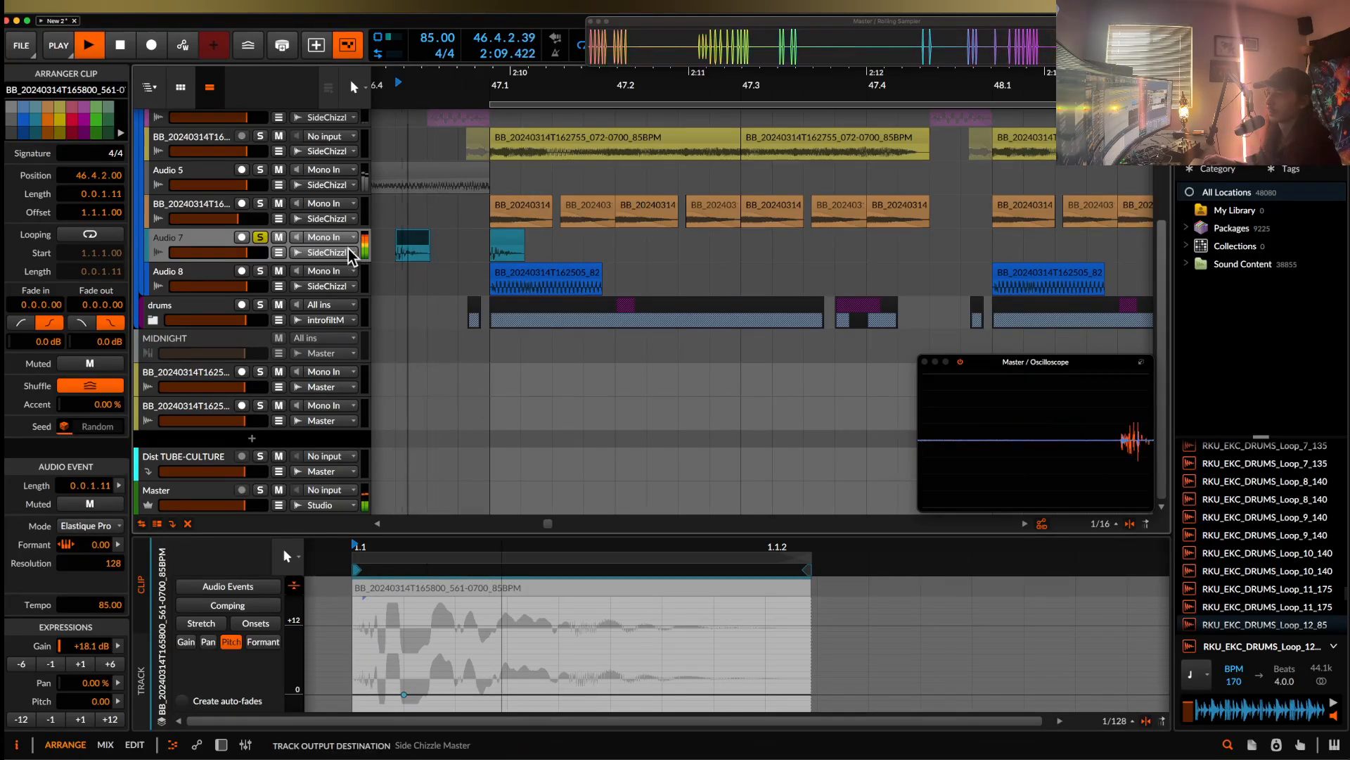
- Move the unpitched kick copy to 47.2 and audition it against the pitch-swept kick at 47.1
scroll(411, 249, down, 3)
drag(409, 243, 558, 243)
click(472, 244)
scroll(474, 245, right, 1)
key(space)
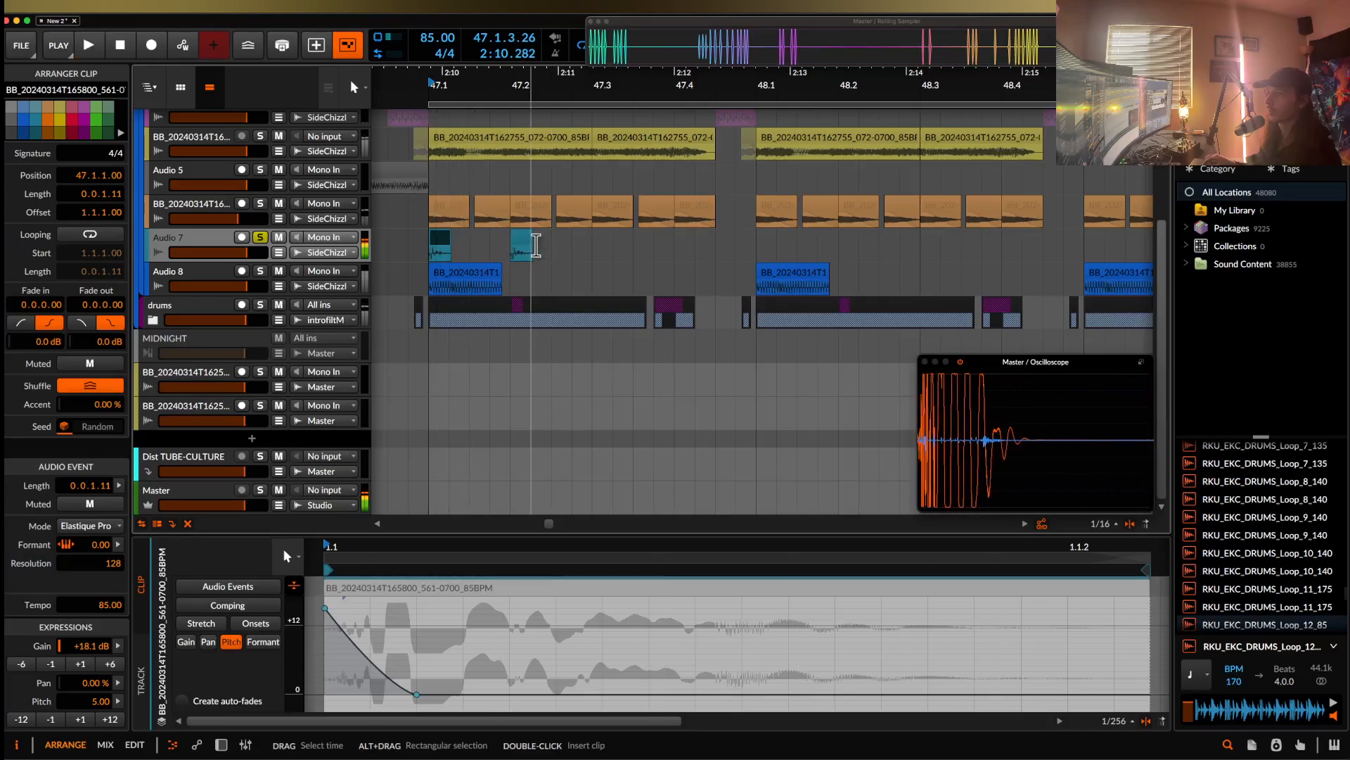
key(space)
click(521, 244)
key(space)
key(space)
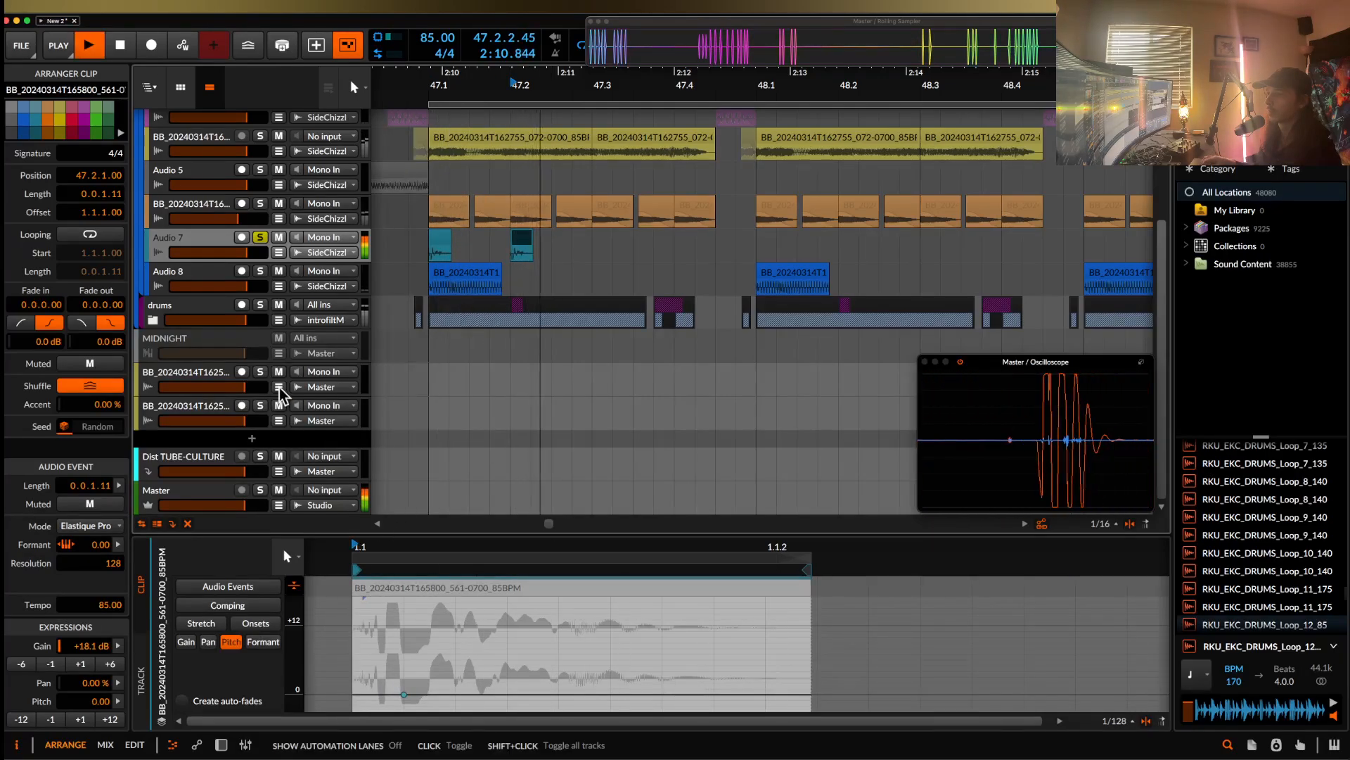
- View Audio 7's device chain, reopen the kick copy at 47.2 in the clip editor, and audition it repeatedly
double_click(216, 240)
key(space)
key(space)
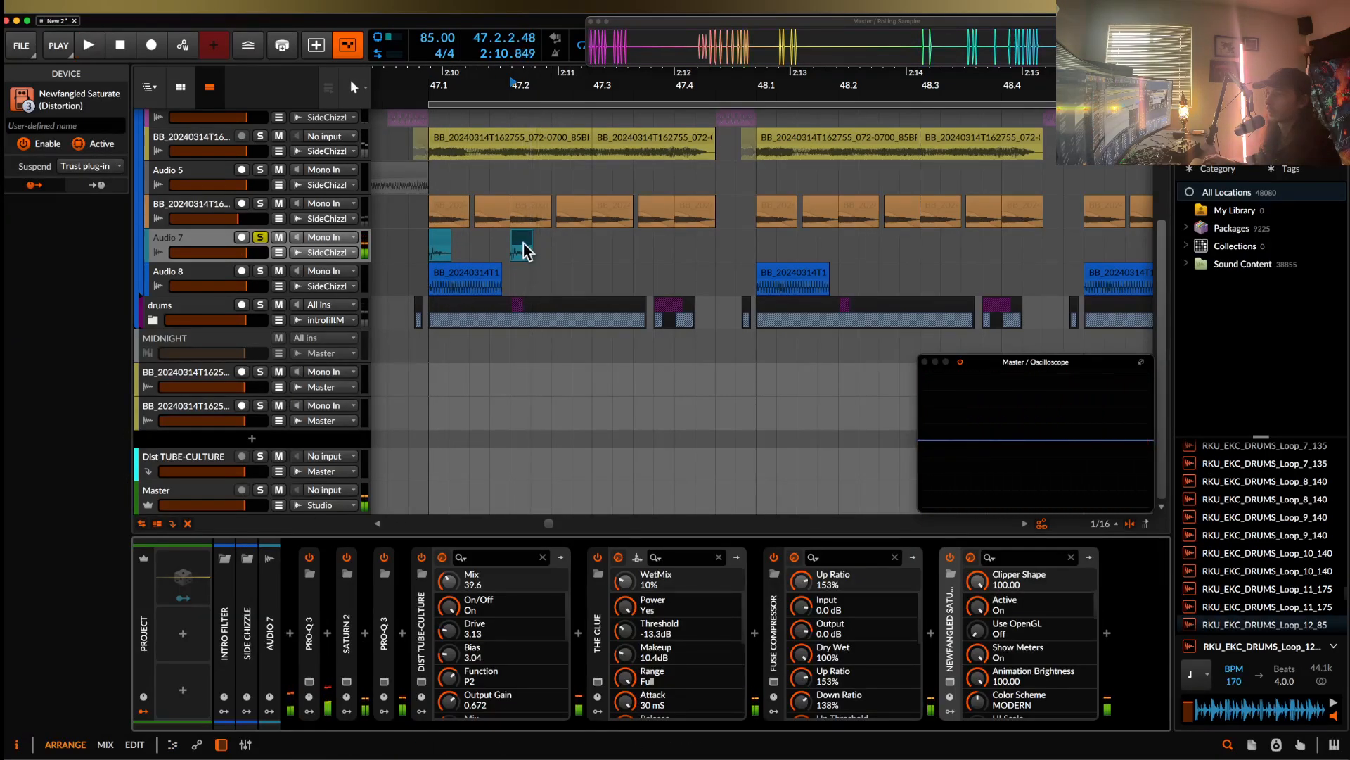
double_click(522, 250)
key(space)
key(space)
key(space)
key(space)
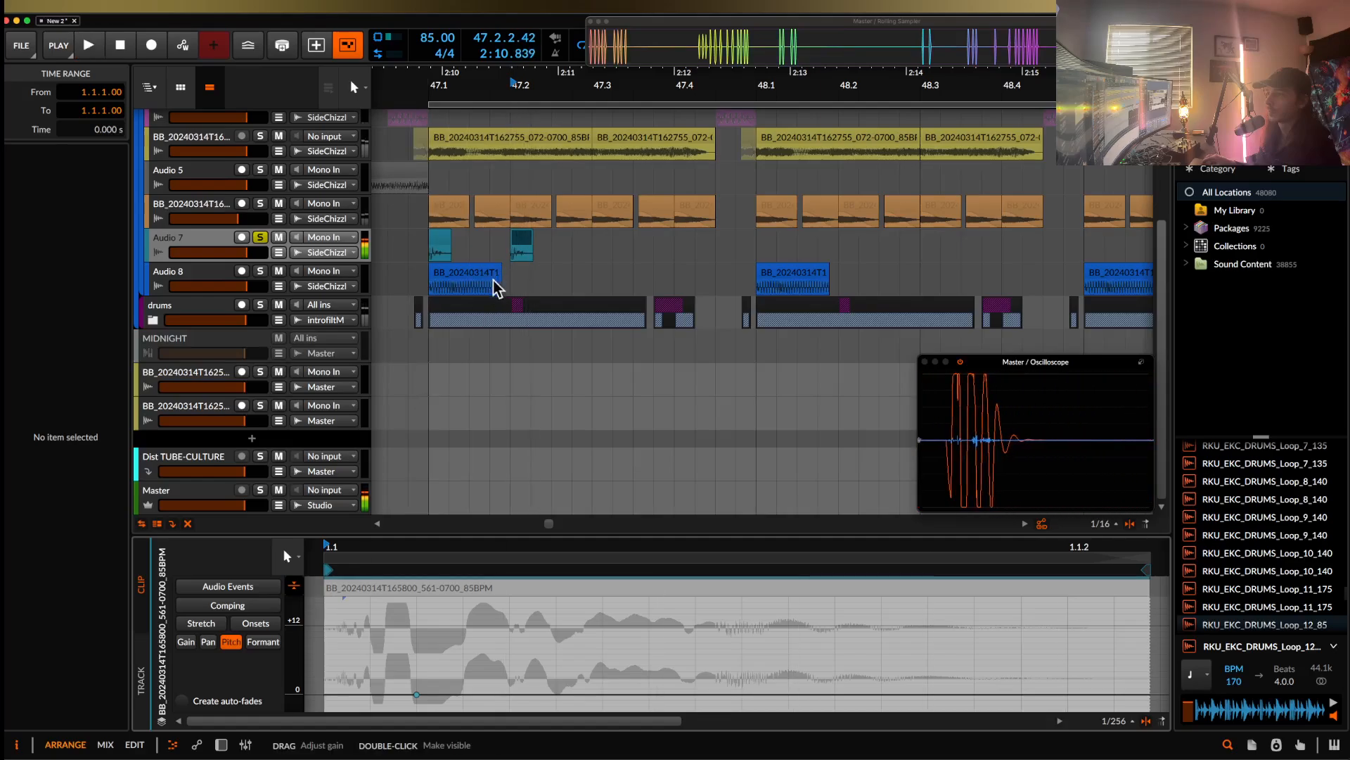
- Set the stretch mode of the kick copy at 47.2 to Stretch HD and audition it
click(522, 246)
click(83, 527)
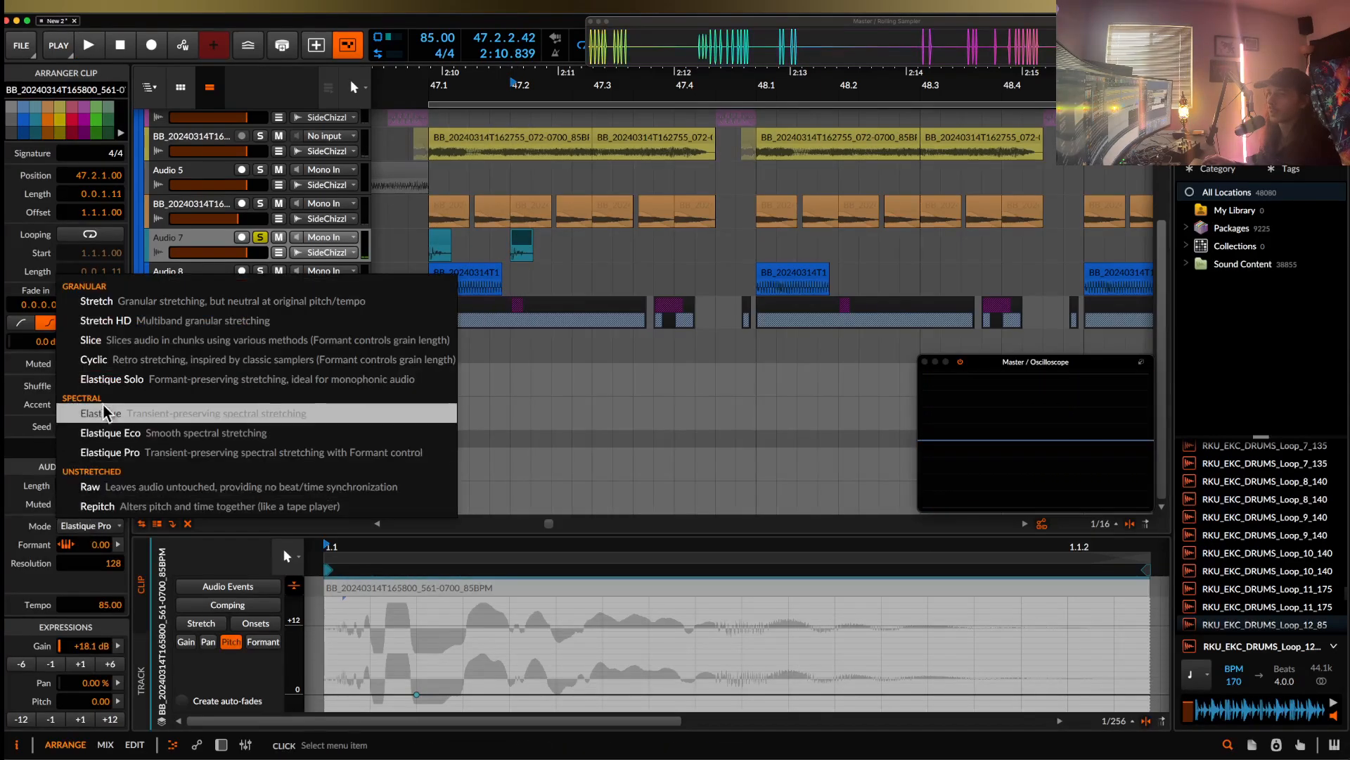
click(93, 293)
key(space)
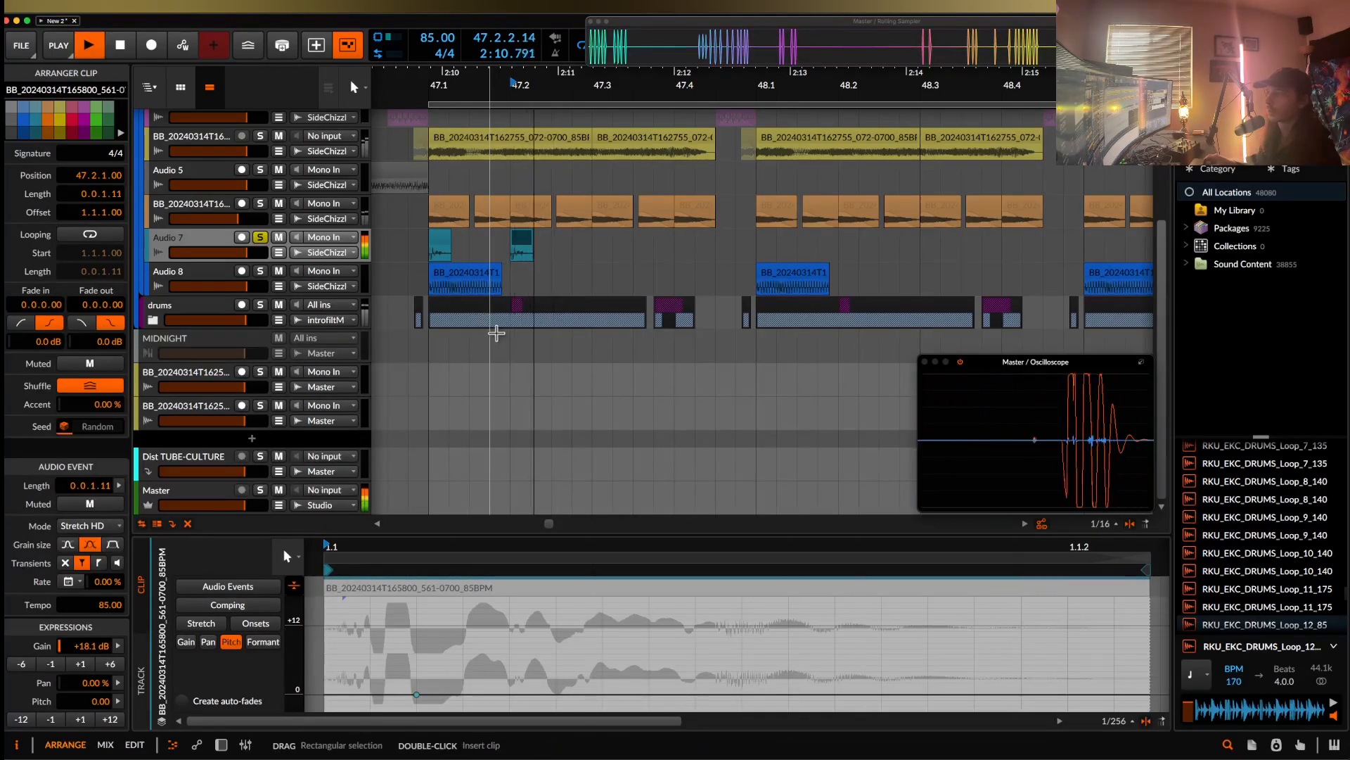
- Compare the pitch-swept kick at 47.1 with the unpitched copy at 47.2 by ear and on the oscilloscope
click(441, 248)
key(space)
key(space)
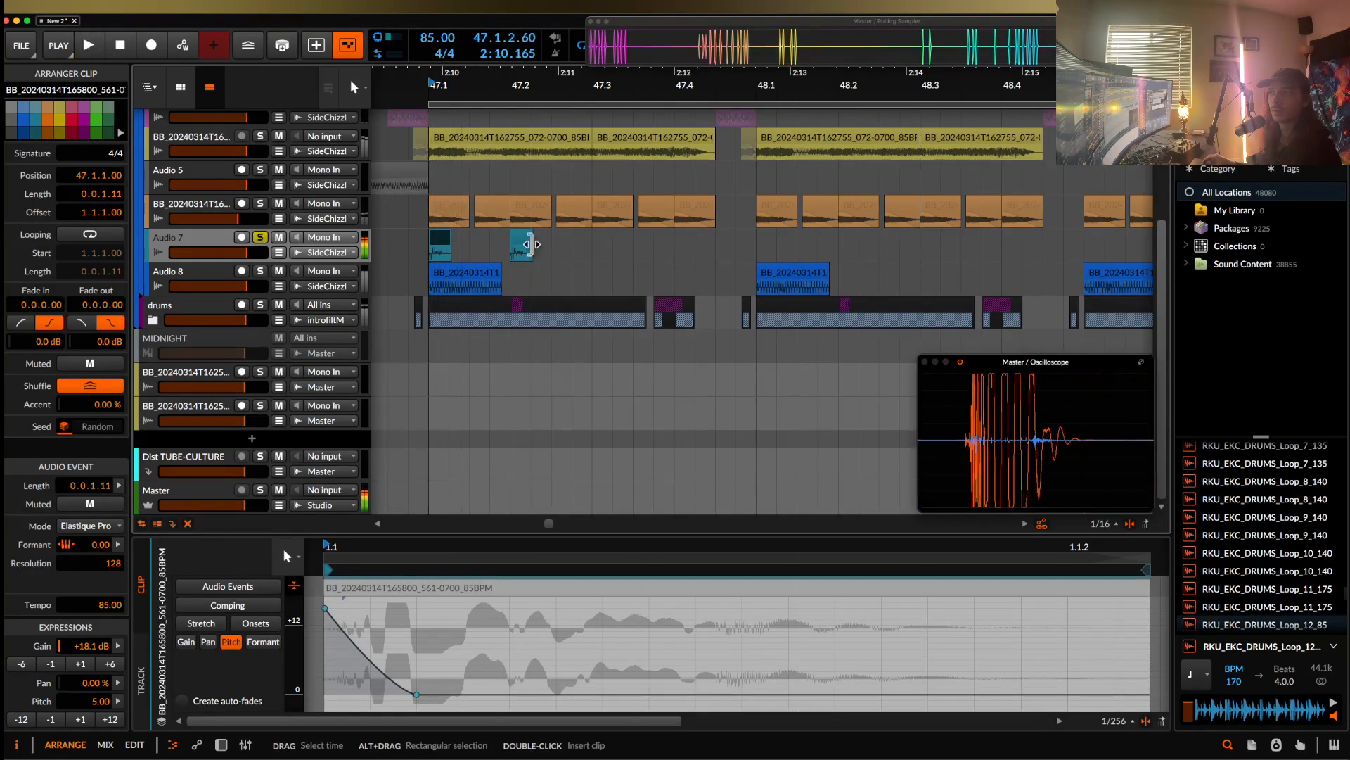
click(524, 245)
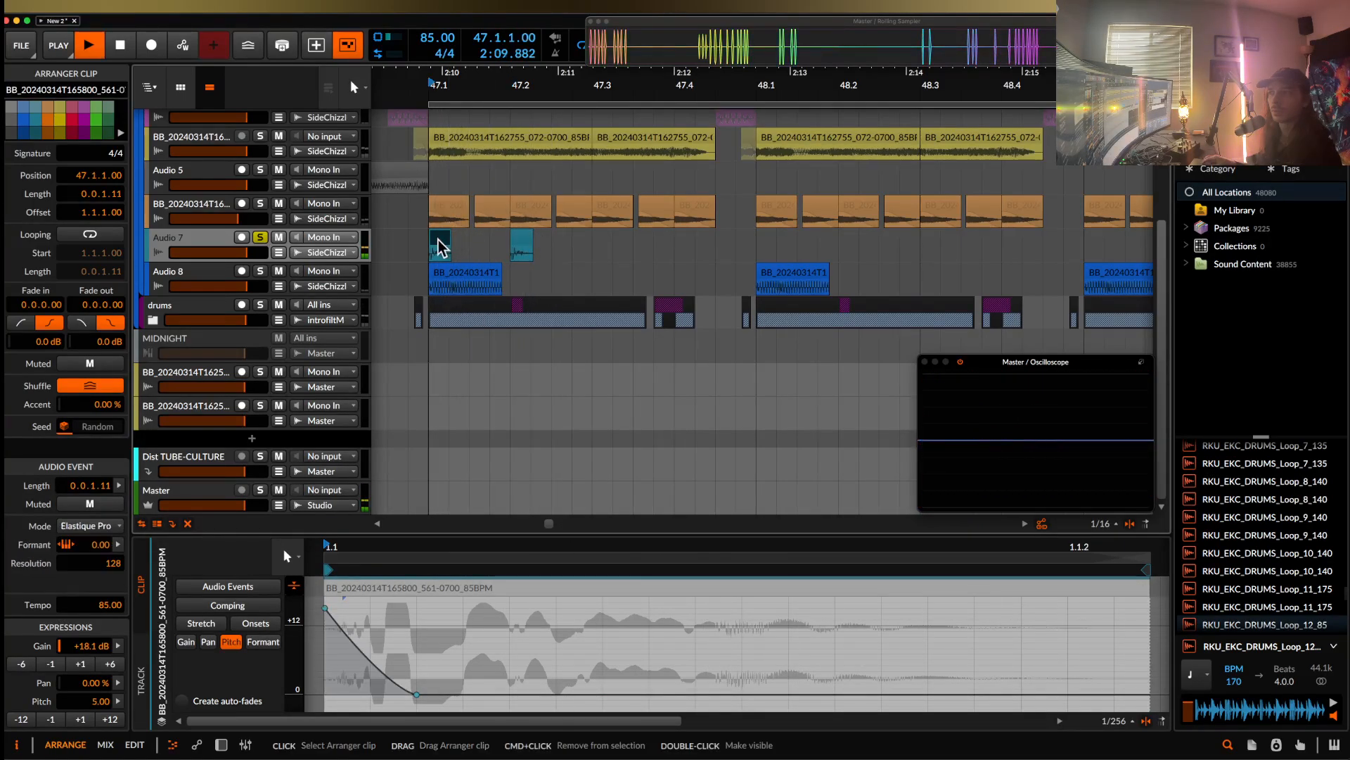
key(space)
key(space)
key(space)
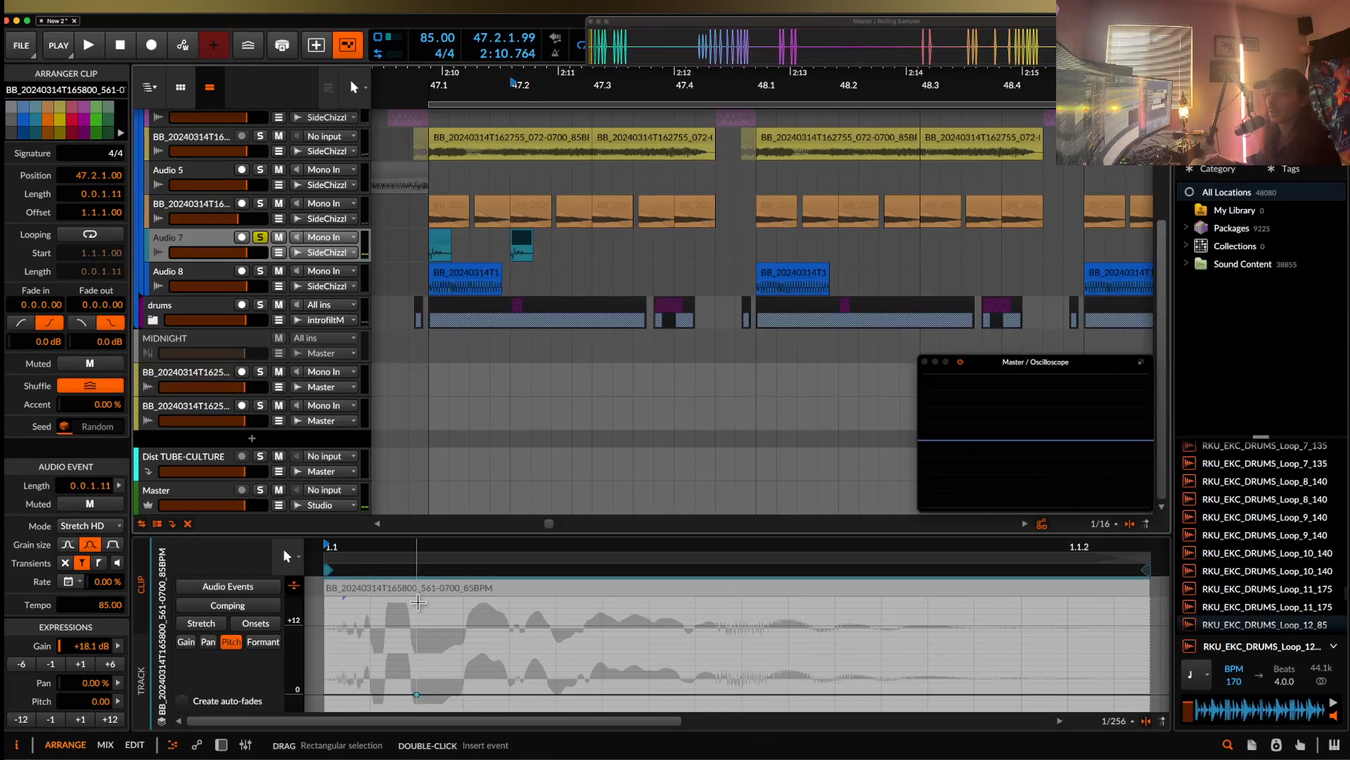
- Remove the remaining pitch point from the kick copy at 47.2 and delete that copy from Audio 7
scroll(408, 688, down, 2)
click(415, 703)
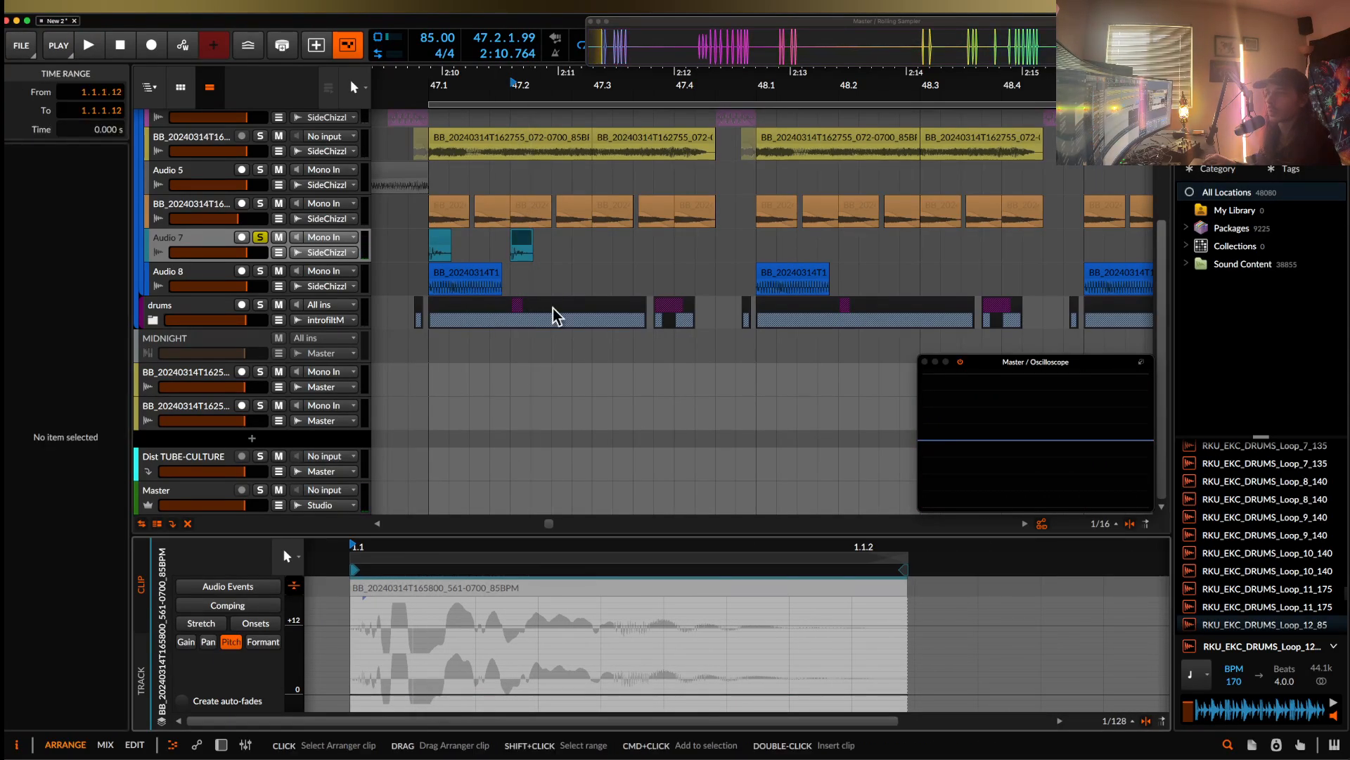
click(522, 243)
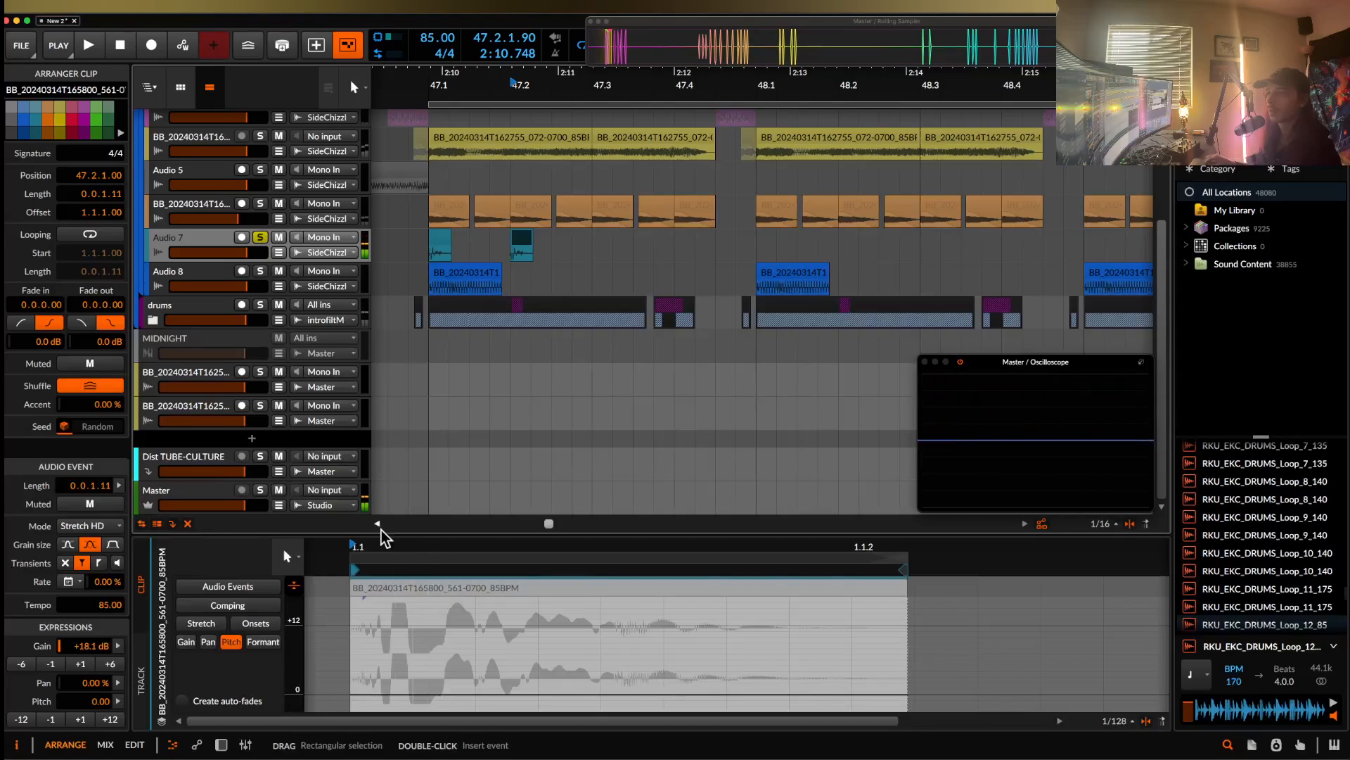
click(518, 251)
key(Delete)
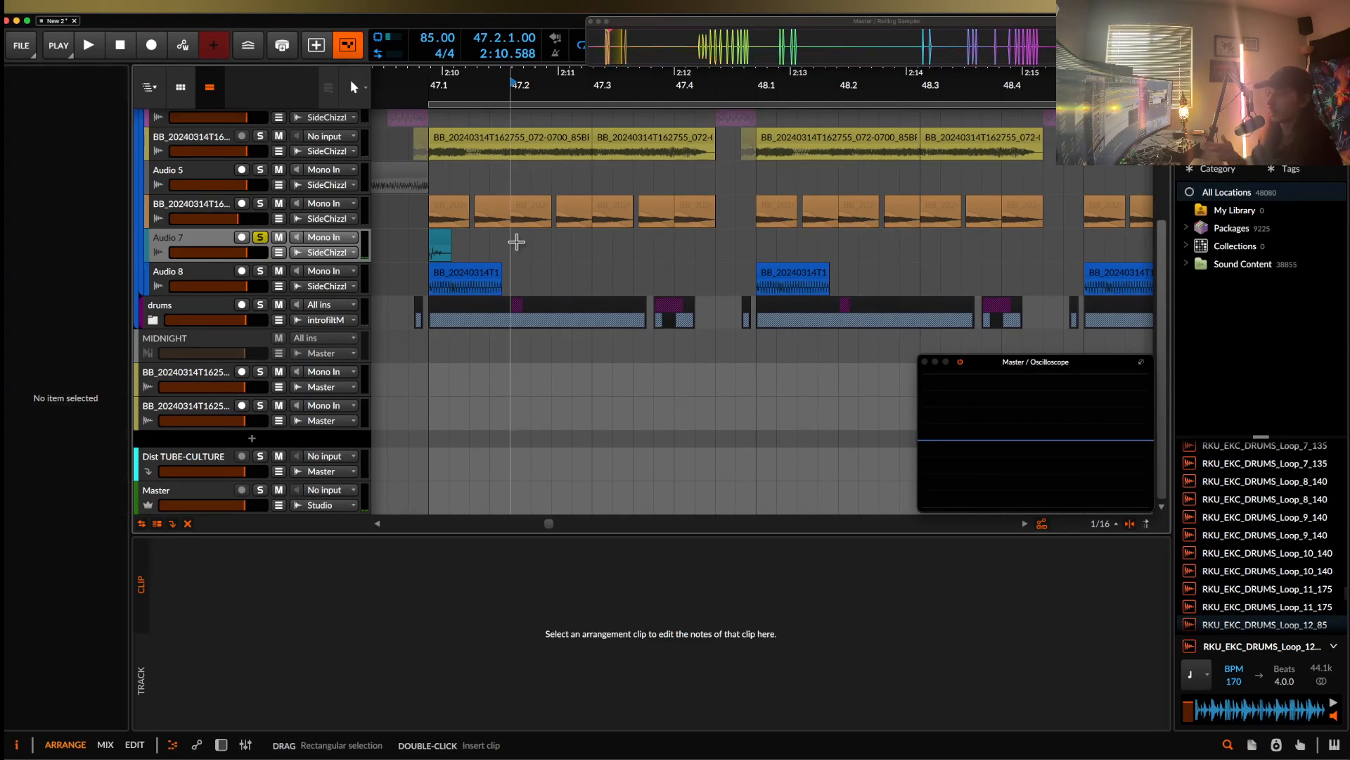
- Show Audio 7's device chain and audition the pitch-swept kick at 47.1
key(d)
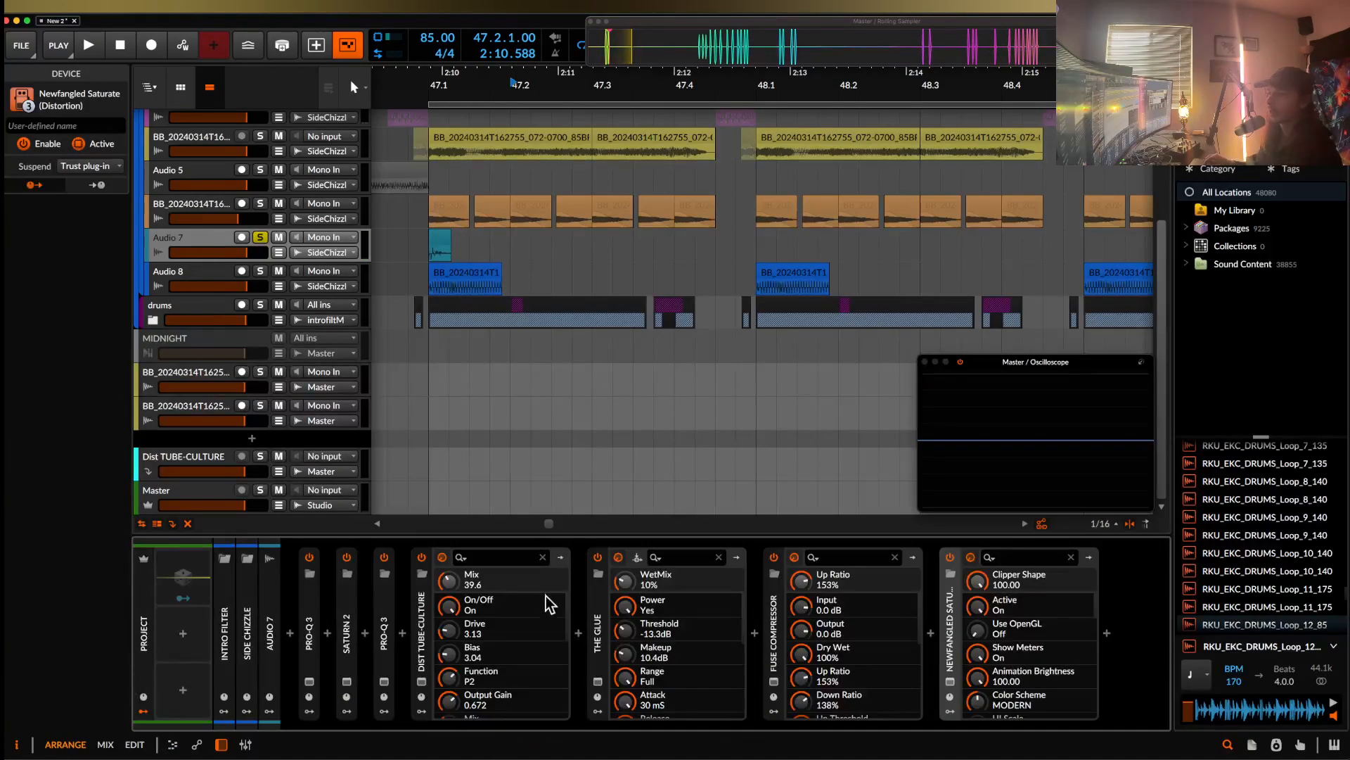
key(space)
click(440, 244)
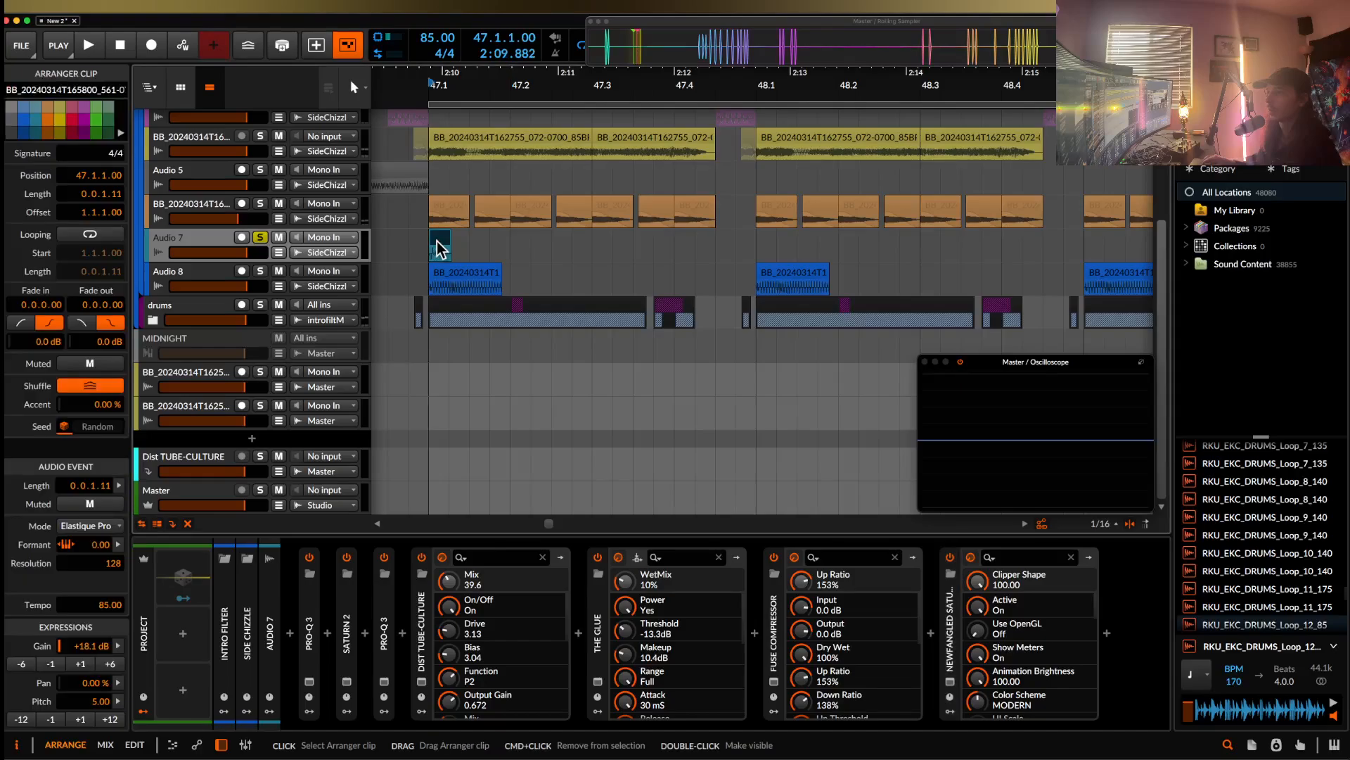
key(space)
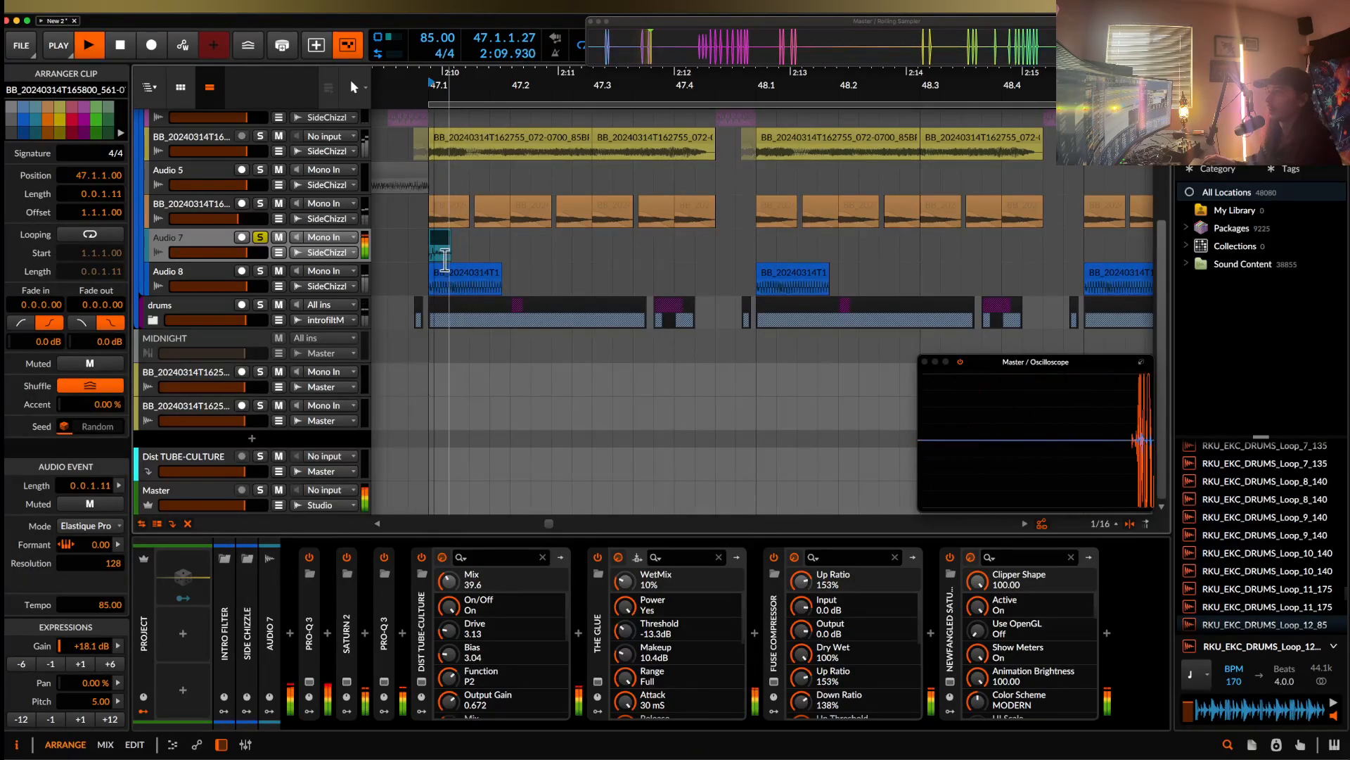
- Add a lower pitch point near the tail of the Audio 7 kick's pitch envelope and audition the kick with its device chain shown
key(e)
scroll(438, 625, down, 3)
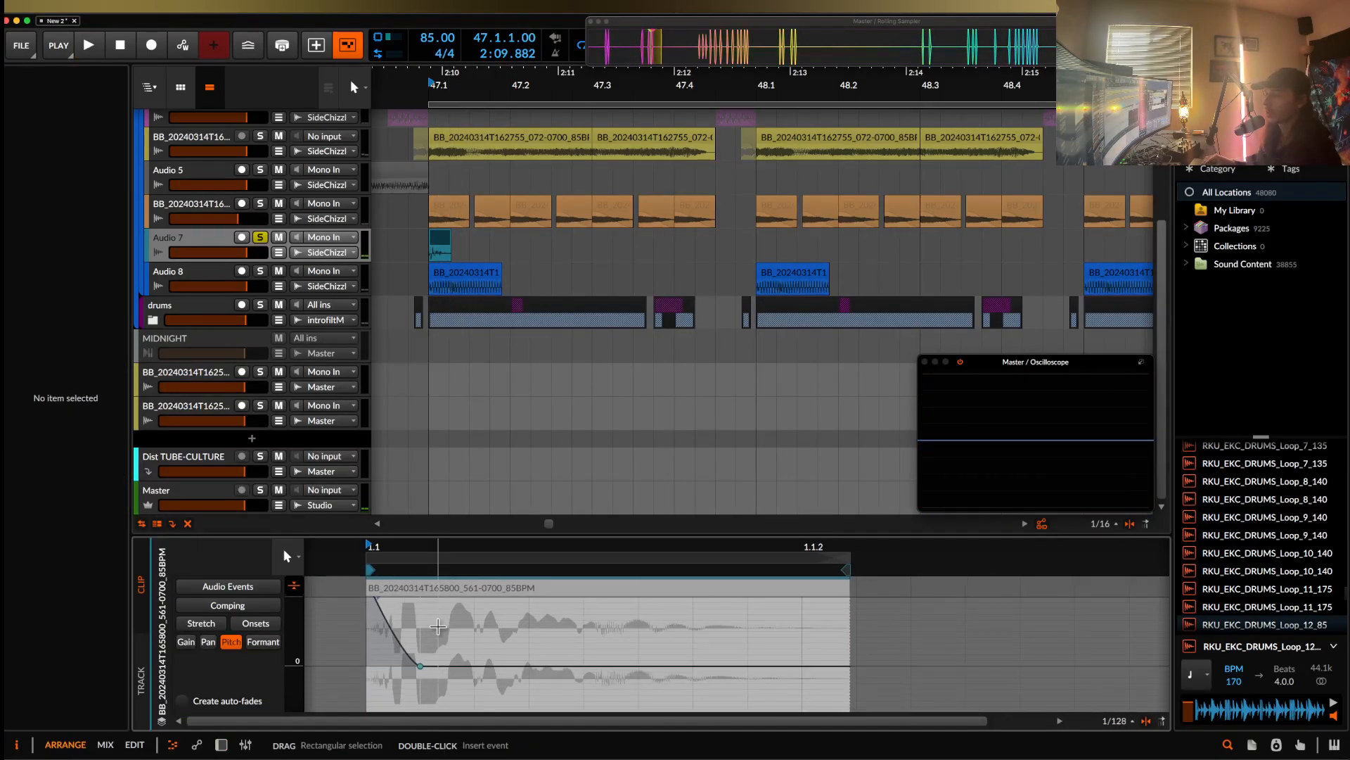
drag(638, 672, 689, 718)
key(space)
key(space)
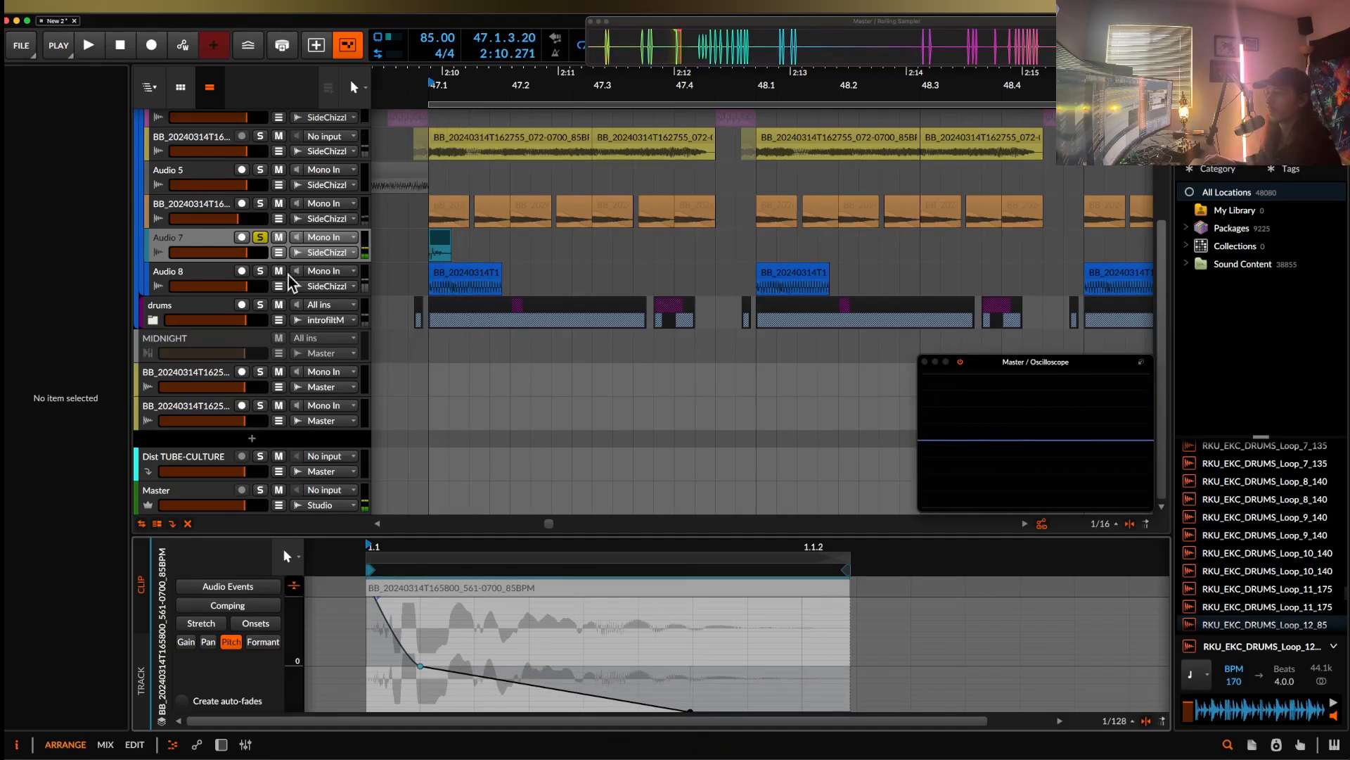
key(d)
click(442, 243)
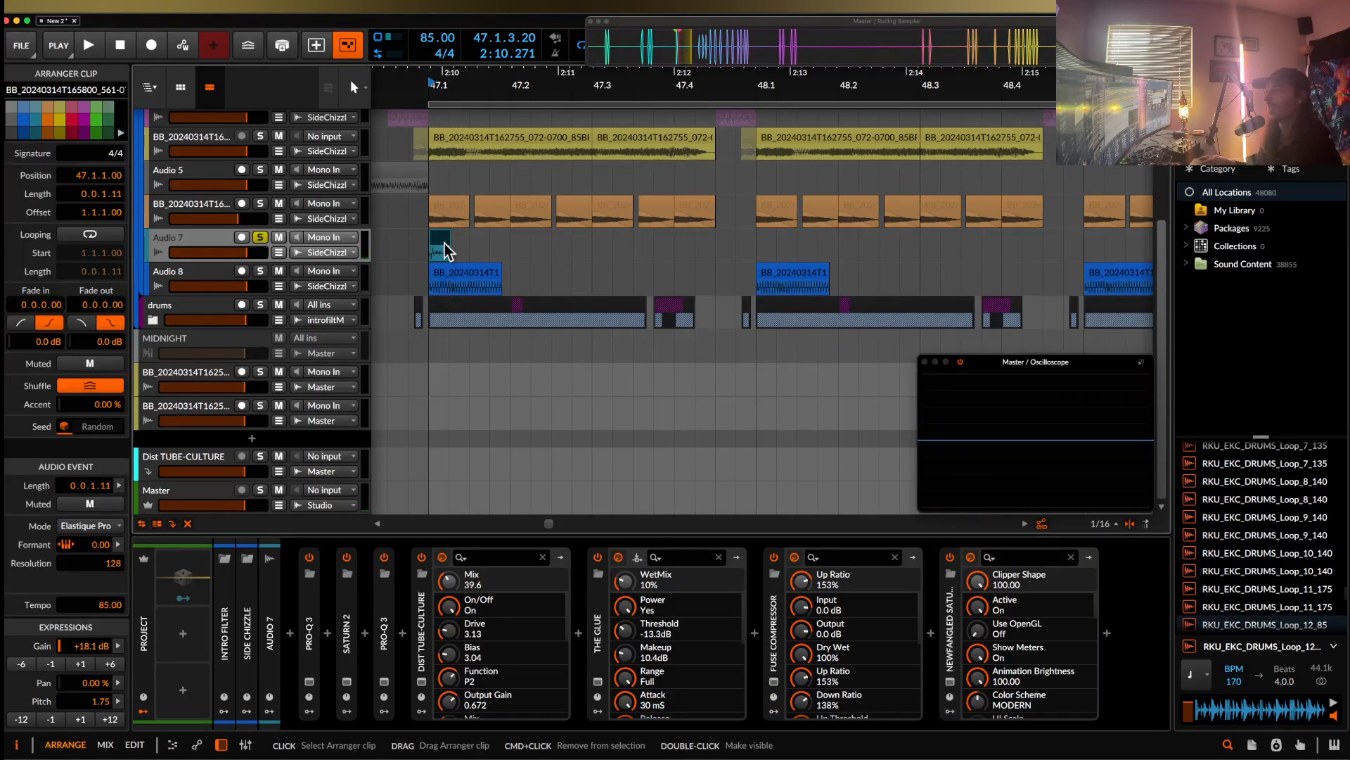
scroll(444, 243, up, 3)
key(space)
key(space)
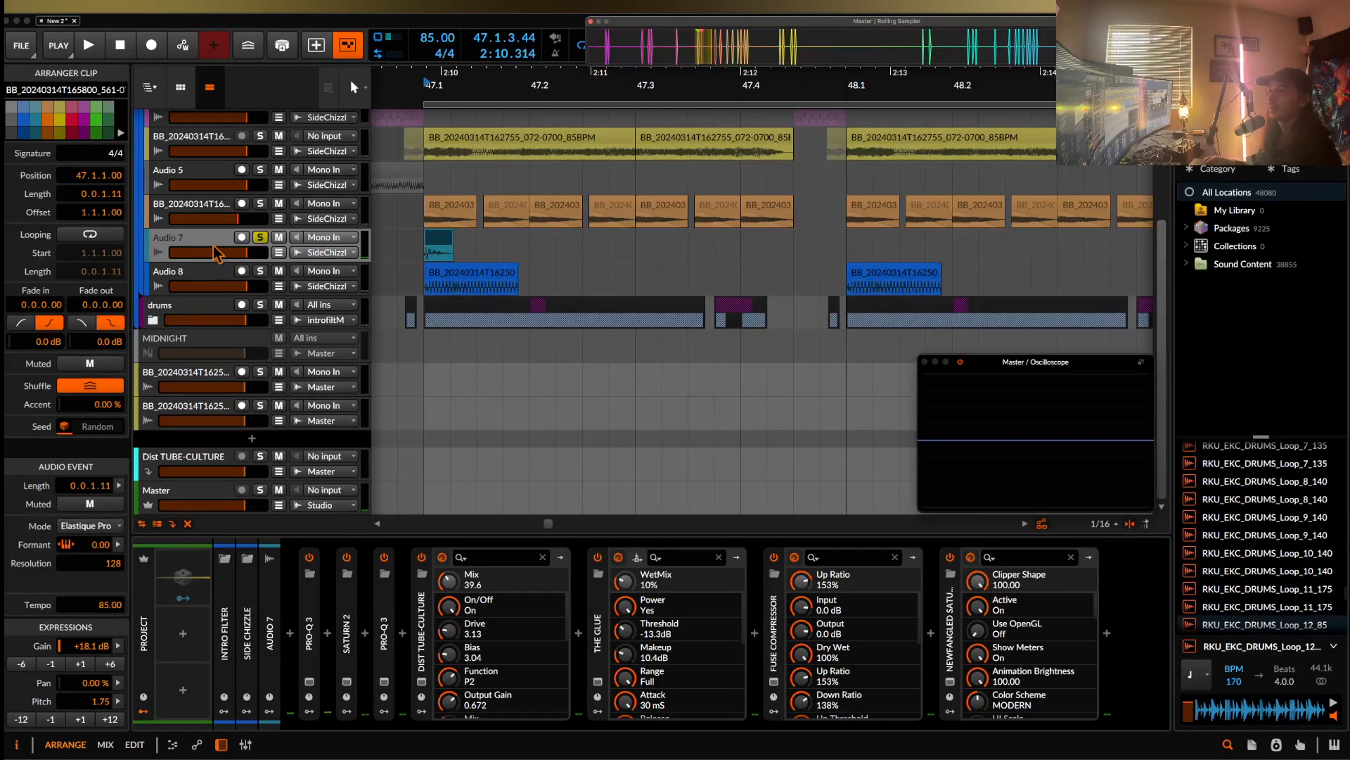
- Add an audio track below Audio 7 and place the processed kick captured in Rolling Sampler on it at 47.1
key(super+t)
drag(701, 65, 430, 277)
click(502, 290)
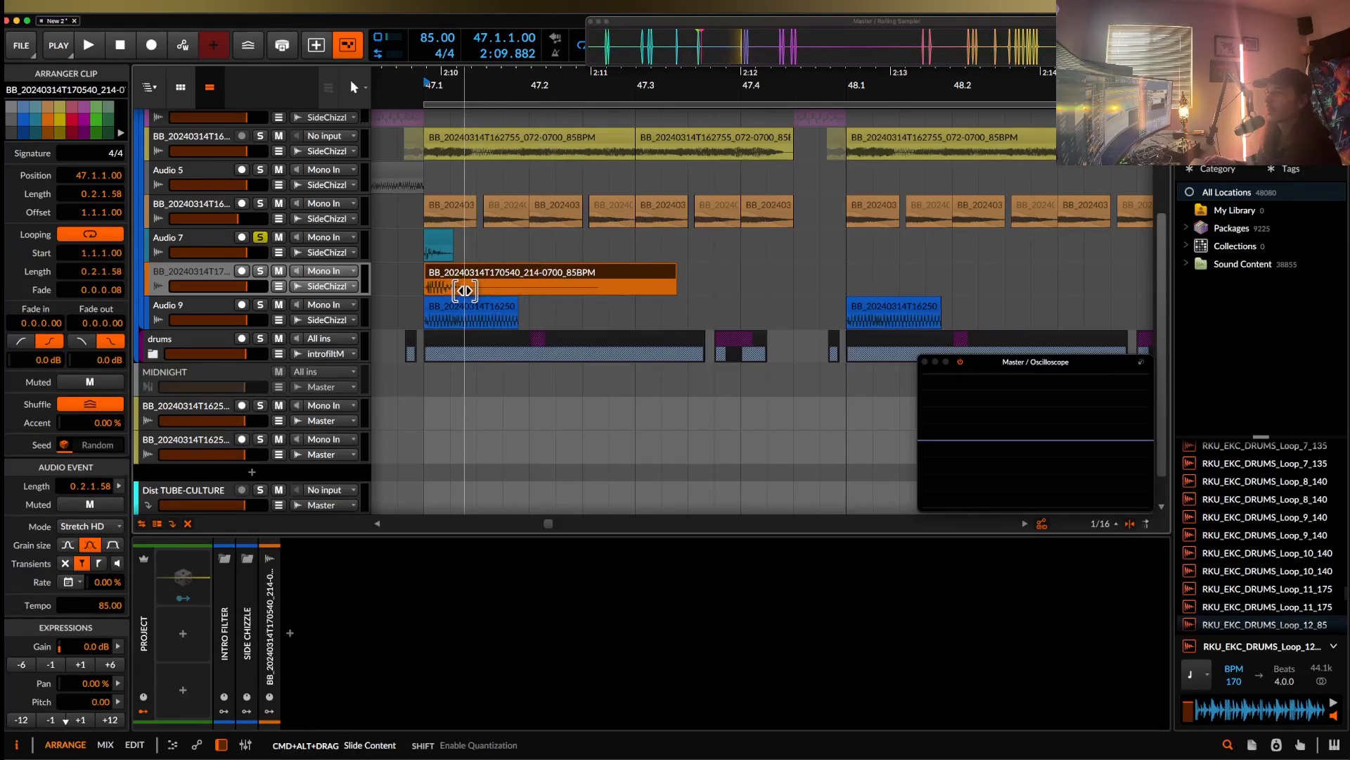
scroll(434, 263, up, 10)
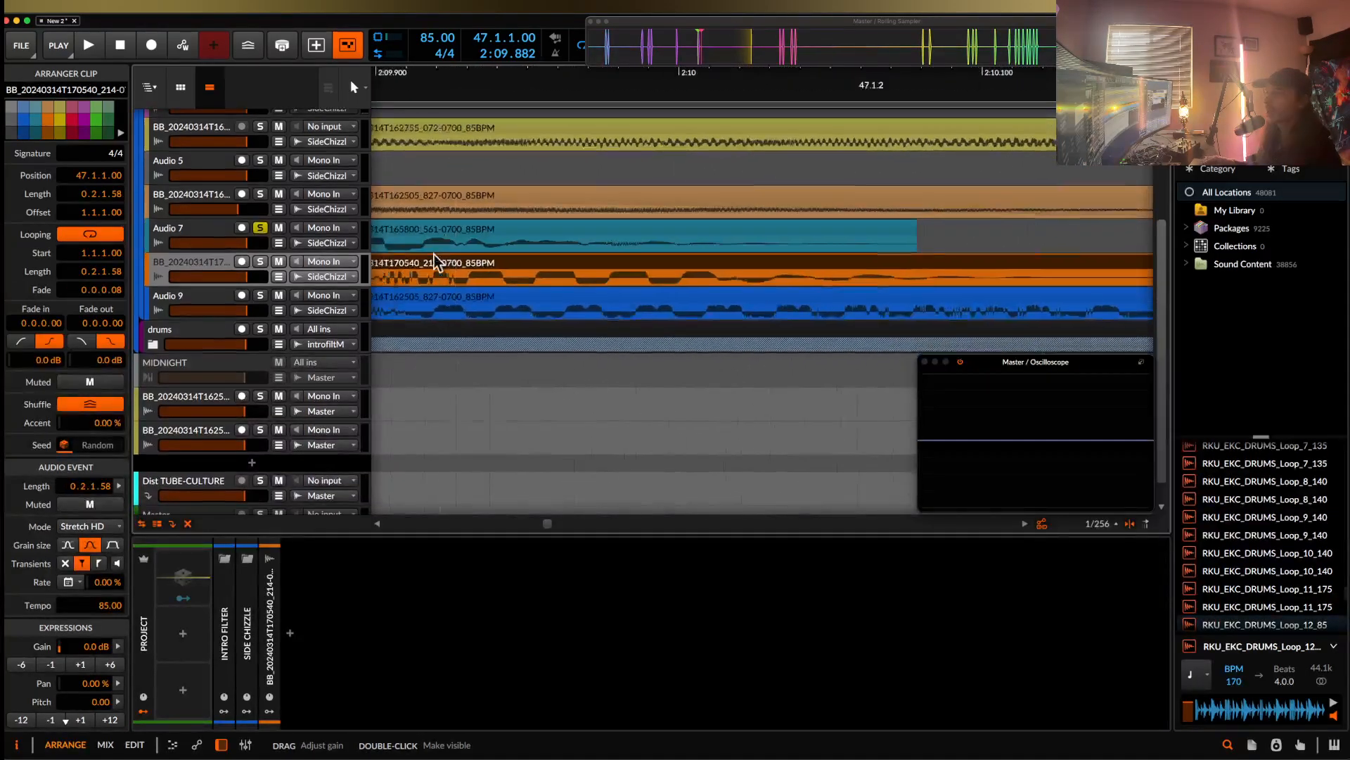
- Deactivate the Audio 7 track and move it out of its group, below the last 1625 recording track
scroll(433, 263, down, 3)
click(505, 231)
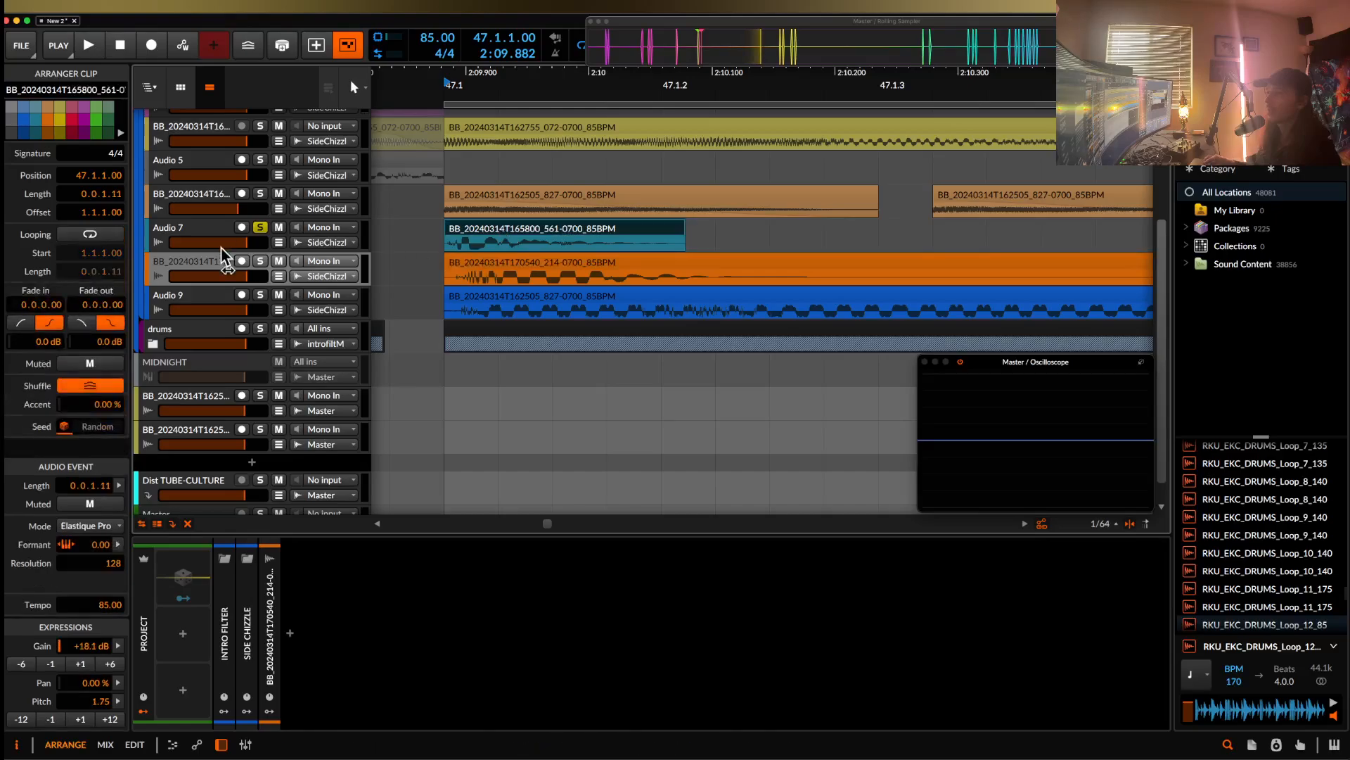
click(196, 229)
key(shift+a)
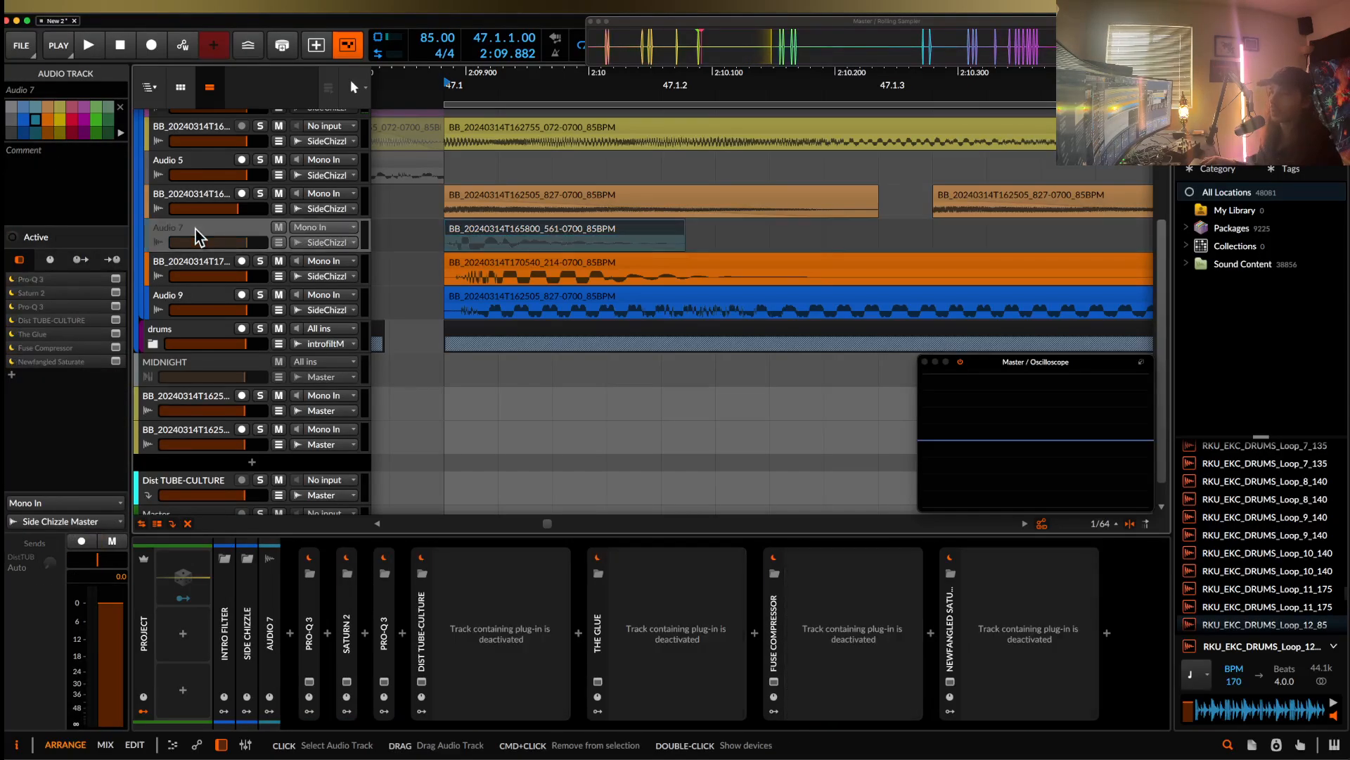
drag(195, 230, 199, 462)
- Trim the captured kick clip at 47.1 to a length of 0.0.1.34 with a 0.0.0.61 fade-out
scroll(506, 230, down, 4)
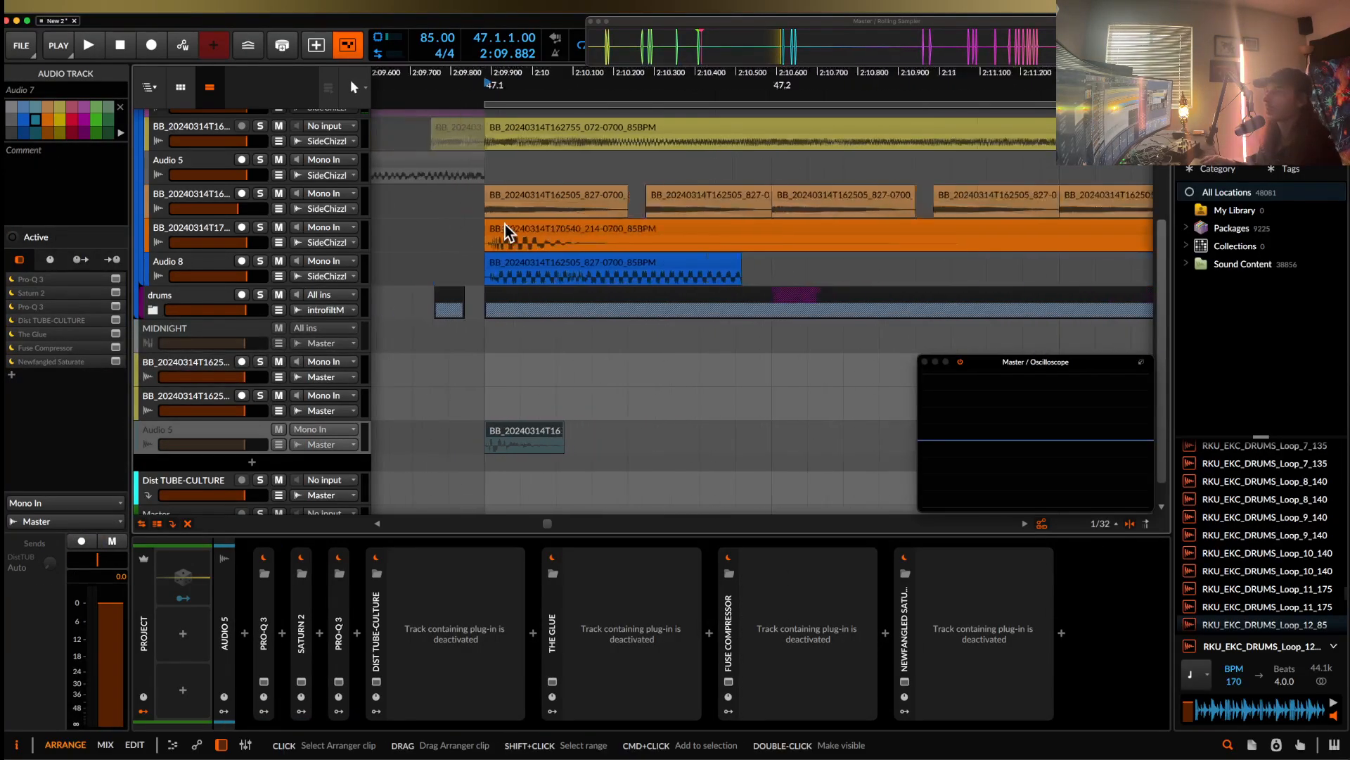
drag(782, 234, 592, 229)
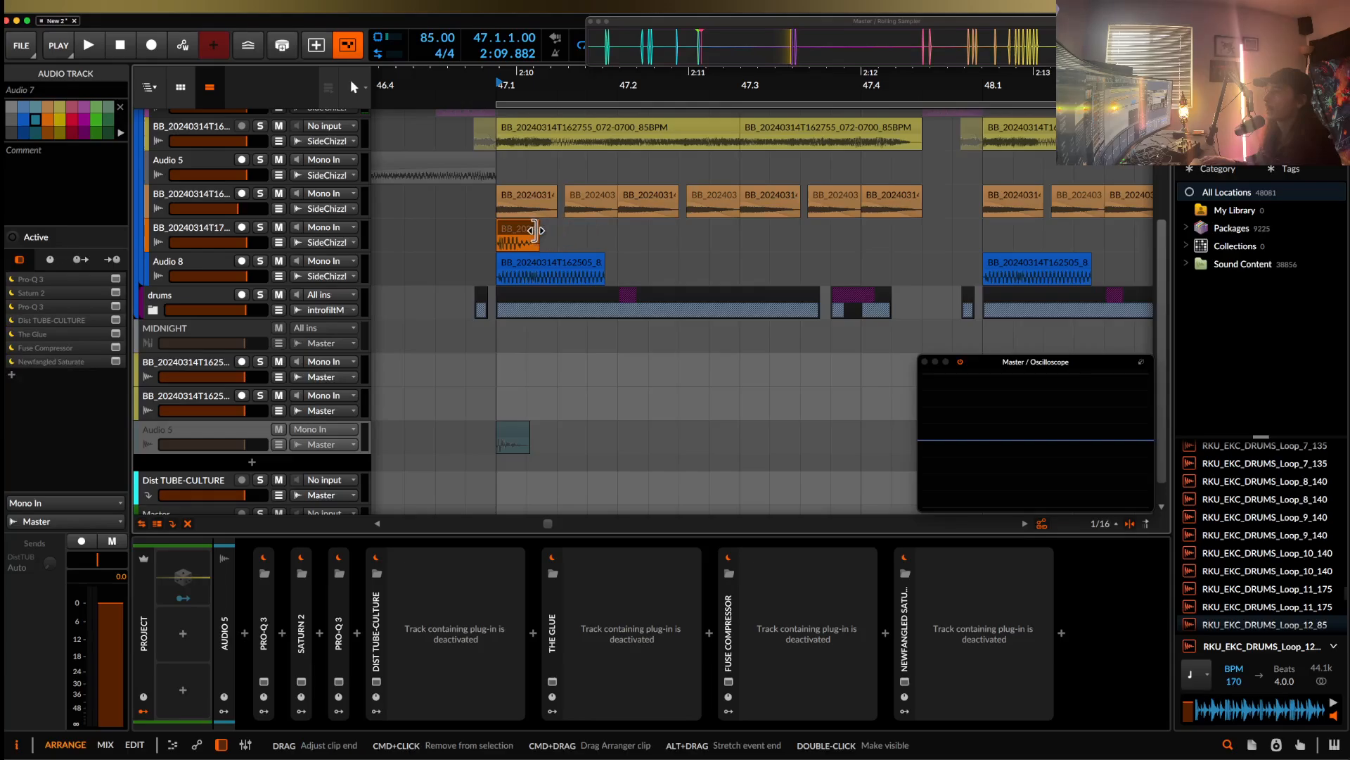
scroll(538, 235, up, 3)
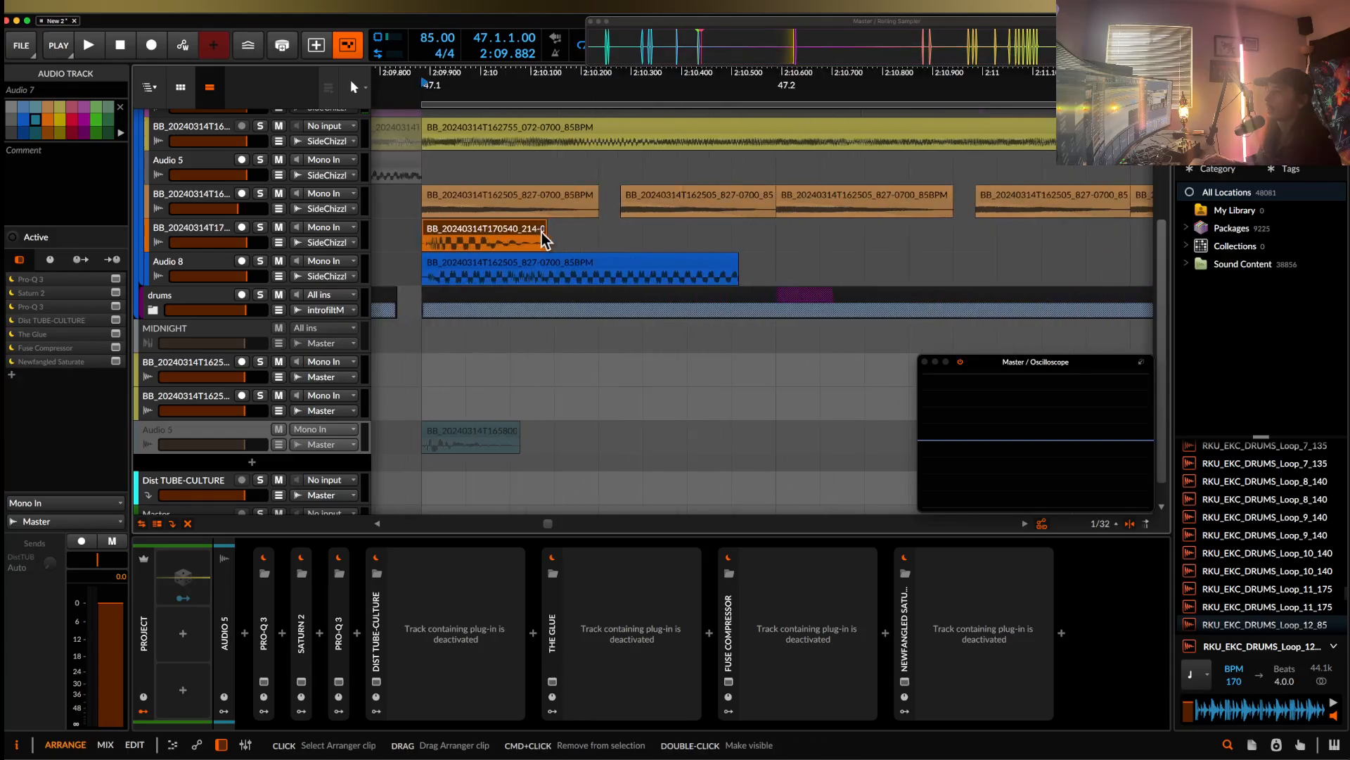
scroll(487, 252, down, 5)
click(483, 242)
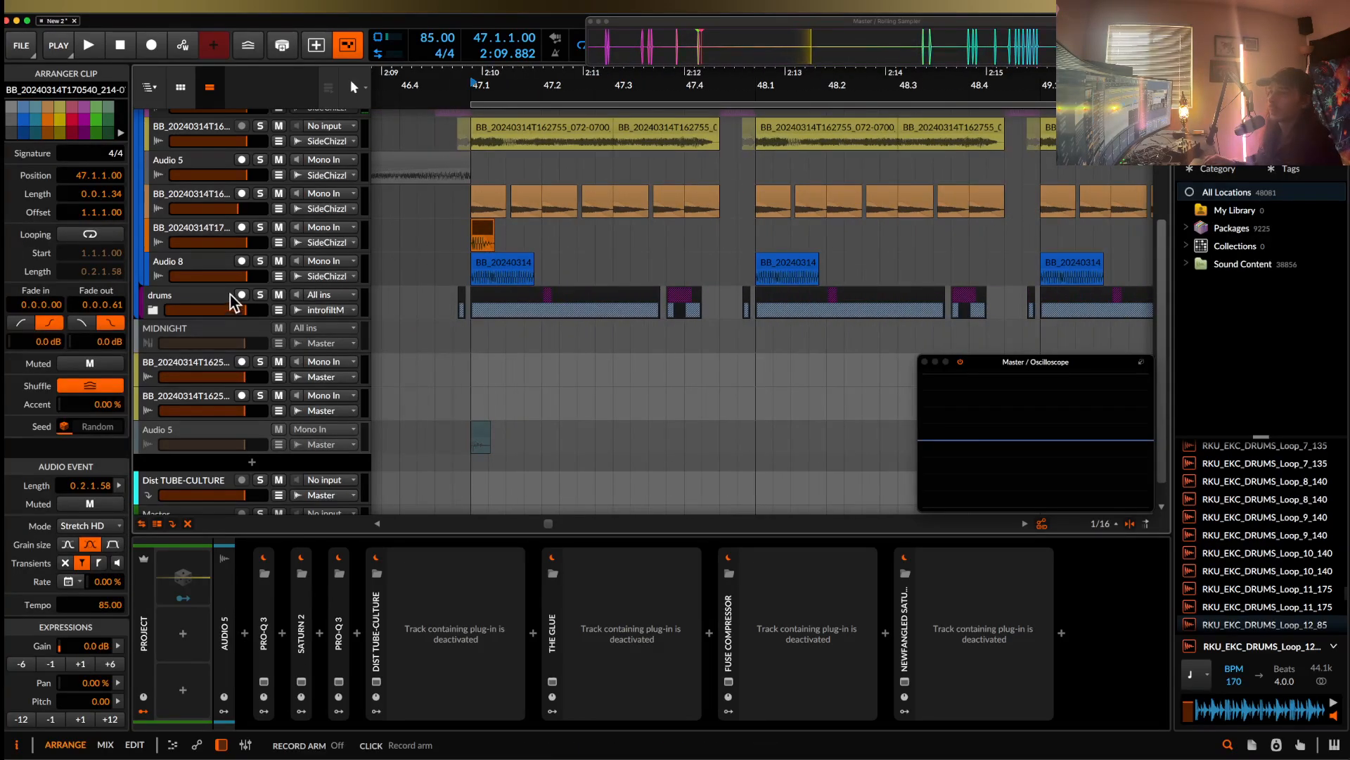
- Move the captured kick's track into the Fundamentals group inside drums and delete the empty Audio 2 track there
click(188, 234)
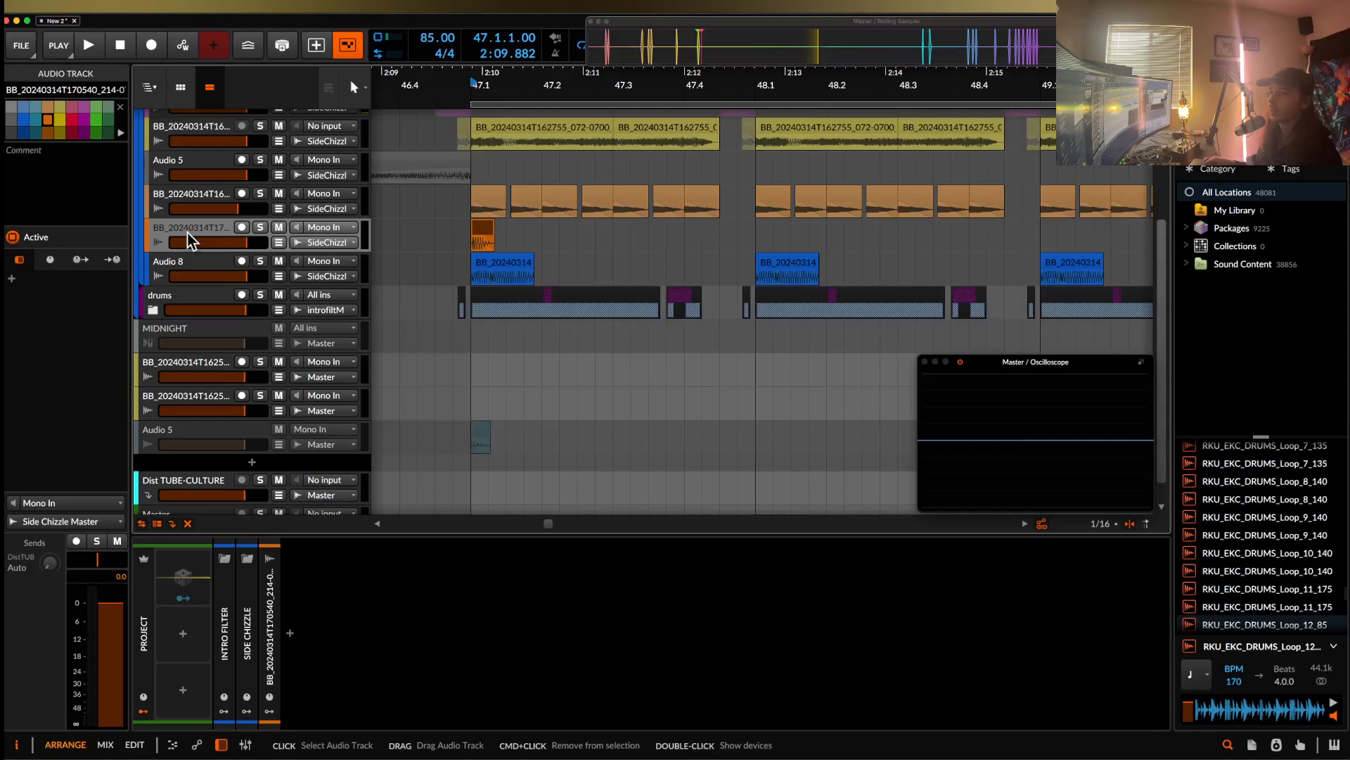
click(150, 311)
drag(195, 315, 194, 365)
click(187, 337)
key(Delete)
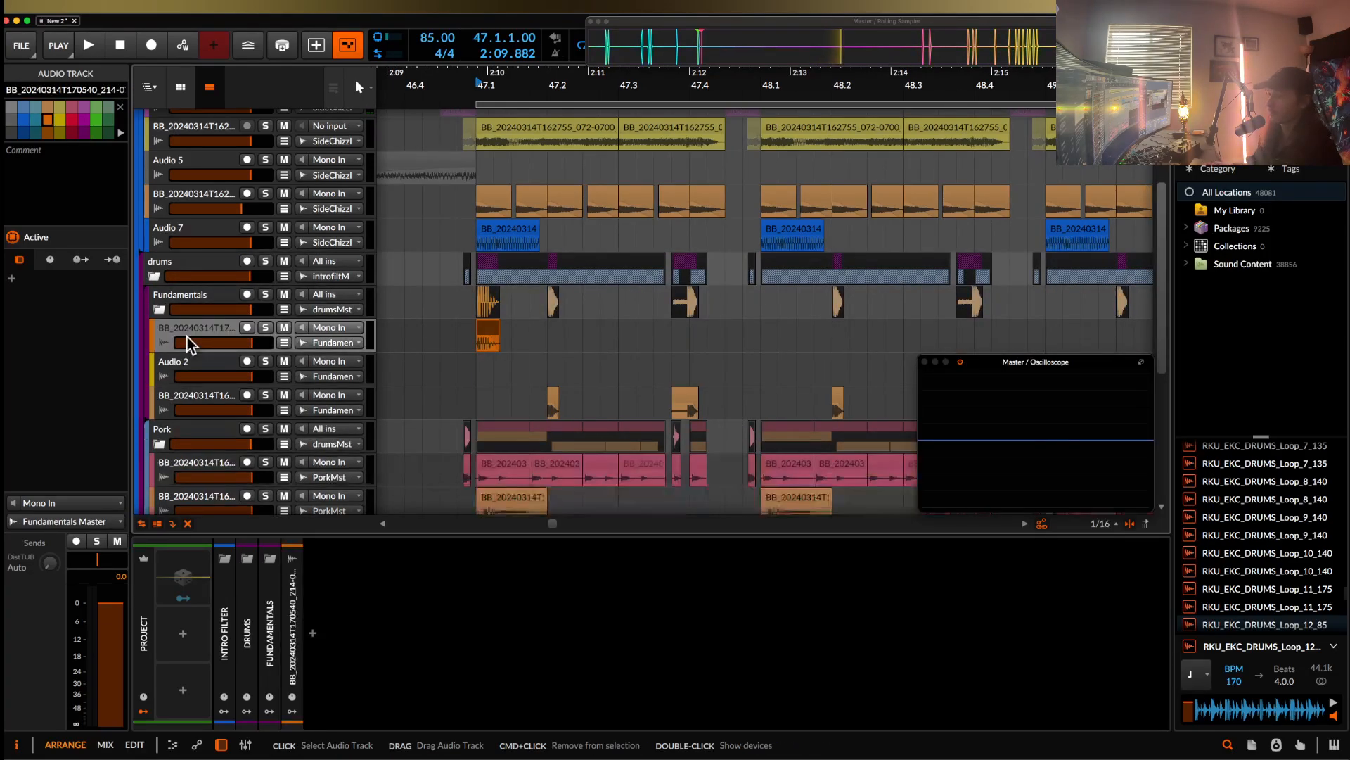
click(212, 363)
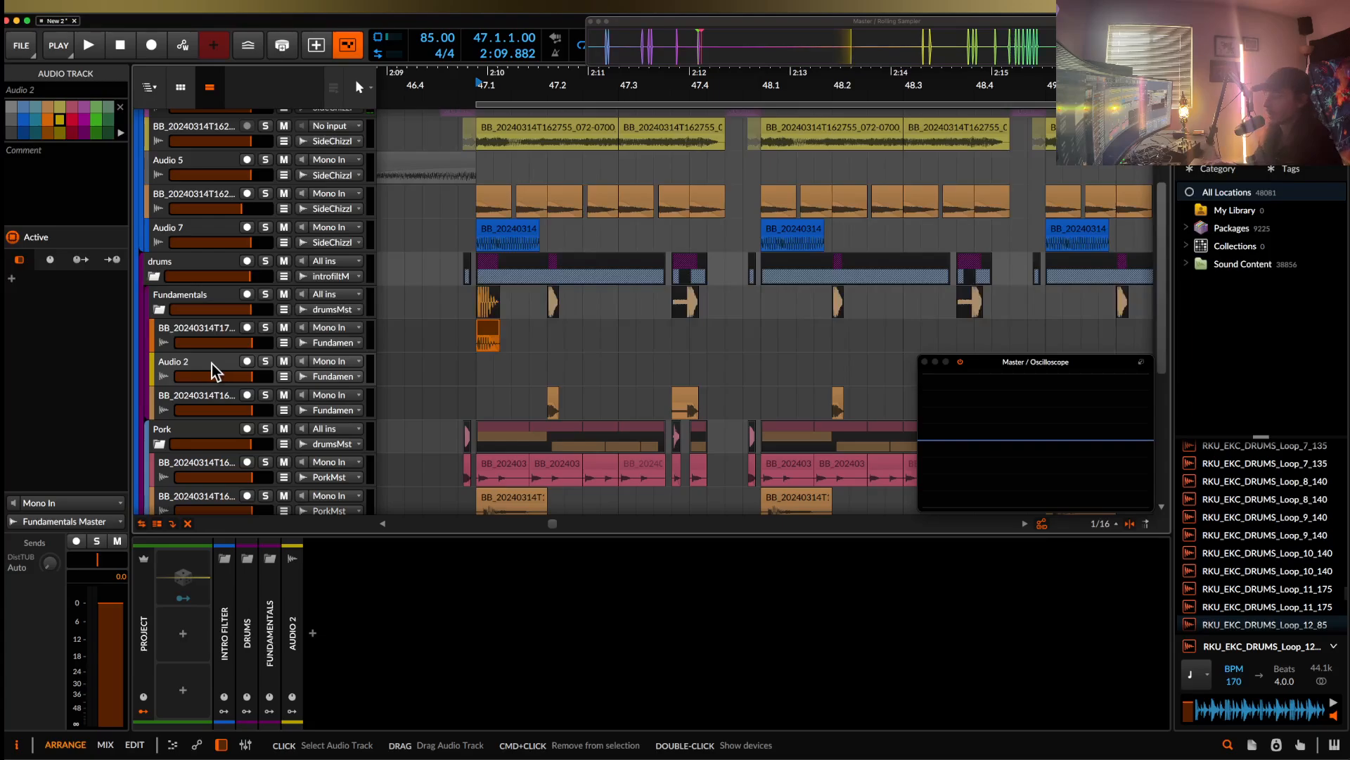
key(Delete)
- Select the captured kick clip at 47.1 and audition it within the full arrangement
click(491, 331)
scroll(485, 324, up, 3)
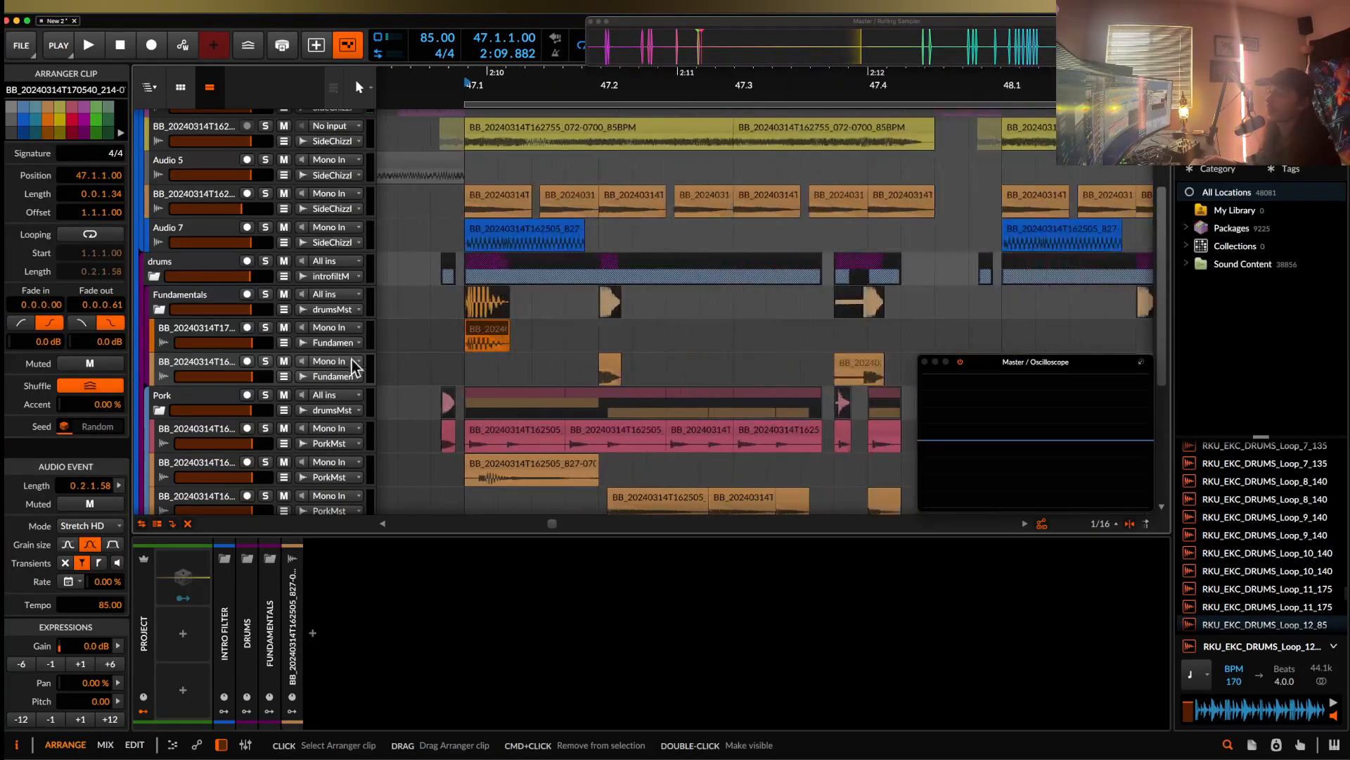
scroll(479, 339, up, 1)
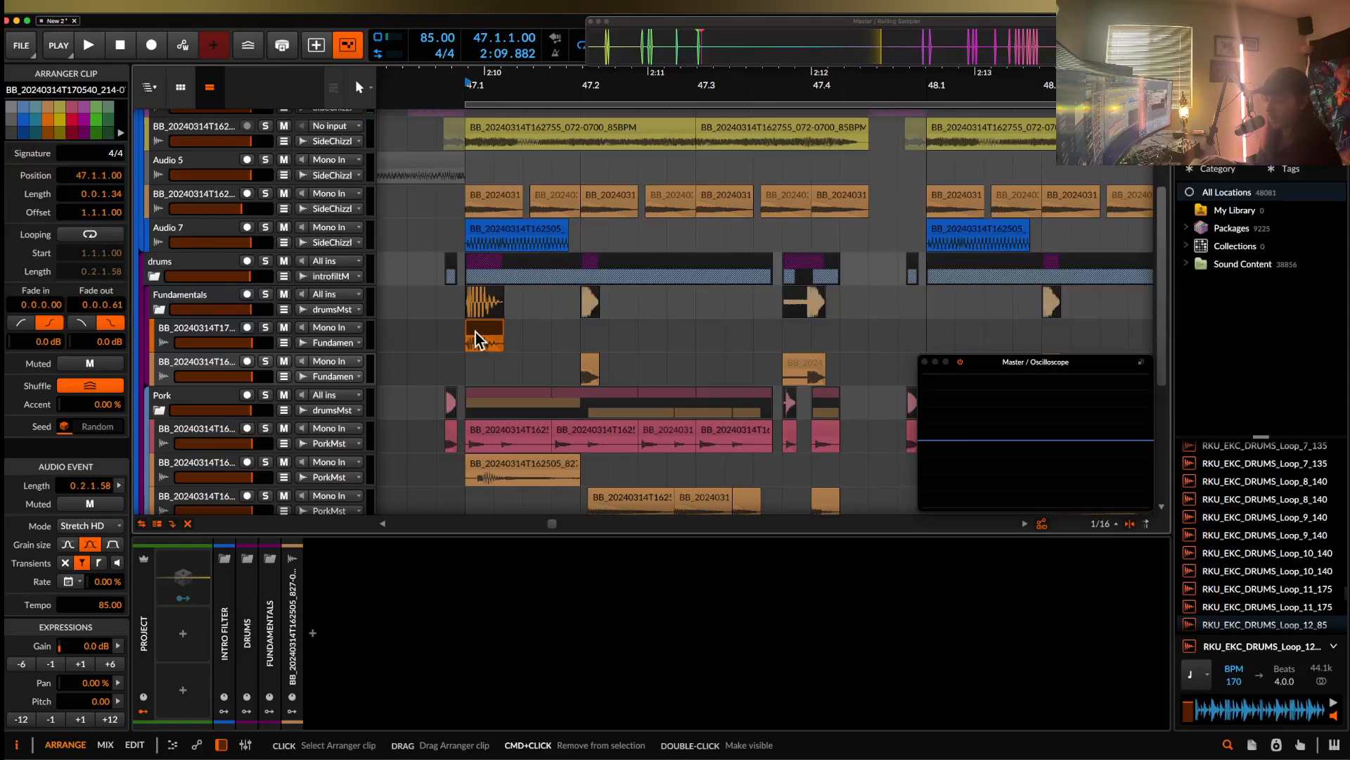
scroll(476, 332, down, 2)
scroll(472, 309, down, 4)
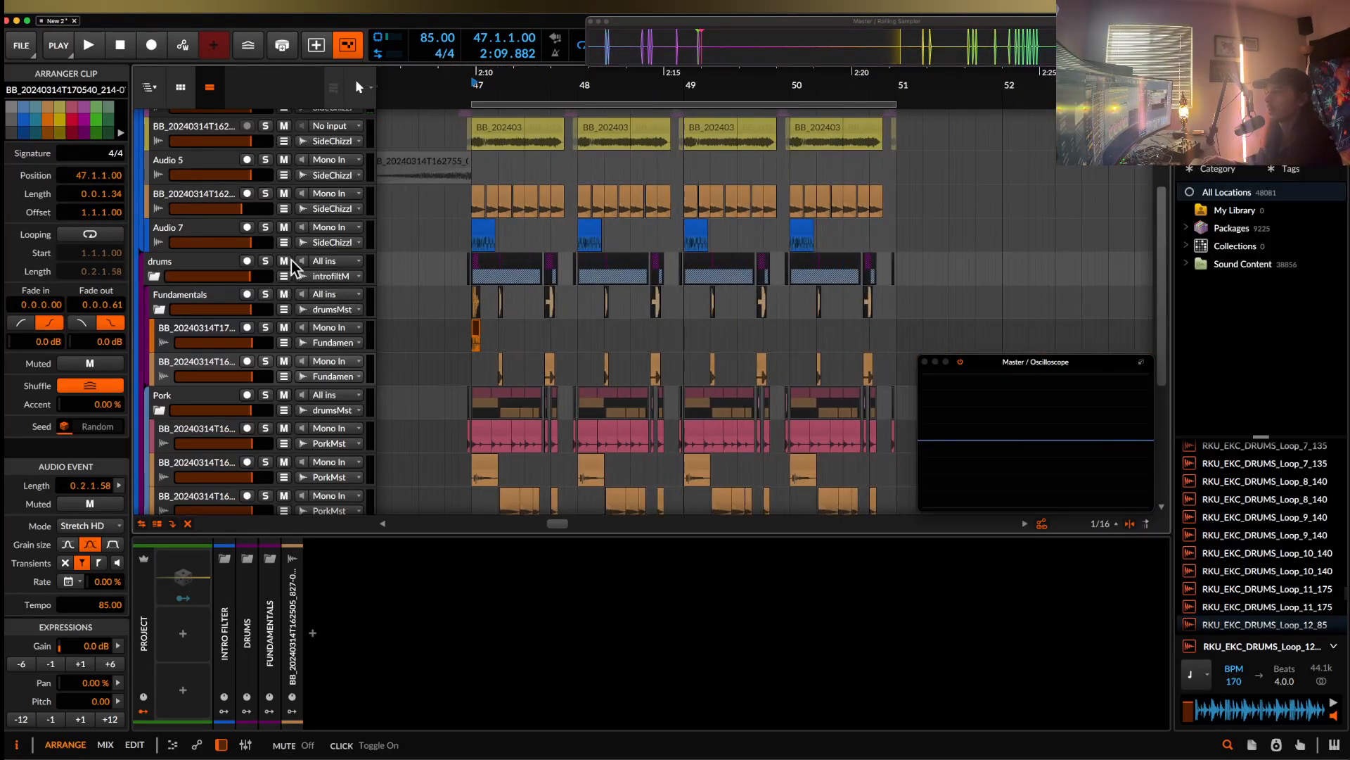
key(space)
scroll(516, 331, up, 3)
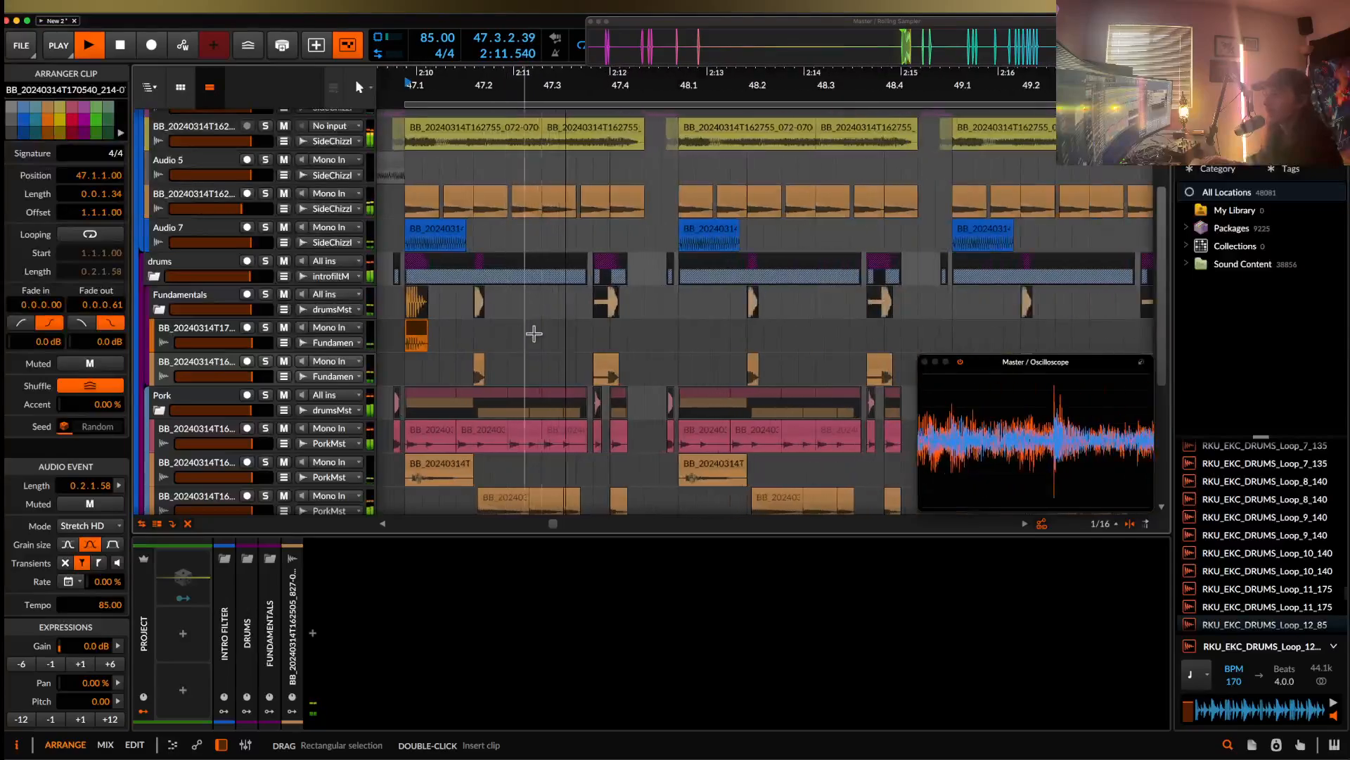
- Paste a copy of the captured kick at 47.3.3 on its track and audition the pattern
key(space)
click(577, 341)
key(super+v)
key(space)
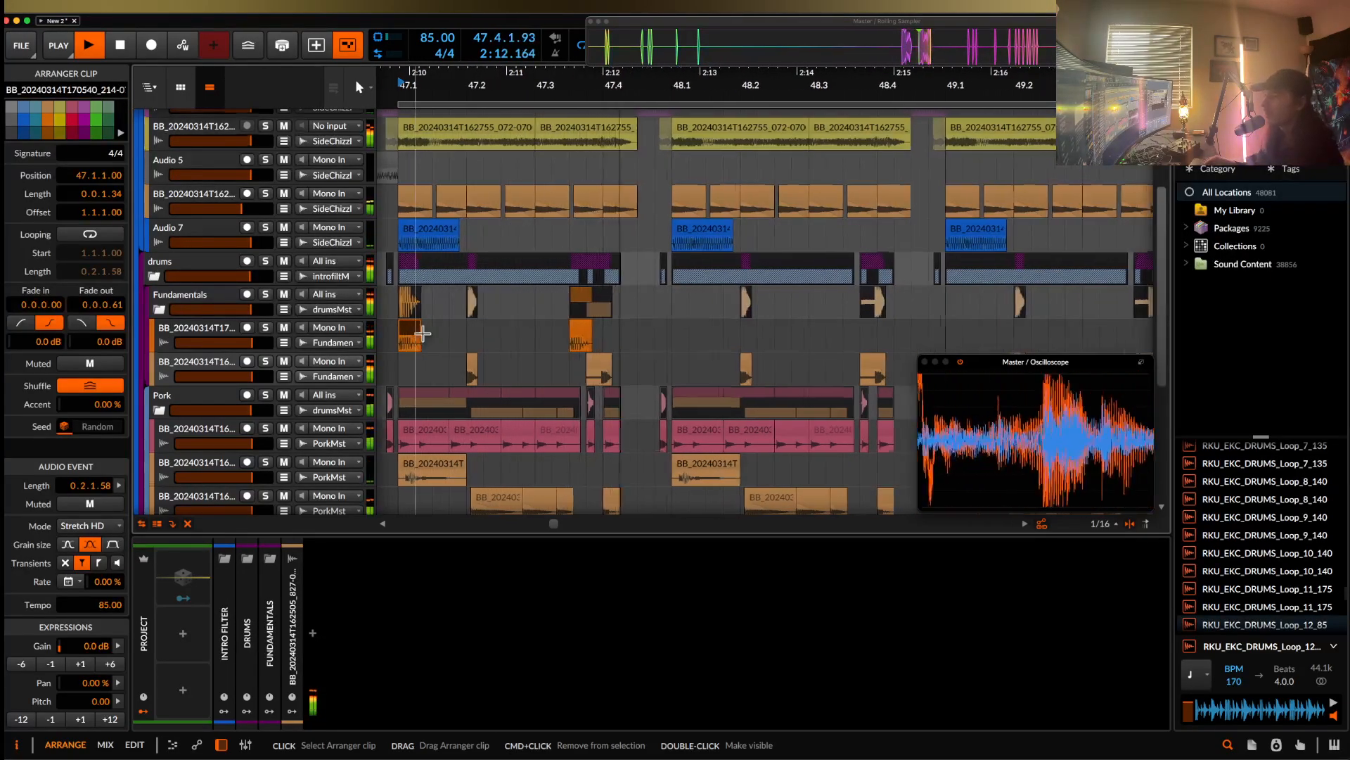
key(space)
scroll(512, 341, right, 1)
key(space)
scroll(537, 331, up, 4)
scroll(537, 331, down, 3)
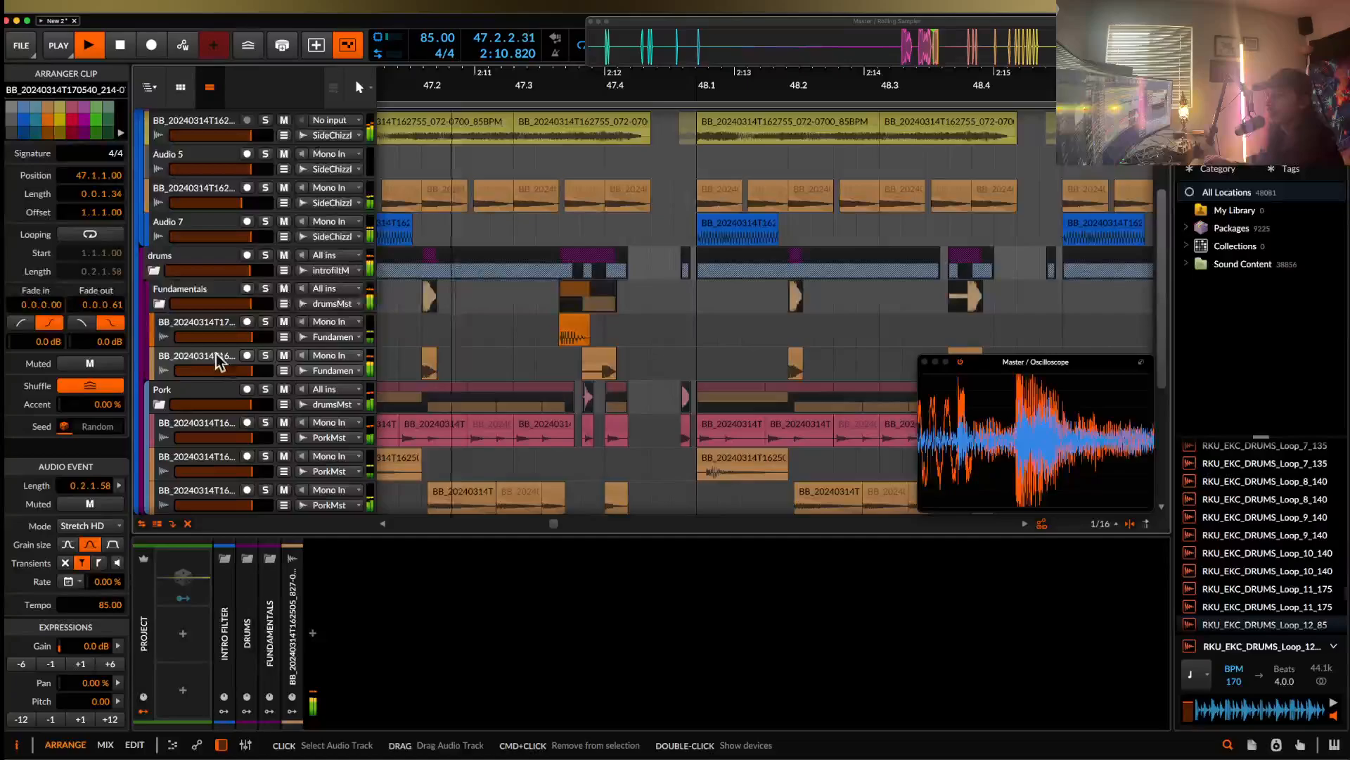
key(space)
- Insert a Pro-Q 3 equalizer on the Fundamentals track below the kick
click(313, 632)
text(P)
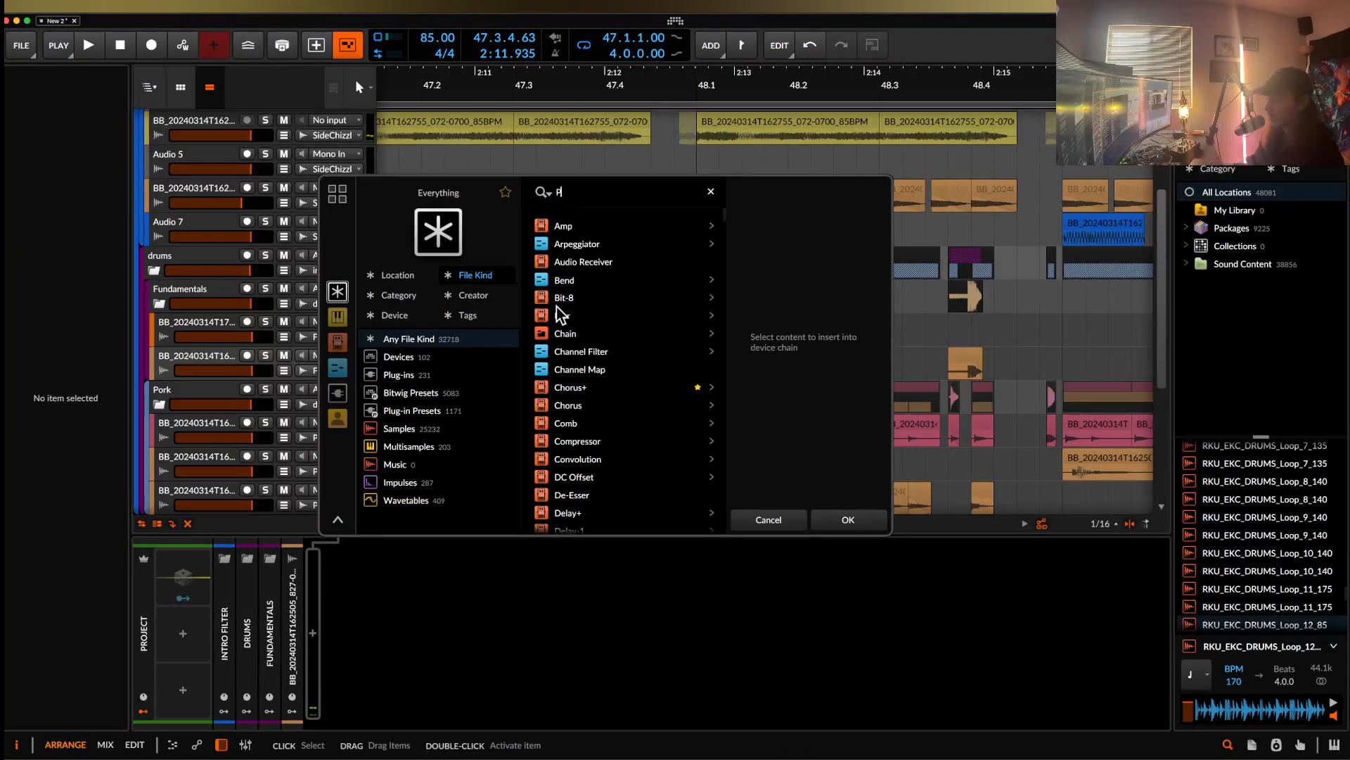
text(RO)
click(561, 282)
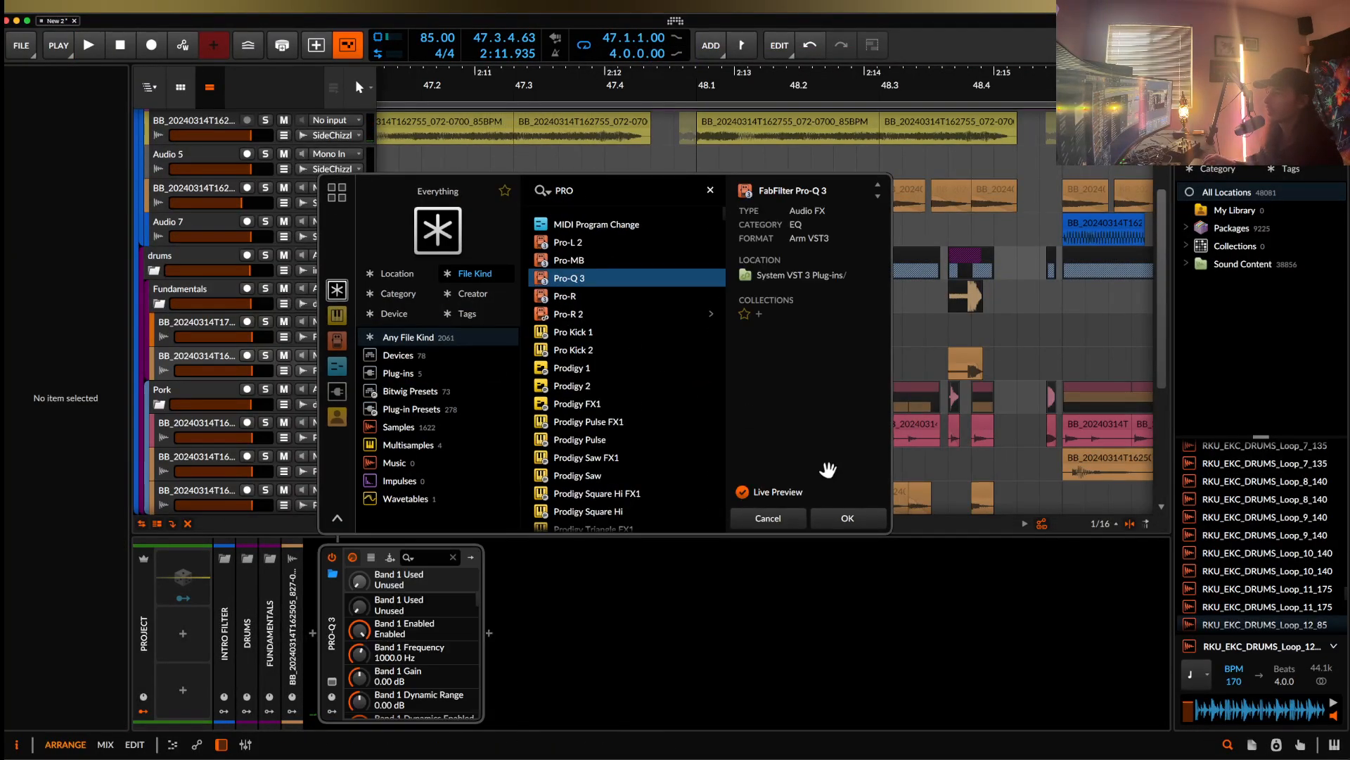
click(836, 519)
- Add a high cut at about 219.56 Hz in Pro-Q 3, audition it, and close the plug-in window
drag(1103, 337, 569, 341)
key(space)
key(space)
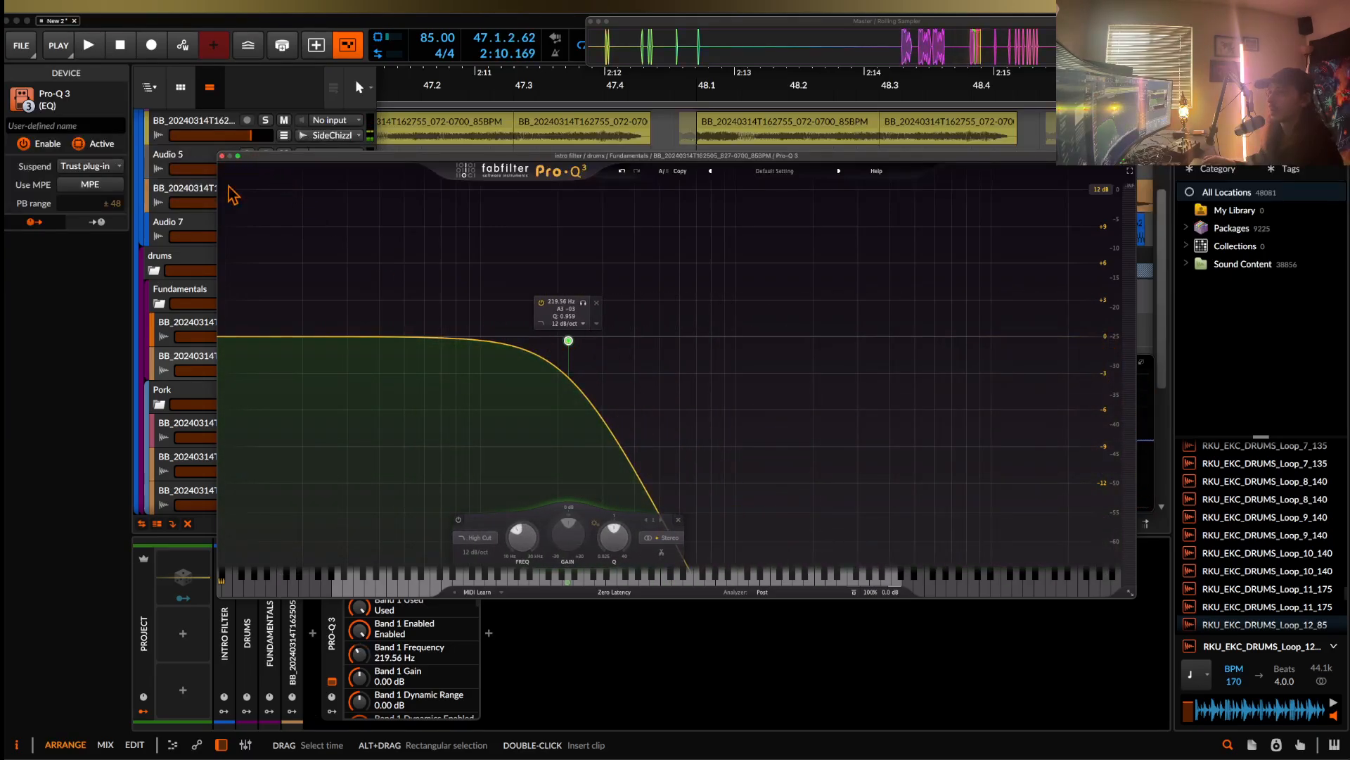
click(222, 157)
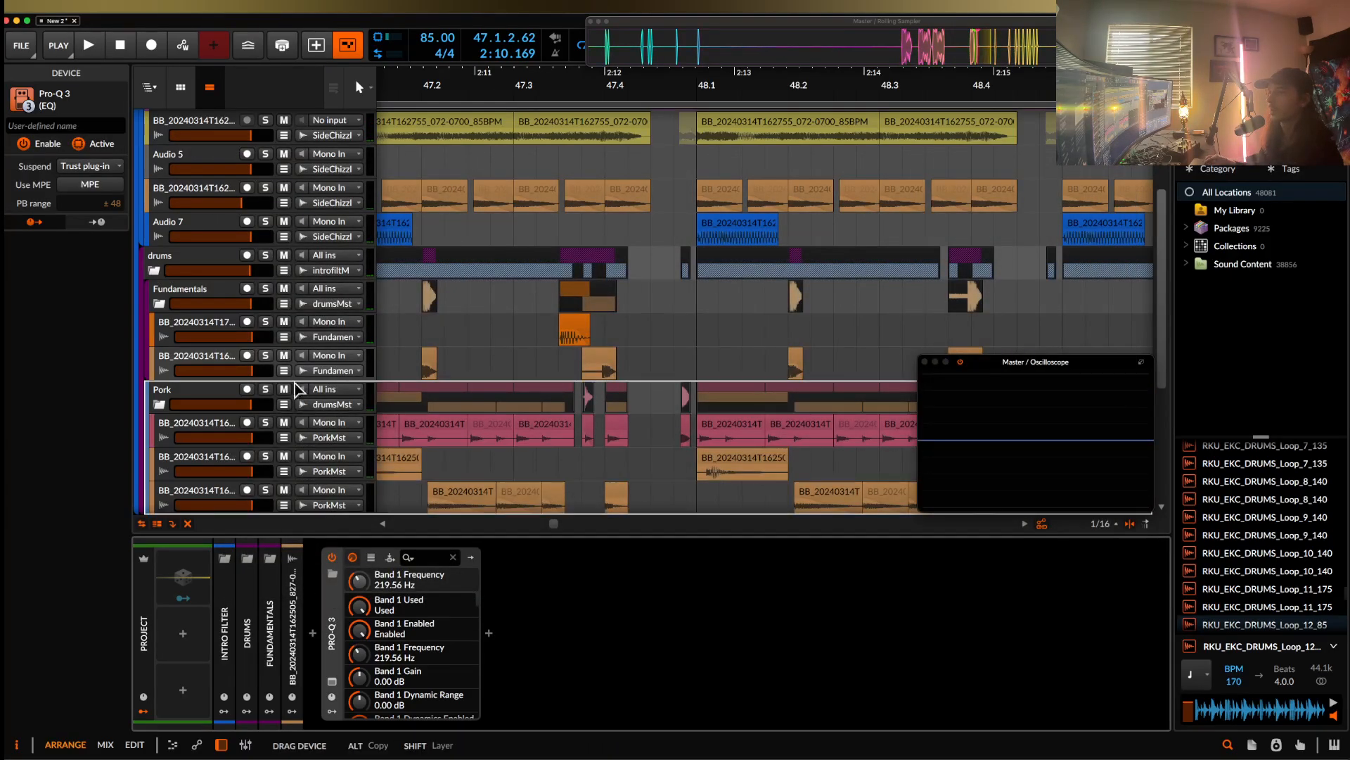
- Move Pro-Q 3 onto the captured kick's track and set its high cut to about 454.58 Hz while listening
click(217, 325)
key(space)
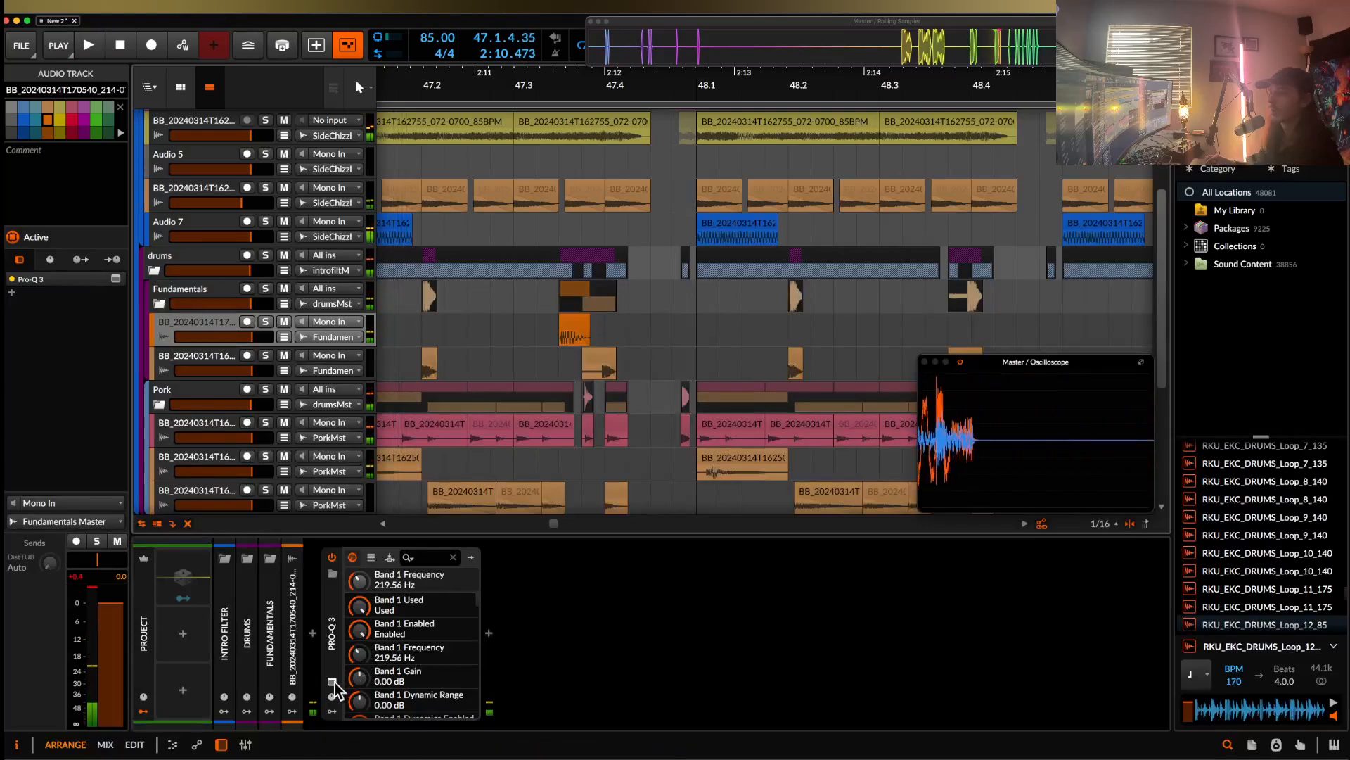
click(332, 681)
drag(568, 342, 671, 343)
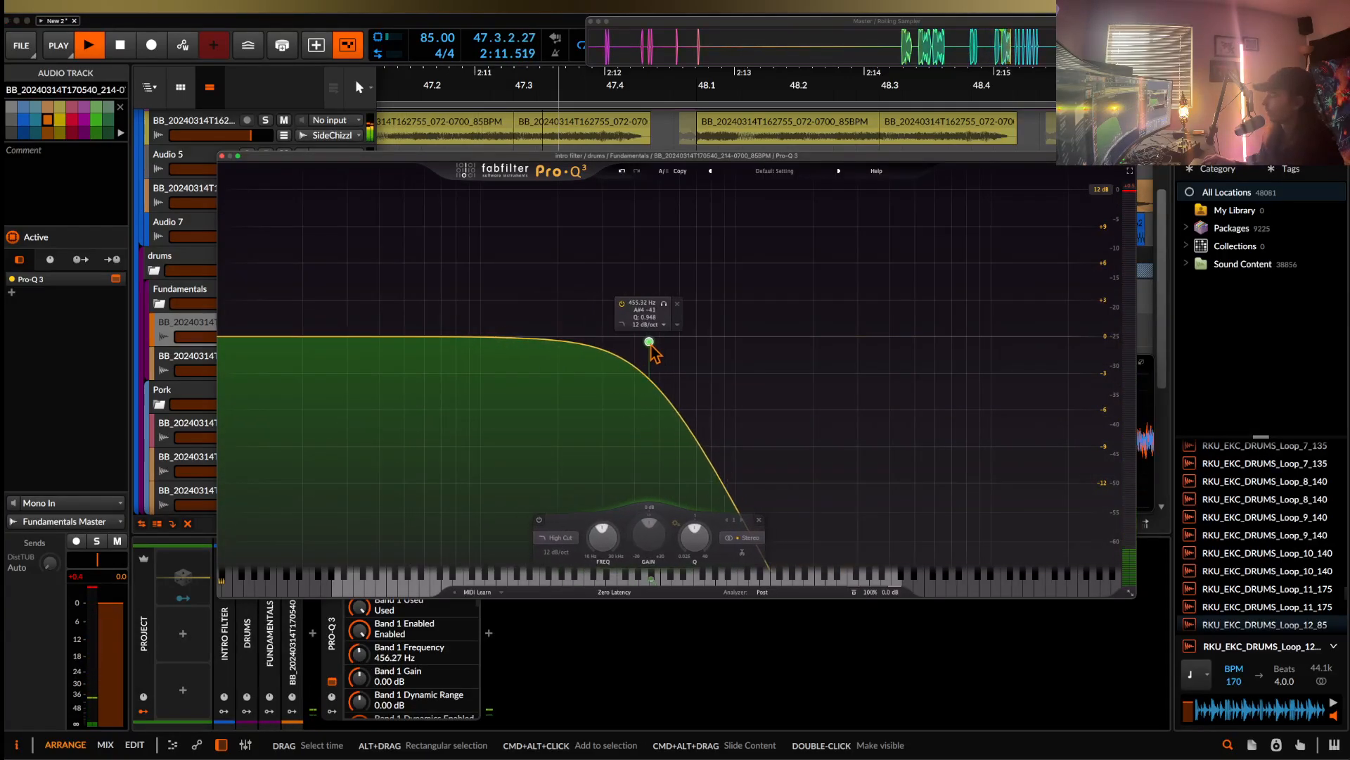
key(space)
click(222, 156)
- Copy the kick clip at 47.1 to 48.1.3 on the same track and audition the result
scroll(458, 361, left, 3)
scroll(467, 359, down, 2)
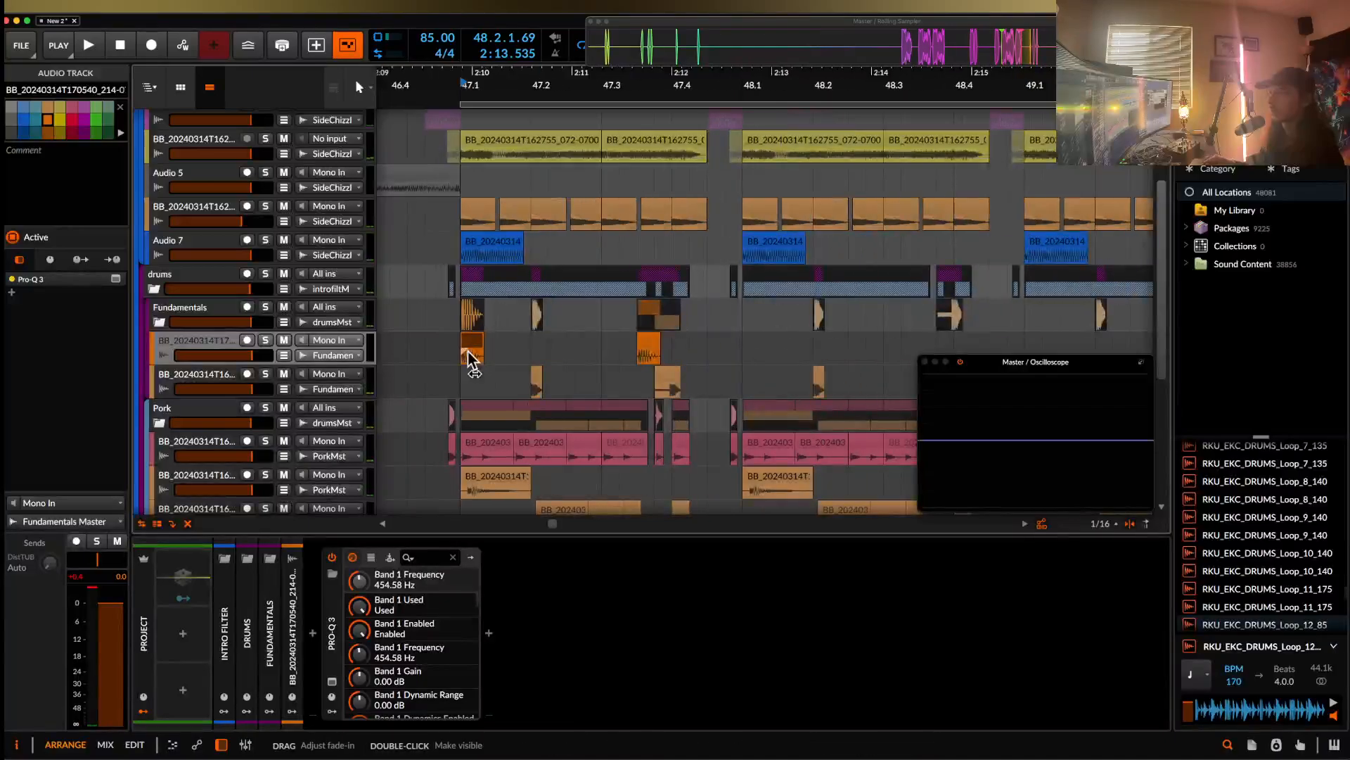
click(472, 352)
key(space)
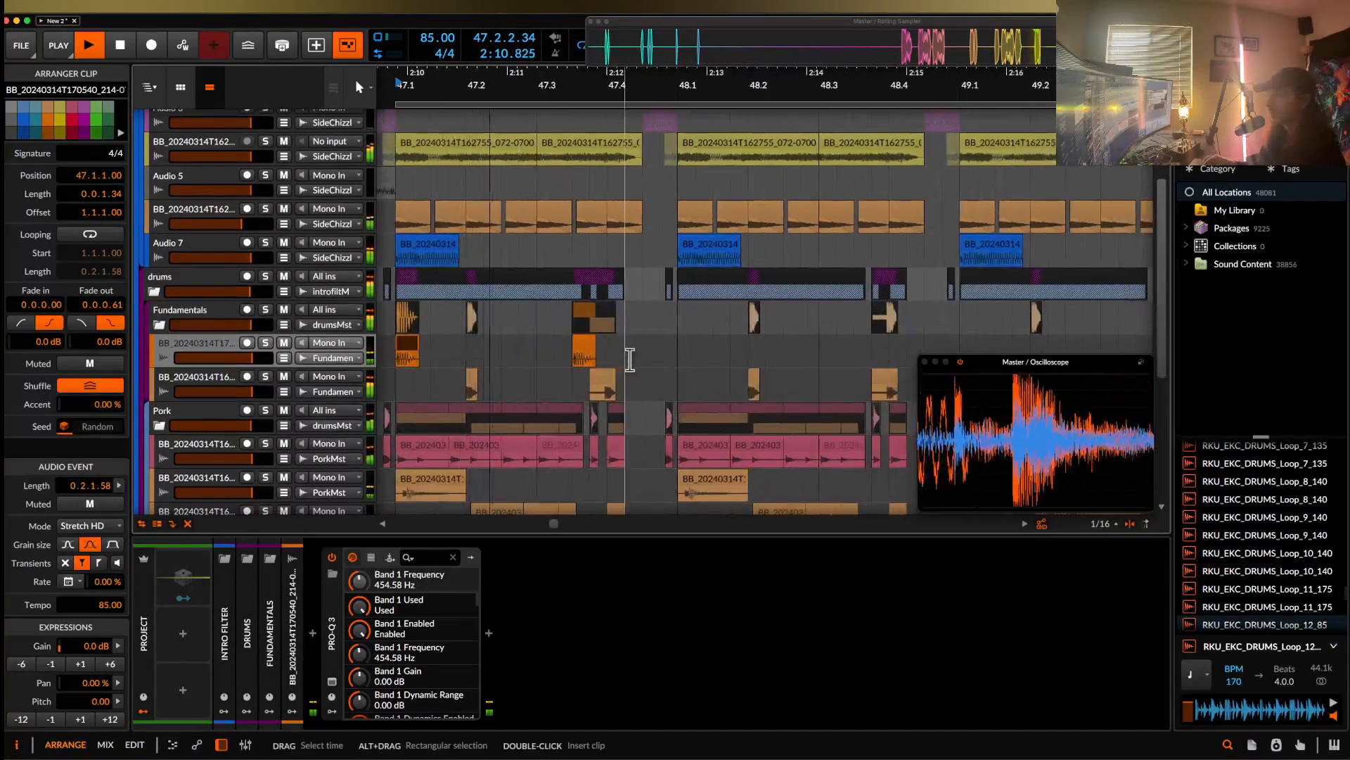
scroll(633, 356, up, 2)
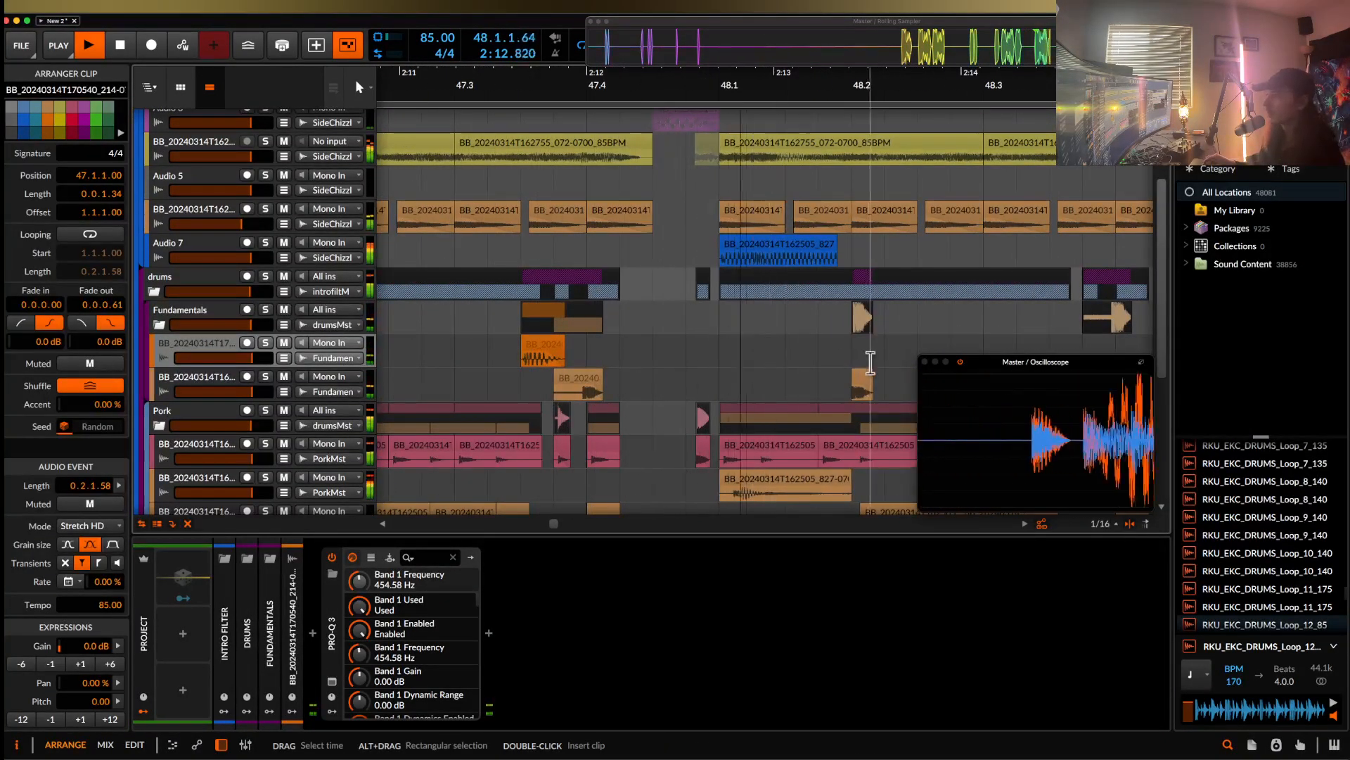
key(space)
click(780, 352)
key(ctrl+v)
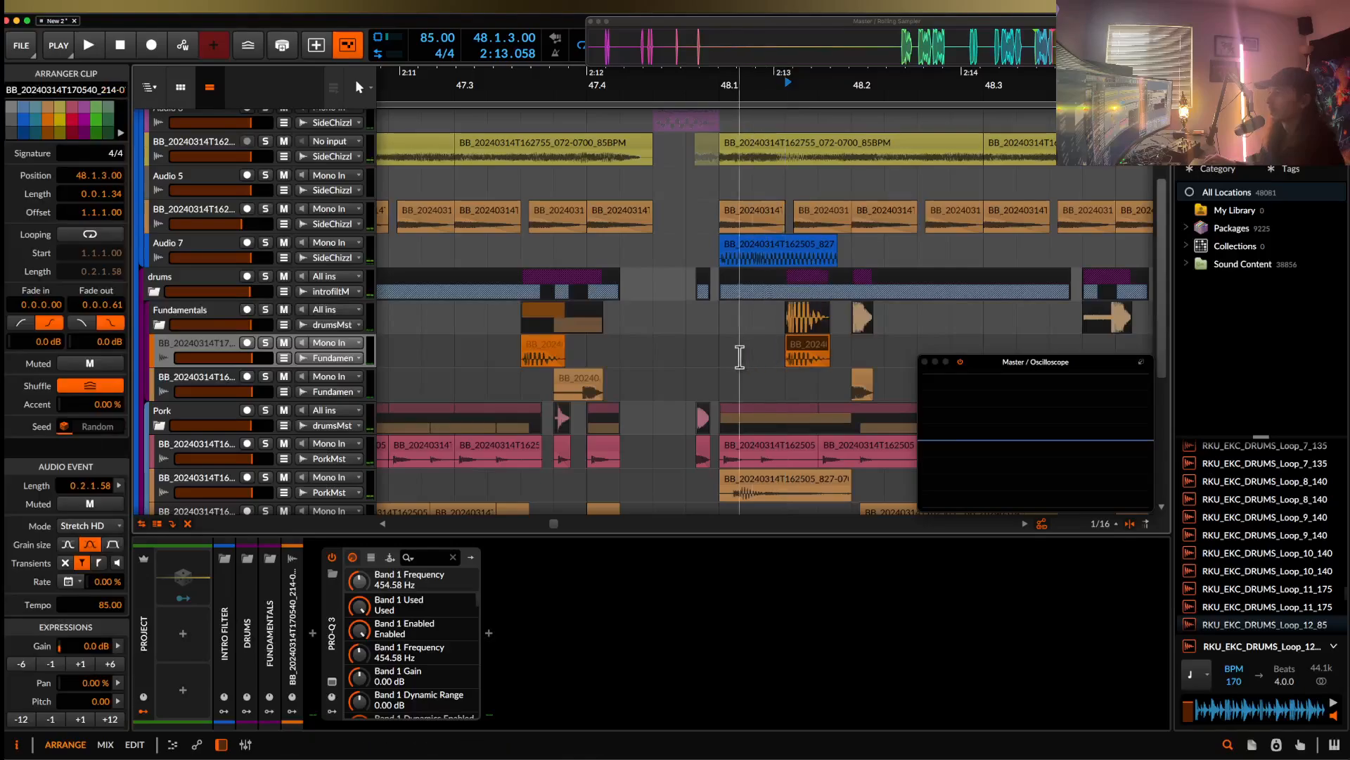
click(738, 356)
key(space)
key(space)
- Duplicate the clip at 48.2 on the Fundamentals track below the kick to 48.2.4 and play it back
click(797, 349)
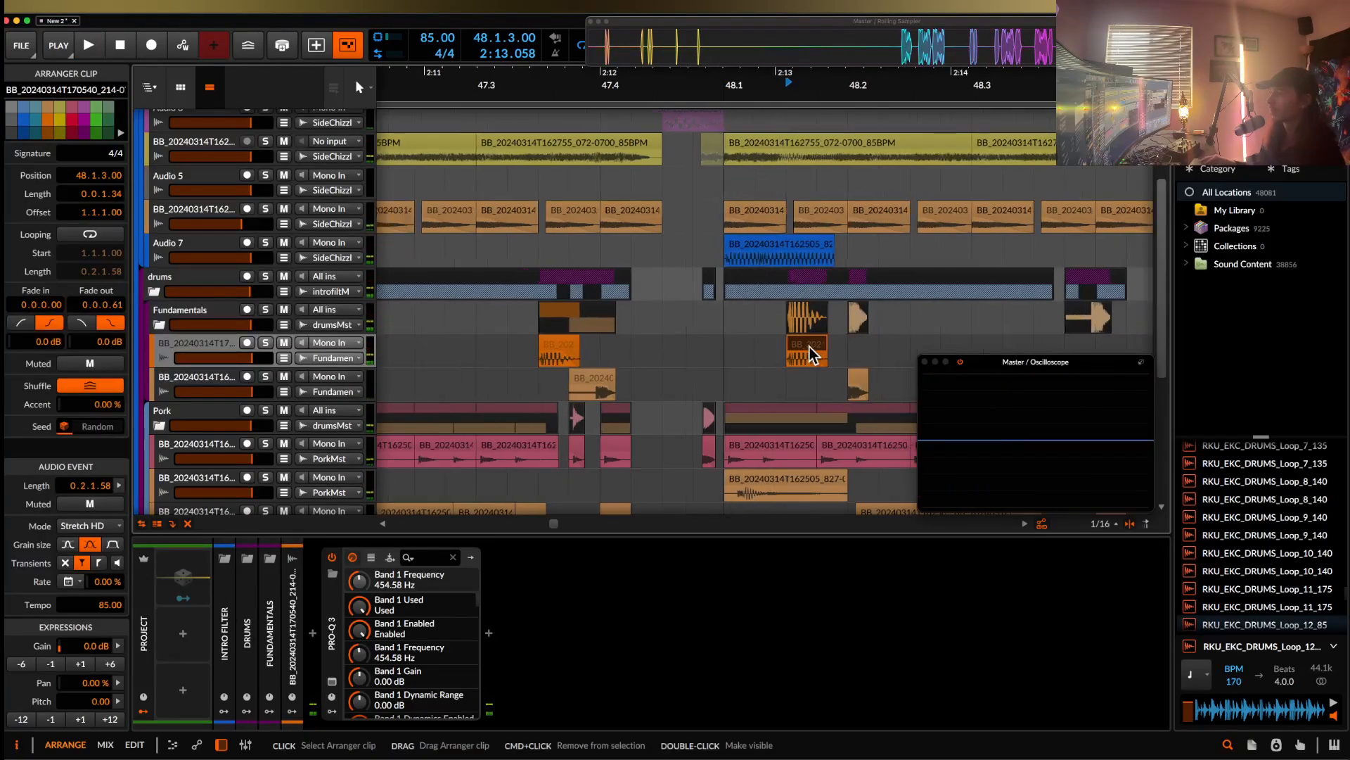
scroll(808, 347, right, 3)
drag(708, 377, 799, 381)
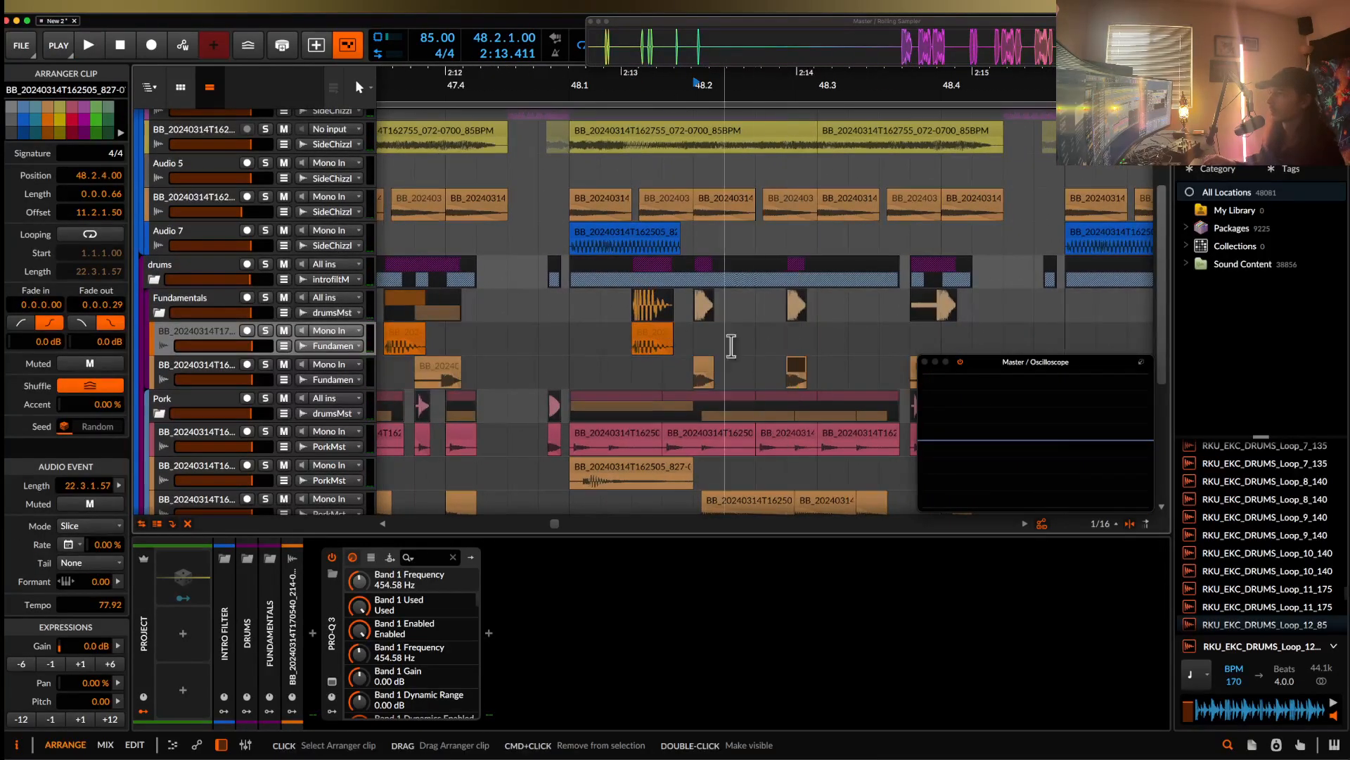
key(space)
scroll(659, 337, right, 3)
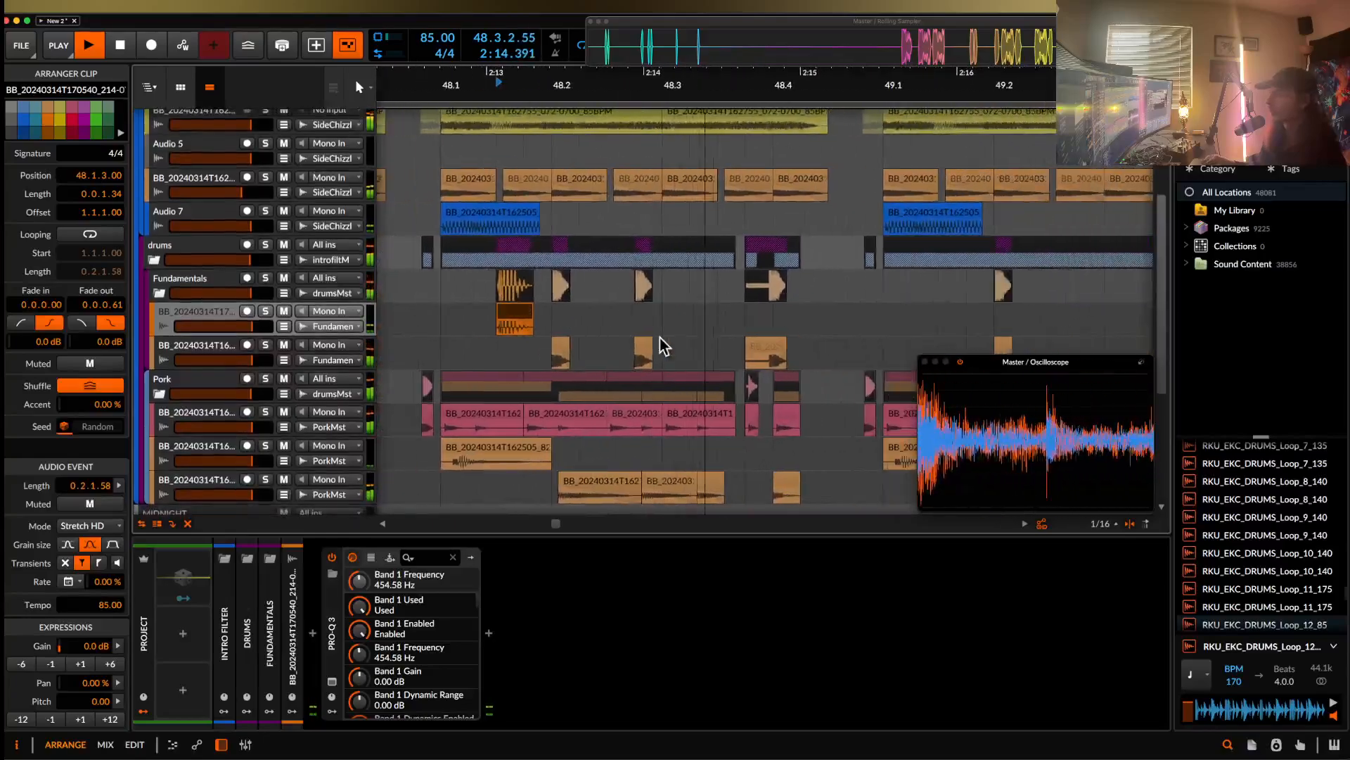
- Duplicate the kick clip from 48.1.3 to 48.3.2 on its track
key(space)
drag(602, 313, 711, 320)
scroll(714, 321, down, 8)
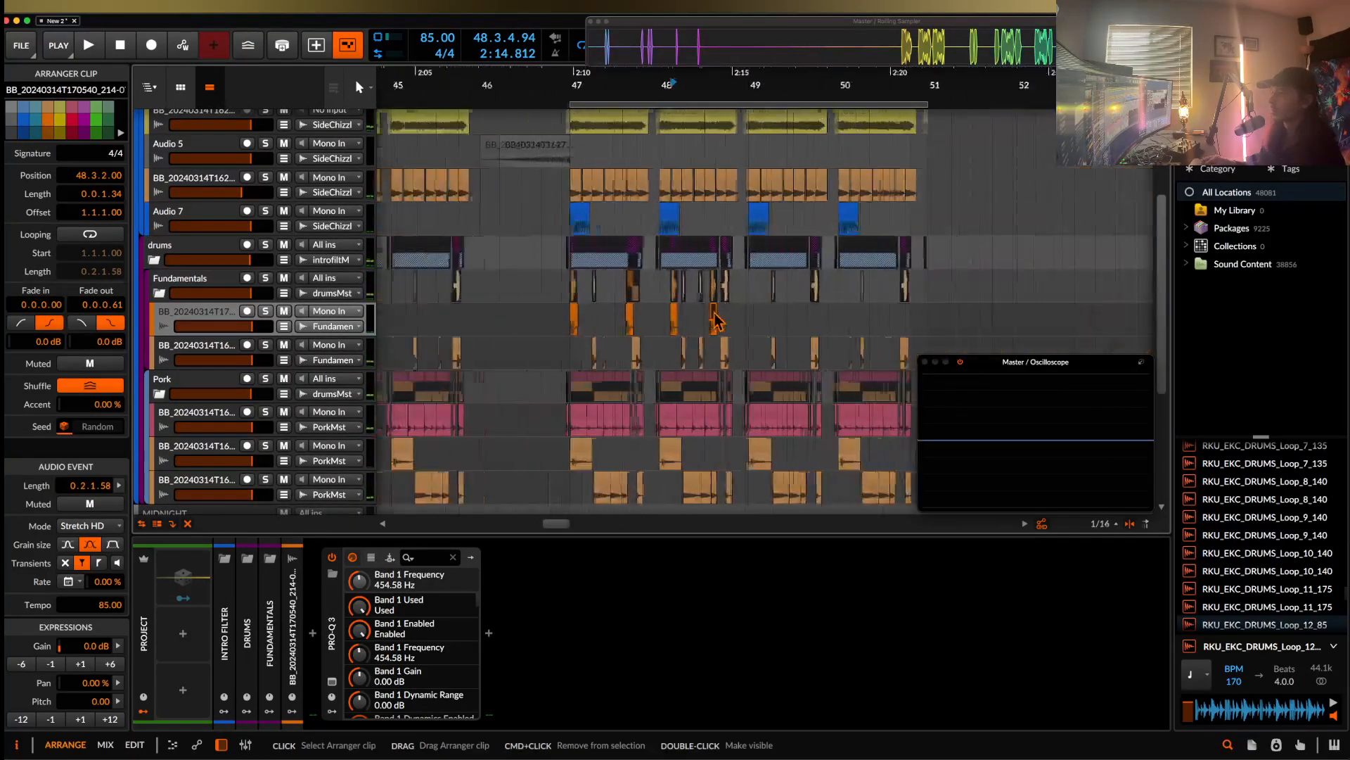
- Duplicate bars 47 to 49 of the two Fundamentals child tracks into bars 49 to 51 and audition from 47.1
drag(580, 329, 747, 359)
key(super+d)
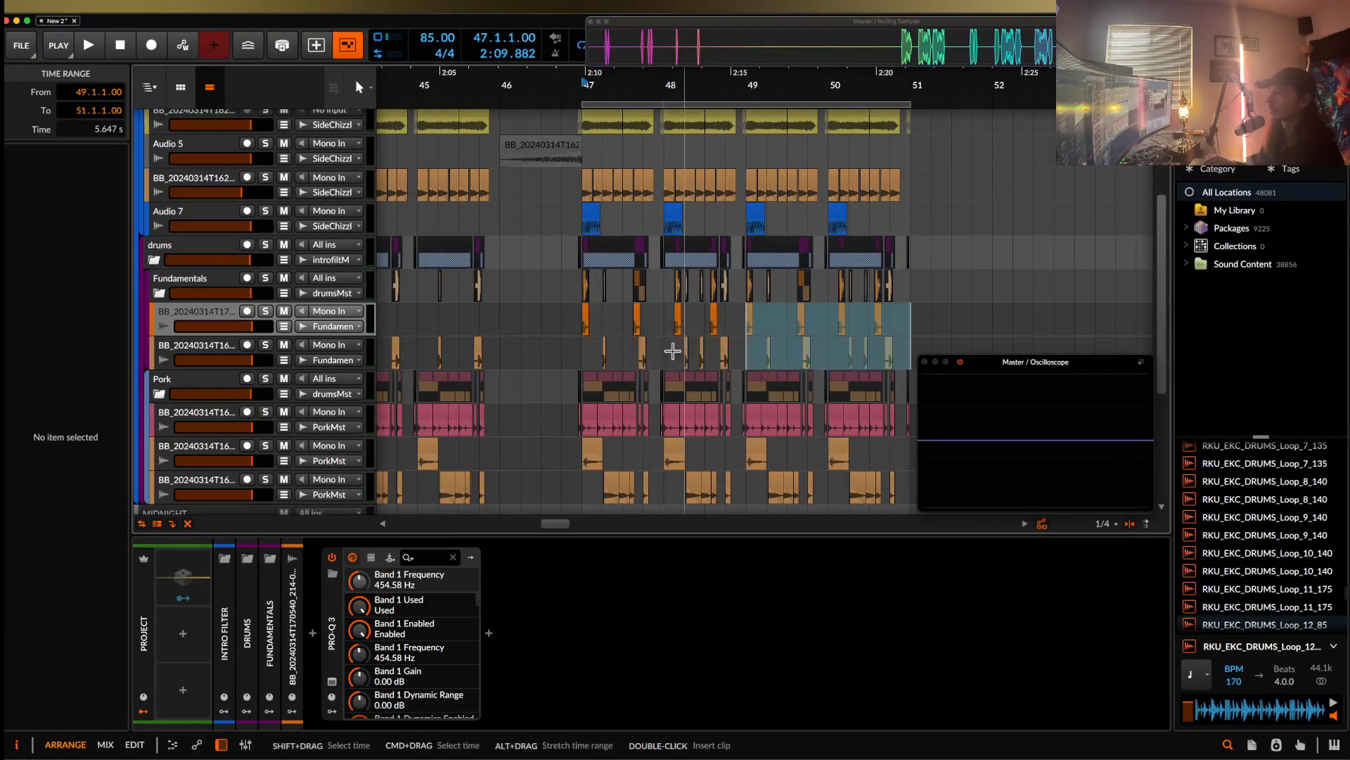
click(580, 329)
key(space)
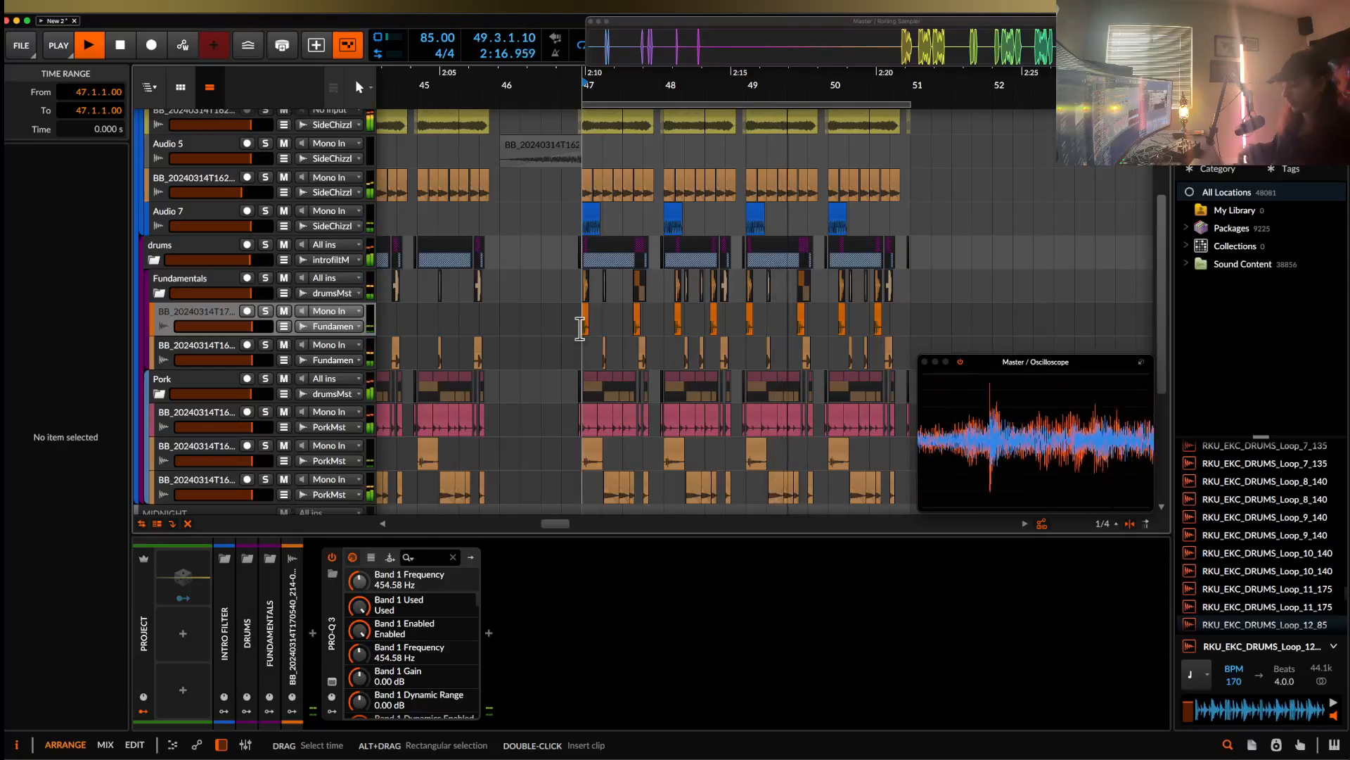
scroll(738, 327, up, 5)
key(space)
- Audition the kick clip at 49.3.3 and copy it to the start of bar 50 on the same track
scroll(737, 328, right, 5)
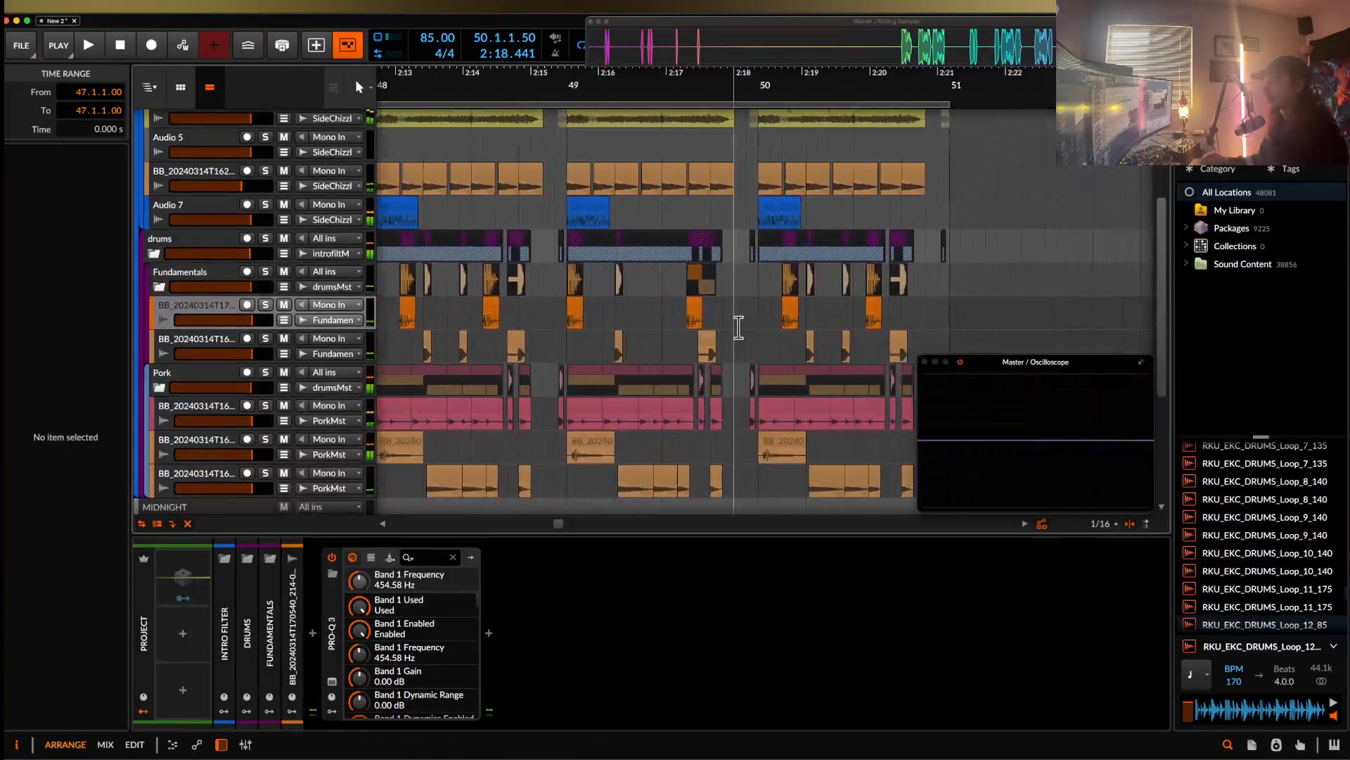
scroll(738, 327, up, 2)
click(615, 316)
scroll(612, 313, up, 2)
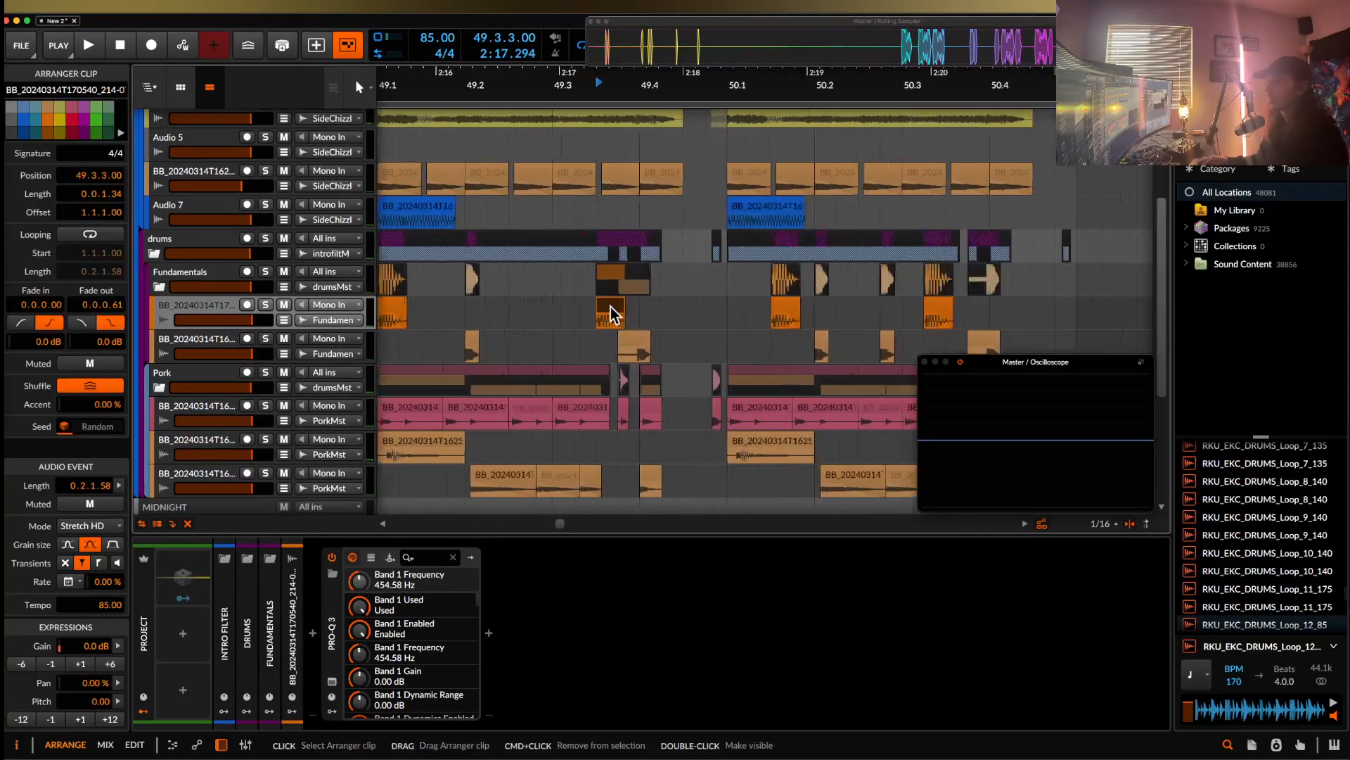
key(space)
key(space)
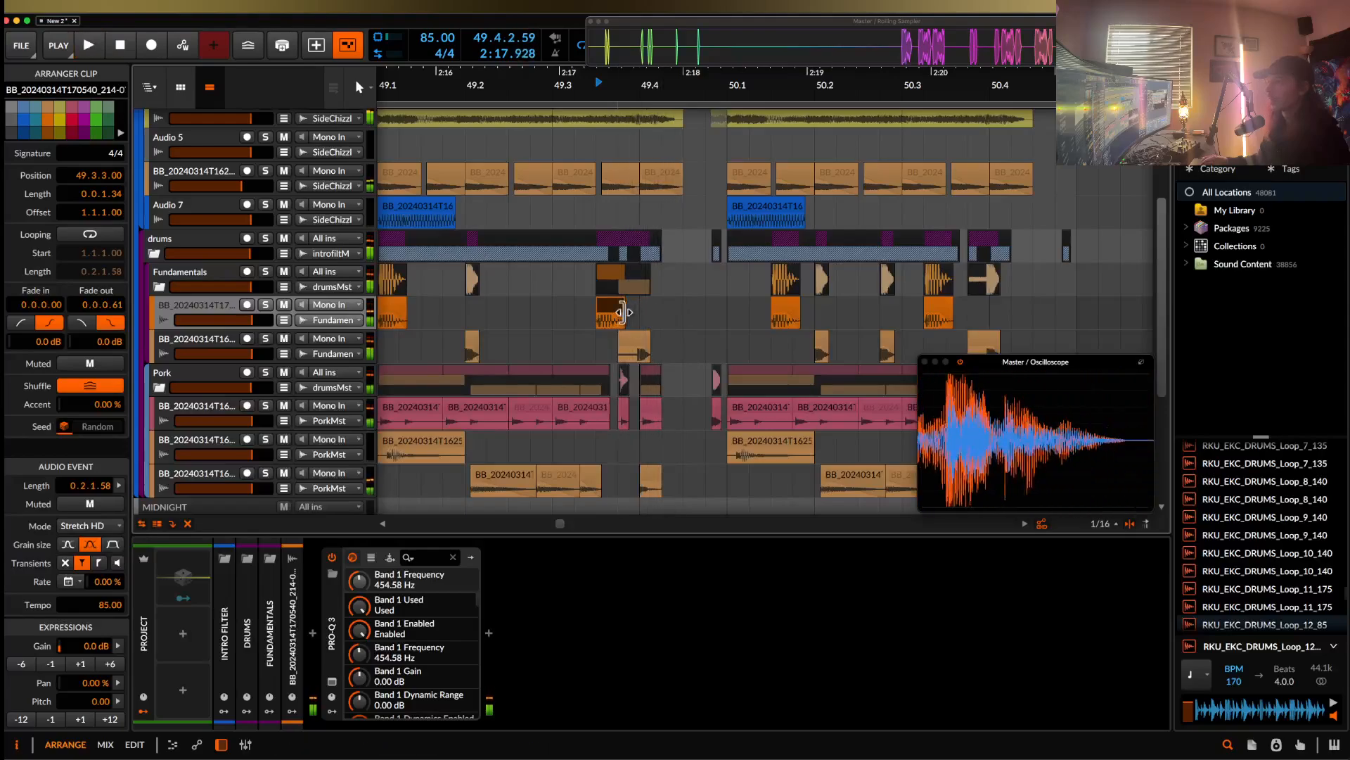
drag(614, 311, 762, 305)
scroll(712, 308, up, 2)
scroll(718, 309, up, 2)
scroll(706, 307, up, 2)
scroll(733, 307, down, 2)
key(space)
key(space)
- Place a shortened kick copy of length 0.0.0.81 at 49.4.4.18, just before bar 50, and audition it
click(662, 307)
drag(486, 308, 807, 306)
click(739, 313)
key(space)
scroll(740, 313, down, 2)
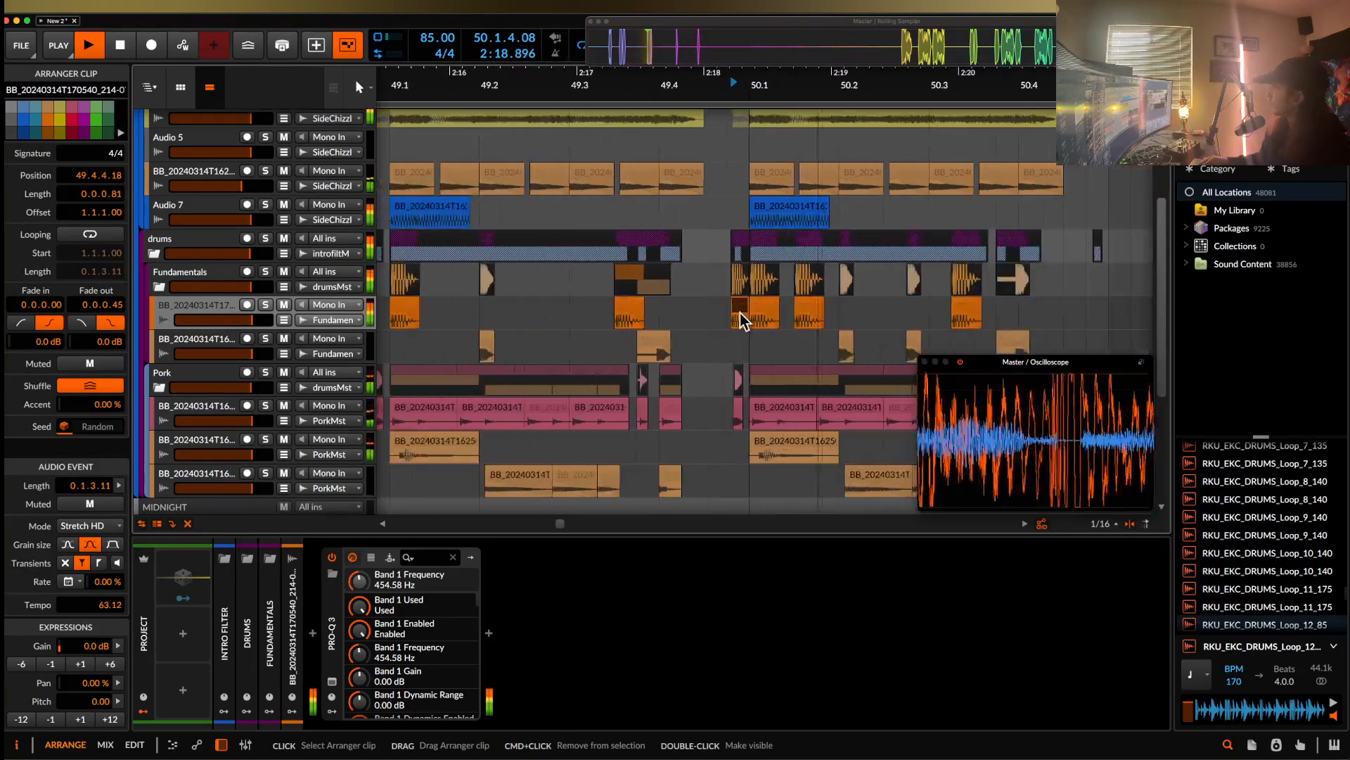
scroll(740, 314, down, 3)
key(space)
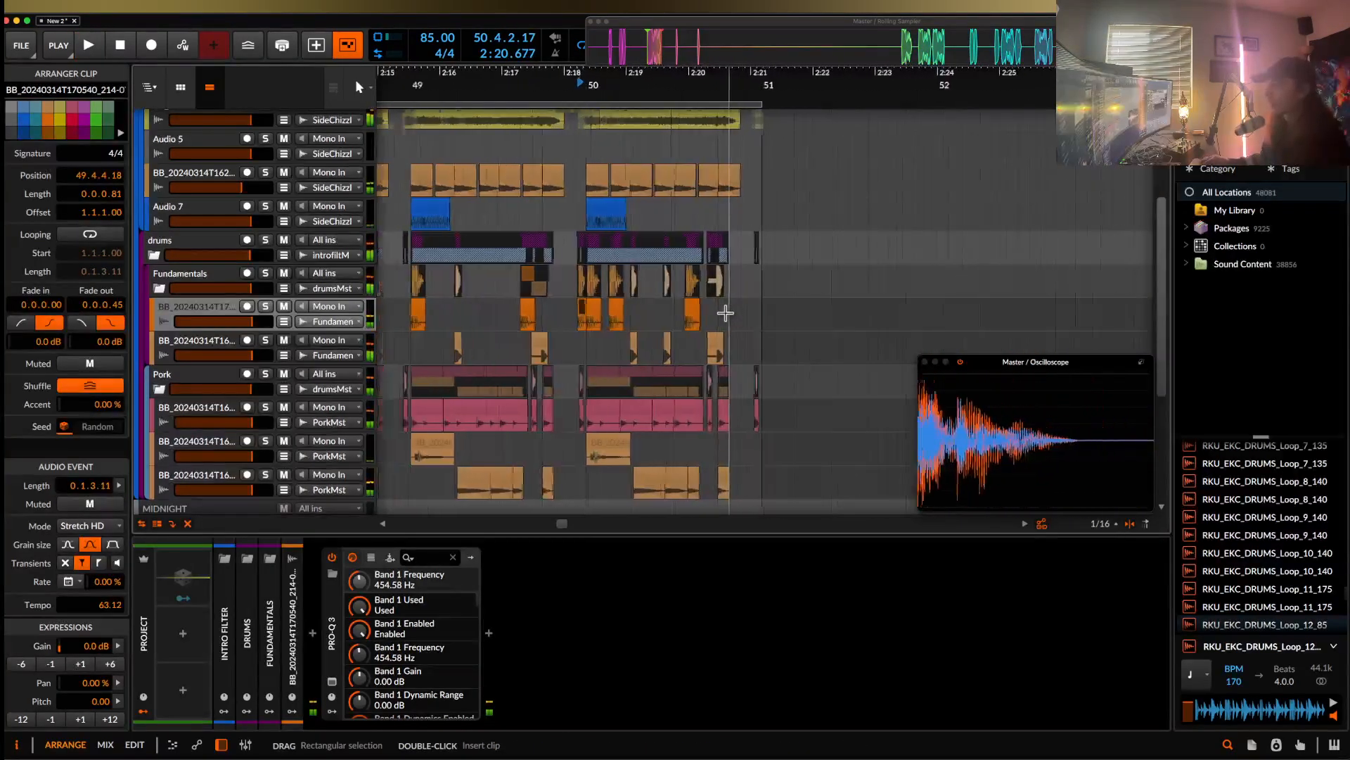
- Listen to the varied kick pattern around bar 50 and replay the section from 47.1
key(space)
scroll(725, 314, down, 4)
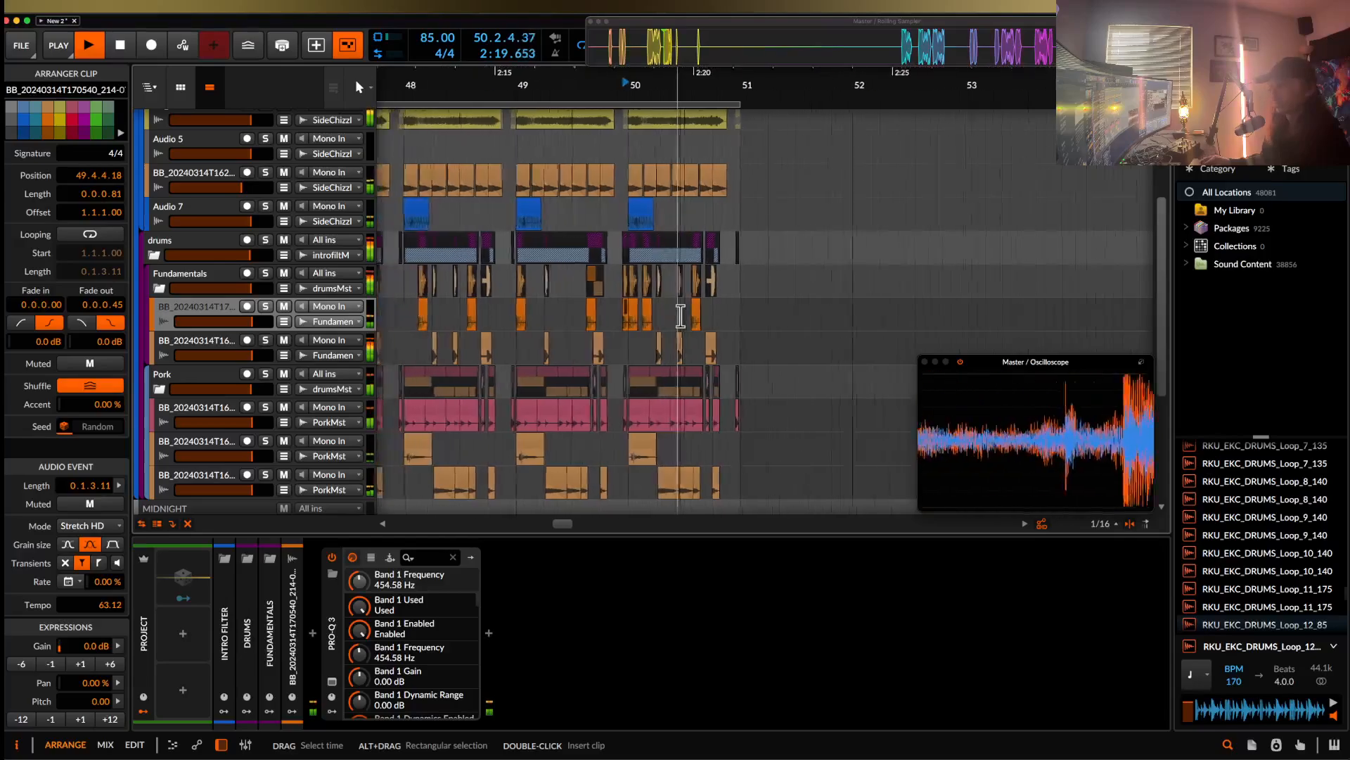
scroll(681, 315, down, 3)
scroll(681, 314, left, 3)
scroll(681, 314, down, 1)
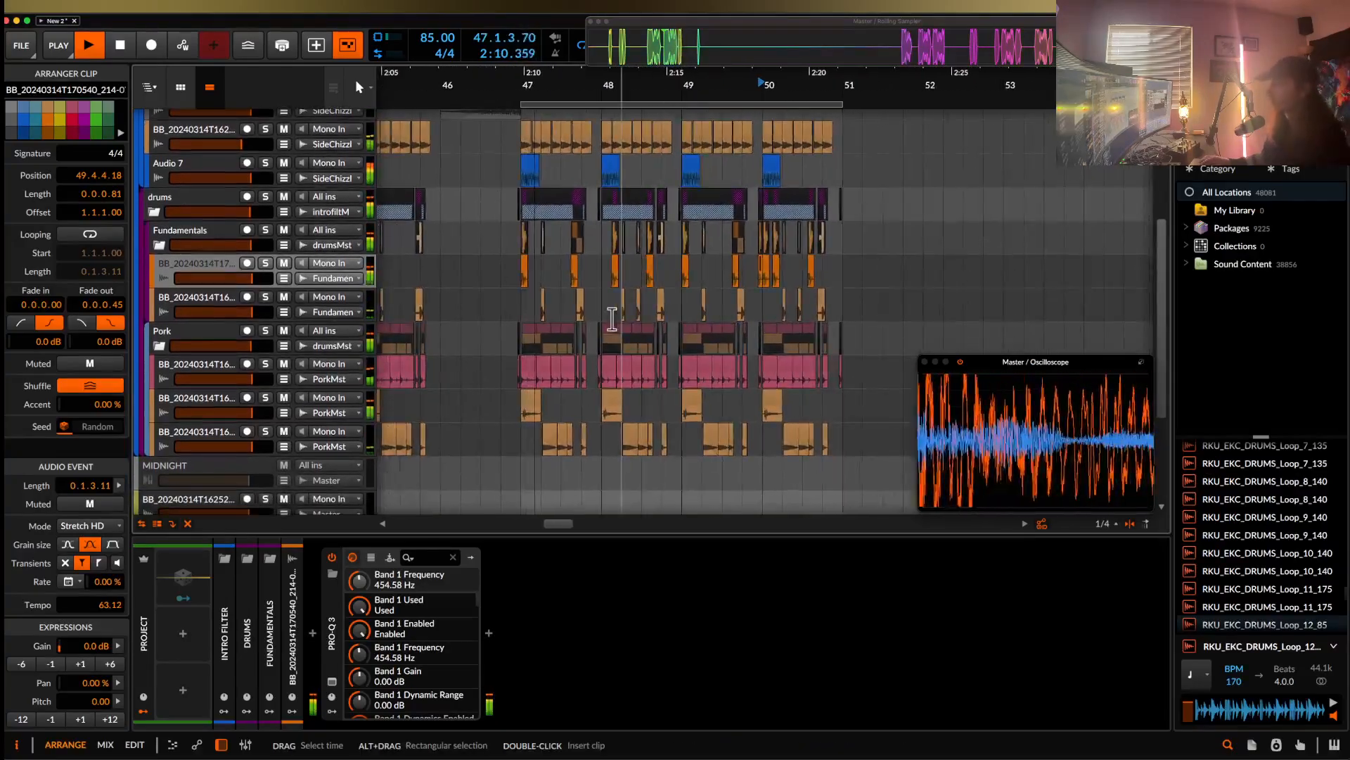
click(527, 307)
scroll(527, 307, up, 5)
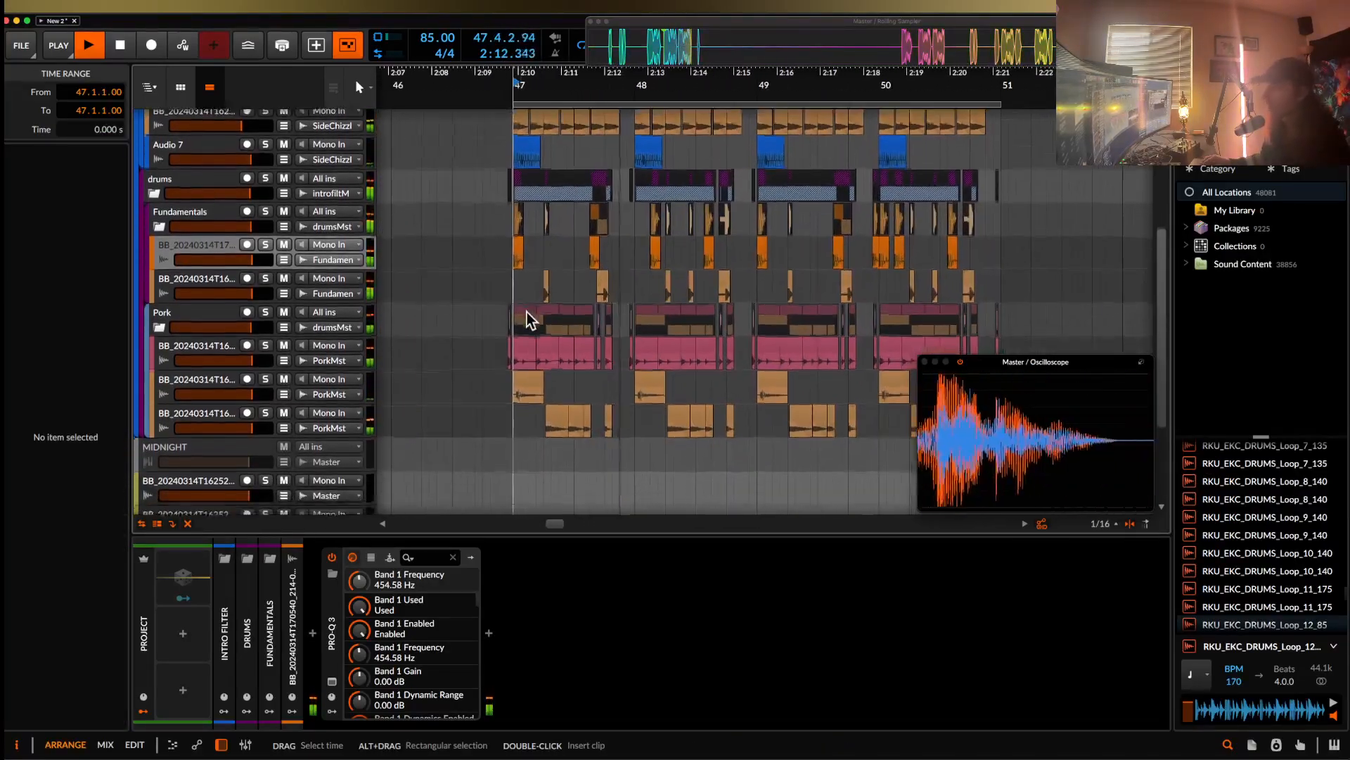
scroll(526, 310, up, 1)
scroll(498, 298, up, 4)
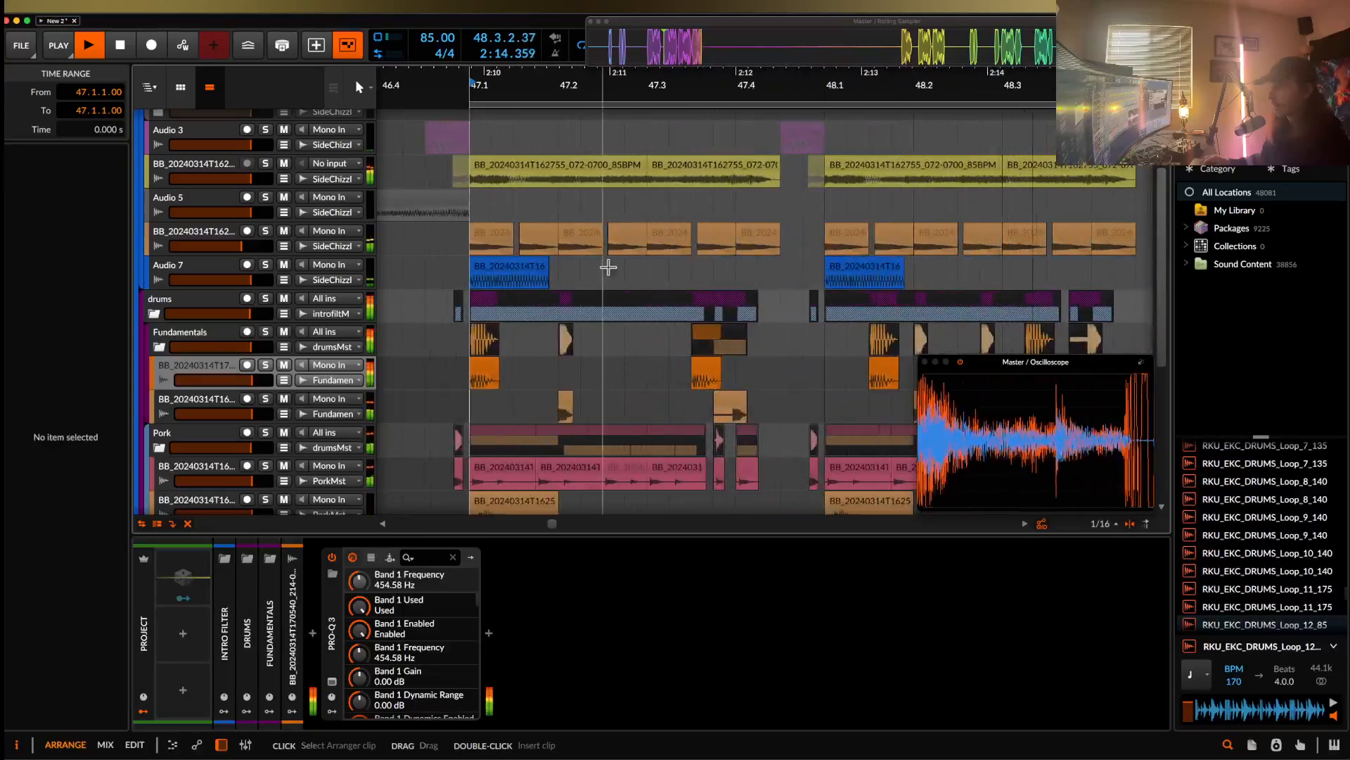
- Select the four Audio 7 clips in bars 47 to 50 and set their fade-in to 0.0.0.43
click(532, 271)
scroll(532, 271, down, 3)
shift+click(862, 275)
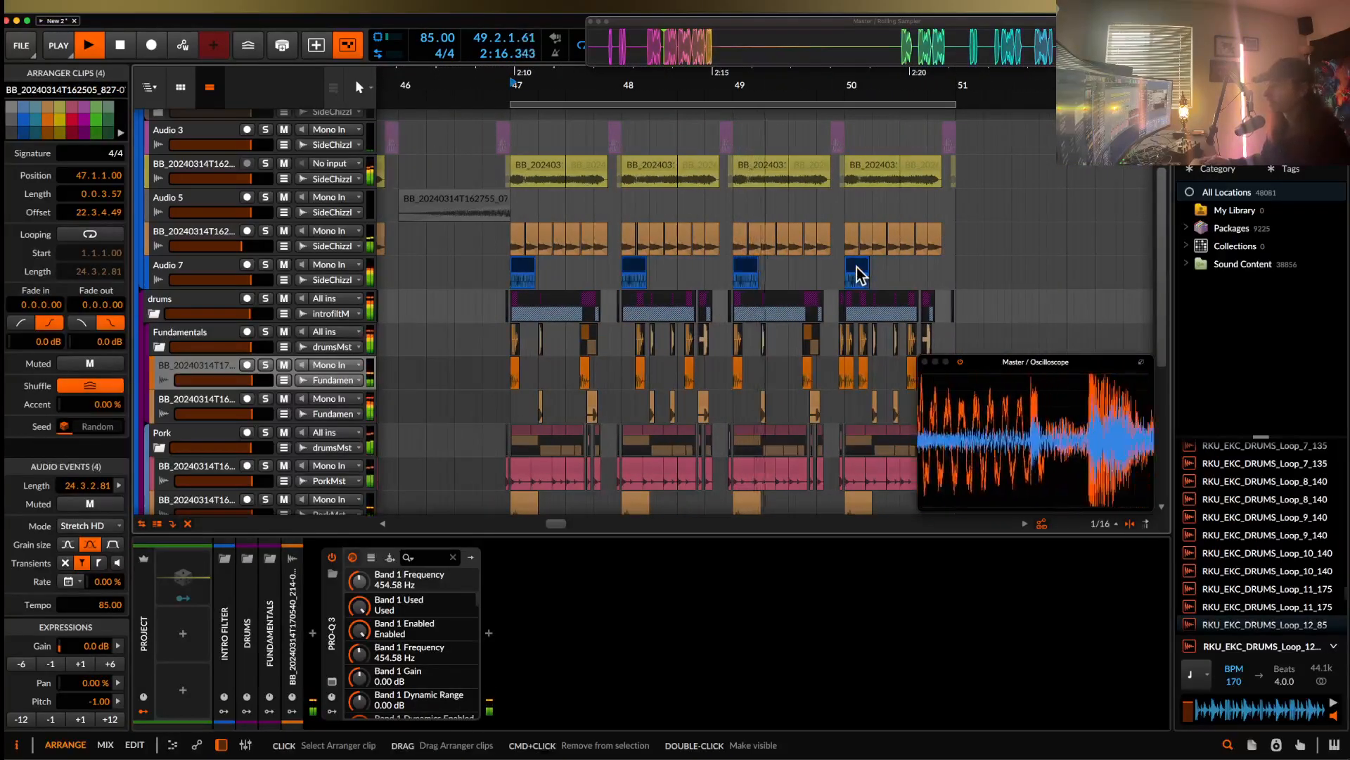
scroll(834, 280, up, 4)
scroll(760, 284, down, 5)
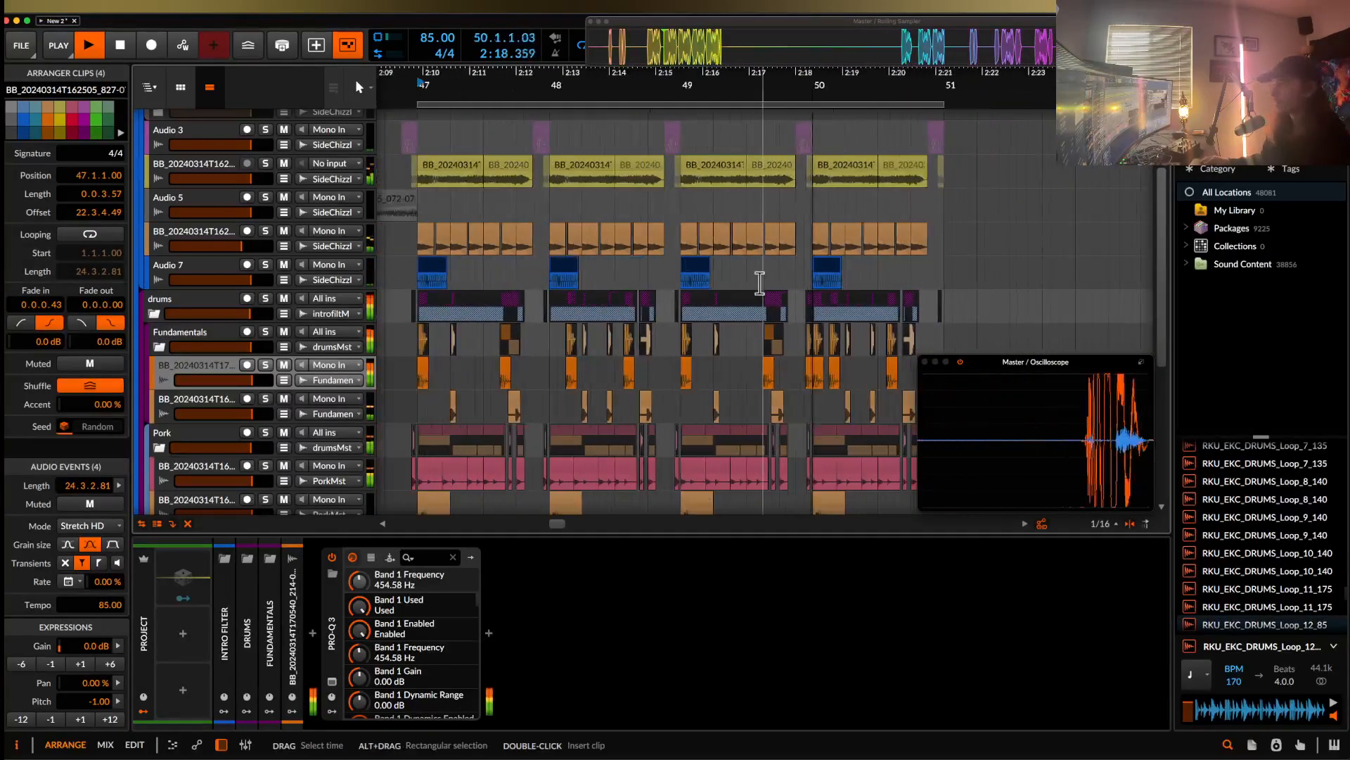
scroll(760, 283, down, 3)
scroll(759, 283, up, 1)
- Select bars 47 to 51 across the collapsed intro filter group, expand the group again, and duplicate that range into bars 51 to 55
scroll(763, 284, up, 5)
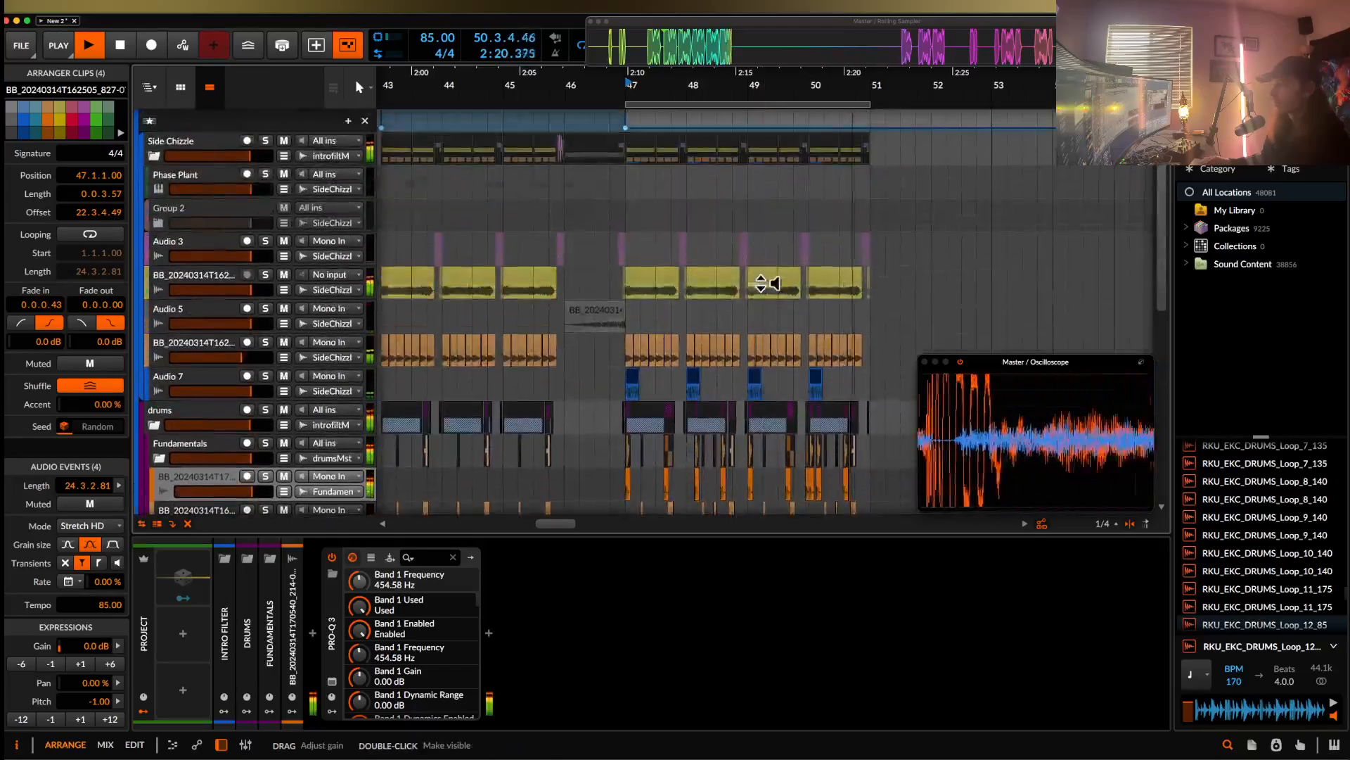
scroll(760, 284, down, 8)
scroll(759, 283, right, 4)
scroll(756, 283, down, 4)
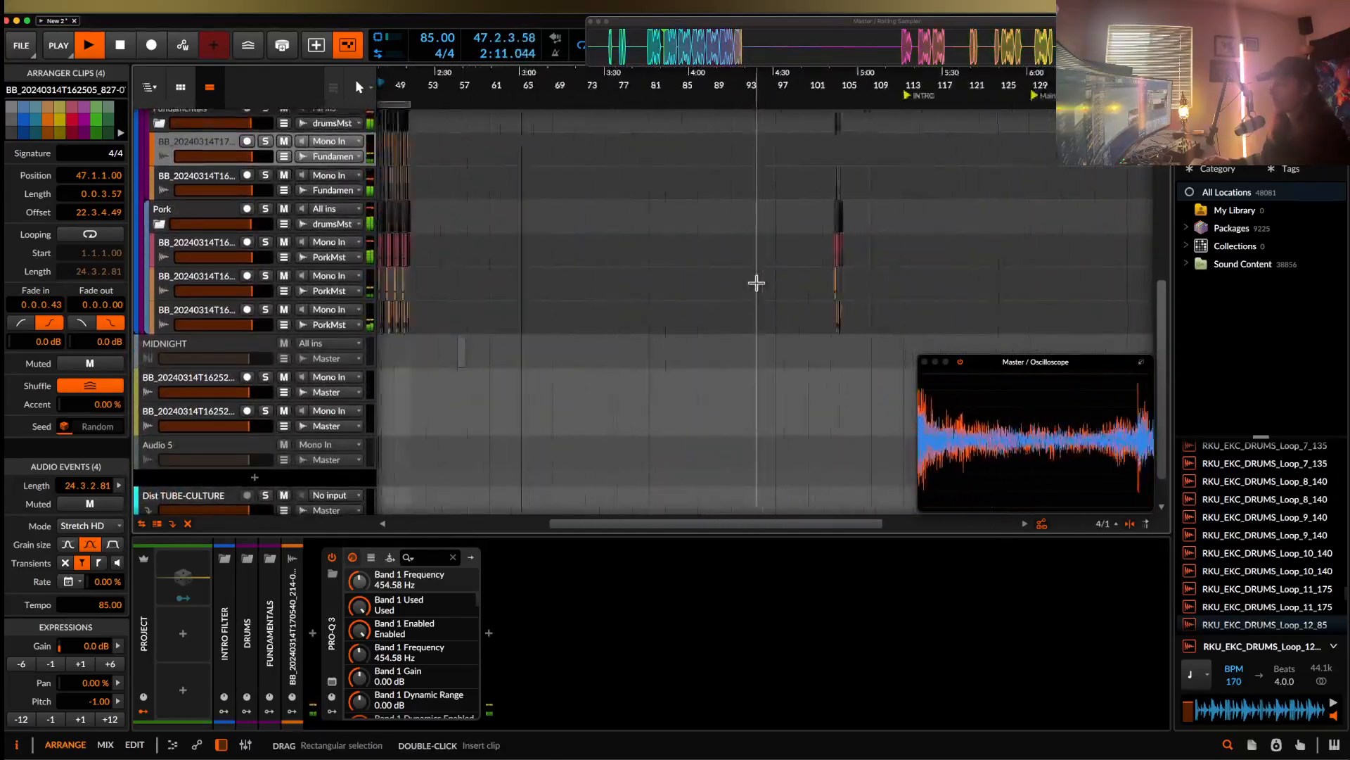
scroll(756, 283, up, 3)
scroll(757, 283, down, 4)
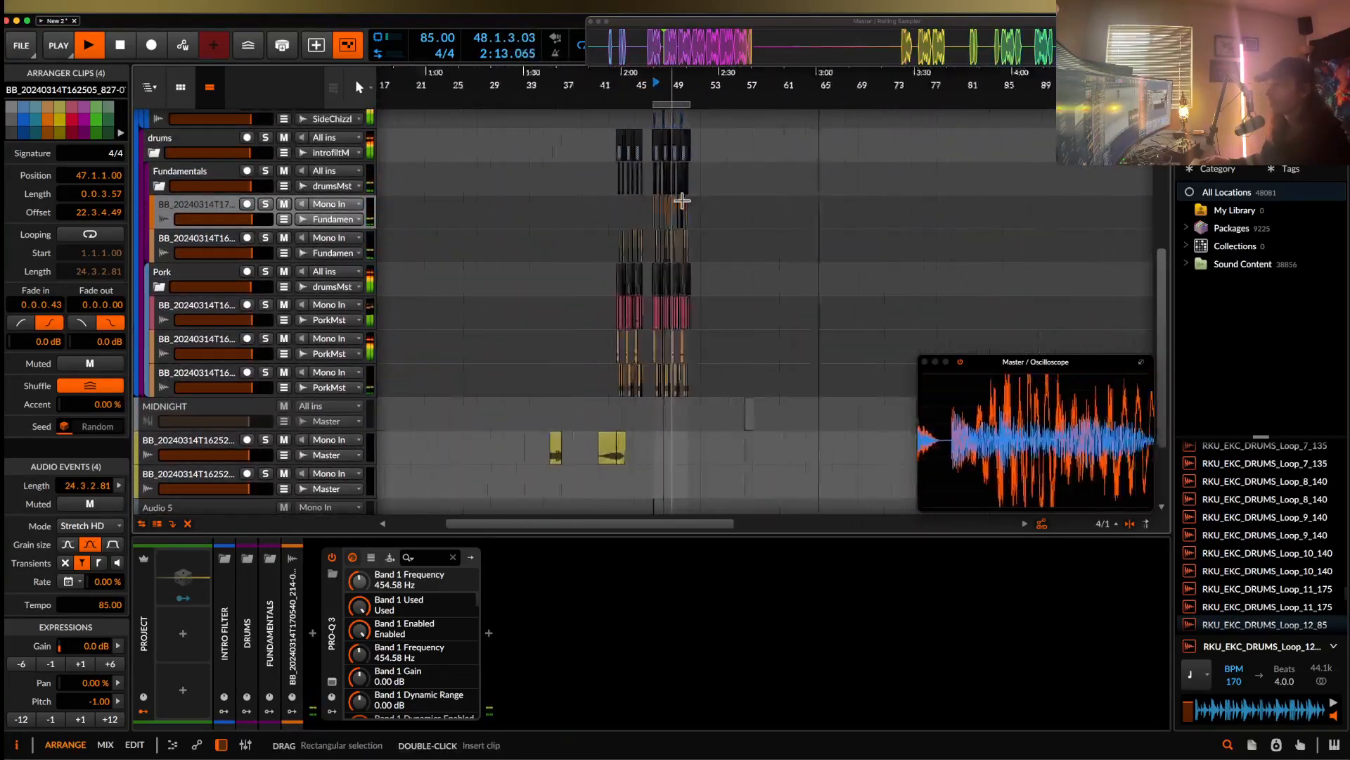
scroll(757, 283, up, 4)
scroll(676, 196, up, 5)
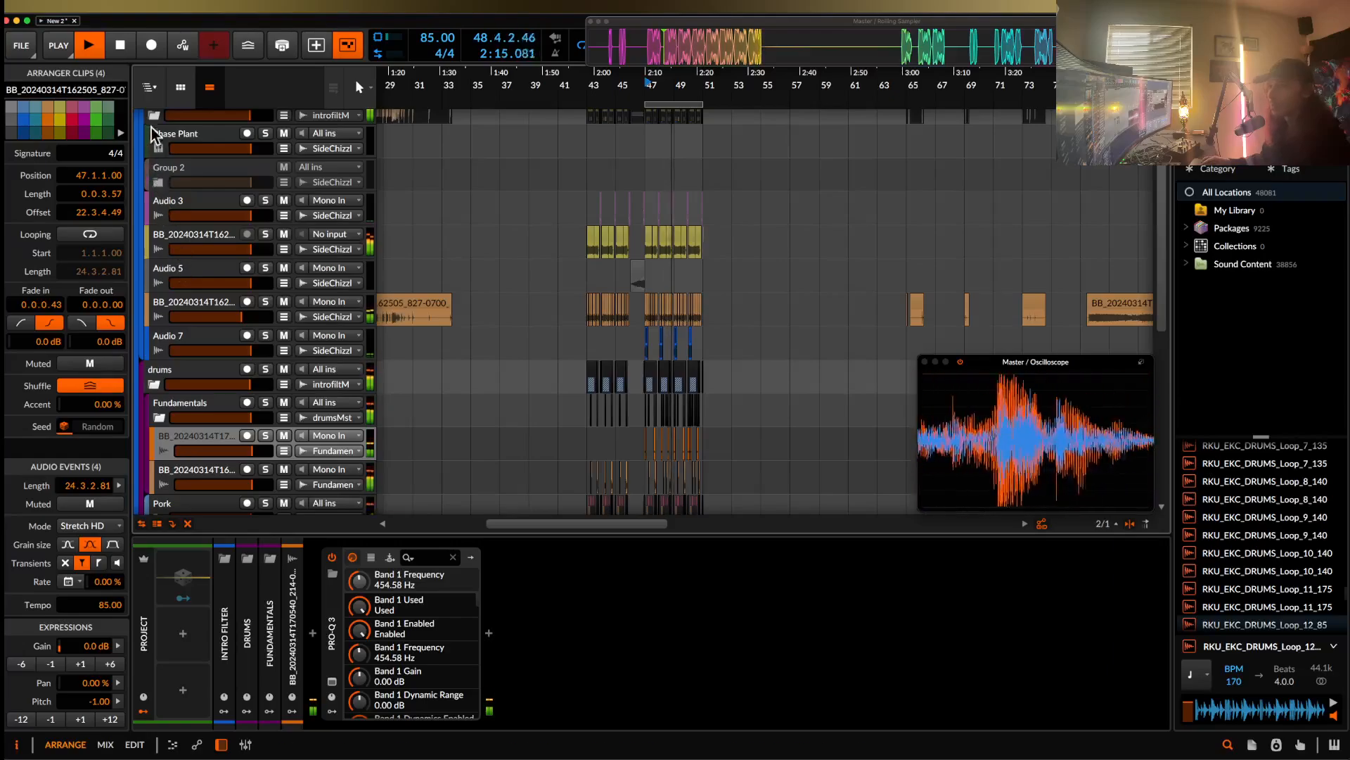
scroll(153, 133, up, 3)
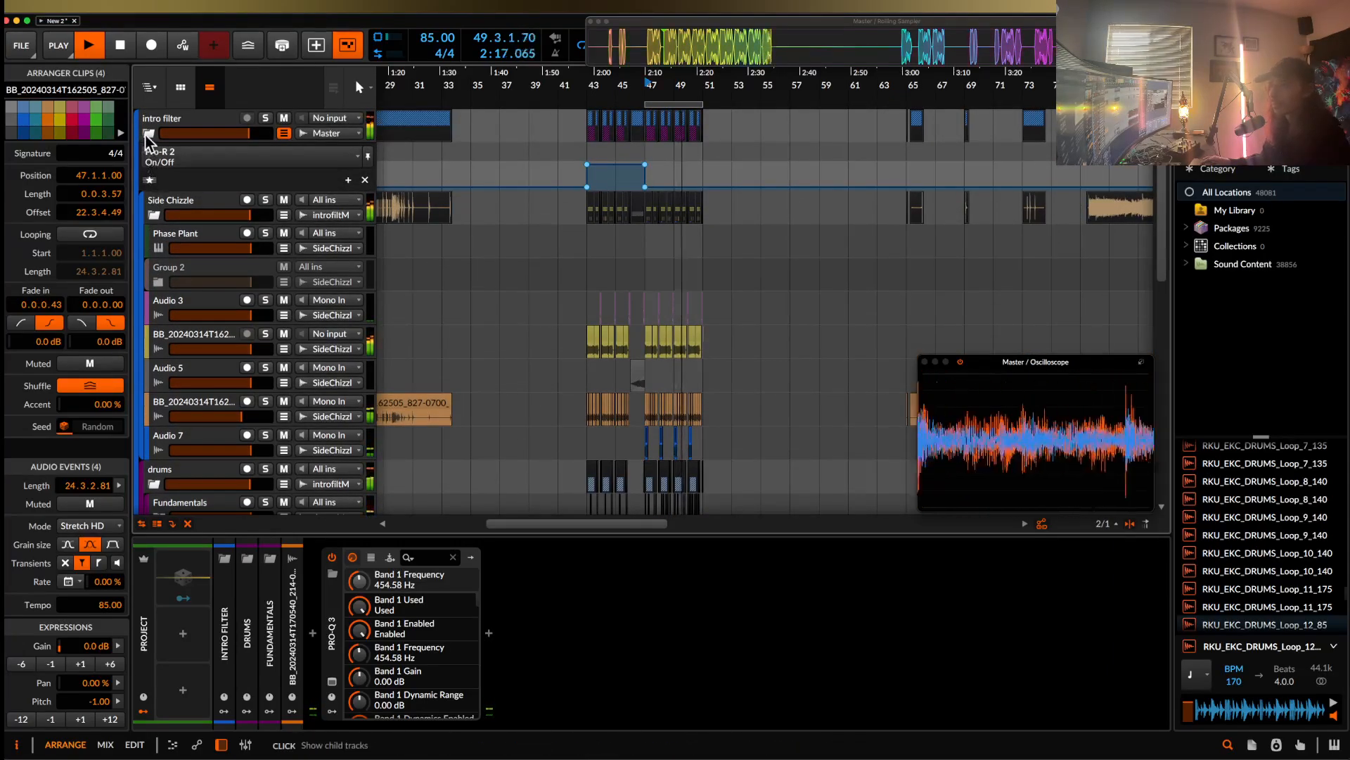
click(148, 135)
drag(629, 204, 679, 199)
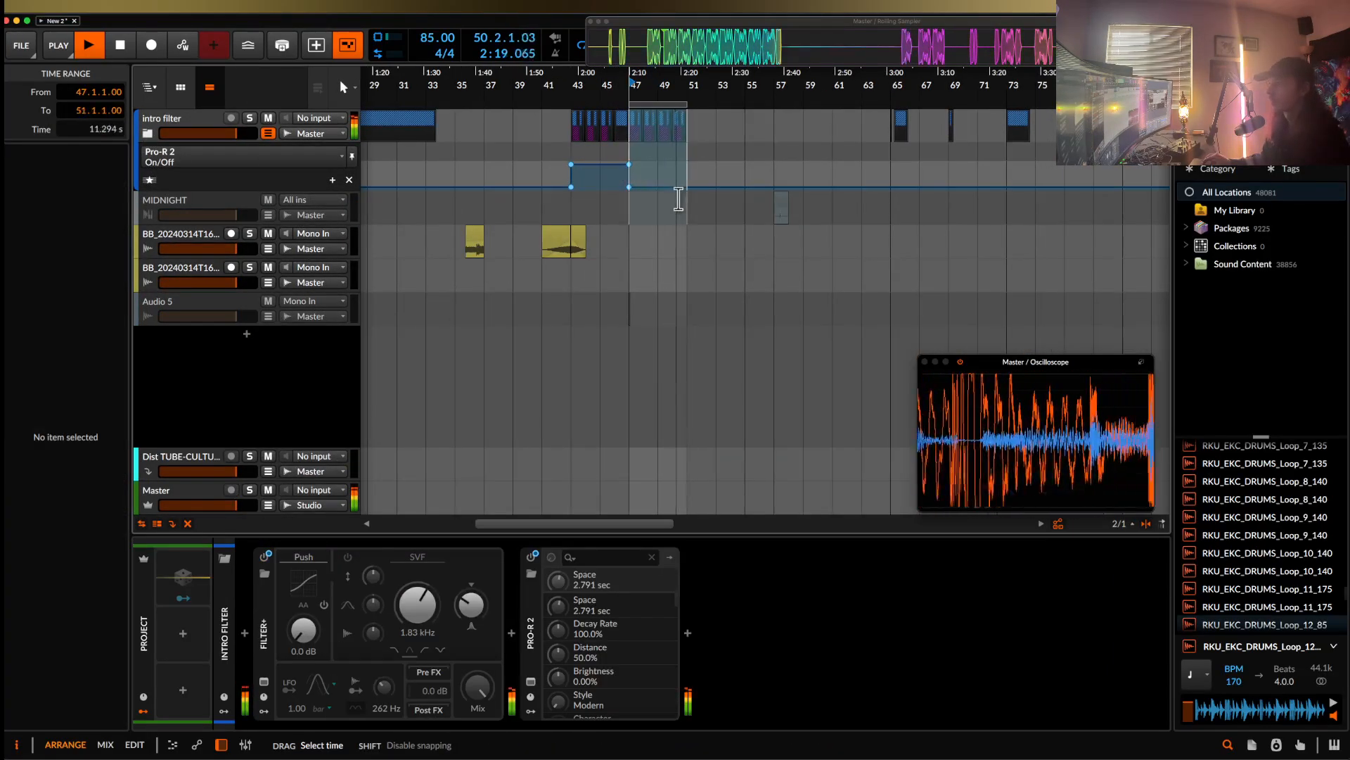
click(148, 134)
key(space)
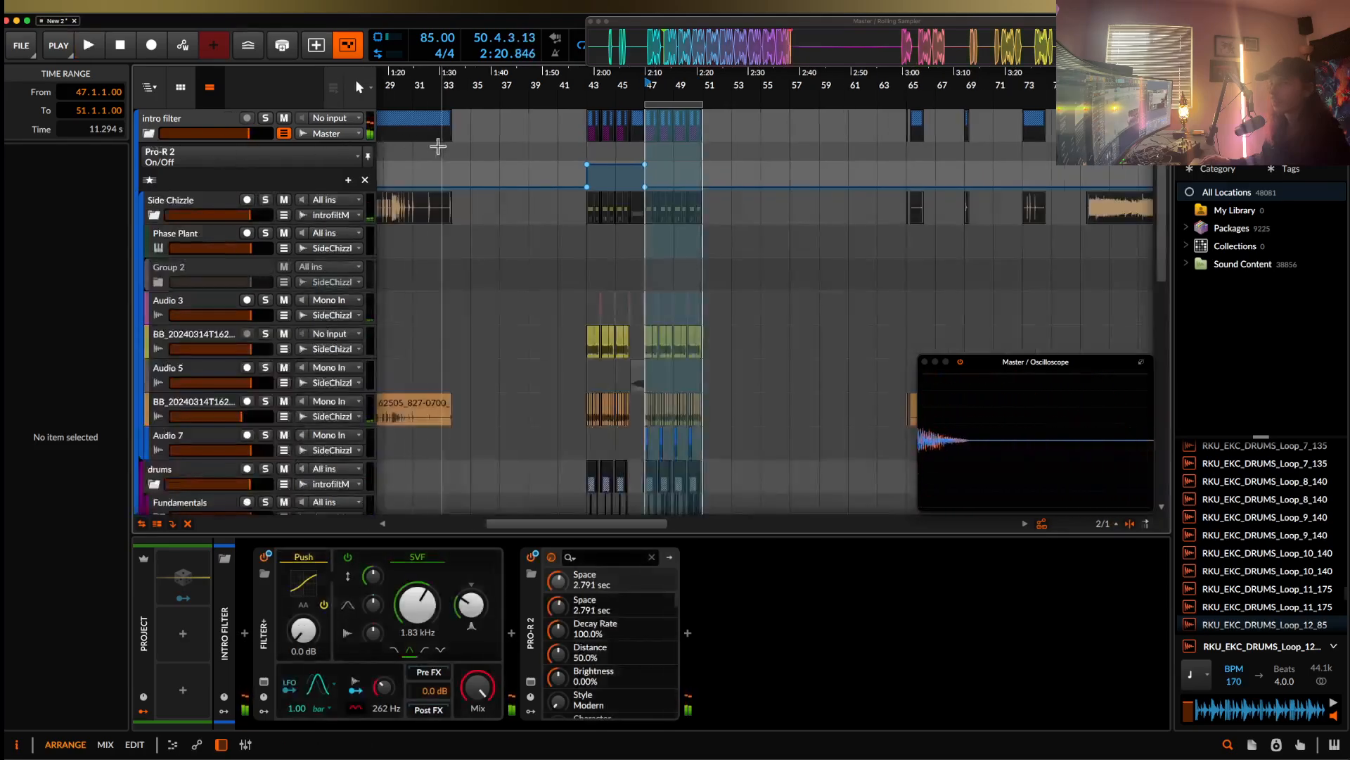
key(super+d)
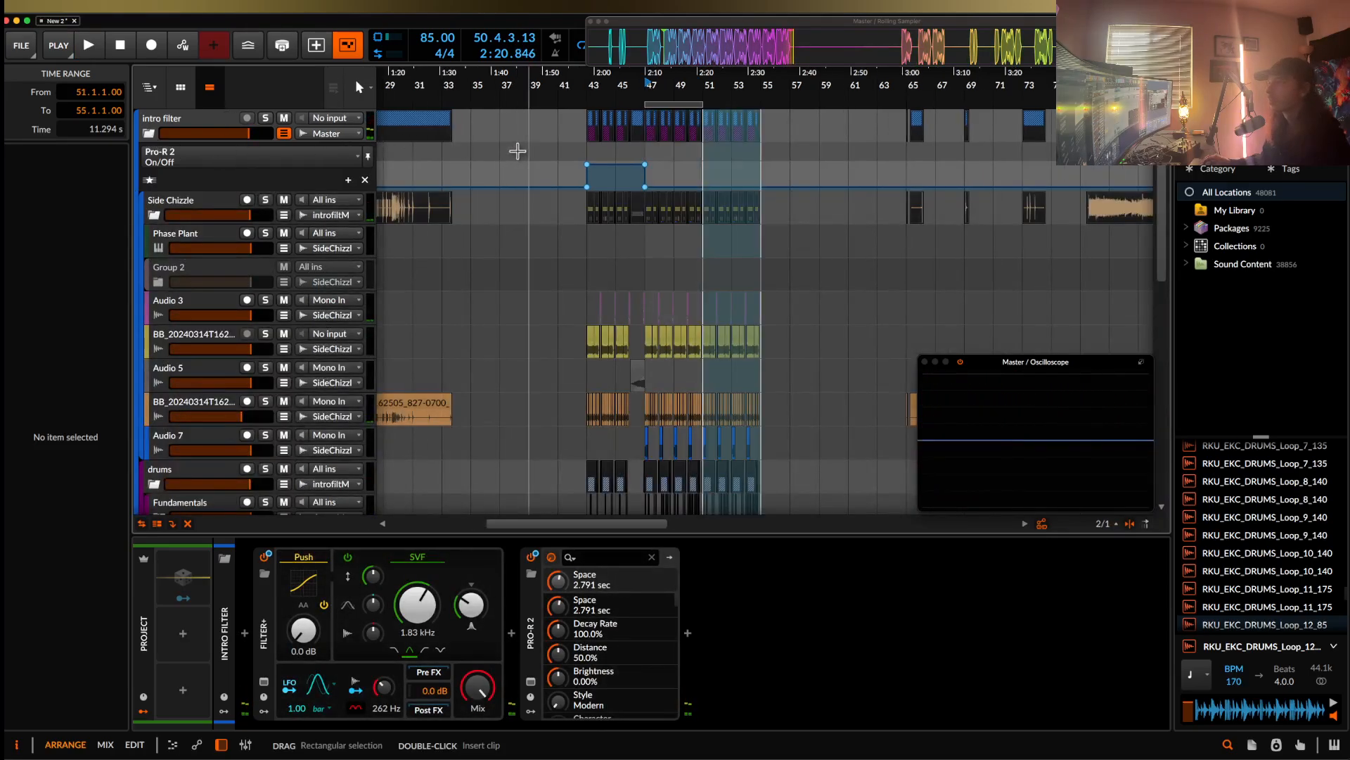
- Hide the intro filter group's automation lane and show its child tracks again
click(149, 135)
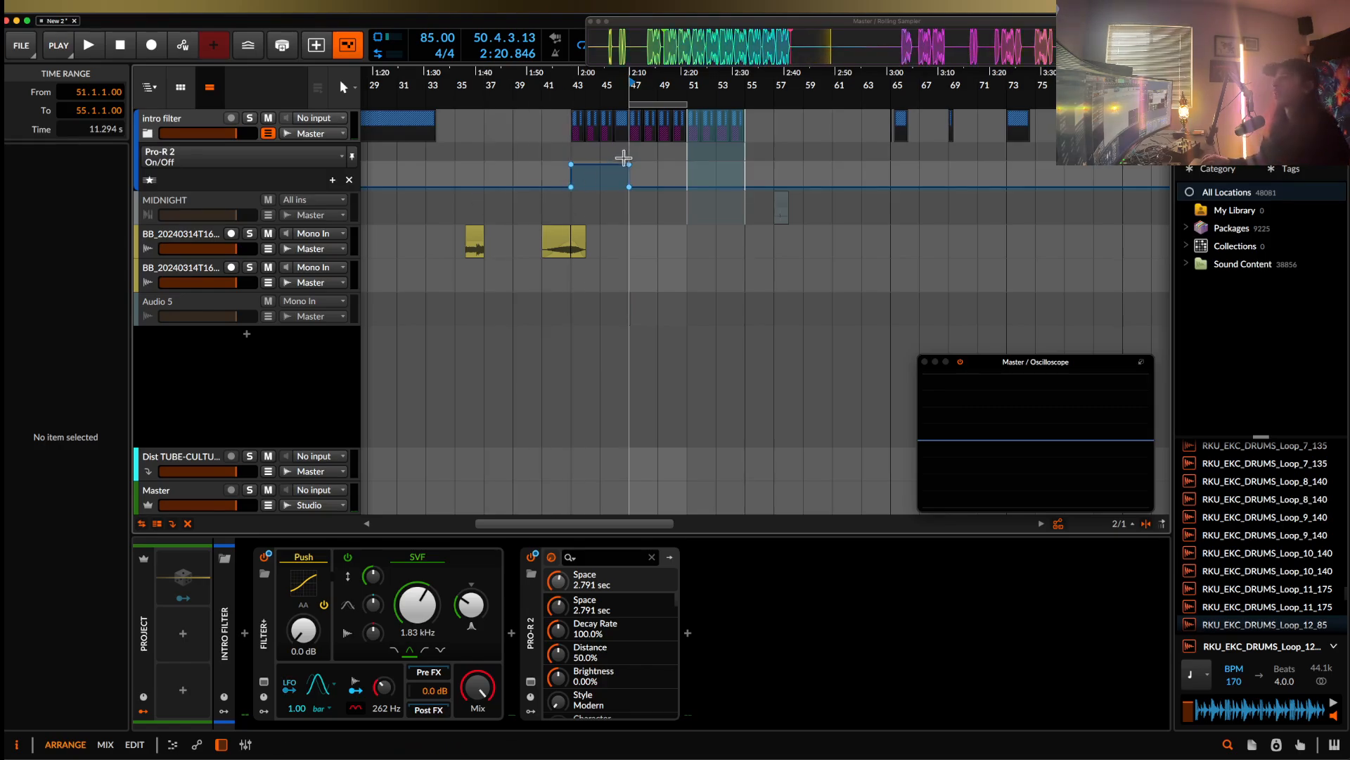
scroll(697, 107, up, 3)
click(697, 107)
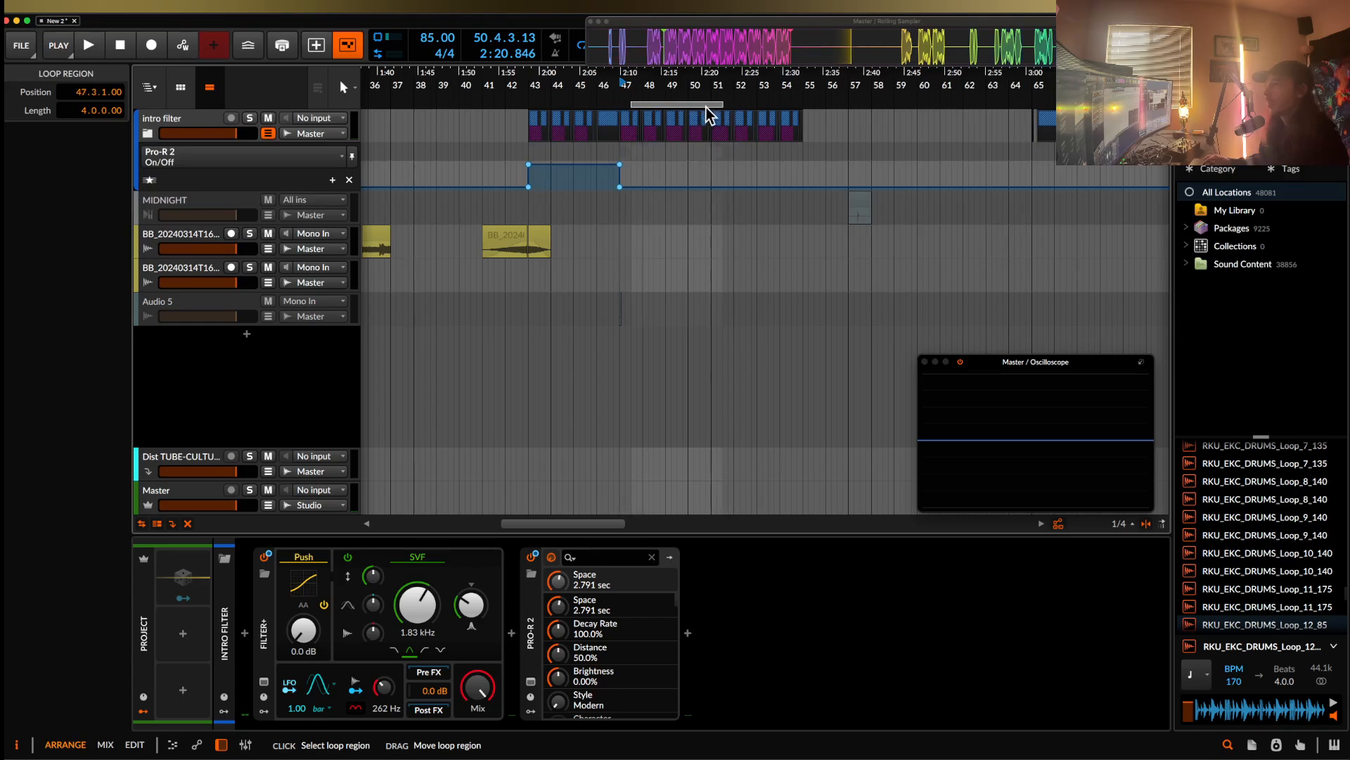
click(267, 133)
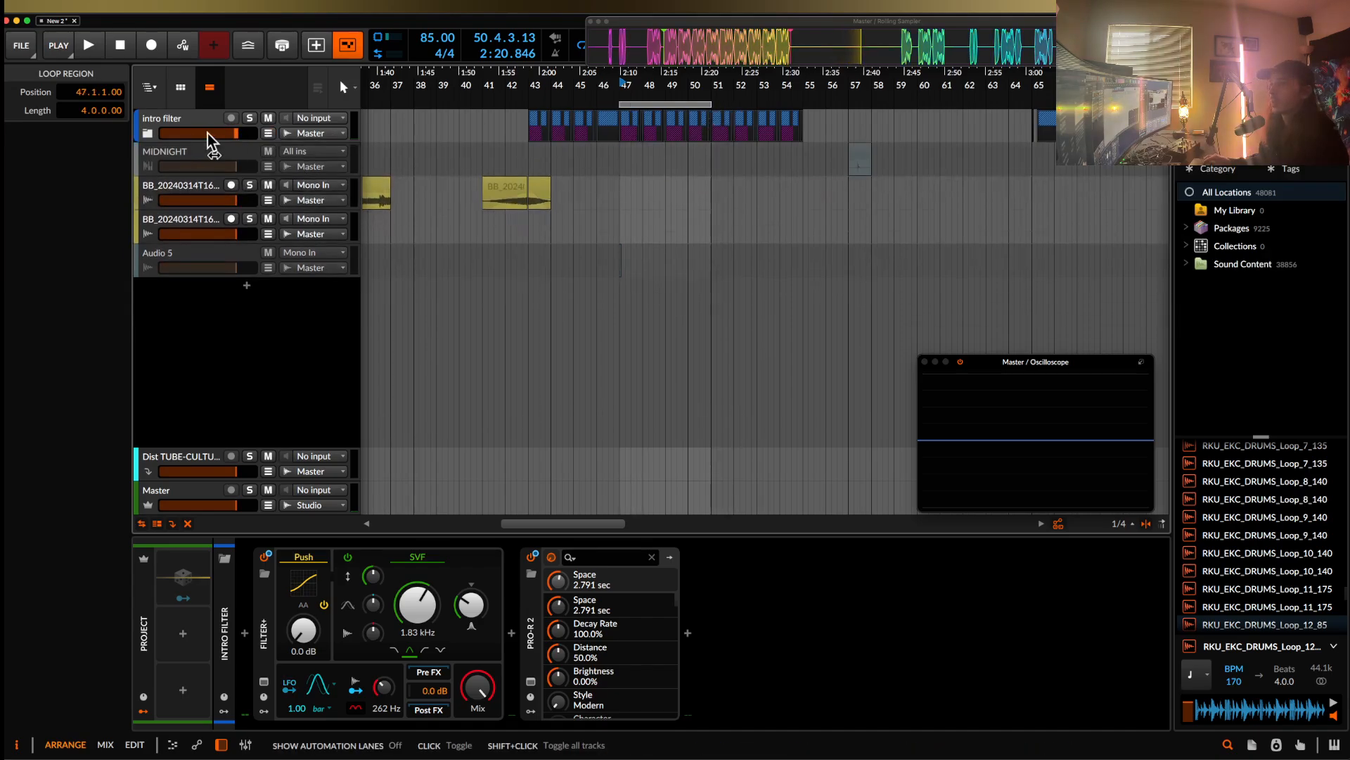
click(148, 134)
- Extend the loop region from 47.1 to the start of bar 55 so it covers eight bars
scroll(636, 261, down, 5)
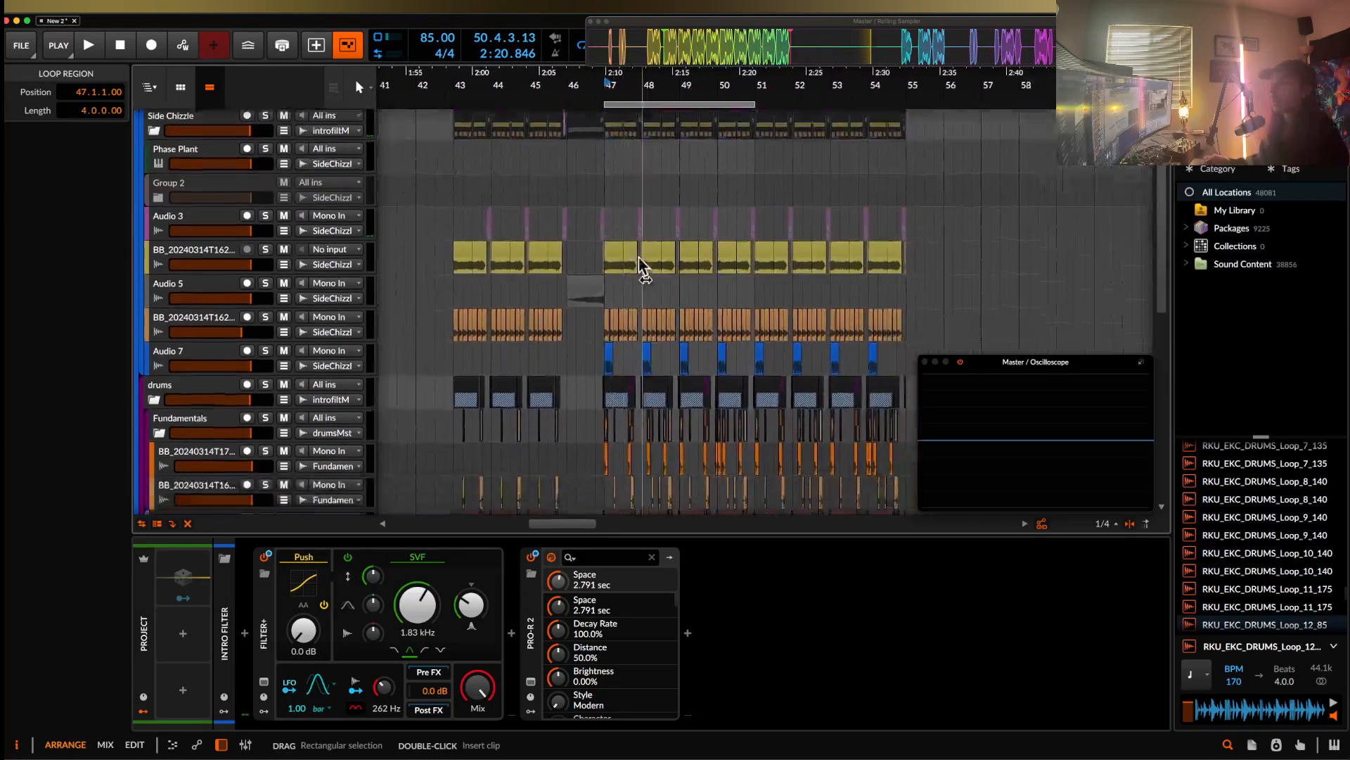
scroll(640, 262, up, 4)
scroll(639, 257, down, 5)
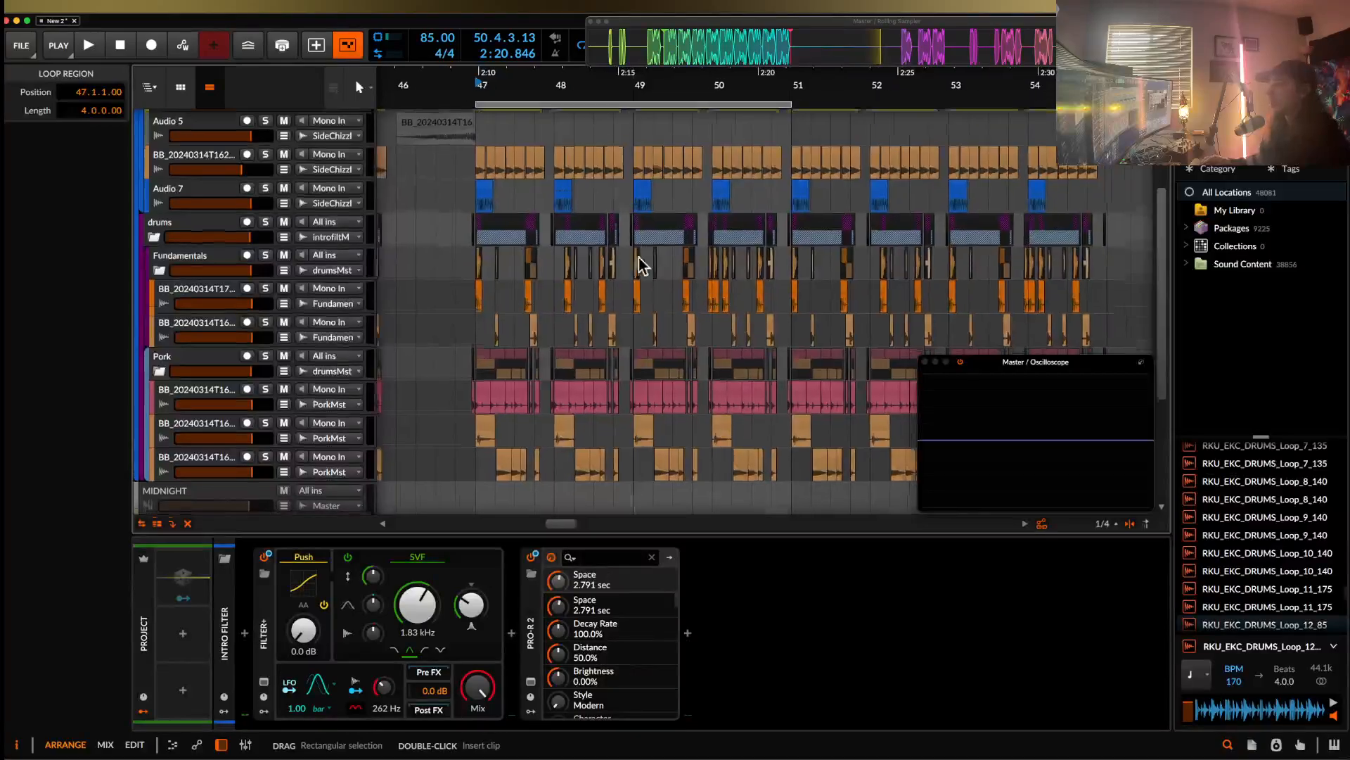
scroll(638, 256, down, 1)
scroll(640, 260, up, 6)
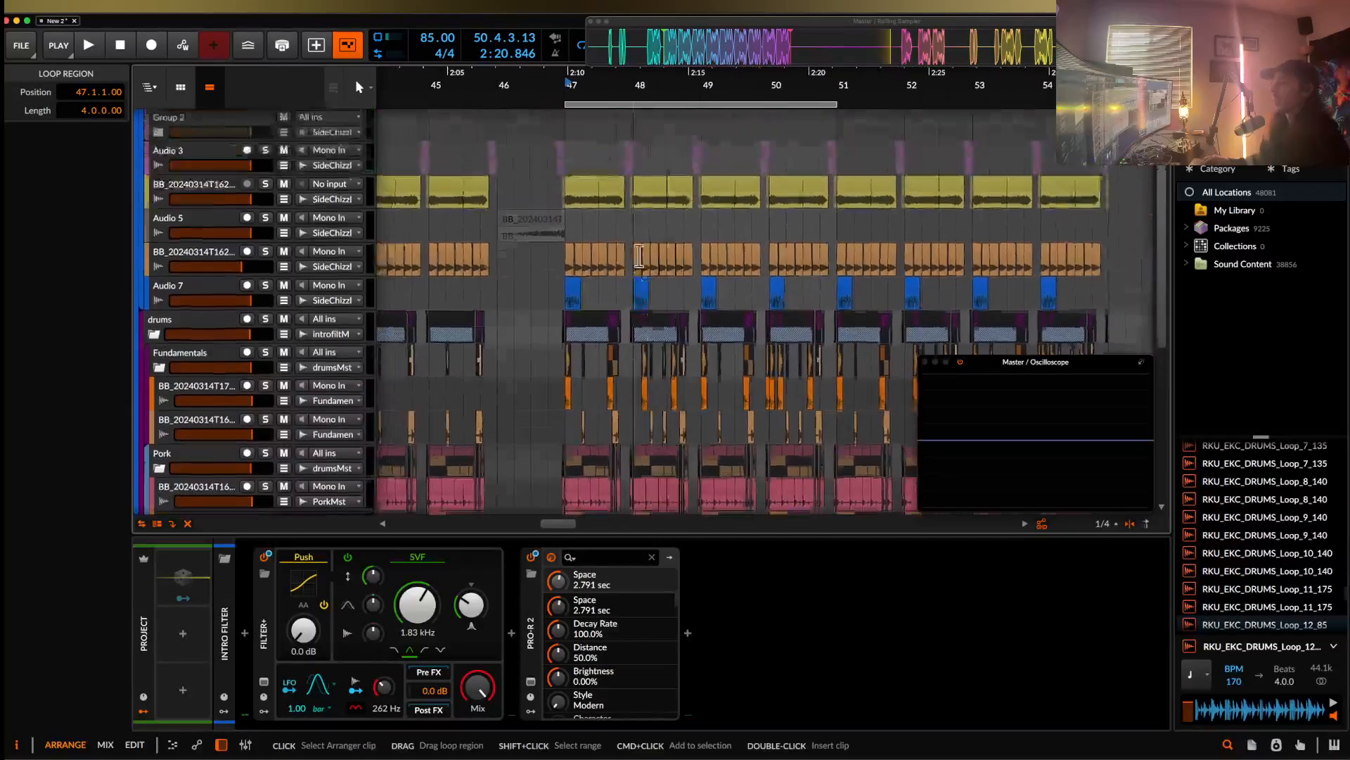
scroll(640, 266, down, 3)
click(554, 271)
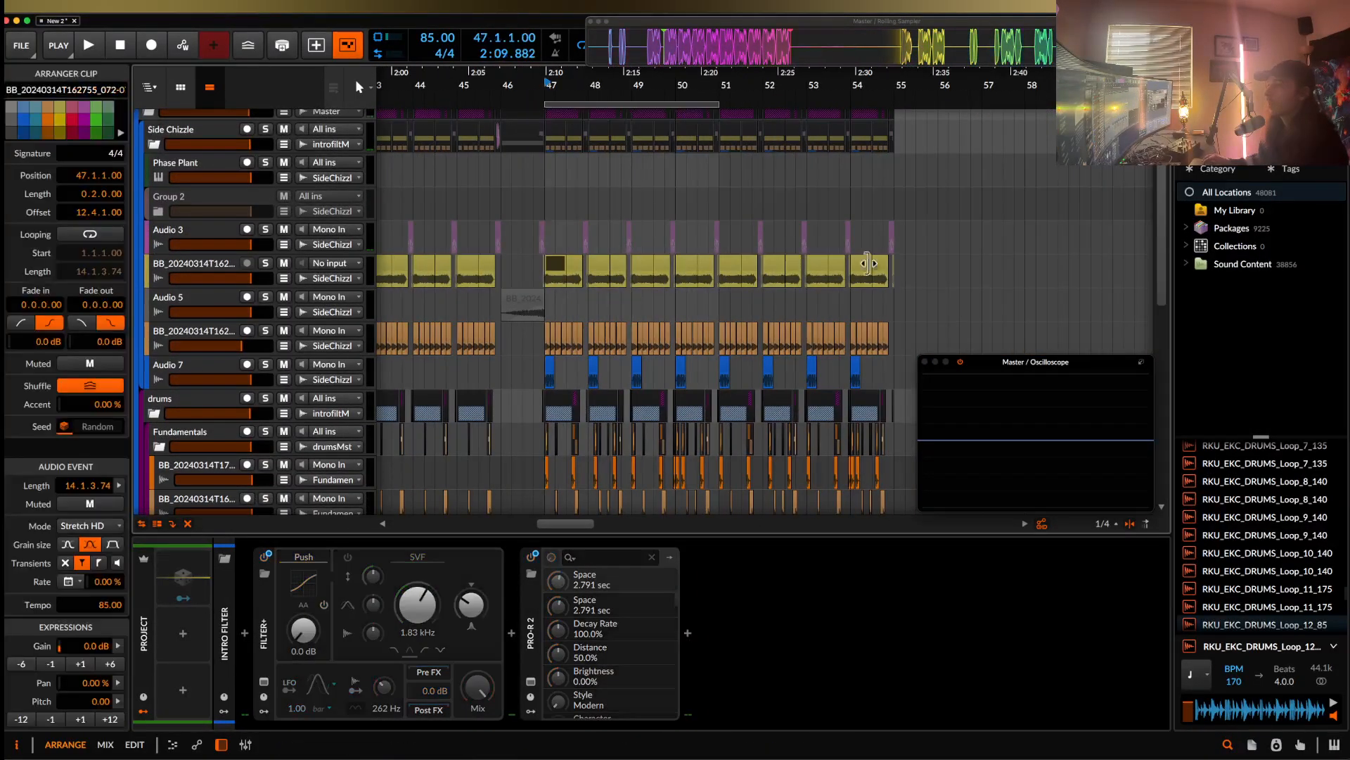
drag(713, 105, 858, 105)
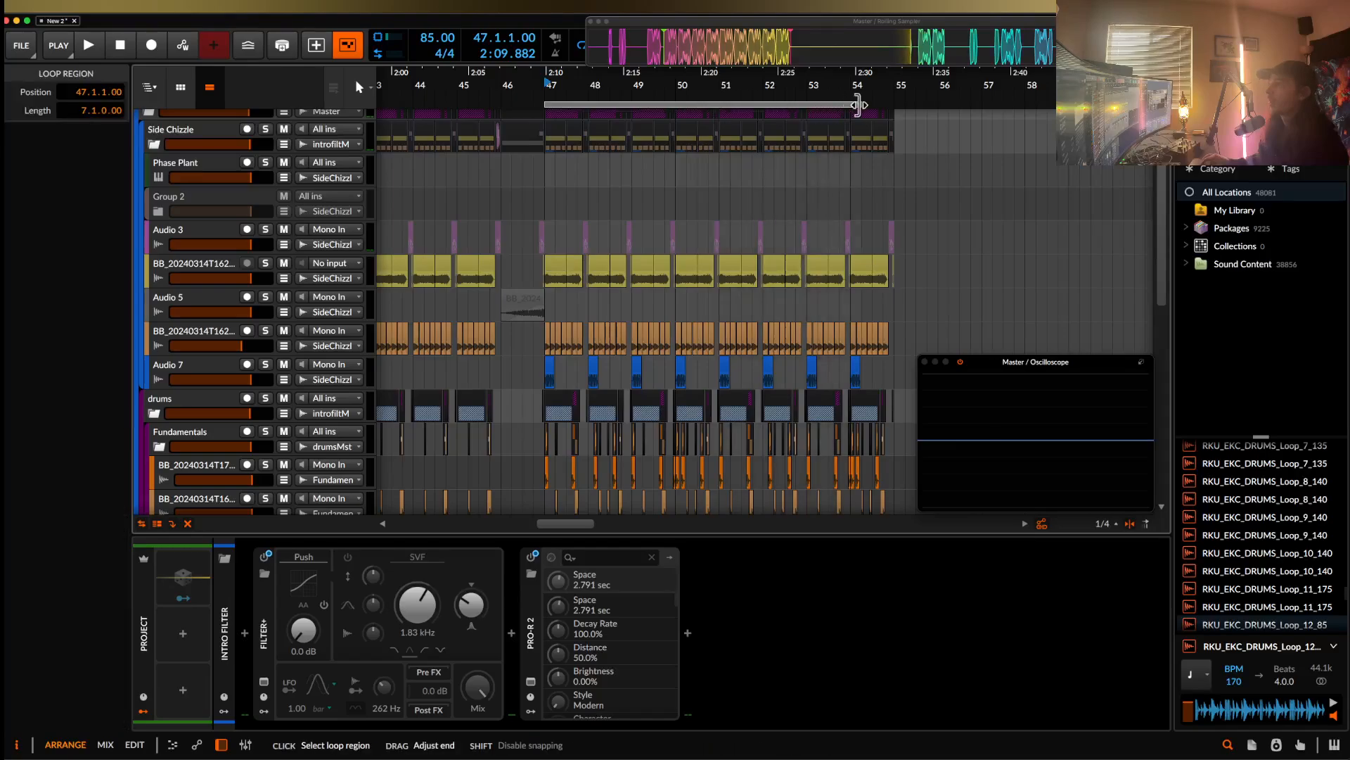
- Turn on Chorus, Extractor and Fuse Compressor on the yellow audio track in the Side Chizzle group
click(212, 266)
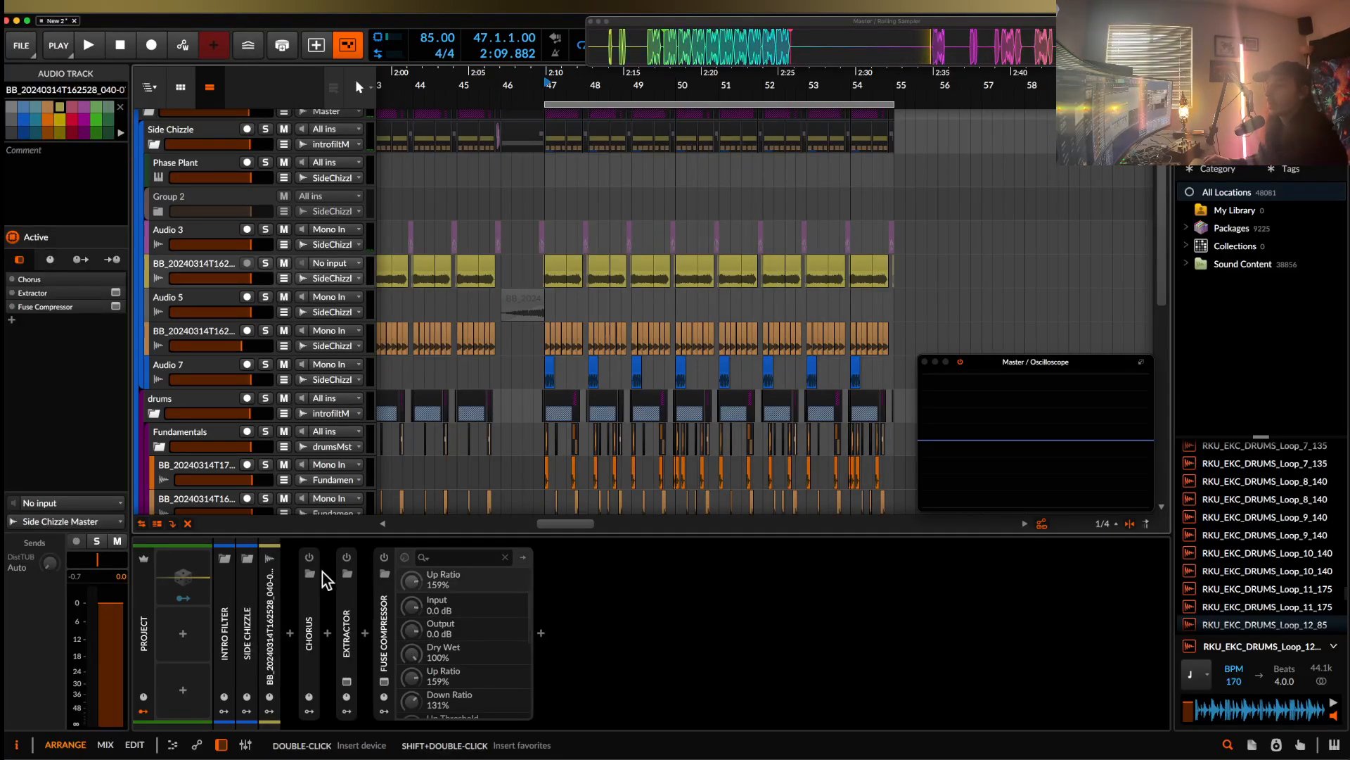
click(348, 558)
click(383, 557)
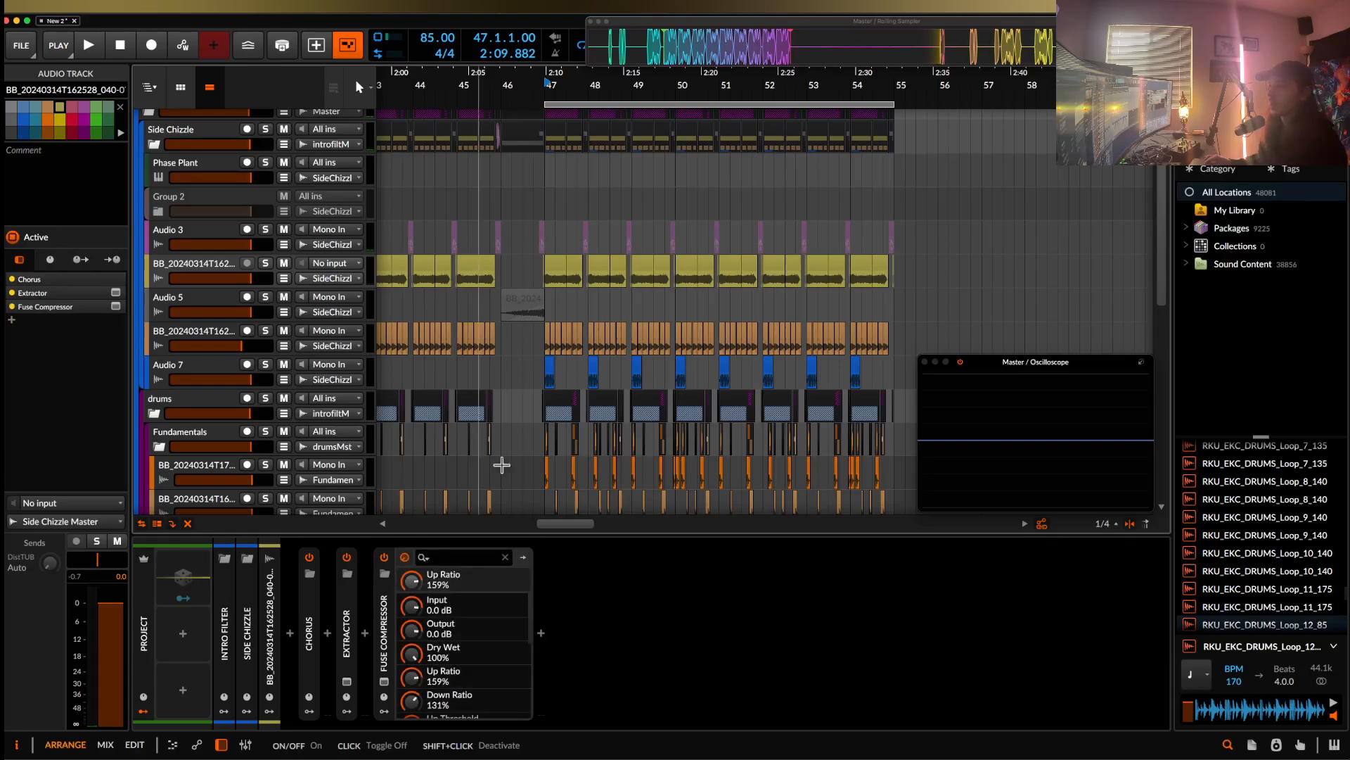
- Play the section from bar 46 and audition the Audio 7 clip at 50.1
click(525, 298)
key(space)
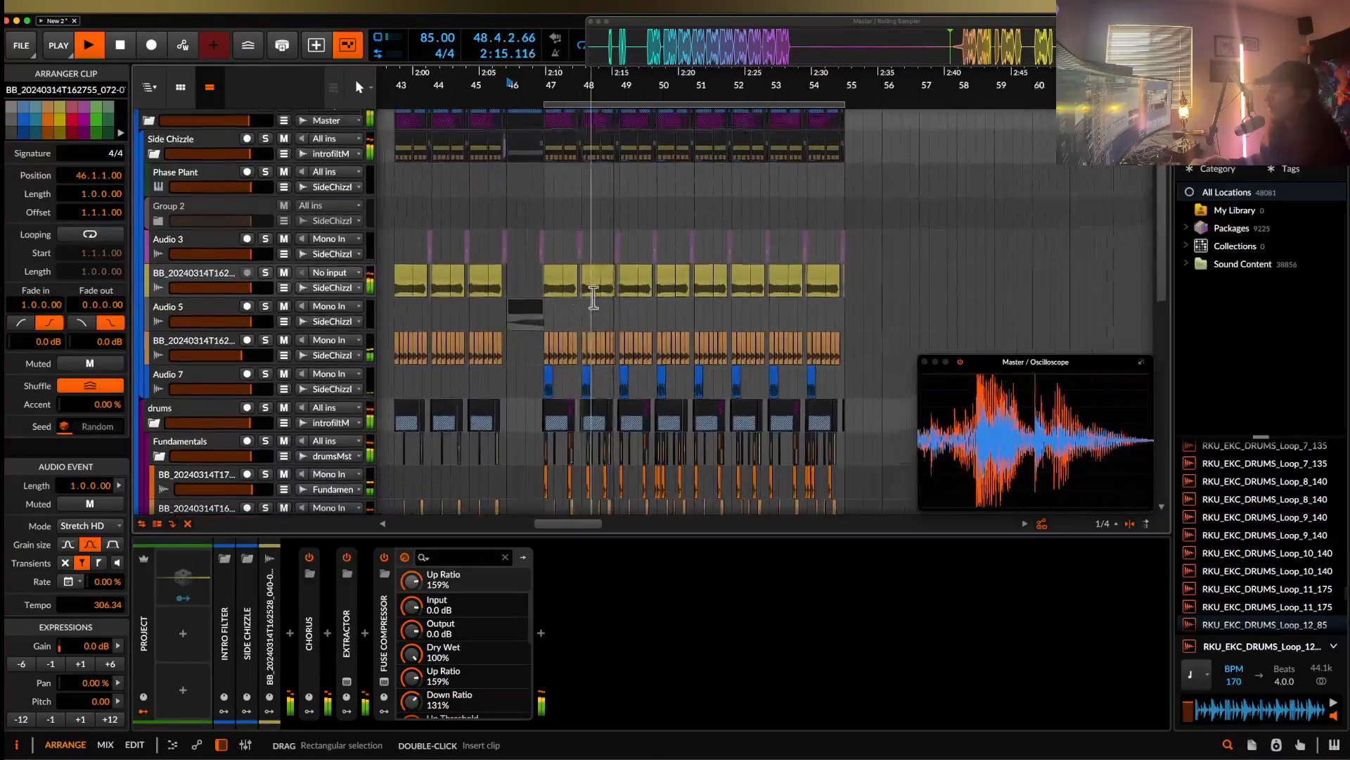
scroll(593, 297, up, 1)
scroll(593, 298, up, 4)
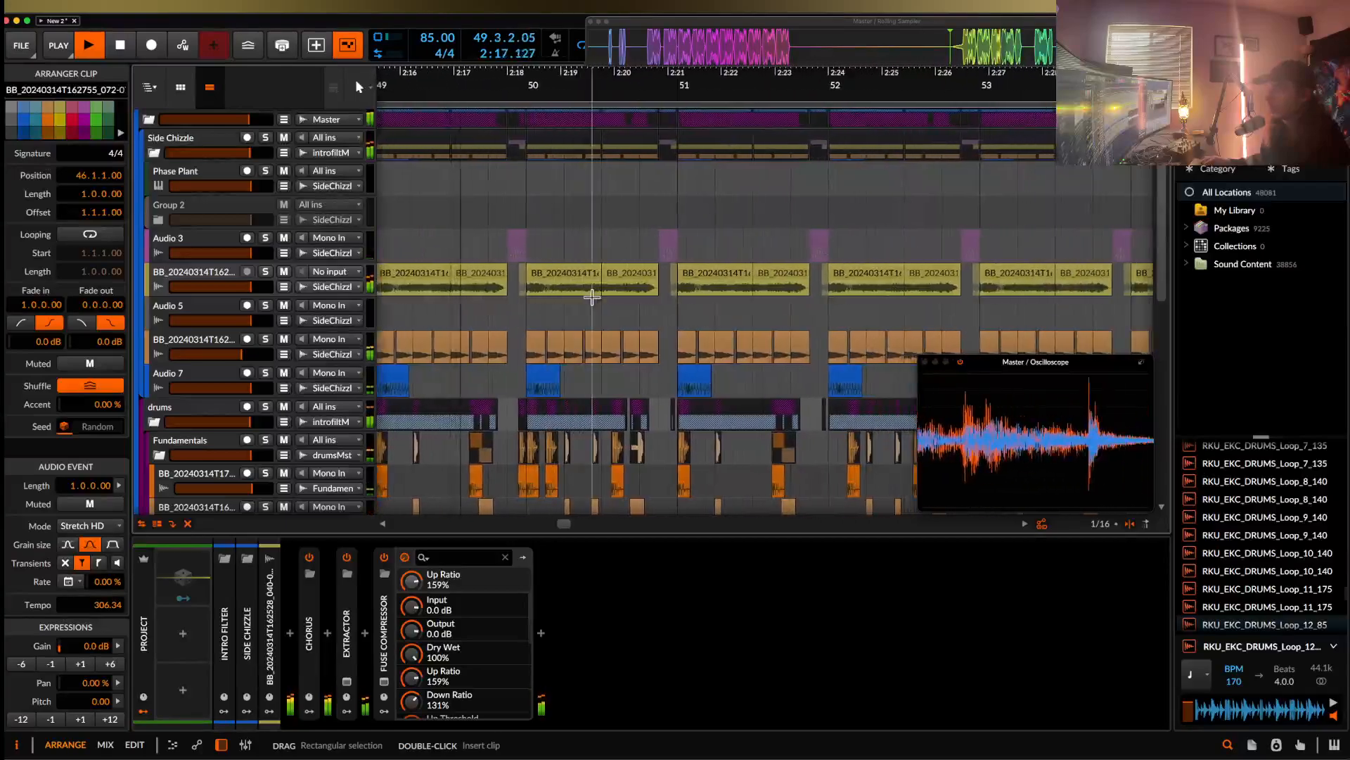
scroll(556, 316, down, 2)
scroll(533, 334, down, 3)
key(space)
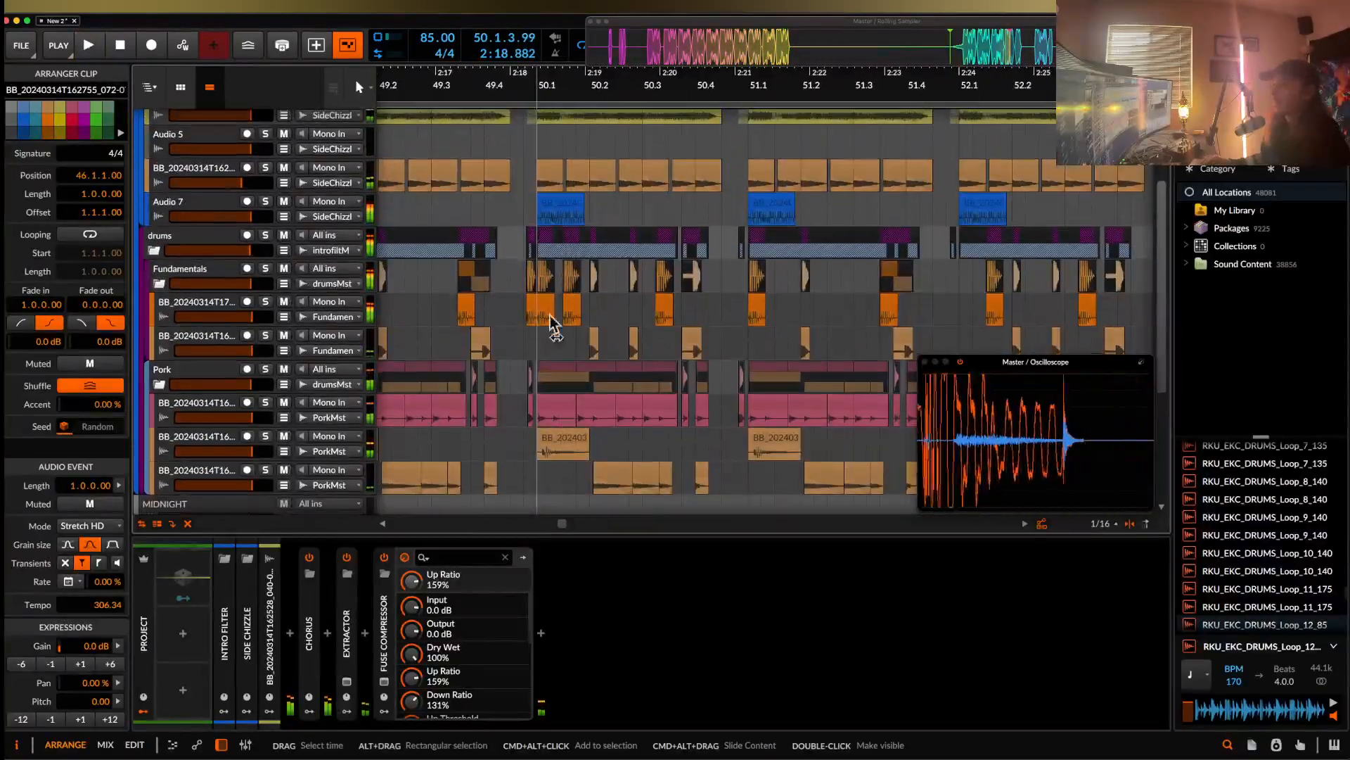
click(564, 201)
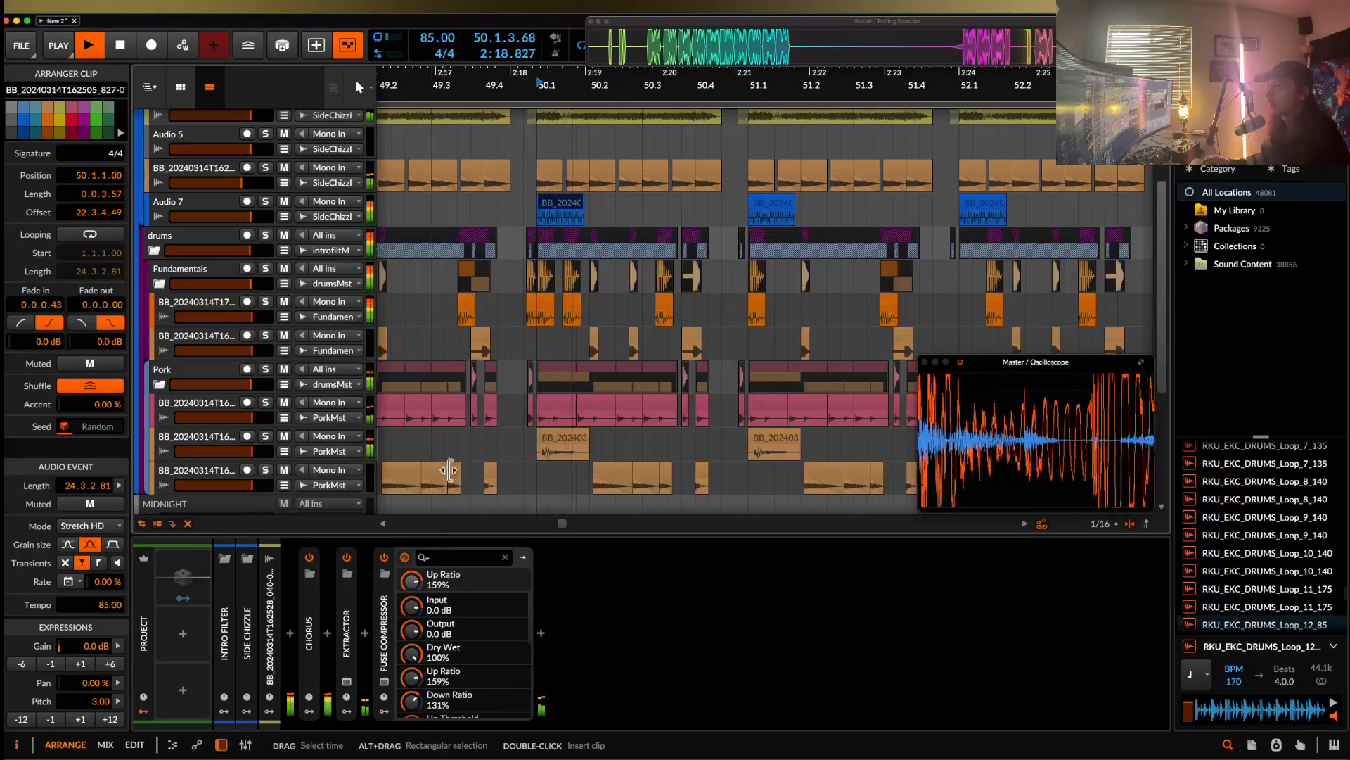
- Lower the pitch of the Audio 7 clip at 50.1 to -1.00
key(space)
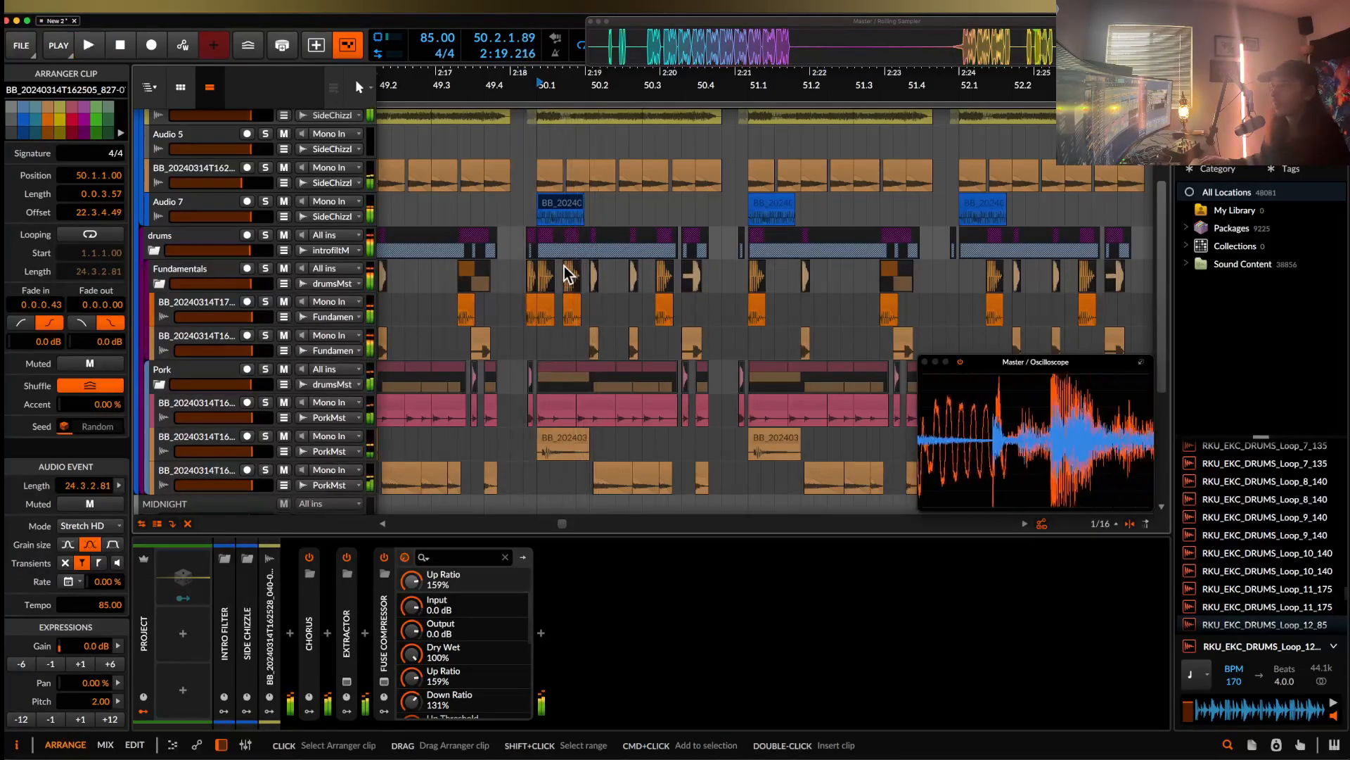
scroll(568, 211, up, 2)
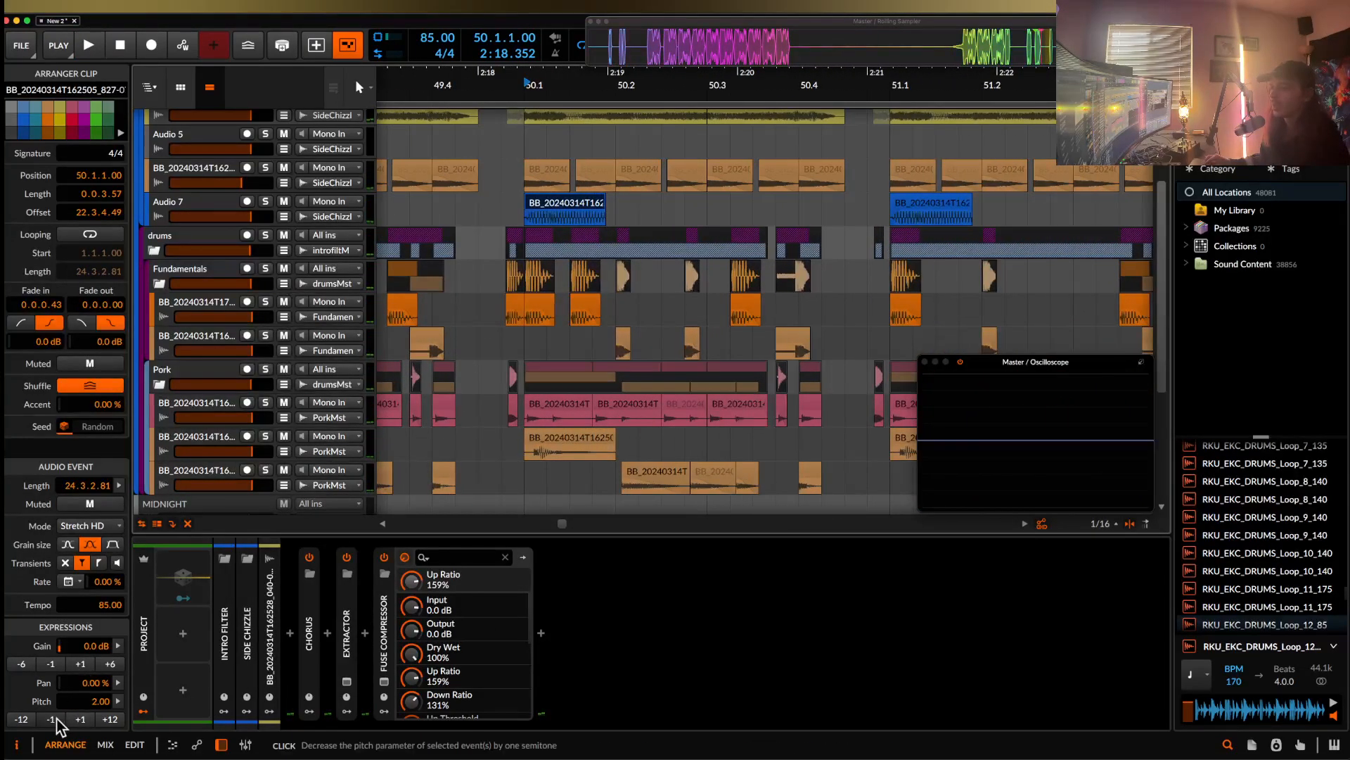
double_click(57, 719)
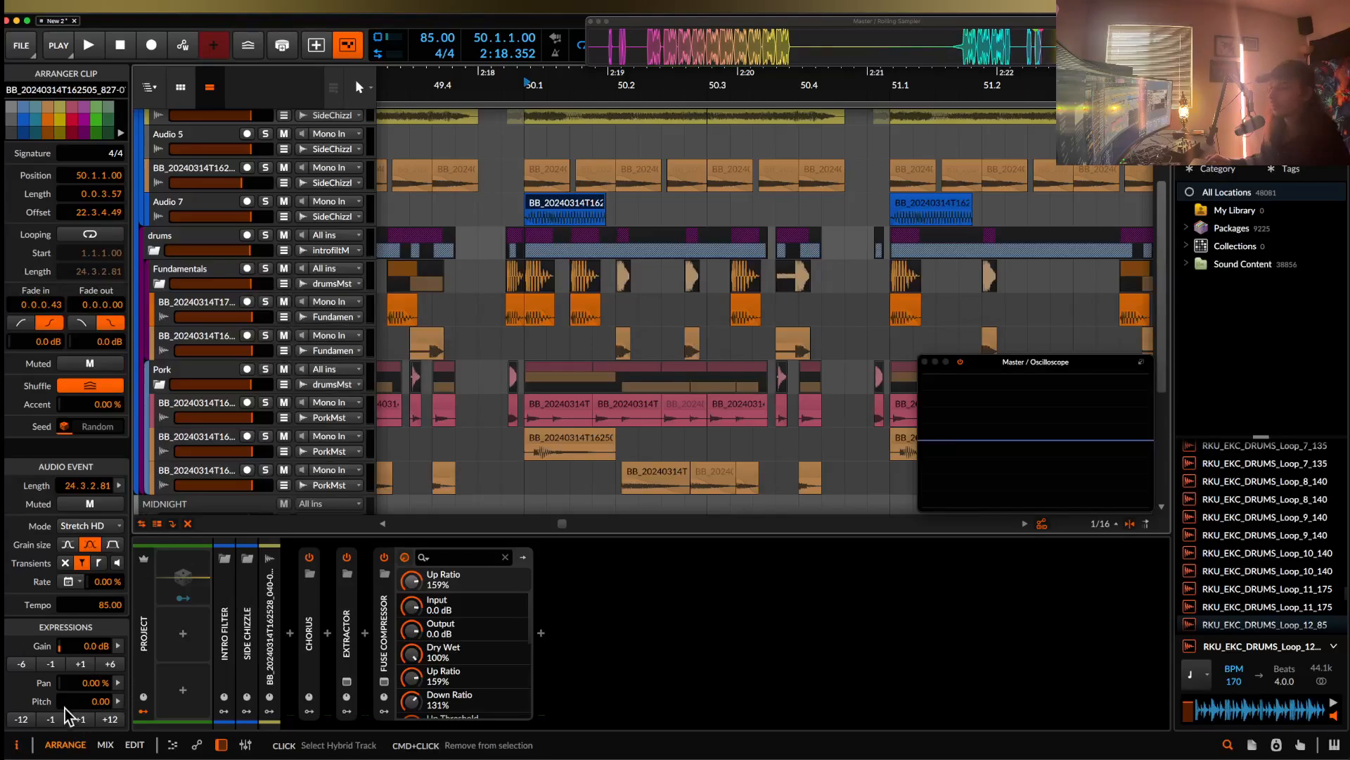
scroll(495, 223, down, 1)
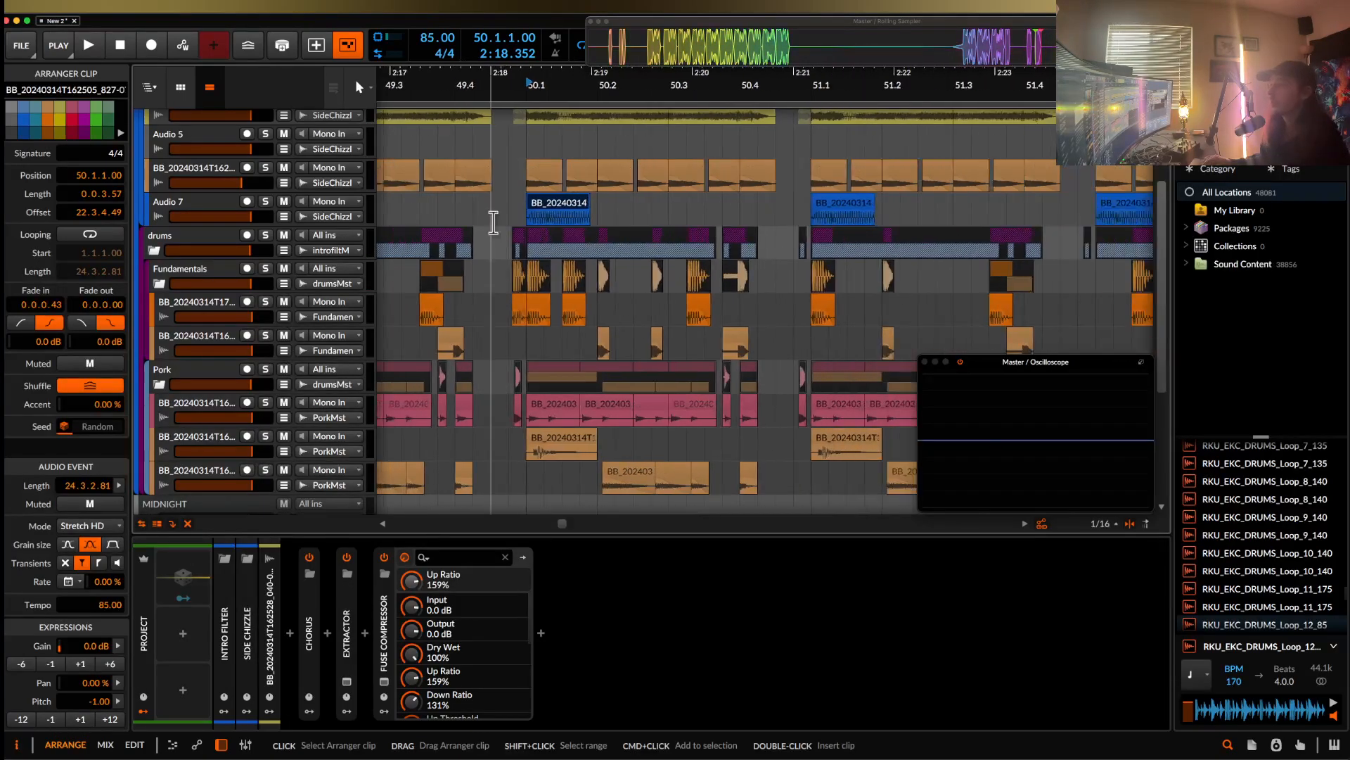
- Audition the repitched Audio 7 clip, playing first from 49.2.4 and again from 50.1
scroll(482, 192, down, 1)
click(478, 189)
key(space)
scroll(561, 178, up, 2)
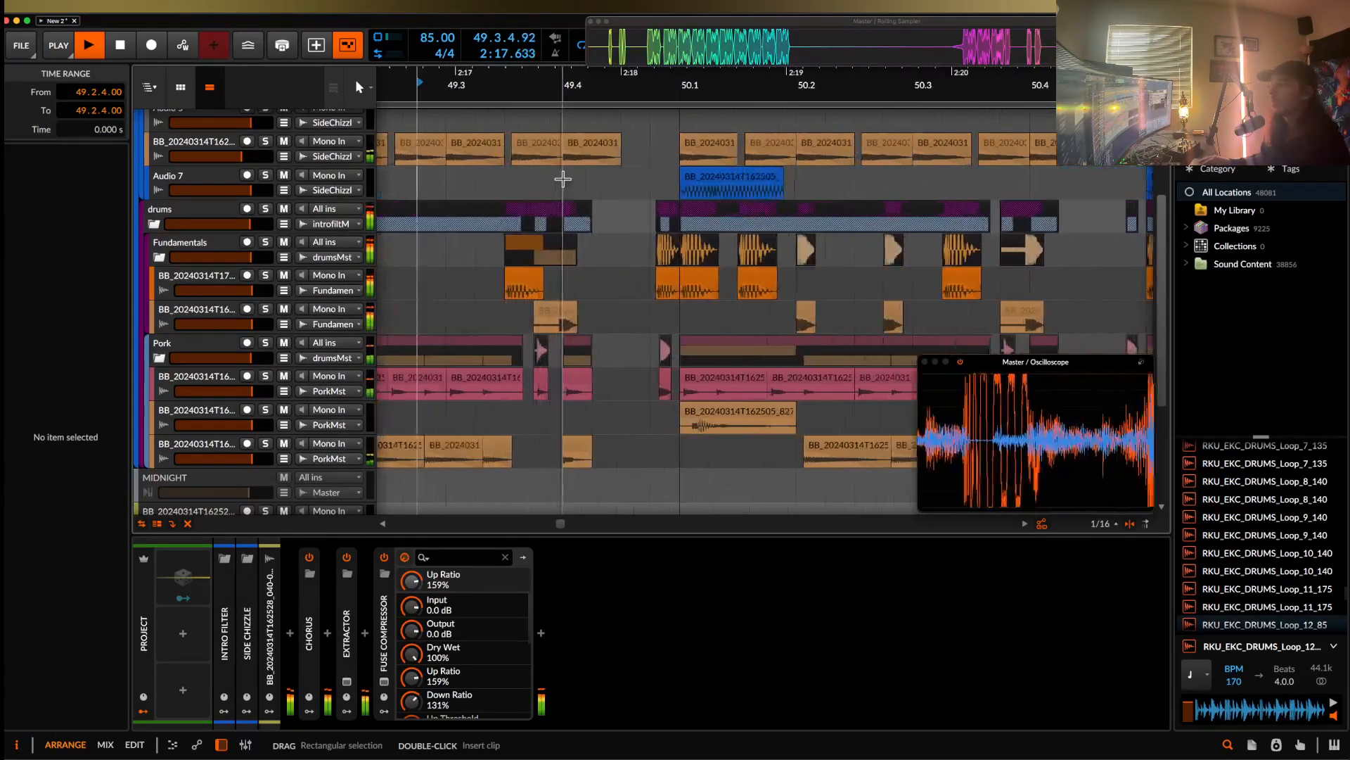
scroll(560, 178, down, 2)
click(626, 178)
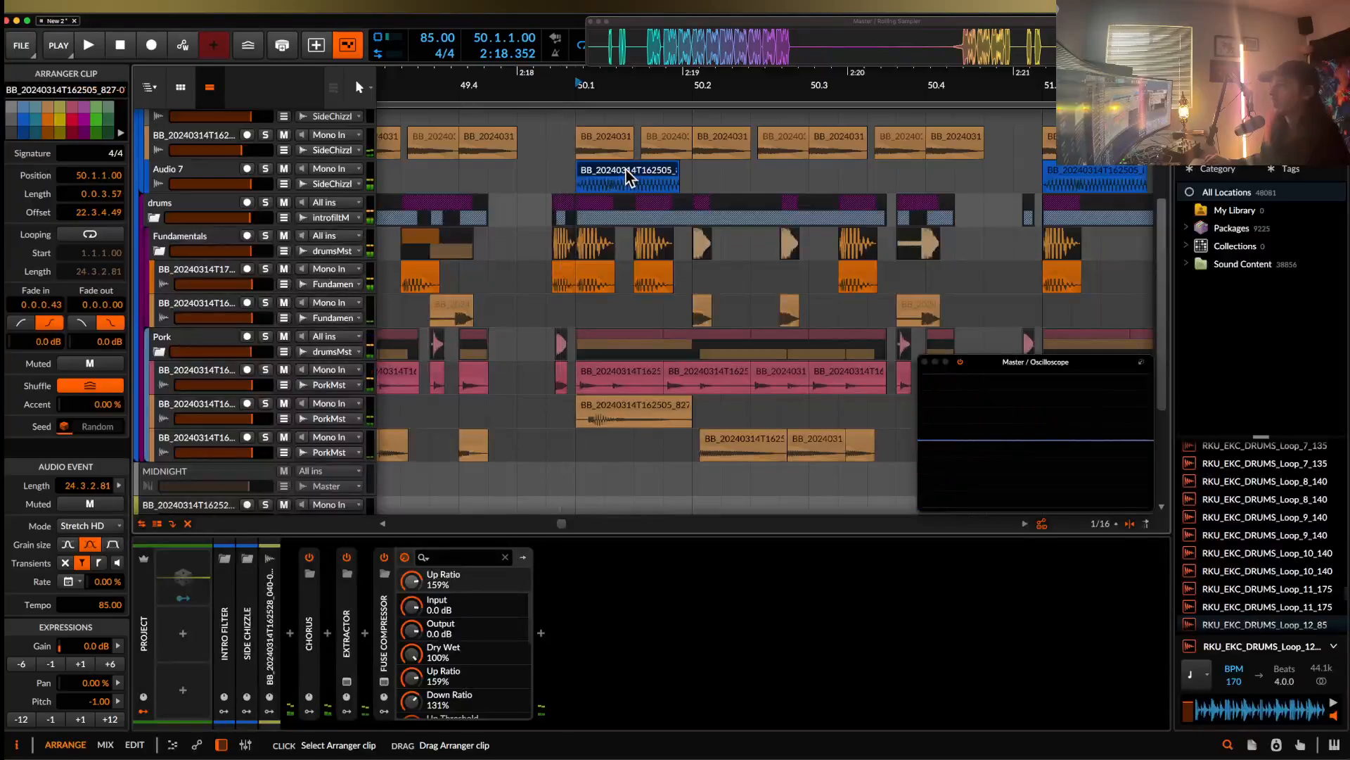
key(space)
key(space)
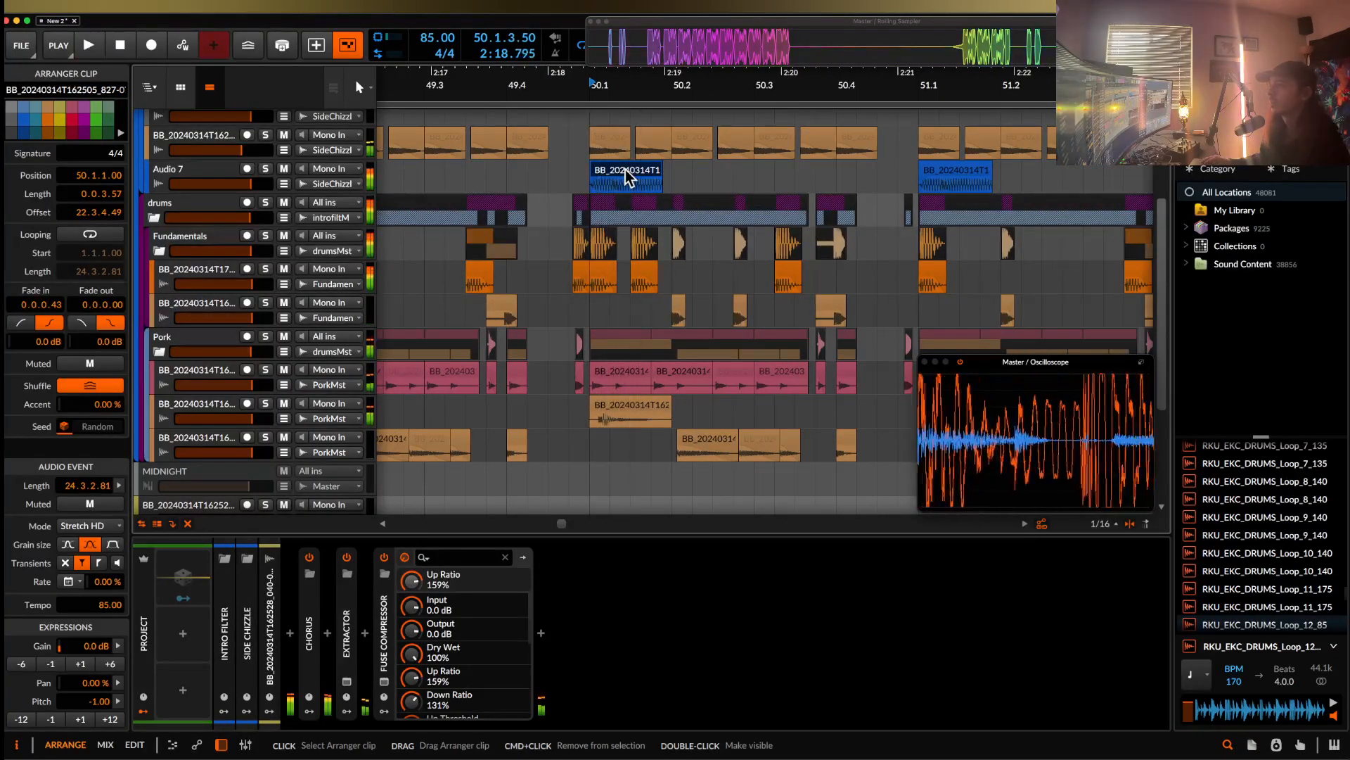
- Shorten the Audio 7 clip at 50.1 to a length of 0.0.2.00 and play it back
scroll(630, 176, up, 2)
drag(694, 169, 638, 169)
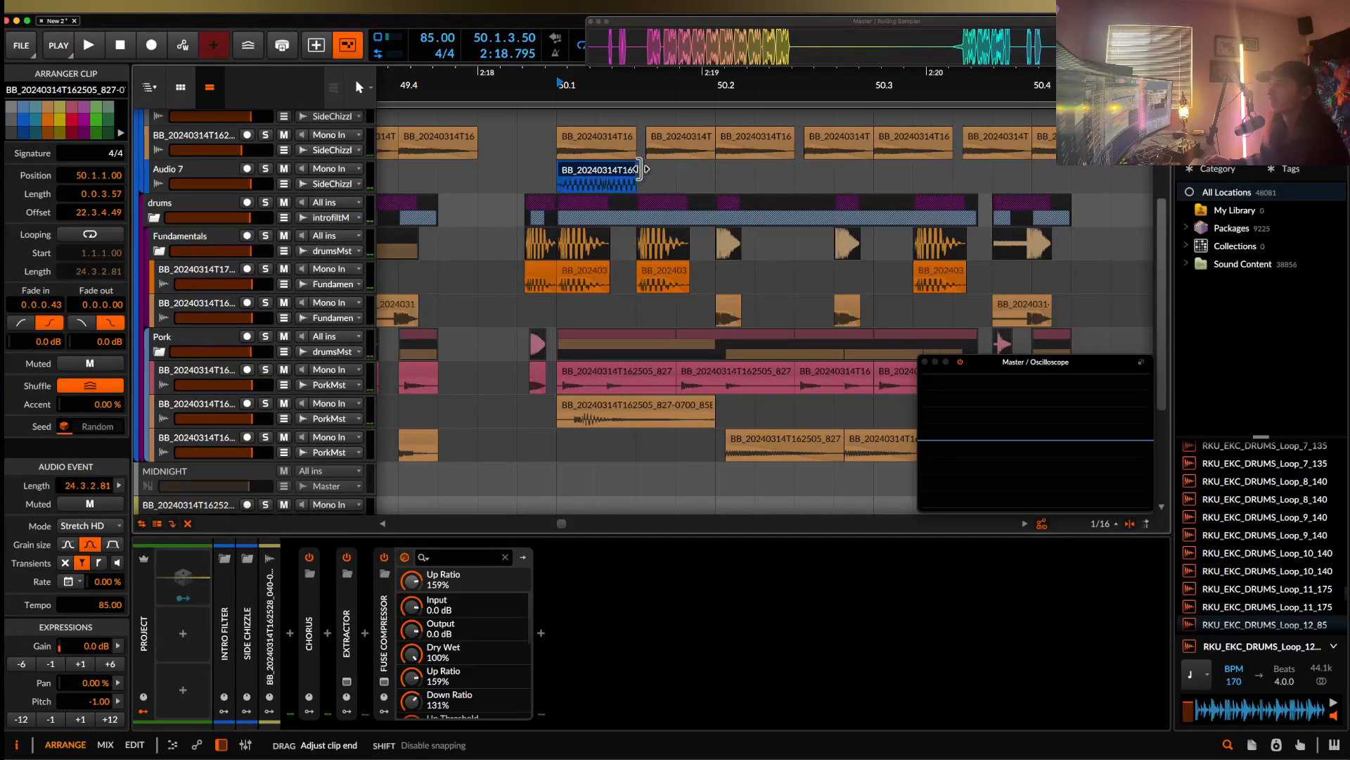
key(space)
key(space)
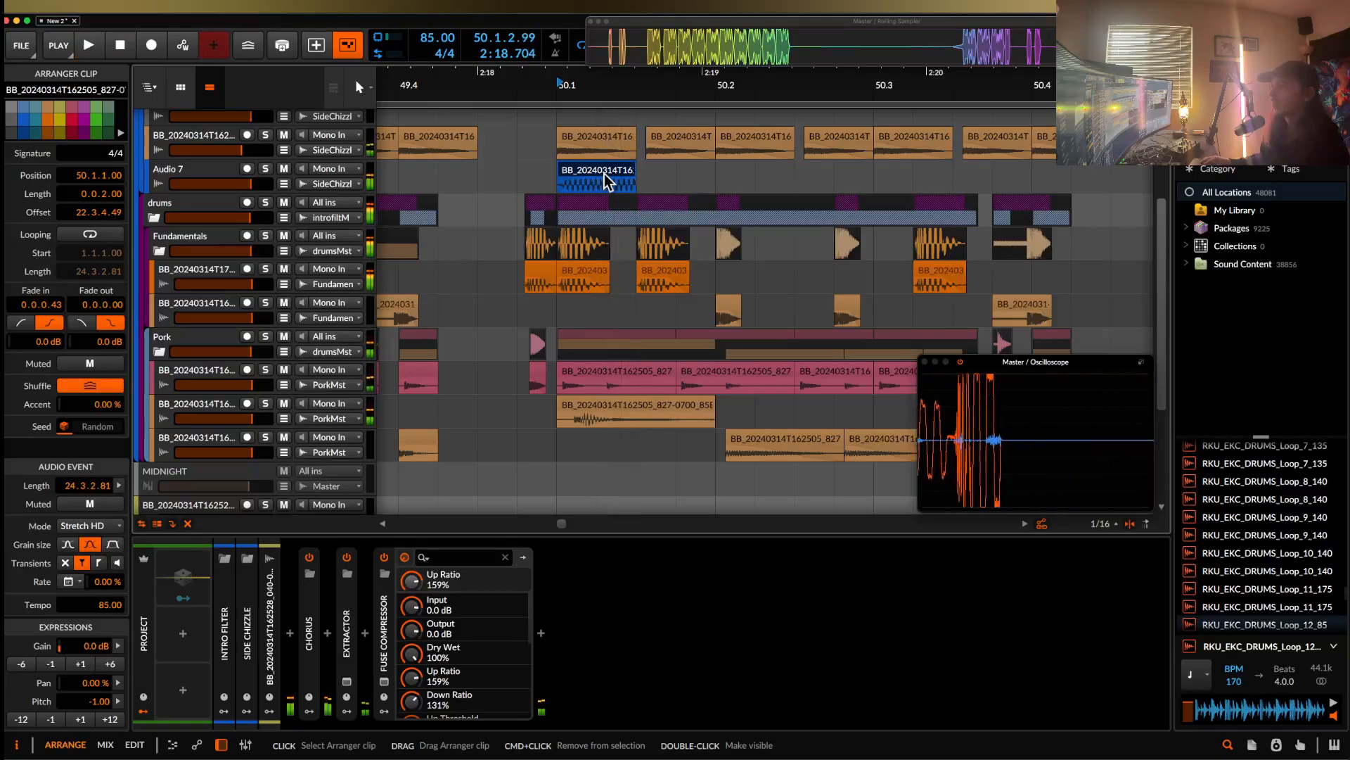
- Duplicate the shortened Audio 7 clip to 50.1.3, set the copy's pitch to 11.00 and play it
drag(617, 180, 682, 182)
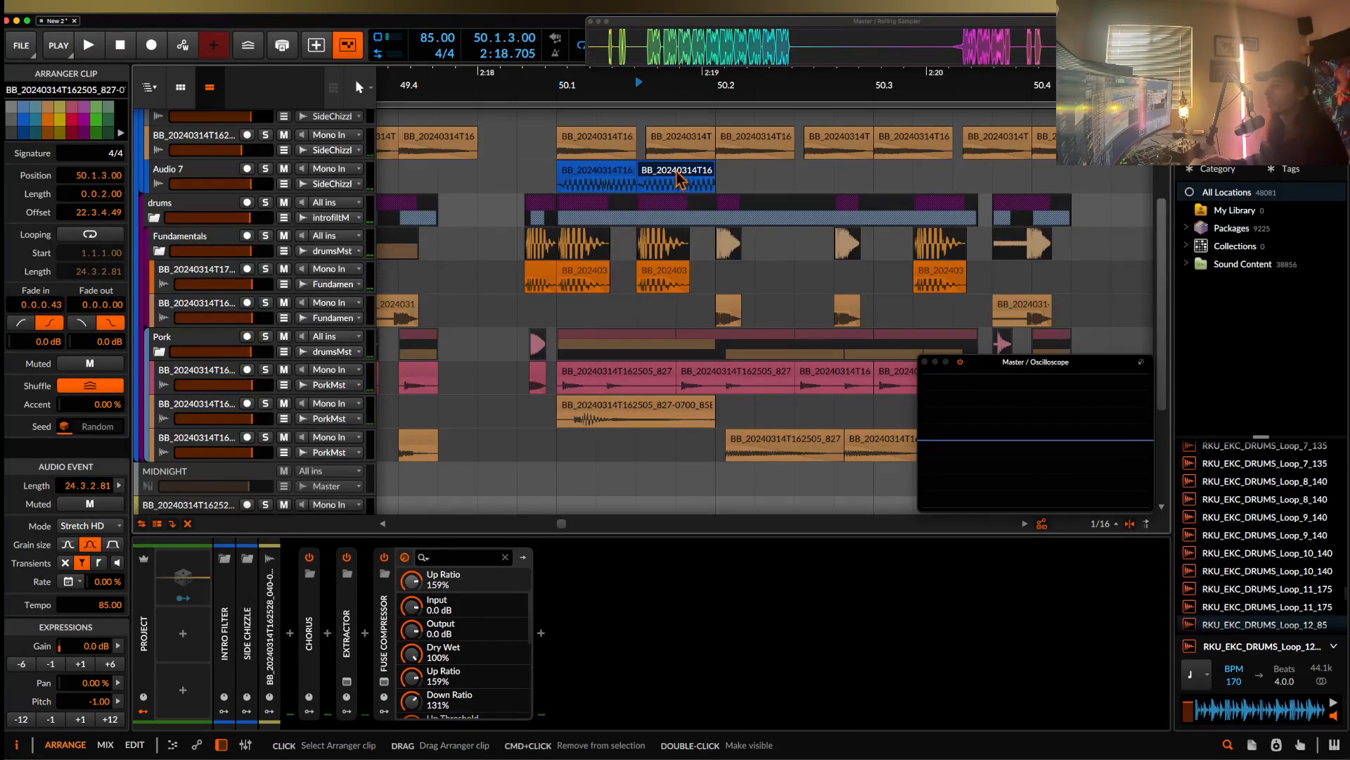
key(space)
key(space)
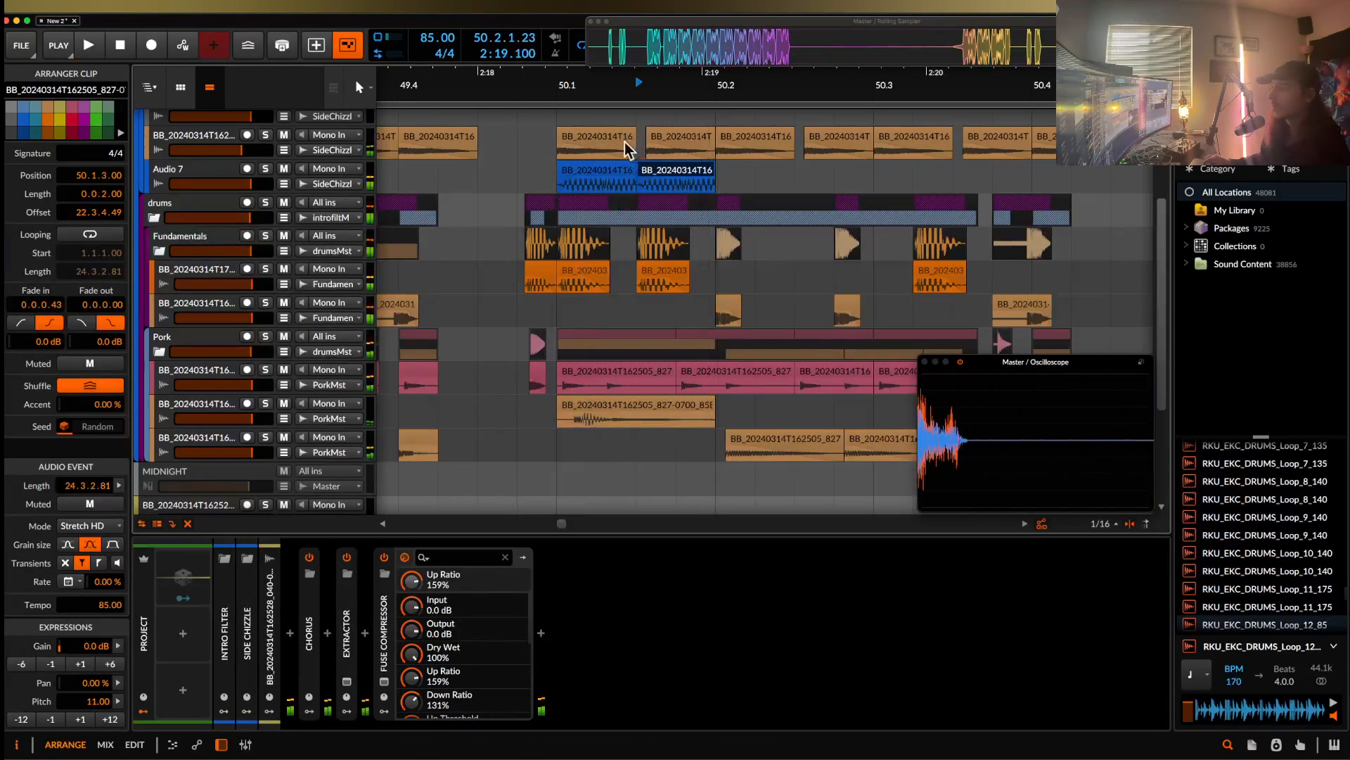
- Compare the Audio 7 clips at 50.1.1 and 50.1.3 by playing from each in turn
click(603, 178)
key(space)
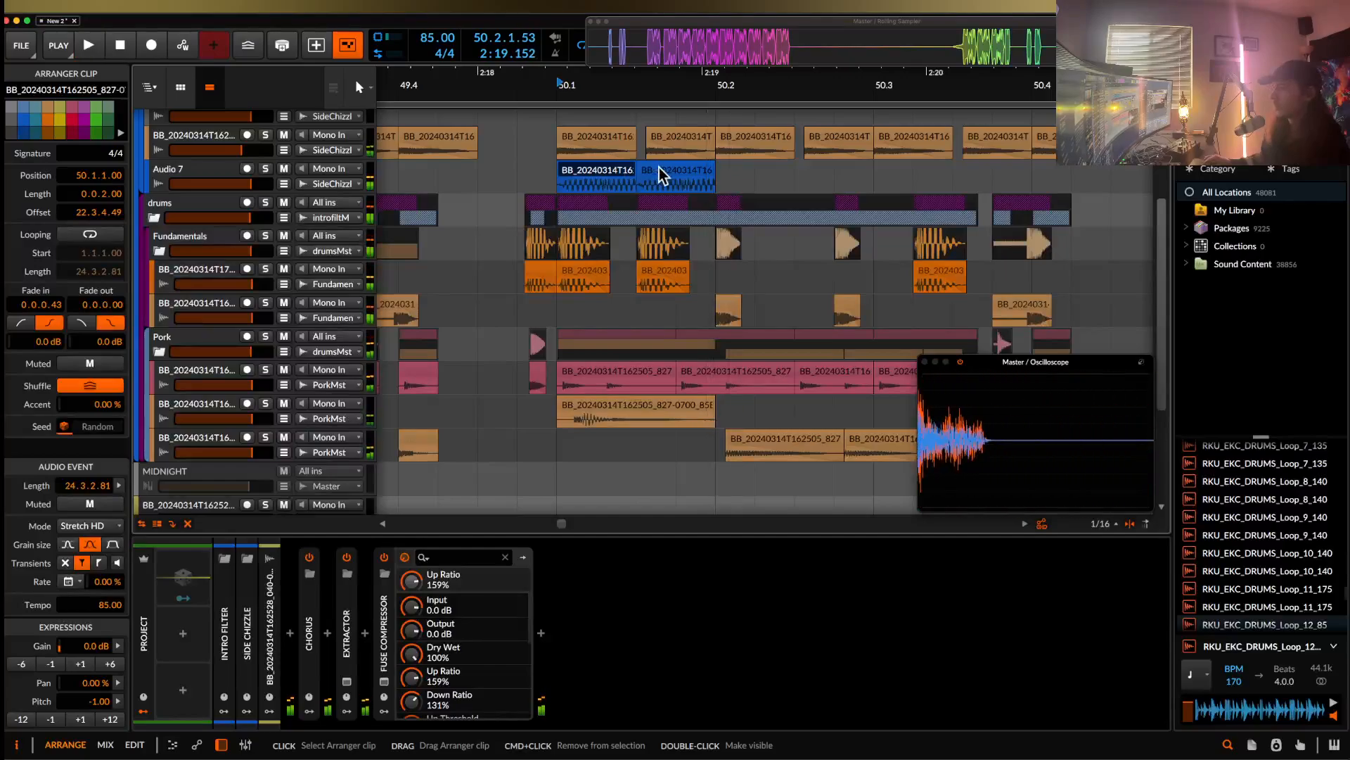
key(space)
click(666, 175)
click(614, 175)
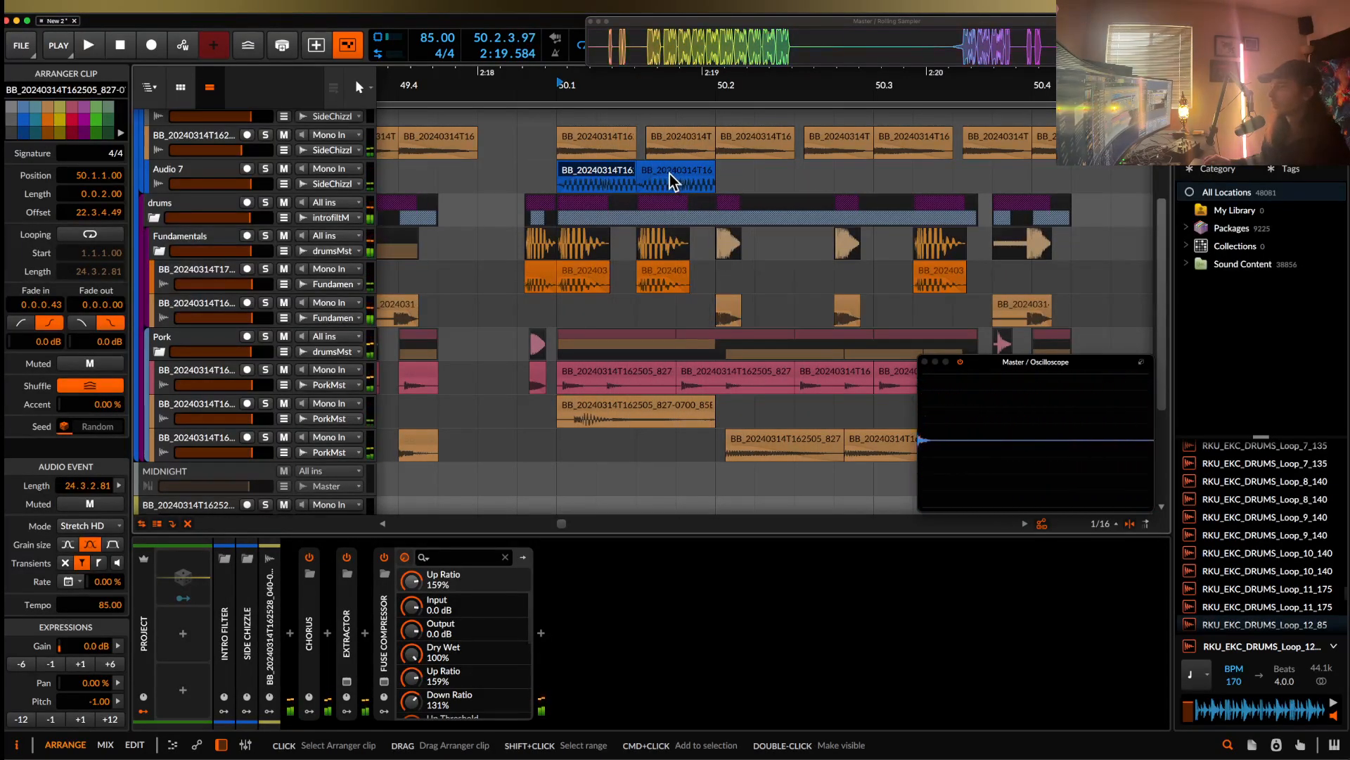
click(670, 174)
key(space)
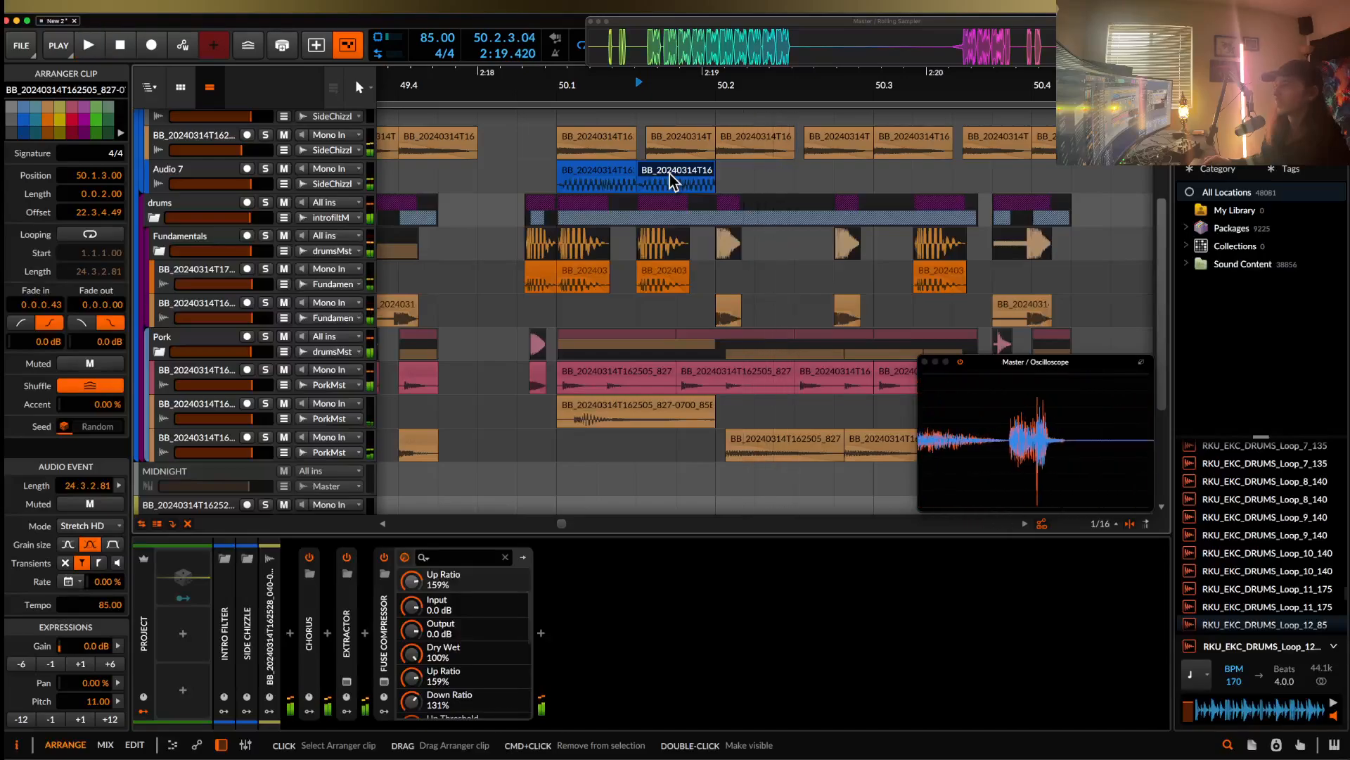
- Copy the higher-pitched Audio 7 clip from 50.1.3 to 50.3.2 and play from 50.1
drag(670, 180, 949, 180)
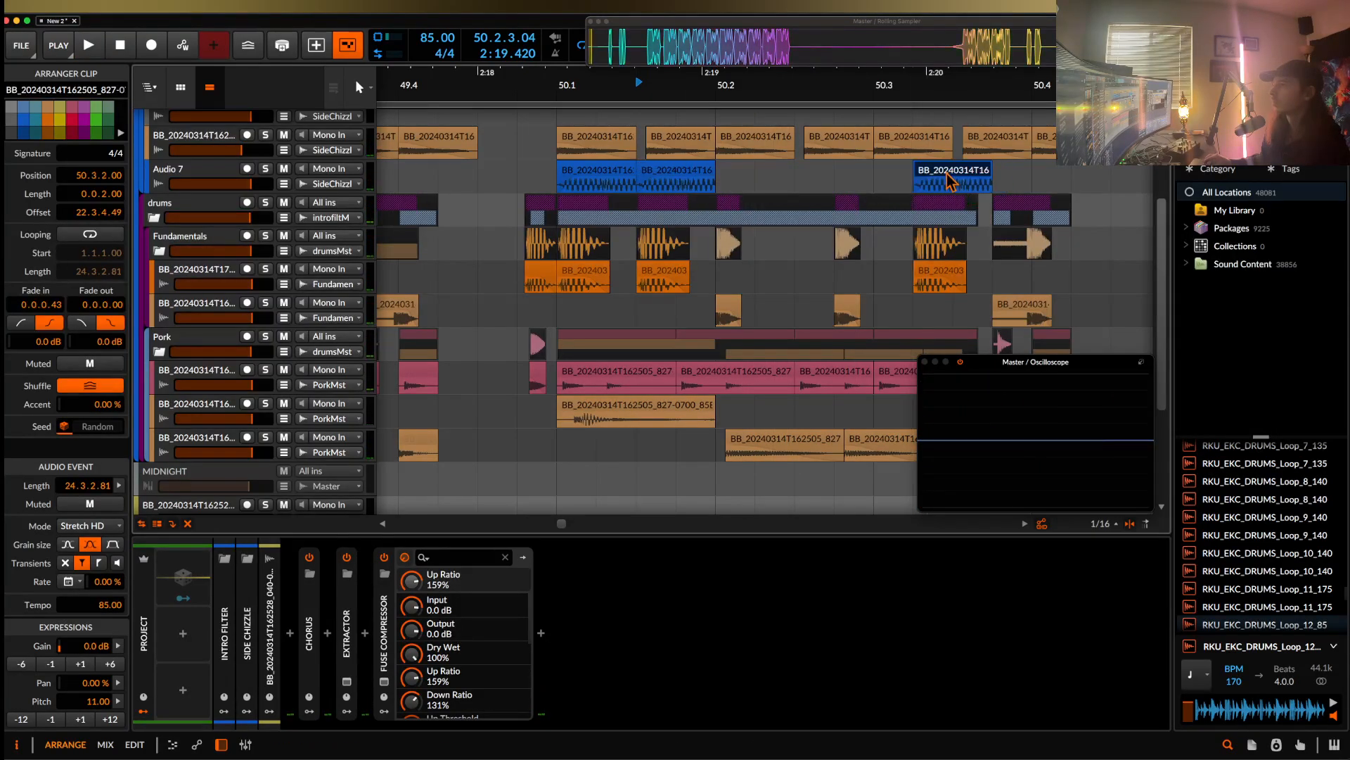
click(600, 180)
key(space)
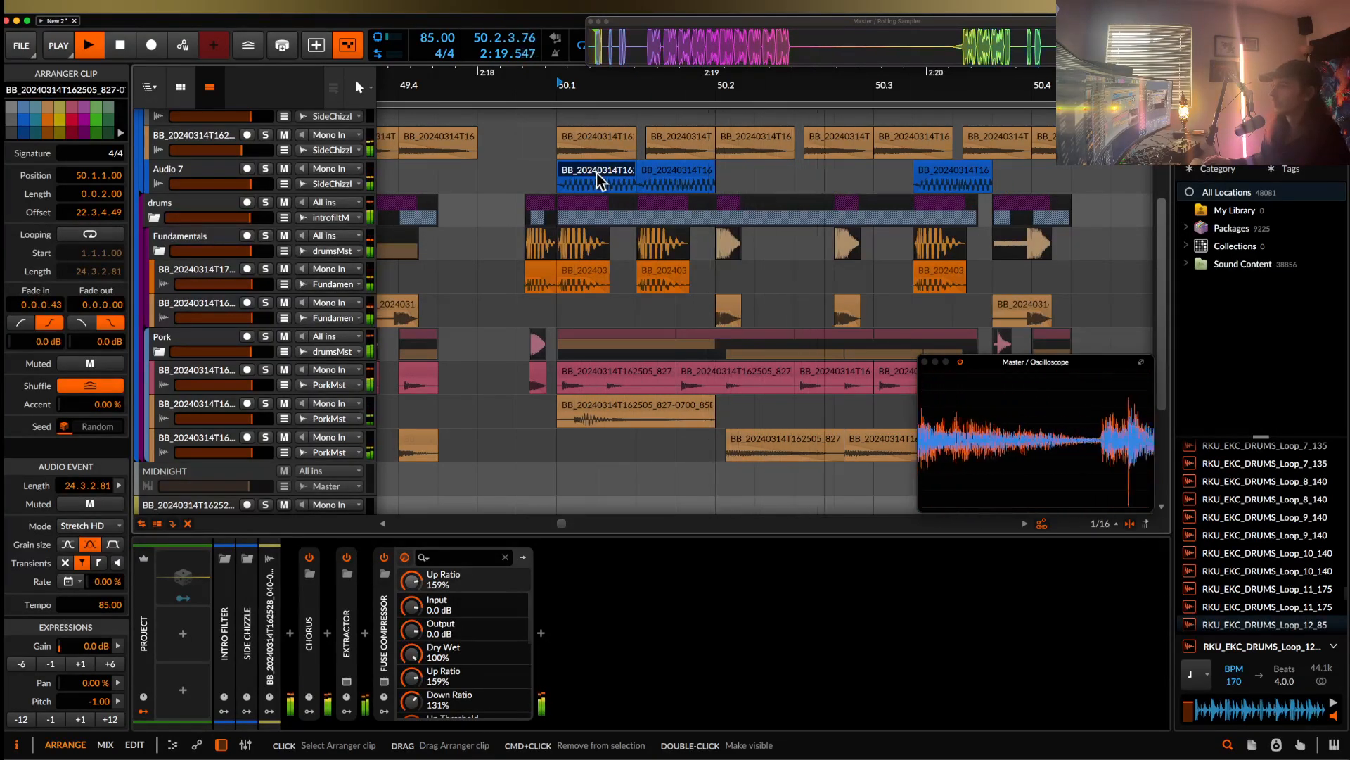
- Duplicate the Audio 7 pattern of bars 47 to 50 so it repeats from bar 51 to the start of bar 55
scroll(596, 173, down, 5)
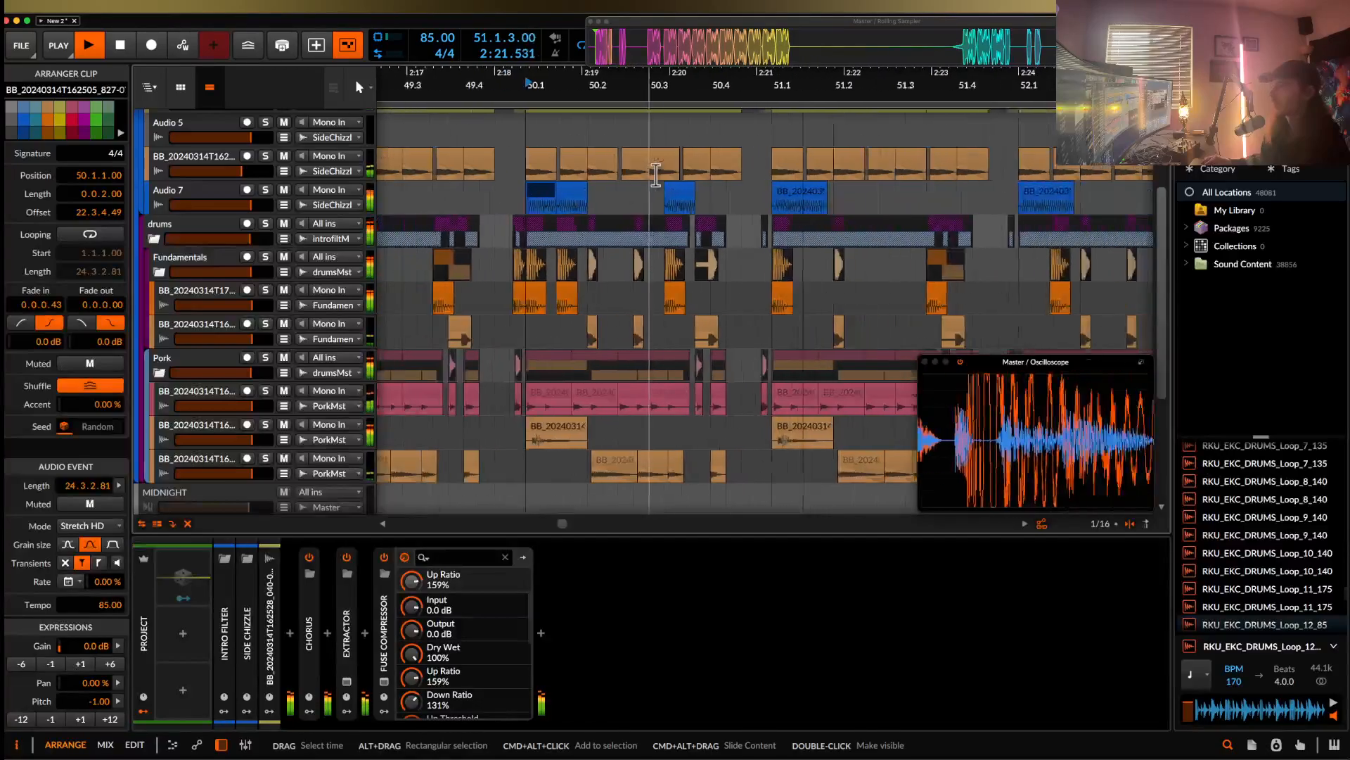
scroll(655, 175, down, 8)
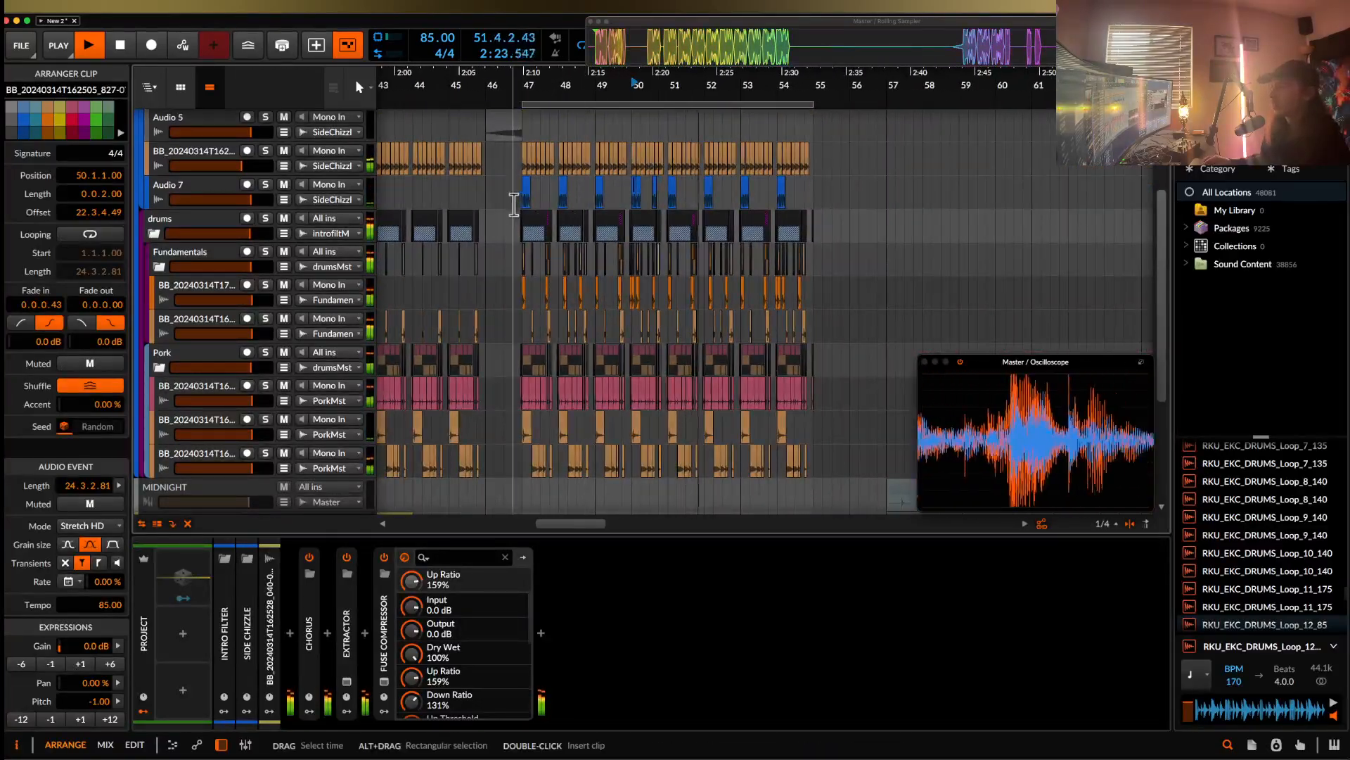
drag(519, 201, 643, 201)
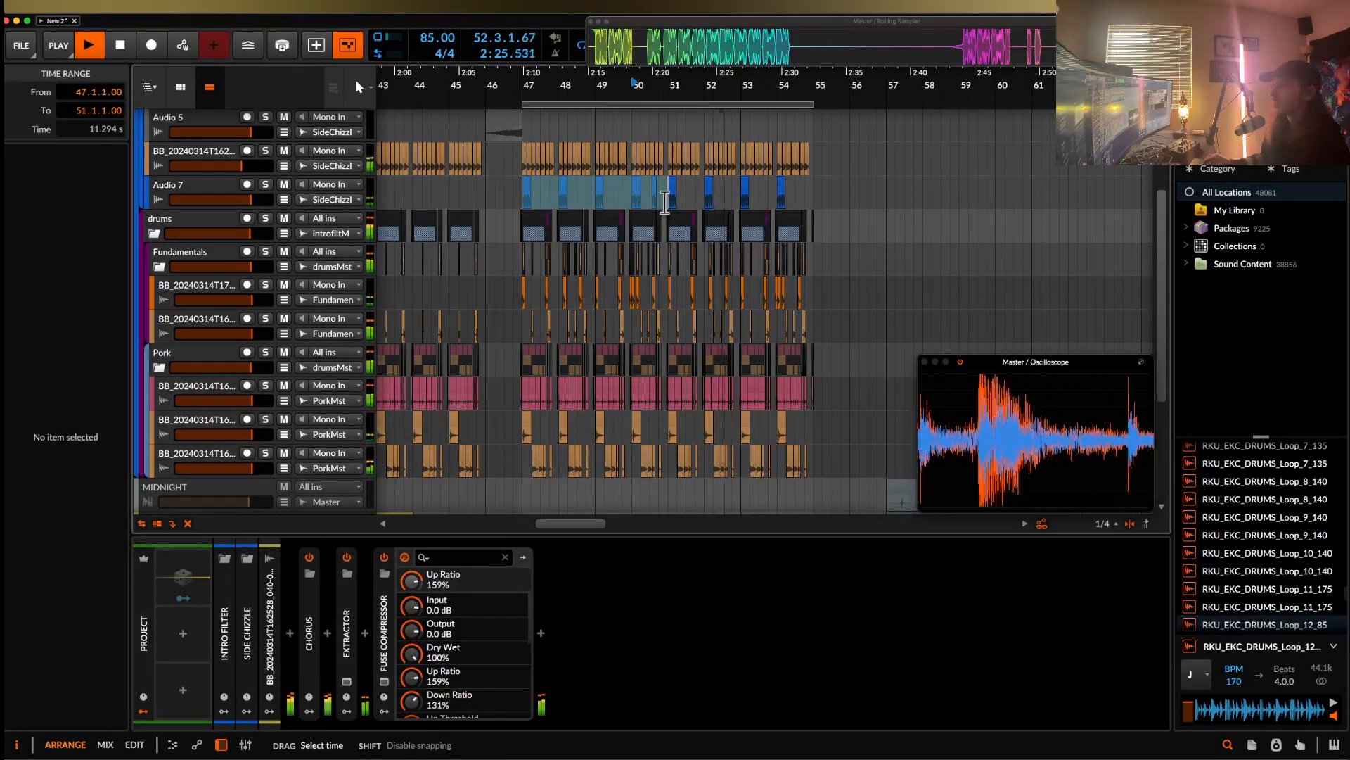
key(super+d)
- Audition the unused BB_20240314T162505_827-0700_85BPM recording around 85.2.4 on the orange Side Chizzle track
scroll(665, 202, right, 9)
scroll(665, 202, down, 2)
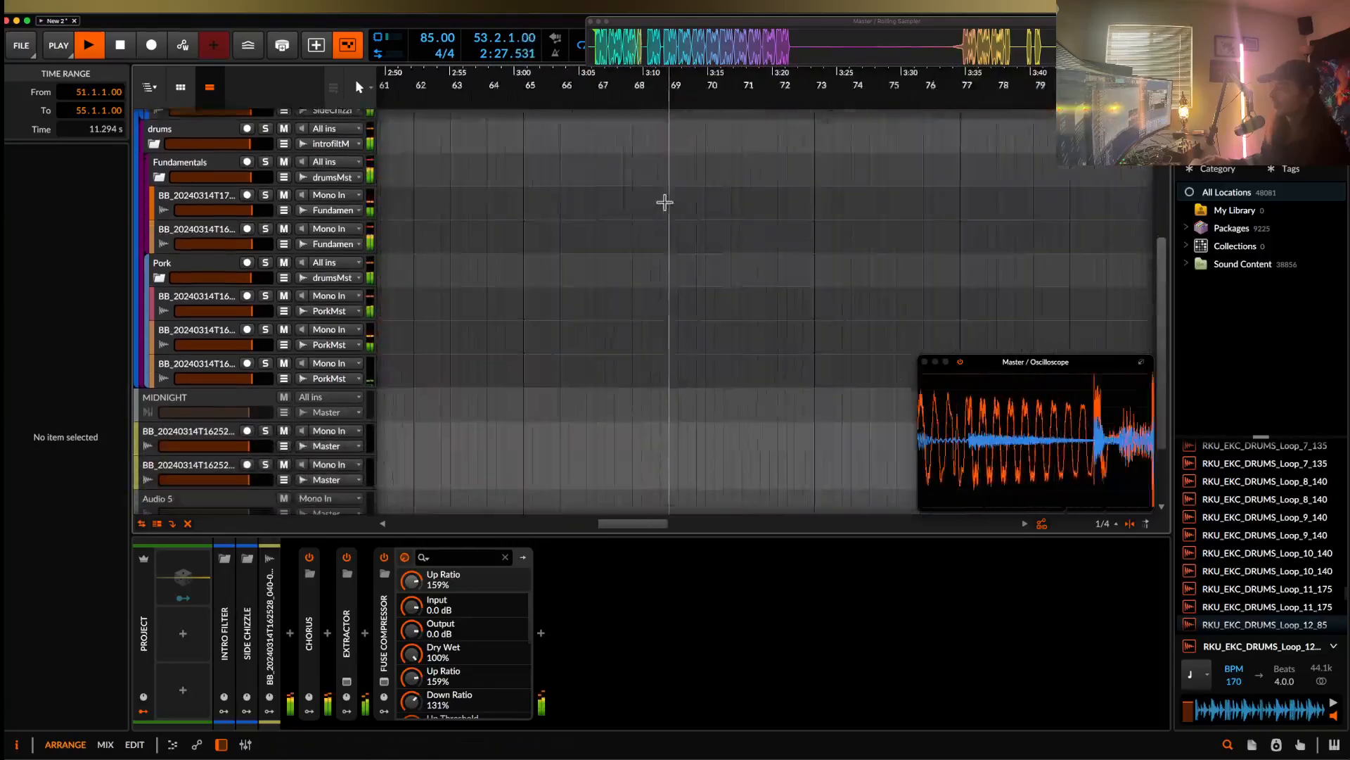
scroll(664, 202, up, 4)
scroll(665, 202, right, 7)
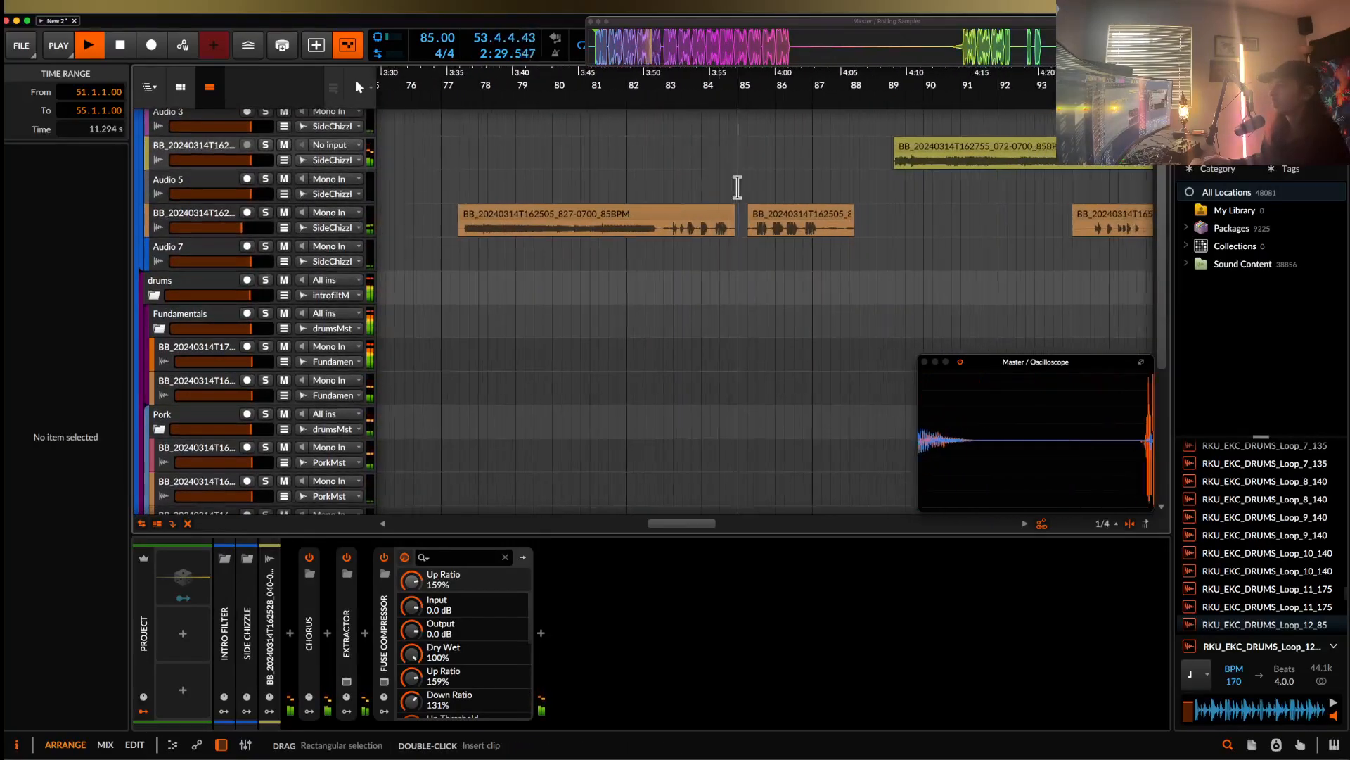
scroll(758, 228, up, 3)
key(space)
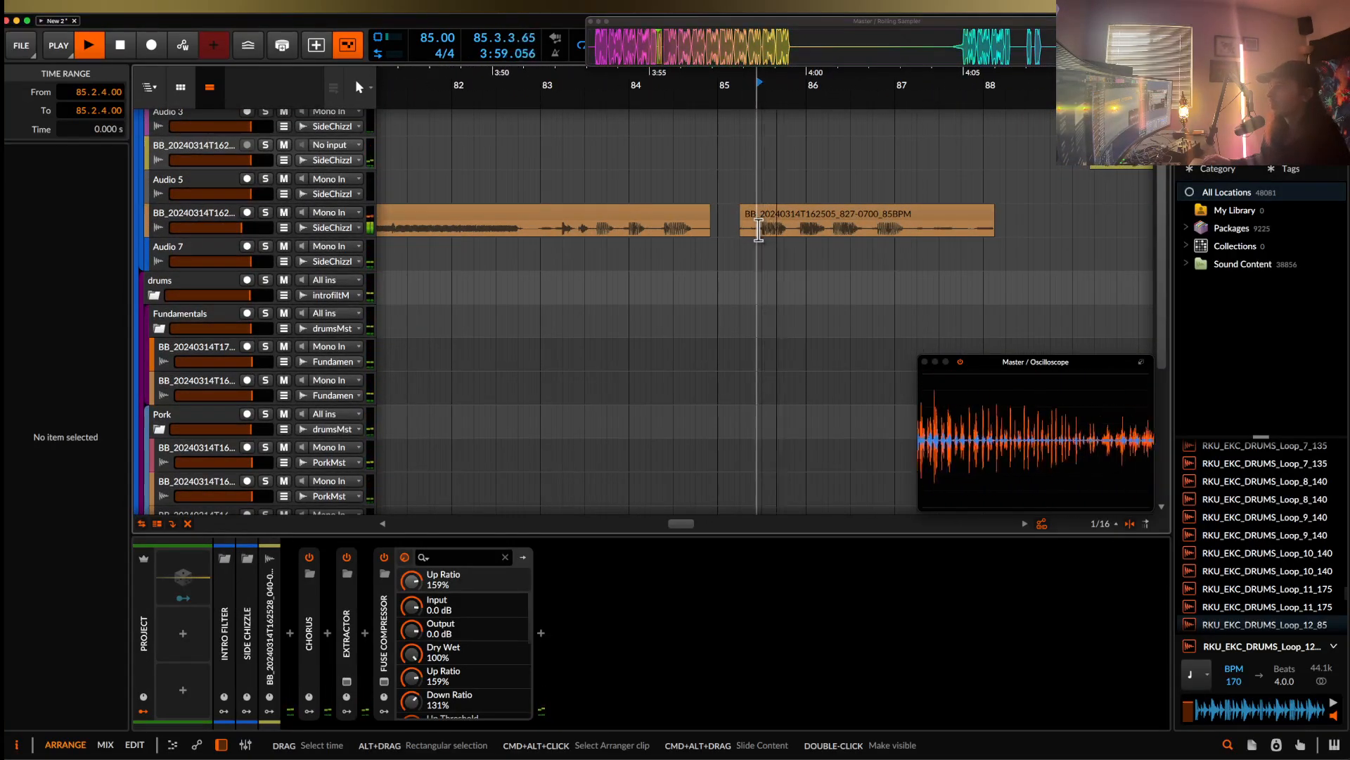
key(space)
- Add an audio track below the orange Side Chizzle track and move the two long recording clips between bars 77 and 88 onto it
click(222, 224)
key(shift+super+t)
click(597, 218)
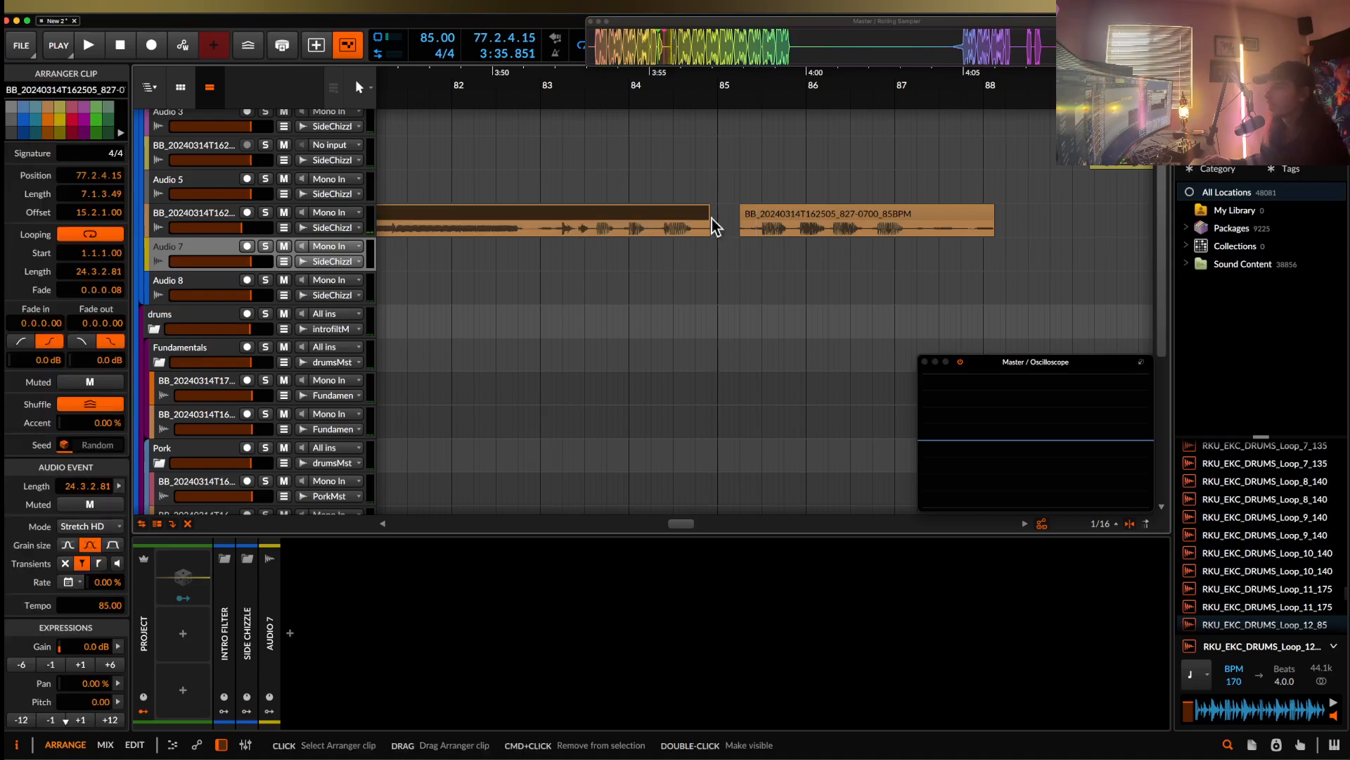
shift+click(769, 220)
drag(769, 220, 791, 255)
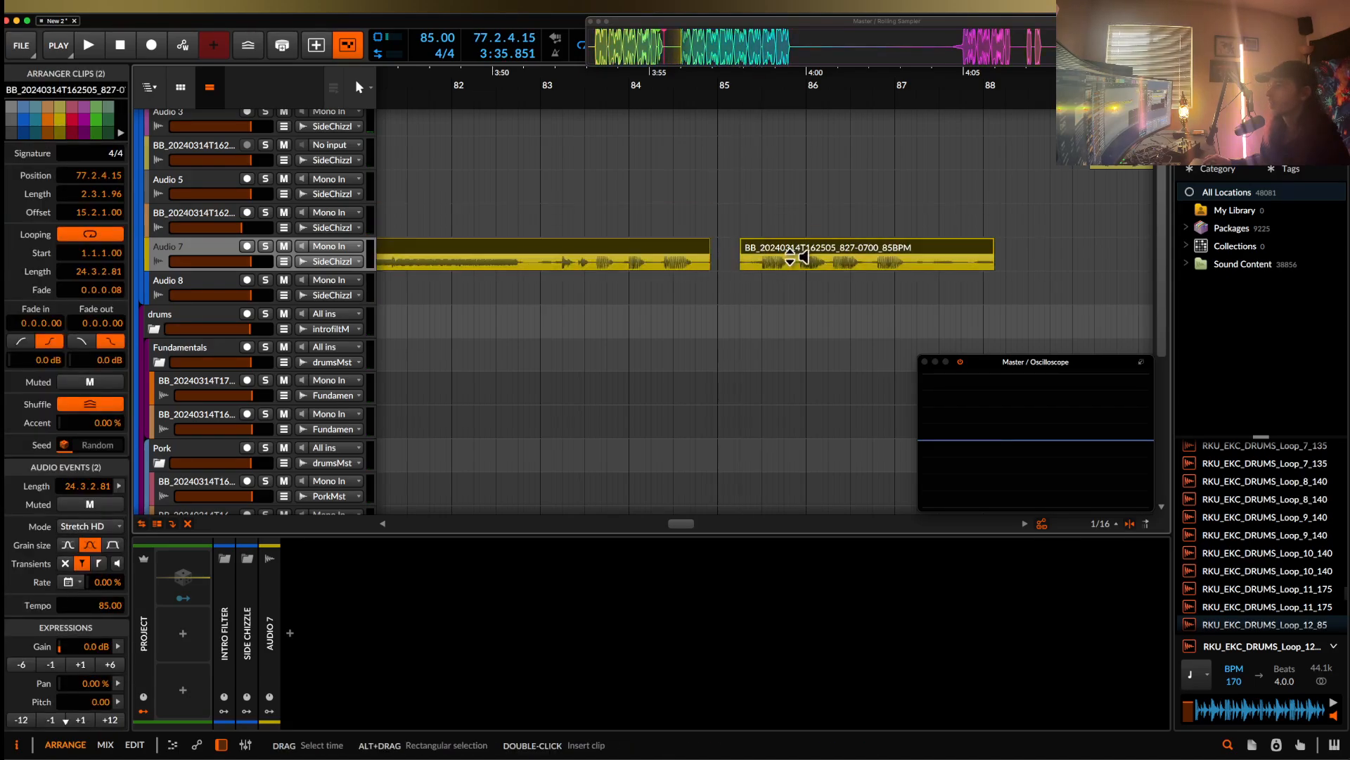
- Audition the moved recording from 85.4.3 and 86.4.2, and cut out its slice from 86.4.2 to 86.4.4
click(803, 259)
scroll(802, 259, up, 3)
key(space)
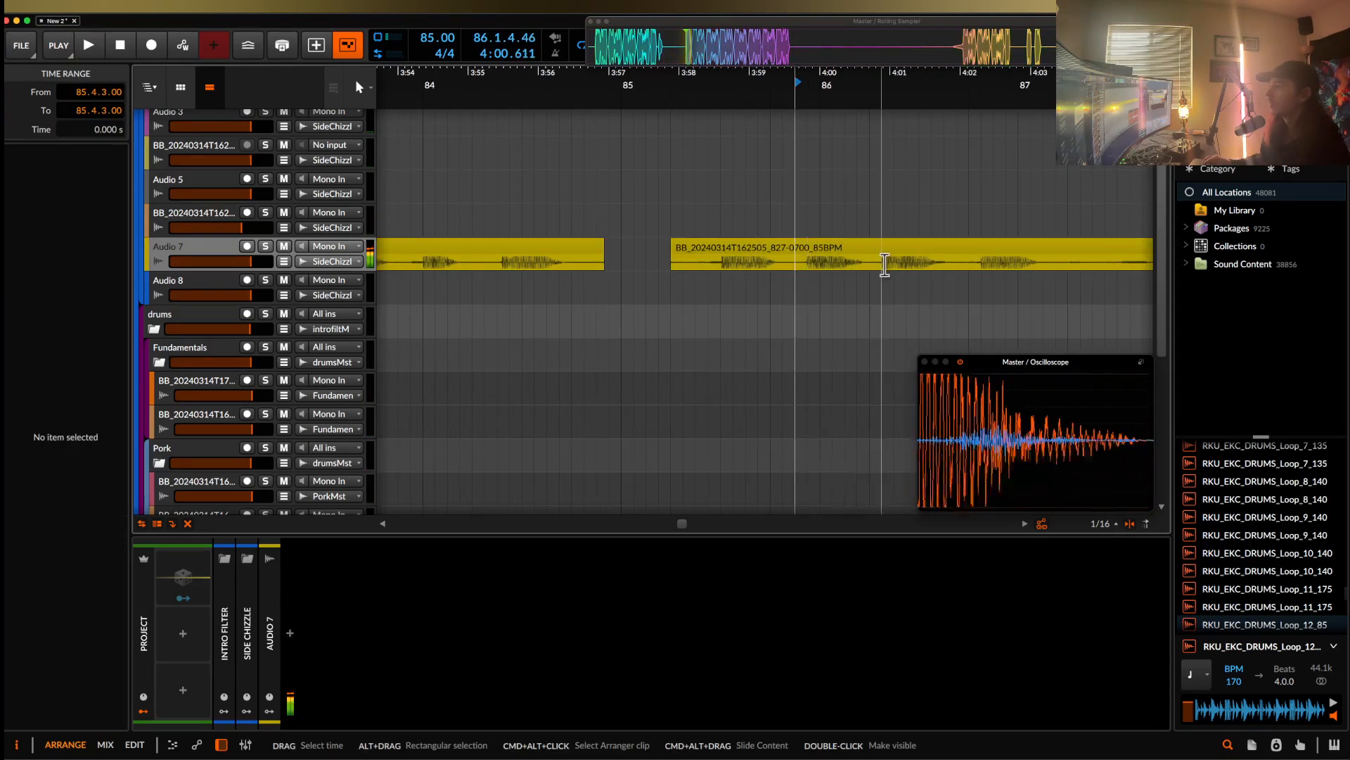
click(985, 265)
scroll(983, 265, down, 2)
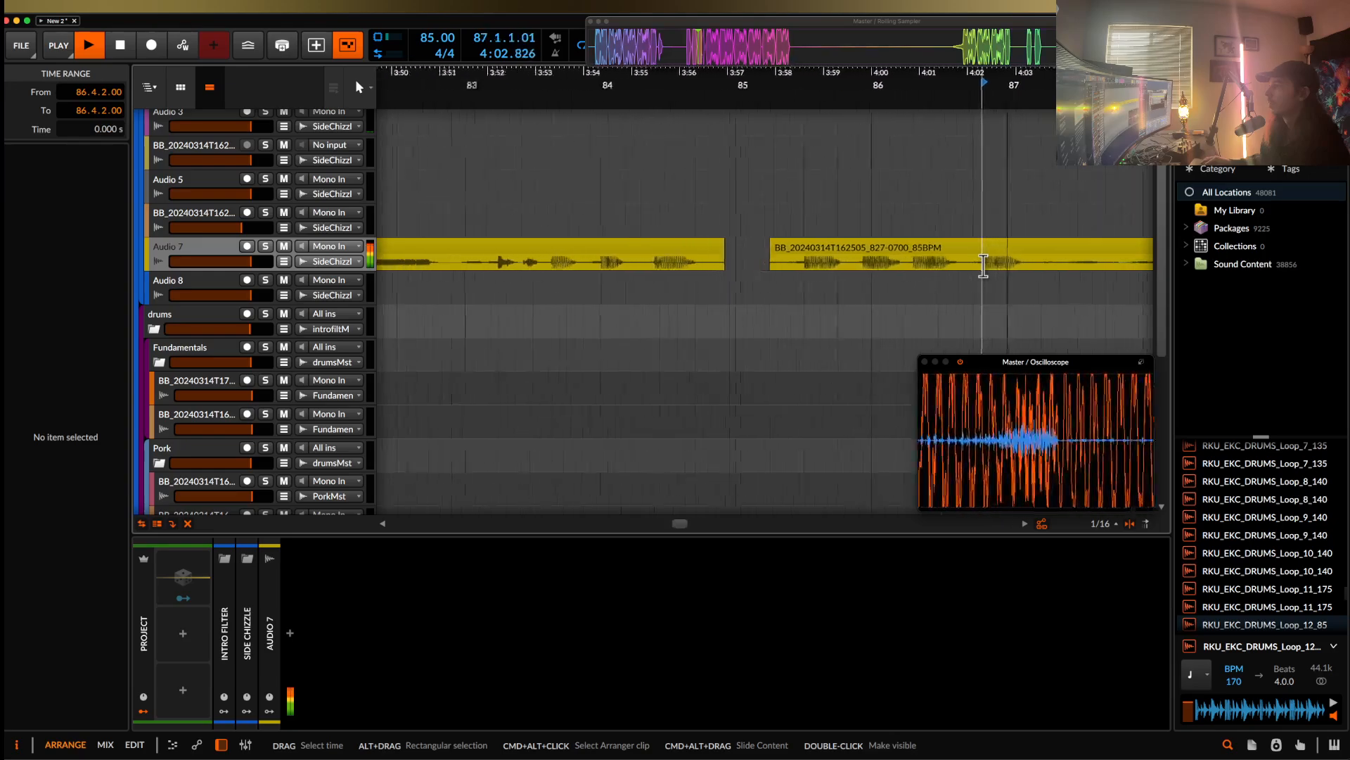
scroll(982, 265, up, 3)
key(space)
drag(979, 265, 1011, 268)
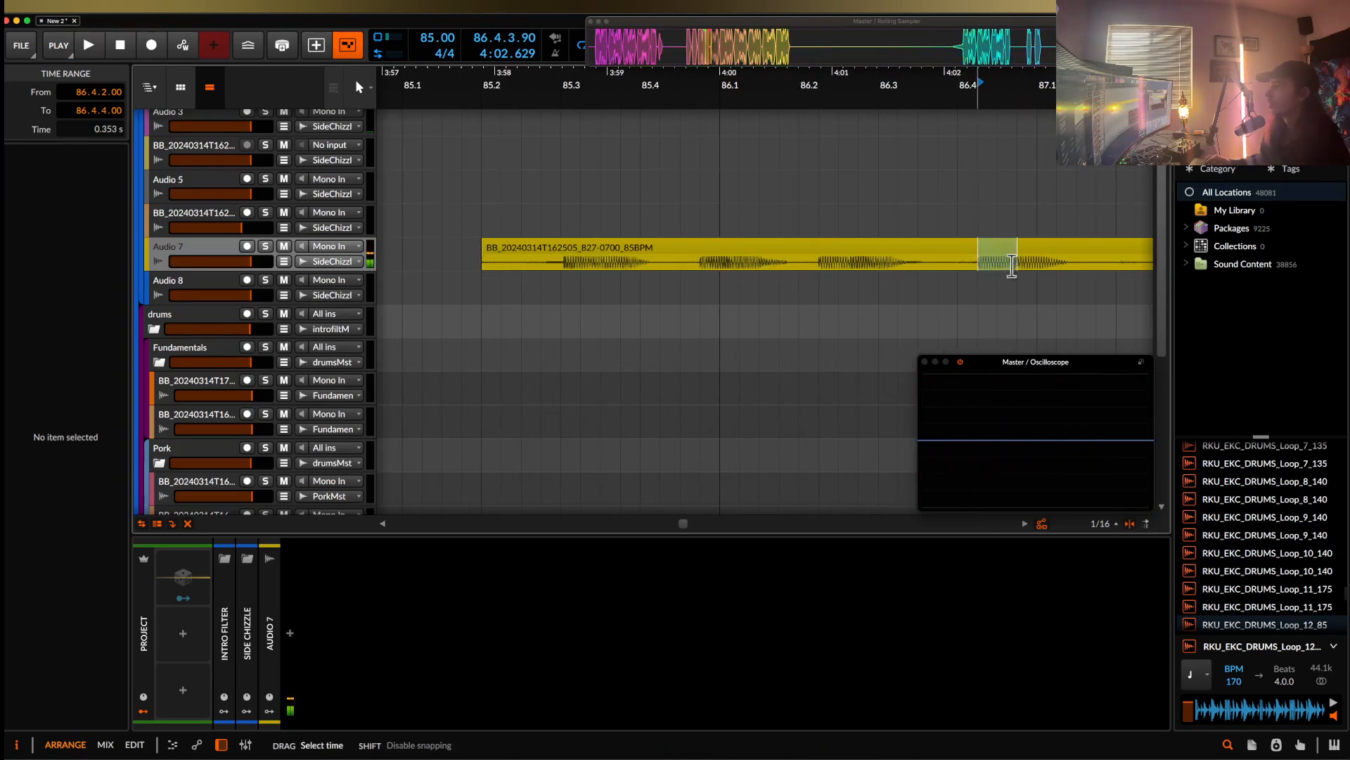
key(super+e)
key(Delete)
- Move the orange audio track out of the Side Chizzle group into the Pork group
scroll(1010, 251, down, 3)
scroll(1010, 251, left, 20)
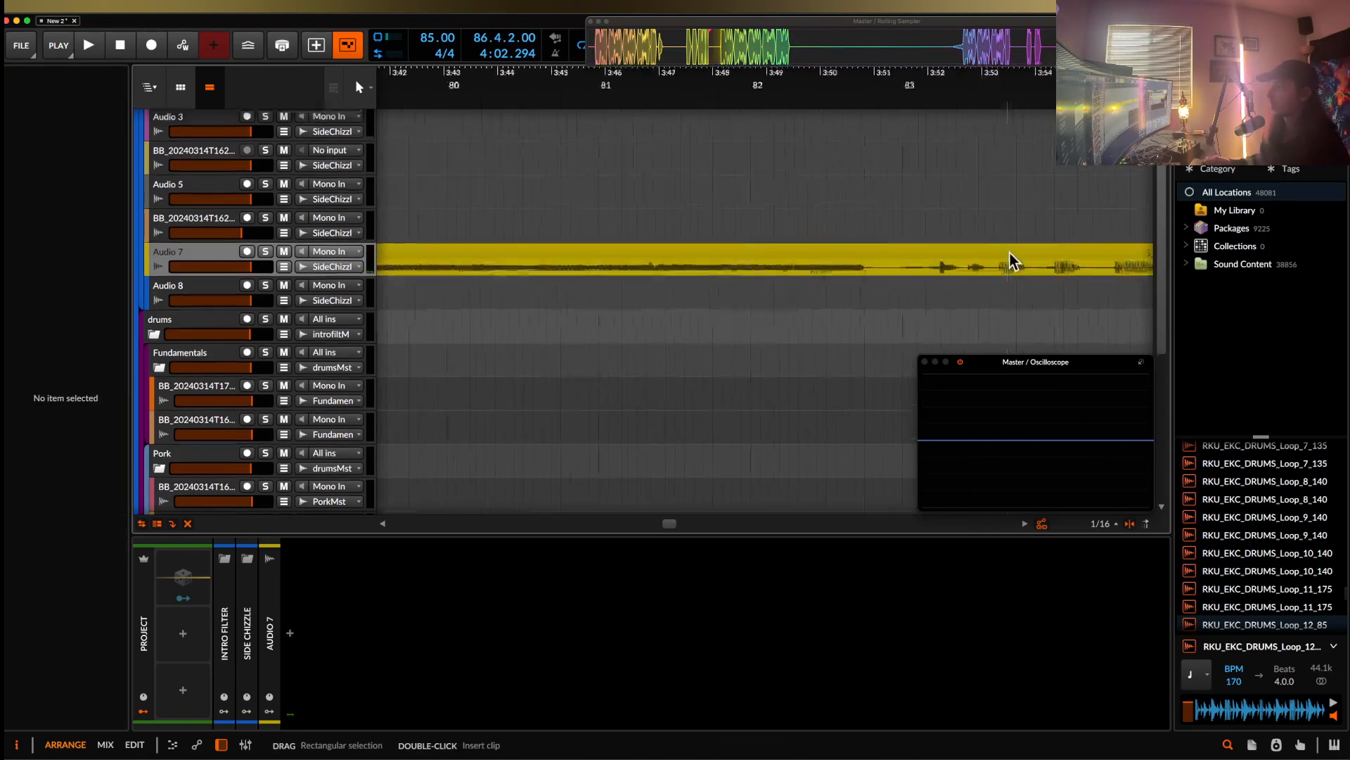
scroll(1010, 251, left, 15)
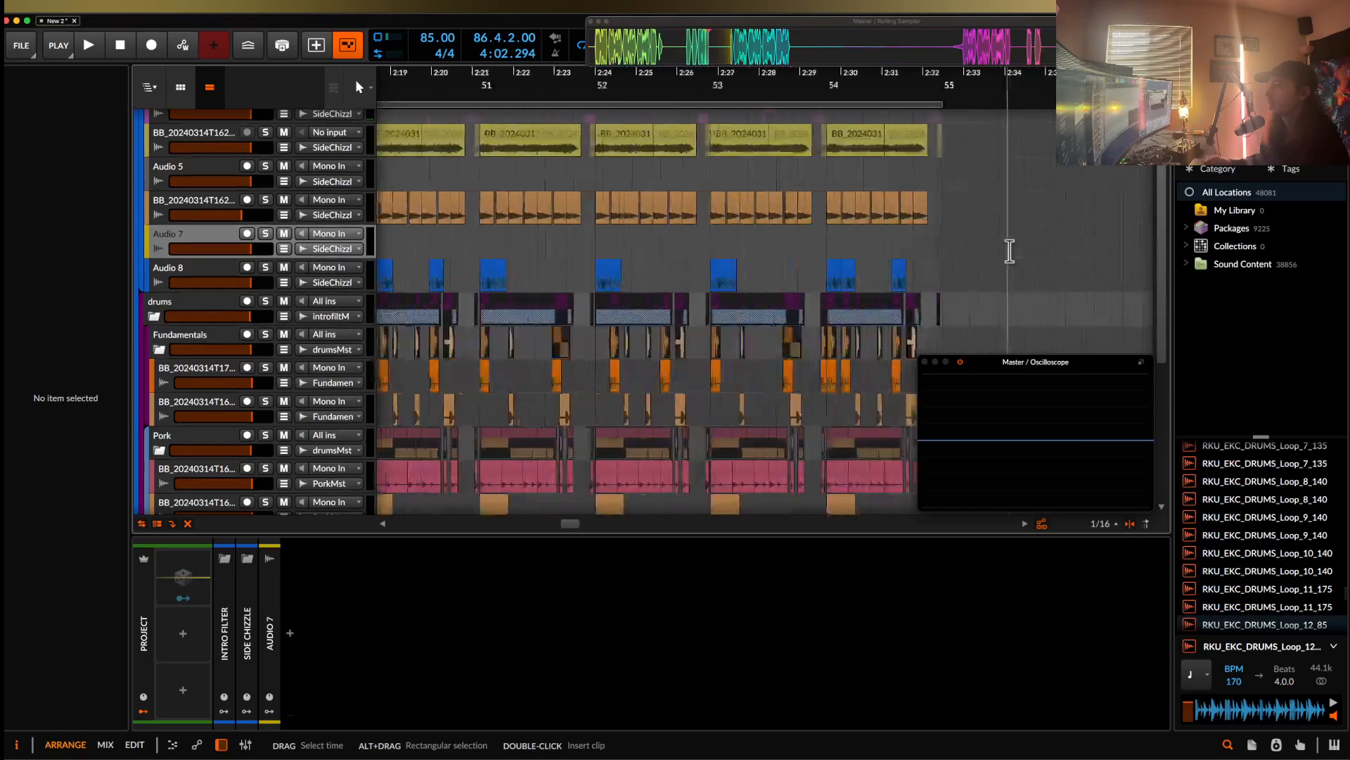
scroll(835, 209, up, 3)
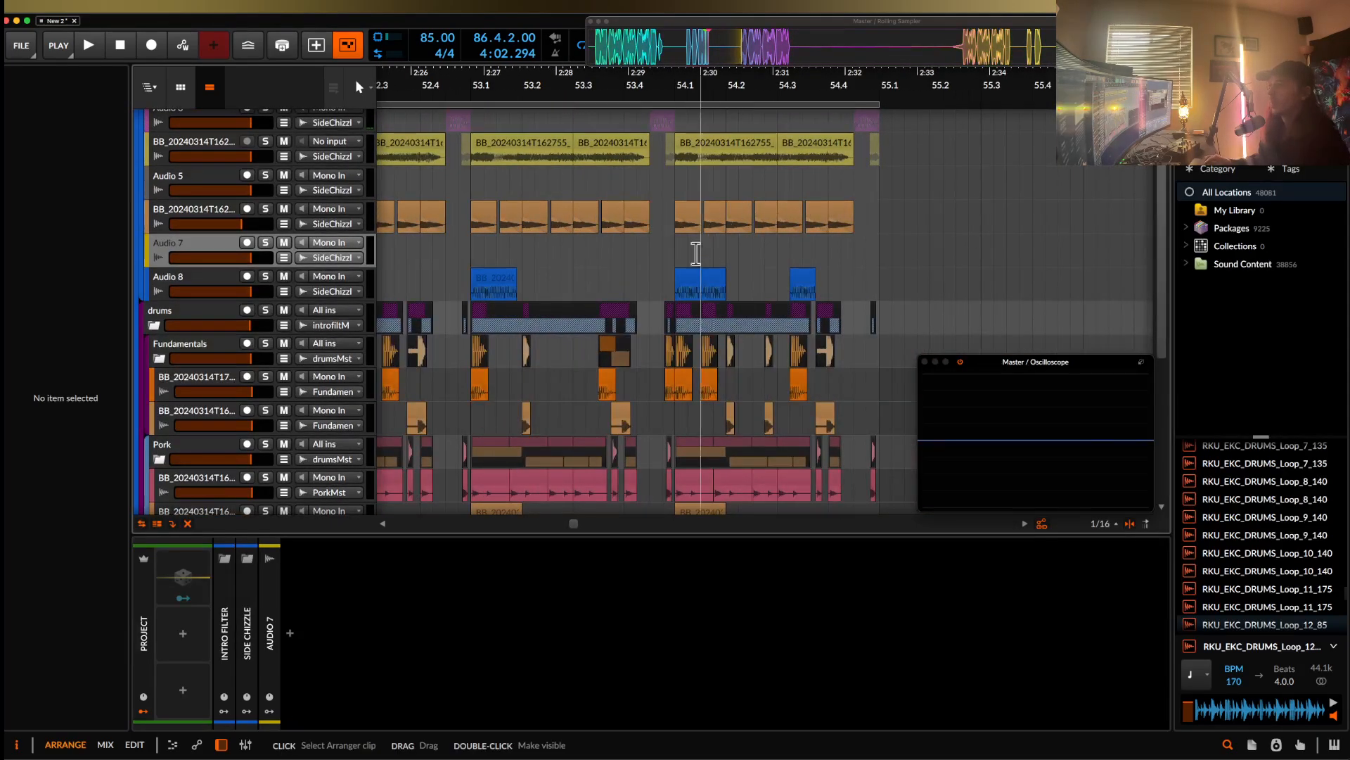
scroll(422, 254, up, 2)
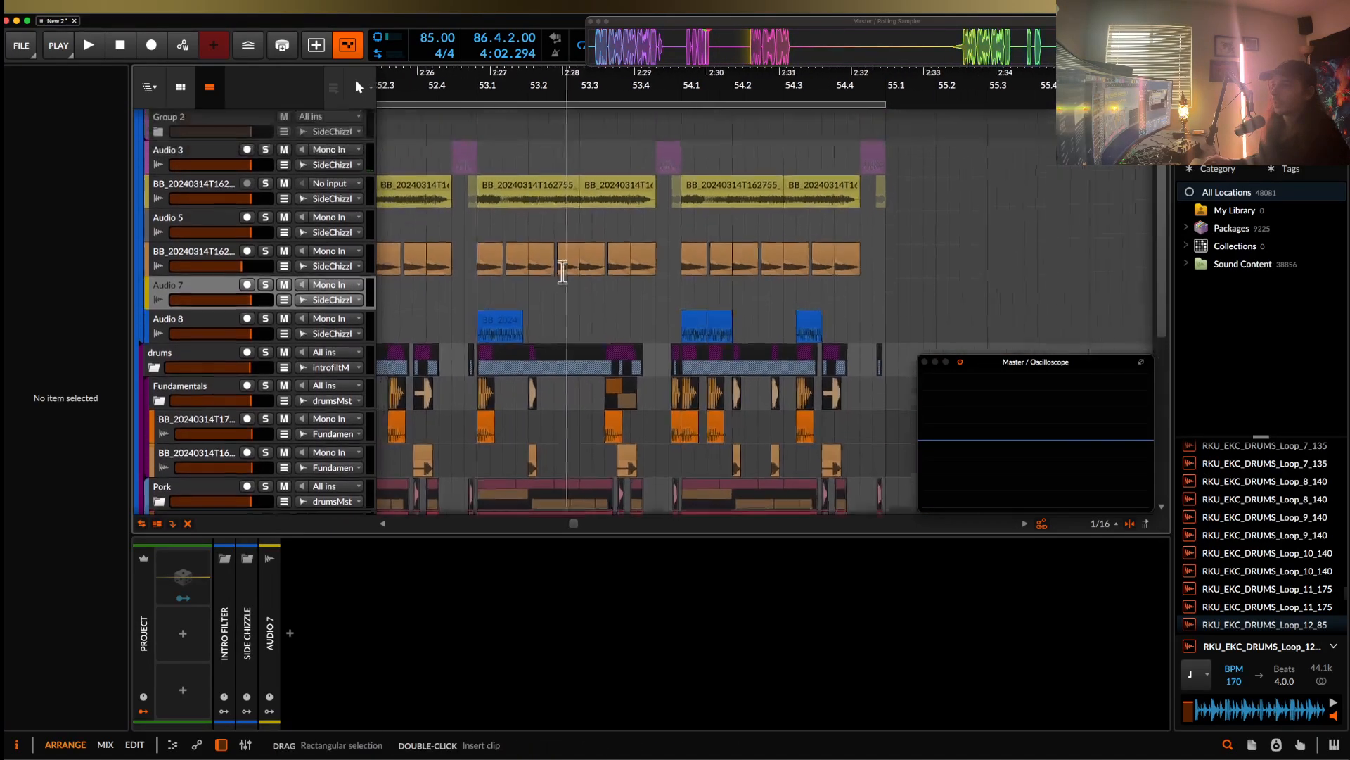
drag(205, 256, 205, 495)
scroll(567, 226, up, 1)
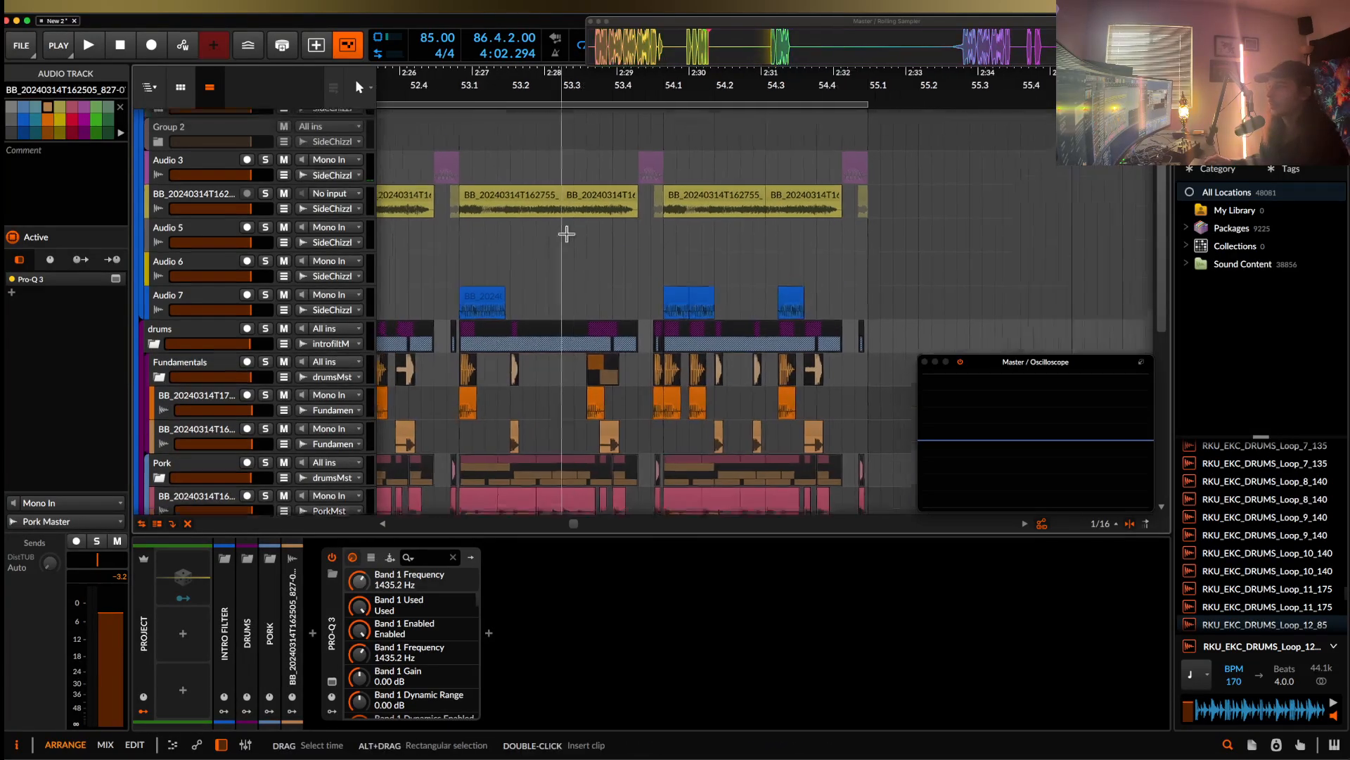
- Play from 54.1, paste the cut slice onto Audio 5 at 54.4.1 and audition it in place
click(650, 256)
key(space)
scroll(841, 242, up, 4)
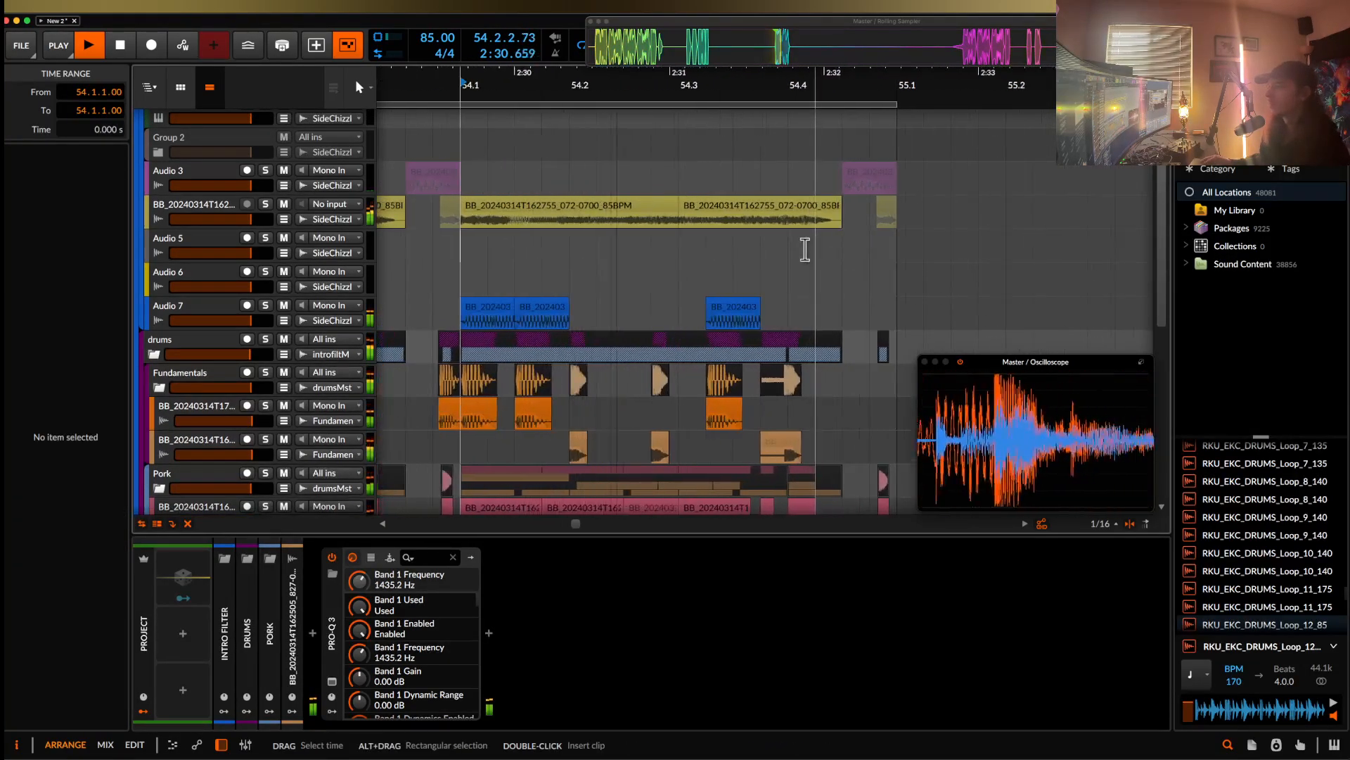
scroll(844, 252, right, 1)
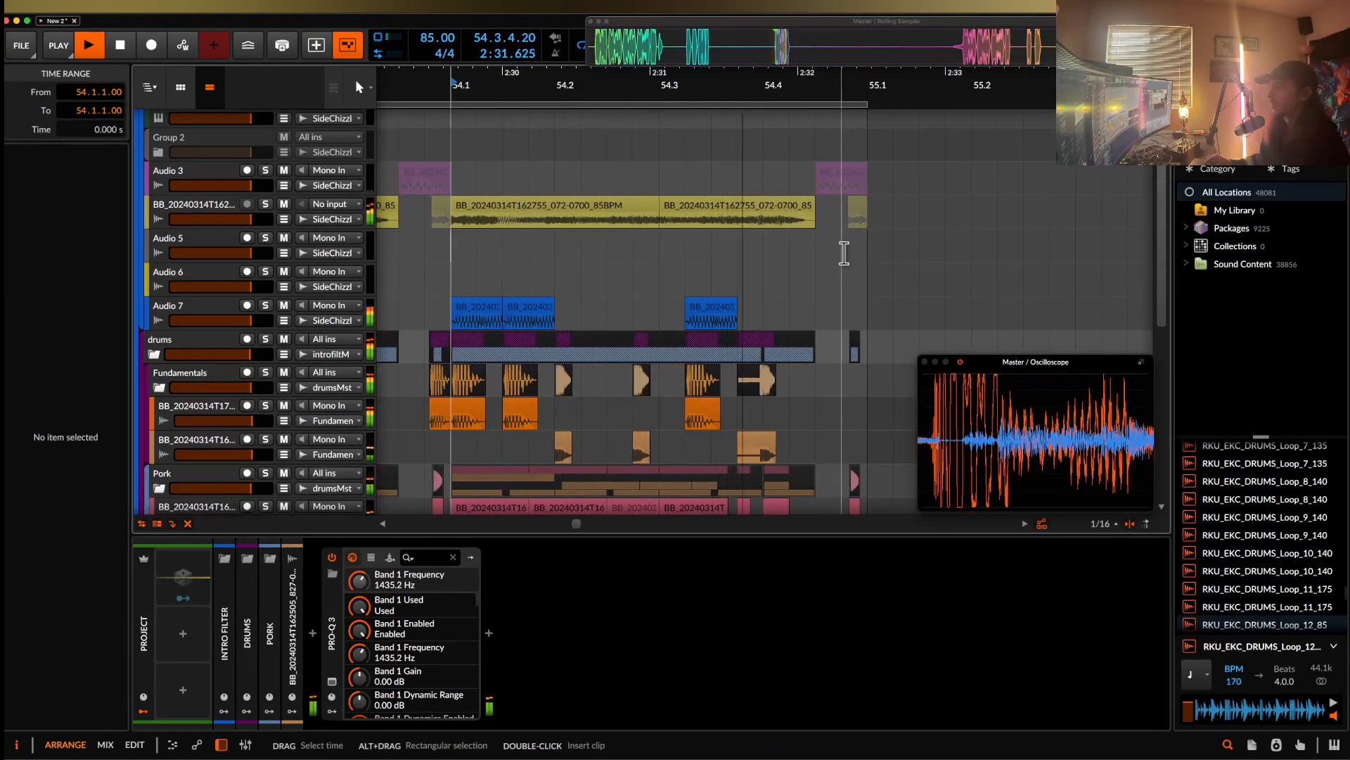
click(770, 252)
key(super+v)
key(space)
scroll(775, 252, up, 2)
key(space)
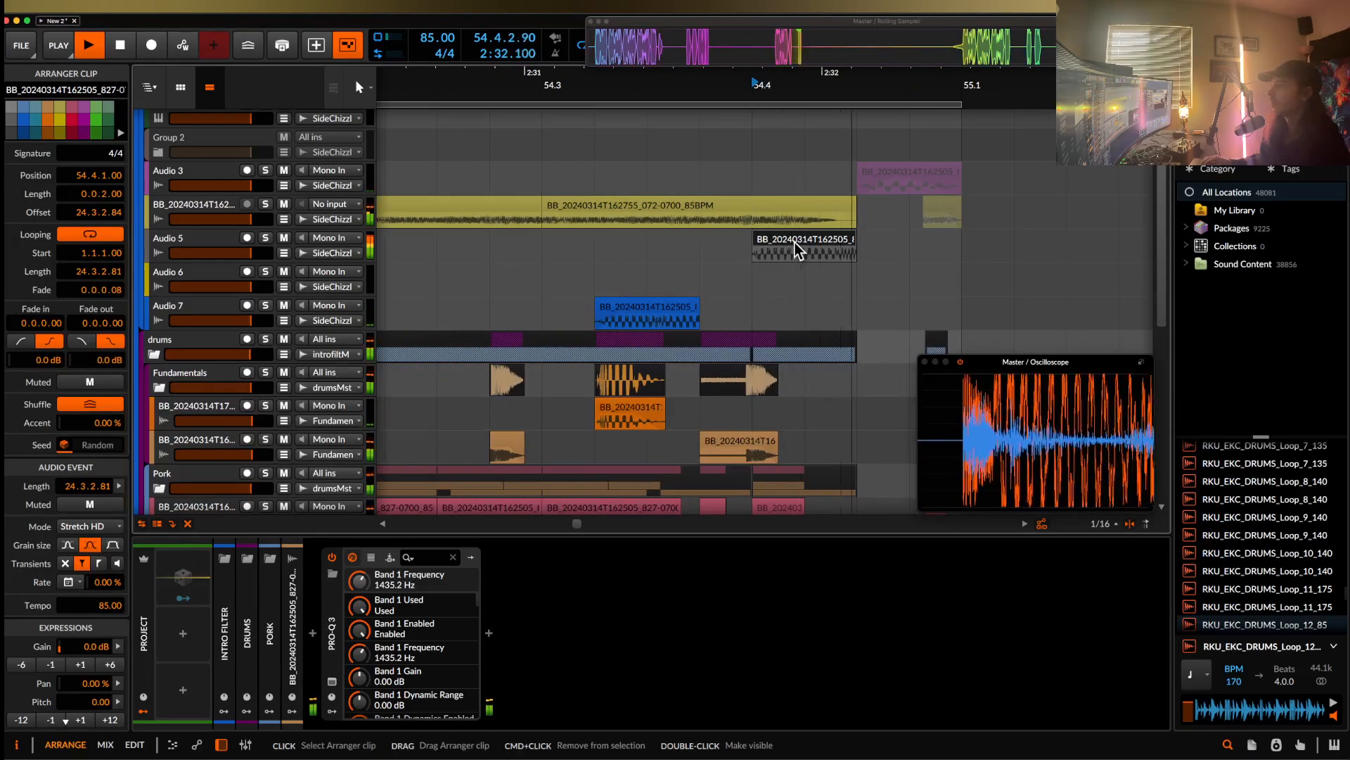
- Duplicate the slice at 54.4.1 on Audio 5 twice so the copies follow directly after it
key(space)
scroll(802, 252, up, 2)
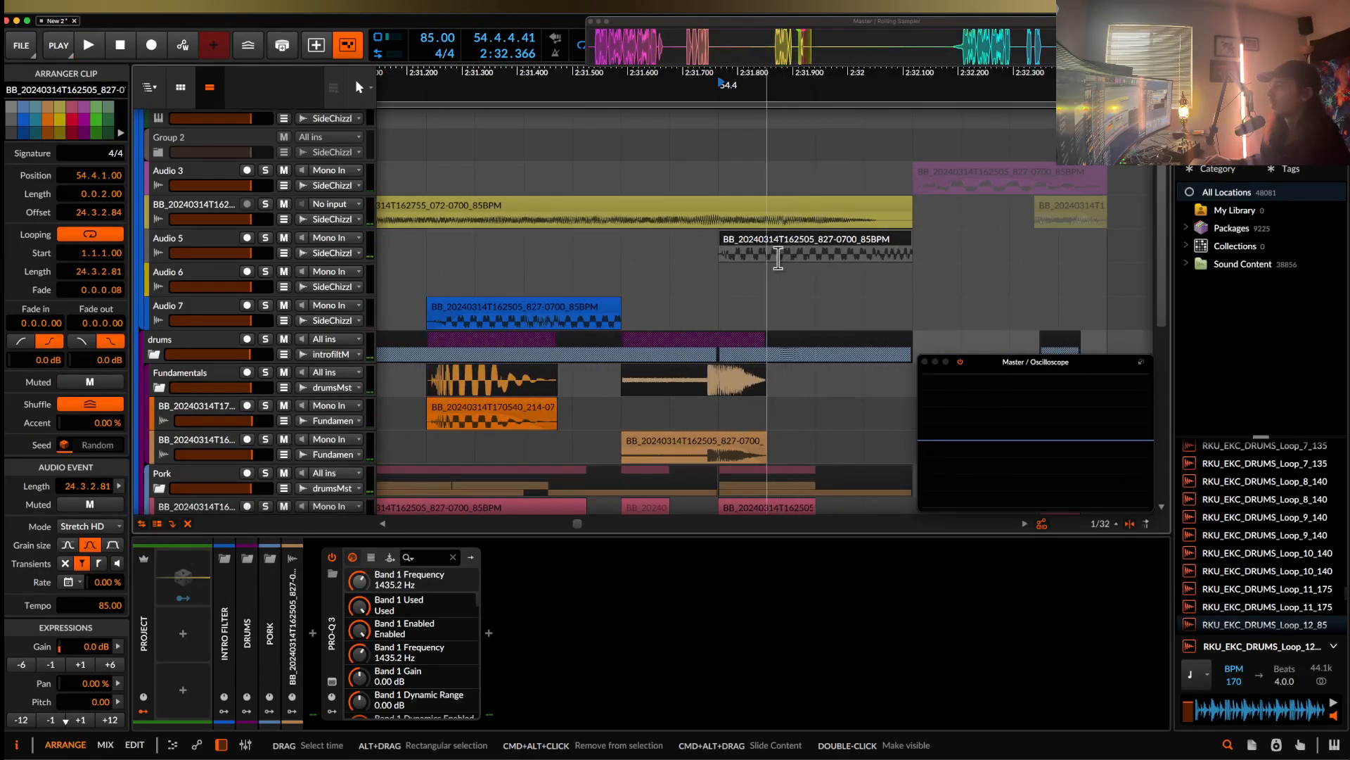
drag(778, 258, 903, 259)
key(super+d)
key(super+d)
click(835, 243)
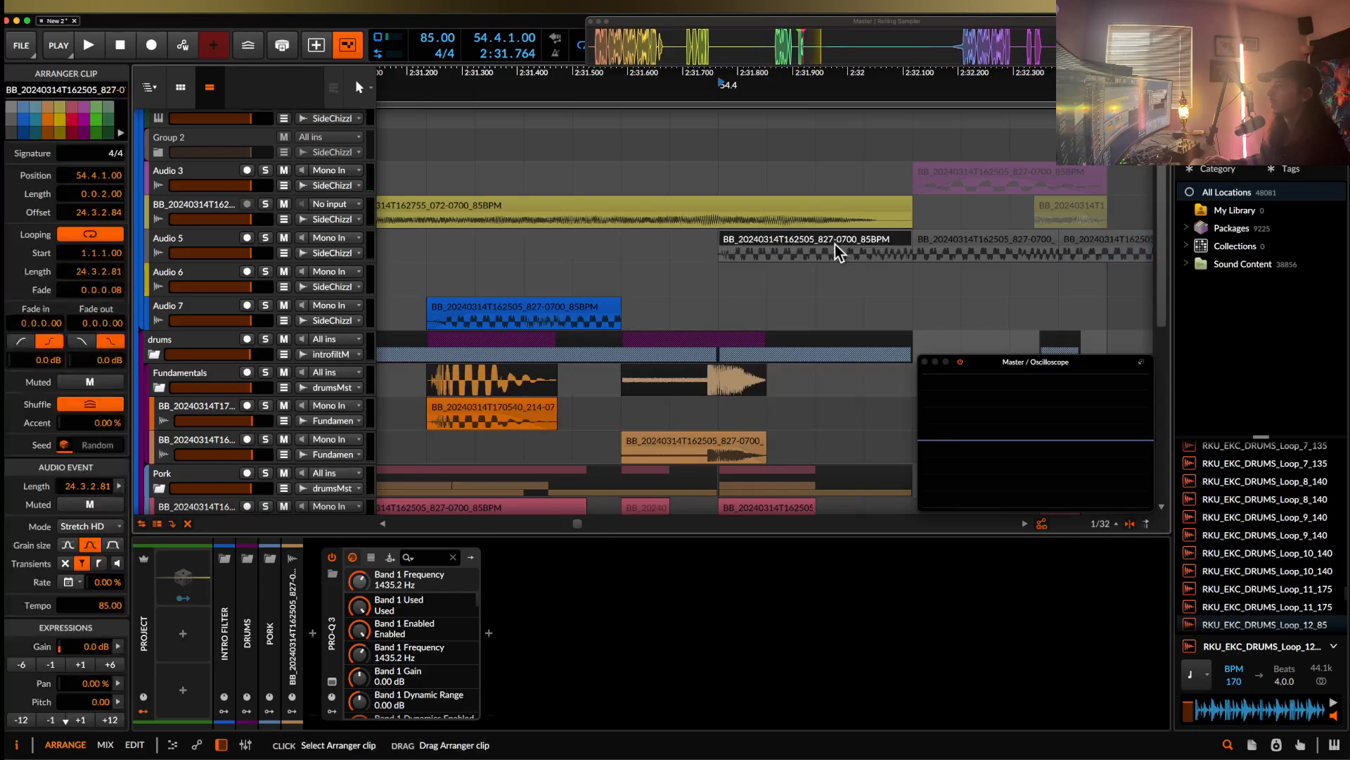
- Audition the repeated slices from 54.4.1 and shorten the last copy on Audio 5 so it ends at 55.1
key(space)
scroll(834, 244, down, 1)
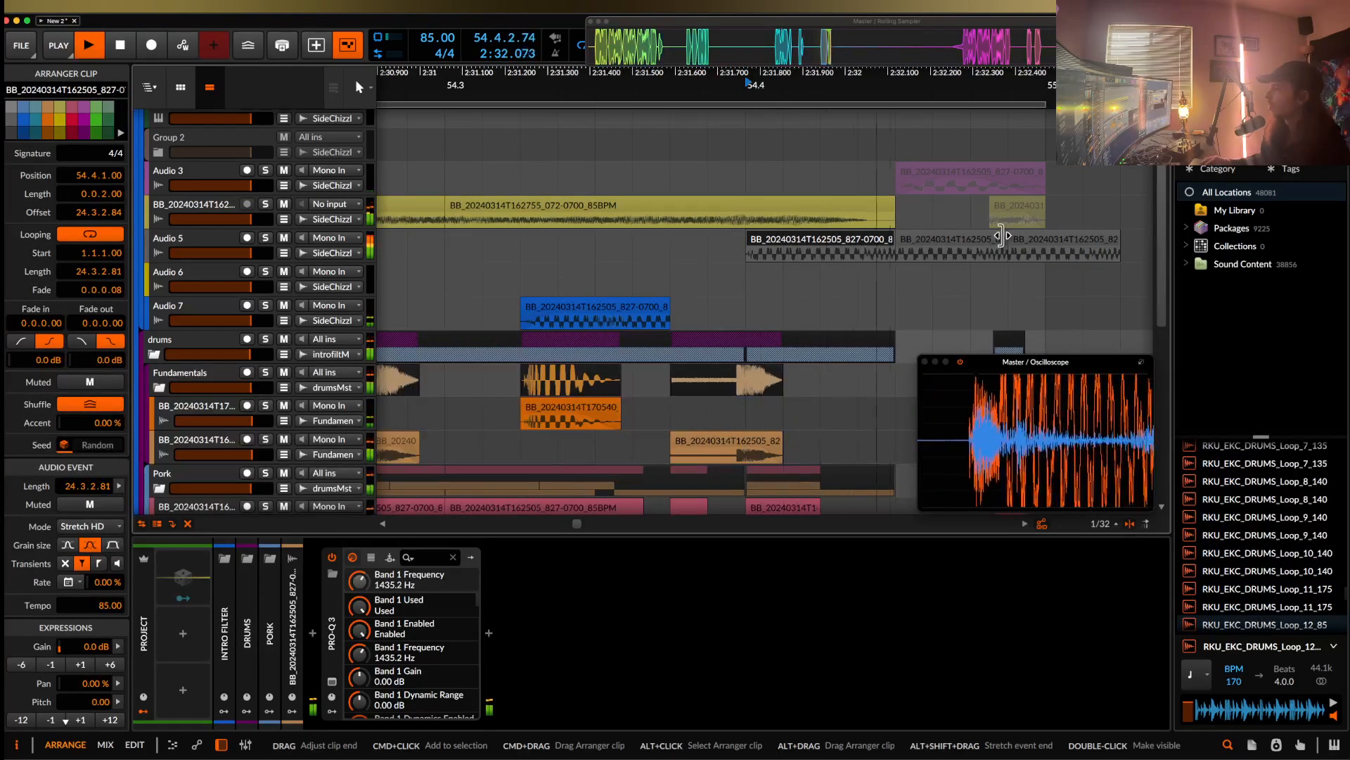
key(space)
drag(1118, 240, 1053, 237)
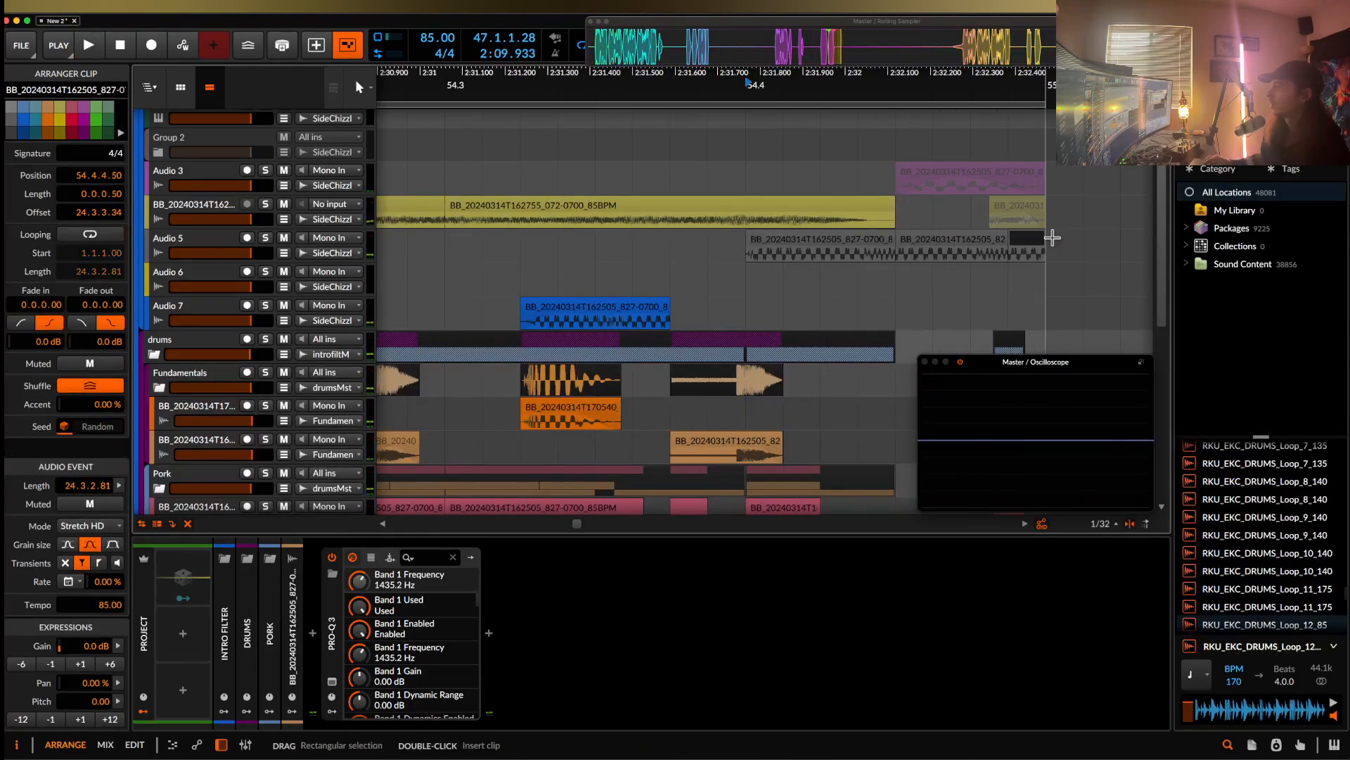
click(842, 242)
key(space)
scroll(927, 244, down, 1)
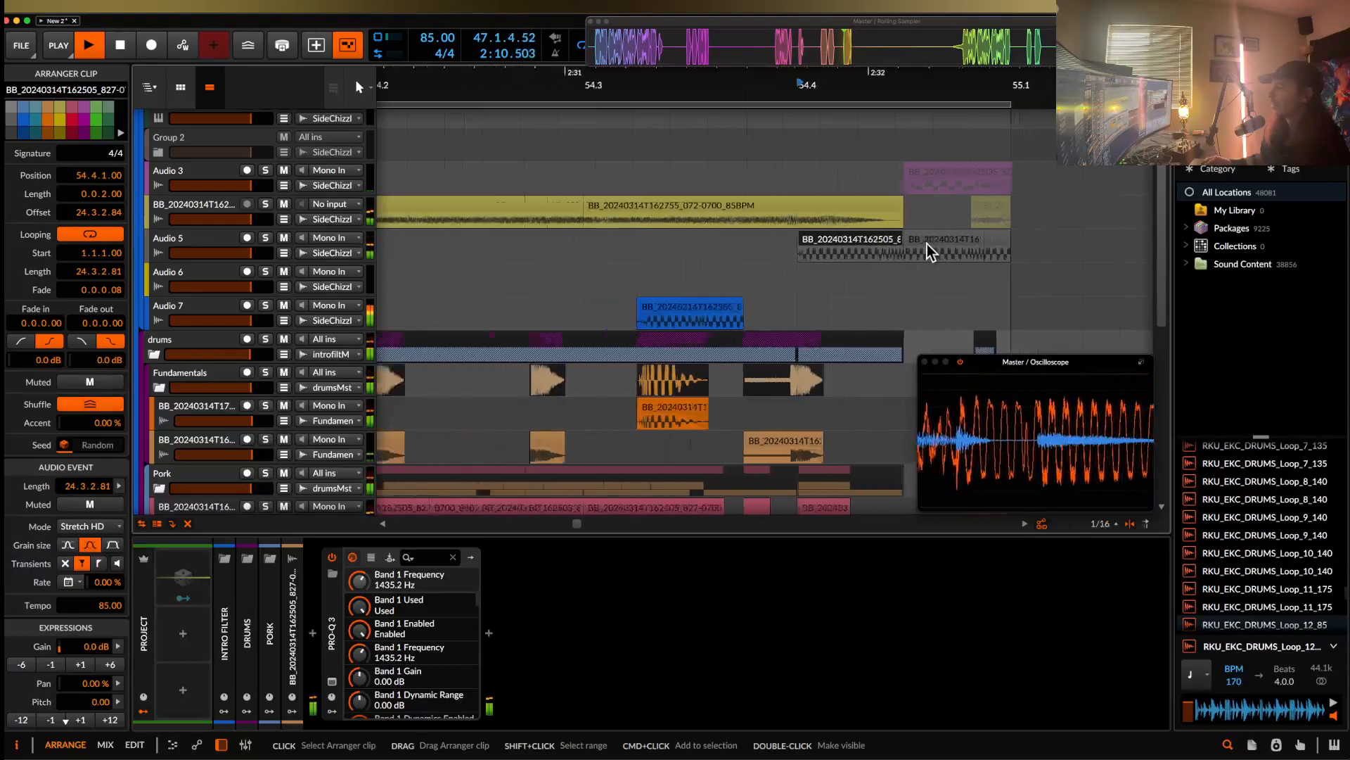
scroll(932, 243, down, 1)
key(space)
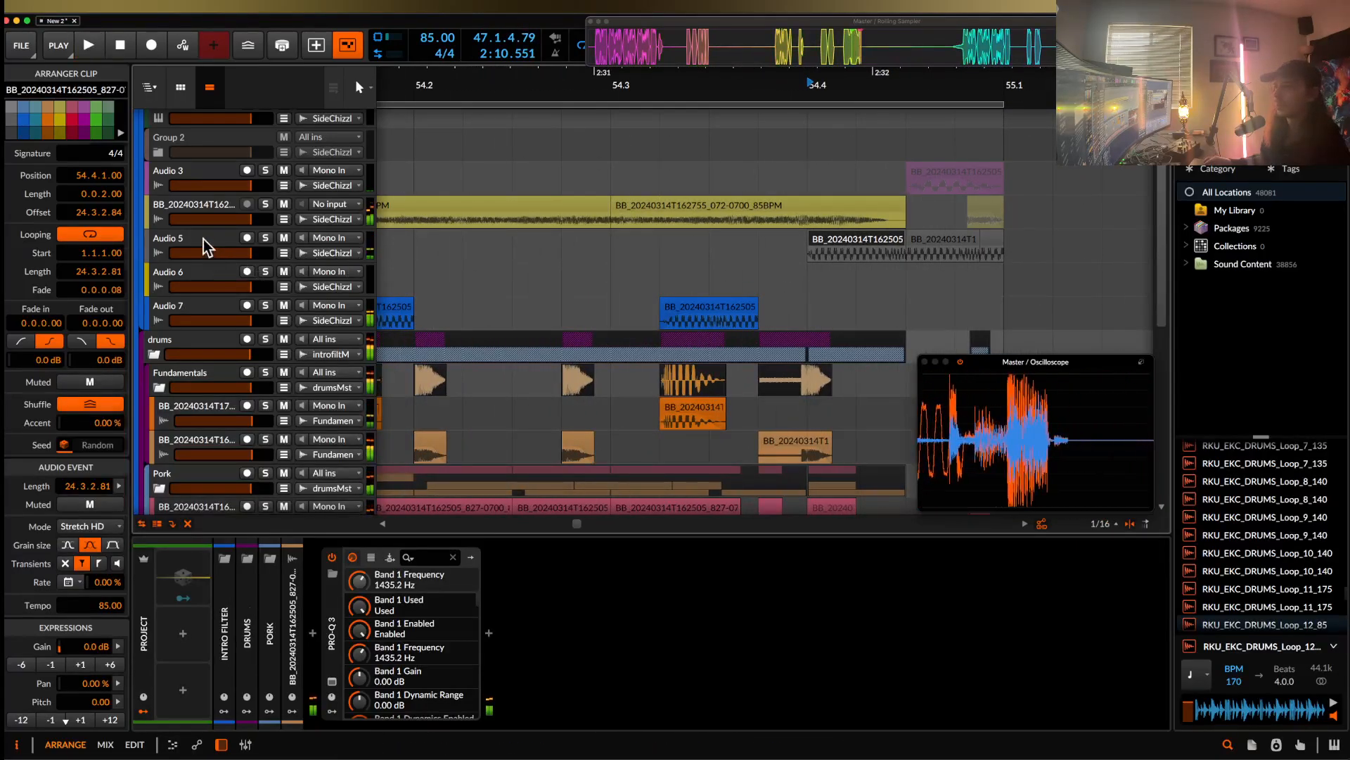
- Insert a Filter+ device on the Audio 5 track
click(204, 243)
click(289, 634)
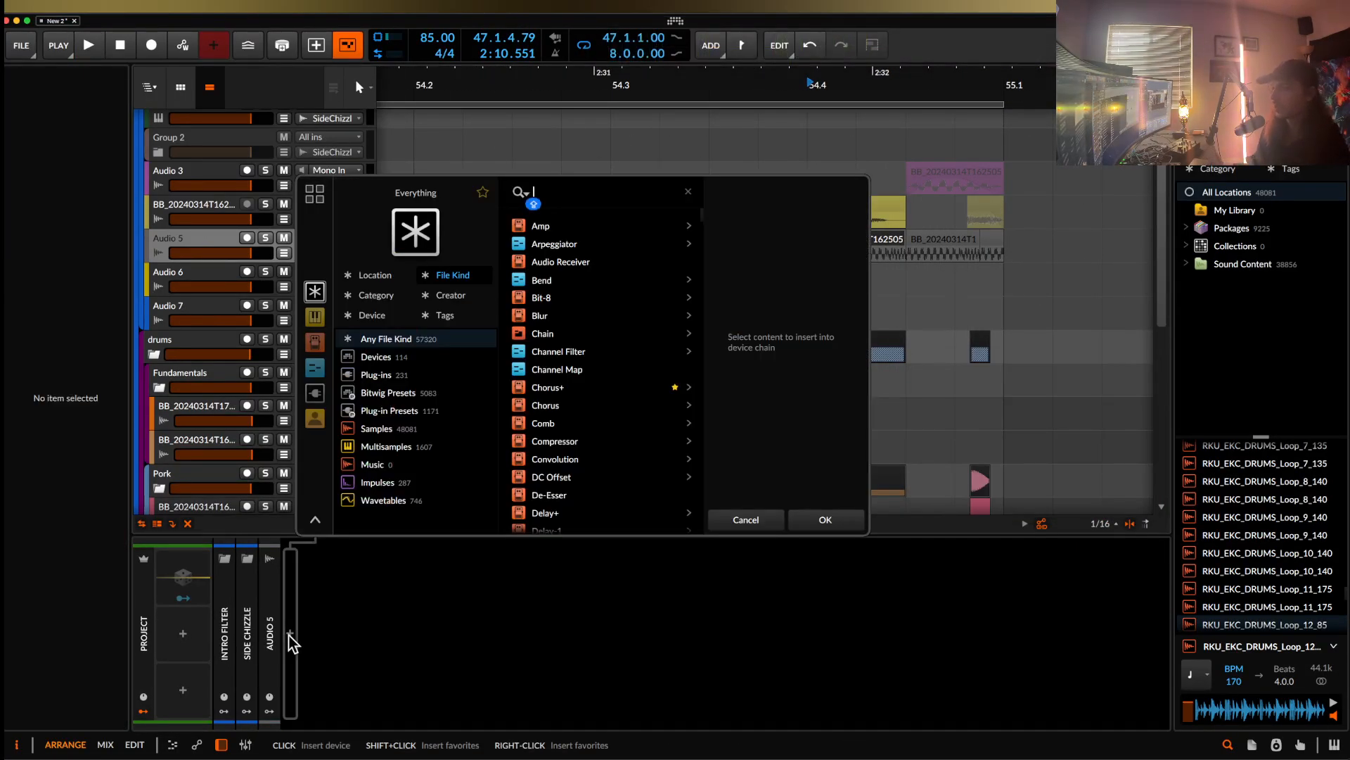
text(filt)
click(545, 225)
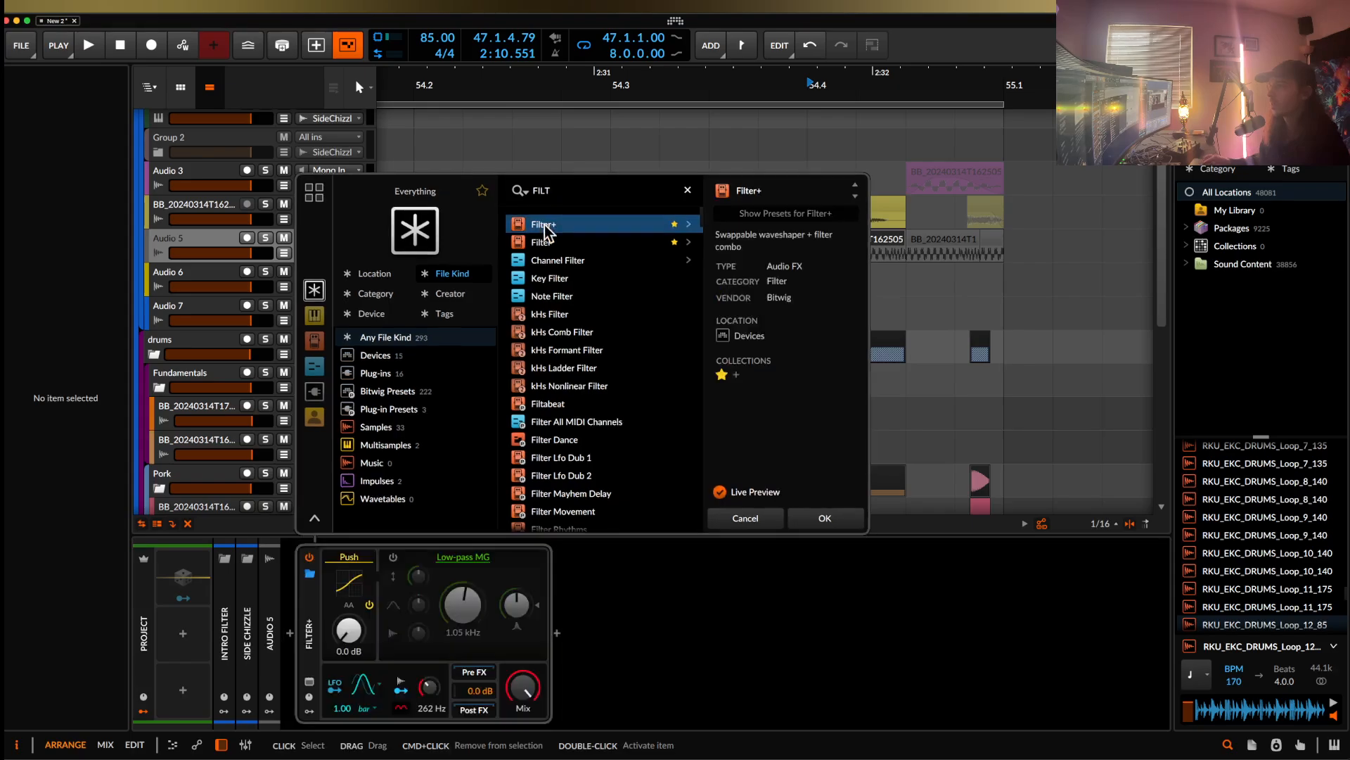
click(823, 518)
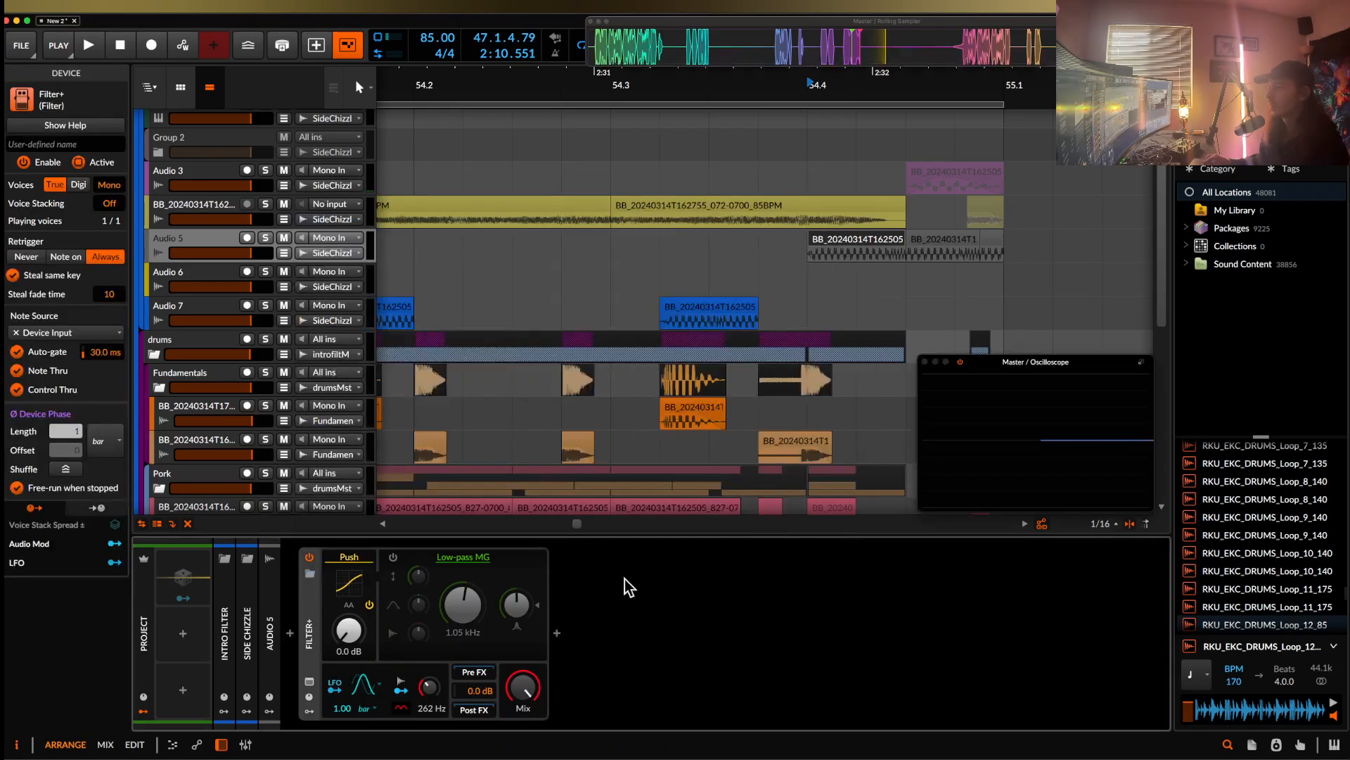
- Add a Multiband FX-2 after Filter+ and load a Flanger into its High band
click(556, 633)
text(FX)
click(816, 300)
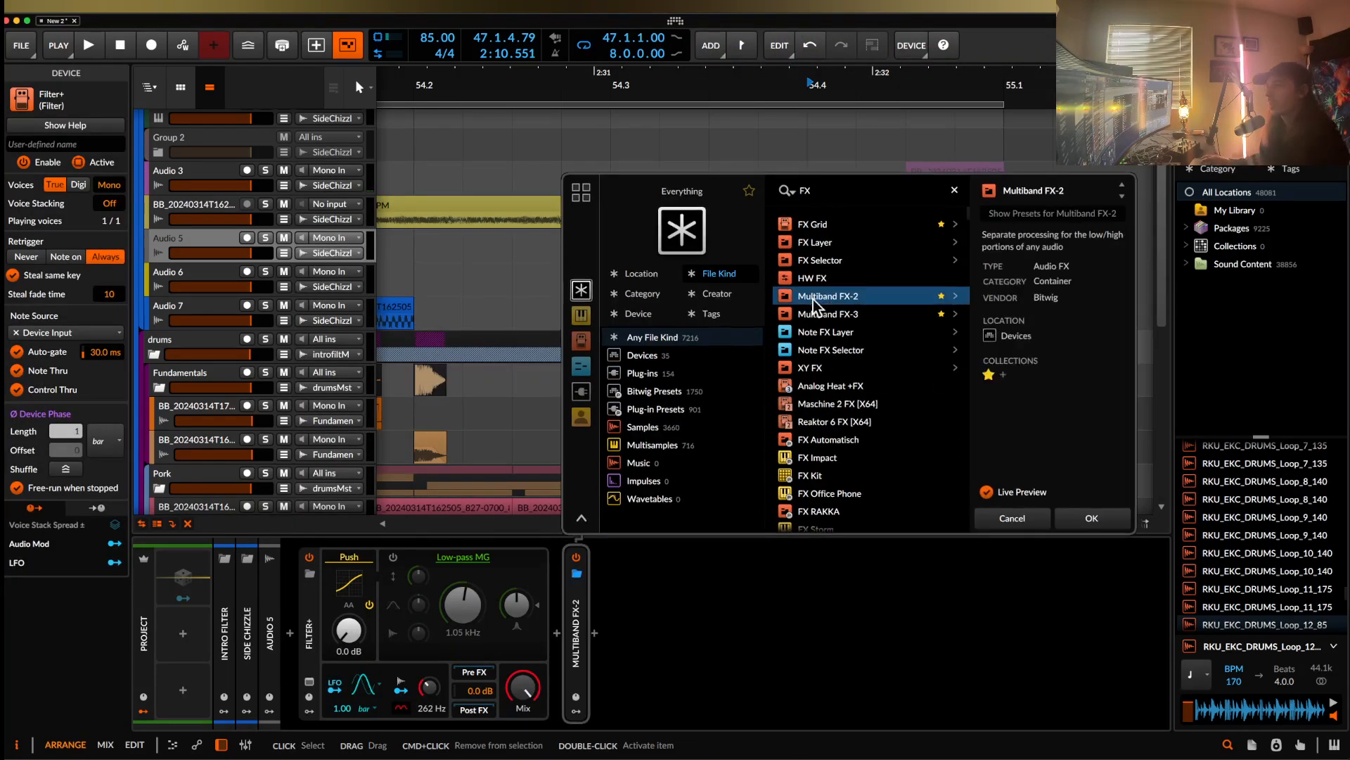
click(1092, 518)
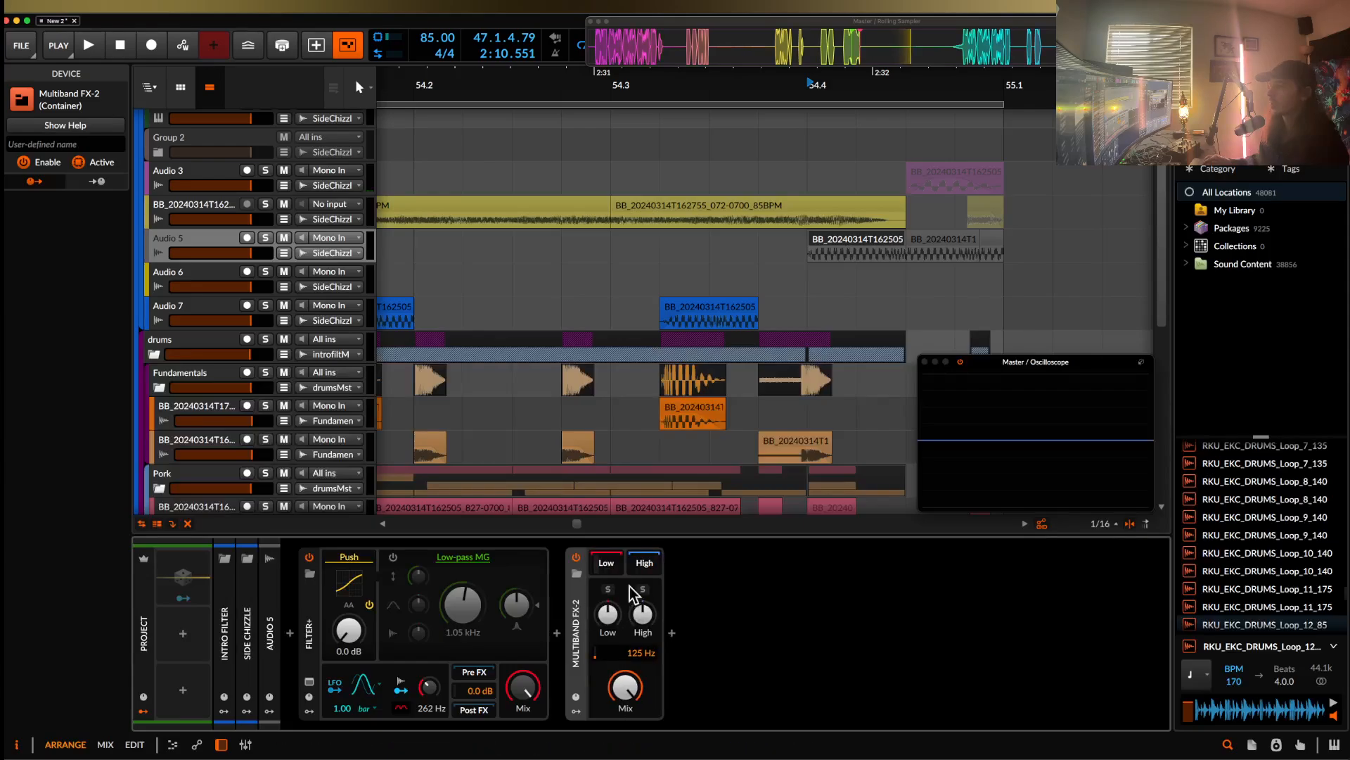
click(648, 566)
text(FLANGER)
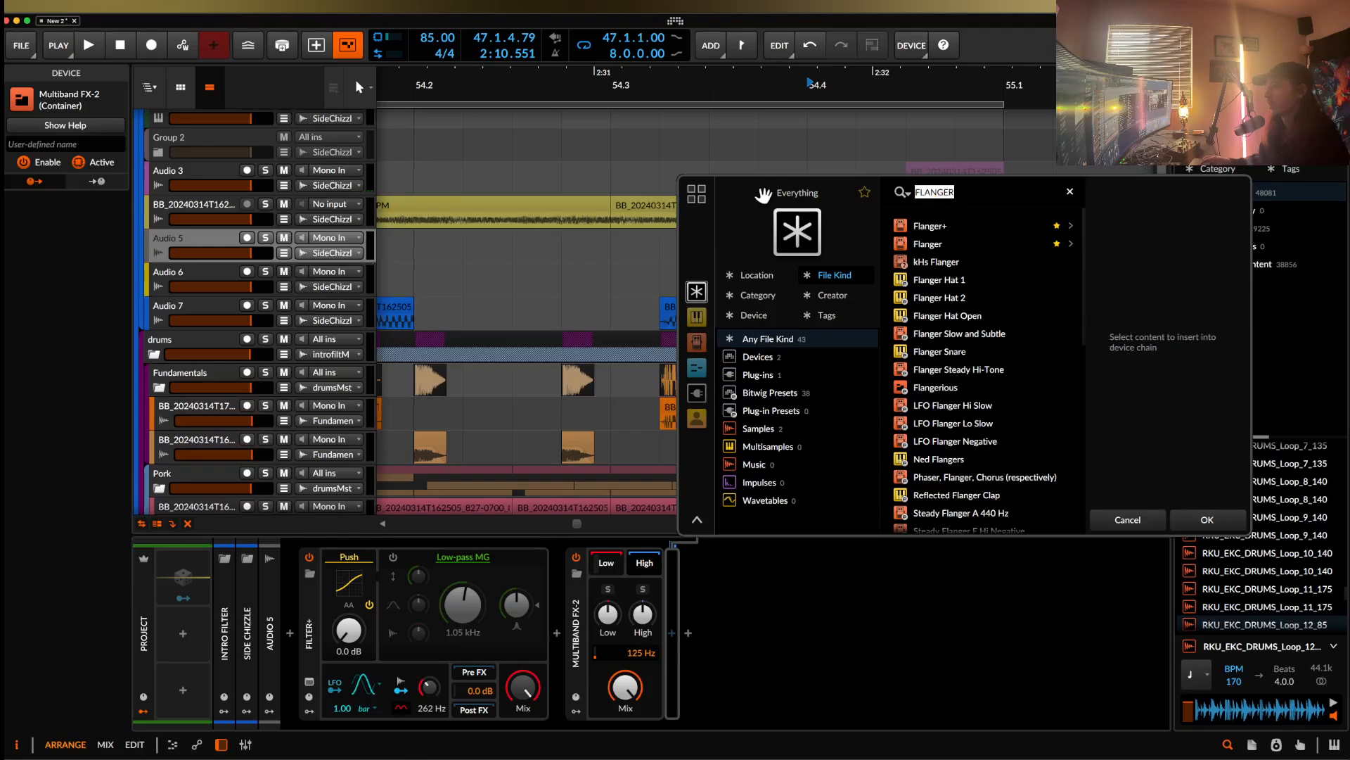
click(925, 243)
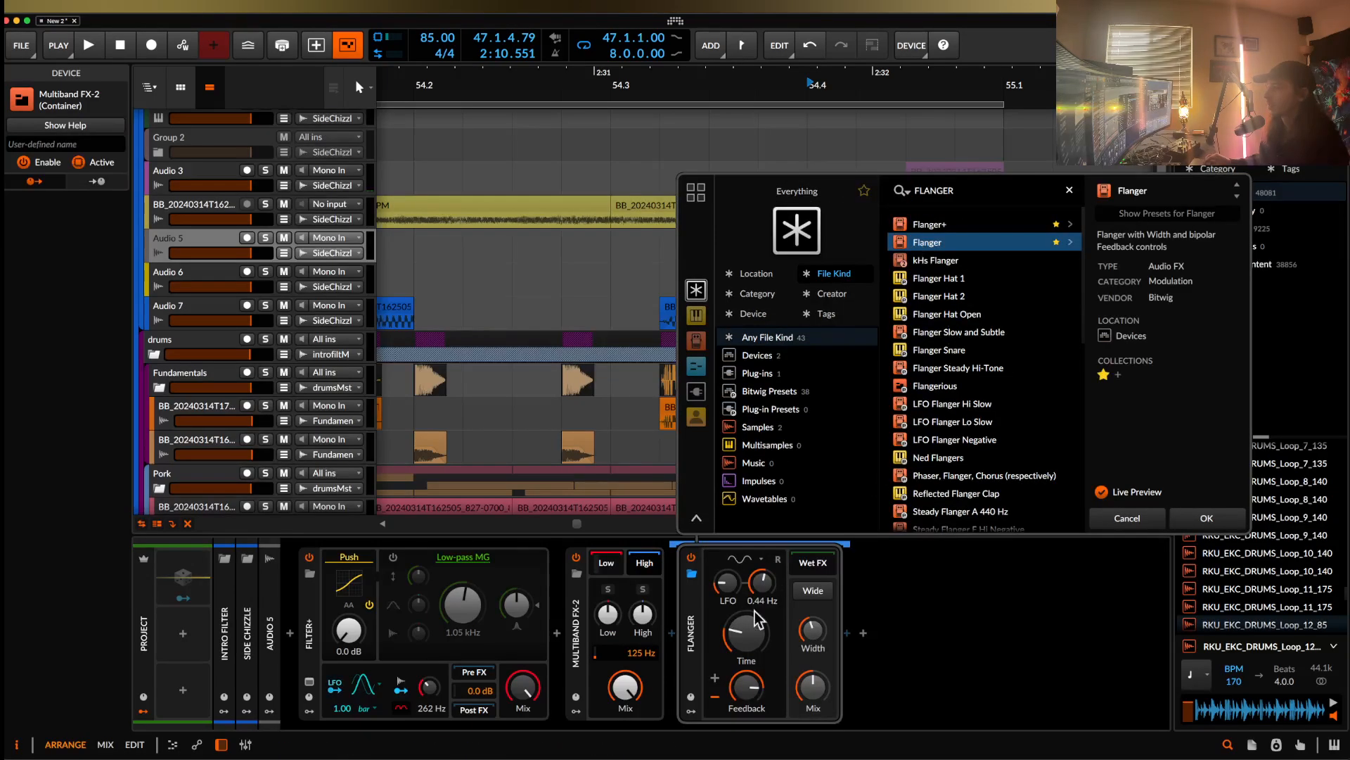
click(1199, 519)
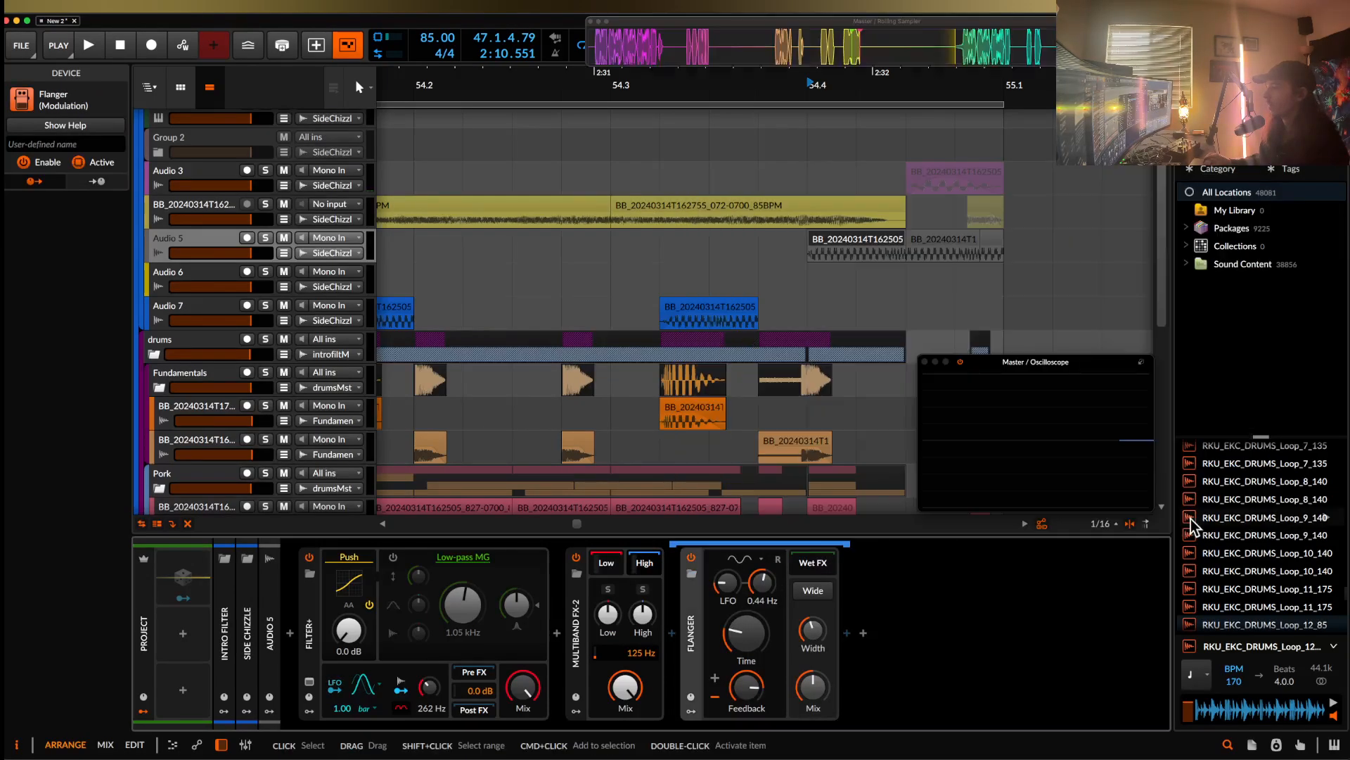
- Enable the filter section of Filter+ and set it to the XP type in Notch mode with a 242 Hz cutoff
click(394, 557)
click(463, 556)
click(482, 553)
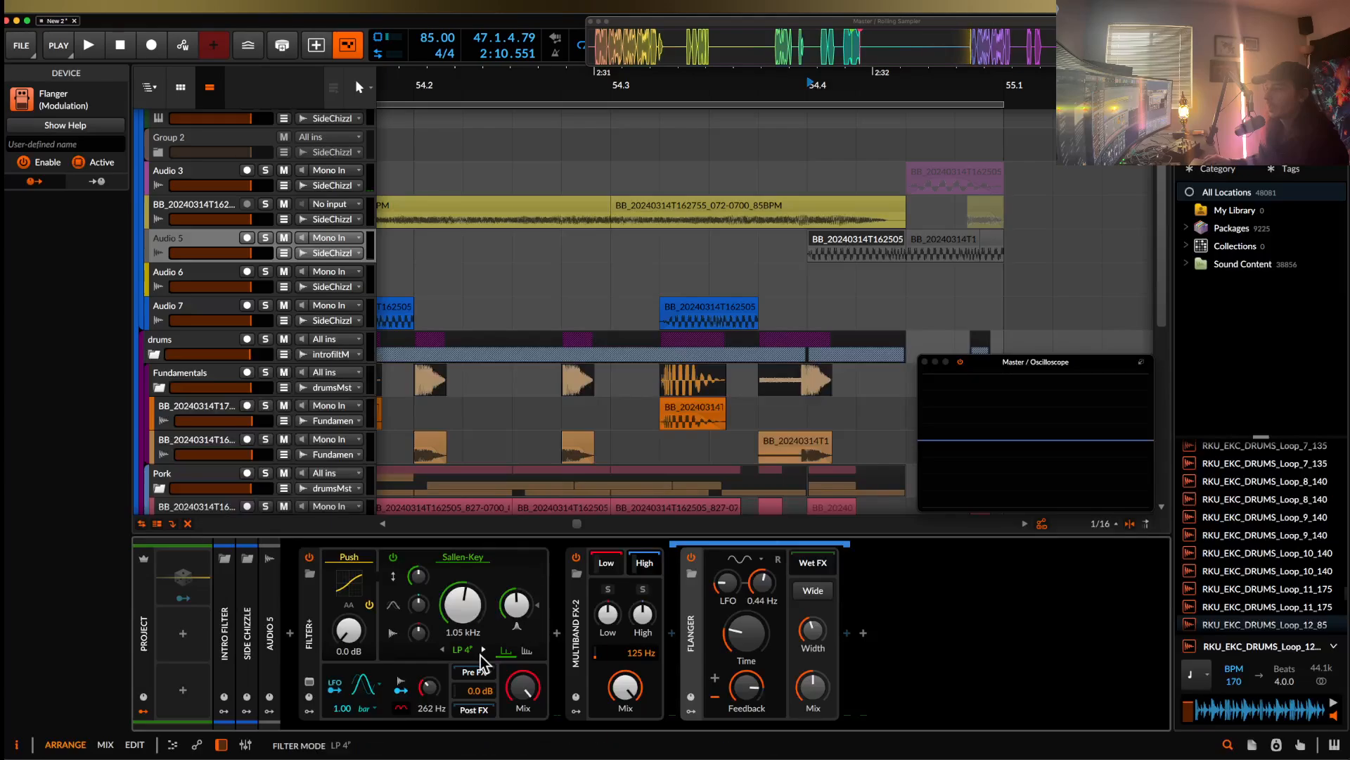
click(463, 649)
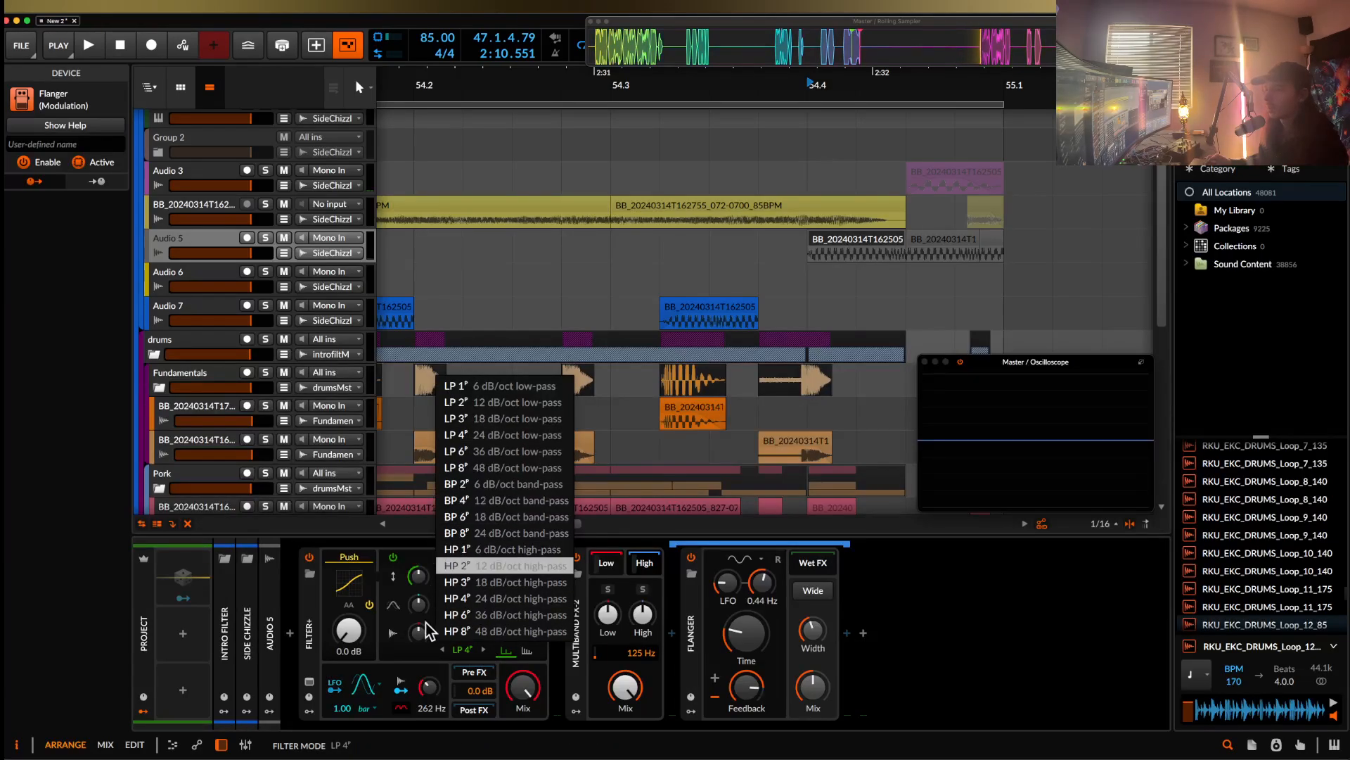
click(479, 492)
click(451, 558)
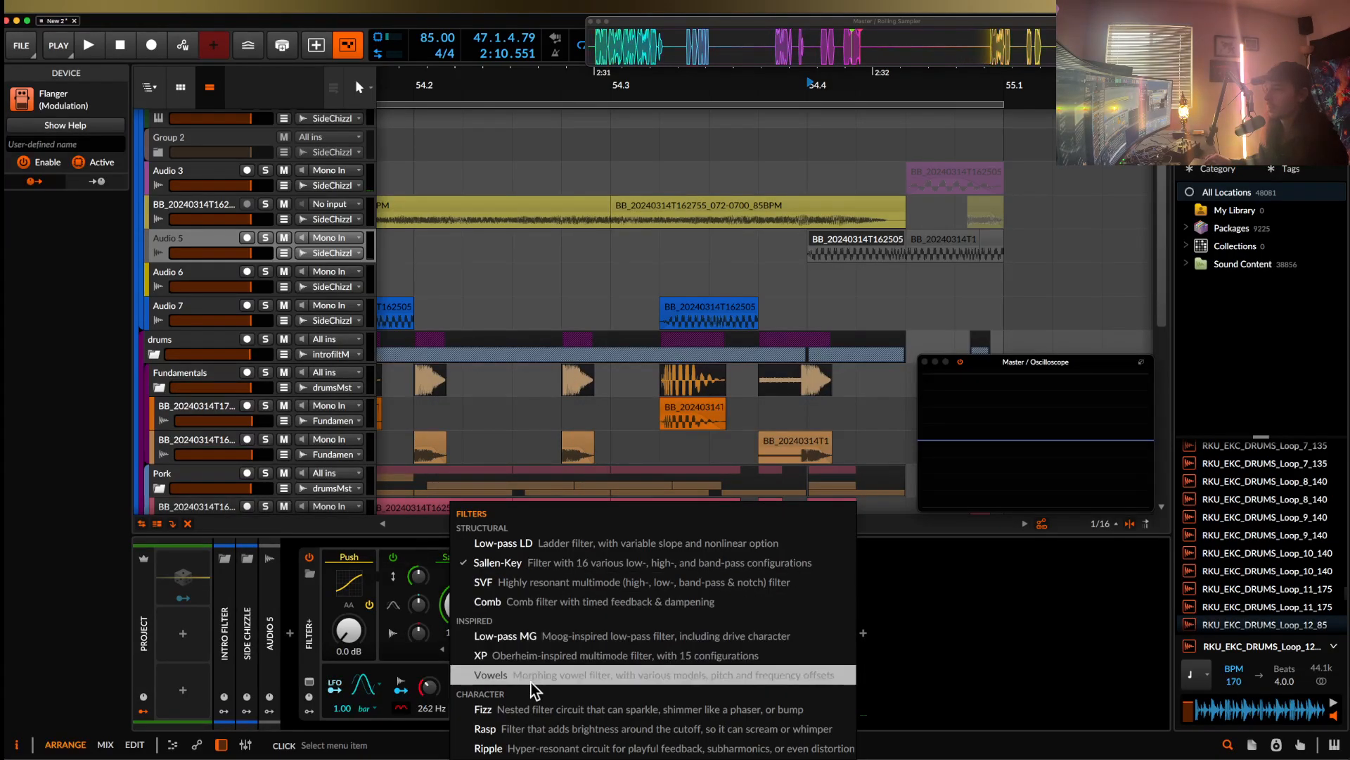
click(506, 655)
click(471, 648)
click(485, 581)
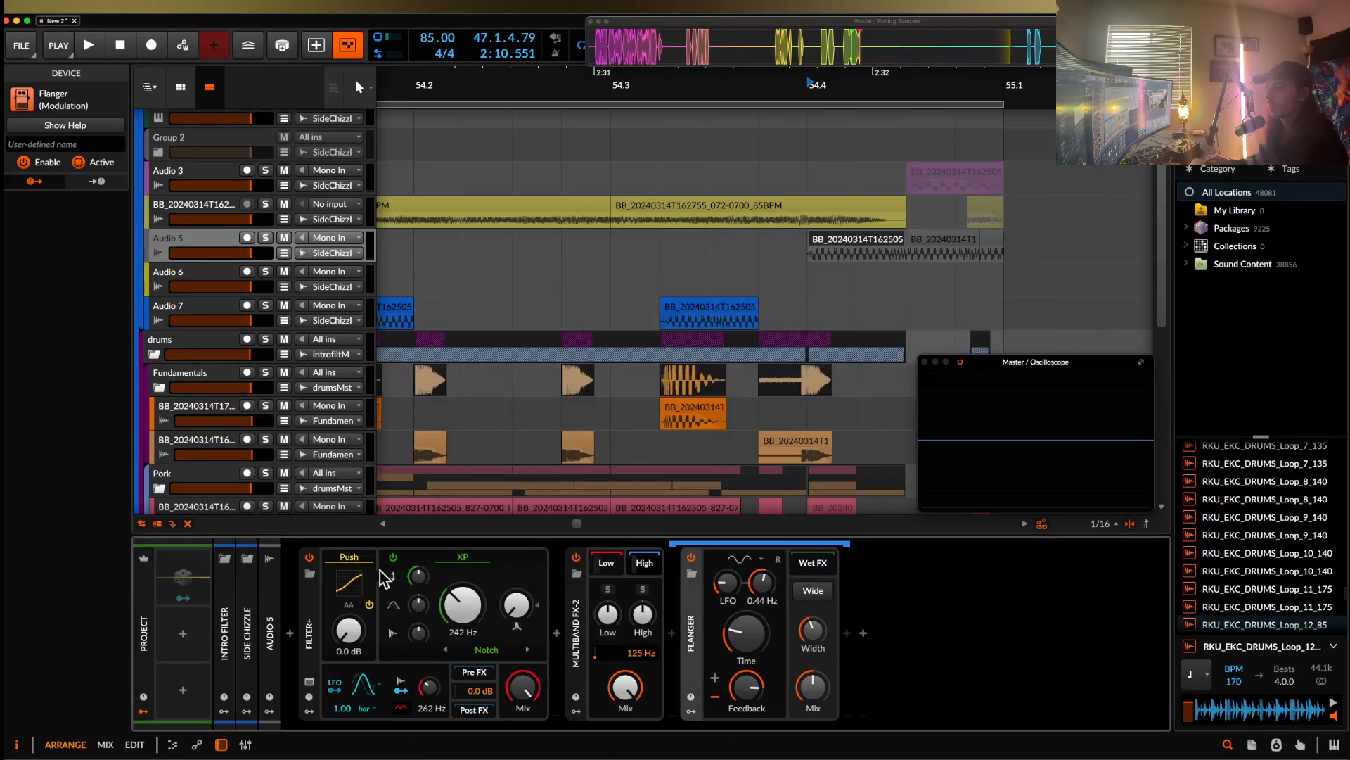
- Show the Filter+ cutoff automation on Audio 5 and draw a rising ramp from 242 Hz between 54.4.1 and 54.4.3
click(284, 253)
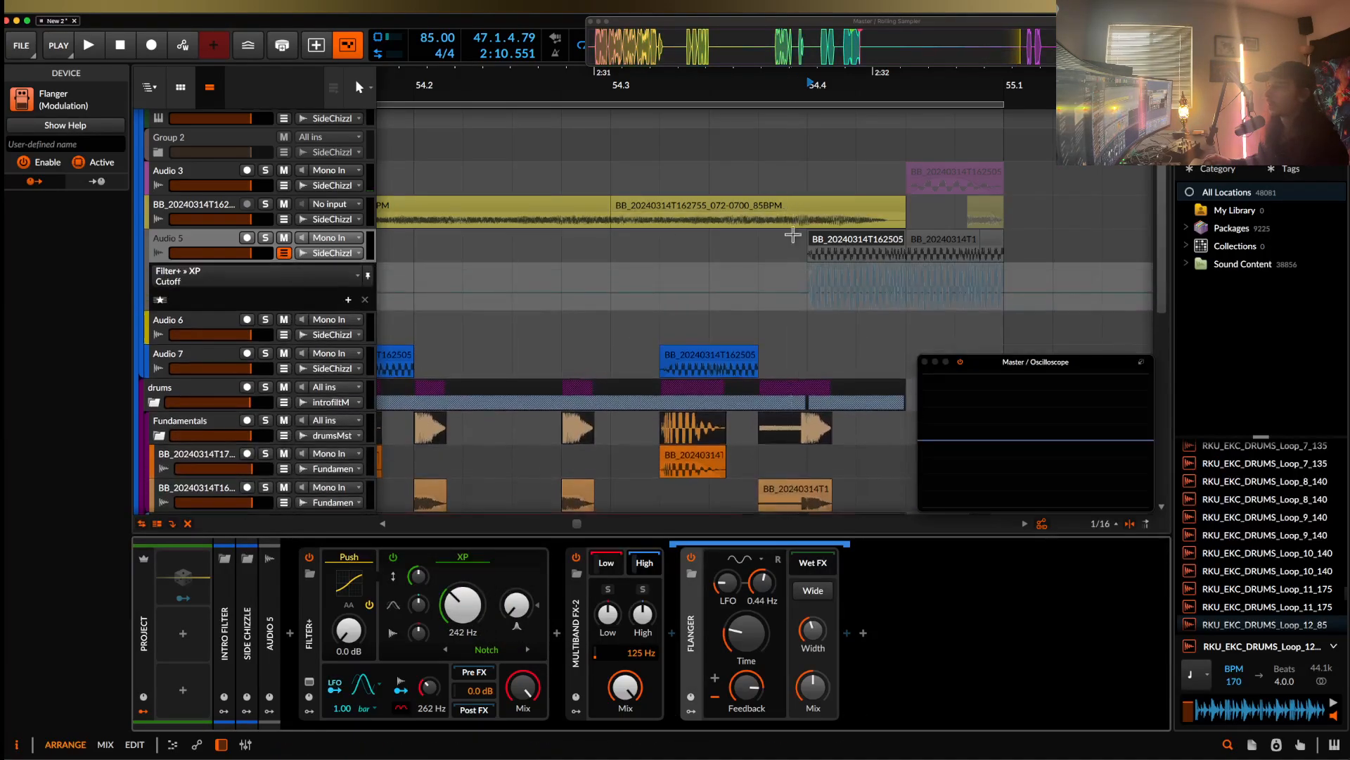
click(806, 294)
scroll(849, 302, right, 2)
scroll(850, 302, up, 3)
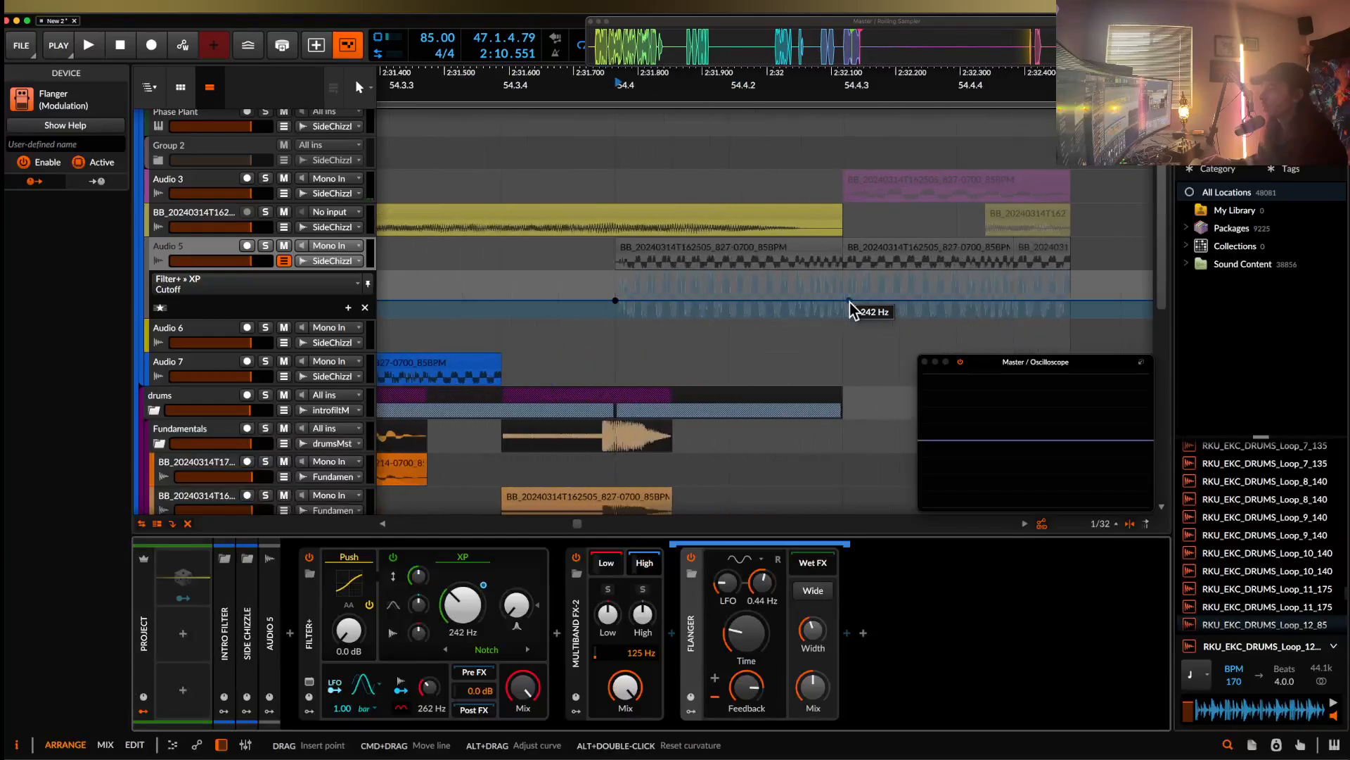
mouse_move(842, 302)
mouse_down()
mouse_move(841, 274)
mouse_move(841, 287)
mouse_up()
- Duplicate the first Audio 5 clip with its cutoff ramp to 54.4.3, replacing the copies there
click(732, 255)
scroll(731, 255, down, 2)
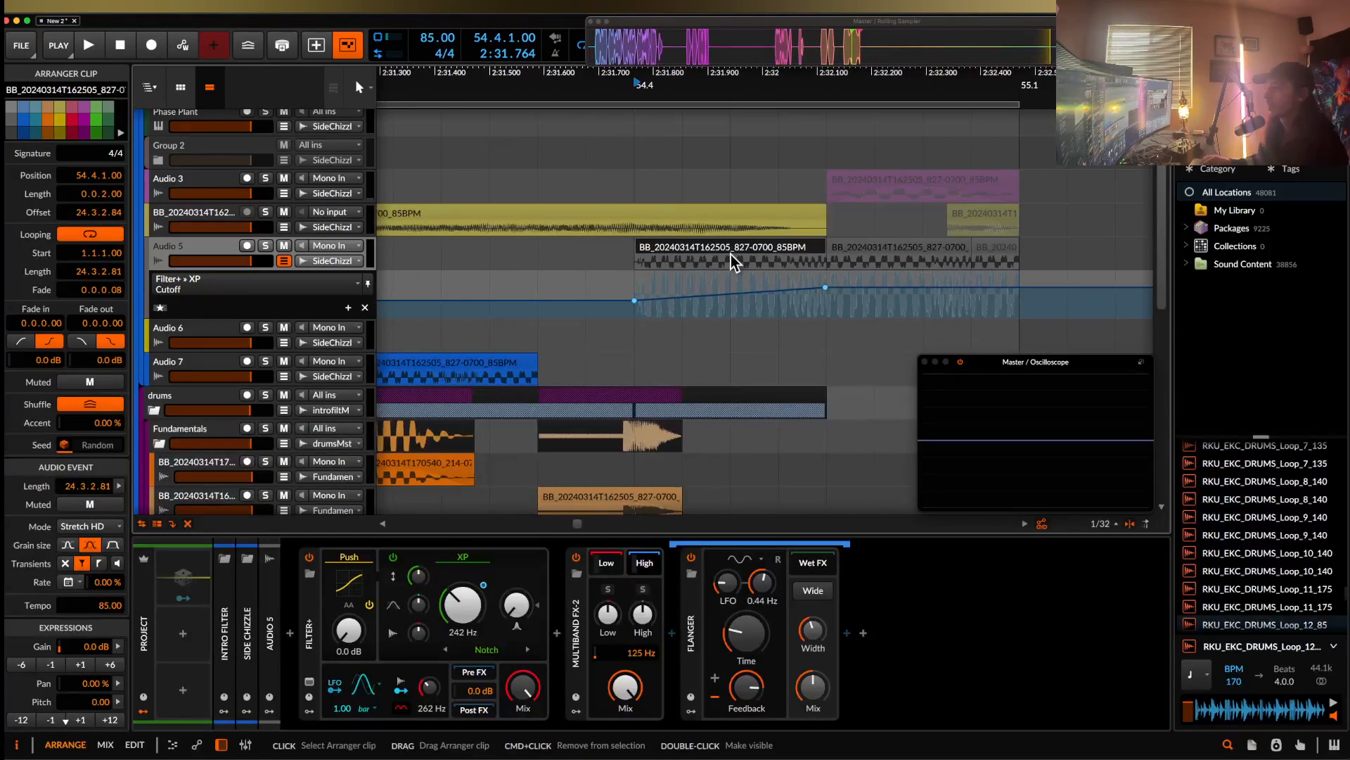
scroll(731, 254, down, 2)
key(super+d)
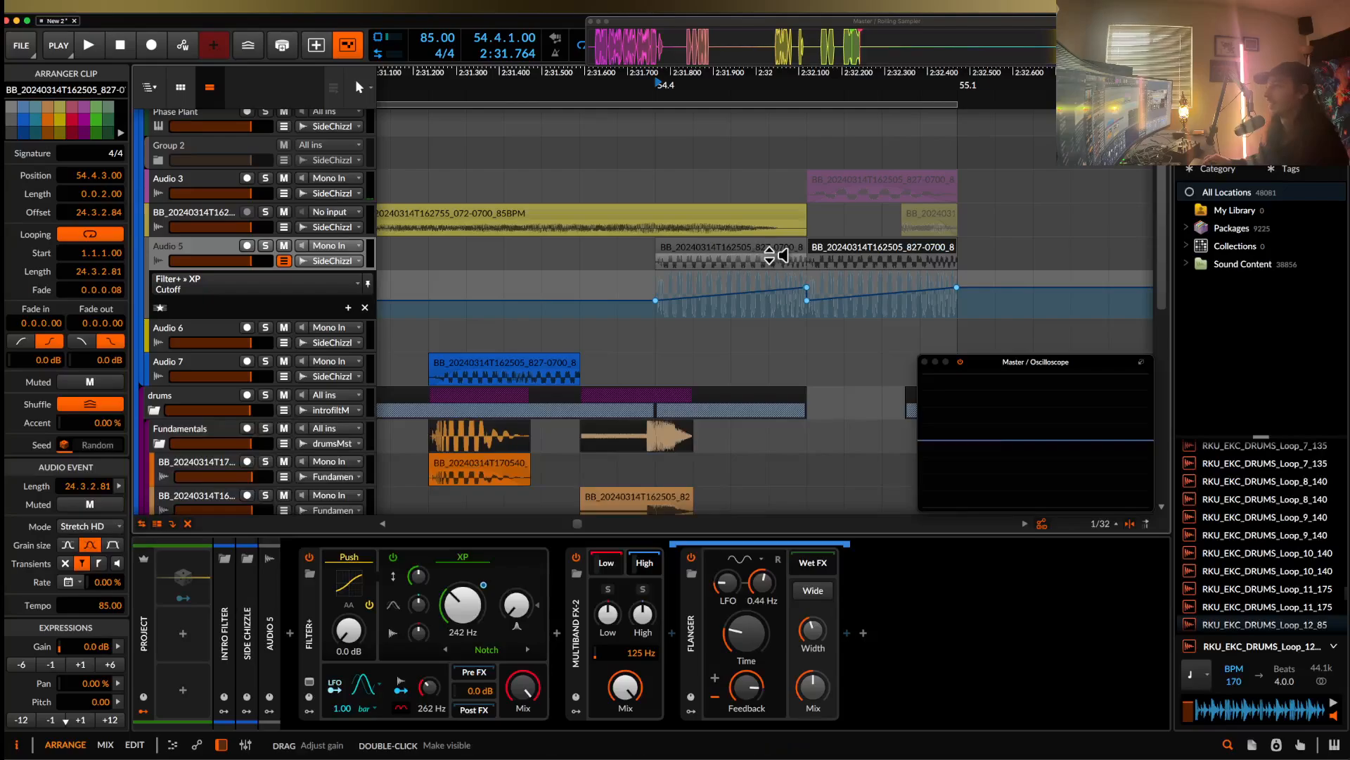
key(super+z)
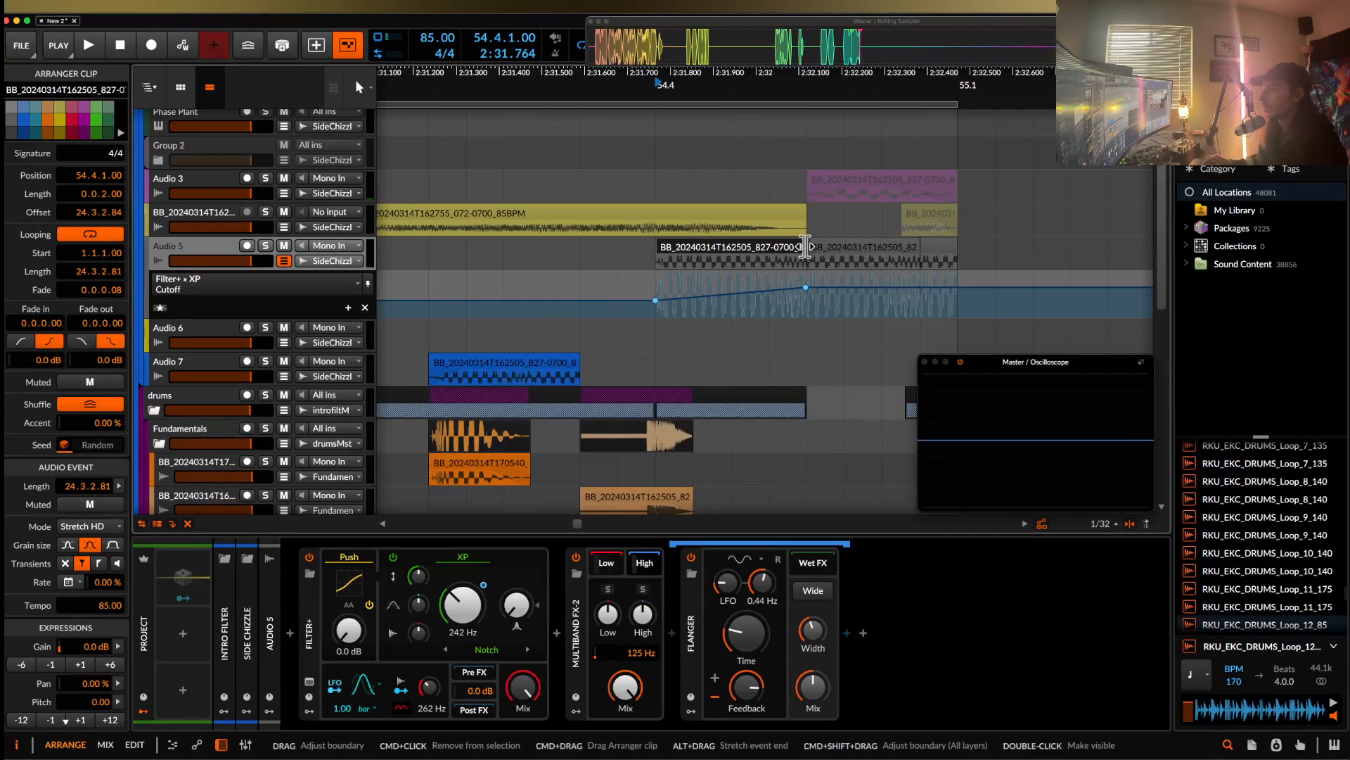
key(super+d)
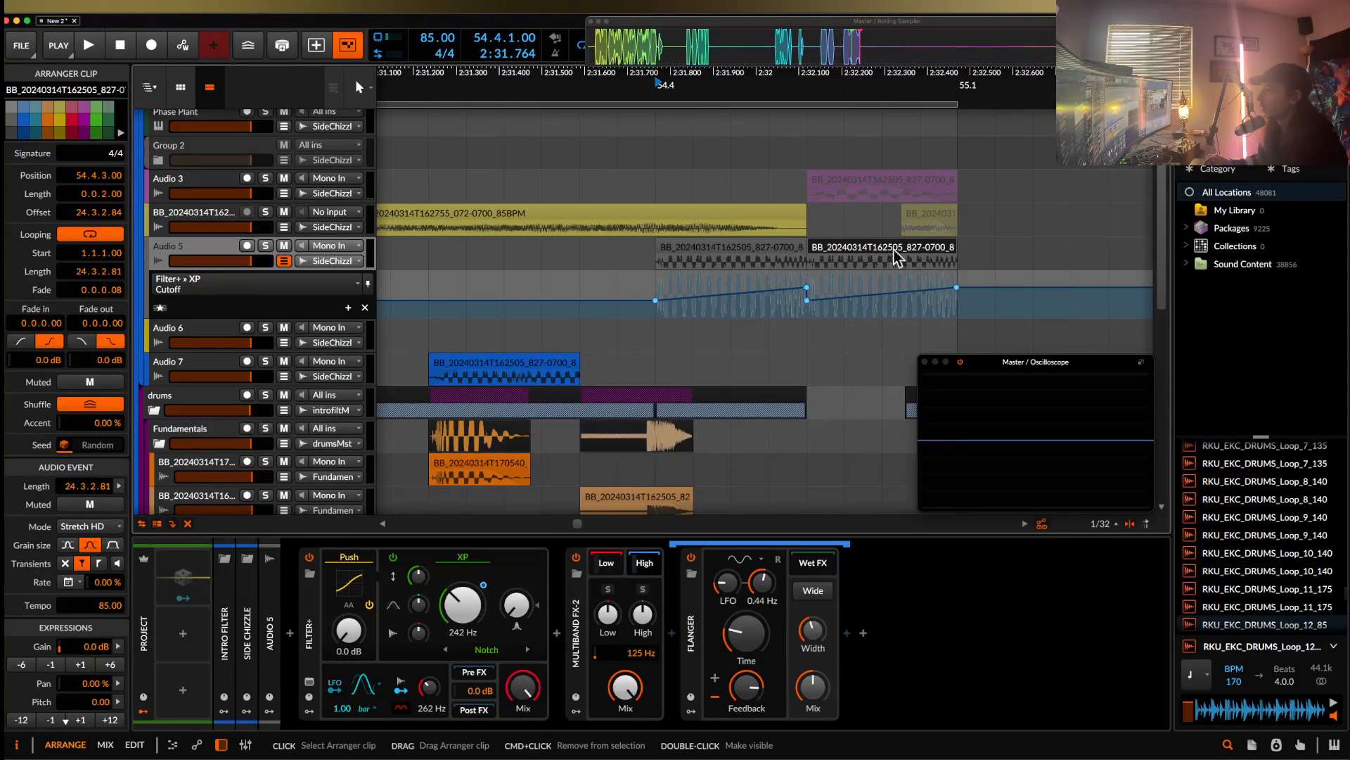
- Audition Audio 5 from 54.4.1 while lowering the Flanger's feedback, making it positive, turning on Wide and raising its delay time
click(758, 250)
key(space)
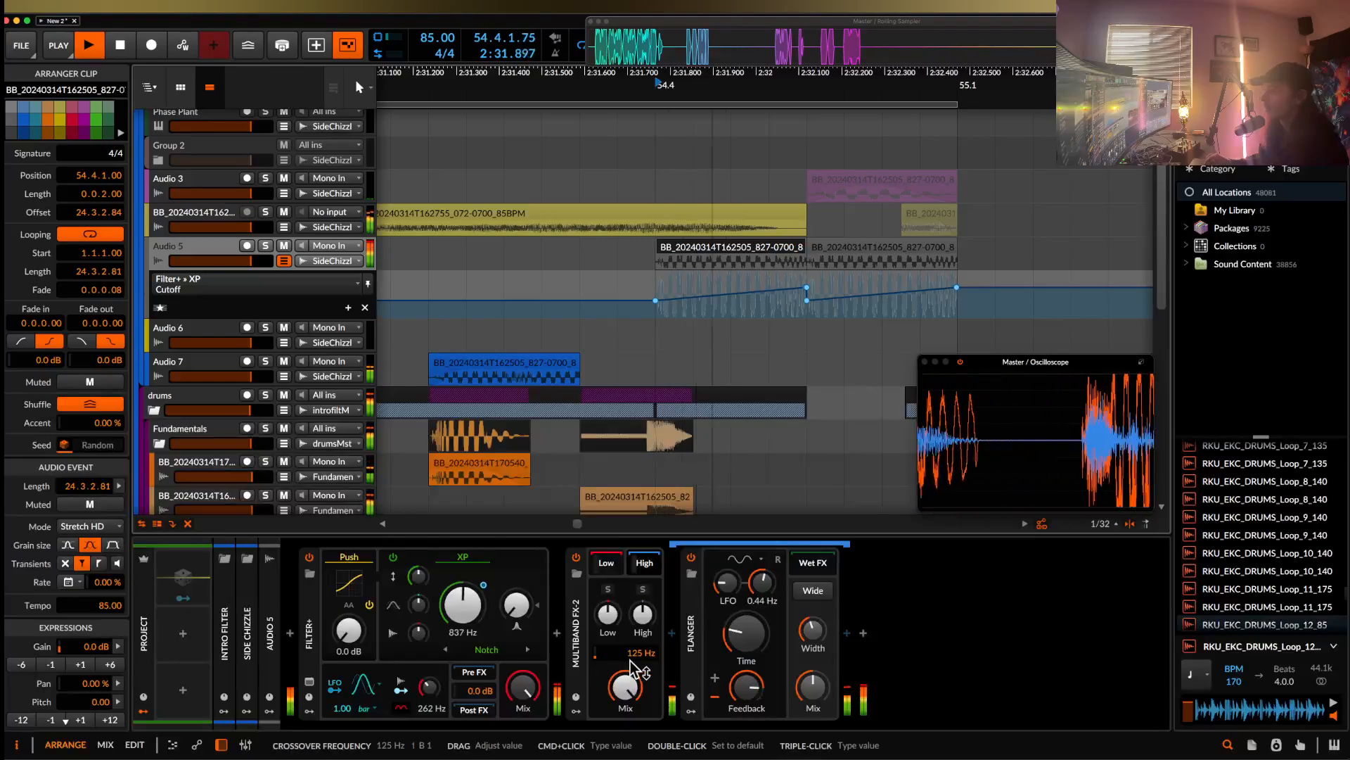
key(space)
drag(746, 691, 747, 723)
key(space)
key(space)
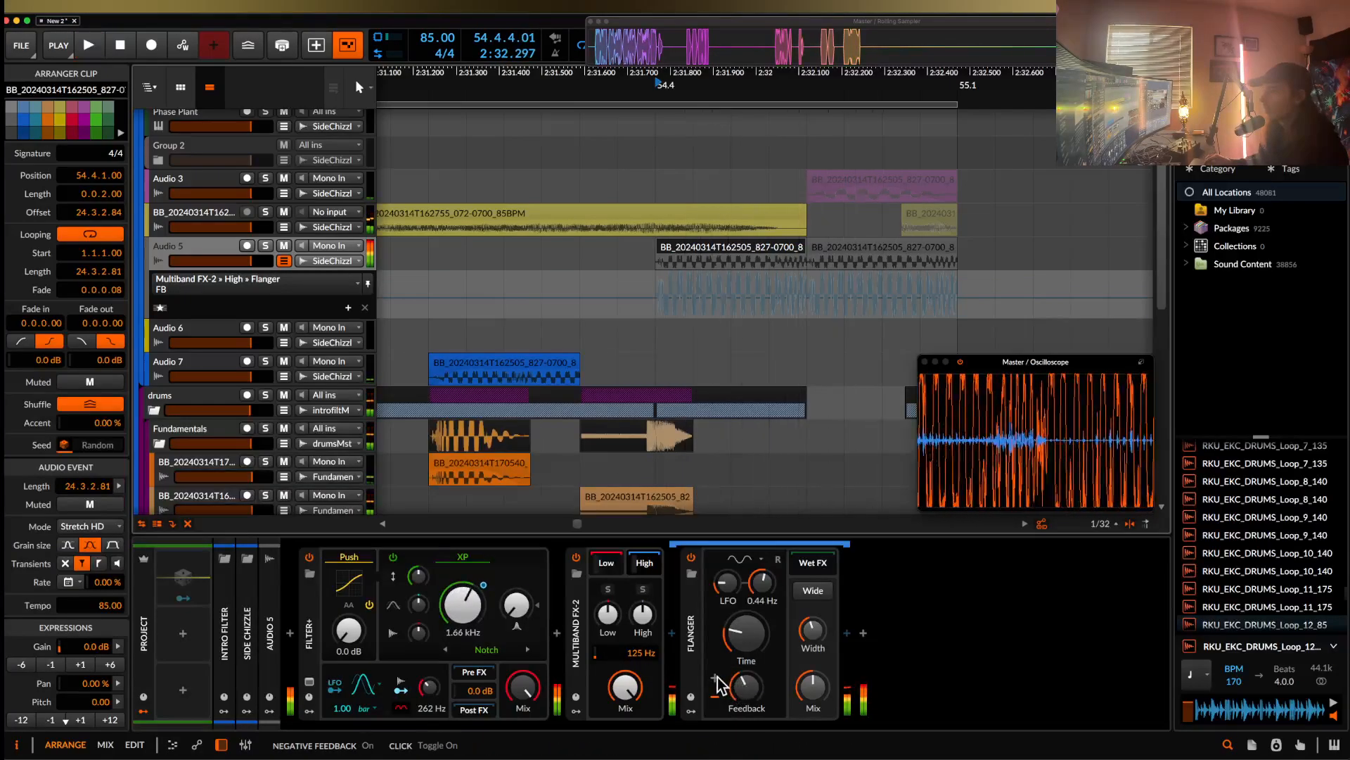
key(space)
click(813, 591)
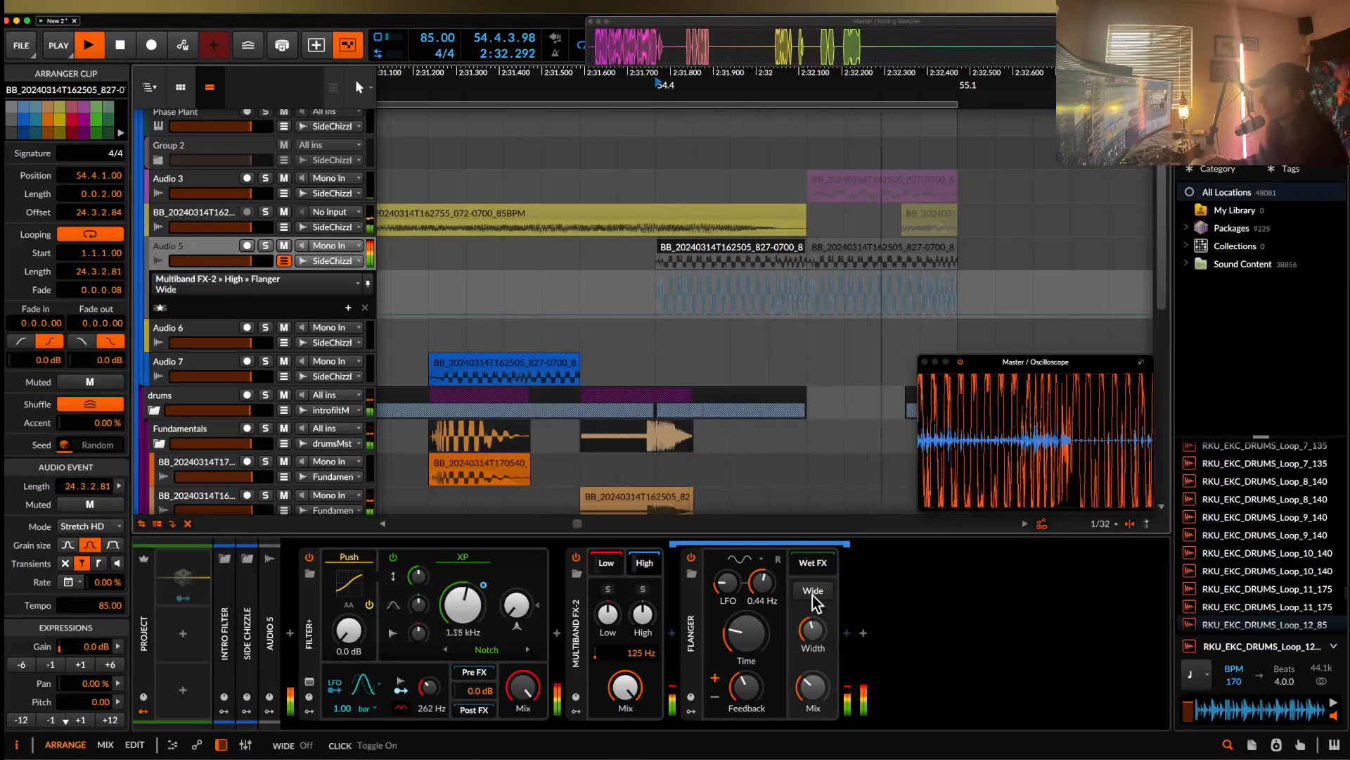
click(813, 595)
drag(750, 647, 750, 602)
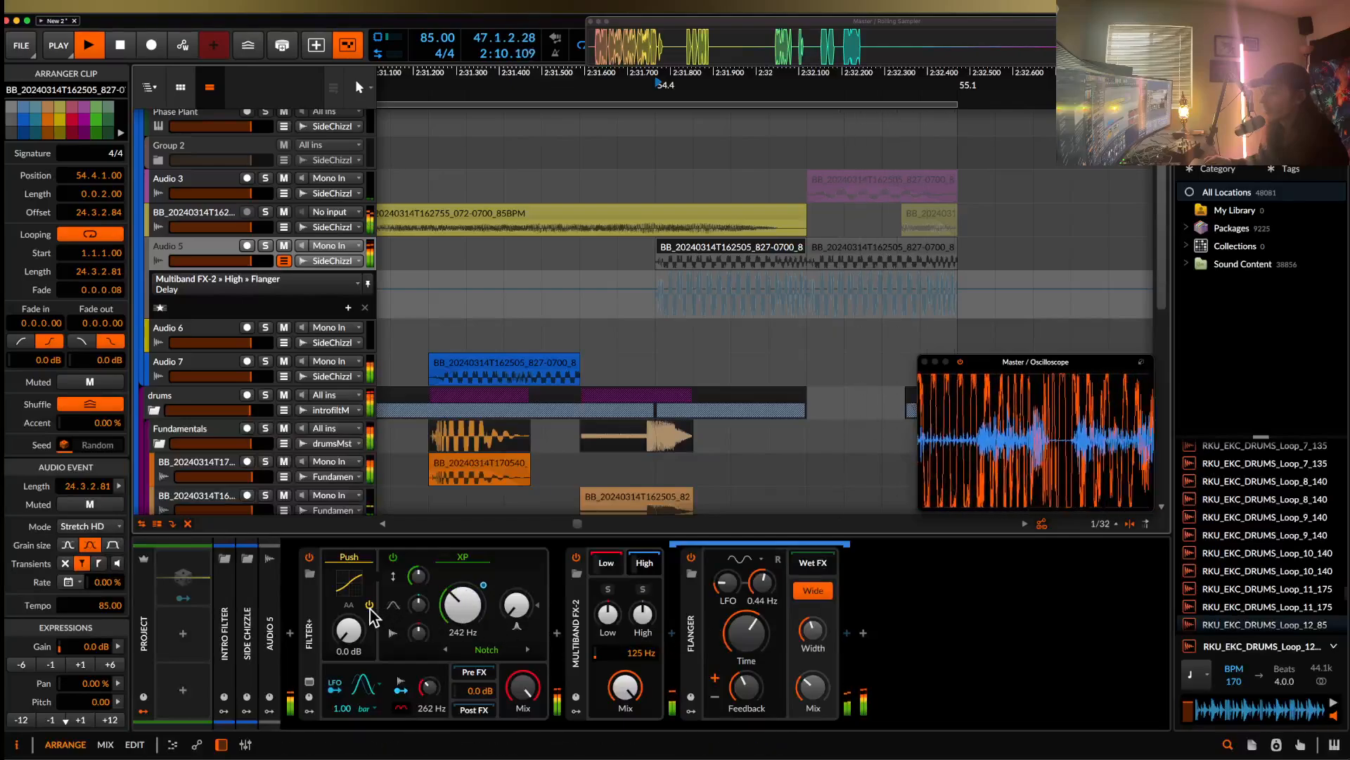
- Move Filter+ behind Multiband FX-2 in Audio 5's device chain, audition the new order and bypass Filter+
drag(313, 611, 872, 619)
key(space)
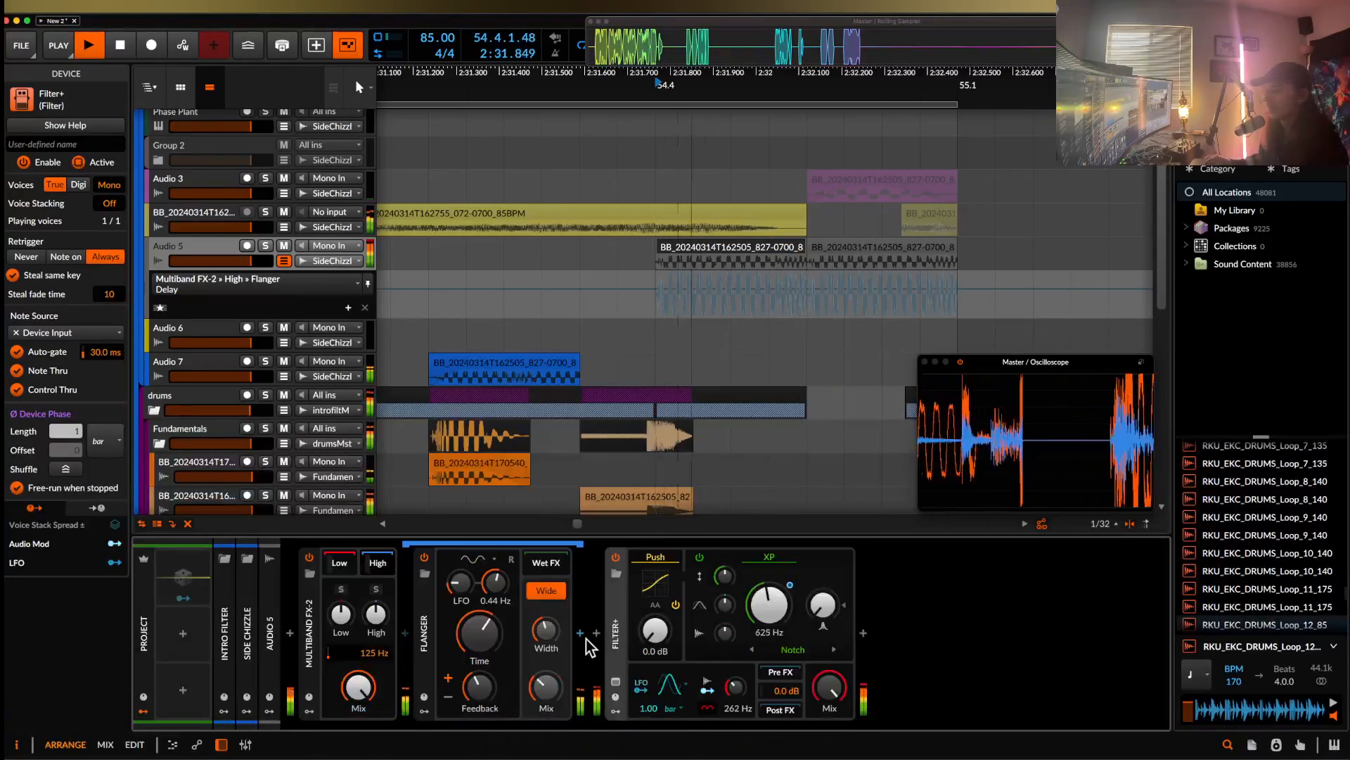
scroll(787, 253, up, 3)
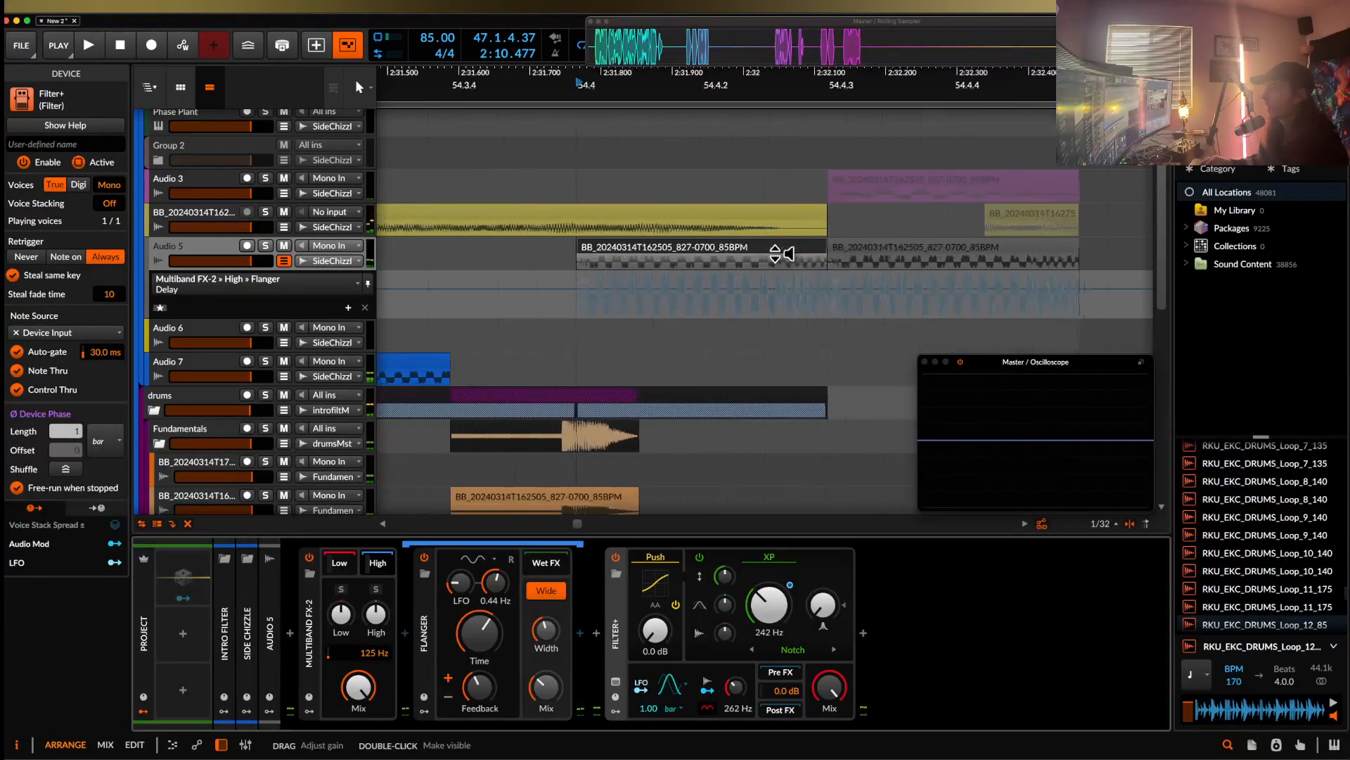
key(space)
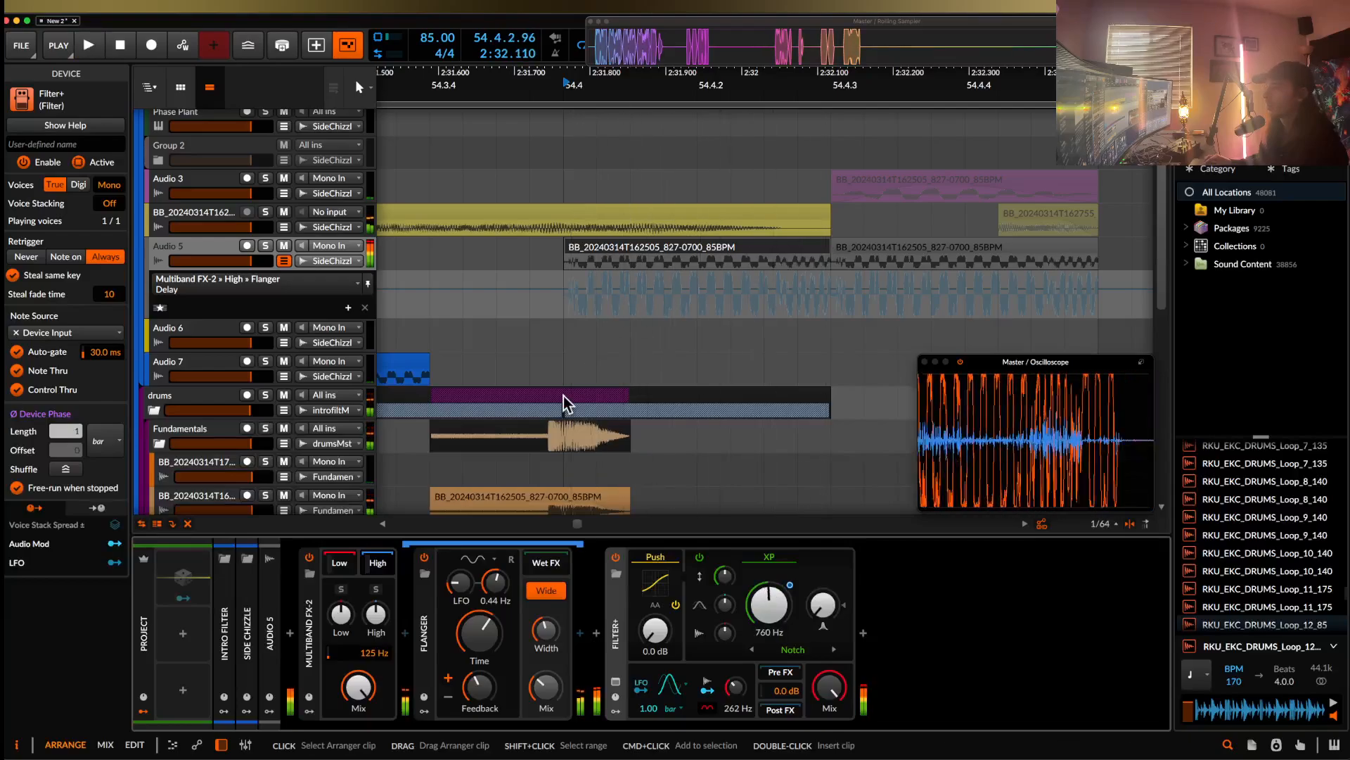
click(617, 557)
key(space)
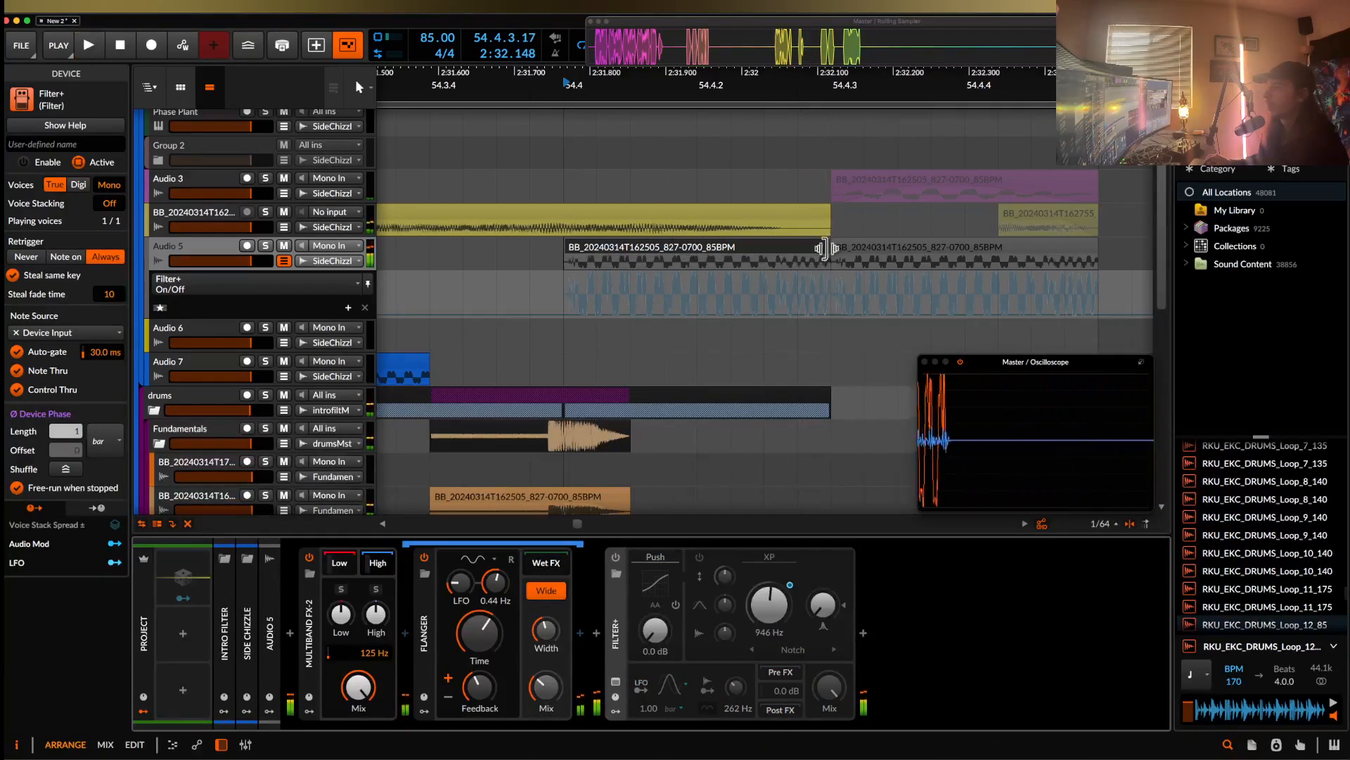
- Time-stretch the Audio 5 clip at 54.4.1 down to a length of 0.0.1.50
drag(815, 253, 743, 256)
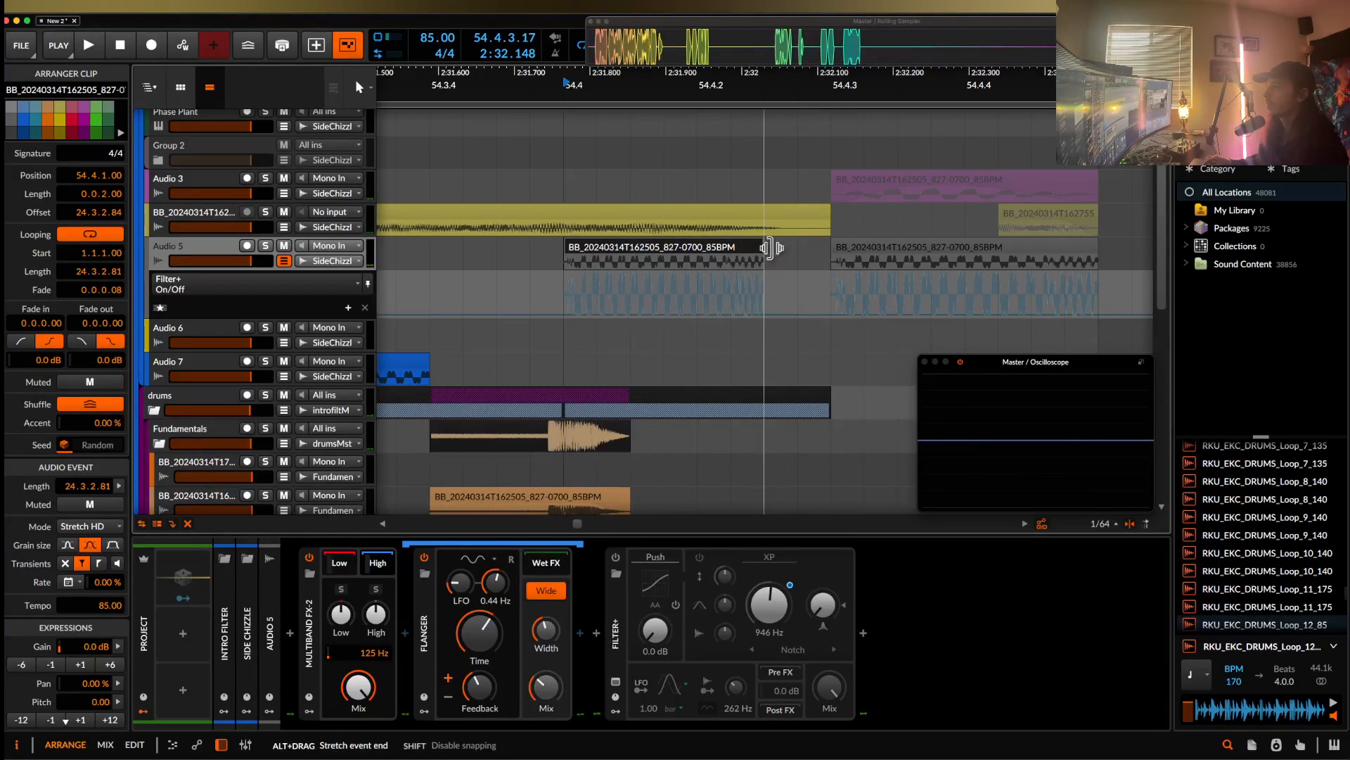
scroll(745, 256, down, 1)
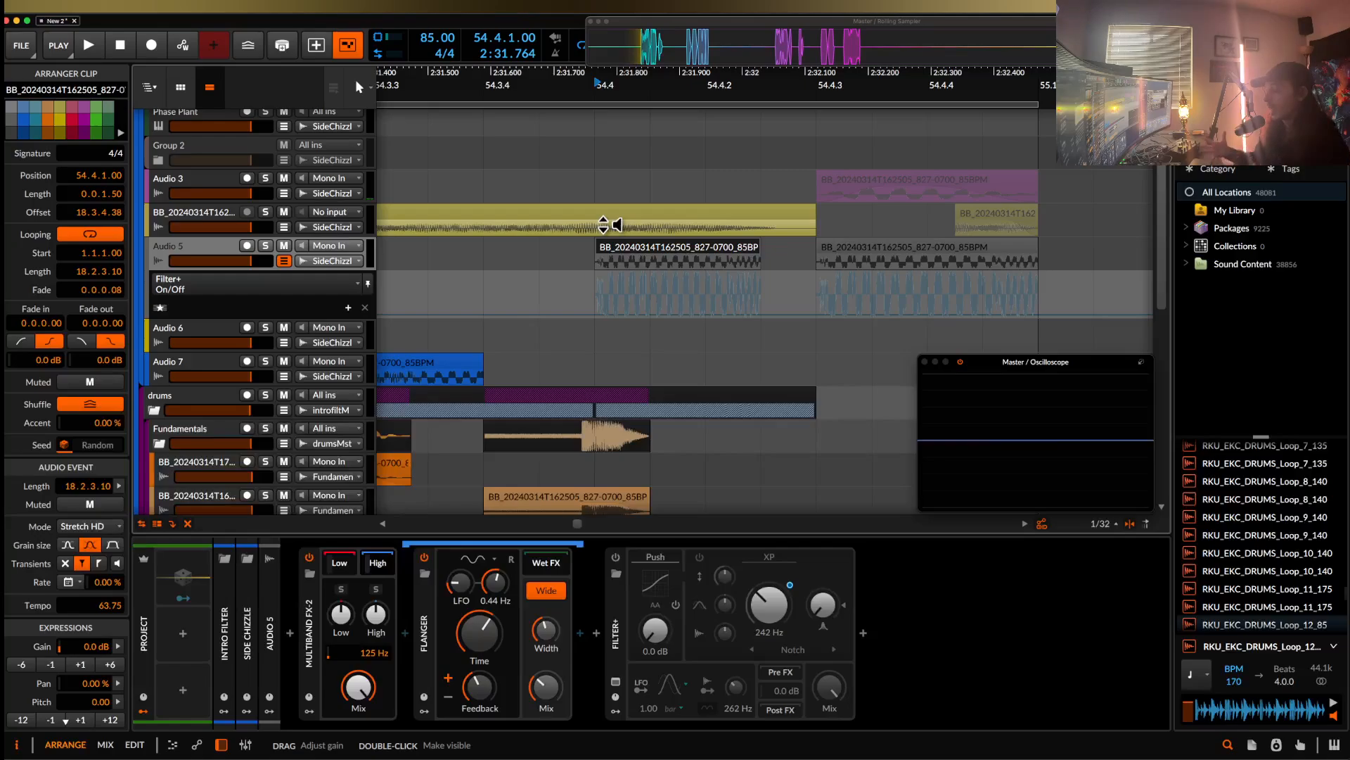
scroll(654, 252, down, 1)
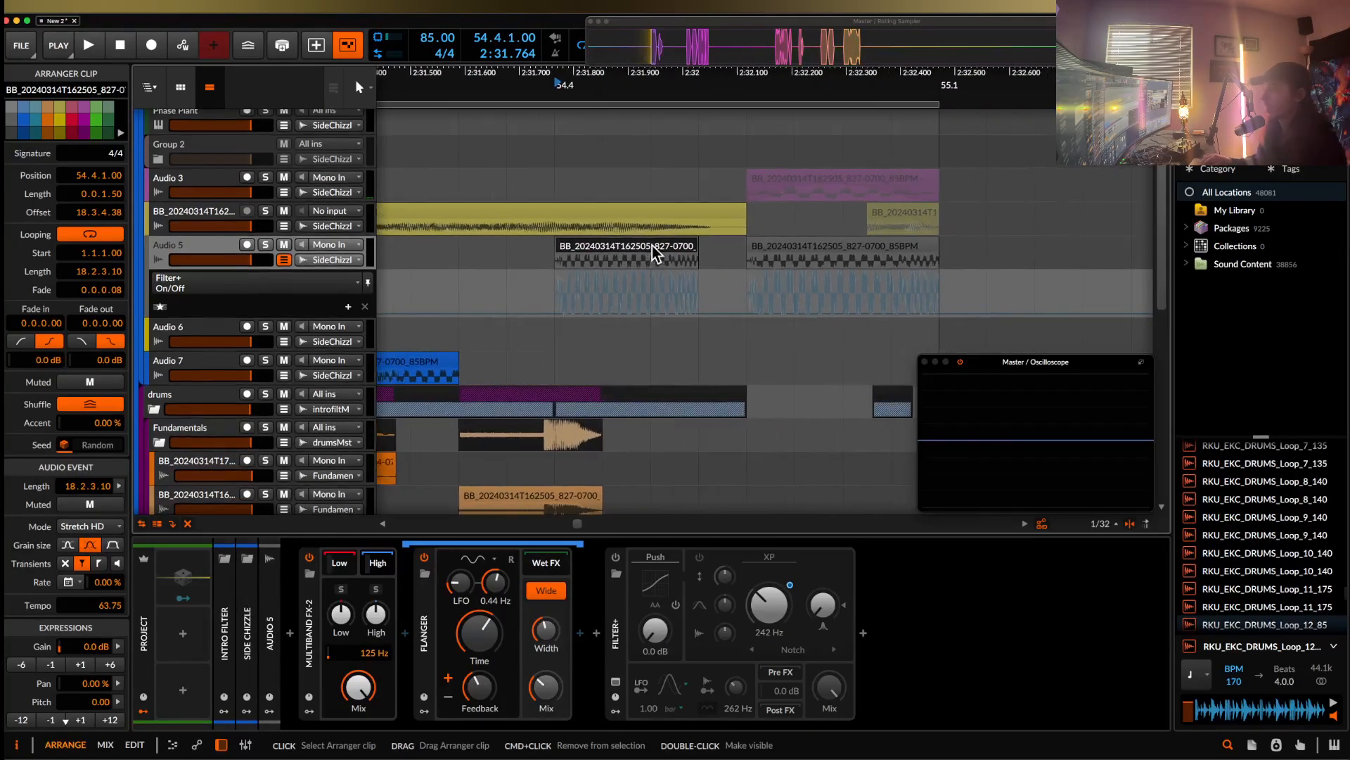
- Duplicate the stretched Audio 5 clip at 54.4.1 twice in a row, audition it and trim the last copy to end at 55.1
scroll(652, 246, up, 1)
scroll(652, 246, down, 1)
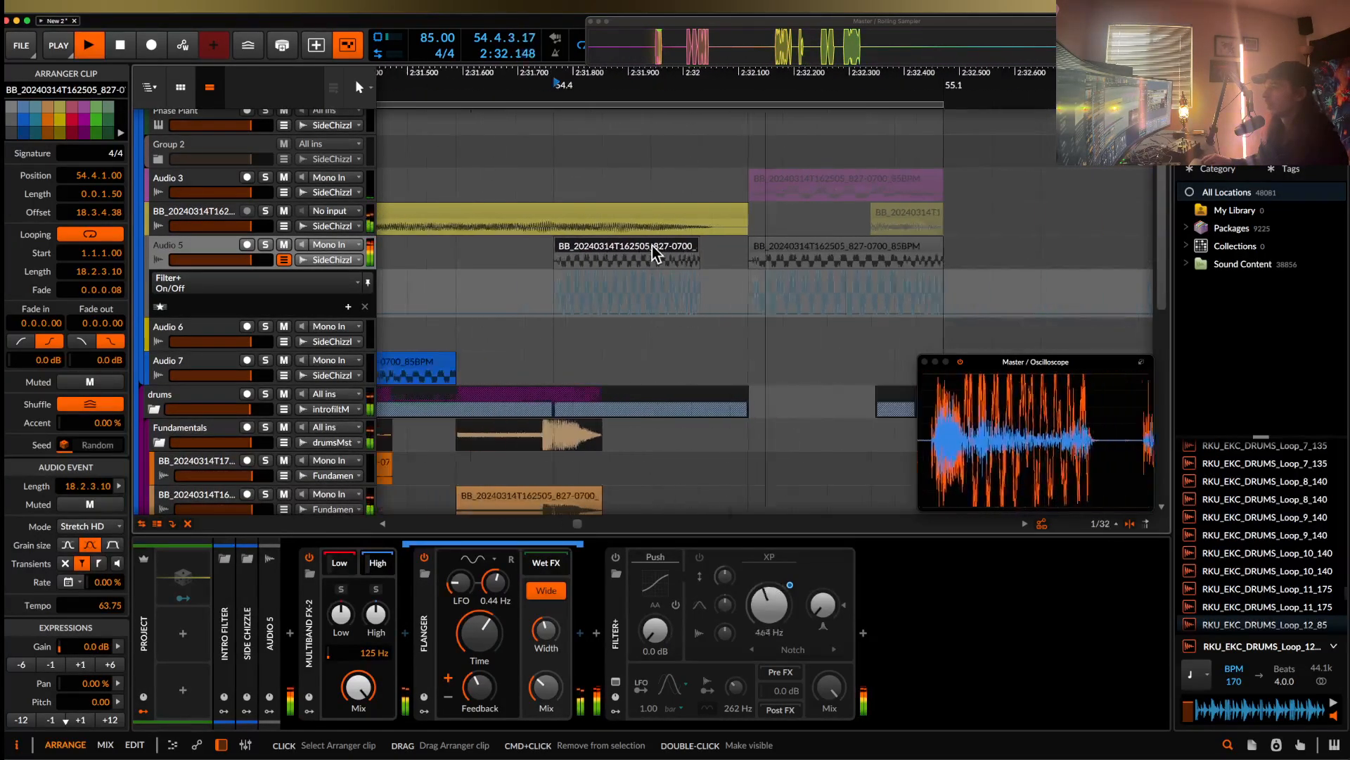
key(super+d)
click(652, 246)
key(space)
scroll(648, 247, down, 1)
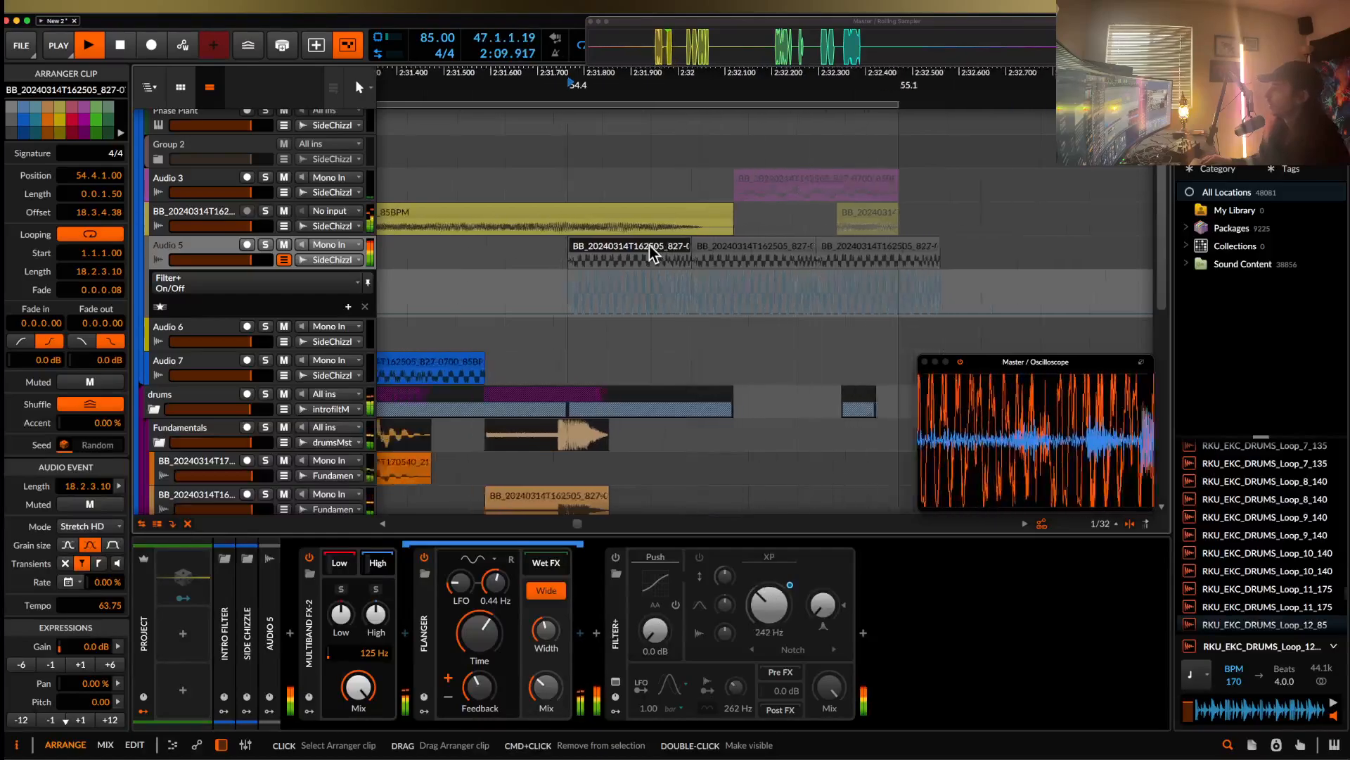
key(space)
drag(912, 250, 876, 250)
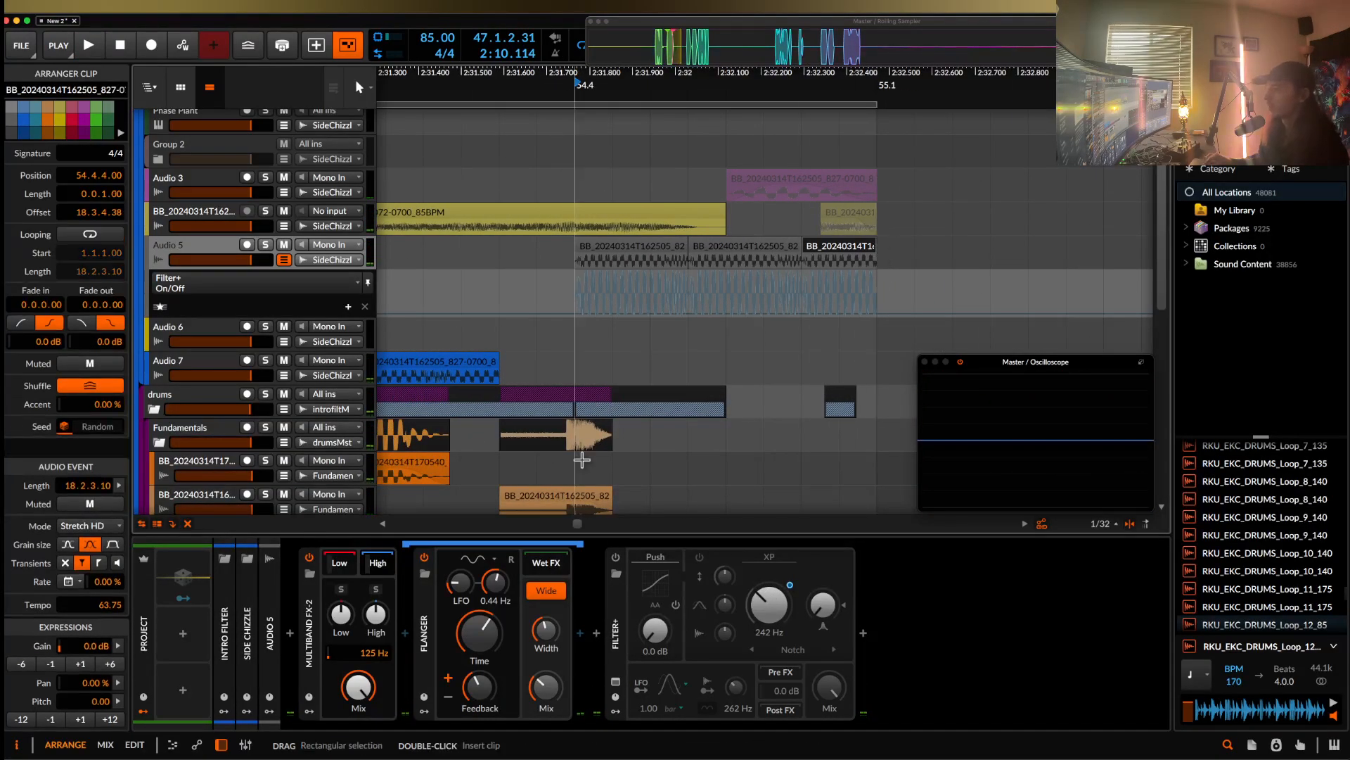
- Turn Filter+ back on in Audio 5, show its cutoff automation and audition the three clips with the filter's Push control
click(616, 556)
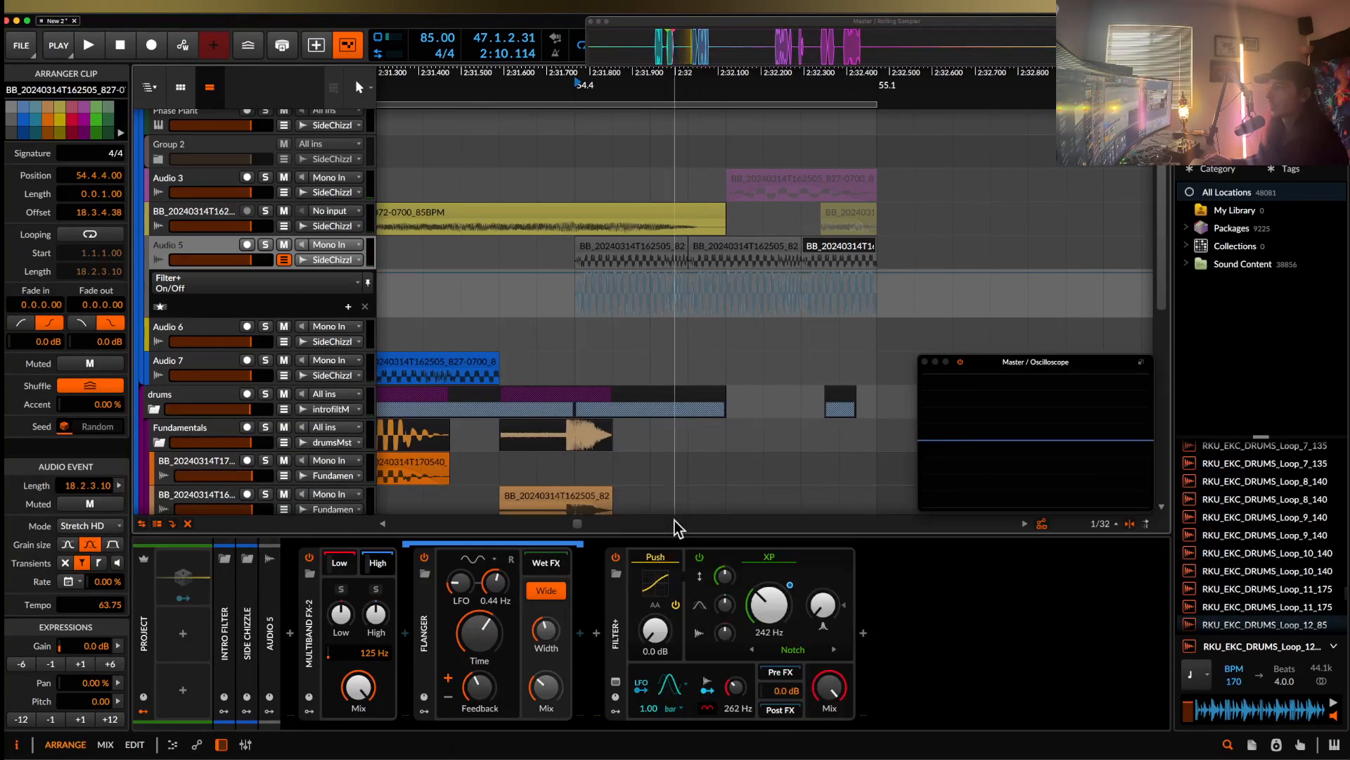
click(769, 604)
key(space)
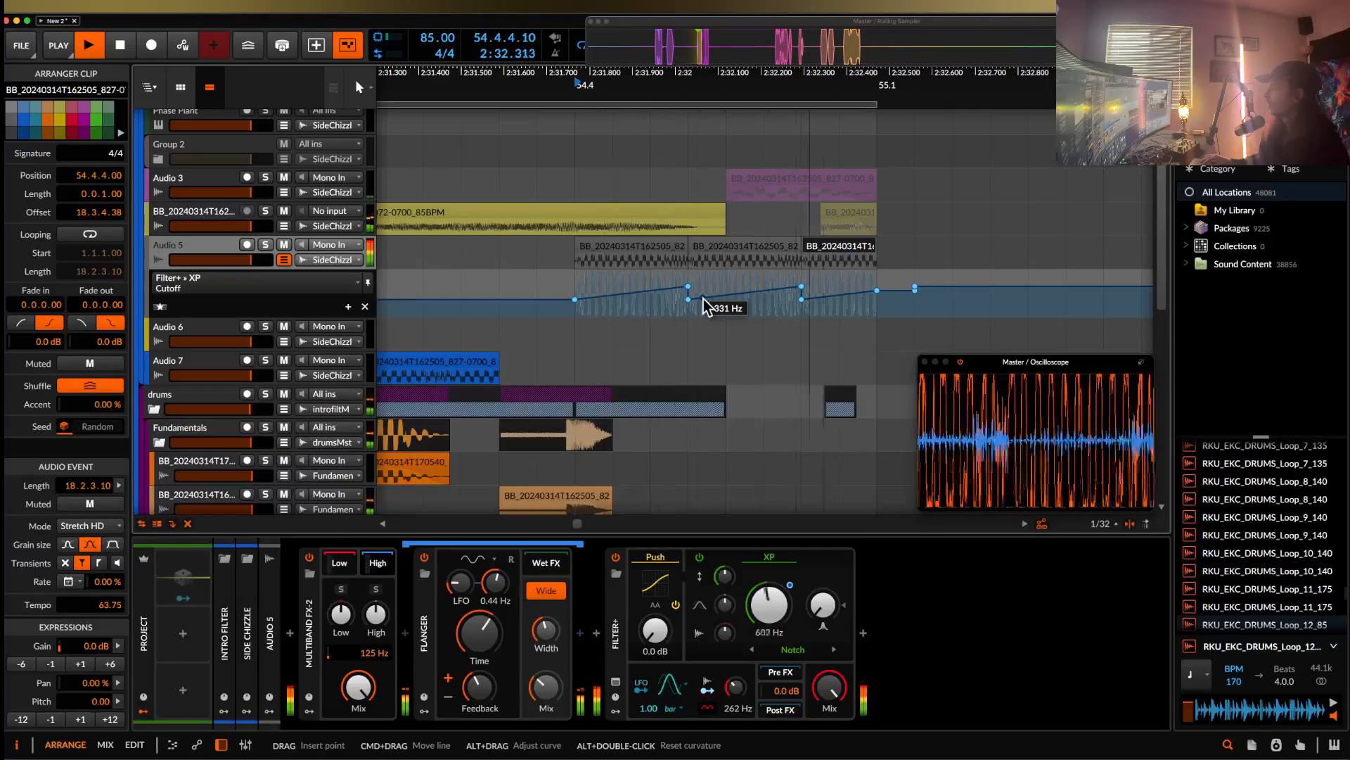
scroll(703, 298, down, 1)
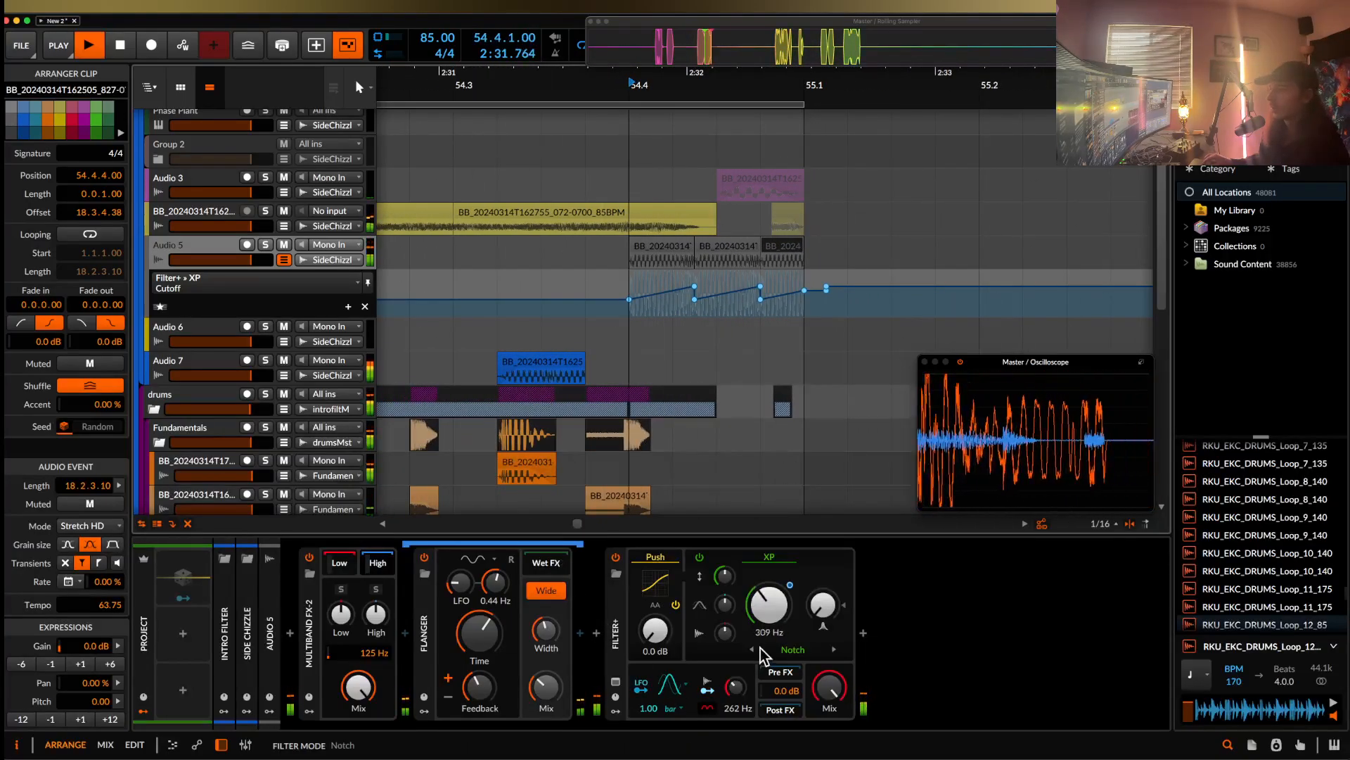
drag(654, 631, 654, 640)
key(space)
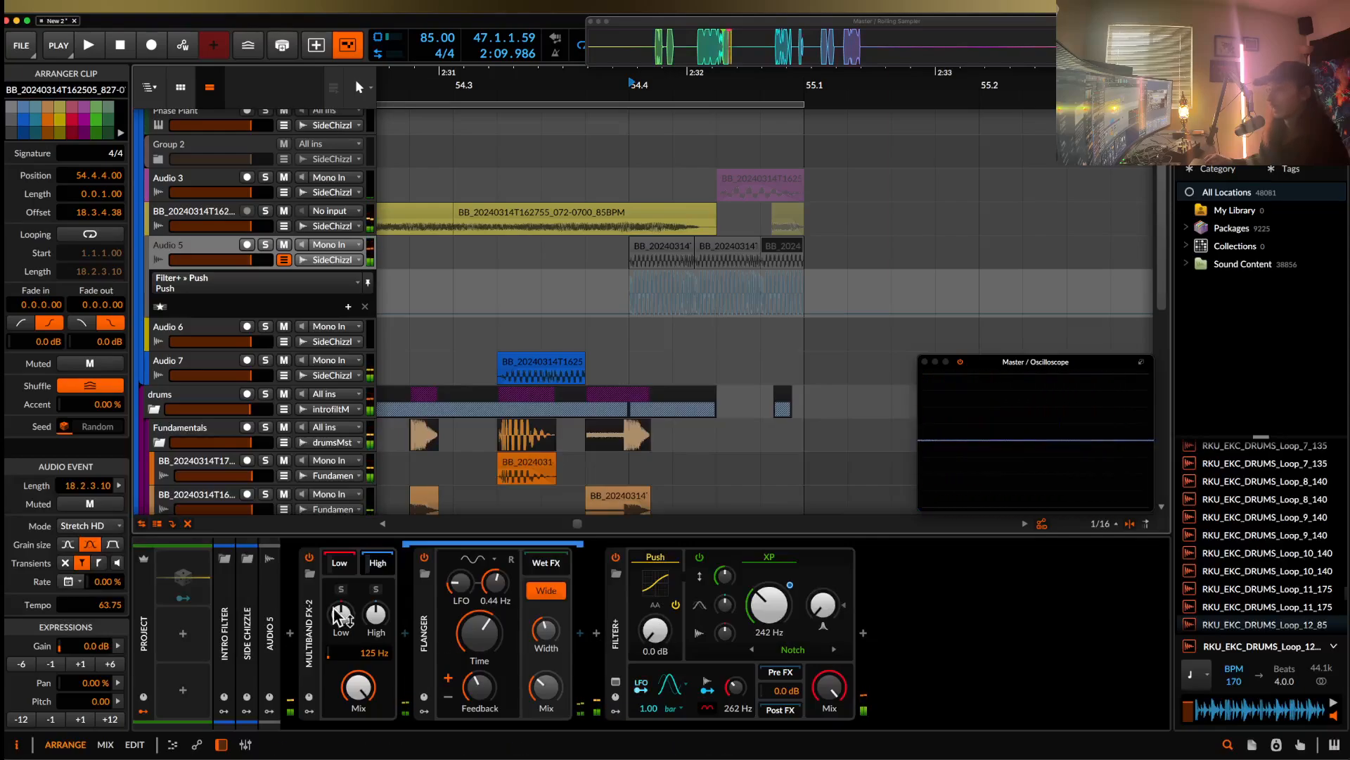
- Move Multiband FX-2 behind Filter+ in Audio 5's device chain and audition the new order while checking the Flanger's mix
drag(309, 626, 872, 612)
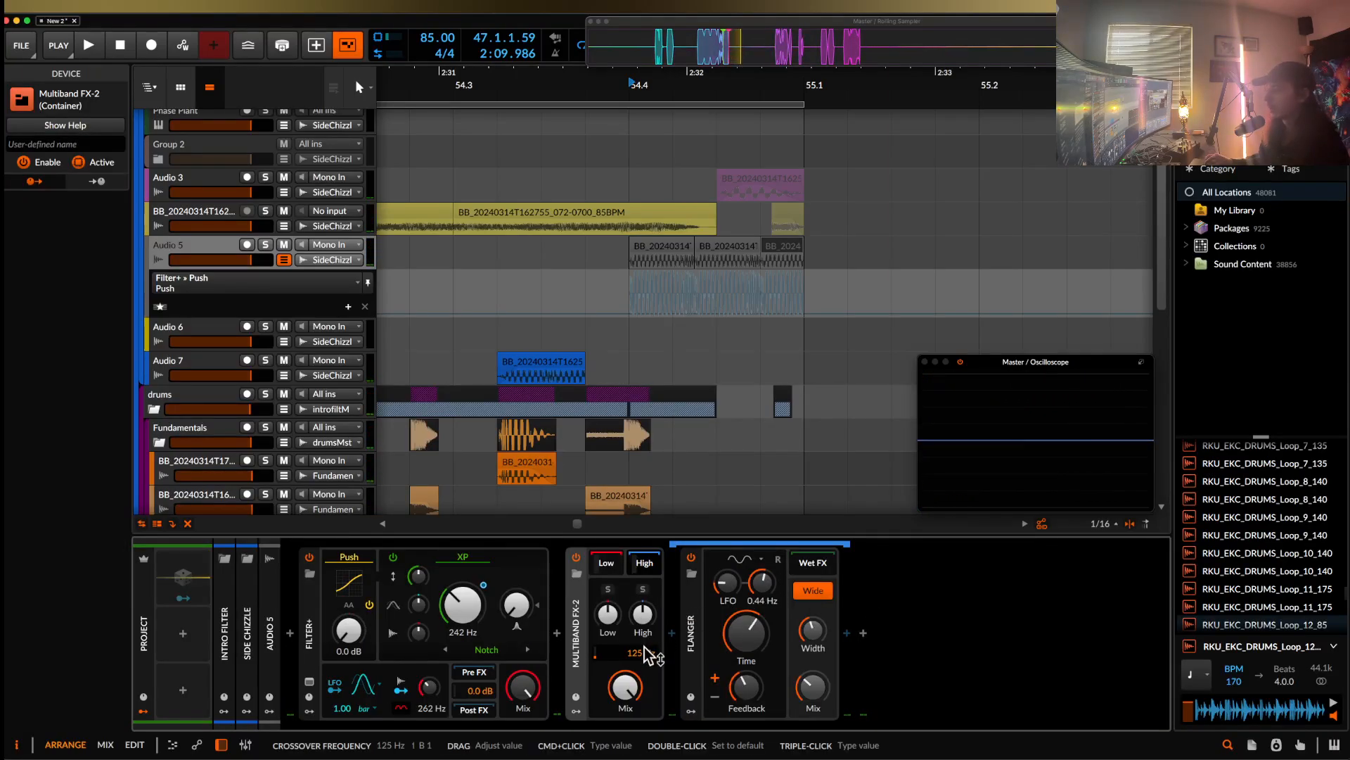
key(space)
click(818, 693)
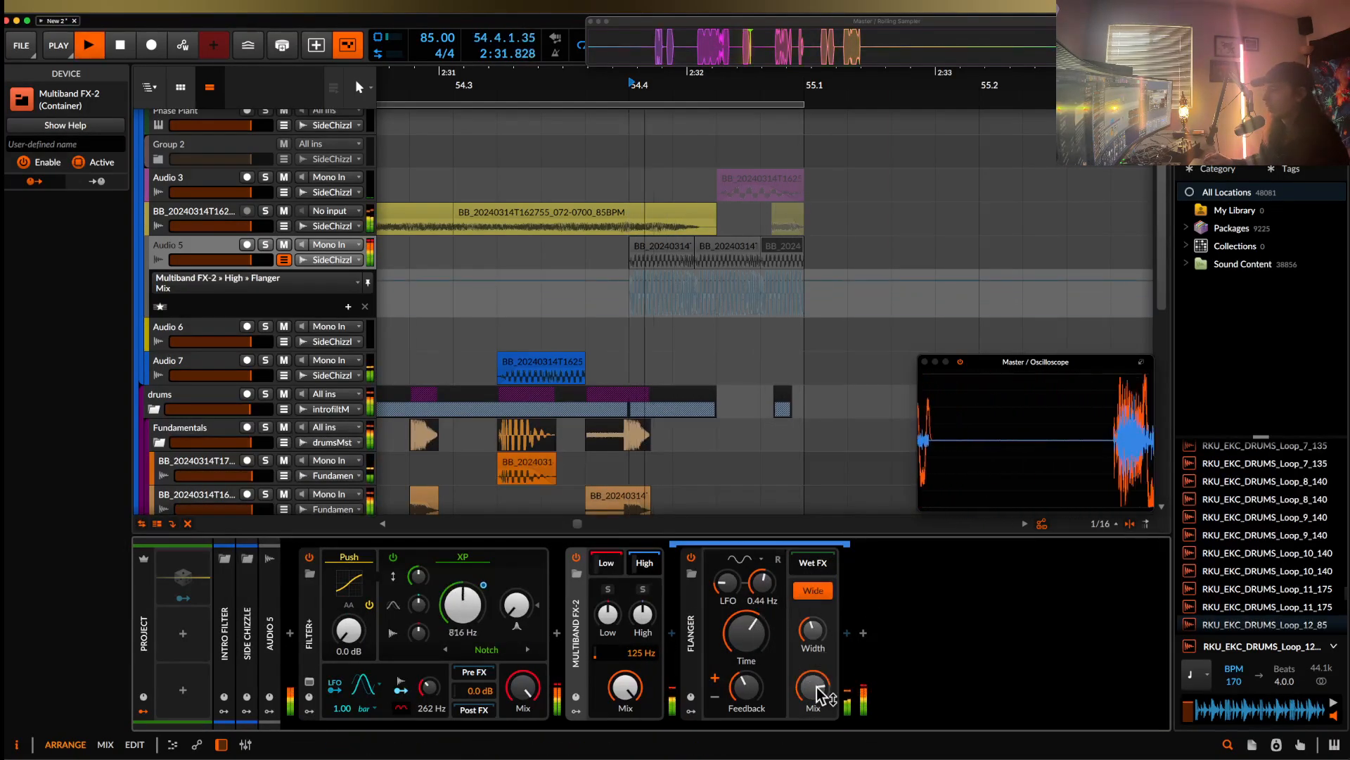
scroll(688, 265, down, 3)
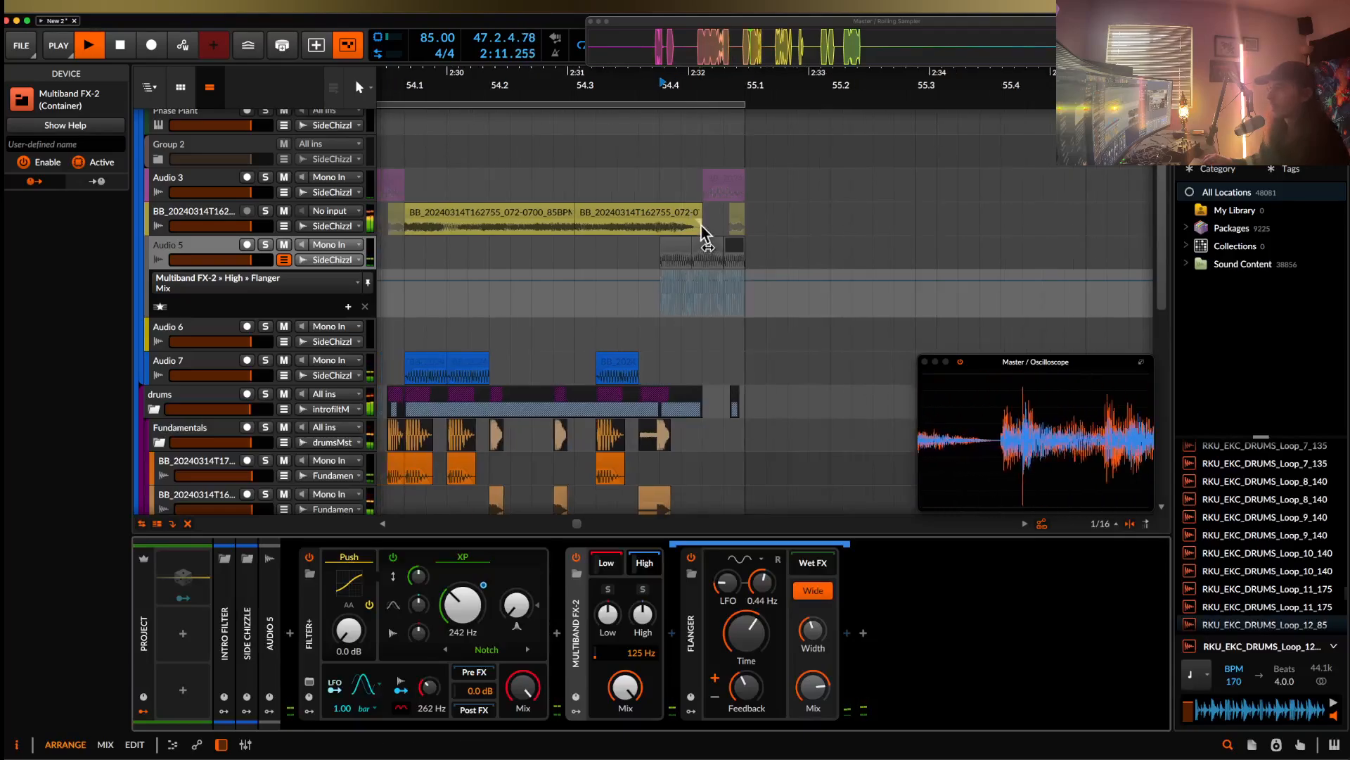
- Shorten the yellow clip at 54.3.1 to a length of 0.1.0, so it ends at 54.4.1, and restart playback
key(space)
drag(700, 212, 666, 212)
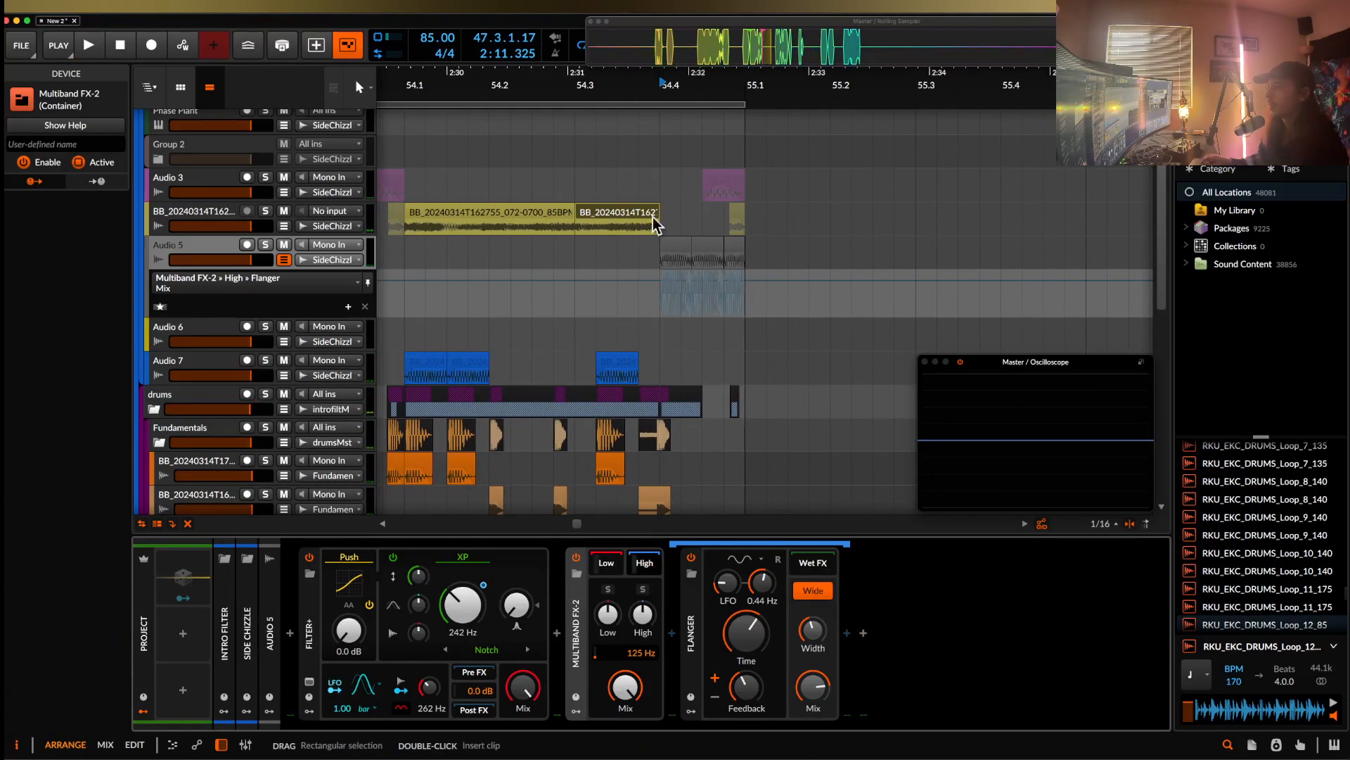
click(586, 211)
key(space)
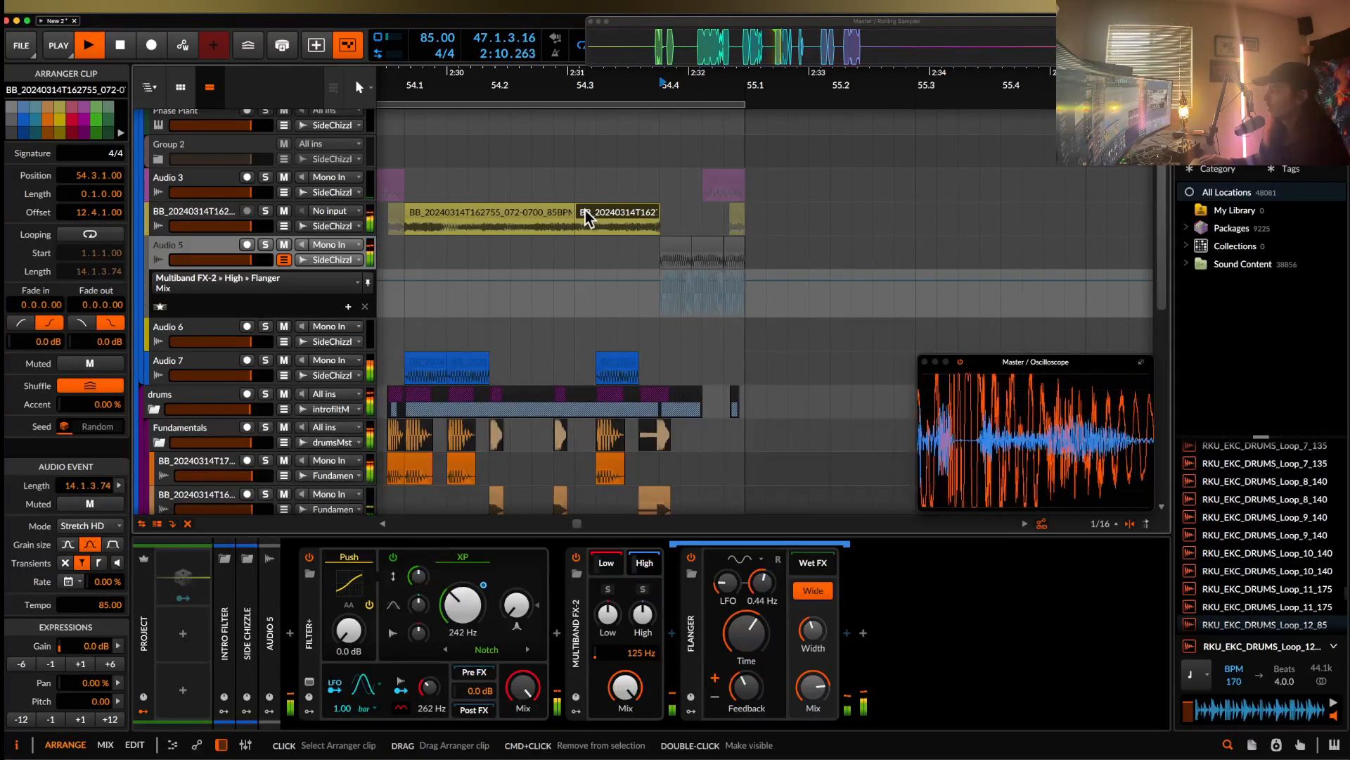
- Hide Audio 5's automation lanes and listen to the section from bar 47 to bar 50
scroll(699, 187, down, 3)
scroll(697, 188, down, 1)
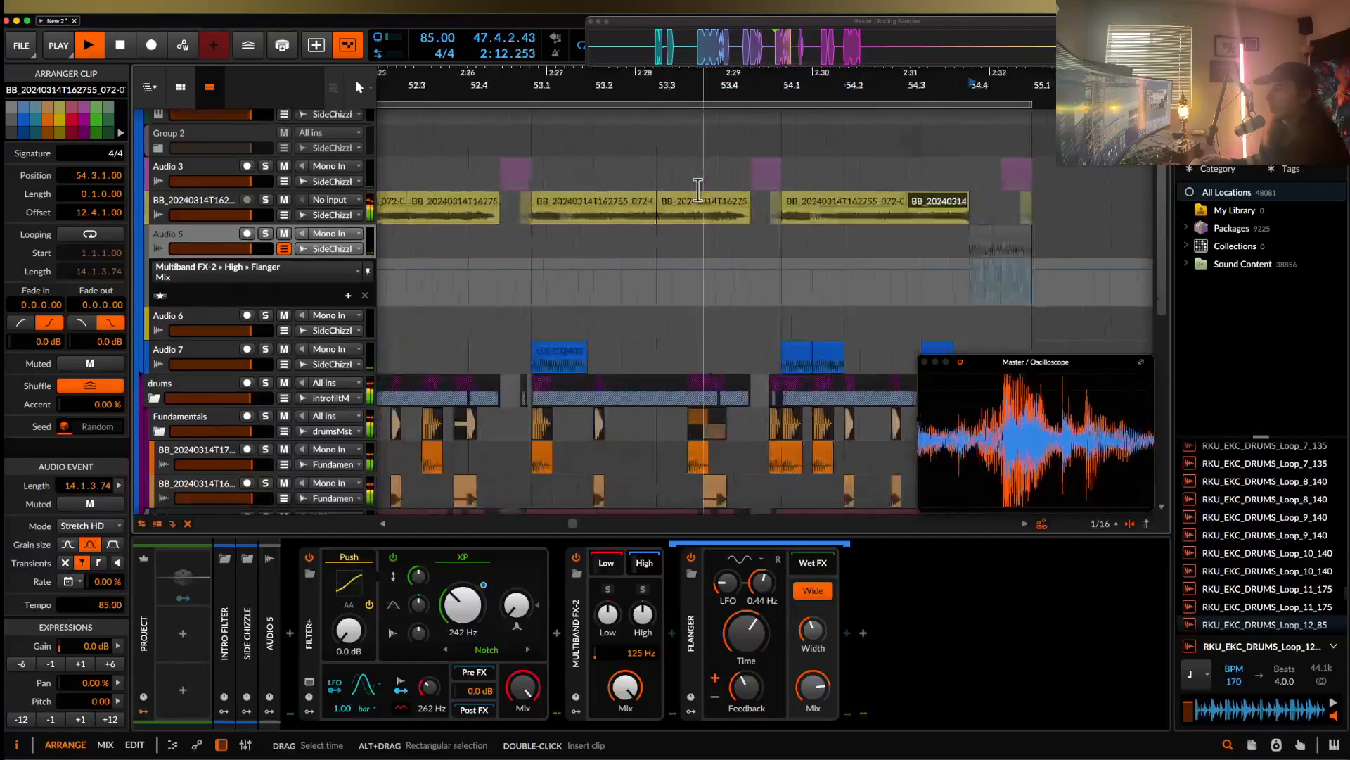
scroll(698, 190, down, 3)
scroll(698, 191, down, 2)
click(285, 190)
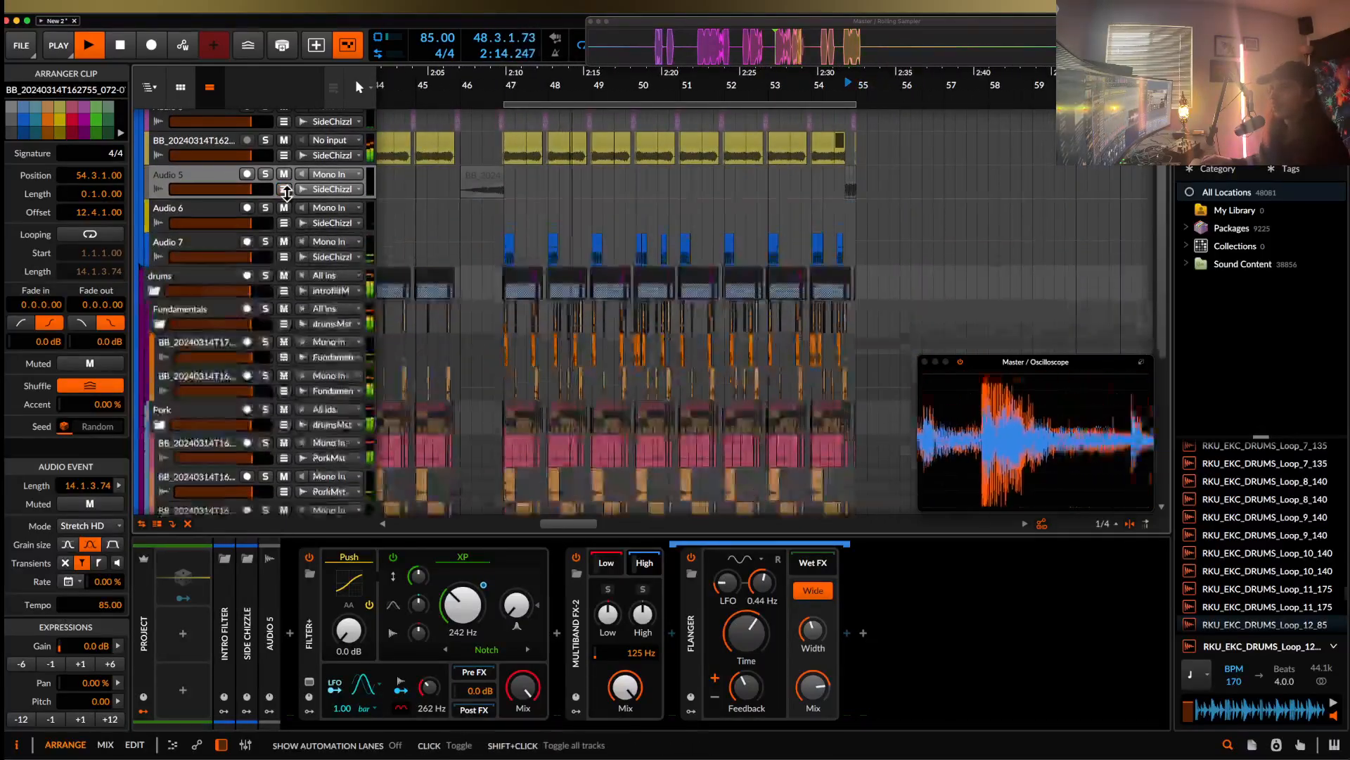
scroll(600, 193, up, 2)
scroll(600, 193, up, 5)
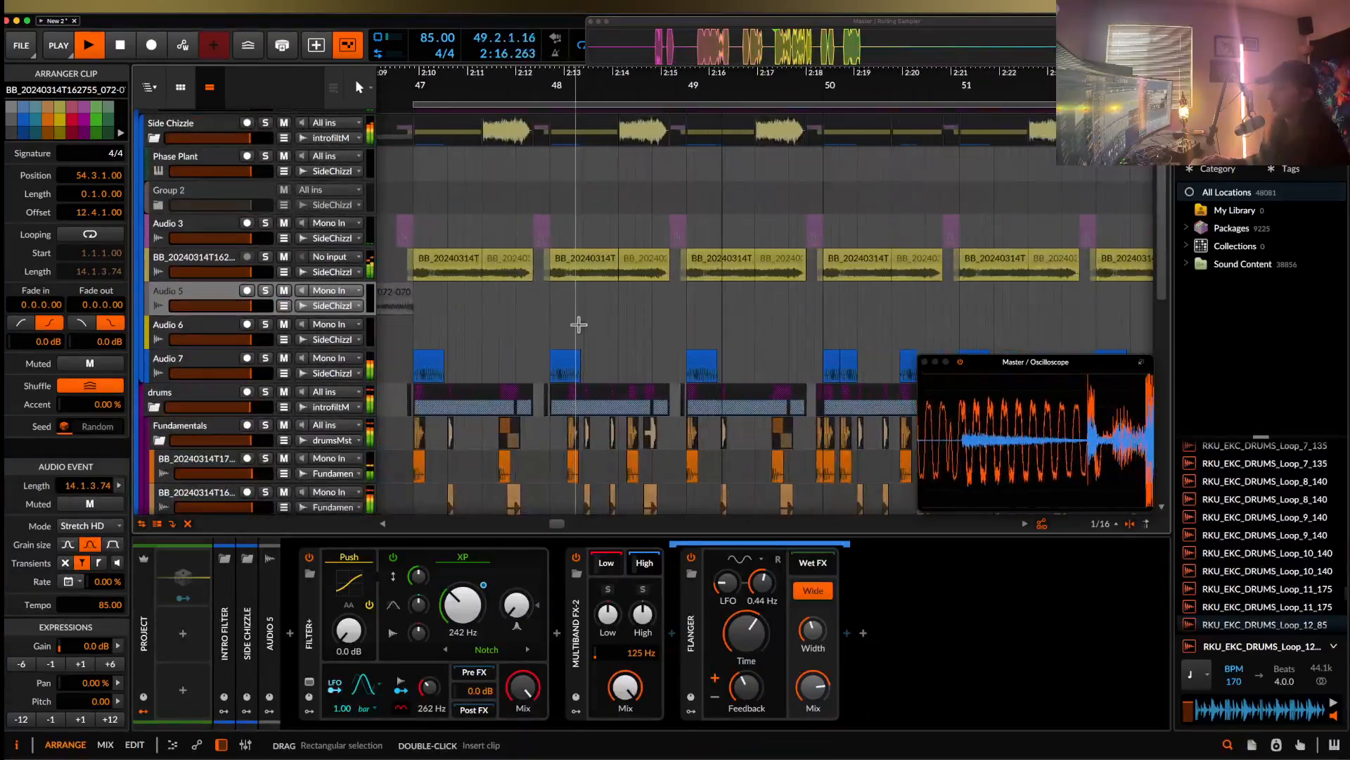
scroll(578, 324, down, 2)
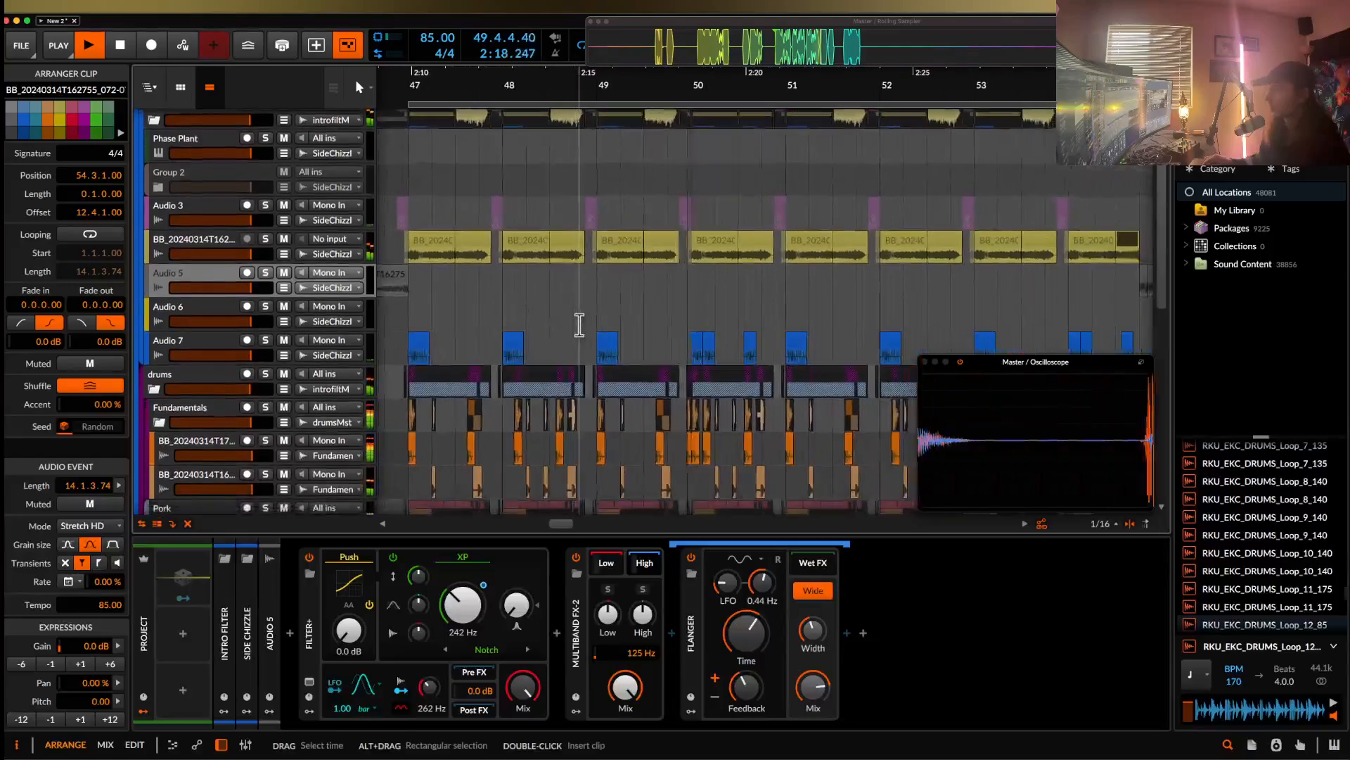
scroll(579, 325, up, 2)
scroll(579, 324, up, 2)
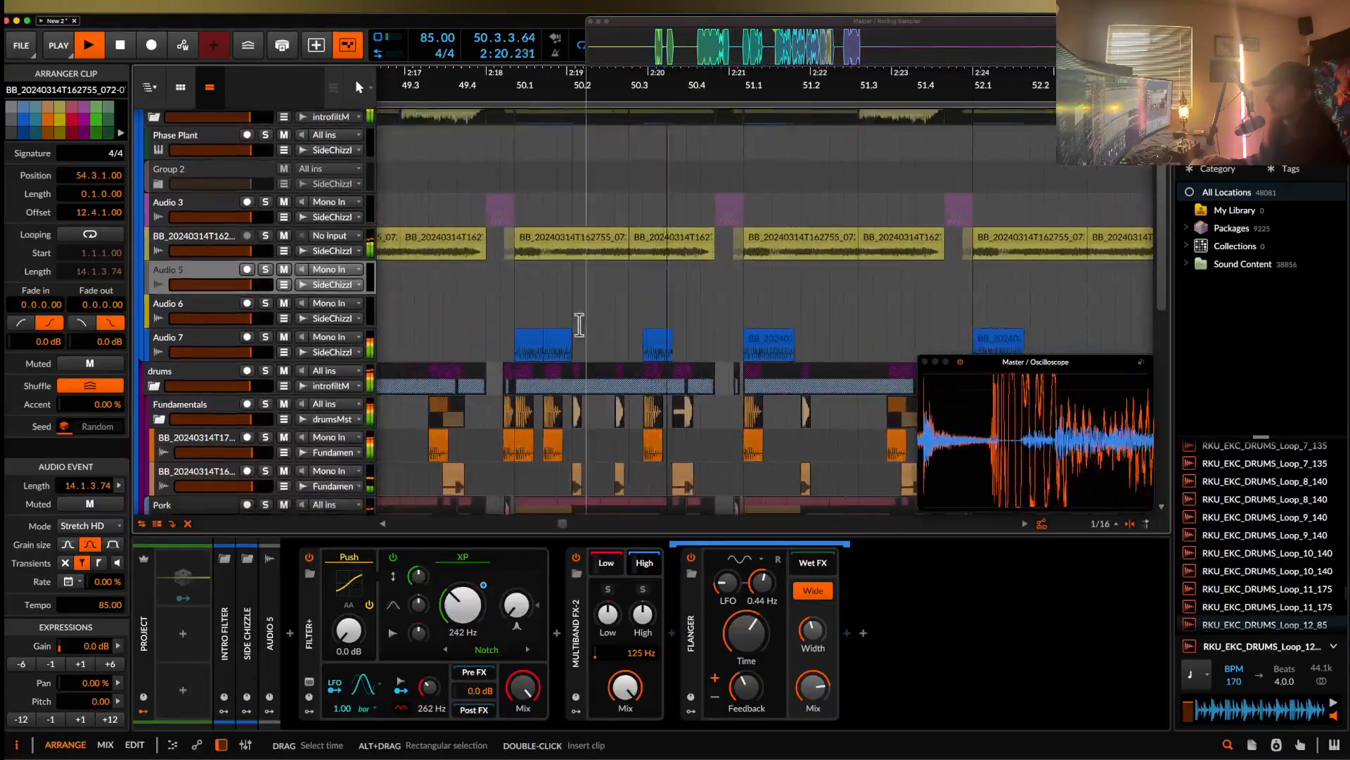
key(space)
- Try an extra Audio 7 clip at 50.2.1 with its pitch set to -1.00, audition it and delete it
click(581, 338)
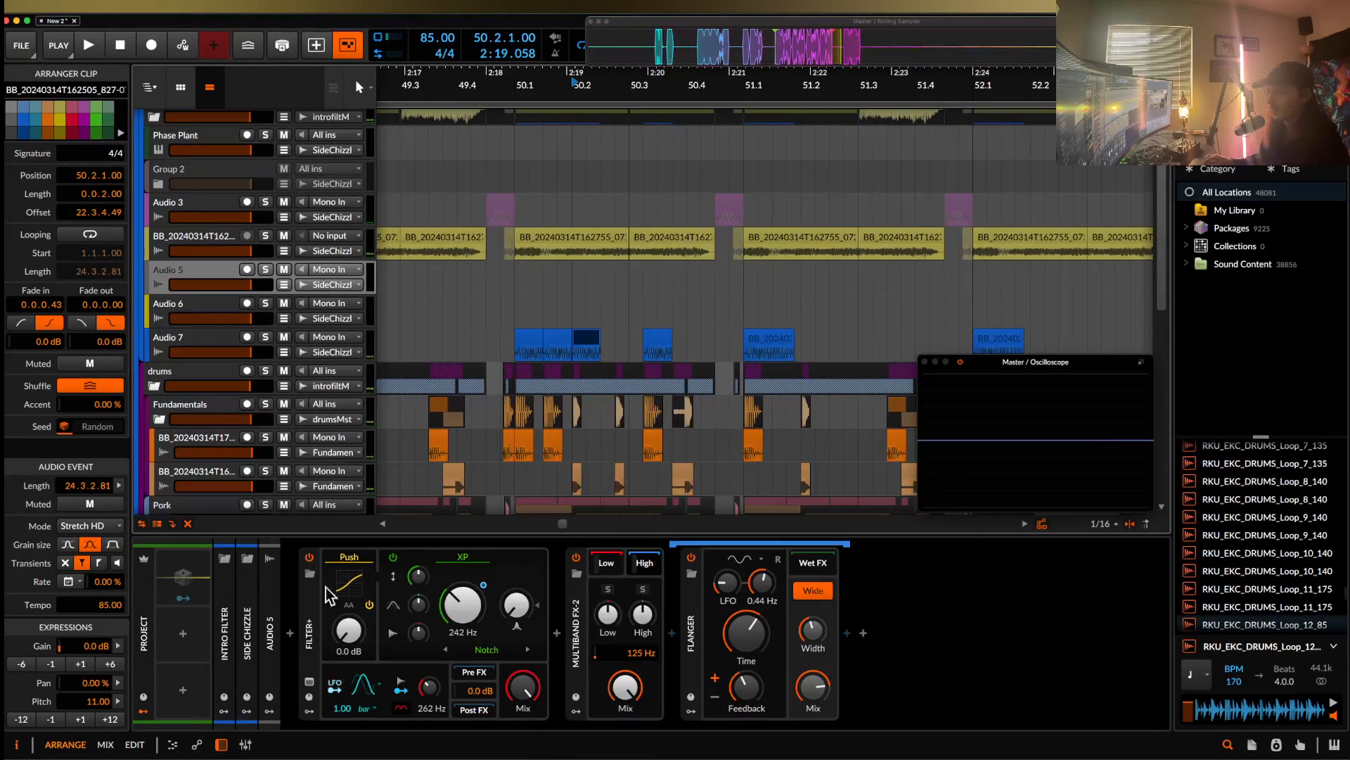
key(space)
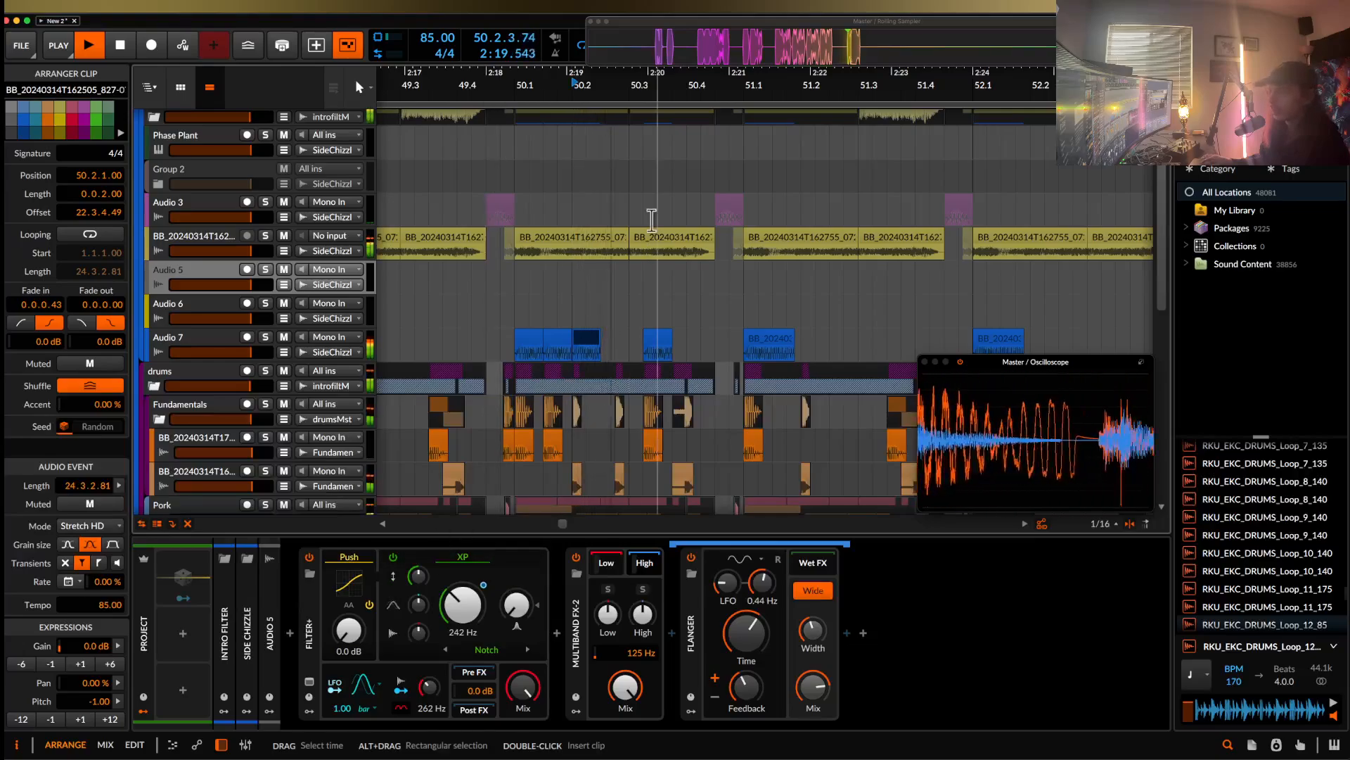
scroll(661, 232, up, 1)
key(space)
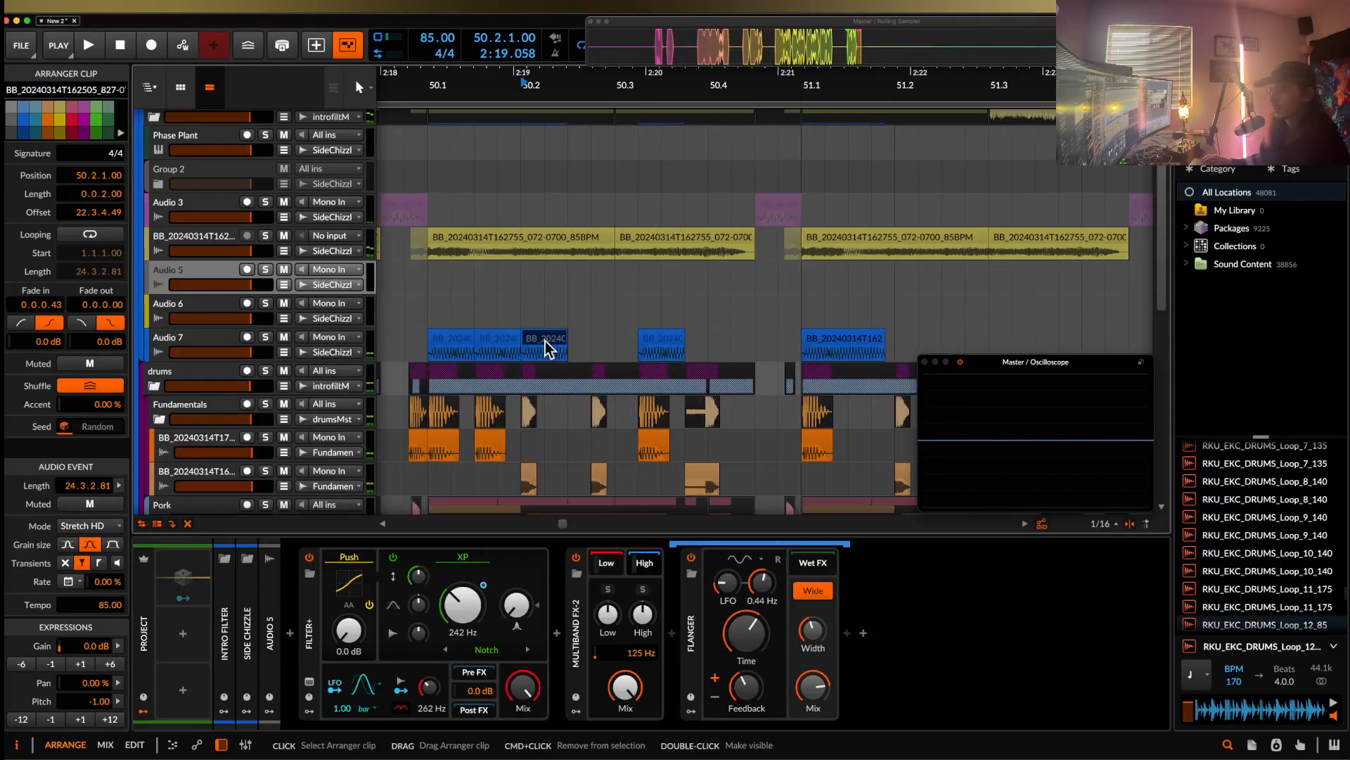
scroll(546, 343, down, 2)
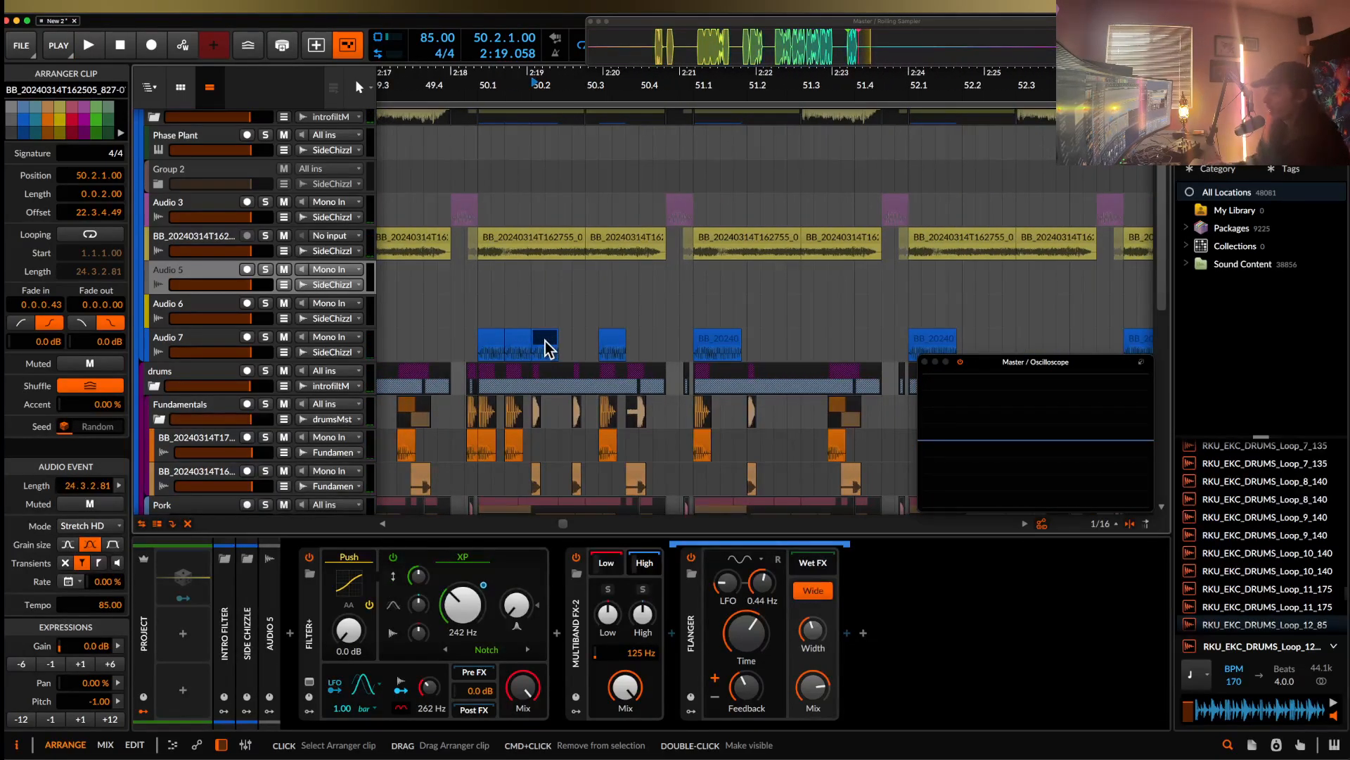
scroll(548, 341, down, 2)
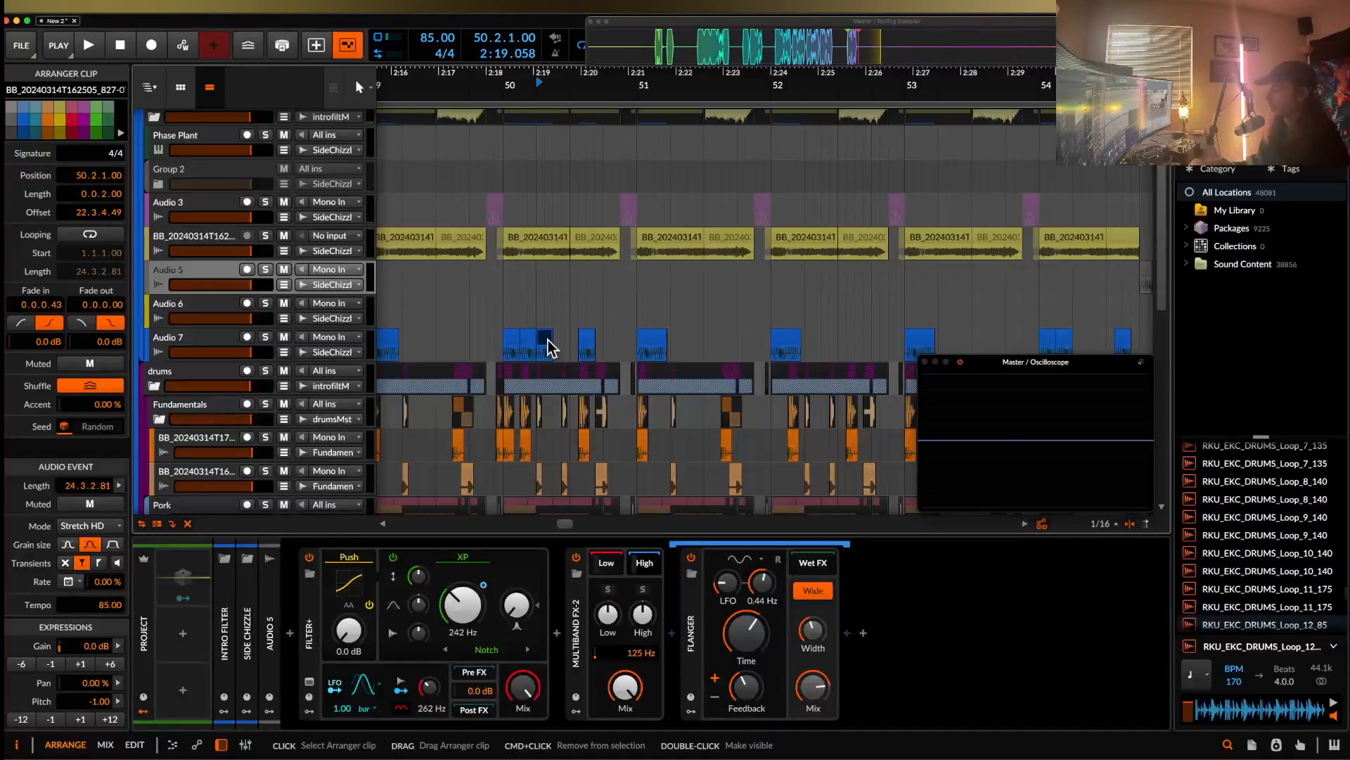
key(Delete)
- Recolour the two adjacent Audio 7 clips starting at 50.1.1 green
scroll(546, 338, down, 2)
click(522, 340)
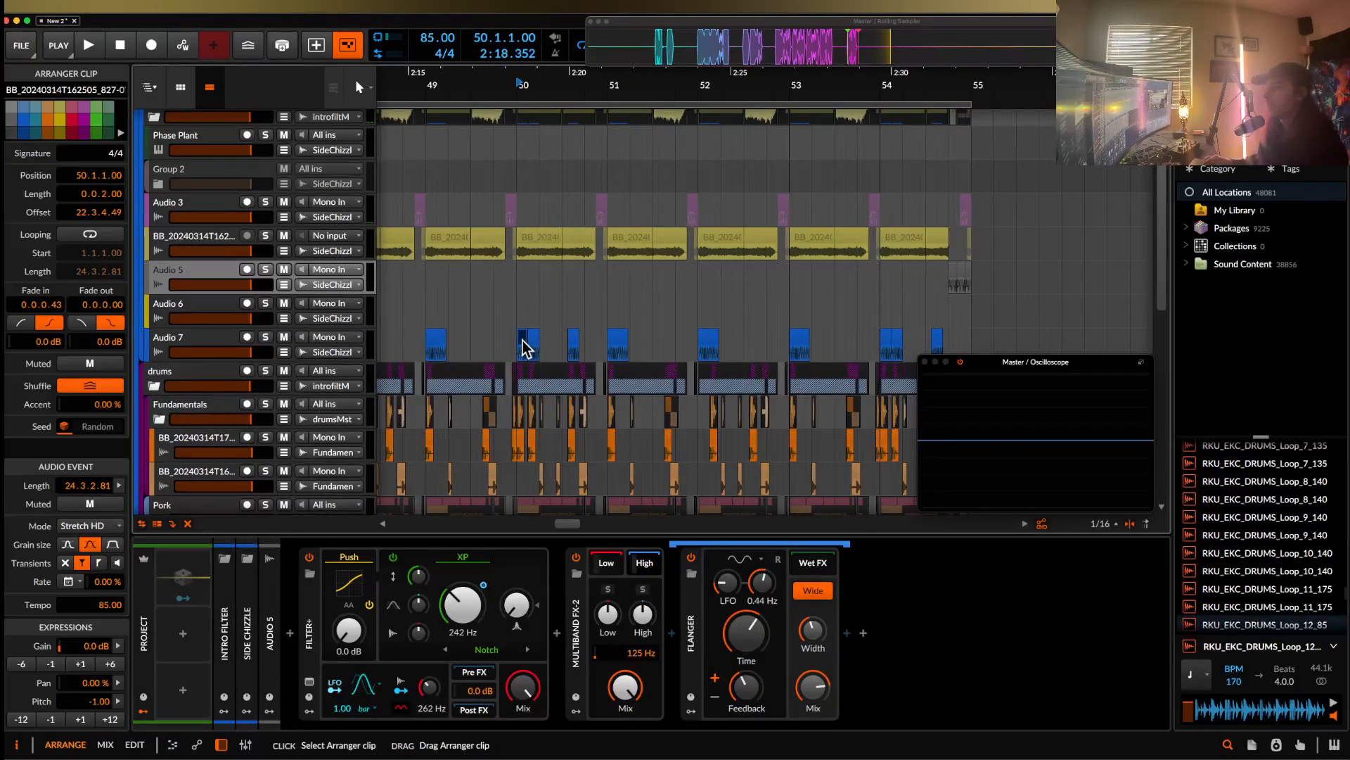
right_click(536, 340)
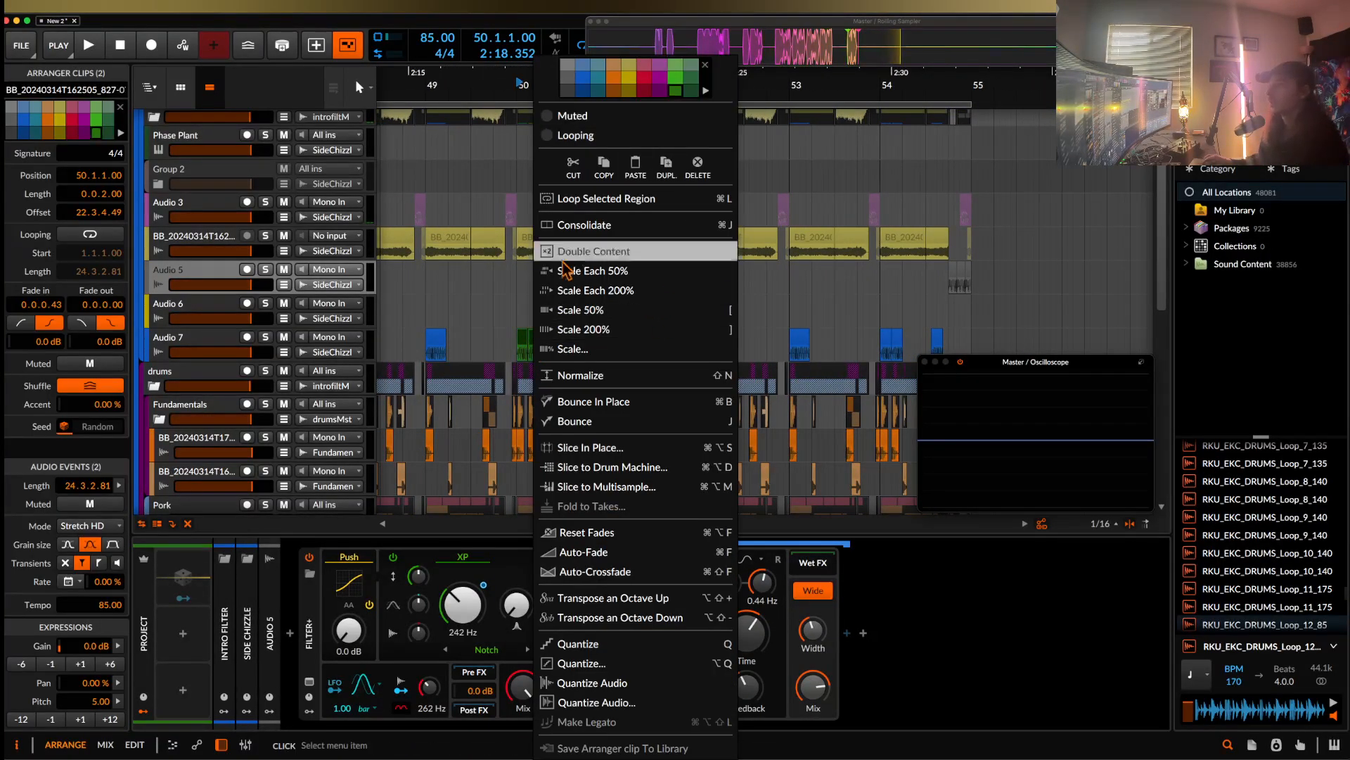
click(501, 328)
- Place the play start position at 47.1.1
scroll(520, 335, down, 5)
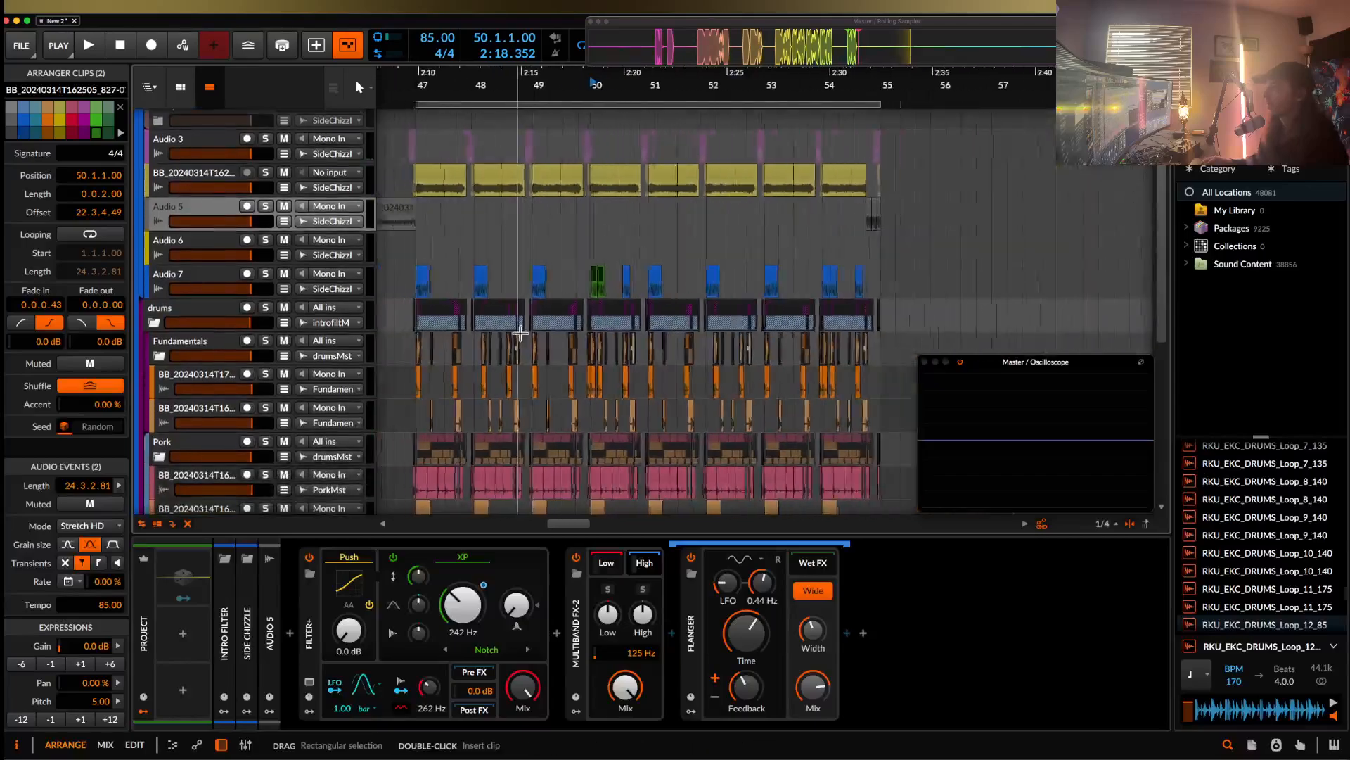
scroll(521, 333, down, 2)
scroll(521, 333, up, 2)
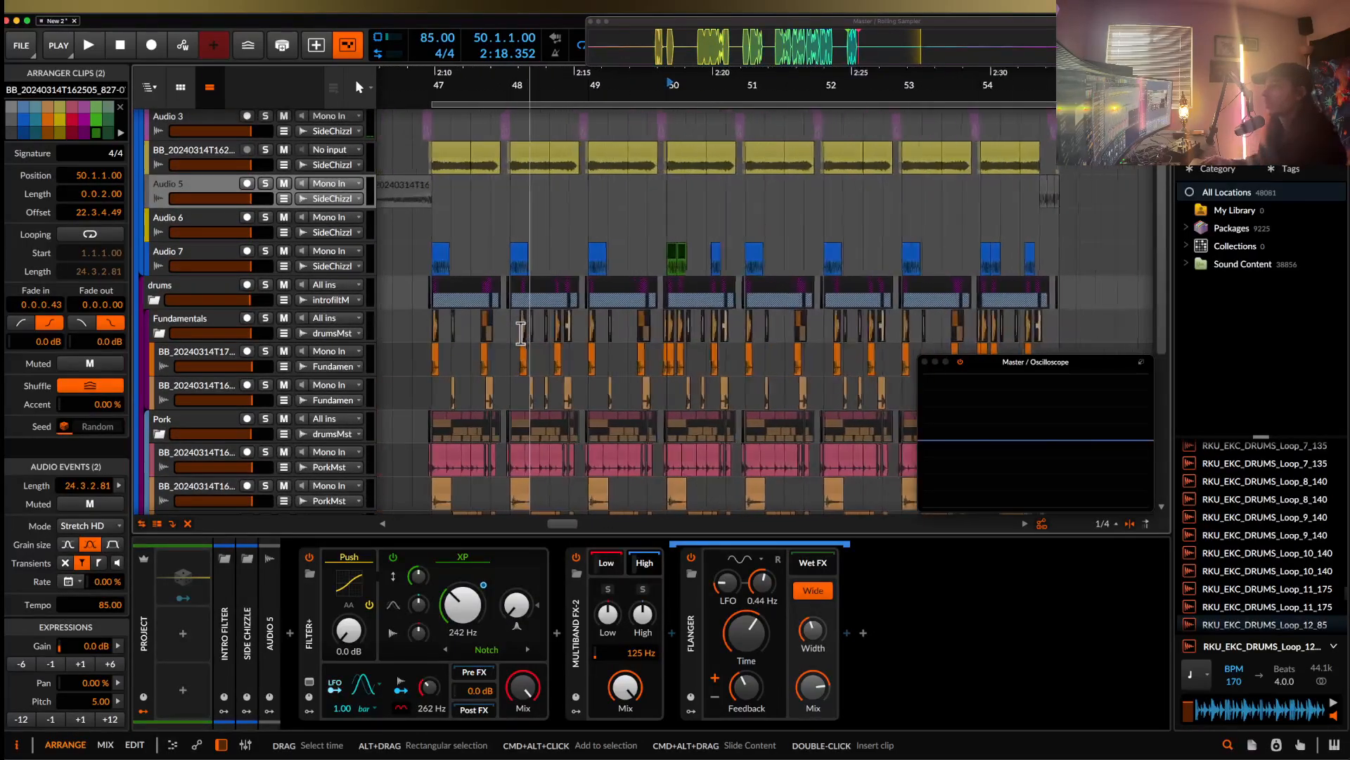
click(431, 232)
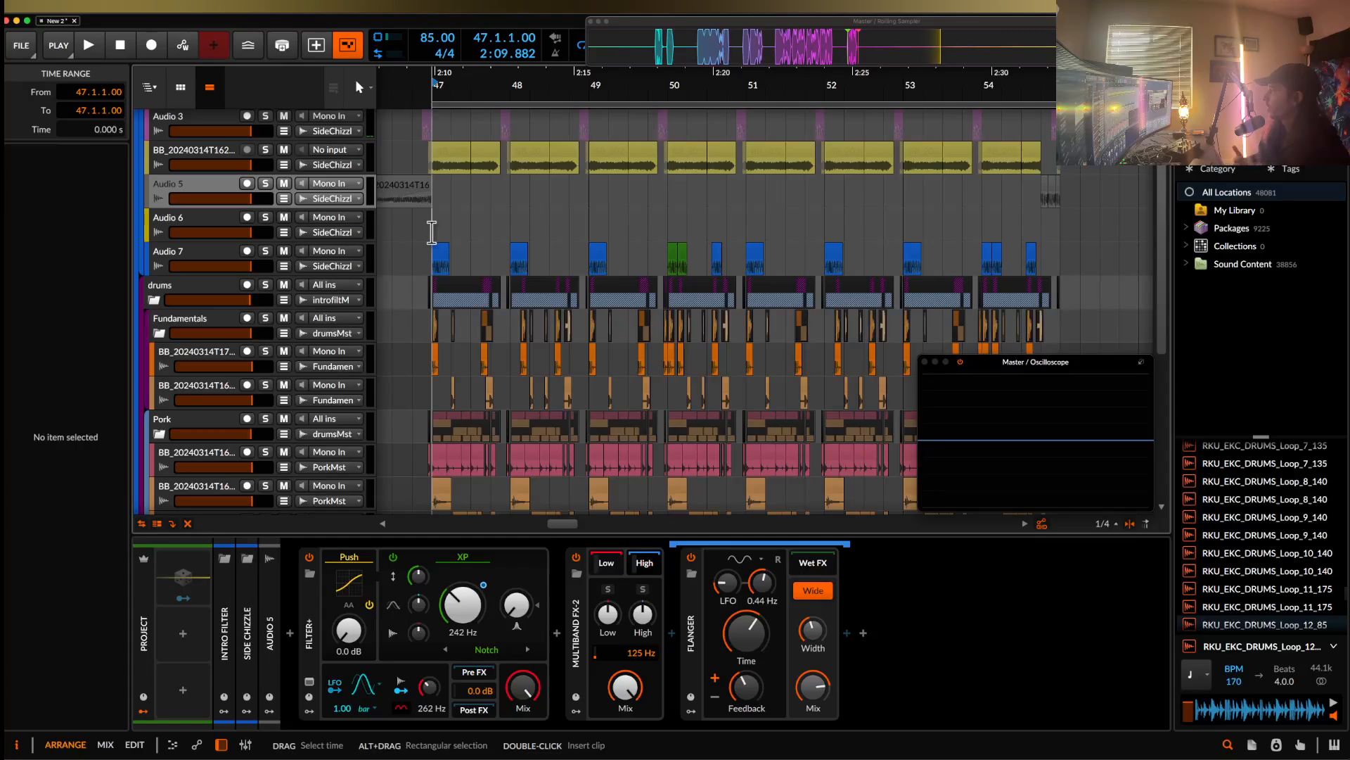
- Look over the arrangement around bars 43 to 85, comparing the finished section with the leftover clips further along
scroll(432, 232, down, 3)
scroll(432, 232, up, 3)
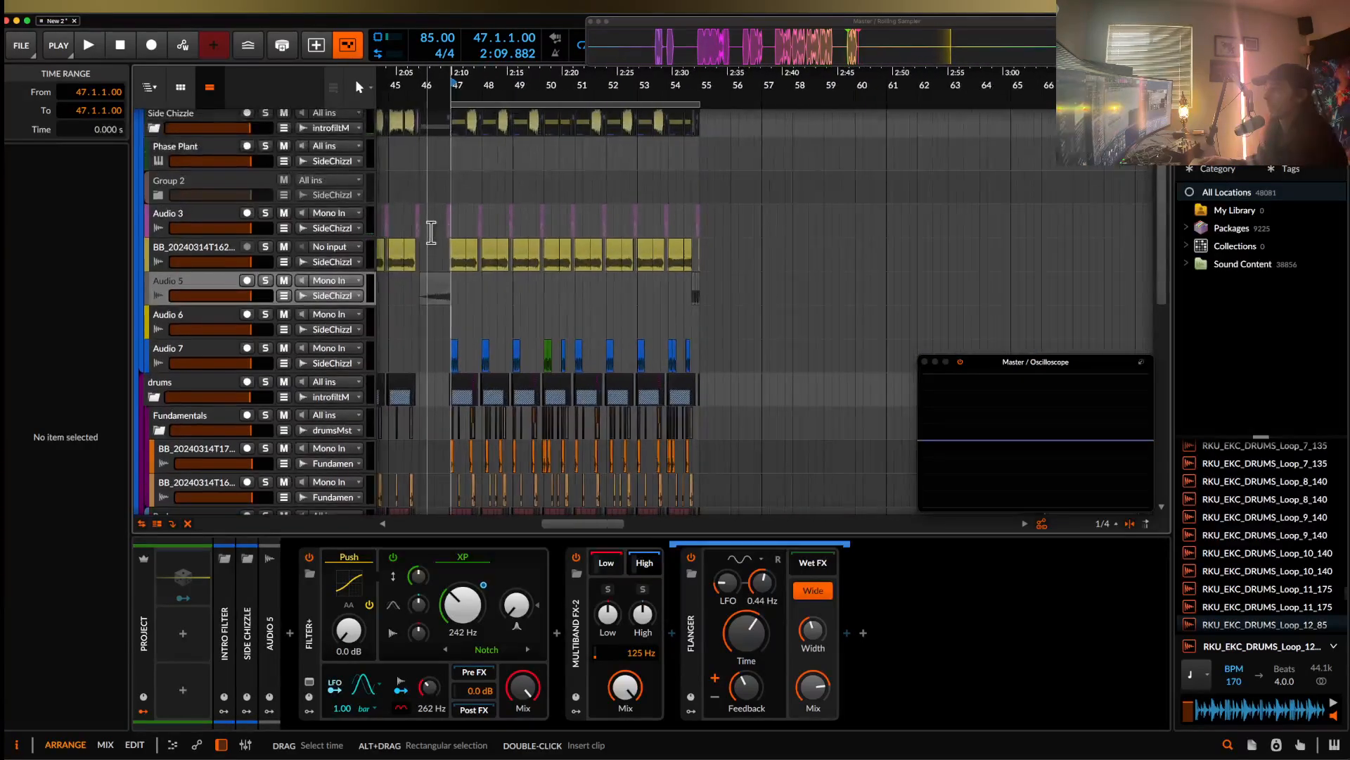
scroll(432, 232, up, 2)
scroll(432, 232, left, 2)
scroll(432, 232, down, 2)
scroll(432, 232, left, 1)
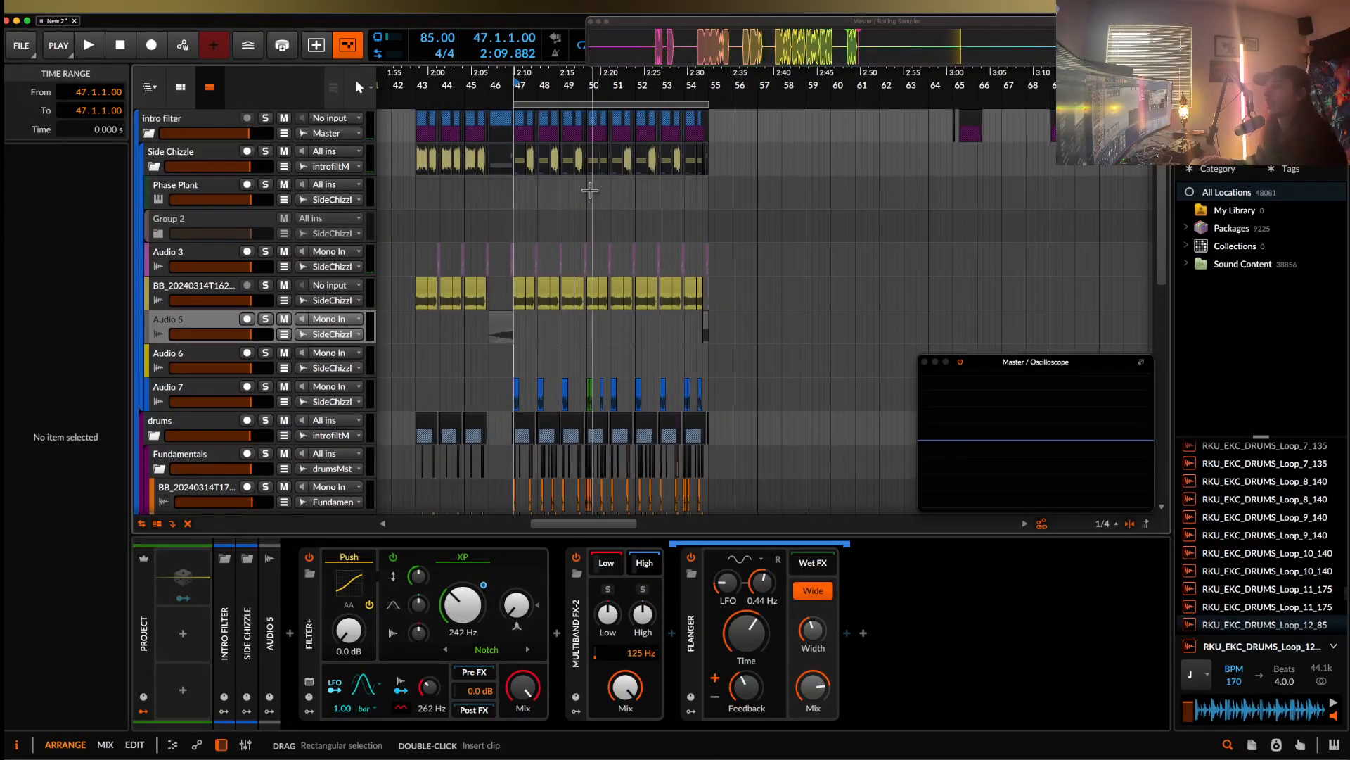
scroll(590, 188, down, 1)
scroll(589, 137, down, 1)
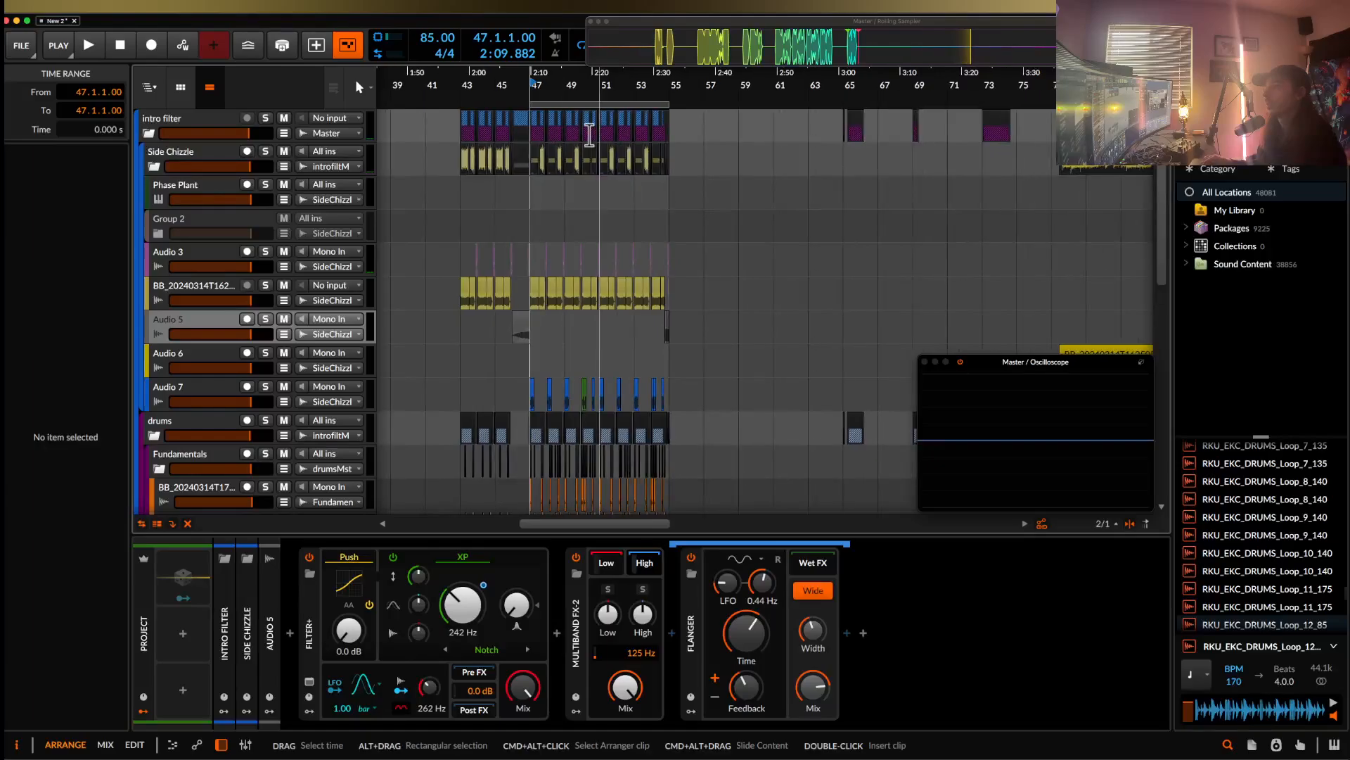
scroll(589, 135, down, 2)
scroll(589, 135, right, 3)
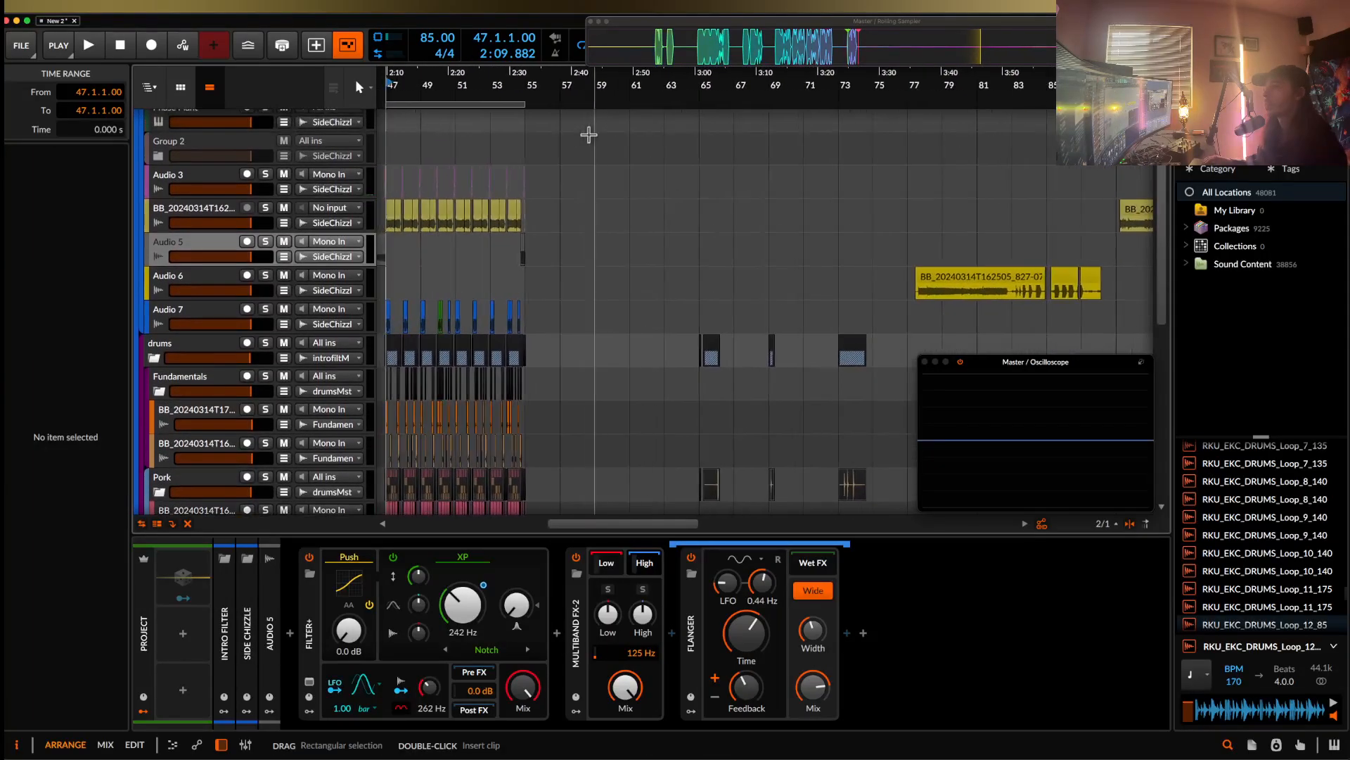
scroll(590, 135, left, 4)
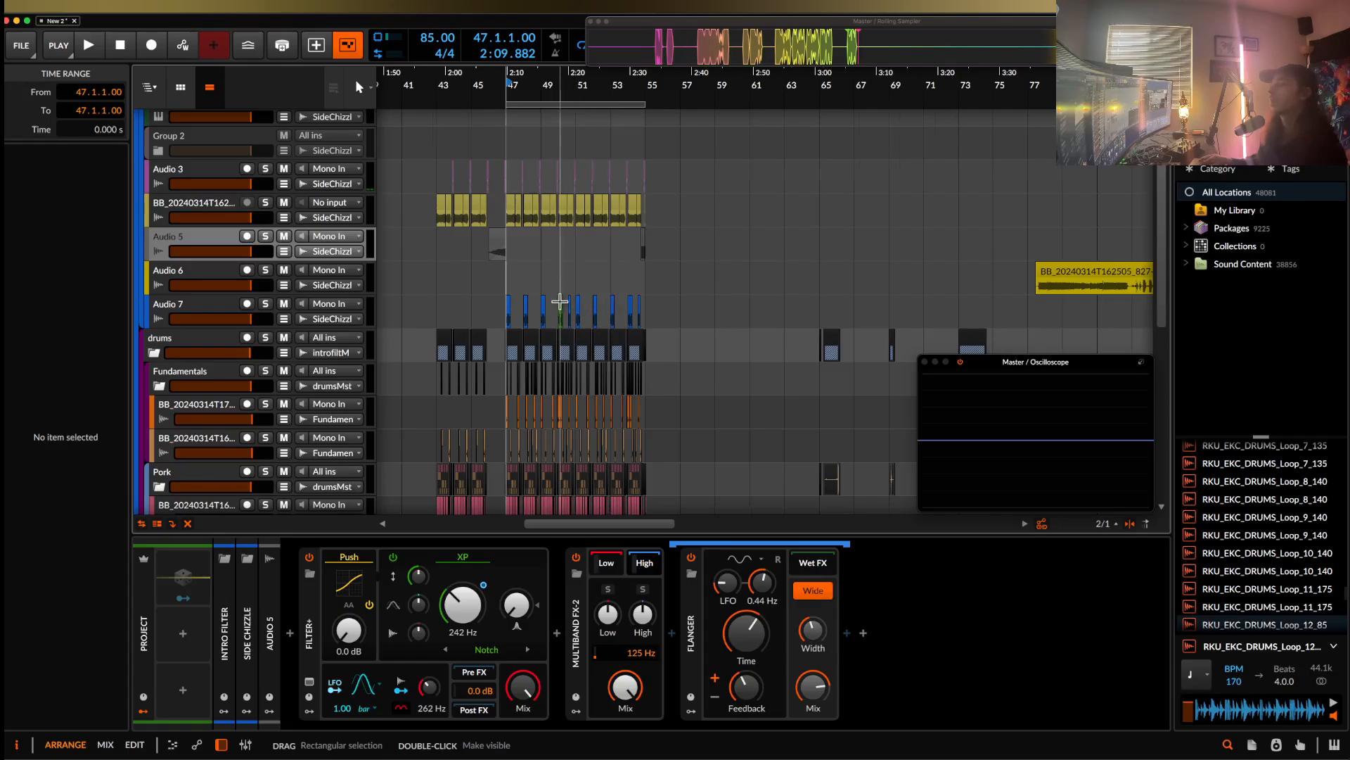
- Collapse the drums and Side Chizzle groups in the track list
scroll(559, 301, down, 1)
scroll(195, 339, down, 5)
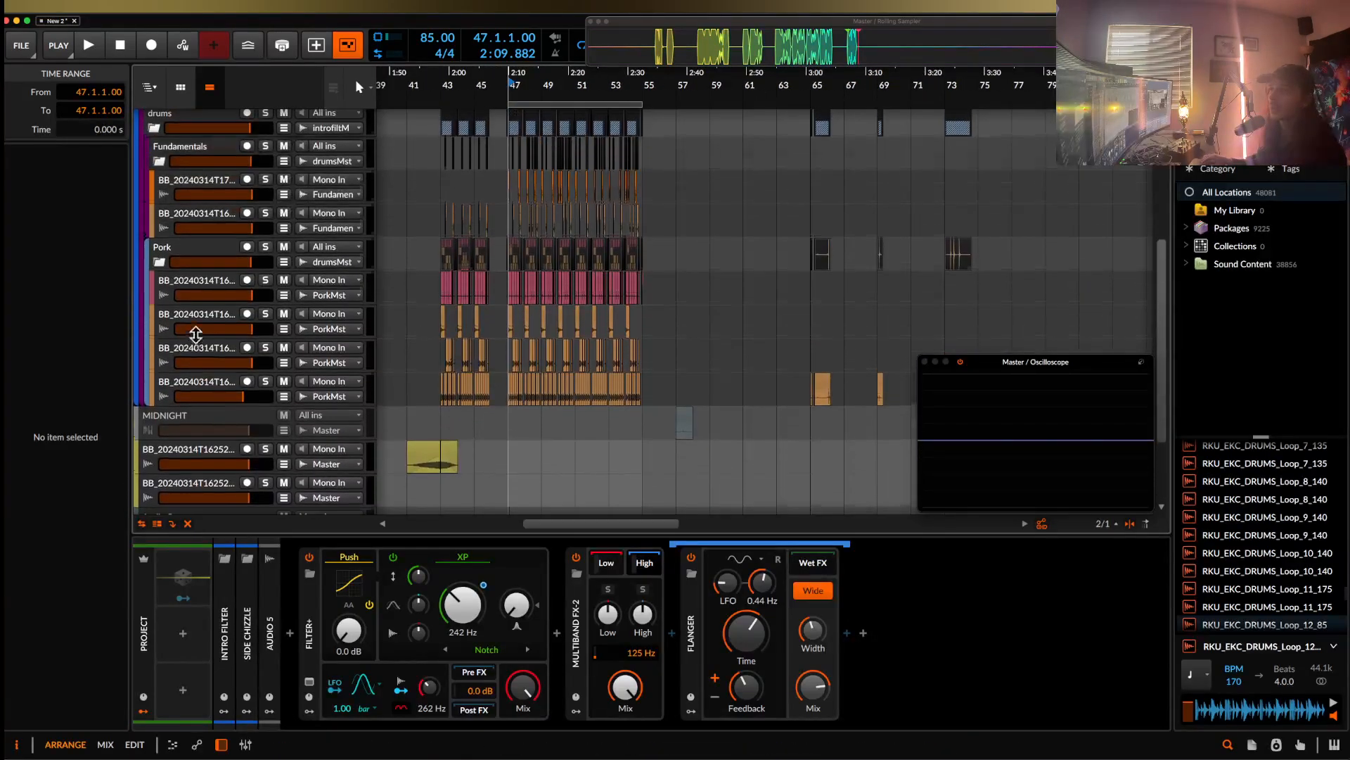
scroll(159, 260, up, 7)
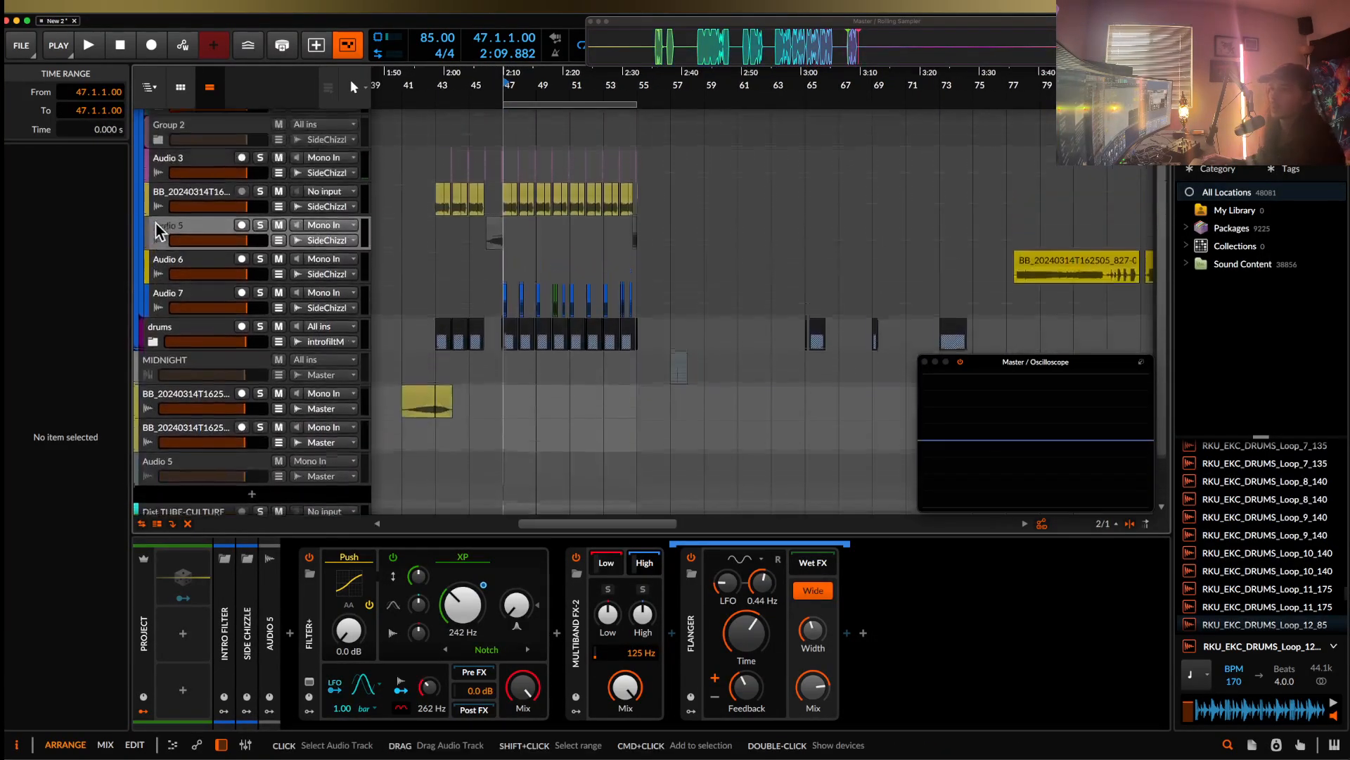
click(154, 166)
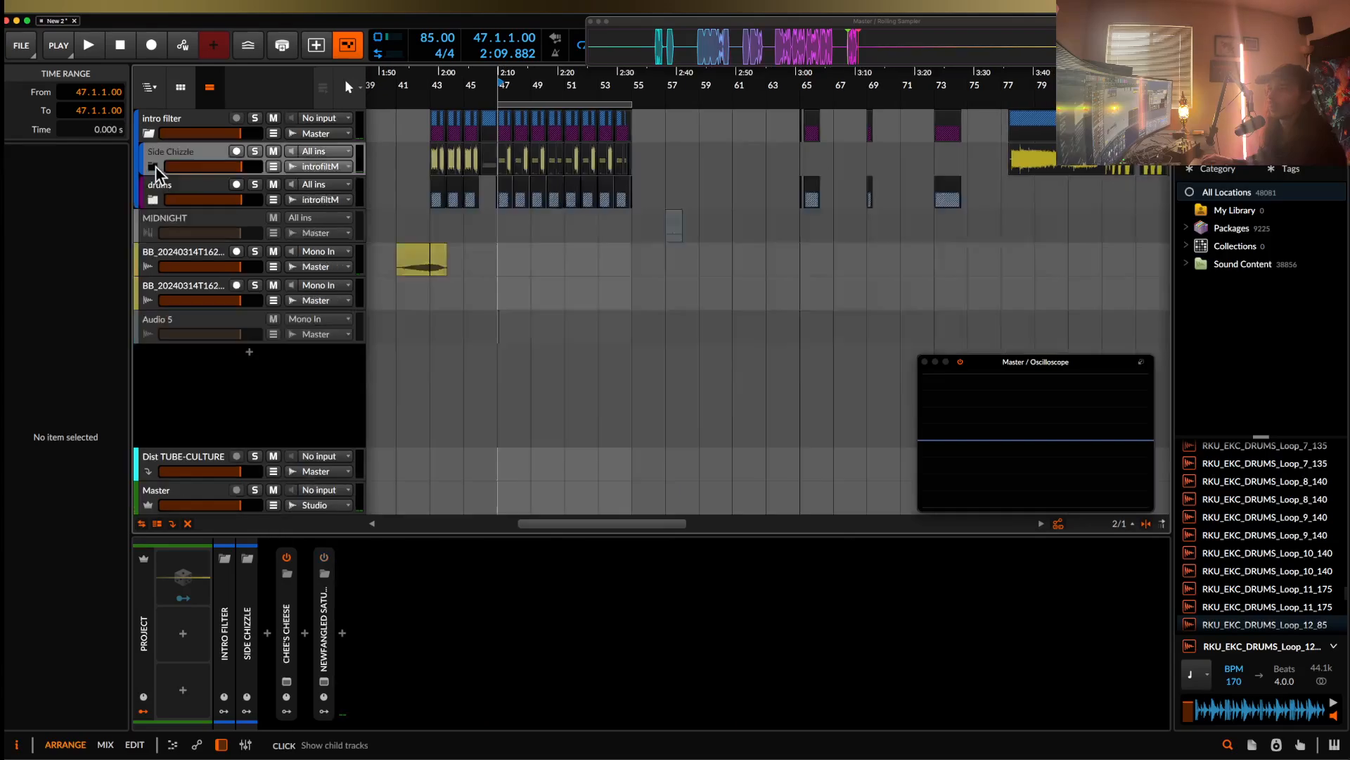
- Reactivate the MIDNIGHT track with its instrument and turn the PERC macro down
click(158, 218)
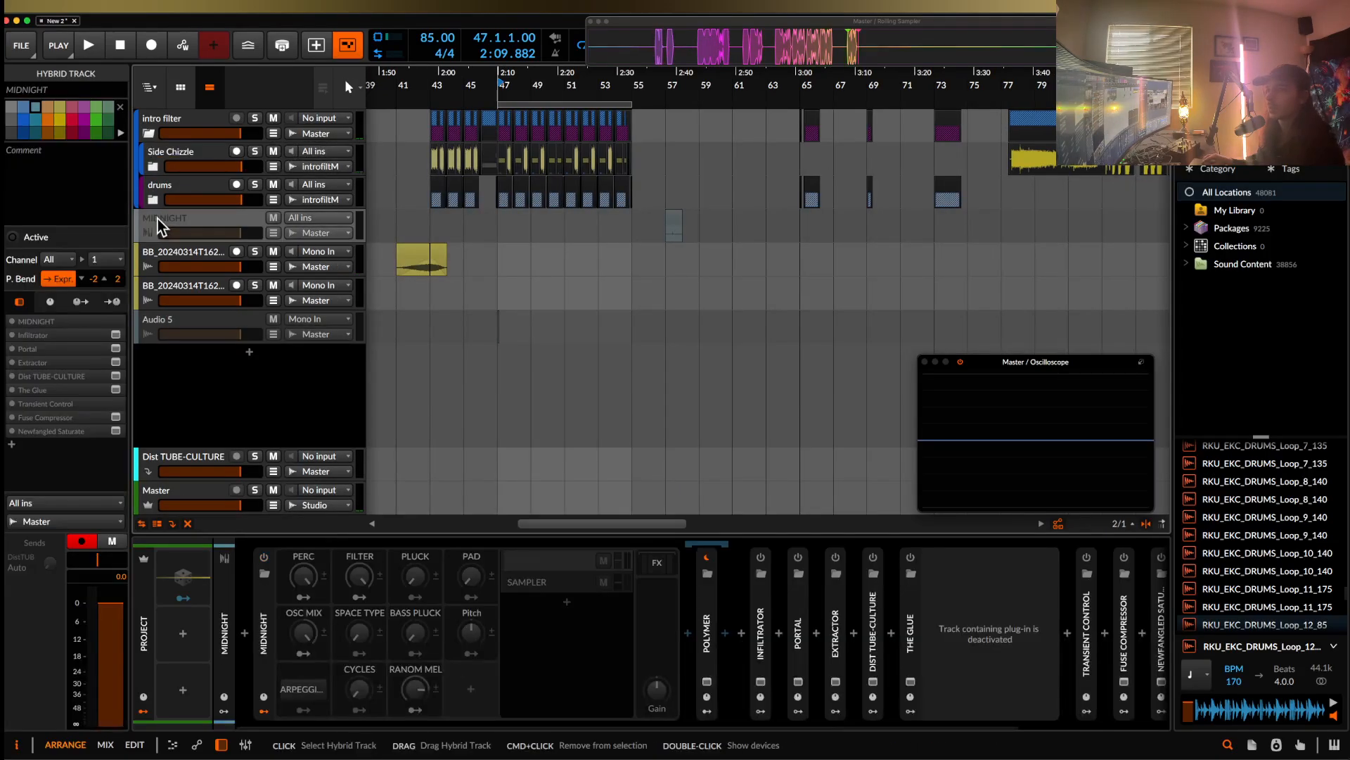
click(264, 564)
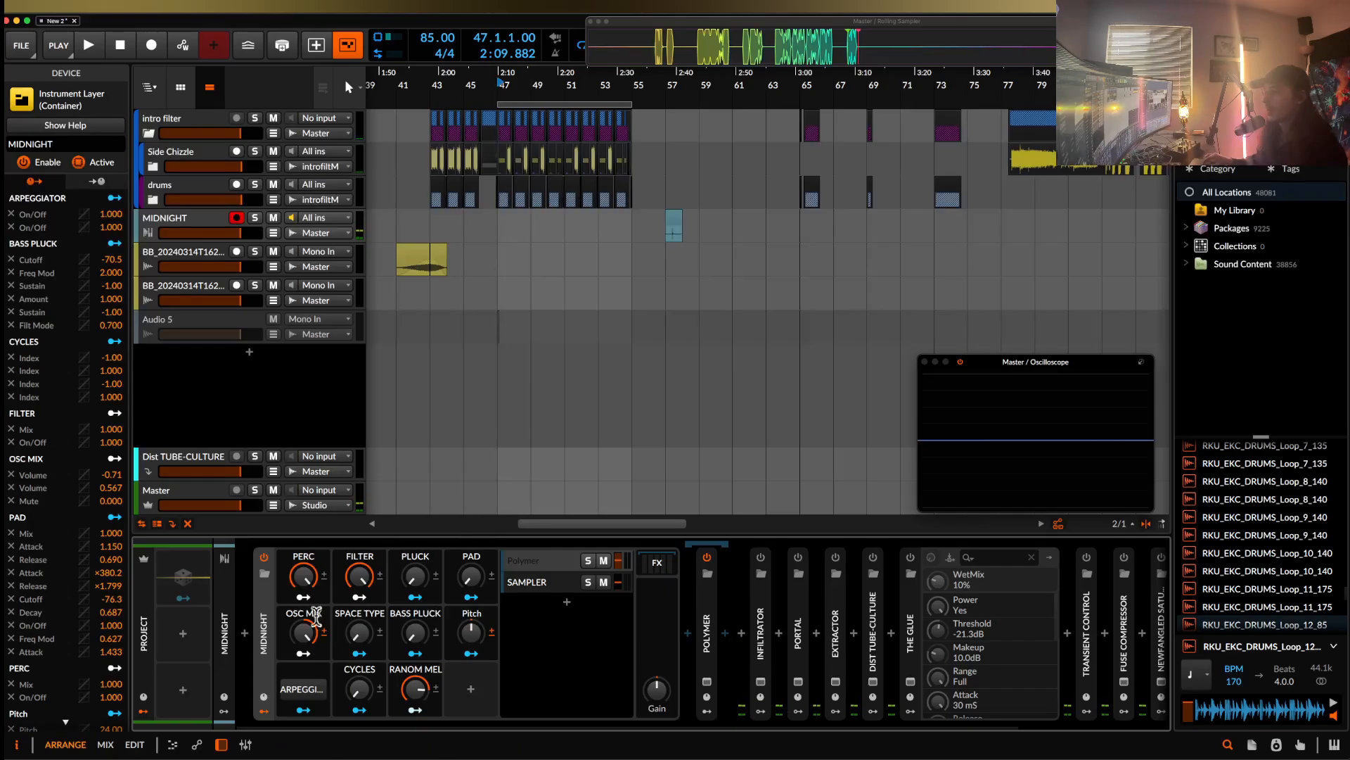
drag(304, 578, 304, 612)
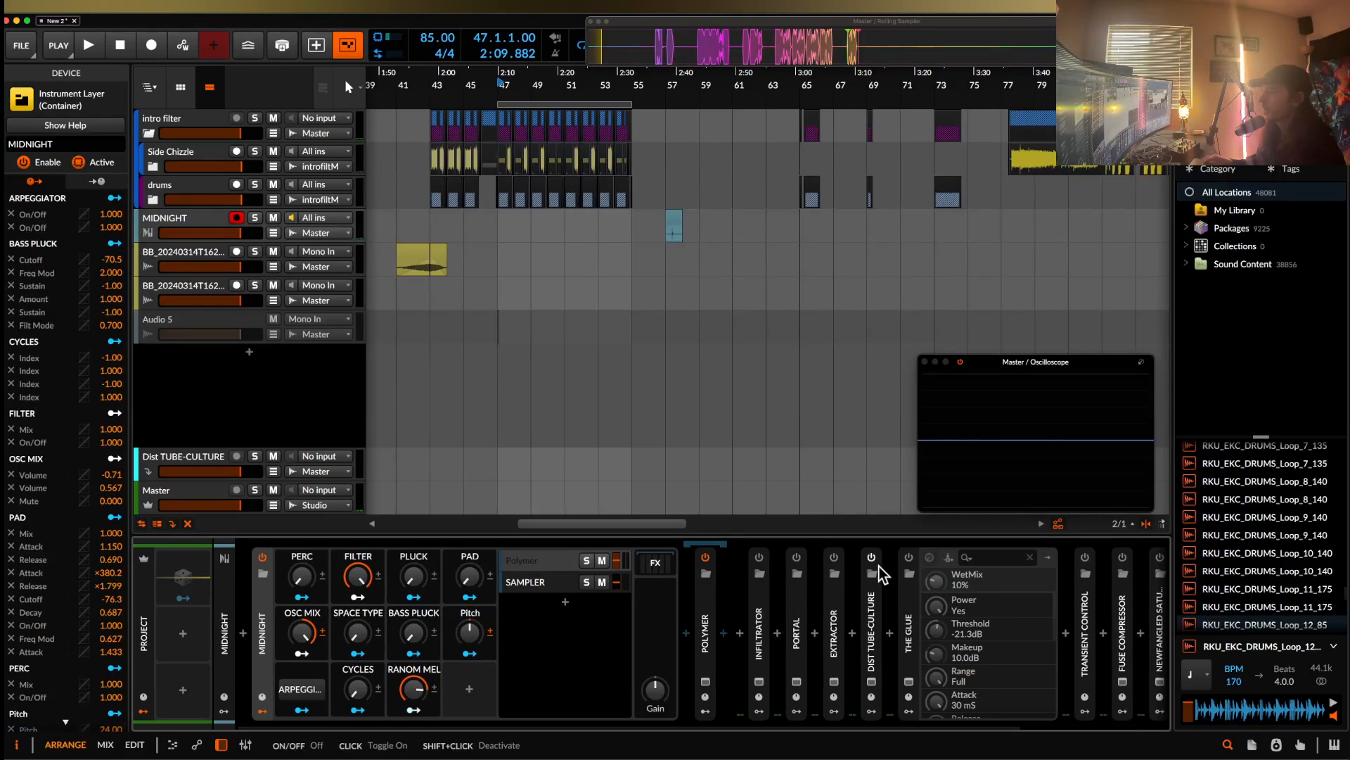
- Enable Fuse Compressor and bypass Newfangled Saturate in the MIDNIGHT track's device chain
scroll(926, 561, right, 5)
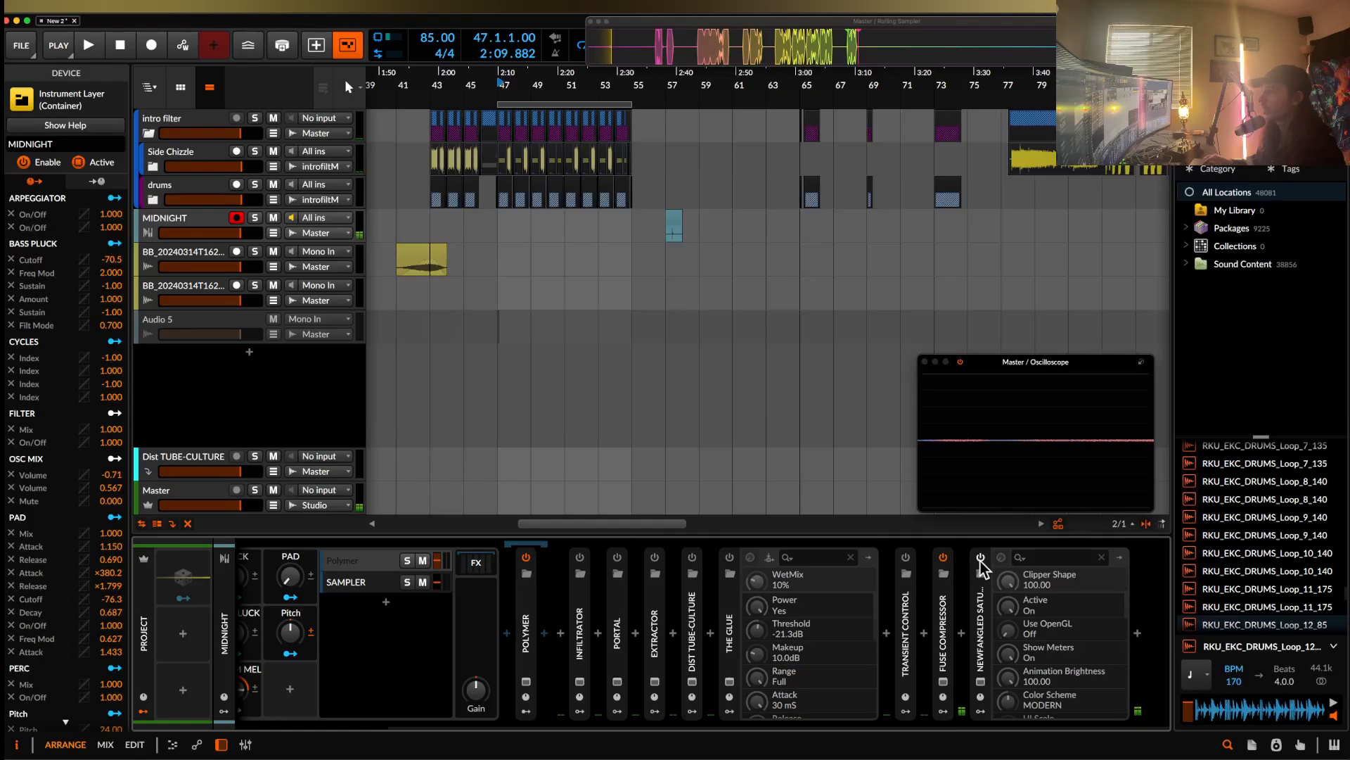
scroll(716, 590, left, 5)
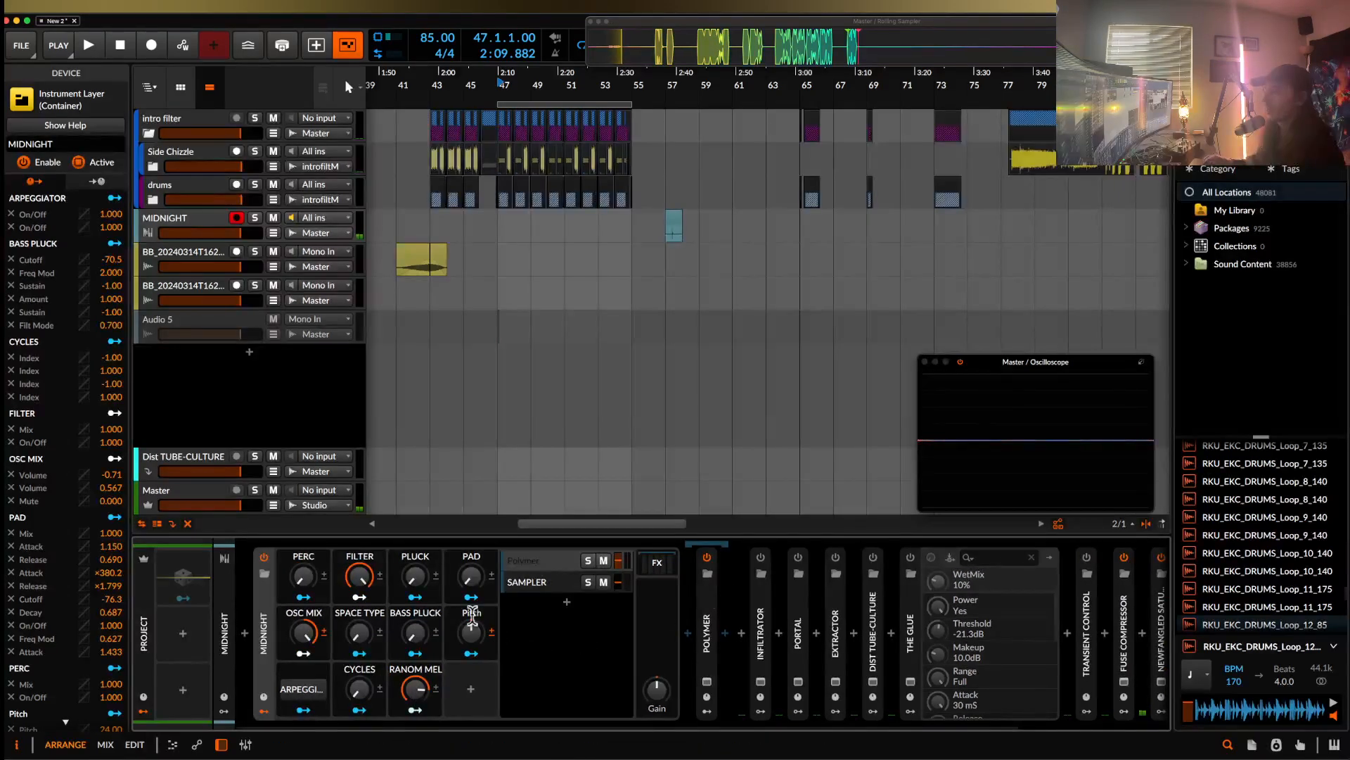
mouse_move(471, 631)
mouse_down()
mouse_move(471, 619)
mouse_move(471, 675)
mouse_move(472, 570)
mouse_move(473, 616)
mouse_up()
scroll(970, 580, right, 4)
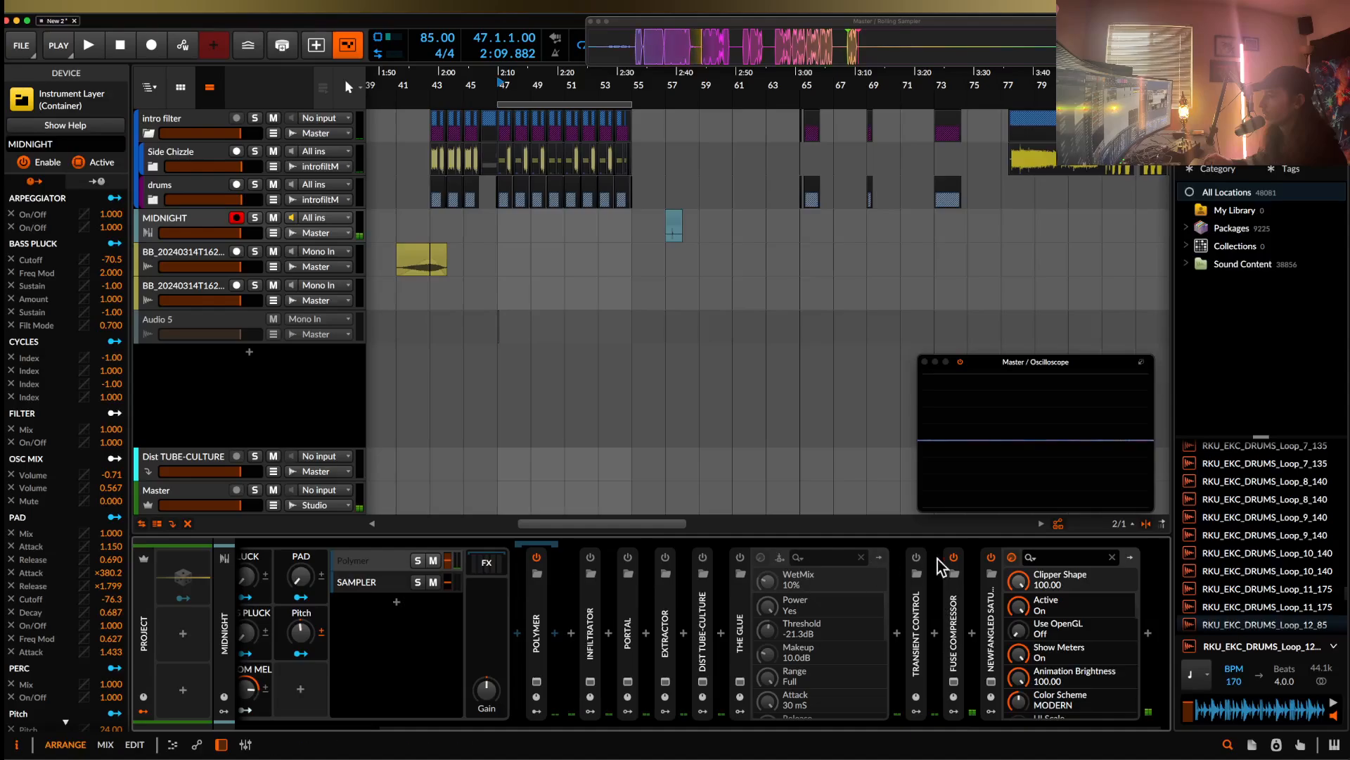
click(992, 557)
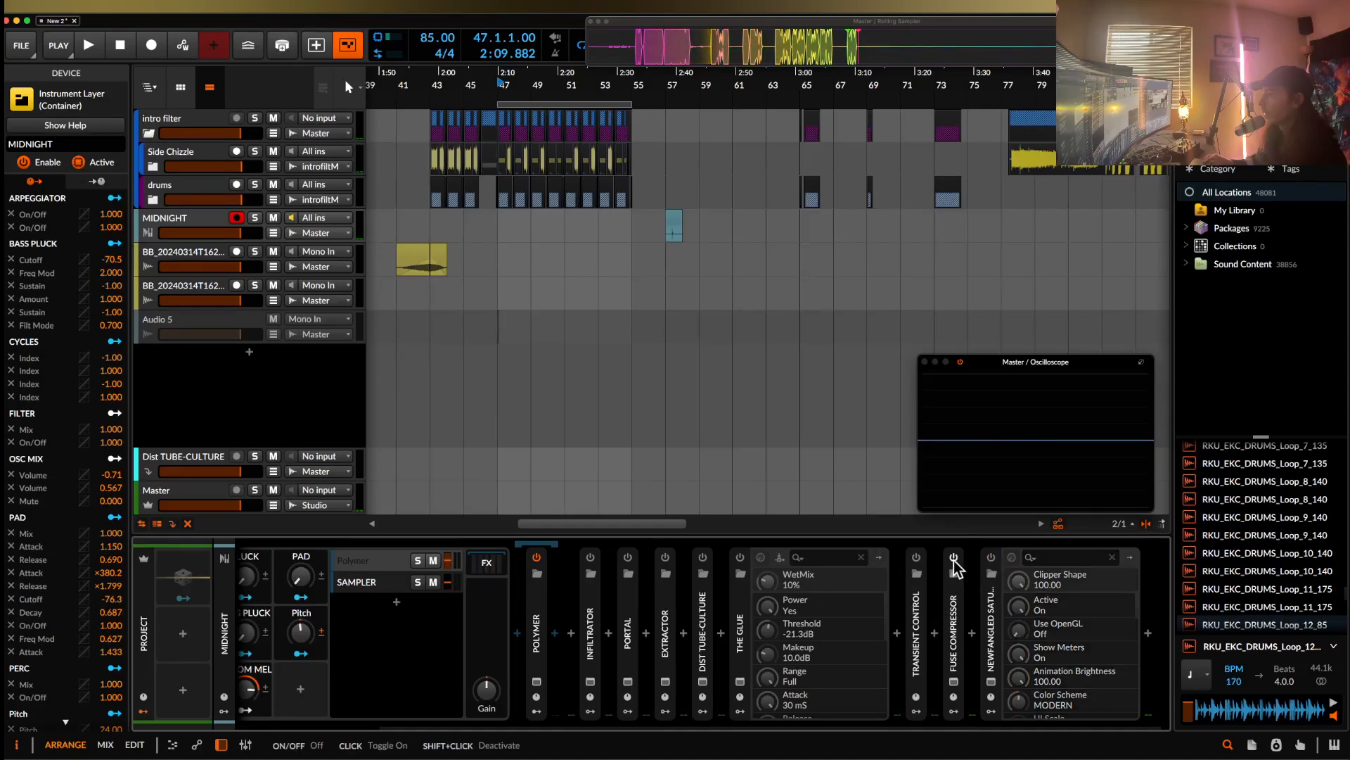
- Try the MIDNIGHT instrument's Pitch macro at about 71.3% and expand the Polymer synth's controls
scroll(576, 618, left, 4)
drag(472, 633, 473, 613)
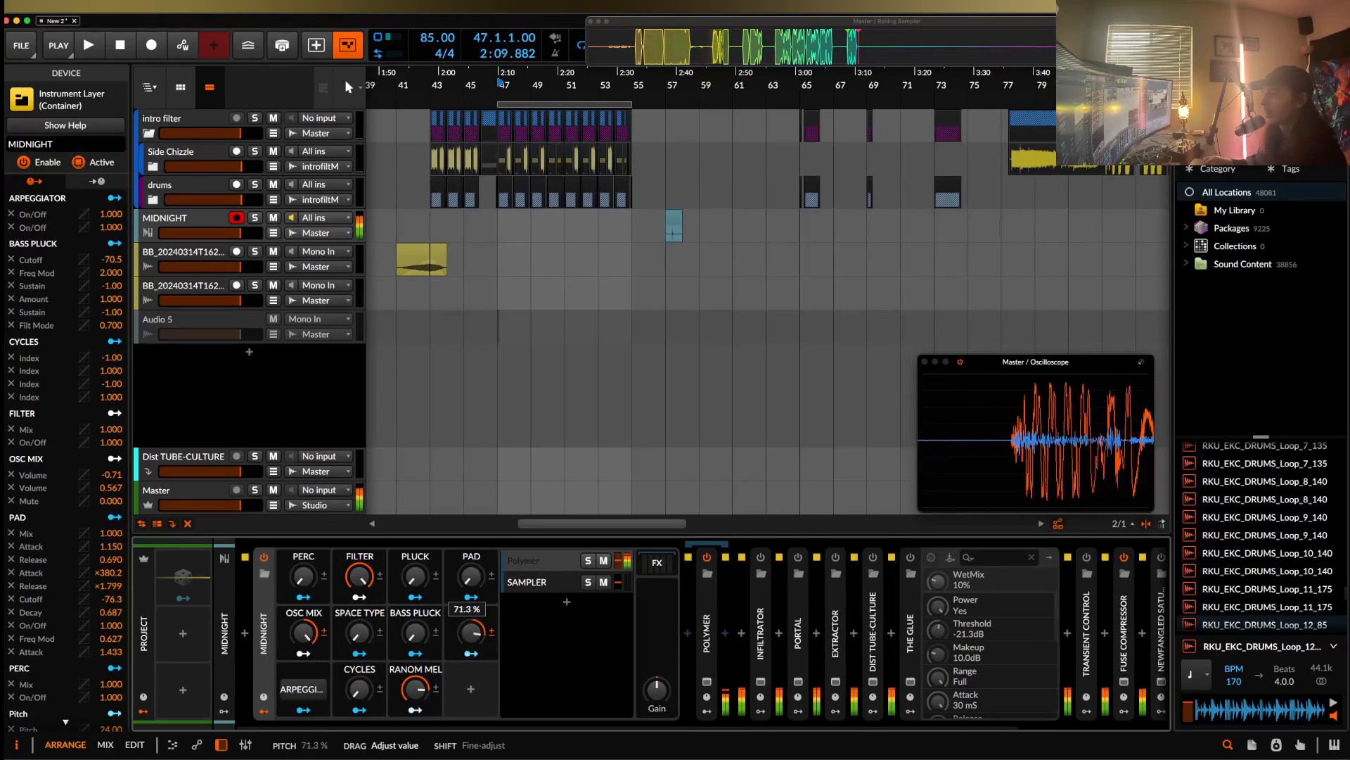
click(539, 567)
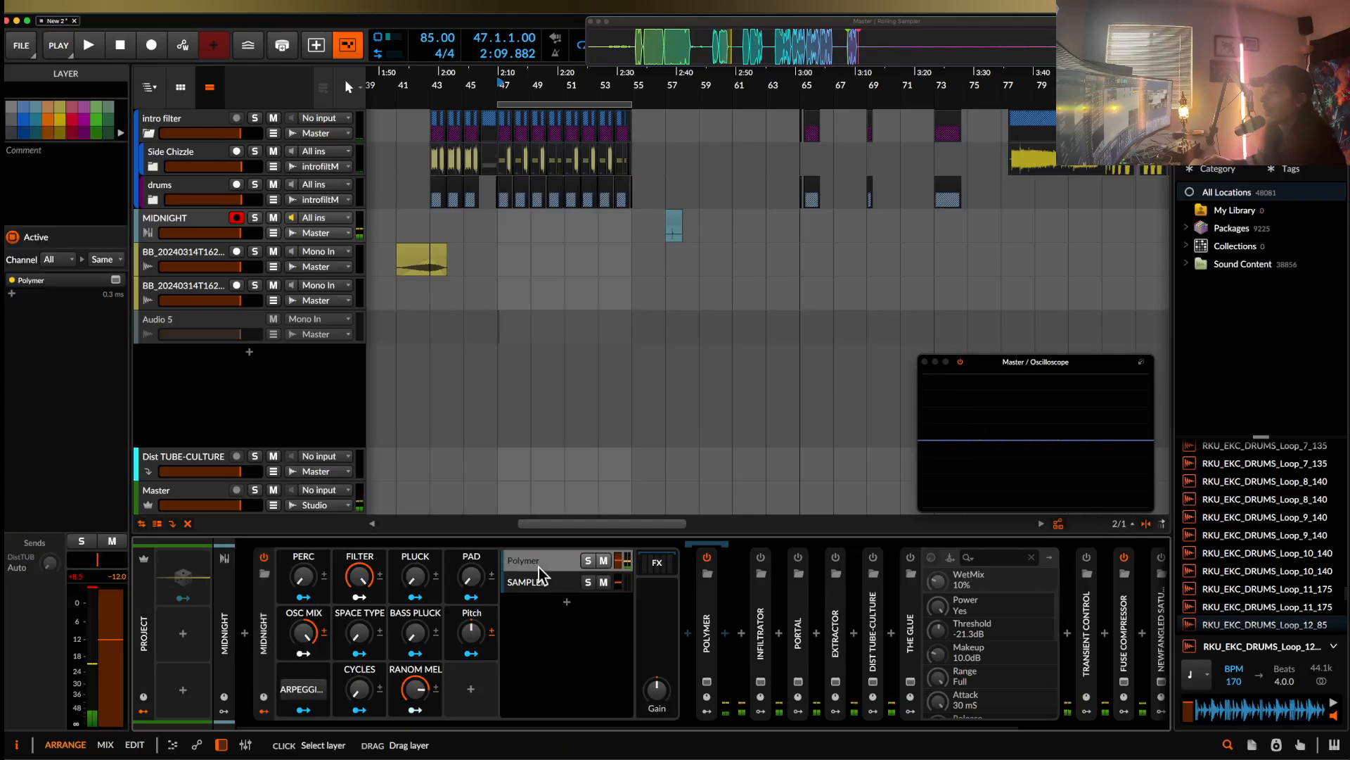
click(561, 567)
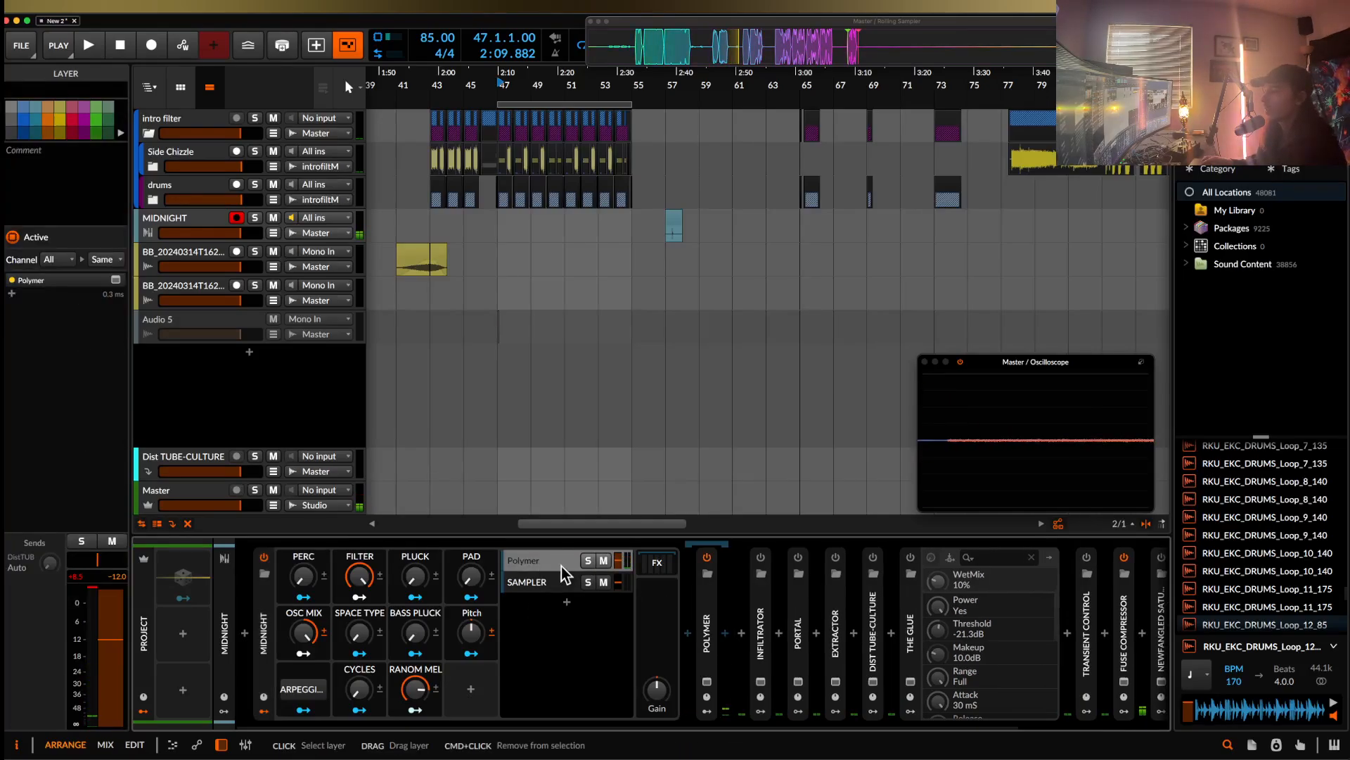
double_click(706, 592)
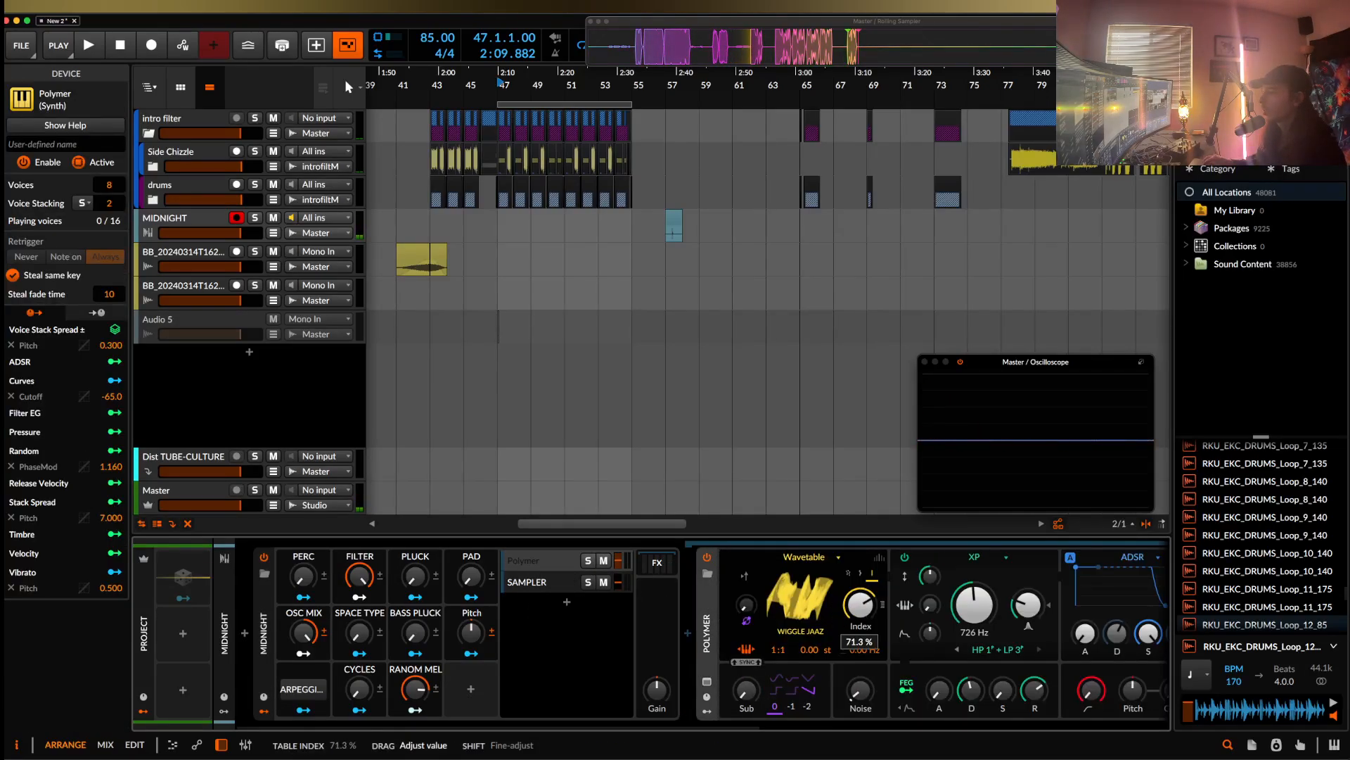
- Load the second ONCIPITABLE wavetable from the AETURNUM 6 WAVETABLES category into Polymer's oscillator
click(801, 598)
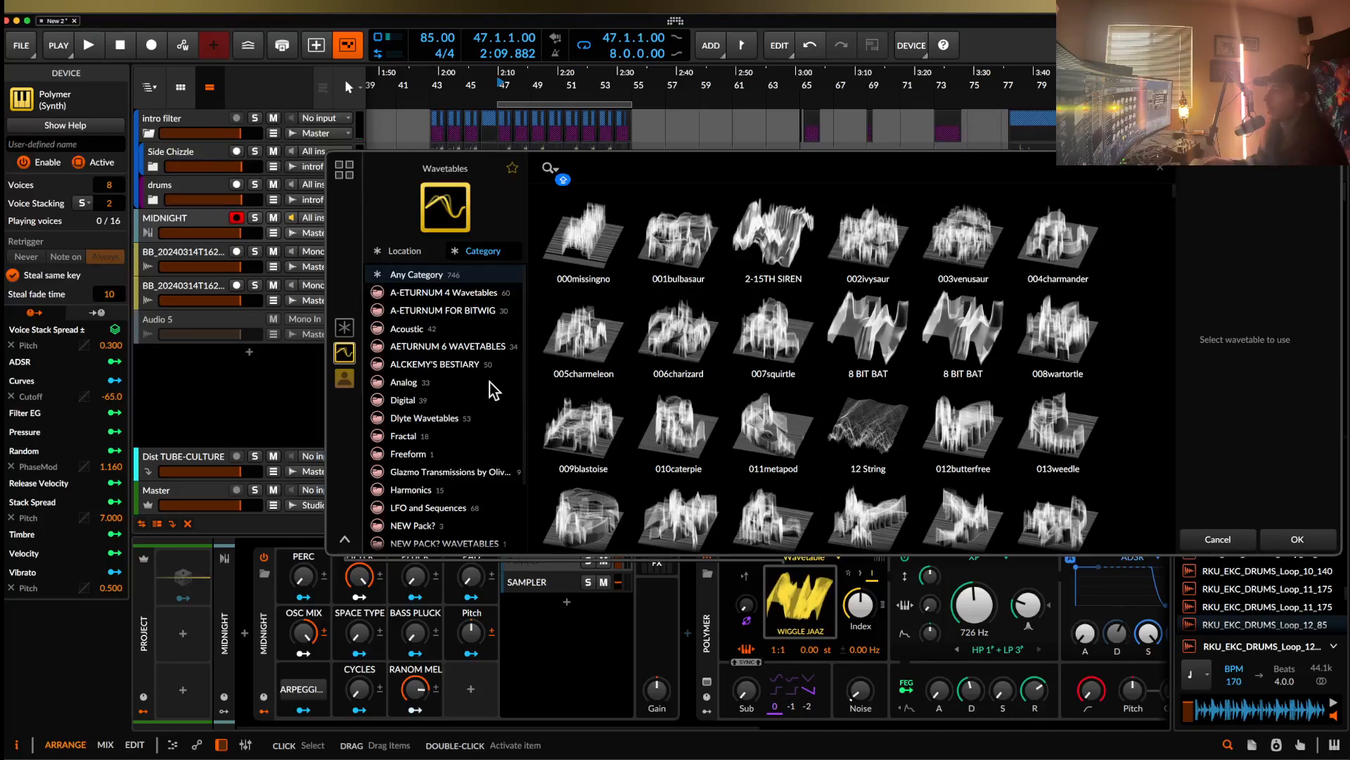
scroll(452, 340, down, 1)
scroll(731, 390, down, 10)
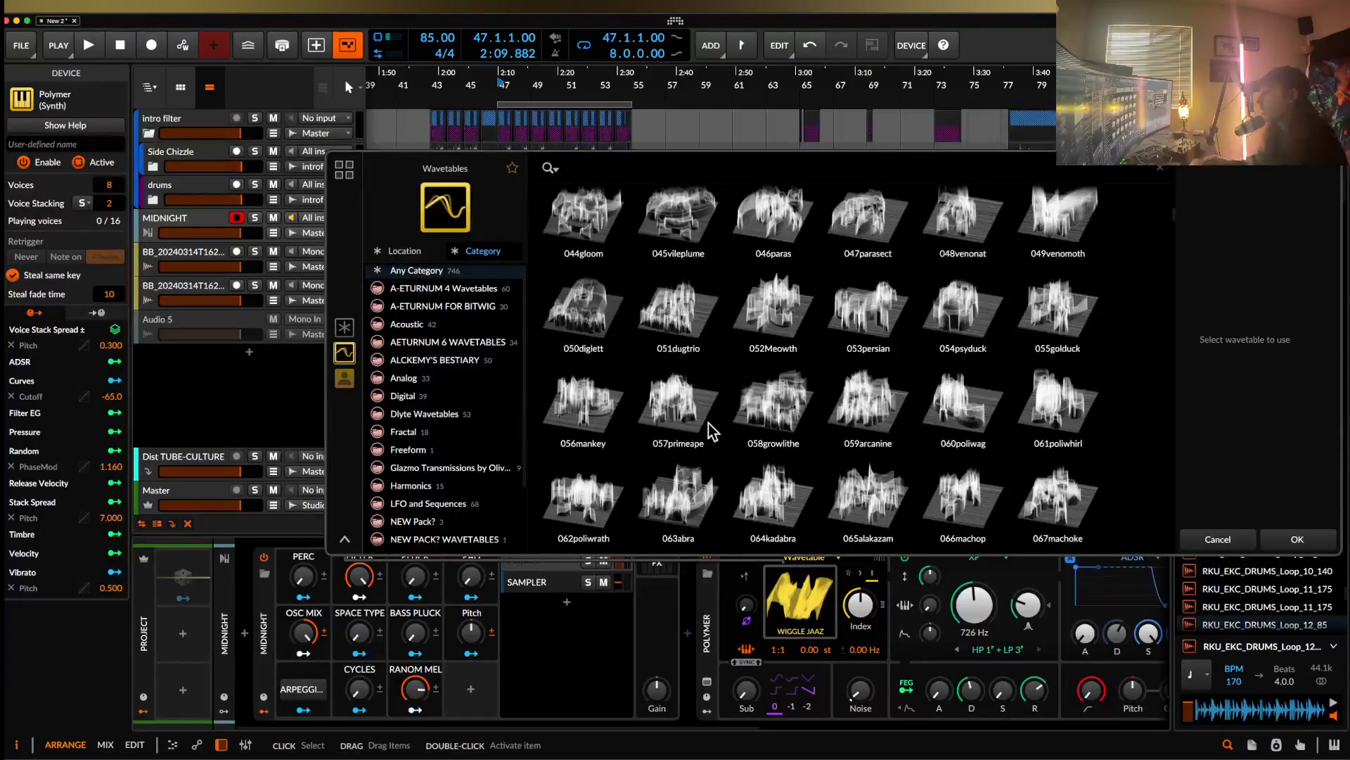
scroll(712, 431, down, 15)
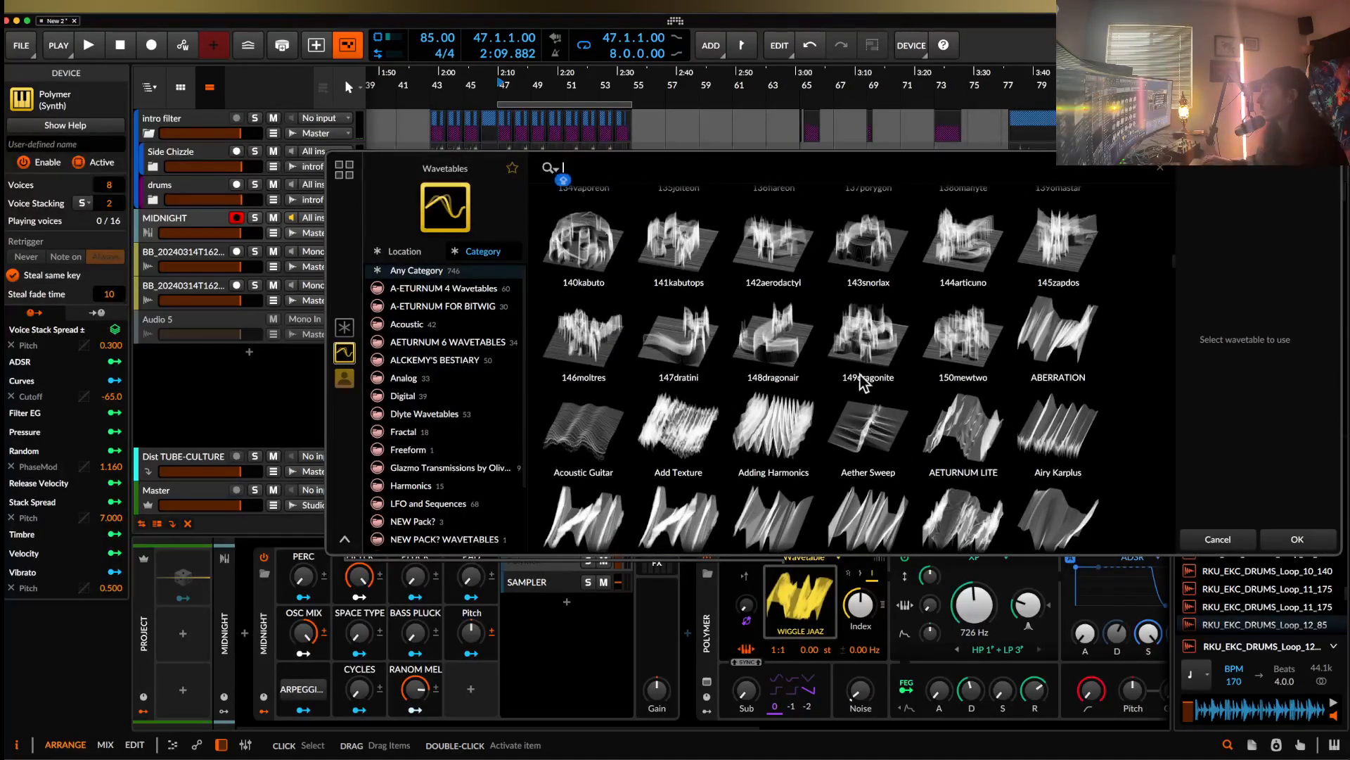
scroll(443, 369, down, 3)
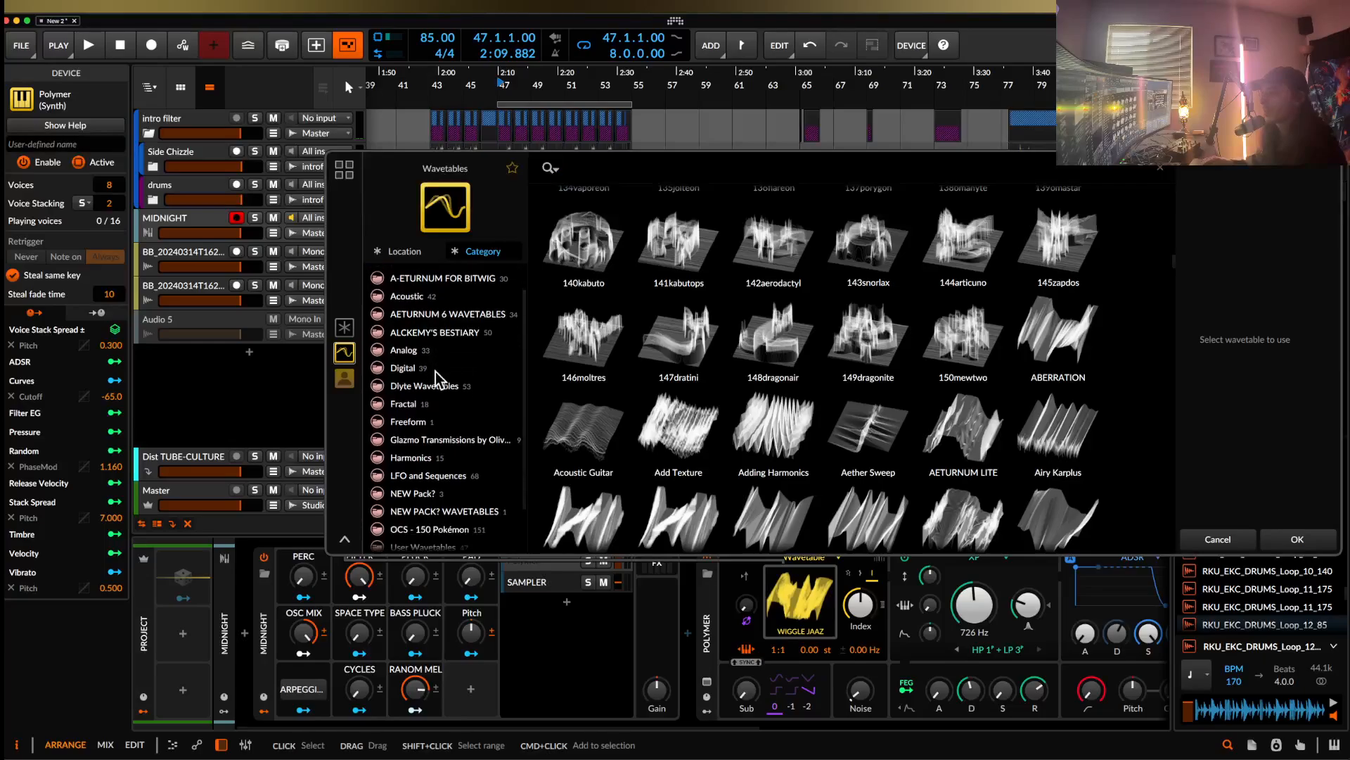
scroll(436, 371, up, 1)
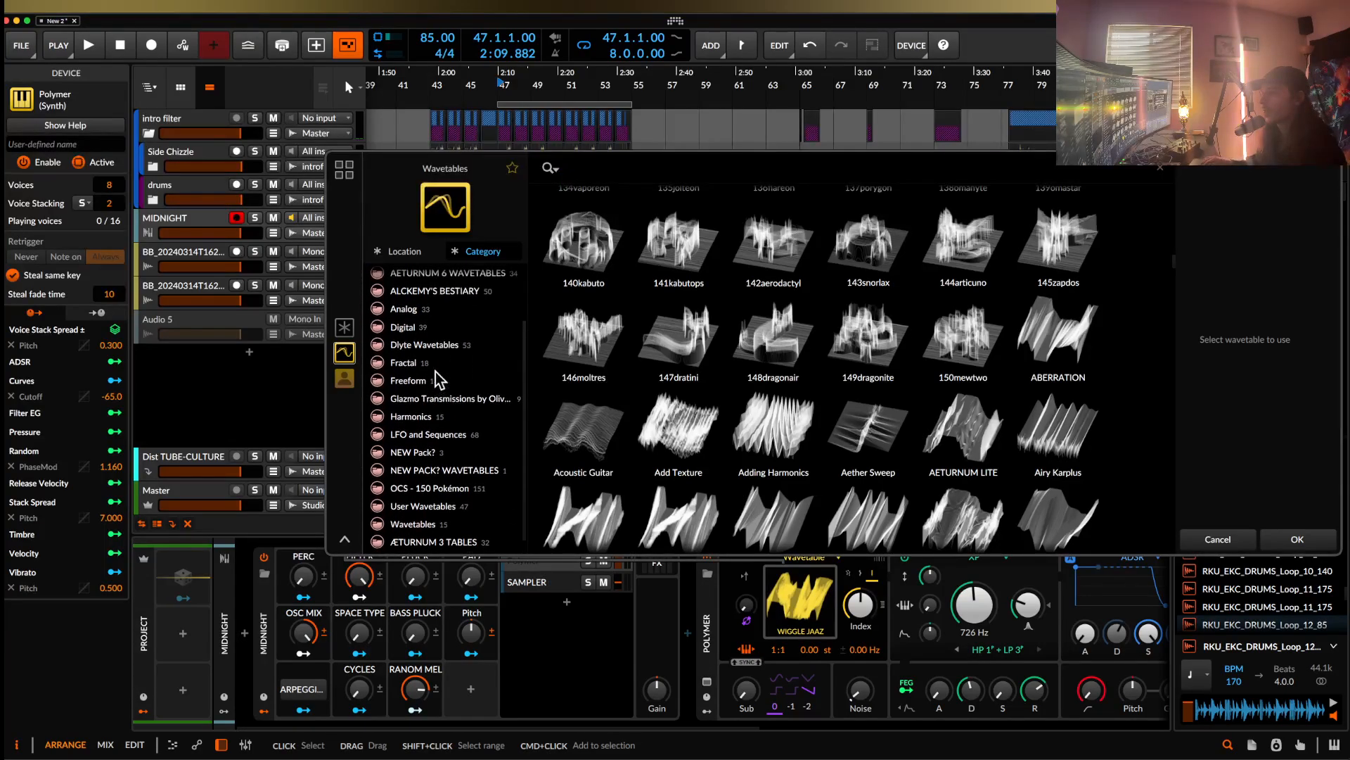
scroll(482, 425, down, 1)
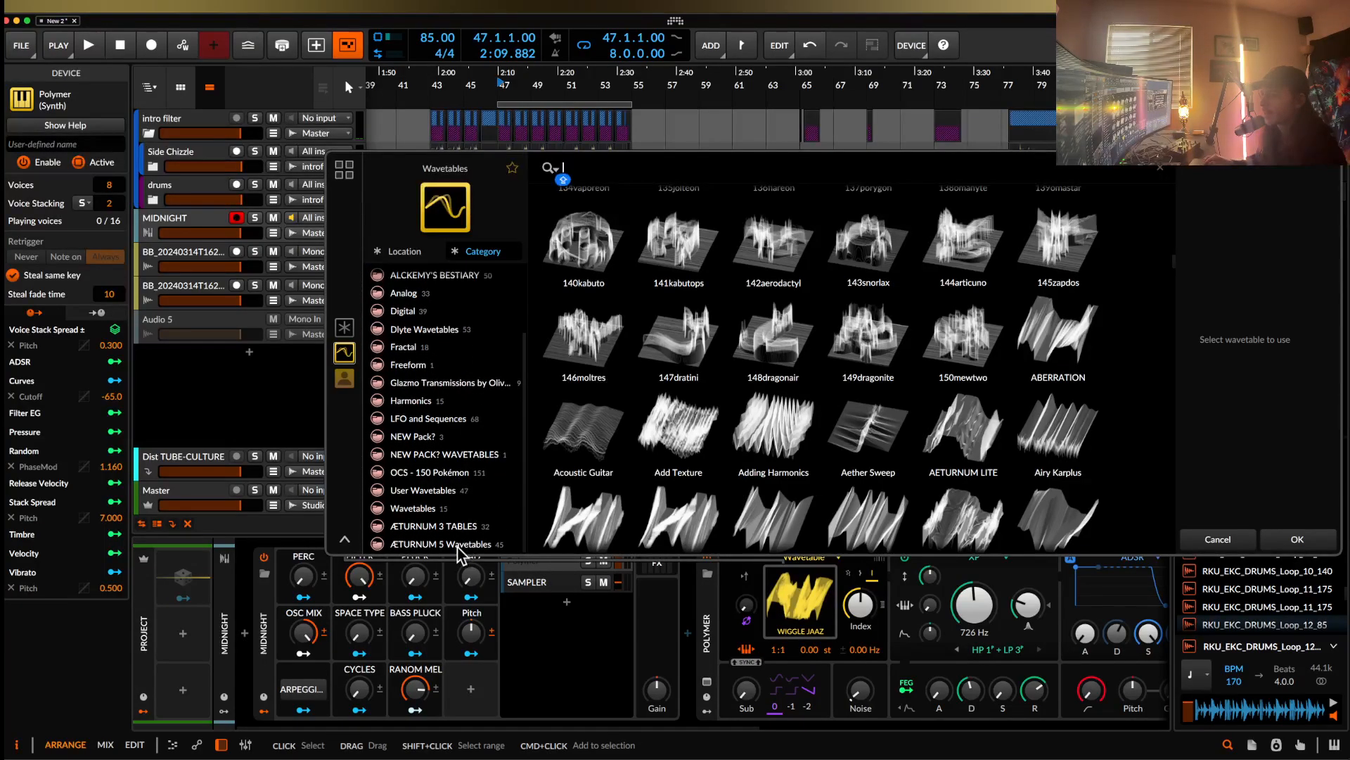
scroll(457, 547, up, 2)
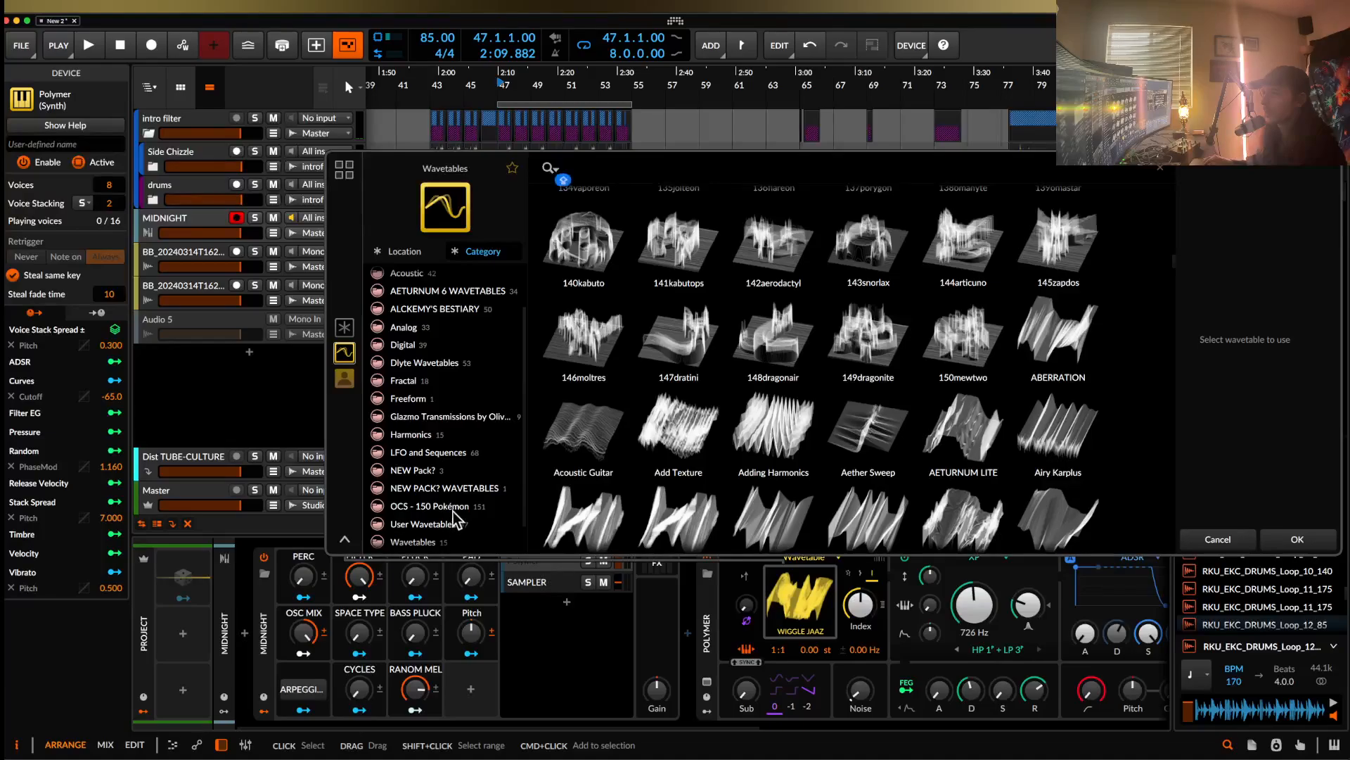
scroll(439, 394, up, 3)
click(436, 343)
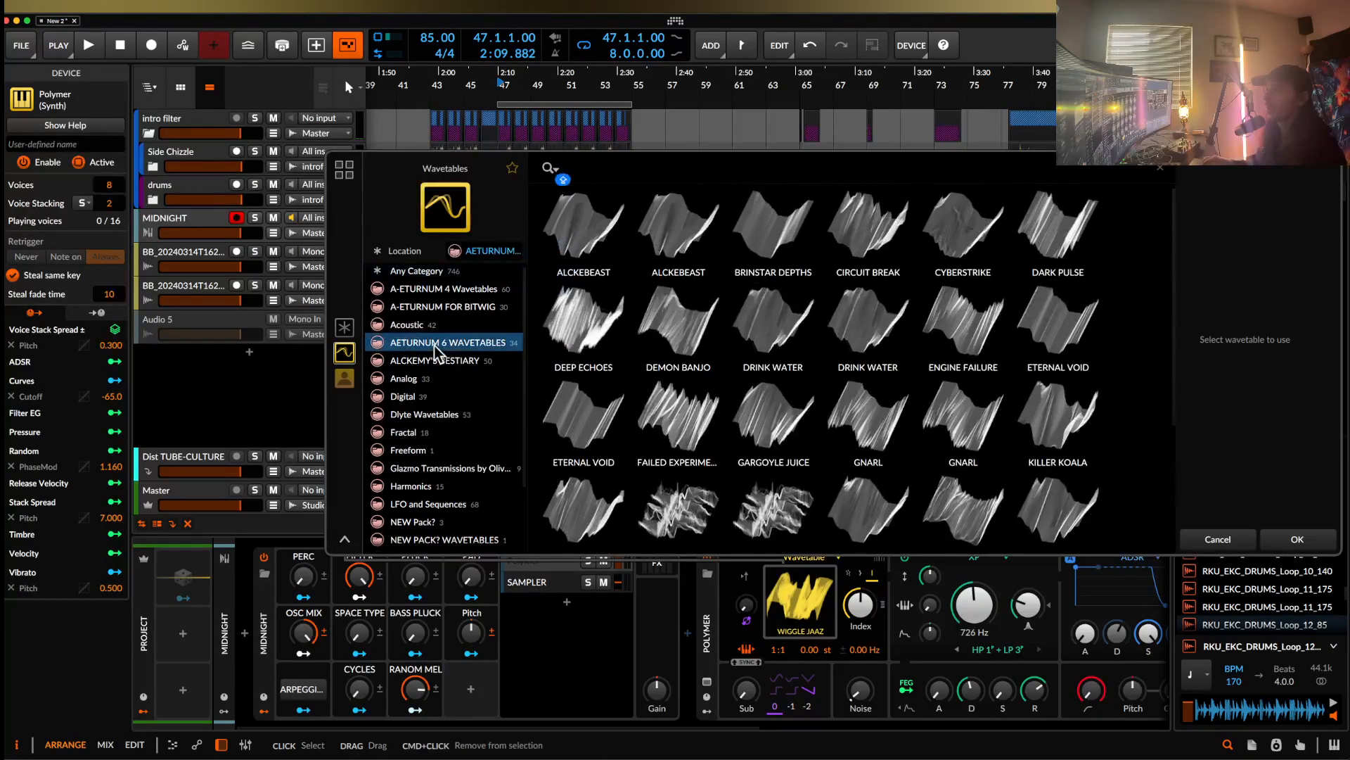
scroll(651, 293, down, 3)
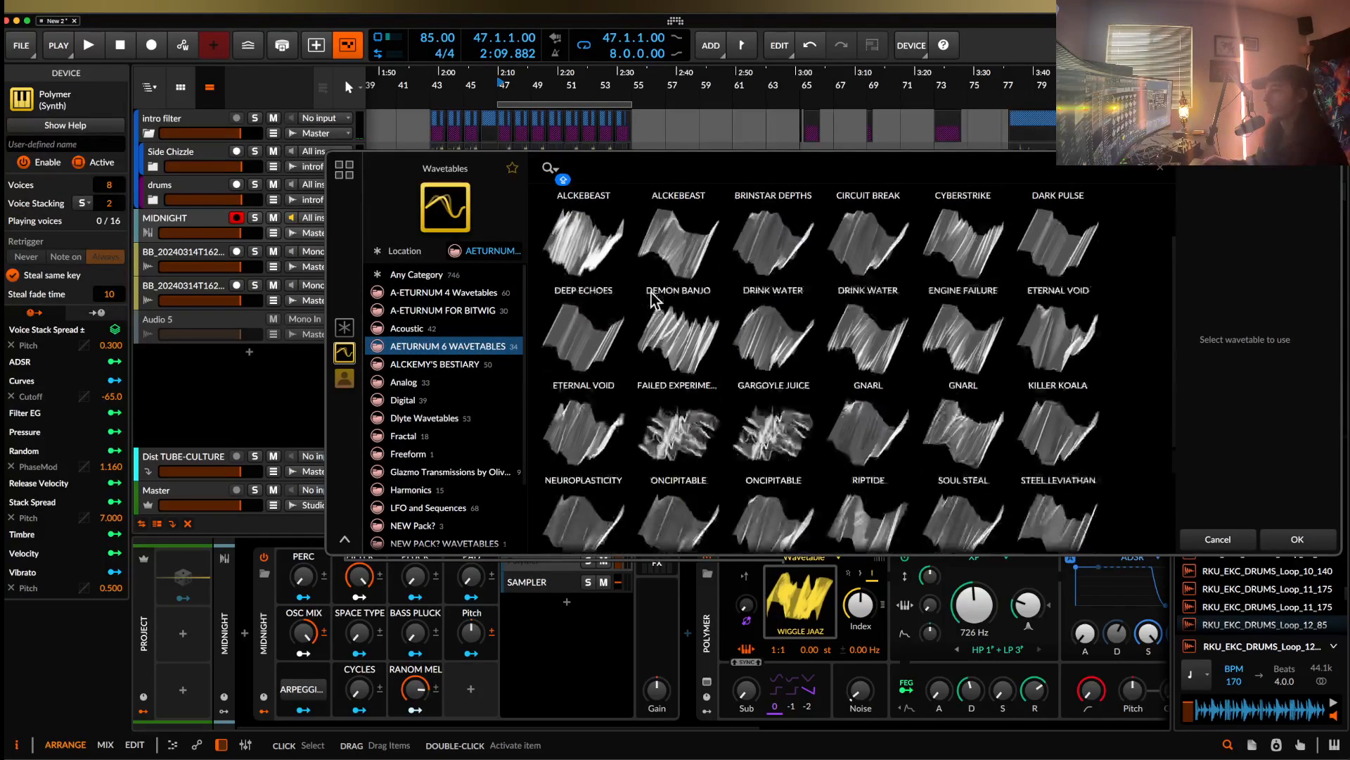
scroll(753, 349, down, 1)
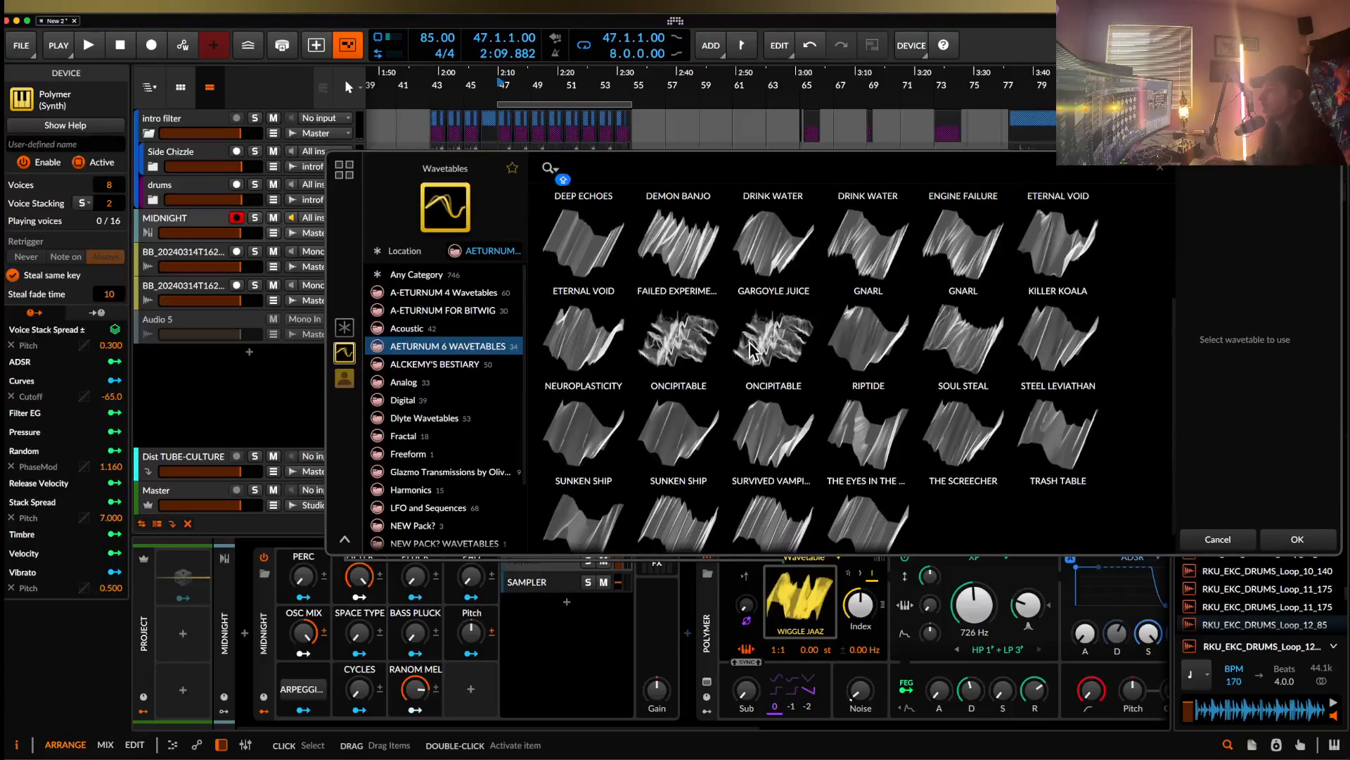
click(793, 344)
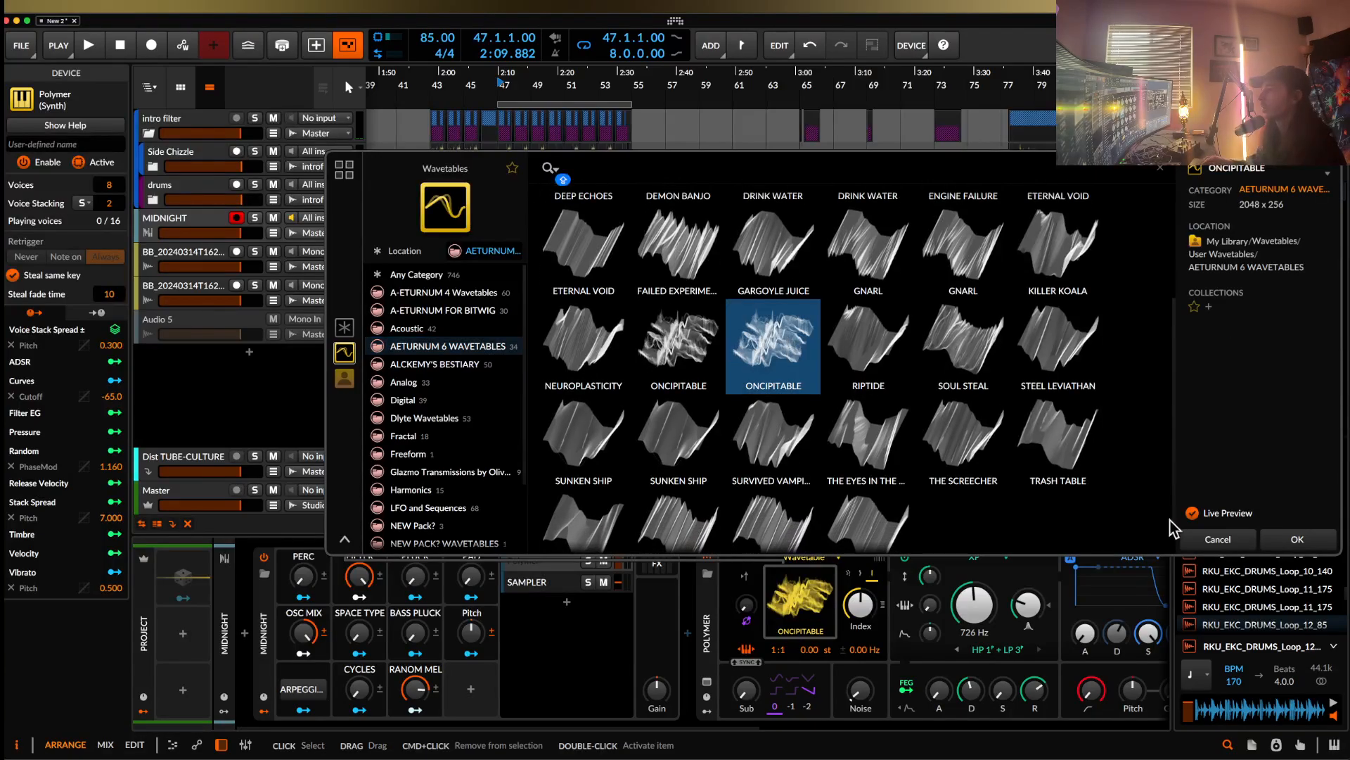
click(1295, 540)
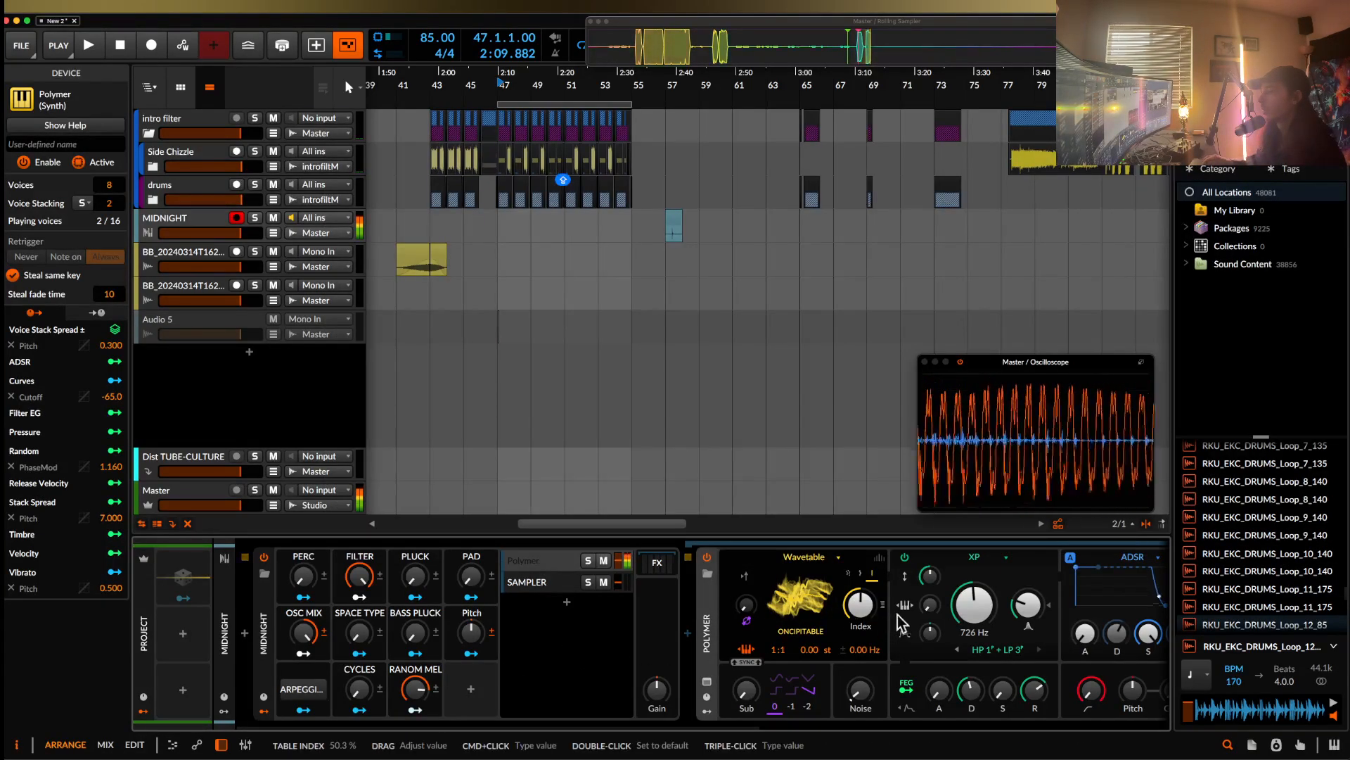
- Try the Pitch macro at 79.3% and compare Polymer's sound with its XP filter bypassed and enabled
drag(470, 632, 471, 668)
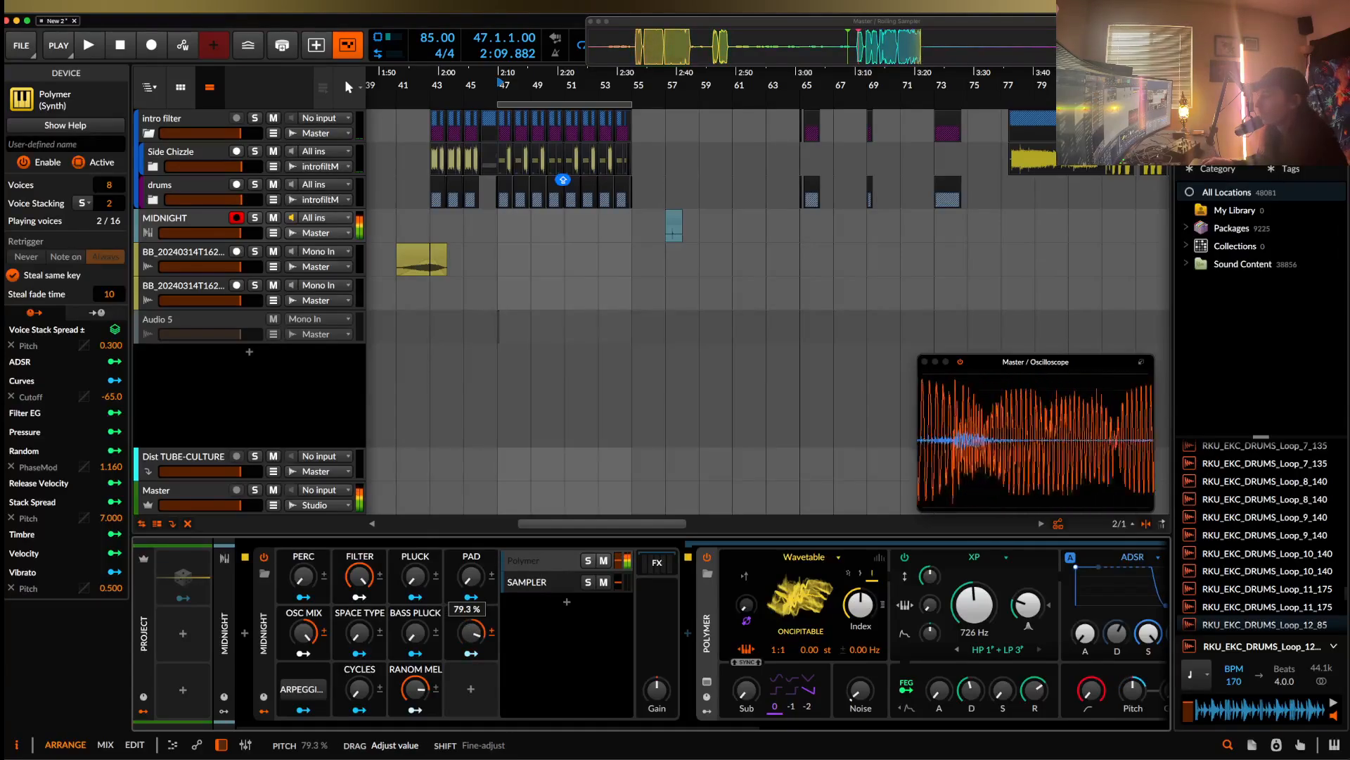
click(908, 559)
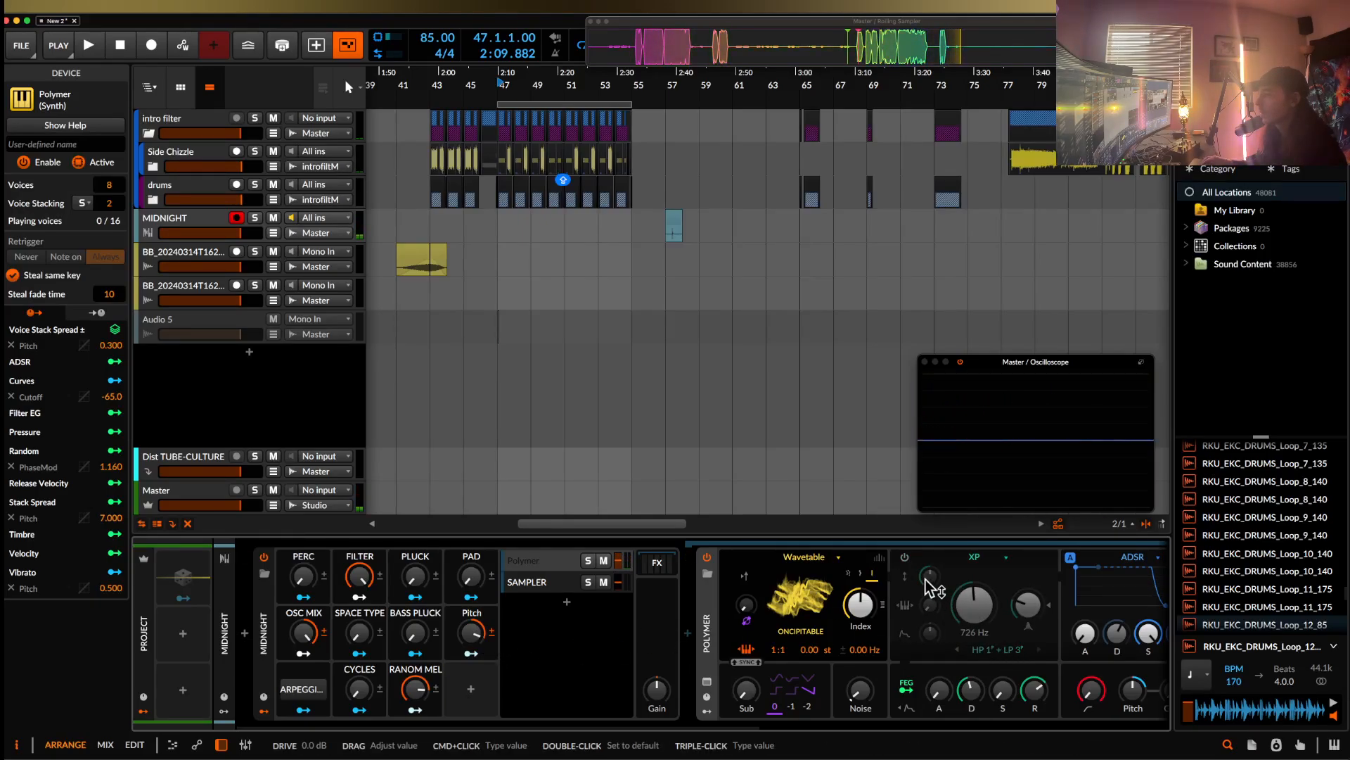
click(906, 557)
click(1005, 557)
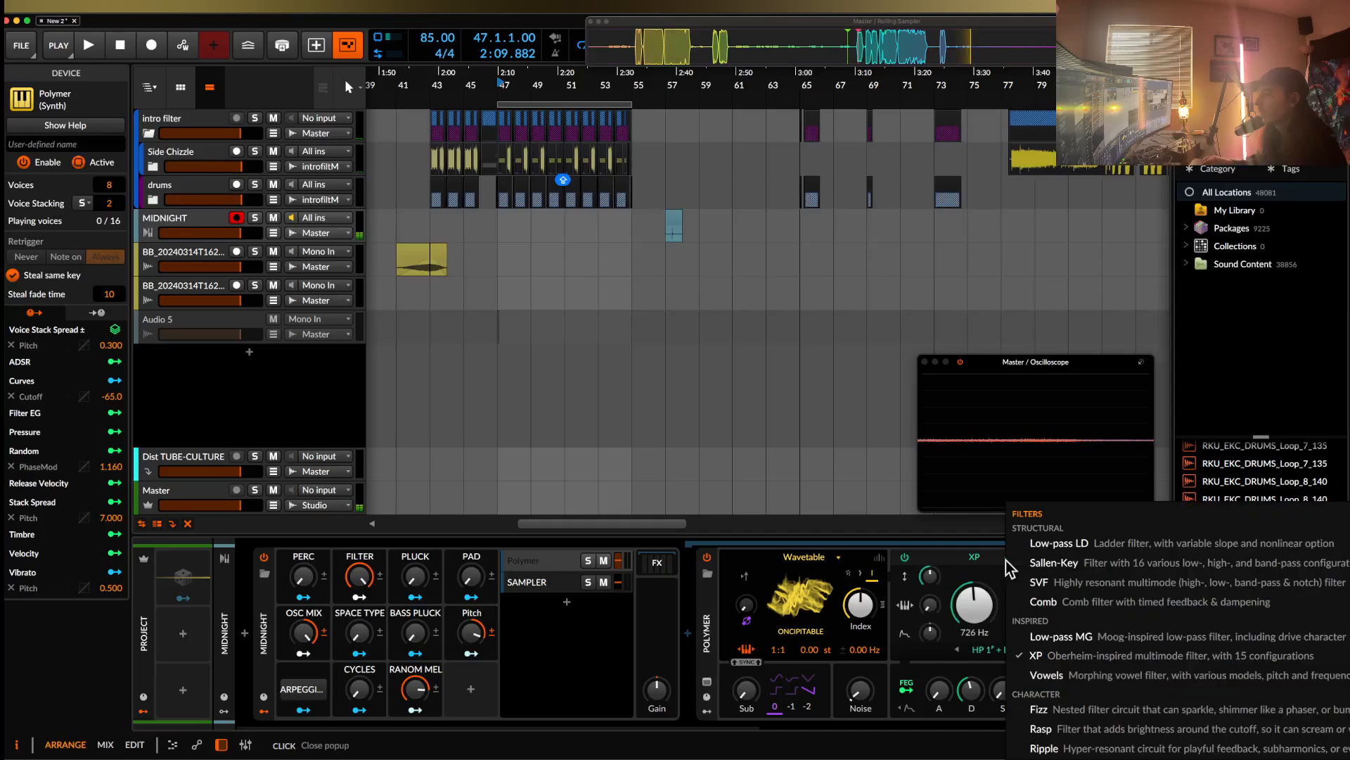
click(904, 560)
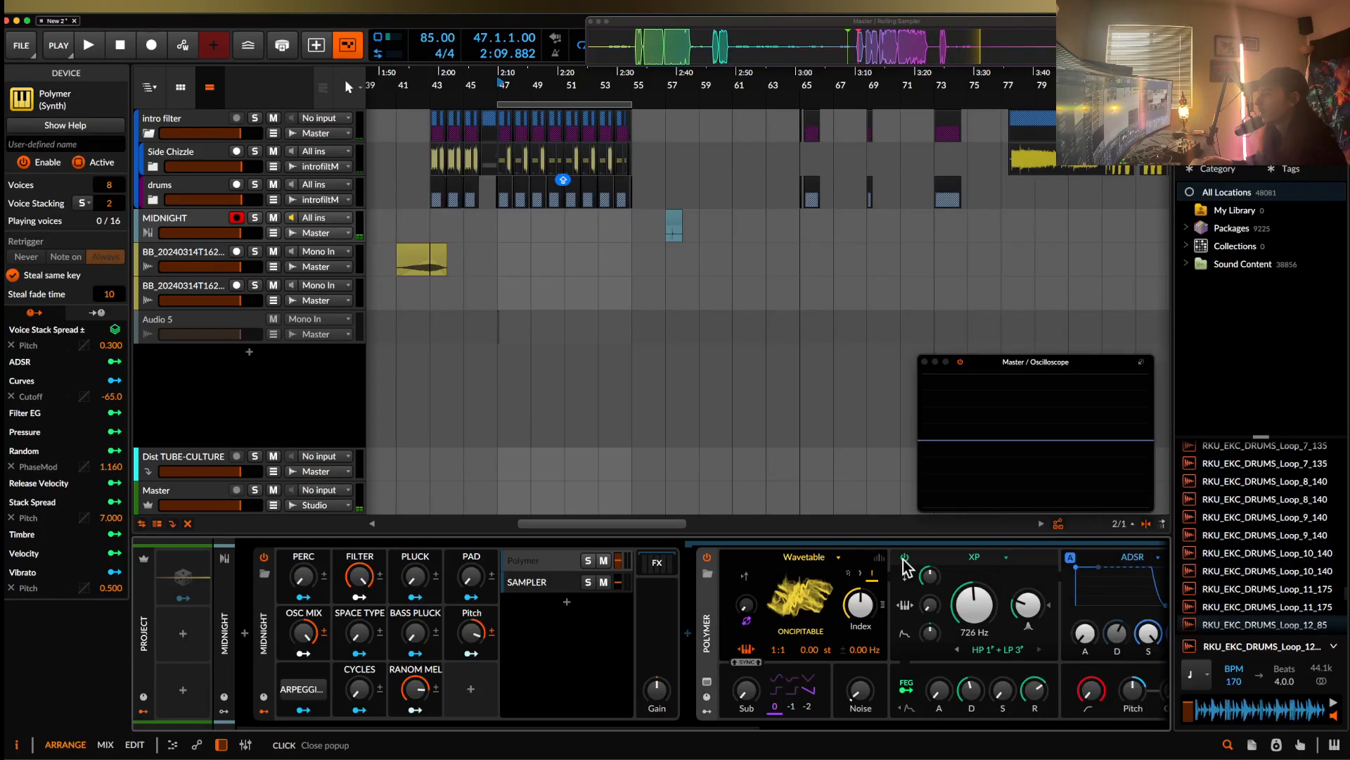
- Set Polymer's wavetable Index to 28.7% and adjust the MIDNIGHT Pitch macro to 47.3%
click(707, 711)
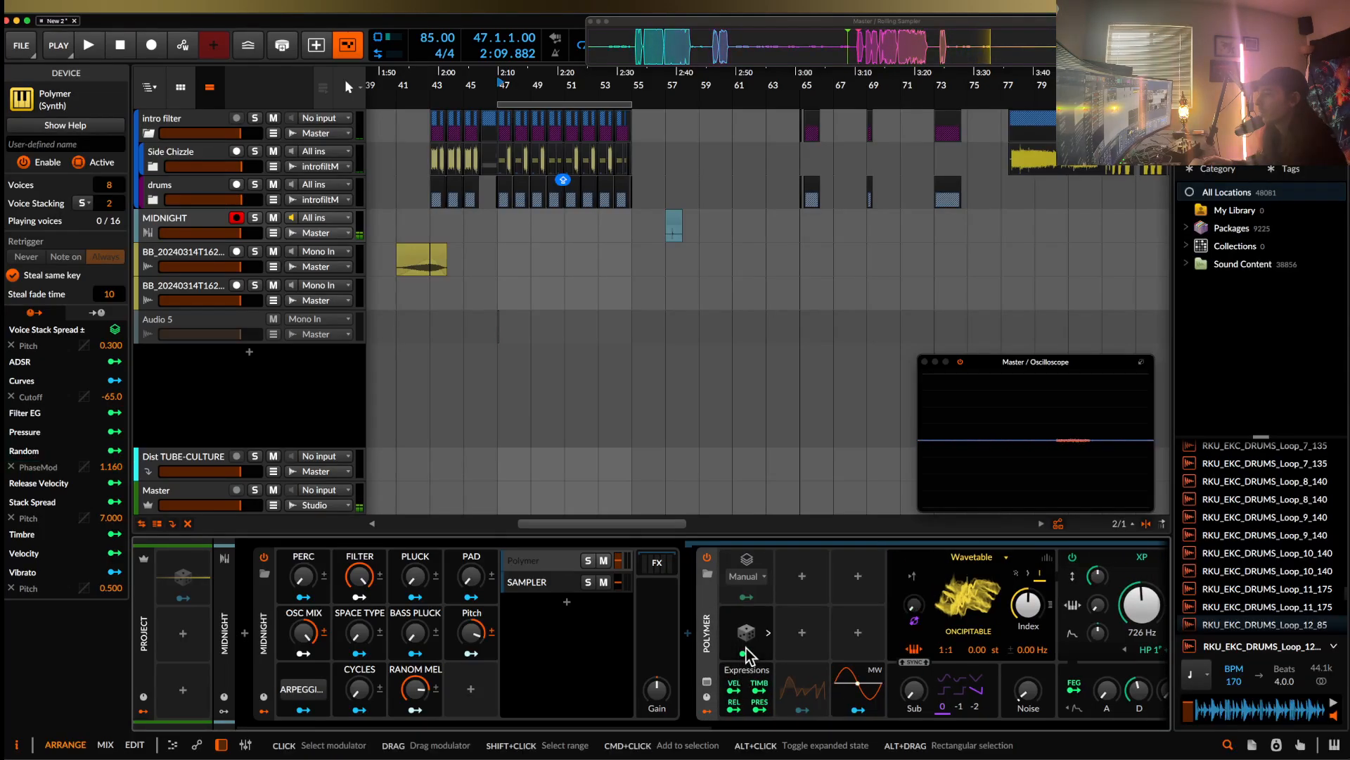
click(707, 712)
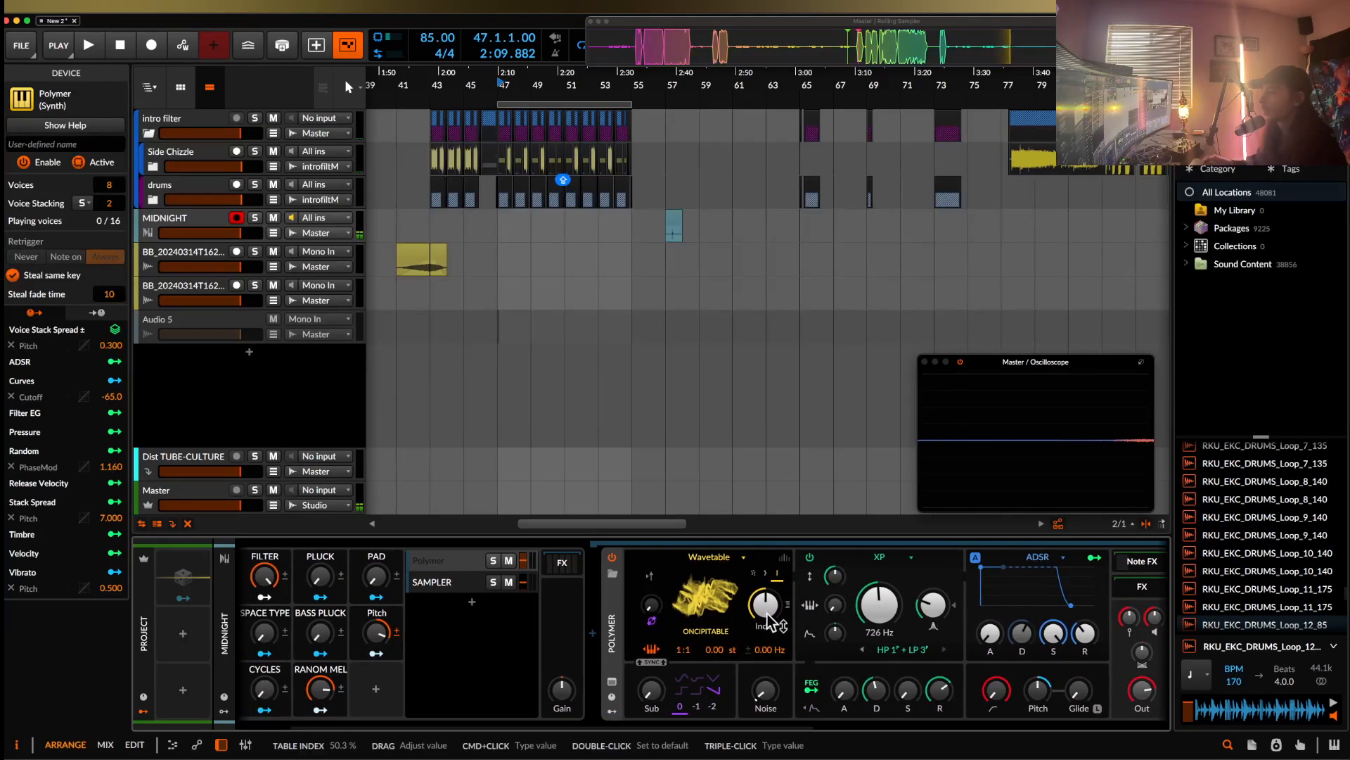
drag(767, 614, 767, 635)
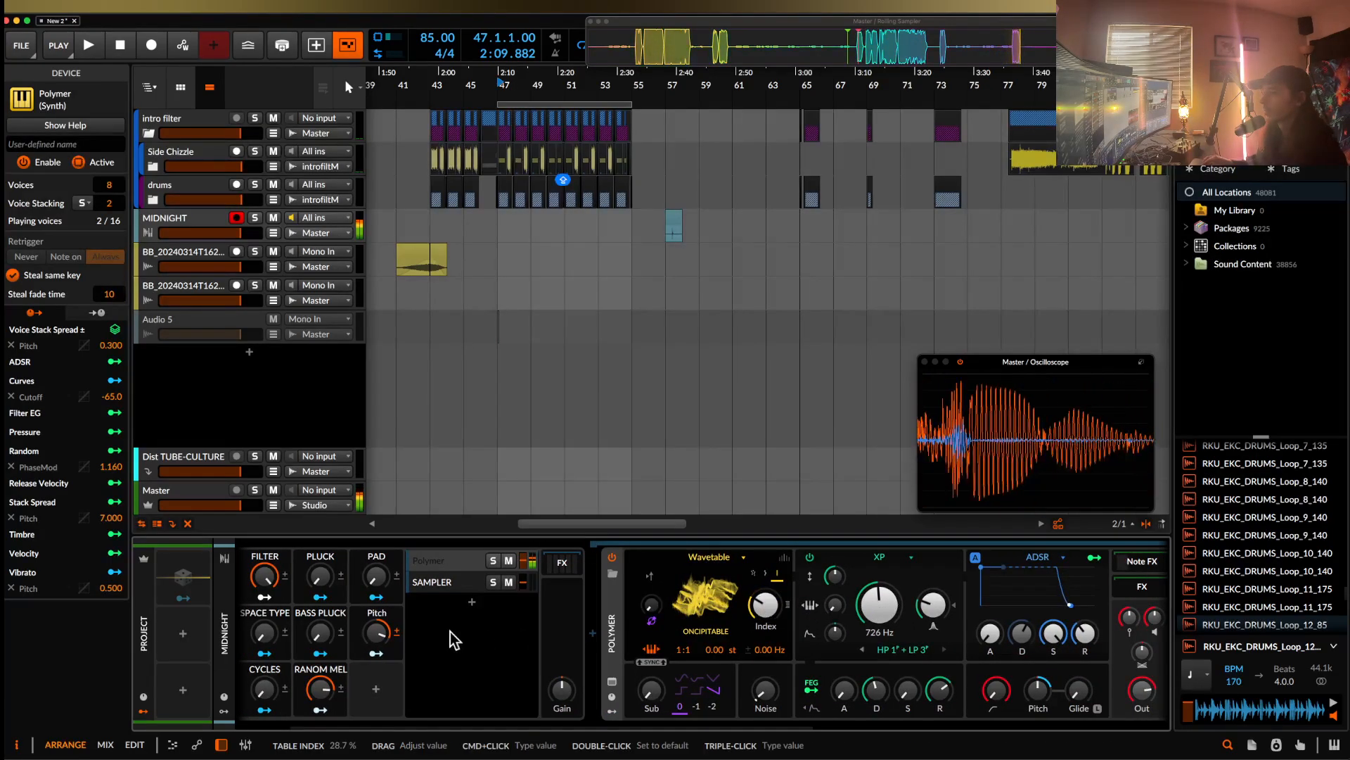
mouse_move(378, 641)
mouse_down()
mouse_move(377, 595)
mouse_move(377, 629)
mouse_up()
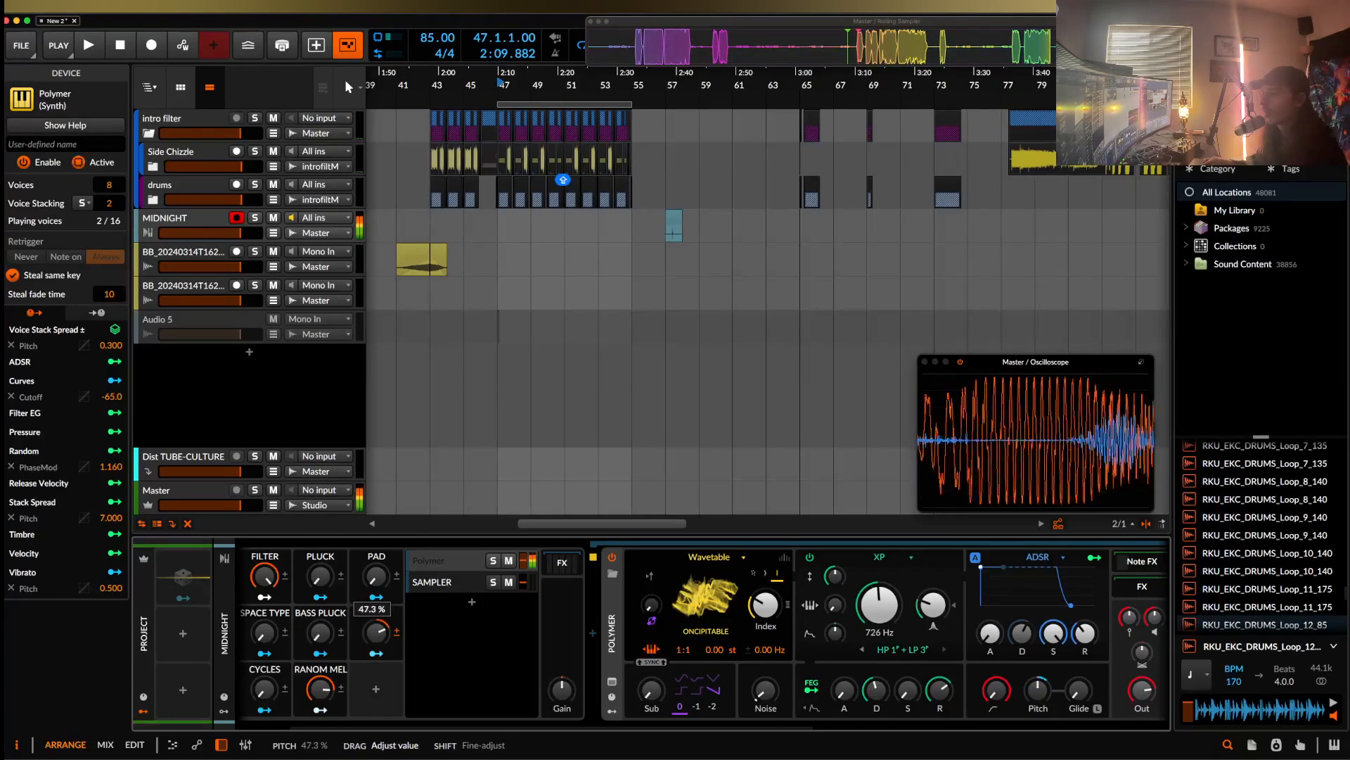
scroll(376, 633, left, 3)
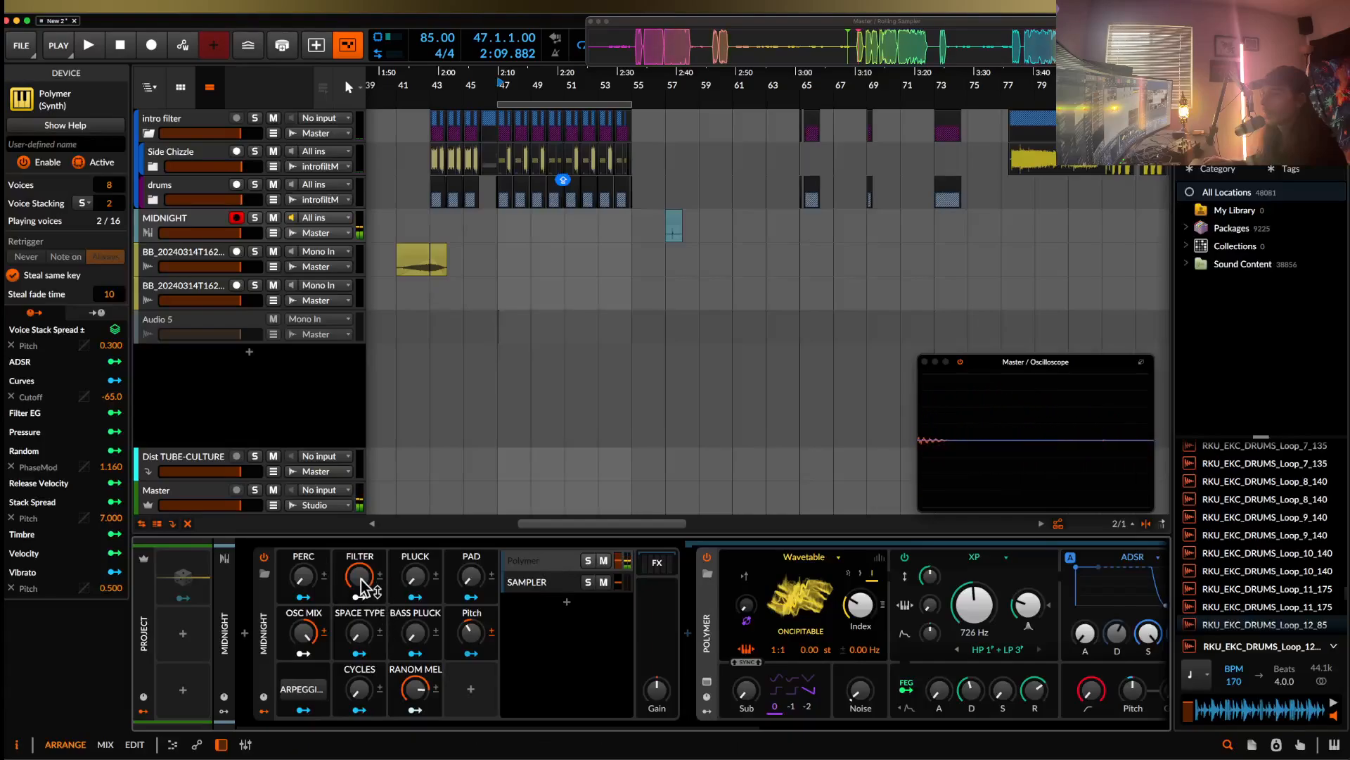
- Replace the edited instrument with a fresh load of the MIDNIGHT Instrument Layer preset
click(265, 574)
click(524, 296)
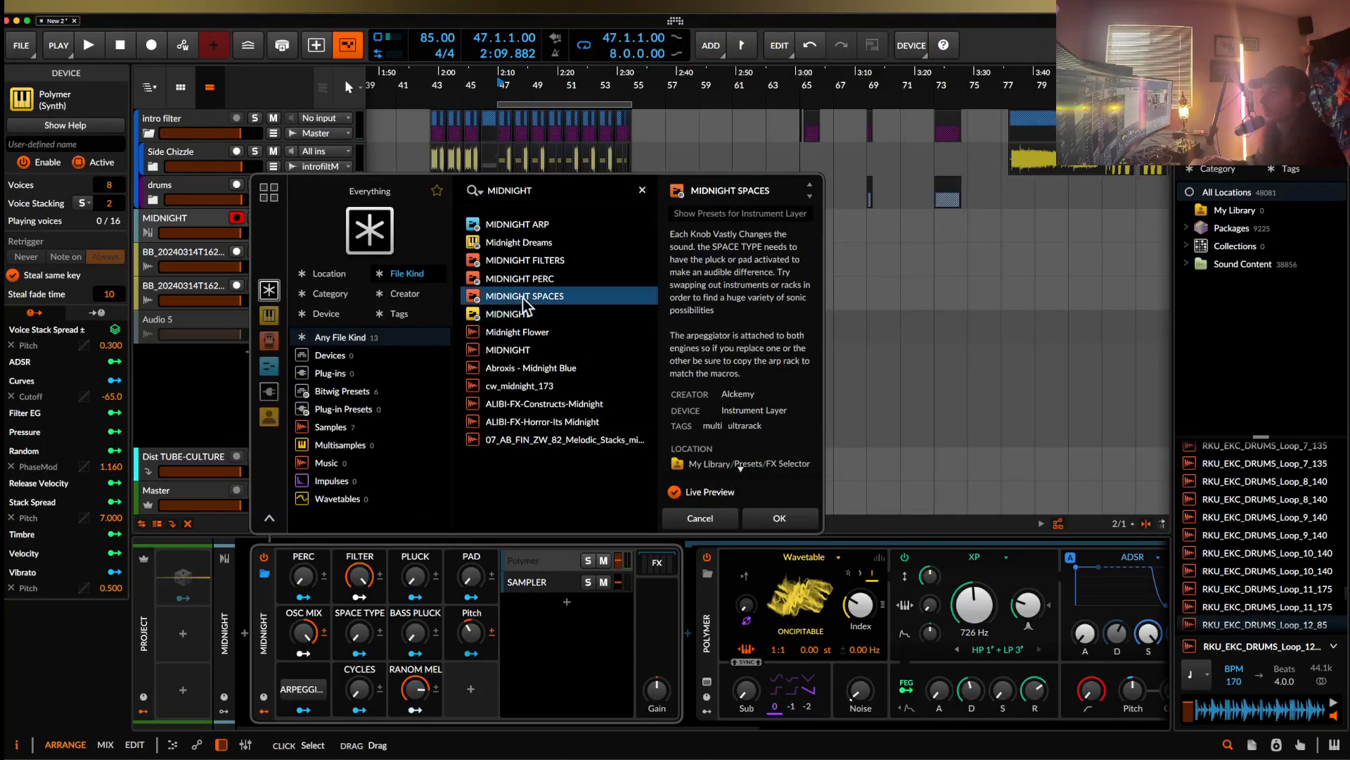
click(512, 317)
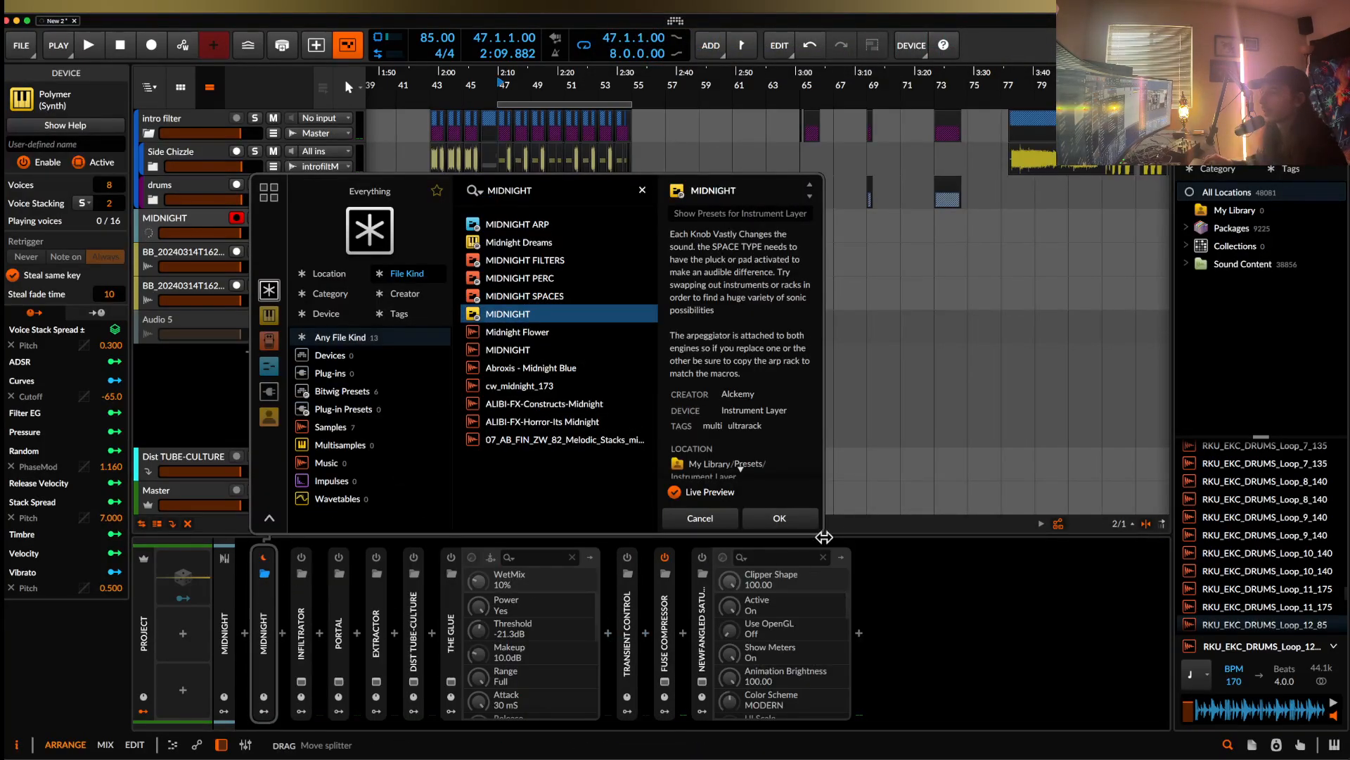
key(Return)
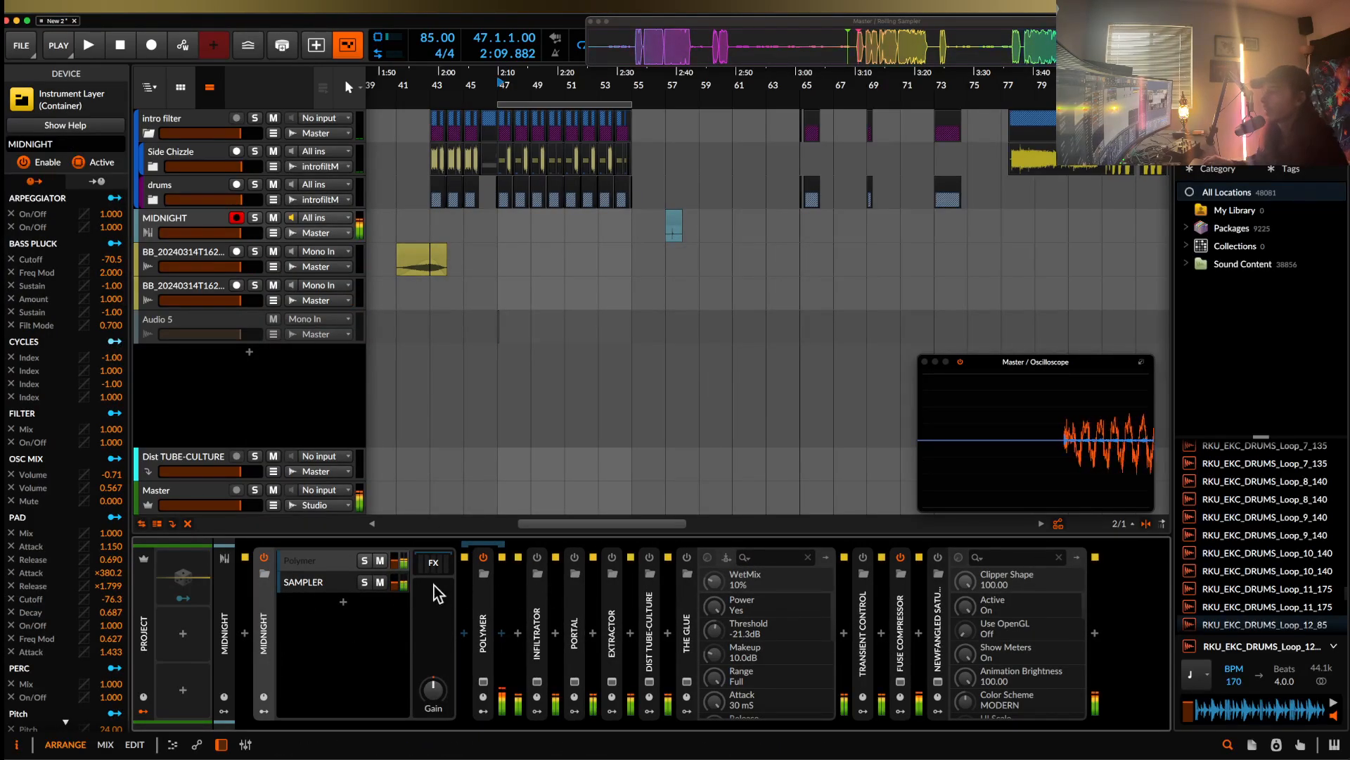
- Show the MIDNIGHT macros, adjust the Pitch macro to -34.0%, and open the Polymer layer's synth controls
click(335, 562)
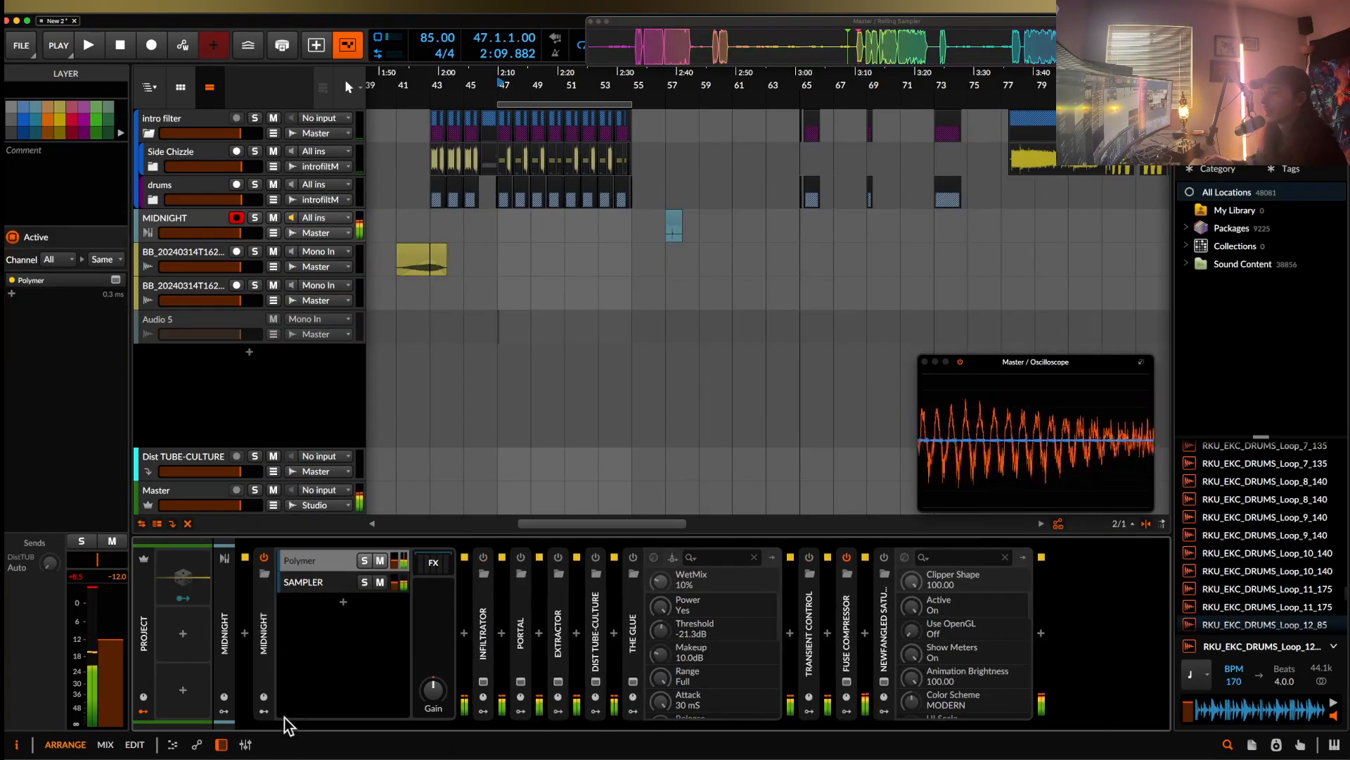
click(264, 712)
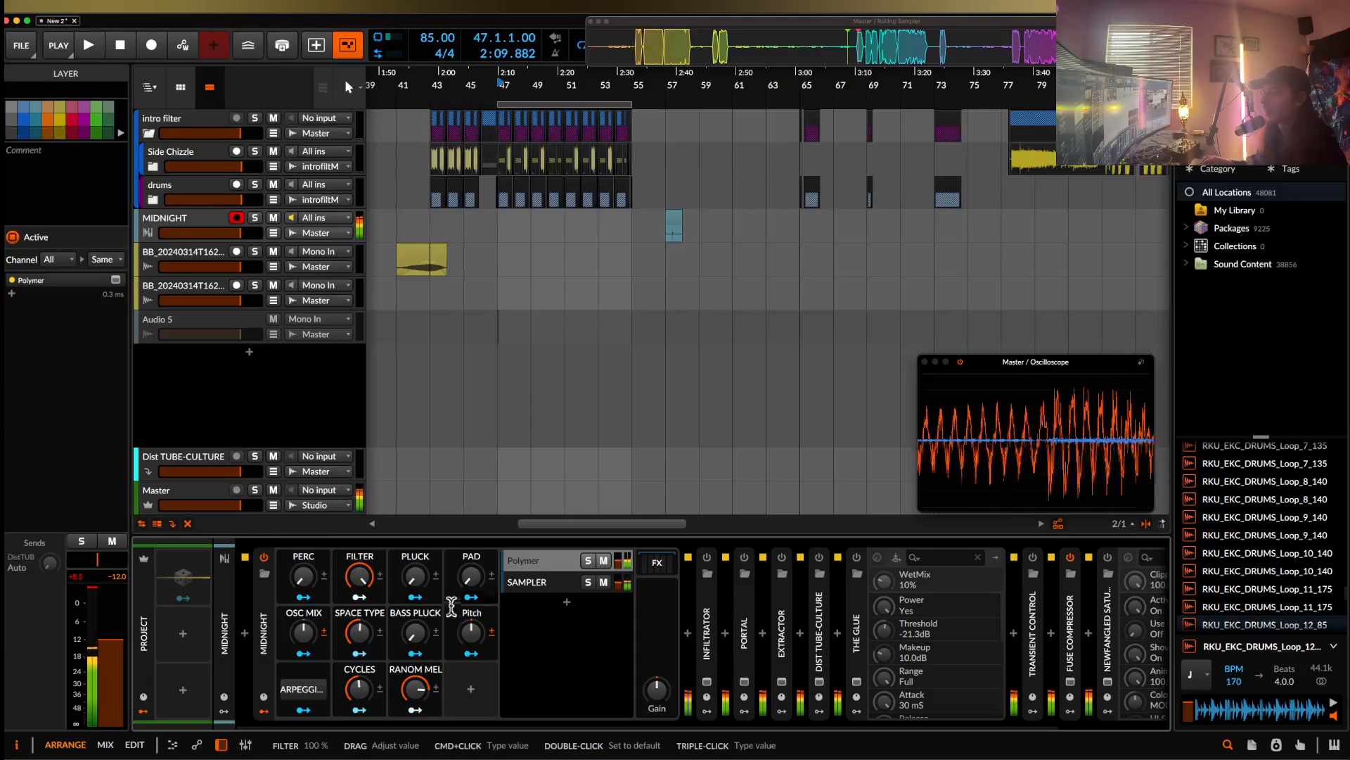
mouse_move(471, 632)
drag(471, 632, 470, 590)
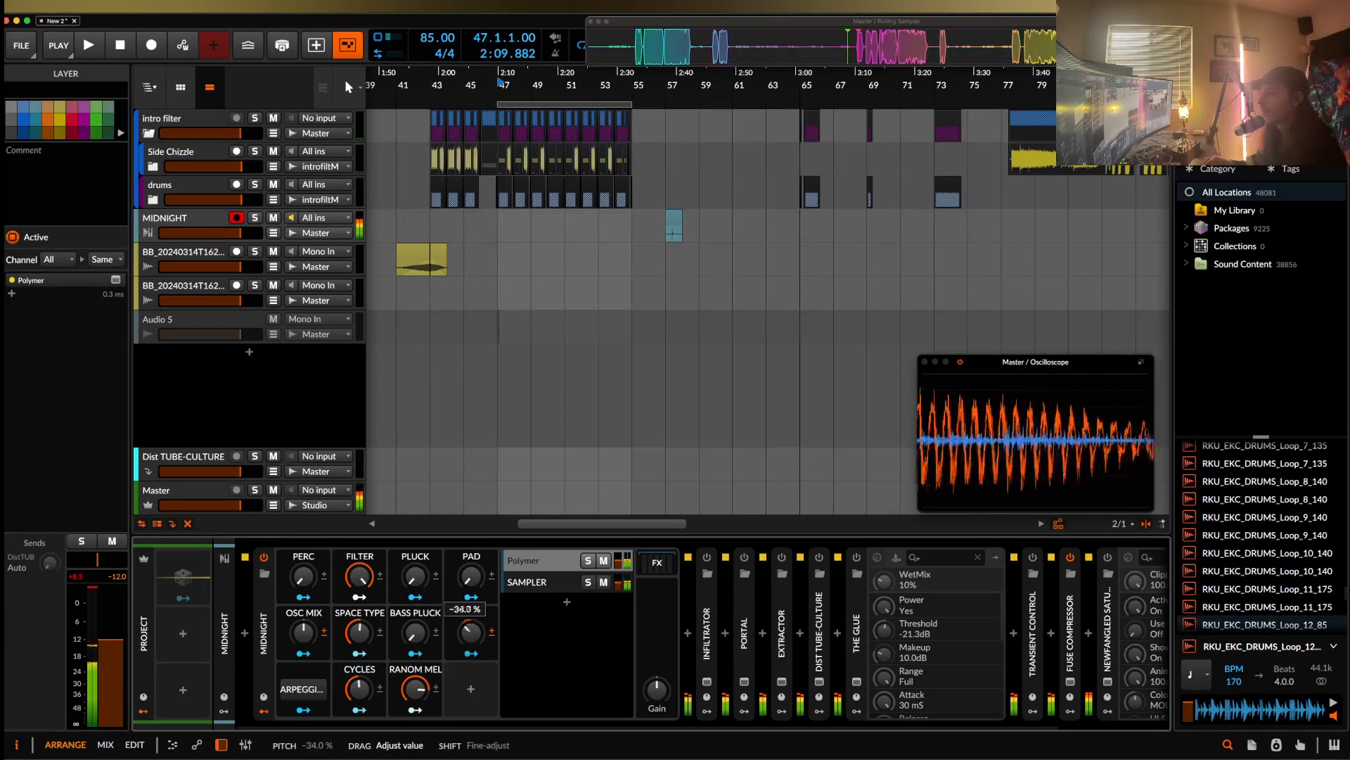
click(538, 567)
click(702, 597)
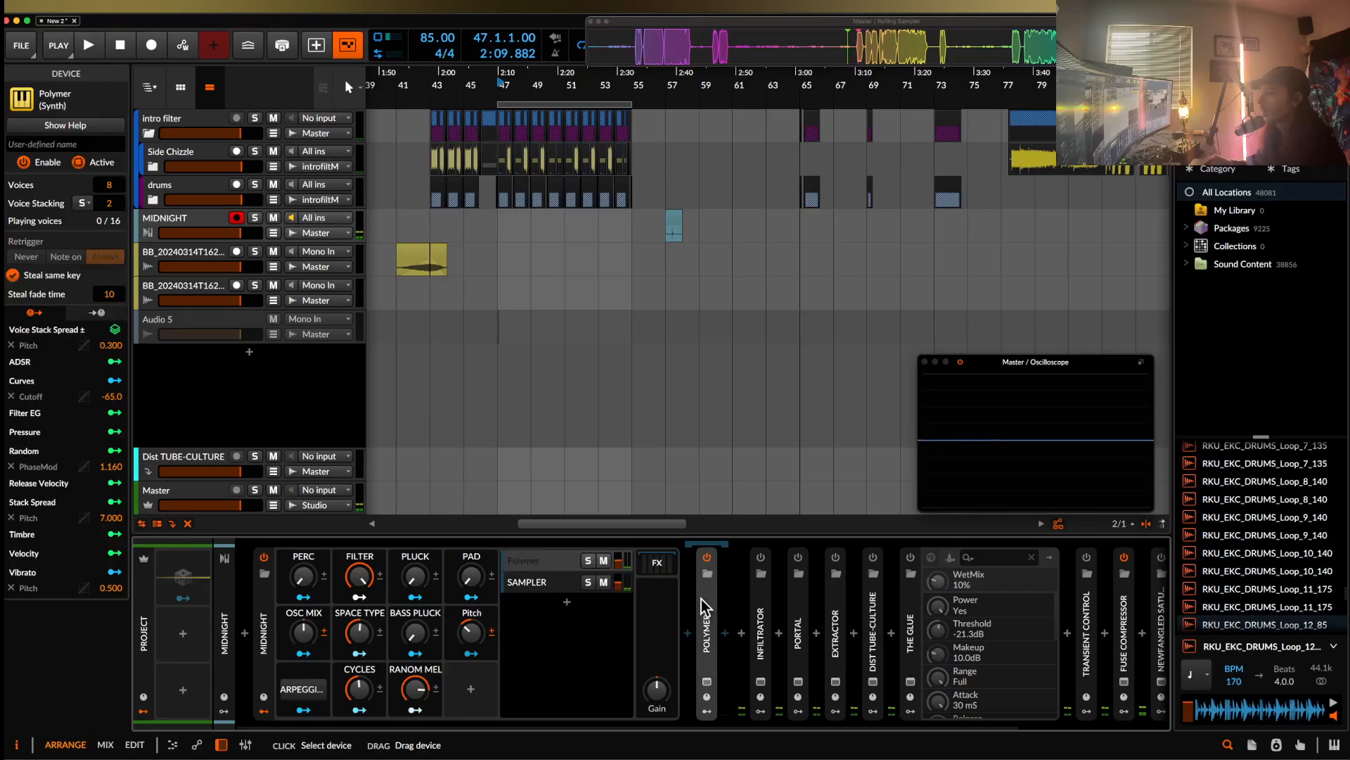
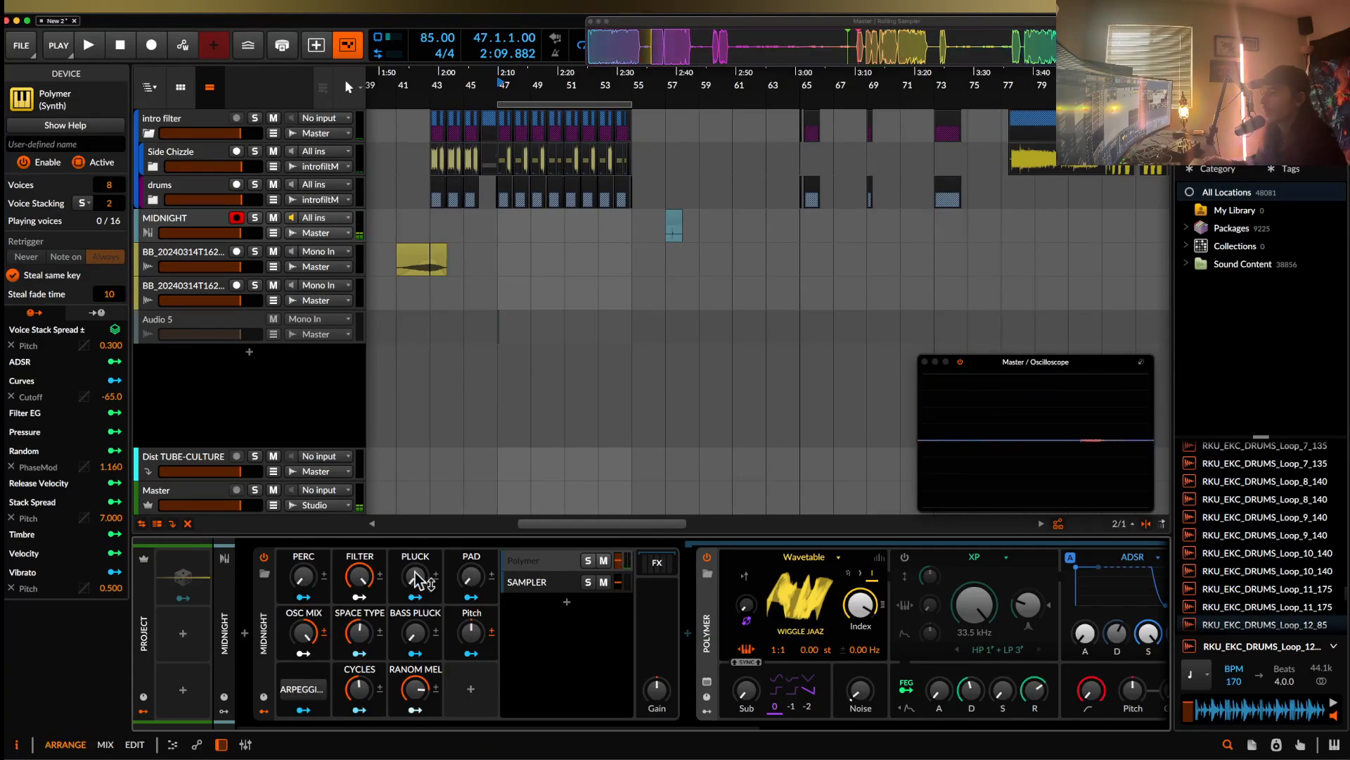
- Load the EVIL BUTCHER'S S... wavetable from the ALCKEMY'S BESTIARY category into Polymer's oscillator
click(812, 625)
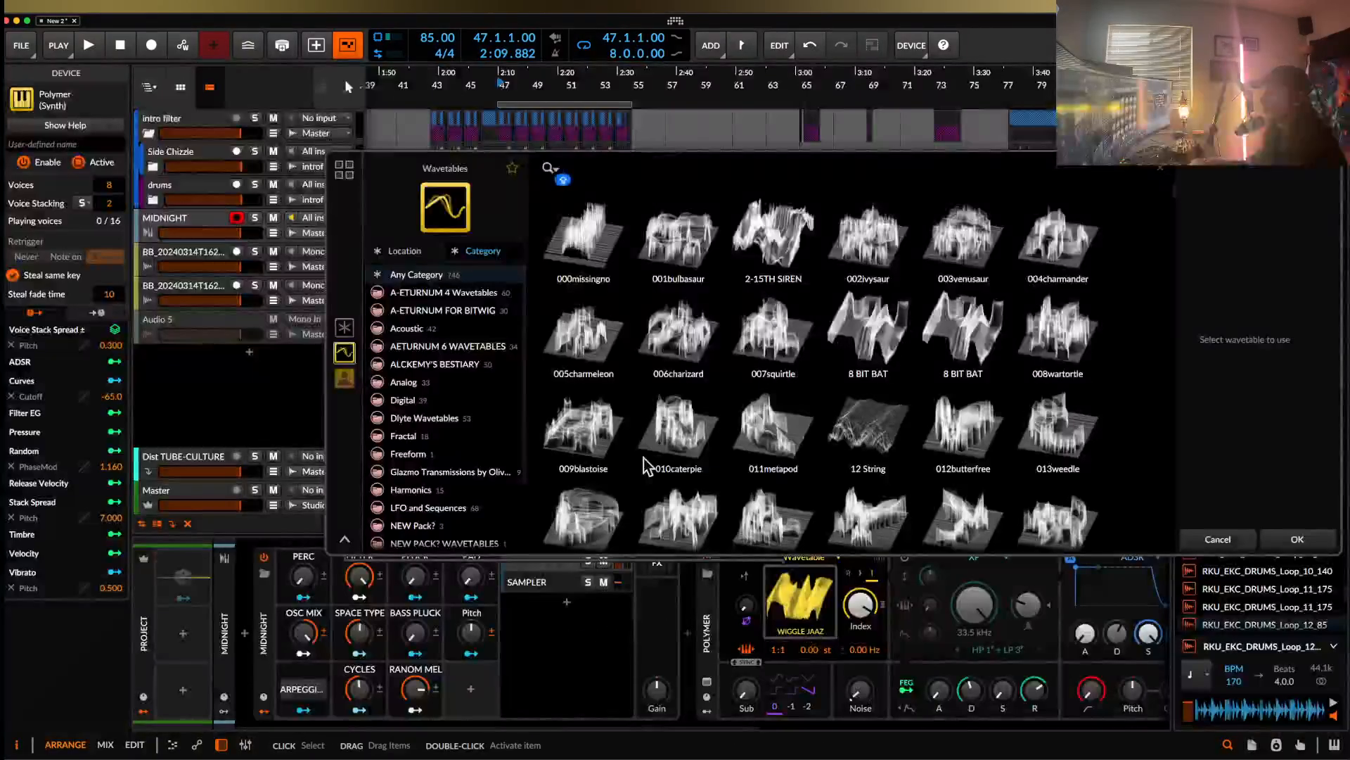
click(412, 364)
double_click(680, 427)
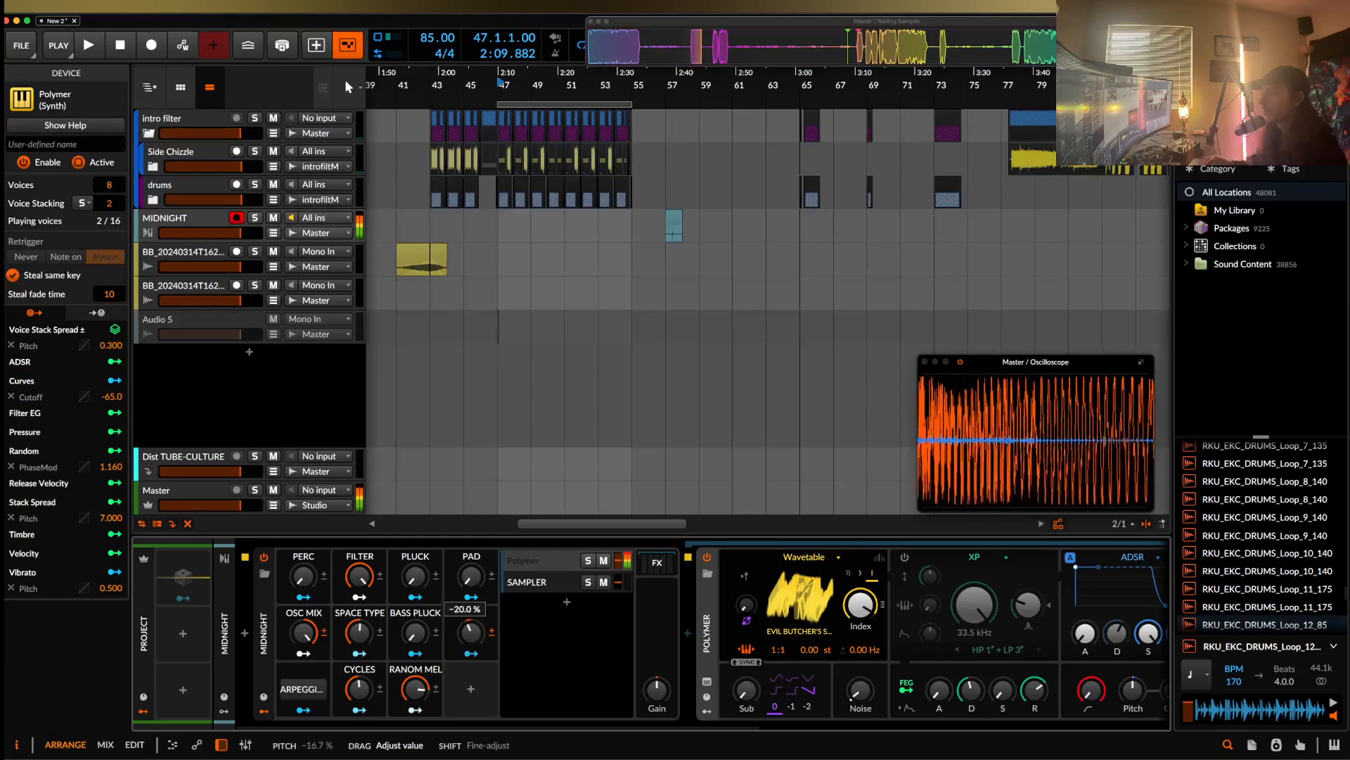
- Sweep the MIDNIGHT Pitch macro between about -69.3% and 30.7% while playing the new wavetable, and adjust Polymer's Index
drag(470, 632, 470, 598)
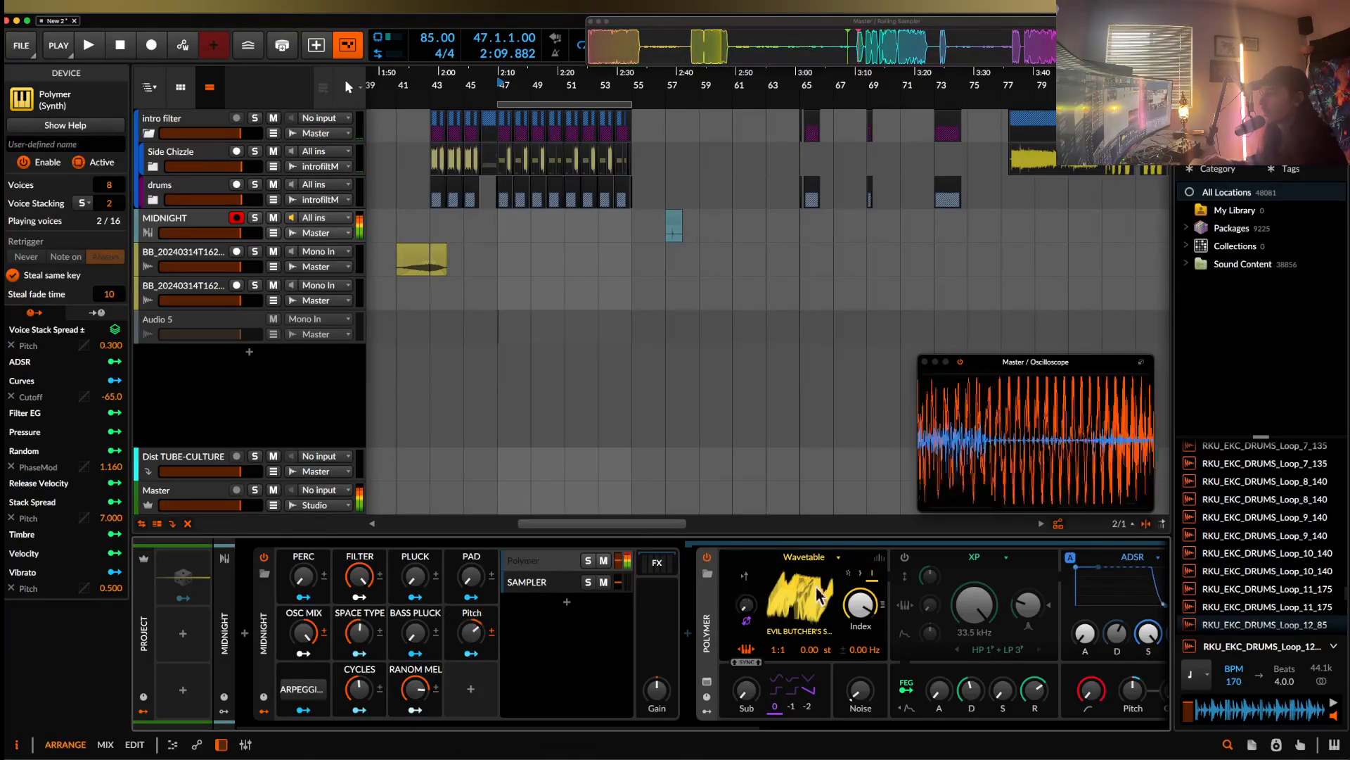
drag(859, 603, 859, 577)
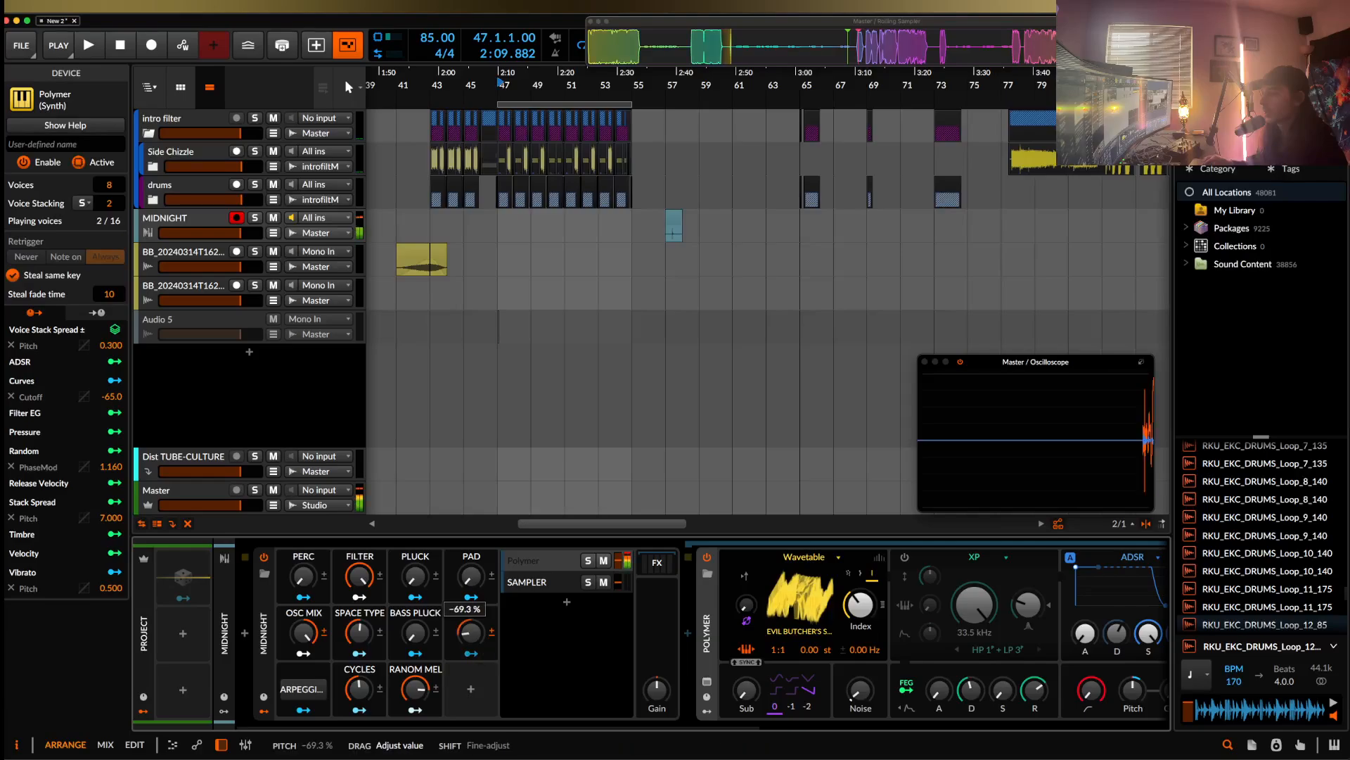
drag(470, 632, 469, 590)
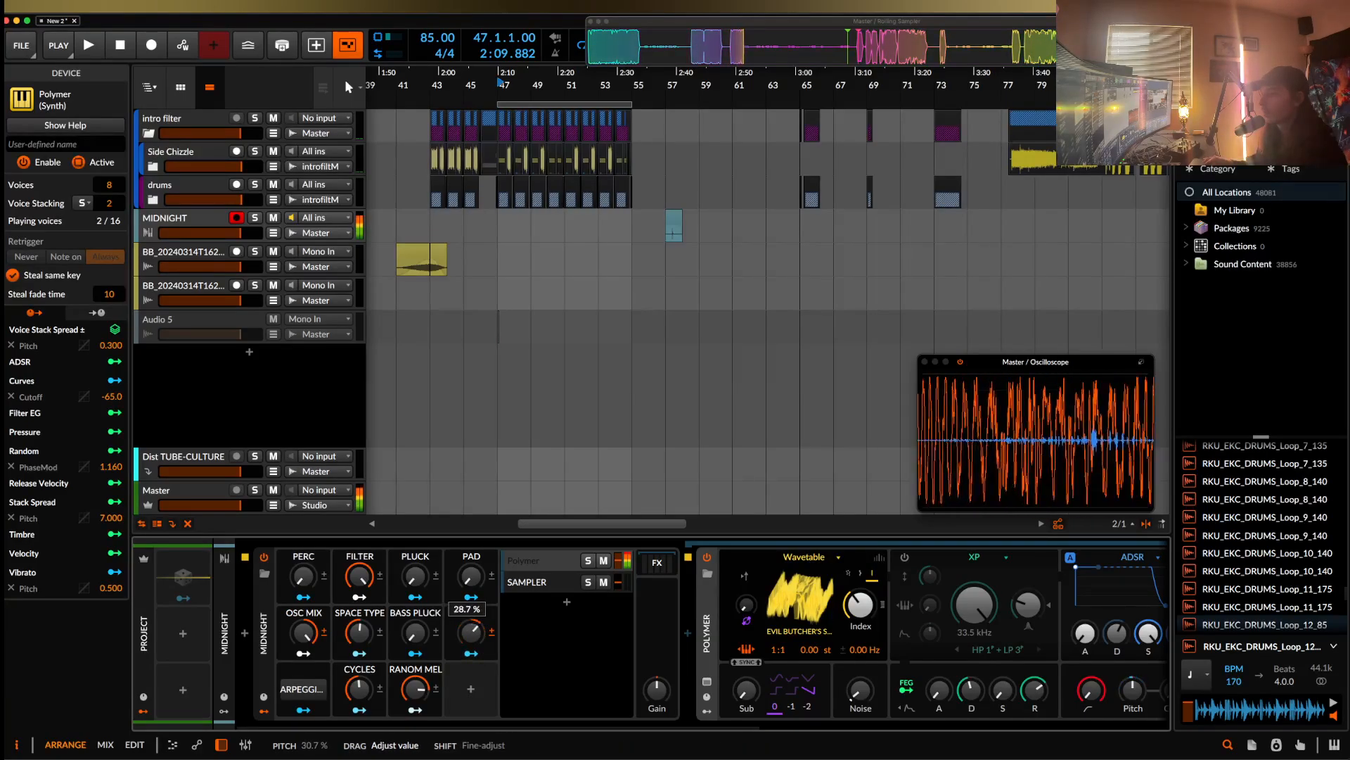
click(313, 605)
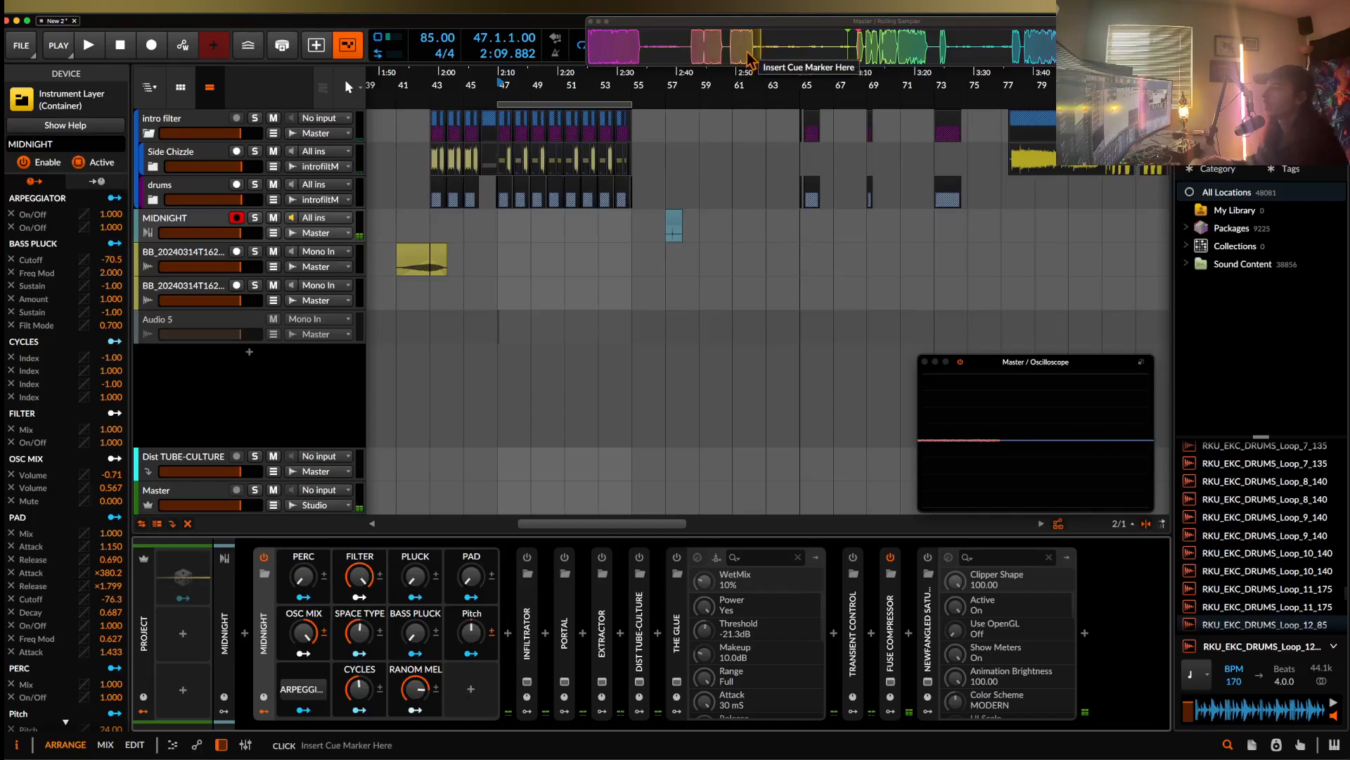
- Add an audio track below Phase Plant in the Side Chizzle group and place the captured Rolling Sampler bass audio on it
click(153, 166)
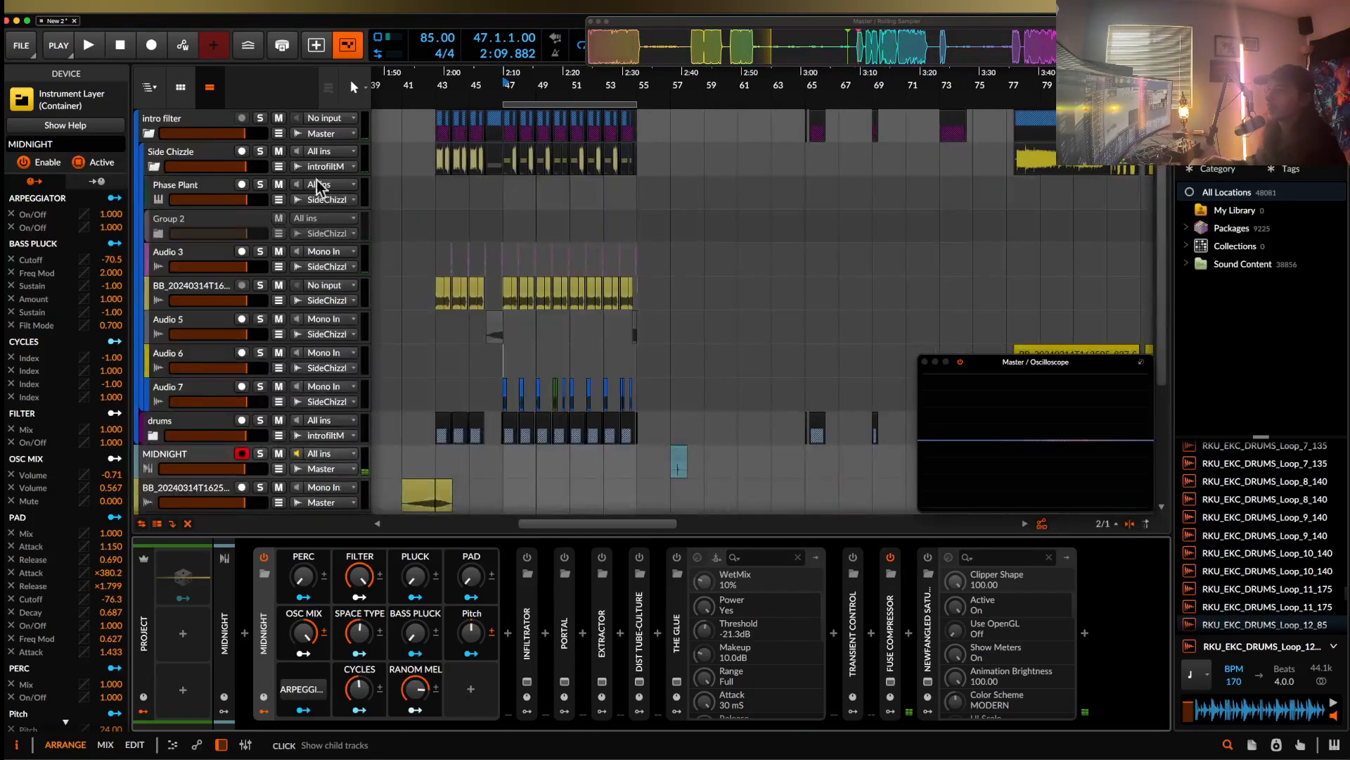
click(218, 193)
key(super+t)
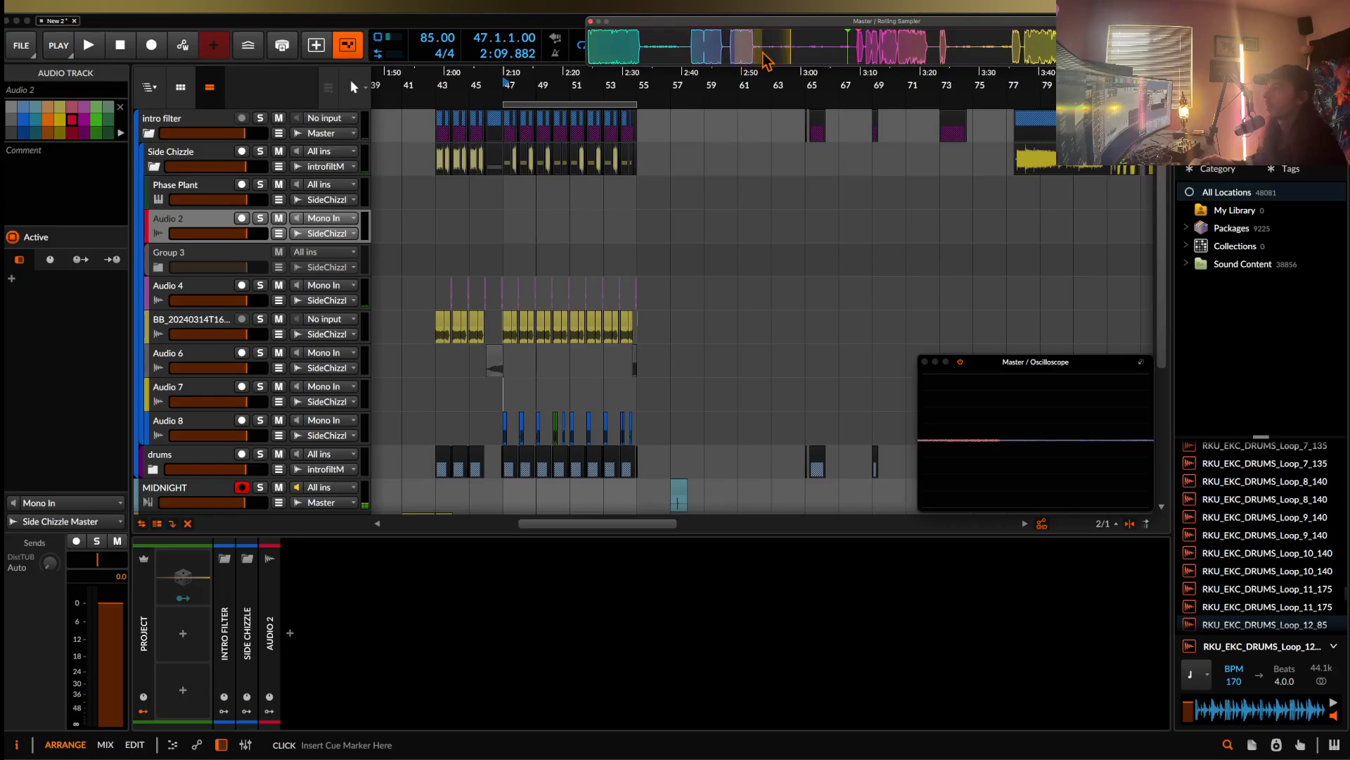
drag(751, 52, 603, 221)
- Move the new red bass clip so it starts at 52.1.1.00
scroll(584, 309, down, 5)
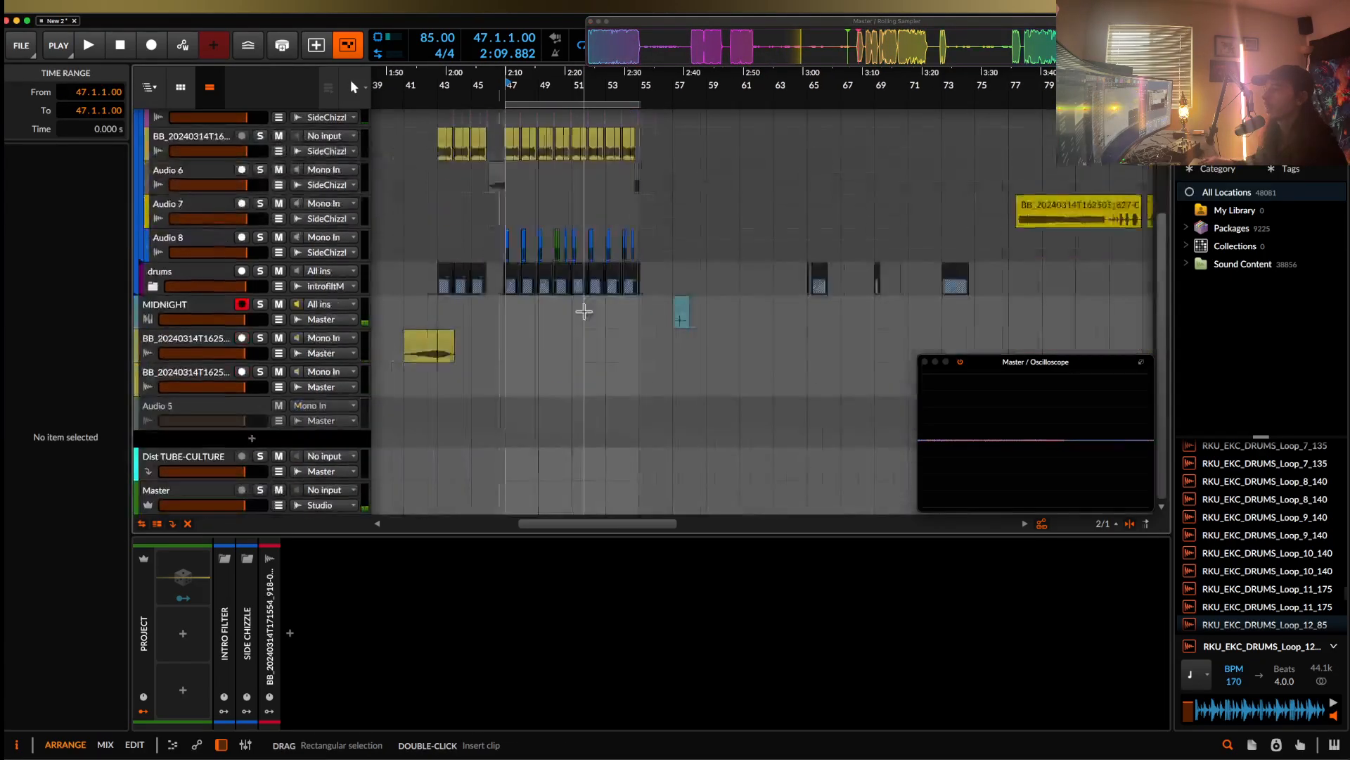
scroll(584, 312, up, 5)
scroll(583, 312, up, 5)
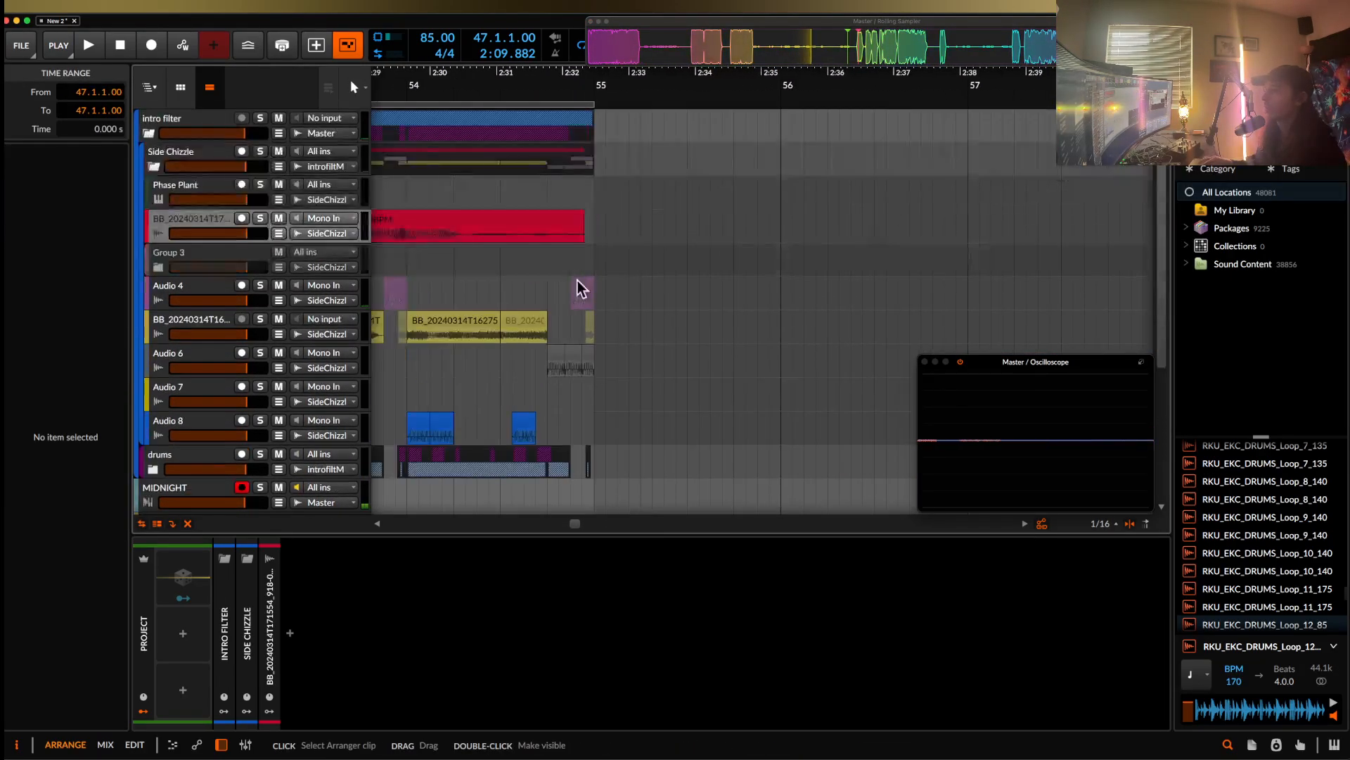
scroll(579, 285, up, 2)
scroll(572, 279, left, 3)
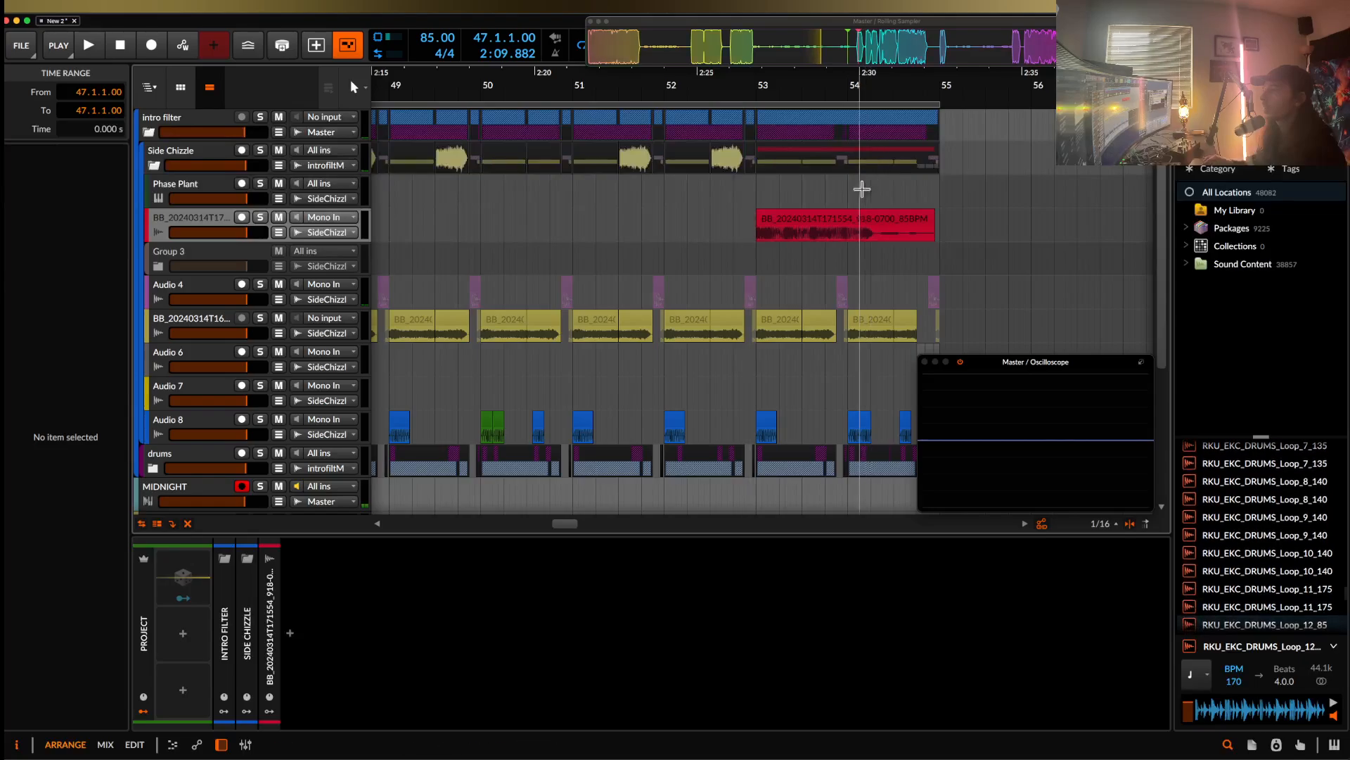
scroll(654, 293, up, 4)
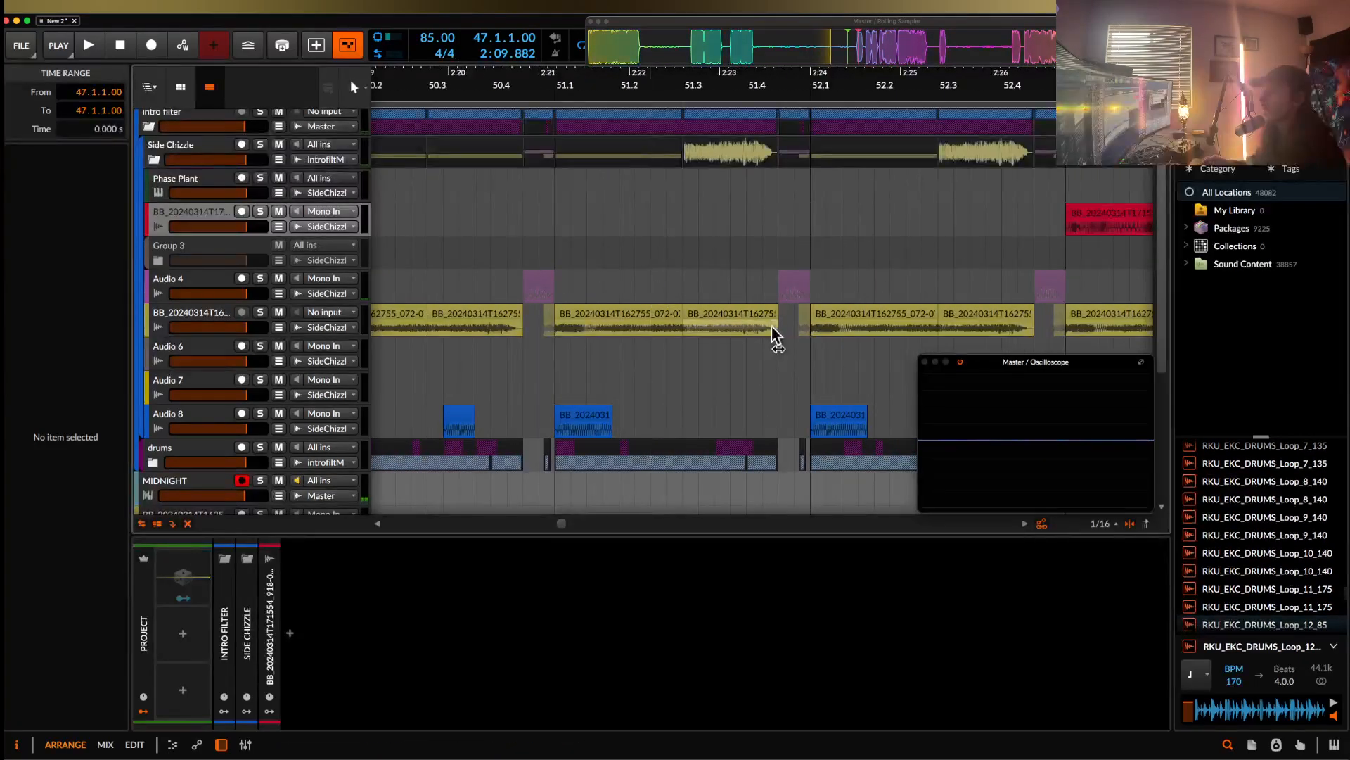
scroll(657, 296, down, 6)
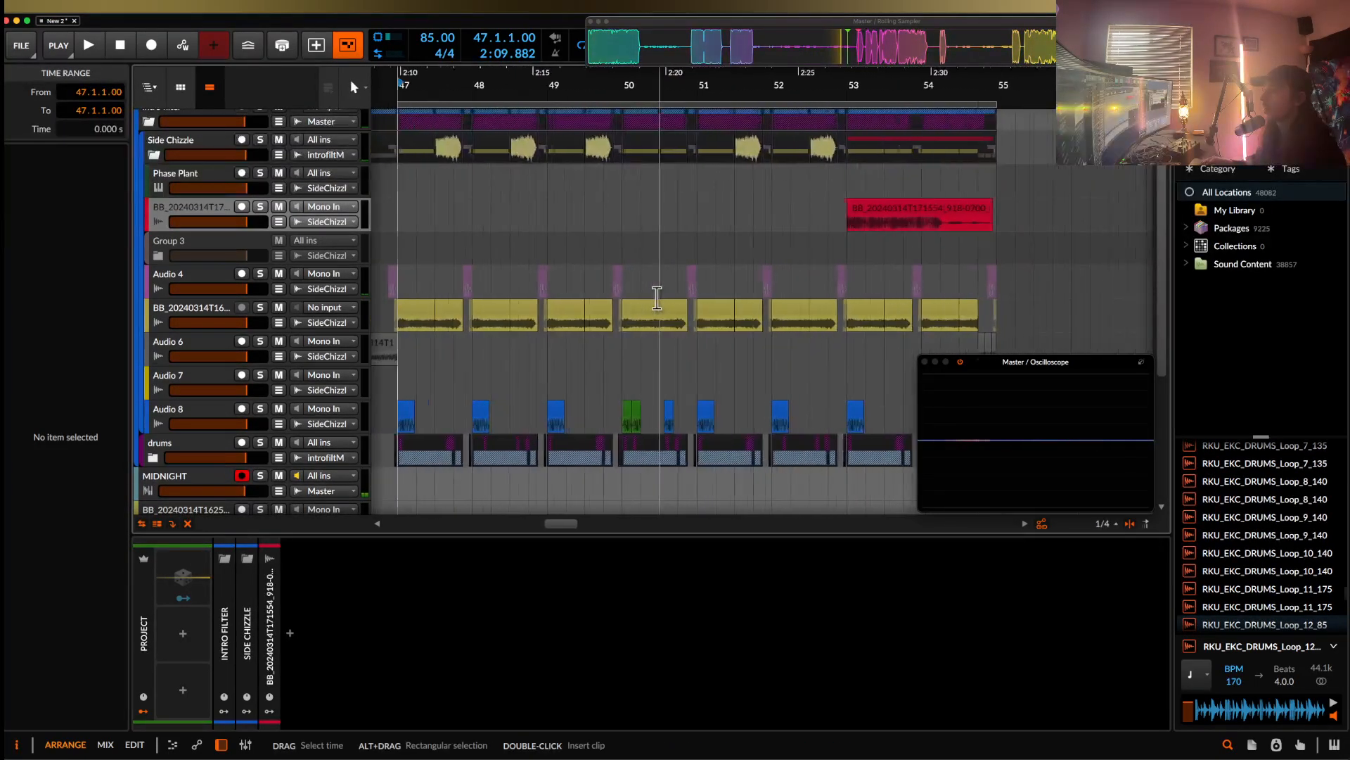
drag(919, 207, 855, 215)
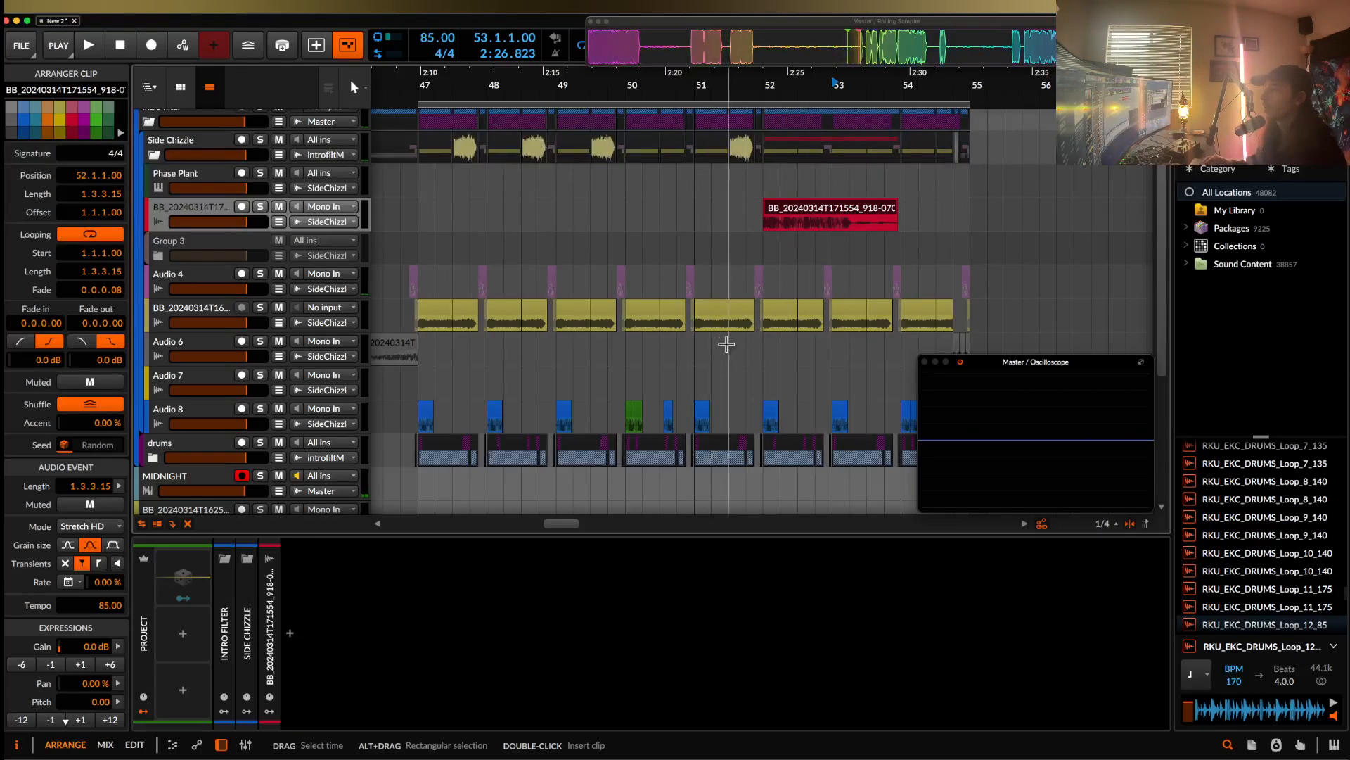
- Mute the red bass clip and play the existing arrangement from bar 52 to find the spot for it
scroll(717, 338, up, 4)
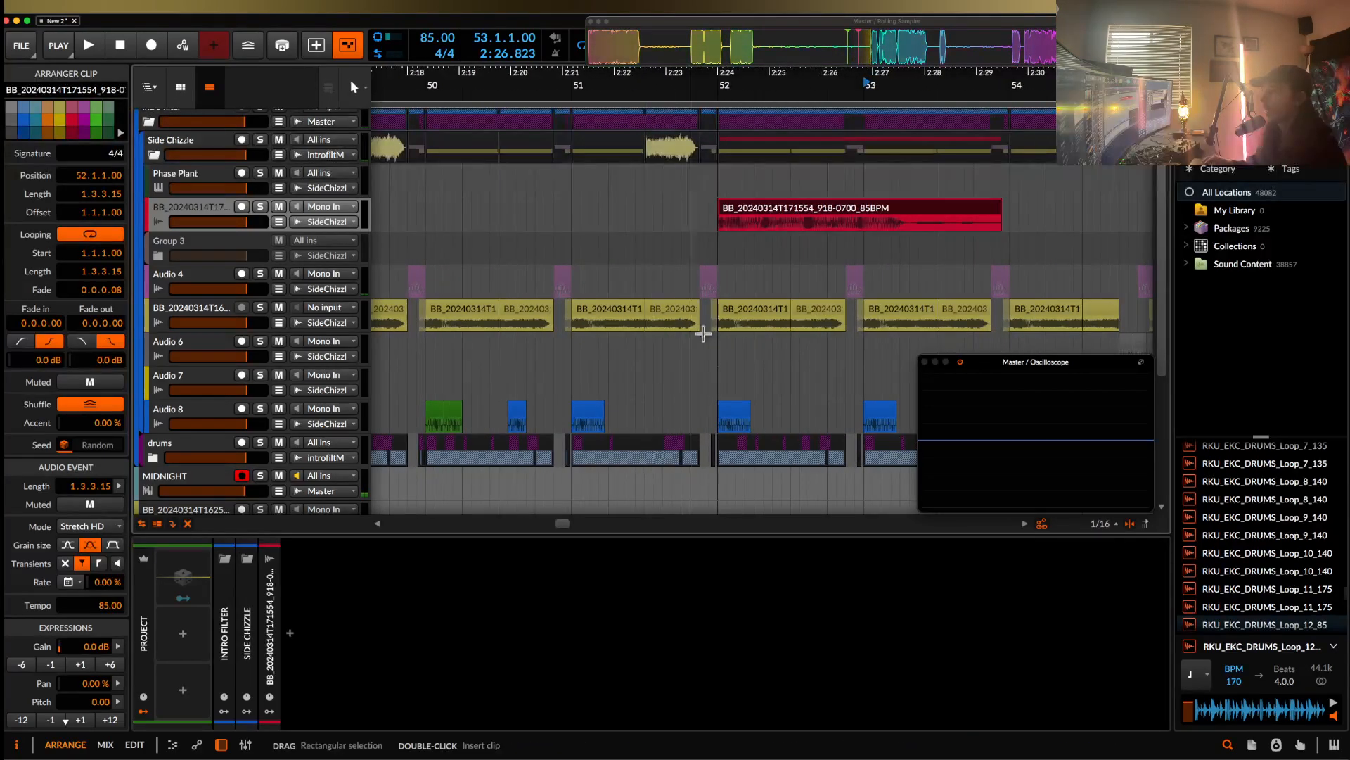
scroll(703, 333, up, 3)
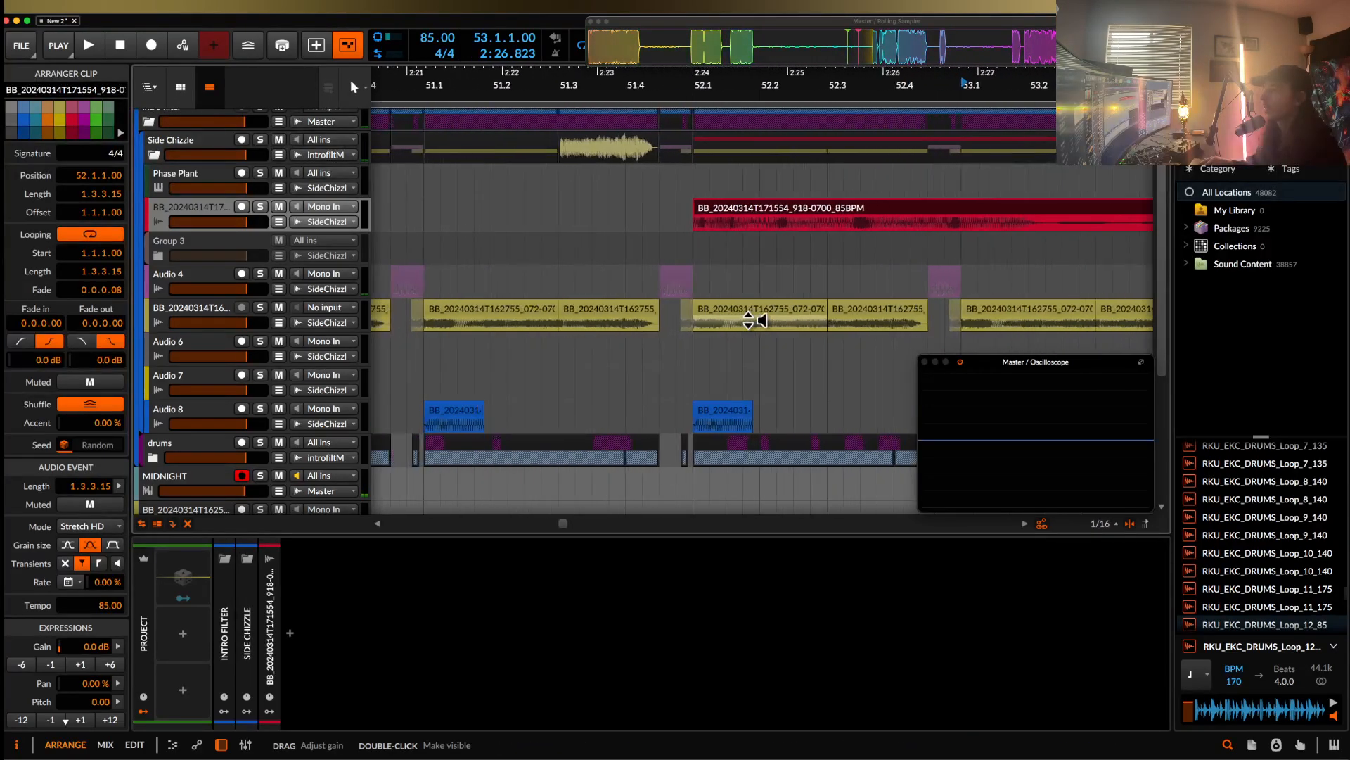
click(712, 313)
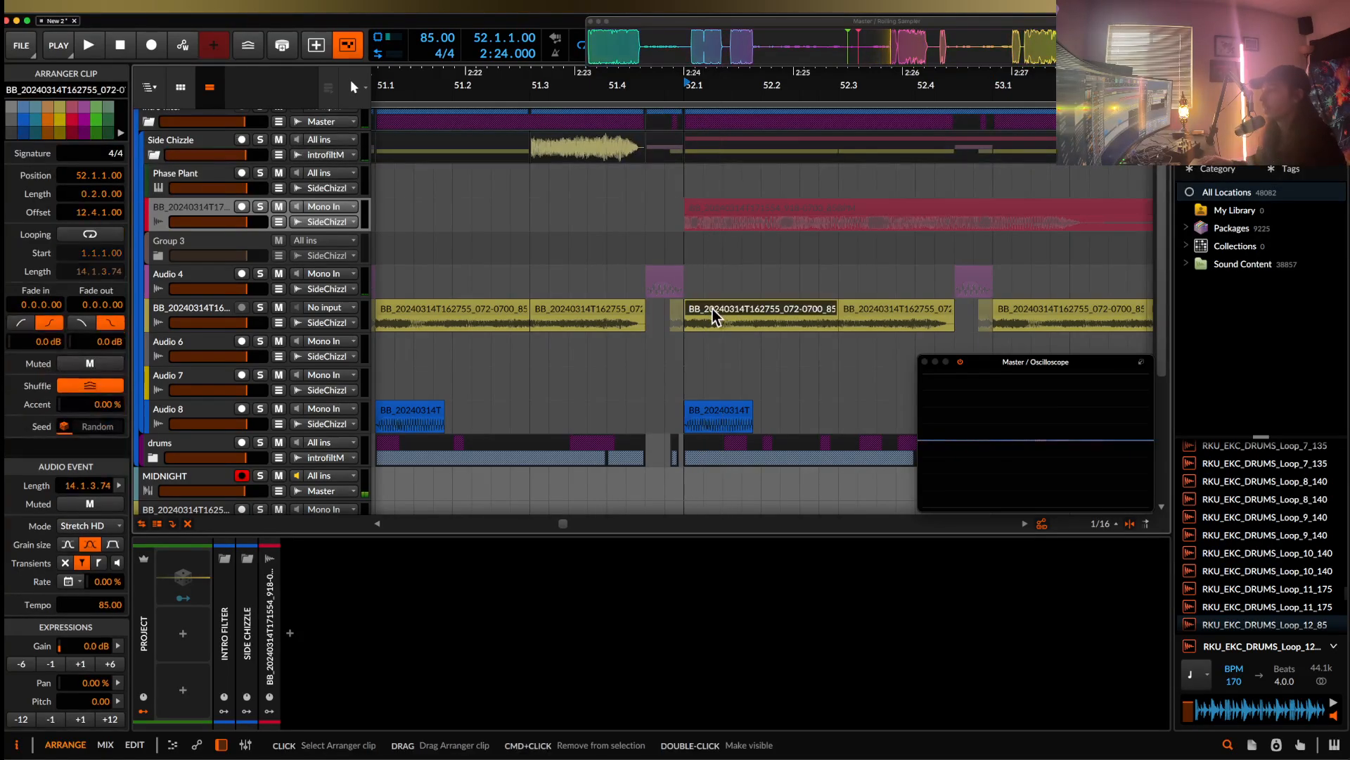
scroll(711, 309, down, 4)
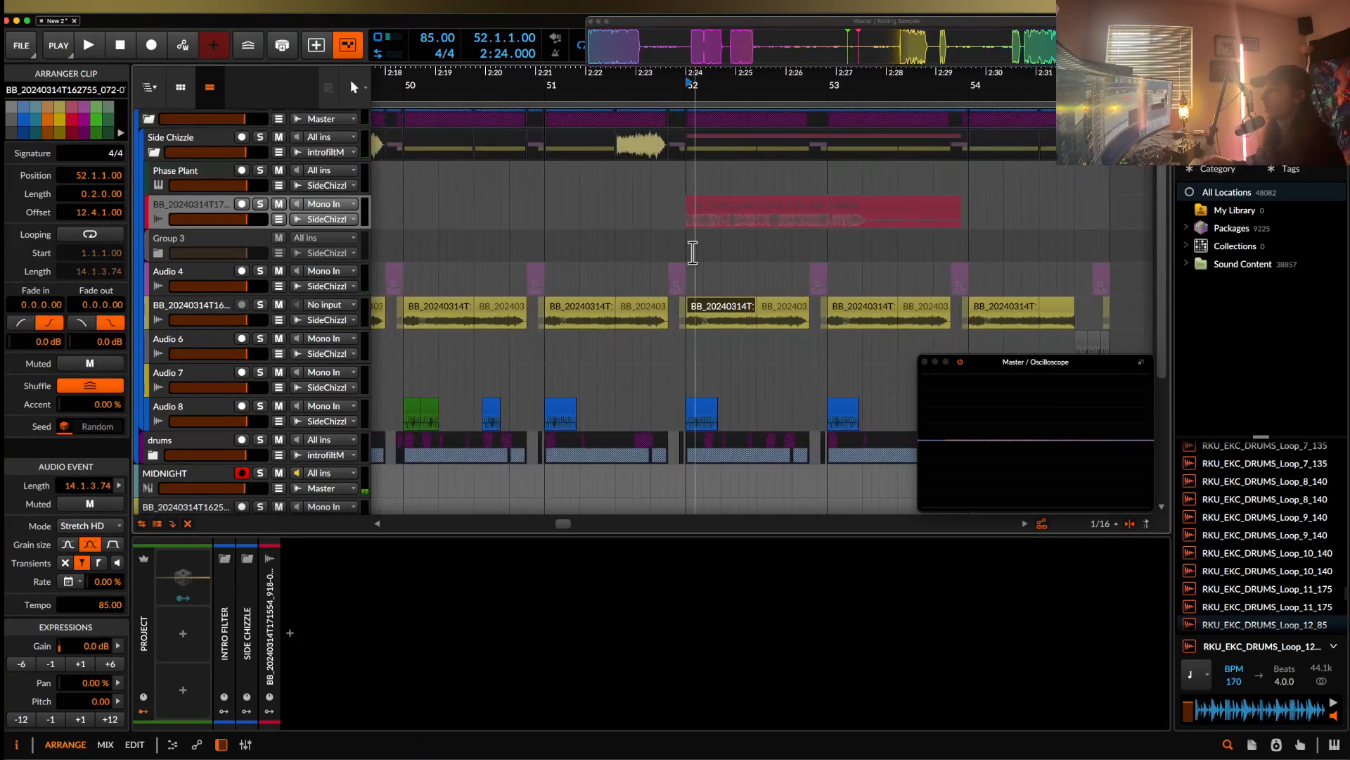
key(space)
scroll(716, 306, right, 2)
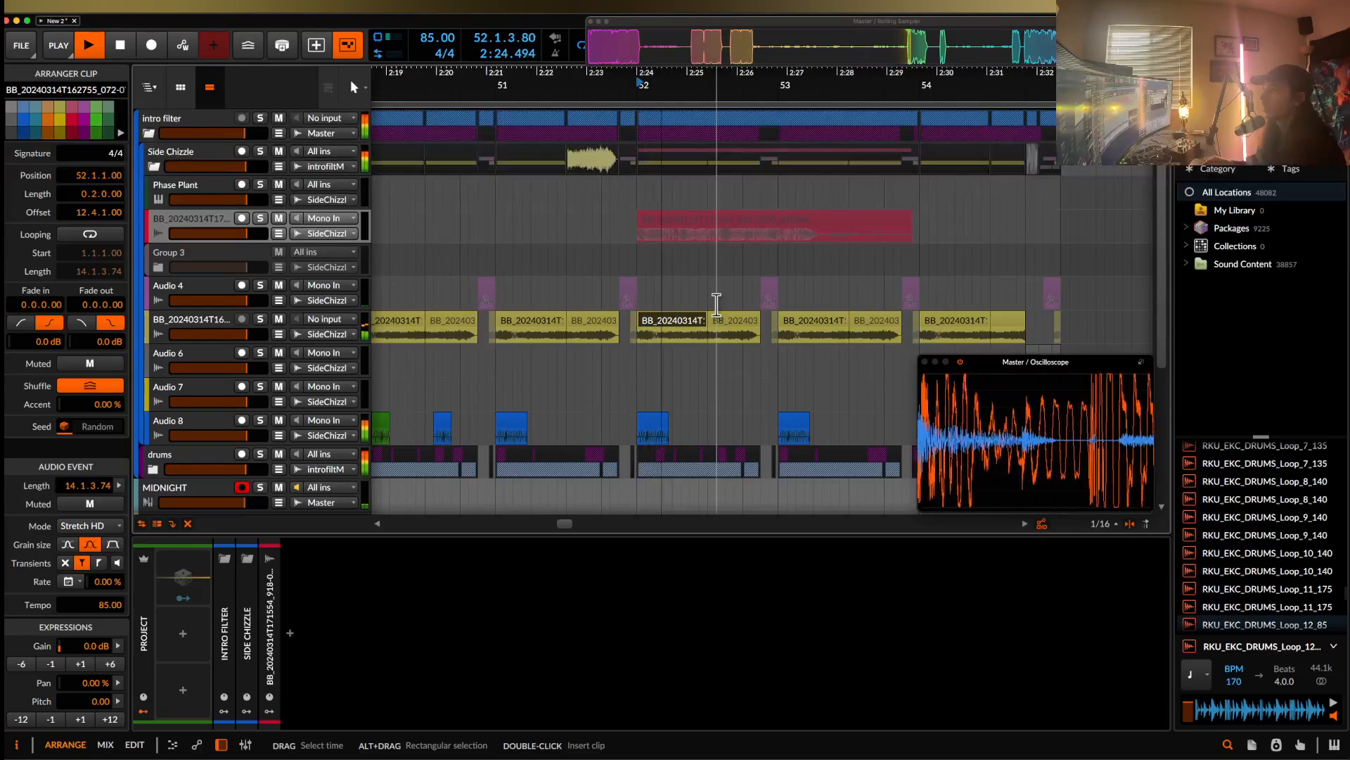
scroll(729, 313, up, 5)
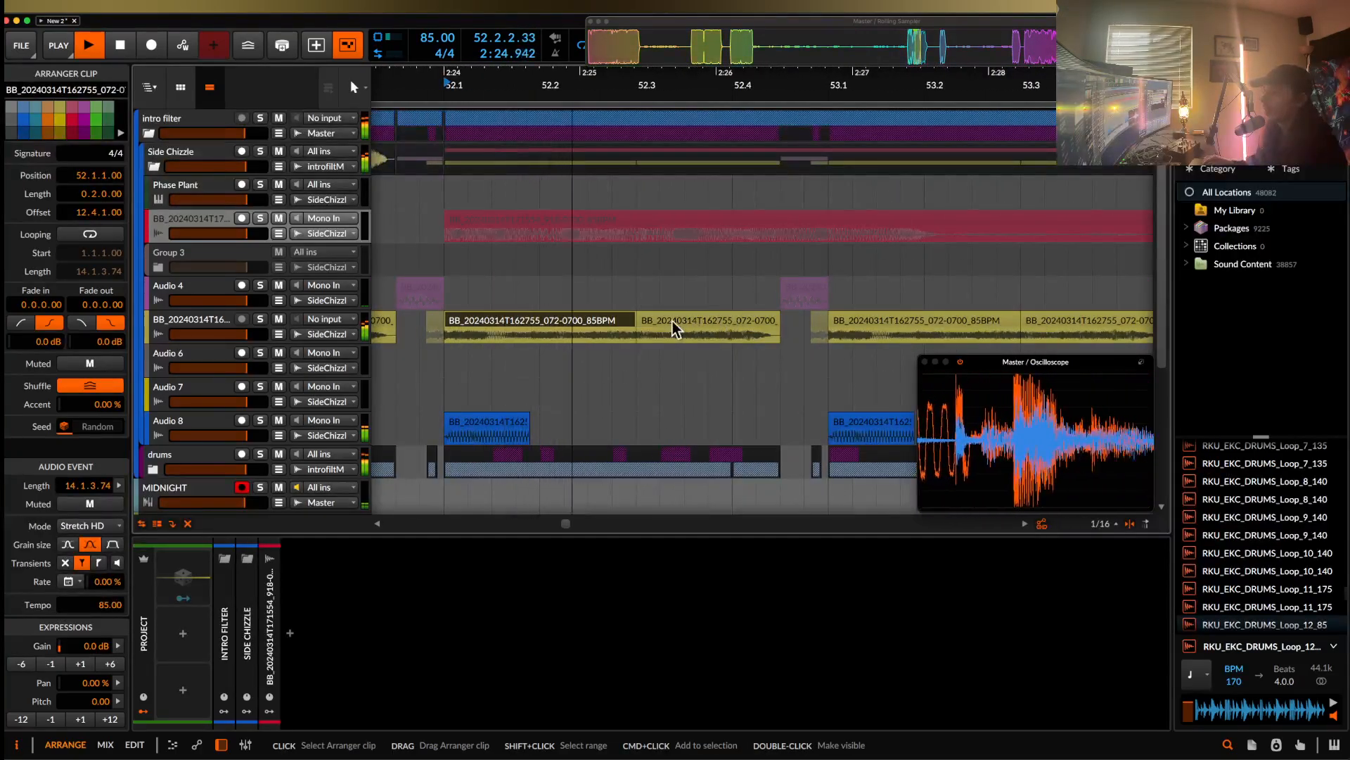
key(space)
- Split out the yellow bass clip's section from 52.2.2.00 to 52.3.1.00 and mute it
drag(569, 336, 635, 338)
key(super+e)
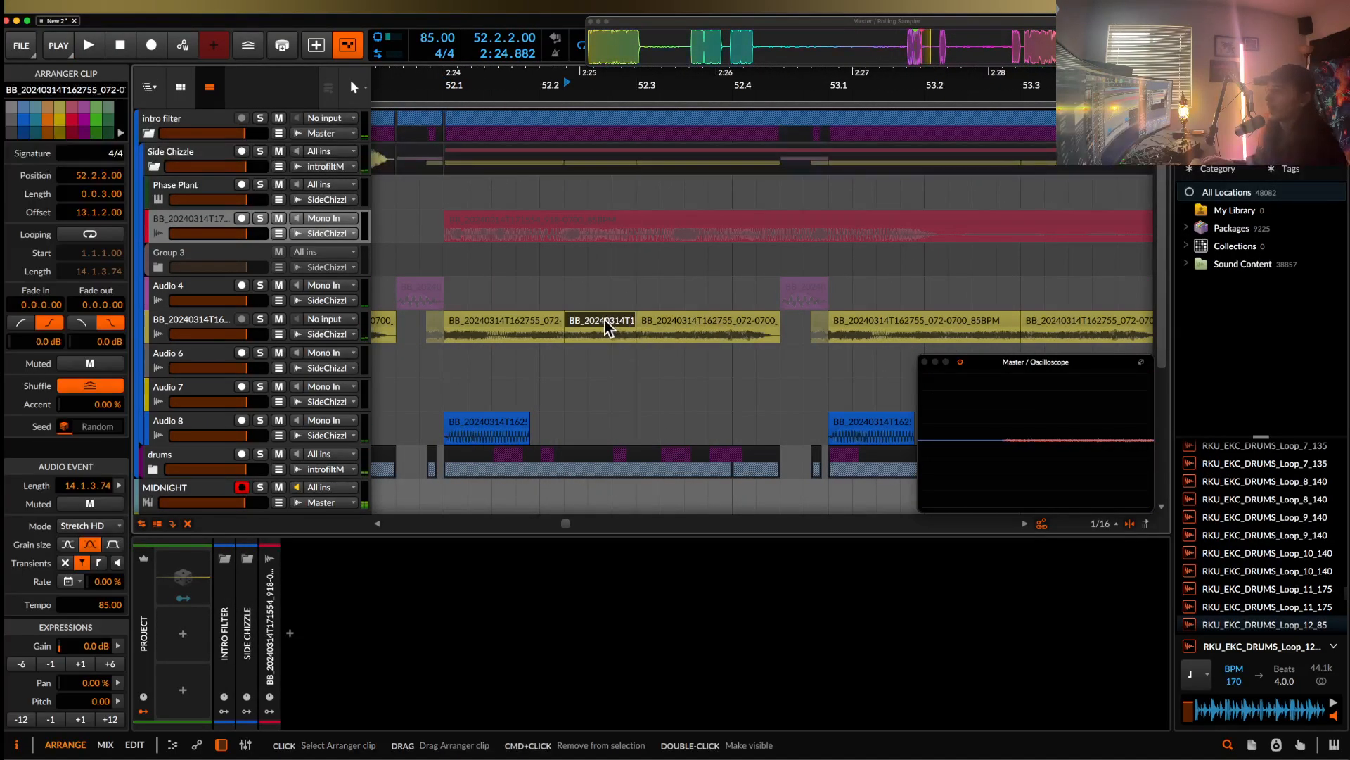
key(alt+m)
- Unmute the red bass clip and trim its start to 52.2.2.00
click(560, 227)
key(alt+m)
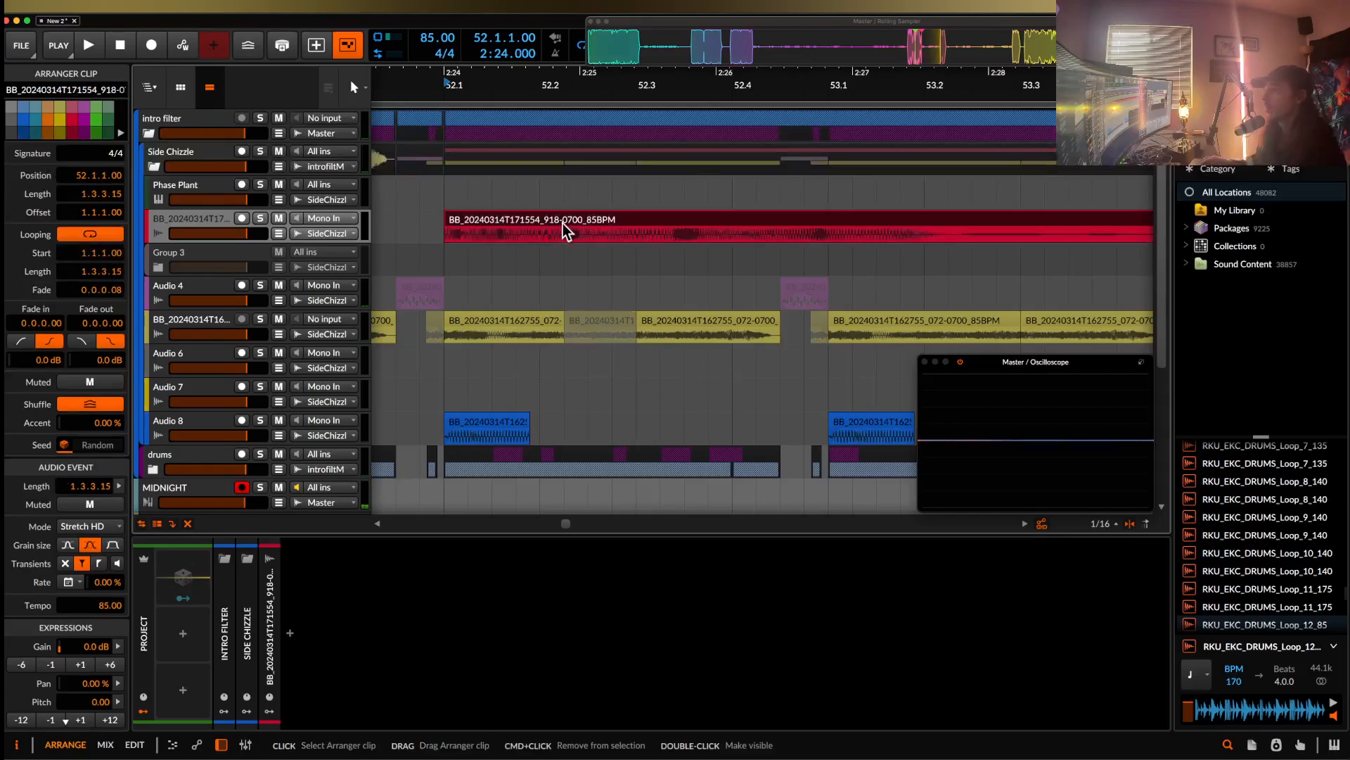
mouse_move(563, 227)
mouse_down()
mouse_move(467, 229)
mouse_move(567, 230)
mouse_up()
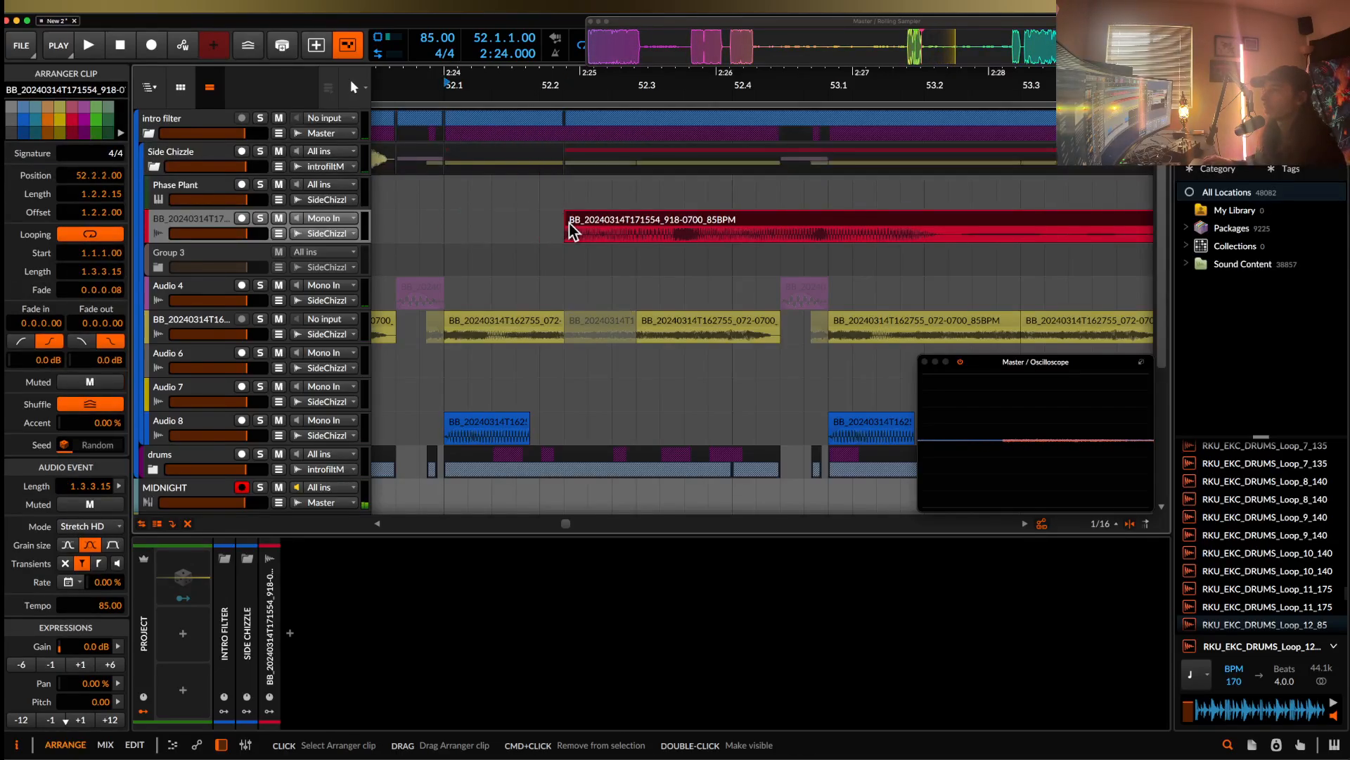
- Split the red bass clip at 52.3.1.00 and mute the remainder
click(642, 232)
key(super+e)
key(alt+m)
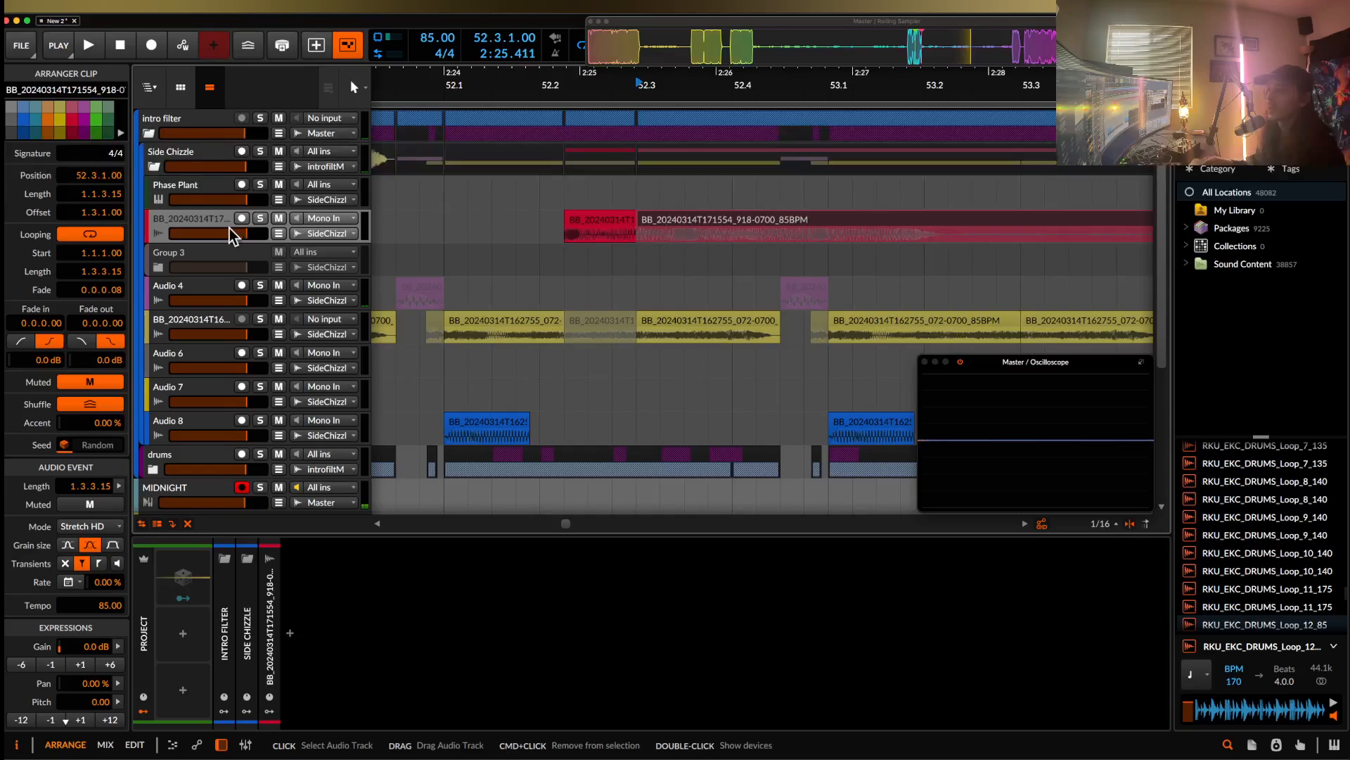
- Play bar 52 from the red clip and from 52.1.1.00 to check how the new bass slice fits
scroll(229, 224, down, 5)
click(209, 309)
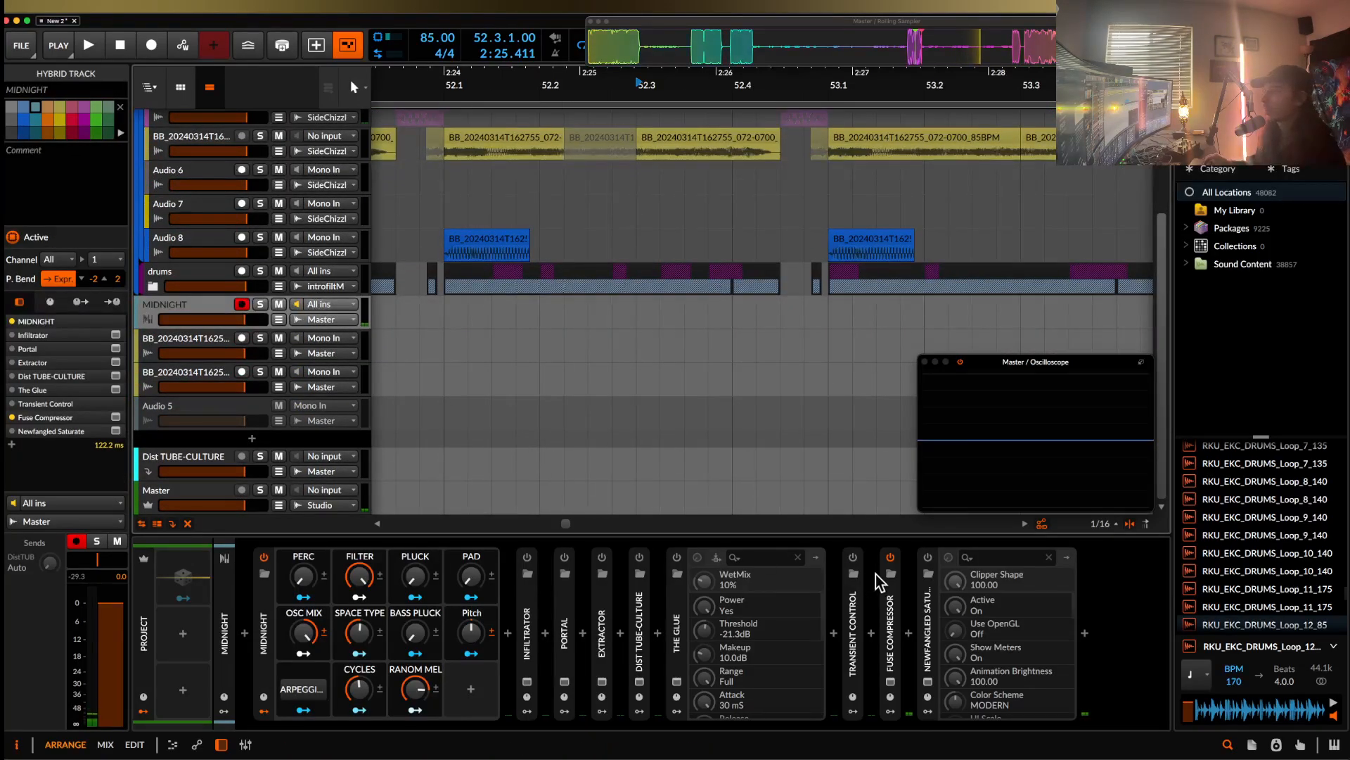
scroll(783, 476, up, 5)
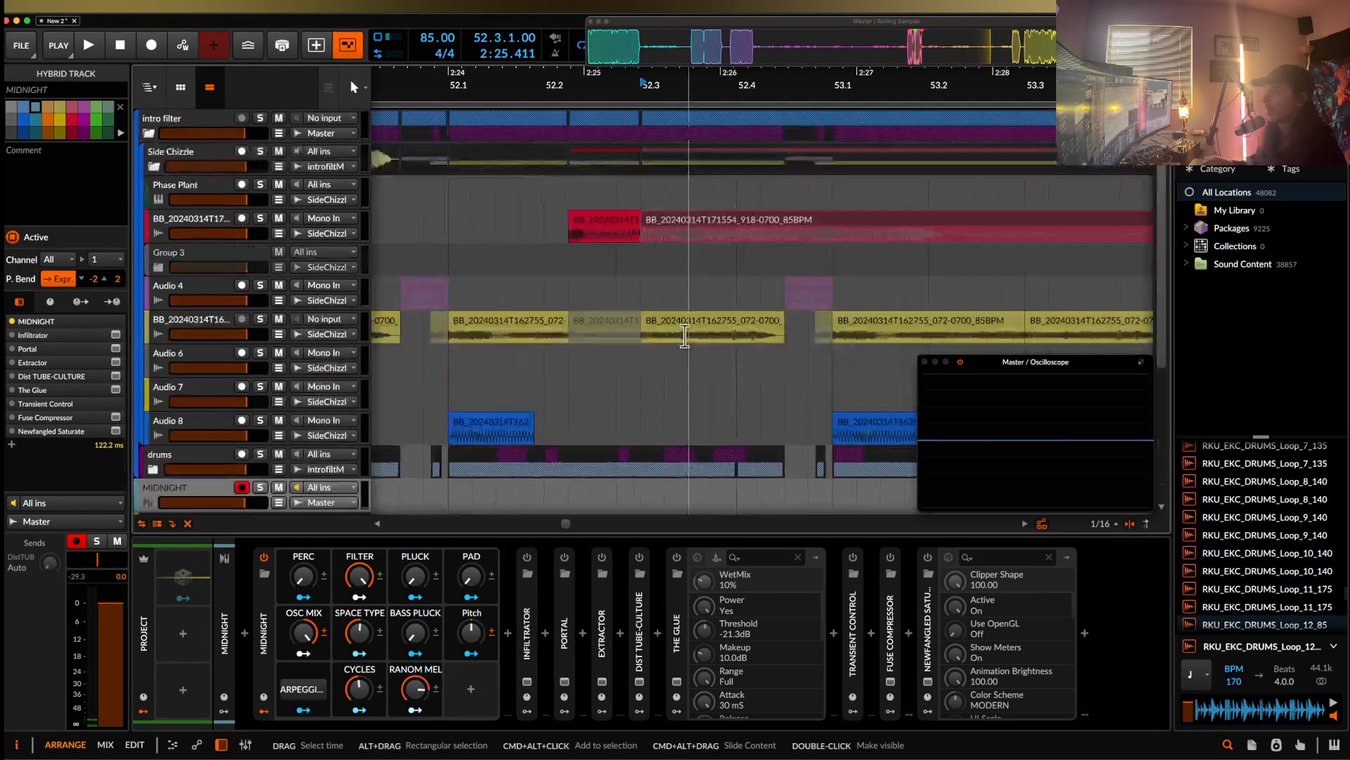
click(607, 223)
key(space)
scroll(607, 218, down, 2)
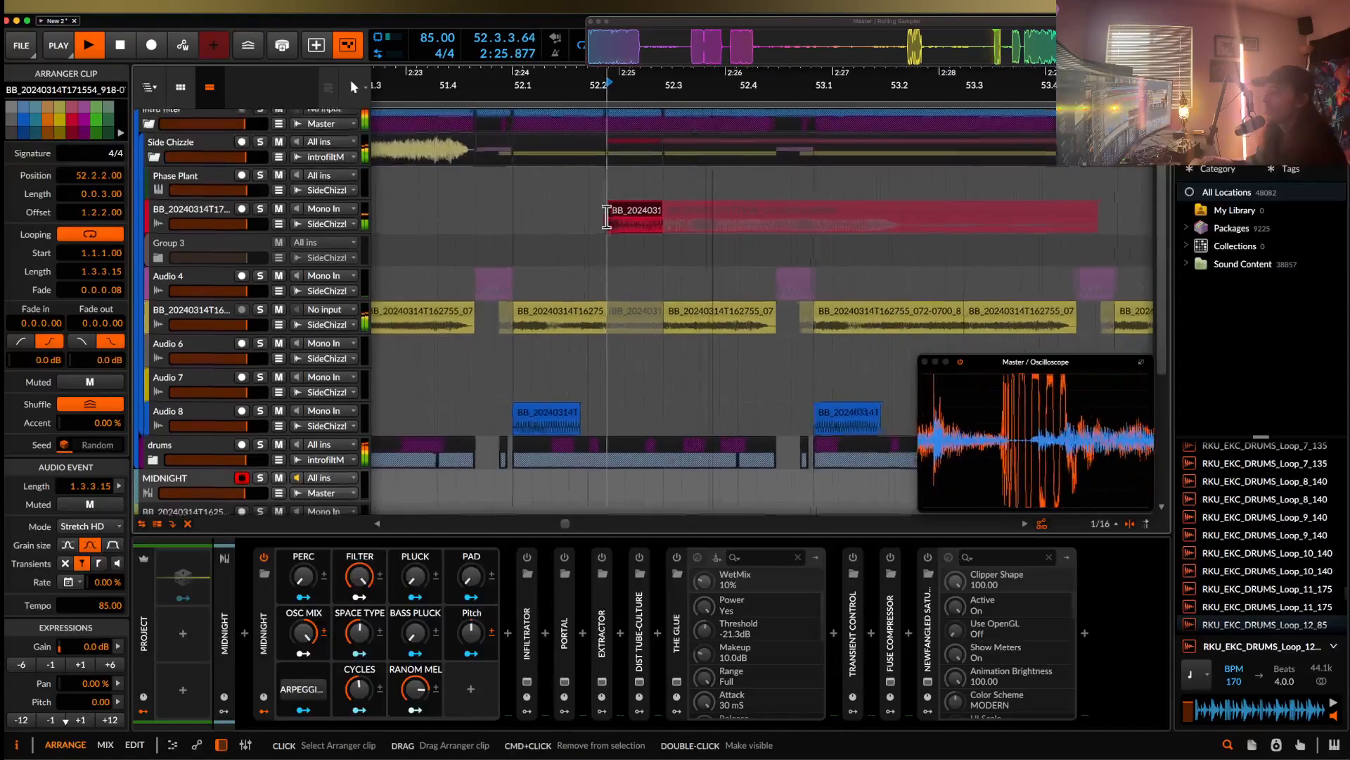
key(space)
key(space)
key(space)
click(546, 316)
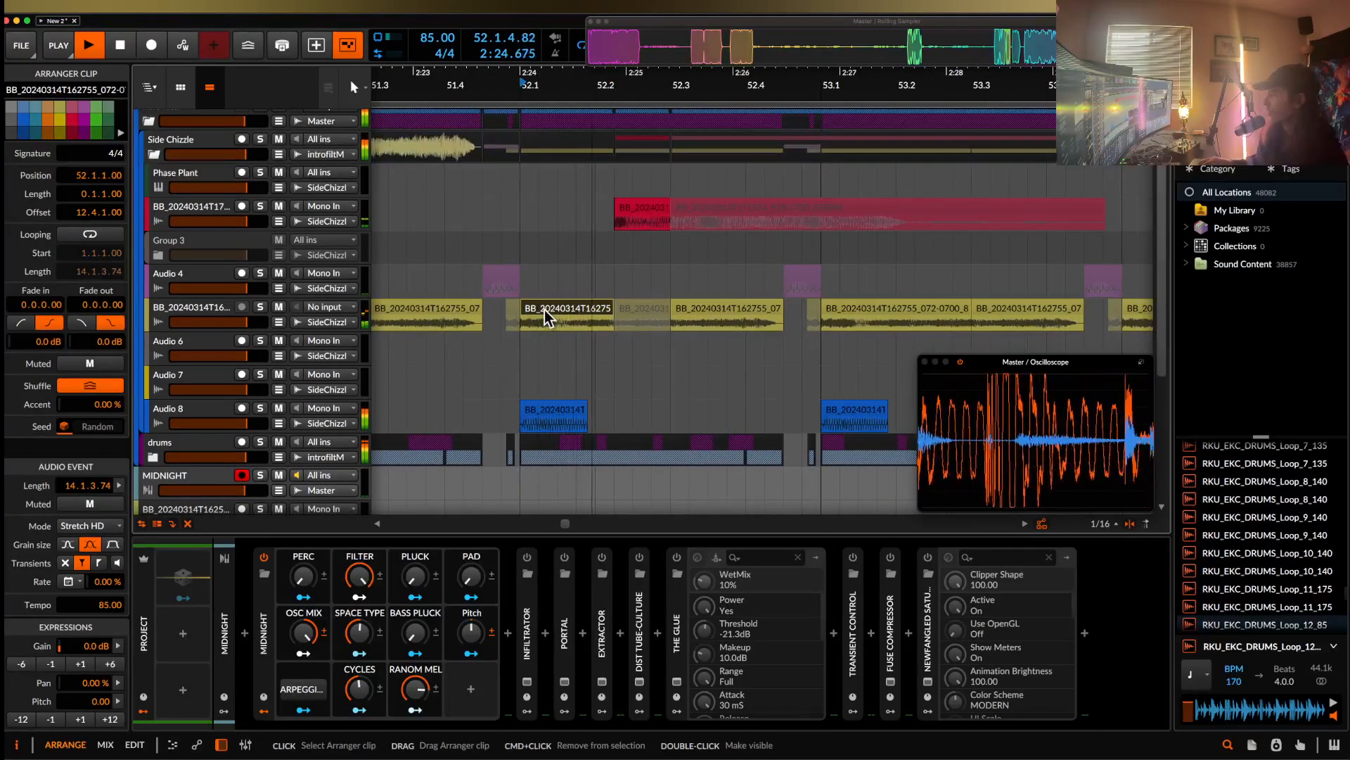
scroll(584, 311, up, 1)
scroll(574, 308, down, 3)
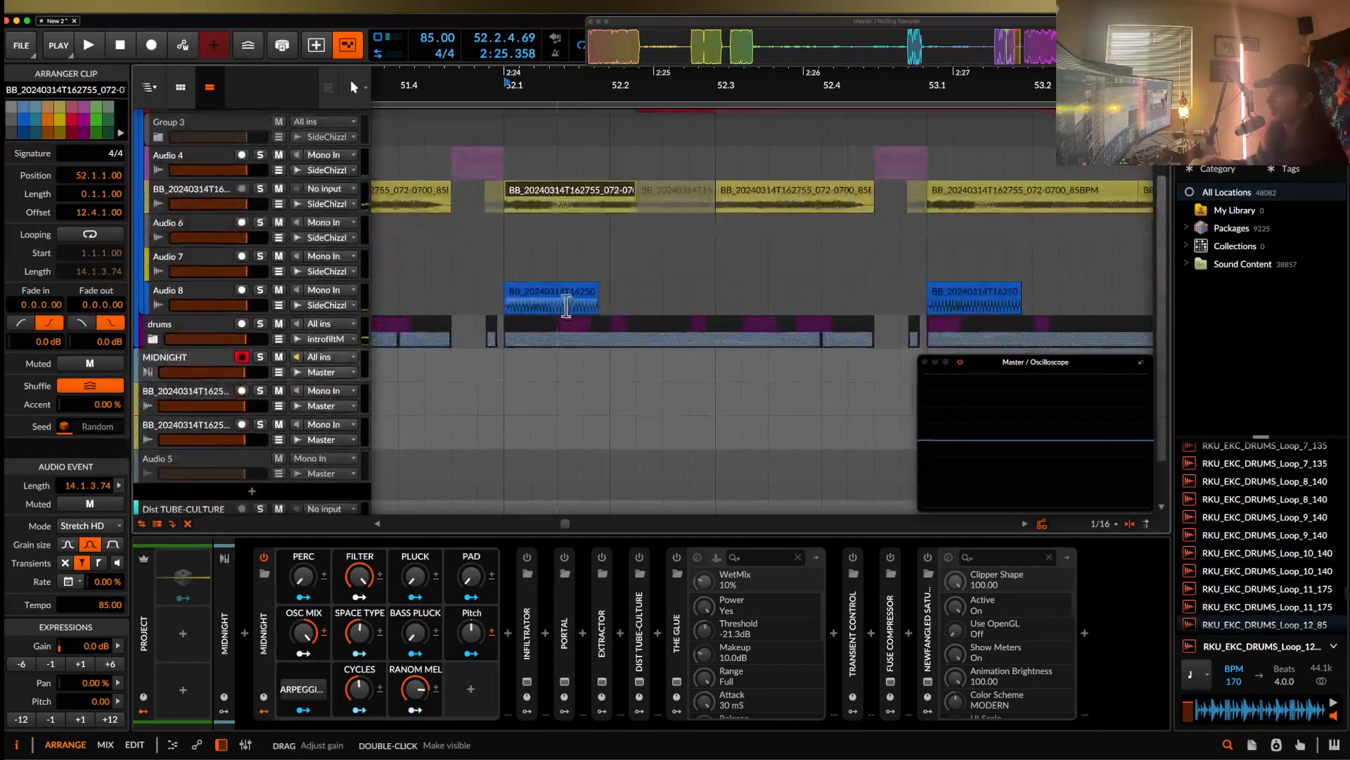
- Extend the red bass clip's start back to 52.2.1.00 and trim the preceding yellow clip's end to the same point
click(152, 340)
scroll(652, 253, up, 2)
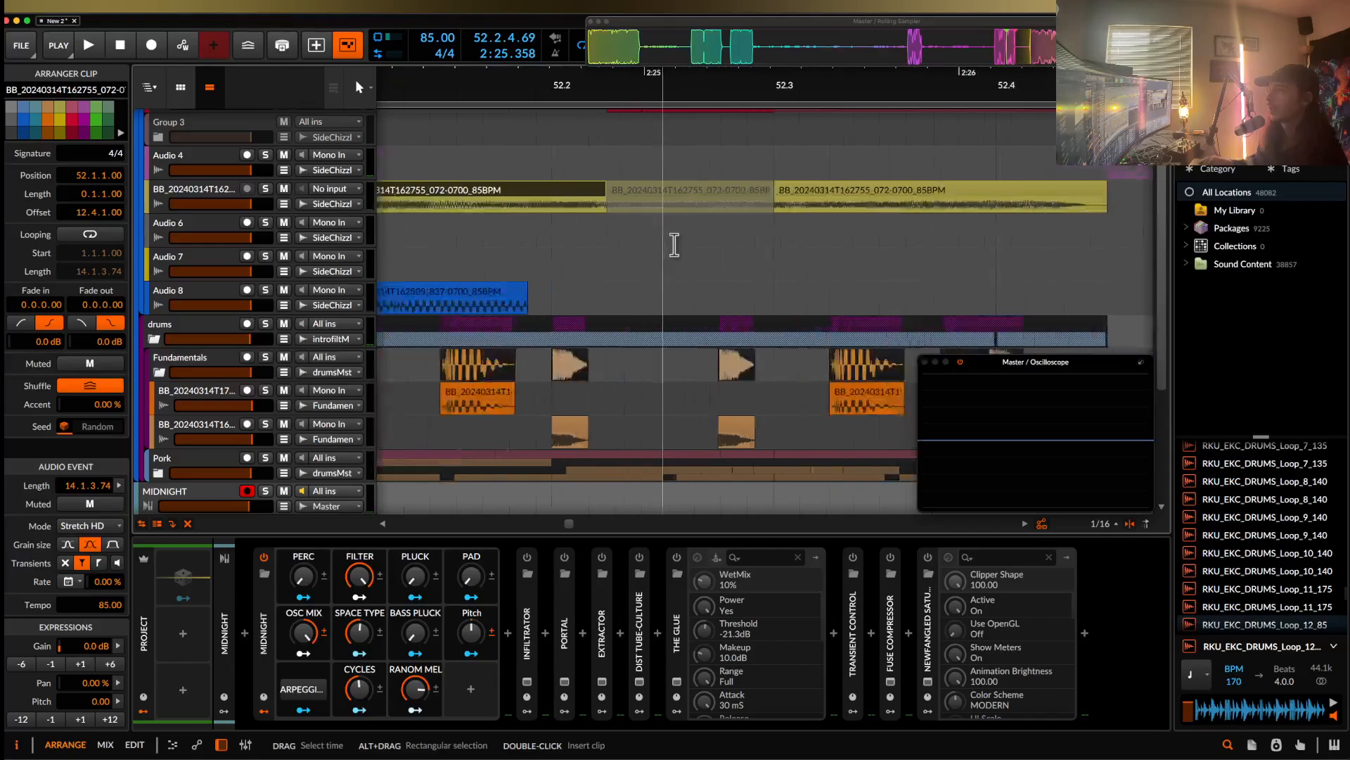
scroll(675, 241, up, 3)
click(661, 186)
drag(661, 181, 607, 184)
drag(617, 282, 560, 281)
- Shorten the red bass clip to a length of 0.0.2.78 and play the section from 51.3.1.00
click(631, 208)
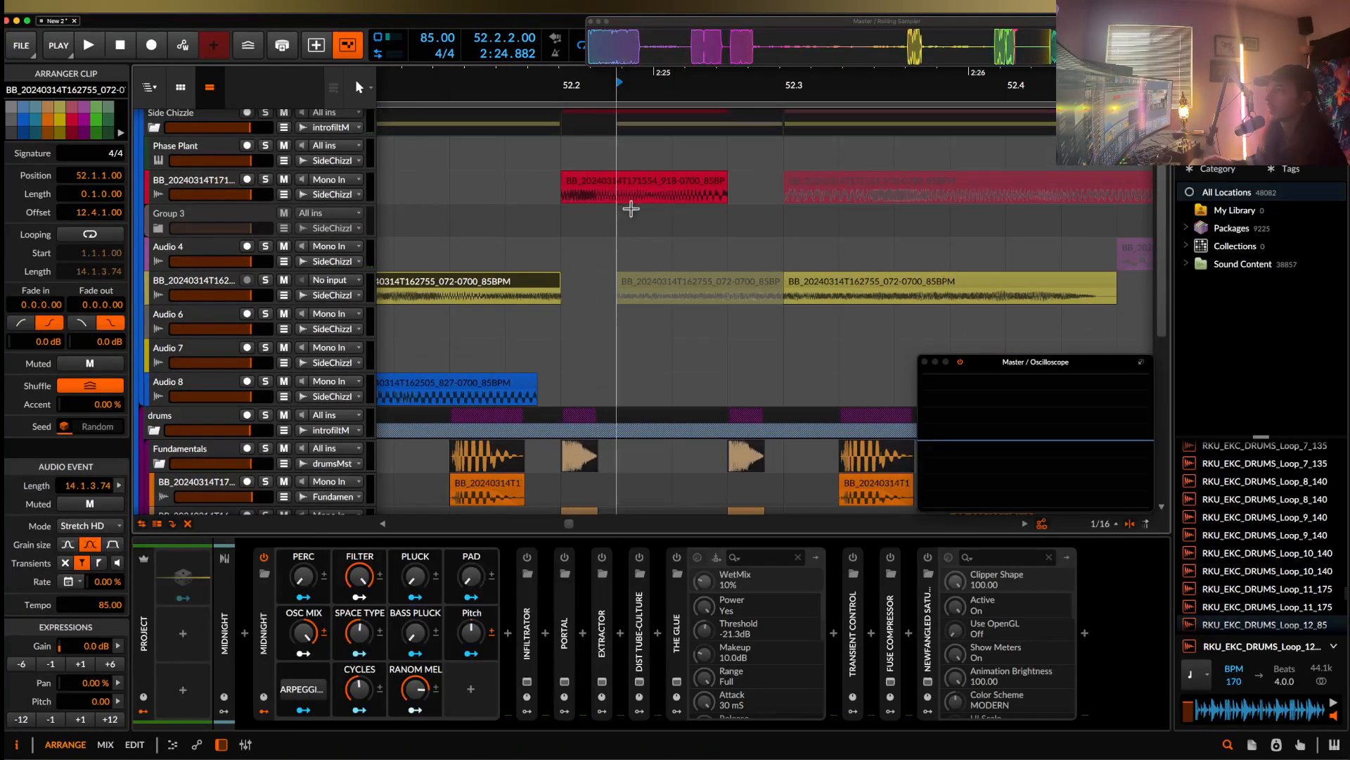
drag(725, 182, 708, 184)
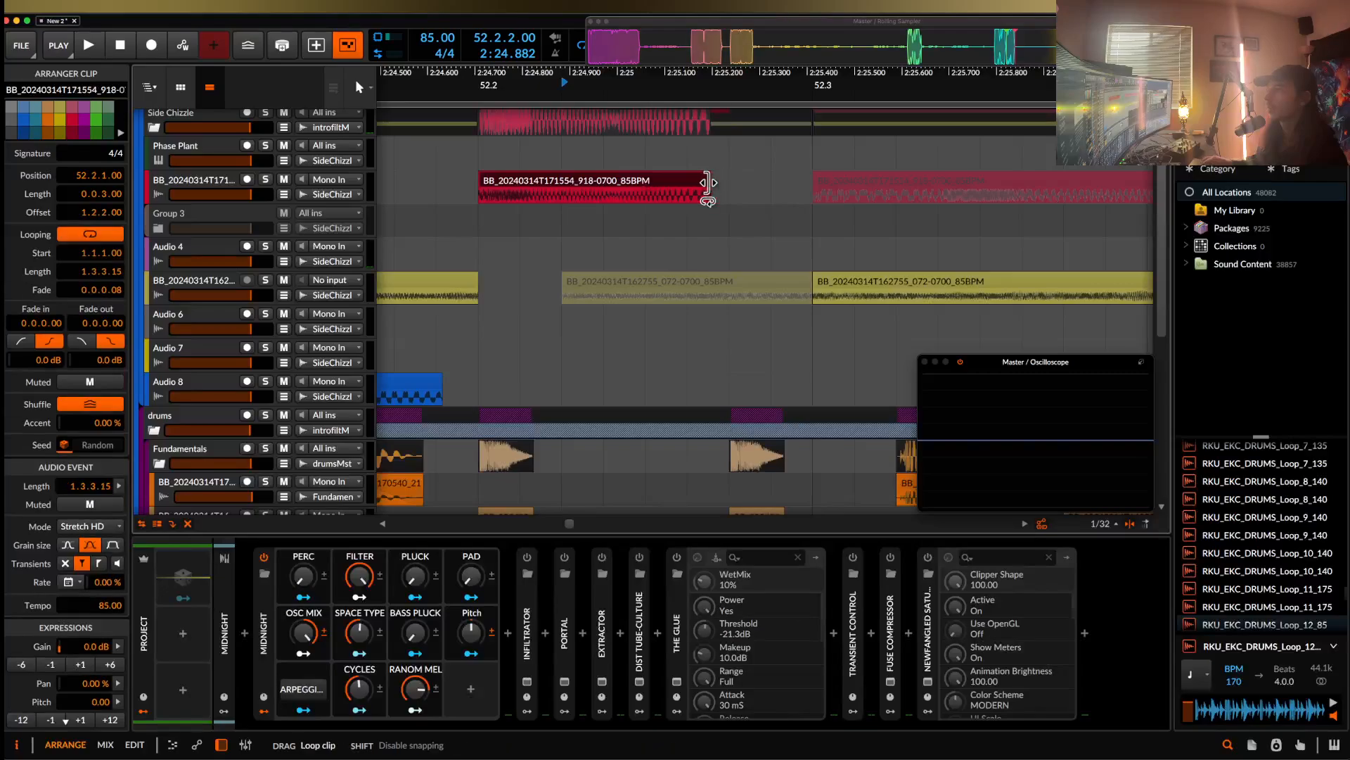
scroll(709, 184, down, 4)
click(475, 273)
key(space)
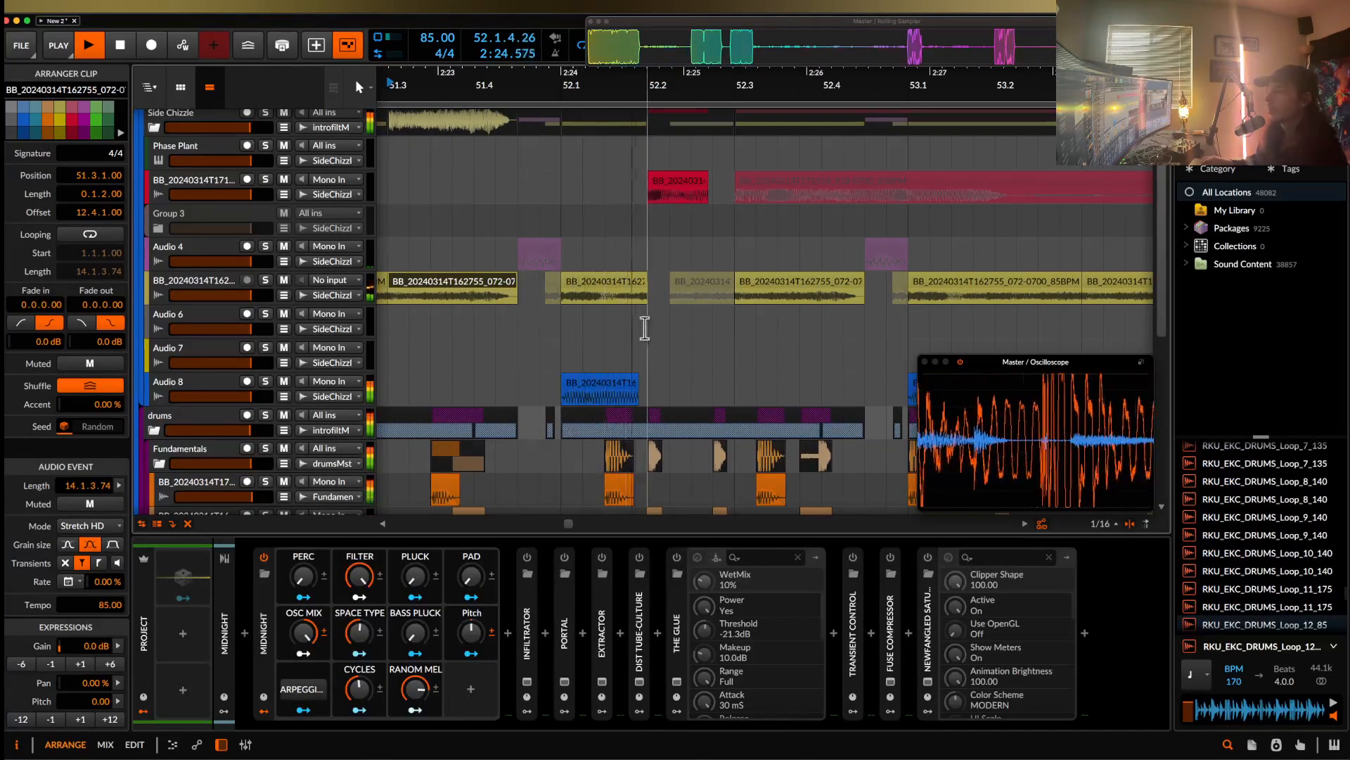
- Replay from 51.3.1.00 and inspect the drum group's tracks, including Pork, against the bass edit around bar 52
scroll(623, 304, up, 4)
key(space)
key(space)
scroll(197, 320, down, 5)
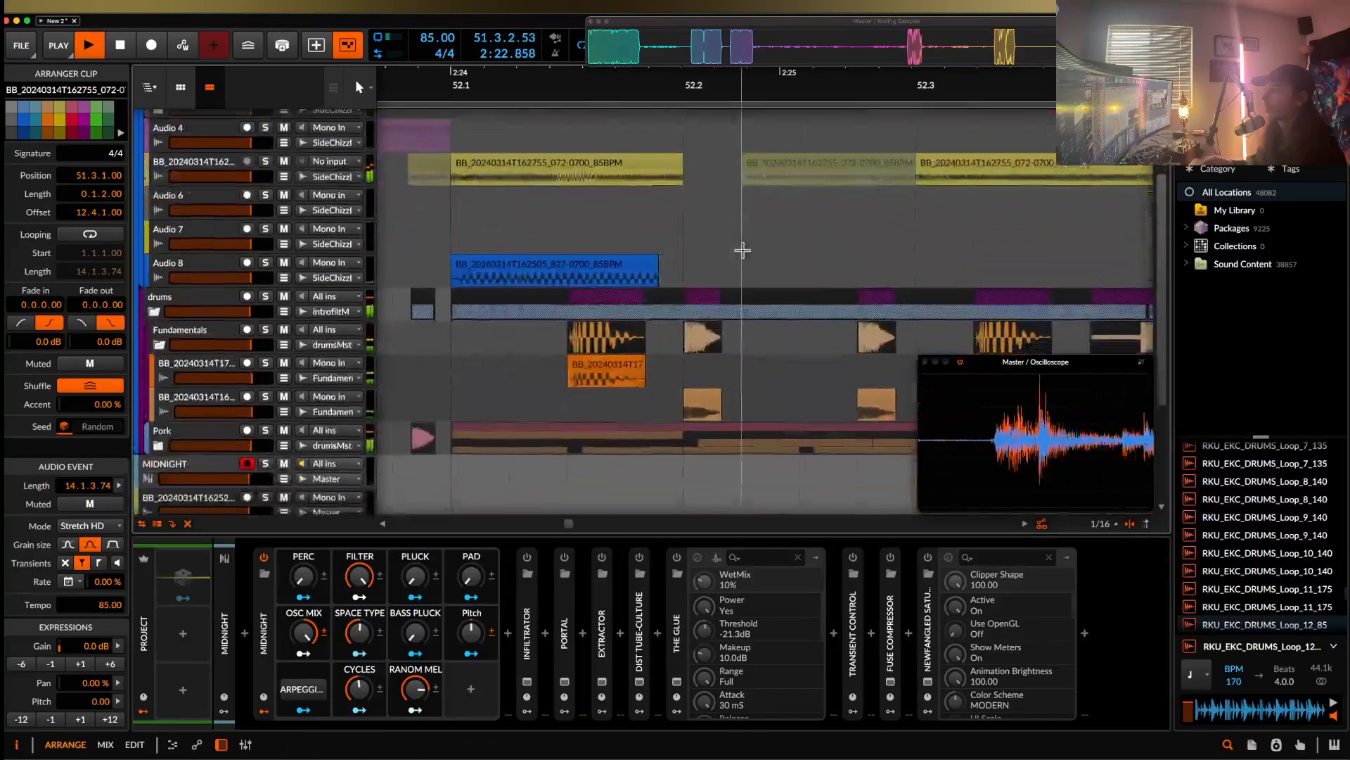
click(159, 286)
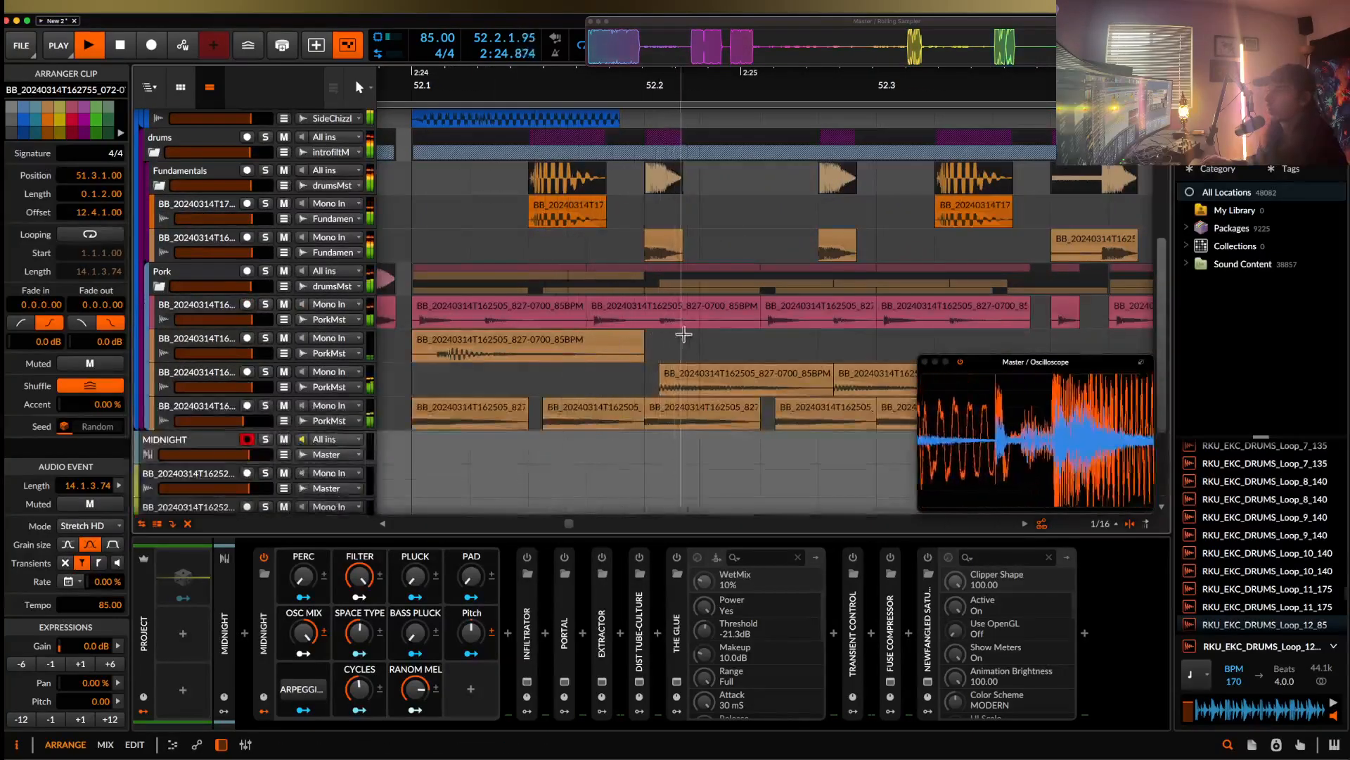
scroll(712, 339, up, 8)
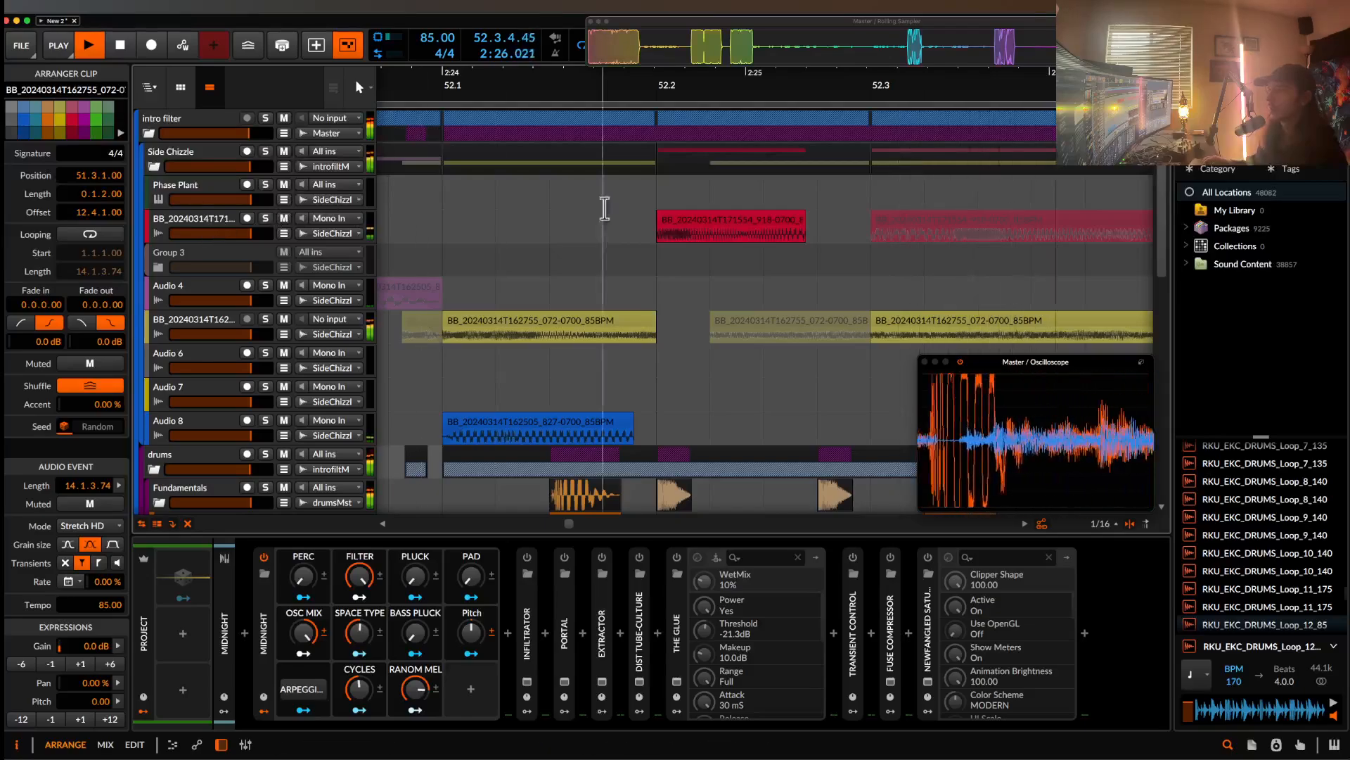
- Audition the red bass slice repeatedly from 52.2.1.00, and play it in context from the blue clip at 52.1.1.00
click(752, 234)
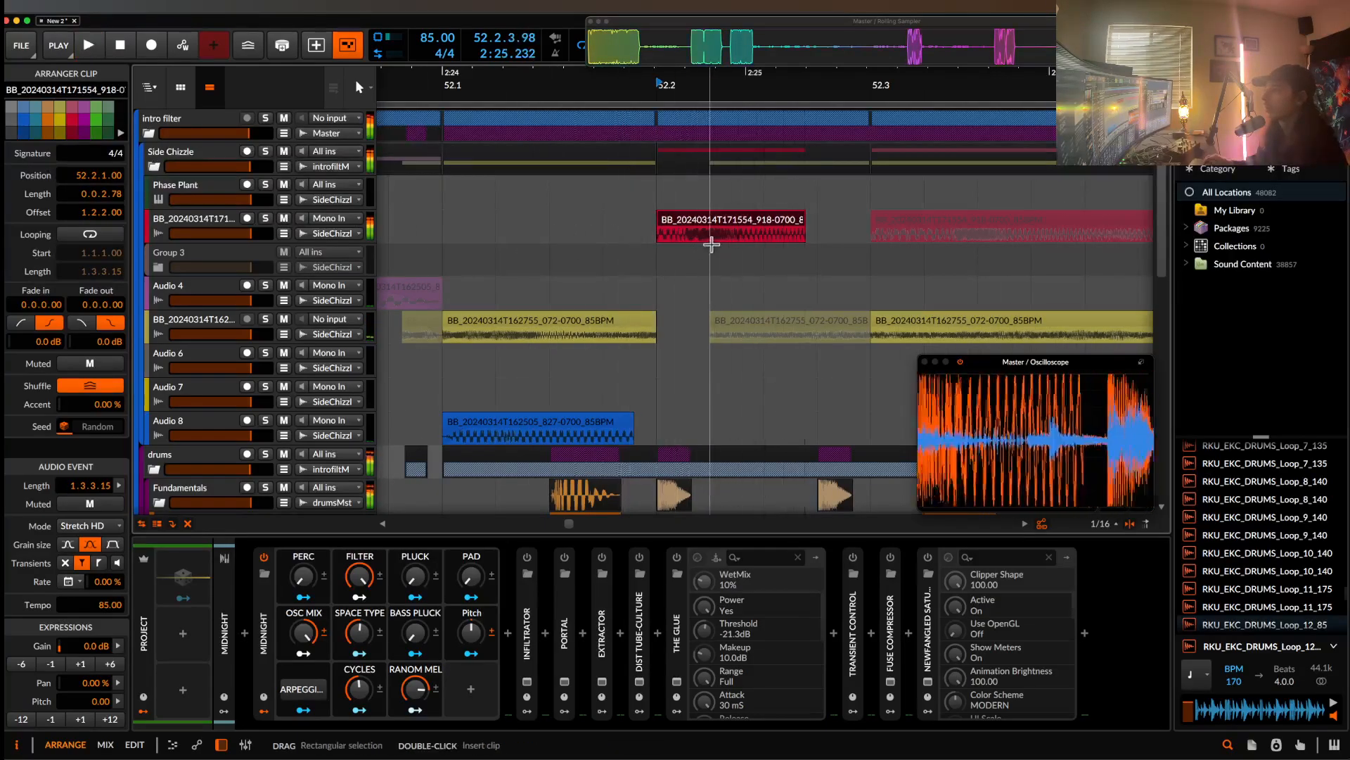
drag(574, 236, 575, 237)
key(space)
key(space)
drag(743, 231, 738, 232)
key(space)
key(space)
key(space)
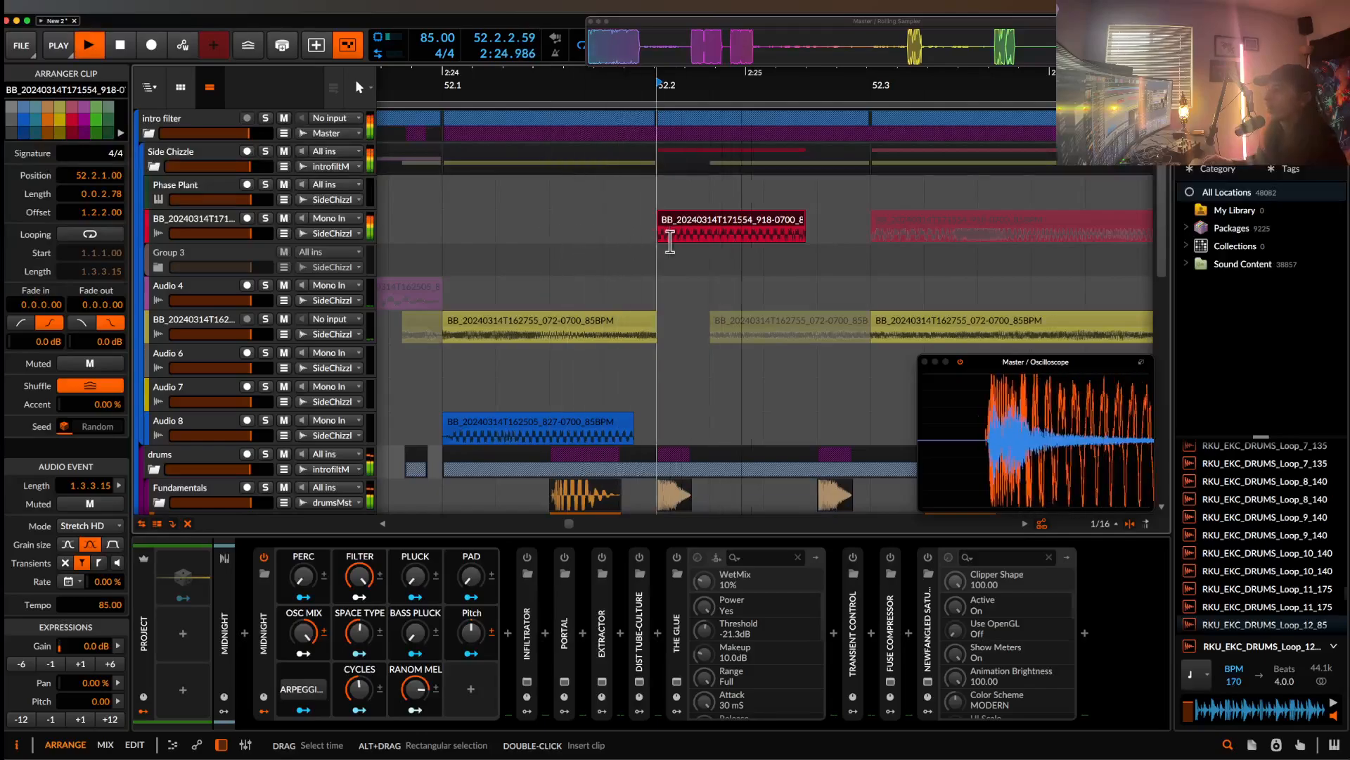
key(space)
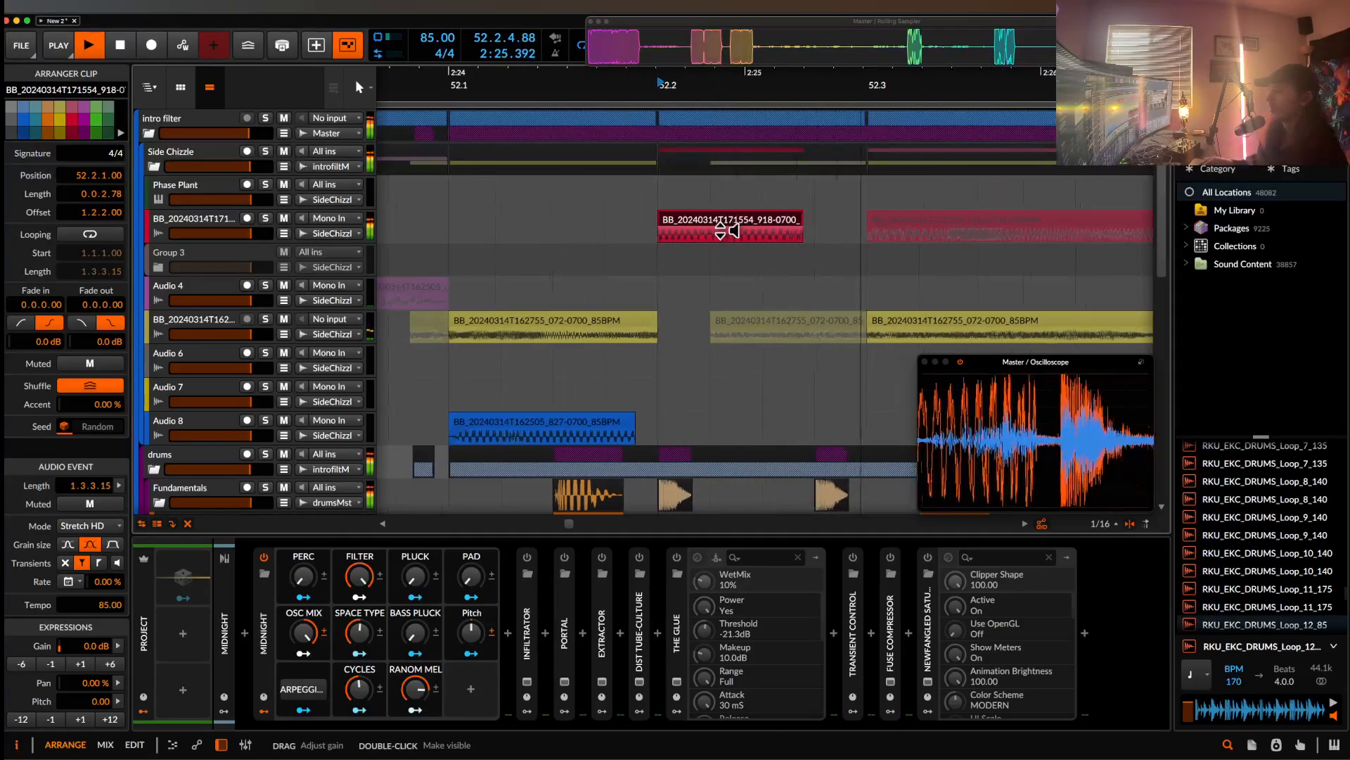
click(533, 424)
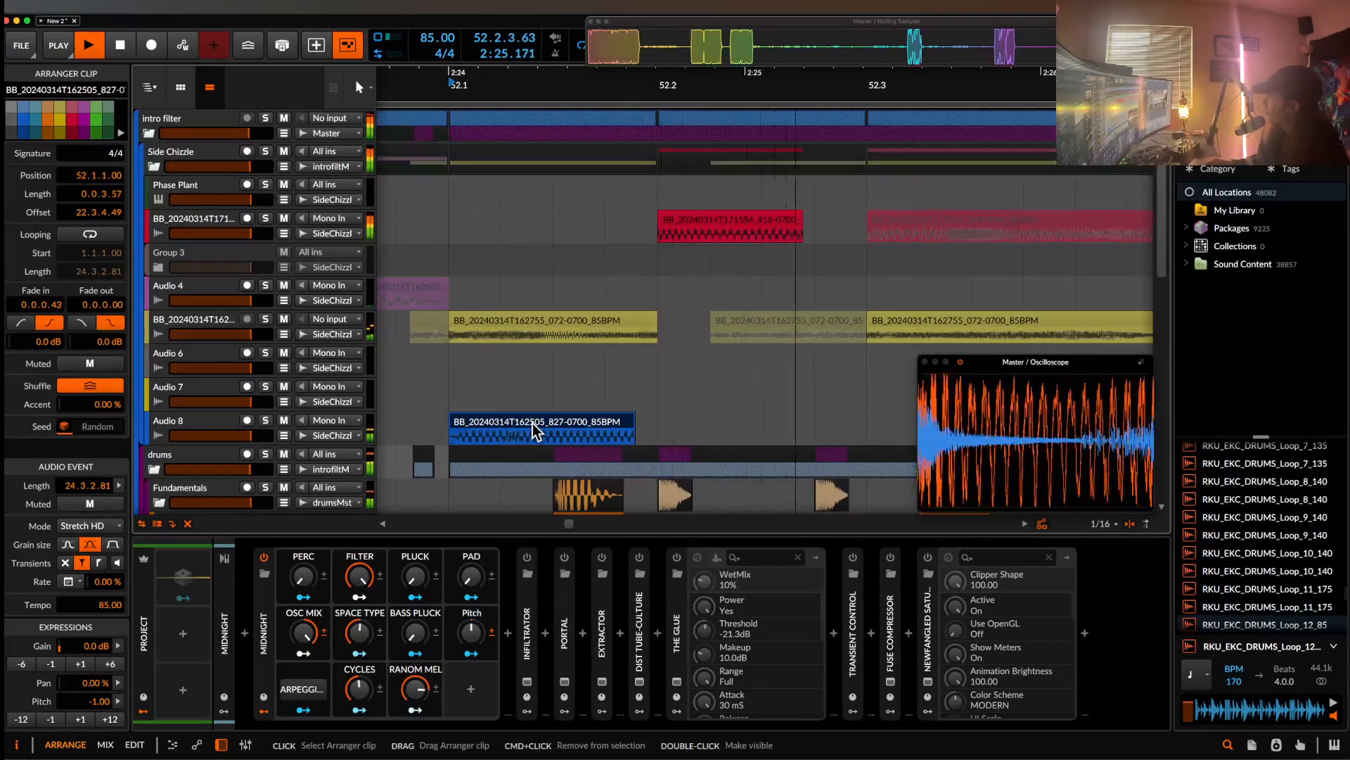
key(space)
- Insert a Filter+ device on the red bass track
click(208, 226)
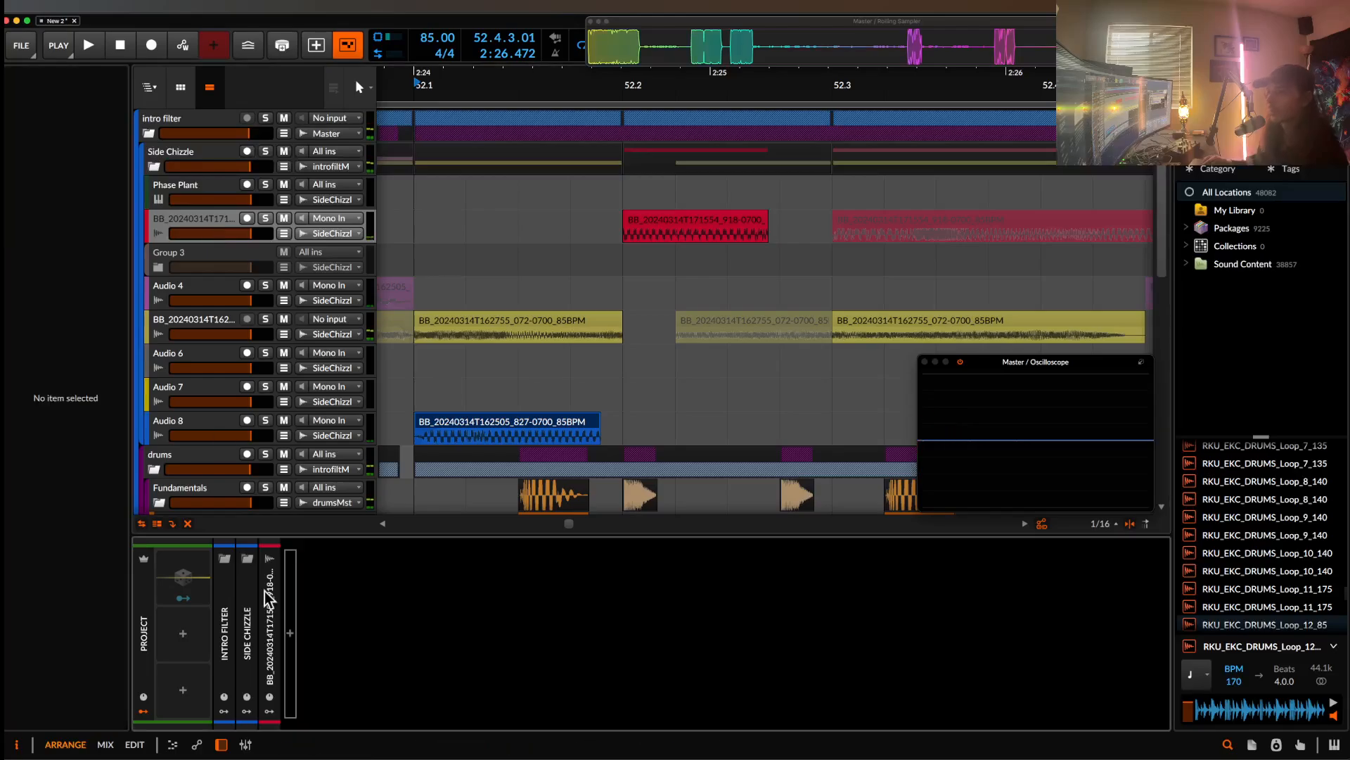
click(291, 633)
text(FILT)
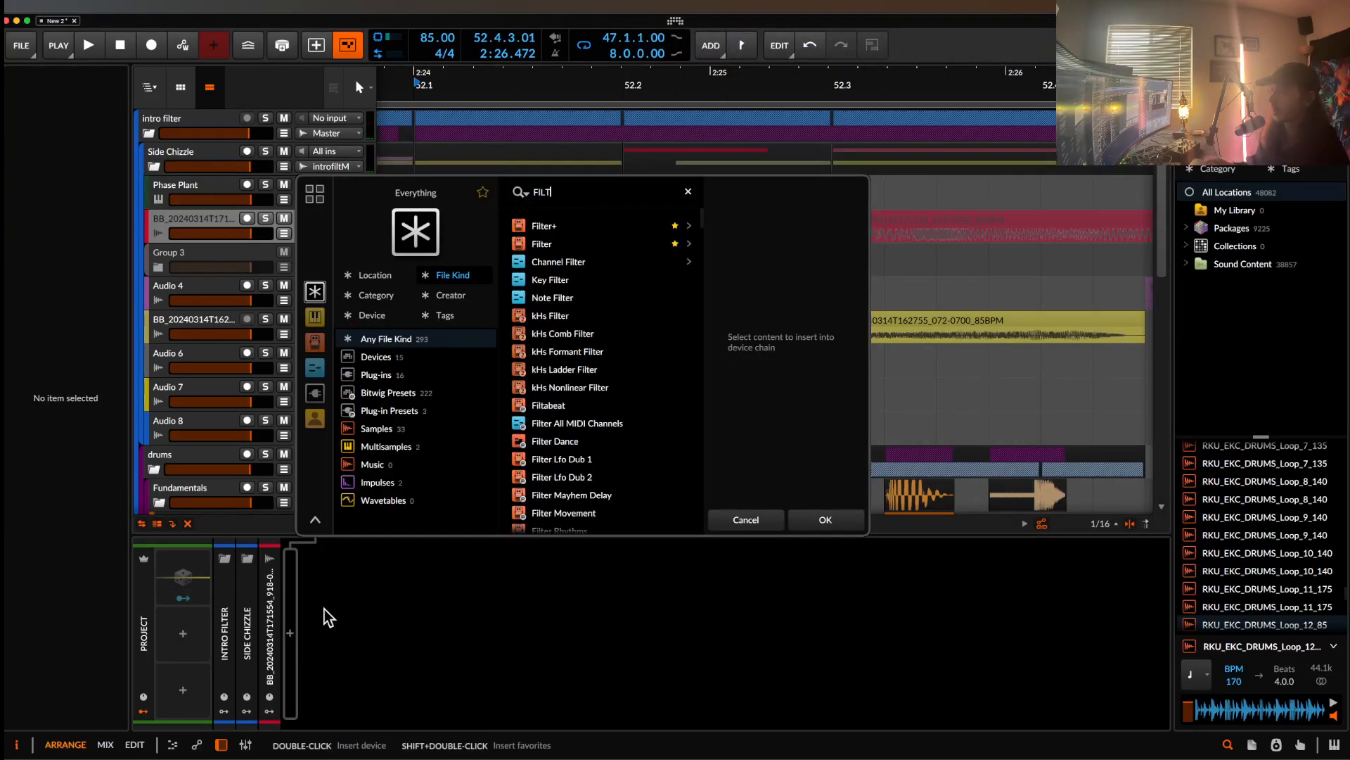
click(537, 231)
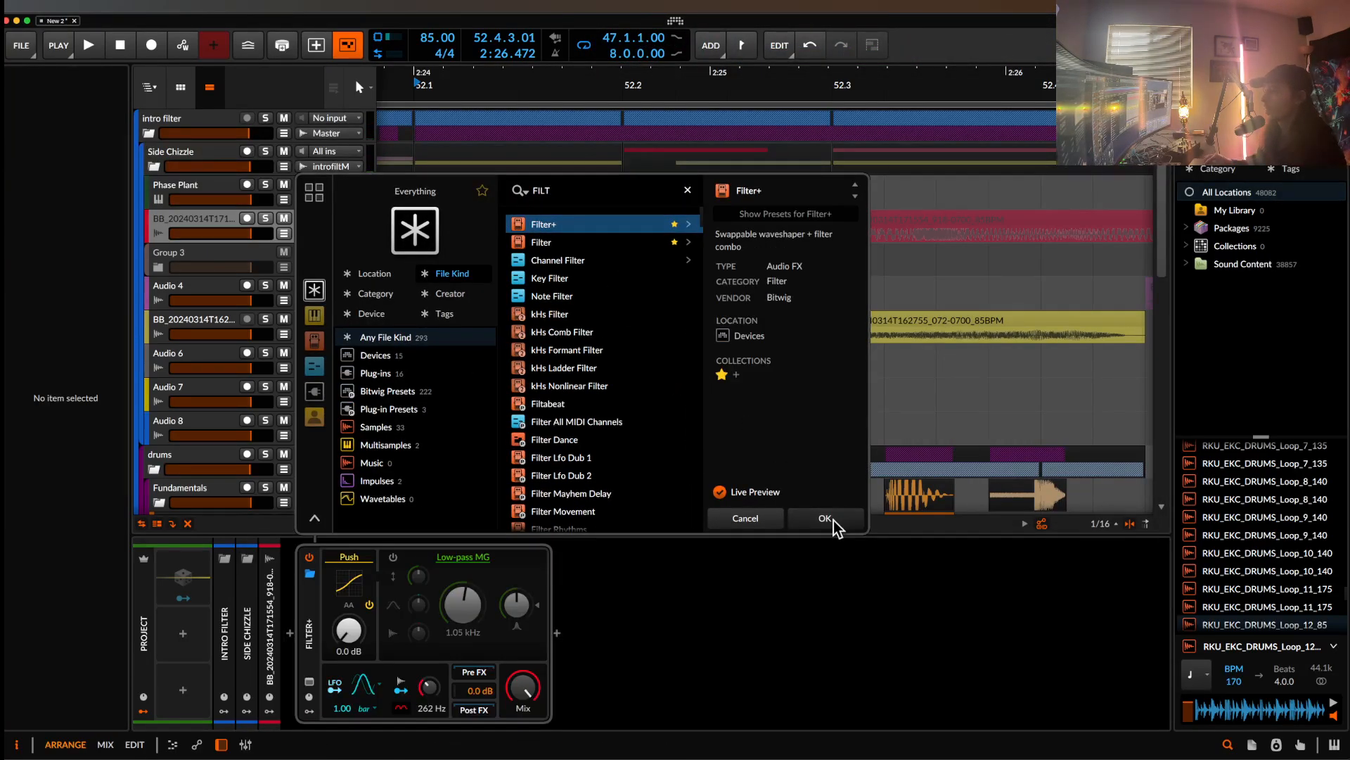
click(825, 518)
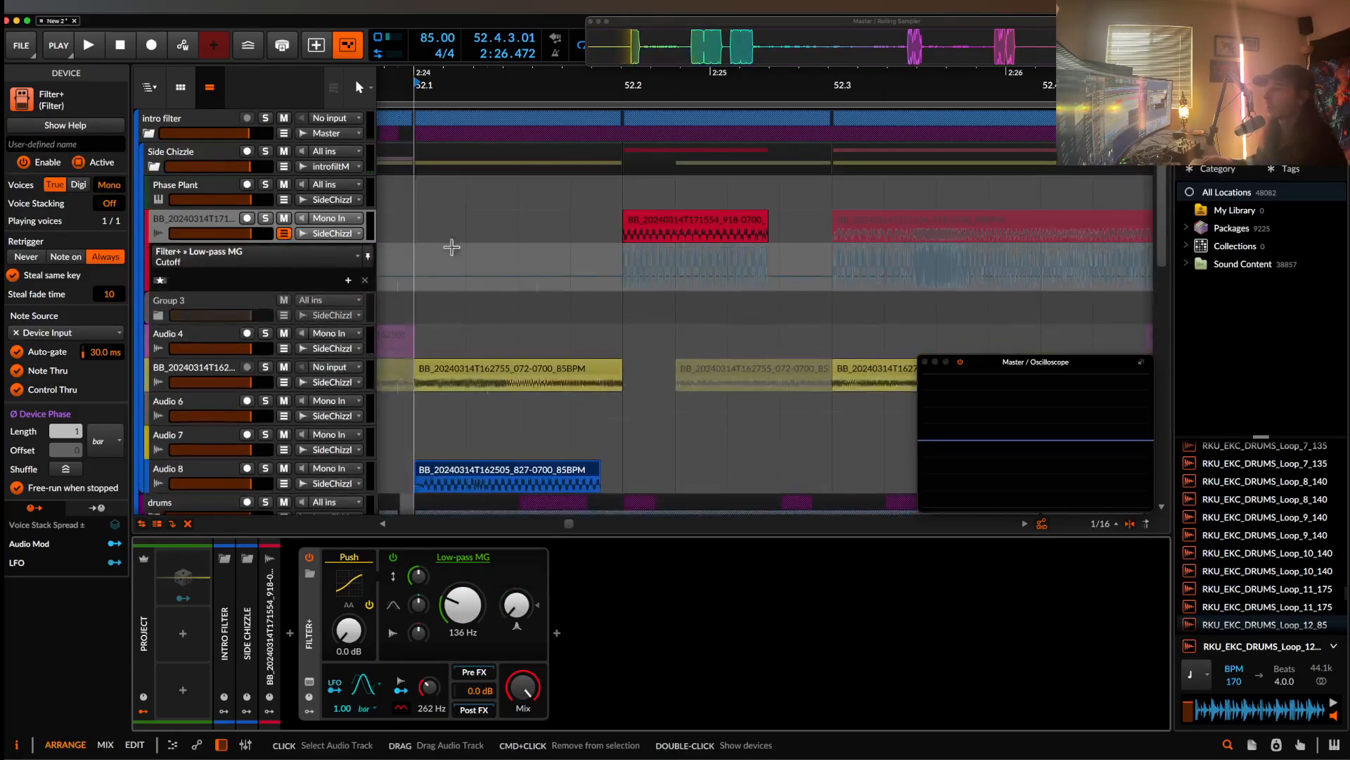
- Automate the Filter+ low-pass cutoff across the red slice, ramping from 136 Hz at 52.2.1.00 up to 33.5 kHz at its end
click(283, 233)
click(622, 276)
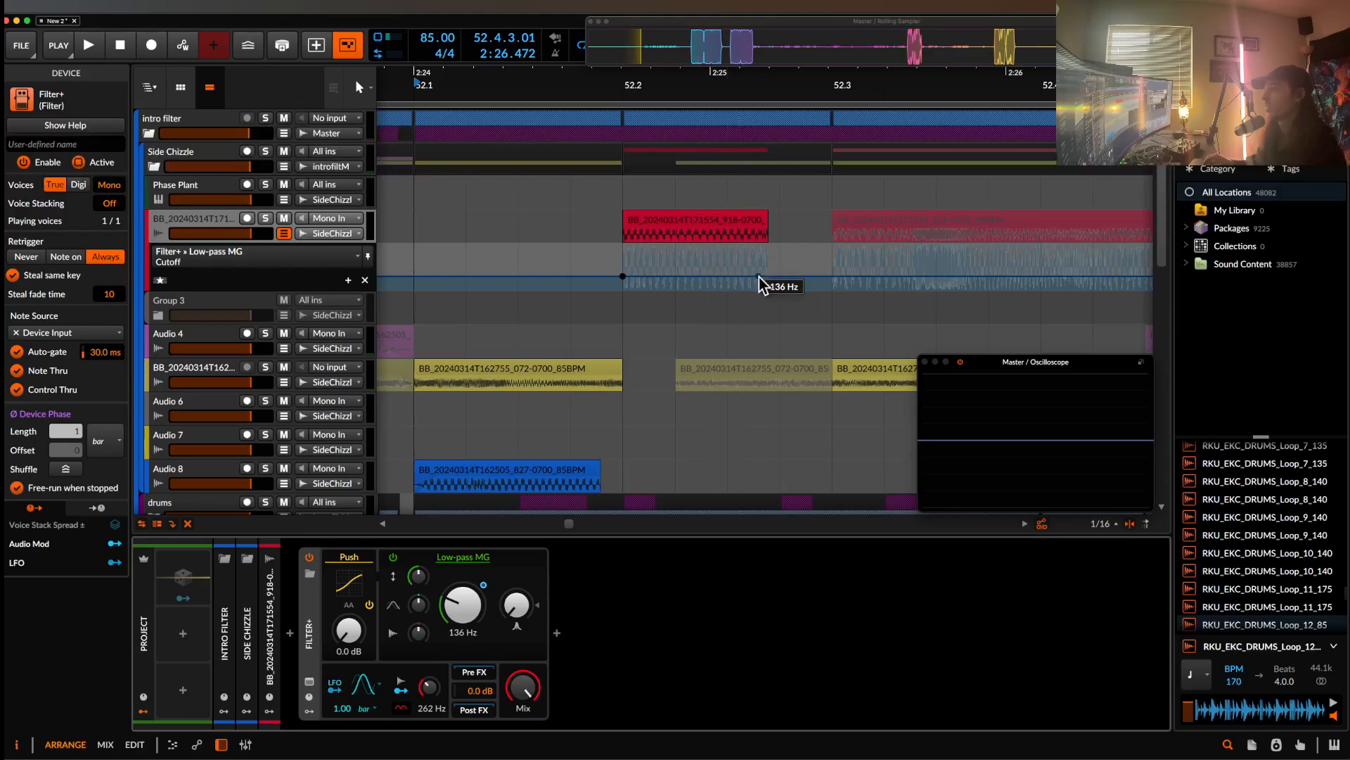
drag(767, 277, 767, 246)
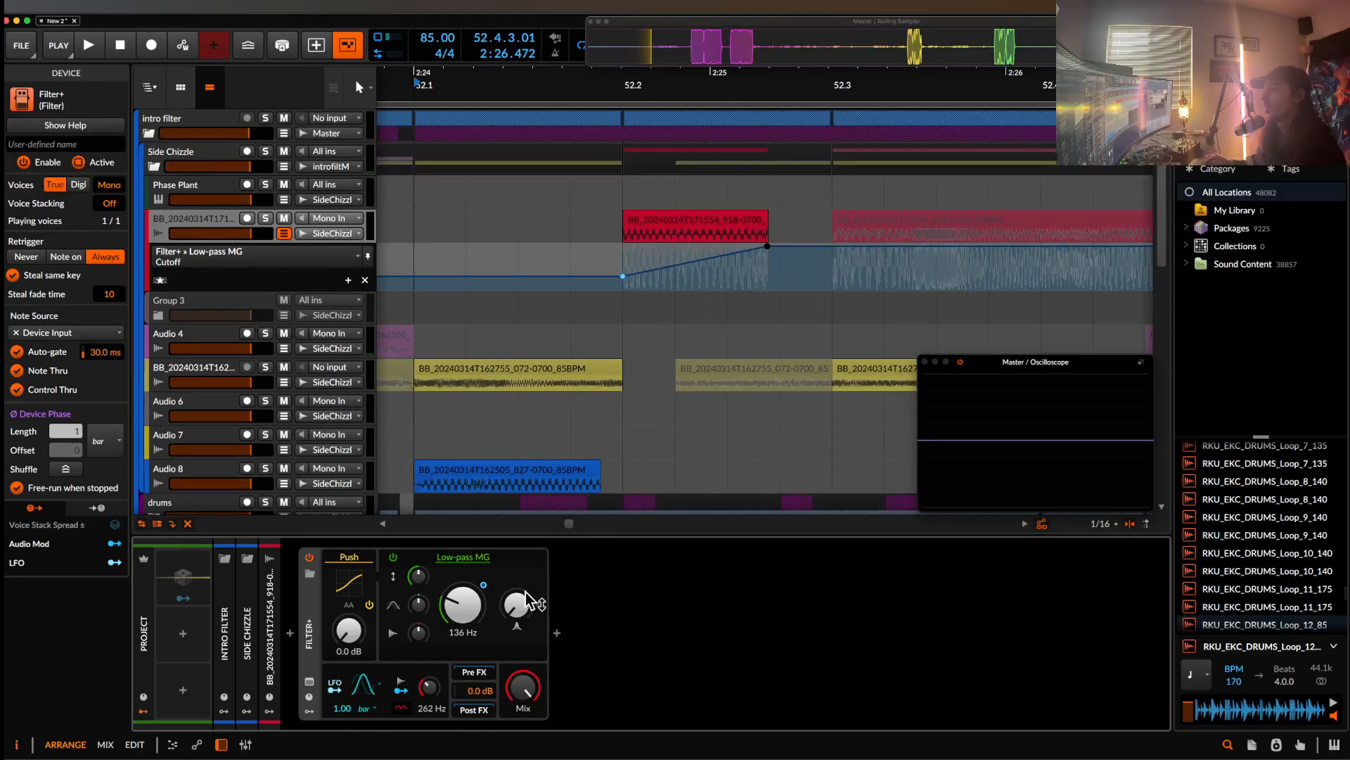
- Set the Filter+ Push drive to +12.0 dB and the low-pass resonance to 8% while auditioning bar 52
drag(366, 635, 357, 642)
key(space)
key(space)
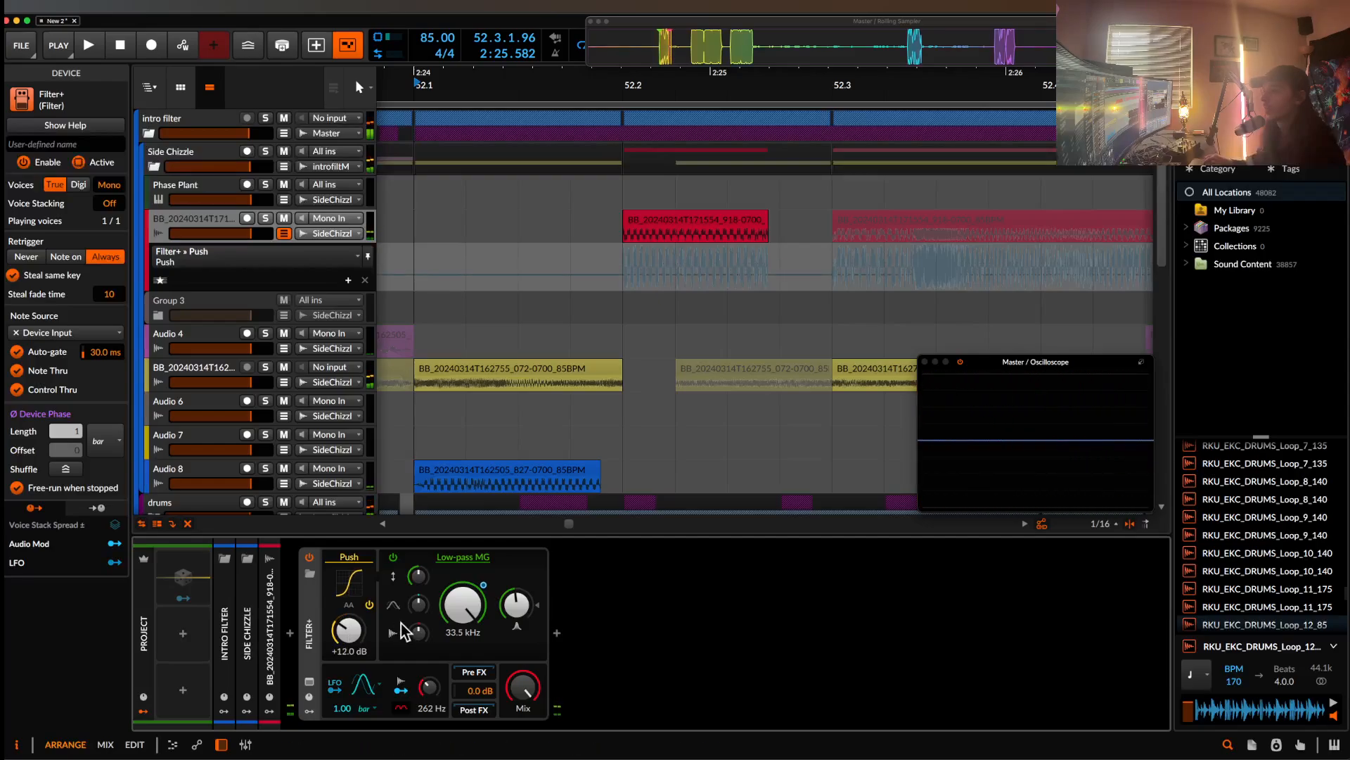
key(space)
drag(515, 607, 515, 654)
key(space)
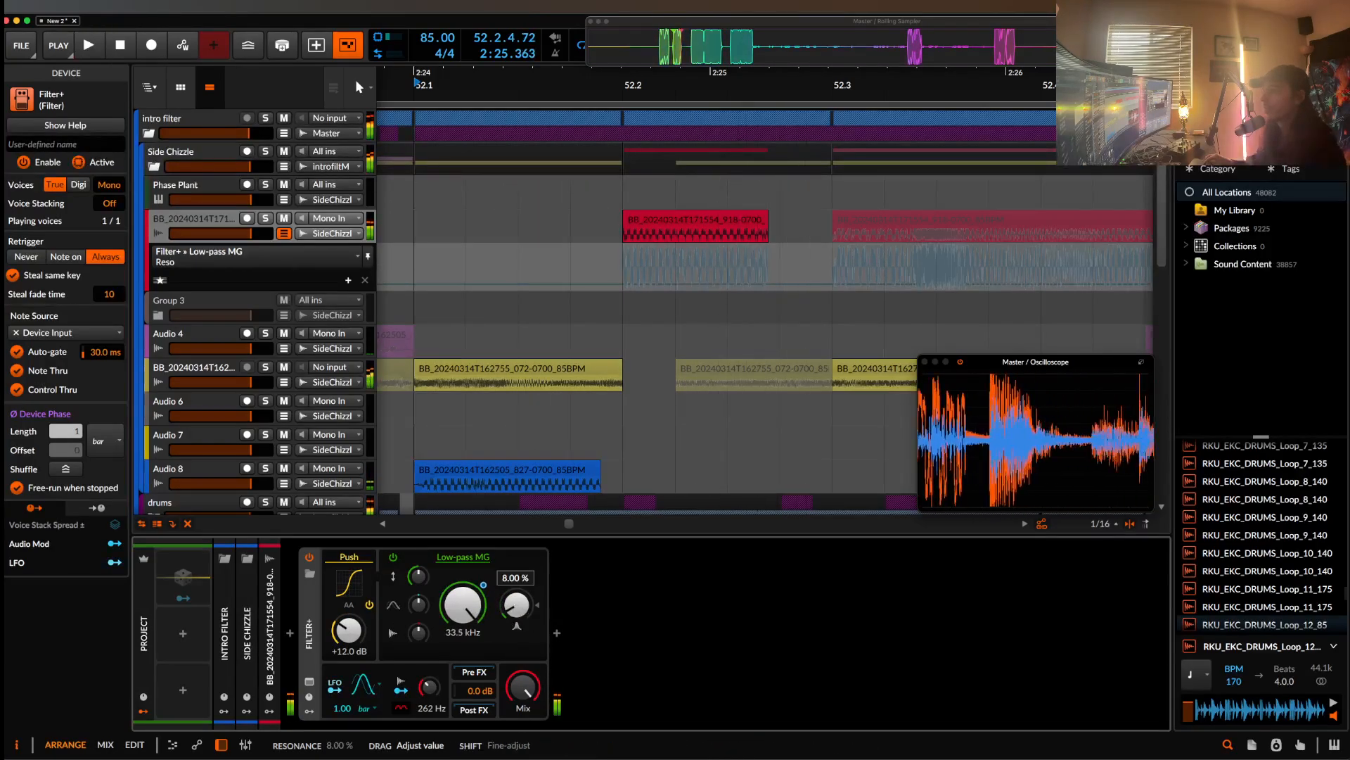
key(space)
- Insert Pro-Q 3 before Filter+ and cut a bell band by 7.19 dB at about 109 Hz
click(290, 633)
text(p)
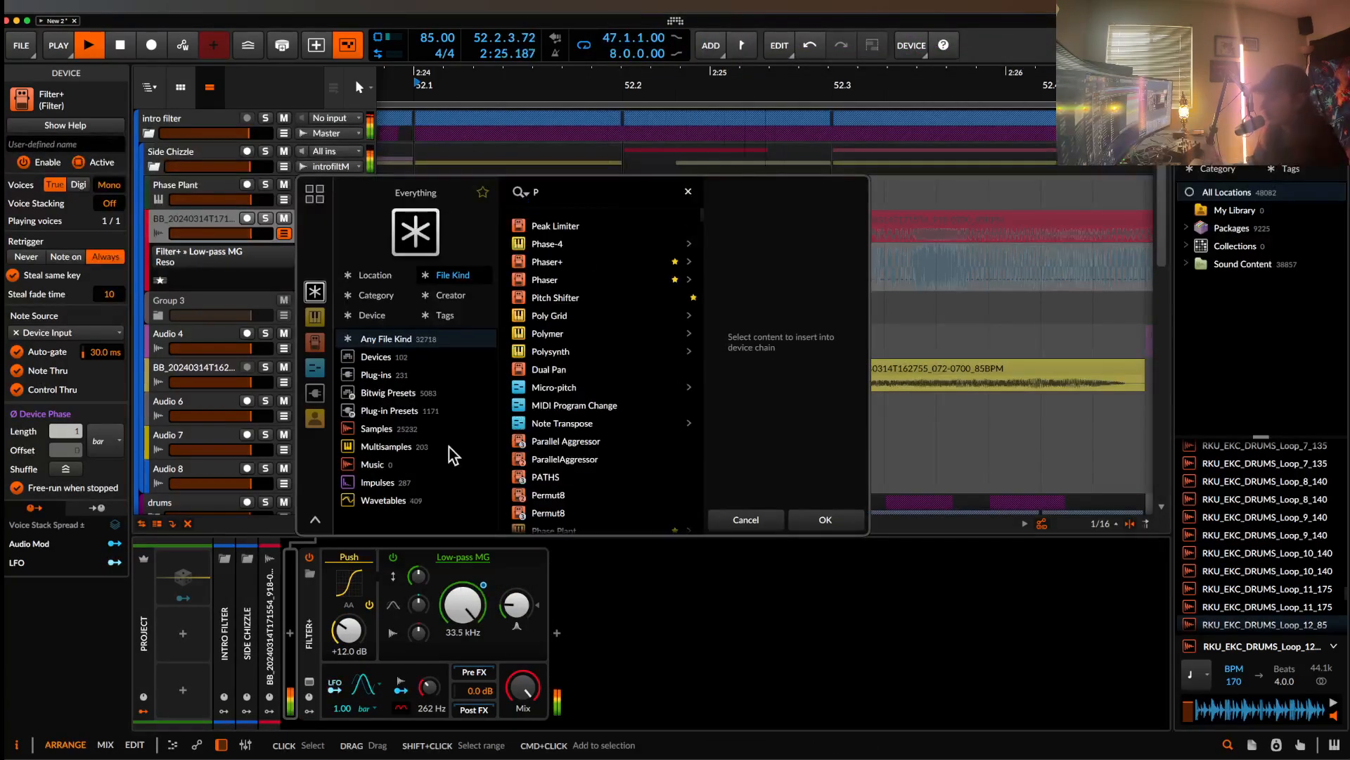
text(ro)
click(557, 280)
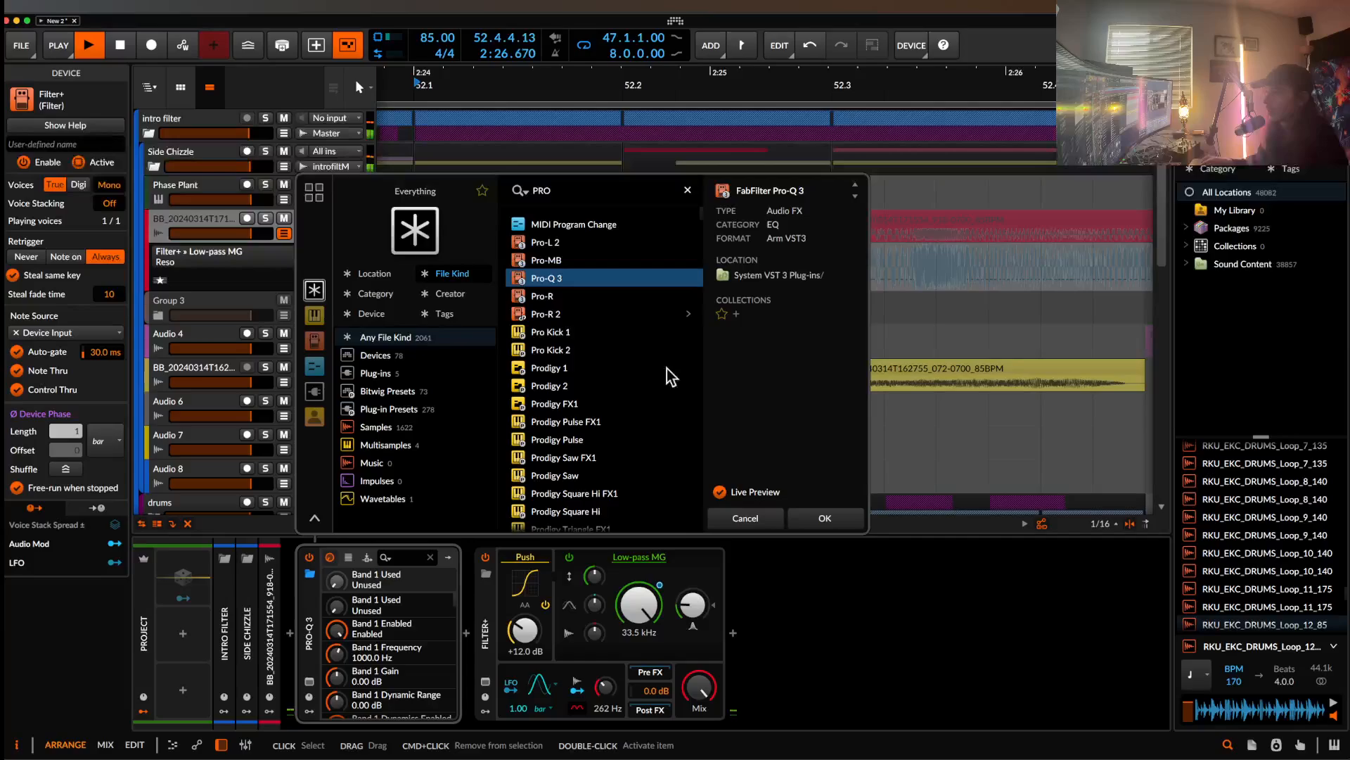
click(821, 524)
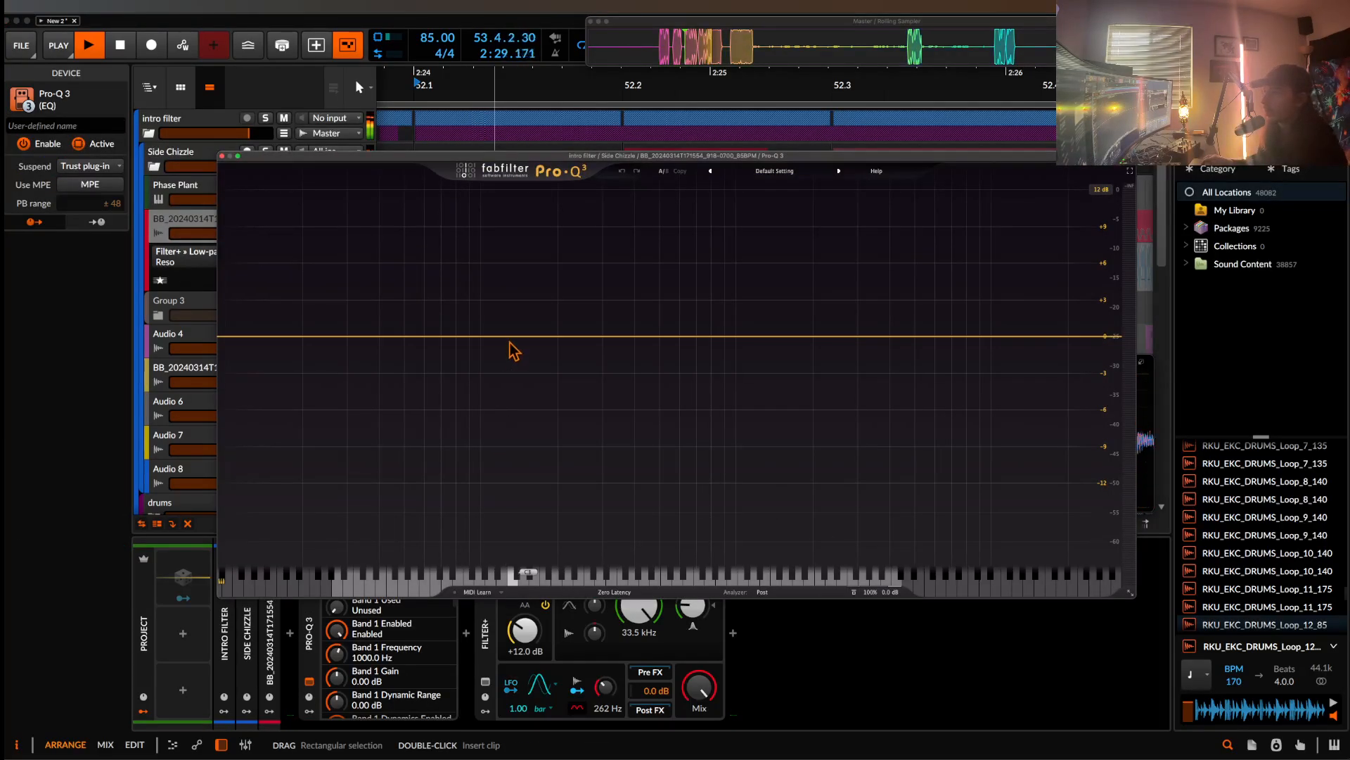
drag(514, 349, 533, 417)
mouse_move(534, 420)
mouse_down()
mouse_move(558, 431)
mouse_move(513, 430)
mouse_up()
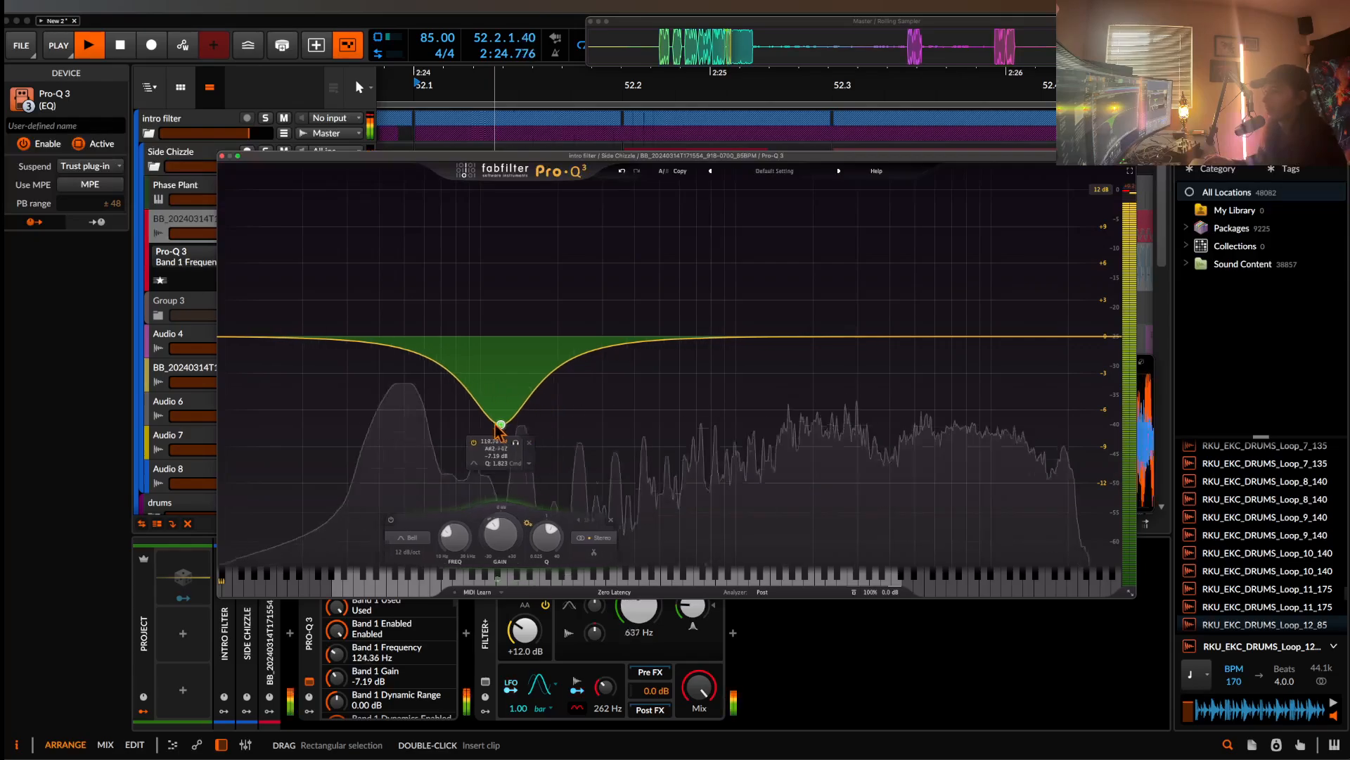
- Add Fuse Compressor after Filter+ in the red bass track's device chain
click(733, 632)
text(FUSE)
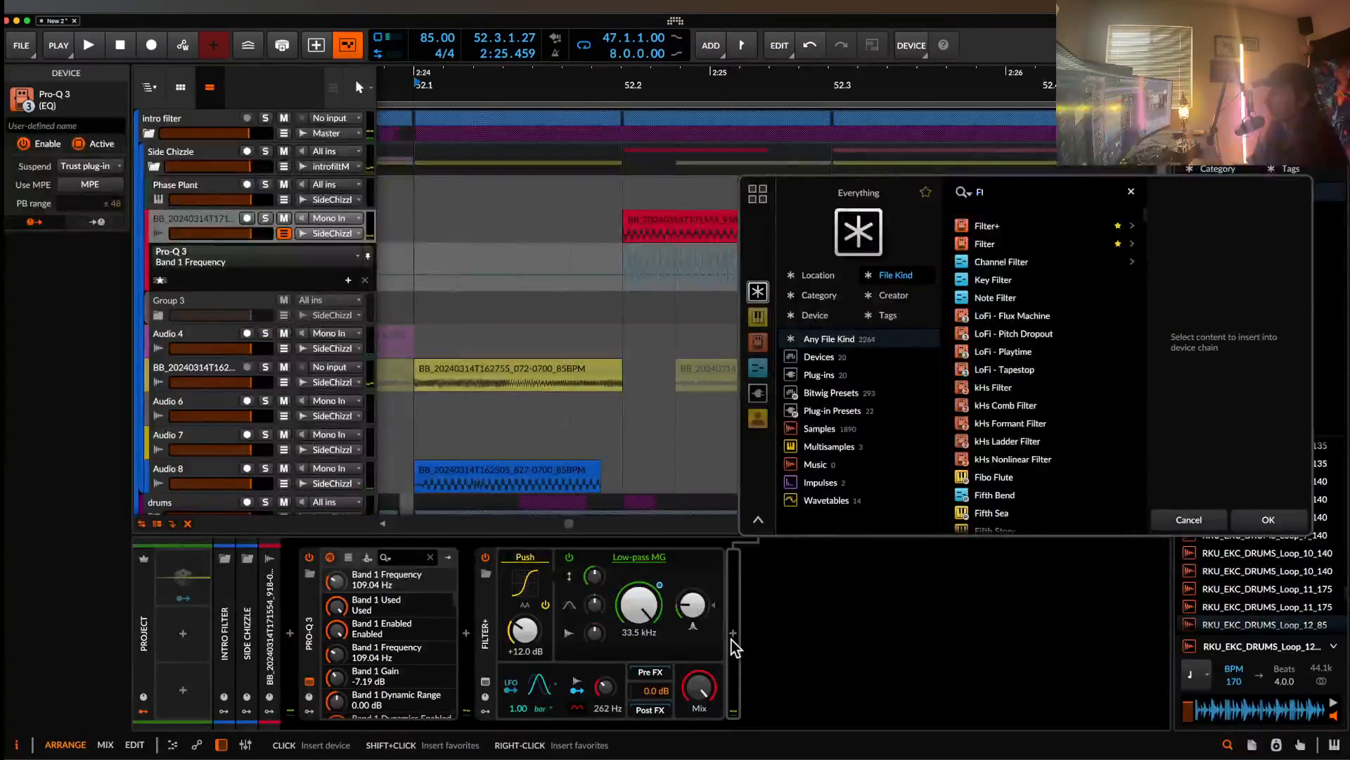
click(1007, 226)
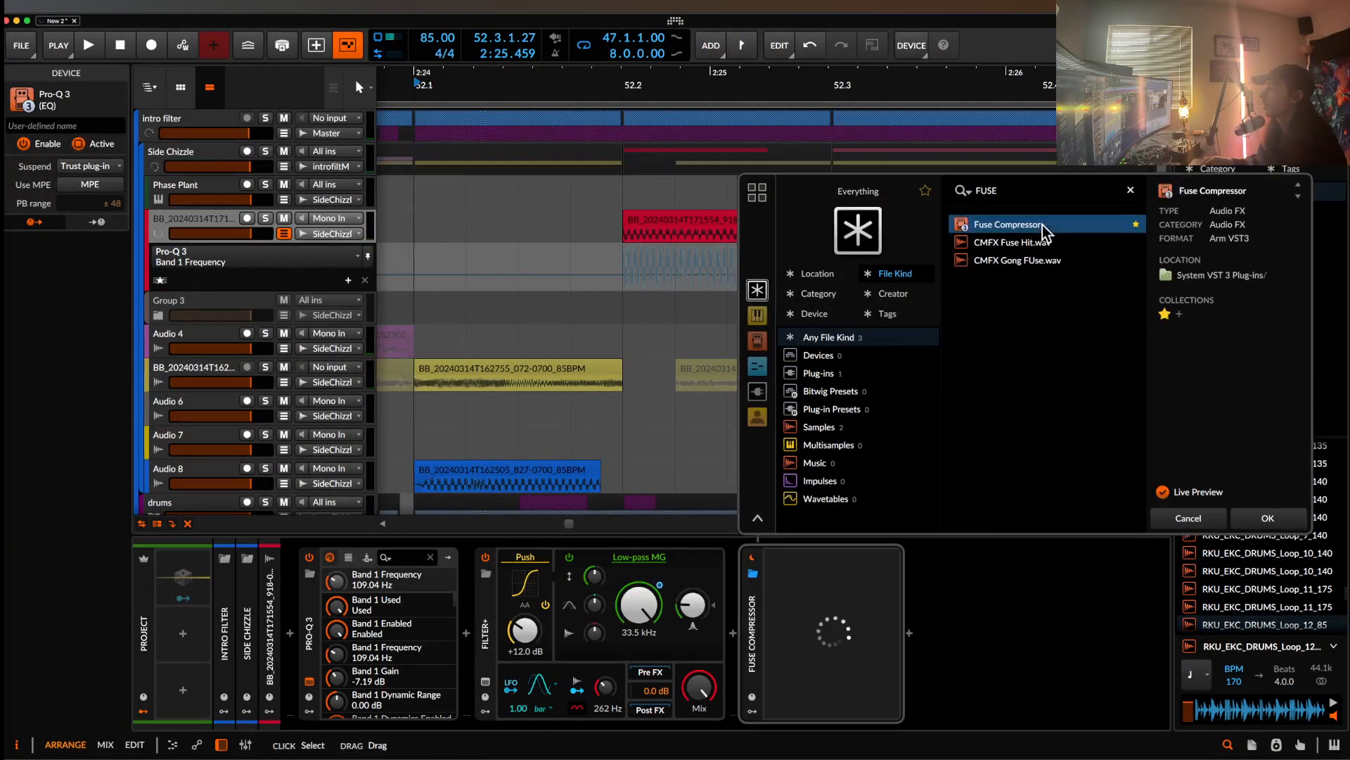
click(1268, 519)
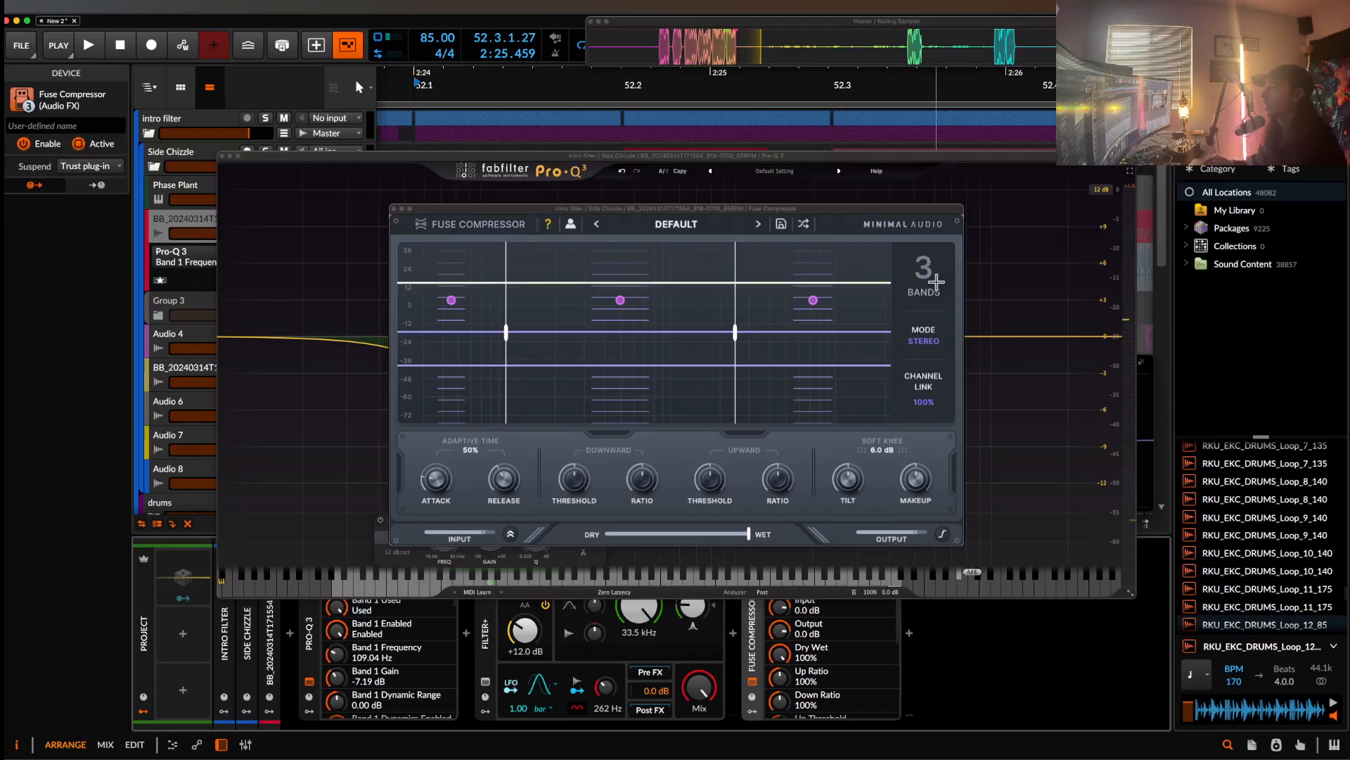
- Configure Fuse Compressor with 6 bands, output clipping on, downward ratio 151% and upward ratio 136%, and close both plug-in windows
drag(924, 271, 921, 253)
click(943, 535)
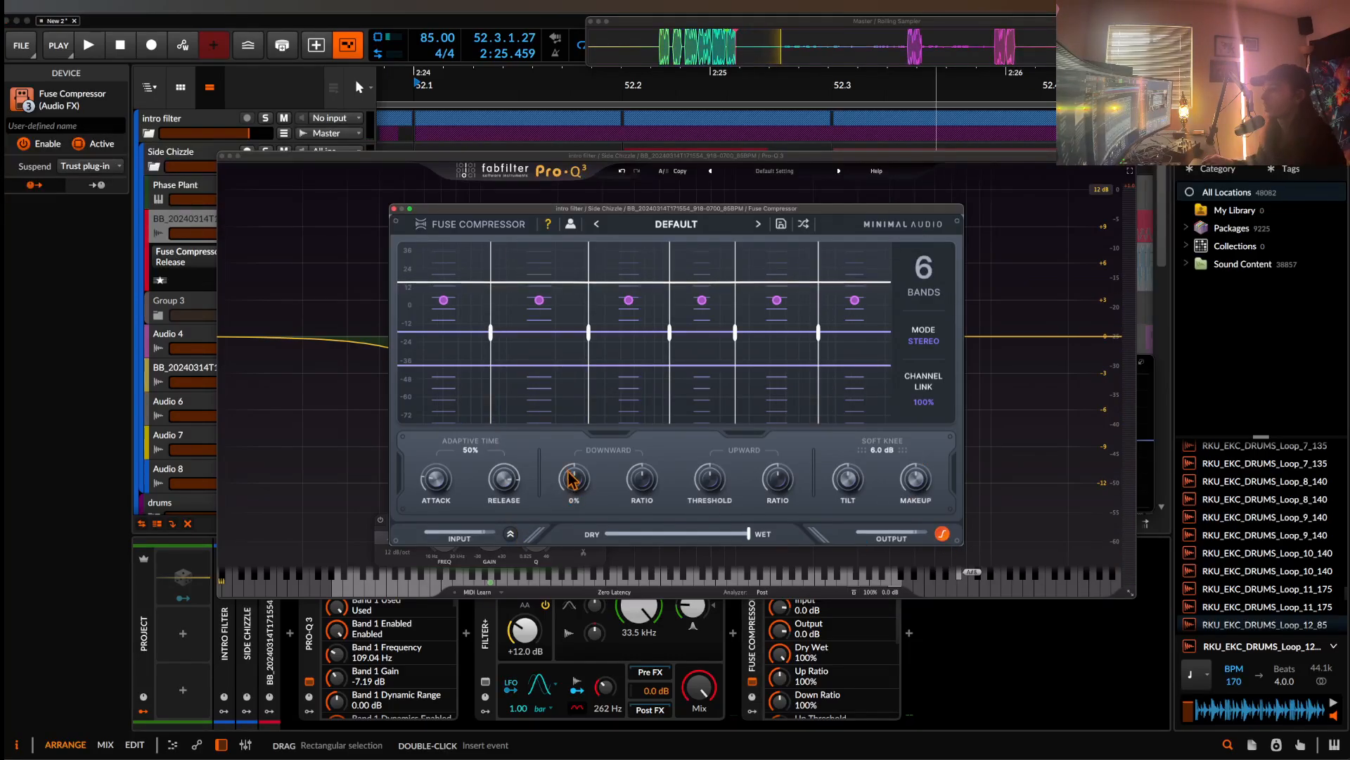
drag(555, 491, 555, 475)
drag(642, 485, 649, 450)
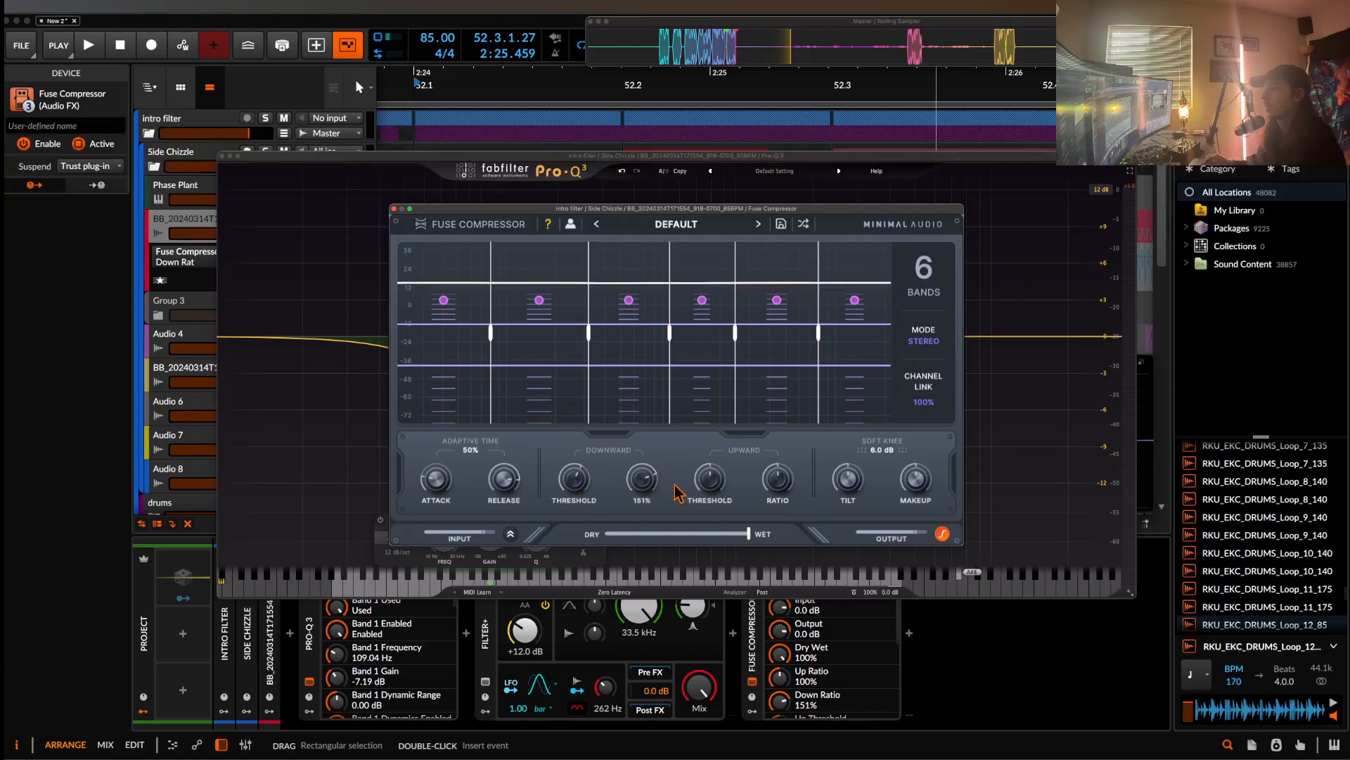
drag(710, 486, 777, 468)
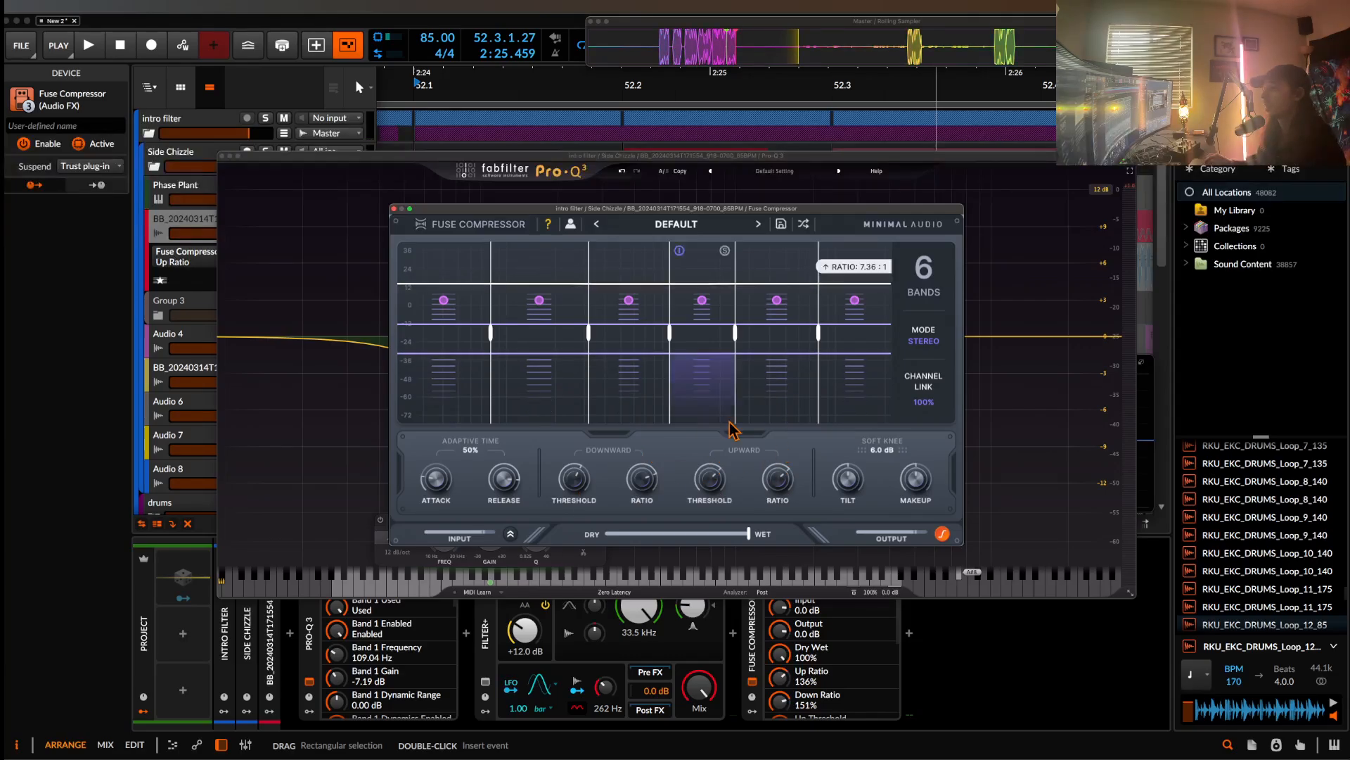
click(393, 209)
click(223, 156)
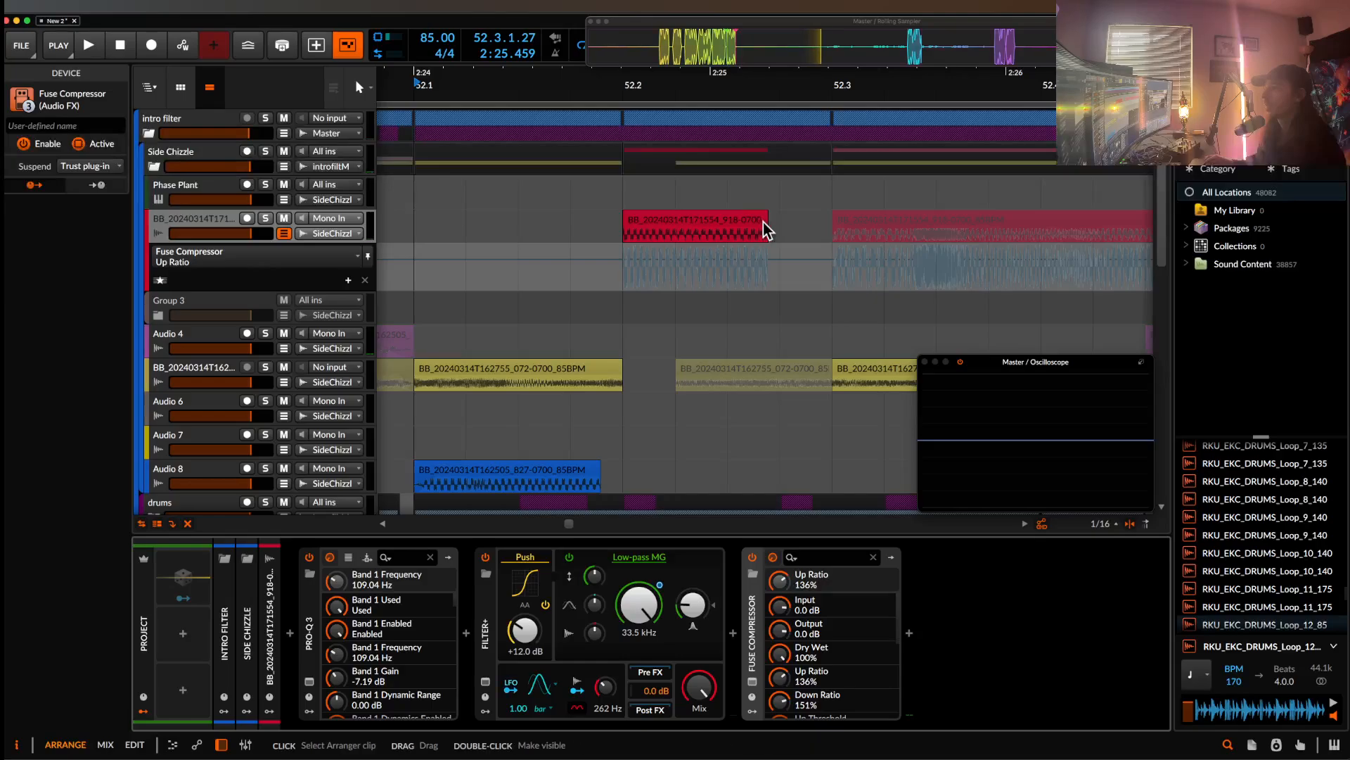
- Select the red bass slice at 52.2.1.00 and hide its track's automation lane
scroll(761, 224, down, 2)
scroll(762, 221, right, 2)
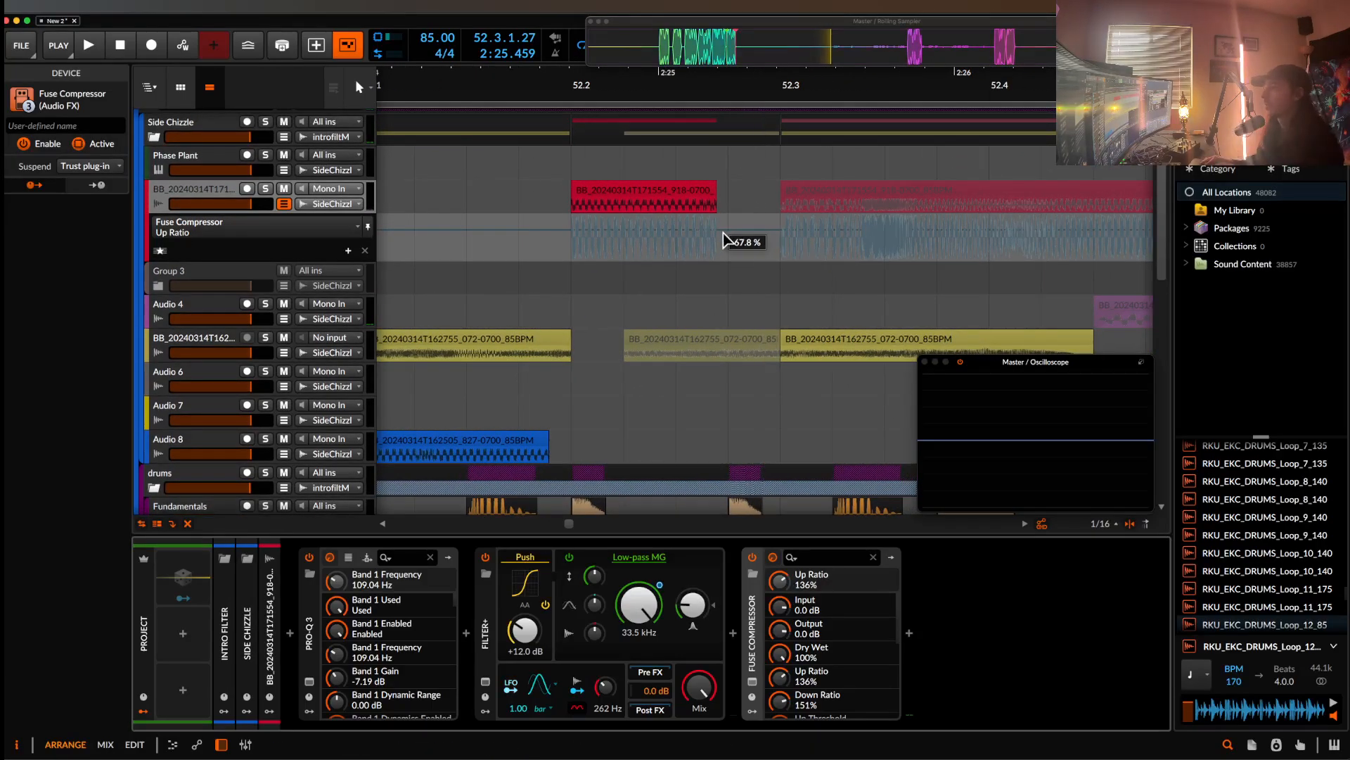
scroll(746, 235, down, 3)
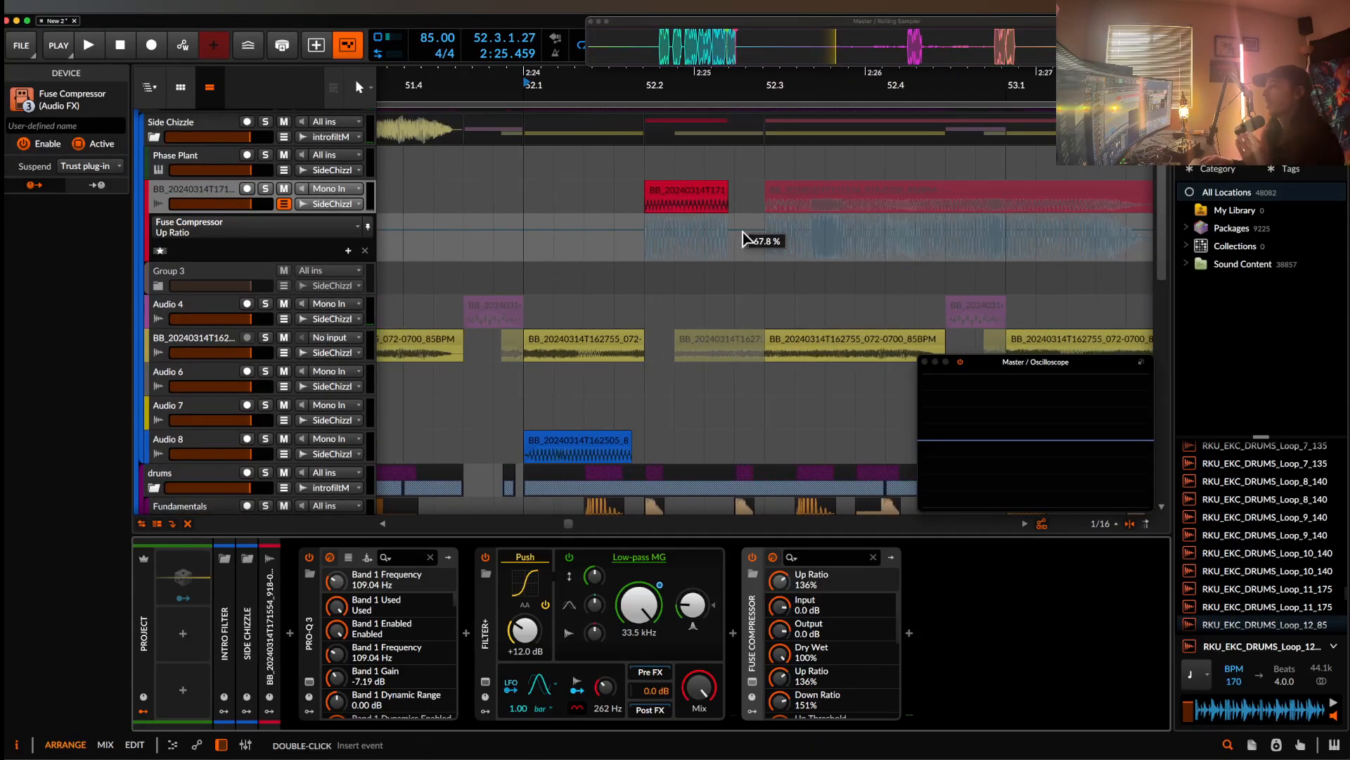
click(681, 189)
scroll(681, 190, down, 1)
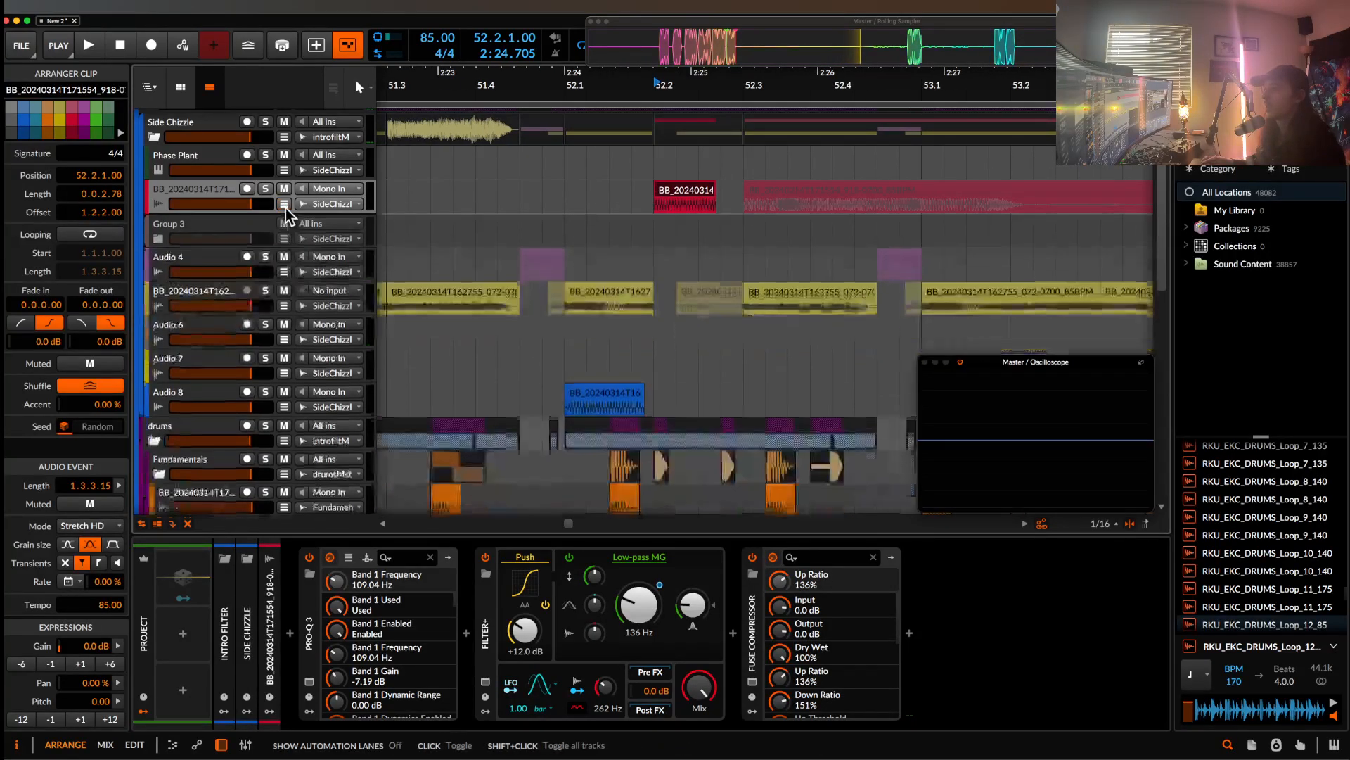
click(284, 204)
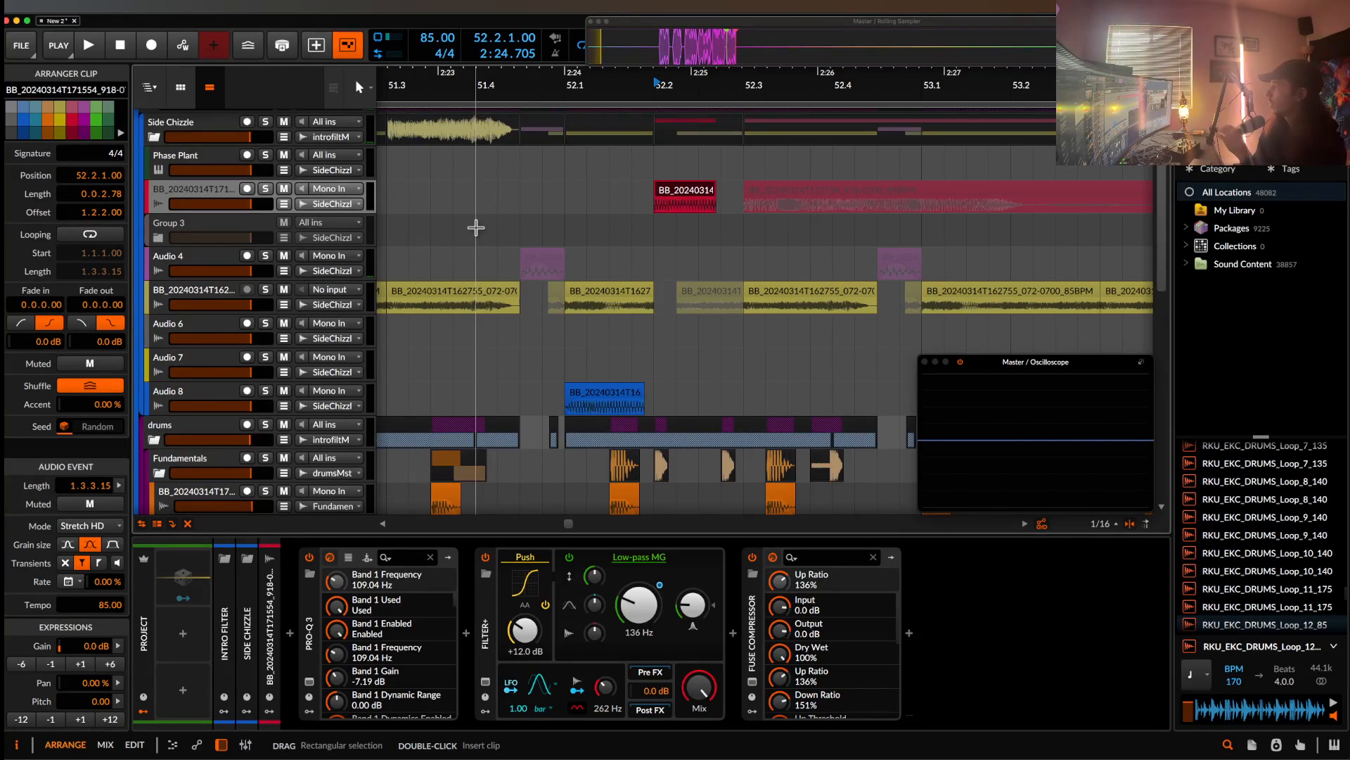
- Select the first blue clip on the Audio 8 track at bar 47
scroll(475, 229, down, 5)
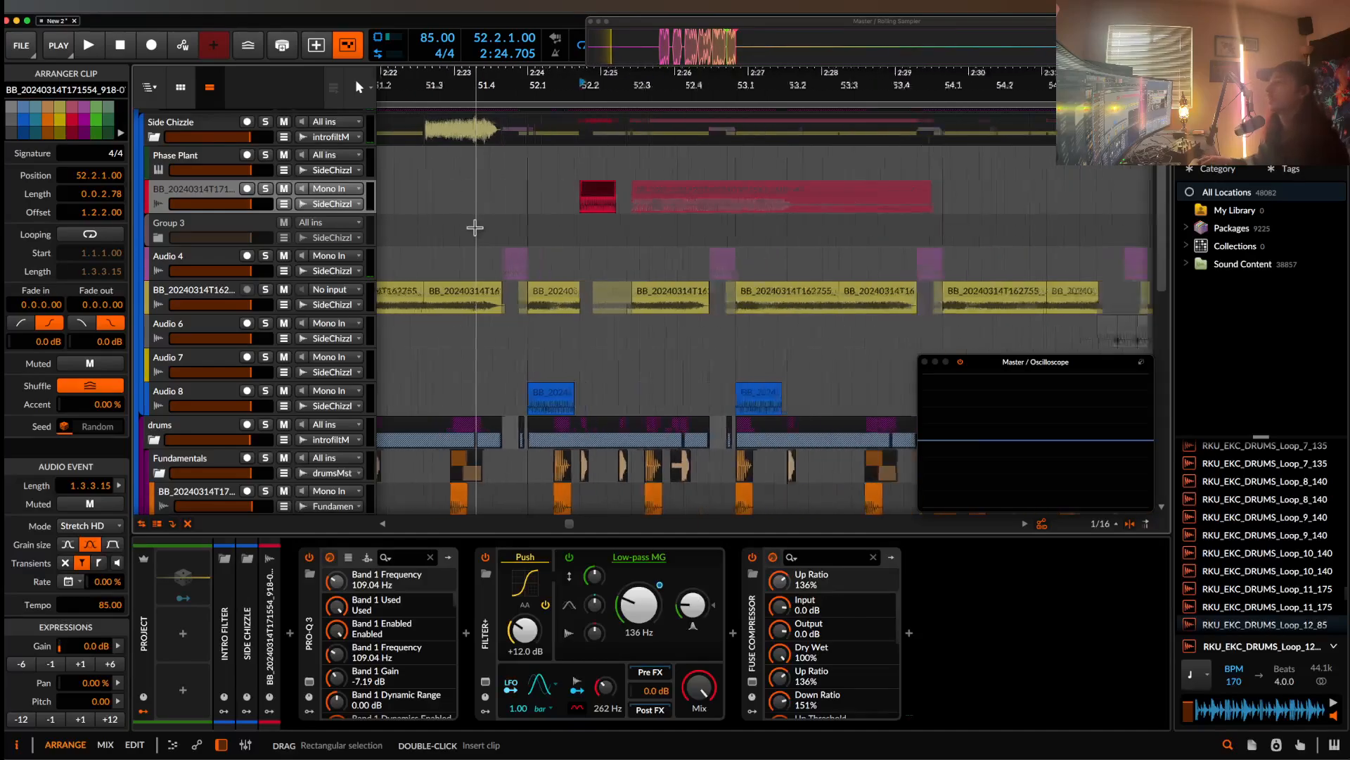
scroll(476, 229, down, 2)
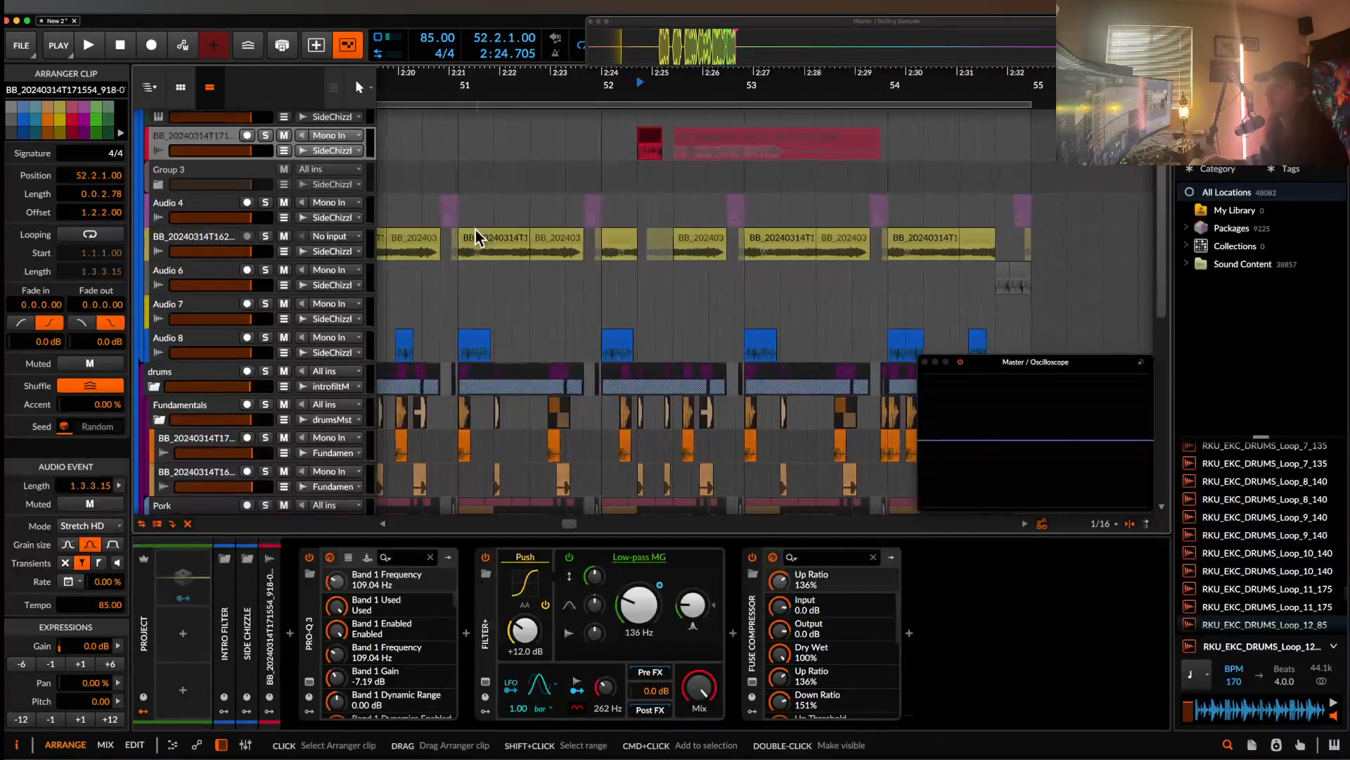
scroll(475, 230, up, 2)
scroll(476, 230, down, 3)
scroll(475, 228, left, 5)
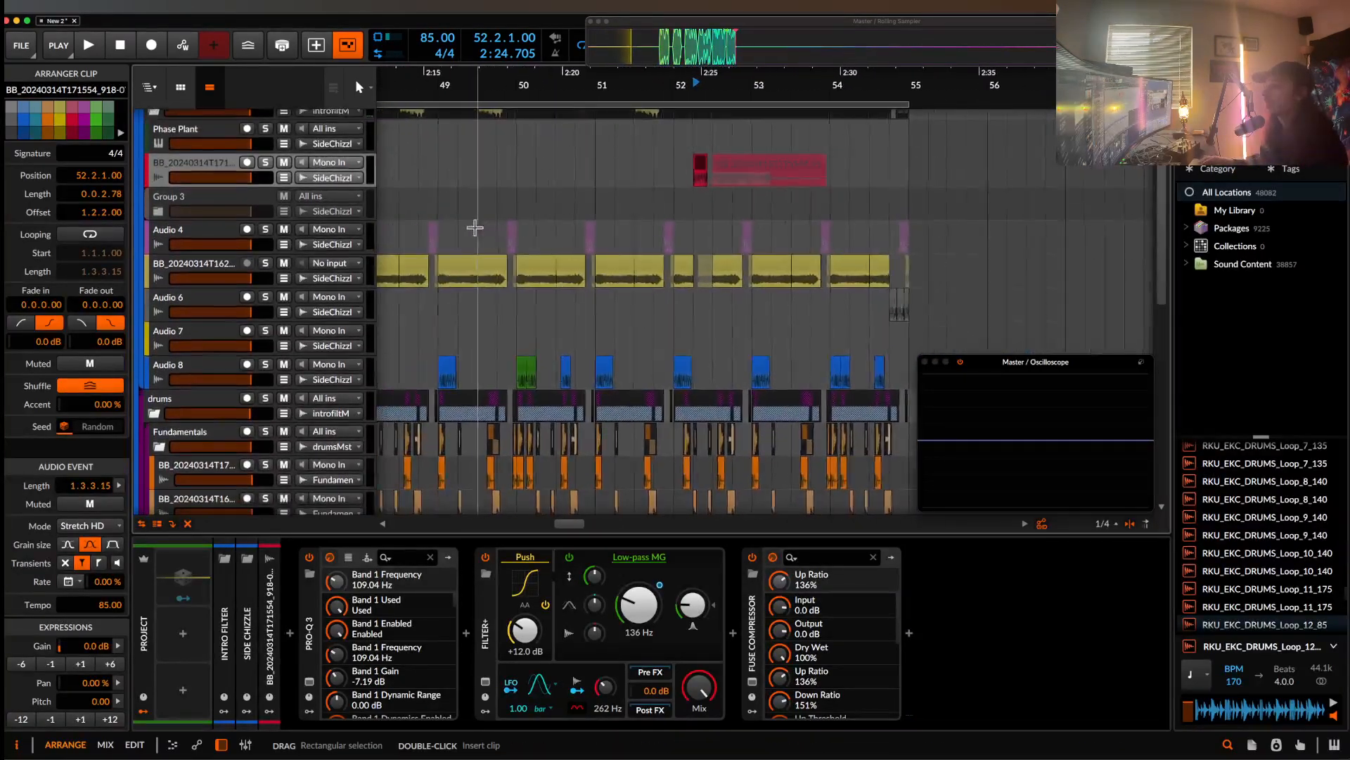
scroll(476, 228, down, 2)
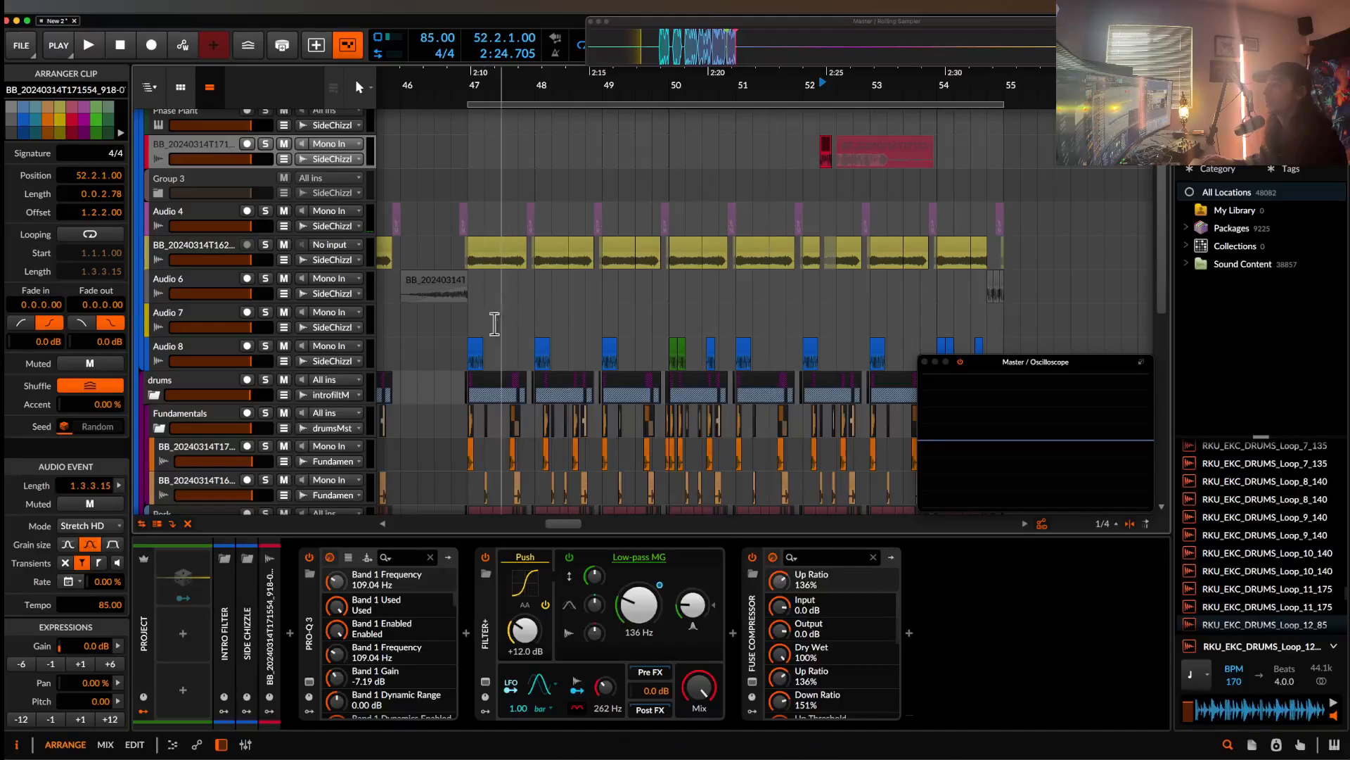
click(476, 352)
scroll(476, 353, up, 3)
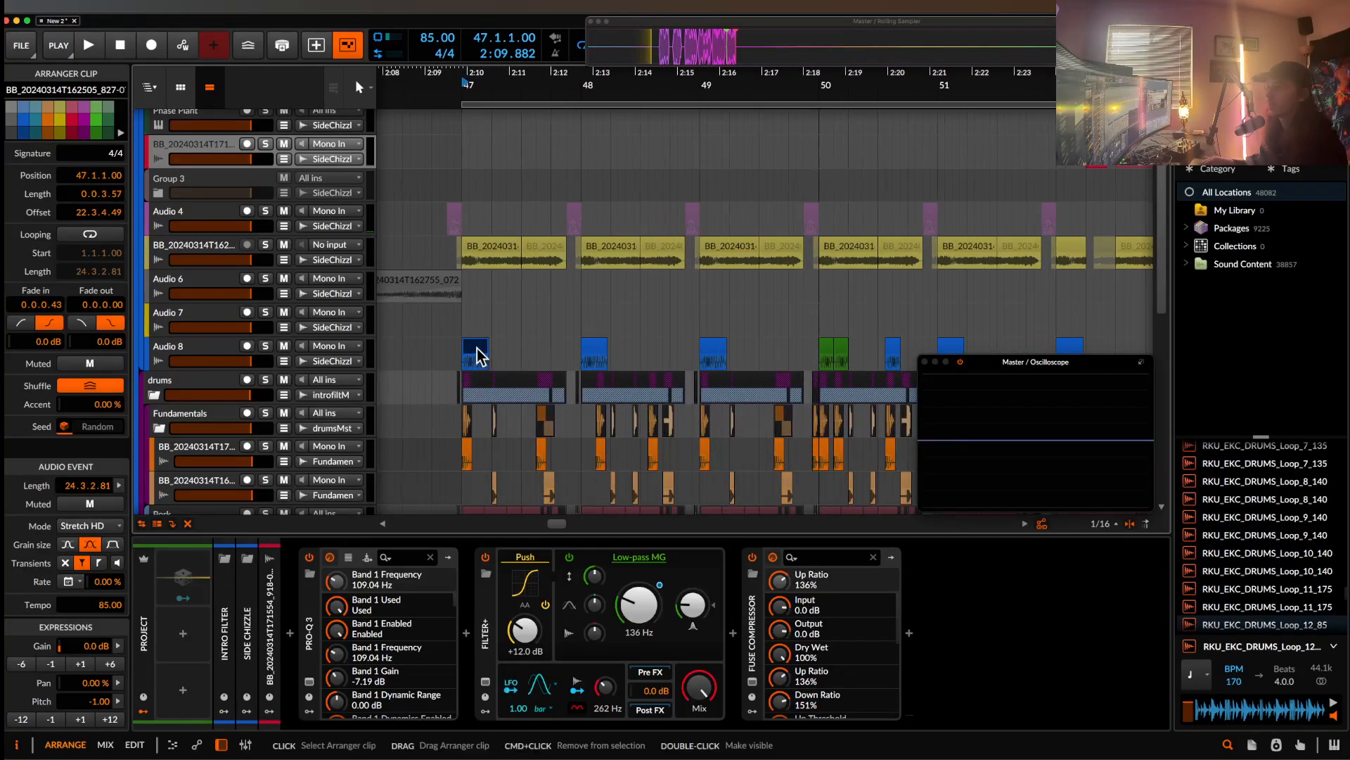
scroll(475, 353, up, 3)
- Insert a Mid-Side Split device after Filter+ on the Audio 8 track and briefly play from bar 47
click(201, 355)
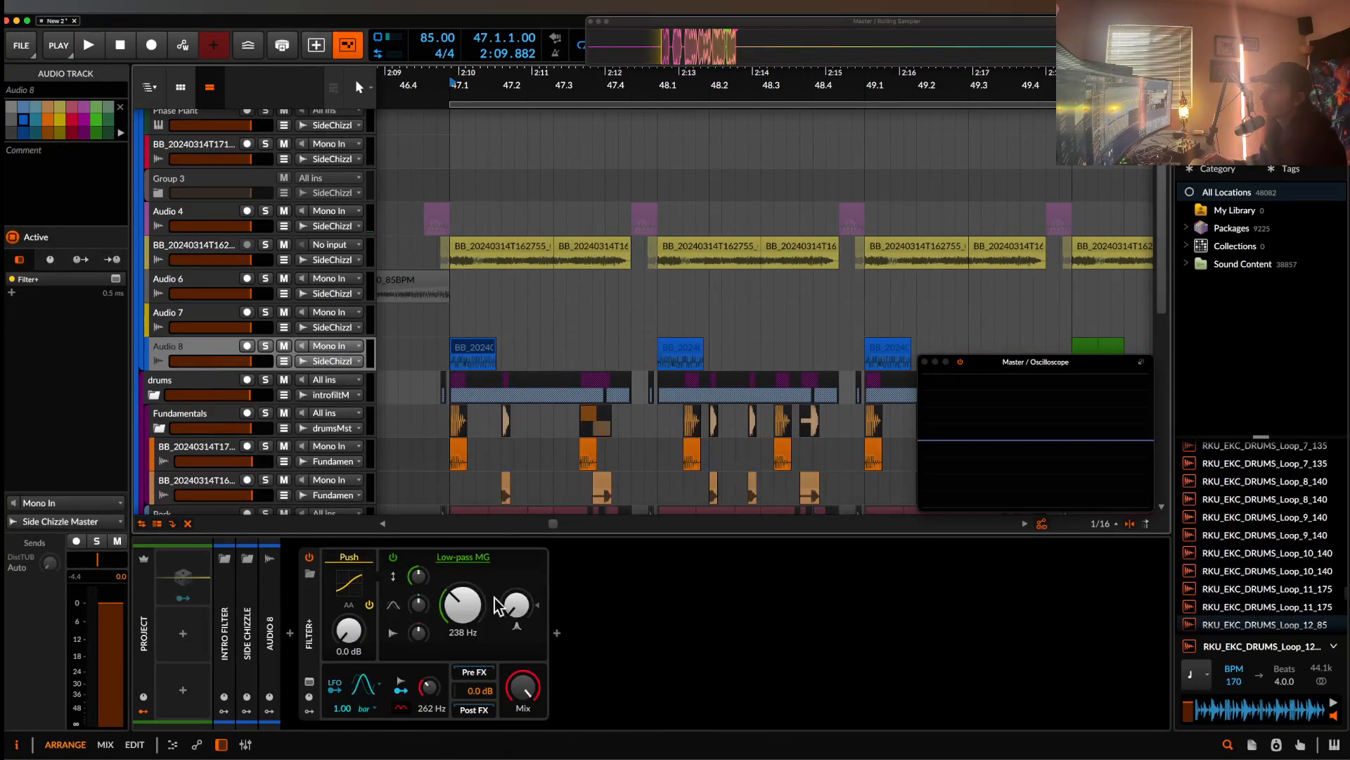
click(552, 627)
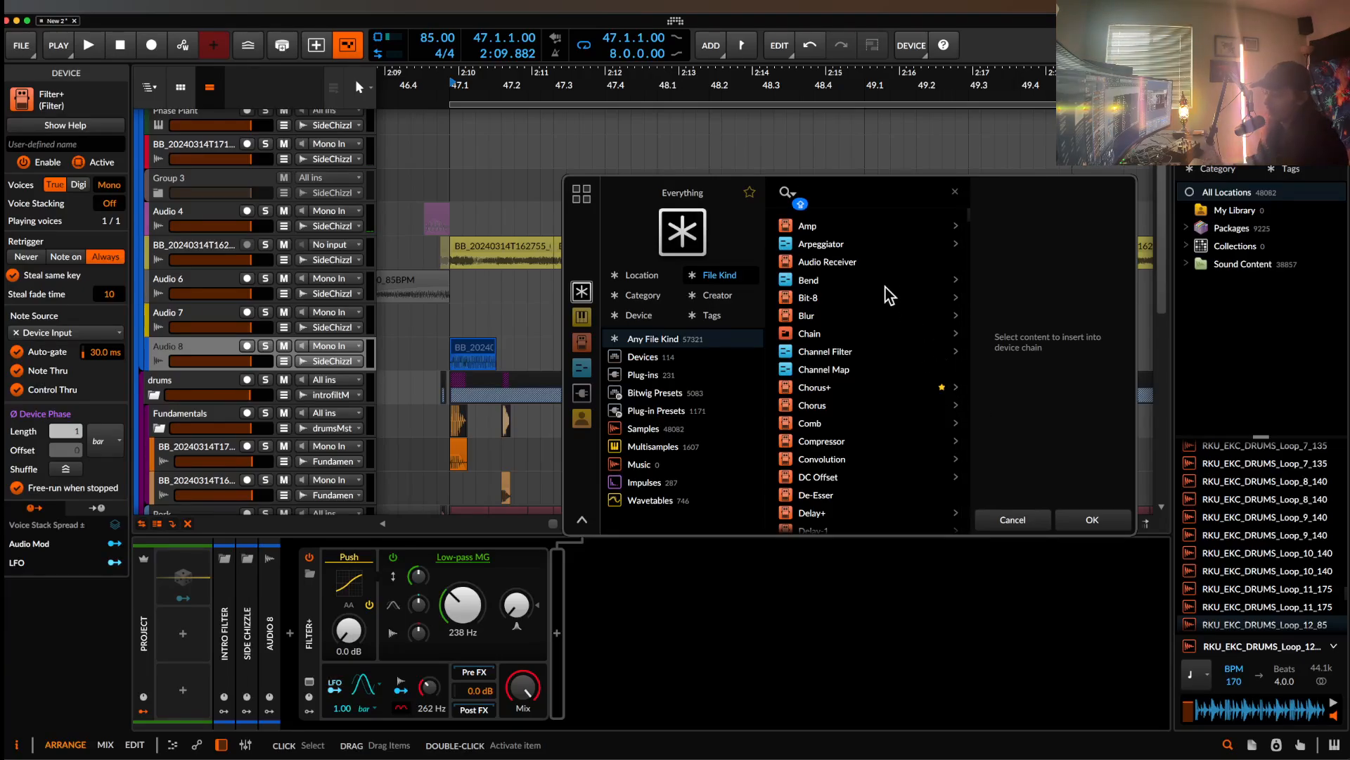
text(MID)
click(839, 227)
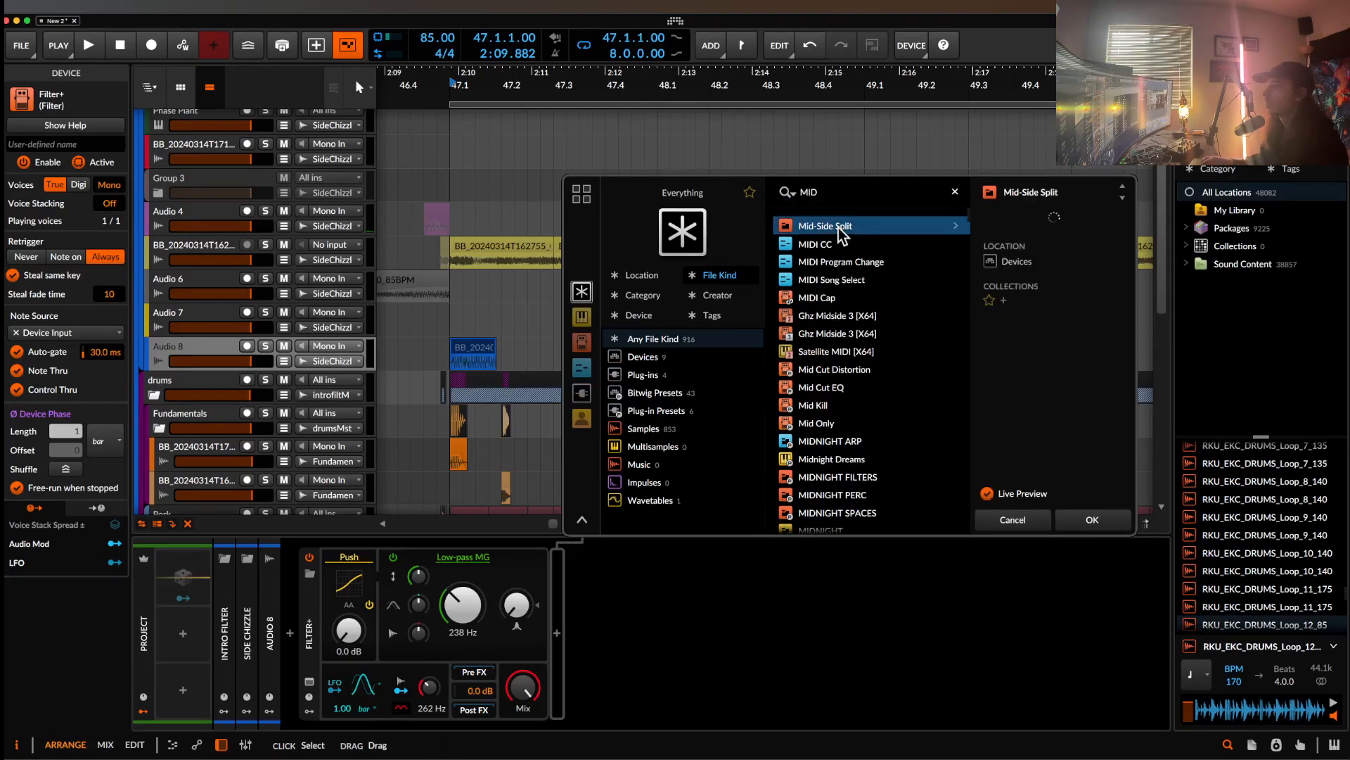
click(1093, 519)
click(583, 611)
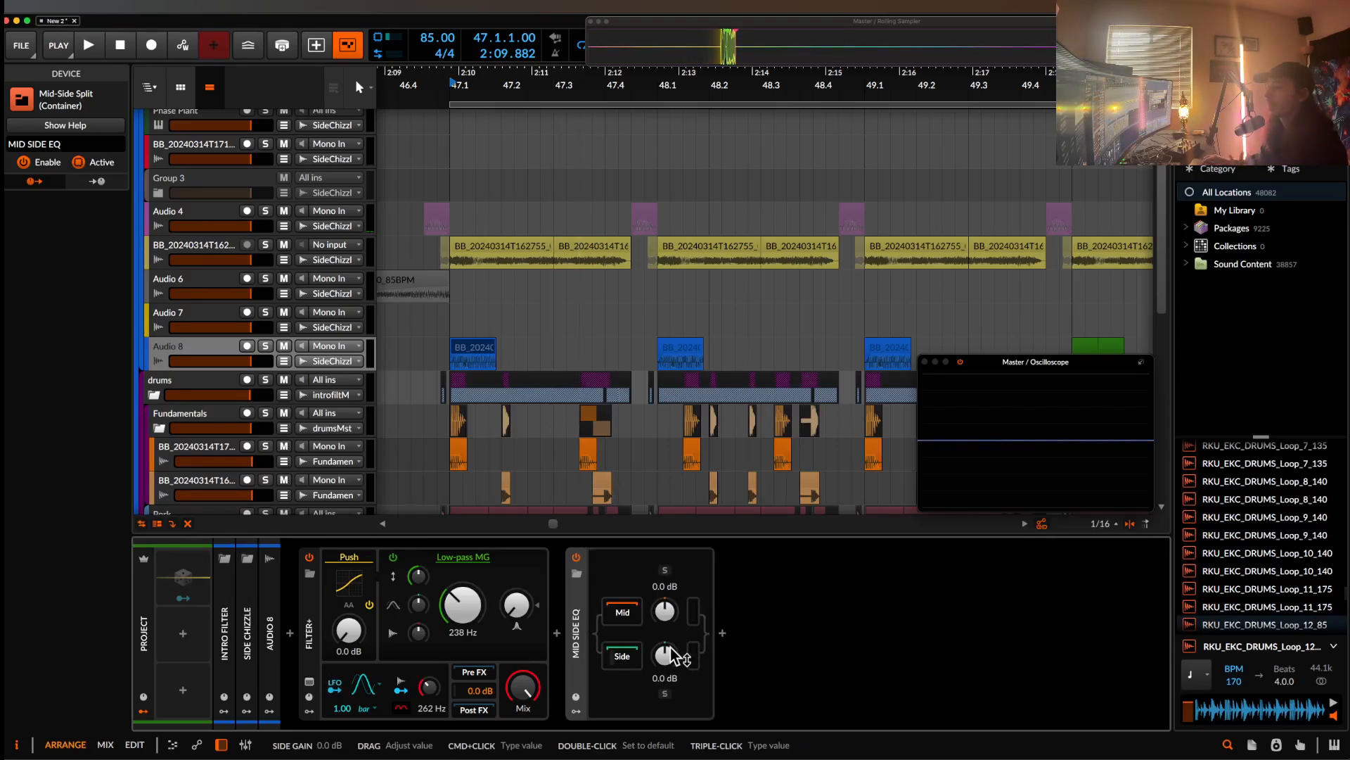
key(space)
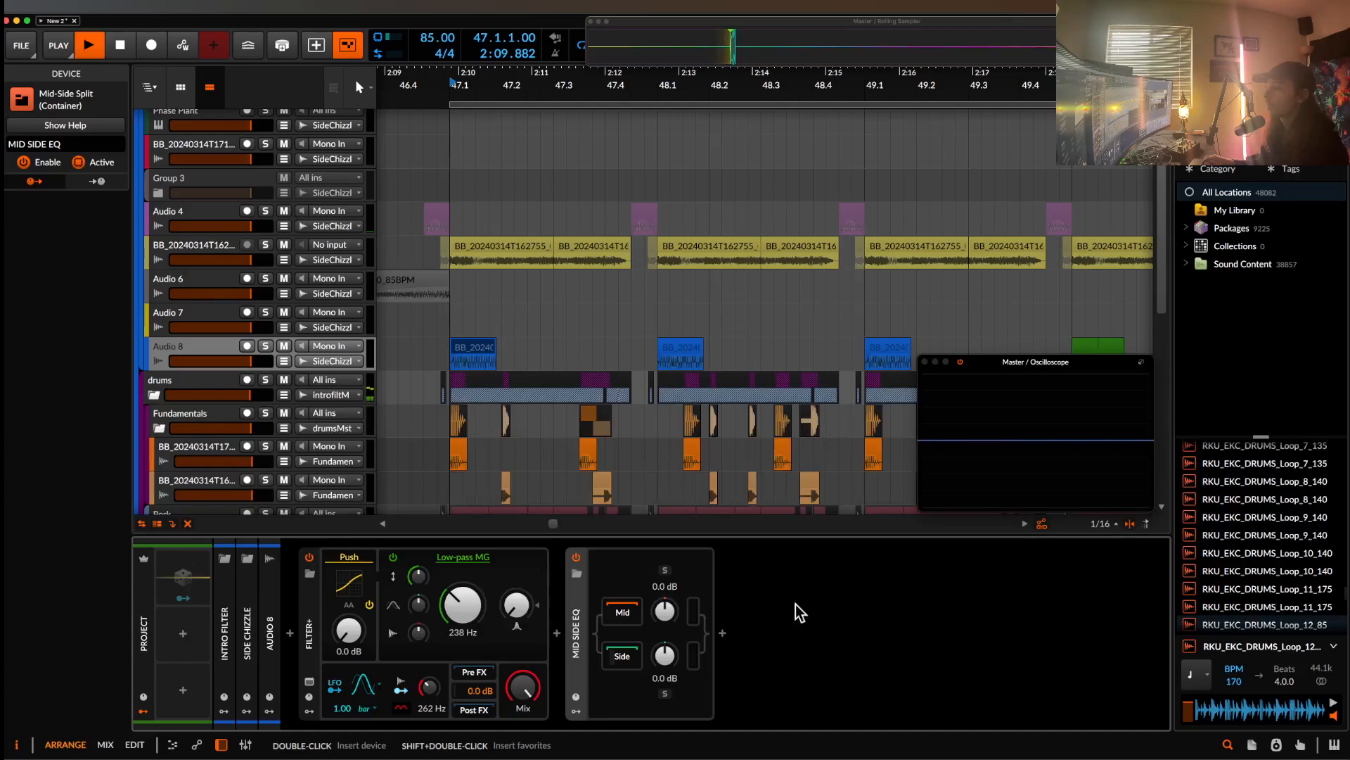
key(space)
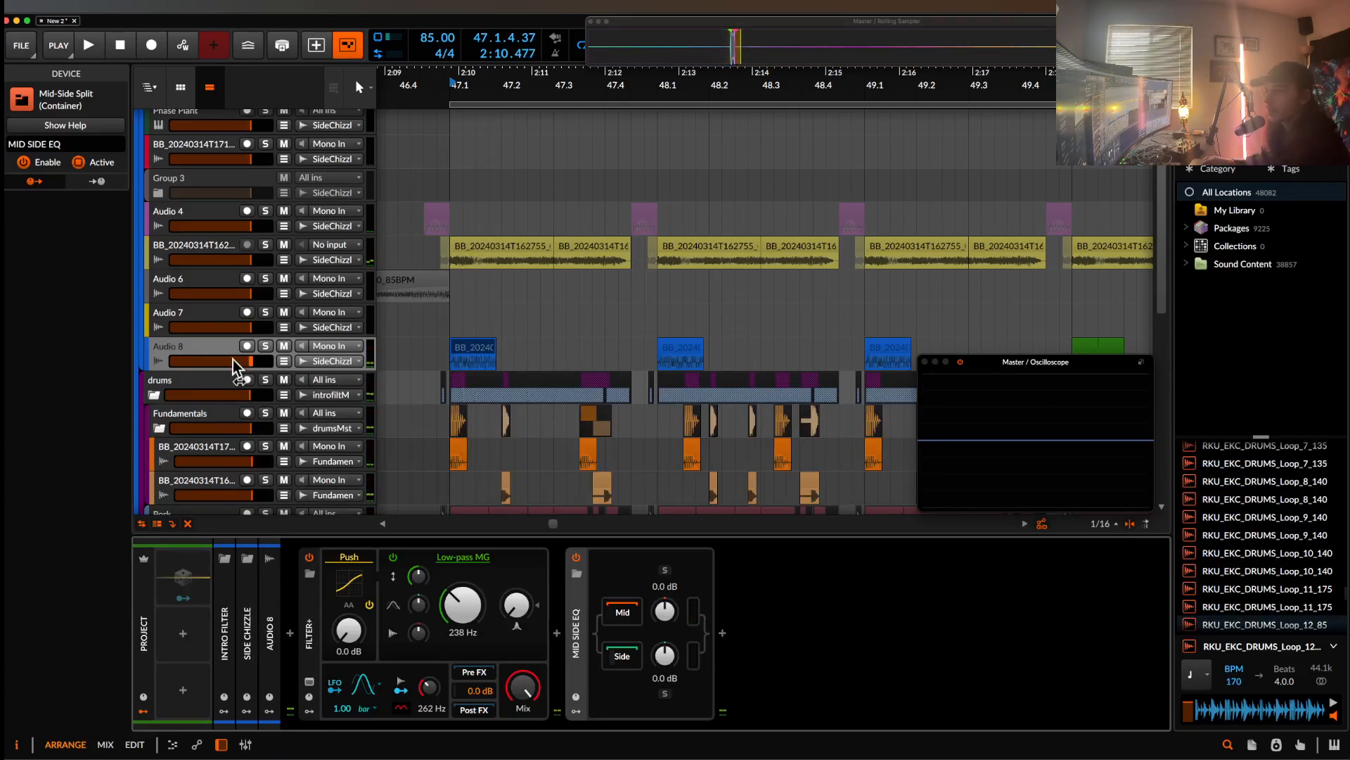
- Duplicate the time range from bar 47 to bar 55 across the tracks, directly after itself
scroll(540, 333, down, 3)
scroll(540, 332, down, 5)
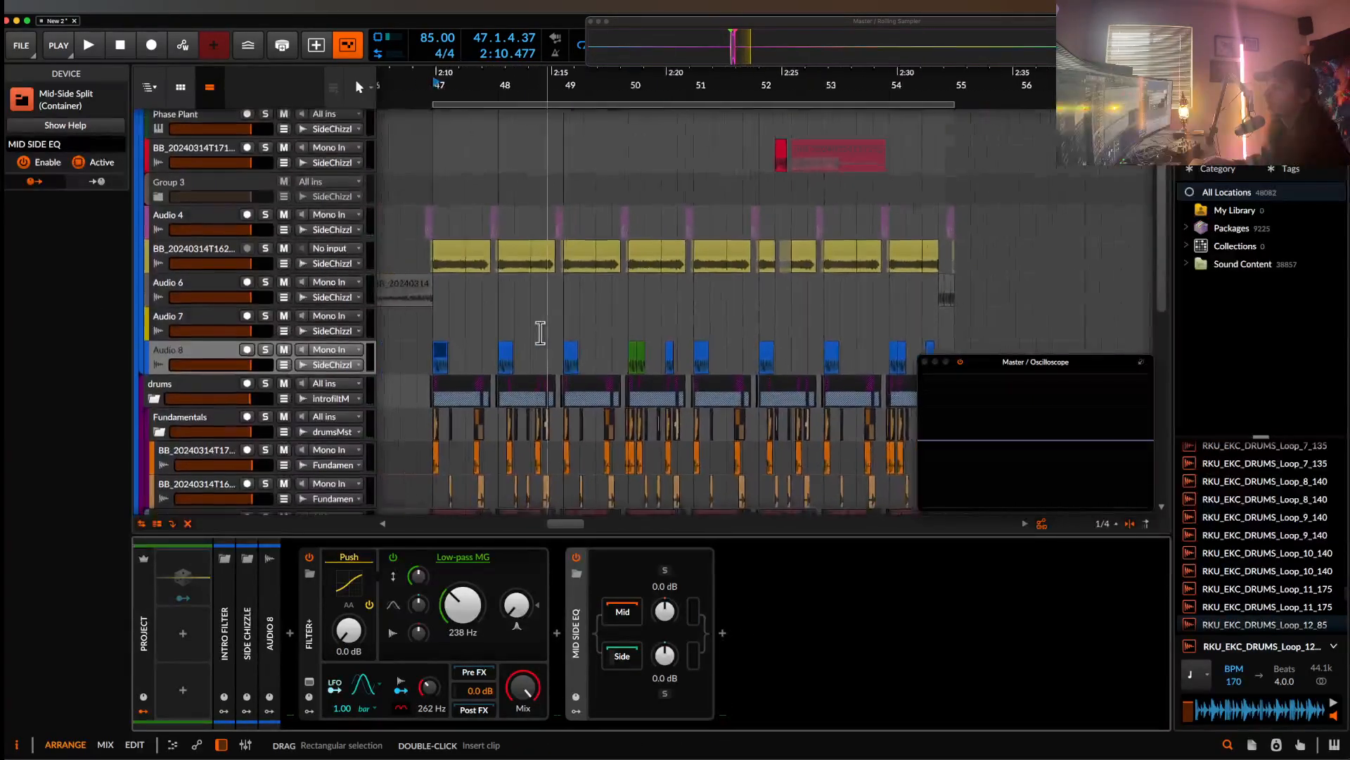
scroll(540, 332, down, 5)
scroll(542, 332, up, 4)
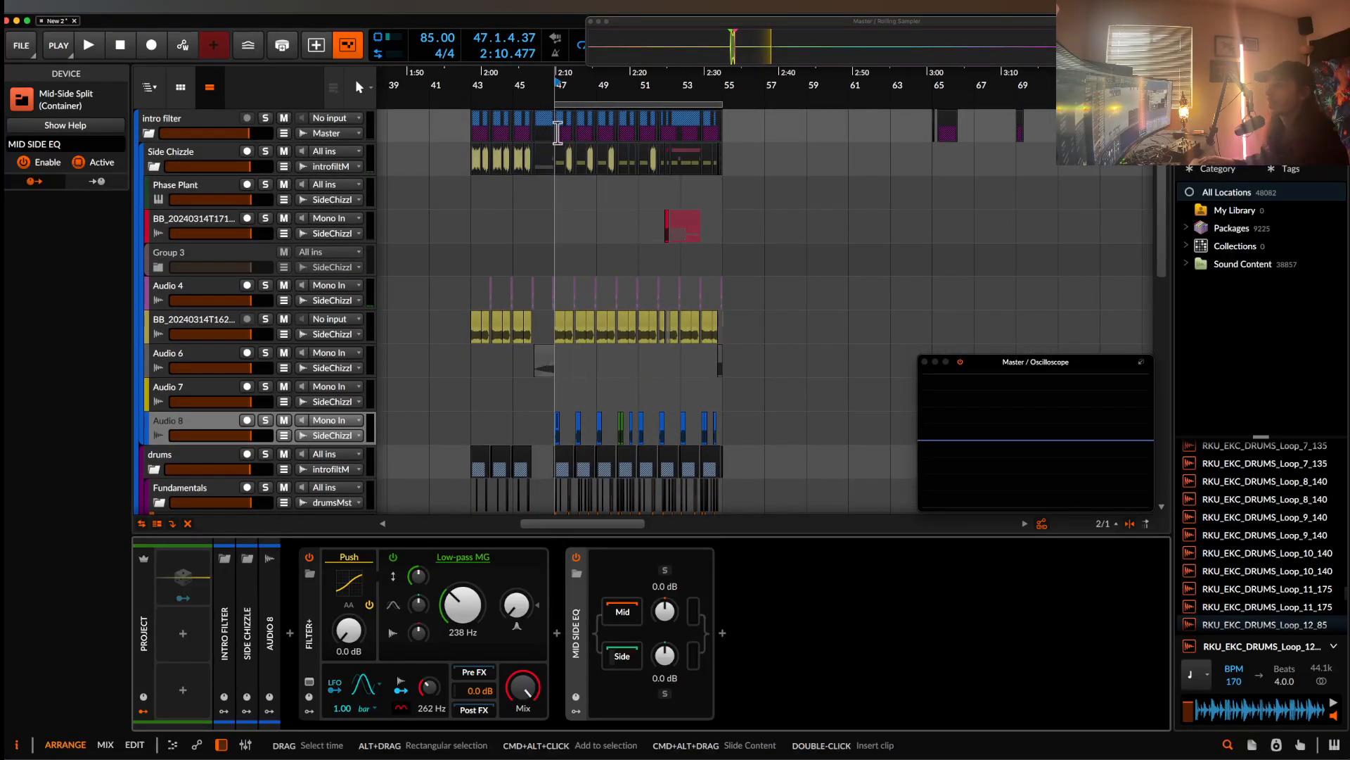
drag(586, 181, 728, 528)
scroll(633, 267, left, 2)
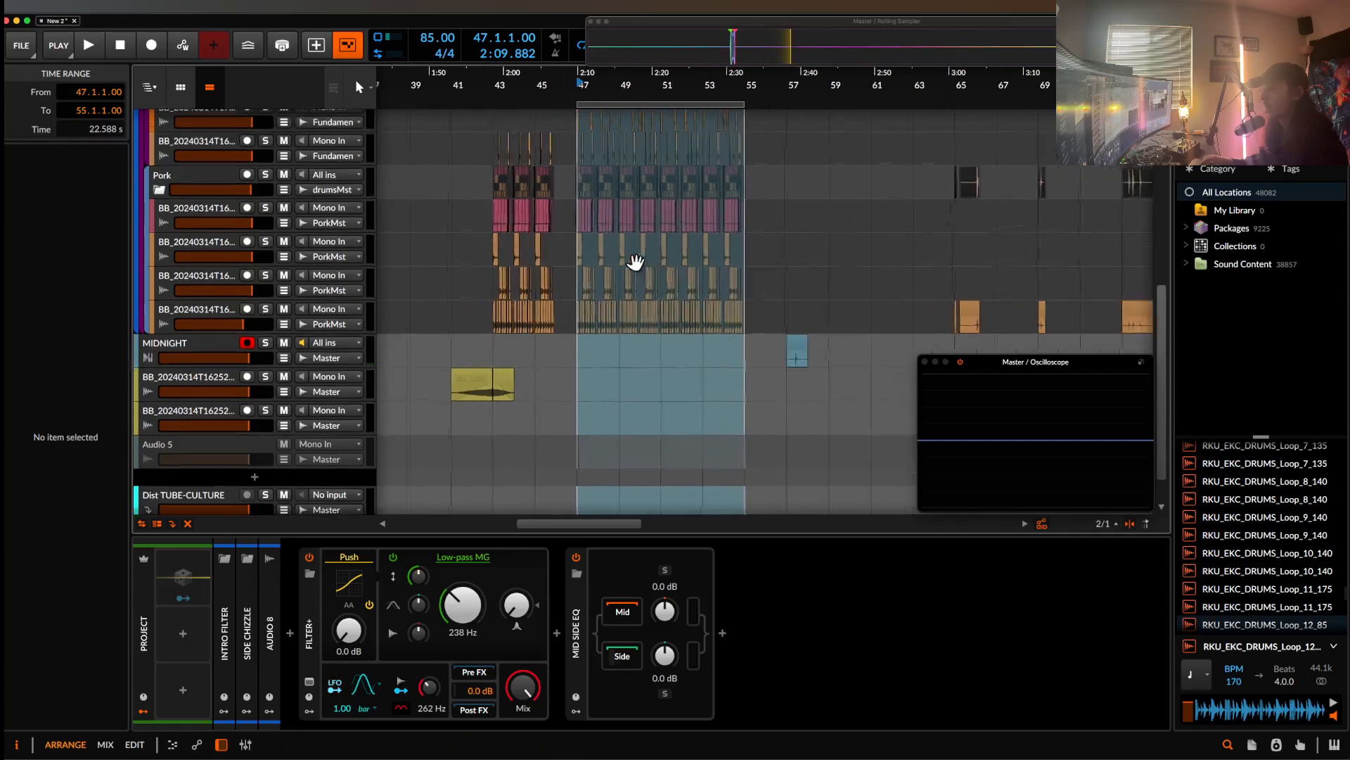
scroll(670, 262, up, 5)
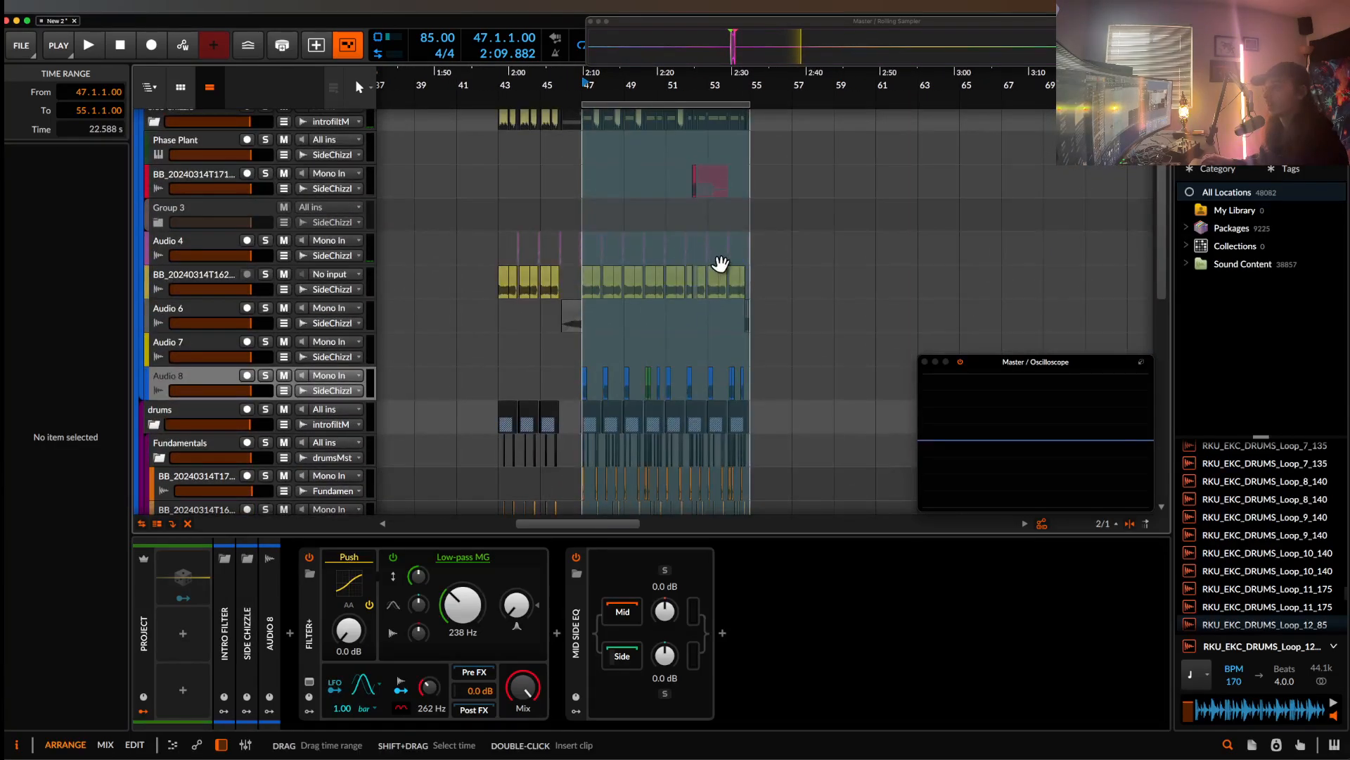
key(super+d)
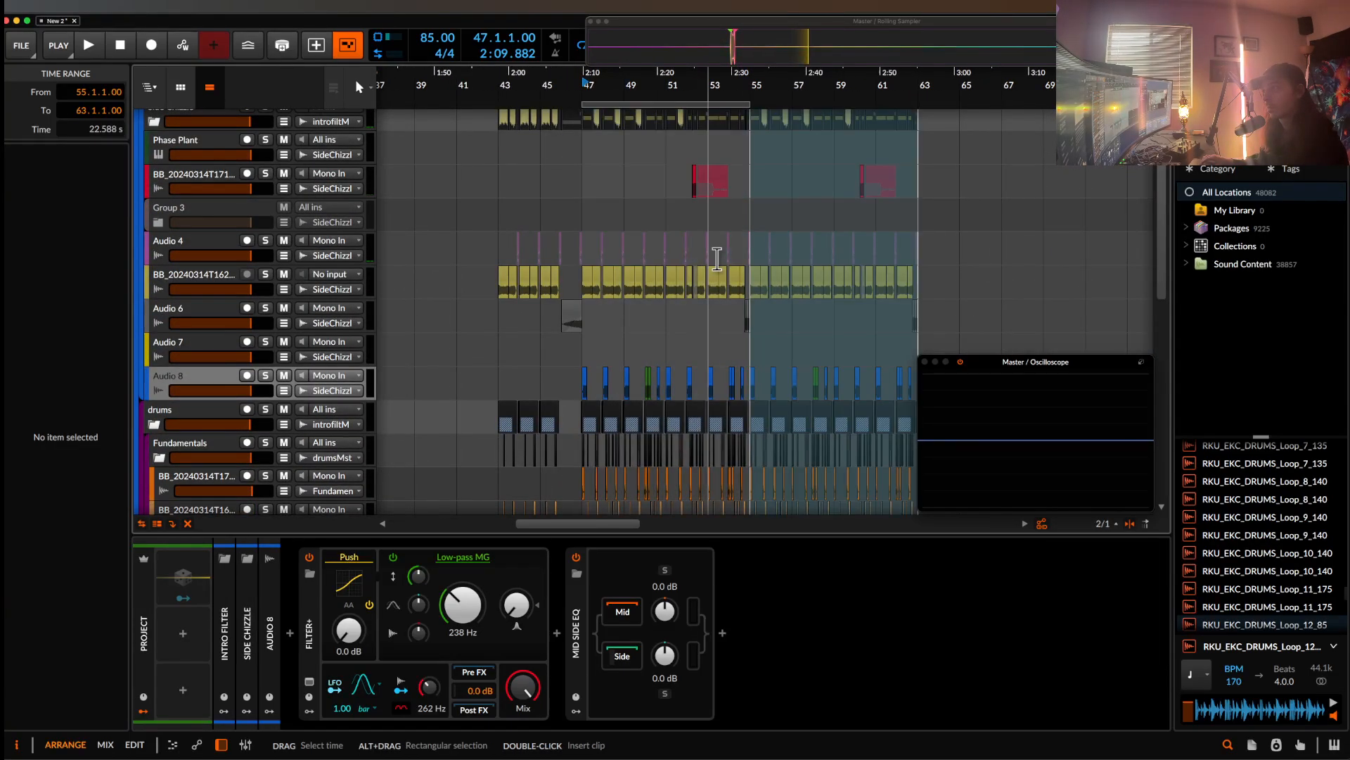
- Move the eight-bar loop region so it starts at bar 55 over the duplicated section
click(761, 271)
scroll(761, 272, up, 2)
scroll(640, 99, down, 2)
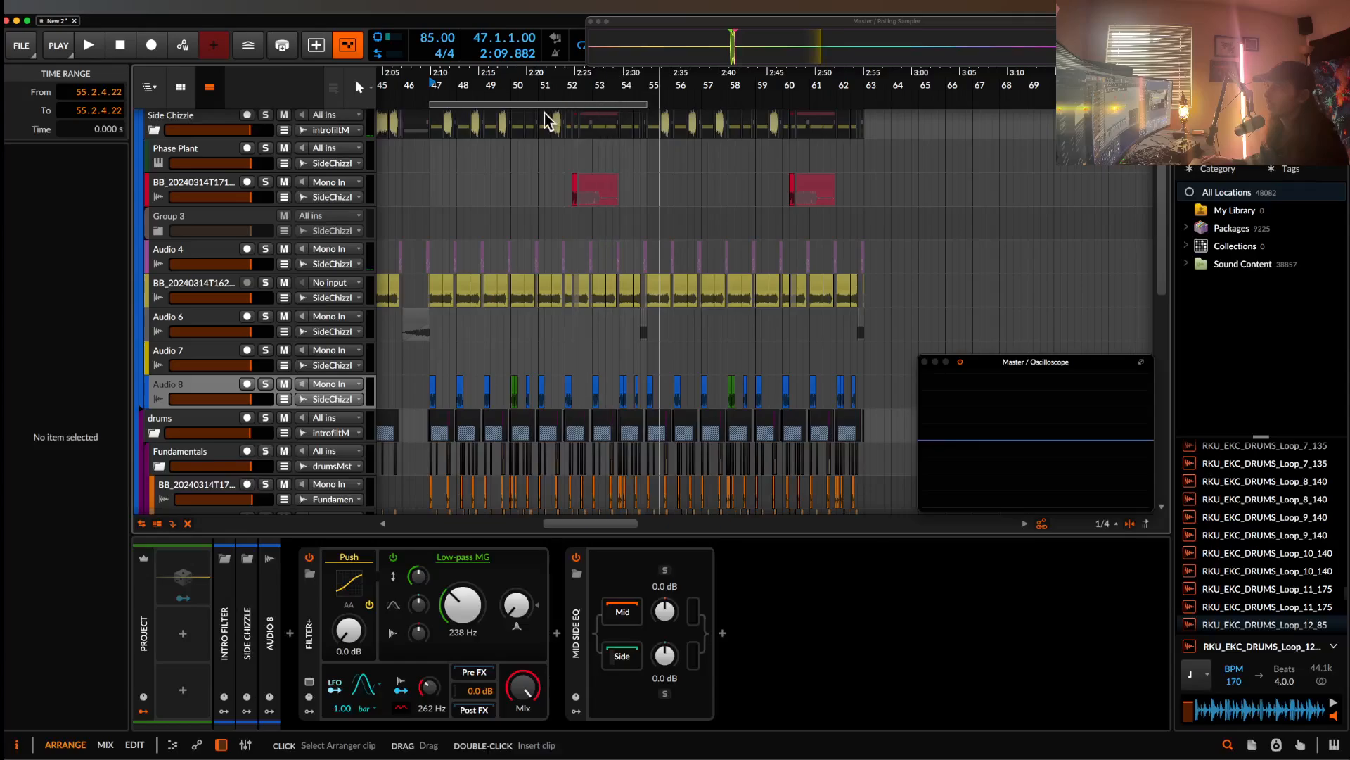
drag(526, 105, 731, 107)
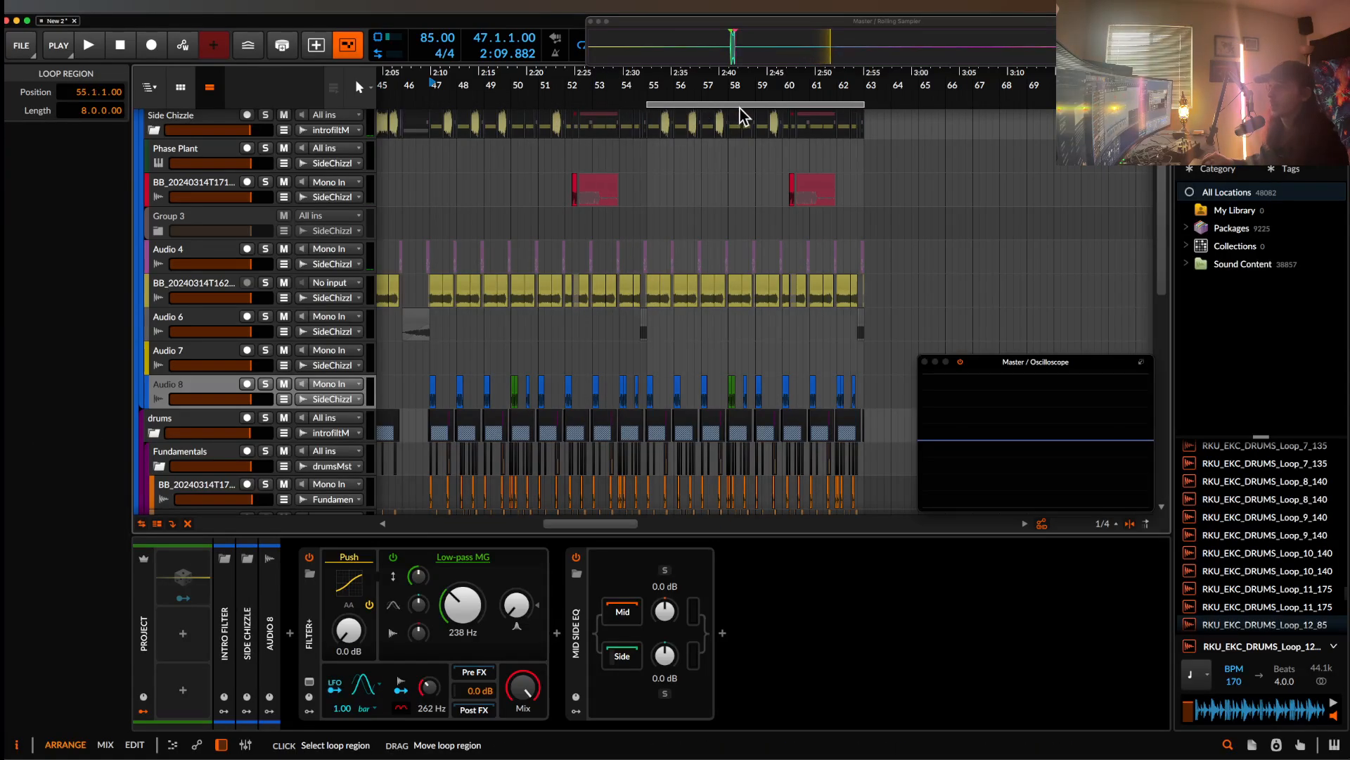
- Toggle mute on the yellow clips from bar 55 to bar 63 and mute the short red clip at 60.2.1
scroll(711, 213, down, 6)
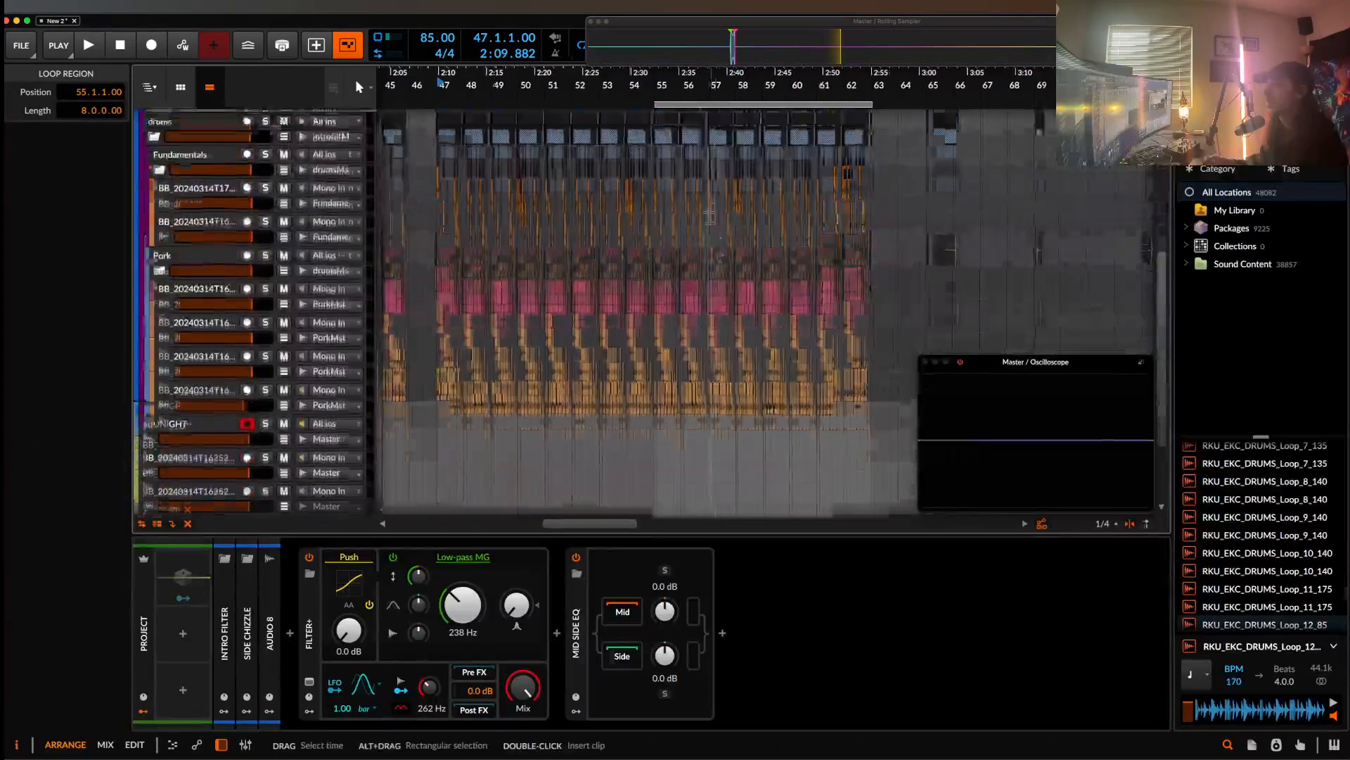
scroll(709, 214, up, 6)
scroll(709, 213, up, 2)
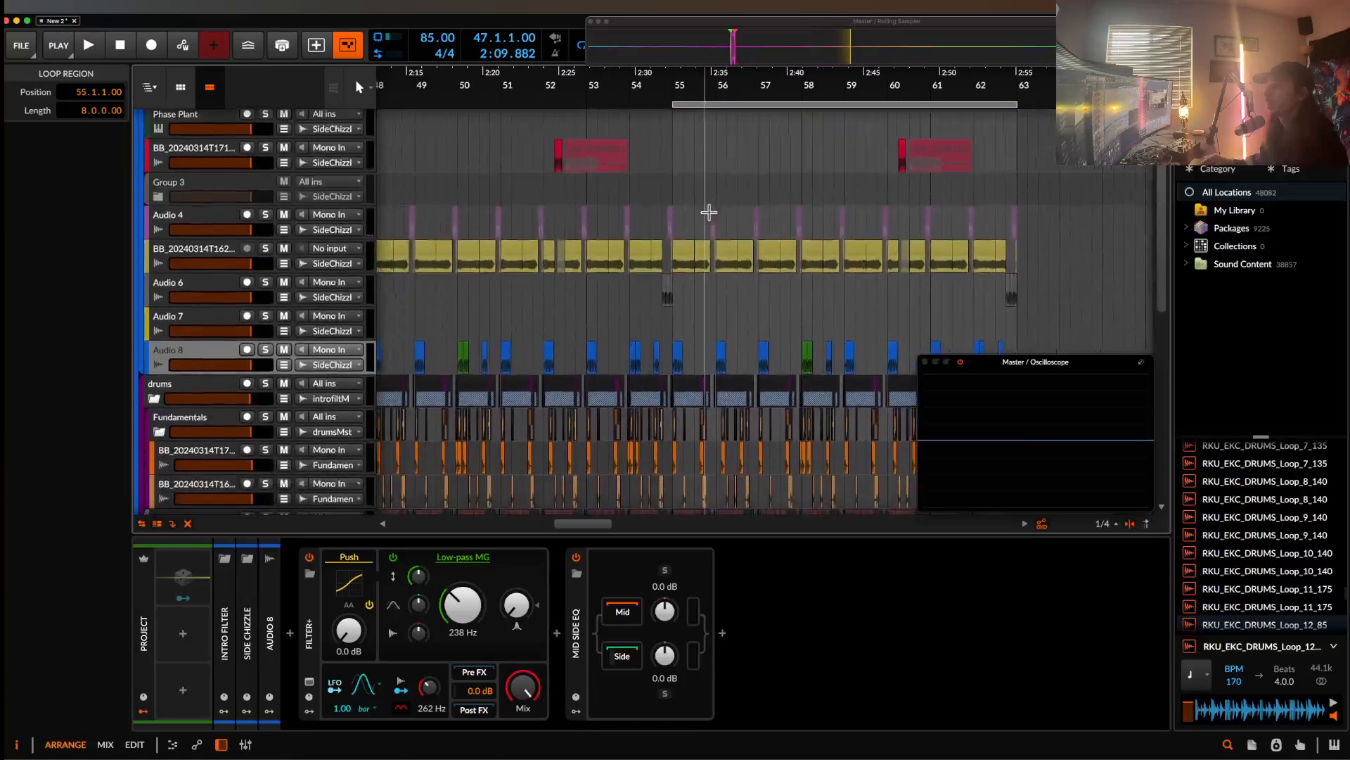
click(685, 247)
shift+click(1001, 254)
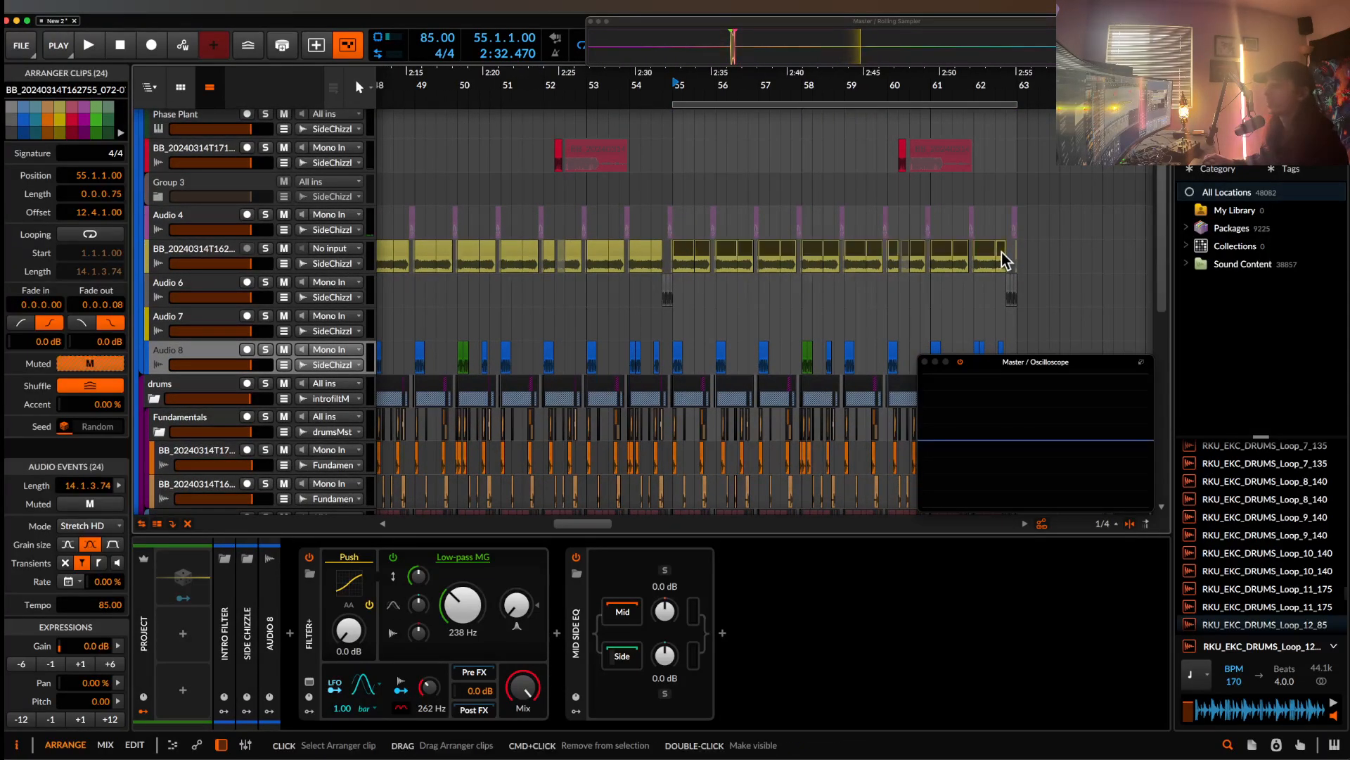
click(903, 155)
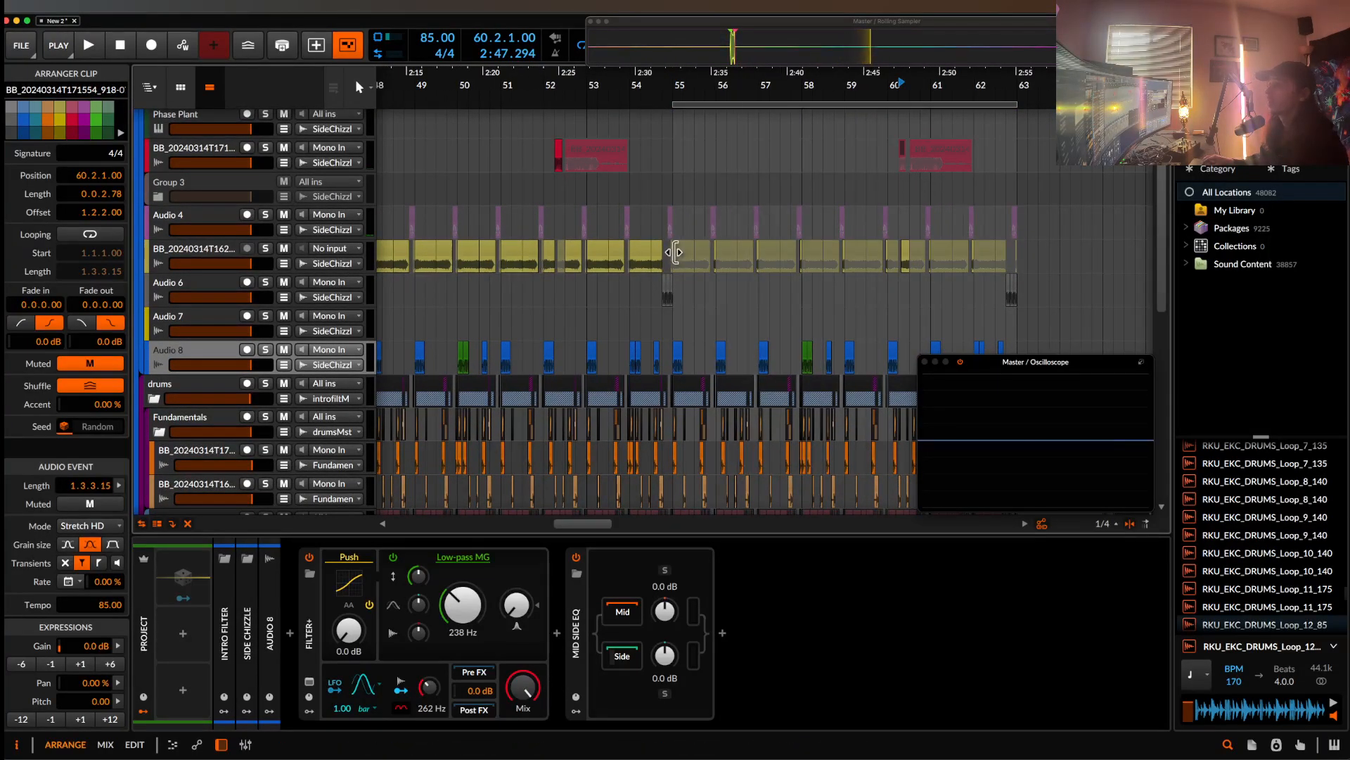
- Play the transition from 54.3.1 into the duplicated section, then stop playback
click(643, 218)
key(space)
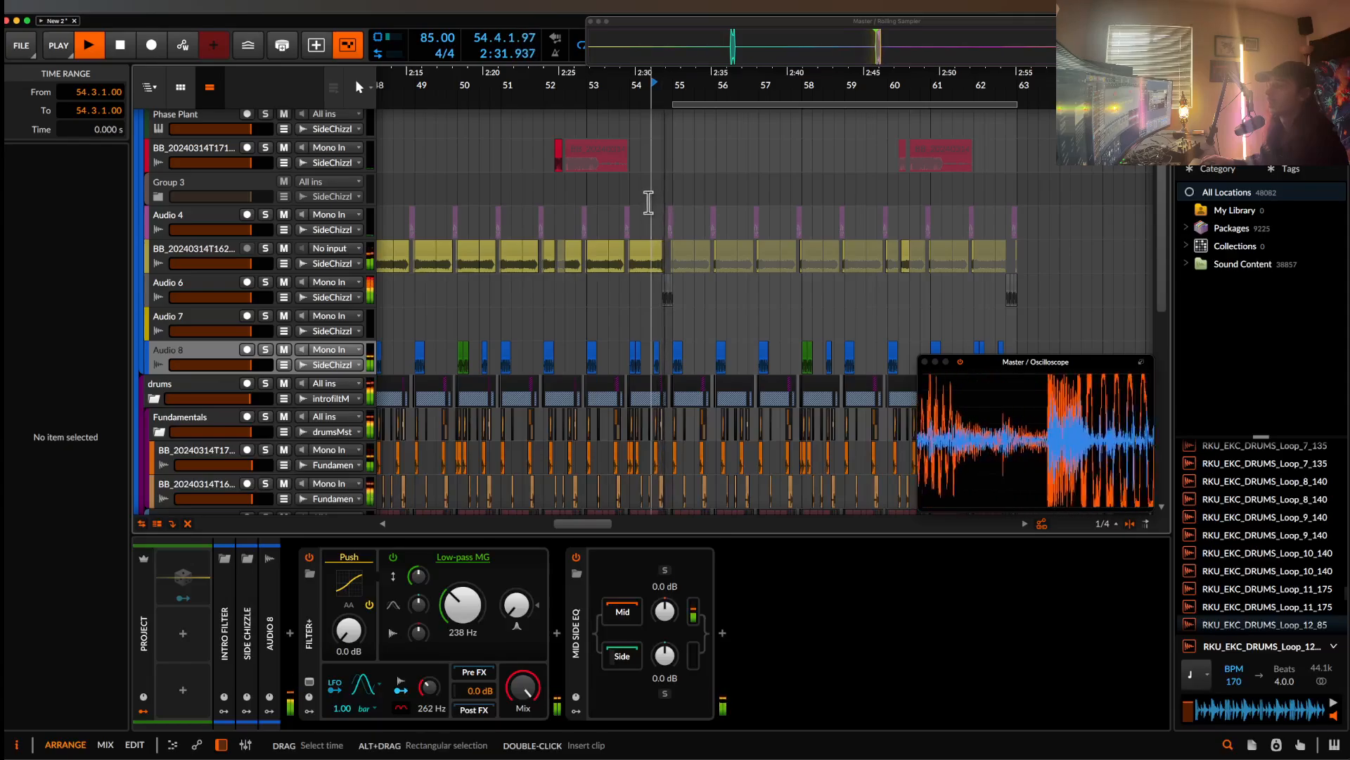
scroll(648, 203, right, 1)
scroll(648, 203, up, 3)
scroll(648, 202, down, 5)
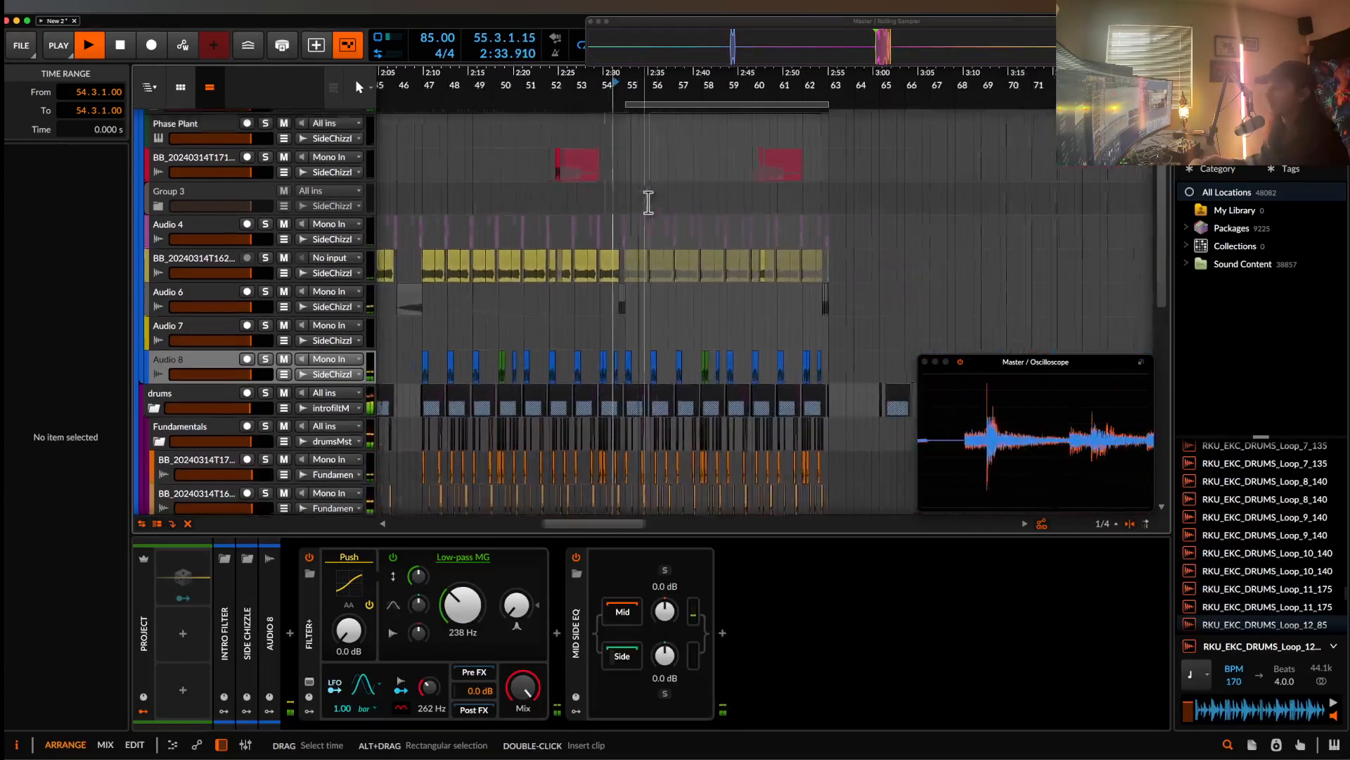
scroll(648, 203, down, 3)
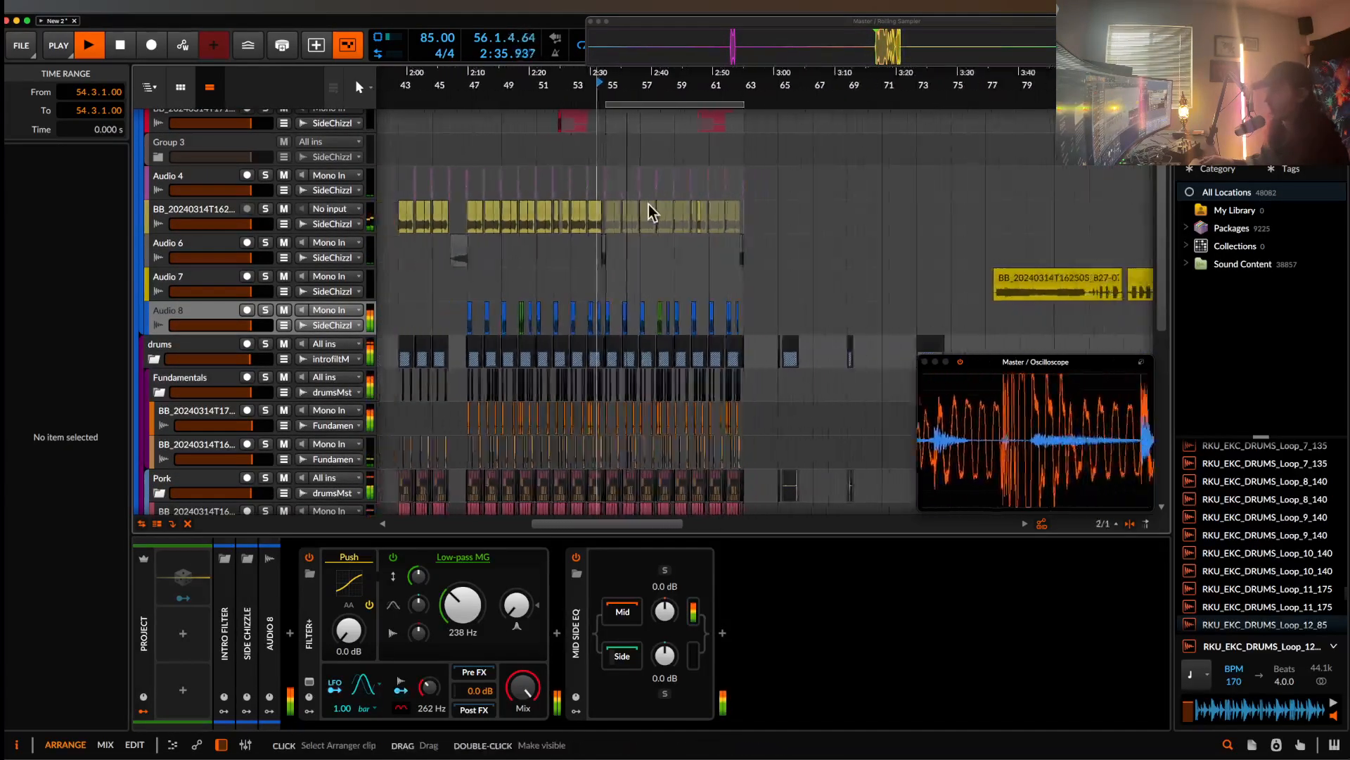
scroll(648, 203, right, 10)
key(space)
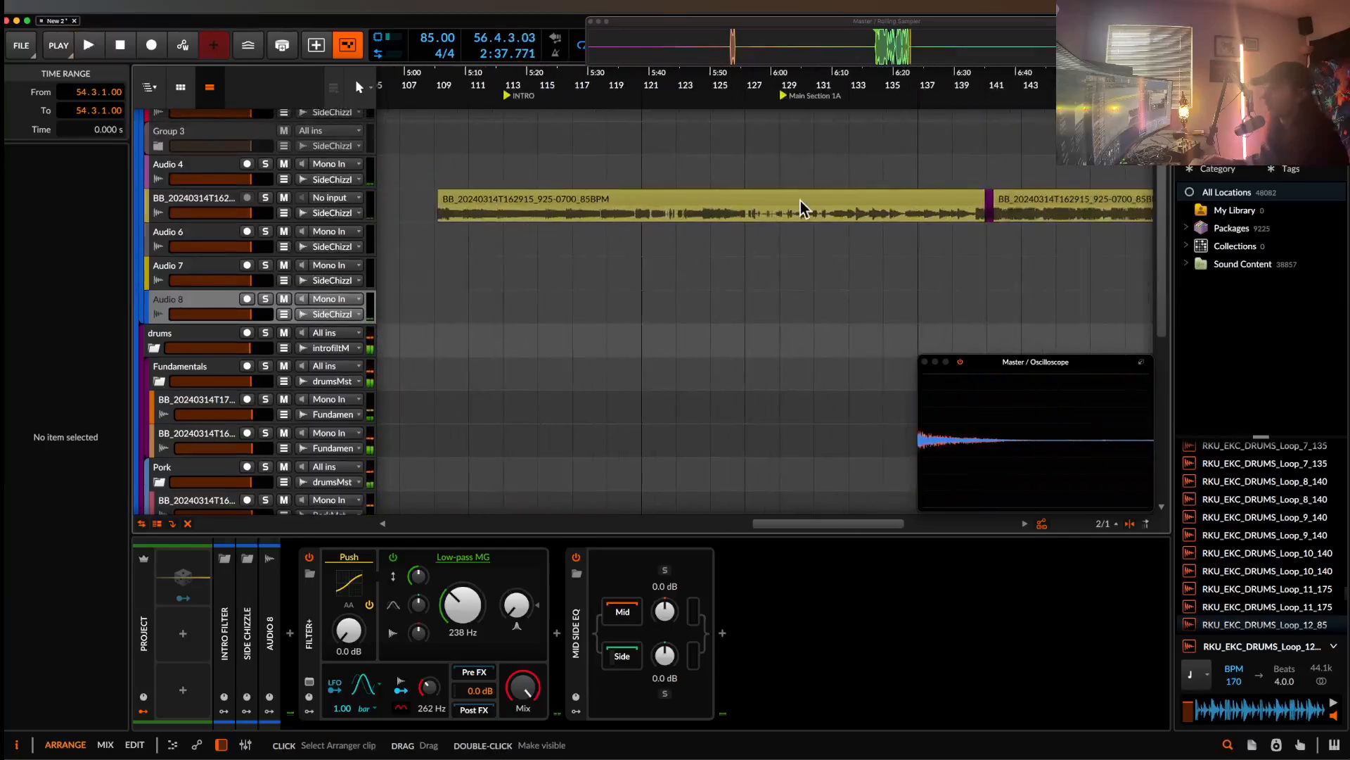
- Find the short purple clip at 140.4.3 between the long yellow clips and play from it
scroll(800, 200, up, 4)
scroll(800, 201, right, 5)
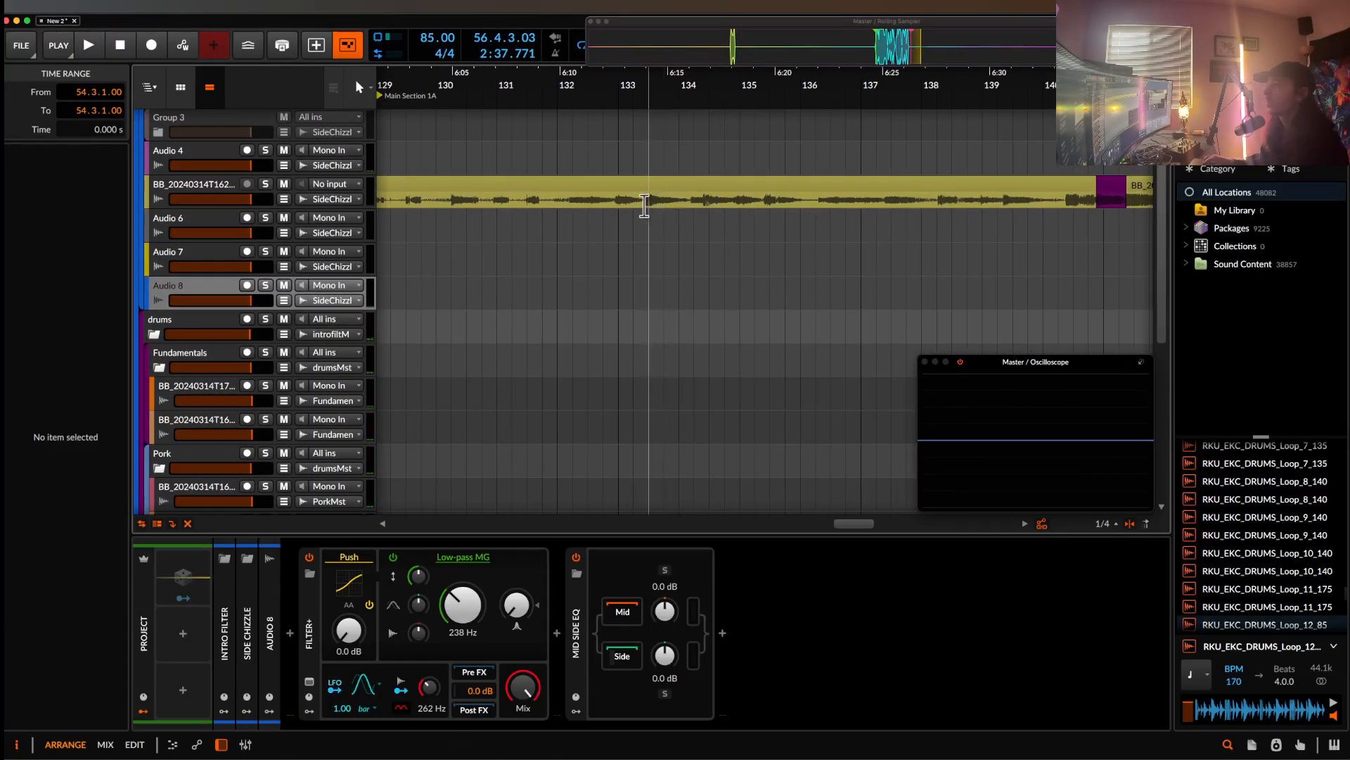
click(644, 205)
scroll(644, 205, right, 5)
scroll(644, 204, up, 2)
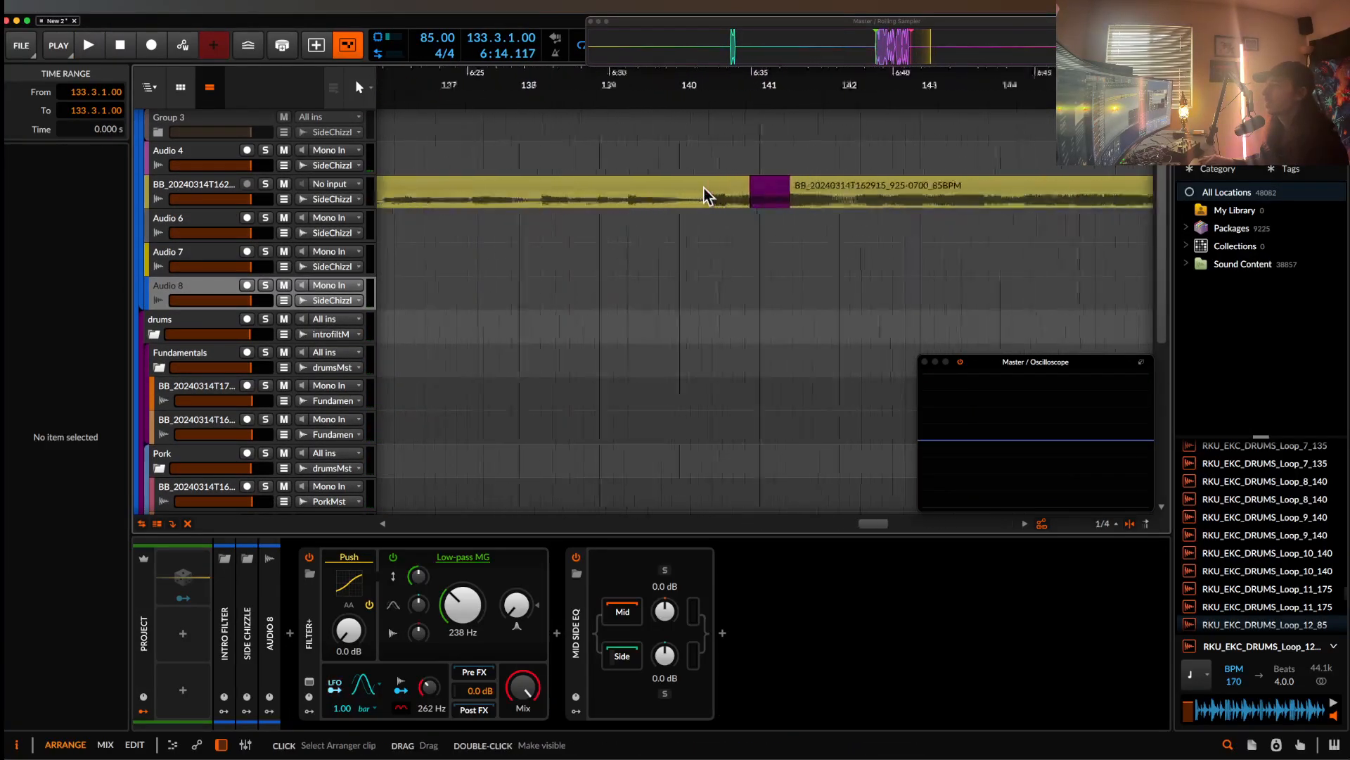
scroll(703, 188, up, 2)
click(790, 188)
key(space)
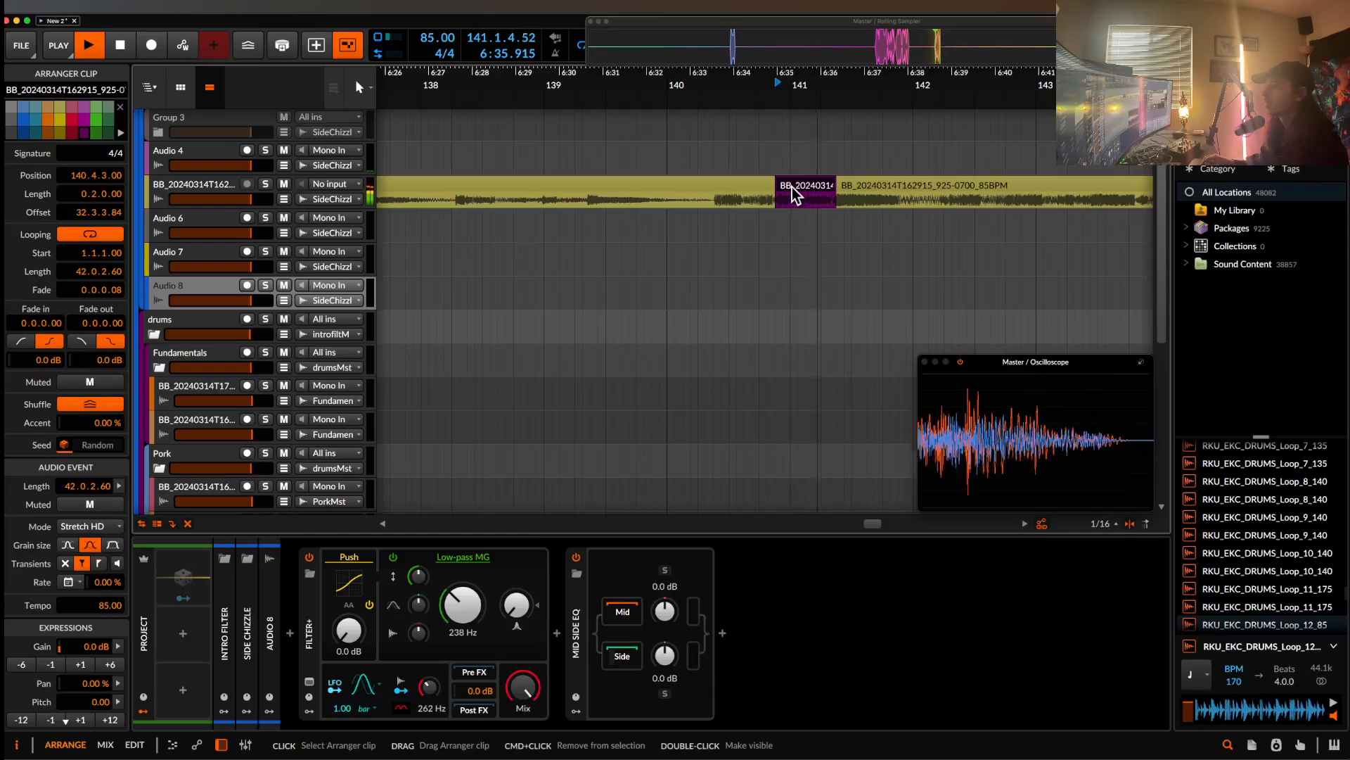
- Compare the yellow audio track's sound with its Extractor device off and on, then stop playback
click(204, 192)
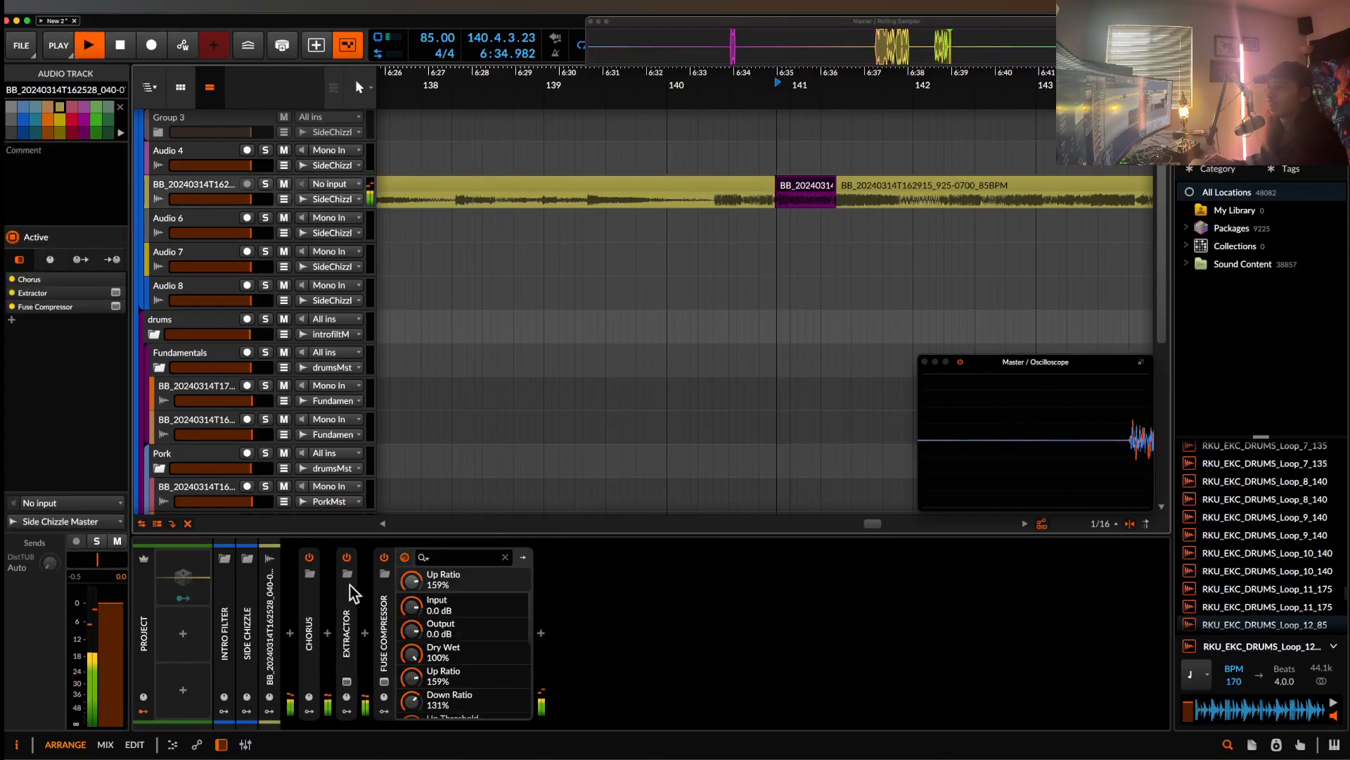
click(348, 559)
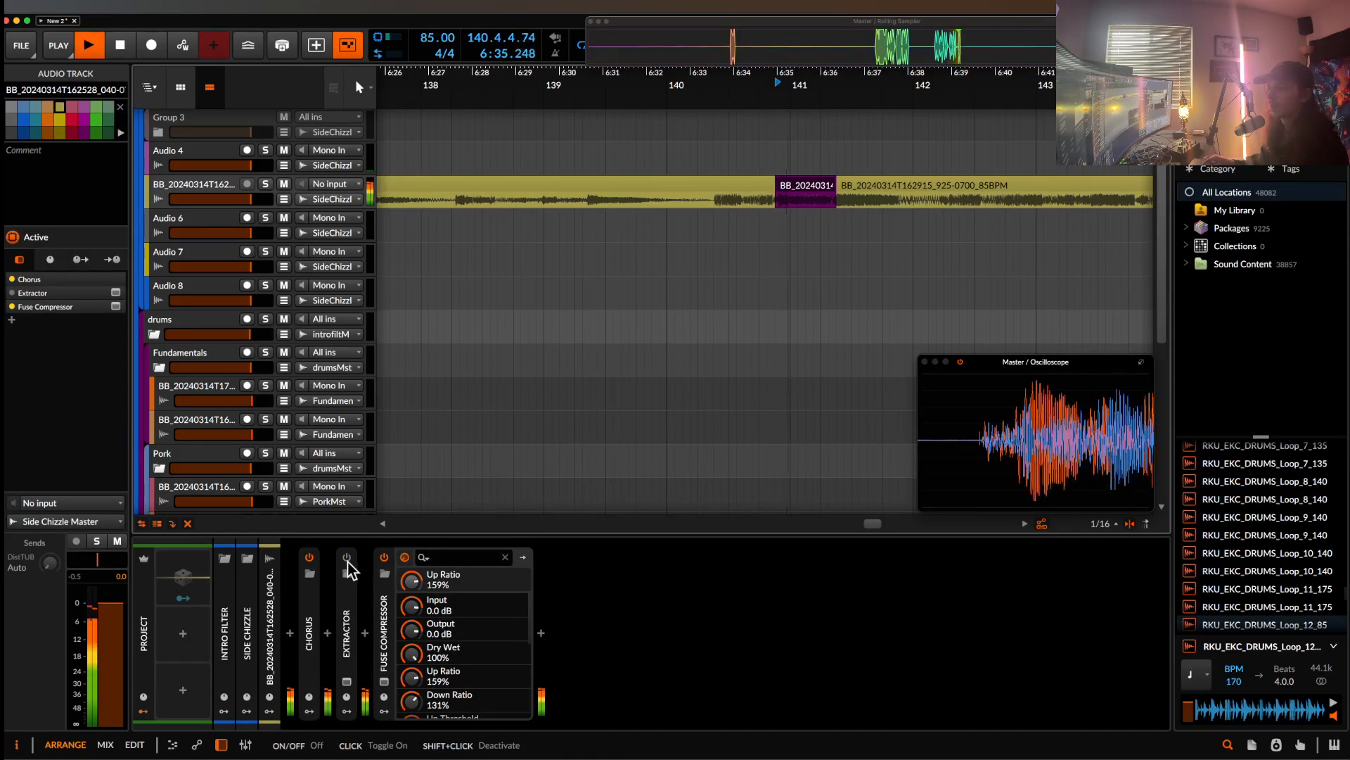
click(348, 559)
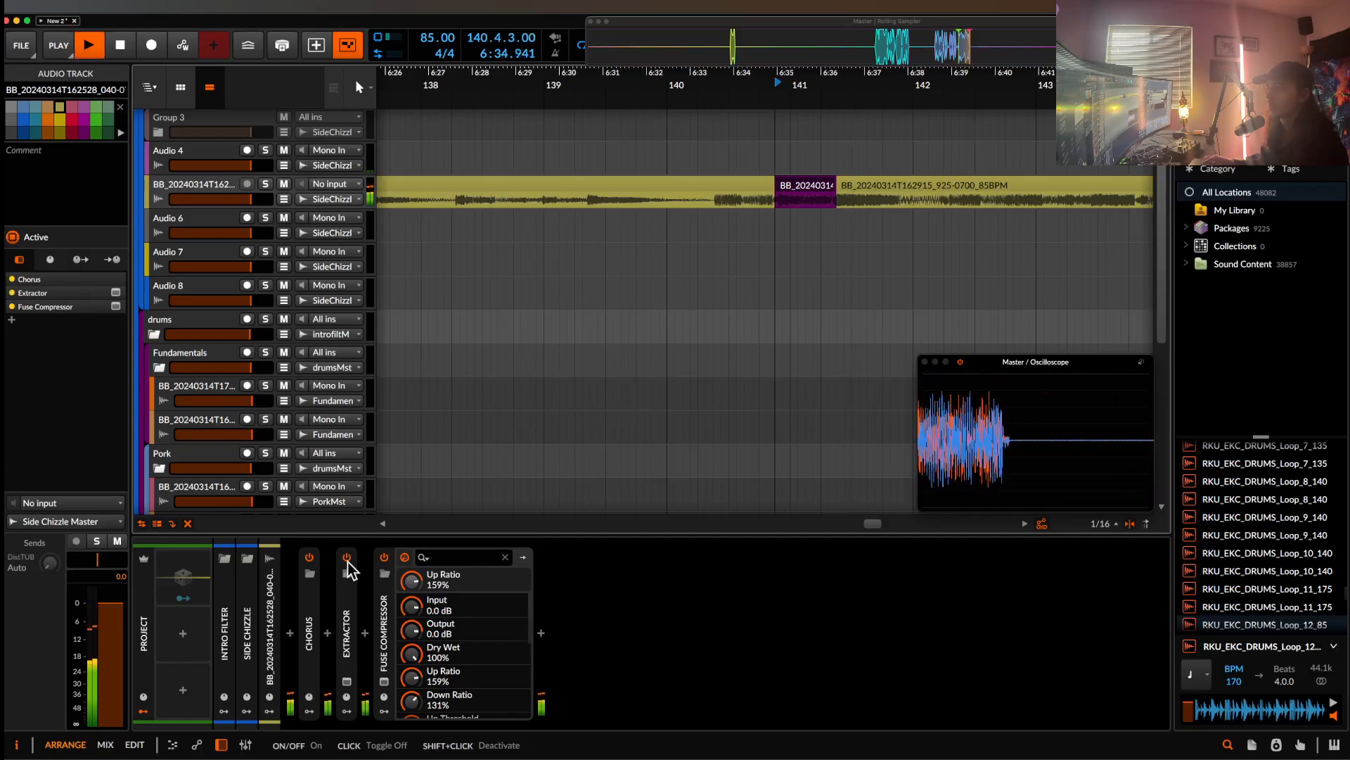
key(space)
- Turn off the Chorus, Extractor and Fuse Compressor devices together on the yellow audio track
scroll(764, 199, right, 6)
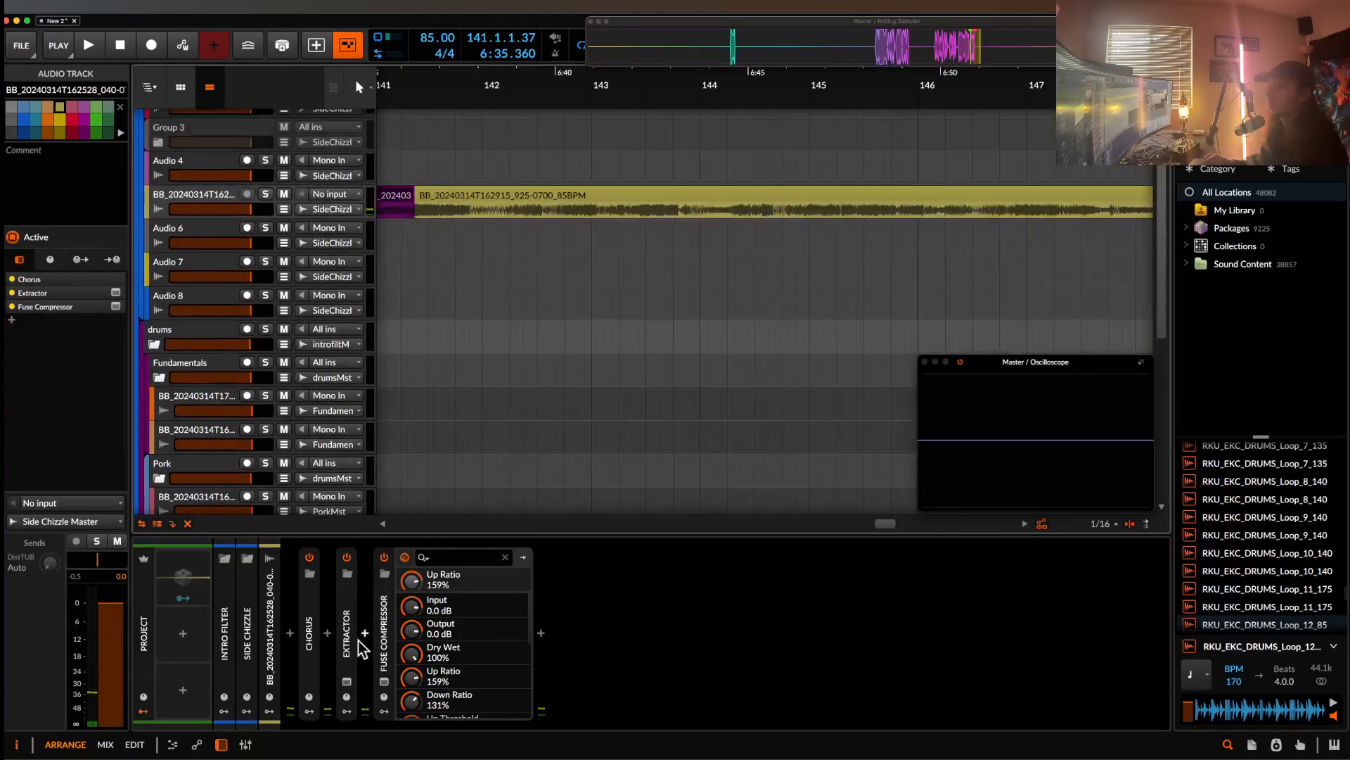
click(391, 607)
shift+click(310, 609)
key(alt+a)
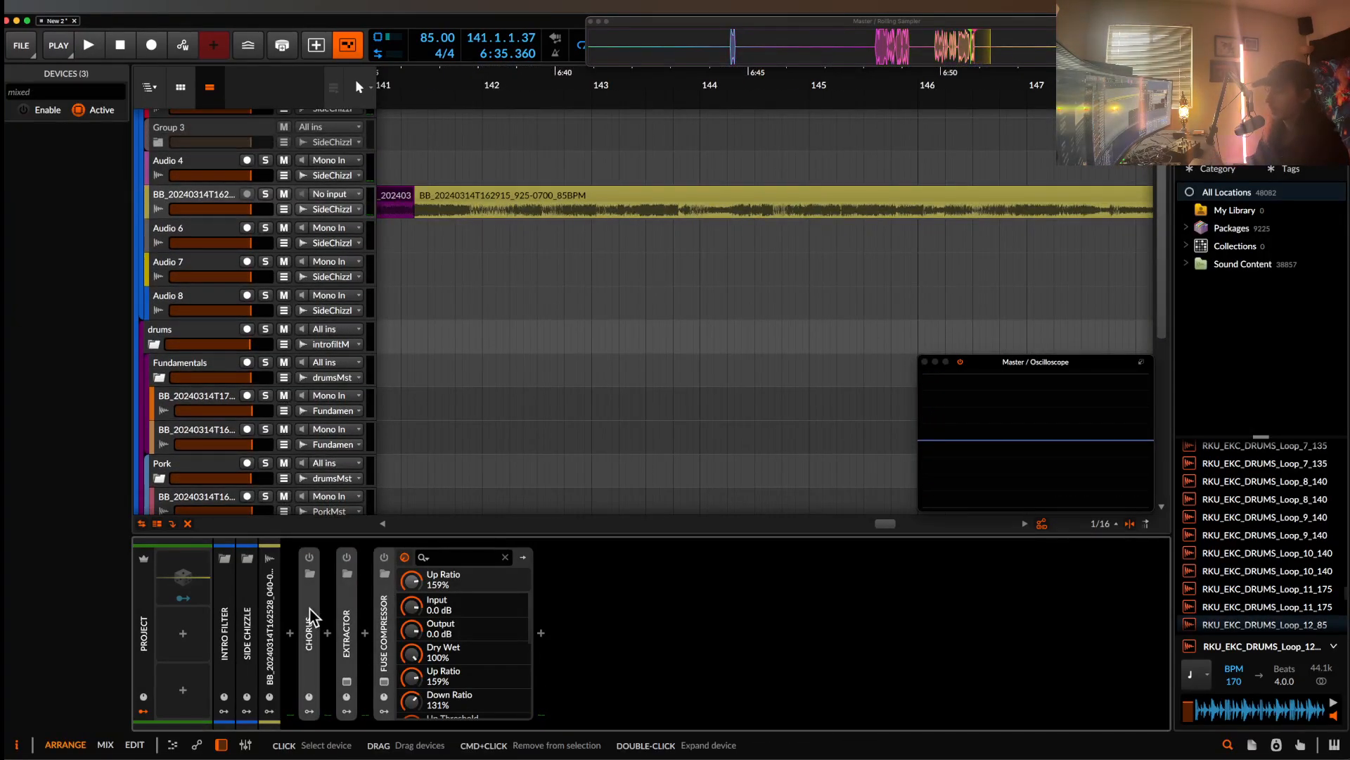
scroll(700, 226, right, 4)
scroll(700, 229, left, 3)
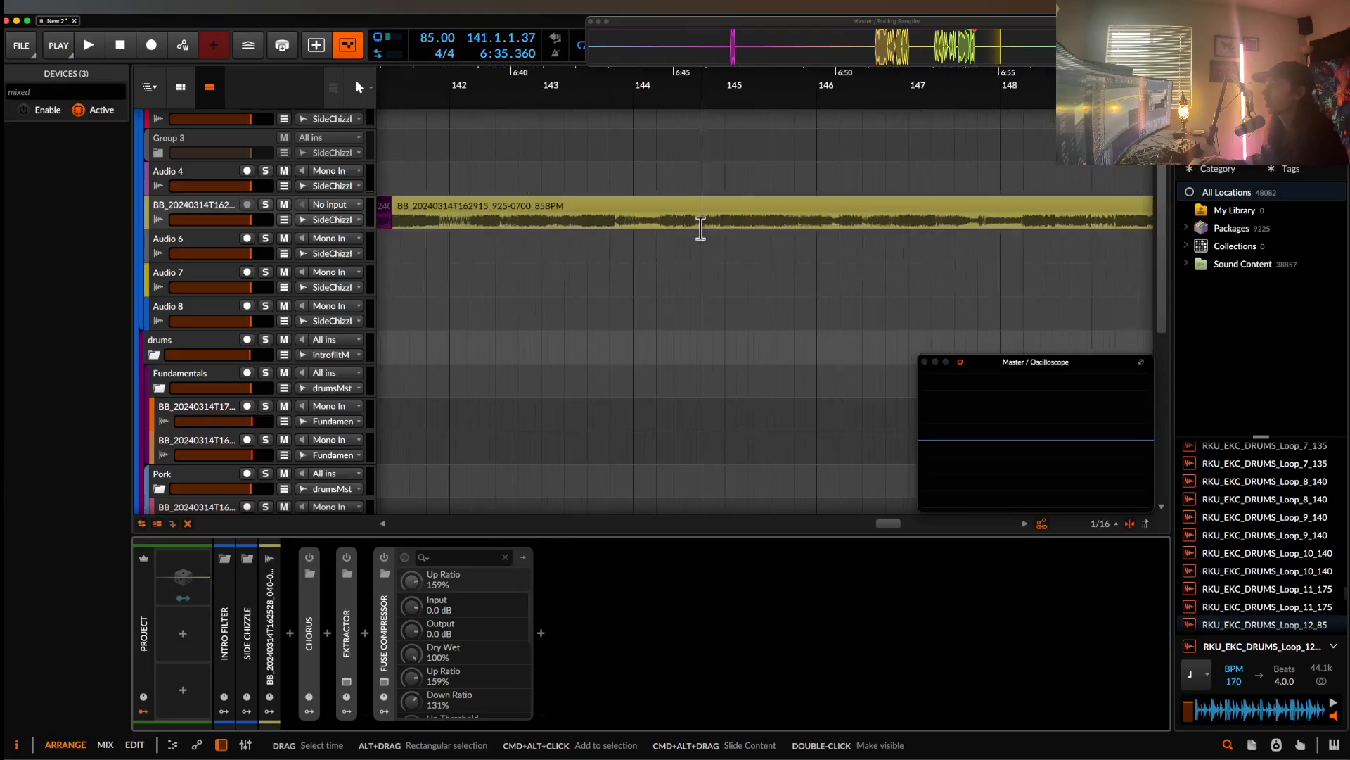
- Find position 148.4.4 in the long yellow clip and play the audio from there
scroll(700, 228, right, 2)
scroll(701, 229, right, 3)
scroll(700, 229, down, 1)
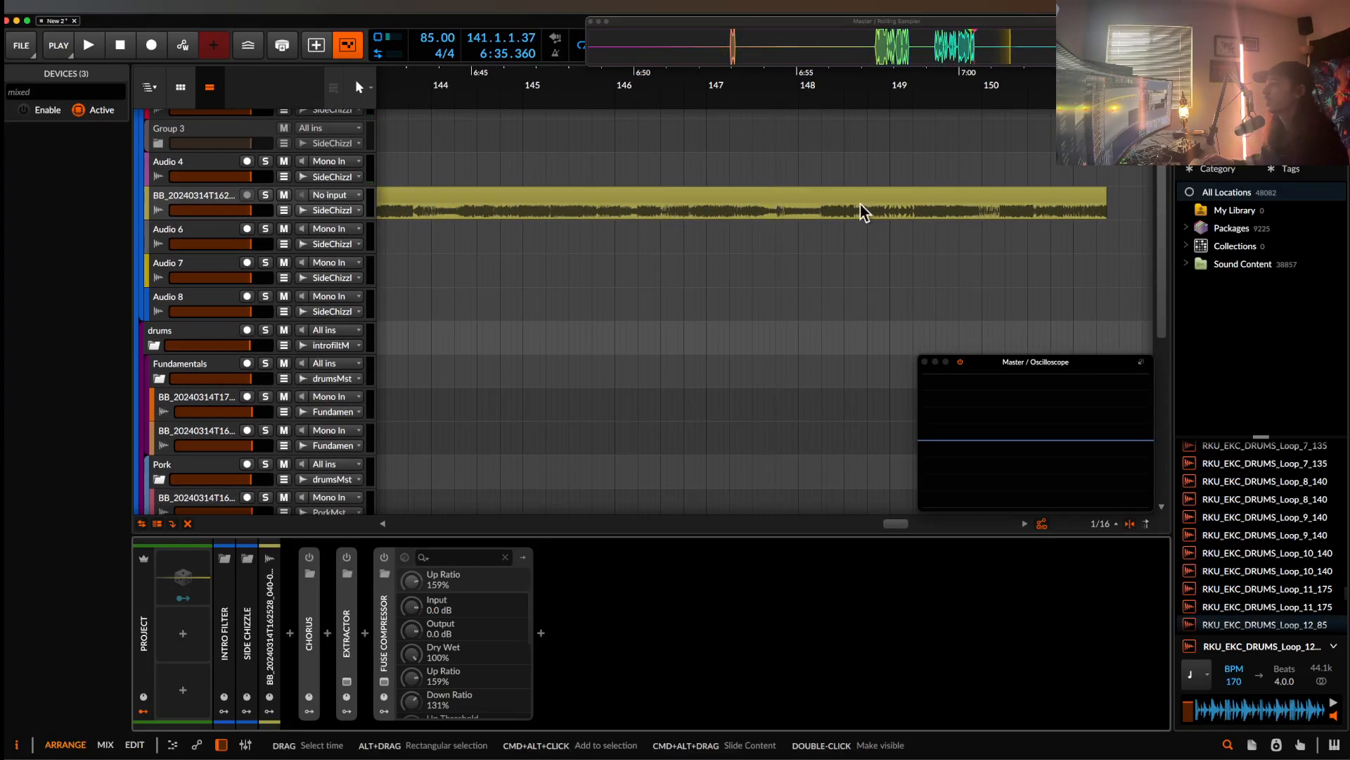
click(881, 213)
scroll(883, 213, up, 3)
key(space)
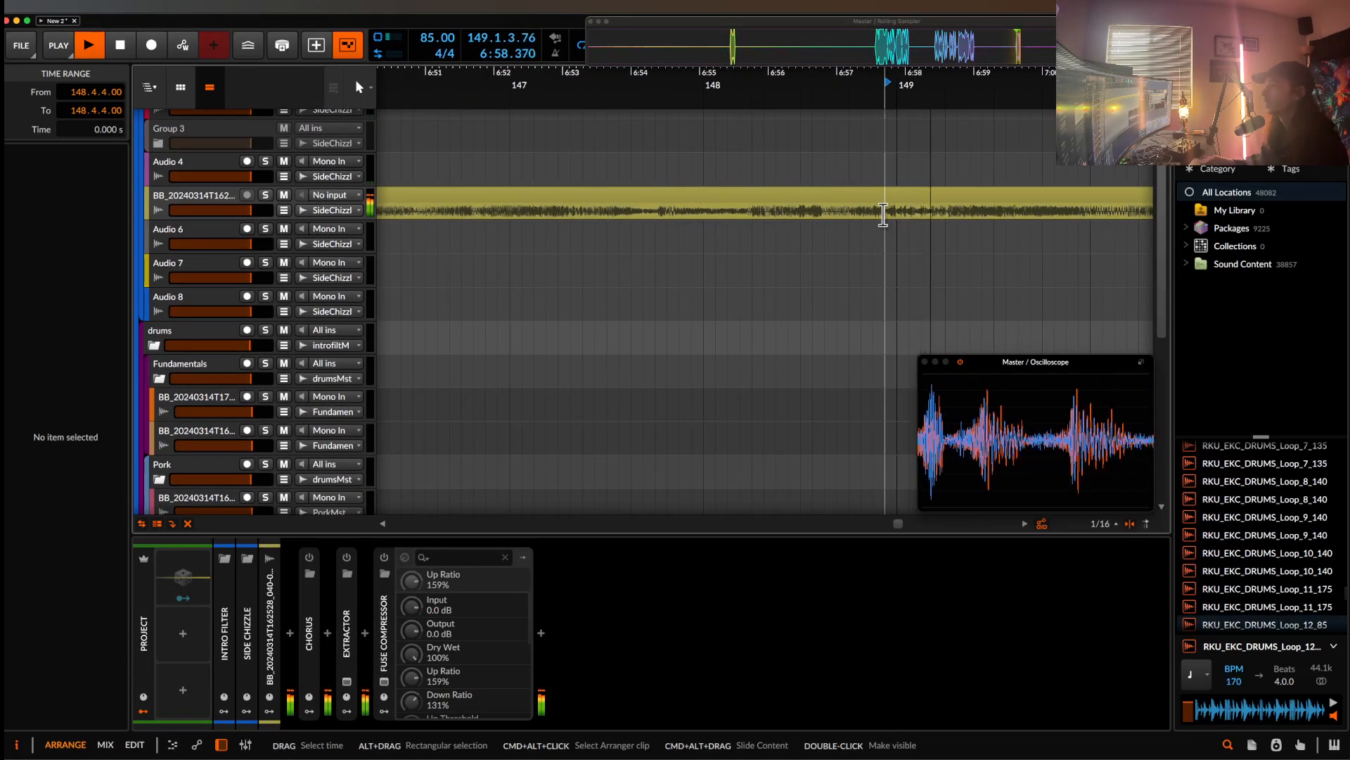
key(space)
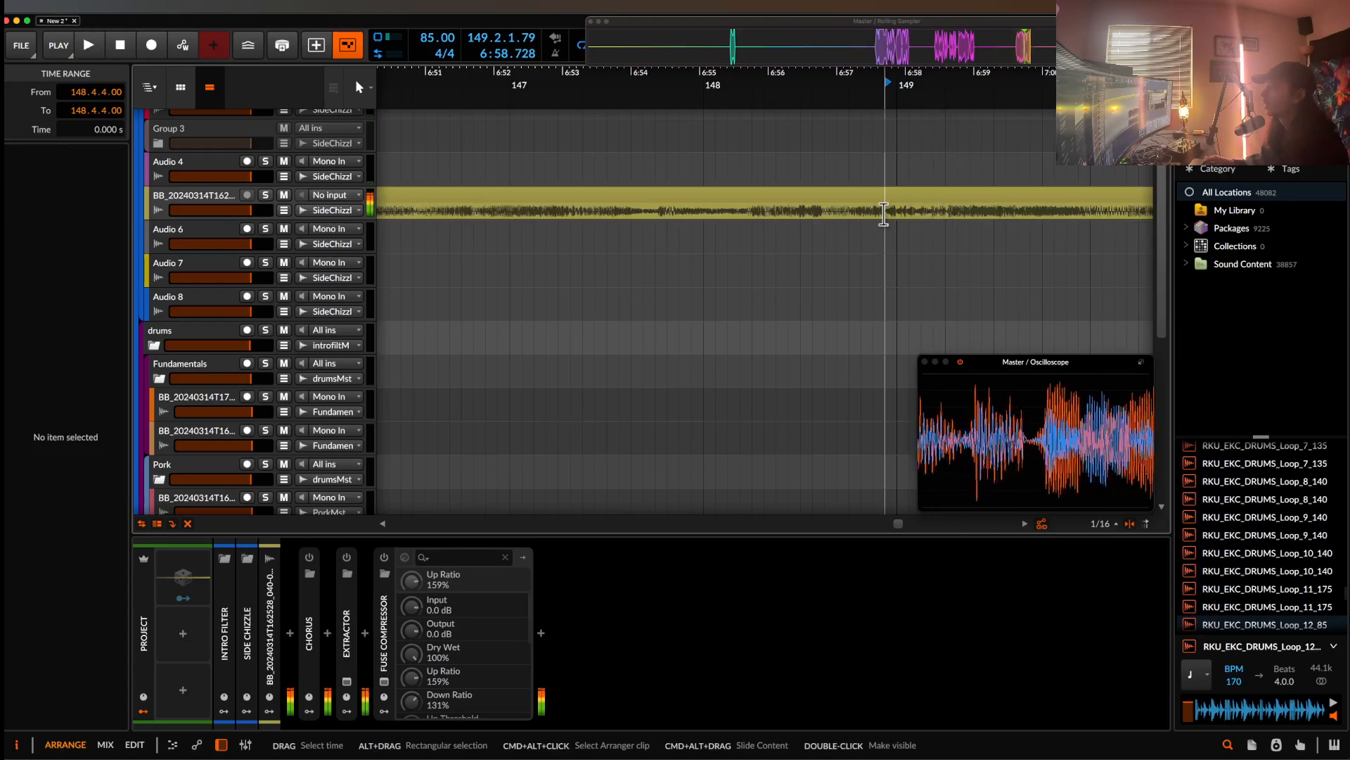
- Cut the section starting at 148.4.4, 0.1.2 long, out of the long yellow clip
drag(884, 213, 947, 214)
click(931, 200)
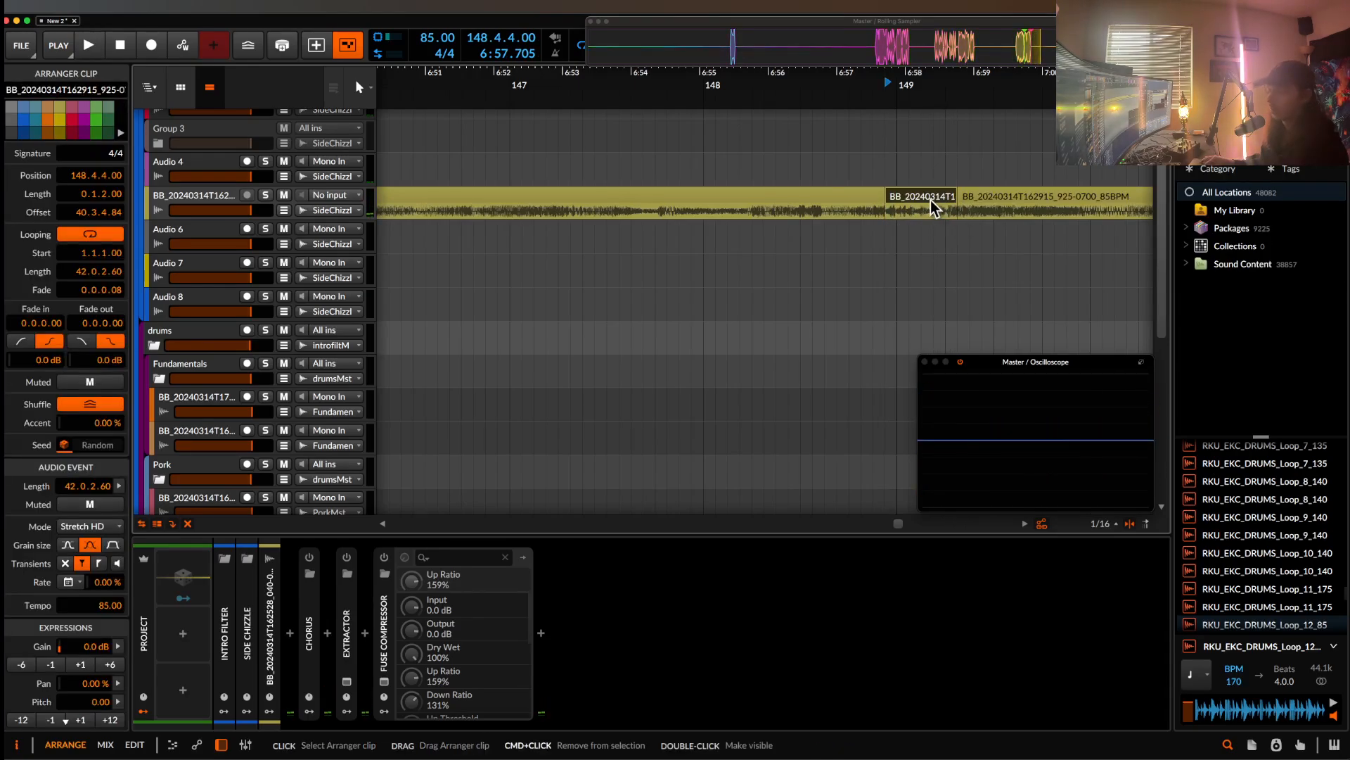
key(Delete)
- Return to bar 54 and add an audio track directly below the yellow audio track
scroll(931, 199, down, 3)
scroll(931, 200, left, 20)
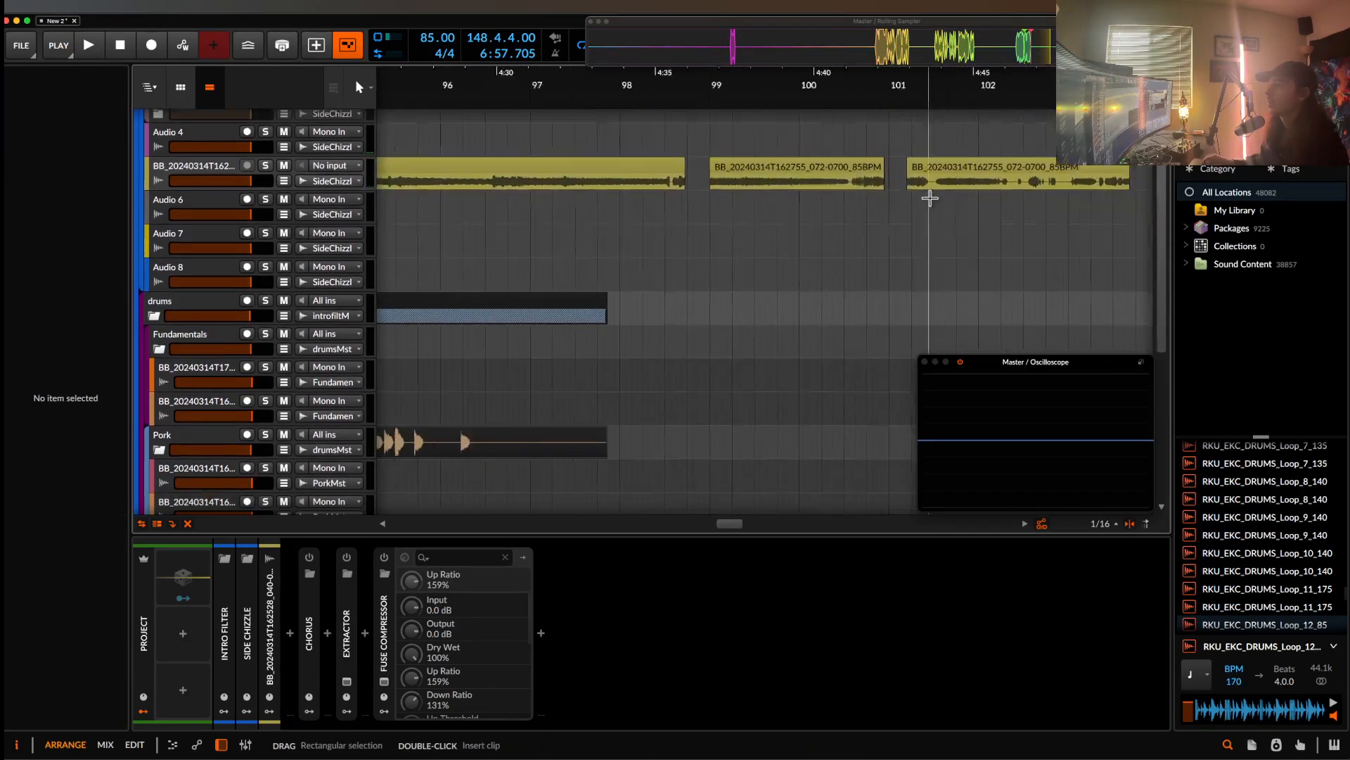
scroll(931, 198, left, 15)
scroll(930, 198, down, 3)
scroll(931, 197, left, 8)
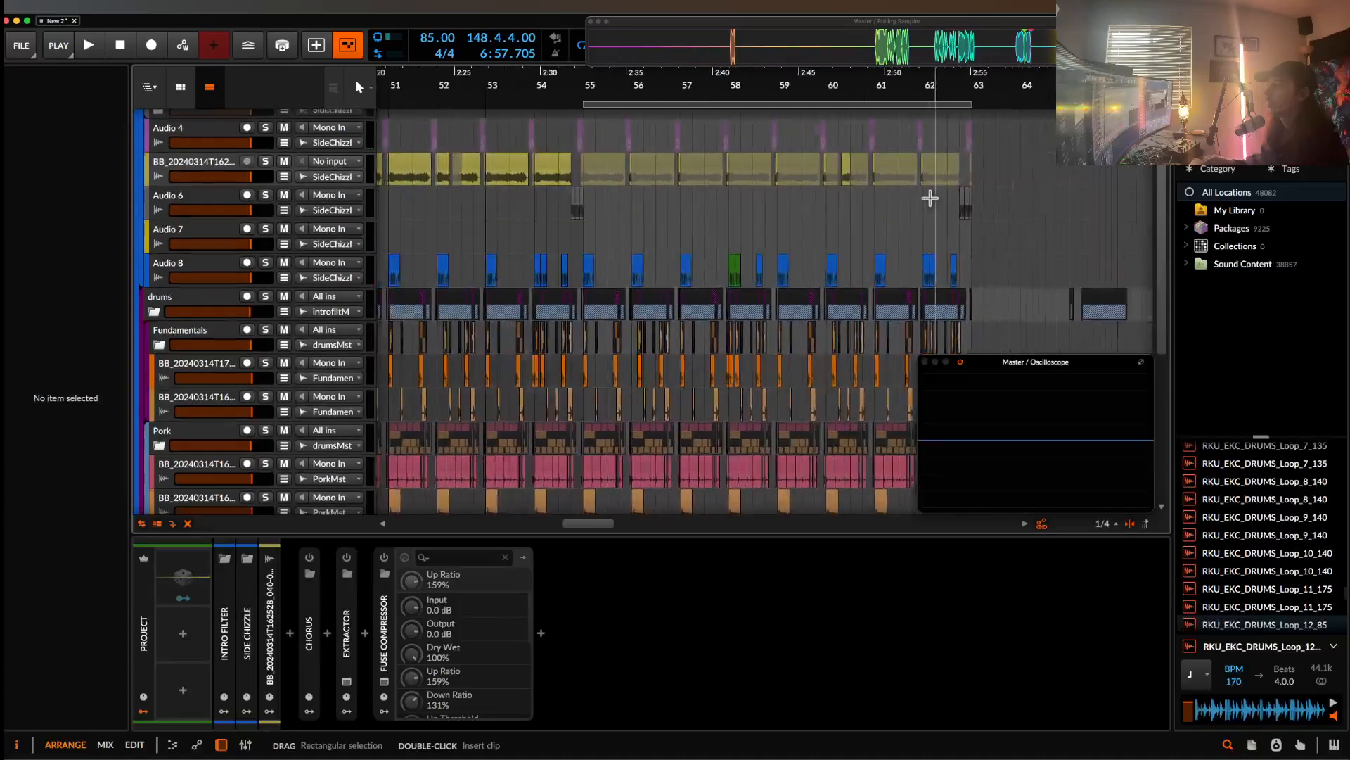
scroll(963, 192, up, 5)
click(210, 171)
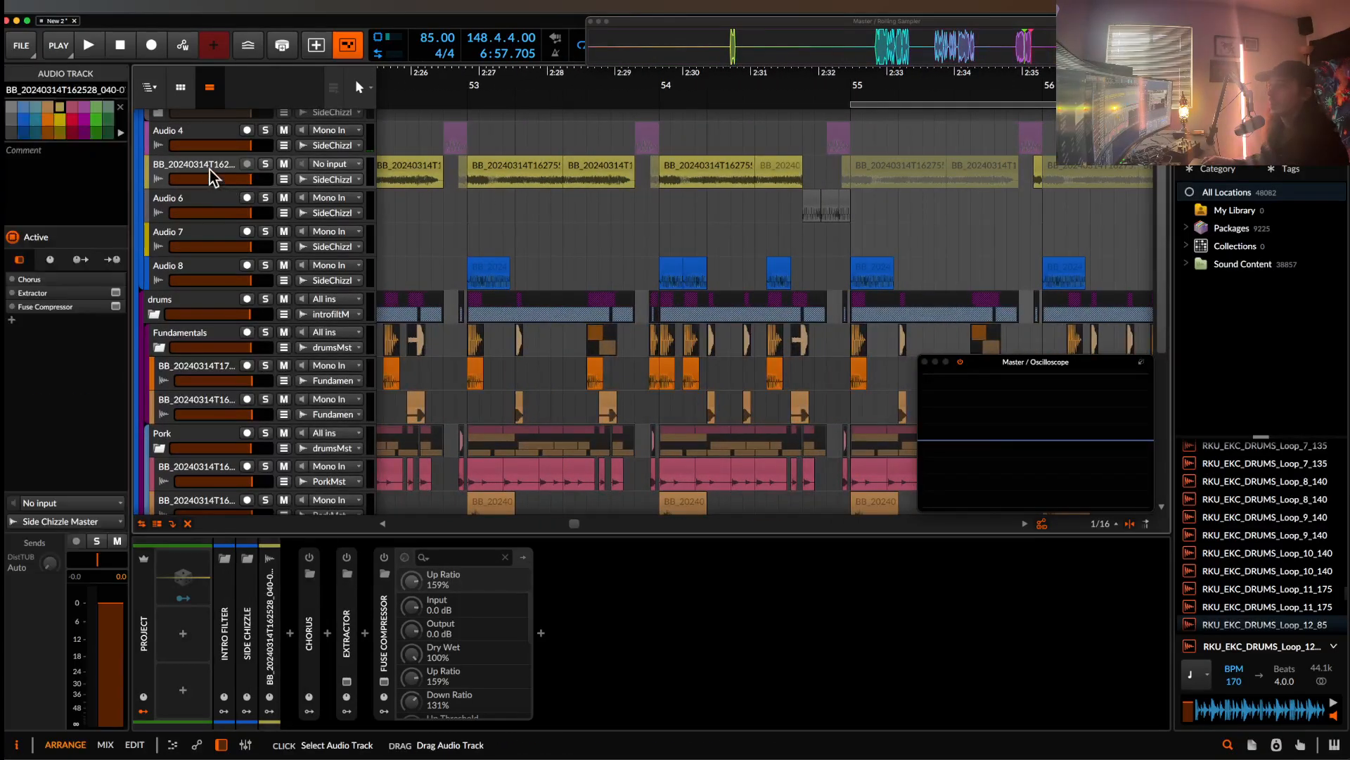
key(super+t)
- Play the transition from 54.3.1, then paste the cut slice onto the new audio track at 55.1.1
click(777, 170)
key(space)
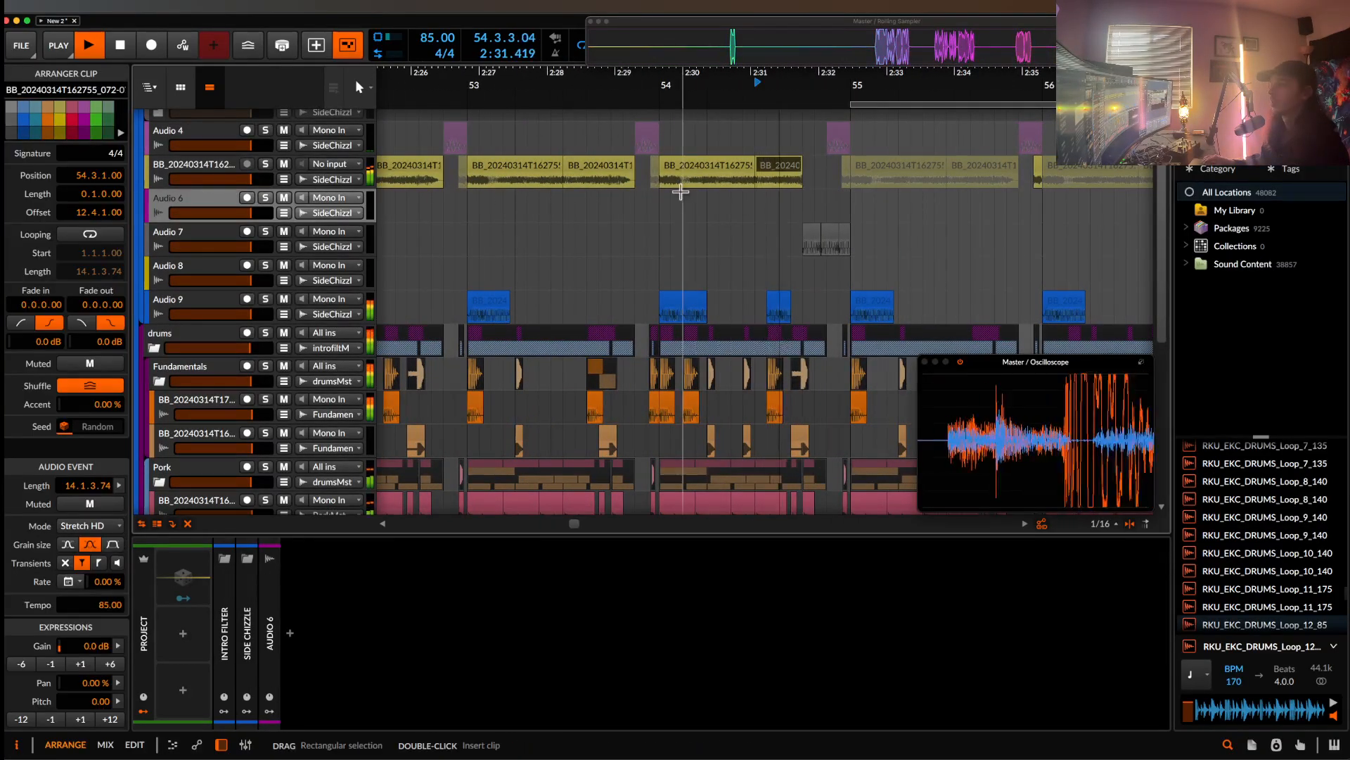
click(851, 211)
key(super+v)
scroll(851, 211, up, 5)
scroll(852, 213, right, 3)
scroll(851, 213, down, 1)
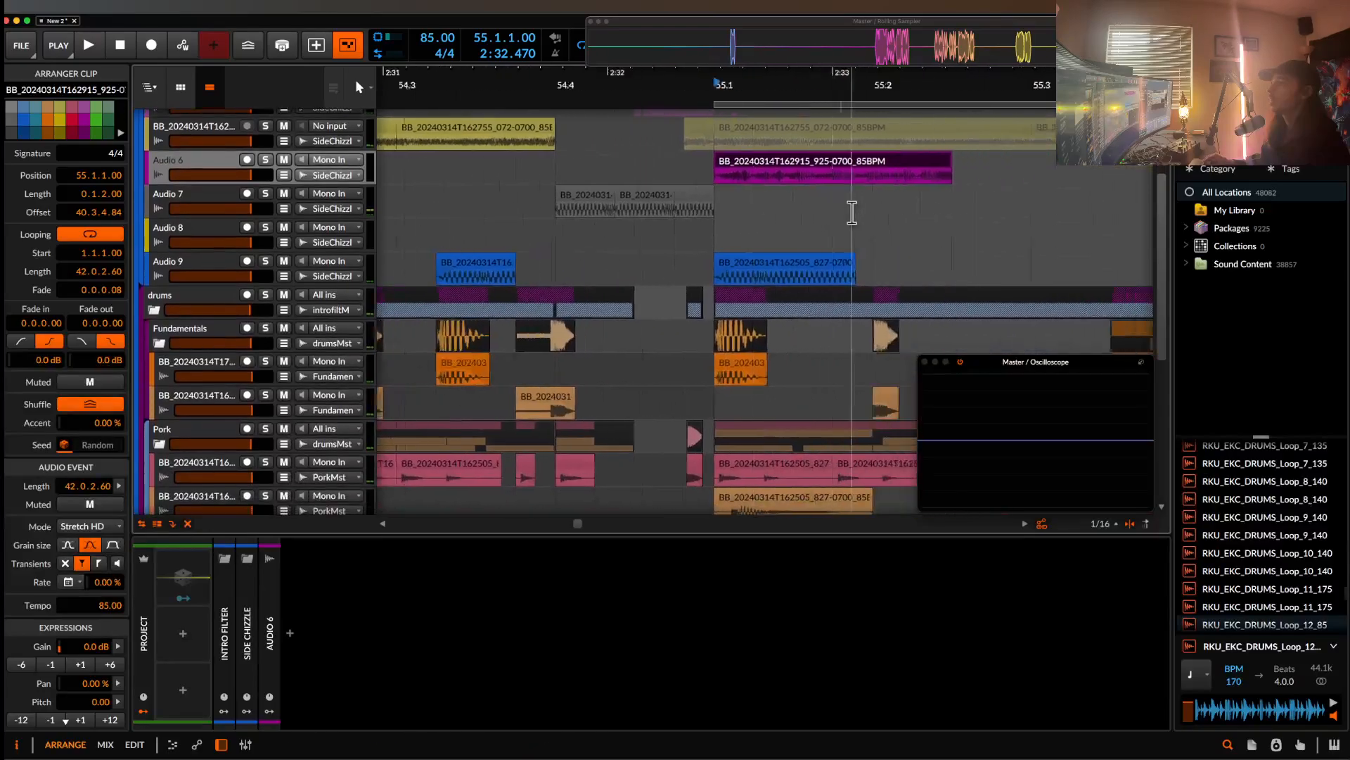
scroll(852, 214, down, 2)
- Try stretching the Audio 6 clip at 55.1.1 to a length of 0.2.0, audition it and undo the stretch
click(765, 168)
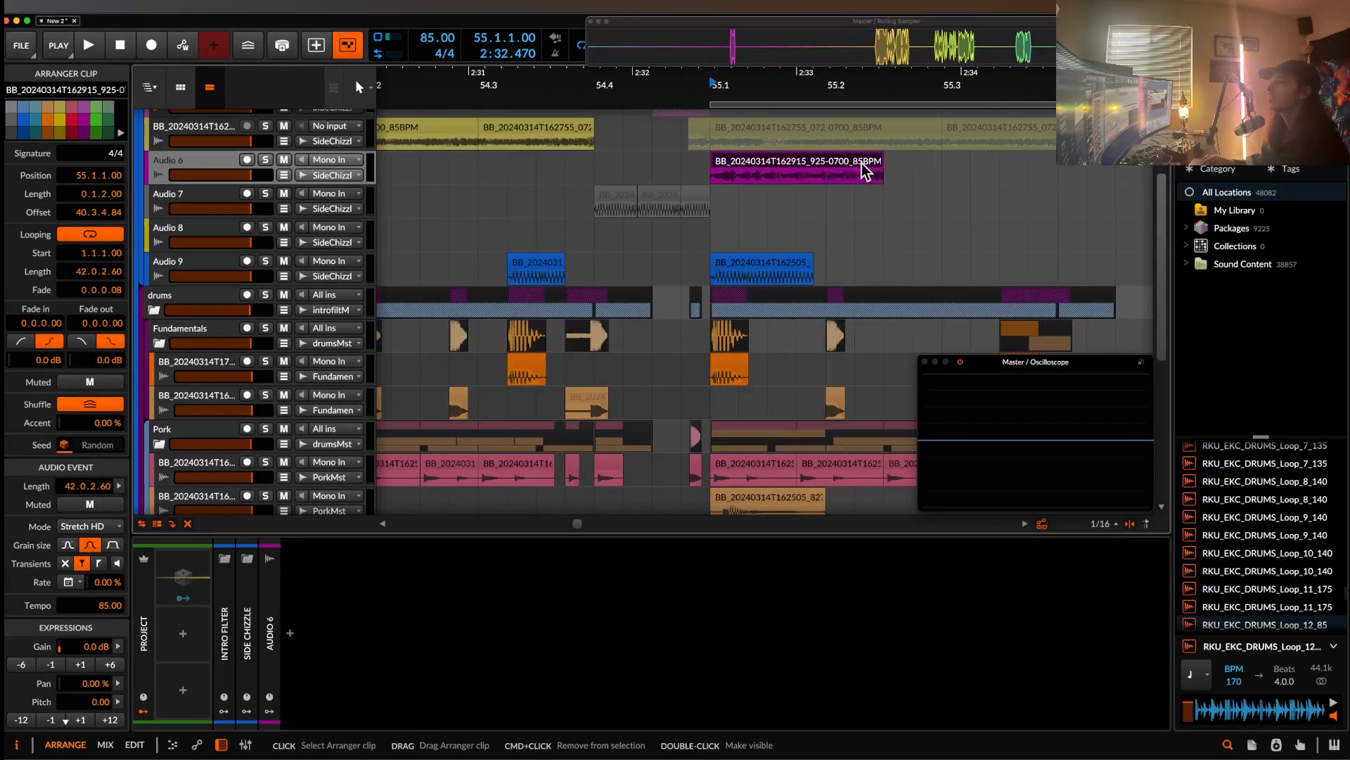
drag(879, 161, 940, 165)
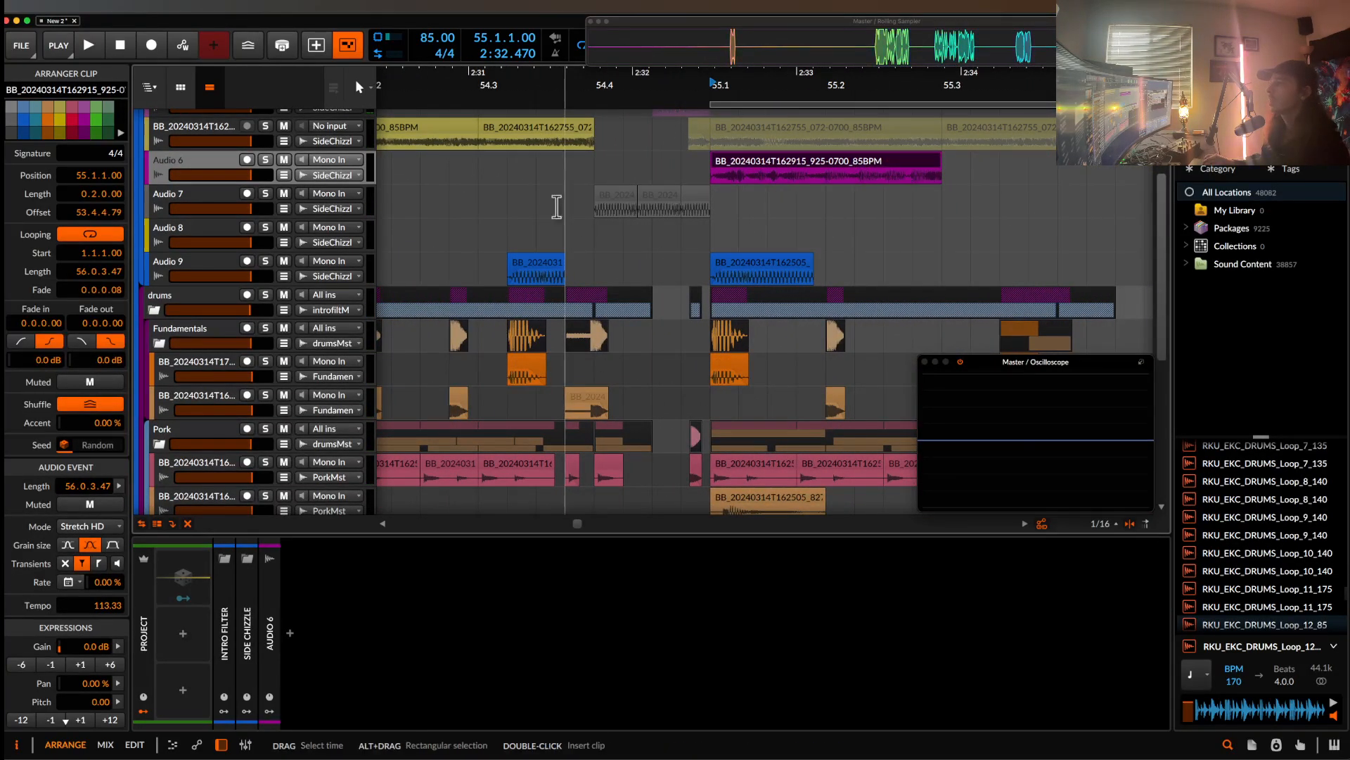
key(space)
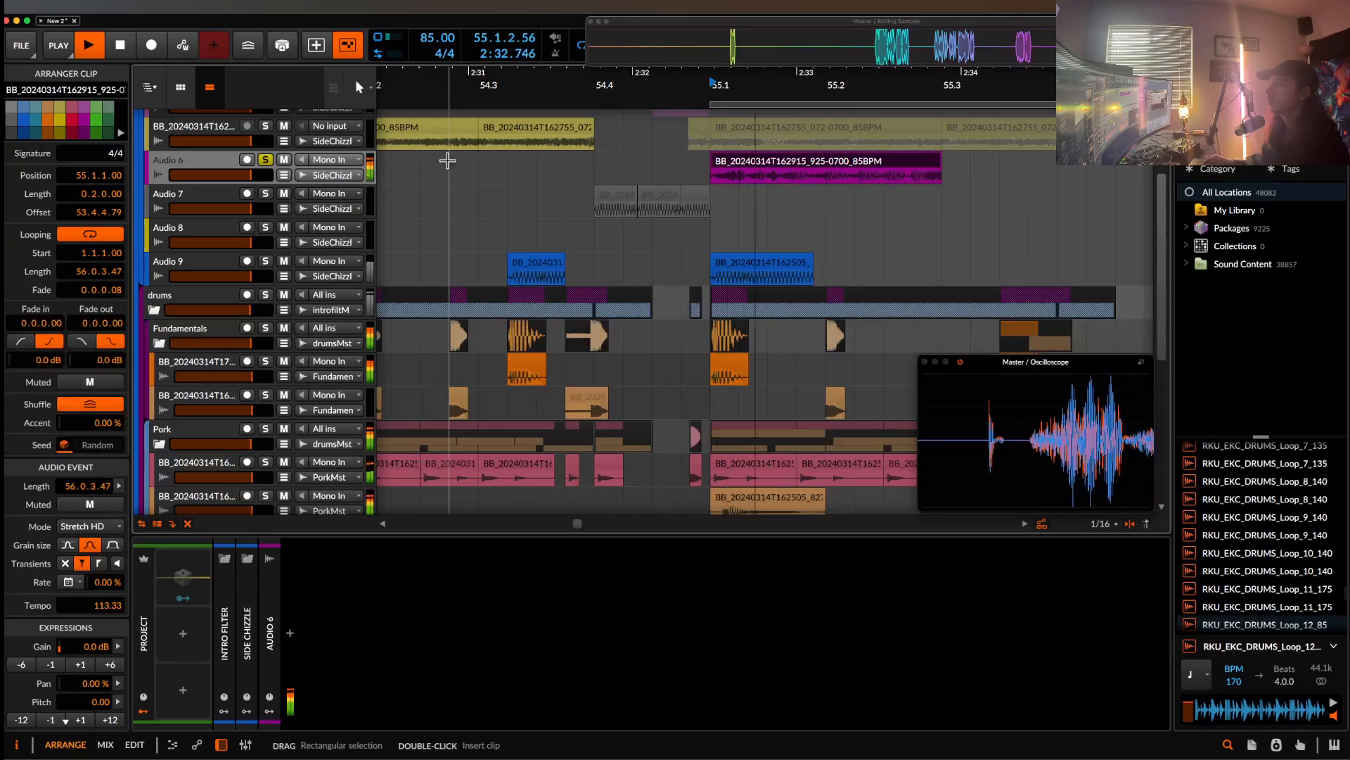
key(space)
key(super+z)
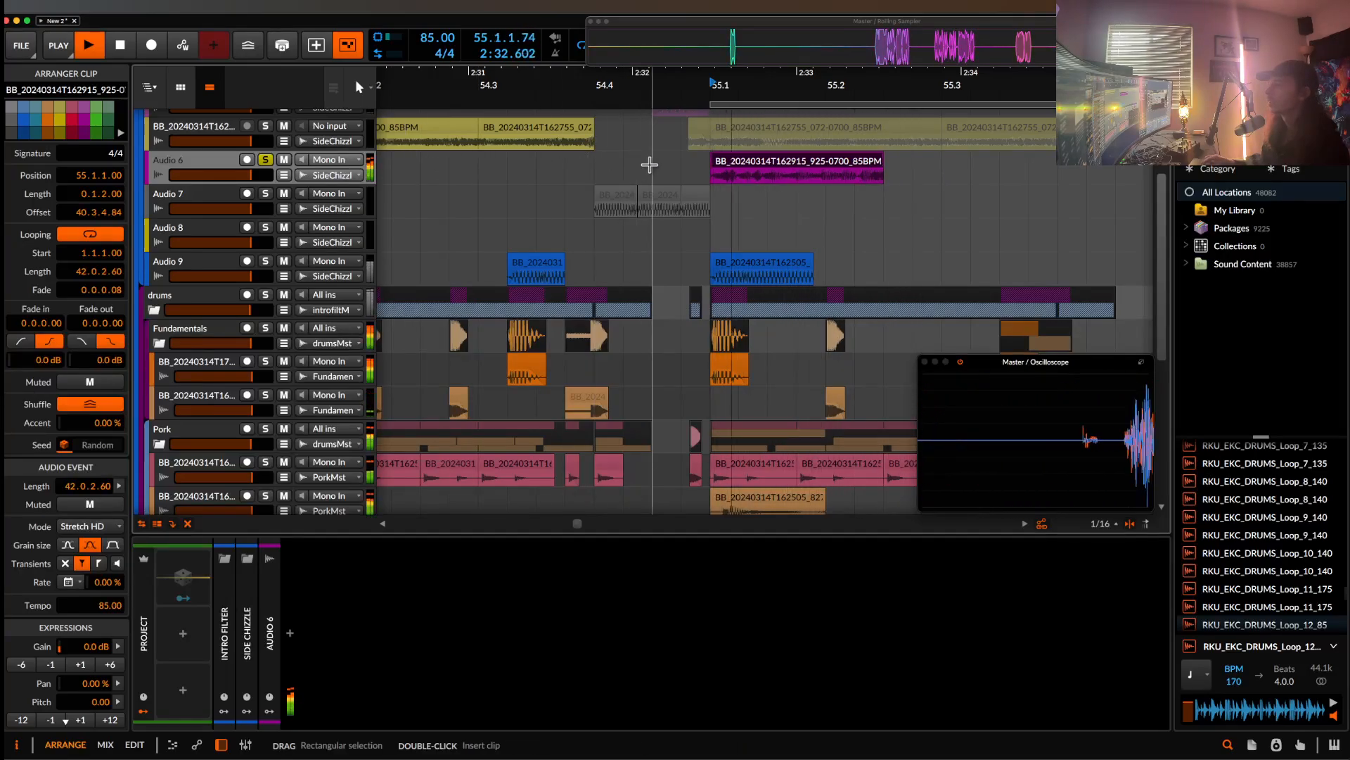
- Audition the Audio 6 clip at 55.1.1 from its start with the track soloed
click(708, 169)
key(space)
key(space)
click(852, 176)
key(space)
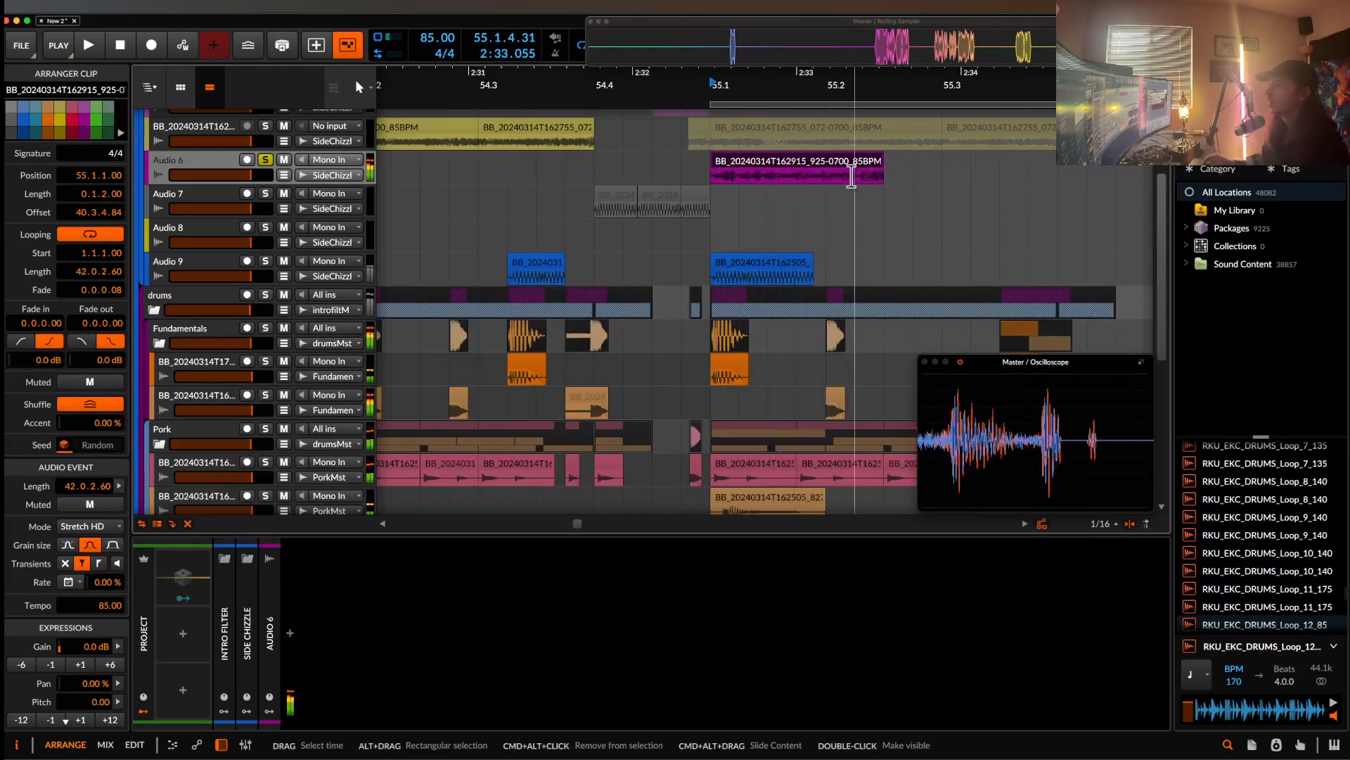
- Stretch the Audio 6 clip slightly, shorten it to 0.1.0 and duplicate it directly behind itself at 55.2.1
drag(883, 167, 704, 178)
key(super+d)
key(space)
click(782, 166)
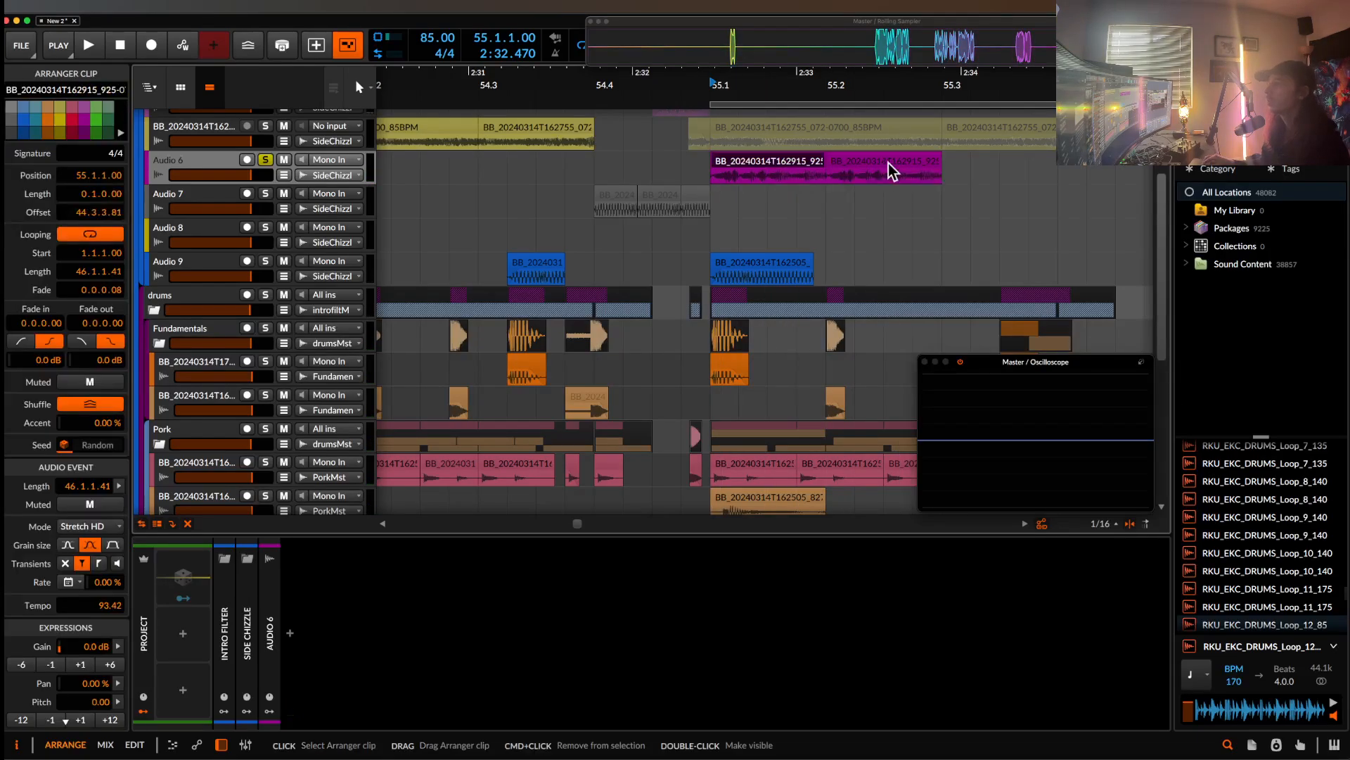
shift+click(889, 163)
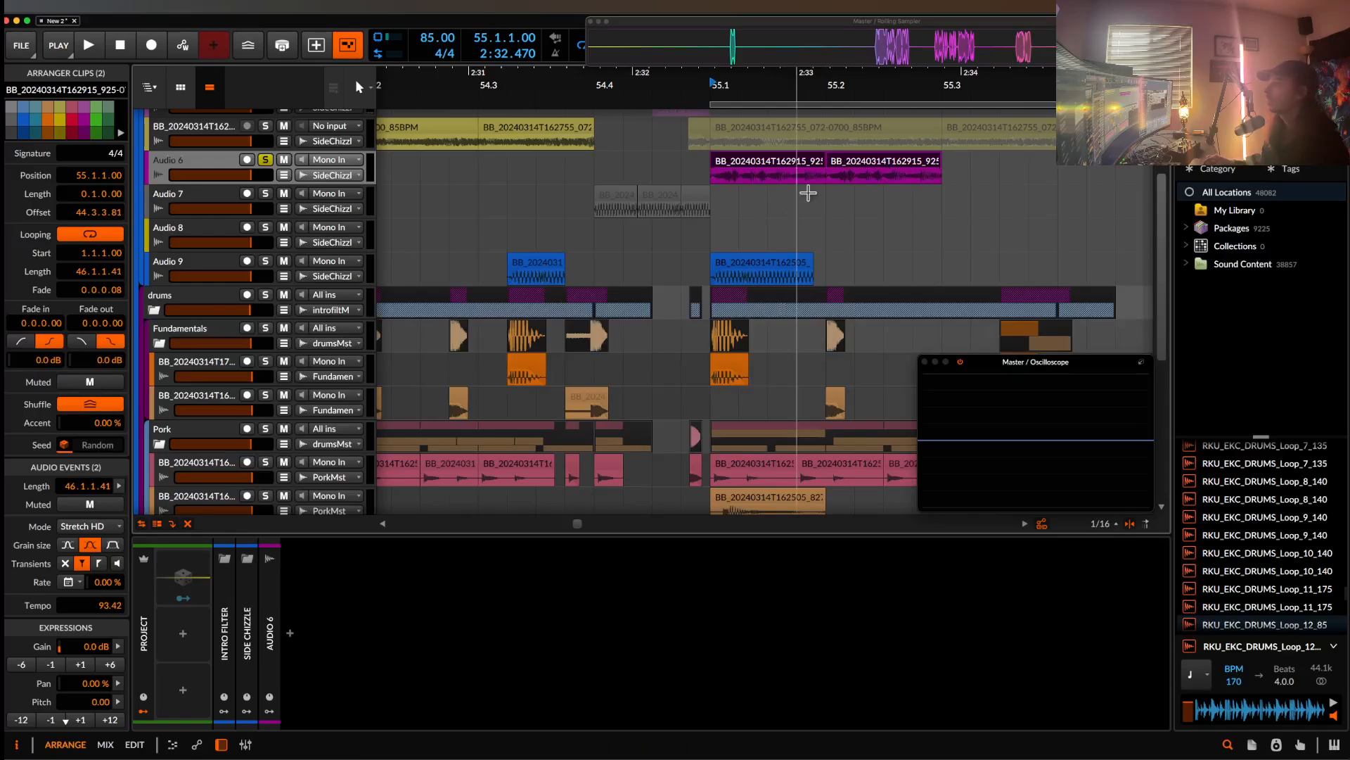
- Extend the first Audio 6 clip to a length of 0.2.0 over its duplicate and play it
click(772, 170)
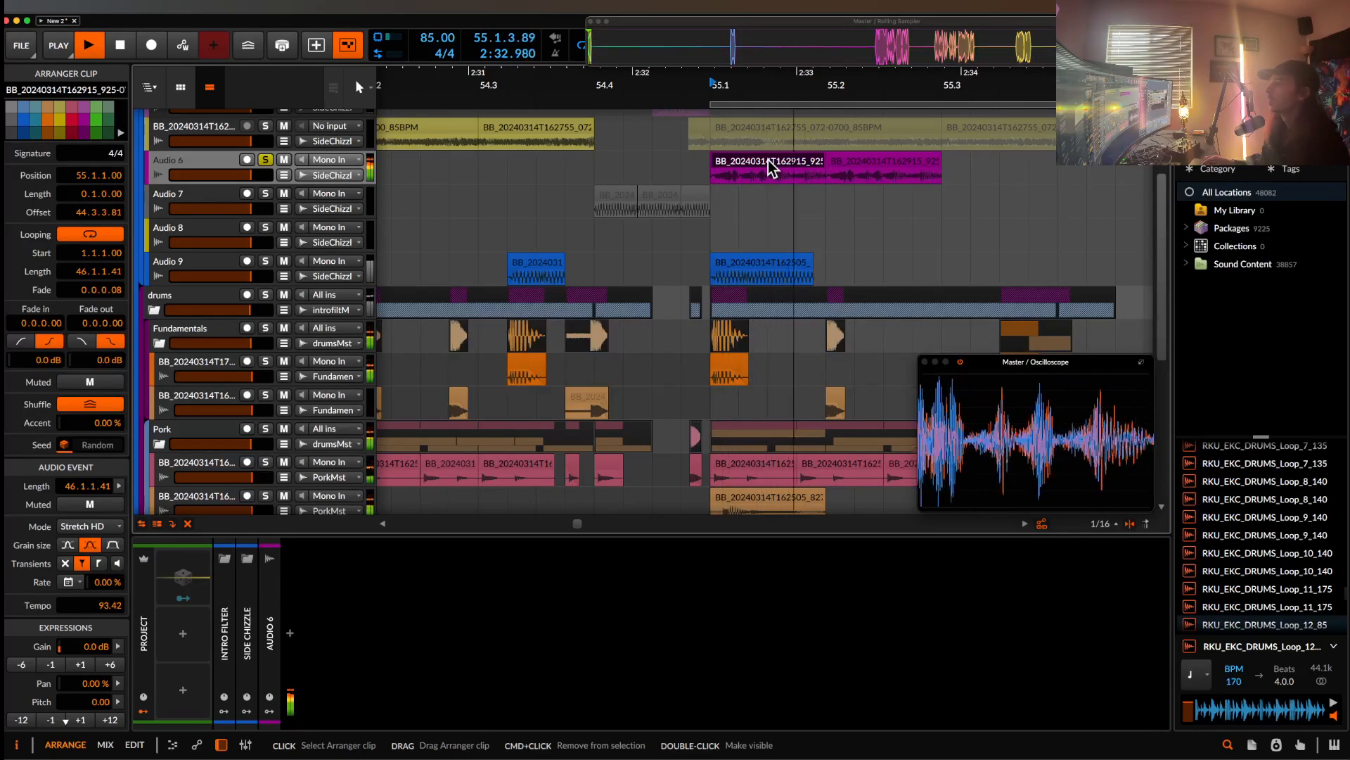
drag(818, 161, 936, 159)
key(space)
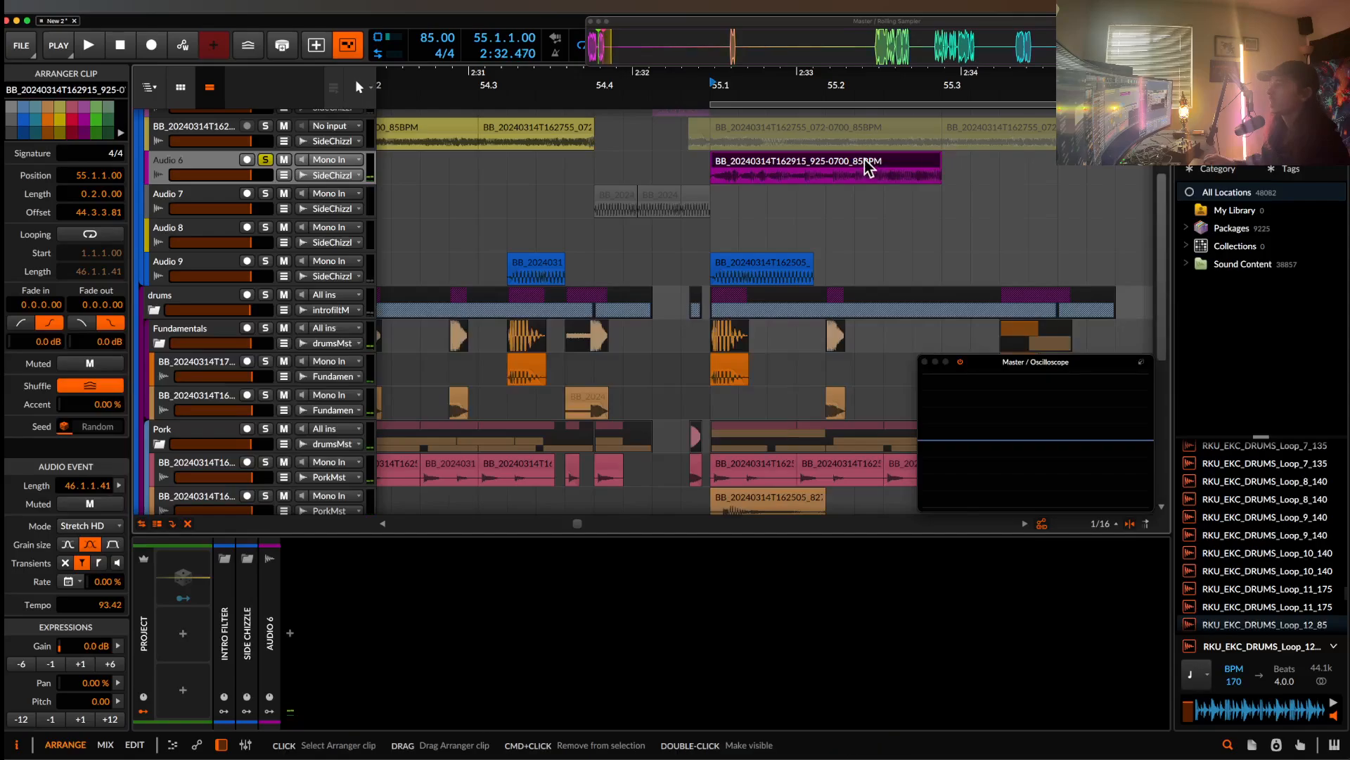
key(space)
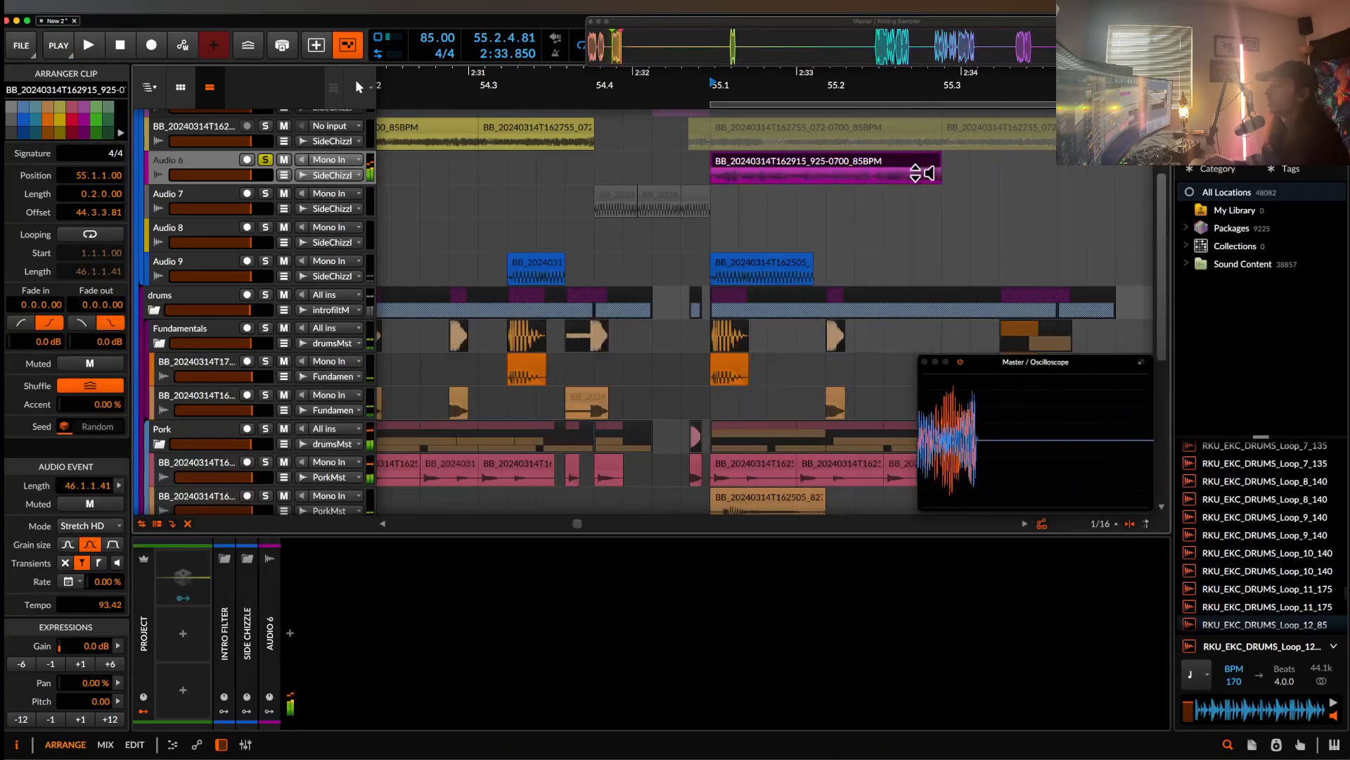
- Duplicate the Audio 6 section from 55.2.3 to 55.3.1 directly behind the clip and play from 55.1.1
click(882, 176)
scroll(877, 177, up, 2)
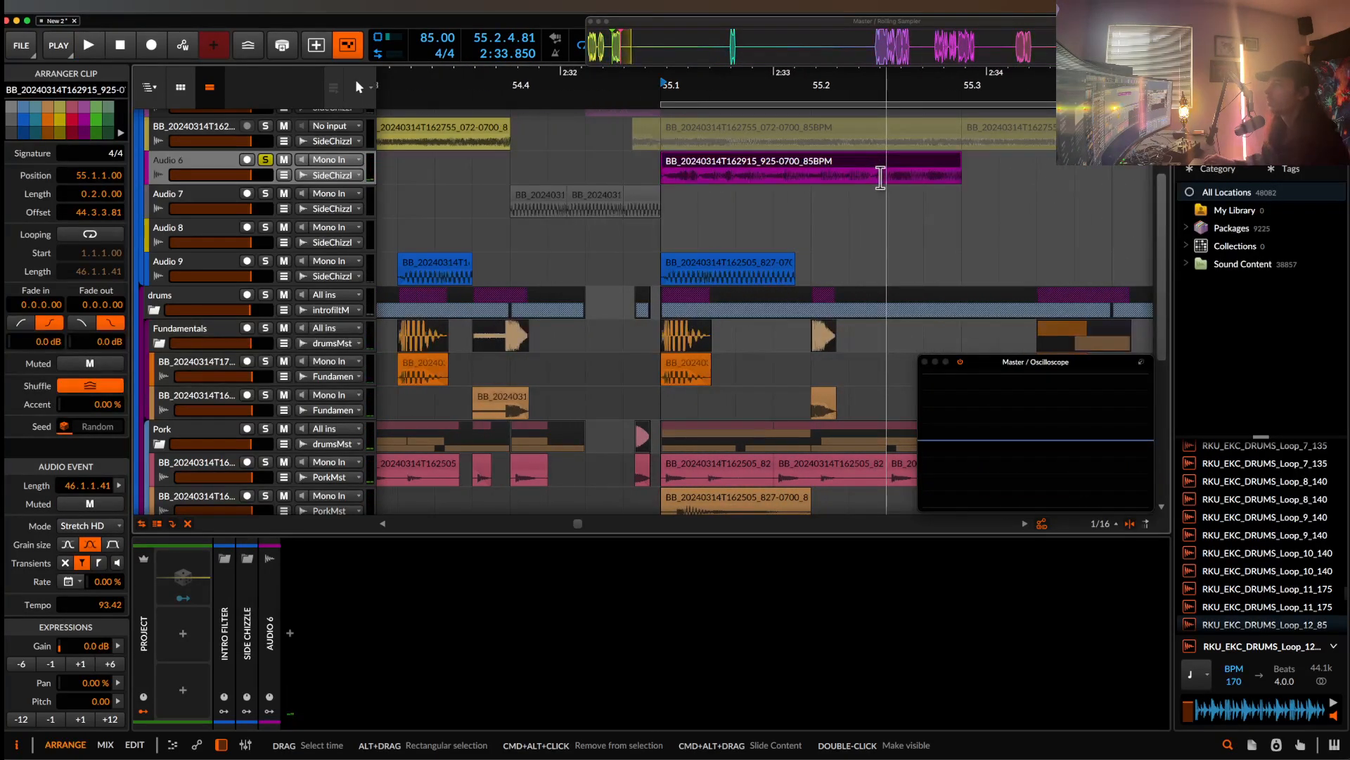
scroll(880, 177, down, 3)
click(904, 177)
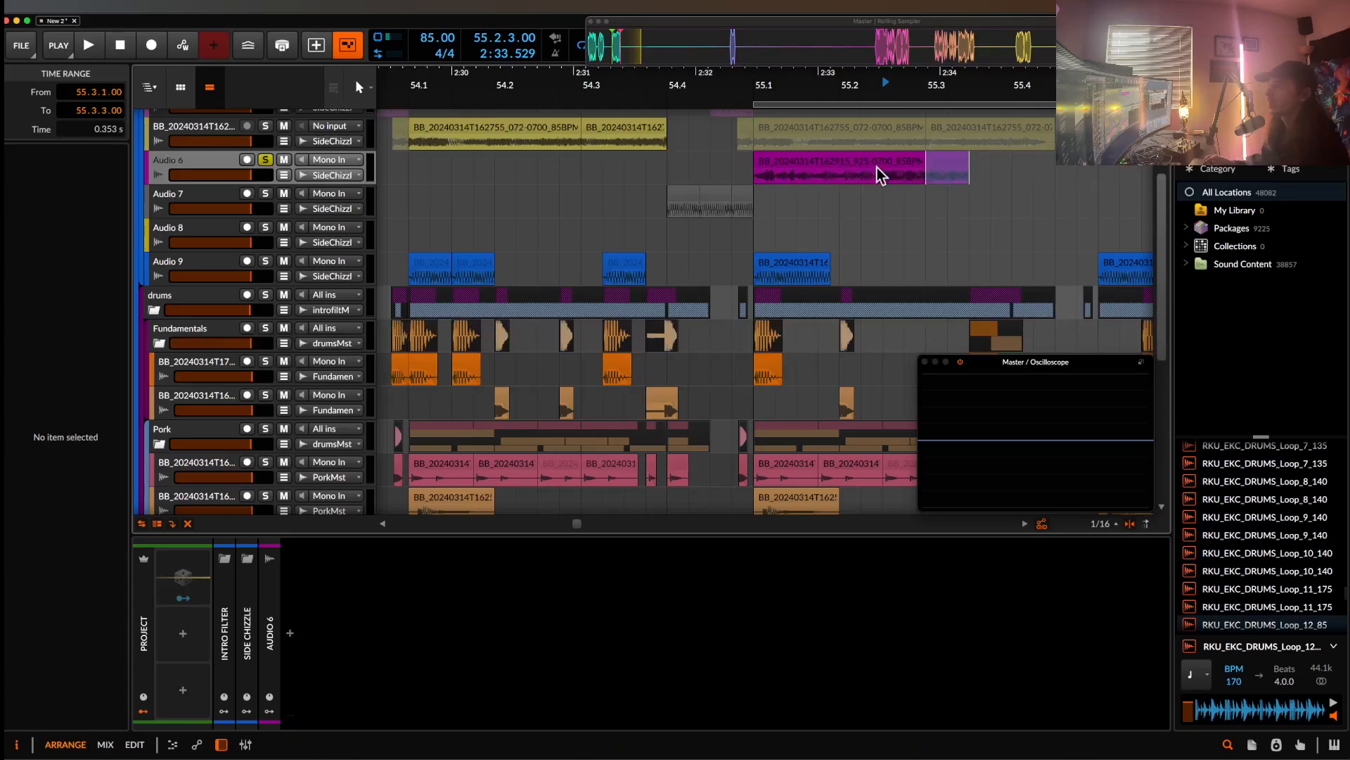
click(858, 169)
key(space)
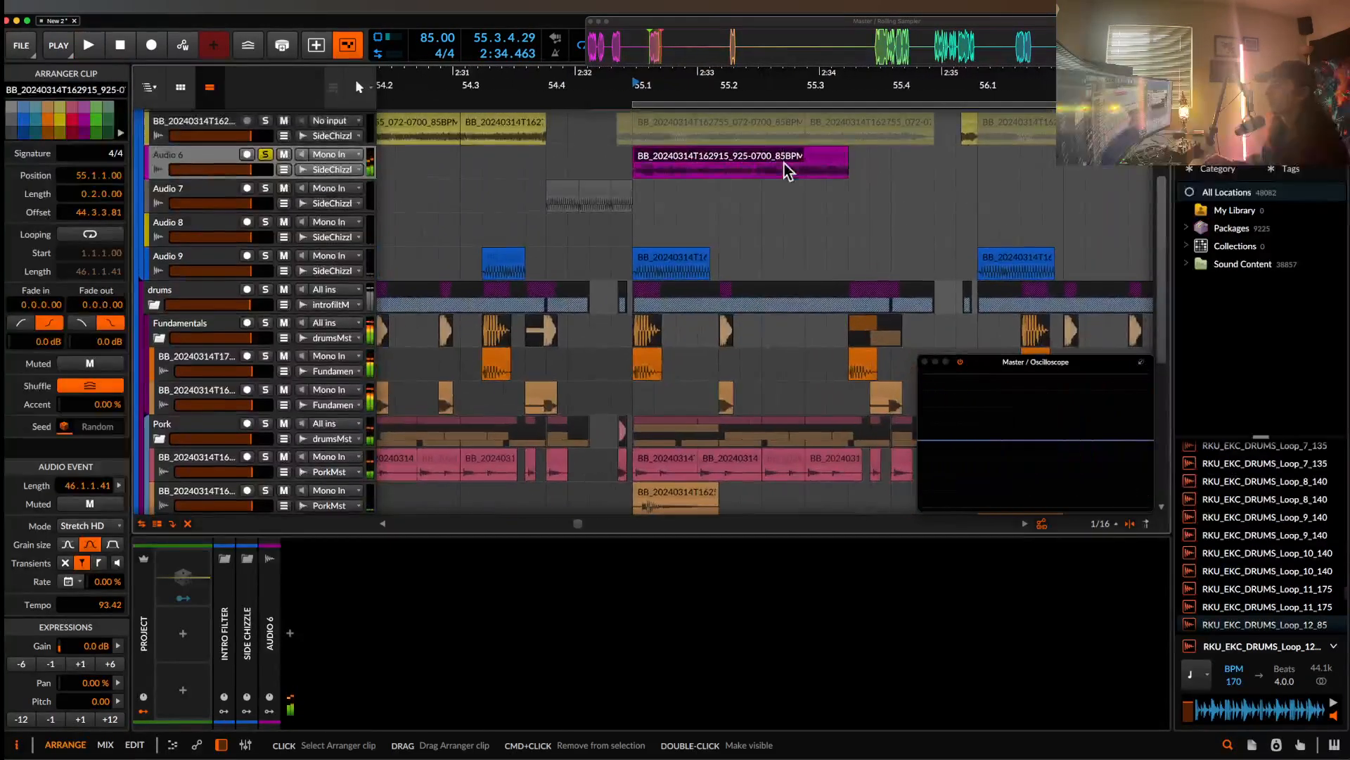
- Split the 0.2.0-long Audio 6 clip at 55.2.3 and audition the short slice behind the split
click(786, 173)
key(space)
key(super+e)
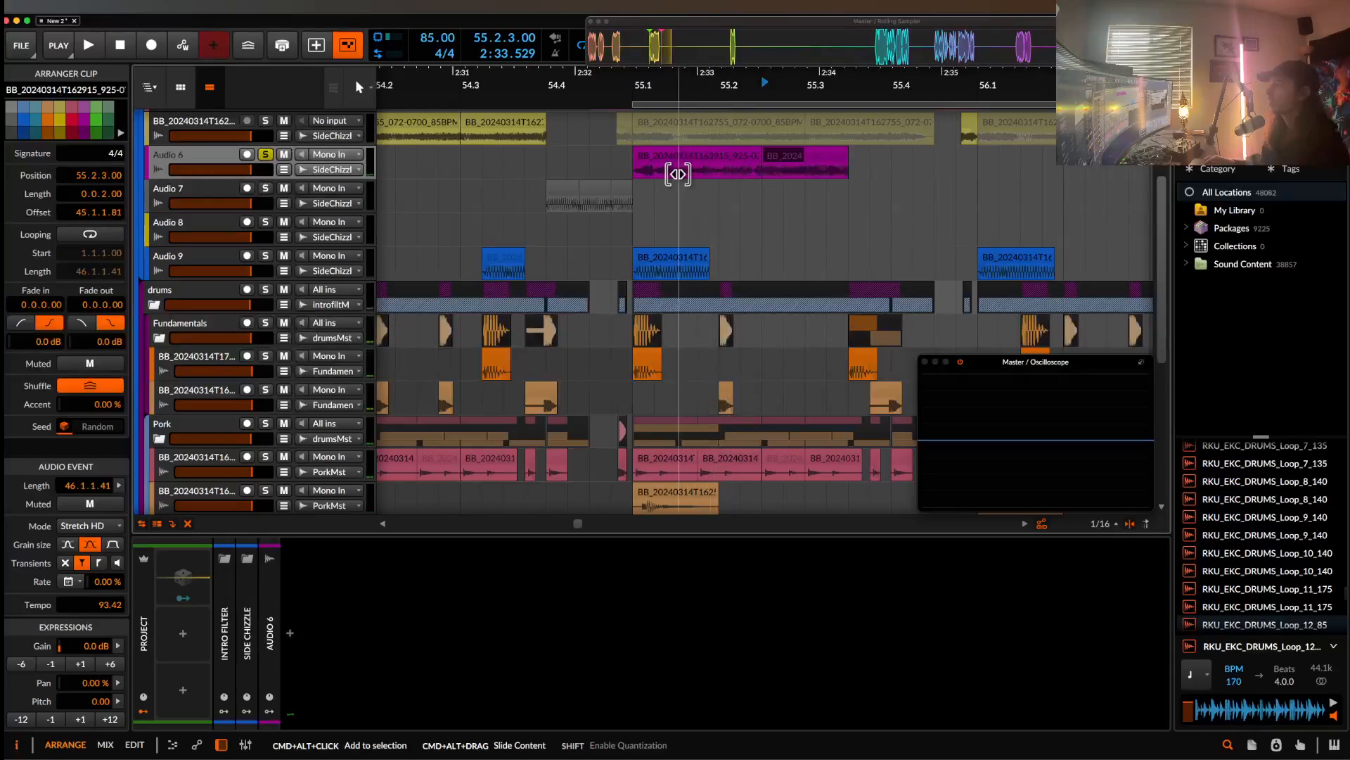
key(space)
key(space)
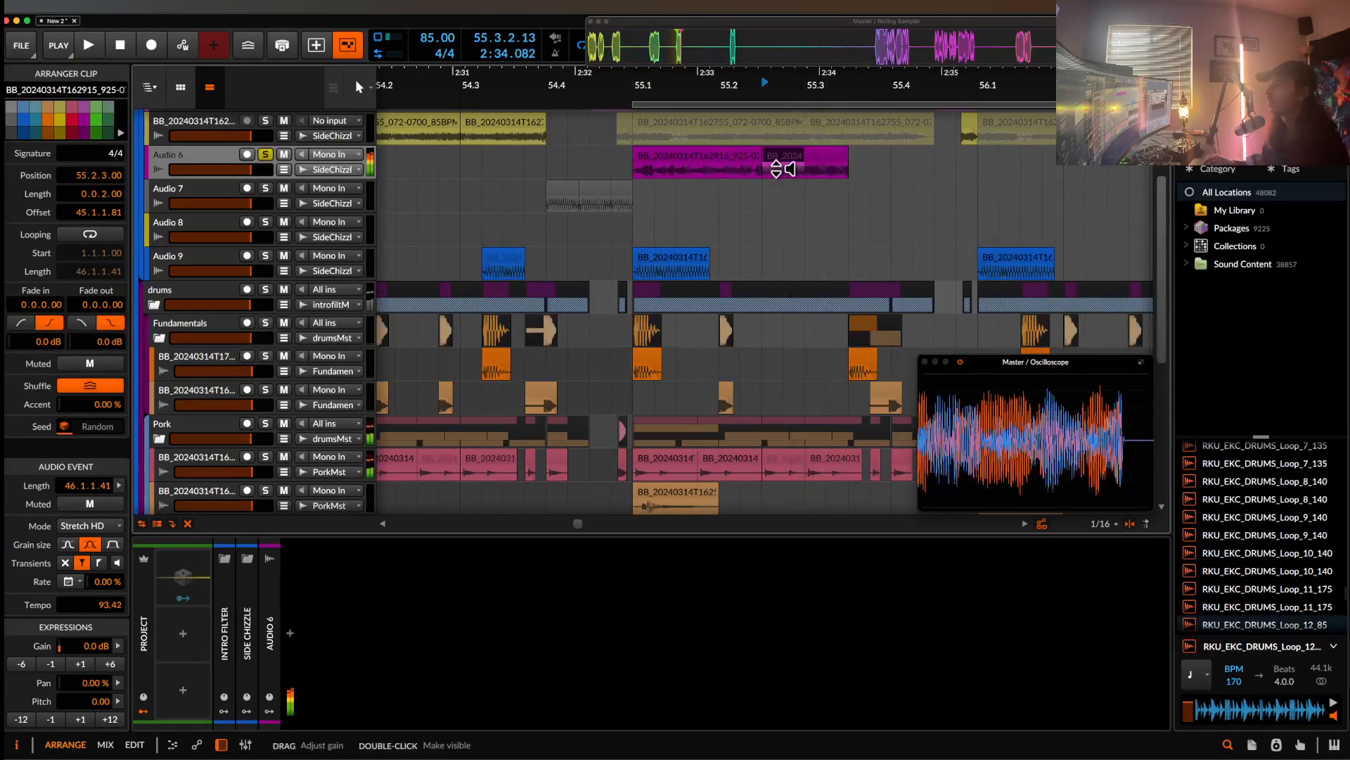
key(space)
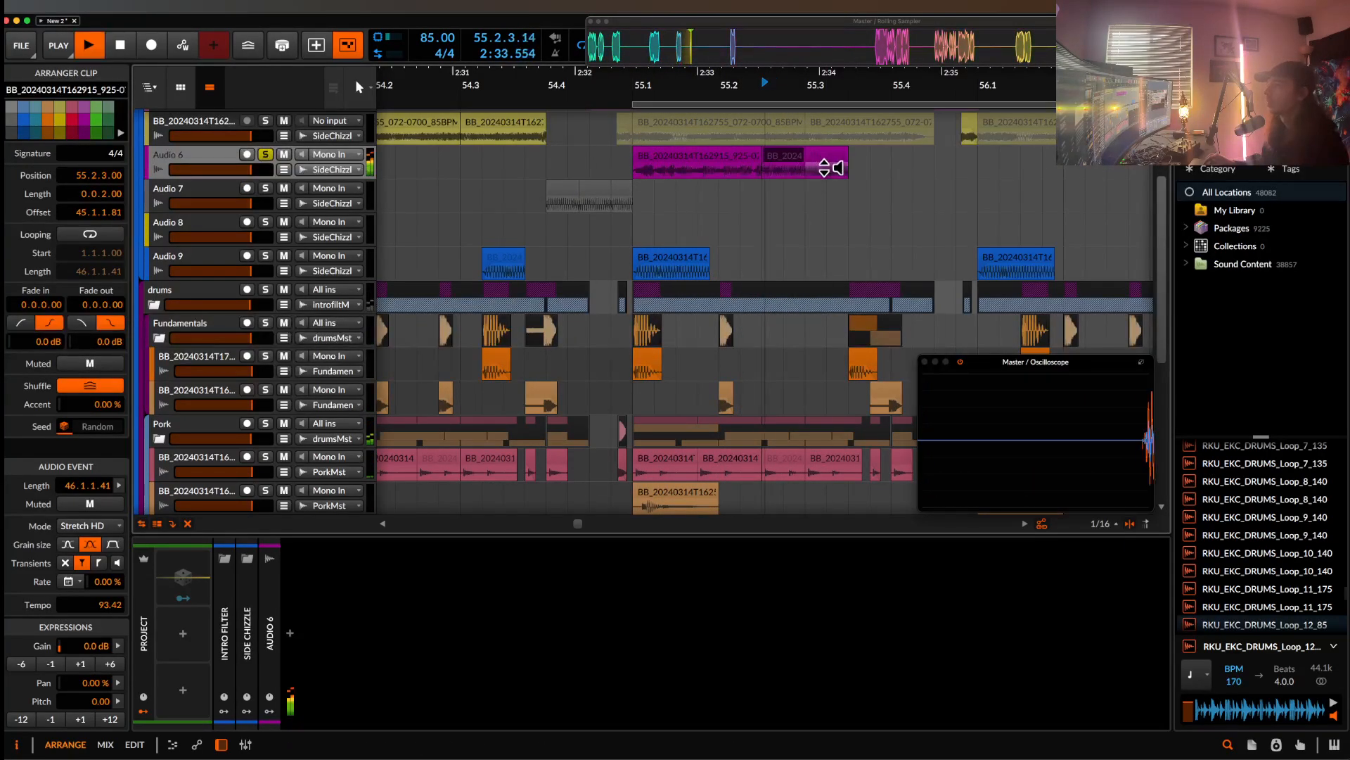
- Play the Audio 6 clips, move the short middle slice slightly earlier to 55.2.2.77 and replay from 55.1.1
click(720, 163)
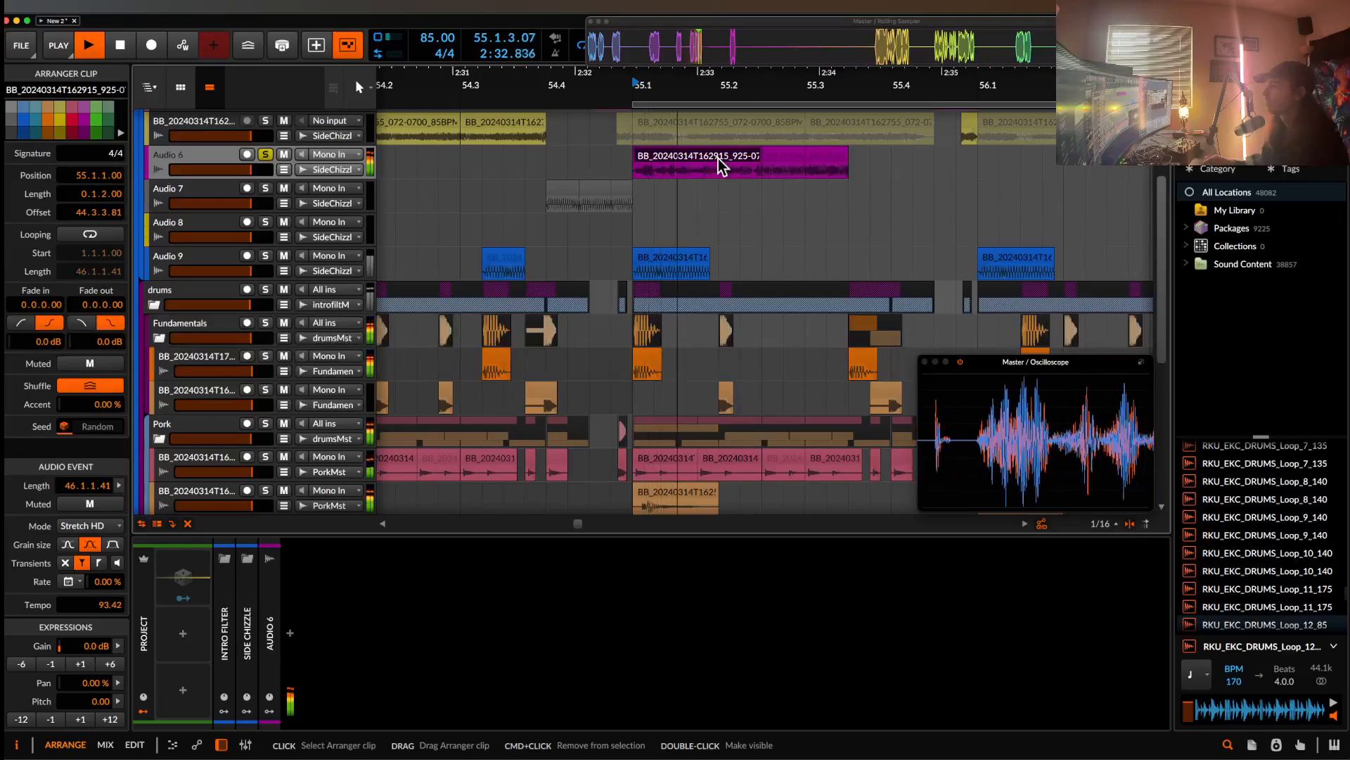
key(space)
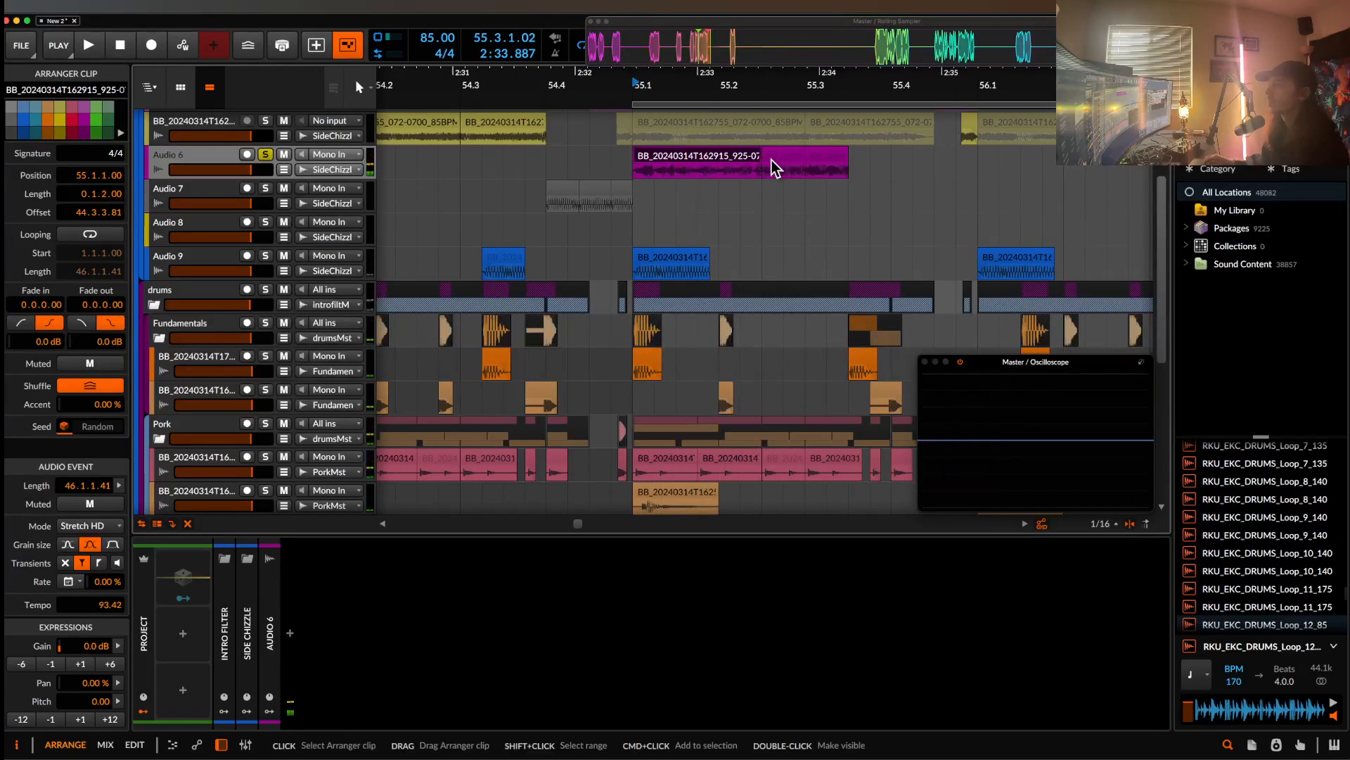
scroll(771, 159, up, 5)
drag(770, 159, 750, 169)
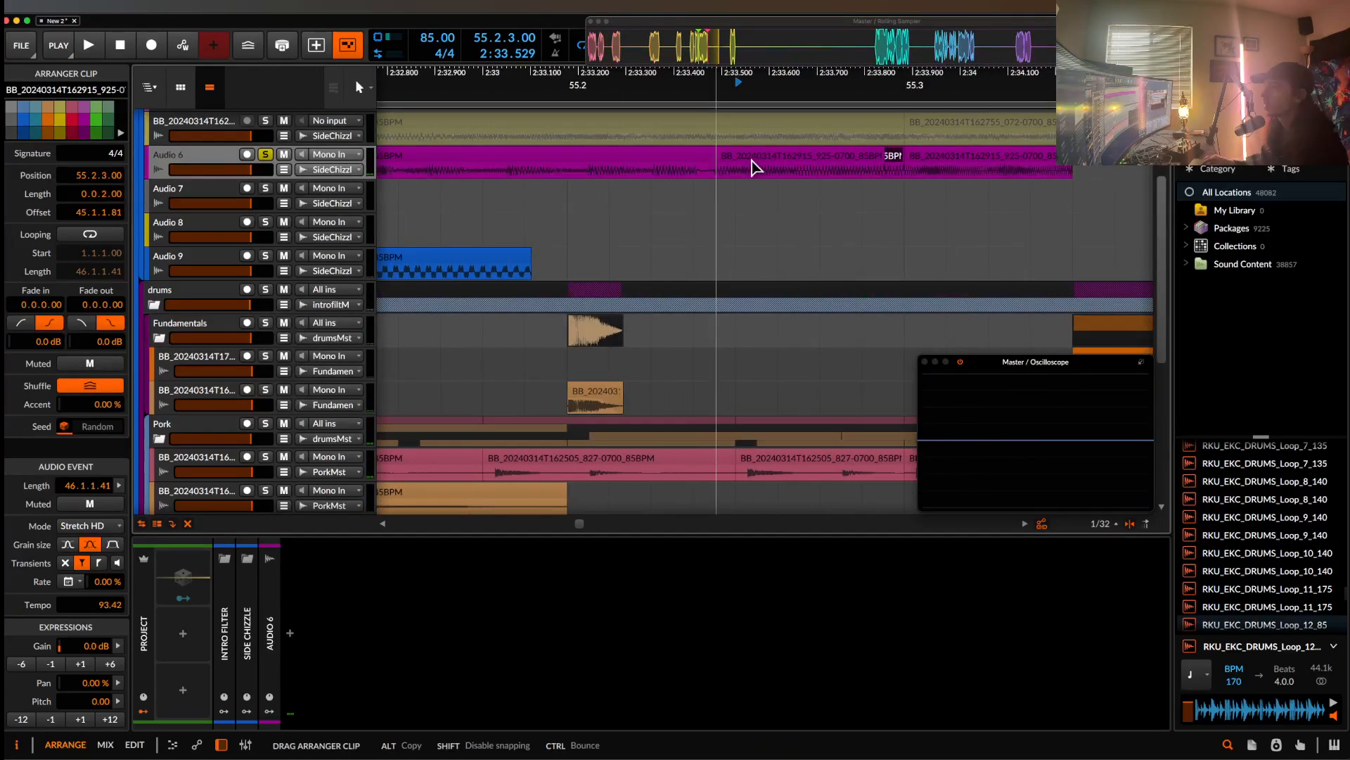
click(695, 161)
key(space)
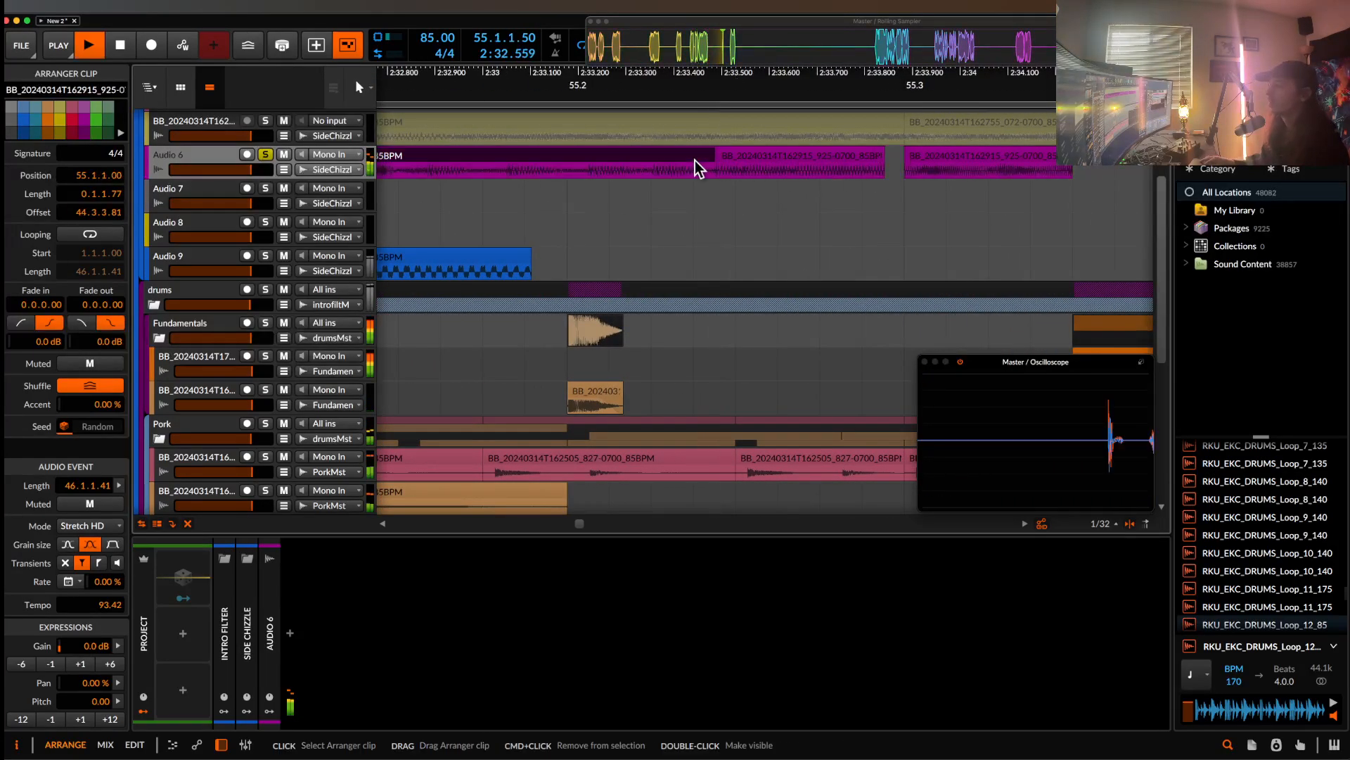
- Audition the middle Audio 6 slice repeatedly from 55.2.2.77 to check its timing
click(818, 173)
key(space)
key(space)
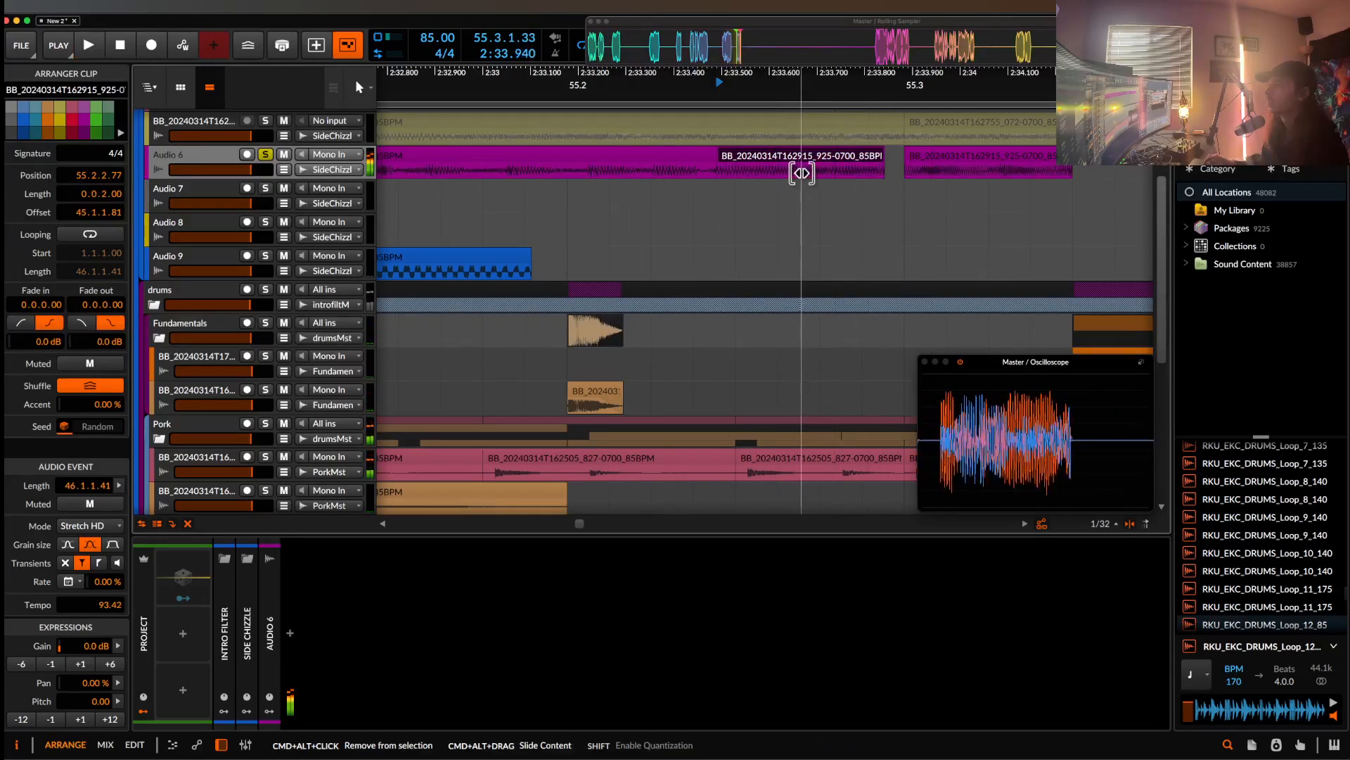
key(space)
key(space)
drag(809, 171, 603, 173)
key(space)
key(space)
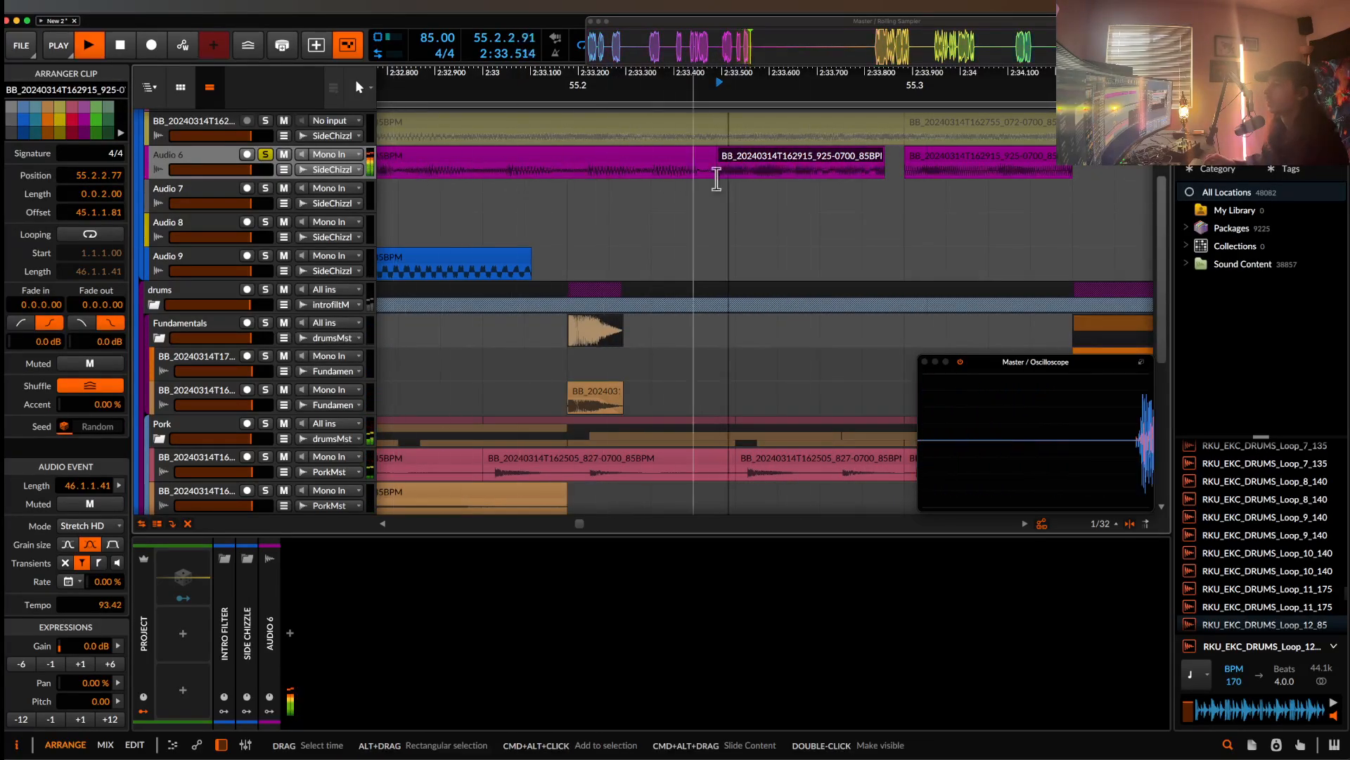
key(space)
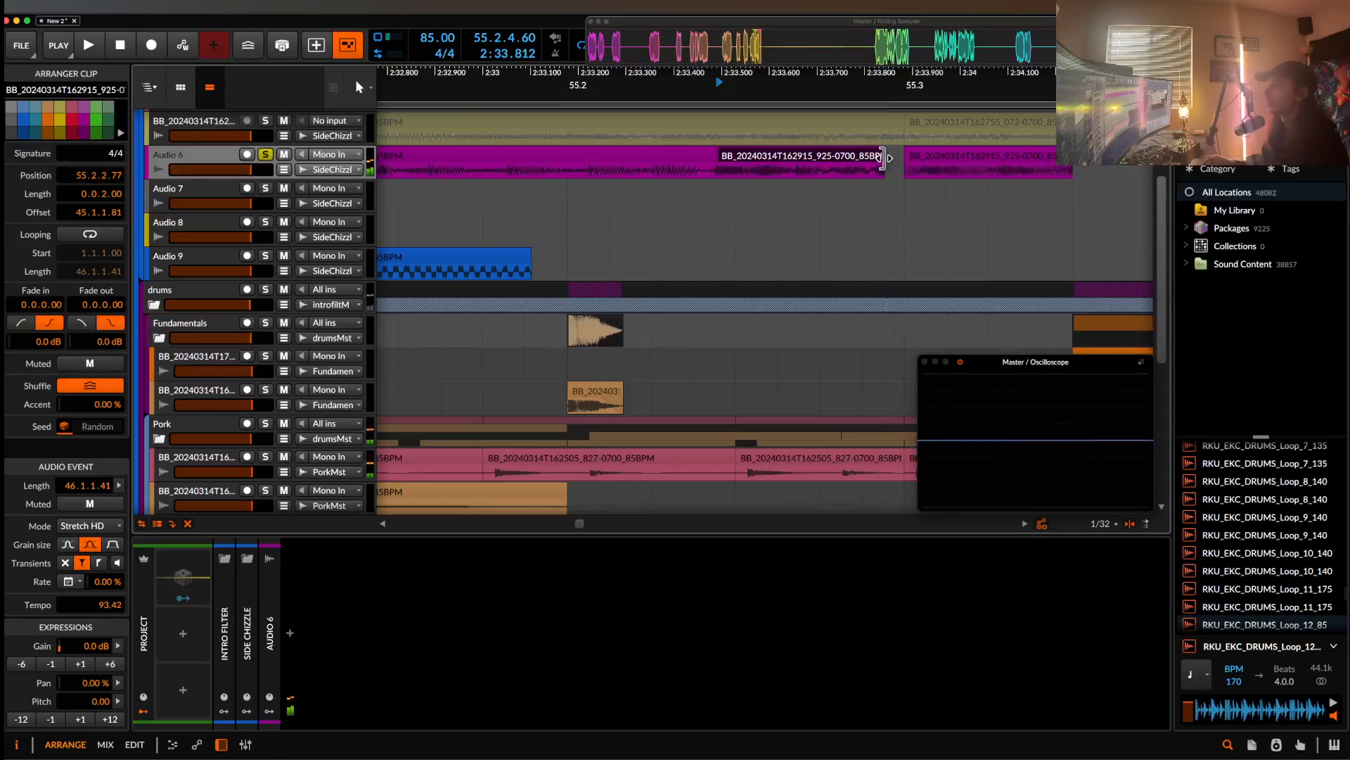
- Extend the Audio 6 slices at 55.2.2.77 and 55.3.1 to a length of 0.0.2.22 each and audition them
drag(897, 156, 914, 156)
key(space)
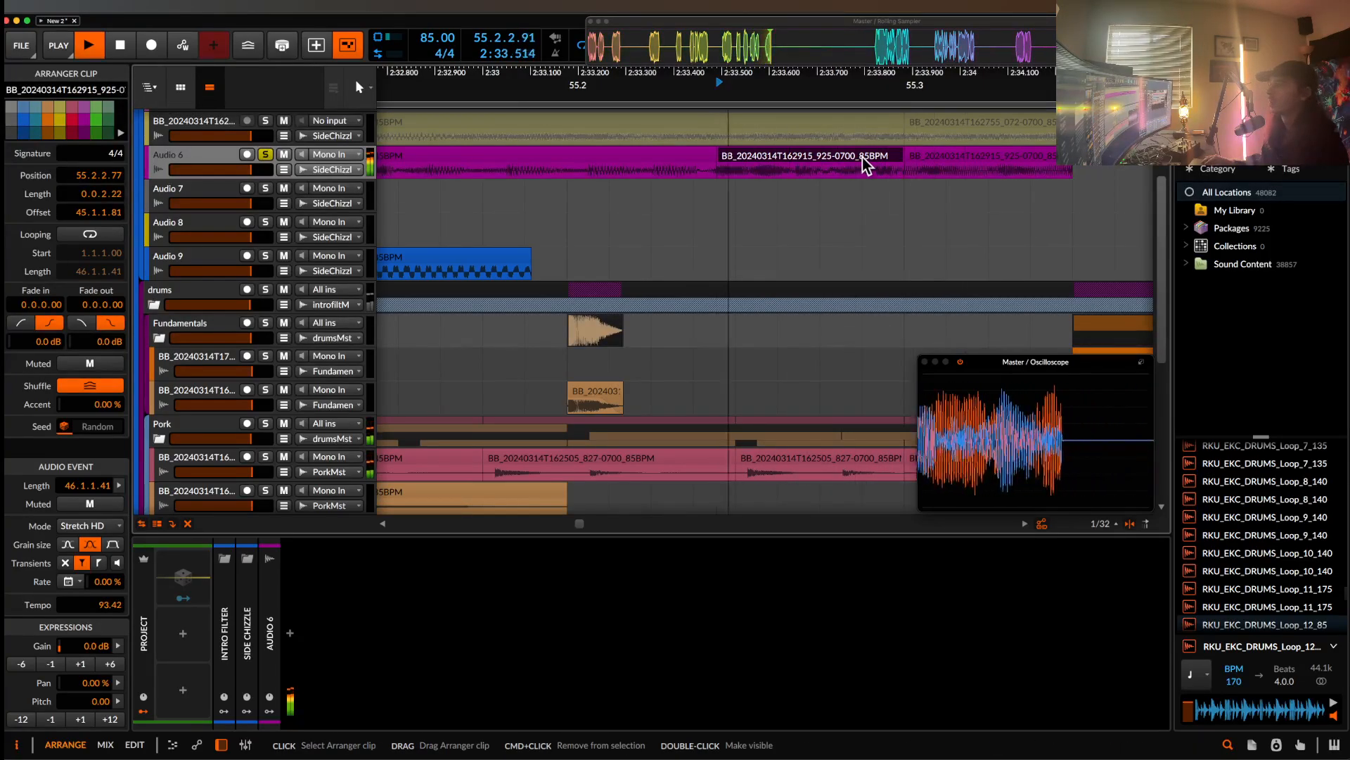
click(950, 169)
key(space)
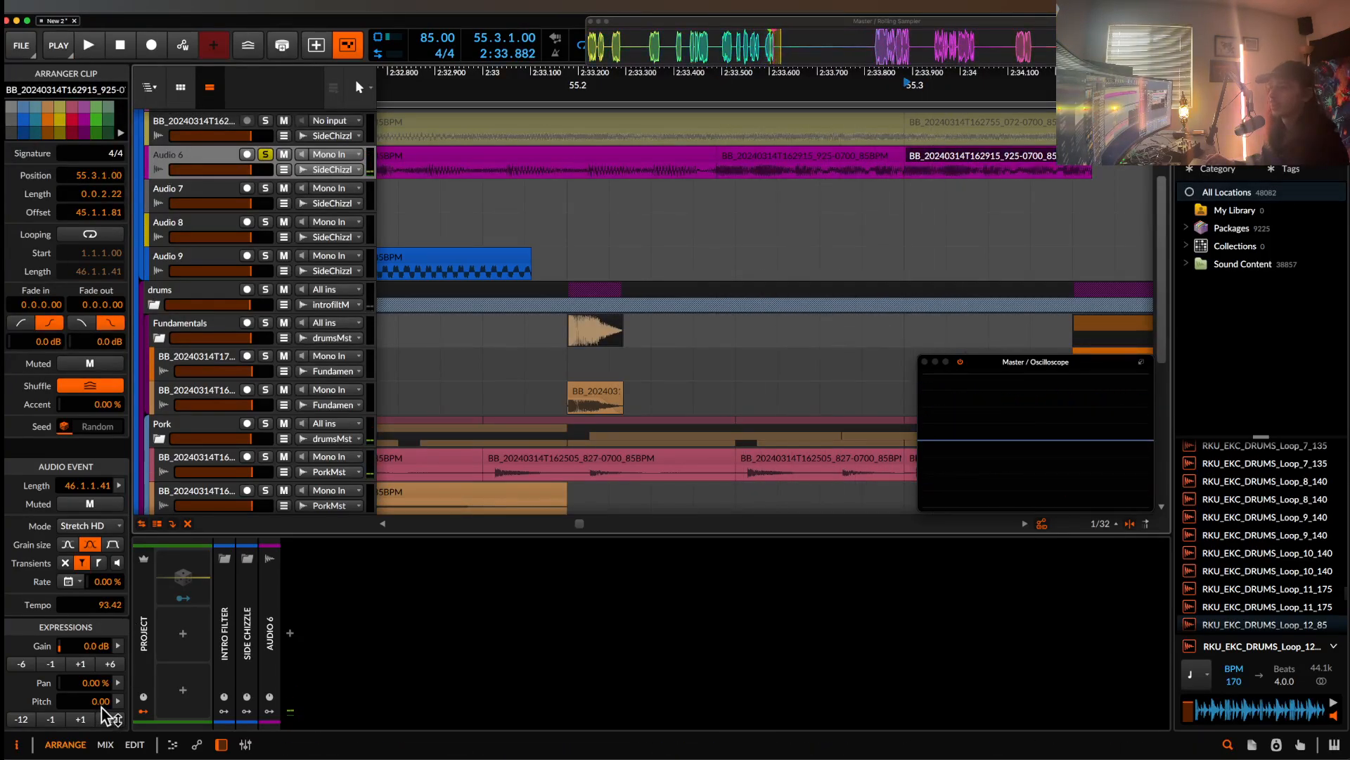
scroll(597, 226, down, 3)
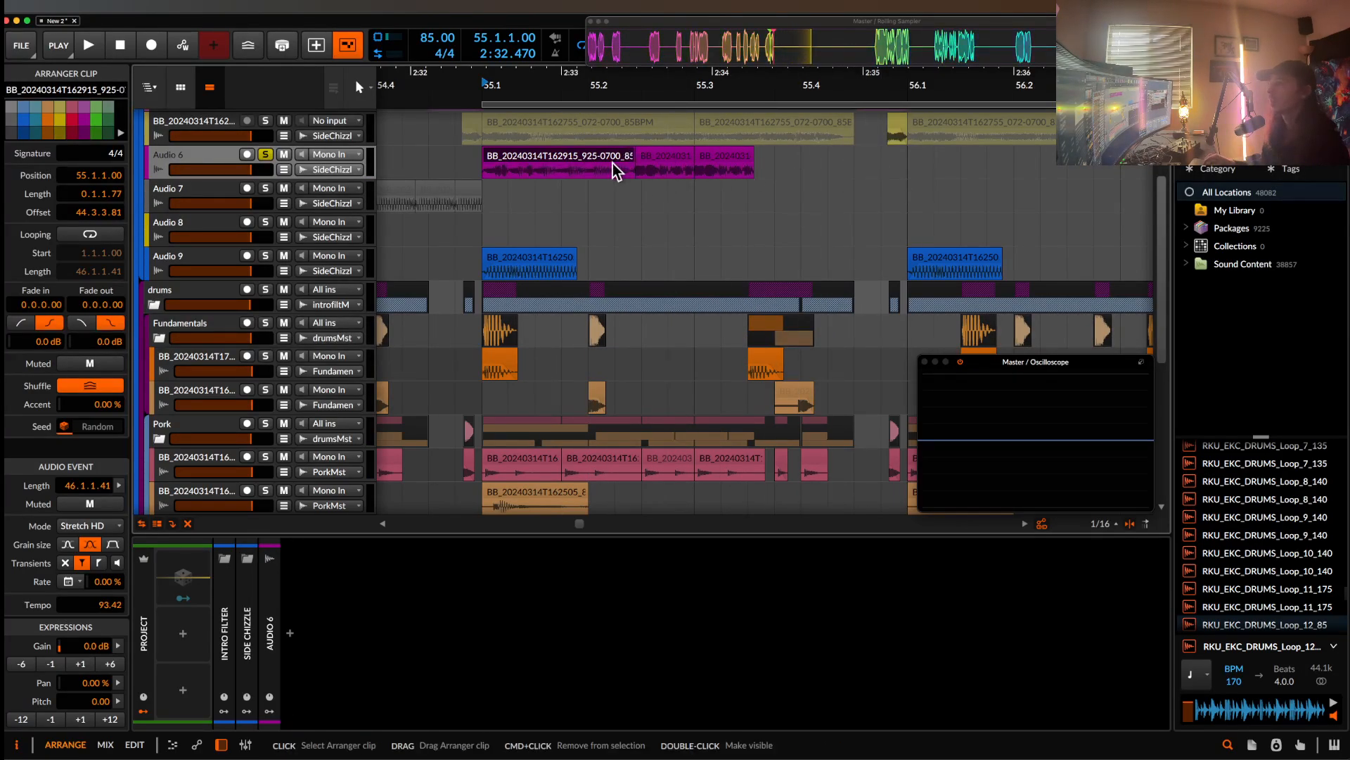
- Audition the Audio 6 phrase from 55.1.1, then from its shorter slices at 55.2.2.77 and 55.3.1
key(space)
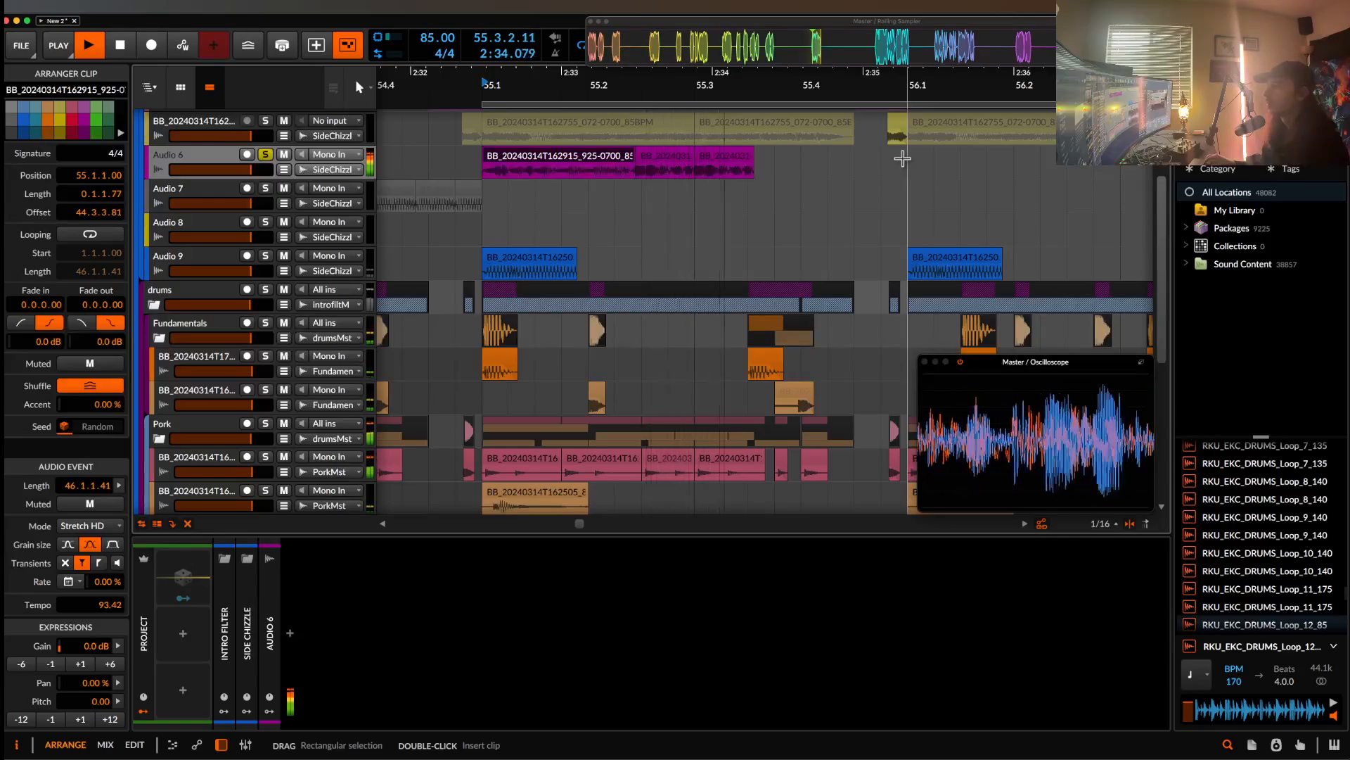
click(672, 156)
click(716, 156)
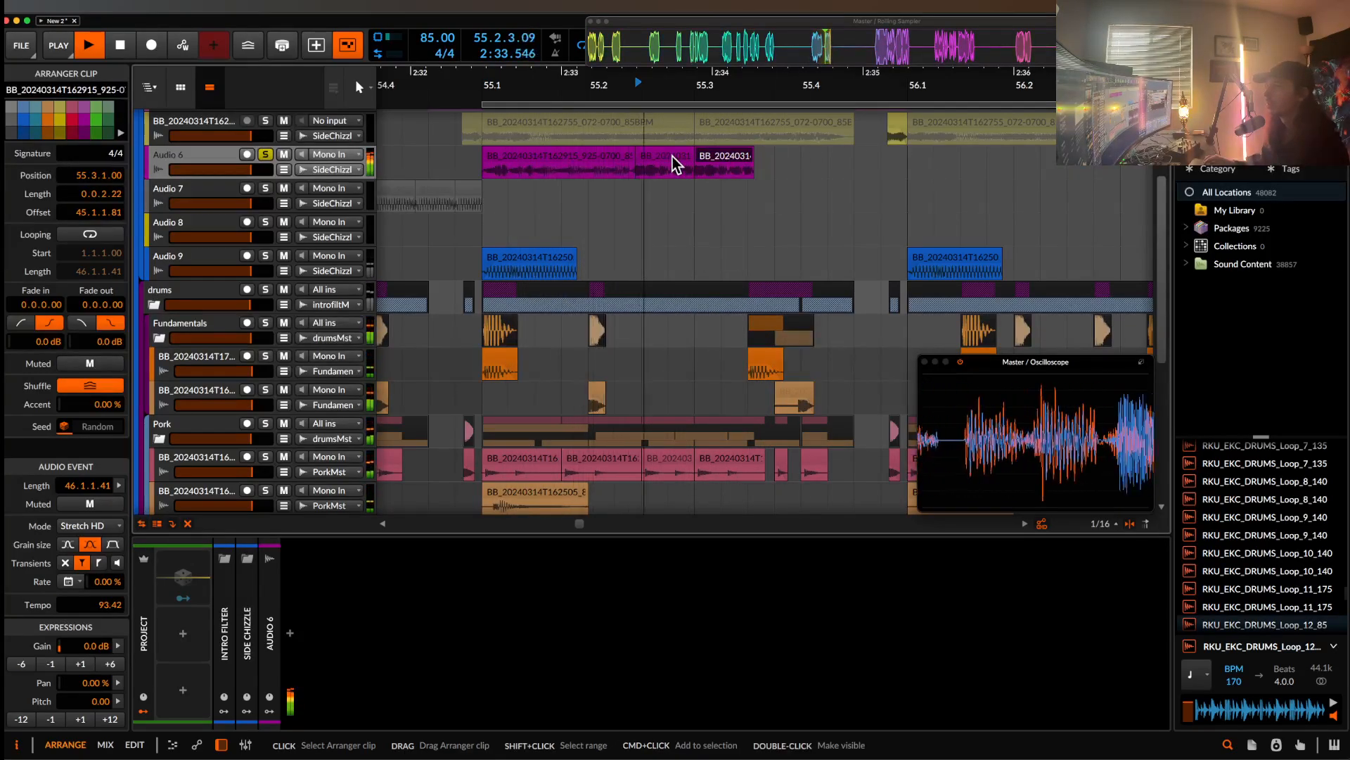
key(space)
key(space)
scroll(716, 157, up, 3)
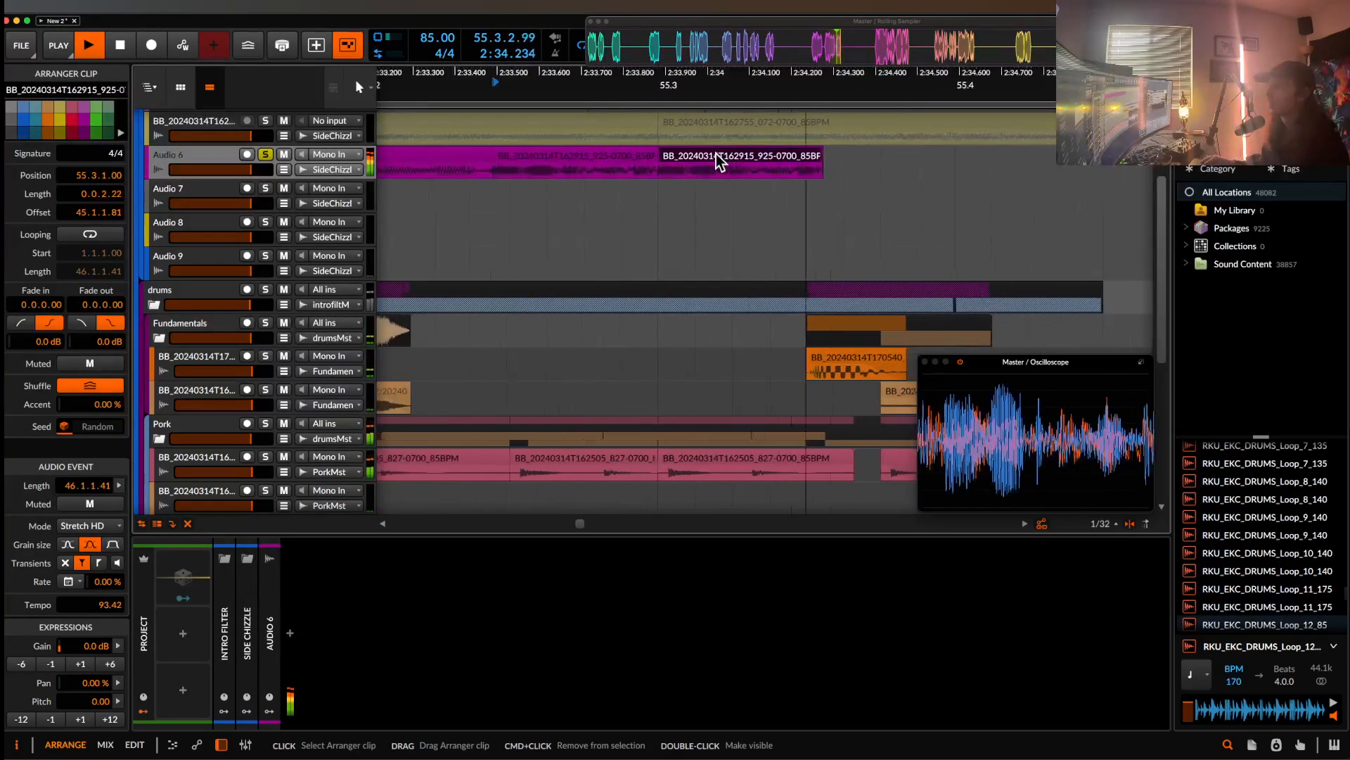
key(space)
- Time-stretch the Audio 6 slice at 55.3.1 within its 0.0.2.22 length and replay the phrase from 55.1.1
click(644, 156)
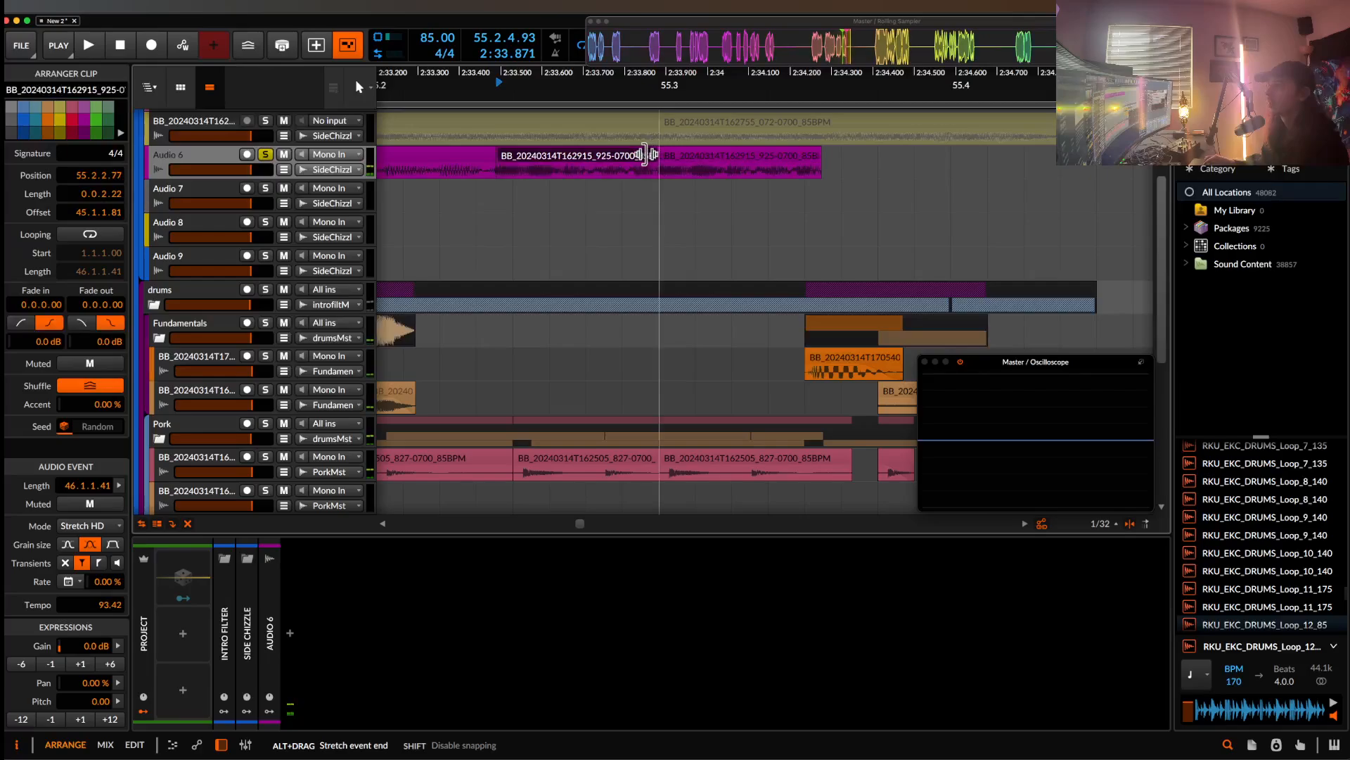
drag(639, 155, 654, 155)
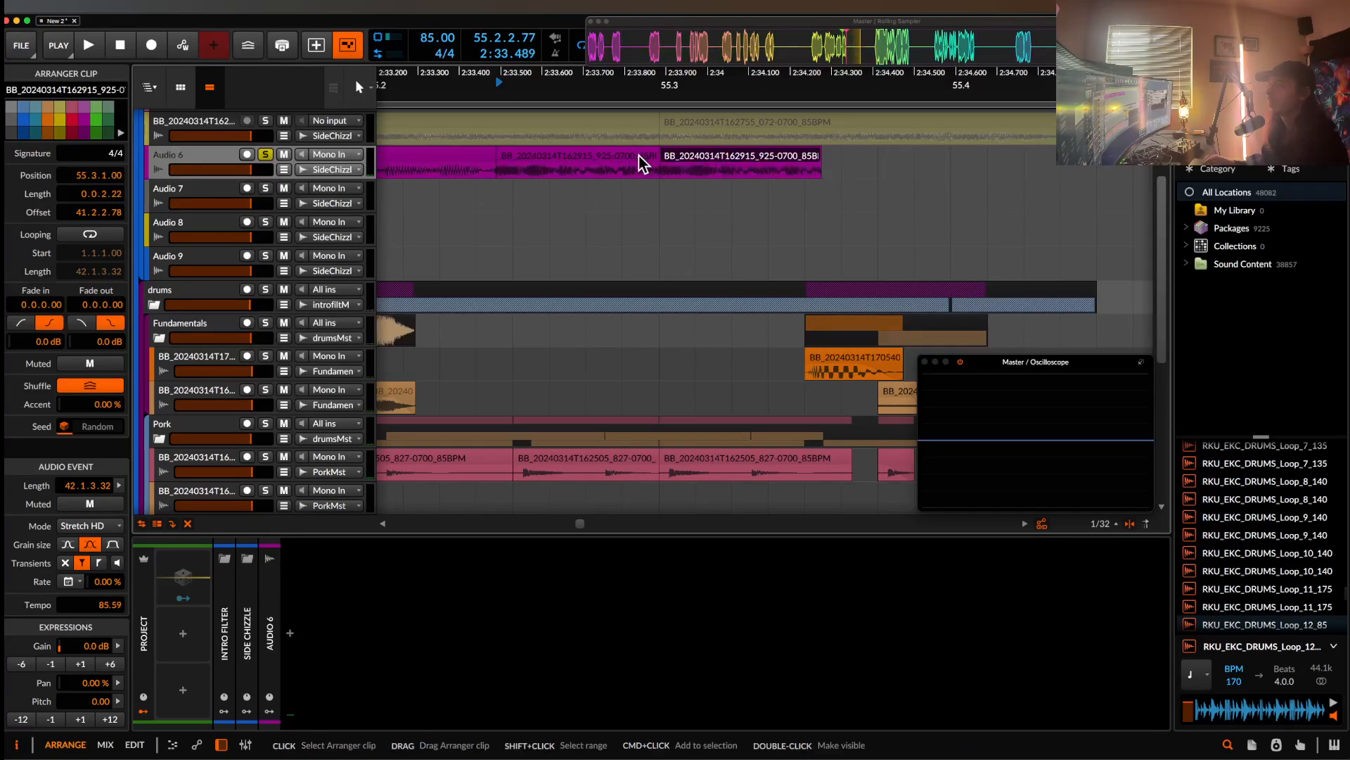
key(space)
scroll(604, 152, down, 3)
key(space)
click(594, 155)
key(space)
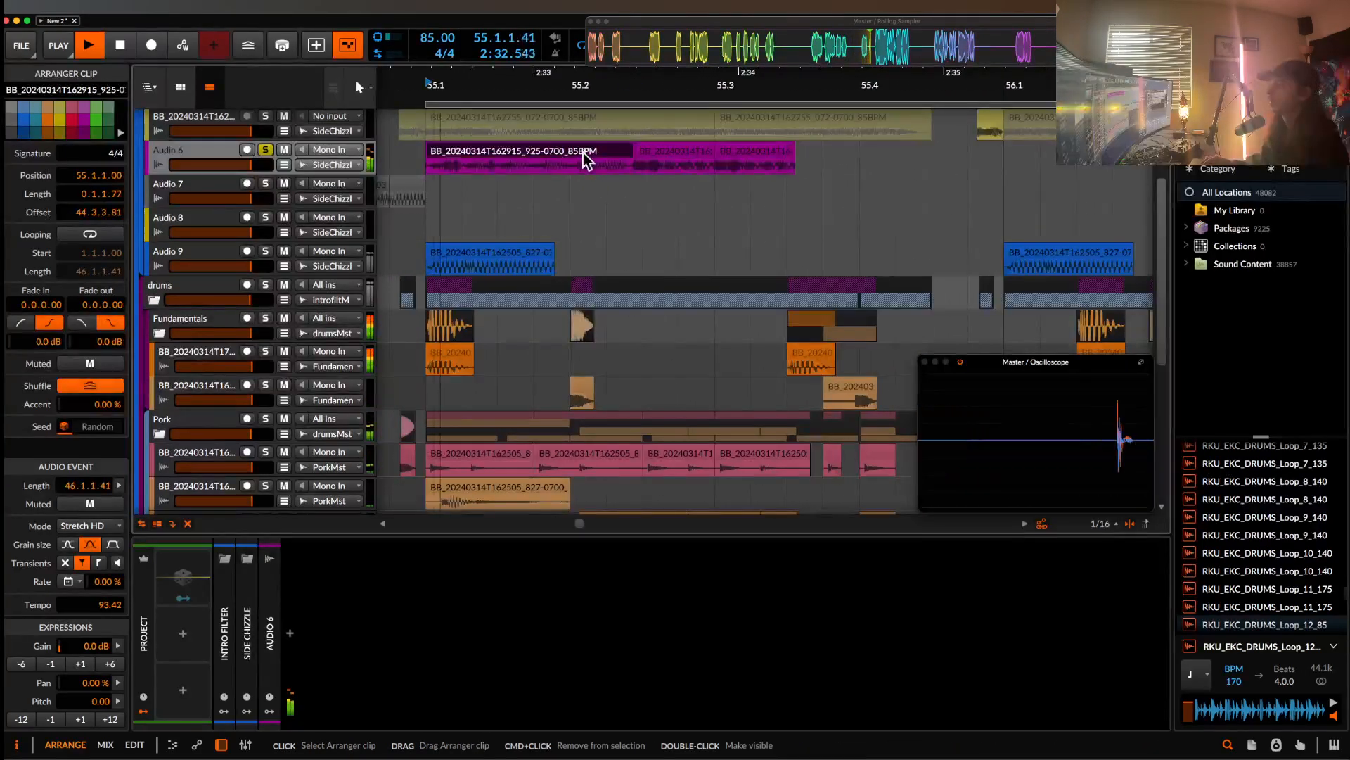
key(space)
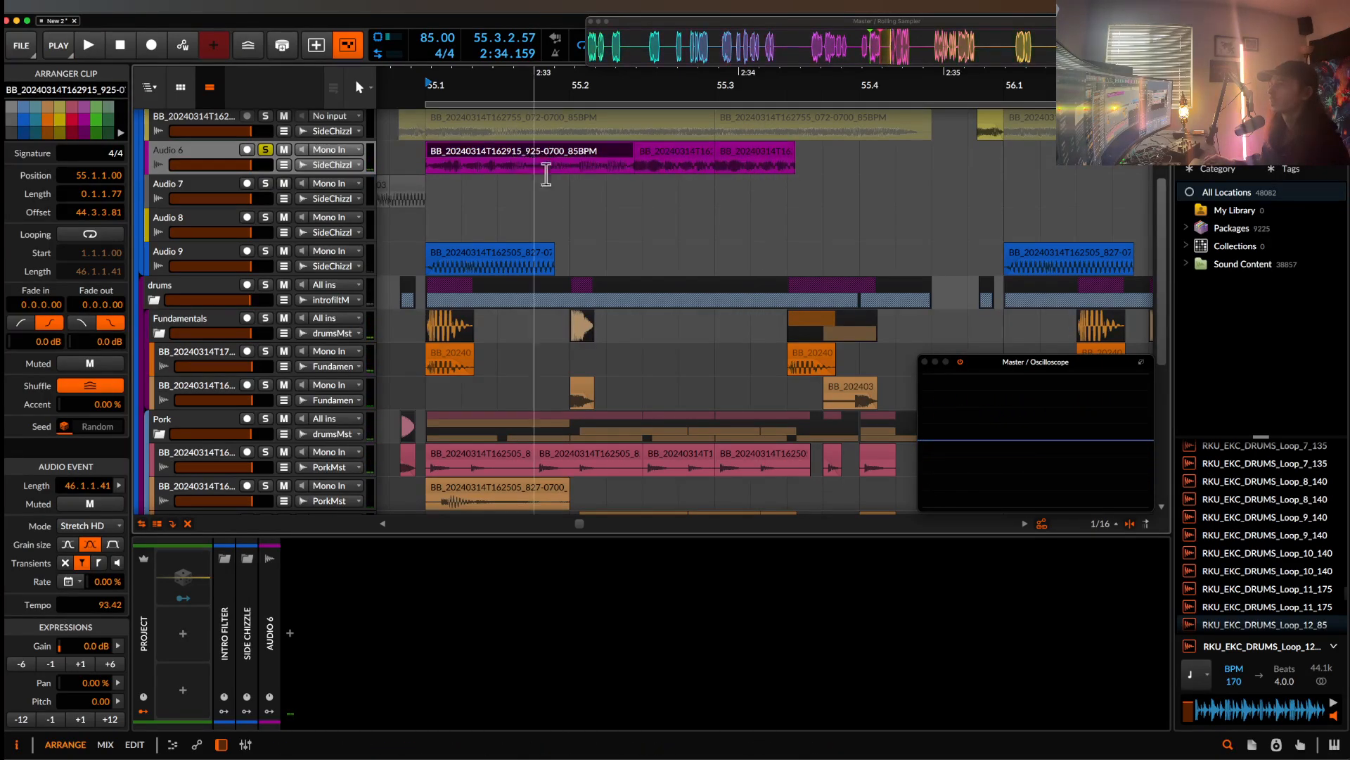
- Copy the Audio 6 range from 55.1.1.00 to 55.1.4.00 to 55.3.3.00 and play from 55.1.1
drag(543, 171, 449, 169)
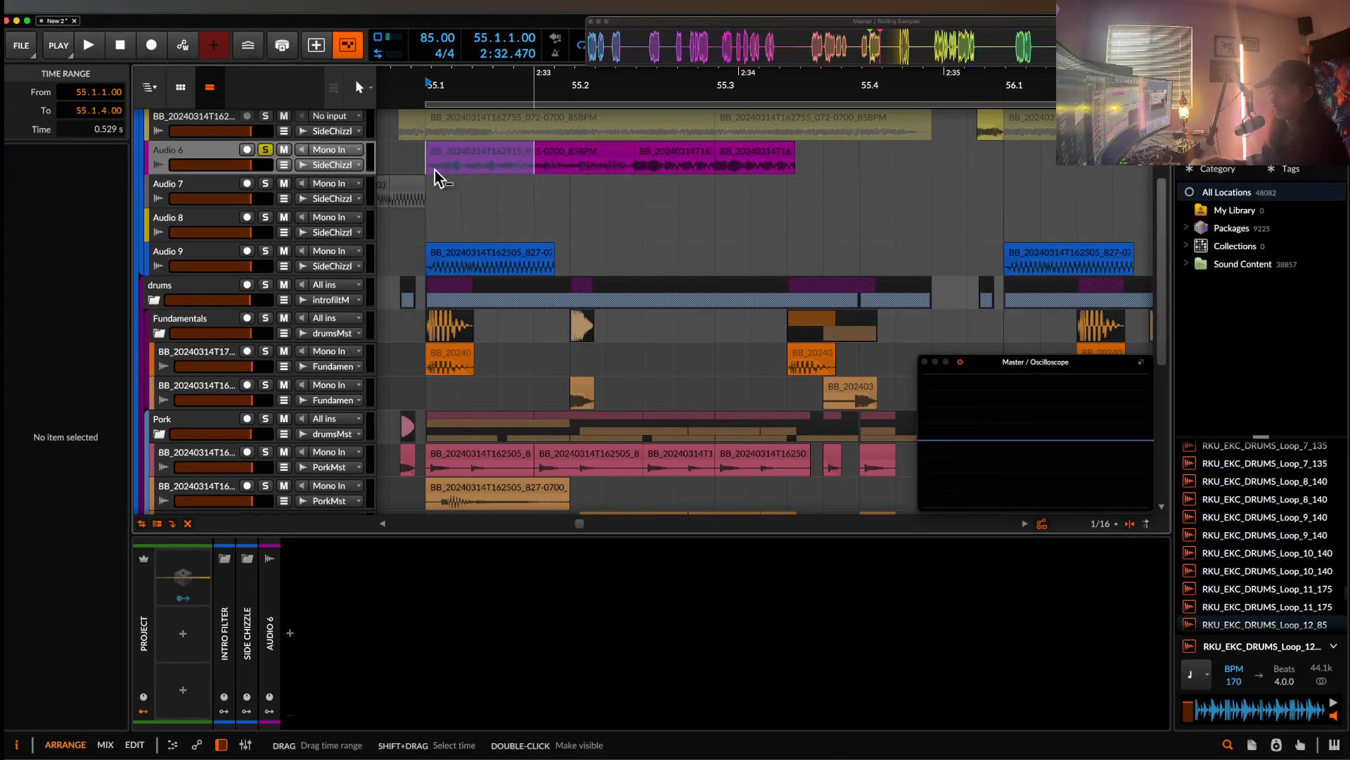
key(space)
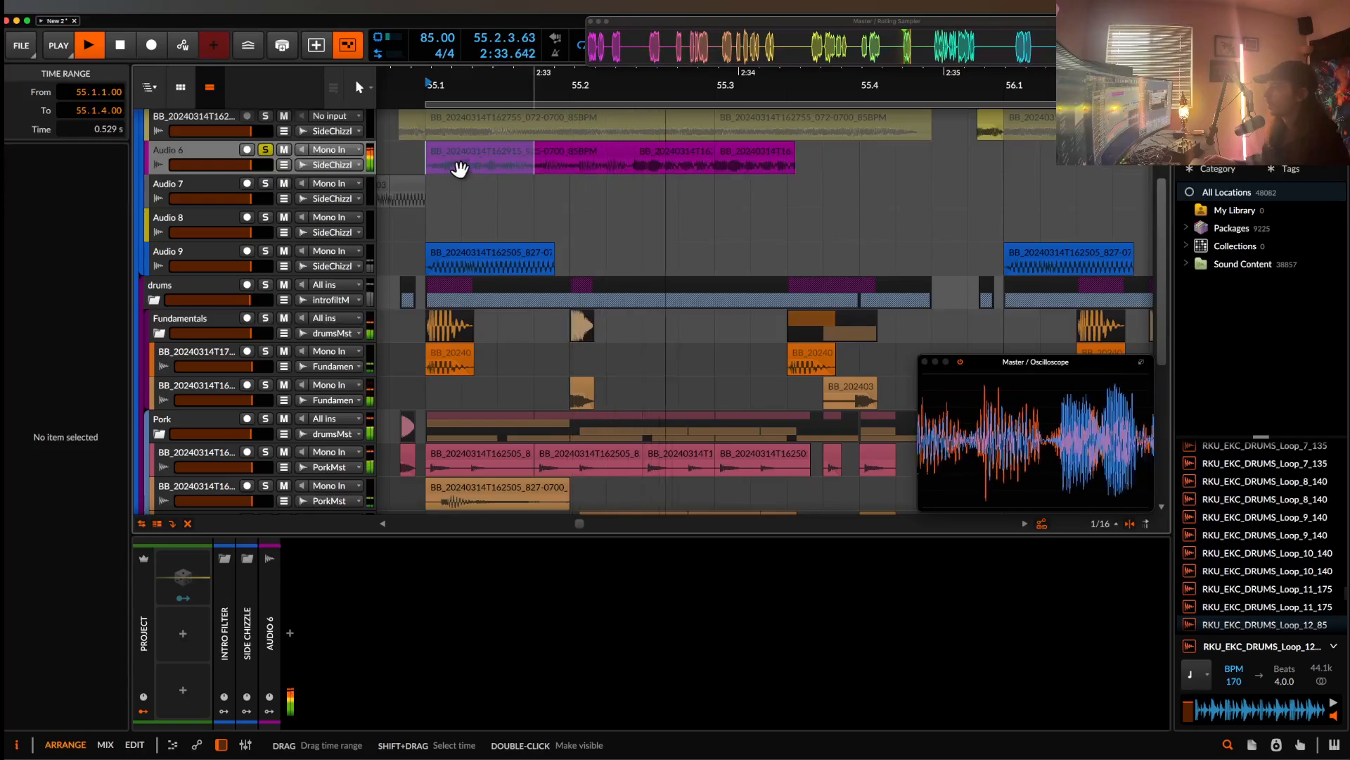
key(space)
click(790, 169)
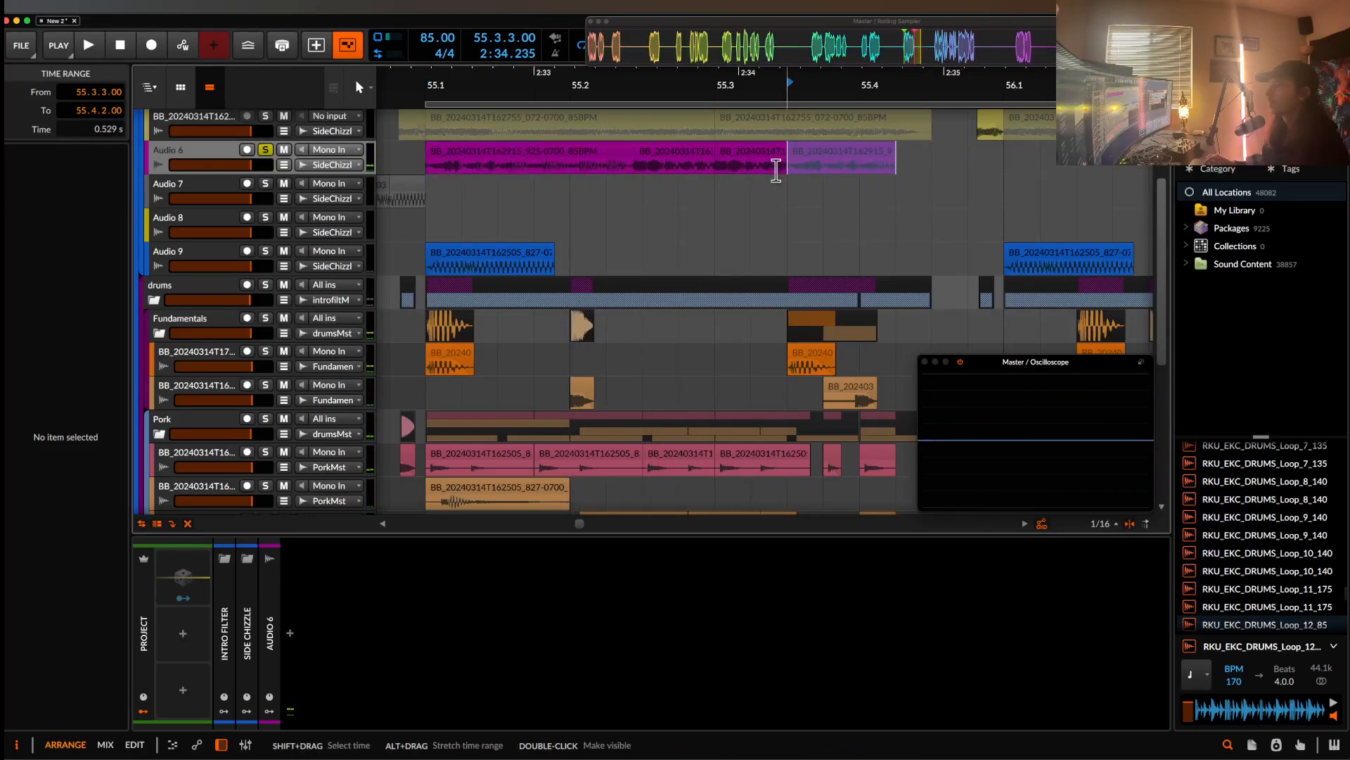
key(ctrl+v)
click(844, 137)
click(524, 160)
key(space)
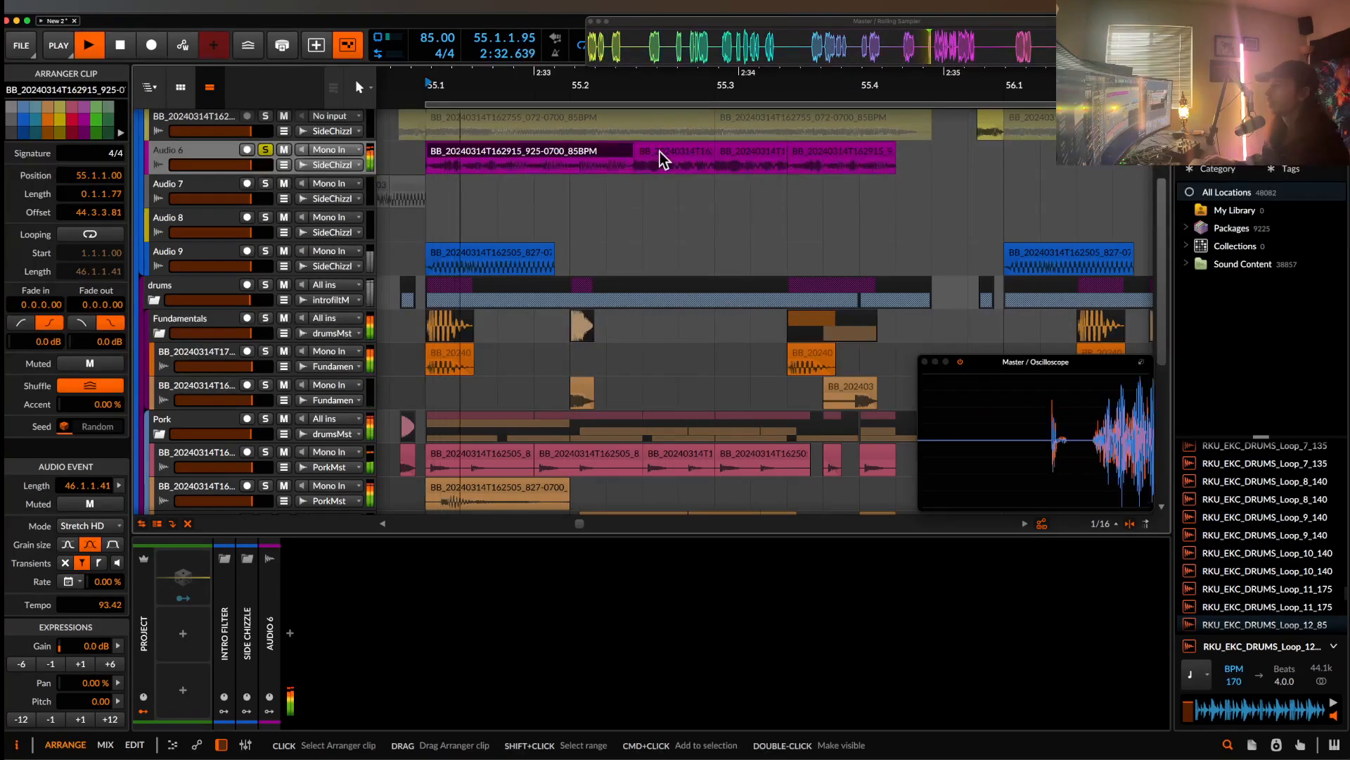
- Loop the range from 55.1.1 to 56.1.1 and replay the Audio 6 phrase
drag(431, 171, 916, 171)
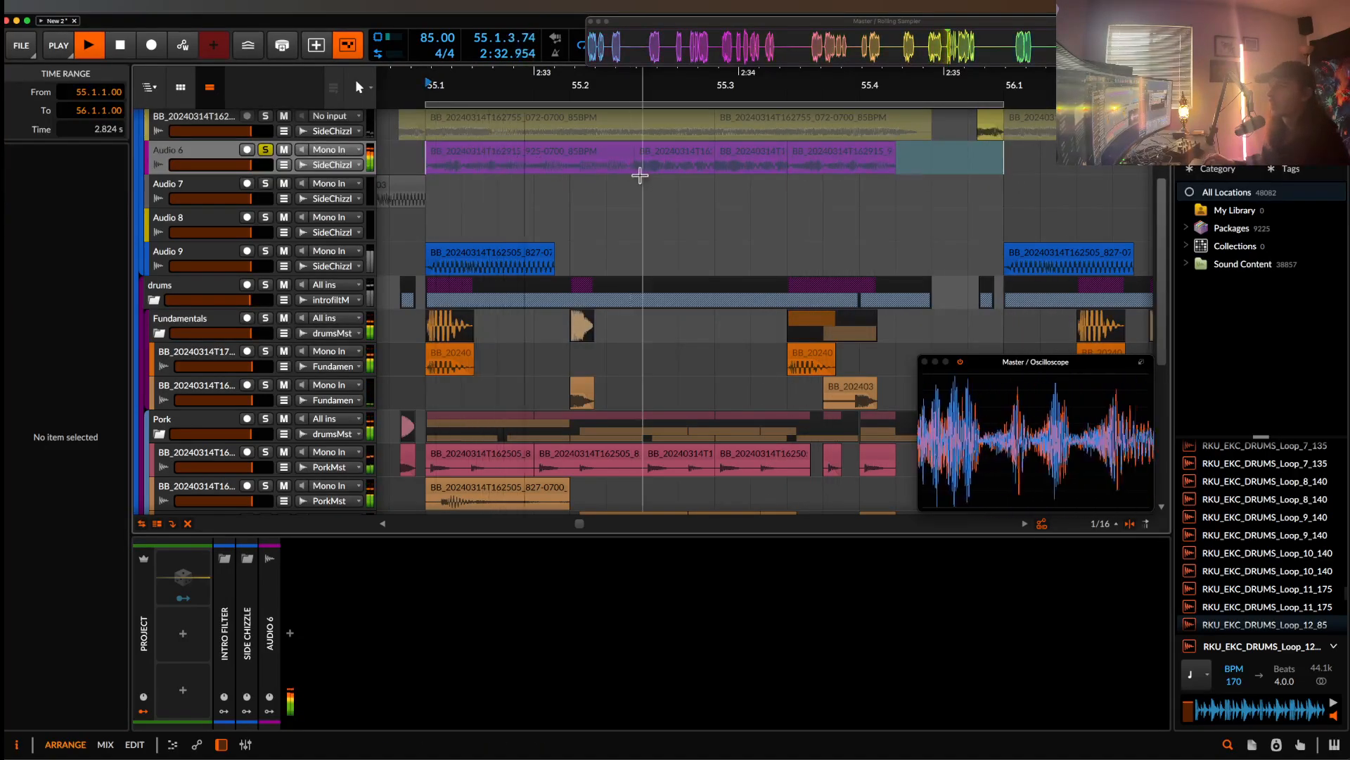
key(space)
key(space)
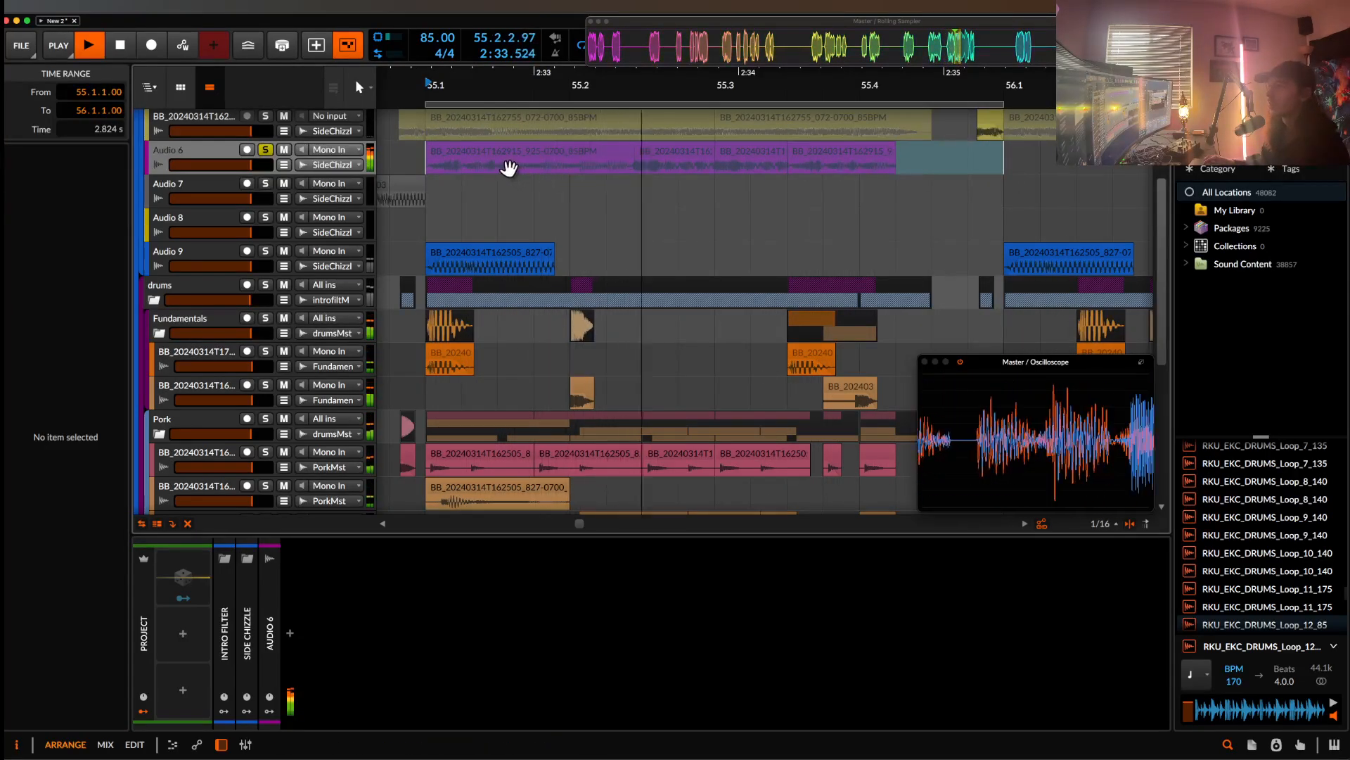
- Replace the Audio 6 clip at 55.3.3.00 with a copy of the audio starting at 55.1.3.00 and replay the phrase
drag(497, 157, 628, 169)
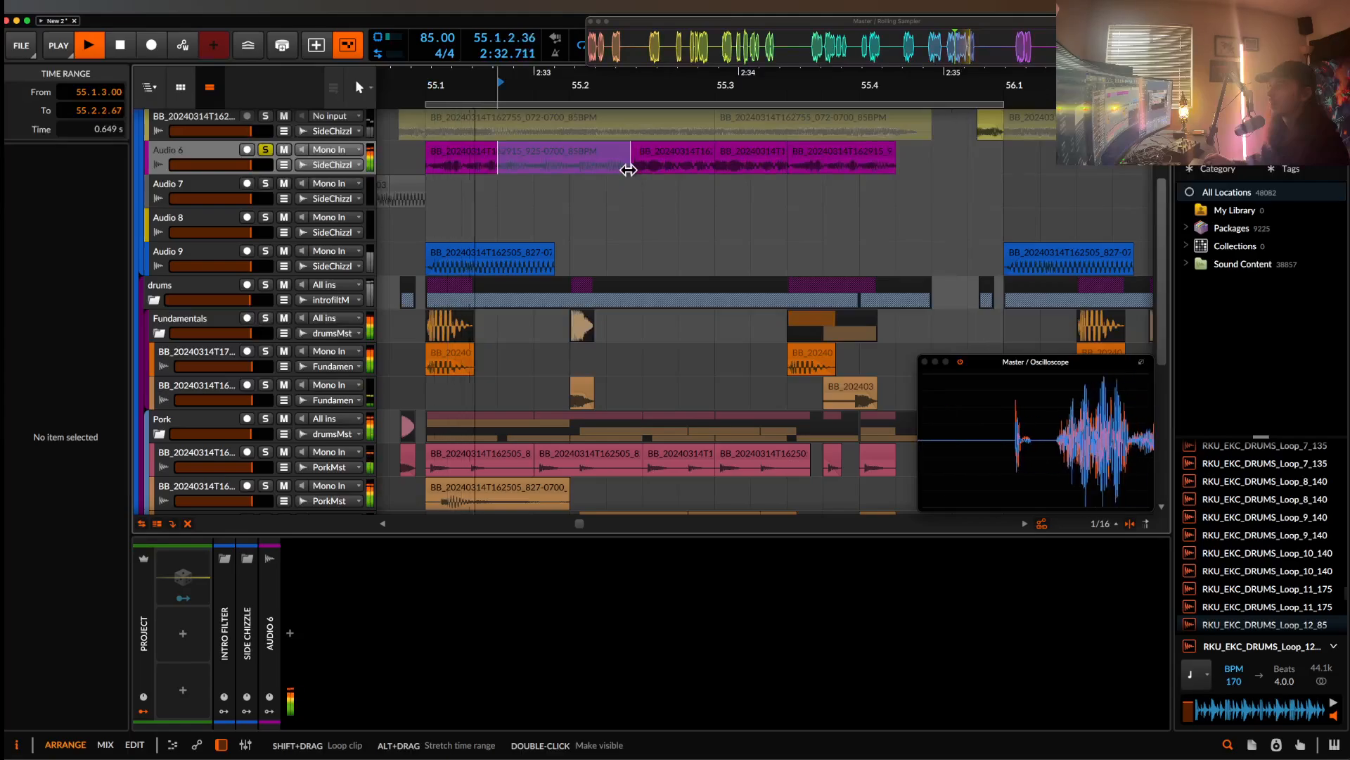
click(810, 153)
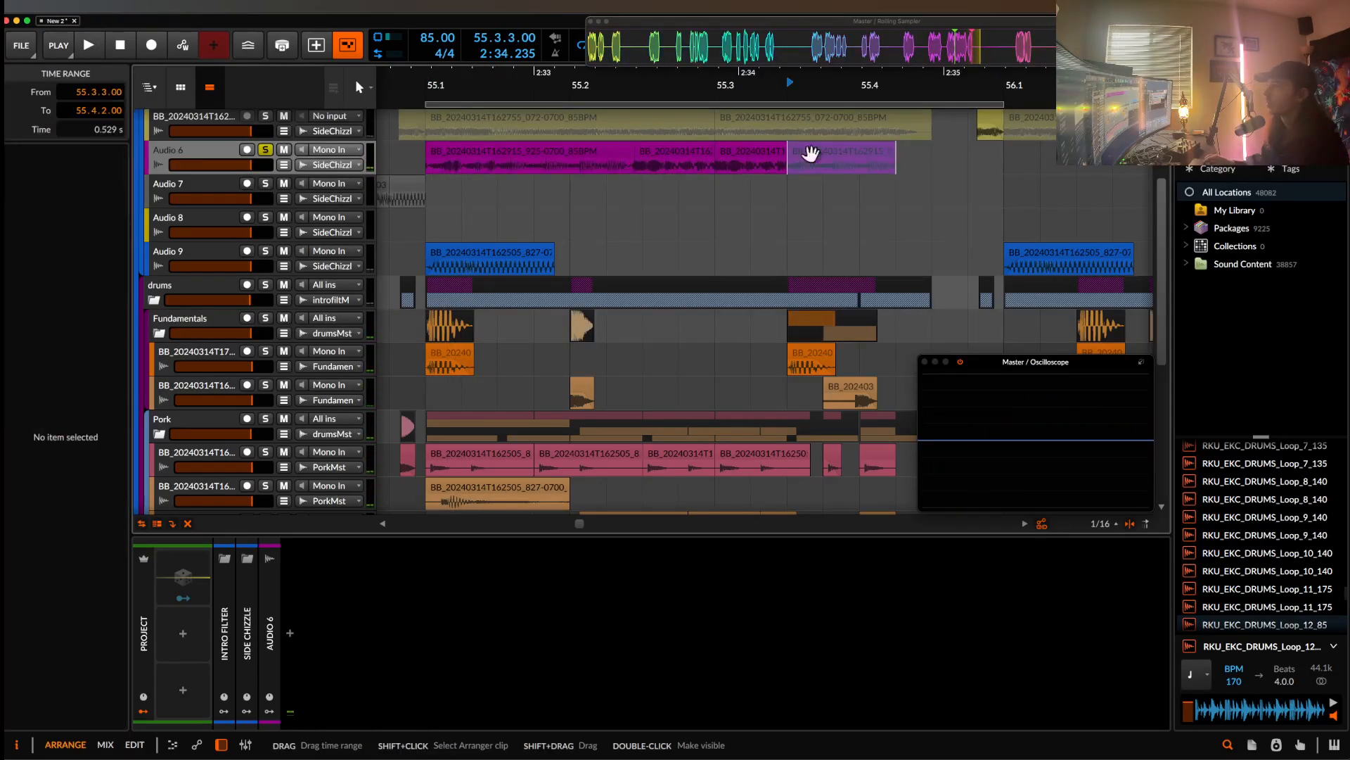
click(593, 158)
key(space)
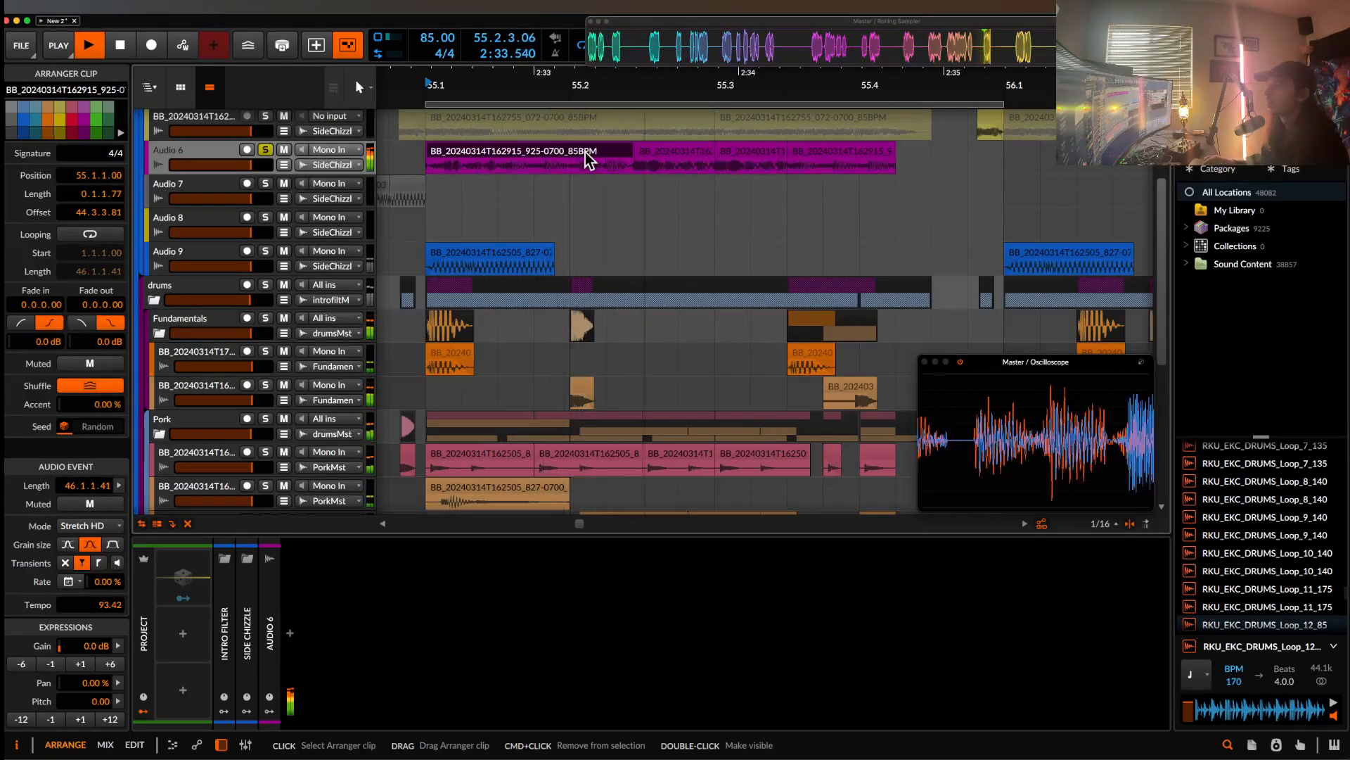
key(space)
- Extend the Audio 6 clip at 55.3.3 to a length of 0.1.2.00, ending at 56.1.1, and play from 55.1.1
drag(895, 151, 958, 151)
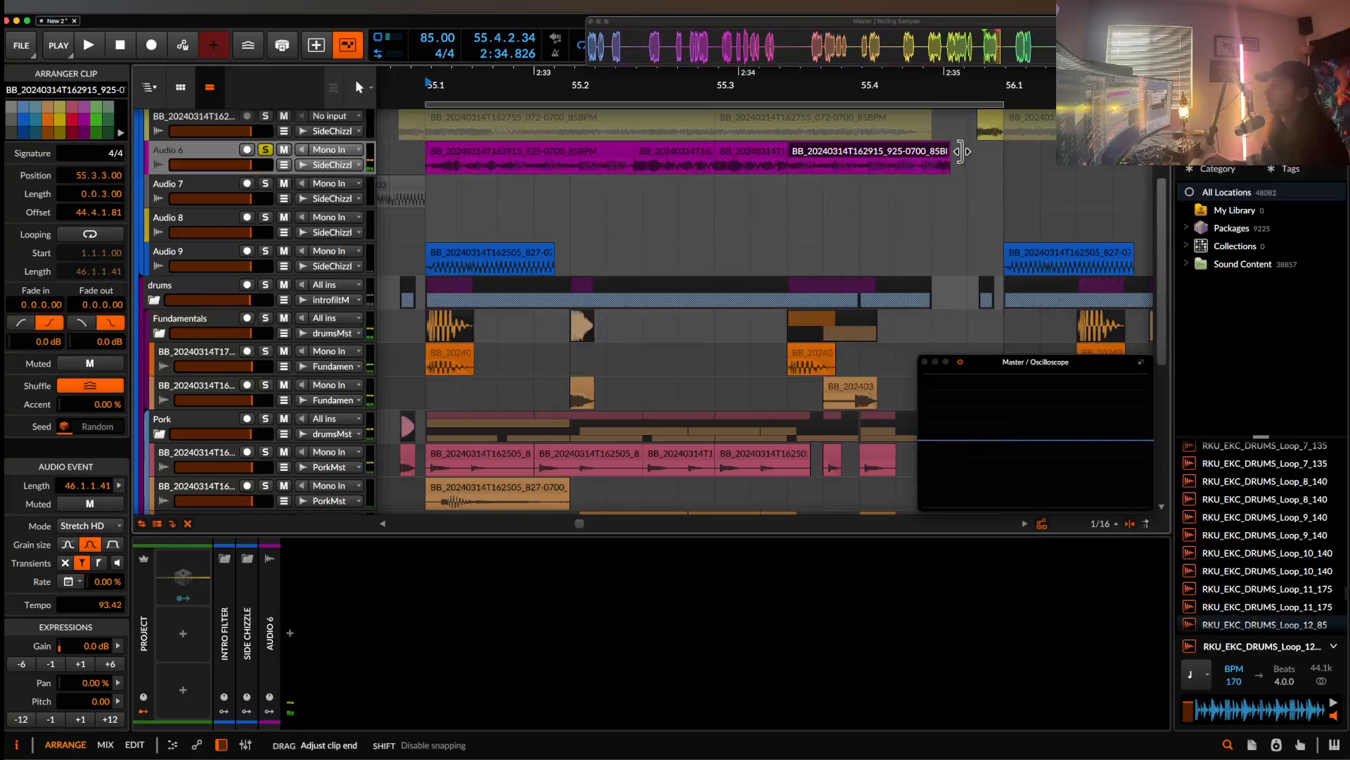
click(592, 150)
key(space)
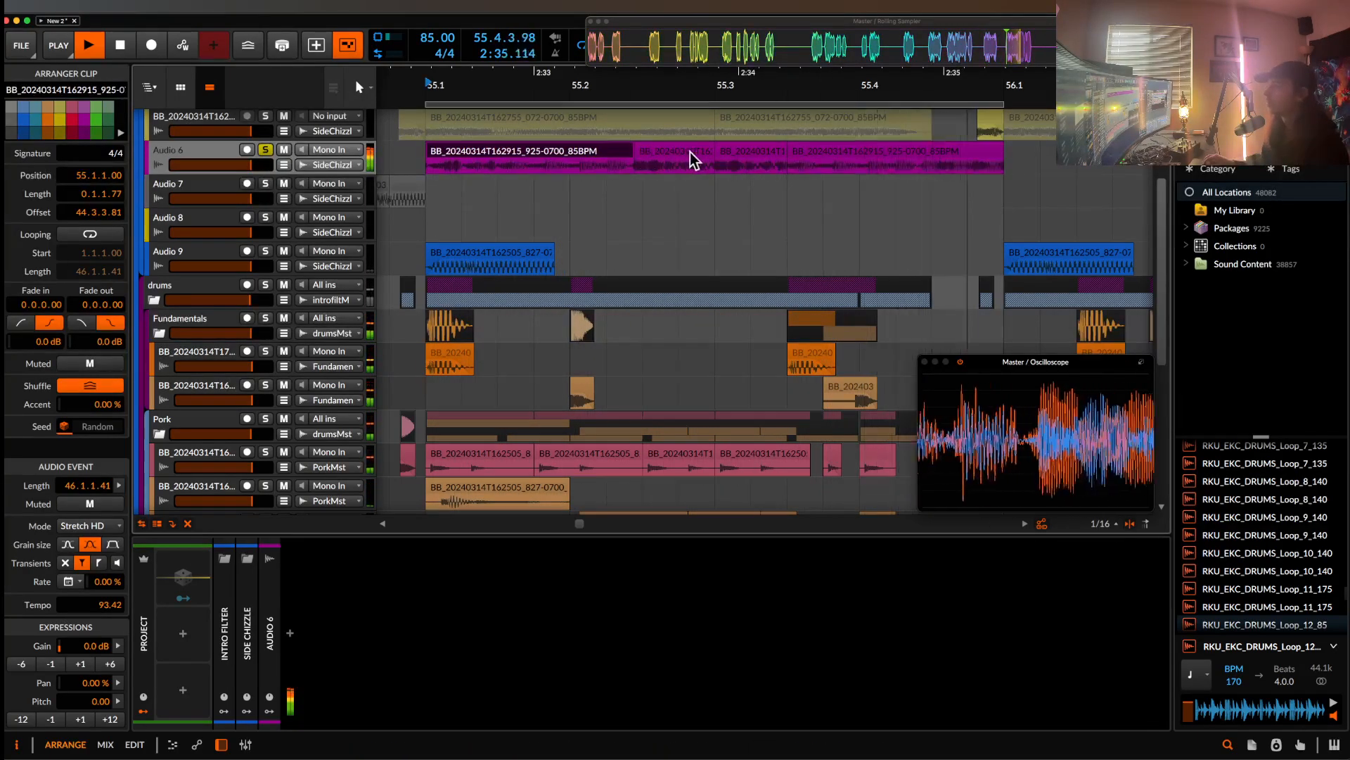
- Move the last Audio 6 clip slightly later so that it starts at 55.3.3.23
scroll(872, 145, right, 3)
scroll(872, 145, up, 2)
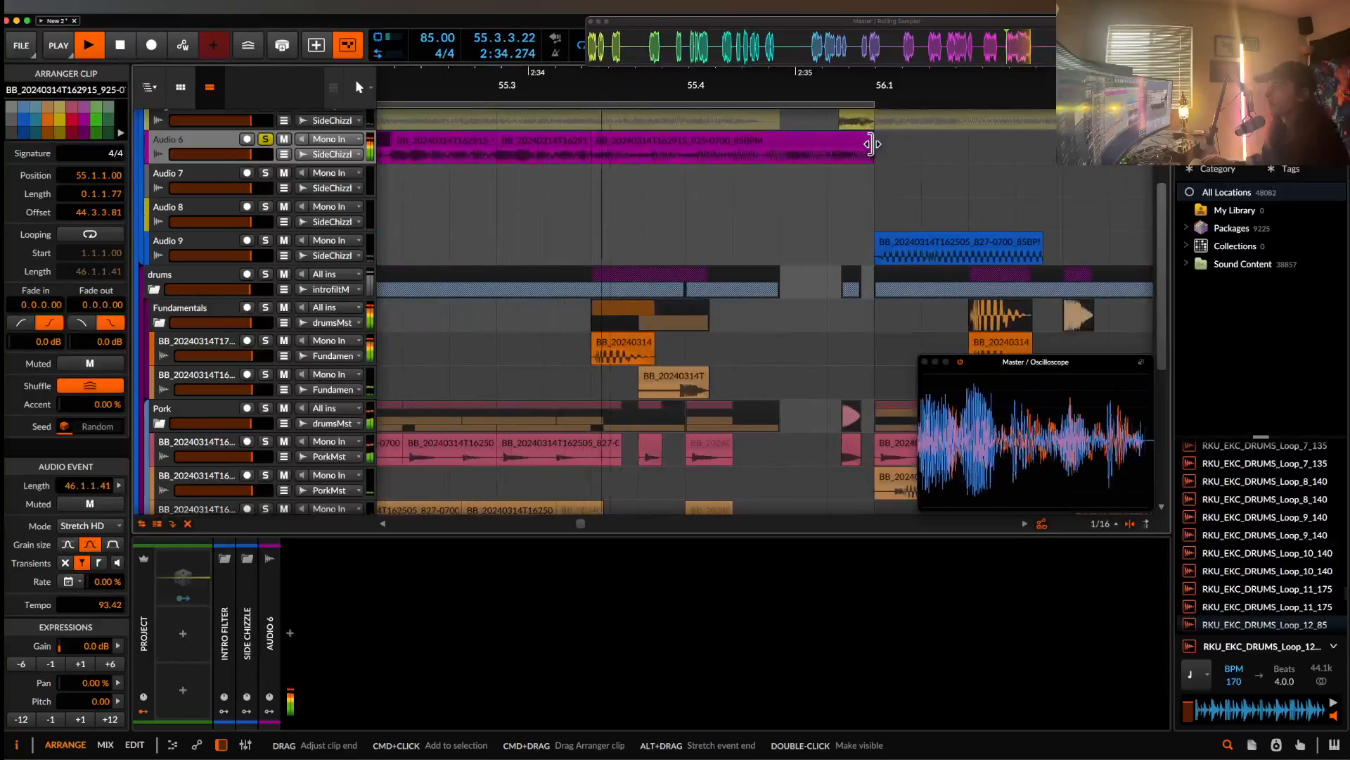
scroll(872, 144, down, 1)
click(661, 149)
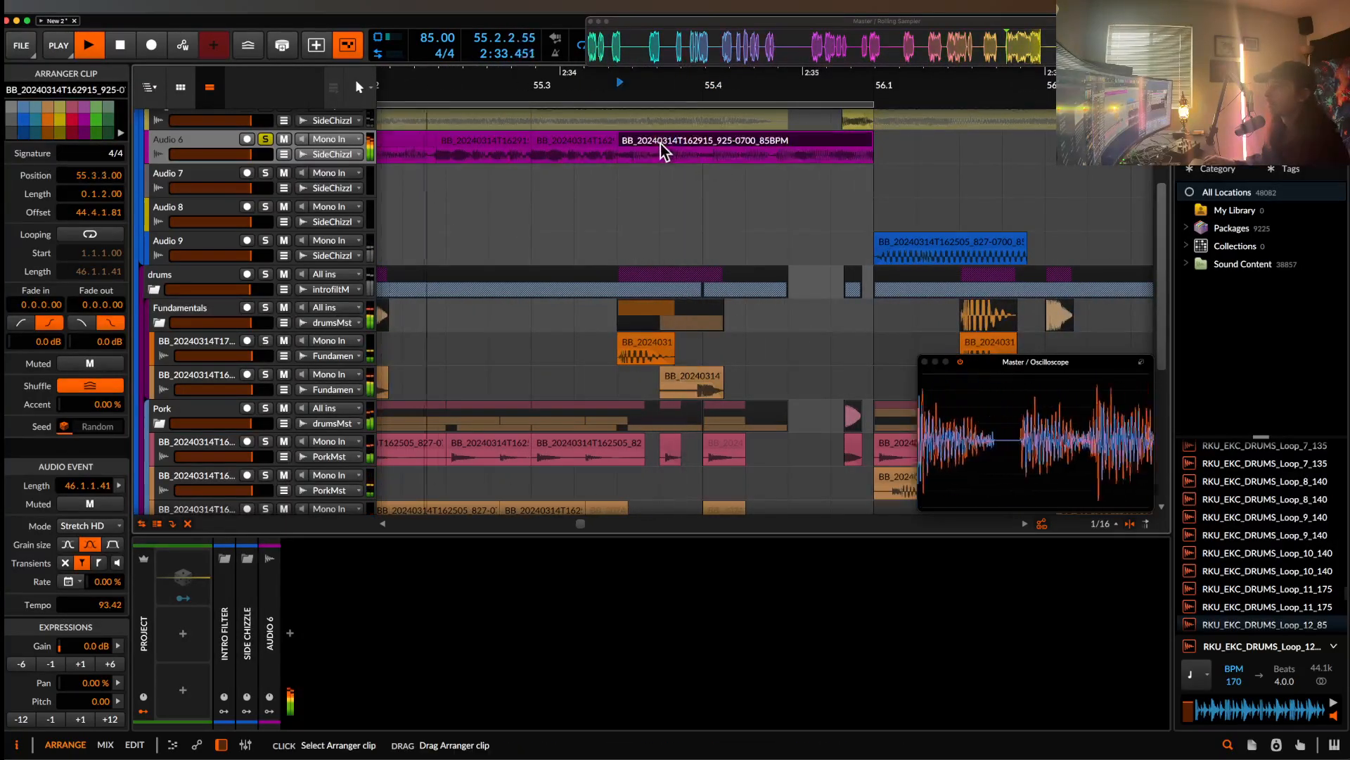
drag(662, 149, 675, 150)
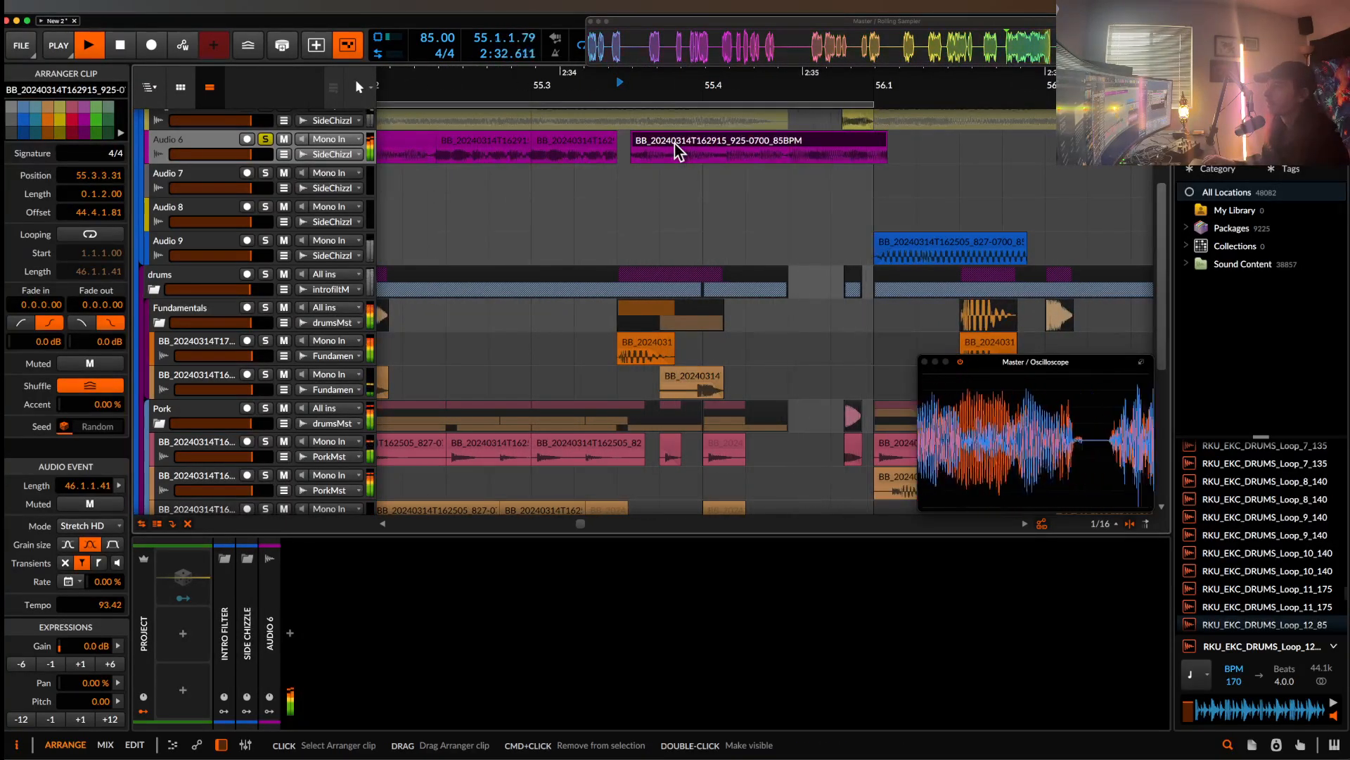
scroll(749, 146, up, 3)
drag(888, 143, 889, 142)
scroll(889, 142, down, 3)
- Split the last Audio 6 clip at 55.4.3.00 and trim its end to 56.1.1
click(876, 156)
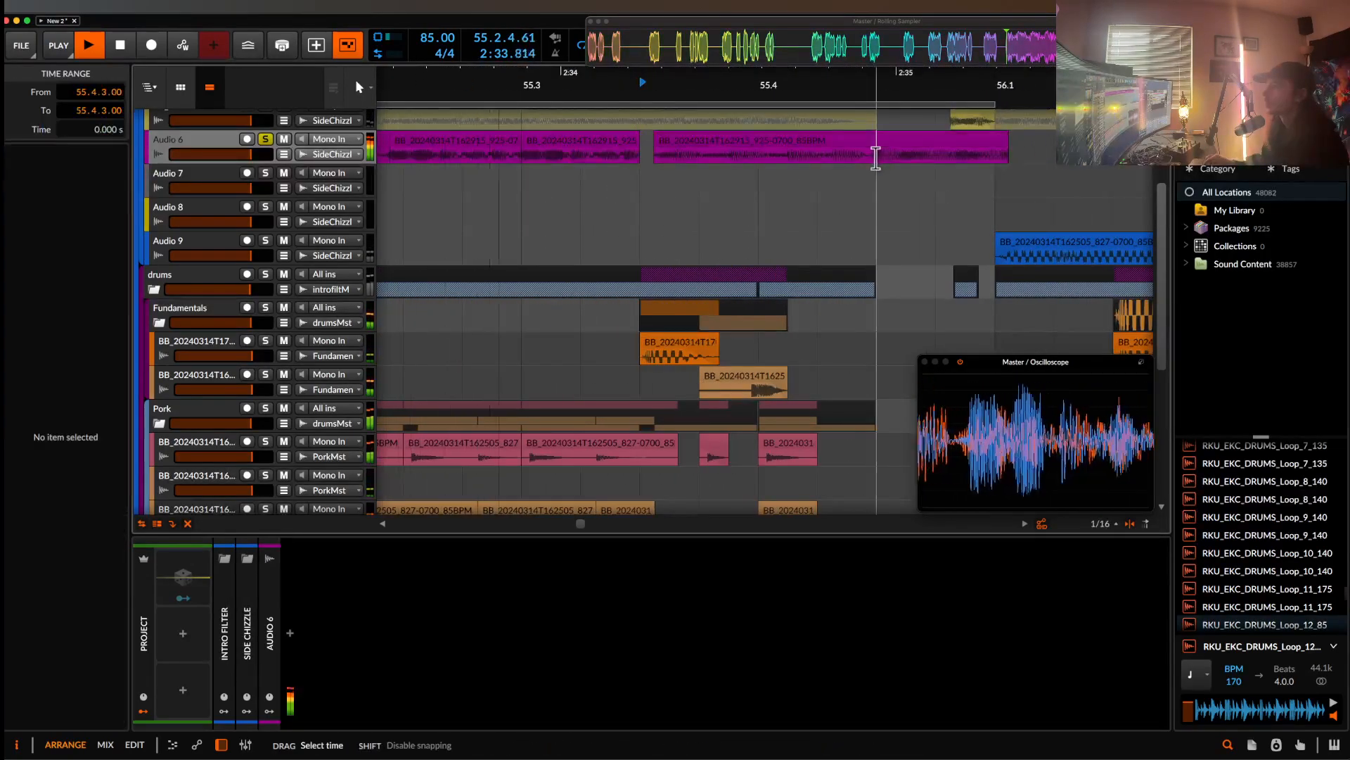
key(super+e)
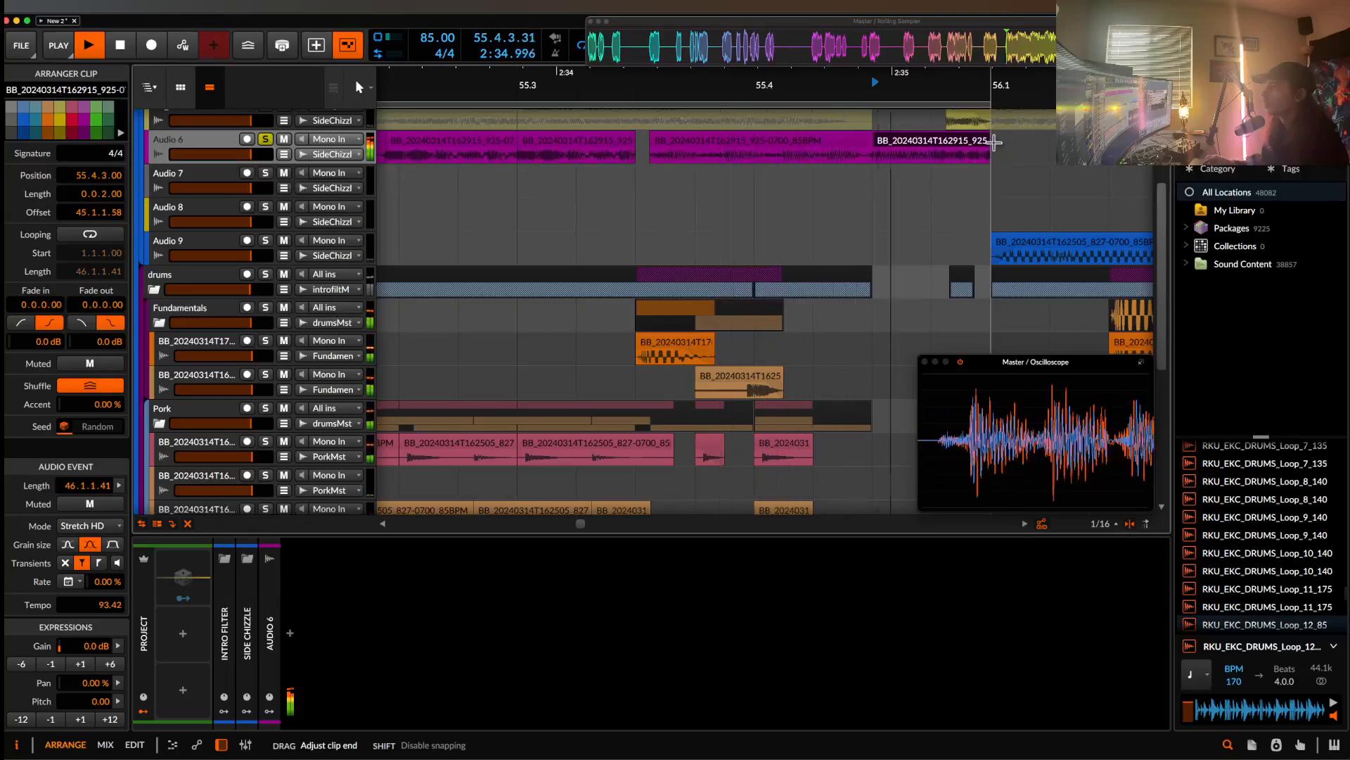
scroll(915, 163, right, 1)
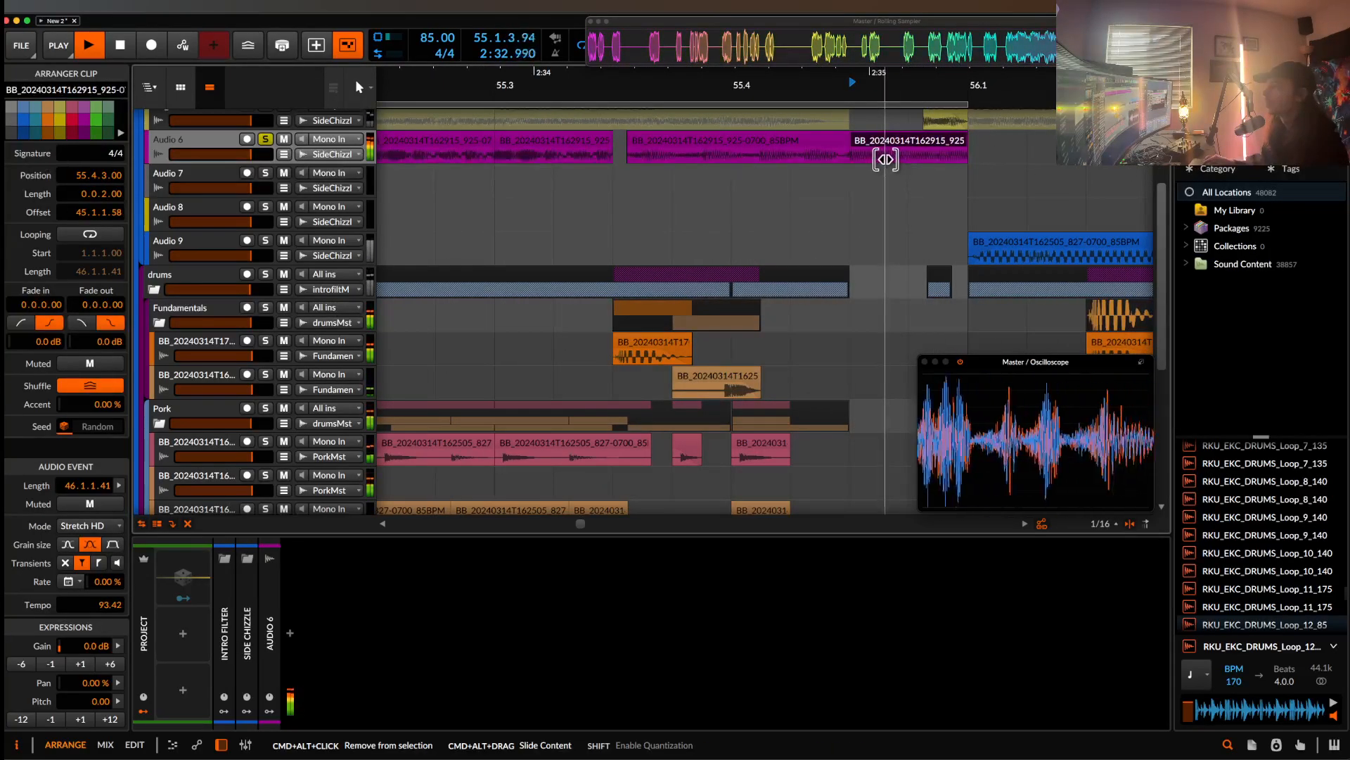
- Audition the new Audio 6 slice at 55.4.3, then the whole phrase from 55.1.1
click(886, 159)
key(space)
key(space)
key(space)
scroll(884, 160, down, 3)
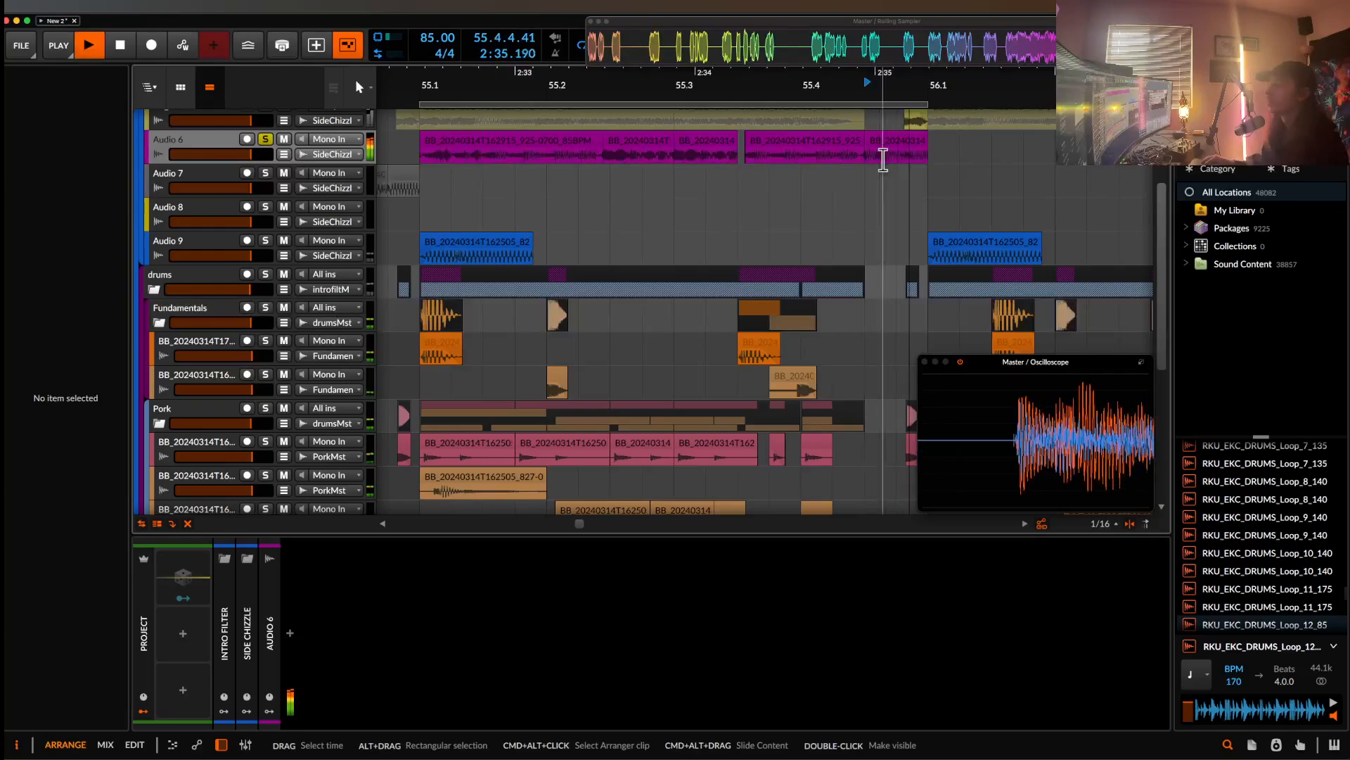
click(535, 146)
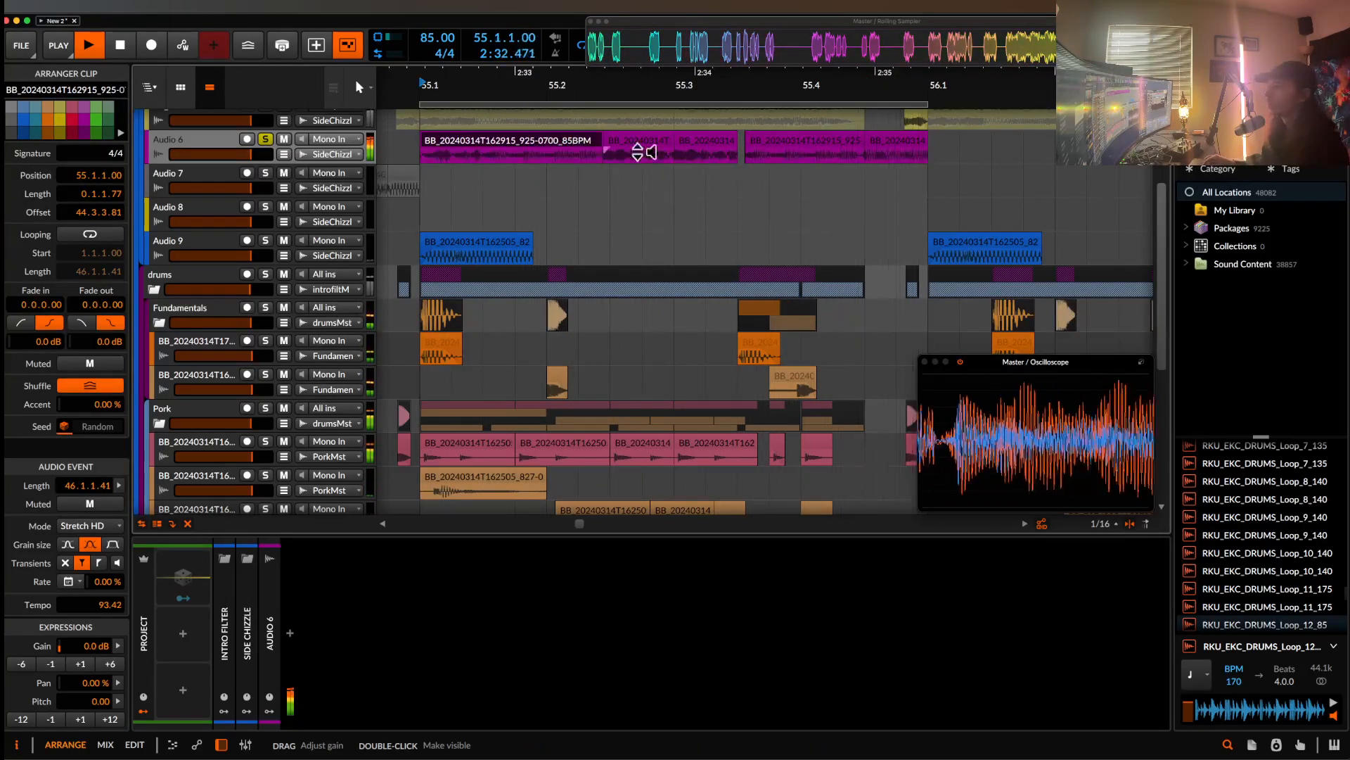
- Audition the Audio 6 clip at 55.3.3.23 on its own start point
scroll(802, 163, up, 3)
key(space)
click(865, 161)
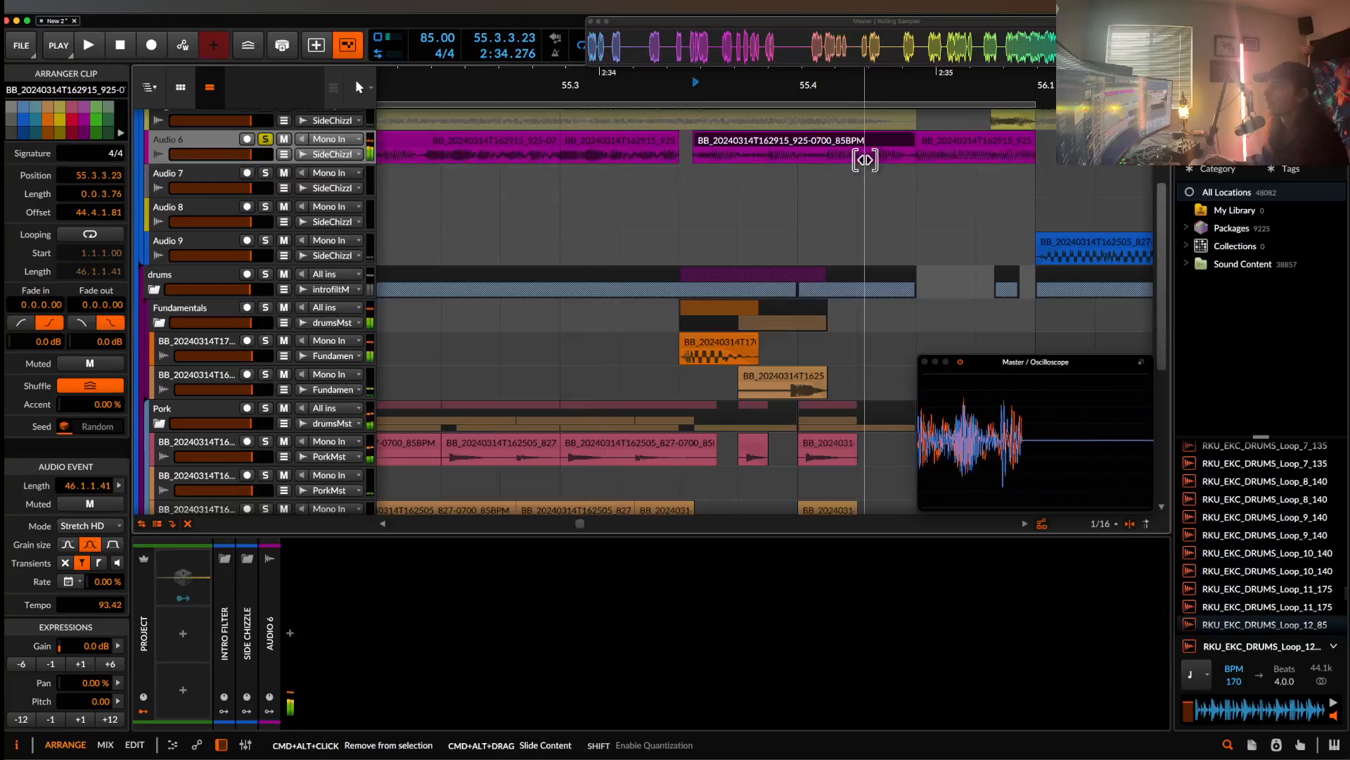
scroll(865, 161, down, 1)
key(space)
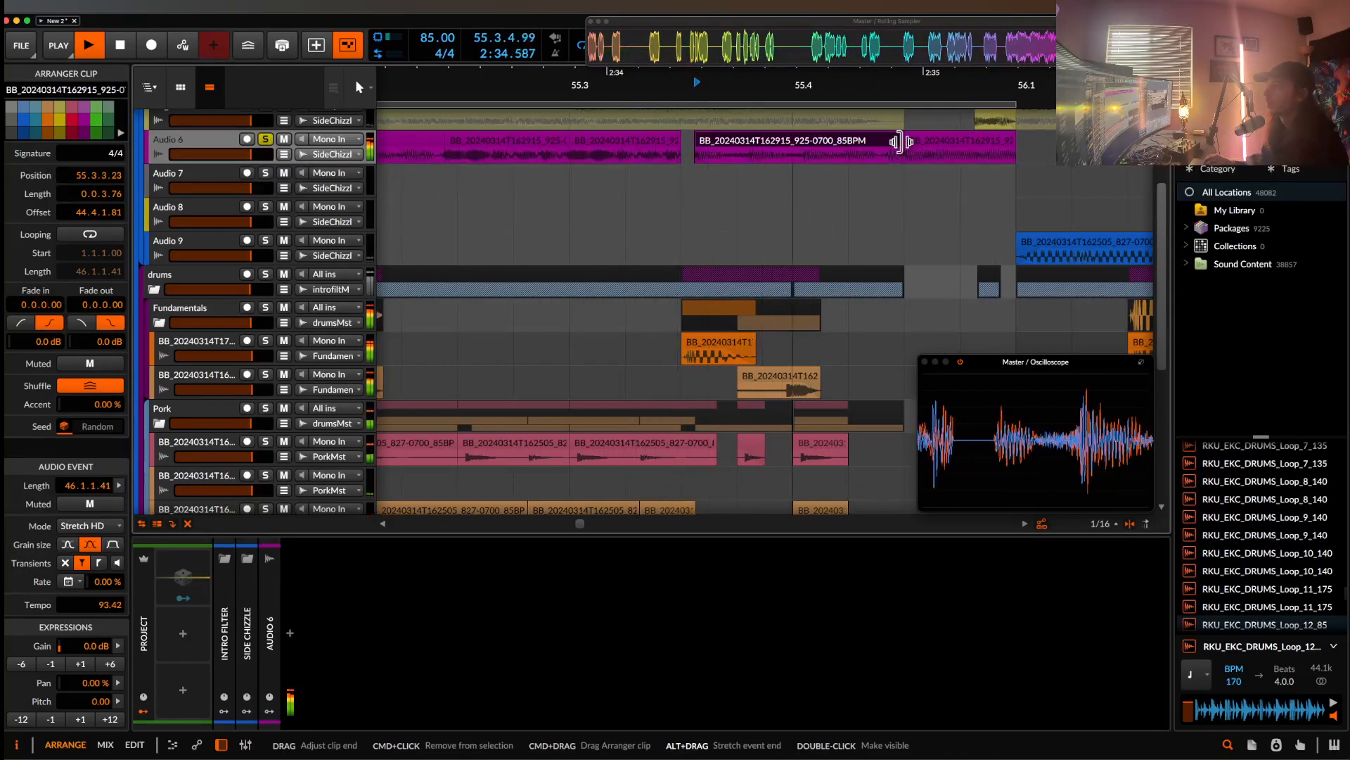
- Time-stretch the Audio 6 clip at 55.3.3.23 to a shorter length and split it at 55.3.4.78
key(space)
drag(899, 141, 883, 141)
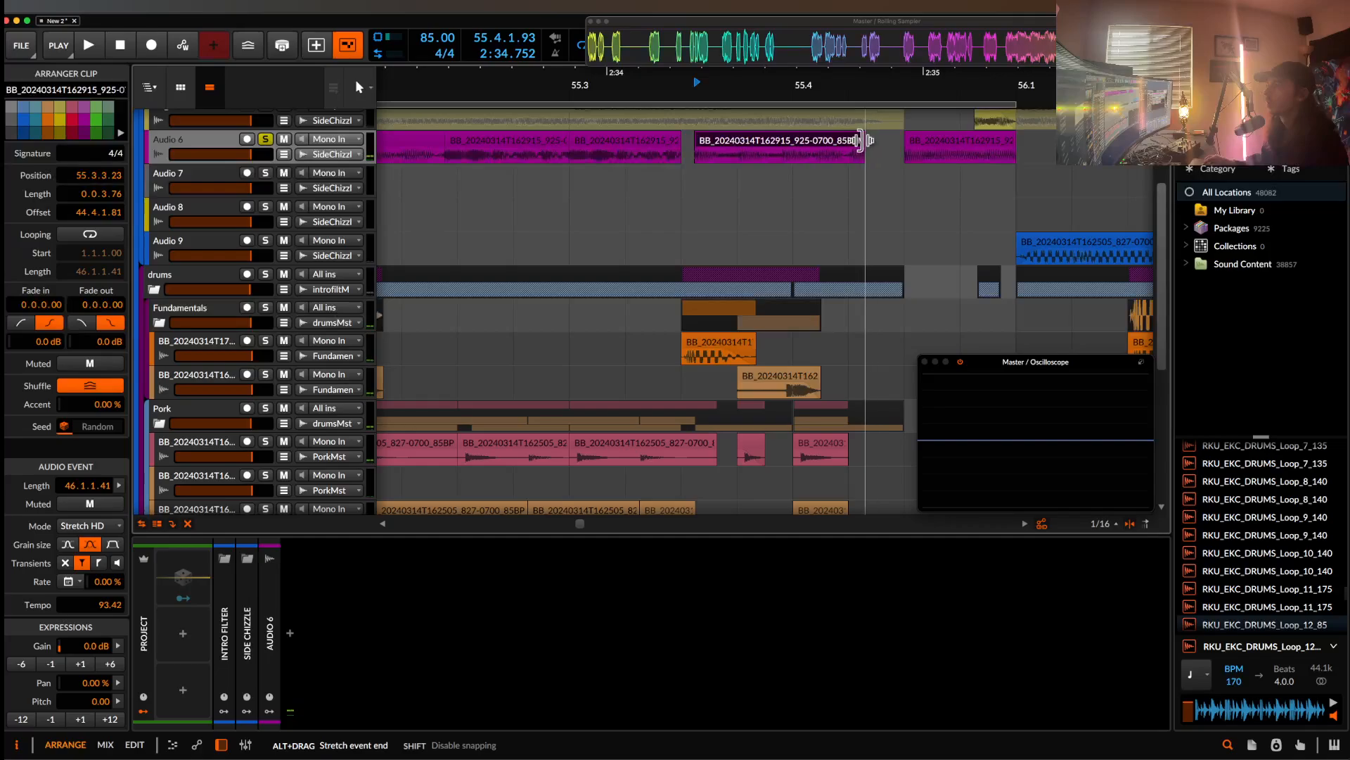
click(780, 158)
key(super+e)
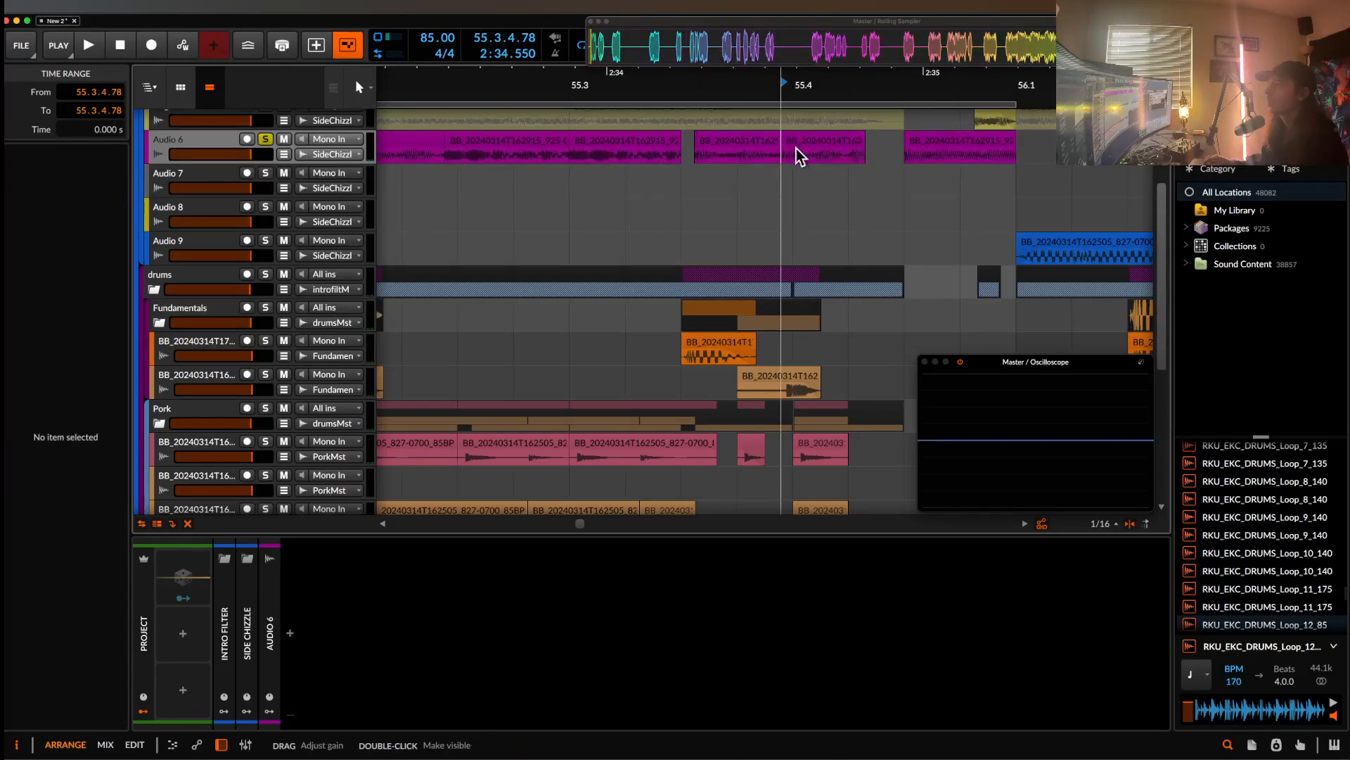
- Move the second slice to 55.4.1.00, stretch it to a length of 0.0.2.00 and return the playback position to 55.1.1
click(797, 149)
scroll(809, 144, up, 5)
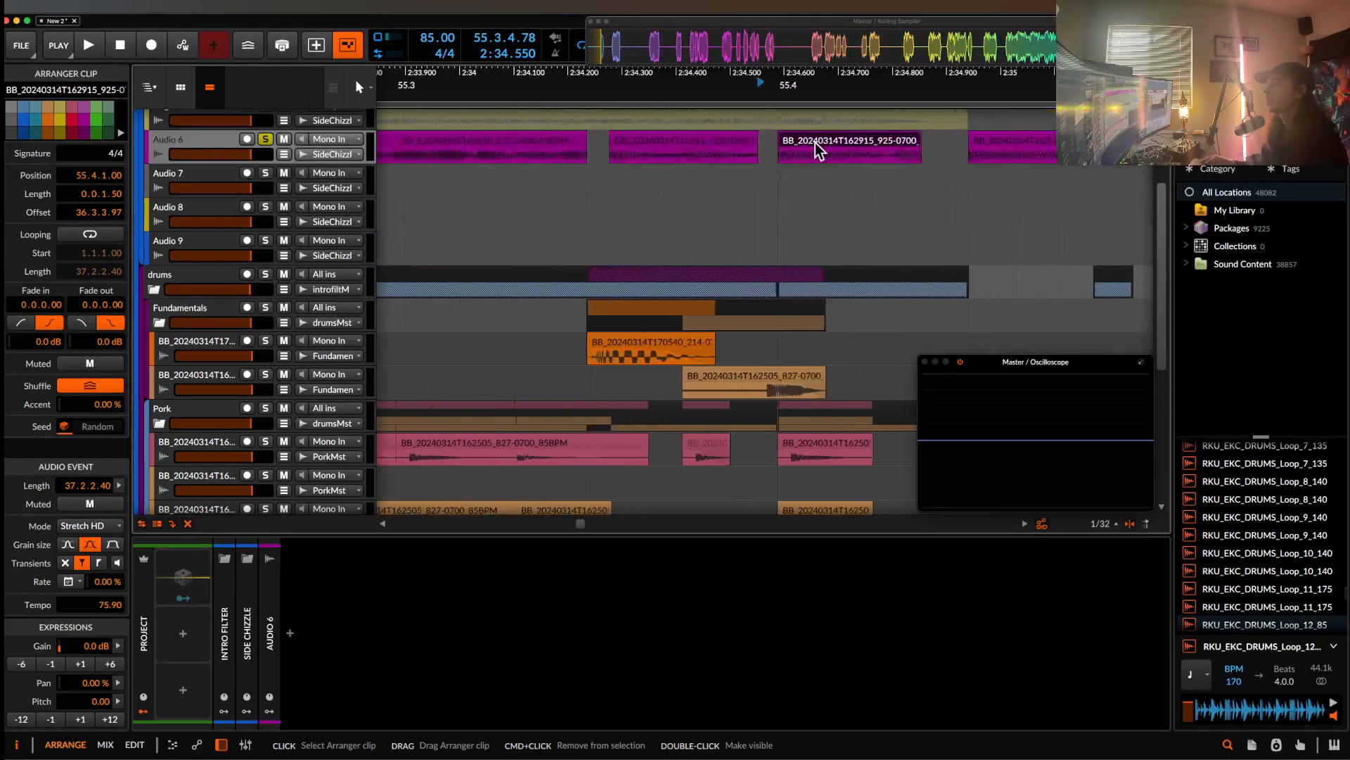
scroll(816, 150, down, 1)
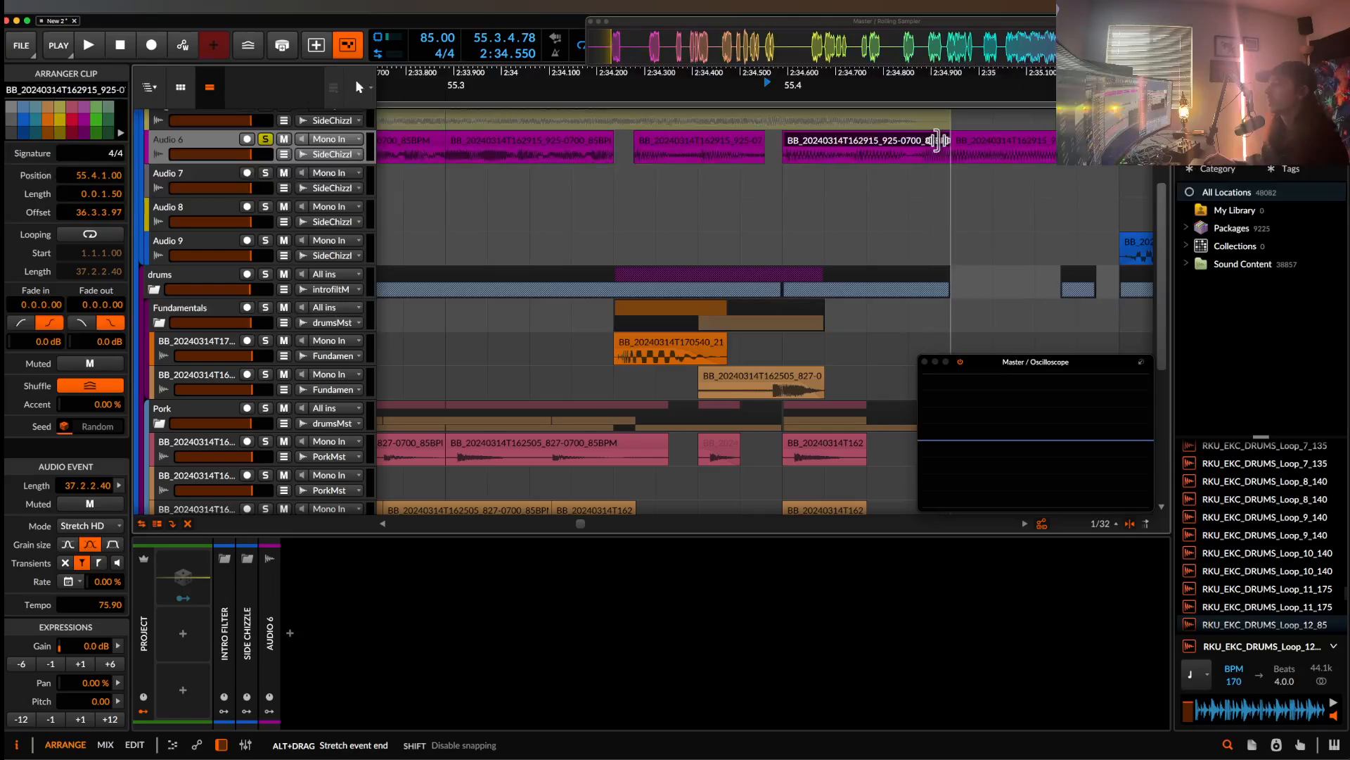
scroll(842, 162, down, 5)
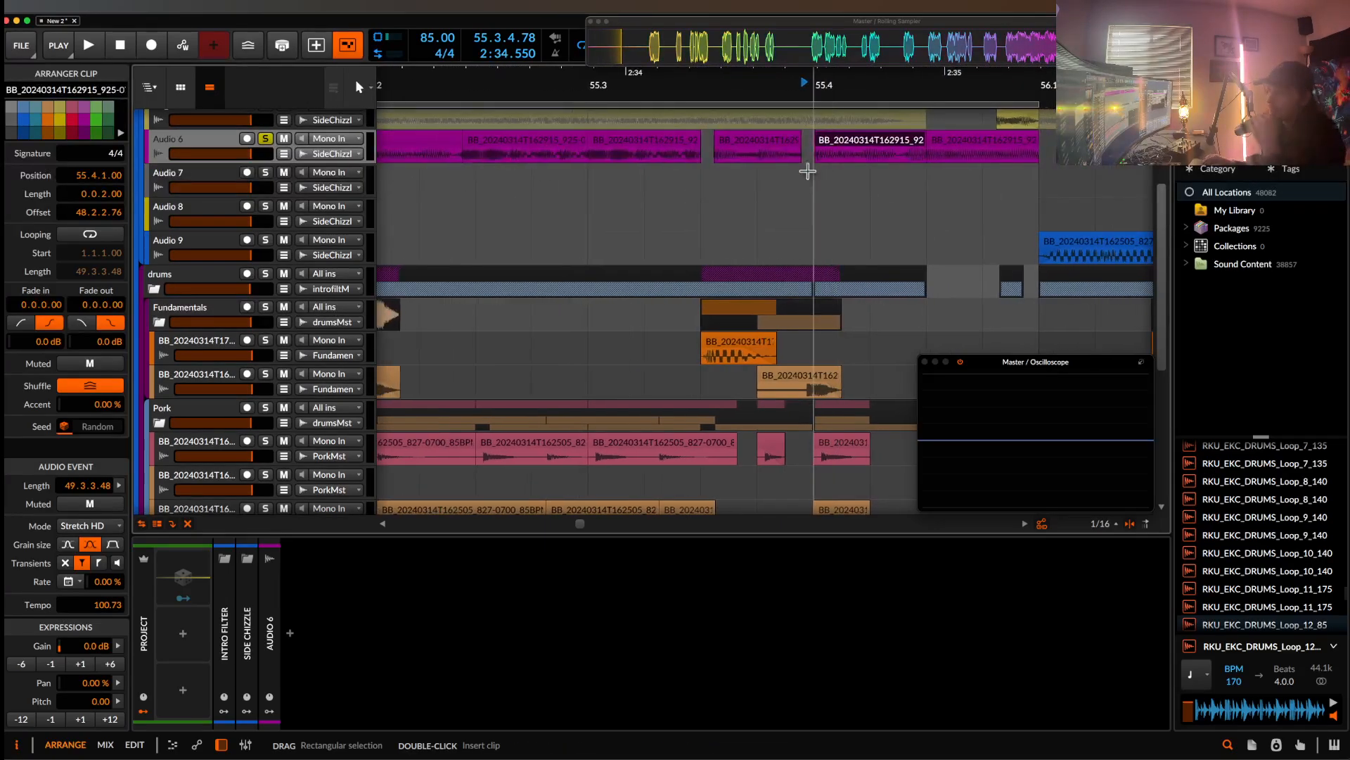
scroll(703, 176, down, 3)
scroll(567, 147, up, 1)
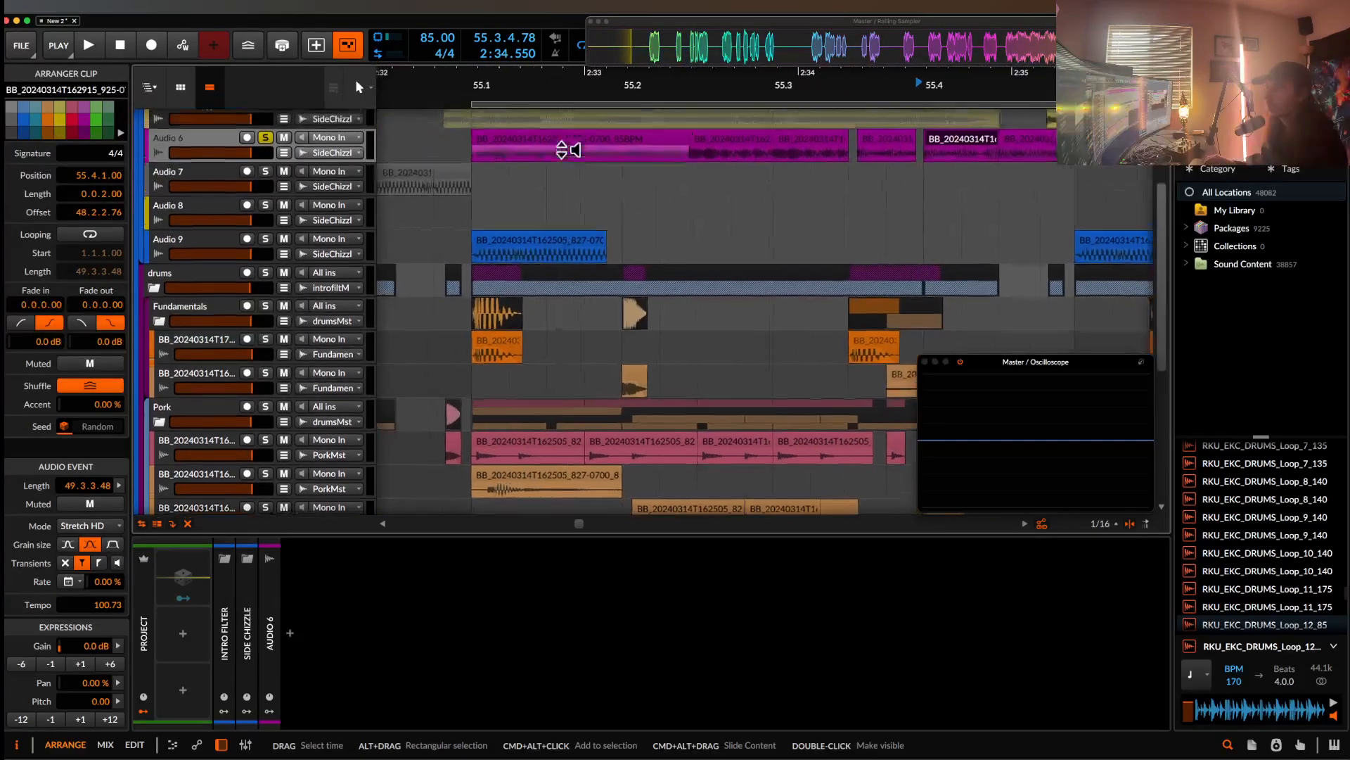
click(563, 155)
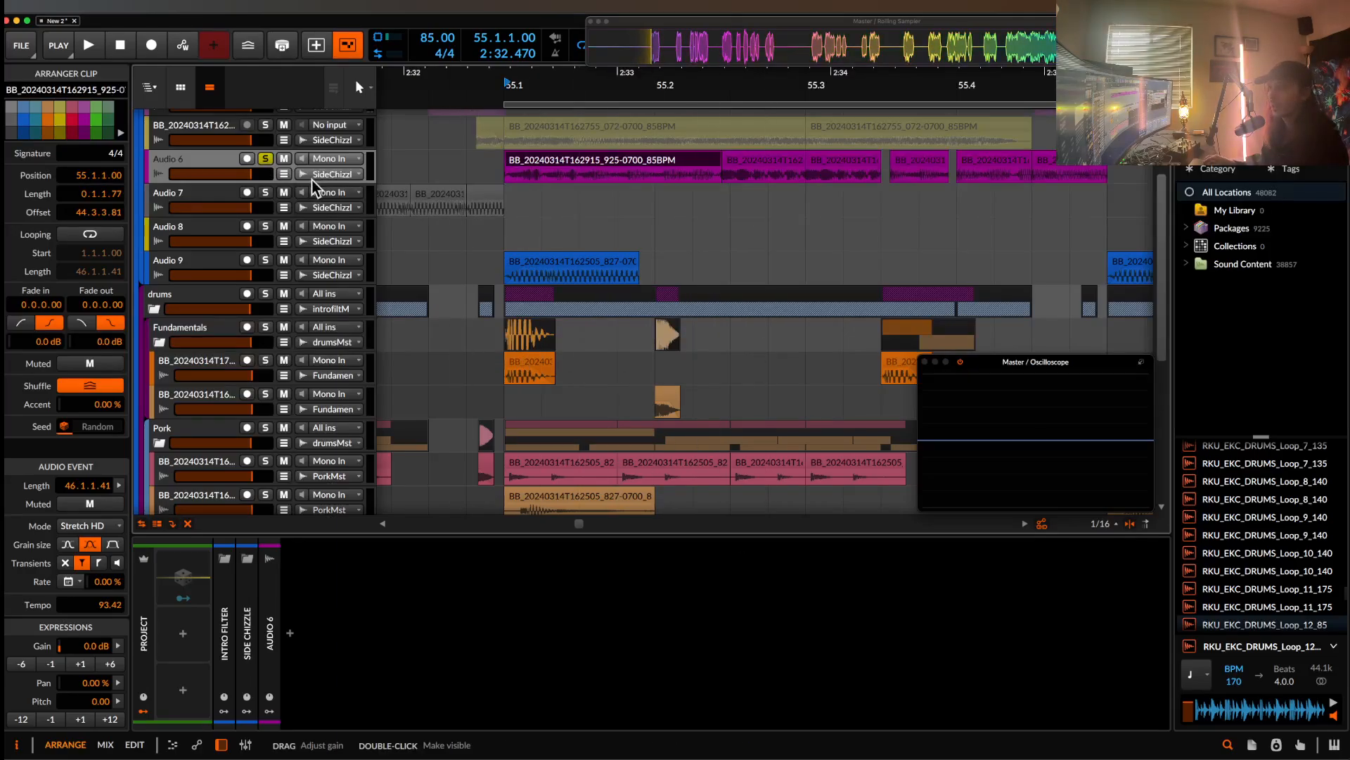
- Take Audio 6 out of solo and play the phrase from 55.1.1 with the full mix
click(265, 159)
key(space)
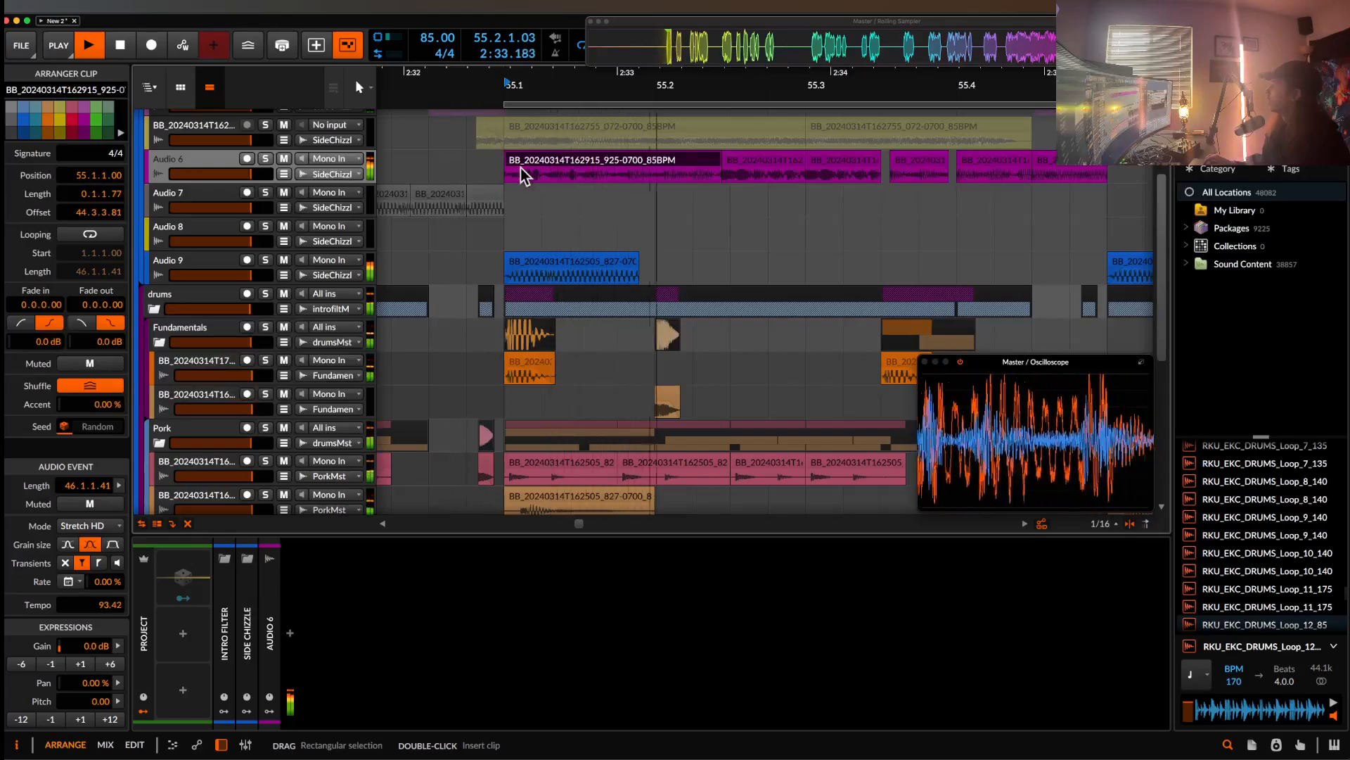
scroll(520, 167, up, 1)
scroll(521, 167, down, 3)
scroll(520, 168, right, 4)
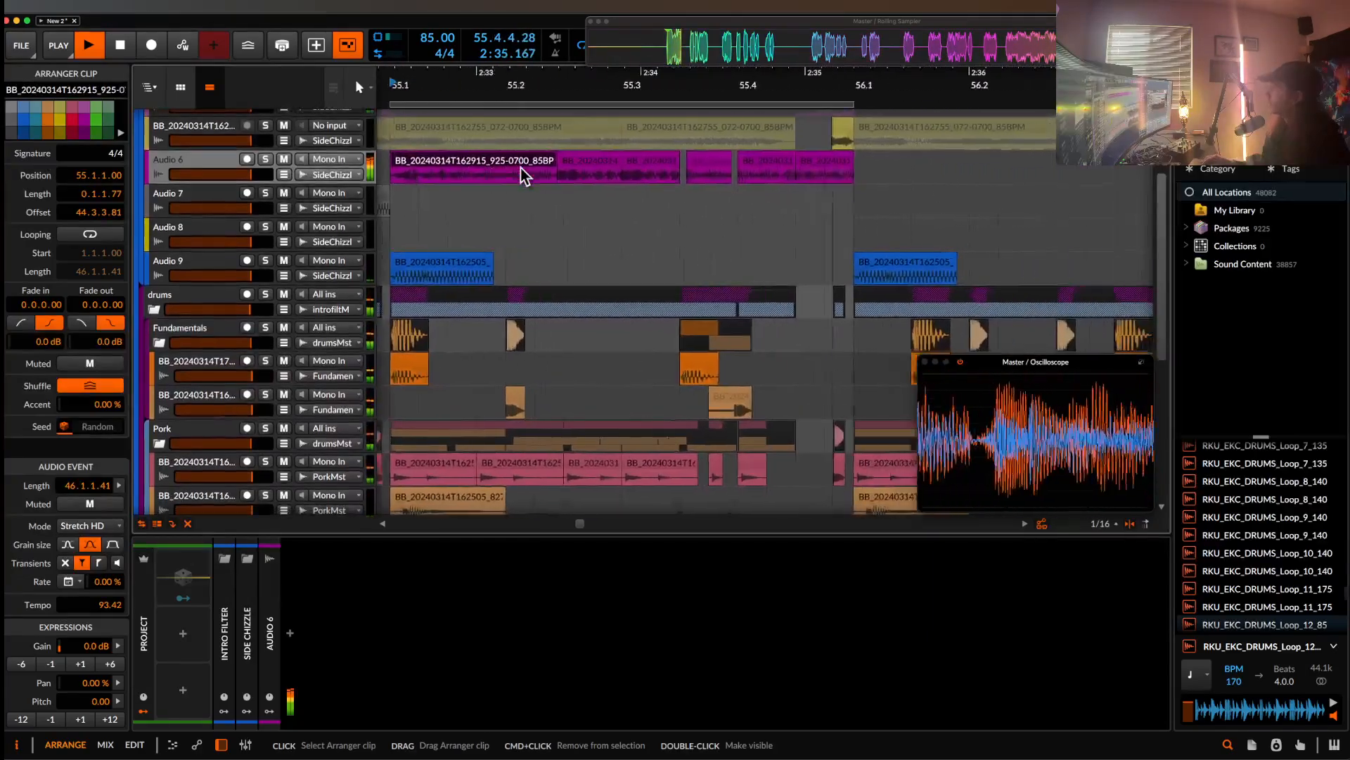
scroll(428, 181, down, 1)
scroll(506, 166, up, 3)
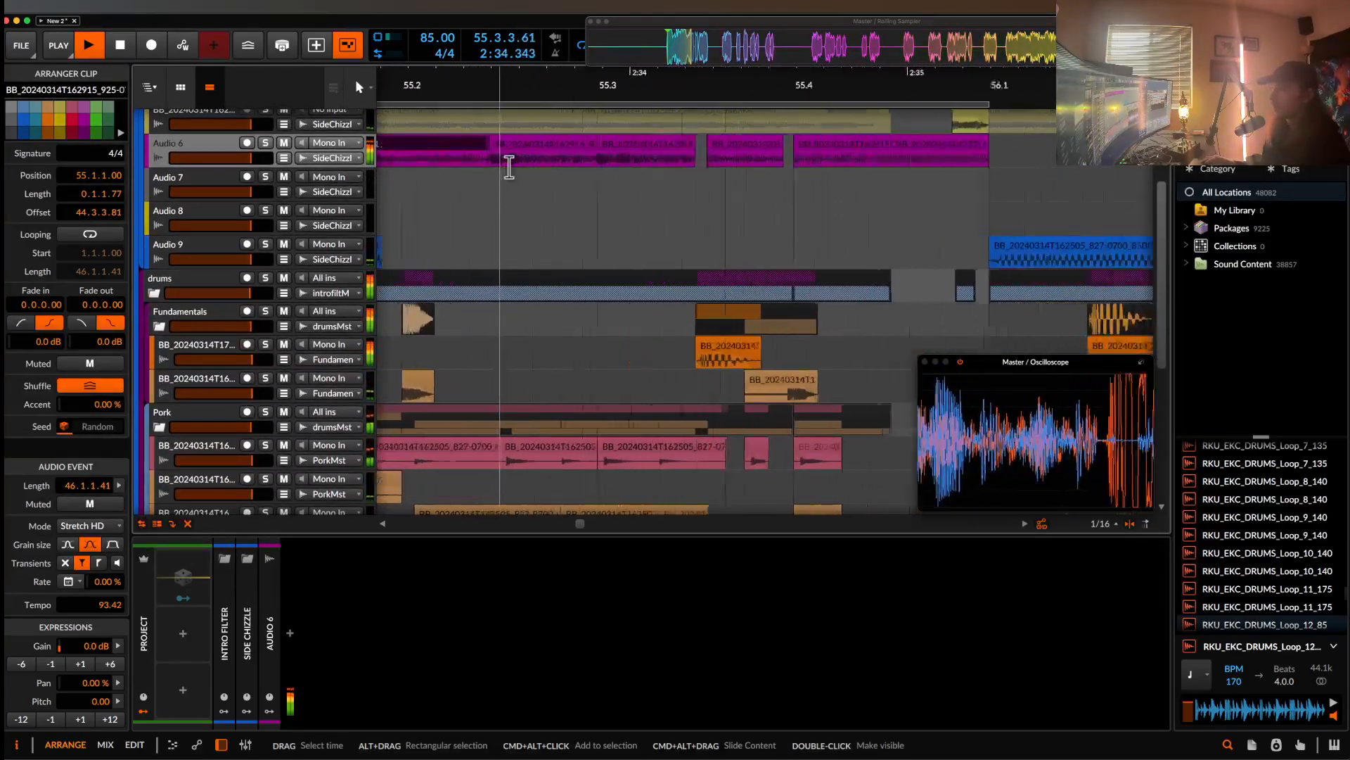
scroll(562, 168, down, 1)
scroll(598, 159, left, 2)
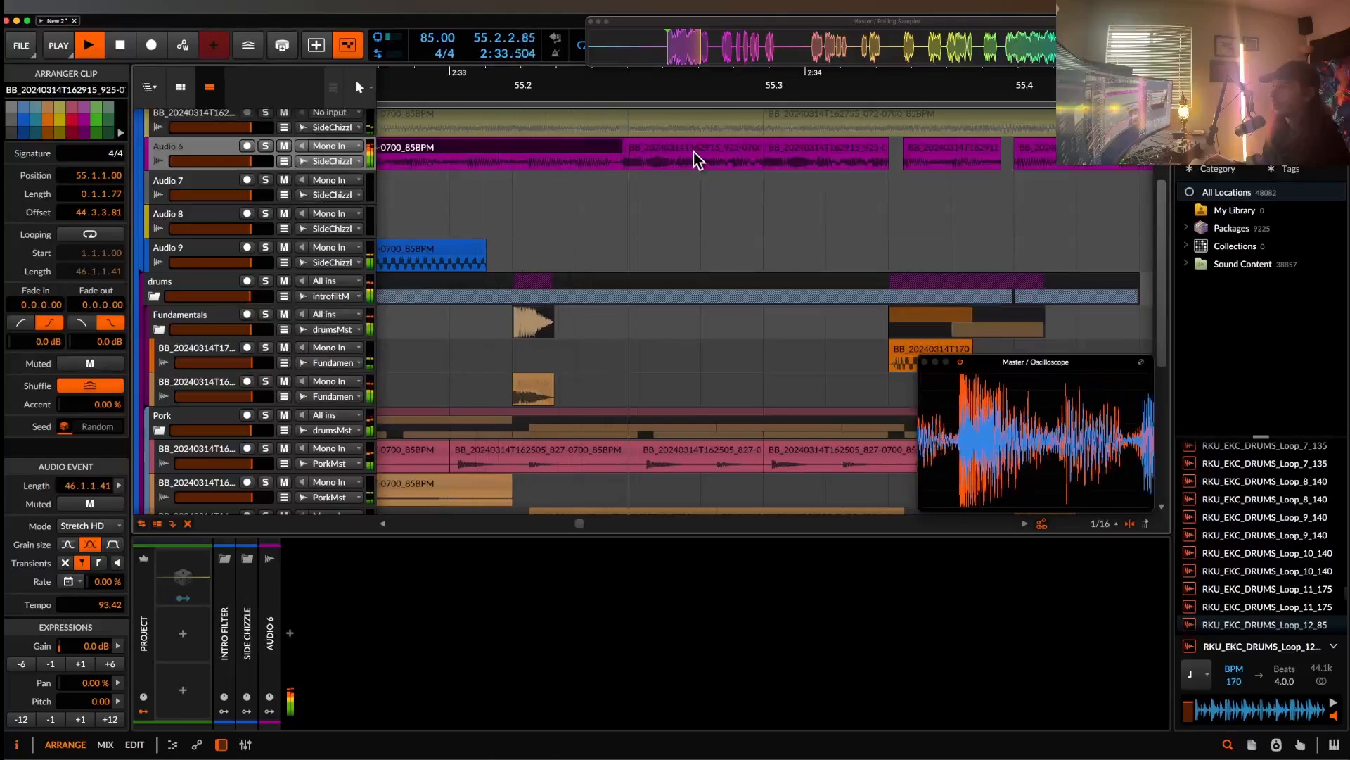
- Start the second Audio 6 slice slightly later, leaving a short gap after the first slice, and play from 55.1.1
key(space)
mouse_move(759, 148)
mouse_down()
mouse_move(707, 150)
mouse_move(759, 144)
mouse_up()
click(581, 146)
scroll(581, 147, right, 1)
click(550, 141)
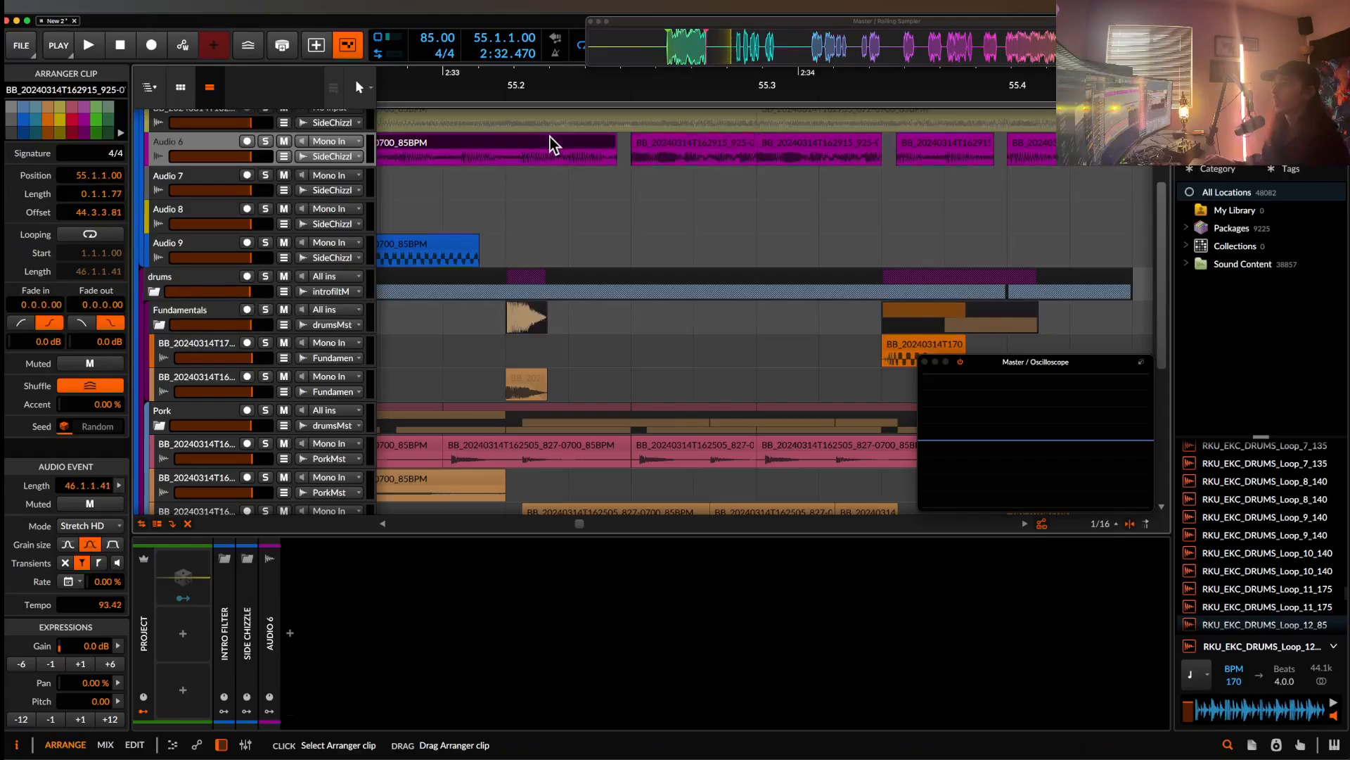
key(space)
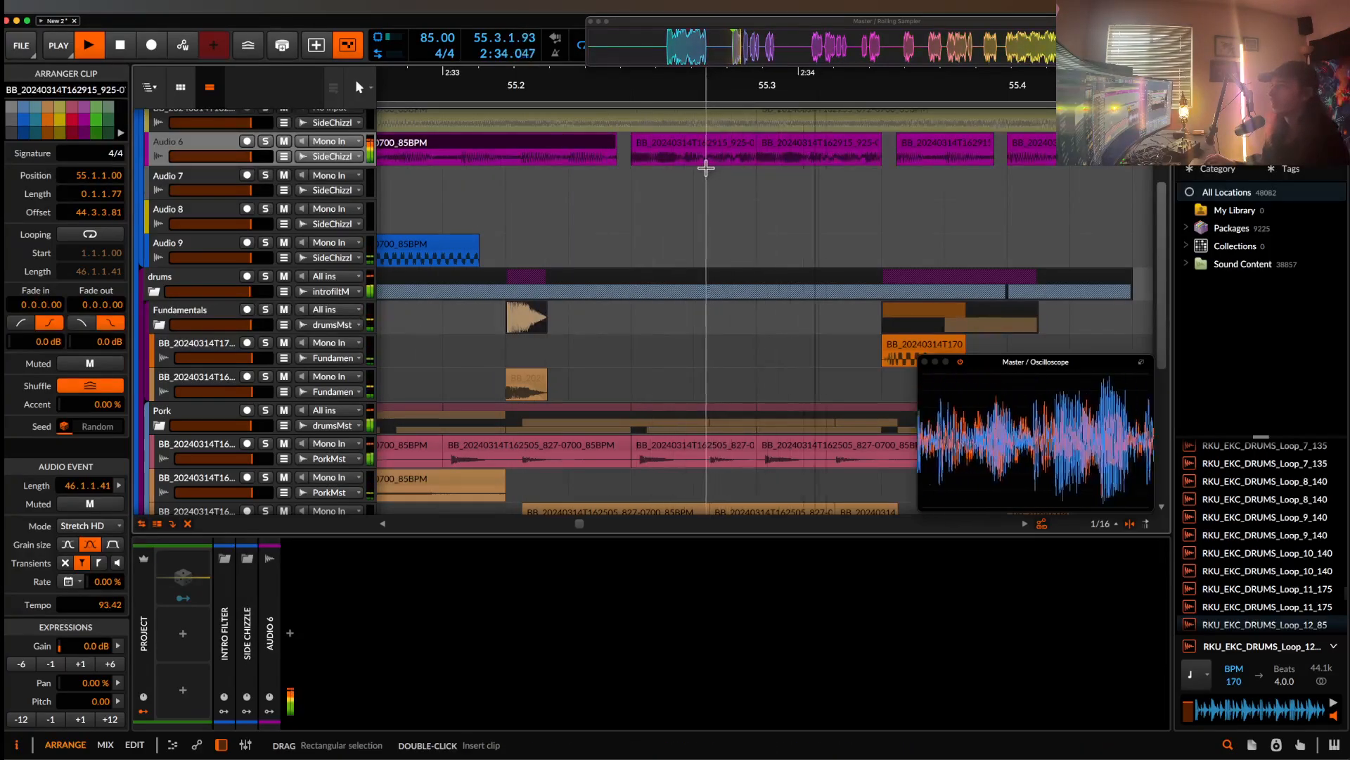
- Move the next two Audio 6 slices slightly earlier, the first to 55.3.3.00 and the second to 55.3.4.88
scroll(706, 166, down, 2)
scroll(792, 144, up, 4)
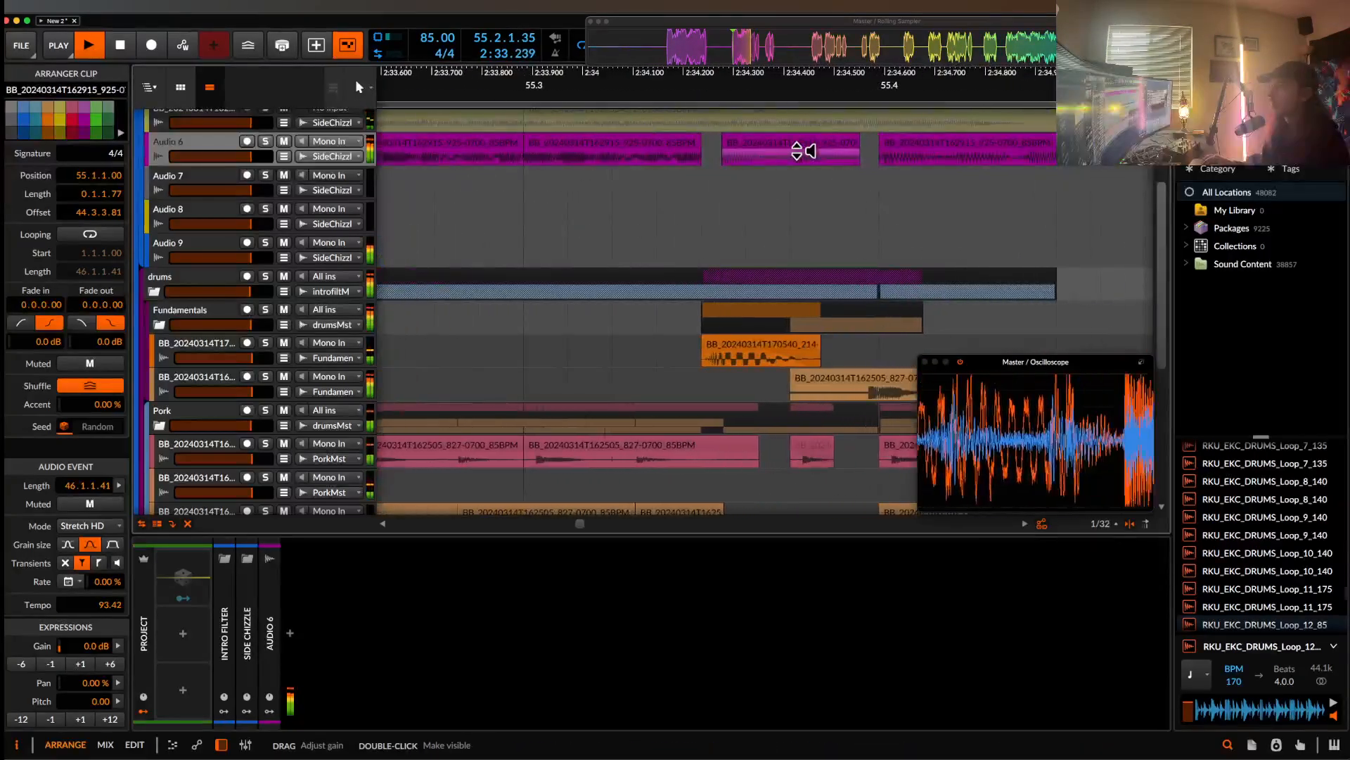
drag(795, 143, 774, 144)
scroll(774, 143, right, 3)
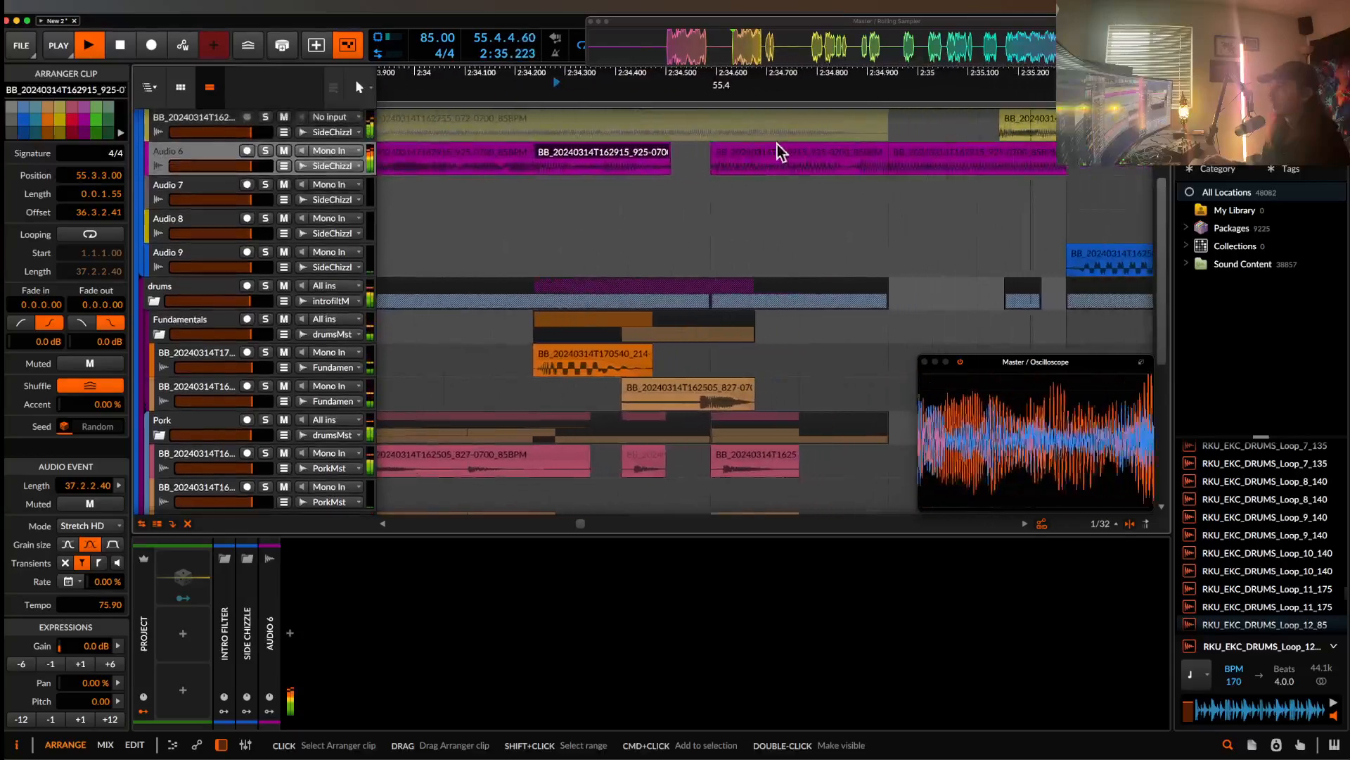
scroll(791, 154, up, 2)
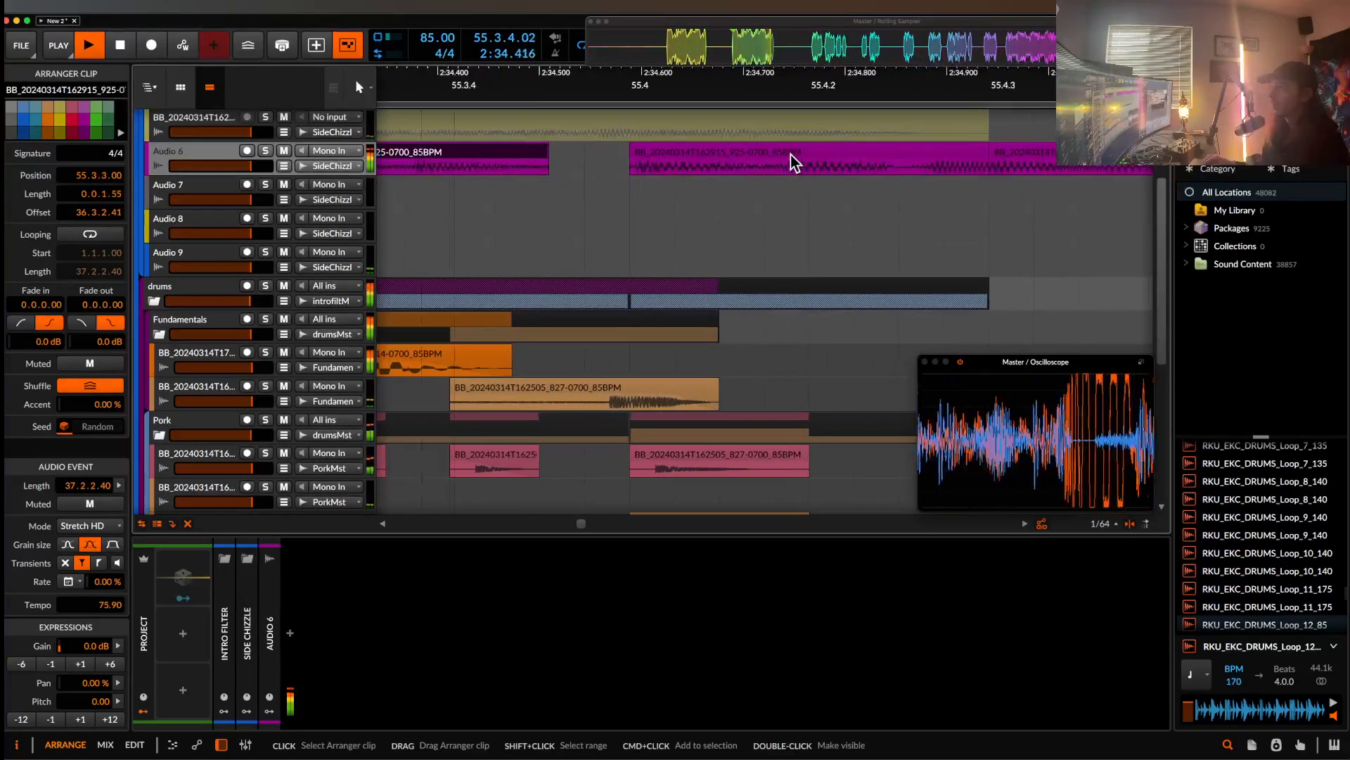
drag(804, 159, 783, 158)
scroll(784, 158, down, 2)
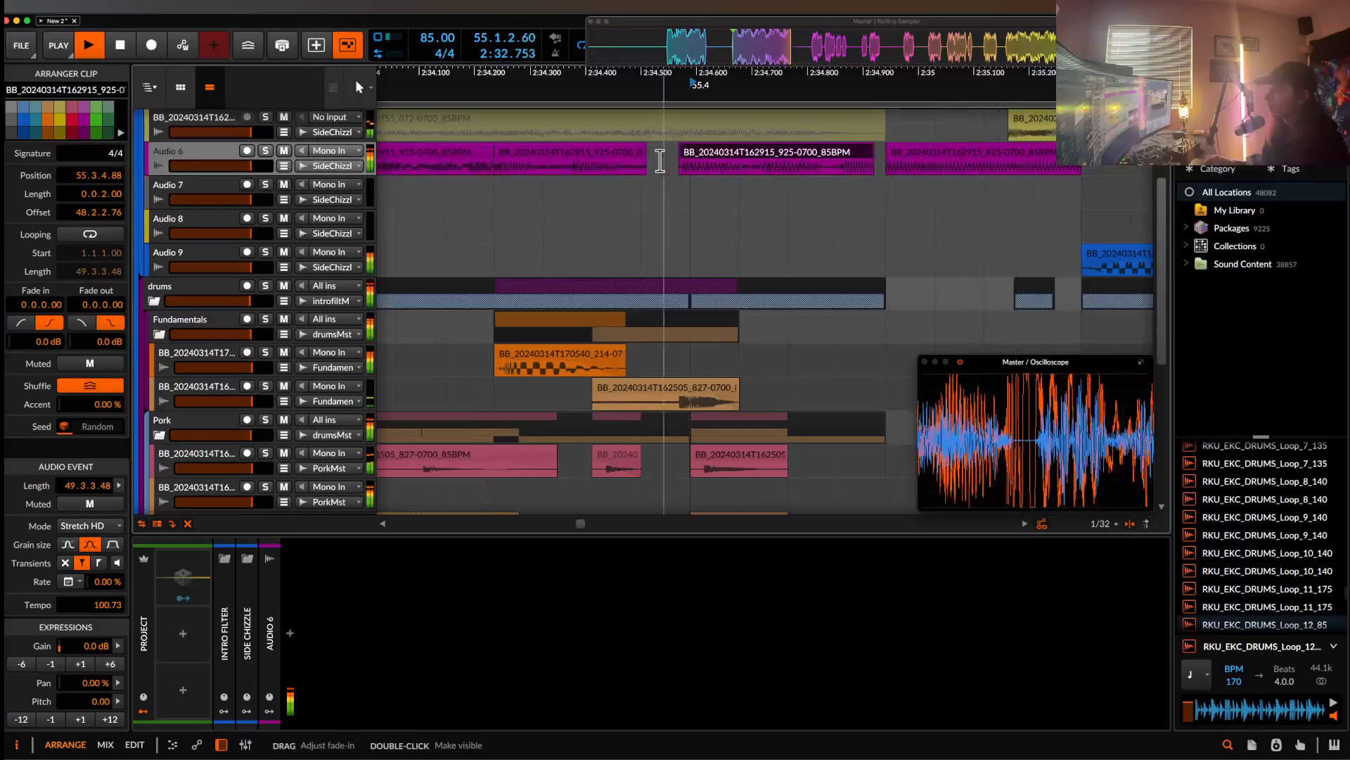
- Extend the Audio 6 slice at 55.3.3.00 up to 55.4.3 and cut away everything after 55.3.4.50
drag(642, 154, 678, 153)
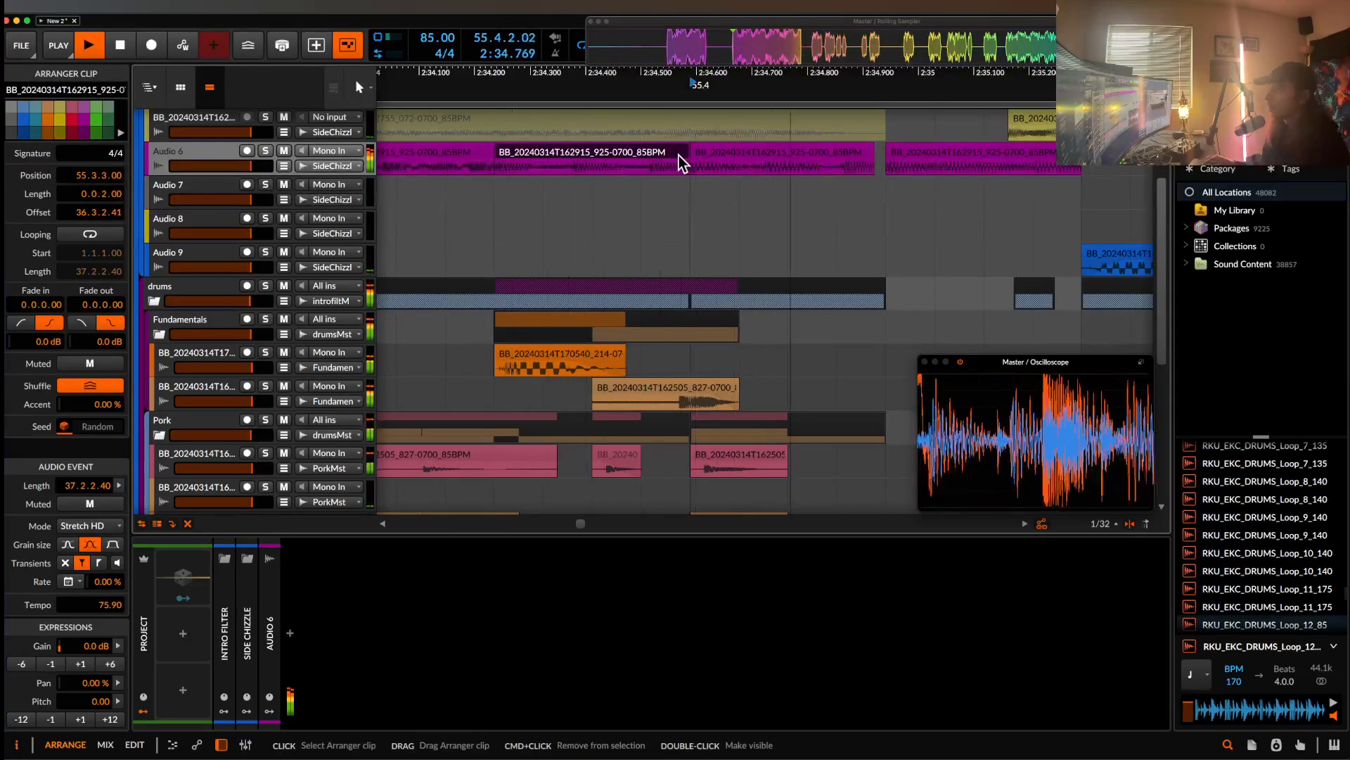
scroll(682, 157, up, 1)
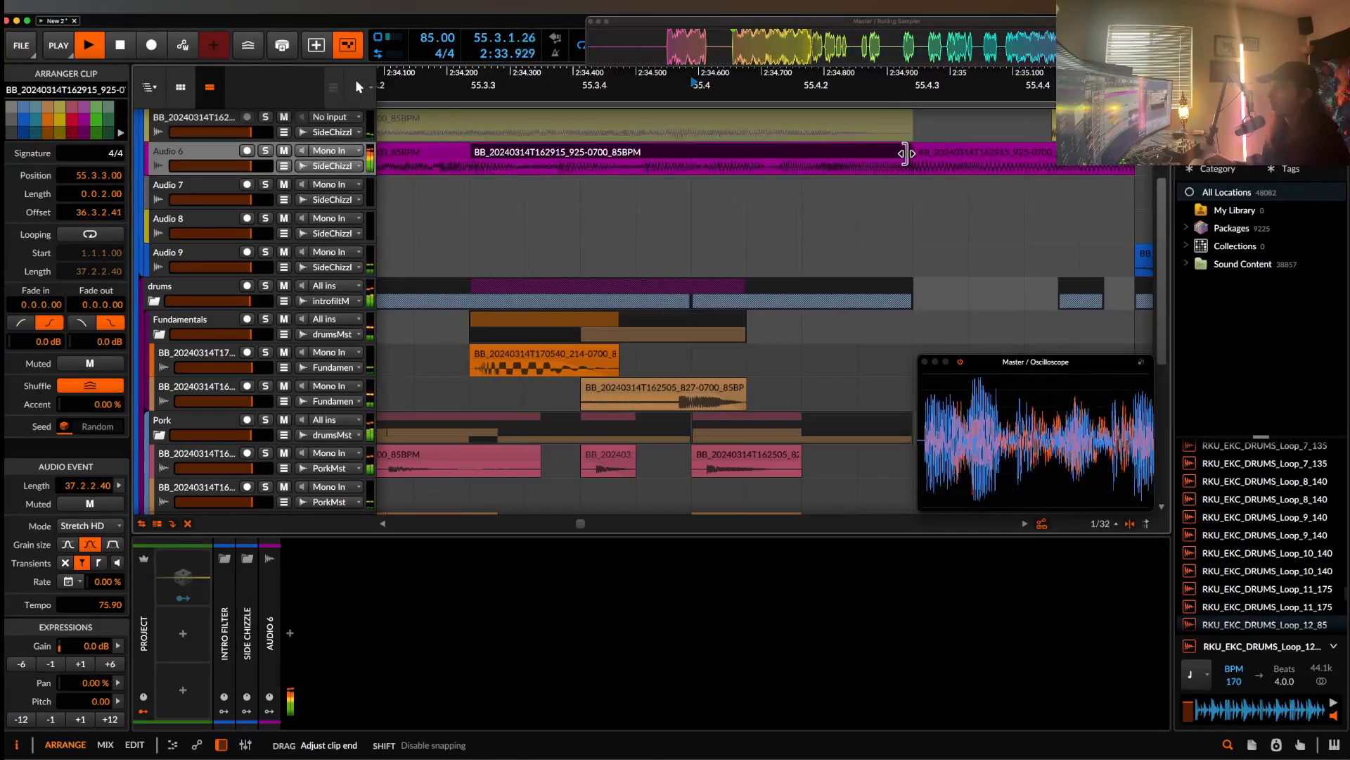
click(641, 172)
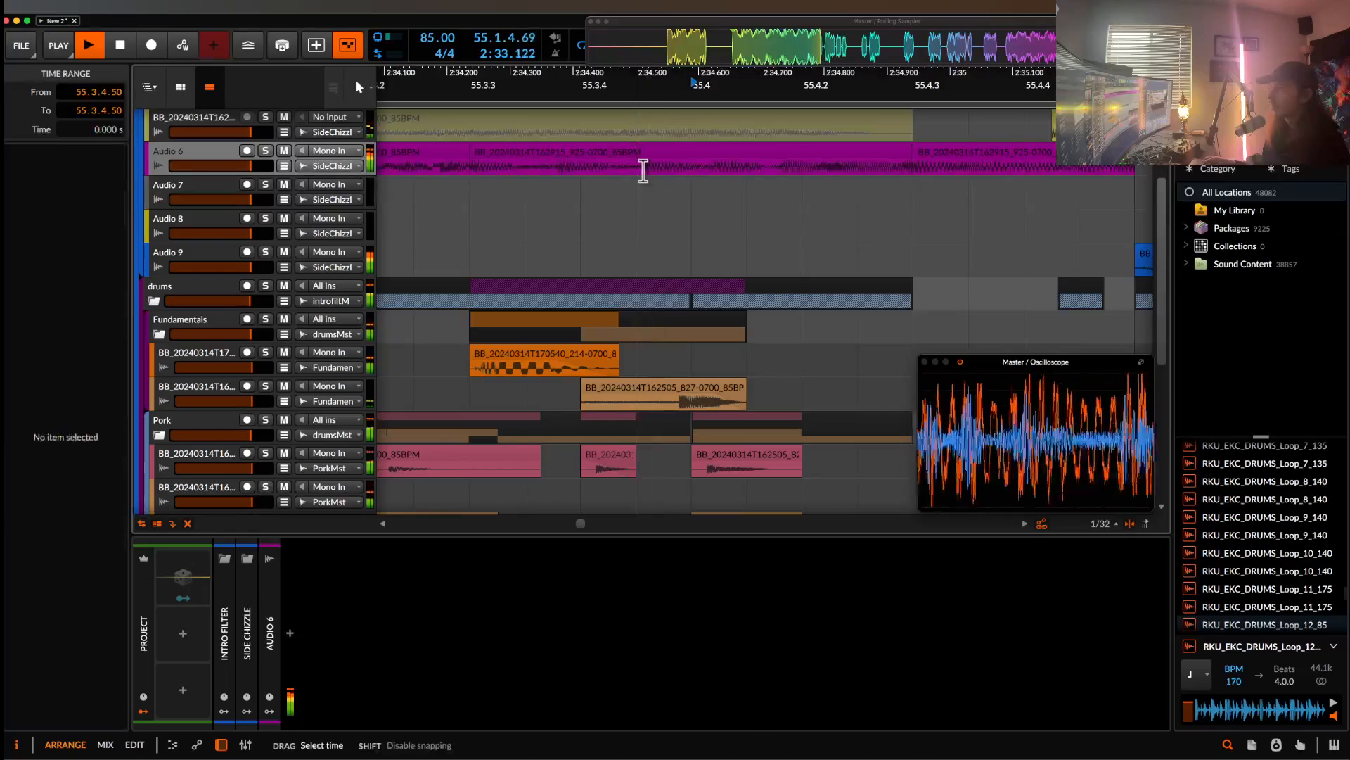
click(667, 157)
key(Delete)
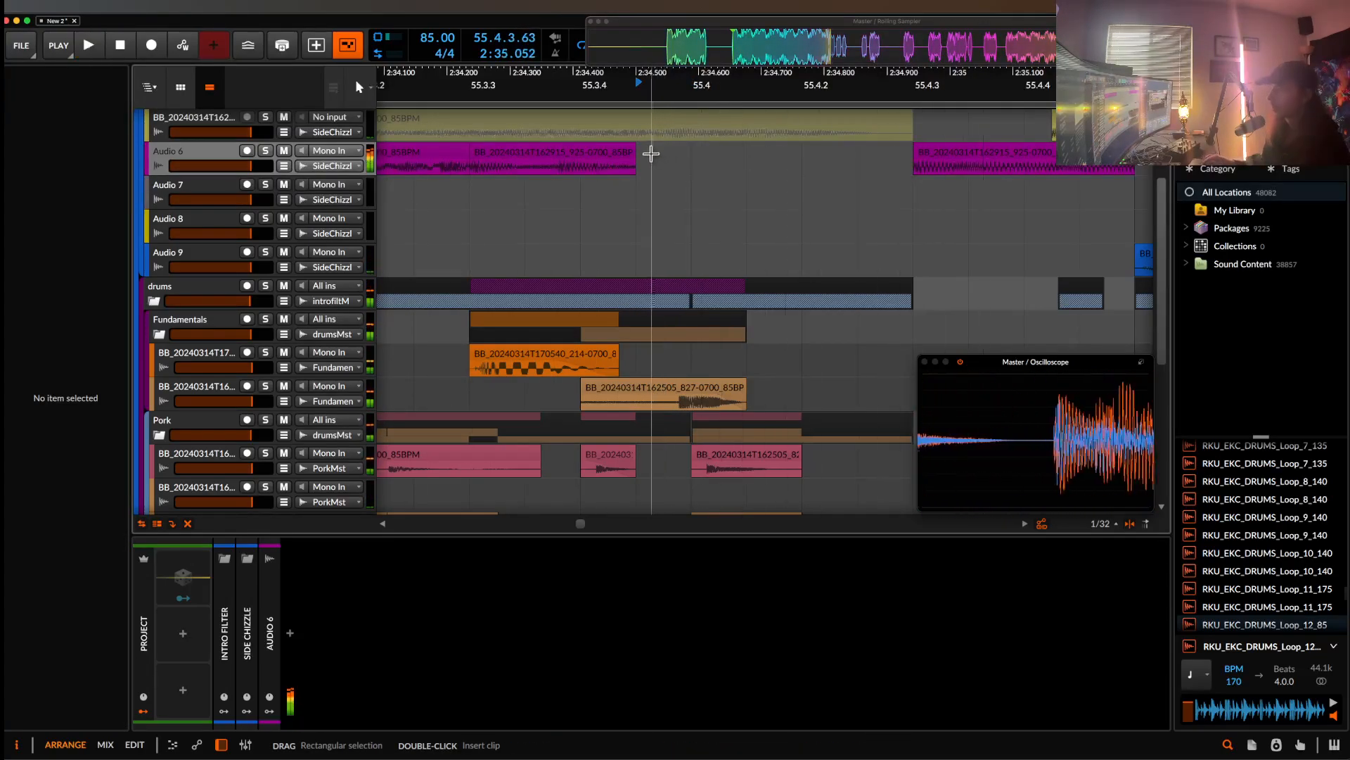
- Try a duplicate of the 55.3.3.00 slice at 55.3.4.84 during playback and delete it again
key(space)
scroll(642, 152, down, 5)
scroll(642, 150, left, 2)
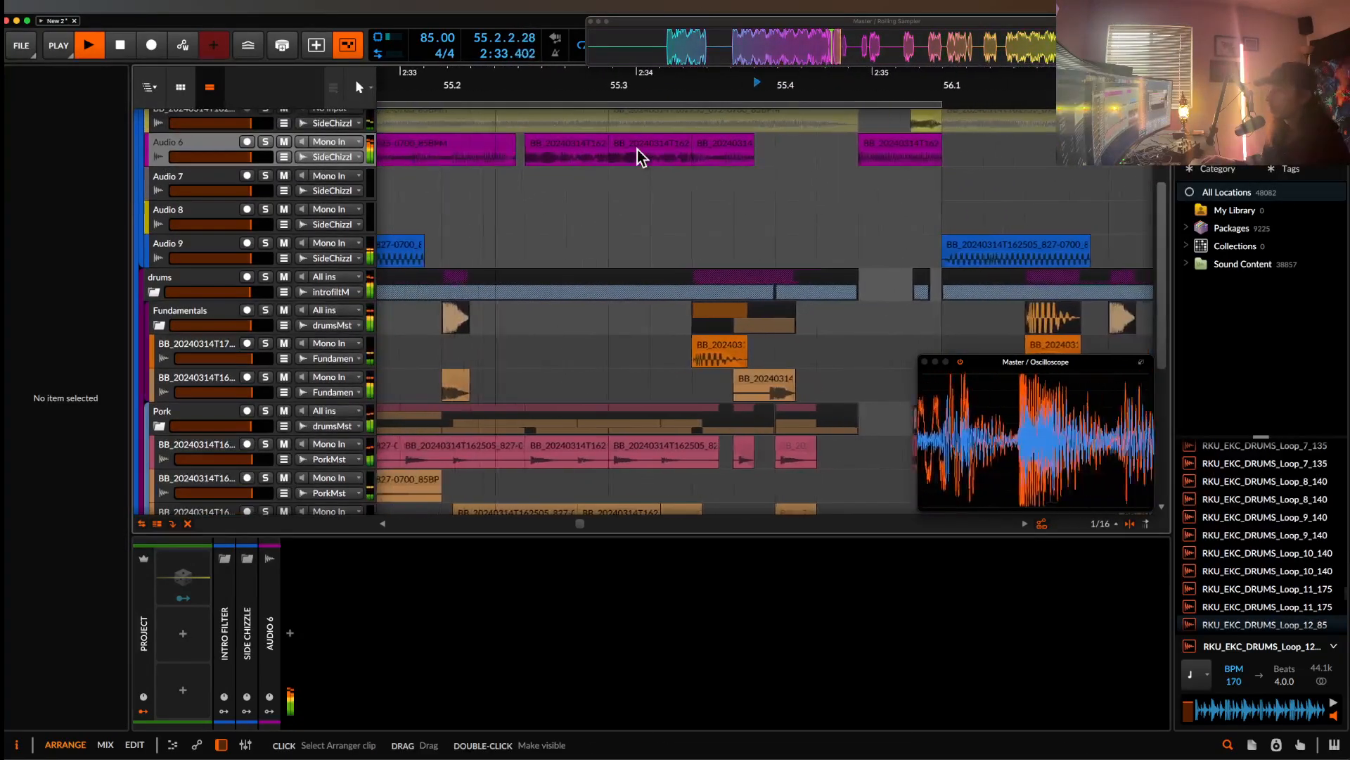
click(731, 144)
key(ctrl+d)
scroll(816, 151, up, 3)
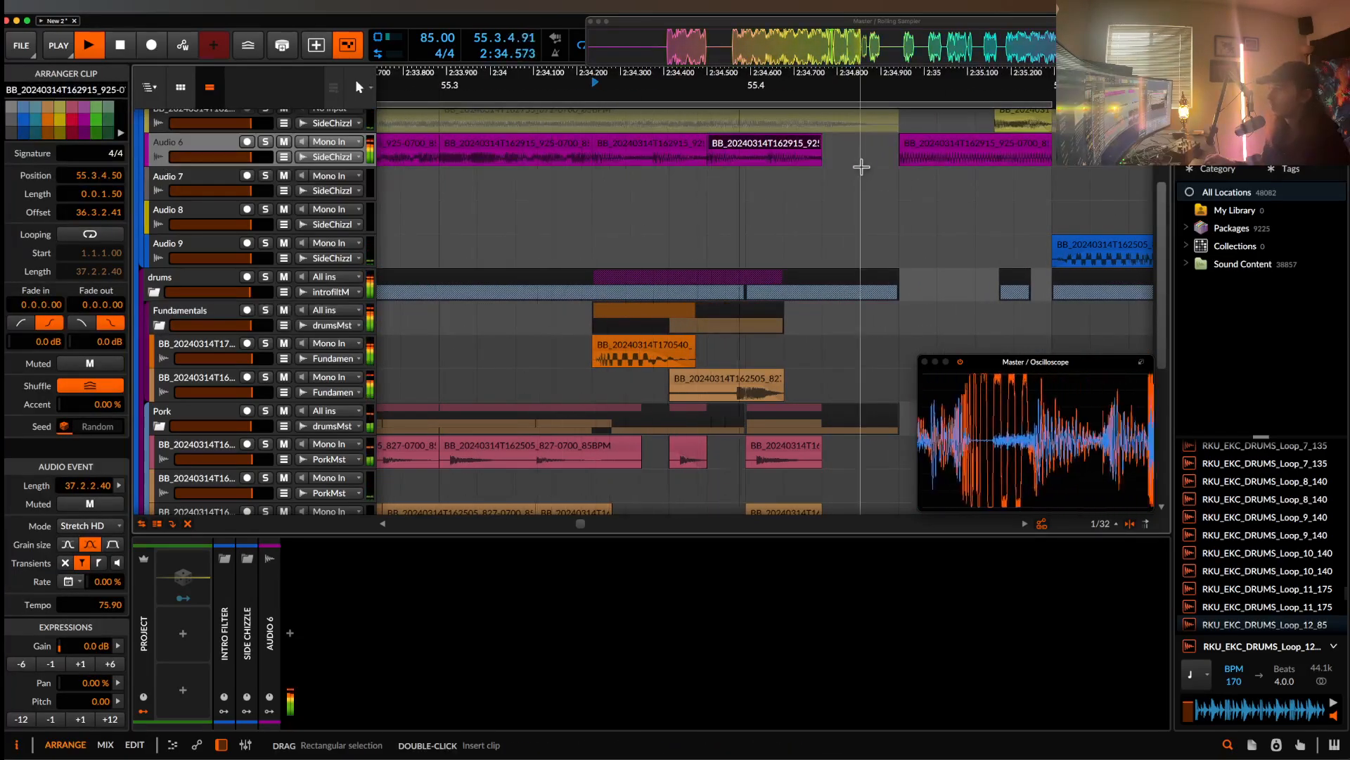
drag(733, 144, 761, 143)
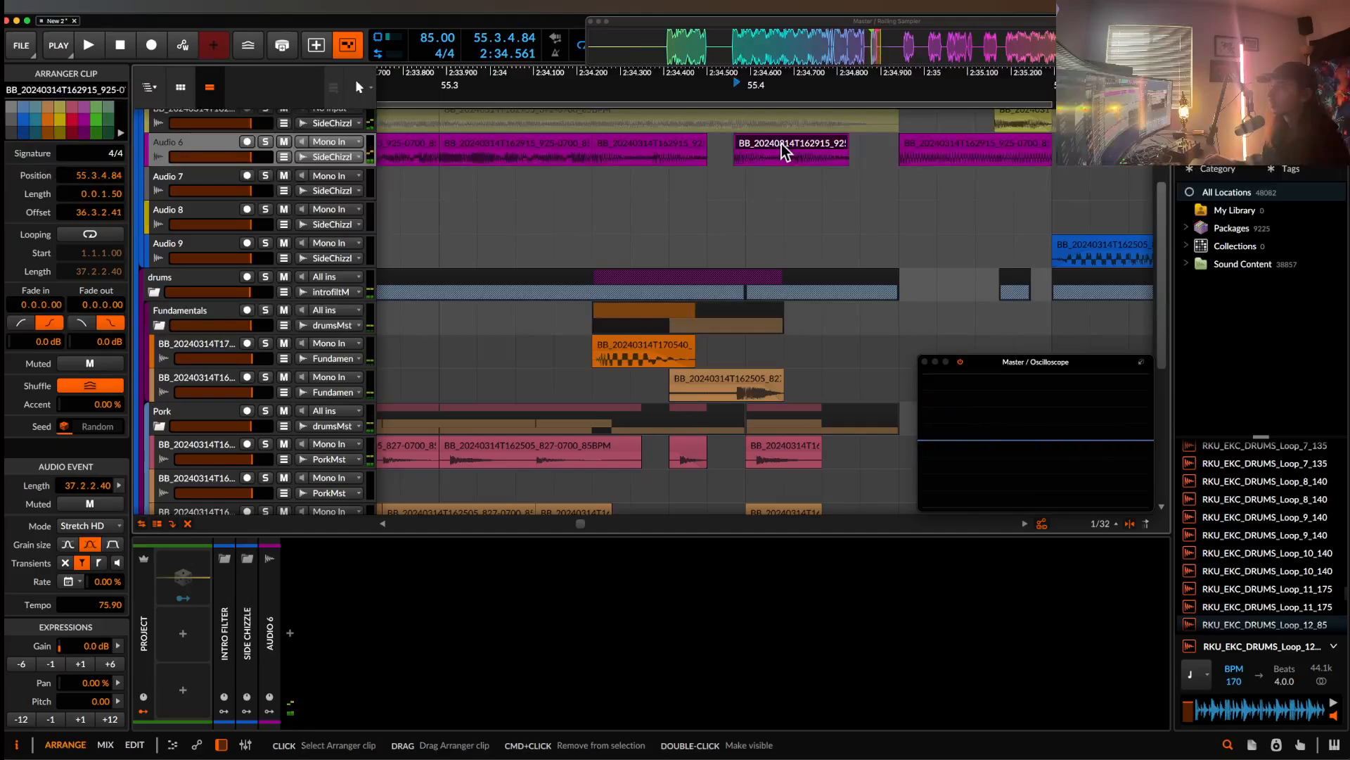
drag(781, 143, 762, 143)
key(Delete)
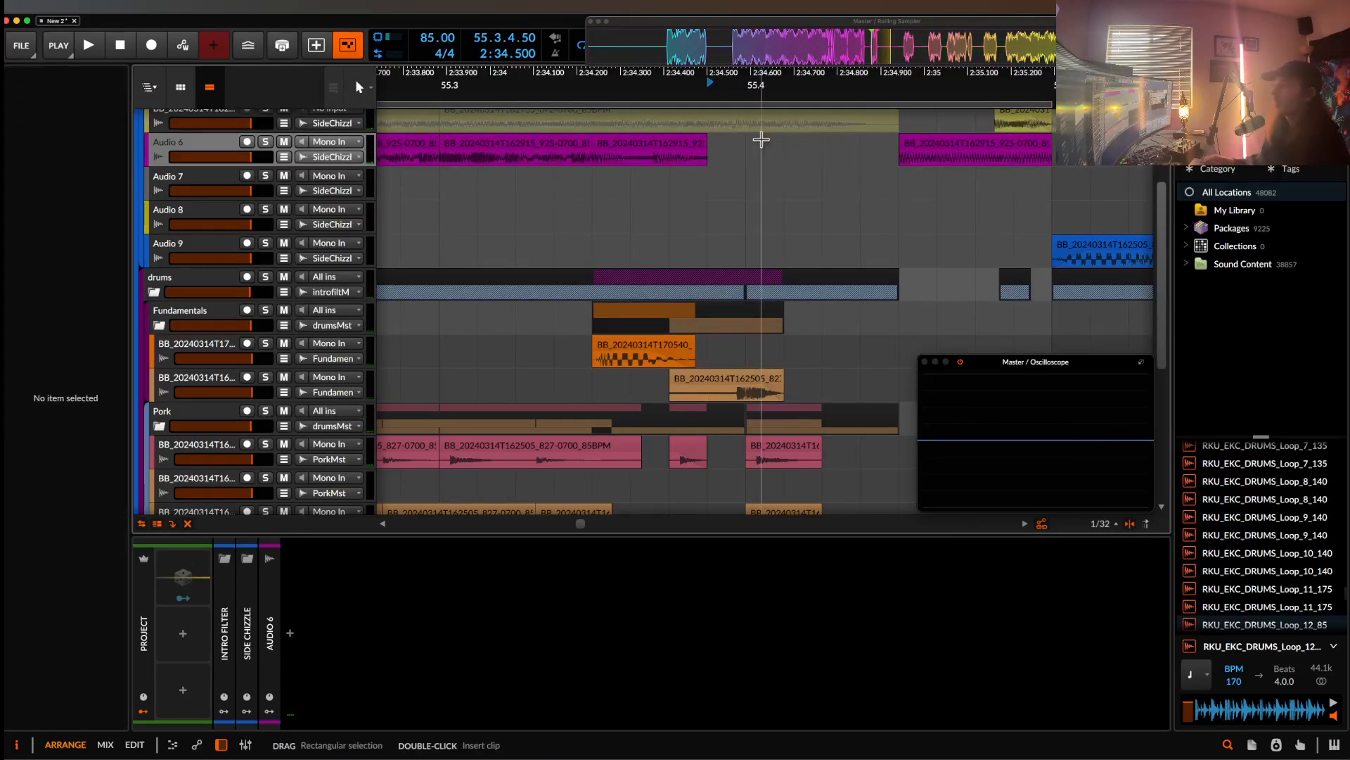
- Add a Time Shift device to the Audio 6 track
scroll(762, 141, up, 1)
scroll(762, 141, down, 4)
scroll(680, 94, down, 3)
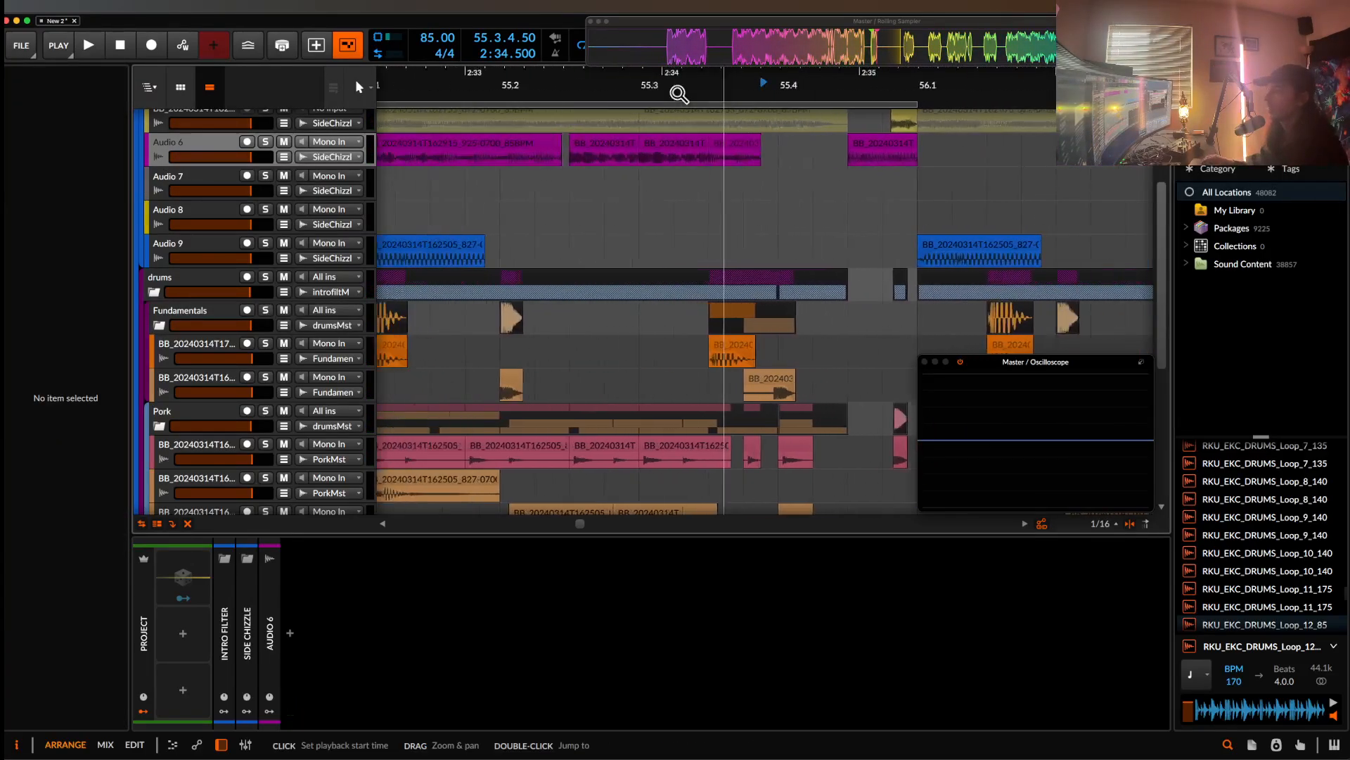
click(459, 142)
scroll(447, 146, down, 3)
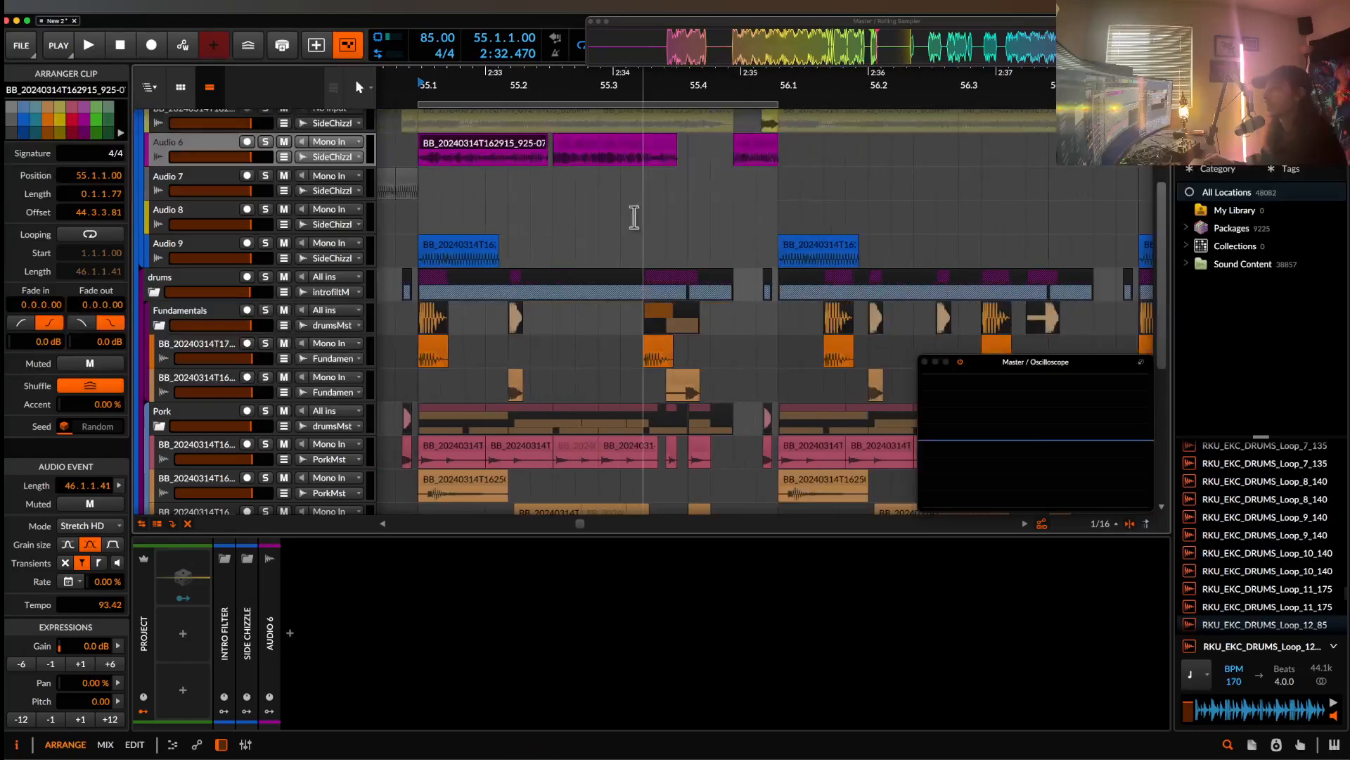
click(290, 633)
text(TIME)
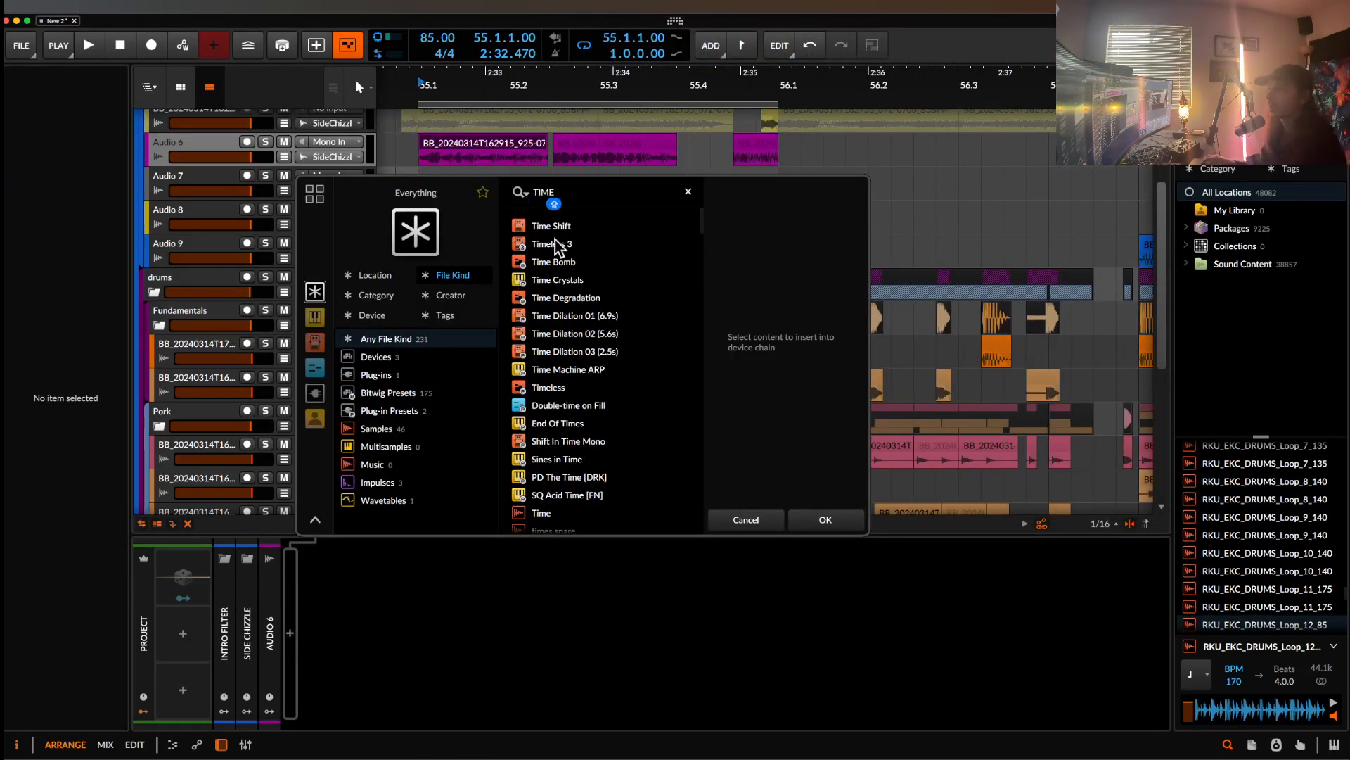
click(552, 225)
click(817, 518)
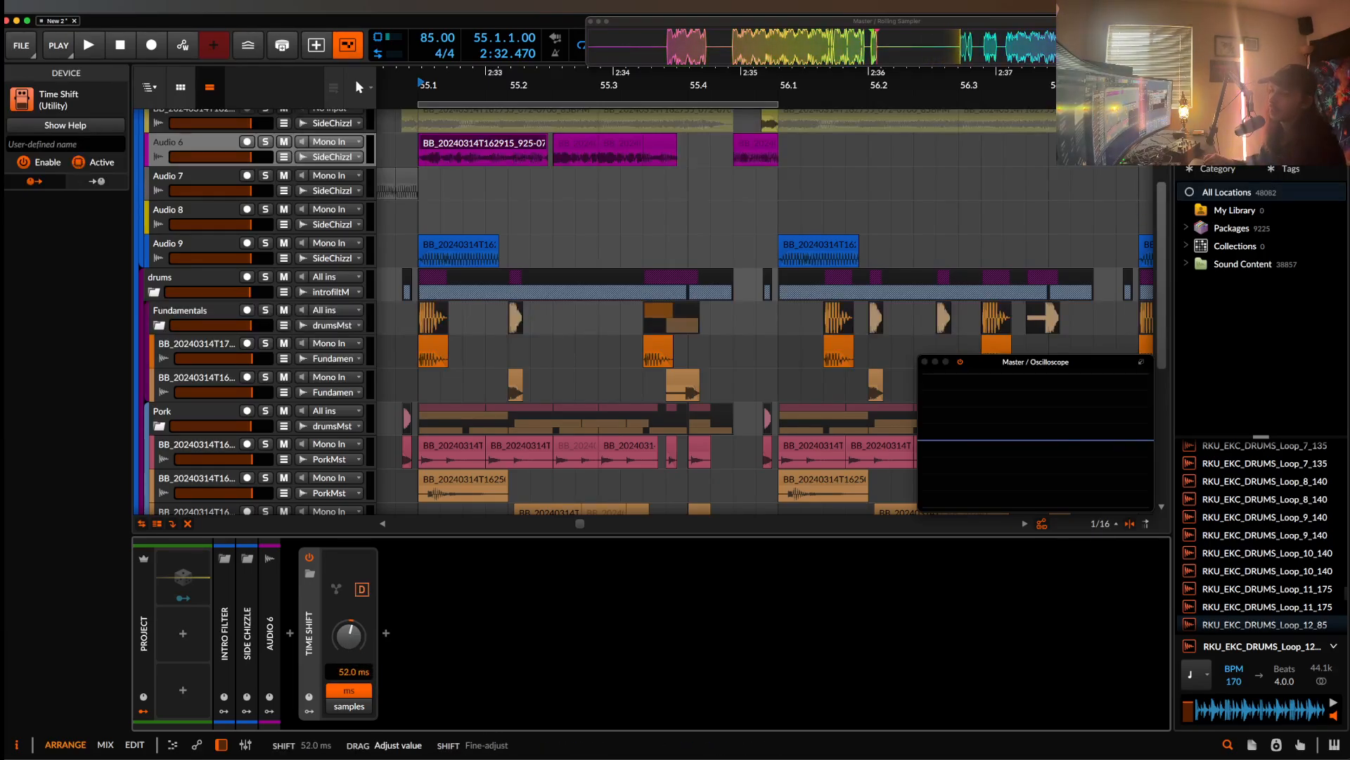
- Set the Time Shift device to 45.7 ms and play the phrase from 55.1.1
drag(349, 635, 350, 637)
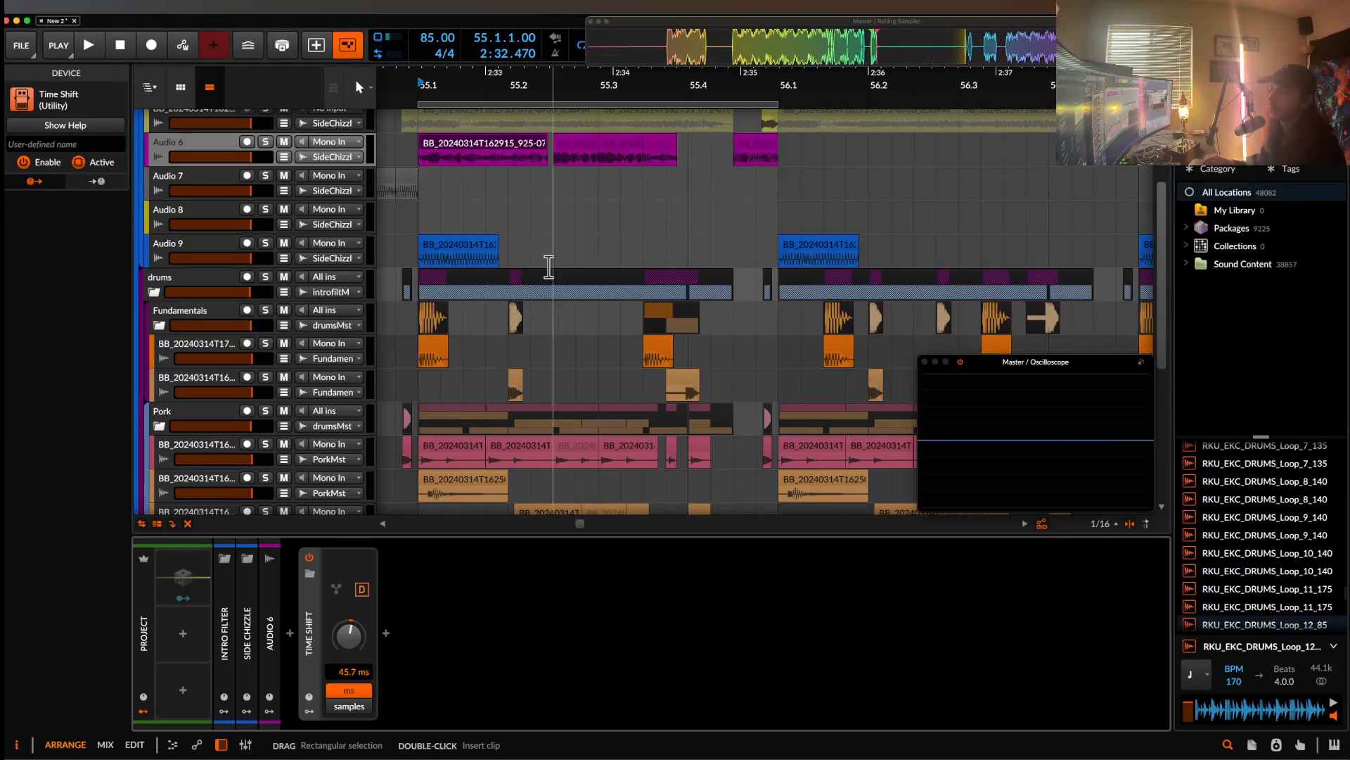
click(478, 146)
key(space)
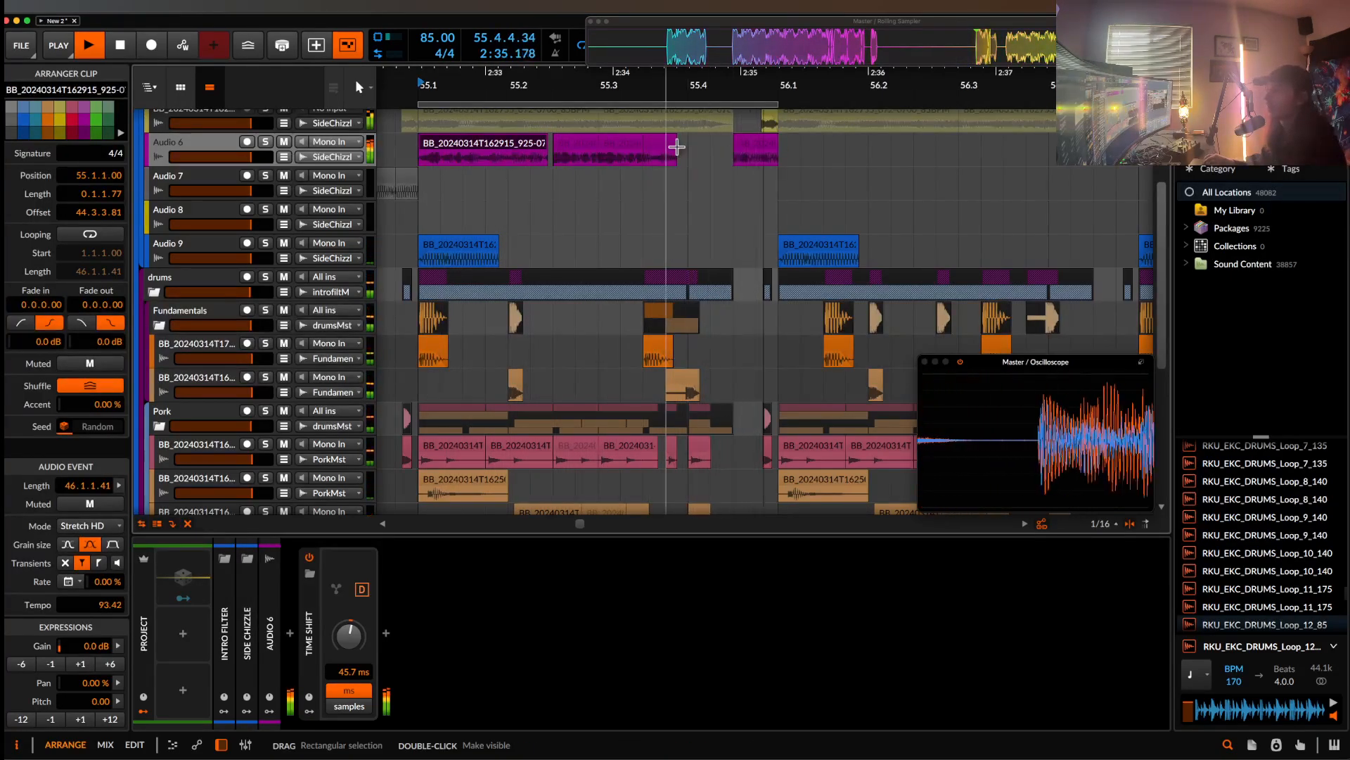
- Listen to the time-shifted Audio 6 phrase from bar 55 to 56.1 while checking its individual slices
scroll(675, 146, up, 5)
click(651, 145)
scroll(651, 146, down, 5)
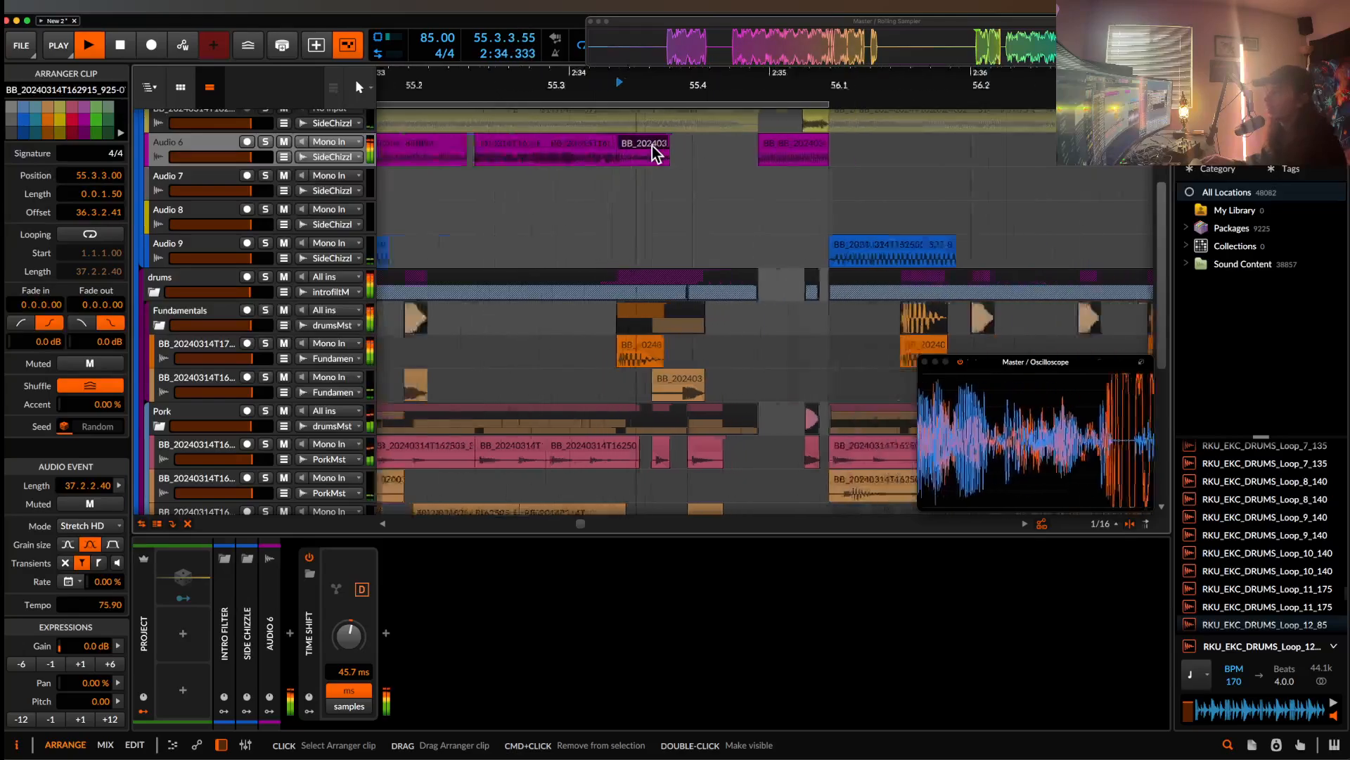
click(481, 150)
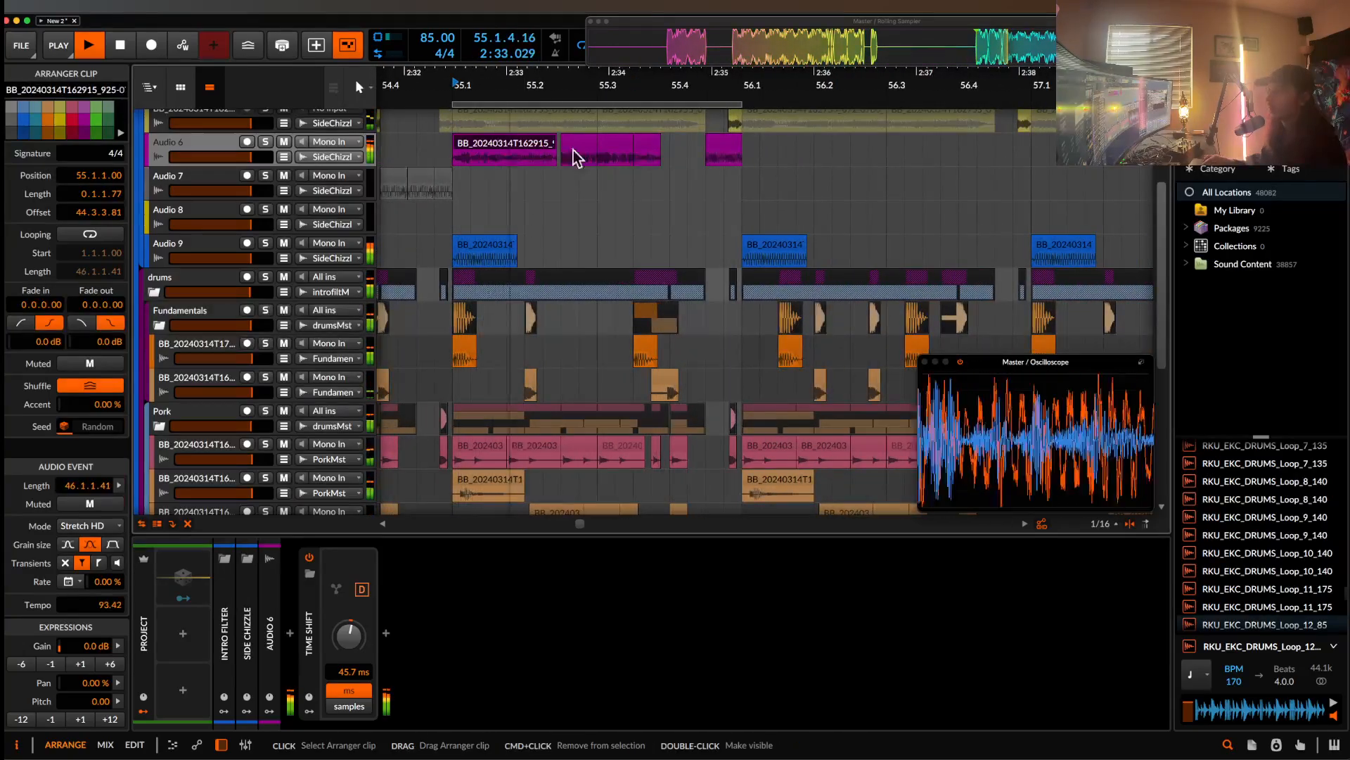
shift+click(735, 151)
scroll(736, 156, up, 6)
scroll(693, 154, down, 2)
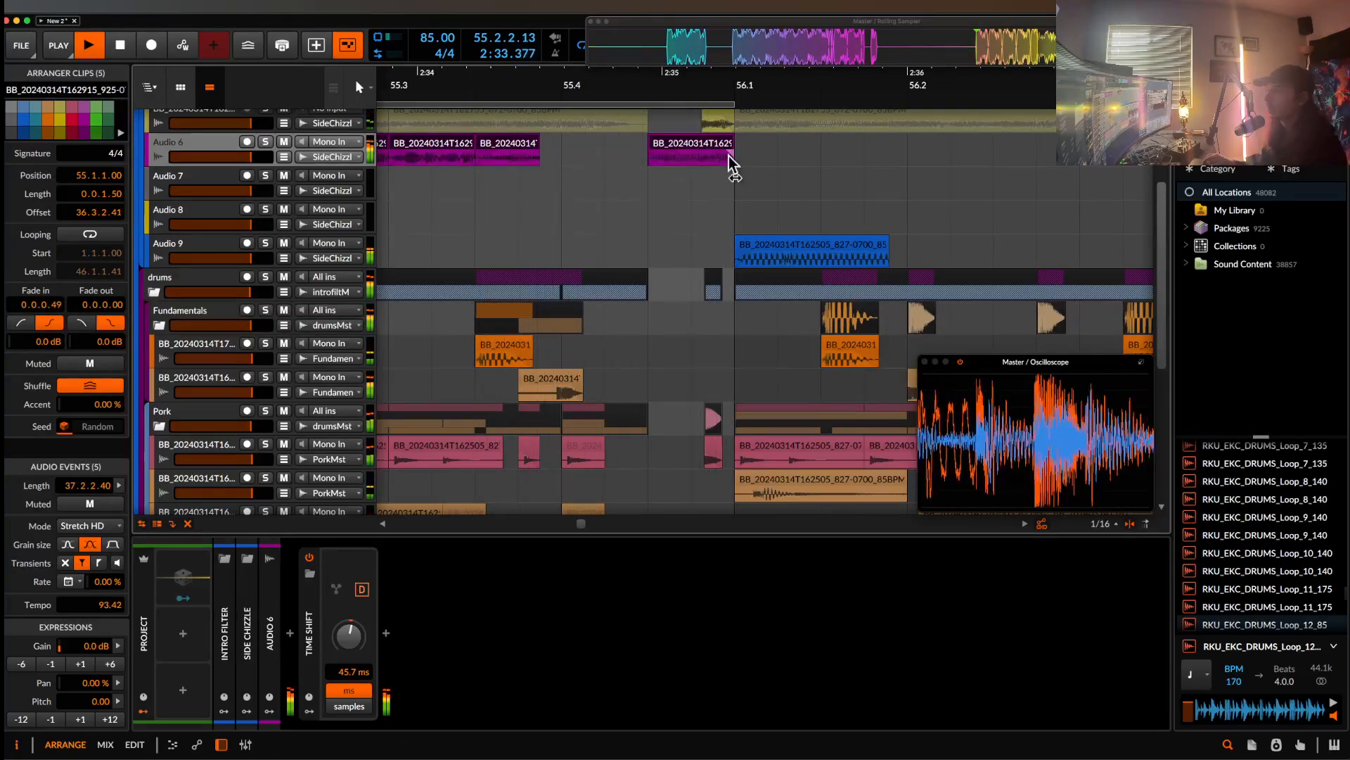
click(673, 145)
scroll(673, 145, down, 1)
scroll(673, 145, down, 8)
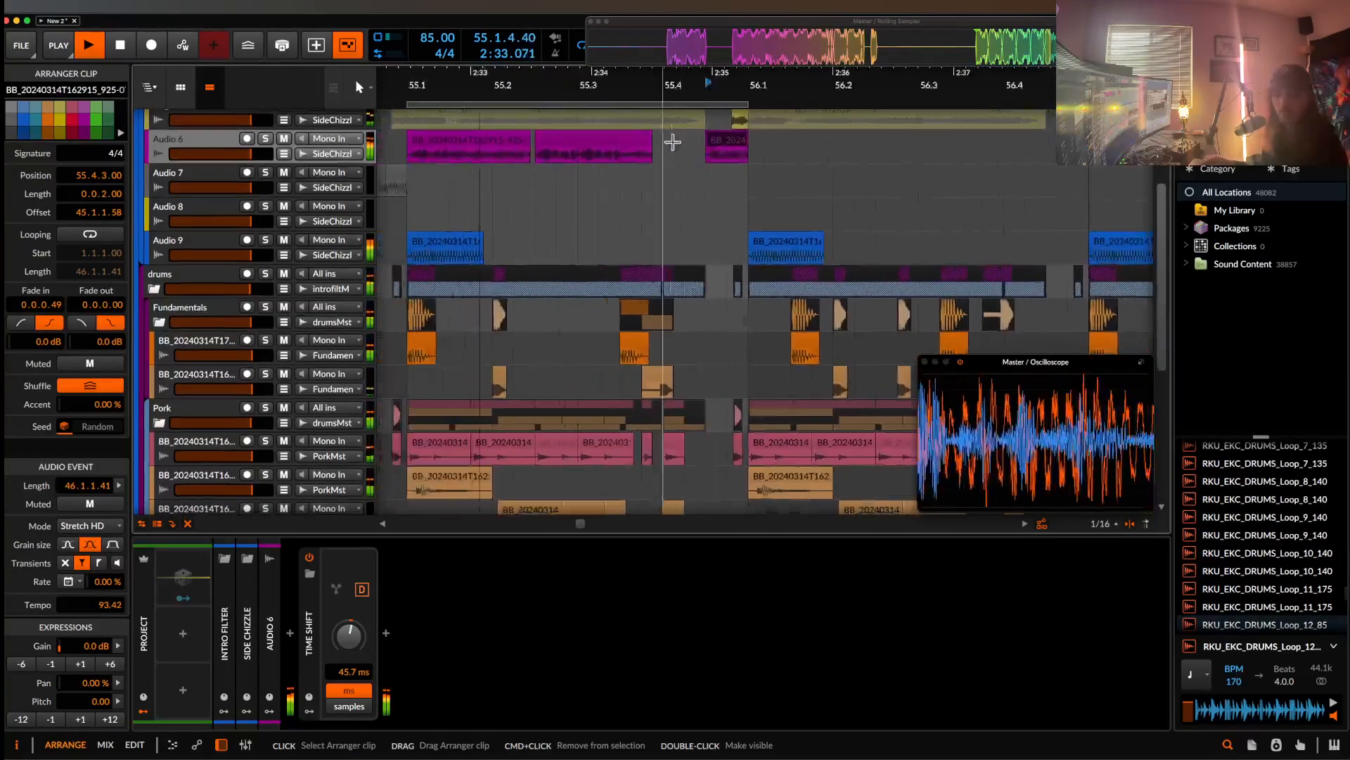
key(space)
- Duplicate the upper Fundamentals track's drum clip at 55.1.1 and place the copy at 55.1.4
scroll(626, 271, up, 8)
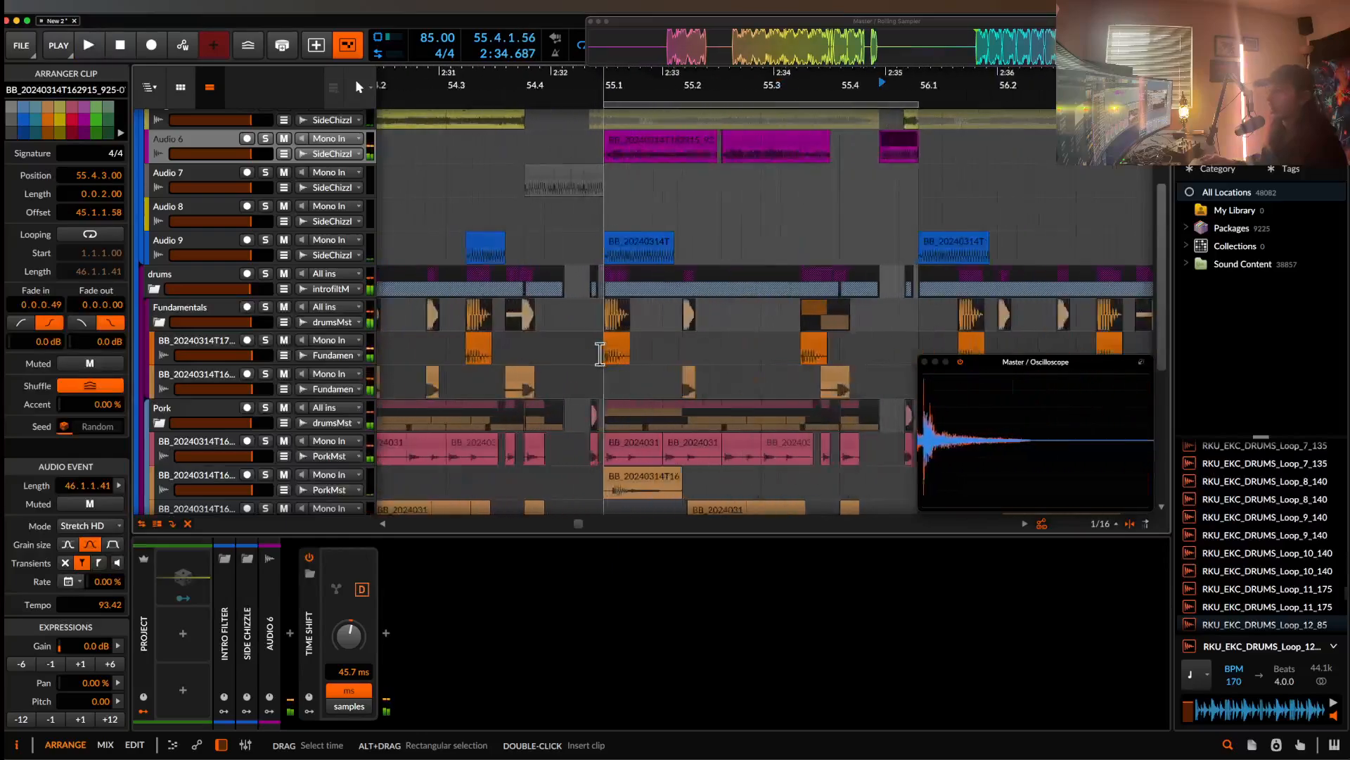
click(703, 344)
drag(724, 343, 811, 343)
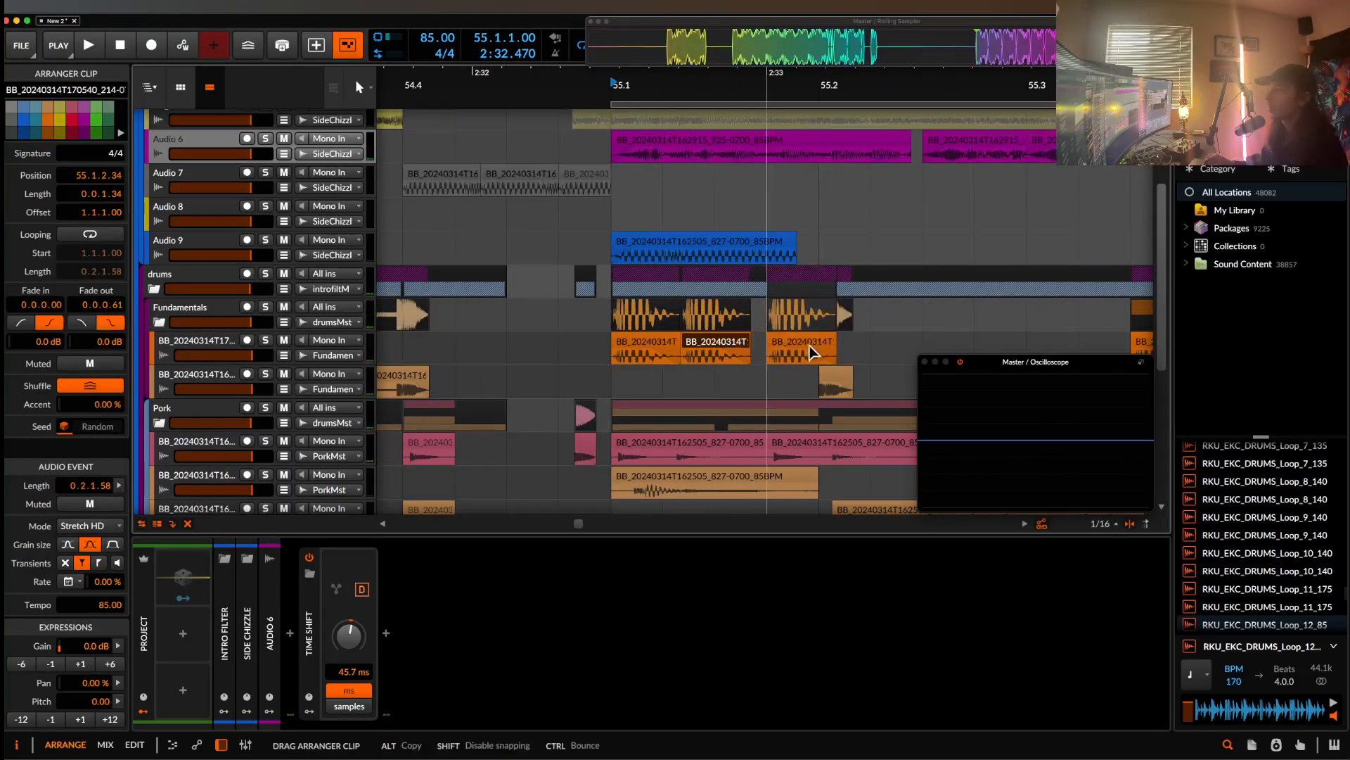
- Play the arrangement from 54.3.3.00 into bar 55 to hear the added drum hit
scroll(686, 345, down, 2)
click(533, 350)
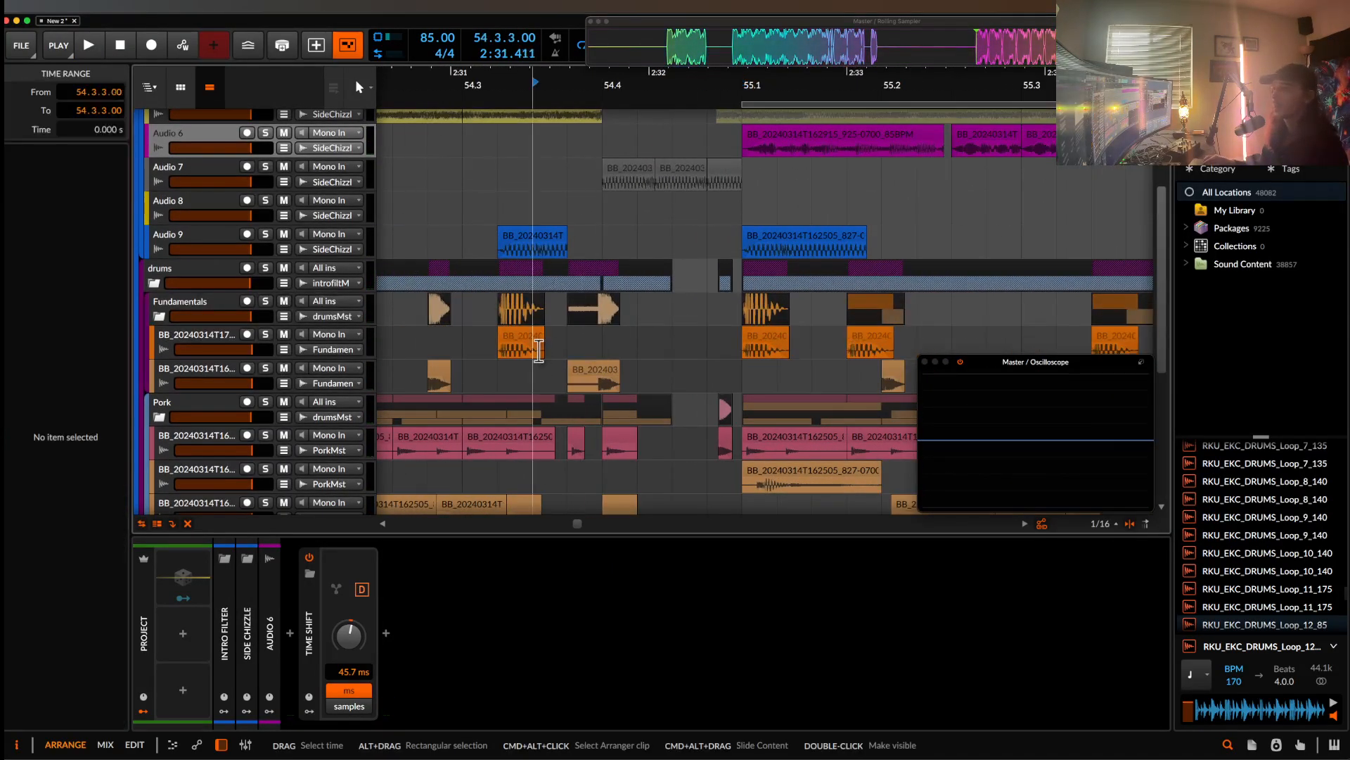
key(space)
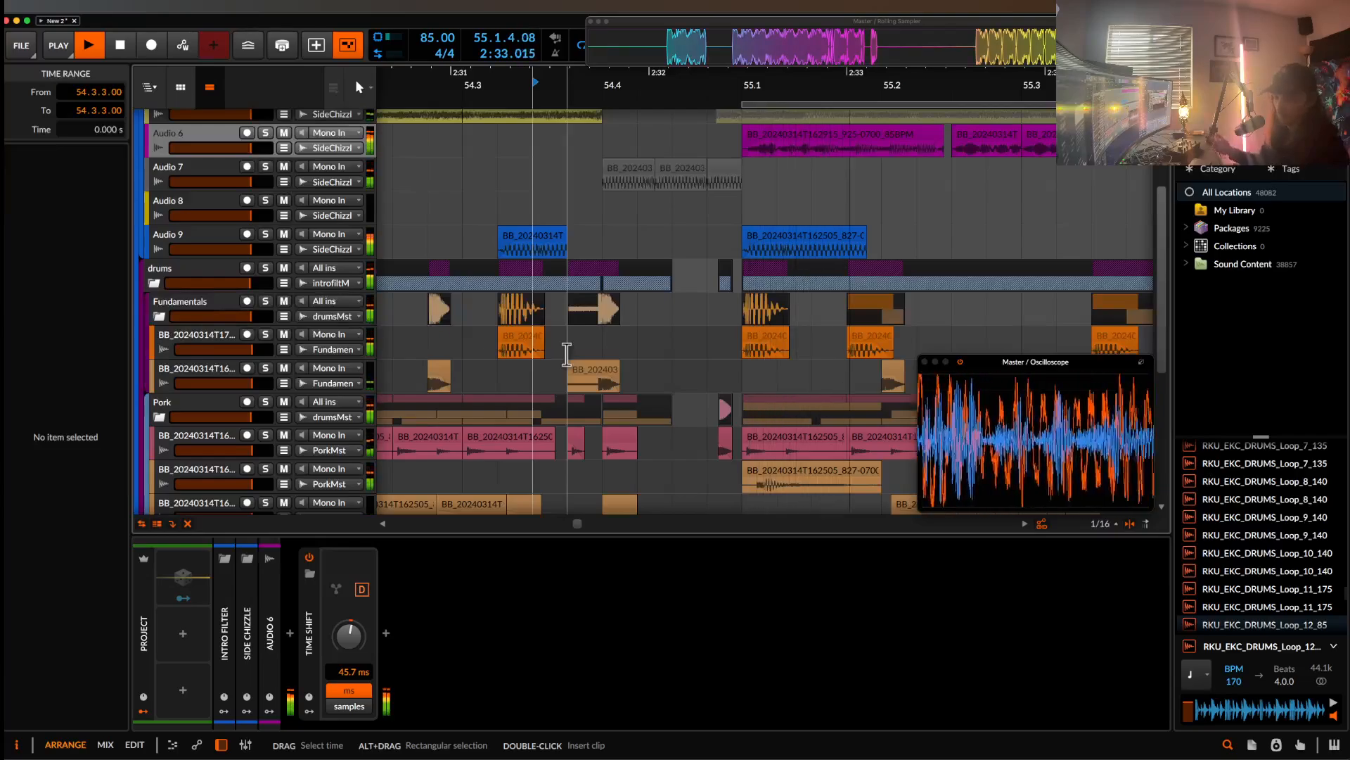
- Copy the drum clip at 55.1.4 to 55.2.3 on the same Fundamentals track
scroll(567, 354, down, 4)
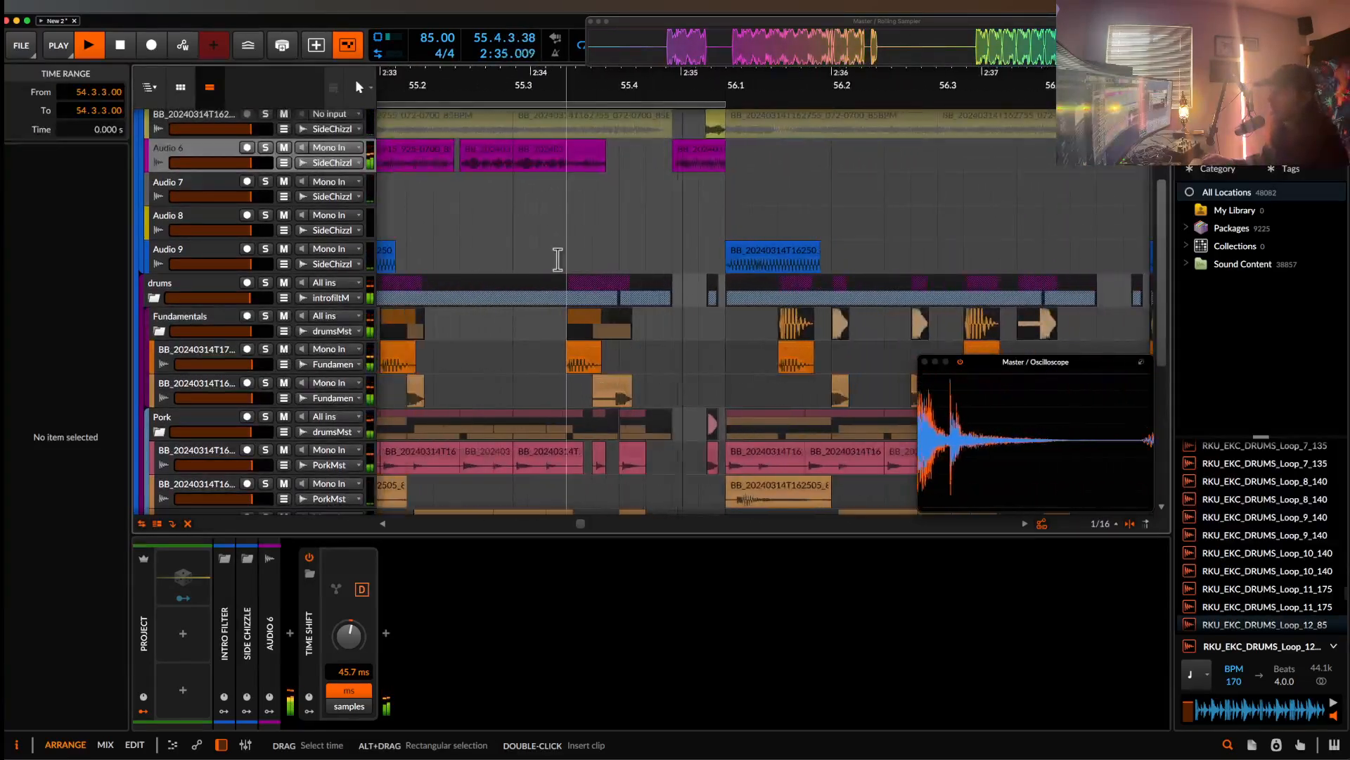
scroll(558, 259, down, 2)
scroll(557, 259, up, 3)
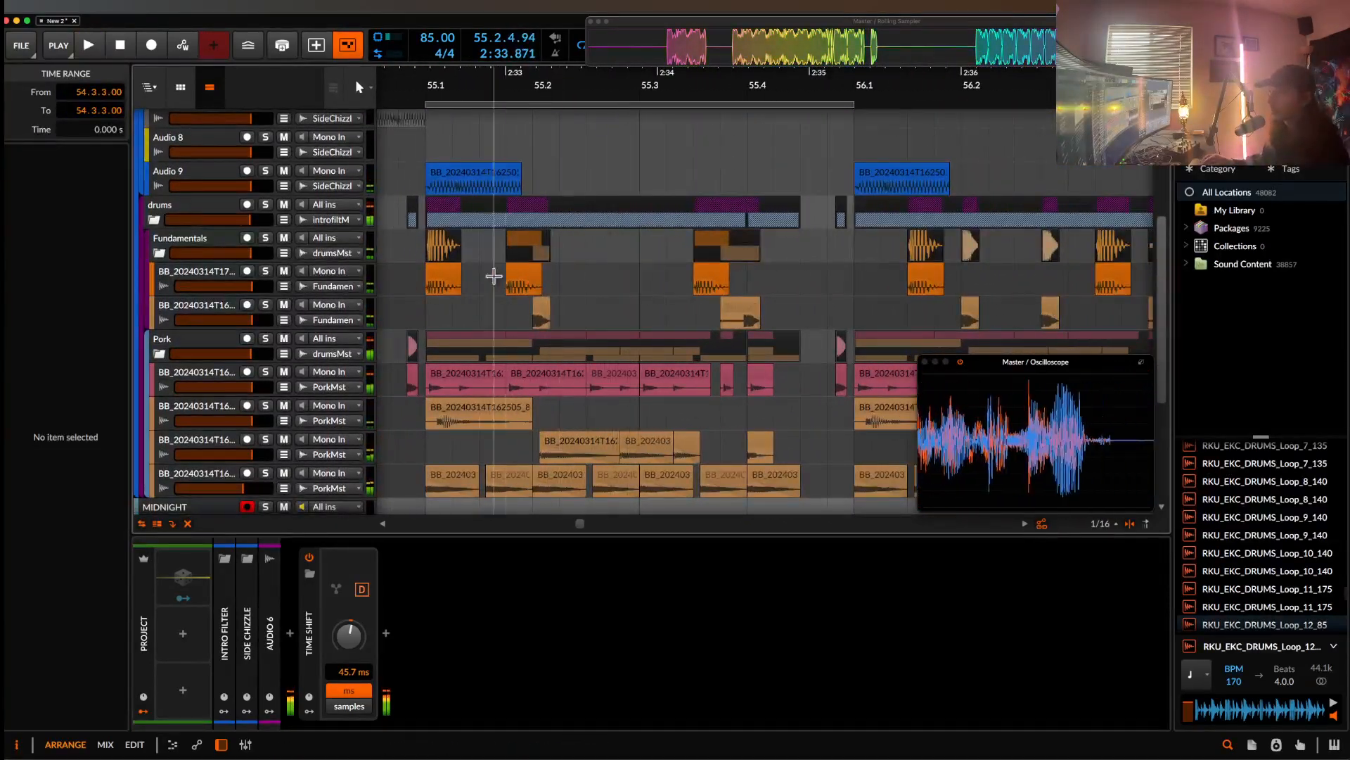
drag(516, 285, 603, 285)
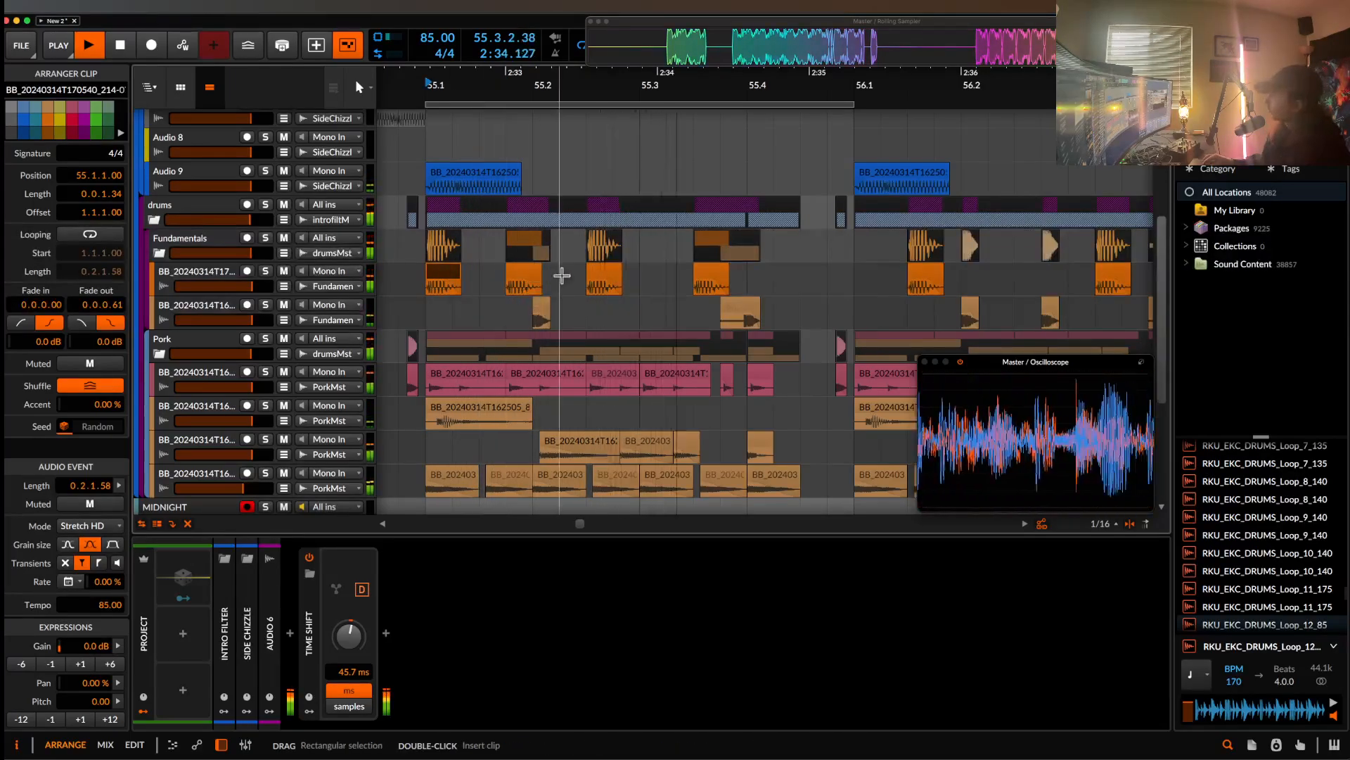
- Insert the Fuse Compressor plug-in ahead of Time Shift on the Audio 6 track
scroll(561, 275, down, 5)
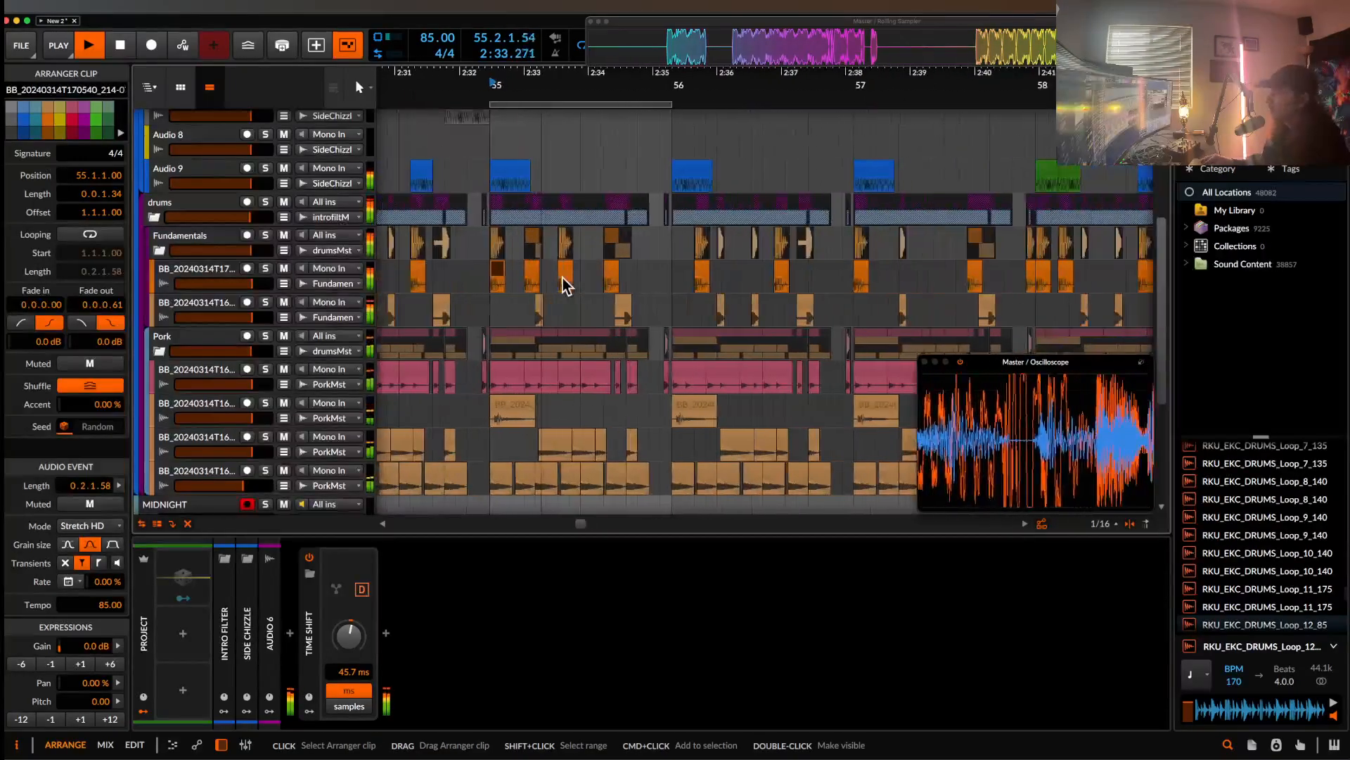
scroll(563, 278, down, 2)
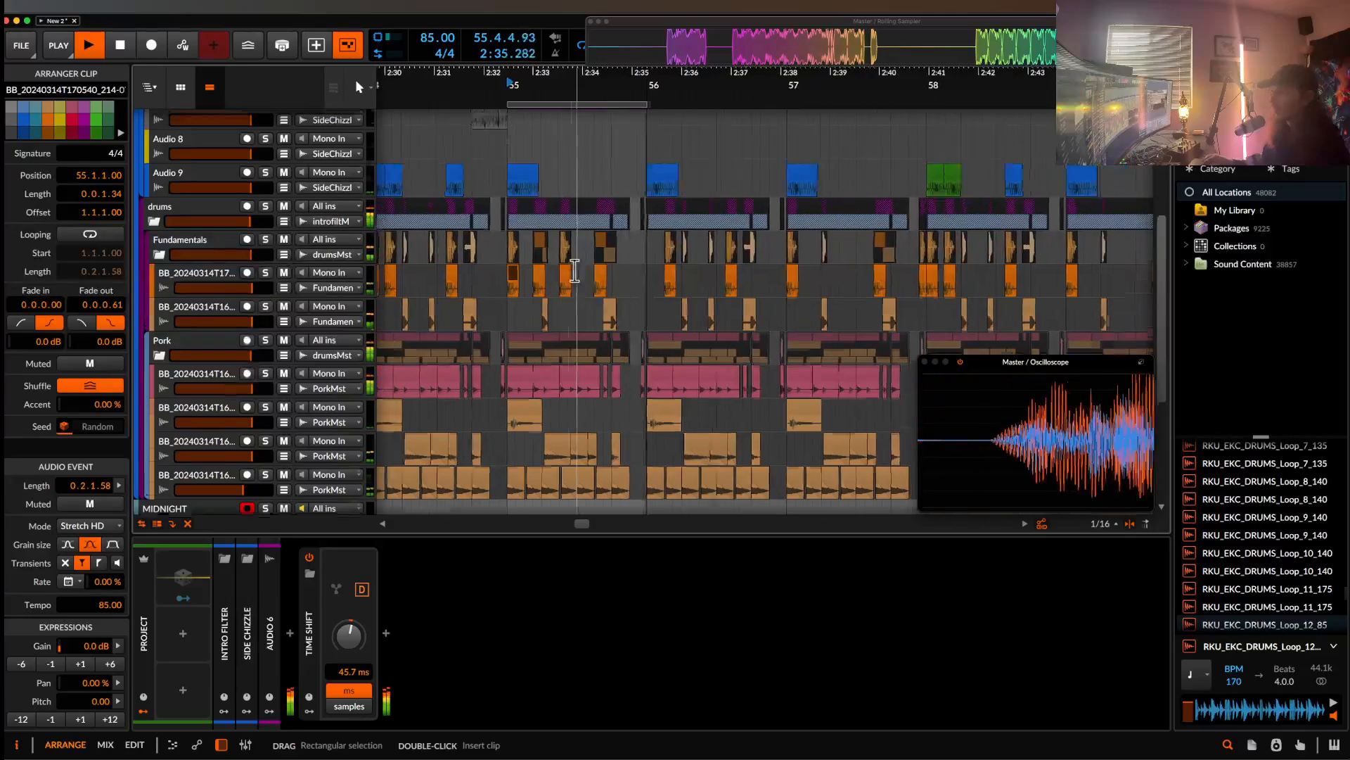
scroll(575, 270, up, 5)
click(208, 239)
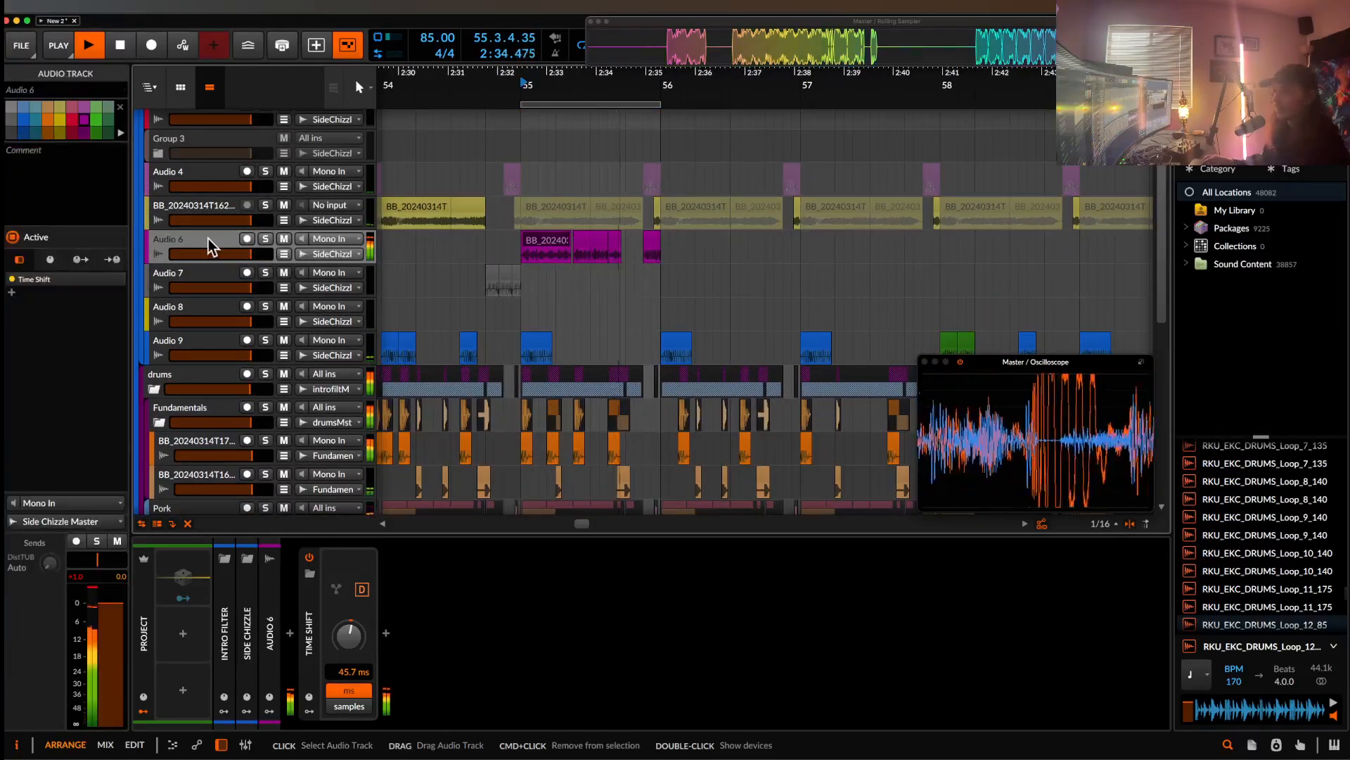
click(289, 631)
text(FUSE)
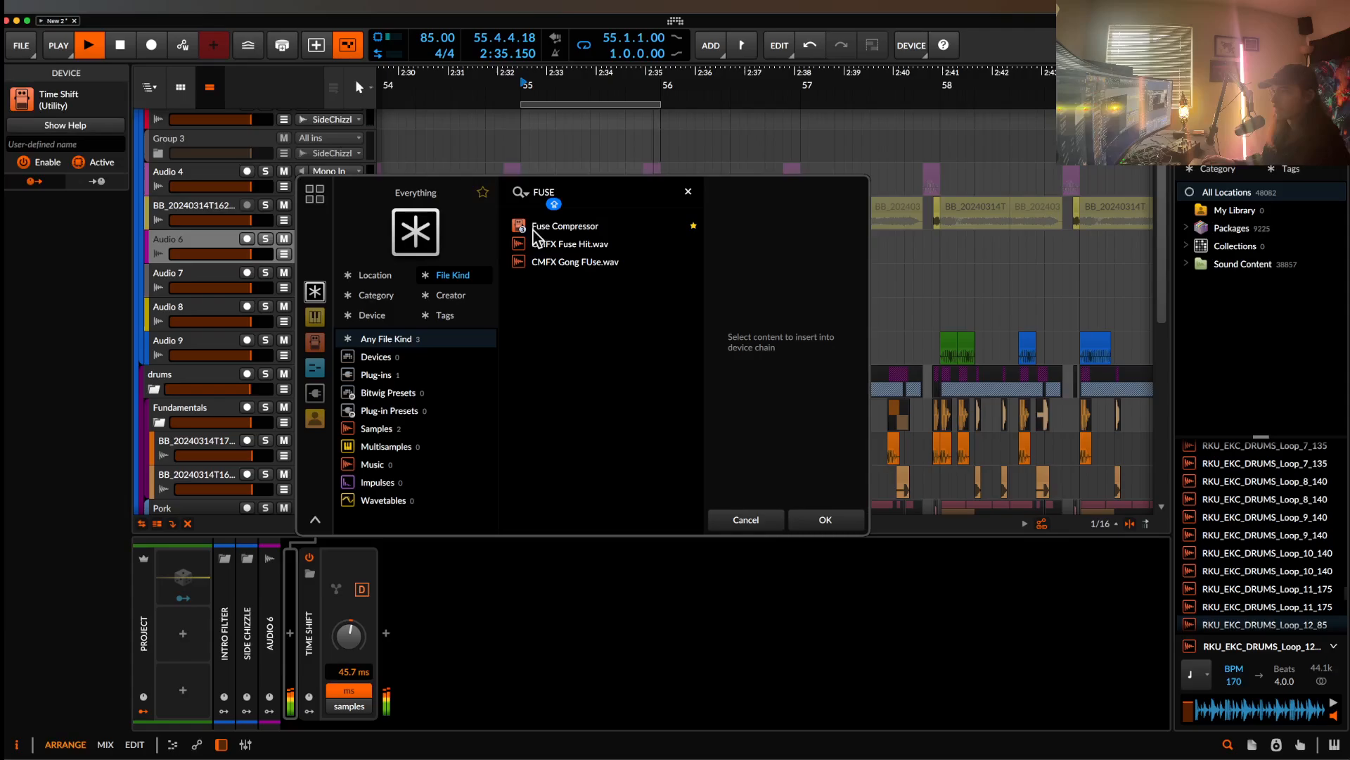
click(536, 226)
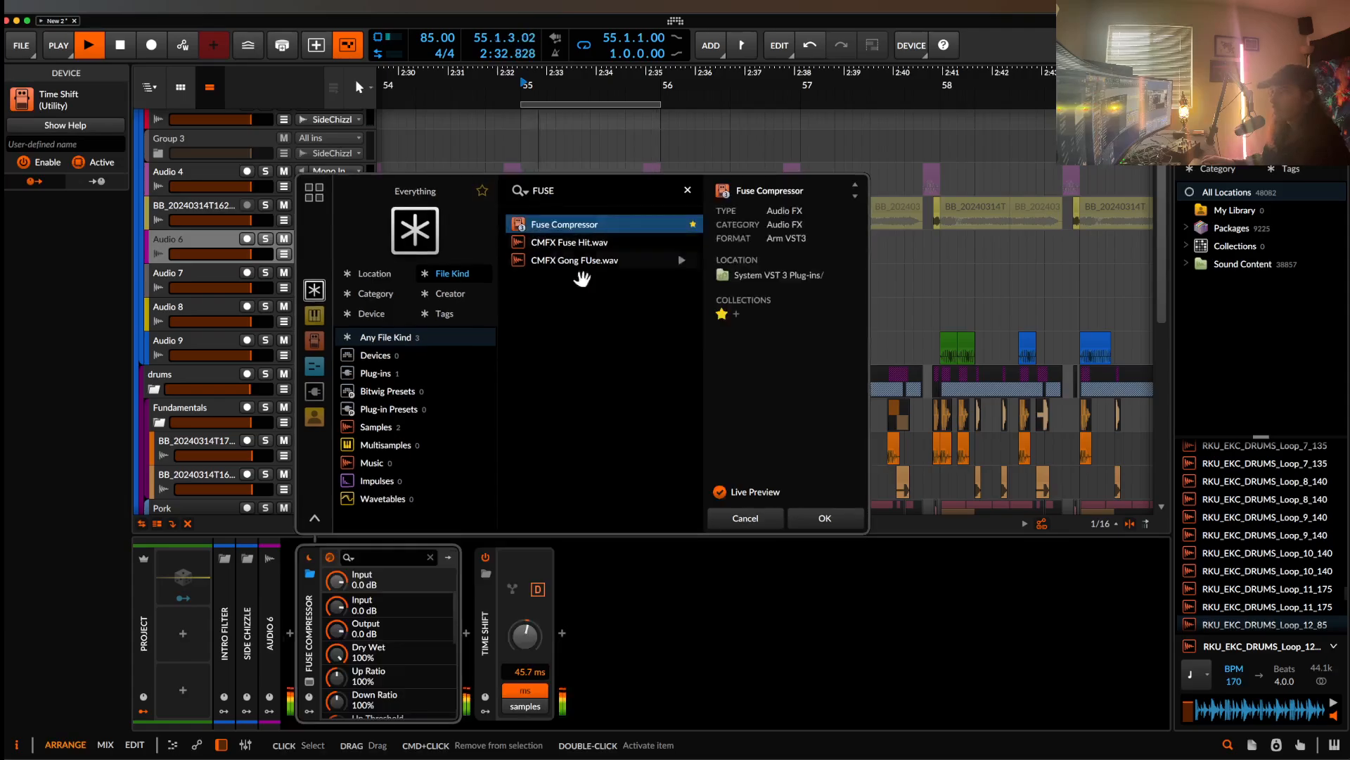
click(824, 512)
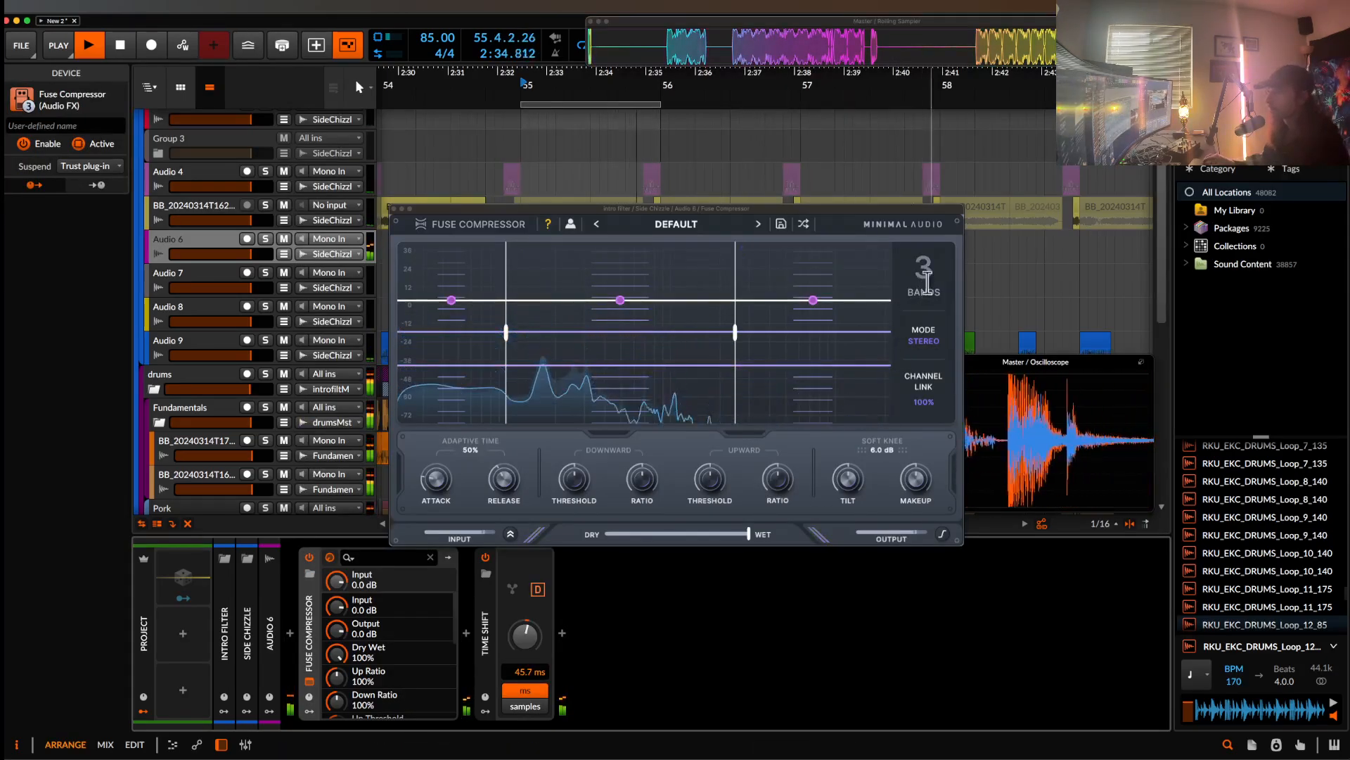
- Set Fuse Compressor to 6 bands, downward ratio 147%, upward threshold about 41% and upward ratio 168%, then close its editor
click(923, 267)
click(925, 236)
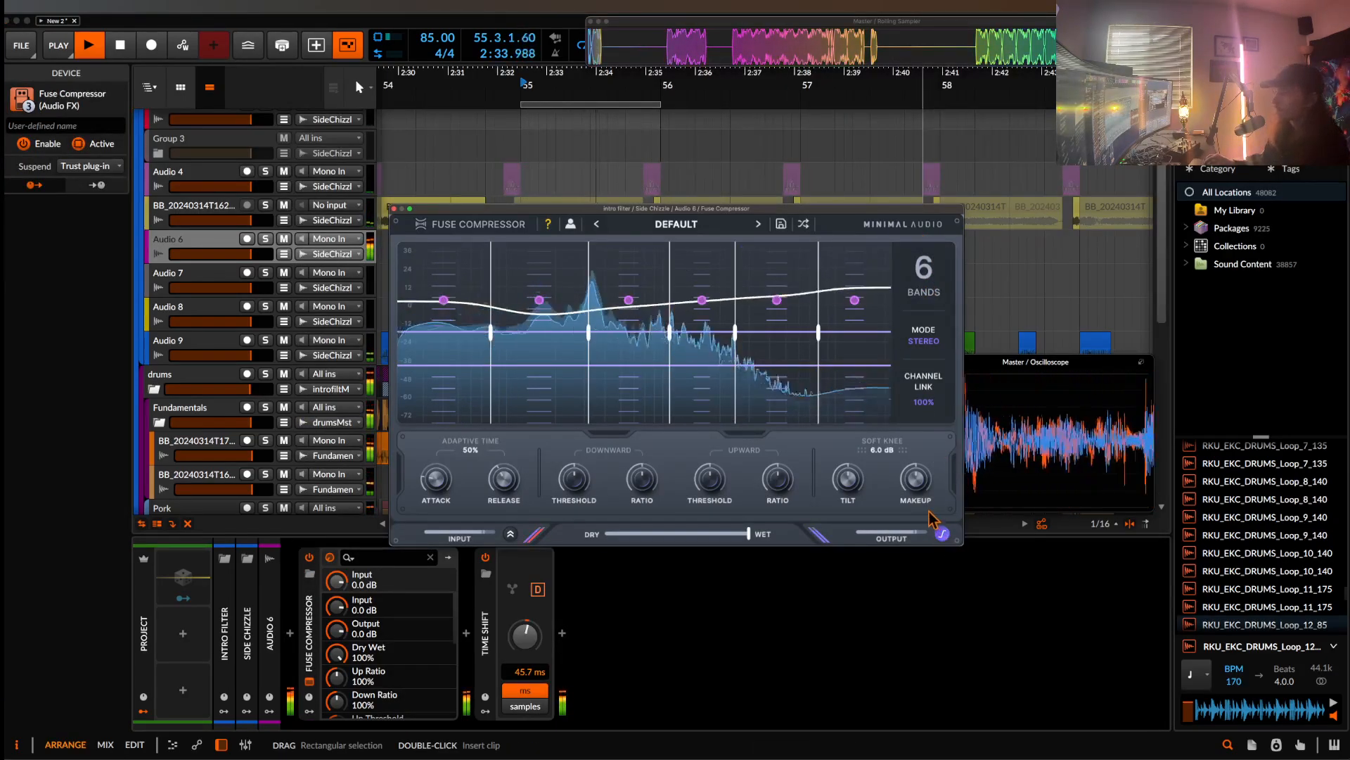
drag(573, 479, 715, 453)
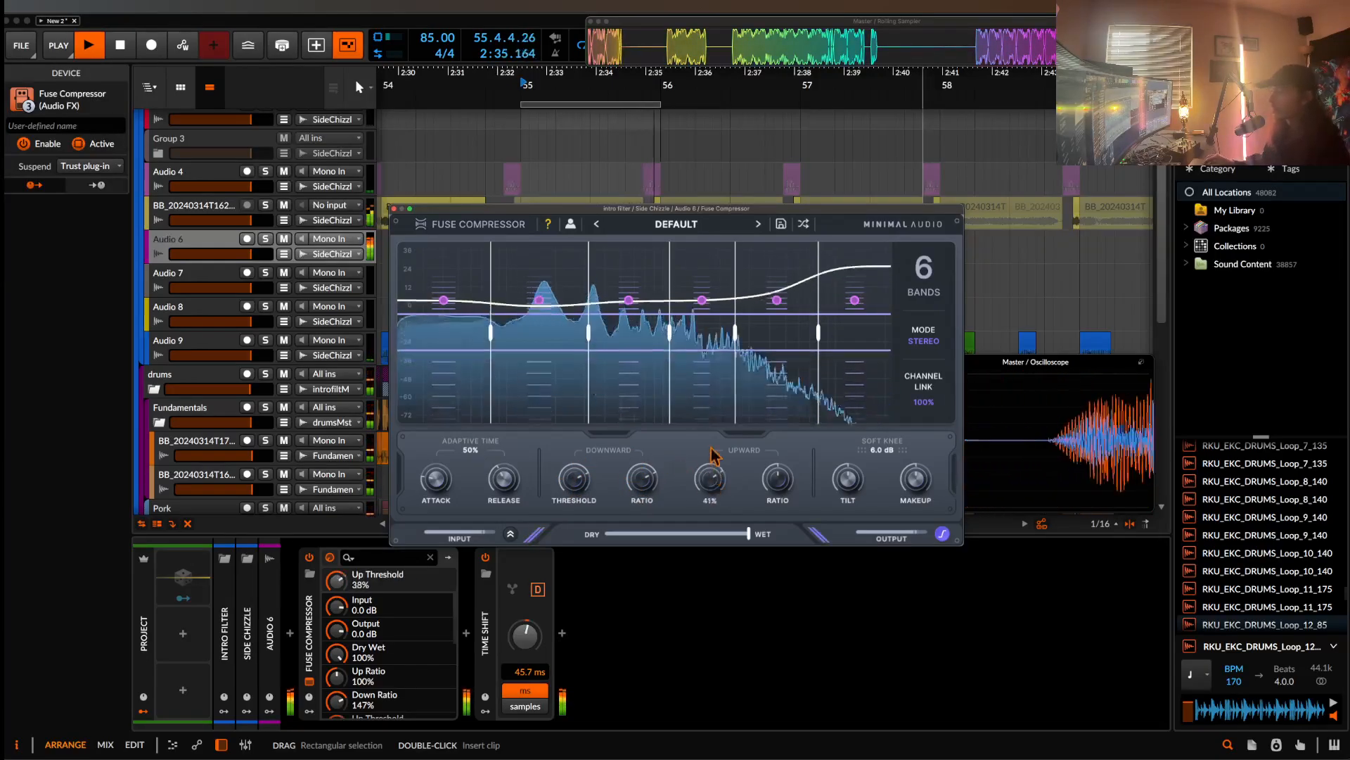
drag(792, 485, 793, 460)
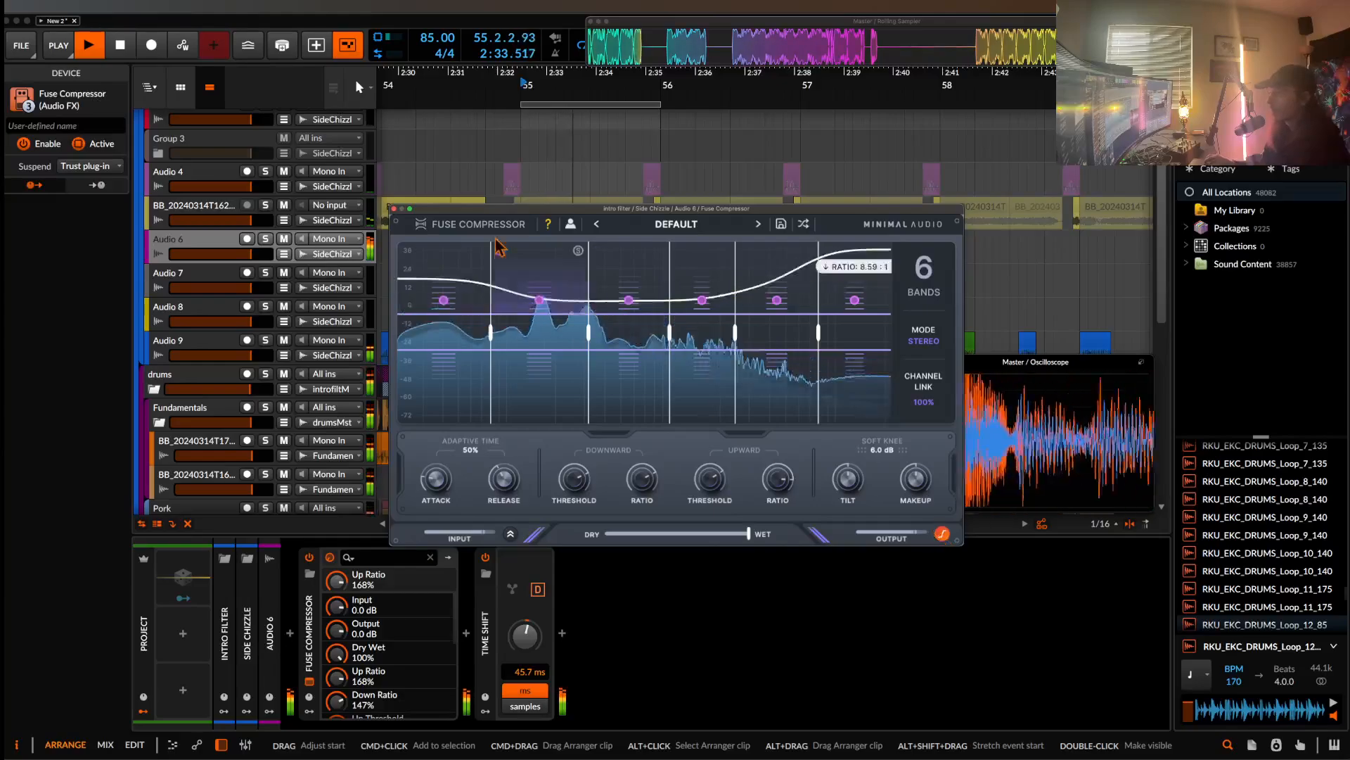
click(394, 208)
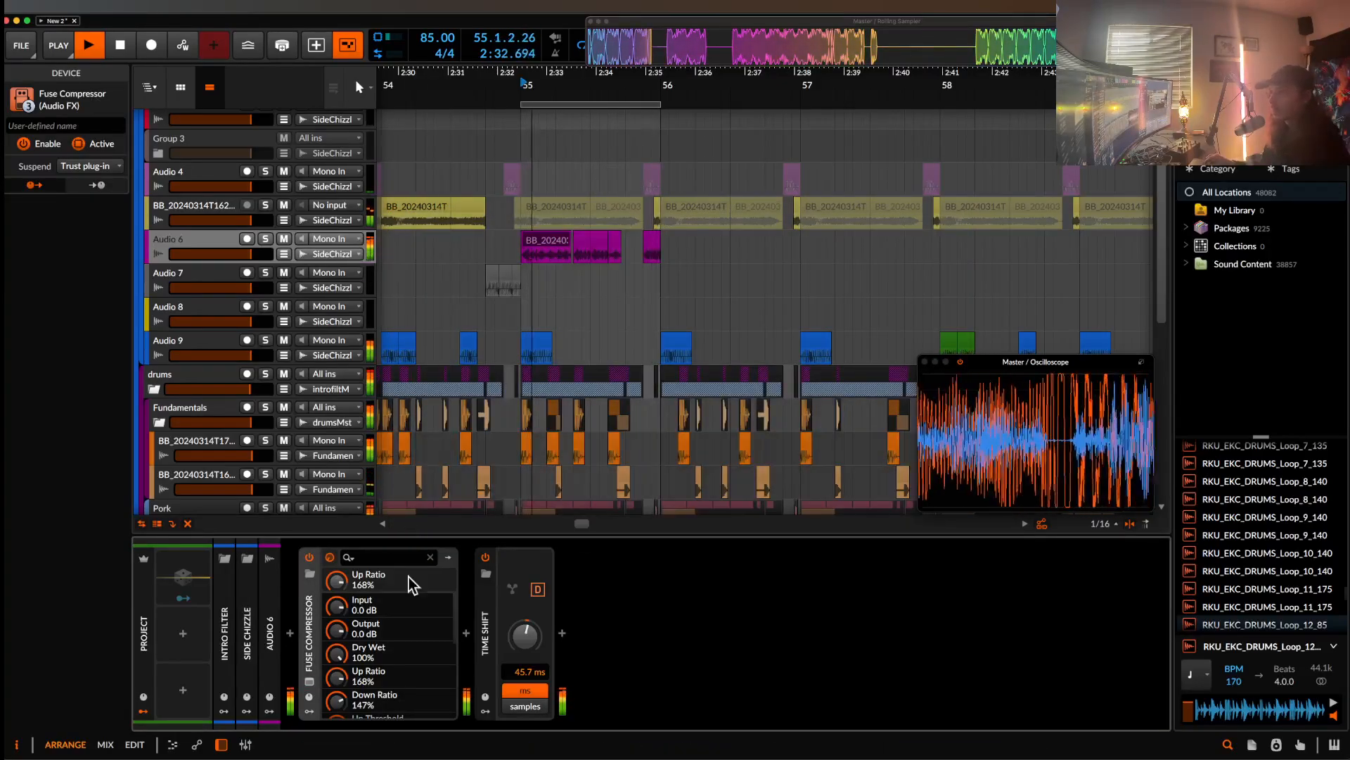
- Insert a Pro-Q 3 equalizer ahead of Fuse Compressor on the Audio 6 track
click(289, 634)
text(pro)
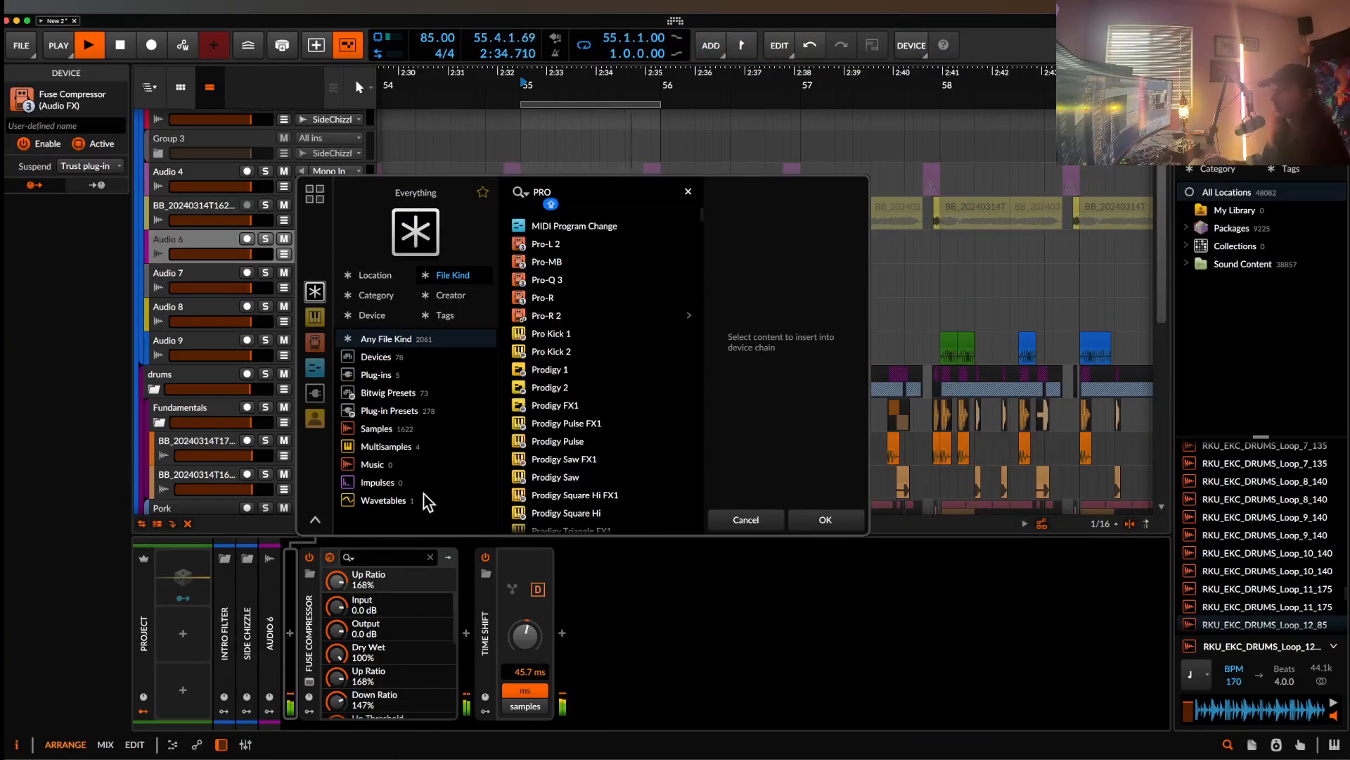
click(549, 280)
click(819, 518)
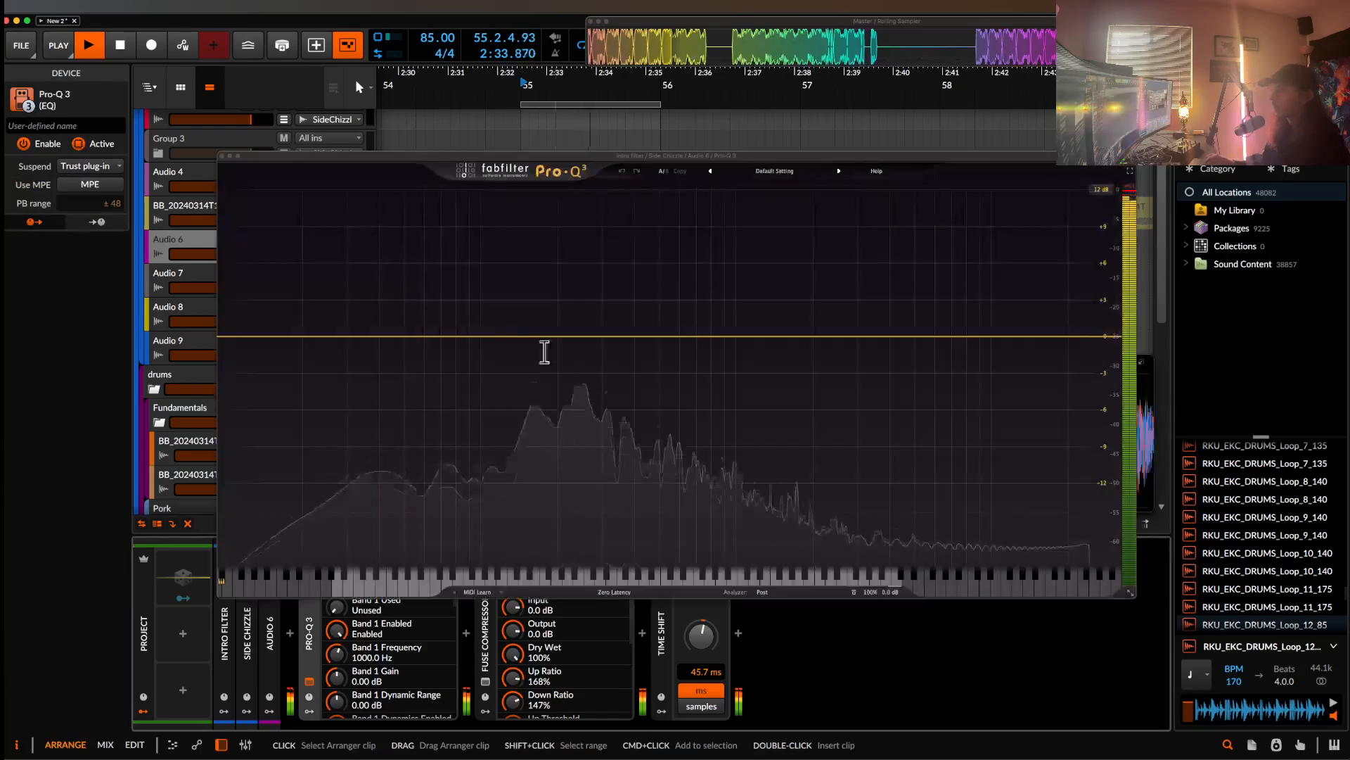
- Shape the Pro-Q 3 curve with a 5.23 dB dip near 294 Hz and an 18 dB/oct low cut at about 115 Hz
drag(585, 333, 599, 398)
drag(277, 338, 494, 337)
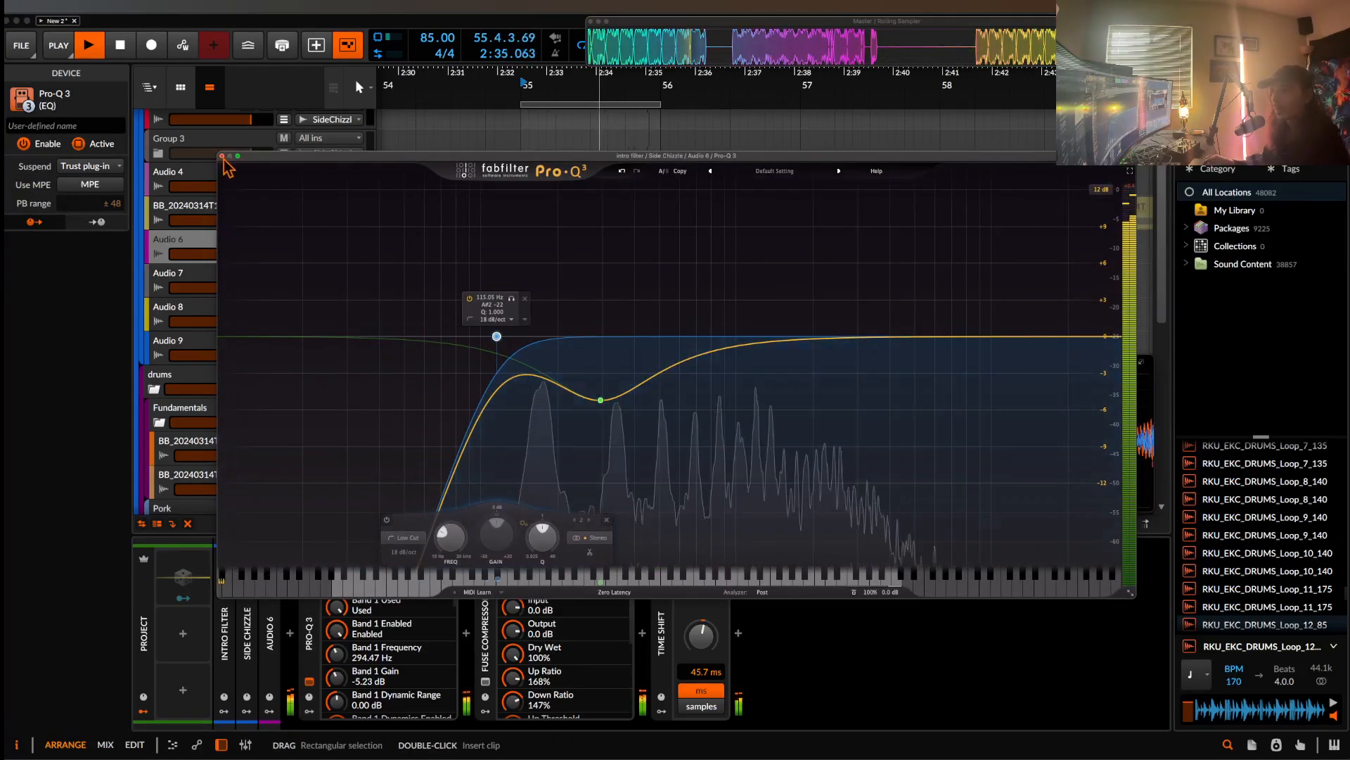
key(Escape)
- Listen to the processed Audio 6 phrase in bar 55 and stop playback
click(538, 239)
scroll(538, 240, up, 3)
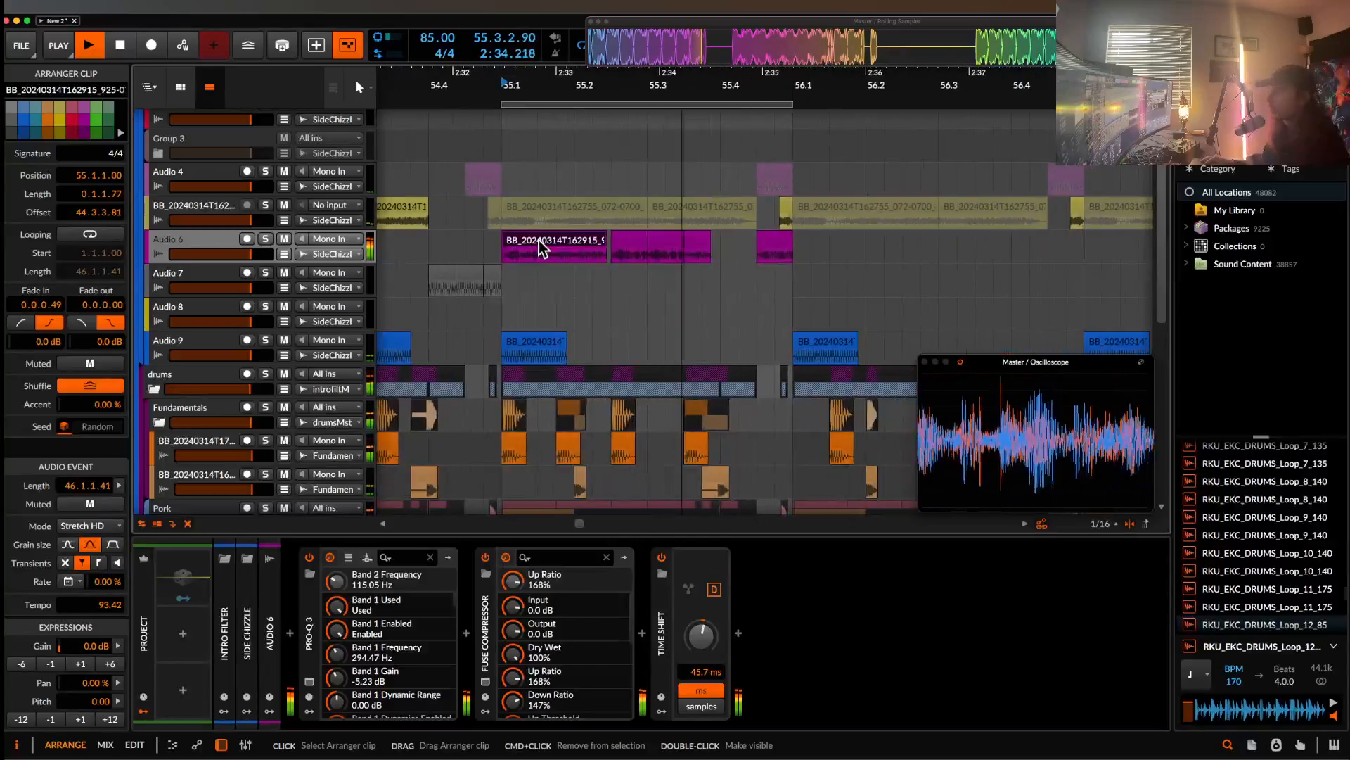
click(213, 246)
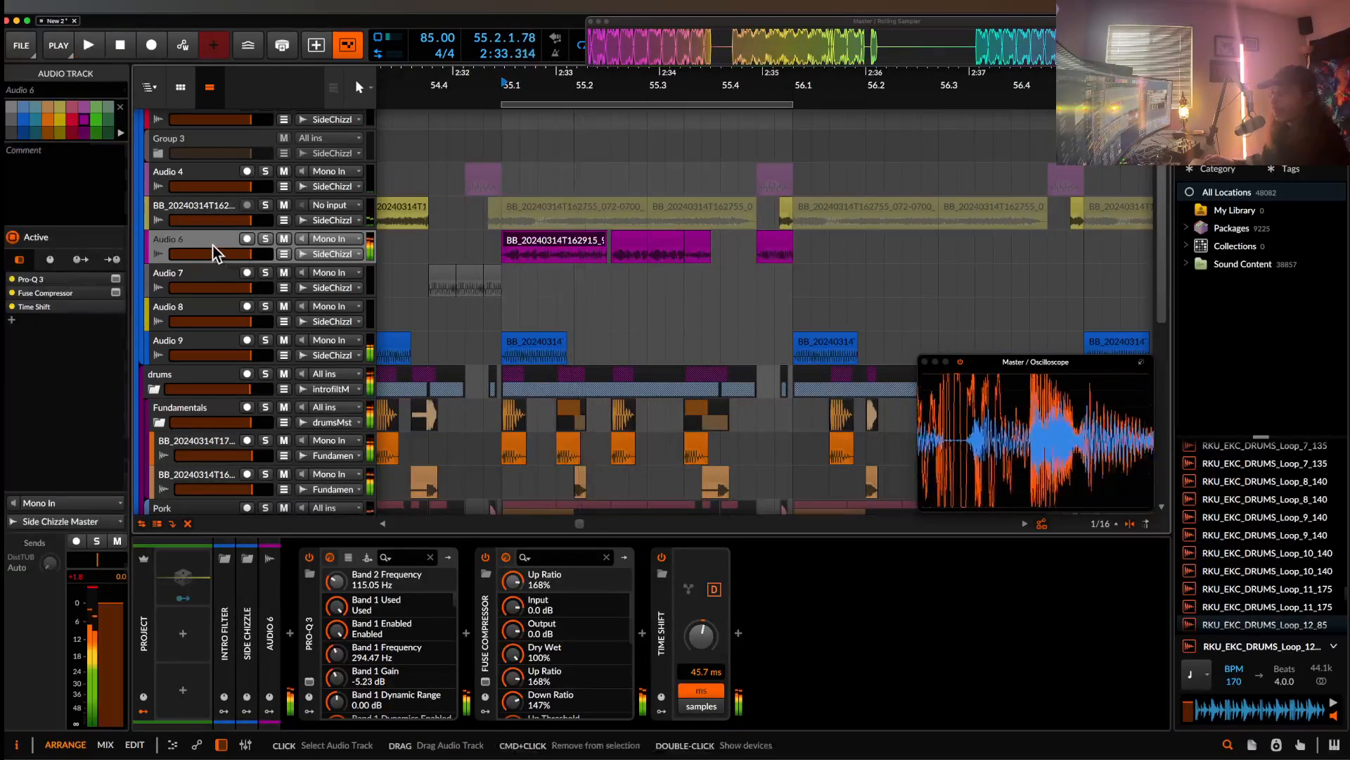
key(space)
- Create an empty clip across bar 55 on Audio 8, split it just before 55.4, and delete the earlier part
scroll(703, 300, up, 3)
scroll(742, 300, up, 5)
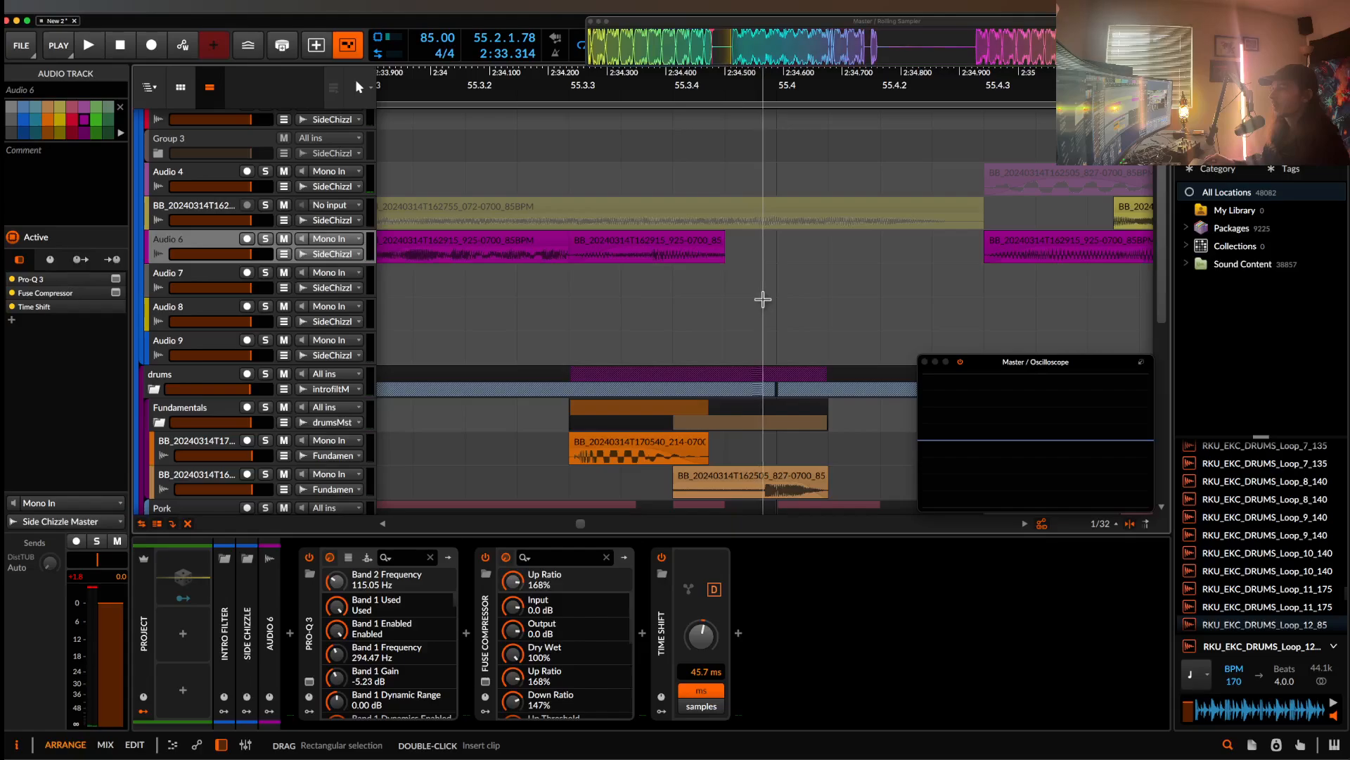
double_click(763, 300)
scroll(770, 313, down, 4)
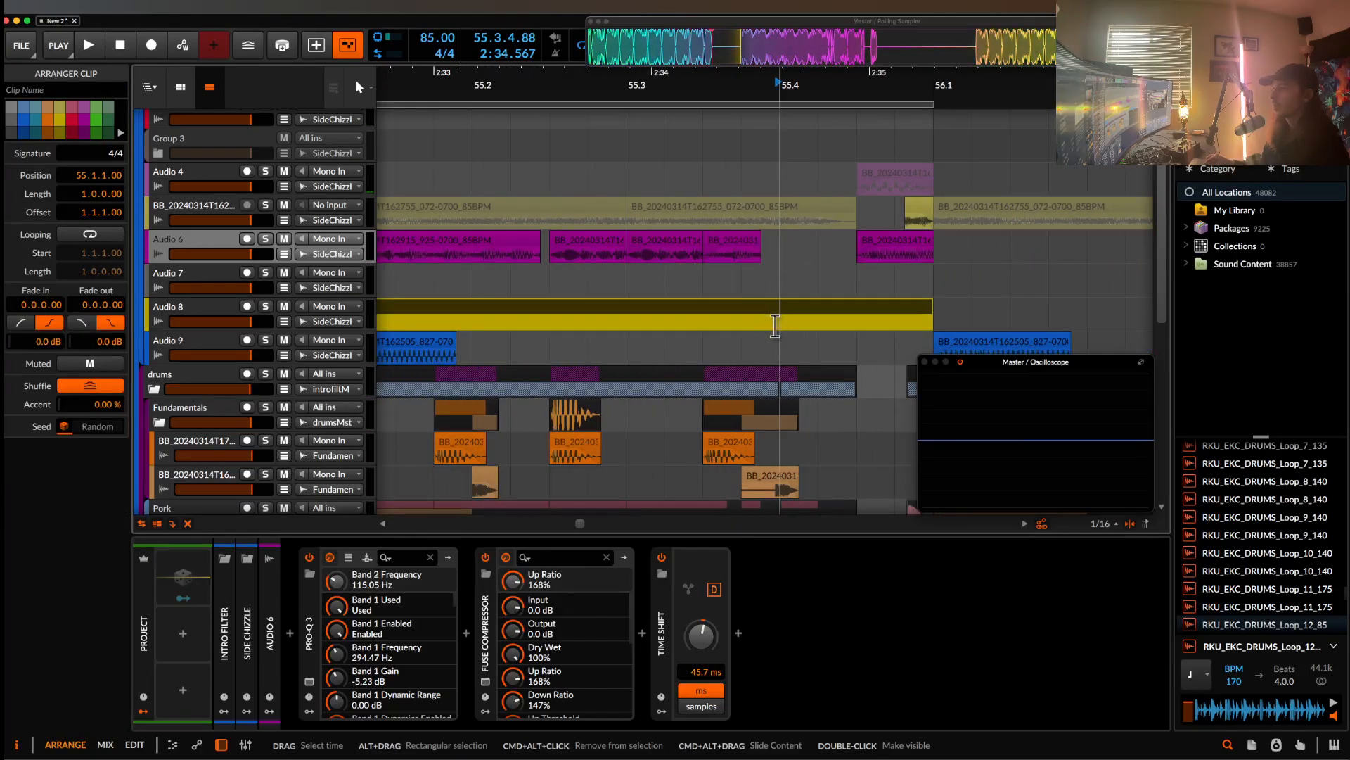
click(774, 325)
key(super+e)
scroll(774, 325, up, 1)
click(741, 319)
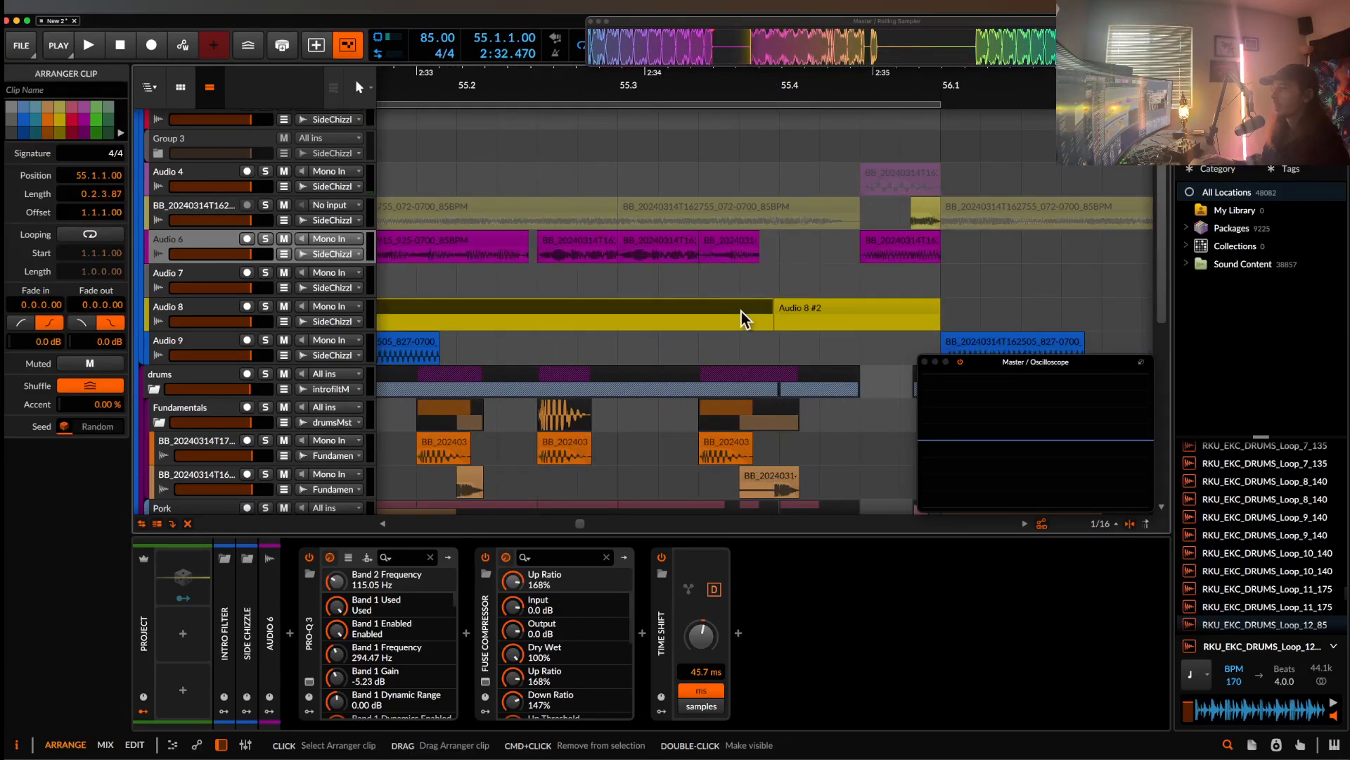
key(Delete)
- Audition the unused audio clip starting at 101.1.4 on the track below Audio 4, through to about 103.1.2
scroll(741, 309, down, 5)
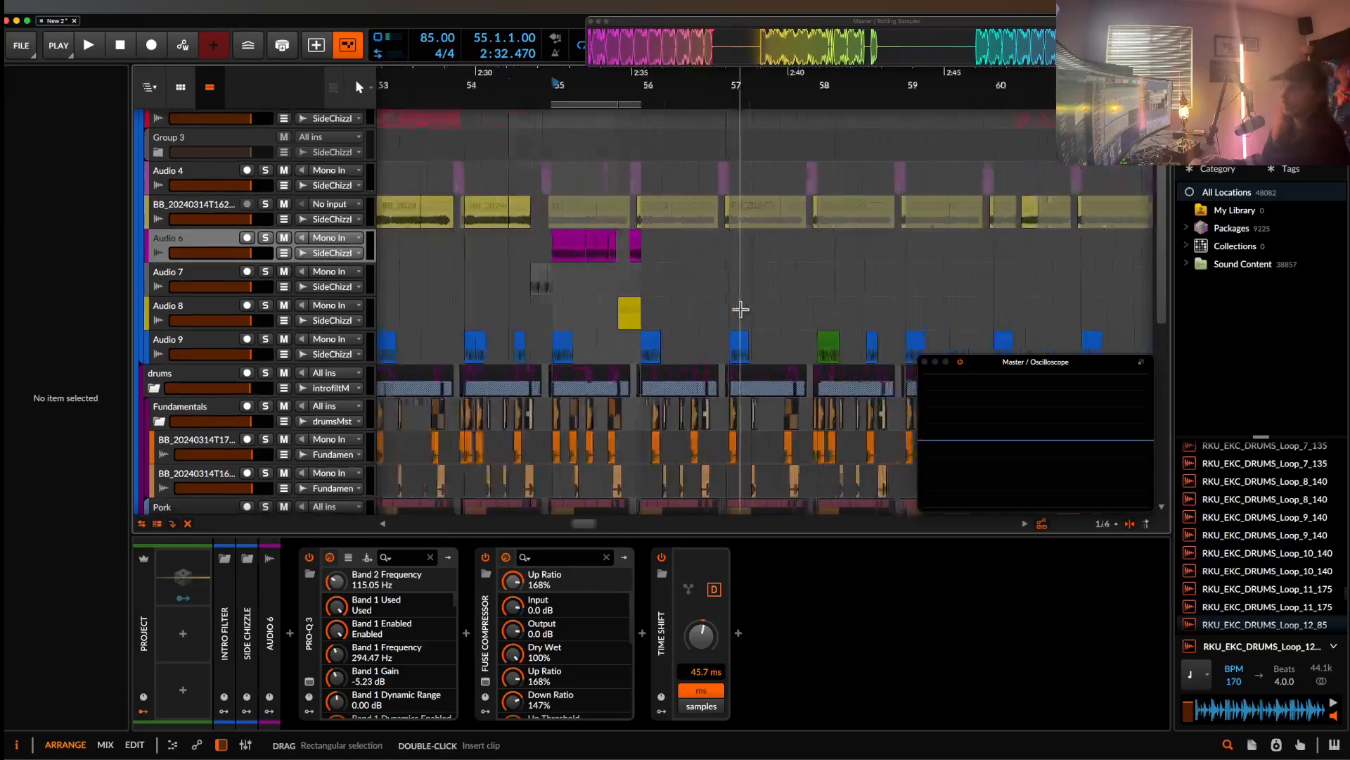
scroll(741, 309, down, 5)
scroll(740, 309, right, 10)
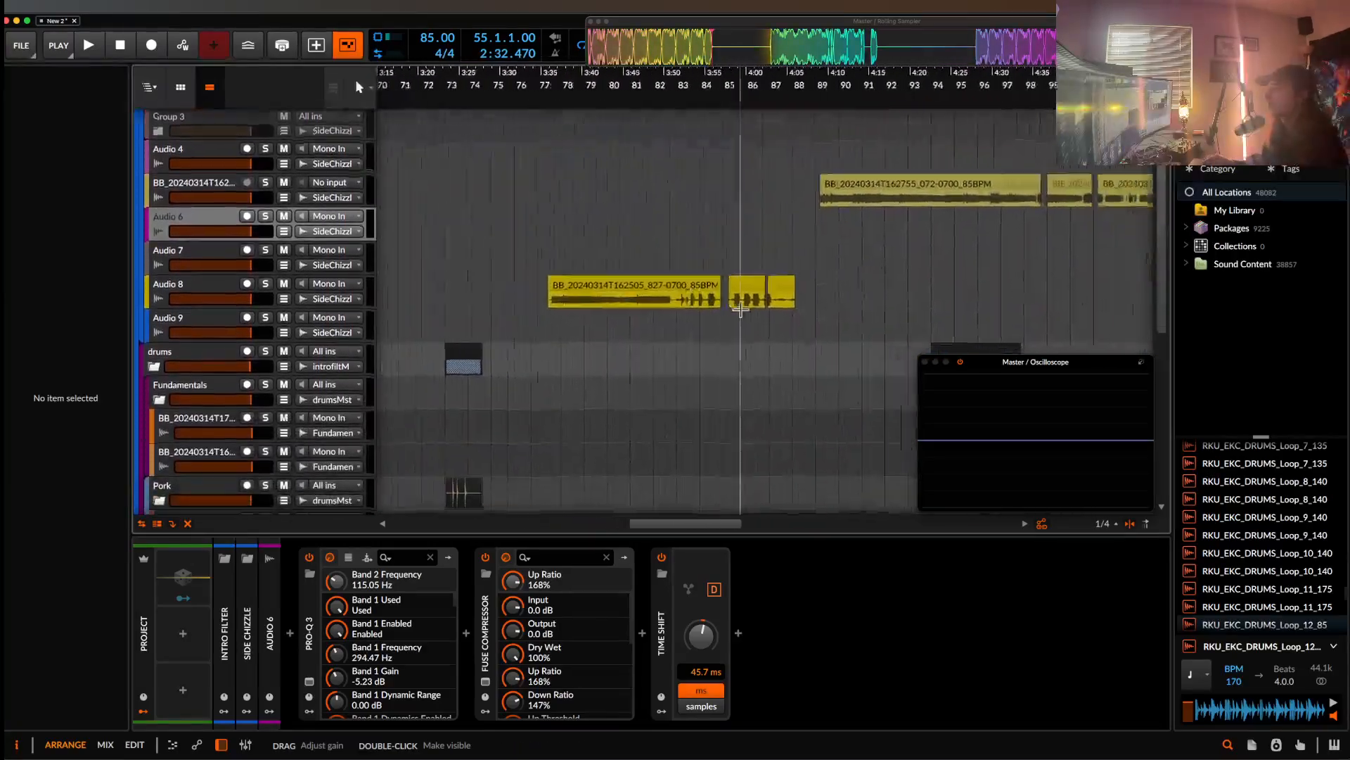
scroll(741, 310, right, 5)
scroll(740, 310, up, 2)
scroll(741, 310, up, 1)
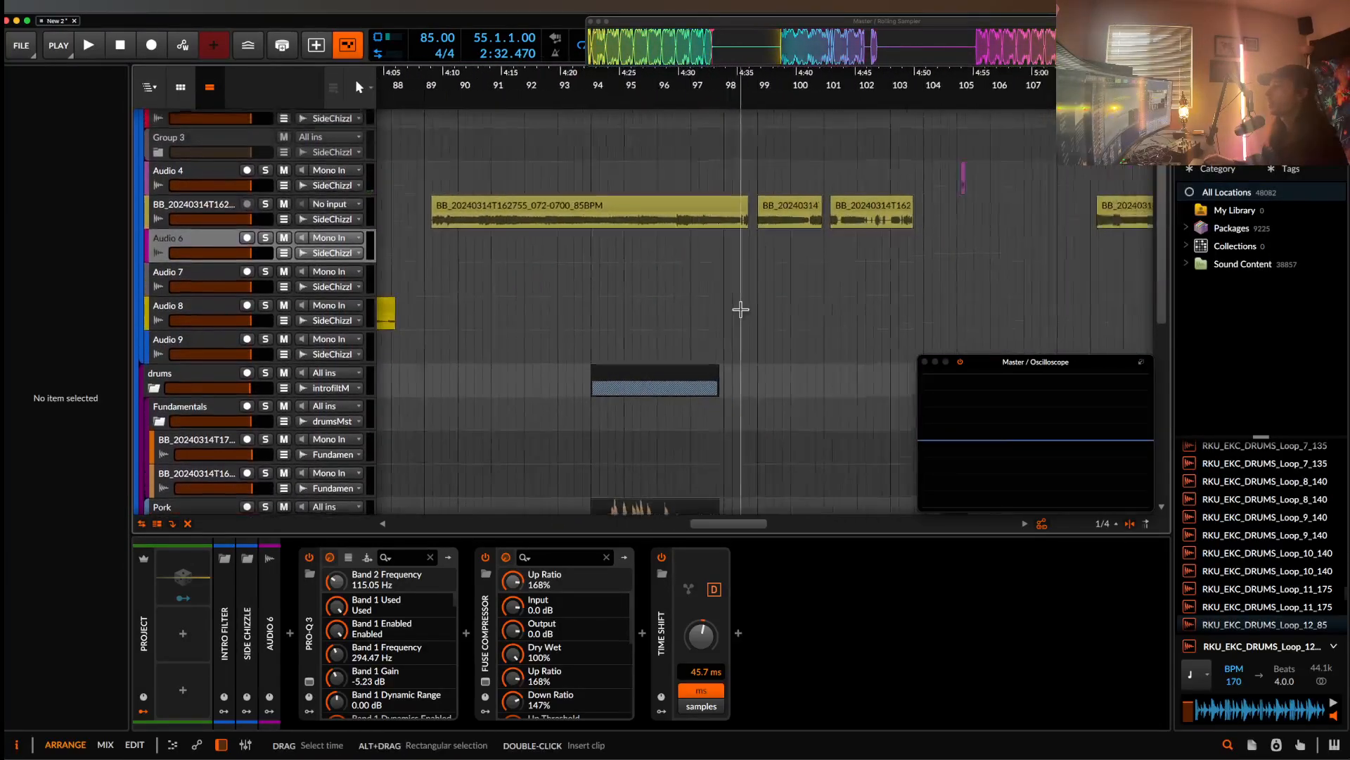
click(781, 224)
click(841, 209)
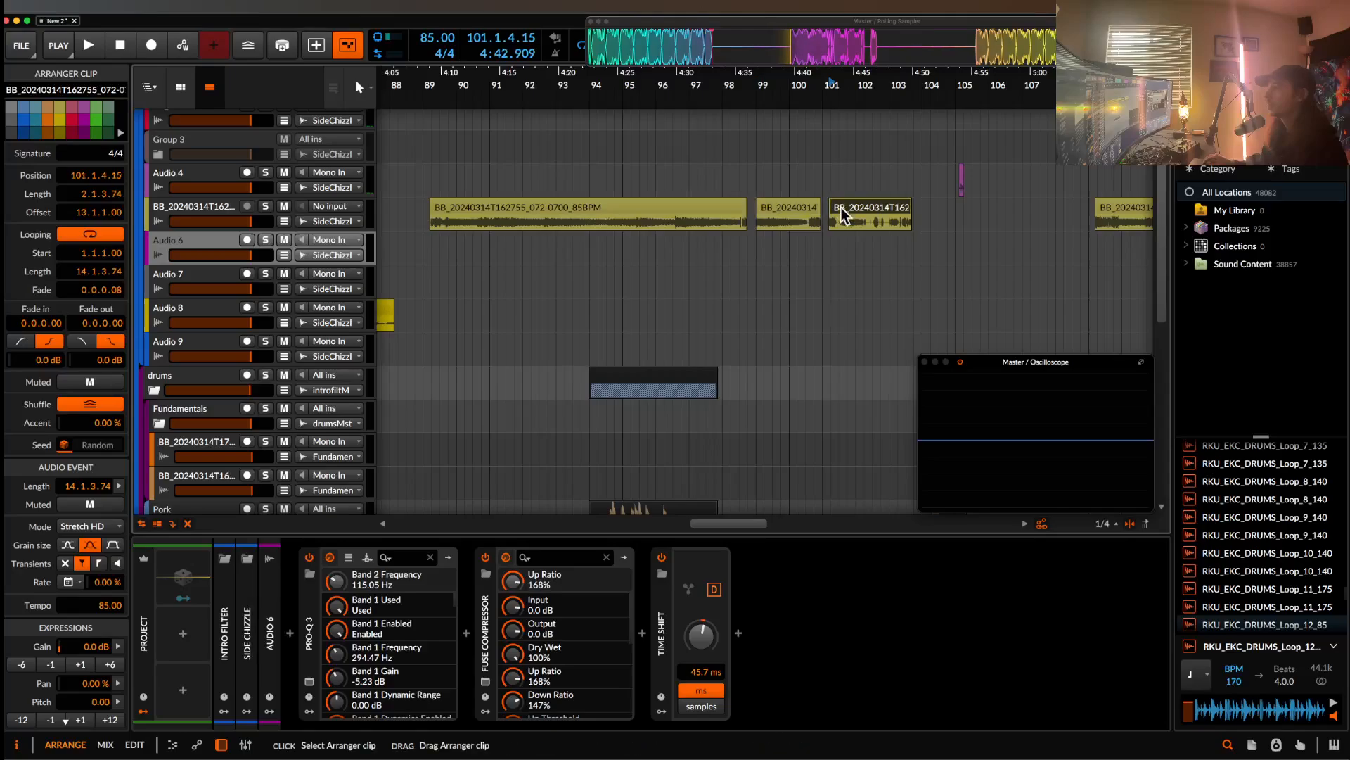
key(space)
scroll(841, 208, up, 2)
scroll(891, 219, up, 3)
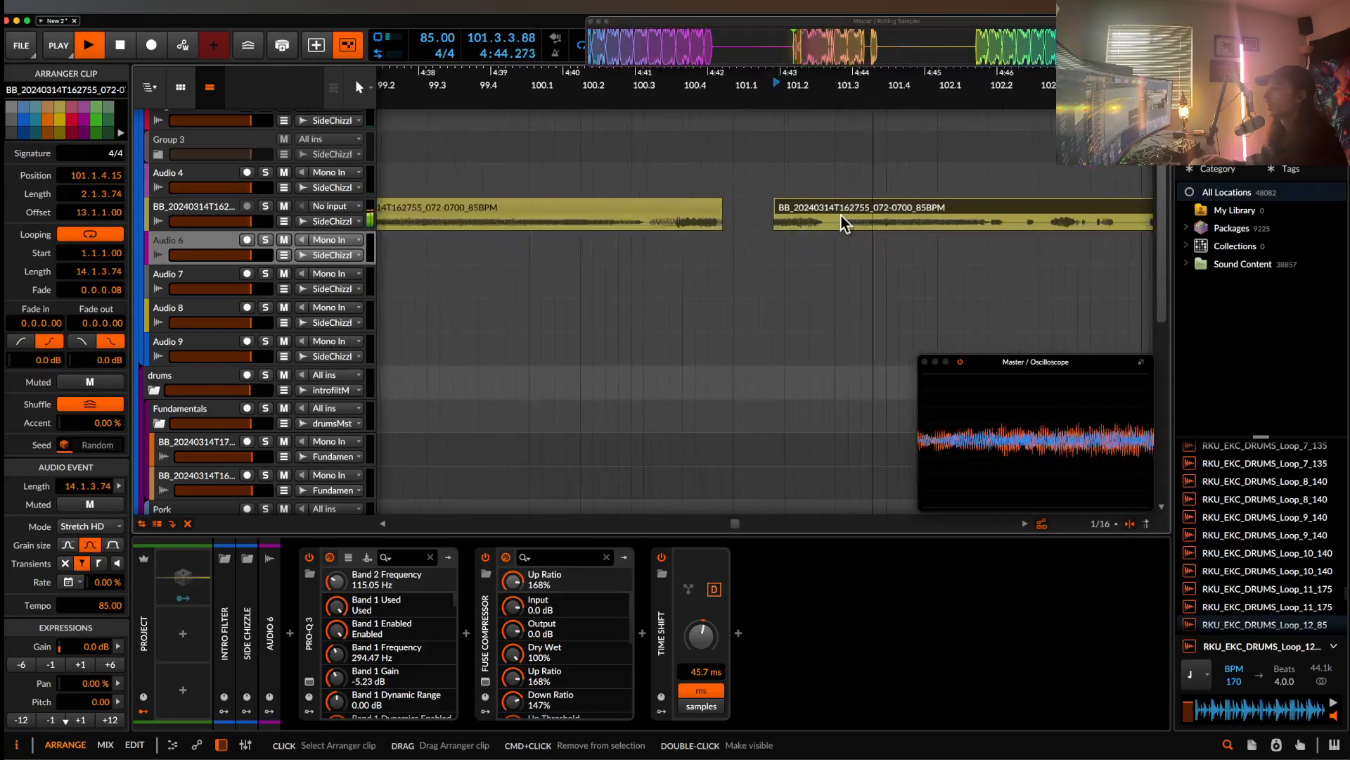
scroll(970, 219, right, 5)
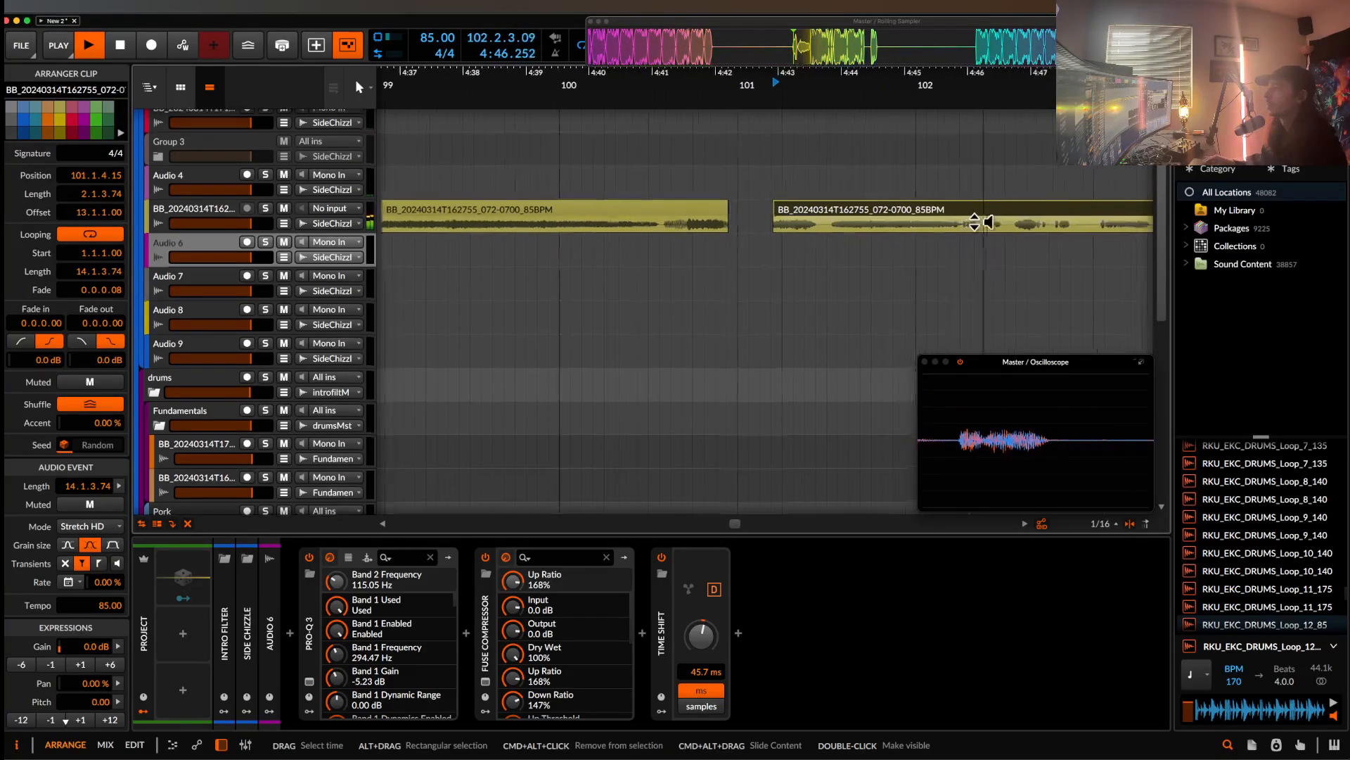
click(839, 227)
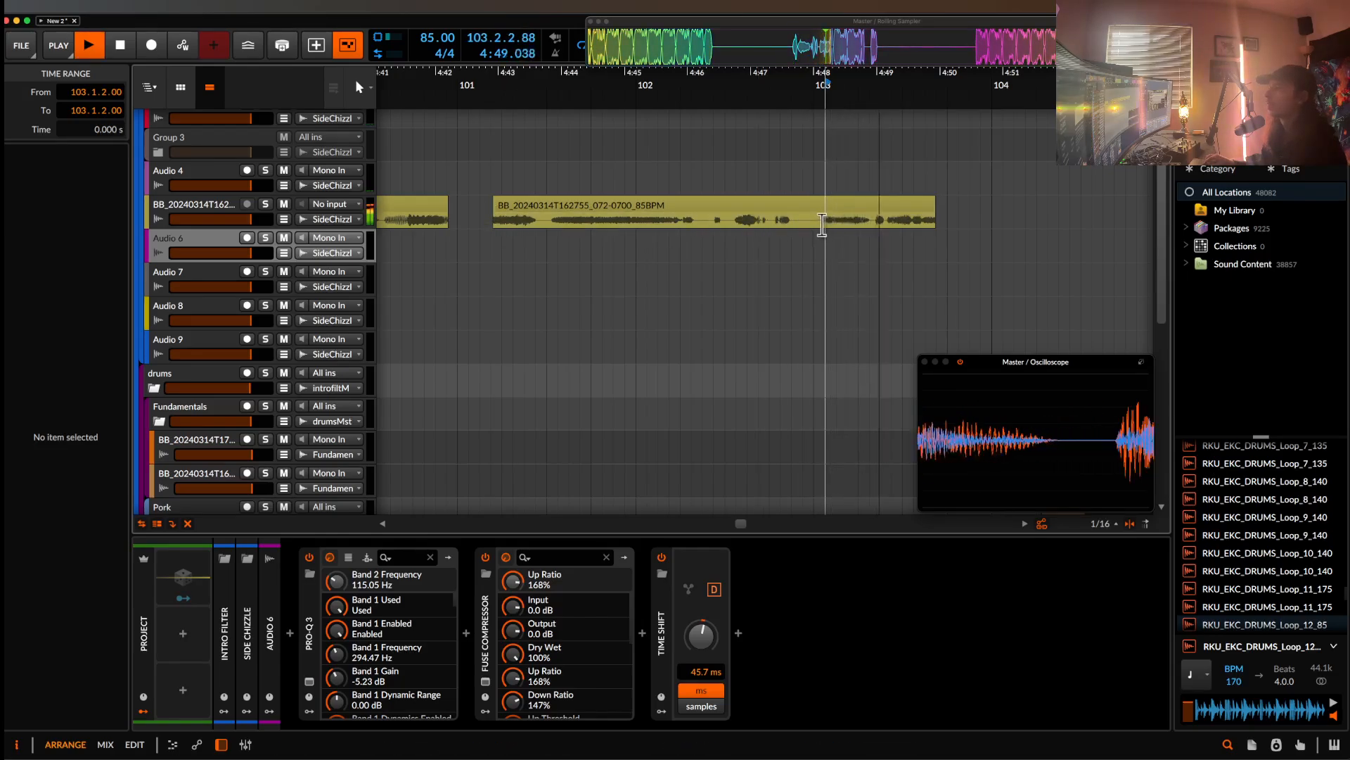
key(space)
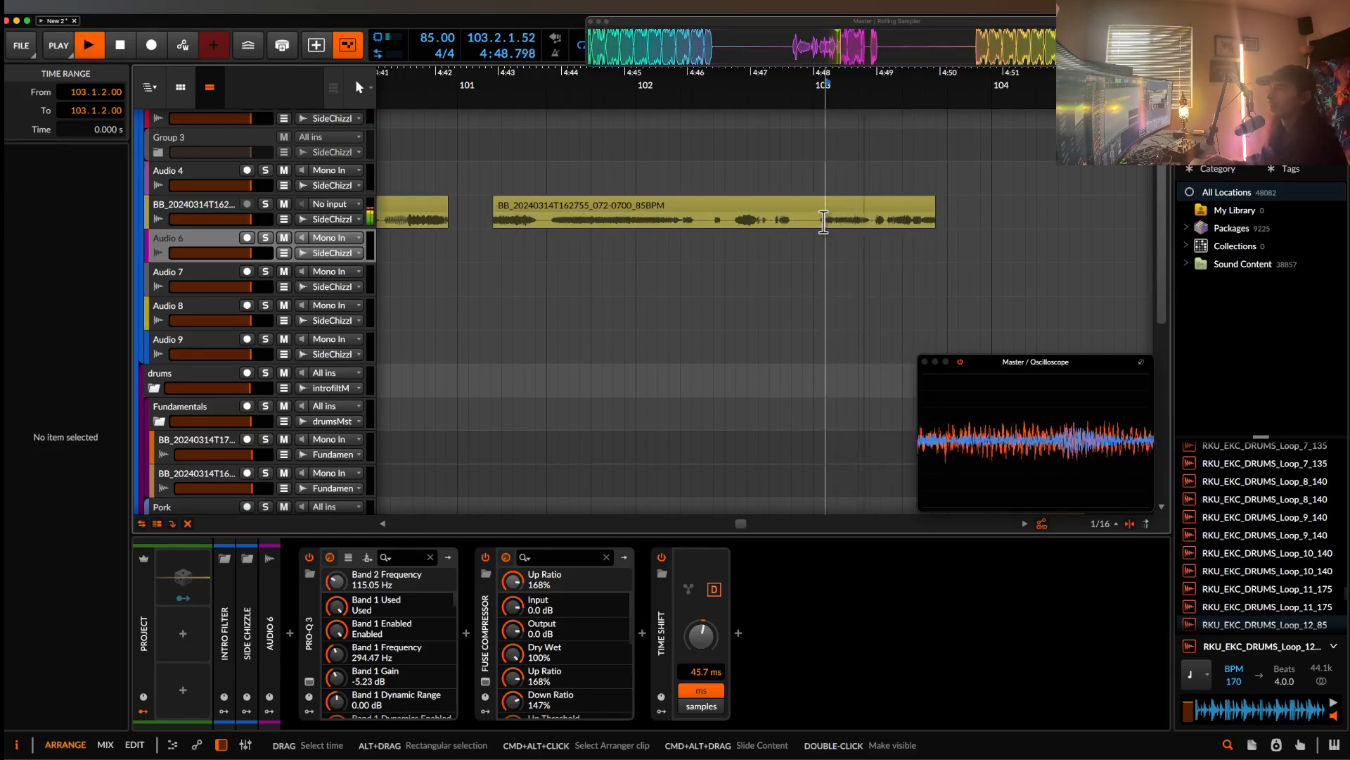
- Remove the range from 103.1.2.00 to 103.3.1.00 from the unused audio clip below Audio 4
drag(824, 221, 882, 222)
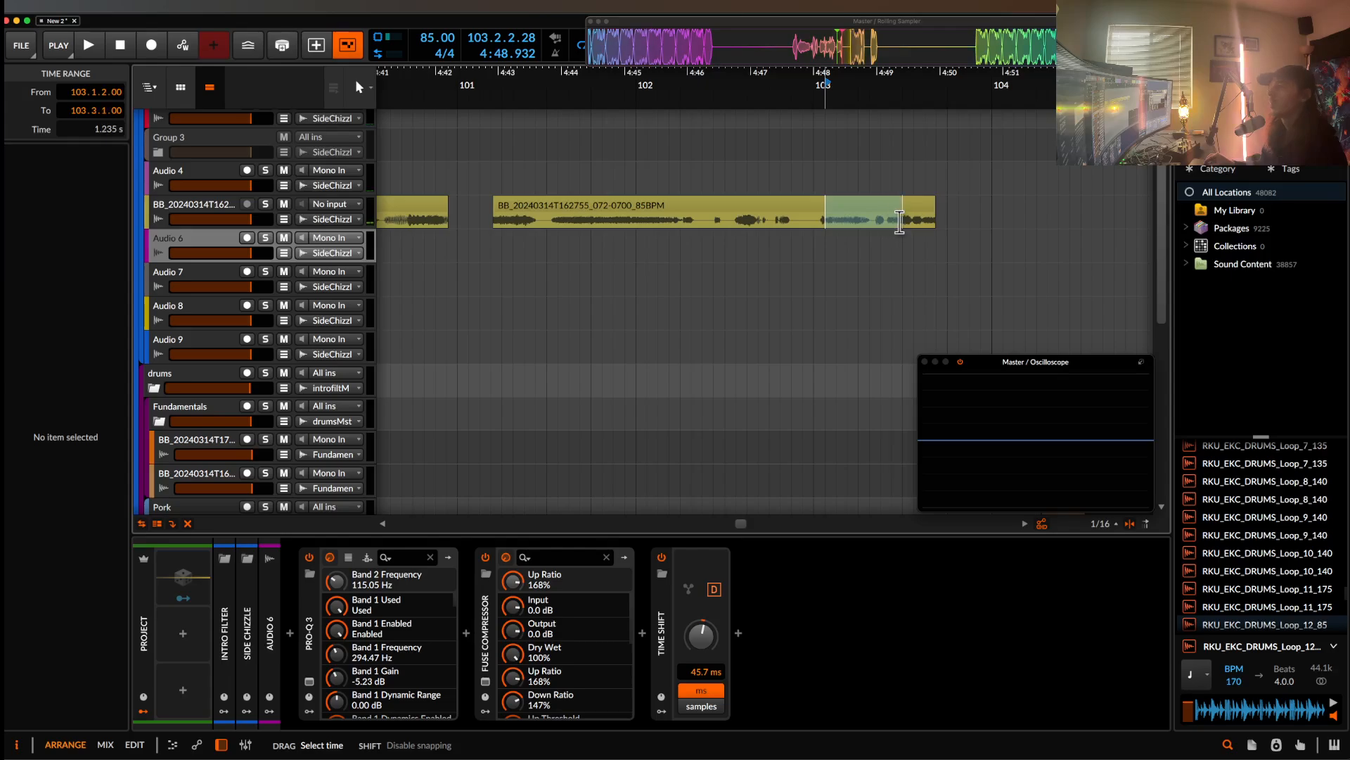
click(898, 220)
key(Delete)
- Duplicate bar 55 of the whole intro filter group into bar 56, folding the group for the copy and unfolding it after
scroll(884, 206, down, 5)
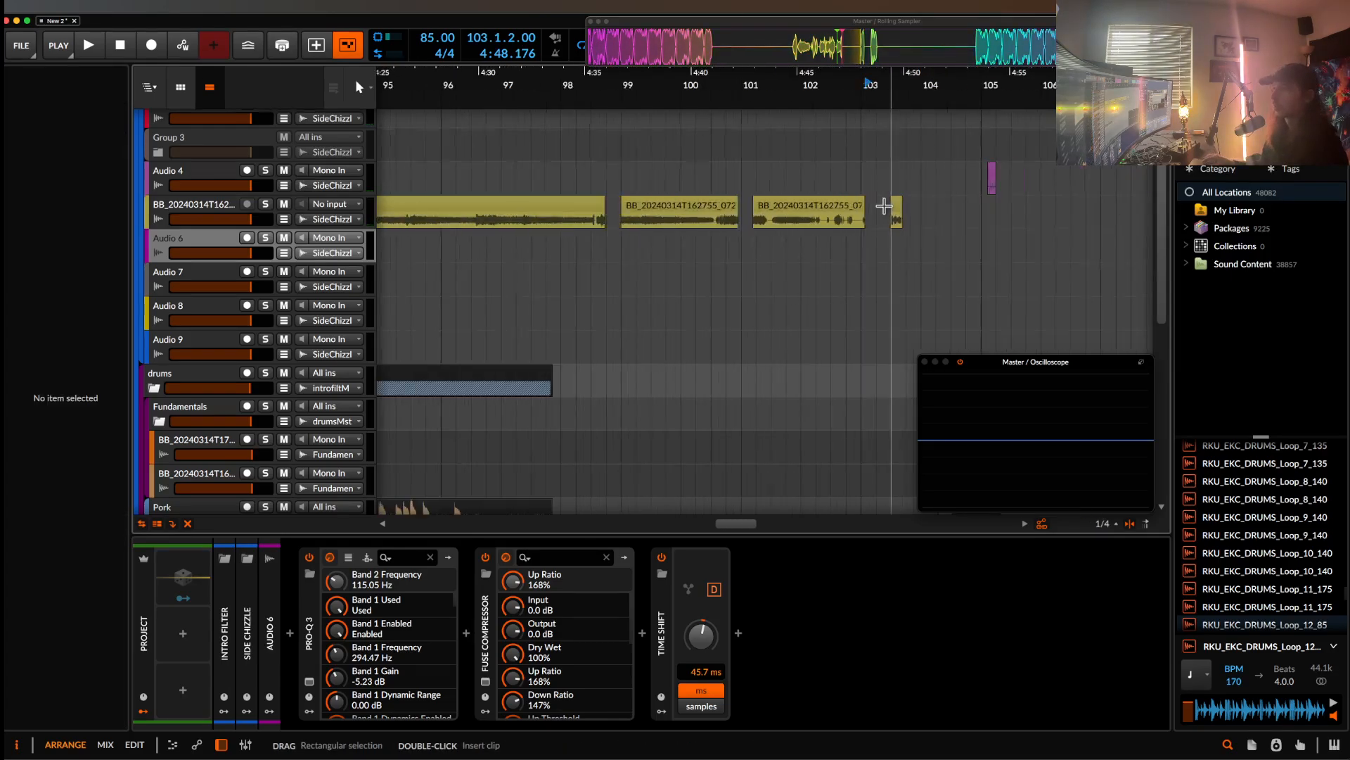
scroll(884, 206, left, 15)
scroll(884, 206, down, 3)
scroll(884, 206, left, 12)
scroll(889, 206, down, 2)
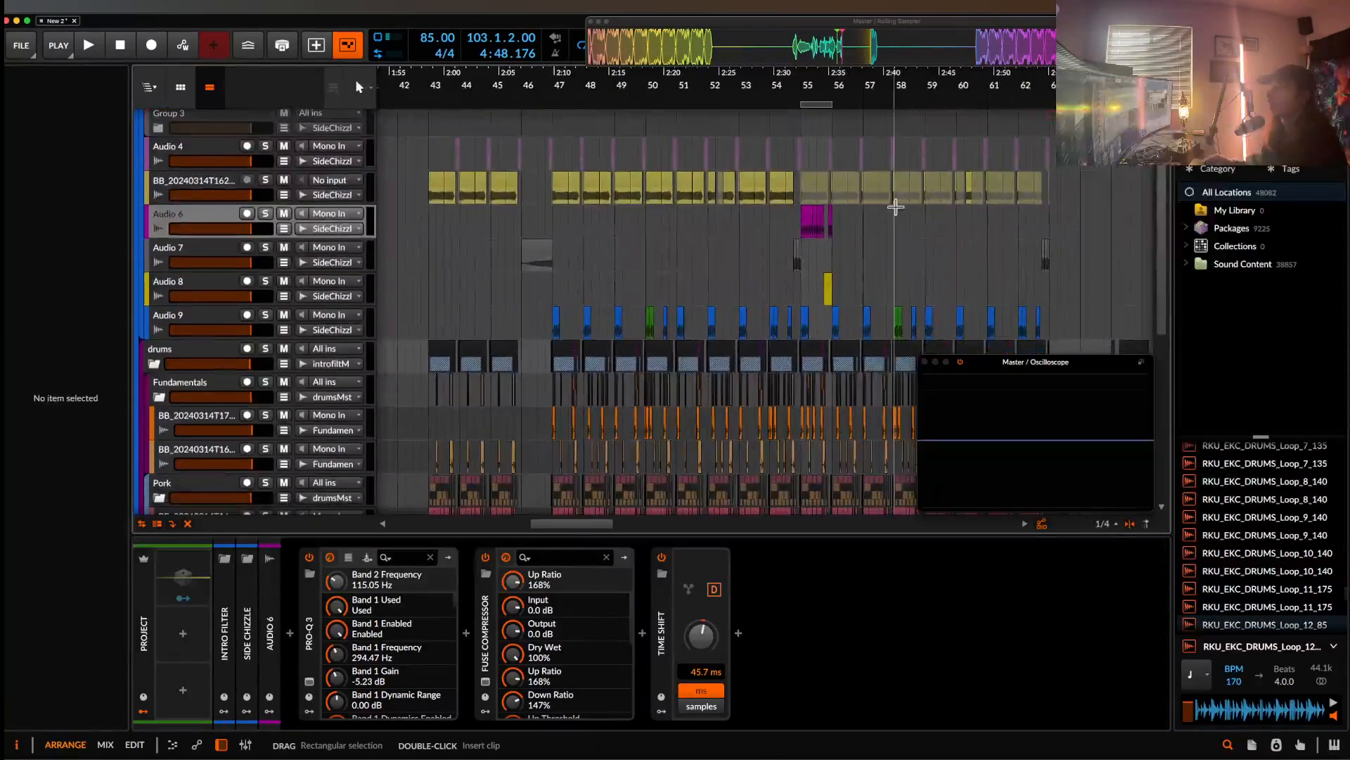
scroll(897, 204, right, 6)
scroll(893, 205, up, 3)
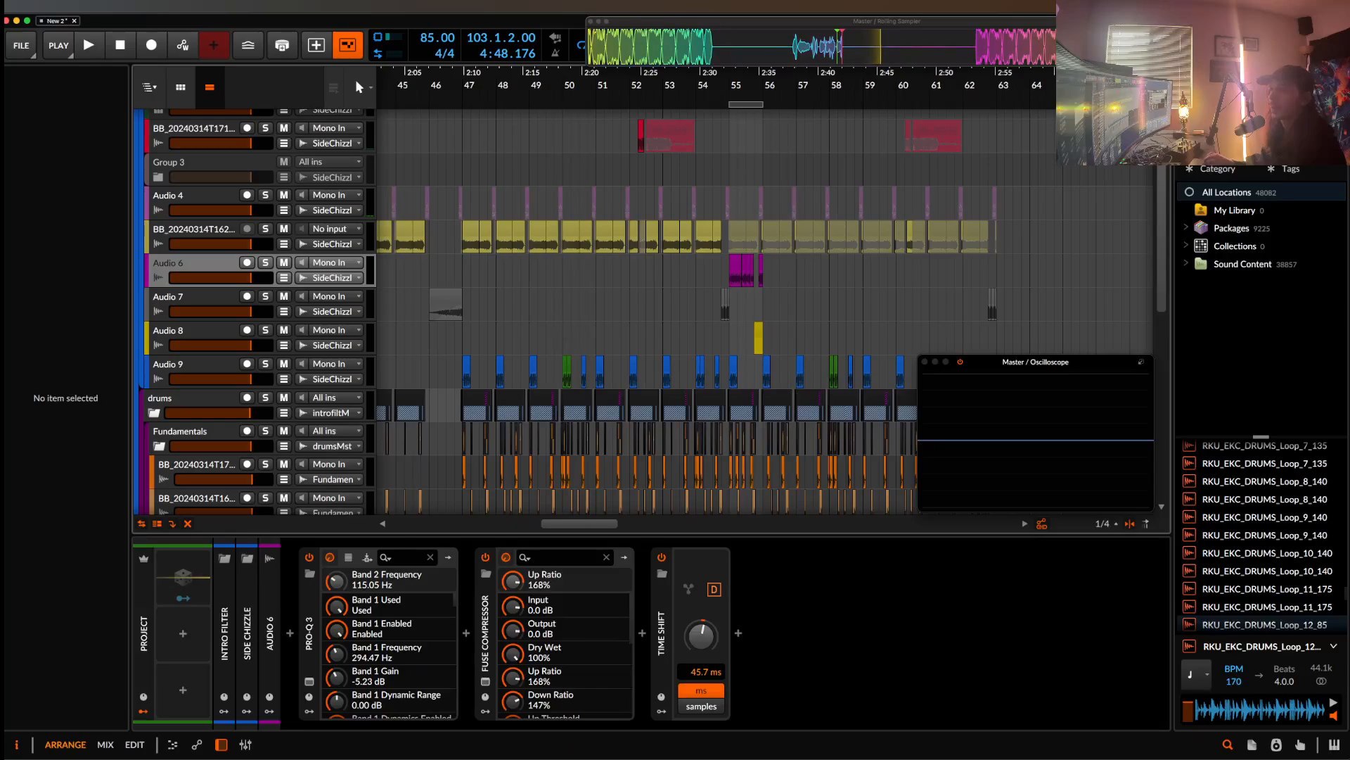
scroll(255, 310, up, 3)
click(161, 153)
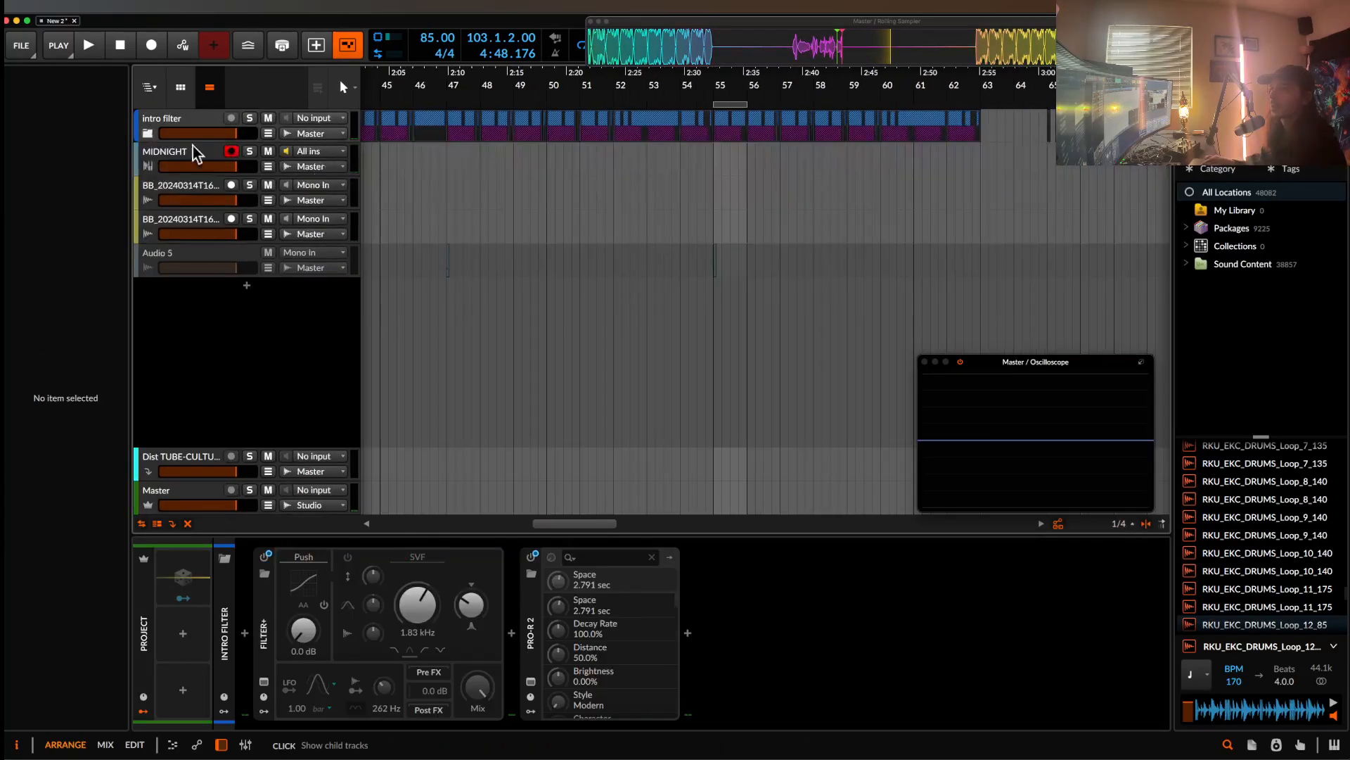
click(719, 131)
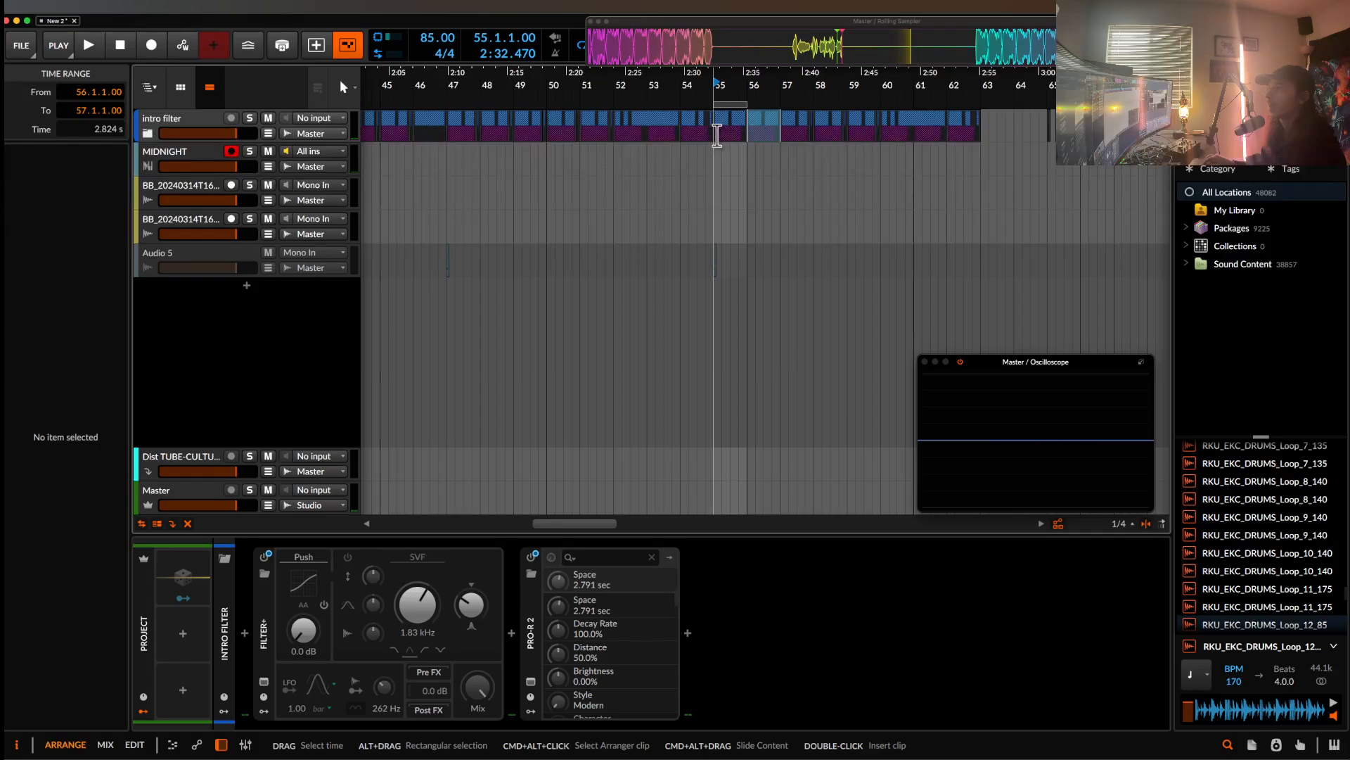
click(148, 134)
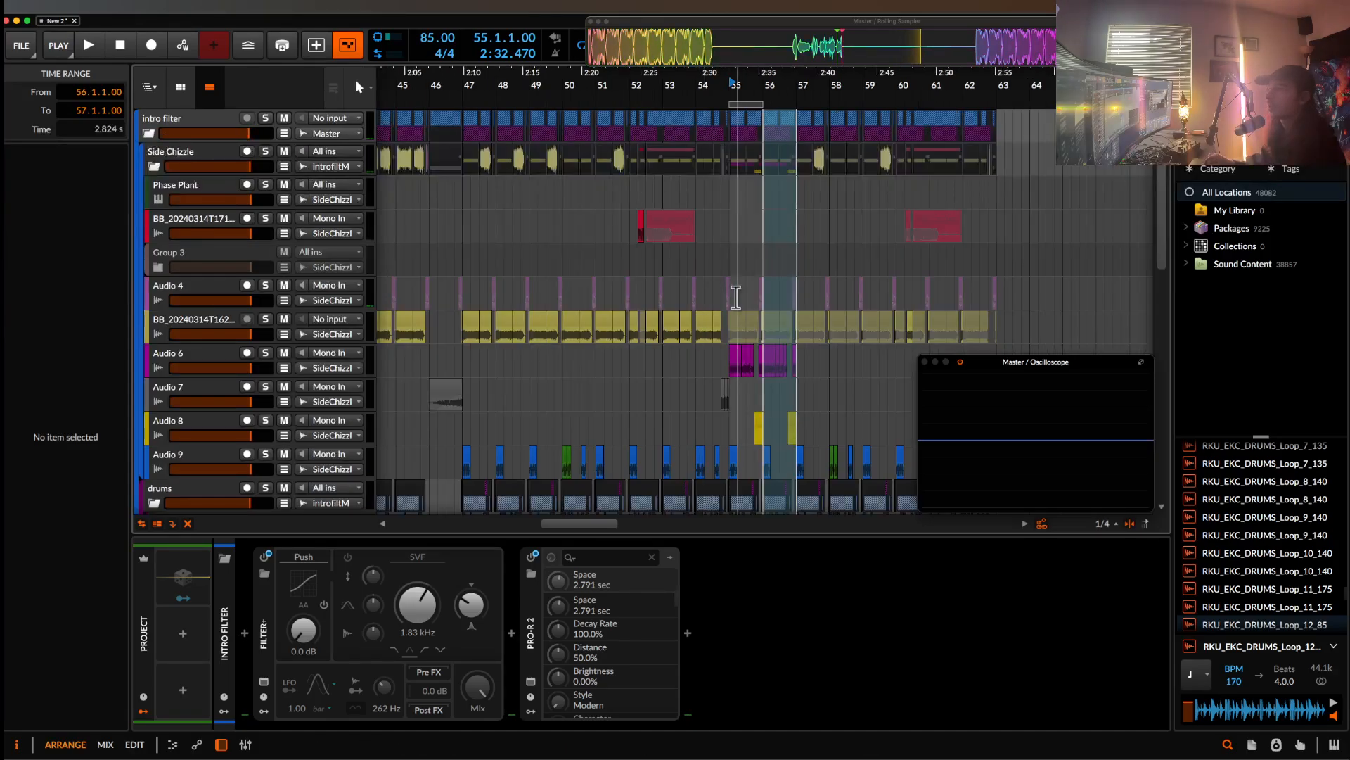
- Delete the short Audio 6 clip at 55.4.3, at the end of bar 55
scroll(736, 297, up, 6)
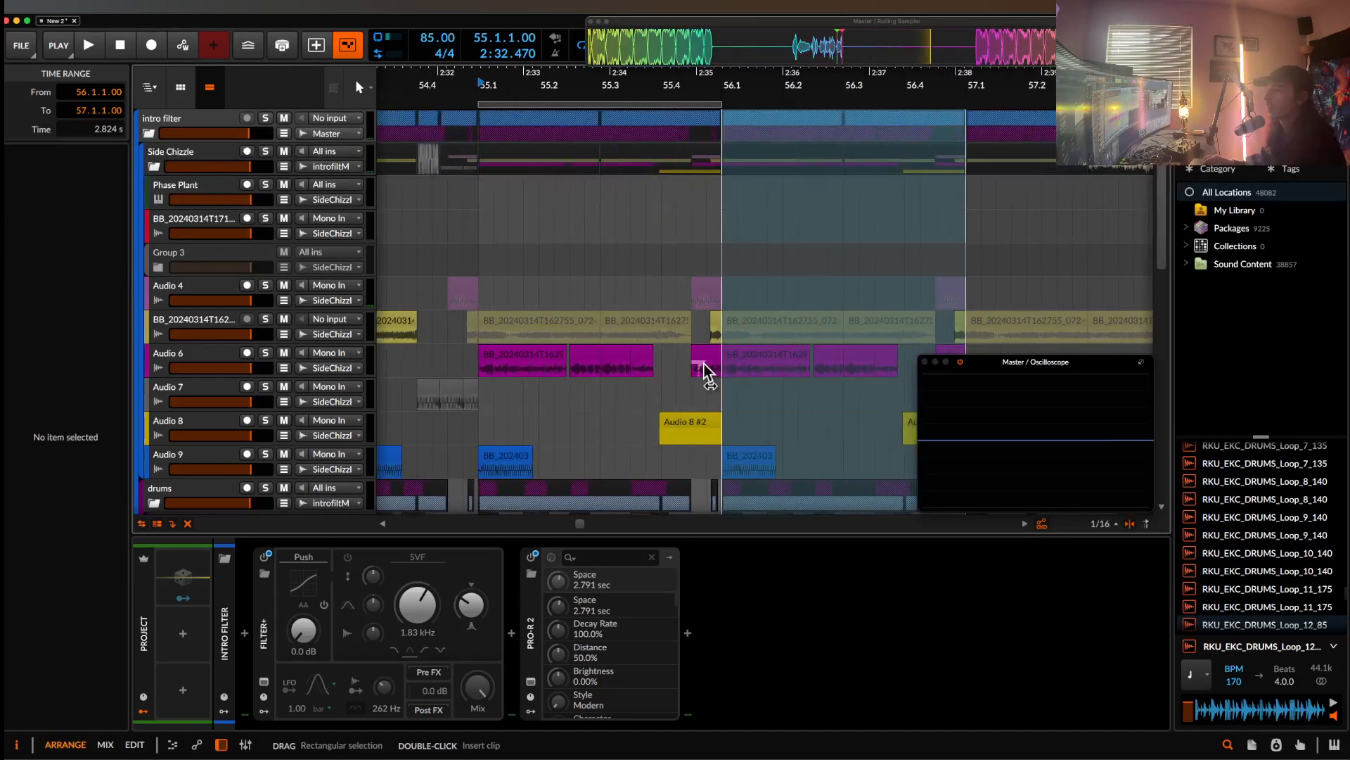
click(703, 364)
scroll(703, 355, right, 2)
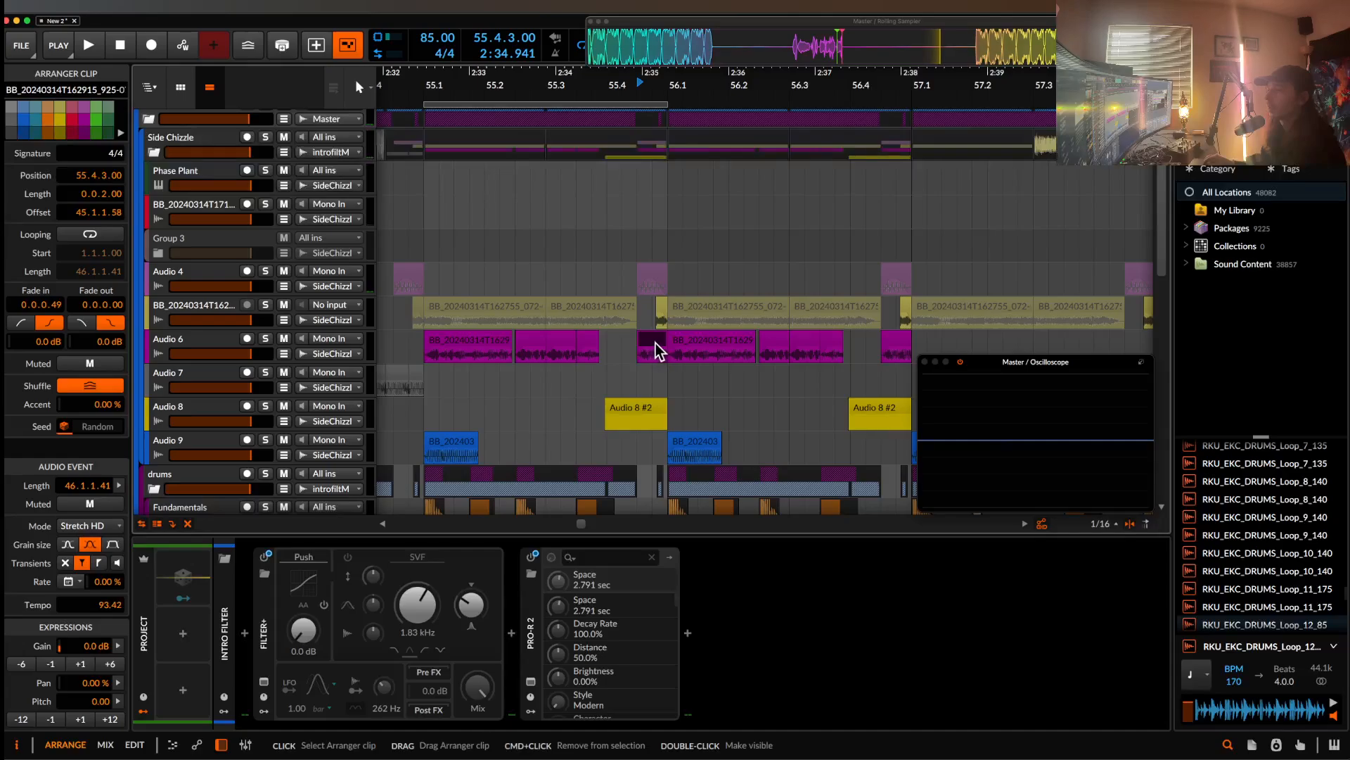
key(Delete)
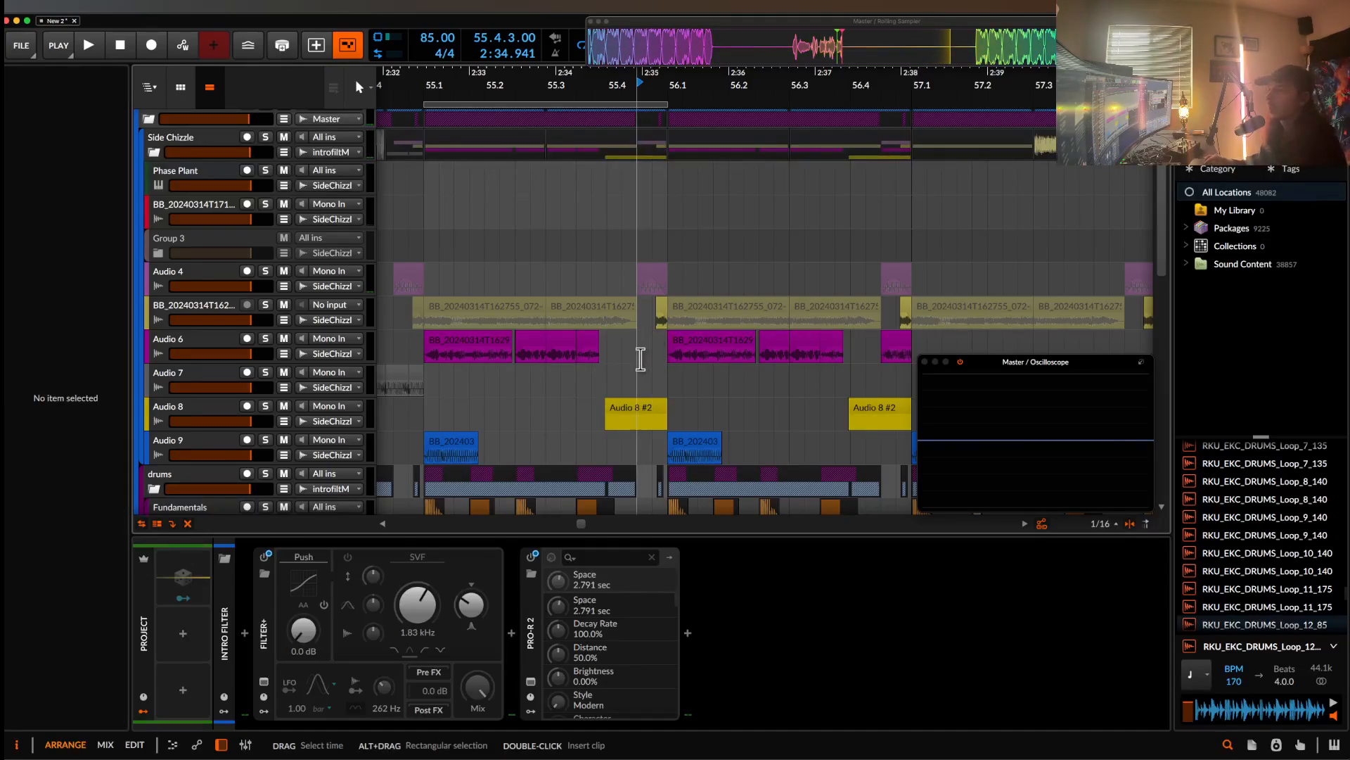
- Paste the copied audio clip onto Audio 7 at 55.4.1 and play it back from 55.1
click(609, 386)
key(super+v)
scroll(612, 384, up, 3)
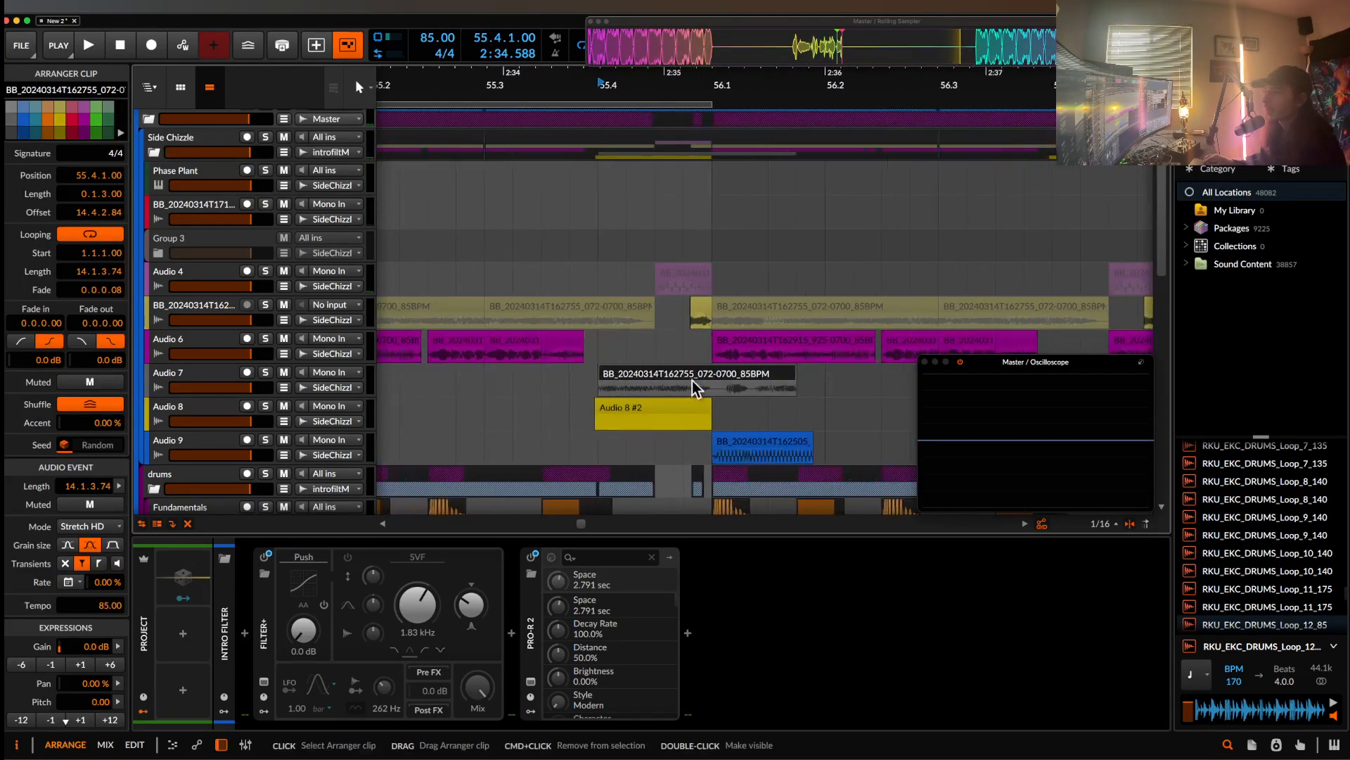
scroll(671, 382, down, 2)
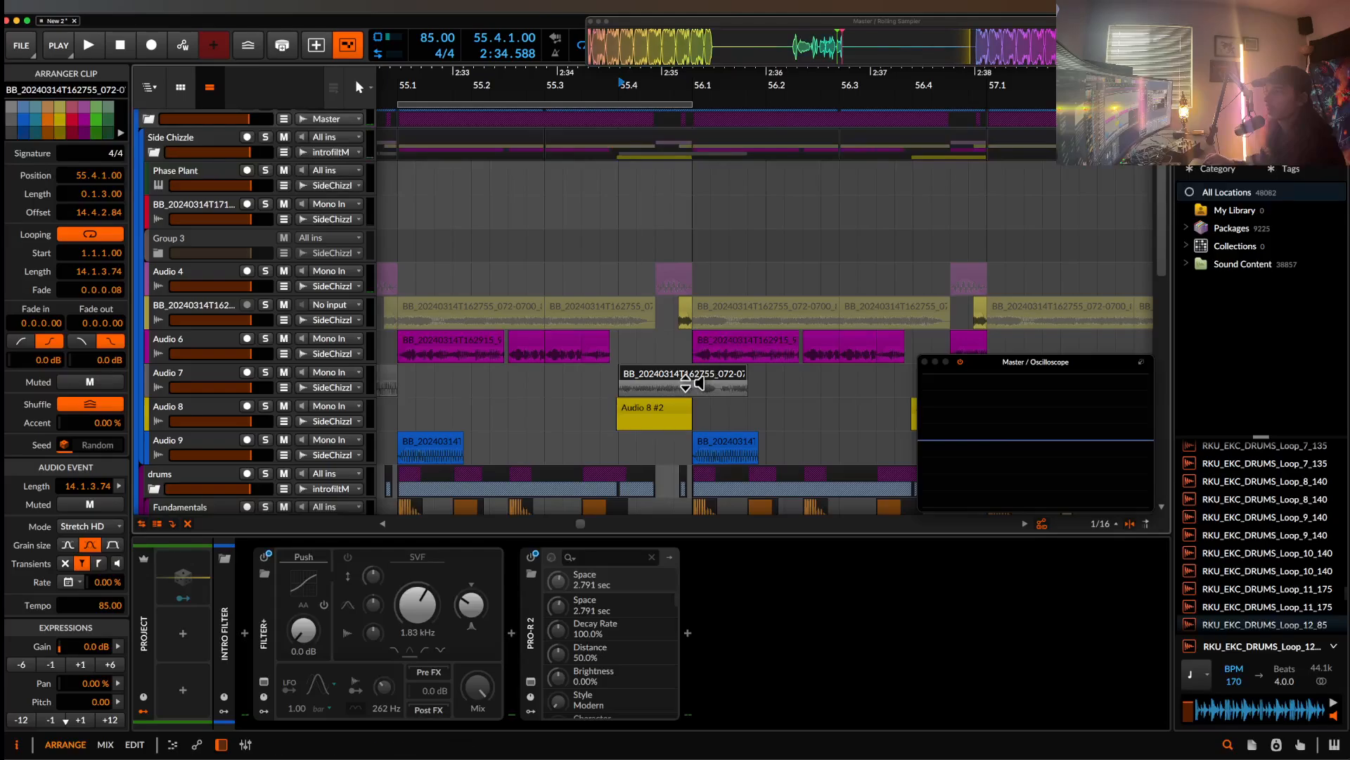
click(417, 391)
key(space)
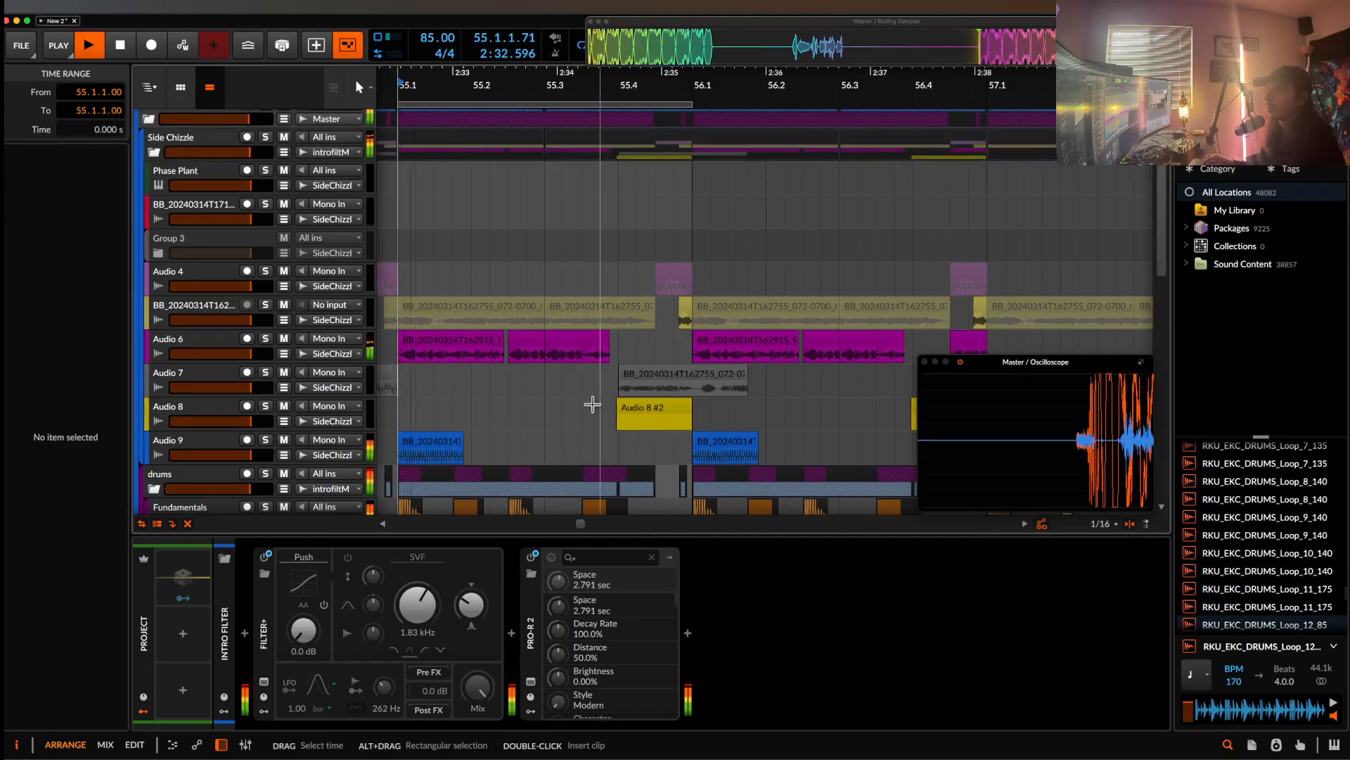
scroll(599, 407, up, 2)
scroll(599, 406, down, 2)
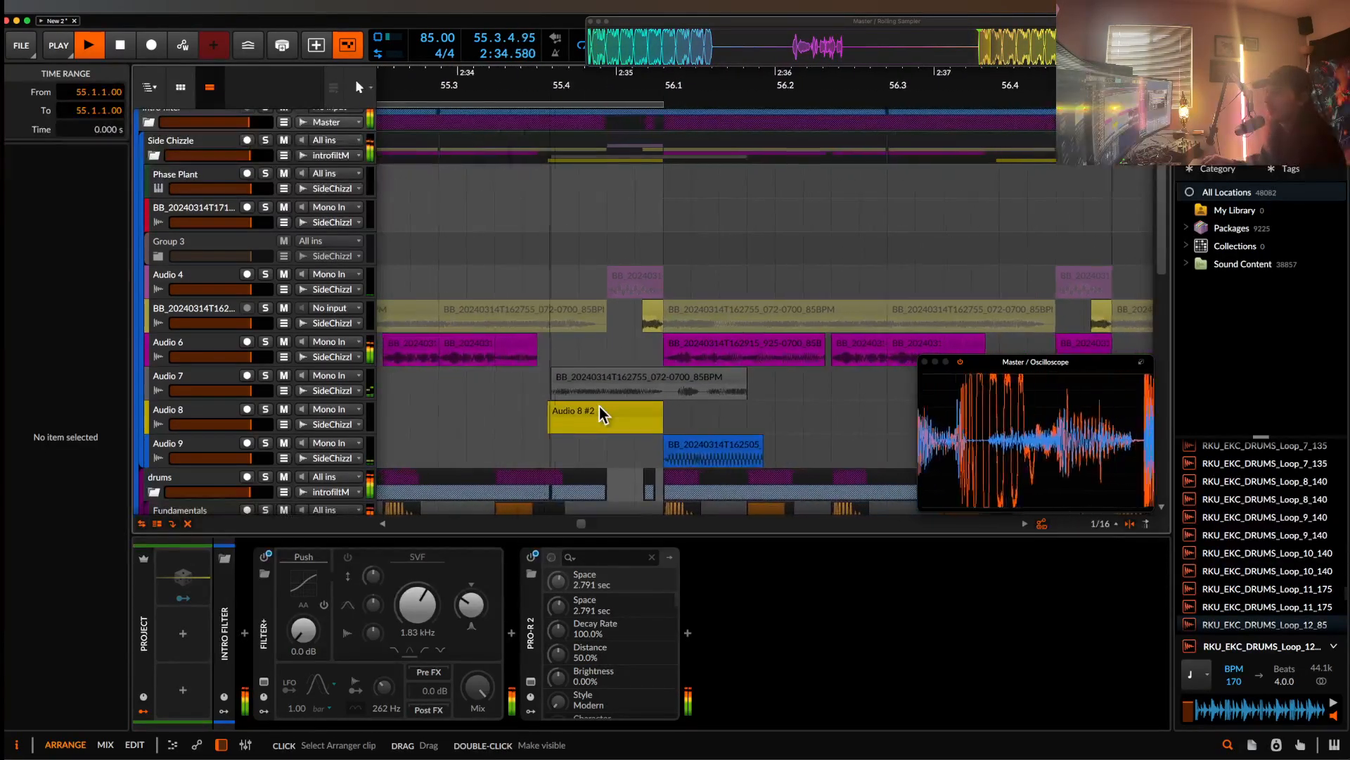
key(space)
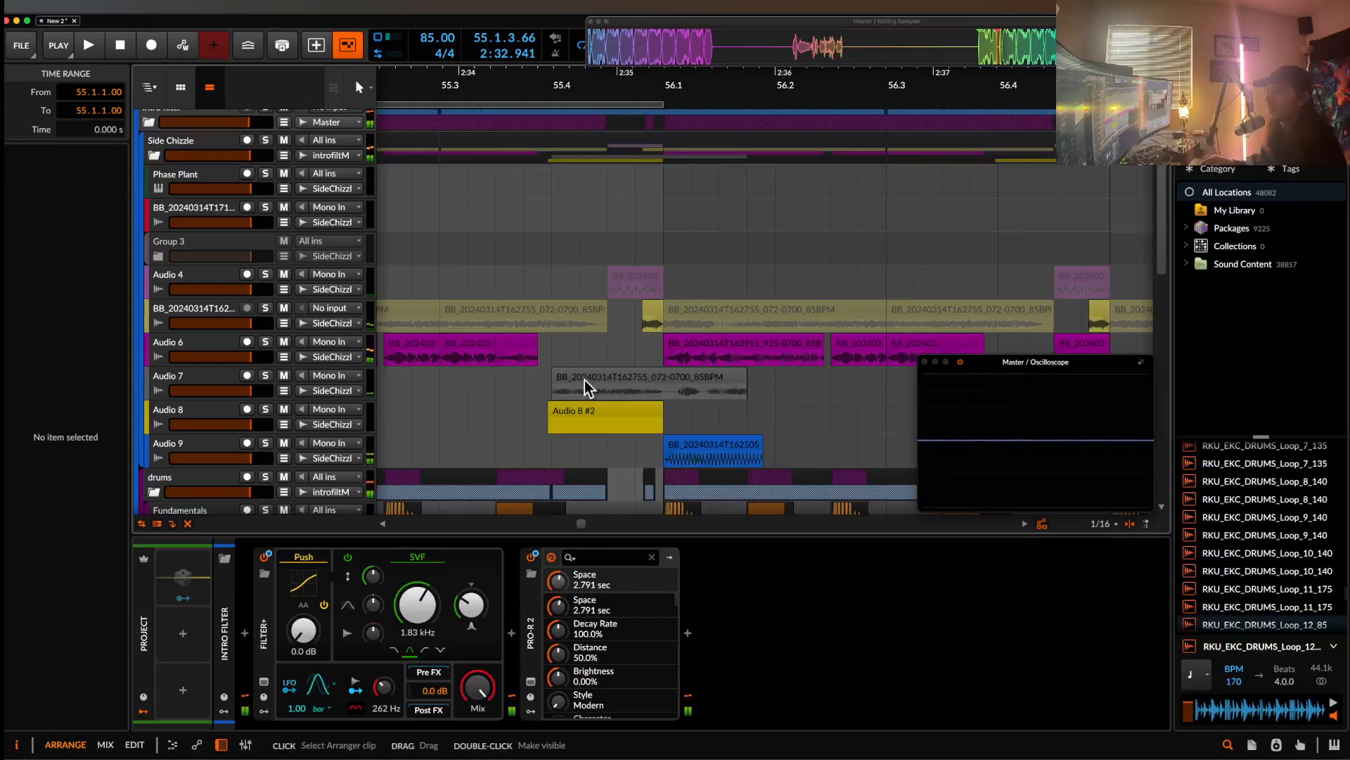
- Move the pasted clip from Audio 7 onto Audio 8 at 55.3.4.86, over the empty clip, and play it
drag(584, 380, 568, 412)
scroll(584, 413, up, 2)
scroll(585, 414, up, 3)
scroll(555, 411, down, 3)
key(space)
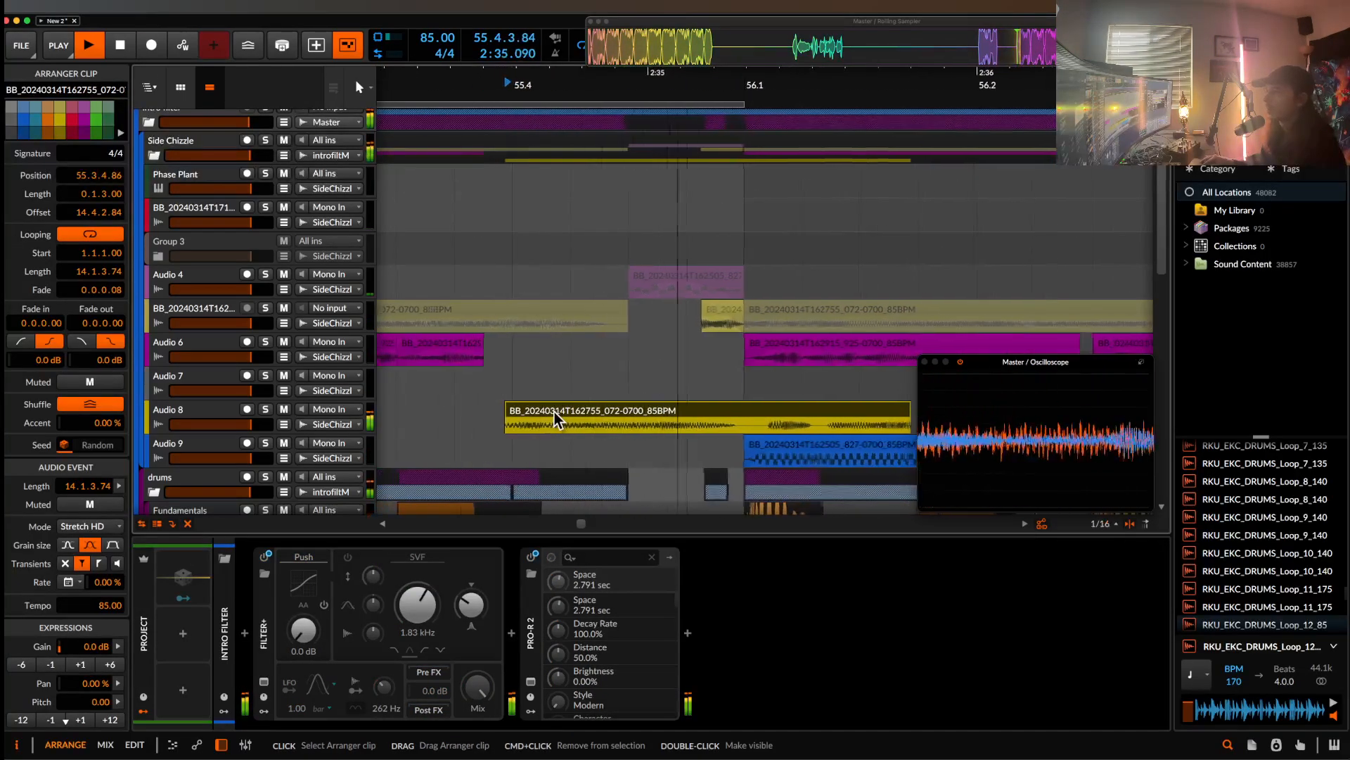
- Split the Audio 8 clip just after 56.1 and move its later part back to 55.4.3
click(694, 429)
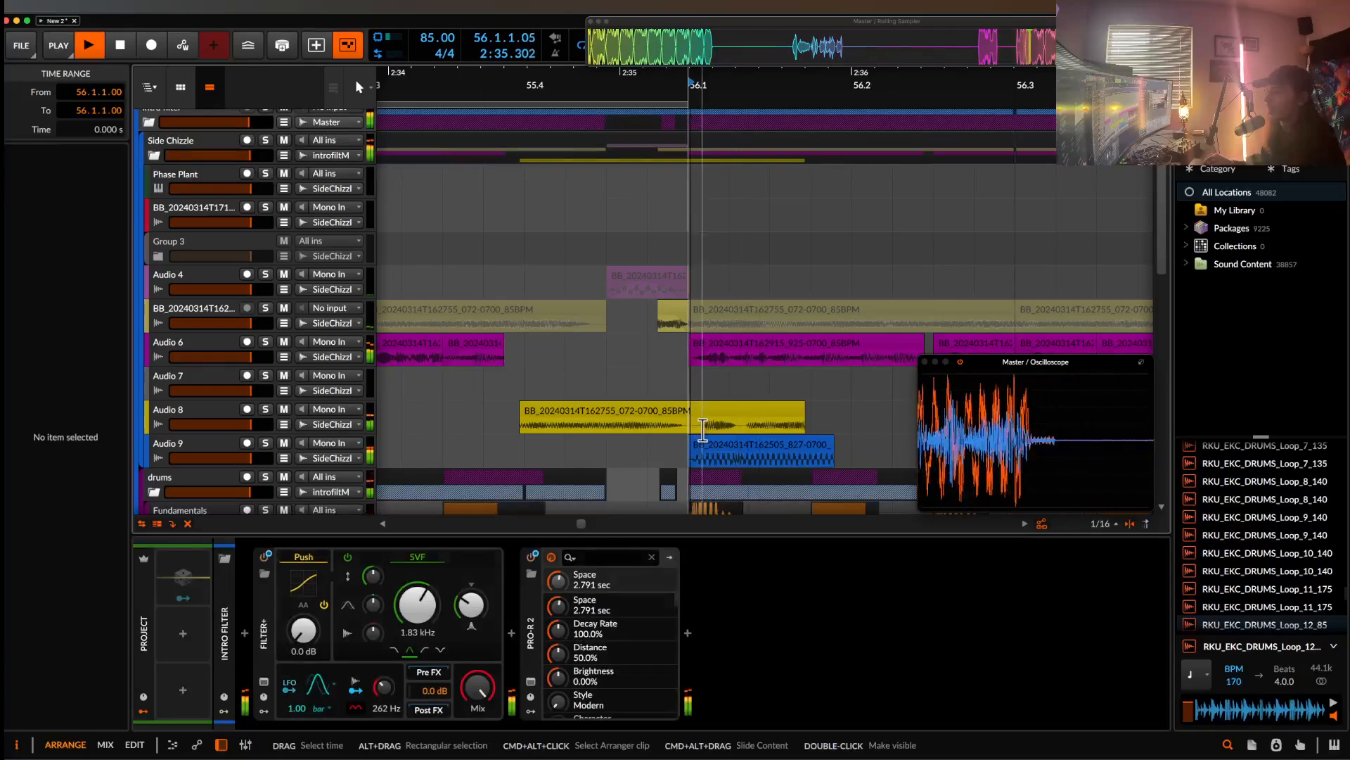
click(699, 429)
key(cmd+e)
key(space)
drag(746, 417, 606, 411)
click(577, 415)
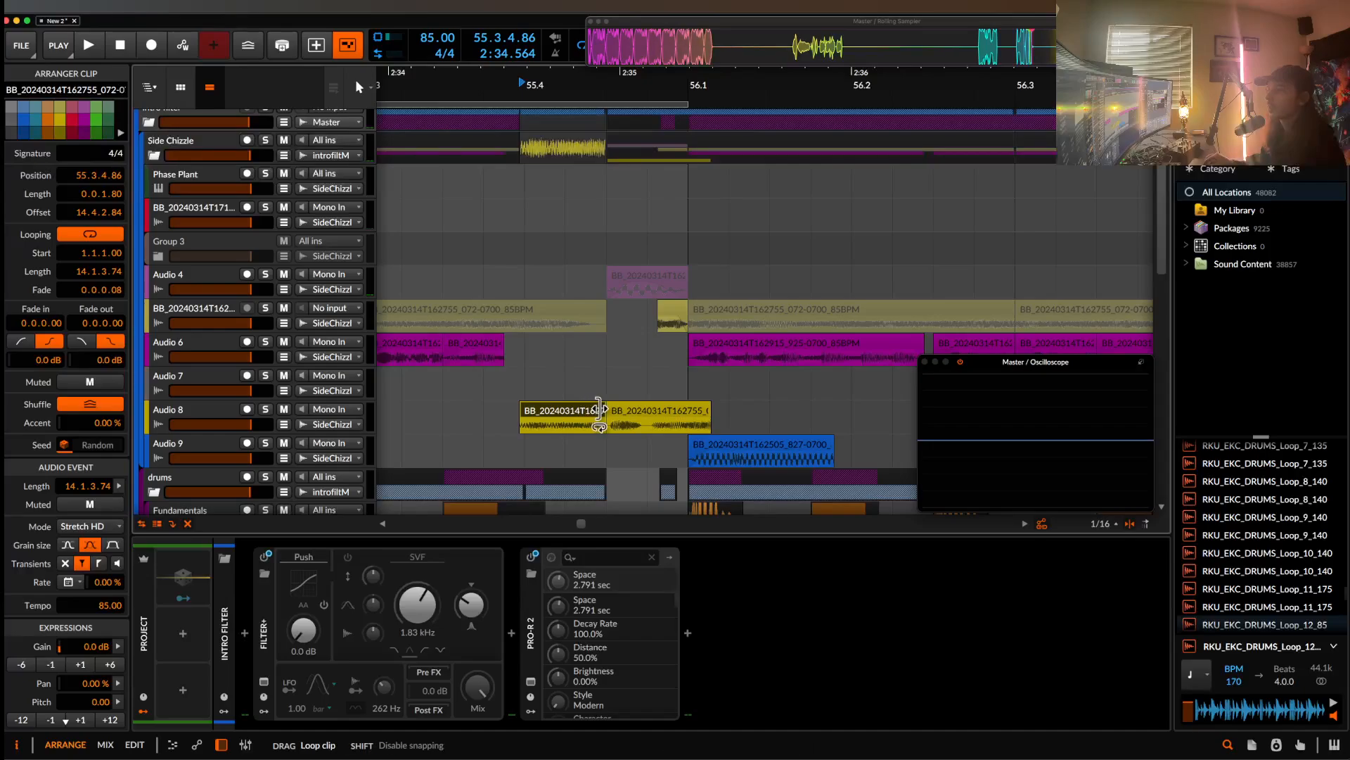
- Shorten the later Audio 8 piece to end at 55.4.4 and duplicate it to fill up to 56.1
drag(707, 411, 643, 412)
click(627, 412)
key(super+d)
- Set the first Audio 8 clip's gain to +6.0 dB and pitch to 1.00 while playing bar 55
click(563, 413)
key(space)
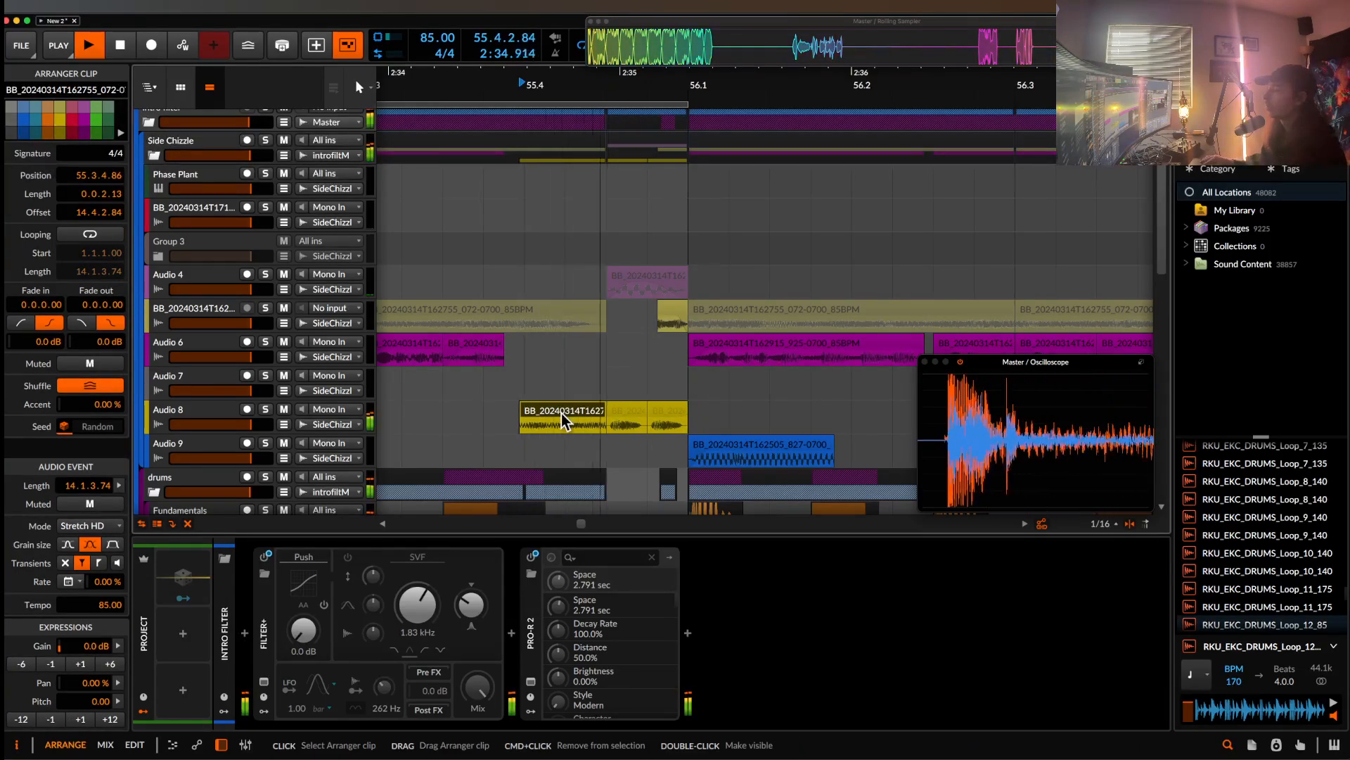
scroll(573, 386, up, 2)
scroll(573, 385, down, 5)
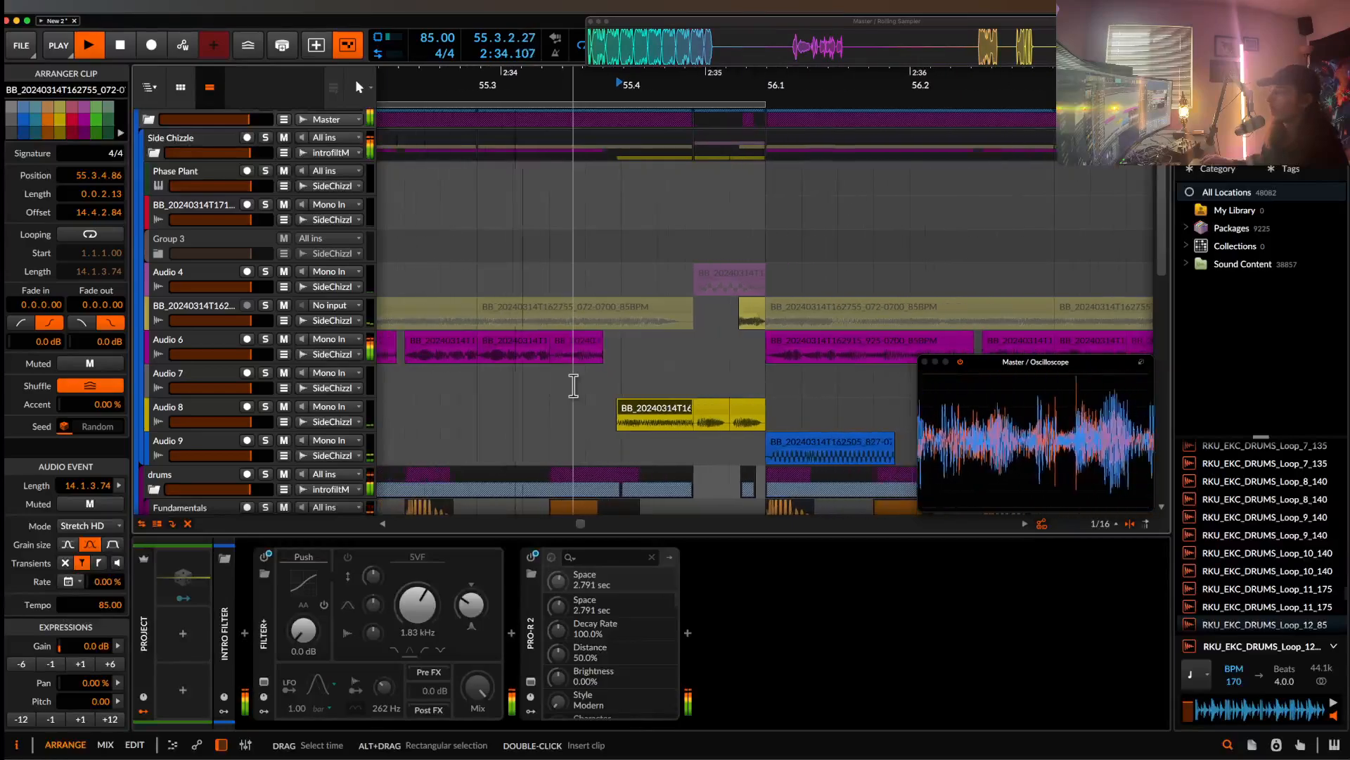
scroll(574, 385, up, 4)
scroll(573, 386, up, 1)
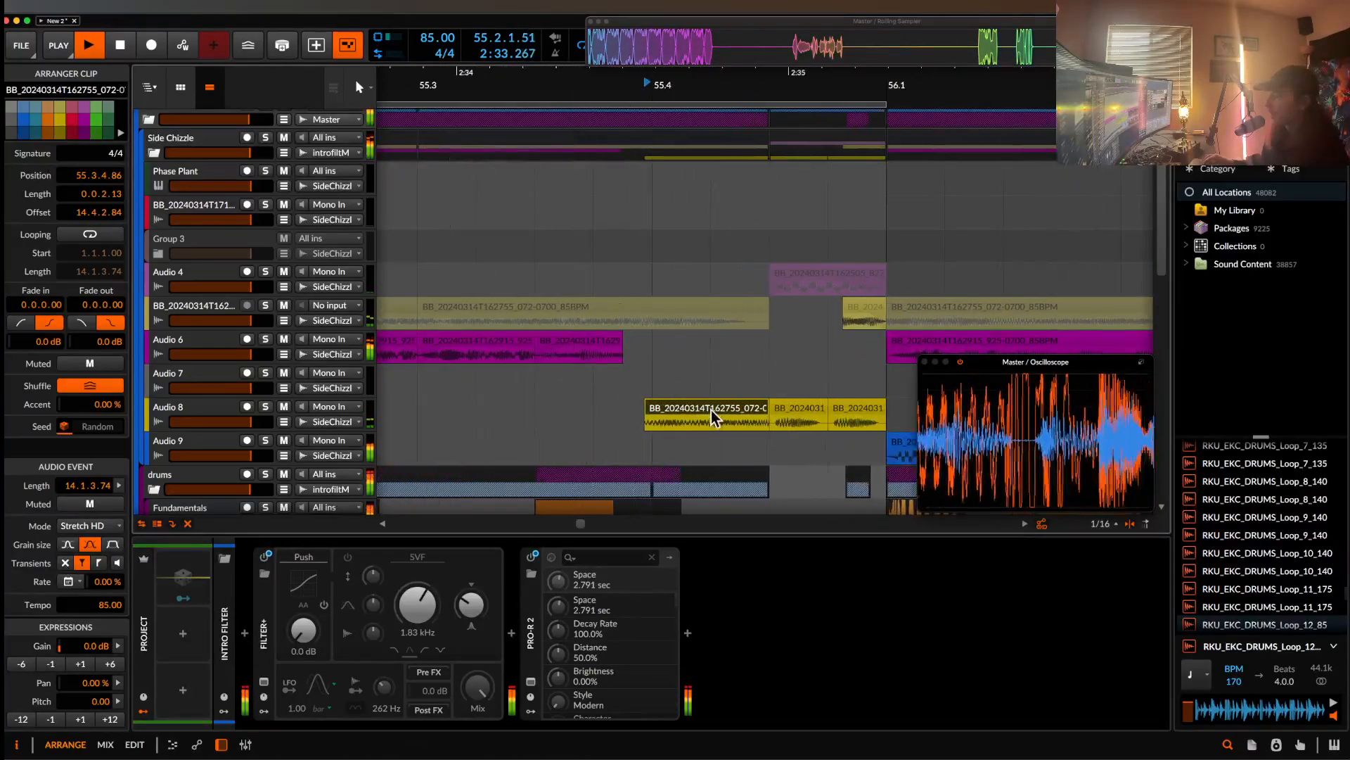
scroll(728, 408, up, 2)
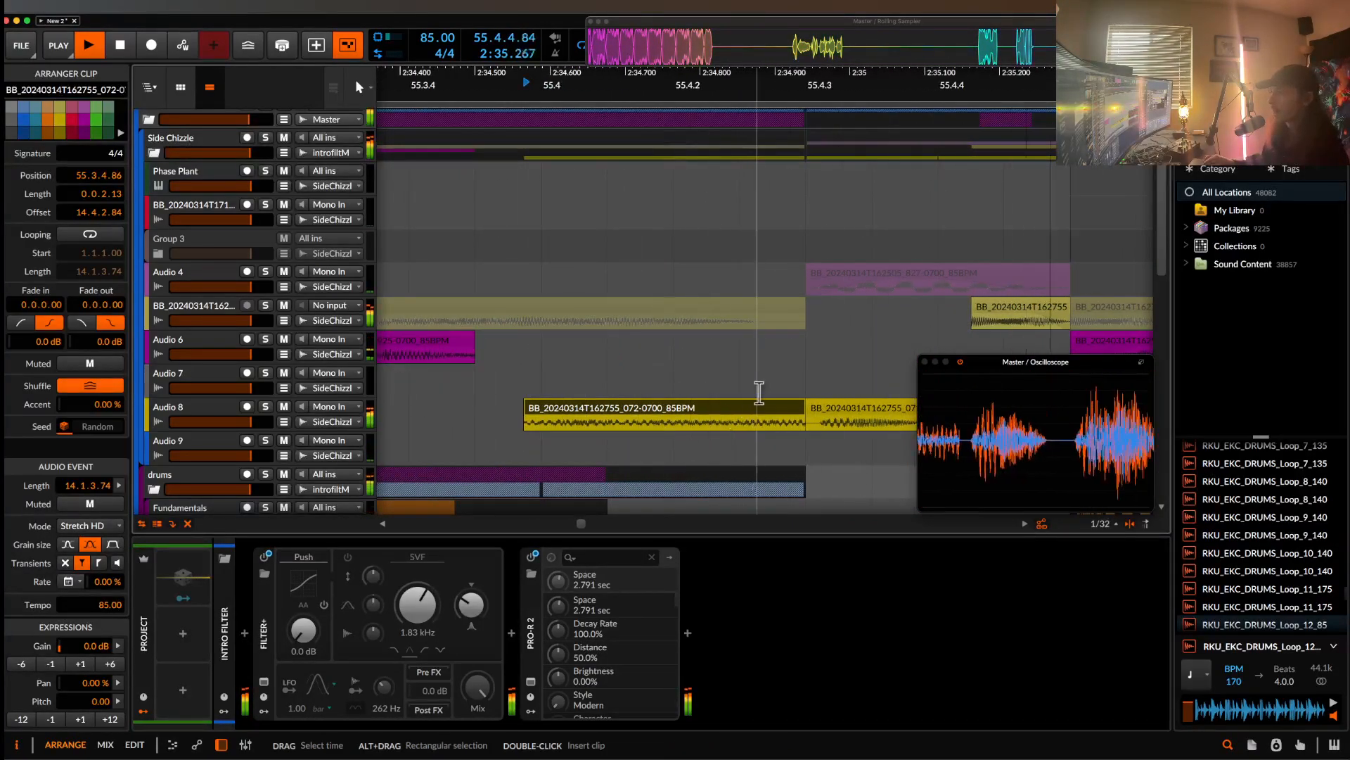
scroll(759, 394, up, 2)
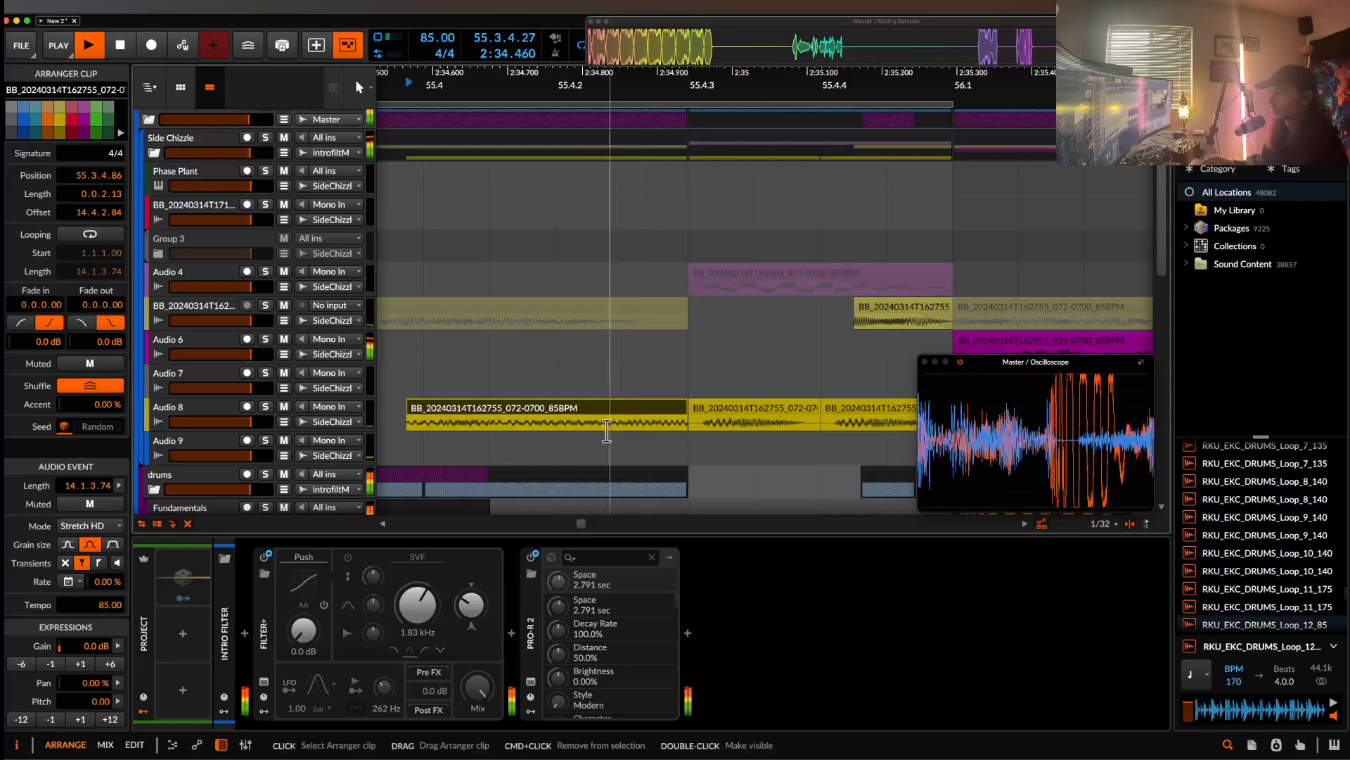
drag(580, 410, 571, 420)
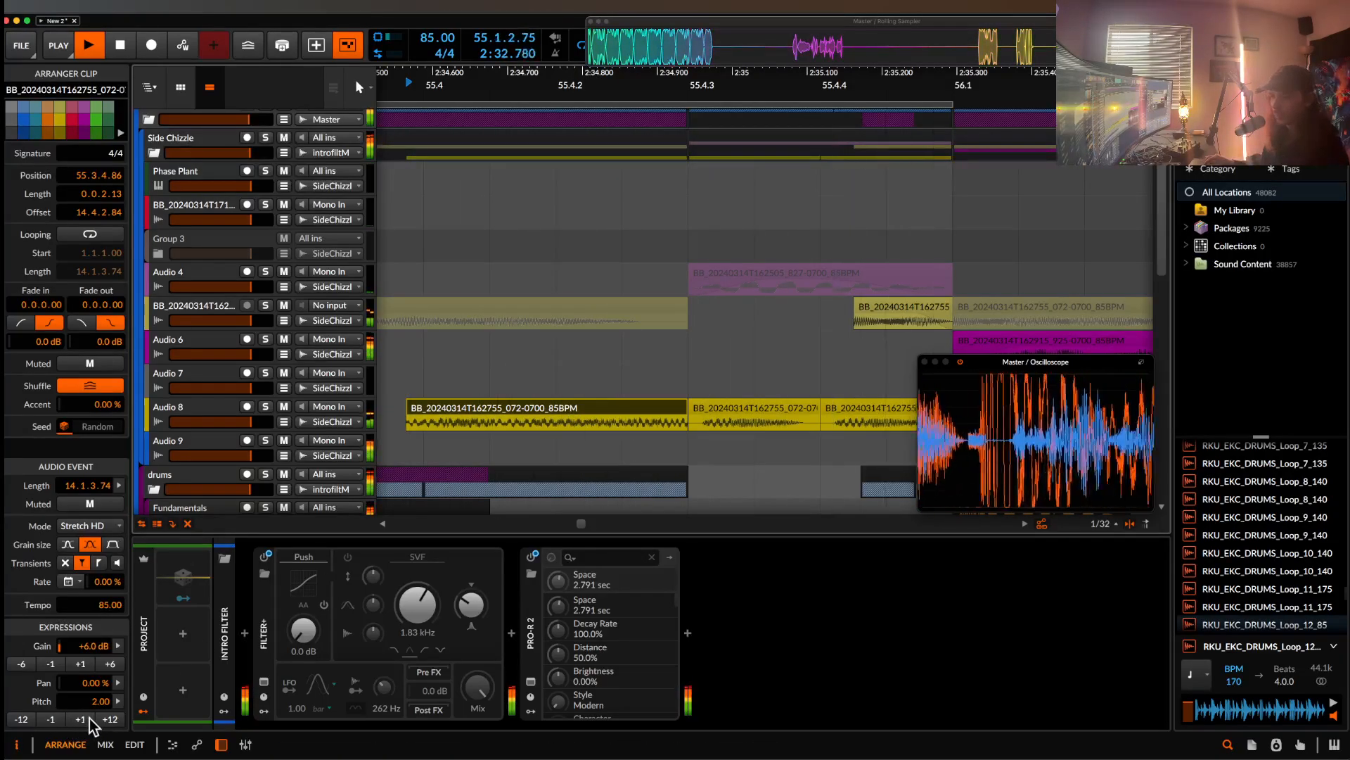
scroll(563, 433, down, 2)
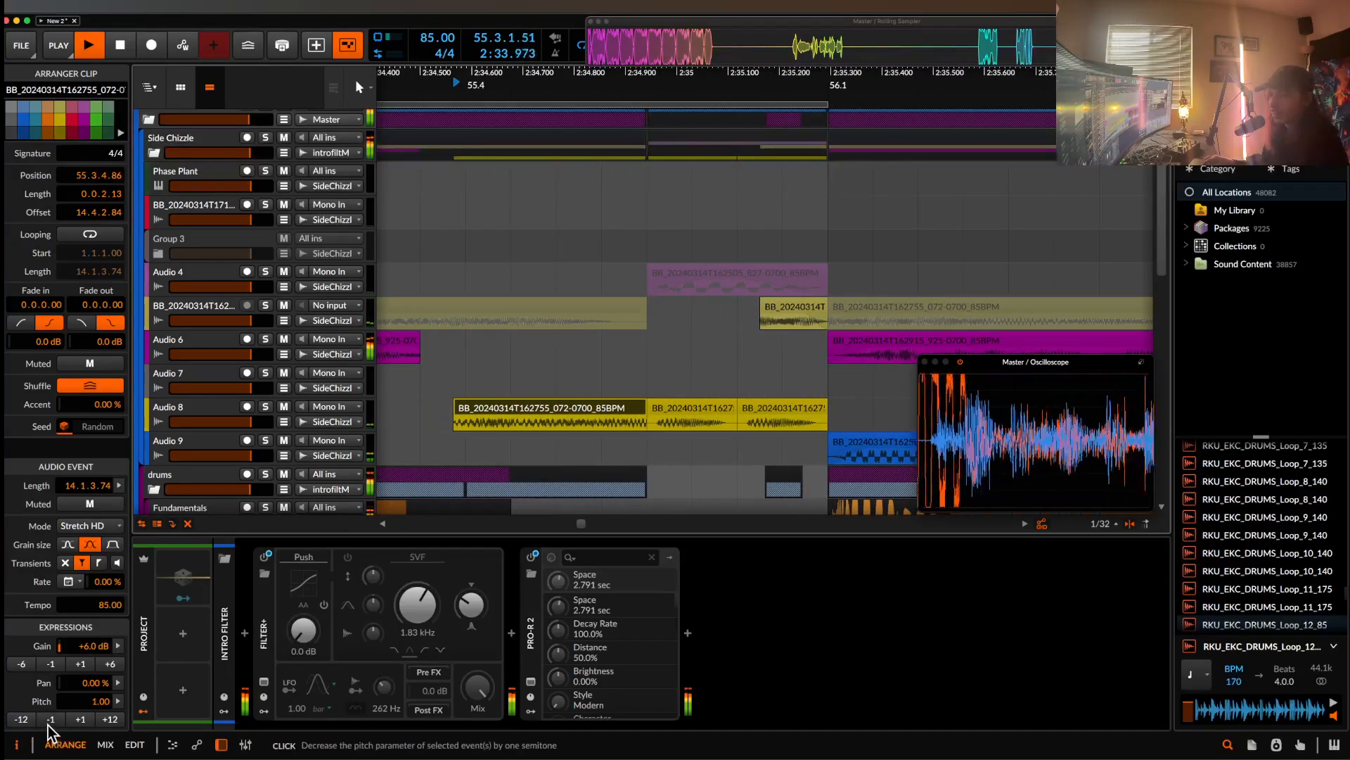
key(space)
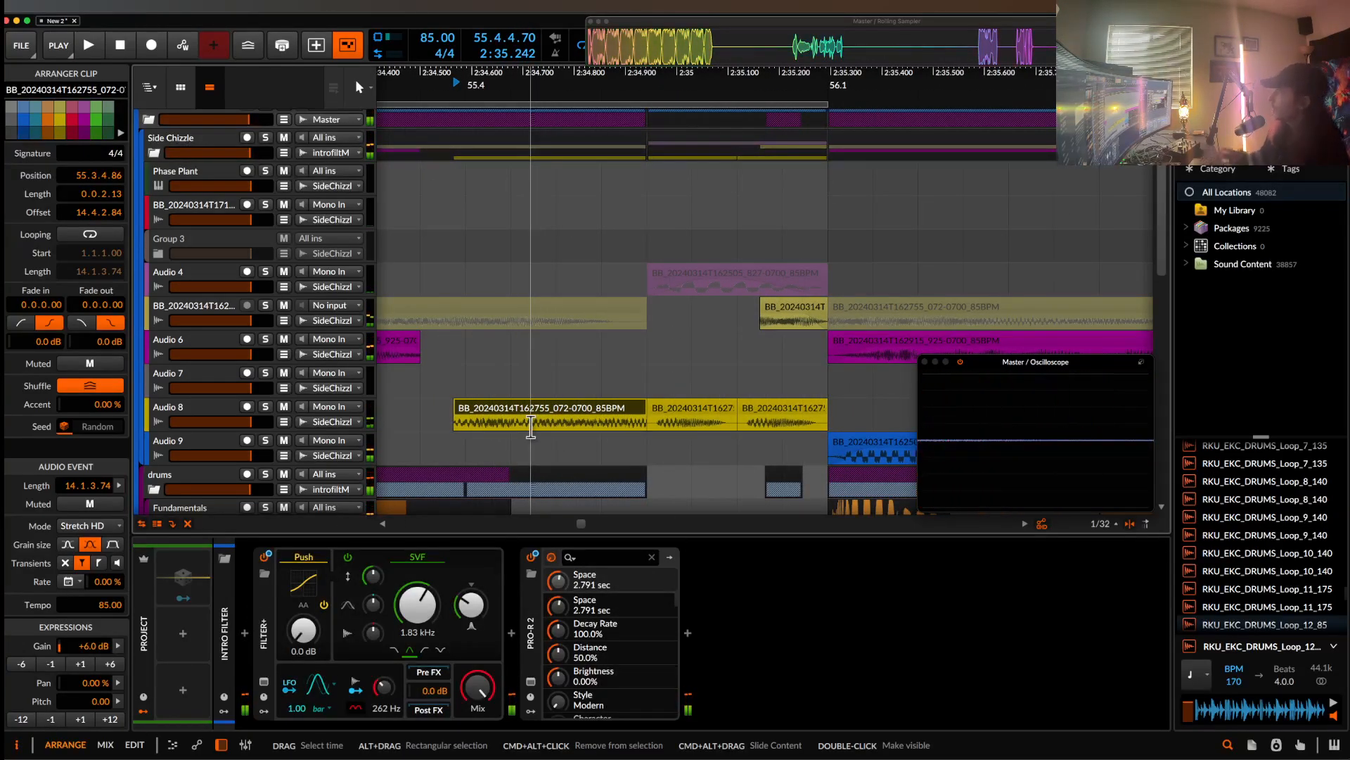
- Slide the audio content earlier inside the first Audio 8 clip, keeping the clip's boundaries in place
drag(566, 425, 228, 429)
drag(741, 427, 653, 424)
scroll(658, 424, down, 3)
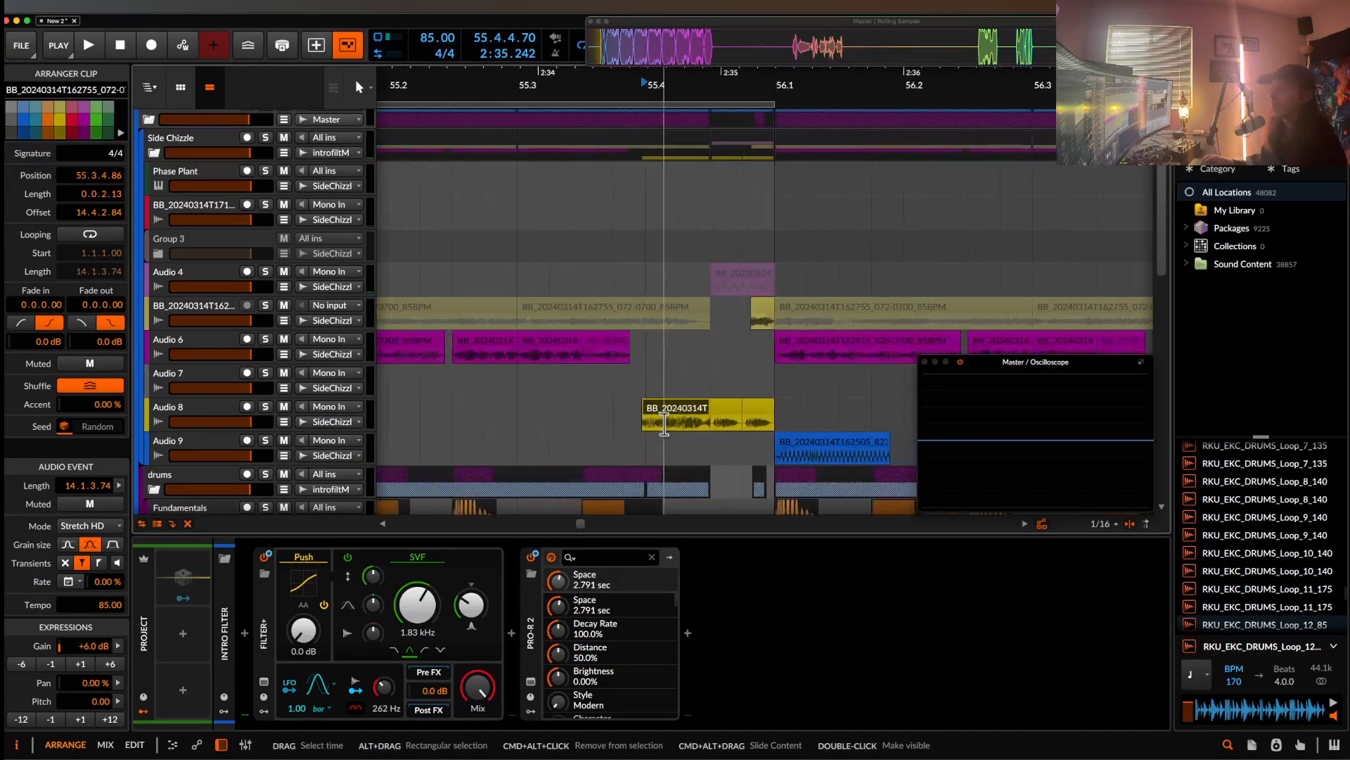
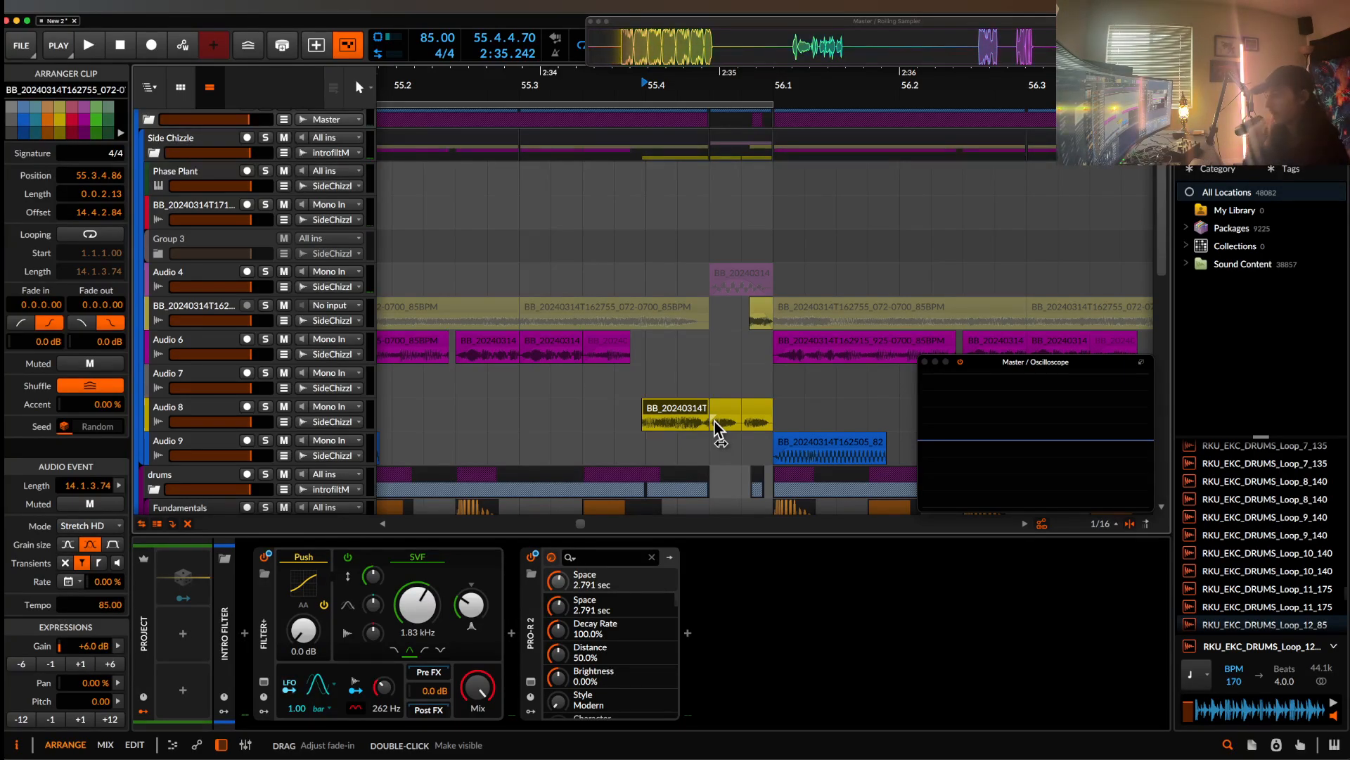
- Add a short 0.0.0.04 fade-out to the end of the first Audio 8 clip
scroll(712, 420, up, 3)
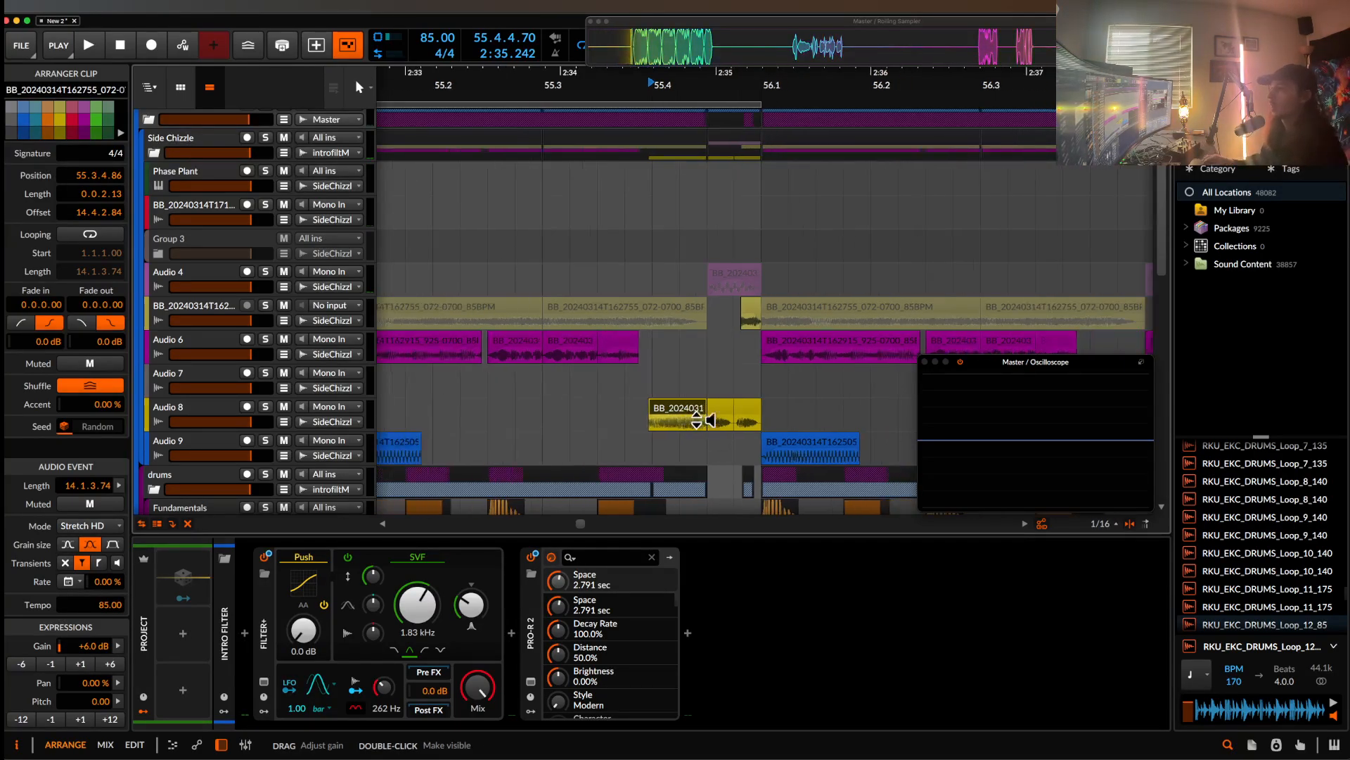
drag(686, 416, 682, 417)
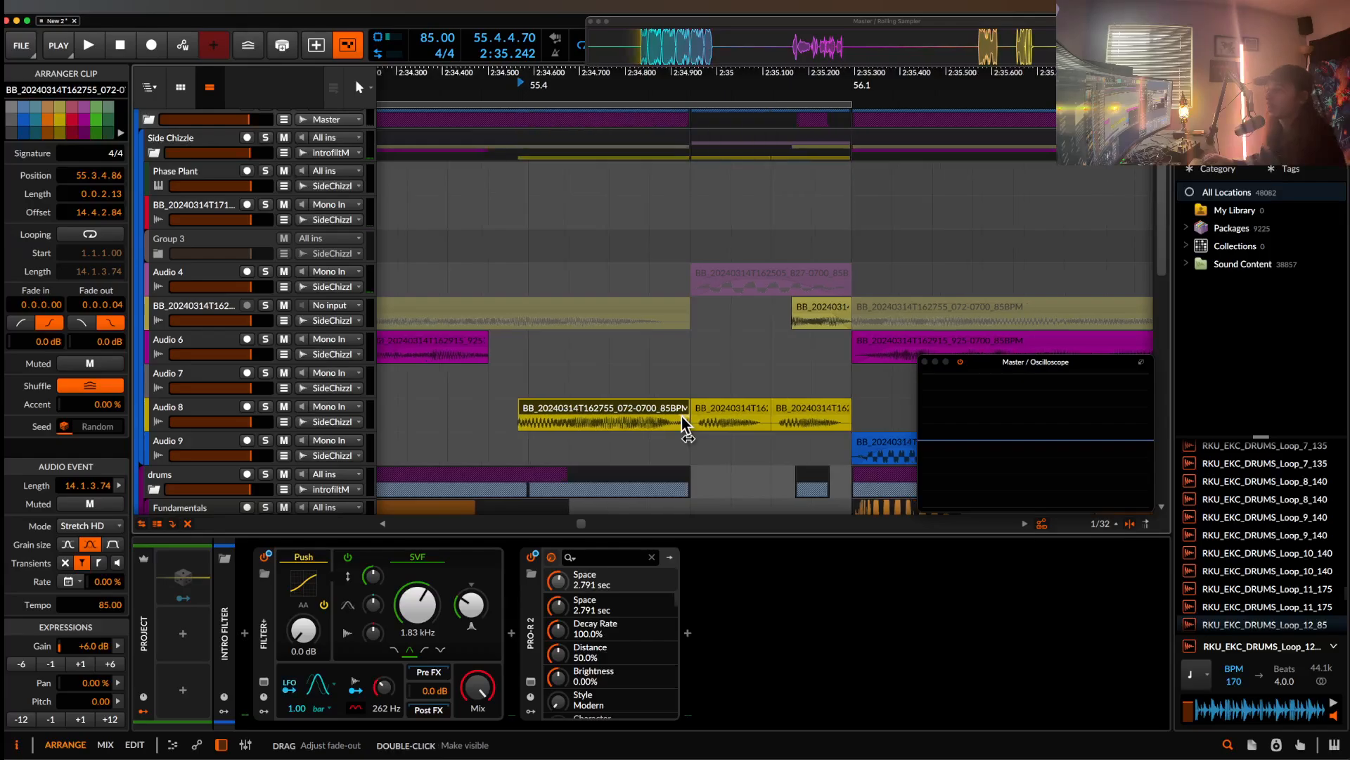
scroll(631, 422, up, 1)
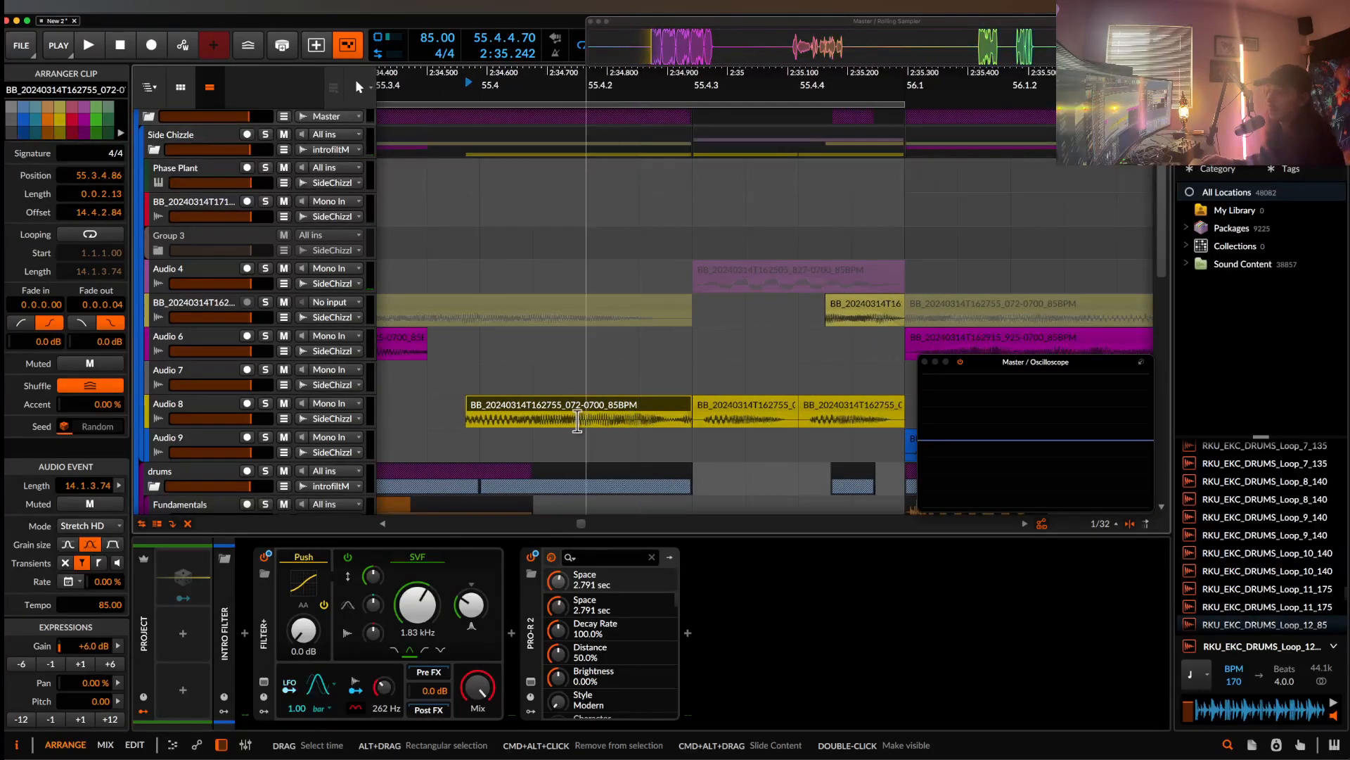
scroll(578, 422, down, 3)
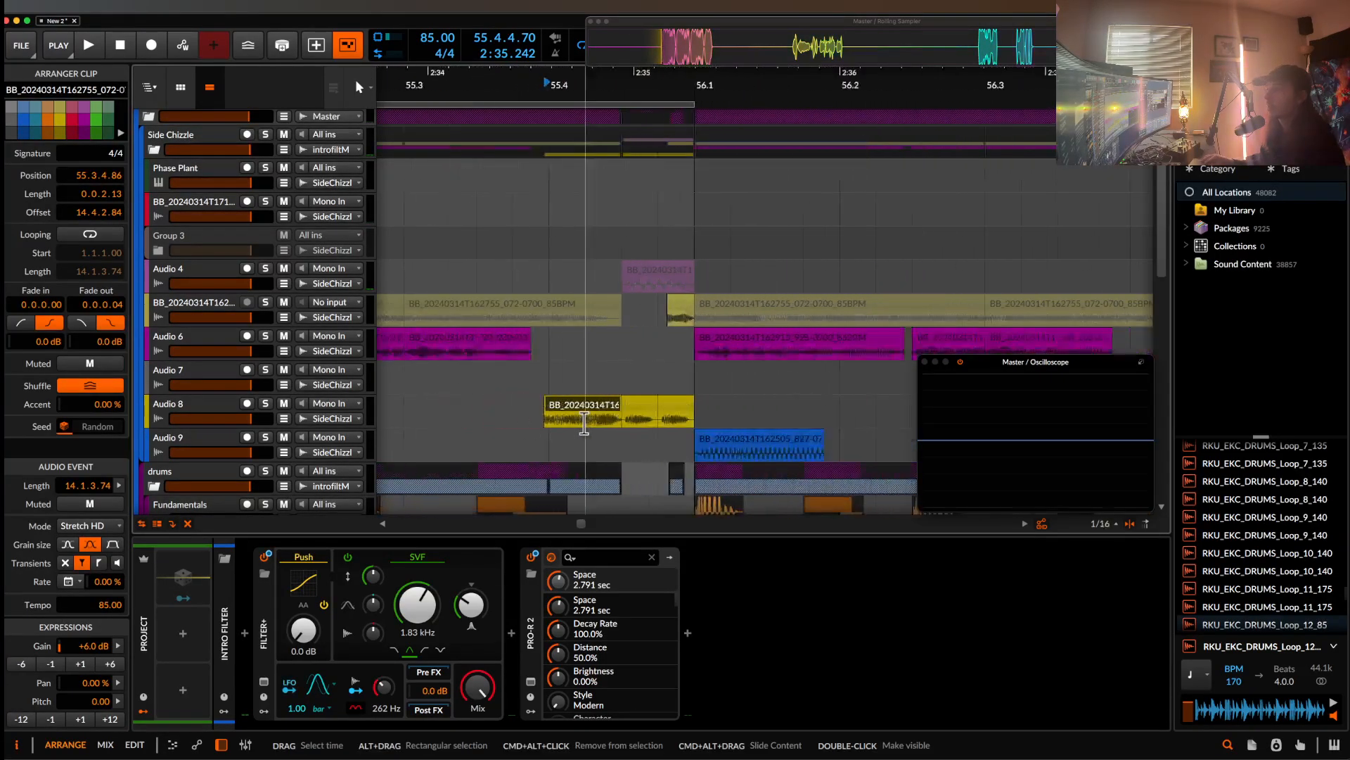
scroll(584, 422, down, 3)
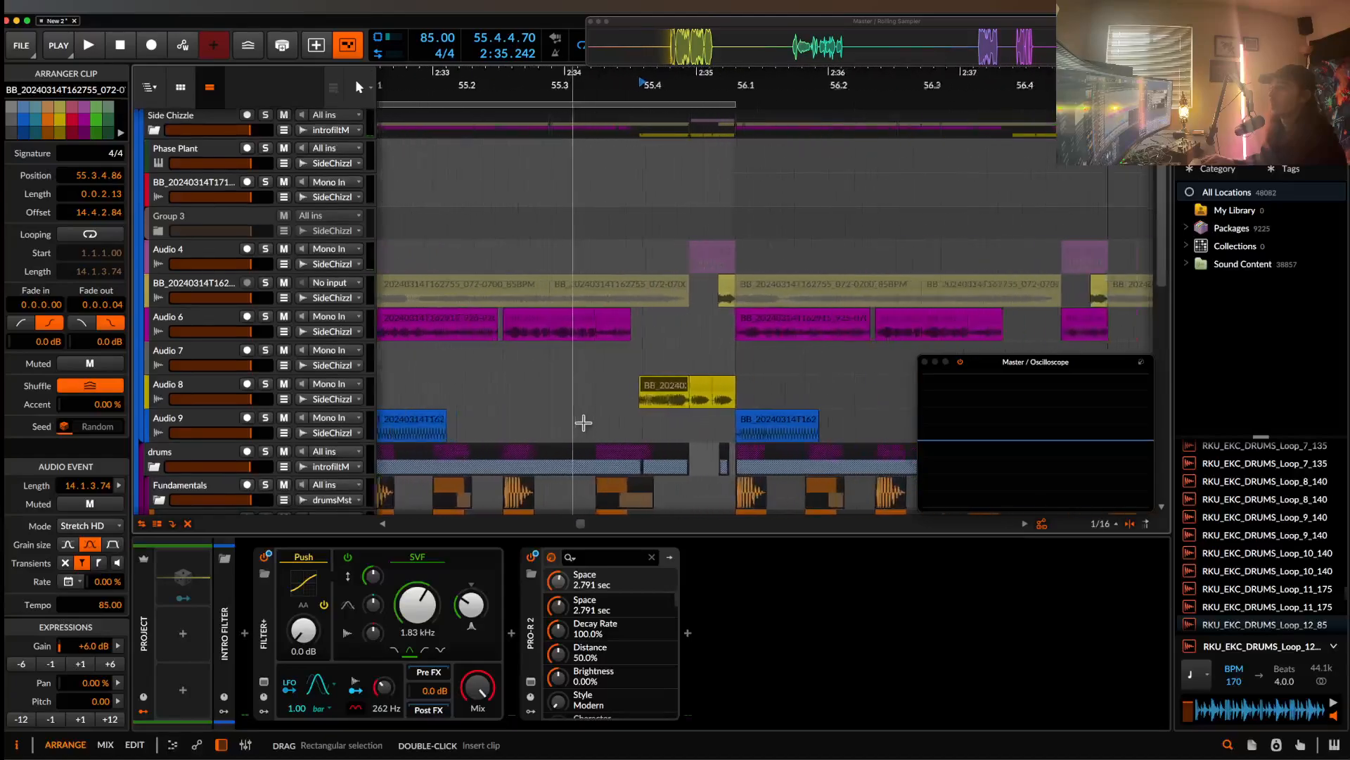
scroll(583, 419, down, 4)
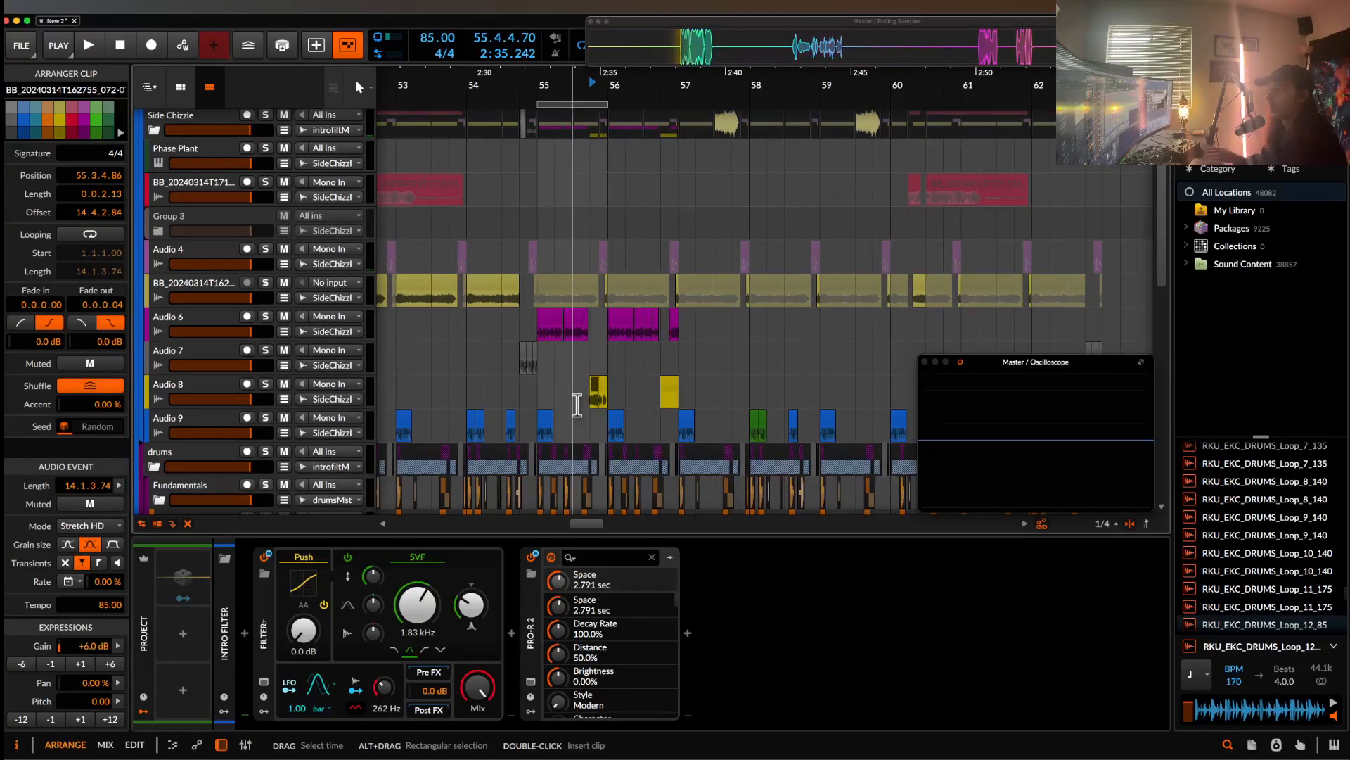
scroll(577, 406, up, 3)
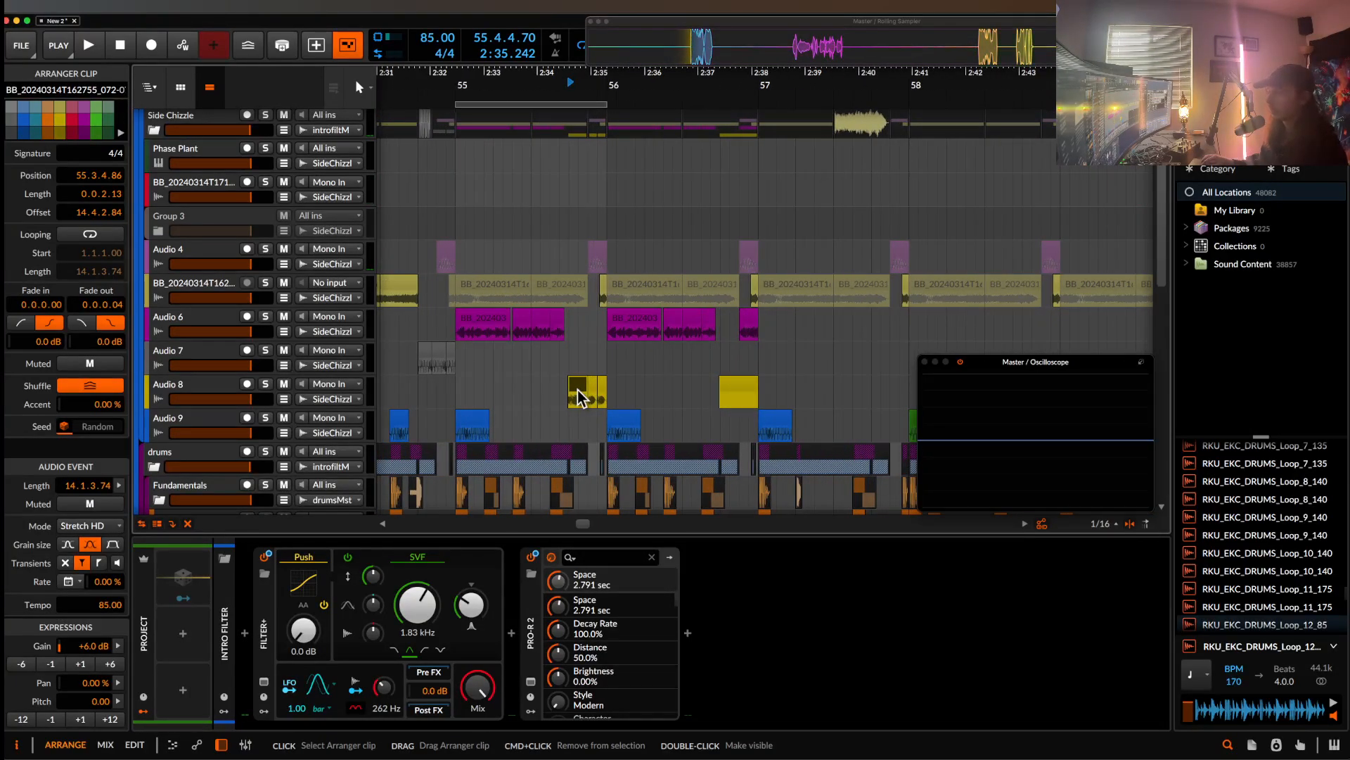
scroll(578, 397, up, 5)
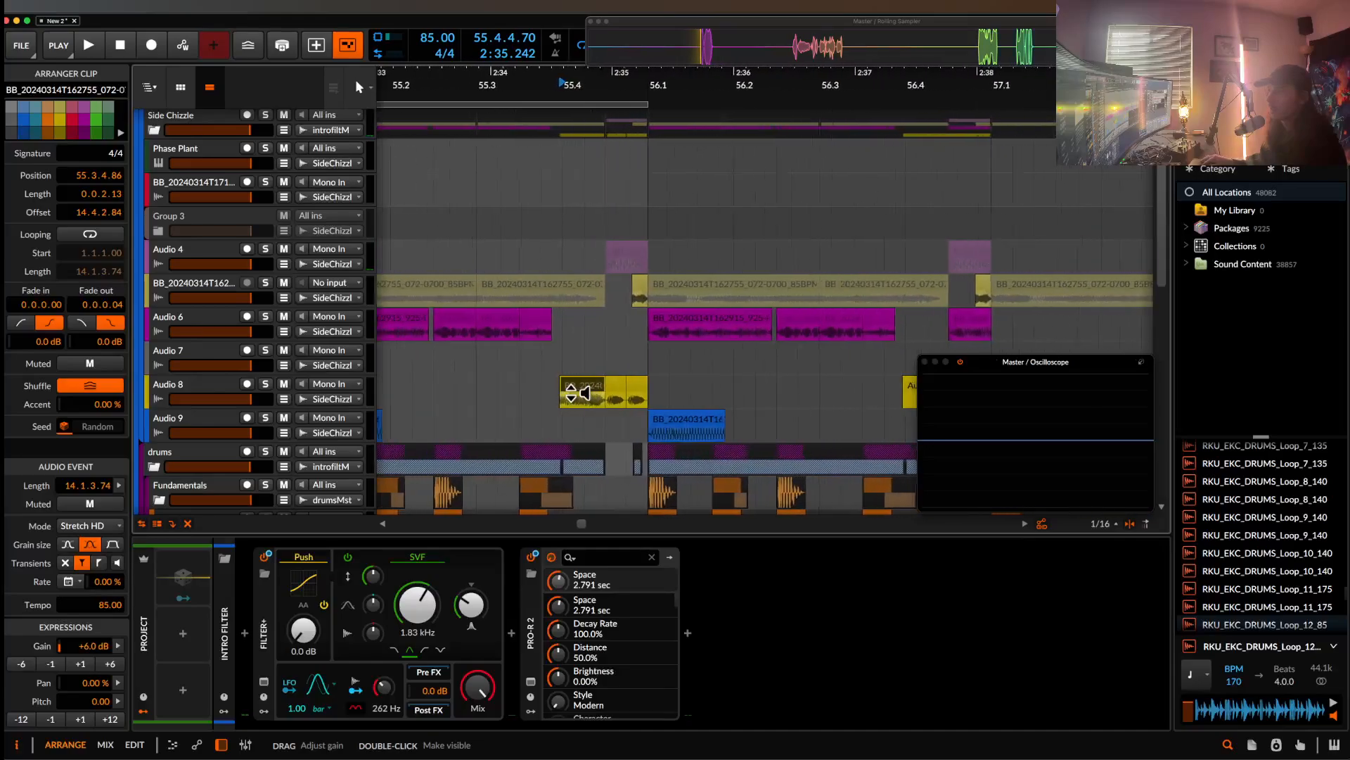
scroll(571, 394, down, 1)
scroll(589, 406, down, 4)
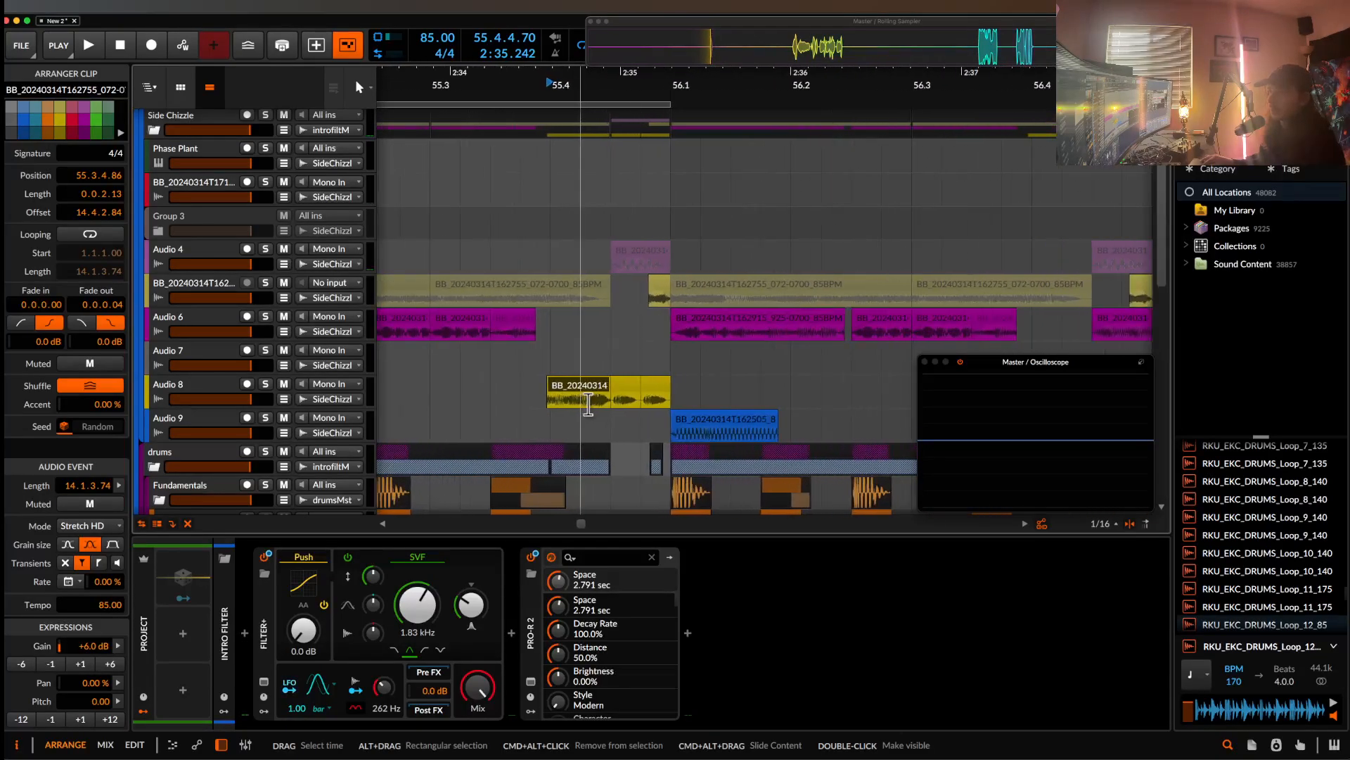
scroll(585, 407, up, 5)
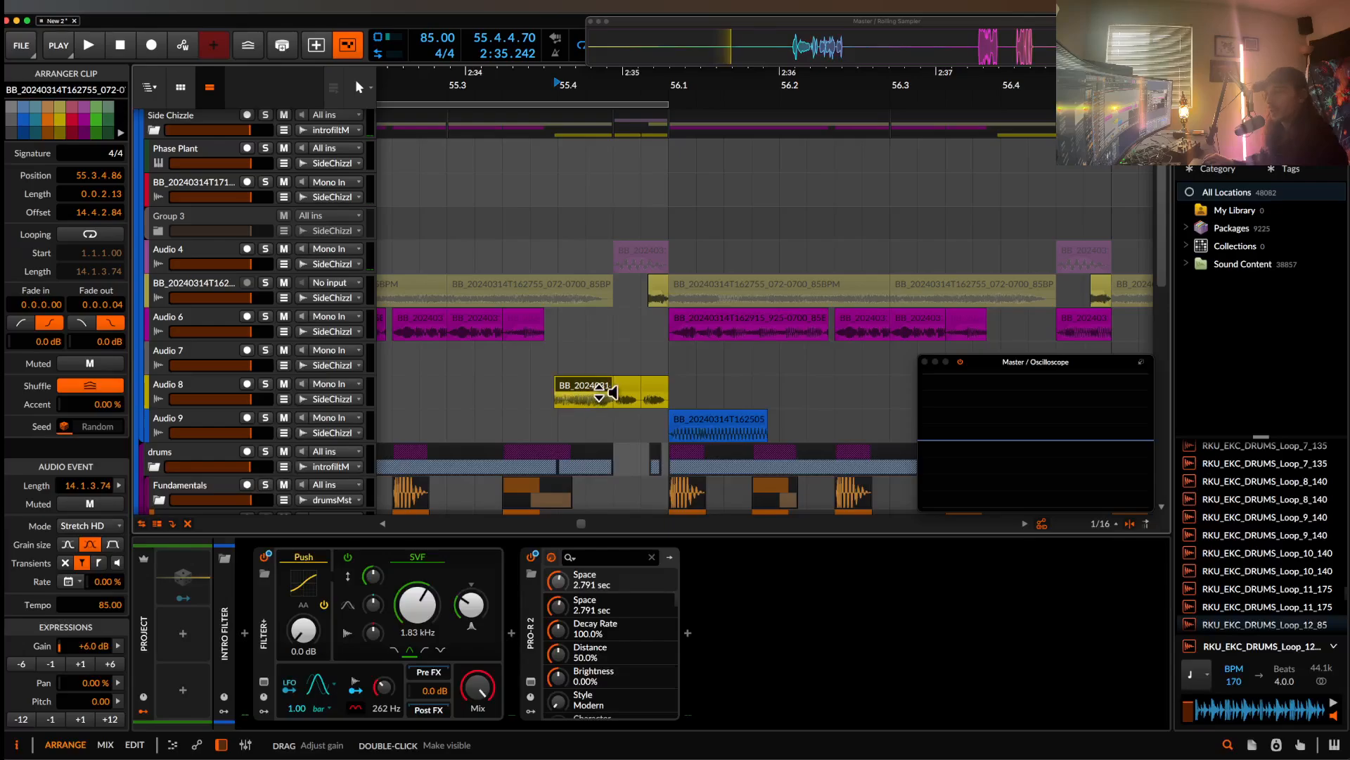
- Recolour the first Audio 8 clip, just before 55.4, light green
scroll(592, 399, up, 3)
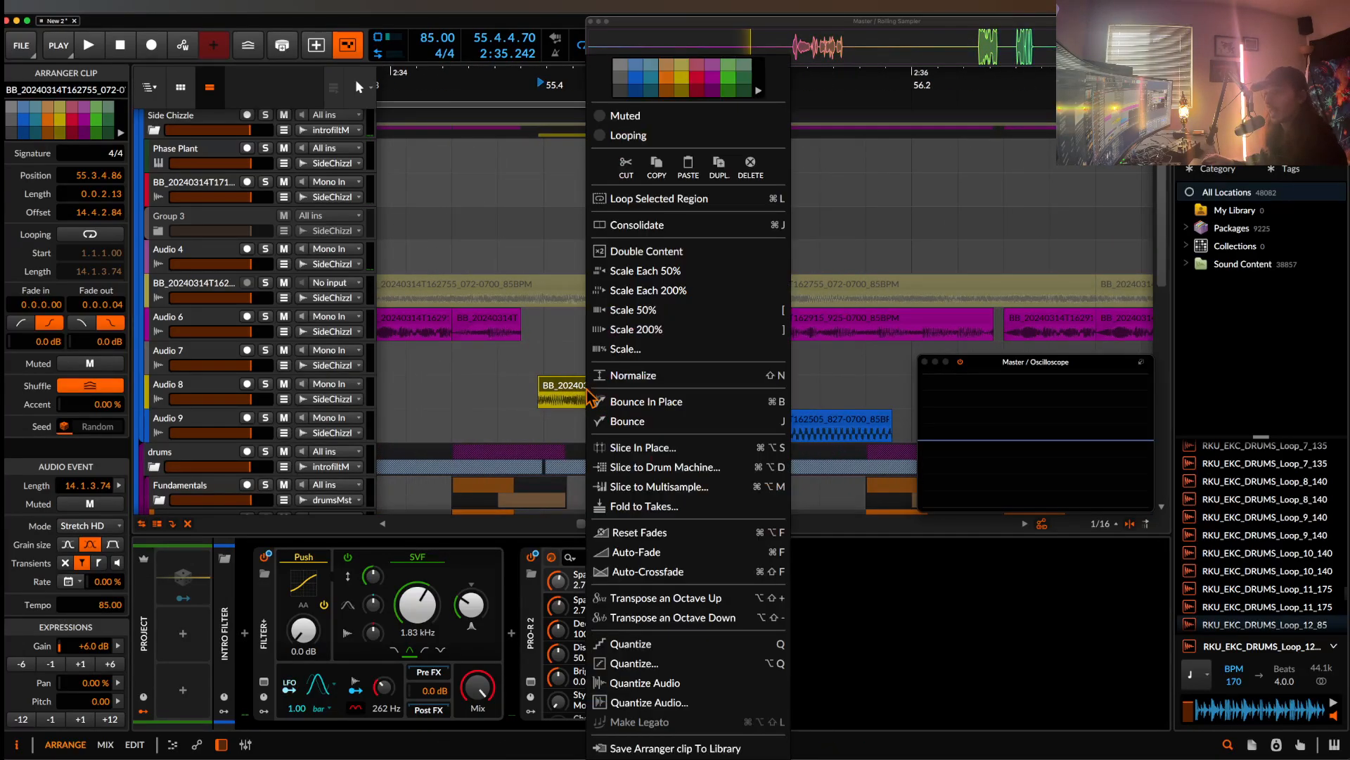
right_click(592, 398)
click(712, 90)
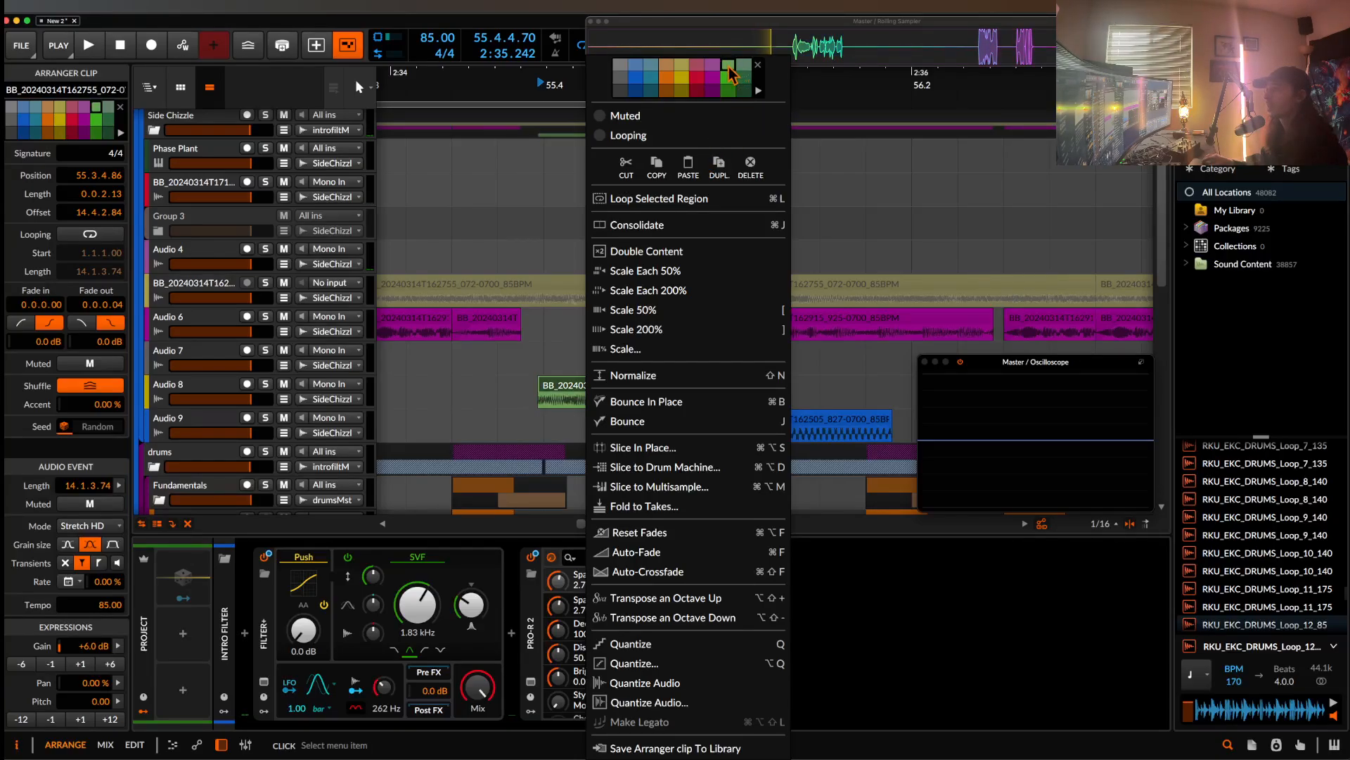
click(548, 391)
scroll(553, 382, up, 3)
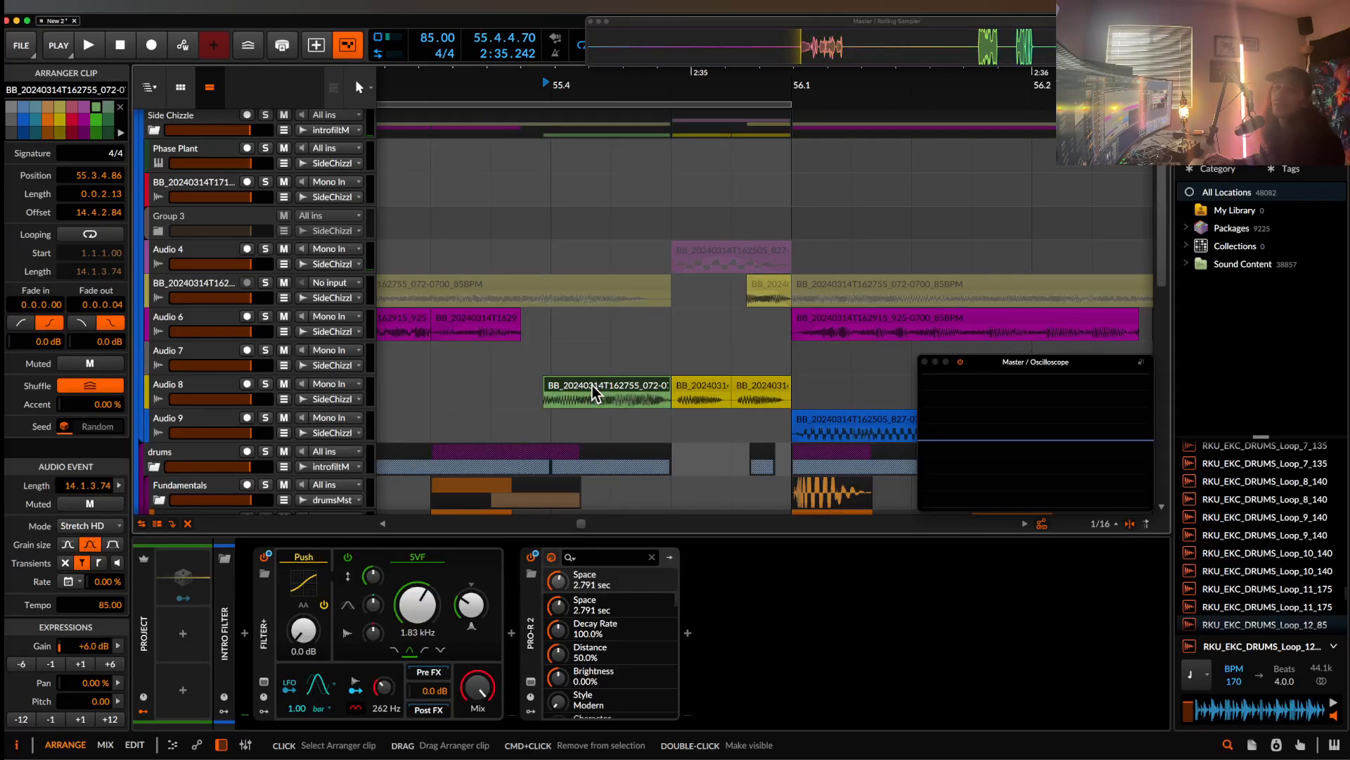
scroll(611, 411, down, 1)
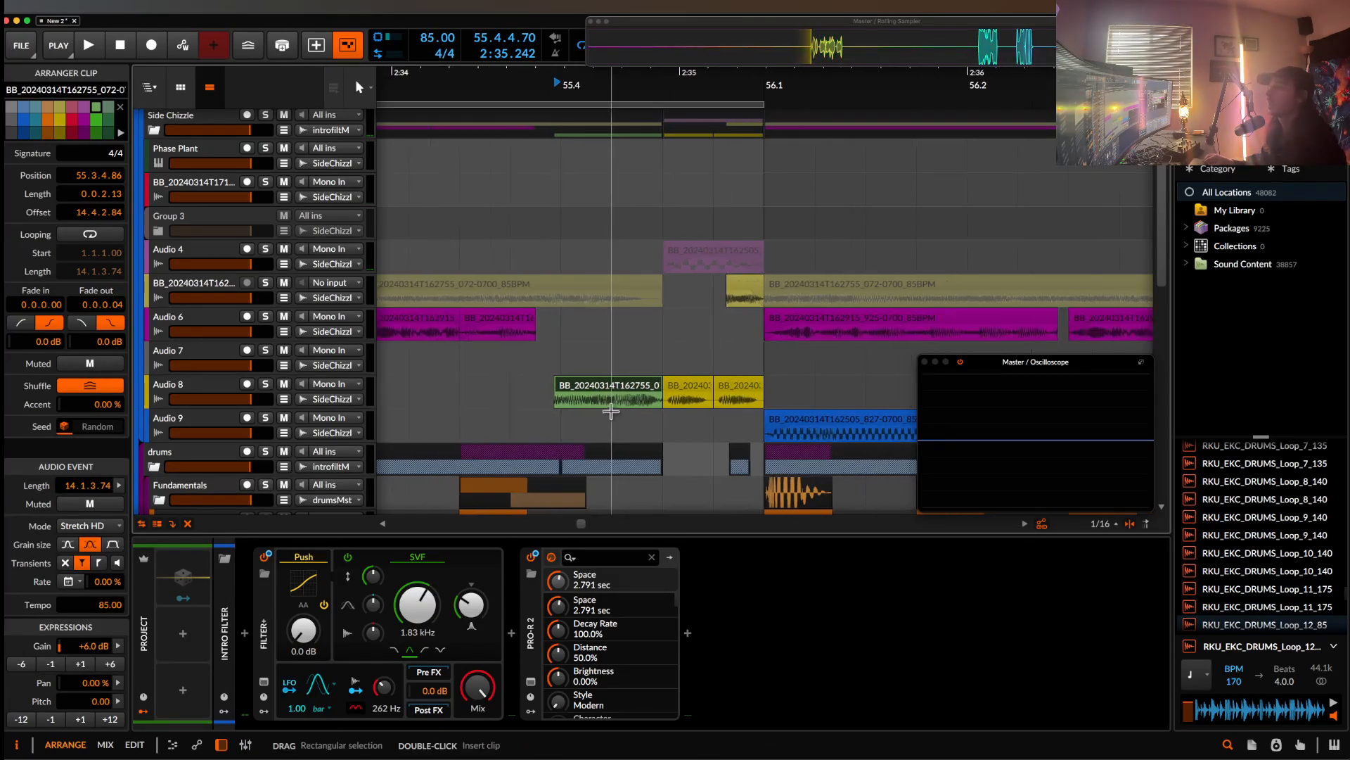
- Play the green and yellow Audio 8 clips at the end of bar 55 to check the finished fill
scroll(611, 412, up, 3)
scroll(595, 406, down, 2)
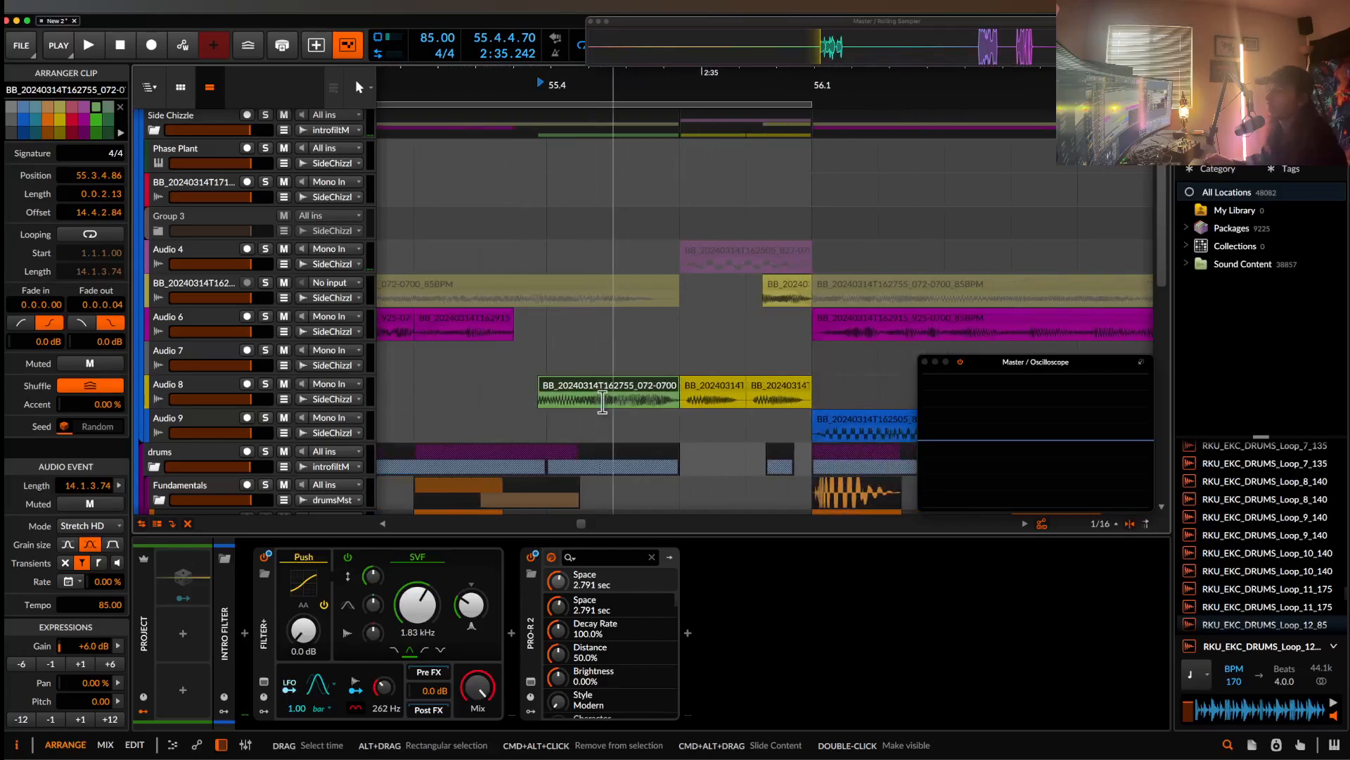
scroll(598, 398, down, 4)
scroll(545, 391, down, 5)
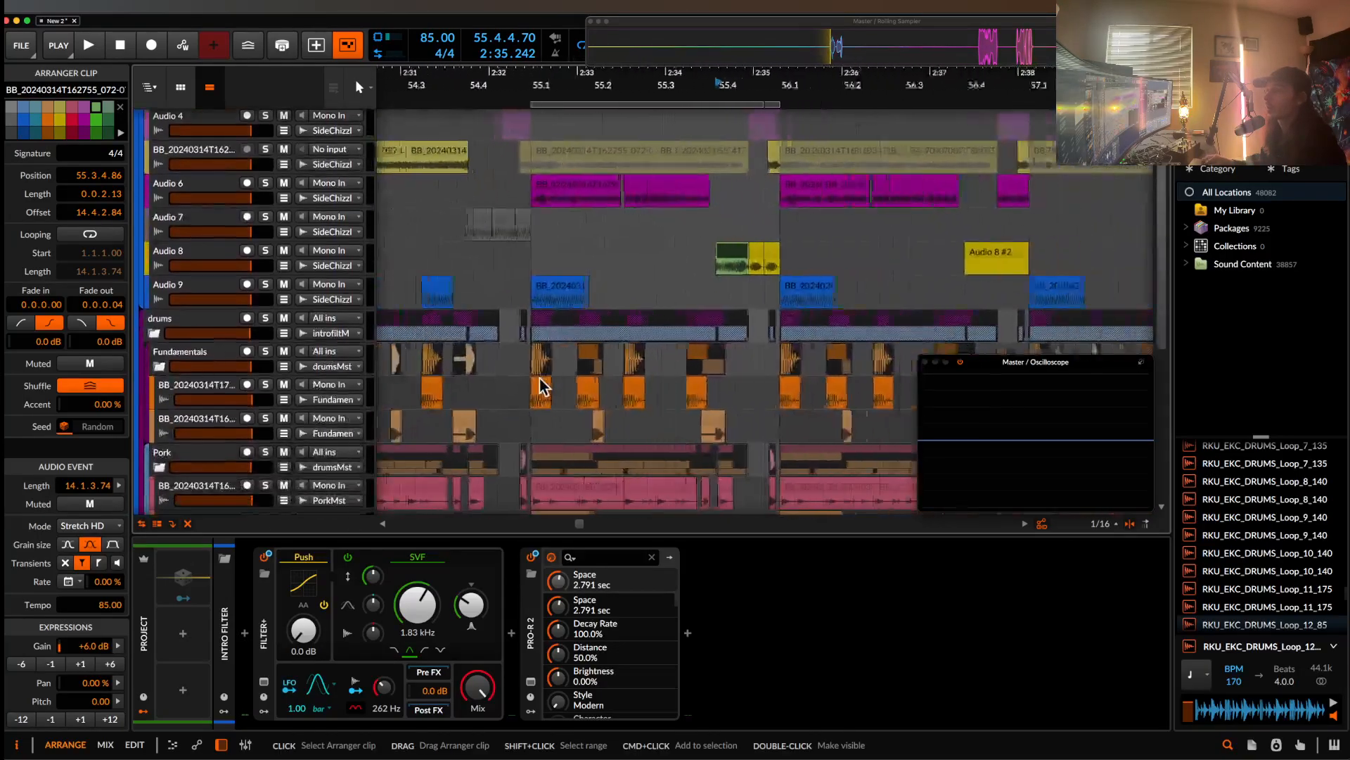
click(611, 300)
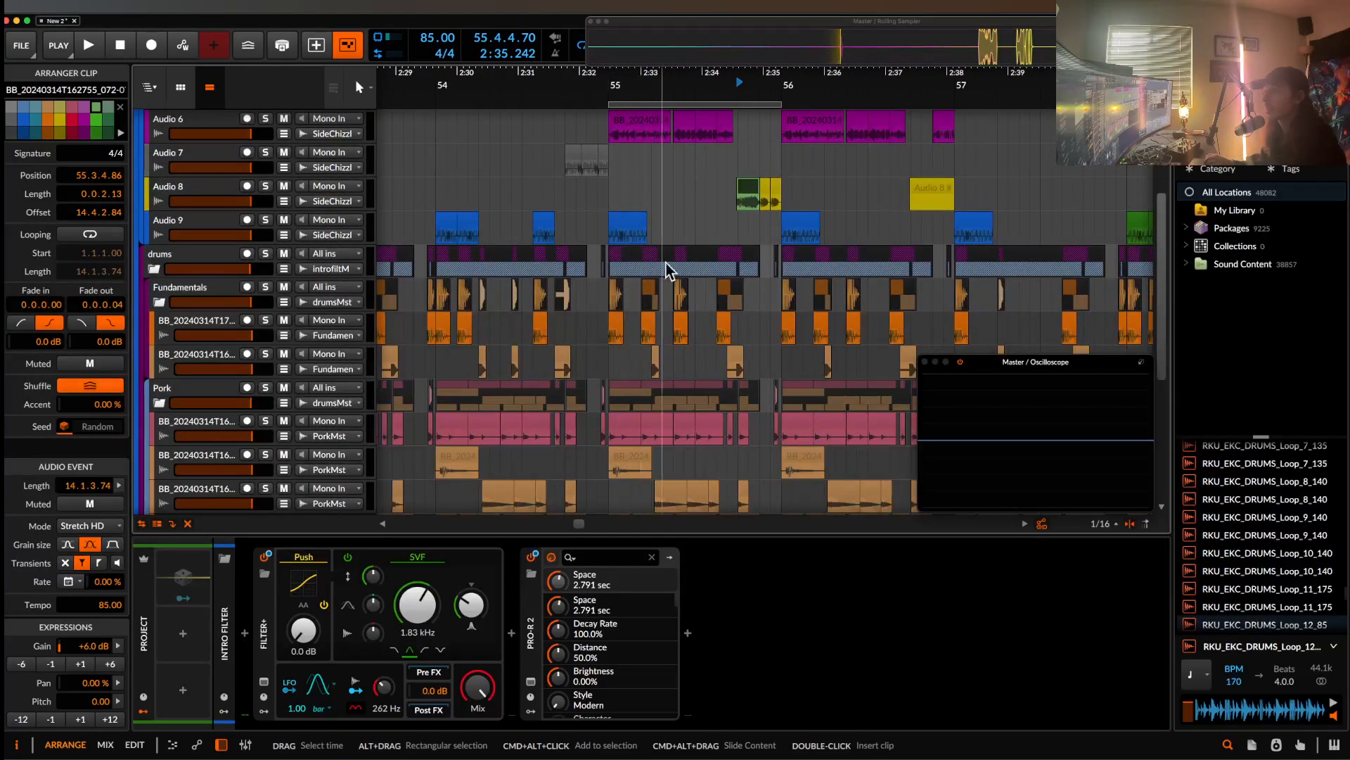
scroll(695, 207, up, 5)
scroll(725, 267, up, 3)
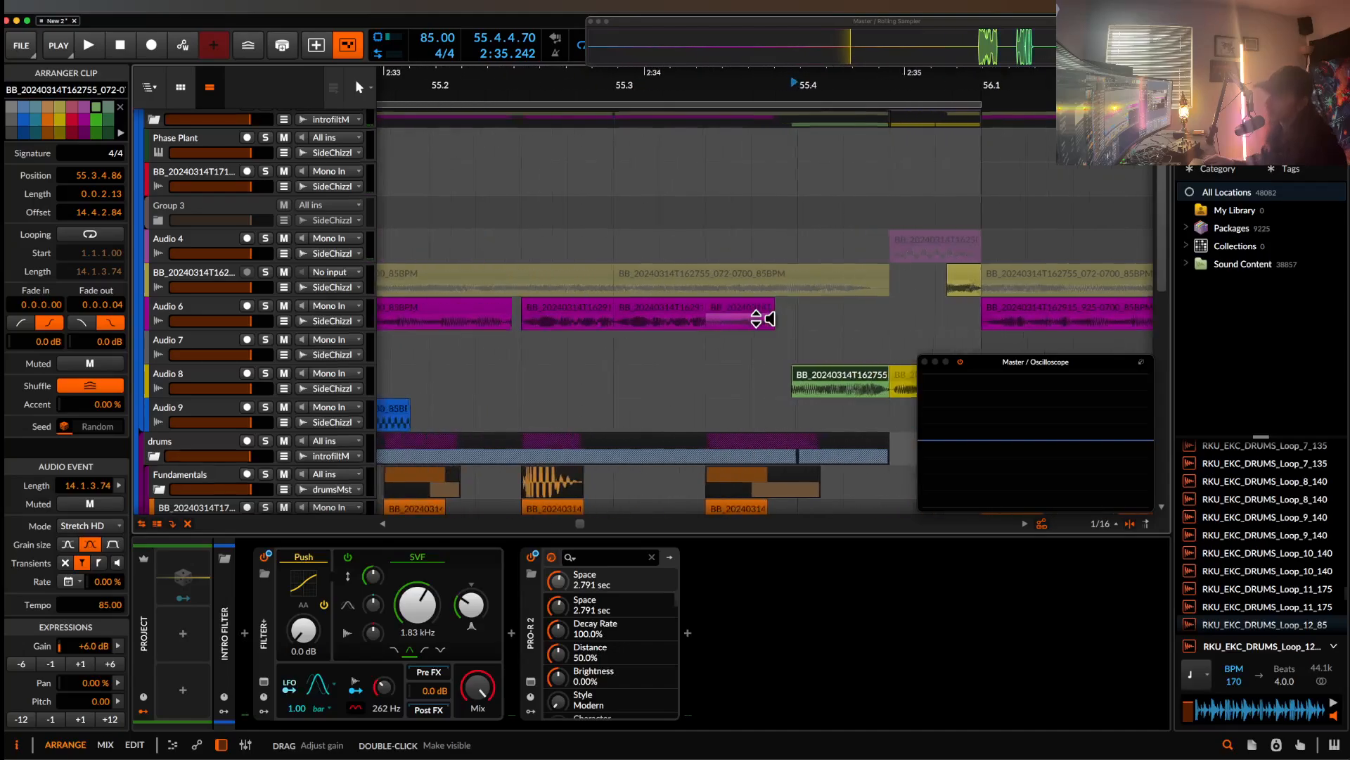
scroll(755, 318, down, 3)
scroll(755, 318, up, 3)
click(767, 333)
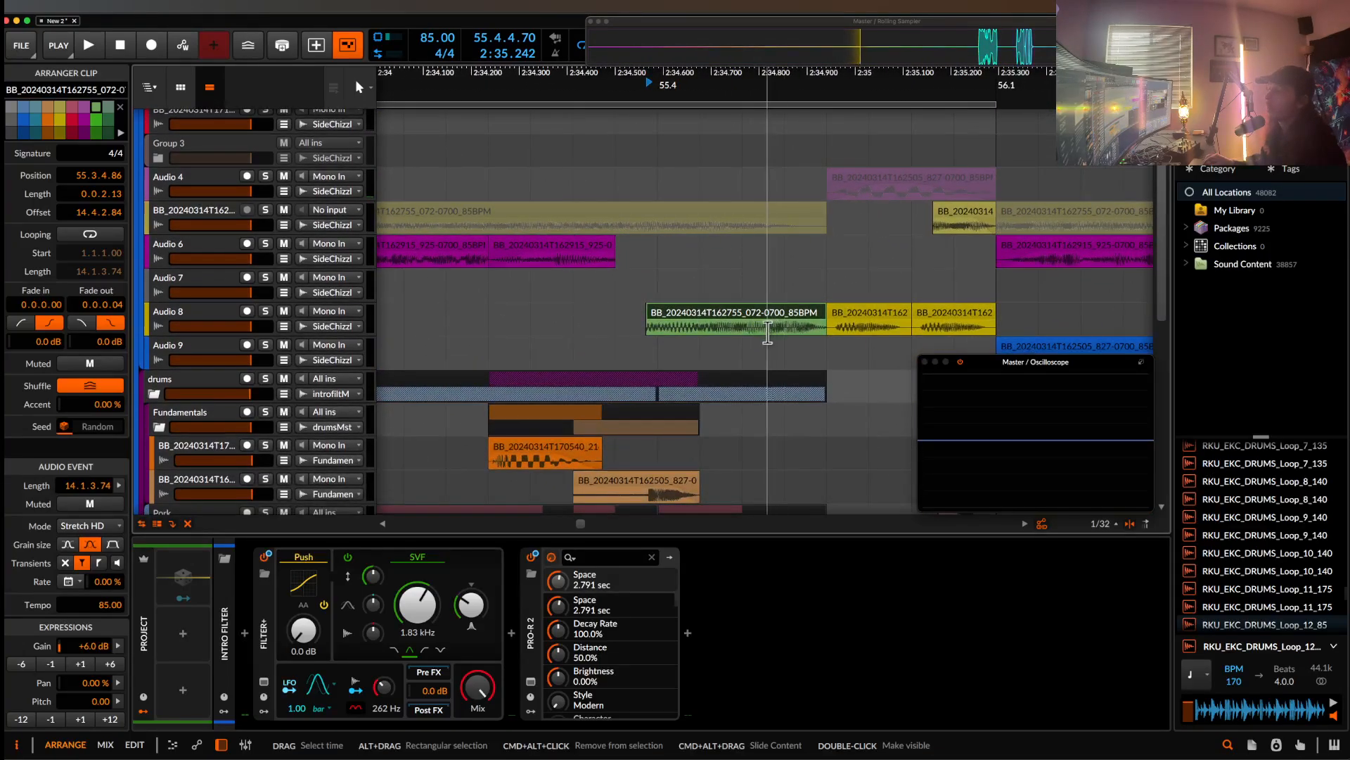
key(space)
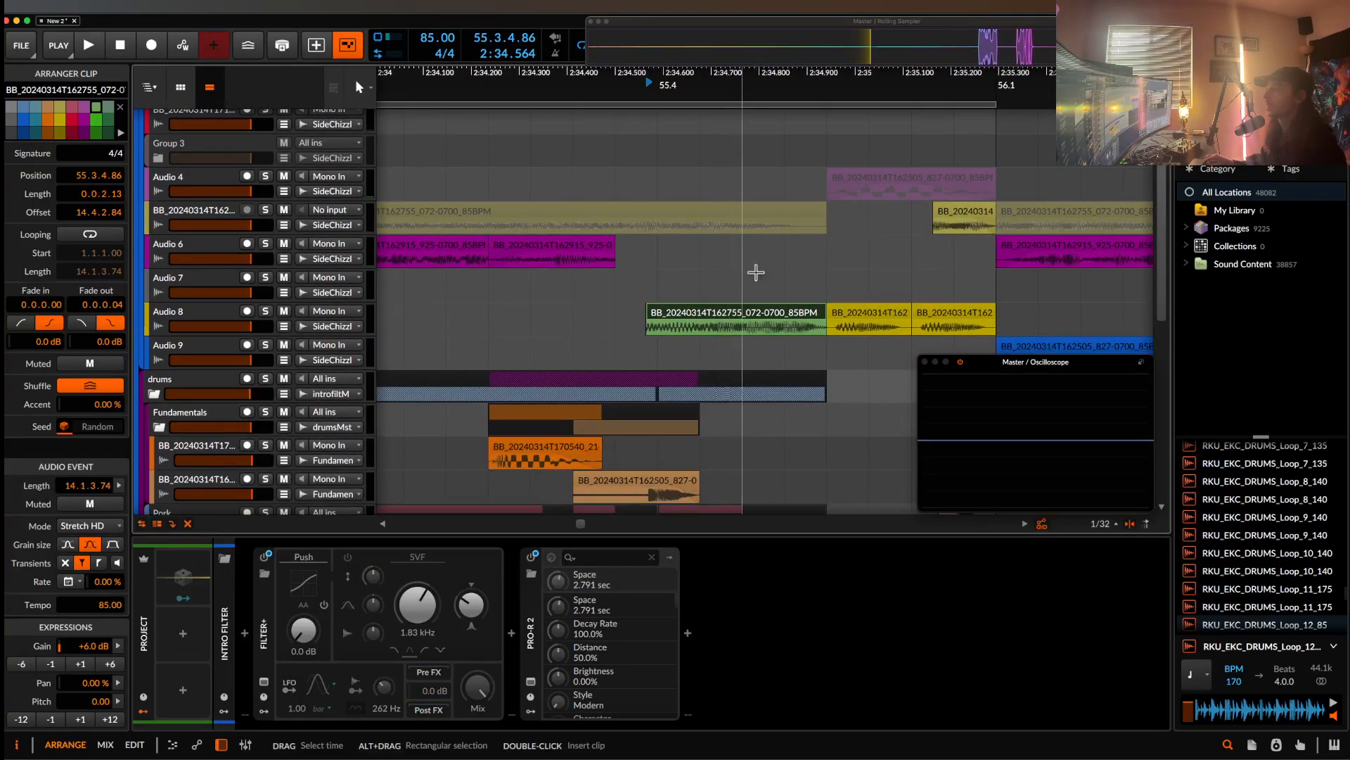
click(765, 333)
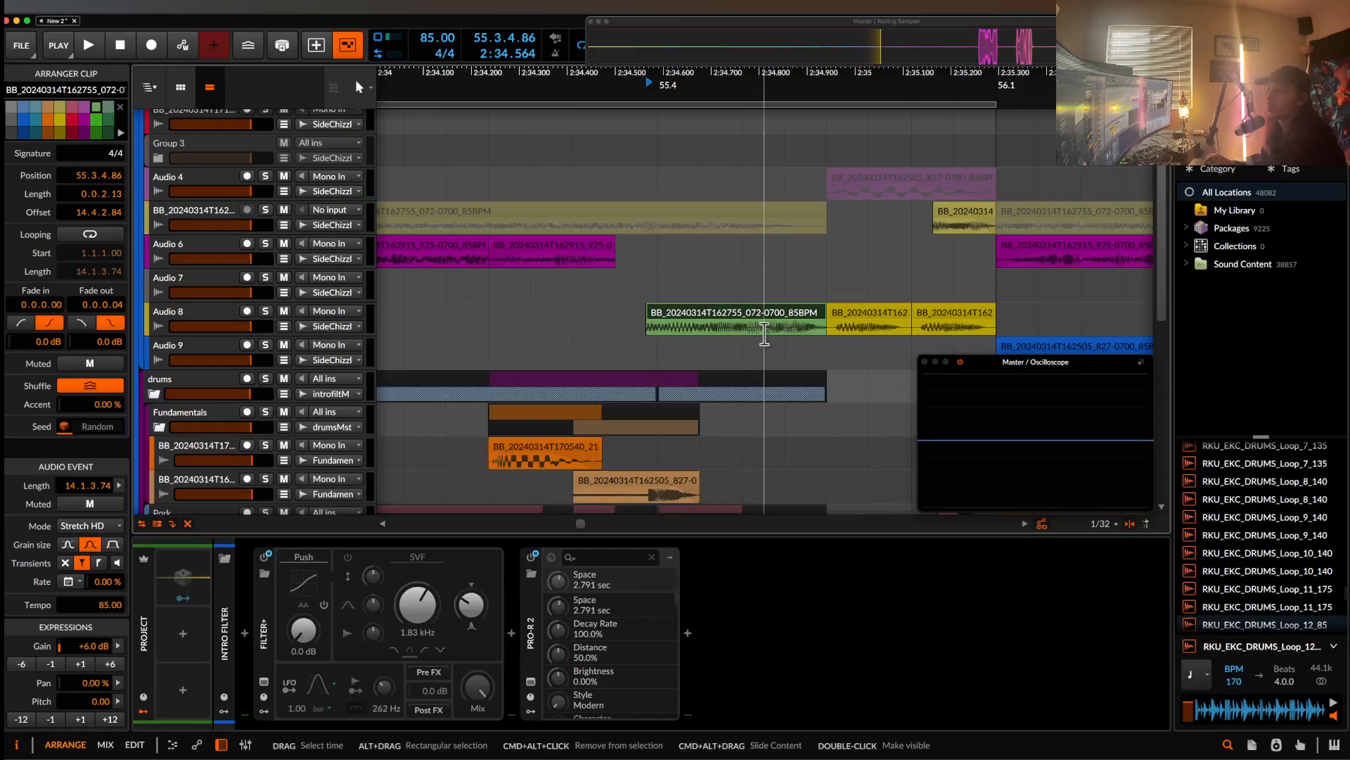
key(space)
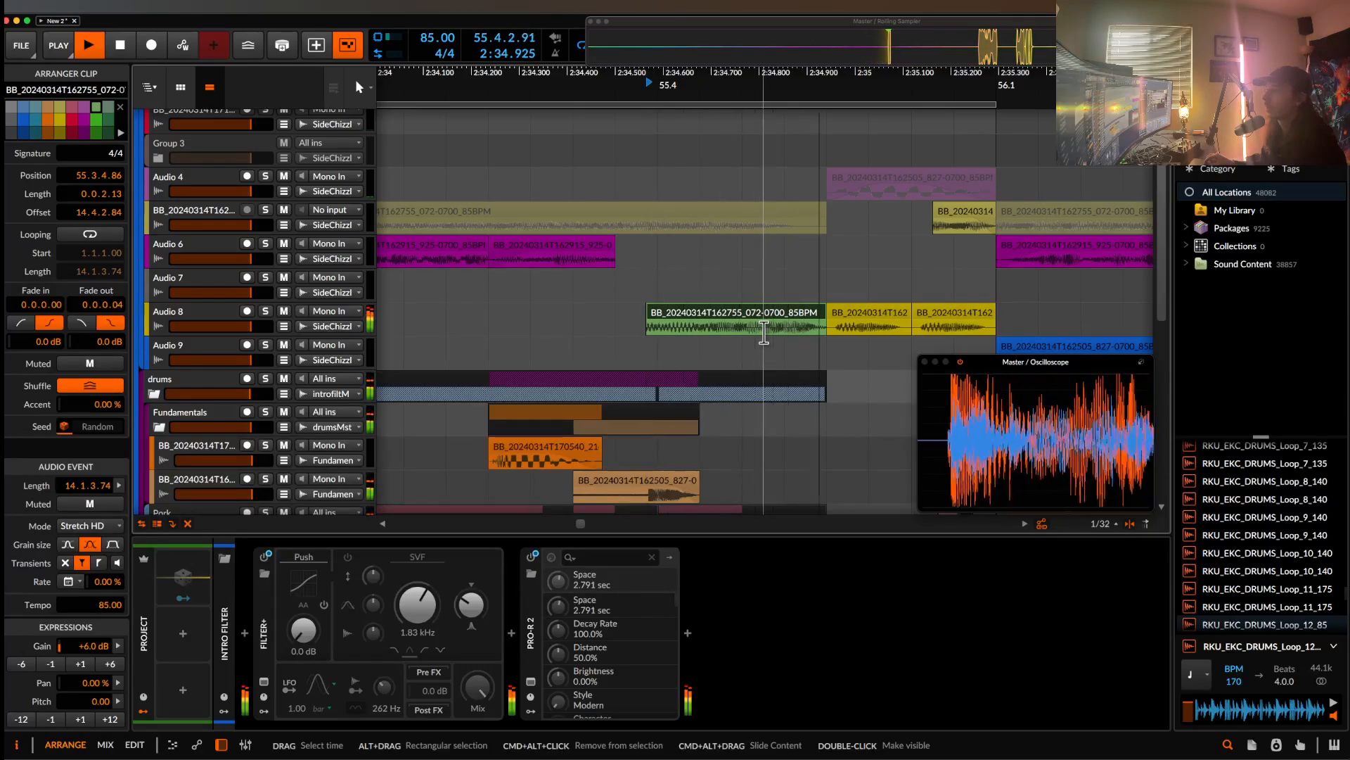
scroll(774, 328, down, 2)
key(space)
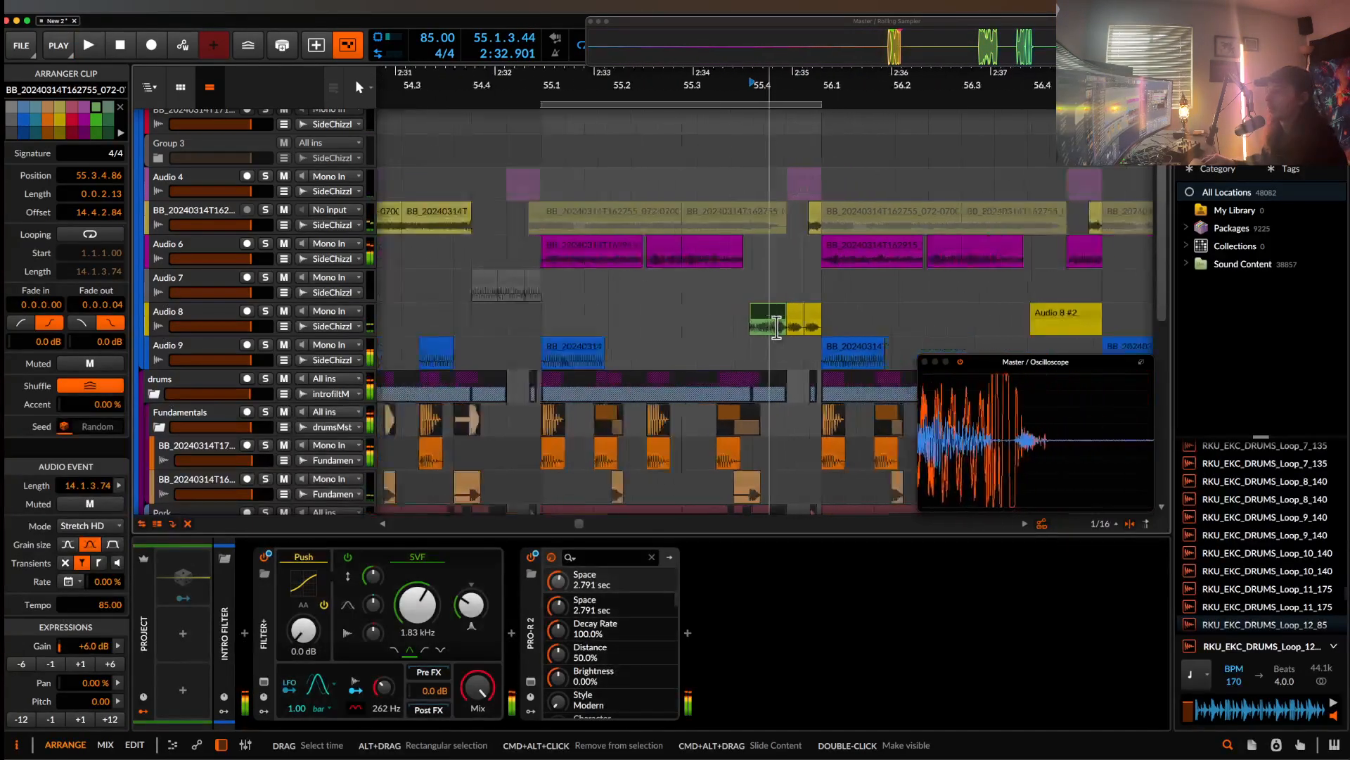
- Loop two bars from 55.1.1.00 and duplicate the intro filter group's material from 55.1.1.00 to 57.1.1.00 directly after itself
scroll(776, 330, down, 4)
drag(716, 101, 837, 102)
scroll(653, 167, up, 3)
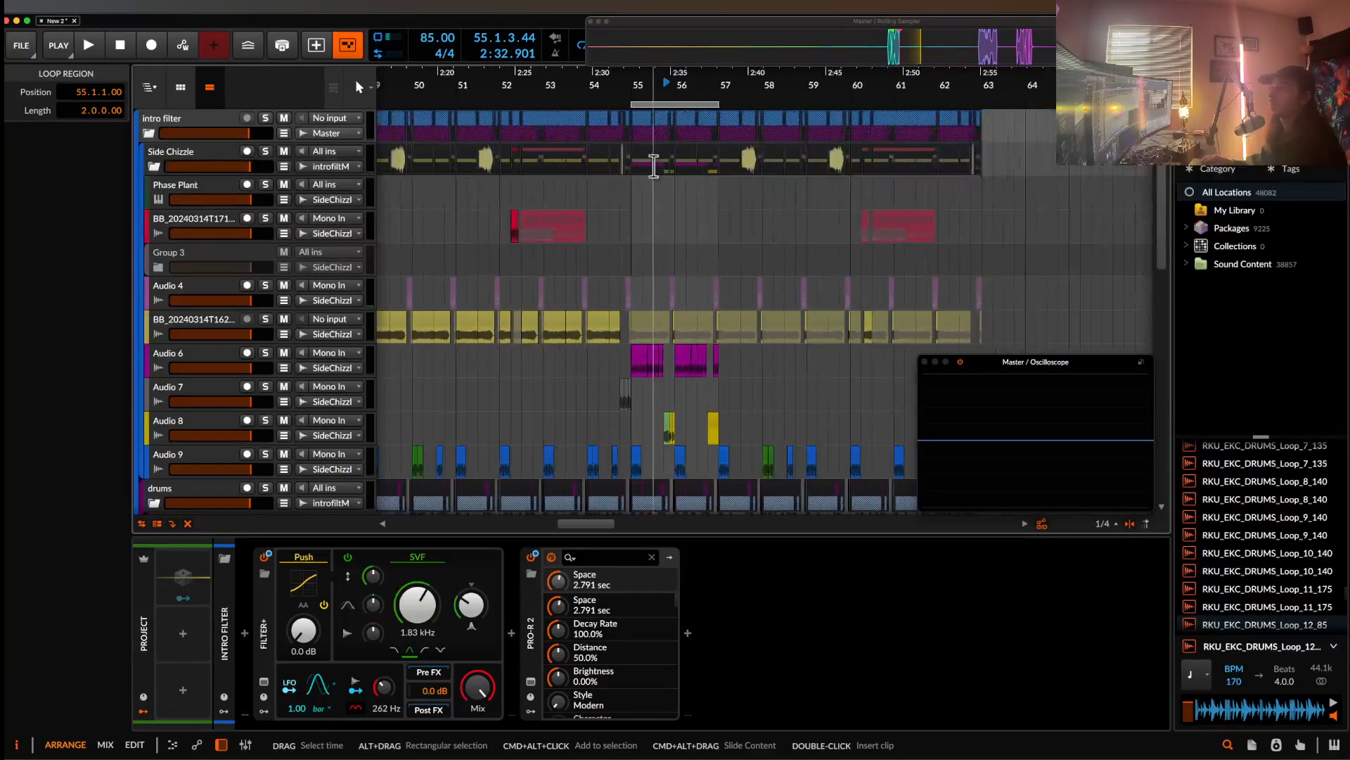
scroll(653, 167, down, 5)
scroll(653, 168, up, 5)
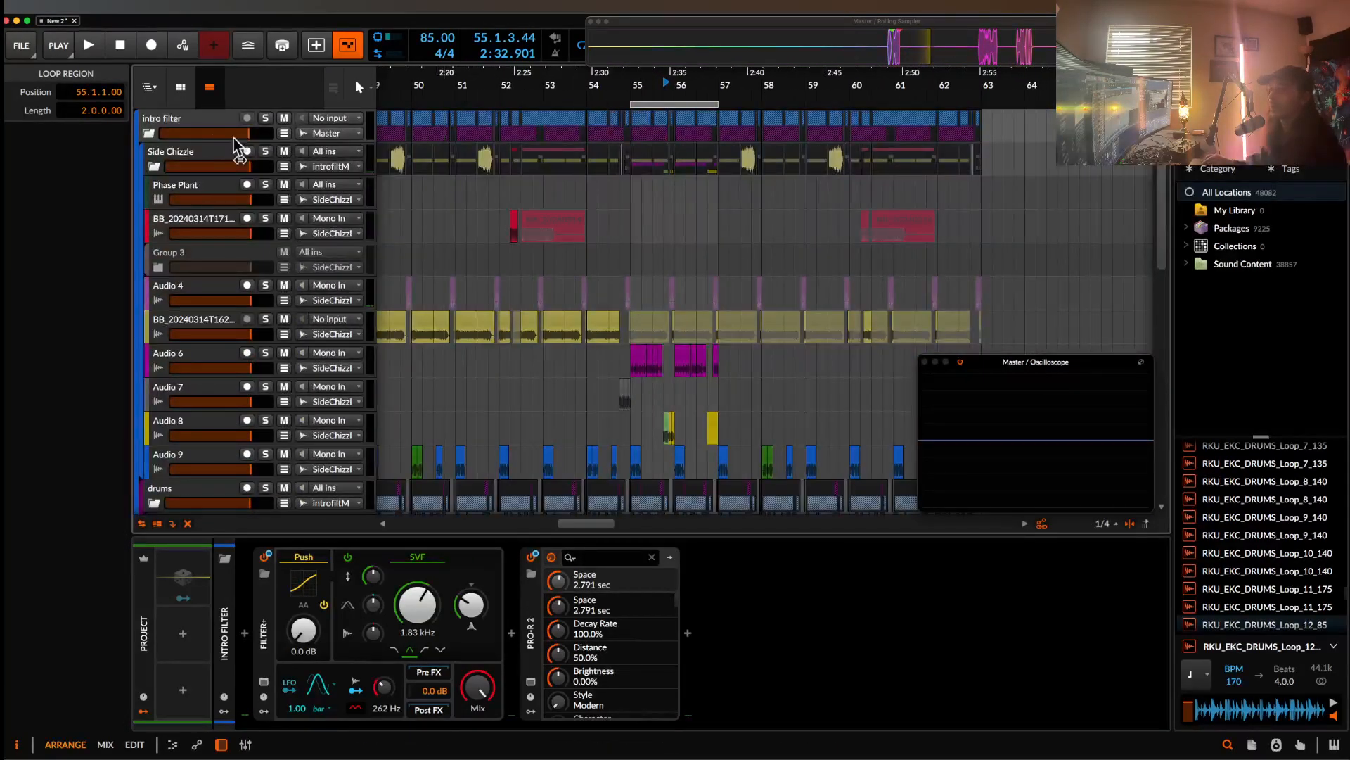
click(151, 134)
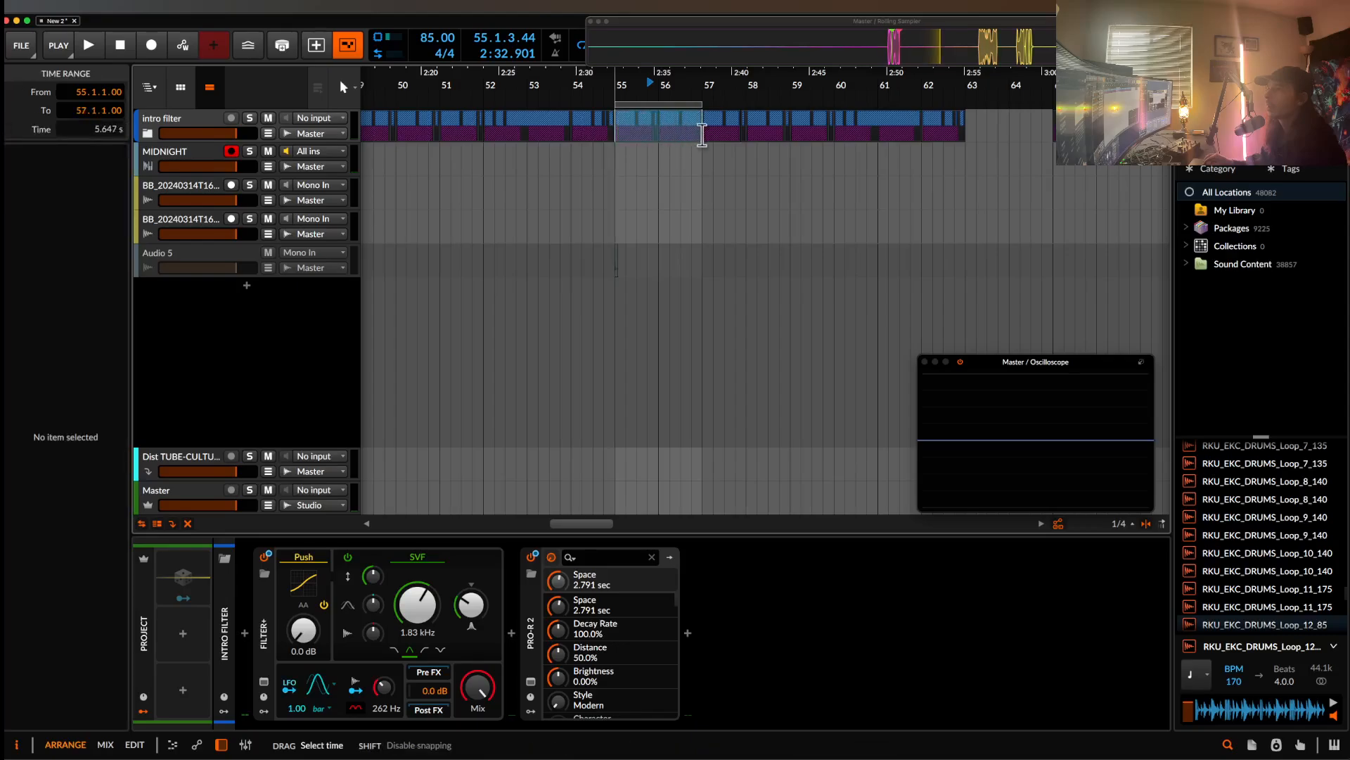
- Clear the intro filter group's material from 59.1.1.00 to 63.2.1.00, with the loop covering bars 55 to 59
drag(785, 134, 978, 138)
click(690, 102)
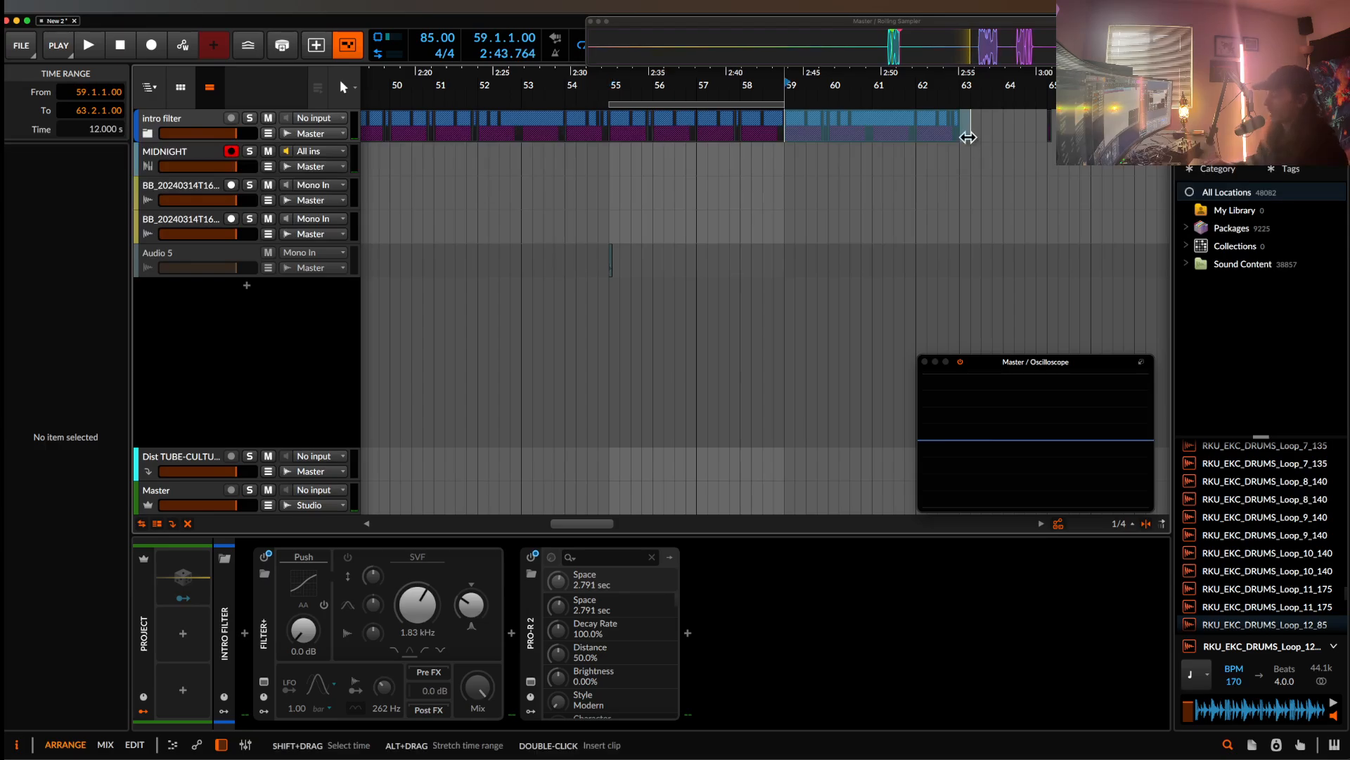
scroll(744, 146, left, 3)
scroll(744, 146, down, 3)
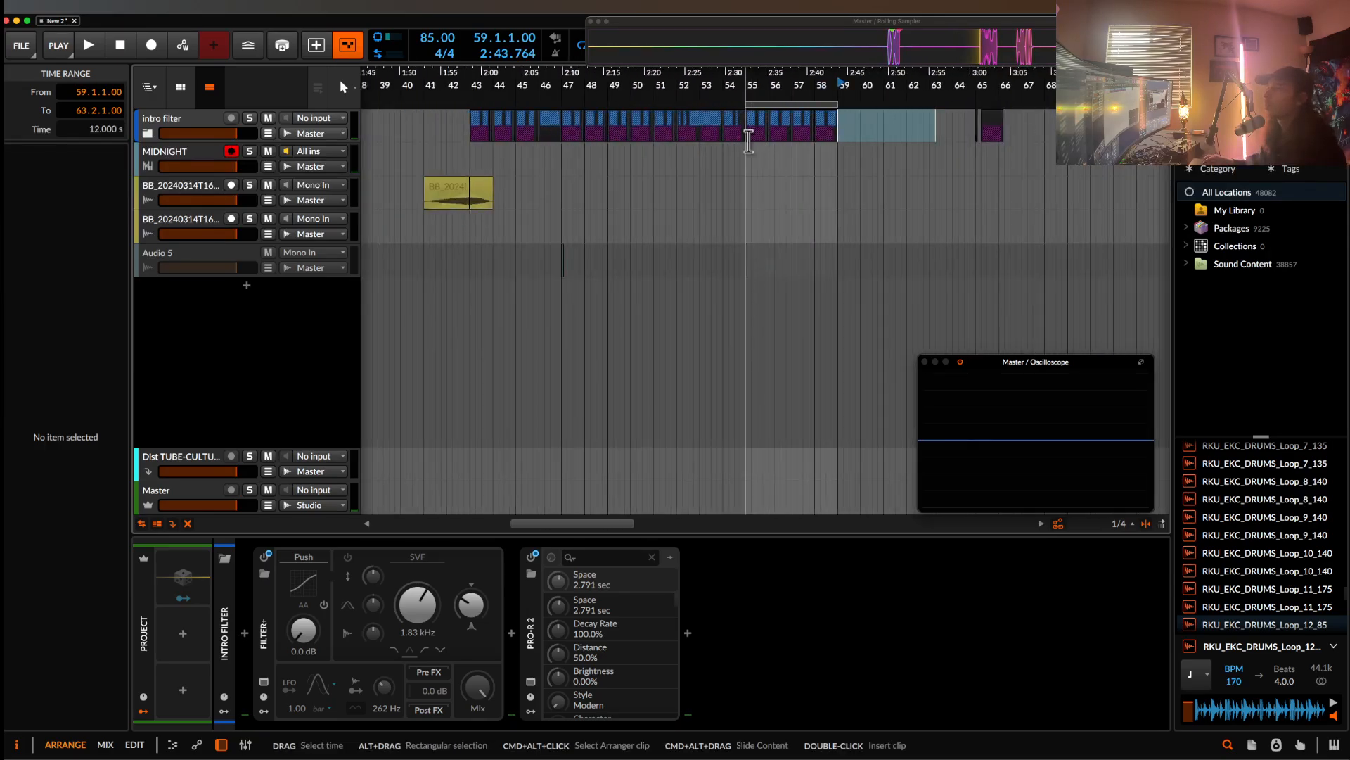
- Duplicate the intro filter group's range from 55.1.1.00 to 59.1.1.00 to fill the four bars up to bar 63
click(748, 141)
drag(832, 141, 835, 139)
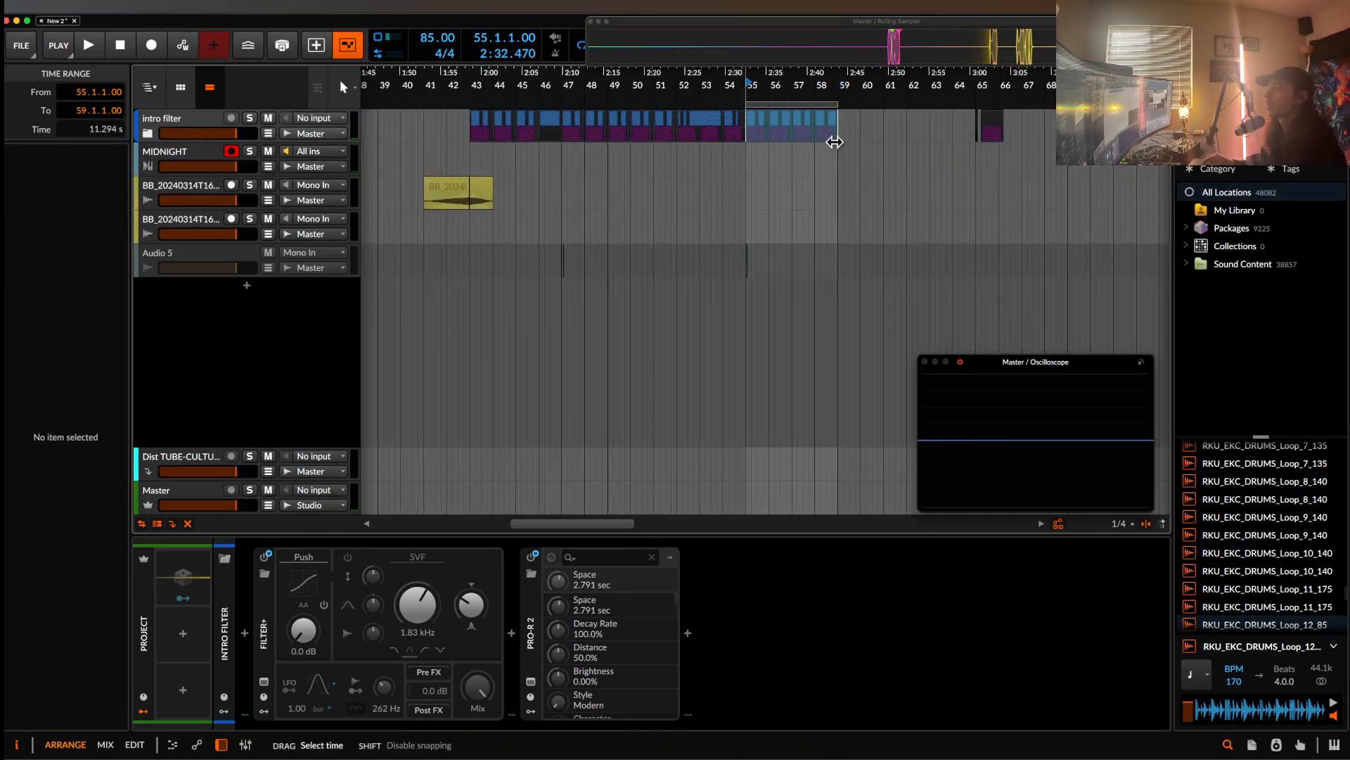
click(835, 139)
- Copy the fade-in riser clip at 41.1.1.00 to 61.1.1.00 on the same track and shift the four-bar loop to about bar 58
click(464, 190)
drag(464, 190, 909, 201)
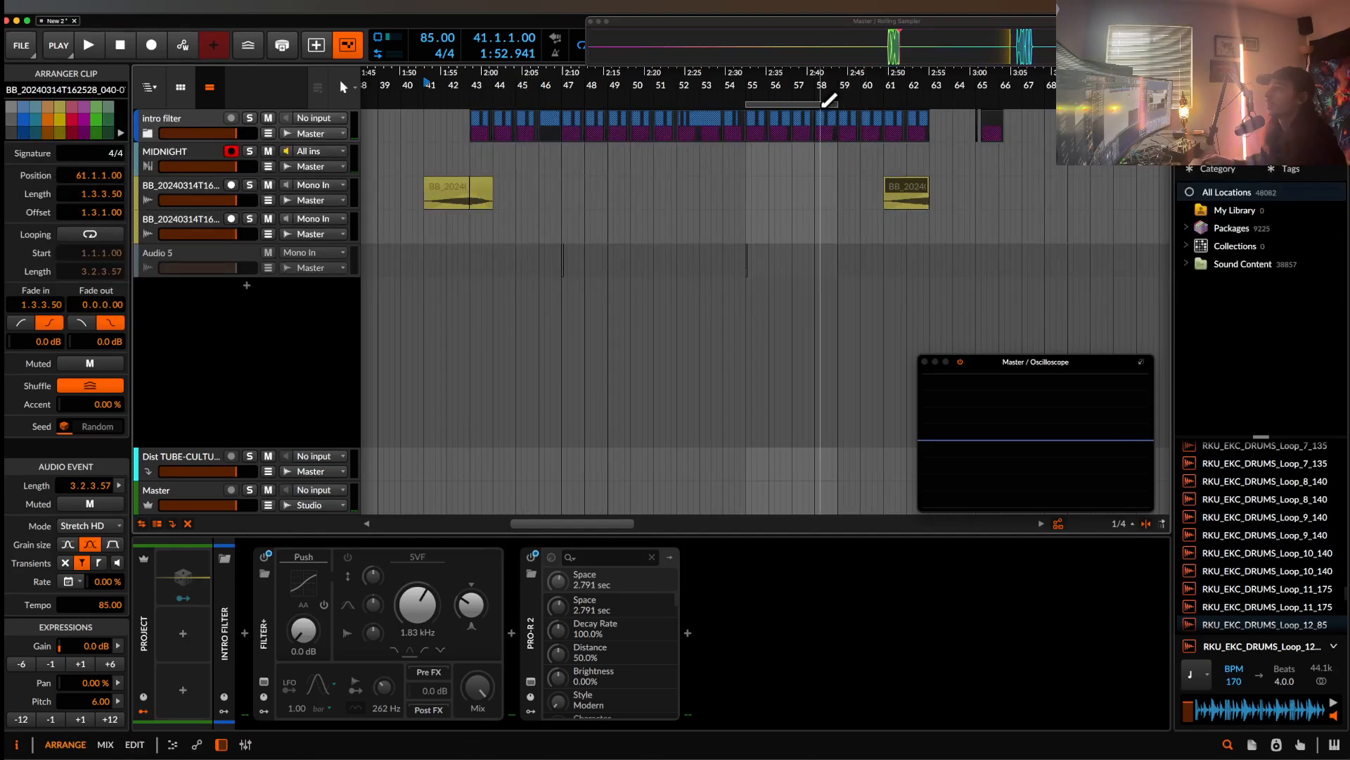
click(822, 105)
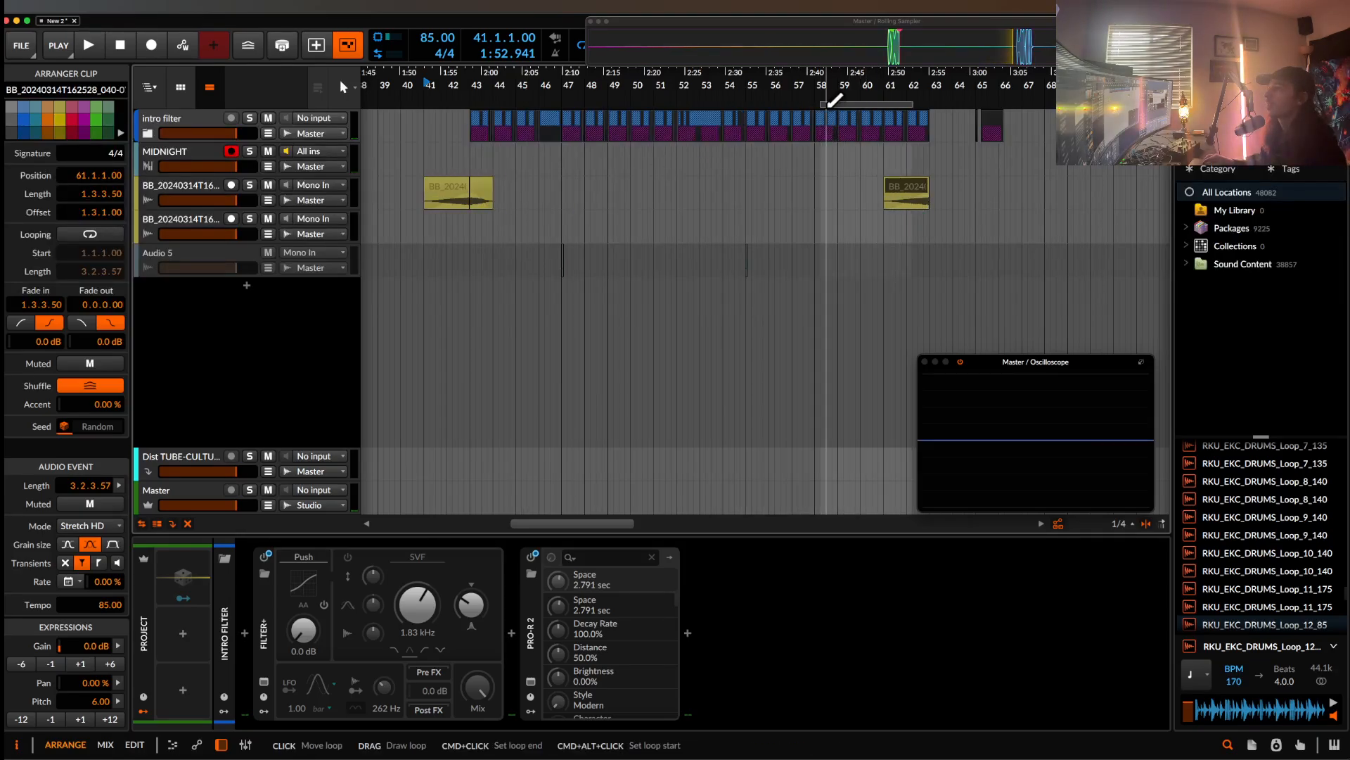
- Unfold the intro filter group and play the arrangement from 43.1.1.00
click(147, 134)
scroll(669, 205, down, 5)
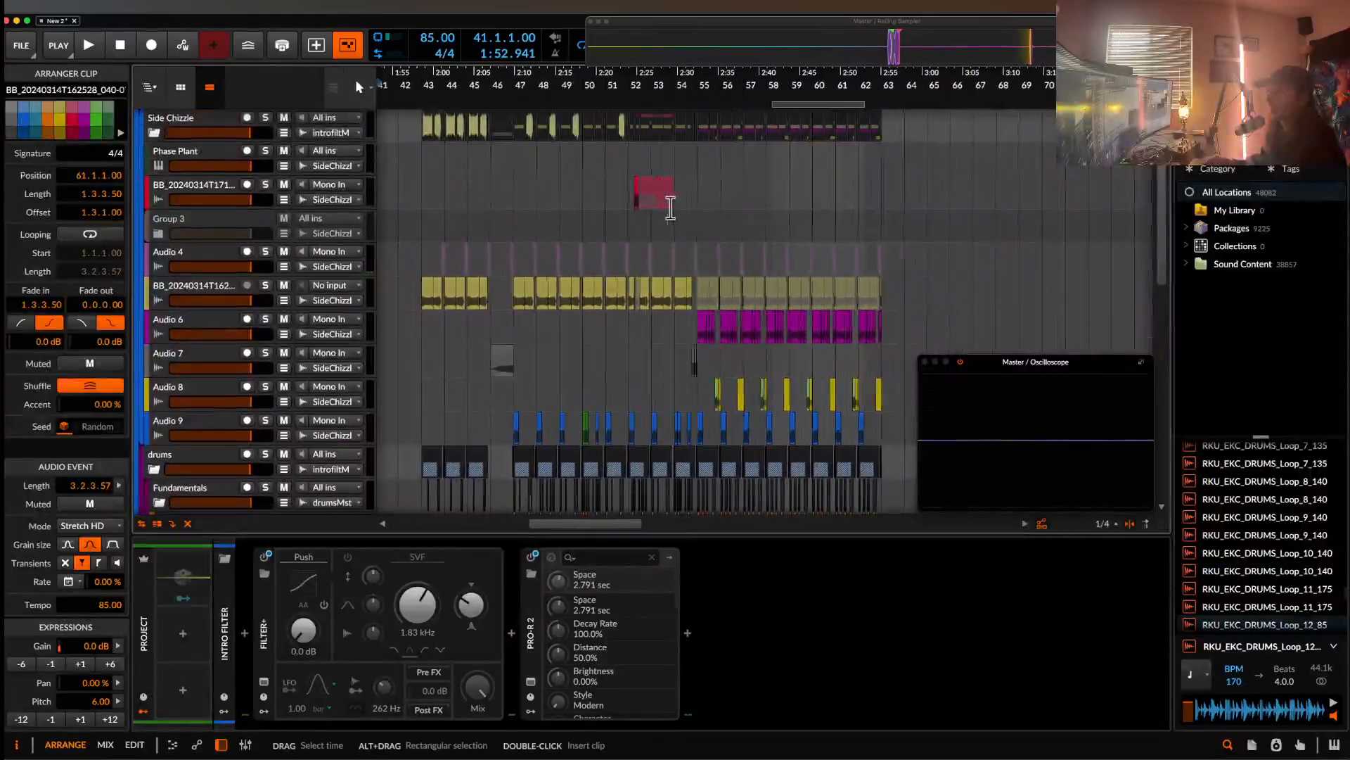
scroll(617, 261, left, 3)
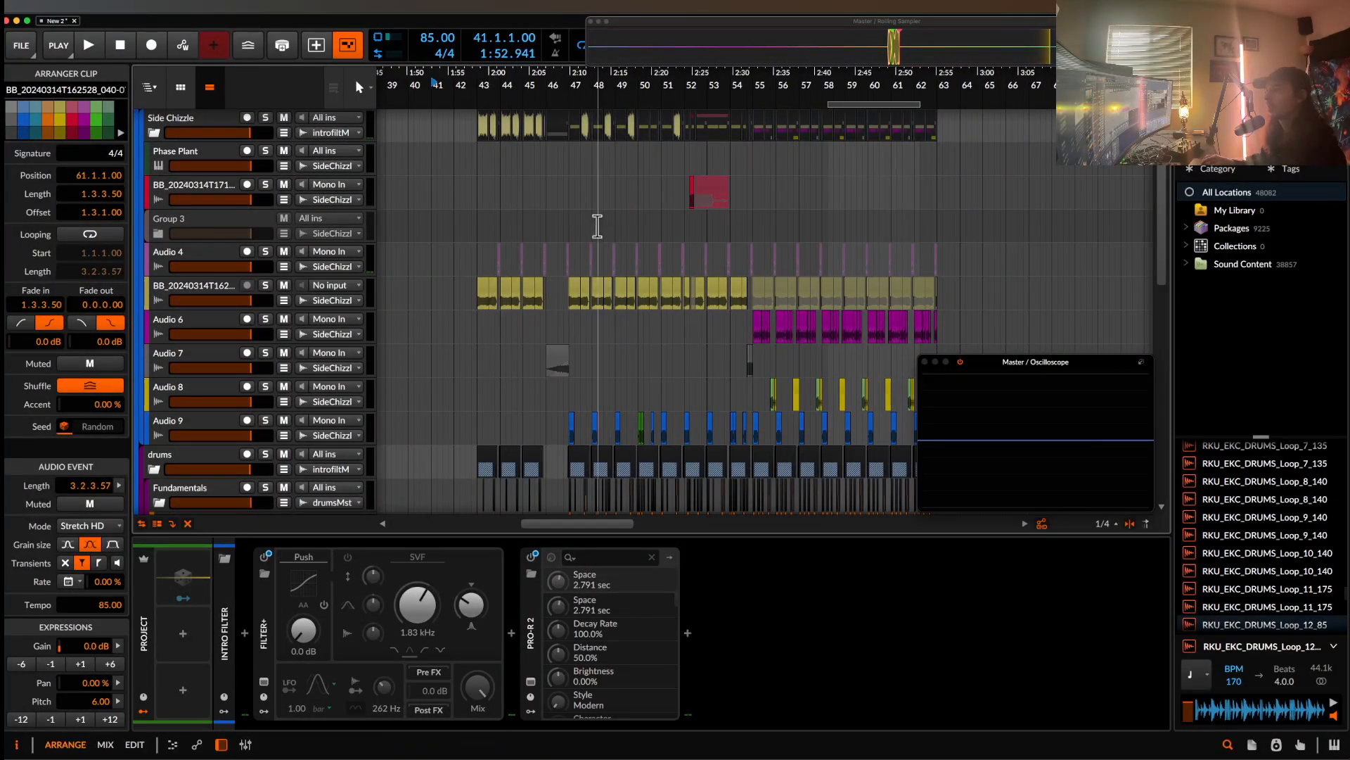
click(497, 238)
key(space)
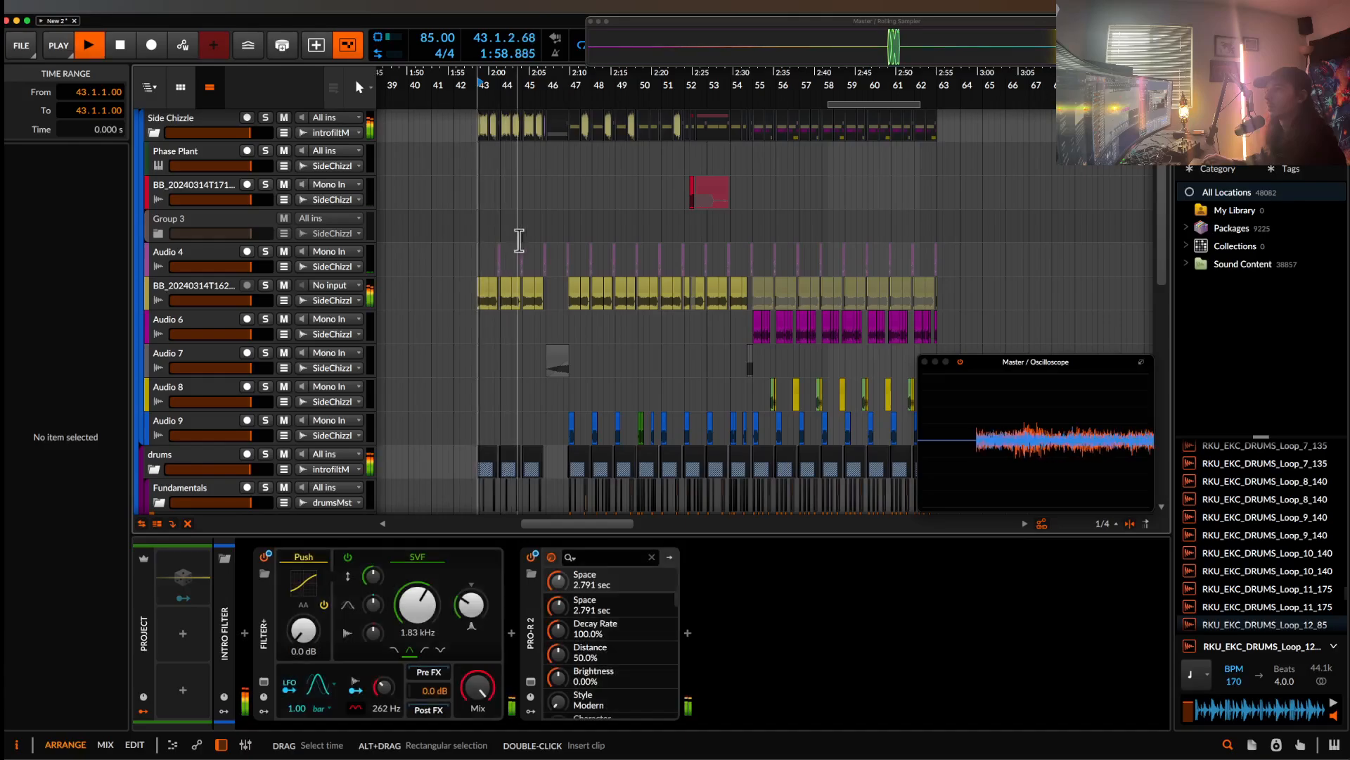
- Restart playback from the riser clip at 41.1.1.00 and review the side and drum tracks through to bar 63
scroll(519, 241, up, 3)
scroll(518, 239, left, 3)
scroll(518, 239, down, 15)
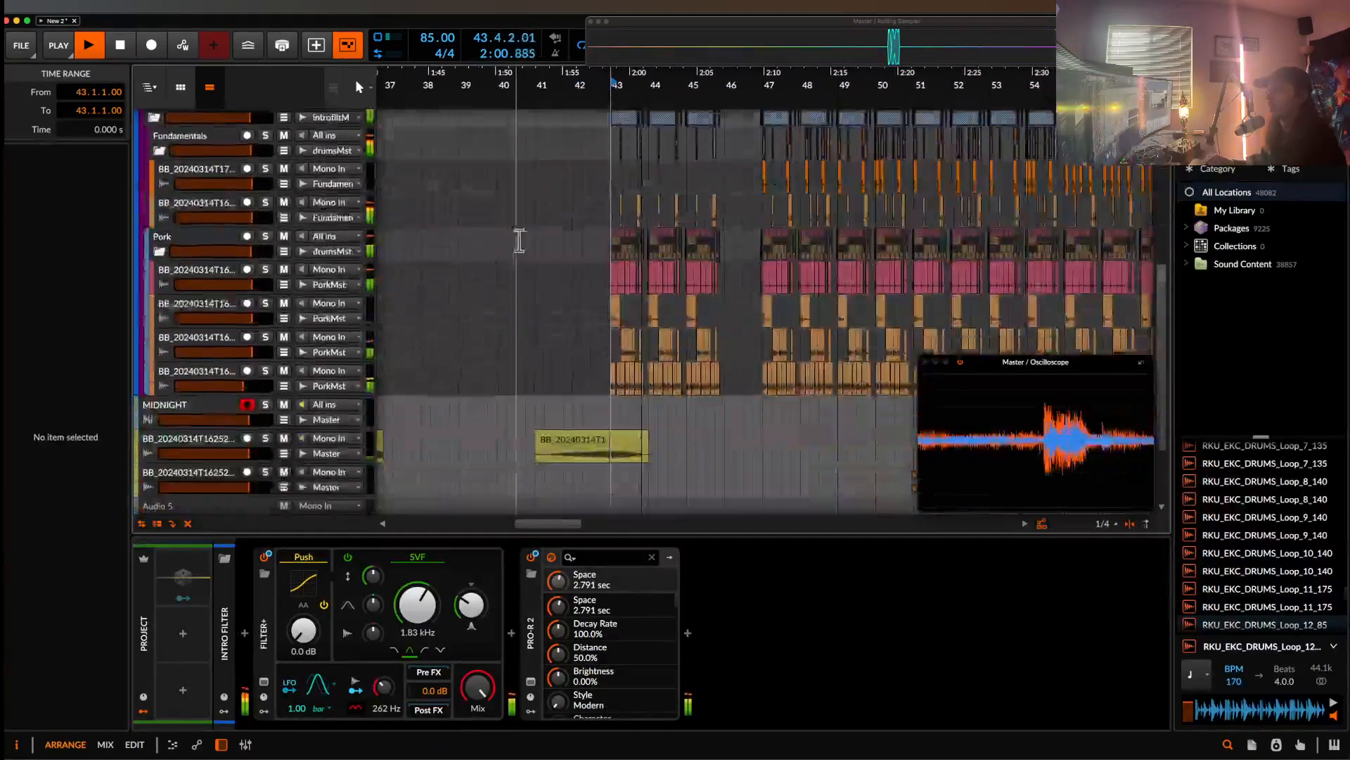
key(space)
click(588, 343)
key(space)
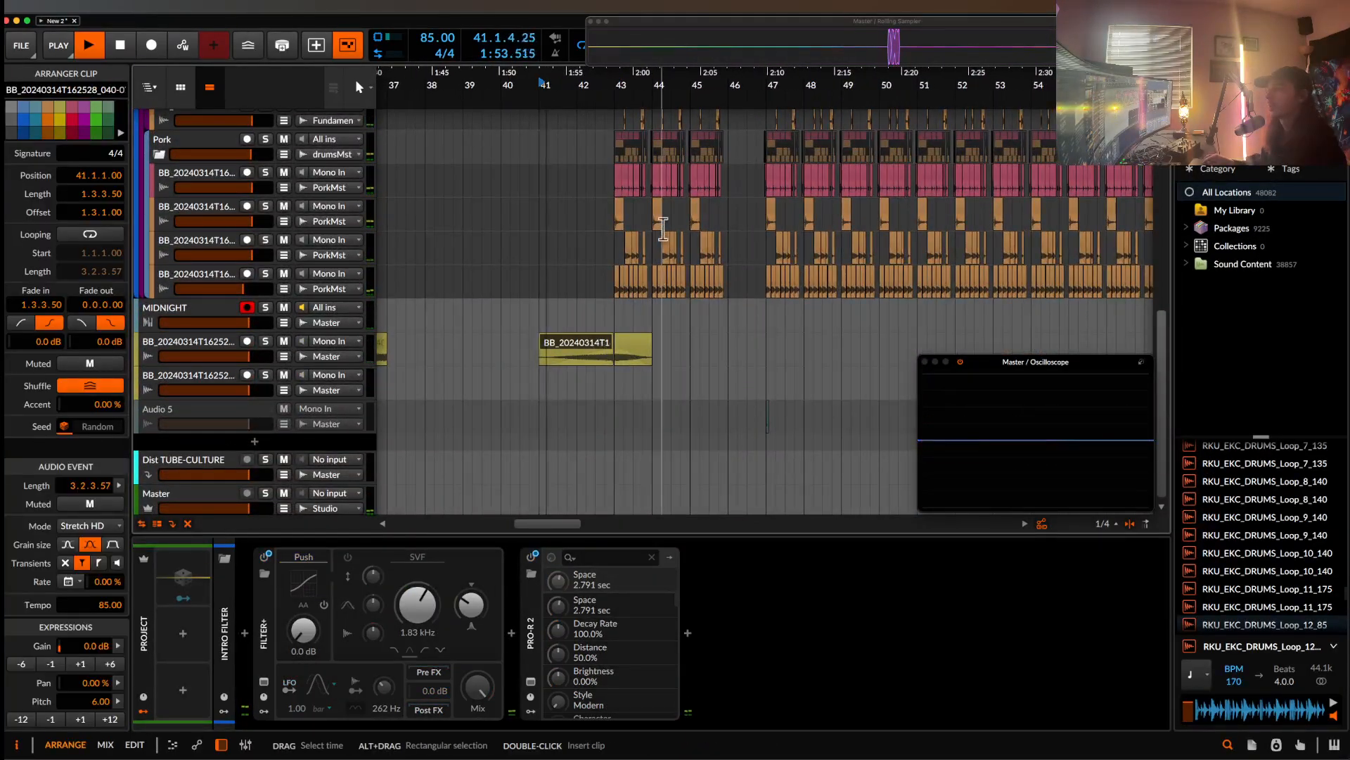
scroll(631, 276, up, 2)
scroll(632, 277, up, 10)
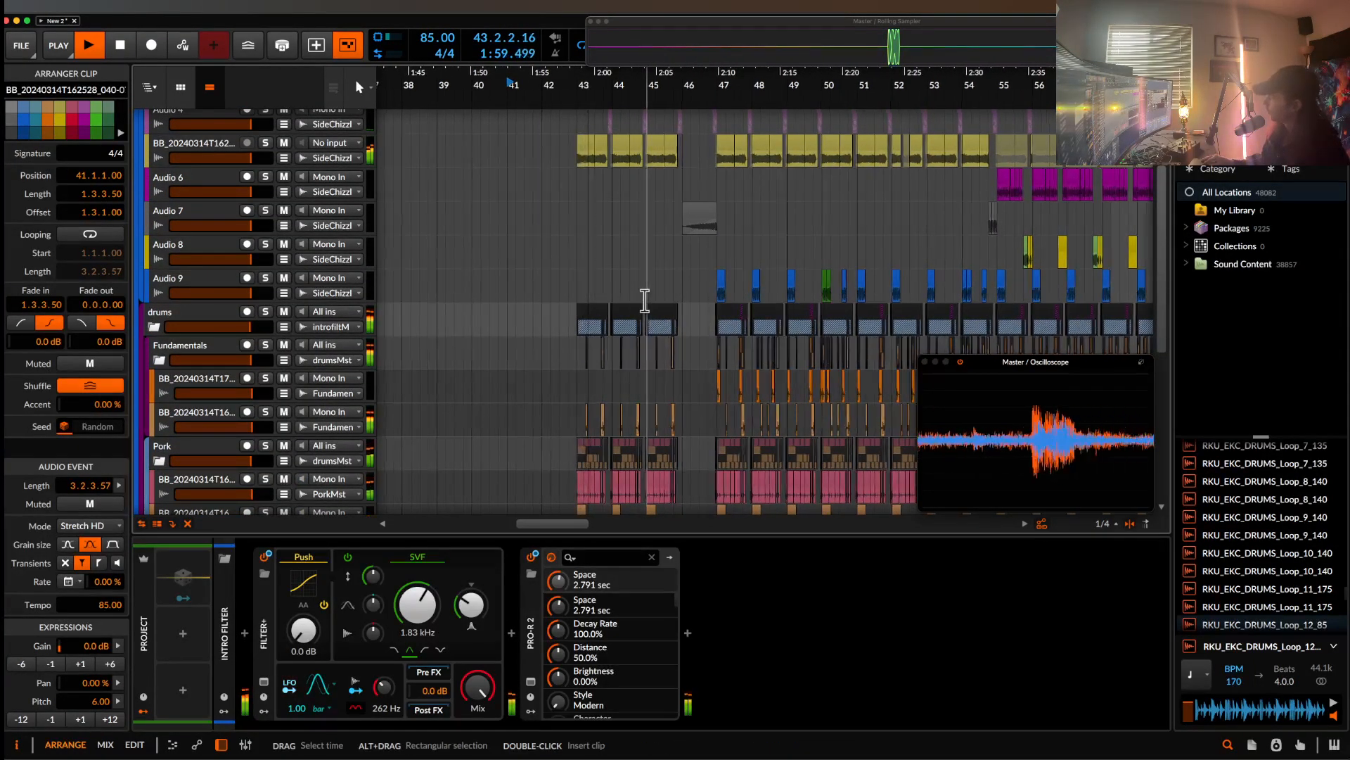
scroll(645, 299, up, 5)
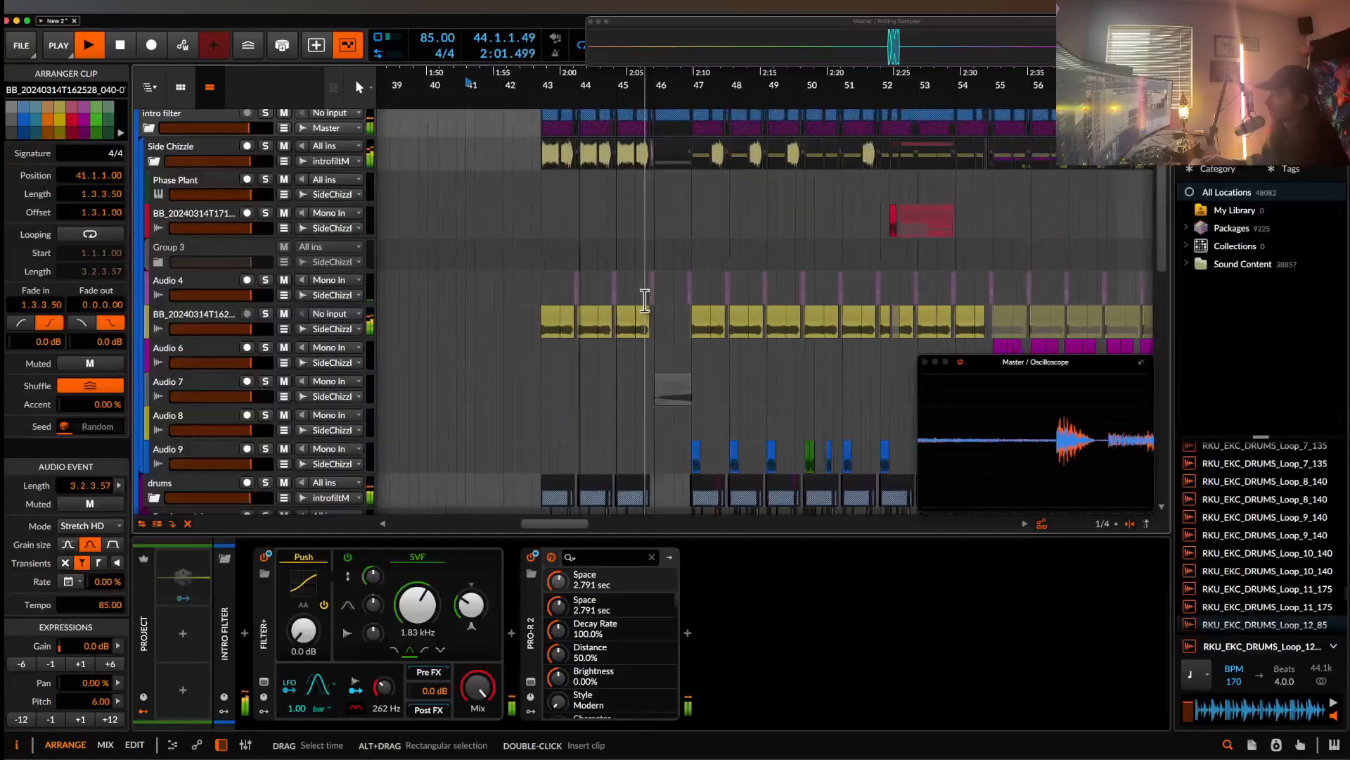
scroll(645, 301, down, 1)
scroll(645, 306, down, 5)
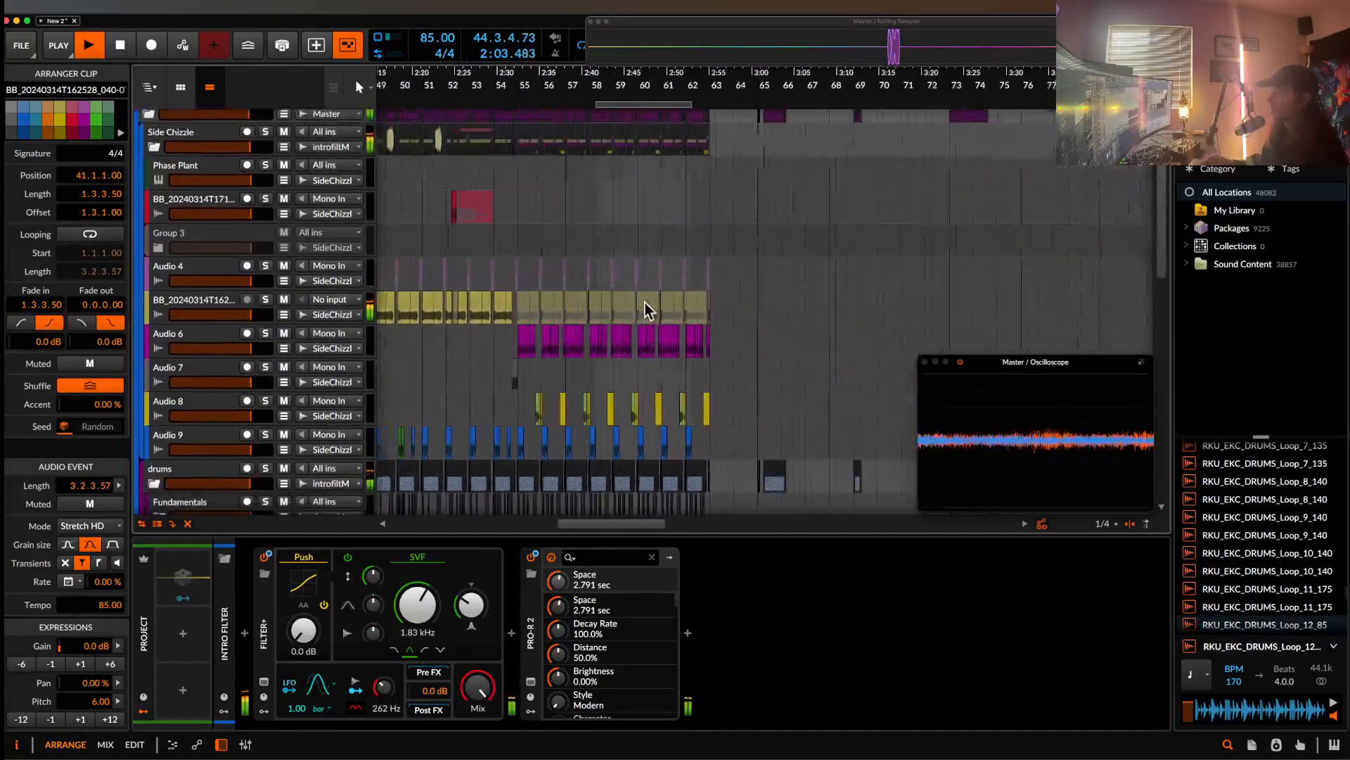
- Set the loop region to start at 58.2.1.00 with a length of 6.3.0.00 while reviewing the arrangement in playback
scroll(646, 309, up, 1)
drag(705, 103, 733, 105)
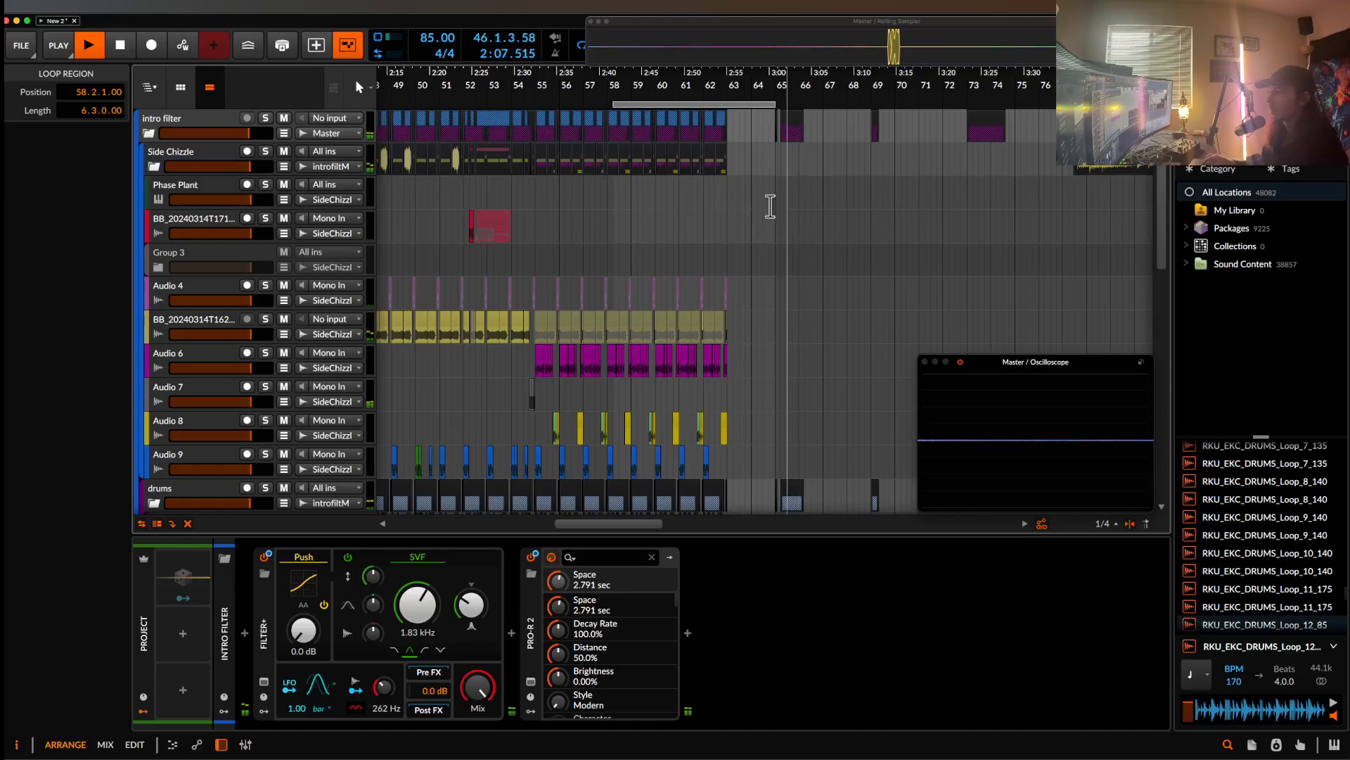
scroll(675, 205, left, 2)
scroll(675, 205, down, 8)
scroll(675, 206, right, 3)
scroll(676, 205, up, 6)
scroll(675, 206, left, 5)
scroll(675, 205, down, 2)
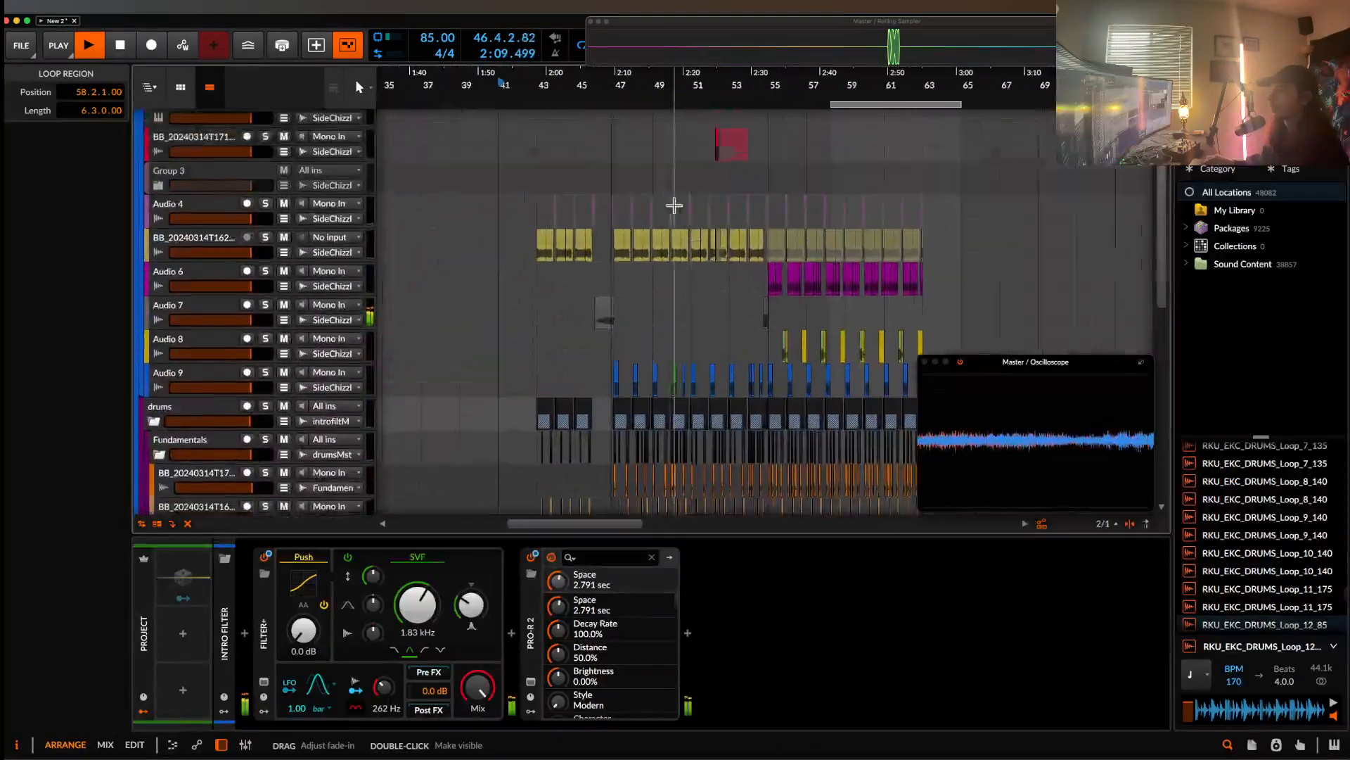
scroll(675, 206, left, 1)
scroll(674, 205, up, 2)
scroll(167, 239, up, 2)
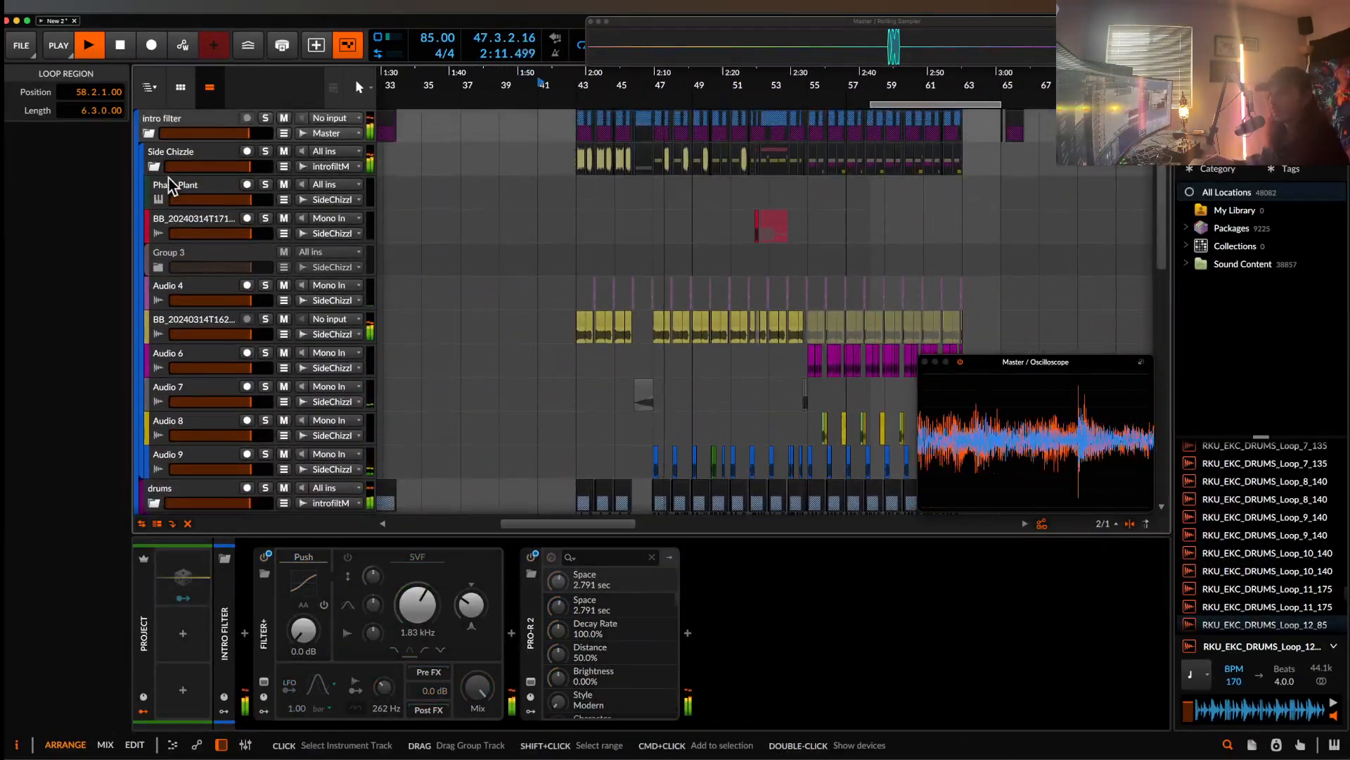
- Fold the Side Chizzle group and switch on FX Layer and Newfangled Saturate on the drums group
click(156, 154)
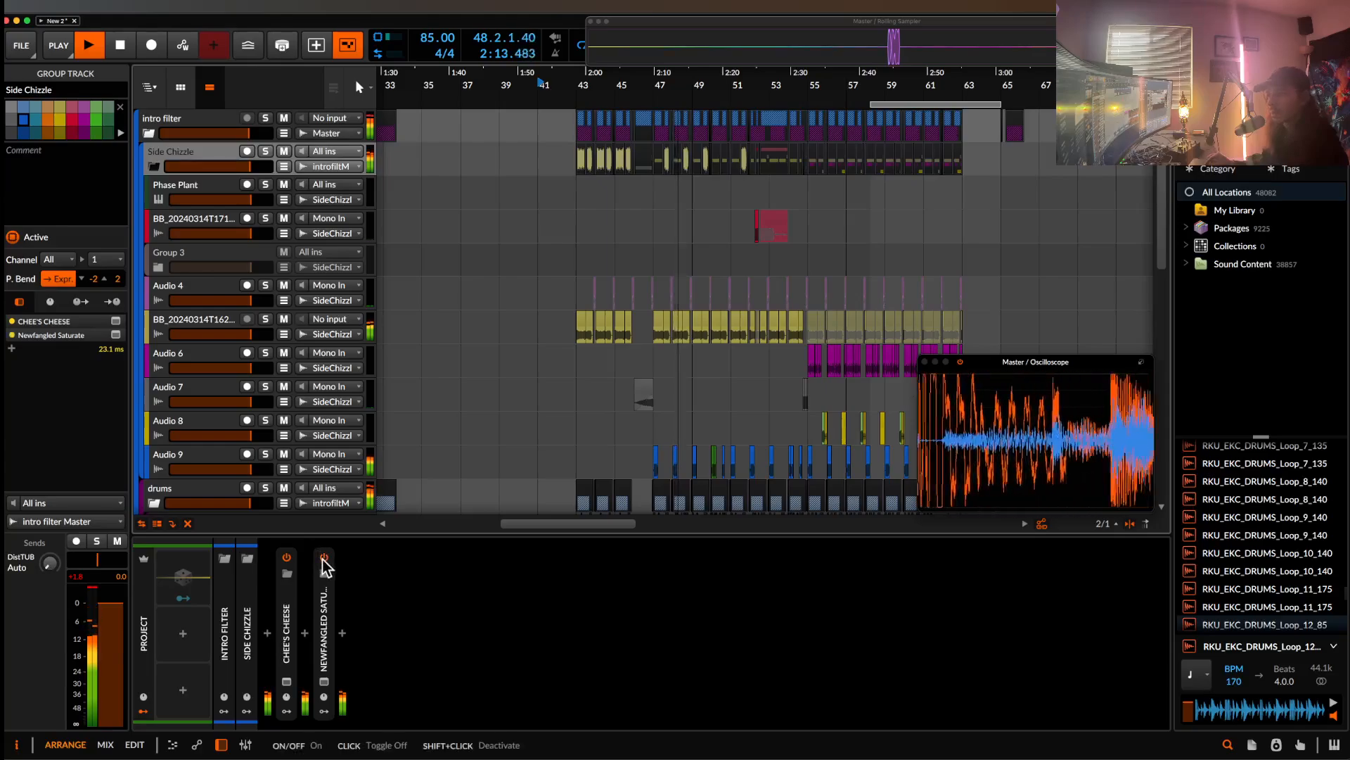
click(154, 167)
click(153, 199)
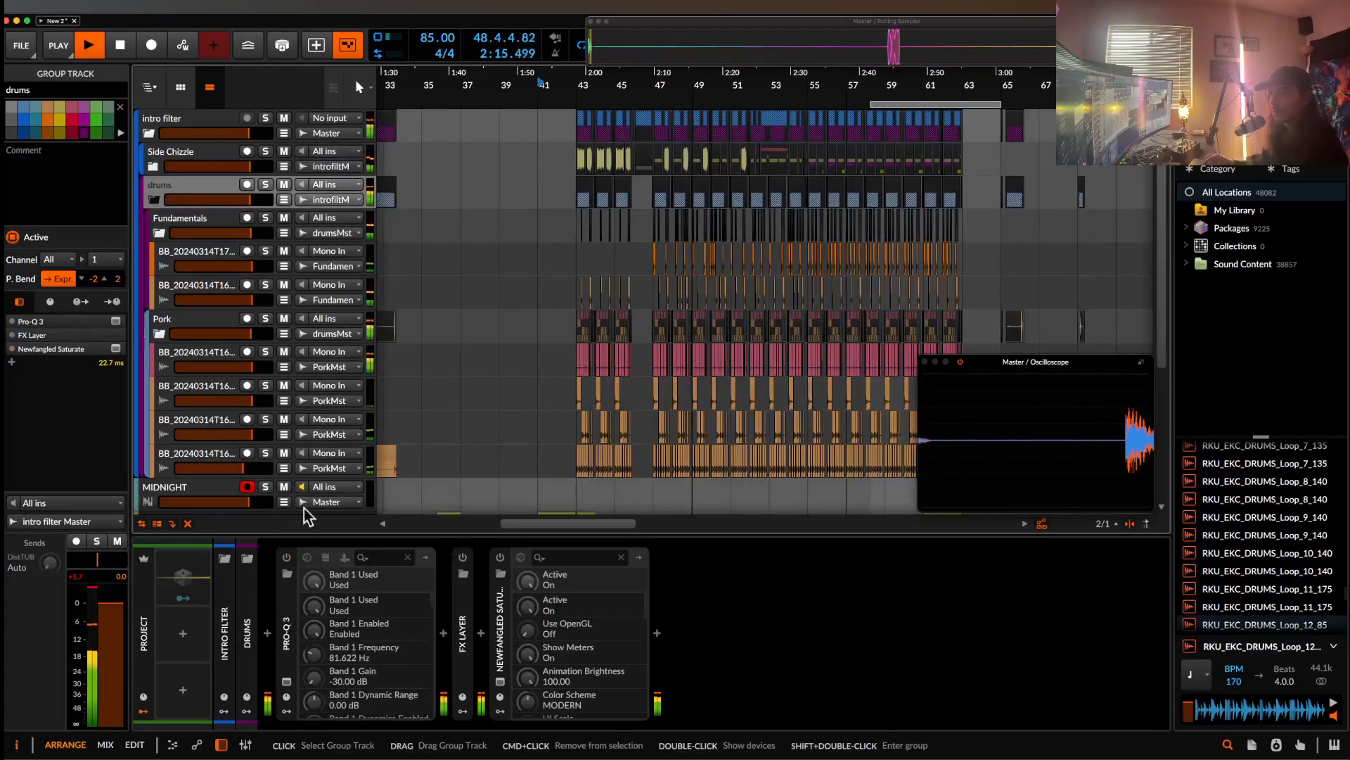
click(463, 558)
click(500, 557)
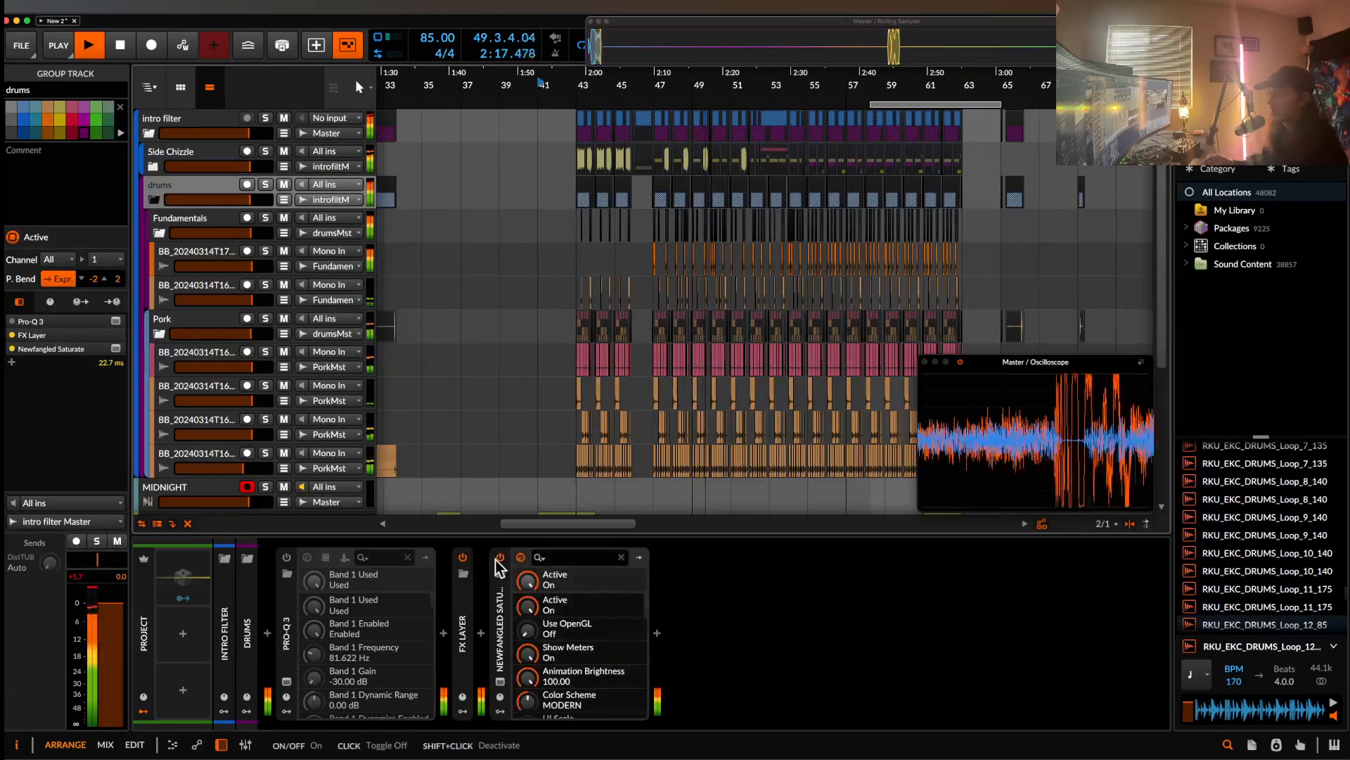
- Examine the overall arrangement of the intro filter group from bar 43 past bar 63 while playback continues
click(149, 133)
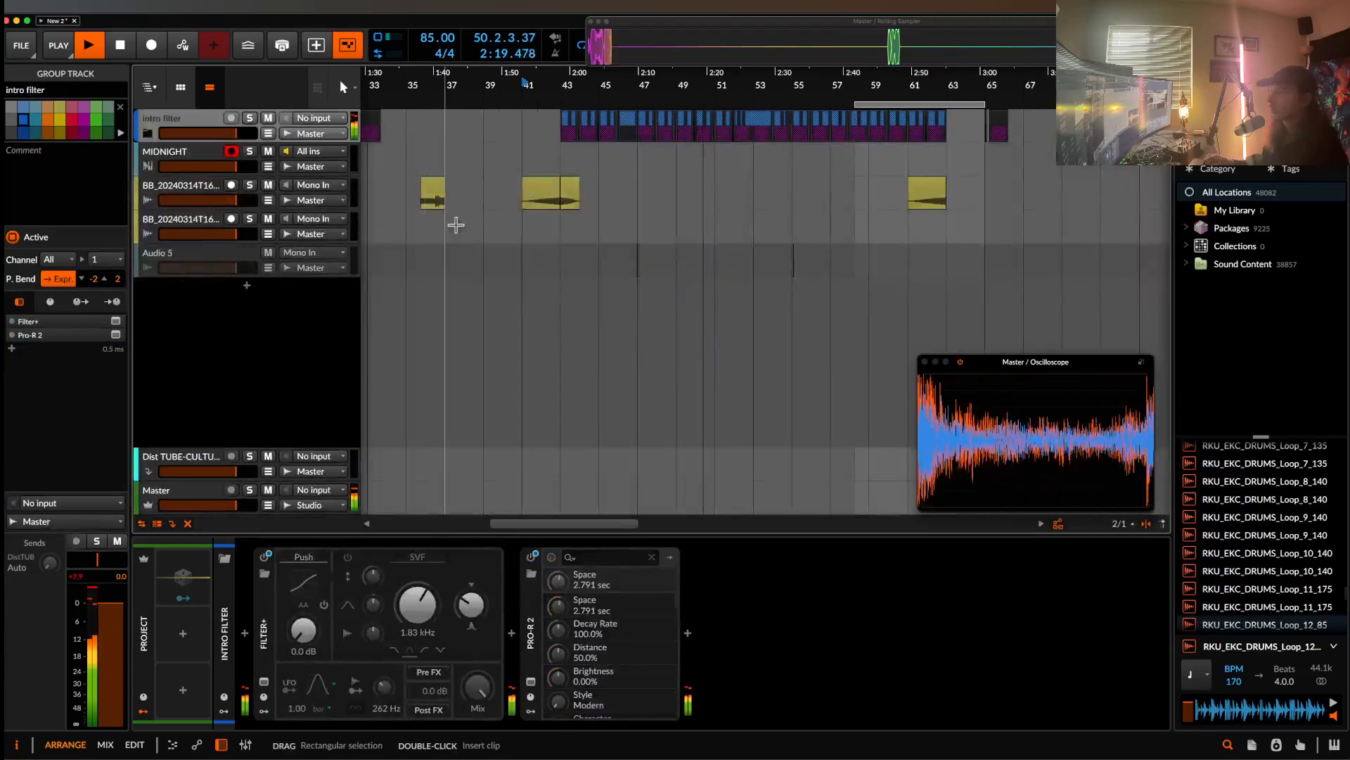
click(149, 133)
scroll(753, 141, right, 4)
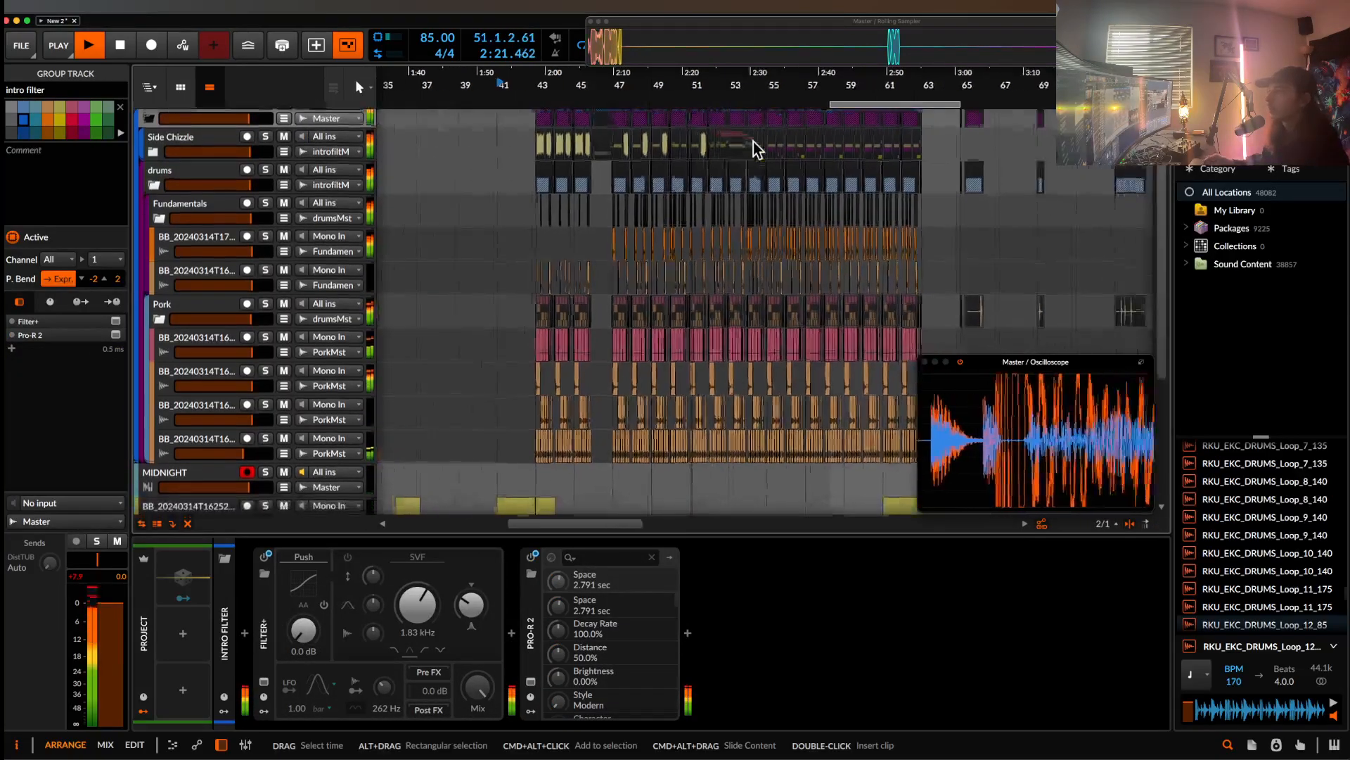
scroll(753, 140, up, 4)
scroll(753, 140, down, 3)
scroll(753, 140, down, 4)
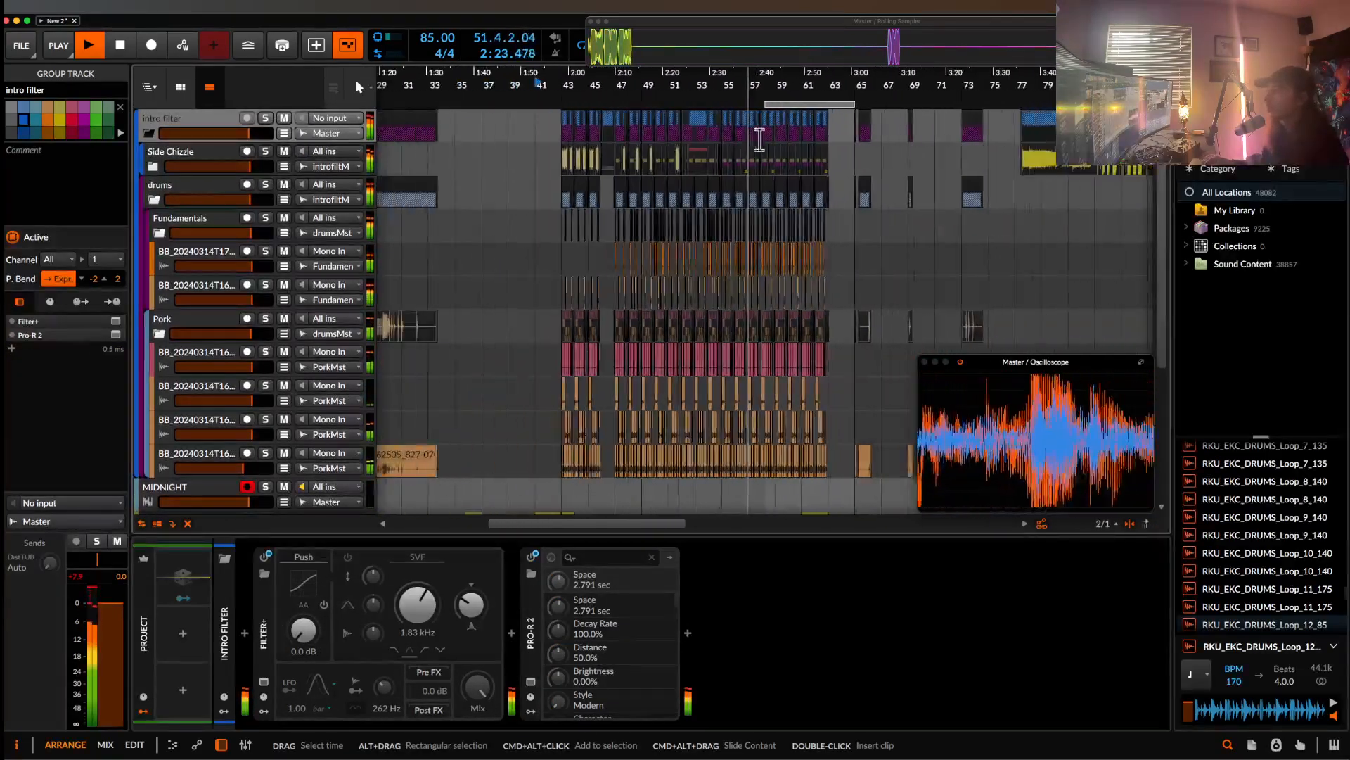
scroll(831, 130, up, 5)
scroll(831, 130, down, 3)
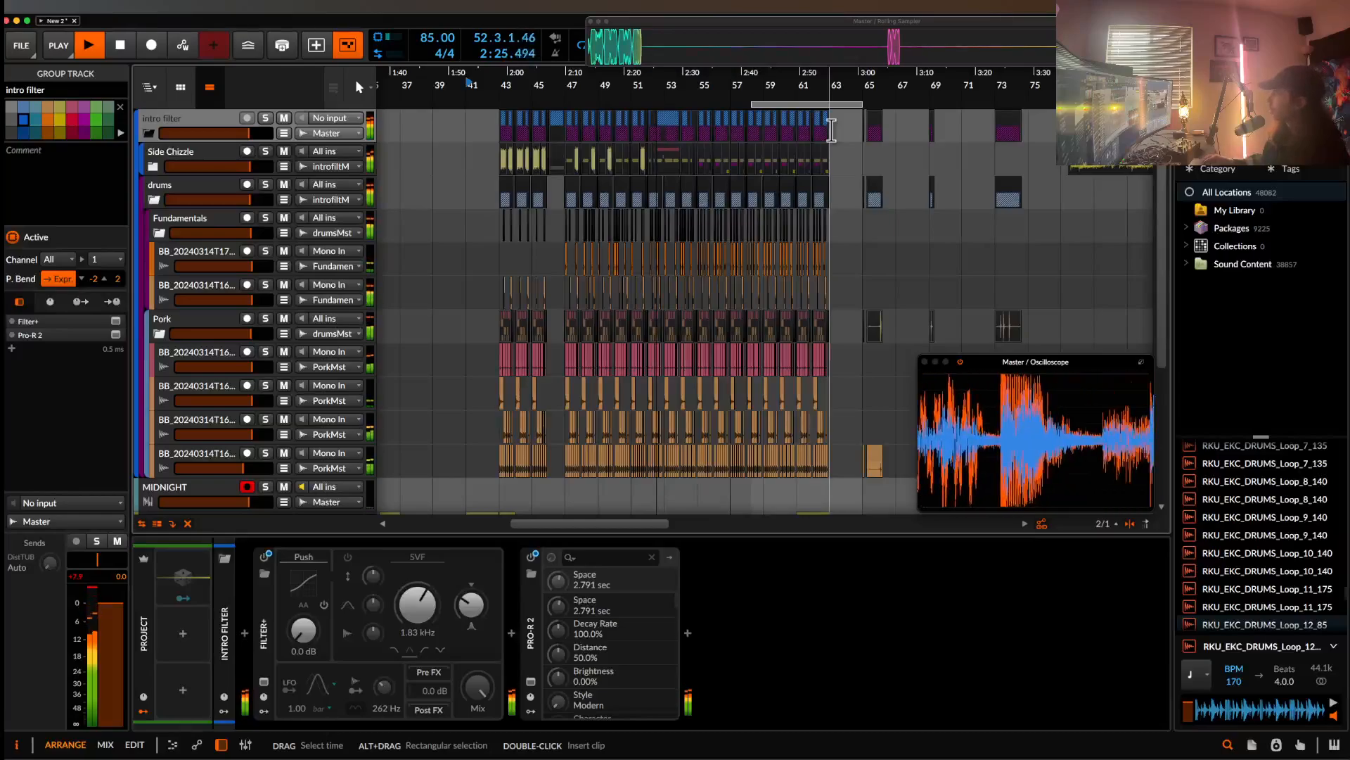
- Move the stray orange clip near bar 104 on the last Pork track to 101.1.1.00
scroll(831, 130, up, 2)
scroll(615, 147, up, 3)
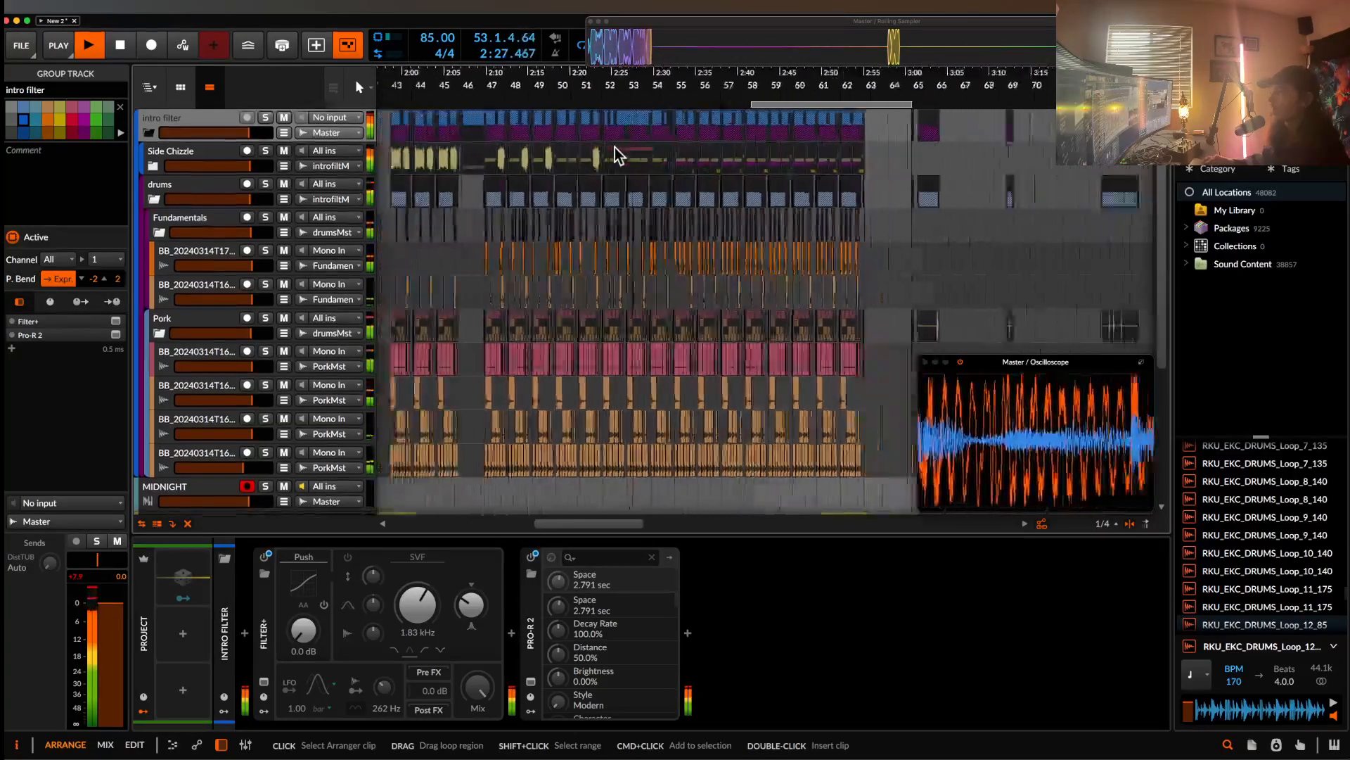
scroll(602, 152, down, 5)
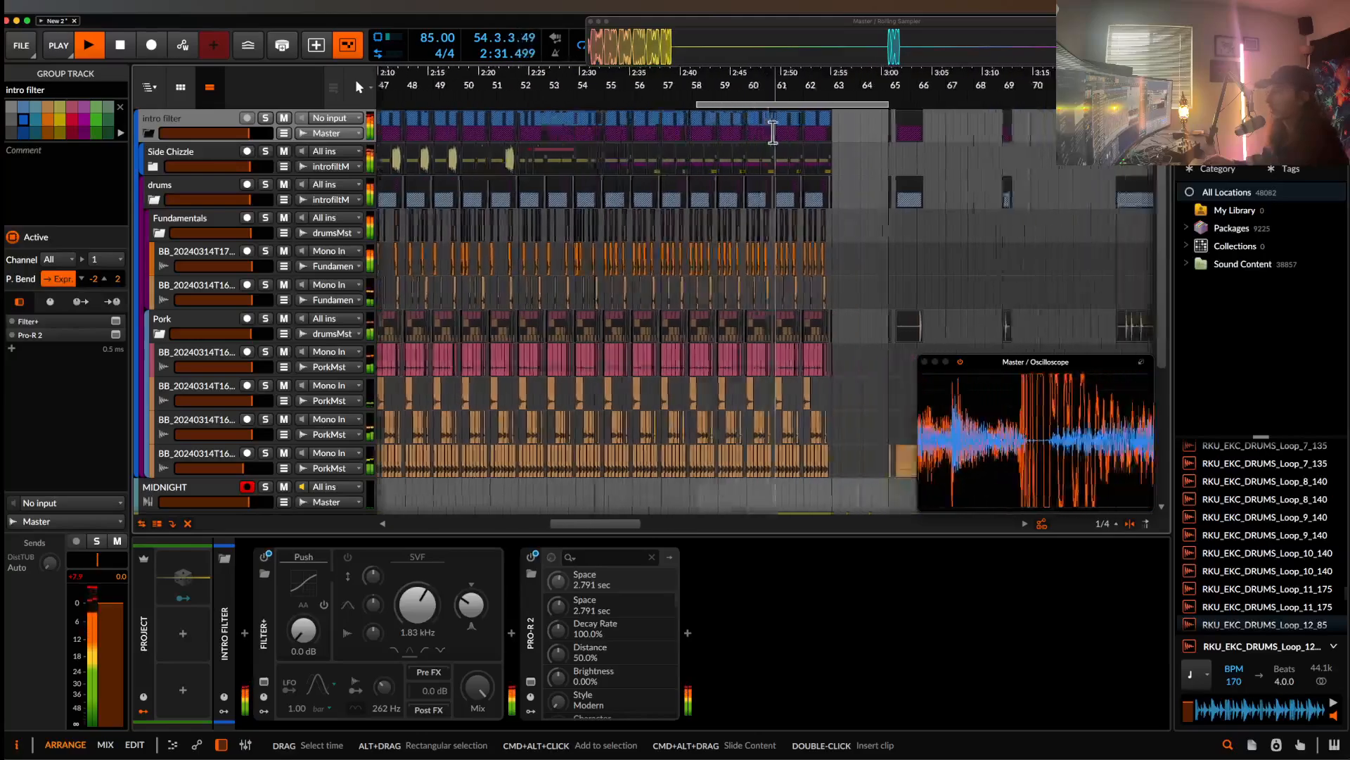
scroll(772, 132, down, 4)
scroll(771, 133, right, 5)
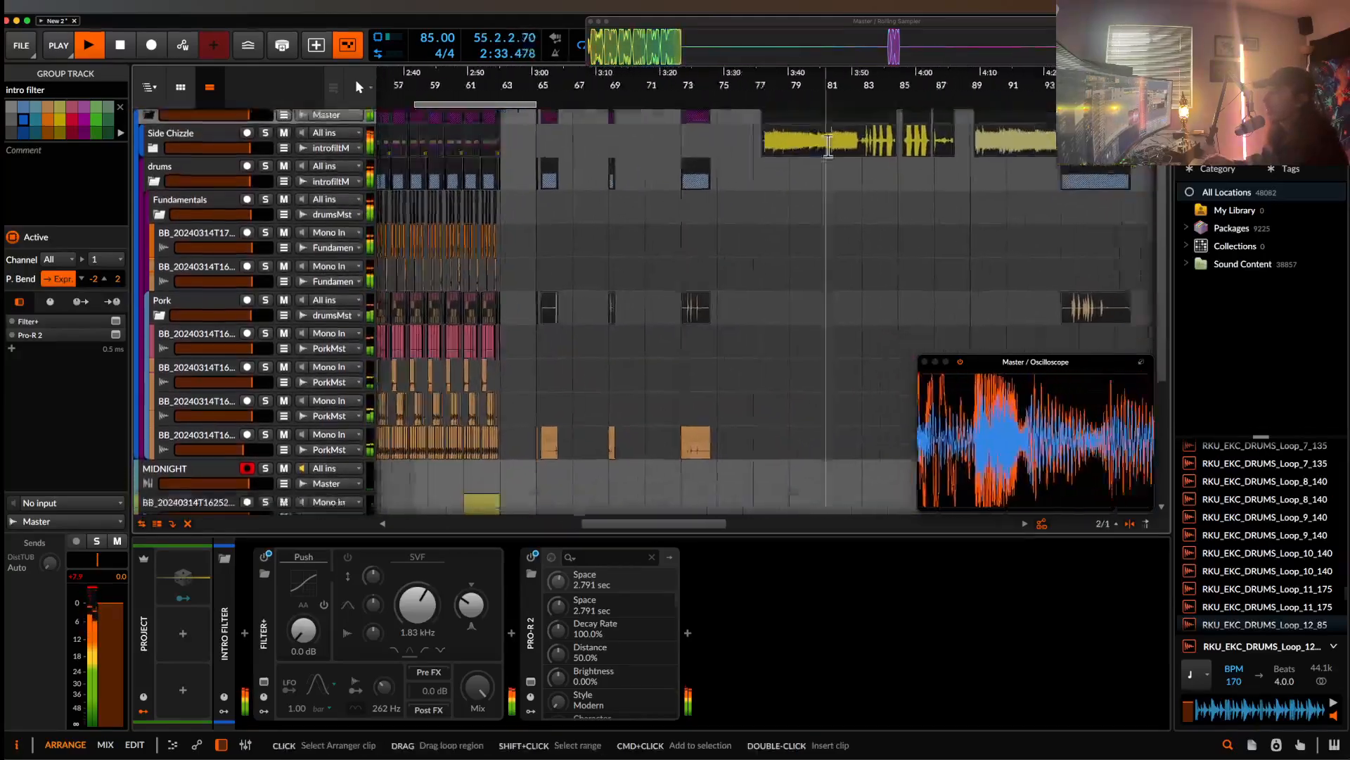
scroll(720, 259, down, 2)
scroll(721, 260, right, 5)
scroll(722, 260, up, 3)
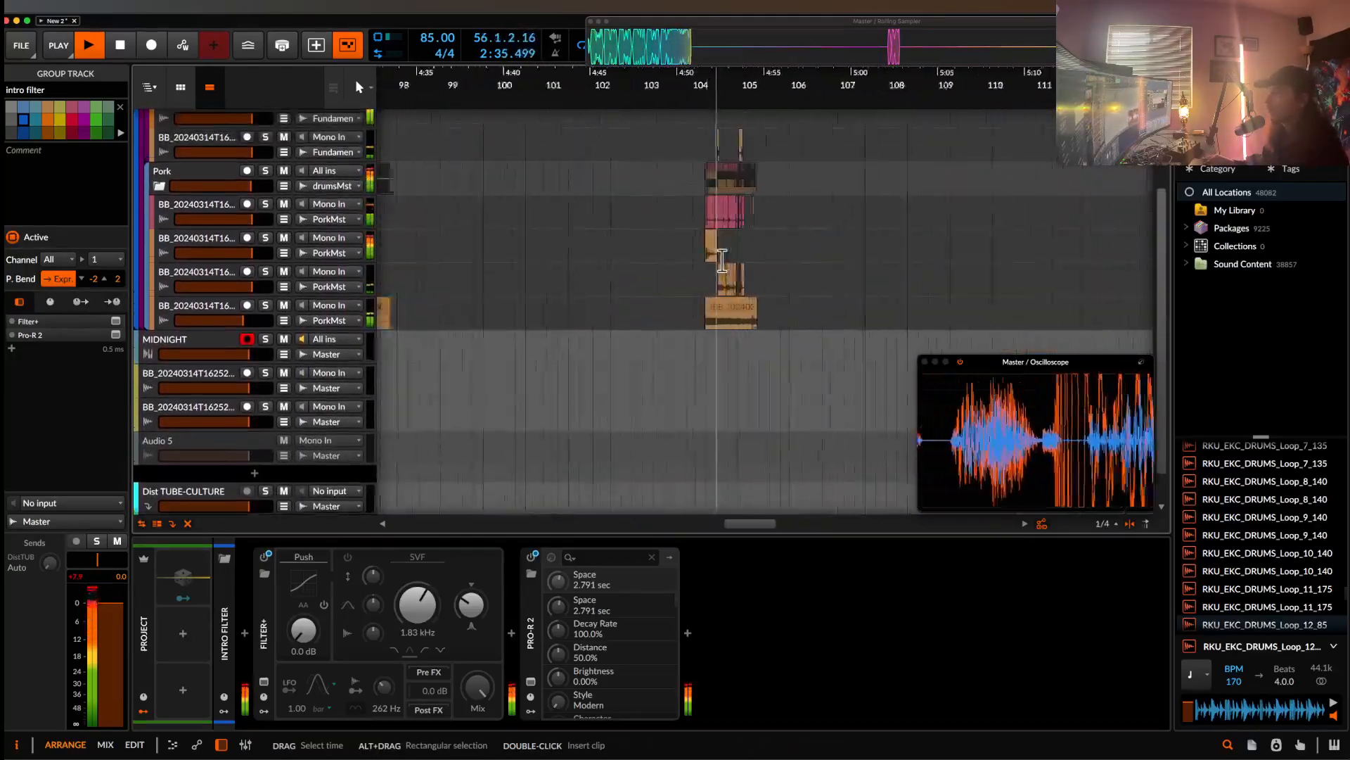
click(747, 316)
drag(747, 316, 521, 314)
scroll(513, 308, up, 3)
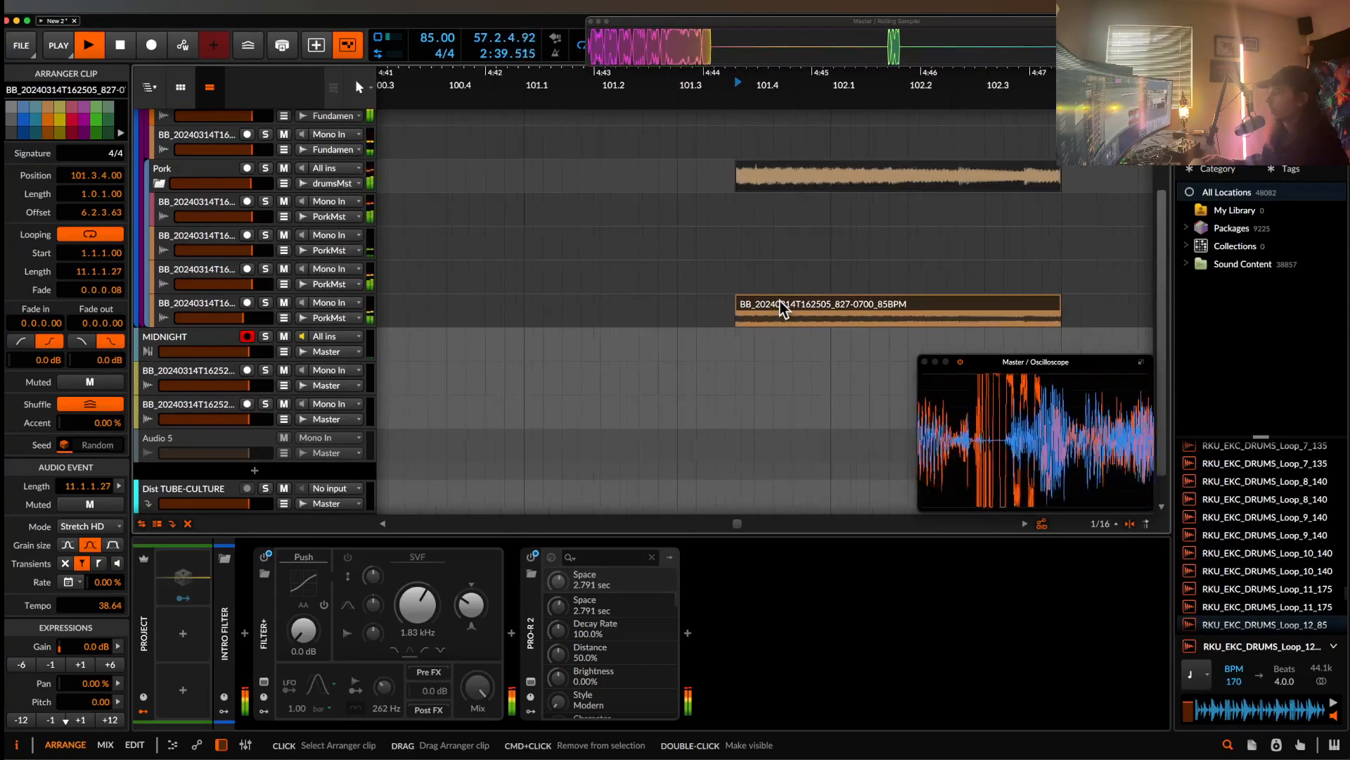
scroll(779, 301, down, 2)
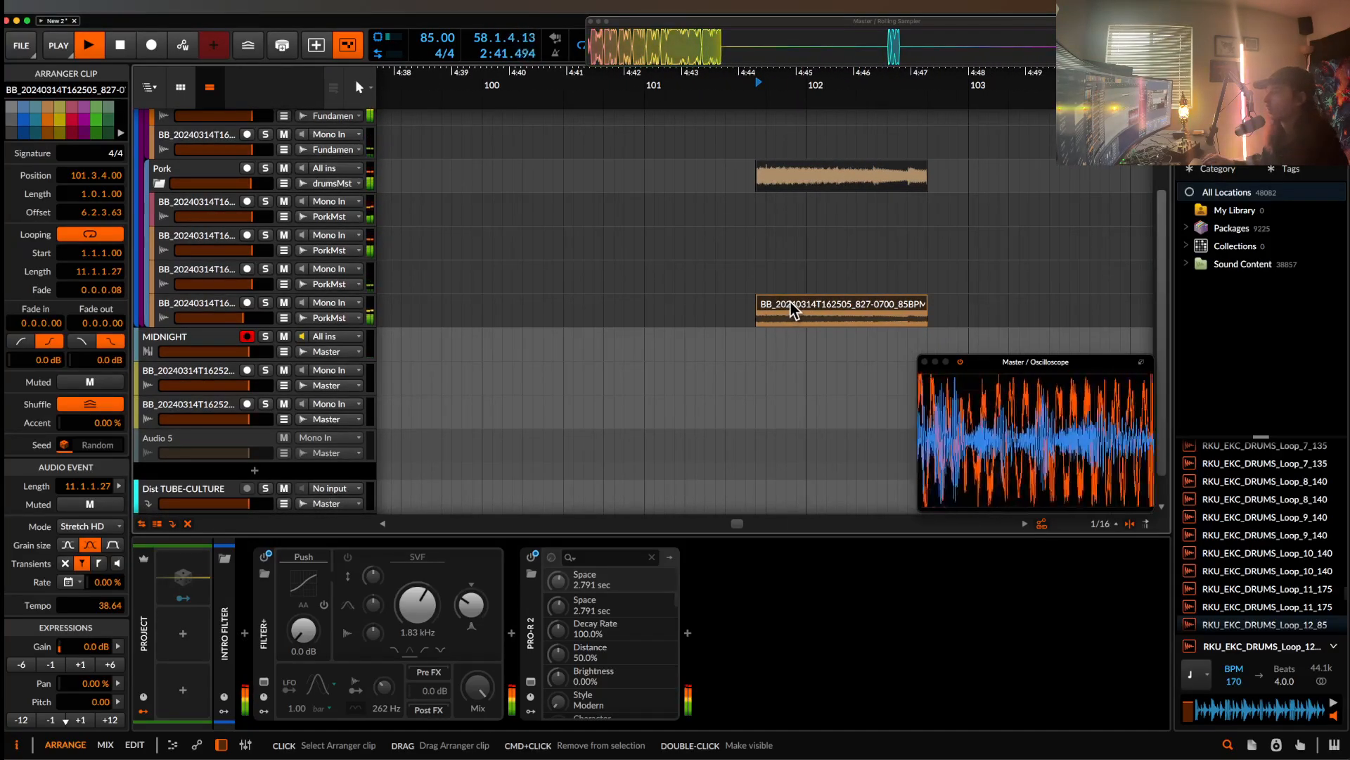
drag(791, 302, 690, 305)
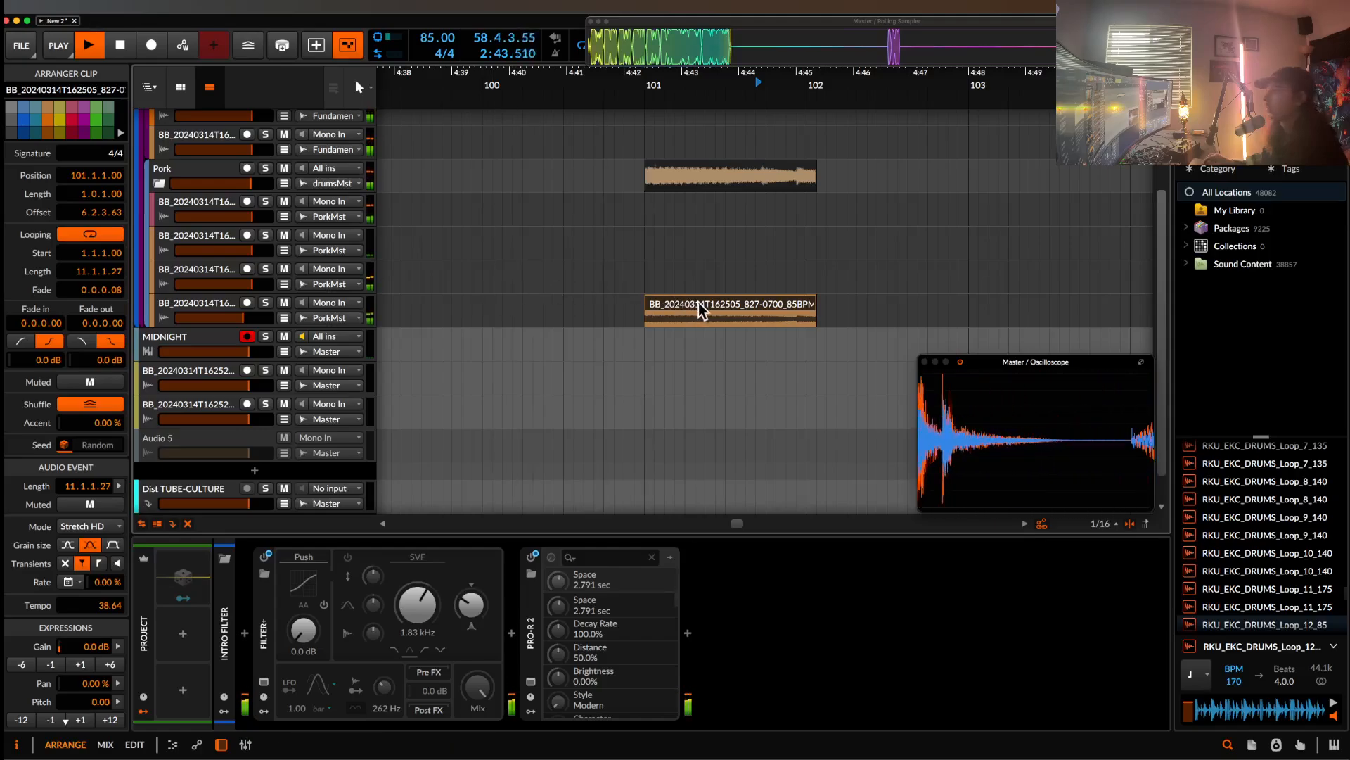
- Audition the moved clip from 101.1.1.00 with the last Pork track soloed
scroll(702, 305, down, 5)
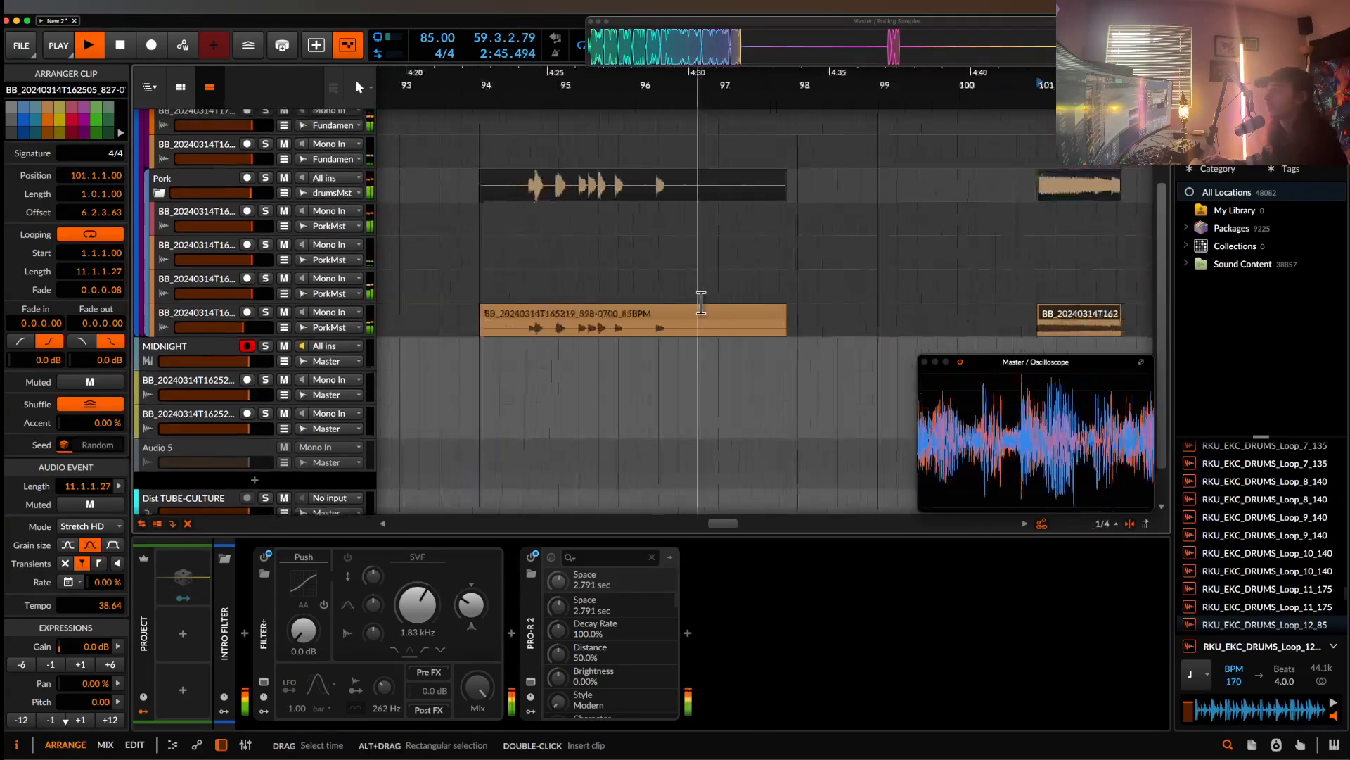
scroll(699, 301, left, 10)
scroll(804, 175, right, 10)
scroll(803, 175, down, 2)
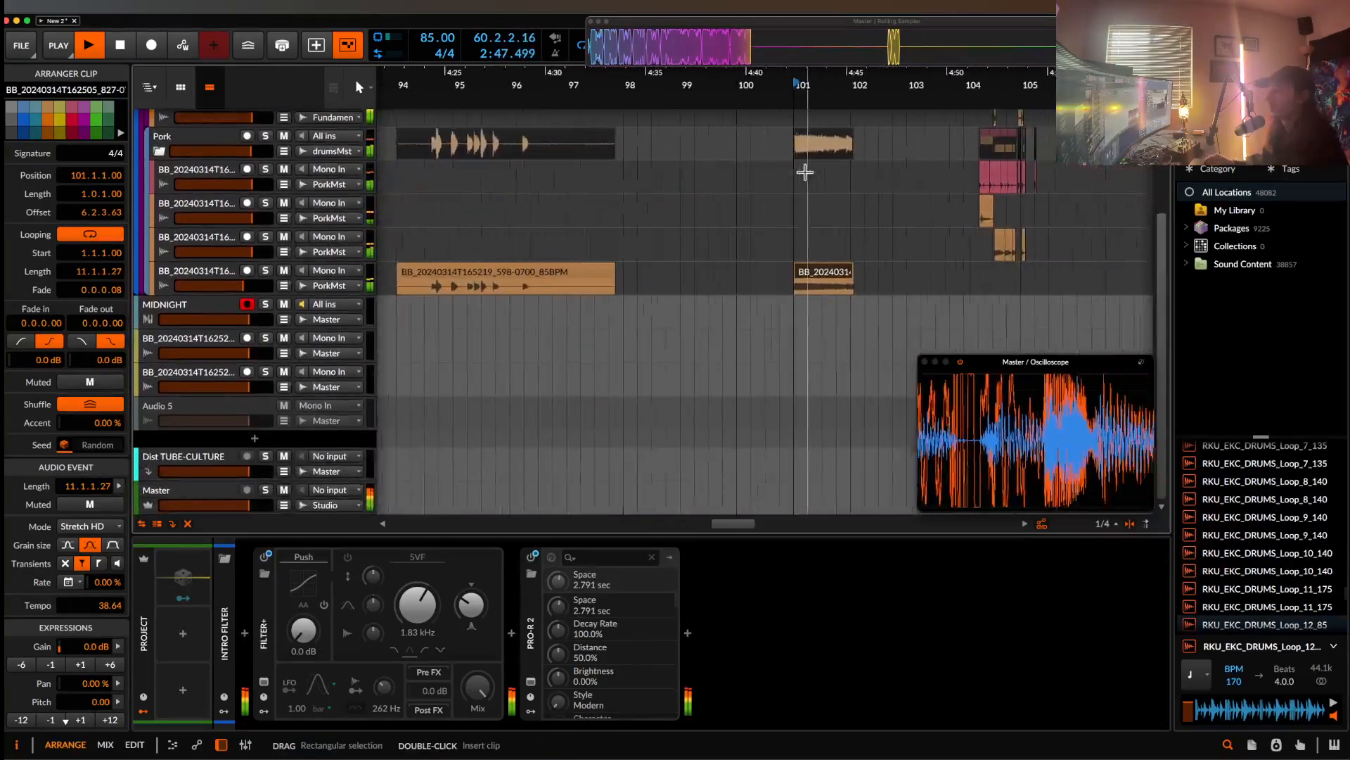
key(space)
scroll(792, 273, up, 3)
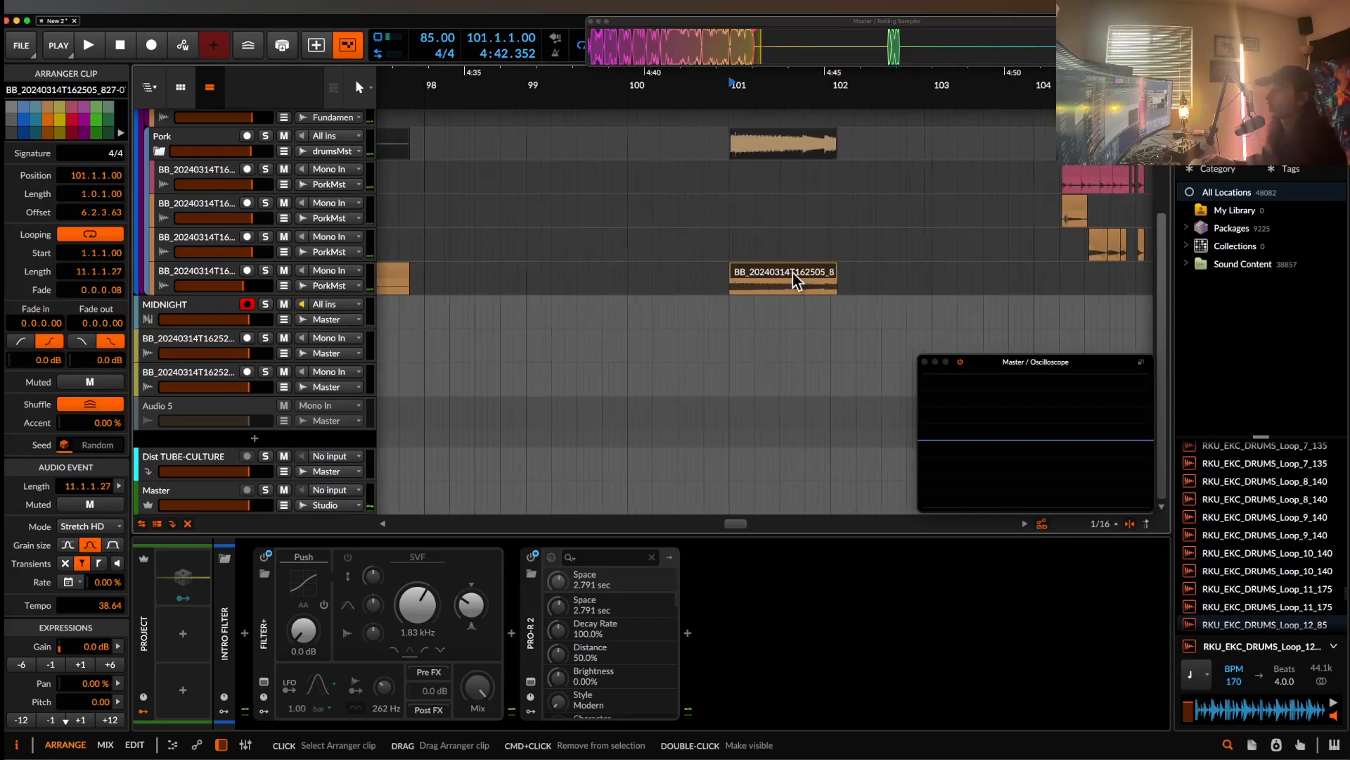
key(space)
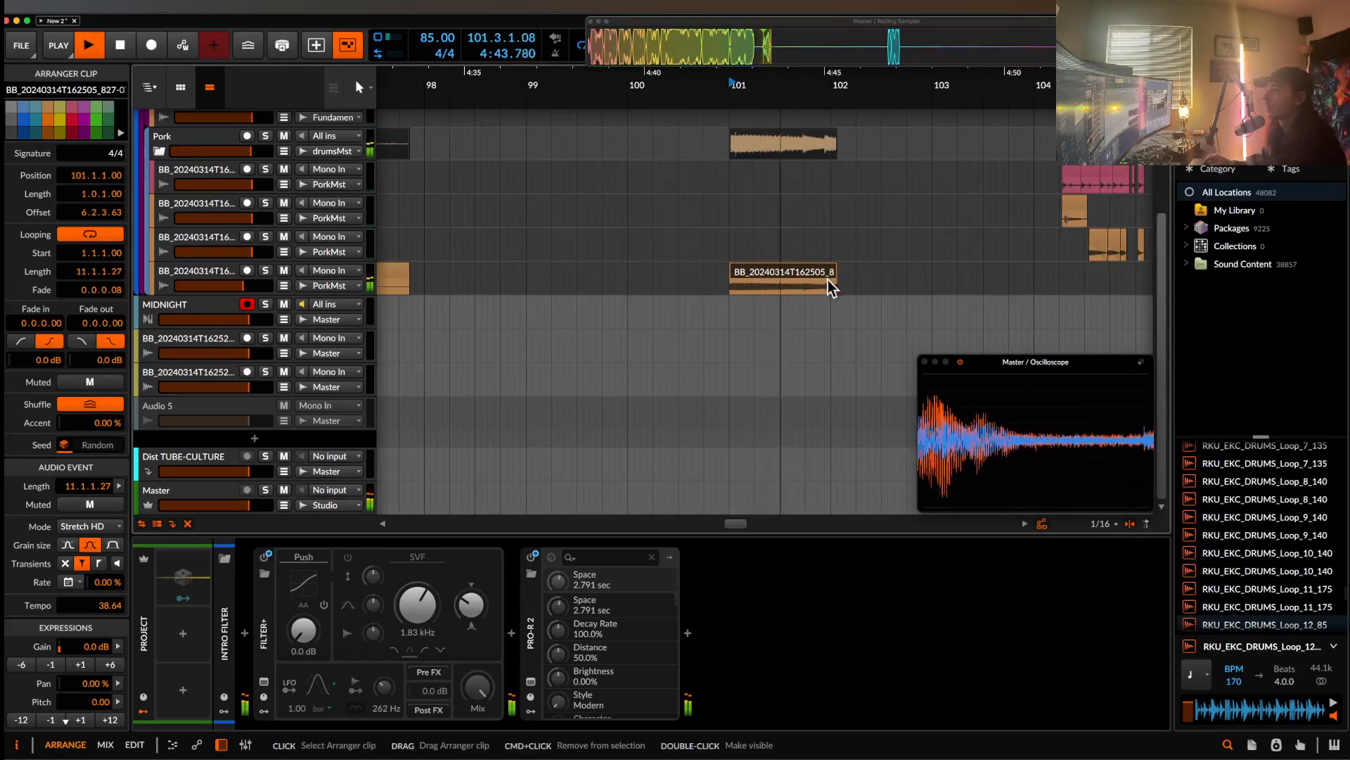
key(space)
click(265, 271)
key(space)
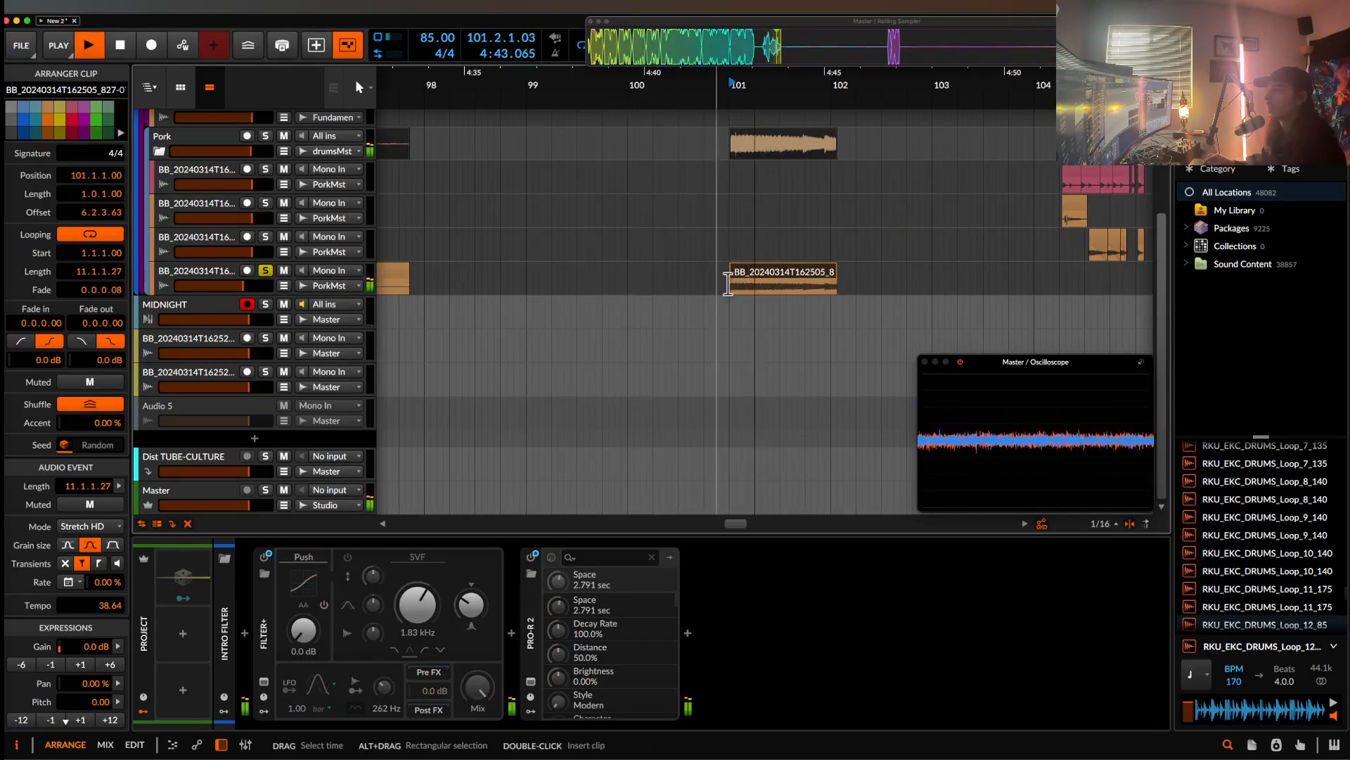
click(754, 254)
click(754, 274)
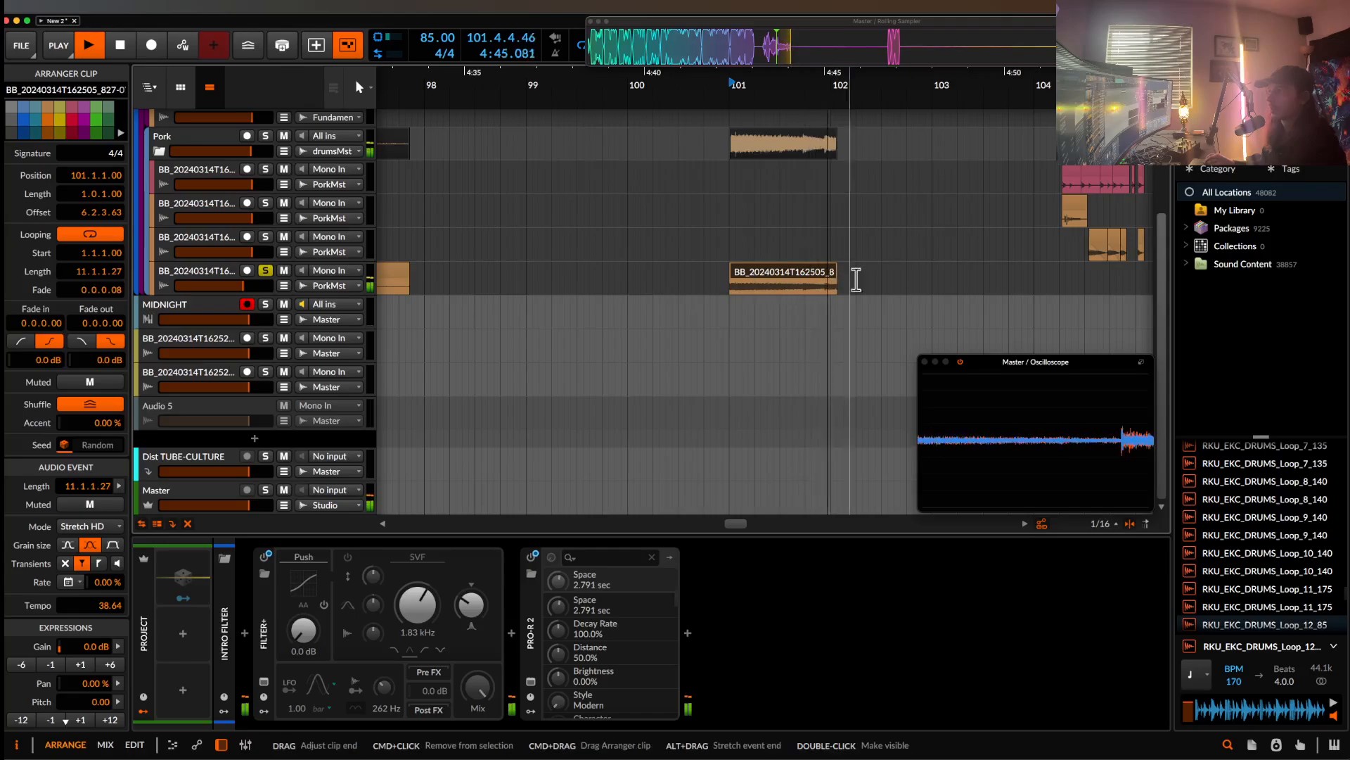
- Lengthen the bar 101 clip to 1.2.2.00 with a fade-out of 0.2.1.02 and move it to 63.1.1.00 on the same track
key(space)
drag(835, 273, 894, 285)
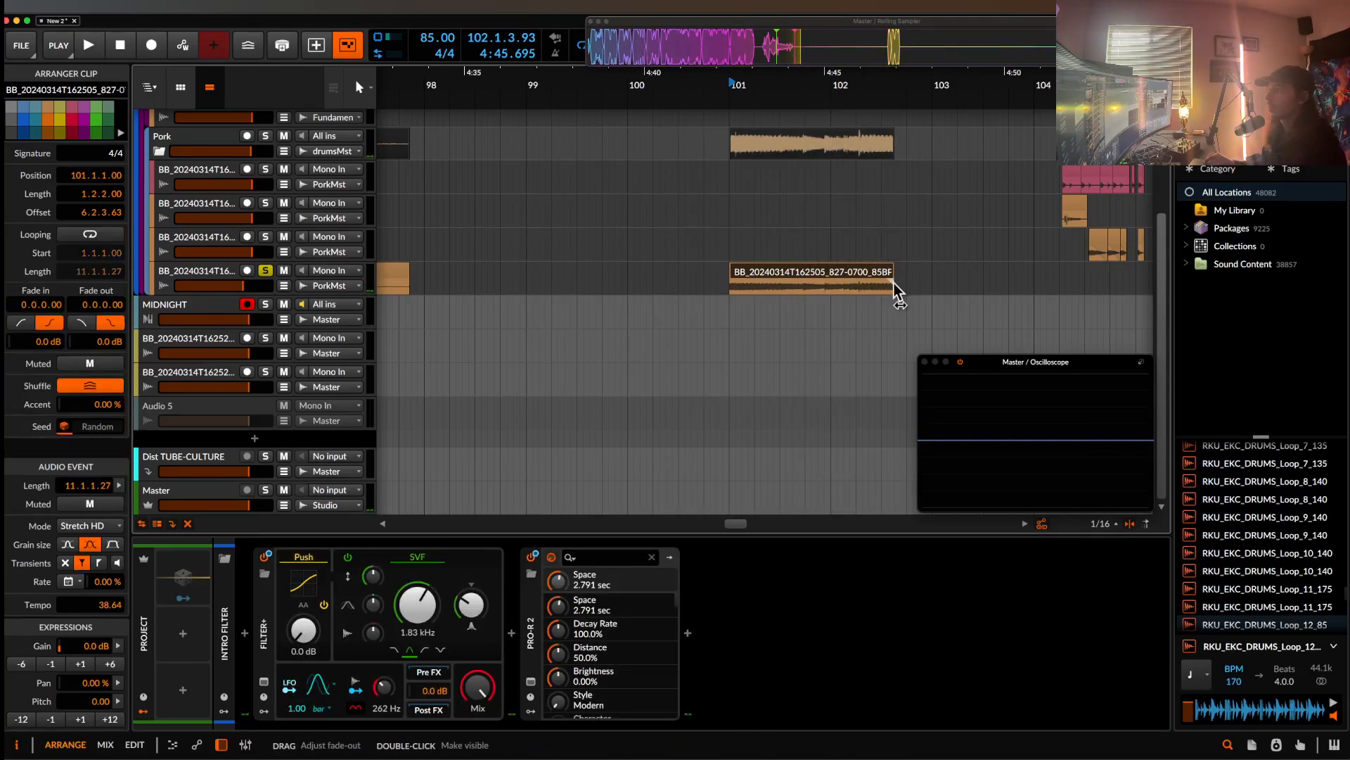
key(Delete)
scroll(815, 274, down, 3)
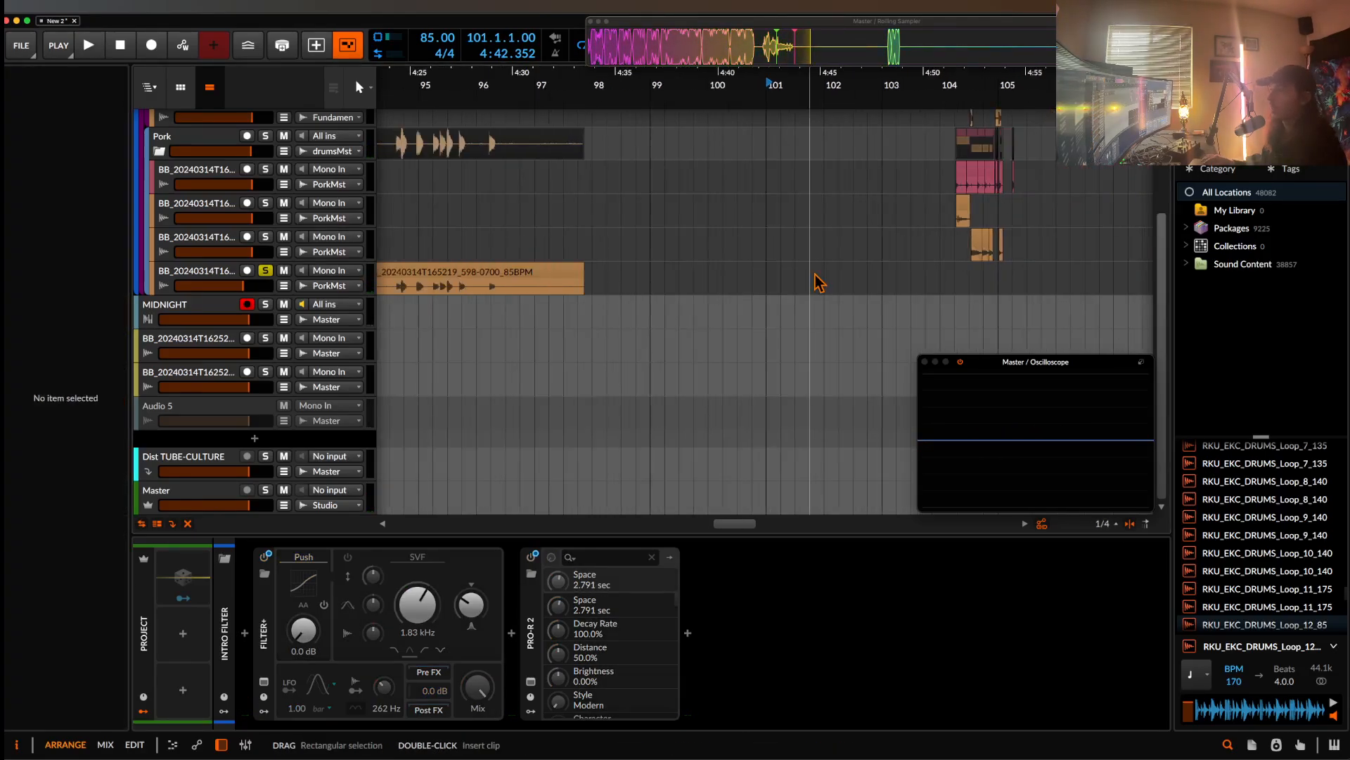
click(788, 275)
scroll(788, 275, down, 2)
scroll(788, 275, left, 10)
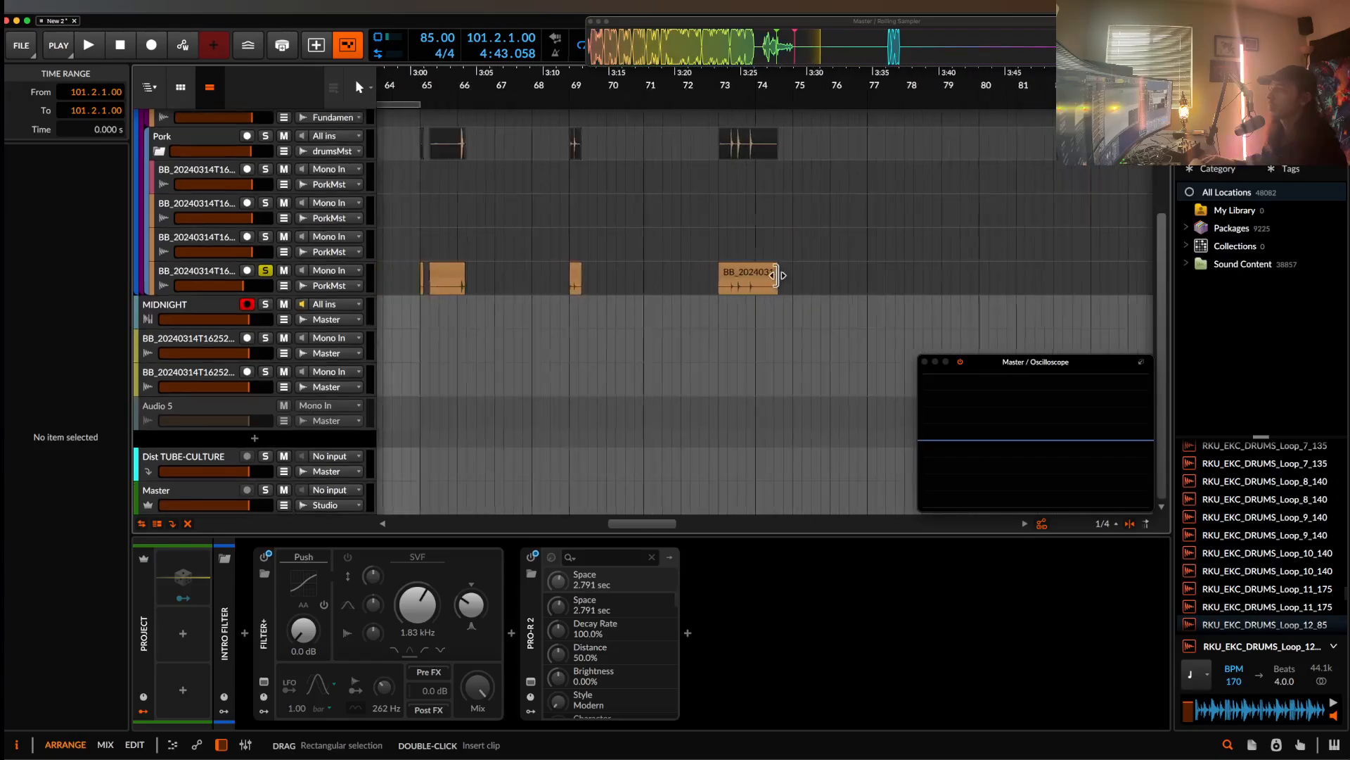
scroll(778, 277, down, 1)
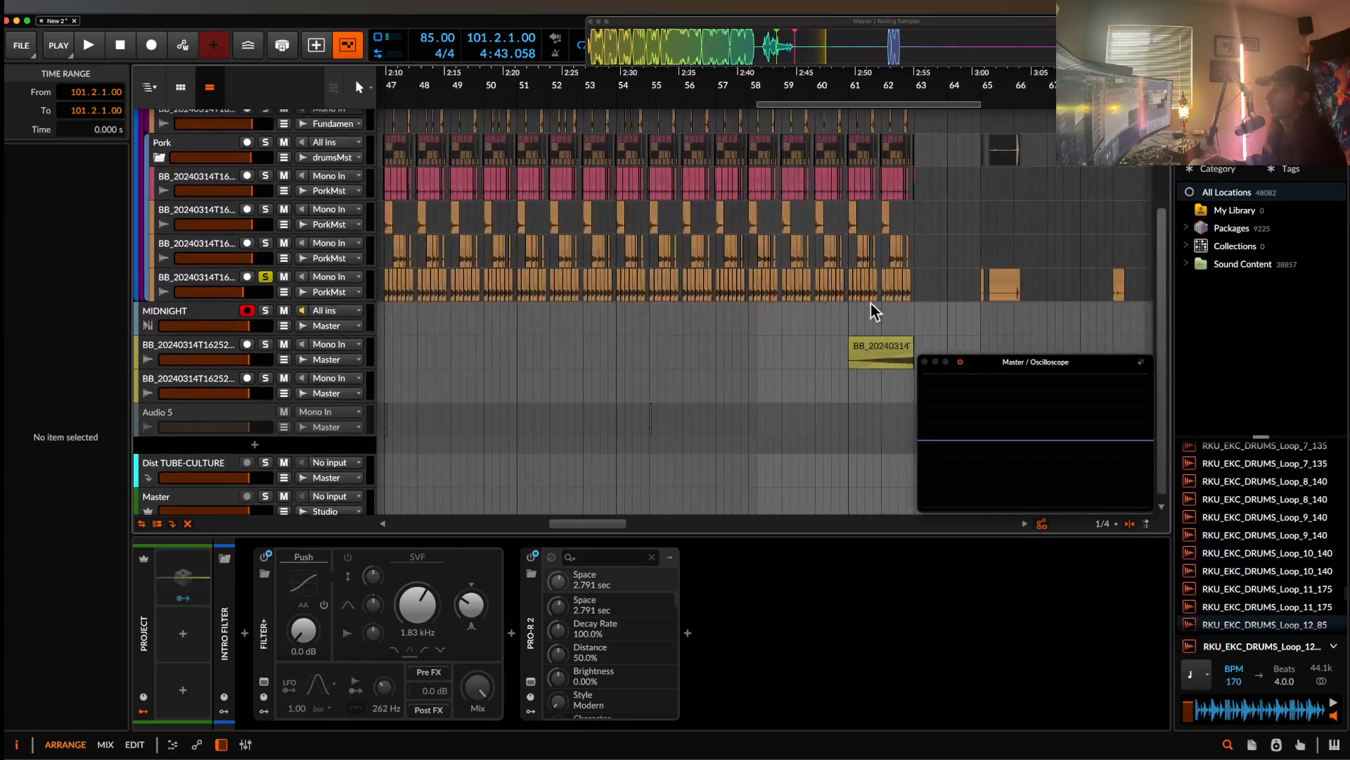
click(913, 295)
- Copy the orange clip at 62.3.3.00 on the first Fundamentals track to 63.1.1.00 and play from 62.4.3.00
scroll(913, 300, up, 10)
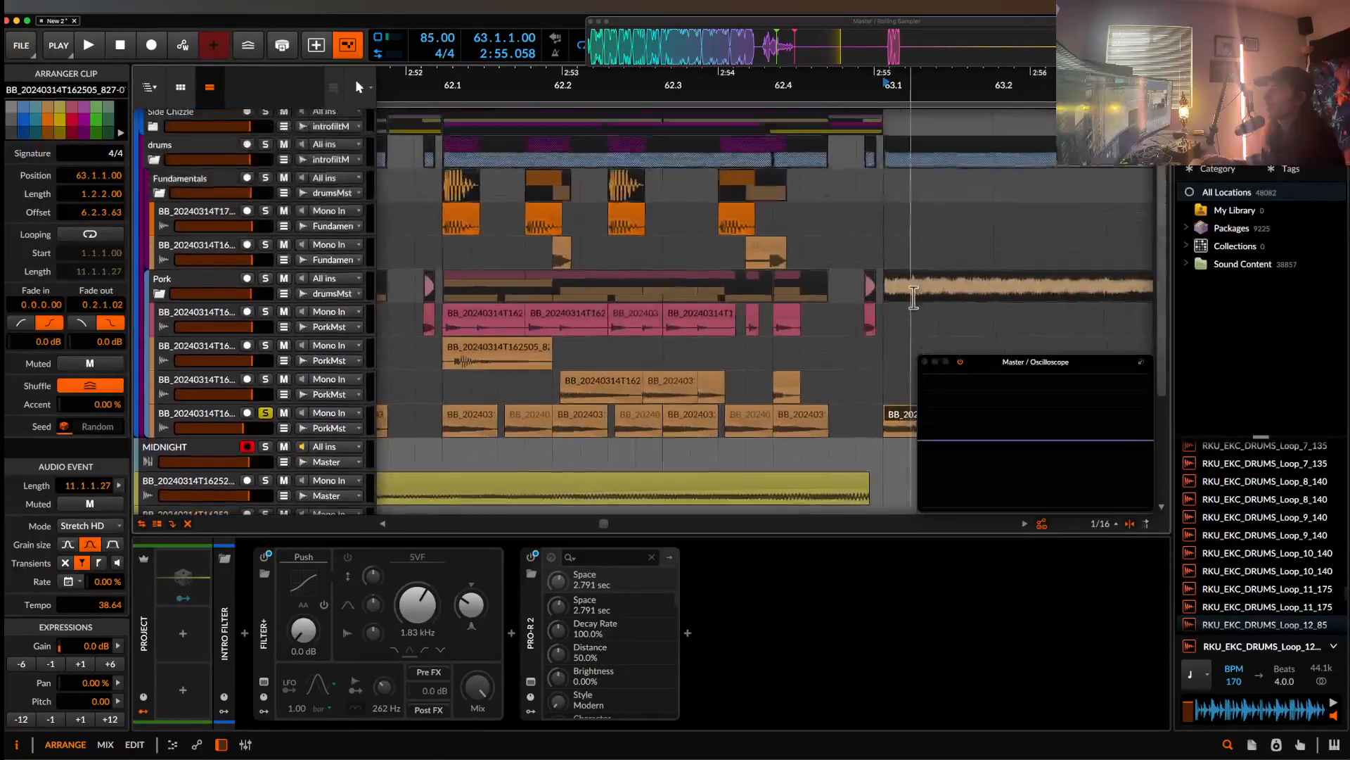
drag(733, 235, 898, 235)
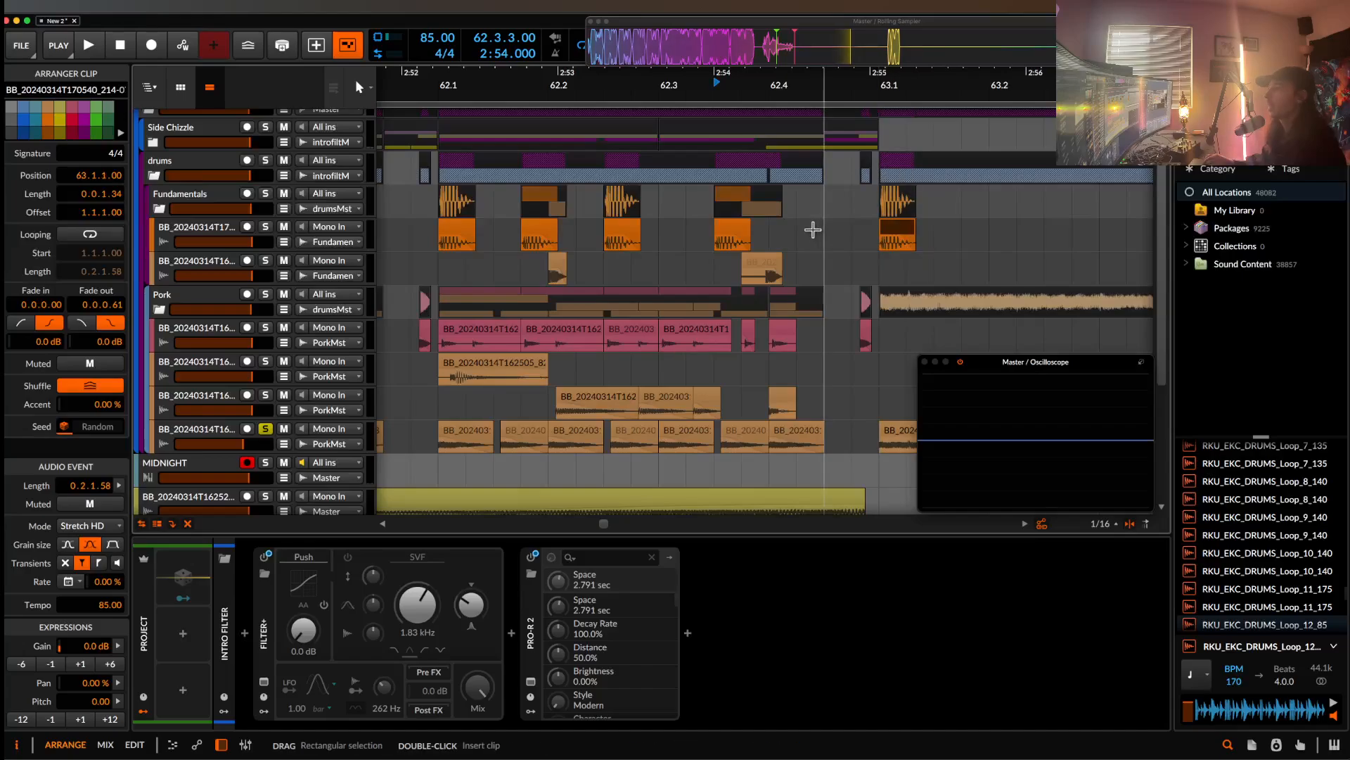
click(812, 232)
key(space)
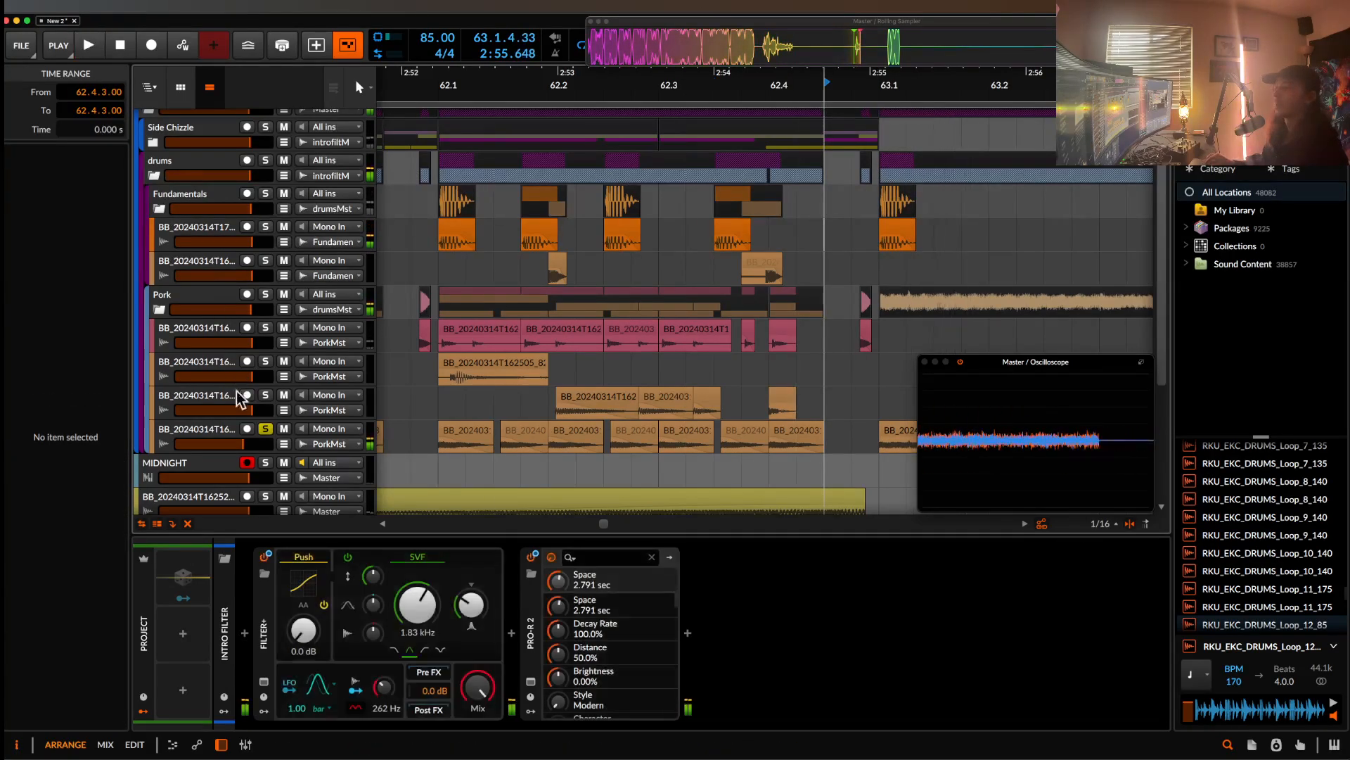
- Unsolo the last Pork track and replay the transition into bar 63 from 62.4.3.00 with all tracks
click(266, 428)
key(space)
scroll(329, 398, up, 2)
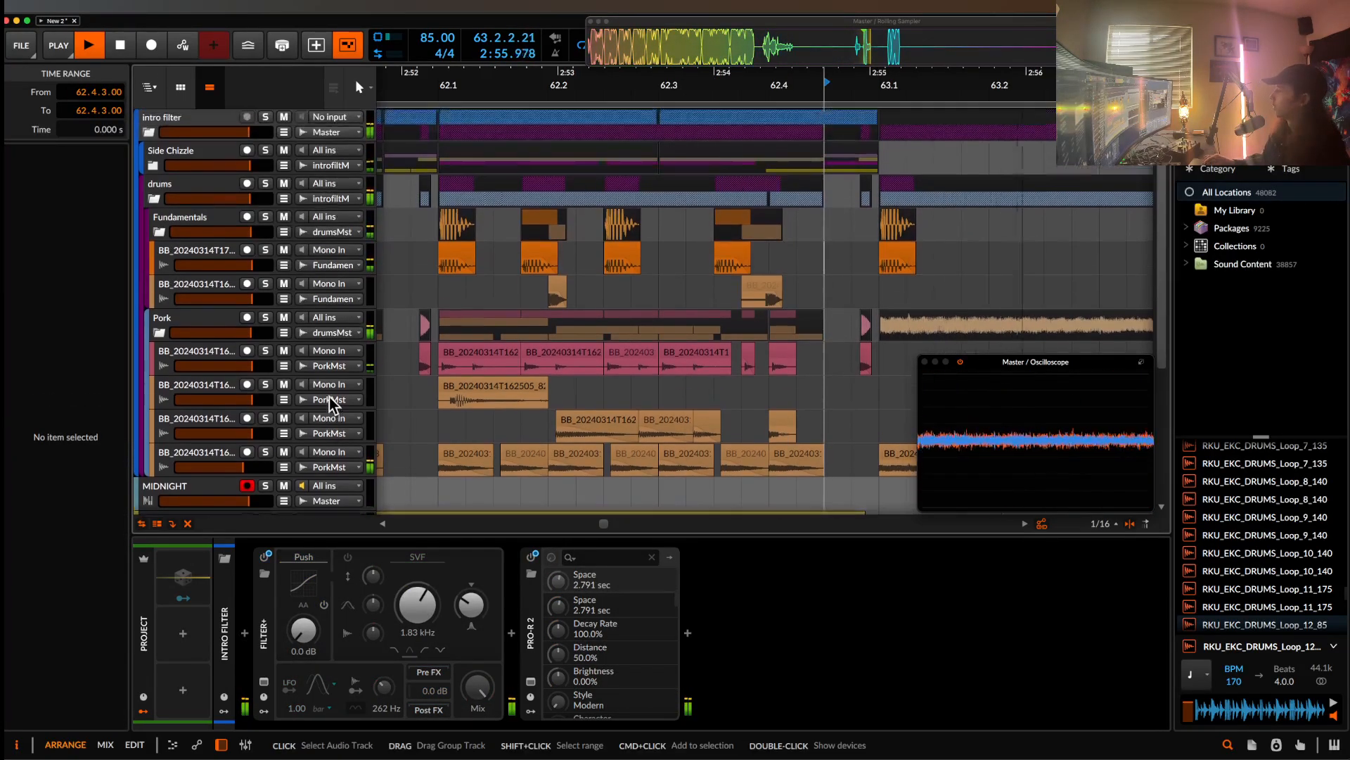
scroll(712, 395, down, 5)
scroll(712, 394, right, 4)
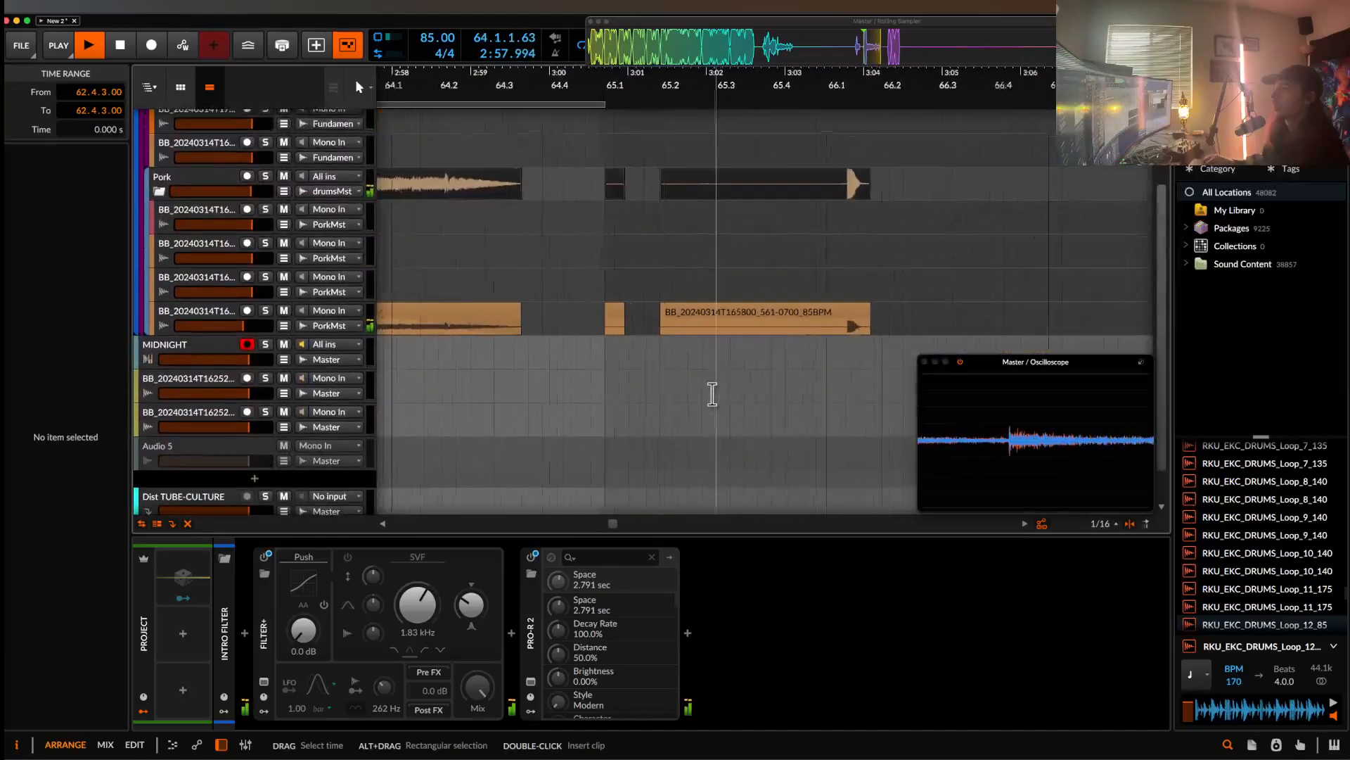
key(space)
- Fold the drums group and unfold the Side Chizzle group to show its individual tracks
scroll(713, 394, up, 4)
scroll(712, 395, left, 5)
scroll(712, 394, left, 4)
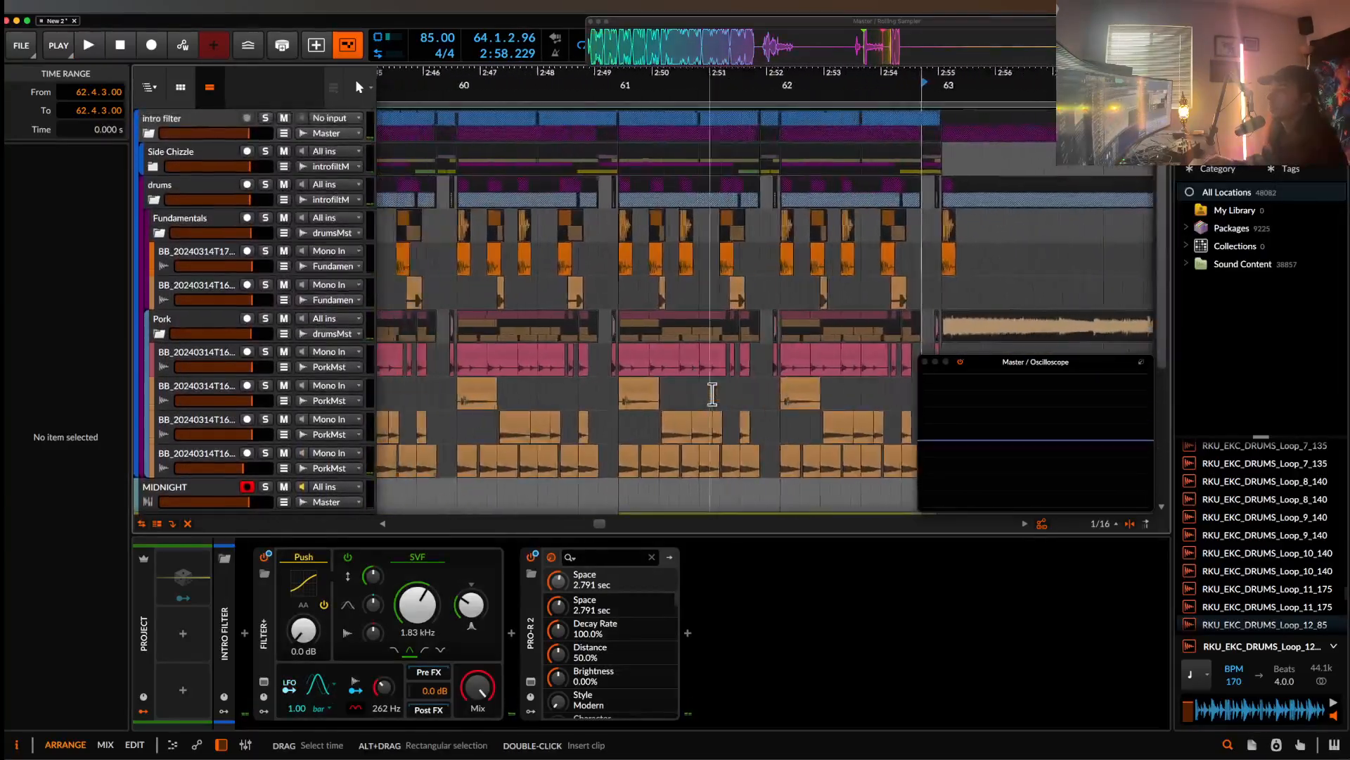
scroll(713, 395, down, 3)
scroll(713, 394, up, 1)
scroll(712, 395, up, 1)
scroll(703, 390, left, 5)
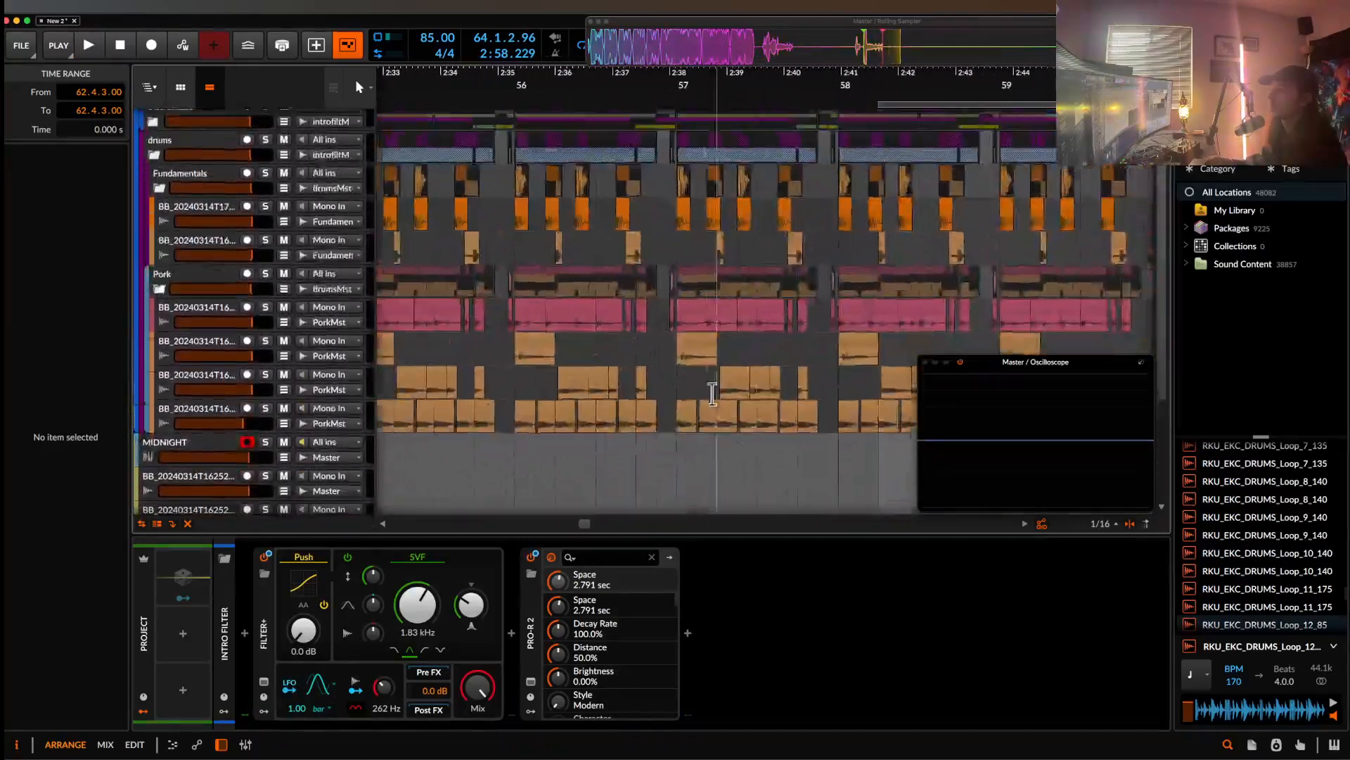
click(155, 179)
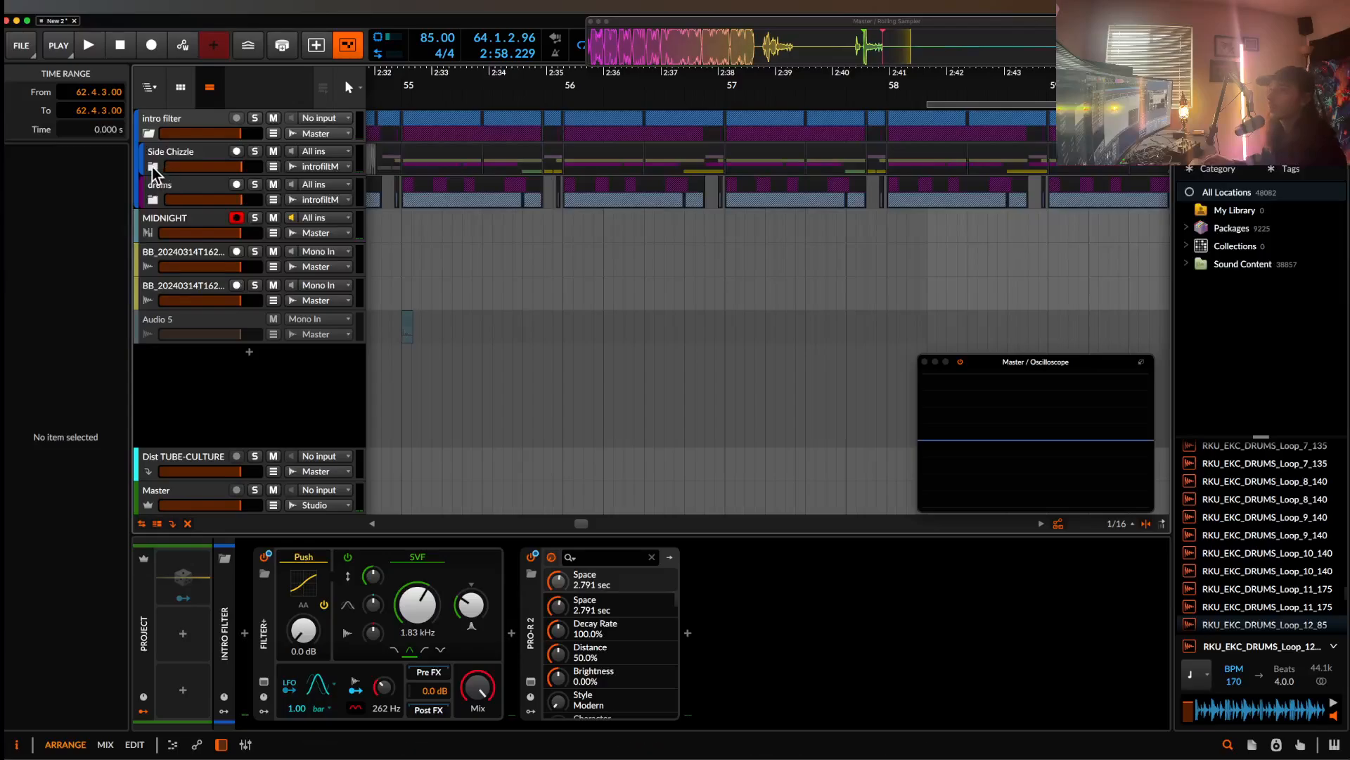
click(152, 167)
- Audition the yellow Side Chizzle clip at 54.3.1.00
scroll(664, 330, right, 1)
scroll(664, 330, down, 6)
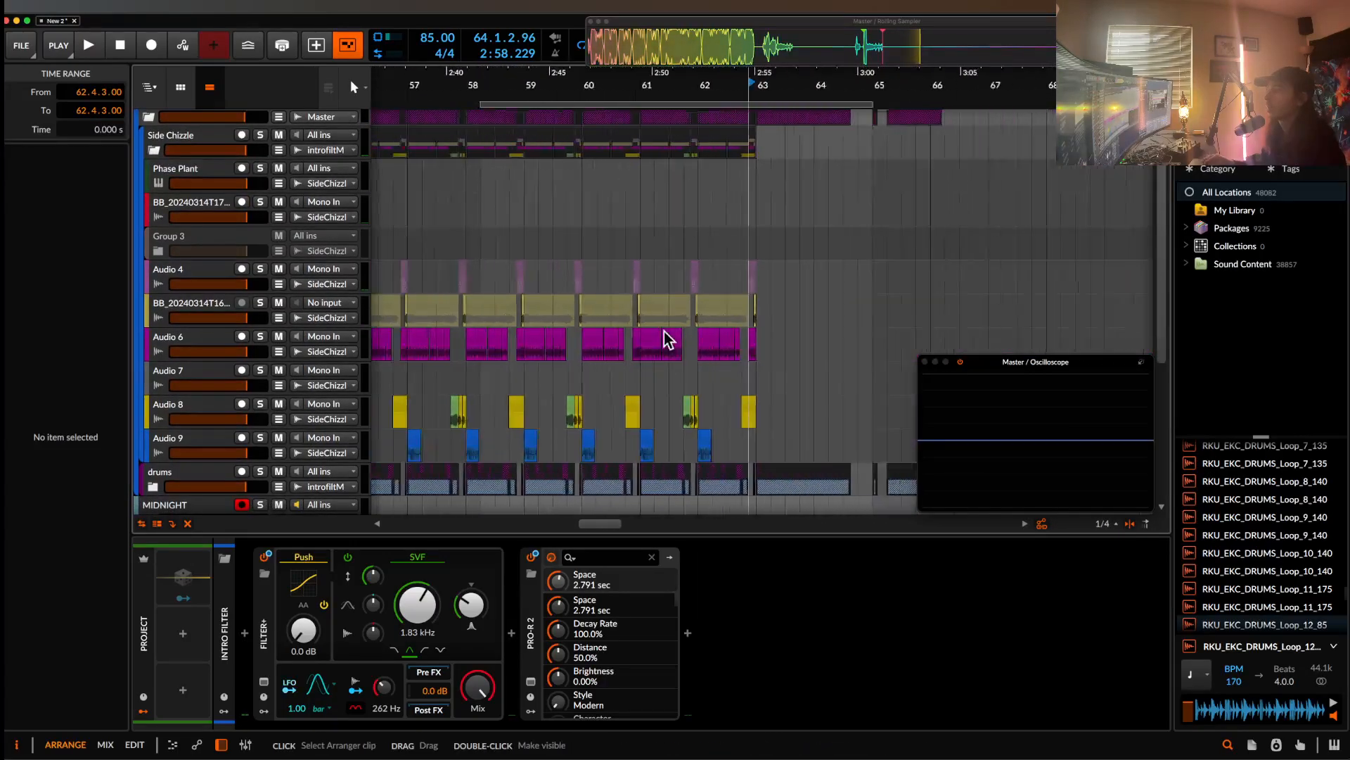
click(753, 292)
scroll(750, 284, up, 8)
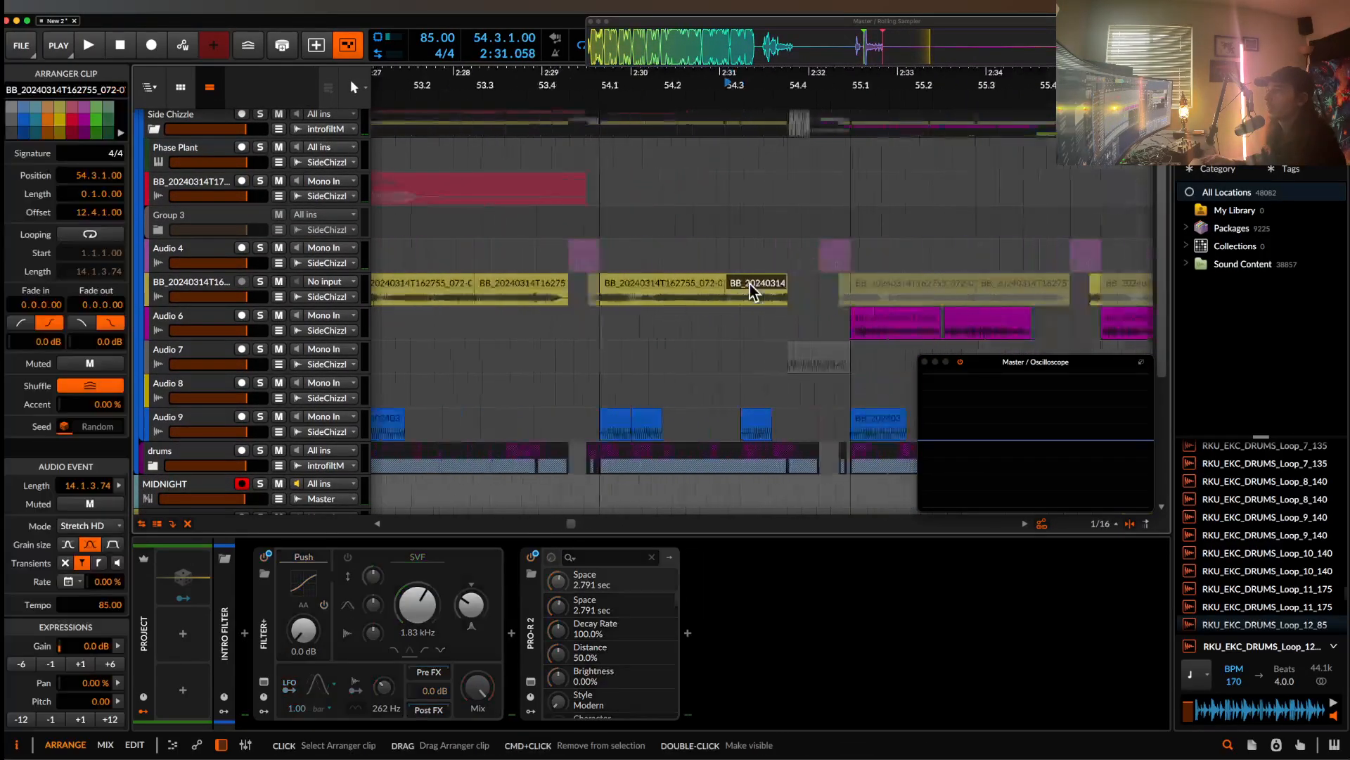
key(space)
key(space)
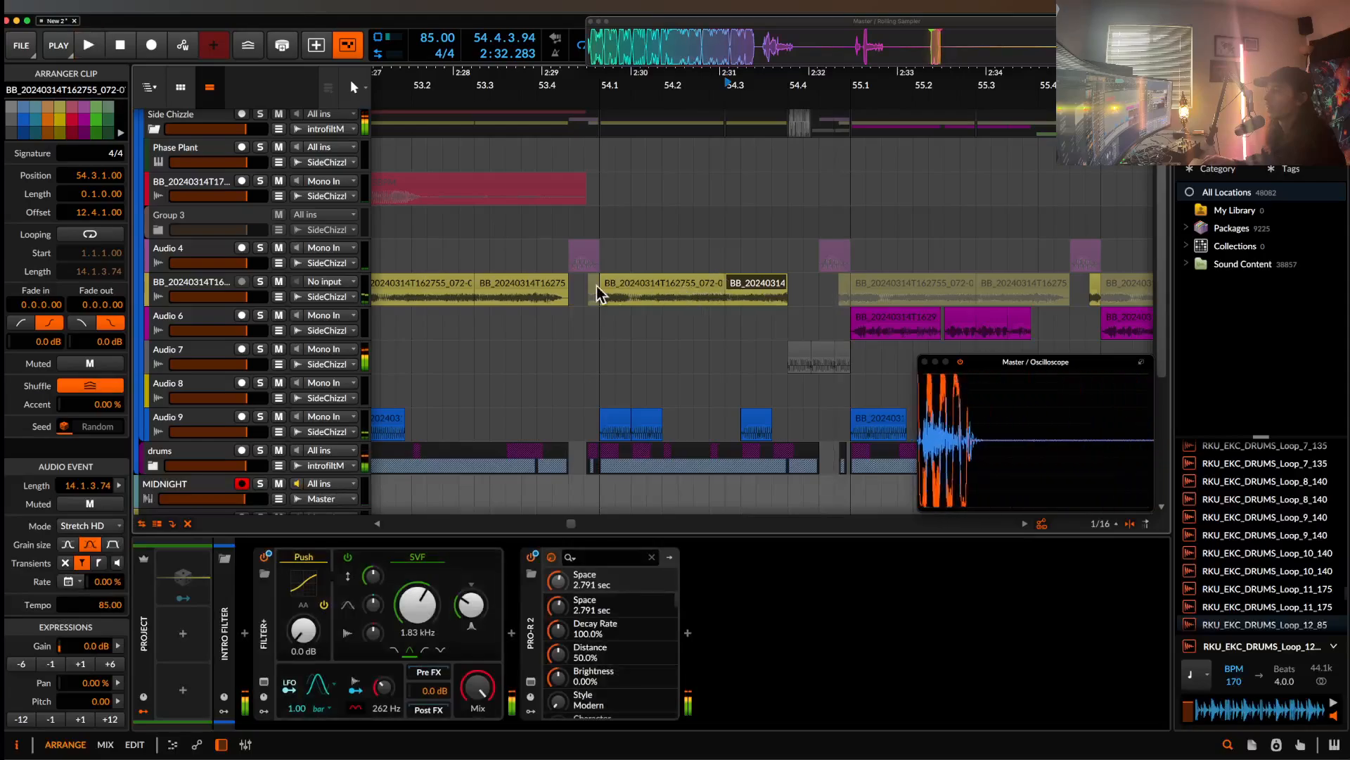
- Select the yellow Side Chizzle clip at 53.3.1.00 and audition it
scroll(633, 278, left, 4)
scroll(551, 278, left, 1)
click(786, 277)
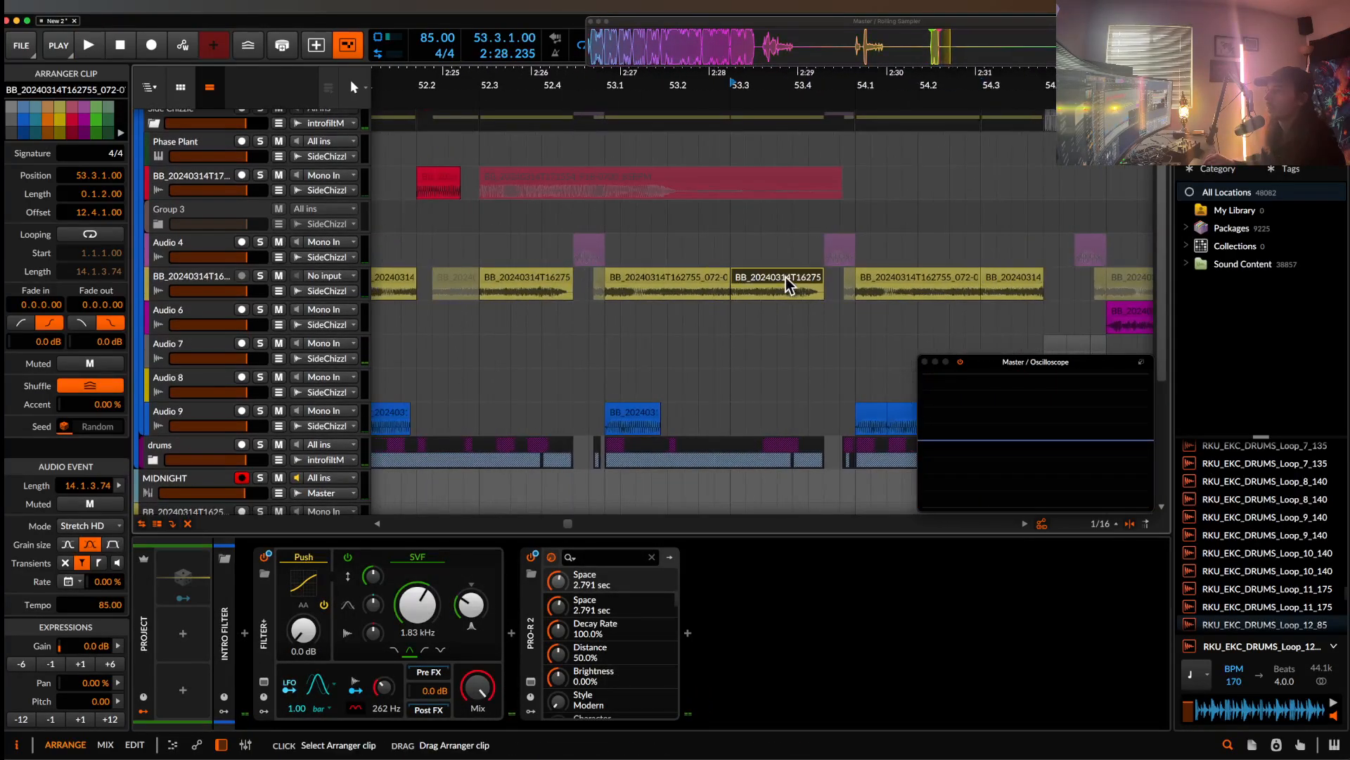
key(space)
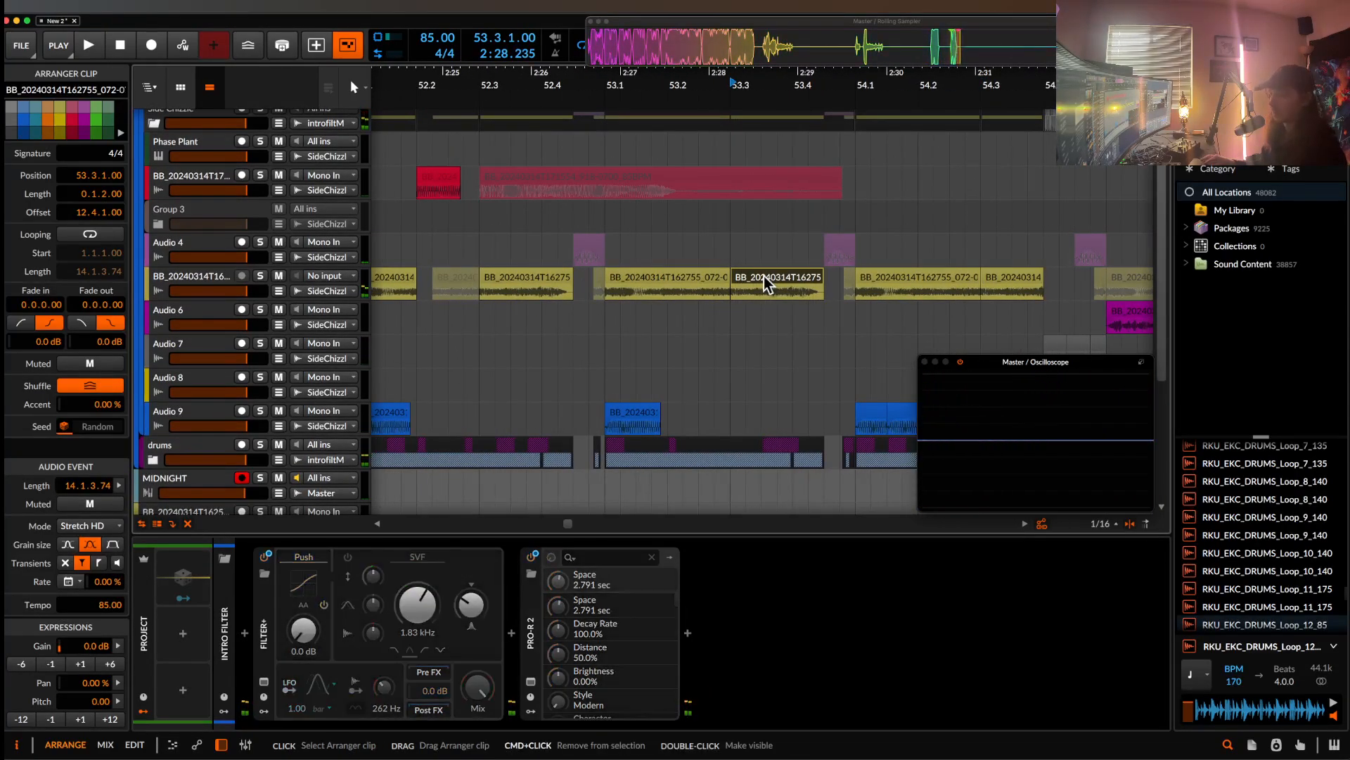
- Add an audio track below the yellow track in Side Chizzle and paste a copy of the 53.3.1.00 clip at 63.1.1.00
scroll(764, 276, down, 8)
scroll(764, 276, right, 7)
scroll(763, 276, left, 2)
click(195, 275)
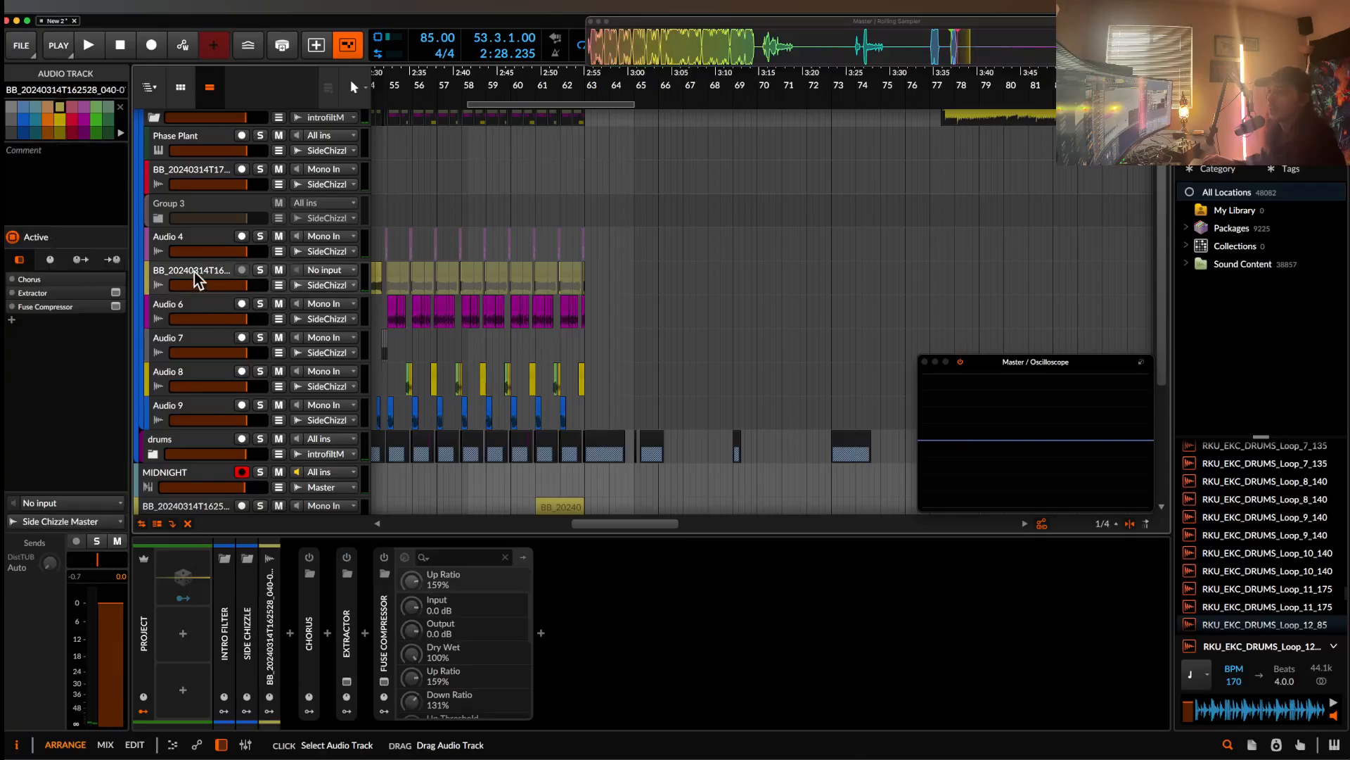
key(super+t)
scroll(572, 295, up, 8)
click(647, 320)
key(super+v)
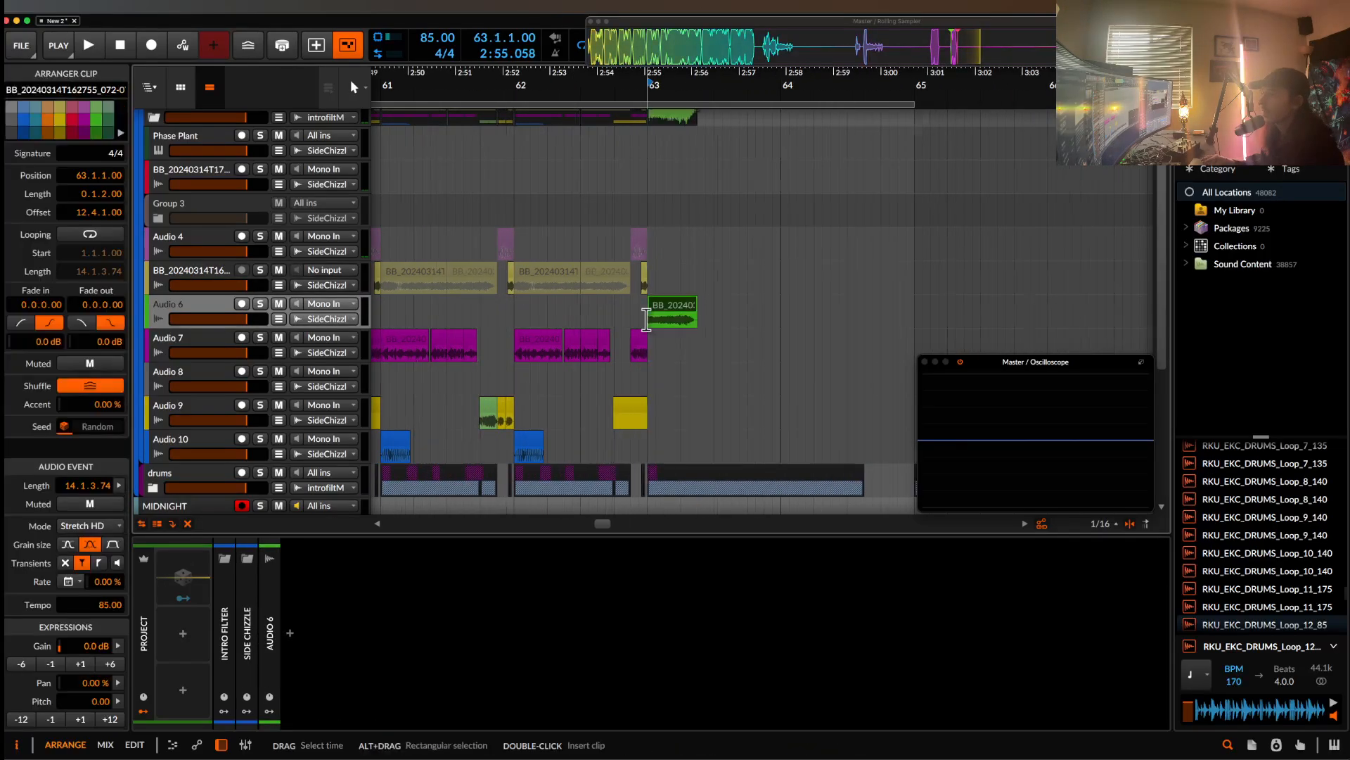
- Shorten the pasted green clip at bar 63 to a length of 0.1.1.00 and play it back from 63.1.1.00
scroll(646, 320, up, 4)
drag(750, 325, 729, 325)
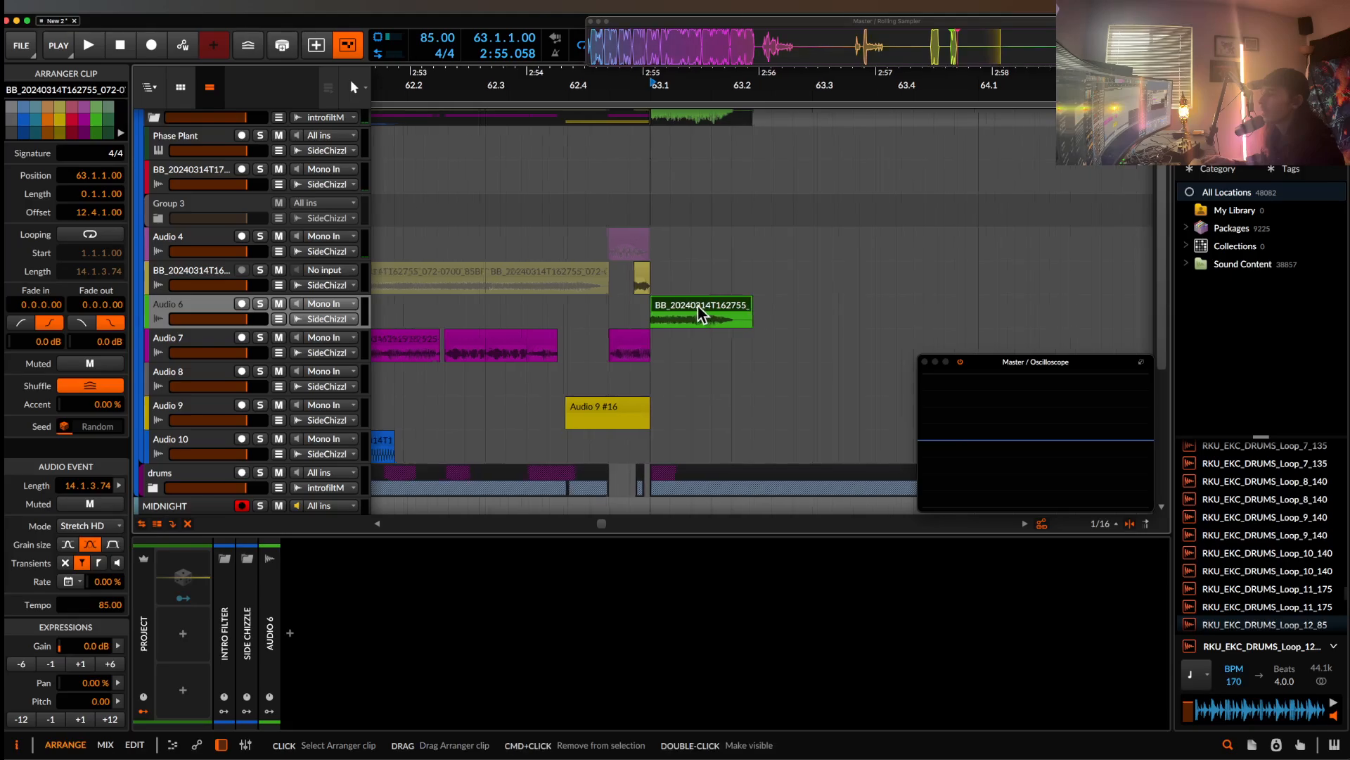
scroll(750, 318, down, 1)
key(space)
key(space)
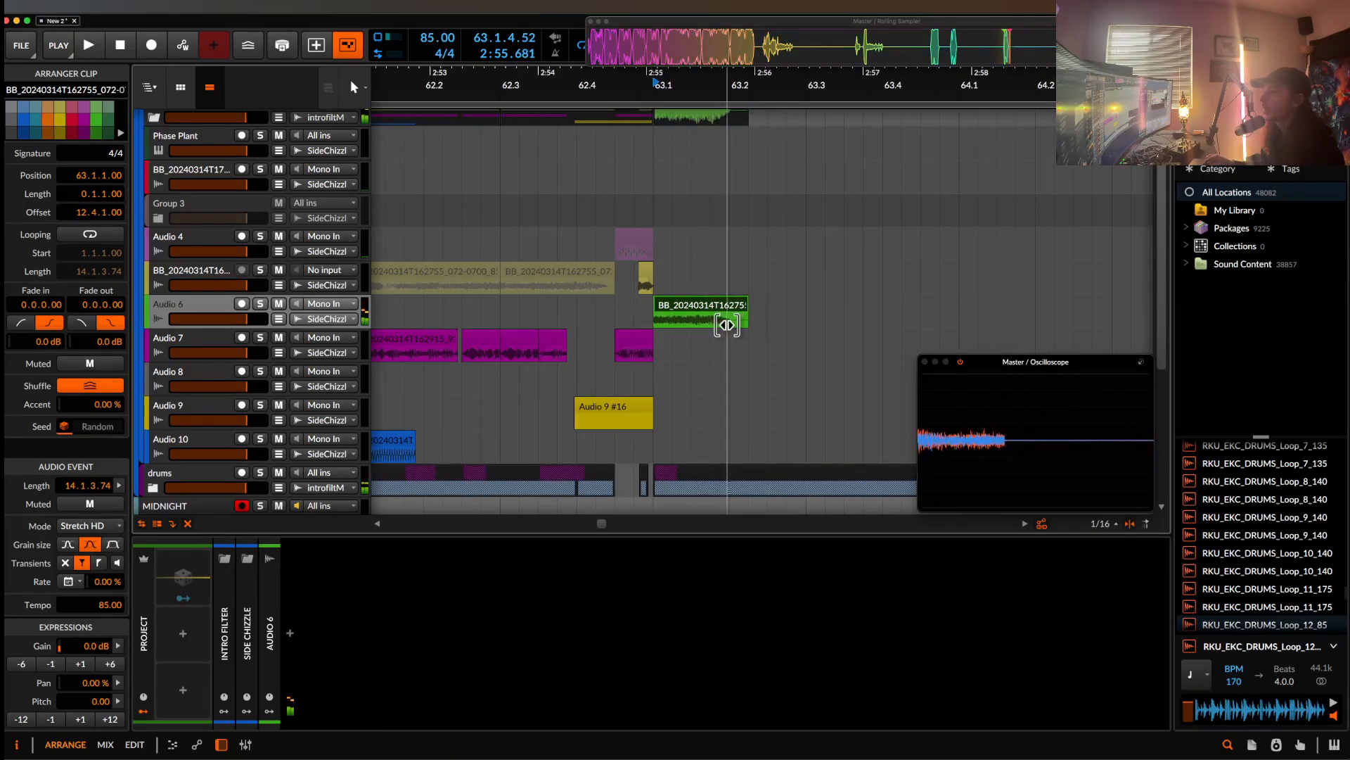
key(space)
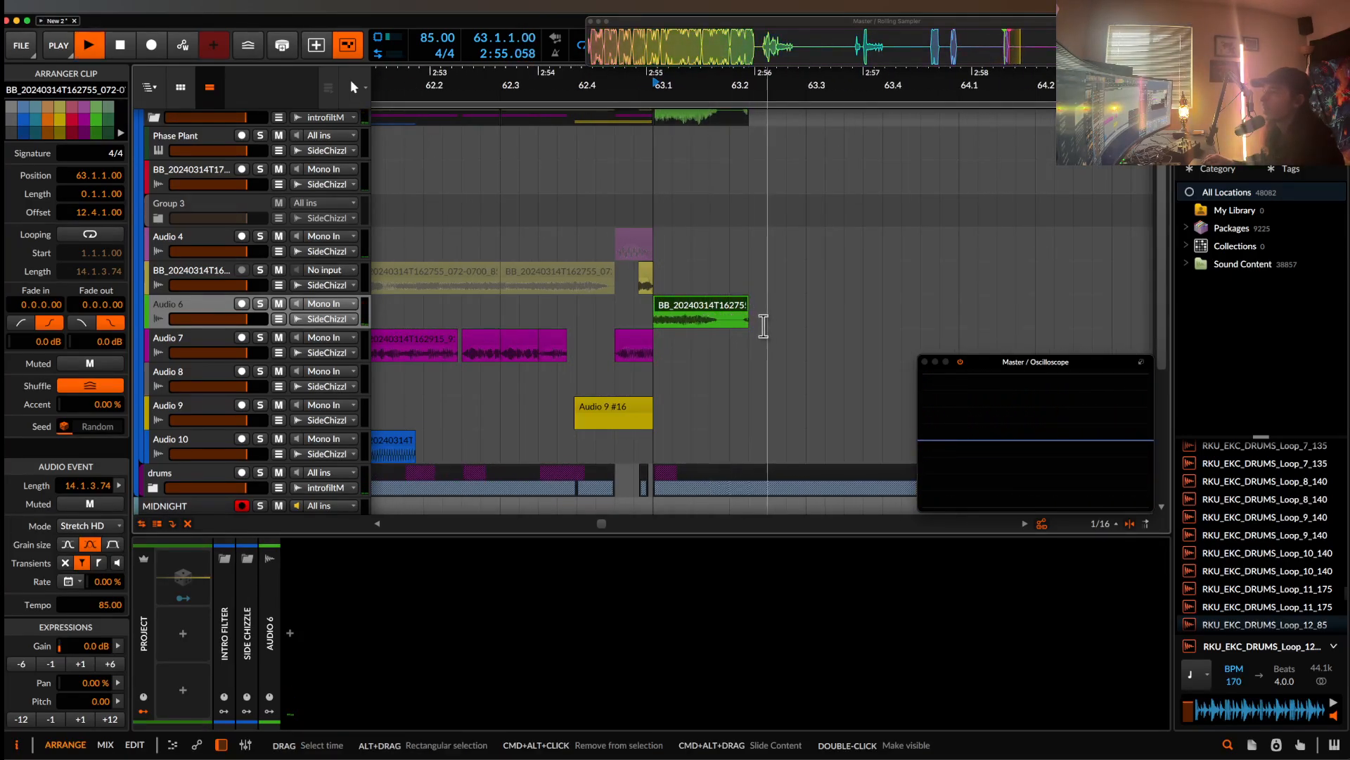
- Shorten the green Audio 6 clip at bar 63 to 0.1.0.00 and insert the Cluster Delay device on its track
key(space)
drag(738, 308, 718, 308)
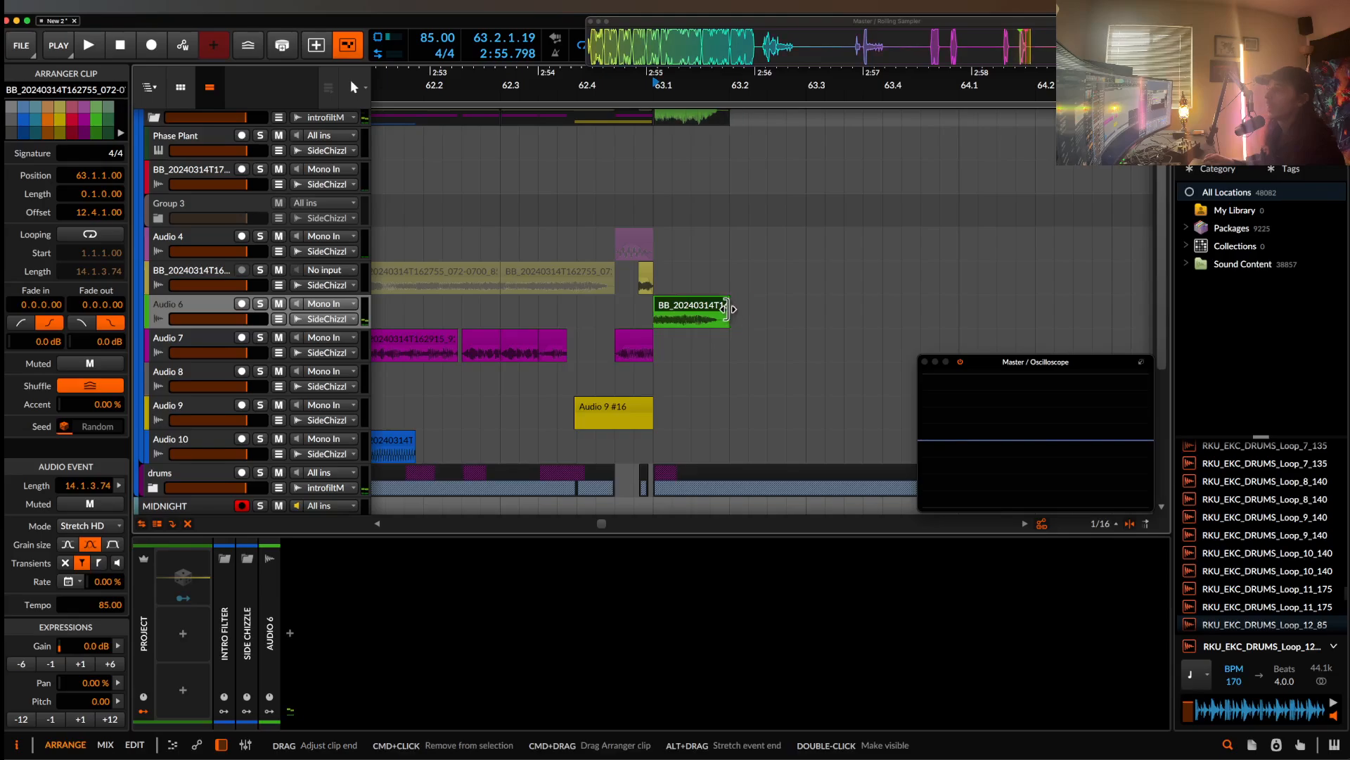
click(222, 308)
click(290, 634)
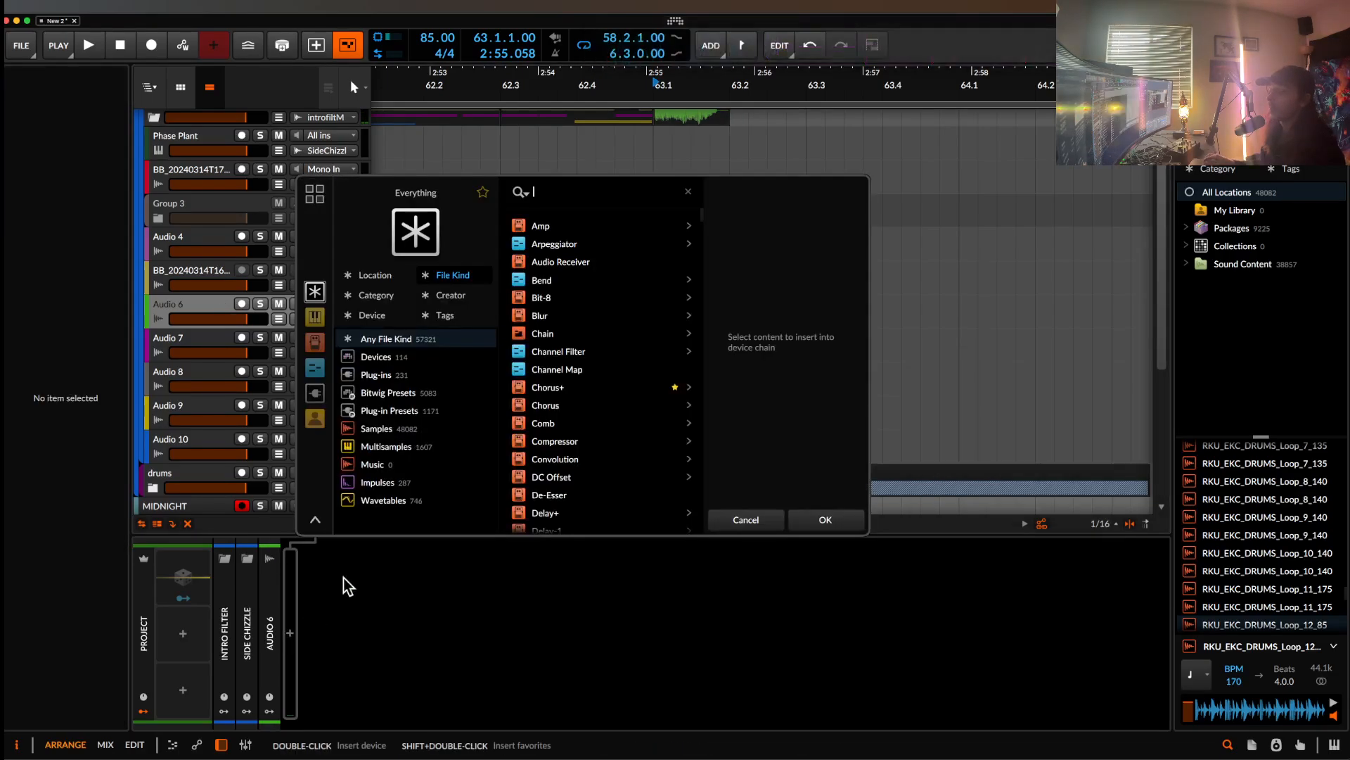
text(CLUST)
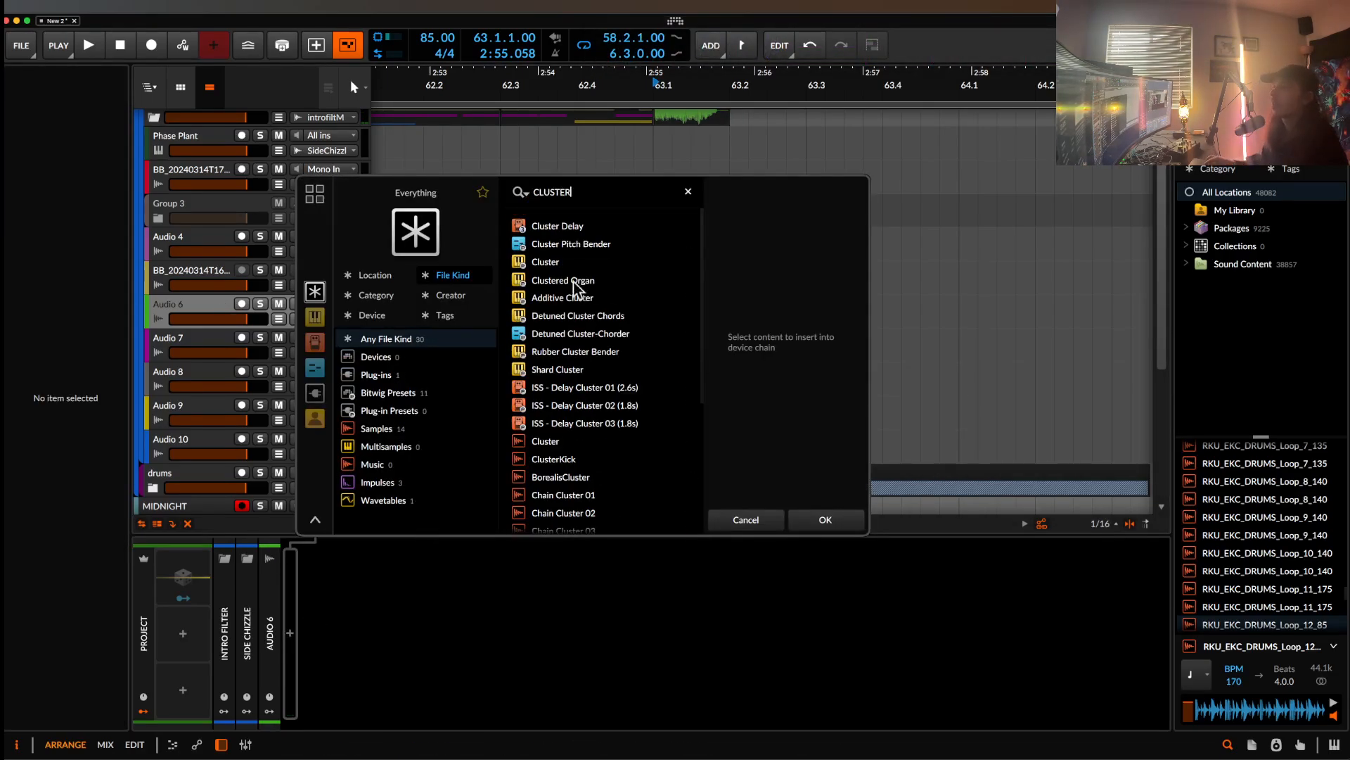
text(ER)
key(Down)
click(822, 521)
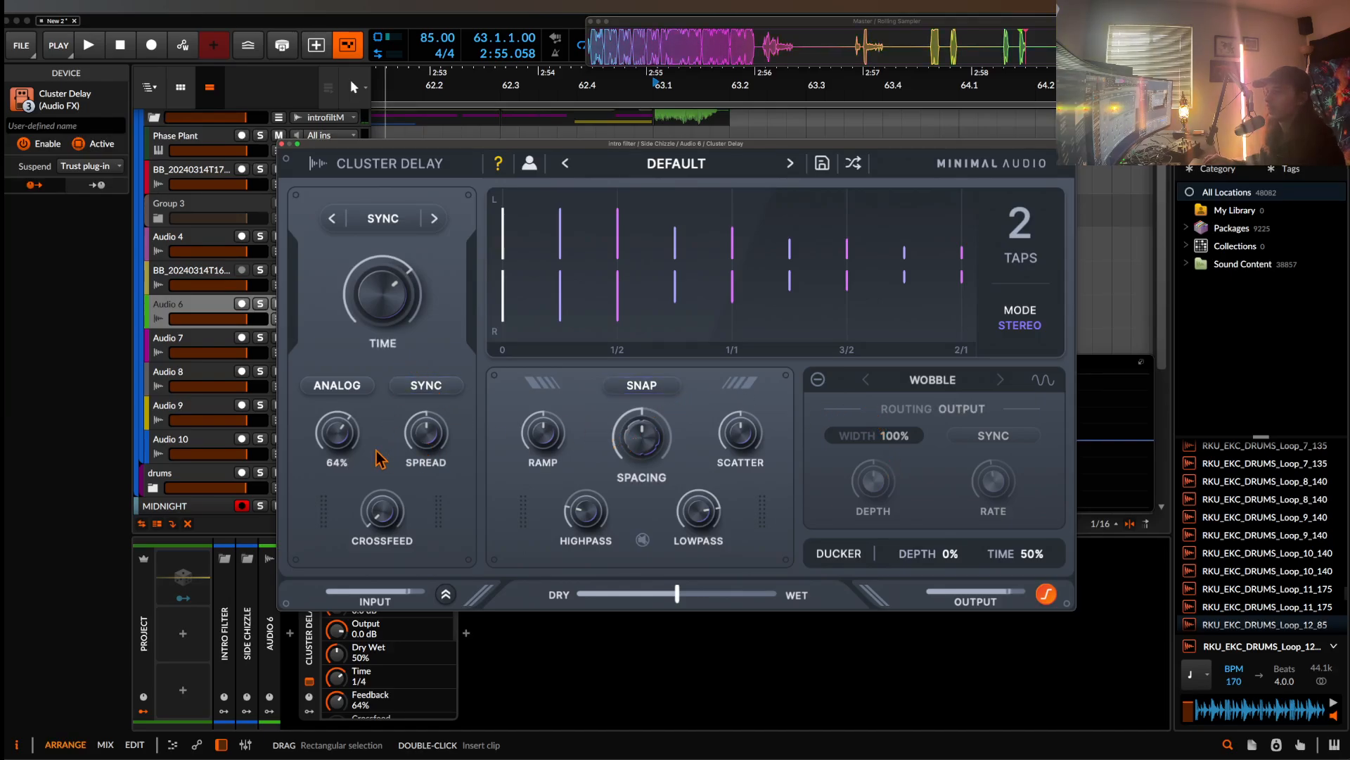
- In Cluster Delay, set feedback to 74%, enable Analog, raise the spread, lower the lowpass cutoff and set the highpass to 55.1 Hz
drag(434, 441, 437, 402)
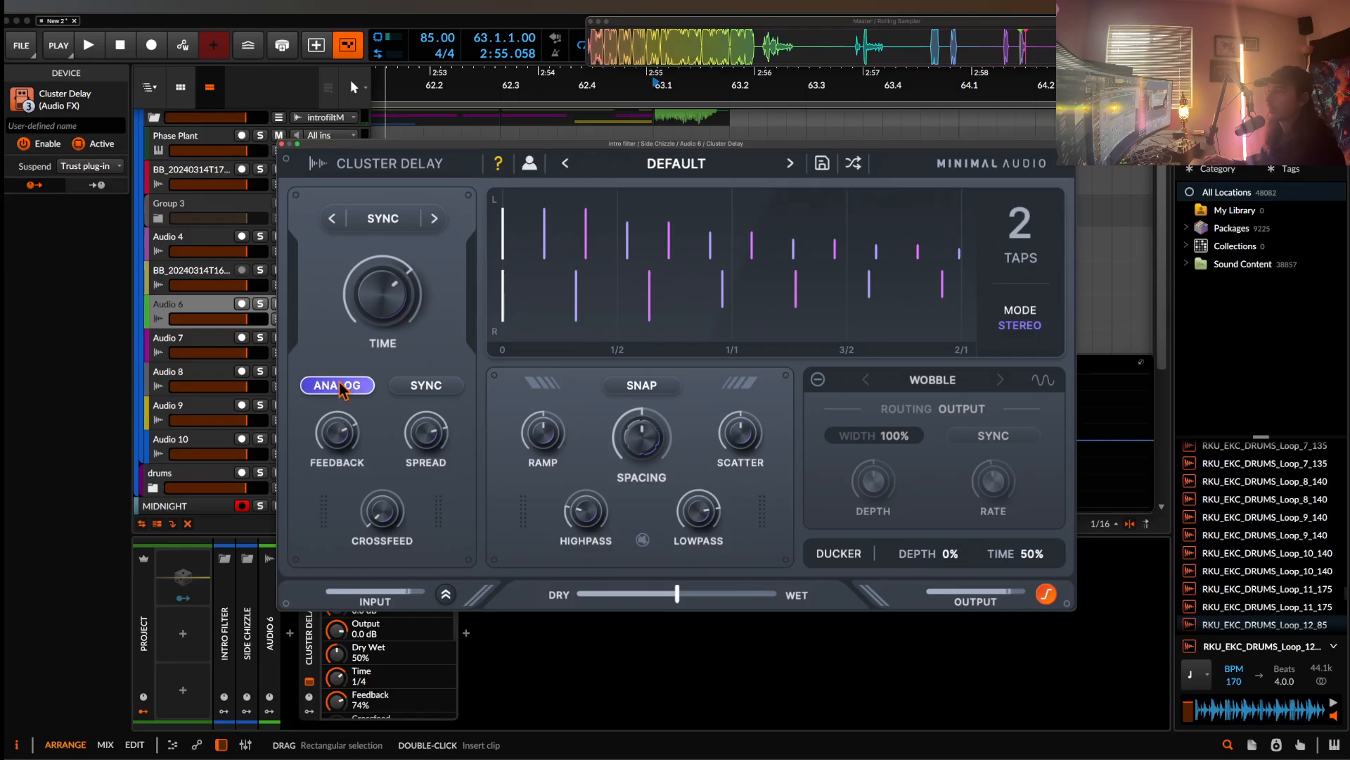
click(282, 144)
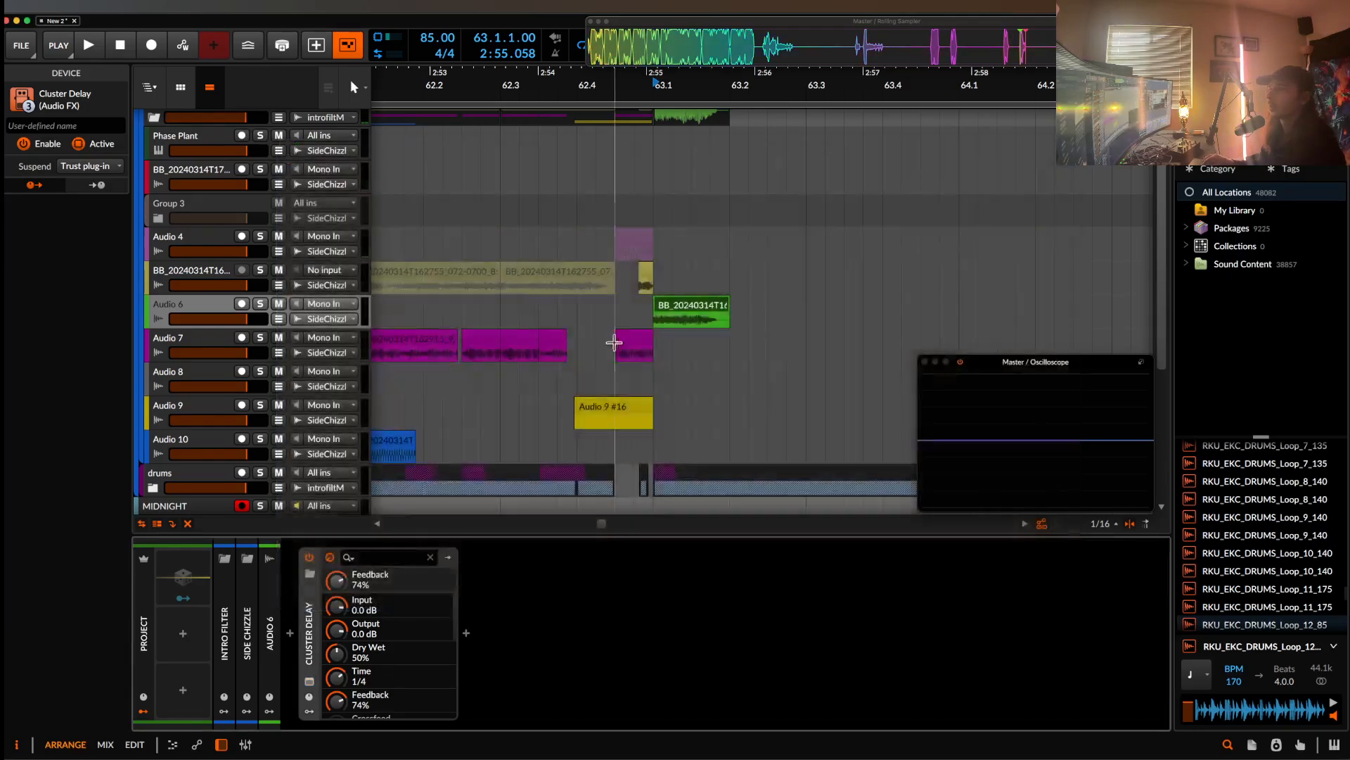
click(308, 681)
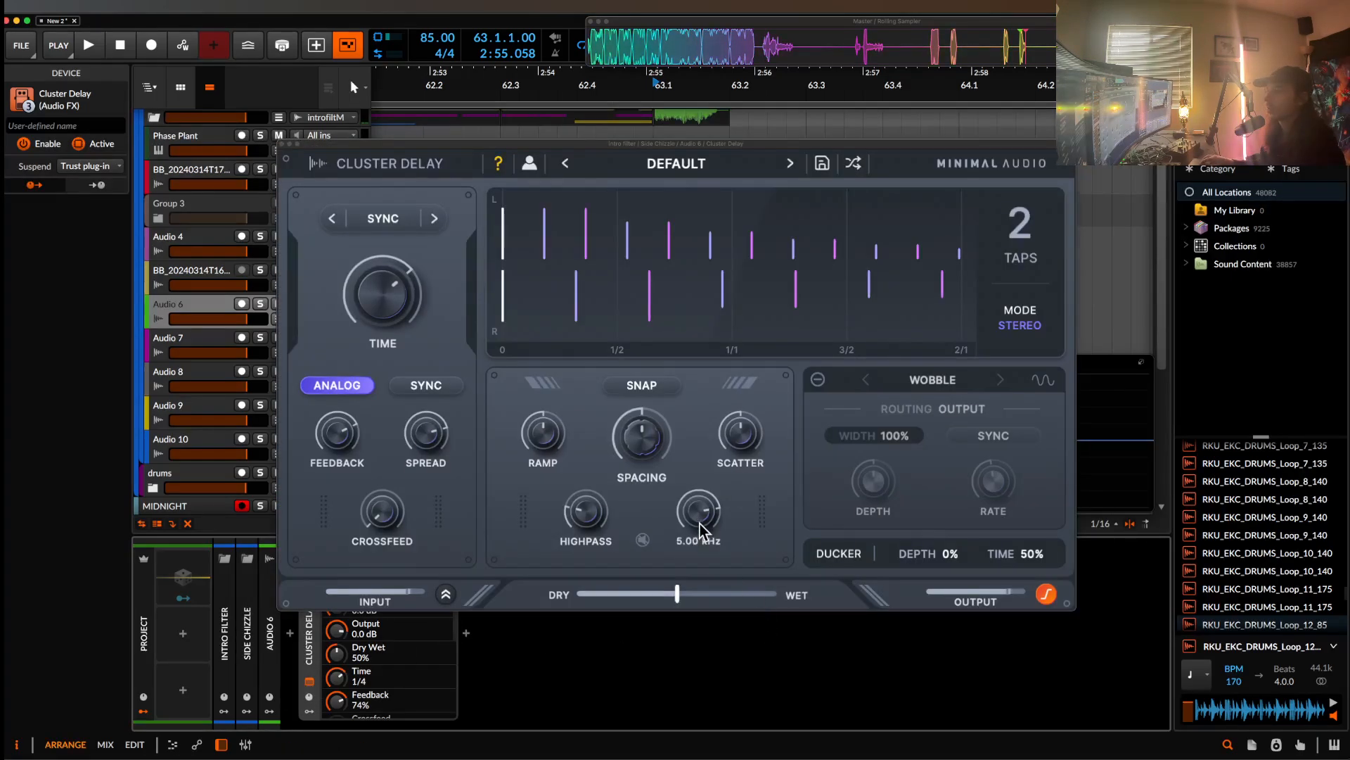
drag(699, 523, 697, 588)
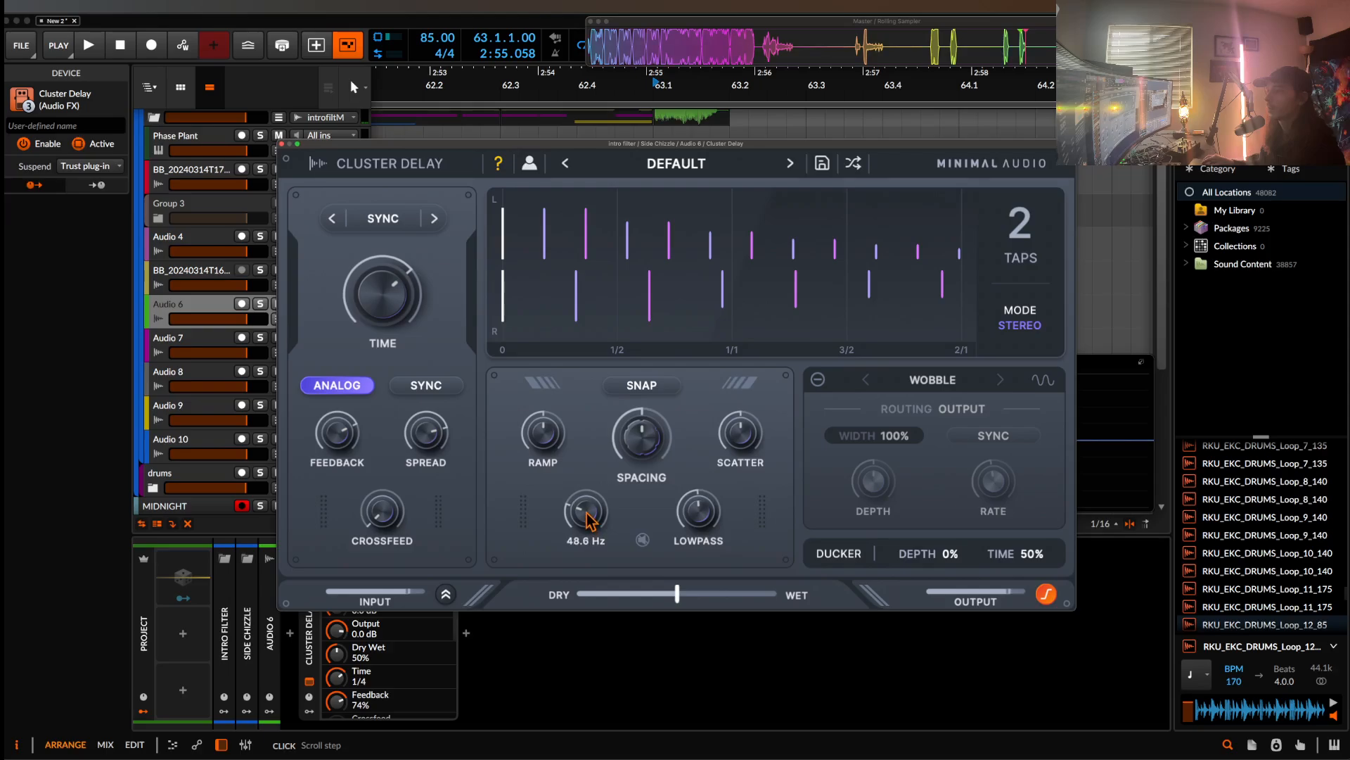
click(283, 145)
- Play the arrangement from 62.2.3.00 to audition the delay on the green clip at bar 63
click(461, 395)
key(space)
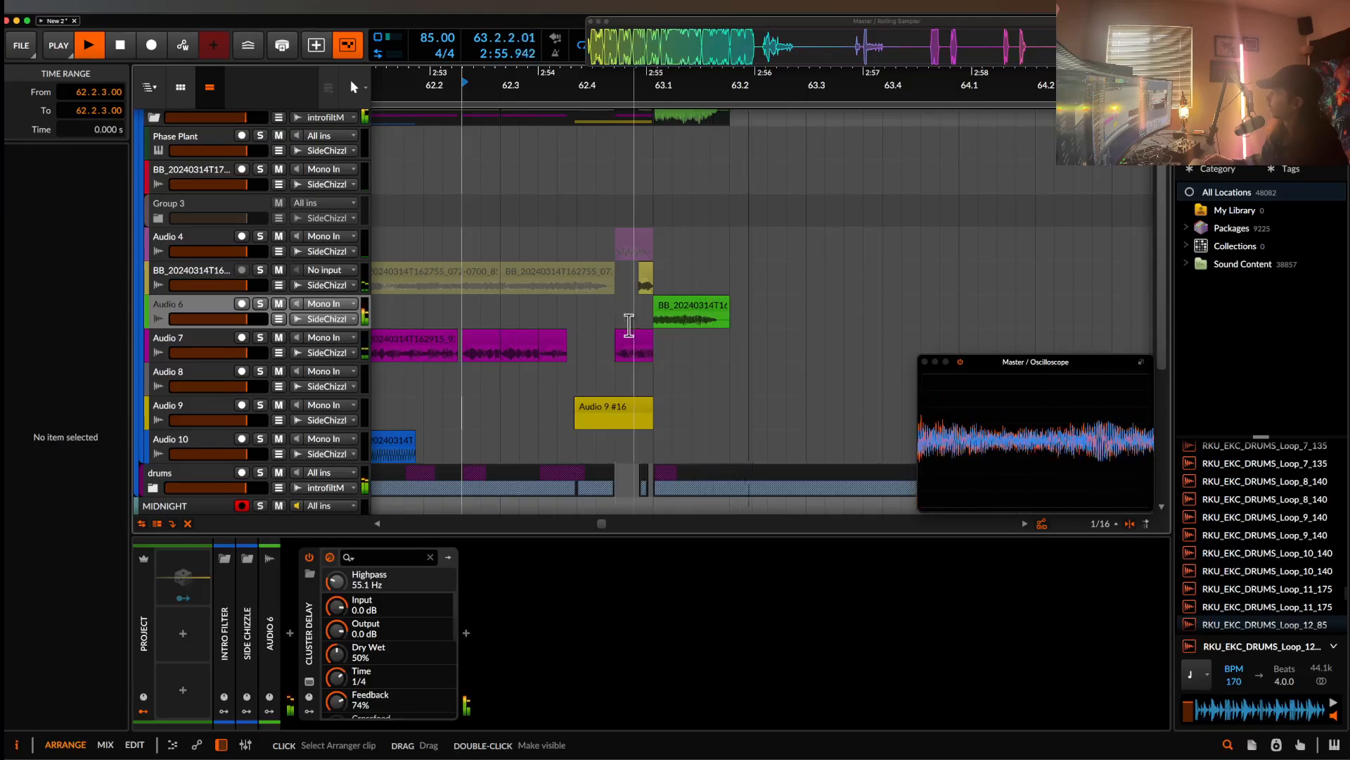
scroll(652, 296, down, 5)
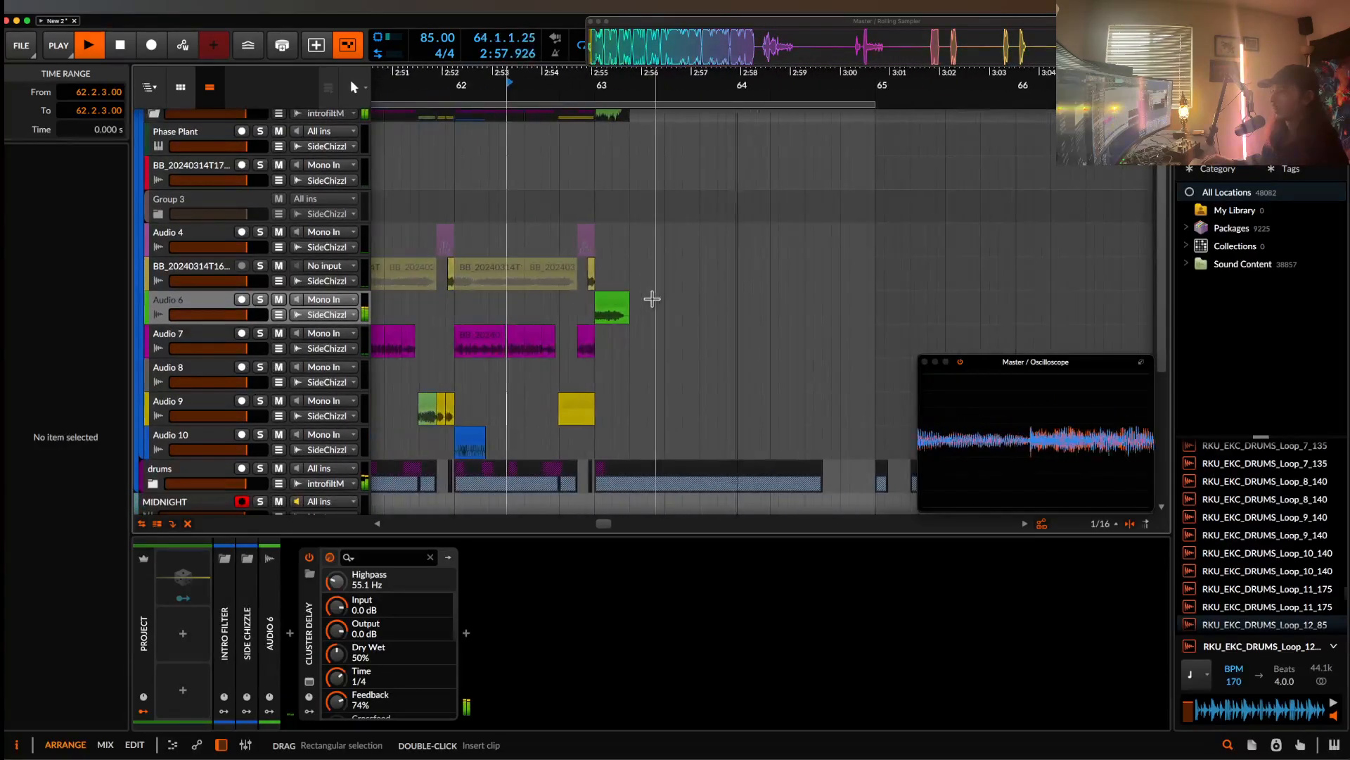
click(614, 307)
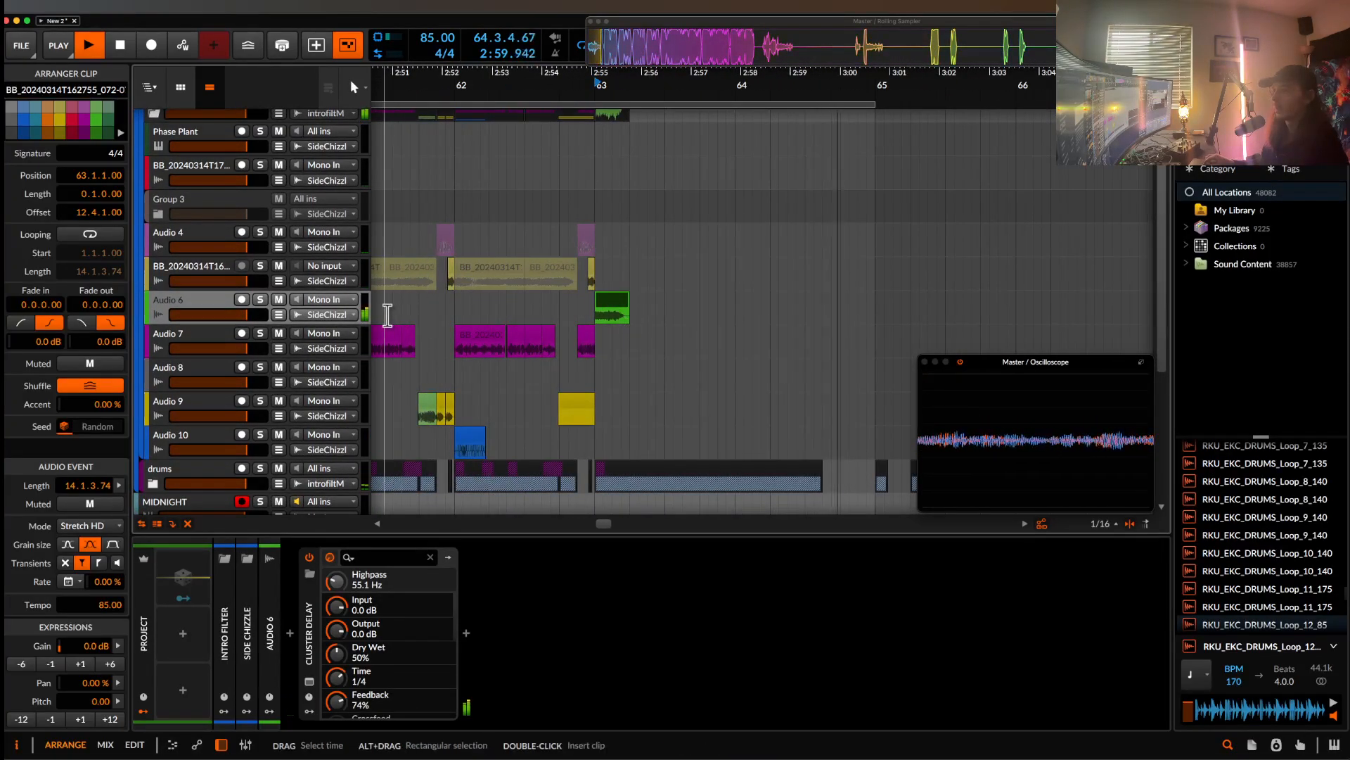
key(space)
- Set the Cluster Delay time on Audio 6 to 1/8 and audition the green clip from 63.1.1.00
click(193, 301)
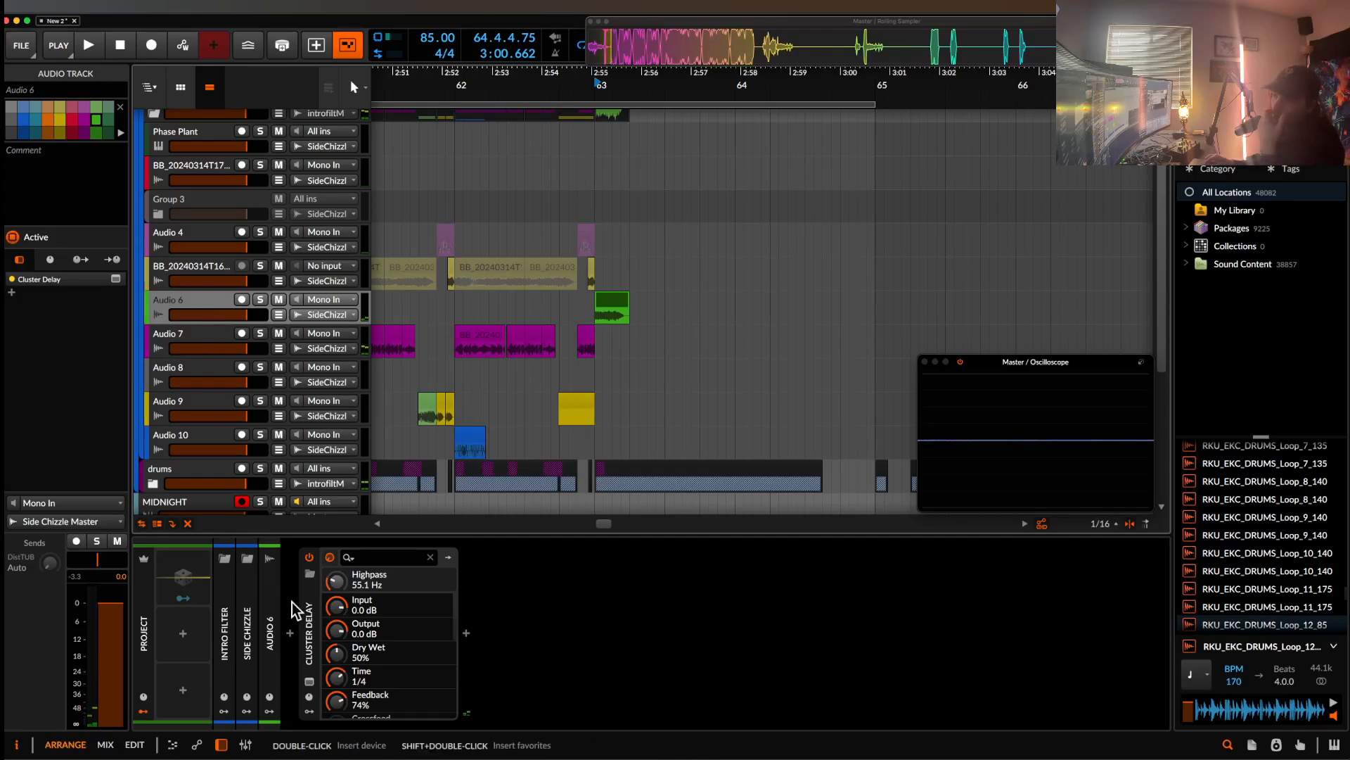
click(309, 682)
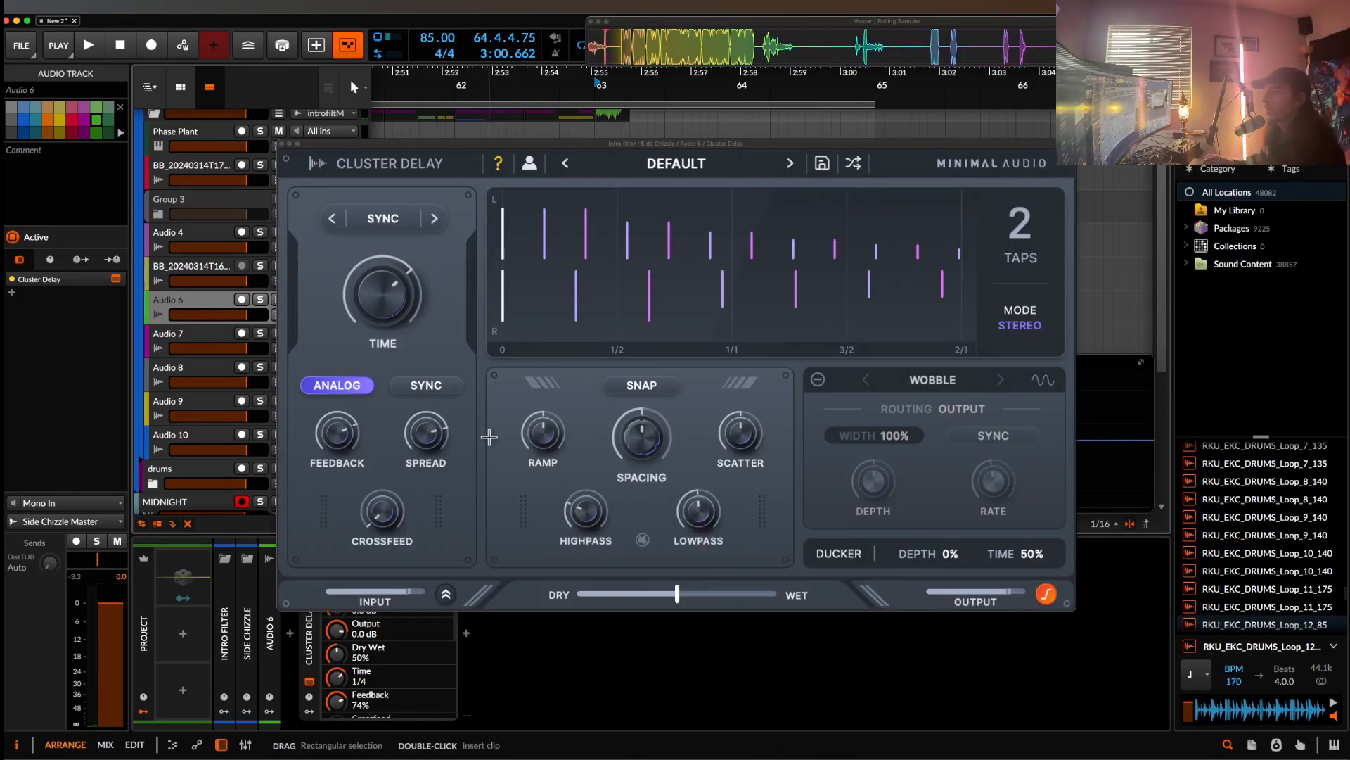
mouse_move(396, 308)
mouse_down()
mouse_move(396, 325)
mouse_move(391, 315)
mouse_up()
click(281, 143)
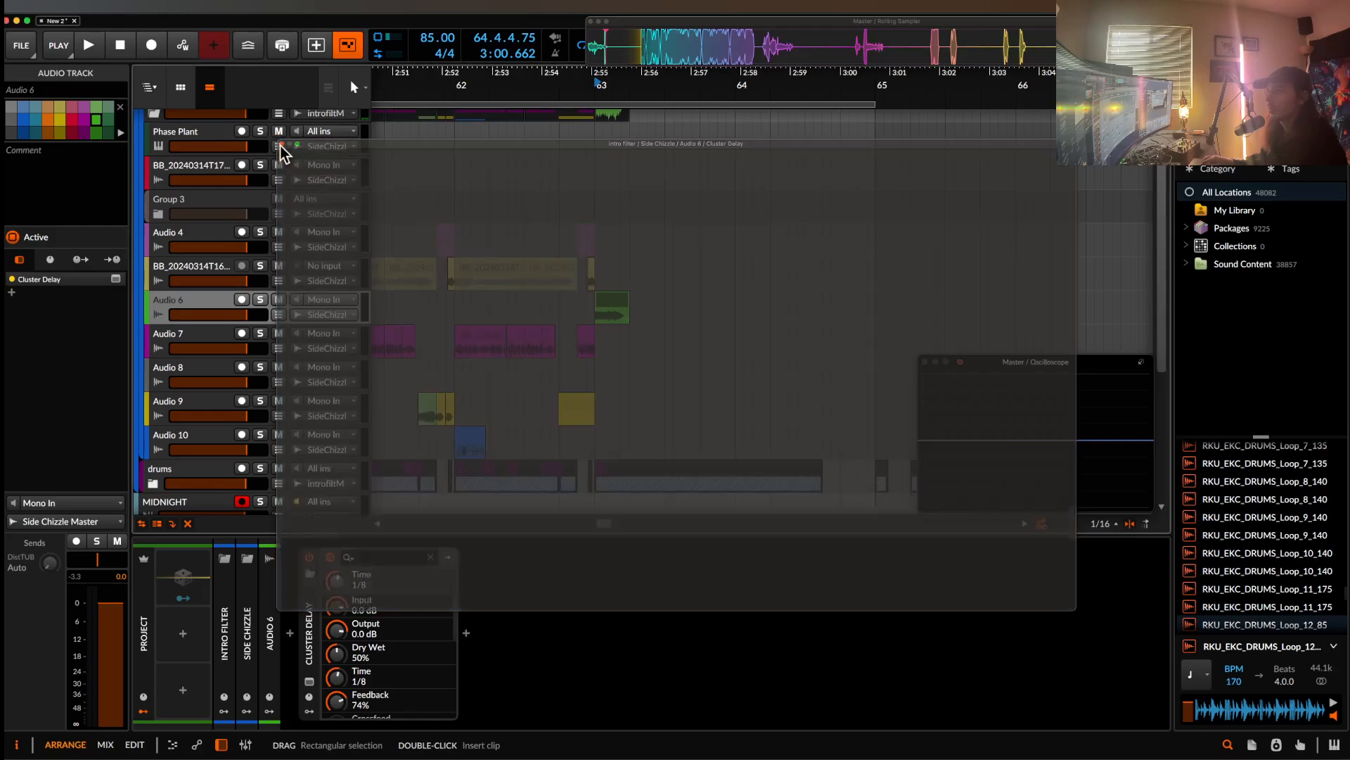
click(610, 306)
scroll(609, 305, up, 3)
key(space)
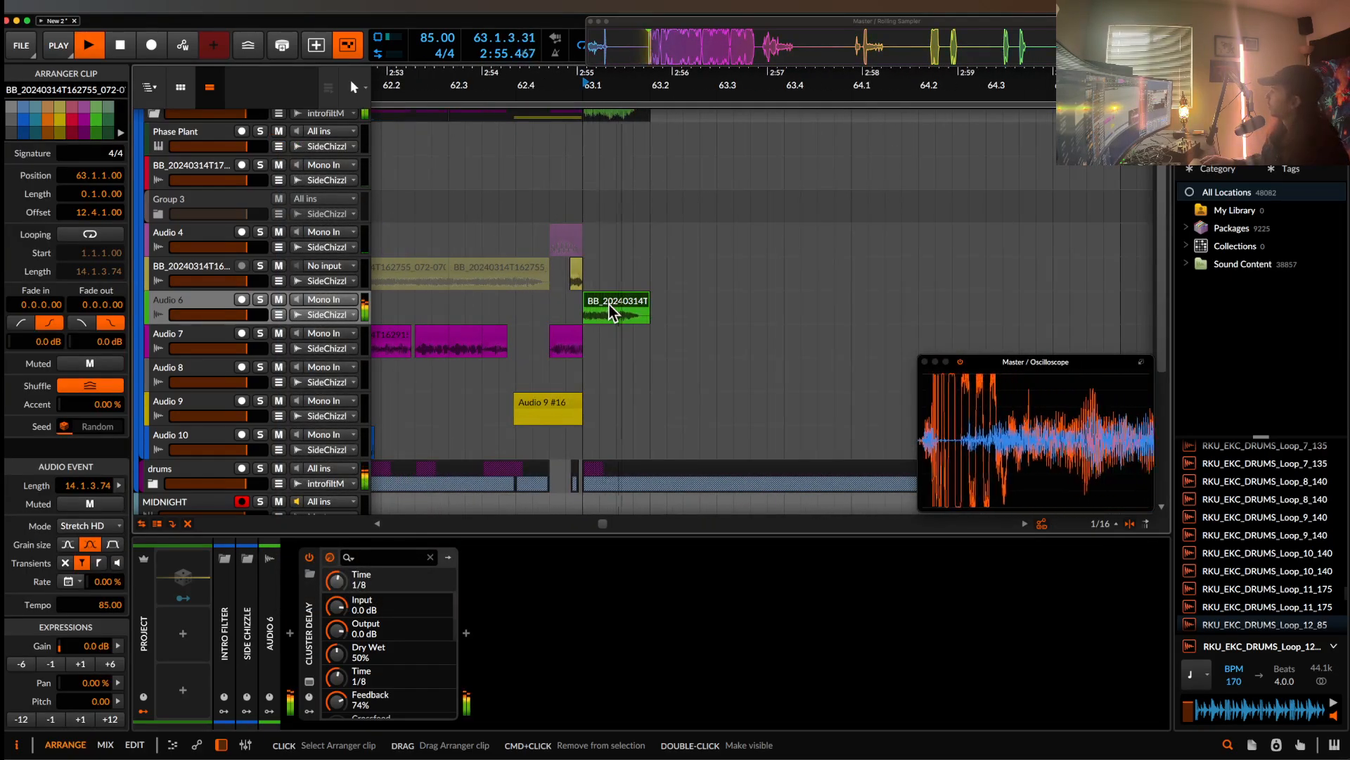
key(space)
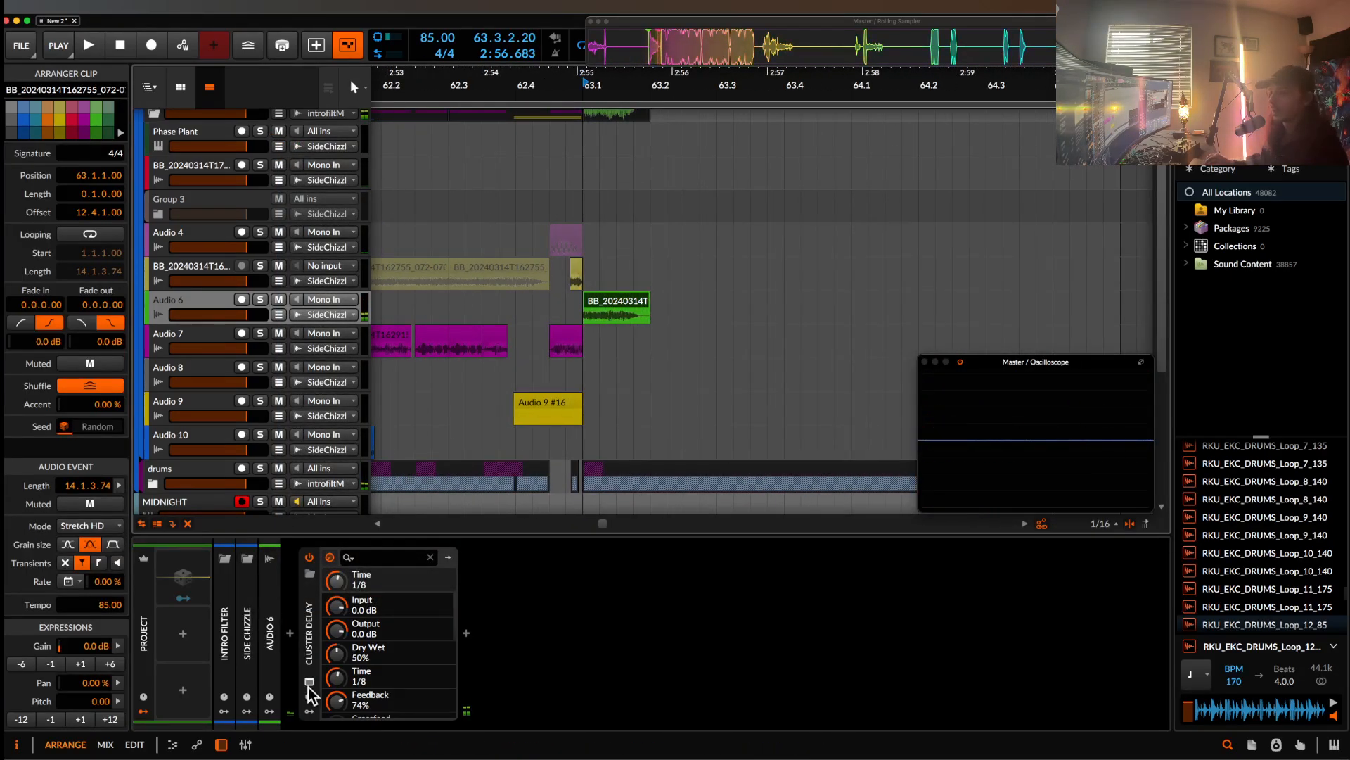
- Set the Cluster Delay time to 1/8 D, play the clip back and enable tap spacing snap
click(309, 681)
drag(393, 317, 394, 304)
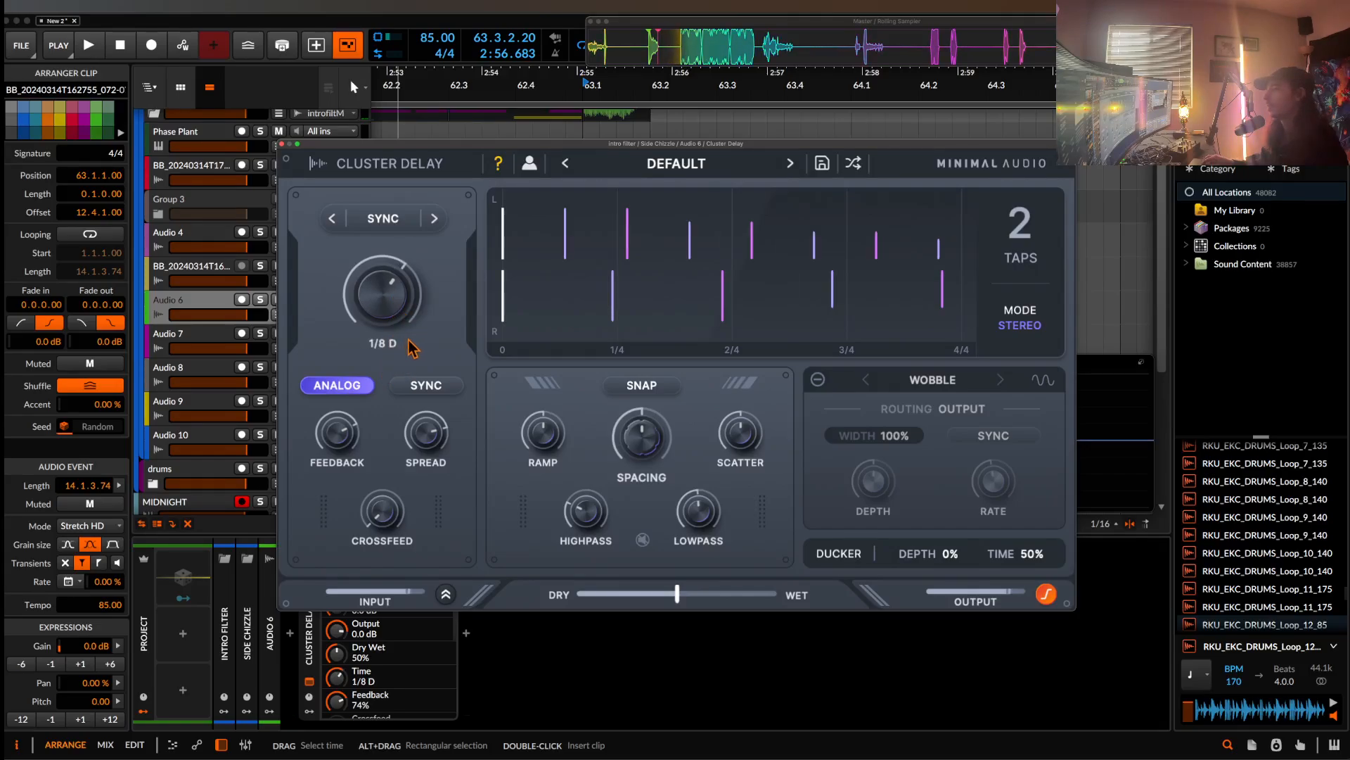
key(space)
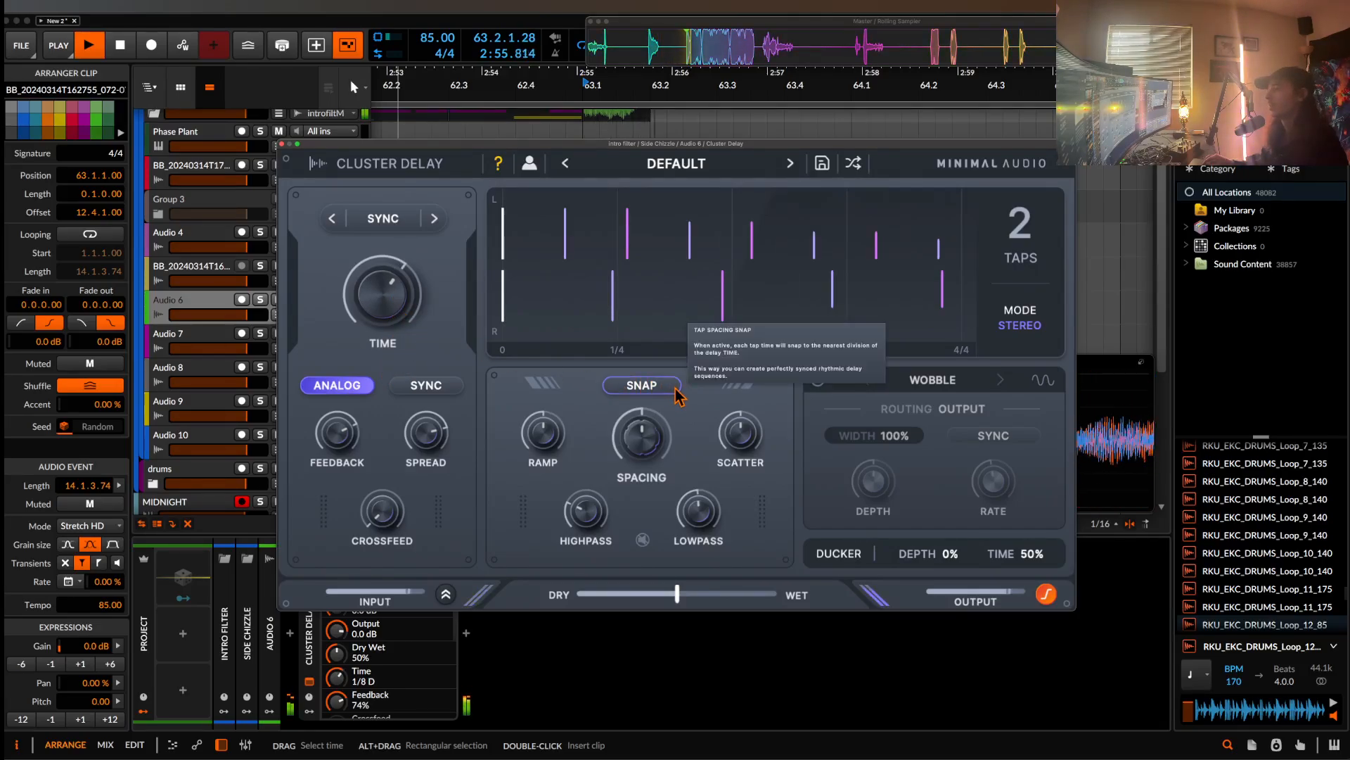
click(678, 391)
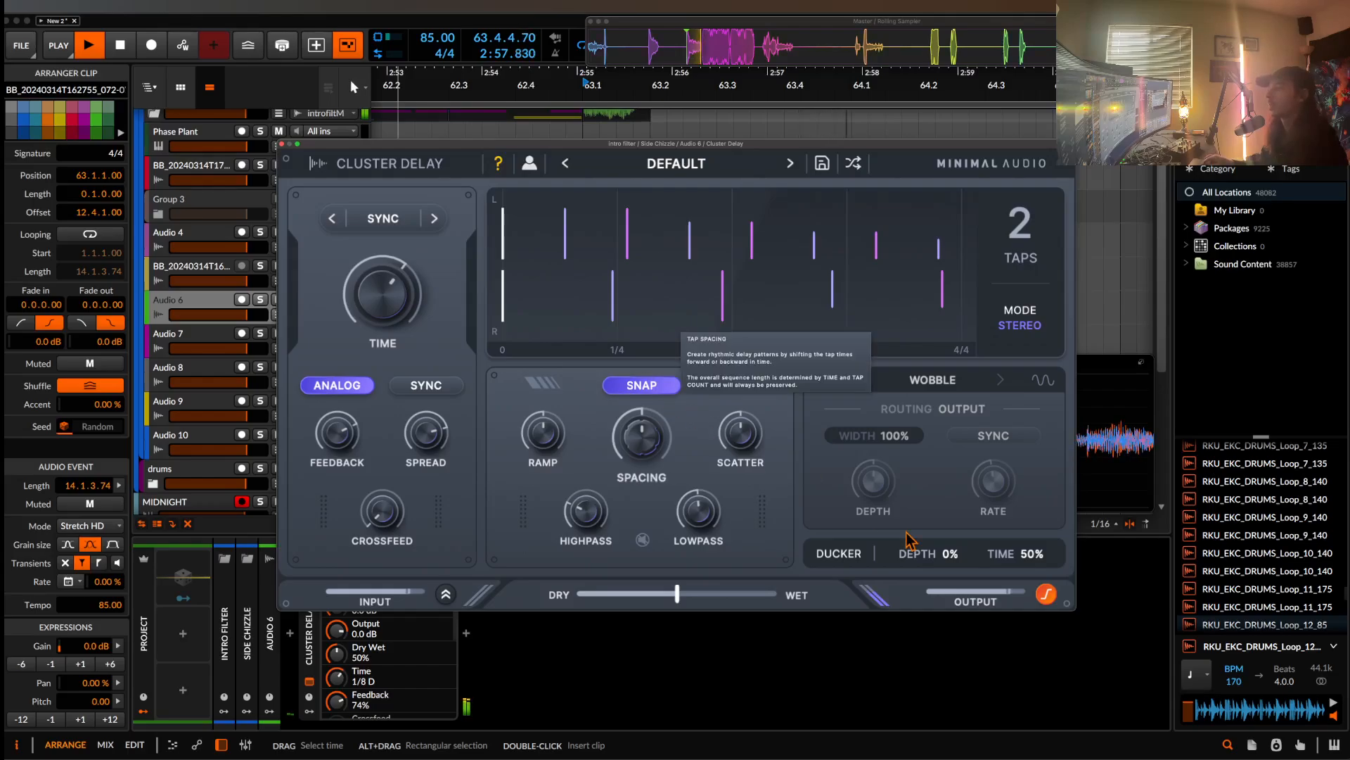
click(282, 144)
- Select the time range from 65.1.1.00 to 66.4.1.00 across the tracks and move its contents to start at 67.2.1.00
scroll(902, 222, down, 5)
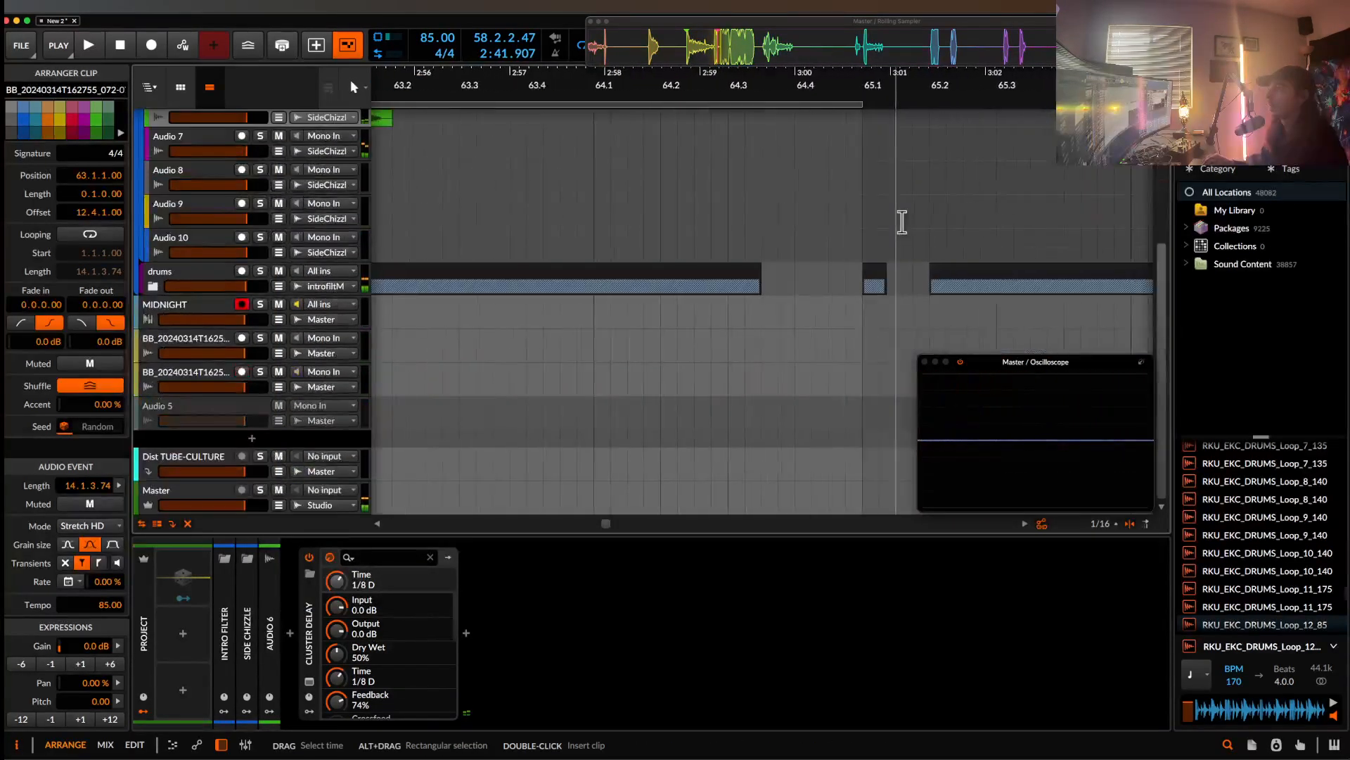
scroll(901, 222, up, 1)
scroll(902, 222, down, 6)
scroll(902, 222, right, 5)
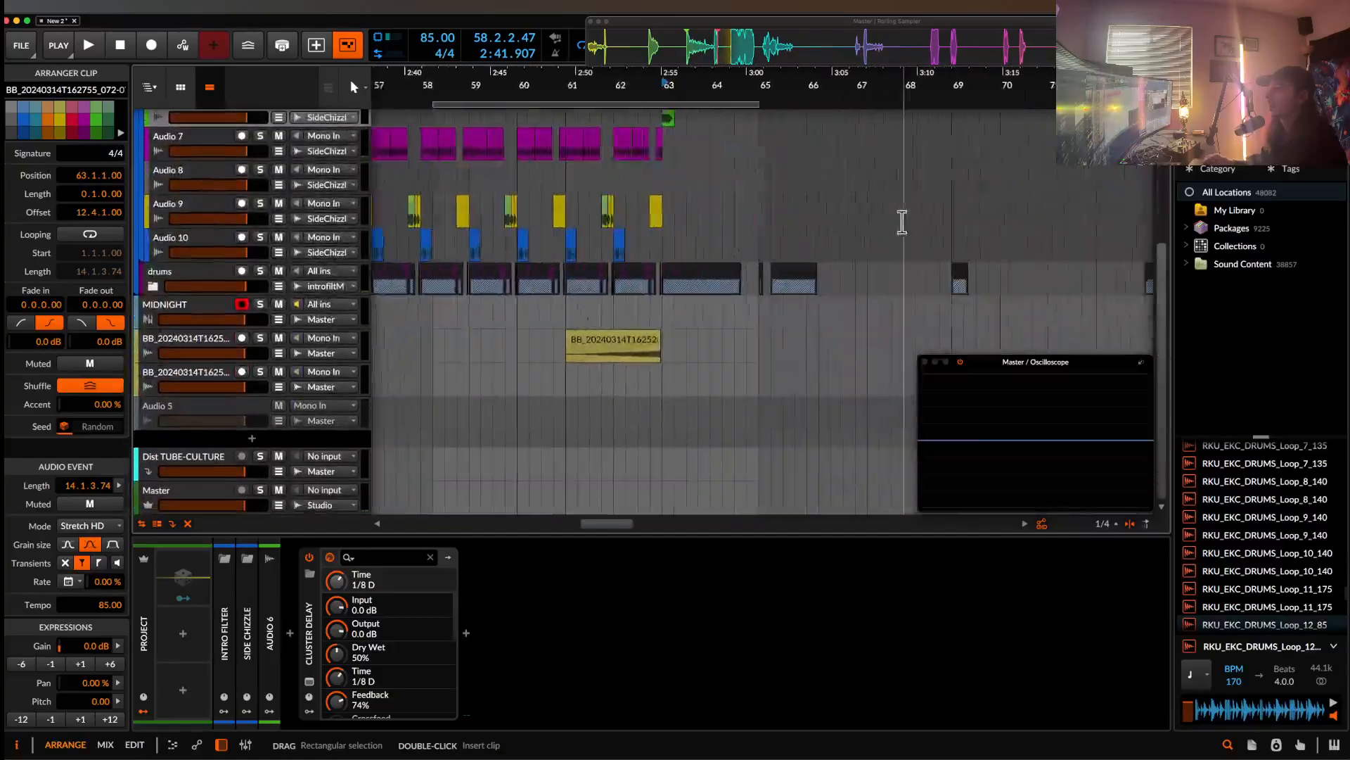
scroll(768, 220, up, 7)
scroll(766, 220, down, 7)
scroll(768, 221, up, 6)
scroll(769, 221, right, 1)
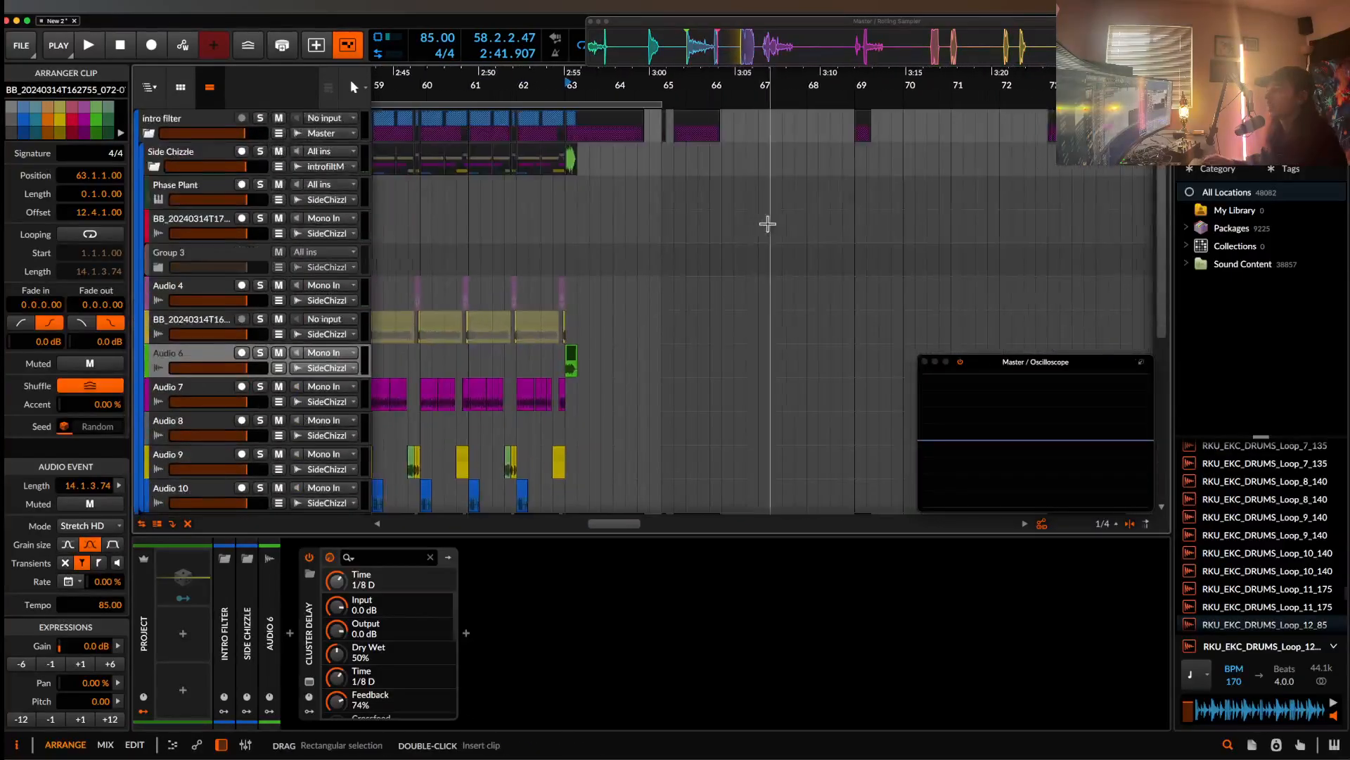
drag(613, 450, 699, 491)
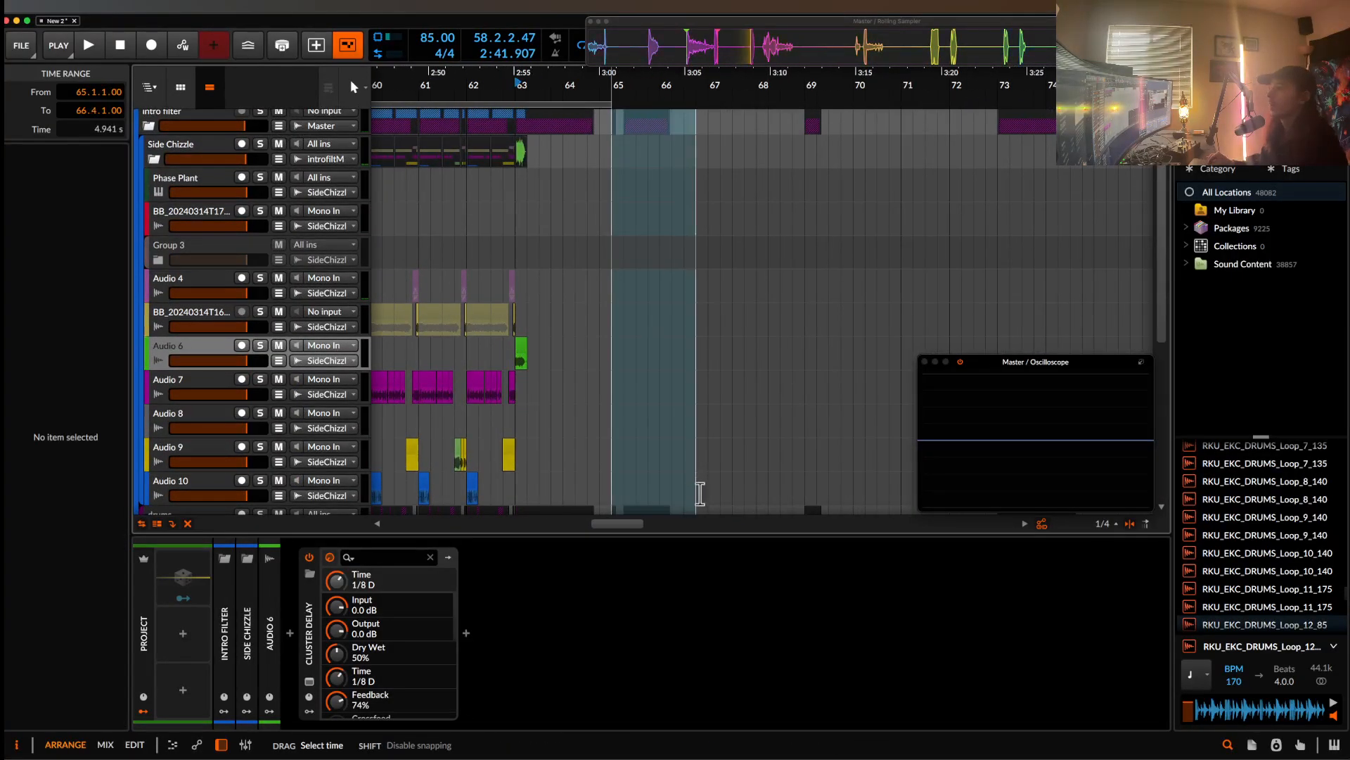
scroll(699, 490, down, 6)
scroll(699, 490, left, 1)
drag(765, 325, 777, 322)
scroll(605, 145, up, 6)
scroll(606, 145, left, 1)
scroll(553, 167, up, 3)
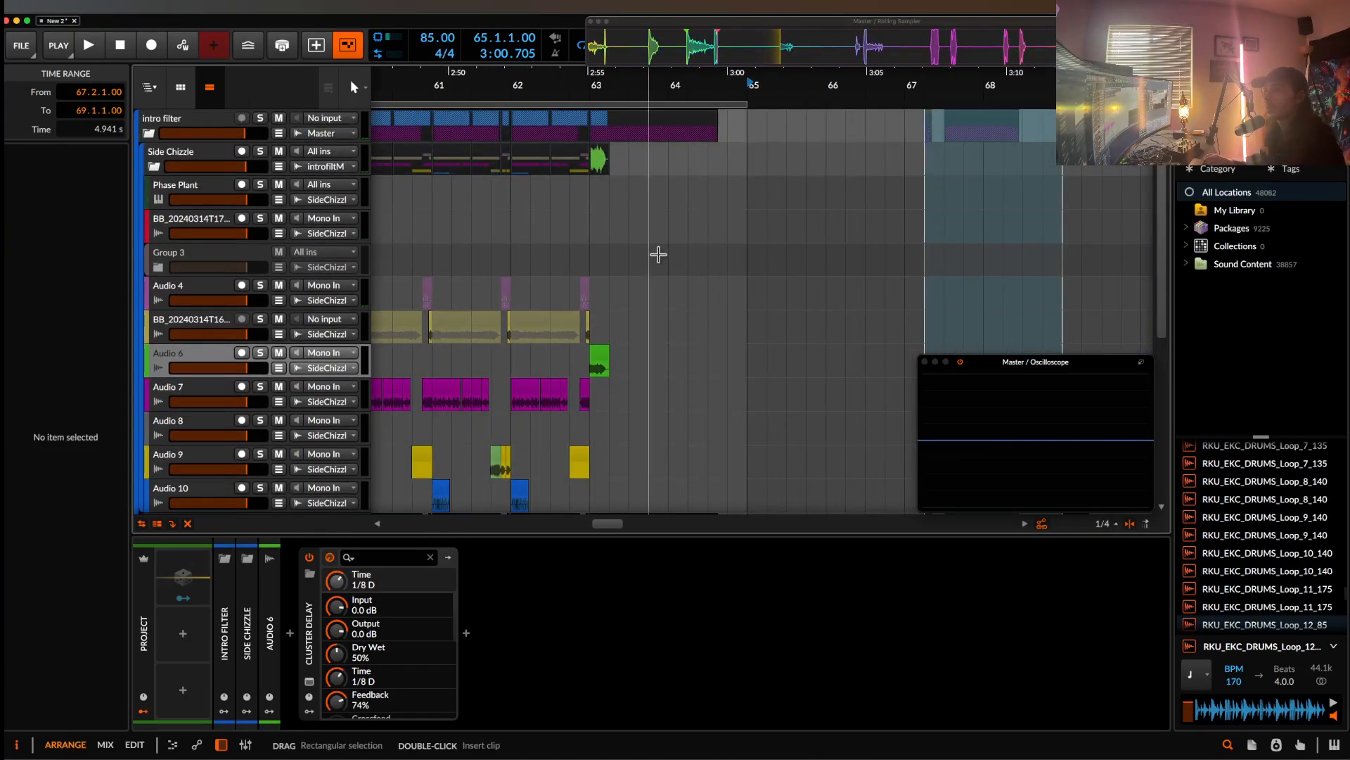
- Copy the yellow clip at 43.1.1.00 and paste it on the same track at 63.1.1.00, following the riser
scroll(657, 253, down, 6)
scroll(657, 253, left, 1)
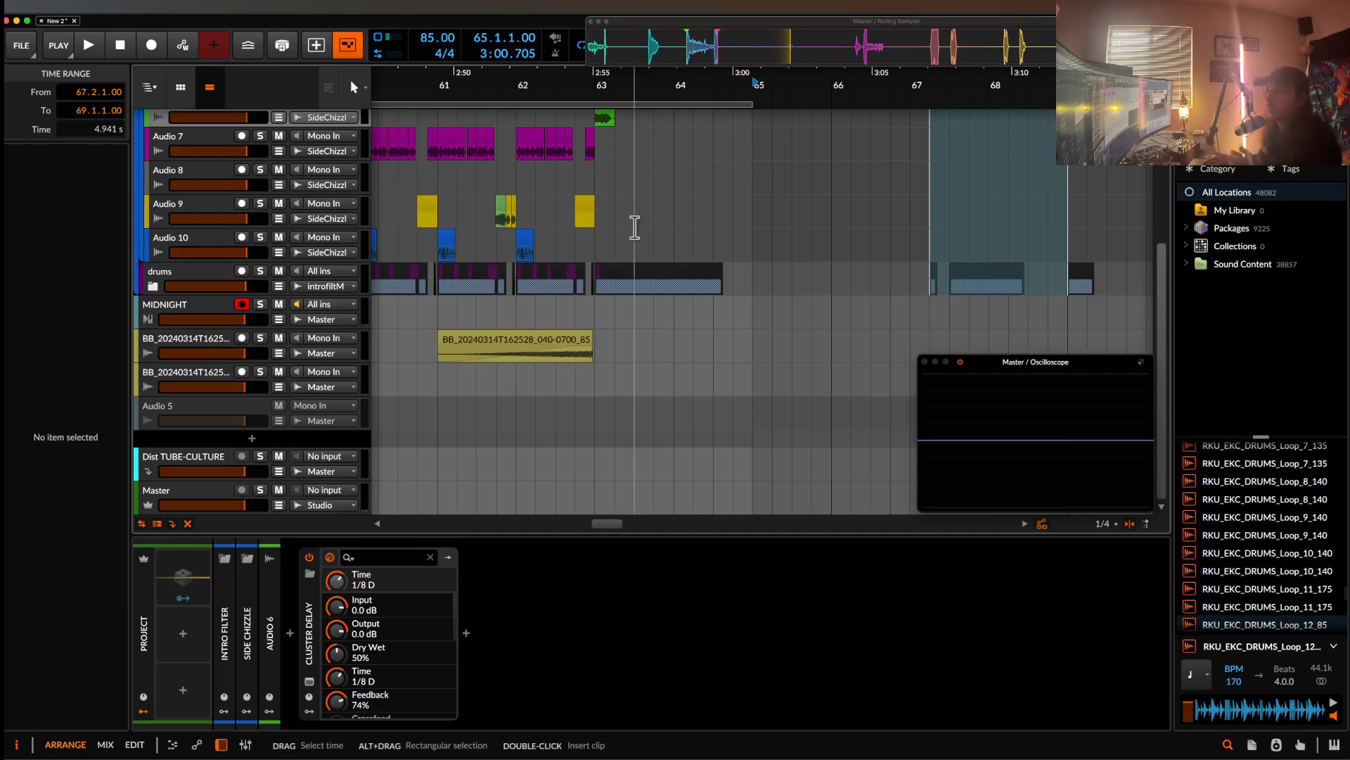
click(597, 176)
scroll(597, 180, up, 1)
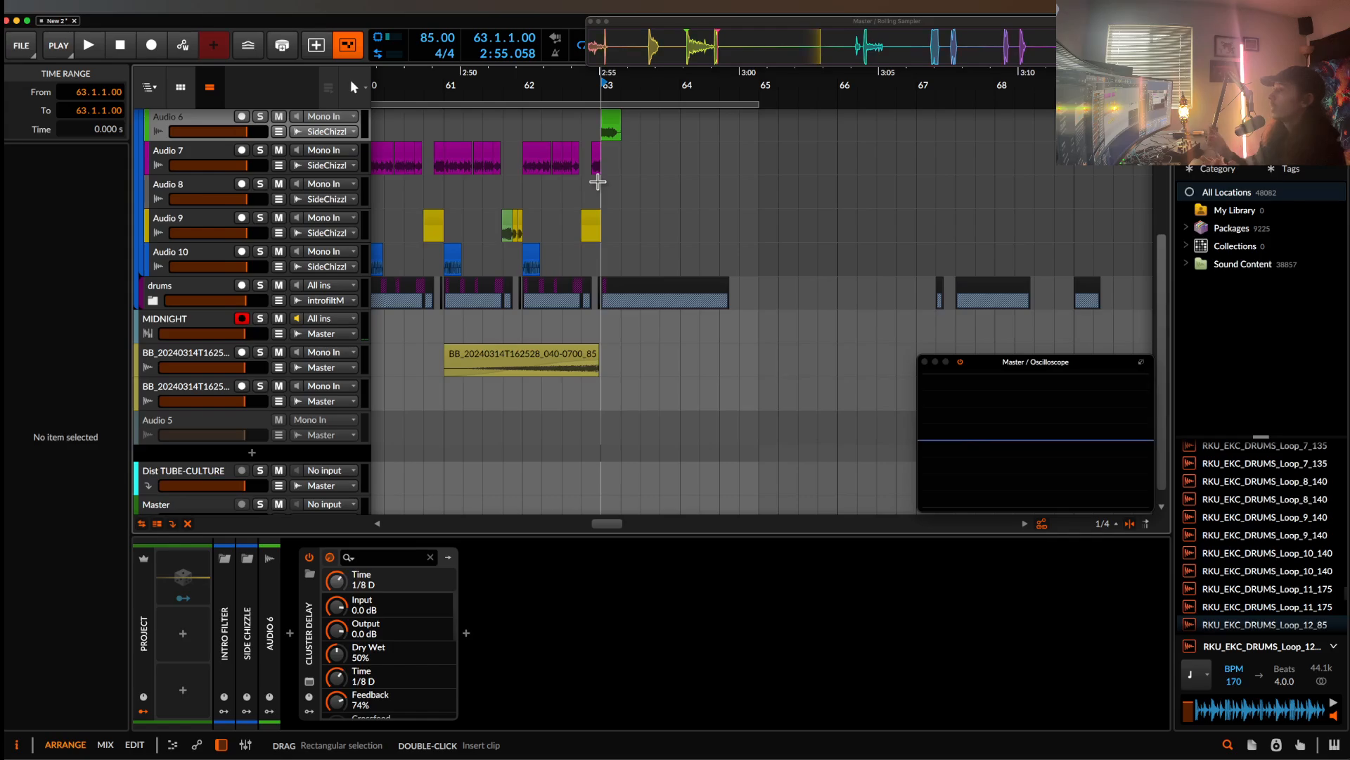
scroll(595, 184, down, 6)
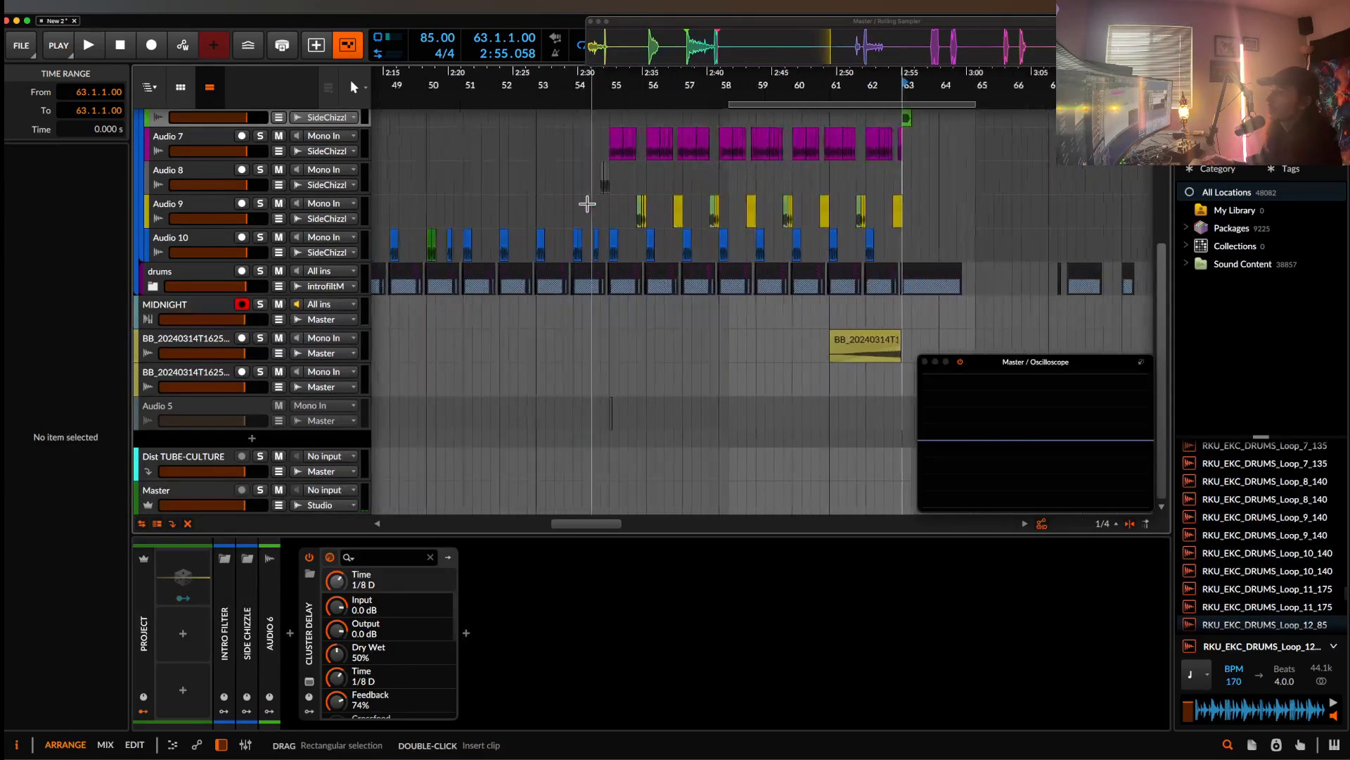
scroll(588, 204, left, 10)
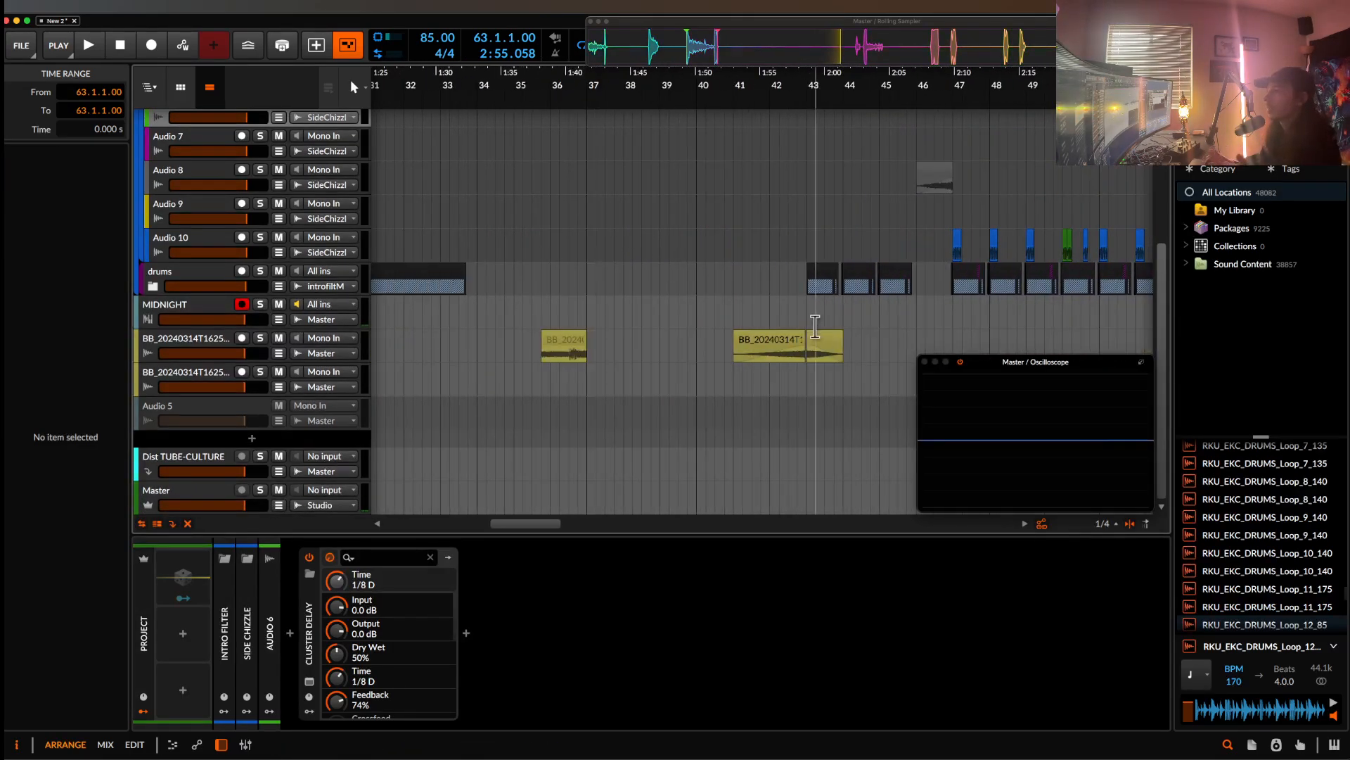
scroll(818, 343, down, 2)
click(817, 343)
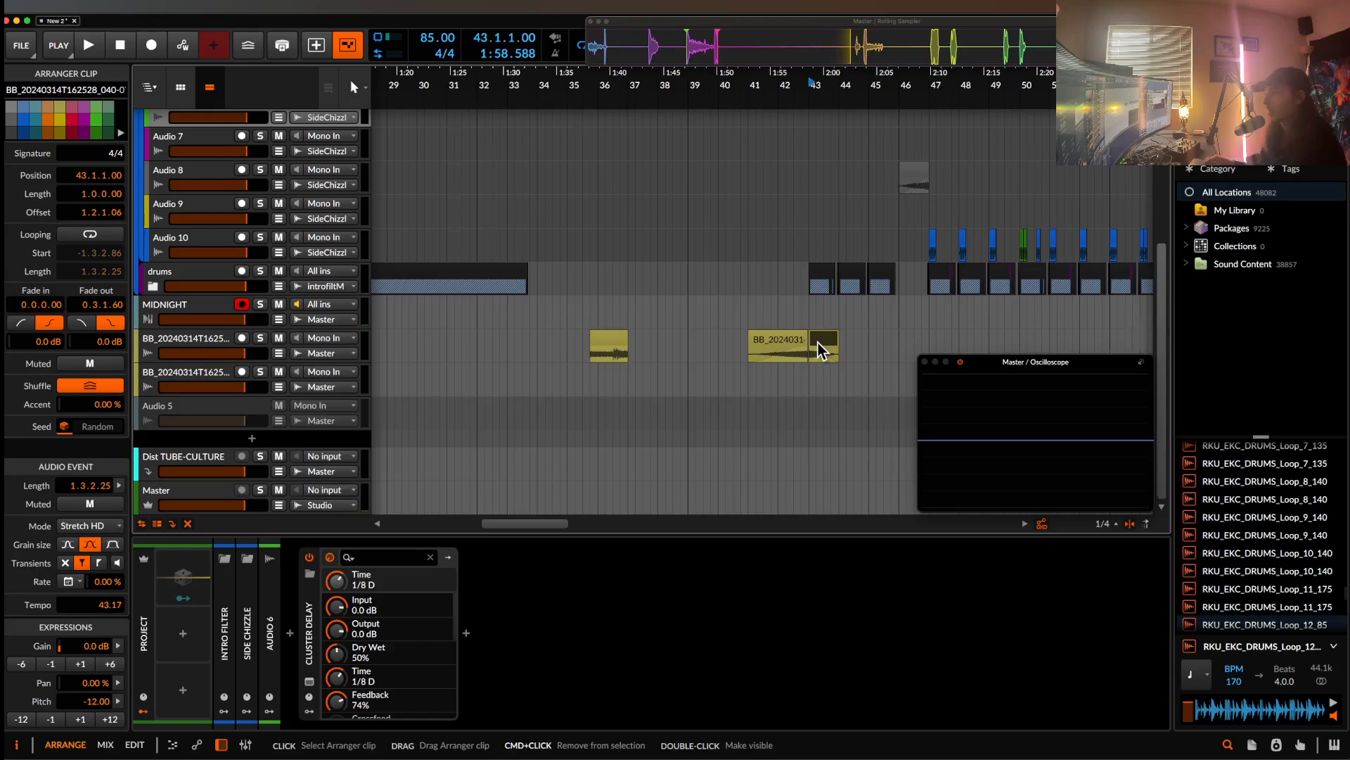
scroll(818, 343, right, 13)
click(807, 352)
scroll(807, 353, up, 5)
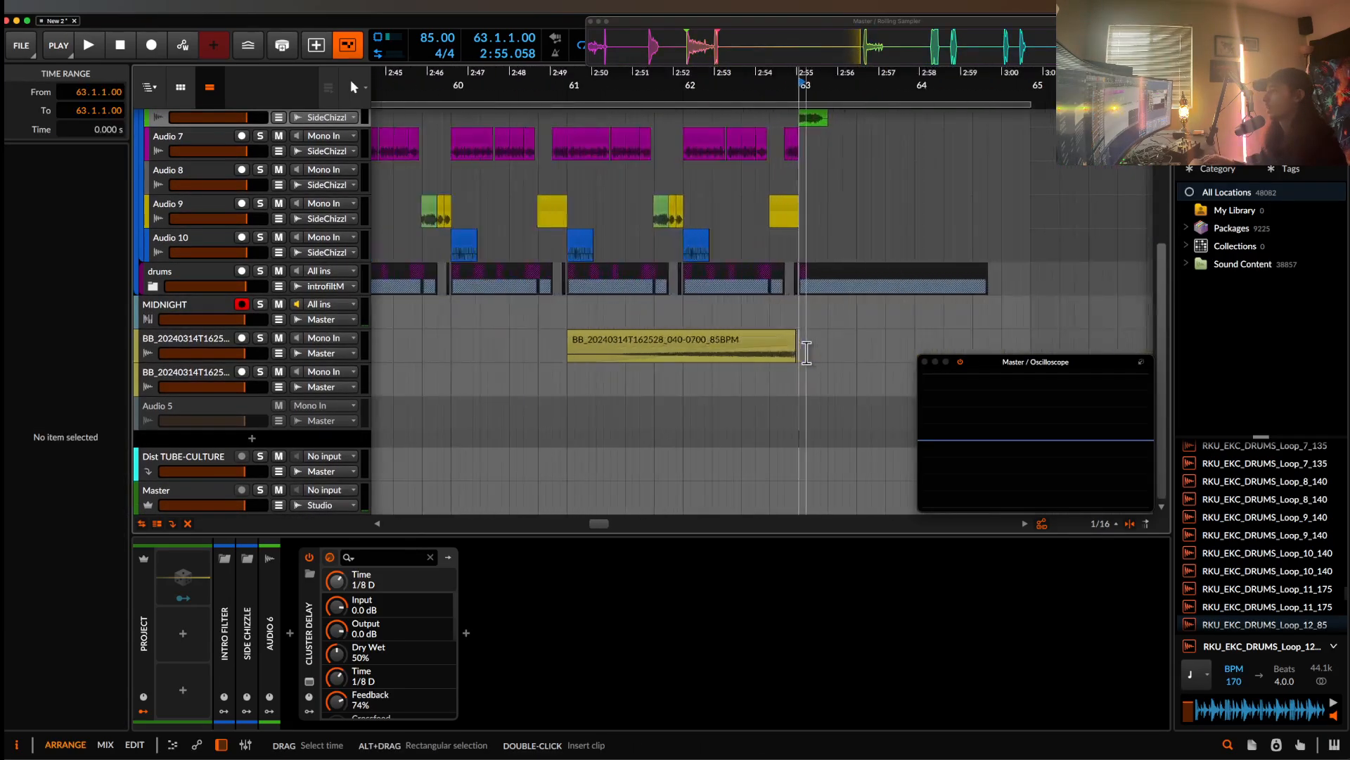
key(super+v)
scroll(807, 355, right, 1)
scroll(807, 354, up, 3)
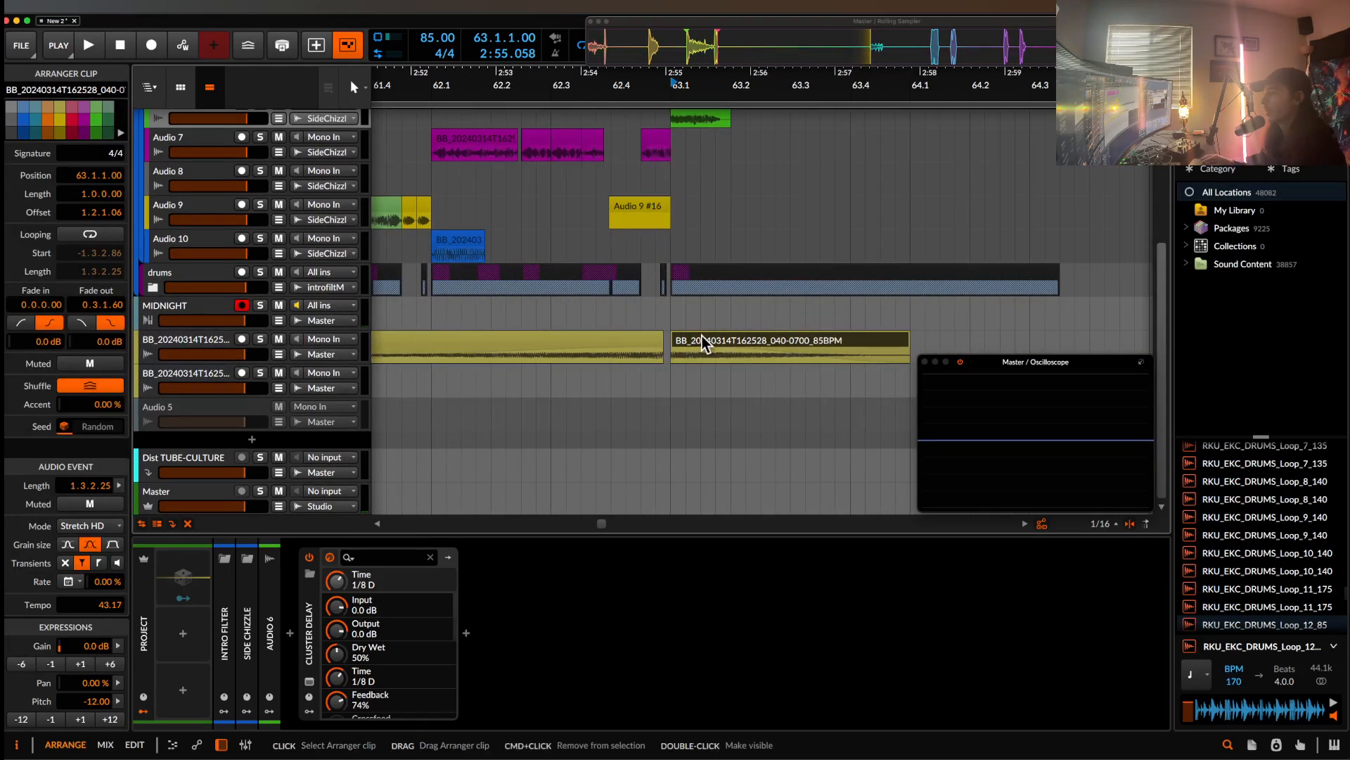
- Extend the end of the loop region starting at 58.2.1.00 so its length is 8.3.0.00
scroll(701, 336, down, 6)
scroll(771, 284, up, 5)
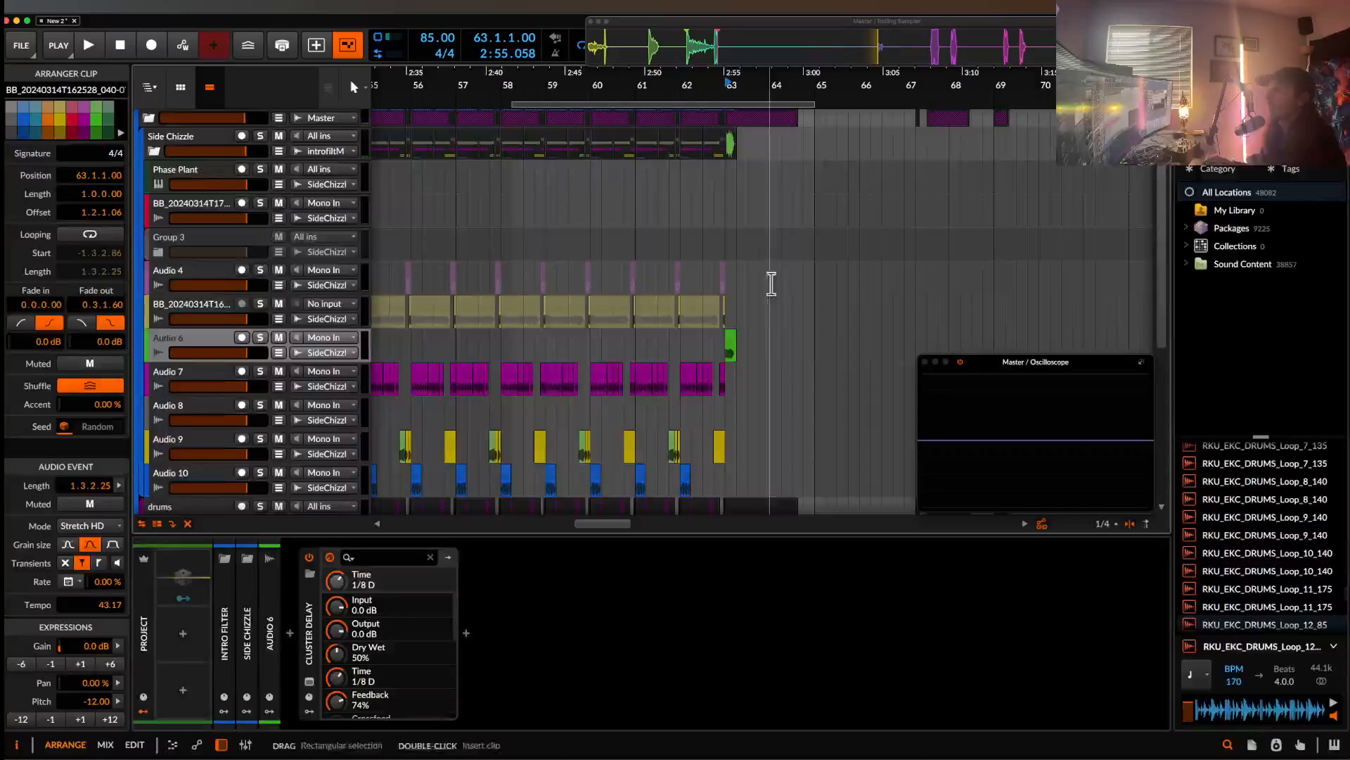
click(723, 232)
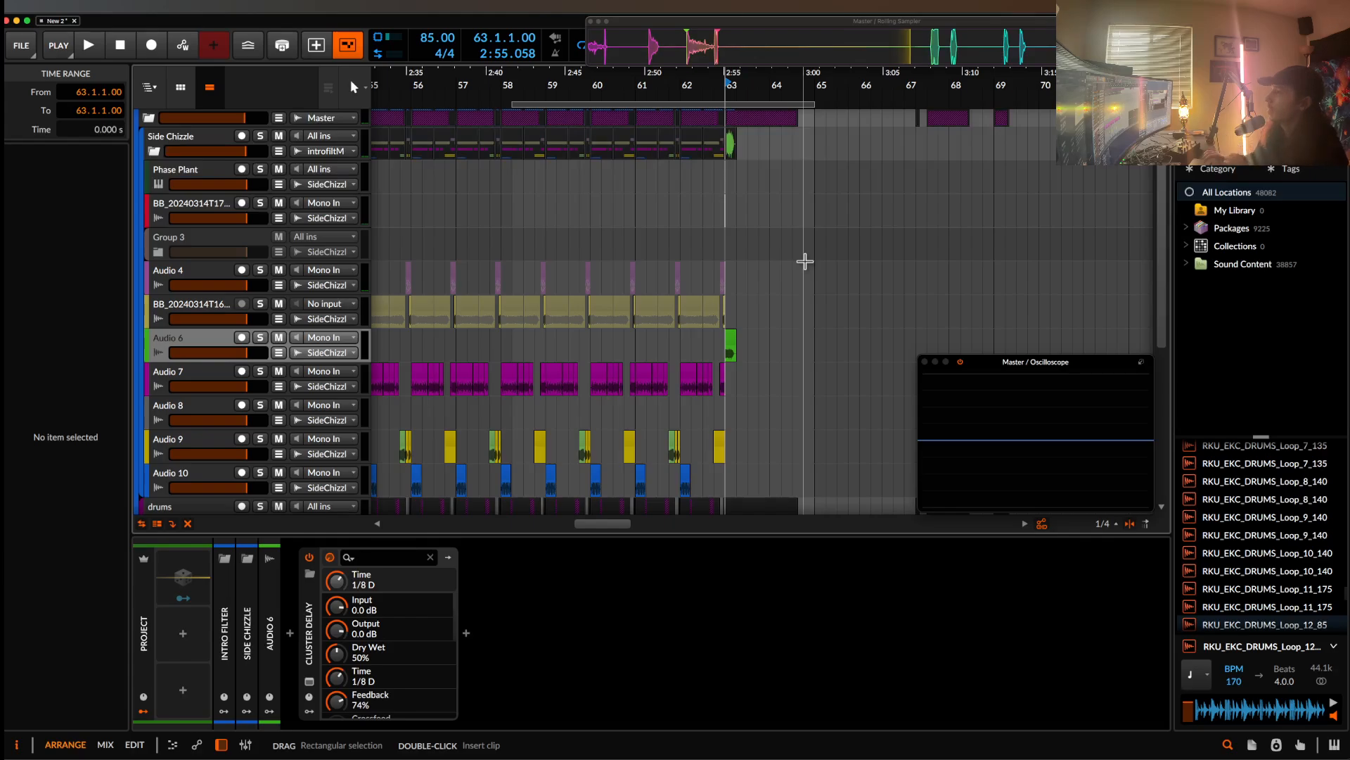
scroll(808, 253, down, 5)
scroll(834, 227, right, 3)
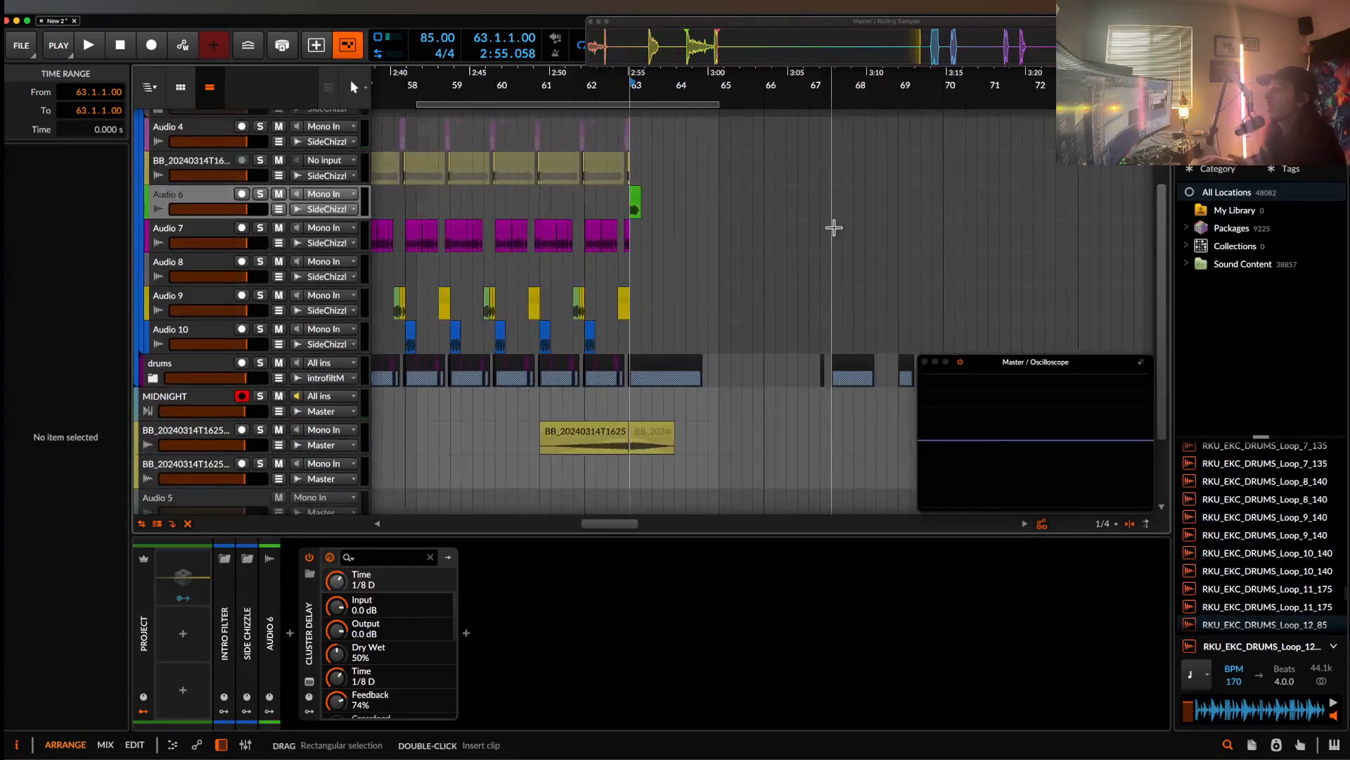
scroll(834, 227, down, 3)
scroll(834, 223, up, 4)
drag(761, 105, 824, 105)
scroll(664, 327, up, 2)
scroll(664, 328, down, 2)
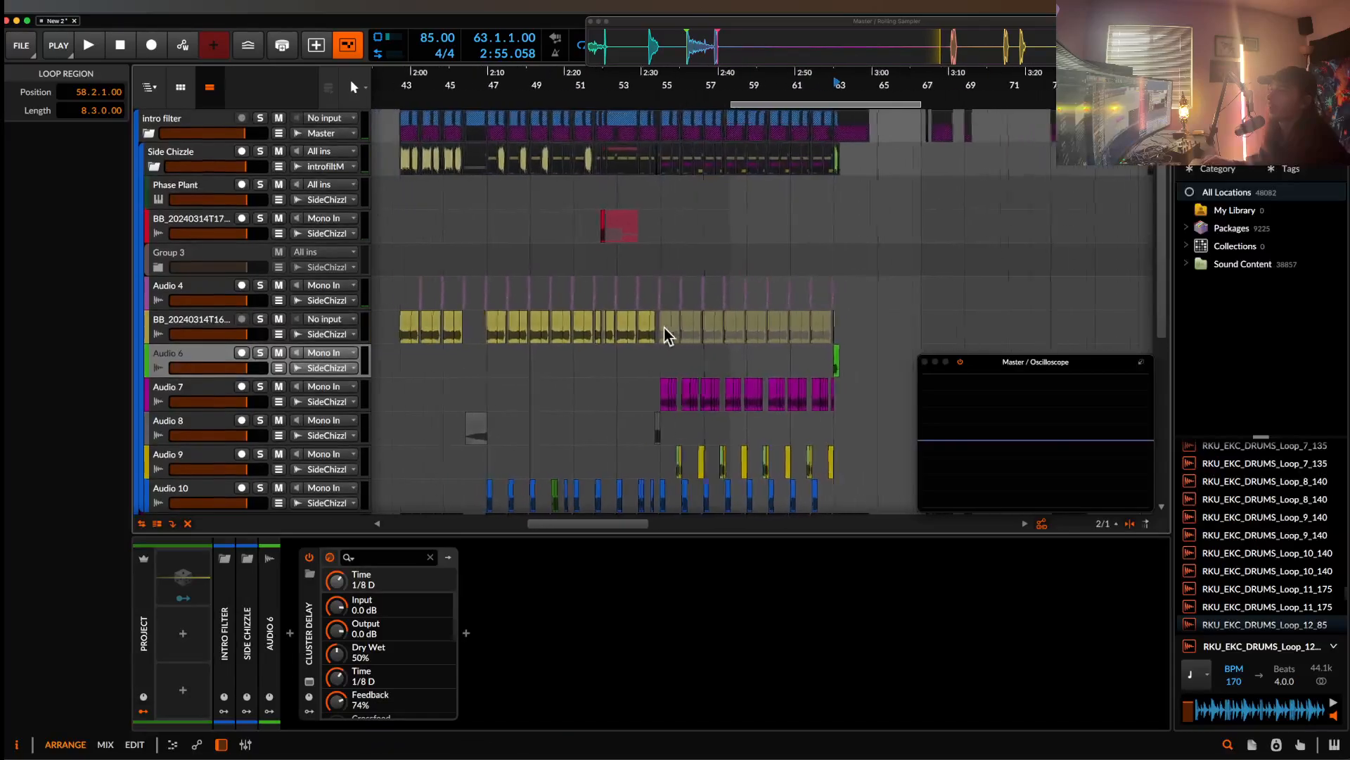
- Extend the start of the loop region back to 41.1.1.00 so its length is 26.0.0.00
scroll(664, 327, down, 3)
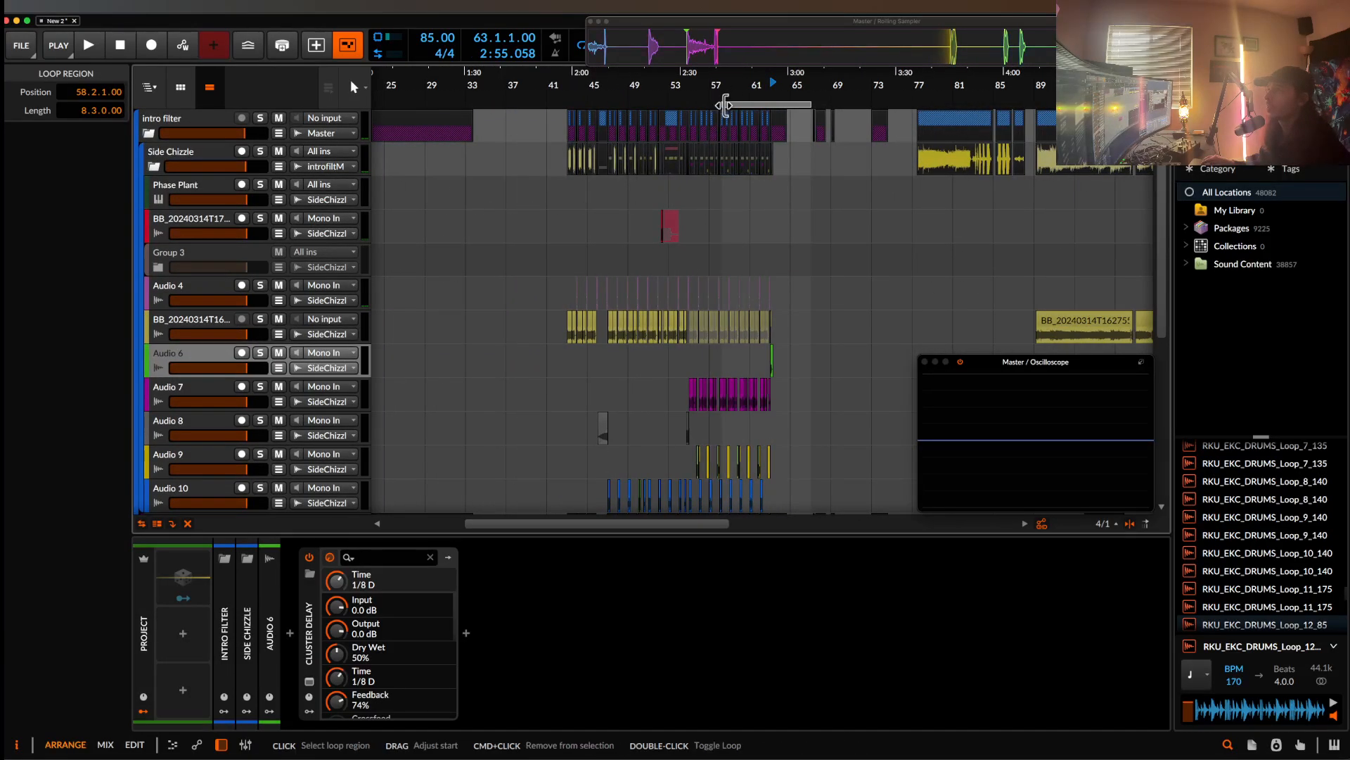
drag(725, 105, 581, 130)
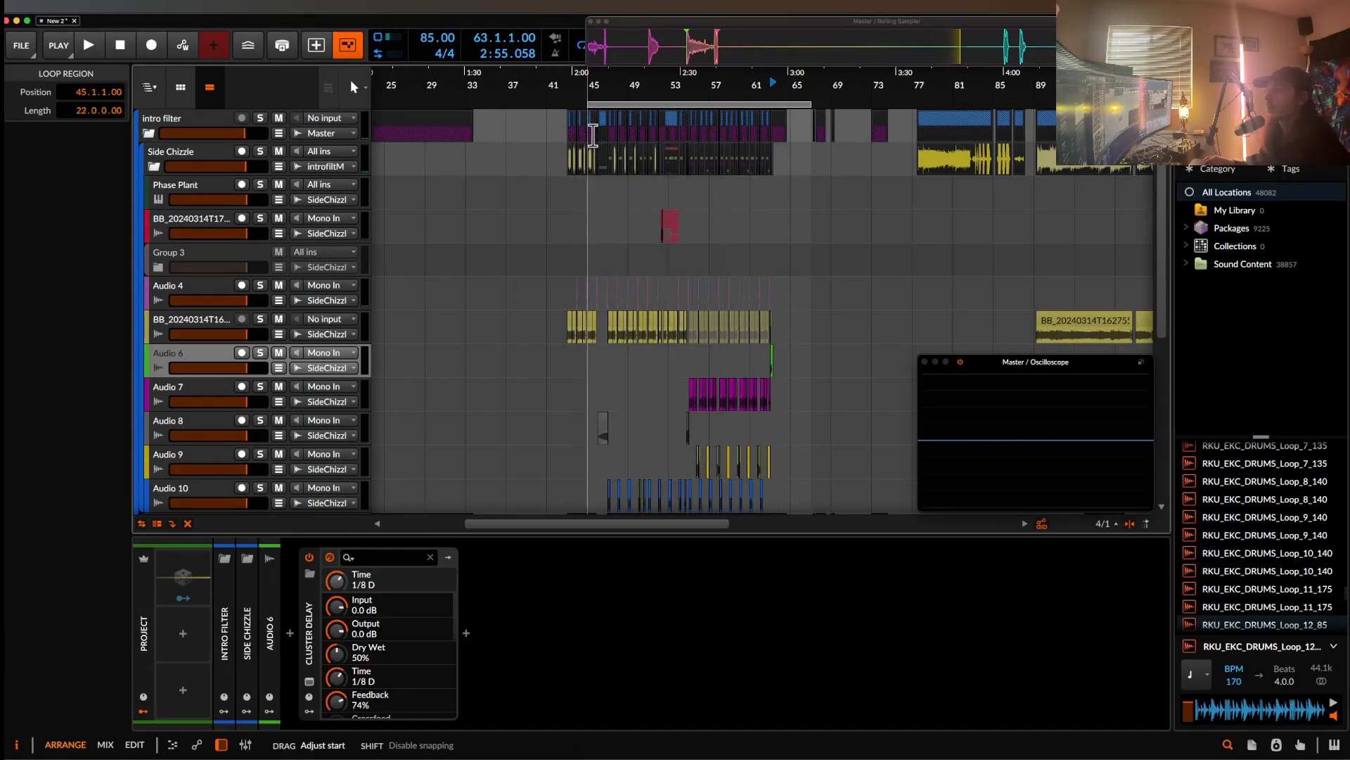
scroll(593, 135, down, 5)
scroll(594, 130, up, 3)
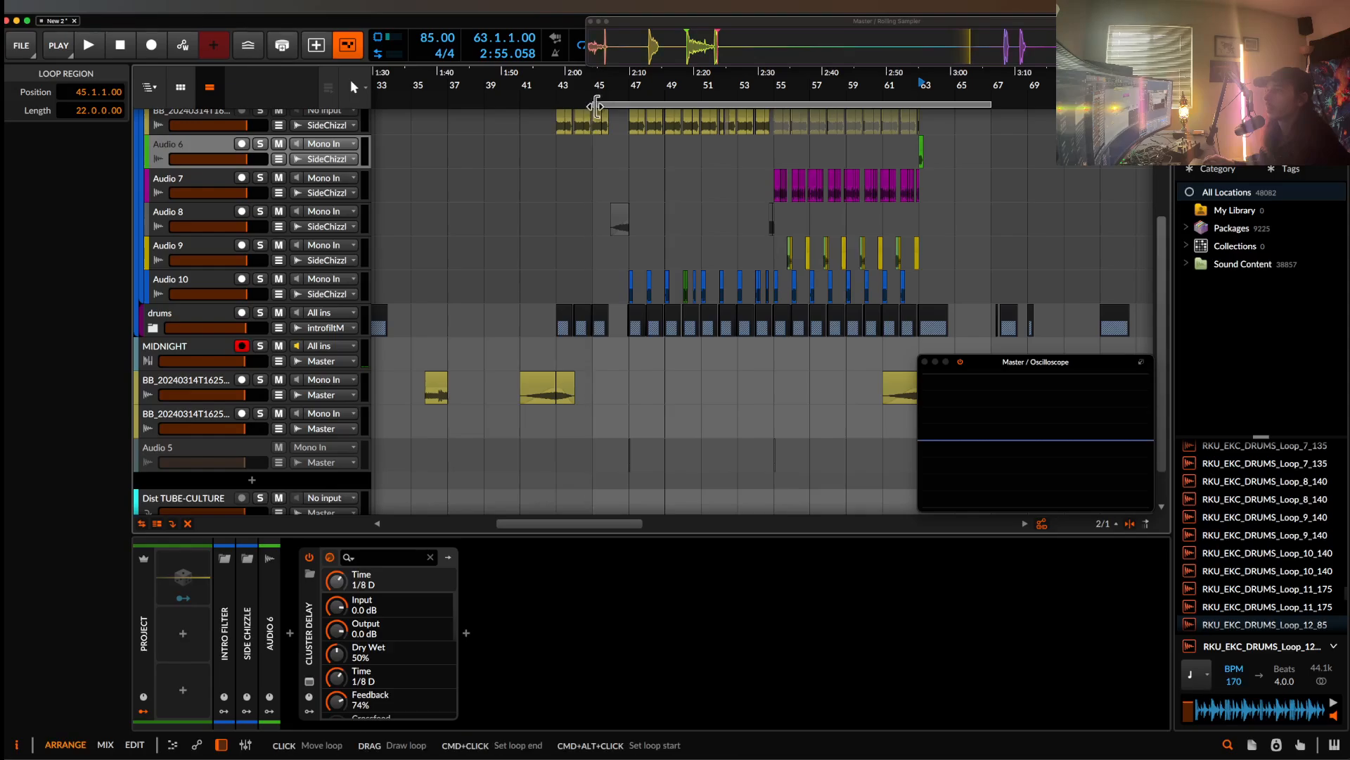
drag(596, 106, 522, 108)
scroll(612, 267, up, 5)
scroll(617, 254, up, 3)
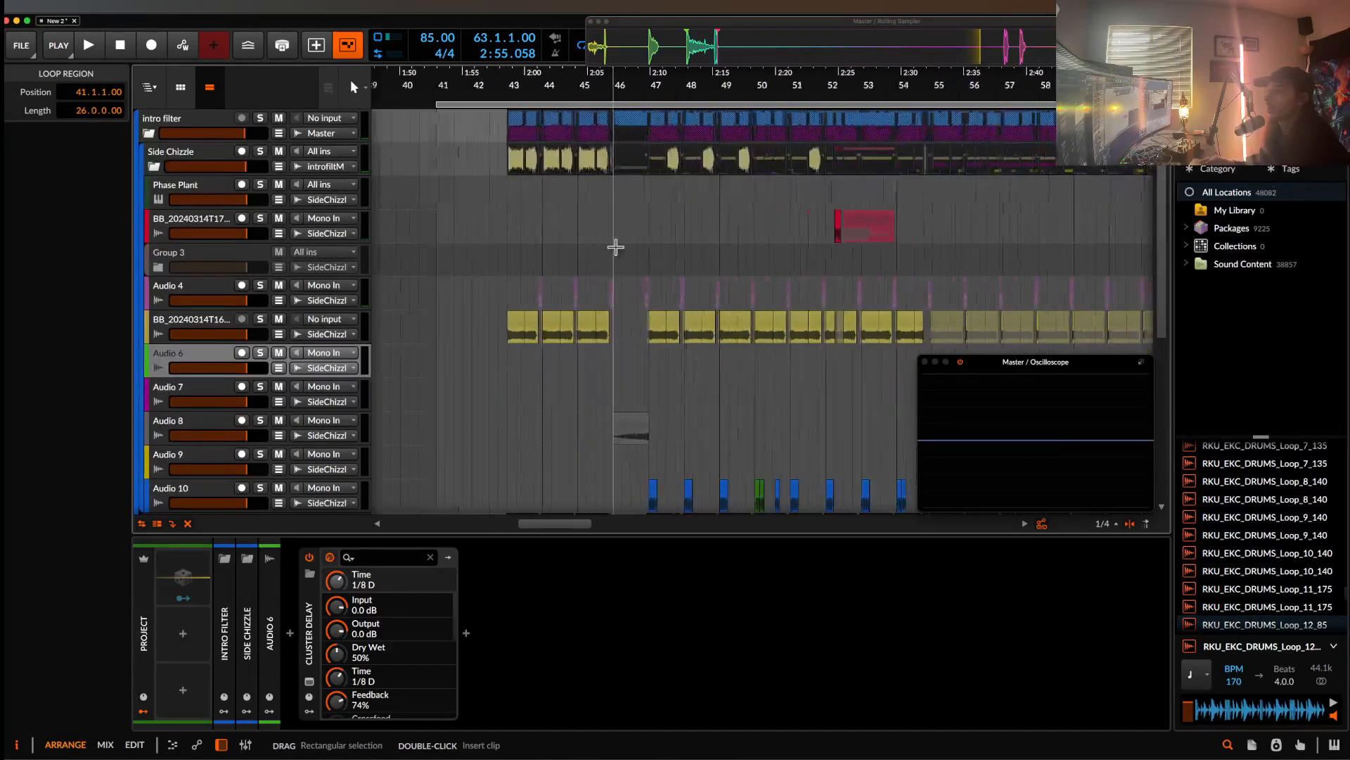
- Solo the drums group, play it from 47.1.1.00 and unfold its child tracks
scroll(615, 247, down, 6)
scroll(615, 243, up, 3)
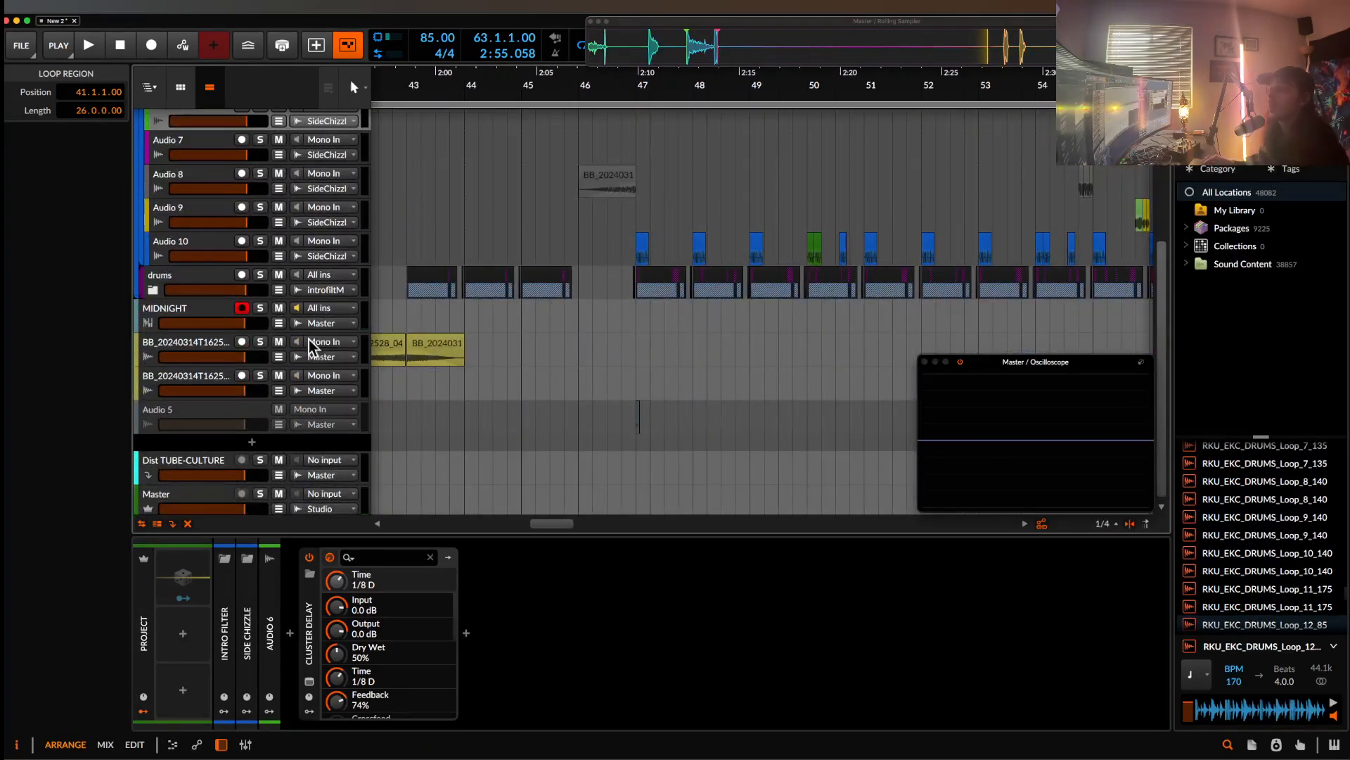
click(261, 274)
click(634, 293)
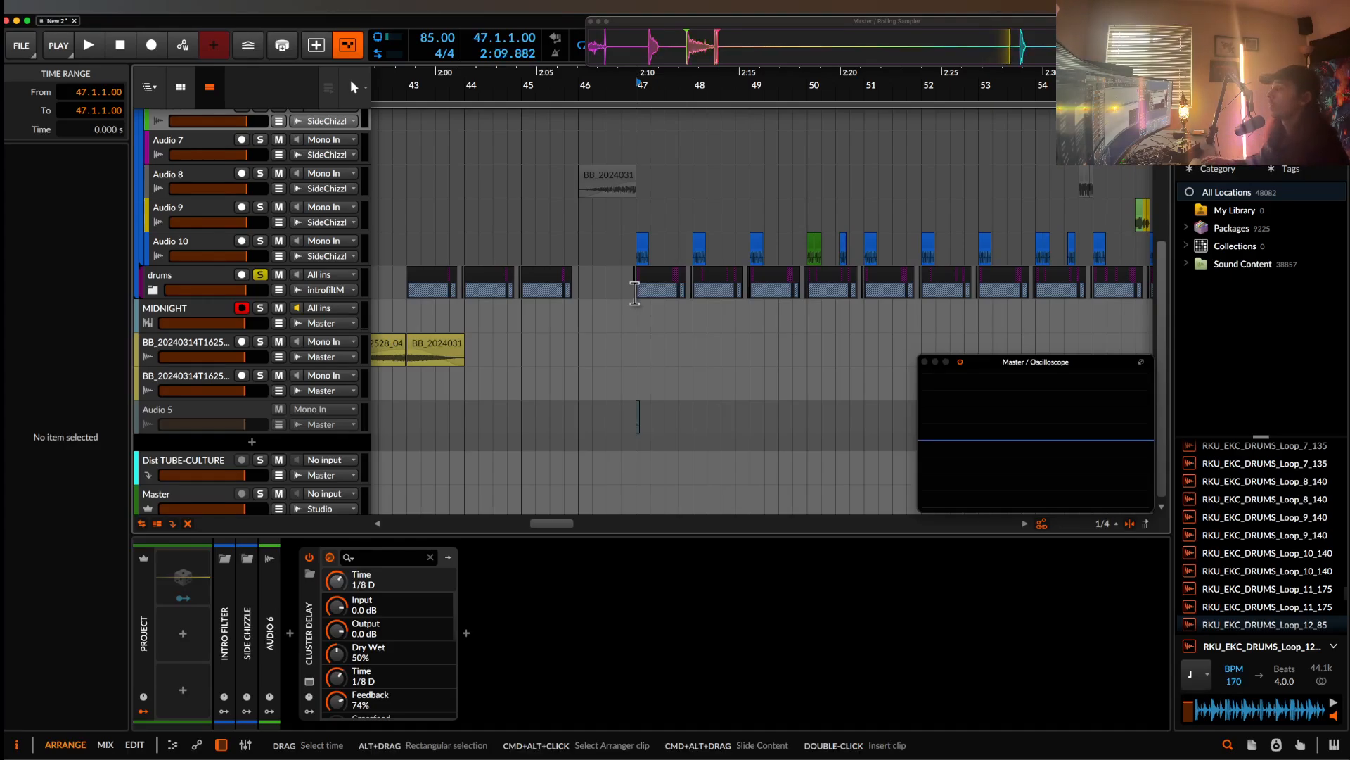
key(space)
scroll(694, 280, up, 2)
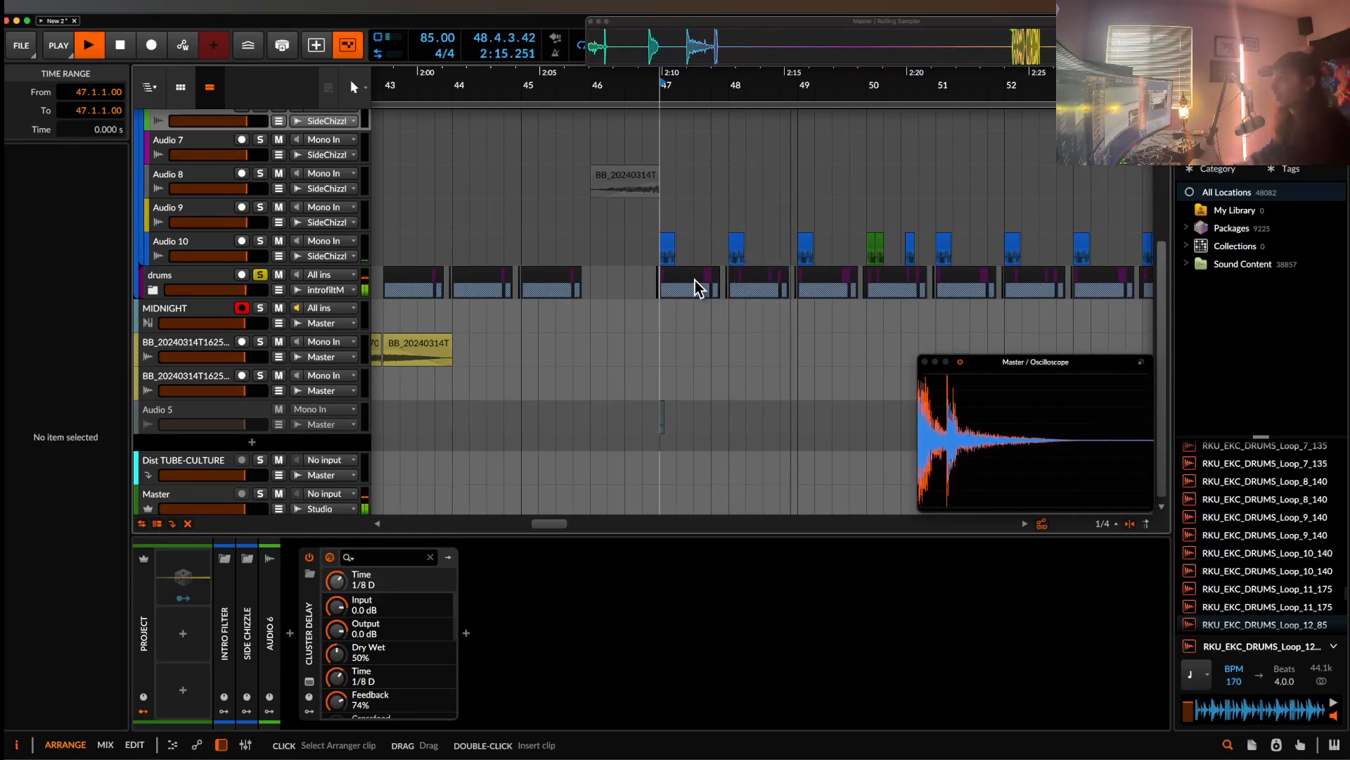
click(152, 291)
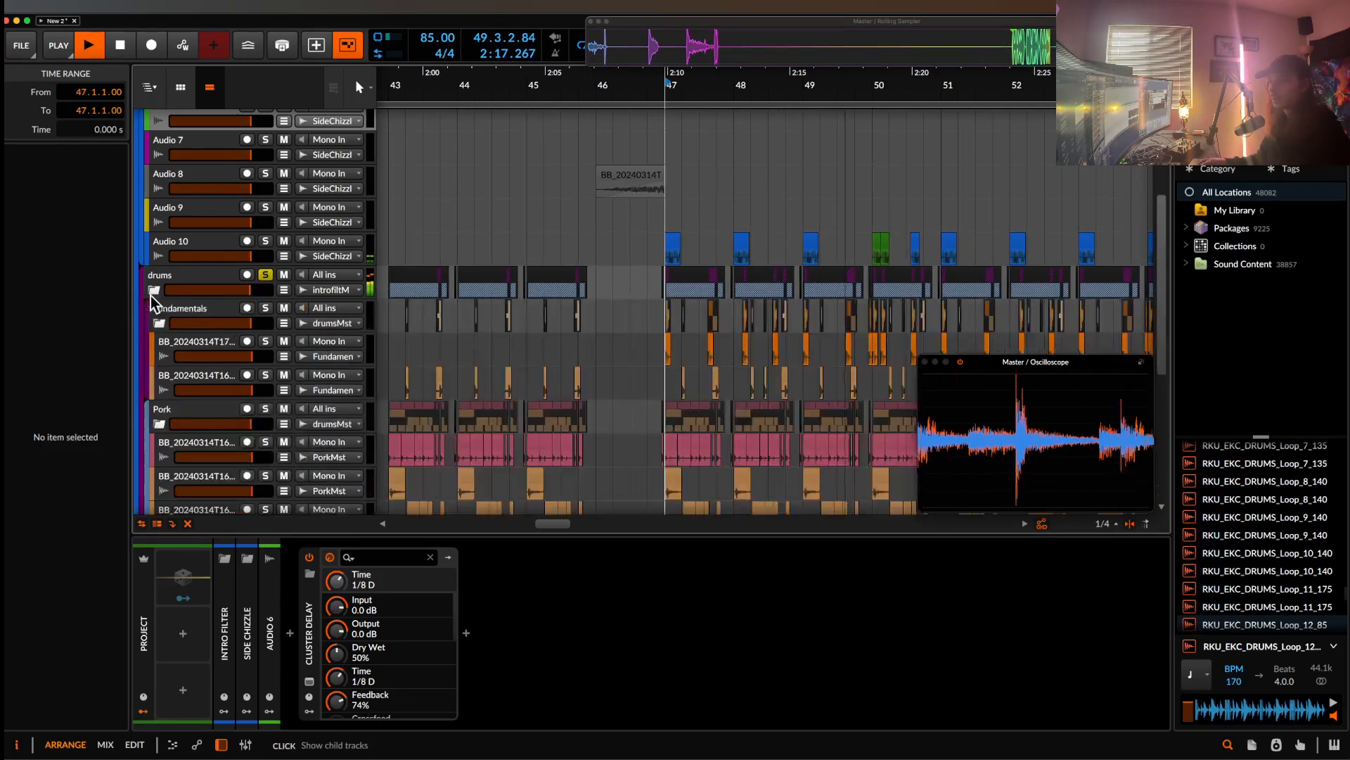
scroll(528, 292, down, 5)
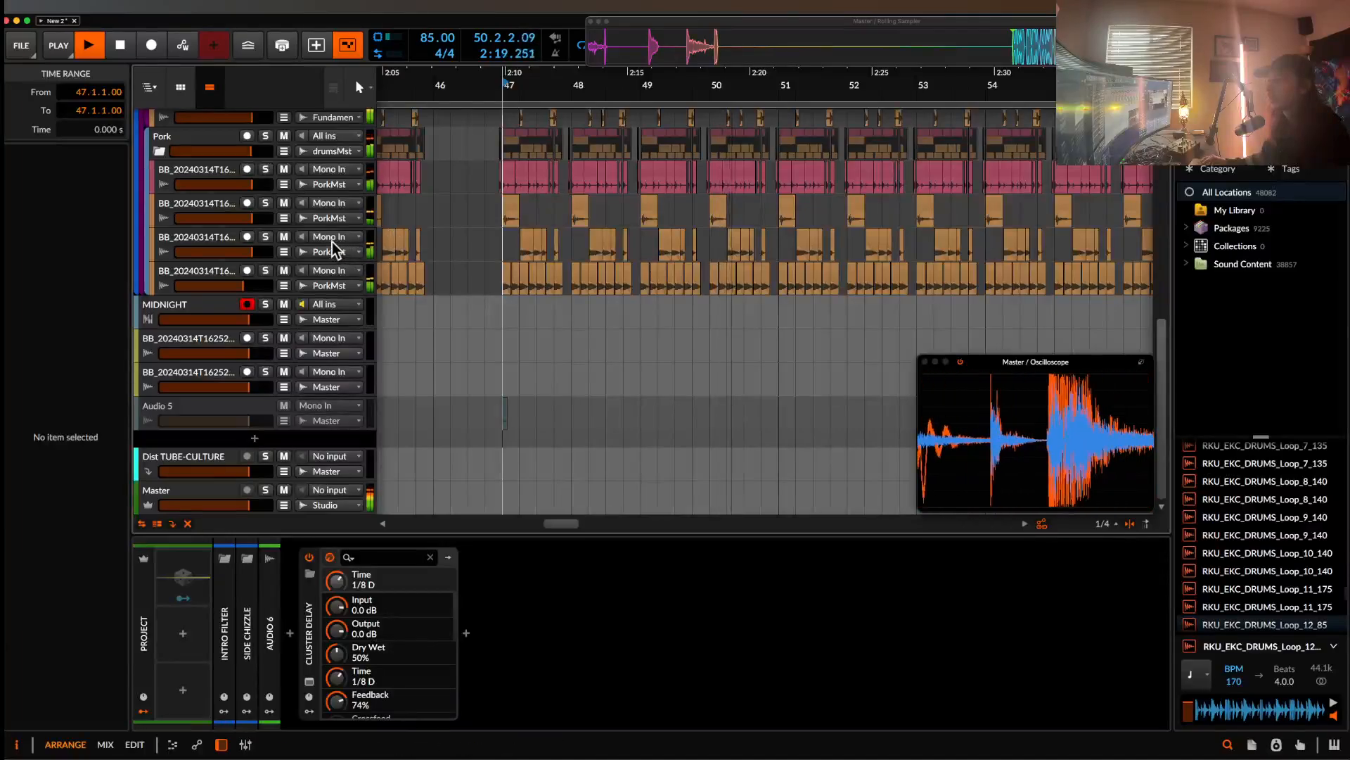
- Insert the FabFilter Pro-Q 3 equalizer on the third audio track inside the Pork group
click(227, 240)
click(314, 647)
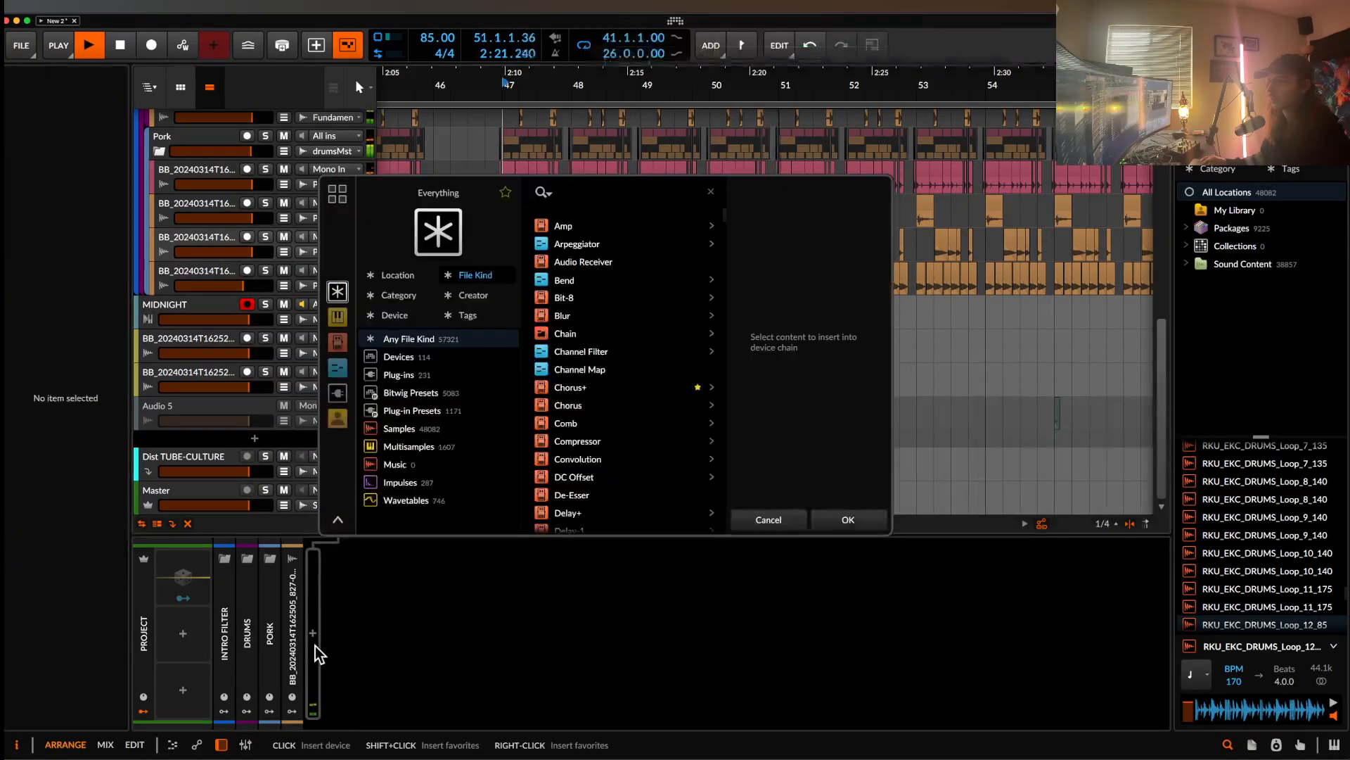
text(PRO)
click(578, 279)
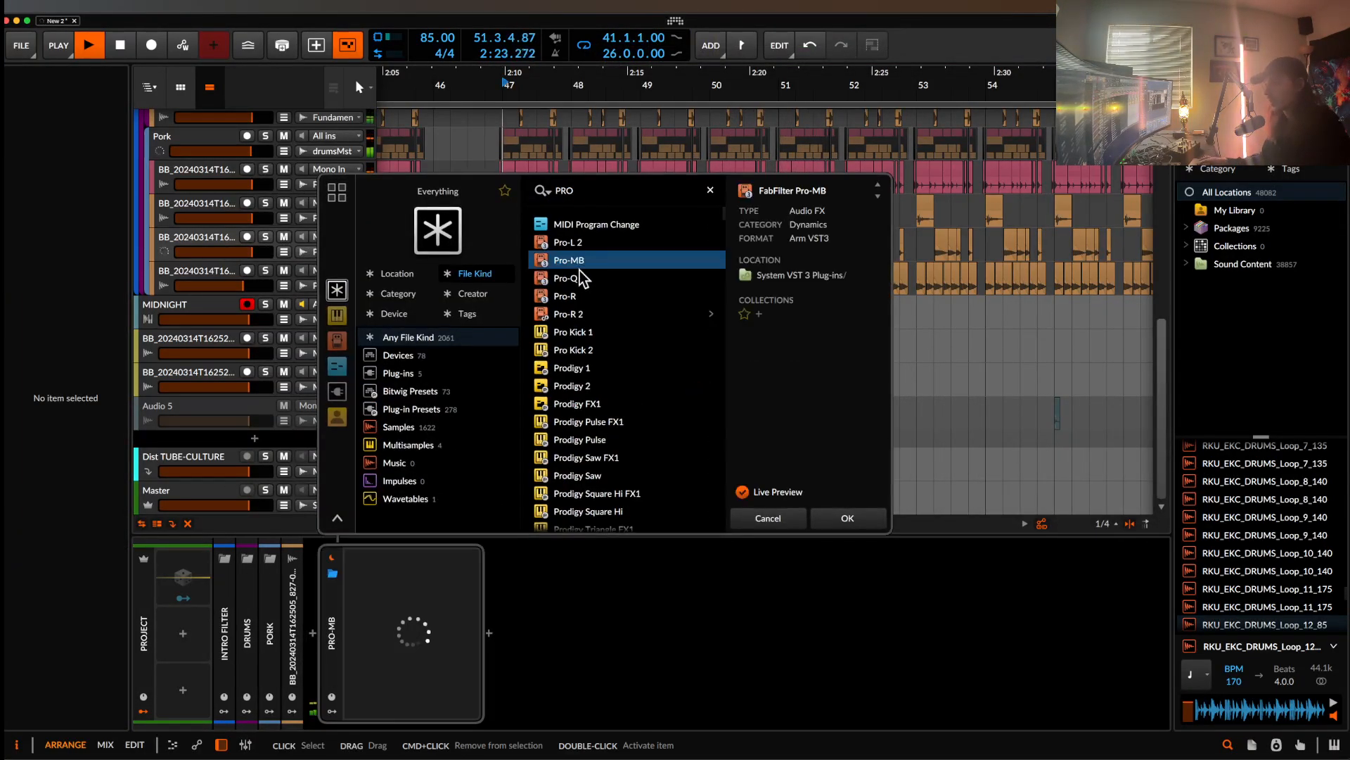
click(851, 520)
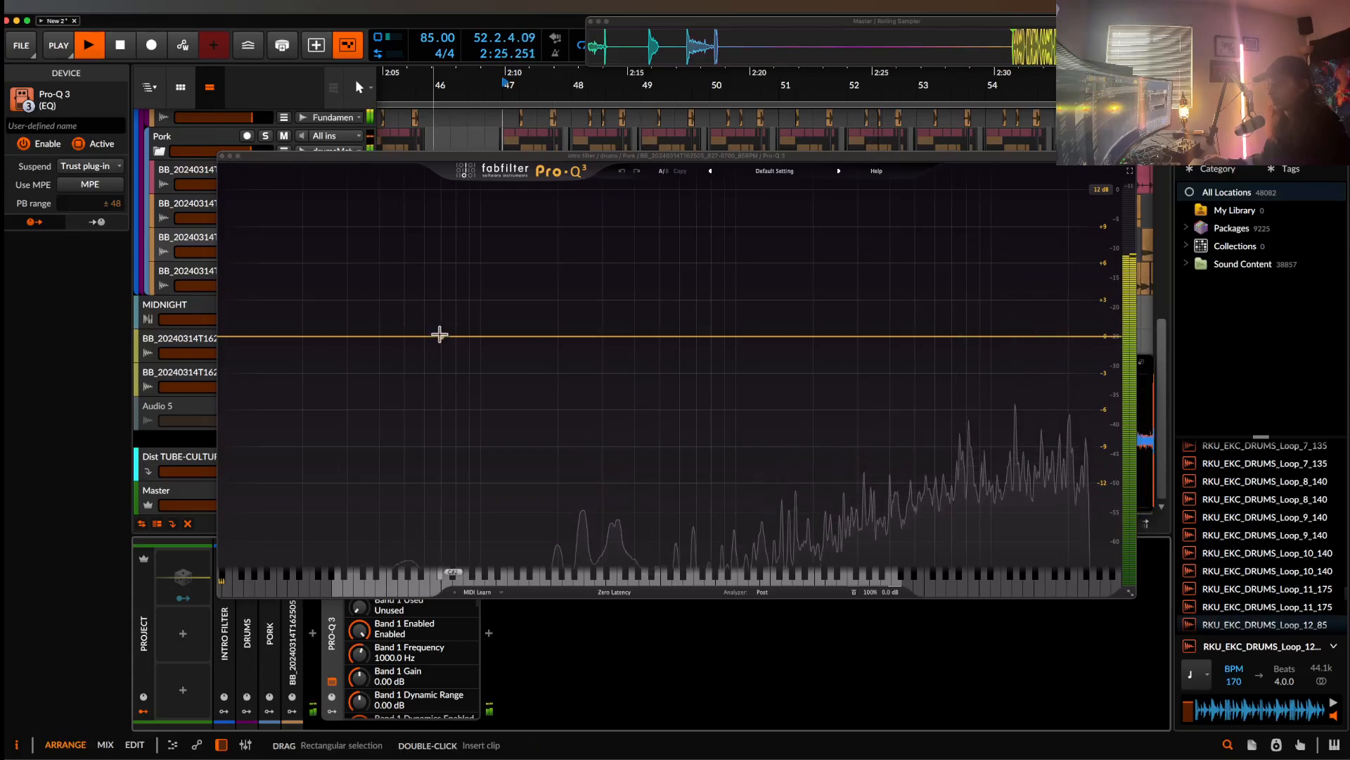
- In Pro-Q 3, cut about 3.9 dB around 12581 Hz and add a 24 dB/oct low cut near 1148 Hz
drag(989, 338, 1026, 392)
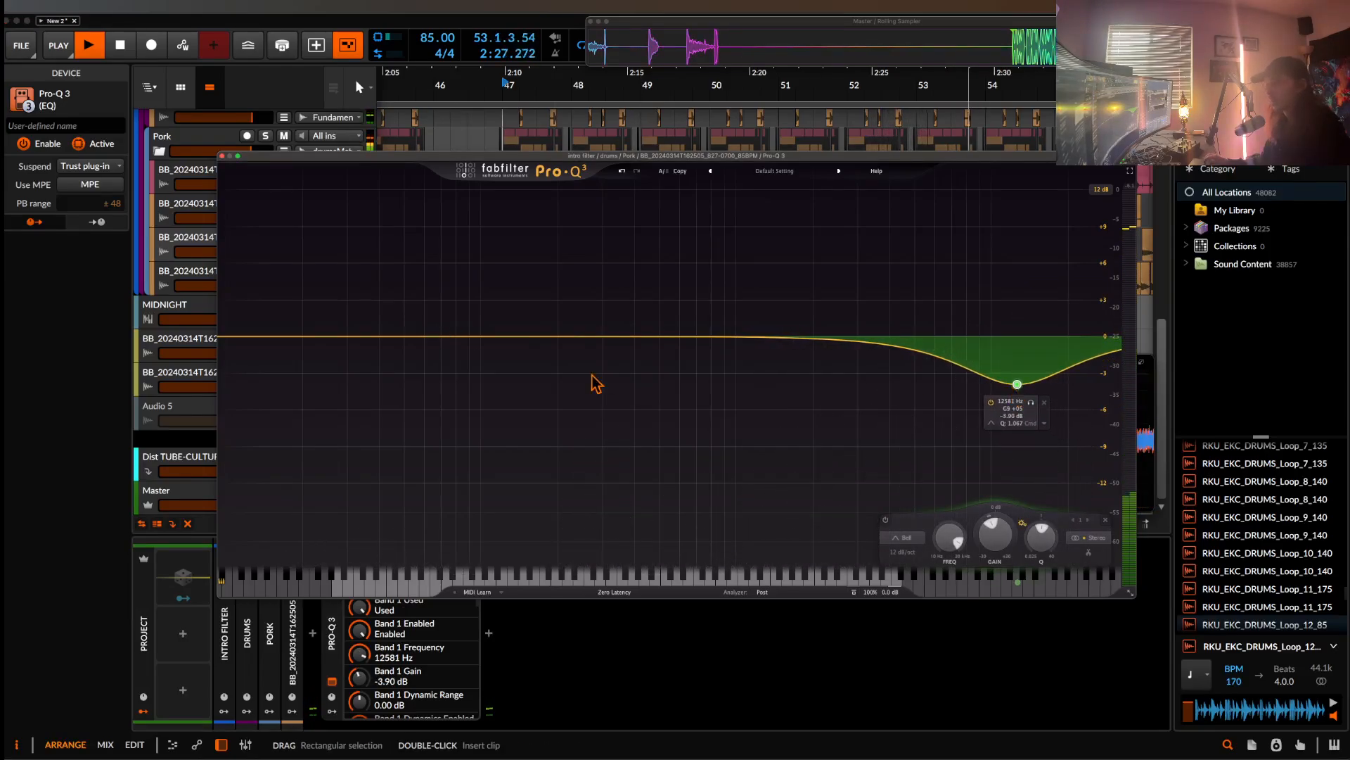
double_click(238, 336)
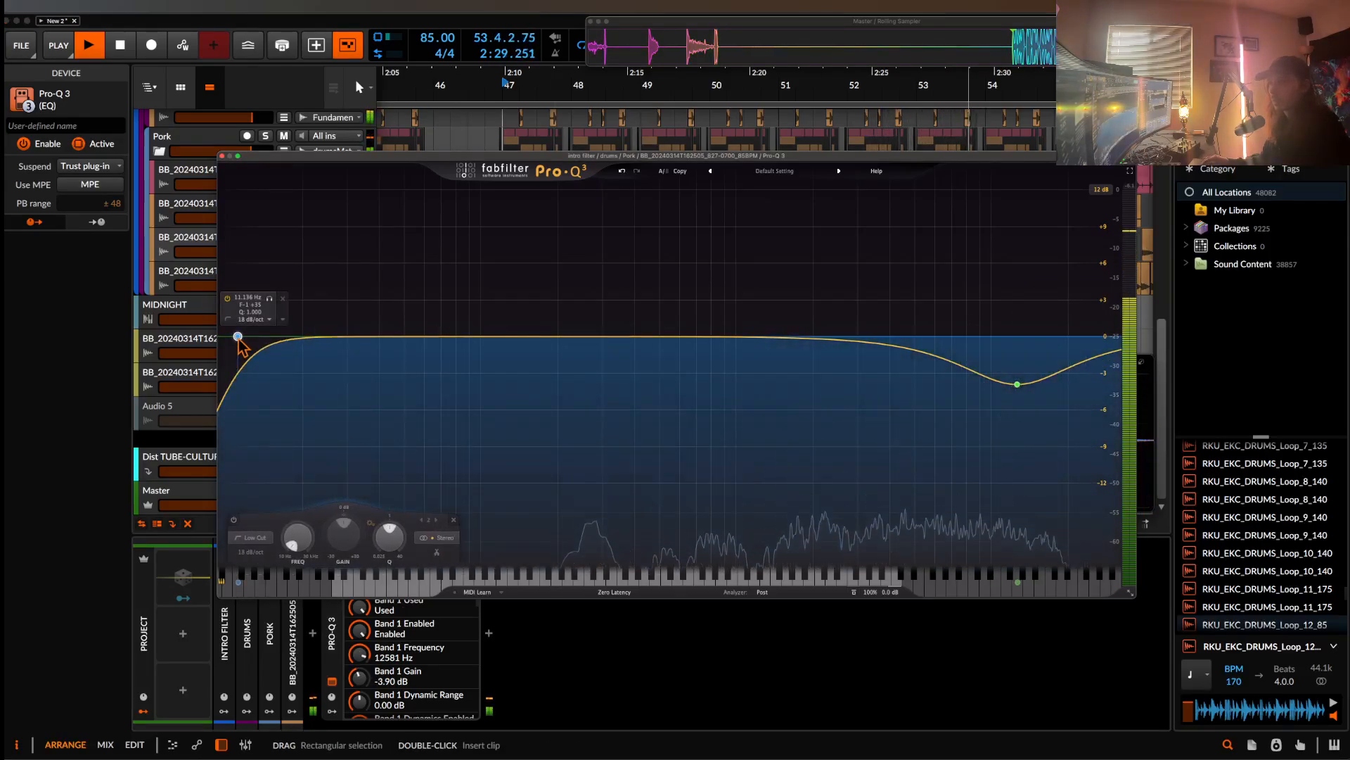
drag(238, 336, 751, 404)
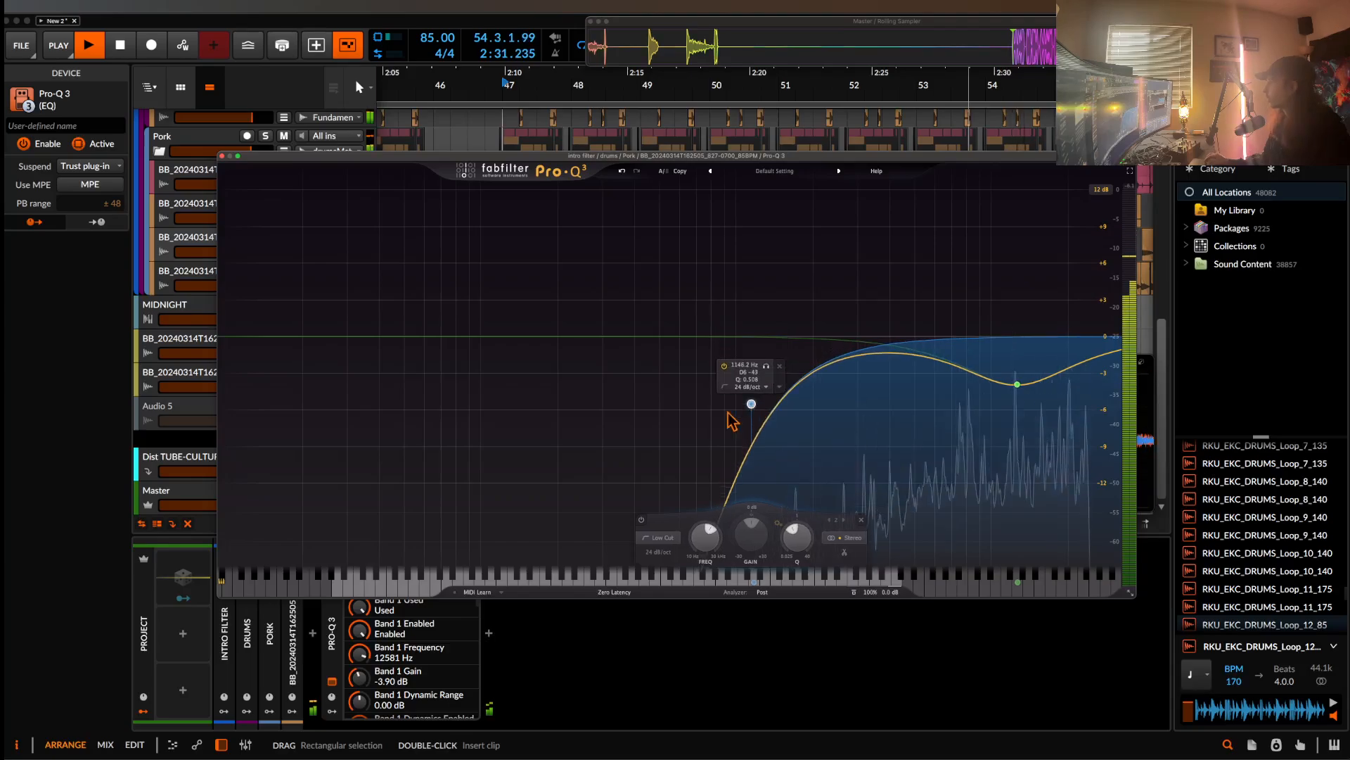
click(222, 155)
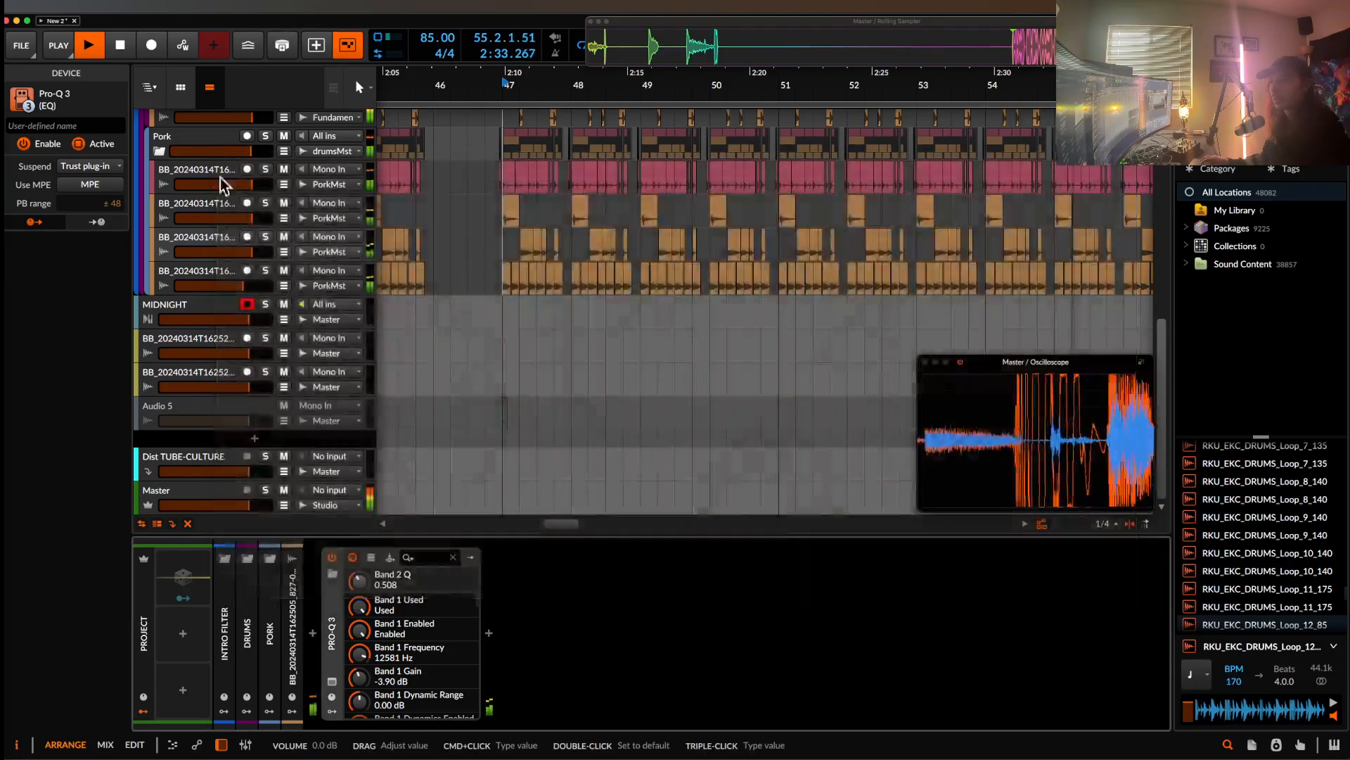
- Stop the drum playback with the play start at 47.1.1.00 and fold the drums group
click(503, 254)
scroll(504, 254, down, 3)
scroll(504, 253, up, 5)
scroll(503, 253, down, 1)
scroll(504, 253, left, 1)
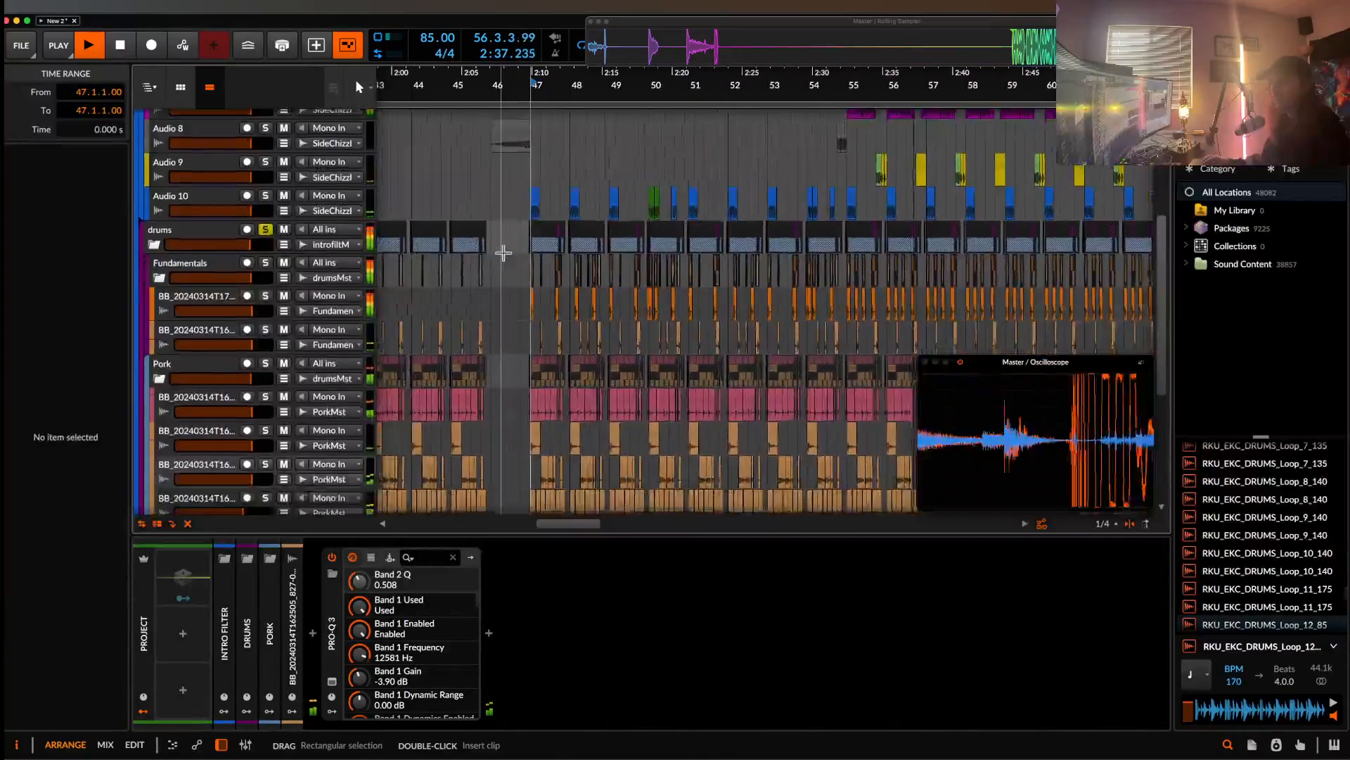
key(space)
click(162, 245)
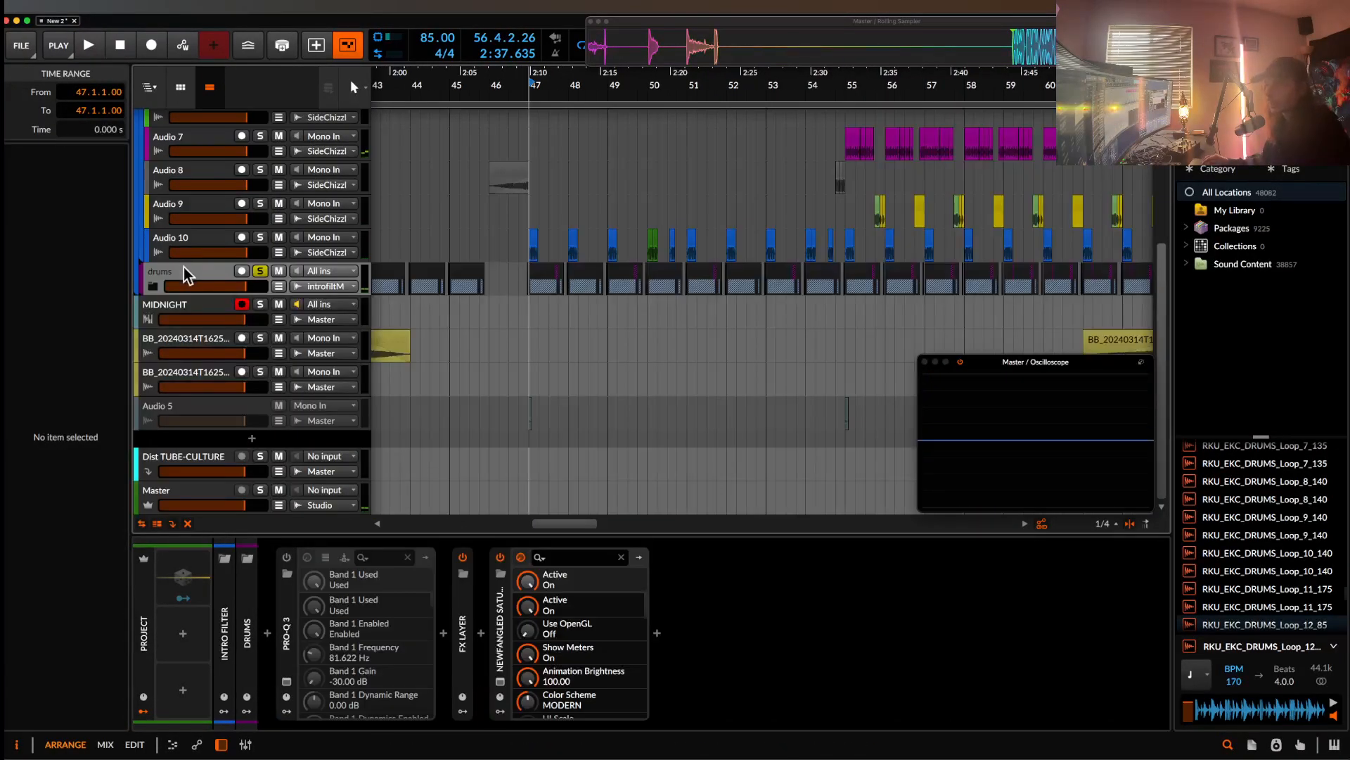
- Insert a Filter+ device after the MIDNIGHT instrument and lower its low-pass cutoff to about 457 Hz
click(191, 309)
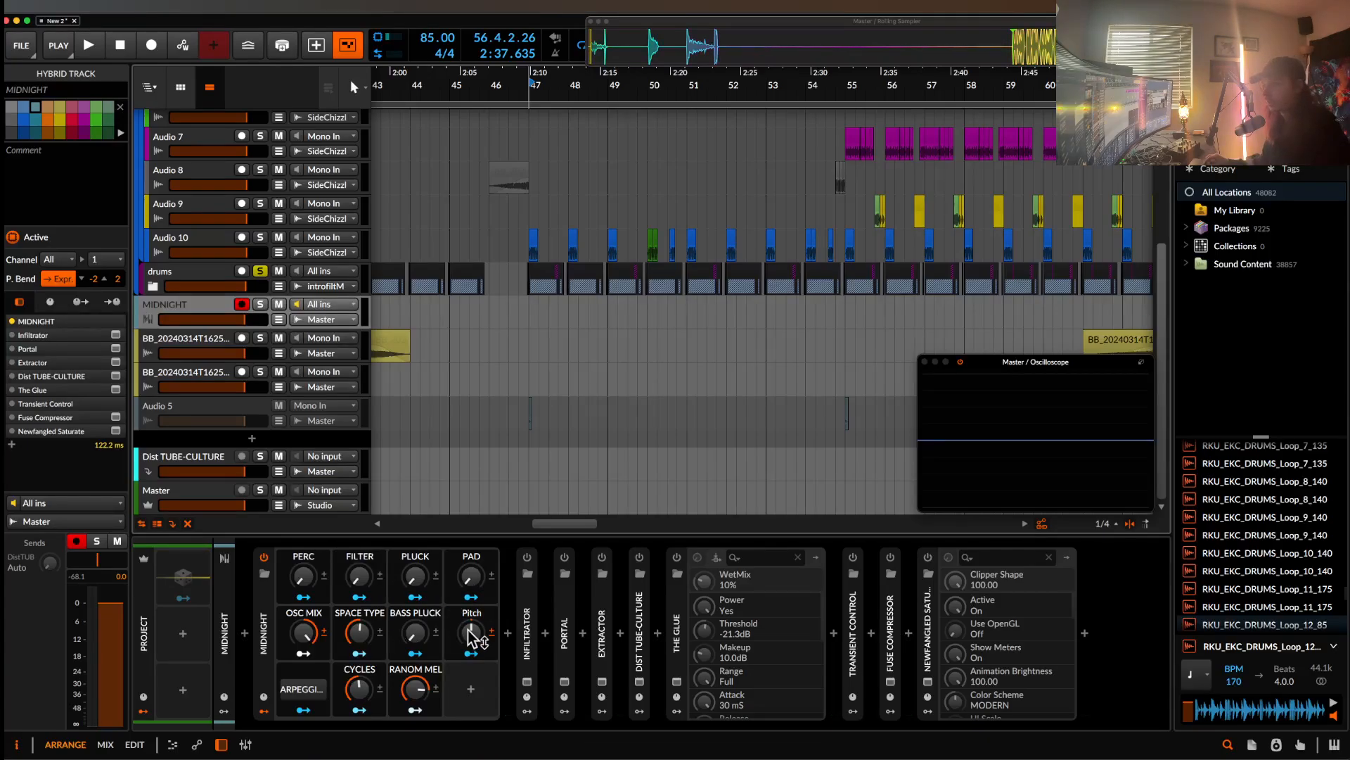
click(507, 632)
text(filter)
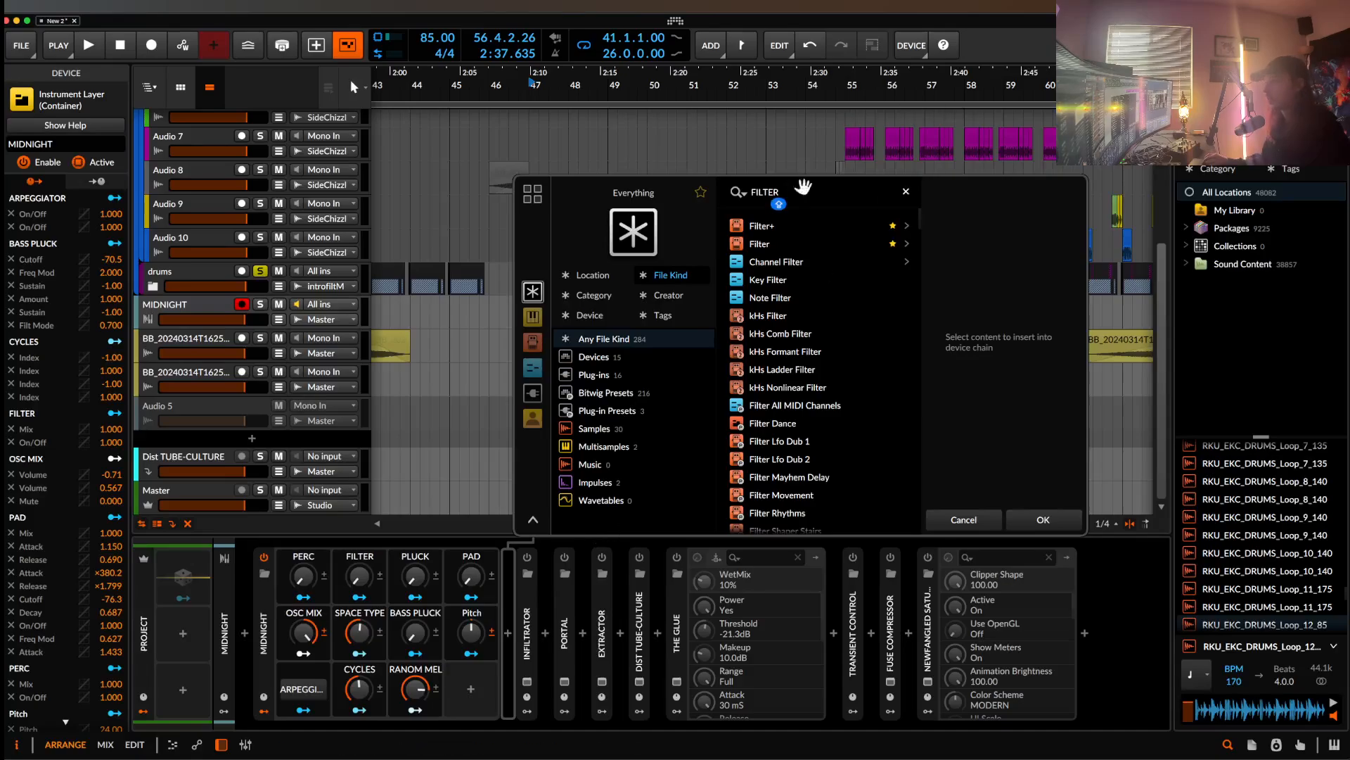
click(768, 229)
click(1043, 518)
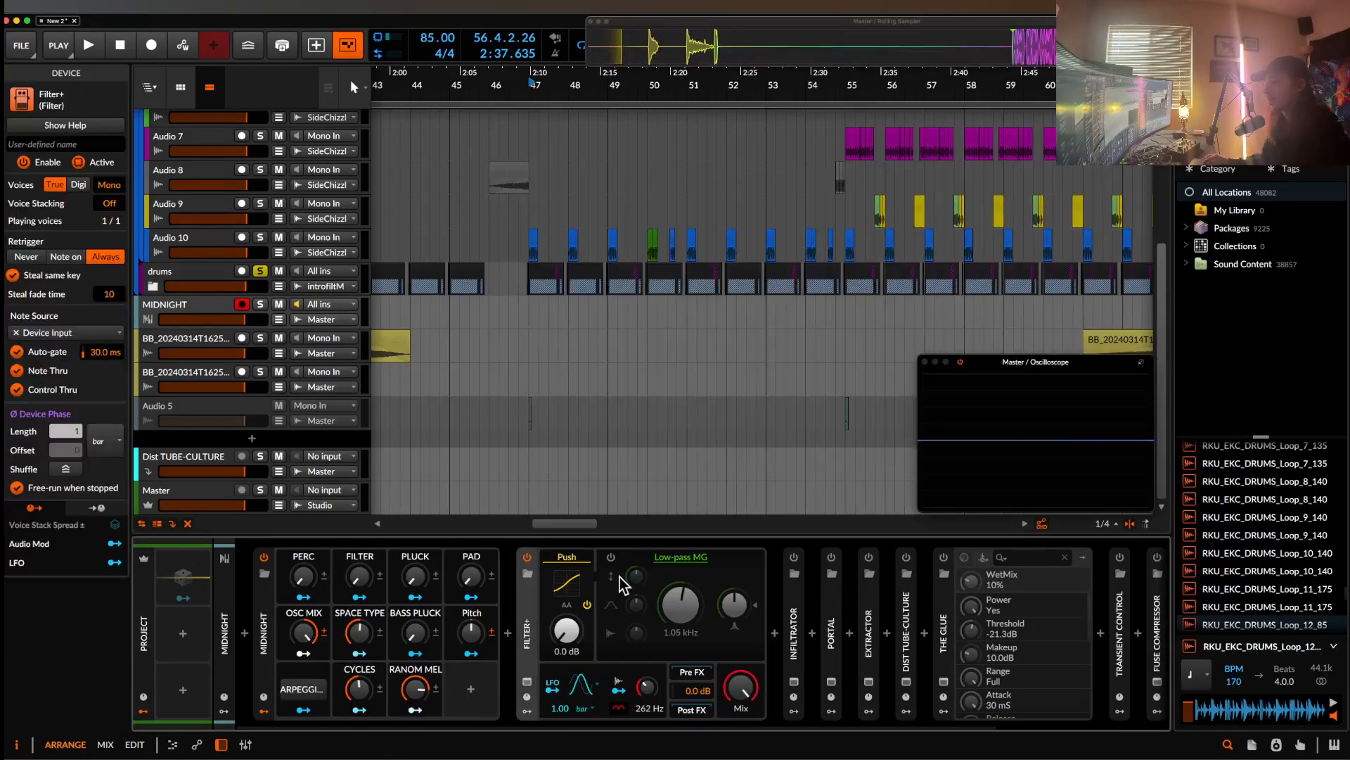
drag(681, 604, 681, 630)
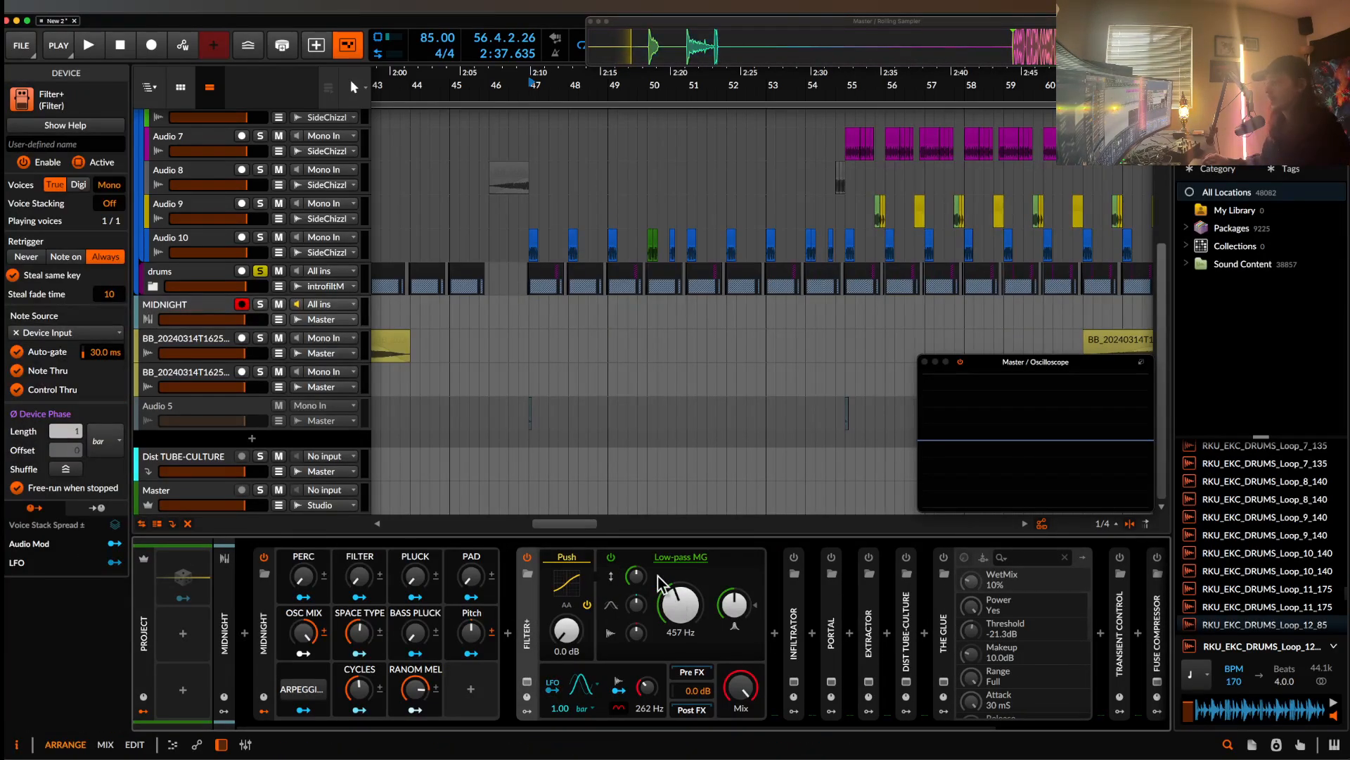
- Look over the clip layout of the section between bars 43 and 63 across the audio and drum tracks
scroll(736, 356, down, 4)
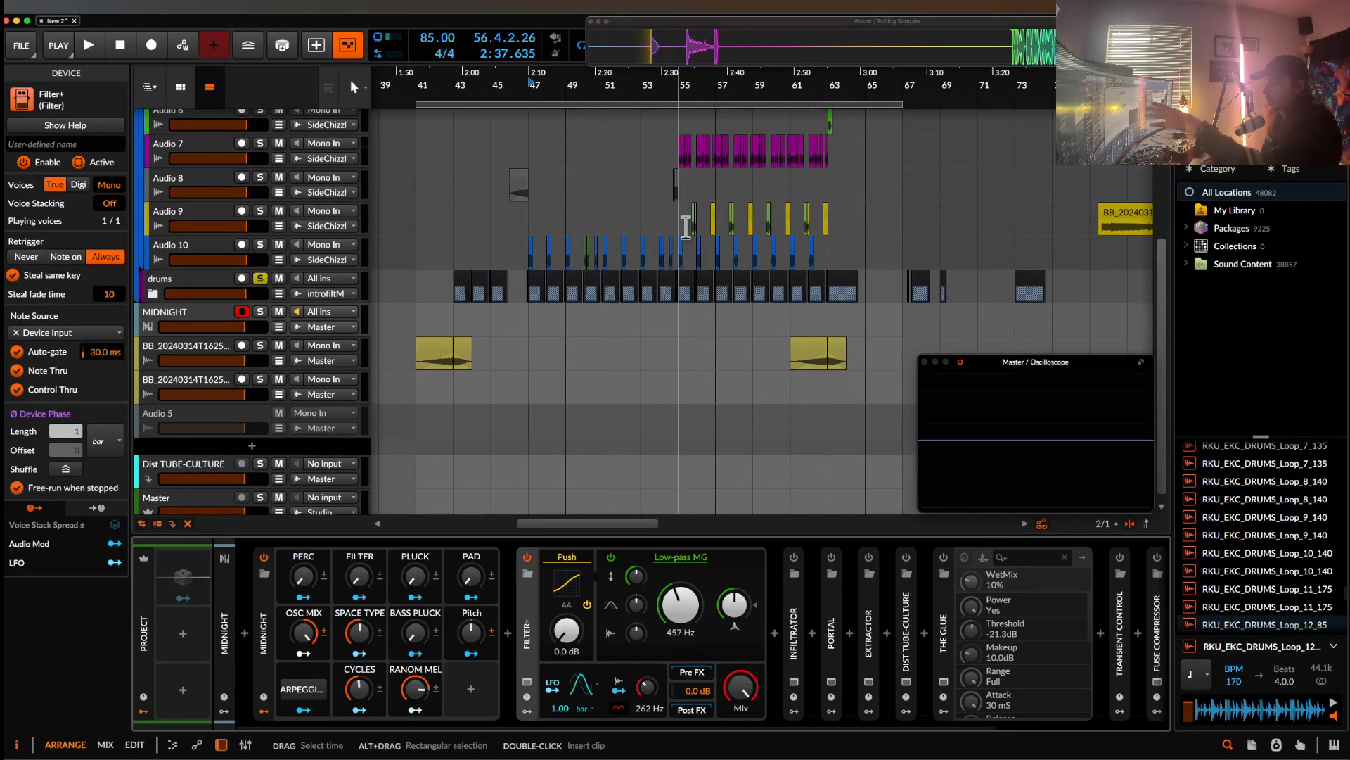
scroll(675, 243, up, 5)
scroll(722, 282, up, 5)
scroll(722, 283, down, 2)
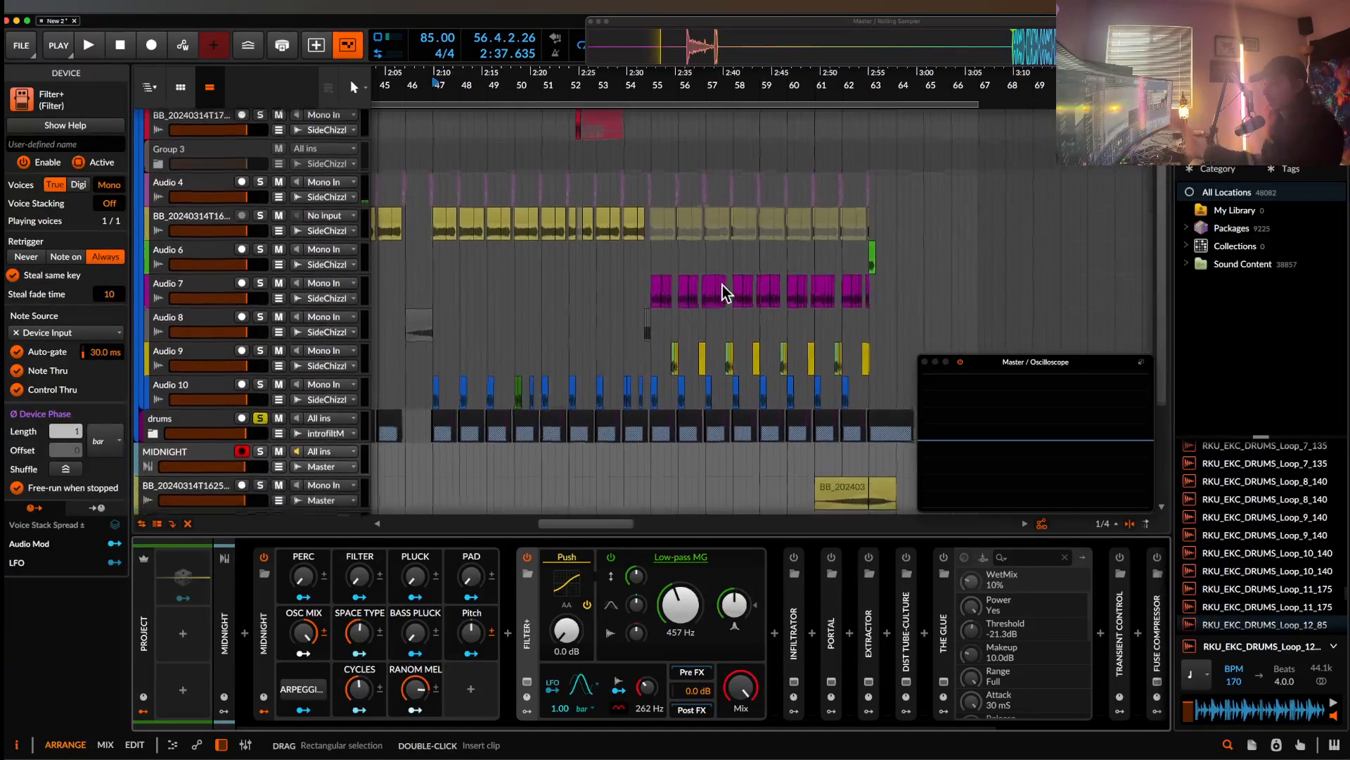
scroll(722, 283, down, 3)
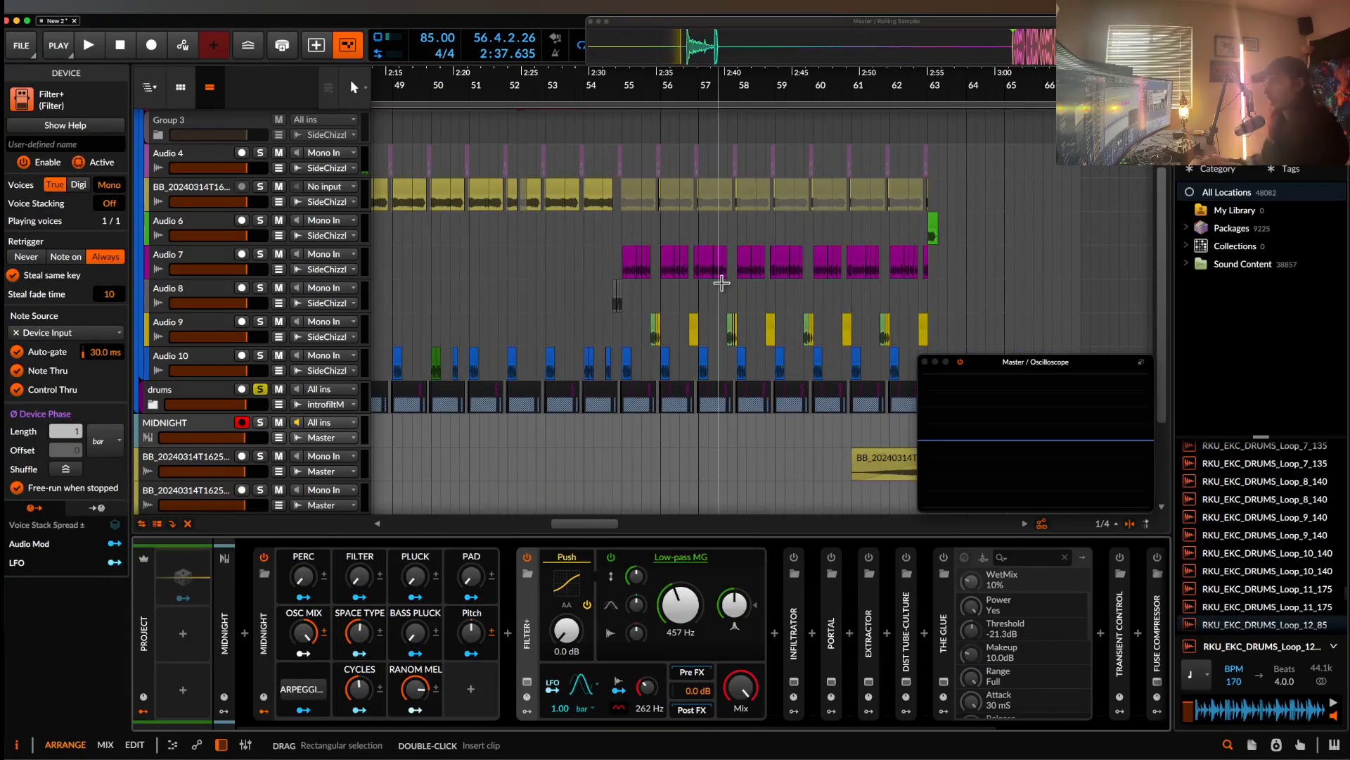
scroll(722, 283, down, 4)
scroll(722, 282, left, 3)
scroll(723, 282, down, 4)
scroll(723, 282, left, 2)
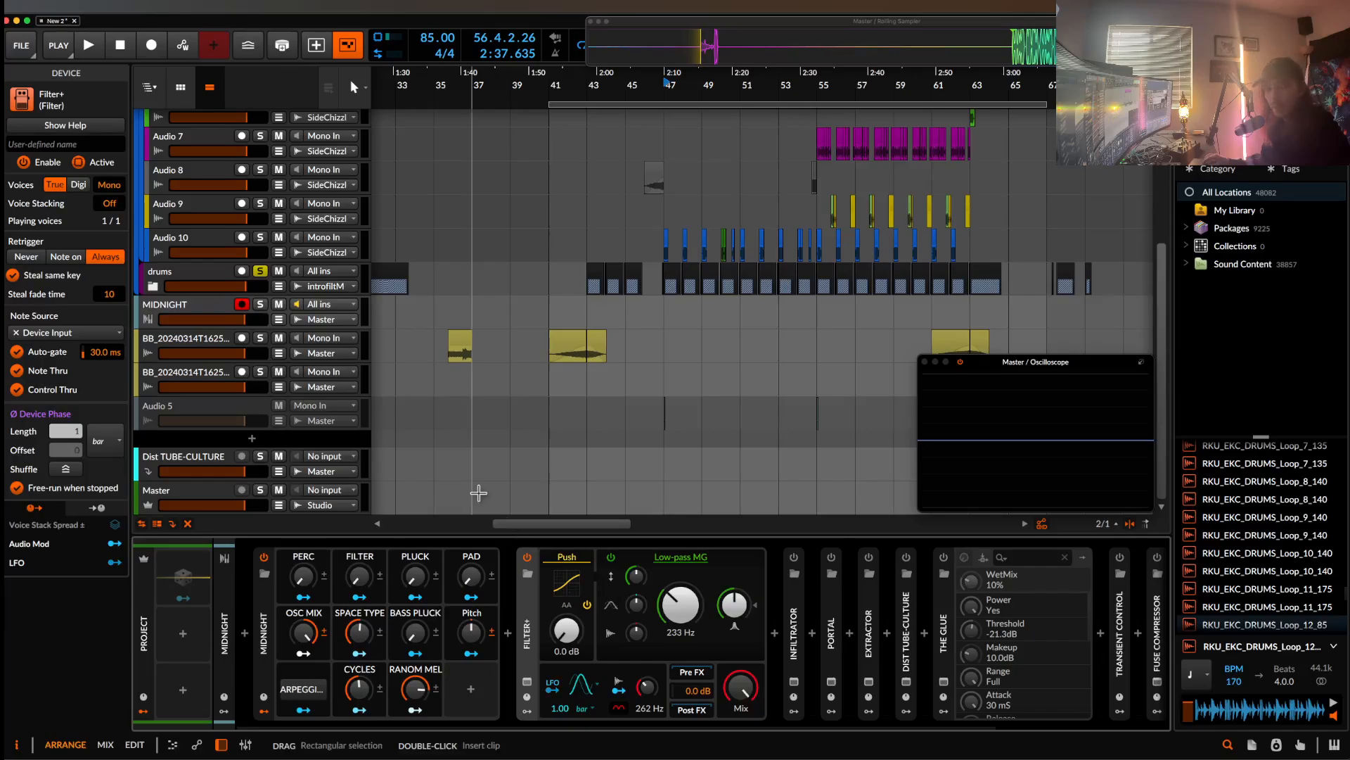
- Unsolo the drums group and expand the MIDNIGHT instrument's layers to review its Polymer and Filter+ settings
click(260, 270)
click(450, 277)
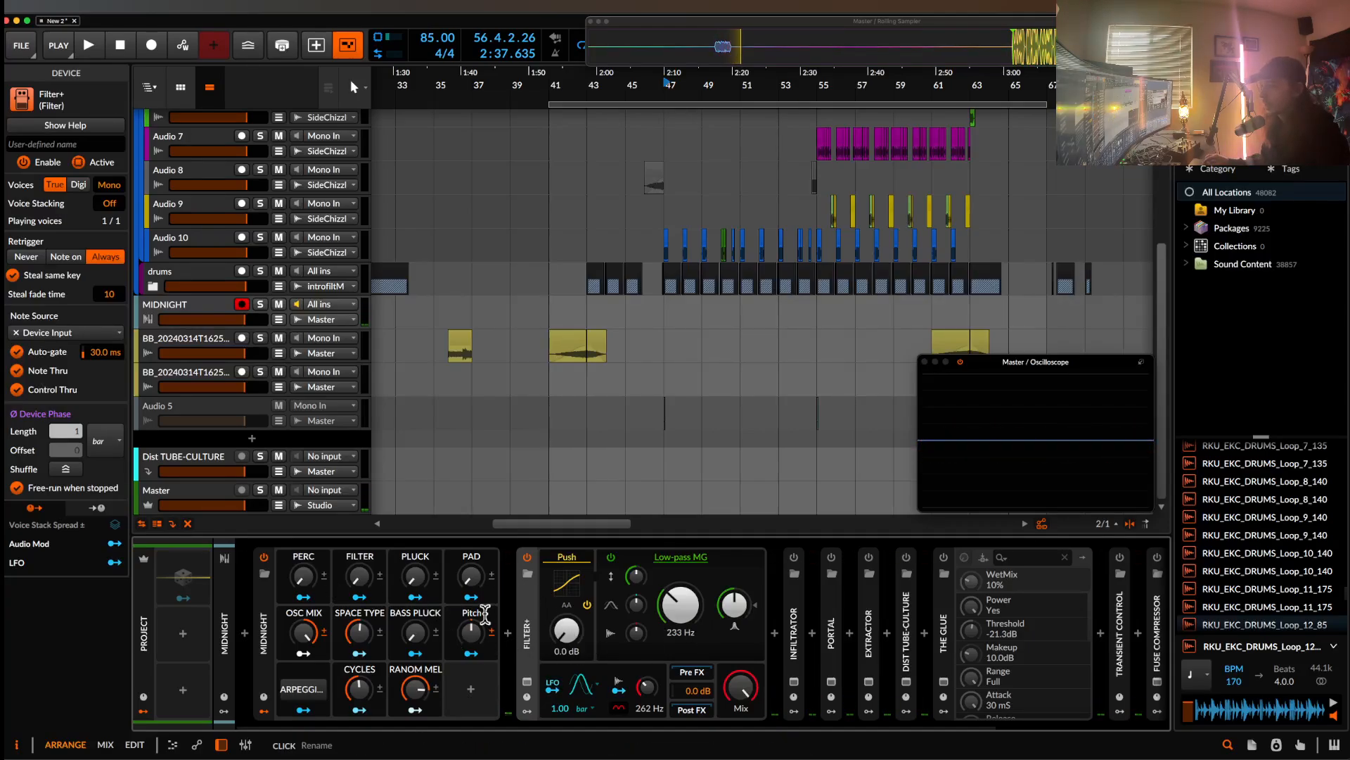
click(260, 622)
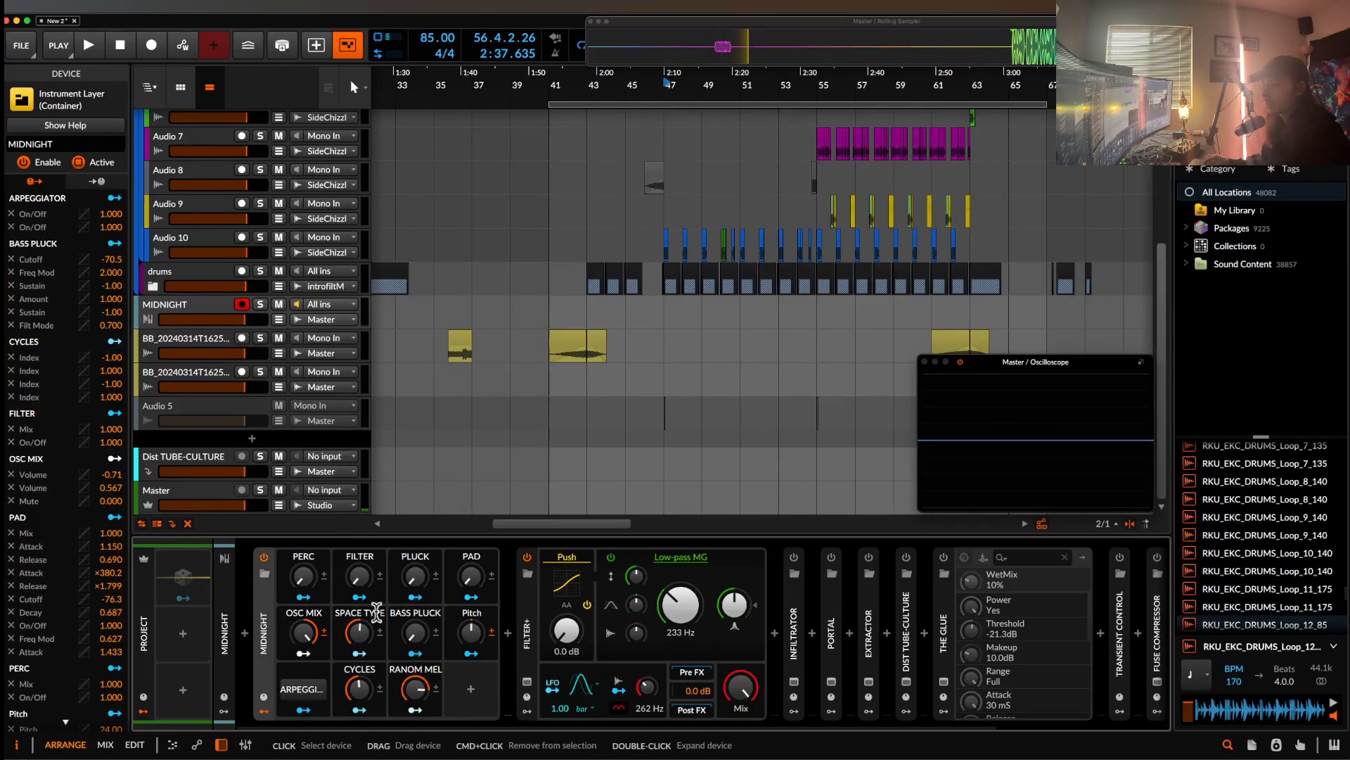
click(264, 602)
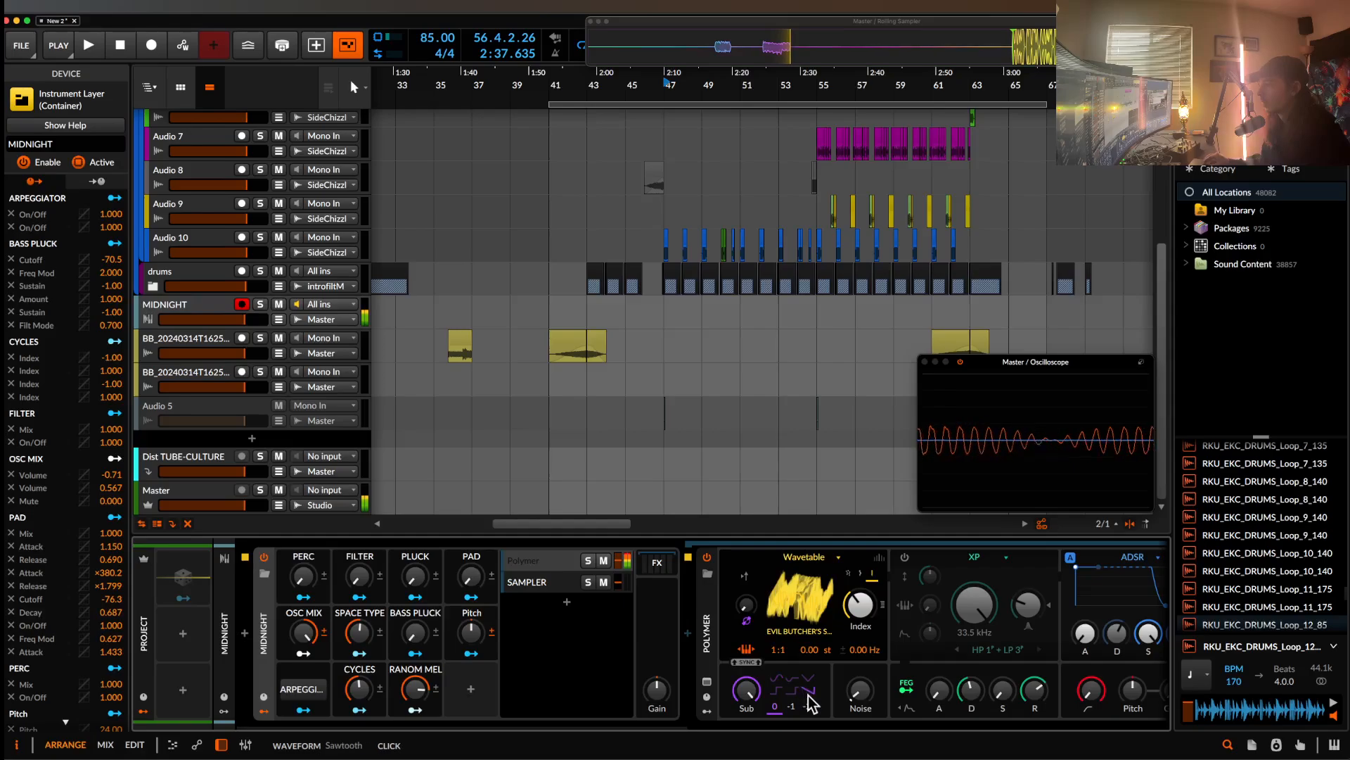
scroll(760, 694, right, 5)
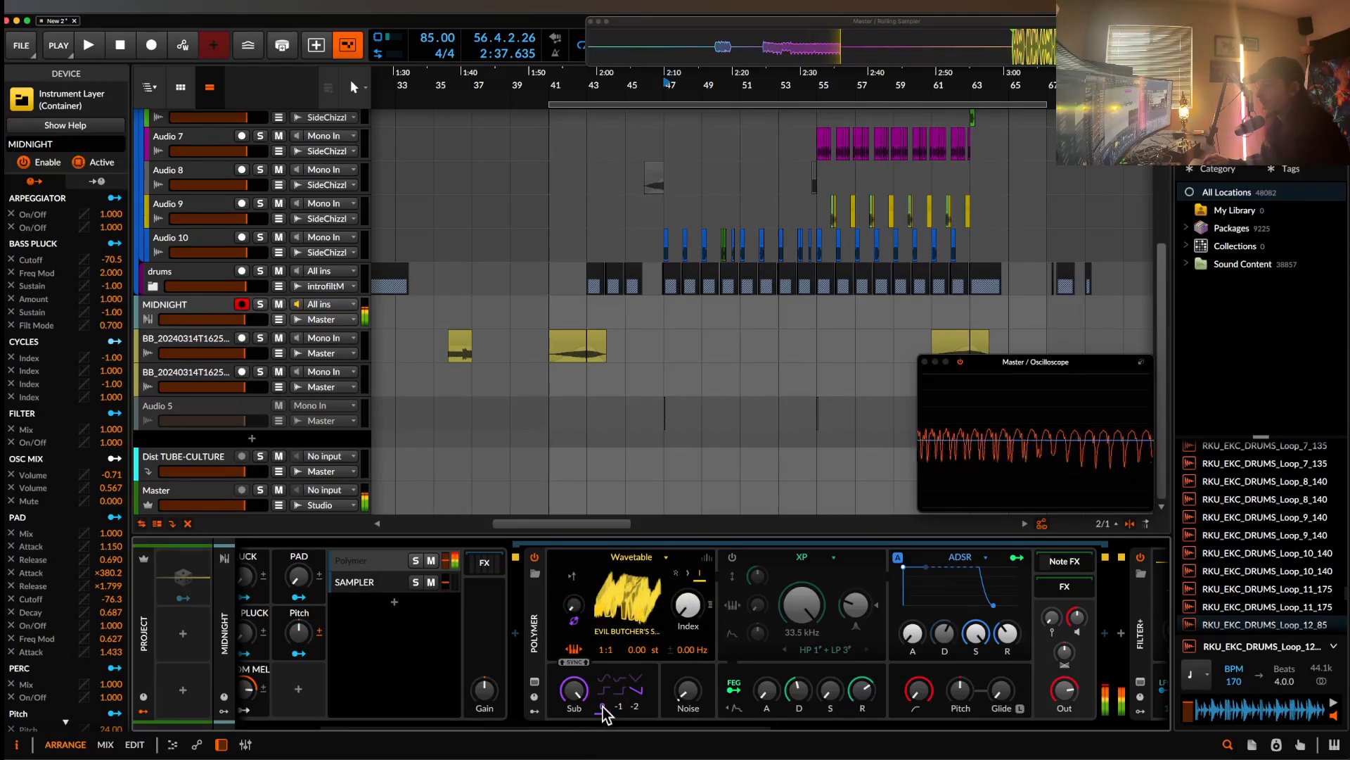
scroll(587, 650, right, 5)
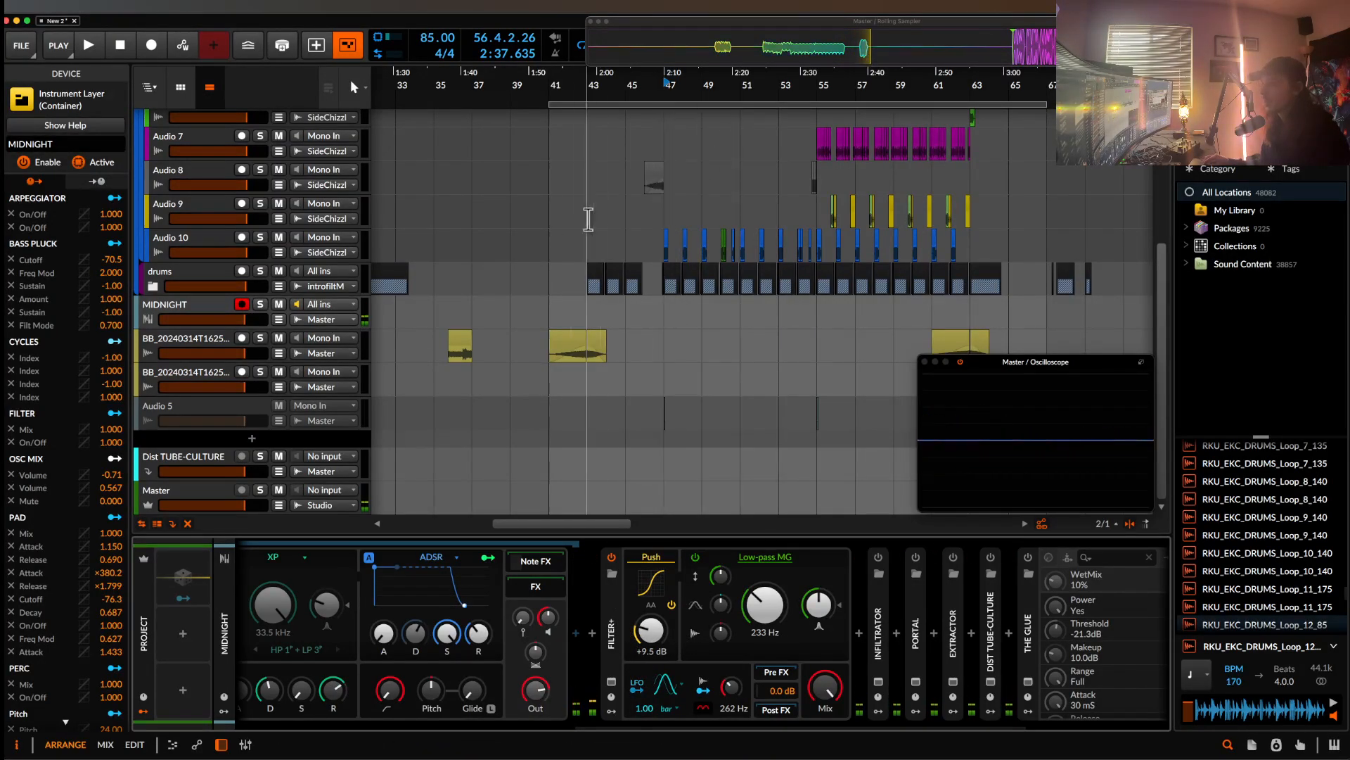
- Set the play start to 47.1.1.00 and briefly play the full arrangement from there
click(551, 218)
scroll(551, 225, up, 3)
scroll(618, 226, down, 4)
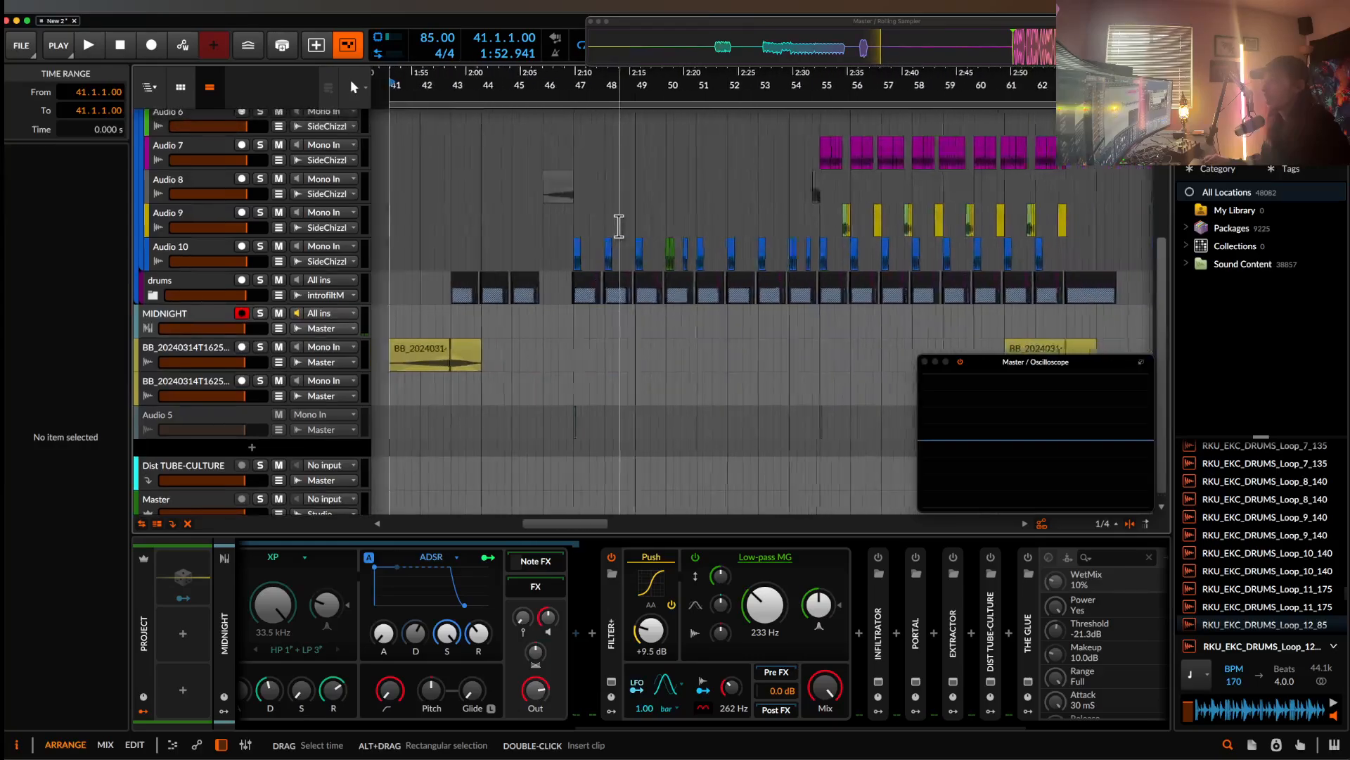
scroll(688, 219, up, 3)
scroll(670, 232, down, 3)
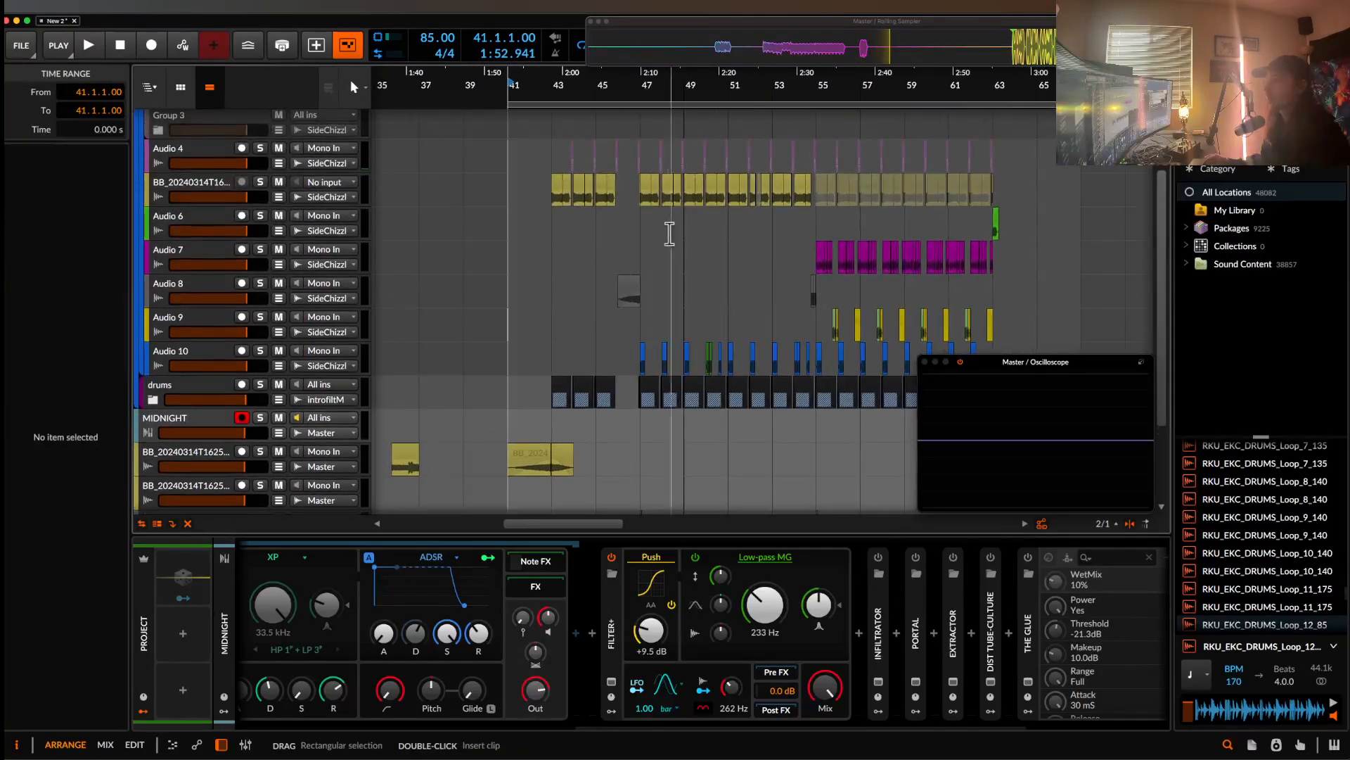
click(645, 234)
scroll(646, 236, down, 2)
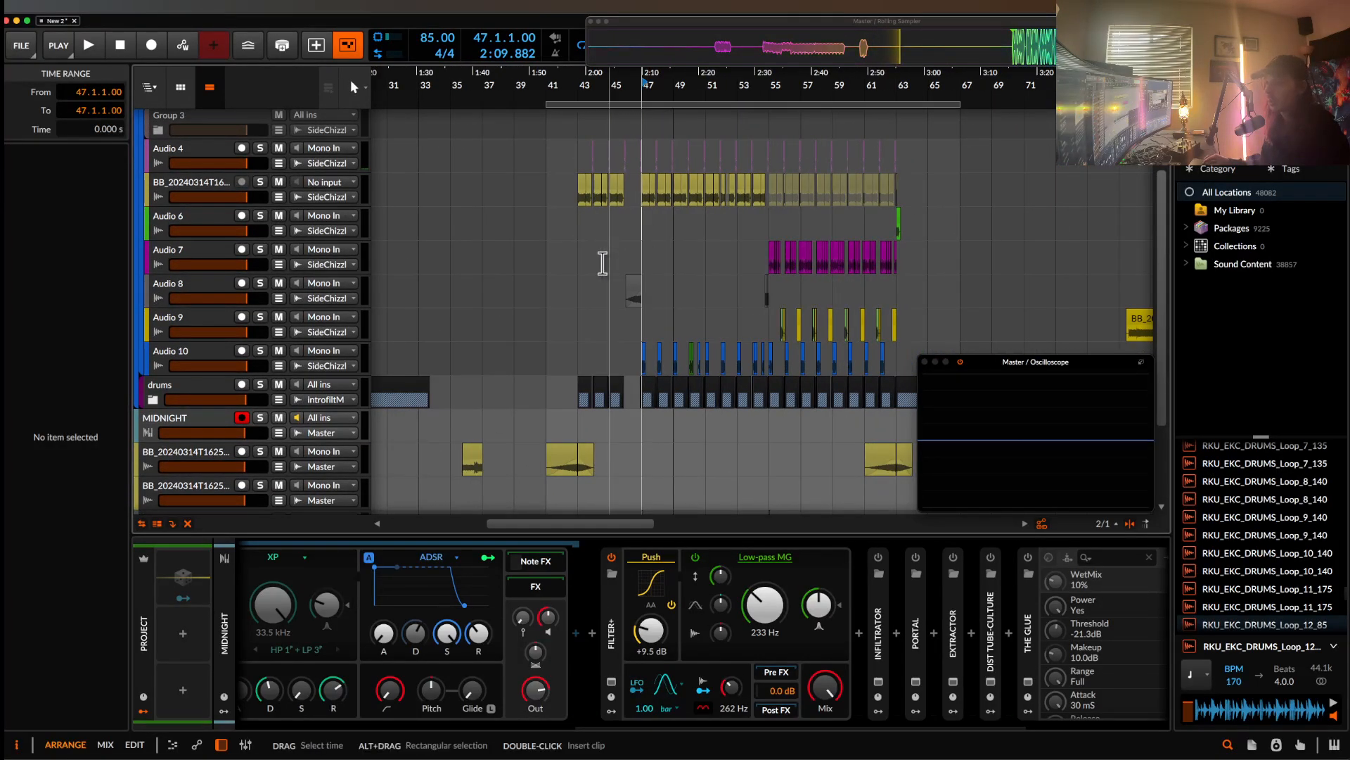
key(space)
key(space)
scroll(339, 171, up, 3)
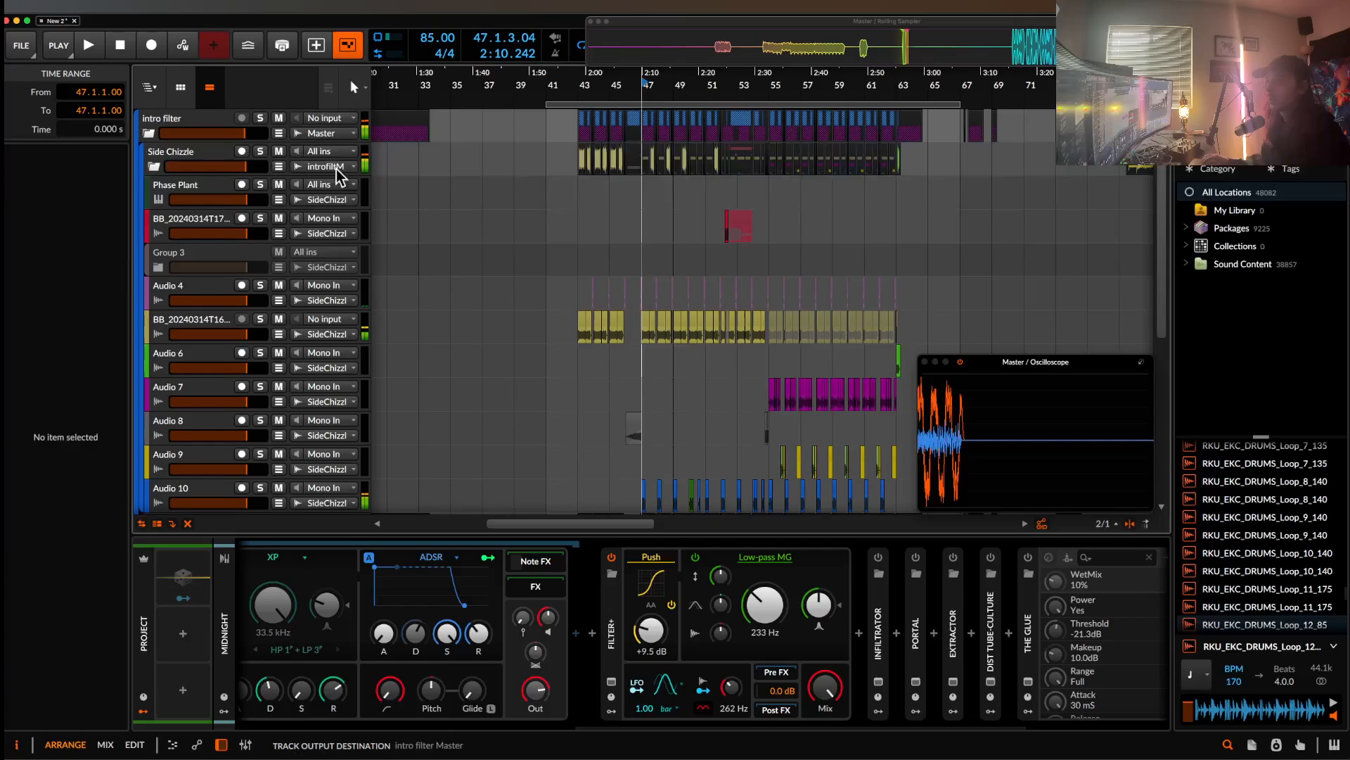
- Mute the intro filter group, briefly play from 47.1.1.00 to compare, and unmute the group again
click(278, 120)
scroll(654, 325, down, 4)
scroll(652, 320, up, 3)
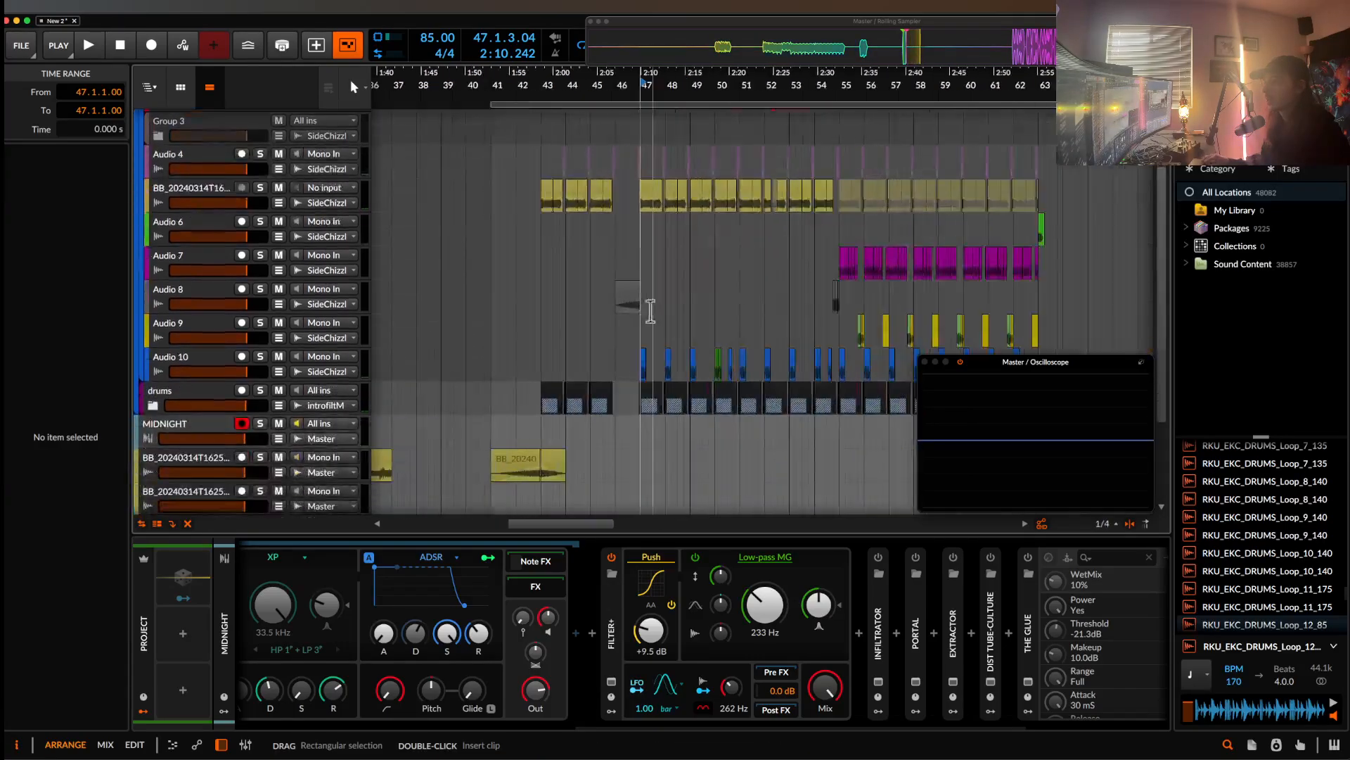
click(642, 247)
key(space)
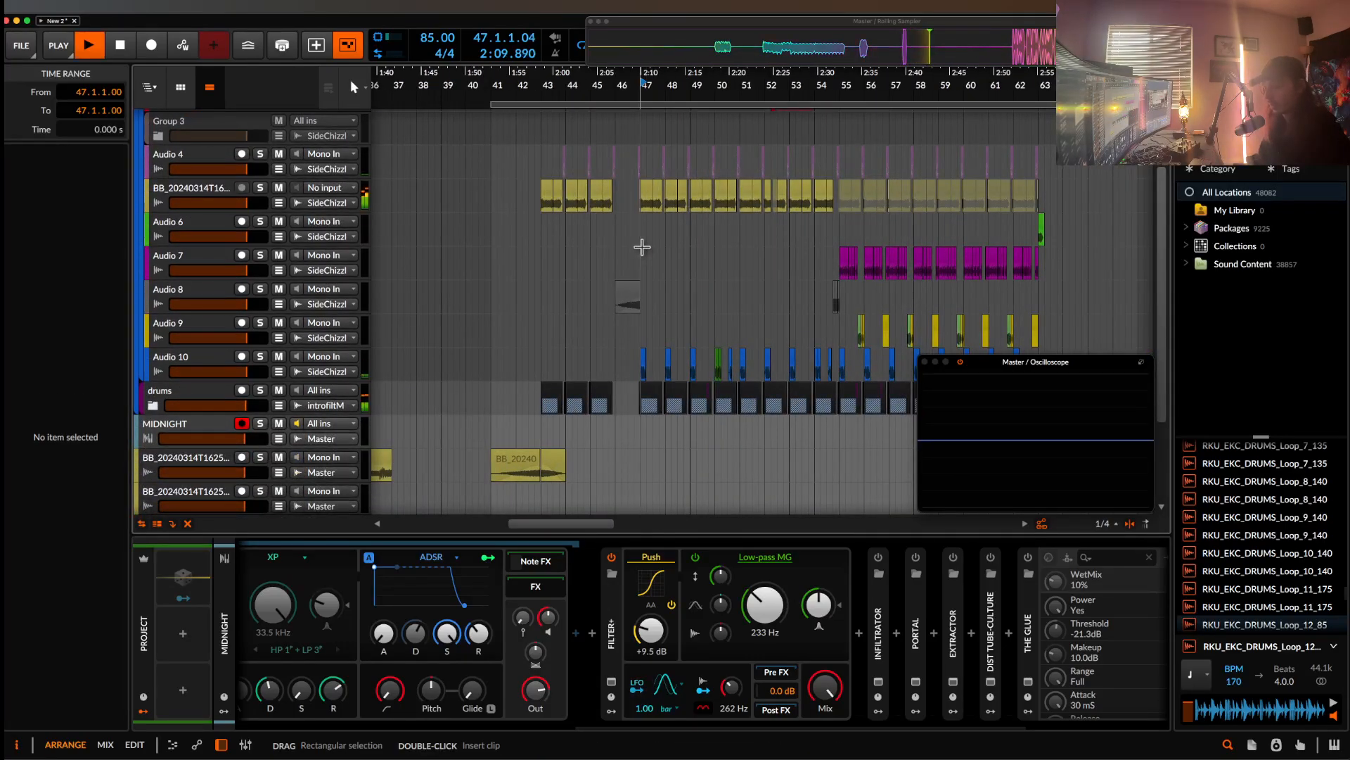
scroll(307, 369, down, 1)
scroll(307, 369, up, 3)
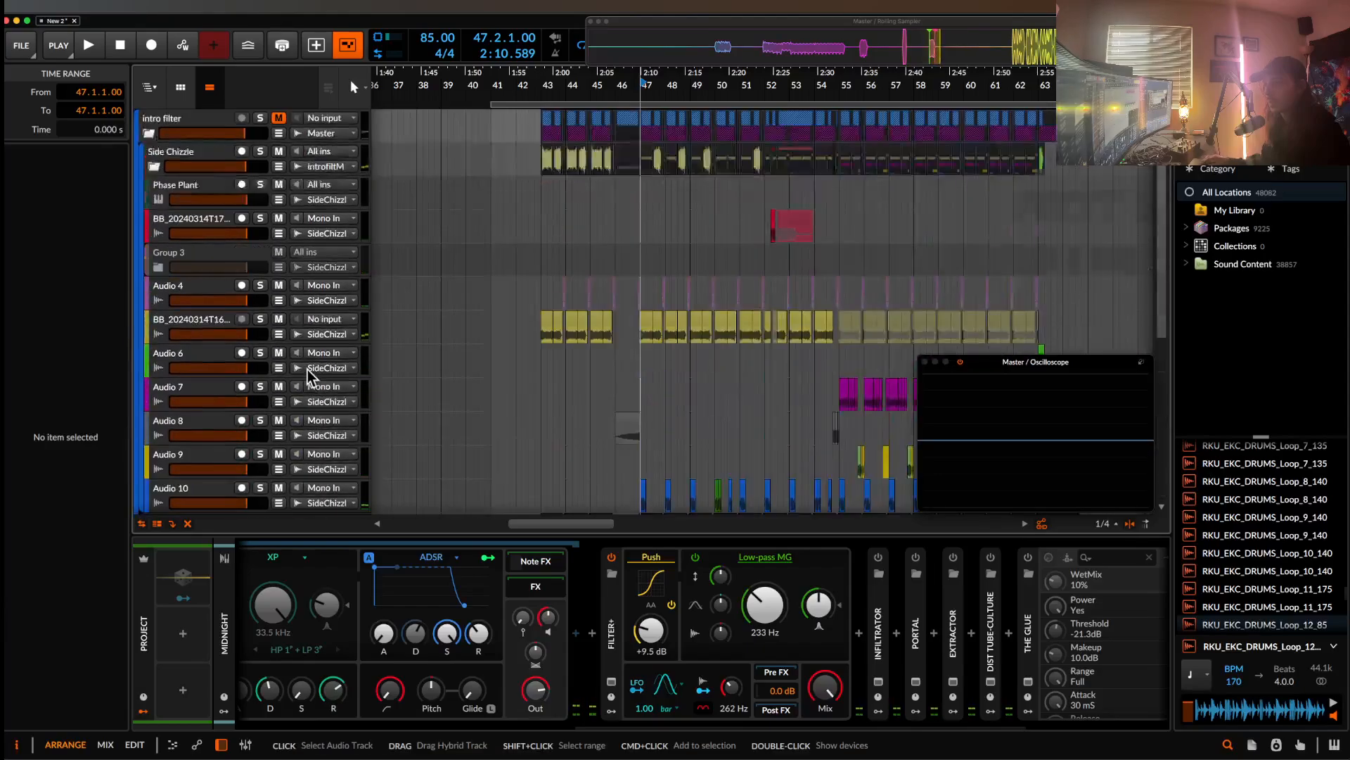
click(277, 119)
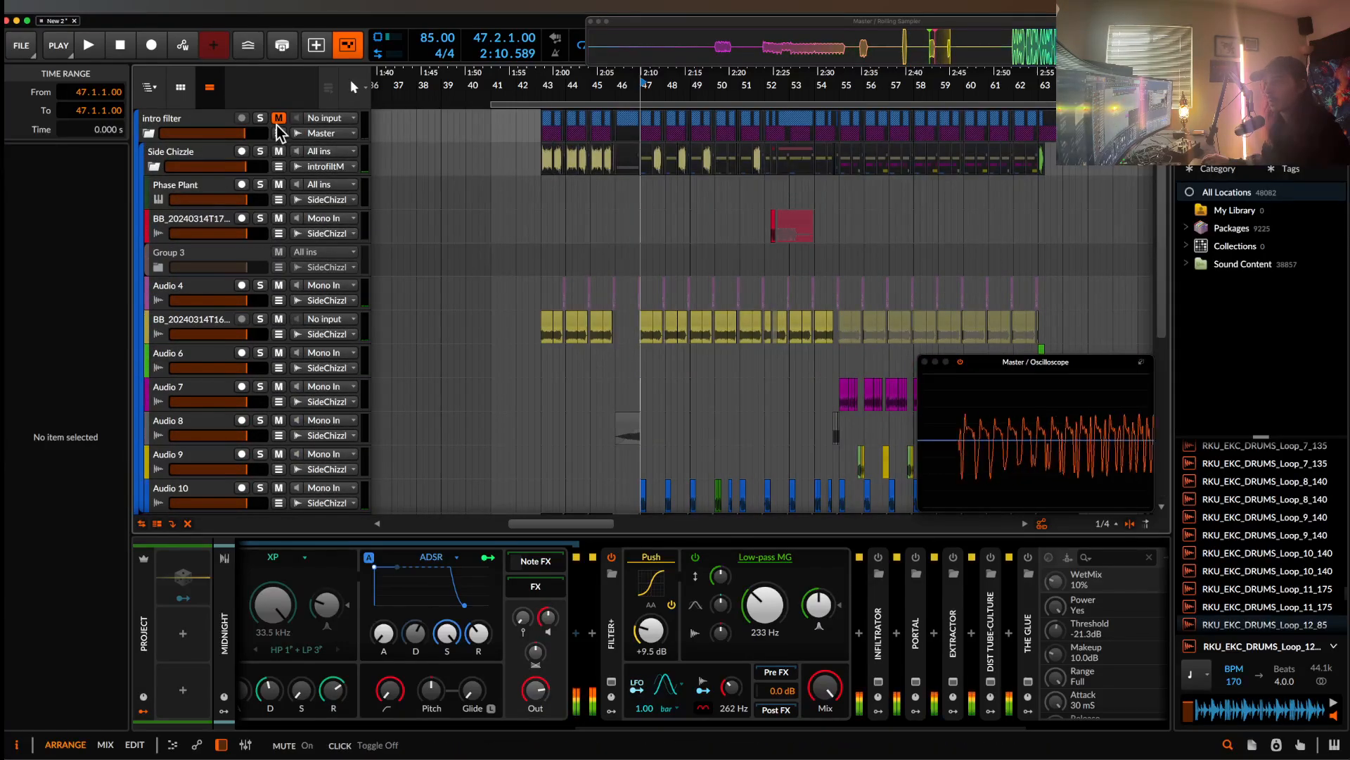
- Fold and mute the Side Chizzle group, and play the arrangement from 47.1.1.00 to about bar 55 without it
click(161, 166)
click(150, 167)
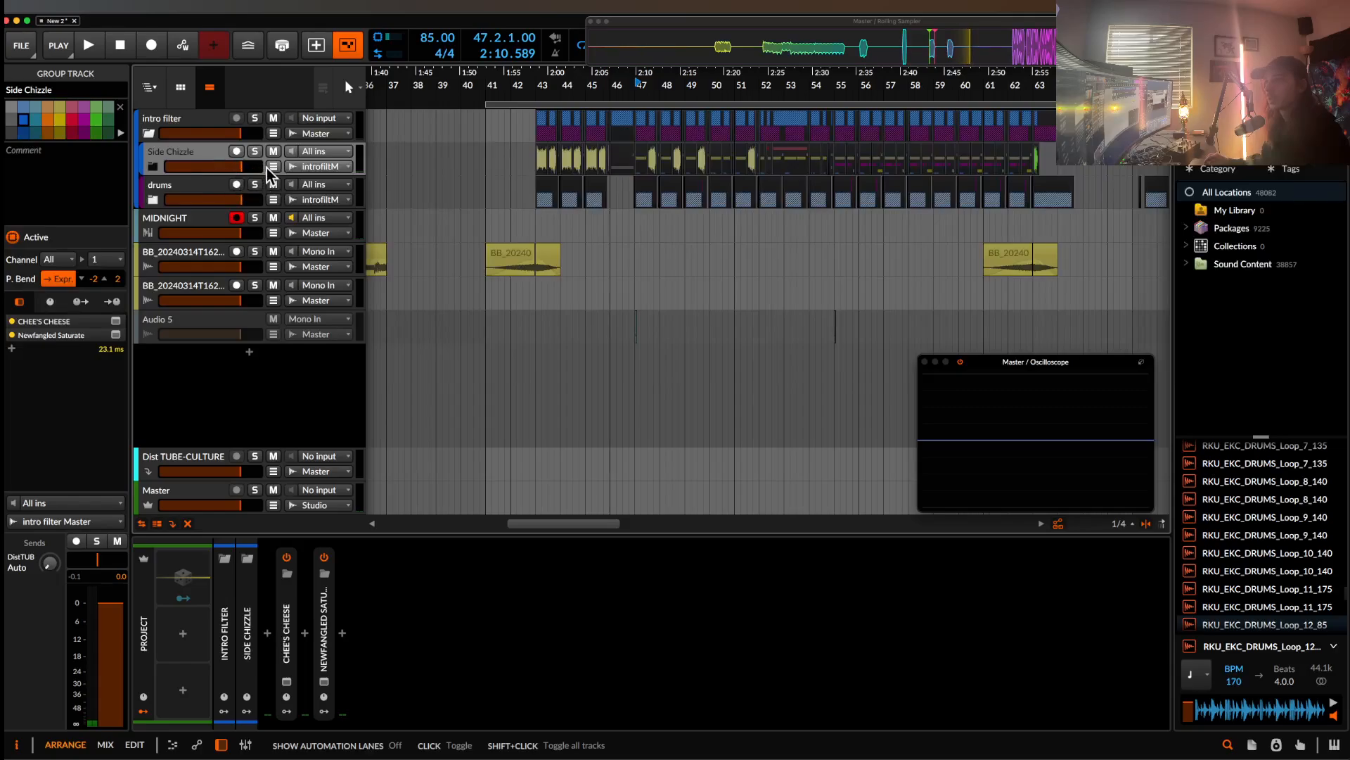
click(273, 151)
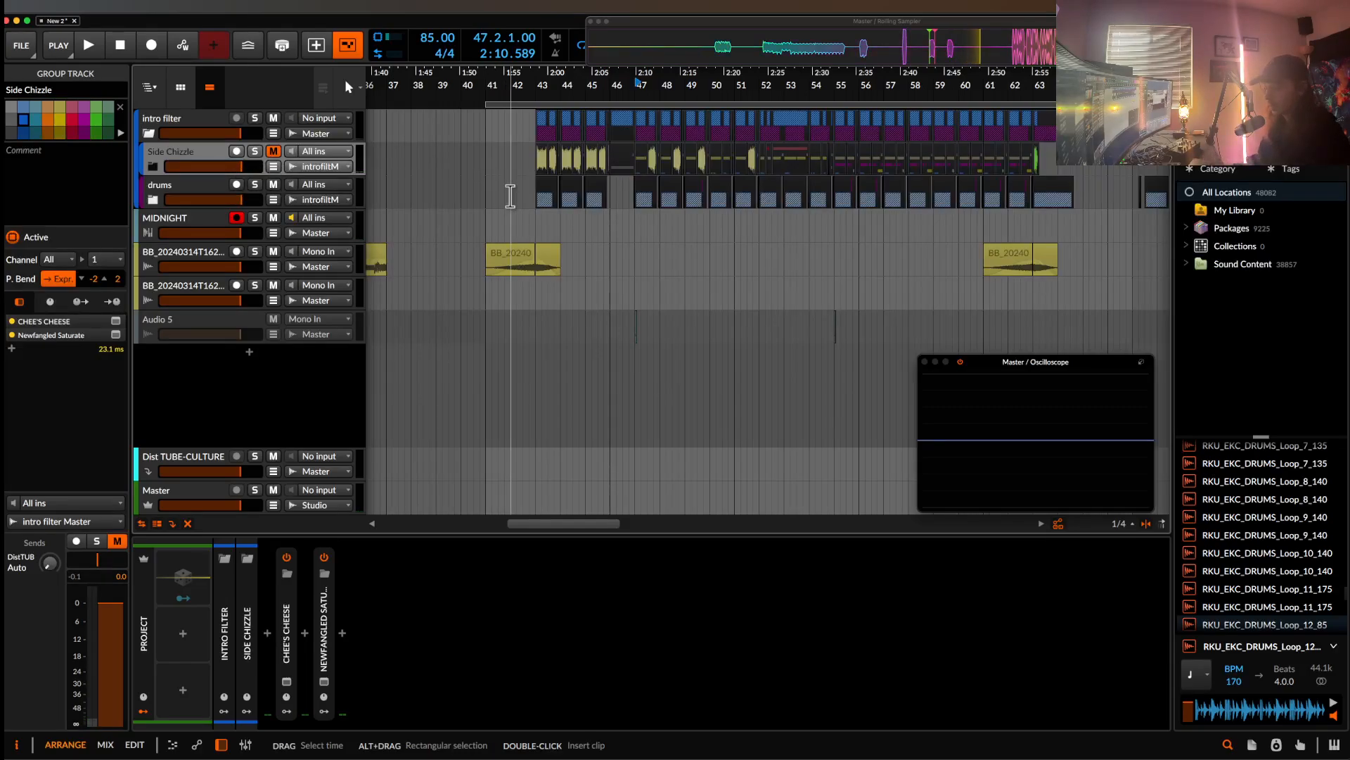
key(space)
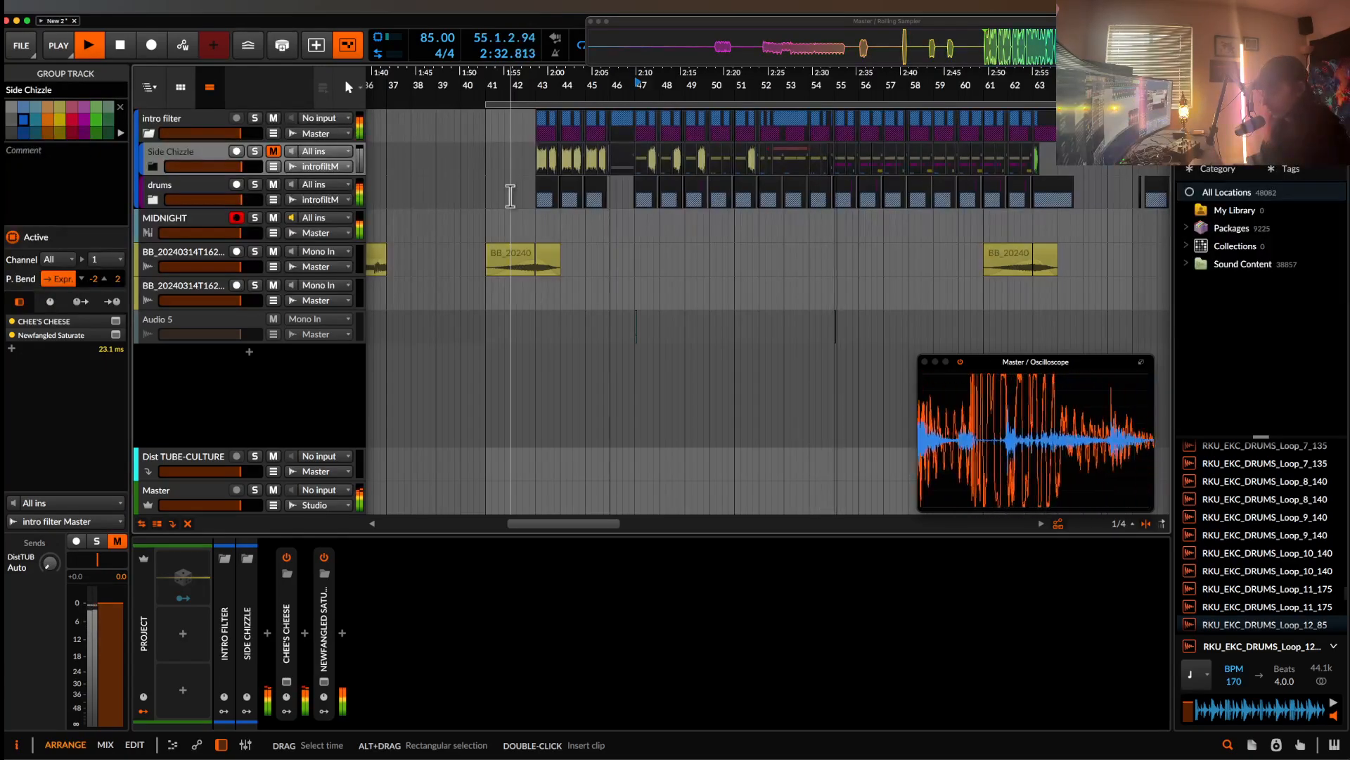
key(space)
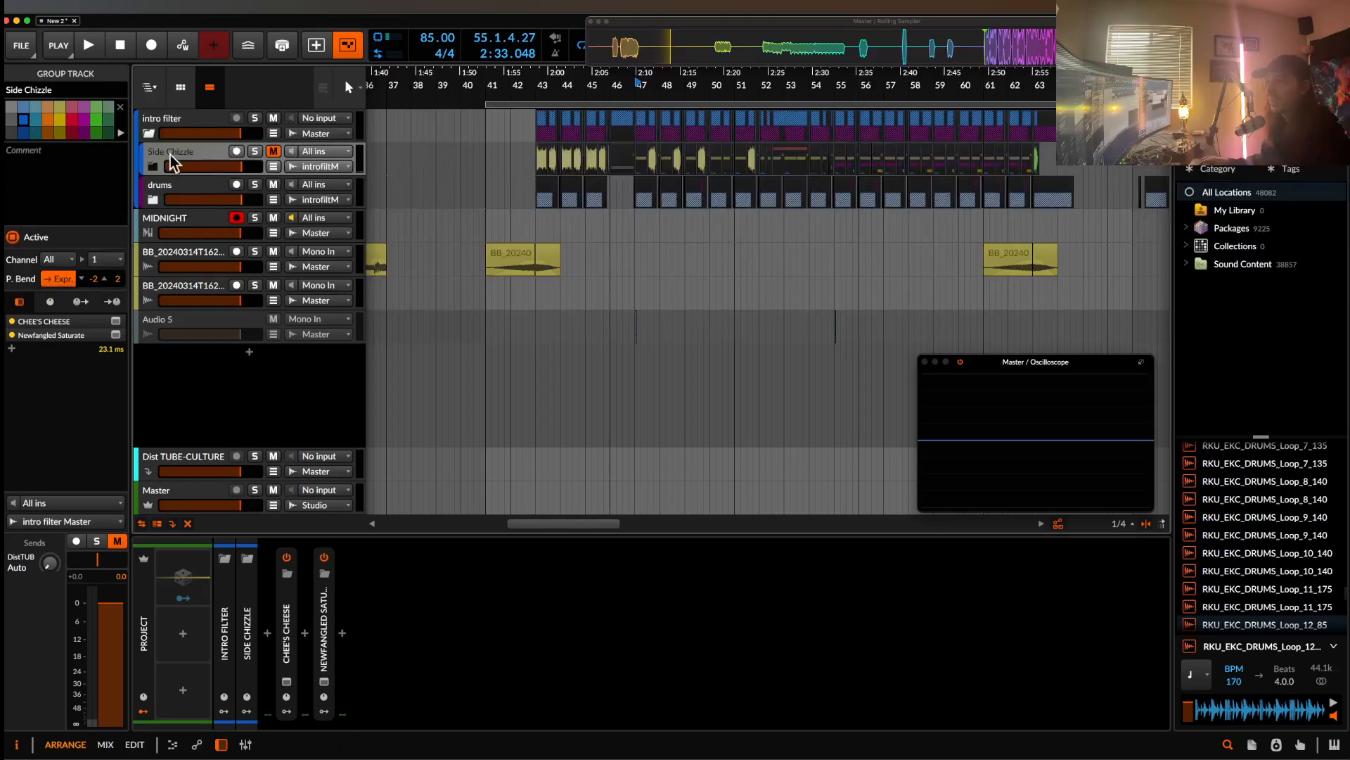
- Raise the MIDNIGHT instrument's BASS PLUCK macro to 100% and look over the Polymer layer's settings
click(175, 225)
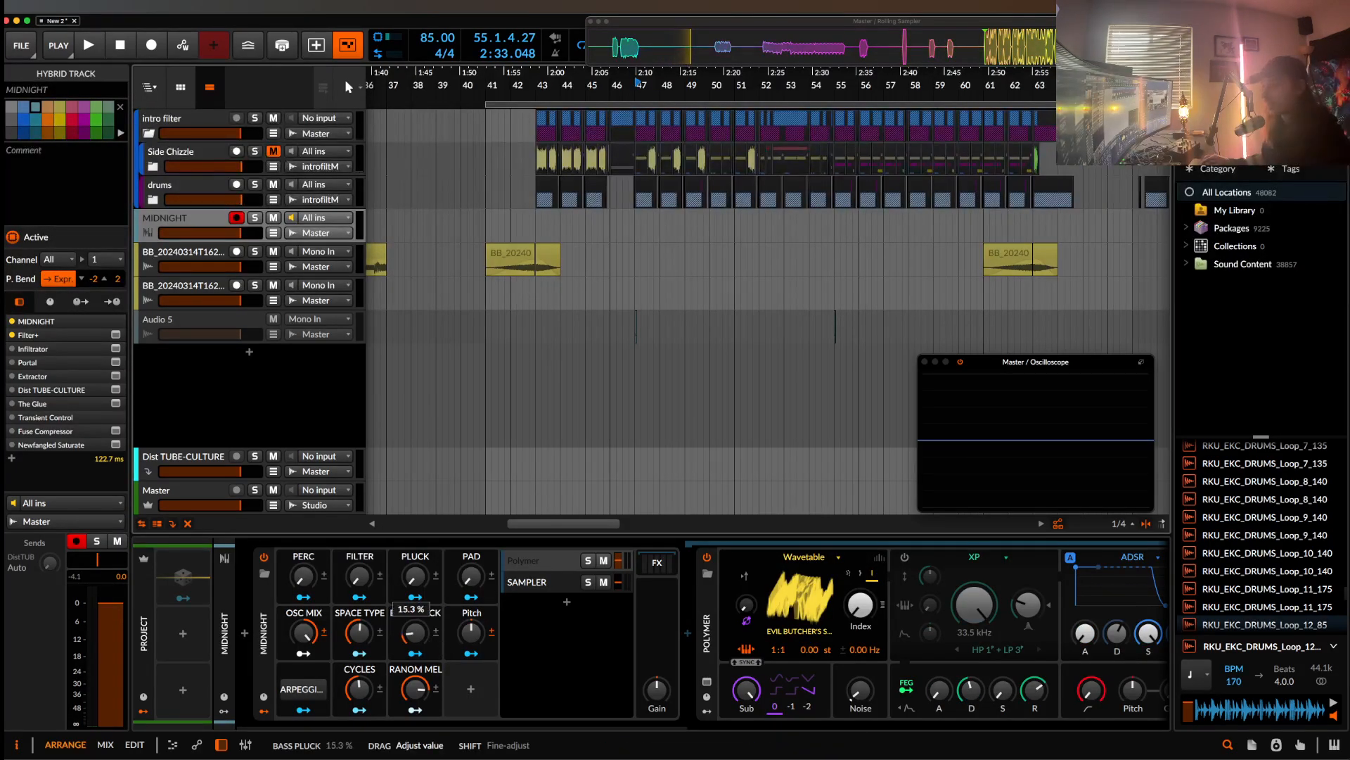
drag(416, 633, 415, 556)
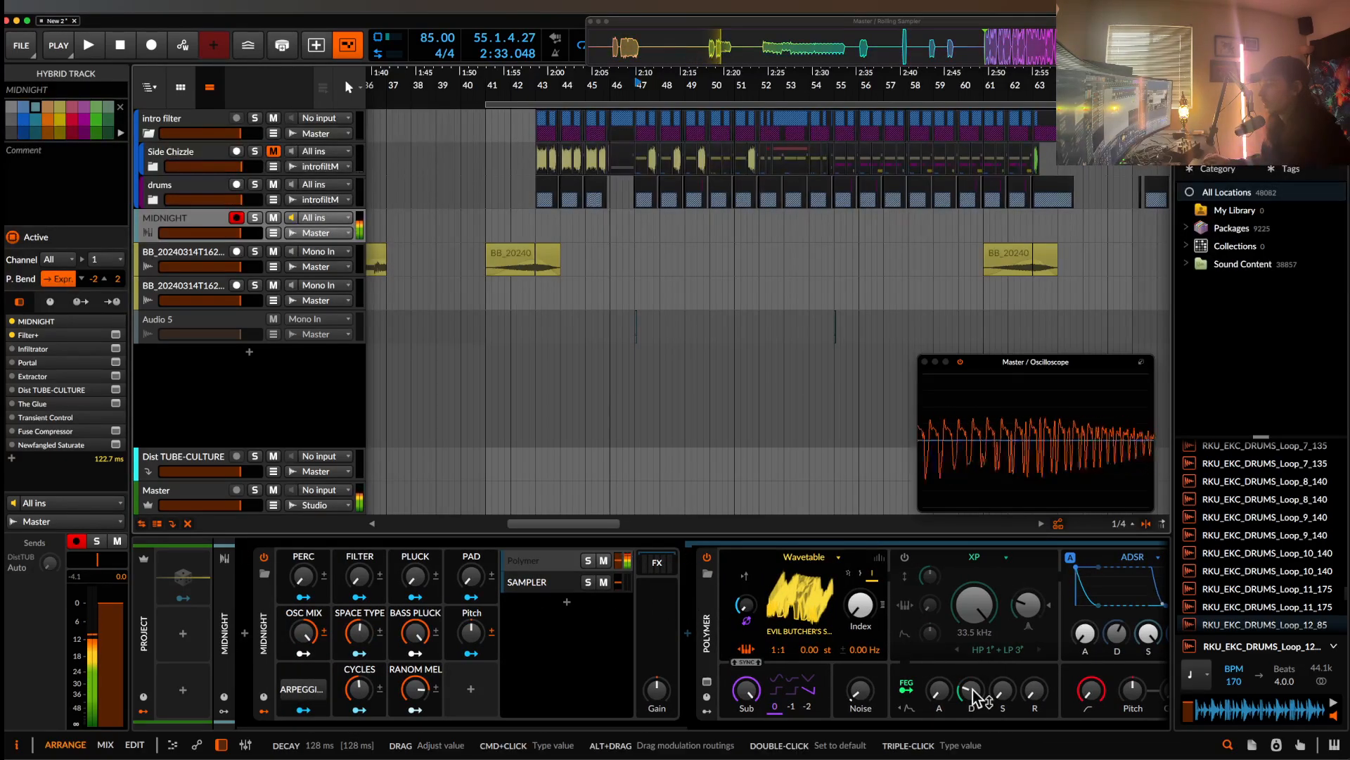
scroll(930, 686, right, 3)
scroll(929, 686, right, 1)
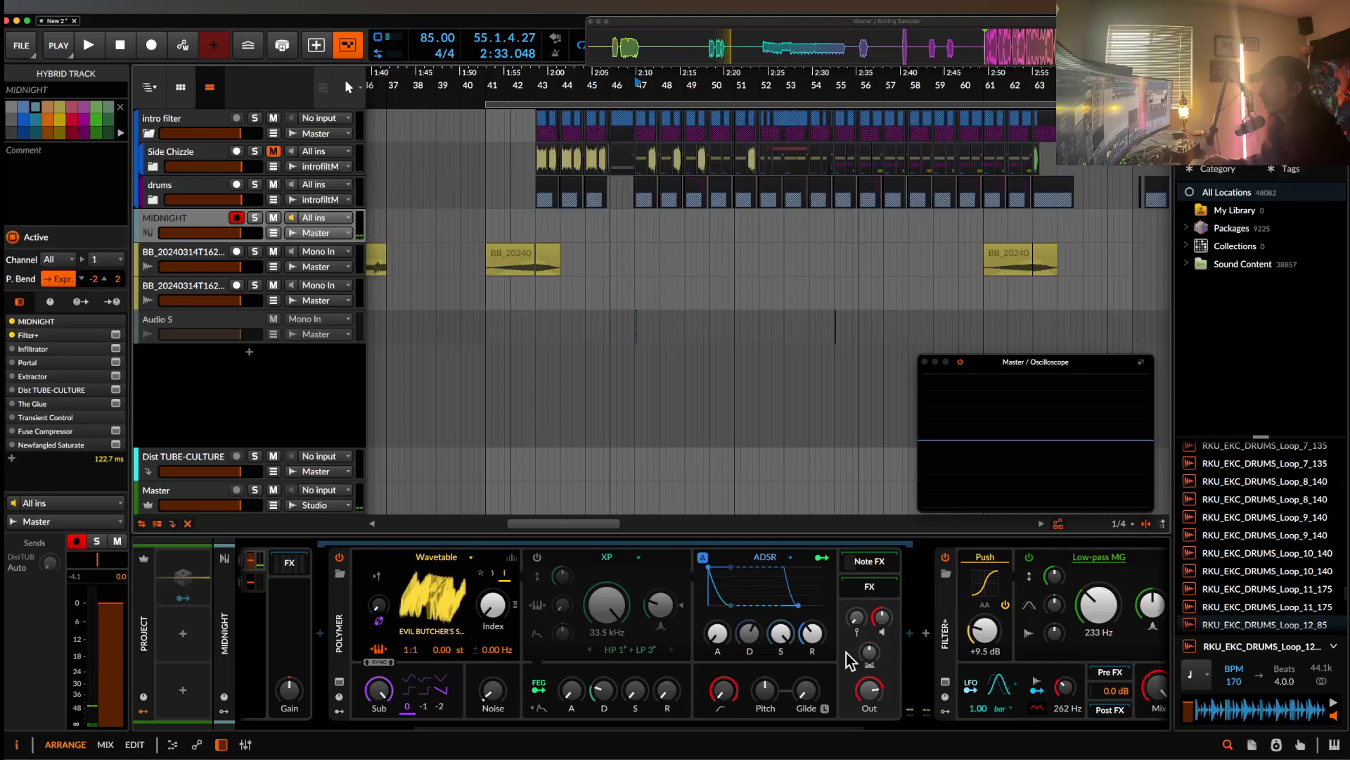
scroll(846, 652, left, 3)
scroll(846, 653, right, 4)
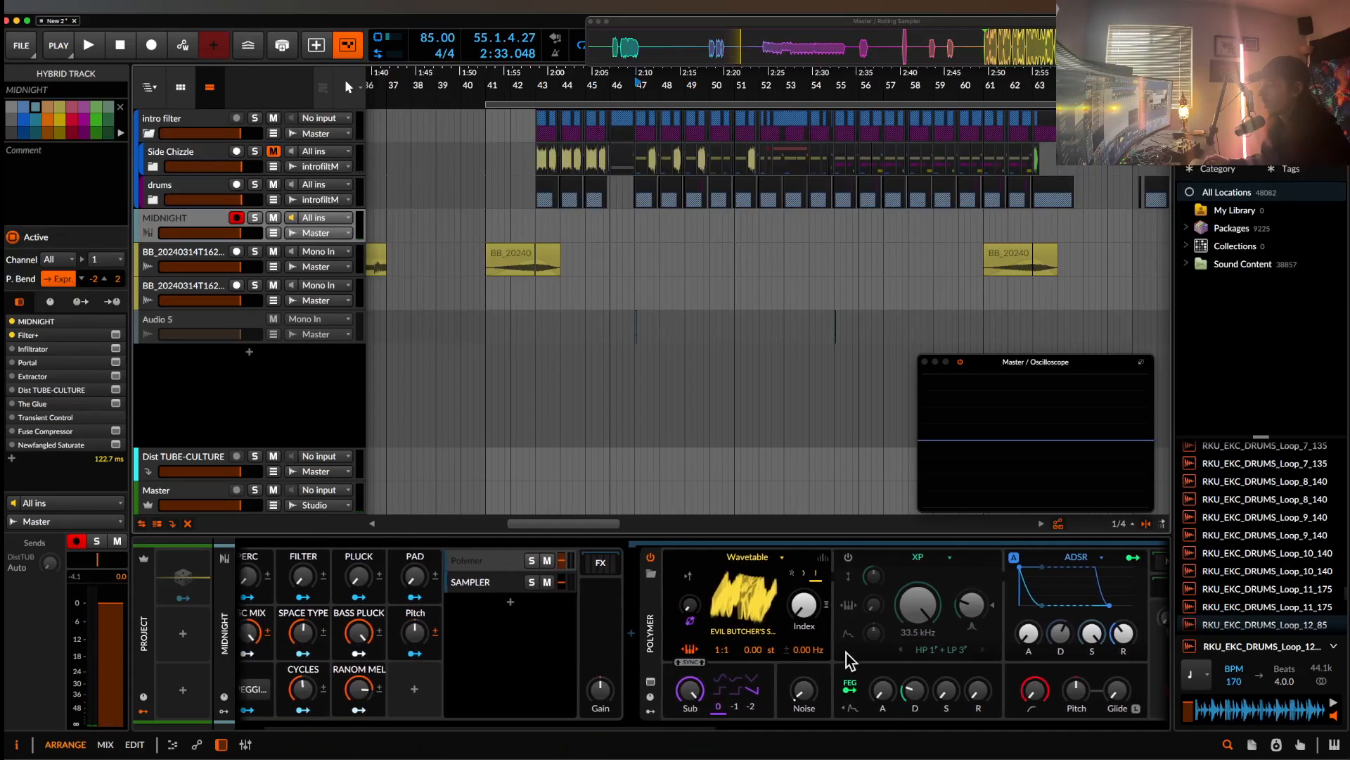
- Set the decay of Polymer's amplitude envelope to 415 ms for a short plucked sound
scroll(846, 653, right, 3)
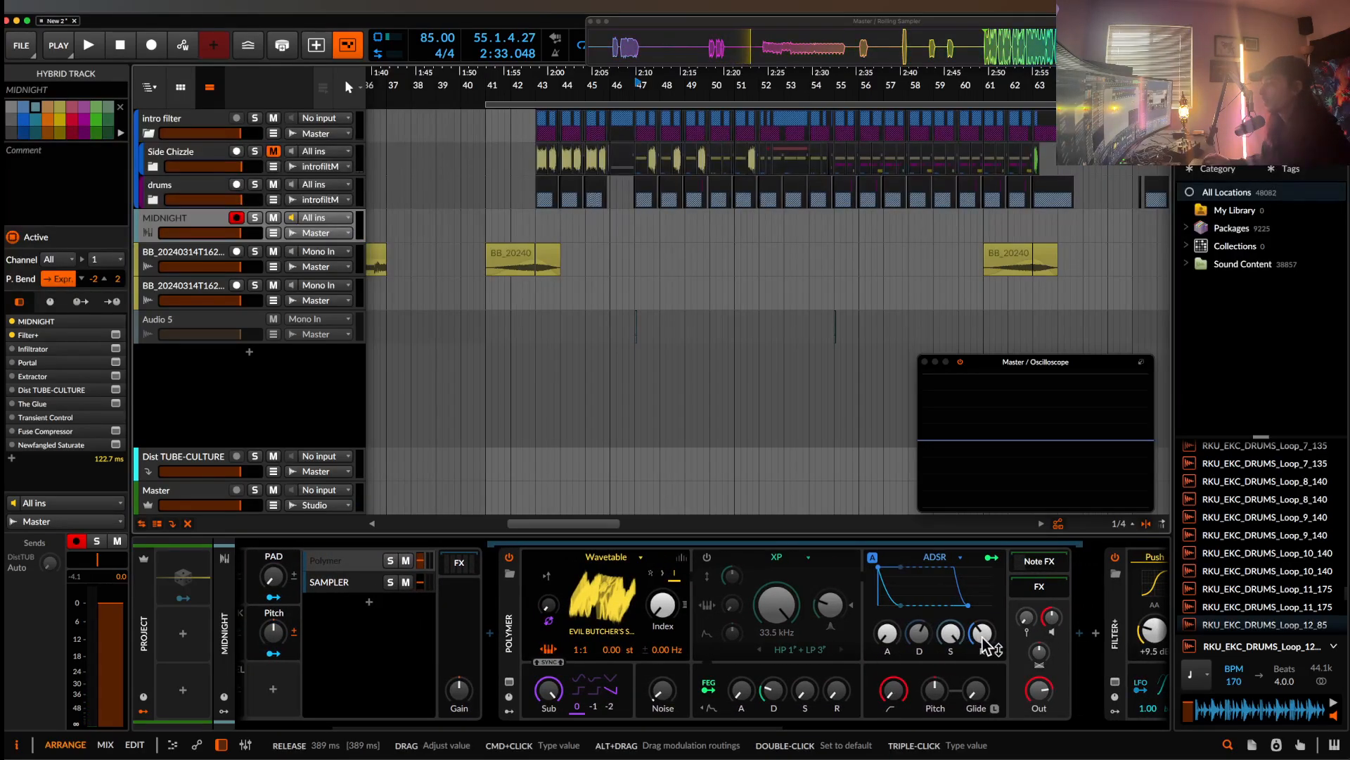
mouse_move(982, 635)
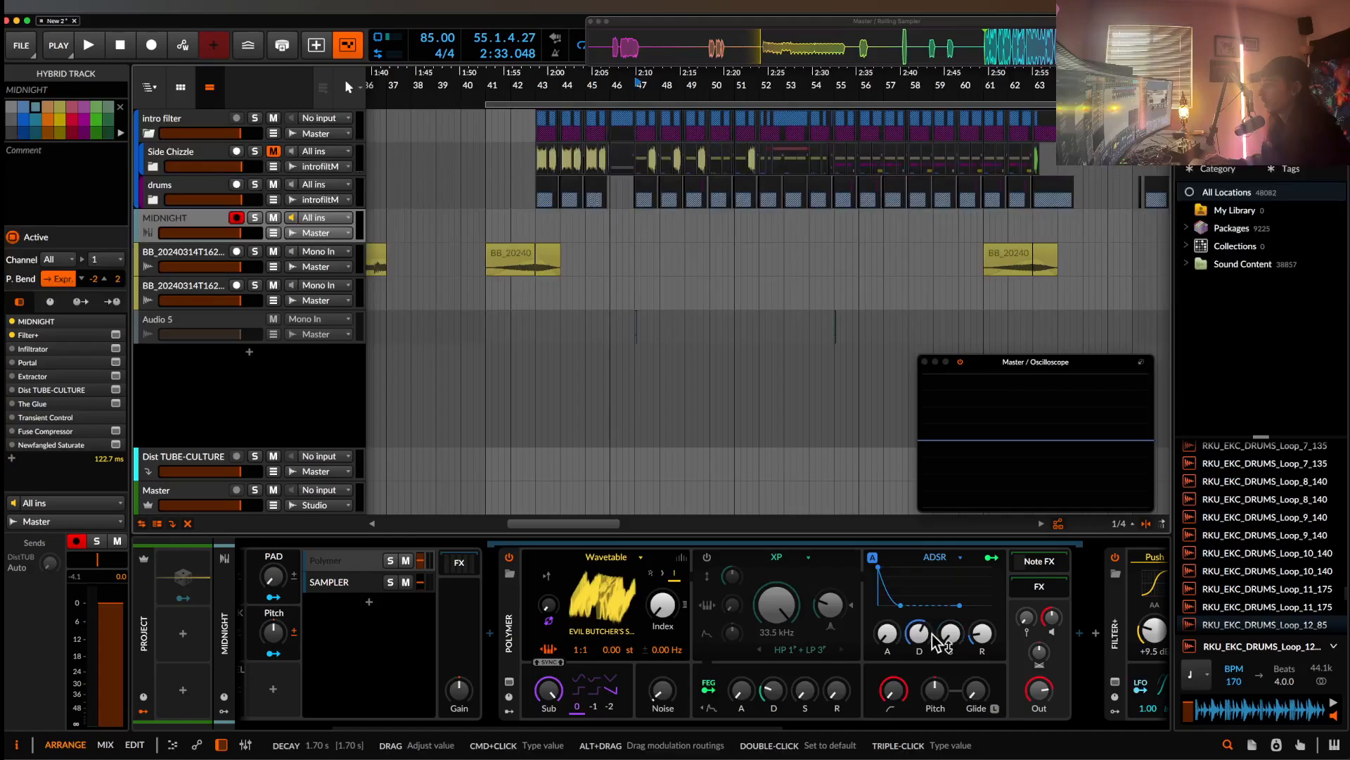
scroll(916, 636, up, 5)
click(908, 634)
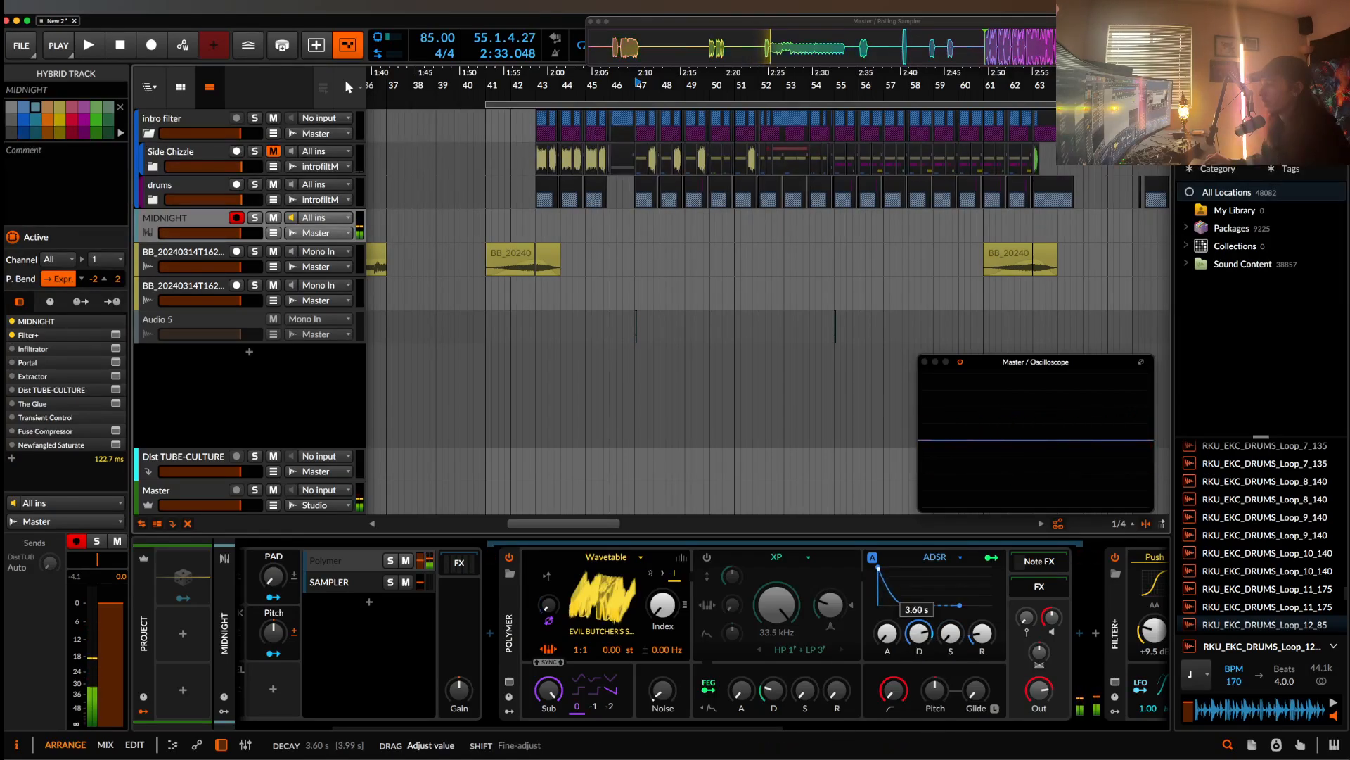
drag(918, 633, 917, 654)
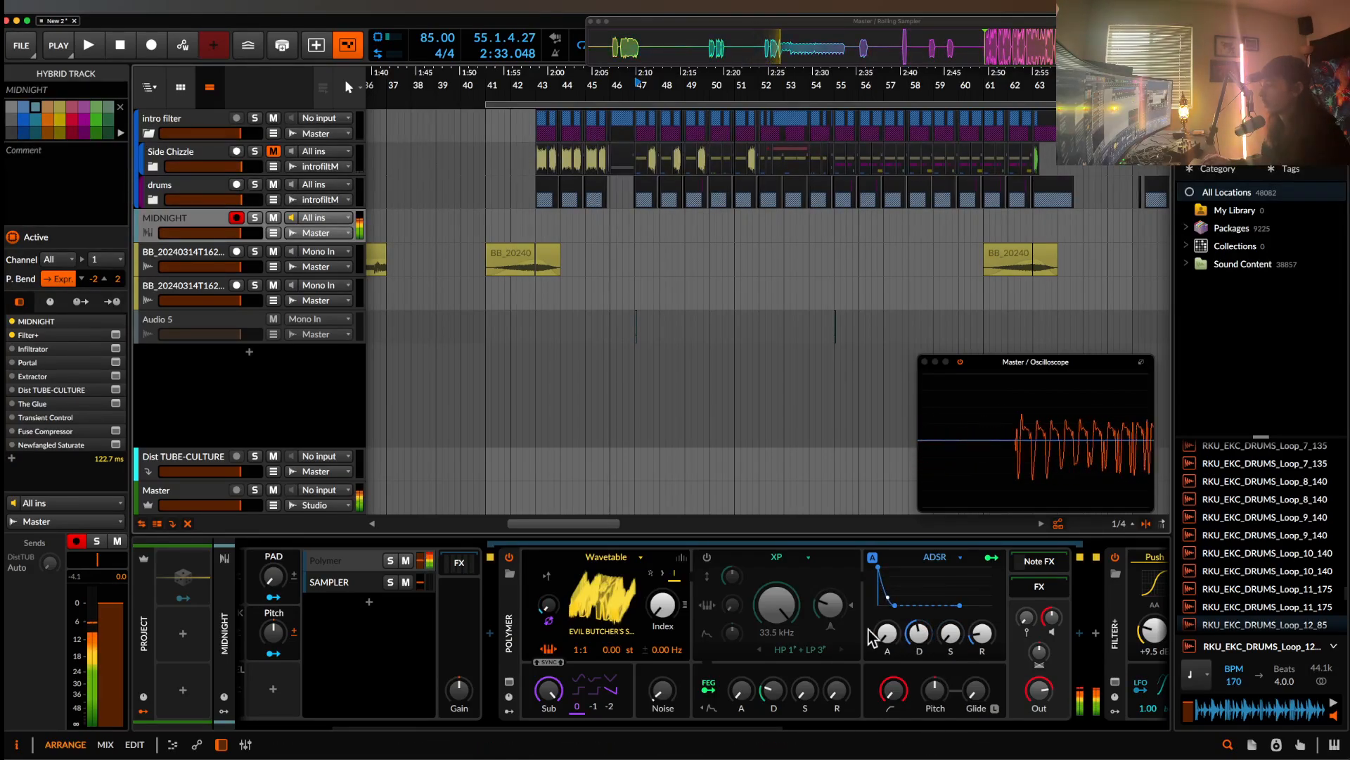
scroll(857, 610, right, 3)
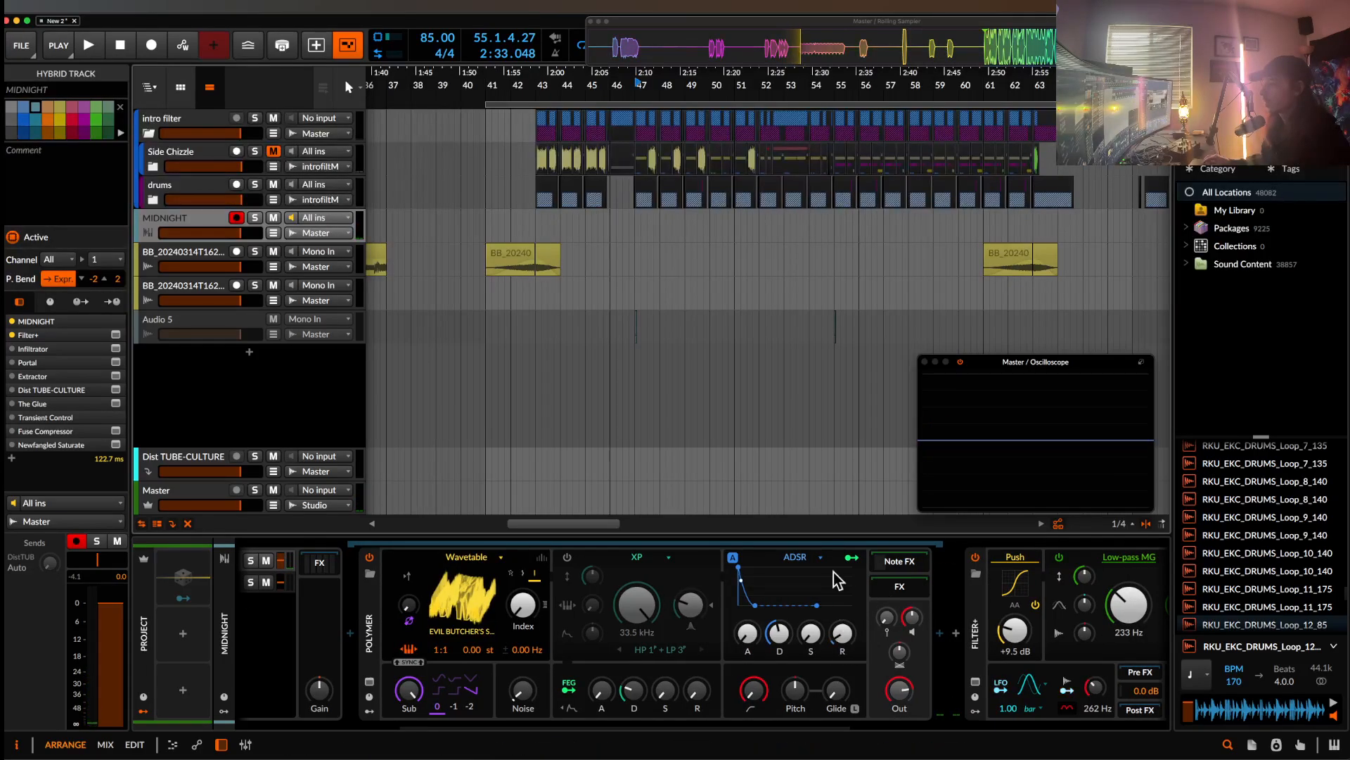
drag(779, 633, 779, 641)
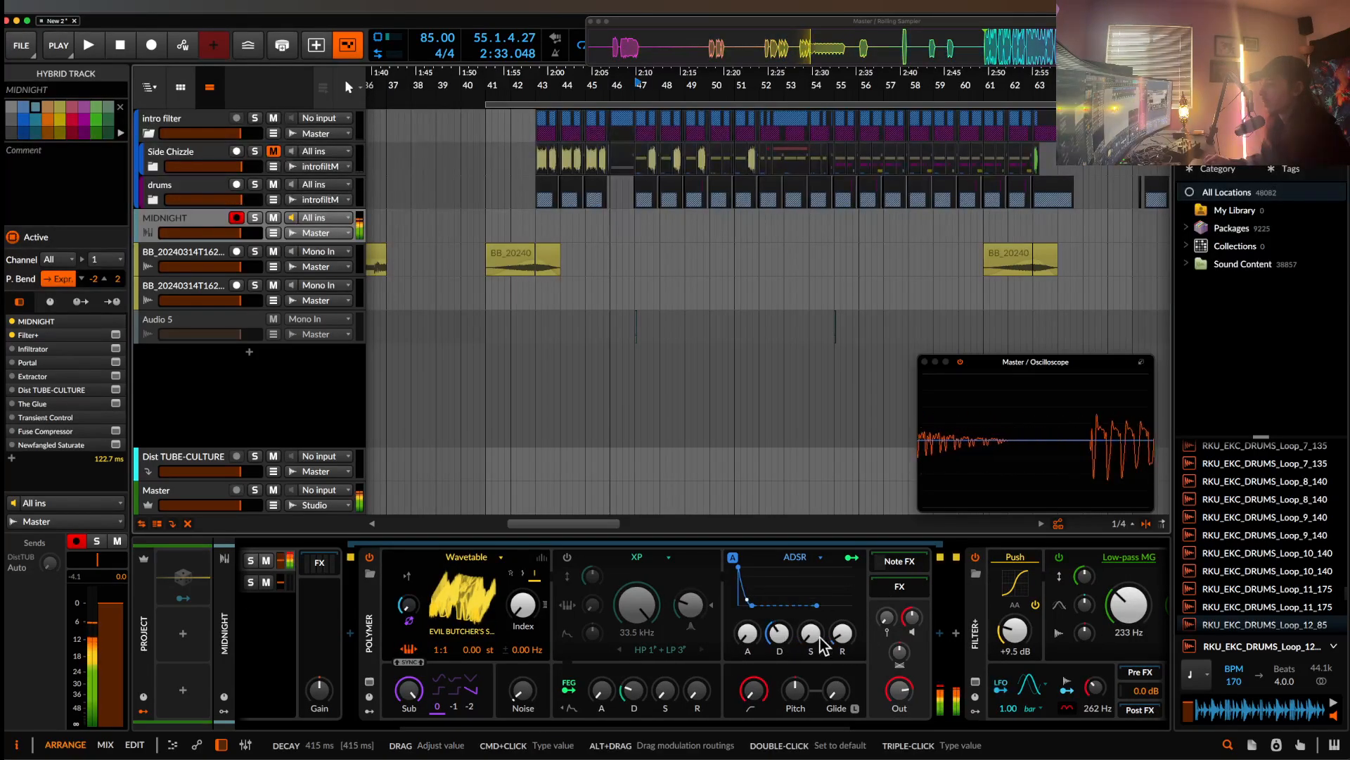
- Raise the Filter+ Push drive to +23.7 dB and audition the sound against the arrangement from bar 47
drag(1014, 631, 1013, 612)
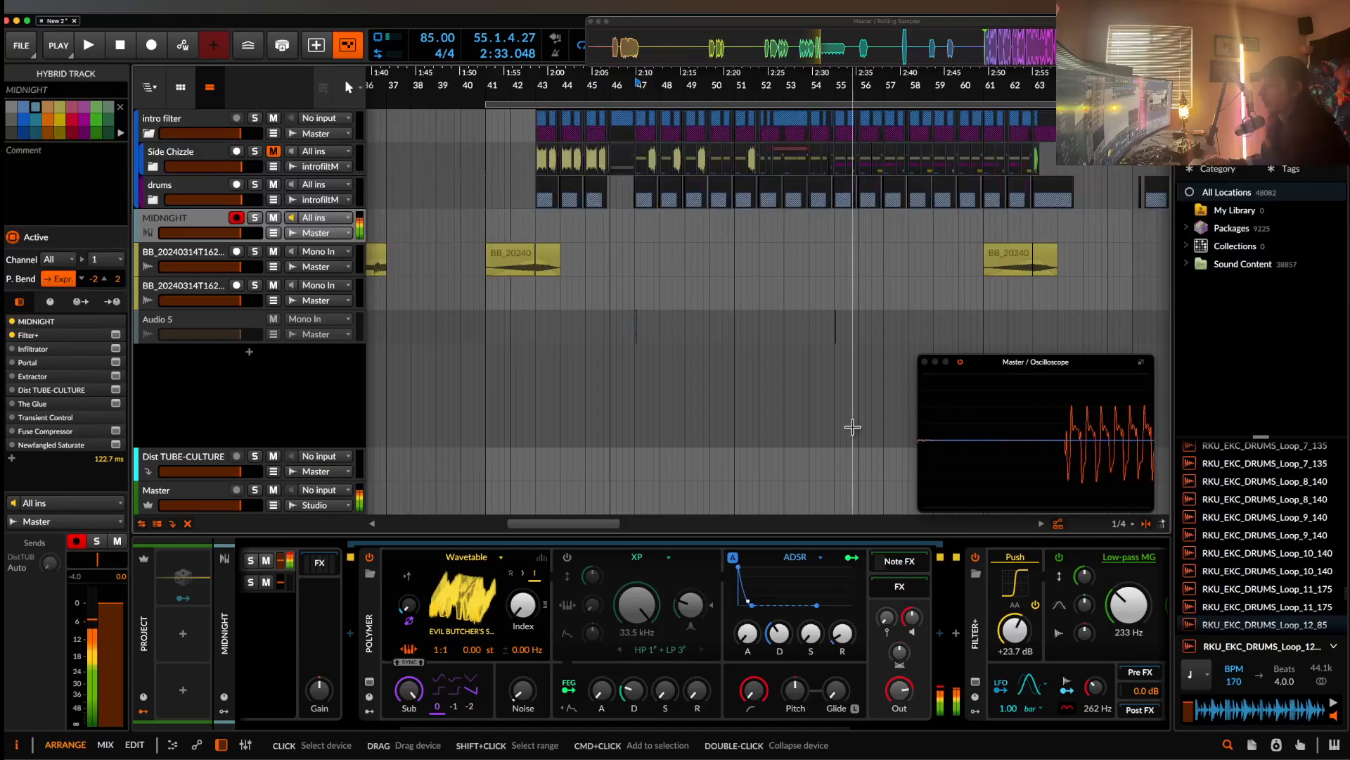
key(space)
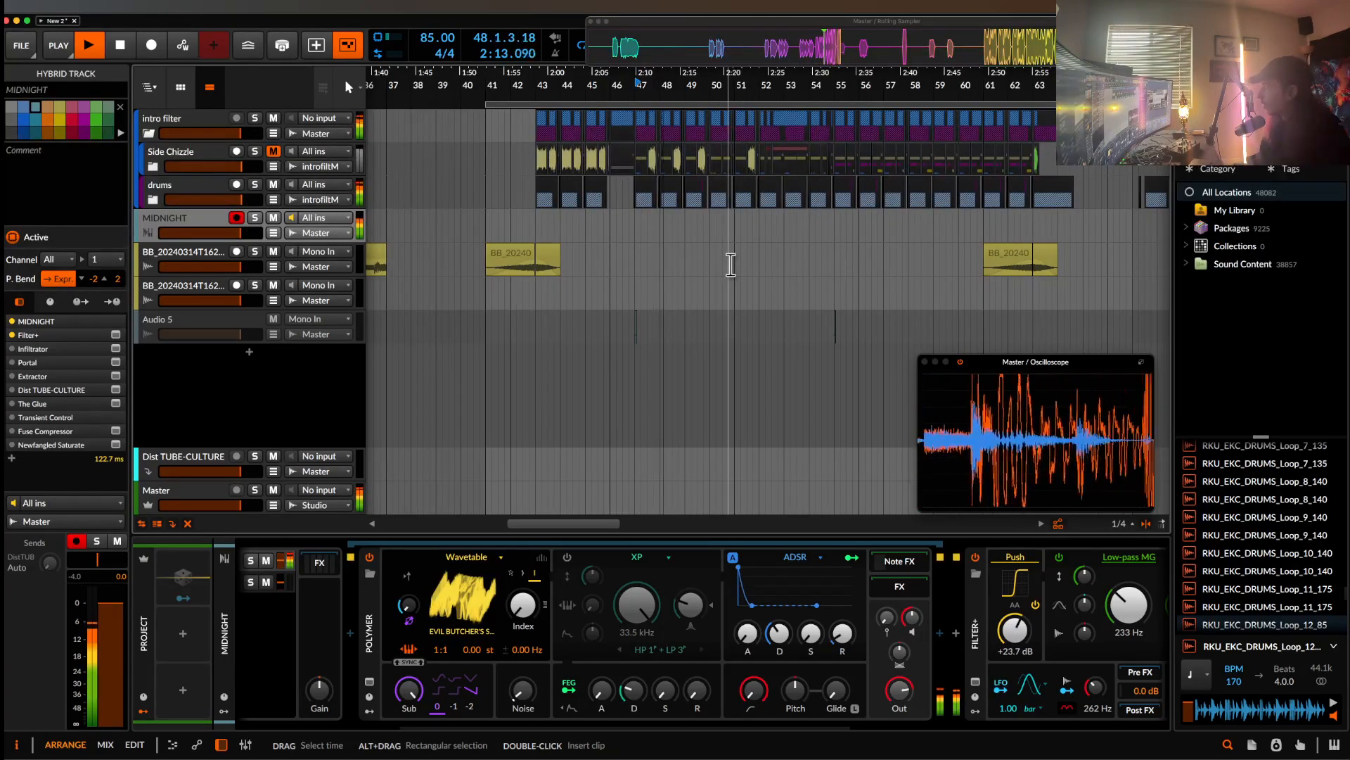
key(space)
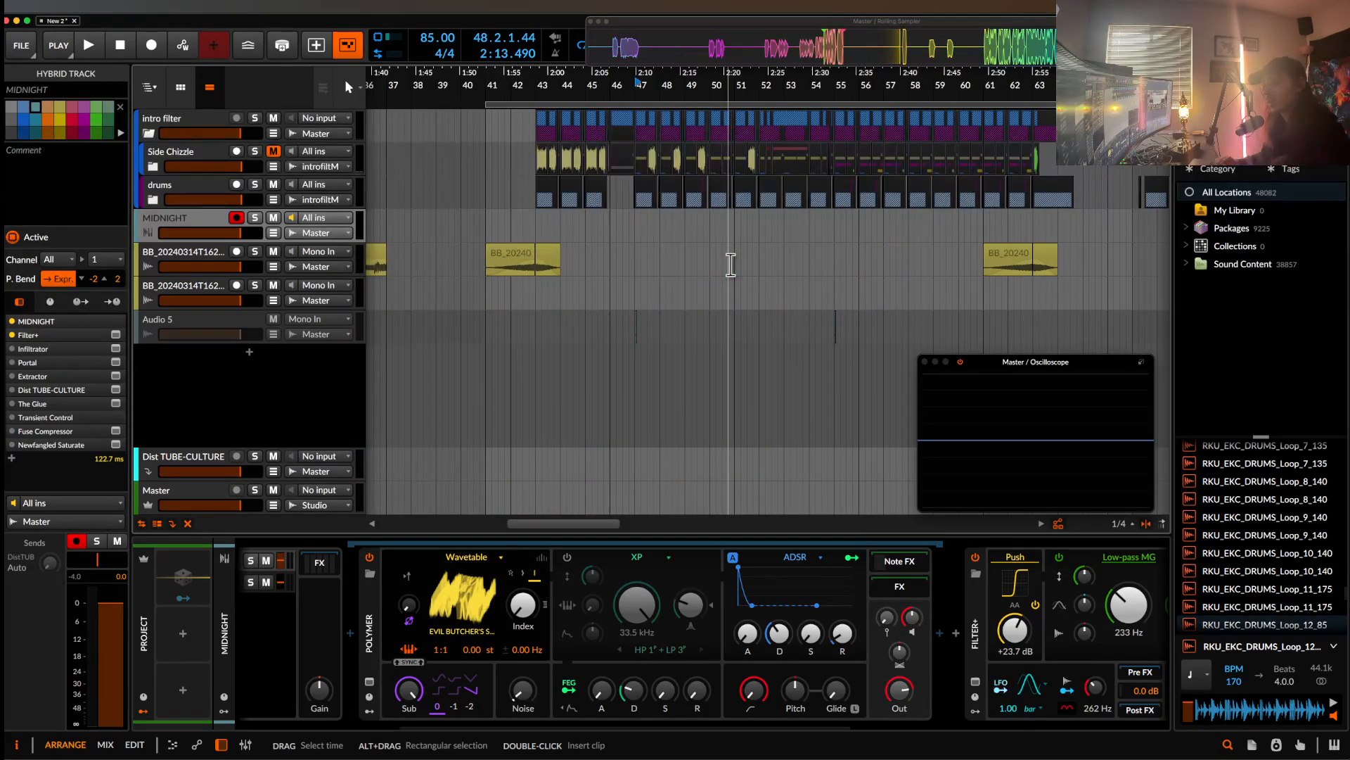
- Collapse the Polymer and Filter+ devices in the MIDNIGHT chain while leaving the instrument's layer list open
click(514, 591)
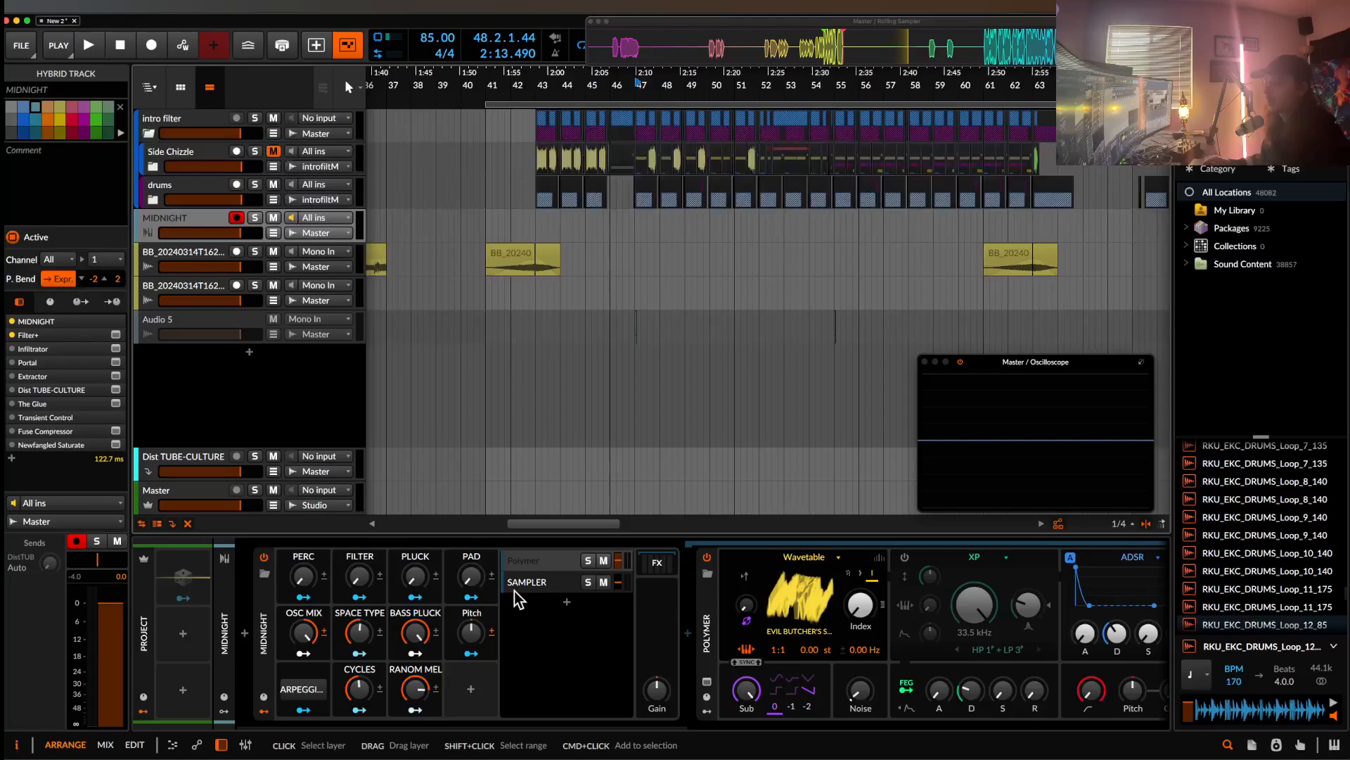
click(702, 601)
click(265, 631)
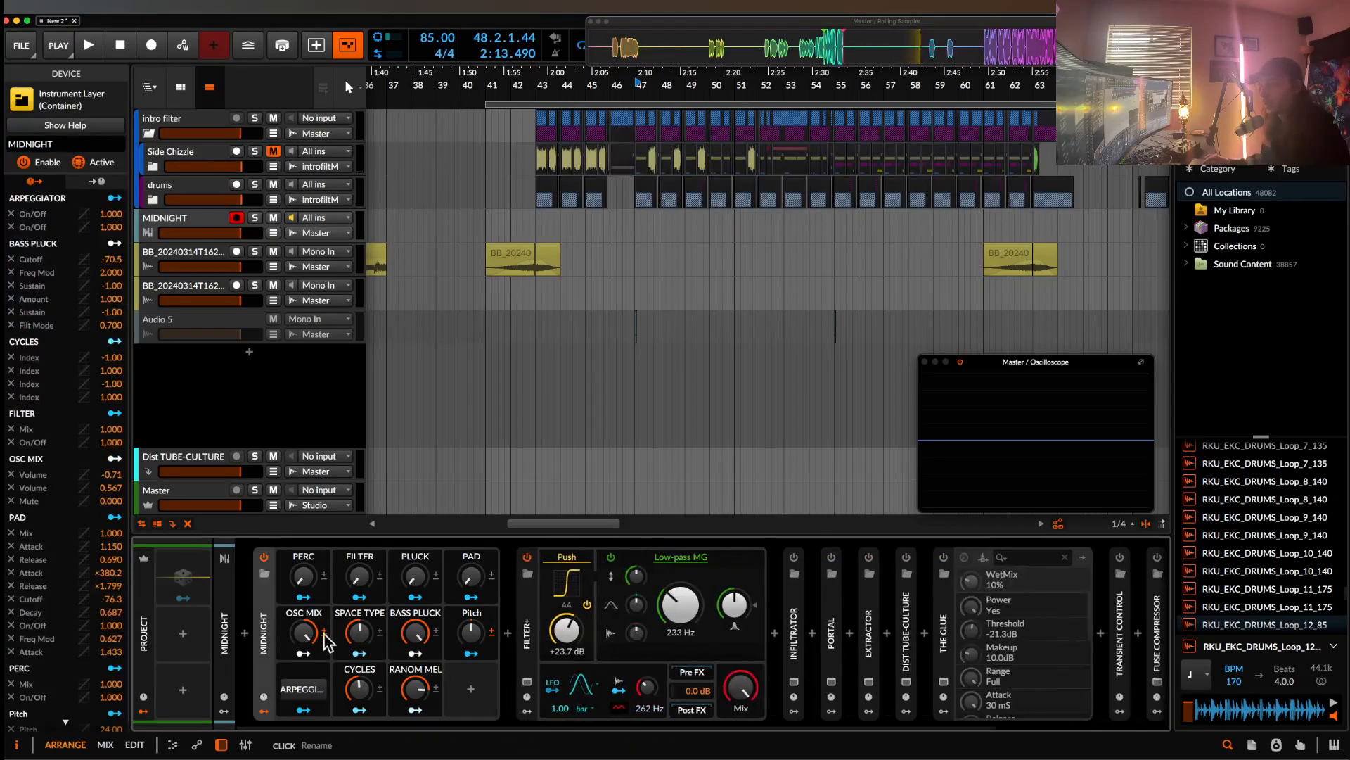
double_click(527, 636)
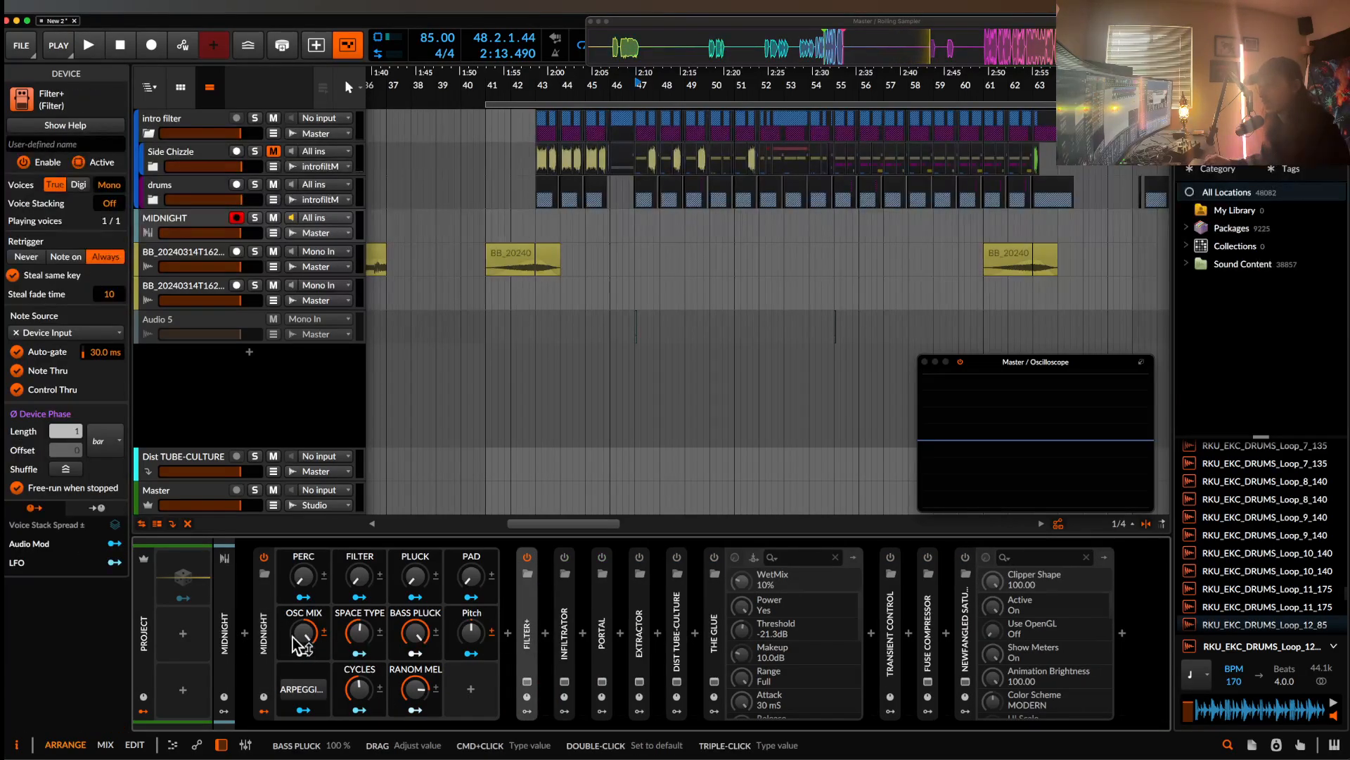
click(264, 669)
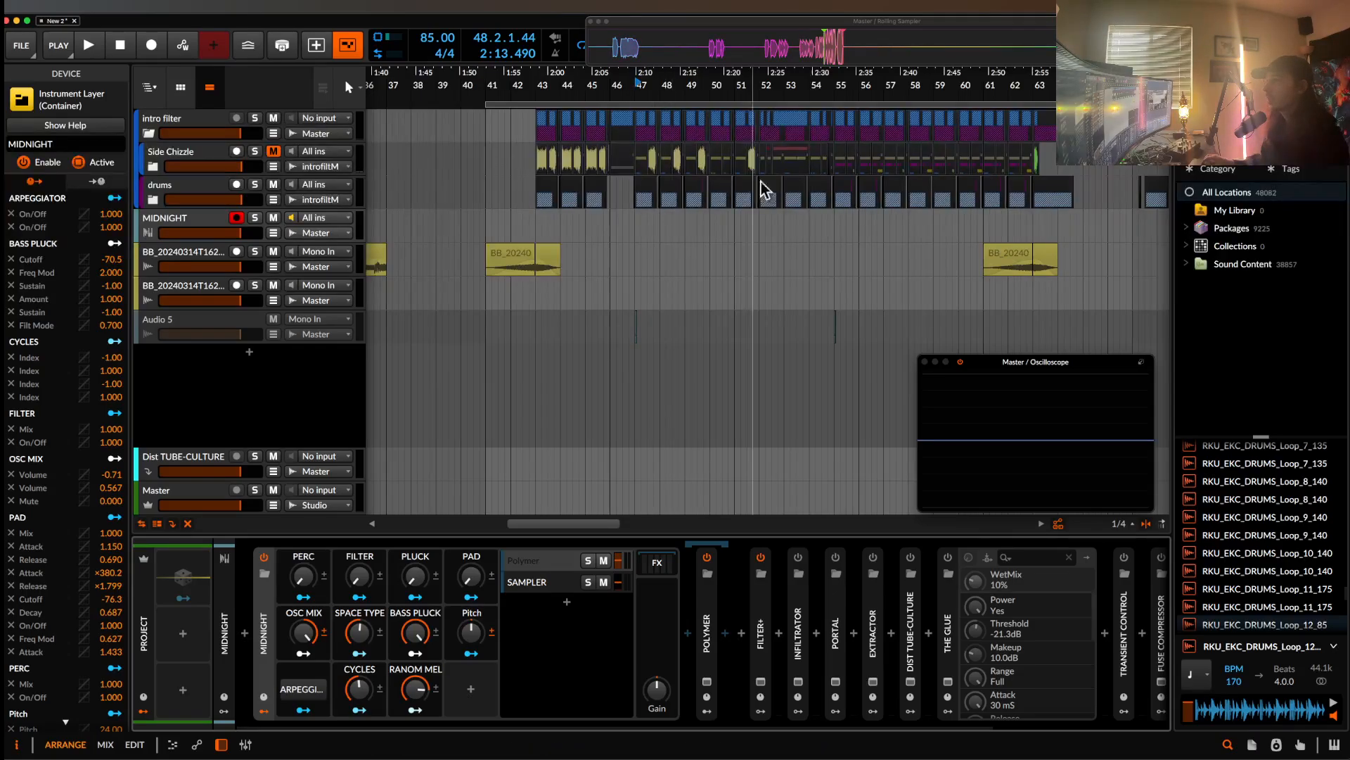
- Look over the arrangement around bars 41 to 65, placing the play start at 47.1.1.00 and at 55.1.1.00
click(635, 199)
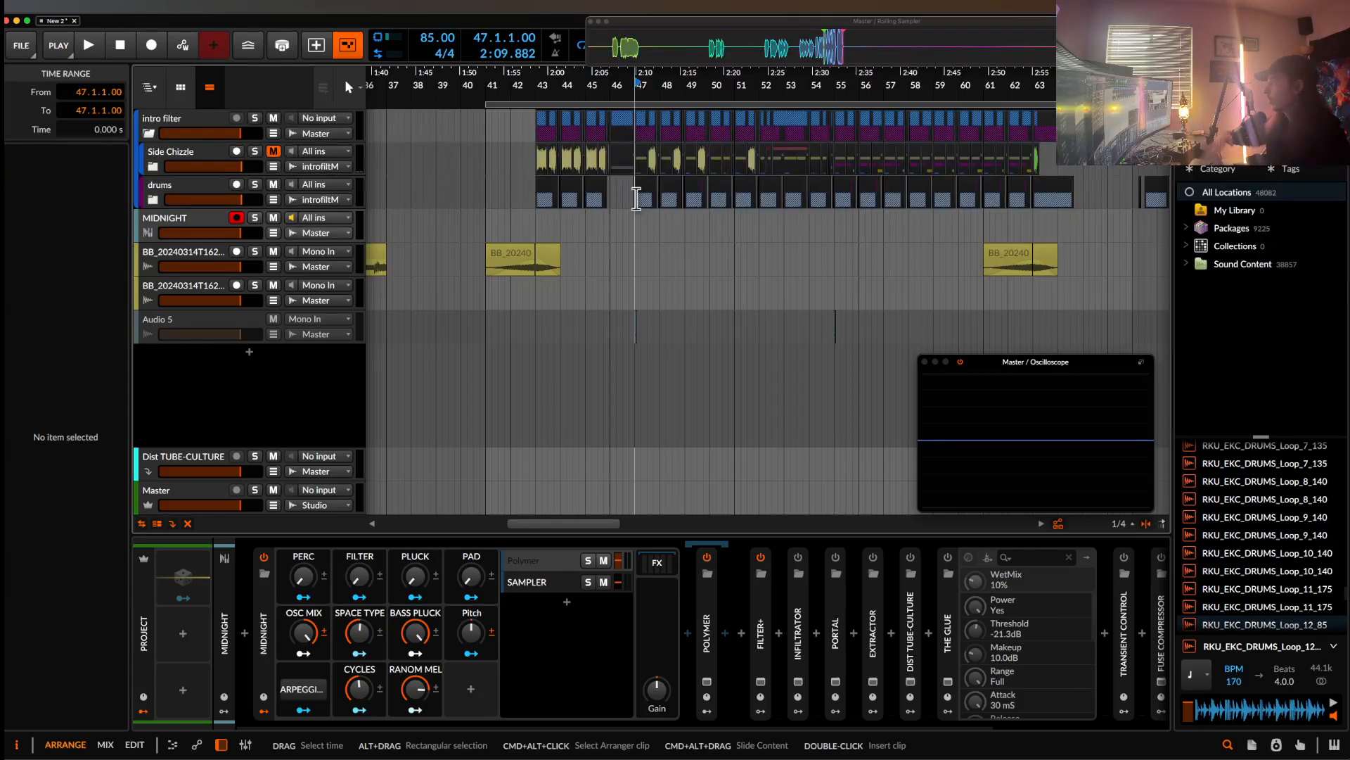
scroll(636, 198, down, 3)
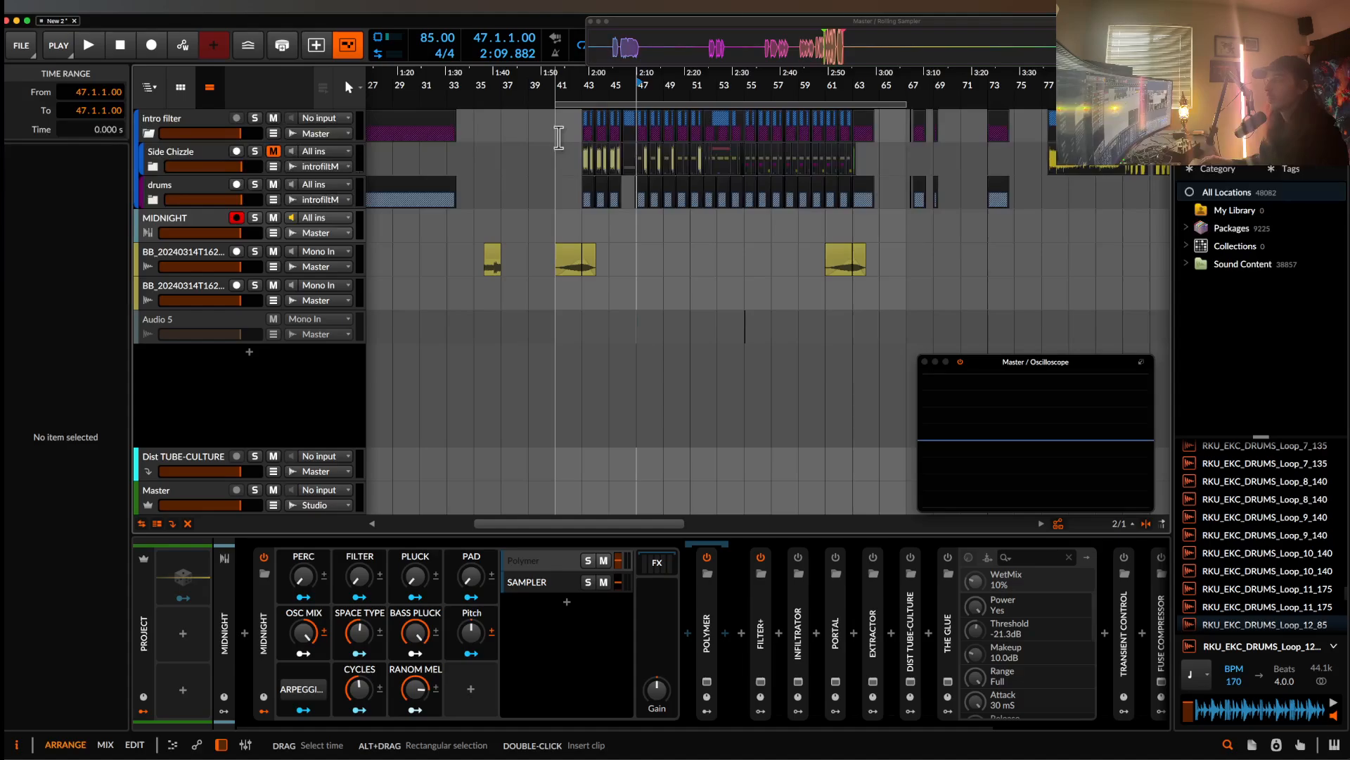
scroll(557, 136, up, 1)
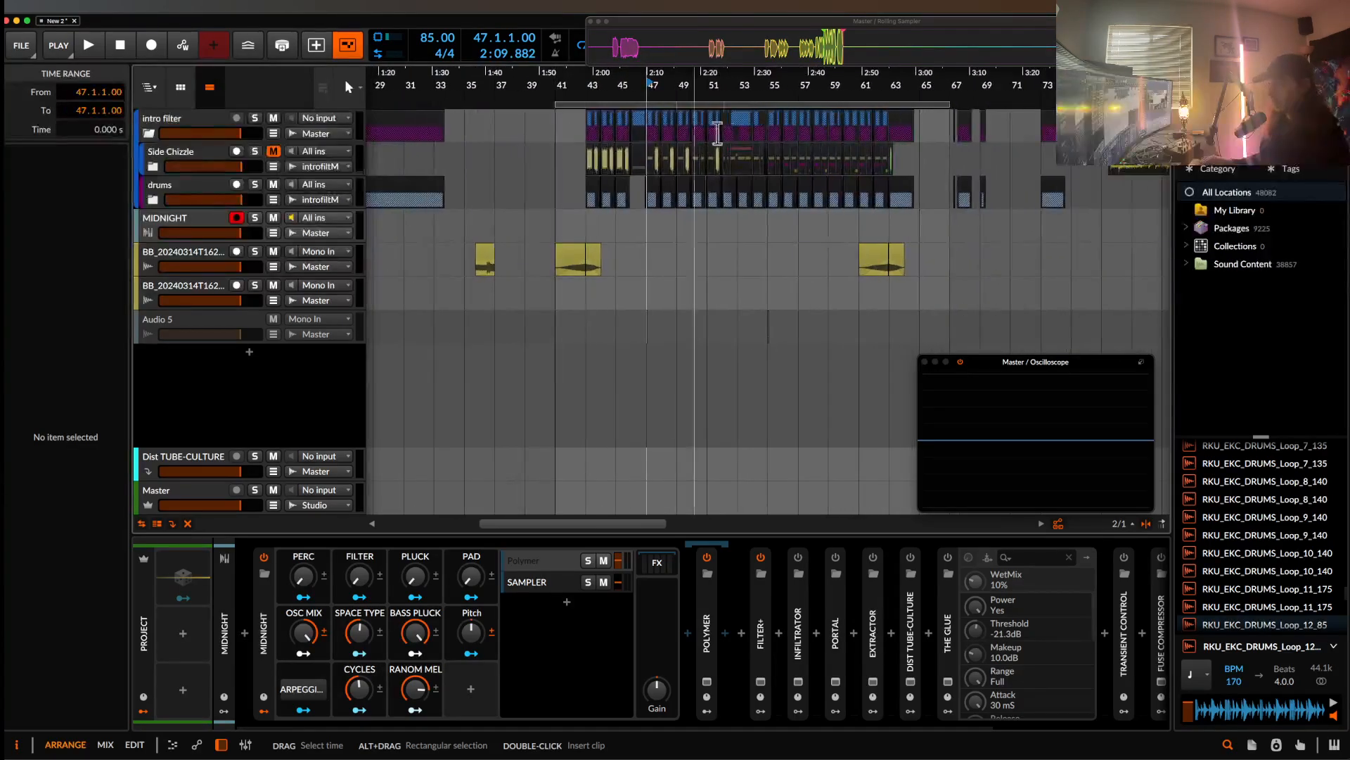
click(772, 239)
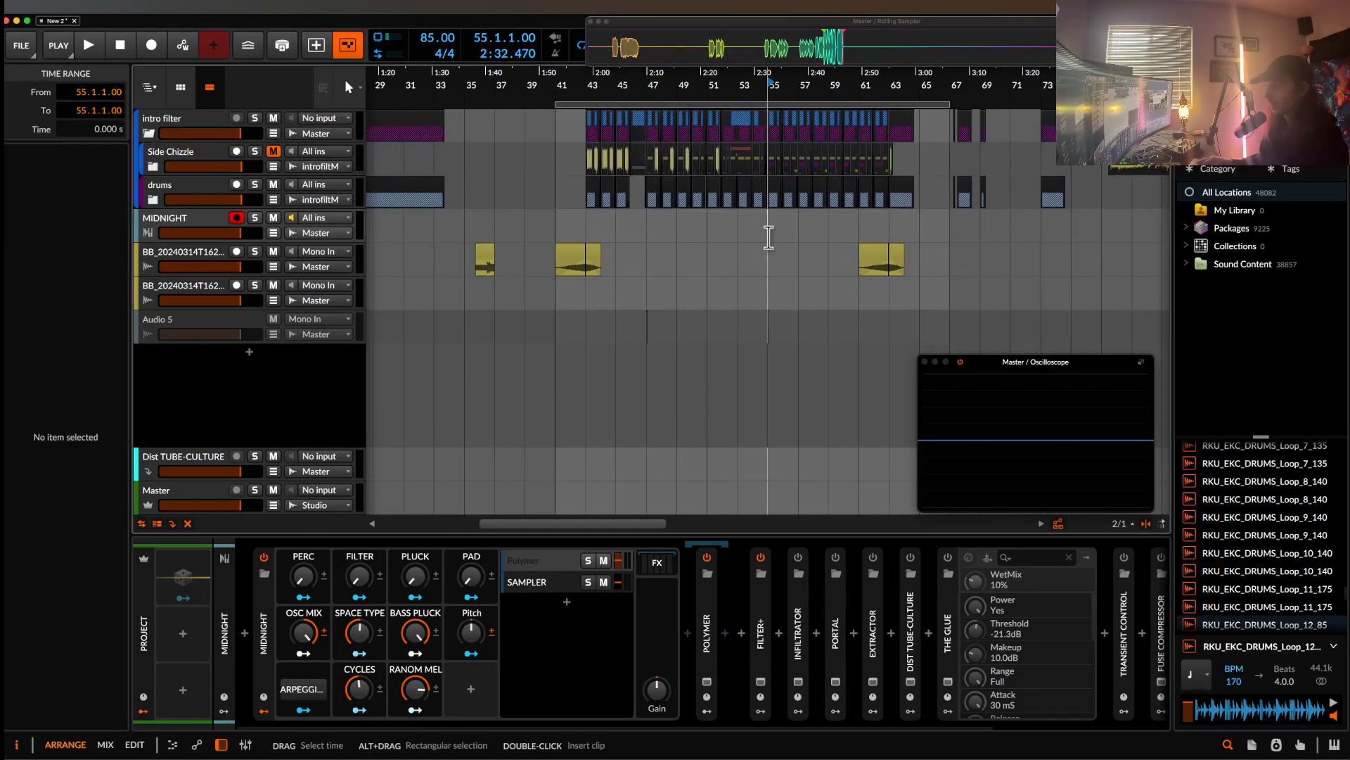
scroll(769, 238, up, 2)
scroll(769, 238, up, 2)
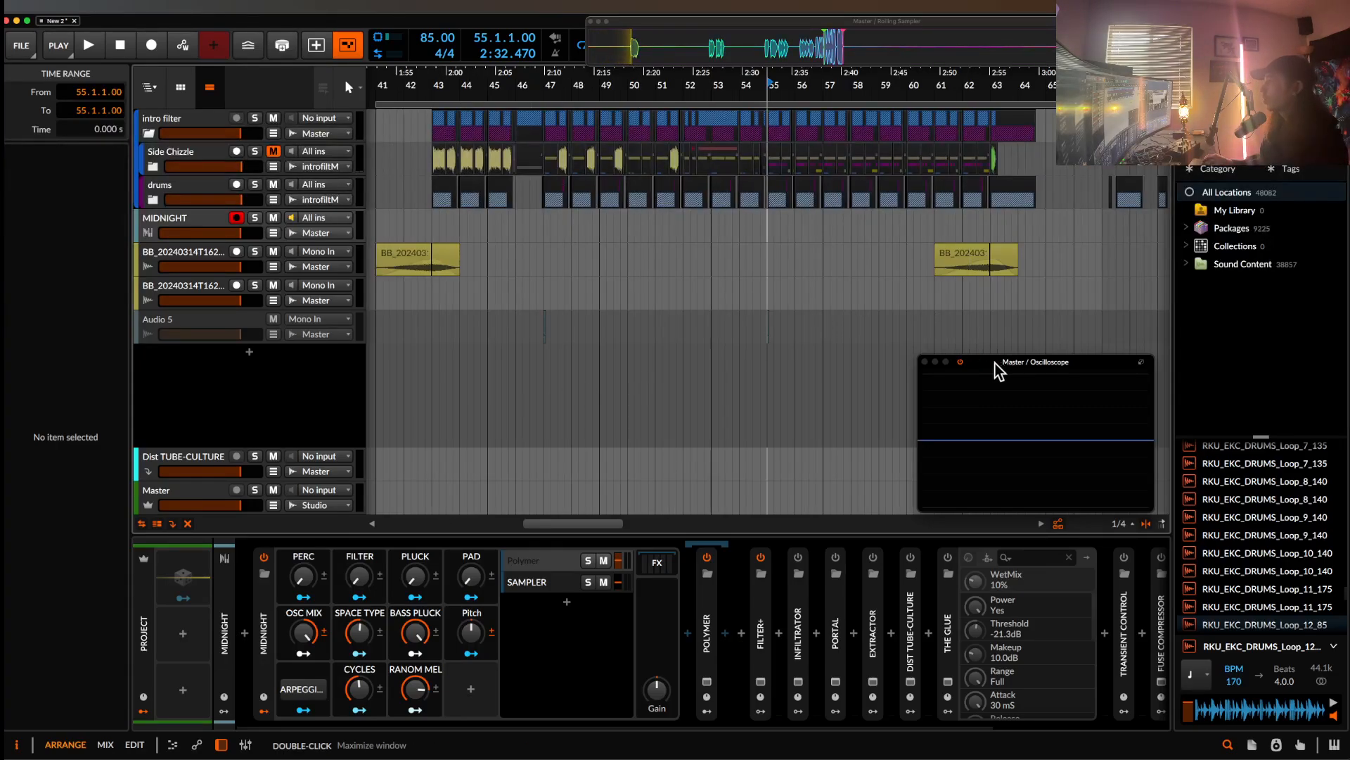
- Shift the Oscilloscope window slightly aside and unmute the Side Chizzle group
drag(995, 363, 1011, 363)
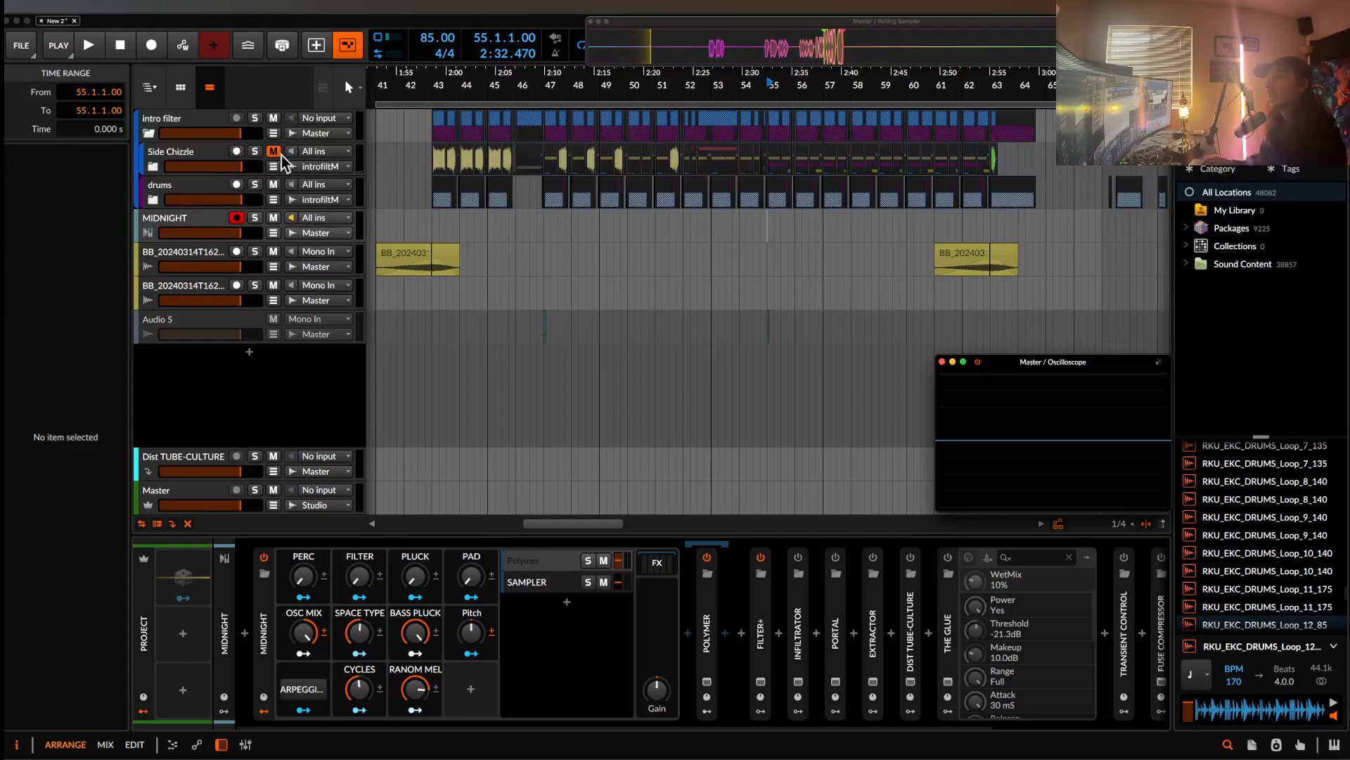
click(434, 160)
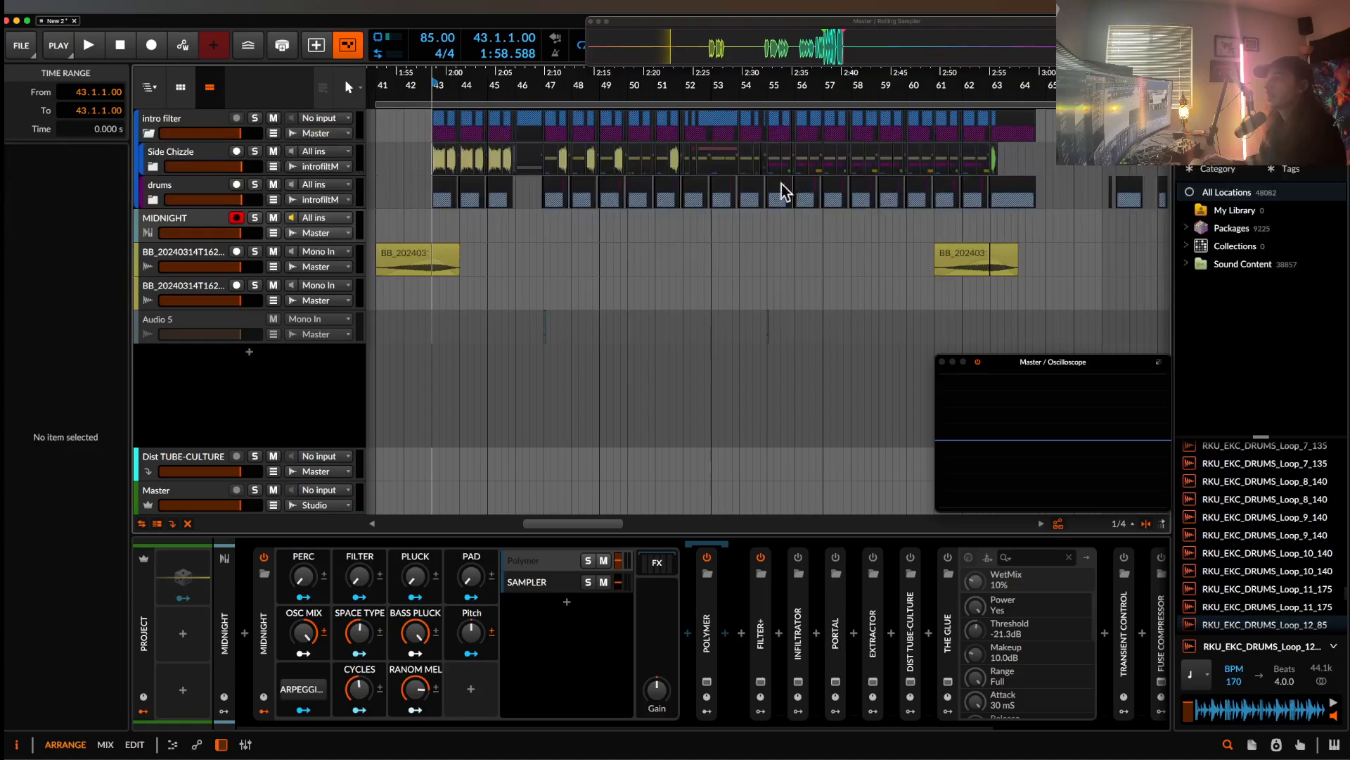
- Set the play start to 55.1.1.00 and examine the group clips around that bar
click(768, 227)
scroll(770, 234, up, 5)
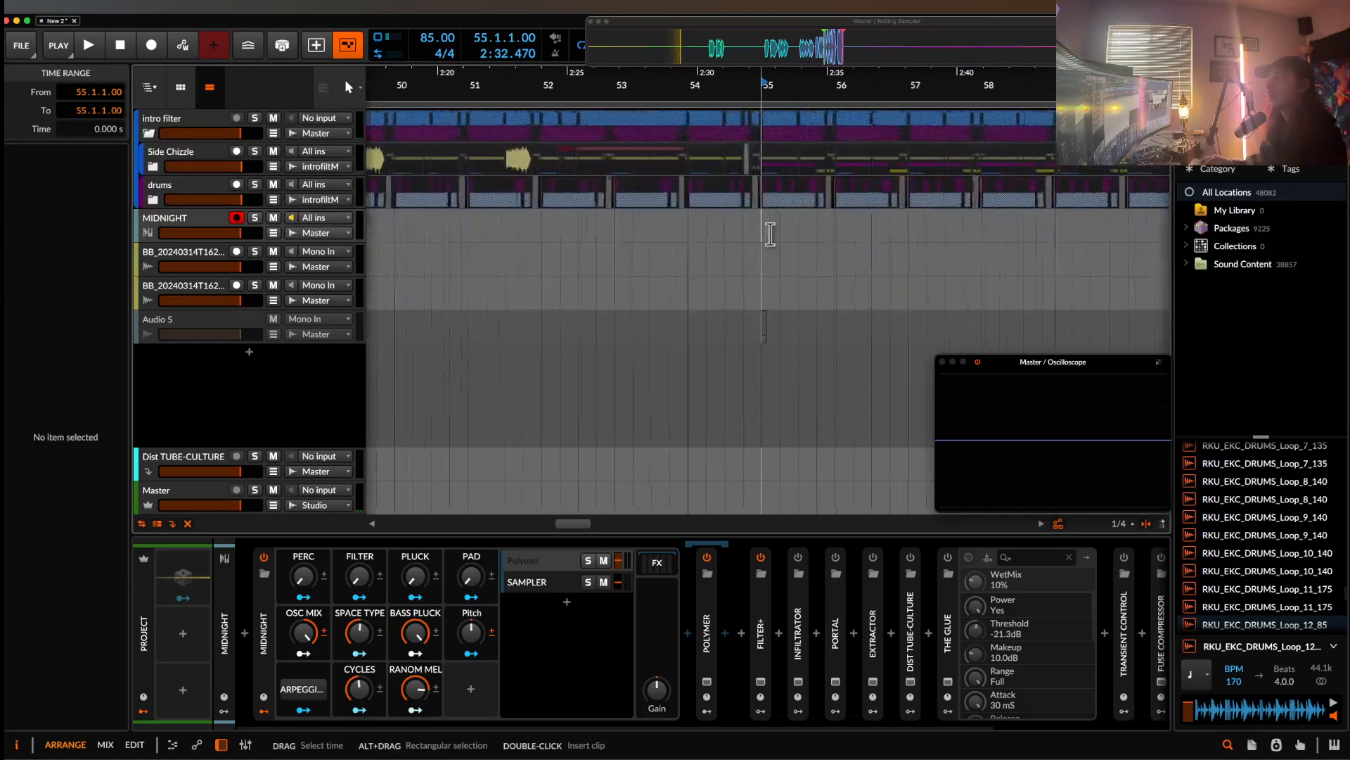
scroll(770, 234, down, 2)
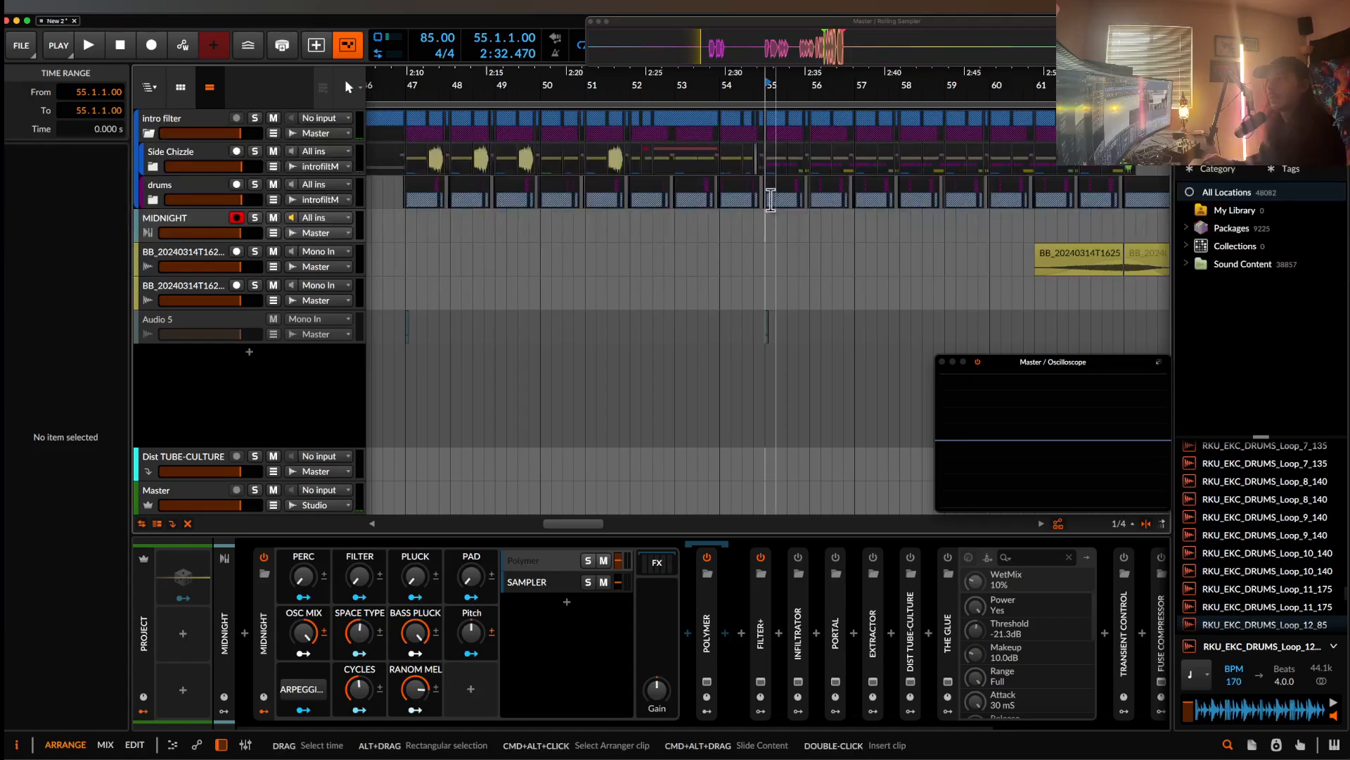
scroll(765, 193, down, 2)
scroll(764, 194, down, 3)
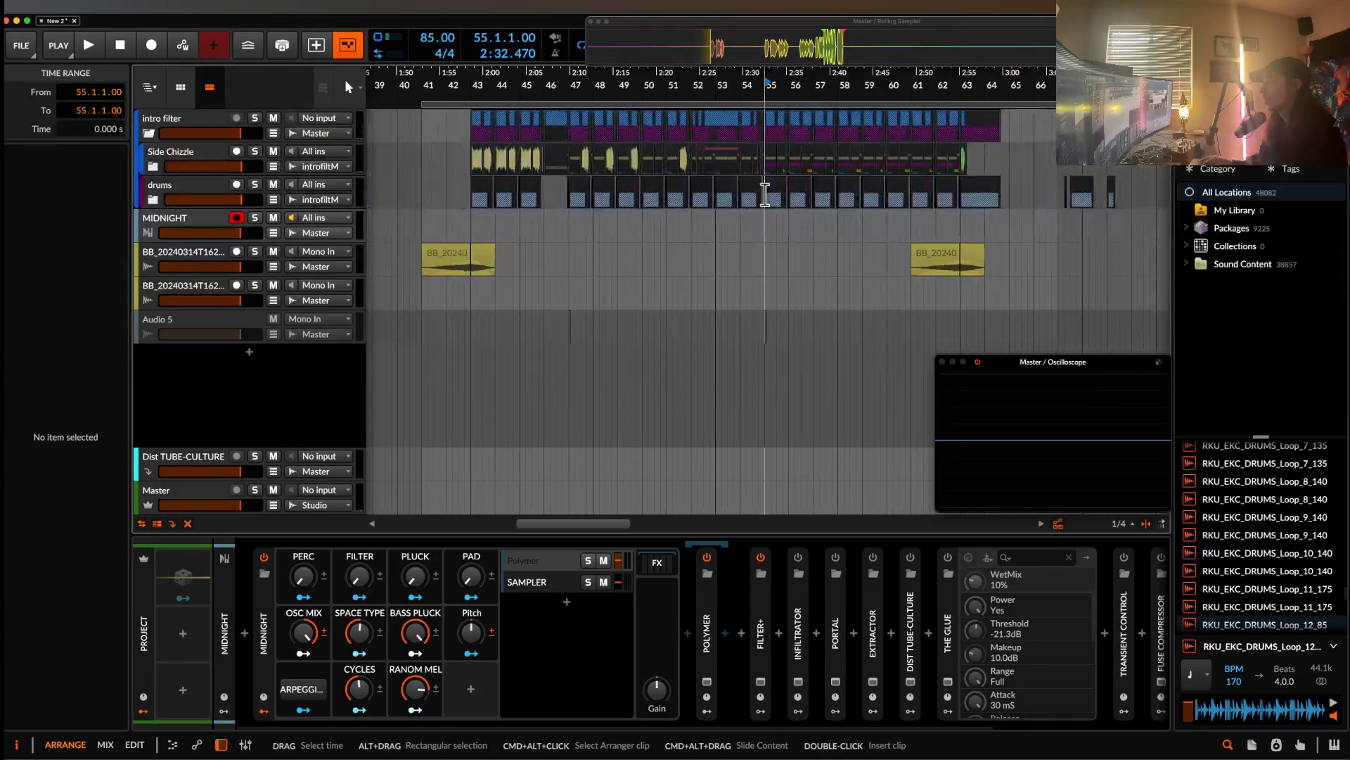